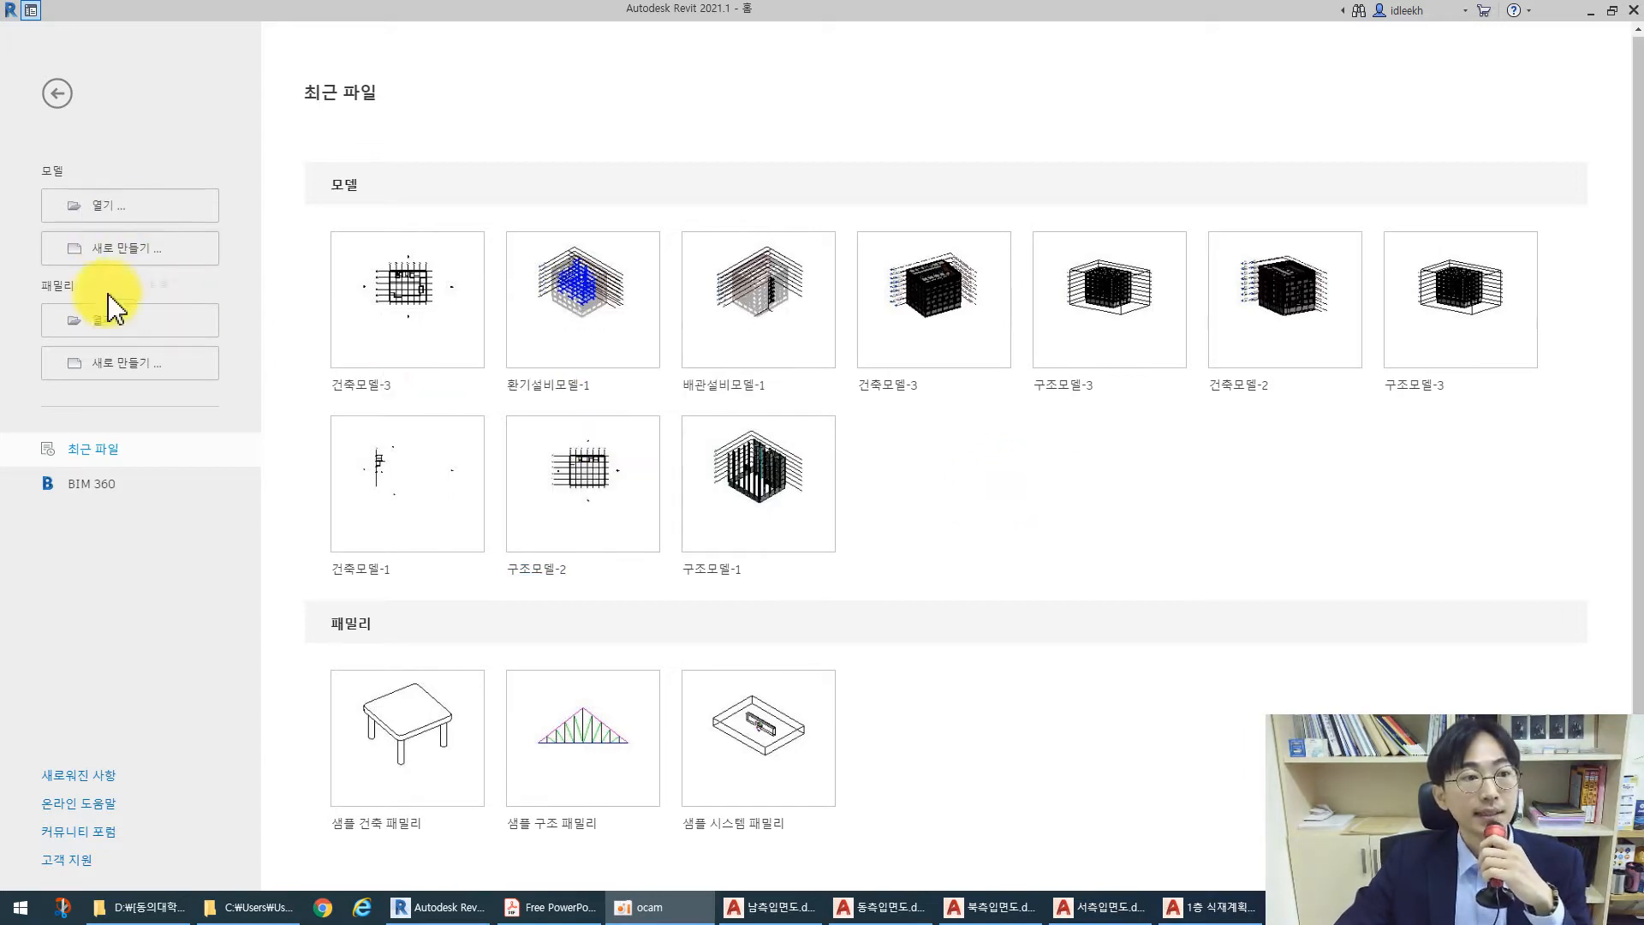
Create a new project from the architectural template (건축 템플릿)
{"action": "left_click", "coordinate": [131, 257]}
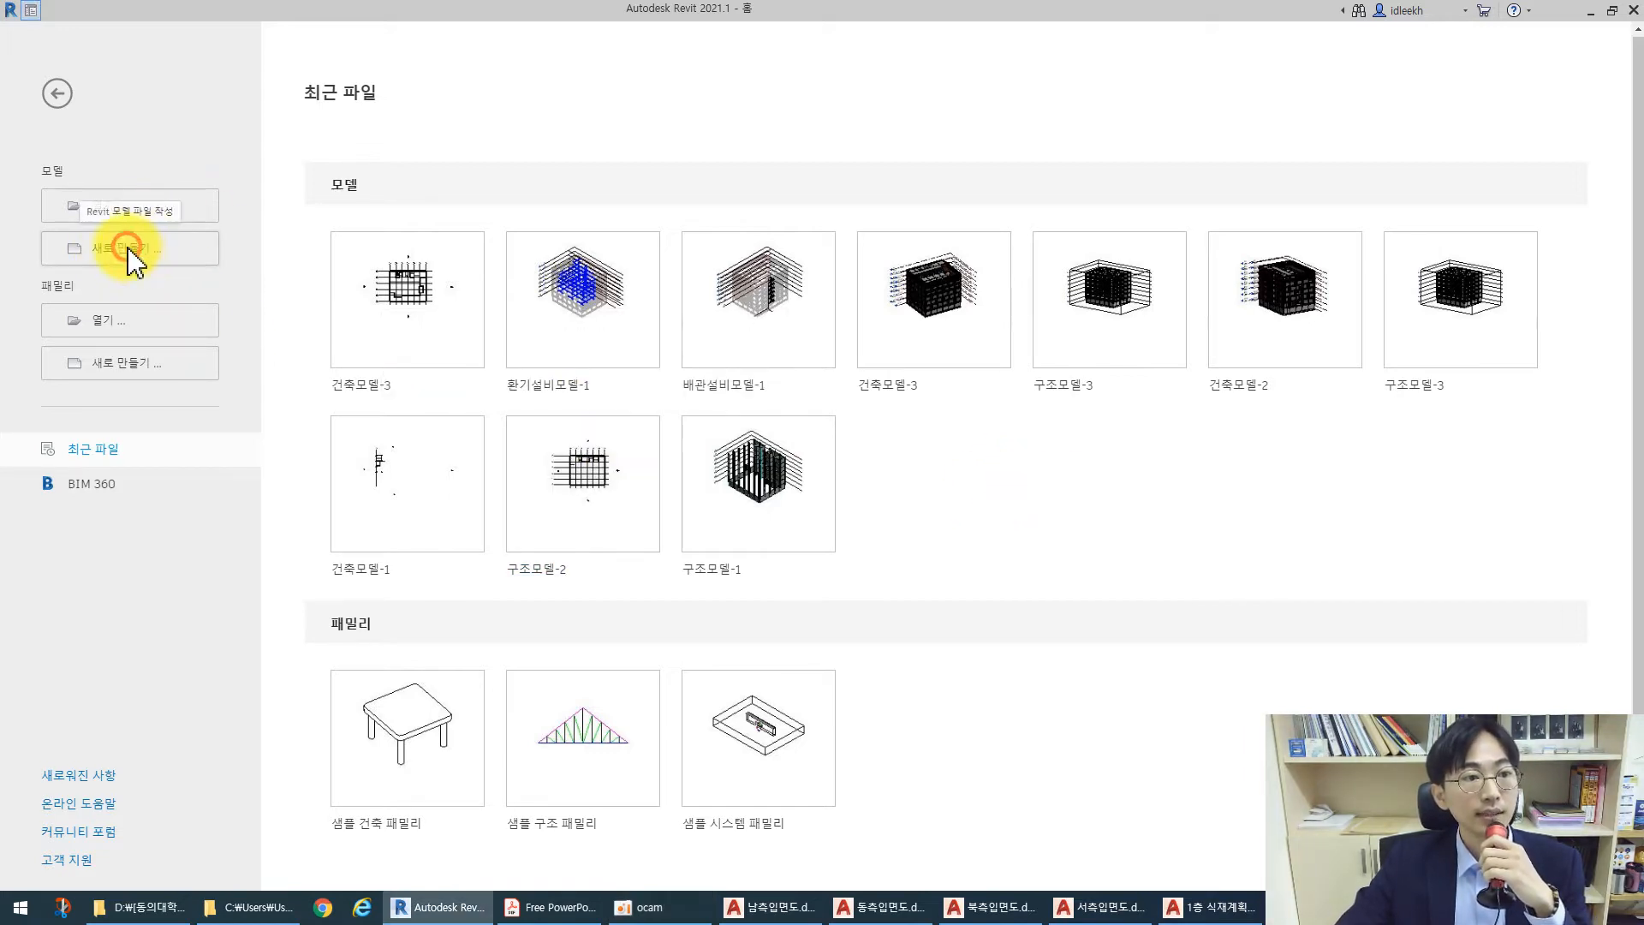
{"action": "left_click", "coordinate": [747, 420]}
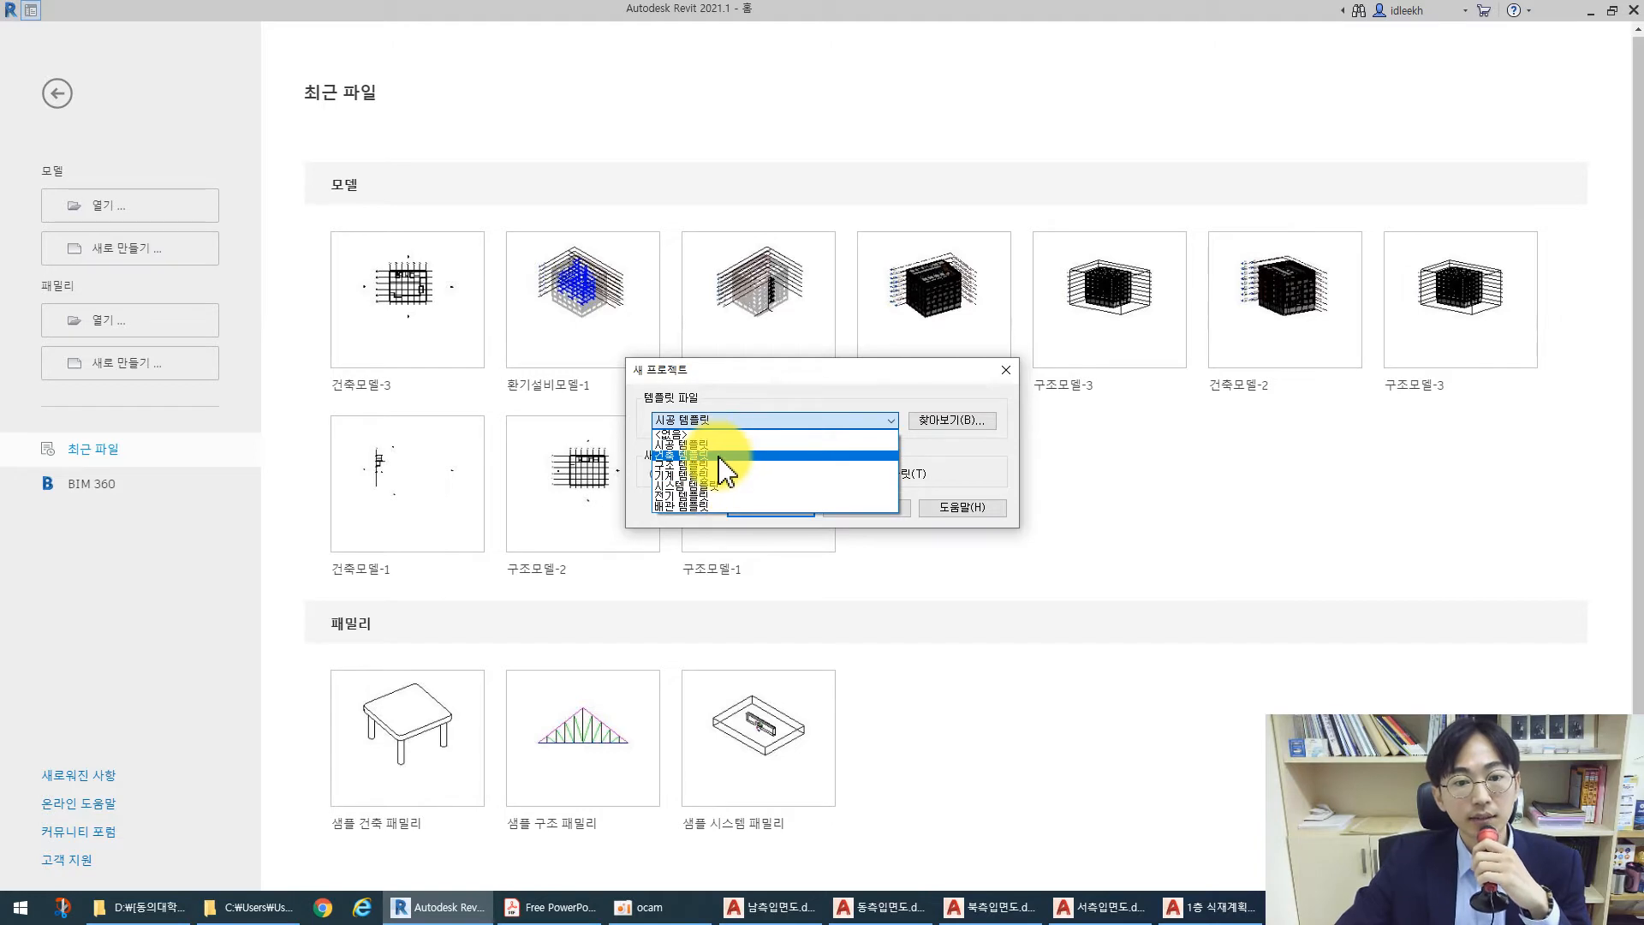
{"action": "left_click", "coordinate": [693, 455]}
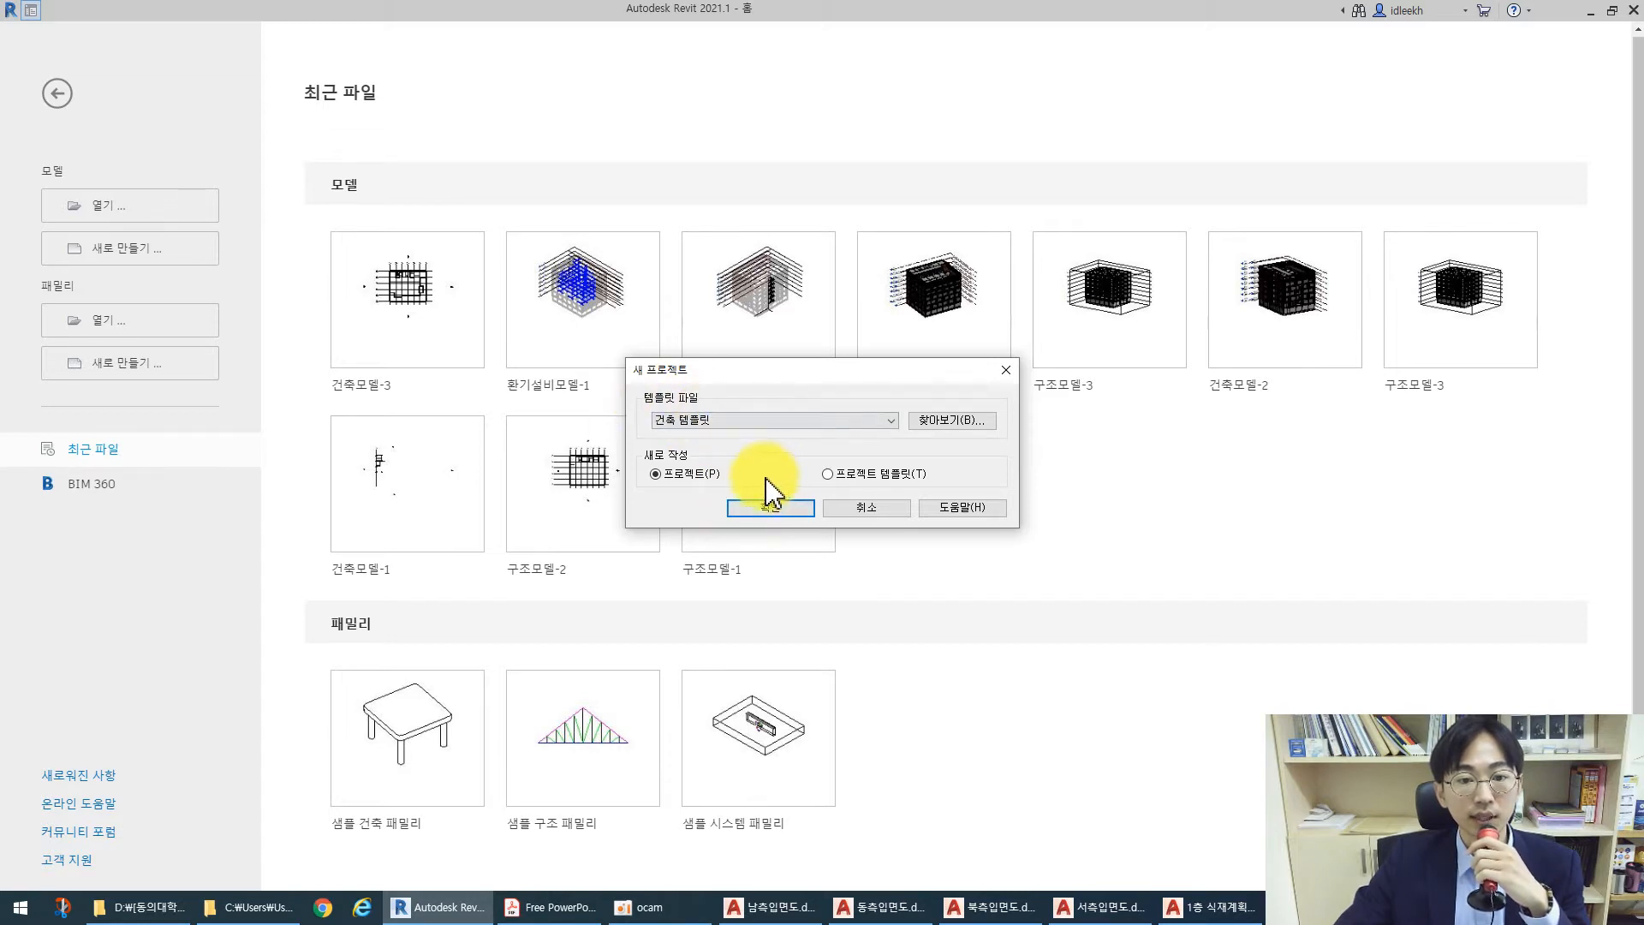
{"action": "left_click", "coordinate": [768, 508]}
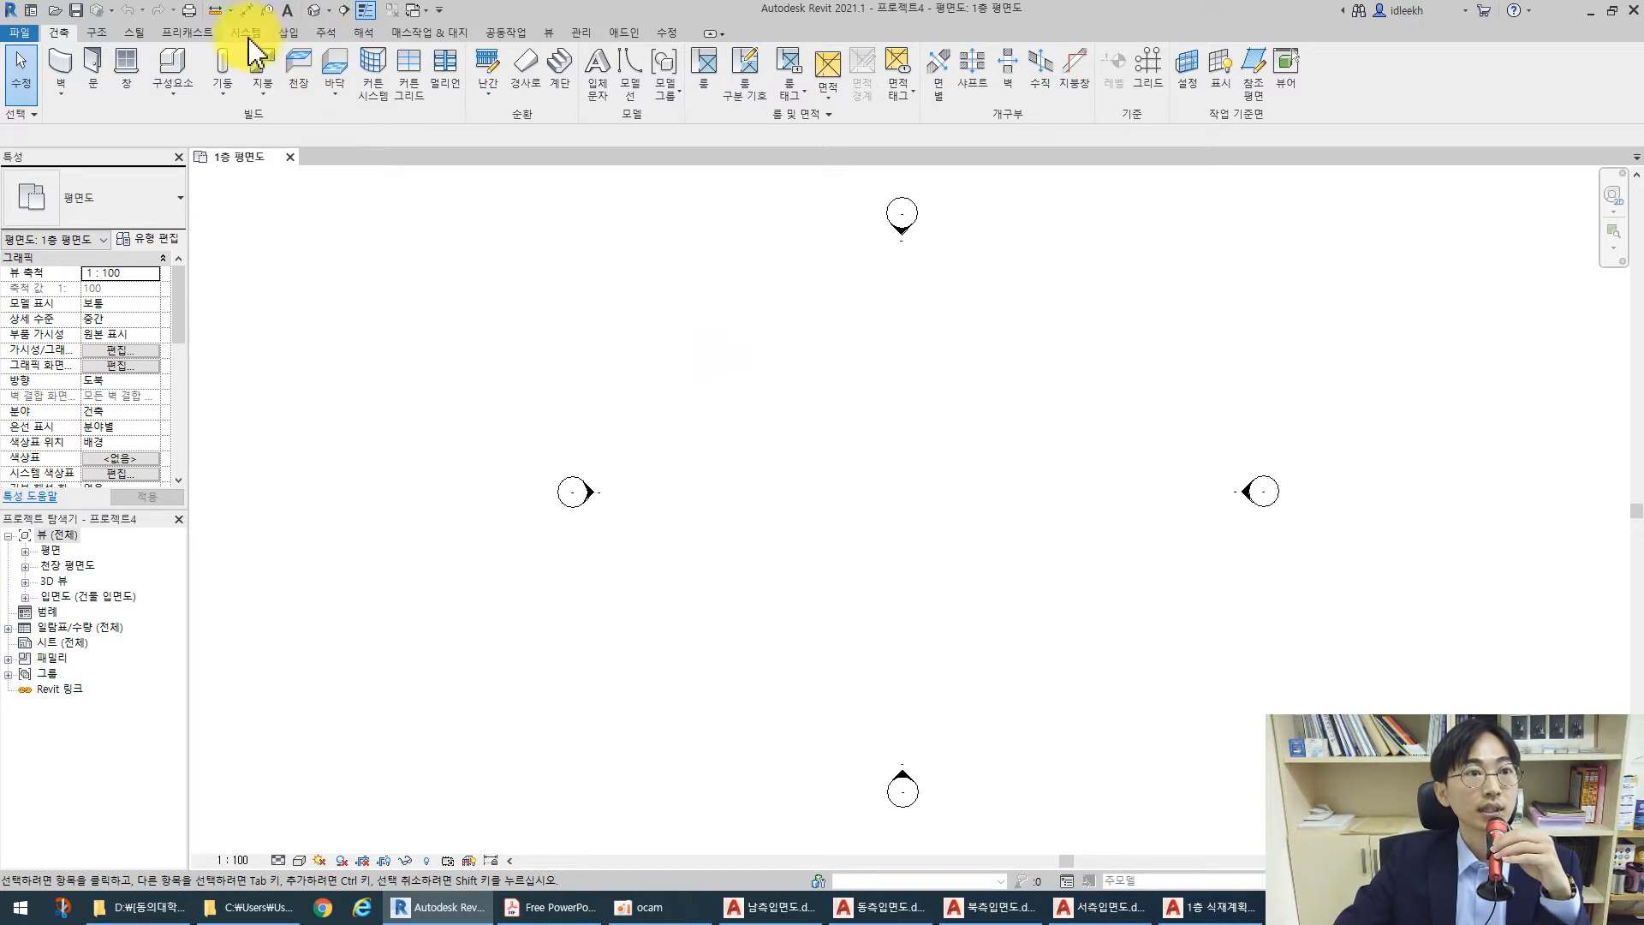
Start a Revit link and browse drive D to the folder 06 기본설계 건축 도면 inside 2020.02, 3학년 디지털건축3
{"action": "left_click", "coordinate": [289, 34]}
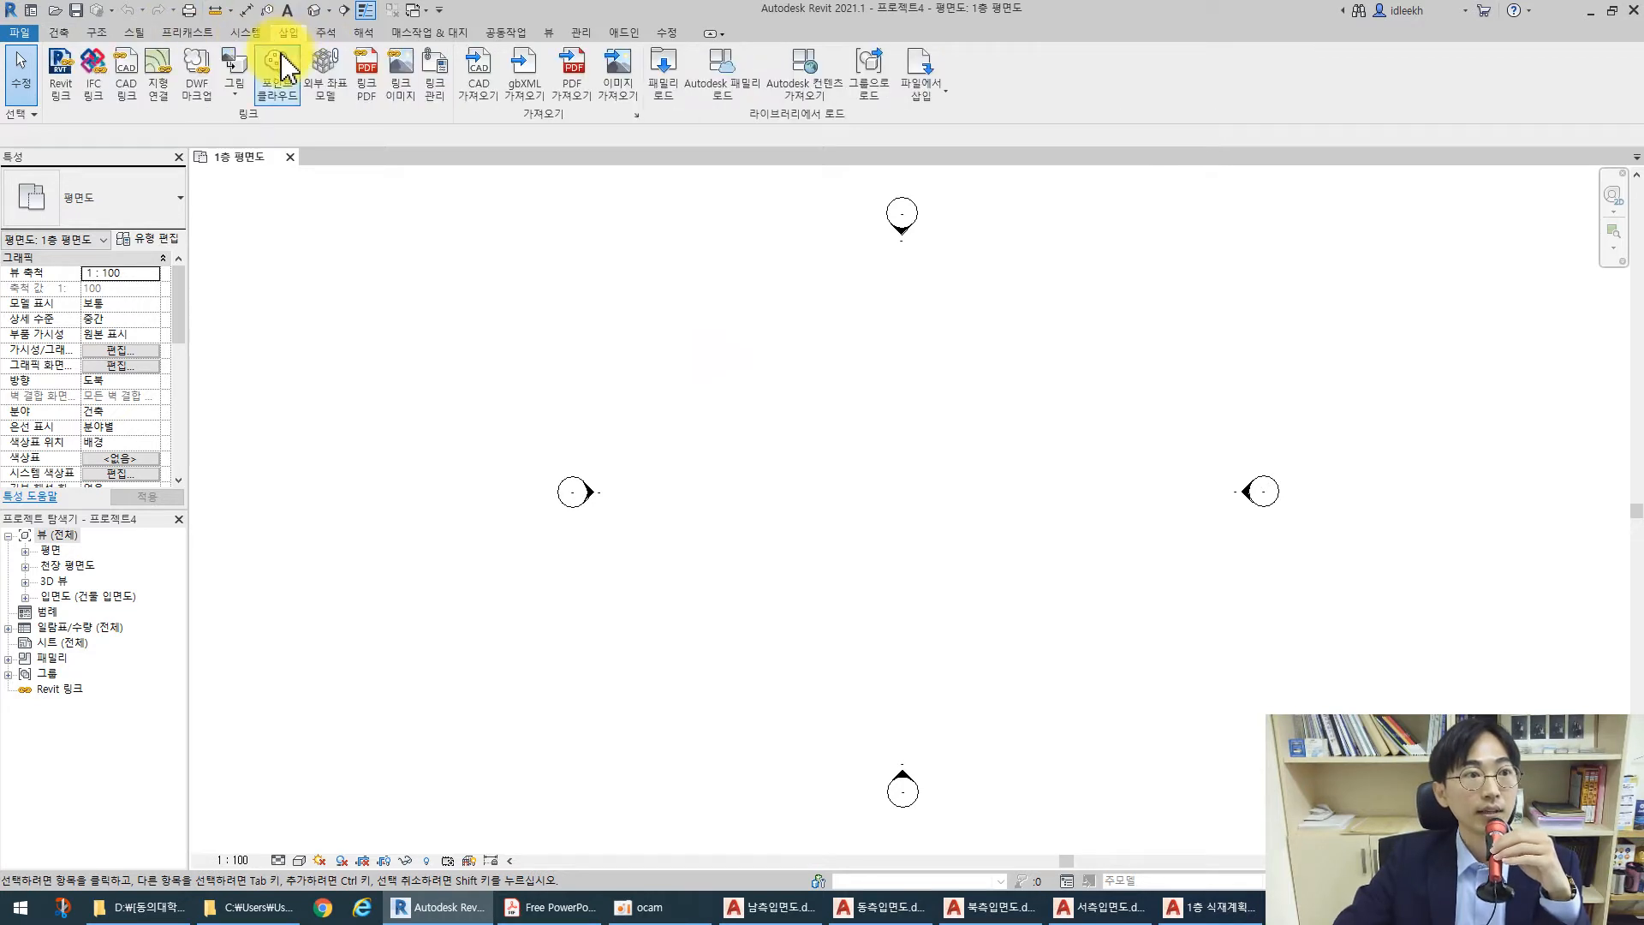
{"action": "left_click", "coordinate": [62, 70]}
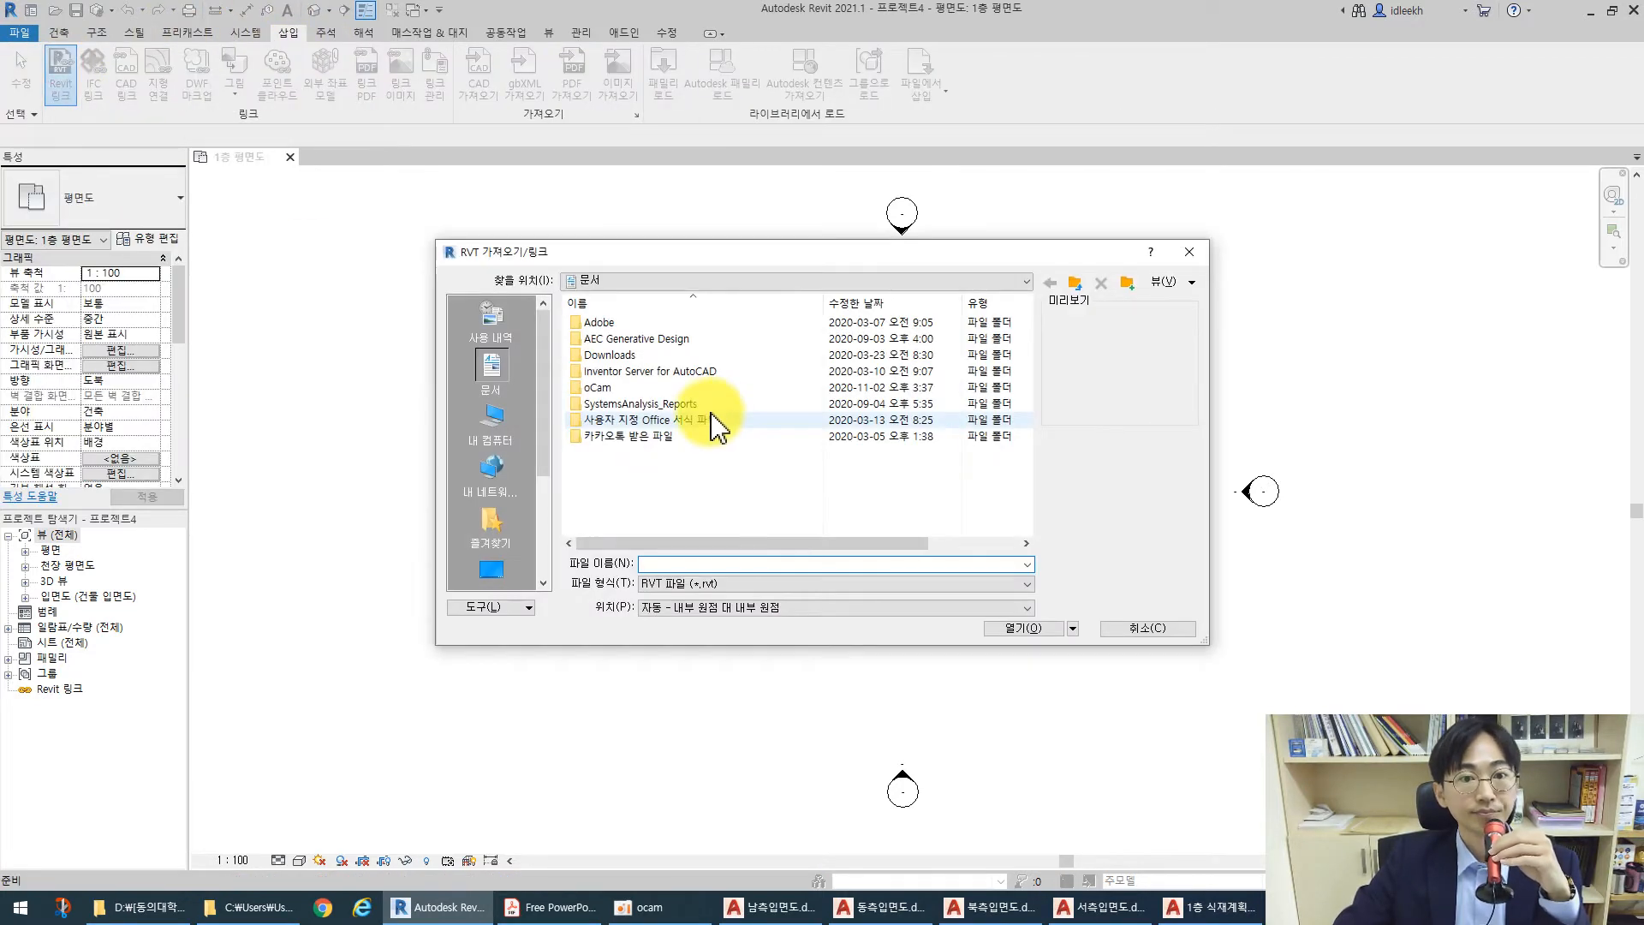
{"action": "left_click", "coordinate": [489, 420]}
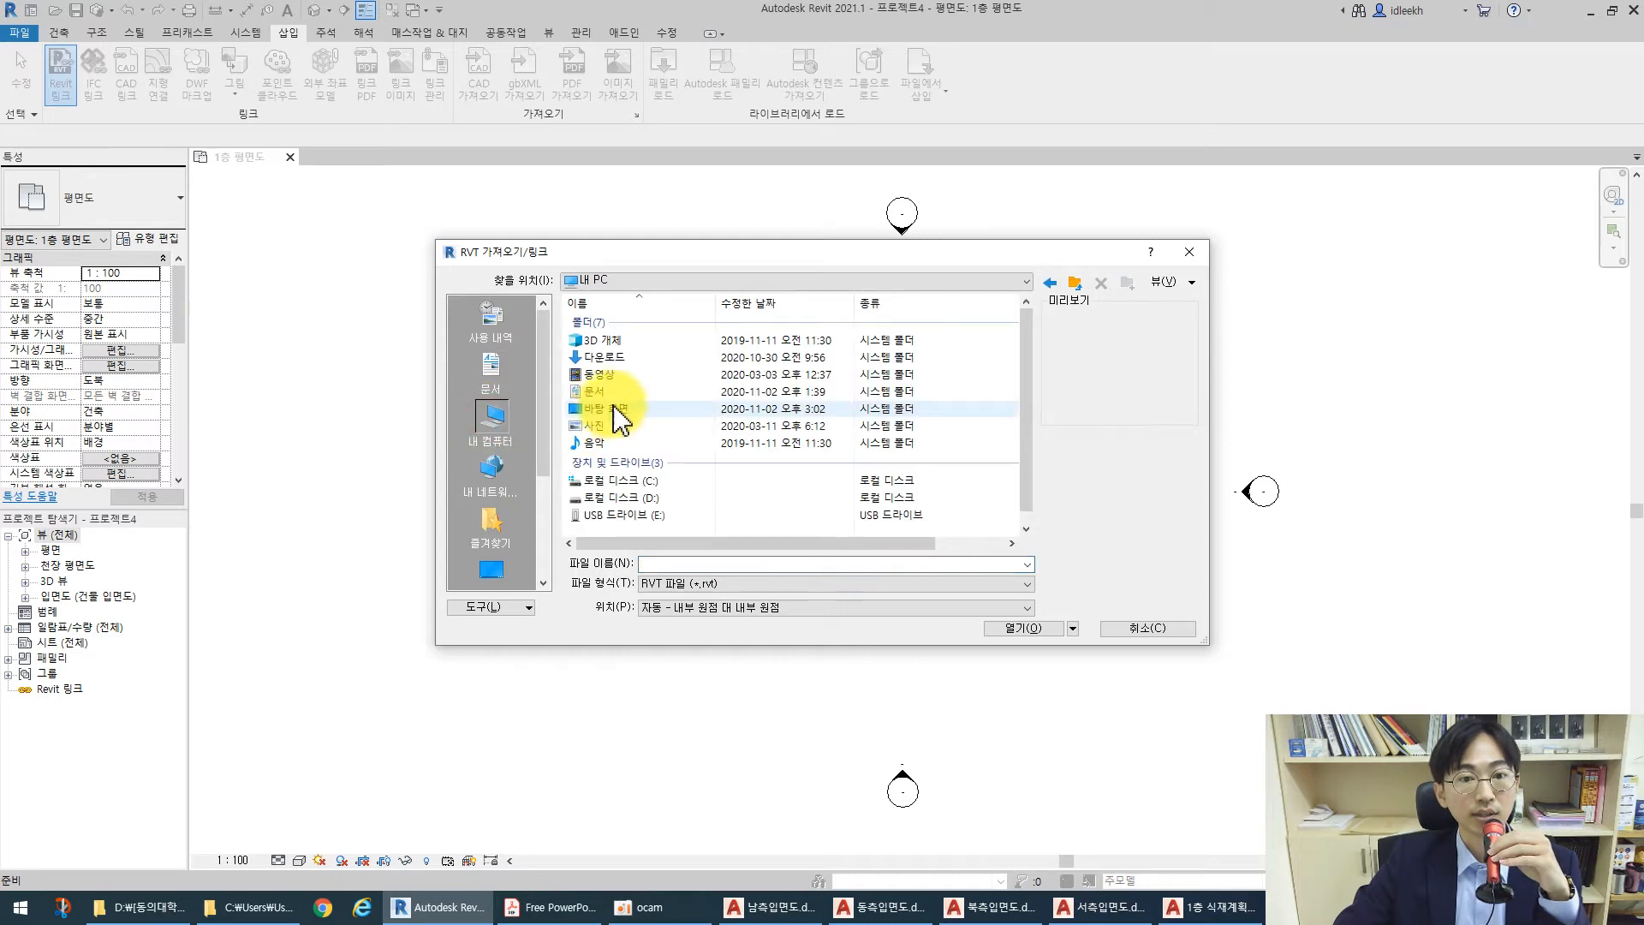
{"action": "double_click", "coordinate": [630, 497]}
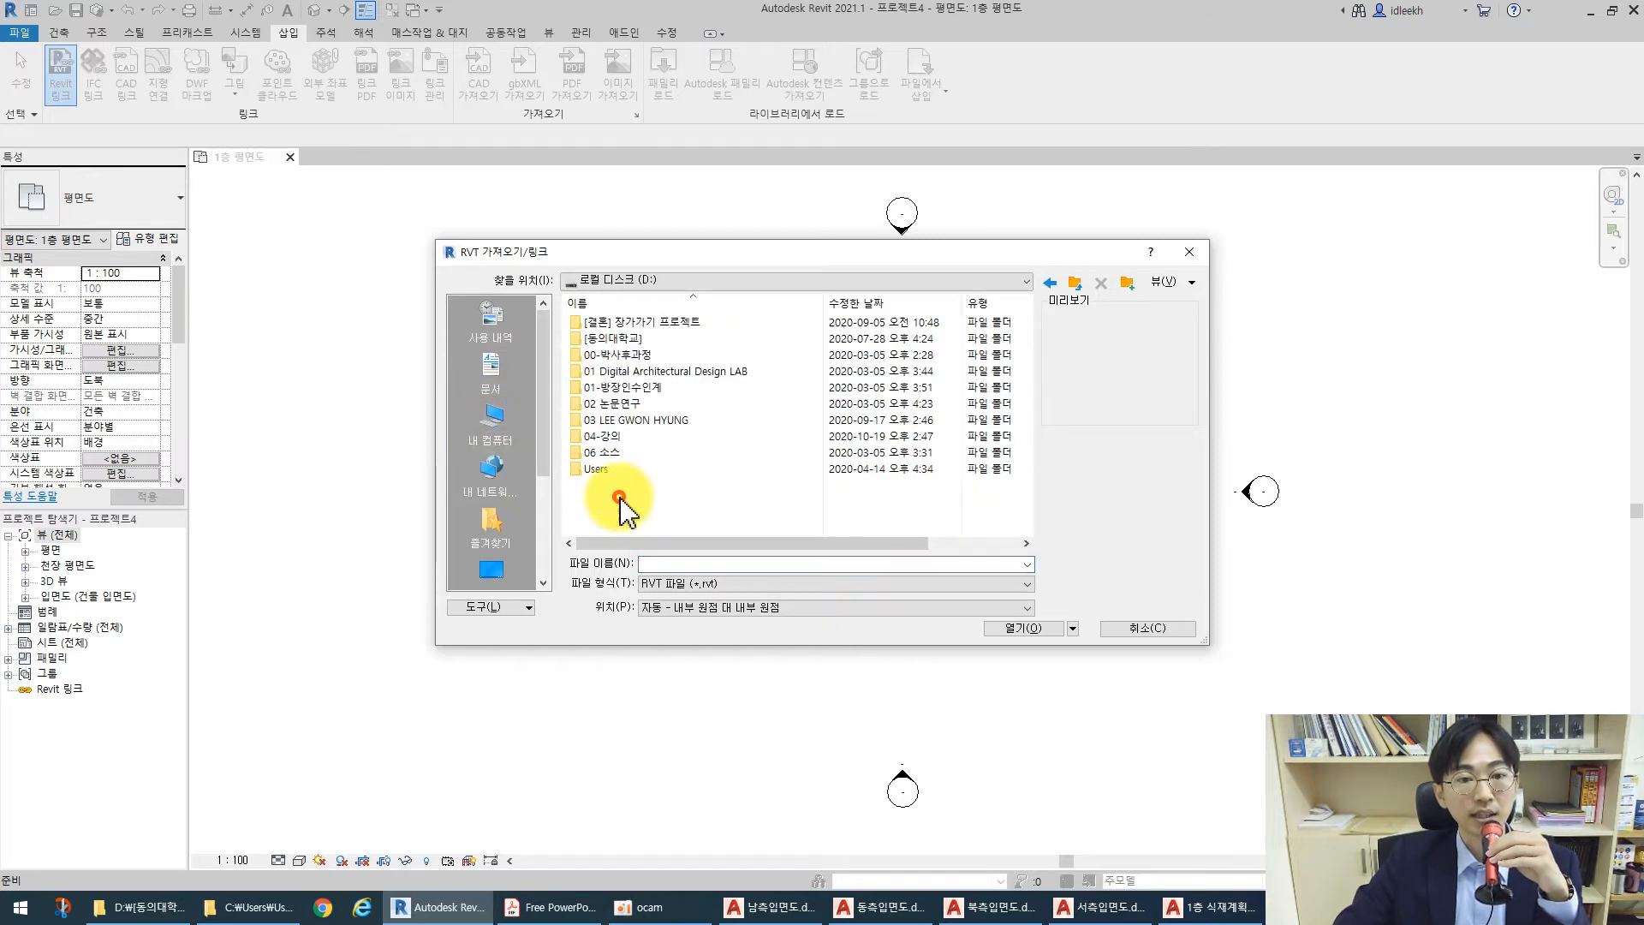
{"action": "double_click", "coordinate": [615, 341]}
{"action": "double_click", "coordinate": [622, 371]}
{"action": "double_click", "coordinate": [619, 355]}
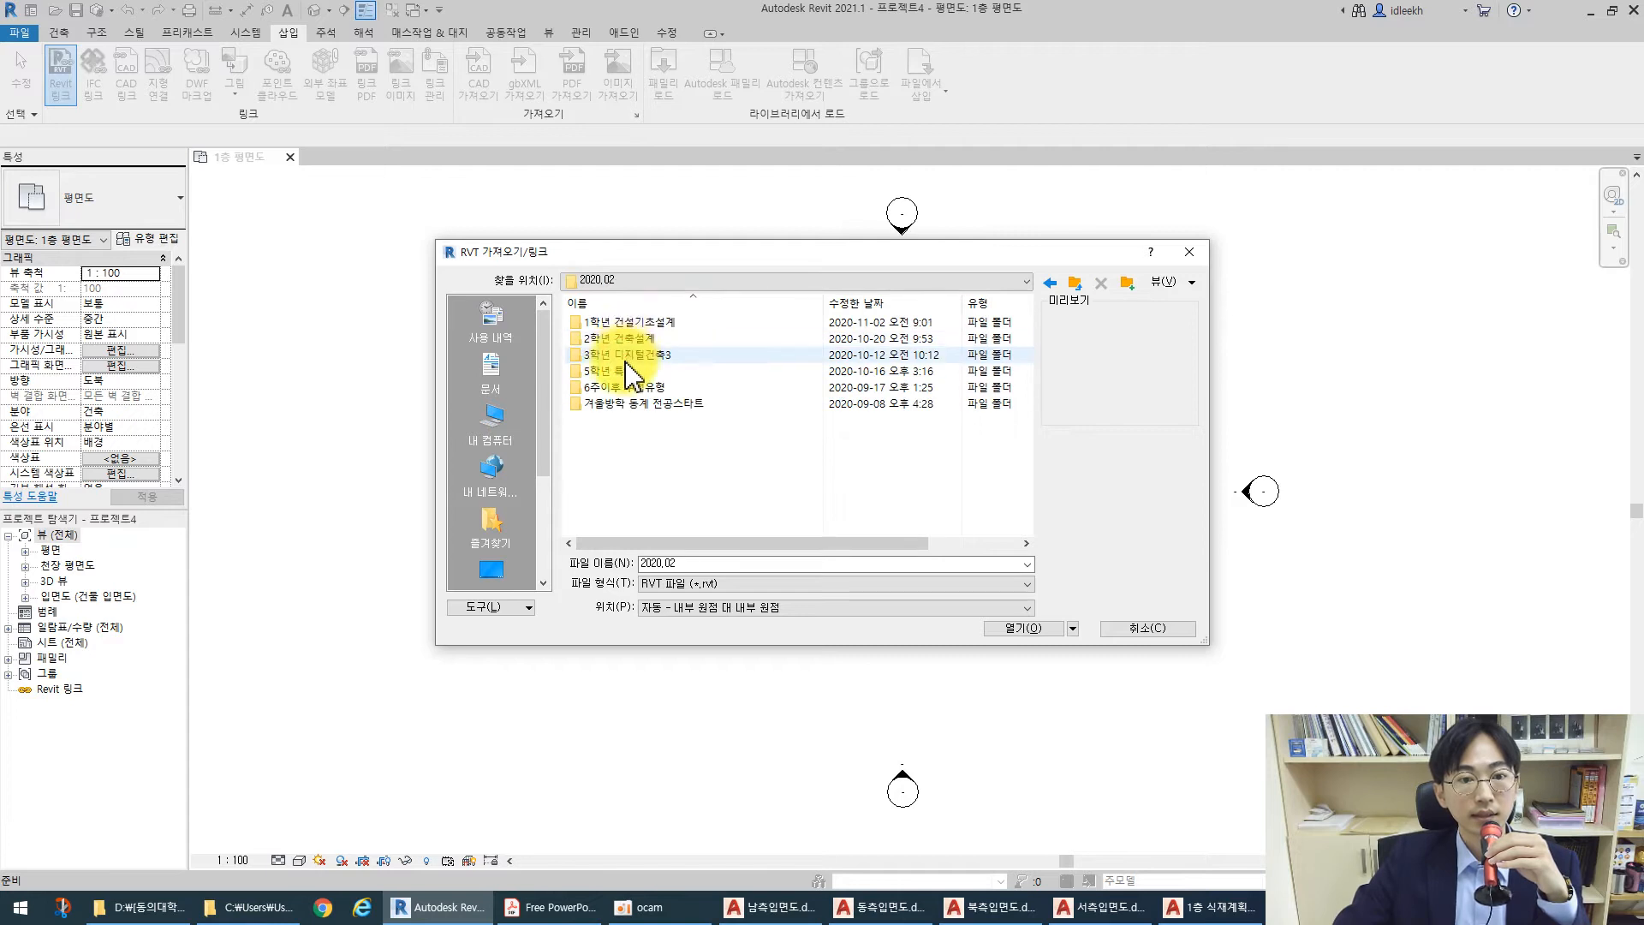
{"action": "double_click", "coordinate": [628, 360]}
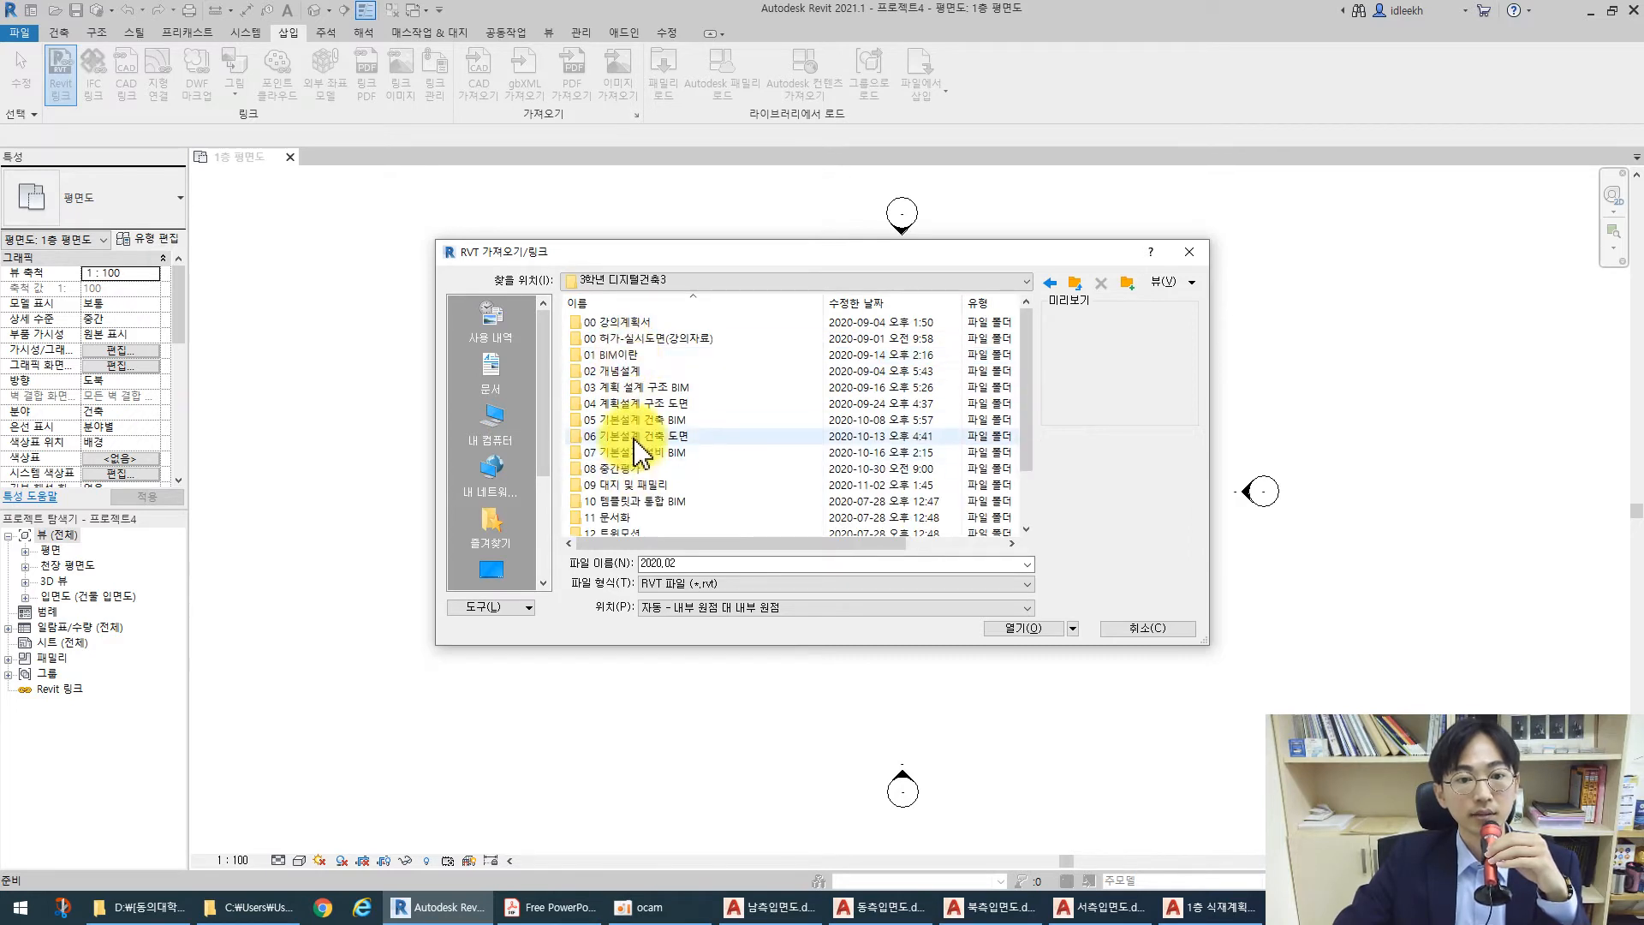
{"action": "double_click", "coordinate": [634, 436]}
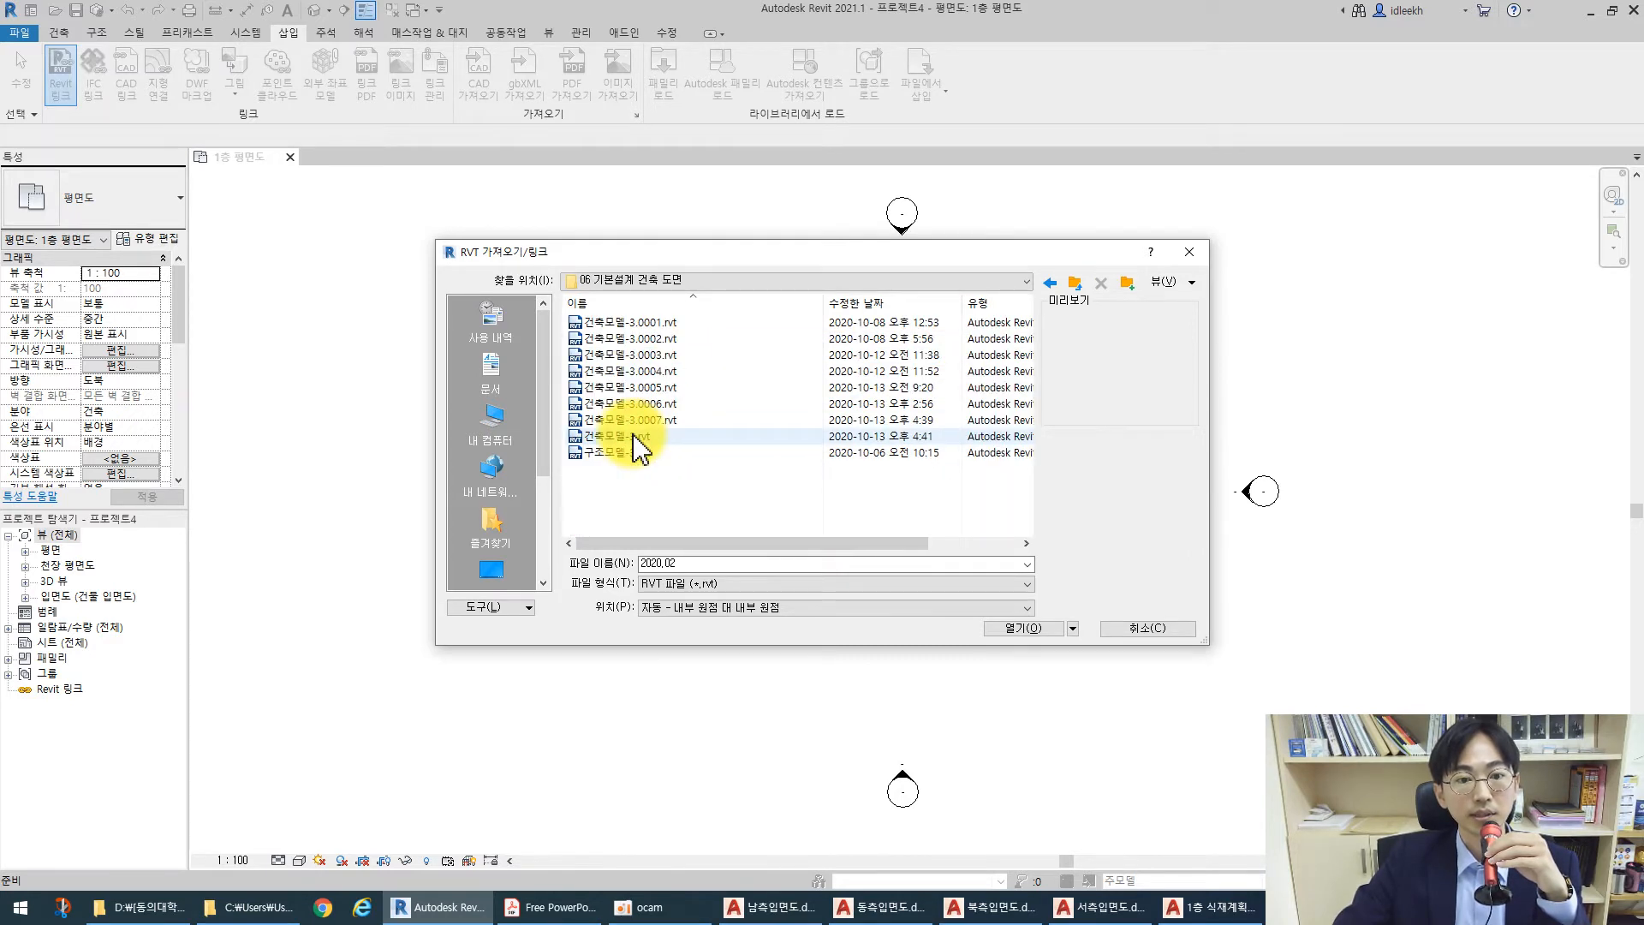
Link 건축모델-3.rvt into the project and dismiss the nested link notice
{"action": "left_click", "coordinate": [615, 436]}
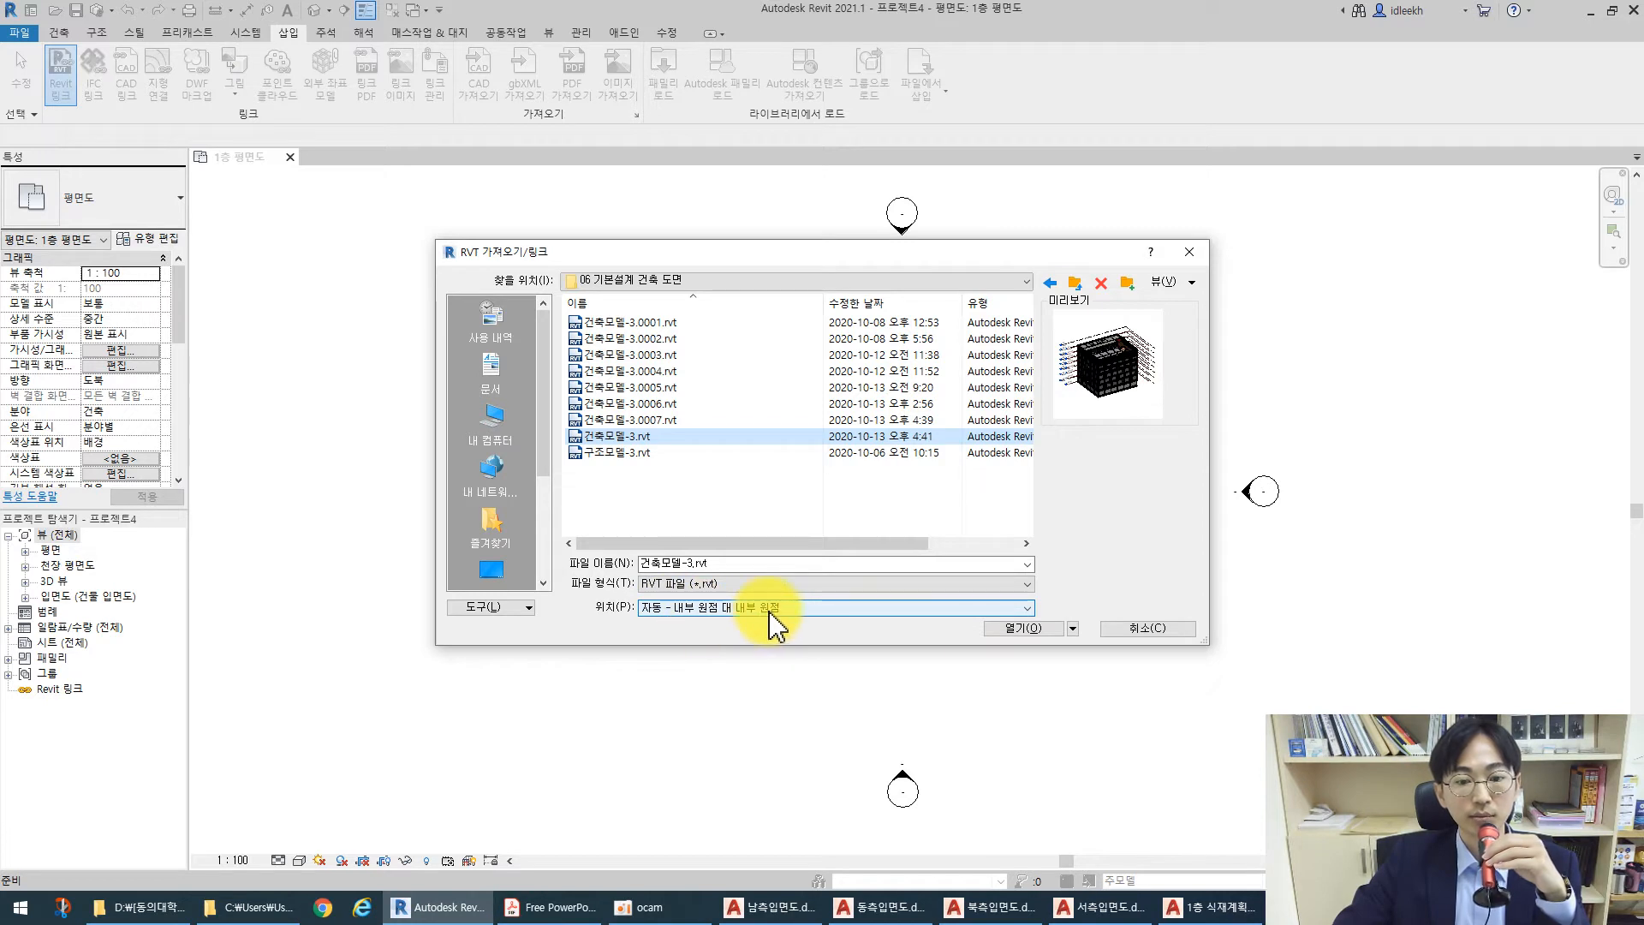
{"action": "left_click", "coordinate": [1032, 630]}
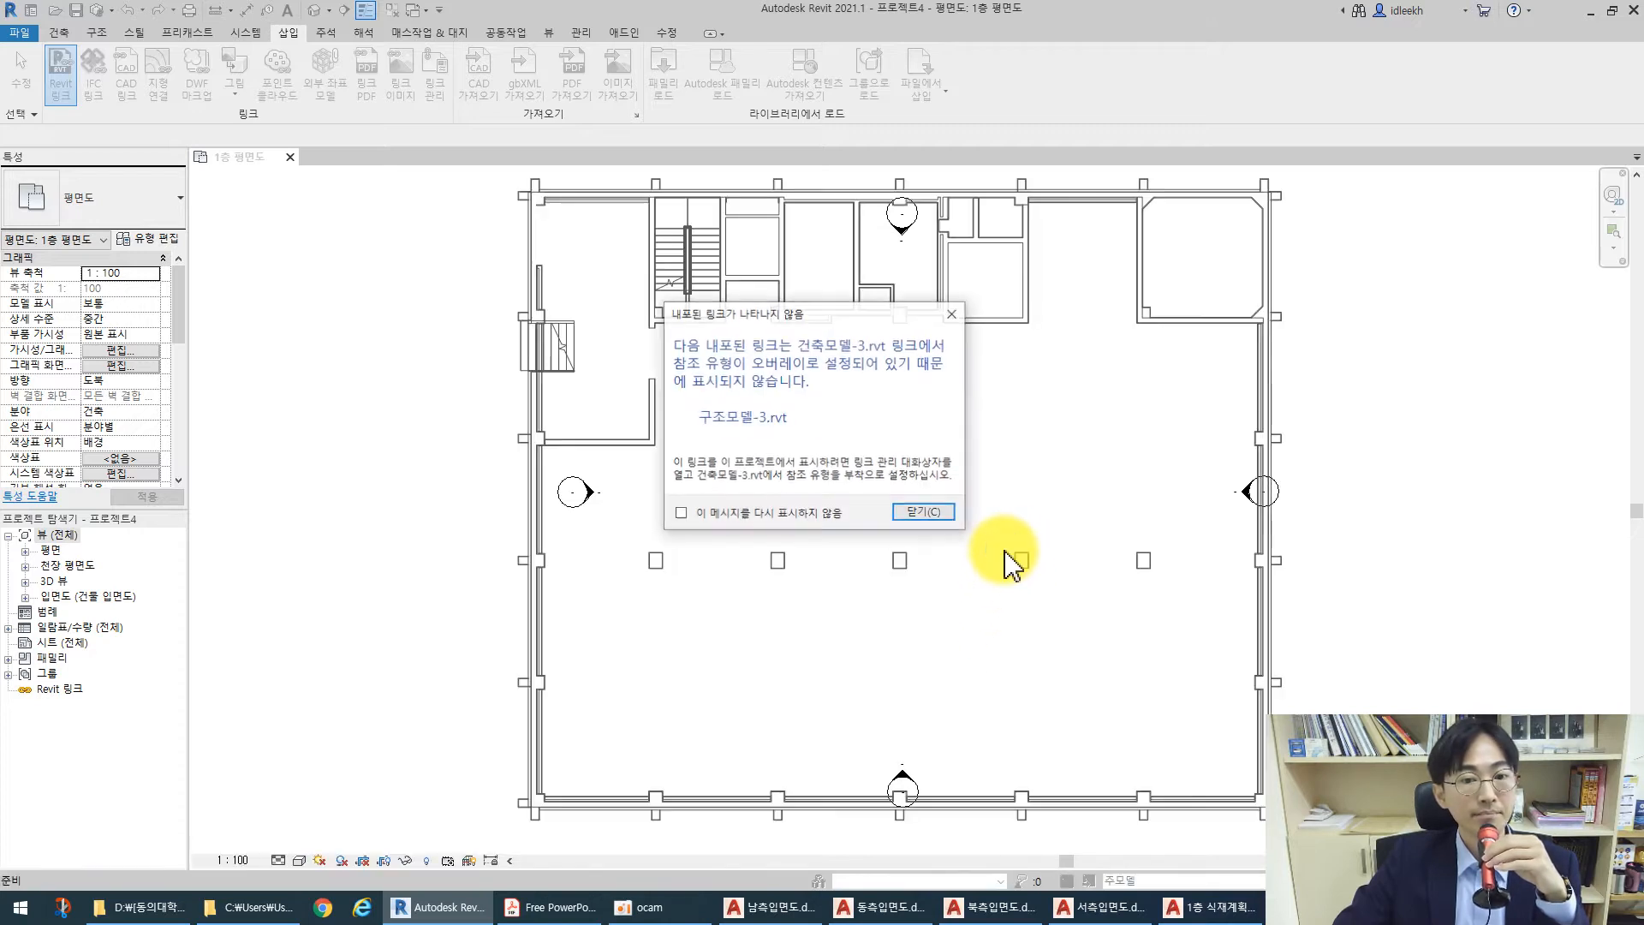
{"action": "left_click", "coordinate": [939, 512]}
{"action": "scroll", "coordinate": [881, 506], "scroll_direction": "down", "scroll_amount": 3}
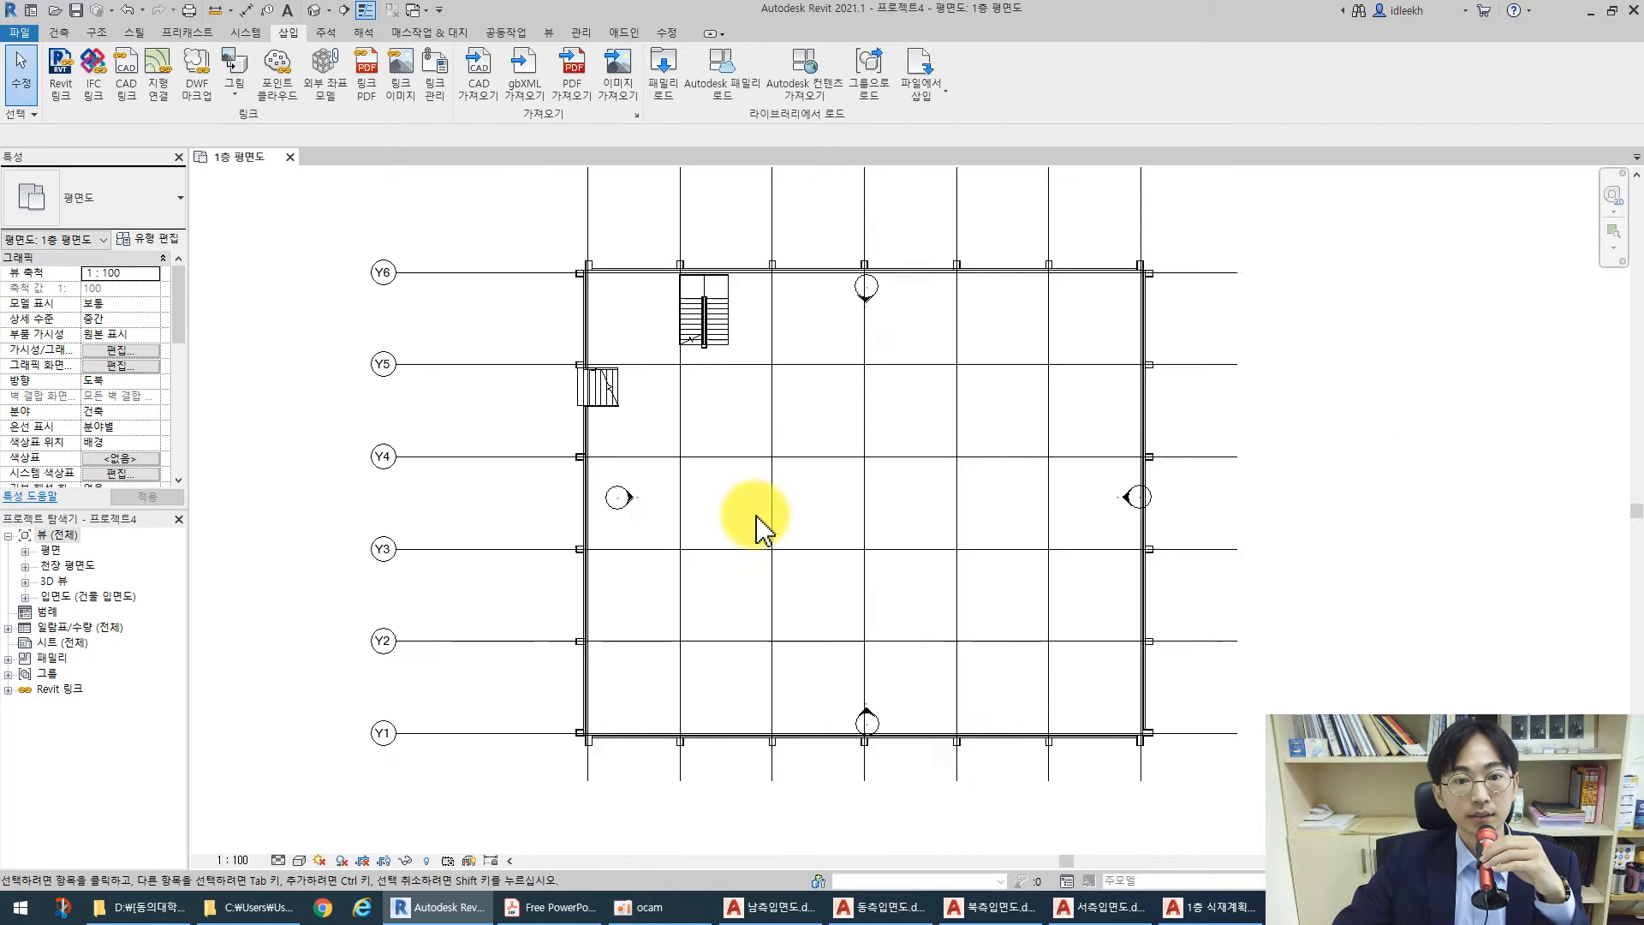
Open the south elevation view (남측면도) to show the linked building model against the project's levels
{"action": "left_click", "coordinate": [765, 306]}
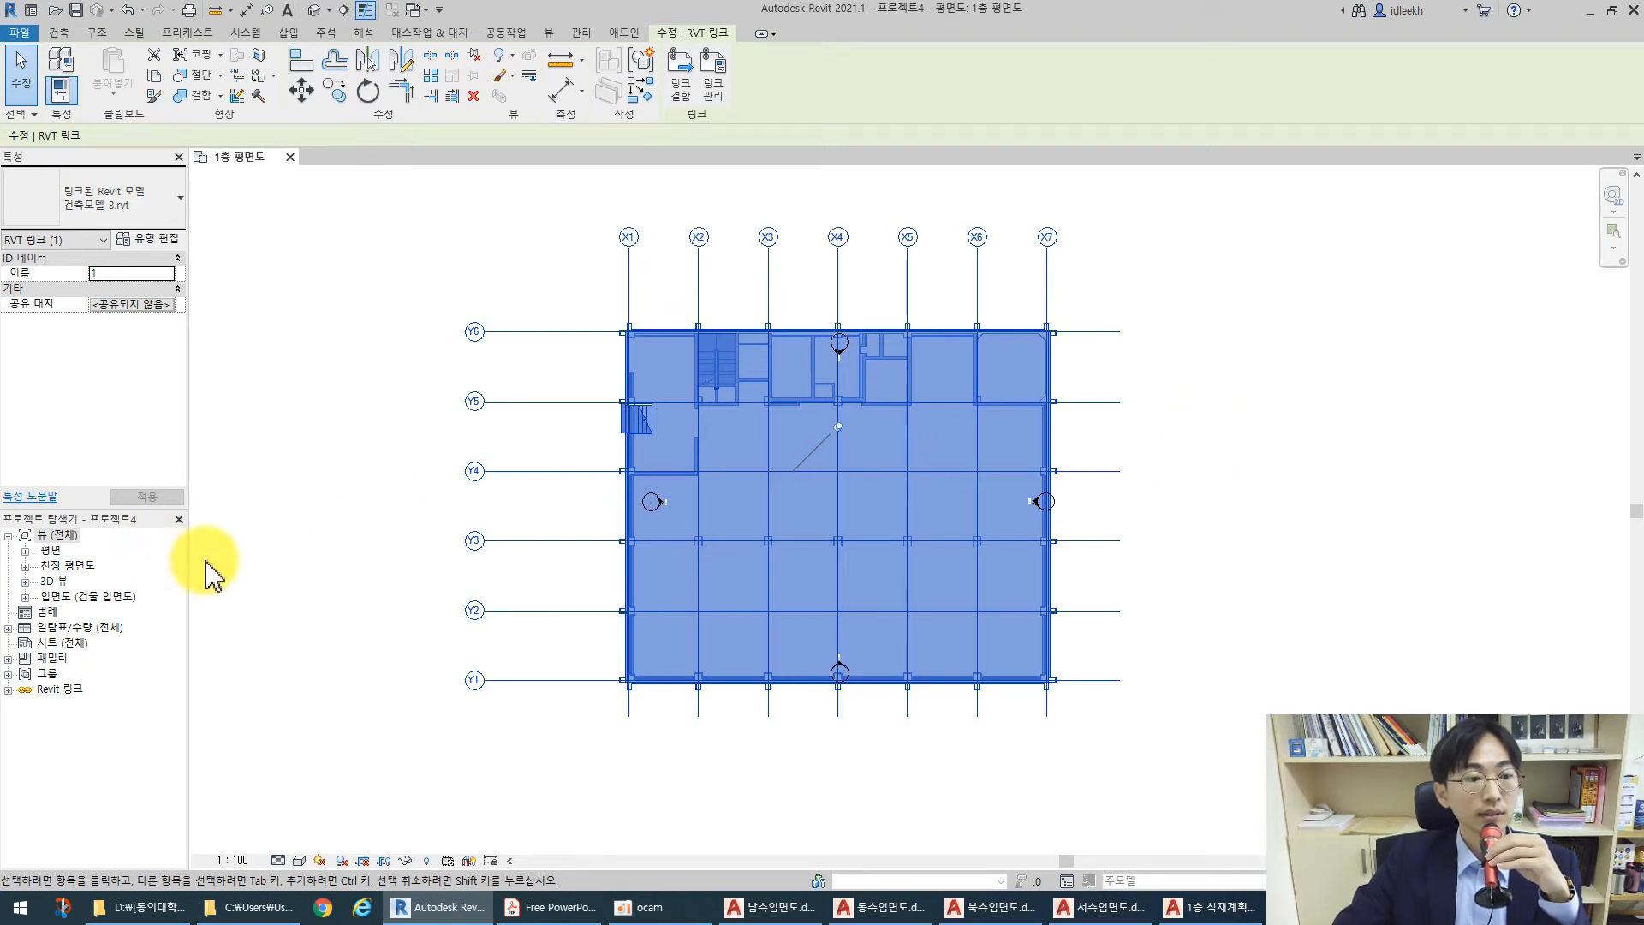
{"action": "left_click", "coordinate": [26, 597]}
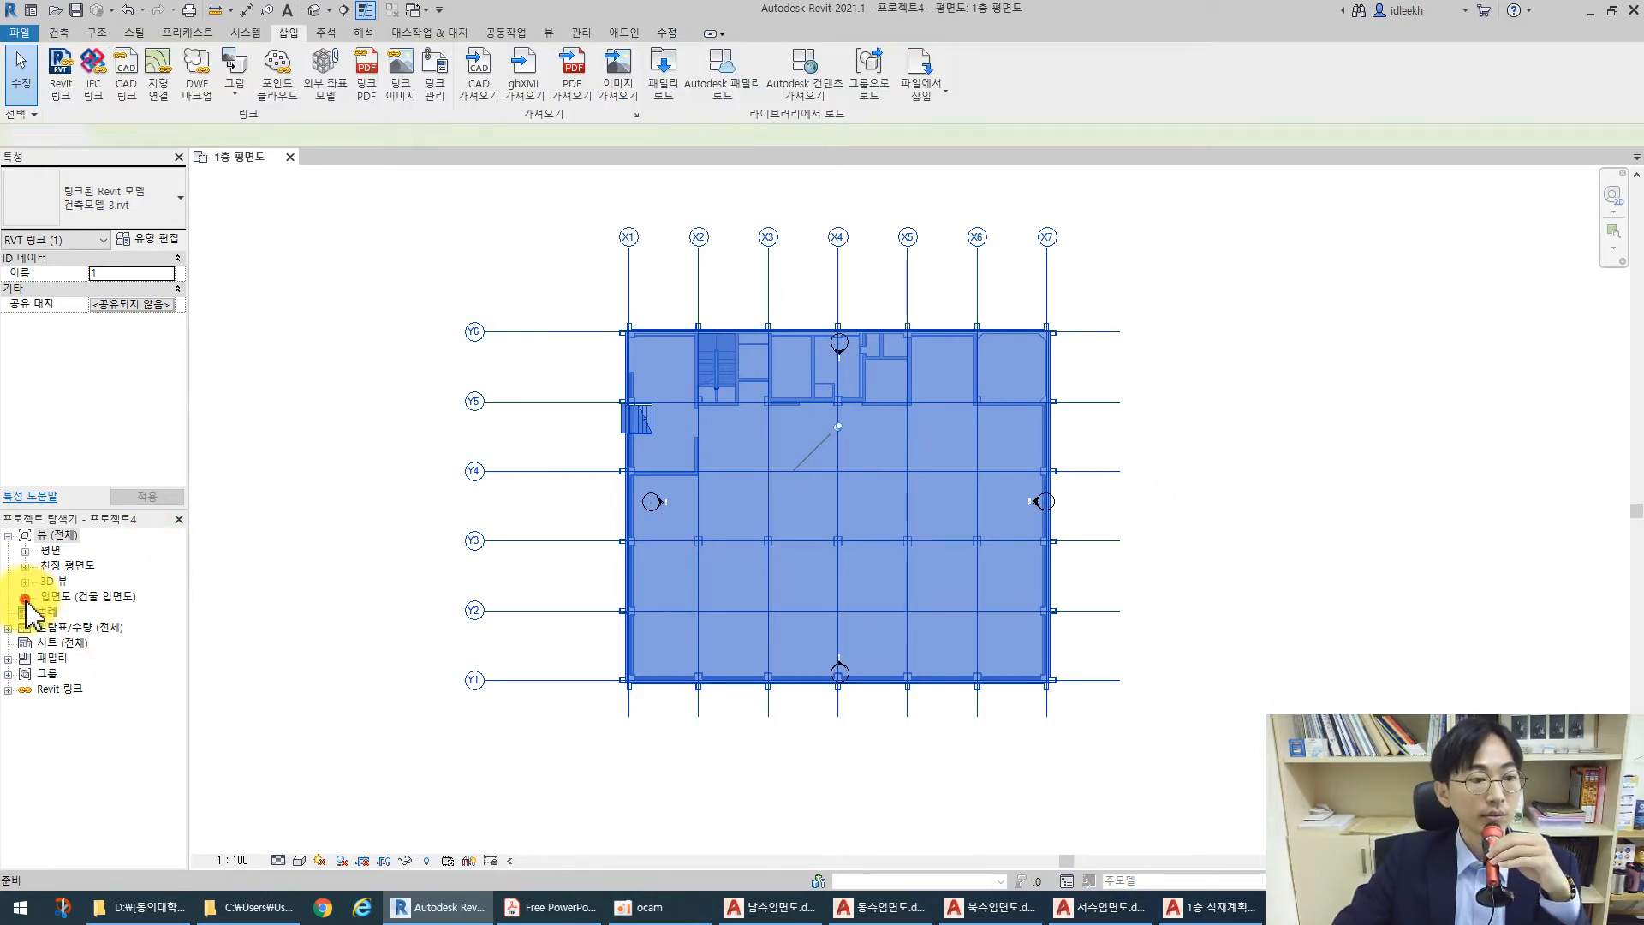
{"action": "double_click", "coordinate": [77, 611]}
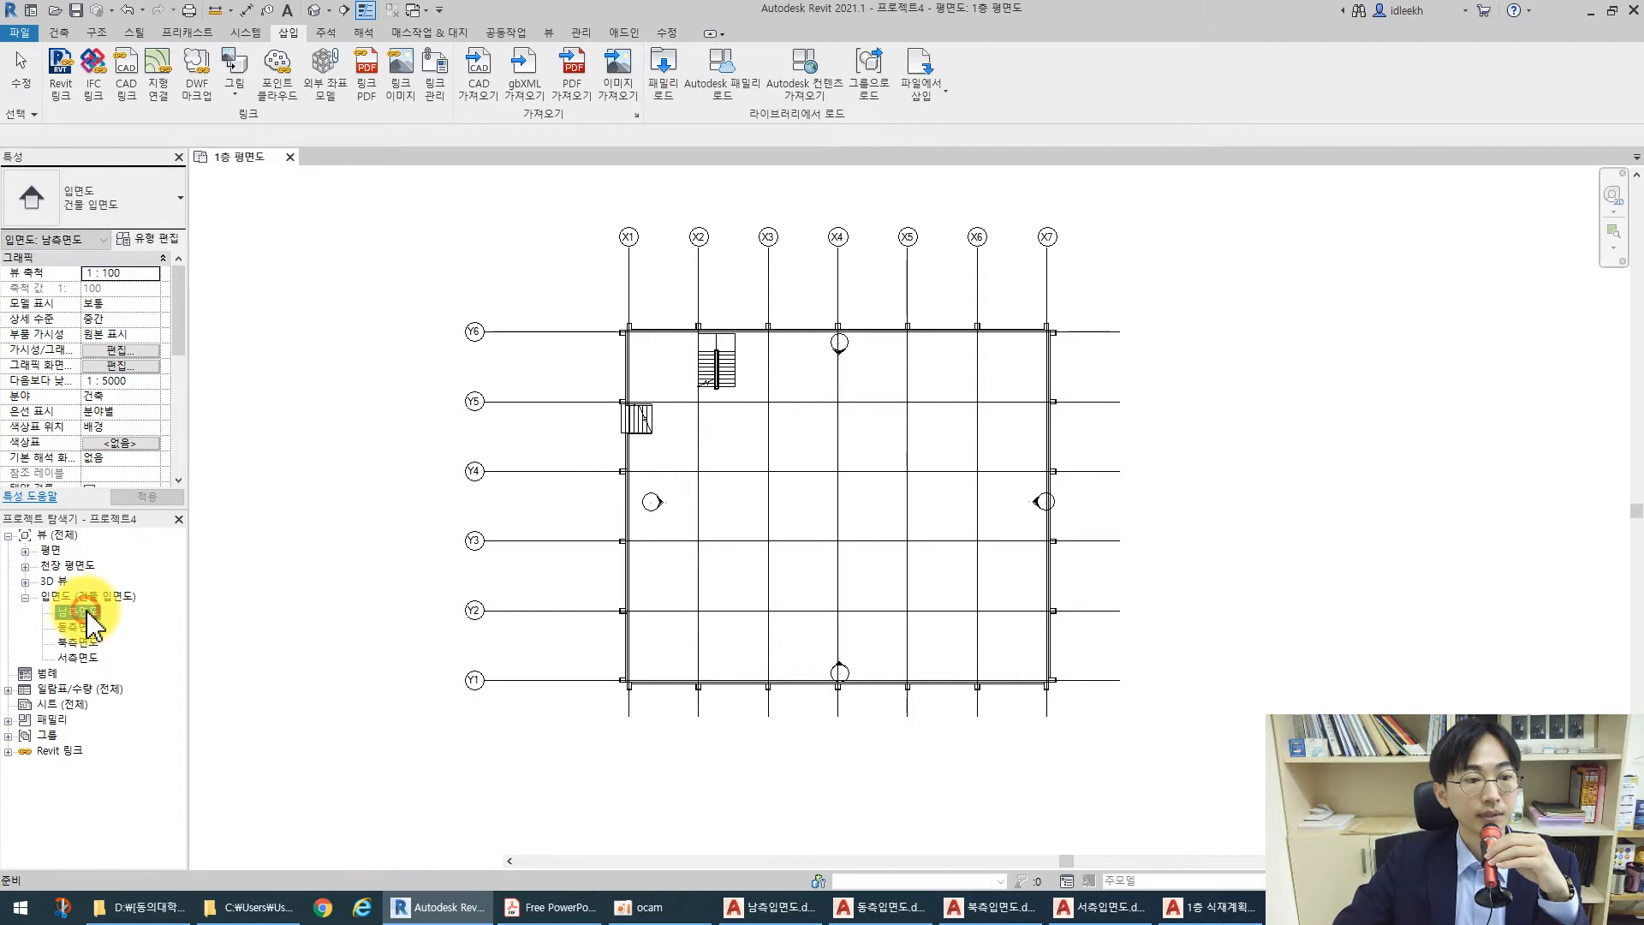
{"action": "left_click", "coordinate": [838, 622]}
{"action": "scroll", "coordinate": [881, 538], "scroll_direction": "down", "scroll_amount": 3}
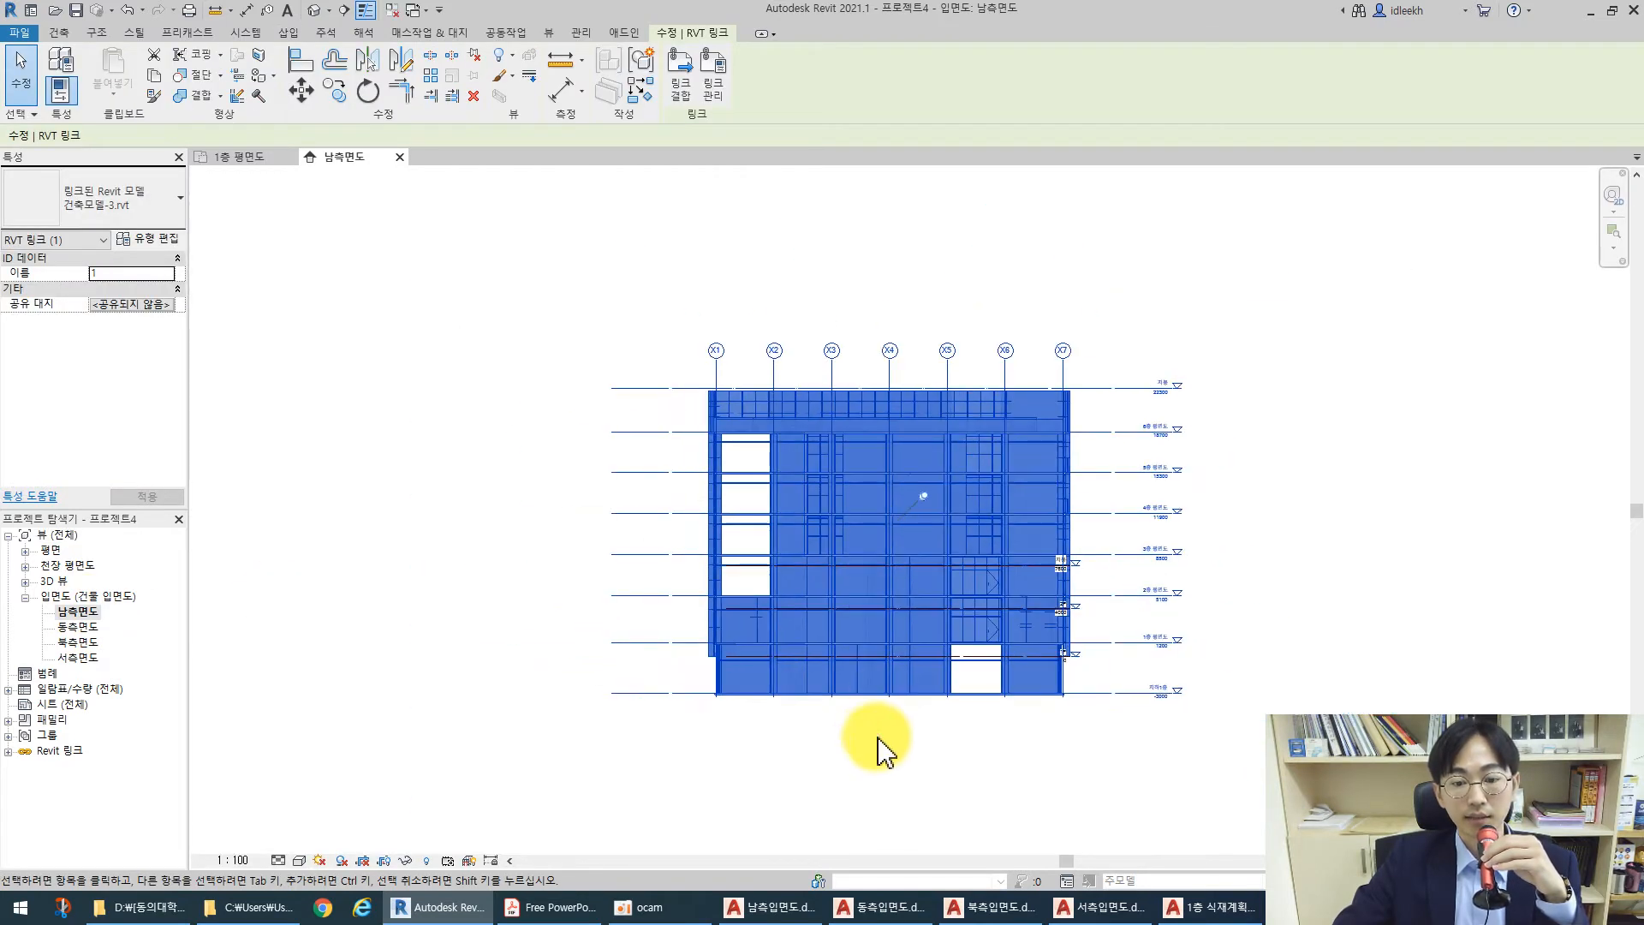
{"action": "left_click", "coordinate": [866, 742]}
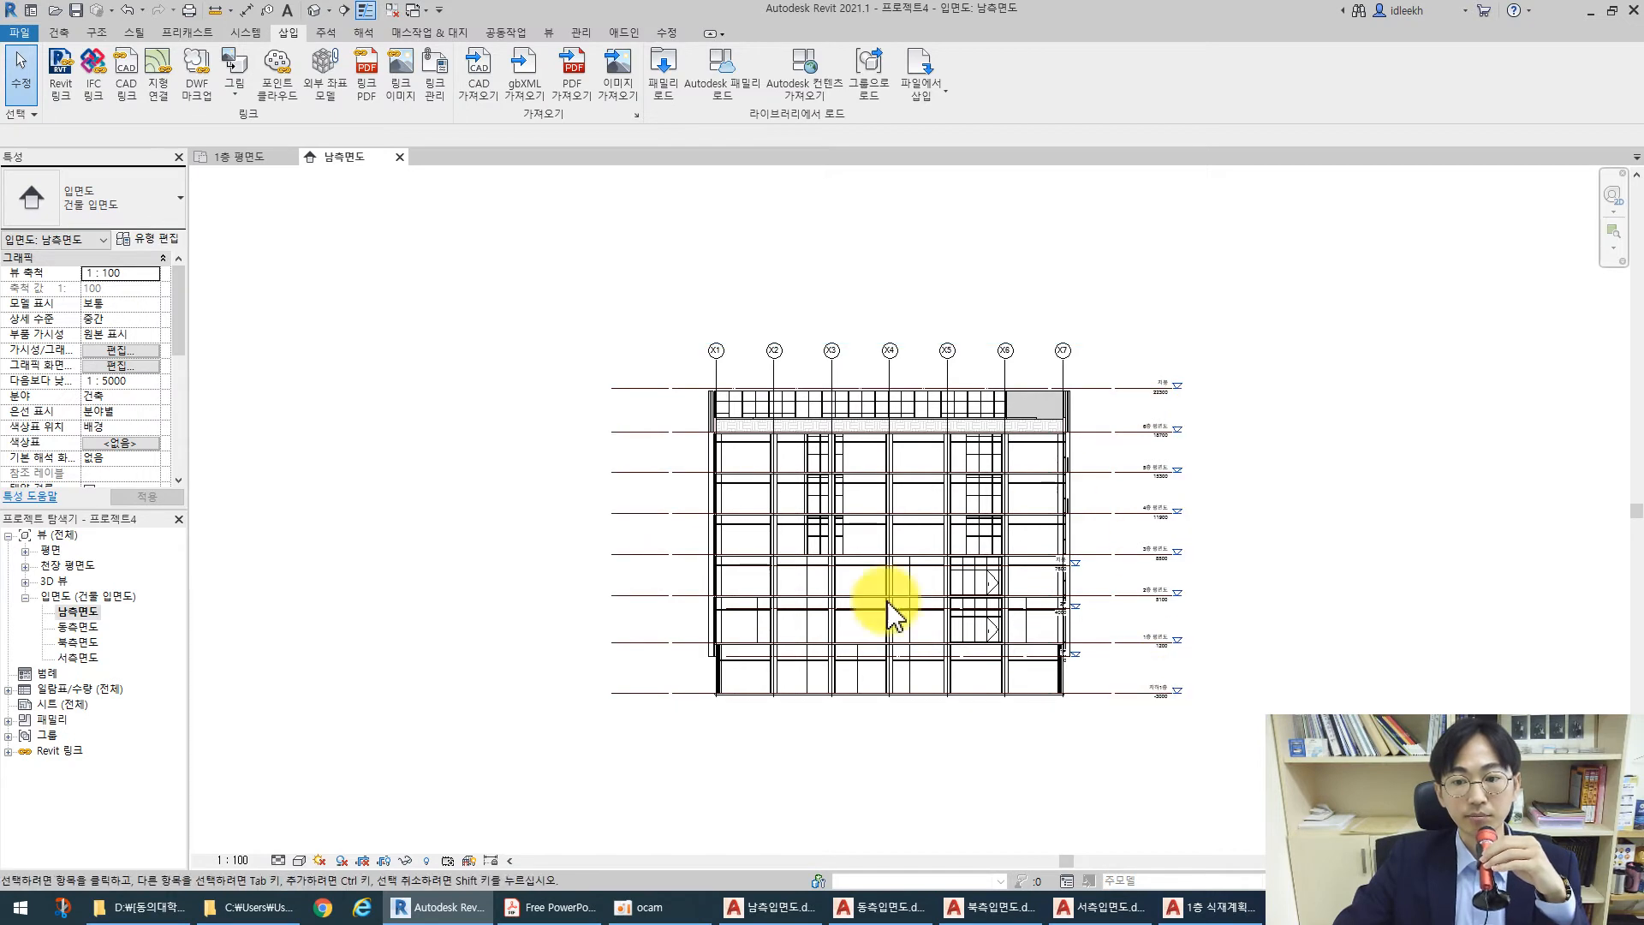
Rename the project's 1F level to -3000 and set its elevation to -3000
{"action": "scroll", "coordinate": [1055, 606], "scroll_direction": "up", "scroll_amount": 3}
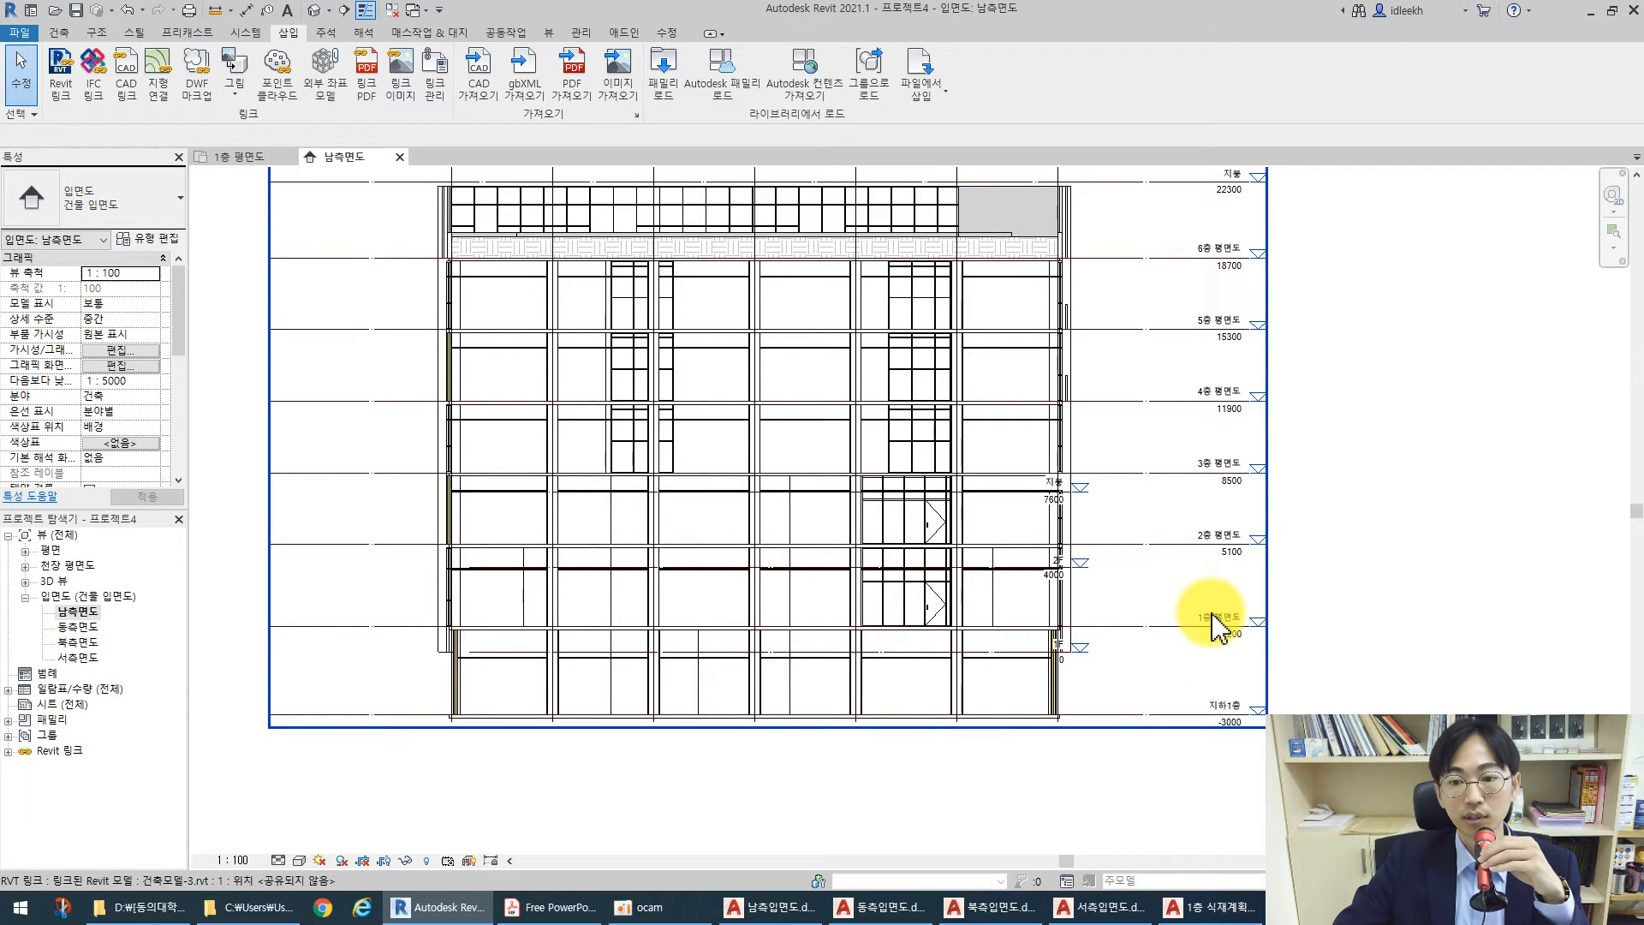
{"action": "left_click", "coordinate": [1062, 649]}
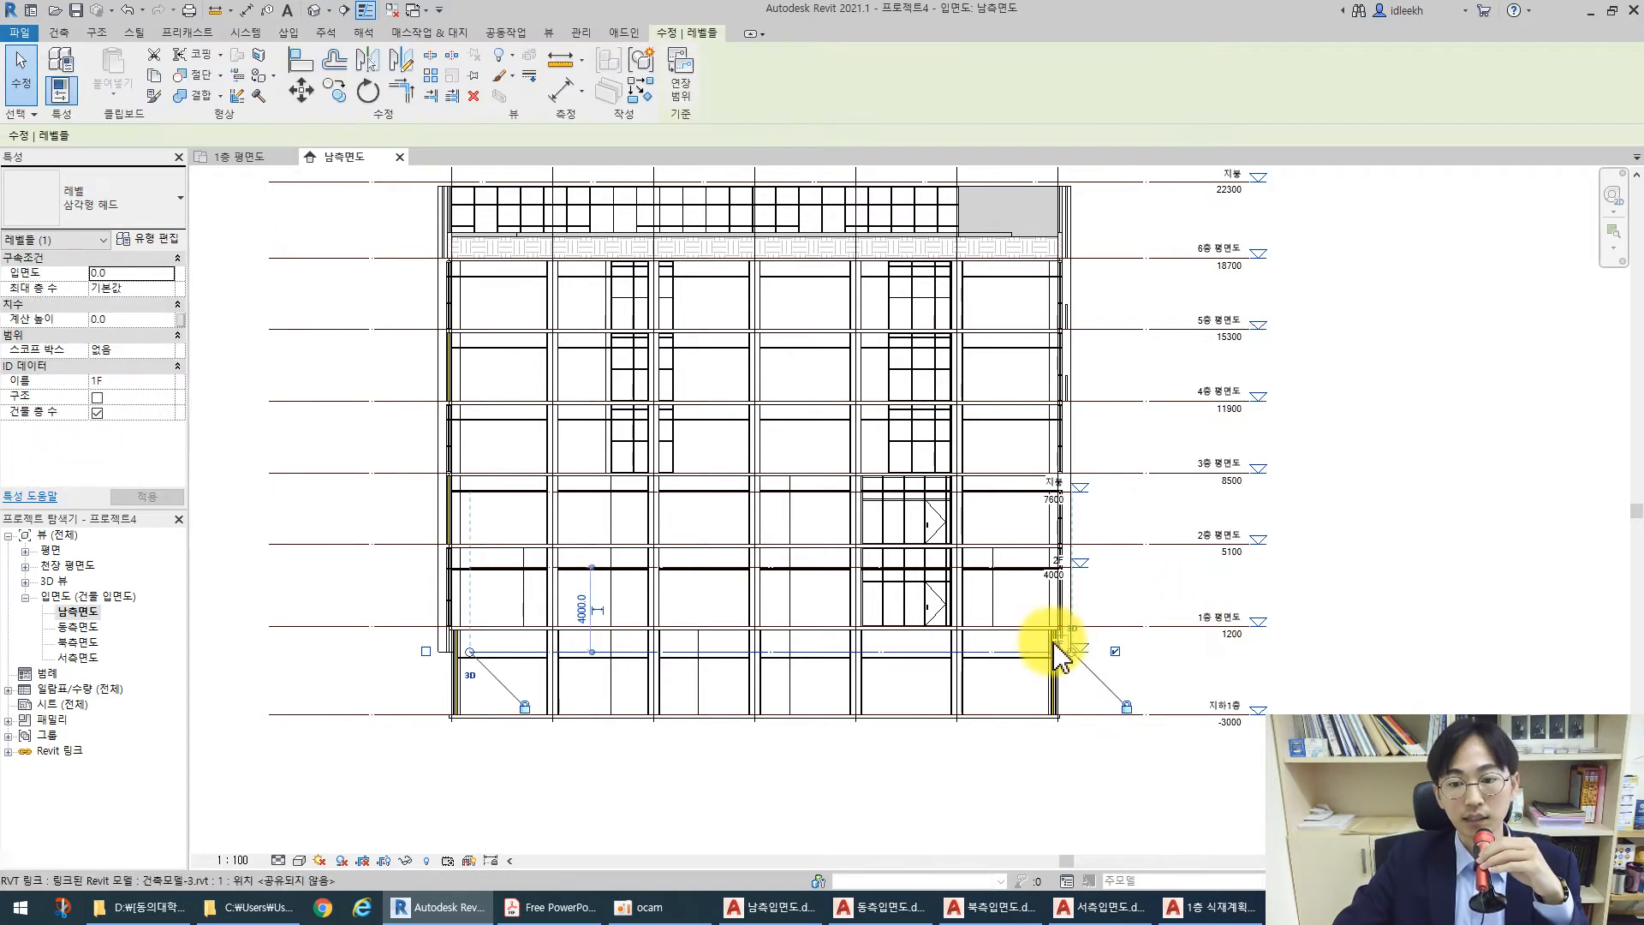
{"action": "left_click", "coordinate": [1060, 646]}
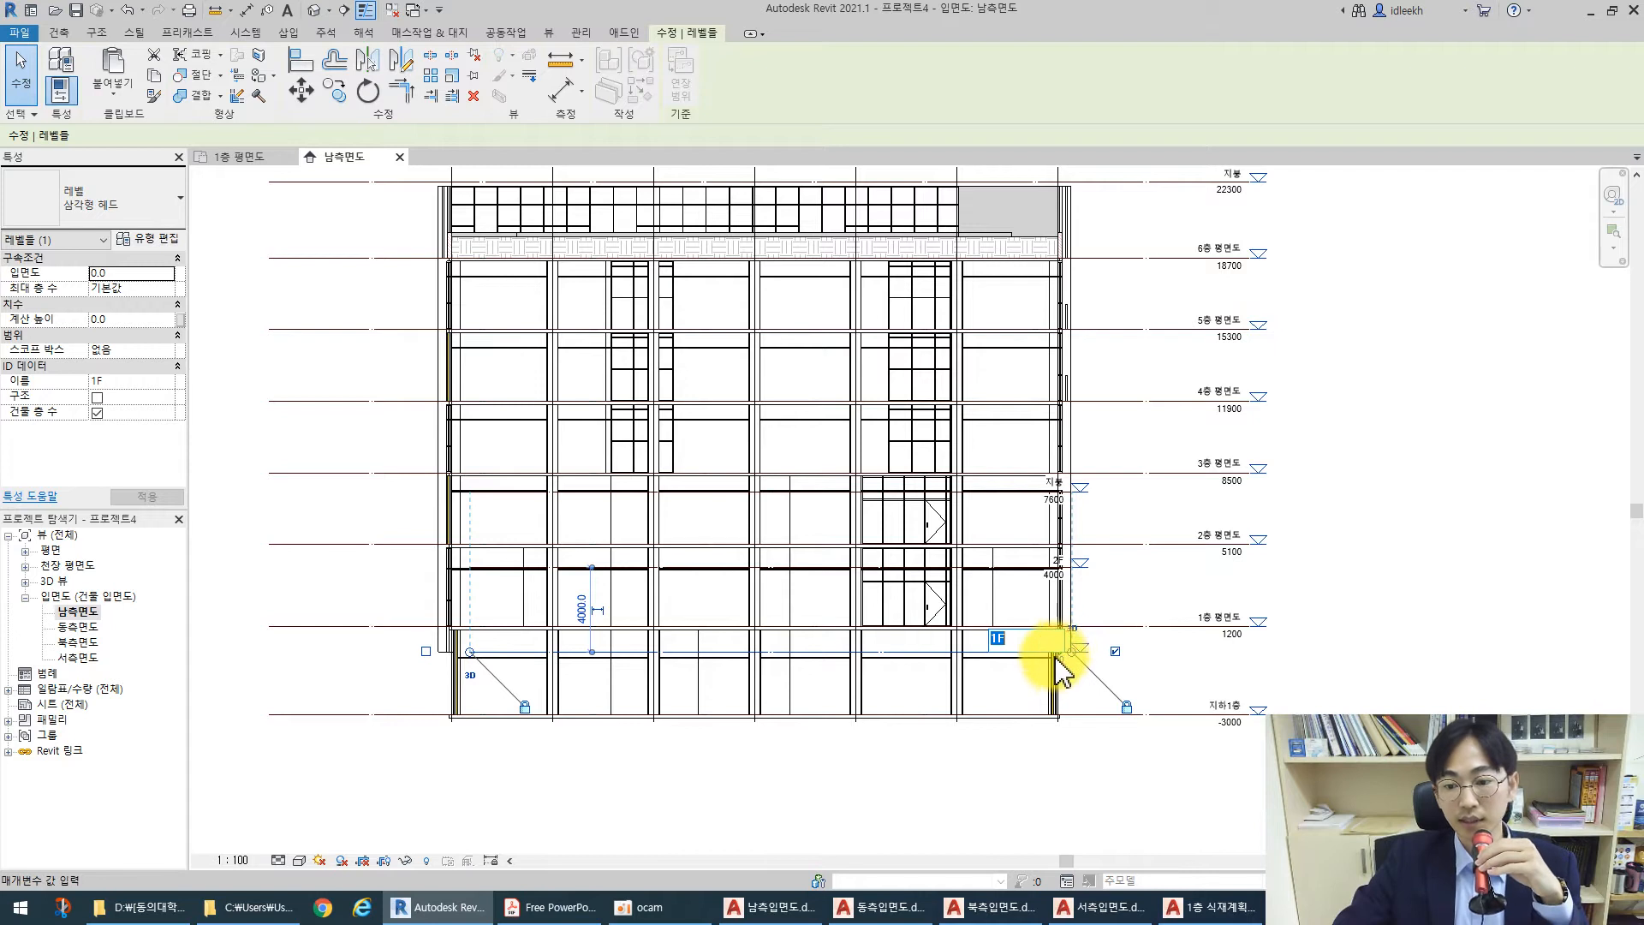
{"action": "type", "text": "-3000"}
{"action": "key", "text": "Return"}
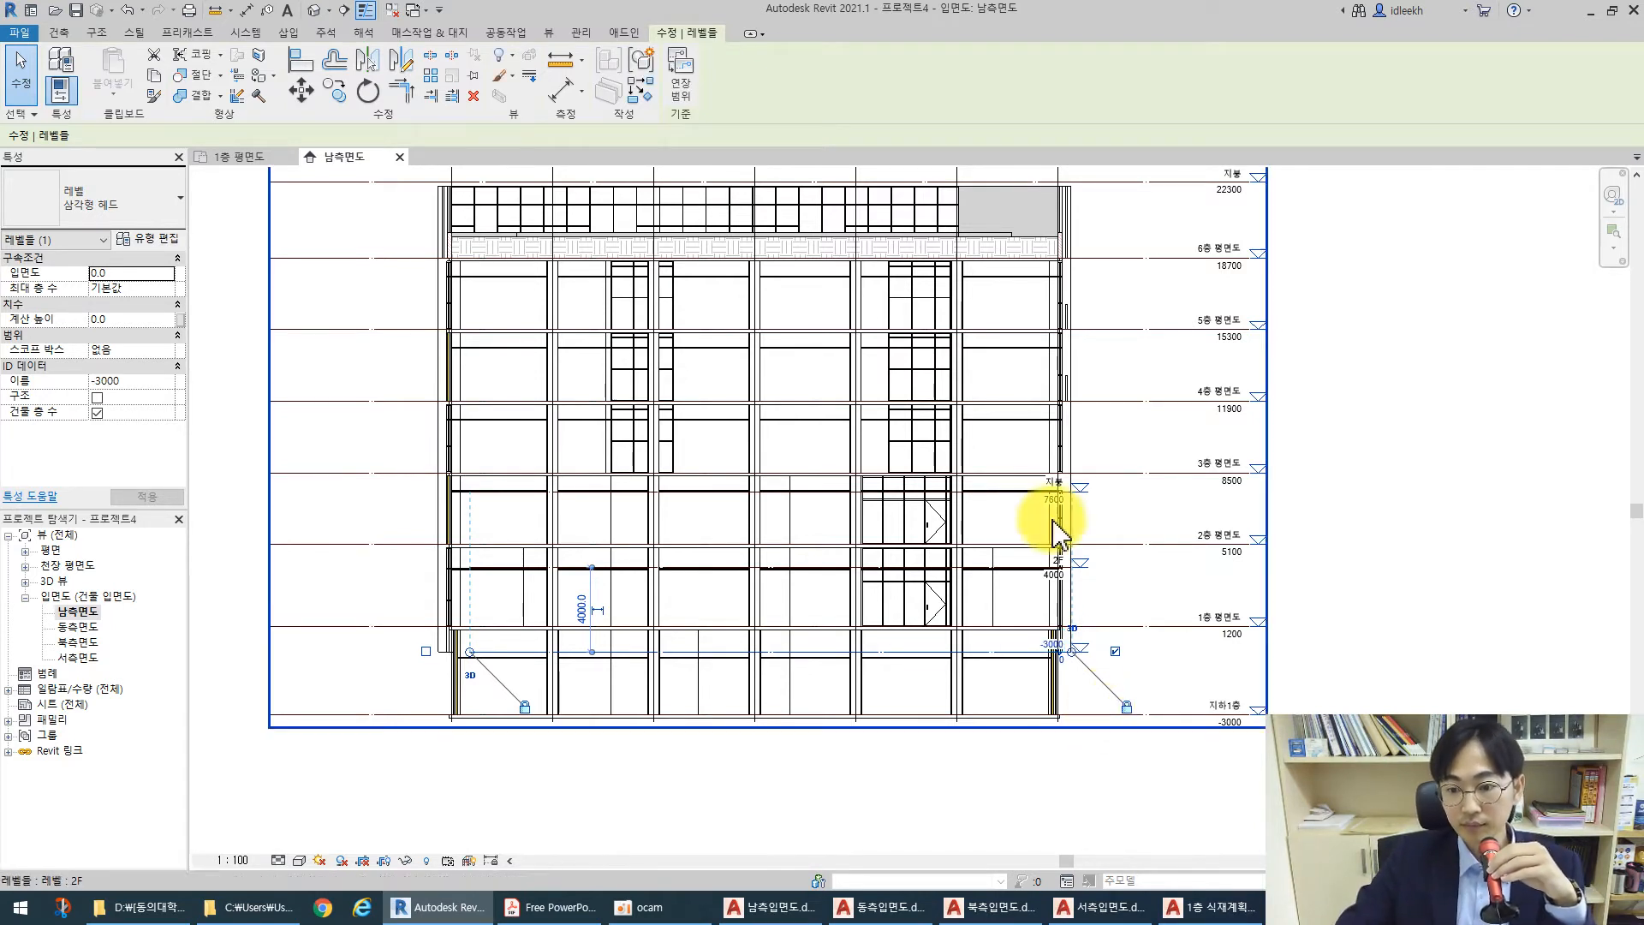
{"action": "scroll", "coordinate": [1062, 668], "scroll_direction": "up", "scroll_amount": 3}
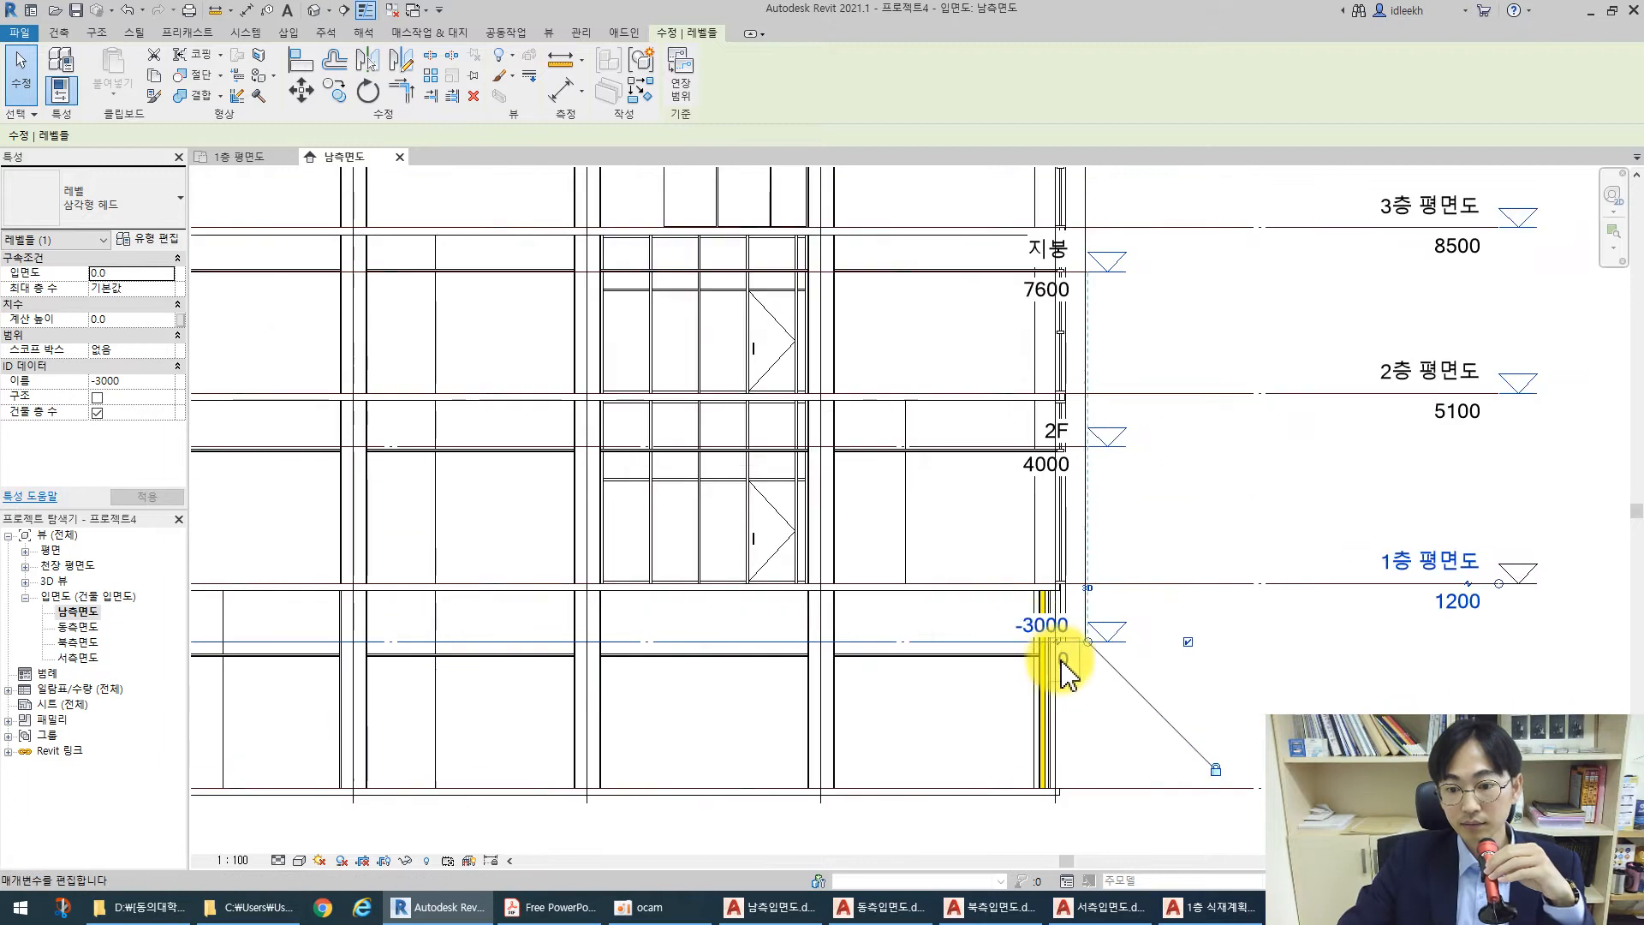
{"action": "left_click", "coordinate": [1048, 661]}
{"action": "type", "text": "-3000"}
{"action": "key", "text": "Return"}
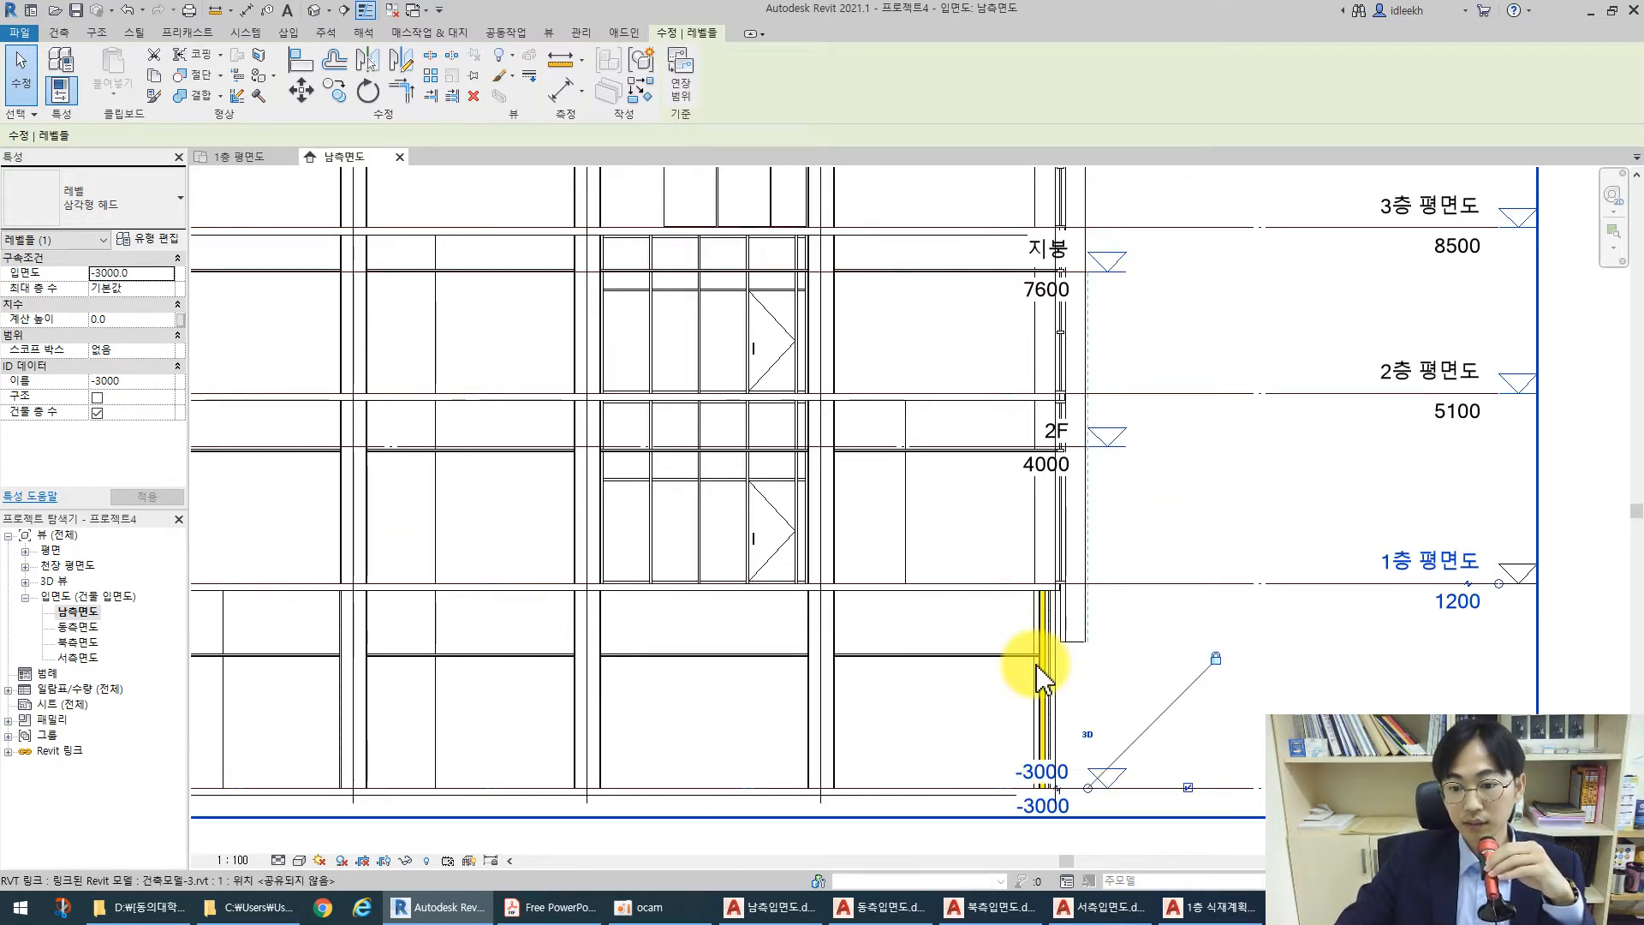
Set the elevation of the project's 2F level to 0
{"action": "left_click", "coordinate": [1042, 475]}
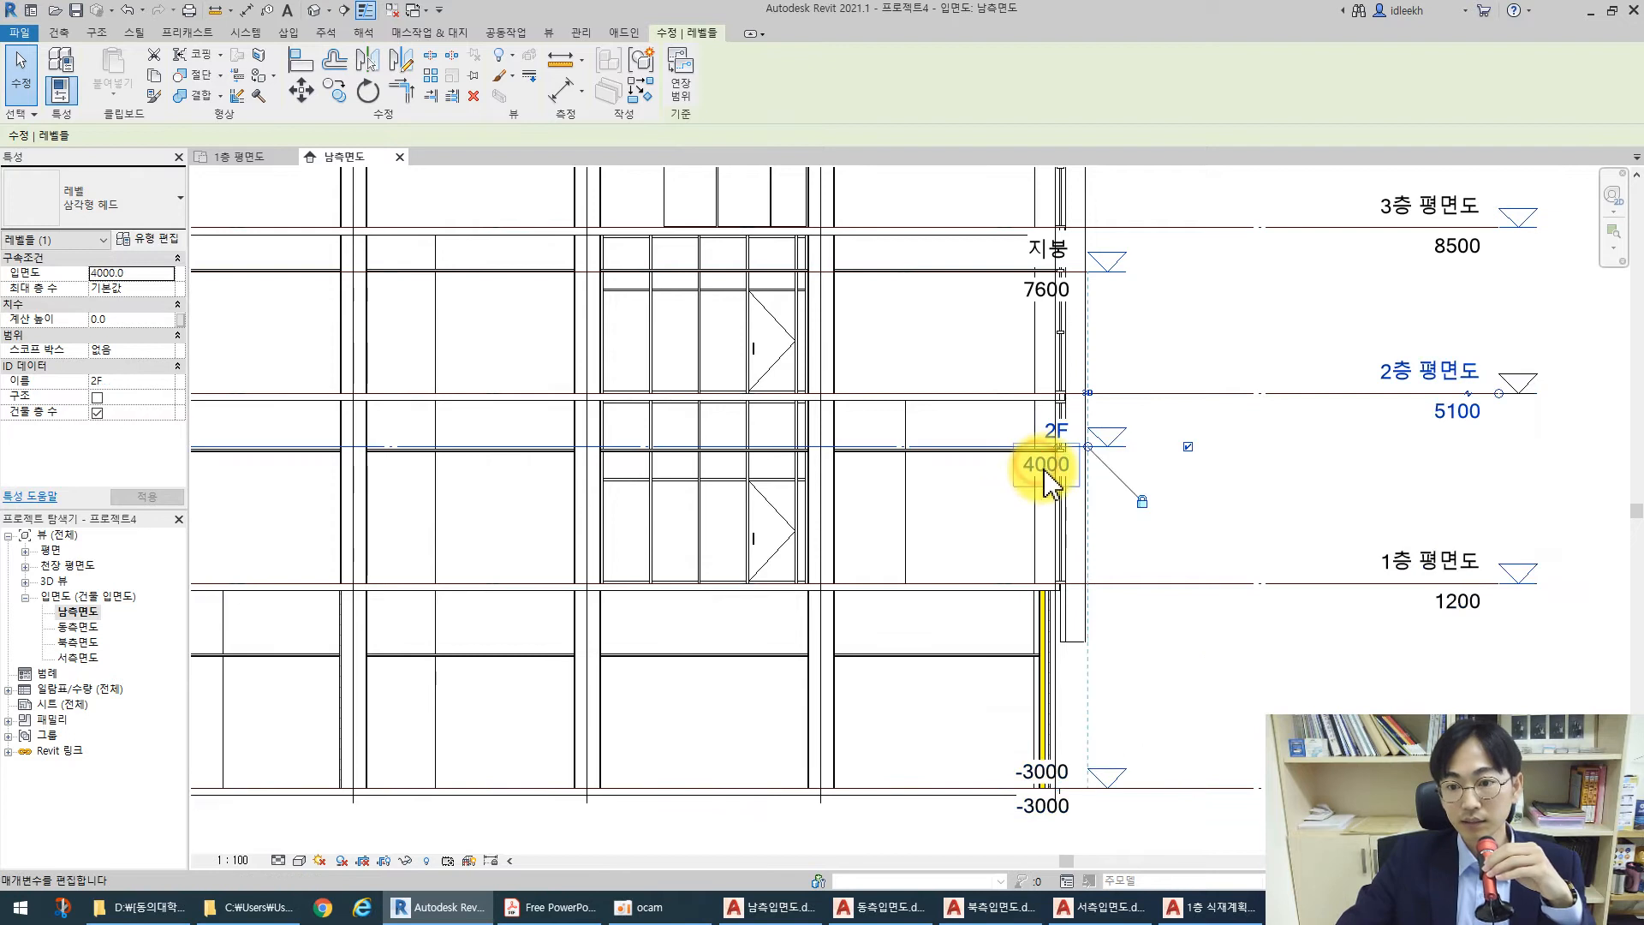
{"action": "left_click", "coordinate": [1045, 467]}
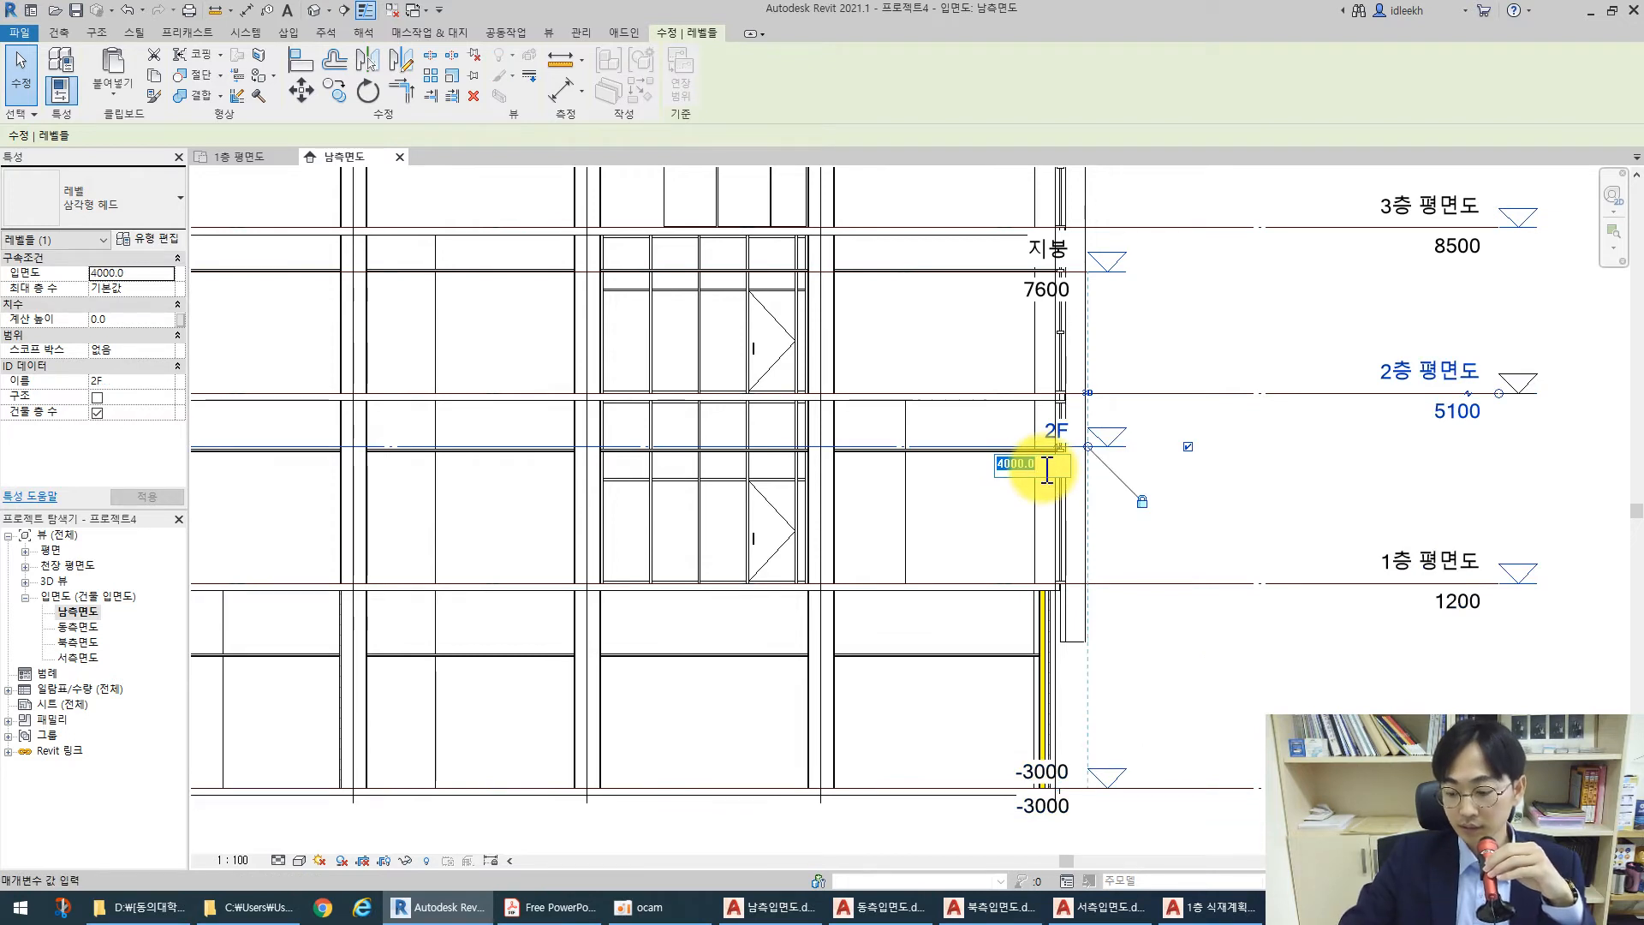
{"action": "type", "text": "120"}
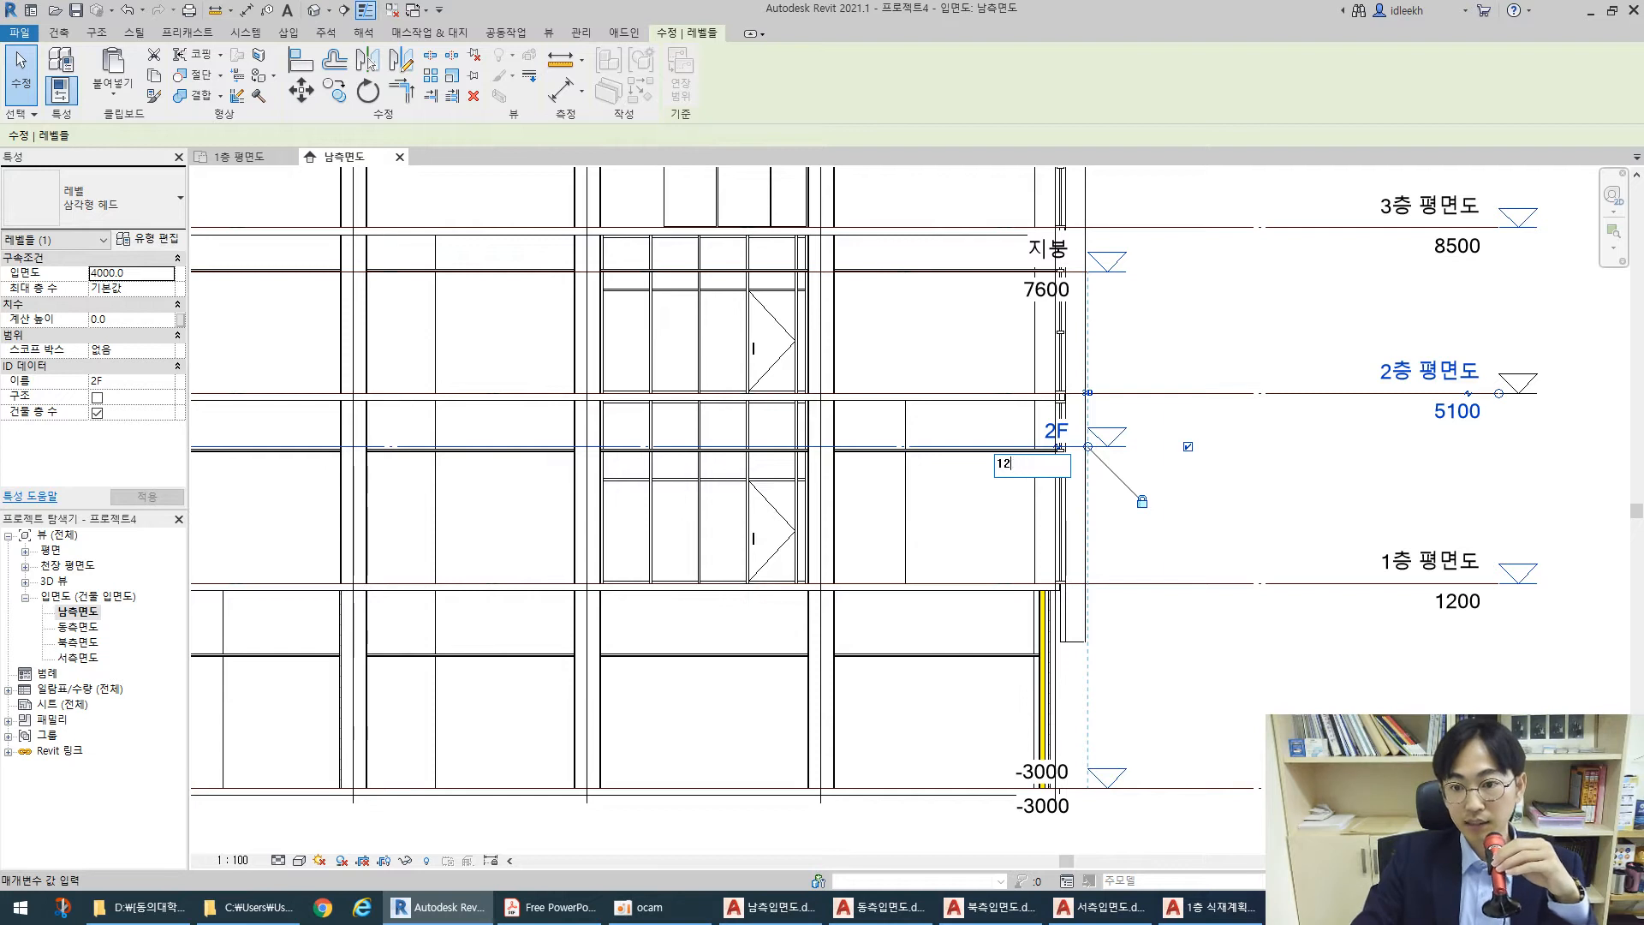
{"action": "key", "text": "Return"}
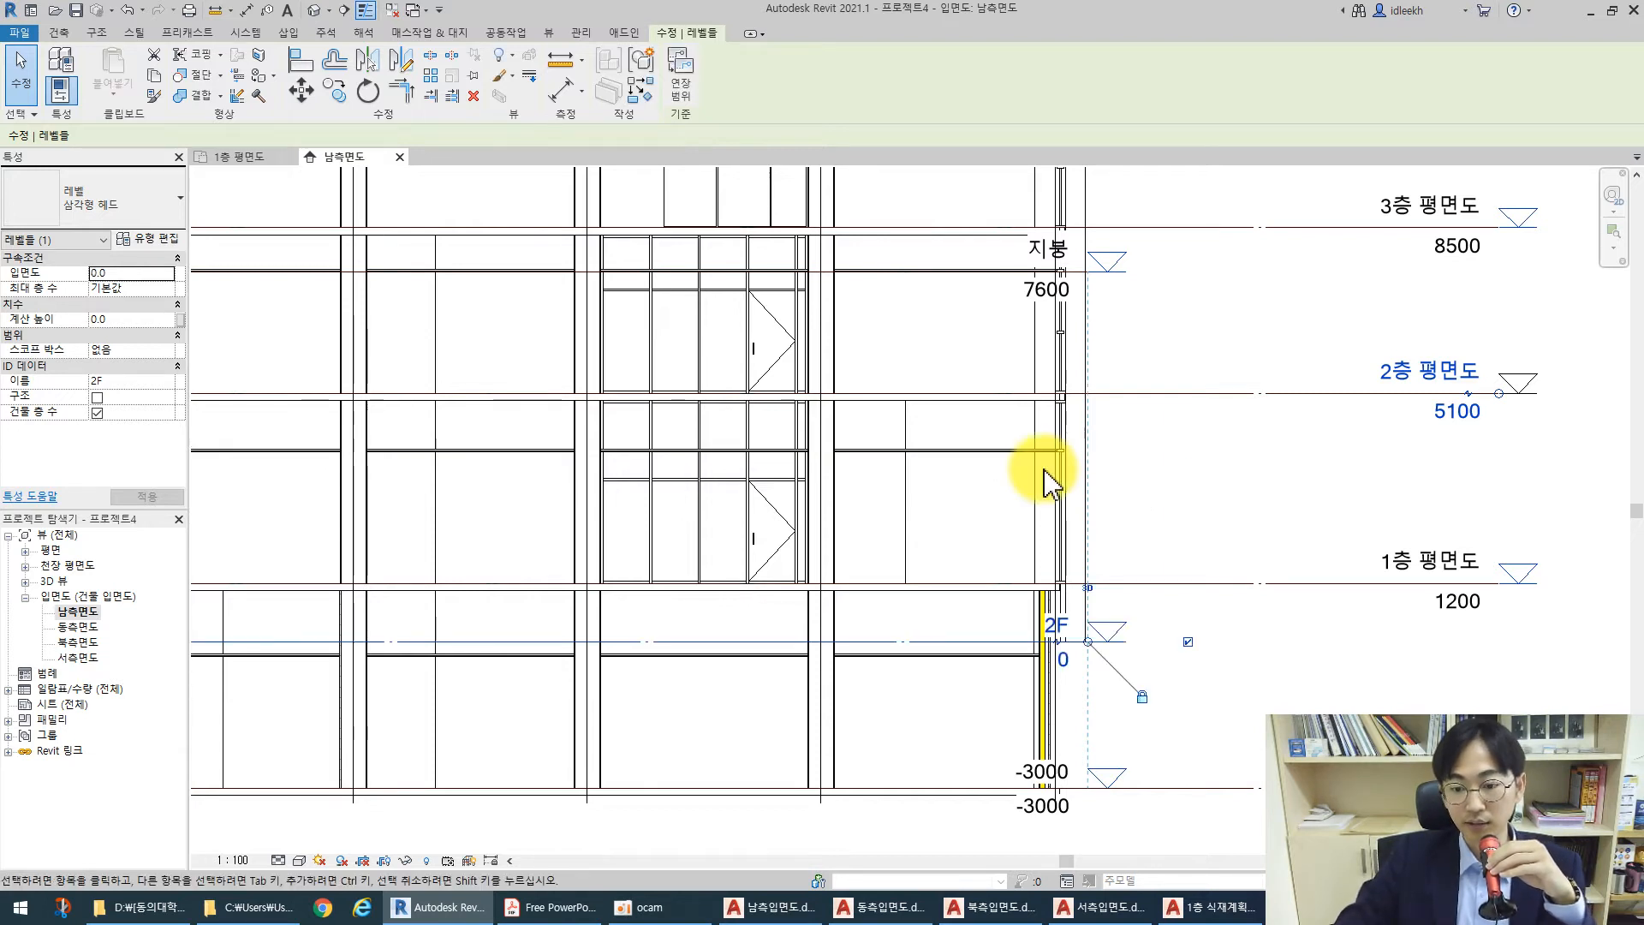
Set the elevation of the project's roof level (지붕) to 1200 and rename the level to 1200
{"action": "left_click", "coordinate": [1046, 291]}
{"action": "left_click", "coordinate": [1046, 289]}
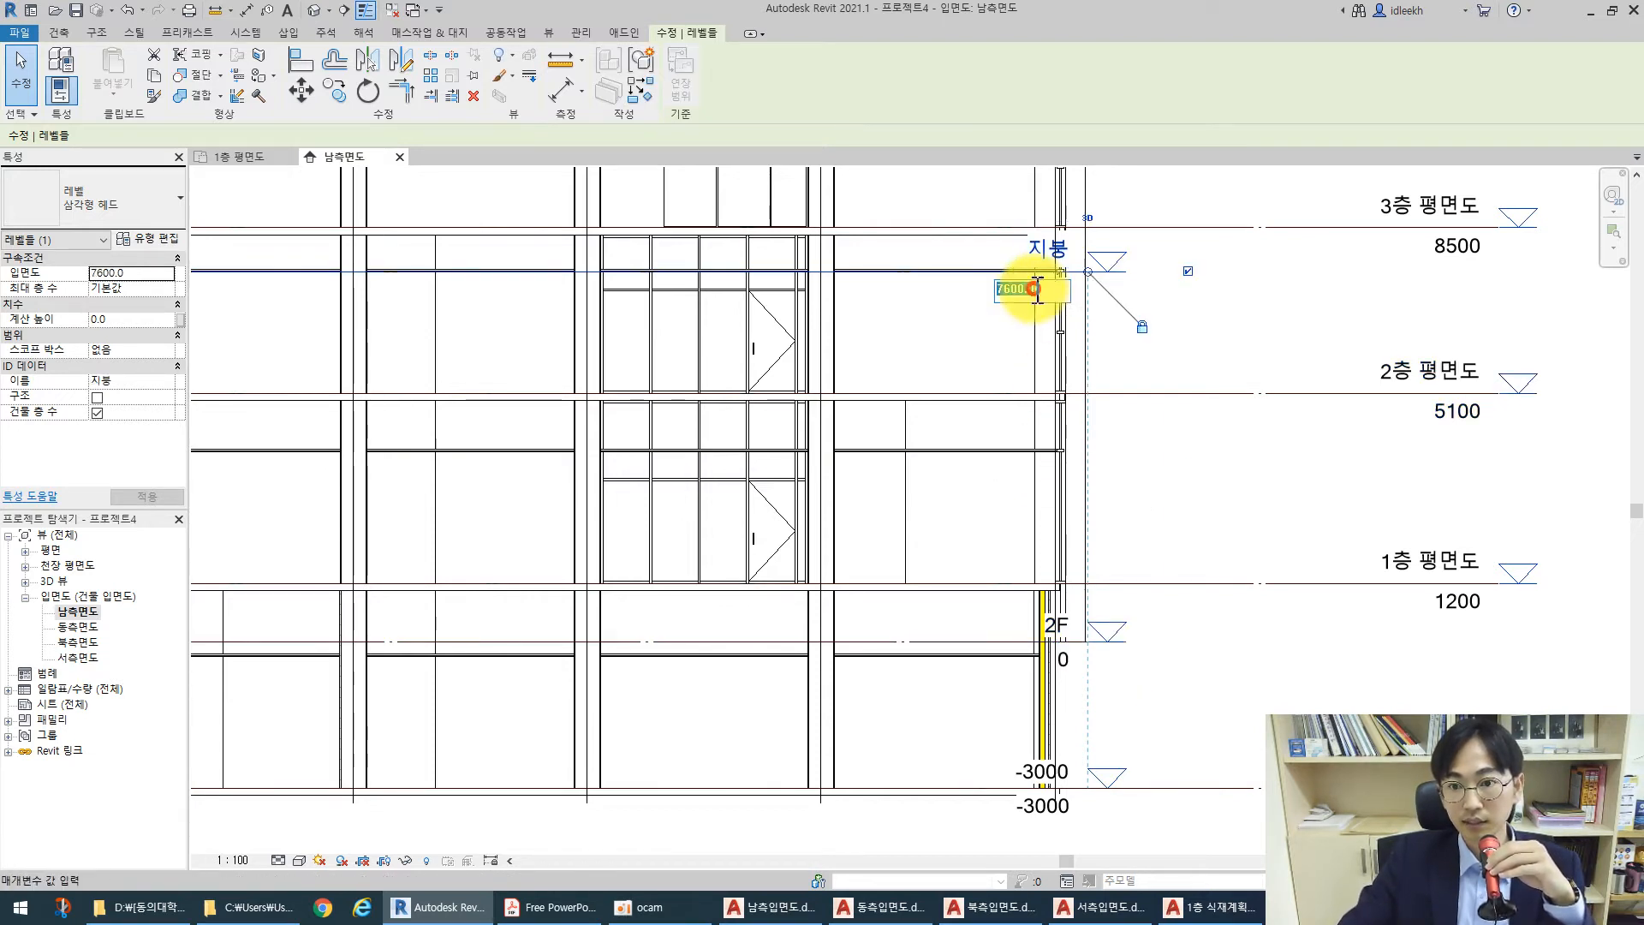
{"action": "type", "text": "120"}
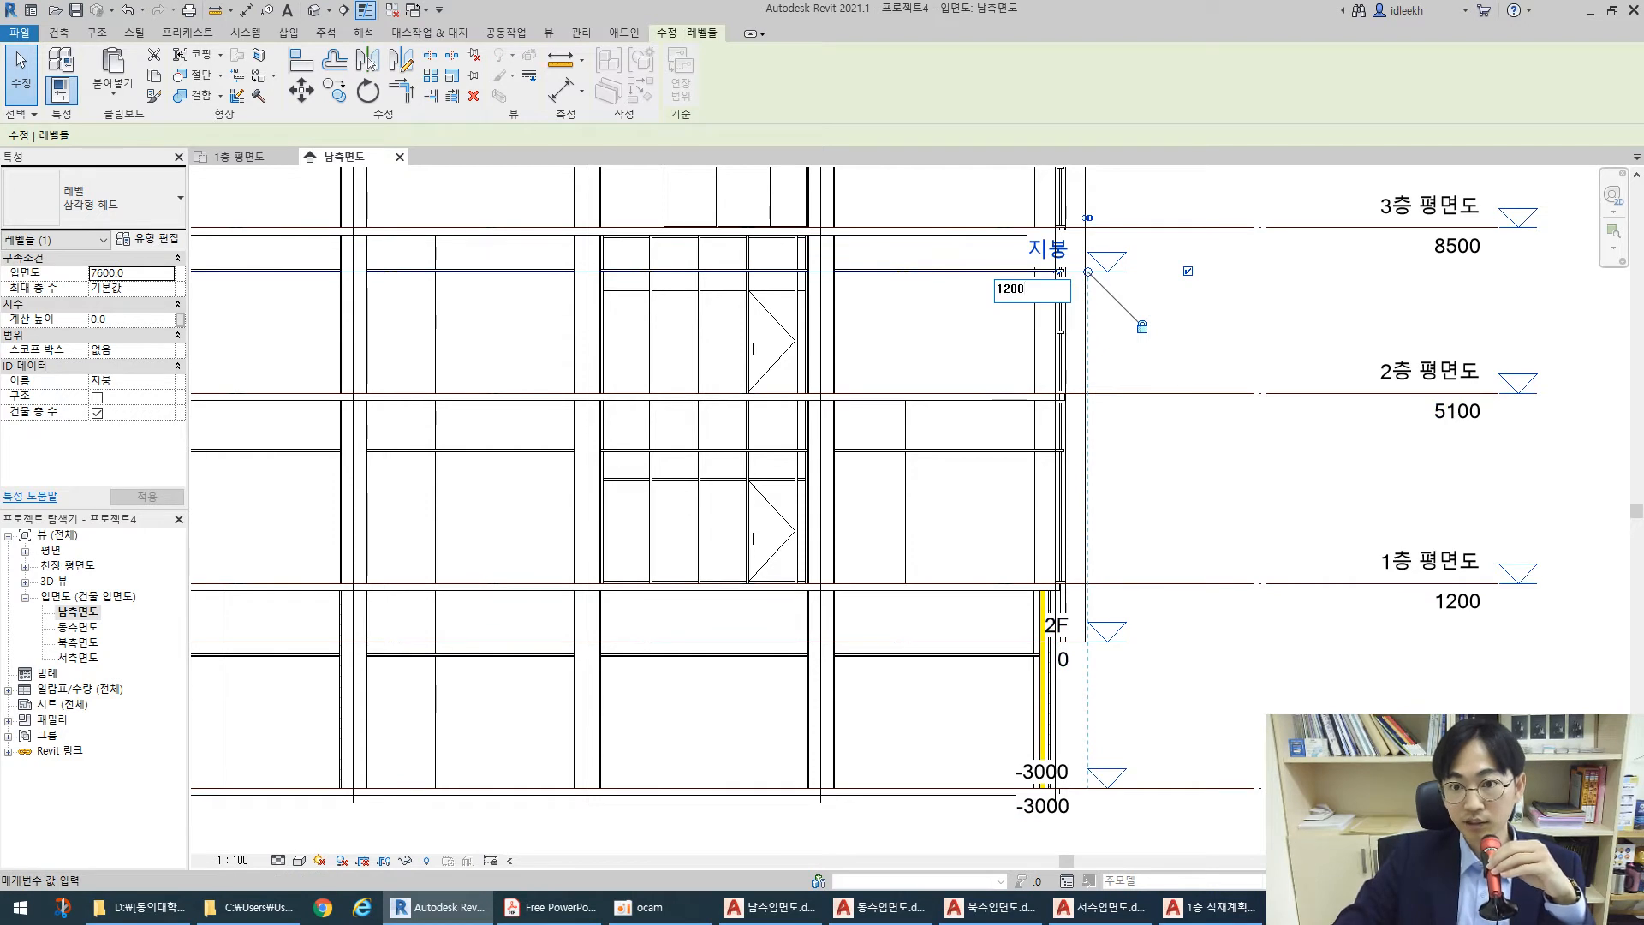
{"action": "type", "text": "0"}
{"action": "key", "text": "Return"}
{"action": "left_click", "coordinate": [1050, 566]}
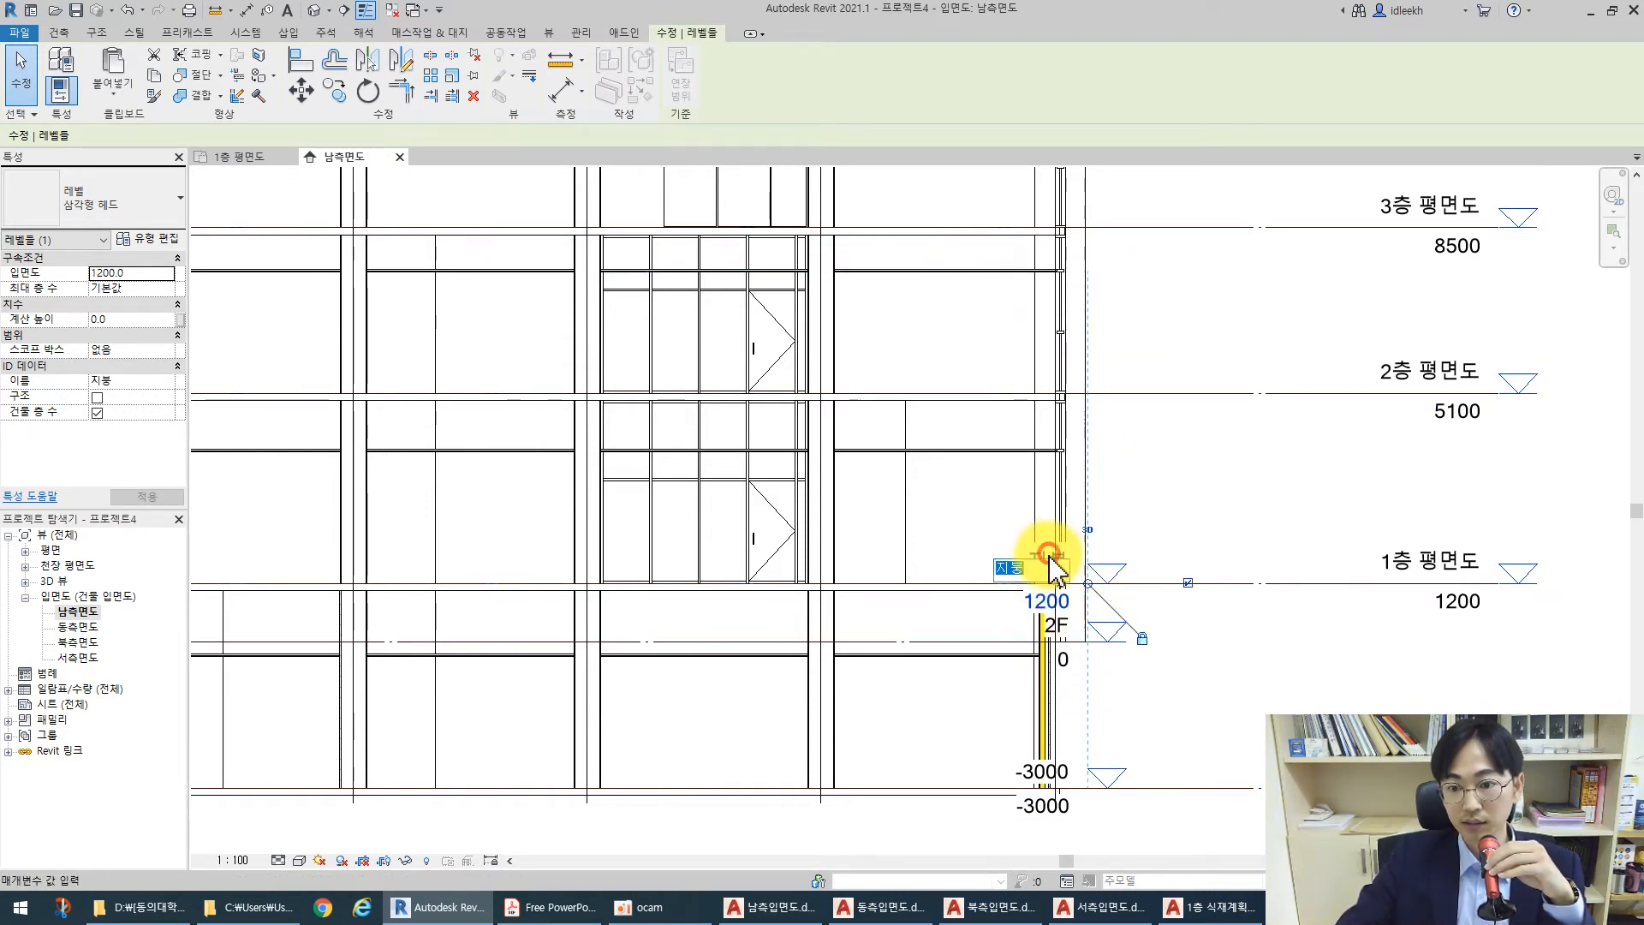
{"action": "type", "text": "1200"}
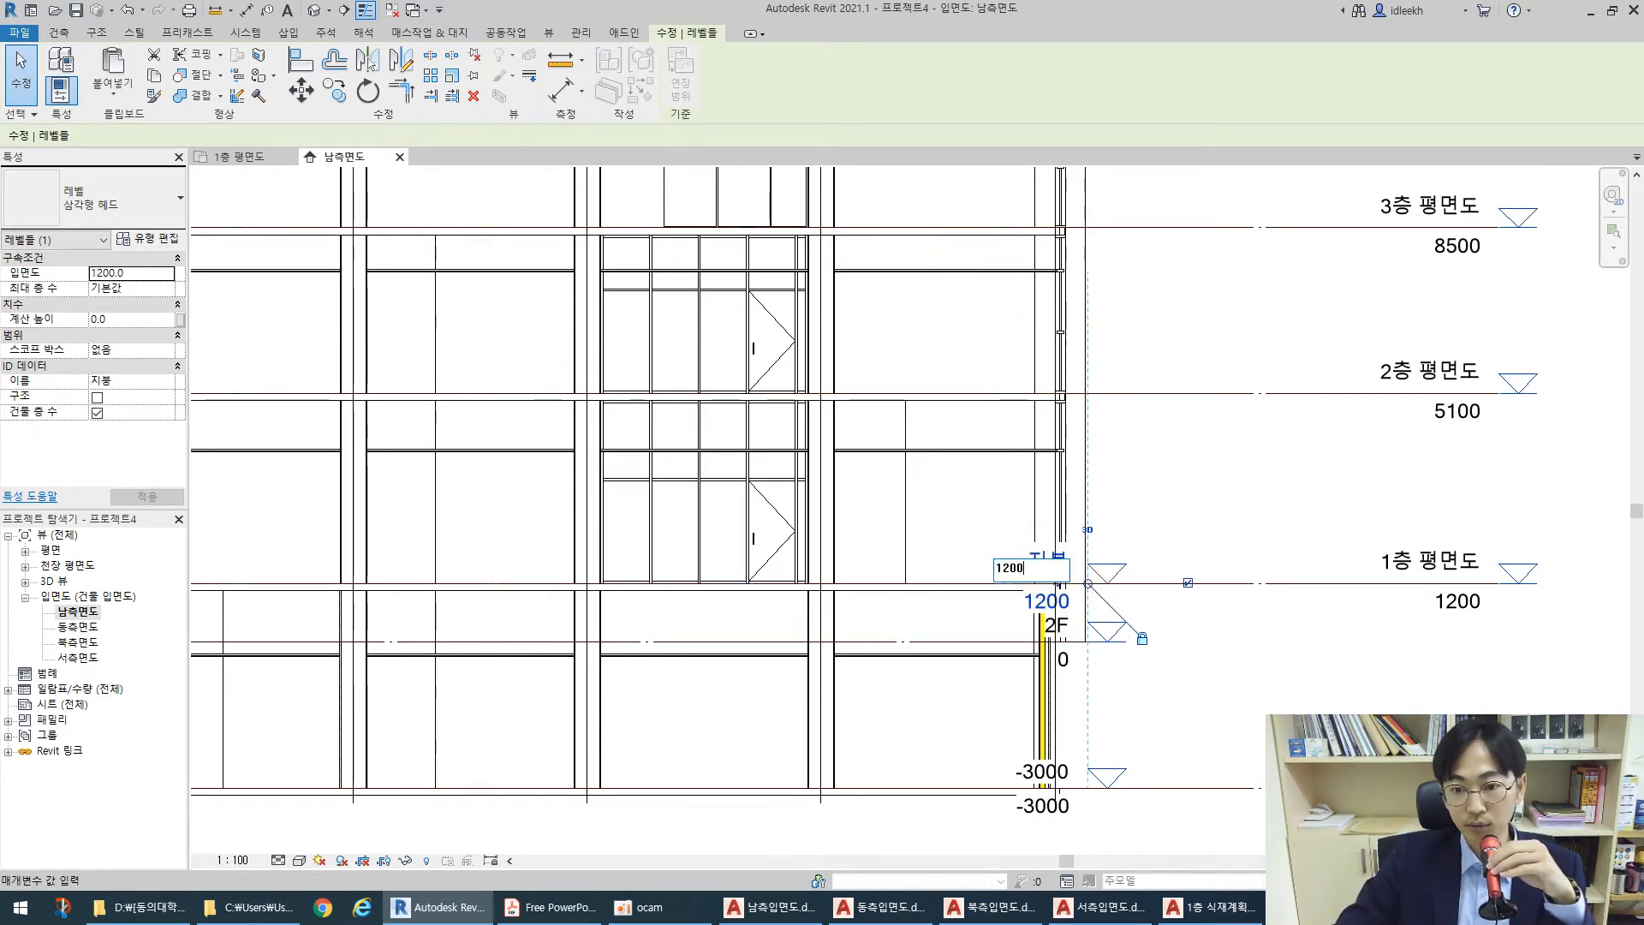
{"action": "key", "text": "Return"}
Rename the project's 2F level to 0
{"action": "left_click", "coordinate": [1058, 627]}
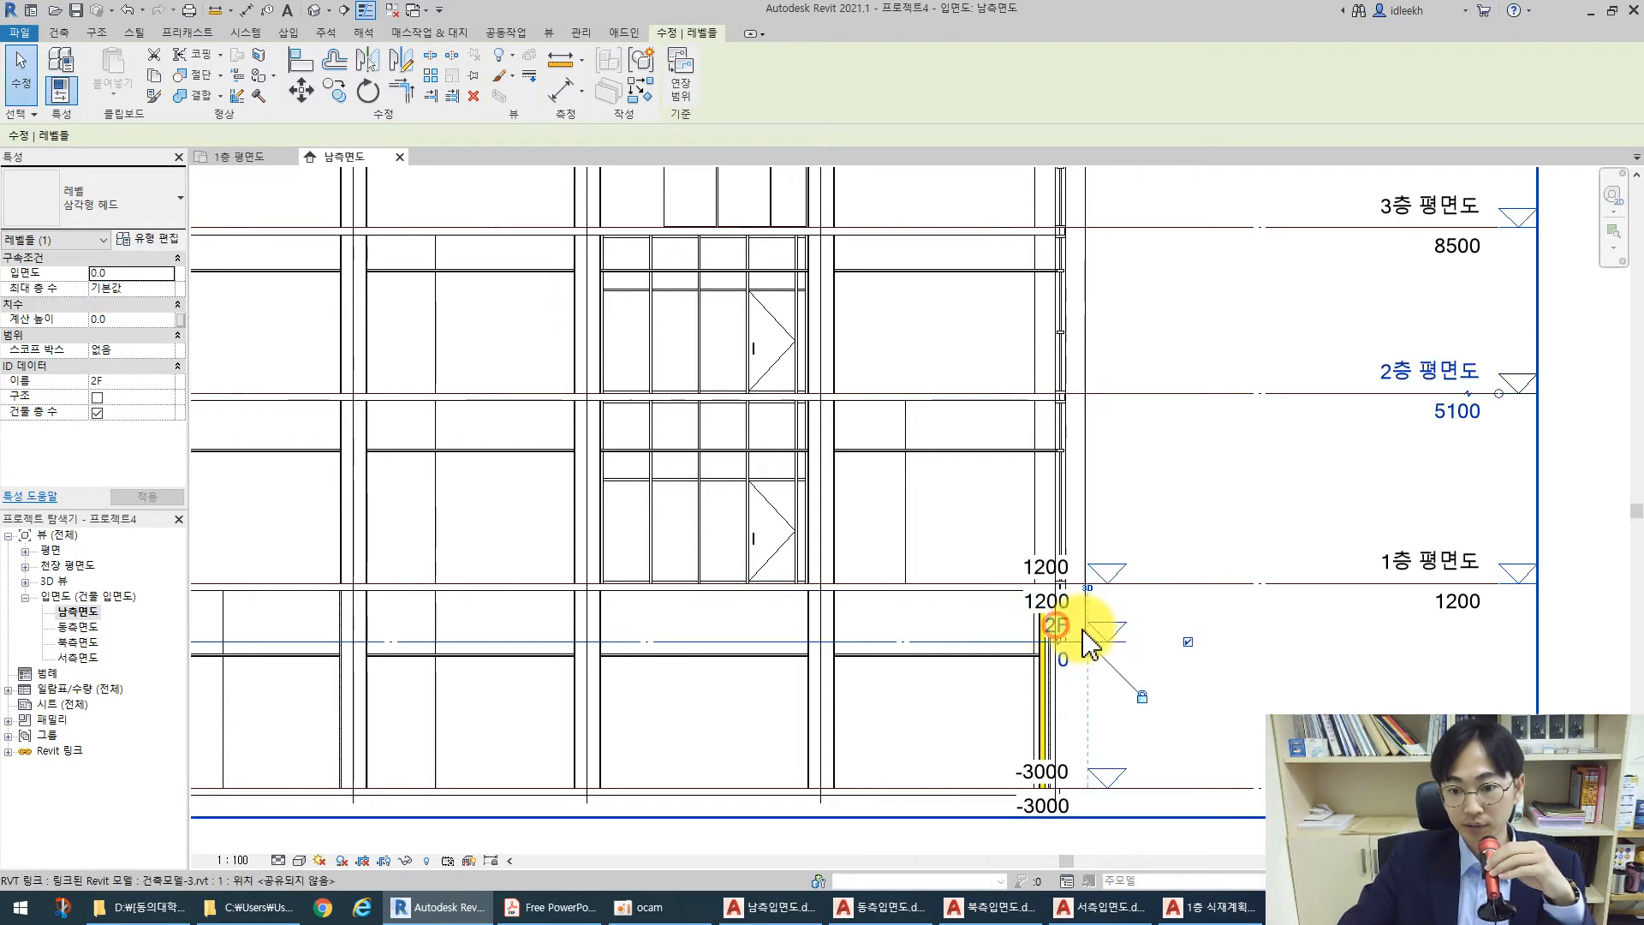
{"action": "left_click", "coordinate": [1056, 626]}
{"action": "type", "text": "0"}
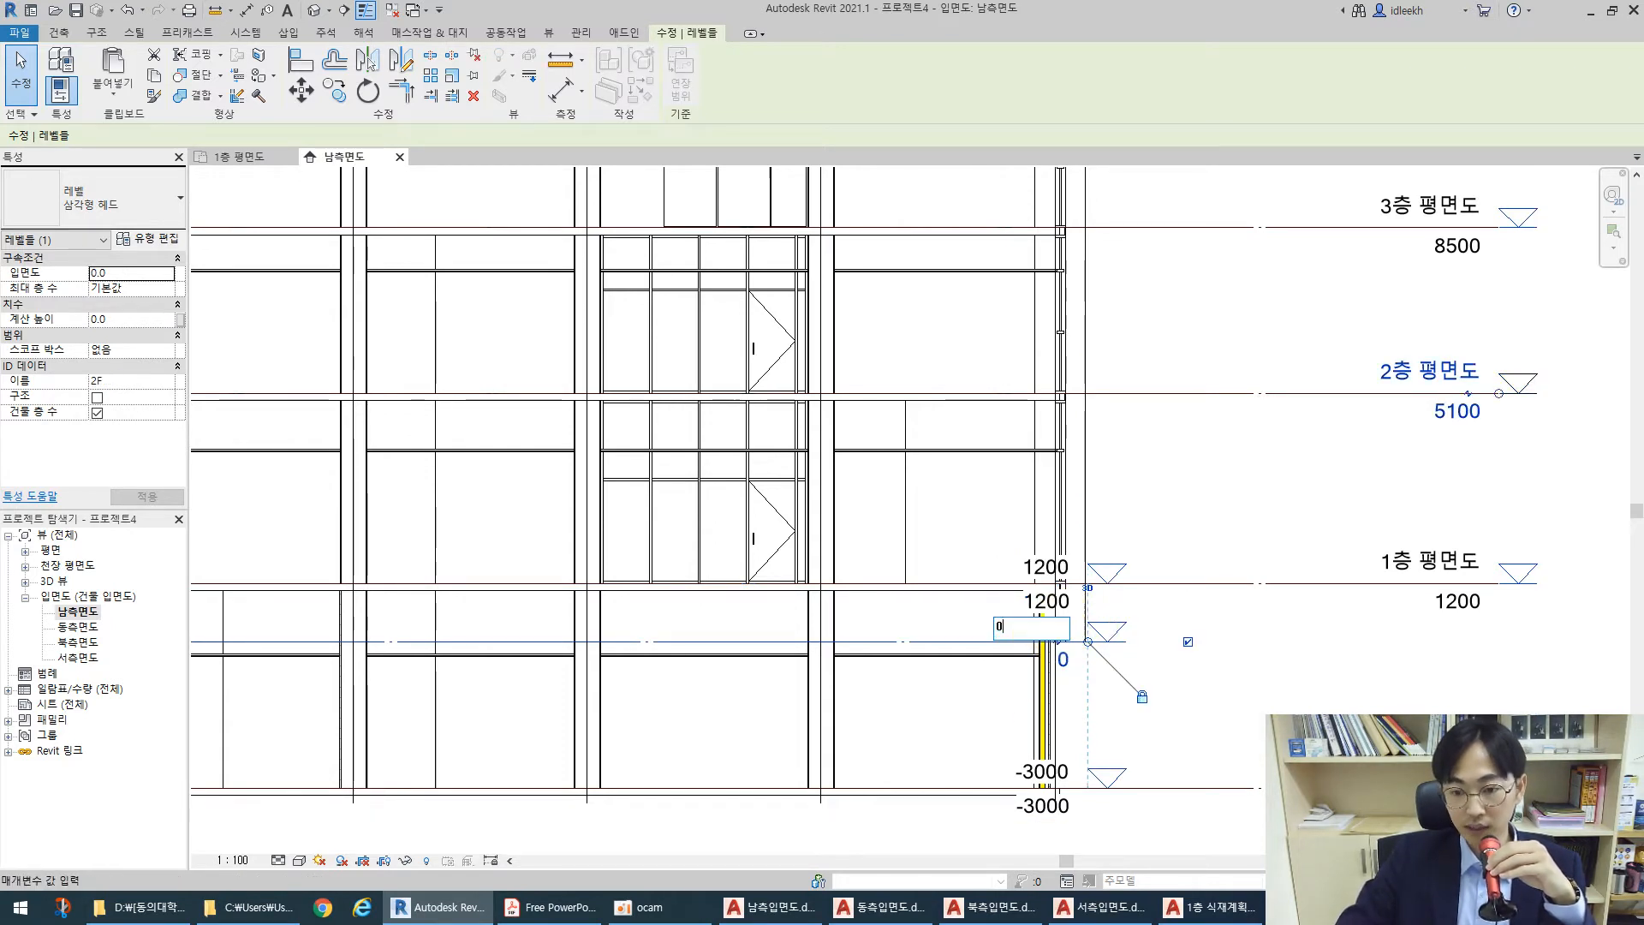
{"action": "key", "text": "Return"}
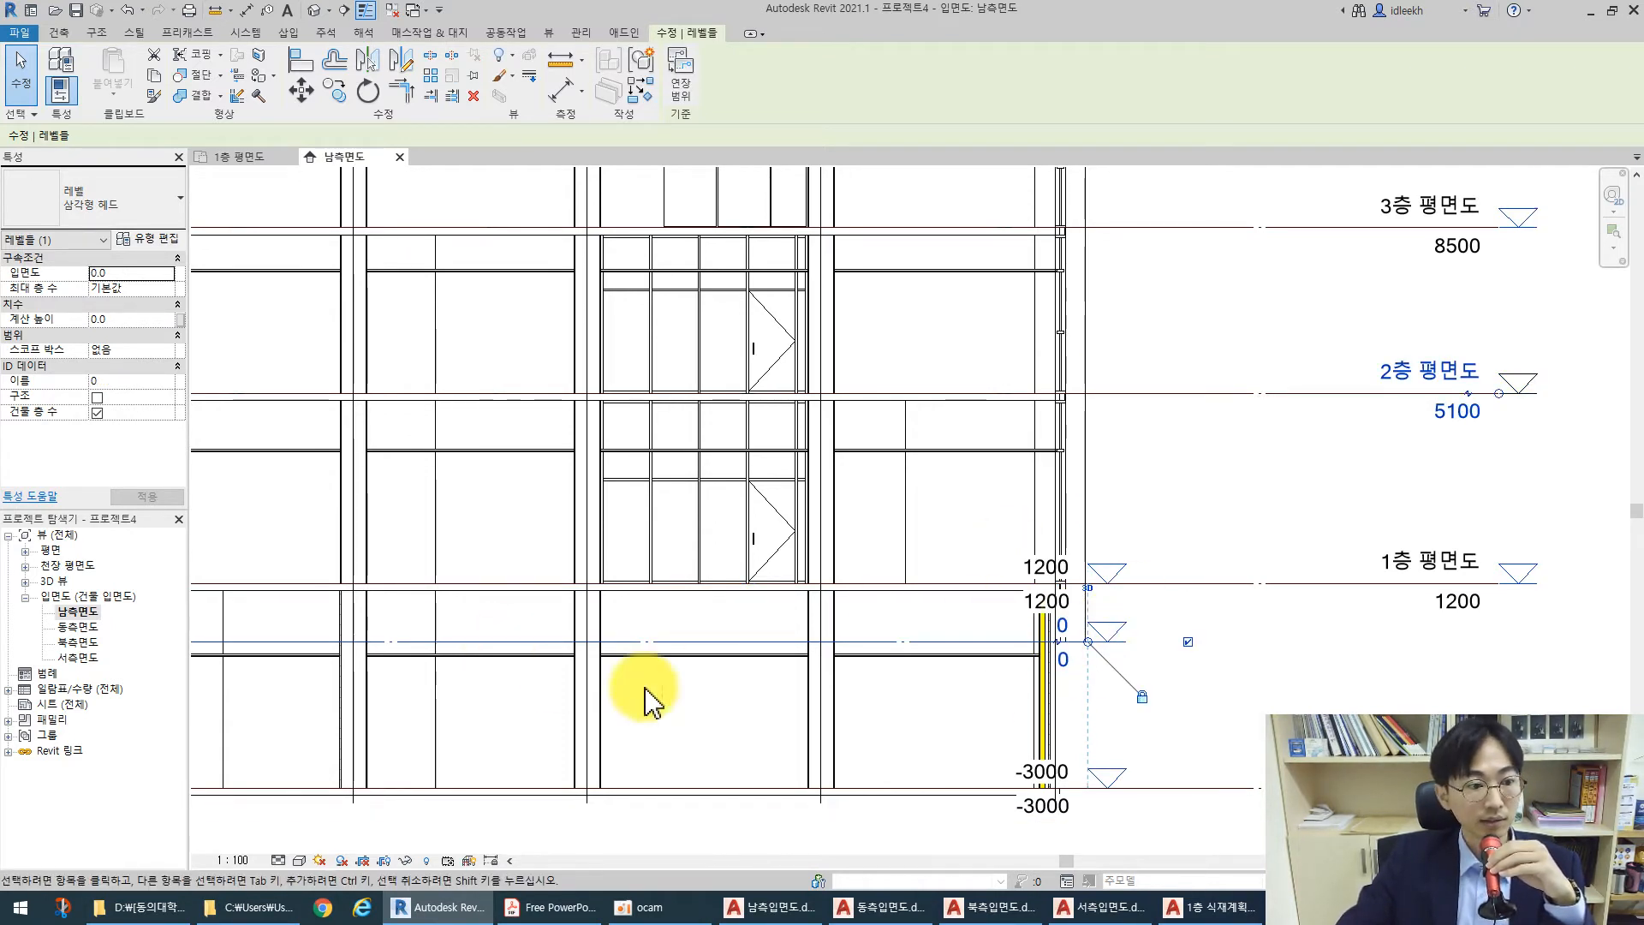
Rename the first-floor plan view (1층 평면도) to -3000 and the second-floor plan view (2층 평면도) to 0
{"action": "left_click", "coordinate": [24, 550]}
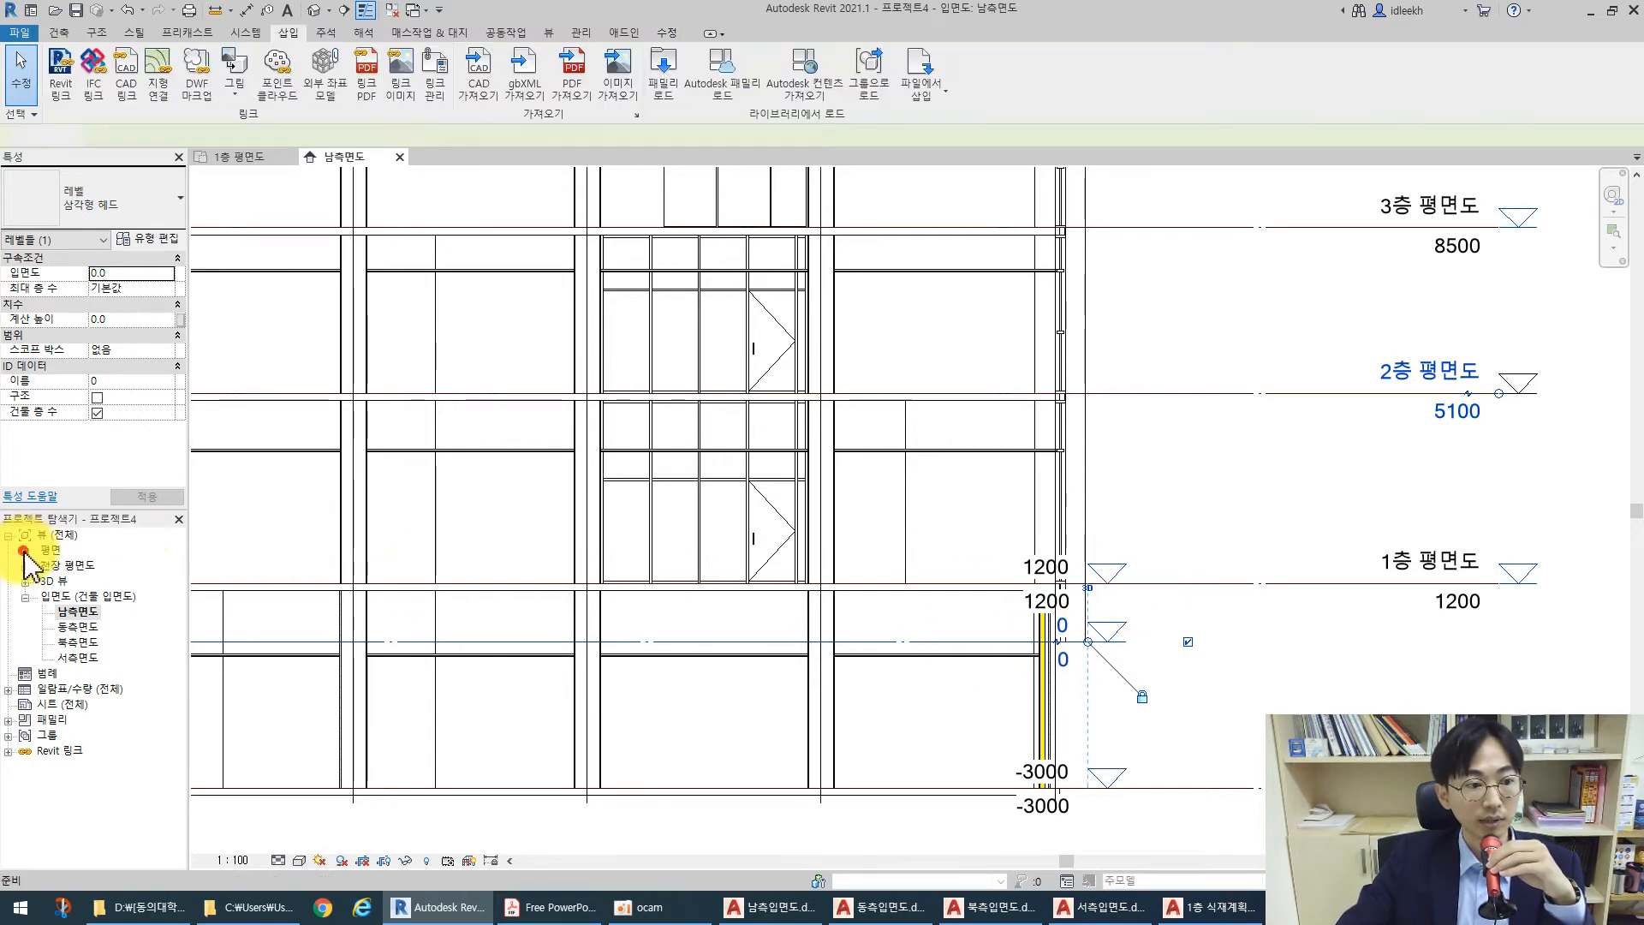
{"action": "right_click", "coordinate": [86, 567]}
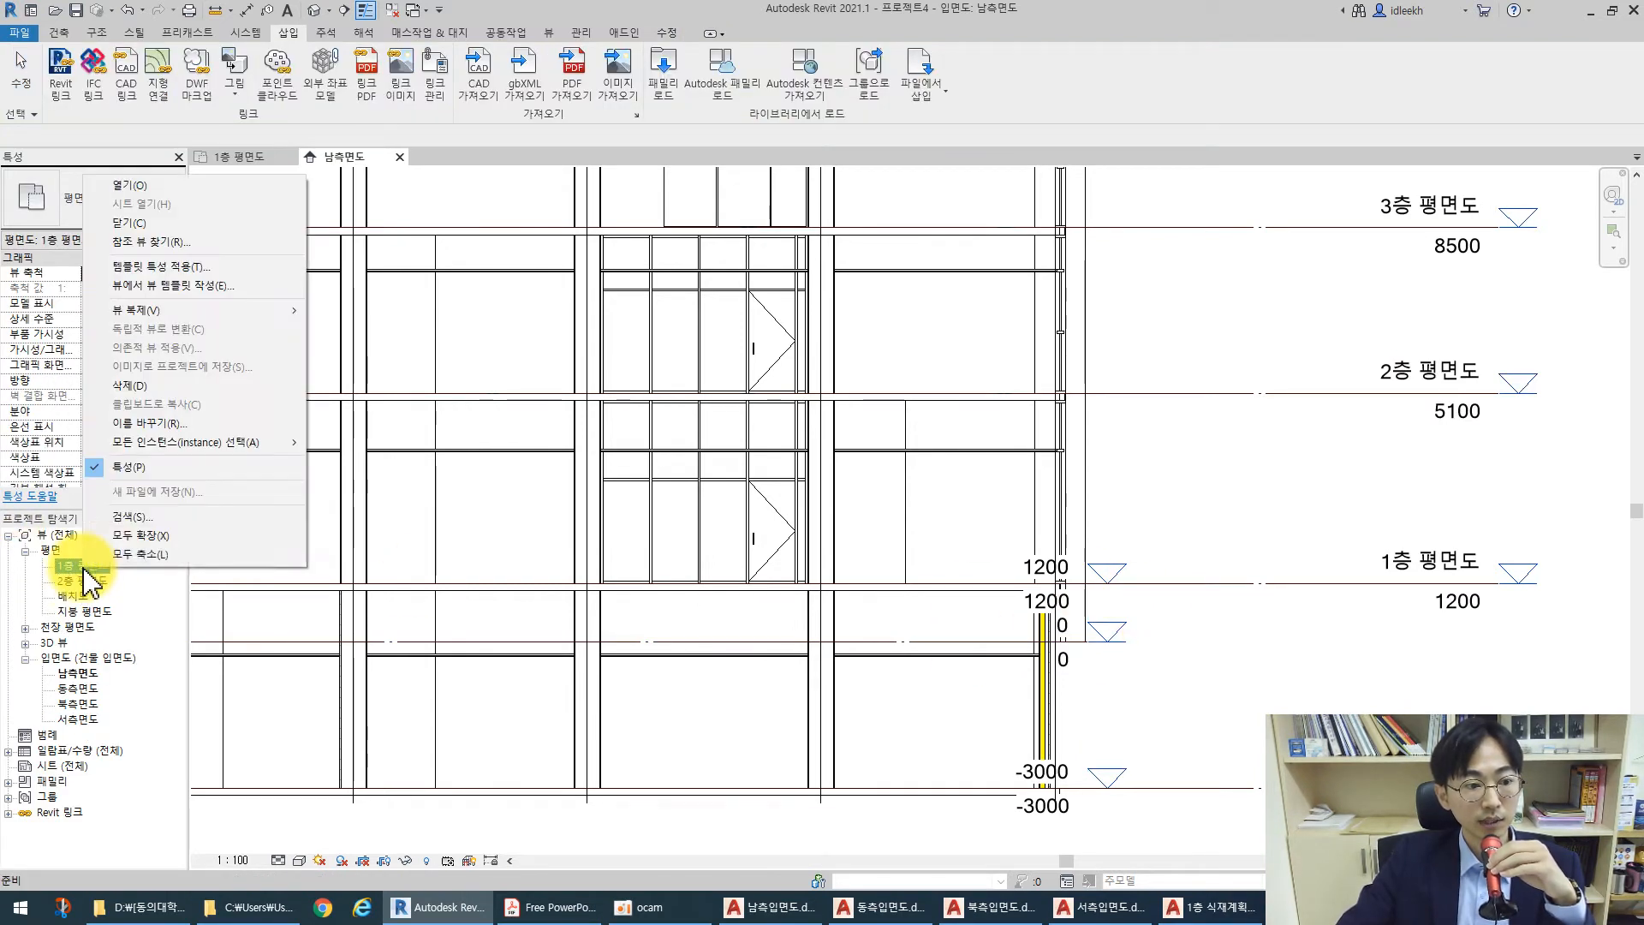
{"action": "left_click", "coordinate": [146, 426]}
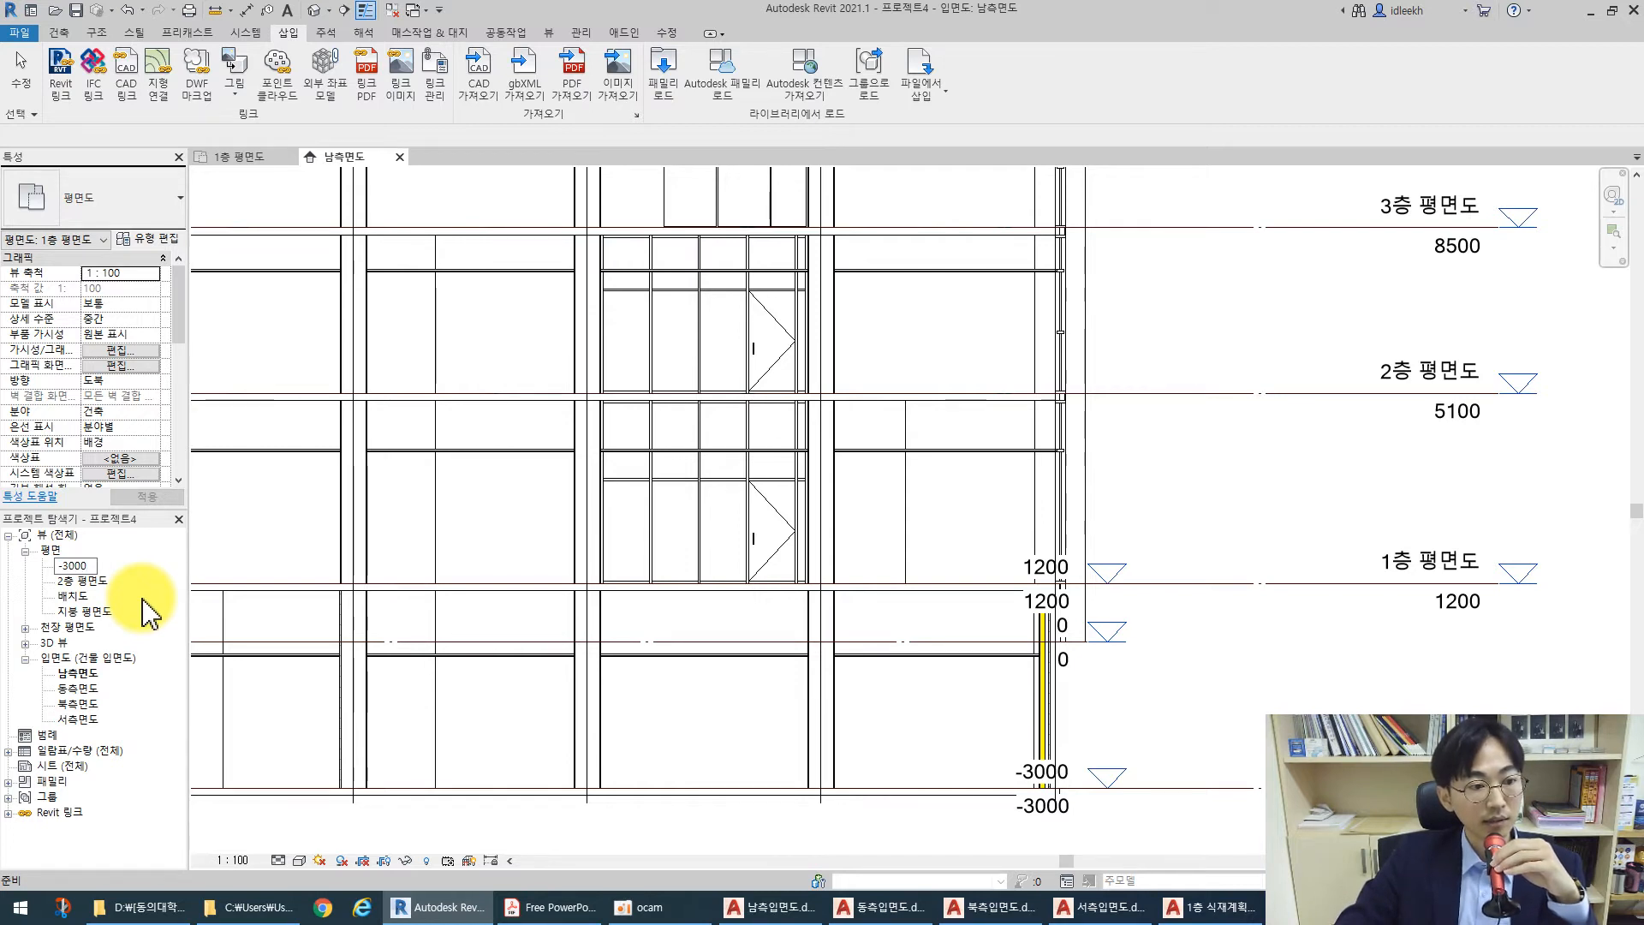
{"action": "right_click", "coordinate": [77, 582]}
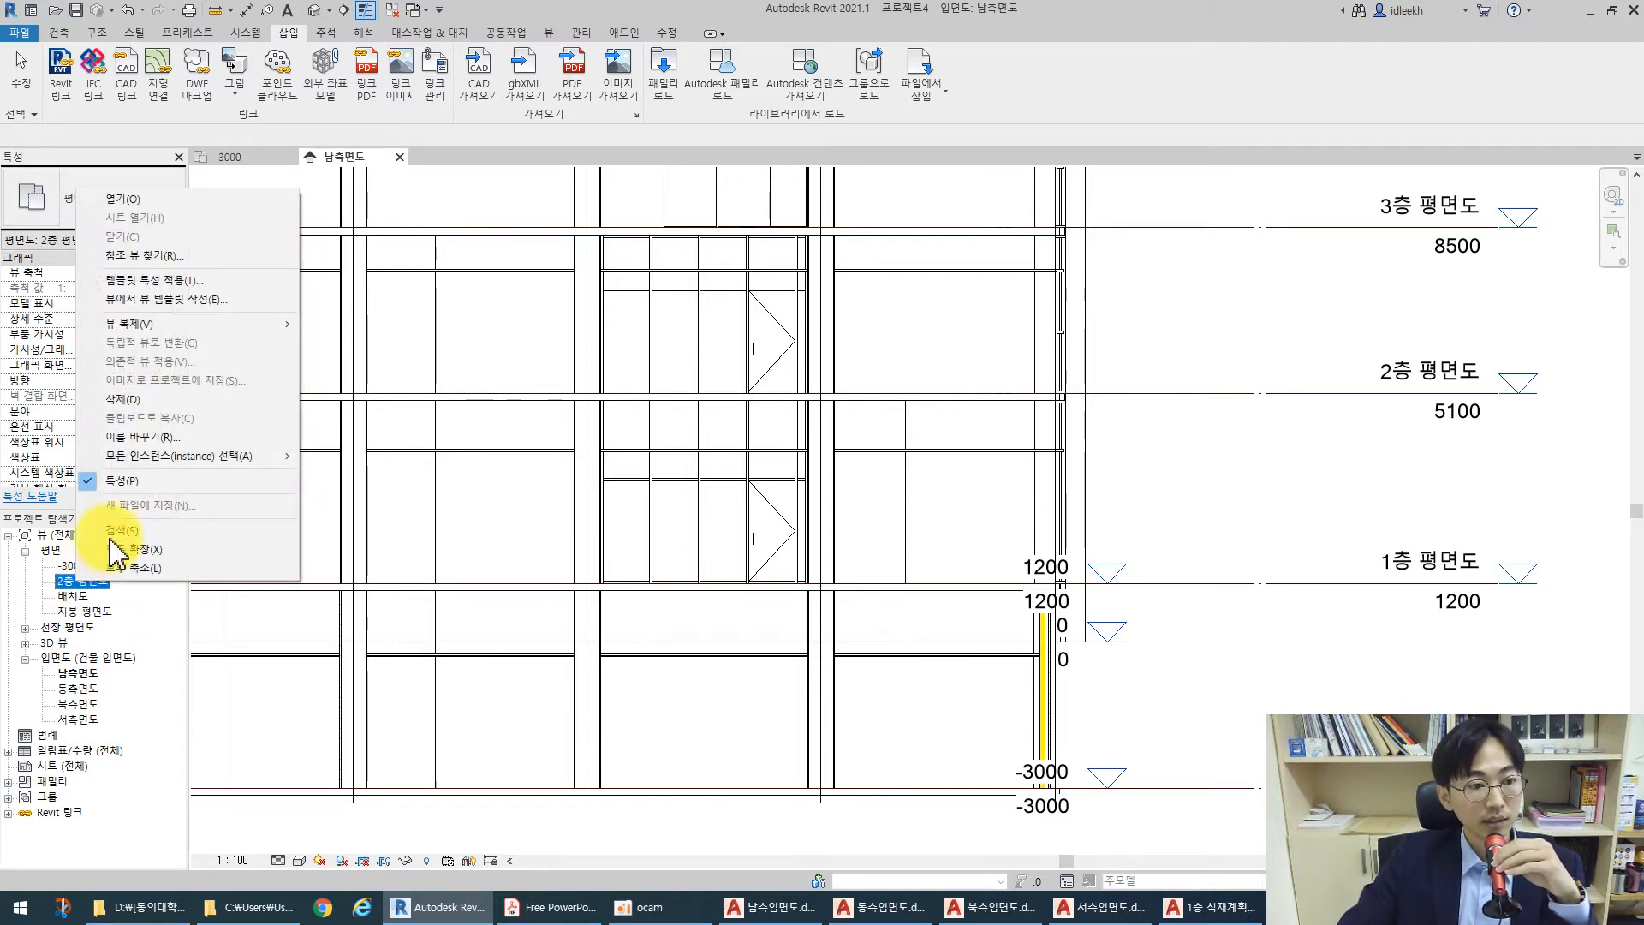
{"action": "left_click", "coordinate": [94, 438]}
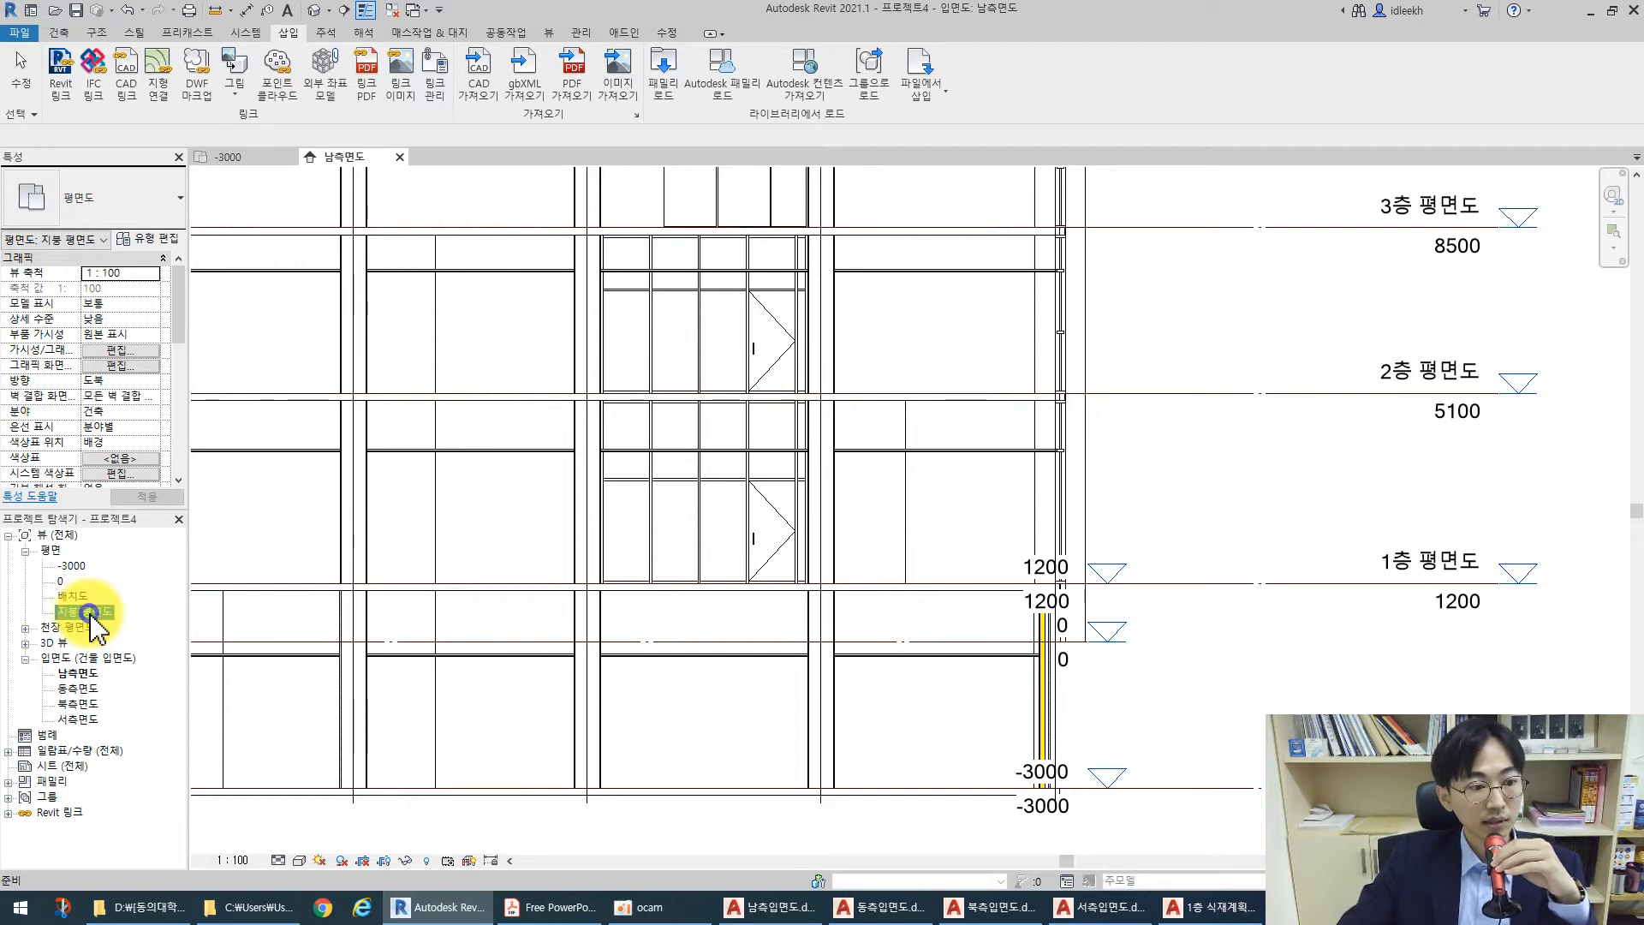
Rename the roof plan view (지붕 평면도) to 1200
{"action": "right_click", "coordinate": [89, 613]}
{"action": "left_click", "coordinate": [147, 471]}
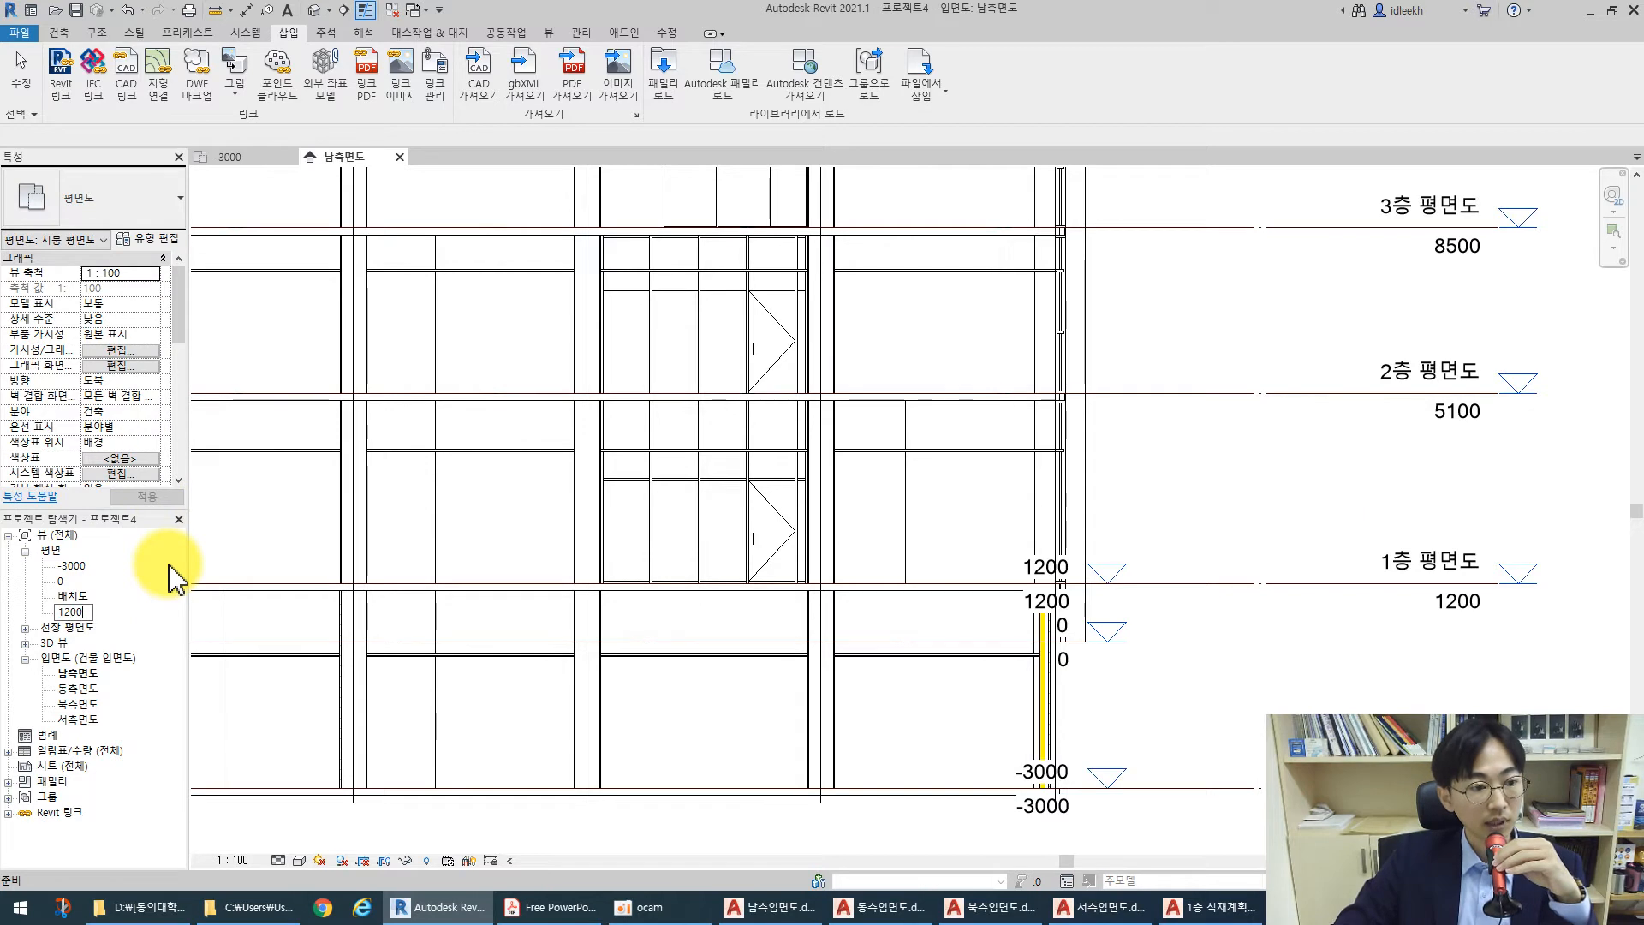
{"action": "type", "text": "1200"}
{"action": "key", "text": "Return"}
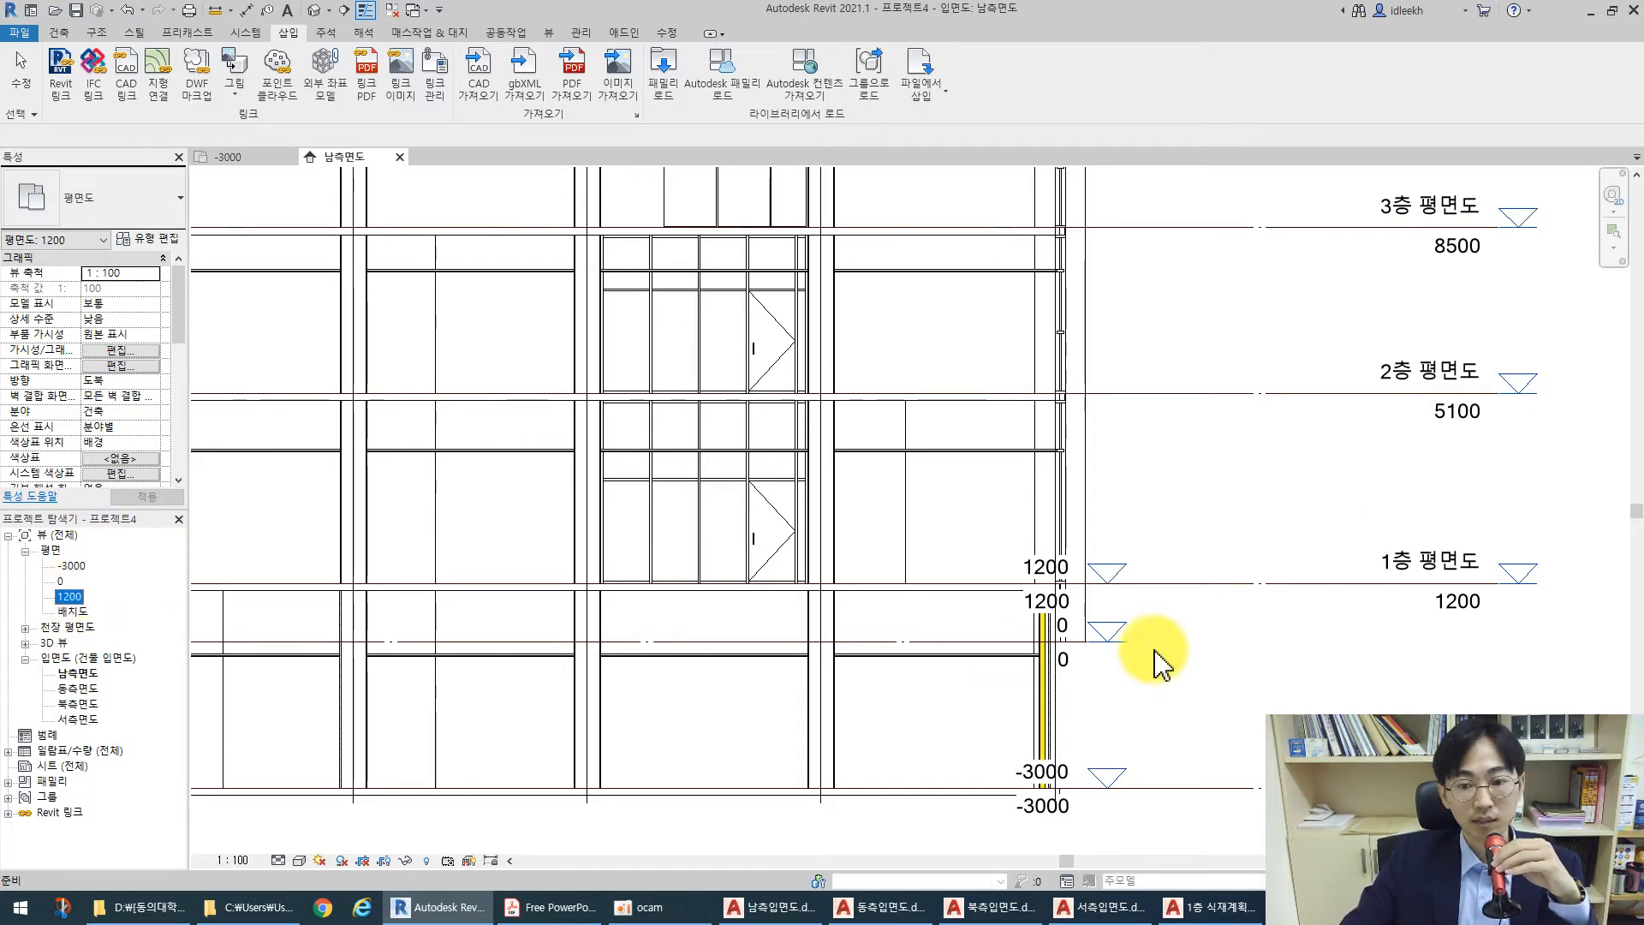
Extend both ends of the project's level lines to align with the ends of the linked model's levels in the south elevation
{"action": "left_click", "coordinate": [1199, 664]}
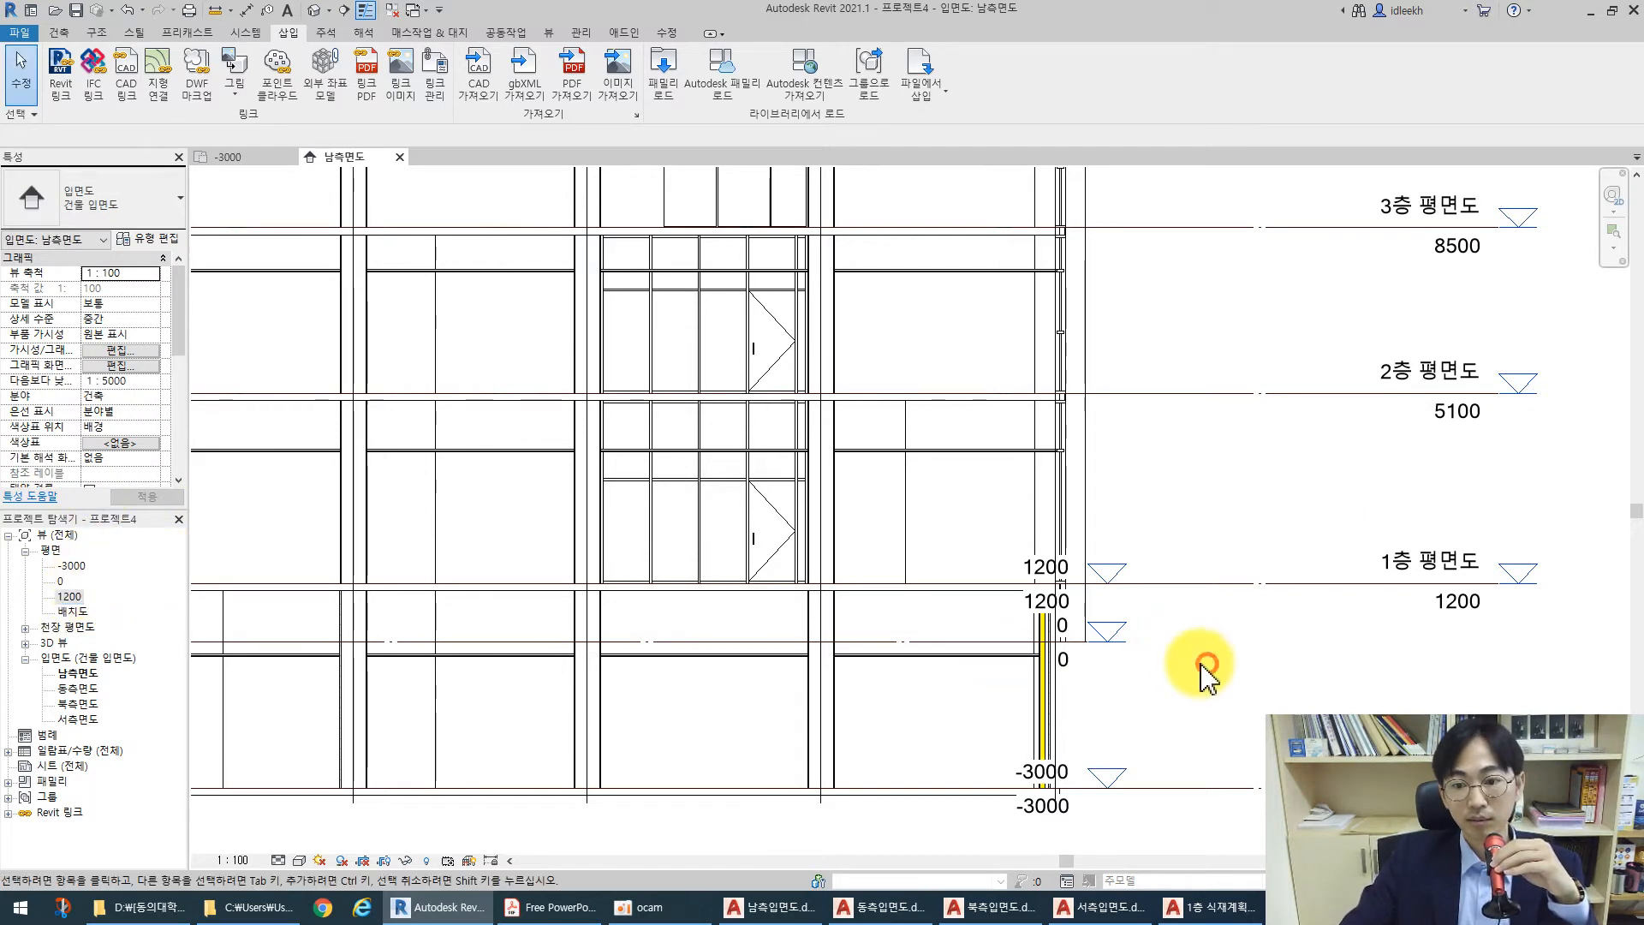
{"action": "left_click", "coordinate": [1038, 646]}
{"action": "left_click_drag", "start_coordinate": [1216, 645], "coordinate": [1497, 651]}
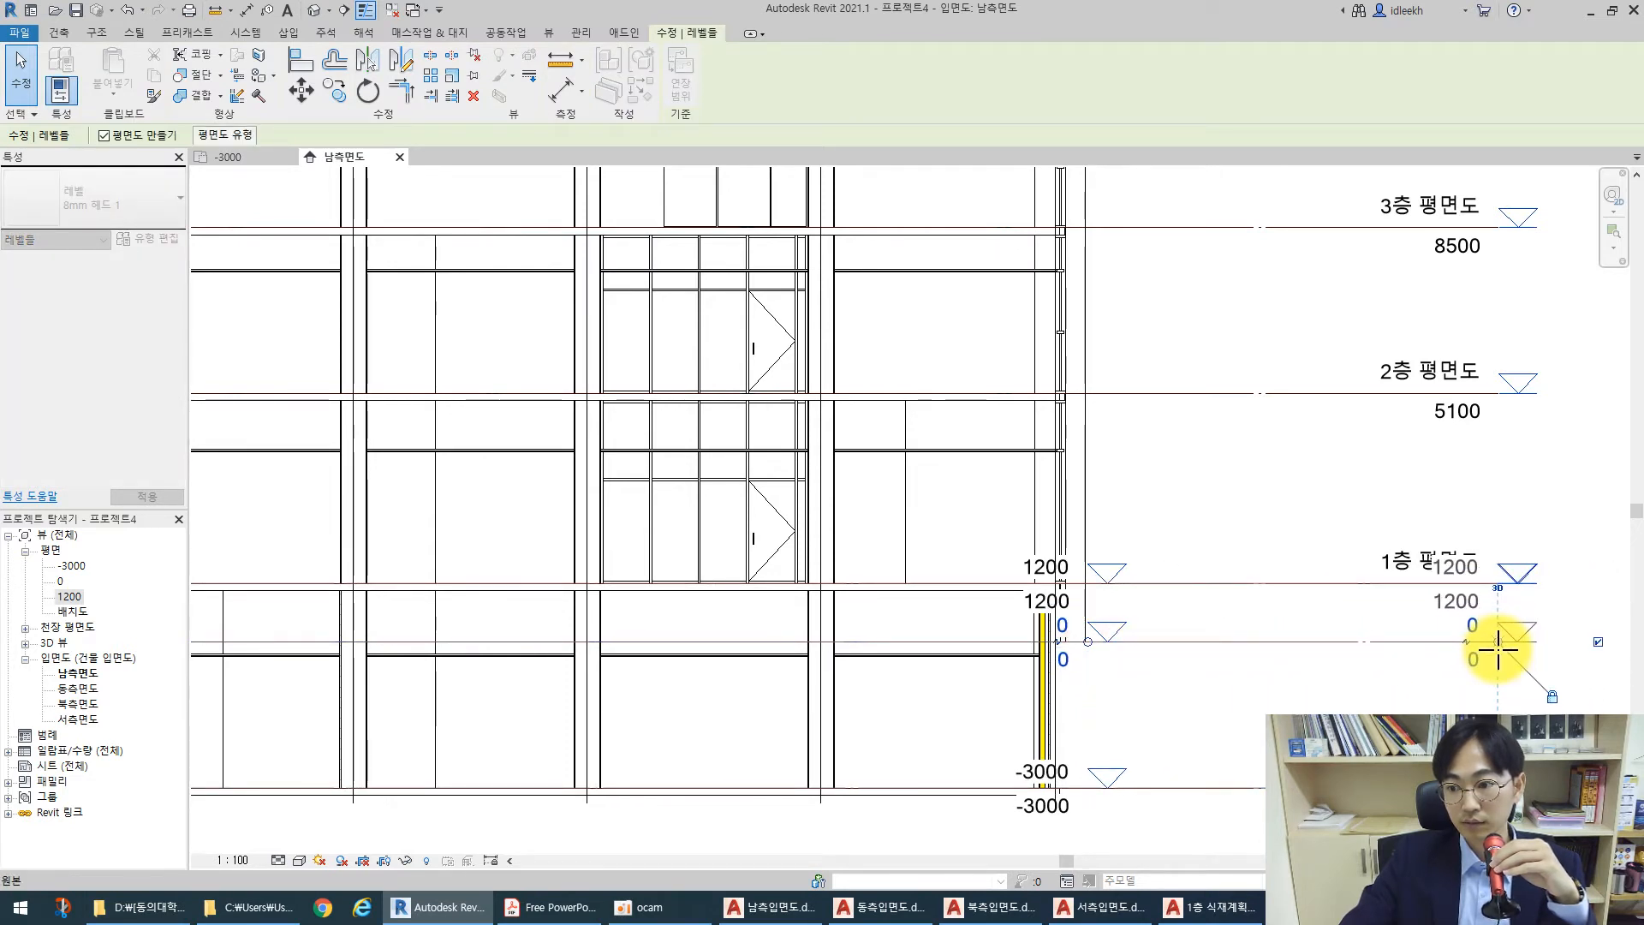
{"action": "left_click", "coordinate": [1499, 642]}
{"action": "key", "text": "Escape"}
{"action": "scroll", "coordinate": [1511, 638], "scroll_direction": "down", "scroll_amount": 5}
{"action": "left_click_drag", "start_coordinate": [610, 653], "coordinate": [385, 640]}
{"action": "left_click", "coordinate": [618, 809]}
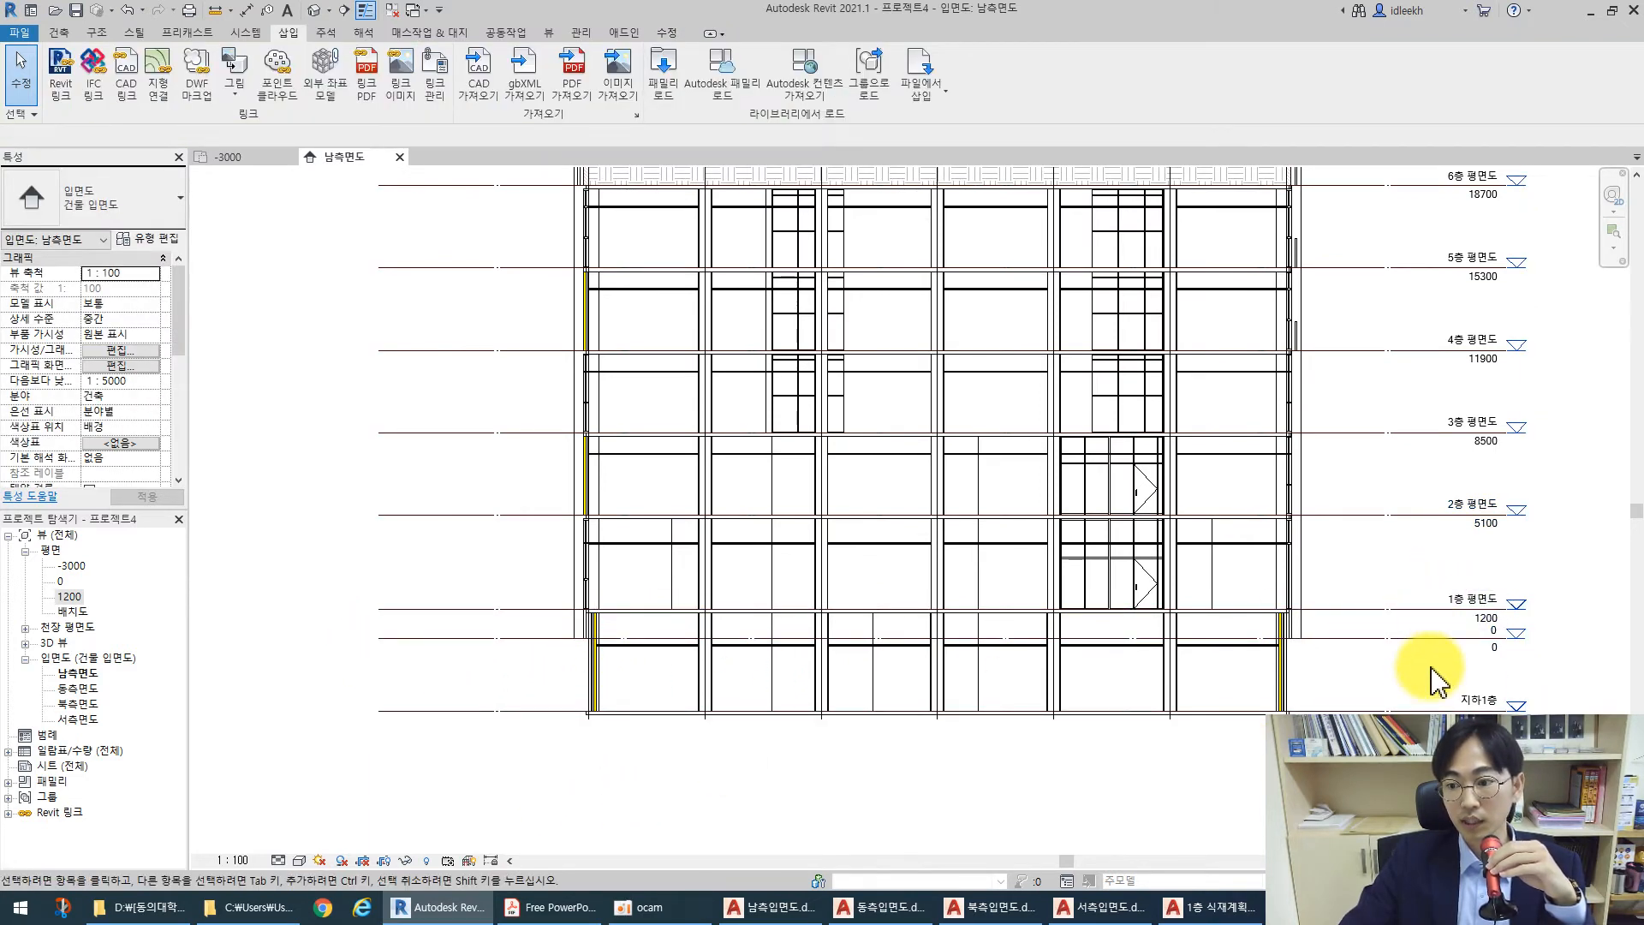
Open the floor plan view 0, show the whole linked building and bring up the massing and site tools
{"action": "scroll", "coordinate": [770, 605], "scroll_direction": "down", "scroll_amount": 3}
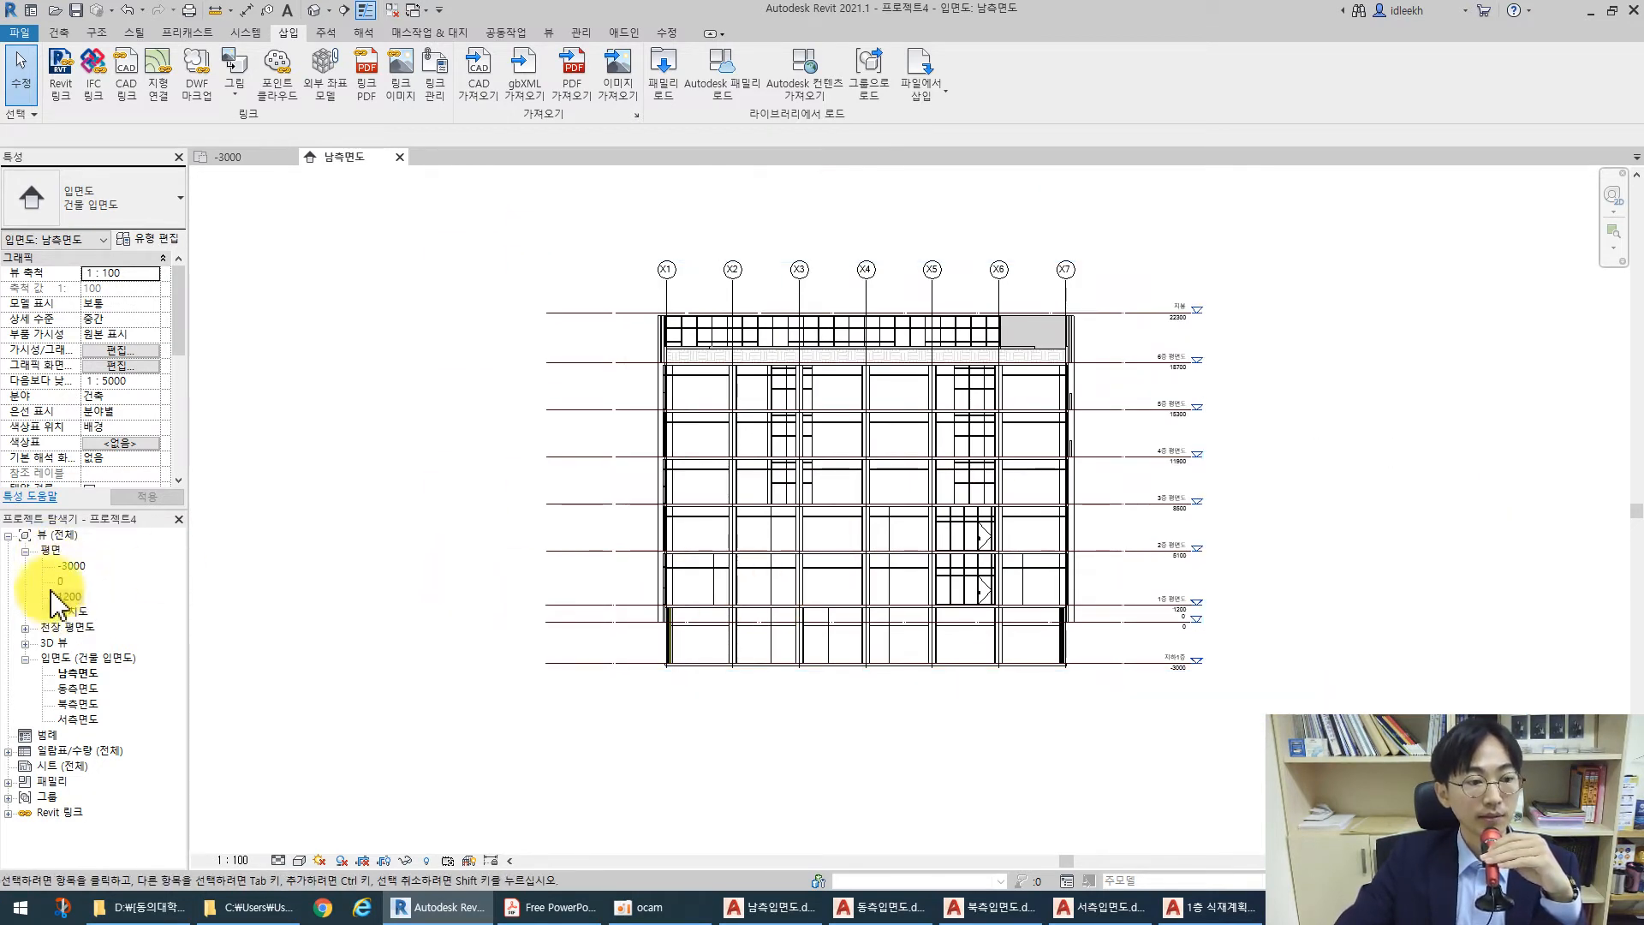
{"action": "left_click", "coordinate": [65, 591]}
{"action": "double_click", "coordinate": [61, 582]}
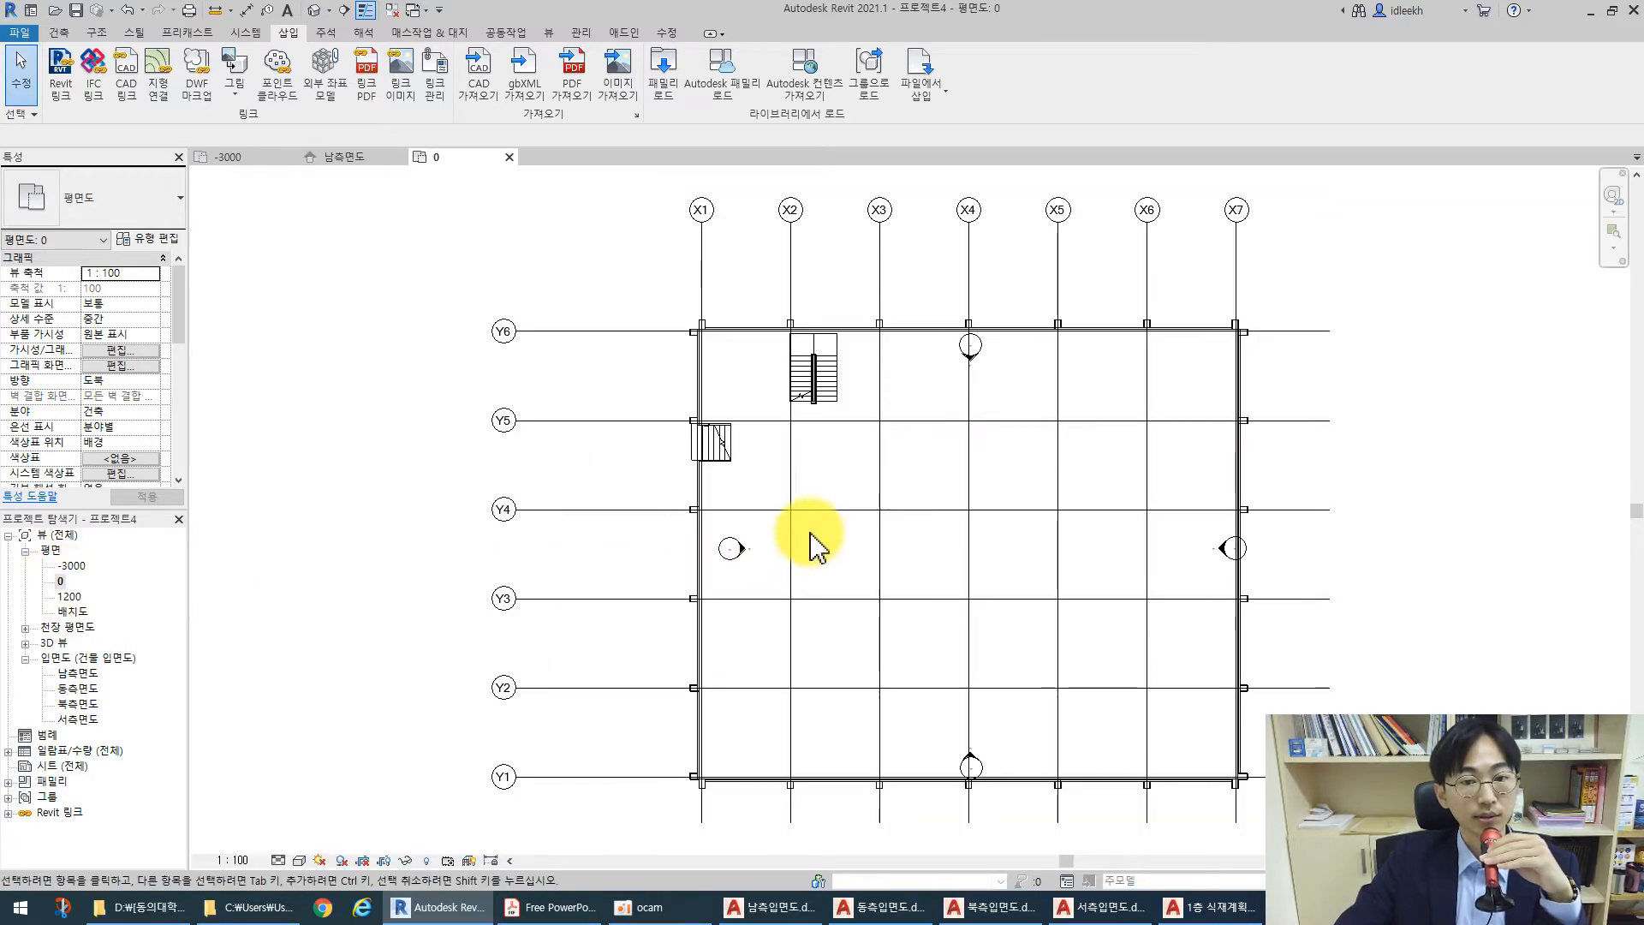
{"action": "scroll", "coordinate": [809, 548], "scroll_direction": "down", "scroll_amount": 2}
{"action": "middle_click_drag", "start_coordinate": [911, 551], "coordinate": [818, 558]}
{"action": "scroll", "coordinate": [818, 558], "scroll_direction": "down", "scroll_amount": 1}
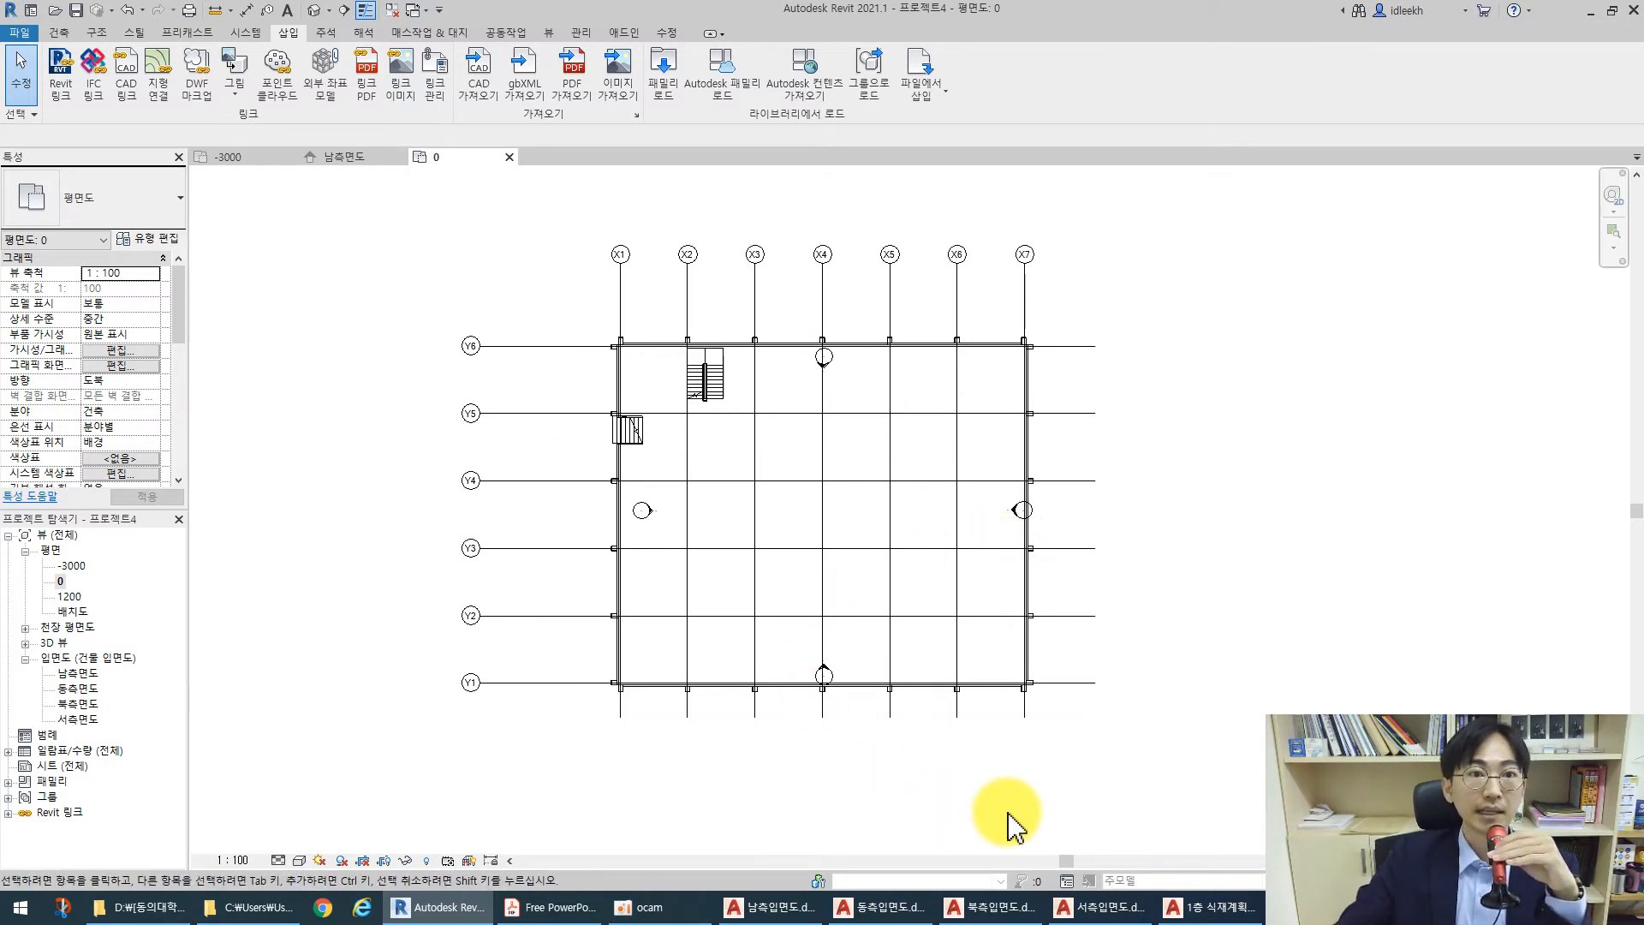
{"action": "scroll", "coordinate": [1010, 613], "scroll_direction": "down", "scroll_amount": 3}
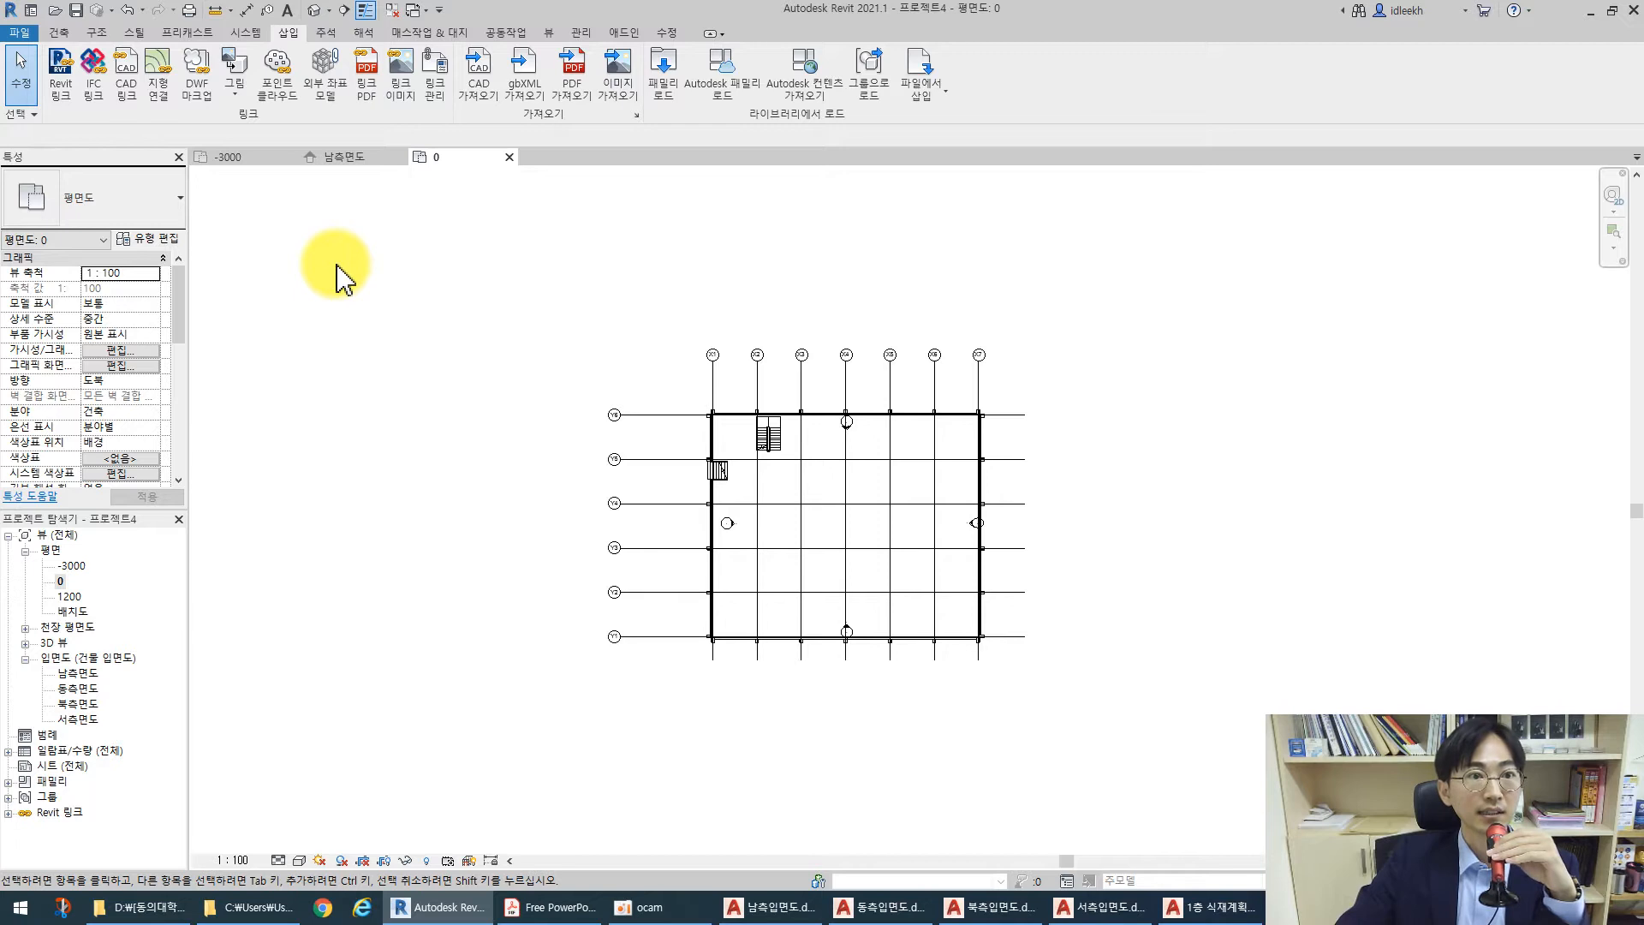
{"action": "left_click", "coordinate": [59, 32]}
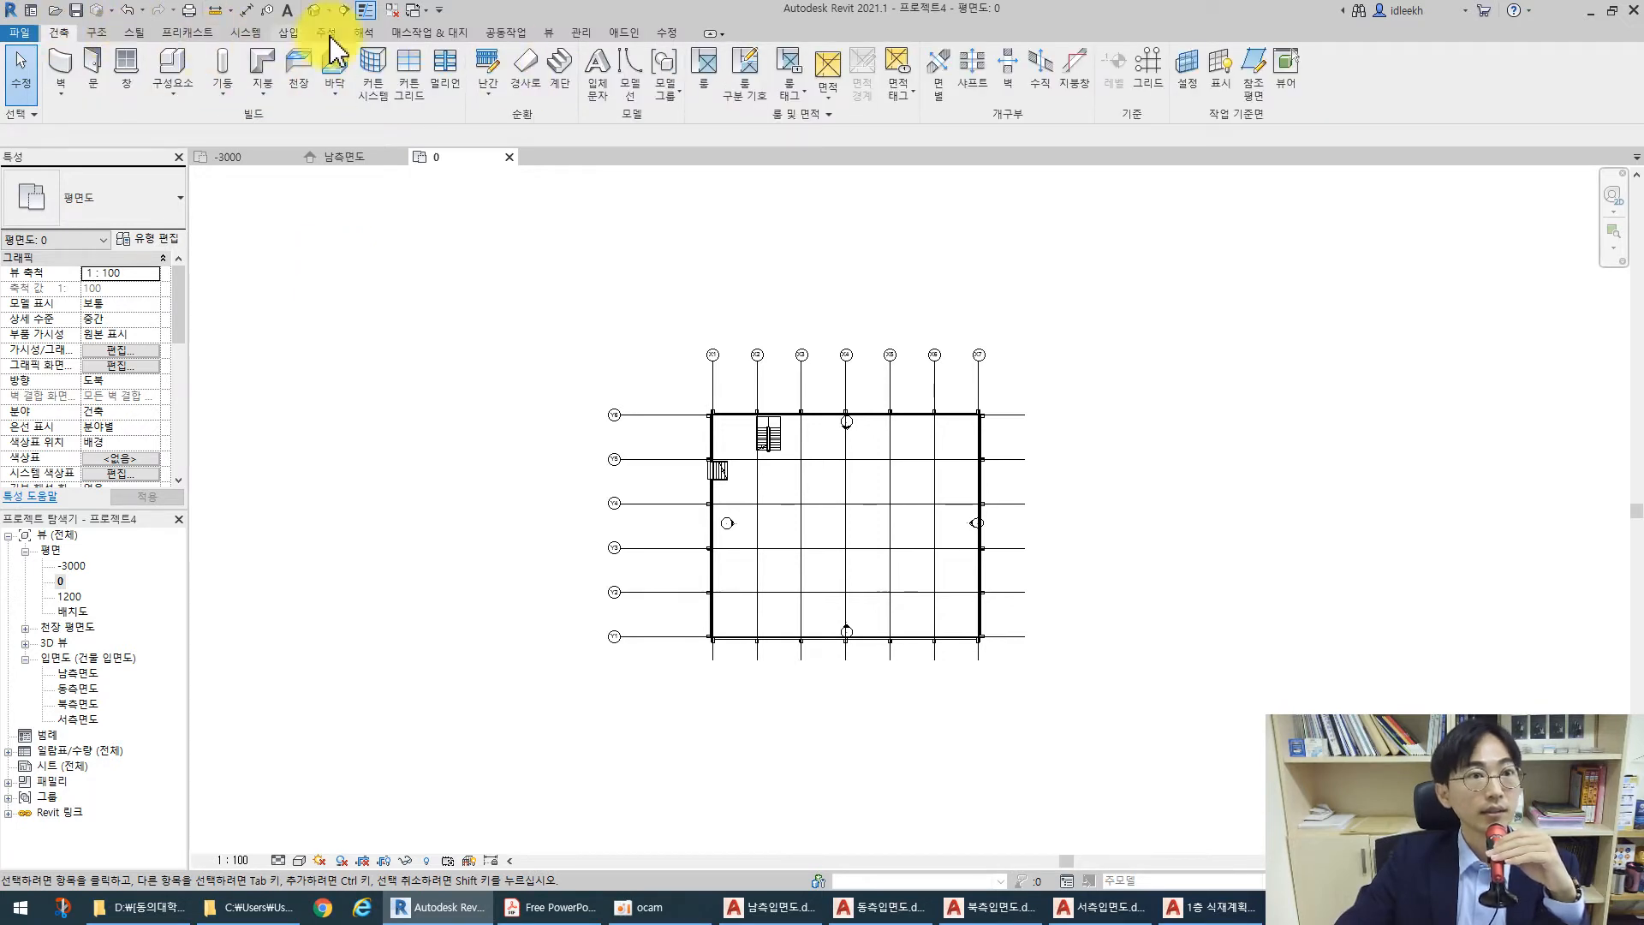
{"action": "left_click", "coordinate": [428, 33]}
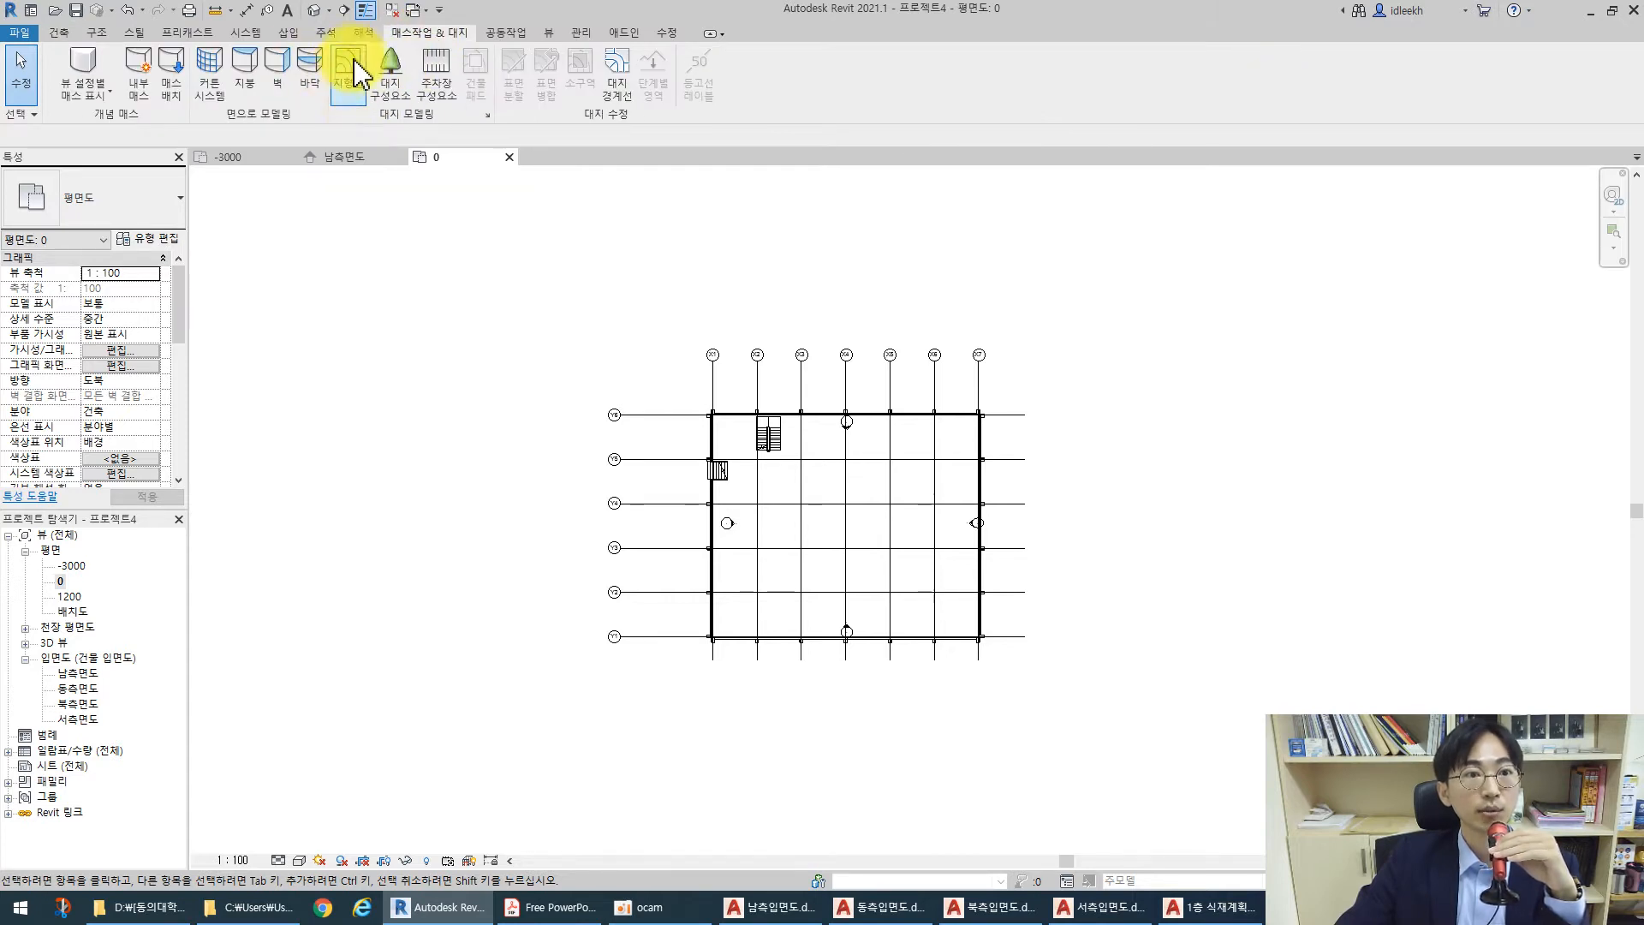
Switch to the terrain modeling (지형 모델링) PDF in Adobe Acrobat and maximize its window
{"action": "left_click", "coordinate": [558, 907]}
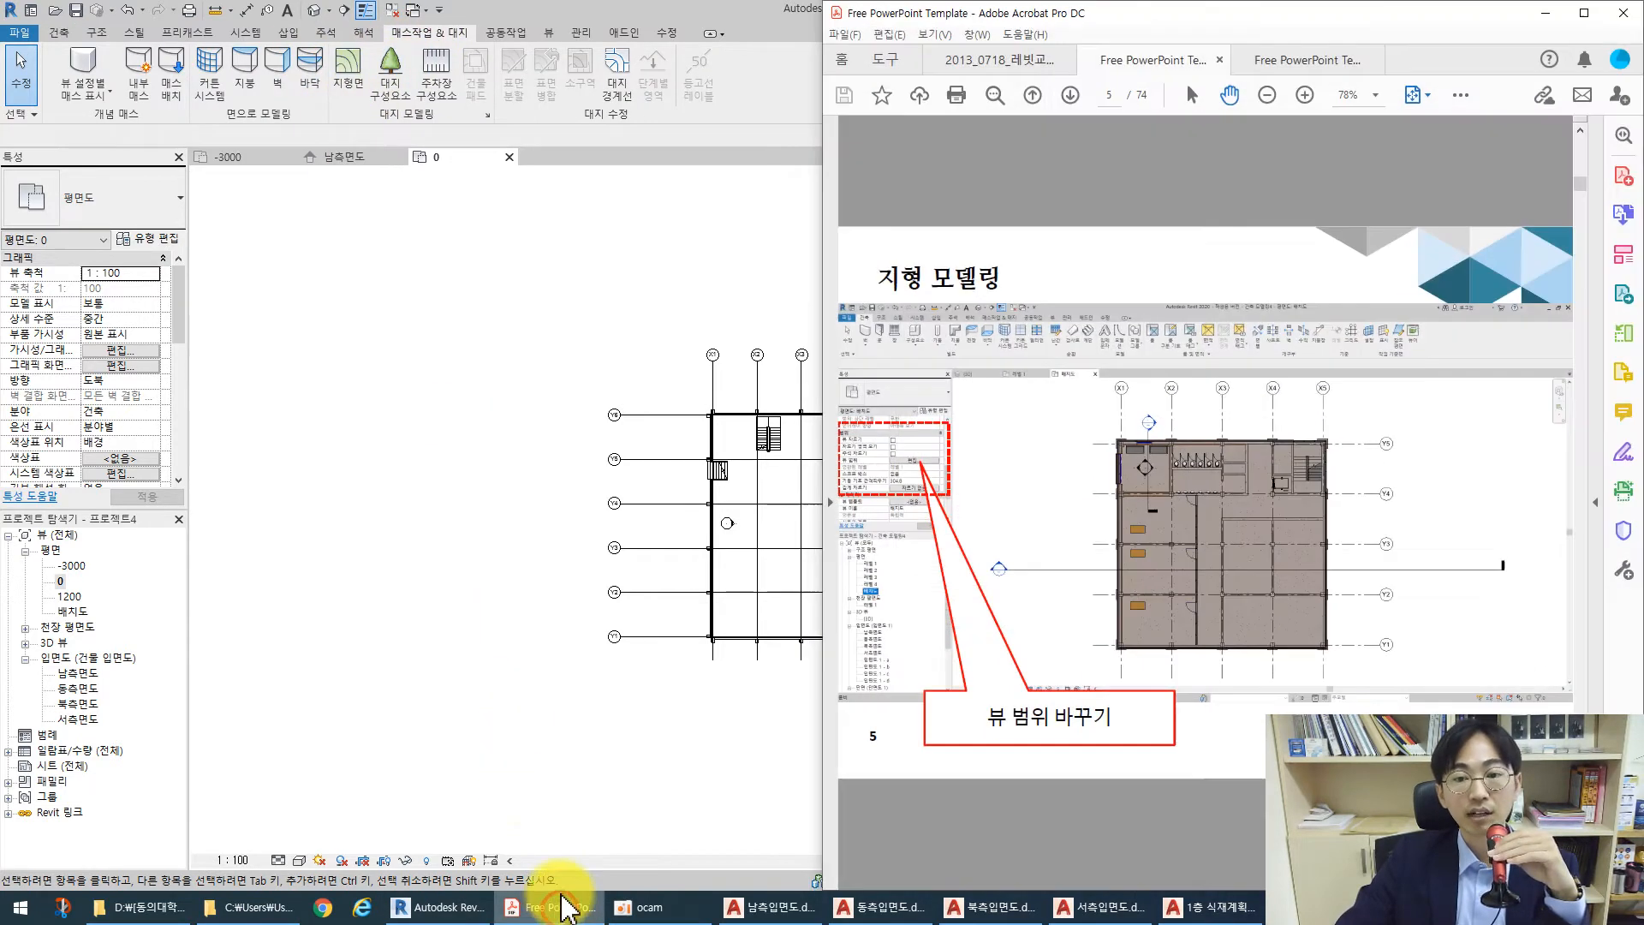
{"action": "left_click_drag", "start_coordinate": [1191, 26], "coordinate": [721, 39]}
{"action": "left_click", "coordinate": [1099, 23]}
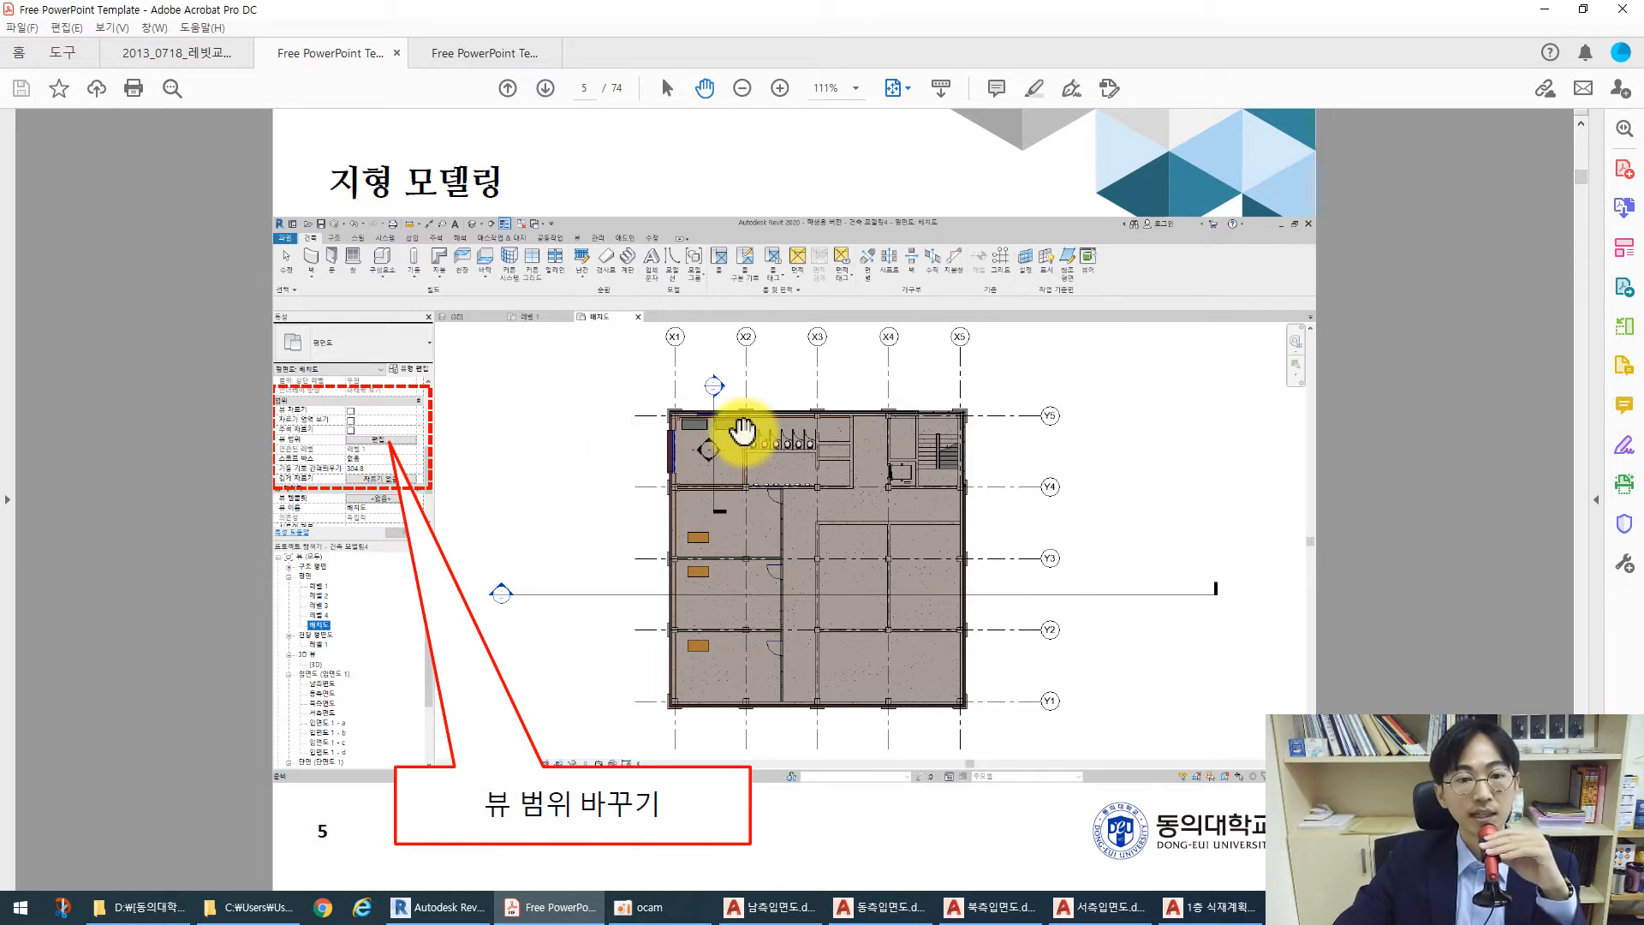
Read the terrain modeling slides from the view range settings through importing the CAD survey drawing and pinning it
{"action": "scroll", "coordinate": [743, 428], "scroll_direction": "down", "scroll_amount": 1}
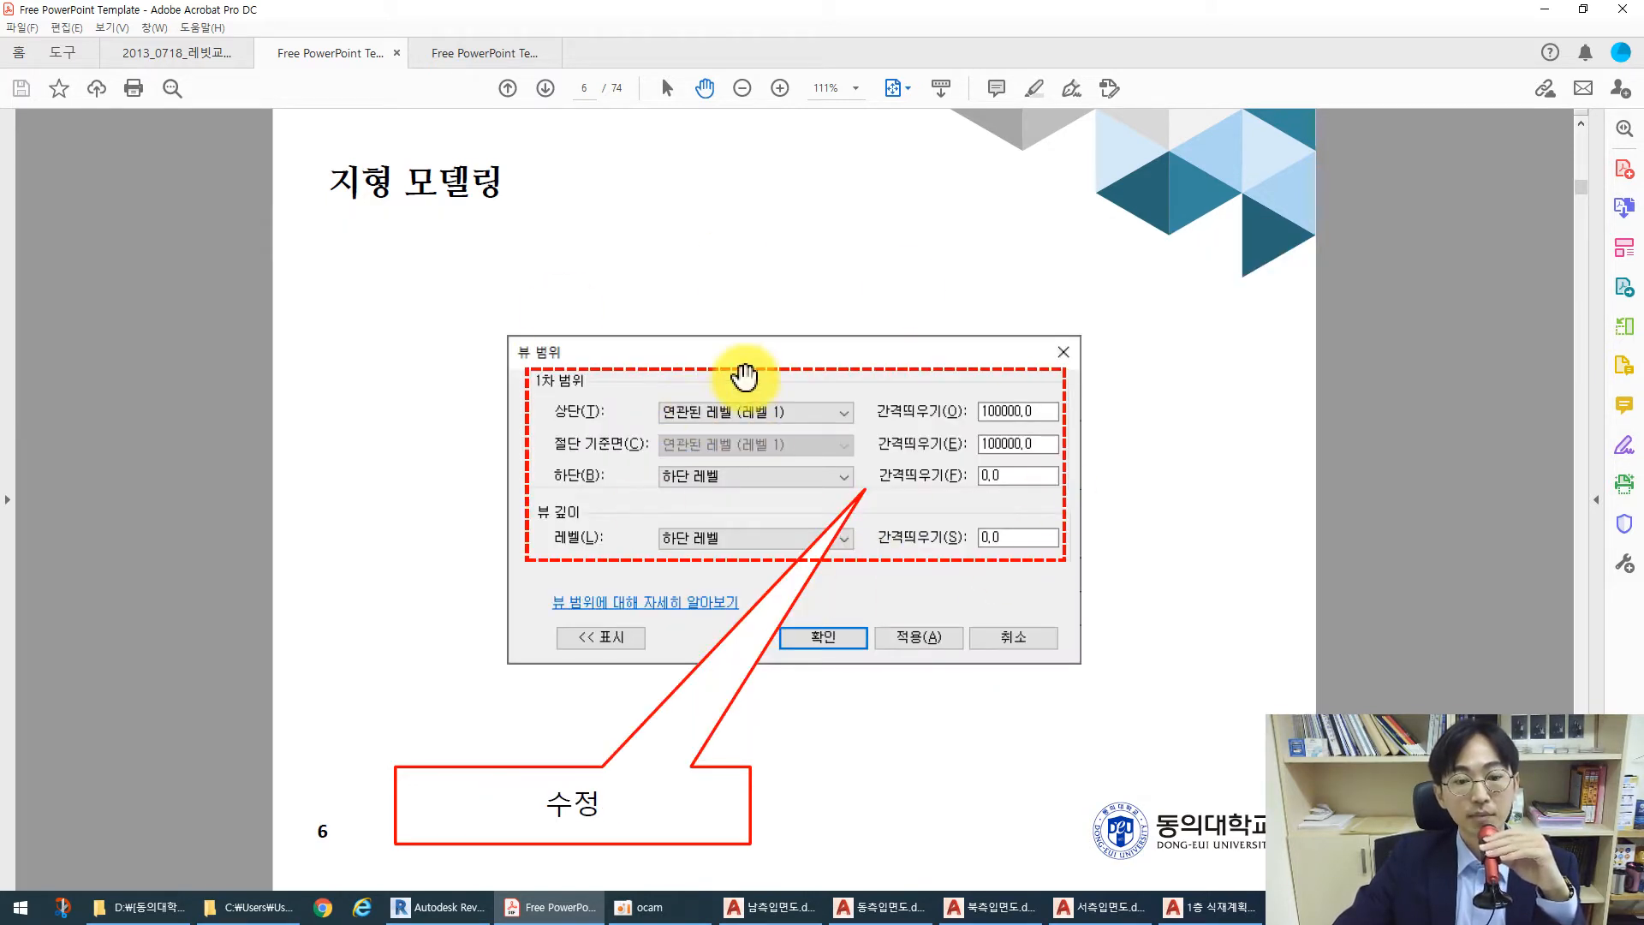
{"action": "scroll", "coordinate": [745, 378], "scroll_direction": "down", "scroll_amount": 1}
{"action": "scroll", "coordinate": [823, 441], "scroll_direction": "down", "scroll_amount": 1}
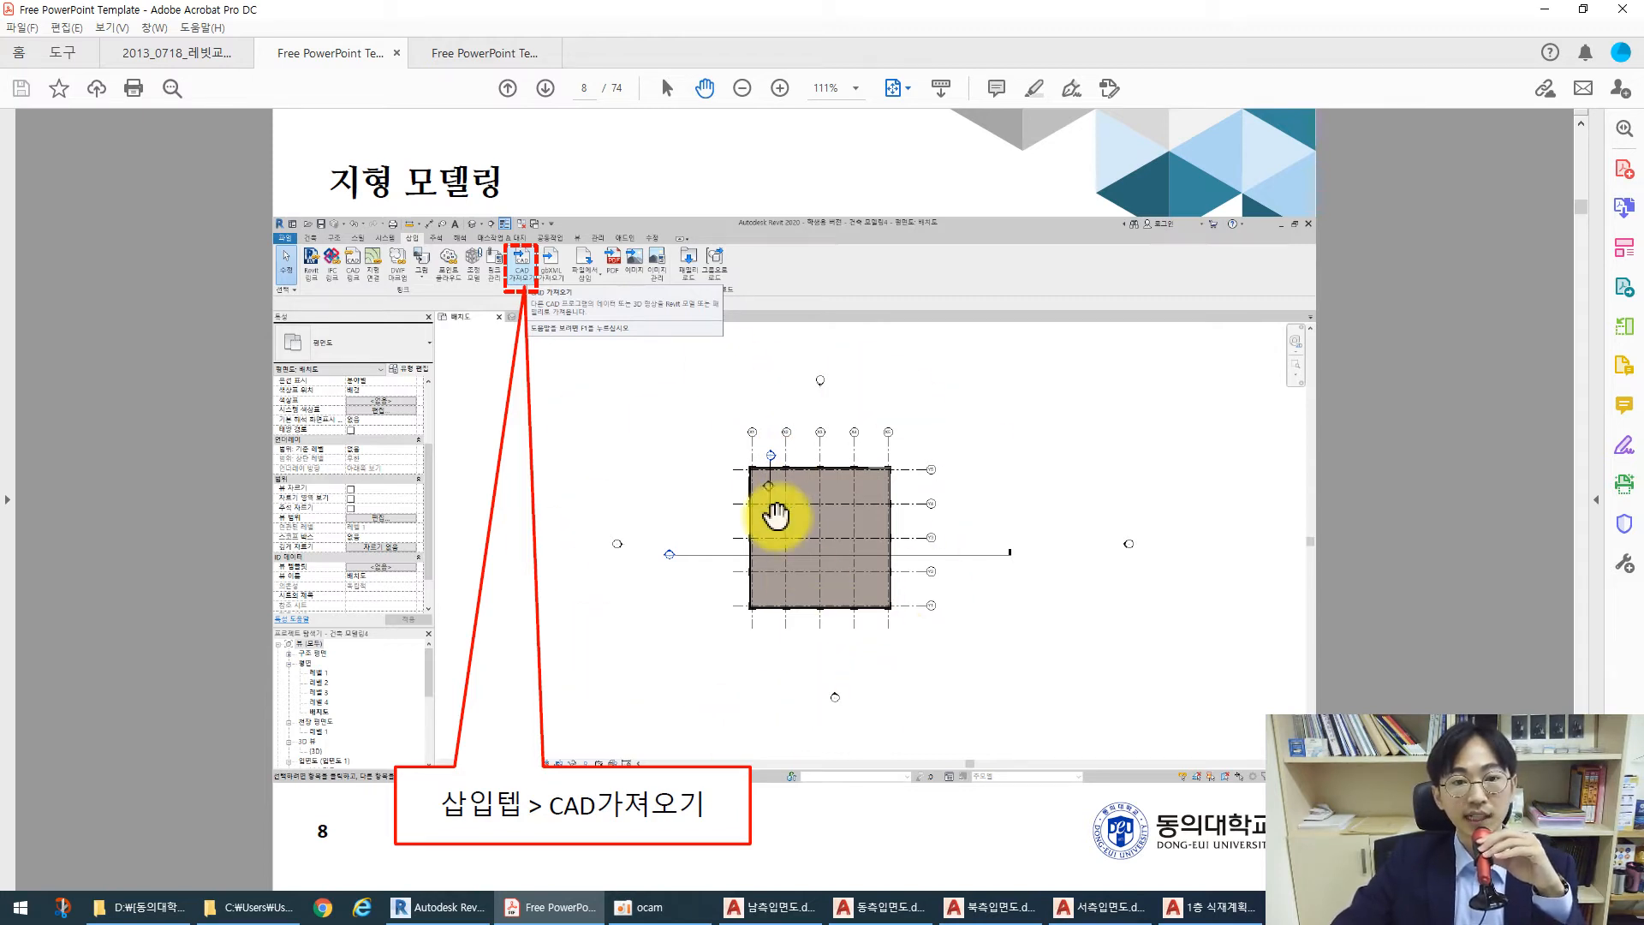
{"action": "scroll", "coordinate": [777, 516], "scroll_direction": "down", "scroll_amount": 1}
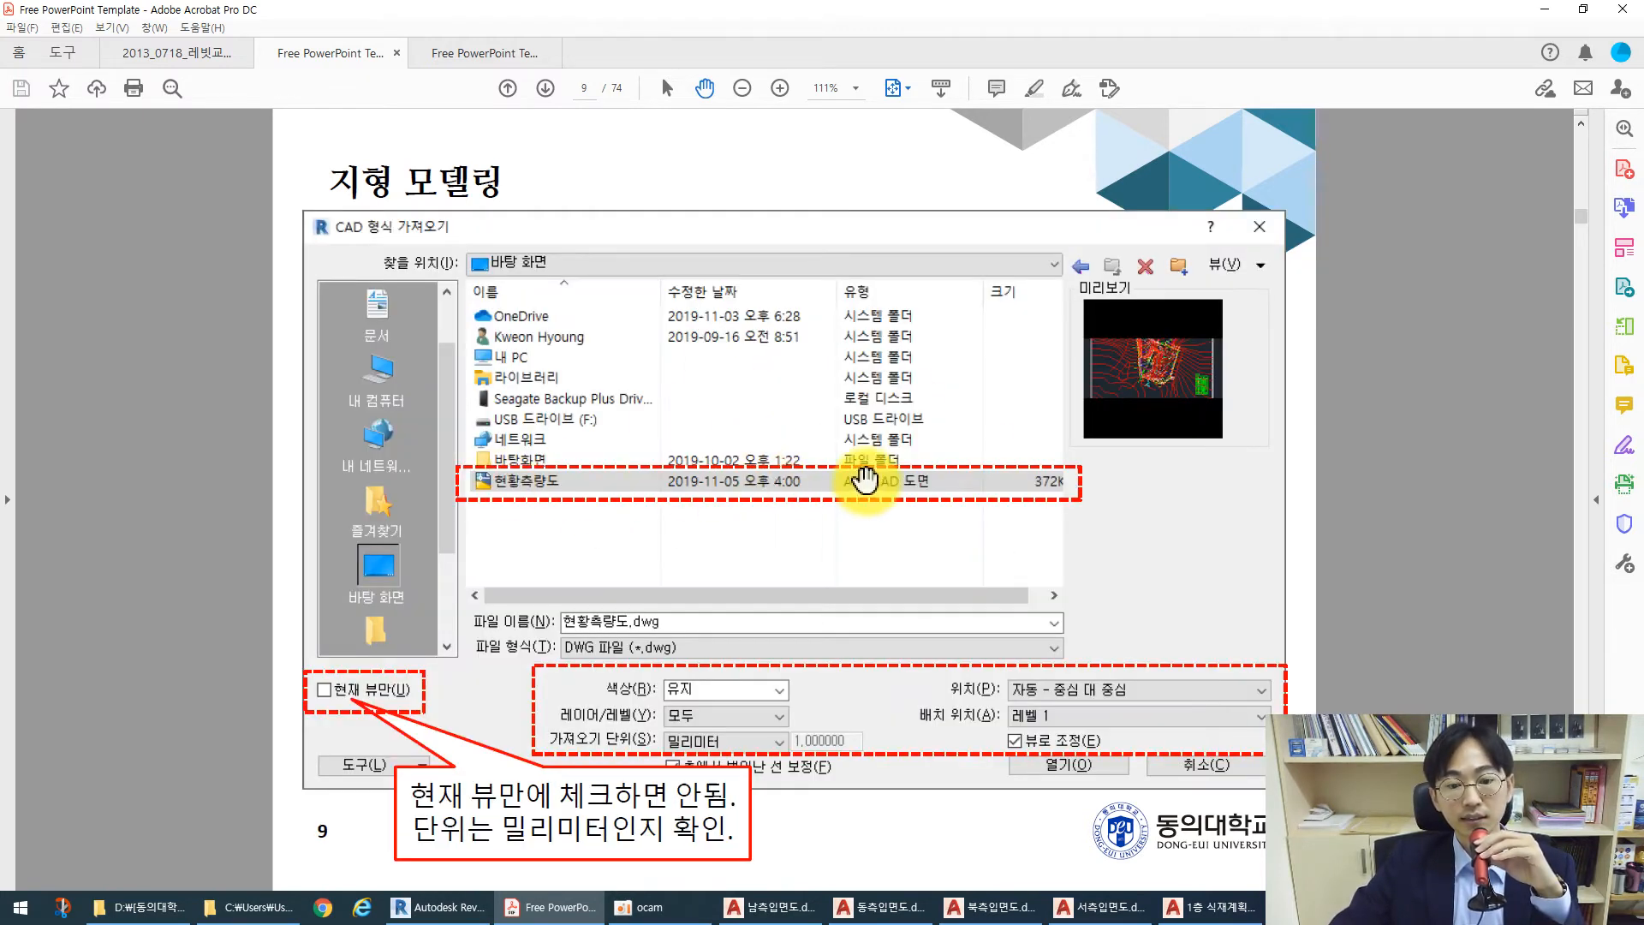
{"action": "scroll", "coordinate": [840, 464], "scroll_direction": "down", "scroll_amount": 1}
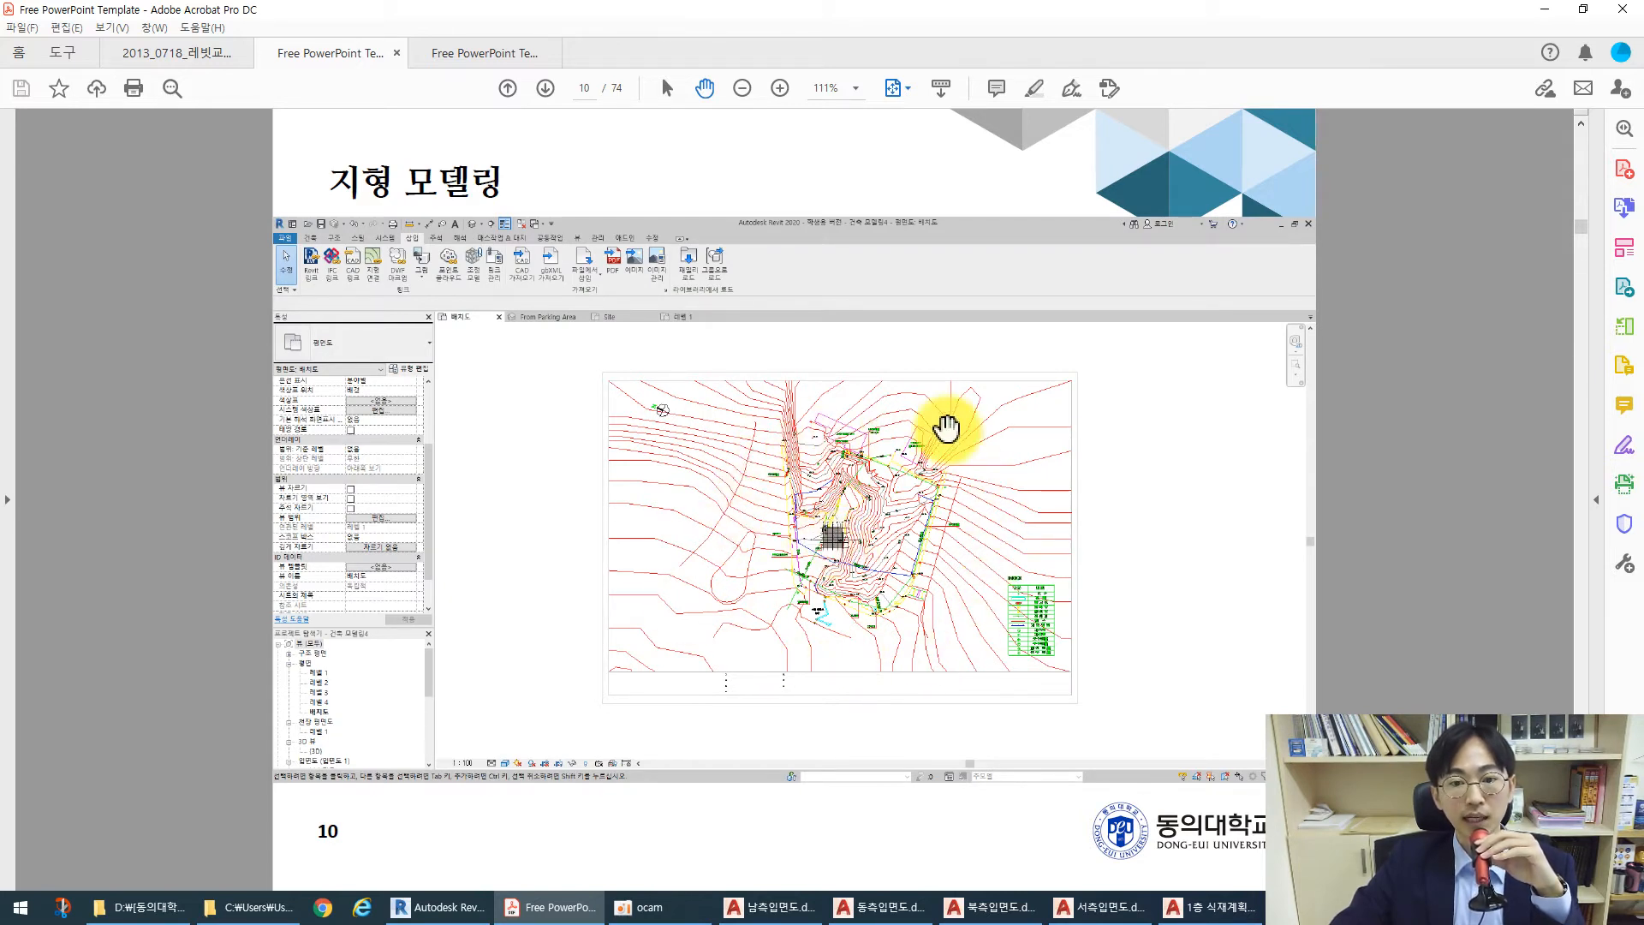
{"action": "scroll", "coordinate": [761, 497], "scroll_direction": "down", "scroll_amount": 1}
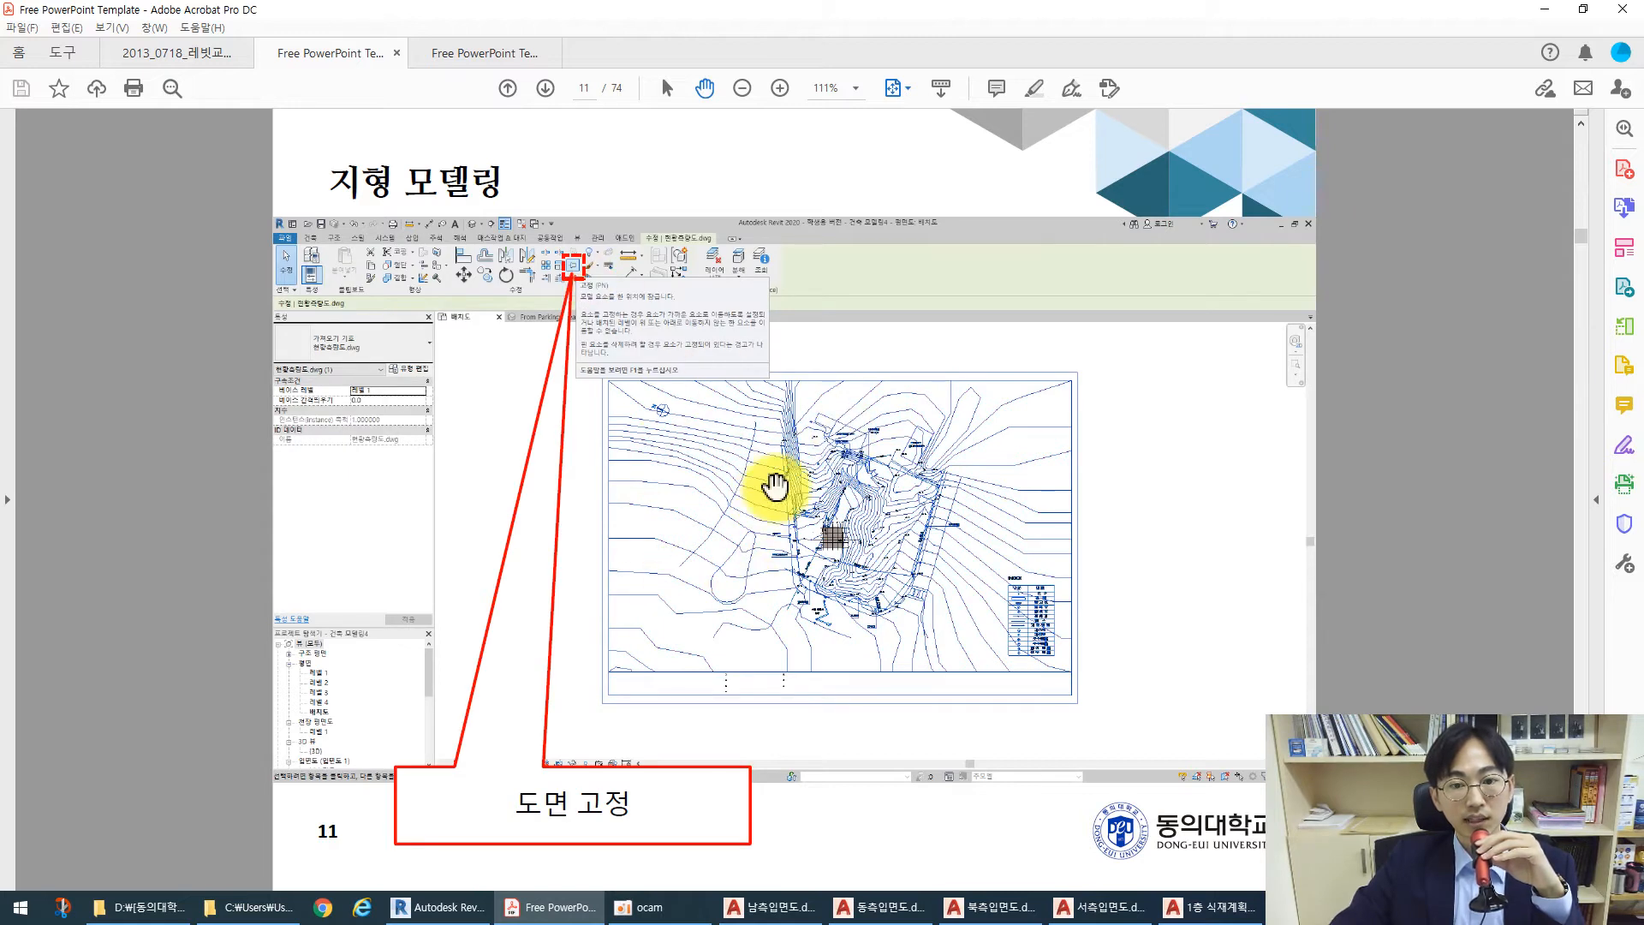
Read the slides on creating a toposurface from the import instance using only the terrain layers
{"action": "scroll", "coordinate": [784, 492], "scroll_direction": "down", "scroll_amount": 1}
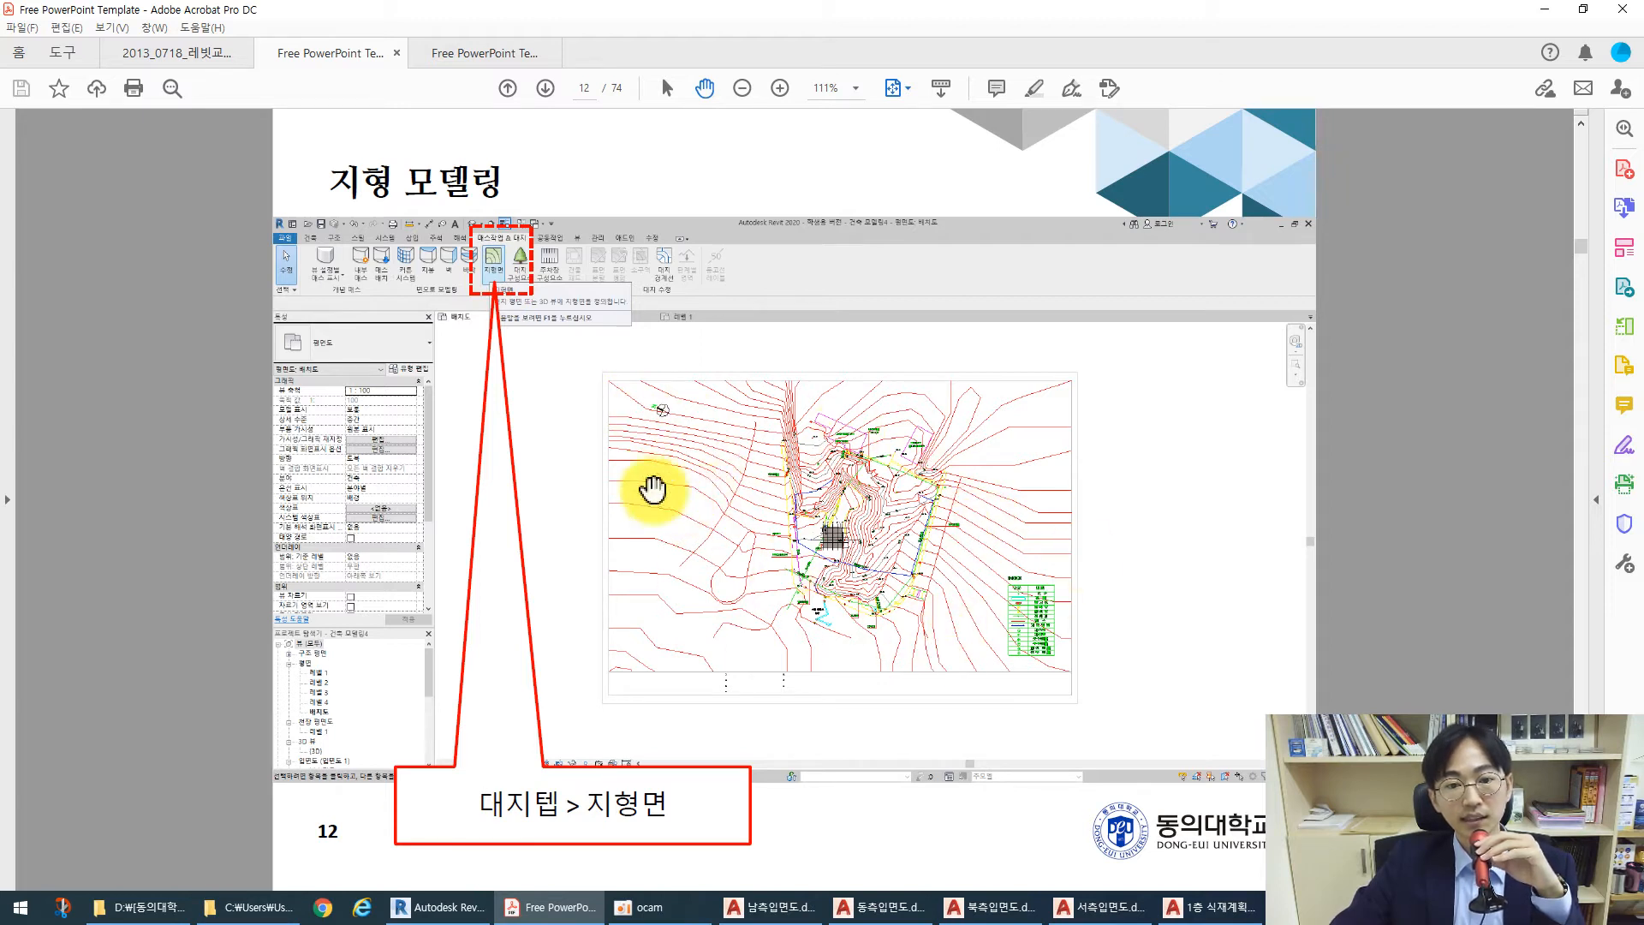
{"action": "scroll", "coordinate": [559, 415], "scroll_direction": "down", "scroll_amount": 1}
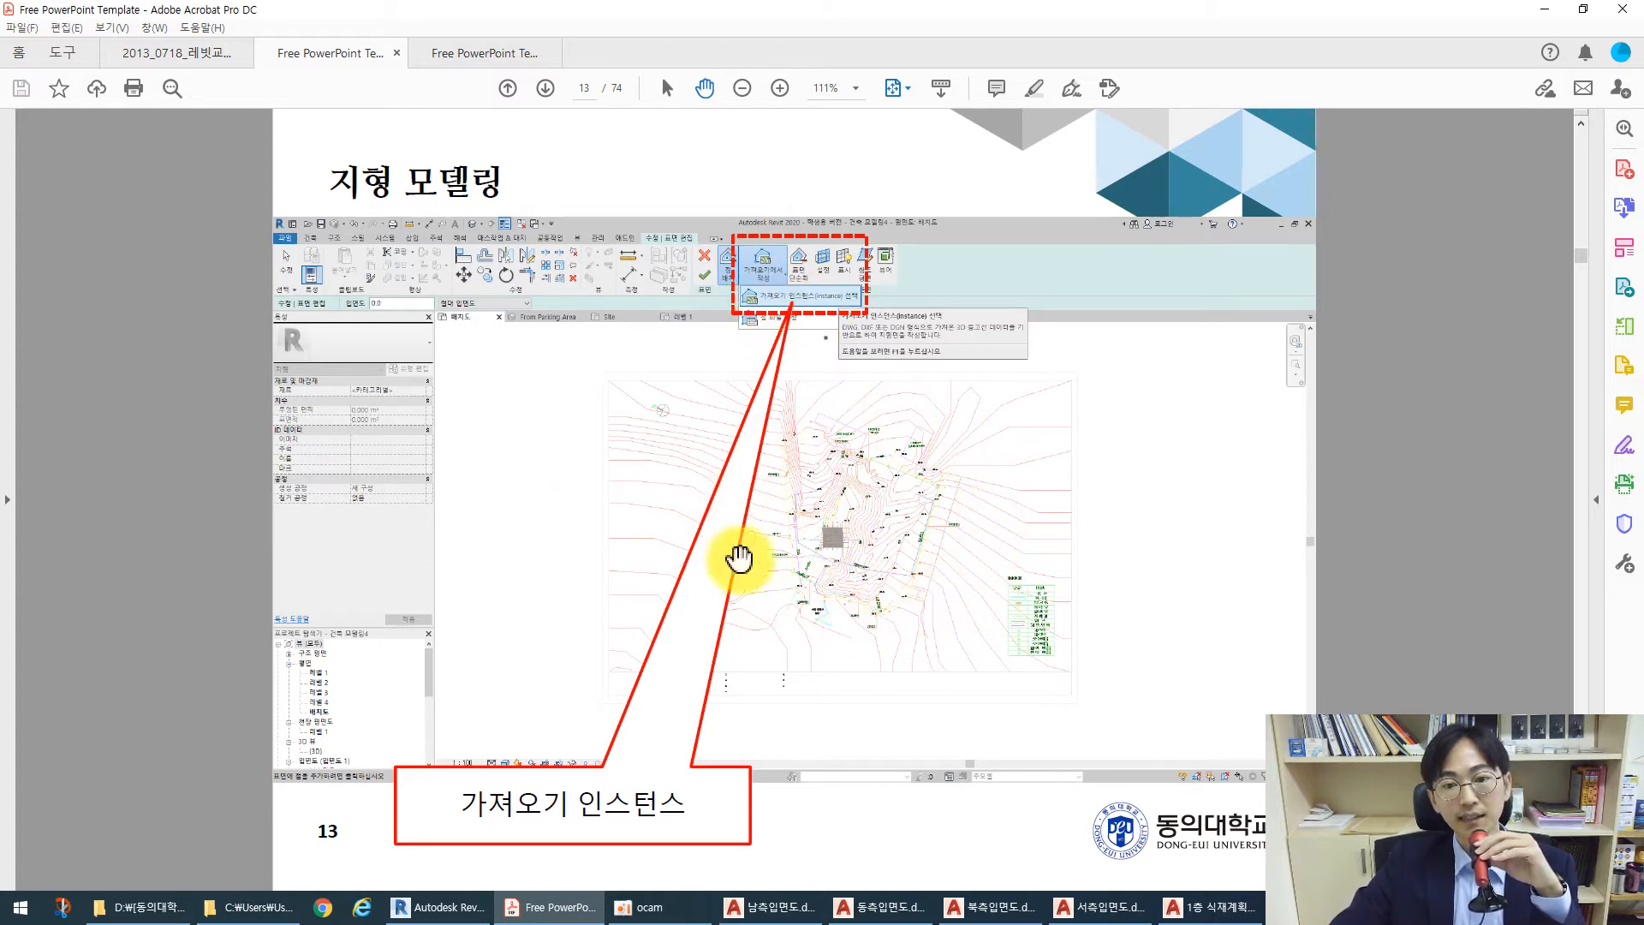
{"action": "key", "text": "Right"}
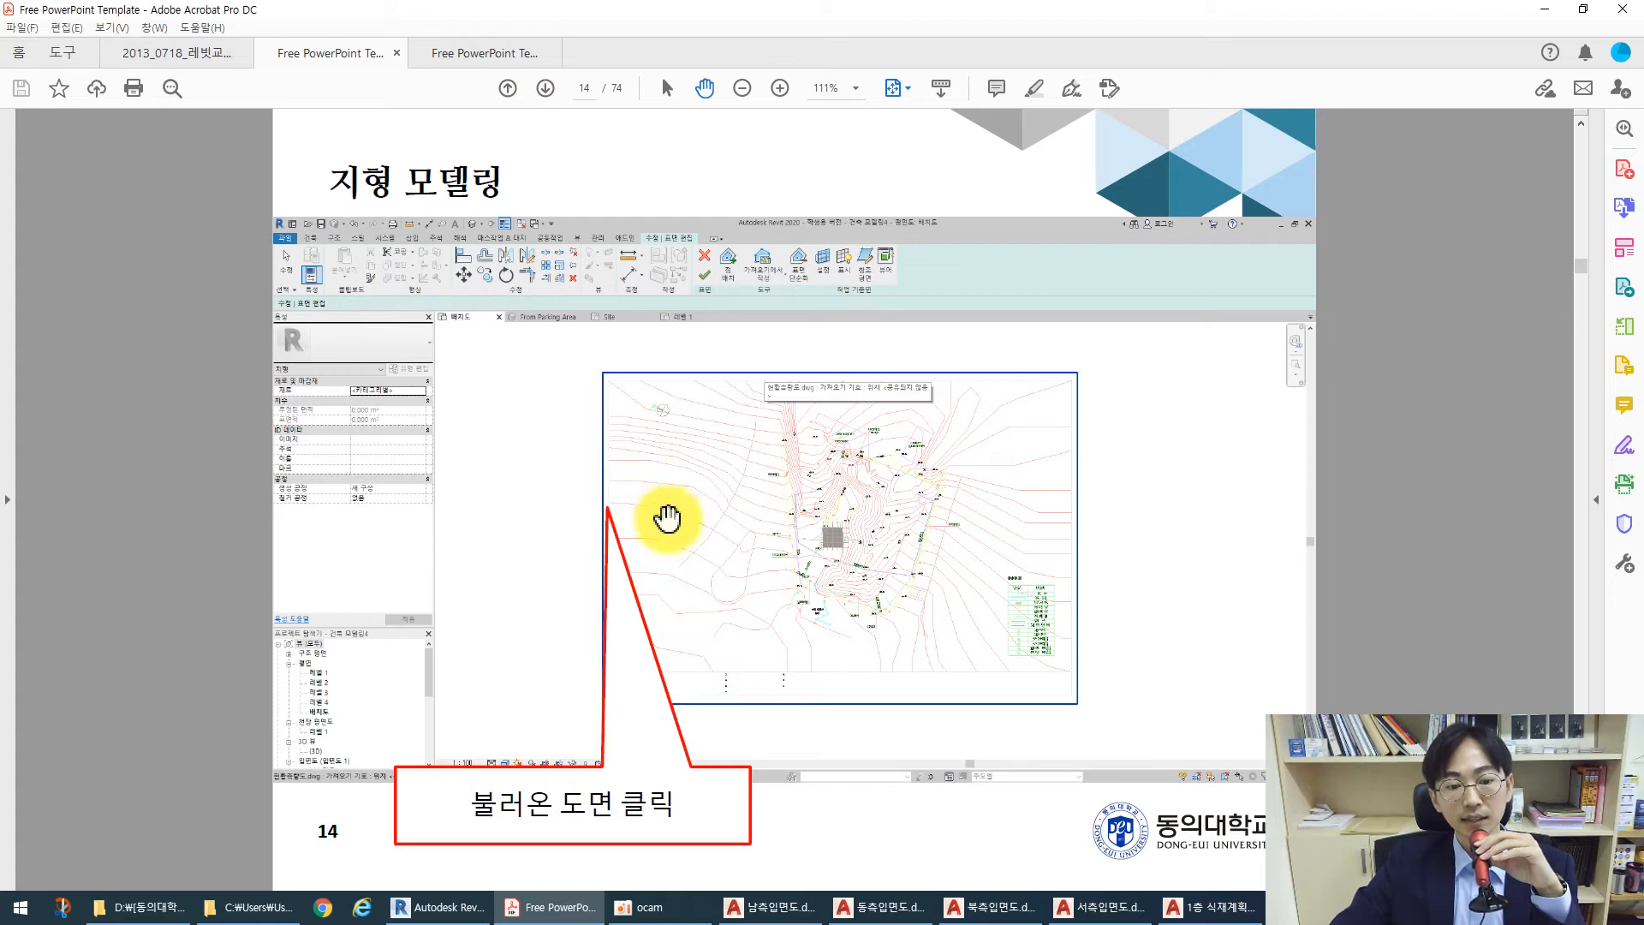
{"action": "key", "text": "Right"}
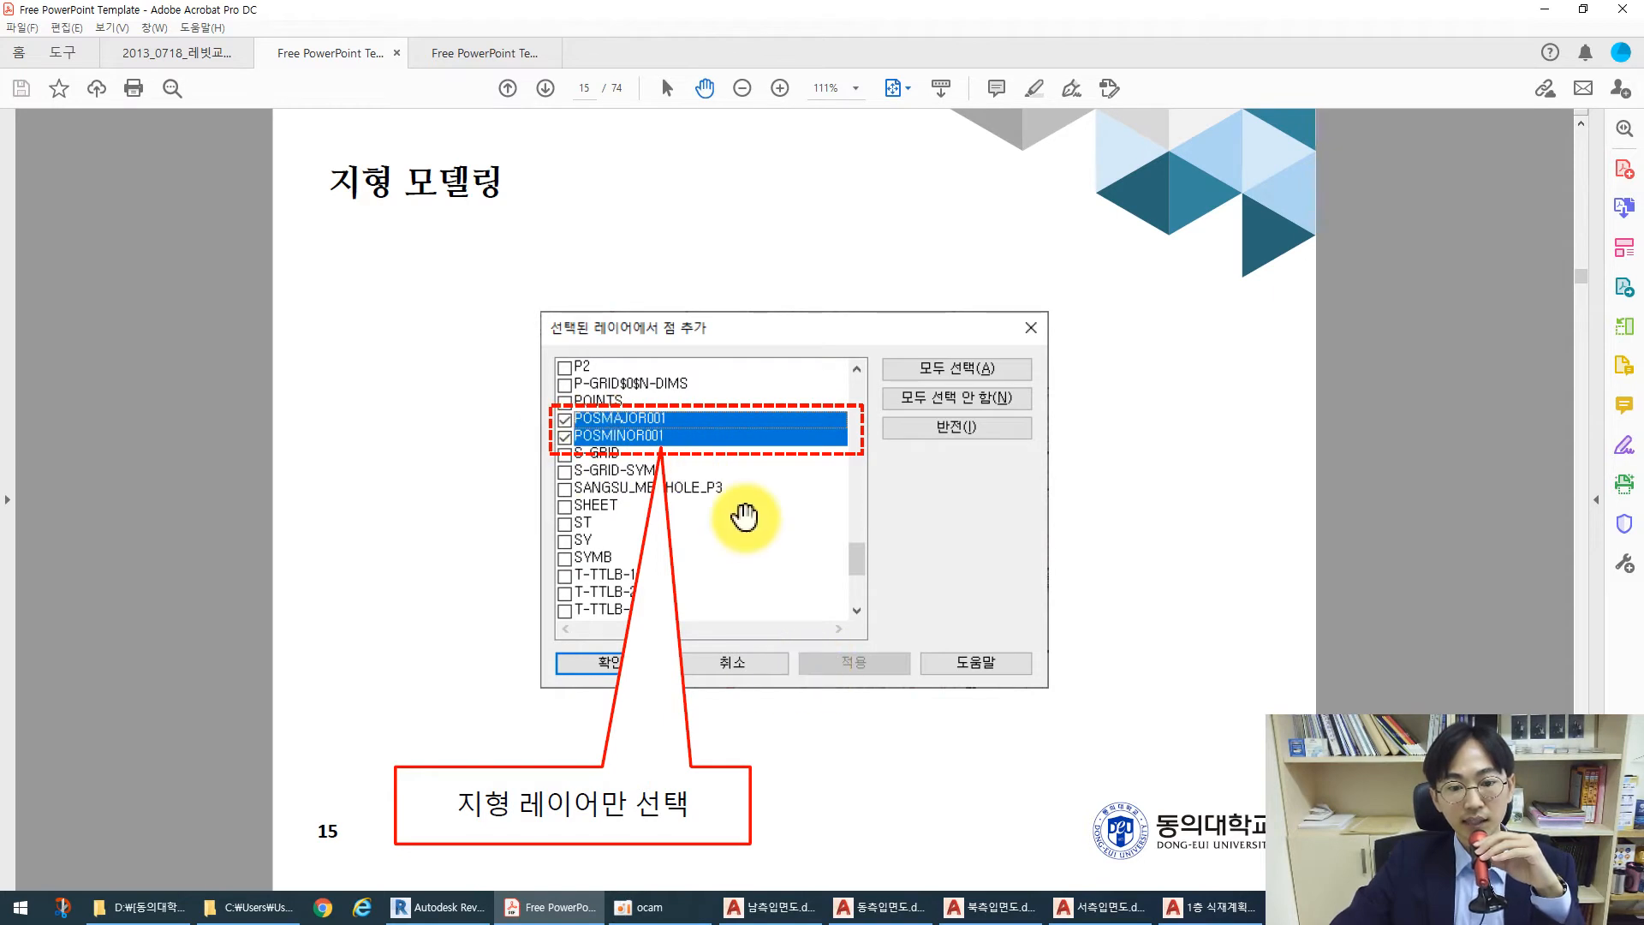
{"action": "key", "text": "Right"}
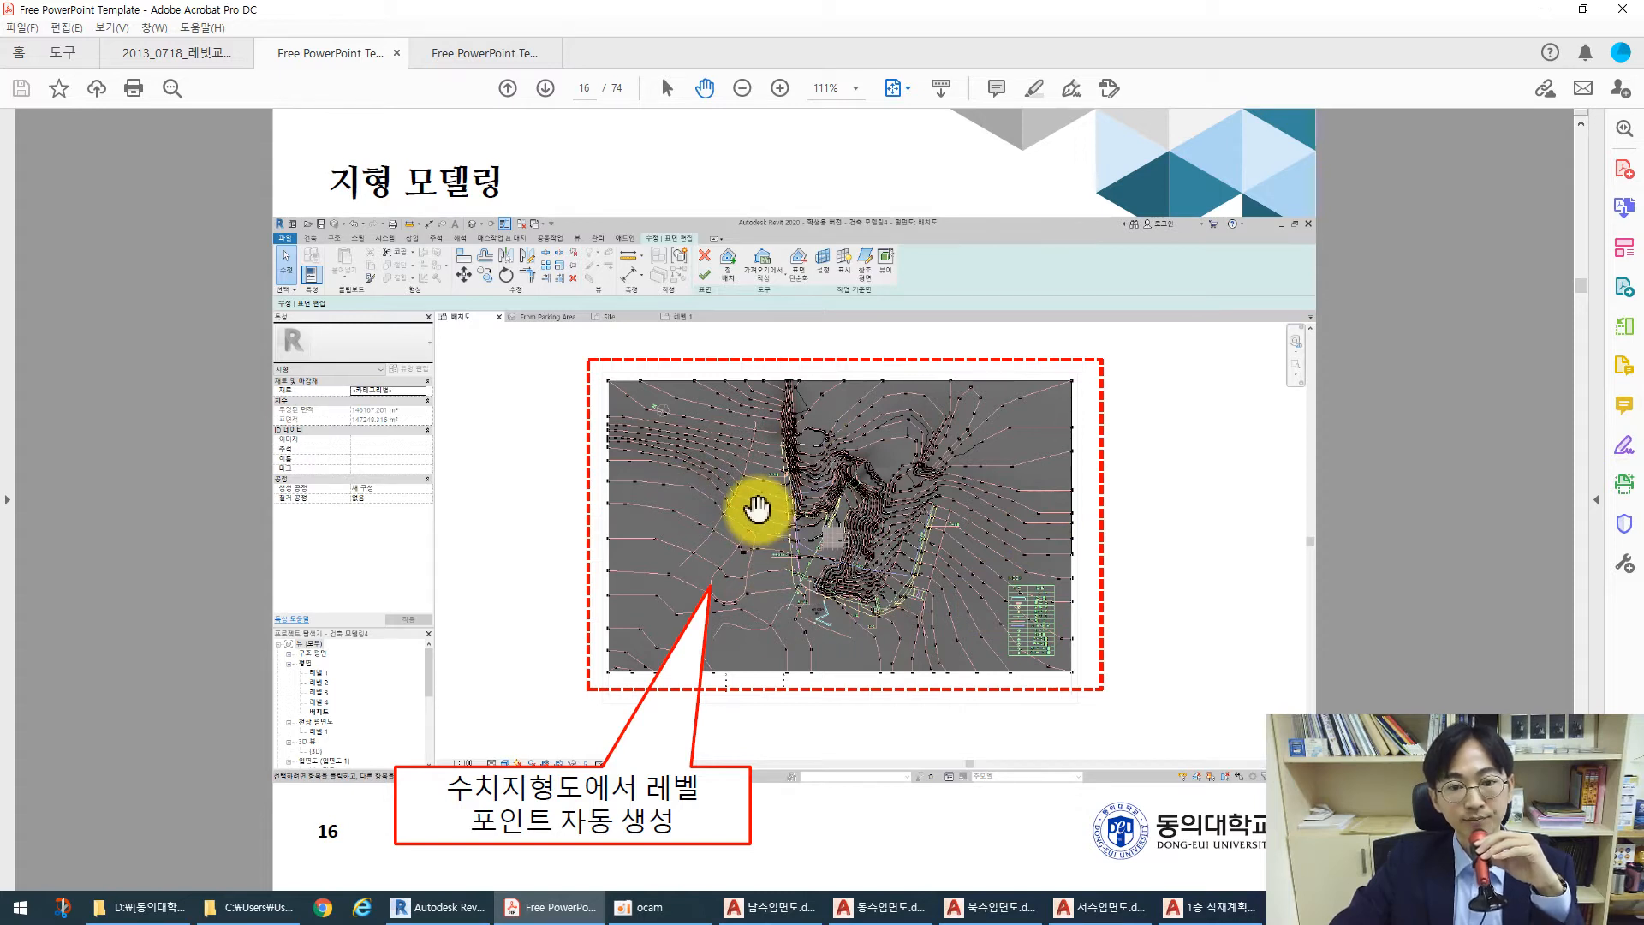
Read the slides on checking the terrain in 3D and moving it to the building's level in the south elevation
{"action": "scroll", "coordinate": [757, 509], "scroll_direction": "down", "scroll_amount": 1}
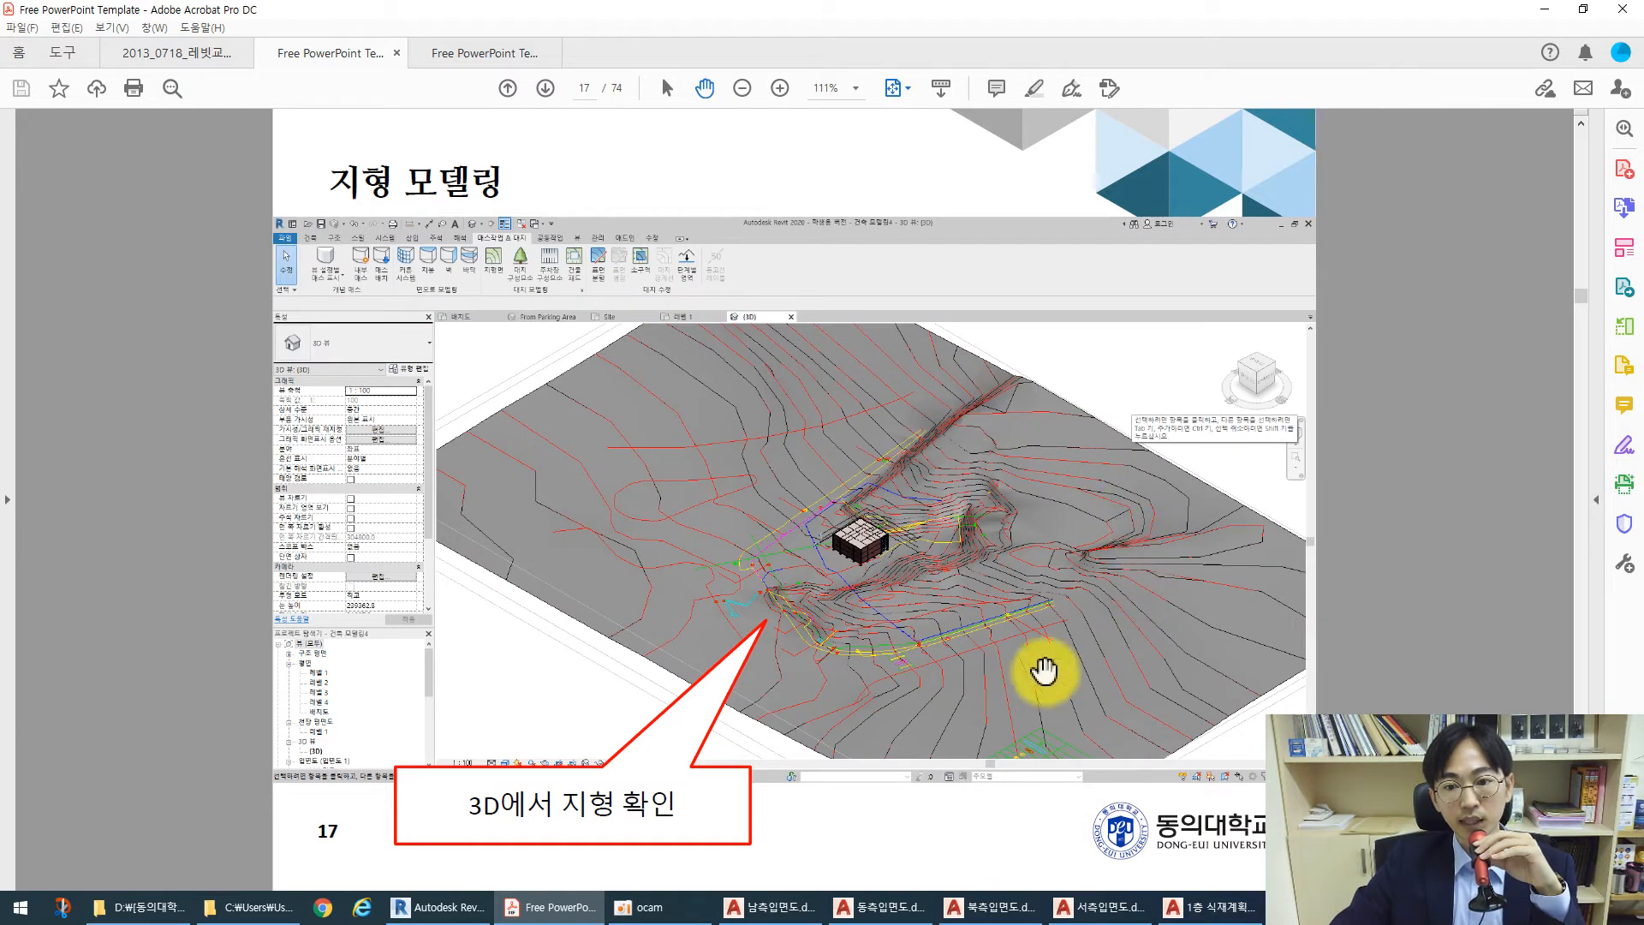
{"action": "scroll", "coordinate": [996, 490], "scroll_direction": "down", "scroll_amount": 1}
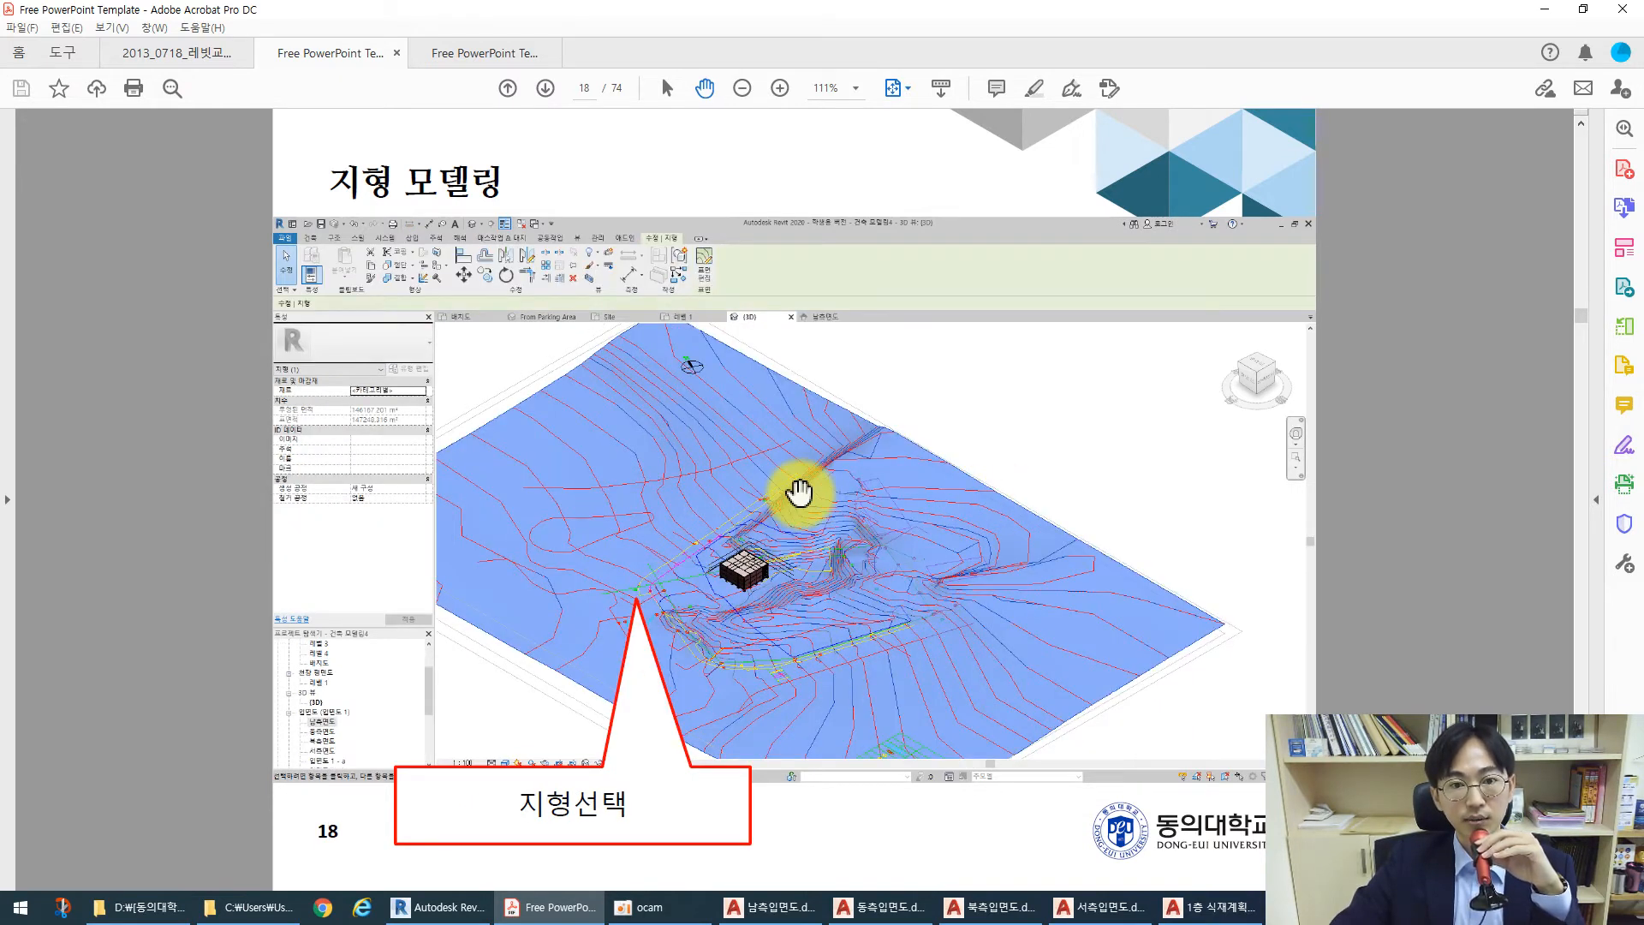
{"action": "scroll", "coordinate": [795, 495], "scroll_direction": "down", "scroll_amount": 1}
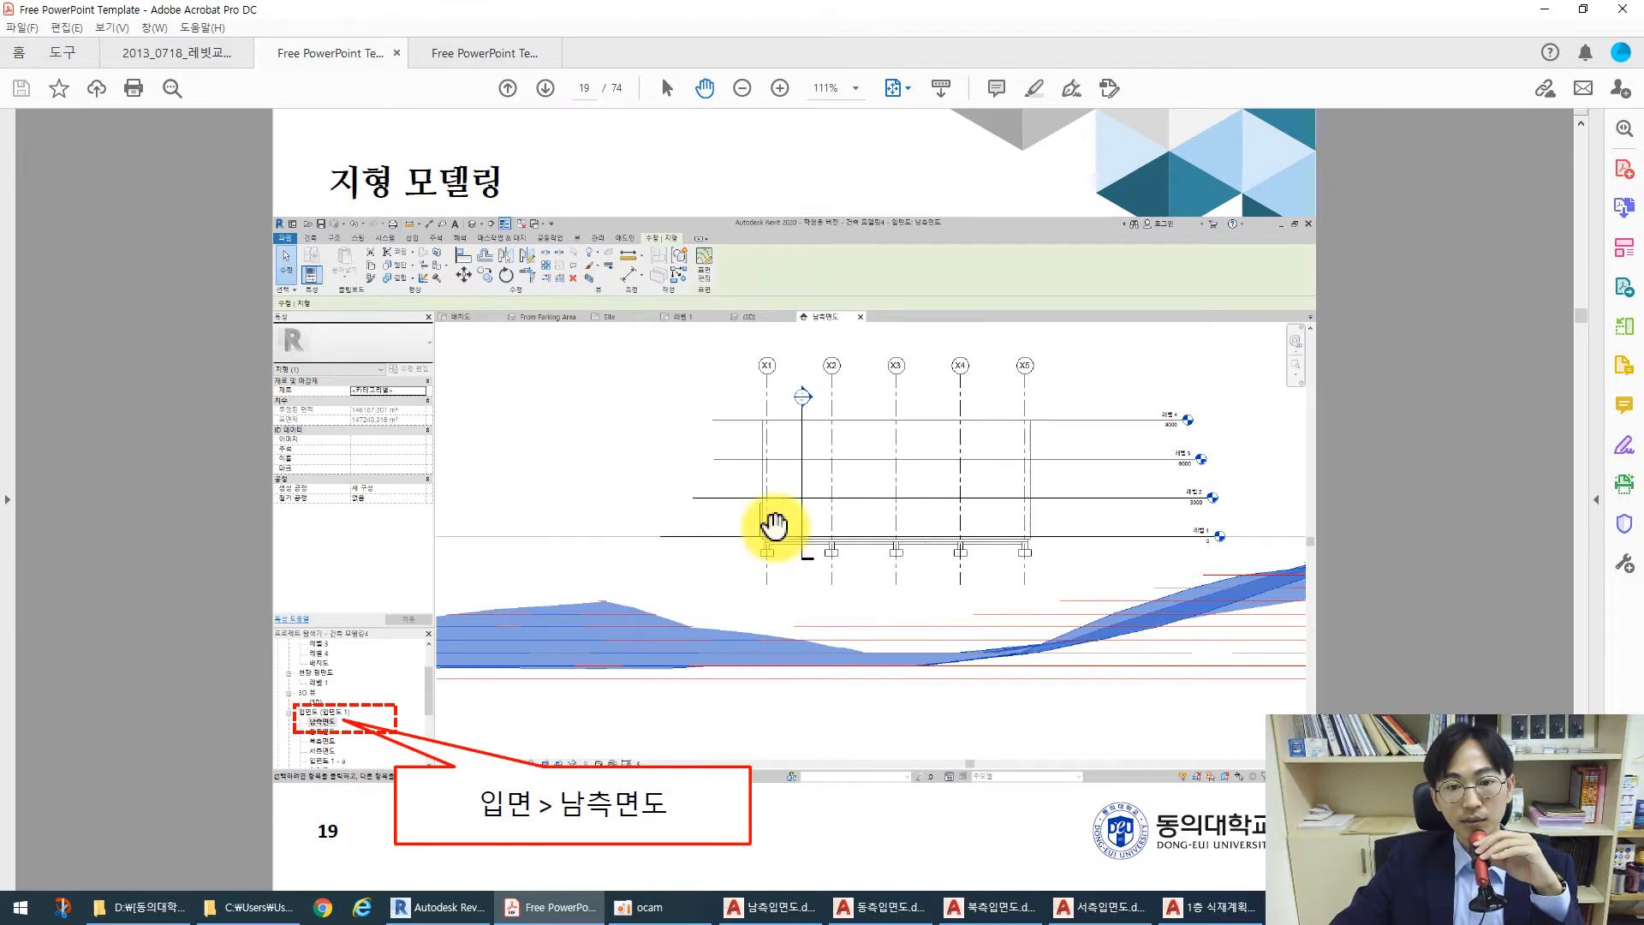
{"action": "scroll", "coordinate": [770, 525], "scroll_direction": "down", "scroll_amount": 1}
{"action": "scroll", "coordinate": [676, 549], "scroll_direction": "down", "scroll_amount": 1}
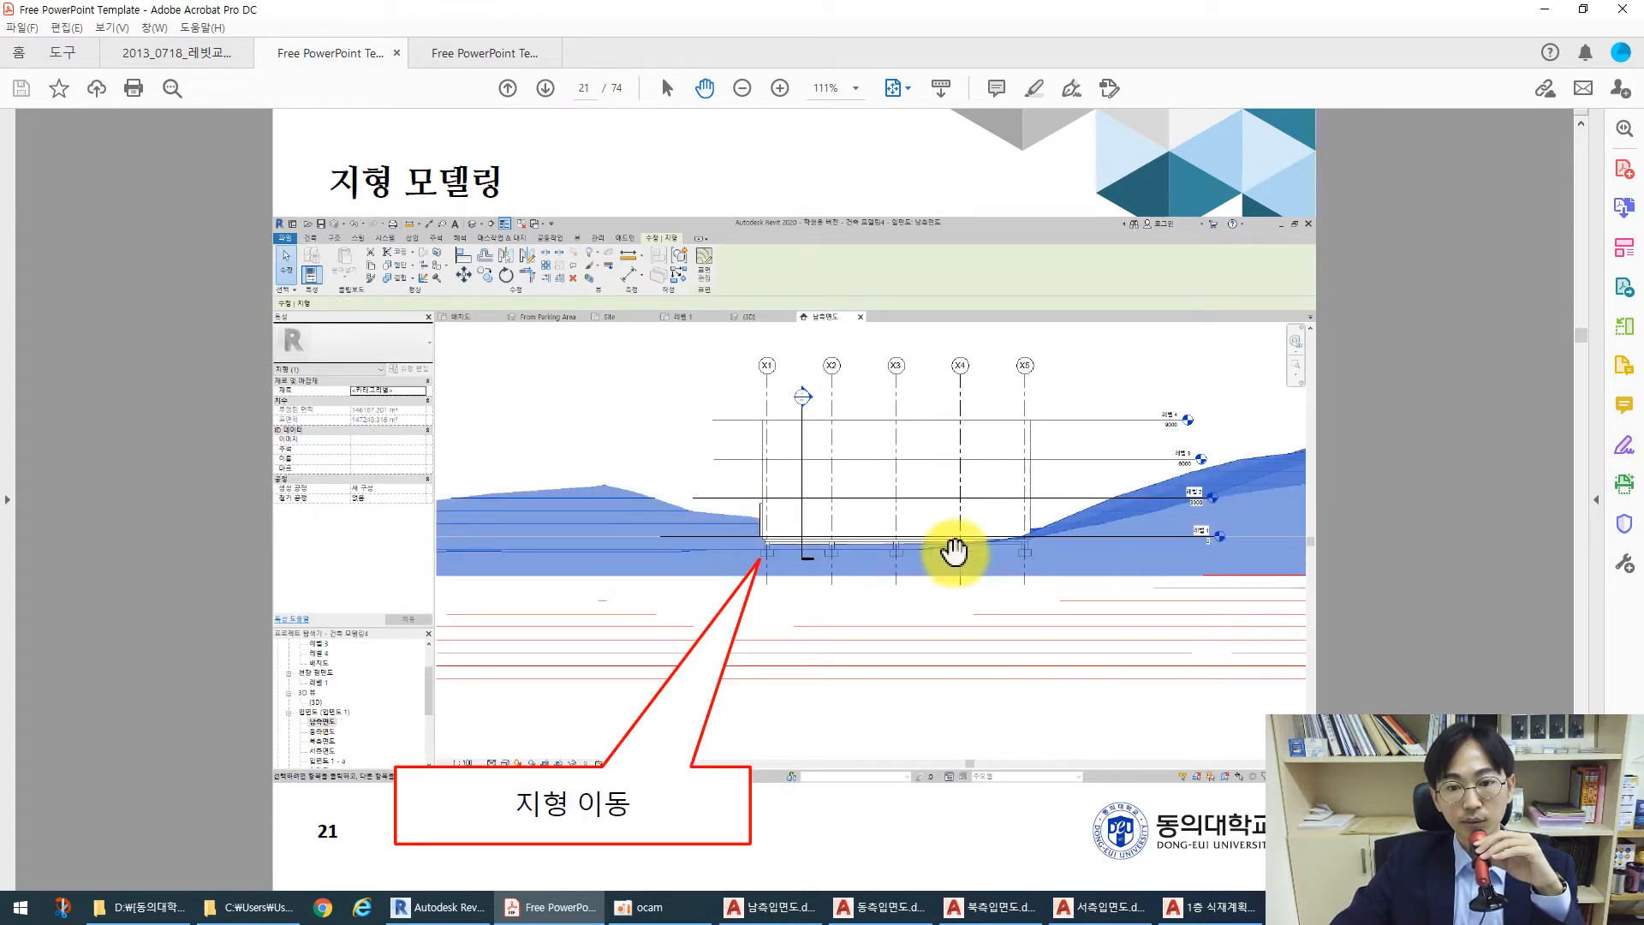
Read the slides on pinning the terrain, deleting the unpinned CAD drawing, sketching the property line and drawing the building pad
{"action": "scroll", "coordinate": [775, 514], "scroll_direction": "down", "scroll_amount": 1}
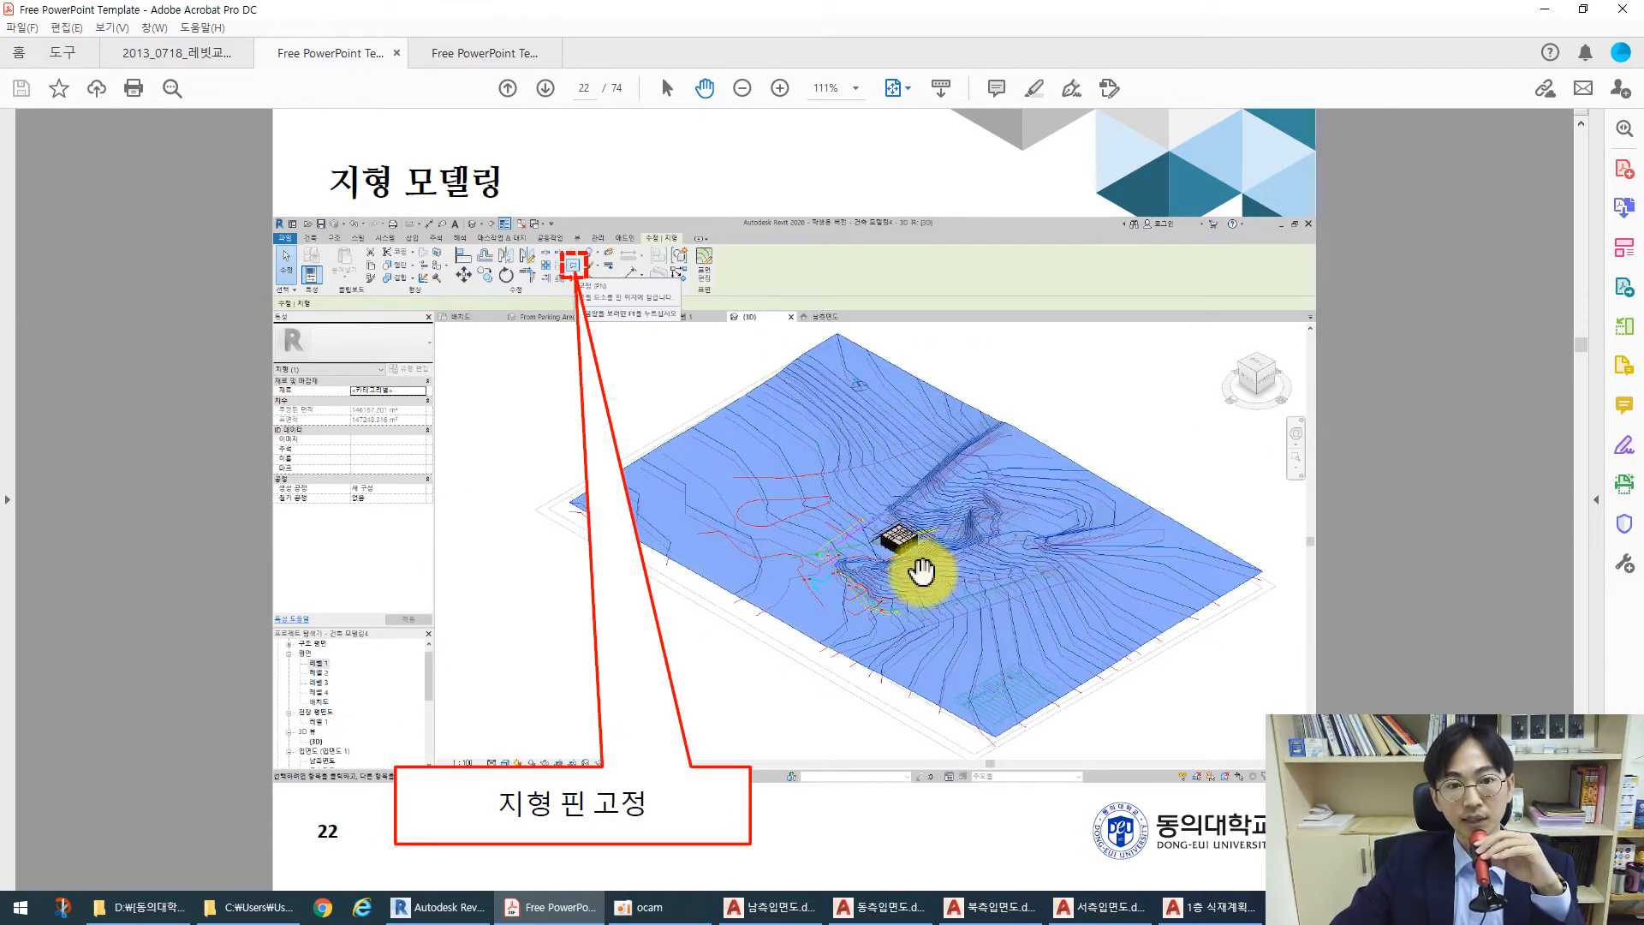
{"action": "scroll", "coordinate": [940, 531], "scroll_direction": "down", "scroll_amount": 1}
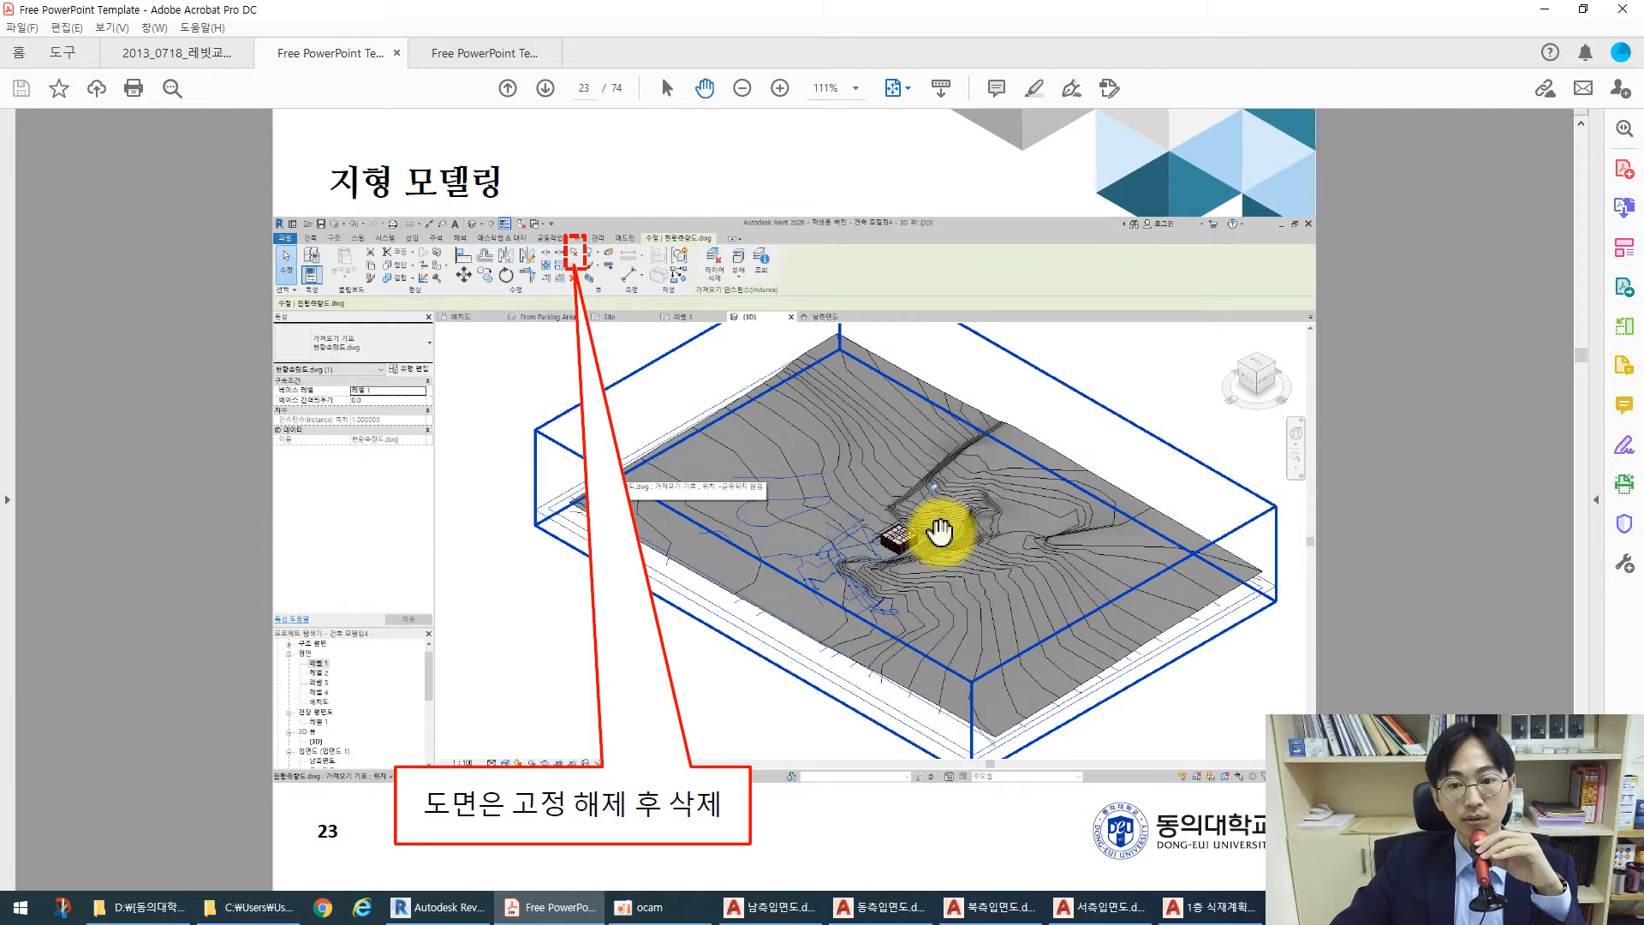
{"action": "scroll", "coordinate": [951, 551], "scroll_direction": "down", "scroll_amount": 1}
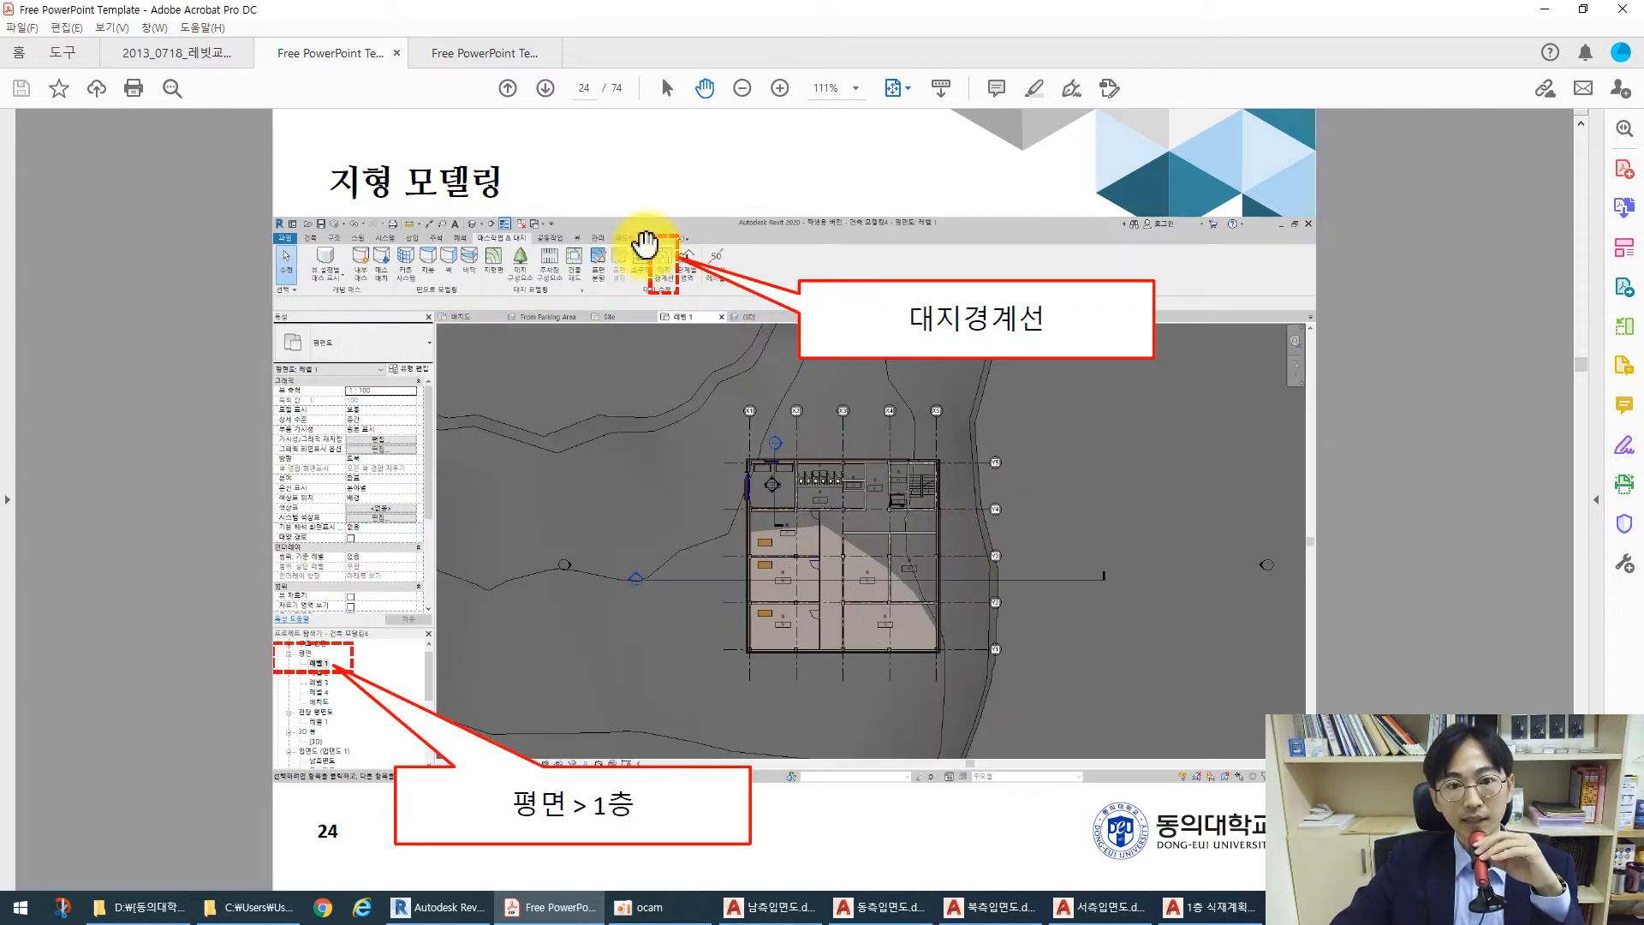
{"action": "scroll", "coordinate": [922, 470], "scroll_direction": "down", "scroll_amount": 1}
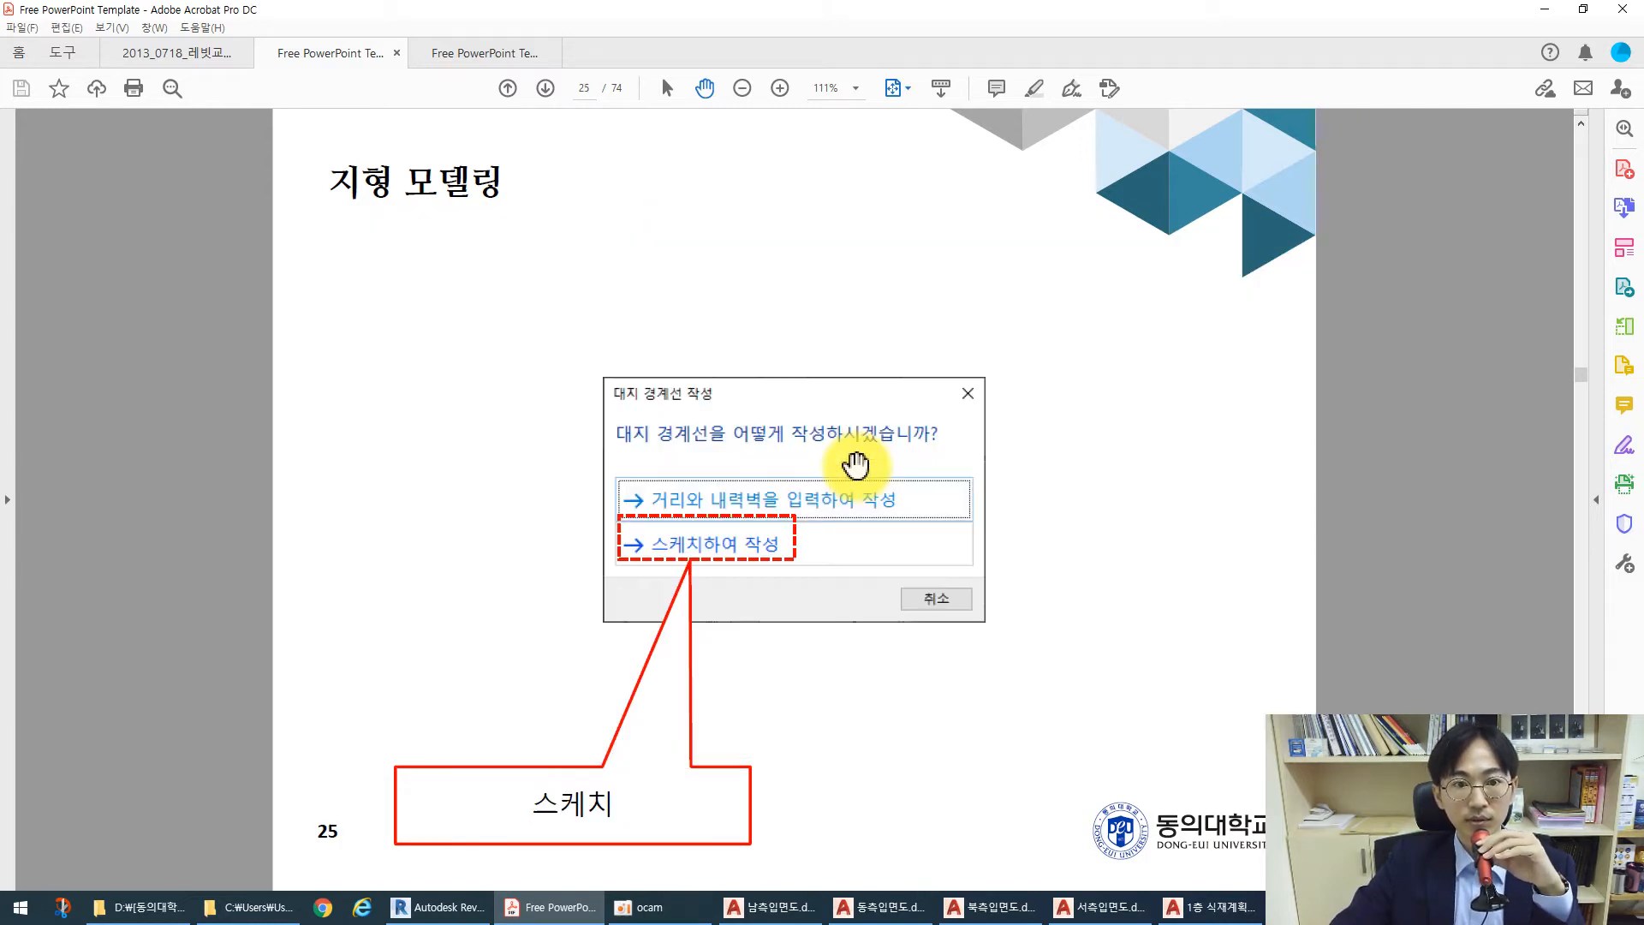
{"action": "scroll", "coordinate": [668, 556], "scroll_direction": "down", "scroll_amount": 1}
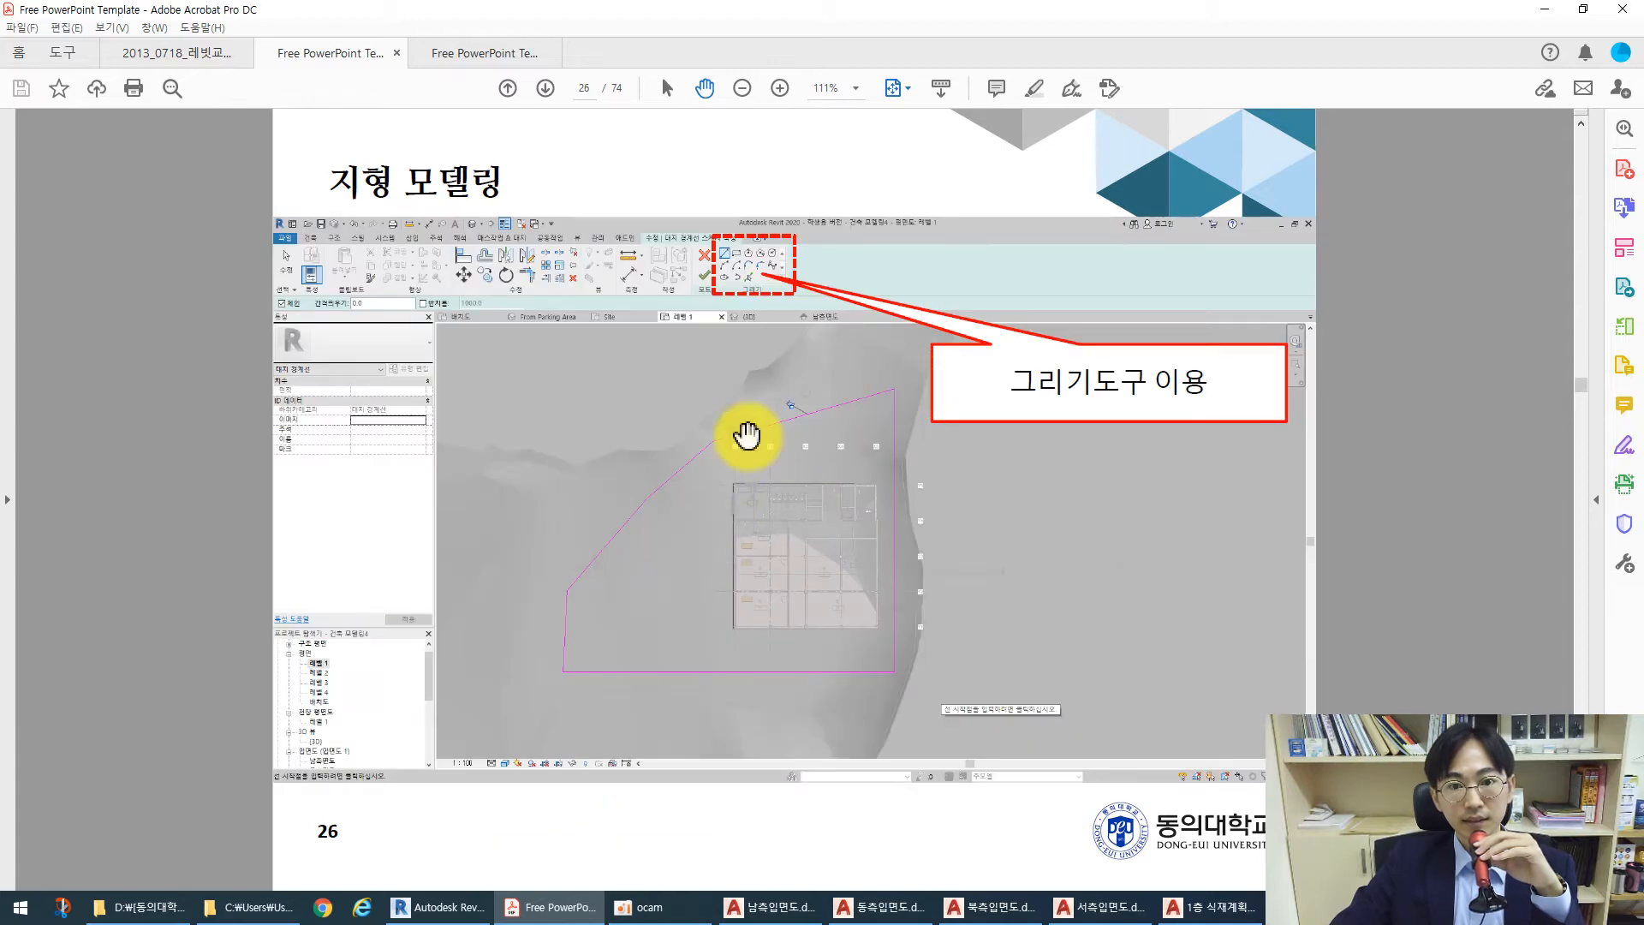
{"action": "scroll", "coordinate": [852, 443], "scroll_direction": "down", "scroll_amount": 2}
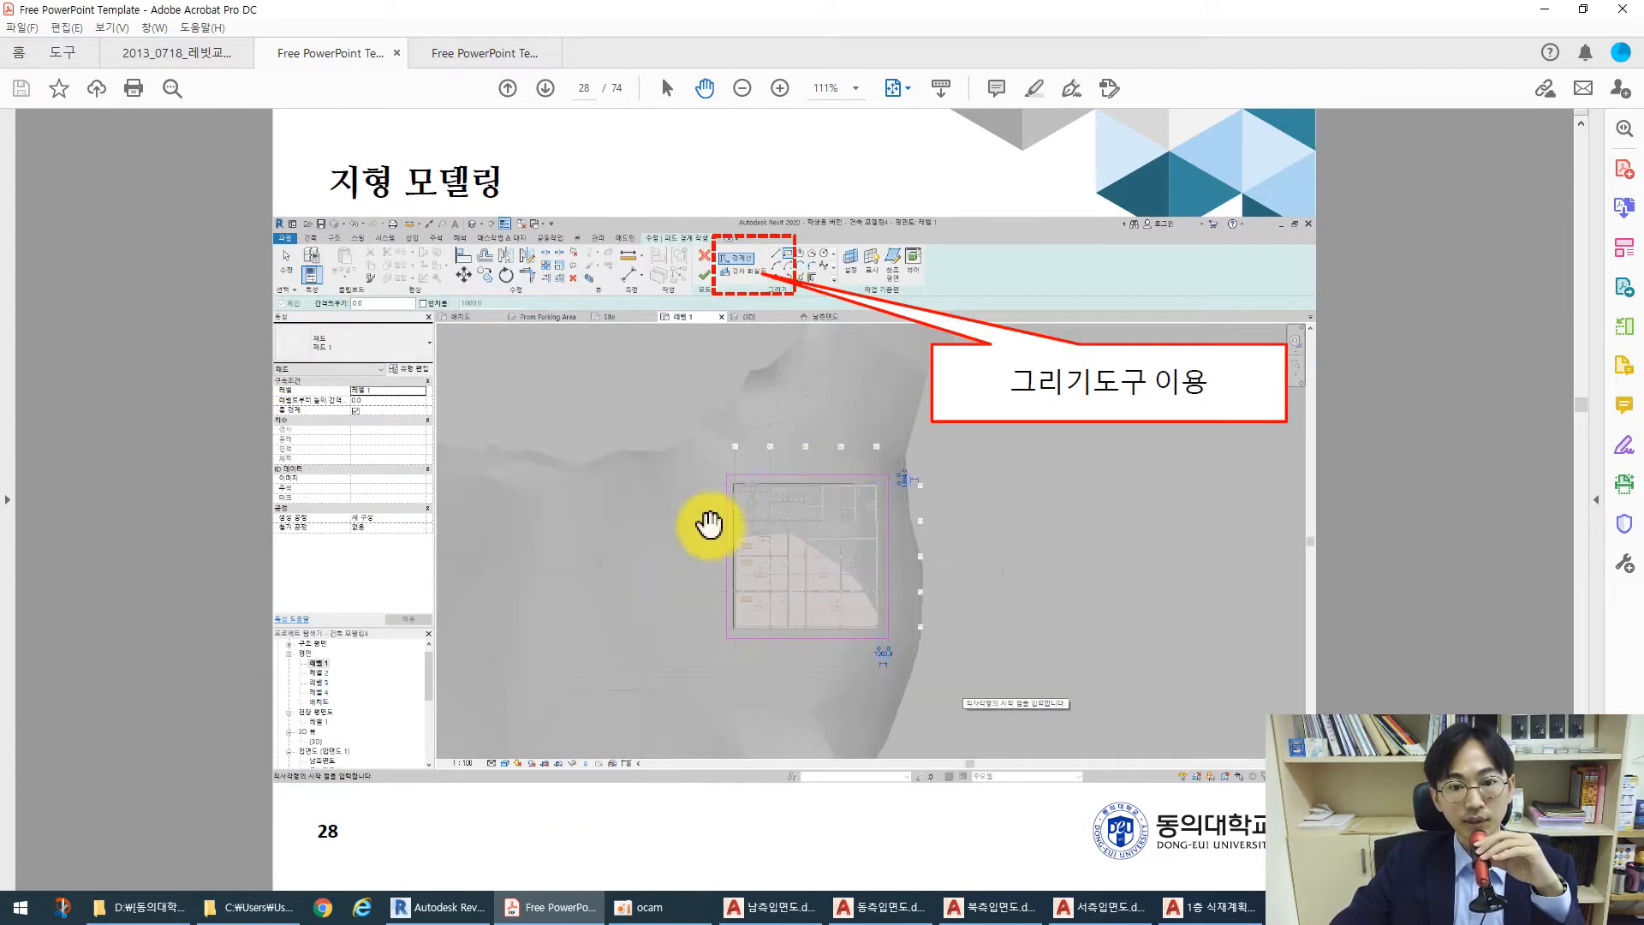
{"action": "scroll", "coordinate": [709, 522], "scroll_direction": "down", "scroll_amount": 1}
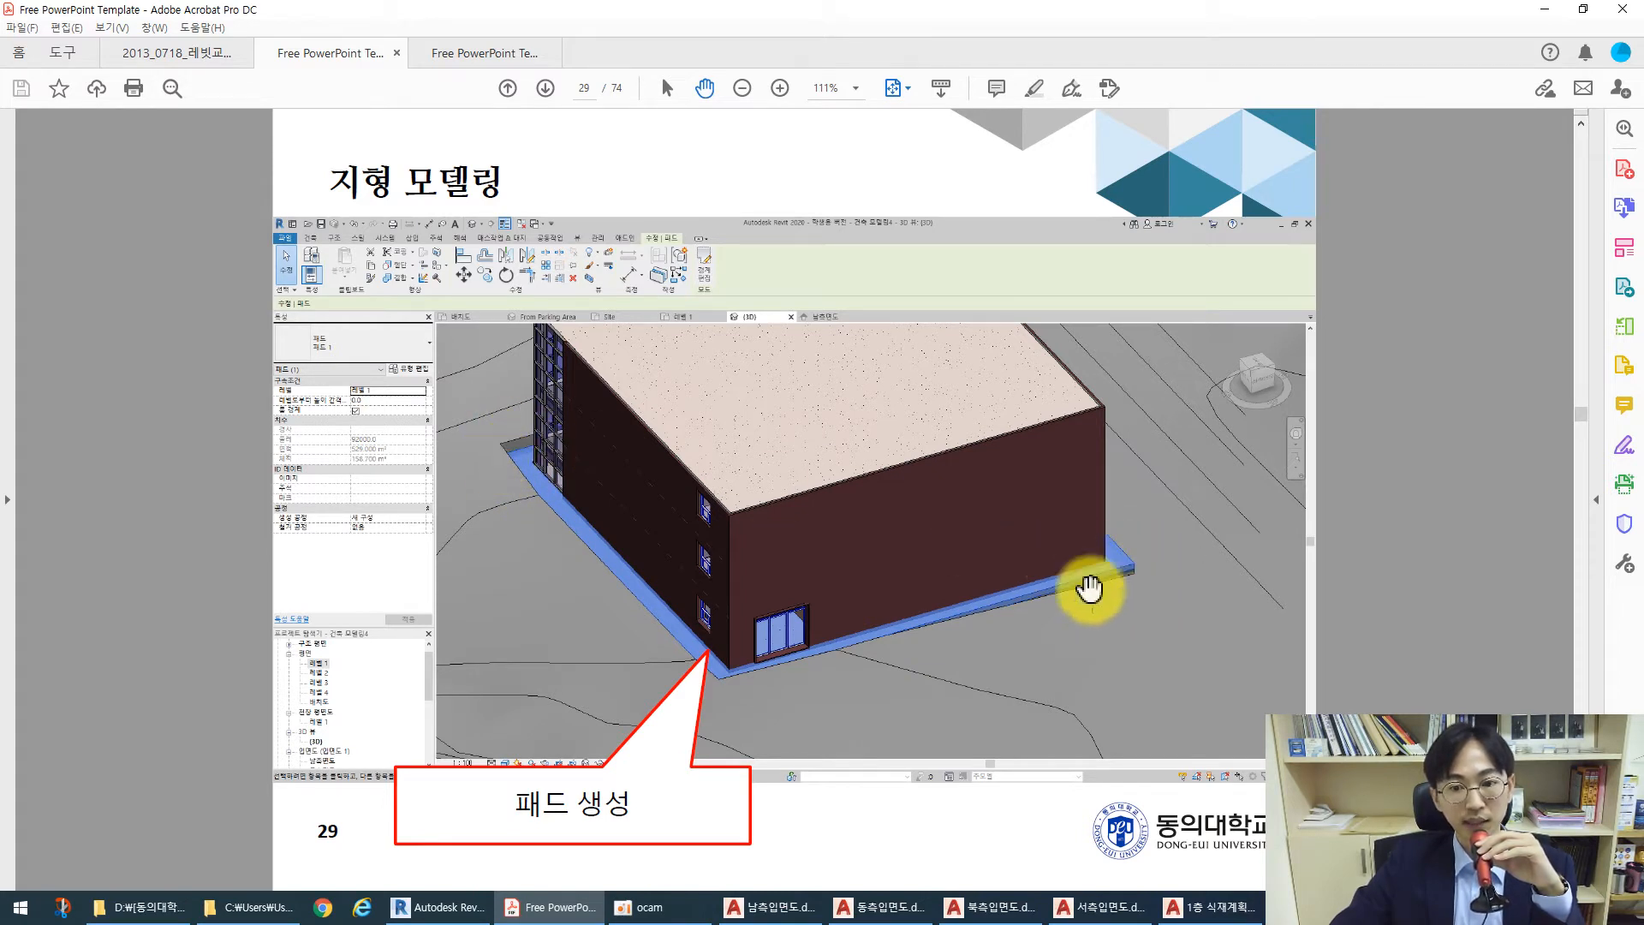
Read the slides on editing the terrain surface by placing points around the pad's edges in the first-floor plan
{"action": "scroll", "coordinate": [1006, 501], "scroll_direction": "down", "scroll_amount": 1}
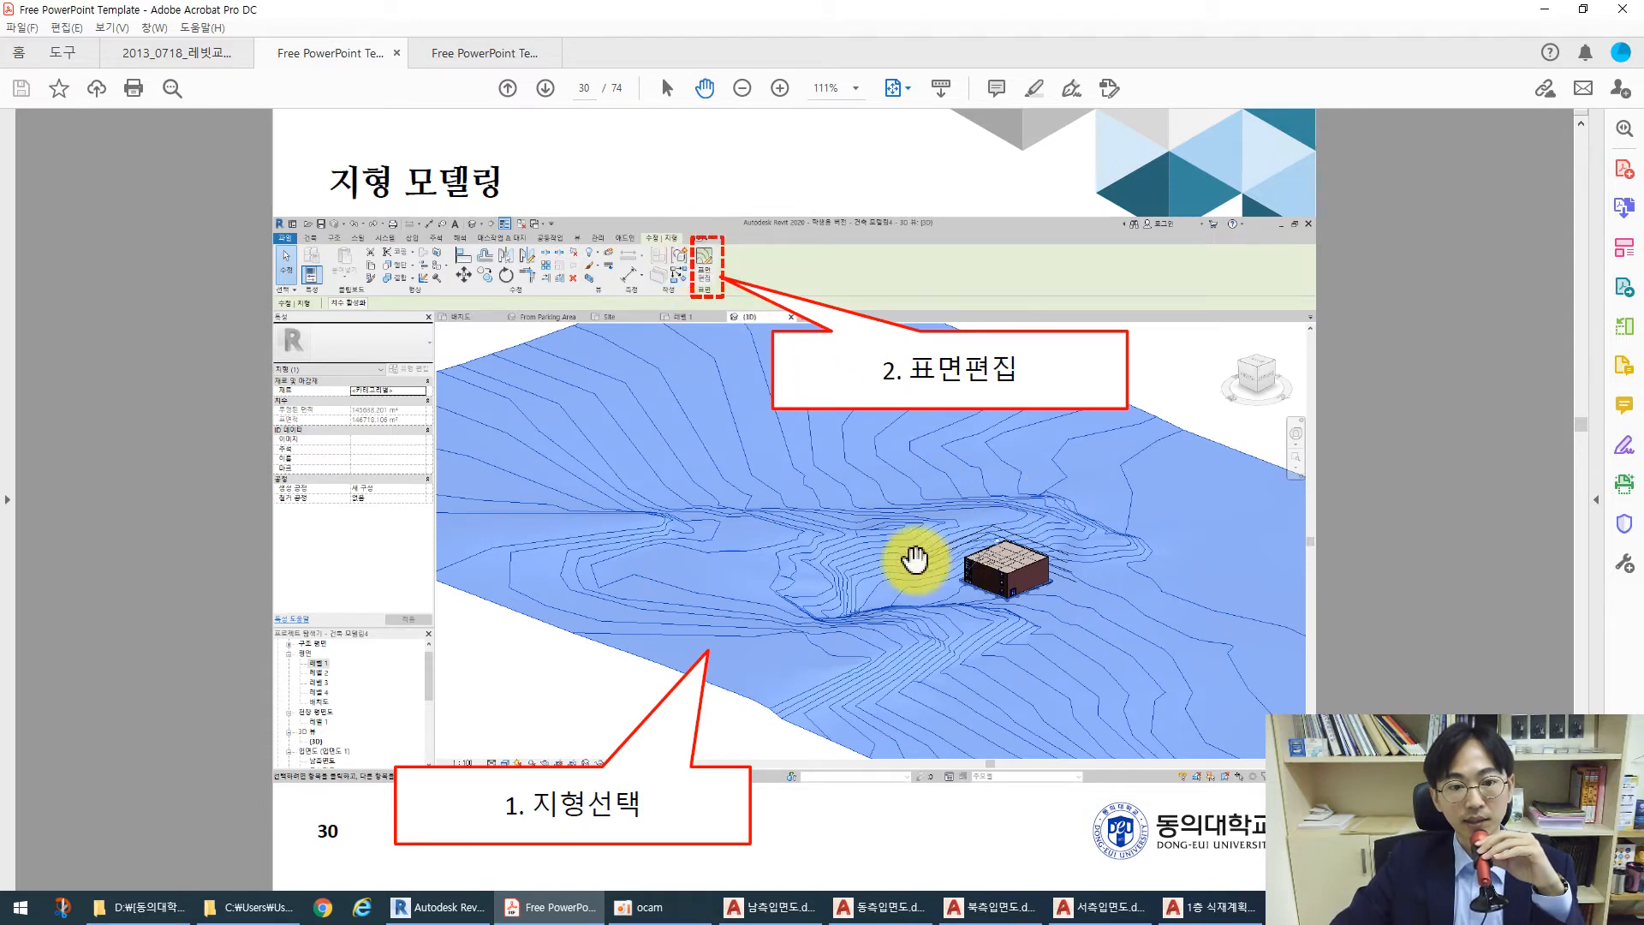
{"action": "scroll", "coordinate": [911, 558], "scroll_direction": "down", "scroll_amount": 1}
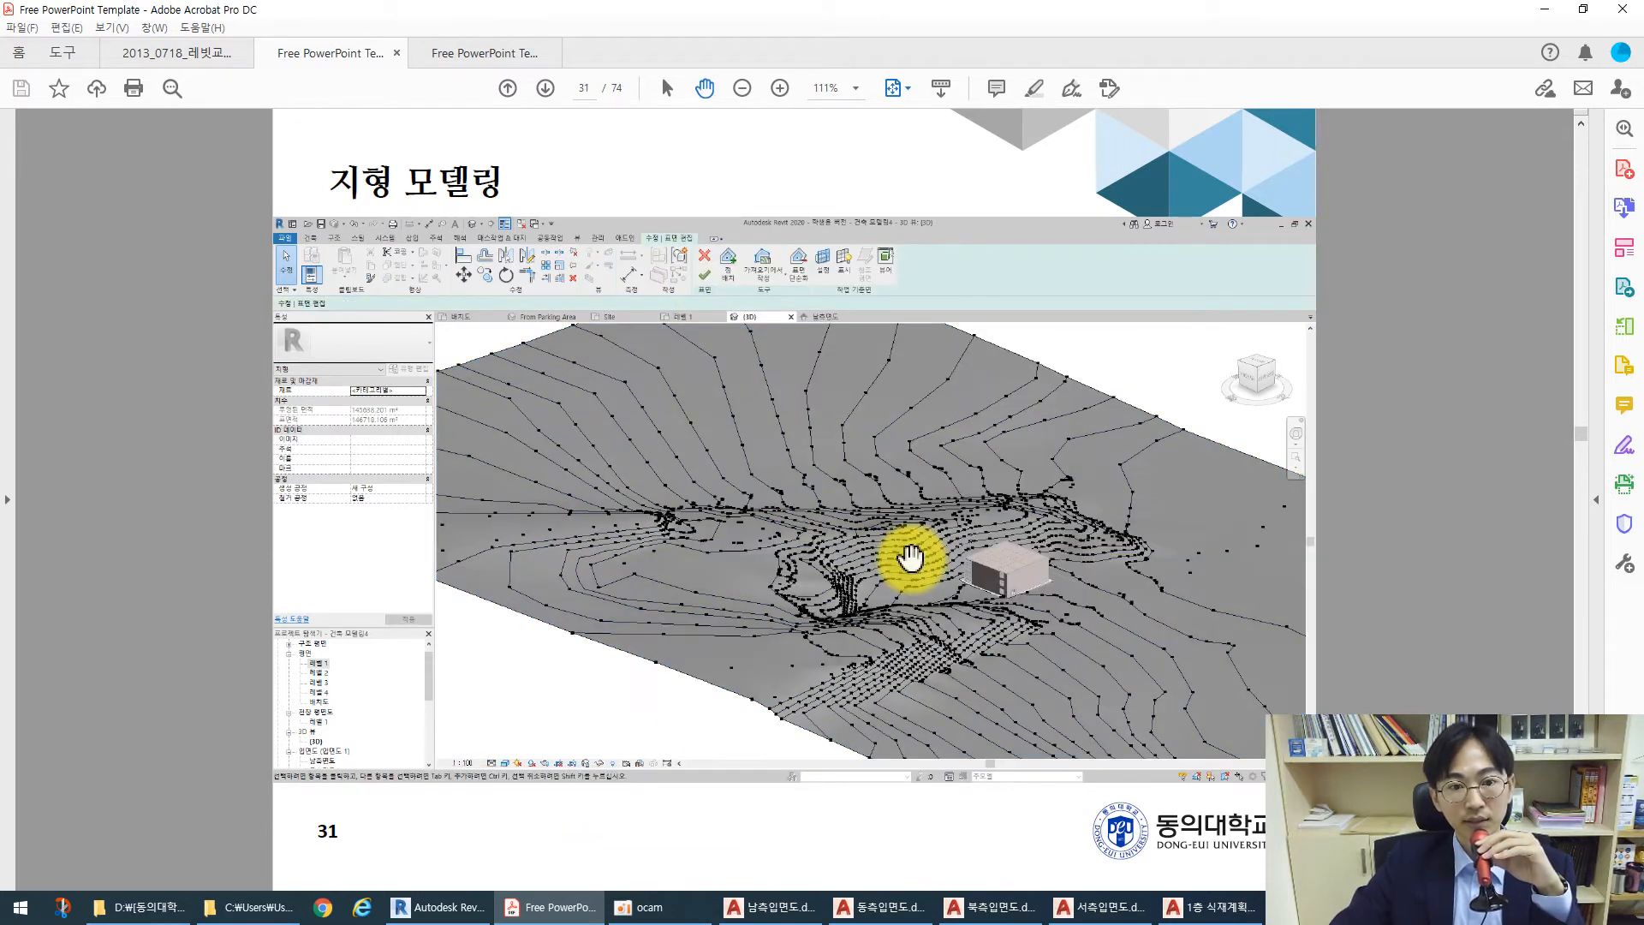
{"action": "scroll", "coordinate": [910, 558], "scroll_direction": "down", "scroll_amount": 1}
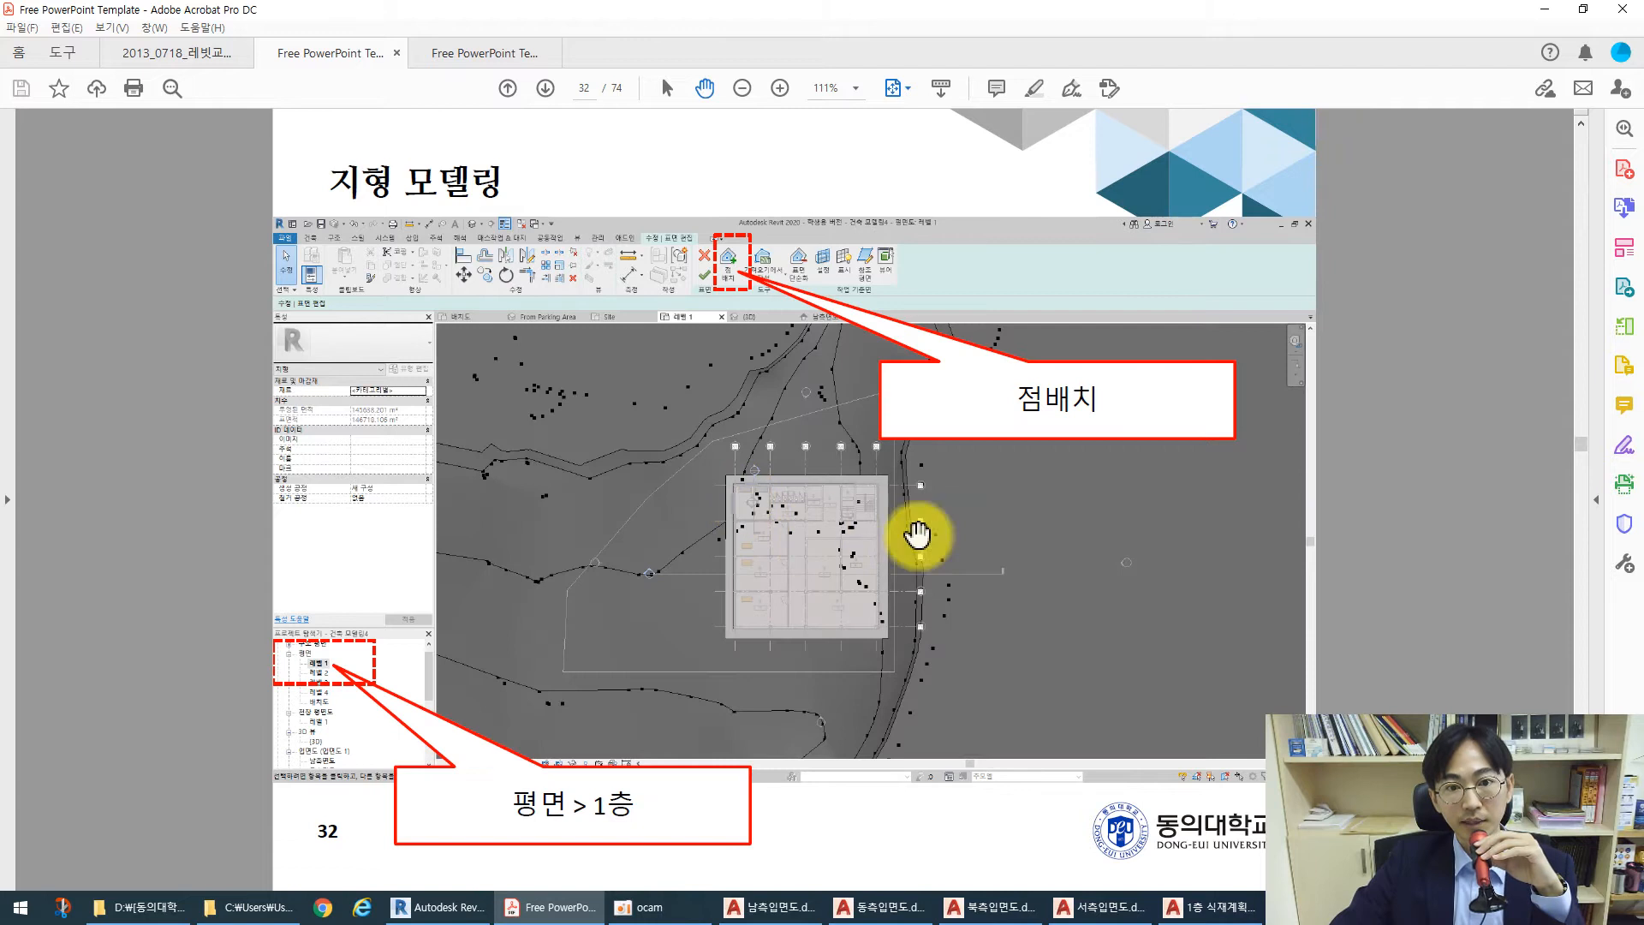
{"action": "scroll", "coordinate": [843, 538], "scroll_direction": "down", "scroll_amount": 1}
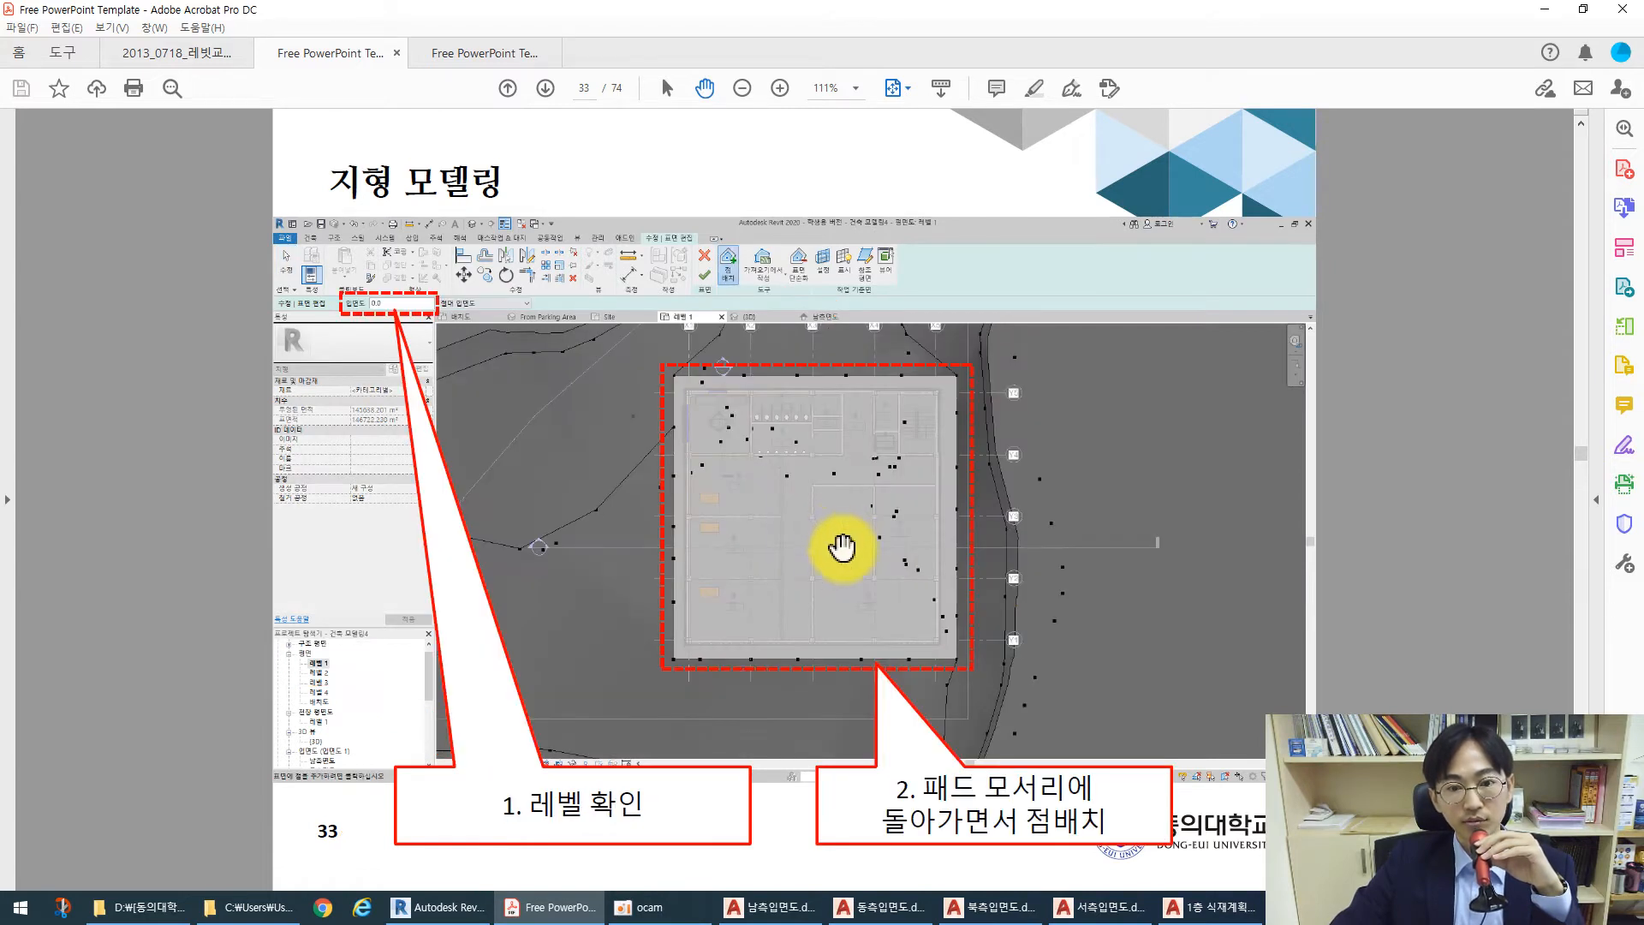
{"action": "scroll", "coordinate": [827, 532], "scroll_direction": "down", "scroll_amount": 1}
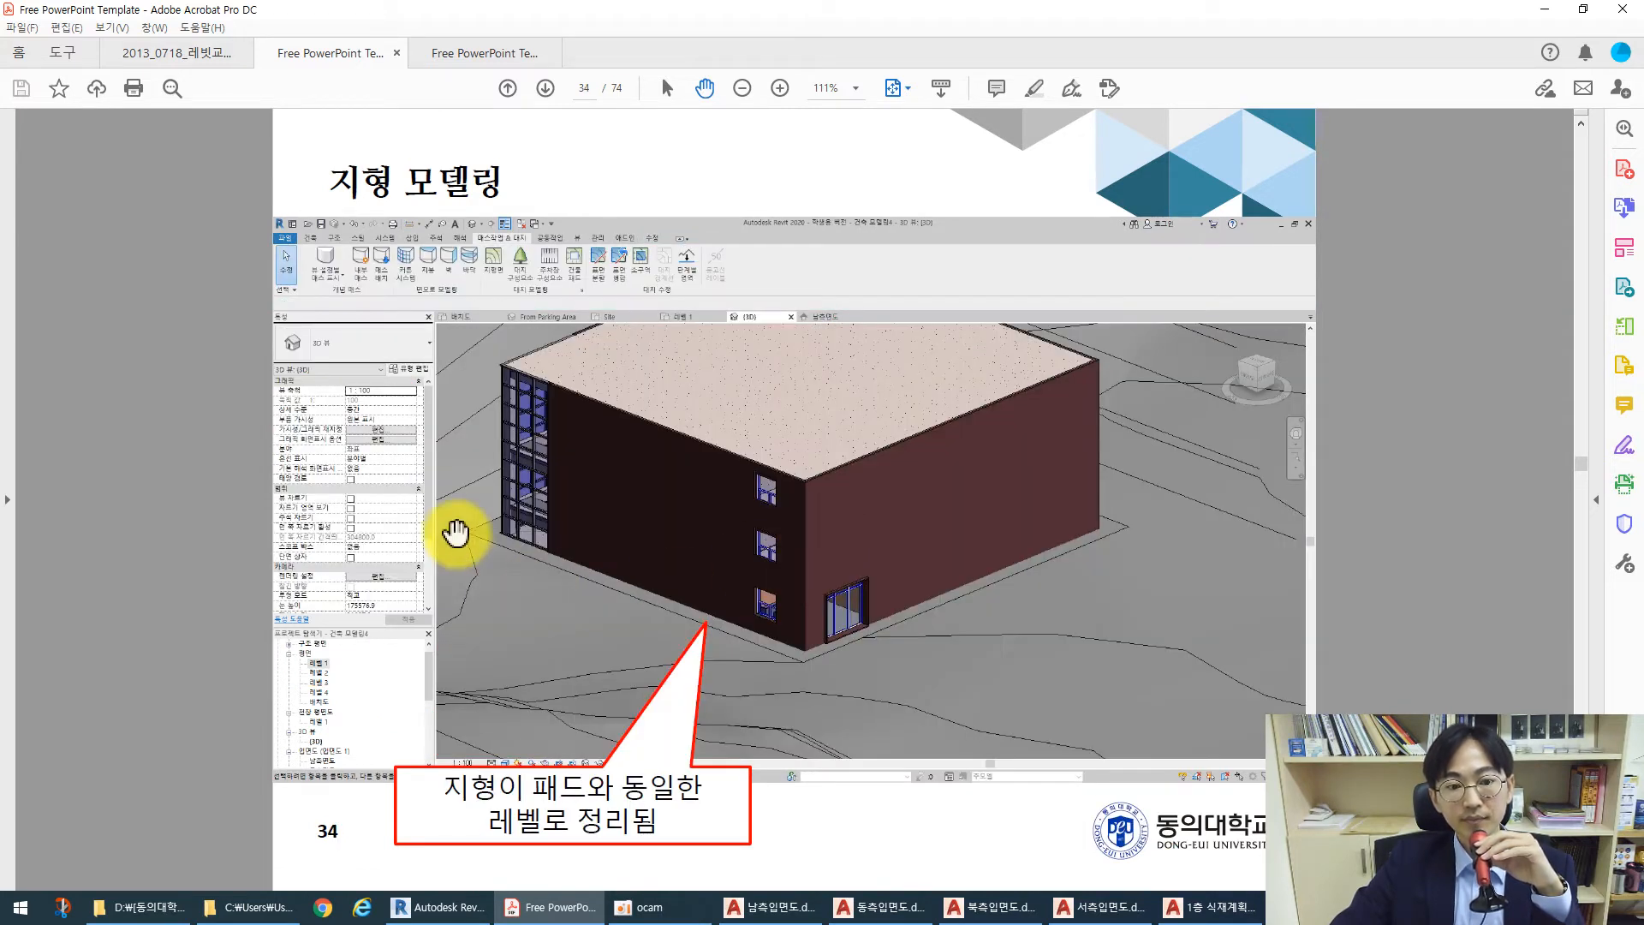
Return to the finished pad slide and review the surface editing and point placement slides again
{"action": "scroll", "coordinate": [836, 579], "scroll_direction": "up", "scroll_amount": 1}
{"action": "scroll", "coordinate": [772, 566], "scroll_direction": "up", "scroll_amount": 4}
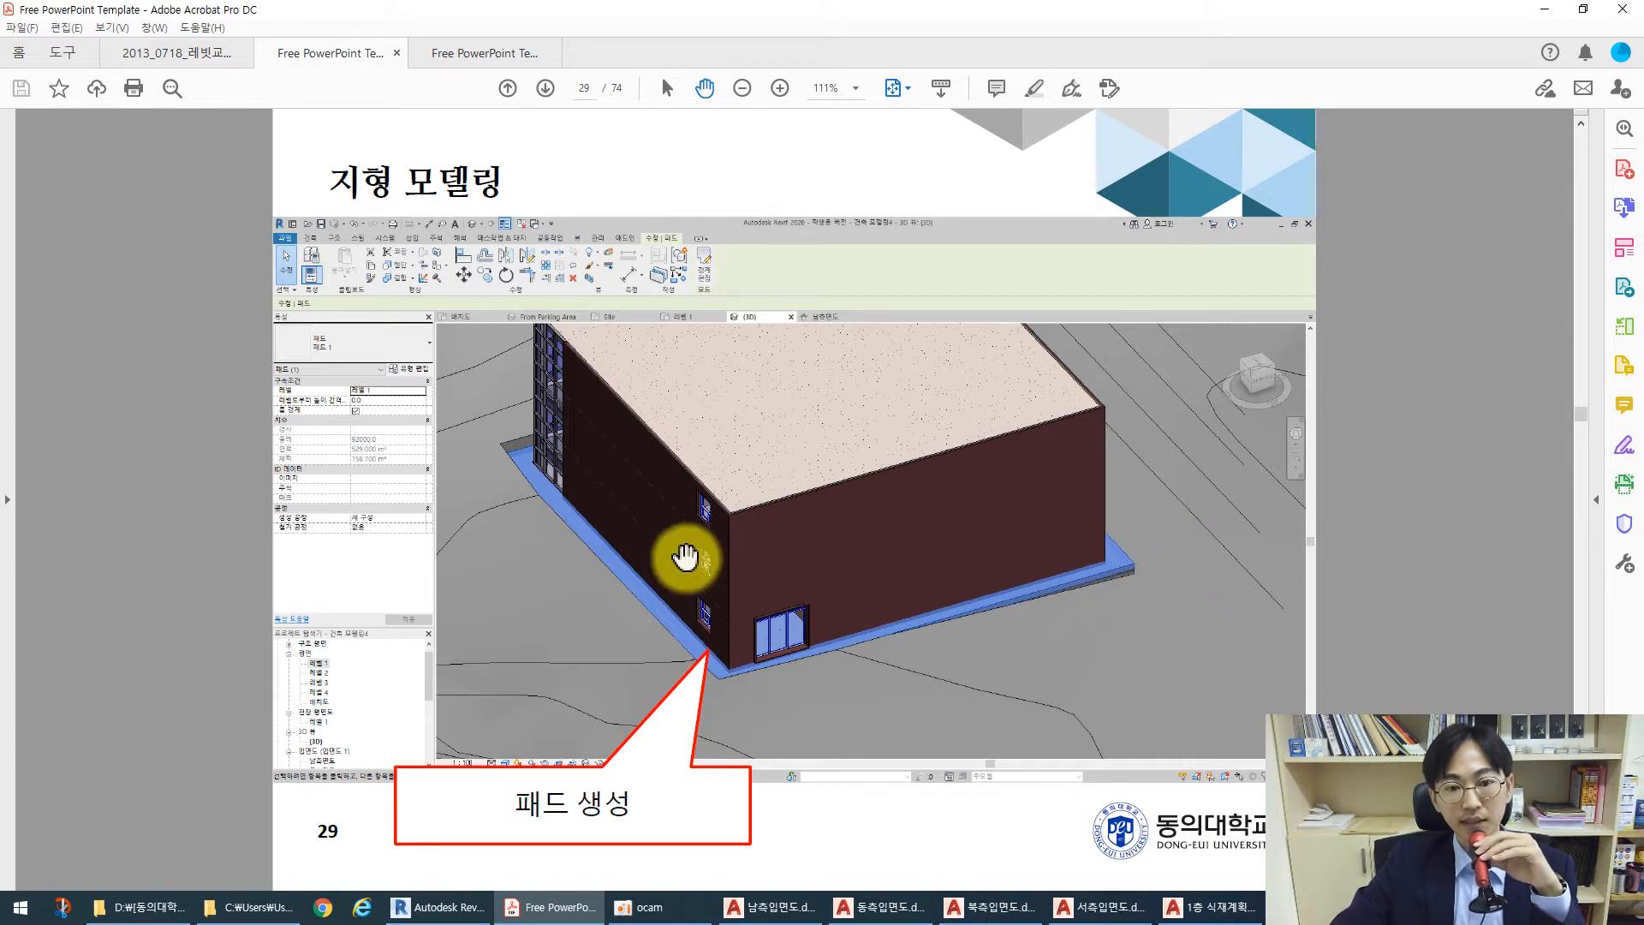
{"action": "scroll", "coordinate": [644, 555], "scroll_direction": "down", "scroll_amount": 1}
{"action": "scroll", "coordinate": [668, 548], "scroll_direction": "down", "scroll_amount": 1}
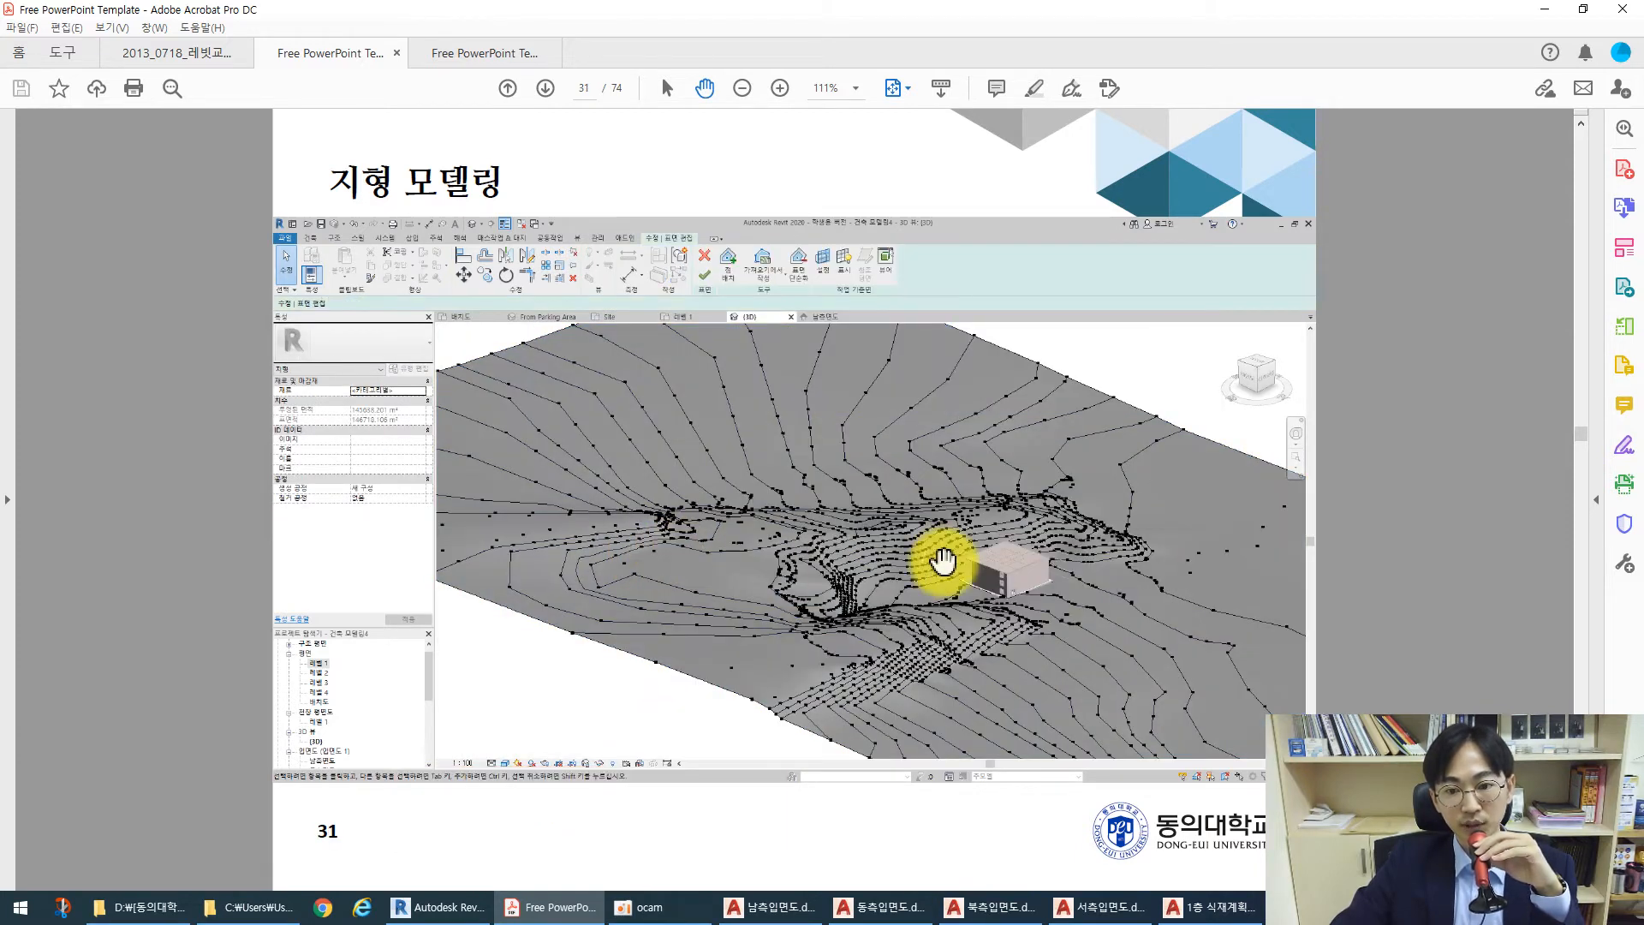
{"action": "scroll", "coordinate": [948, 572], "scroll_direction": "down", "scroll_amount": 1}
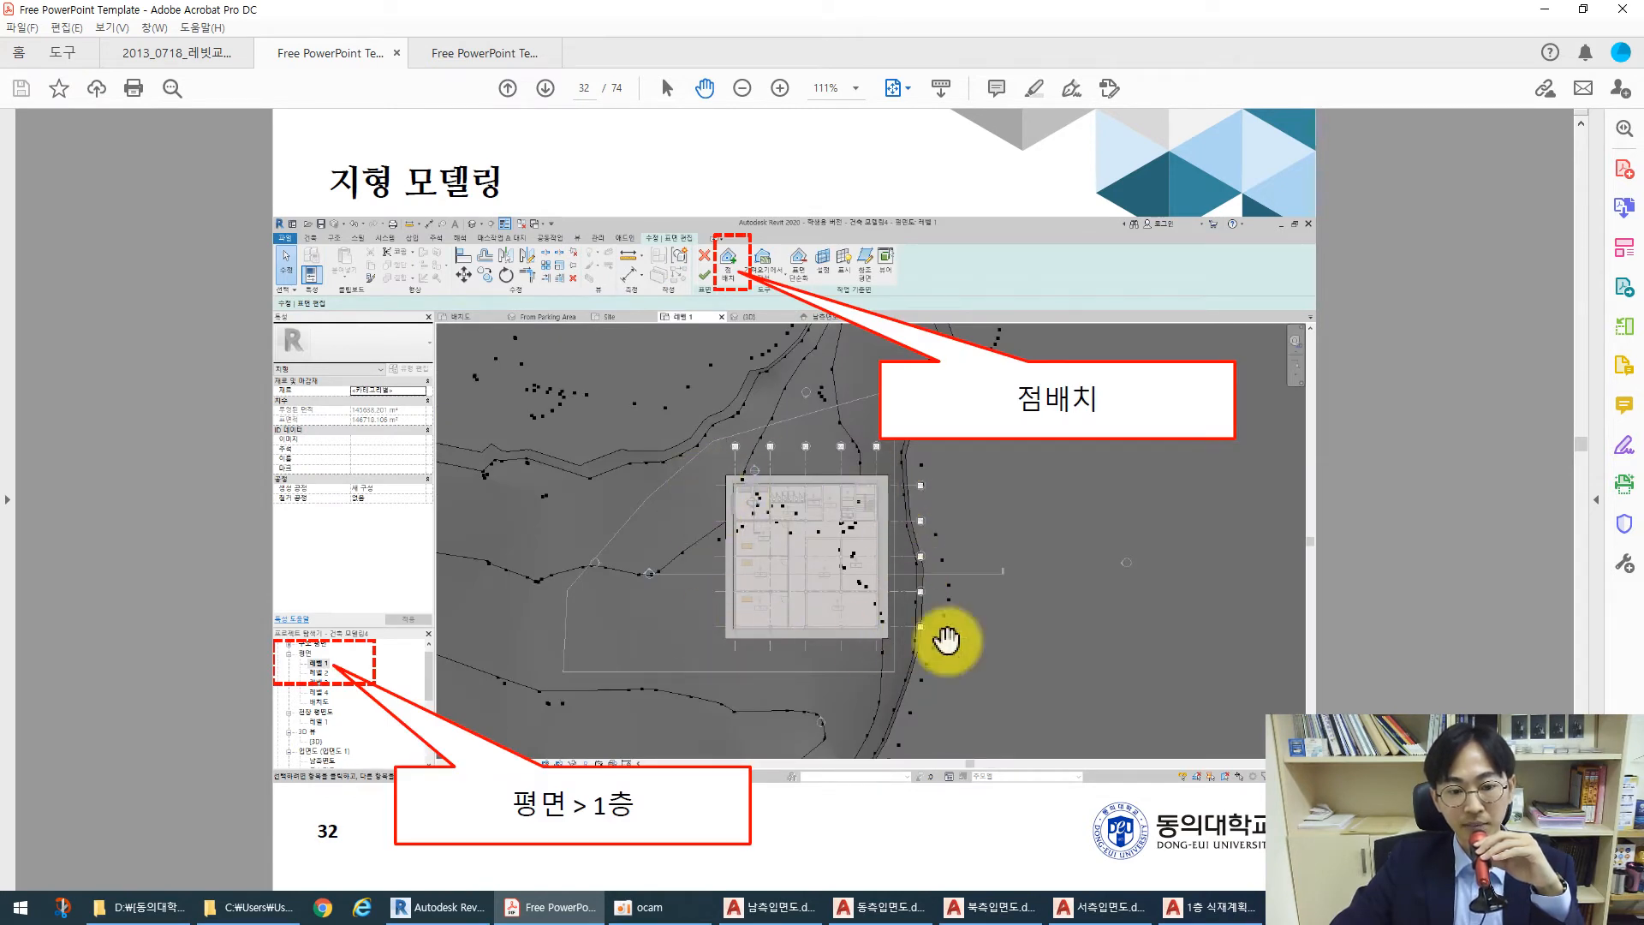
{"action": "scroll", "coordinate": [819, 514], "scroll_direction": "down", "scroll_amount": 1}
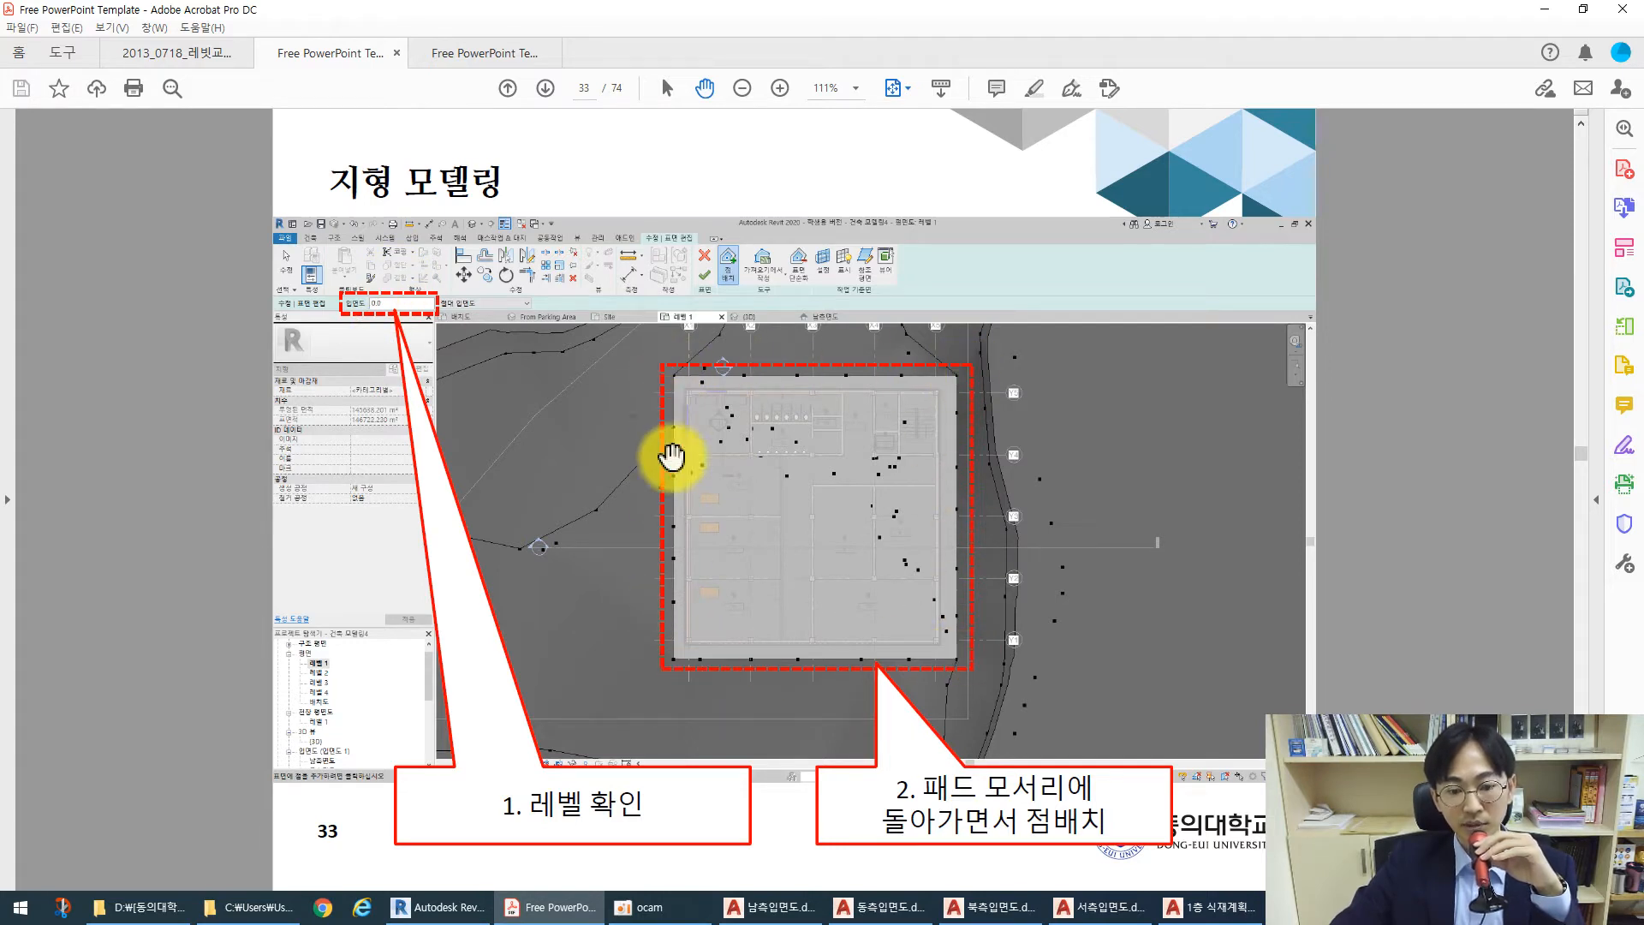
{"action": "scroll", "coordinate": [840, 535], "scroll_direction": "down", "scroll_amount": 1}
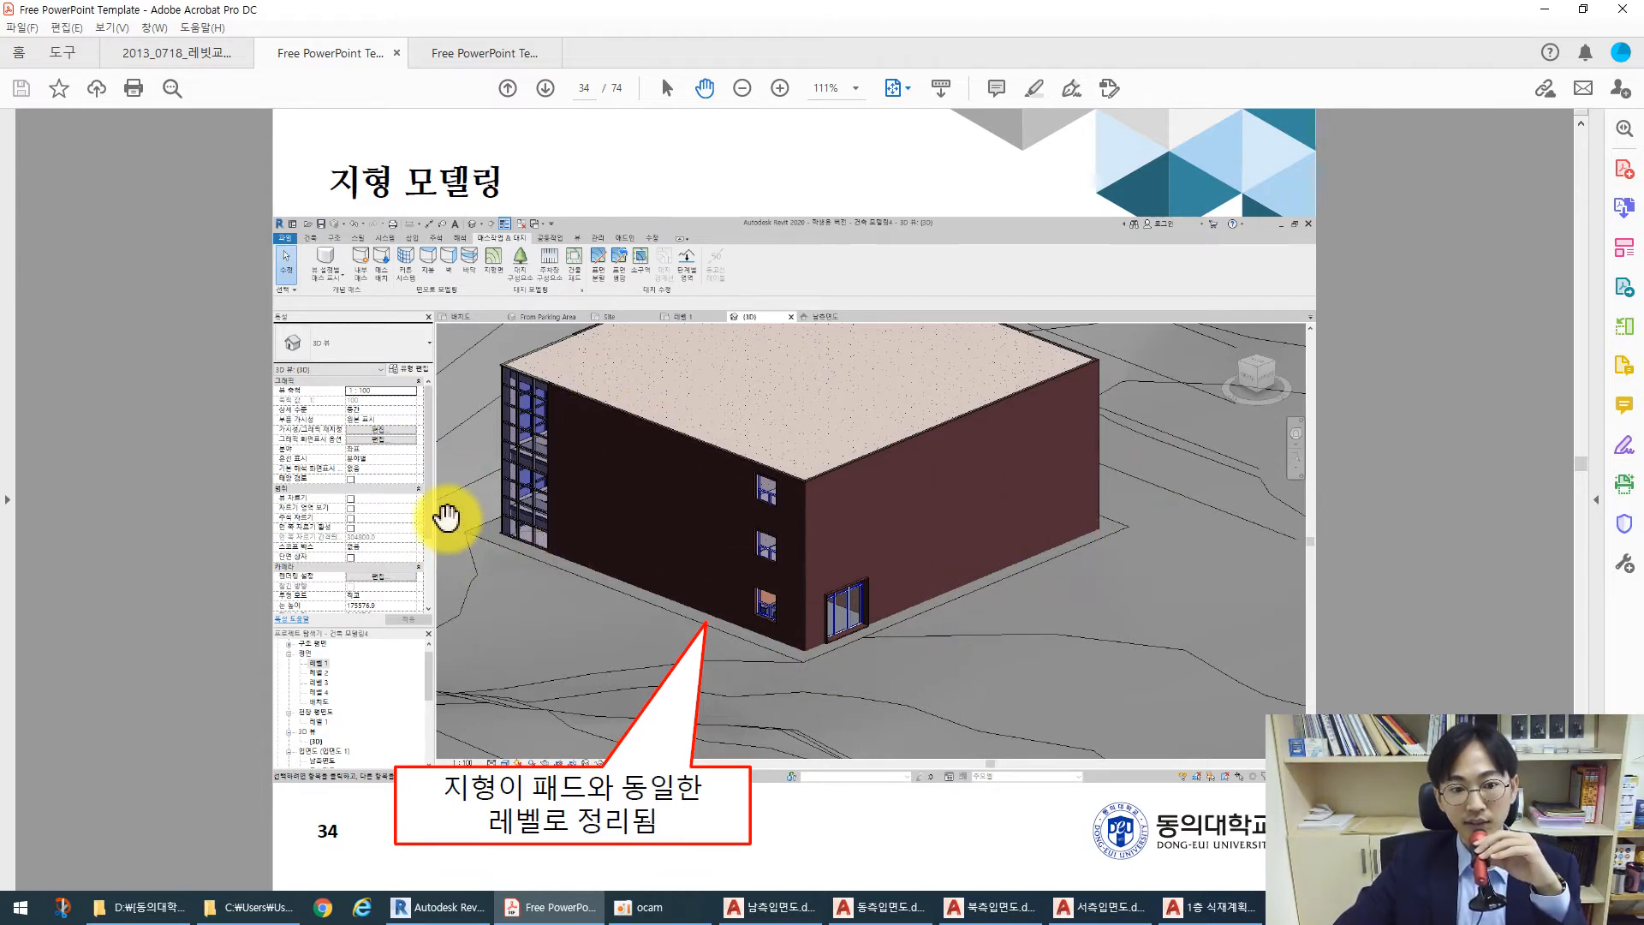
Read the slides on reducing the pad thickness to hide it in section and changing the terrain material to soil (흙)
{"action": "scroll", "coordinate": [1002, 600], "scroll_direction": "down", "scroll_amount": 1}
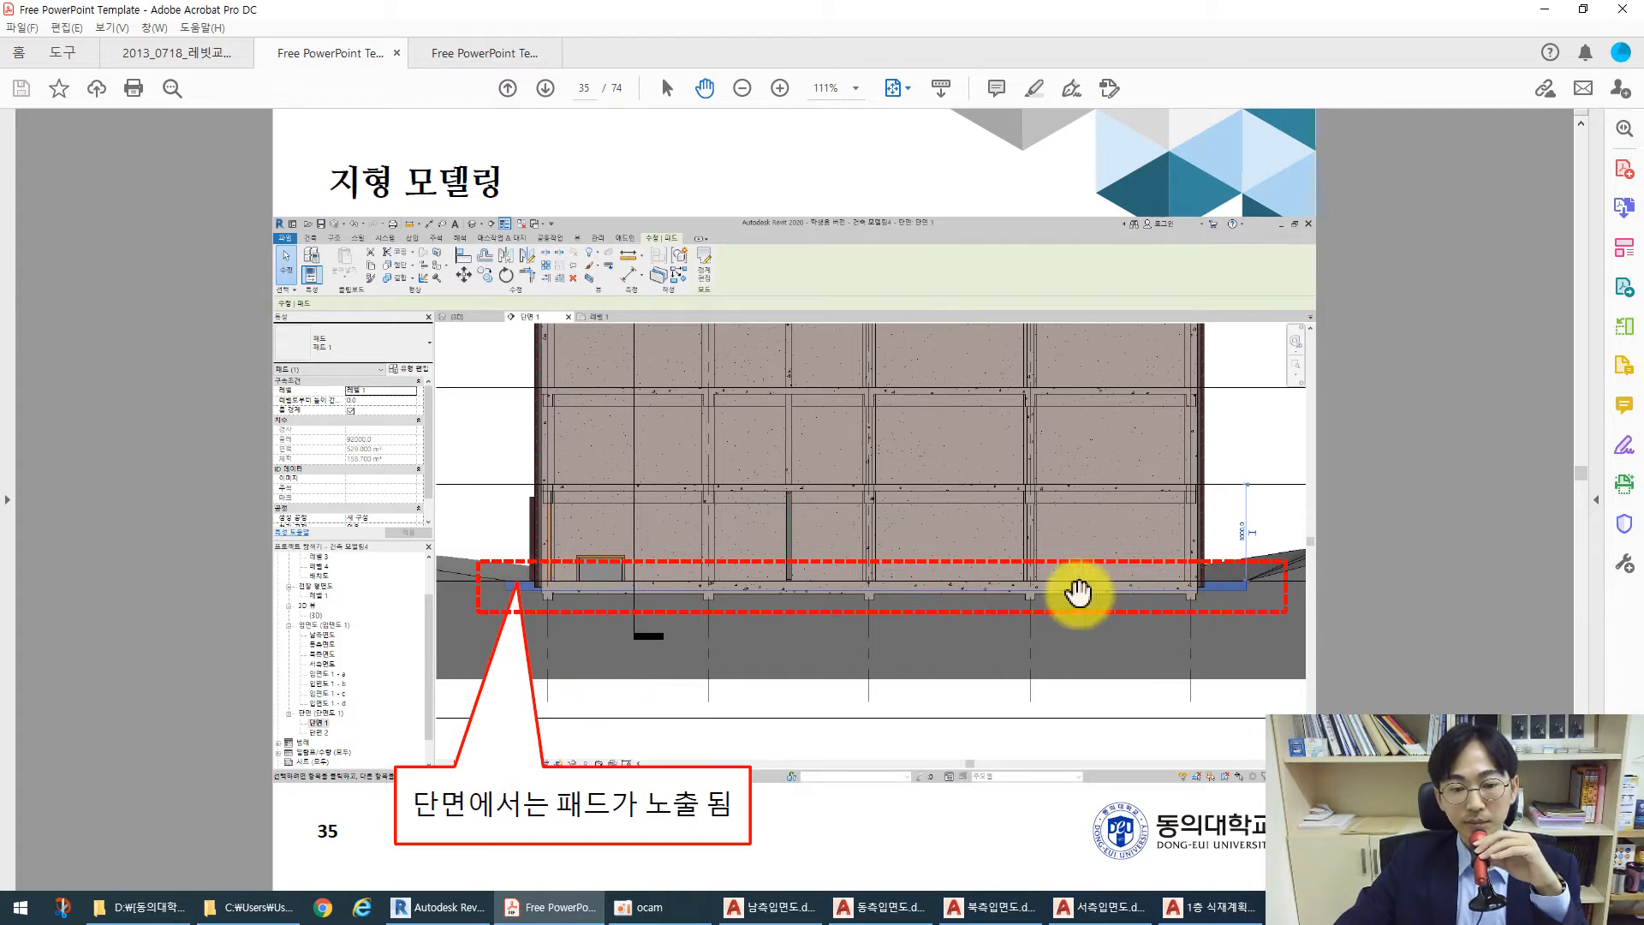
{"action": "scroll", "coordinate": [881, 561], "scroll_direction": "down", "scroll_amount": 1}
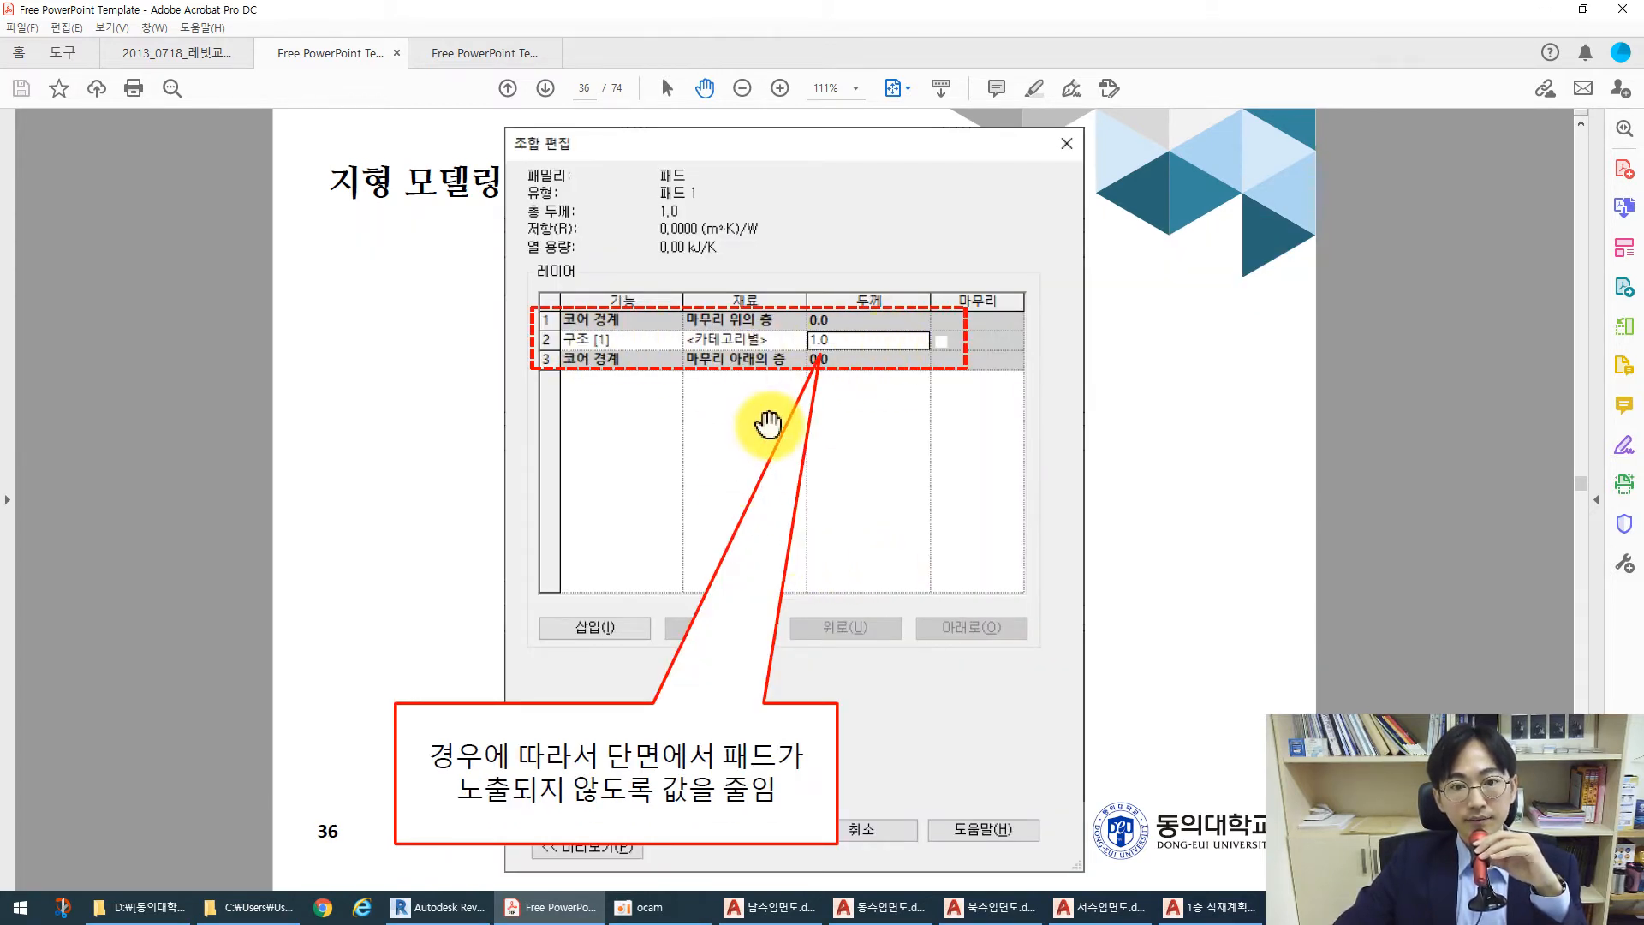
{"action": "scroll", "coordinate": [769, 424], "scroll_direction": "down", "scroll_amount": 1}
{"action": "scroll", "coordinate": [792, 416], "scroll_direction": "down", "scroll_amount": 1}
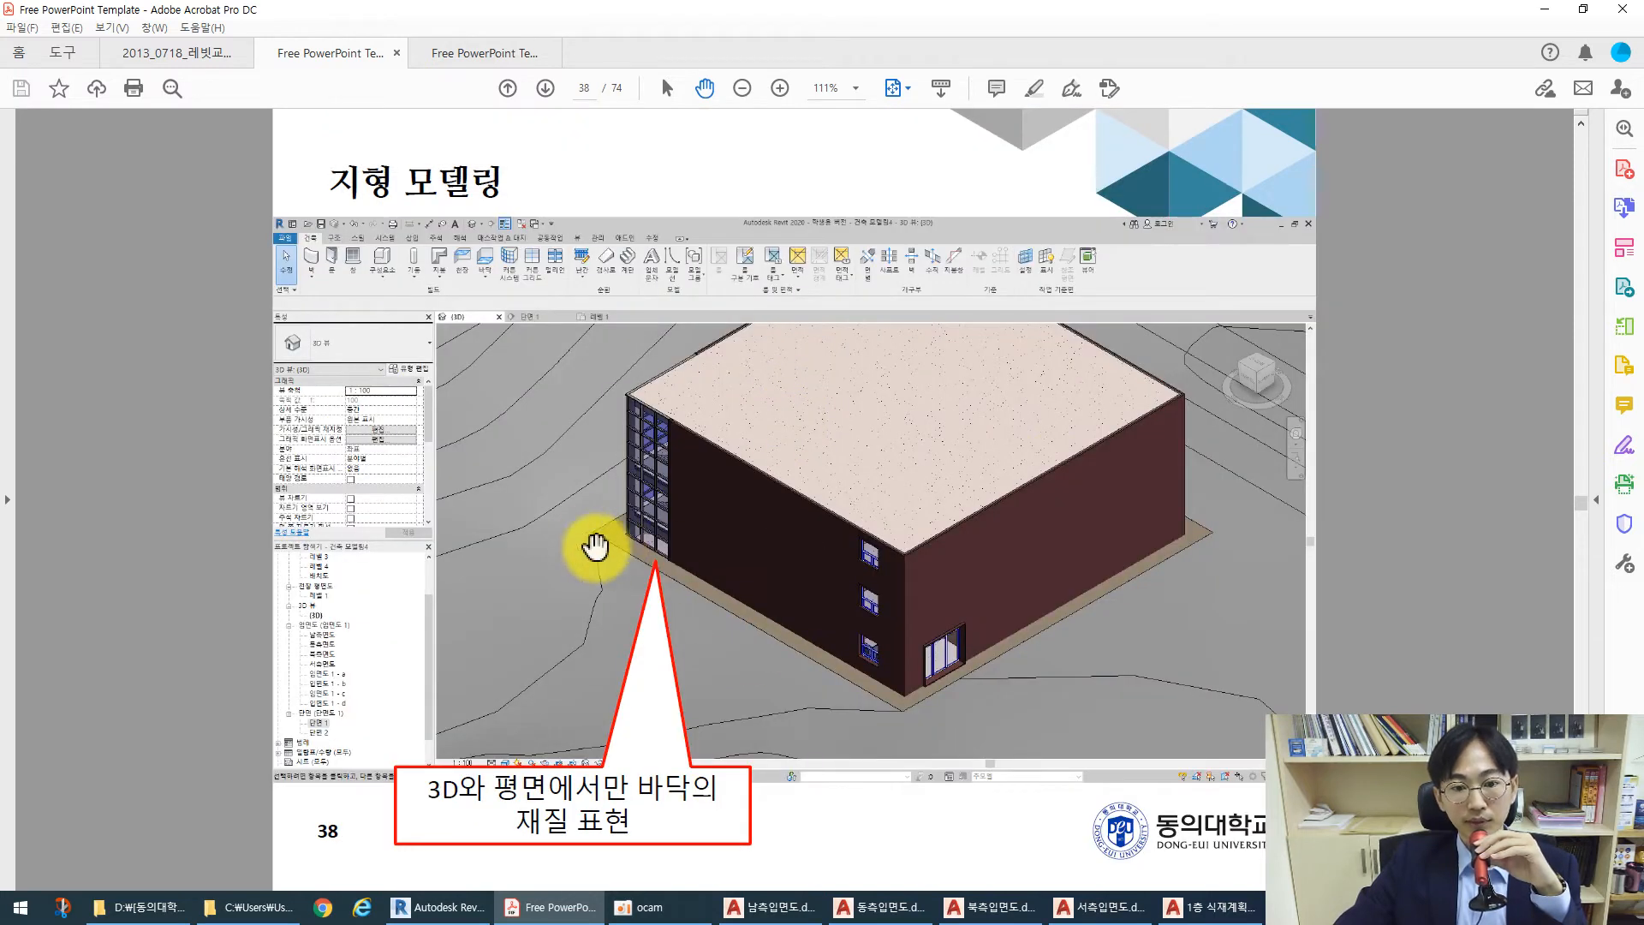
{"action": "scroll", "coordinate": [770, 467], "scroll_direction": "down", "scroll_amount": 1}
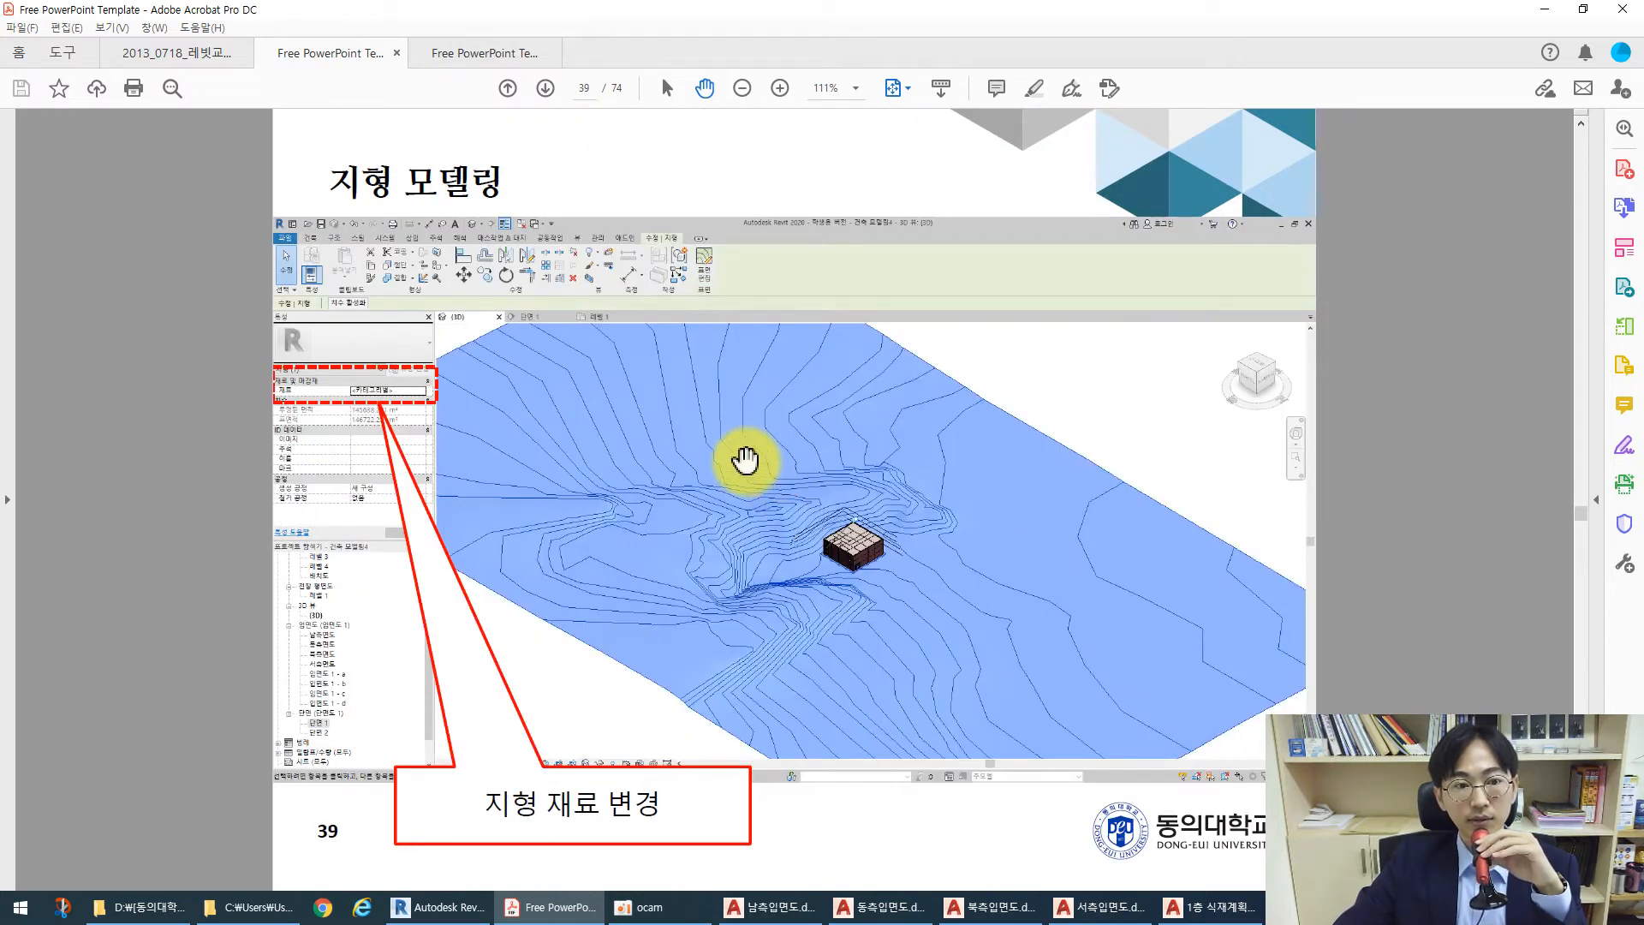
{"action": "scroll", "coordinate": [745, 461], "scroll_direction": "down", "scroll_amount": 1}
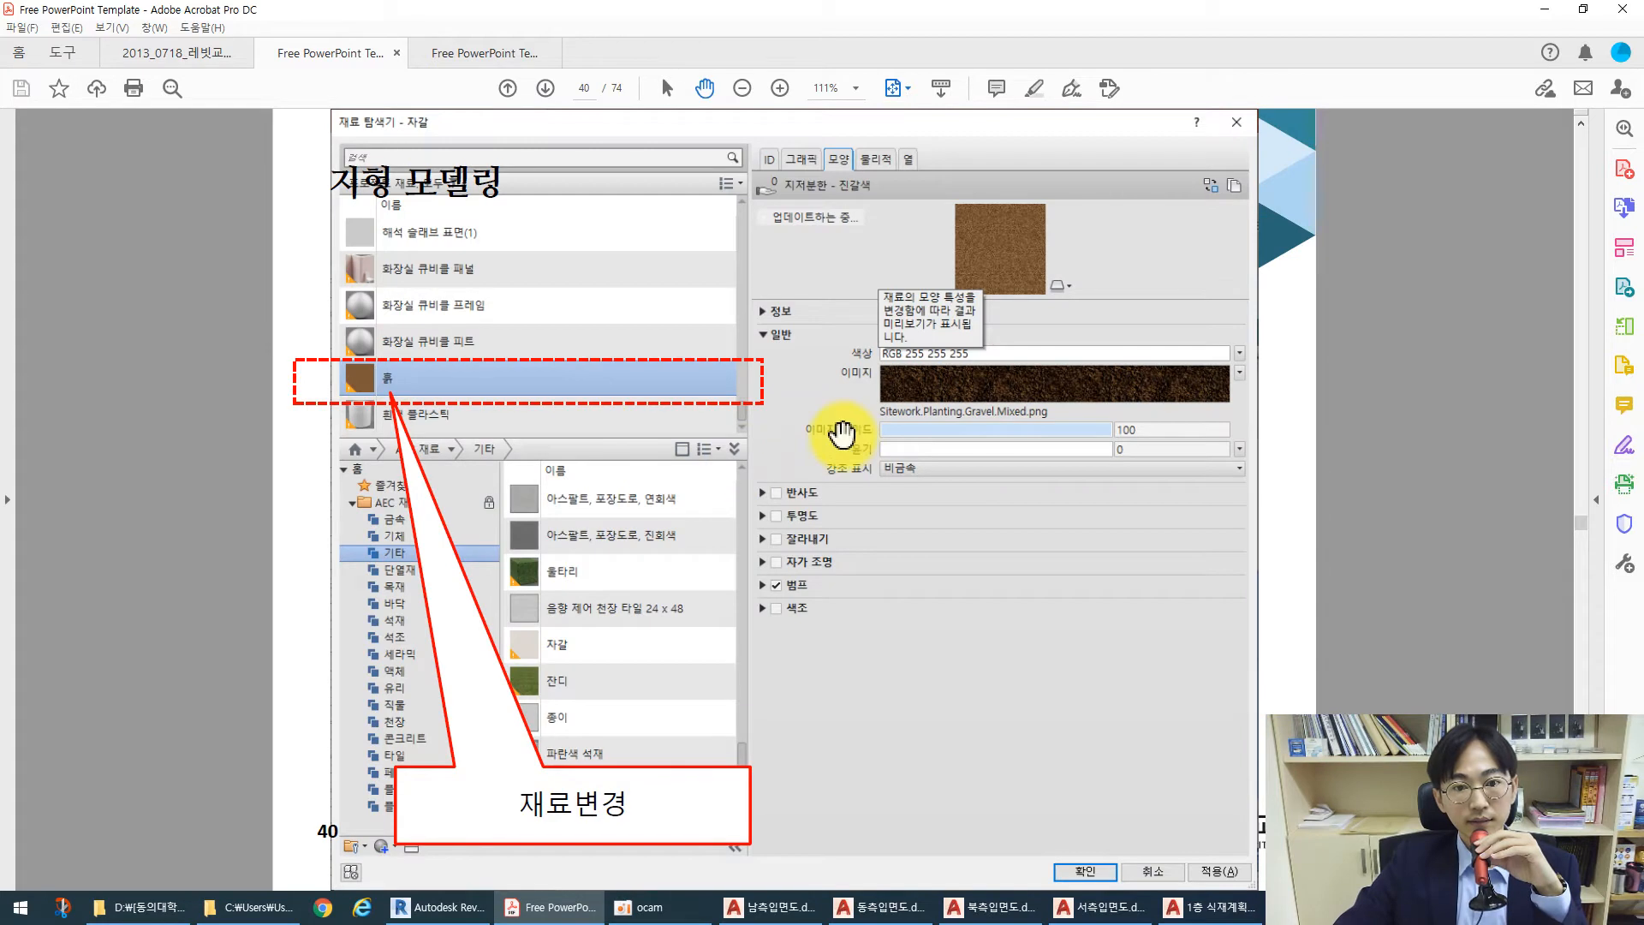
{"action": "scroll", "coordinate": [840, 433], "scroll_direction": "down", "scroll_amount": 1}
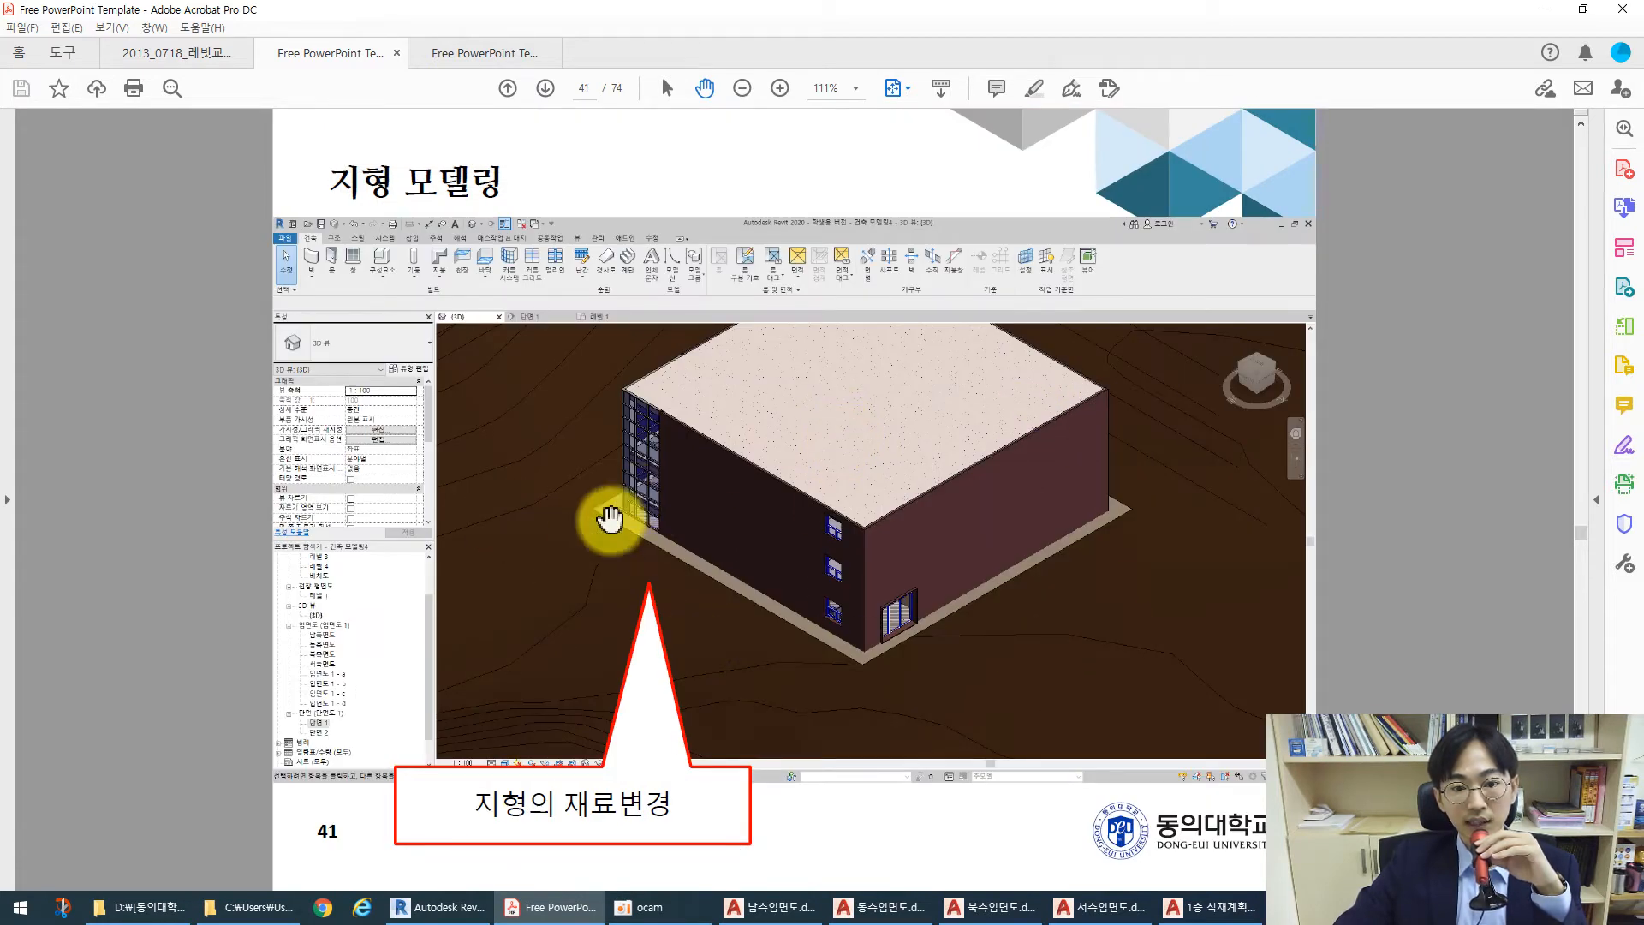
Read the slides on splitting the terrain surface with a sketched boundary and deleting the selected part
{"action": "scroll", "coordinate": [785, 495], "scroll_direction": "down", "scroll_amount": 1}
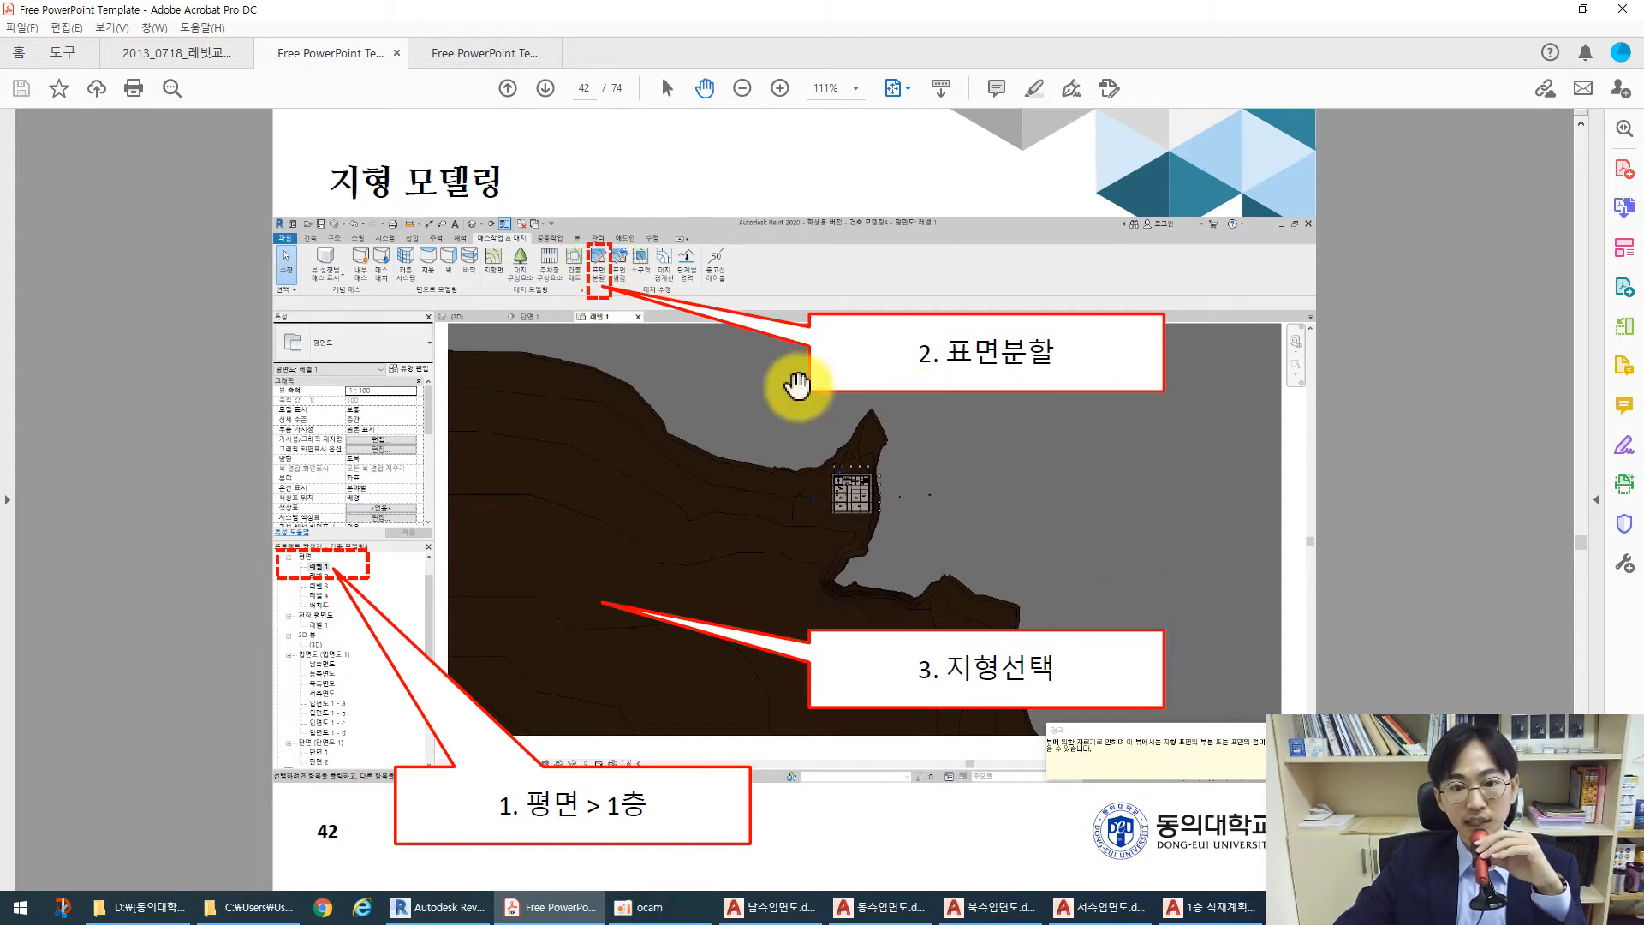
{"action": "scroll", "coordinate": [745, 466], "scroll_direction": "down", "scroll_amount": 1}
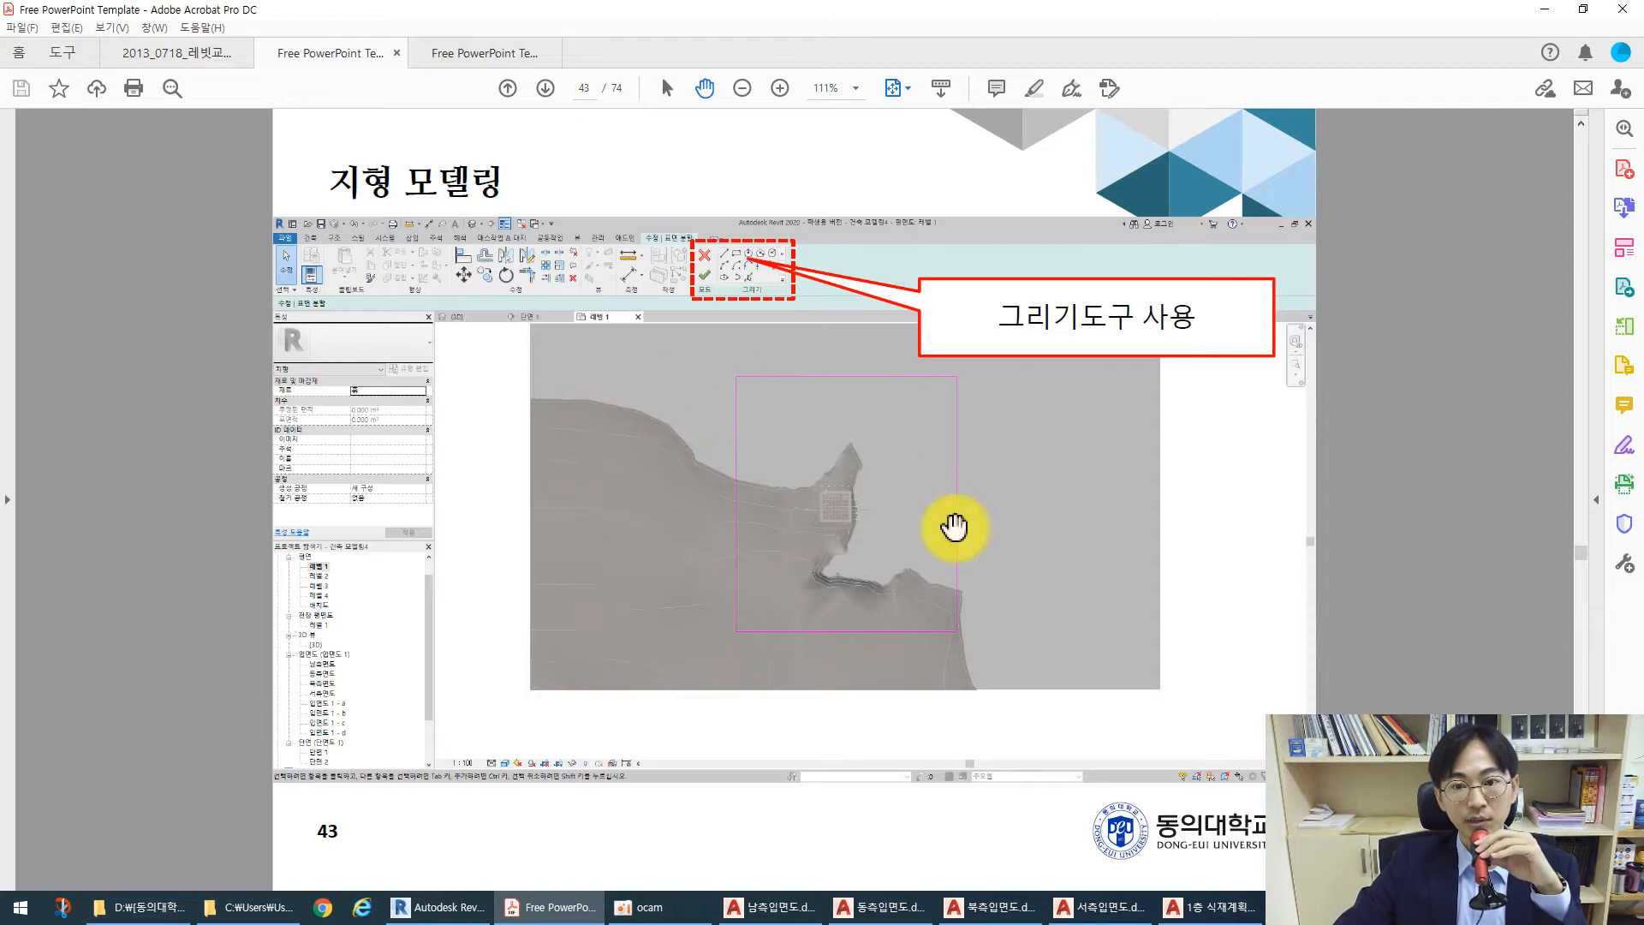
{"action": "scroll", "coordinate": [764, 539], "scroll_direction": "down", "scroll_amount": 1}
{"action": "scroll", "coordinate": [653, 497], "scroll_direction": "down", "scroll_amount": 1}
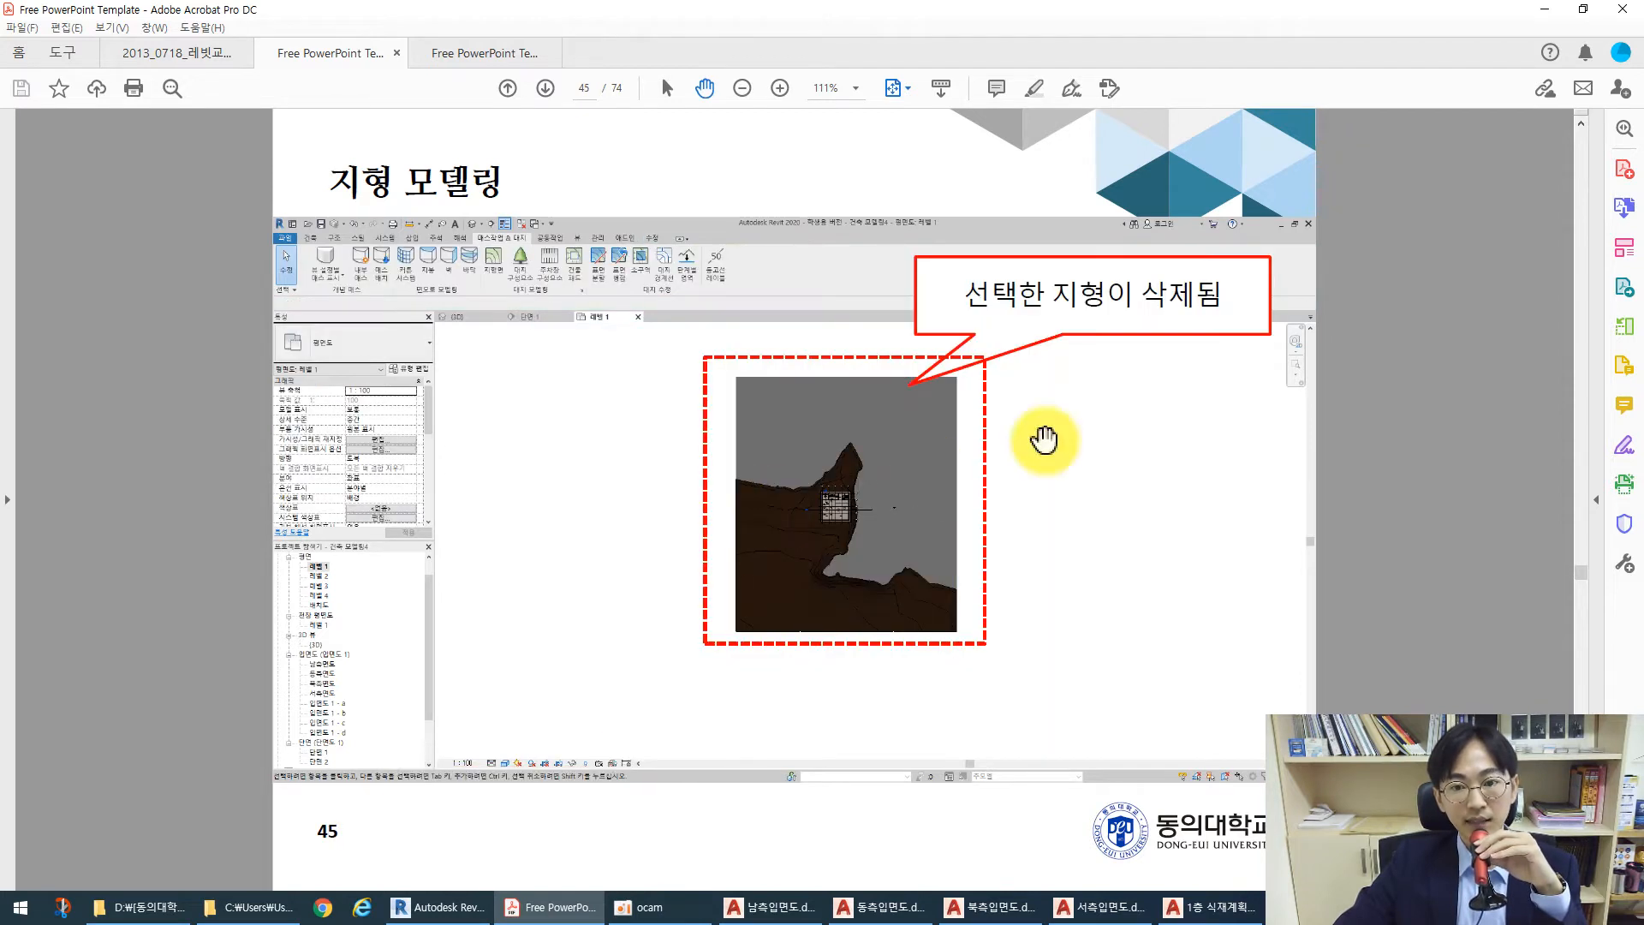
Read the slides on sketching subregions to make an asphalt road and a grass landscaping area on the terrain
{"action": "scroll", "coordinate": [845, 488], "scroll_direction": "down", "scroll_amount": 1}
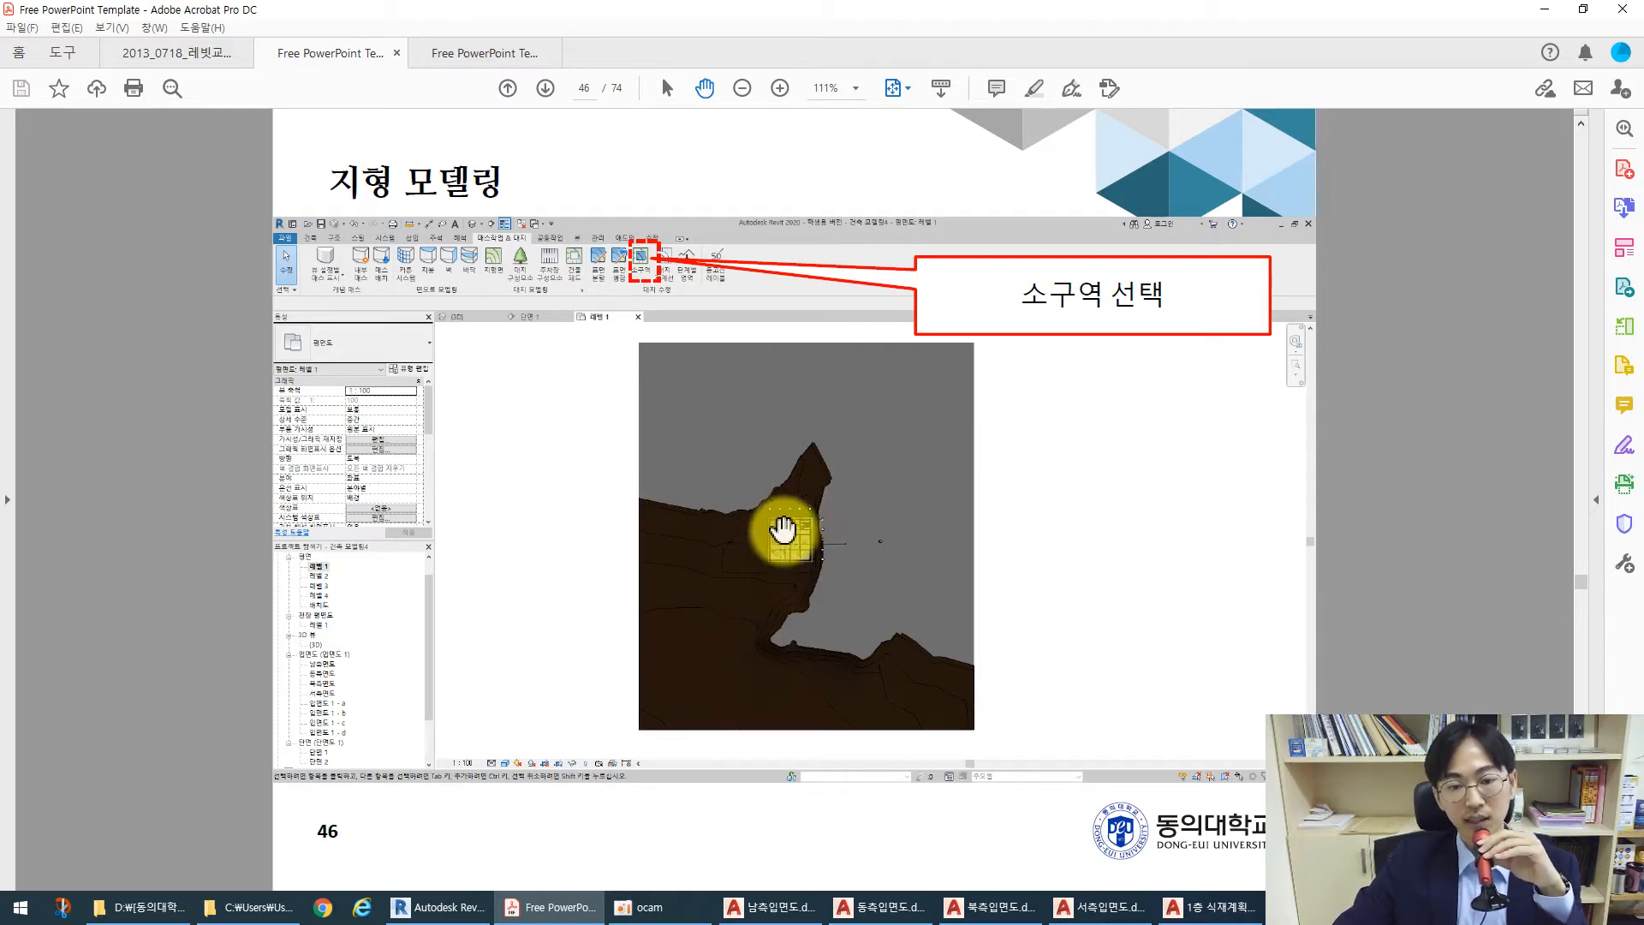
{"action": "scroll", "coordinate": [789, 504], "scroll_direction": "down", "scroll_amount": 1}
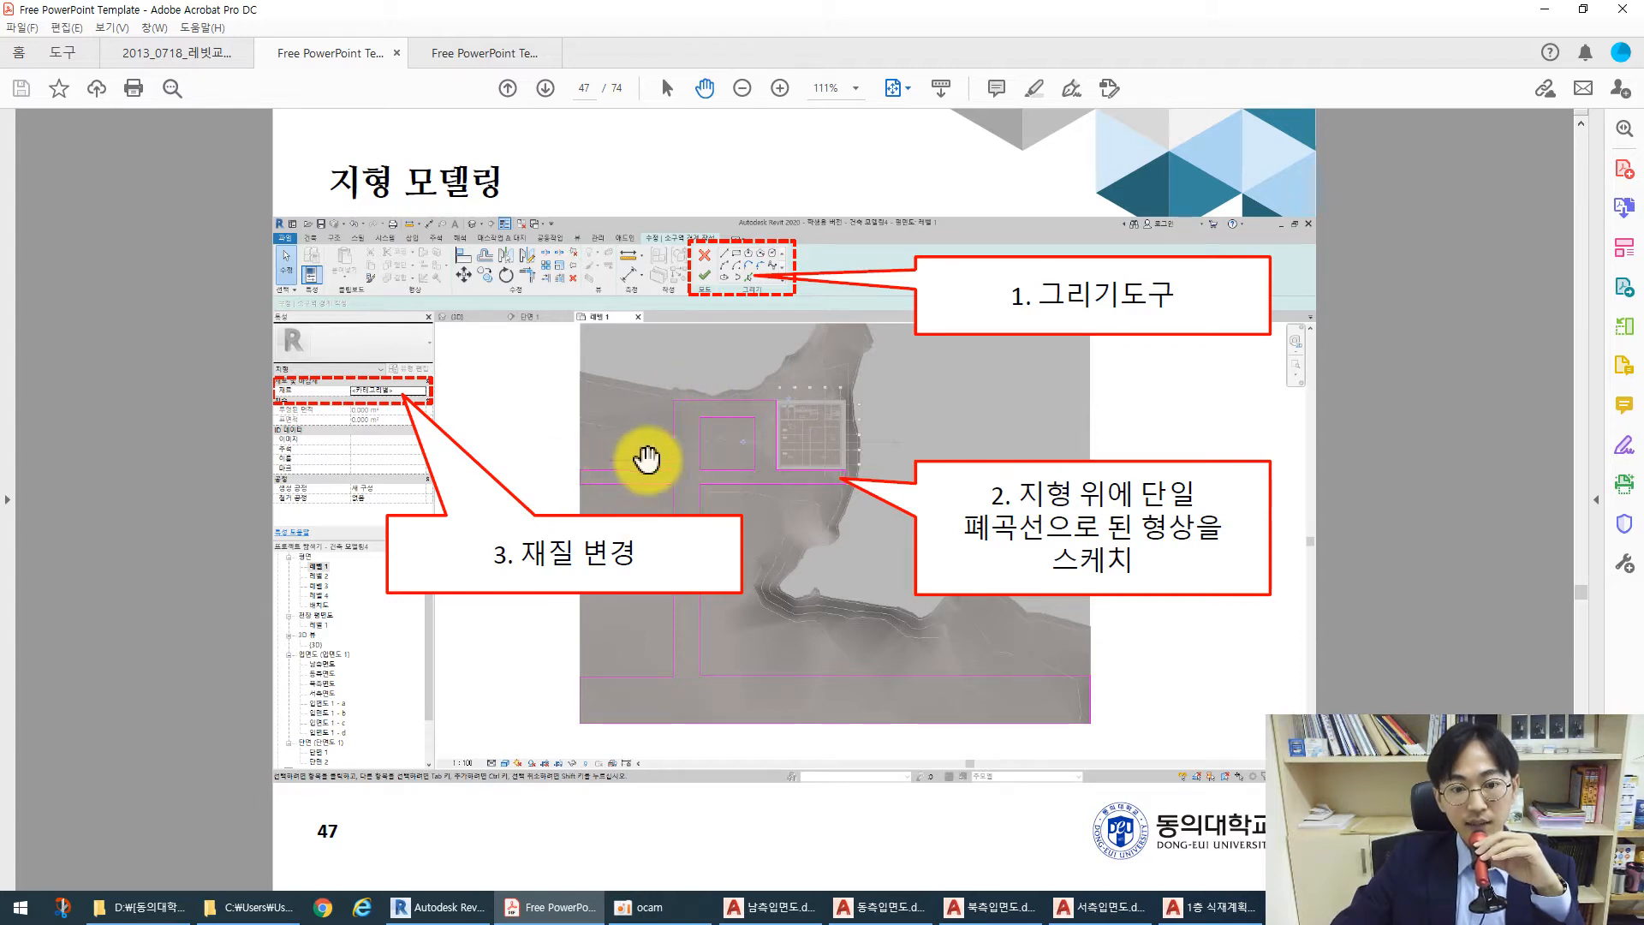
{"action": "scroll", "coordinate": [723, 484], "scroll_direction": "down", "scroll_amount": 1}
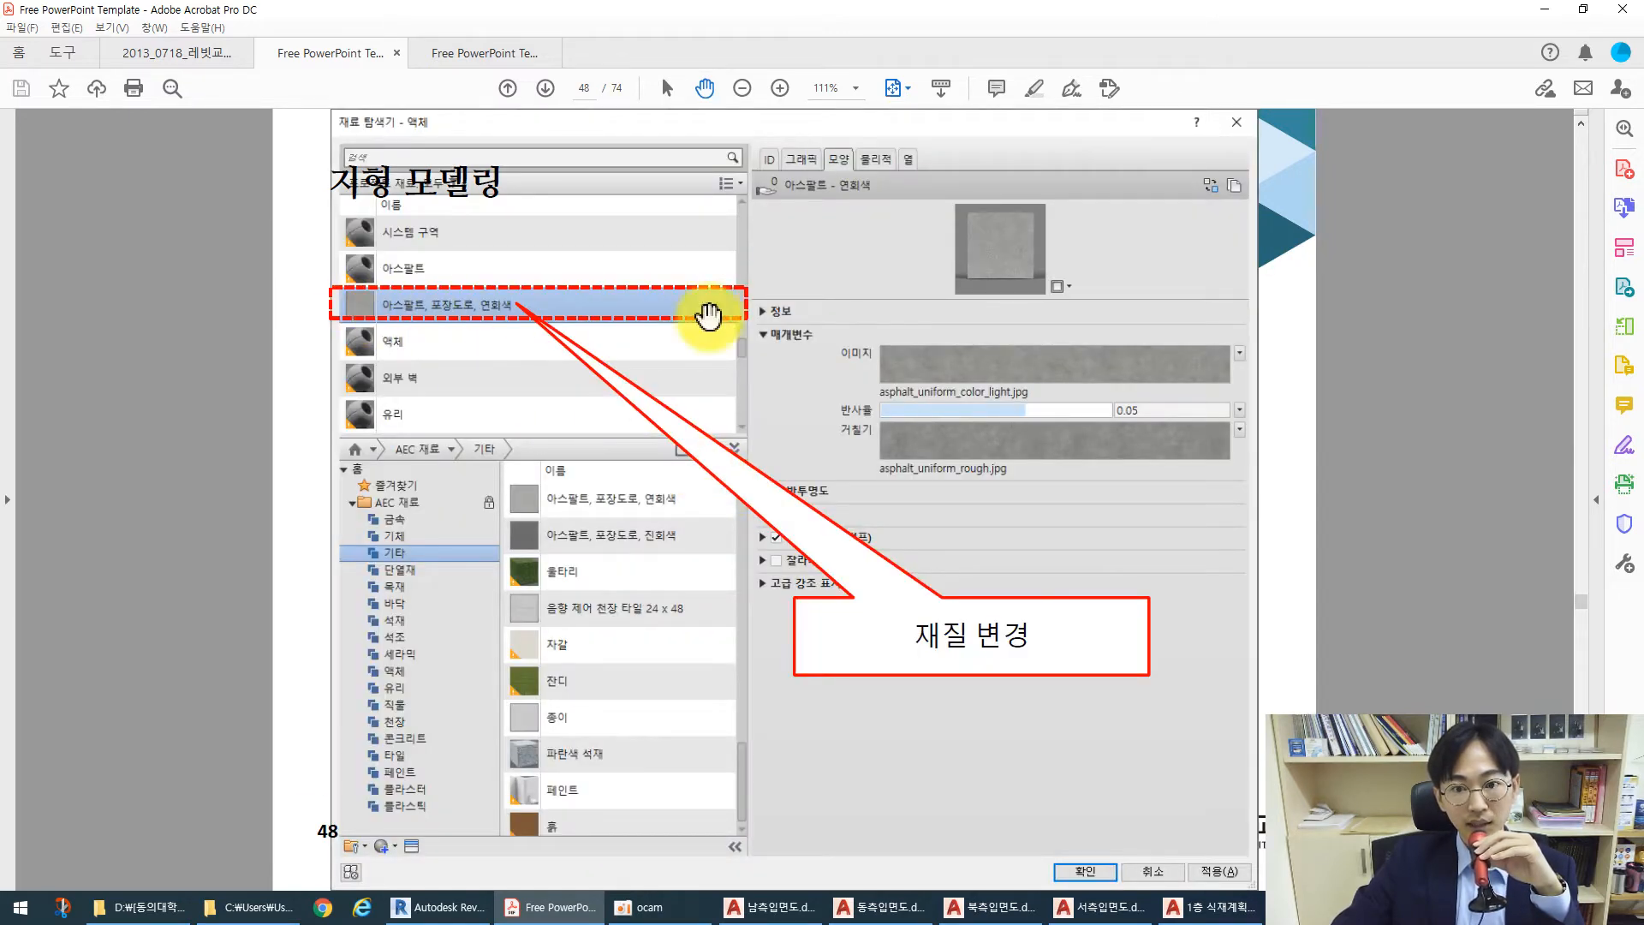
{"action": "scroll", "coordinate": [706, 404], "scroll_direction": "down", "scroll_amount": 1}
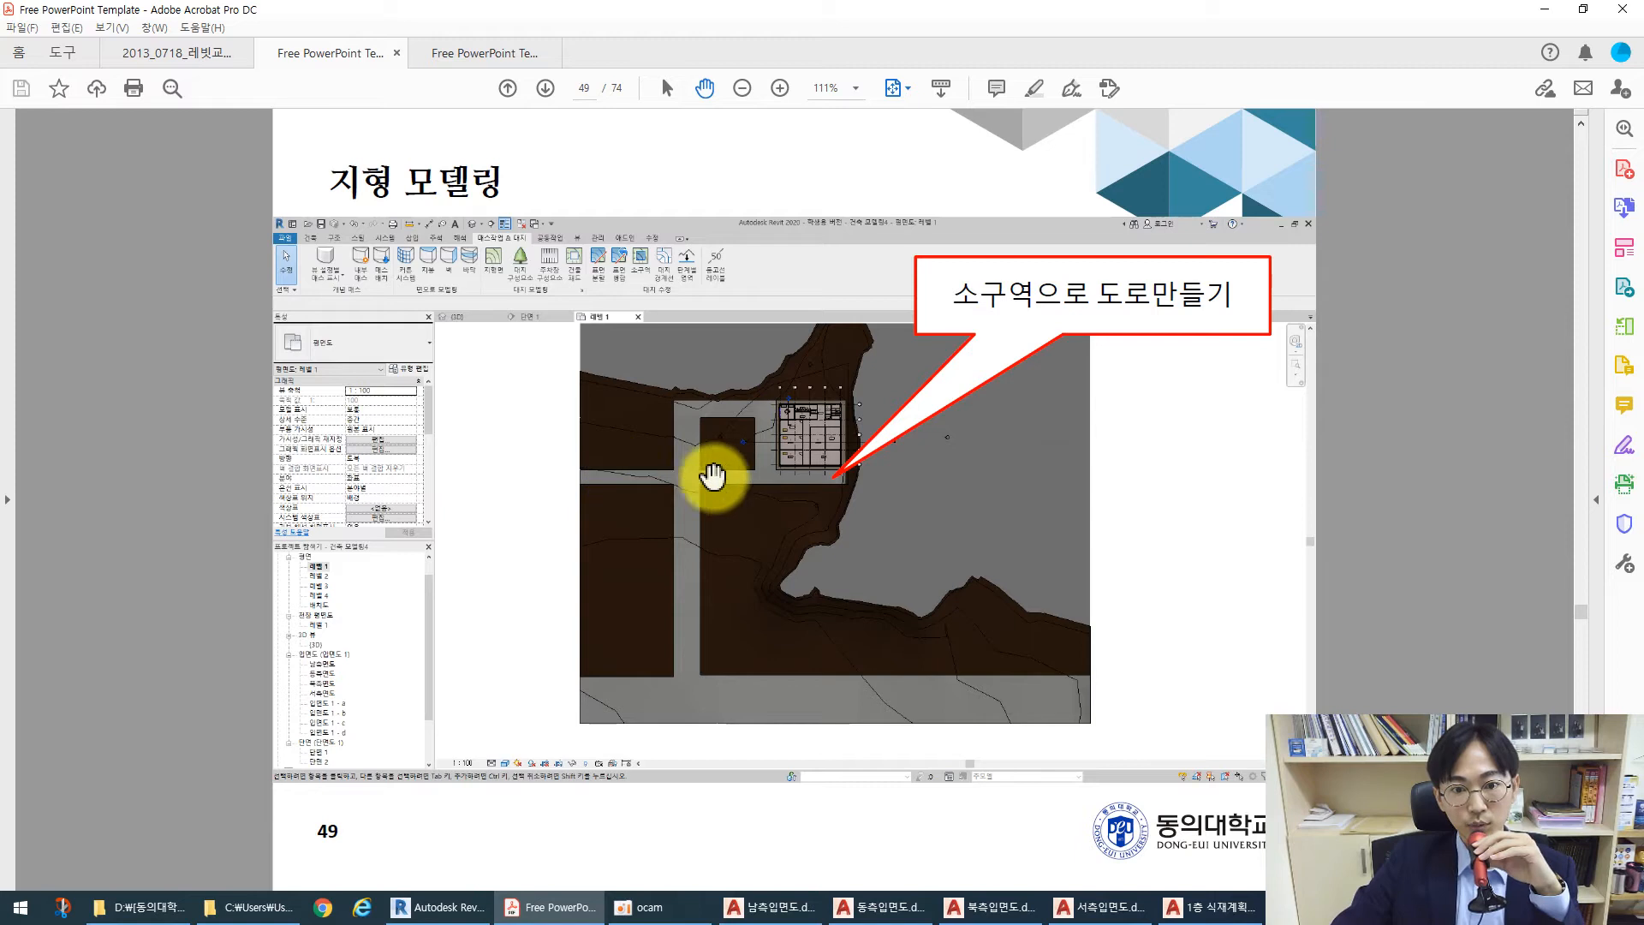
{"action": "scroll", "coordinate": [675, 507], "scroll_direction": "down", "scroll_amount": 1}
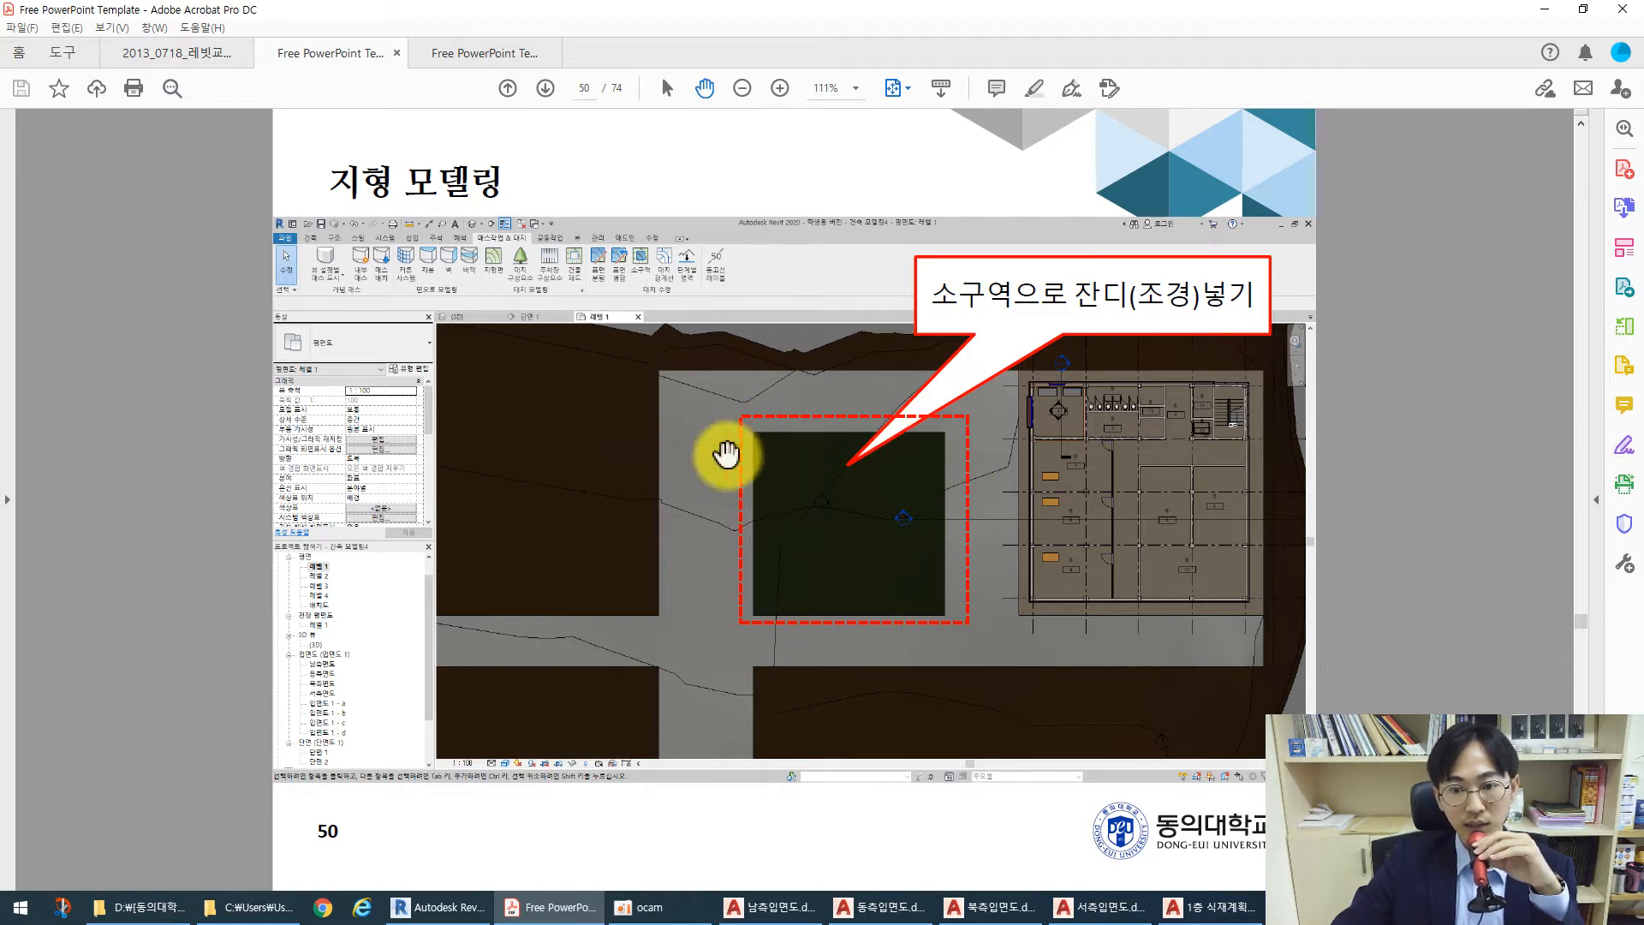
Read the slides on planning the parking lot with reference planes, loading the 주차장 큐비클 family and placing the stalls
{"action": "scroll", "coordinate": [800, 492], "scroll_direction": "down", "scroll_amount": 1}
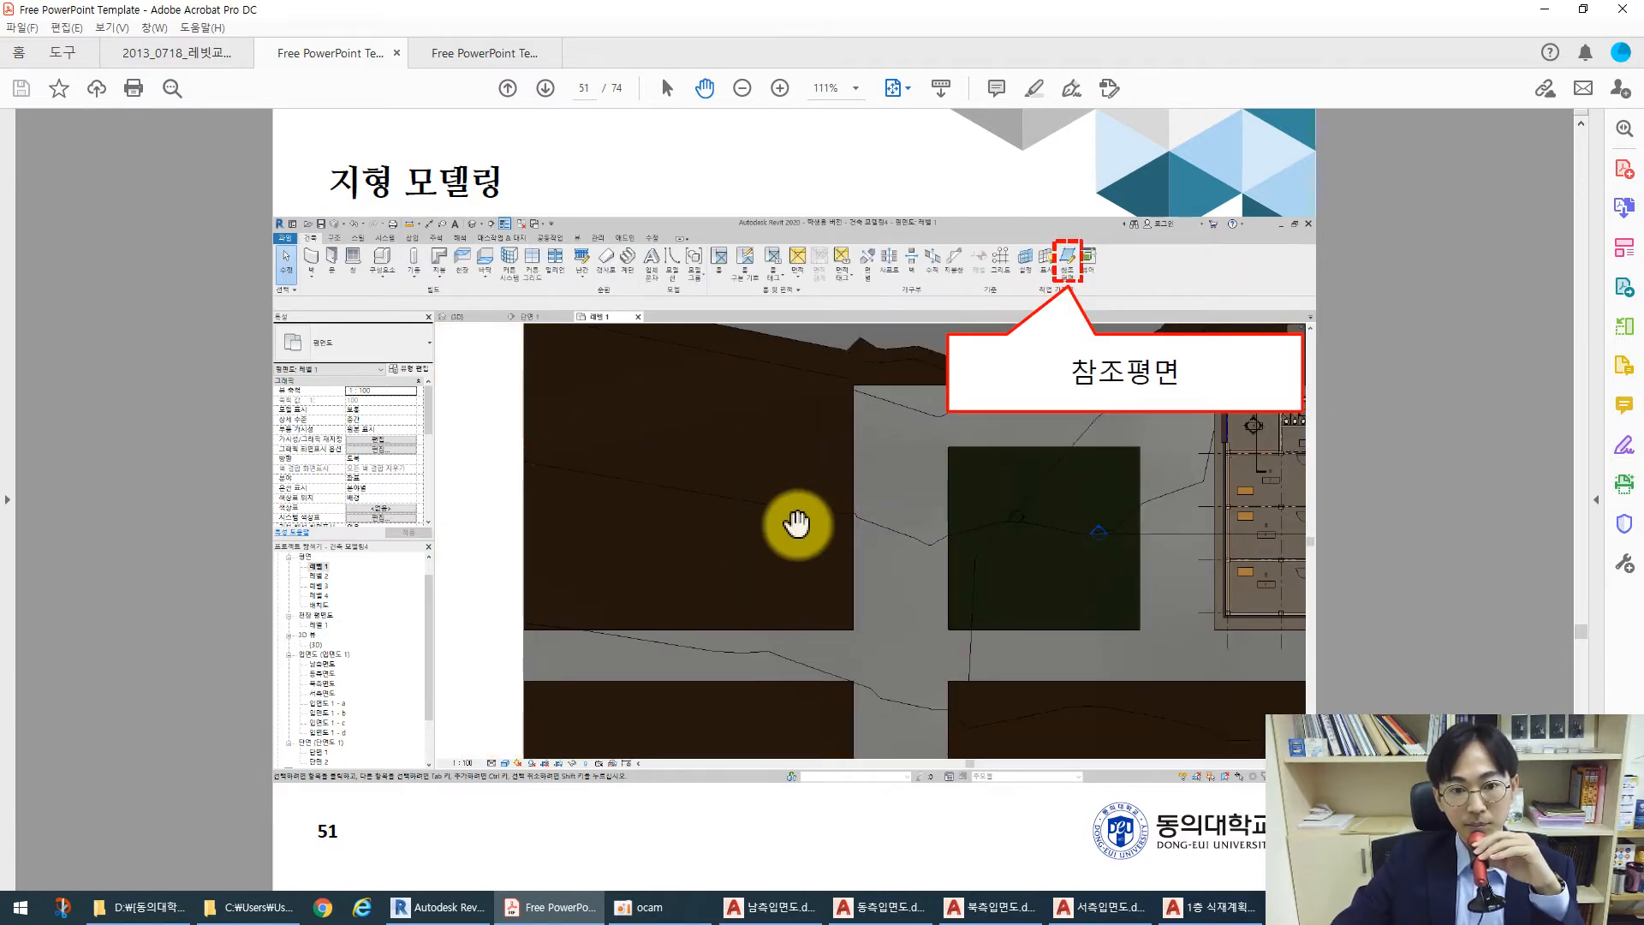
{"action": "scroll", "coordinate": [798, 524], "scroll_direction": "down", "scroll_amount": 1}
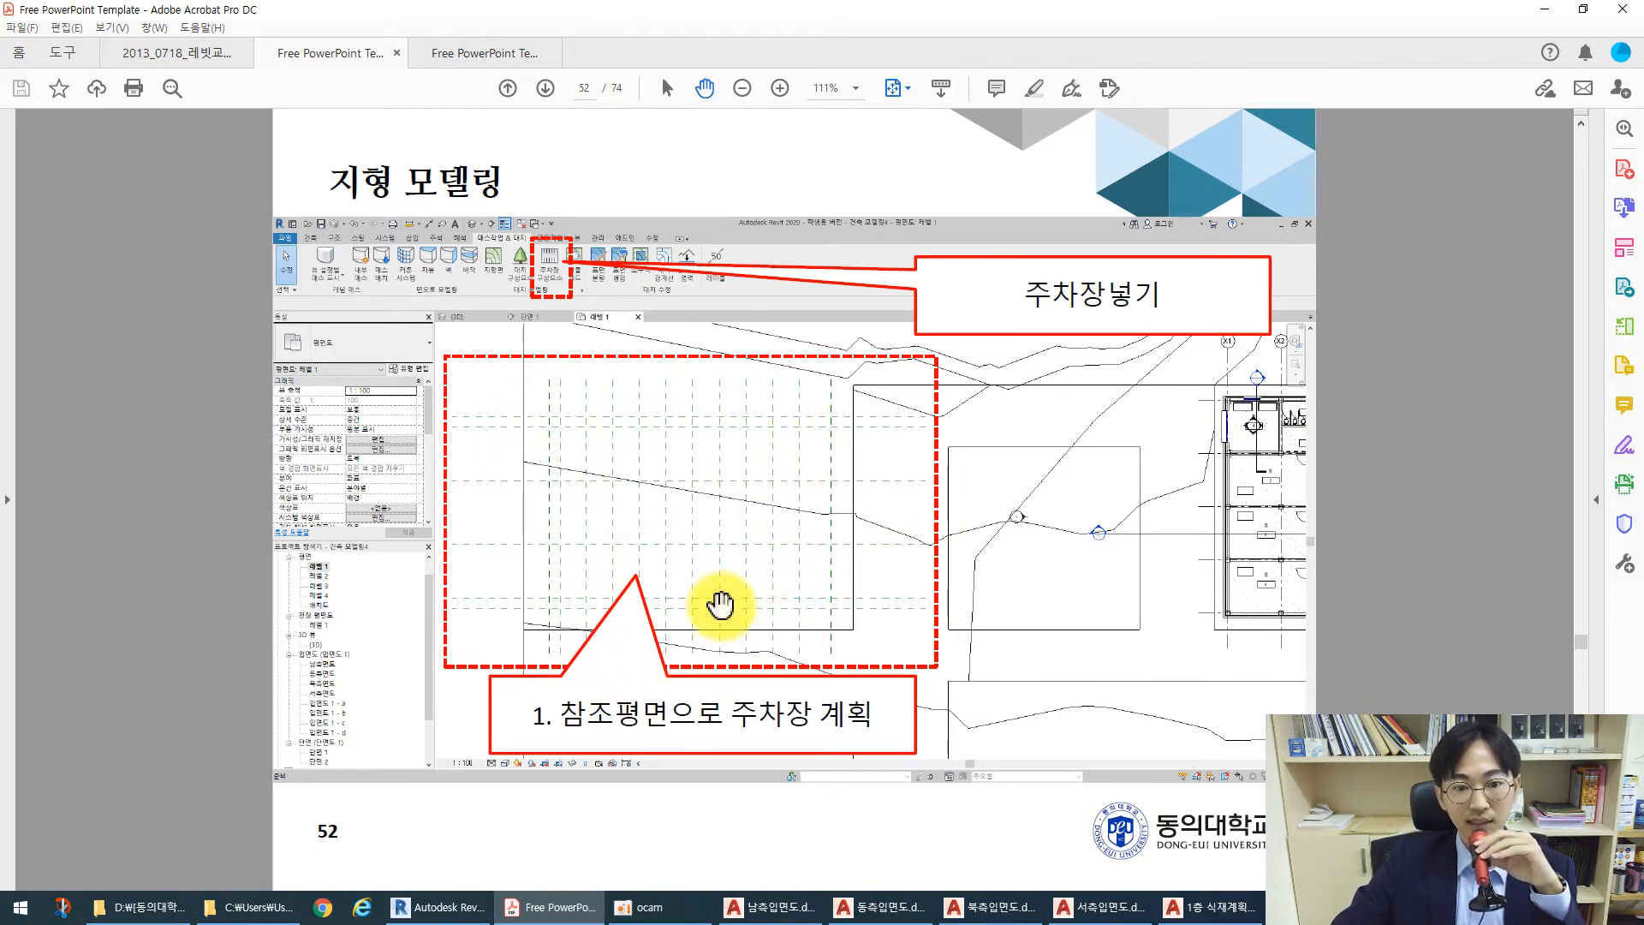
{"action": "scroll", "coordinate": [641, 433], "scroll_direction": "down", "scroll_amount": 1}
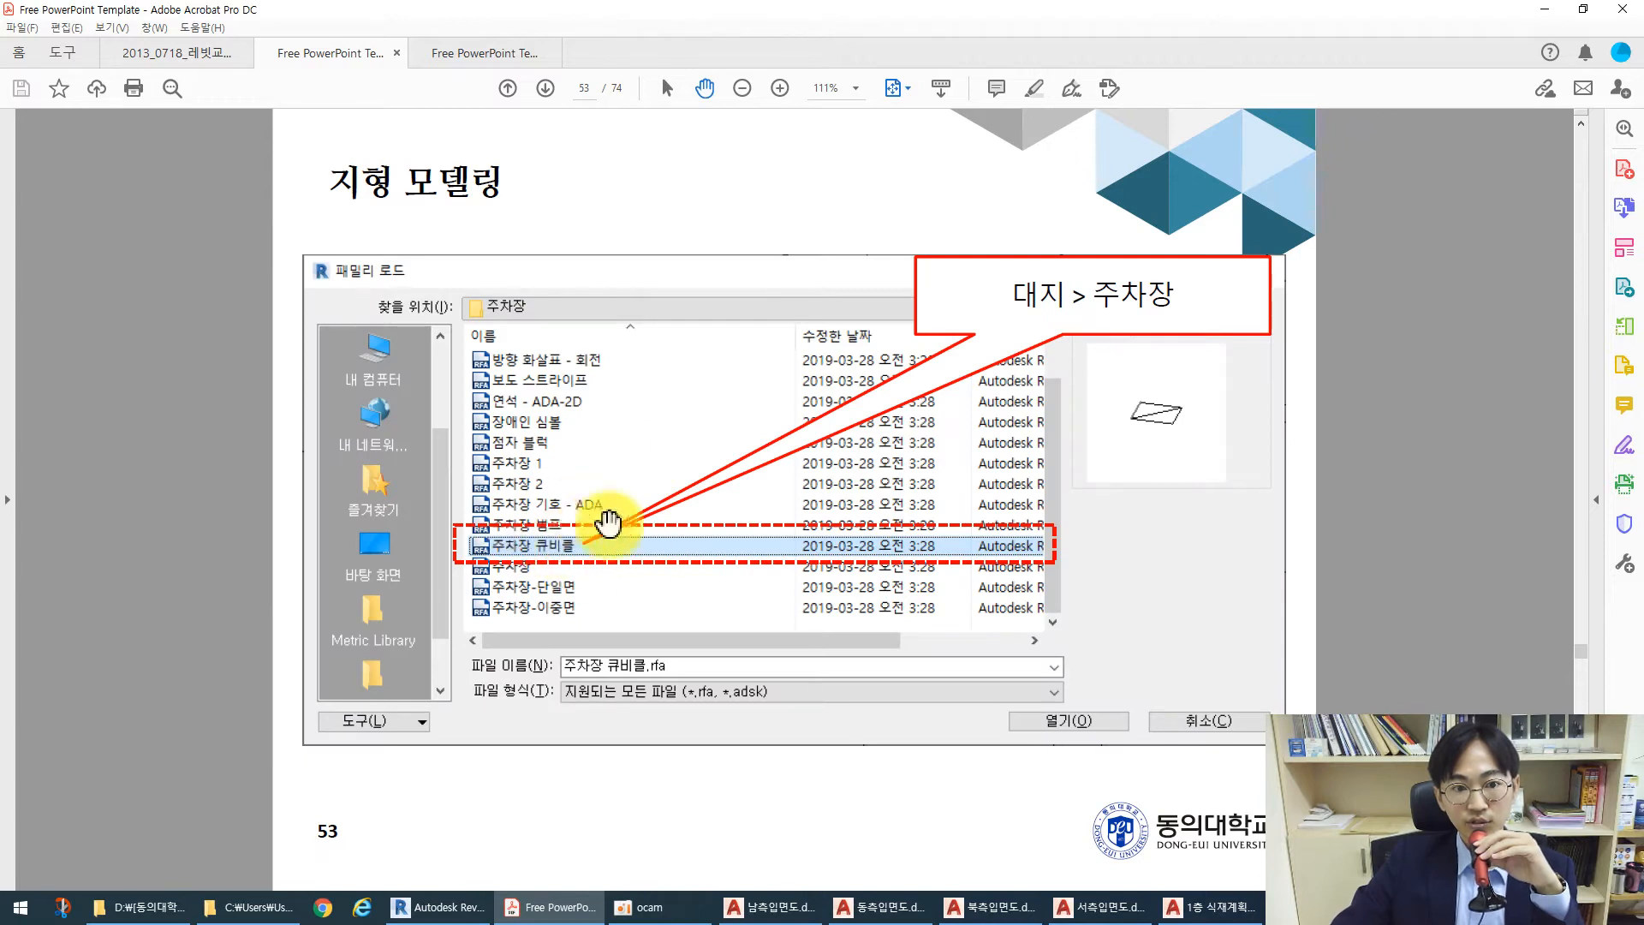
{"action": "scroll", "coordinate": [609, 477], "scroll_direction": "down", "scroll_amount": 1}
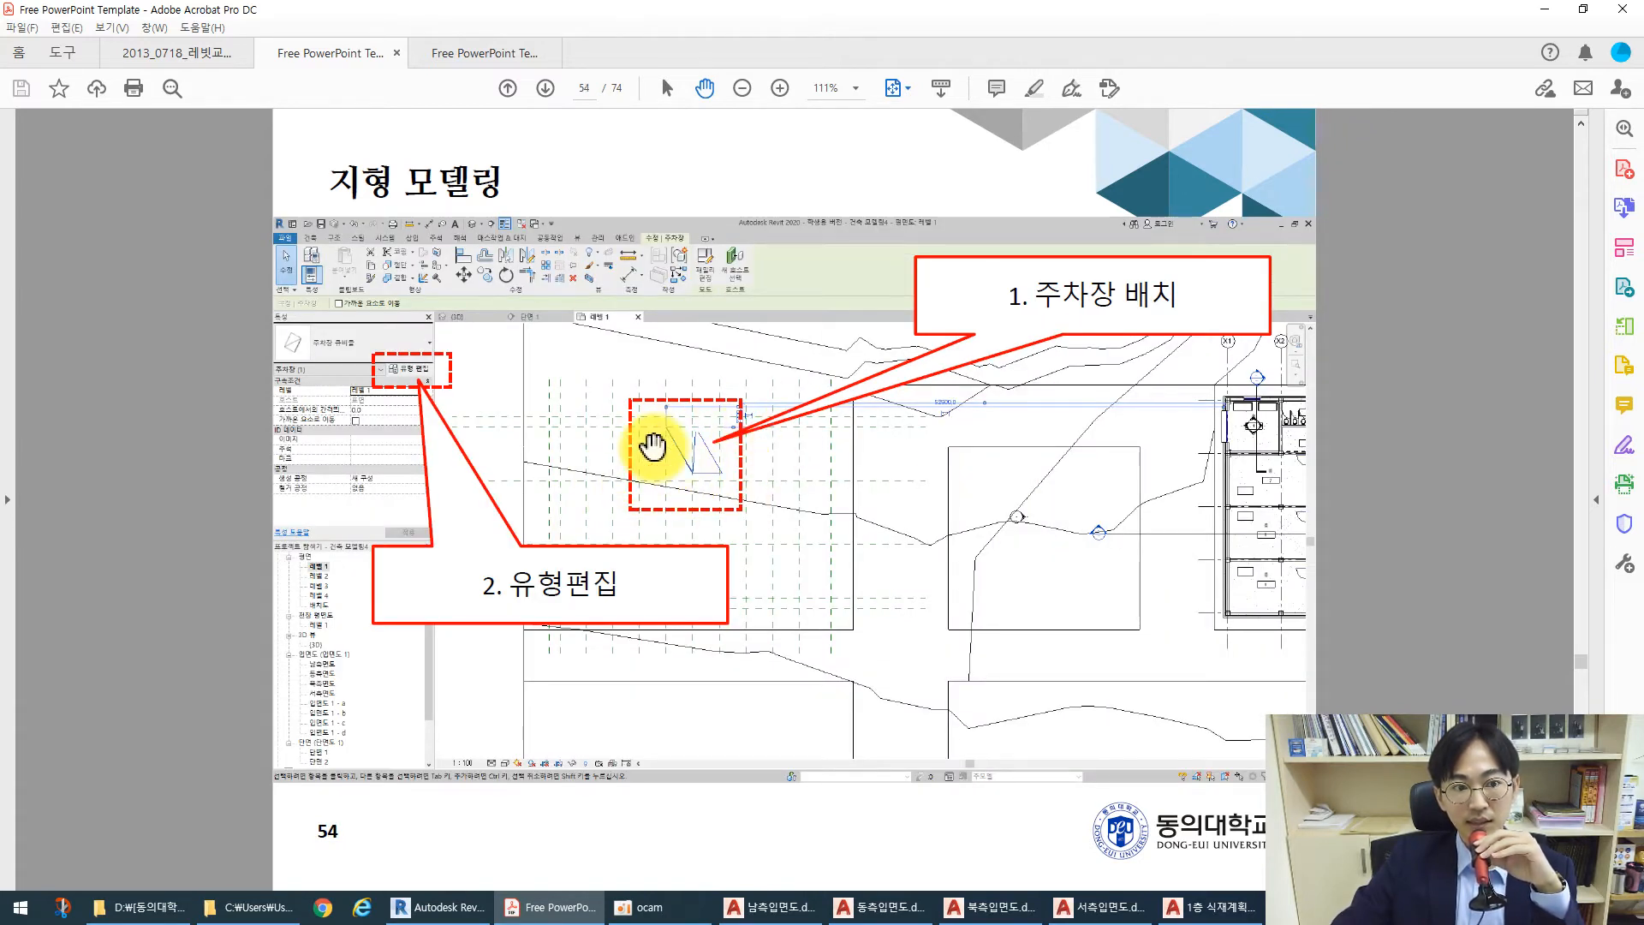
{"action": "scroll", "coordinate": [654, 442], "scroll_direction": "down", "scroll_amount": 1}
{"action": "scroll", "coordinate": [828, 469], "scroll_direction": "down", "scroll_amount": 1}
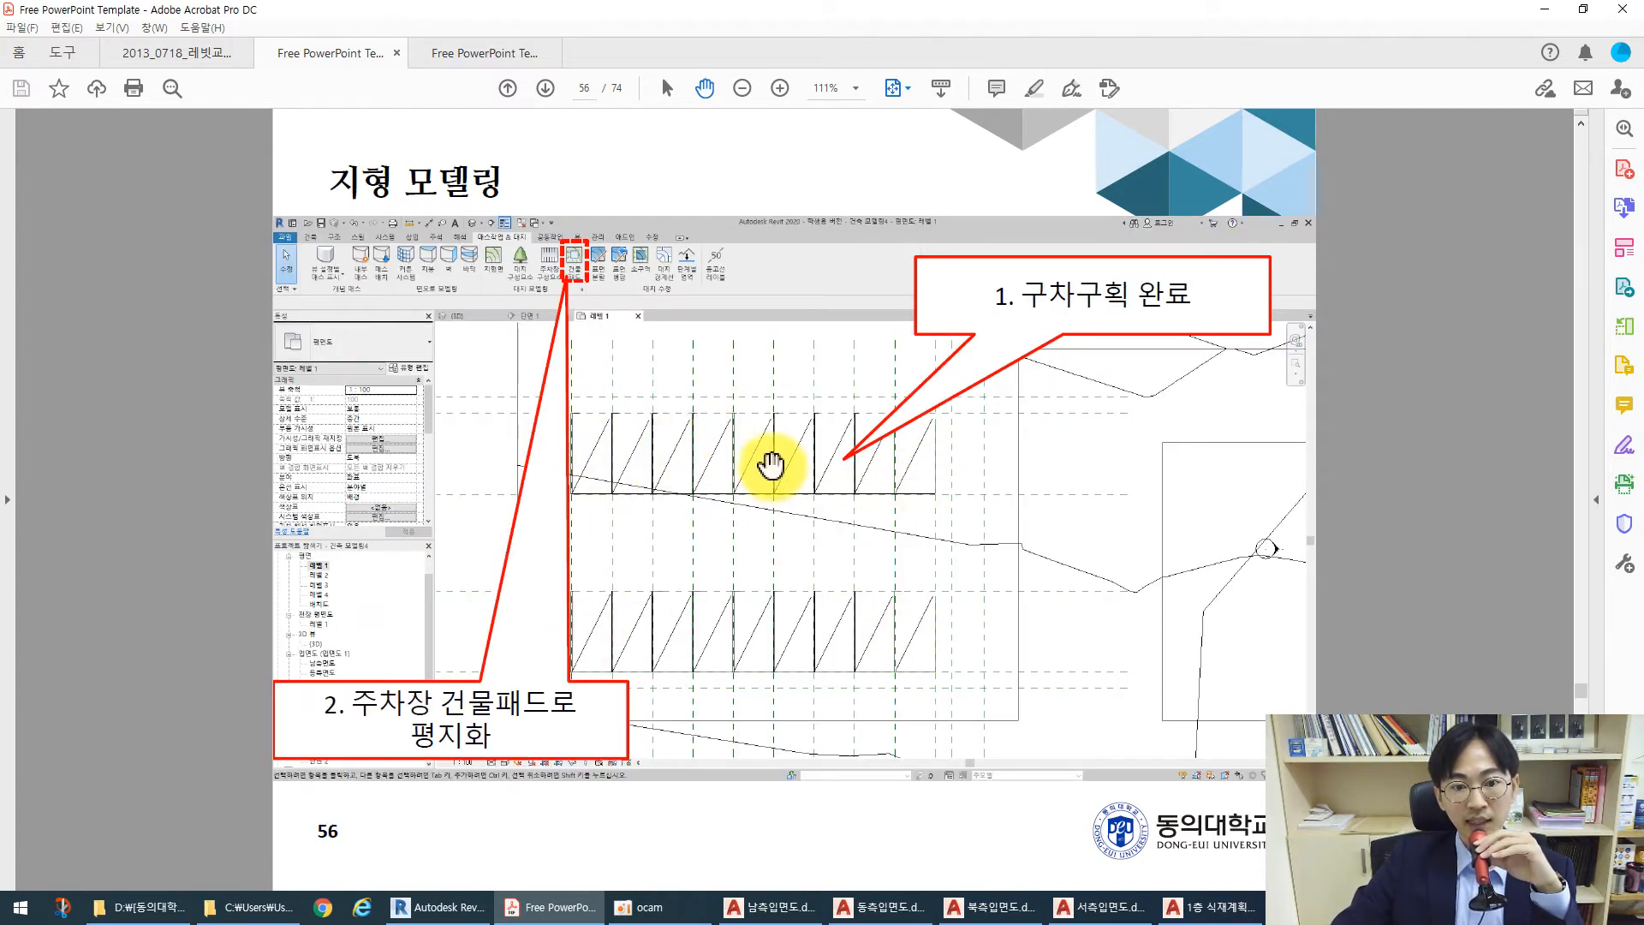
Read the slides on flattening the parking lot with a sketched building pad and grading the road connection with surface points
{"action": "scroll", "coordinate": [772, 467], "scroll_direction": "down", "scroll_amount": 1}
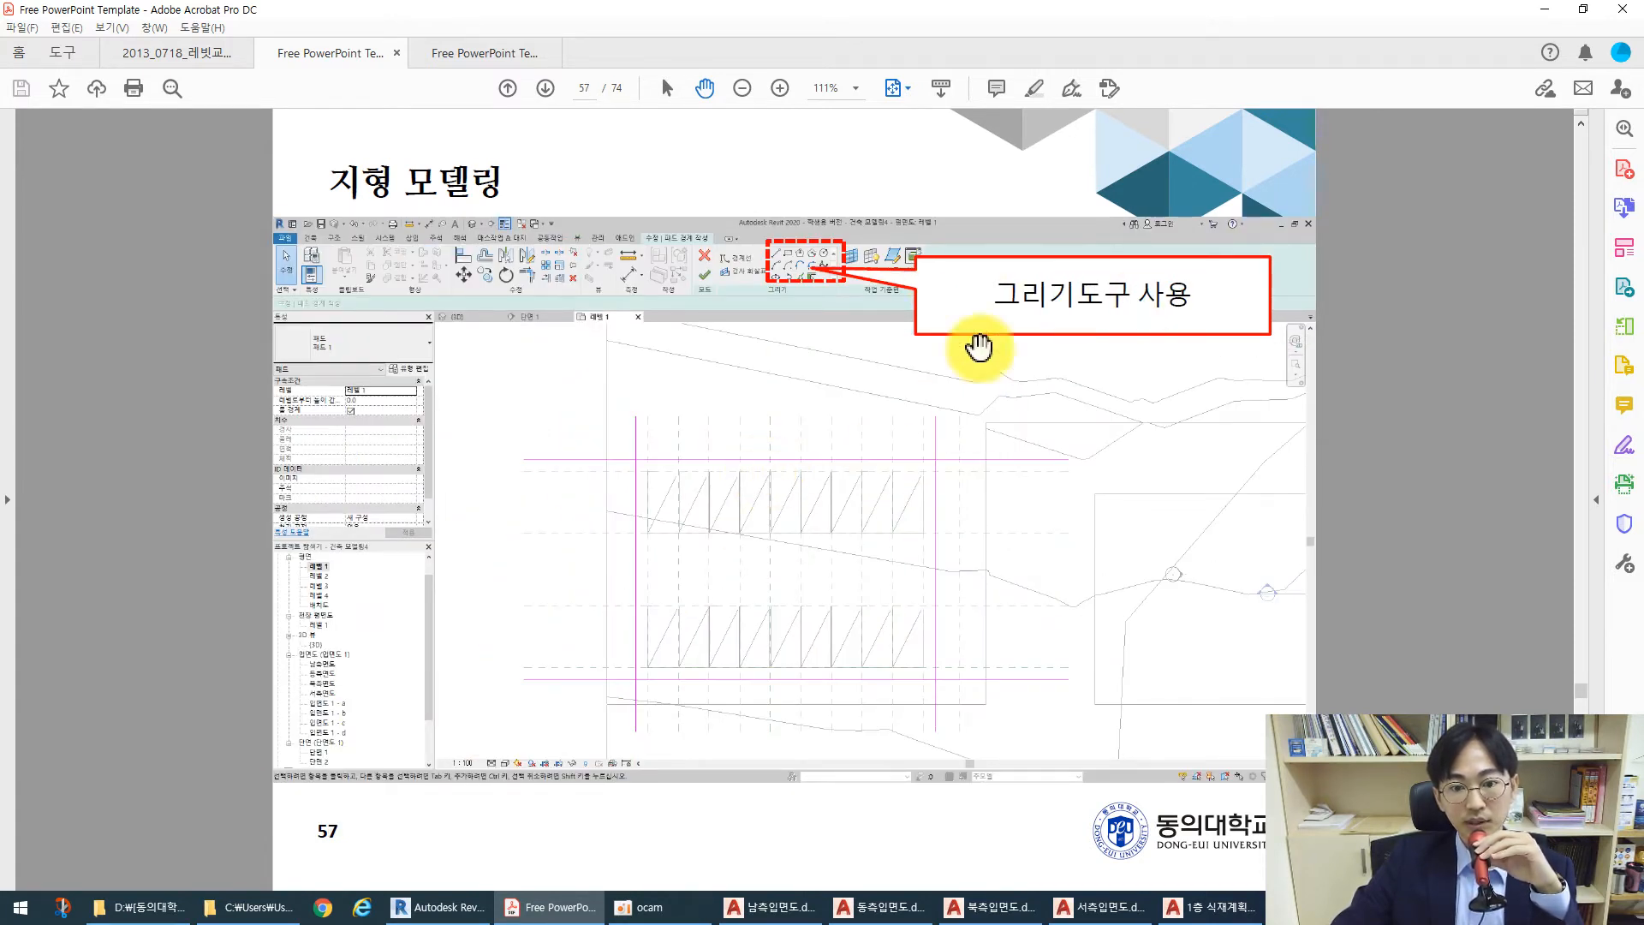
{"action": "scroll", "coordinate": [757, 467], "scroll_direction": "down", "scroll_amount": 1}
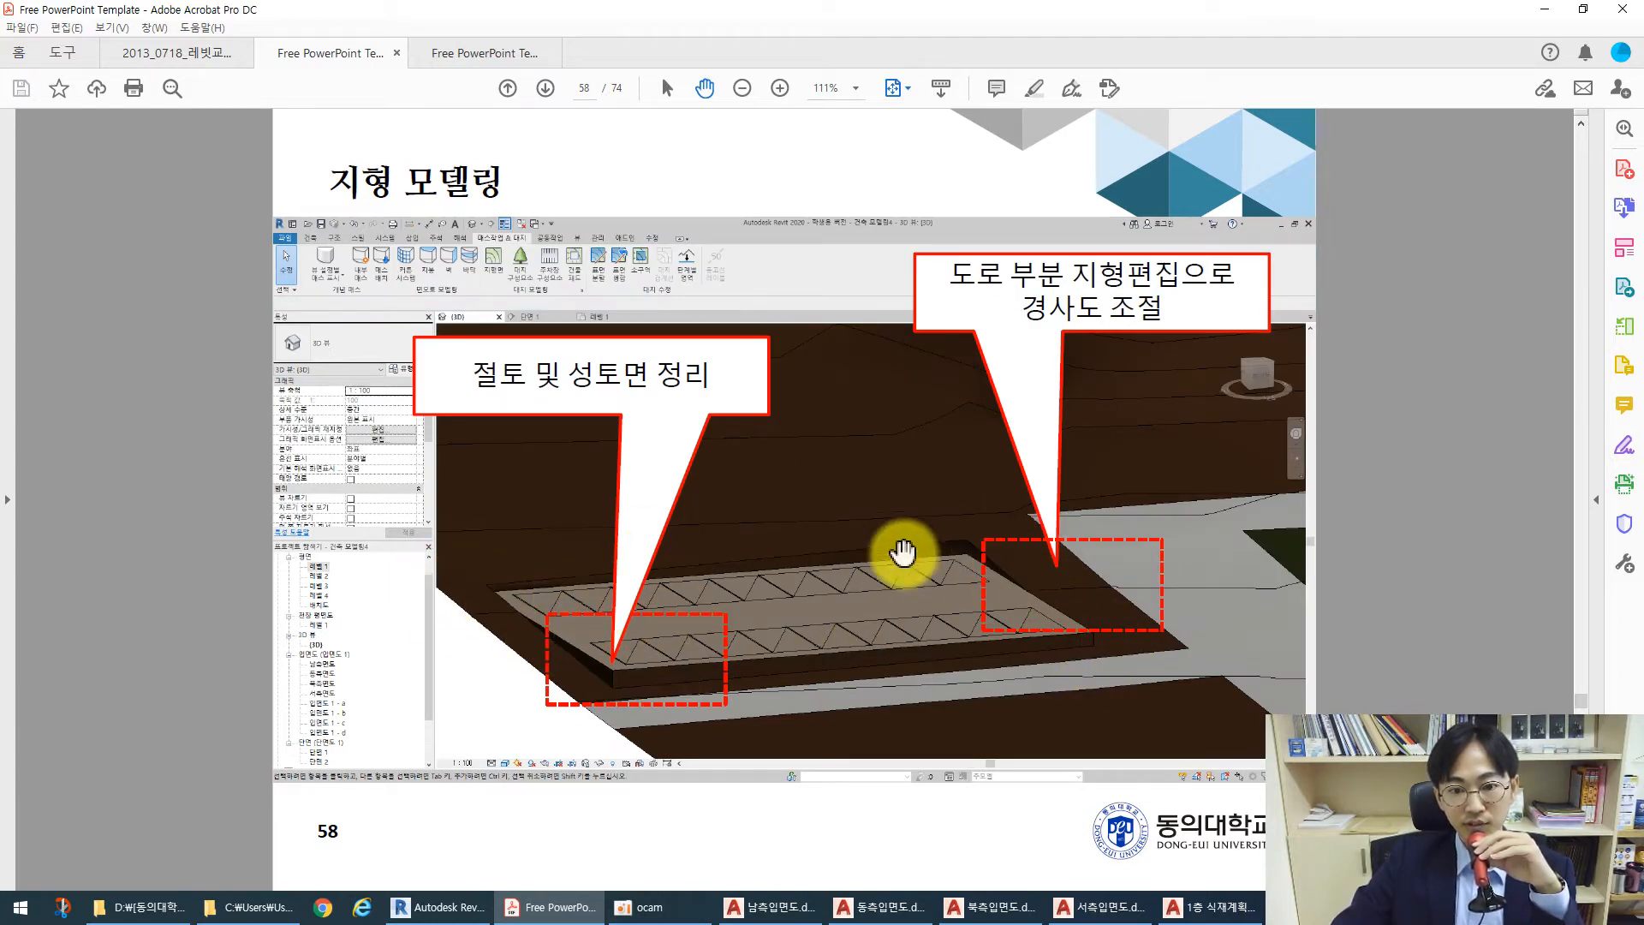
{"action": "scroll", "coordinate": [526, 549], "scroll_direction": "down", "scroll_amount": 1}
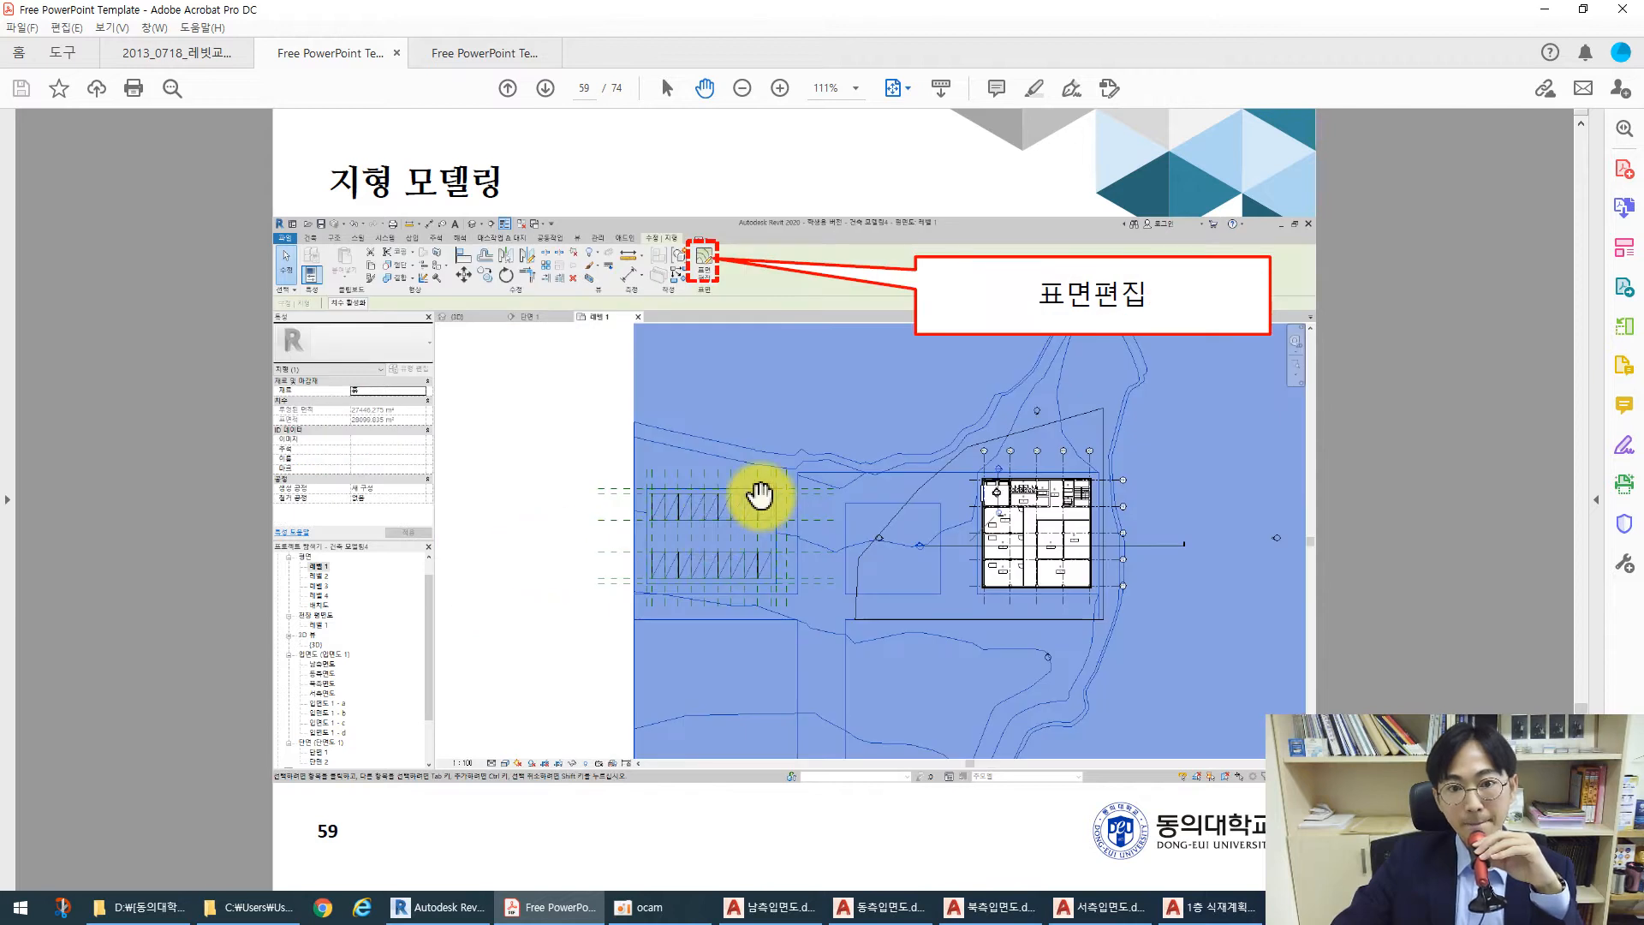
{"action": "scroll", "coordinate": [737, 509], "scroll_direction": "down", "scroll_amount": 1}
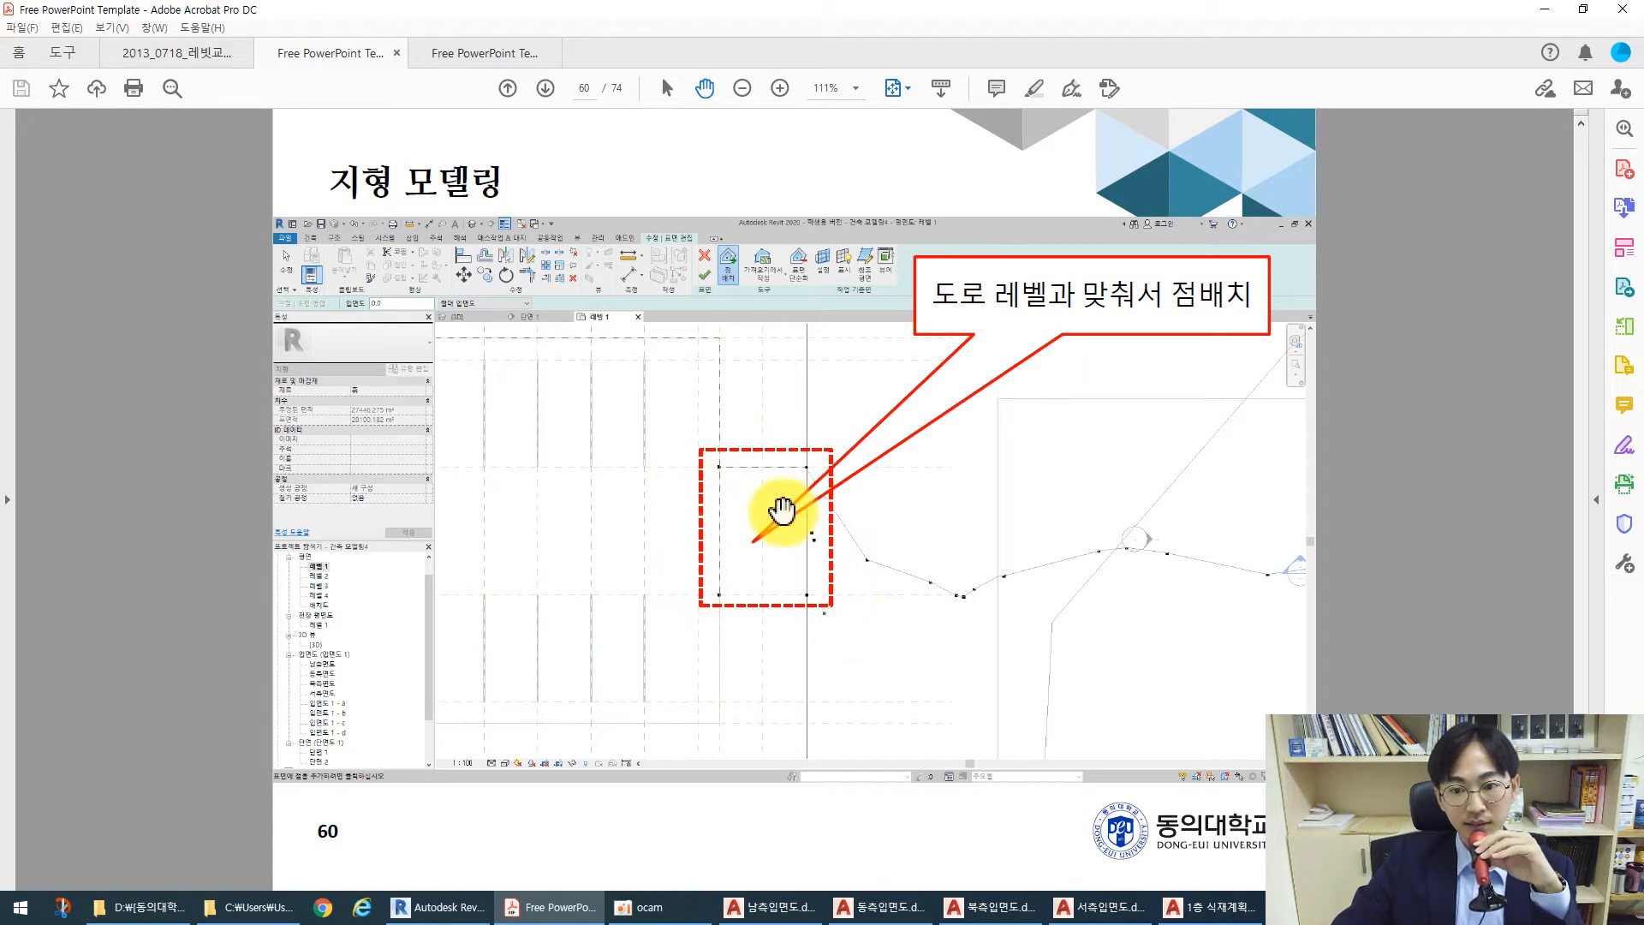
Read the slides on changing the cut/fill and pad materials and connecting the parking lot to the road with subregions
{"action": "scroll", "coordinate": [782, 512], "scroll_direction": "down", "scroll_amount": 1}
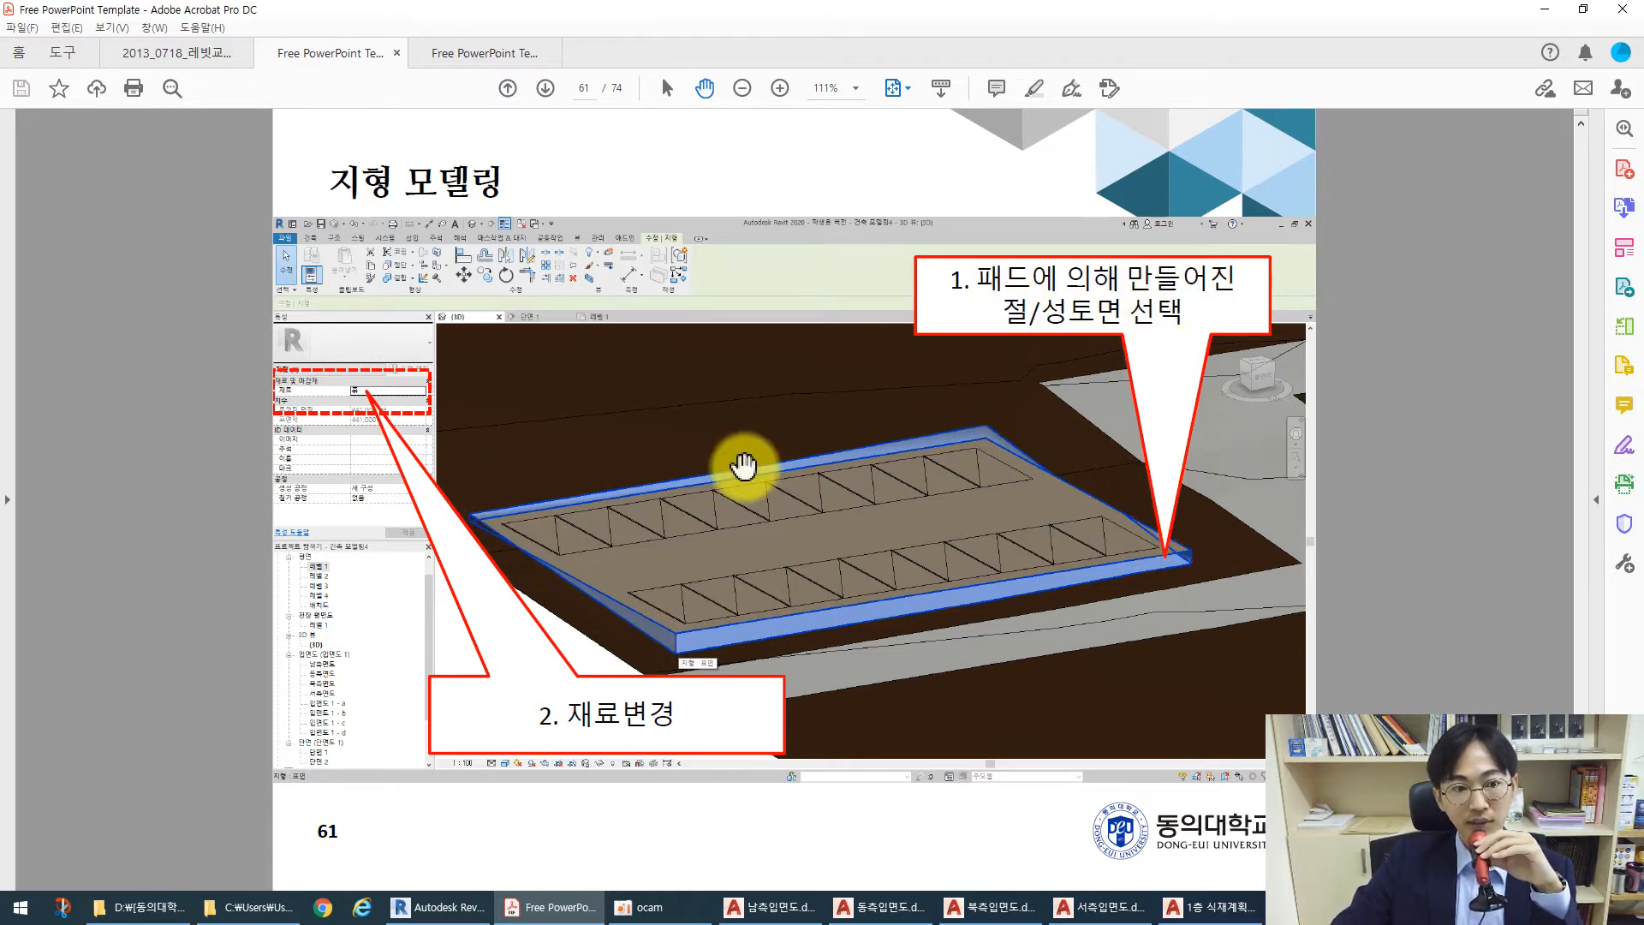
{"action": "scroll", "coordinate": [771, 480], "scroll_direction": "down", "scroll_amount": 1}
{"action": "scroll", "coordinate": [801, 488], "scroll_direction": "down", "scroll_amount": 1}
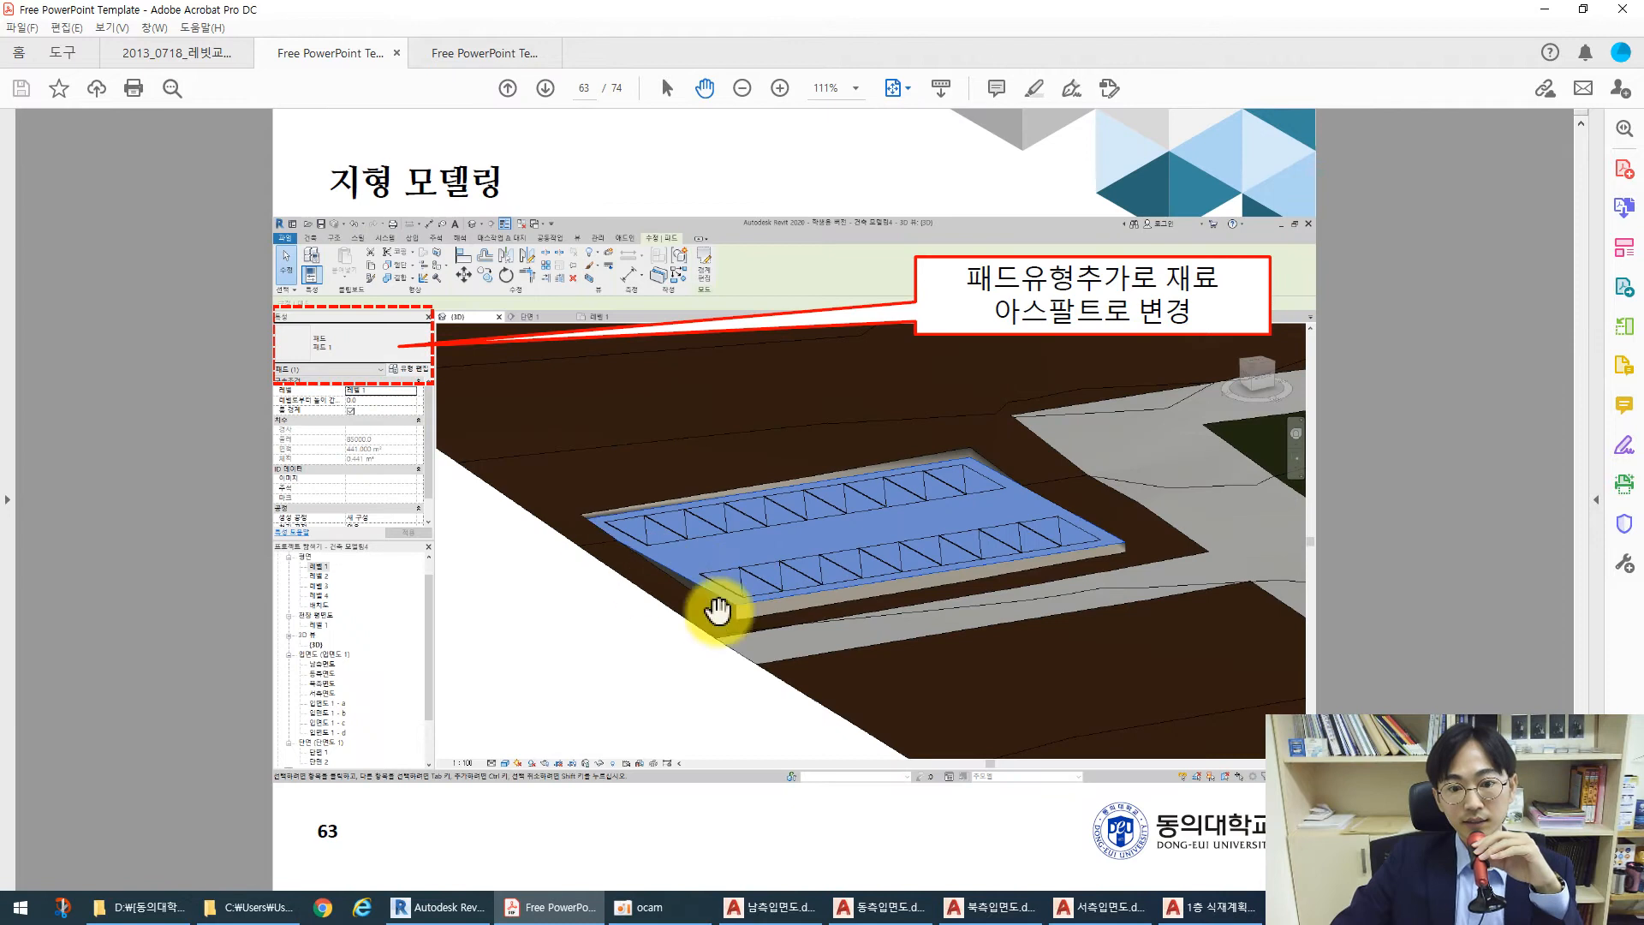
{"action": "scroll", "coordinate": [760, 519], "scroll_direction": "down", "scroll_amount": 1}
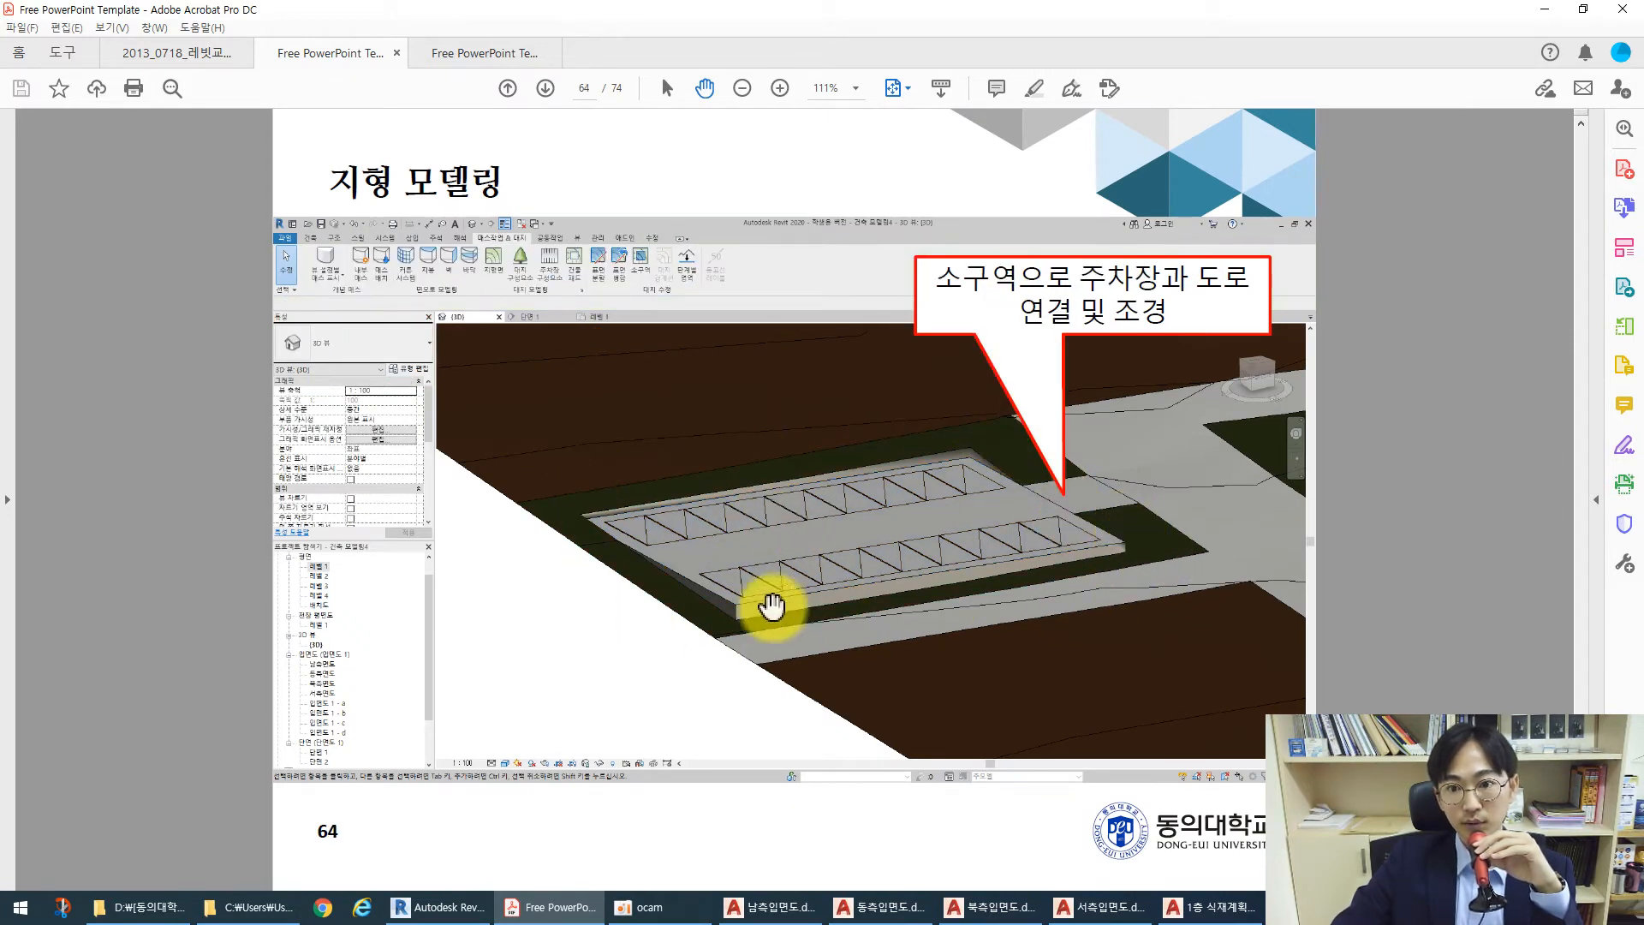
Read the slides on saving the terrain separately, linking the building and terrain models origin to origin, and managing the links
{"action": "scroll", "coordinate": [907, 471], "scroll_direction": "down", "scroll_amount": 1}
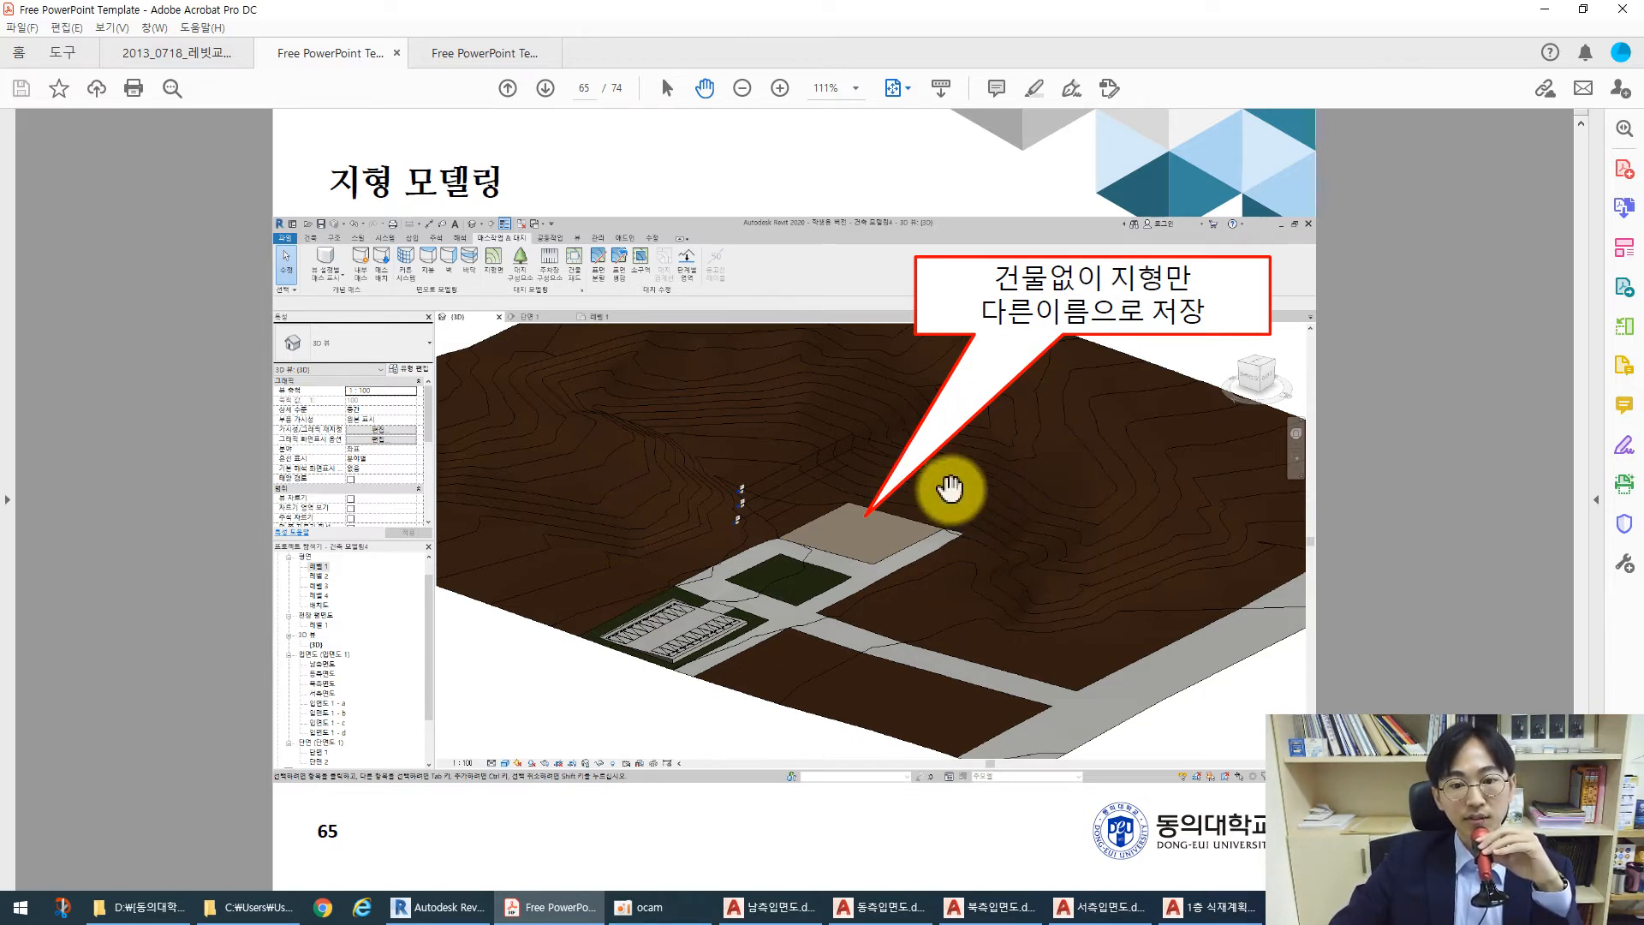
{"action": "scroll", "coordinate": [950, 489], "scroll_direction": "down", "scroll_amount": 1}
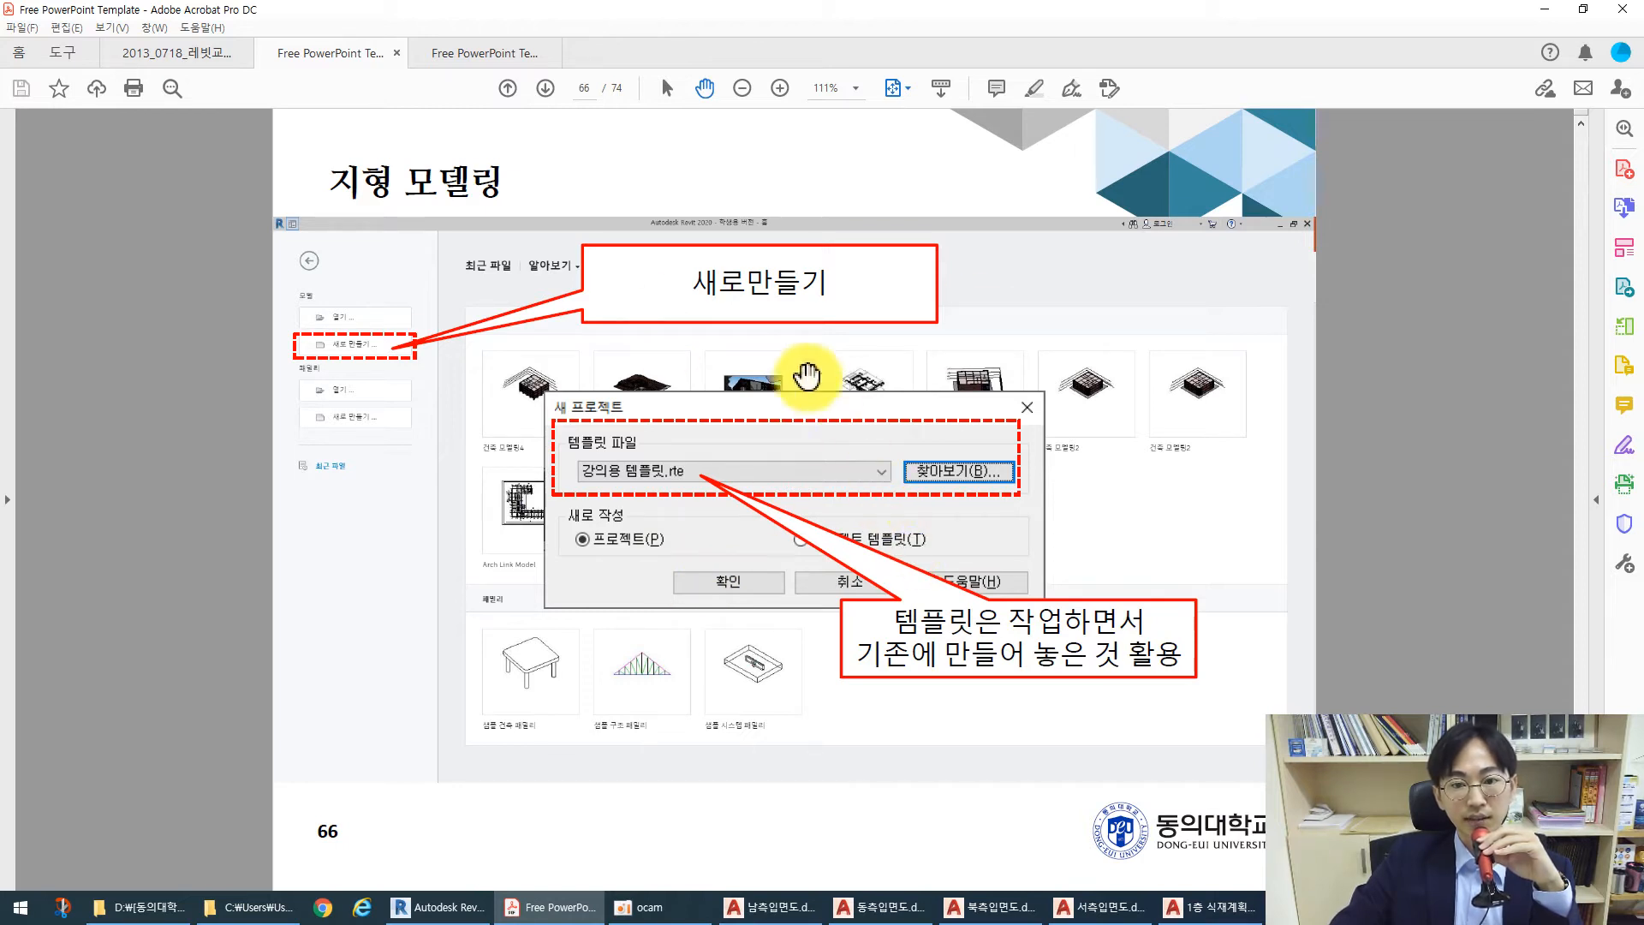
{"action": "scroll", "coordinate": [732, 403], "scroll_direction": "down", "scroll_amount": 1}
{"action": "scroll", "coordinate": [714, 421], "scroll_direction": "down", "scroll_amount": 1}
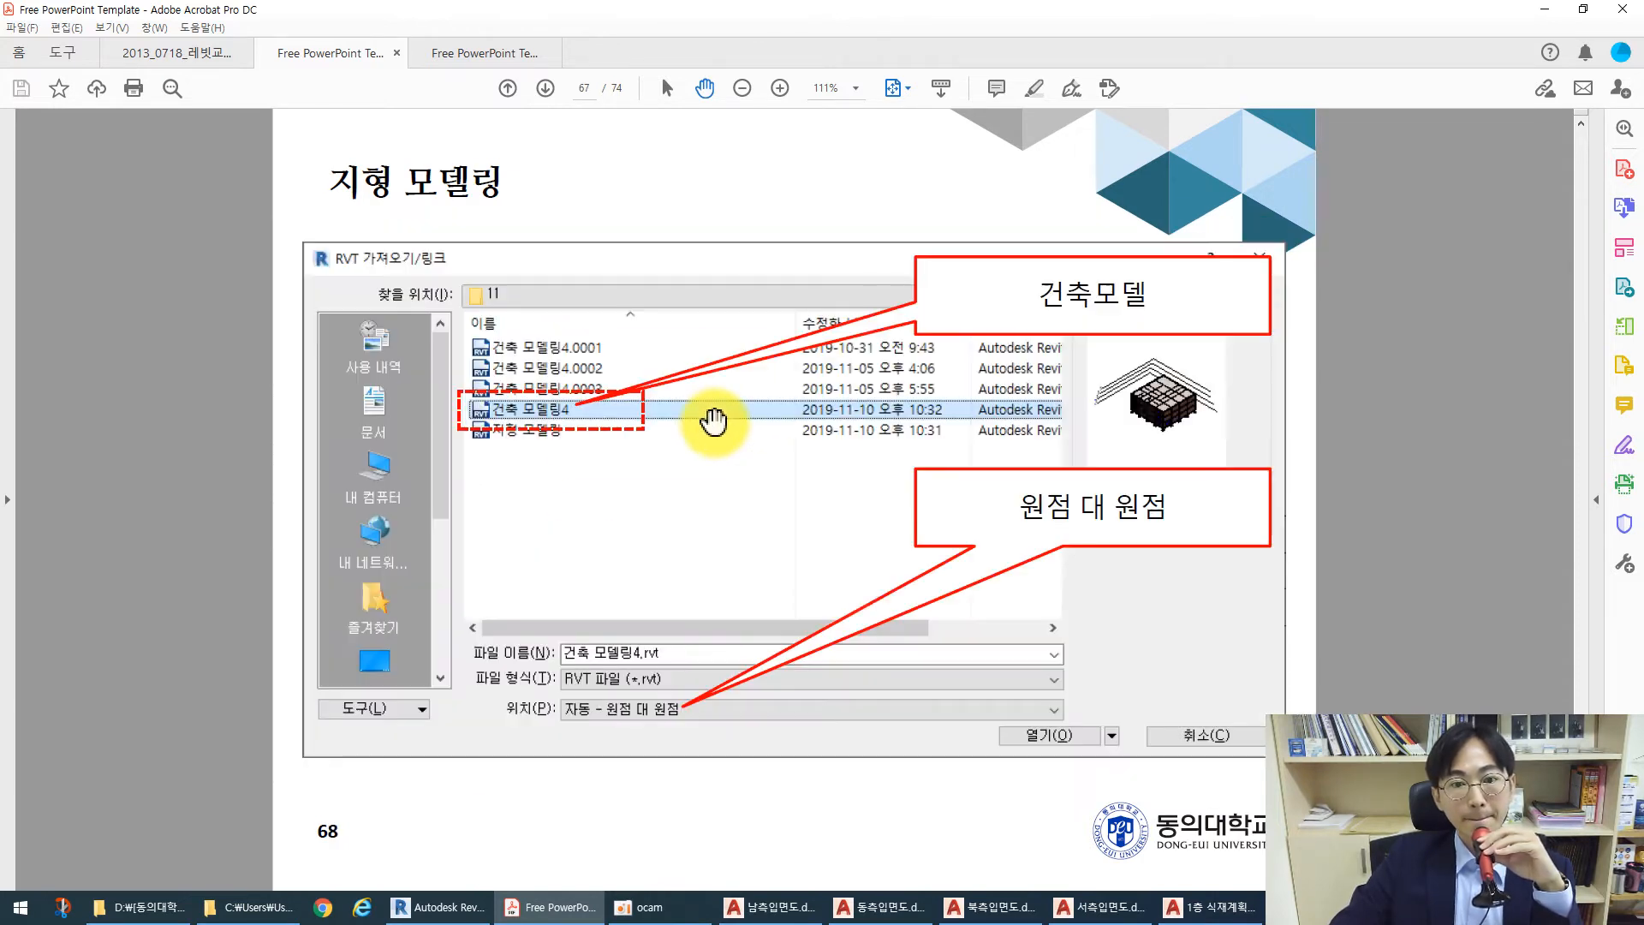
{"action": "scroll", "coordinate": [698, 454], "scroll_direction": "down", "scroll_amount": 3}
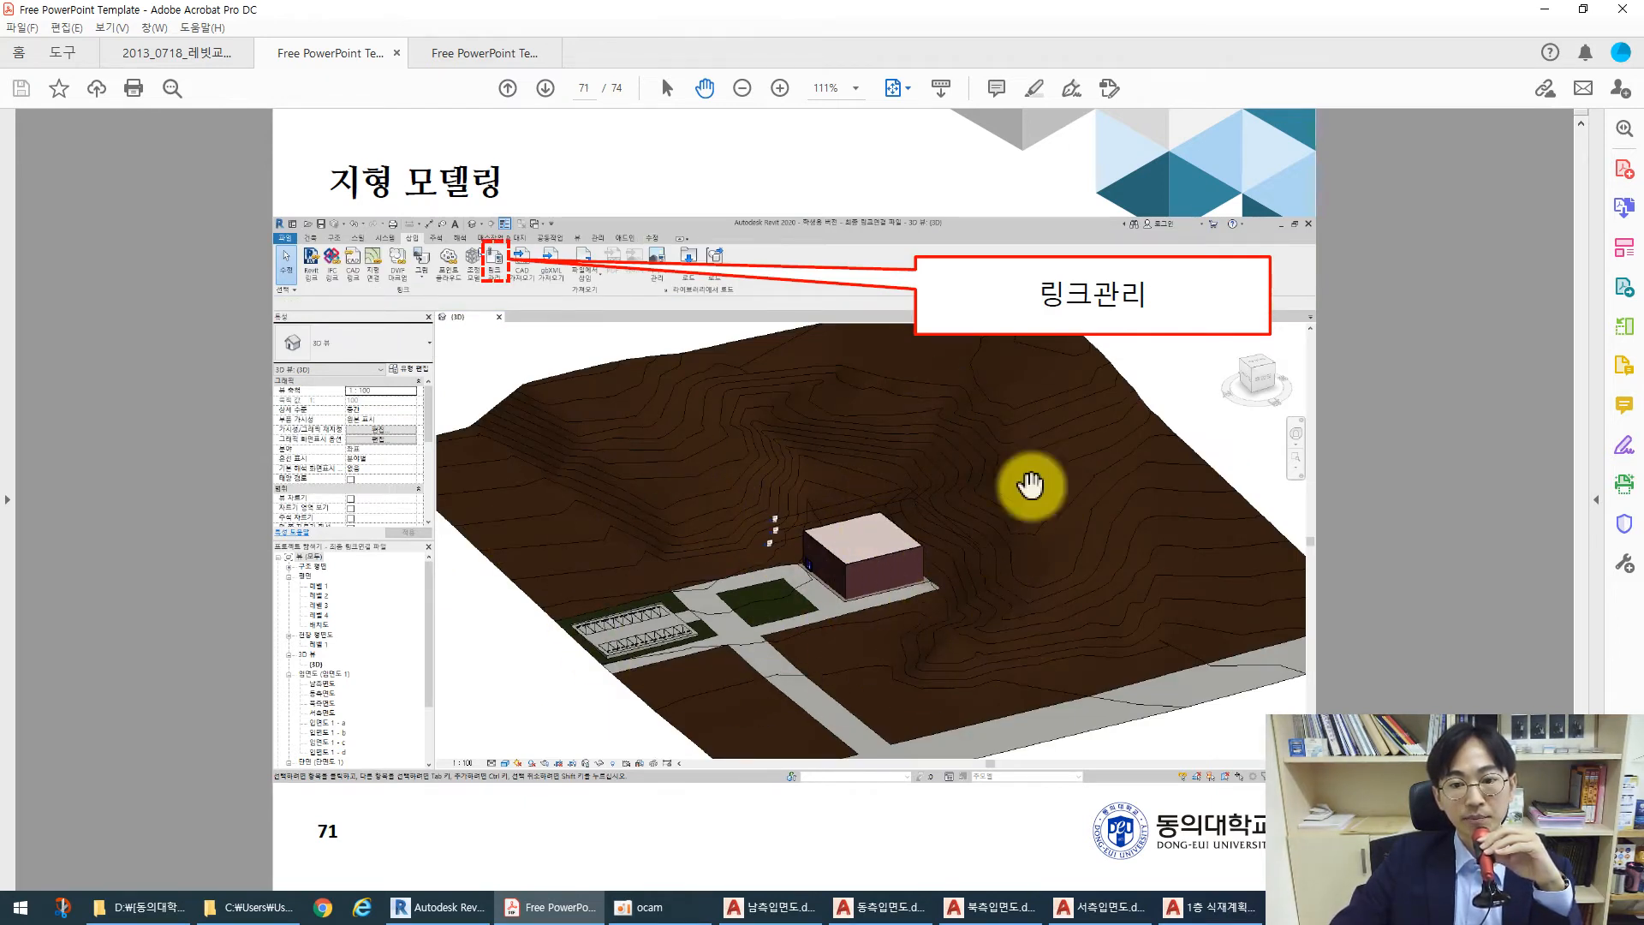
{"action": "key", "text": "Page_Down"}
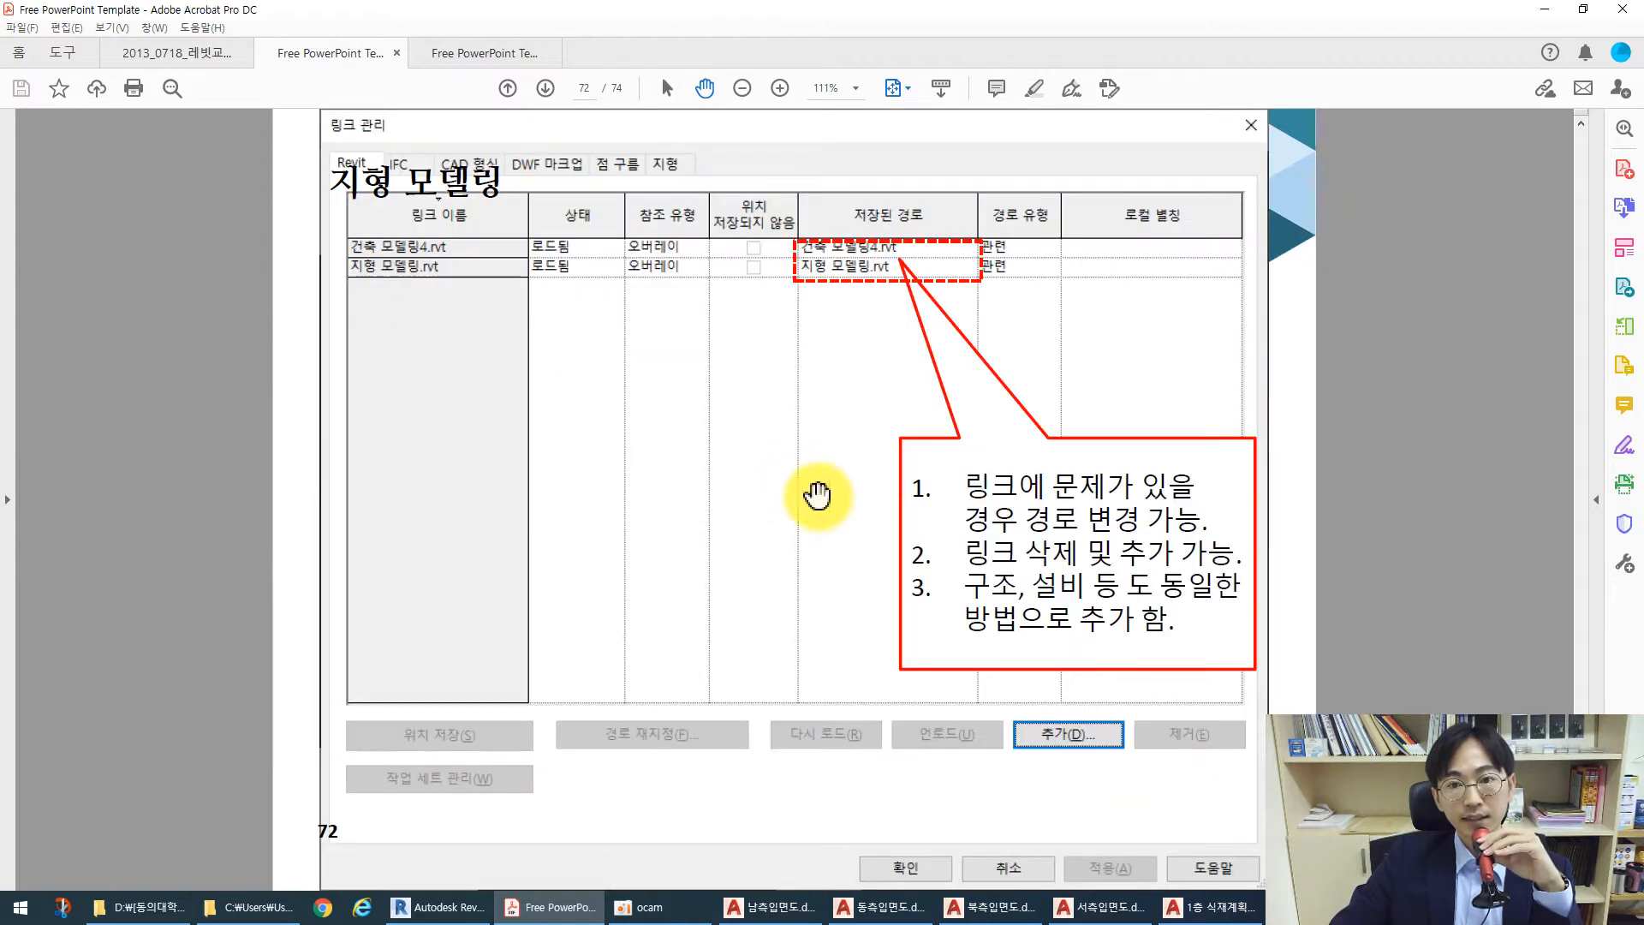
{"action": "key", "text": "Page_Down"}
{"action": "key", "text": "Page_Down"}
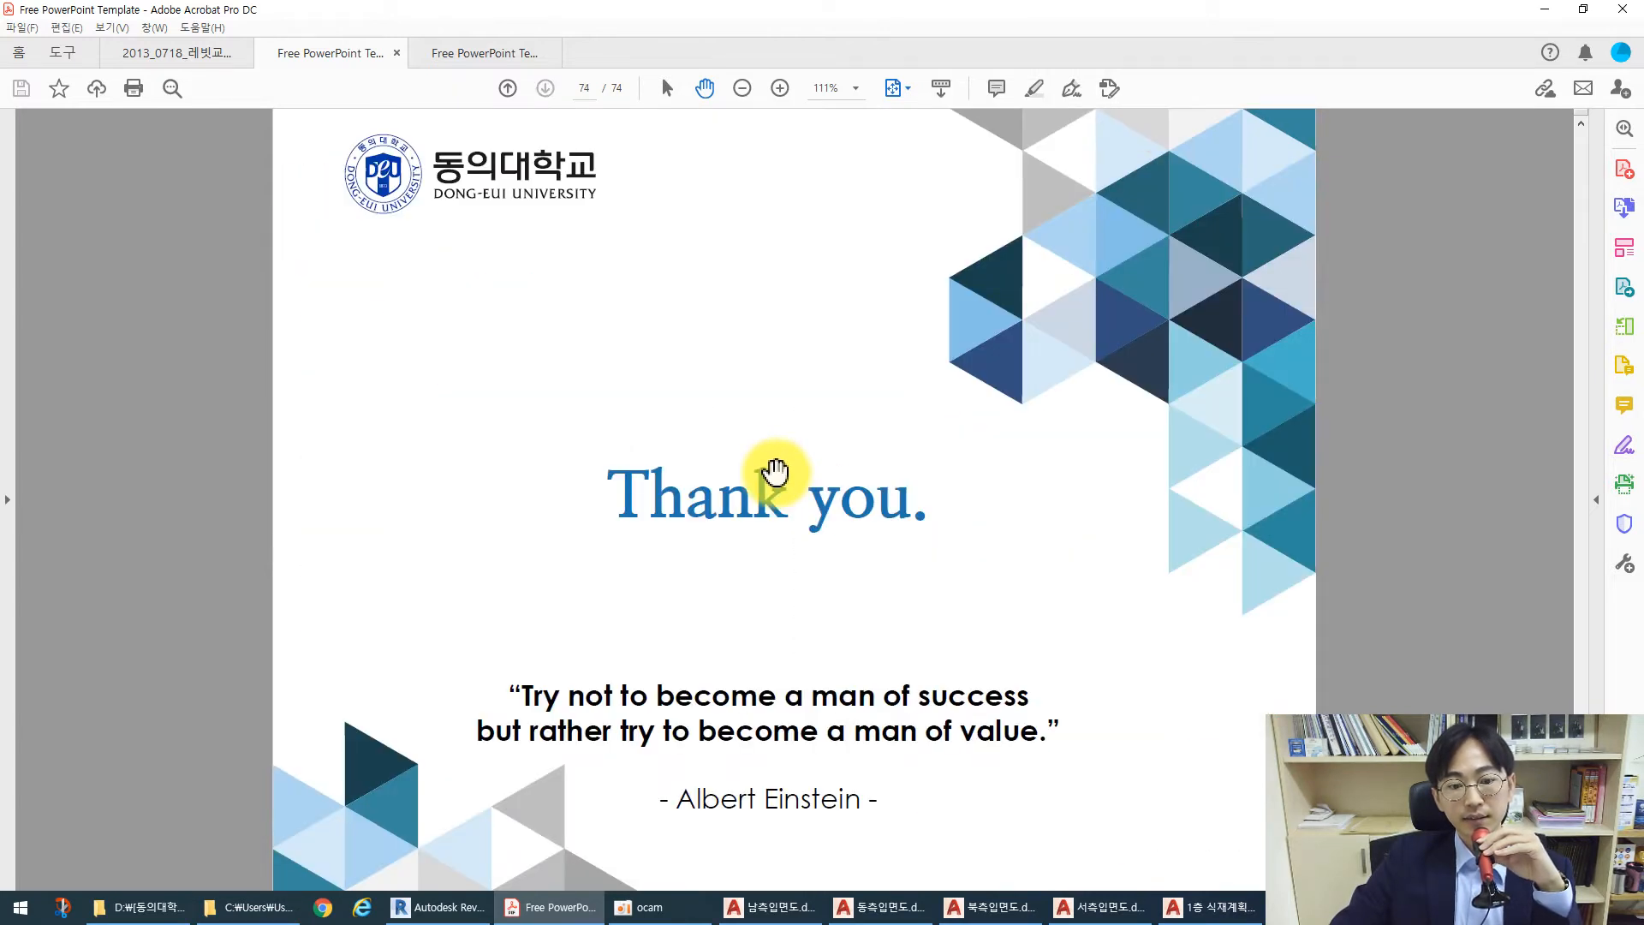
Go back through the terrain modeling slides to slide 4 on renaming the copied plan view to 배치도
{"action": "key", "text": "Page_Up"}
{"action": "key", "text": "Page_Up"}
{"action": "key", "text": "Page_Up"}
{"action": "key", "text": "Page_Up"}
{"action": "key", "text": "Page_Up"}
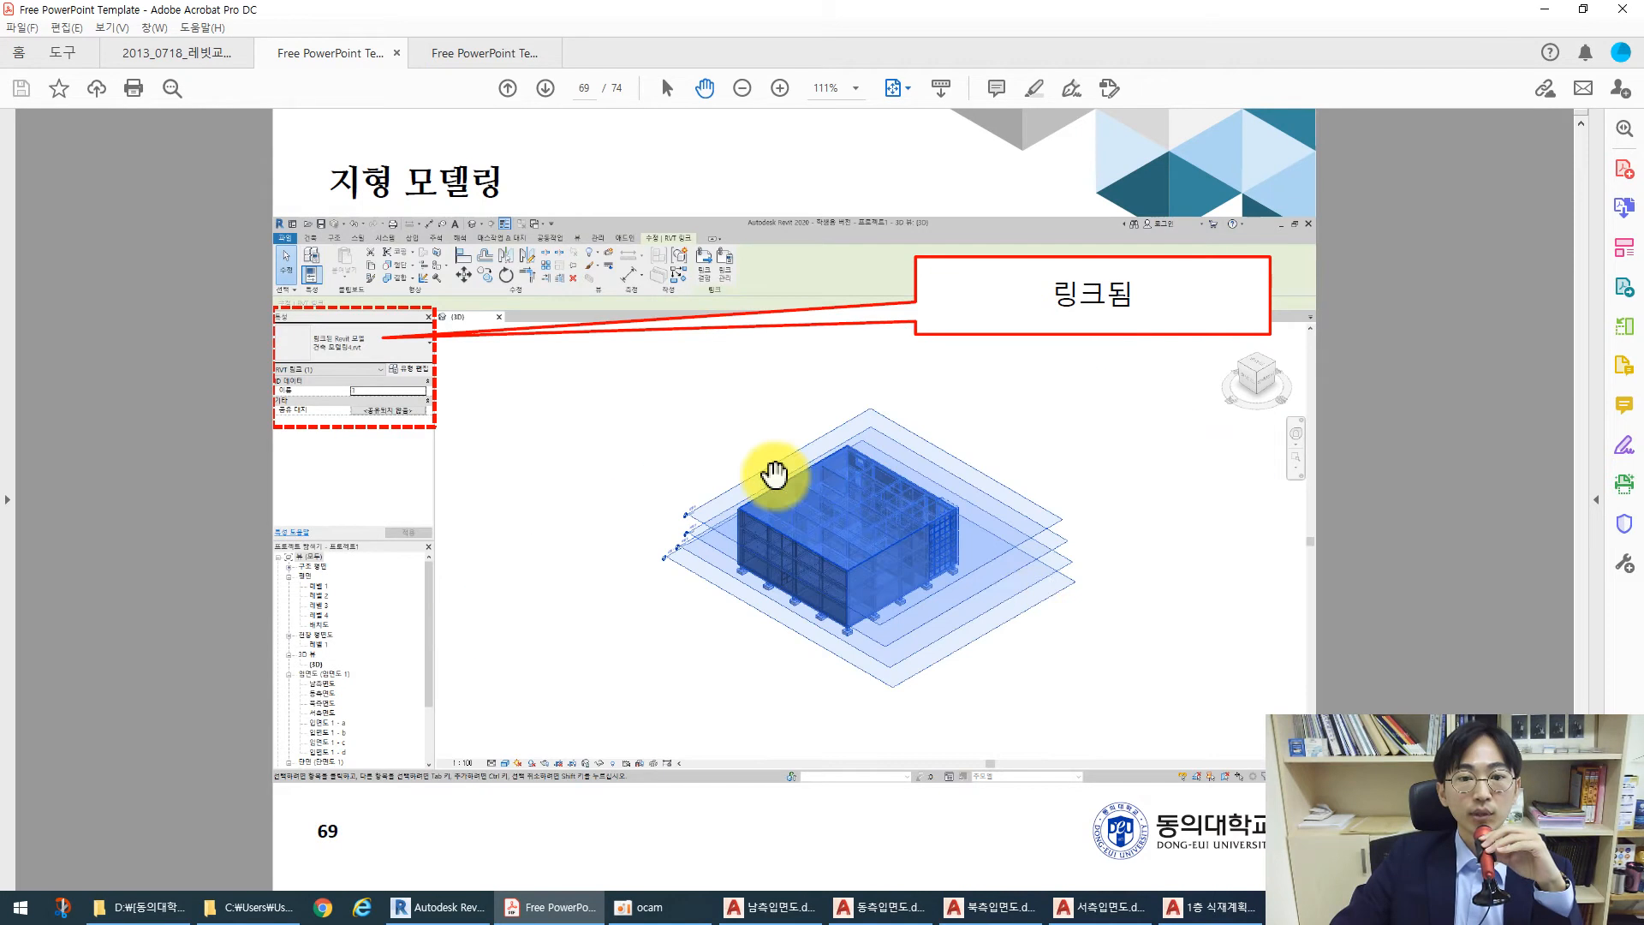
{"action": "key", "text": "Page_Up"}
{"action": "key", "text": "Page_Up"}
{"action": "key", "text": "Page_Up"}
{"action": "key", "text": "Page_Up"}
{"action": "key", "text": "Page_Up"}
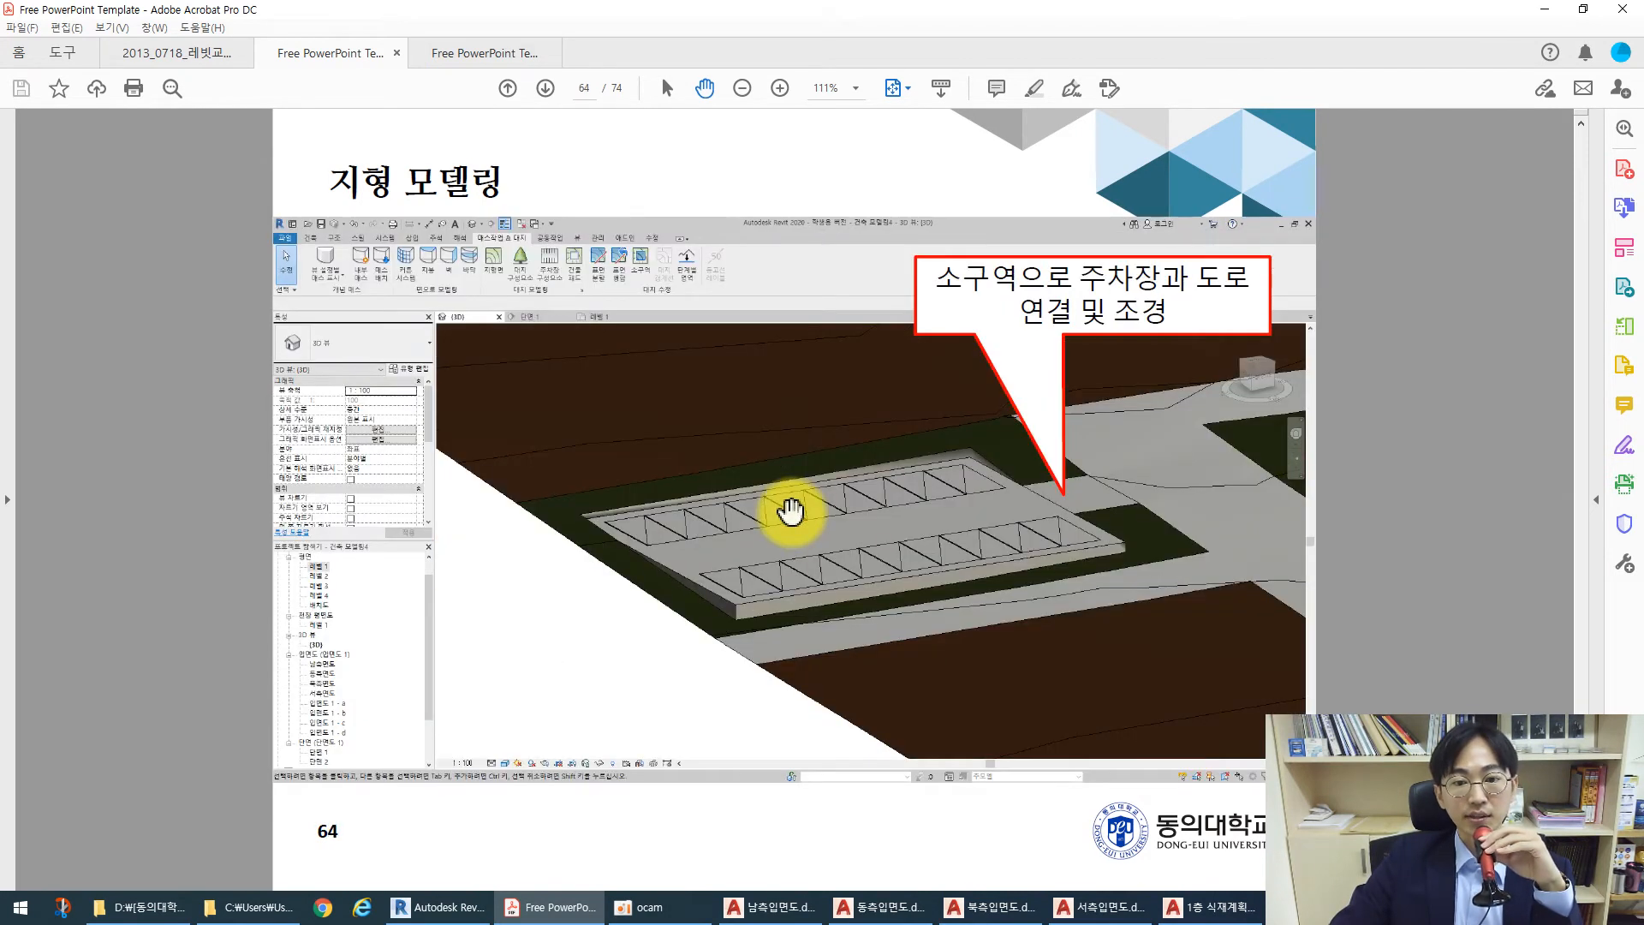
{"action": "key", "text": "Page_Up"}
{"action": "key", "text": "Page_Up"}
{"action": "key", "text": "Page_Up"}
{"action": "key", "text": "Page_Up"}
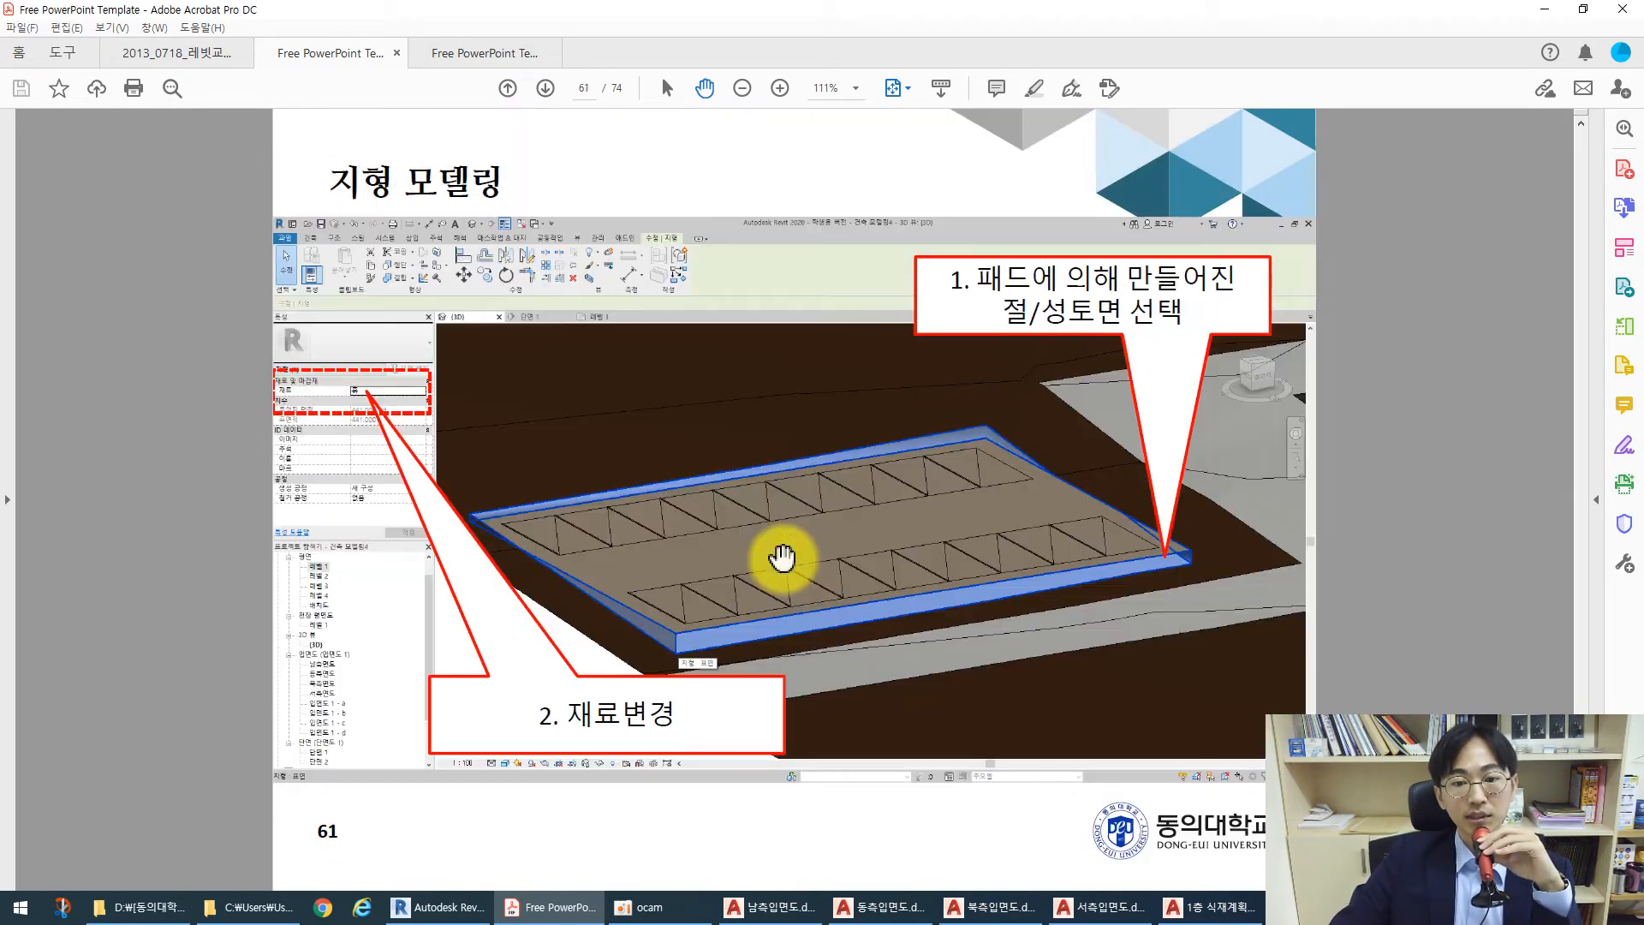
{"action": "key", "text": "Page_Up"}
{"action": "key", "text": "Page_Up"}
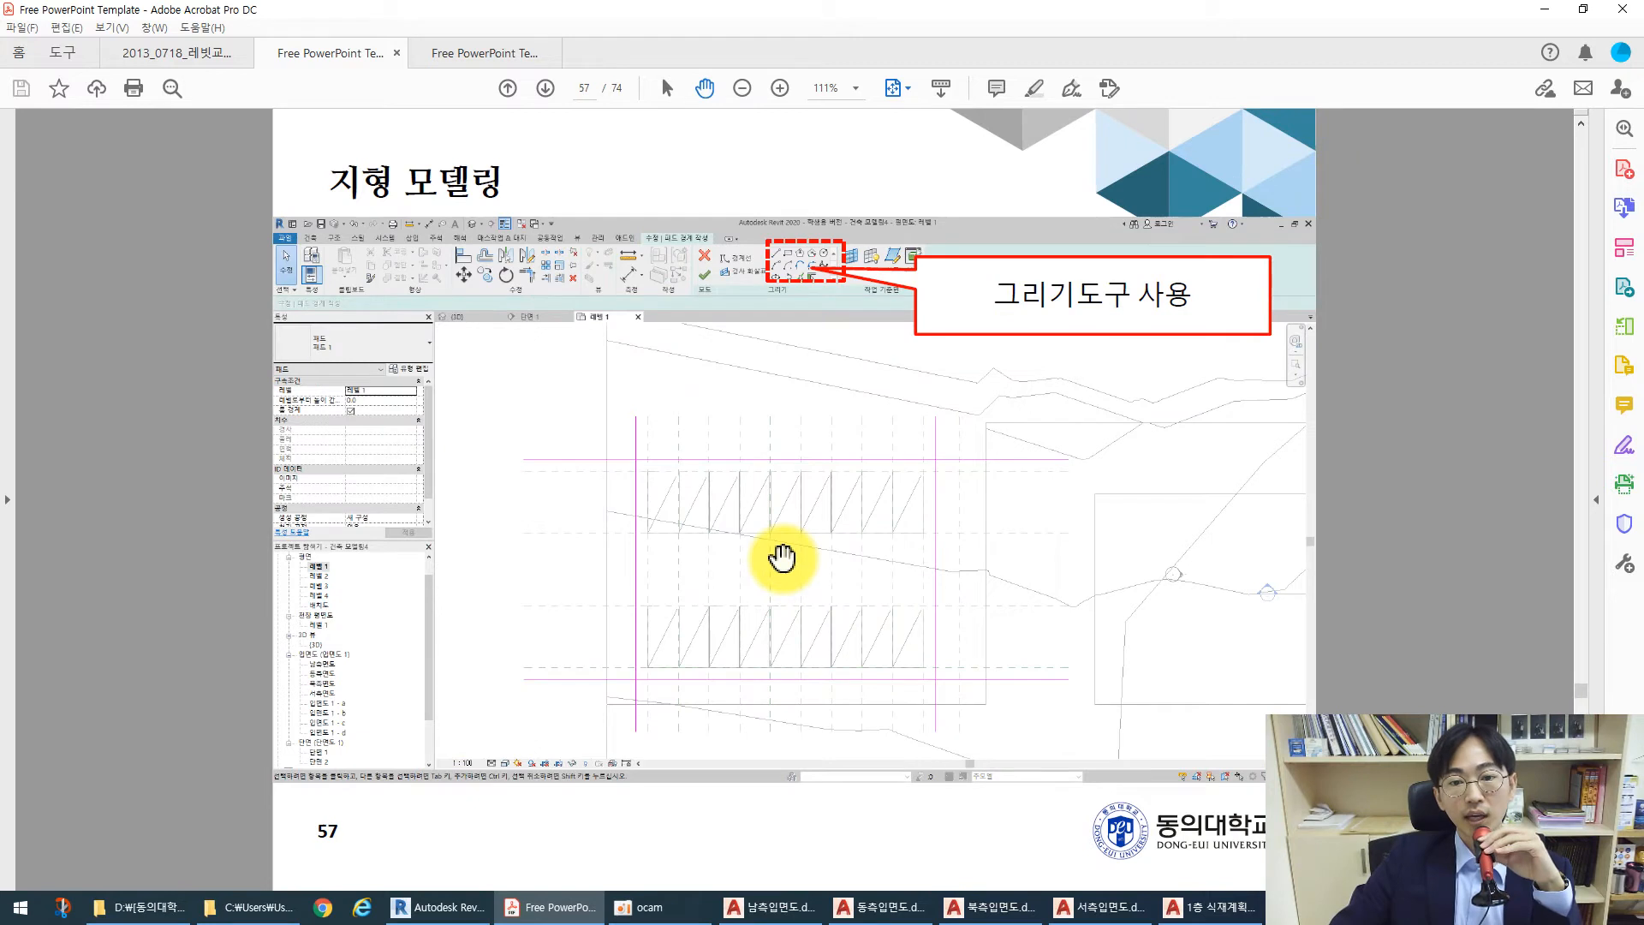
{"action": "key", "text": "Page_Up"}
{"action": "key", "text": "Page_Up"}
{"action": "key", "text": "Page_Up"}
{"action": "key", "text": "Page_Up"}
{"action": "key", "text": "Page_Up"}
{"action": "key", "text": "Page_Up"}
{"action": "key", "text": "Page_Up"}
{"action": "key", "text": "Page_Up"}
{"action": "key", "text": "Page_Up"}
{"action": "key", "text": "Page_Up"}
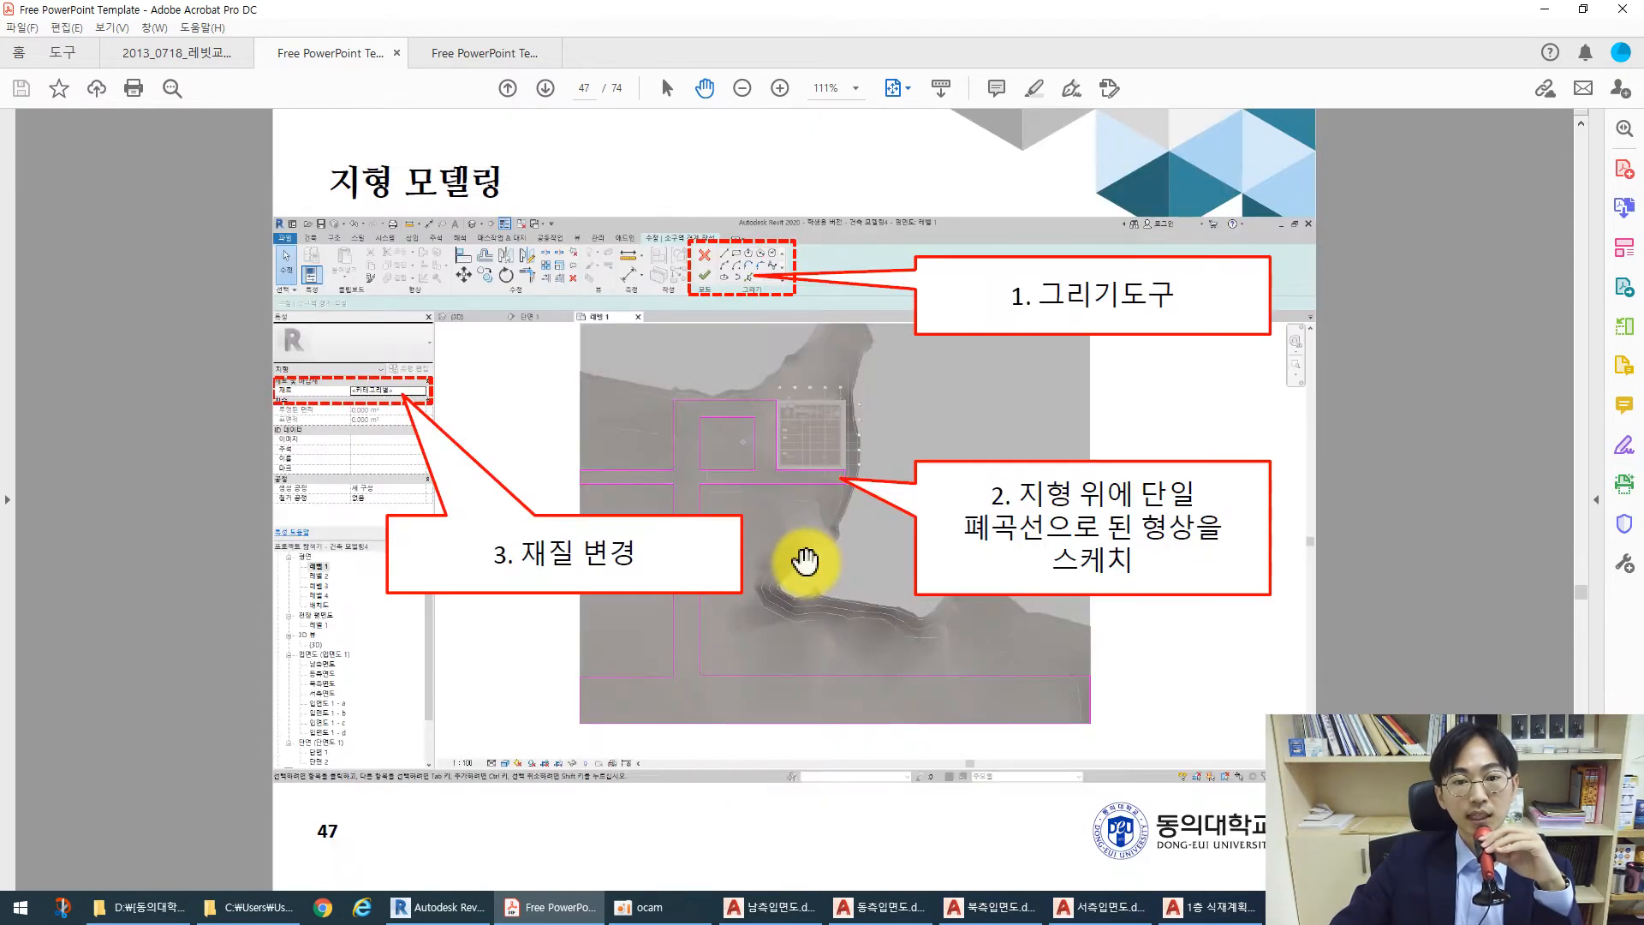
{"action": "key", "text": "Page_Up"}
{"action": "key", "text": "Page_Up"}
{"action": "key", "text": "Page_Up"}
{"action": "key", "text": "Page_Up"}
{"action": "key", "text": "Page_Up"}
{"action": "key", "text": "Page_Up"}
{"action": "key", "text": "Page_Up"}
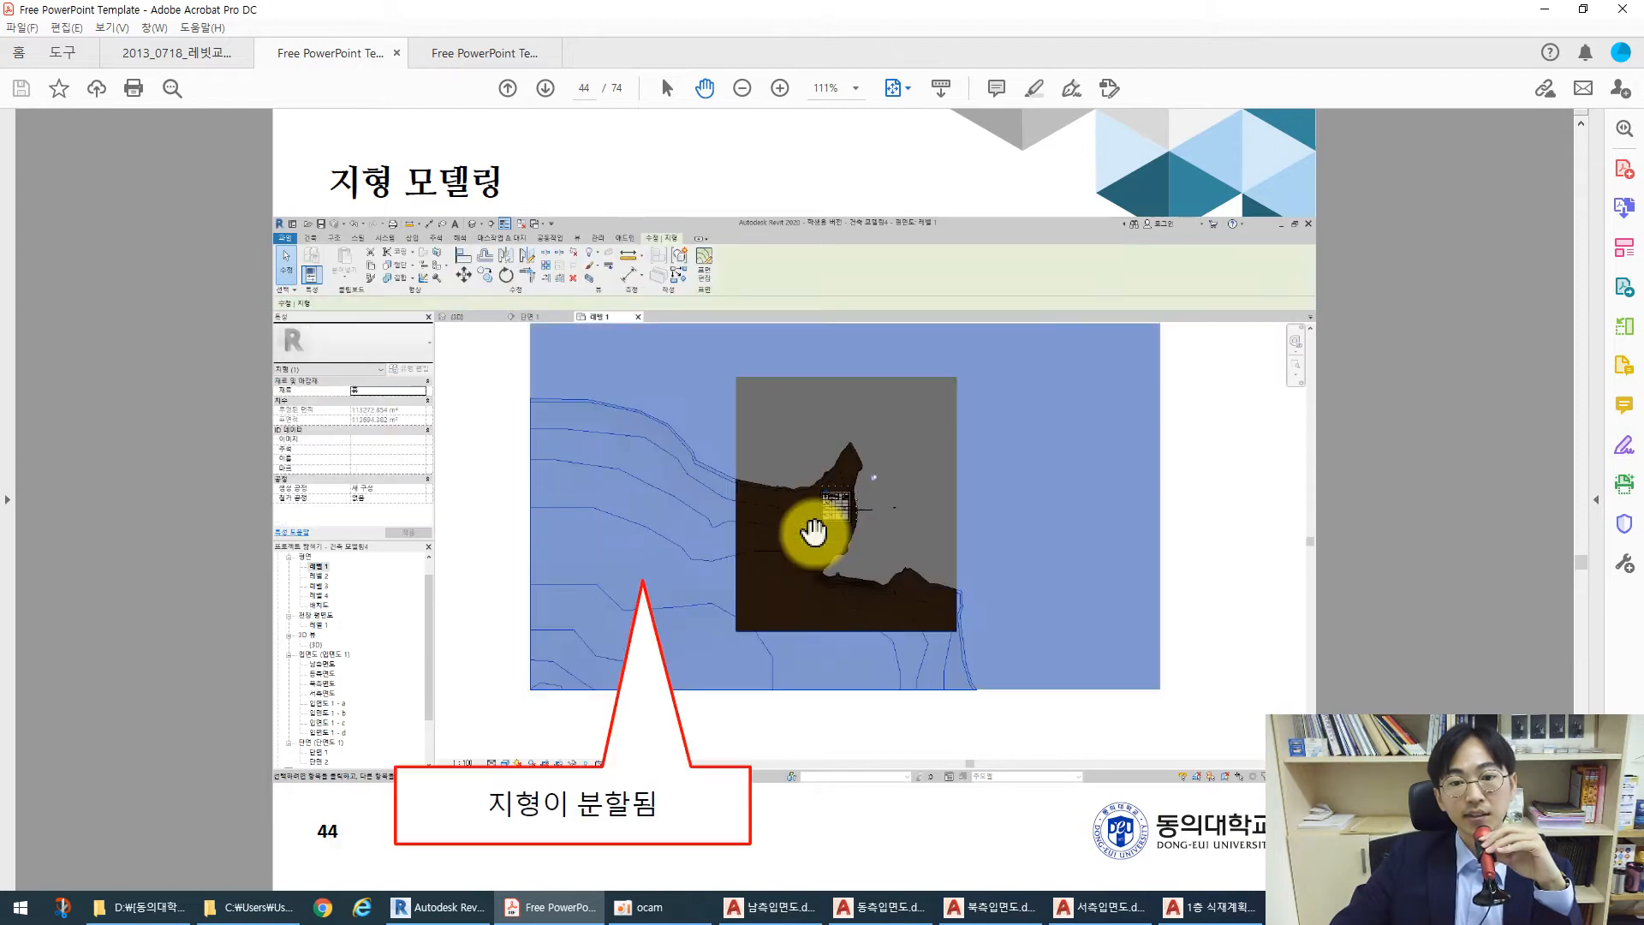
{"action": "key", "text": "Page_Up"}
{"action": "key", "text": "Page_Up"}
{"action": "key", "text": "Page_Up"}
{"action": "key", "text": "Page_Up"}
{"action": "key", "text": "Page_Up"}
{"action": "key", "text": "Page_Up"}
{"action": "key", "text": "Page_Up"}
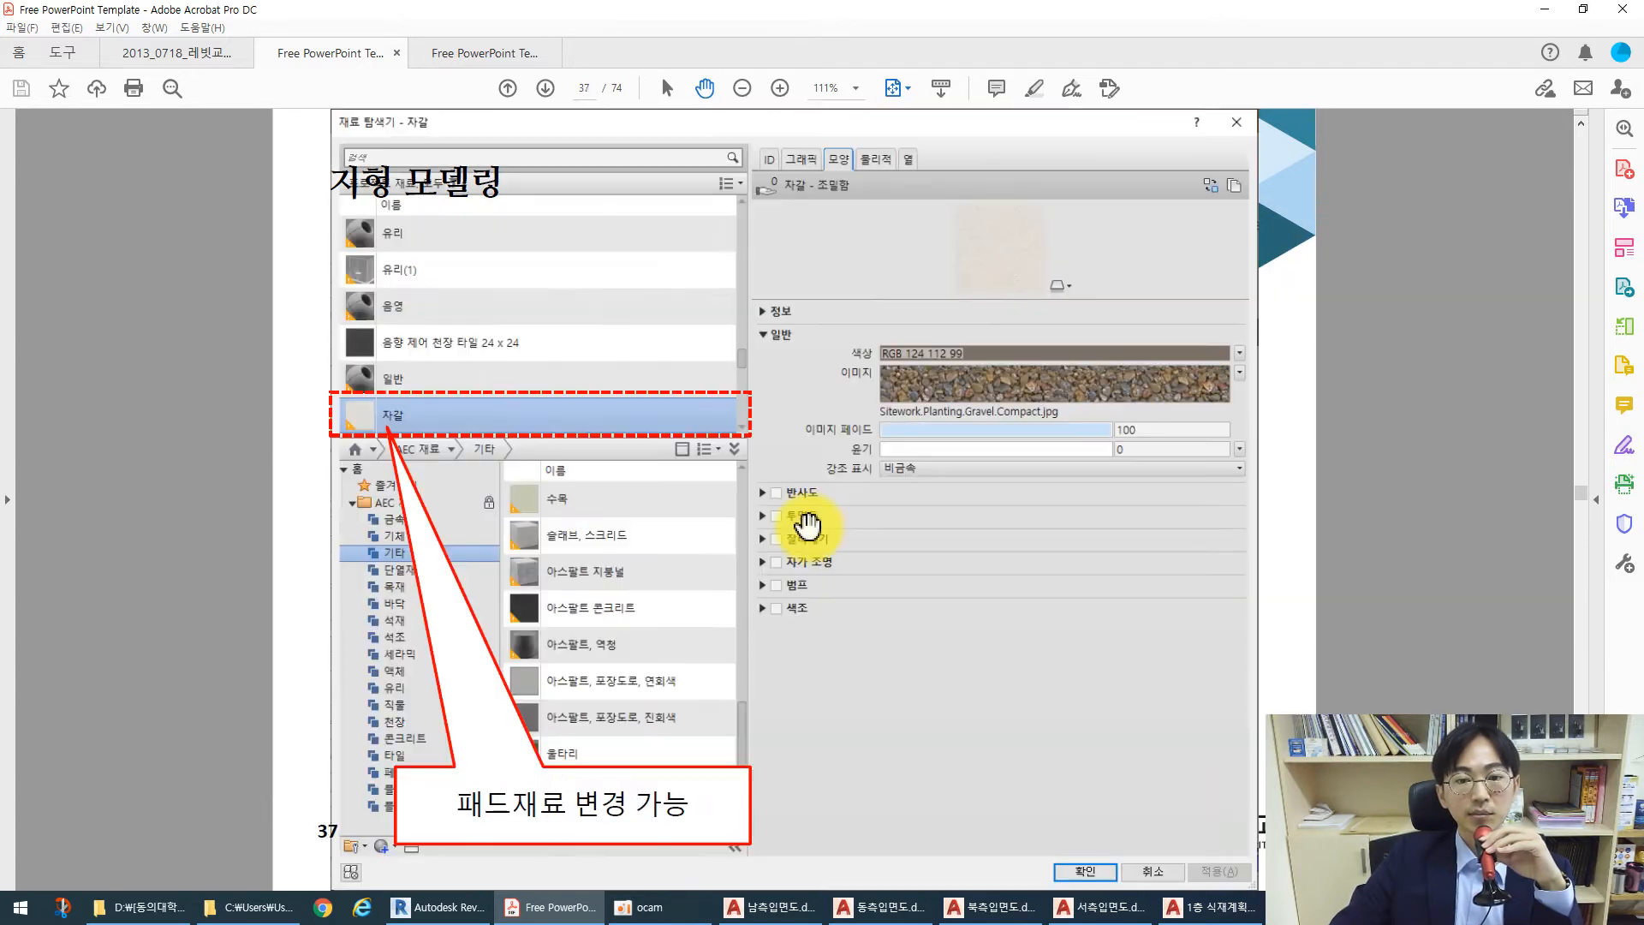
{"action": "key", "text": "Page_Up"}
{"action": "key", "text": "Page_Up"}
{"action": "key", "text": "Page_Up"}
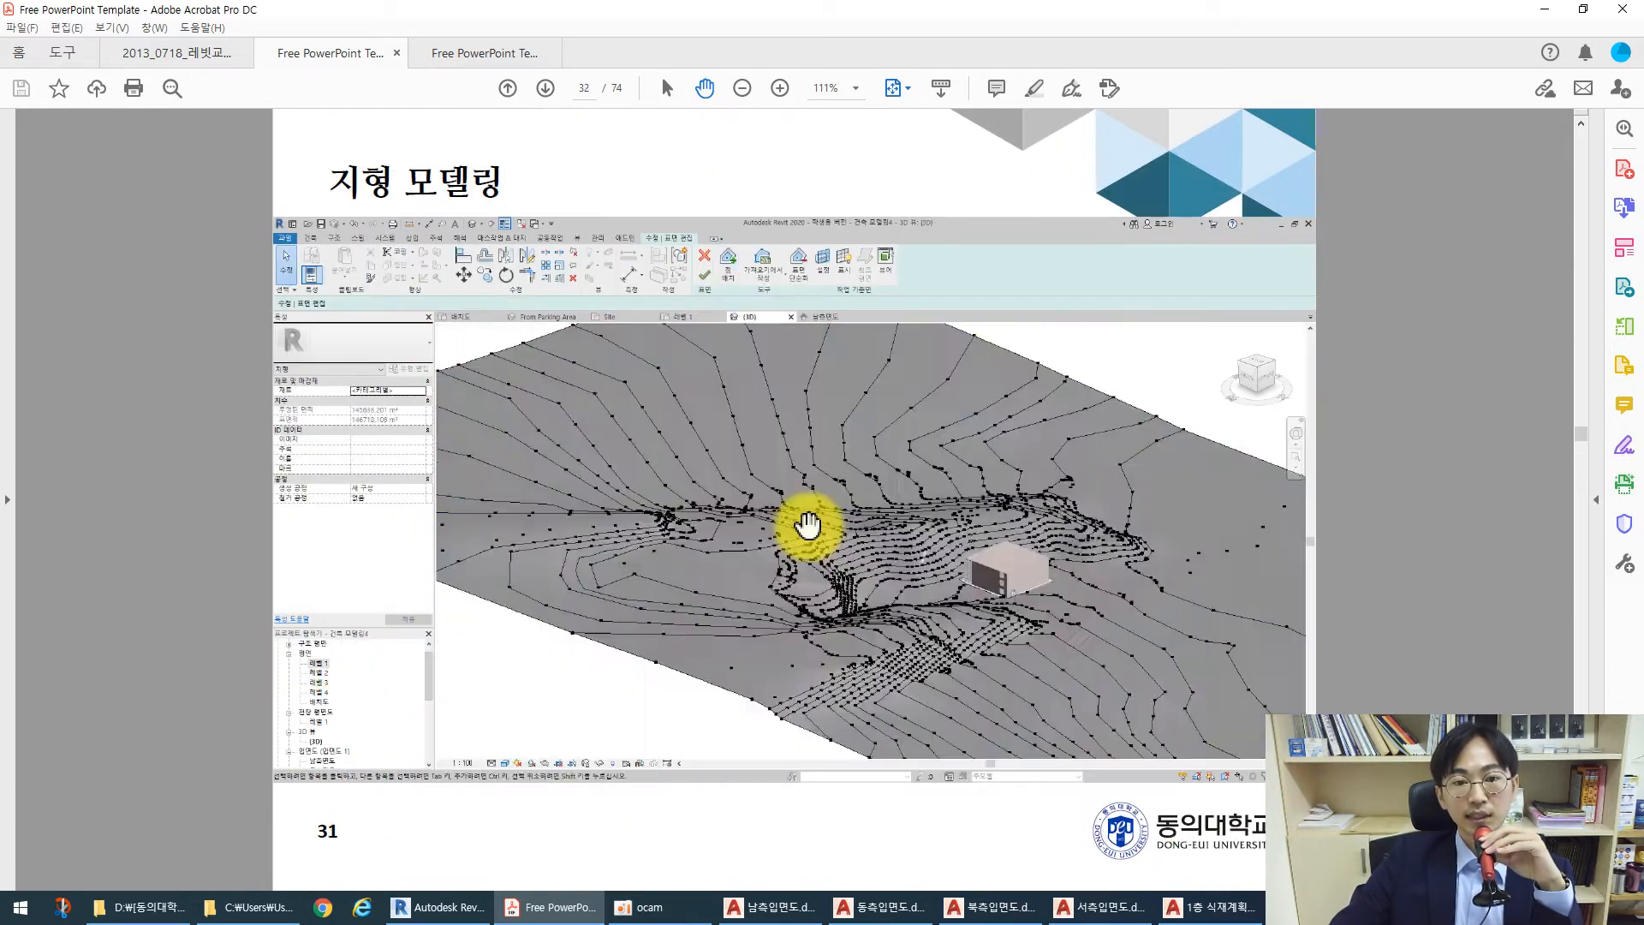
{"action": "key", "text": "Page_Up"}
{"action": "key", "text": "Page_Up"}
{"action": "key", "text": "Page_Up"}
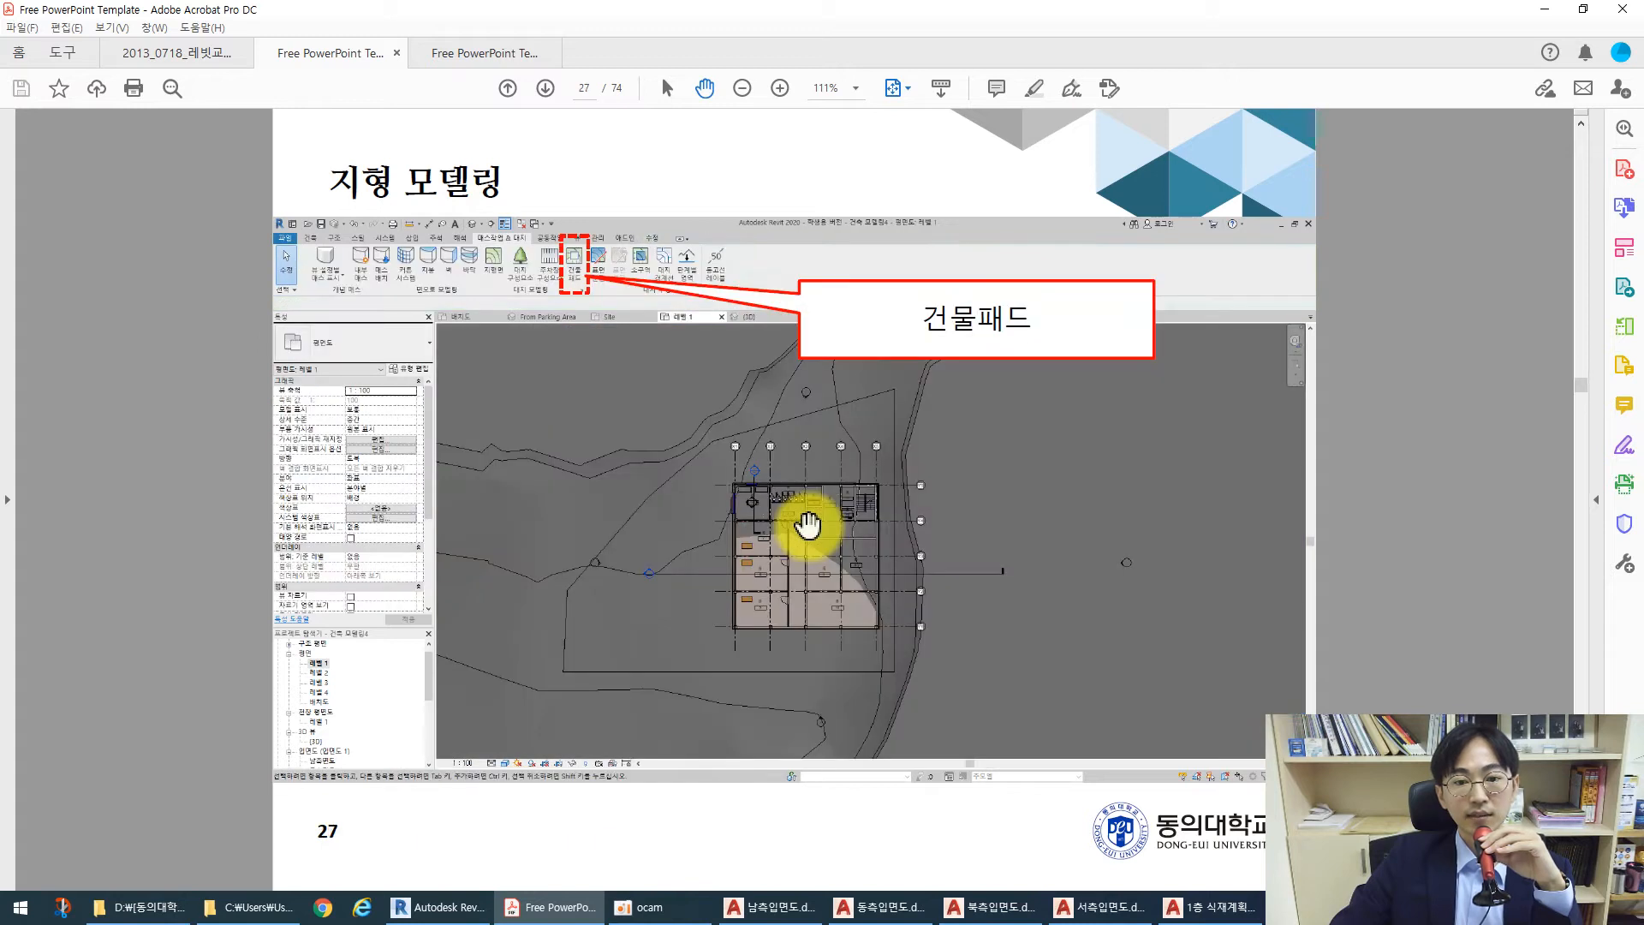
{"action": "key", "text": "Page_Up"}
{"action": "key", "text": "Page_Up"}
{"action": "key", "text": "Page_Up"}
{"action": "key", "text": "Page_Up"}
{"action": "key", "text": "Page_Up"}
{"action": "key", "text": "Page_Up"}
{"action": "key", "text": "Page_Up"}
{"action": "key", "text": "Page_Up"}
{"action": "key", "text": "Page_Up"}
{"action": "key", "text": "Page_Up"}
{"action": "key", "text": "Page_Up"}
{"action": "key", "text": "Page_Up"}
{"action": "key", "text": "Page_Up"}
{"action": "key", "text": "Page_Up"}
{"action": "key", "text": "Page_Up"}
{"action": "key", "text": "Page_Up"}
{"action": "key", "text": "Page_Up"}
{"action": "key", "text": "Page_Up"}
{"action": "key", "text": "Page_Up"}
{"action": "key", "text": "Page_Up"}
{"action": "key", "text": "Page_Up"}
{"action": "key", "text": "Page_Up"}
{"action": "key", "text": "Page_Up"}
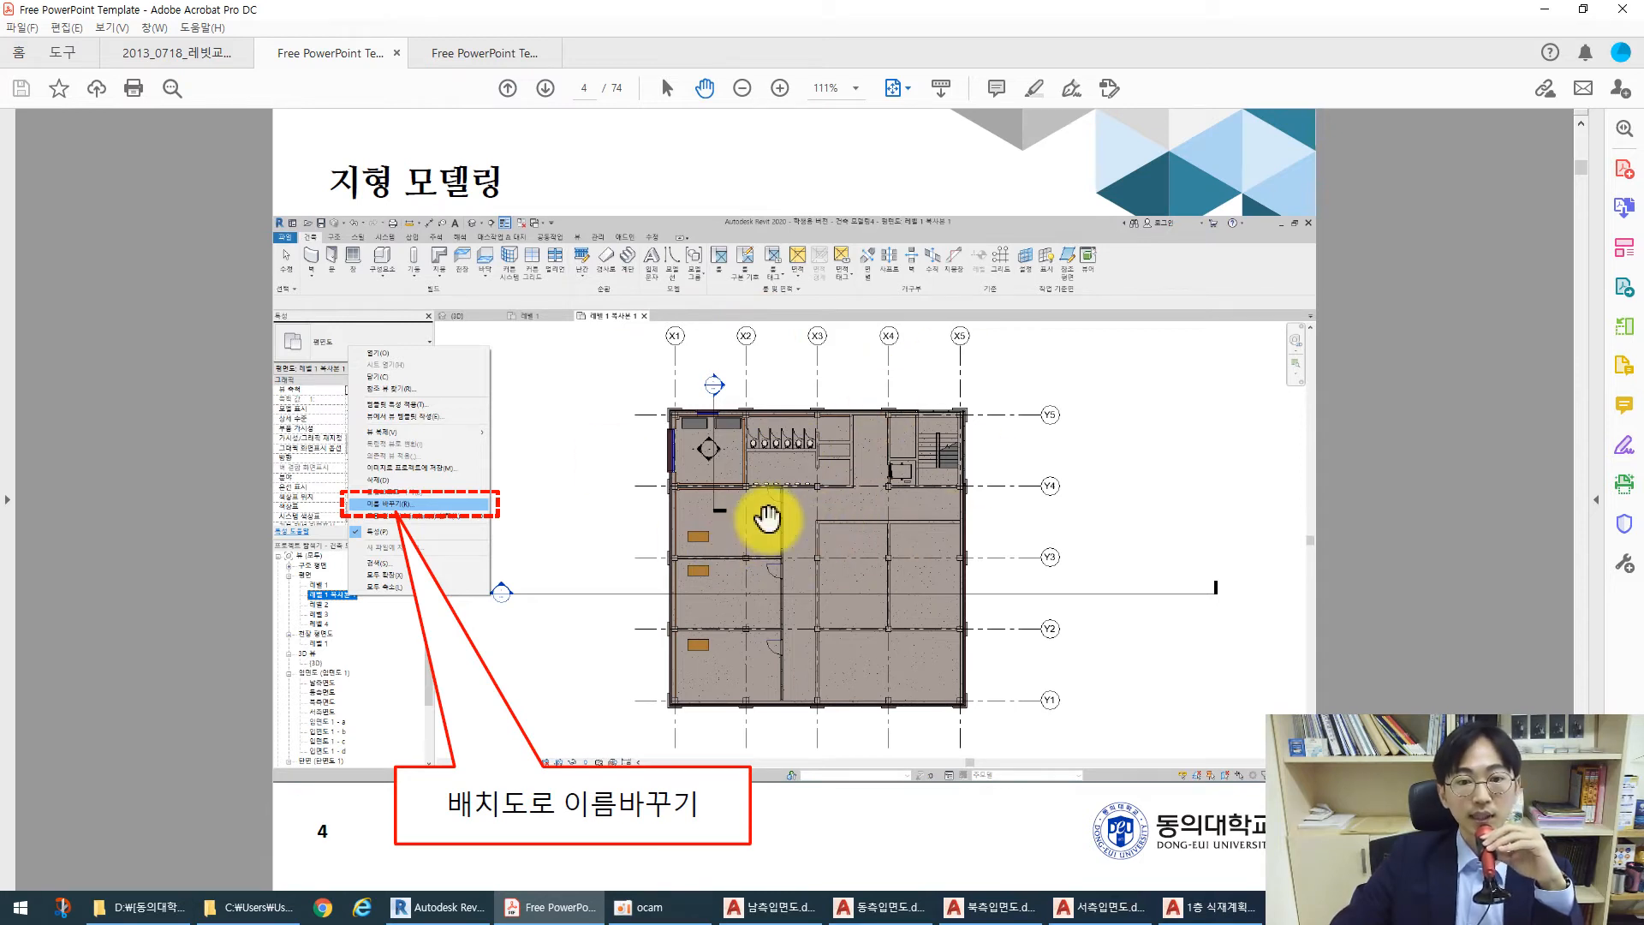
Review the slides on importing the 현황측량도 CAD file in millimetres, generating the toposurface points from it and selecting the terrain
{"action": "key", "text": "Page_Down"}
{"action": "key", "text": "Page_Down"}
{"action": "key", "text": "Page_Down"}
{"action": "key", "text": "Page_Down"}
{"action": "key", "text": "Page_Down"}
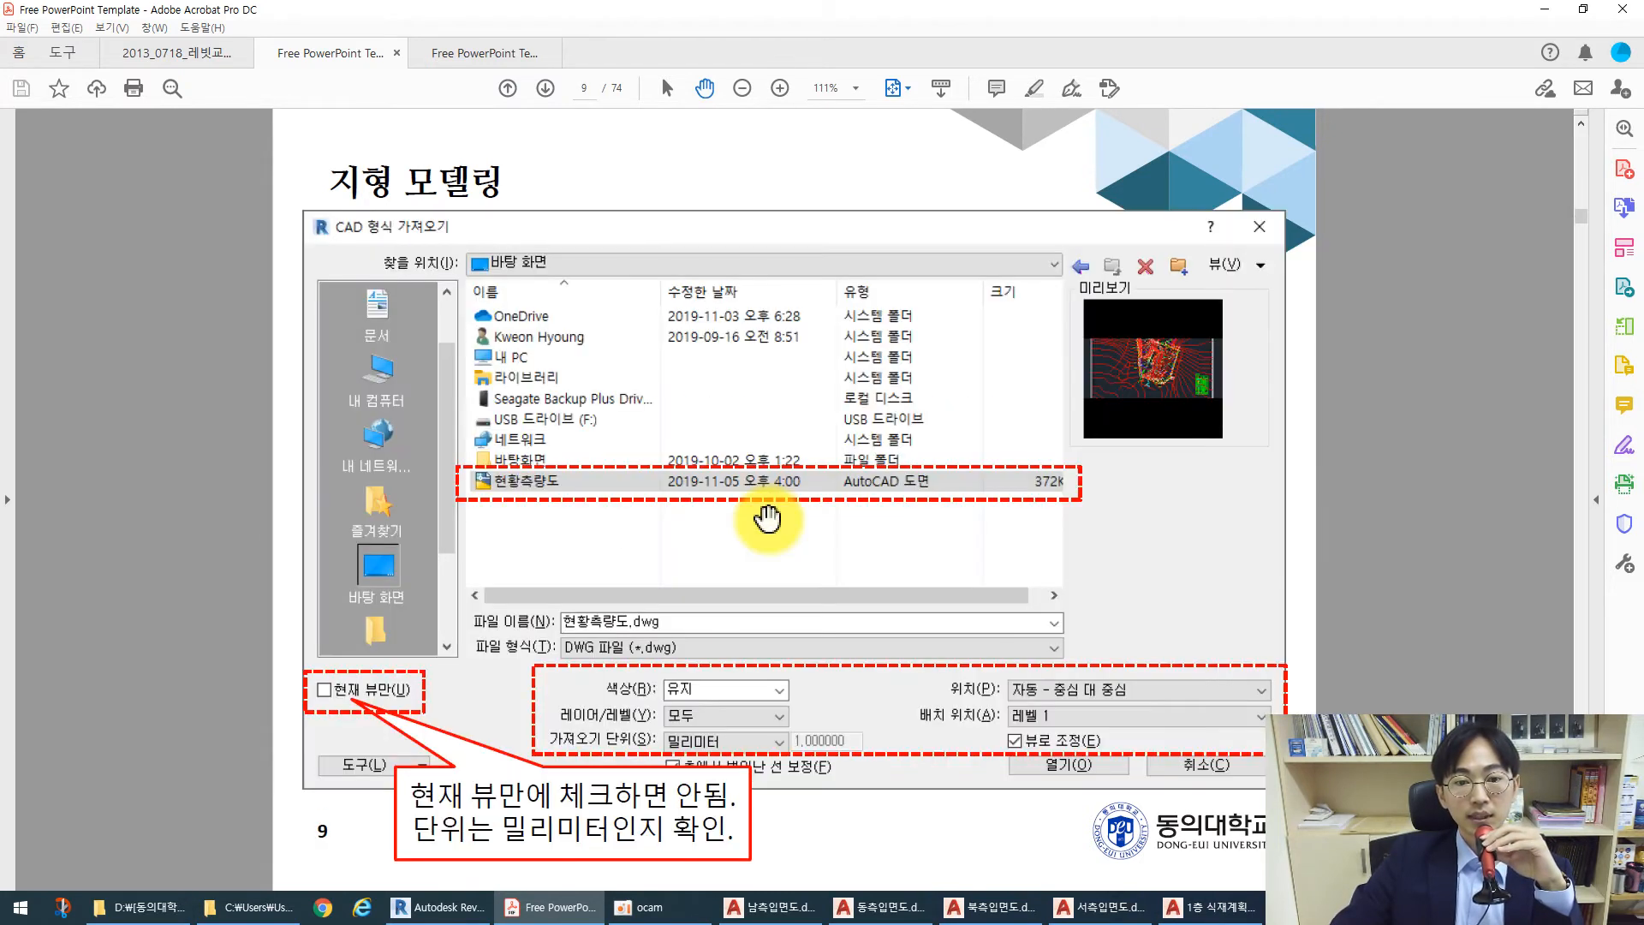
{"action": "key", "text": "Page_Down"}
{"action": "key", "text": "Page_Down"}
{"action": "key", "text": "Page_Down"}
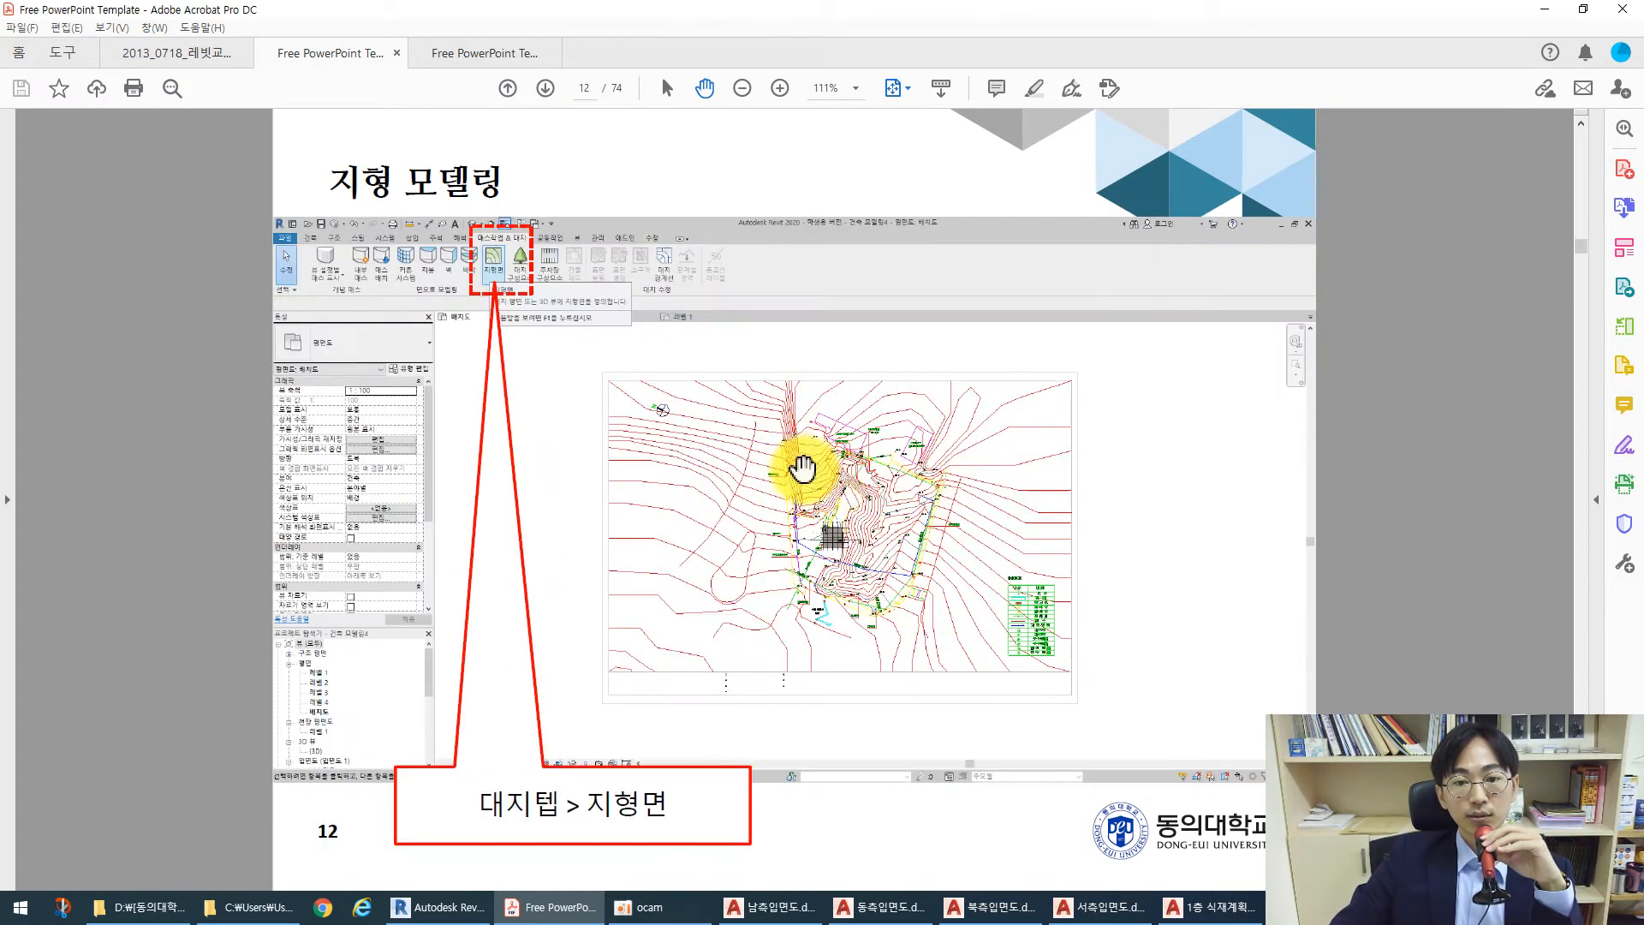
{"action": "key", "text": "Page_Down"}
{"action": "key", "text": "Page_Down"}
{"action": "key", "text": "Page_Down"}
{"action": "key", "text": "Page_Down"}
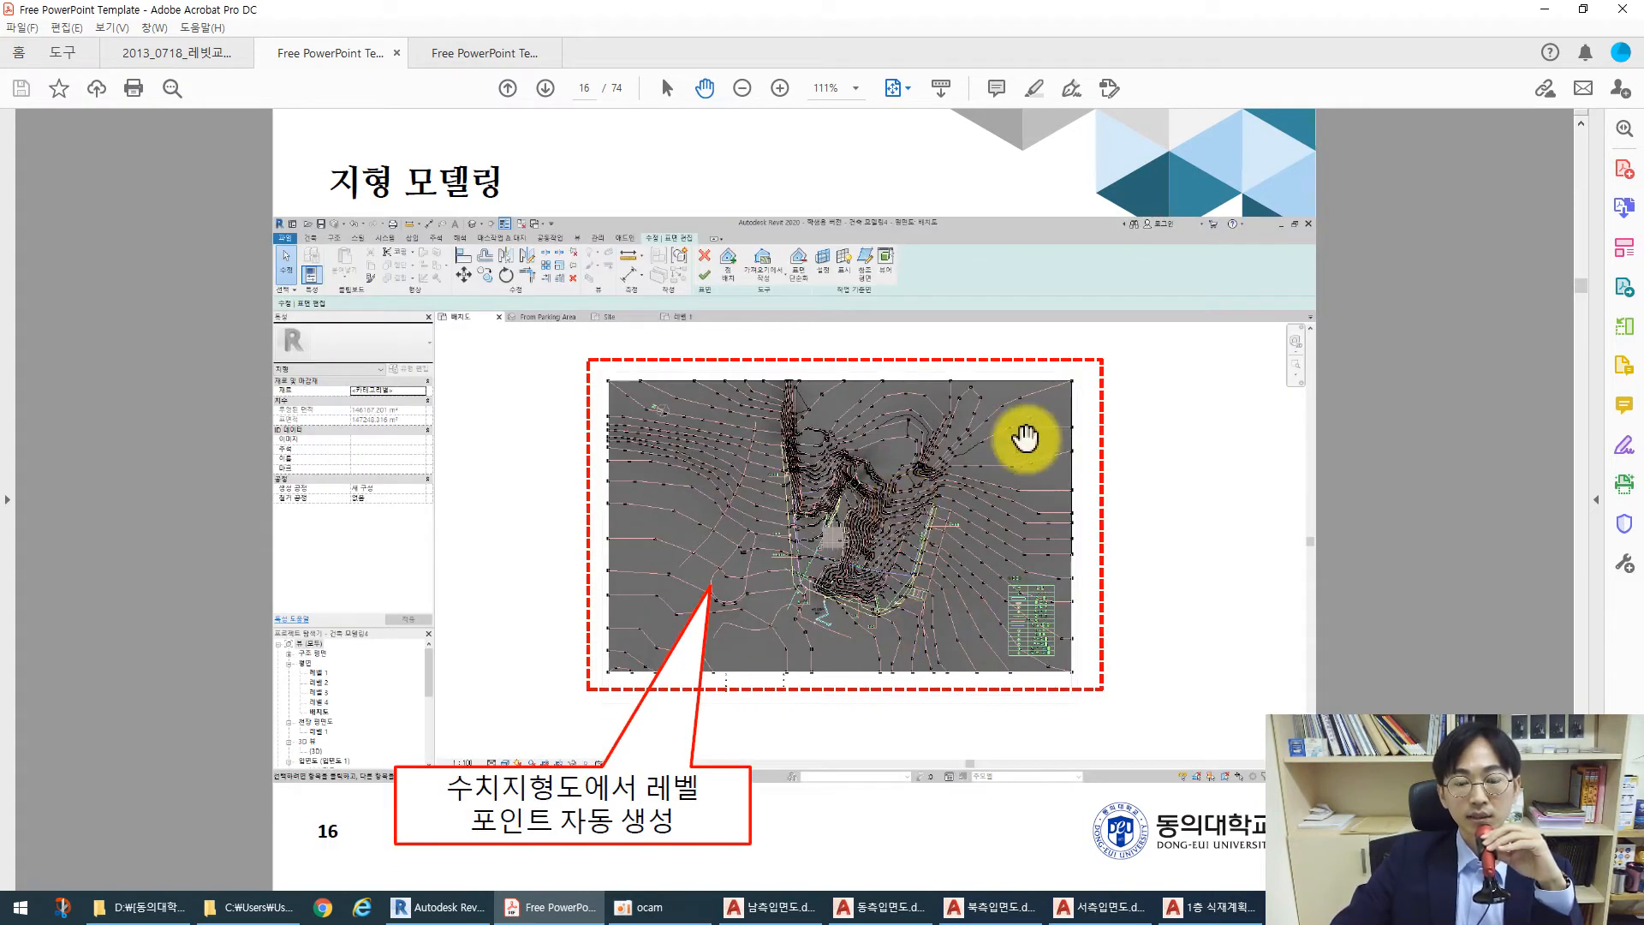
{"action": "key", "text": "Page_Down"}
{"action": "scroll", "coordinate": [786, 503], "scroll_direction": "up", "scroll_amount": 1}
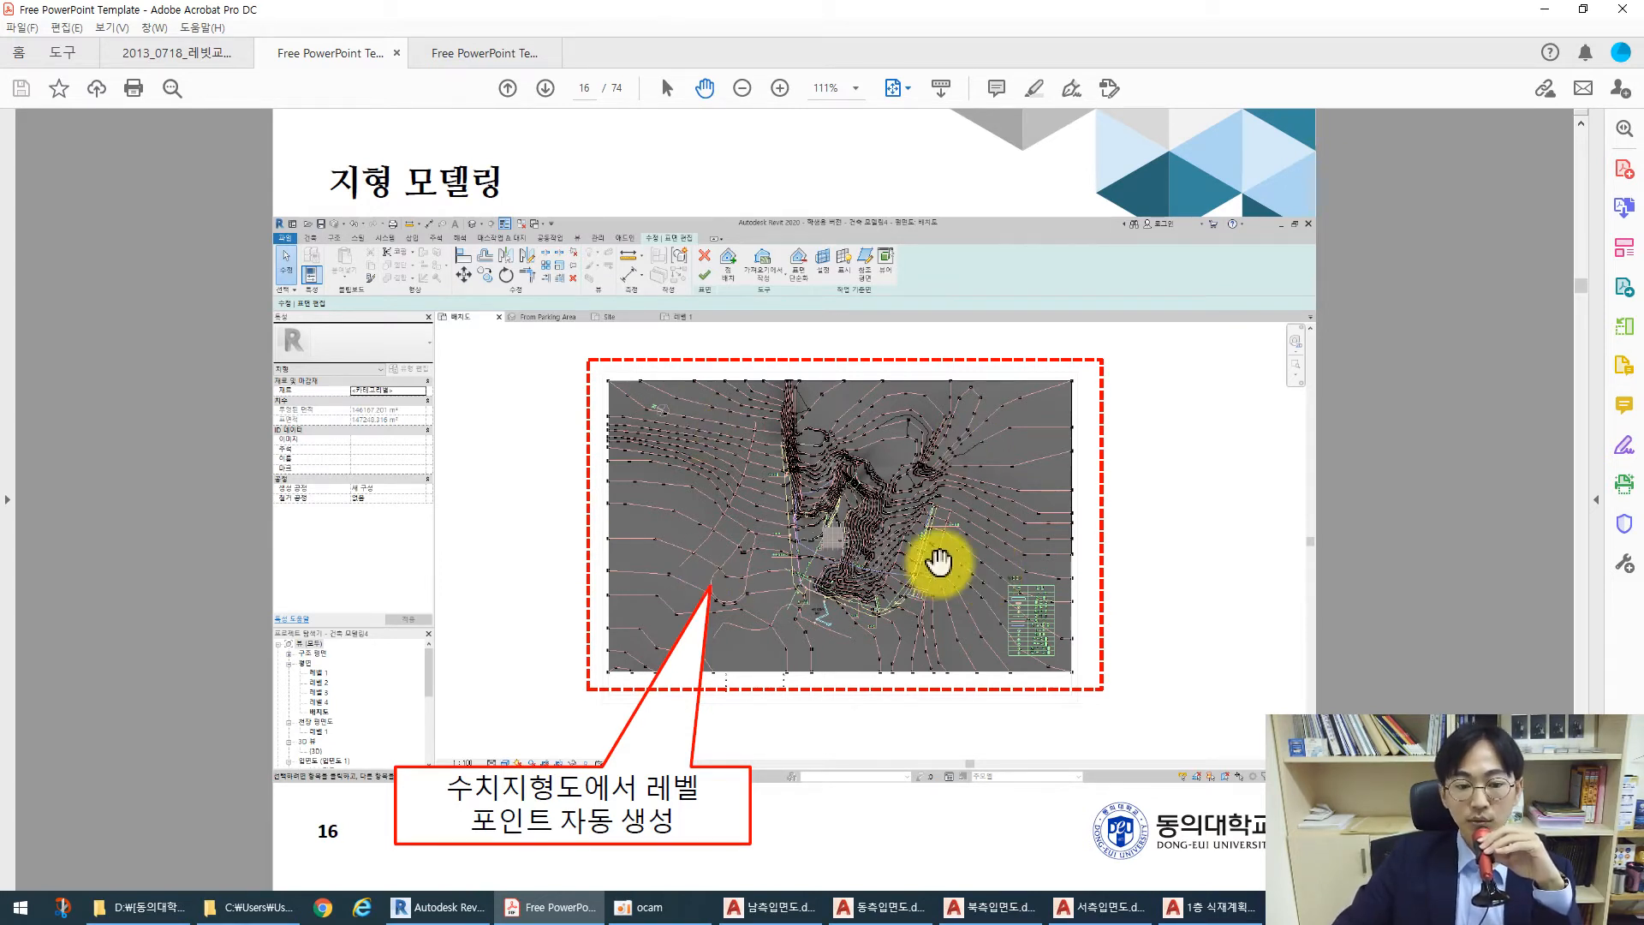
{"action": "scroll", "coordinate": [925, 513], "scroll_direction": "down", "scroll_amount": 2}
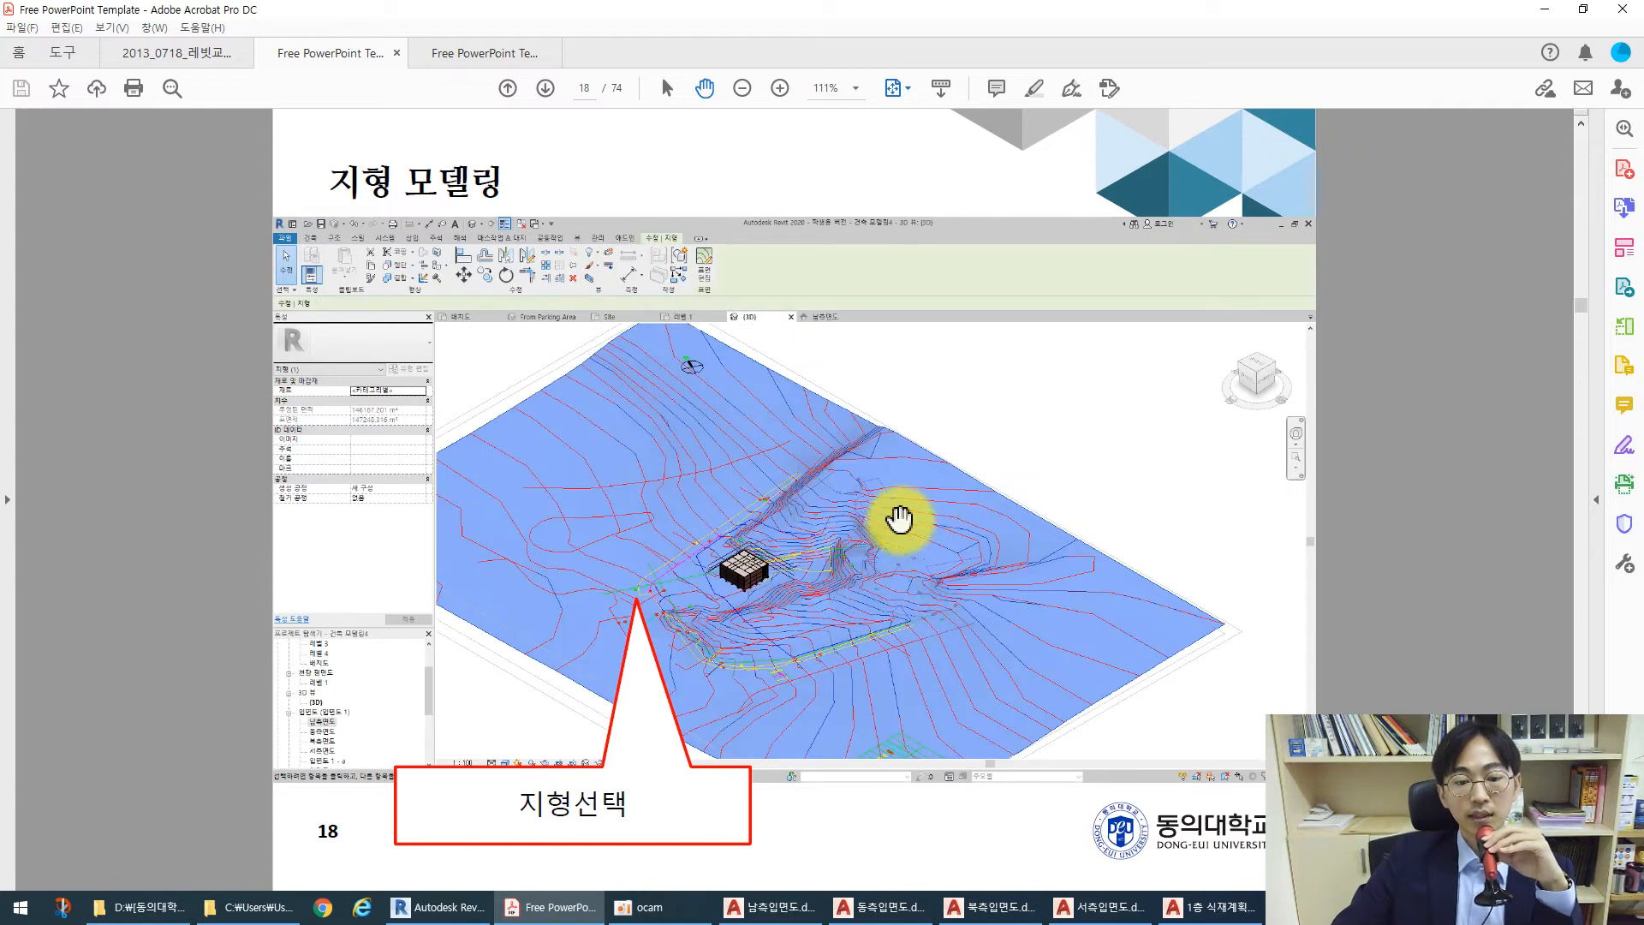
Switch to Revit and start a CAD import, choosing 1층 식재계획도.dwg from the 건축도면 folder under 00 허가-실시도면(강의자료)
{"action": "left_click", "coordinate": [432, 906]}
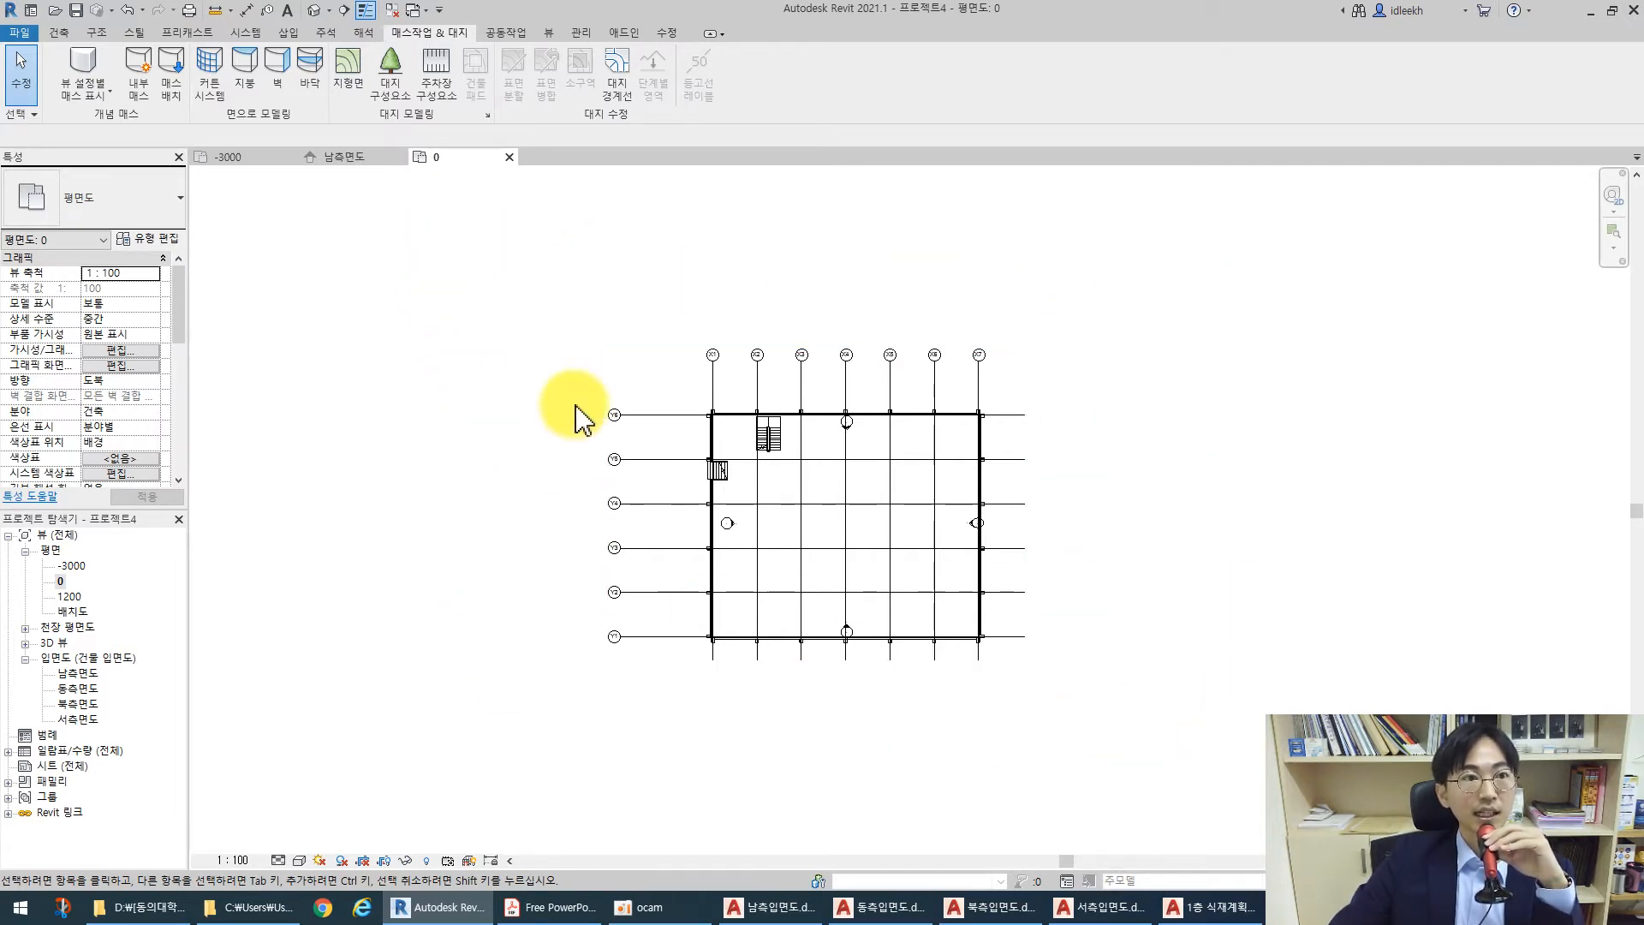
{"action": "left_click", "coordinate": [289, 33]}
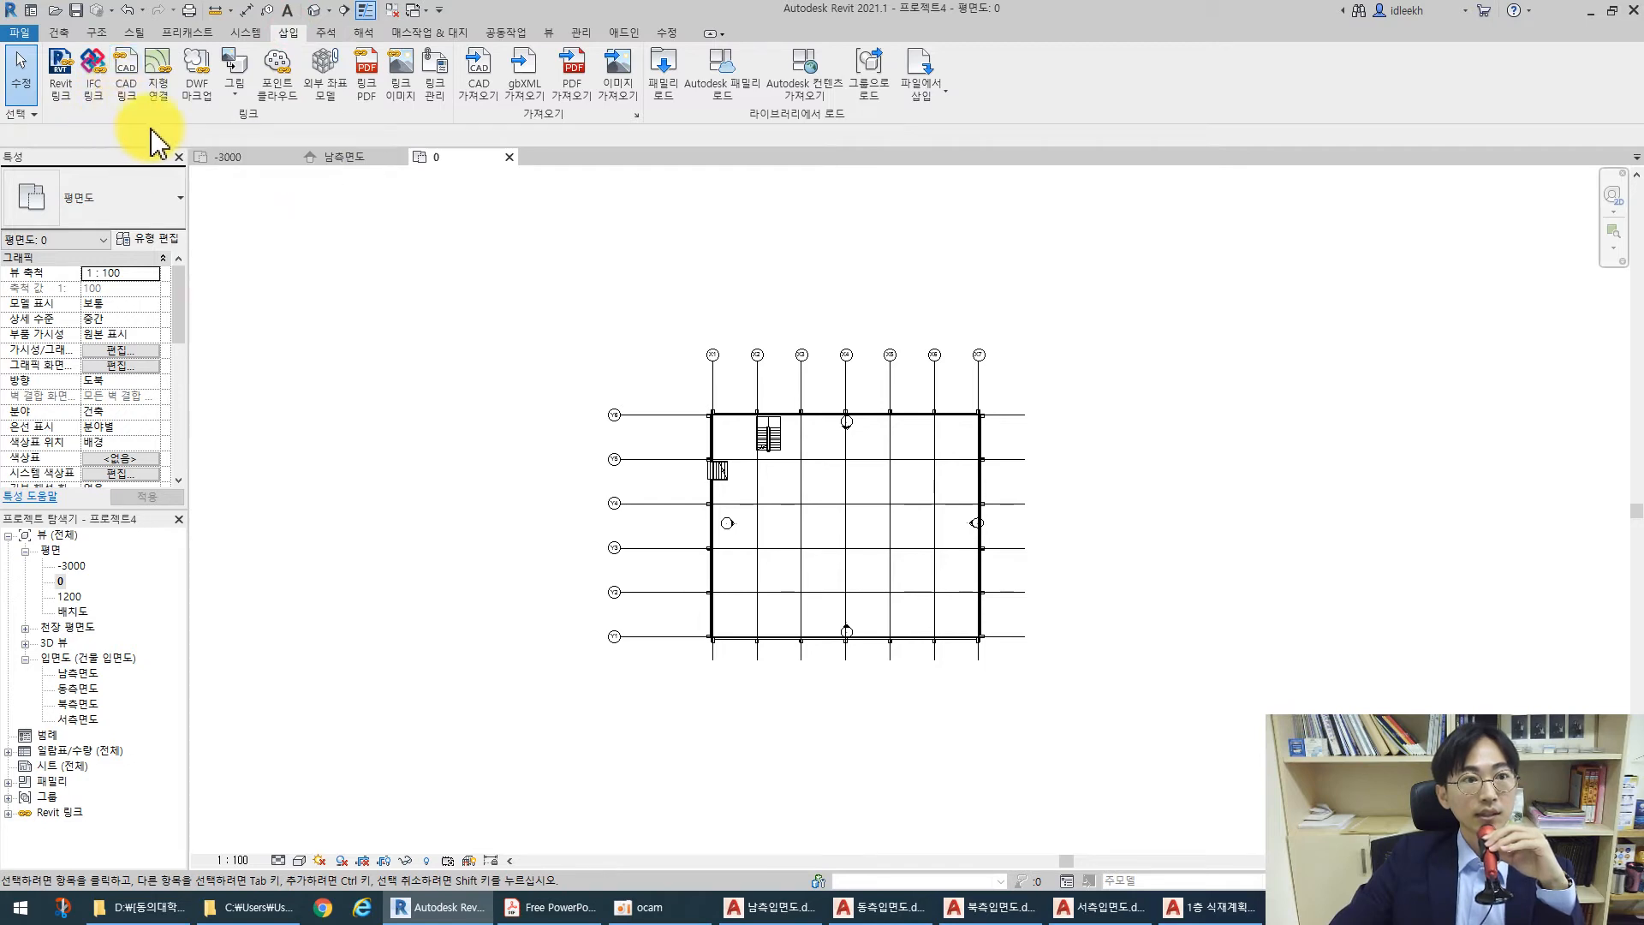
{"action": "left_click", "coordinate": [479, 77]}
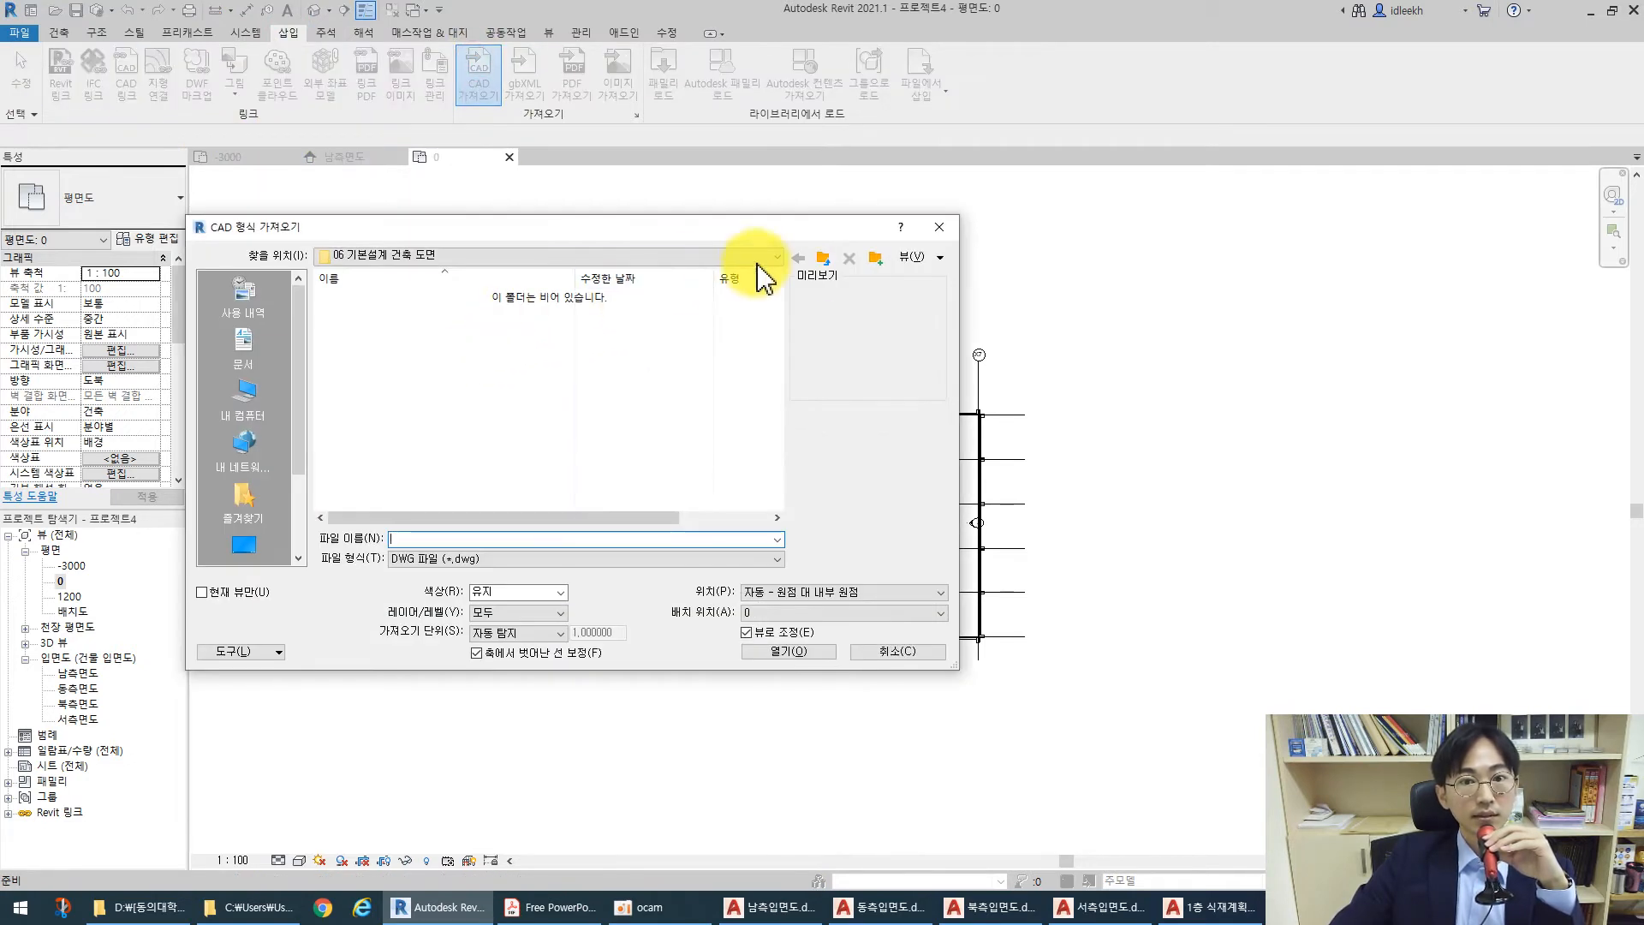
{"action": "left_click", "coordinate": [824, 258]}
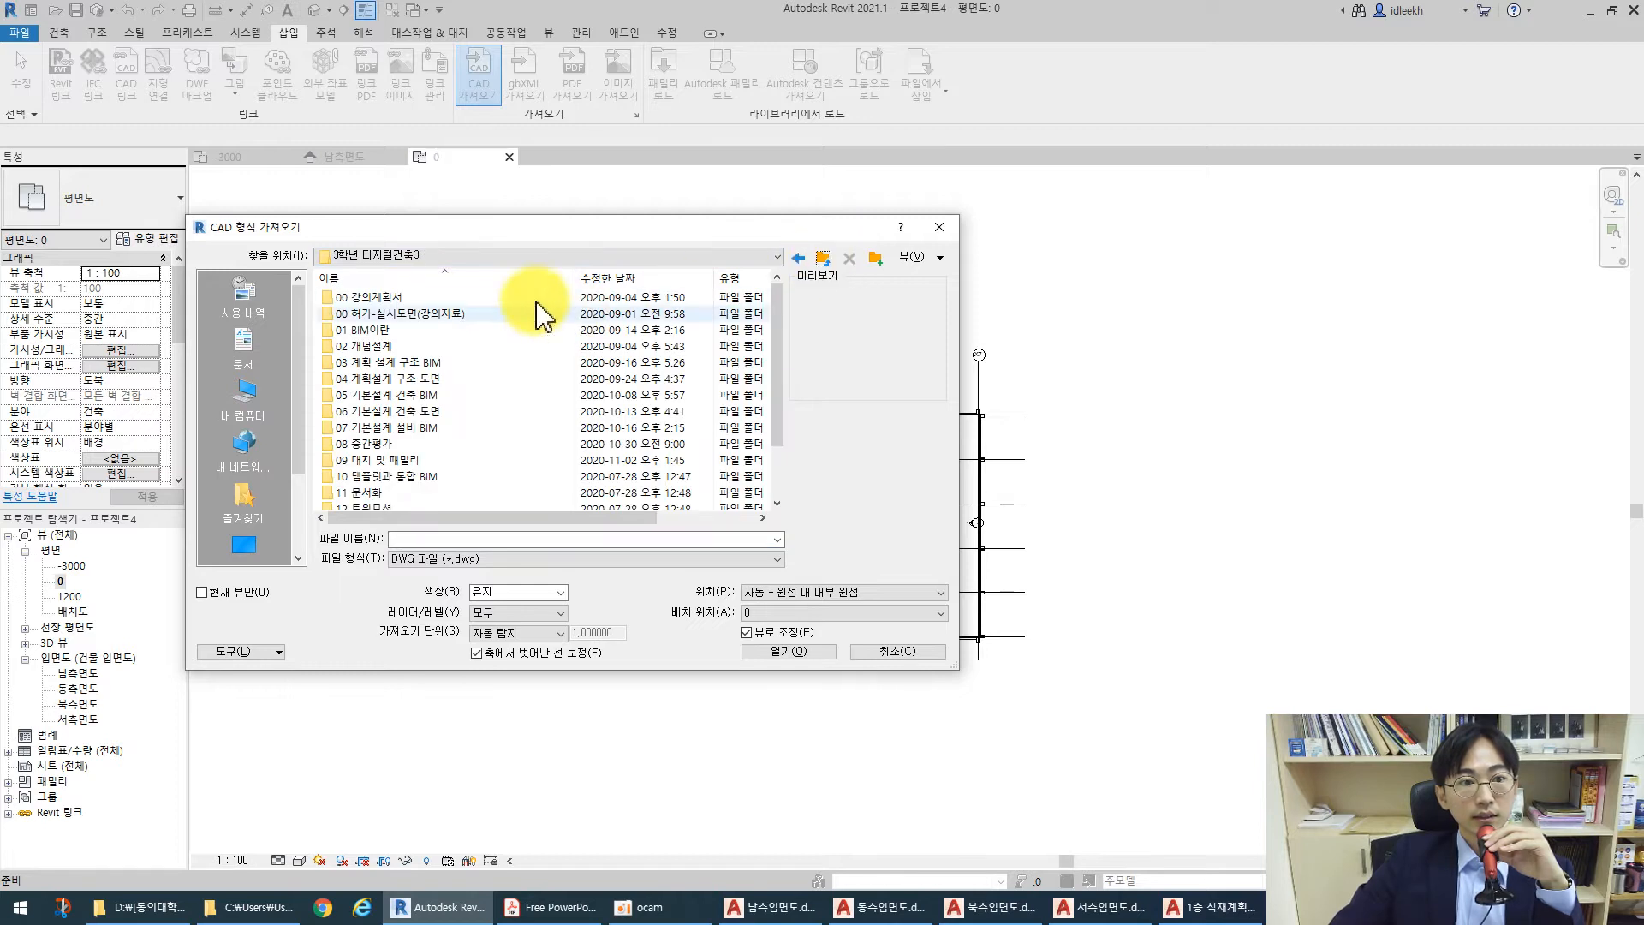
{"action": "double_click", "coordinate": [417, 315]}
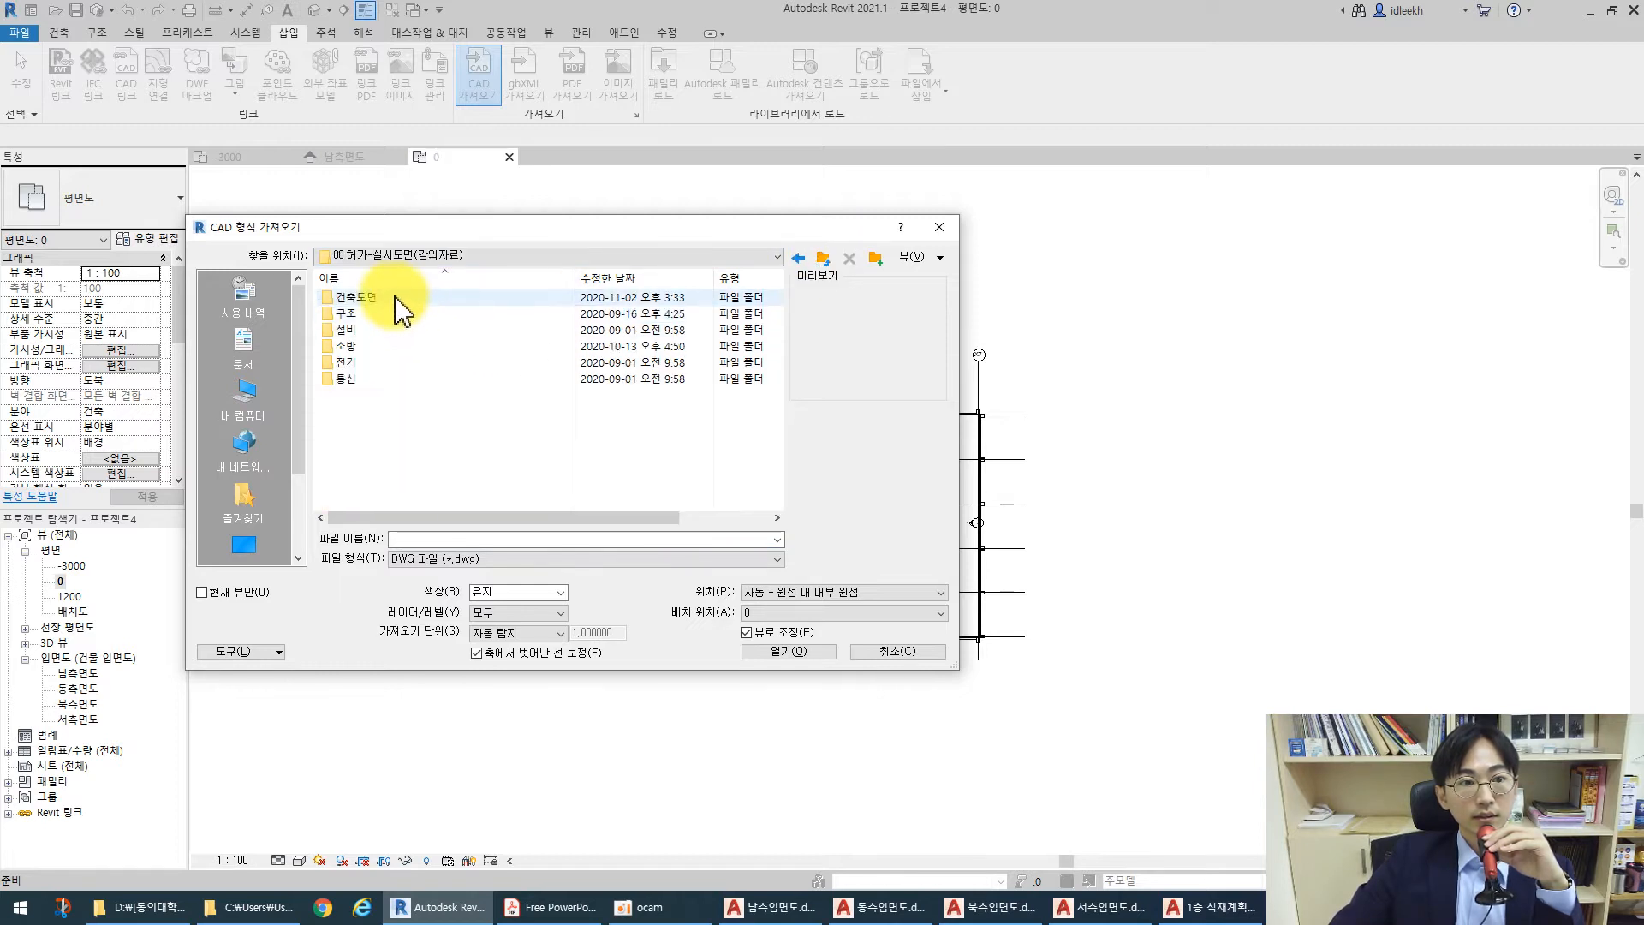
{"action": "double_click", "coordinate": [396, 299]}
{"action": "left_click", "coordinate": [378, 300]}
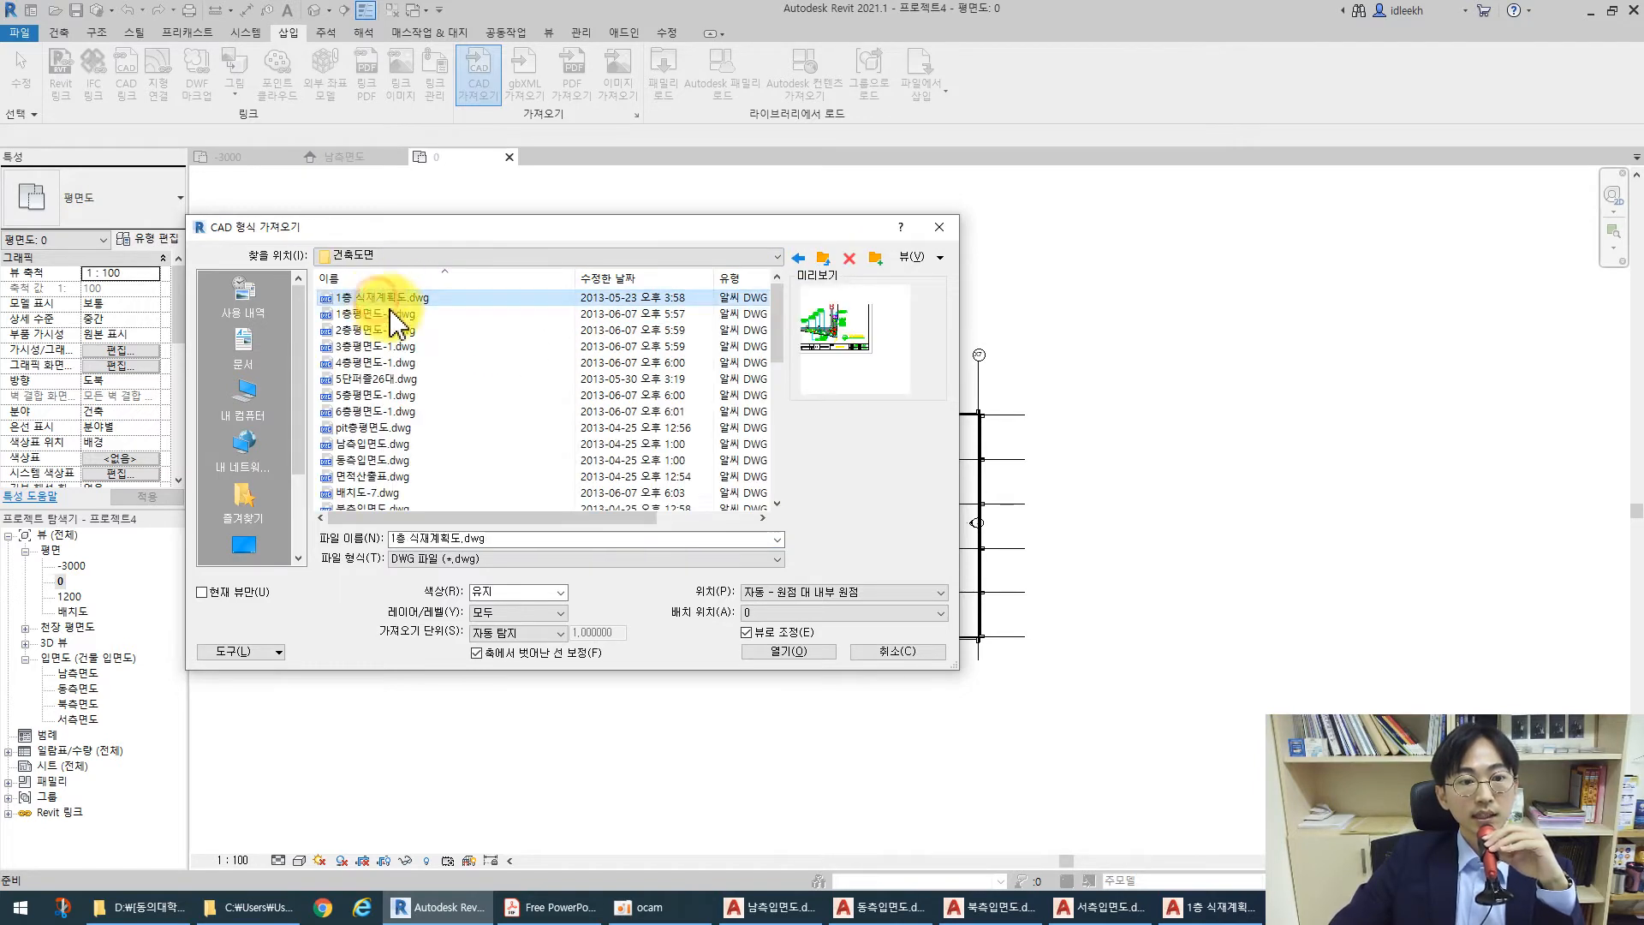
Import the planting plan in millimetres (밀리미터), positioned 자동 - 중심 대 중심 and limited to the current view
{"action": "left_click", "coordinate": [519, 634]}
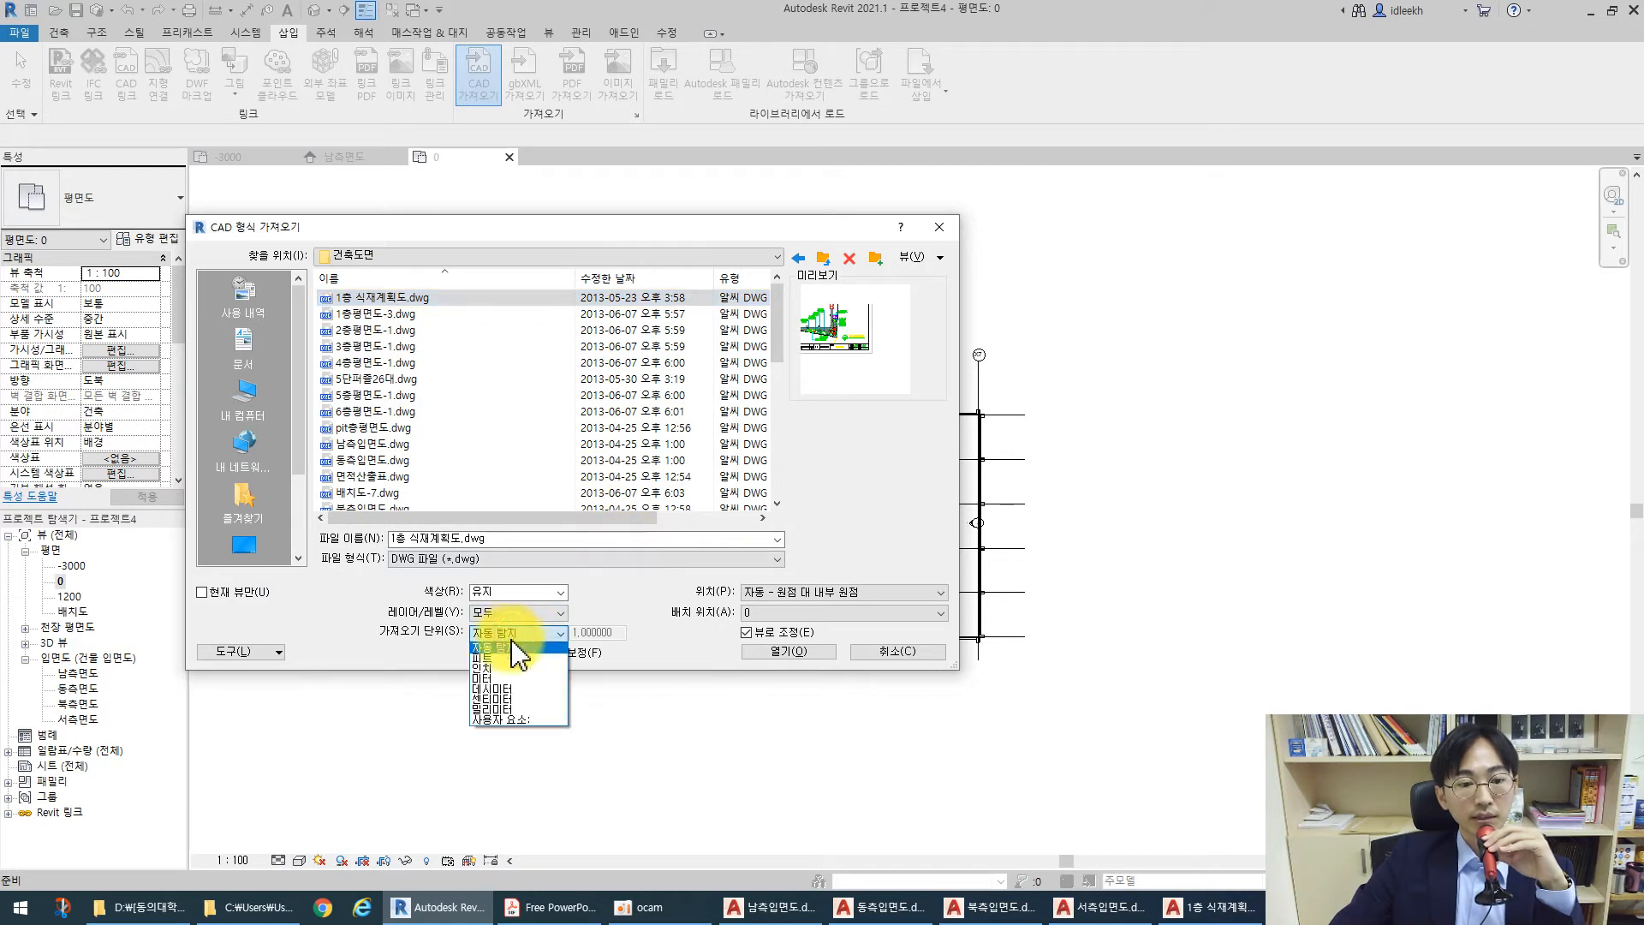
{"action": "left_click", "coordinate": [500, 711]}
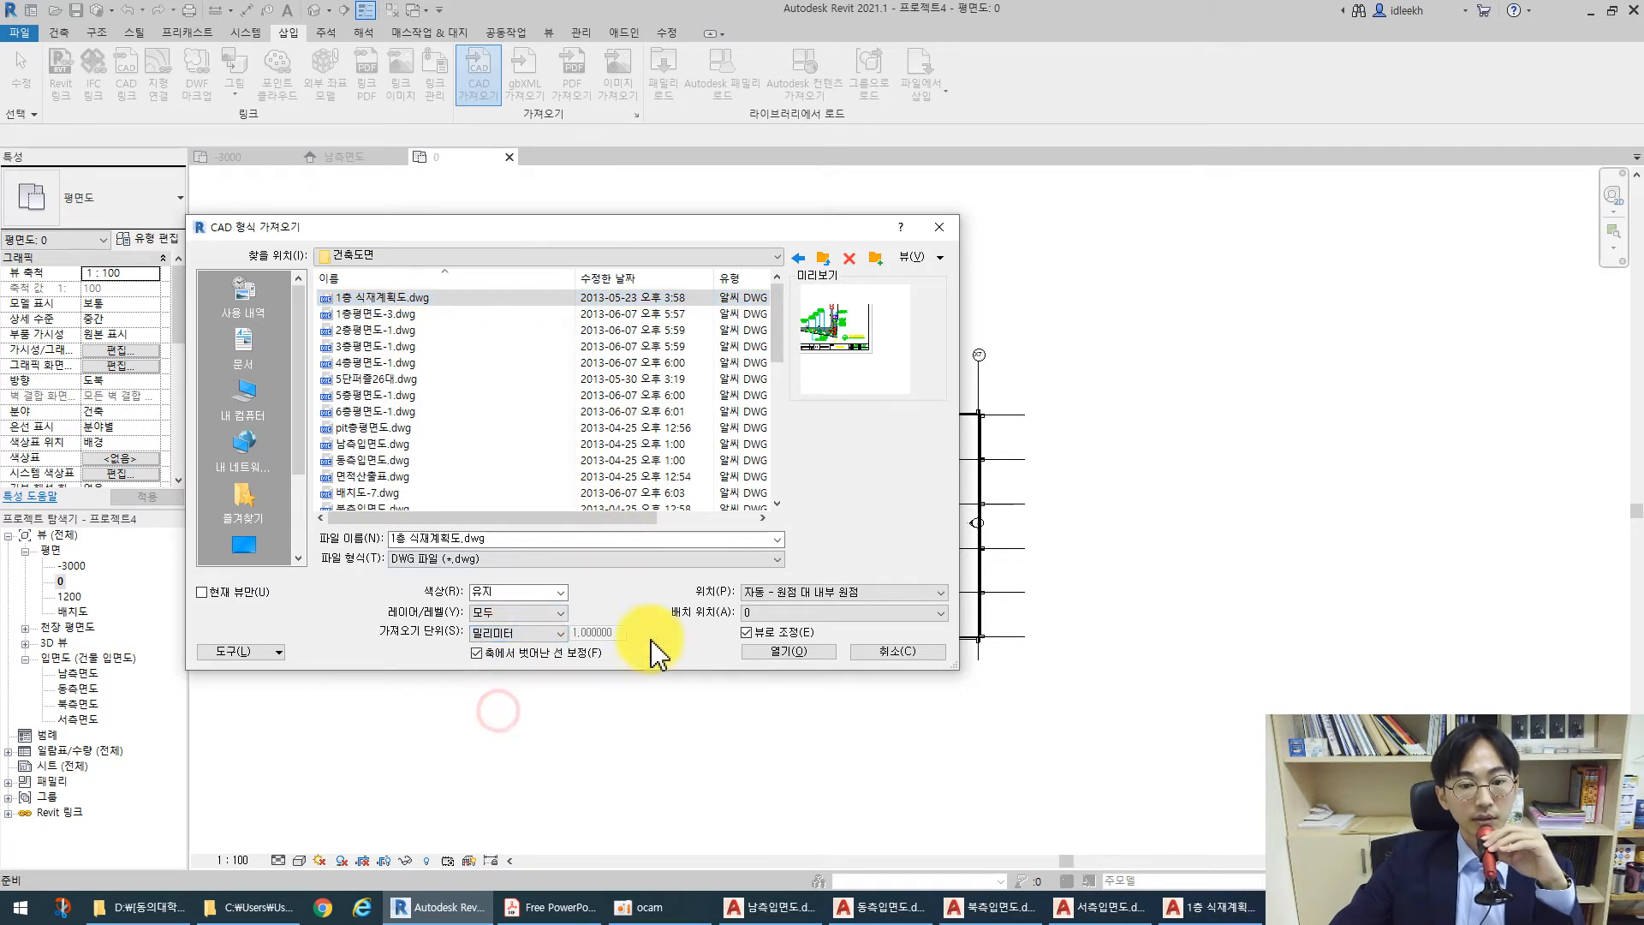
{"action": "left_click", "coordinate": [814, 595]}
{"action": "left_click", "coordinate": [789, 606]}
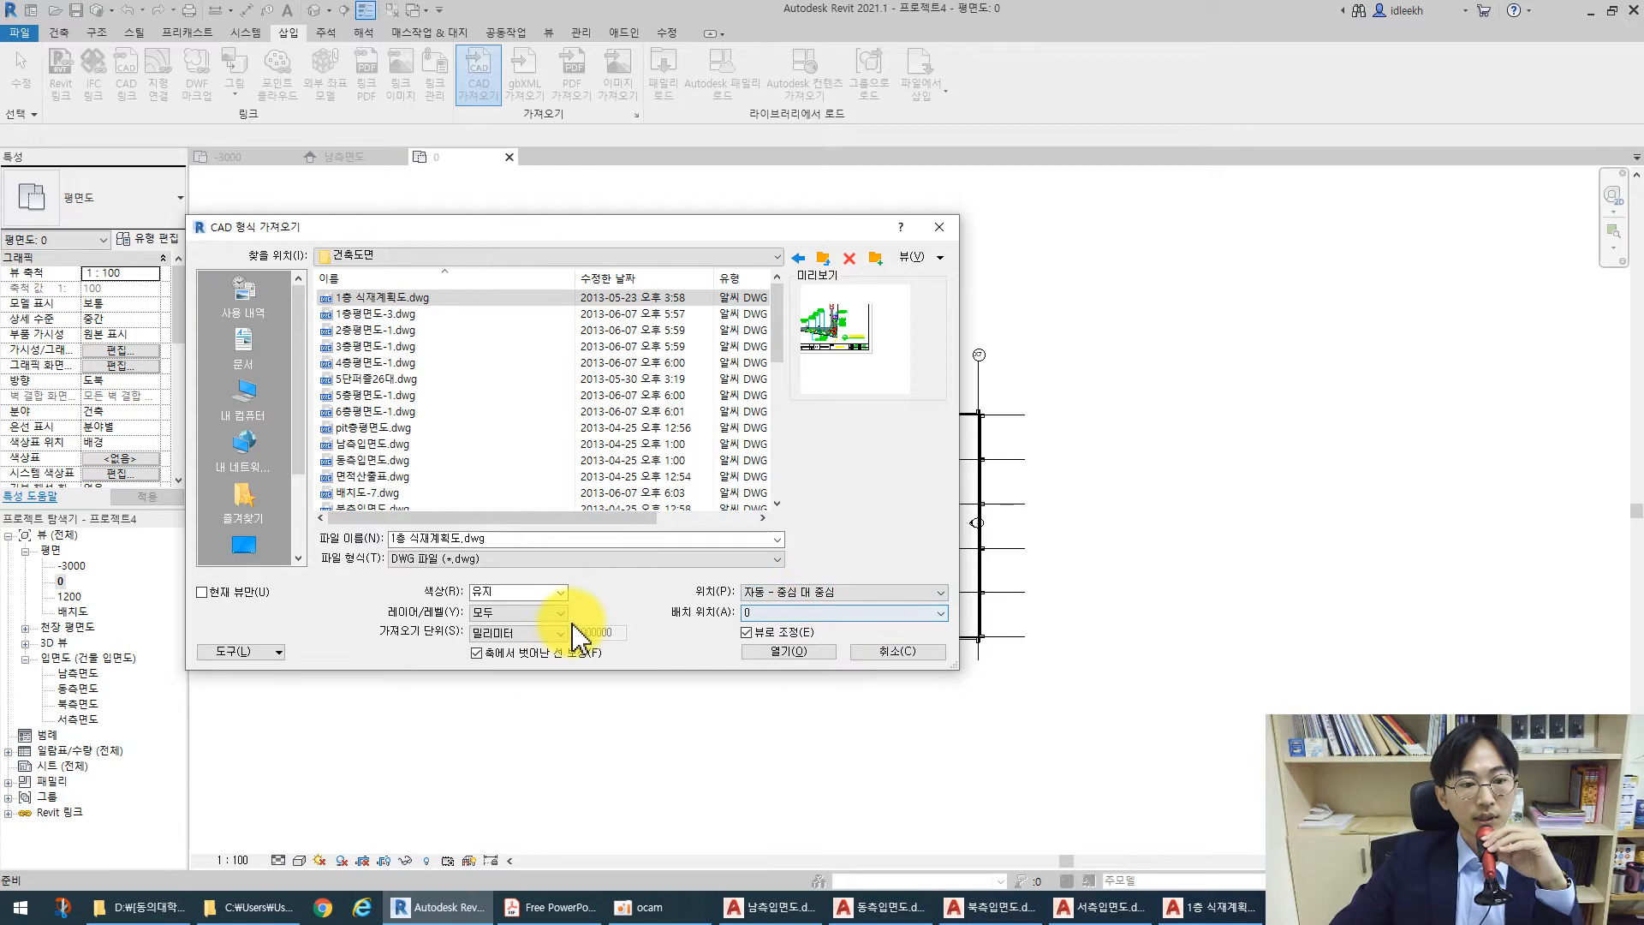
{"action": "left_click", "coordinate": [202, 592]}
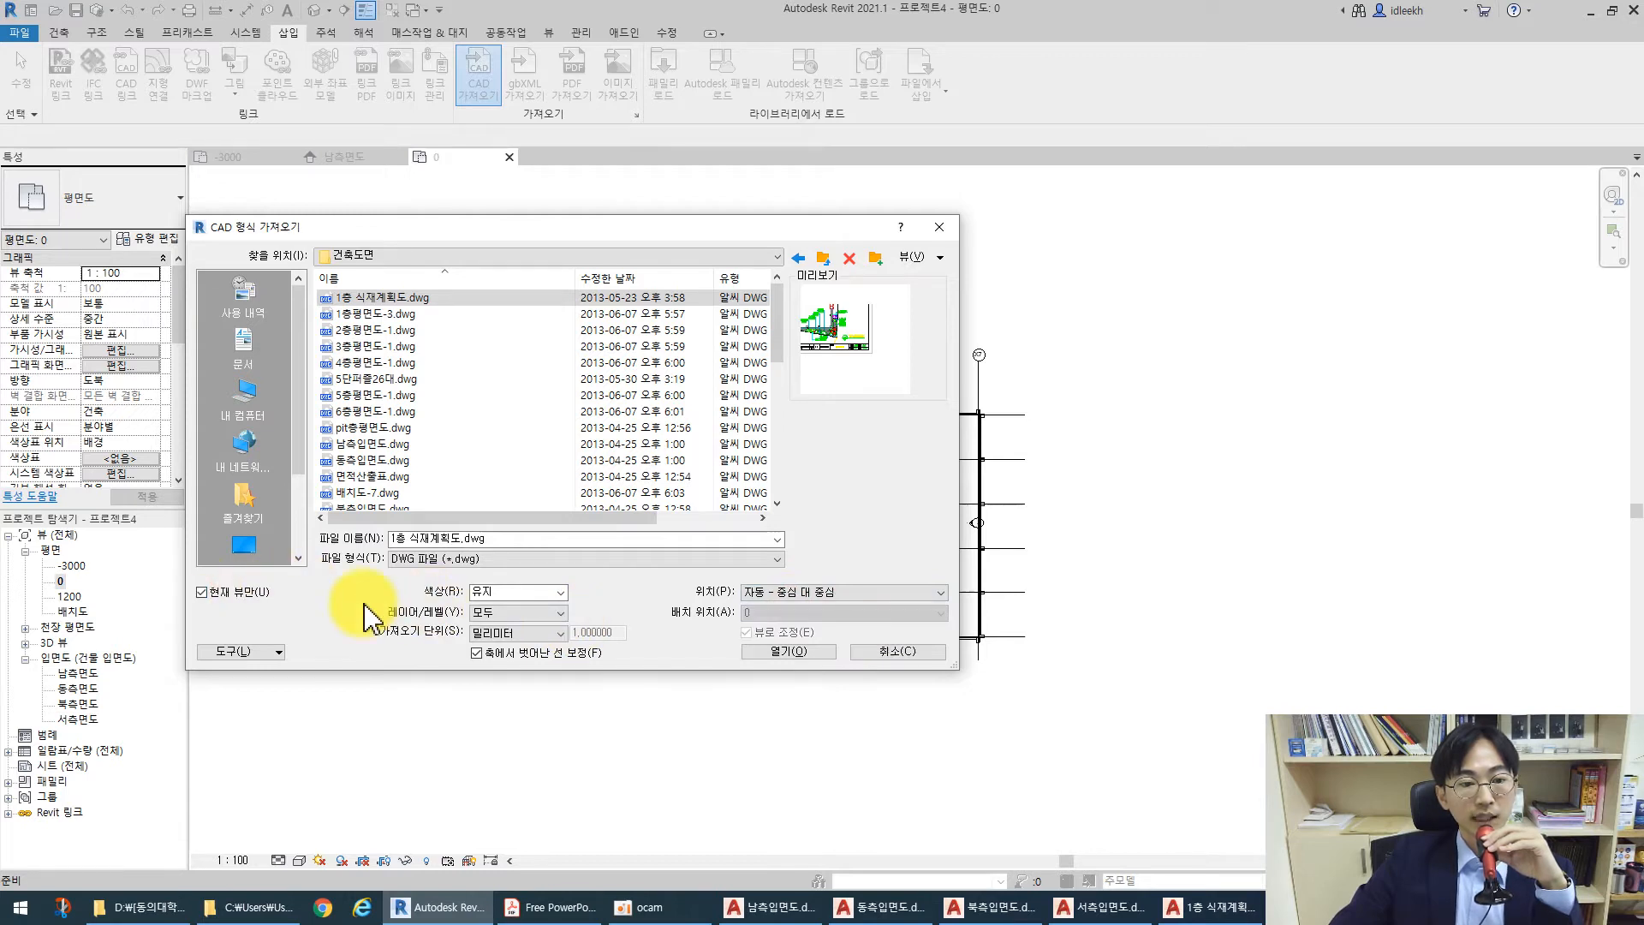
{"action": "left_click", "coordinate": [793, 651]}
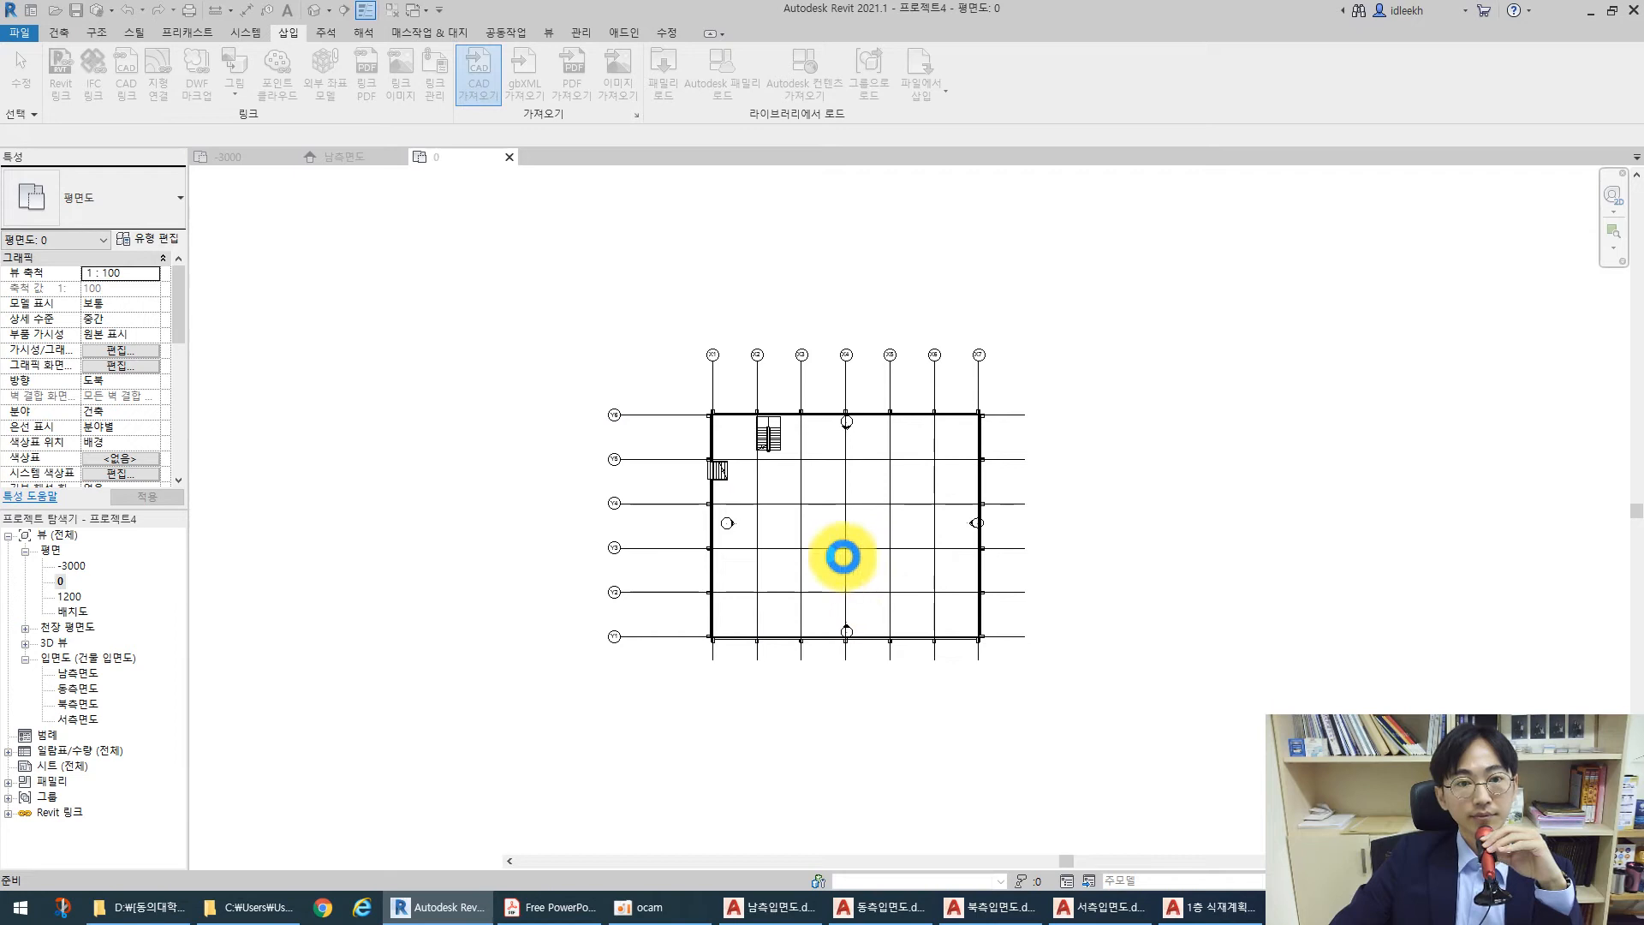
{"action": "left_click", "coordinate": [809, 548]}
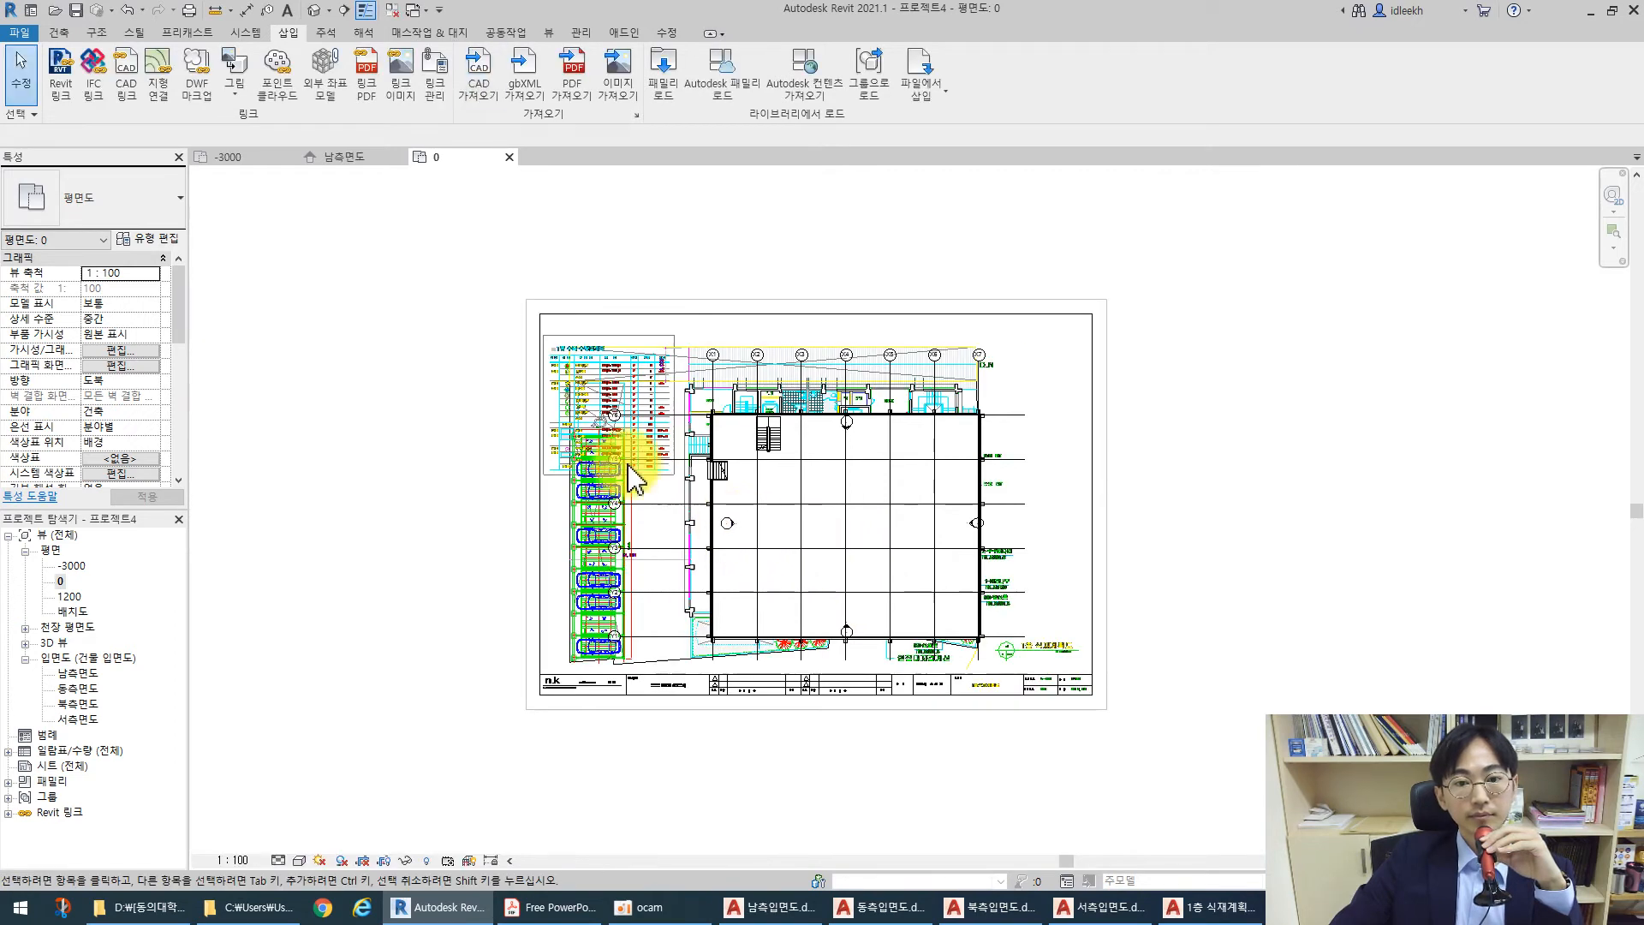
Move the imported planting plan so its upper-left exterior wall corner meets the matching corner of the linked building model
{"action": "left_click", "coordinate": [805, 300]}
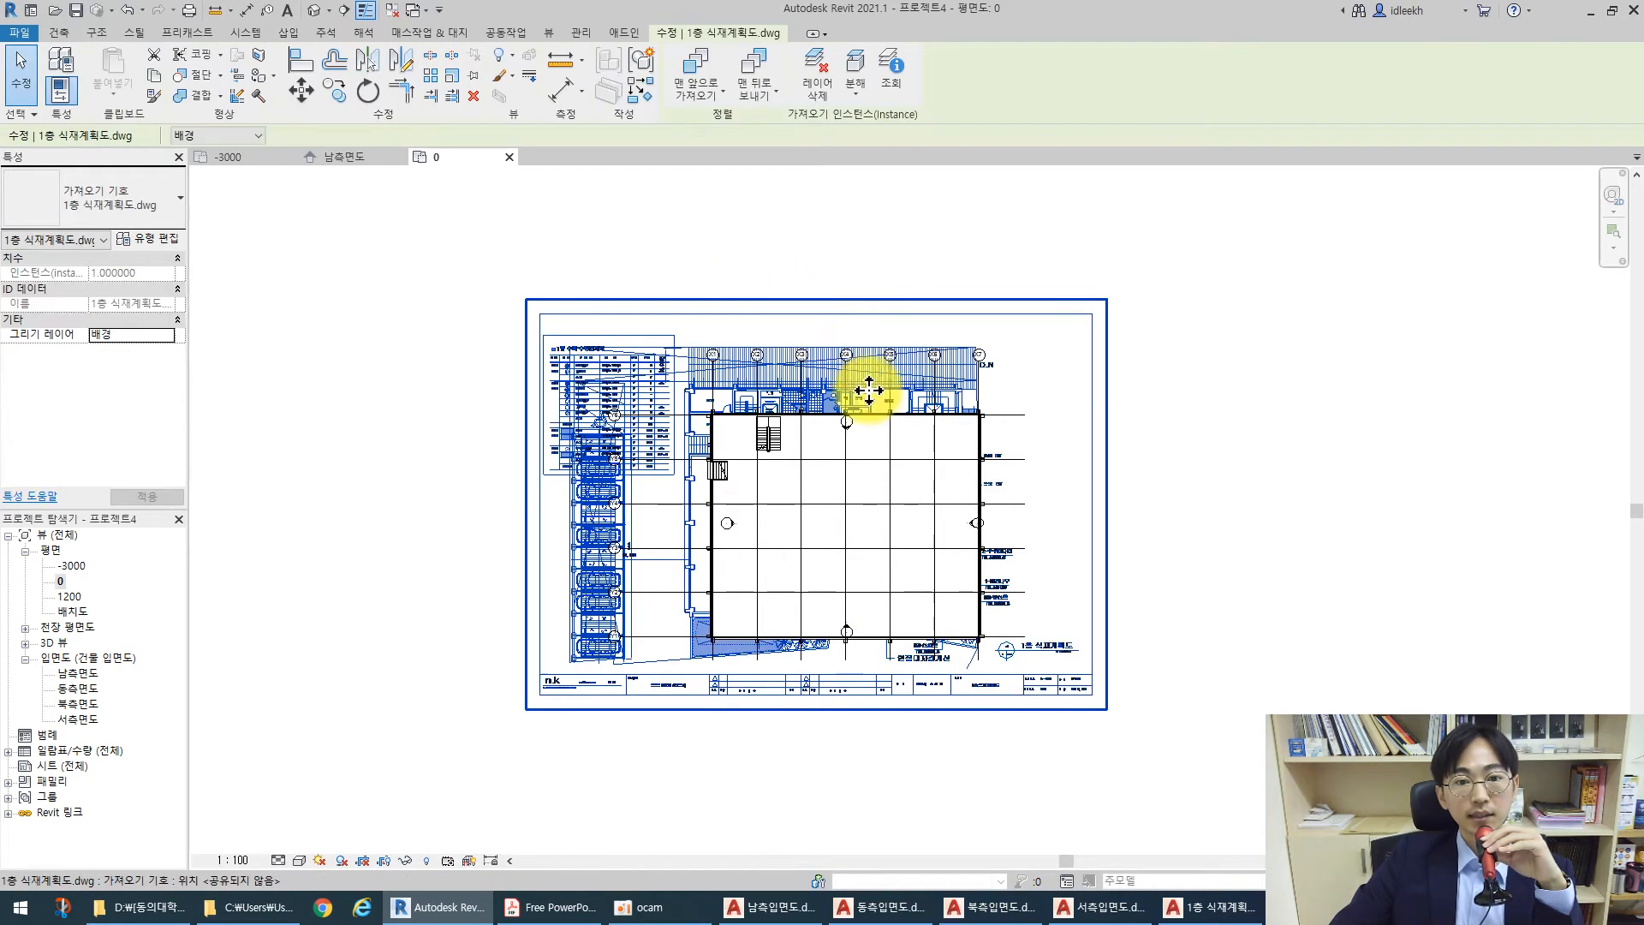
{"action": "scroll", "coordinate": [753, 415], "scroll_direction": "up", "scroll_amount": 3}
{"action": "scroll", "coordinate": [685, 398], "scroll_direction": "up", "scroll_amount": 5}
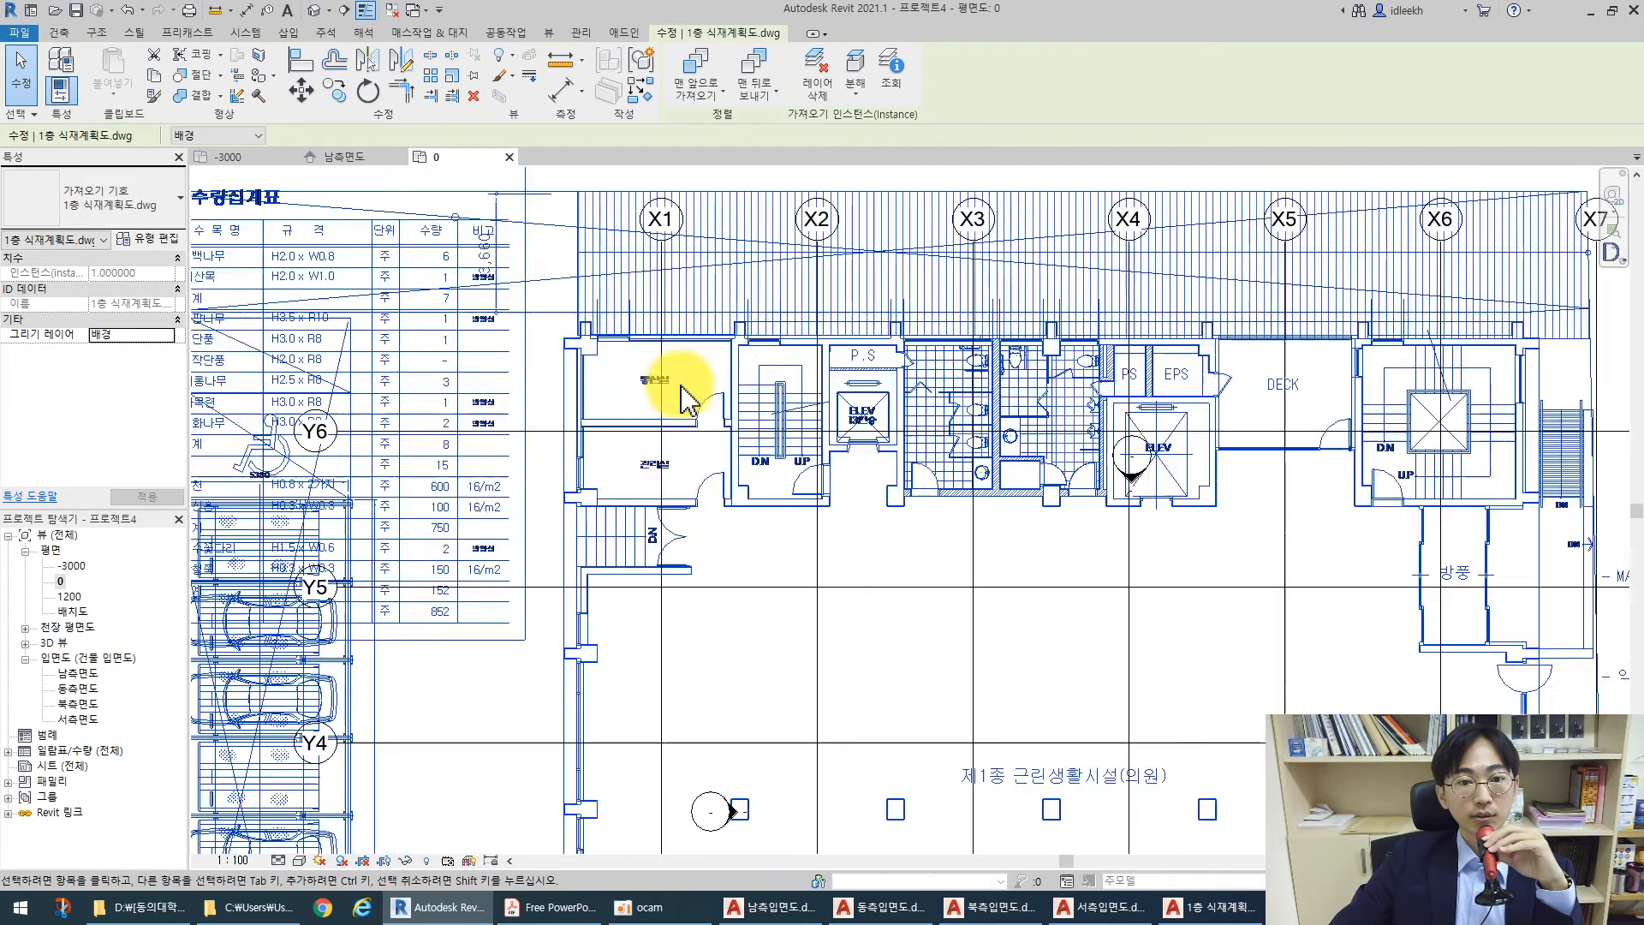
{"action": "left_click", "coordinate": [301, 92]}
{"action": "scroll", "coordinate": [540, 336], "scroll_direction": "up", "scroll_amount": 5}
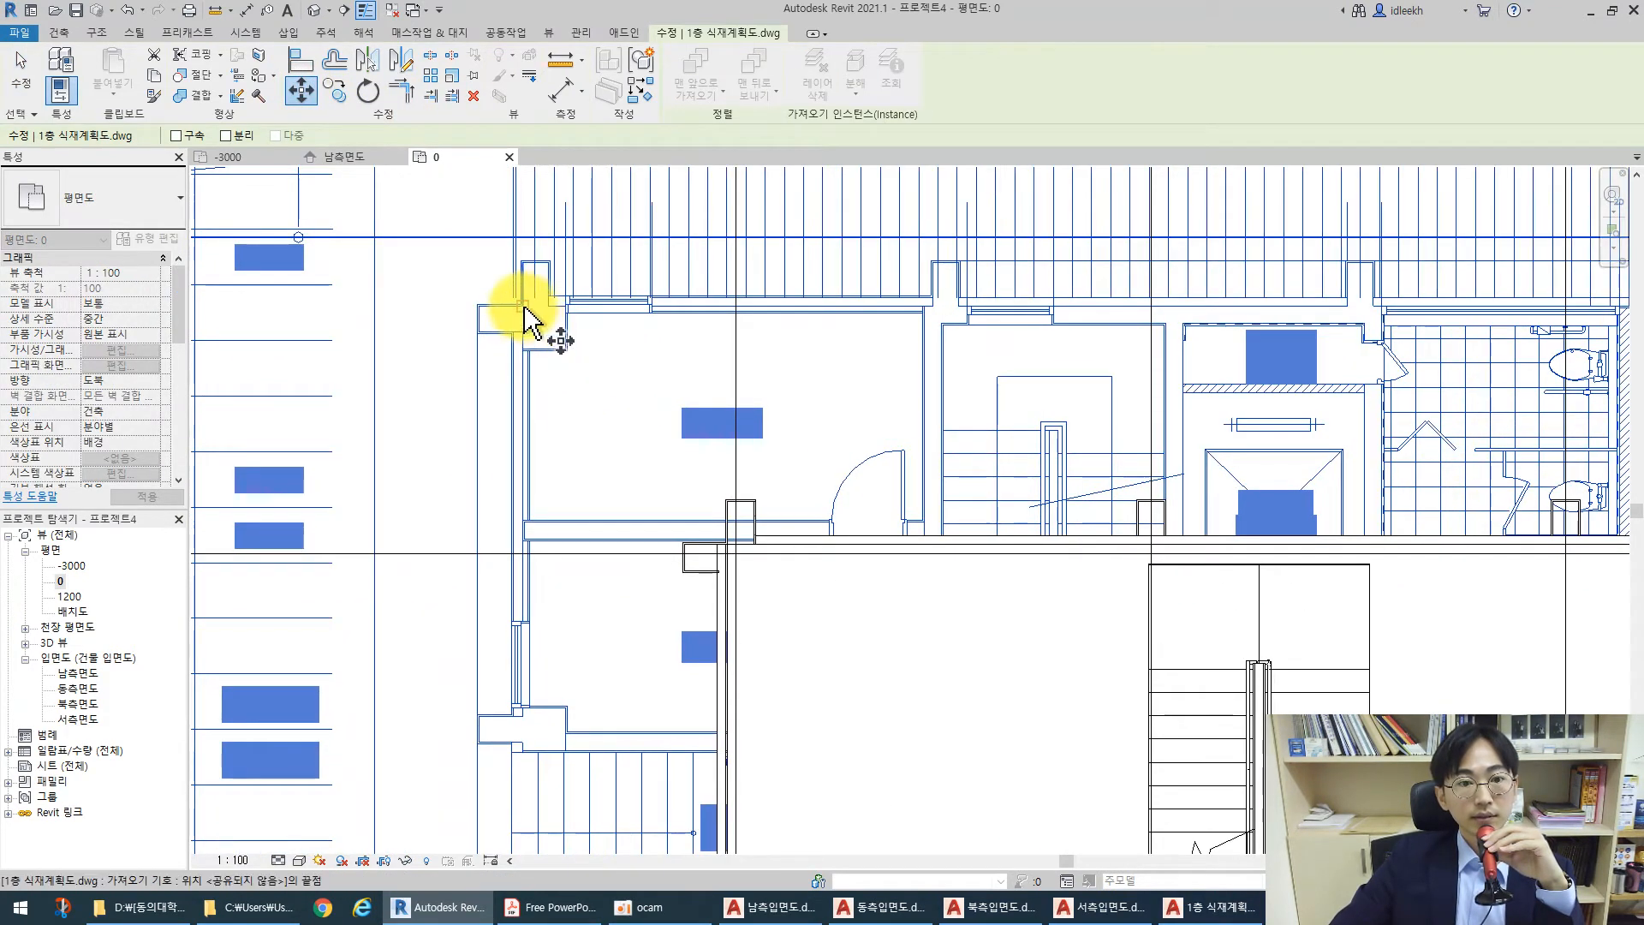
{"action": "scroll", "coordinate": [525, 317], "scroll_direction": "up", "scroll_amount": 3}
{"action": "scroll", "coordinate": [532, 323], "scroll_direction": "up", "scroll_amount": 2}
{"action": "left_click", "coordinate": [477, 294]}
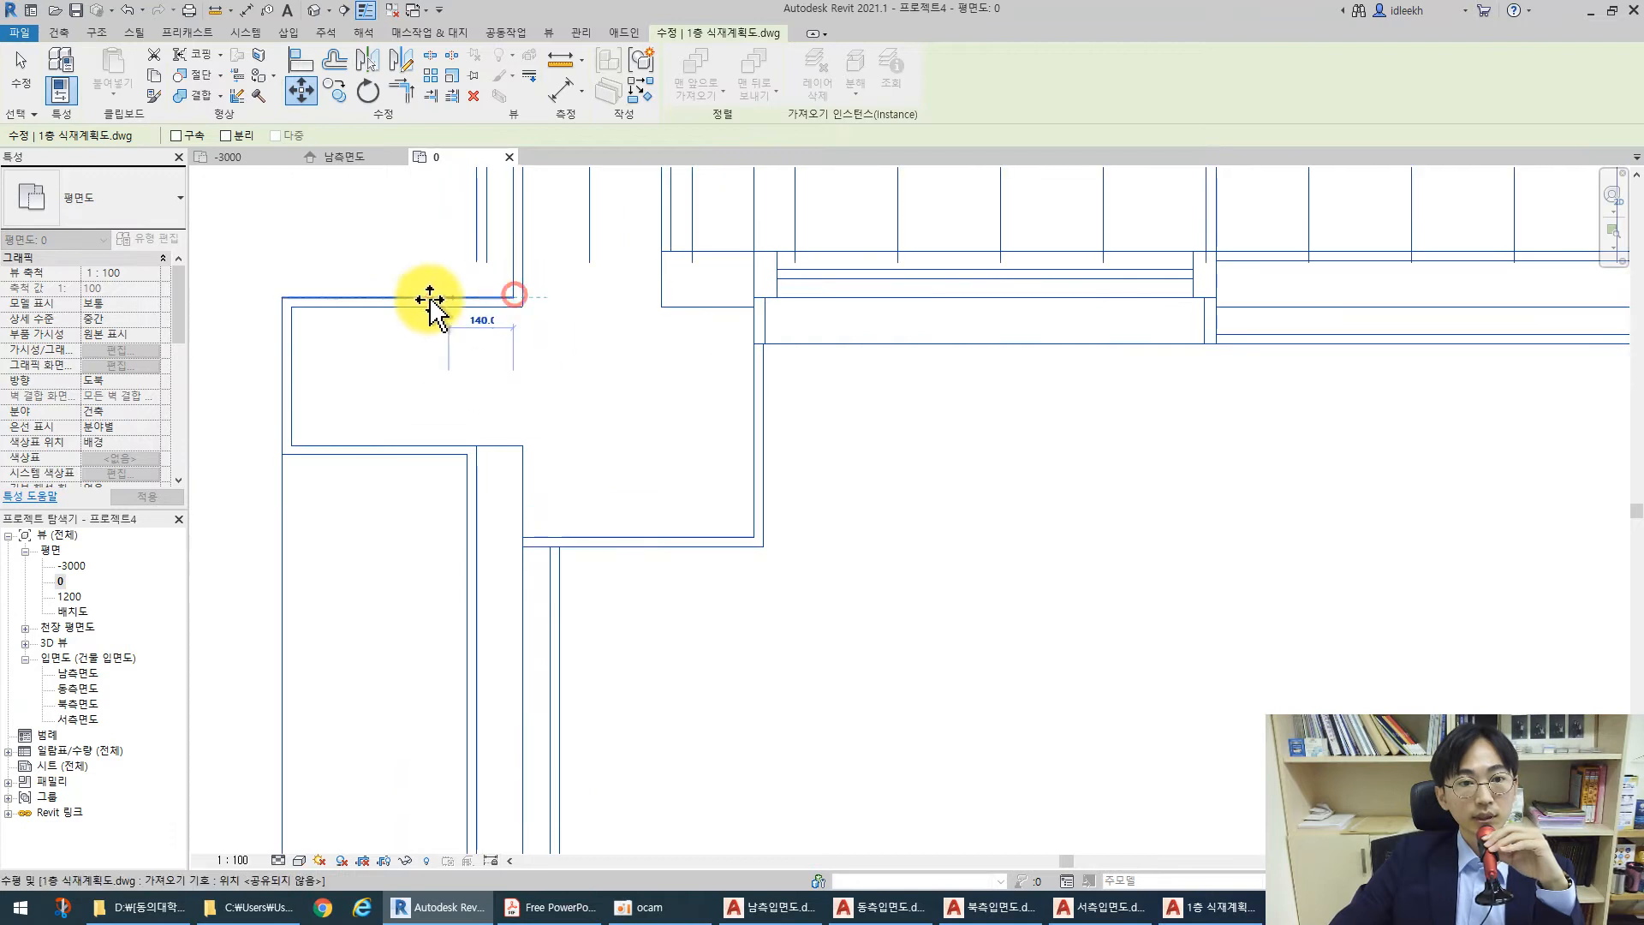
{"action": "scroll", "coordinate": [477, 294], "scroll_direction": "up", "scroll_amount": 2}
{"action": "scroll", "coordinate": [514, 385], "scroll_direction": "down", "scroll_amount": 3}
{"action": "scroll", "coordinate": [708, 634], "scroll_direction": "up", "scroll_amount": 4}
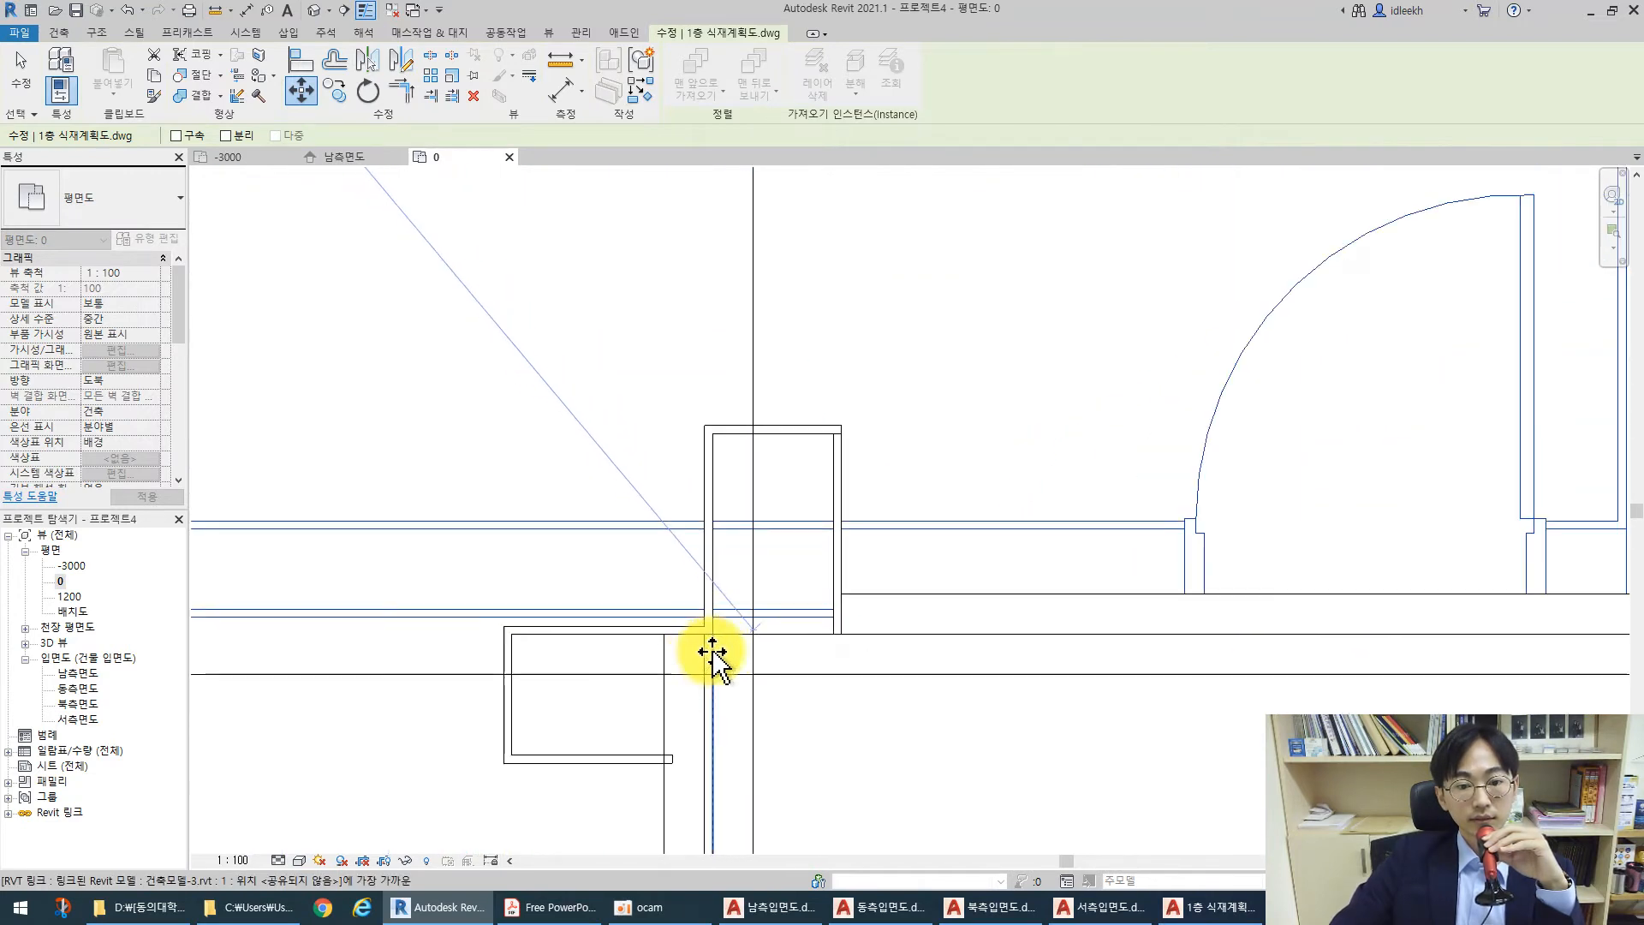
{"action": "left_click", "coordinate": [707, 630]}
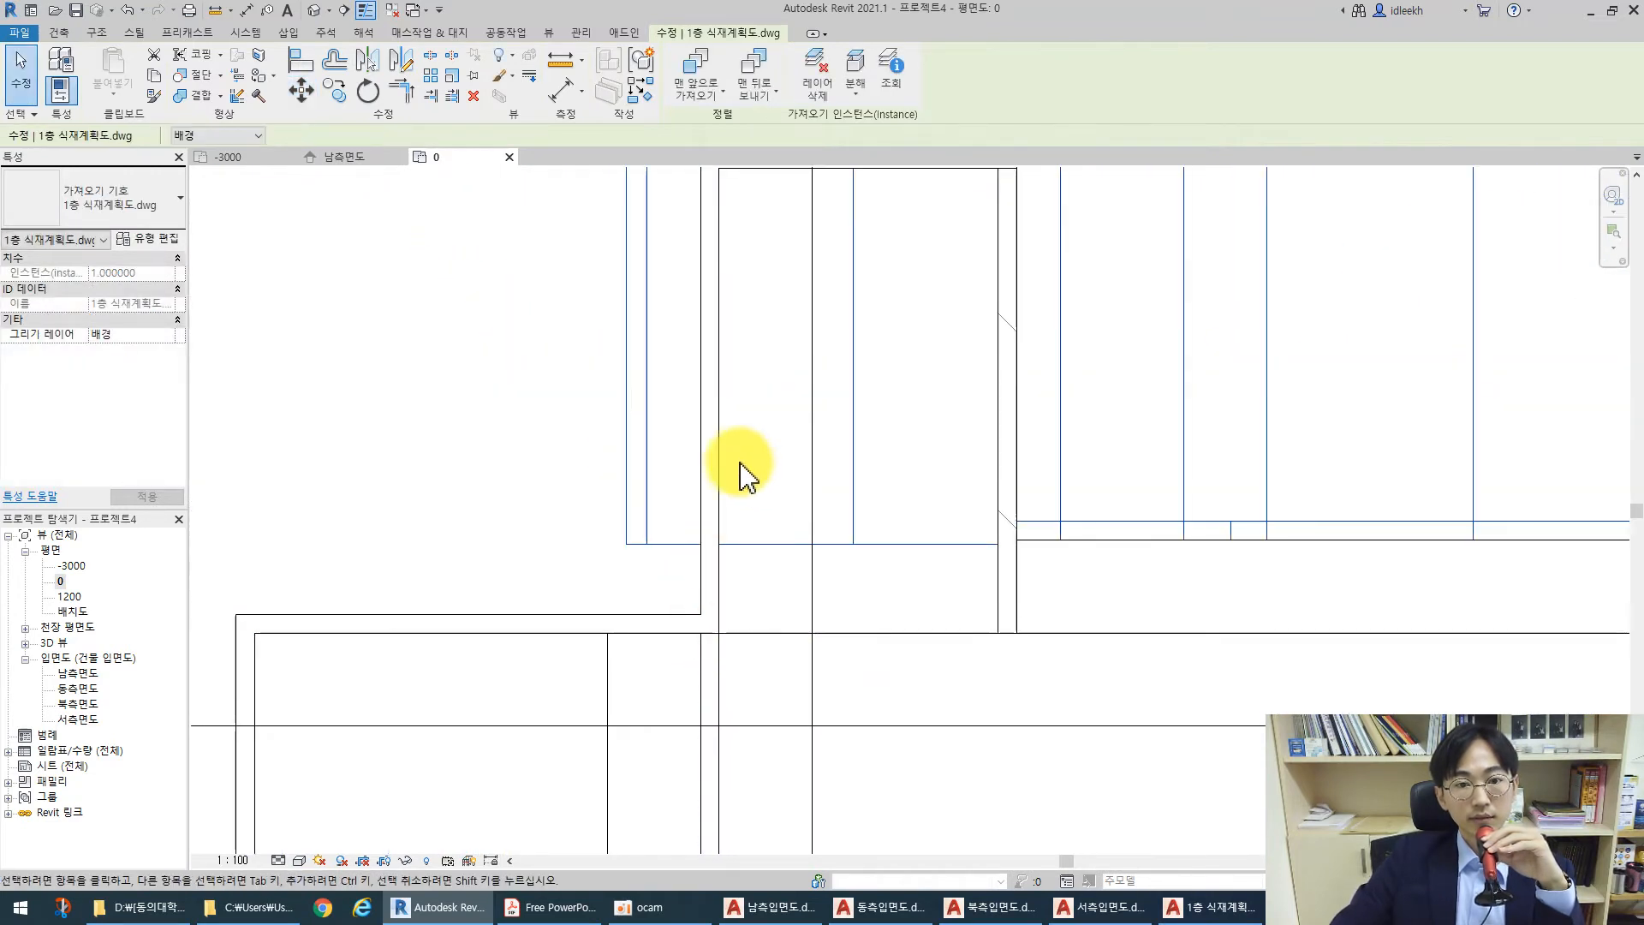
{"action": "scroll", "coordinate": [707, 464], "scroll_direction": "down", "scroll_amount": 5}
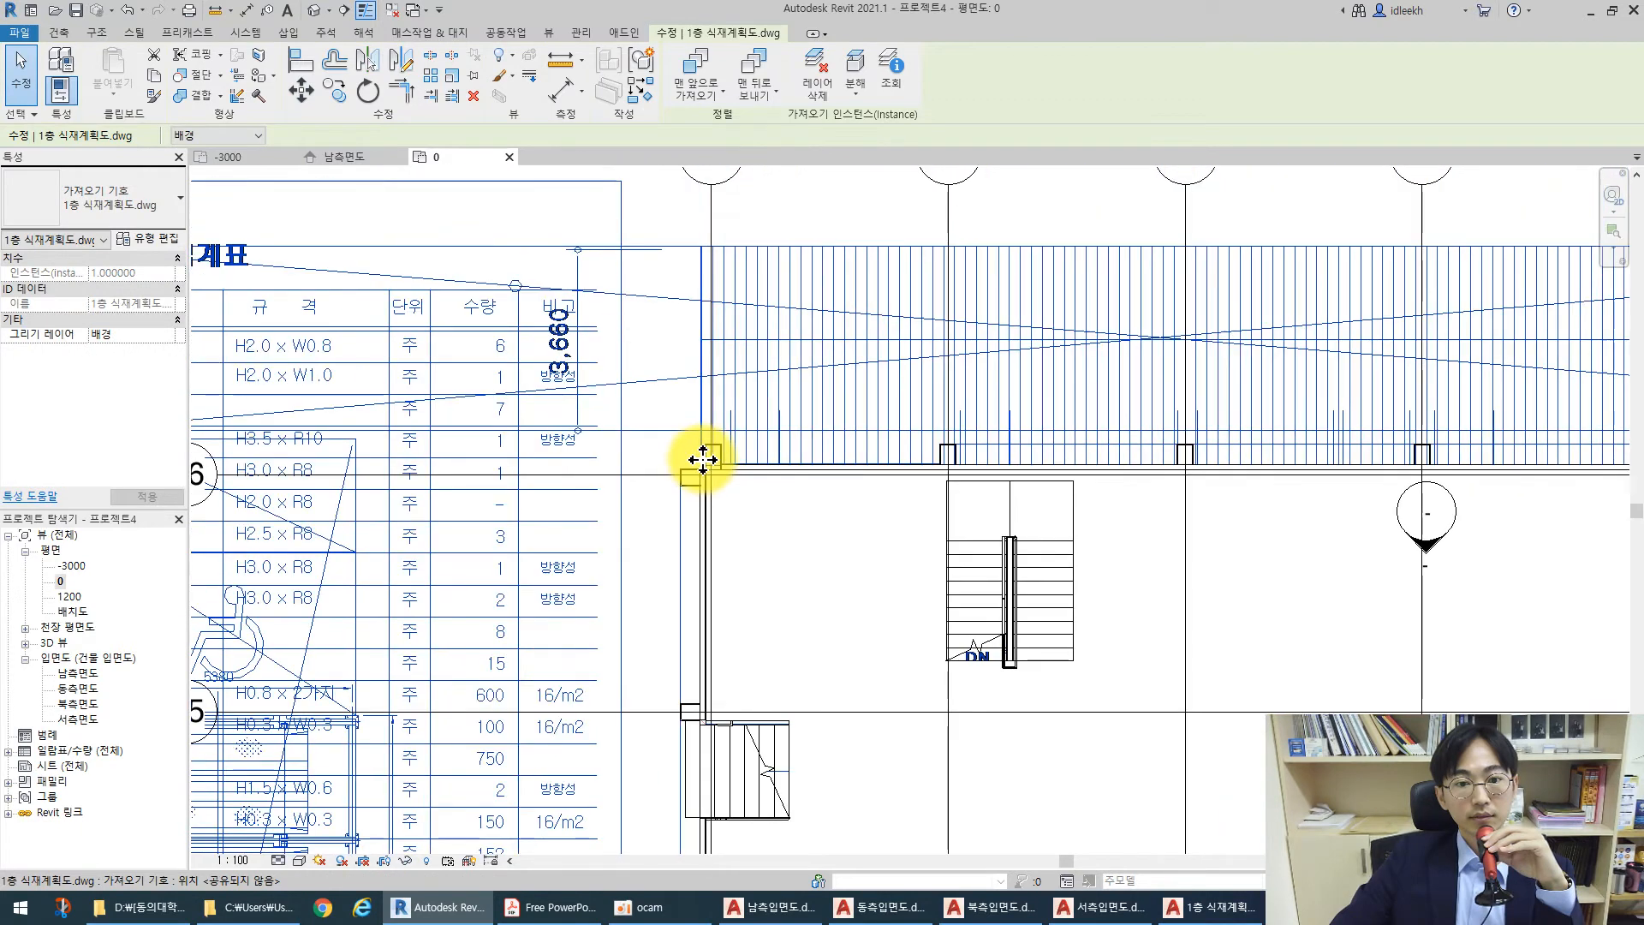
{"action": "scroll", "coordinate": [702, 460], "scroll_direction": "down", "scroll_amount": 2}
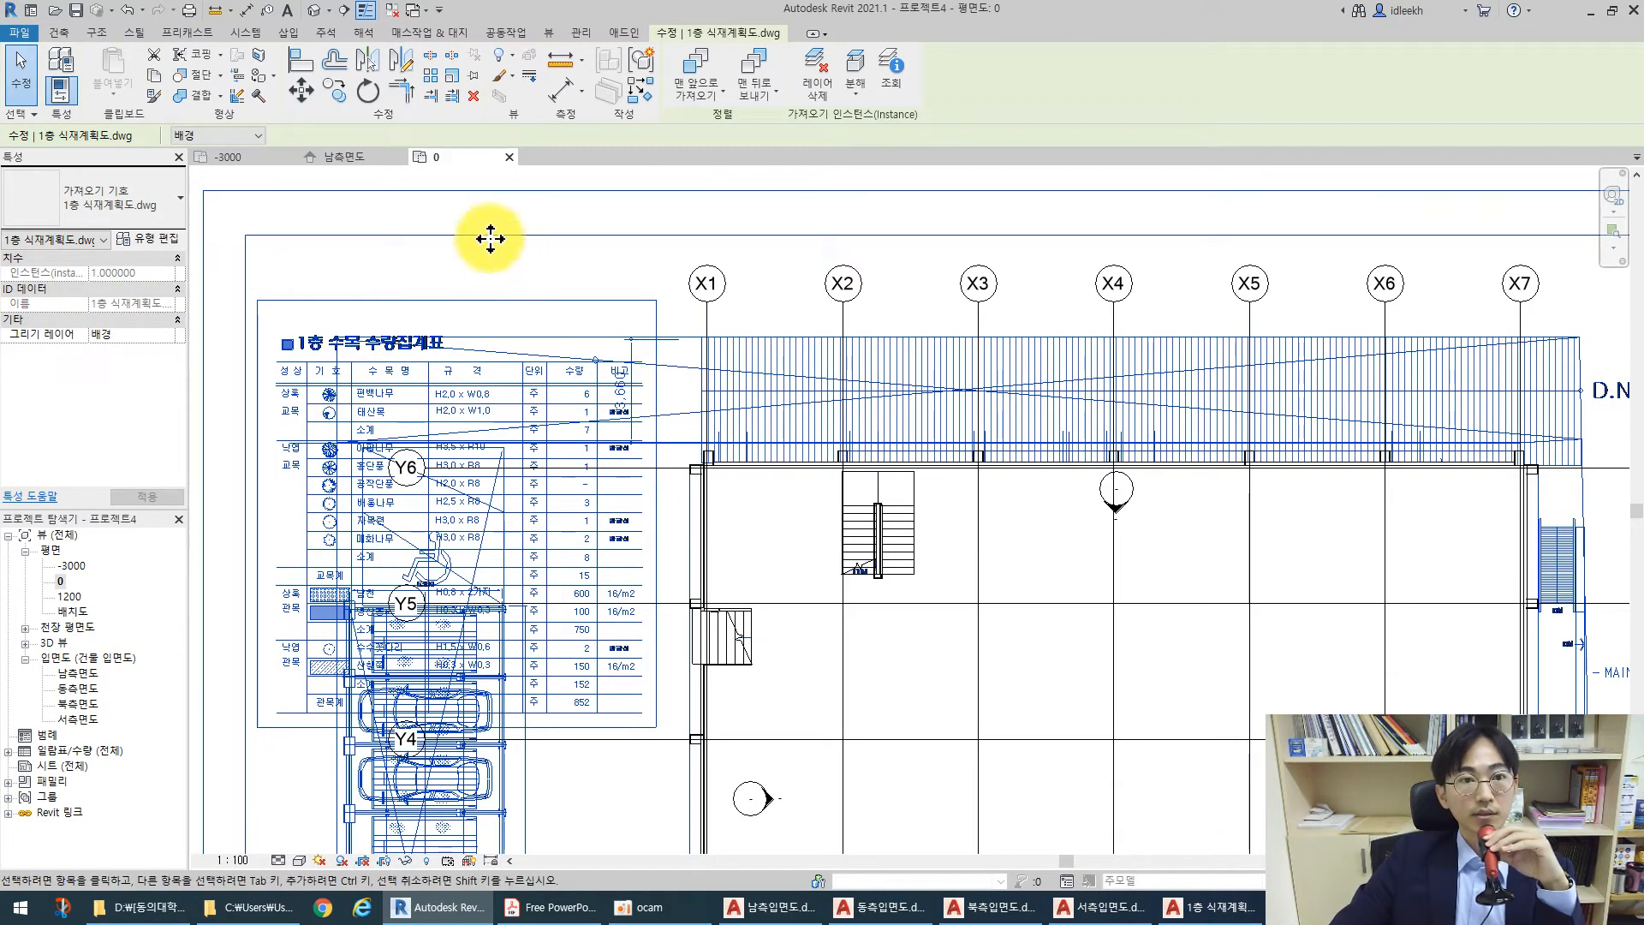
{"action": "scroll", "coordinate": [642, 300], "scroll_direction": "down", "scroll_amount": 4}
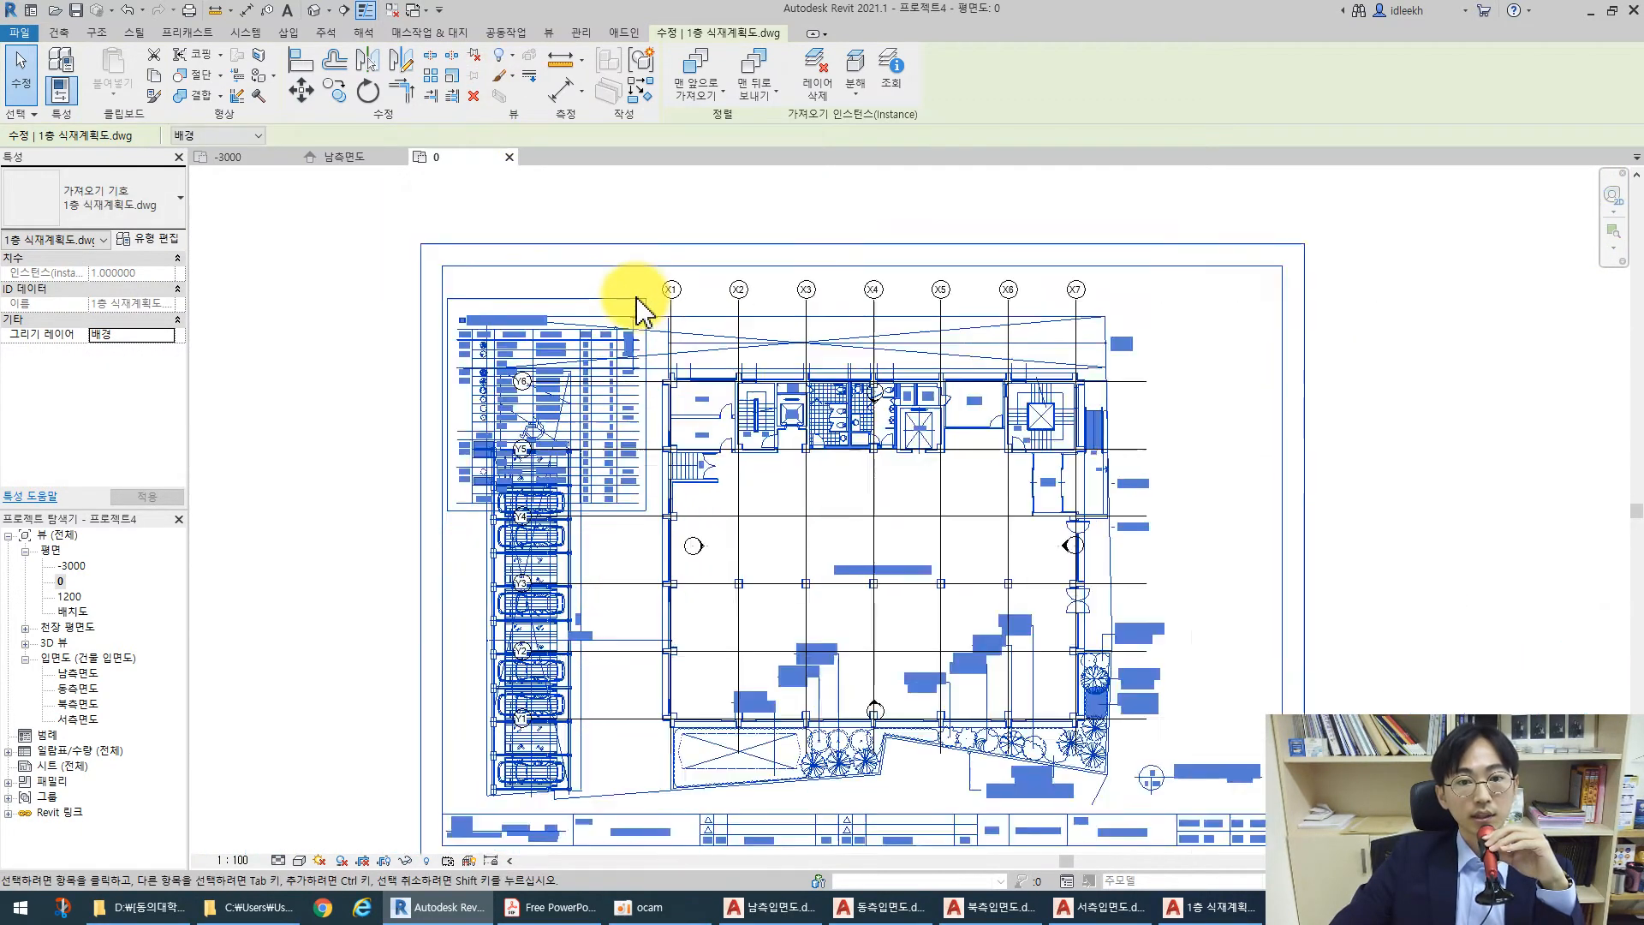
{"action": "left_click", "coordinate": [1241, 471]}
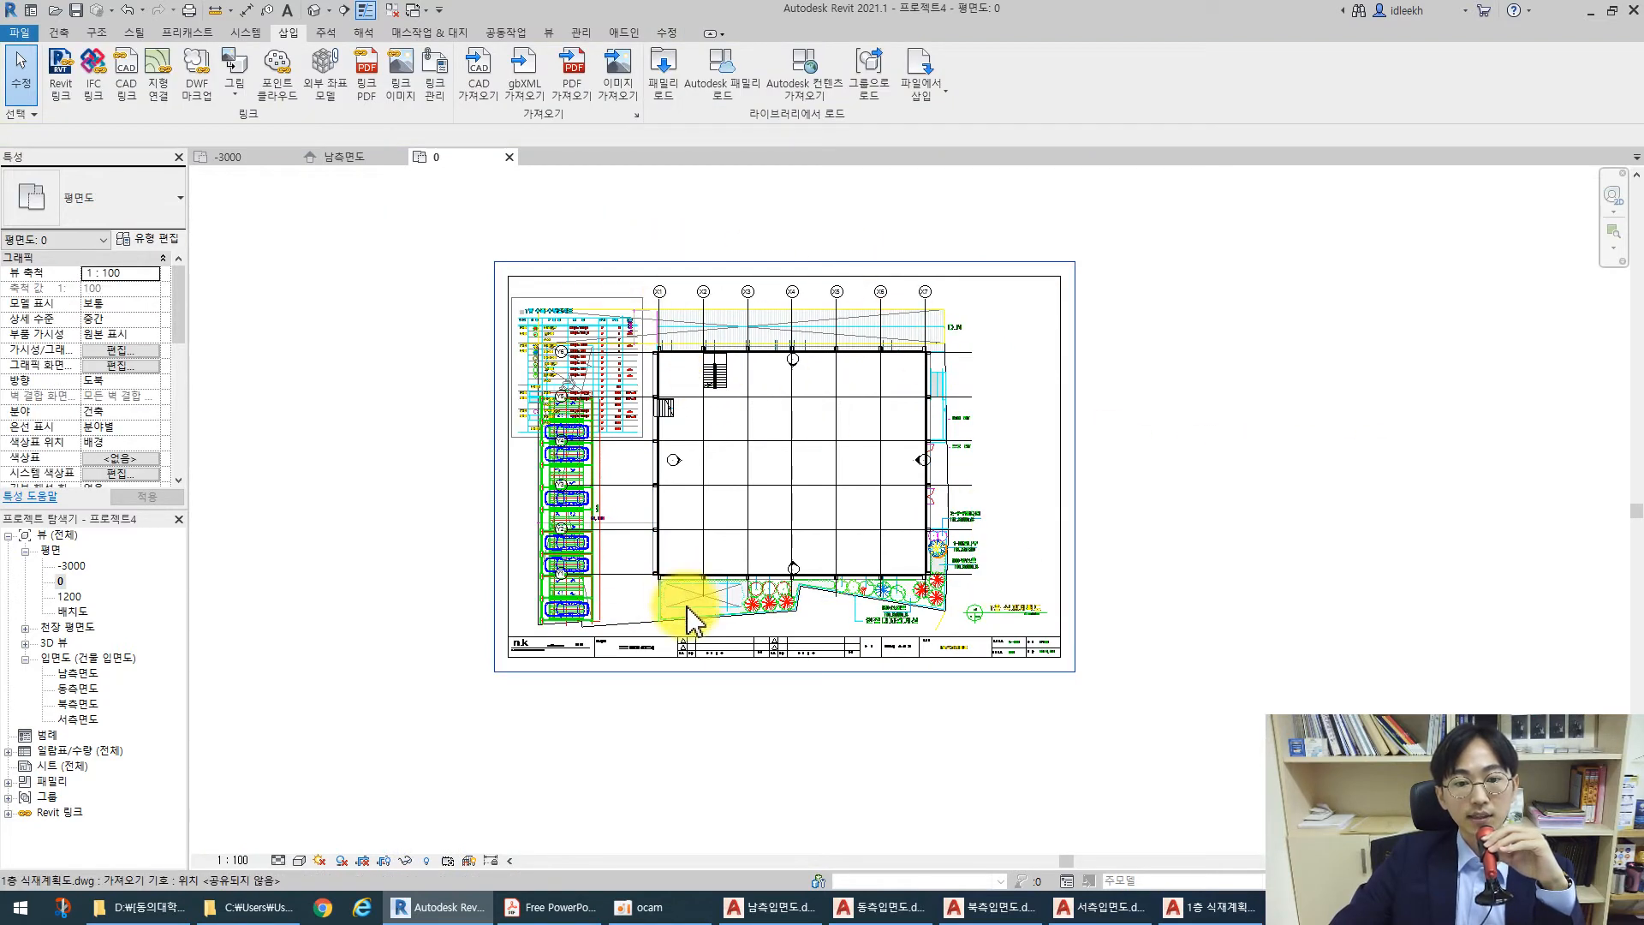
Examine the planting areas along the building's lower and right edges, including the tree symbols, species labels and adjacent site boundary
{"action": "scroll", "coordinate": [630, 610], "scroll_direction": "up", "scroll_amount": 5}
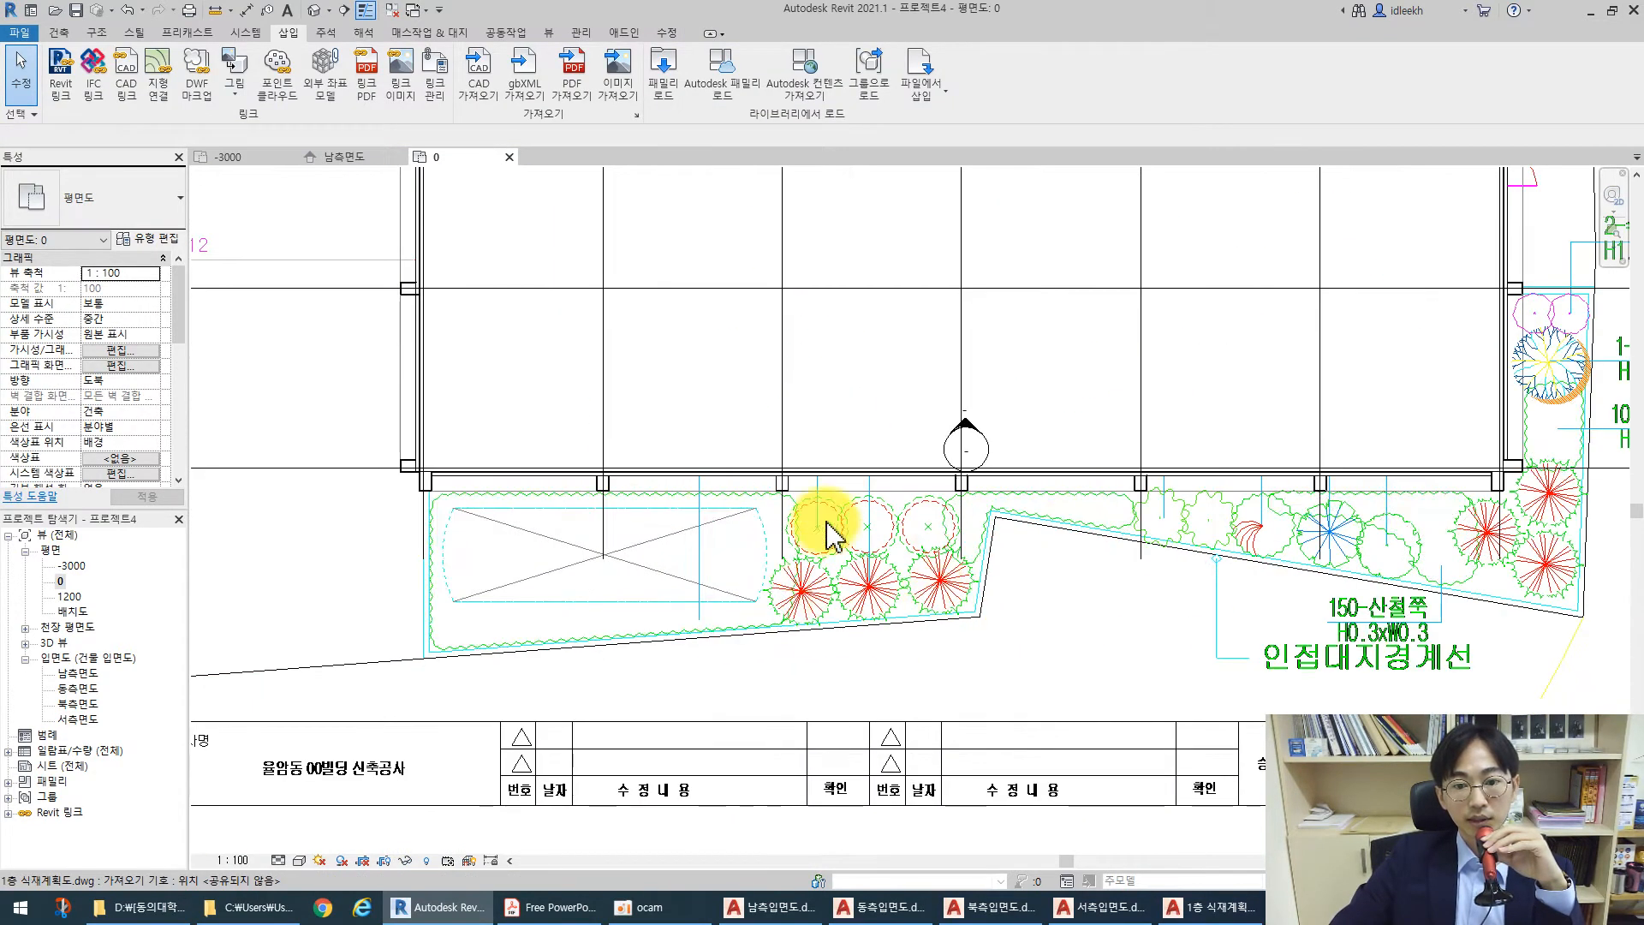
{"action": "scroll", "coordinate": [460, 557], "scroll_direction": "up", "scroll_amount": 2}
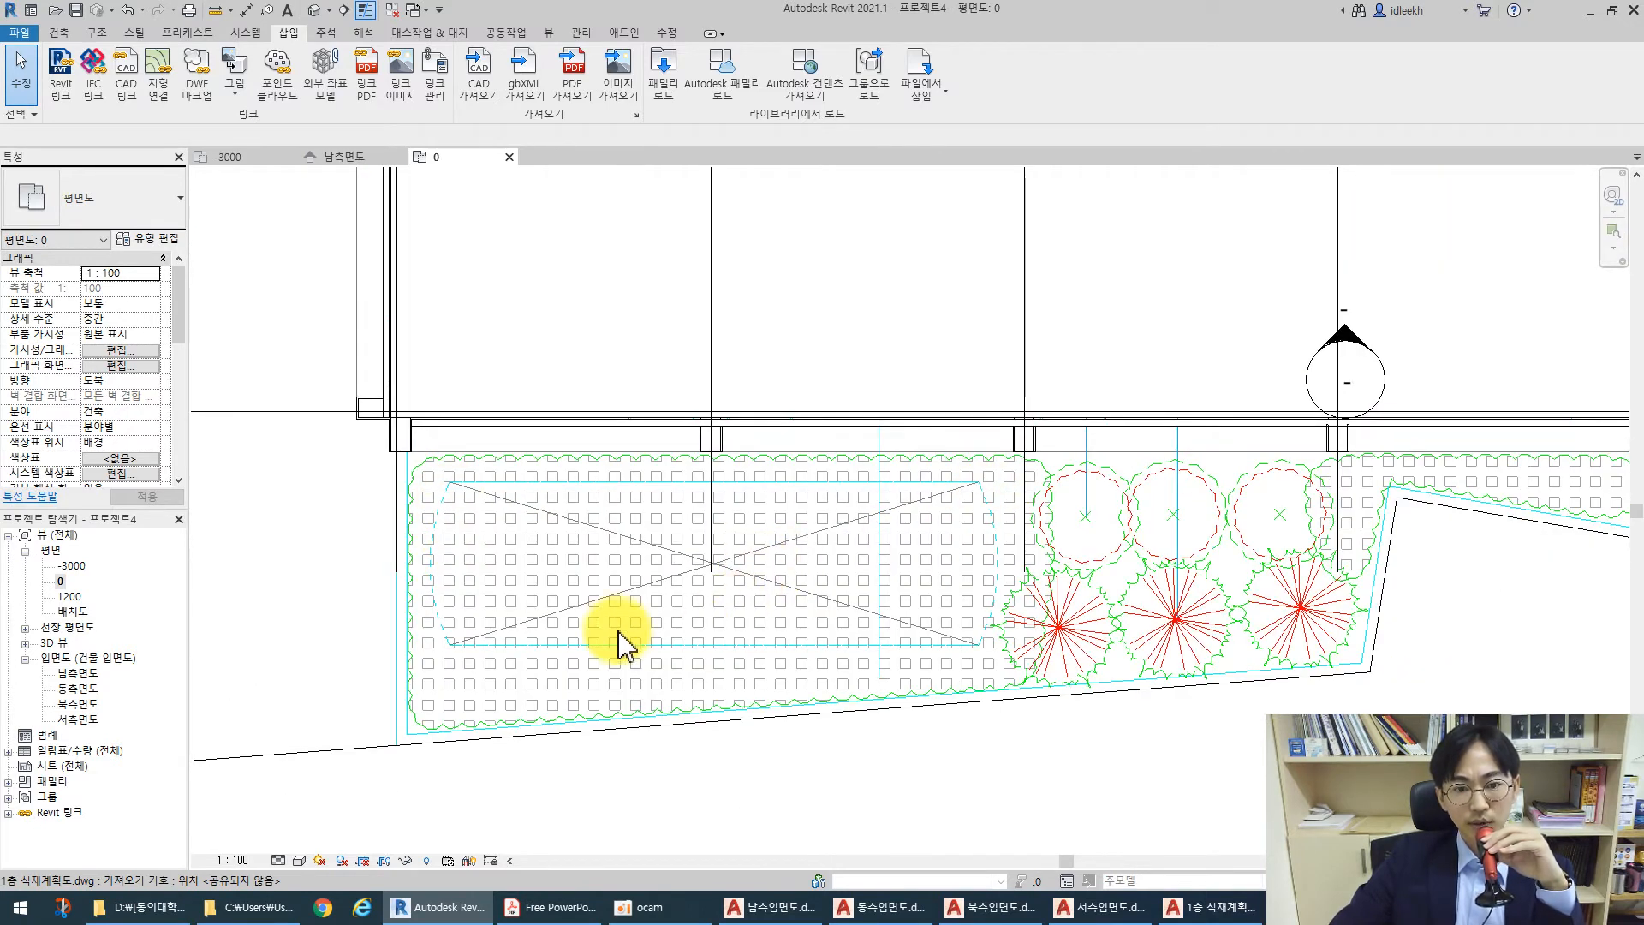
{"action": "scroll", "coordinate": [605, 582], "scroll_direction": "down", "scroll_amount": 4}
{"action": "scroll", "coordinate": [1186, 568], "scroll_direction": "up", "scroll_amount": 3}
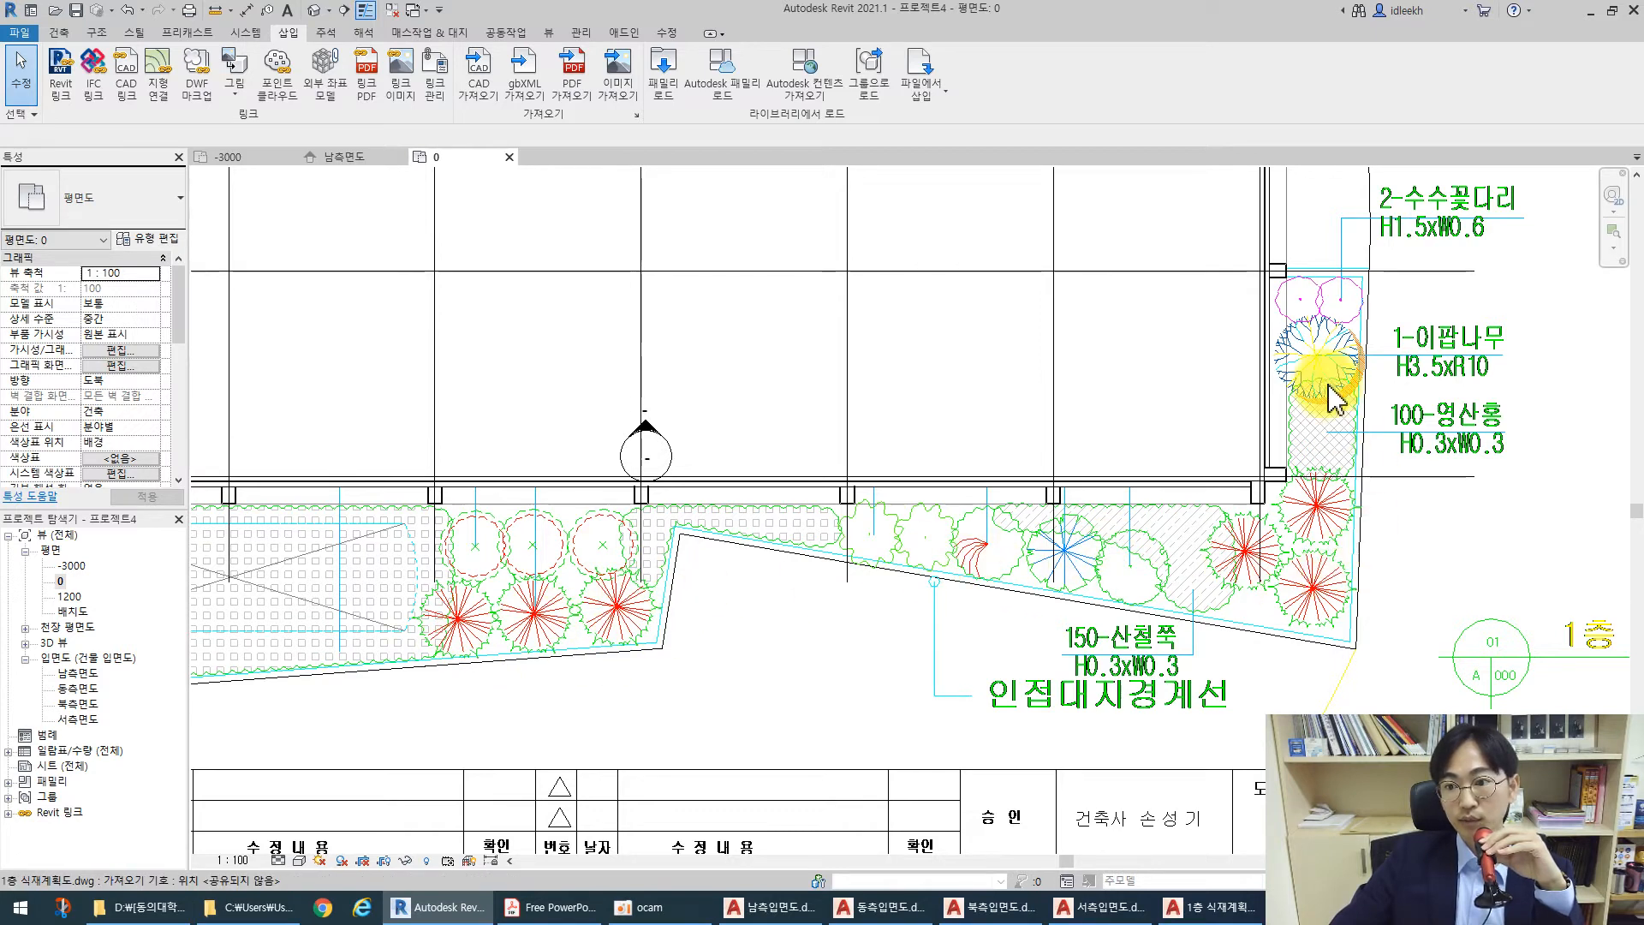
{"action": "scroll", "coordinate": [1082, 543], "scroll_direction": "down", "scroll_amount": 3}
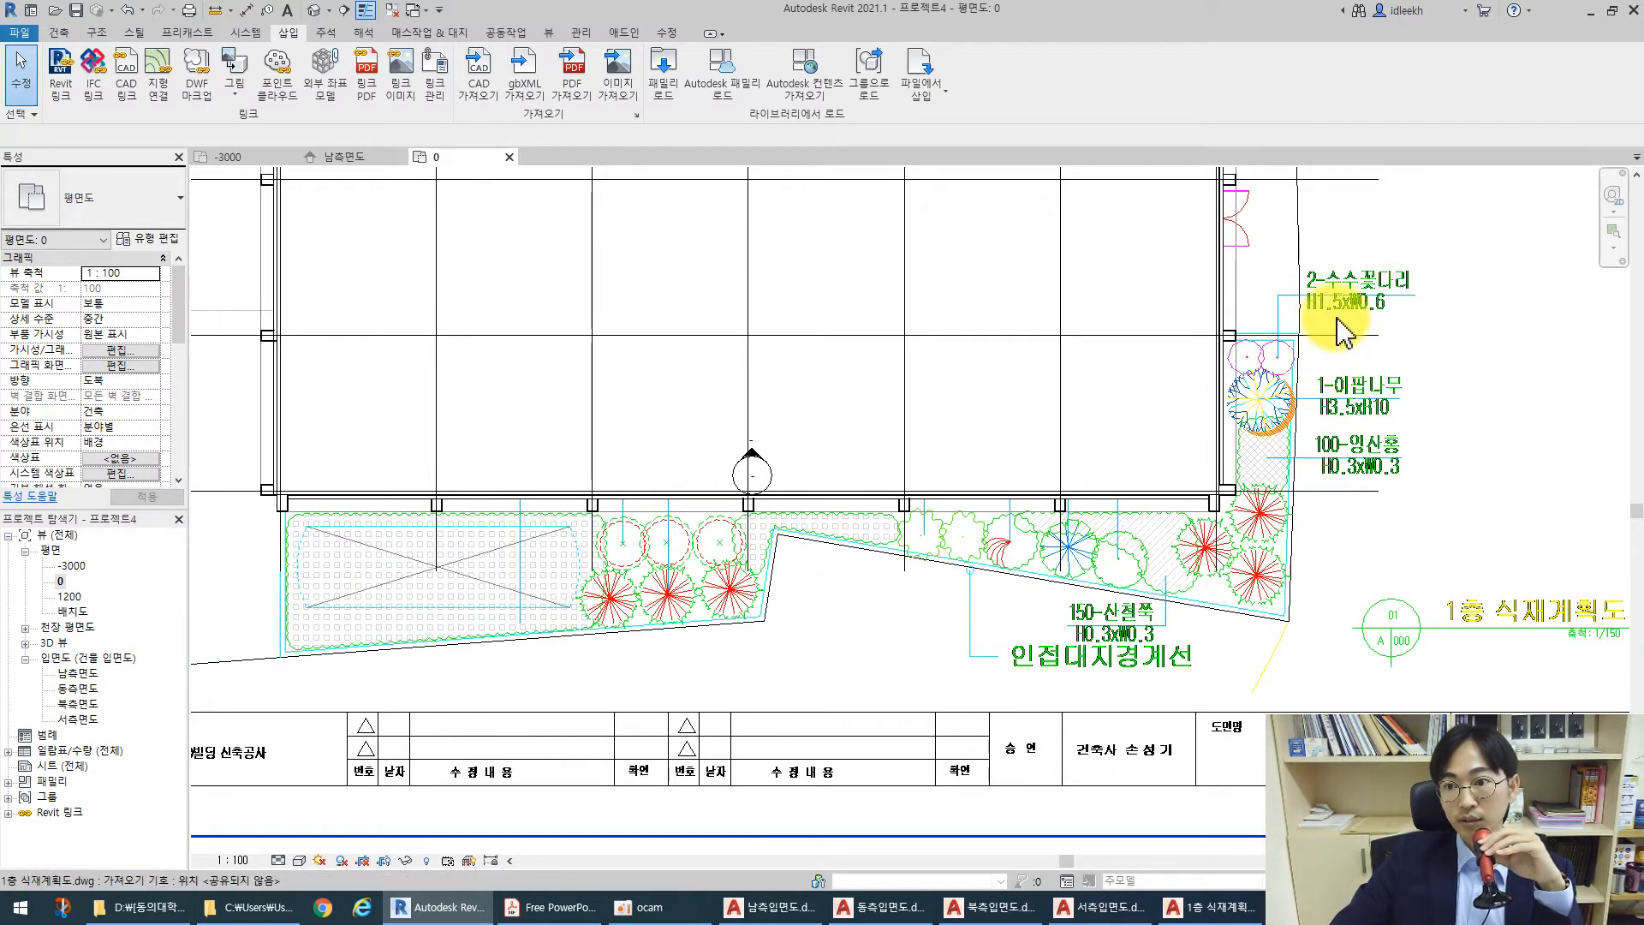
{"action": "scroll", "coordinate": [1345, 329], "scroll_direction": "up", "scroll_amount": 4}
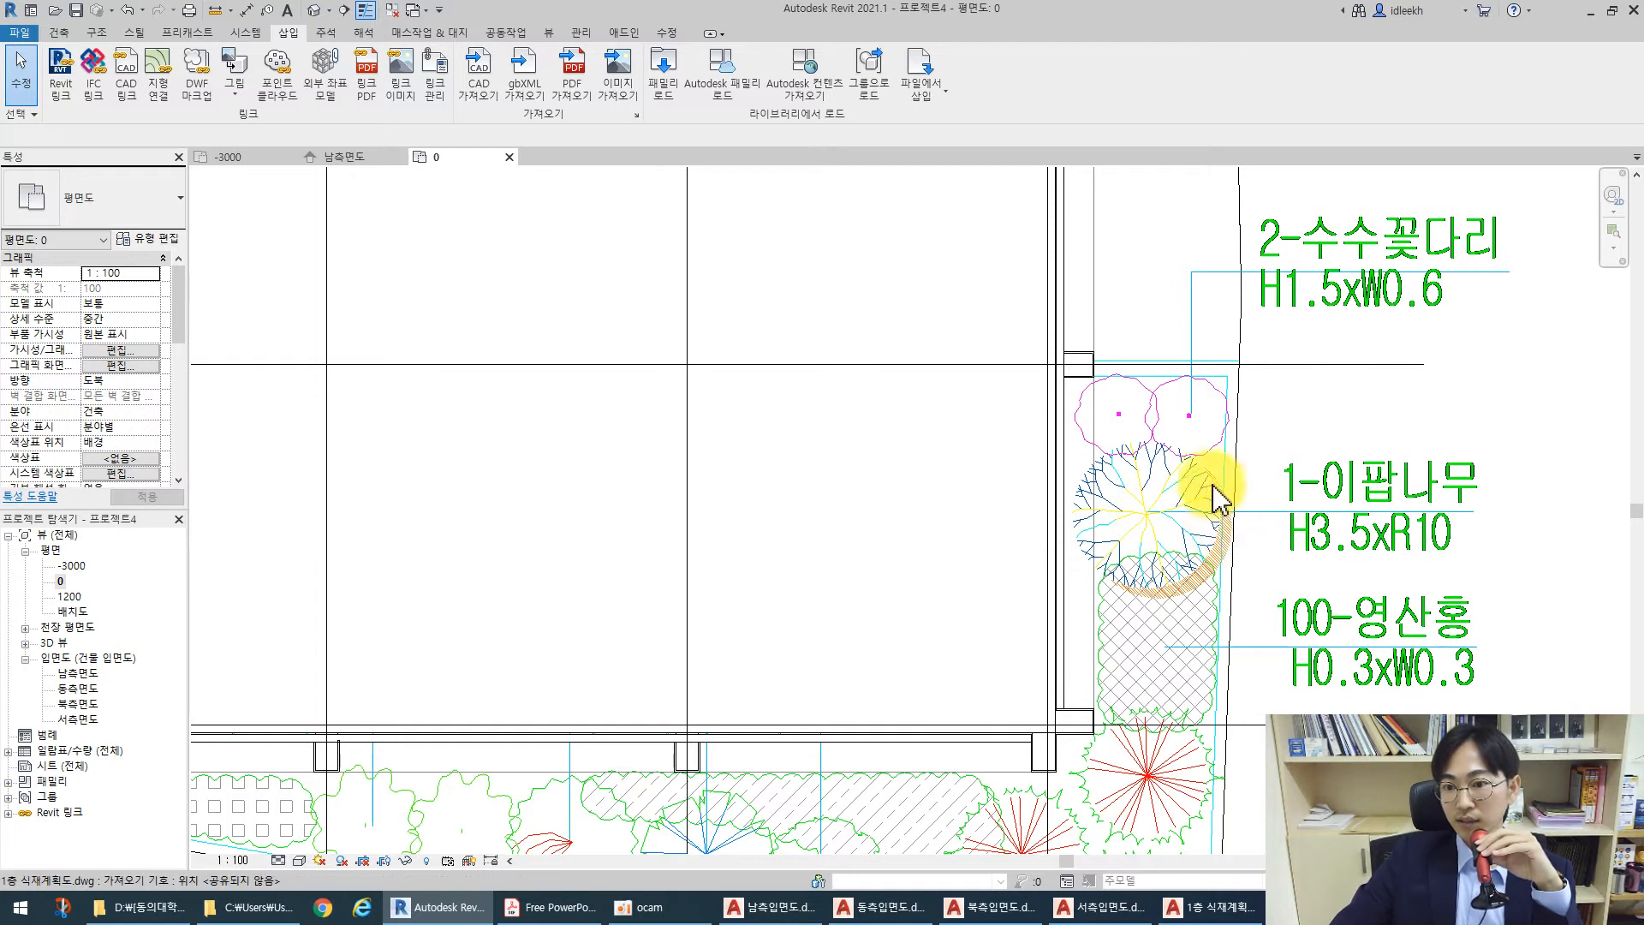
{"action": "scroll", "coordinate": [1283, 462], "scroll_direction": "down", "scroll_amount": 3}
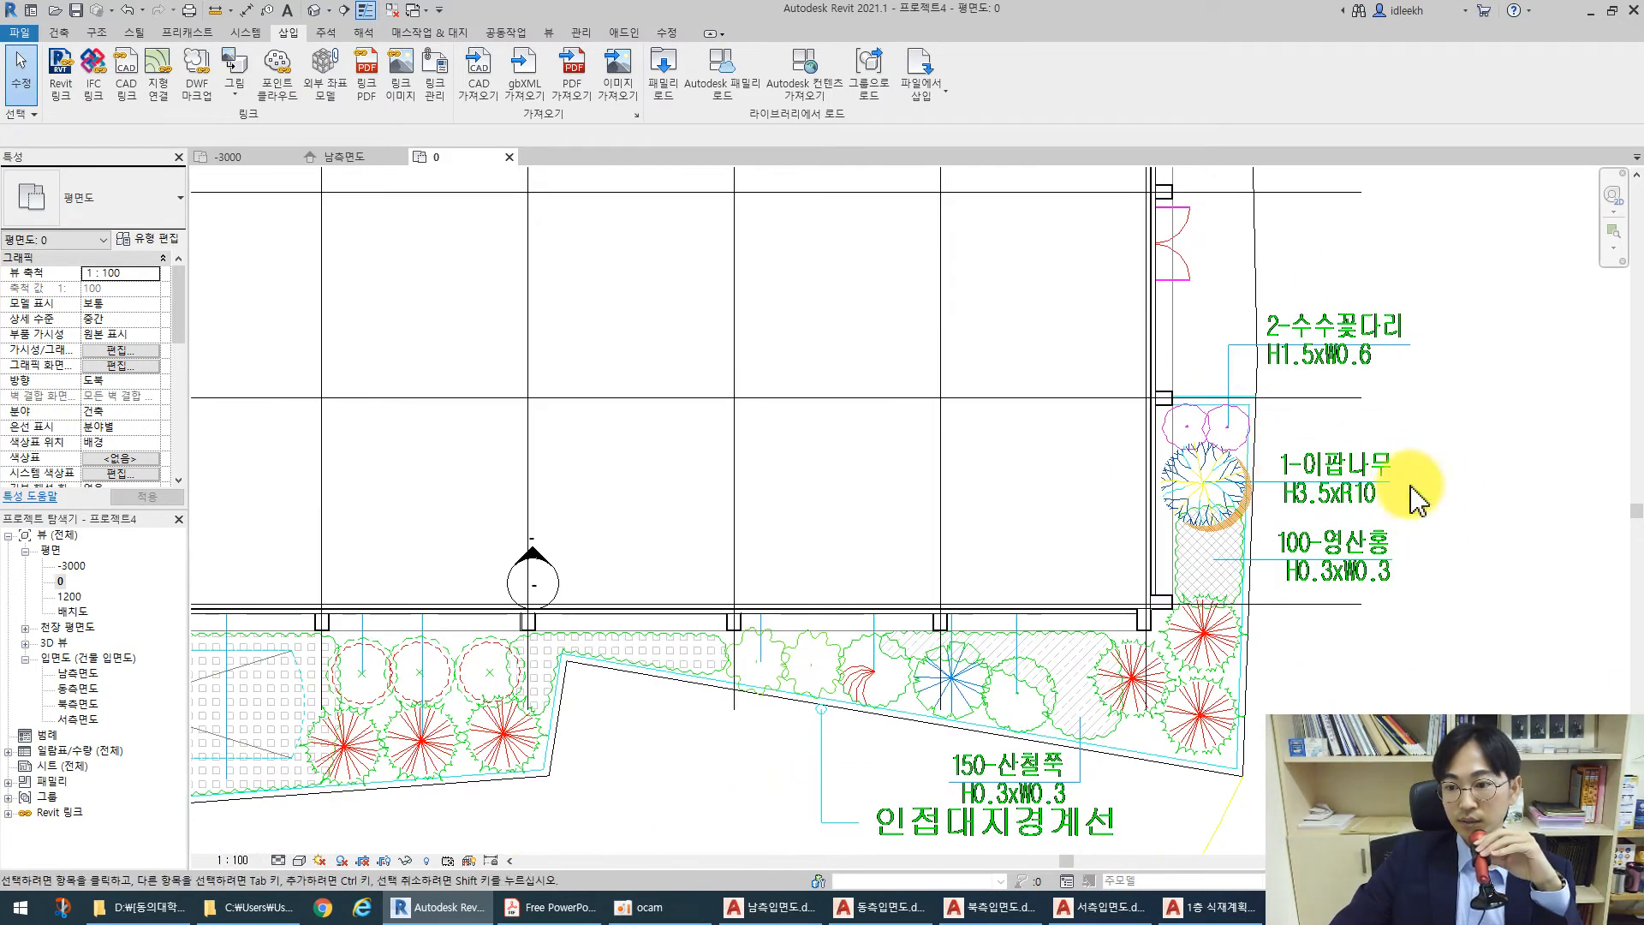
{"action": "scroll", "coordinate": [1105, 470], "scroll_direction": "down", "scroll_amount": 1}
{"action": "scroll", "coordinate": [1059, 792], "scroll_direction": "up", "scroll_amount": 2}
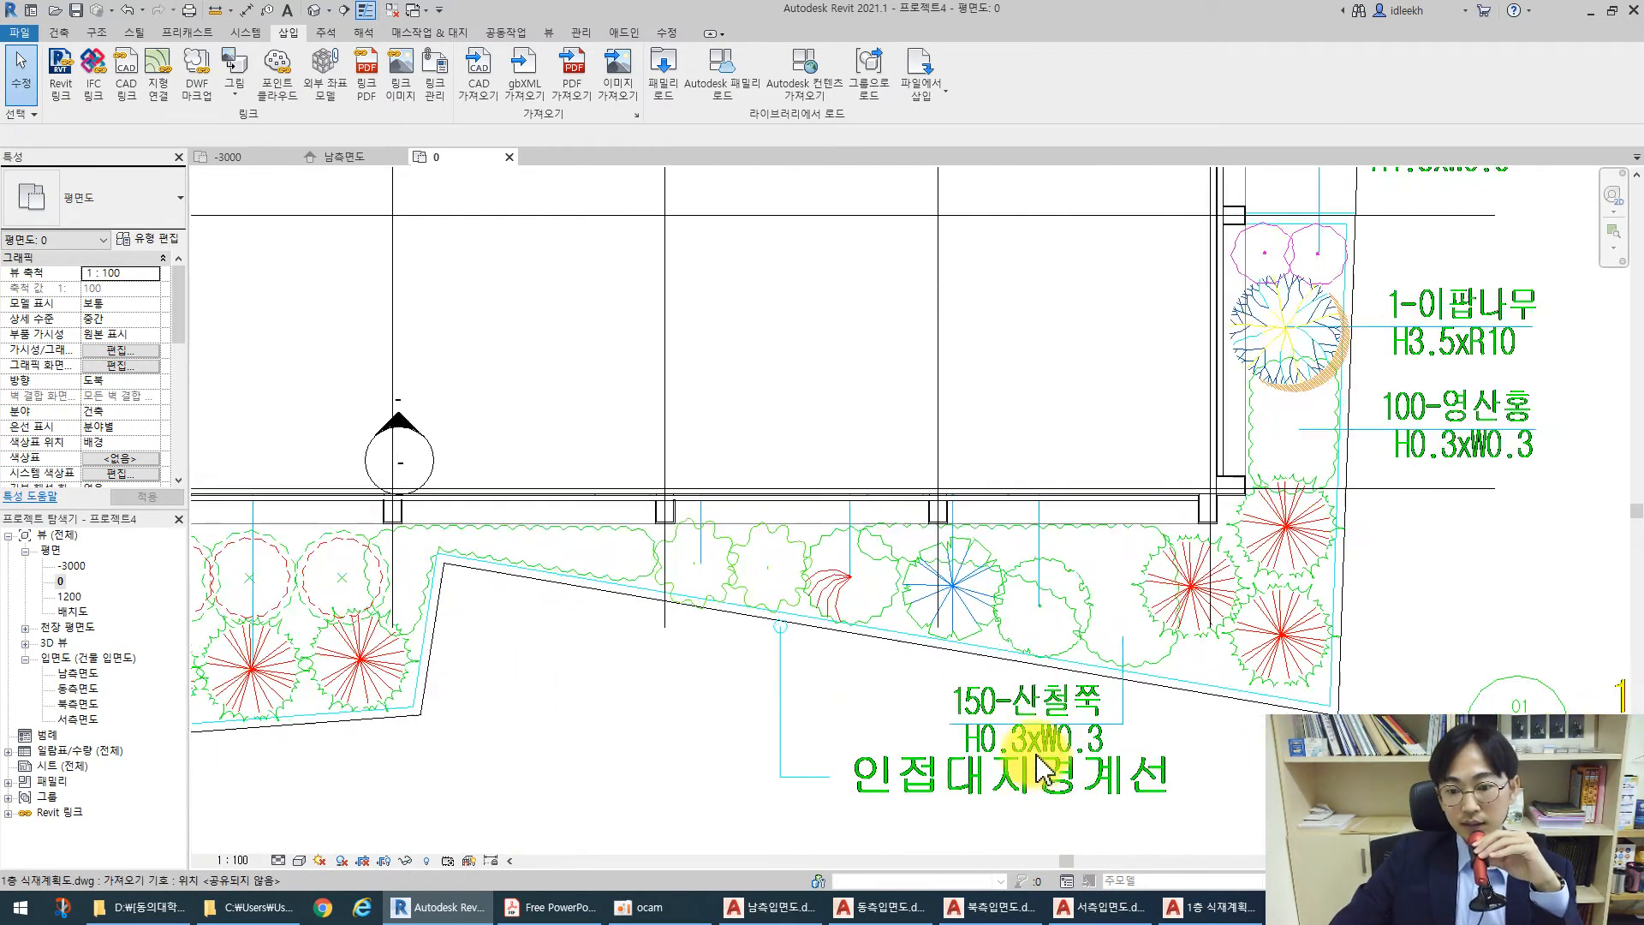
{"action": "scroll", "coordinate": [1105, 647], "scroll_direction": "up", "scroll_amount": 1}
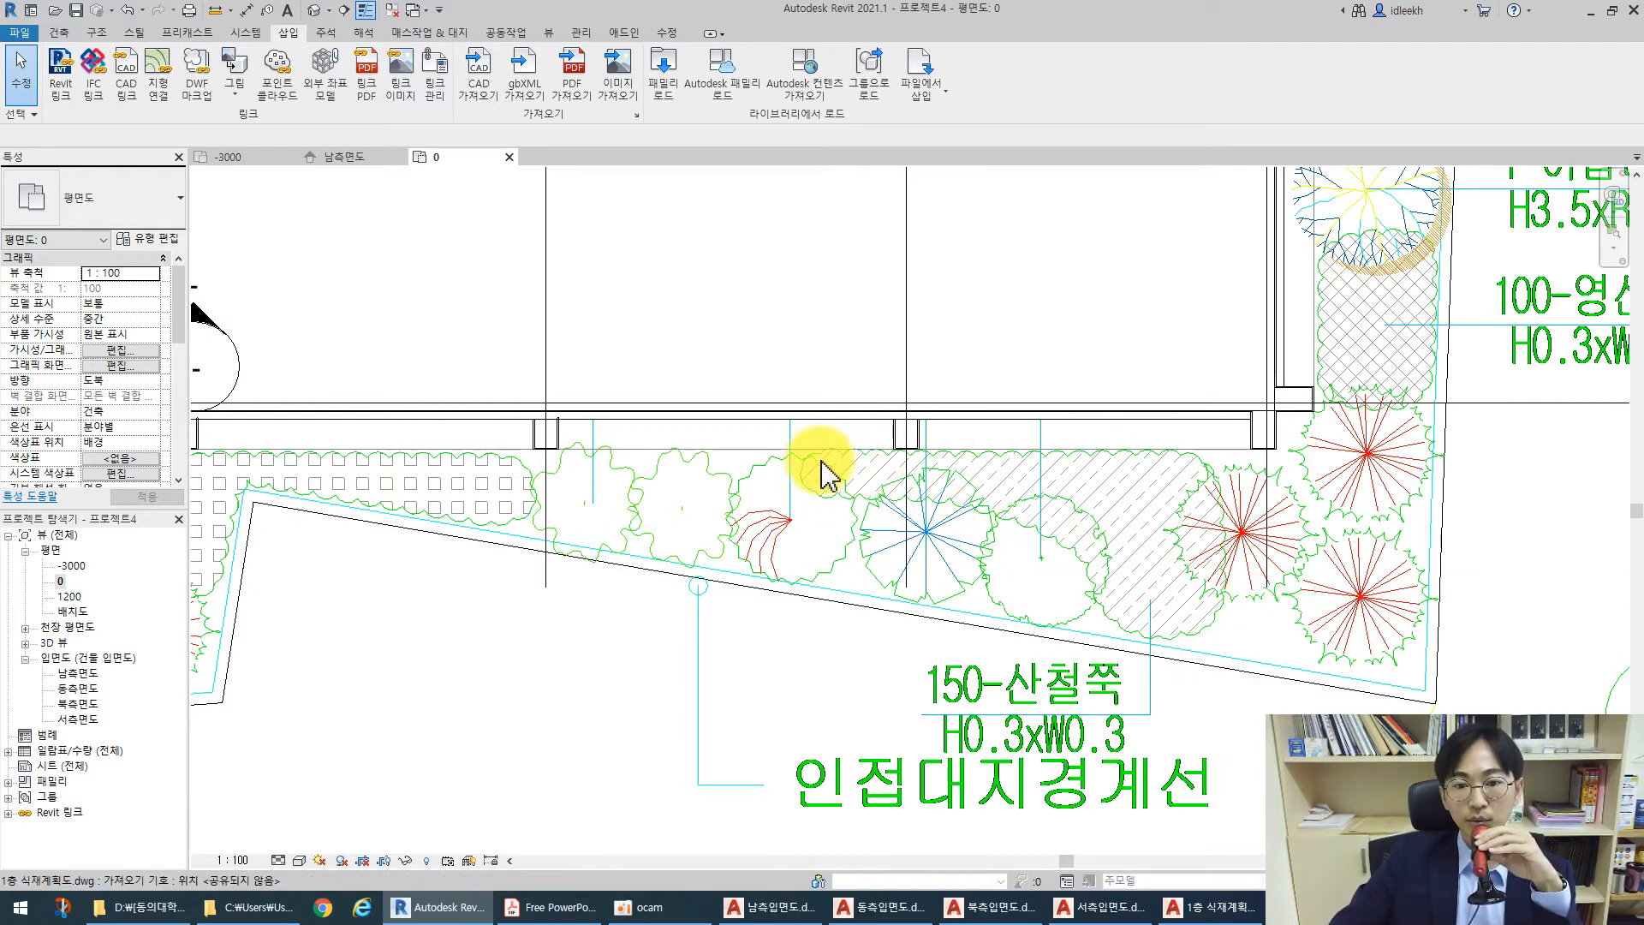
{"action": "scroll", "coordinate": [1028, 533], "scroll_direction": "down", "scroll_amount": 8}
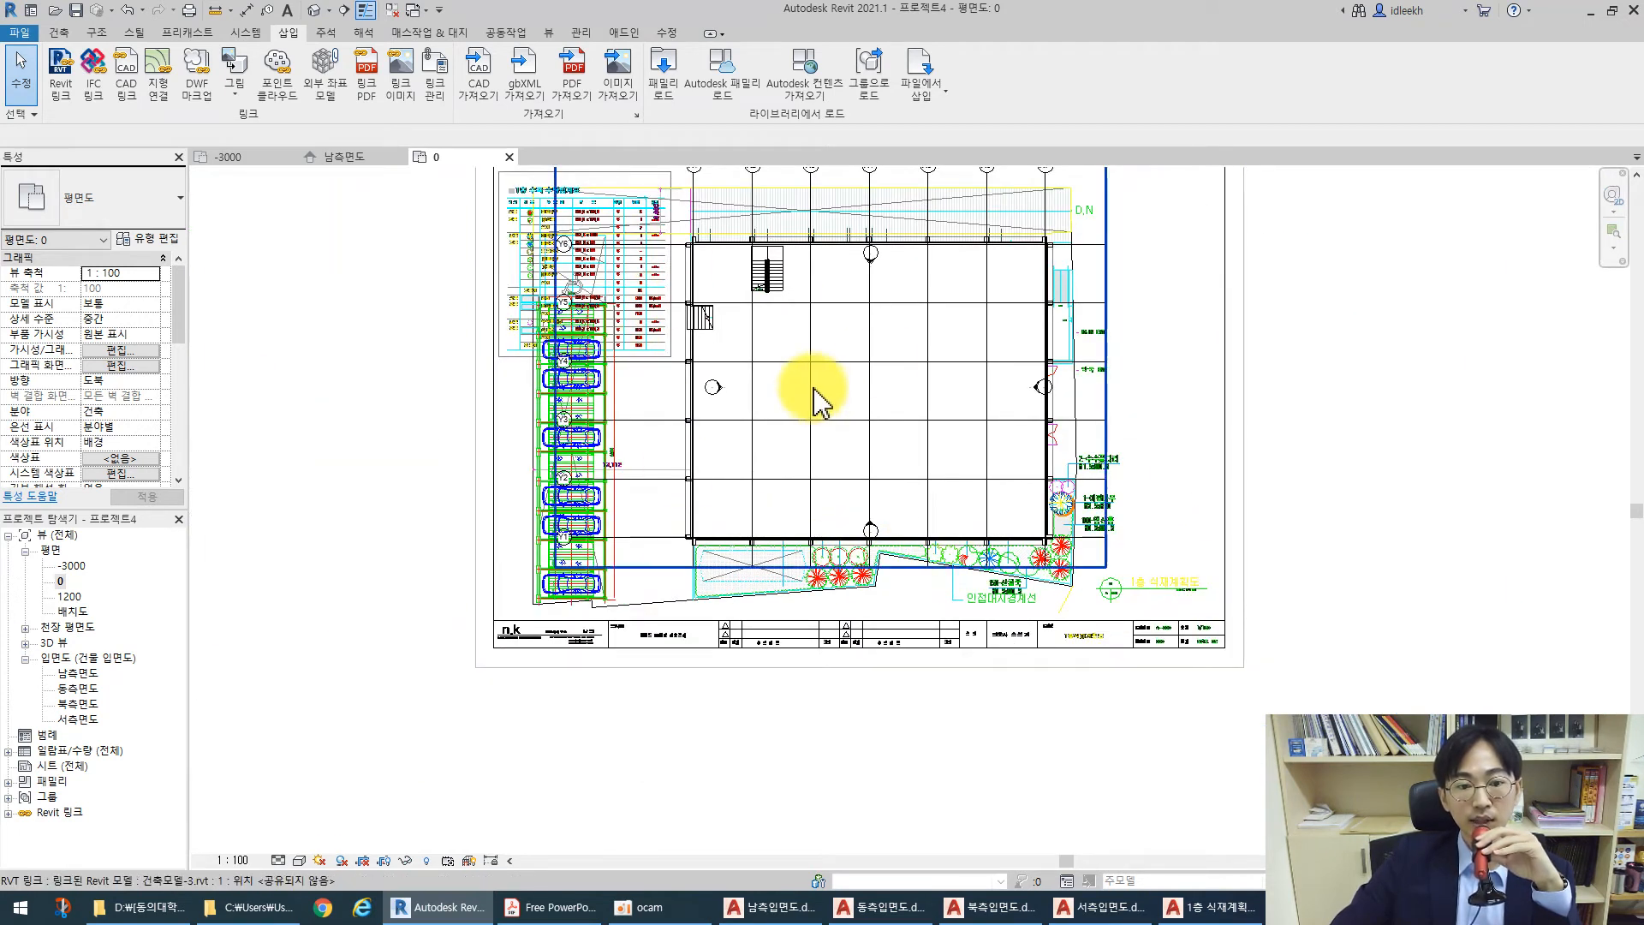
{"action": "middle_click_drag", "start_coordinate": [791, 383], "coordinate": [778, 470]}
{"action": "scroll", "coordinate": [779, 473], "scroll_direction": "down", "scroll_amount": 1}
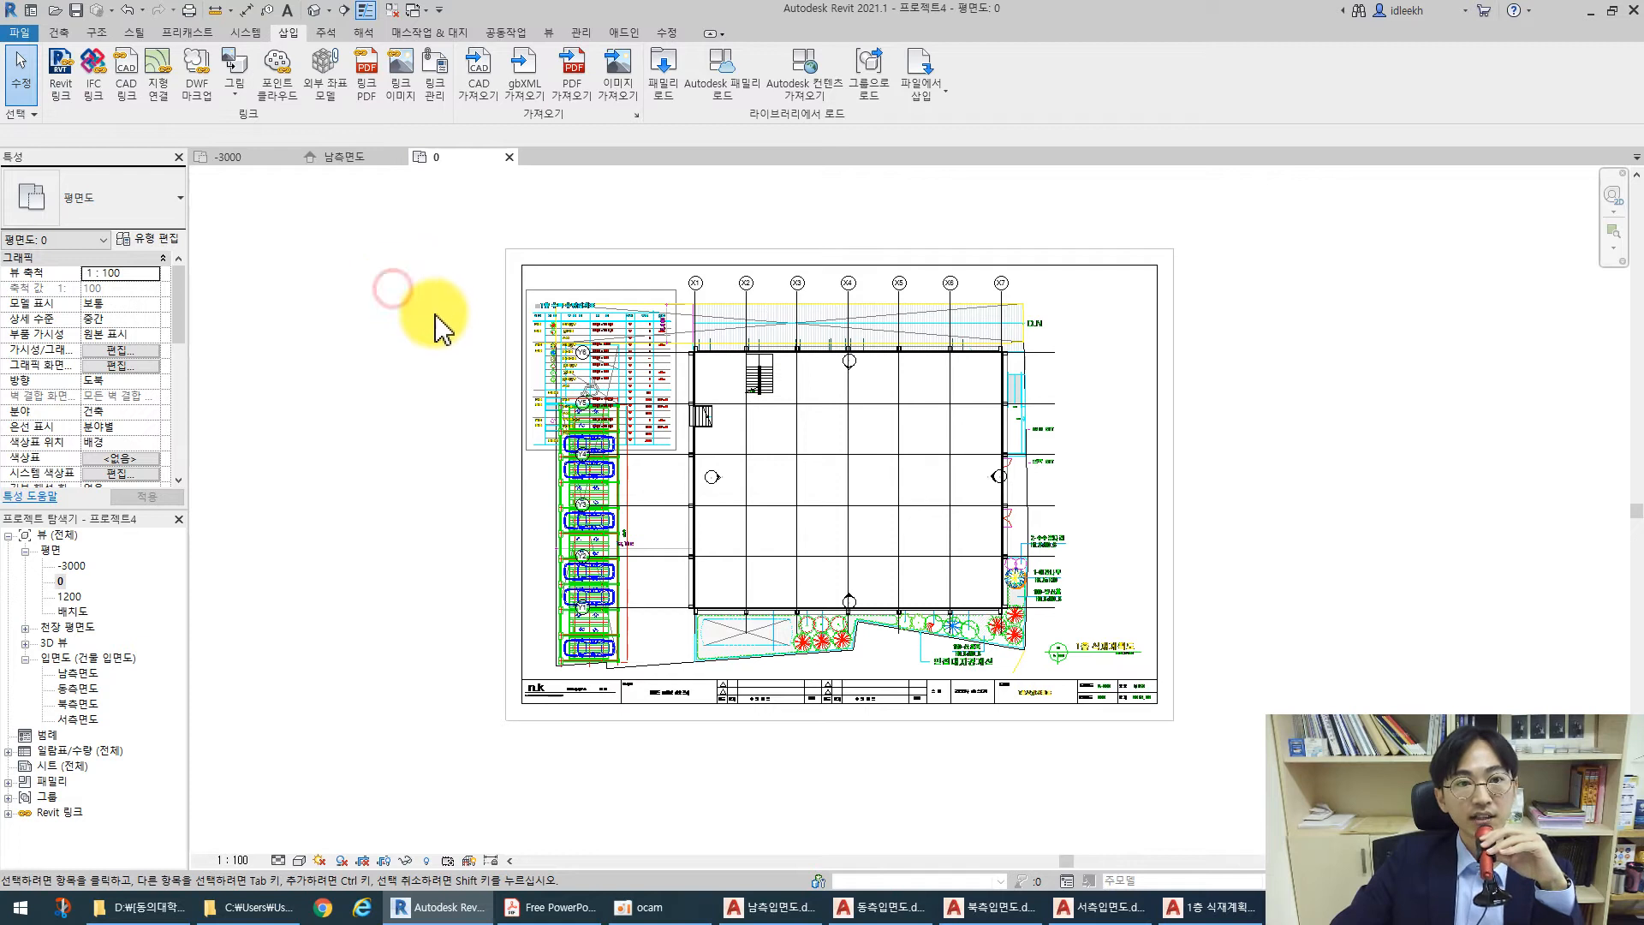
Create a toposurface from points at absolute elevation 0.0 placed loosely around the whole imported planting plan
{"action": "left_click", "coordinate": [428, 34]}
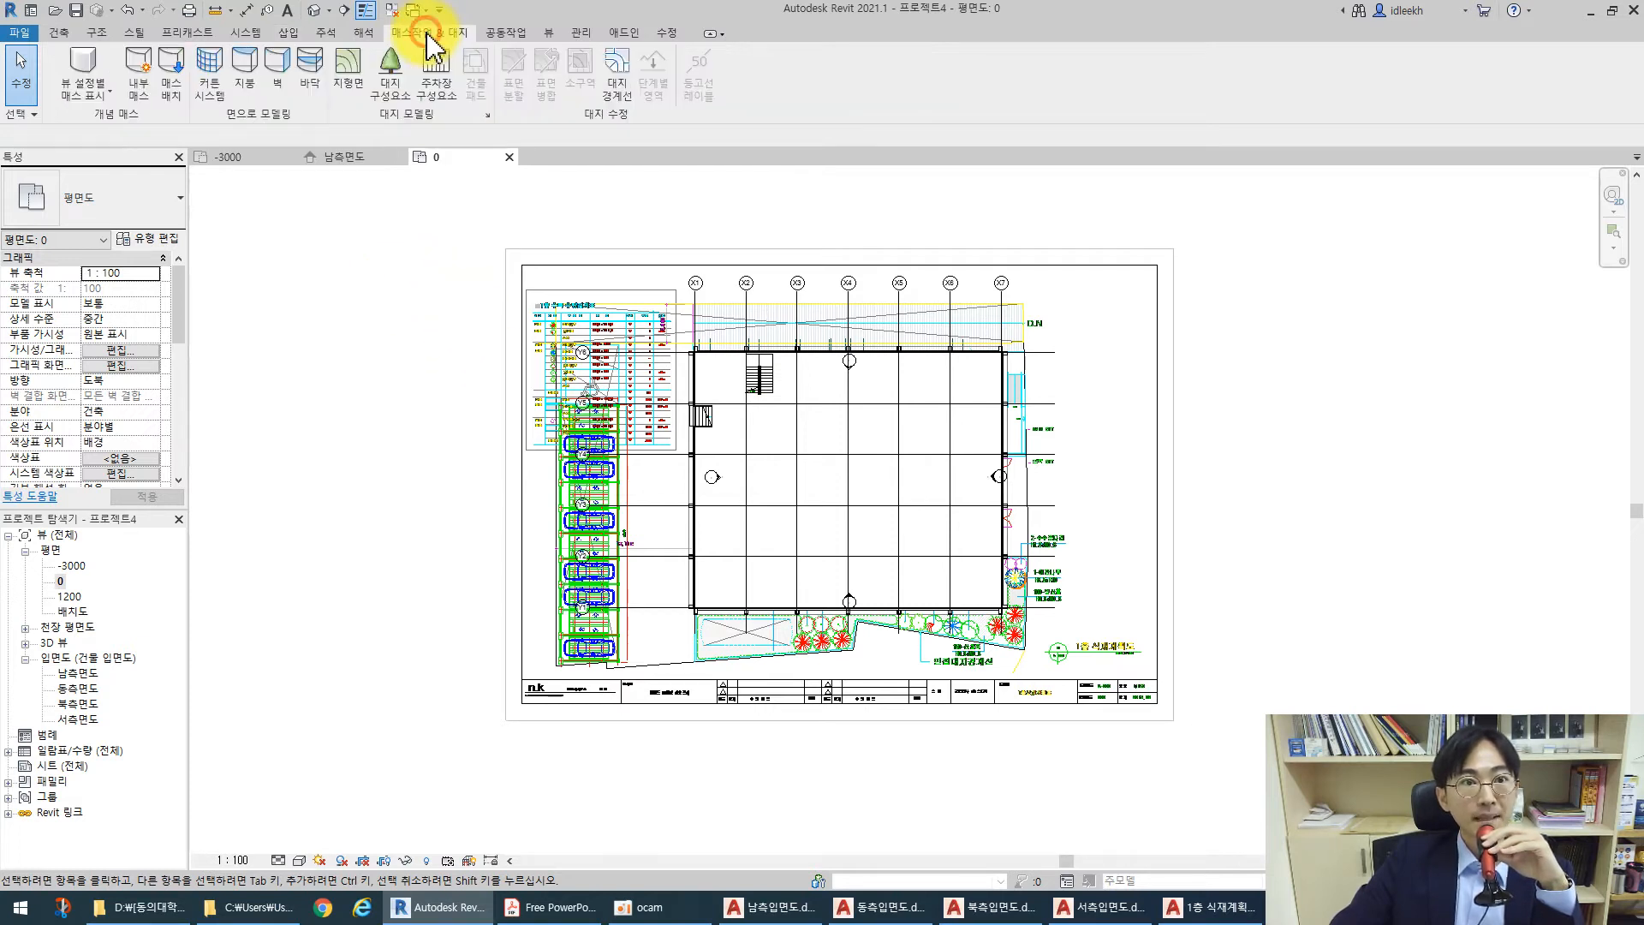
{"action": "left_click", "coordinate": [347, 75]}
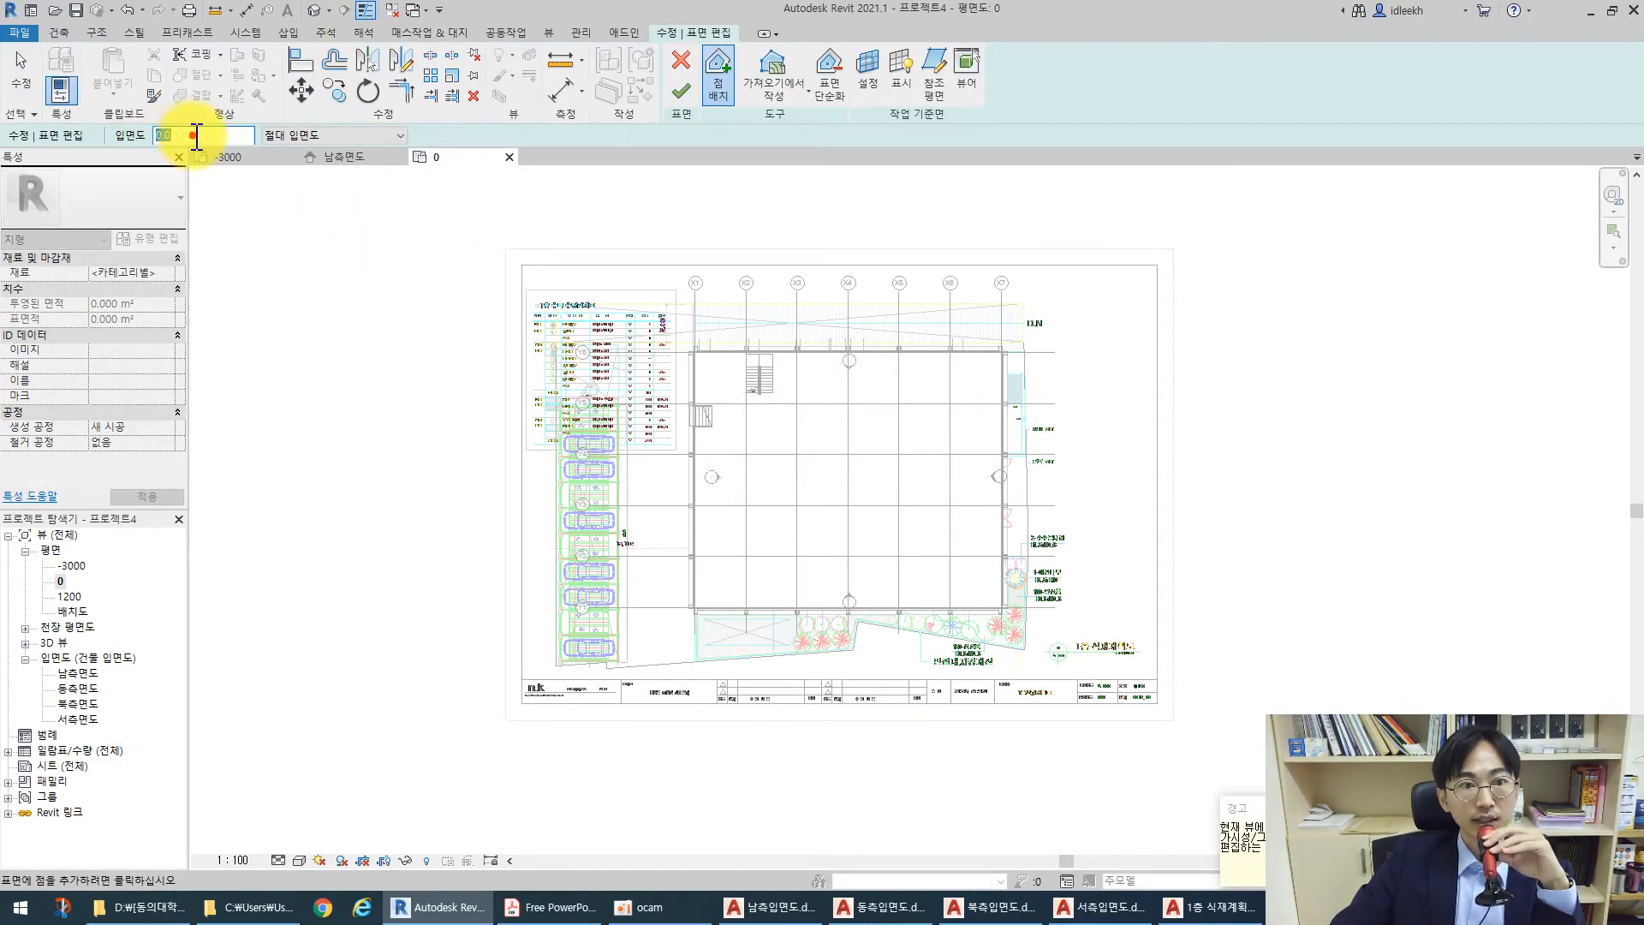
{"action": "scroll", "coordinate": [452, 451], "scroll_direction": "down", "scroll_amount": 4}
{"action": "middle_click_drag", "start_coordinate": [378, 441], "coordinate": [552, 488]}
{"action": "scroll", "coordinate": [677, 450], "scroll_direction": "up", "scroll_amount": 3}
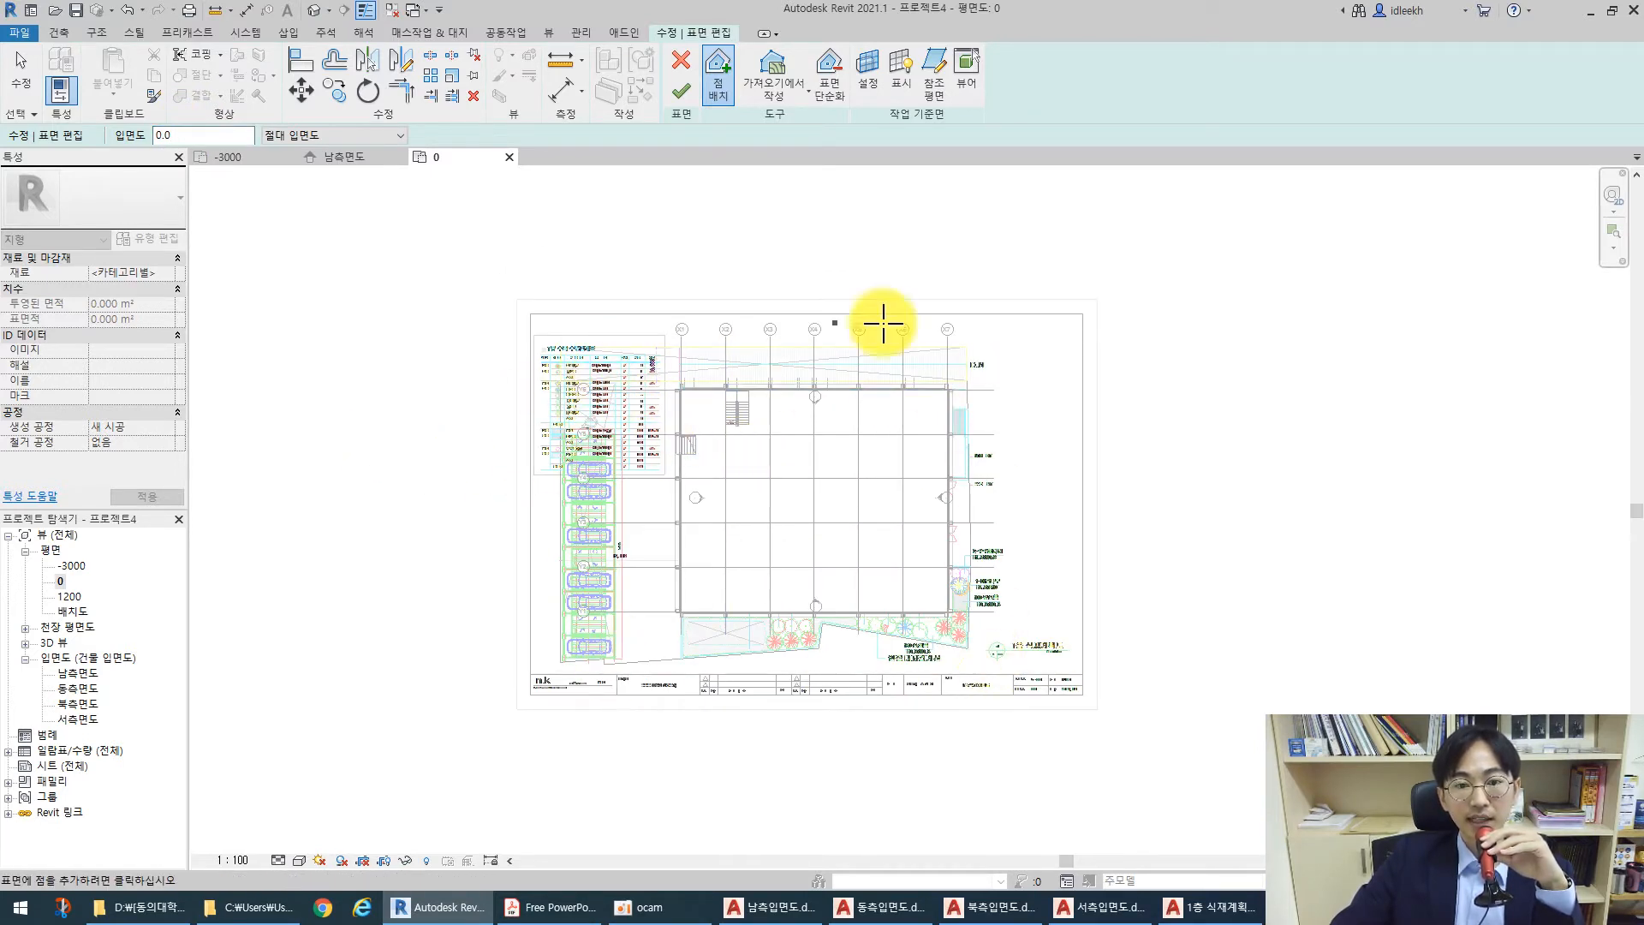
{"action": "scroll", "coordinate": [663, 505], "scroll_direction": "down", "scroll_amount": 3}
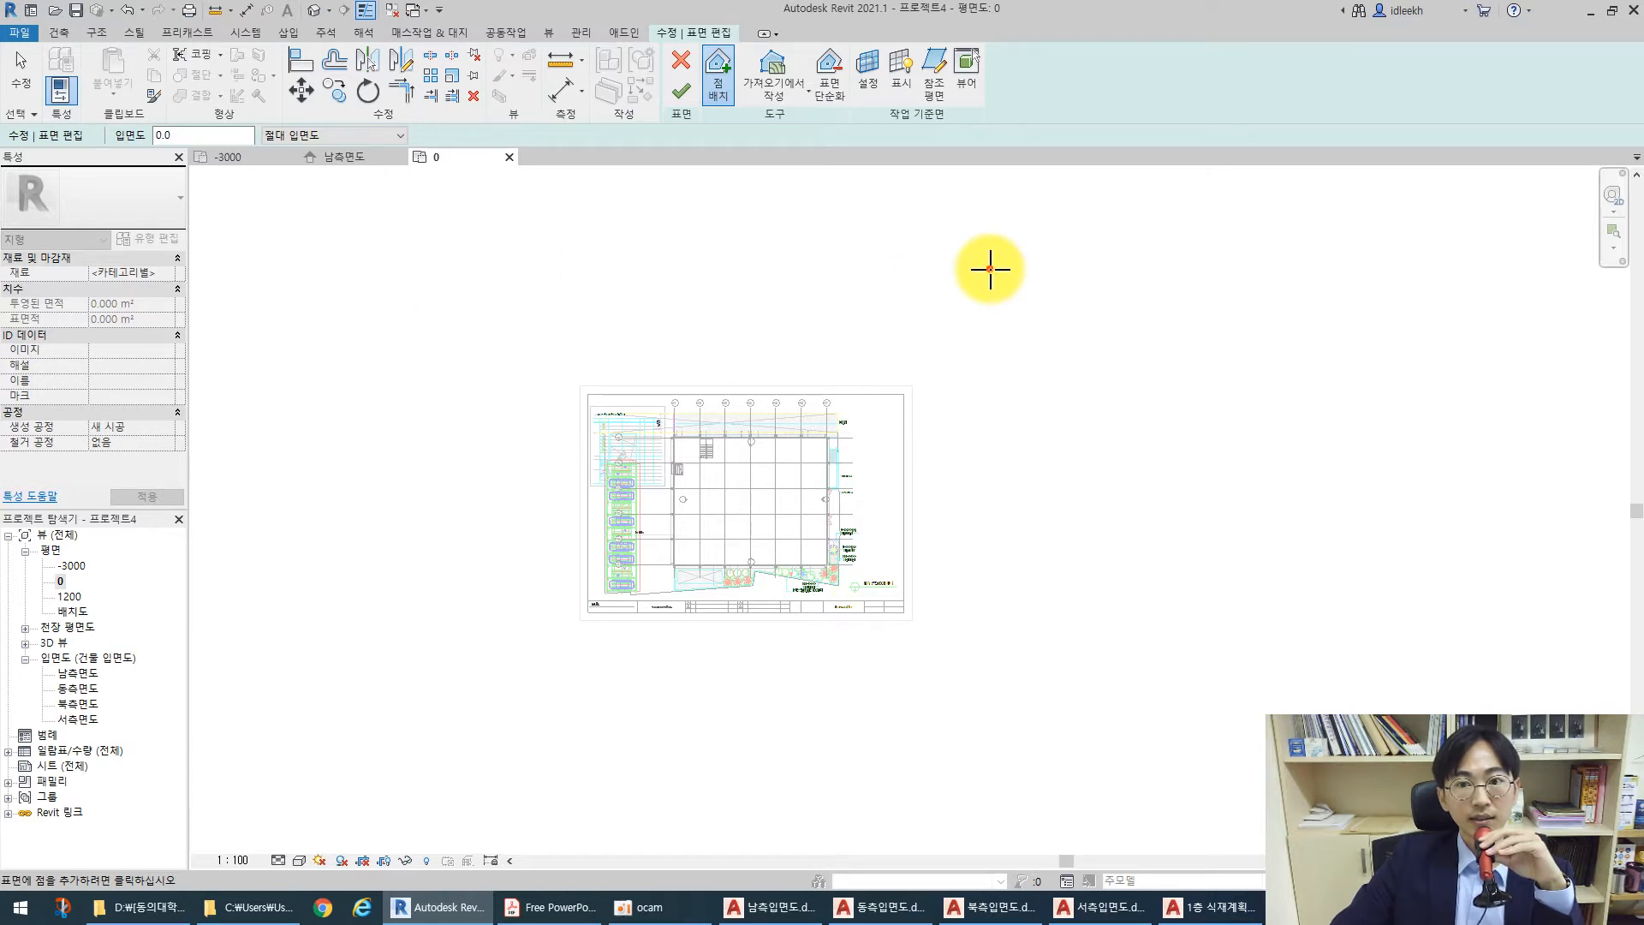
{"action": "left_click", "coordinate": [1021, 726]}
{"action": "left_click", "coordinate": [437, 733]}
{"action": "left_click", "coordinate": [433, 448]}
{"action": "left_click", "coordinate": [723, 316]}
{"action": "left_click", "coordinate": [1015, 481]}
{"action": "left_click", "coordinate": [859, 726]}
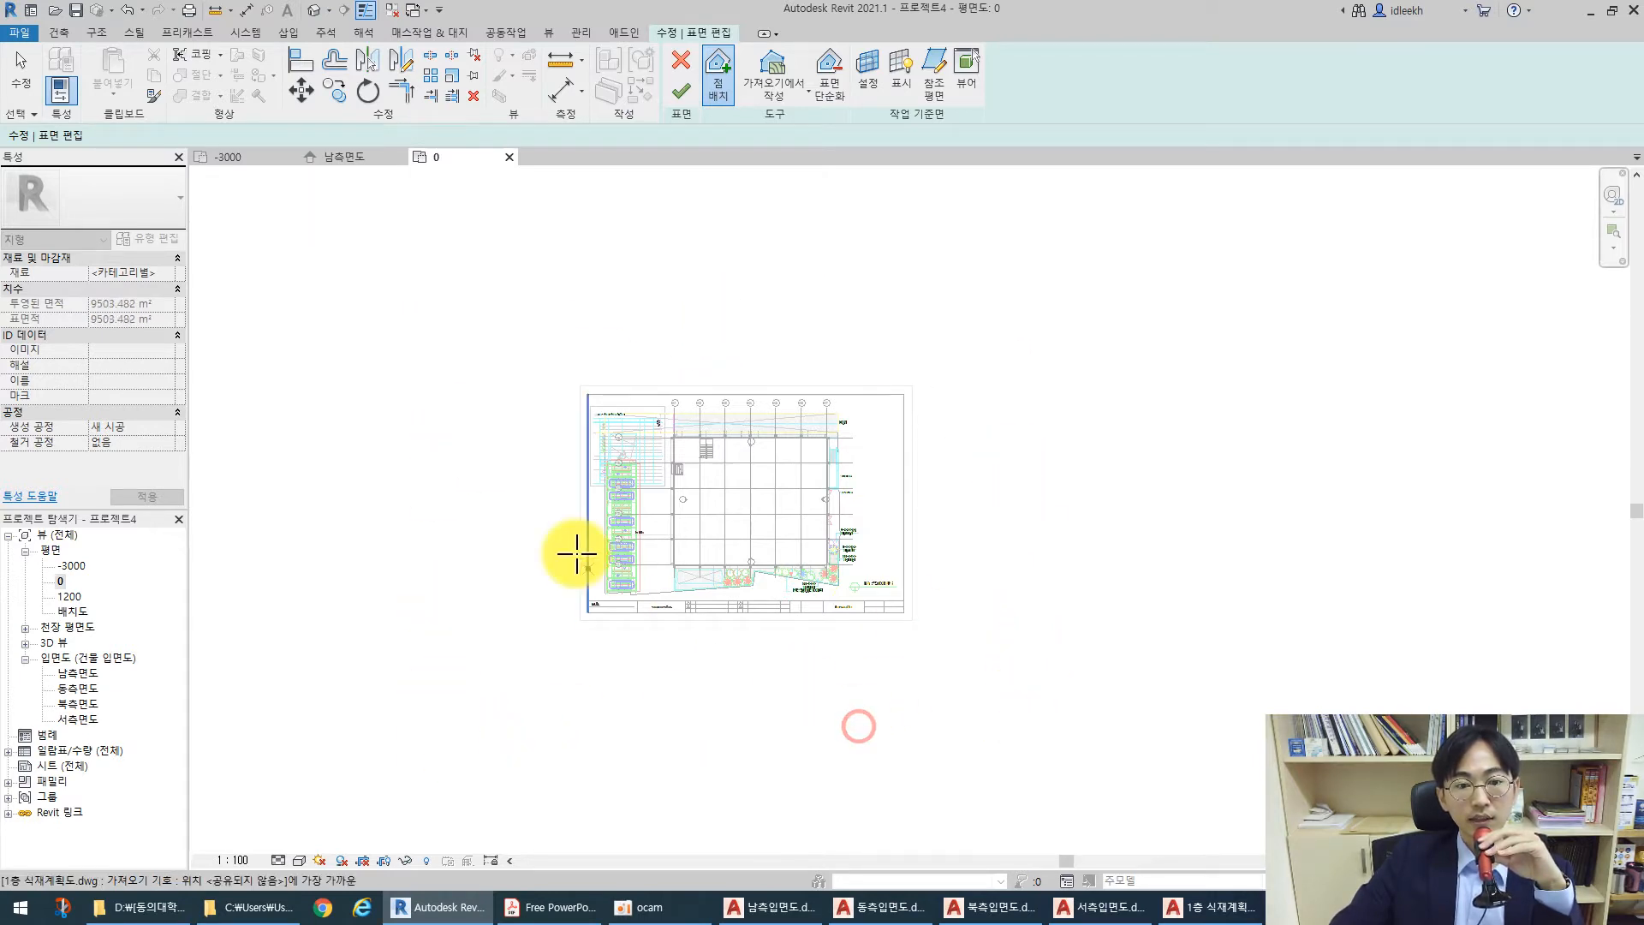
{"action": "left_click", "coordinate": [678, 87]}
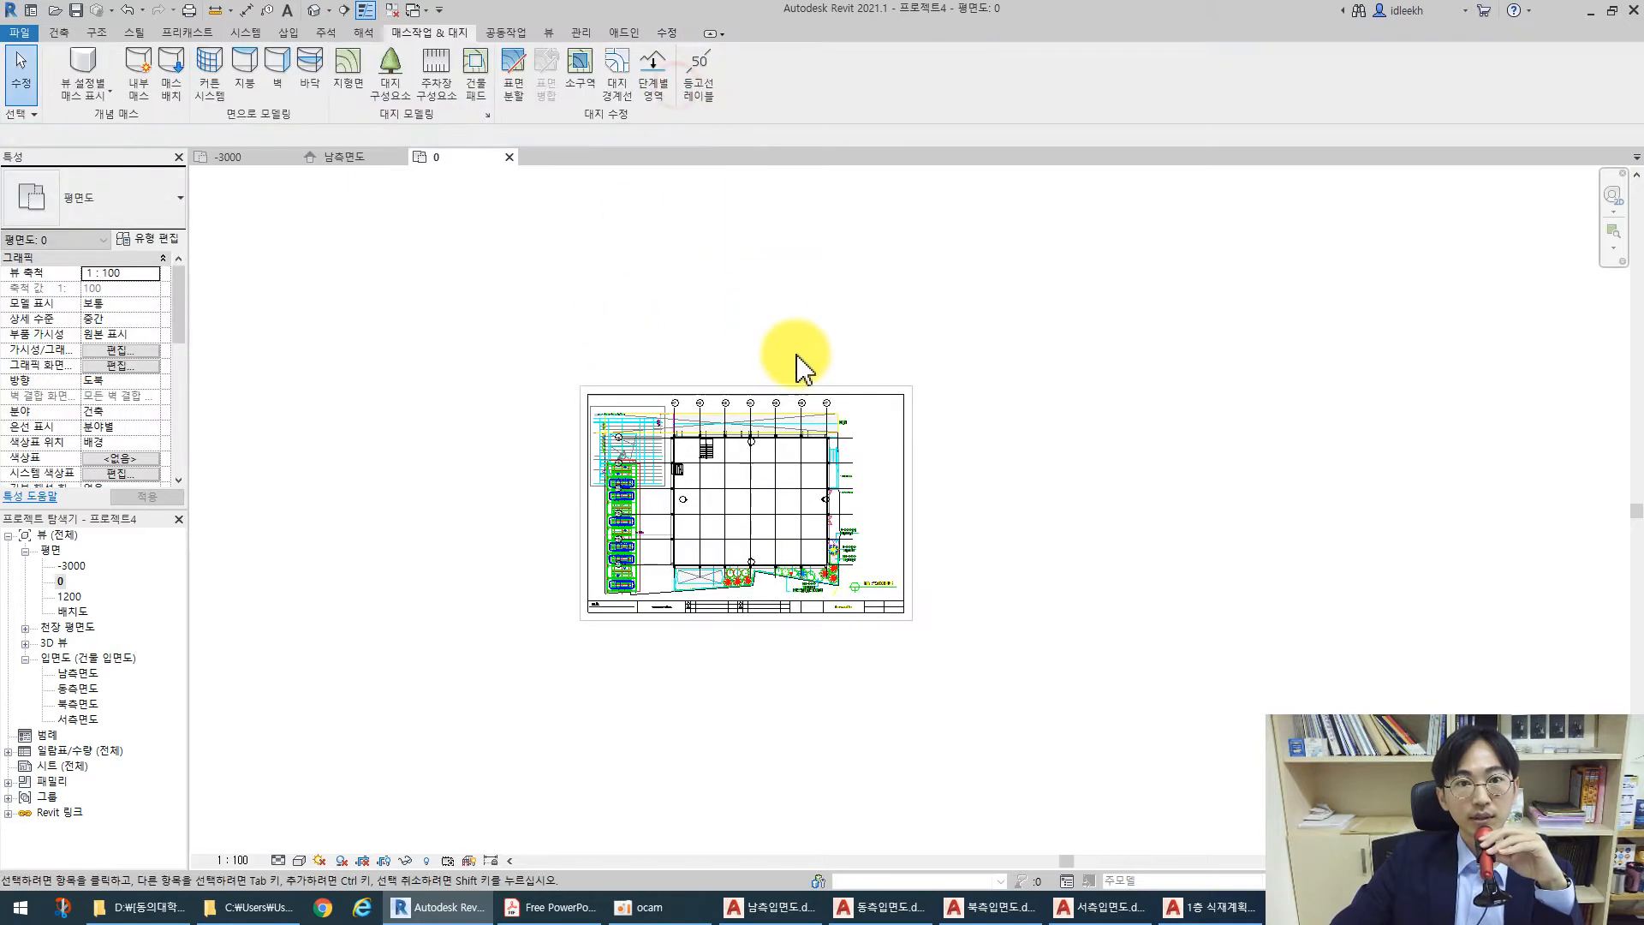
Turn on the visibility of the 지형 model category in floor plan 0
{"action": "left_click", "coordinate": [121, 350]}
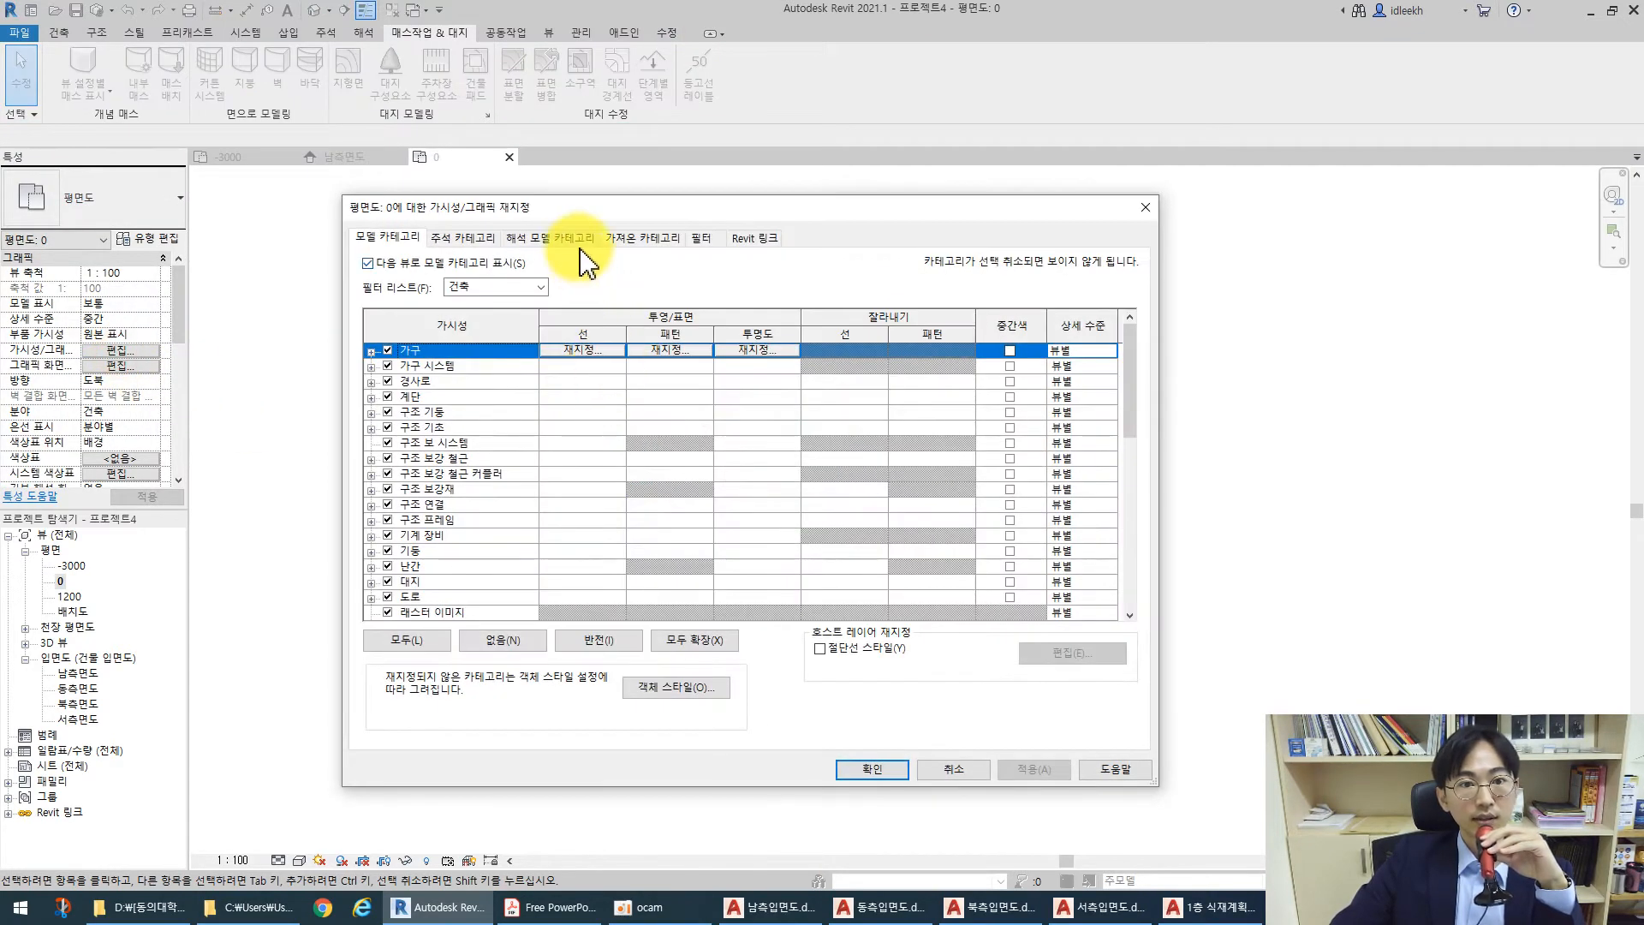
{"action": "scroll", "coordinate": [426, 443], "scroll_direction": "down", "scroll_amount": 10}
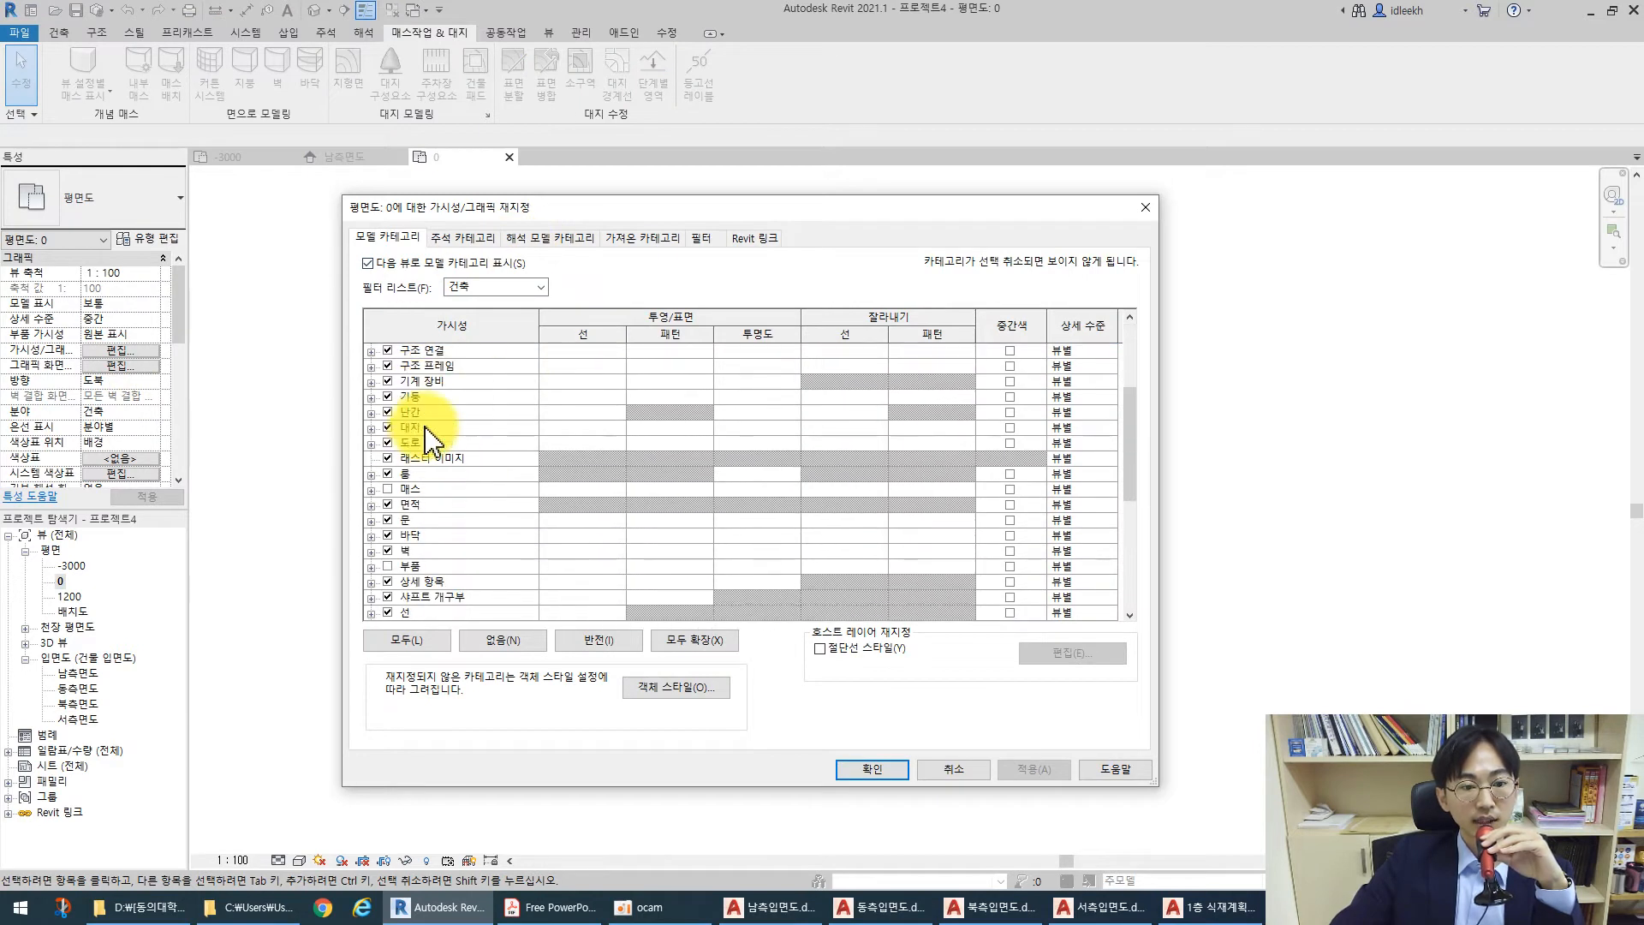
{"action": "left_click", "coordinate": [396, 519]}
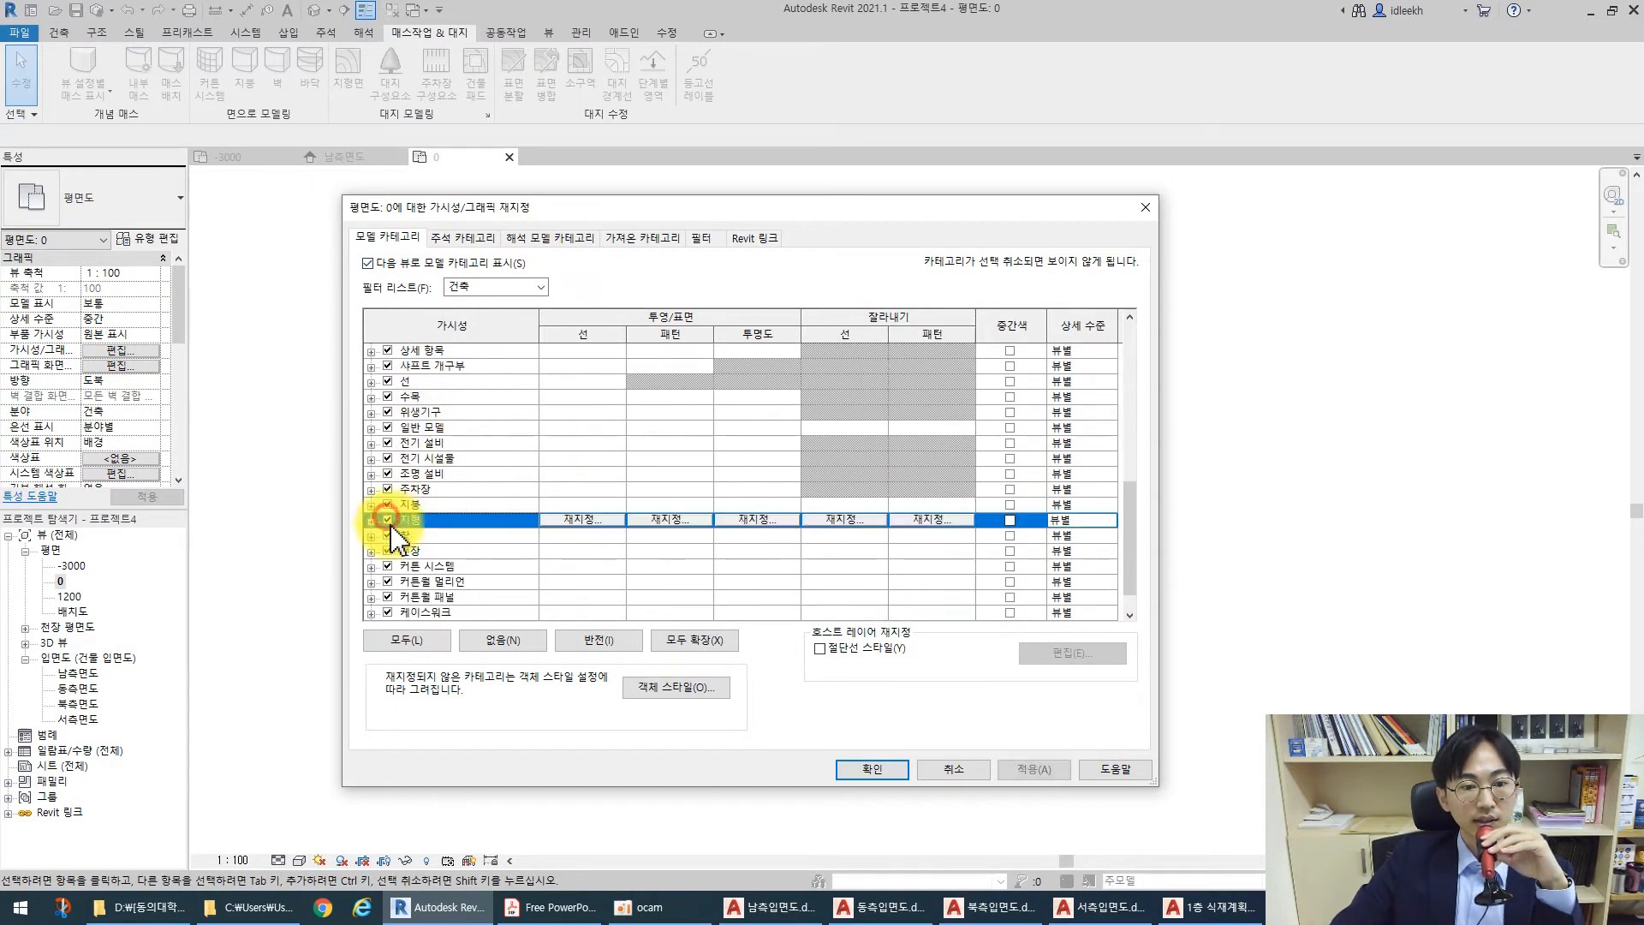
{"action": "left_click", "coordinate": [873, 769]}
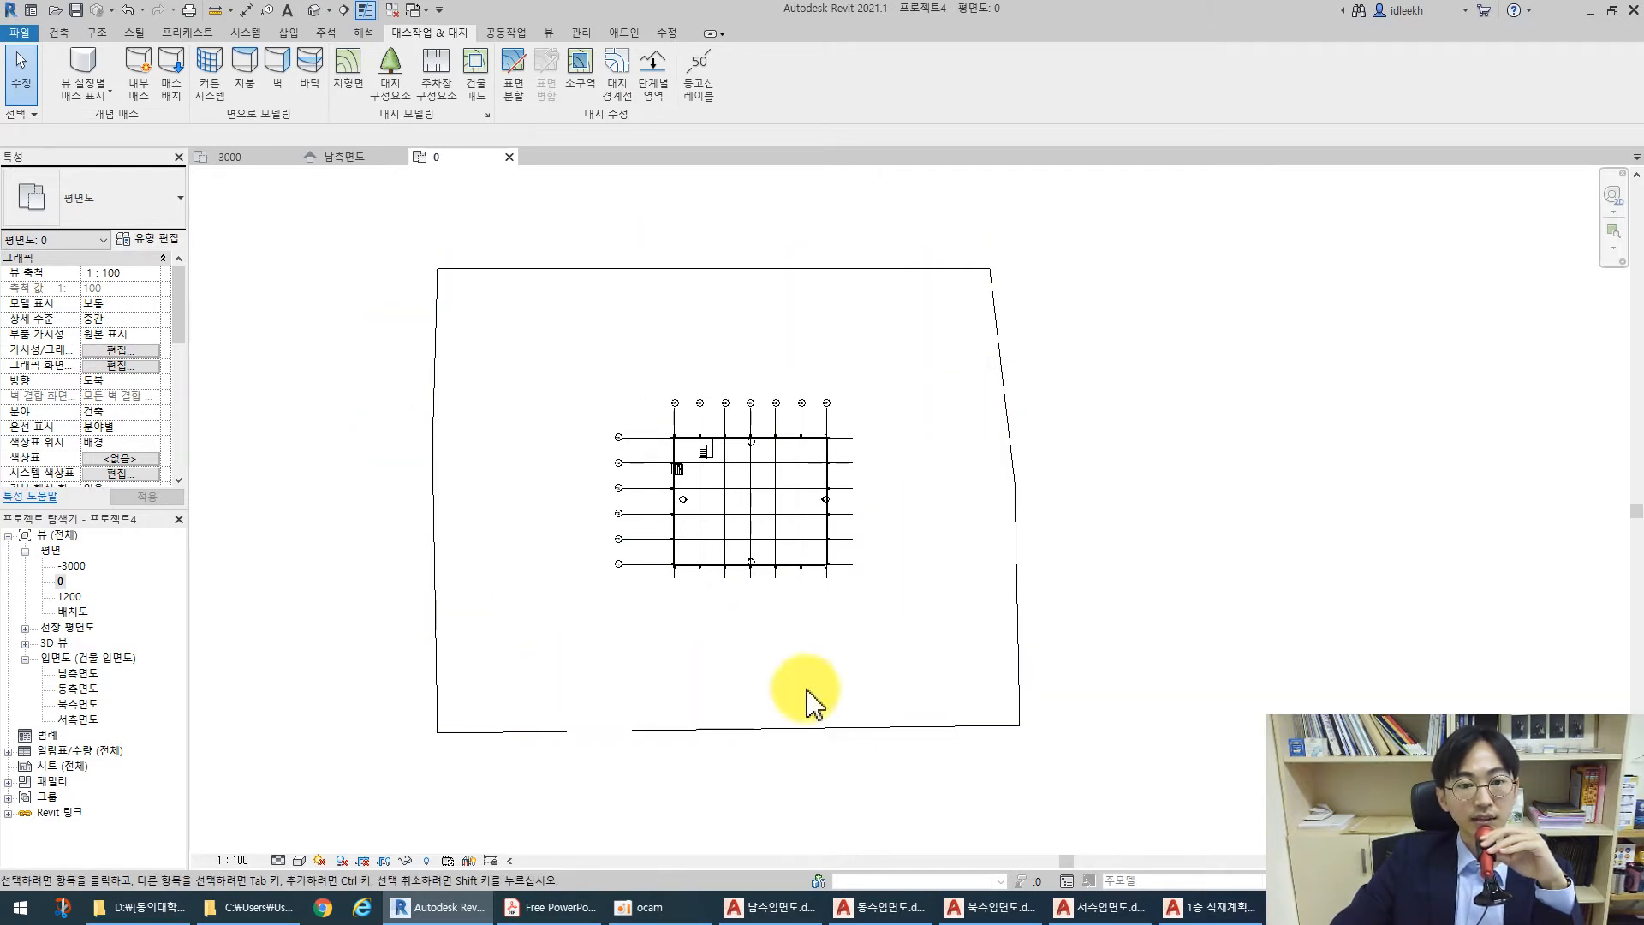
Sketch two horizontal reference planes about 90,515 mm apart, just above and just below the terrain outline
{"action": "left_click", "coordinate": [60, 33]}
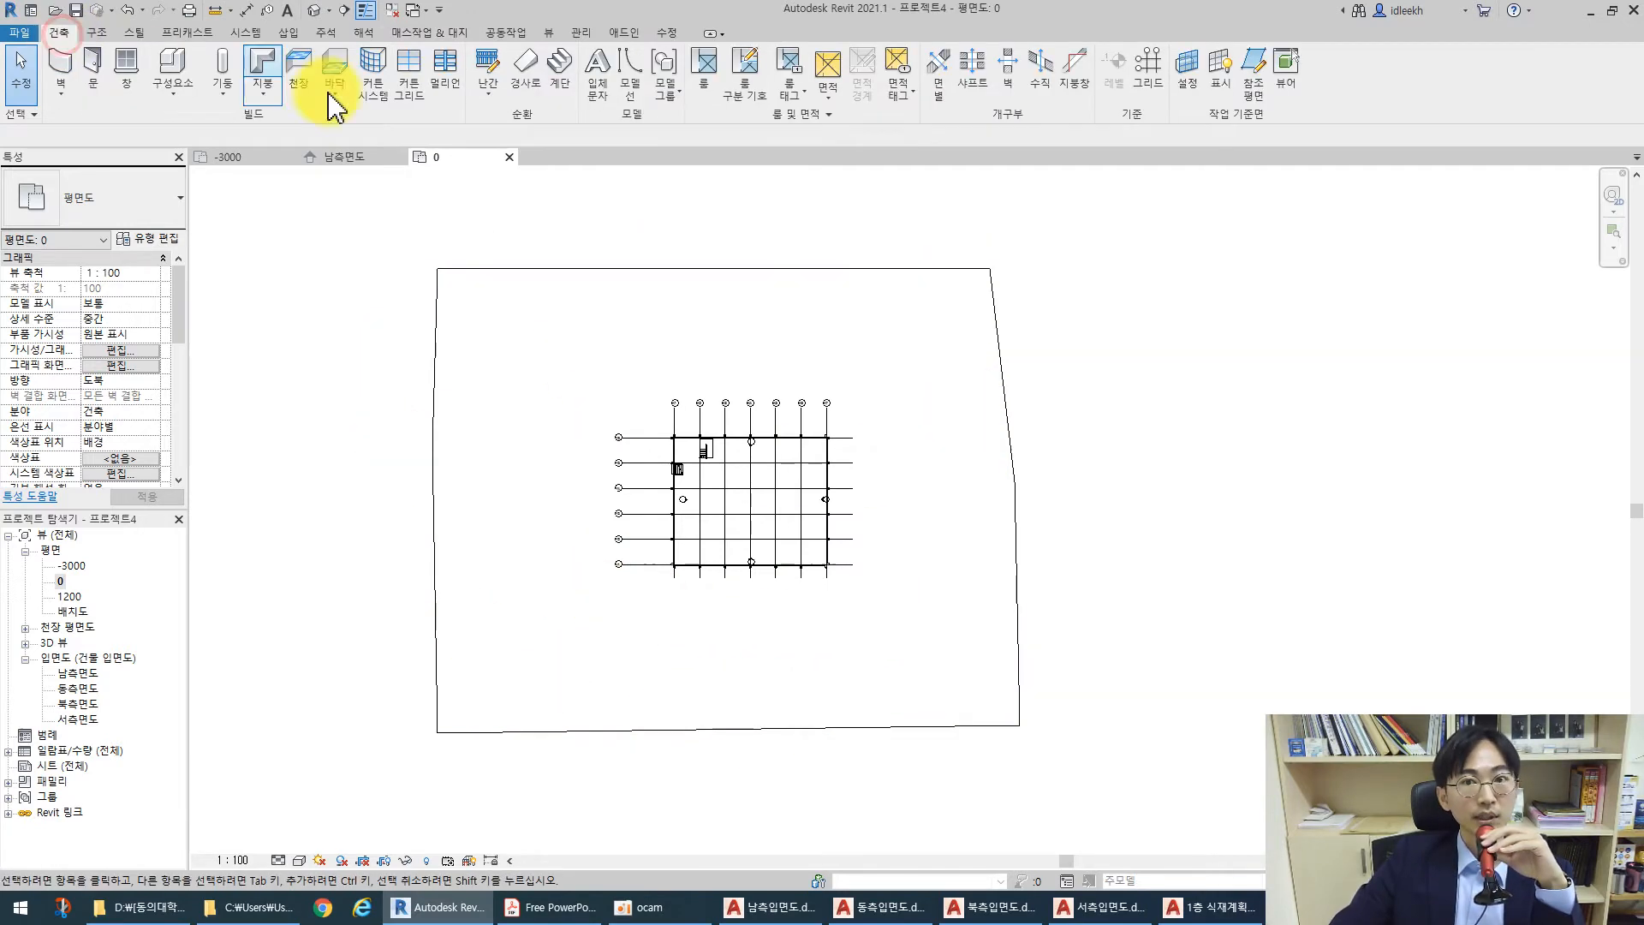
{"action": "left_click", "coordinate": [1253, 68]}
{"action": "left_click", "coordinate": [328, 262]}
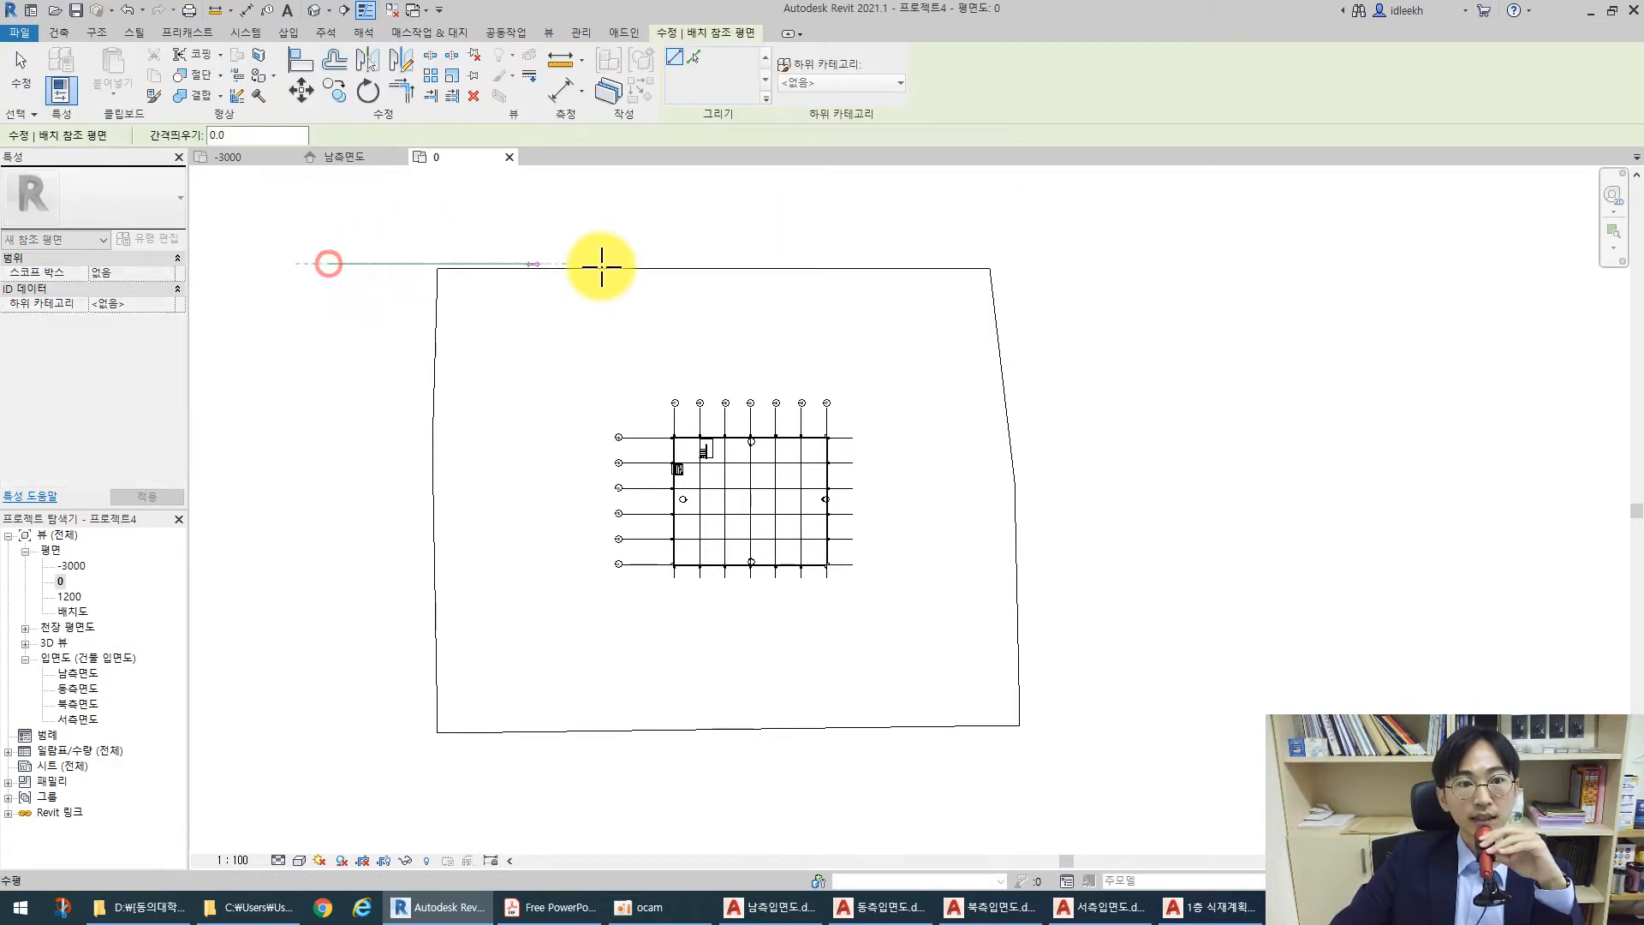
{"action": "left_click", "coordinate": [1178, 263]}
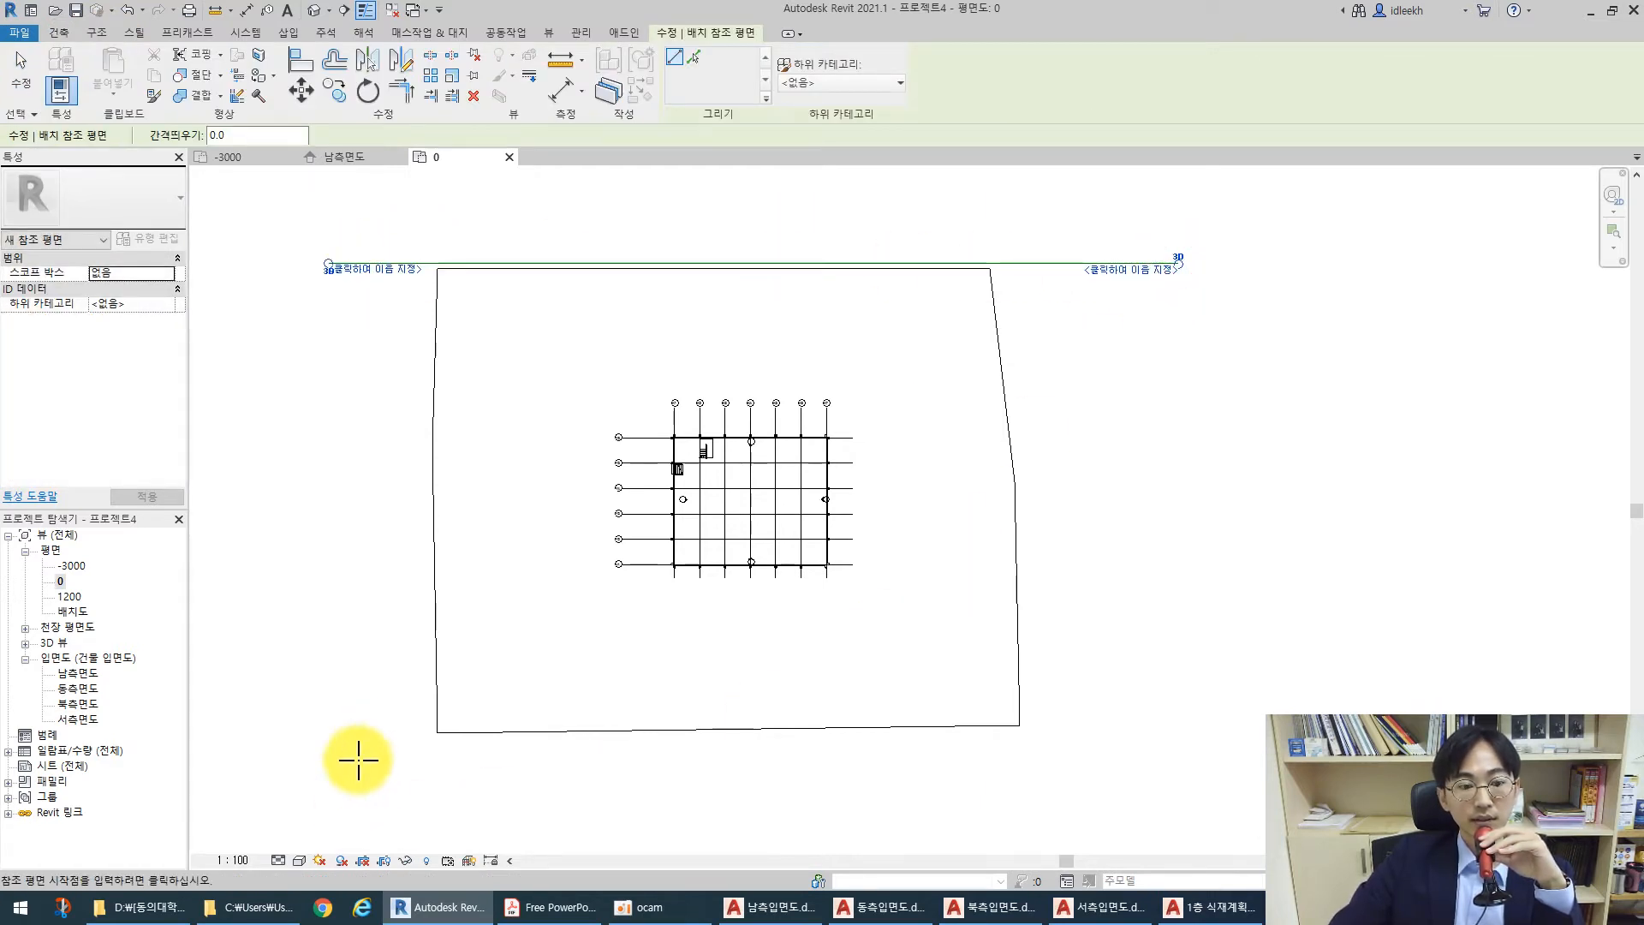
{"action": "left_click", "coordinate": [314, 742]}
{"action": "left_click", "coordinate": [1145, 742]}
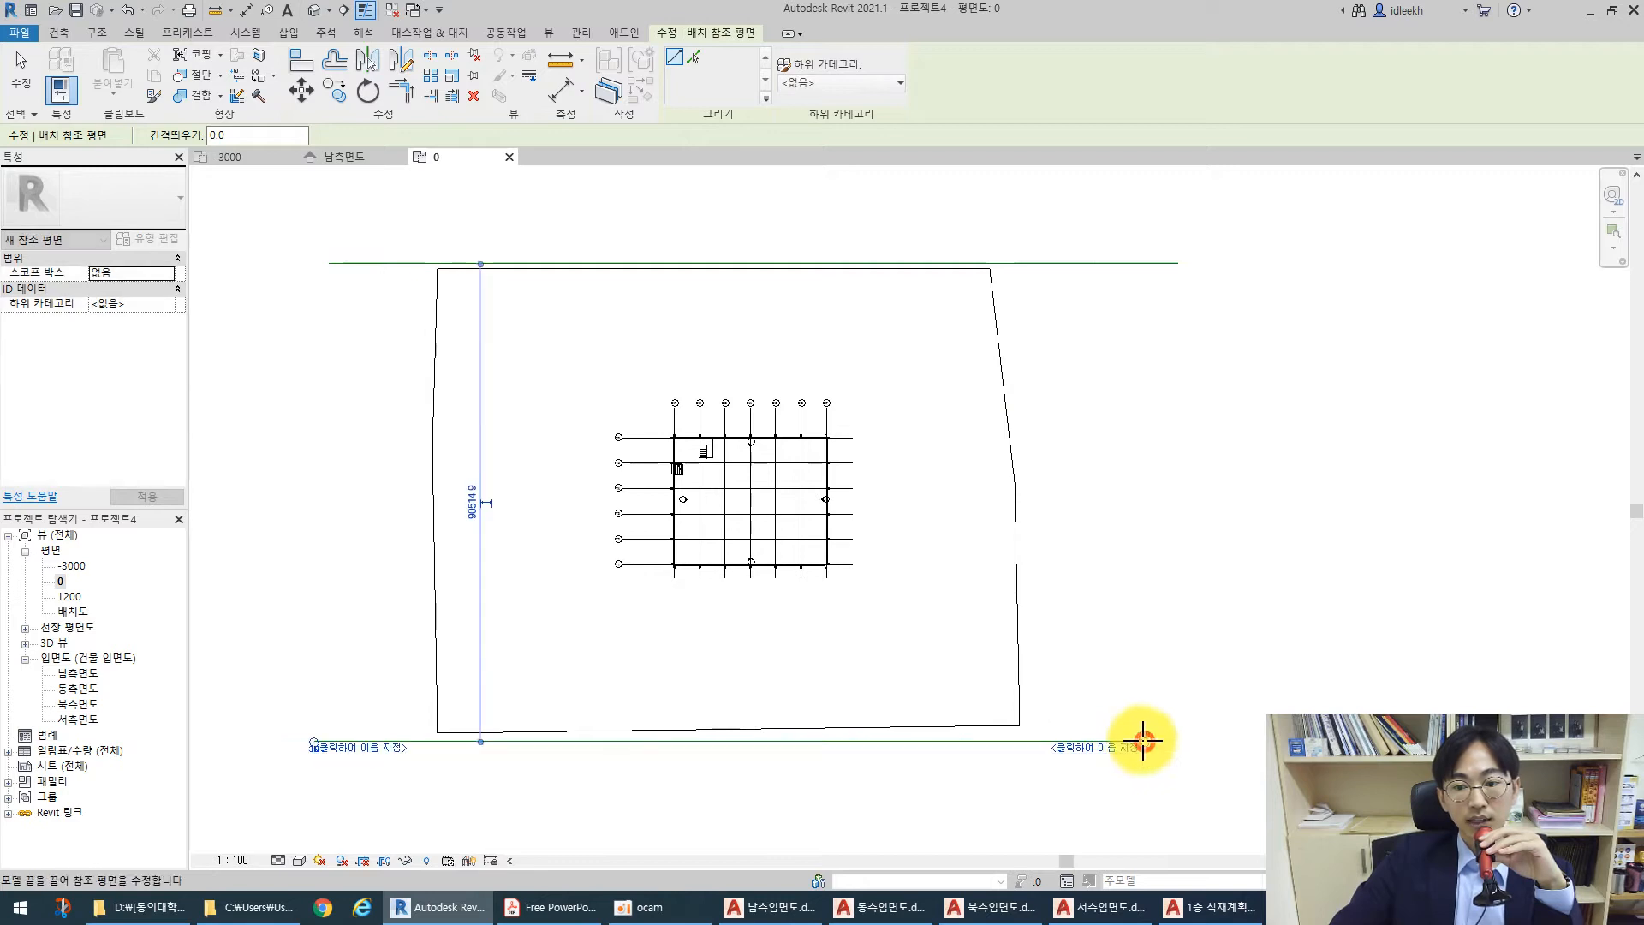
Sketch two vertical reference planes about 114,522 mm apart along the terrain's right and left sides
{"action": "left_click", "coordinate": [1013, 221]}
{"action": "left_click", "coordinate": [1014, 807]}
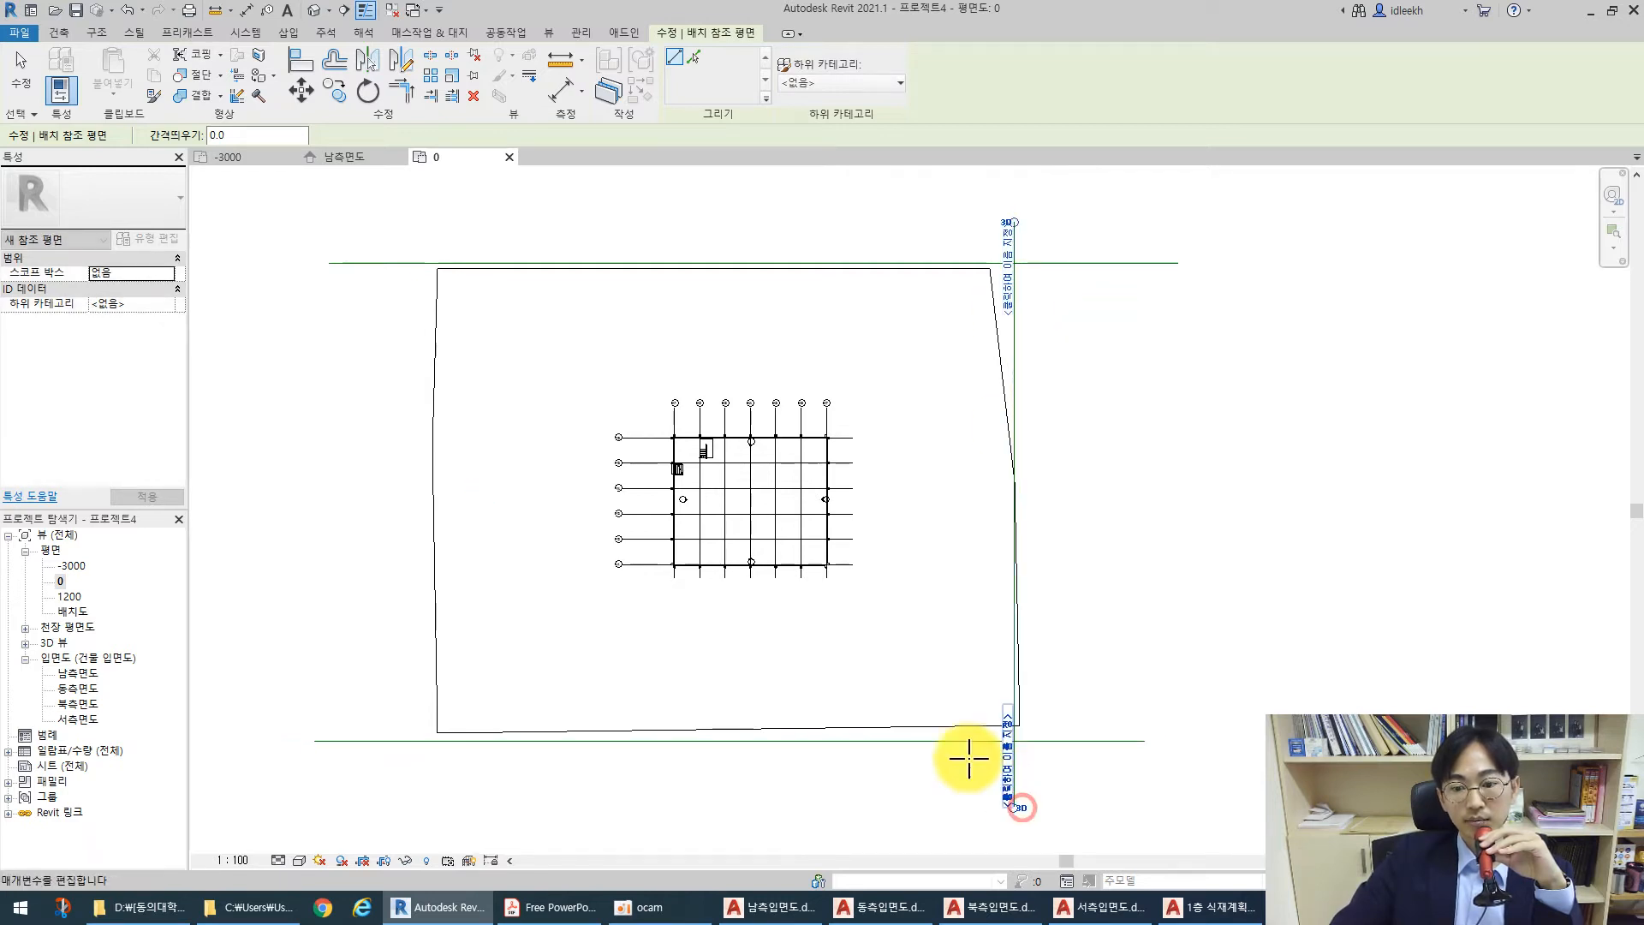
{"action": "left_click", "coordinate": [411, 208]}
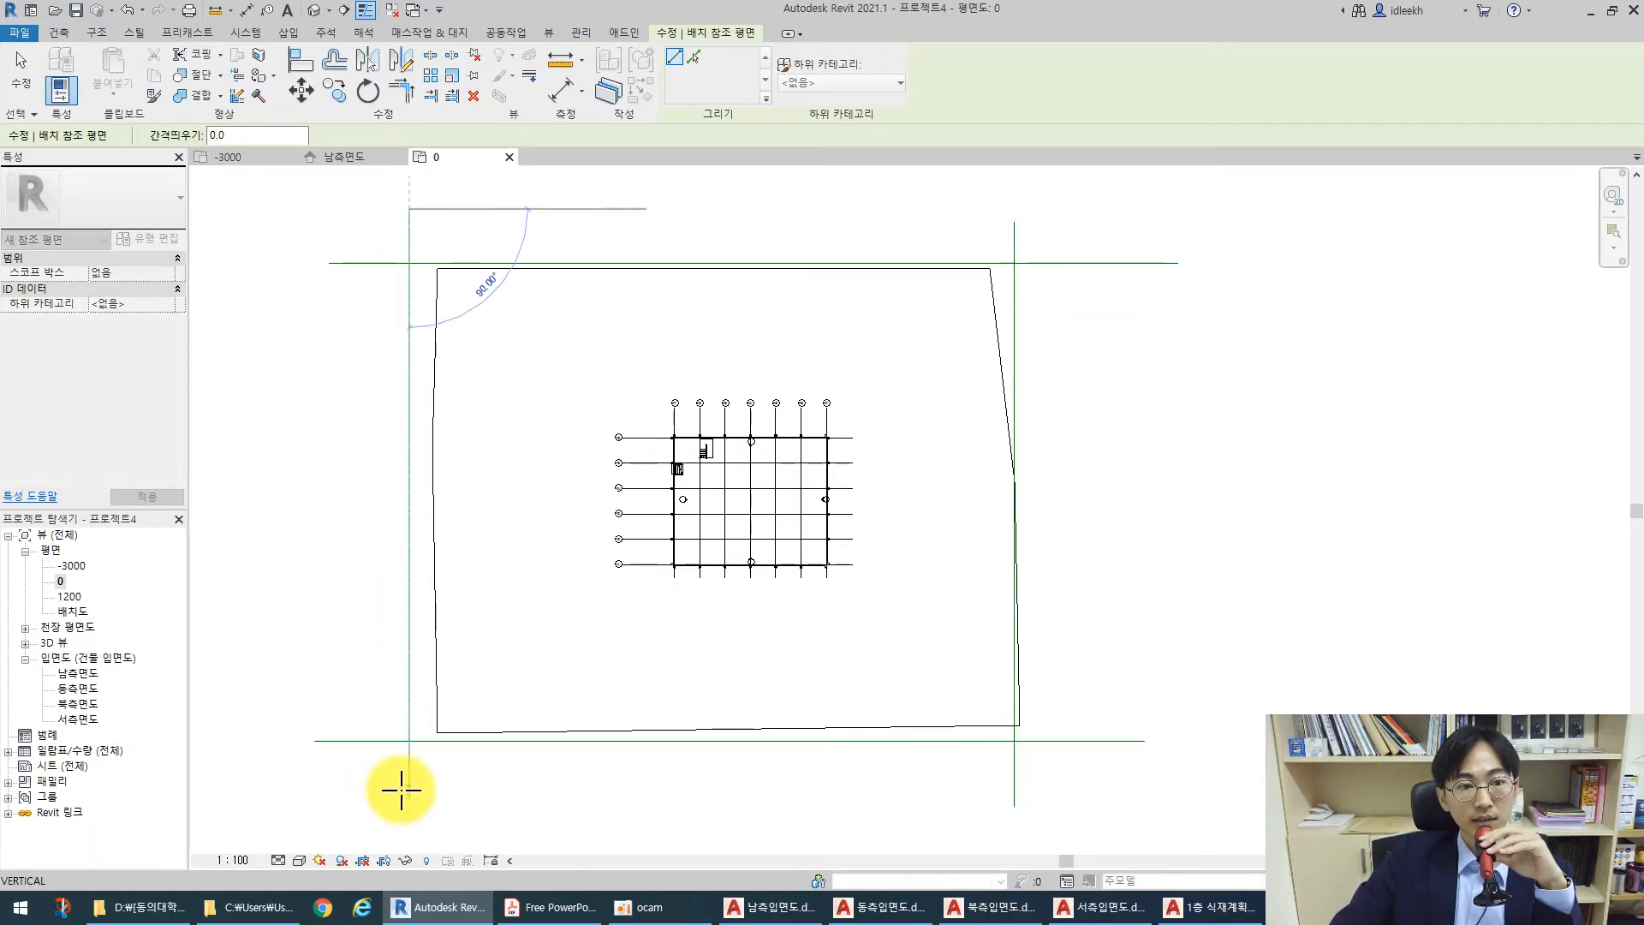
{"action": "left_click", "coordinate": [408, 792]}
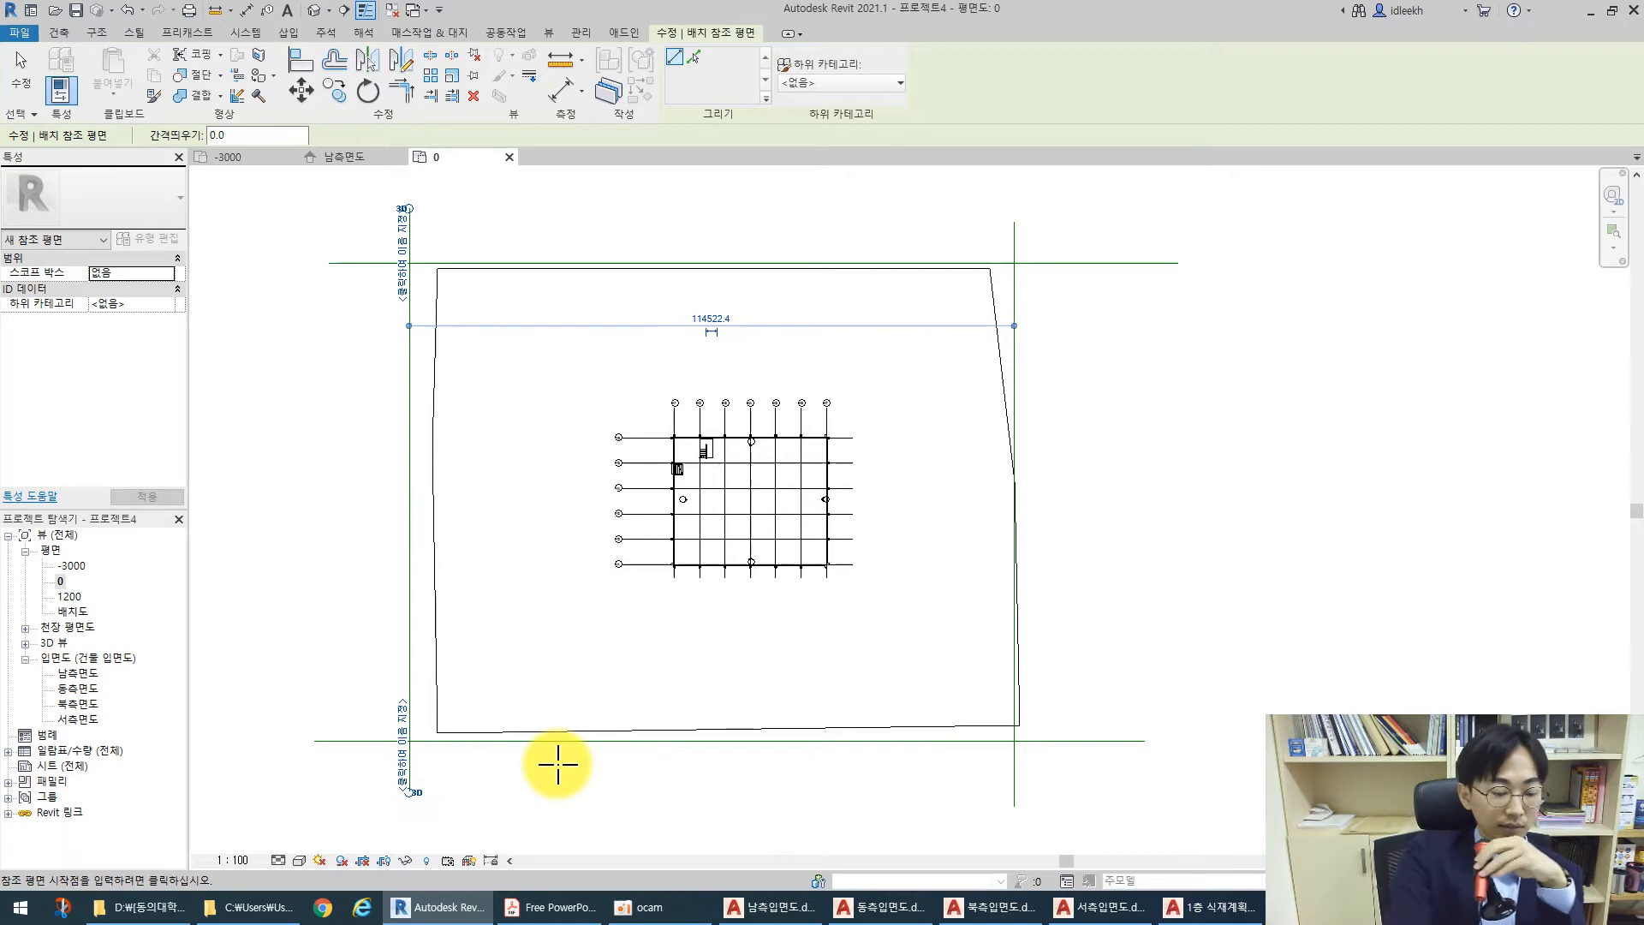
{"action": "key", "text": "Escape"}
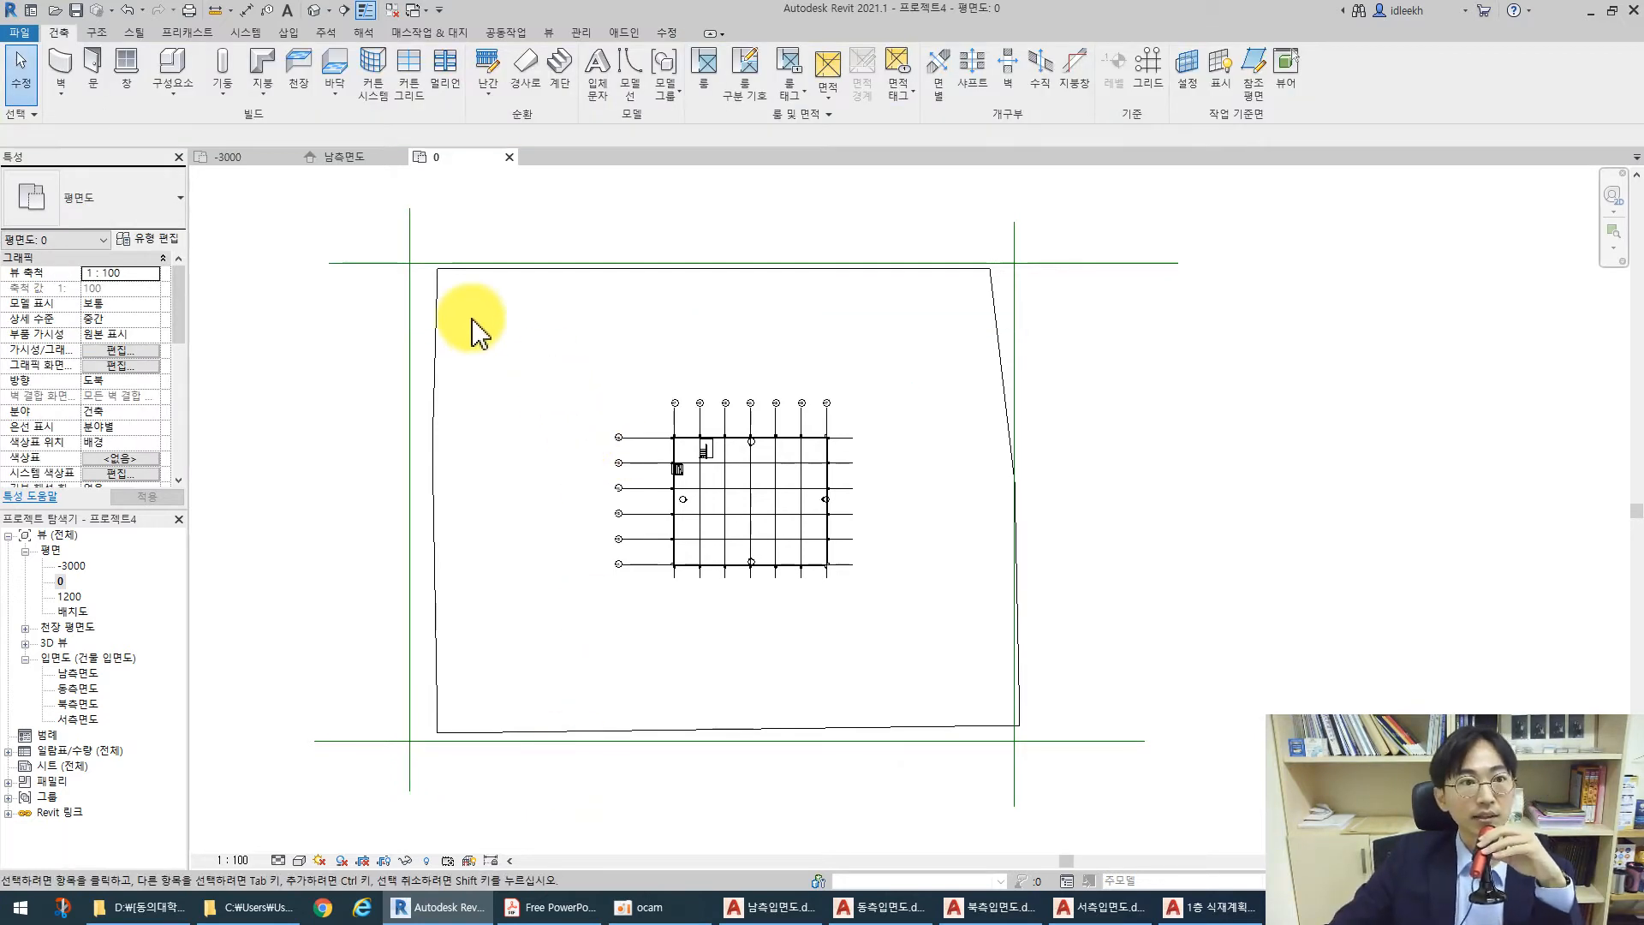
Edit the terrain surface and add points at elevation 0.0 on the four reference plane intersections
{"action": "left_click", "coordinate": [440, 311]}
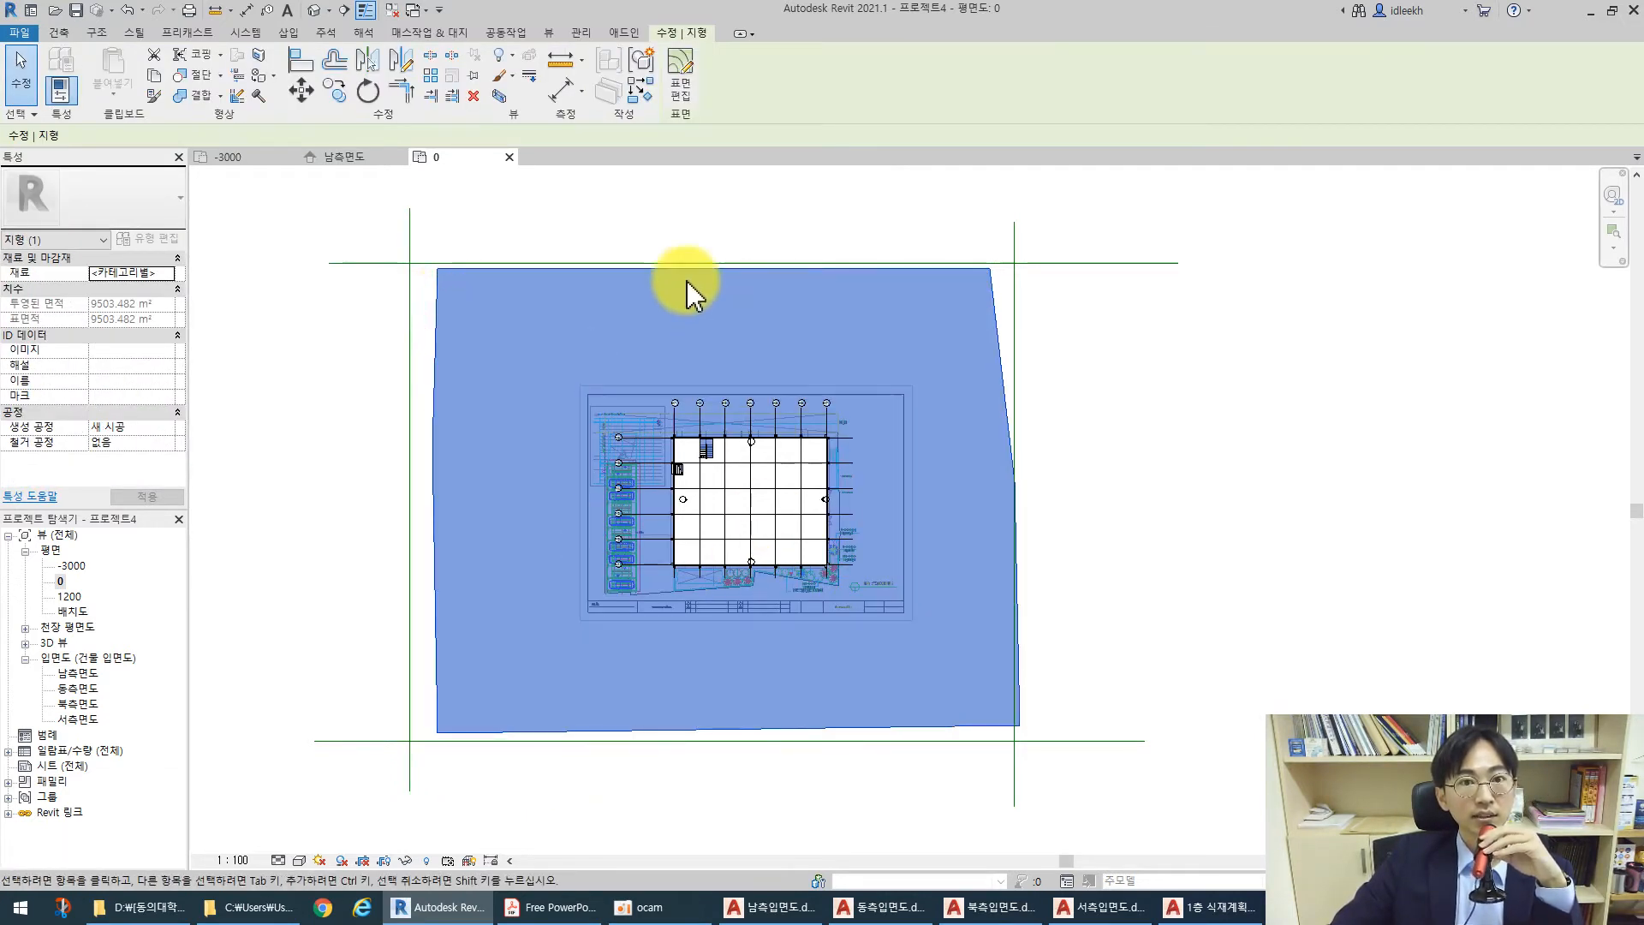
{"action": "left_click", "coordinate": [680, 68]}
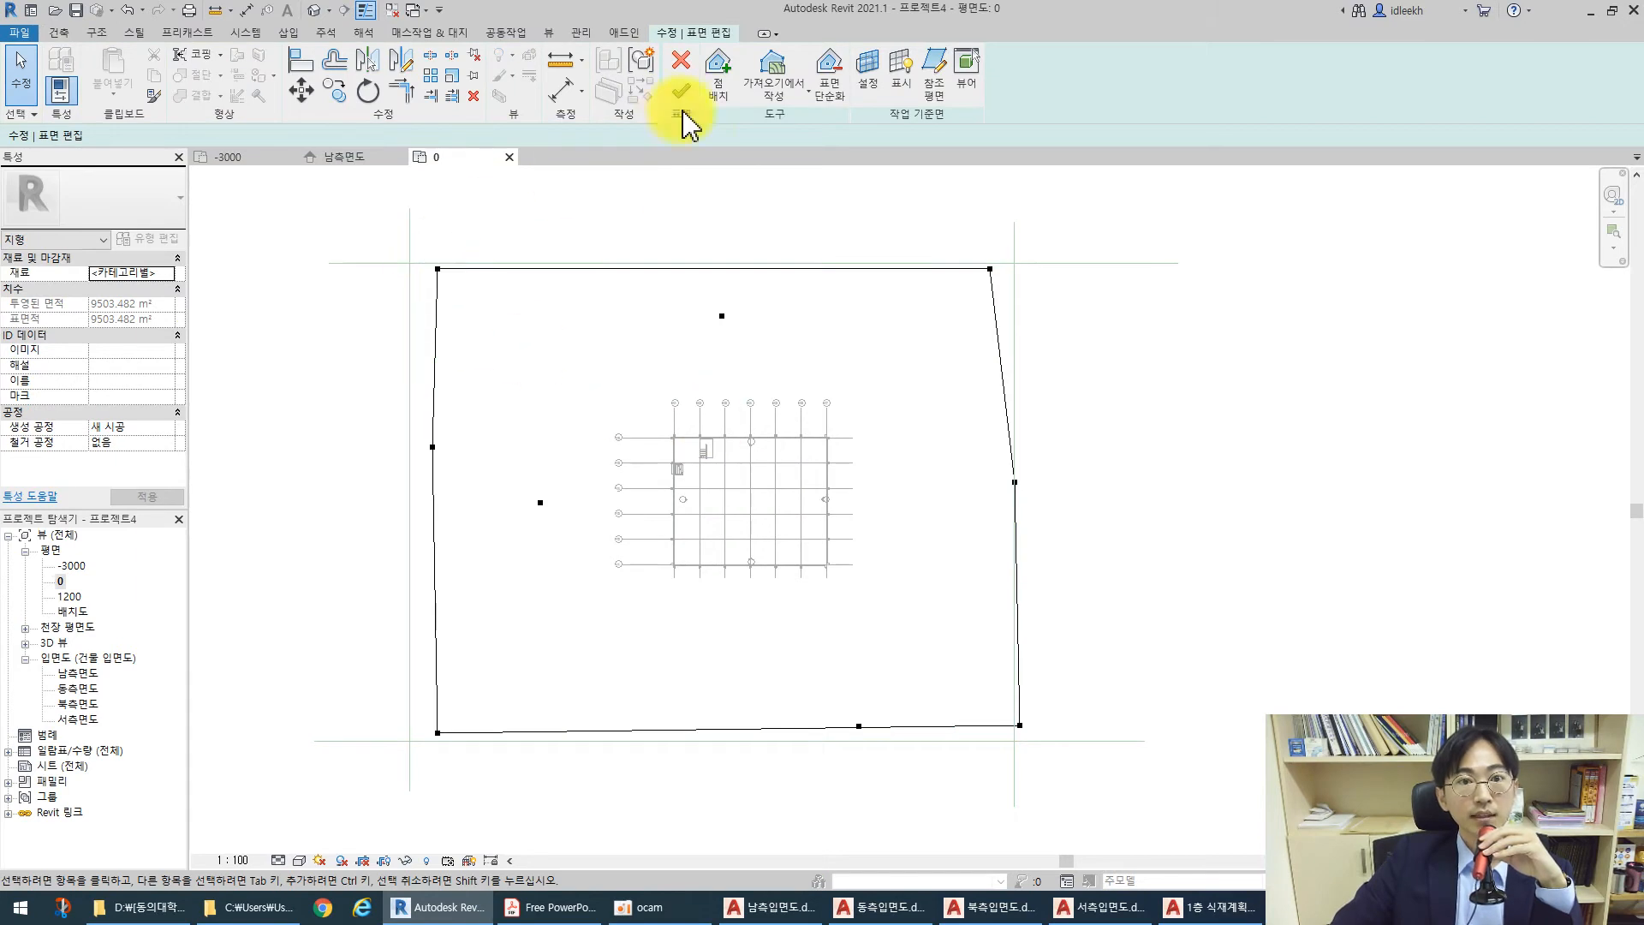
{"action": "left_click", "coordinate": [719, 70]}
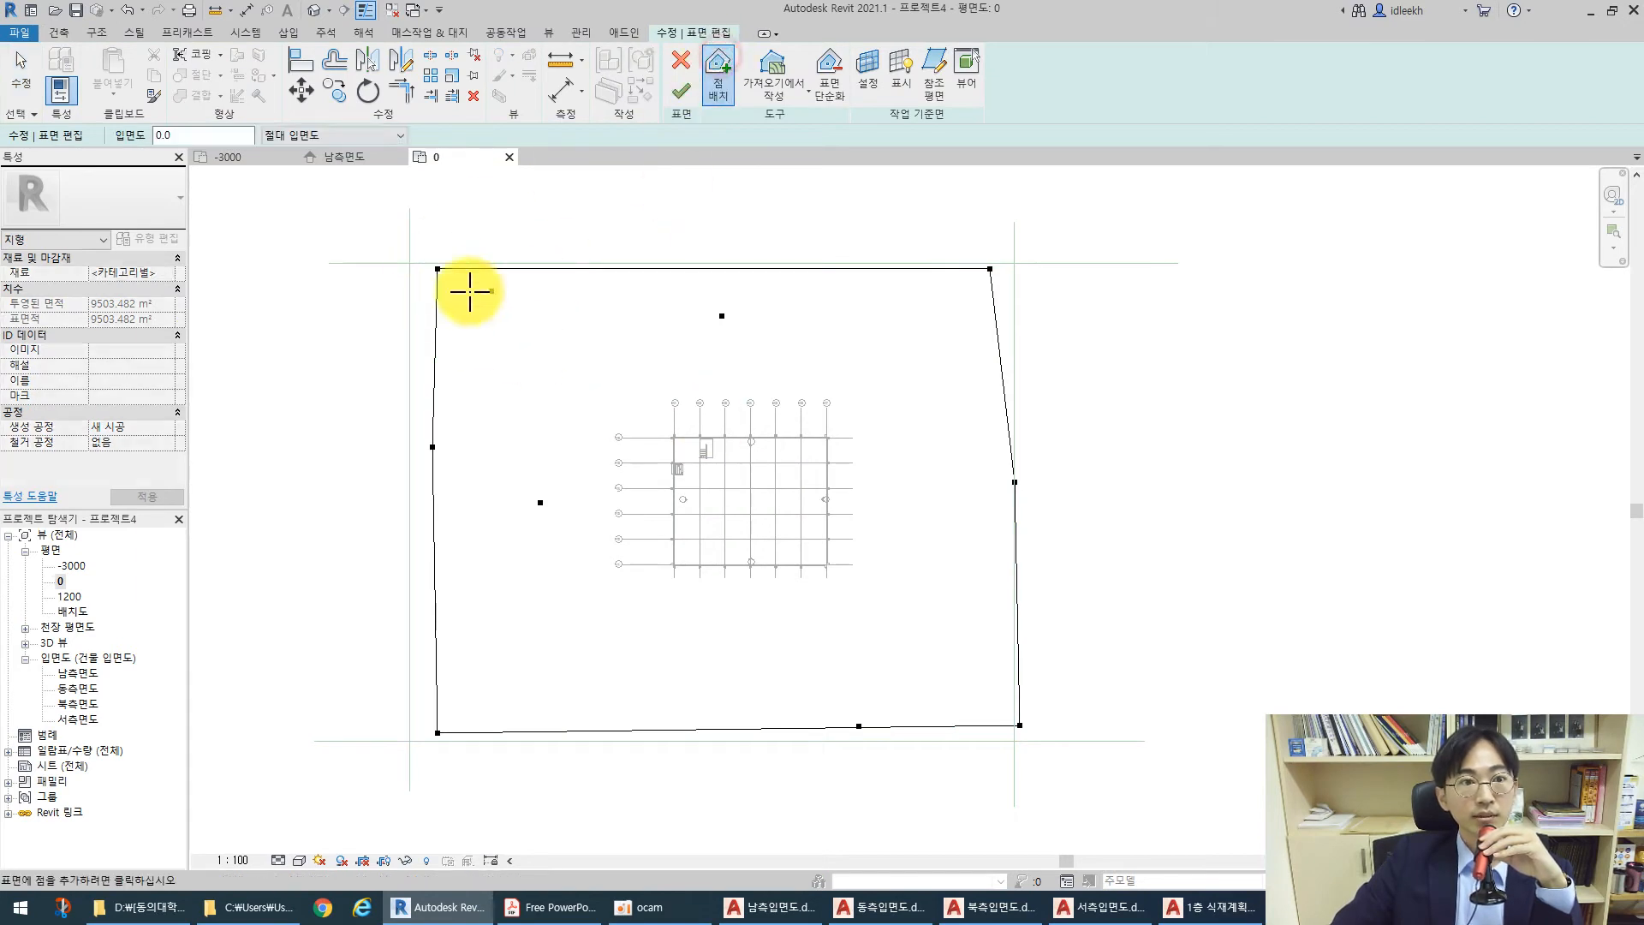
{"action": "left_click", "coordinate": [409, 263]}
{"action": "left_click", "coordinate": [1015, 263]}
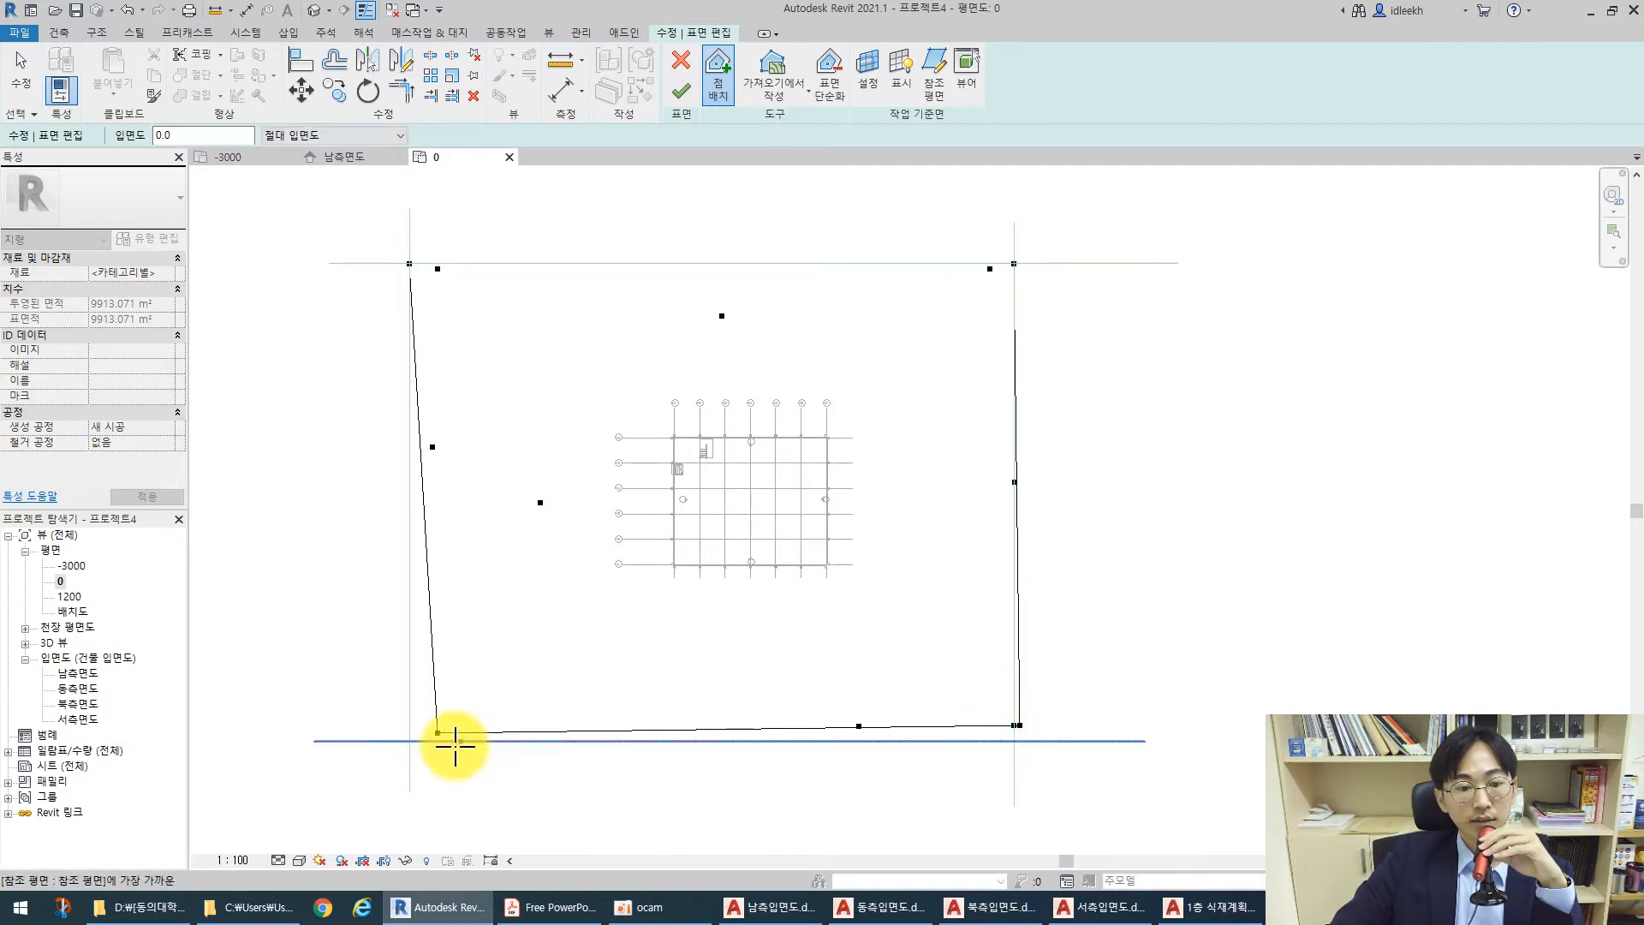
{"action": "left_click", "coordinate": [410, 741]}
{"action": "left_click", "coordinate": [1013, 740]}
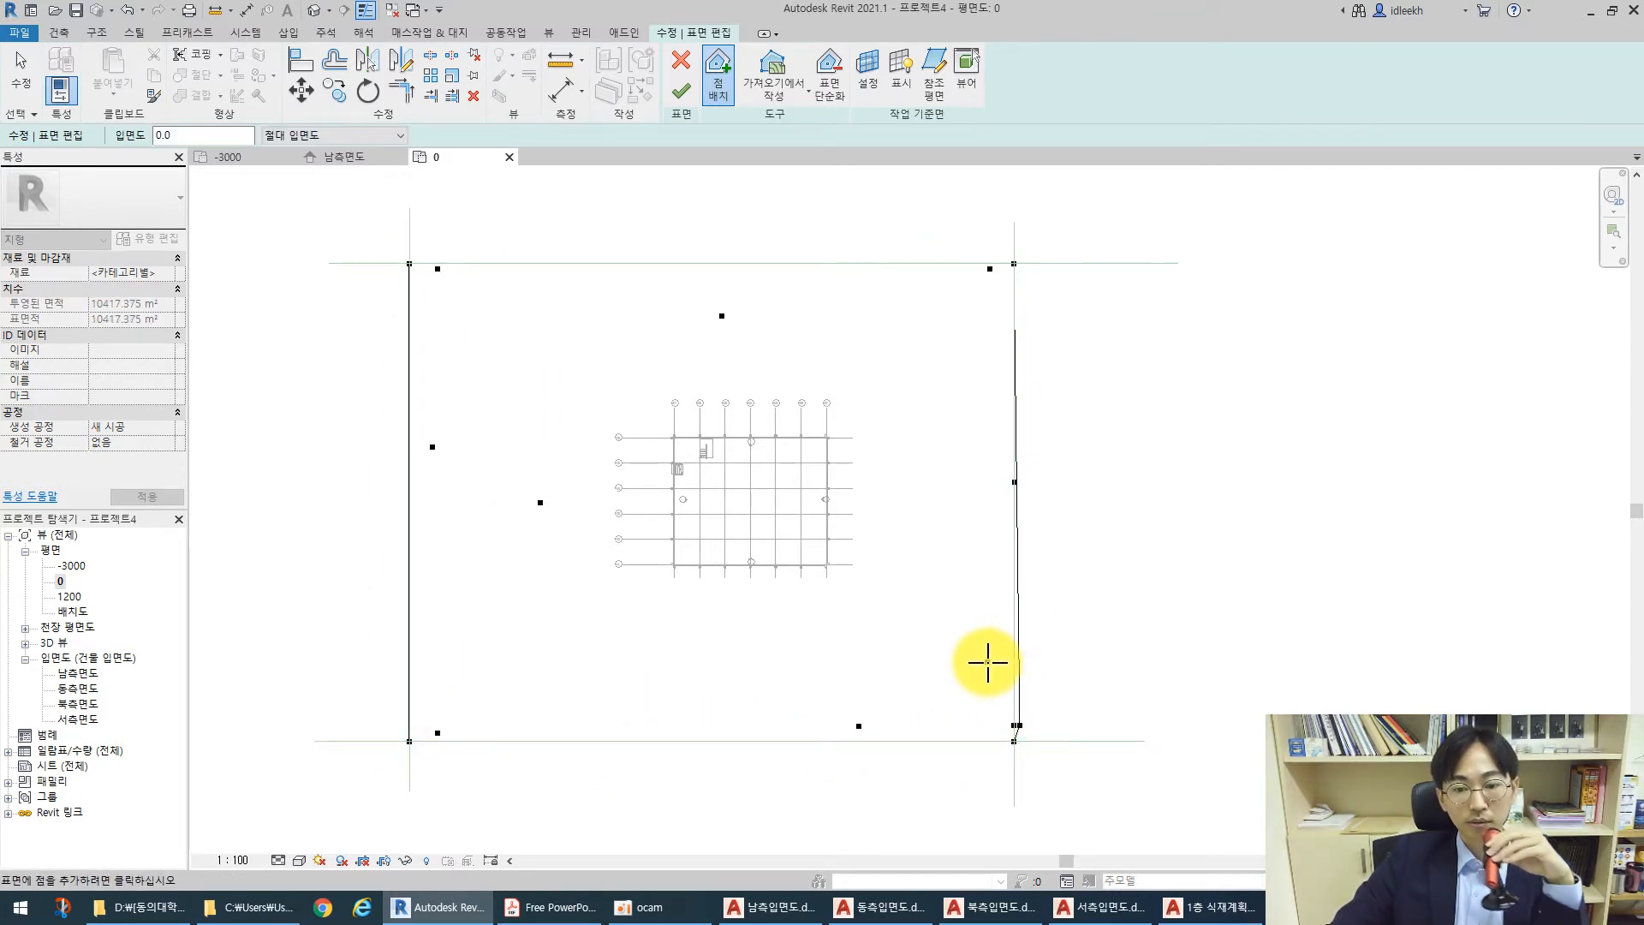
{"action": "key", "text": "Escape"}
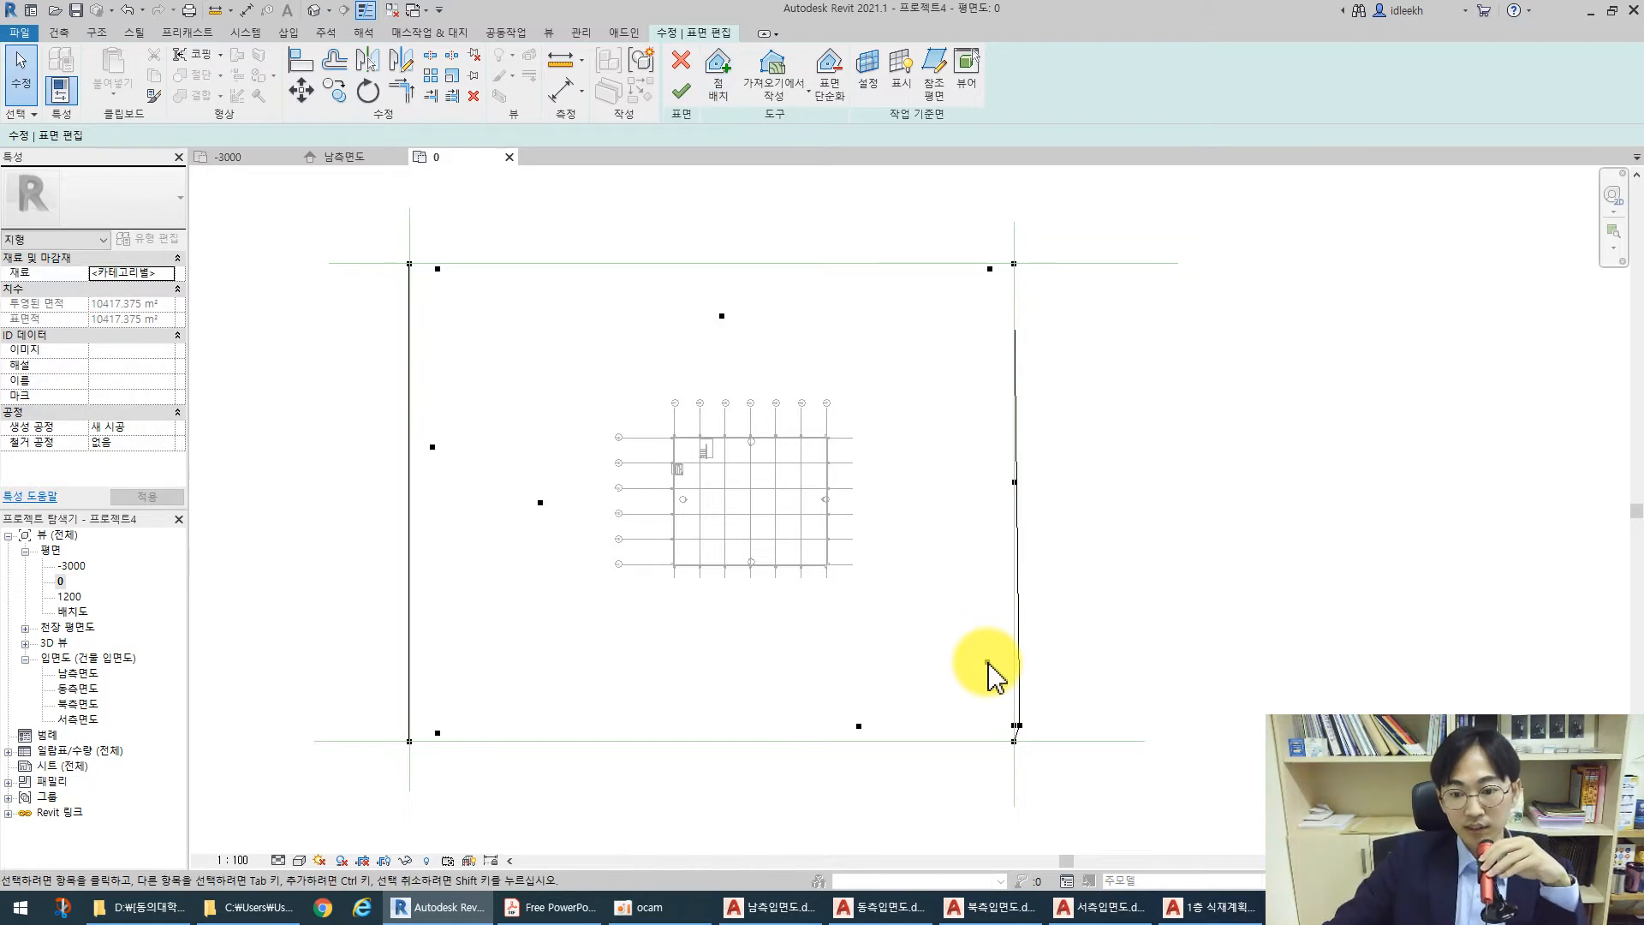
Delete the boundary point lying outside the right reference plane near the lower-right corner and finish the surface edit
{"action": "scroll", "coordinate": [1017, 741], "scroll_direction": "up", "scroll_amount": 3}
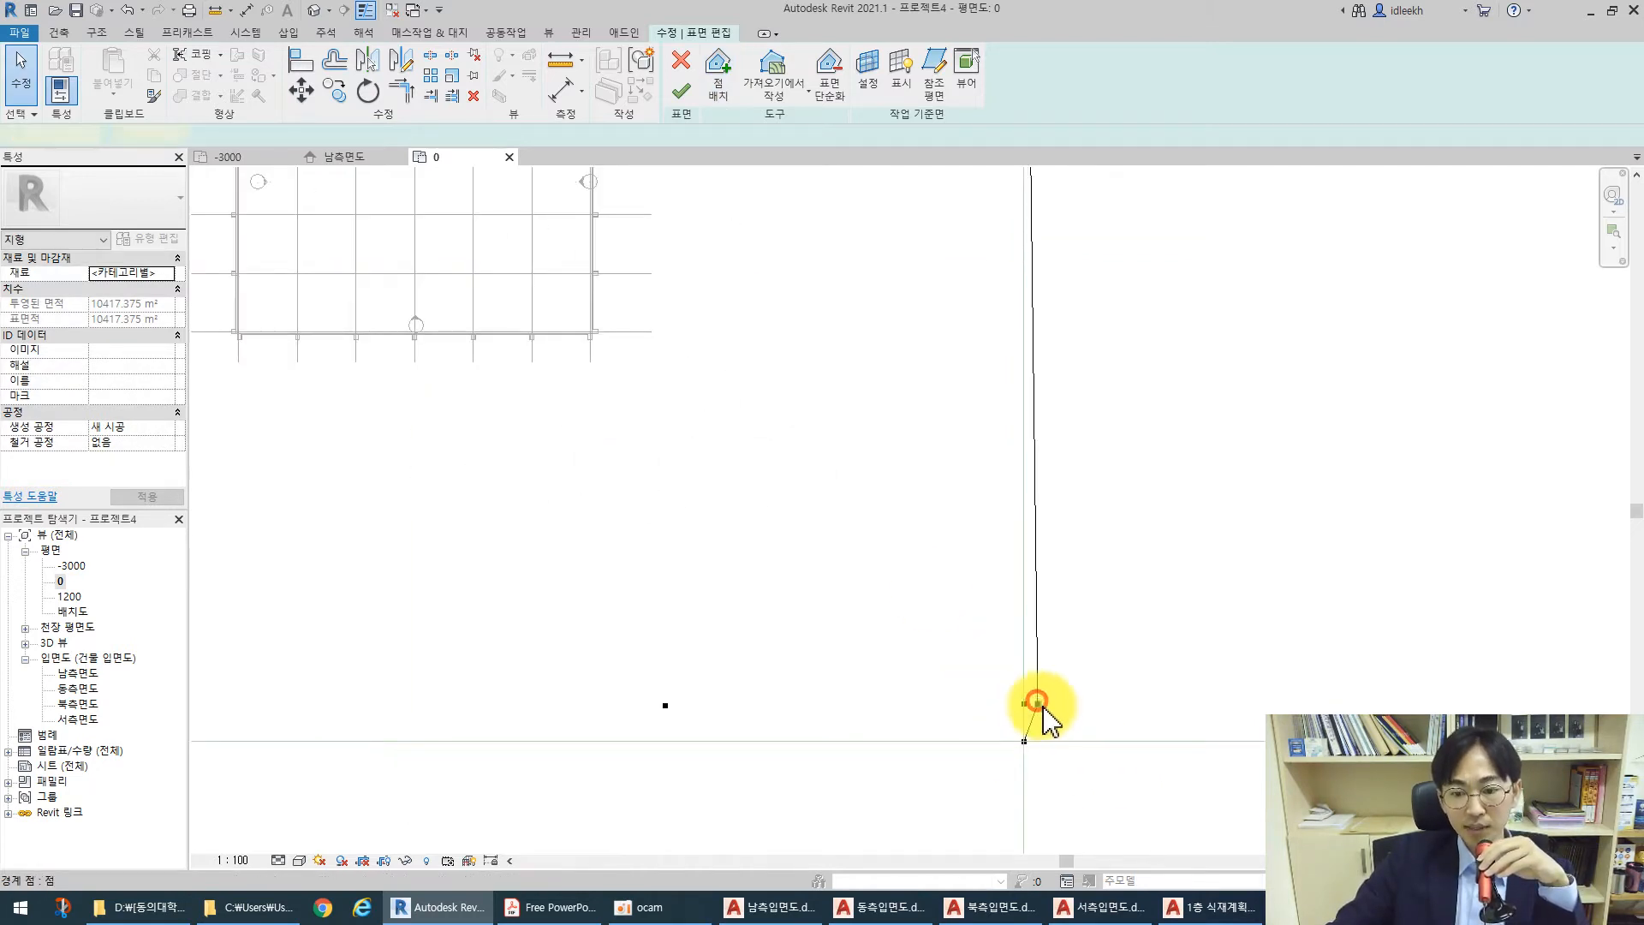
{"action": "left_click", "coordinate": [1036, 703]}
{"action": "key", "text": "Escape"}
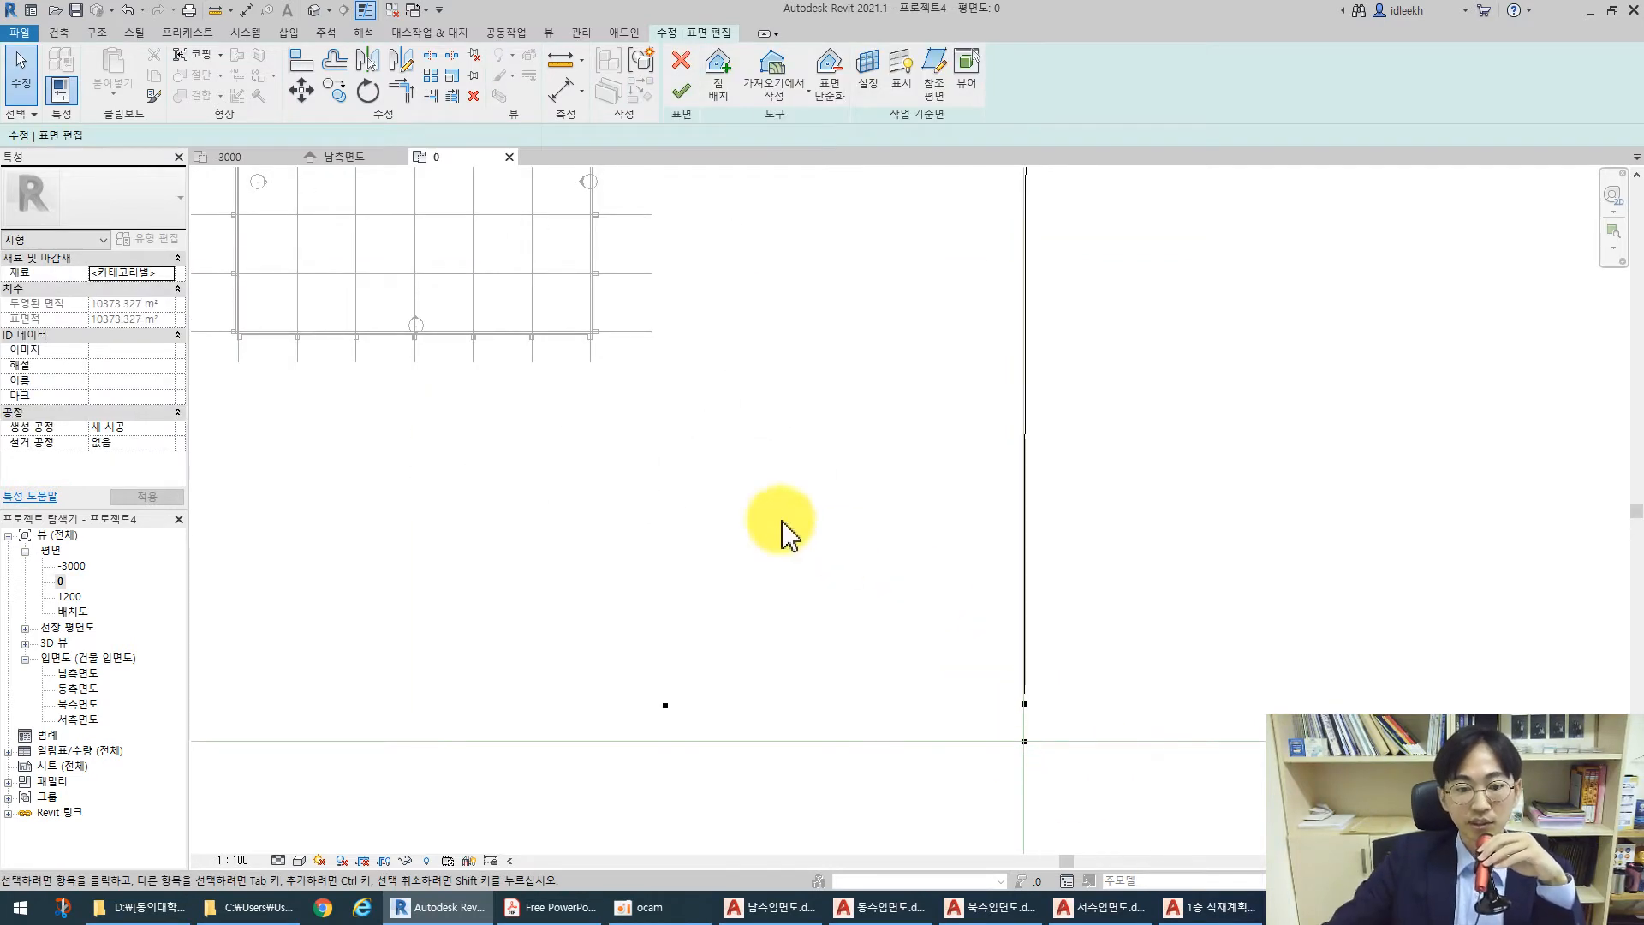
{"action": "scroll", "coordinate": [764, 541], "scroll_direction": "down", "scroll_amount": 5}
{"action": "middle_click_drag", "start_coordinate": [714, 555], "coordinate": [769, 591]}
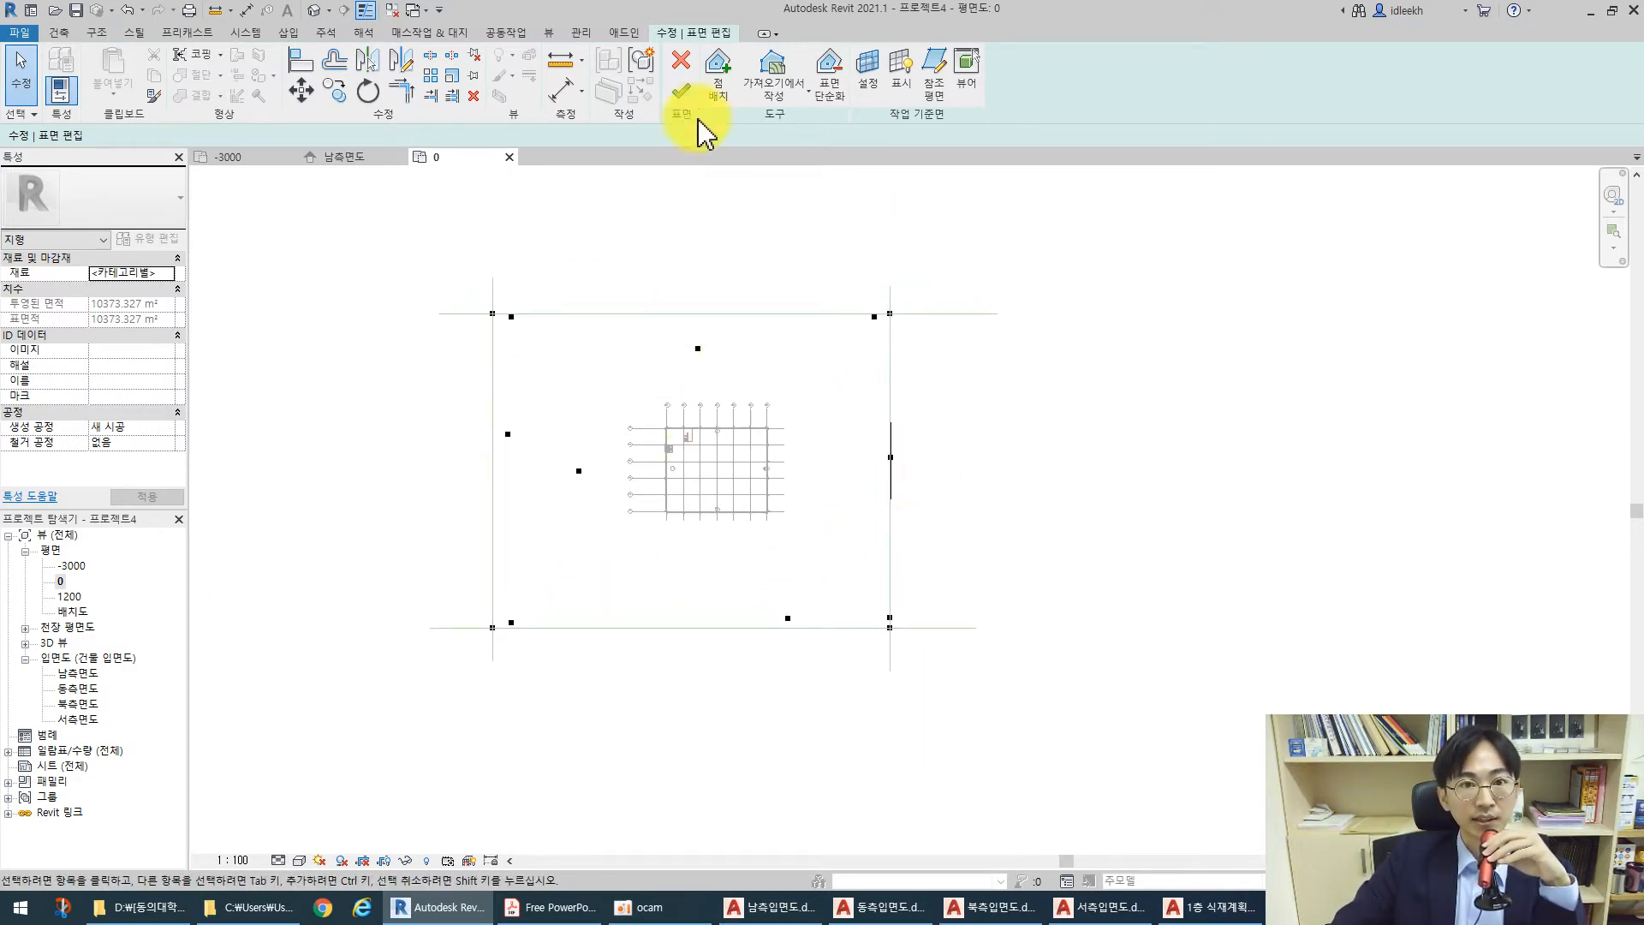
{"action": "left_click", "coordinate": [677, 89]}
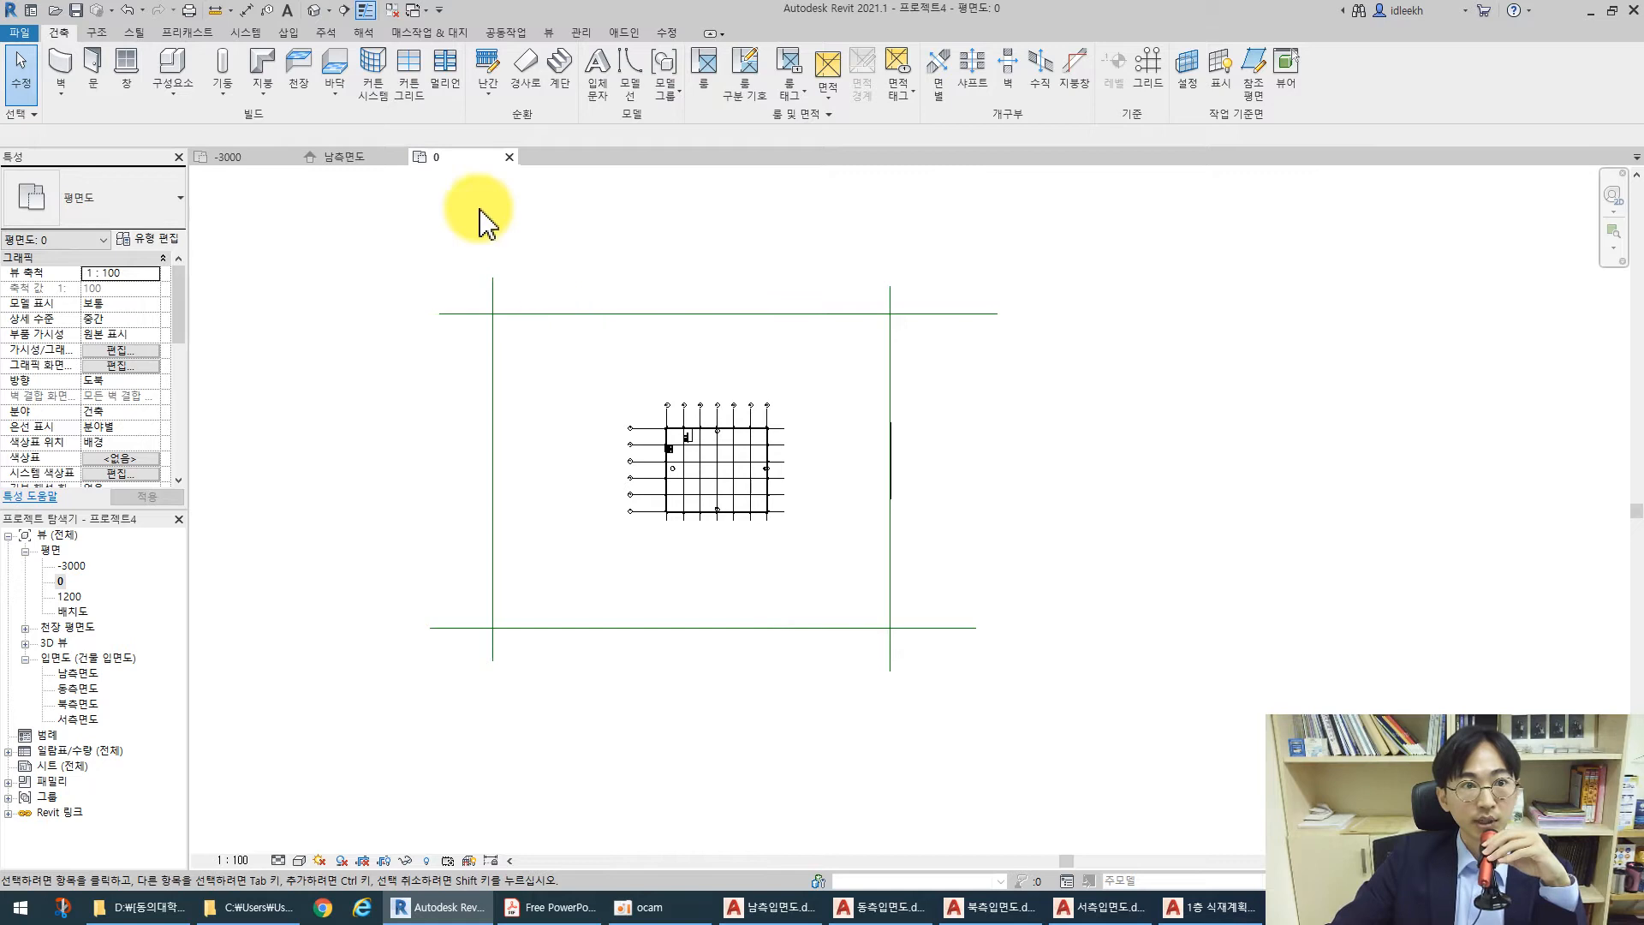
Open the default 3D view and switch its visual style to show the model's surface colours
{"action": "left_click", "coordinate": [317, 11]}
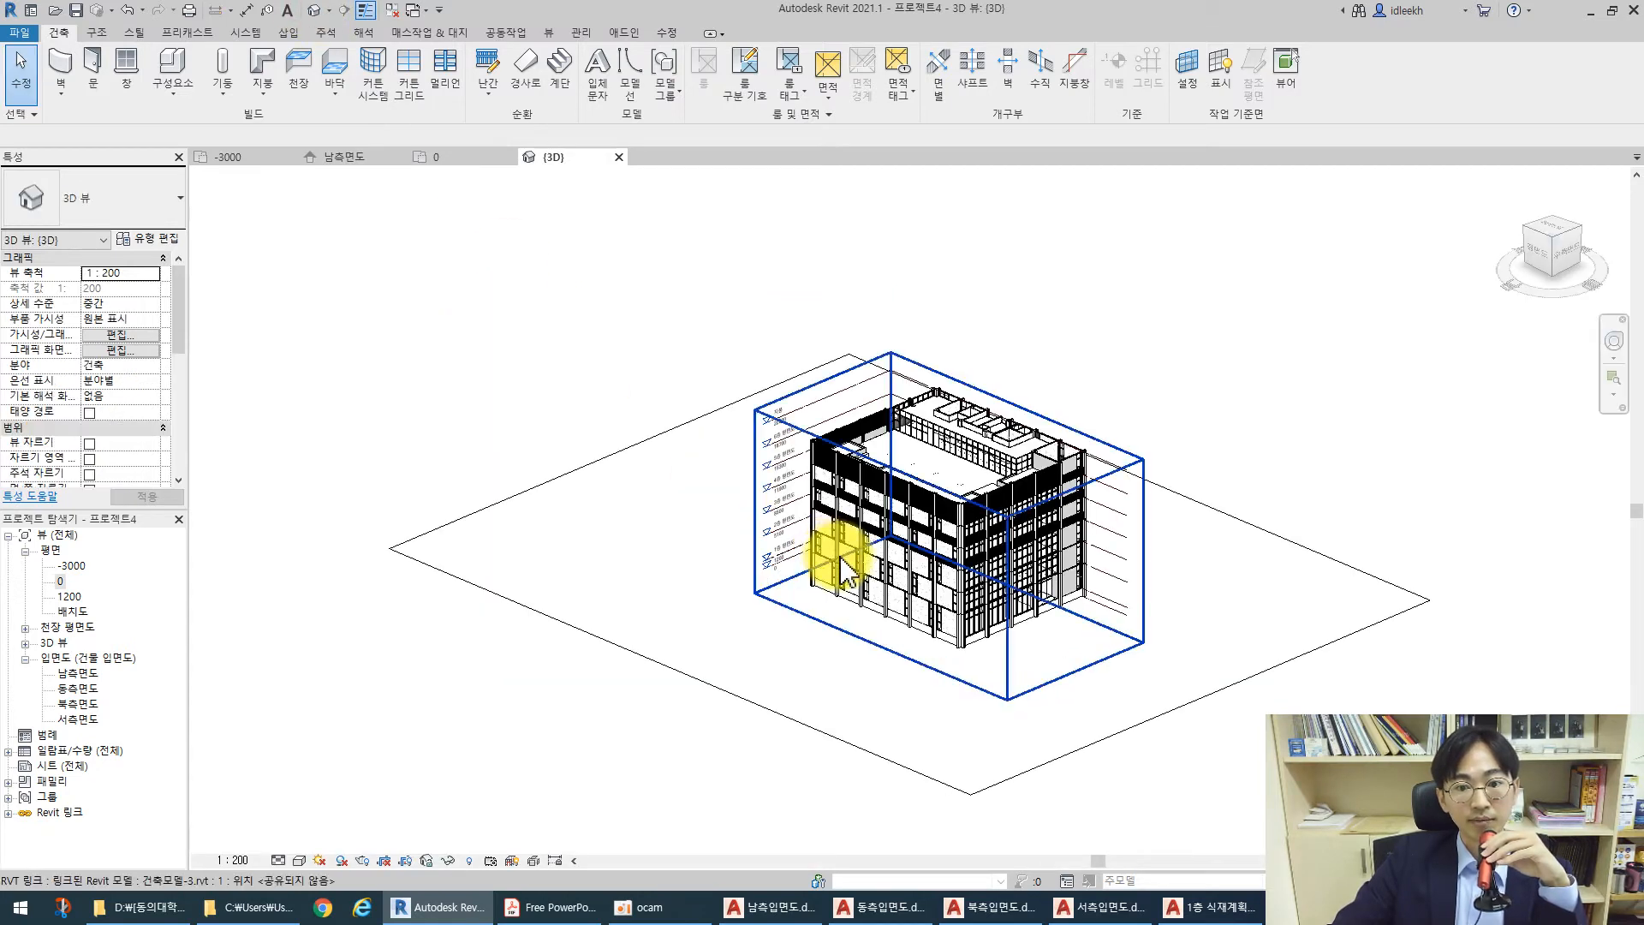
{"action": "left_click", "coordinate": [1011, 755]}
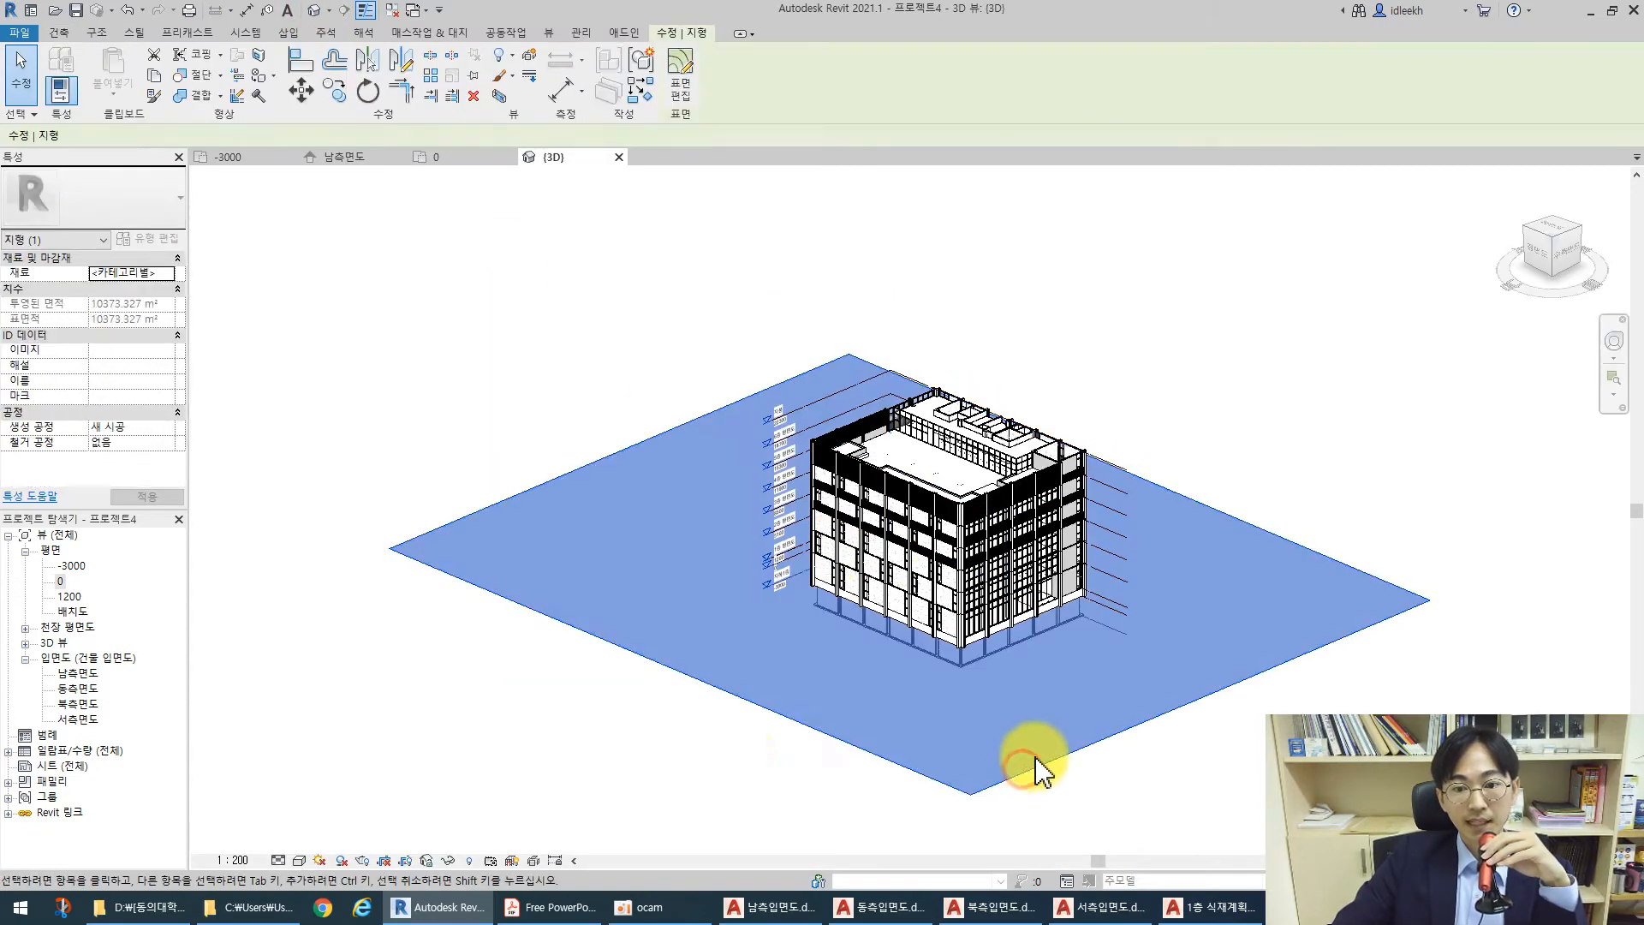
{"action": "left_click", "coordinate": [297, 862]}
{"action": "left_click", "coordinate": [326, 822]}
{"action": "left_click", "coordinate": [599, 754]}
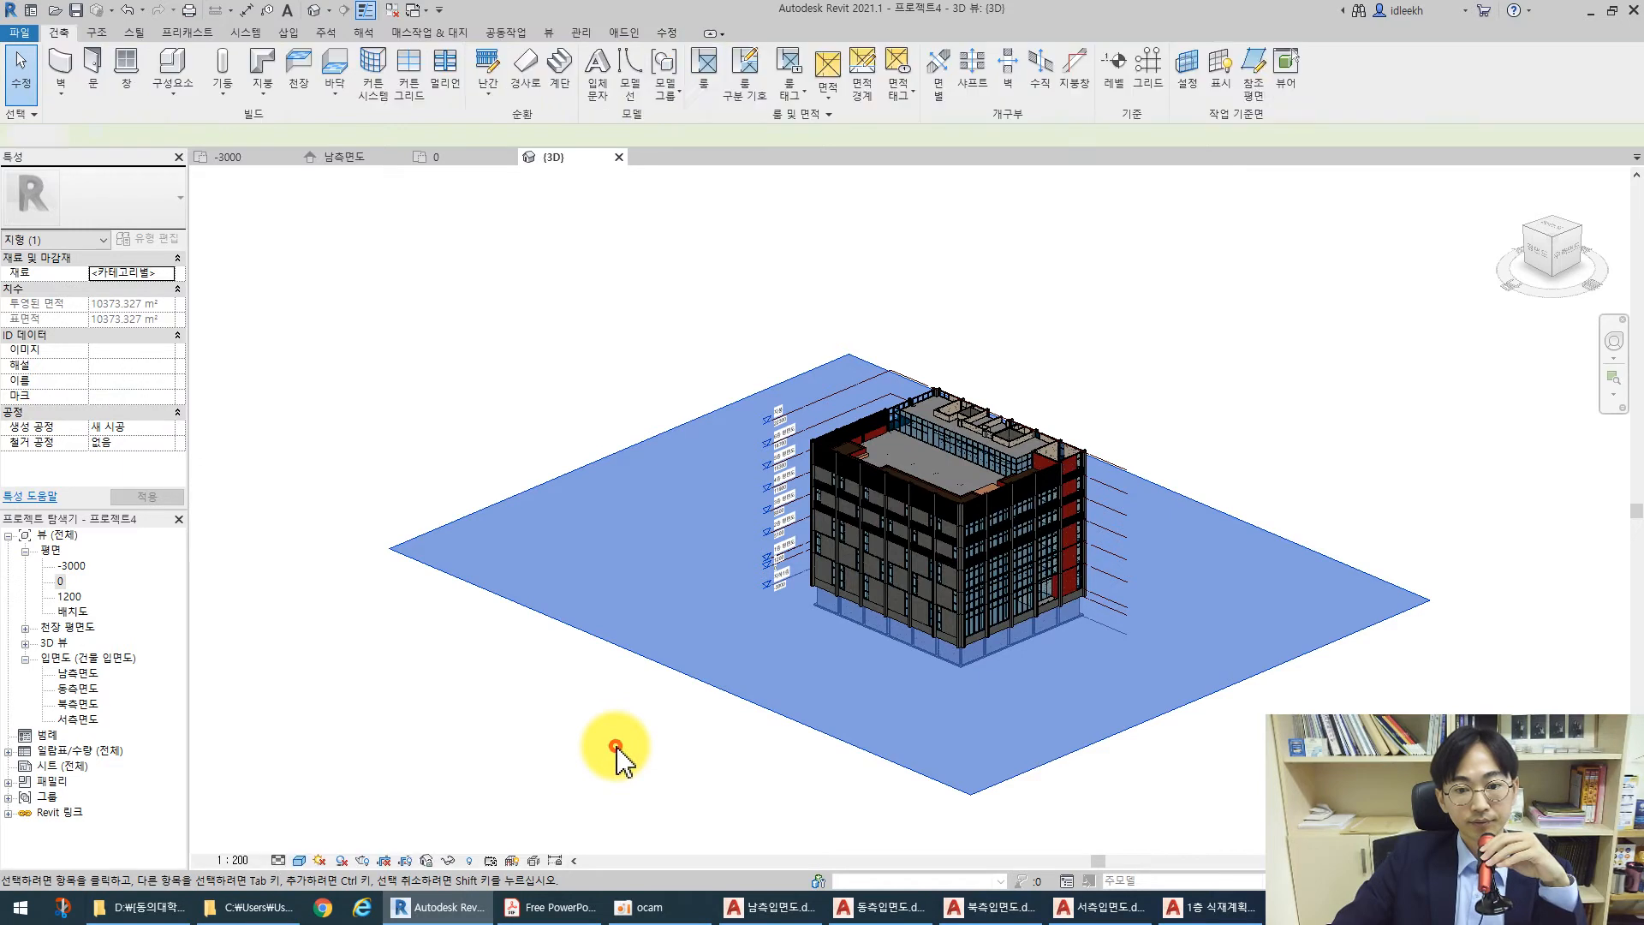
Open the material choice for the selected terrain and look through the project materials in the 다양한 category
{"action": "left_click", "coordinate": [1039, 745]}
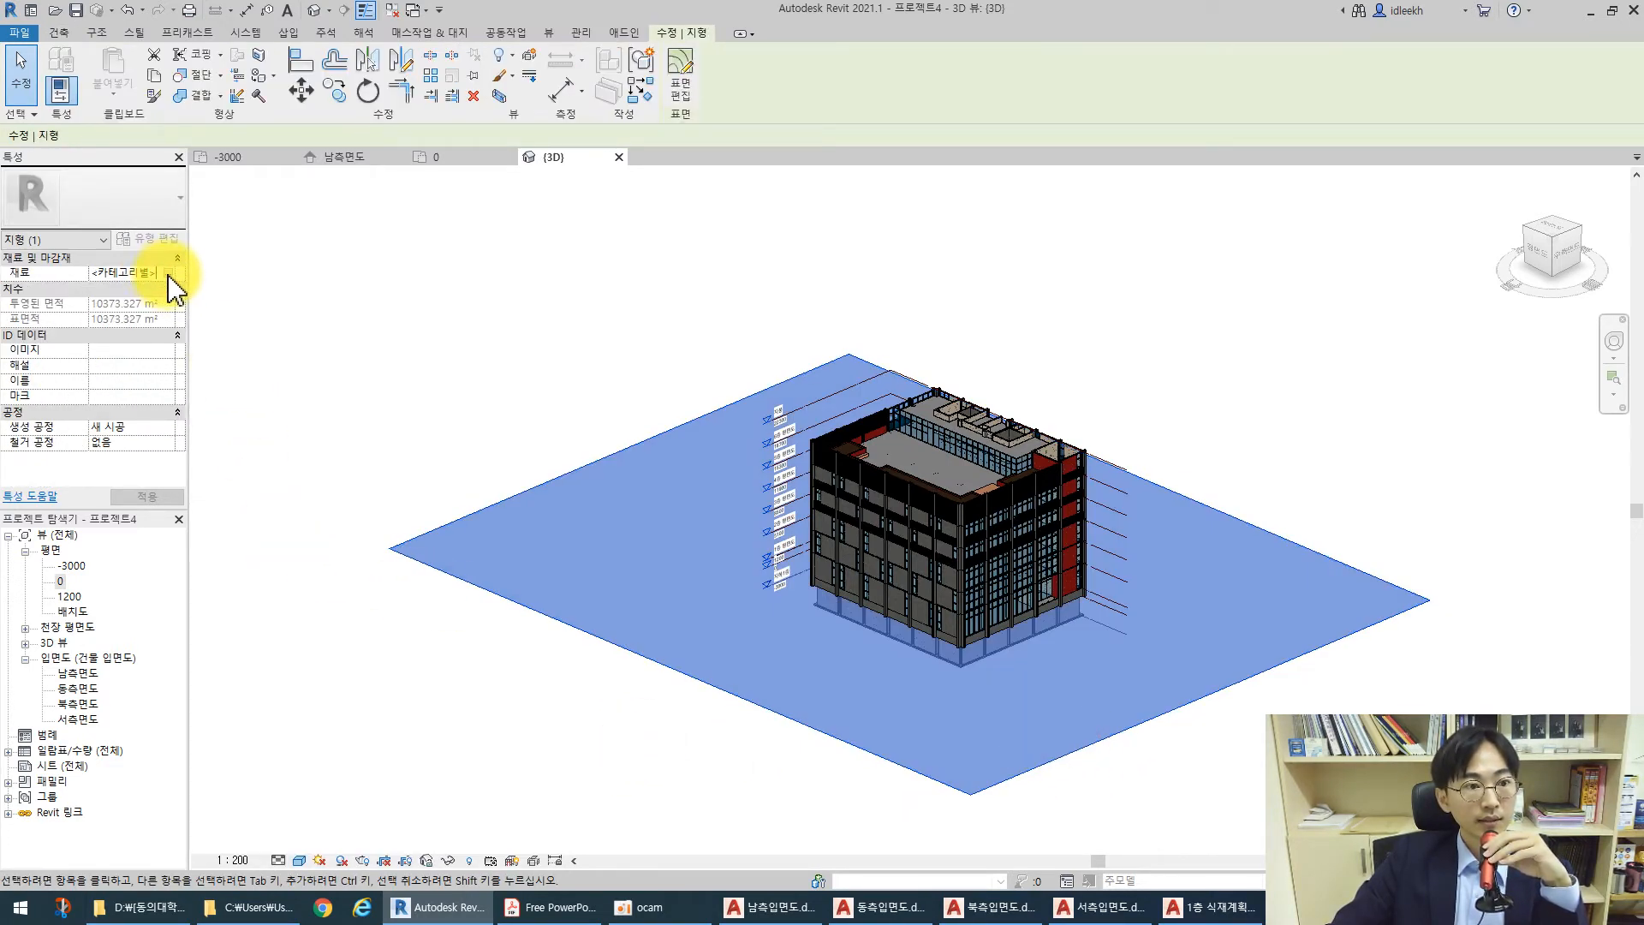
{"action": "left_click", "coordinate": [169, 274]}
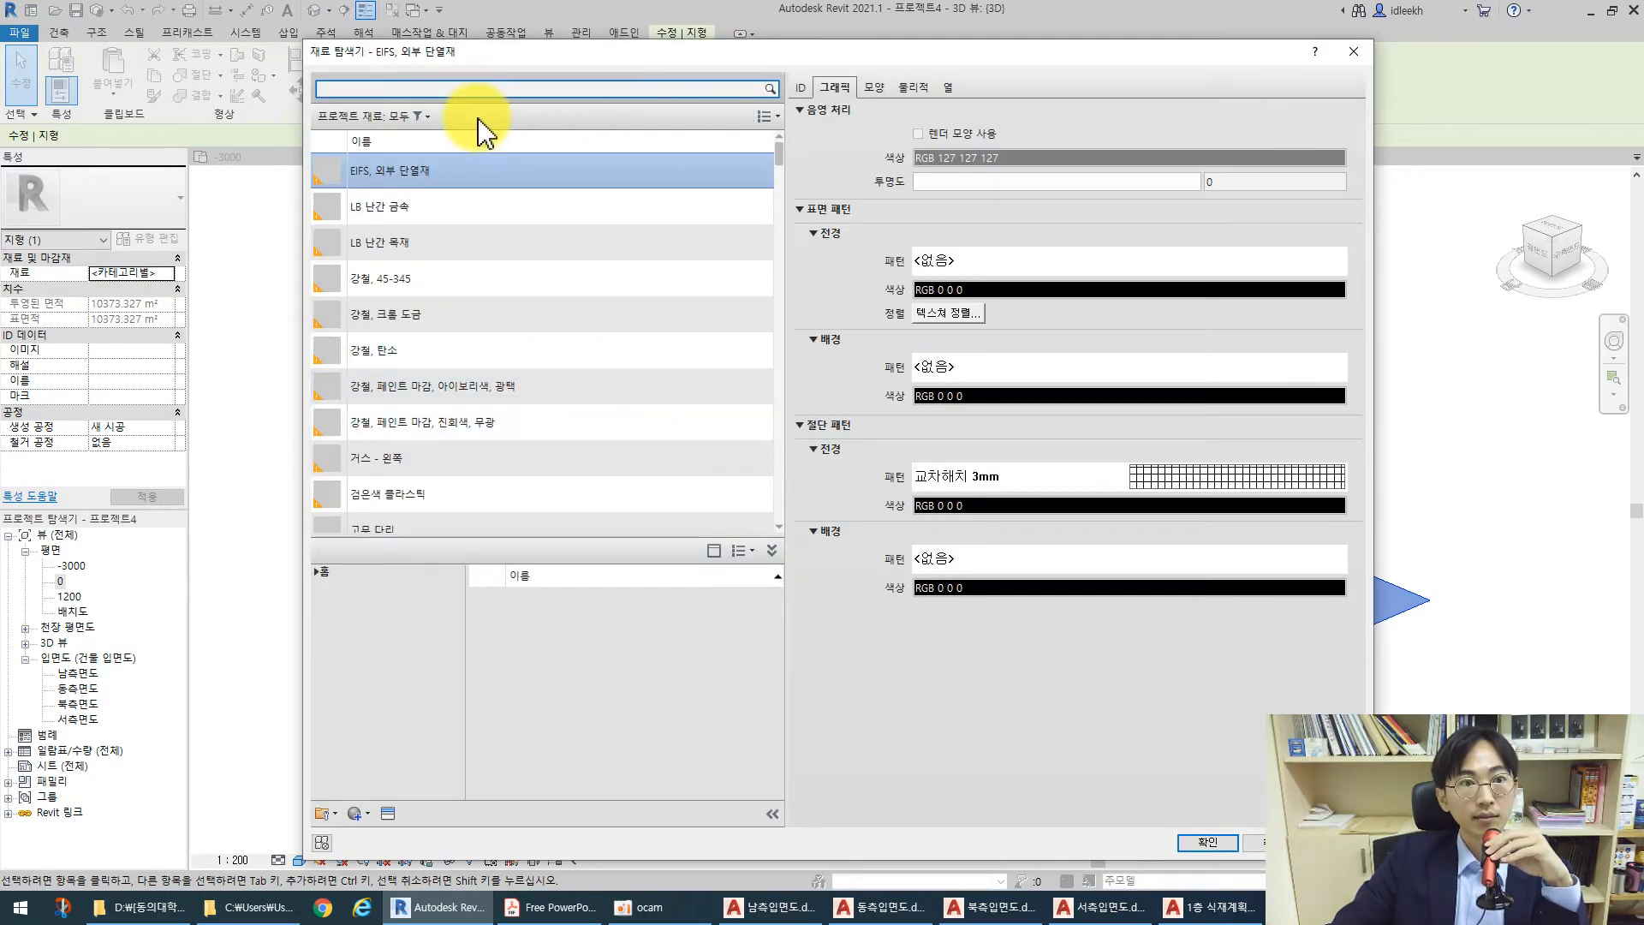
{"action": "left_click", "coordinate": [419, 117]}
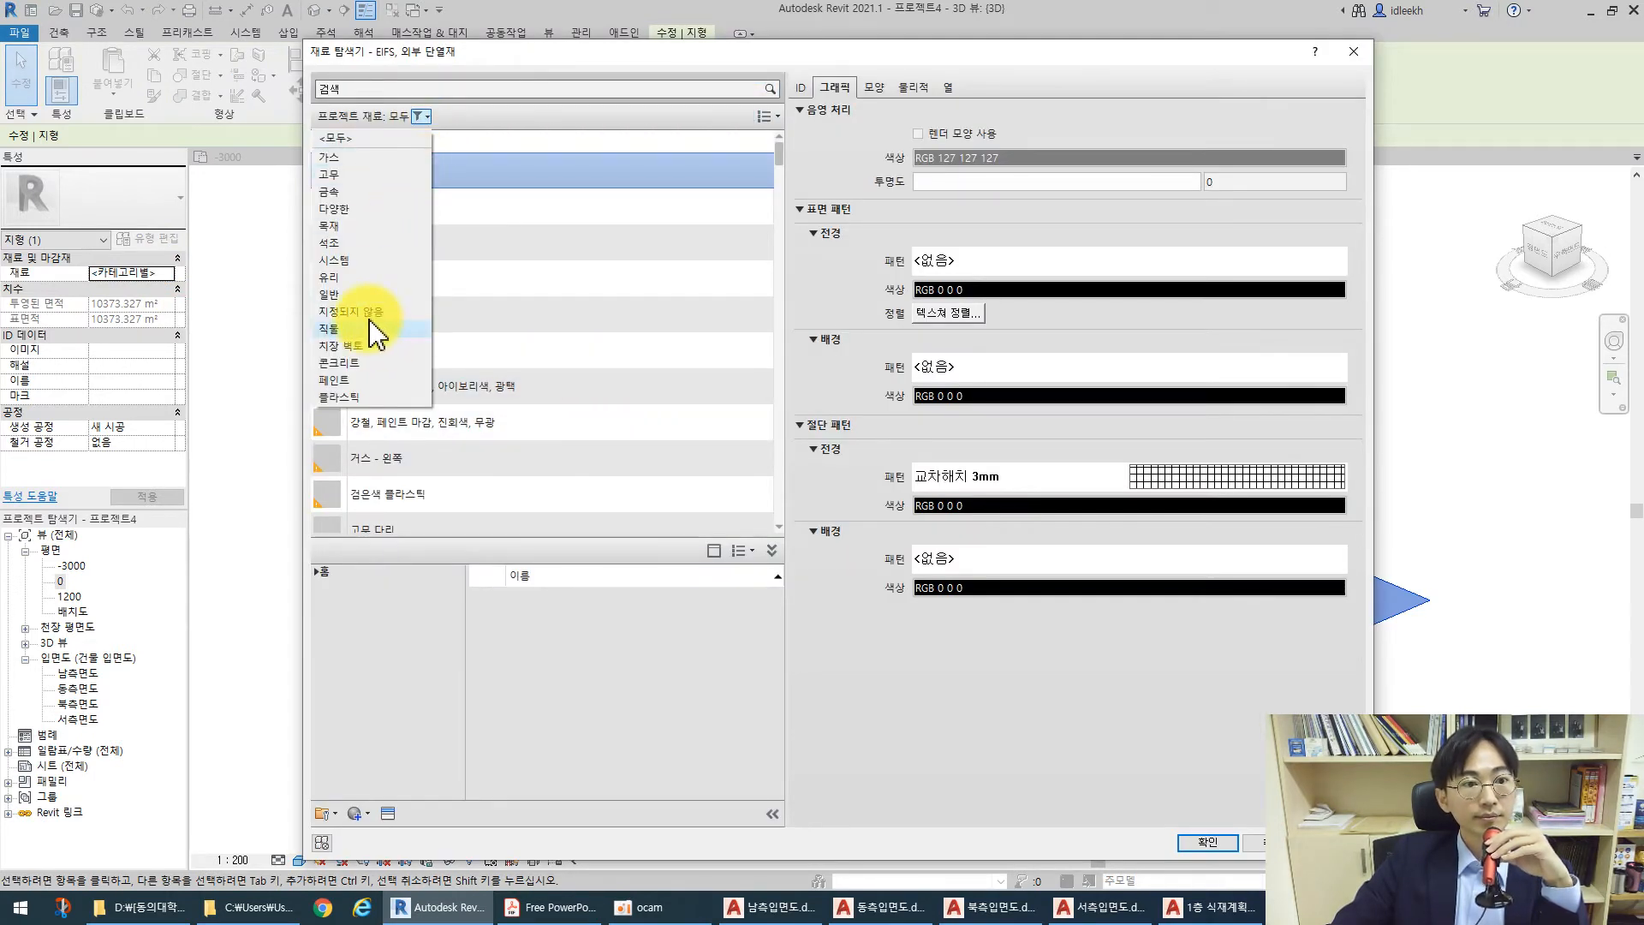
{"action": "left_click", "coordinate": [366, 210]}
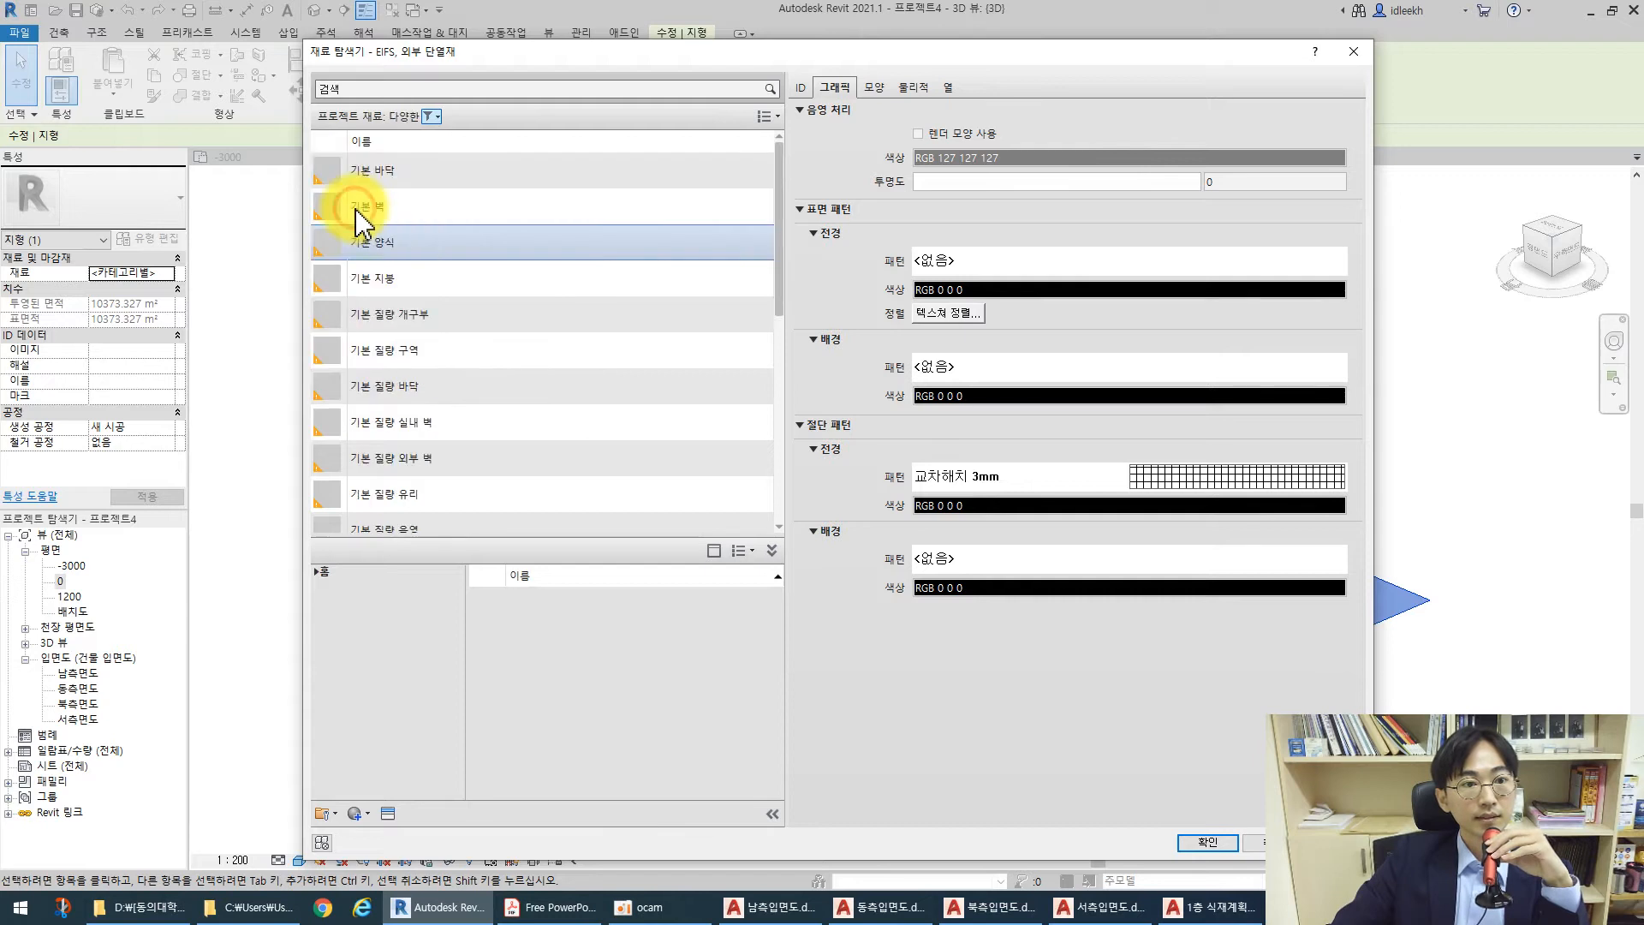
{"action": "scroll", "coordinate": [522, 313], "scroll_direction": "down", "scroll_amount": 5}
{"action": "scroll", "coordinate": [514, 386], "scroll_direction": "up", "scroll_amount": 5}
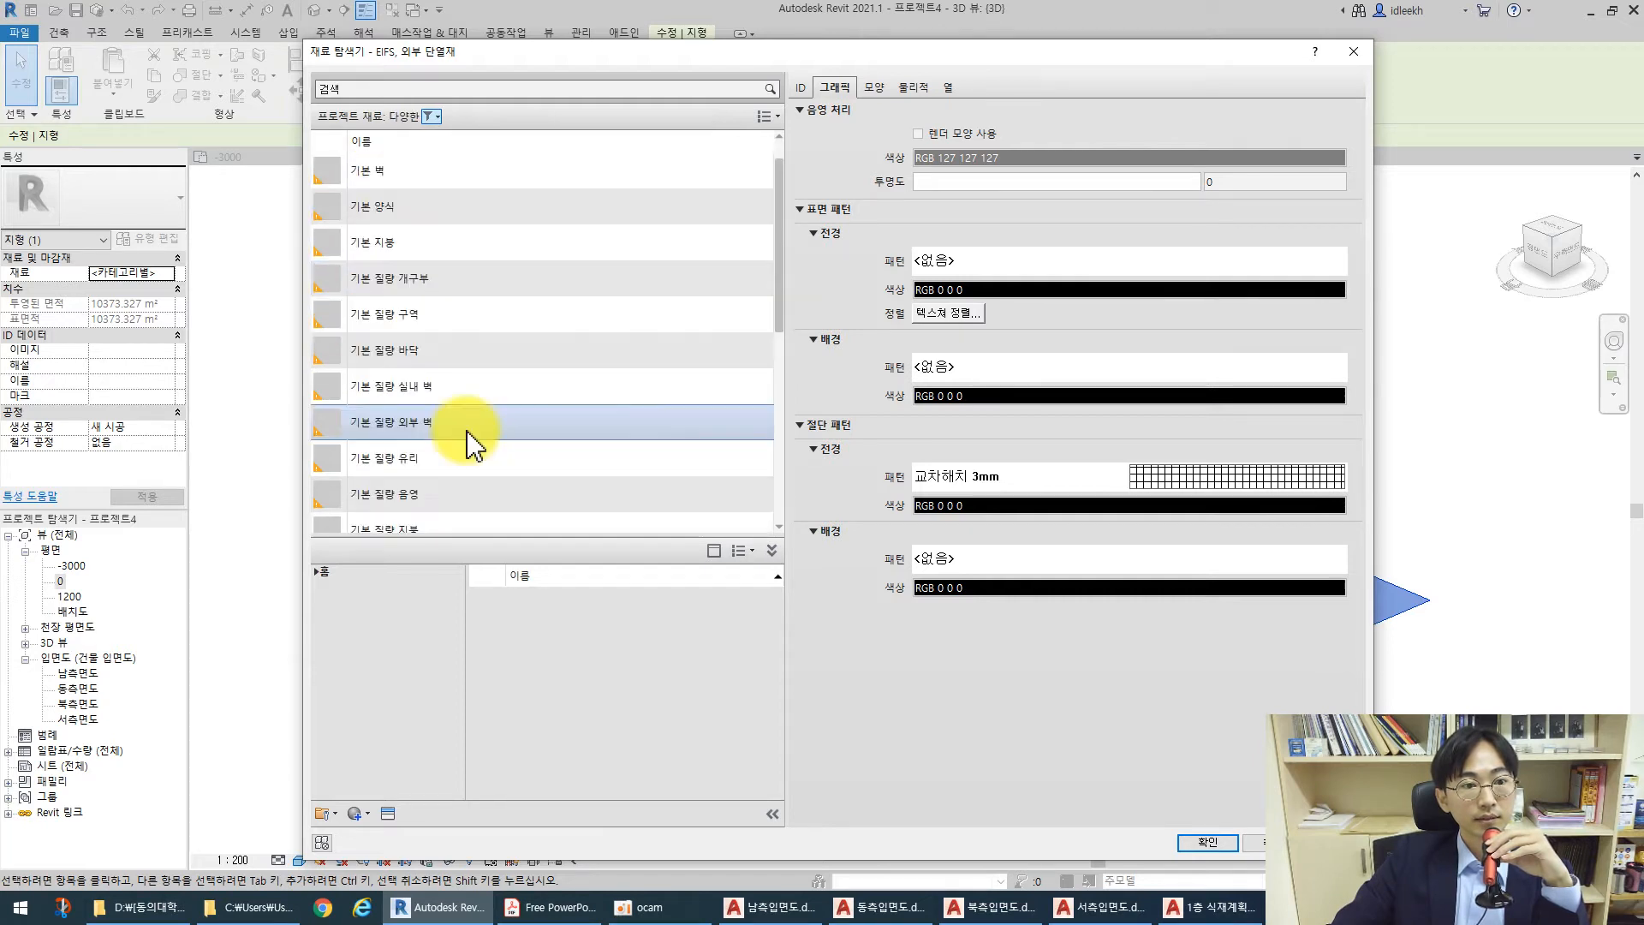
{"action": "scroll", "coordinate": [466, 420], "scroll_direction": "down", "scroll_amount": 6}
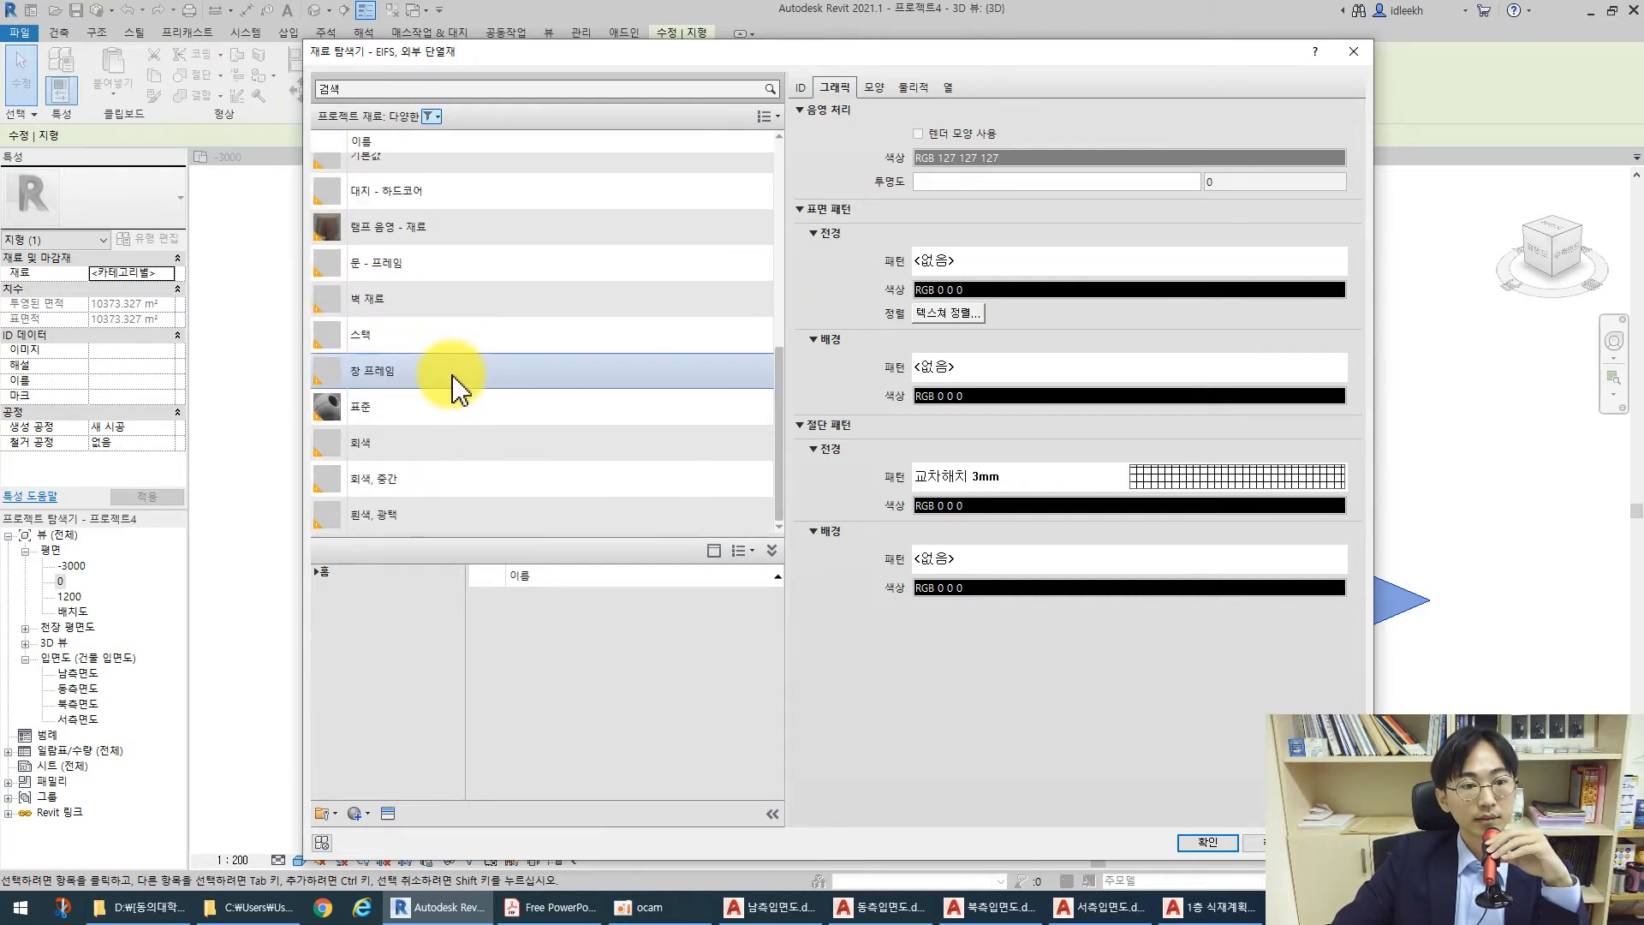
Assign the 흙 material from the 일반 category to the terrain, with its render appearance used for shading
{"action": "left_click", "coordinate": [431, 116]}
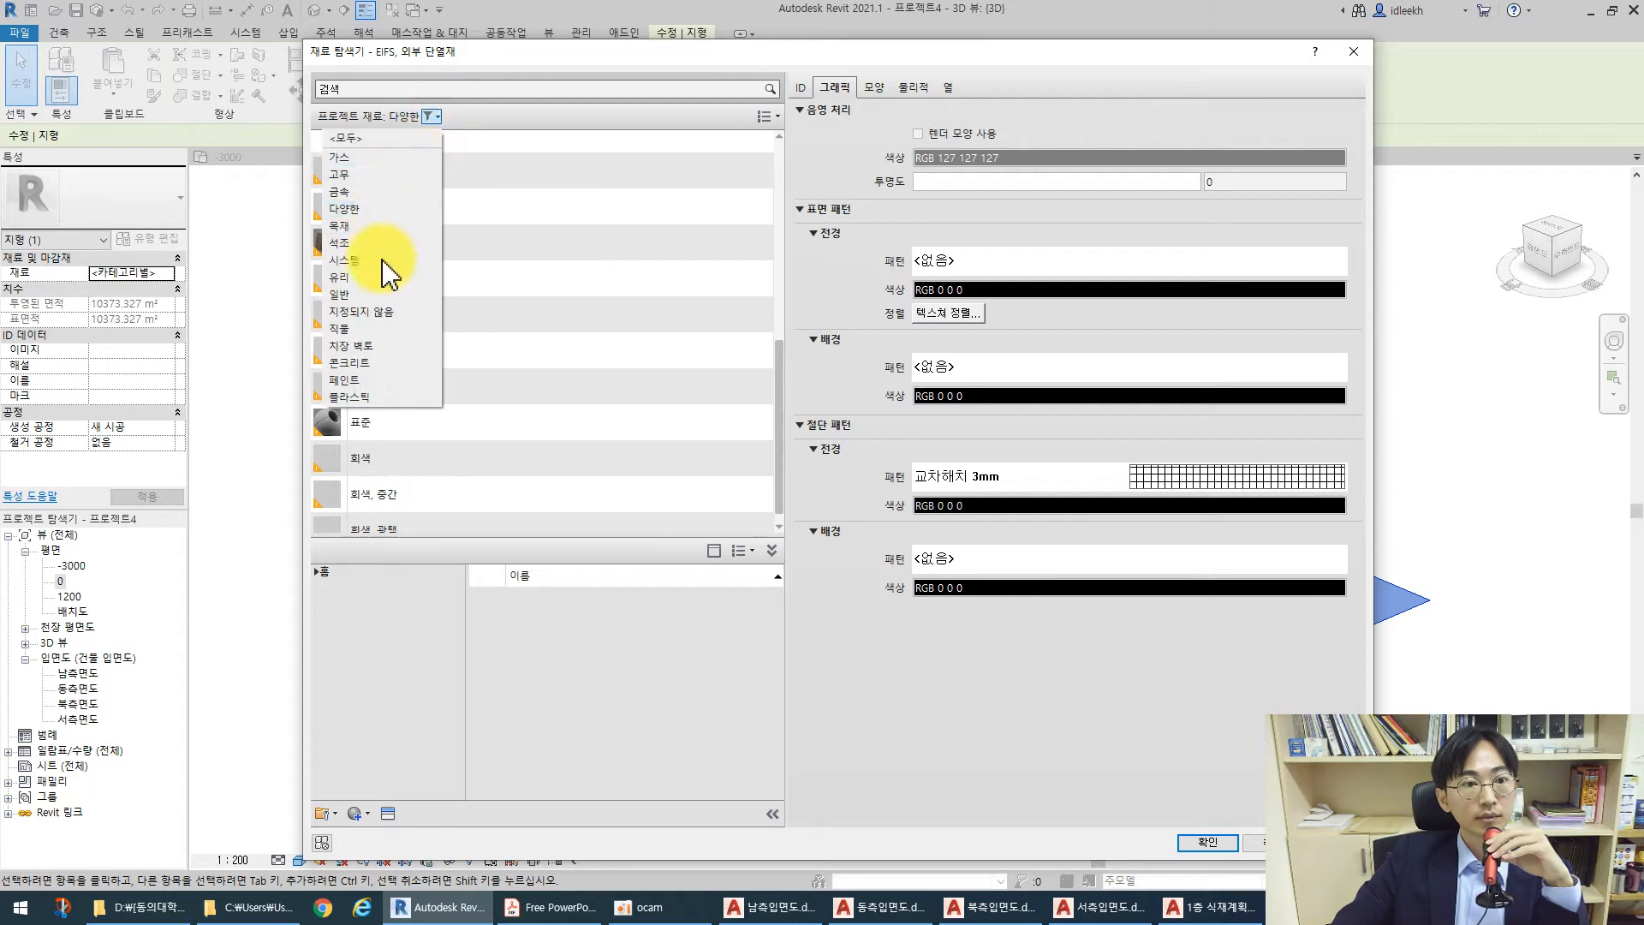
{"action": "left_click", "coordinate": [353, 295]}
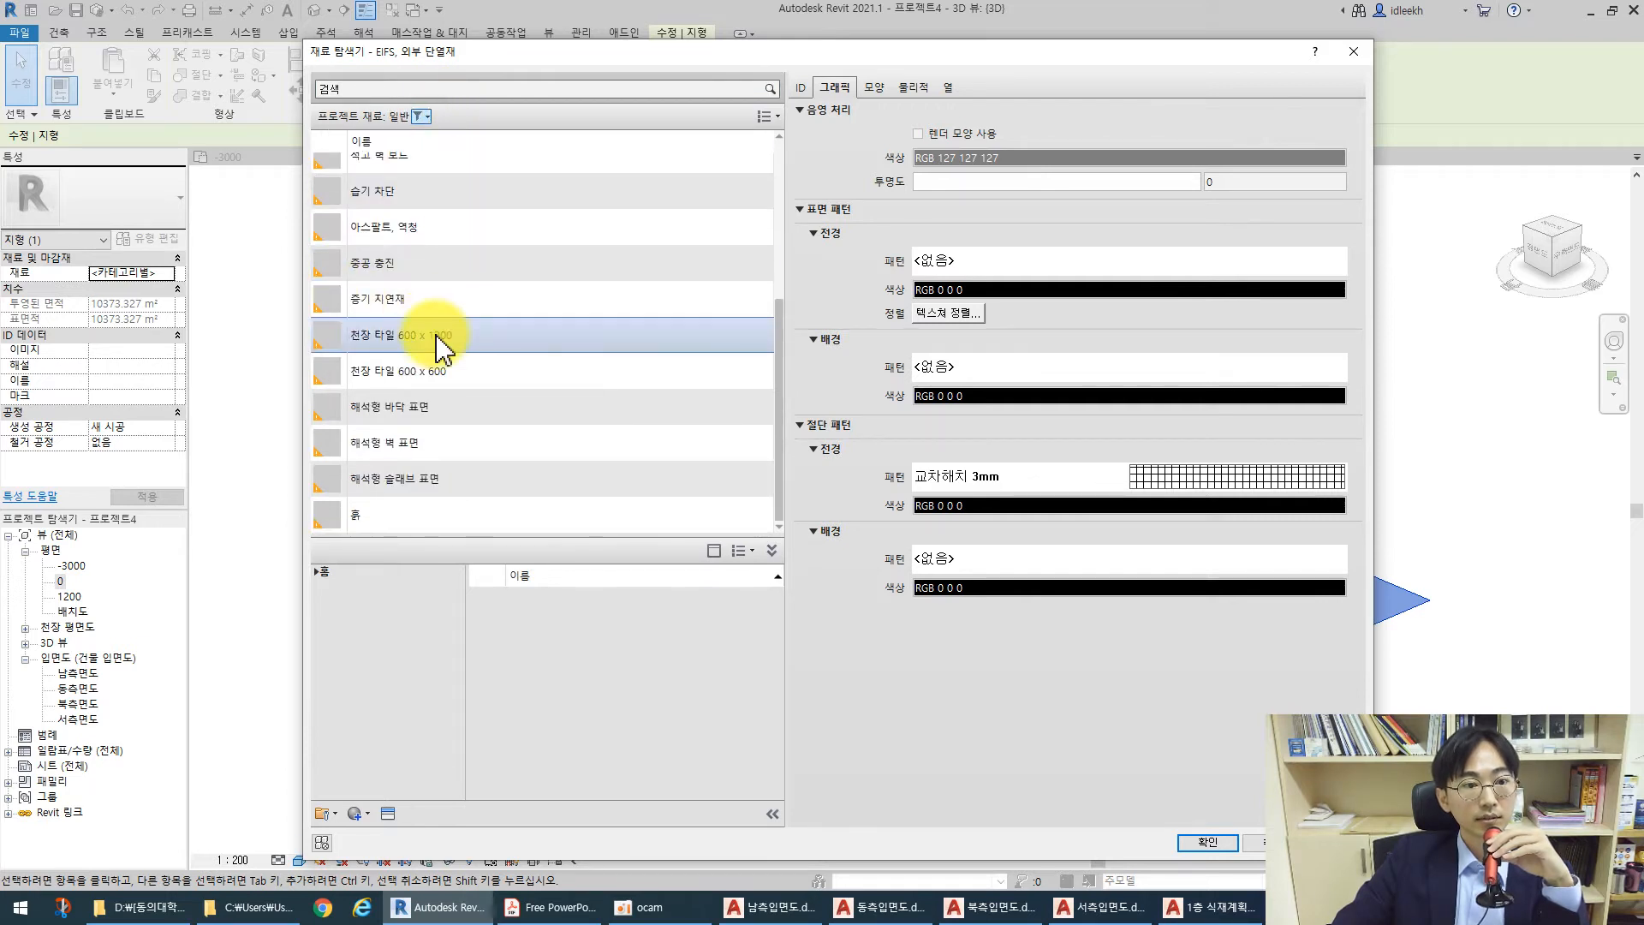
{"action": "left_click", "coordinate": [415, 518]}
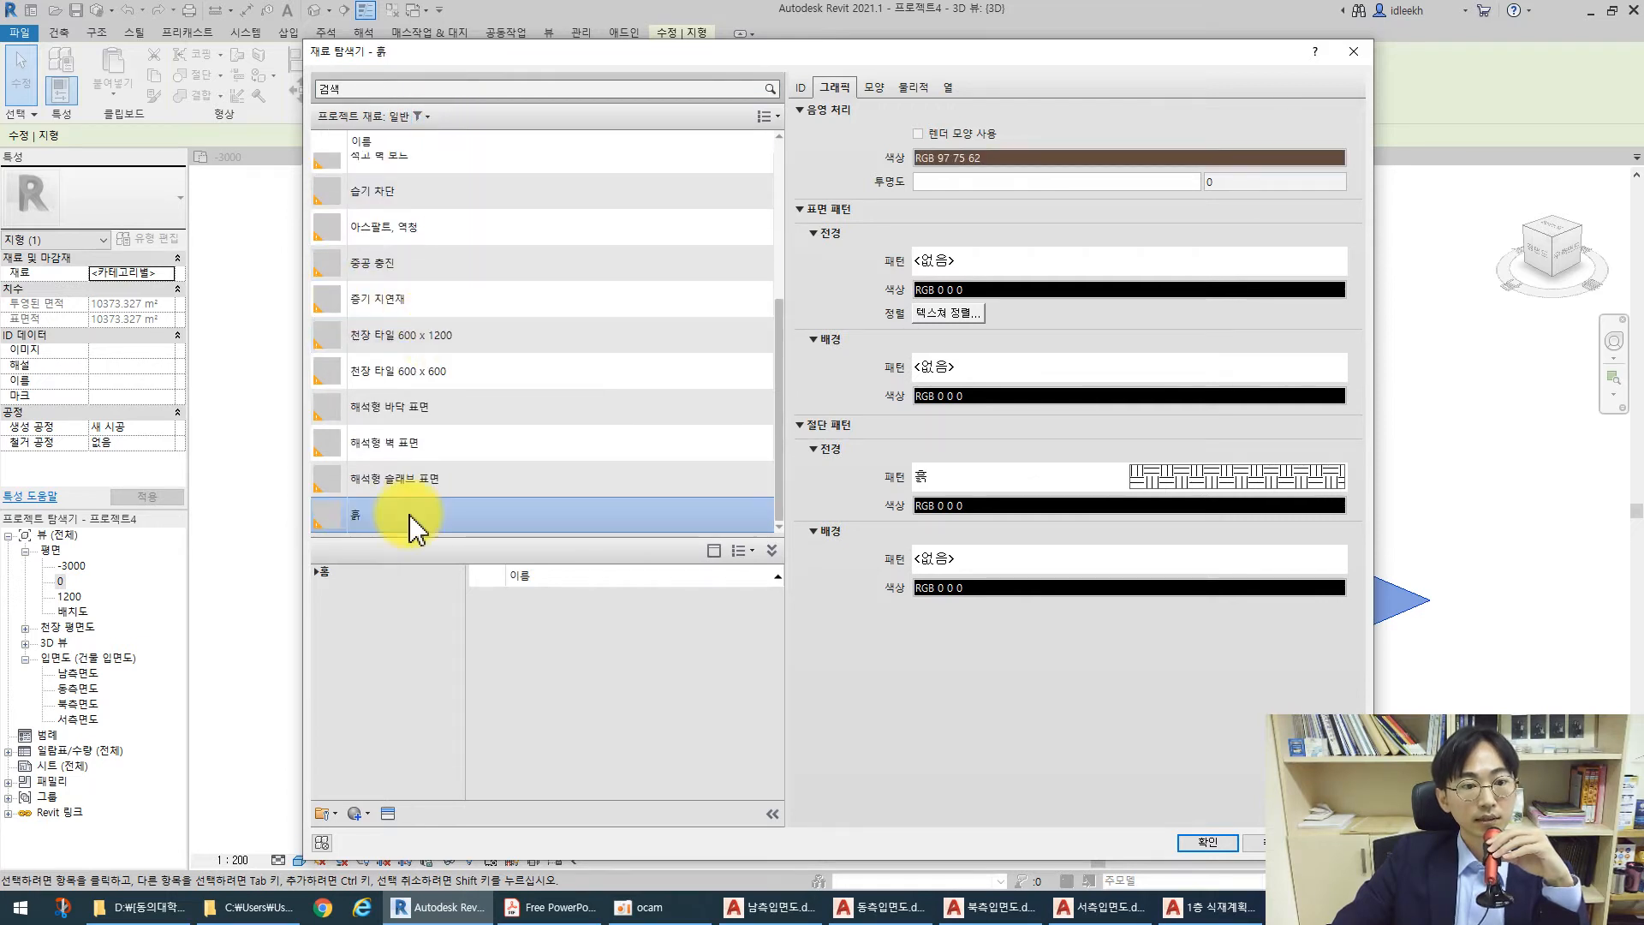
{"action": "left_click", "coordinate": [918, 135]}
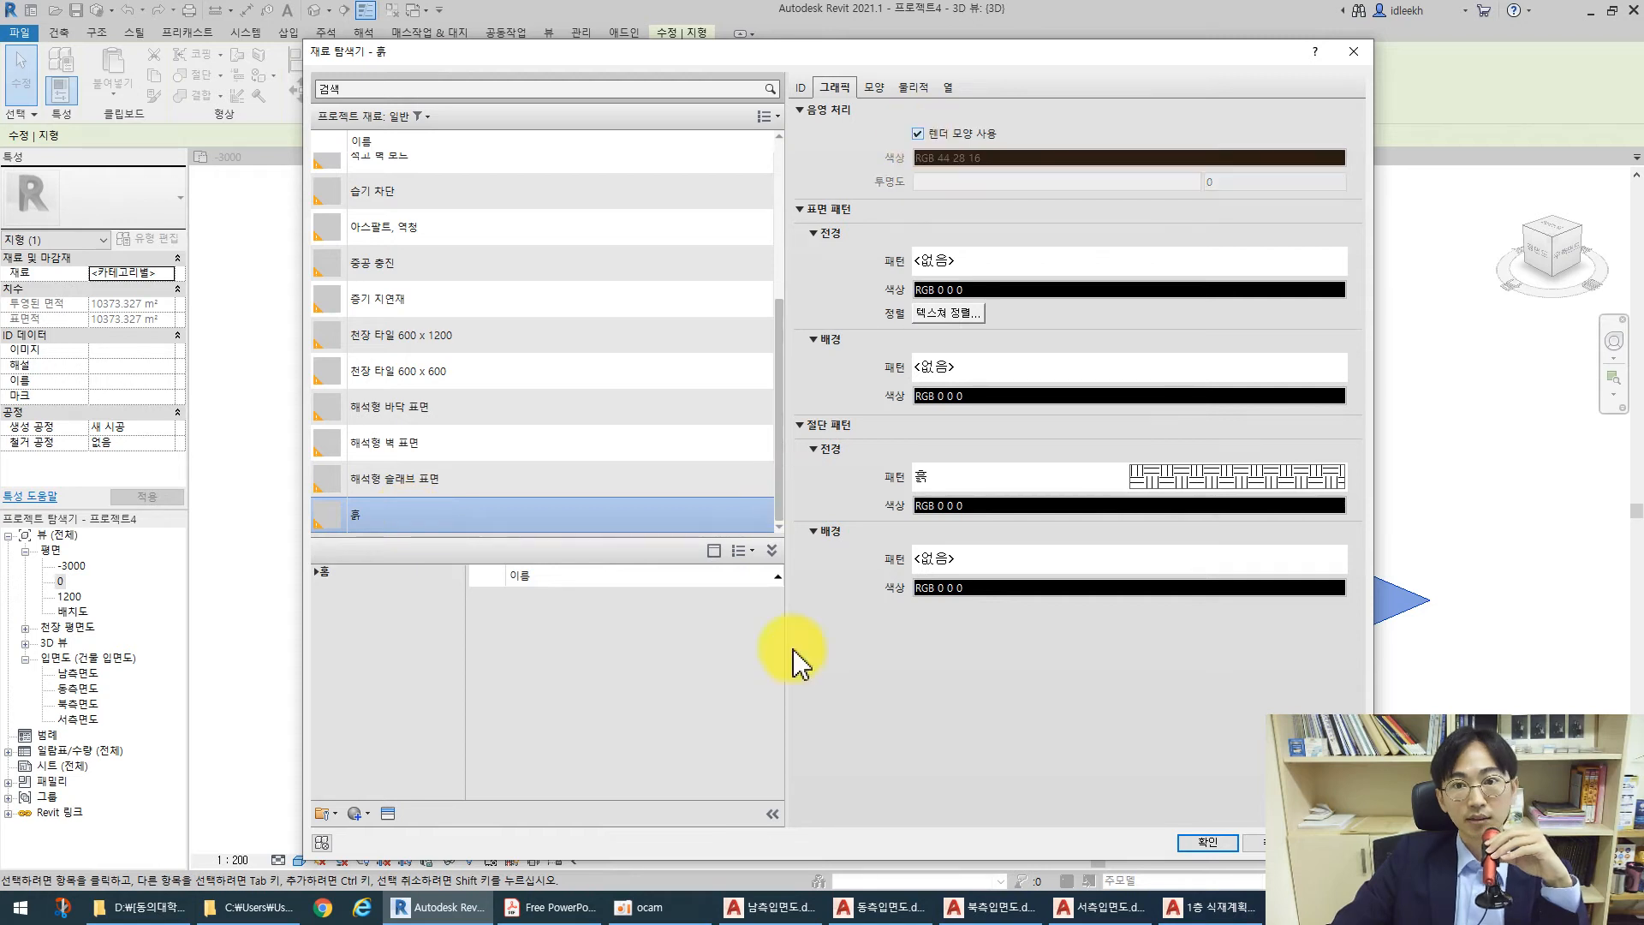
{"action": "left_click", "coordinate": [1208, 843]}
{"action": "key", "text": "Escape"}
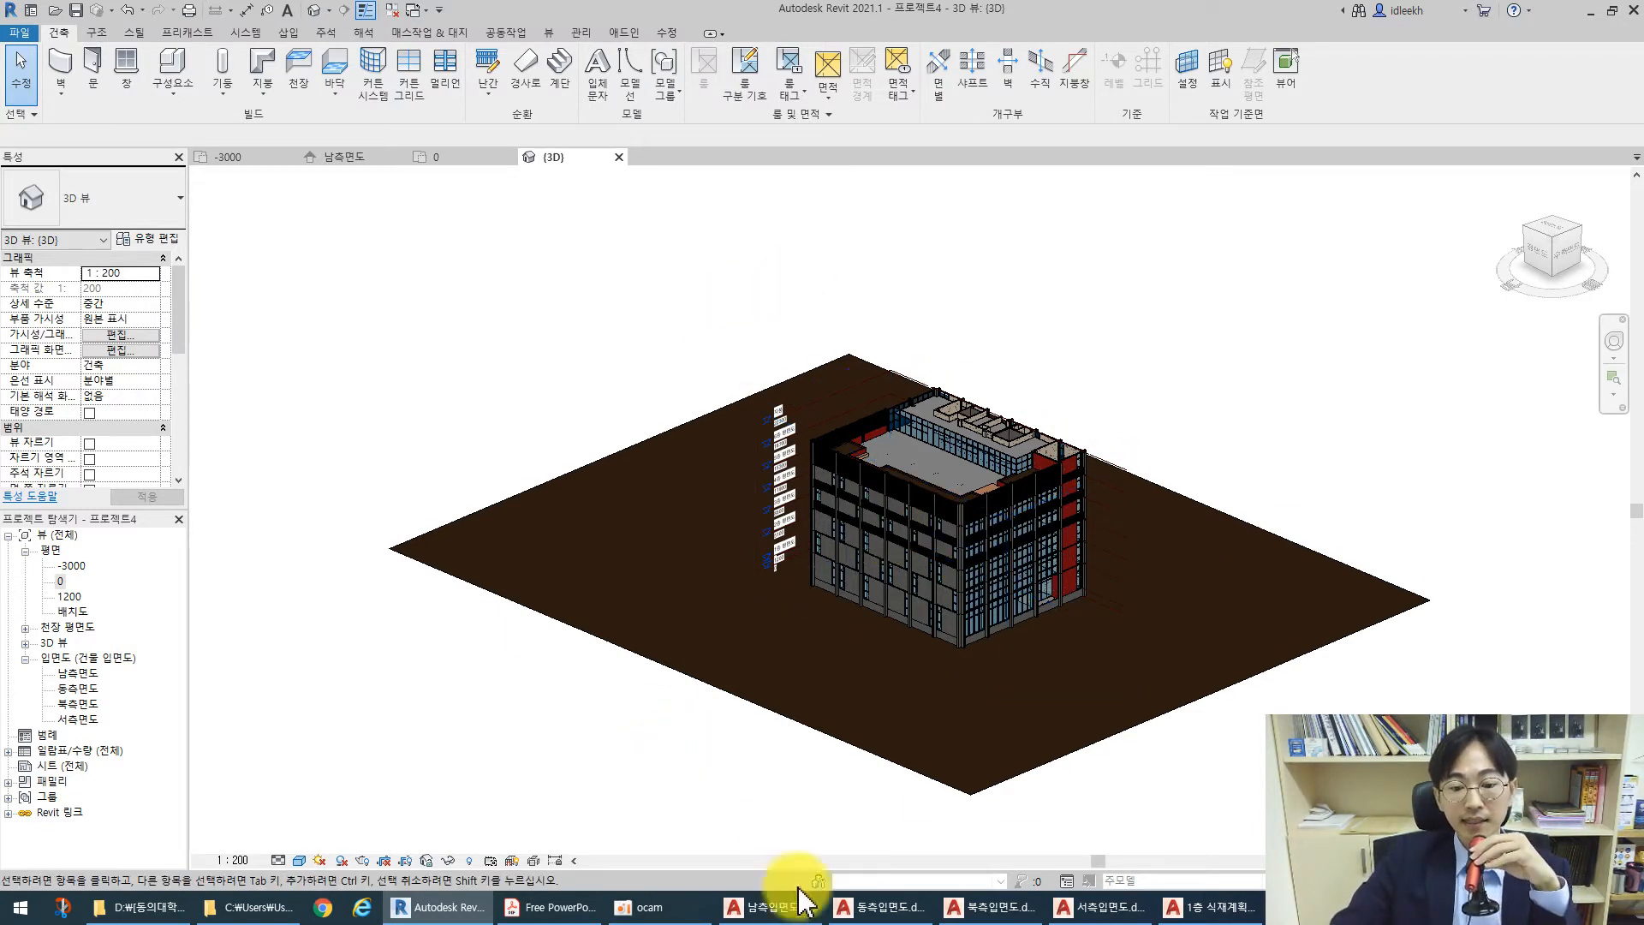
Switch to the AutoCAD south elevation drawing and measure the vertical distance from the lowest level line down to the ground line
{"action": "left_click", "coordinate": [768, 912]}
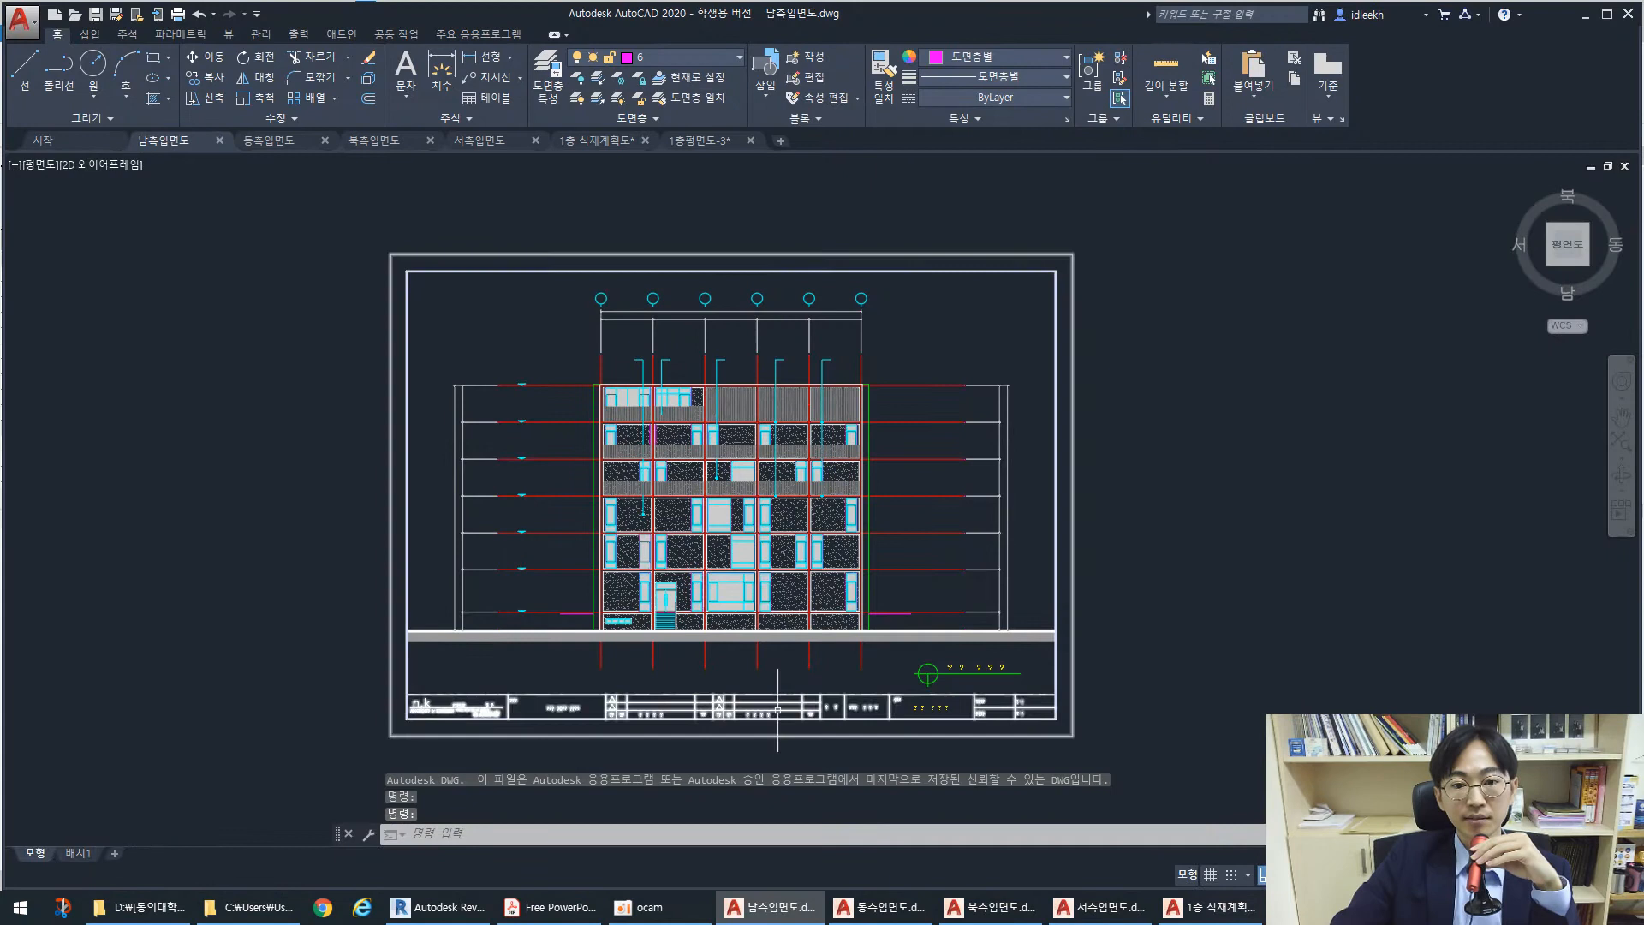
{"action": "scroll", "coordinate": [827, 642], "scroll_direction": "up", "scroll_amount": 4}
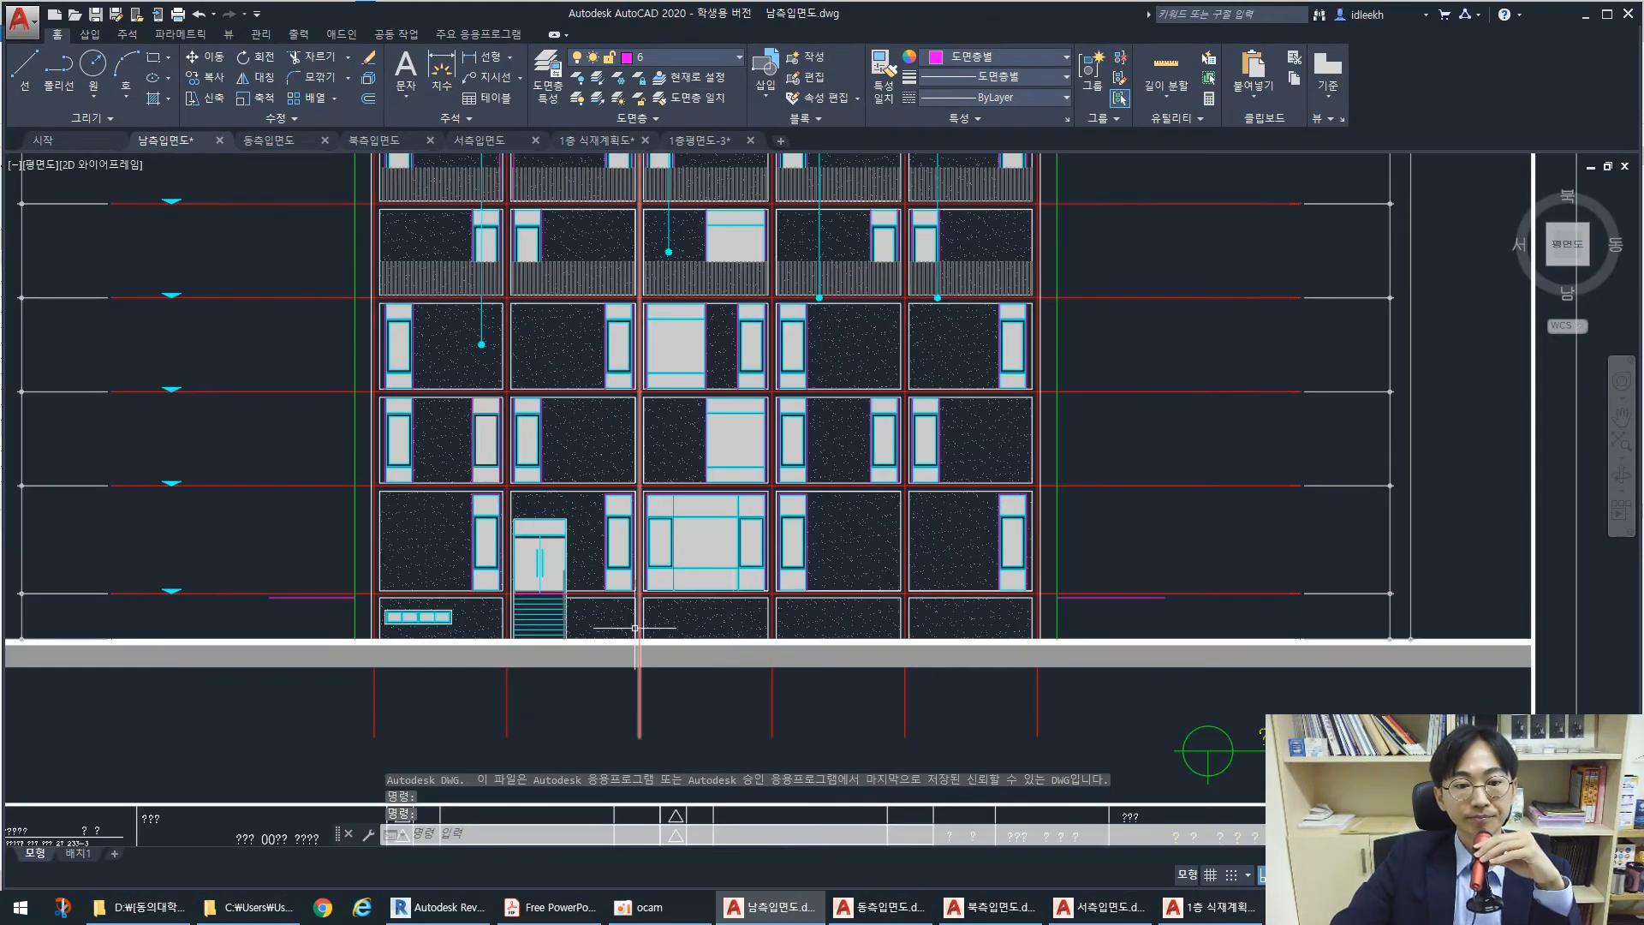
{"action": "scroll", "coordinate": [635, 628], "scroll_direction": "up", "scroll_amount": 2}
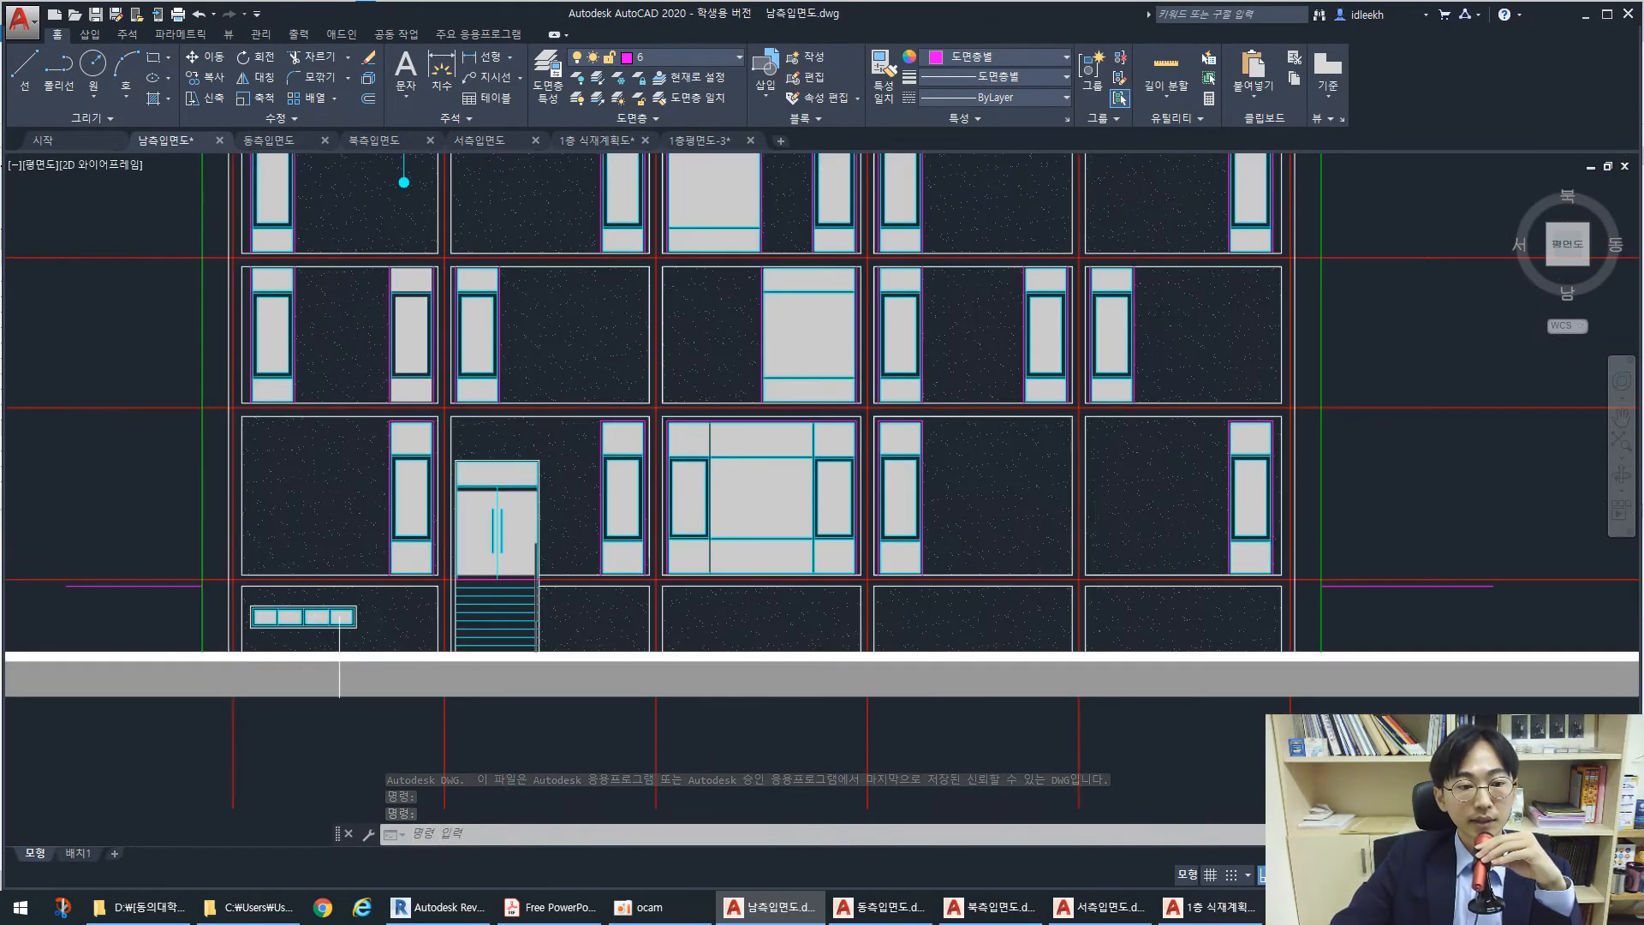
{"action": "scroll", "coordinate": [1226, 652], "scroll_direction": "down", "scroll_amount": 3}
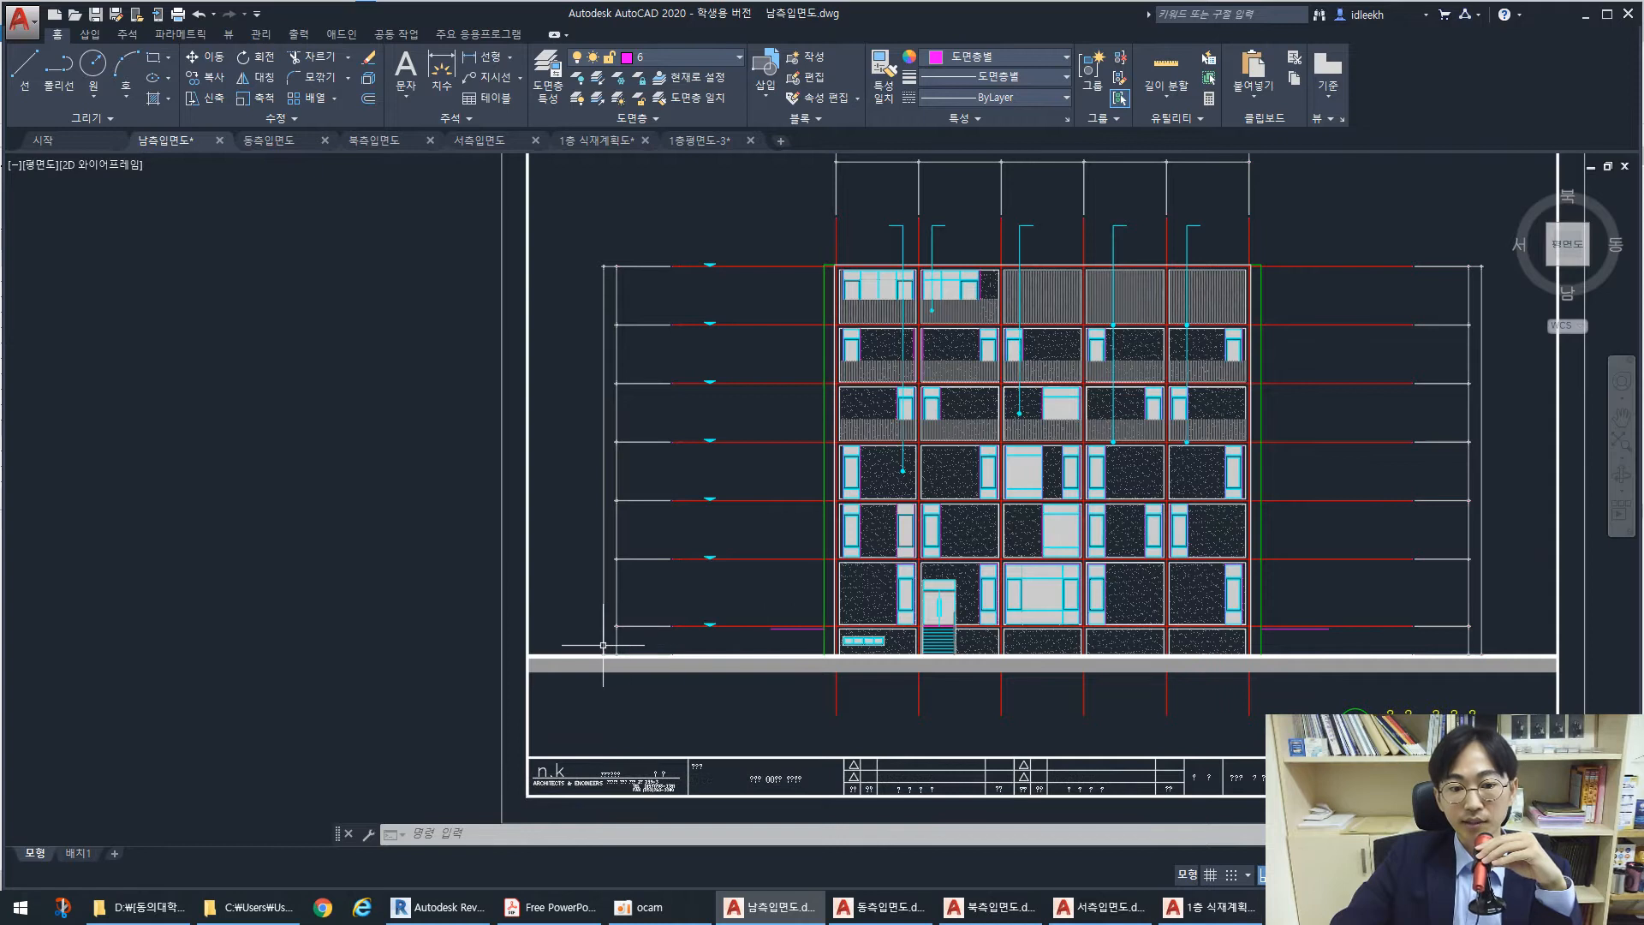
{"action": "scroll", "coordinate": [607, 643], "scroll_direction": "up", "scroll_amount": 5}
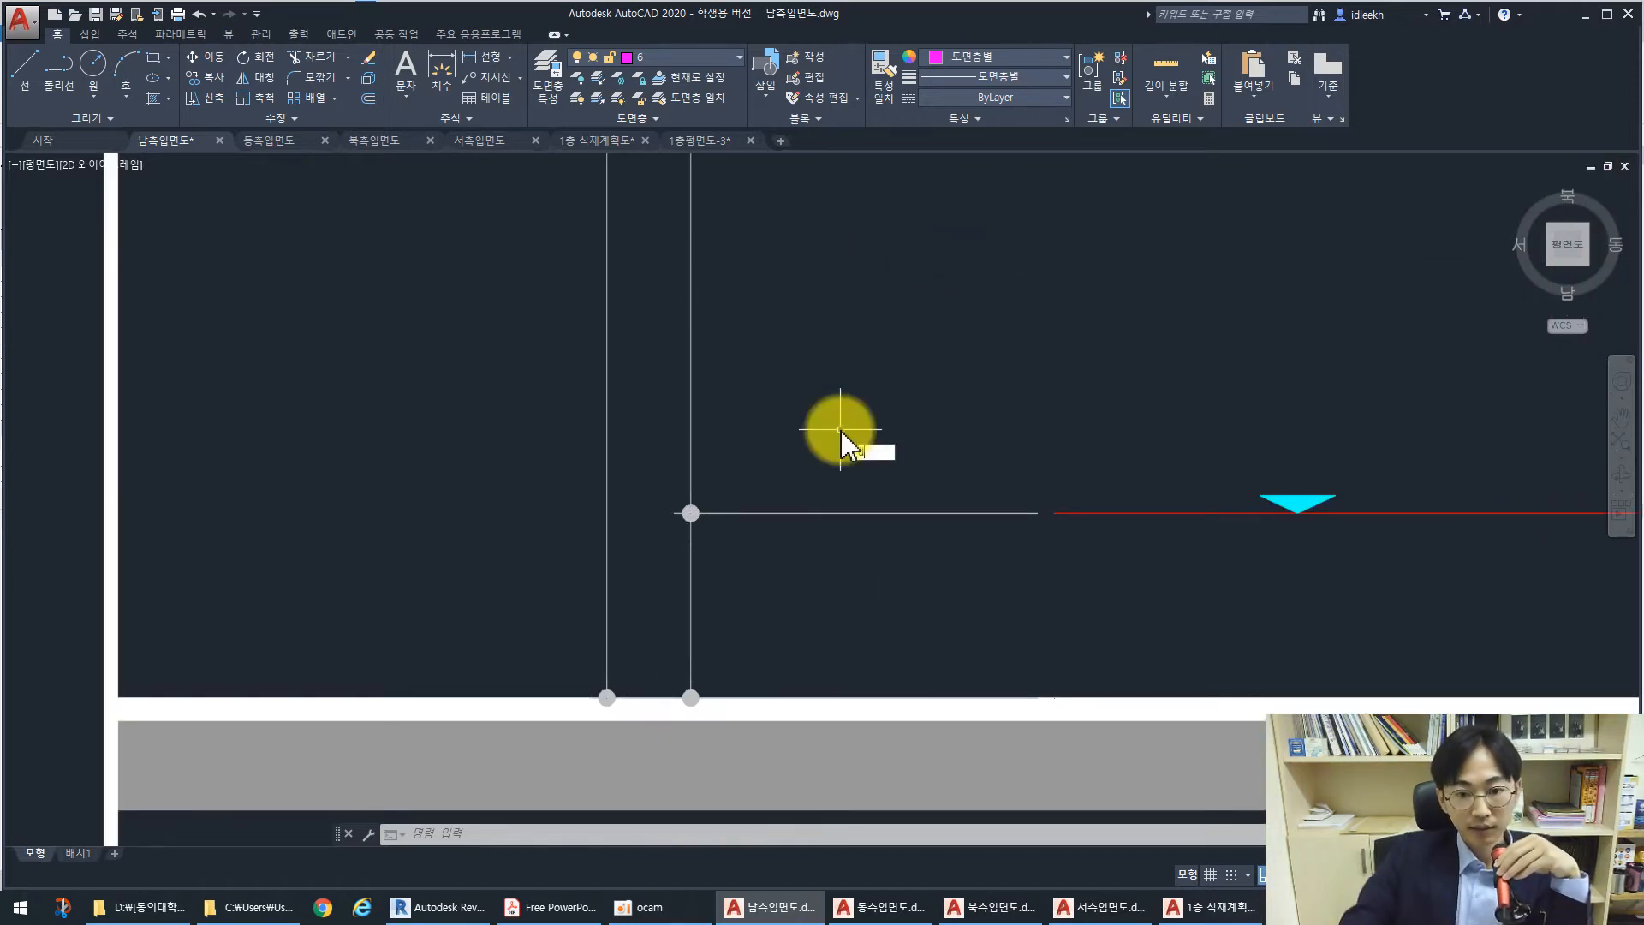
{"action": "type", "text": "di"}
{"action": "key", "text": "Return"}
{"action": "scroll", "coordinate": [763, 477], "scroll_direction": "down", "scroll_amount": 5}
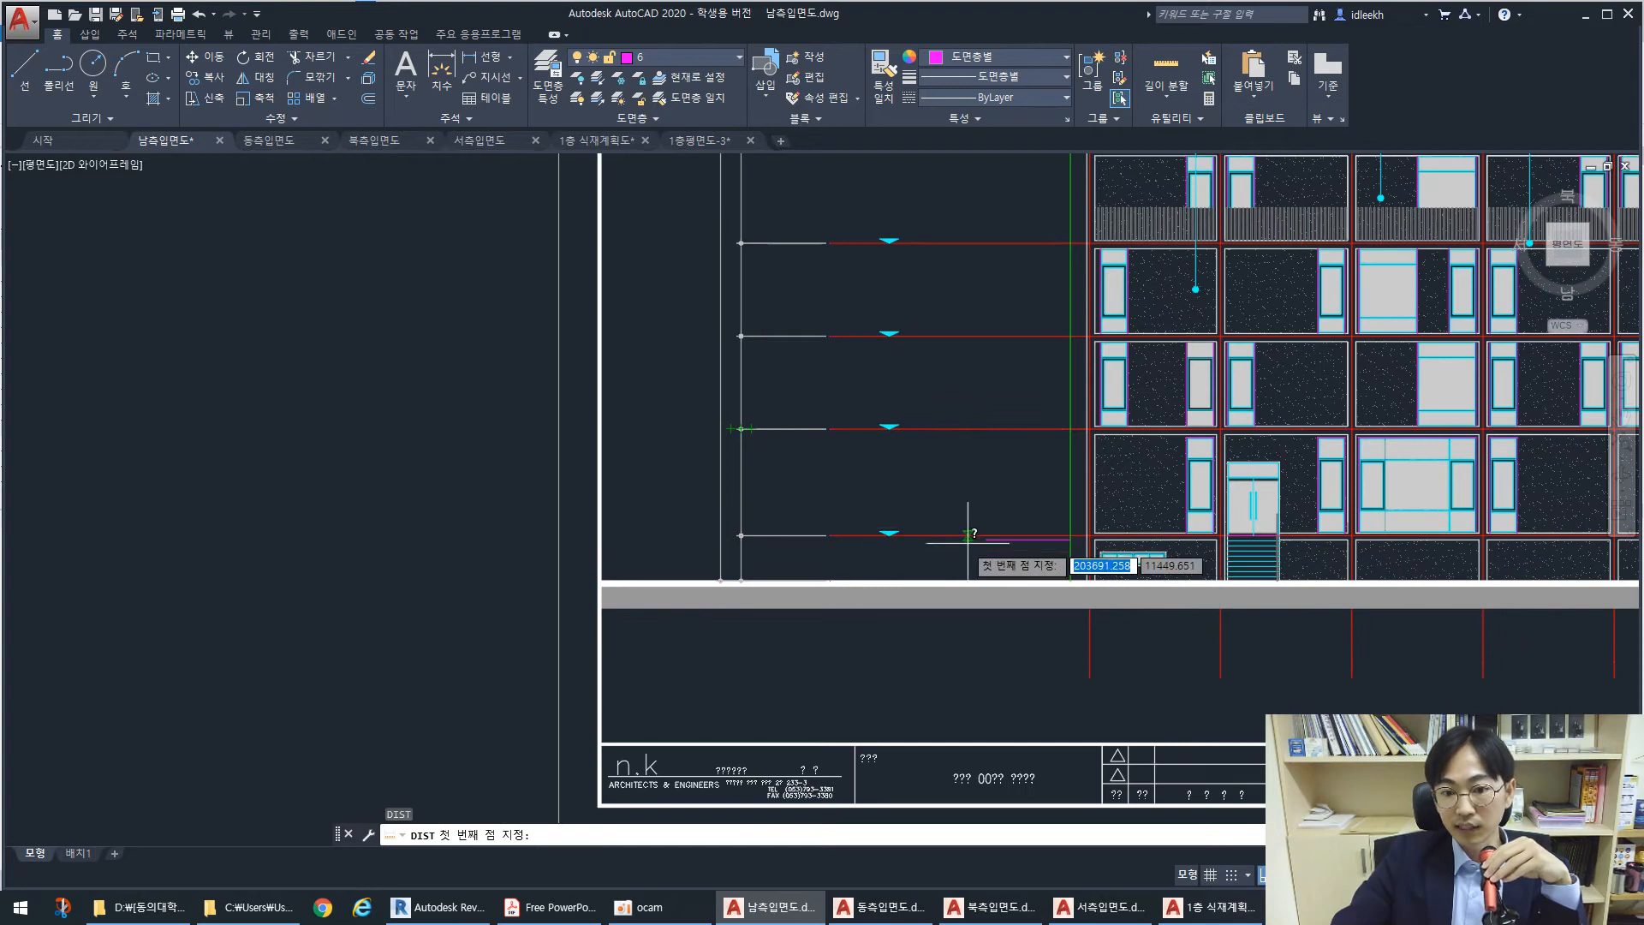
{"action": "scroll", "coordinate": [909, 533], "scroll_direction": "up", "scroll_amount": 5}
{"action": "left_click", "coordinate": [910, 529]}
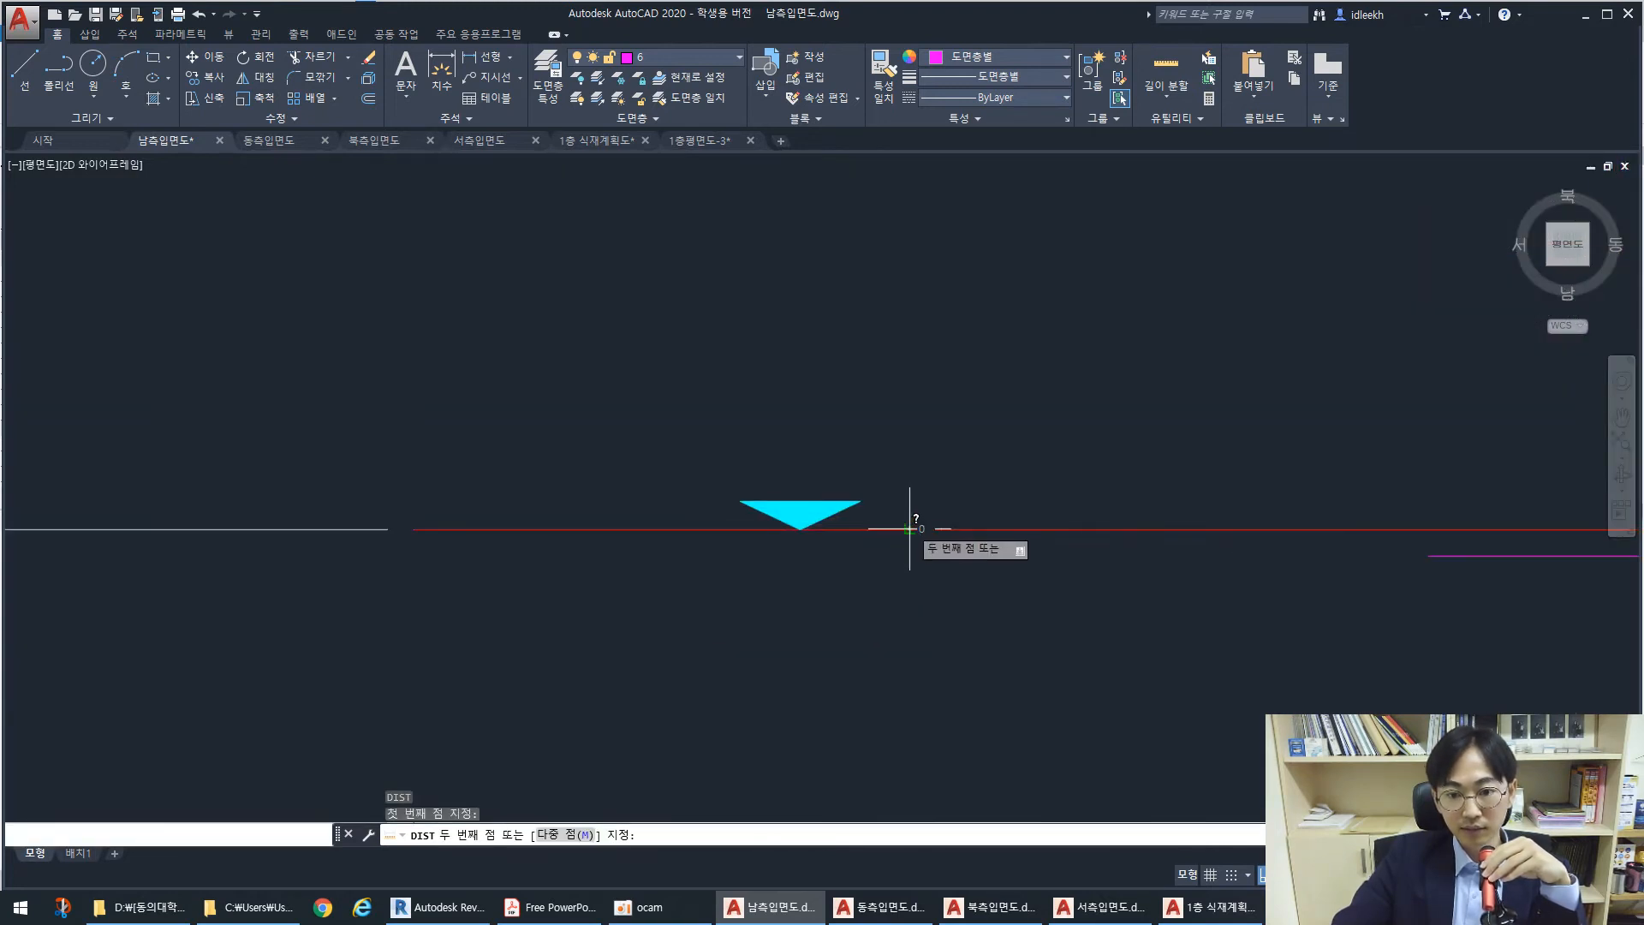
{"action": "scroll", "coordinate": [909, 528], "scroll_direction": "down", "scroll_amount": 4}
{"action": "left_click", "coordinate": [909, 605]}
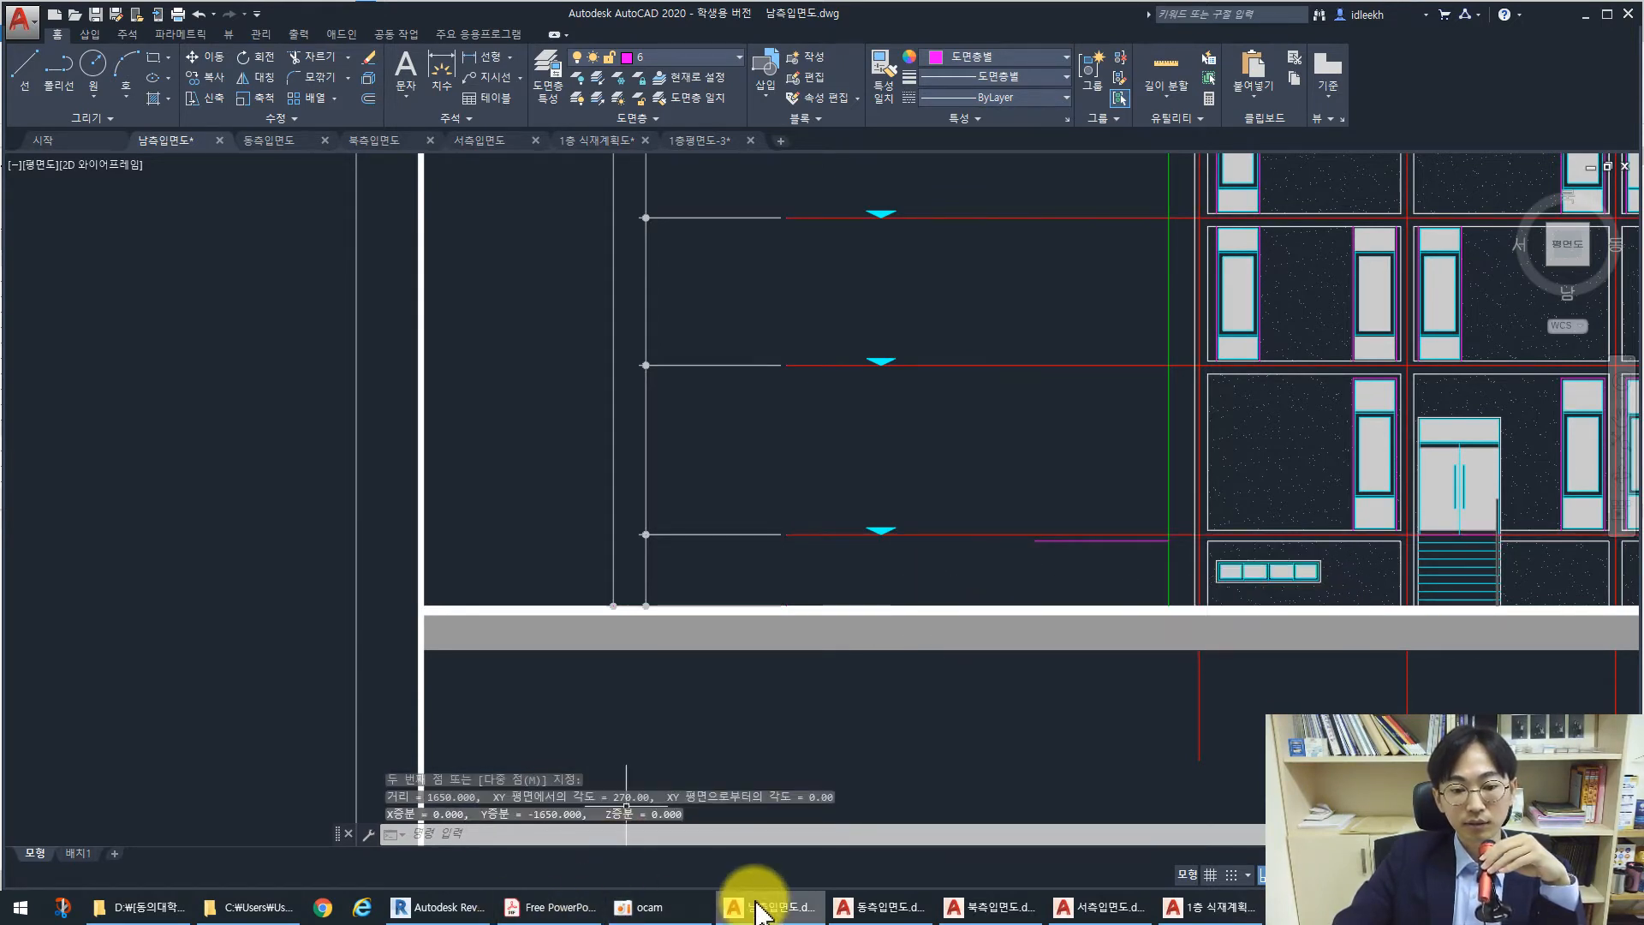
Switch back to Revit, inspect the entrance side in 3D, start editing the terrain surface and open floor plan 0
{"action": "left_click", "coordinate": [445, 910]}
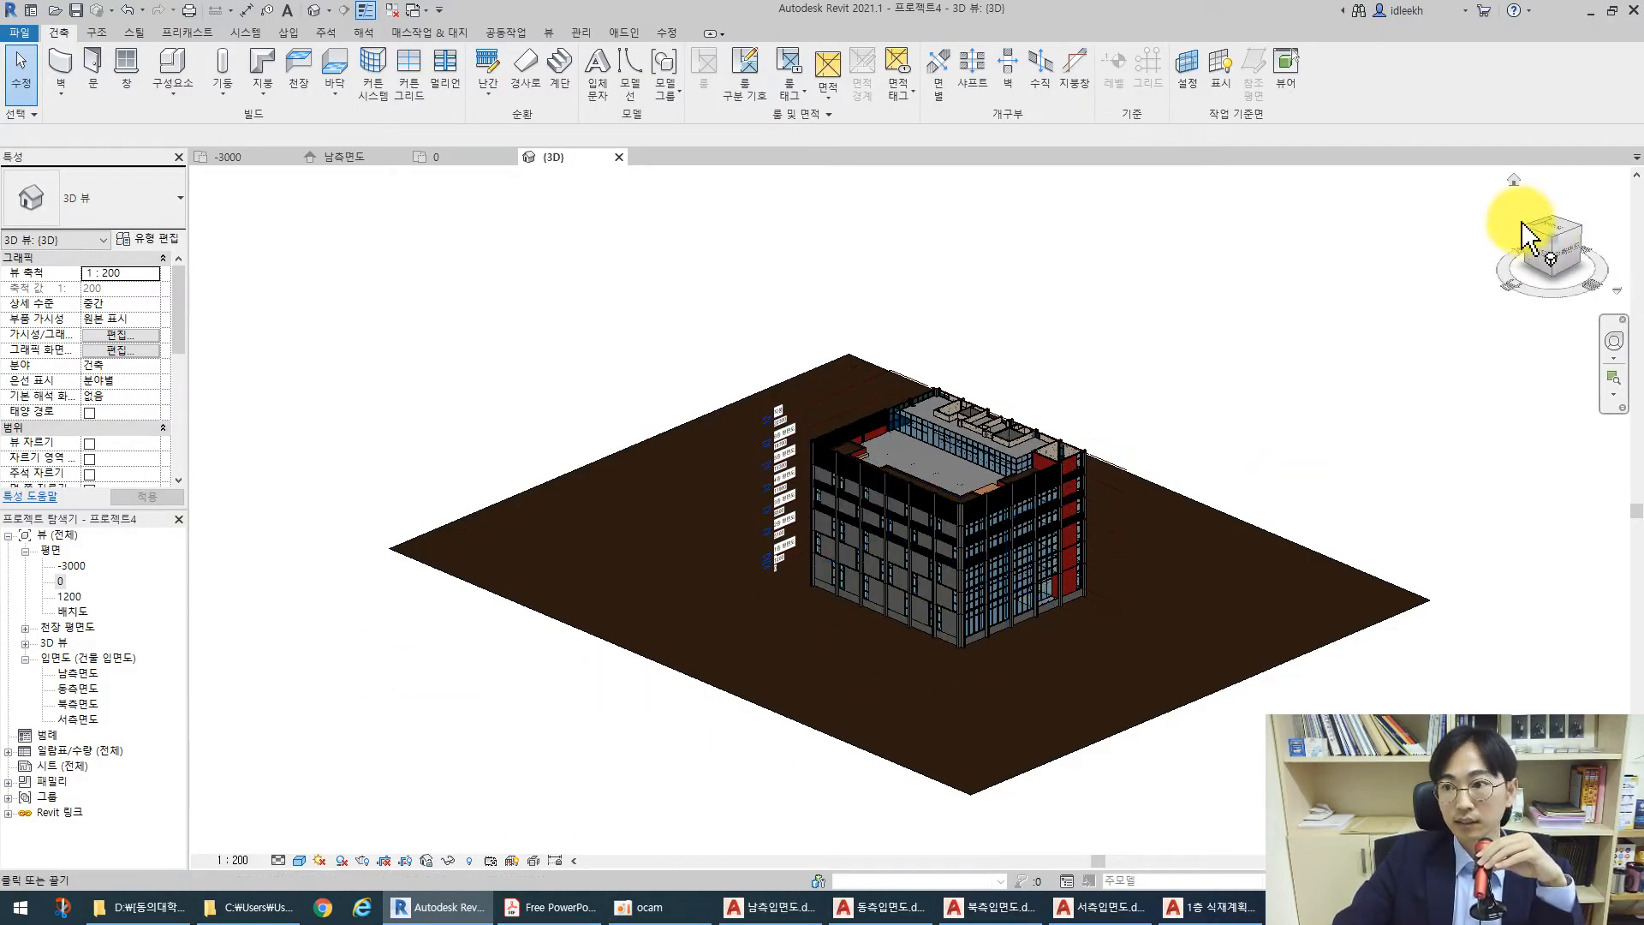
{"action": "left_click_drag", "start_coordinate": [1533, 244], "coordinate": [854, 555]}
{"action": "scroll", "coordinate": [854, 553], "scroll_direction": "up", "scroll_amount": 2}
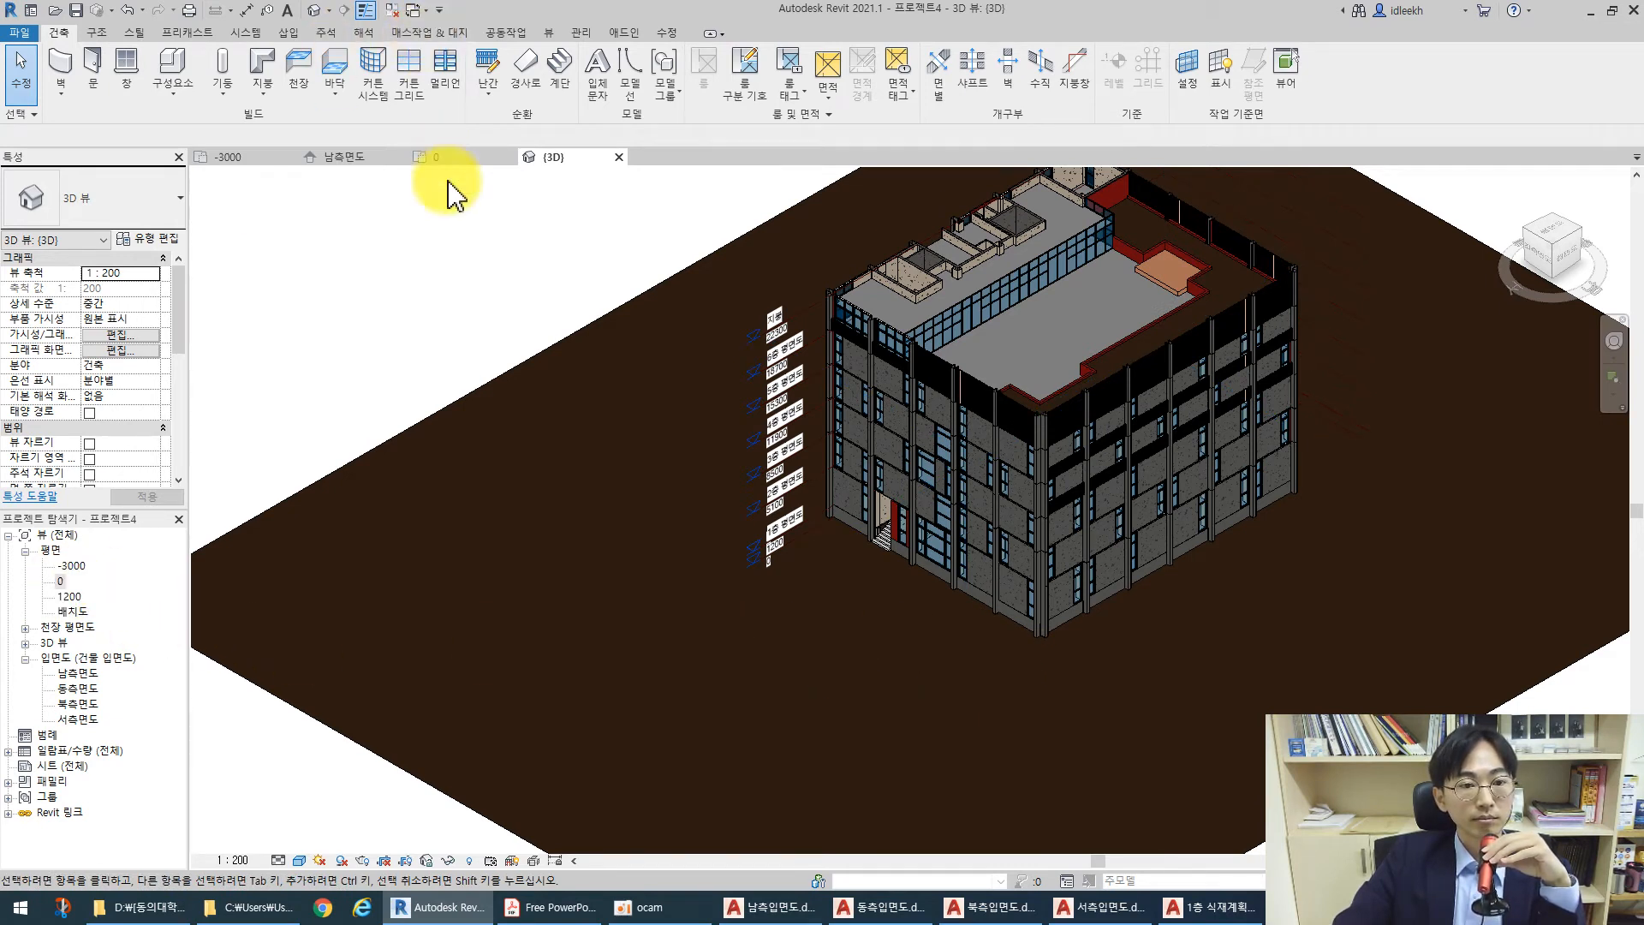
{"action": "left_click", "coordinate": [525, 363]}
{"action": "left_click", "coordinate": [681, 72]}
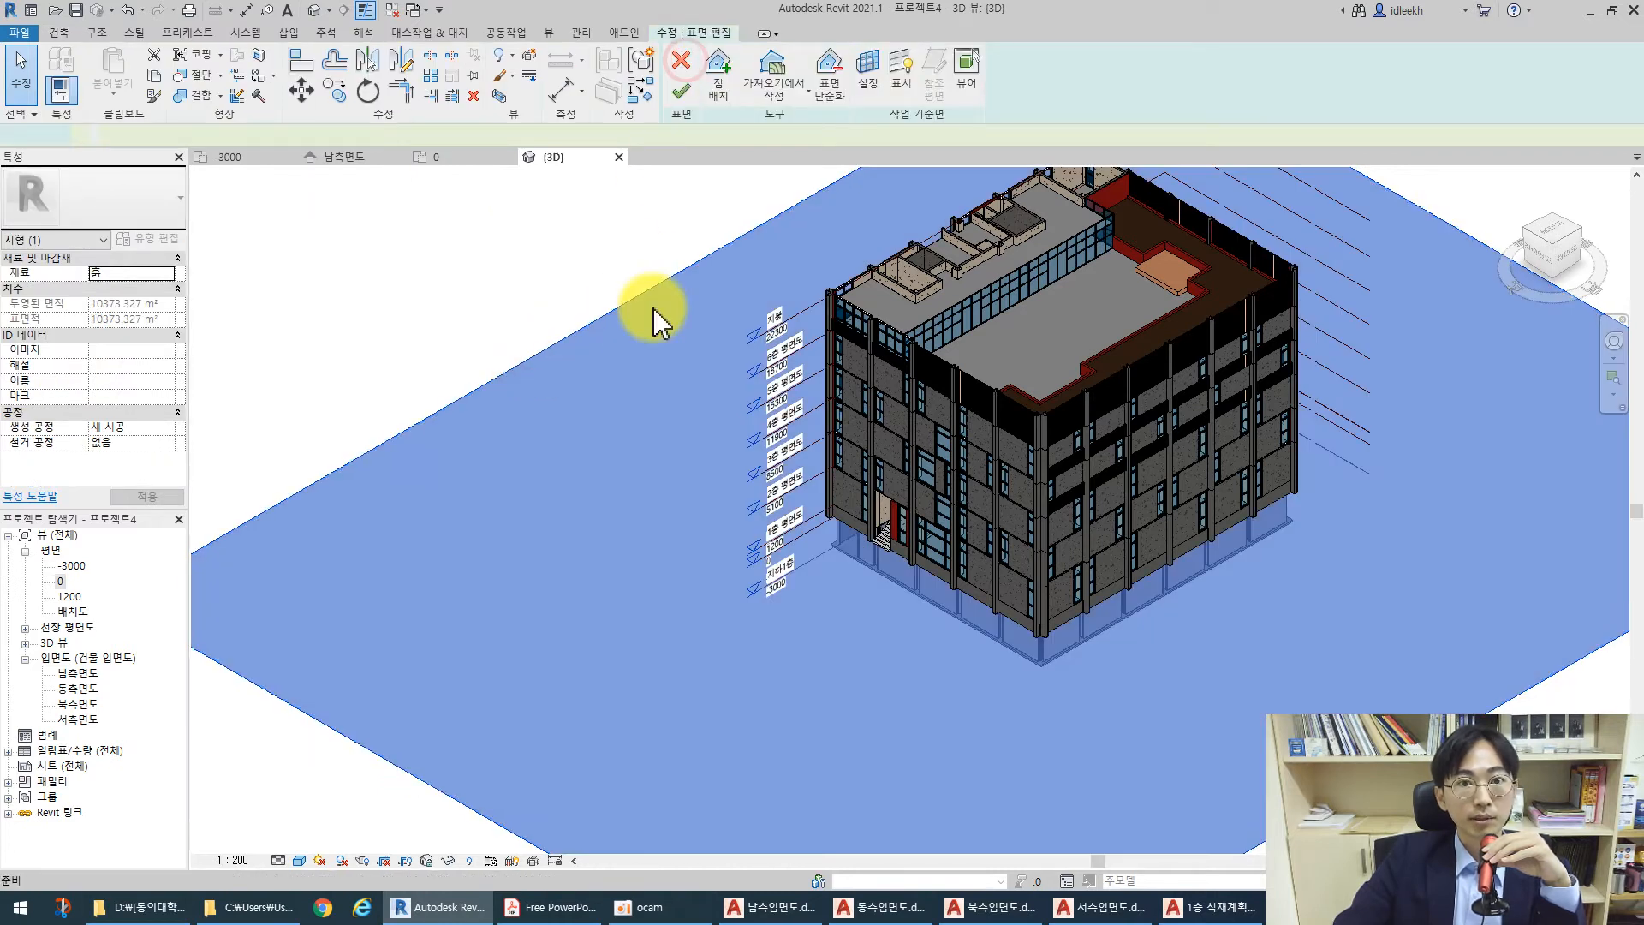
{"action": "scroll", "coordinate": [750, 525], "scroll_direction": "down", "scroll_amount": 1}
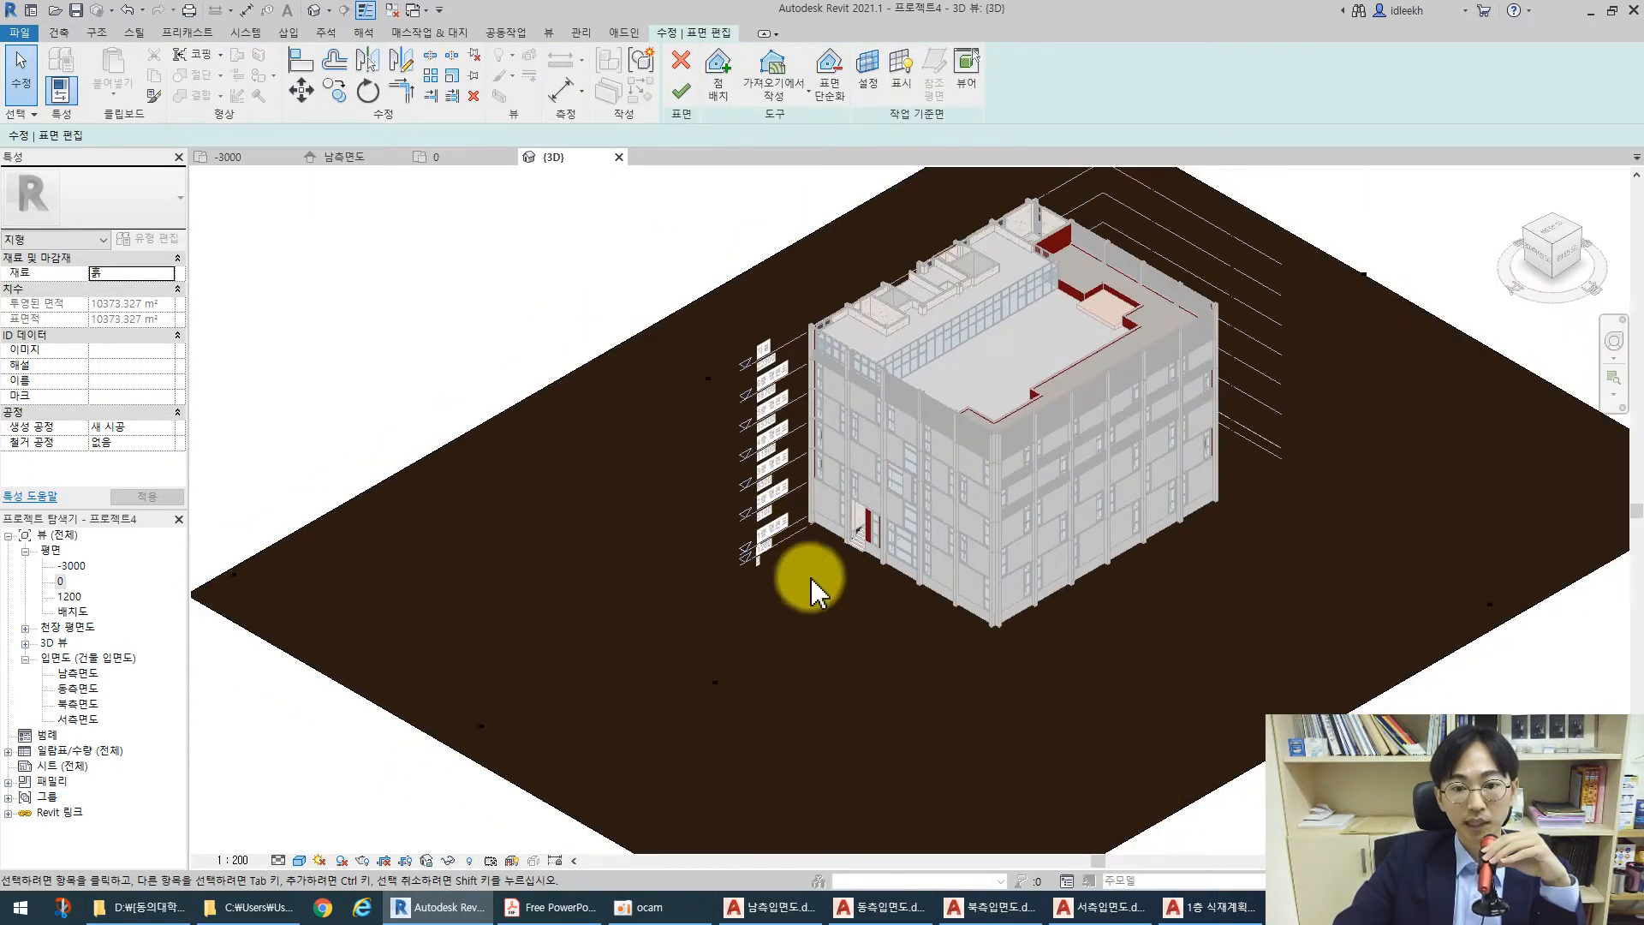
{"action": "double_click", "coordinate": [60, 583]}
{"action": "scroll", "coordinate": [655, 495], "scroll_direction": "up", "scroll_amount": 5}
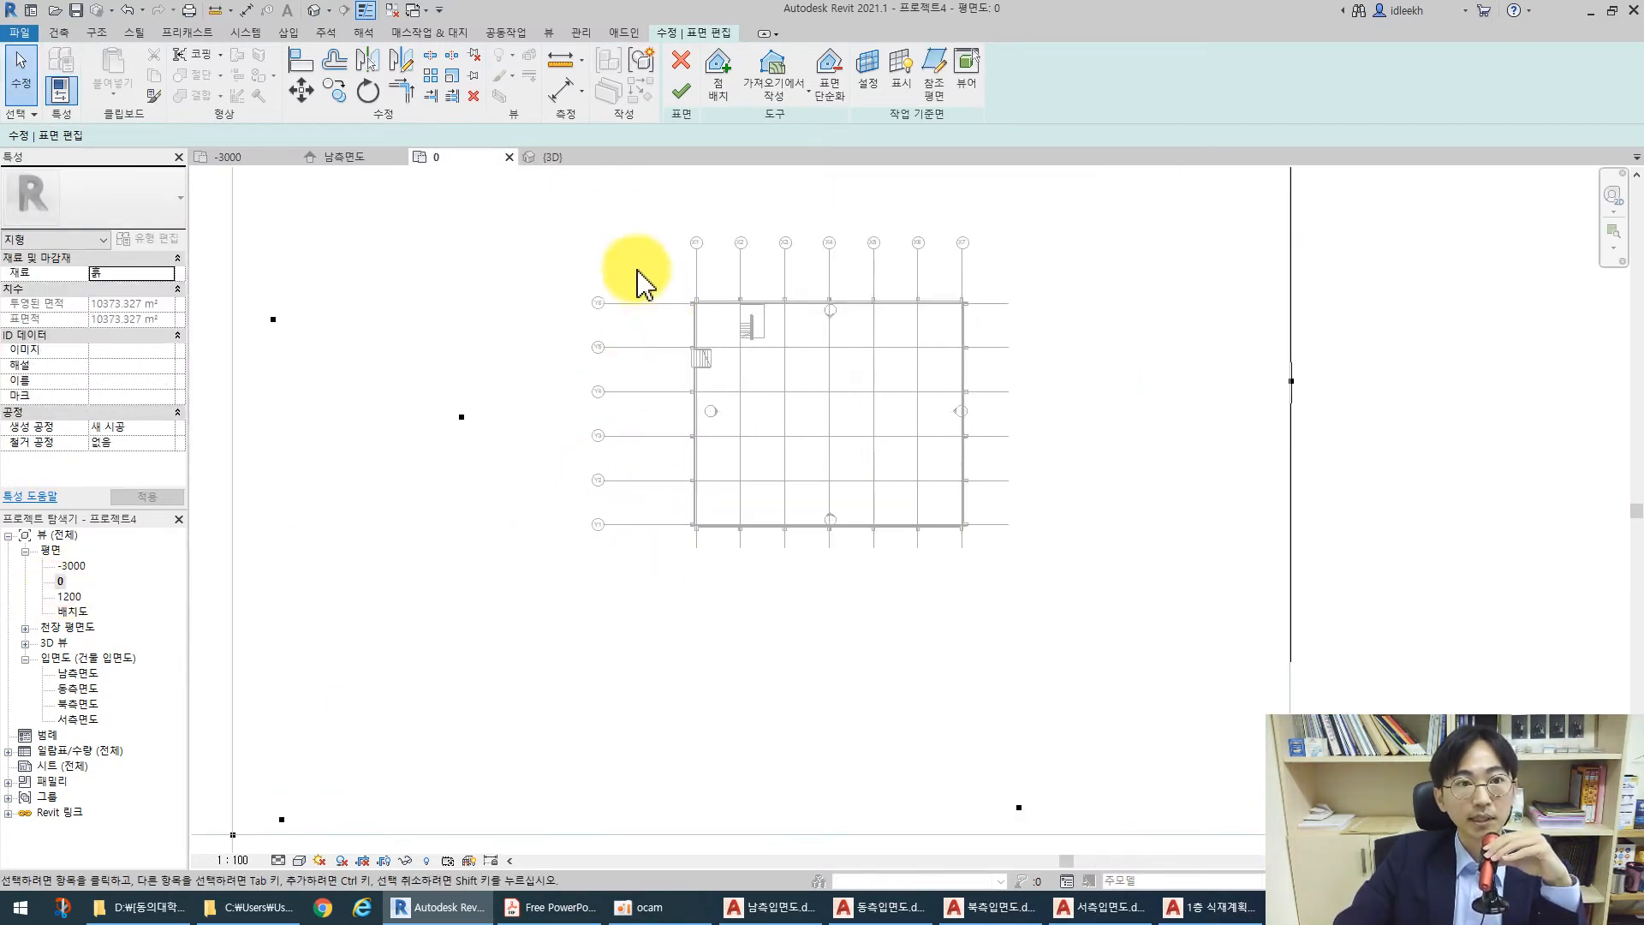
Place a terrain point at absolute elevation -450 on the building's upper-left outer wall corner
{"action": "left_click", "coordinate": [717, 86]}
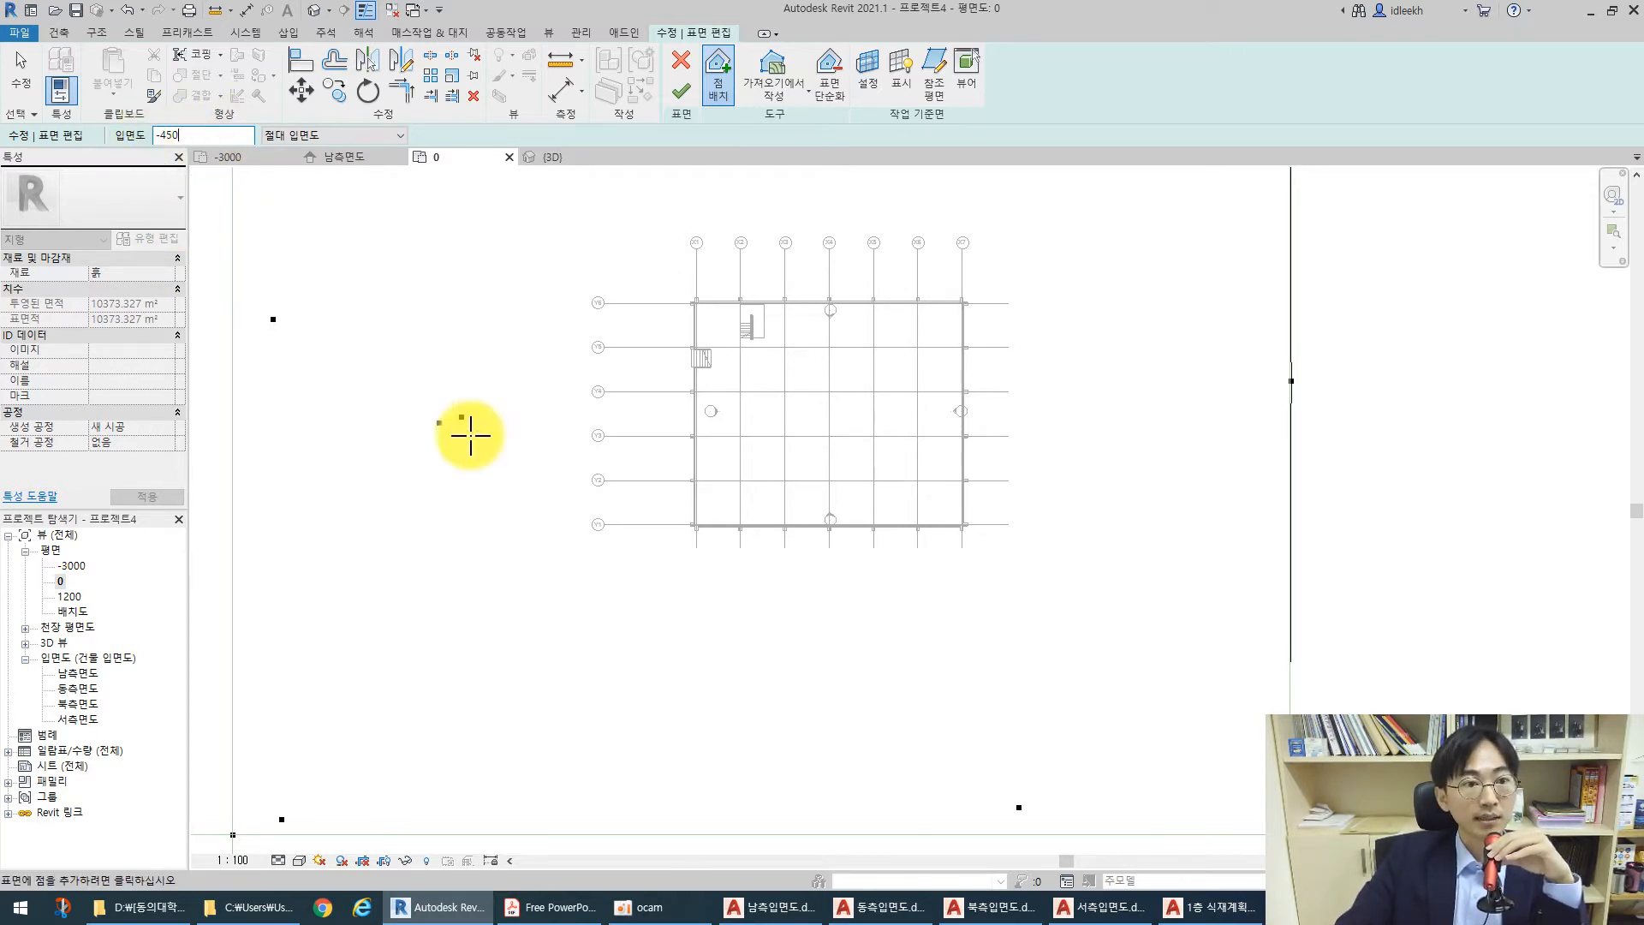
{"action": "scroll", "coordinate": [719, 322], "scroll_direction": "up", "scroll_amount": 3}
{"action": "scroll", "coordinate": [671, 312], "scroll_direction": "up", "scroll_amount": 5}
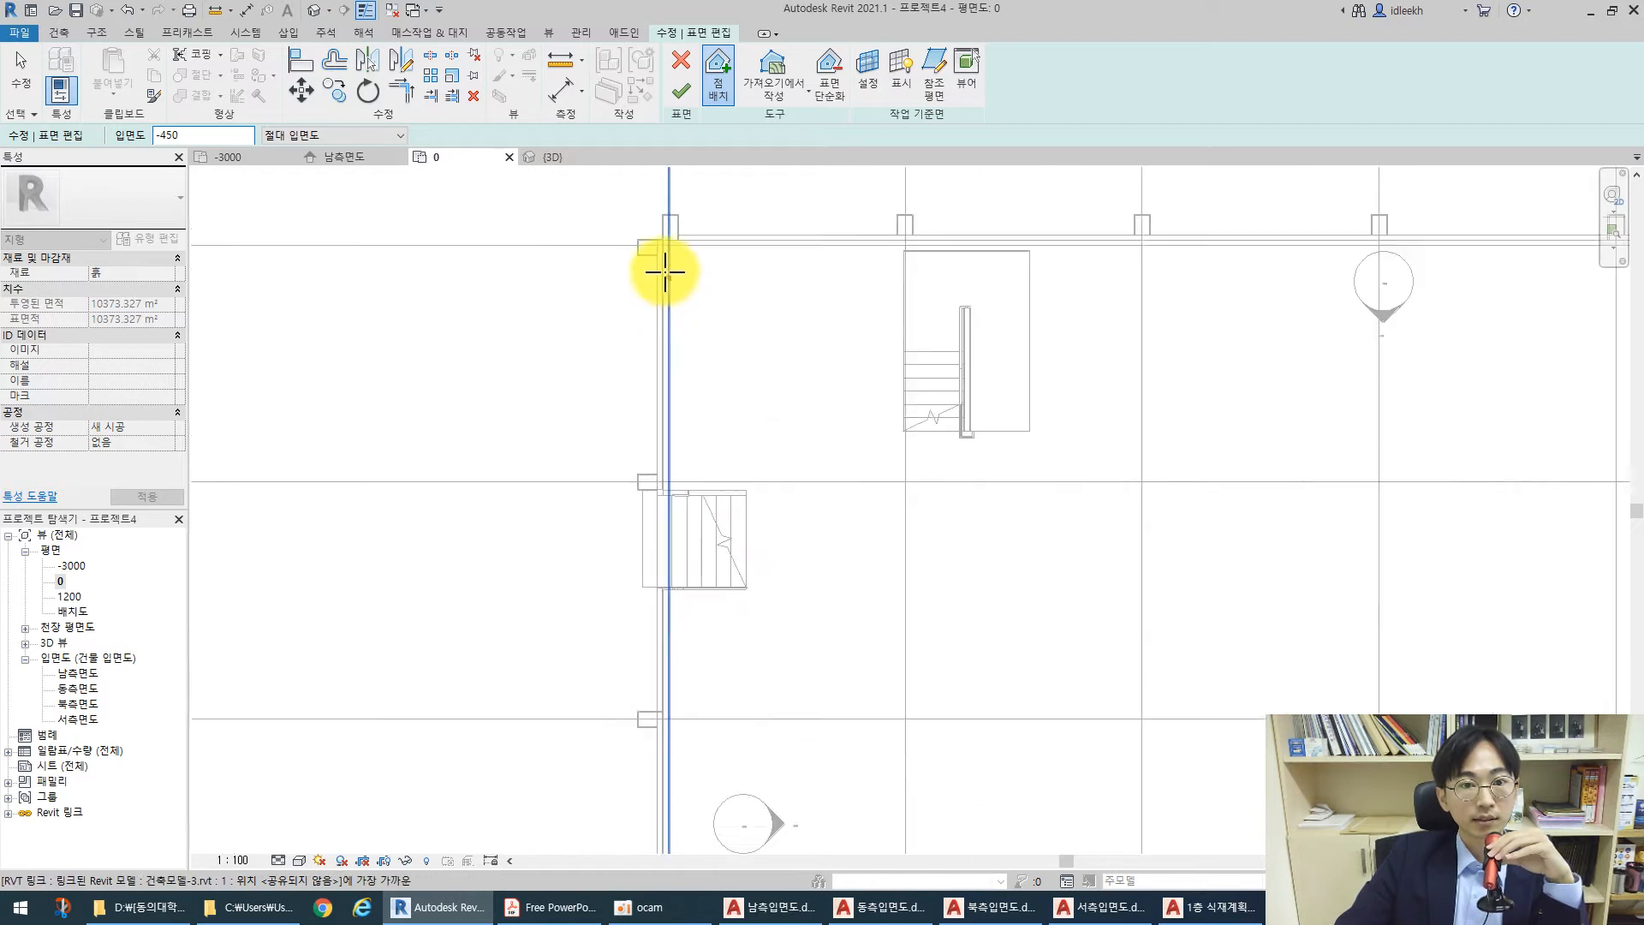
{"action": "scroll", "coordinate": [705, 223], "scroll_direction": "up", "scroll_amount": 2}
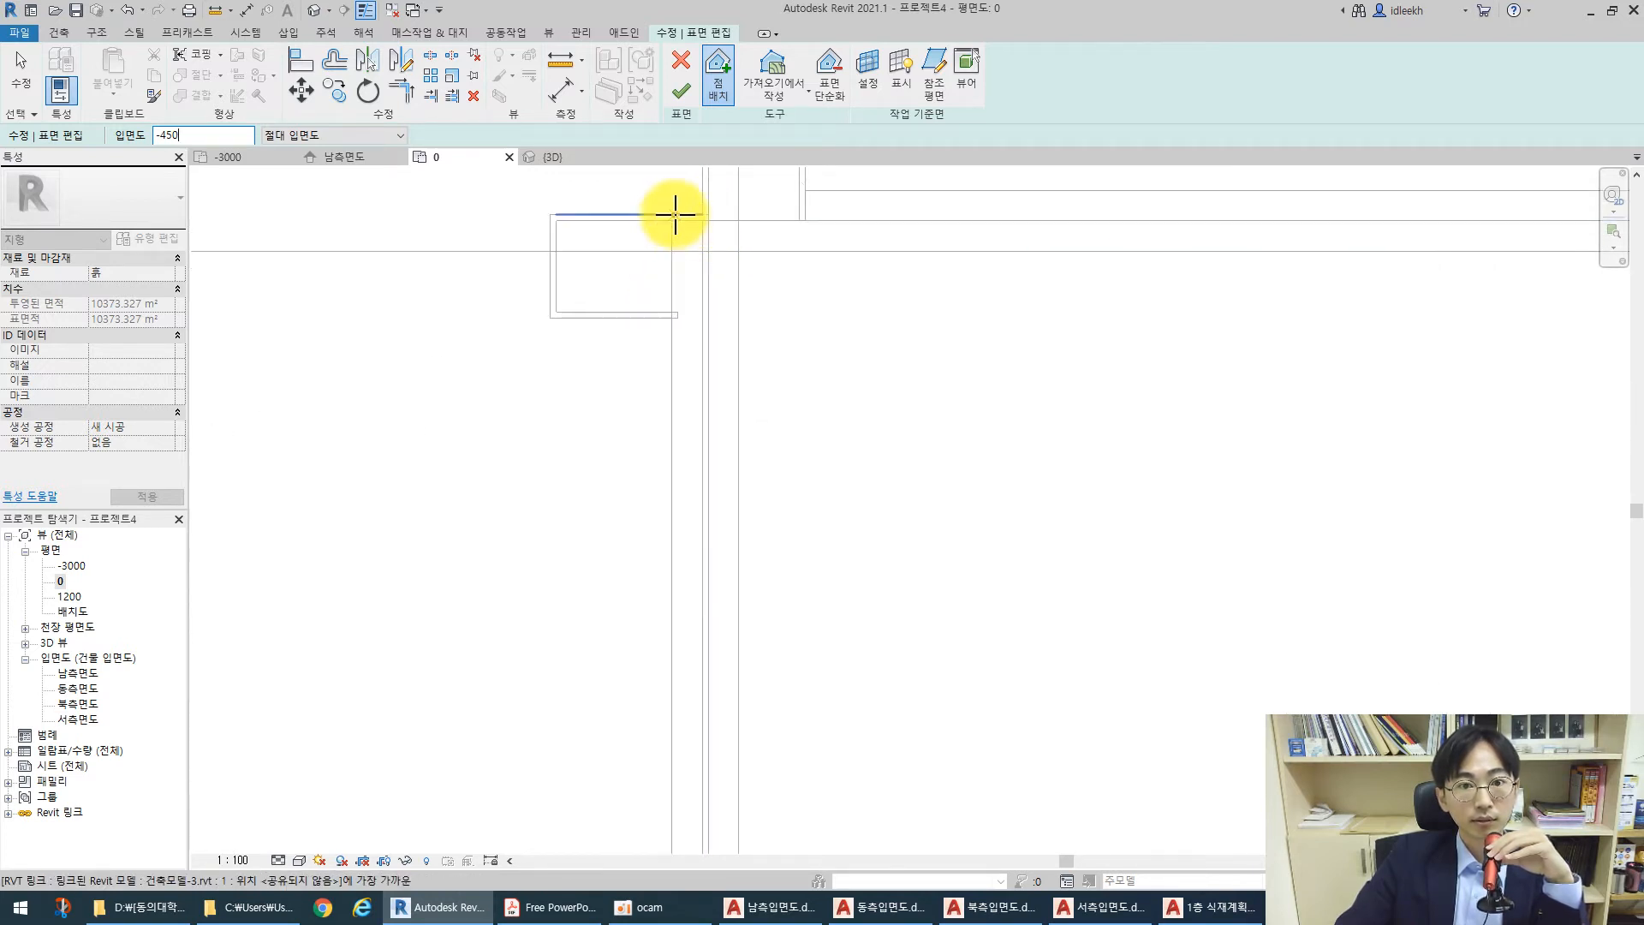
{"action": "left_click", "coordinate": [673, 221]}
{"action": "scroll", "coordinate": [663, 227], "scroll_direction": "down", "scroll_amount": 5}
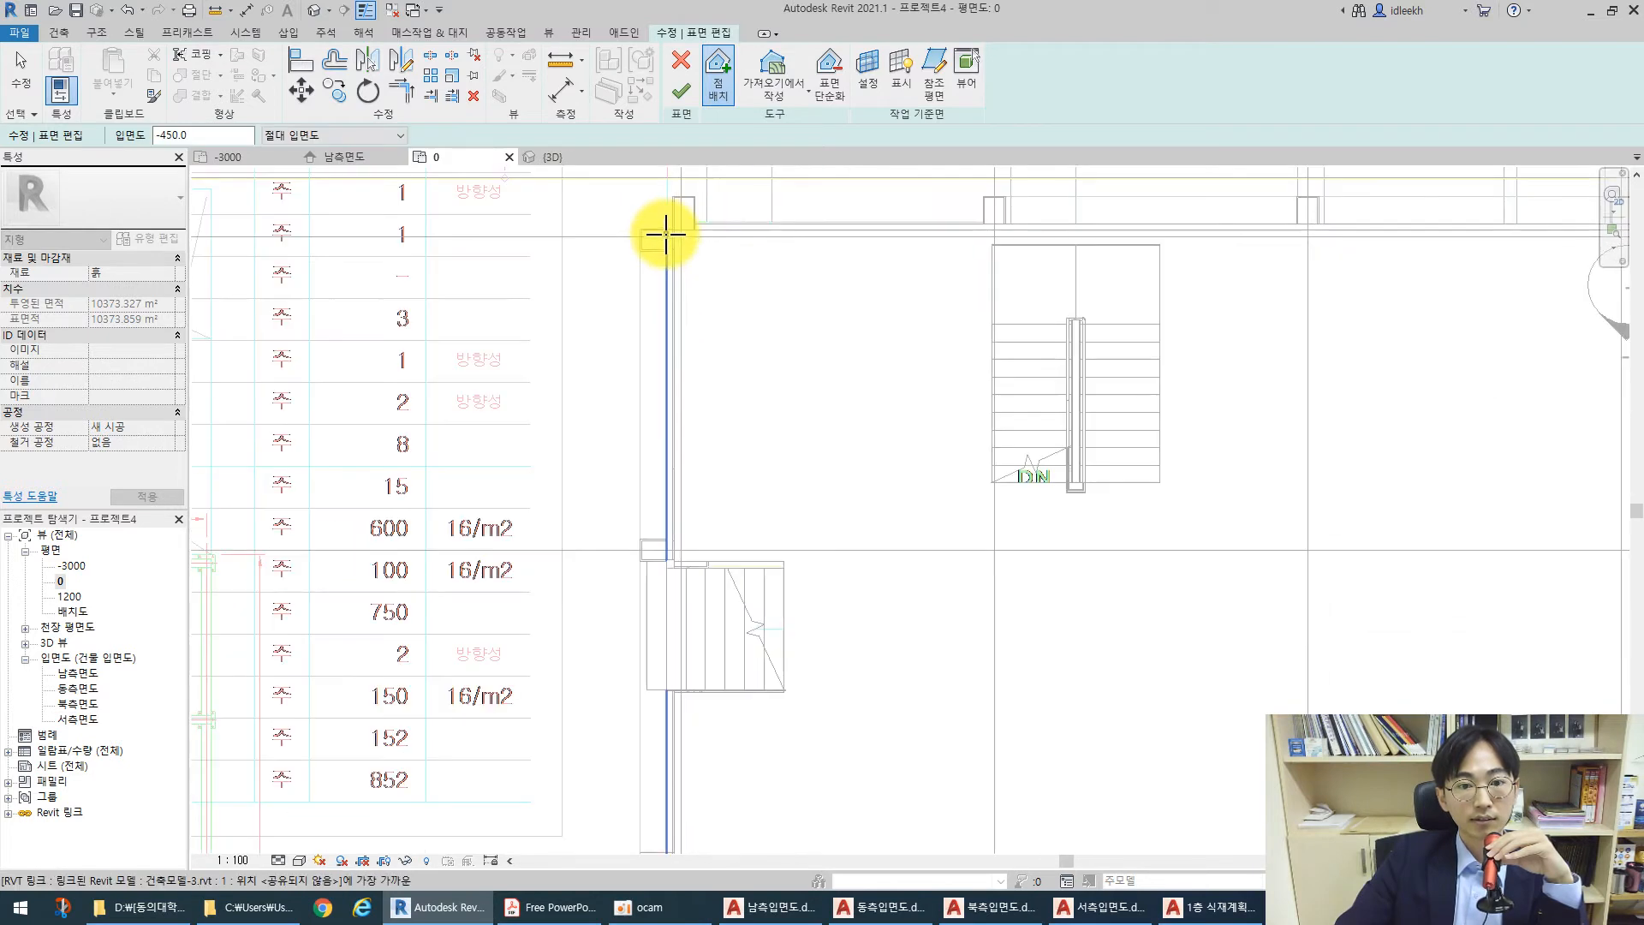
Add terrain points at elevation -450 where the left-side entrance stair meets the wall and at its outer corners
{"action": "scroll", "coordinate": [674, 458], "scroll_direction": "up", "scroll_amount": 6}
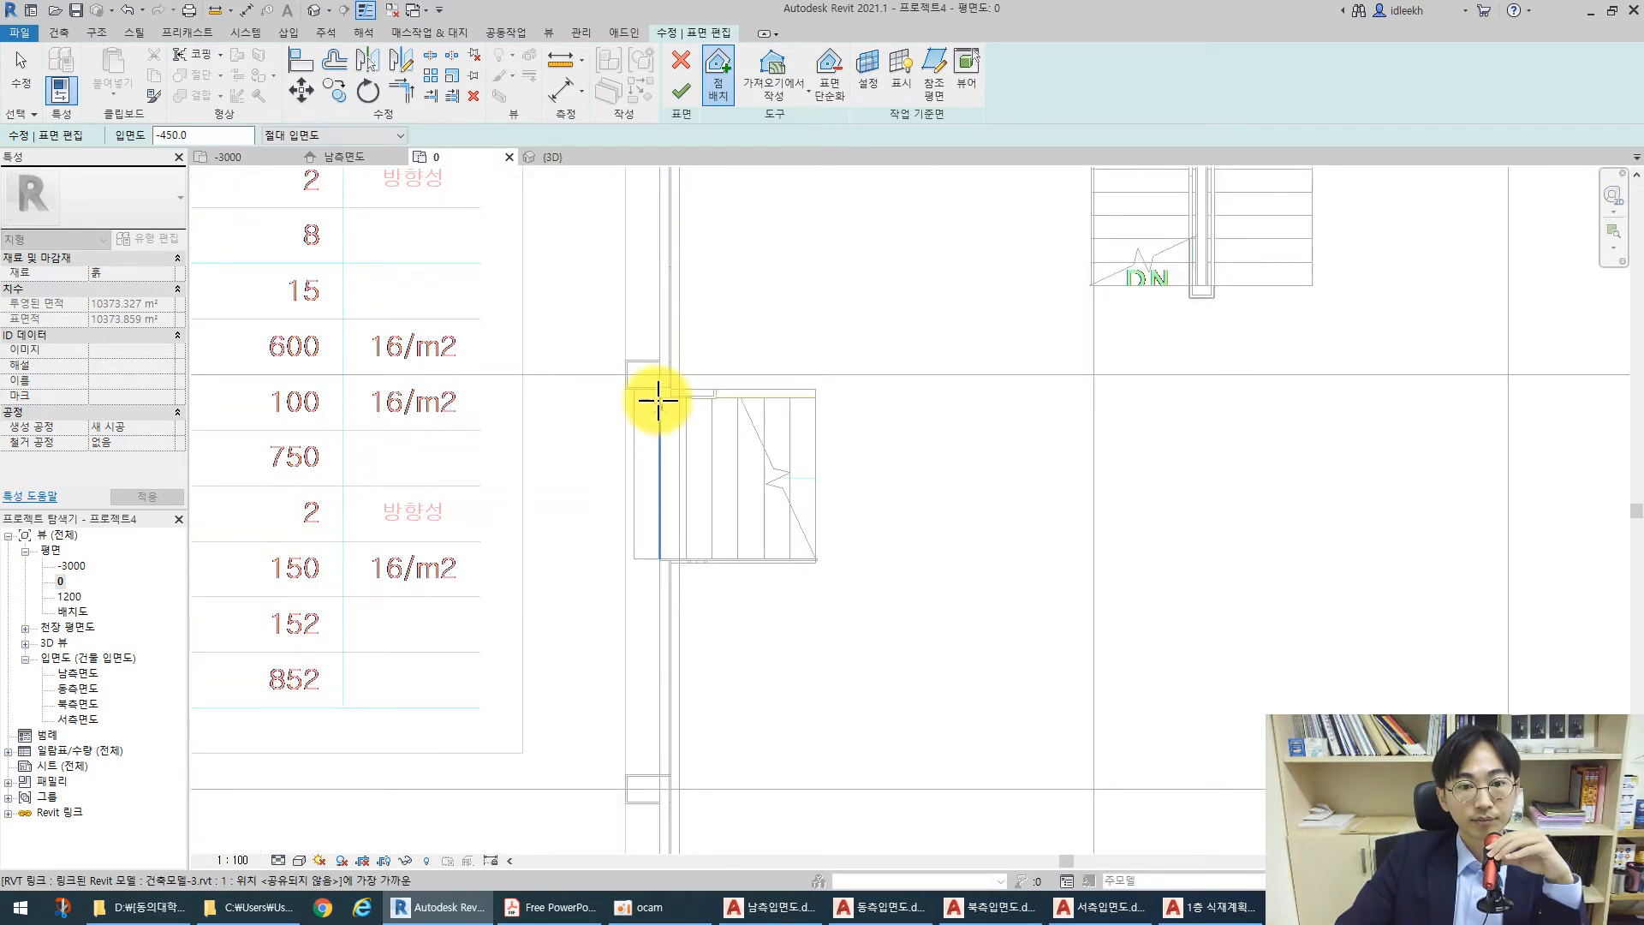
{"action": "left_click", "coordinate": [661, 336]}
{"action": "scroll", "coordinate": [661, 323], "scroll_direction": "down", "scroll_amount": 4}
{"action": "scroll", "coordinate": [660, 467], "scroll_direction": "up", "scroll_amount": 3}
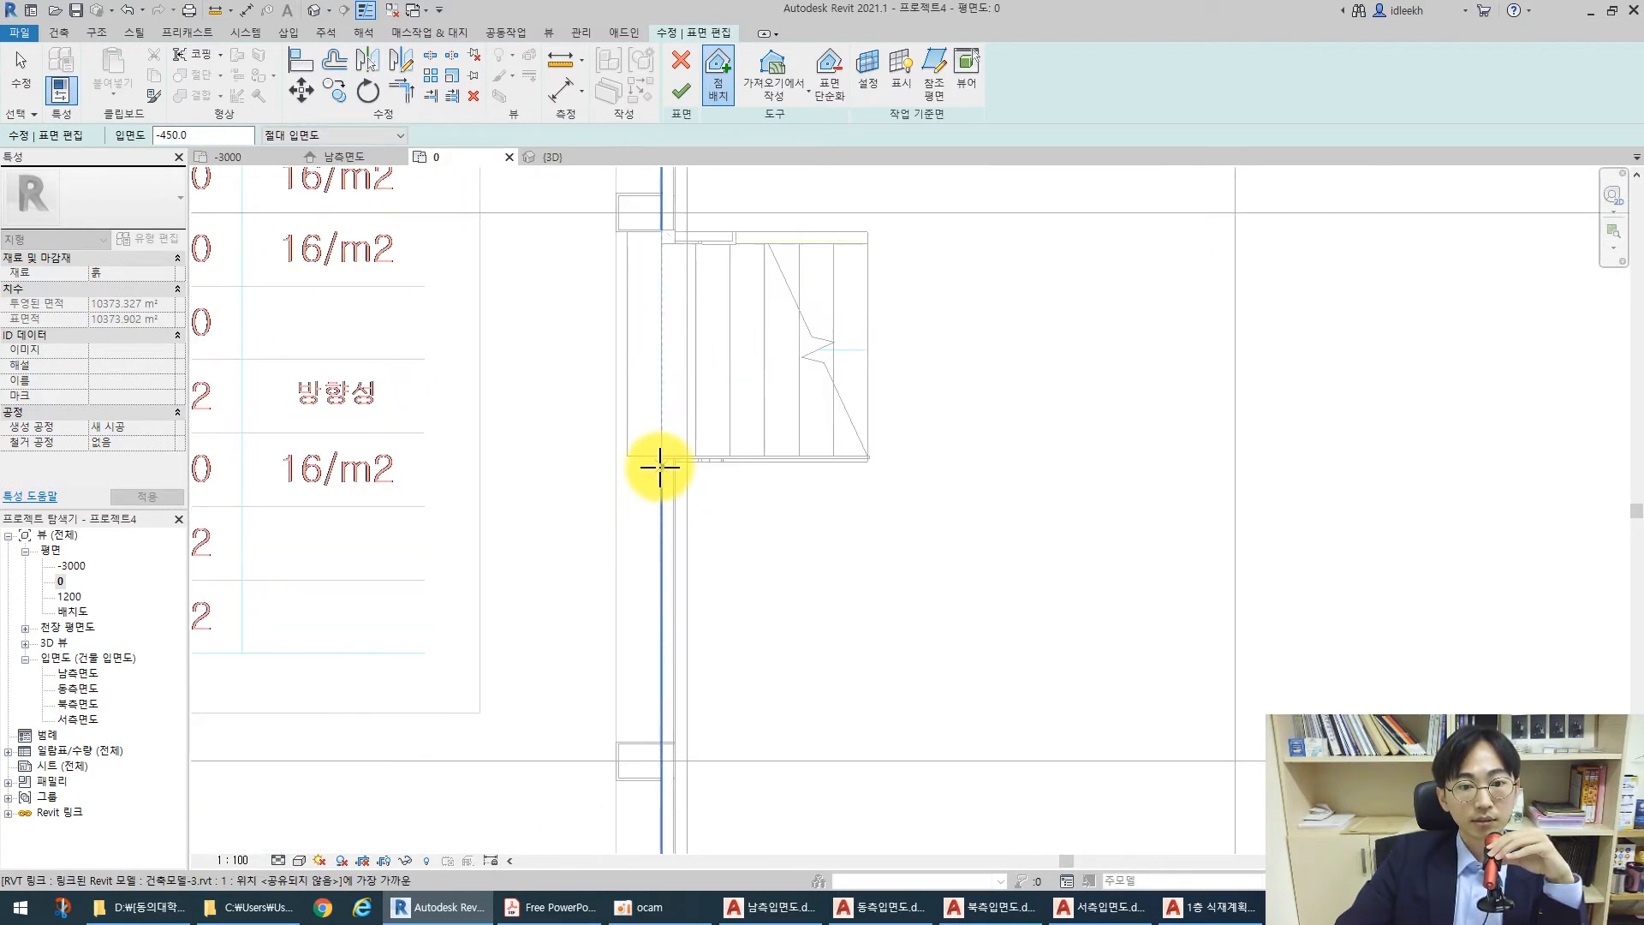
{"action": "left_click", "coordinate": [660, 460]}
{"action": "scroll", "coordinate": [676, 334], "scroll_direction": "down", "scroll_amount": 4}
{"action": "scroll", "coordinate": [650, 437], "scroll_direction": "up", "scroll_amount": 5}
{"action": "left_click", "coordinate": [641, 443]}
{"action": "scroll", "coordinate": [668, 587], "scroll_direction": "down", "scroll_amount": 4}
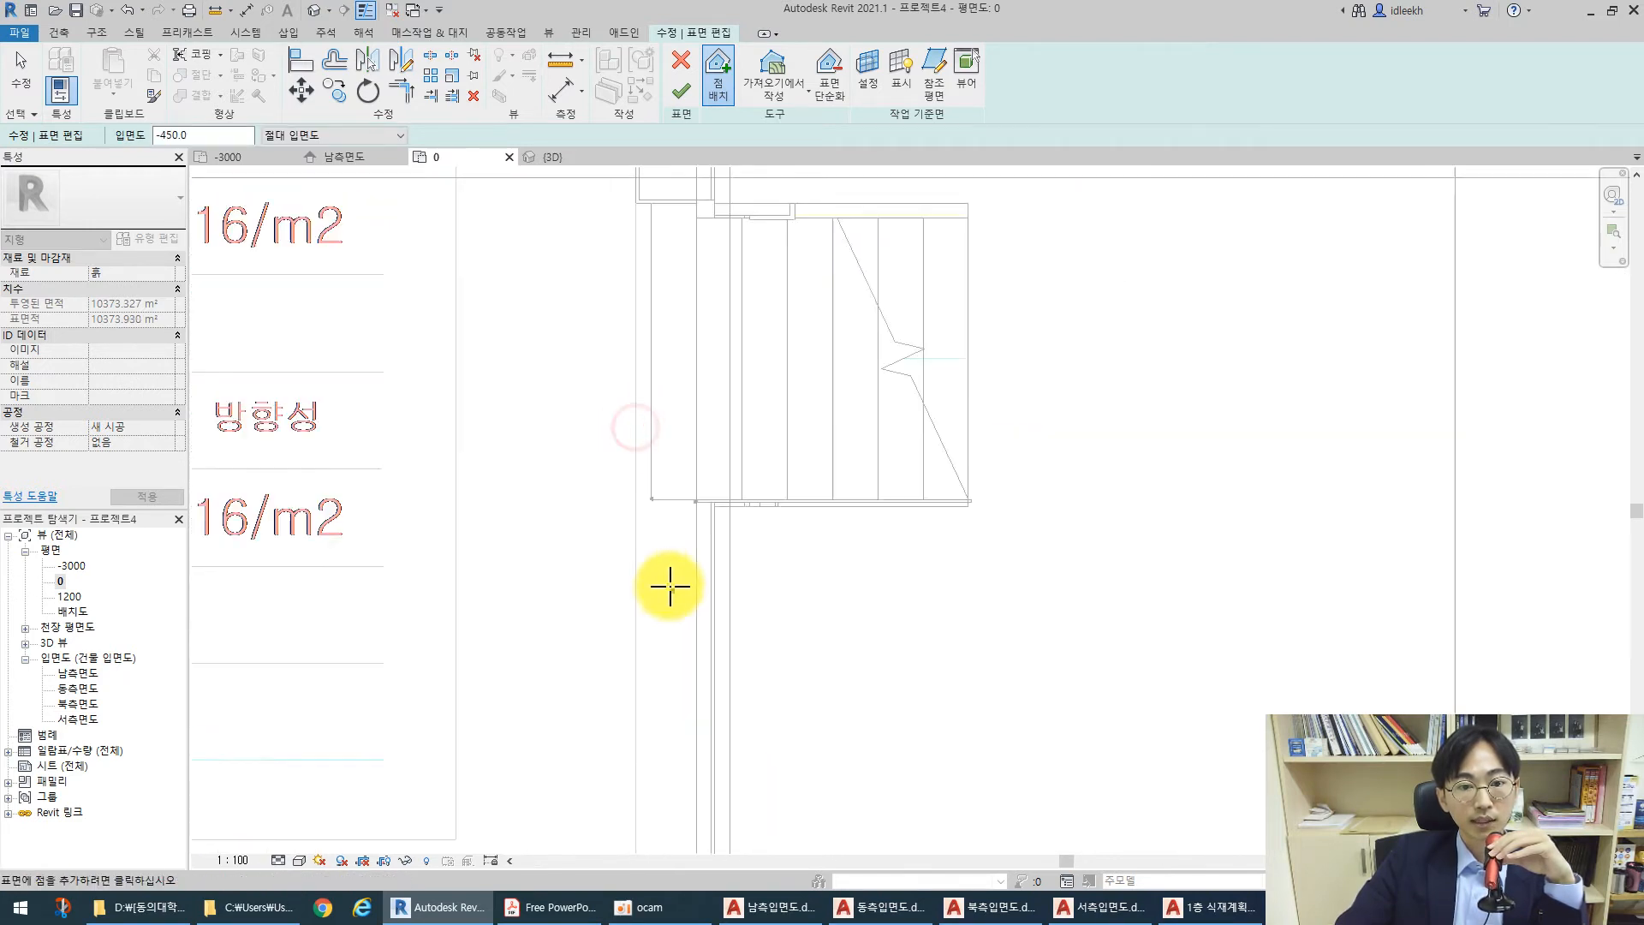
{"action": "scroll", "coordinate": [653, 316], "scroll_direction": "up", "scroll_amount": 4}
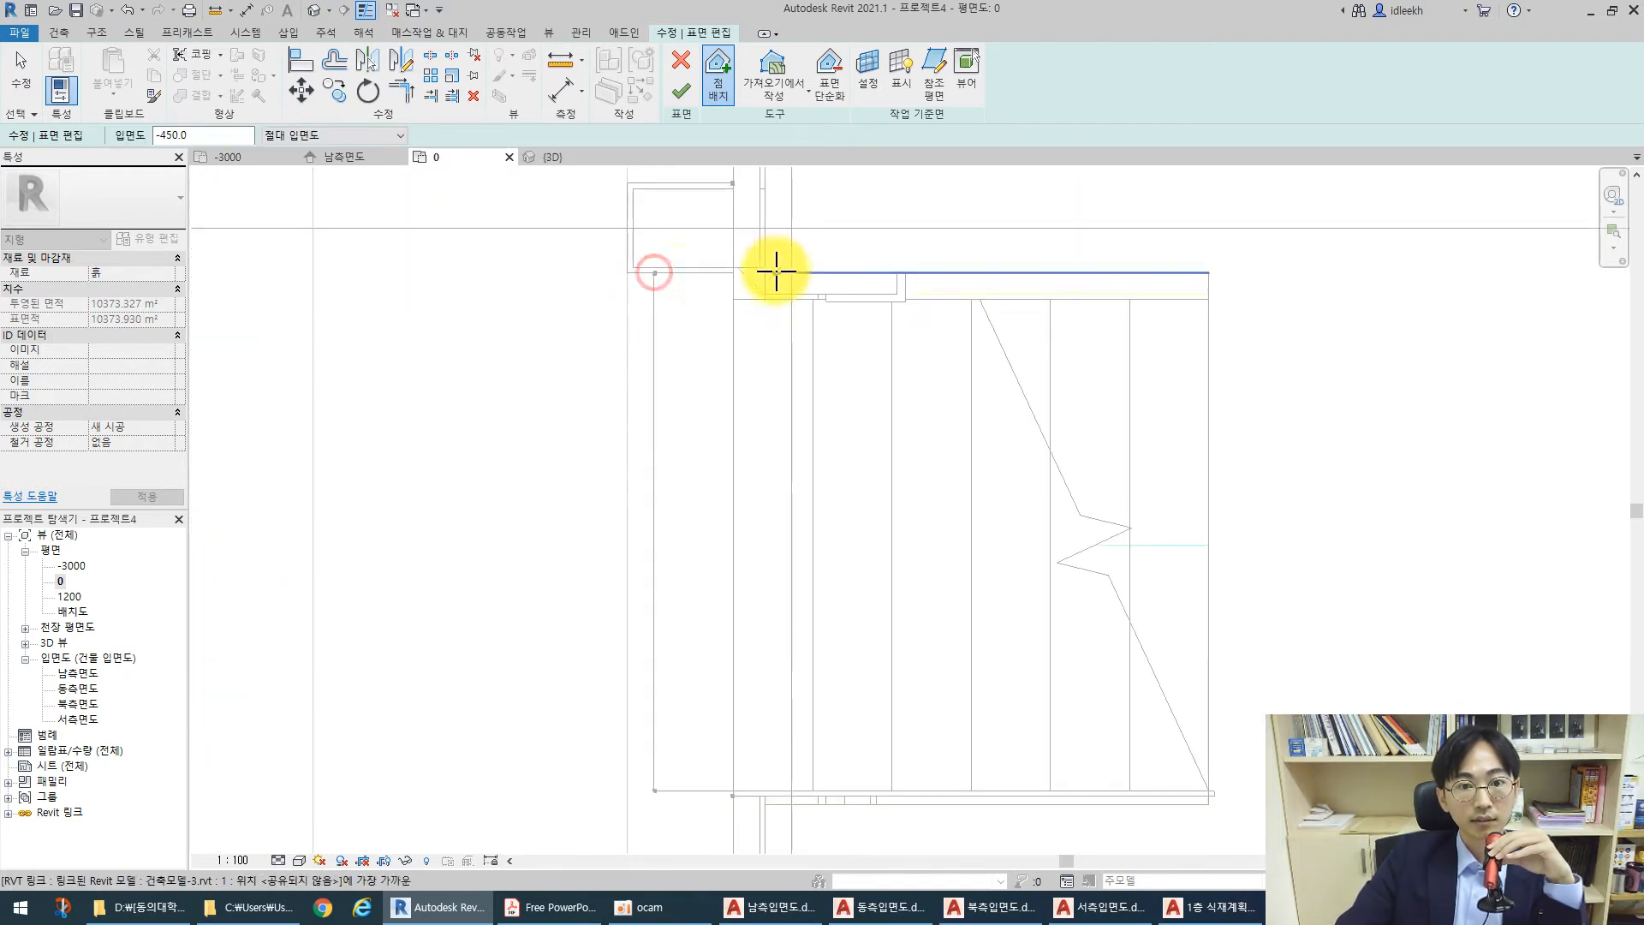
{"action": "scroll", "coordinate": [632, 274], "scroll_direction": "down", "scroll_amount": 4}
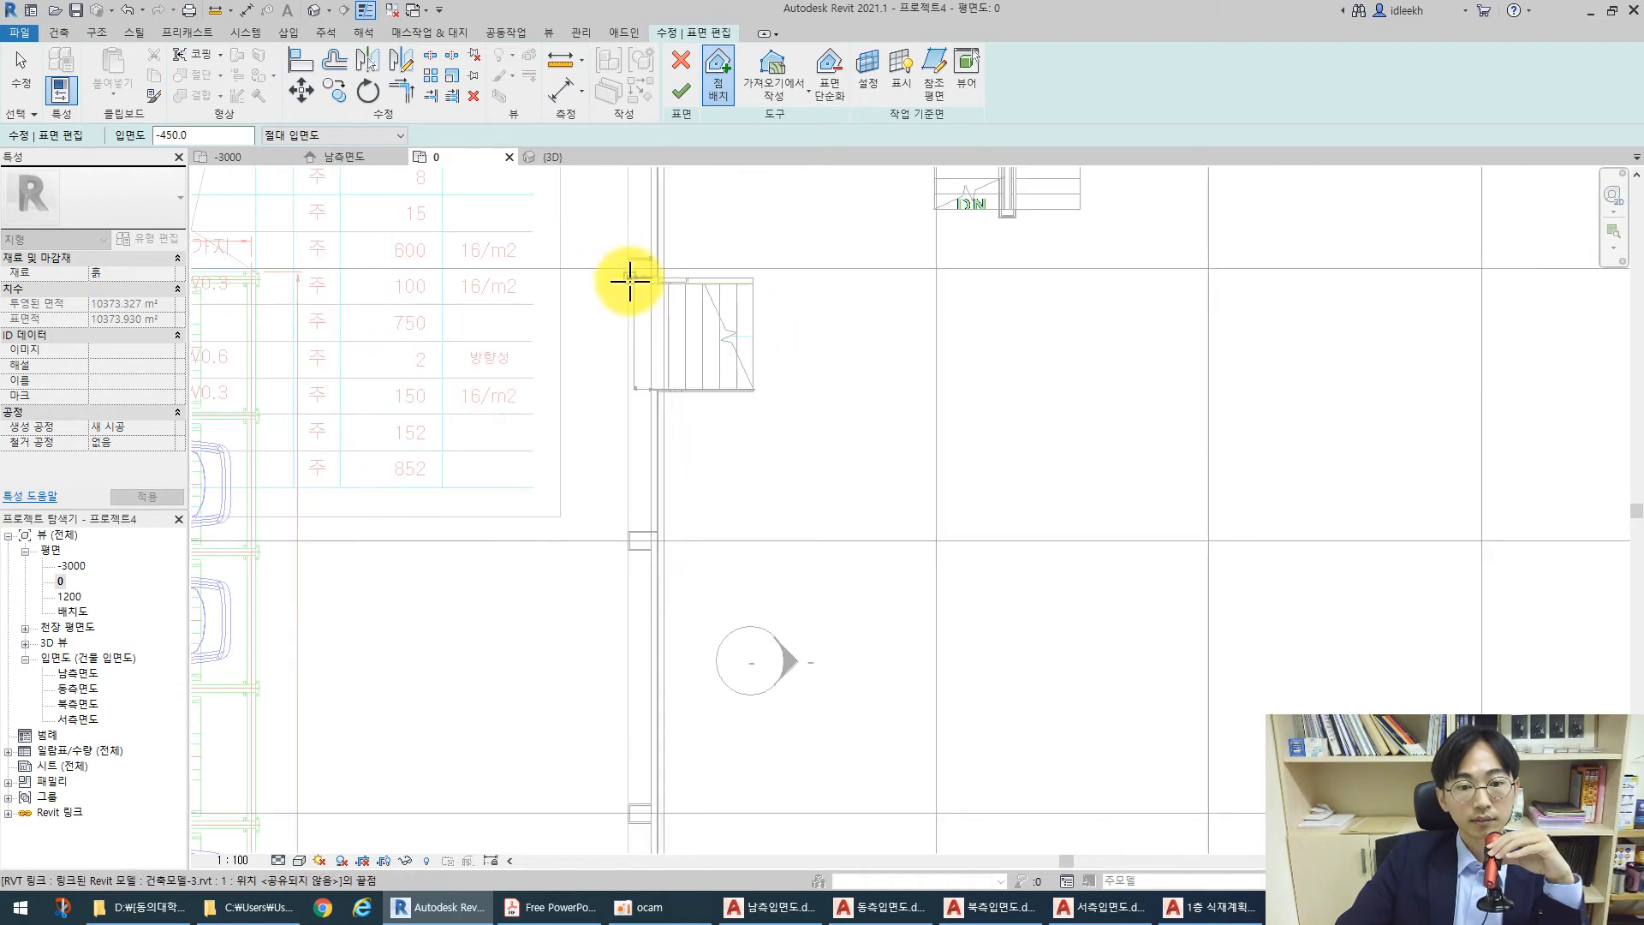
{"action": "scroll", "coordinate": [646, 548], "scroll_direction": "up", "scroll_amount": 4}
Add terrain points at elevation -450 along the left outer wall and on the building's lower-left outer corner, and finish the surface edit
{"action": "left_click", "coordinate": [668, 595]}
{"action": "scroll", "coordinate": [691, 362], "scroll_direction": "down", "scroll_amount": 4}
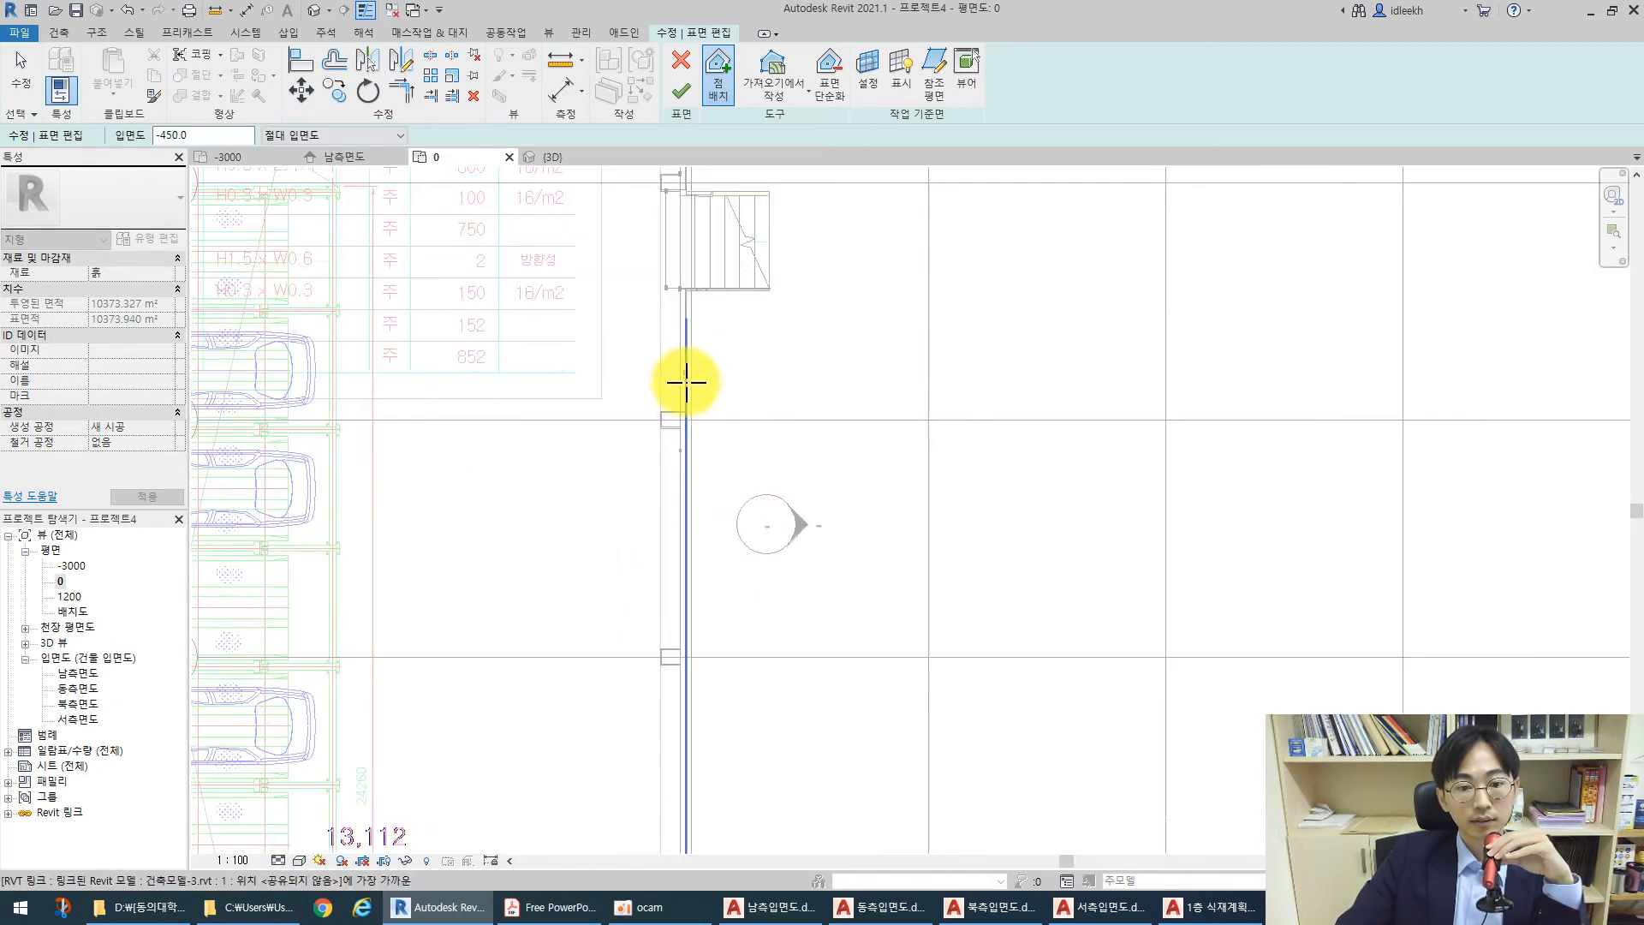
{"action": "middle_click_drag", "start_coordinate": [745, 723], "coordinate": [682, 300]}
{"action": "scroll", "coordinate": [613, 444], "scroll_direction": "up", "scroll_amount": 5}
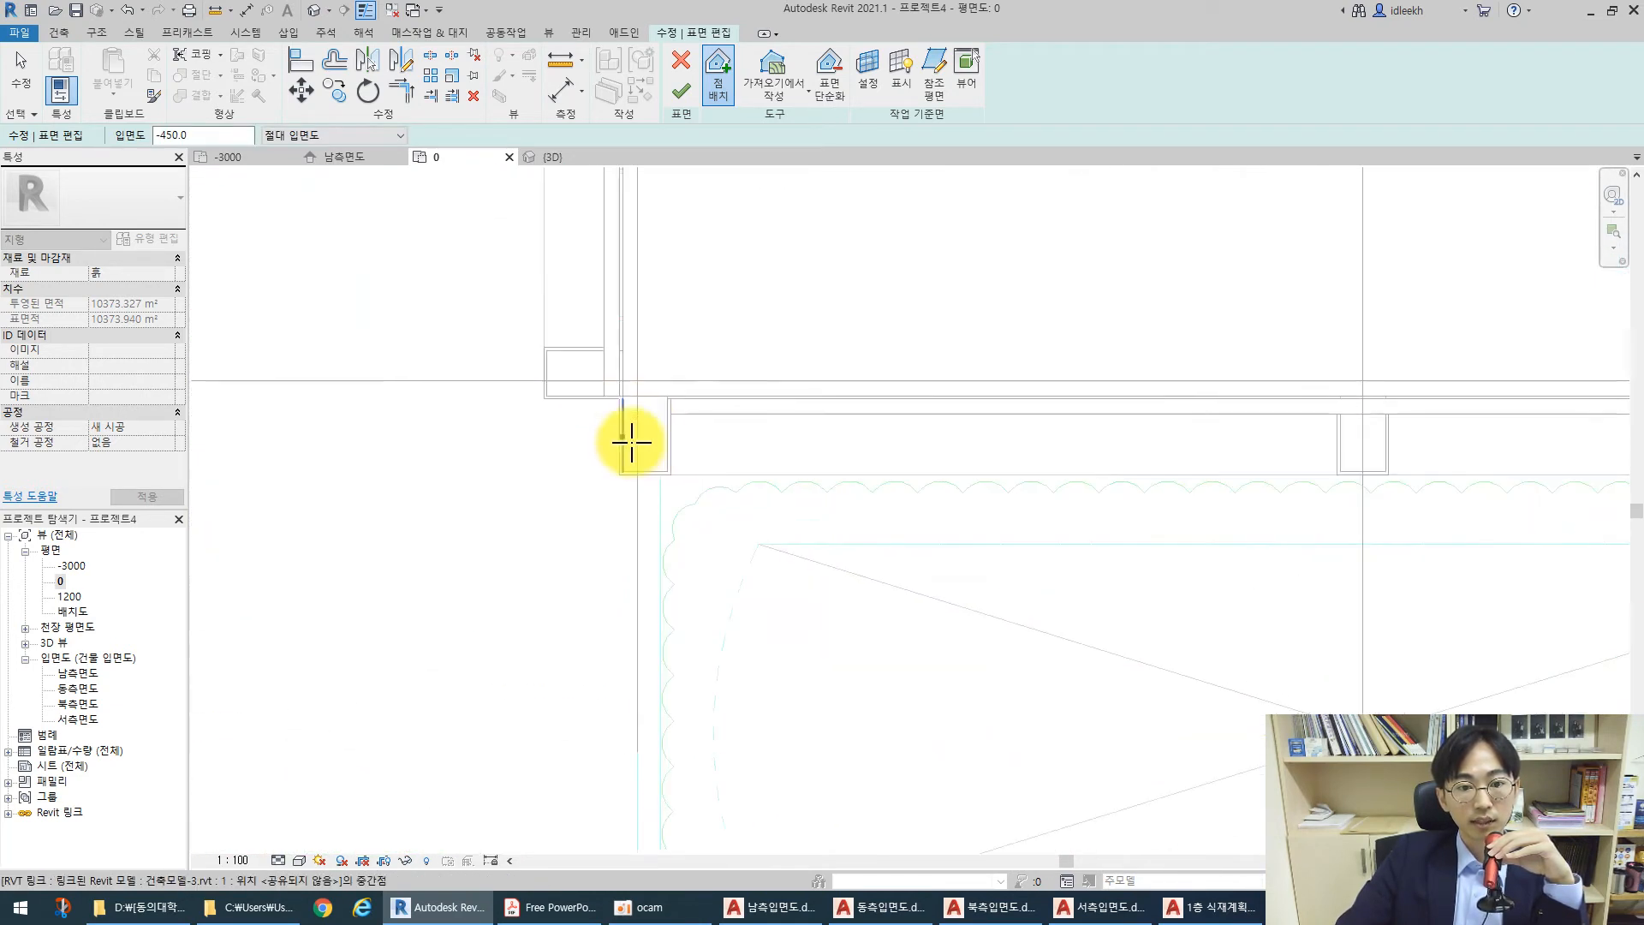
{"action": "left_click", "coordinate": [609, 507]}
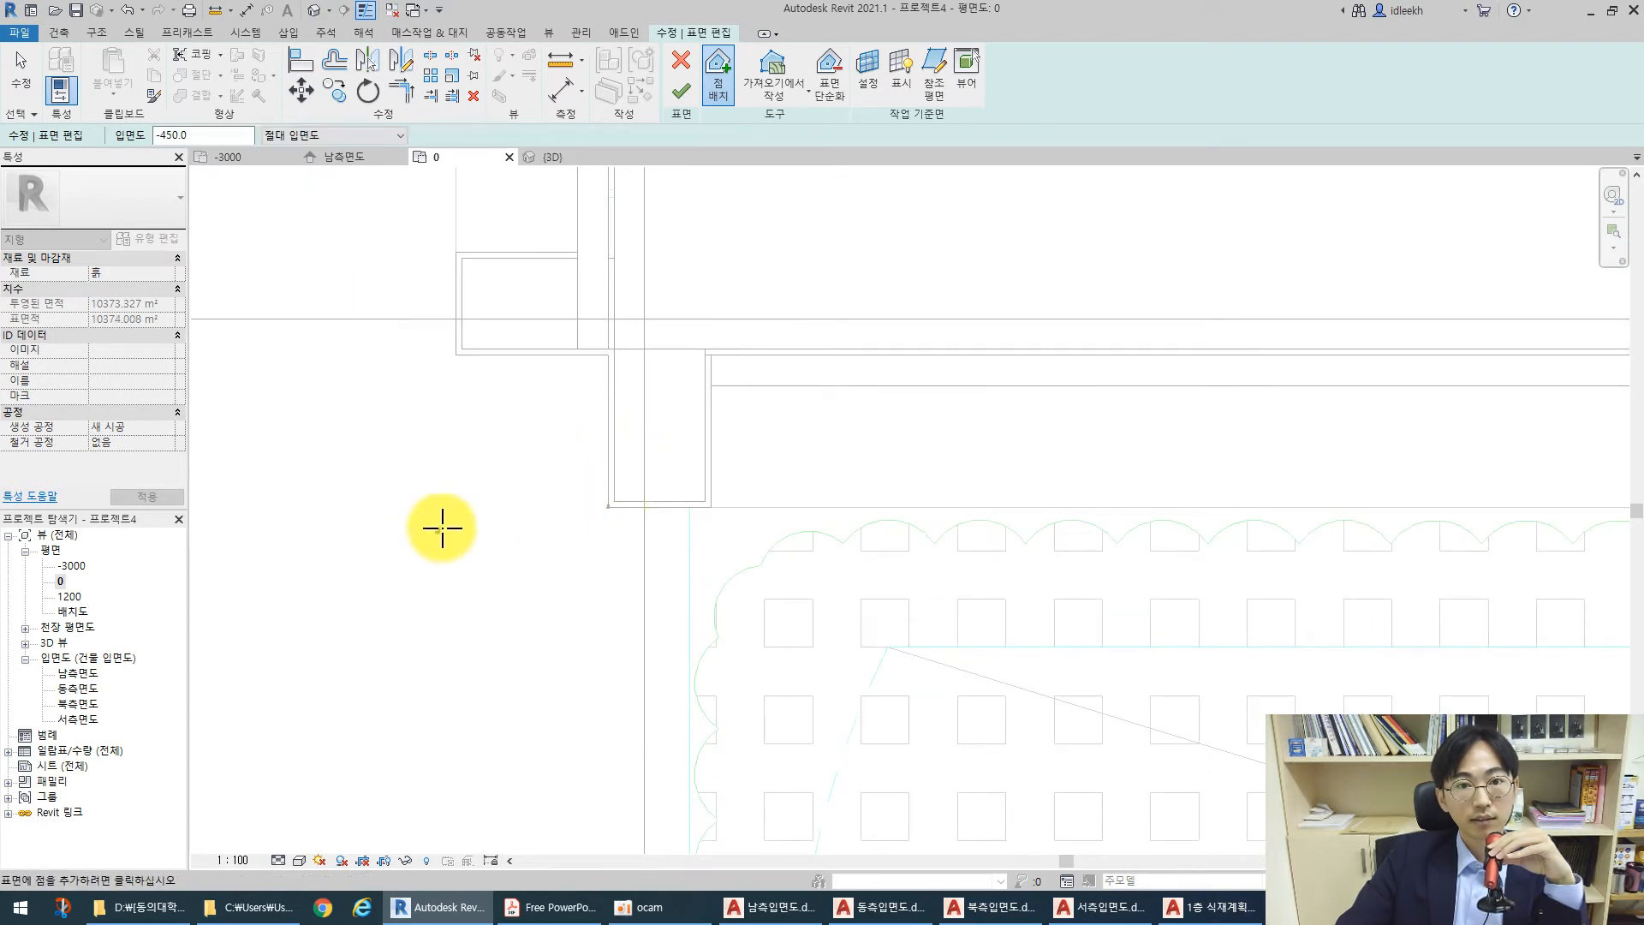
{"action": "left_click", "coordinate": [679, 92]}
Open the 3D view and examine where the terrain meets the building base along the entrance wall and front corner
{"action": "left_click", "coordinate": [315, 11]}
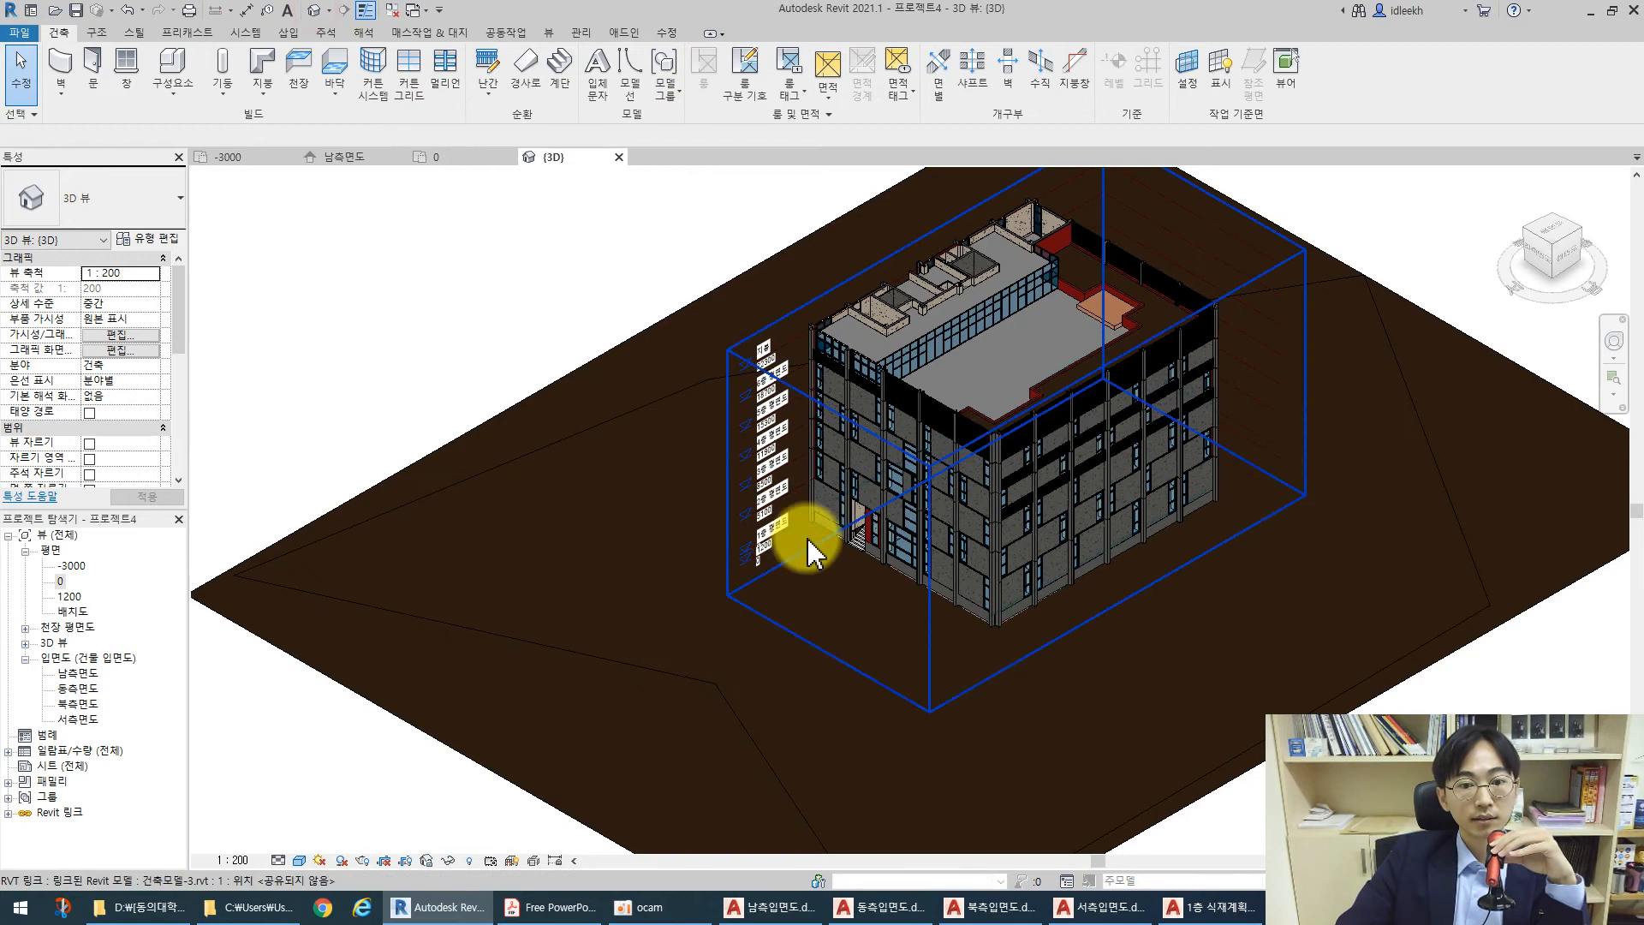
{"action": "scroll", "coordinate": [991, 629], "scroll_direction": "up", "scroll_amount": 5}
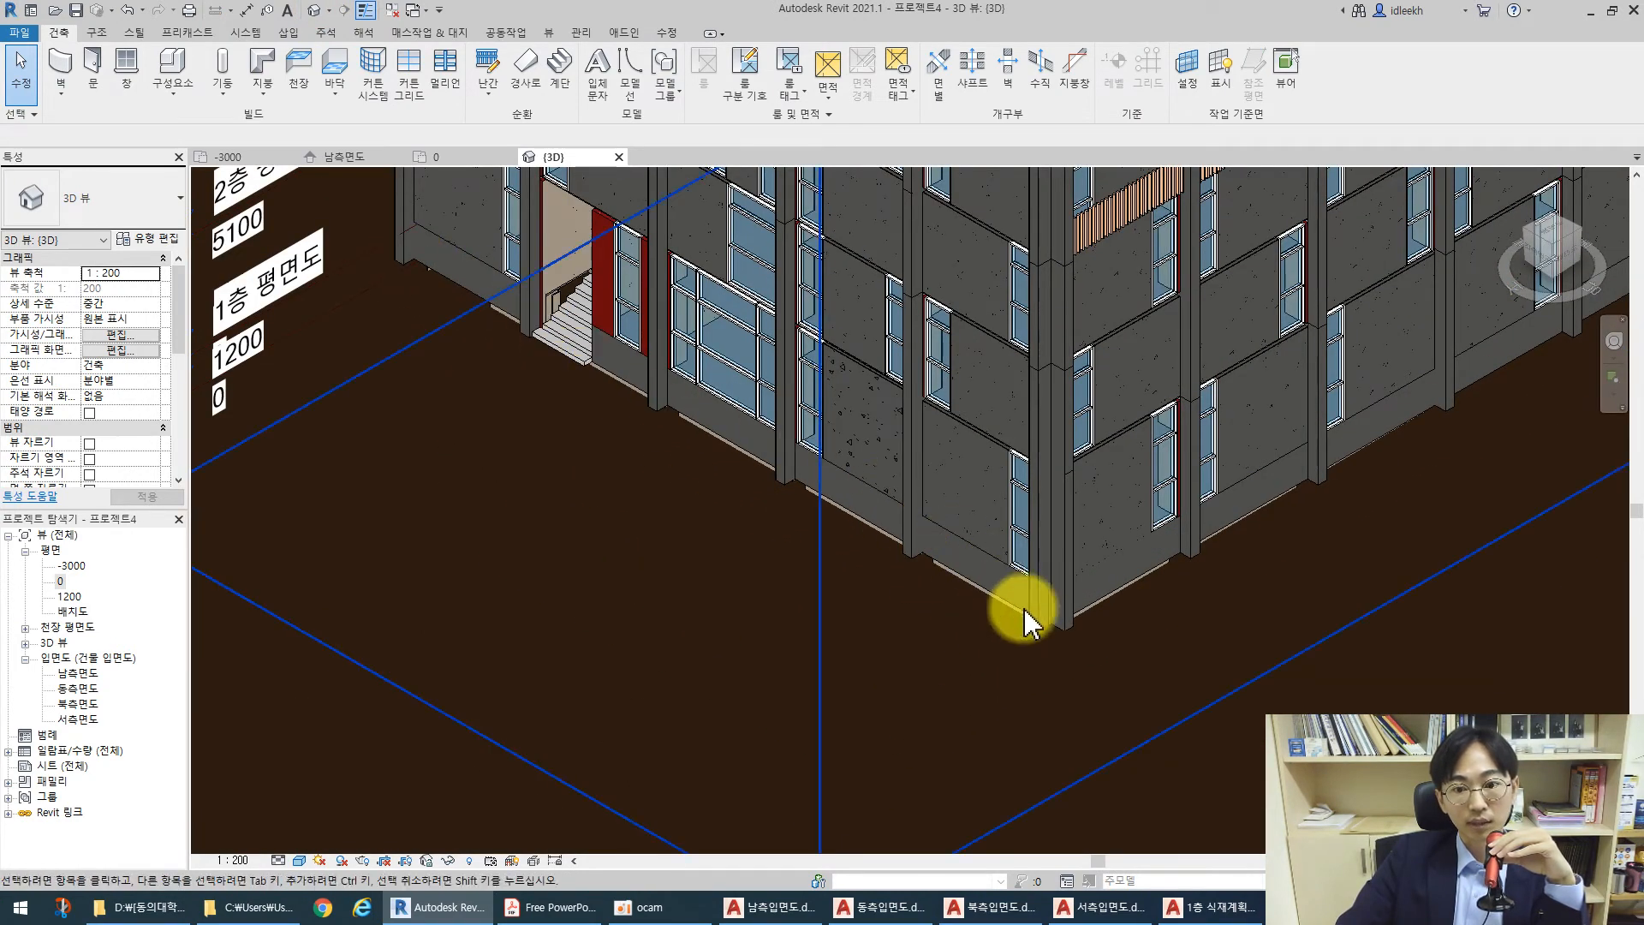
{"action": "scroll", "coordinate": [1028, 620], "scroll_direction": "up", "scroll_amount": 5}
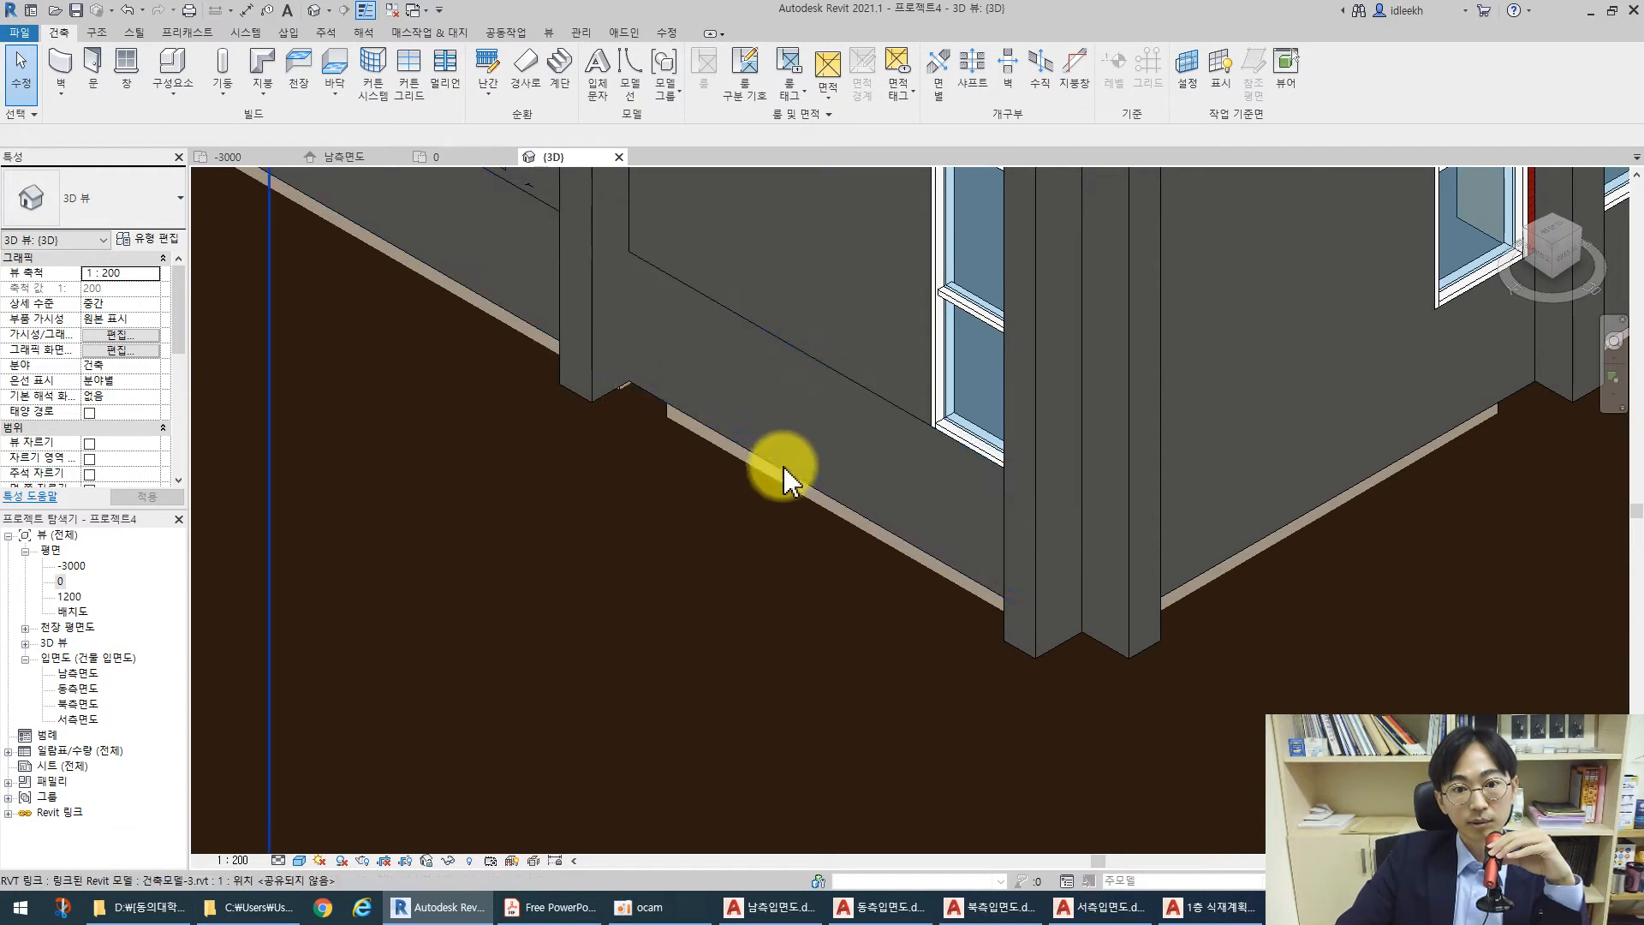
{"action": "scroll", "coordinate": [671, 439], "scroll_direction": "down", "scroll_amount": 3}
{"action": "scroll", "coordinate": [671, 439], "scroll_direction": "down", "scroll_amount": 2}
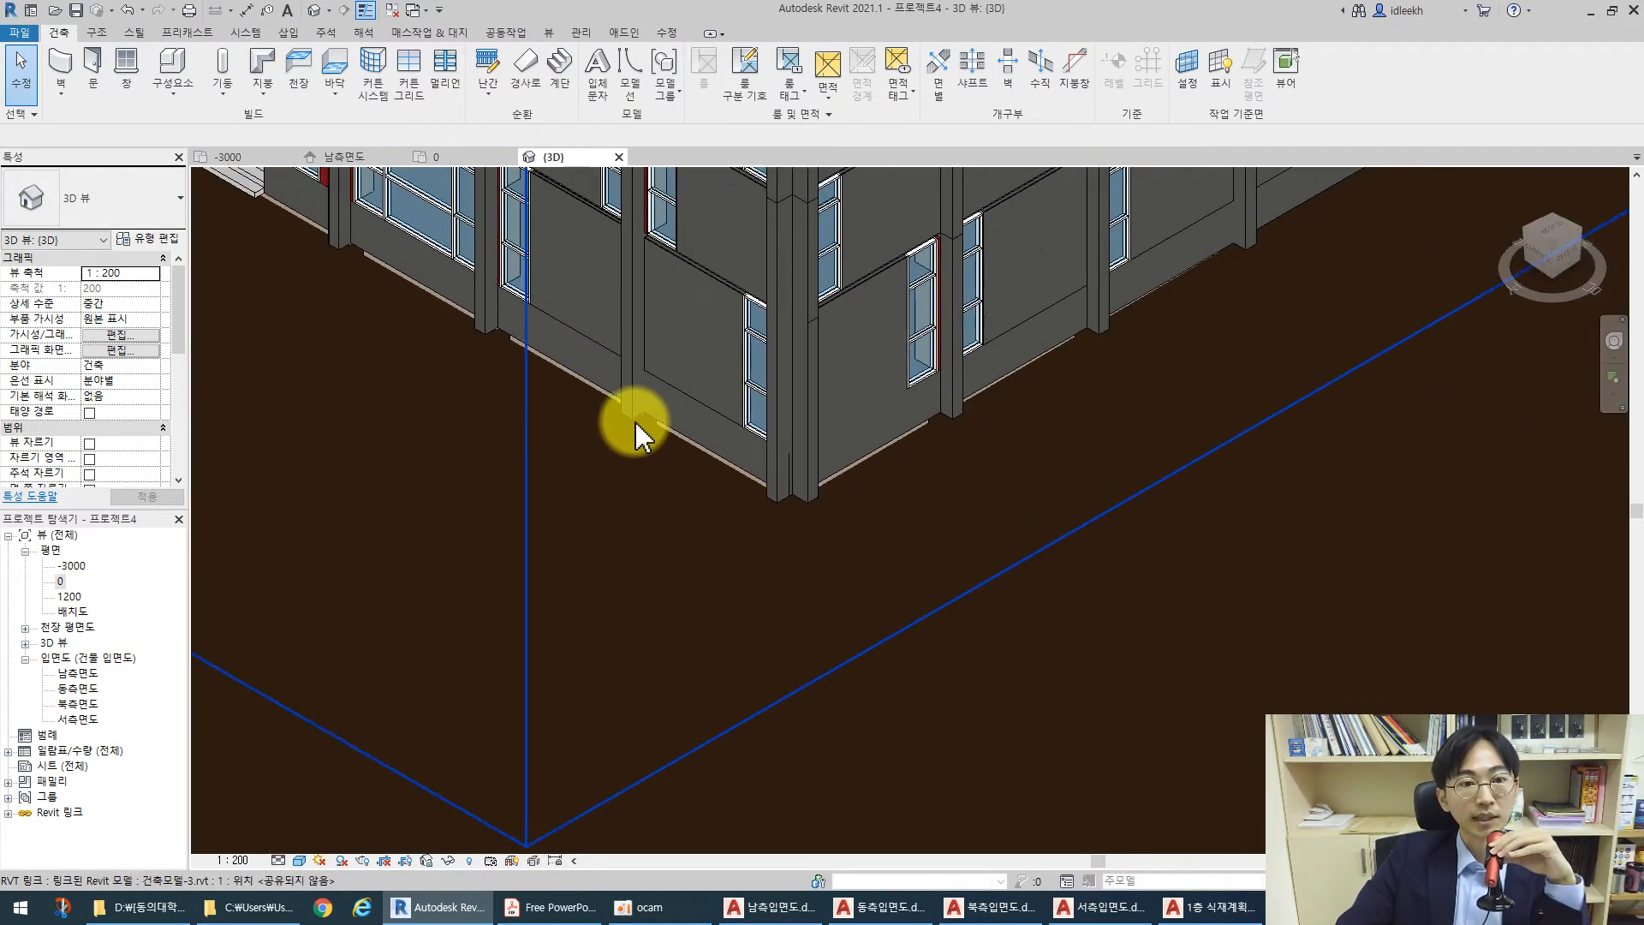
{"action": "scroll", "coordinate": [531, 463], "scroll_direction": "up", "scroll_amount": 5}
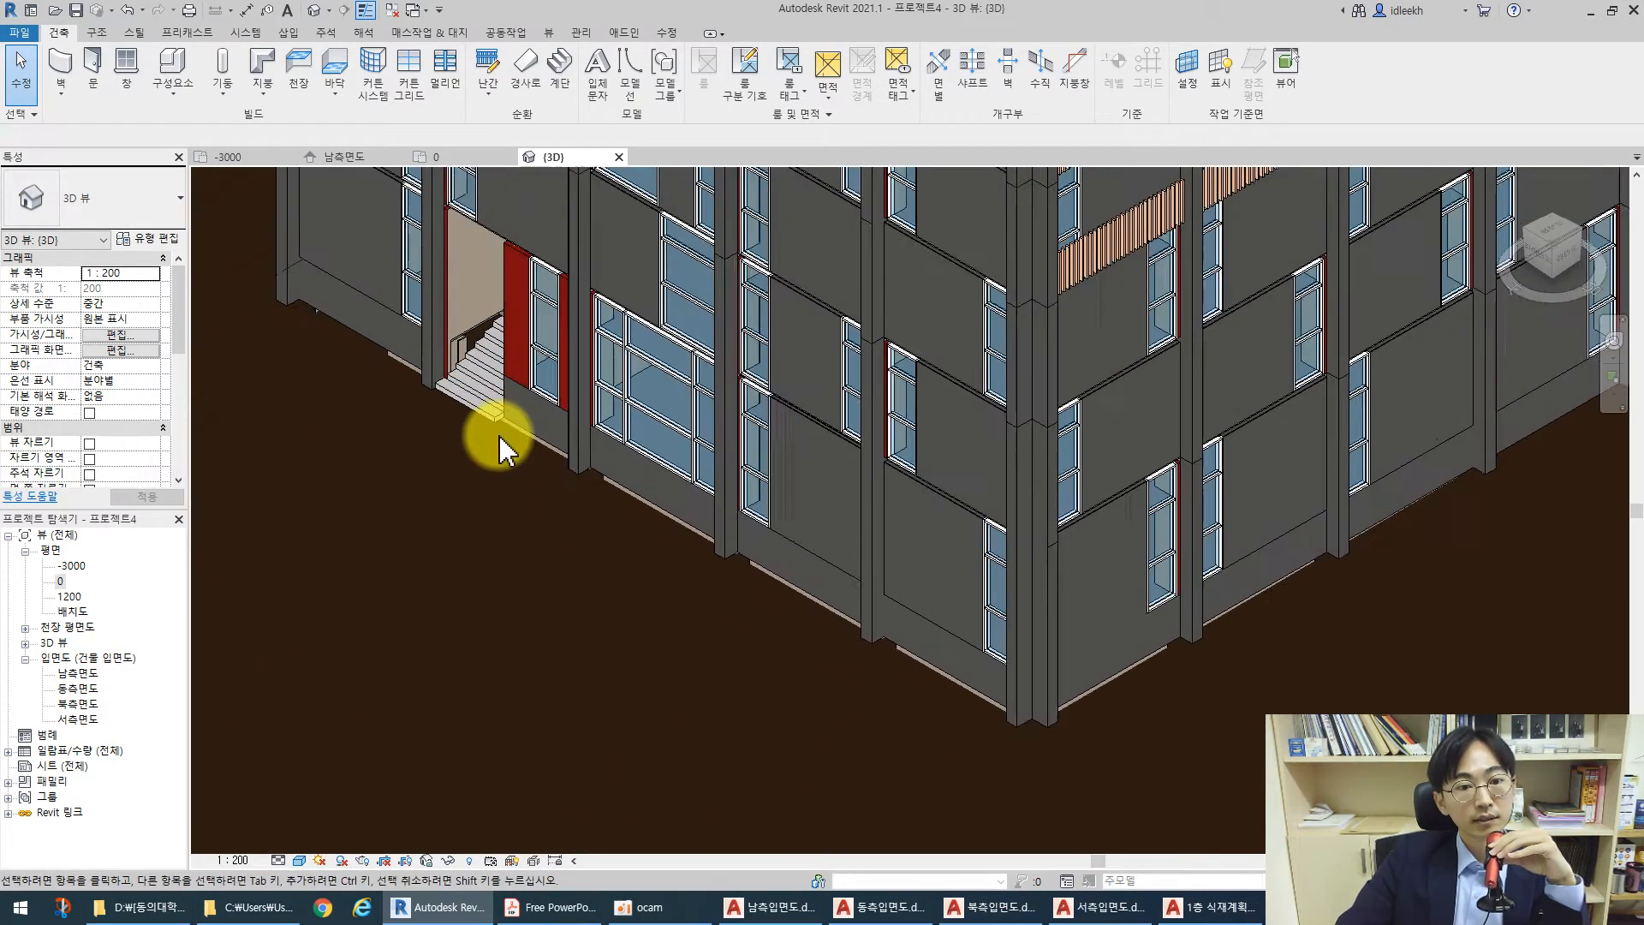
View the entrance facade straight on in 3D and examine the ground line at the stair and the wall base
{"action": "left_click", "coordinate": [1534, 249]}
{"action": "scroll", "coordinate": [812, 535], "scroll_direction": "up", "scroll_amount": 8}
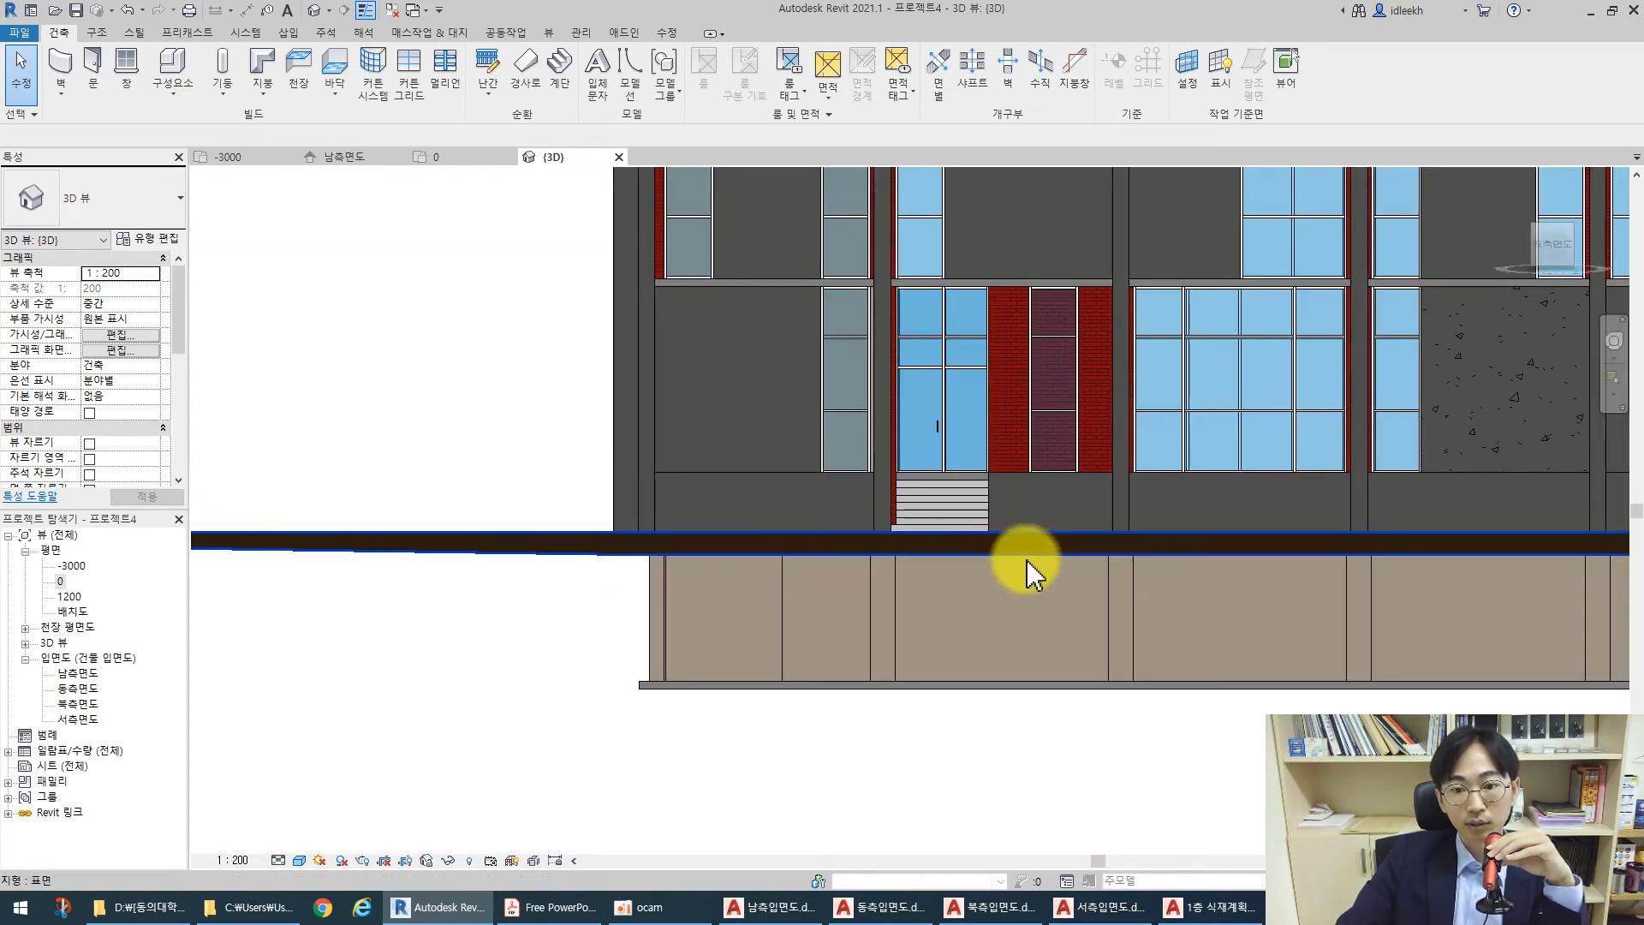
{"action": "scroll", "coordinate": [668, 543], "scroll_direction": "up", "scroll_amount": 3}
{"action": "scroll", "coordinate": [599, 535], "scroll_direction": "up", "scroll_amount": 1}
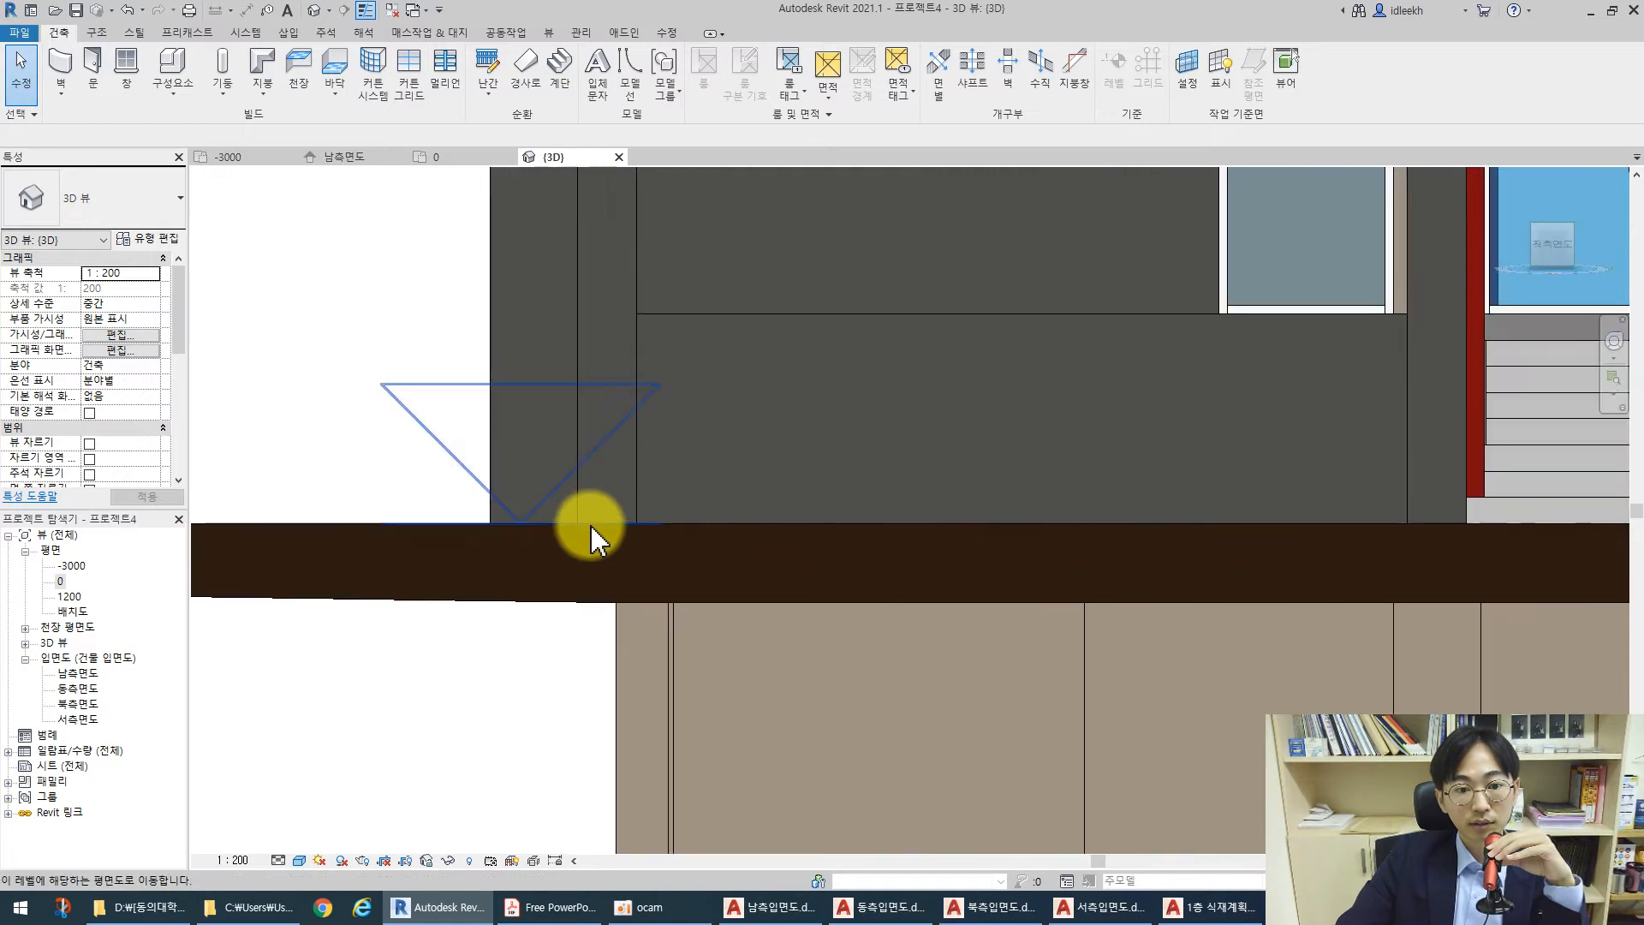
{"action": "scroll", "coordinate": [451, 540], "scroll_direction": "down", "scroll_amount": 6}
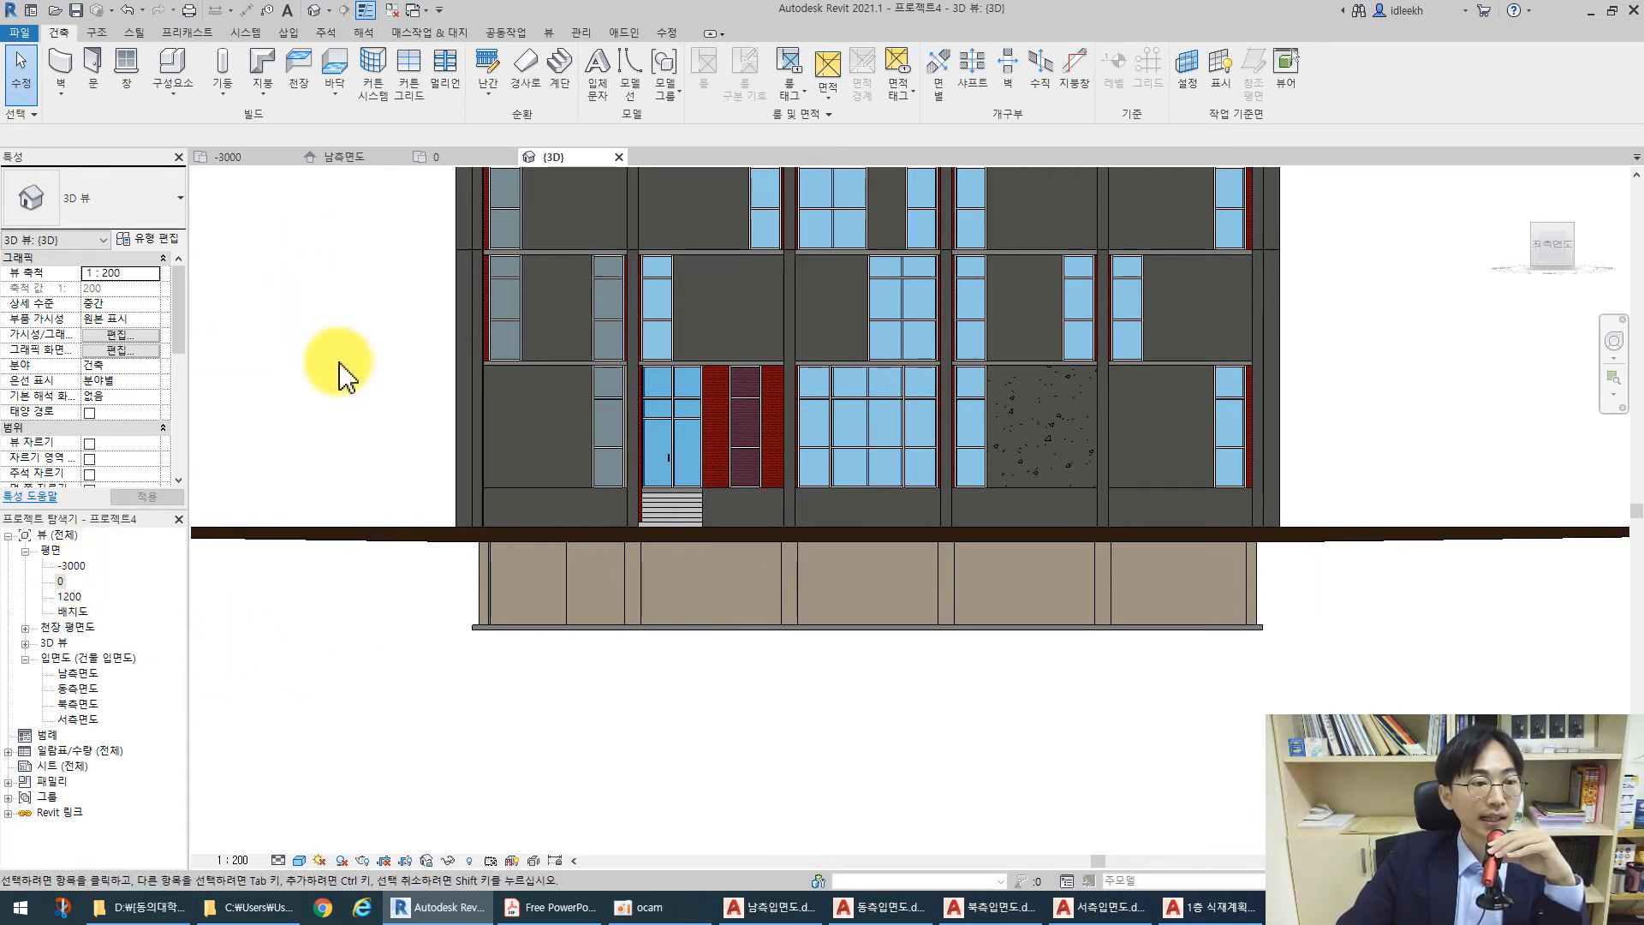
Check the whole terrain outline in floor plan 0 and in the isometric 3D view
{"action": "double_click", "coordinate": [62, 580]}
{"action": "scroll", "coordinate": [606, 538], "scroll_direction": "down", "scroll_amount": 3}
{"action": "scroll", "coordinate": [607, 537], "scroll_direction": "down", "scroll_amount": 6}
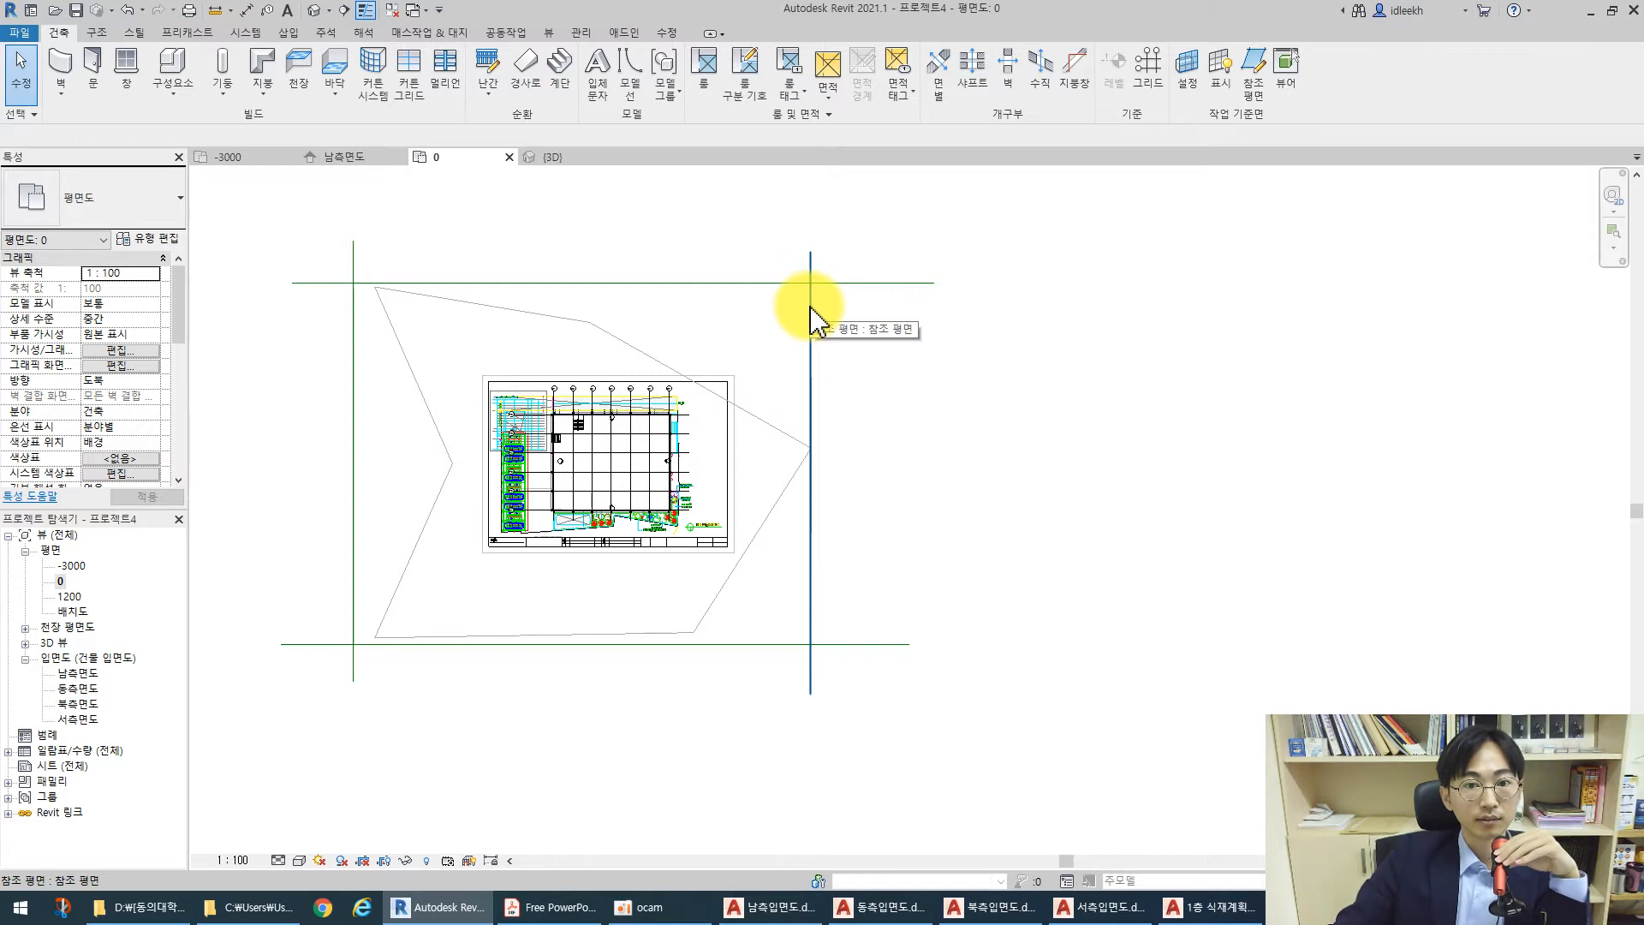
{"action": "left_click", "coordinate": [316, 10]}
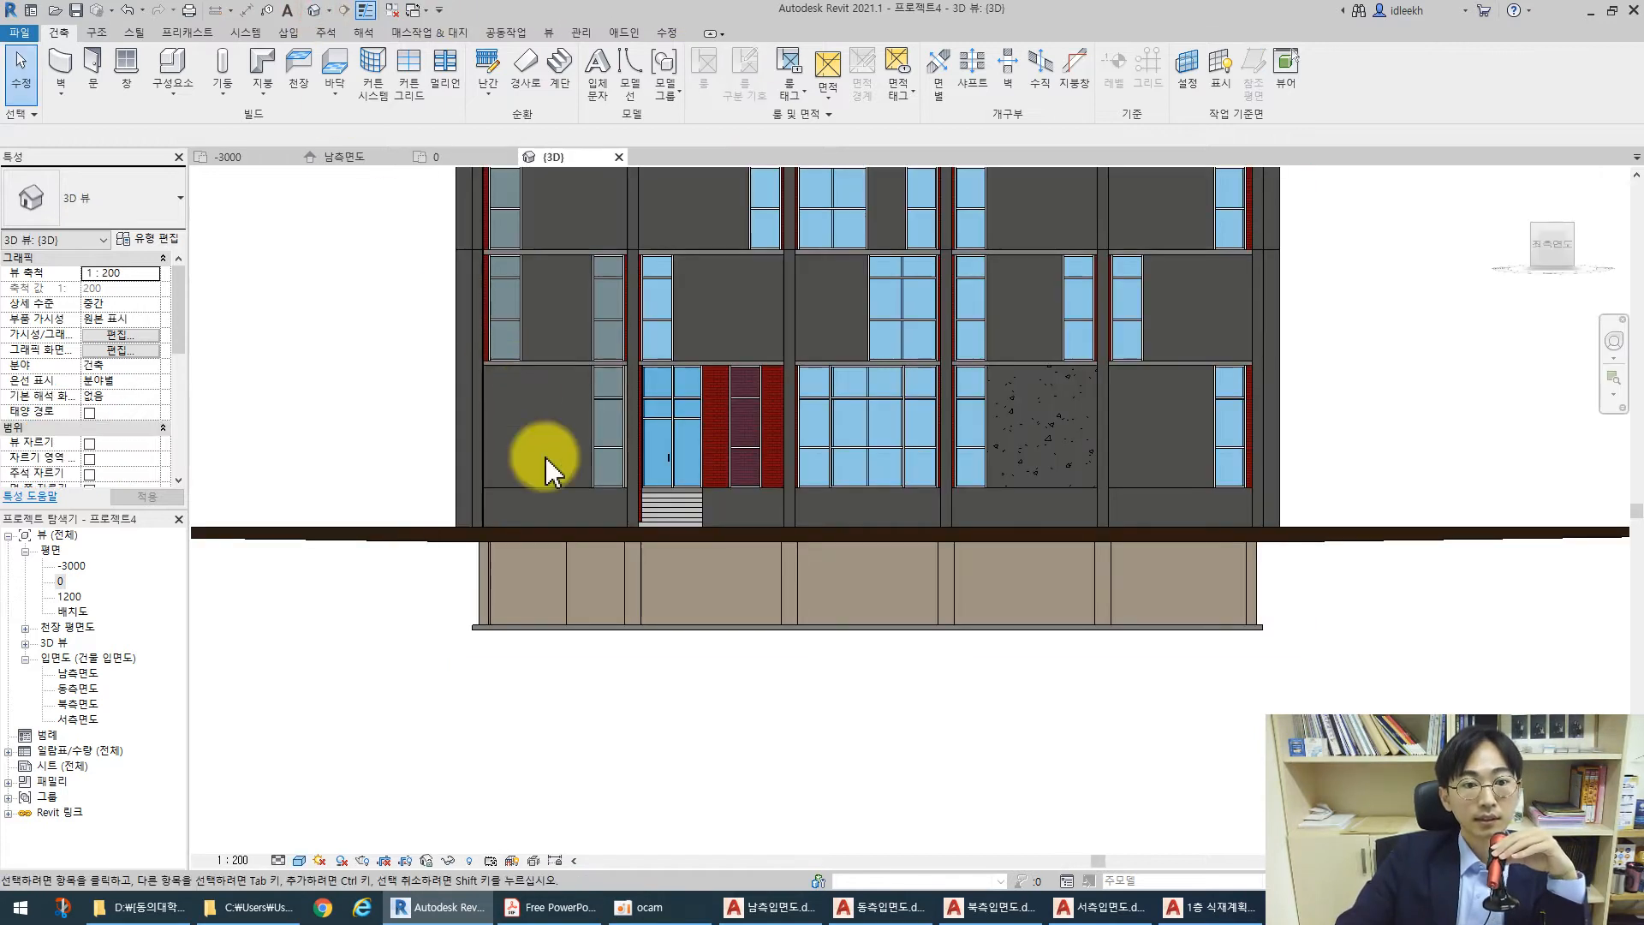
{"action": "left_click", "coordinate": [1574, 233]}
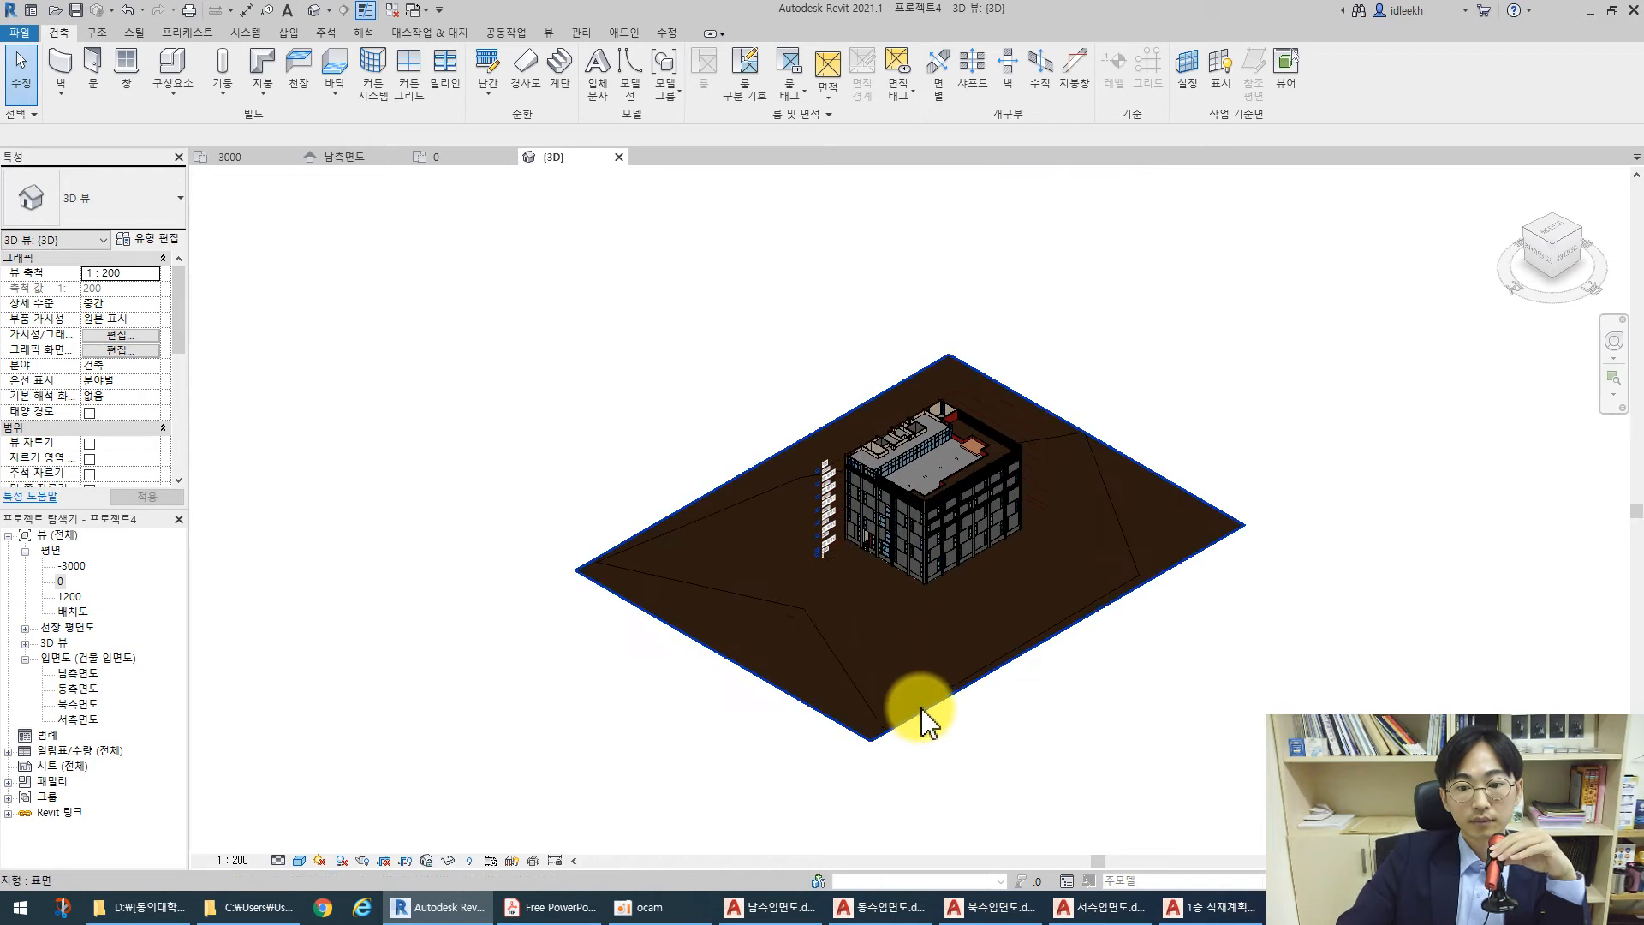
Try to window-select the terrain points along the building's left wall in floor plan 0 while editing the surface
{"action": "left_click", "coordinate": [929, 706]}
{"action": "left_click", "coordinate": [684, 74]}
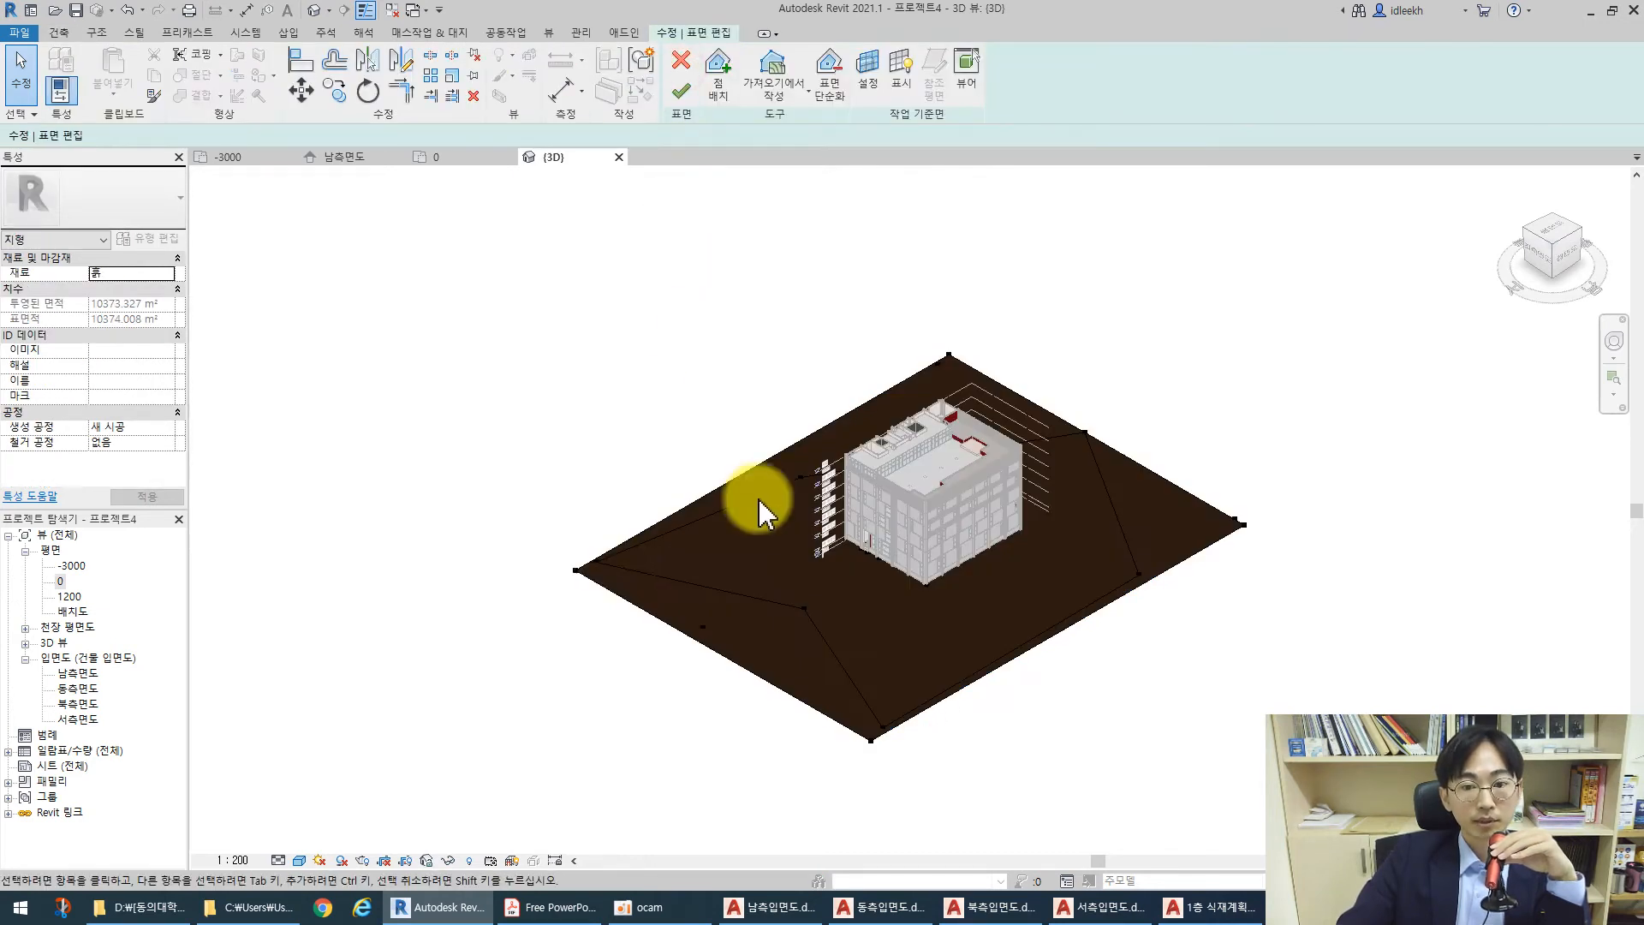
{"action": "double_click", "coordinate": [59, 582]}
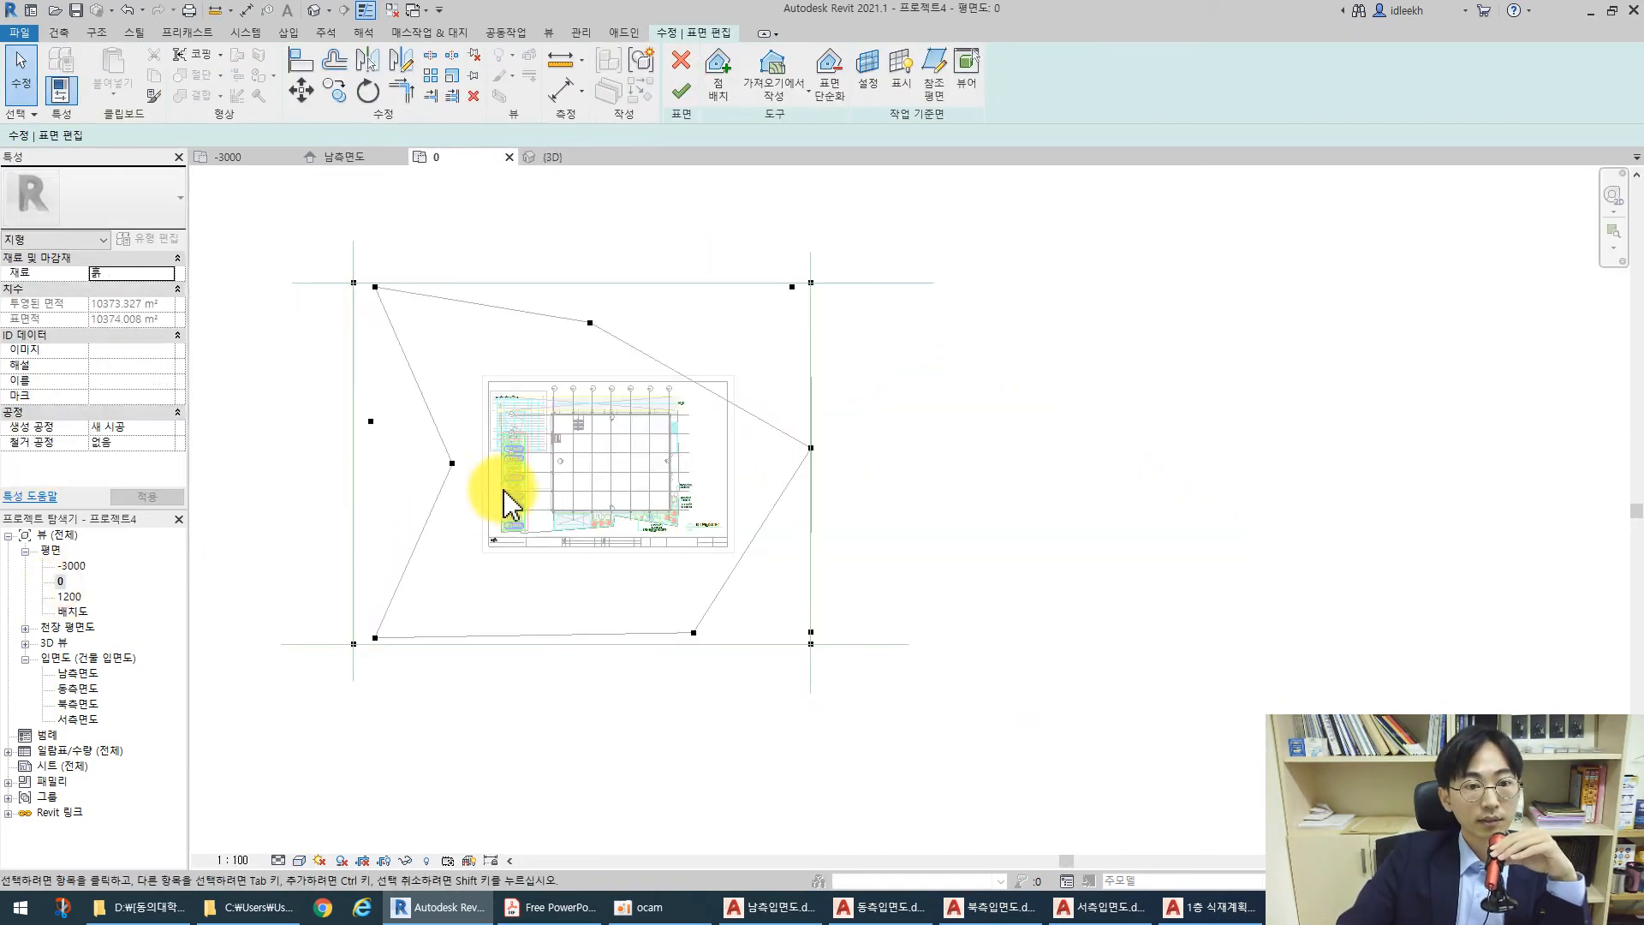
{"action": "scroll", "coordinate": [512, 497], "scroll_direction": "up", "scroll_amount": 6}
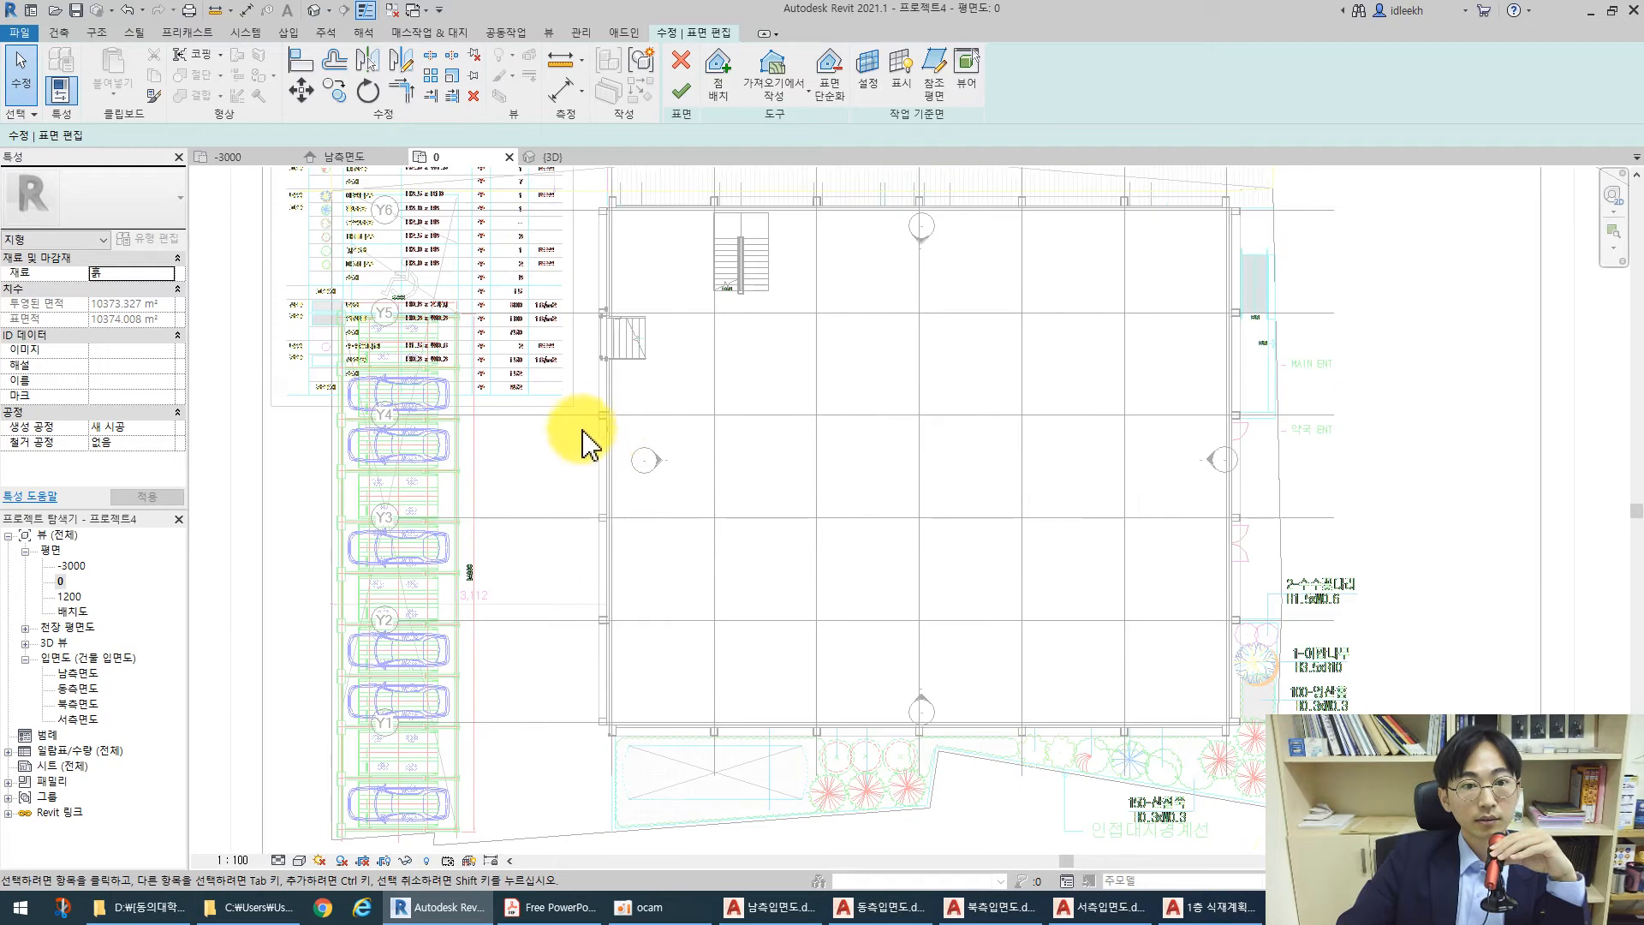
{"action": "left_click_drag", "start_coordinate": [542, 180], "coordinate": [638, 697]}
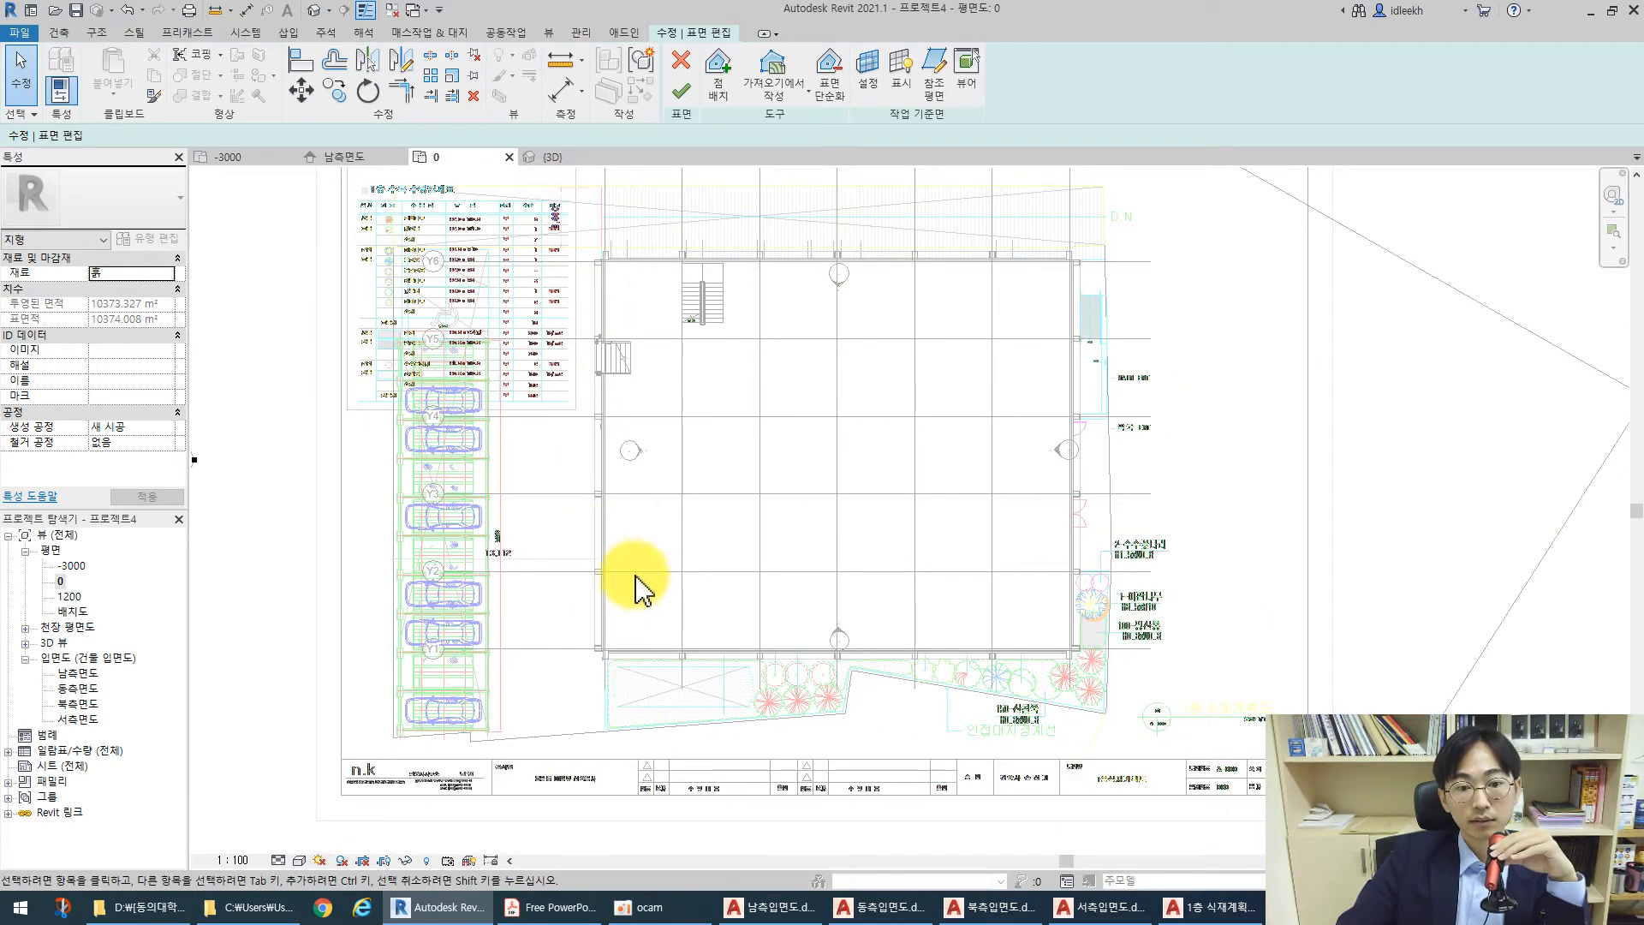
{"action": "scroll", "coordinate": [633, 589], "scroll_direction": "down", "scroll_amount": 3}
{"action": "left_click_drag", "start_coordinate": [517, 265], "coordinate": [673, 689]}
{"action": "scroll", "coordinate": [615, 557], "scroll_direction": "down", "scroll_amount": 2}
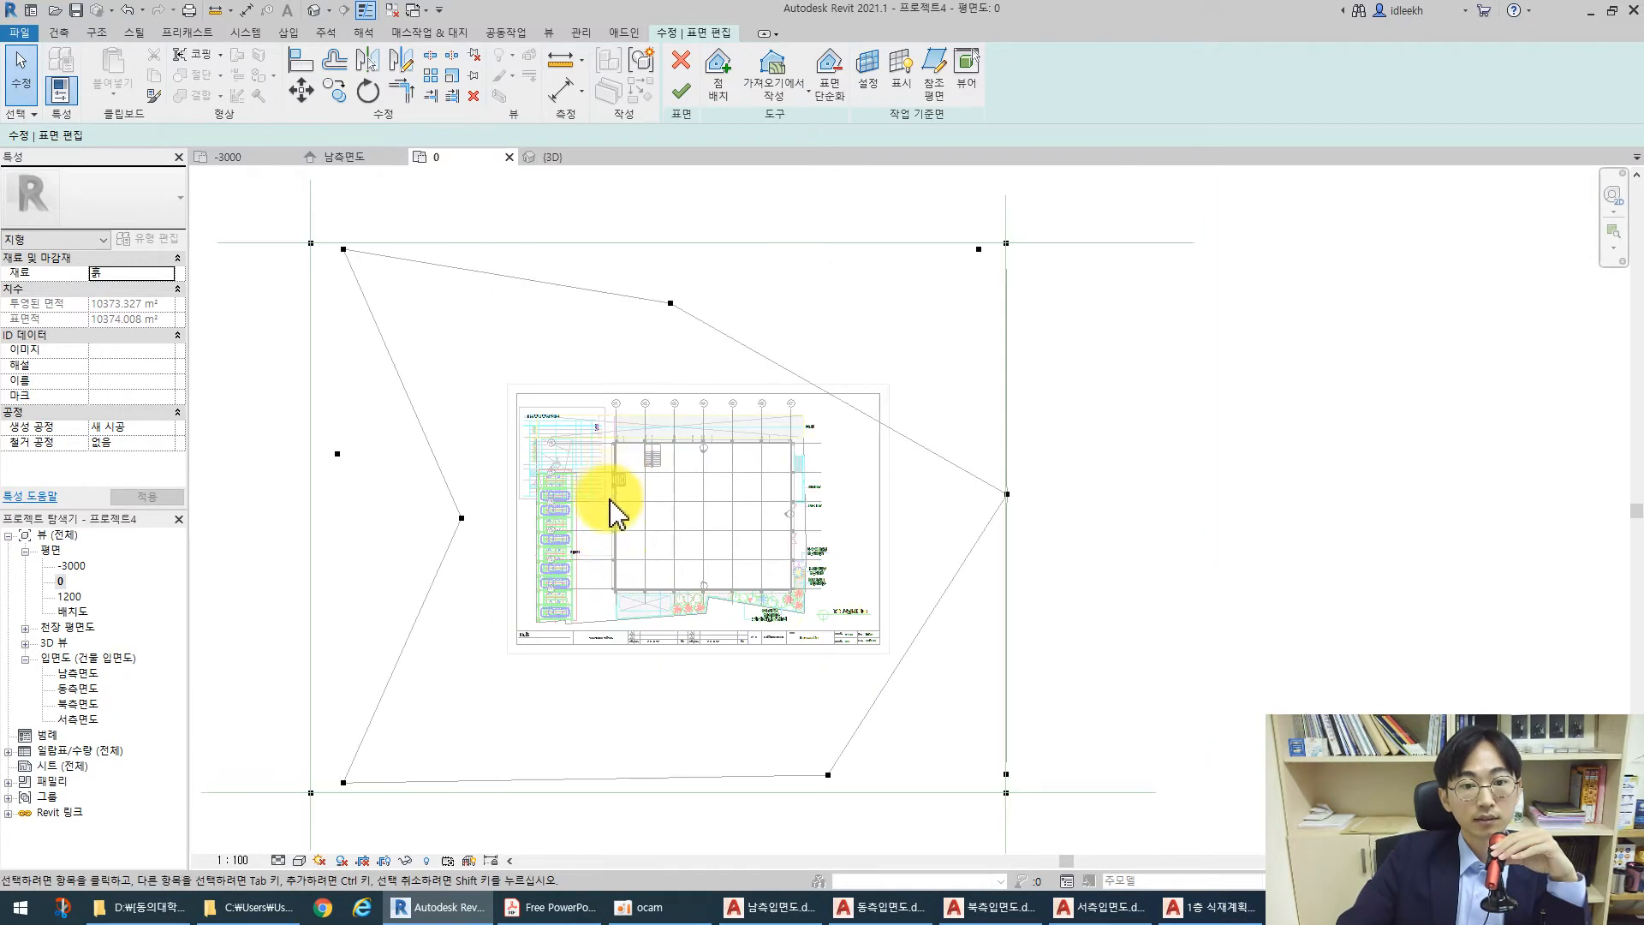
{"action": "scroll", "coordinate": [615, 514], "scroll_direction": "up", "scroll_amount": 4}
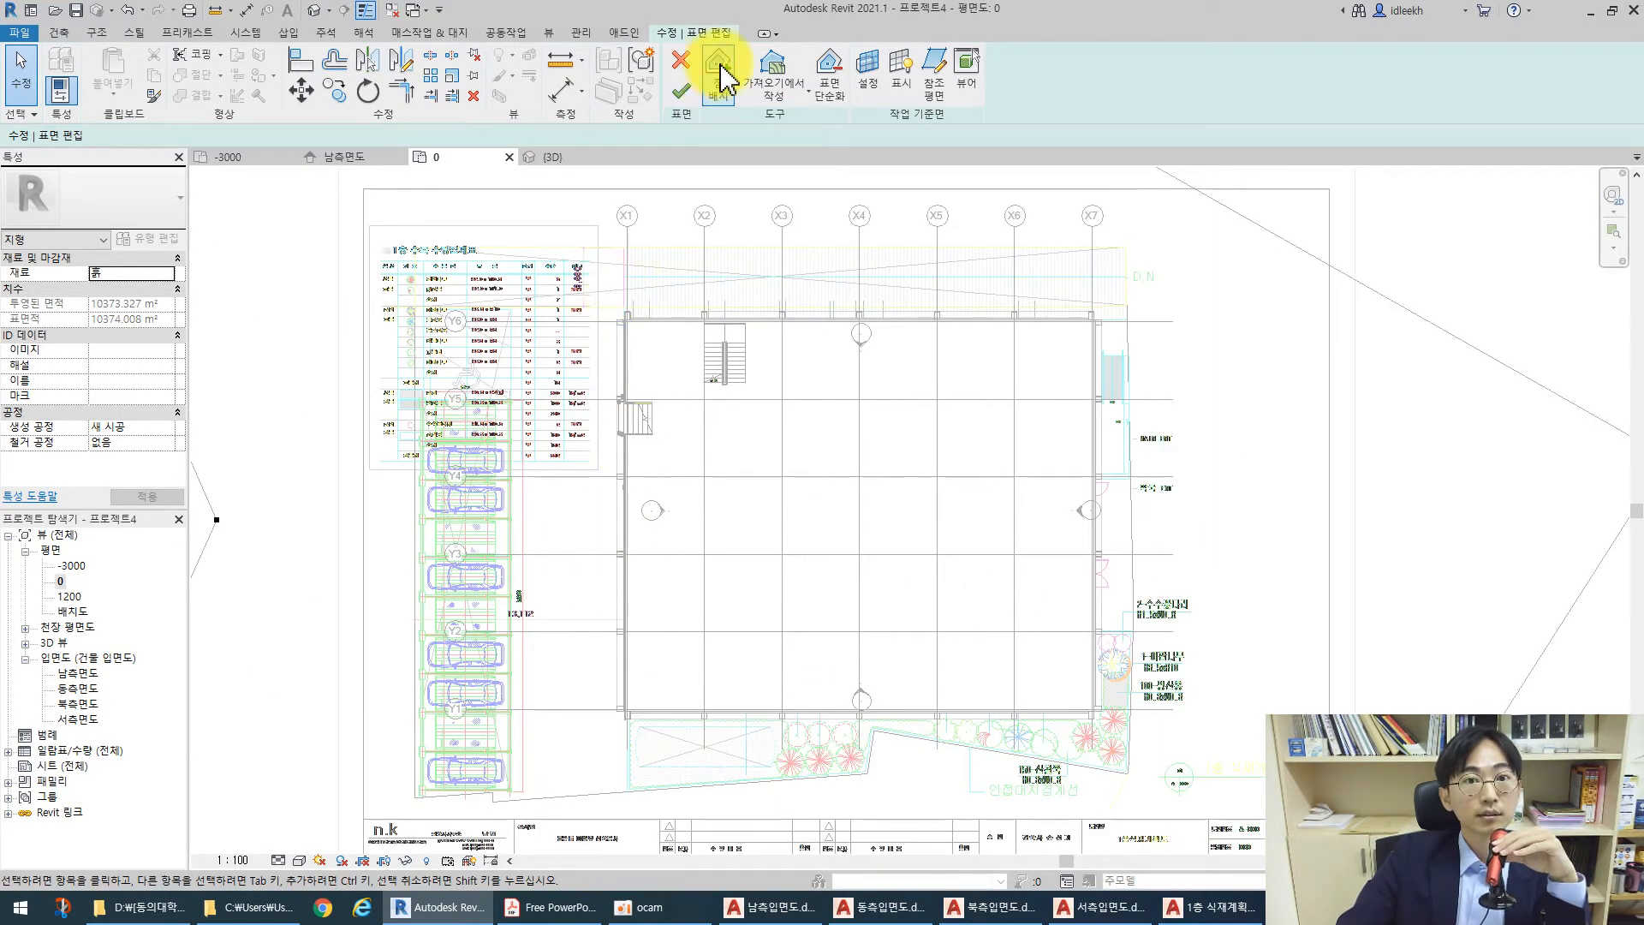
{"action": "left_click", "coordinate": [719, 79]}
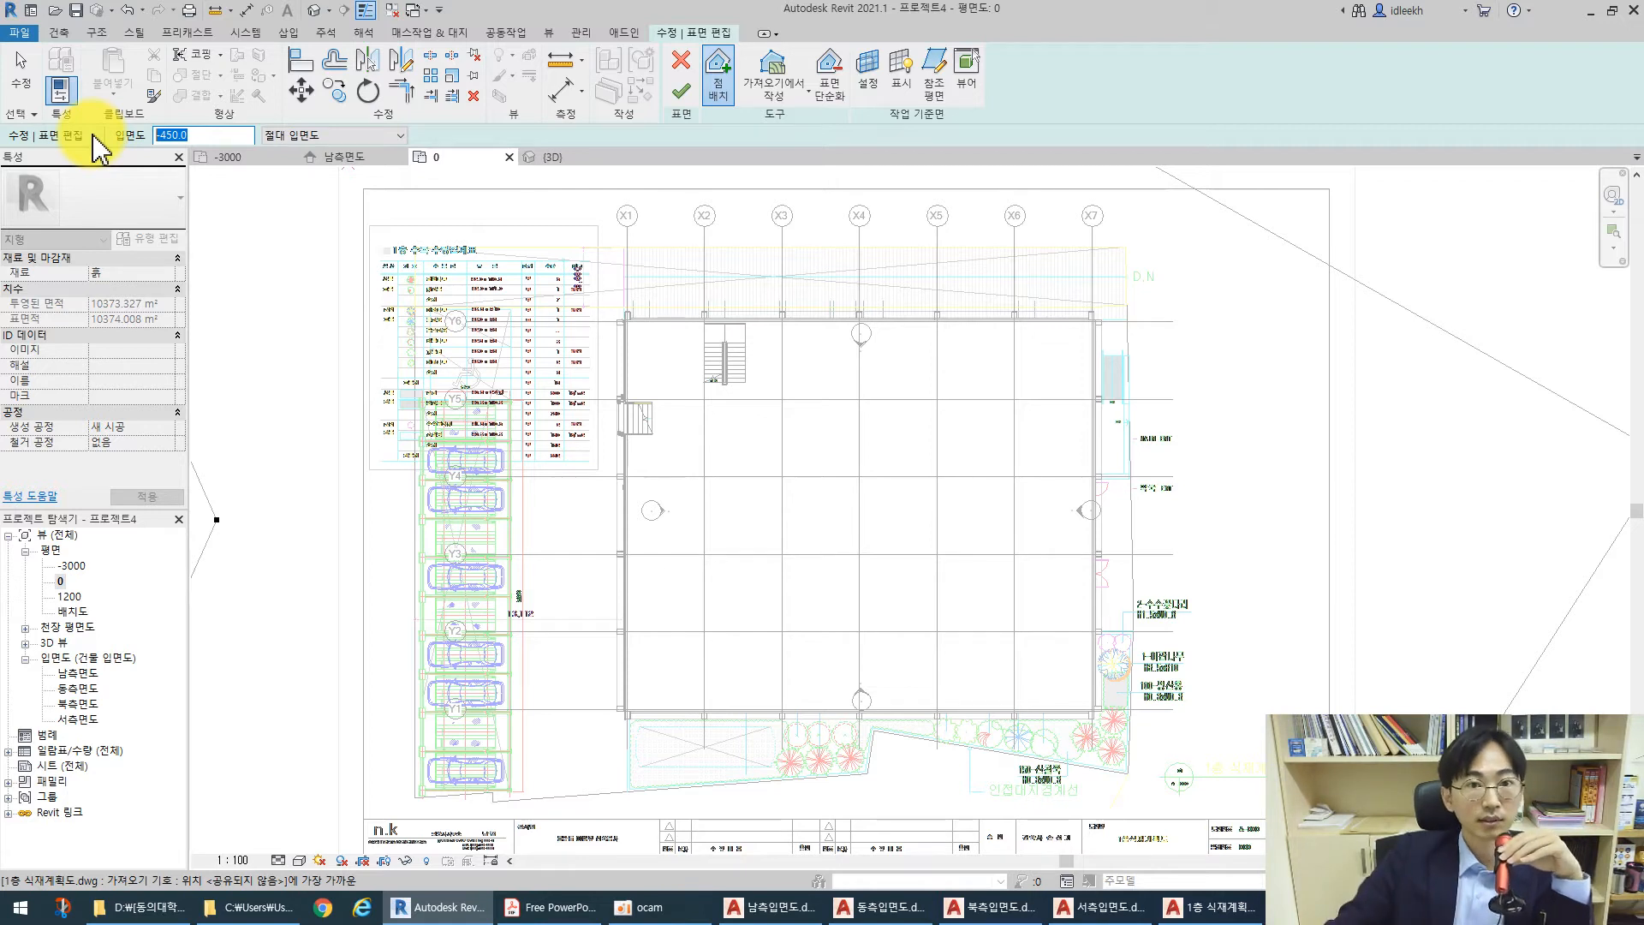
{"action": "left_click", "coordinate": [685, 77]}
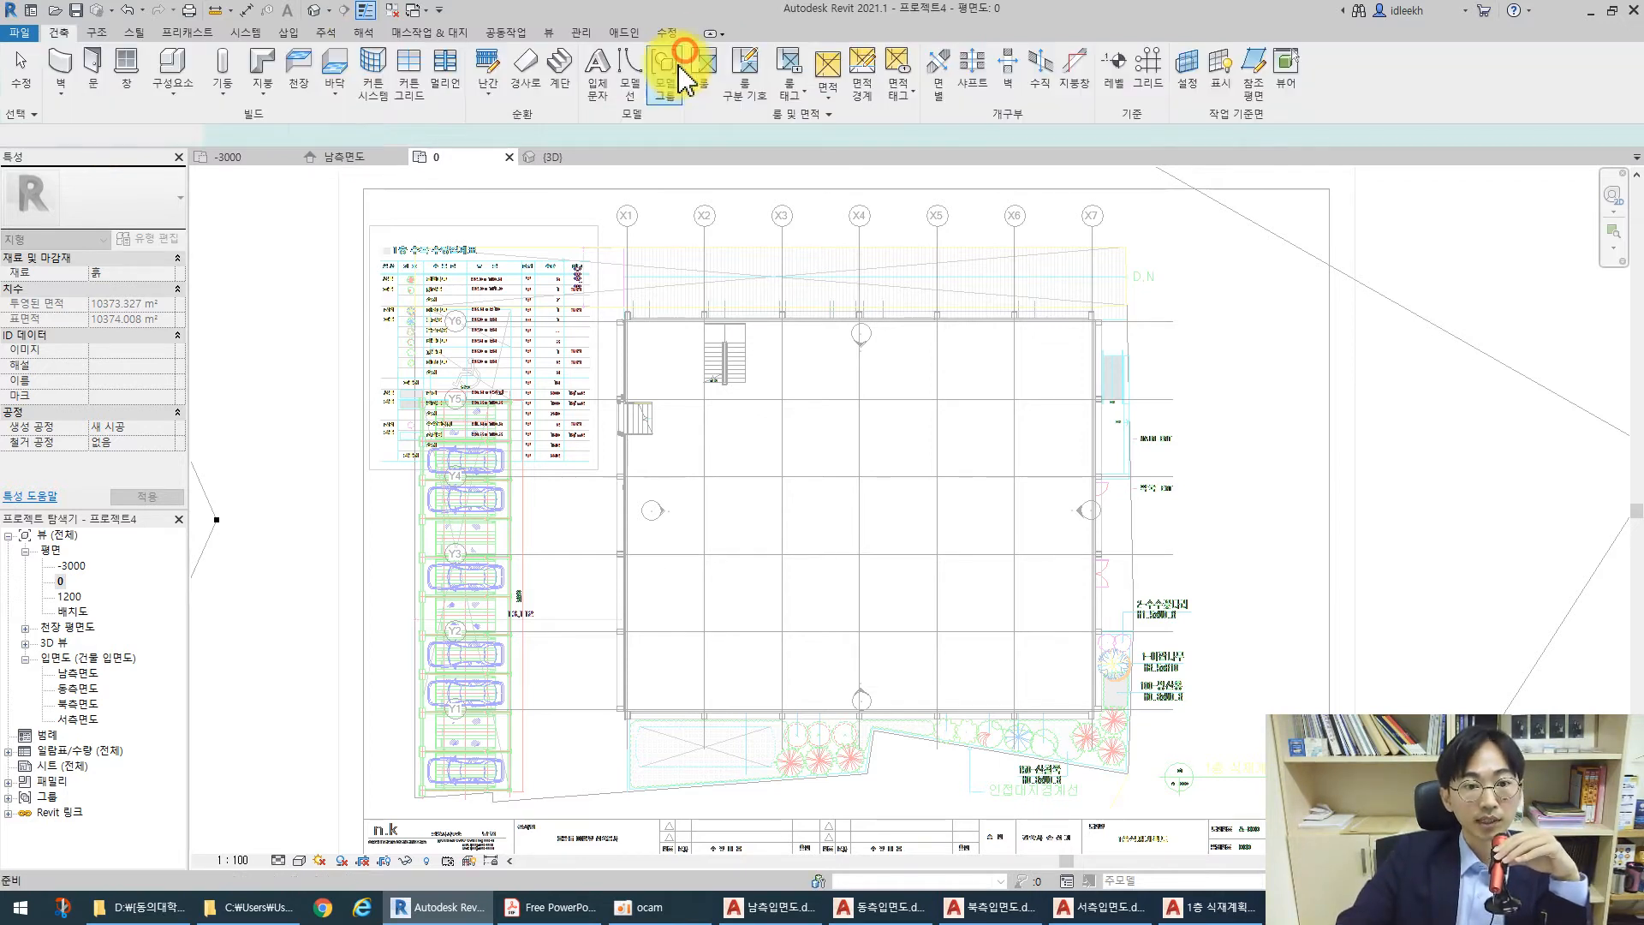
Return to the 3D view and examine the terrain edge along the building base from the entrance stair to the front corner
{"action": "left_click", "coordinate": [316, 11]}
{"action": "scroll", "coordinate": [904, 581], "scroll_direction": "up", "scroll_amount": 5}
{"action": "scroll", "coordinate": [910, 582], "scroll_direction": "up", "scroll_amount": 3}
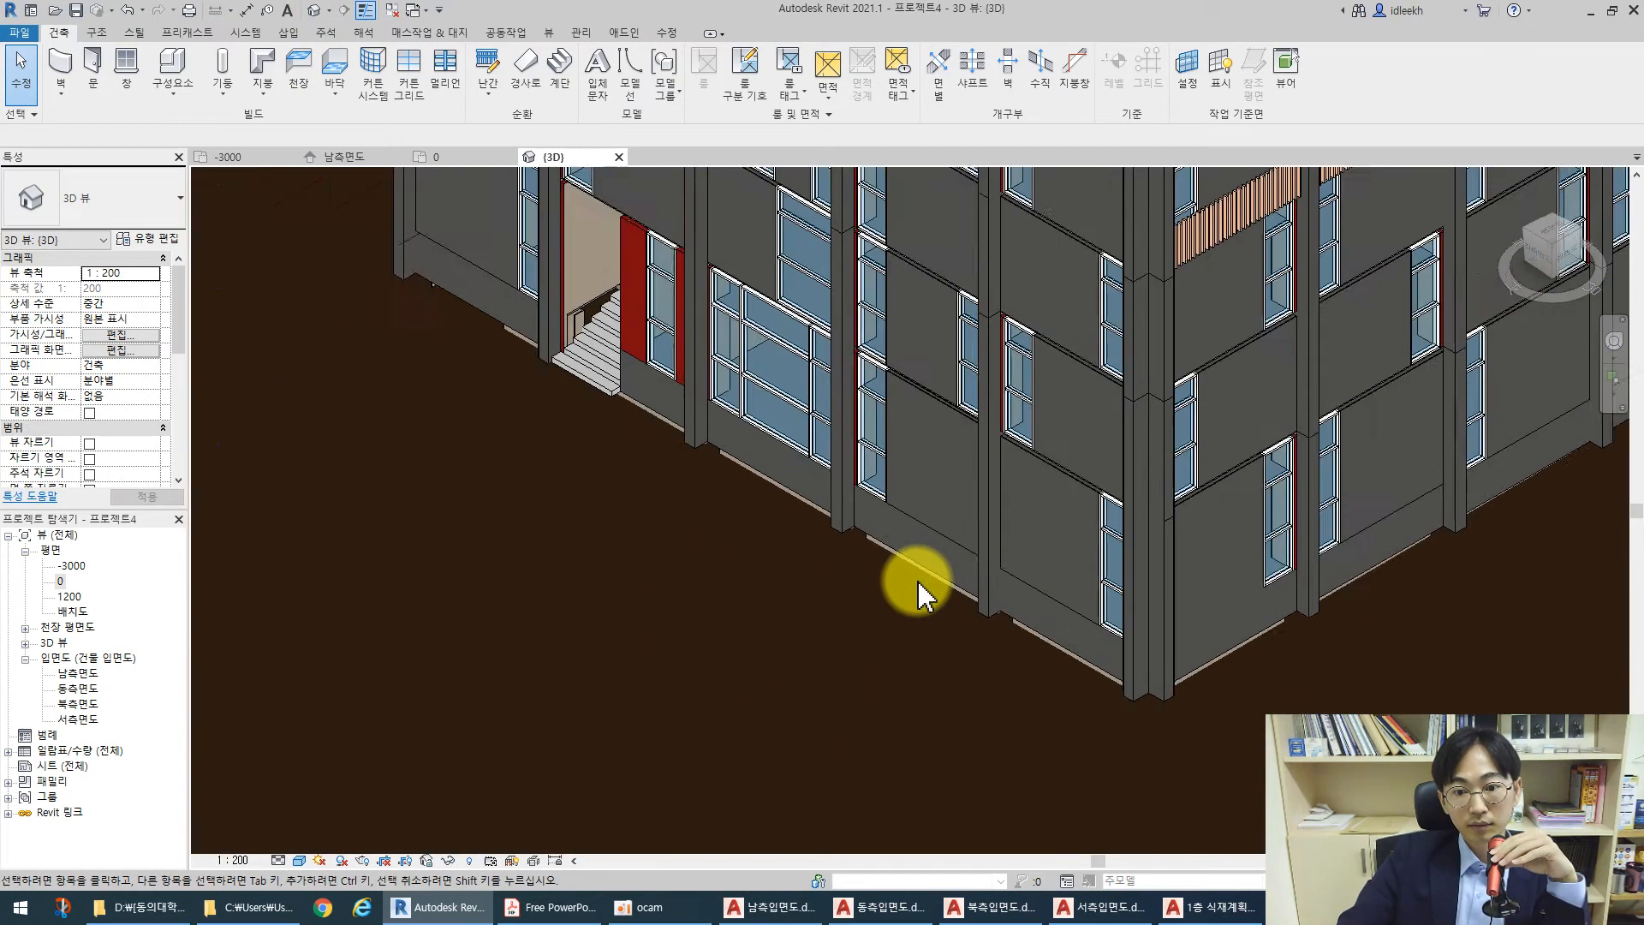
{"action": "scroll", "coordinate": [1065, 643], "scroll_direction": "up", "scroll_amount": 2}
{"action": "scroll", "coordinate": [1016, 650], "scroll_direction": "up", "scroll_amount": 2}
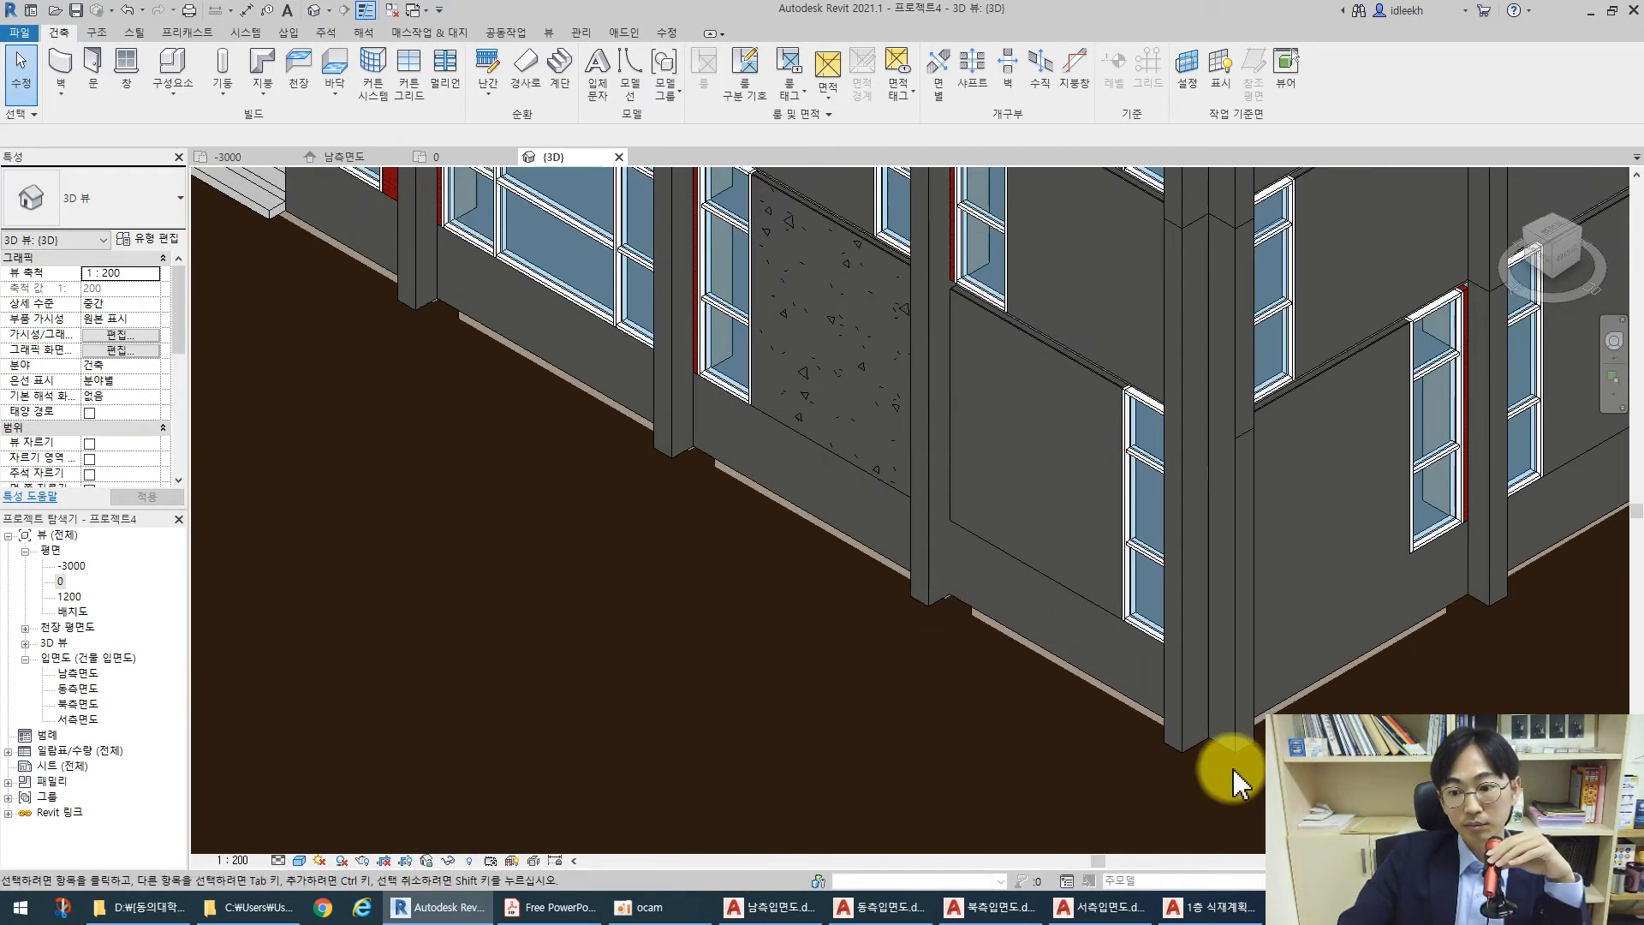
{"action": "scroll", "coordinate": [668, 428], "scroll_direction": "down", "scroll_amount": 5}
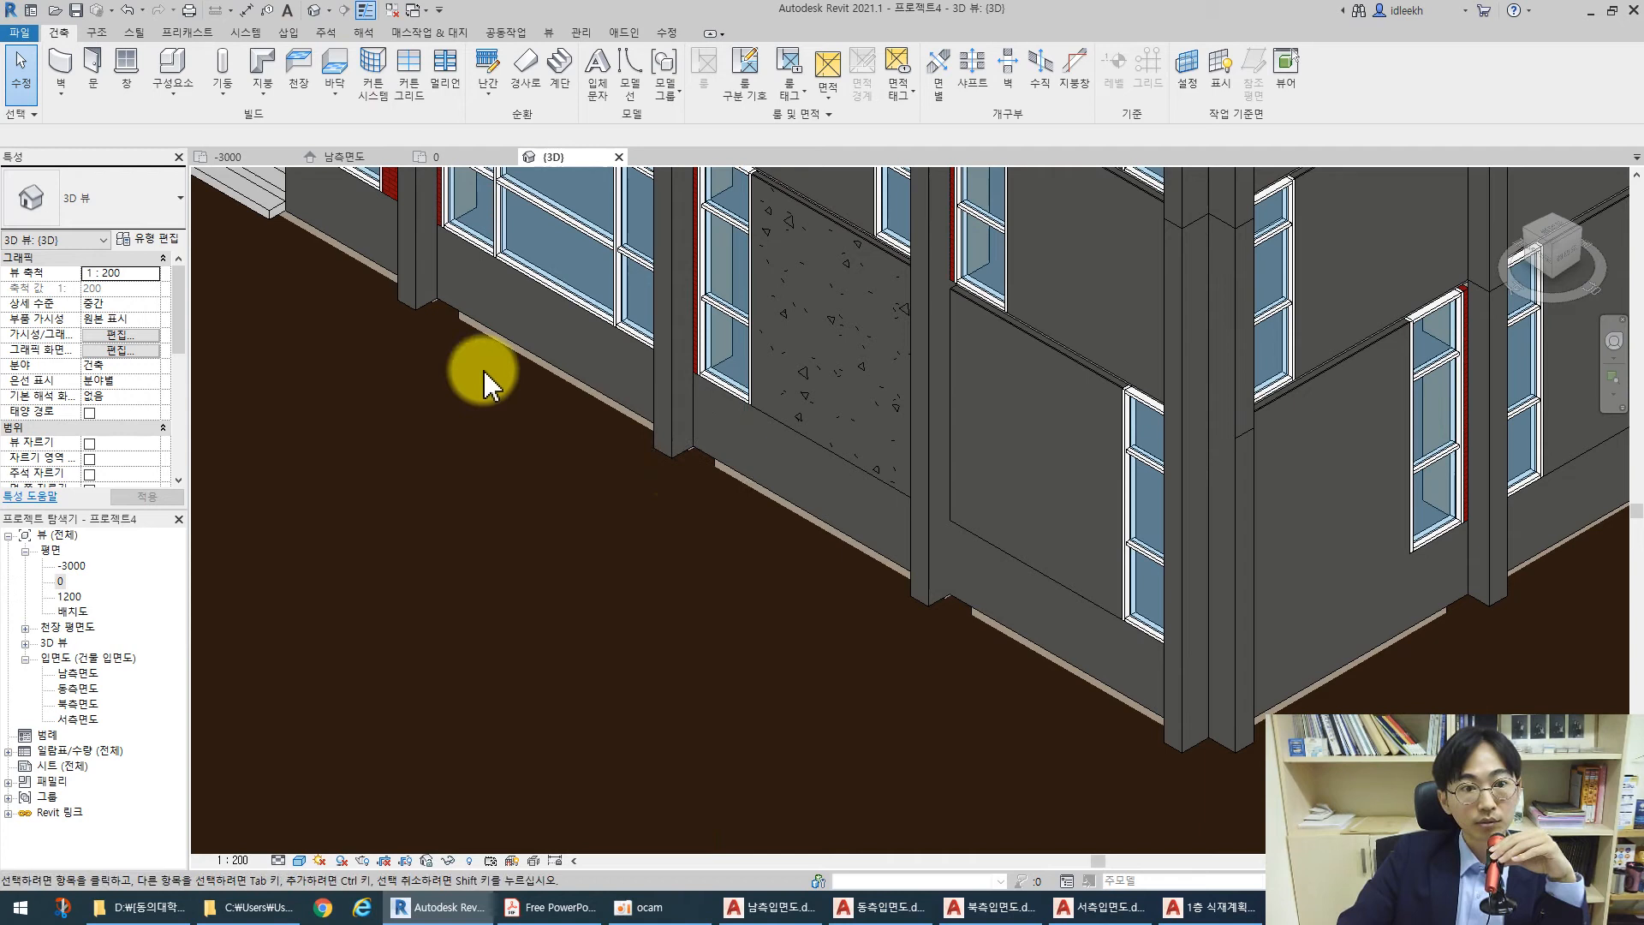
{"action": "scroll", "coordinate": [648, 415], "scroll_direction": "down", "scroll_amount": 3}
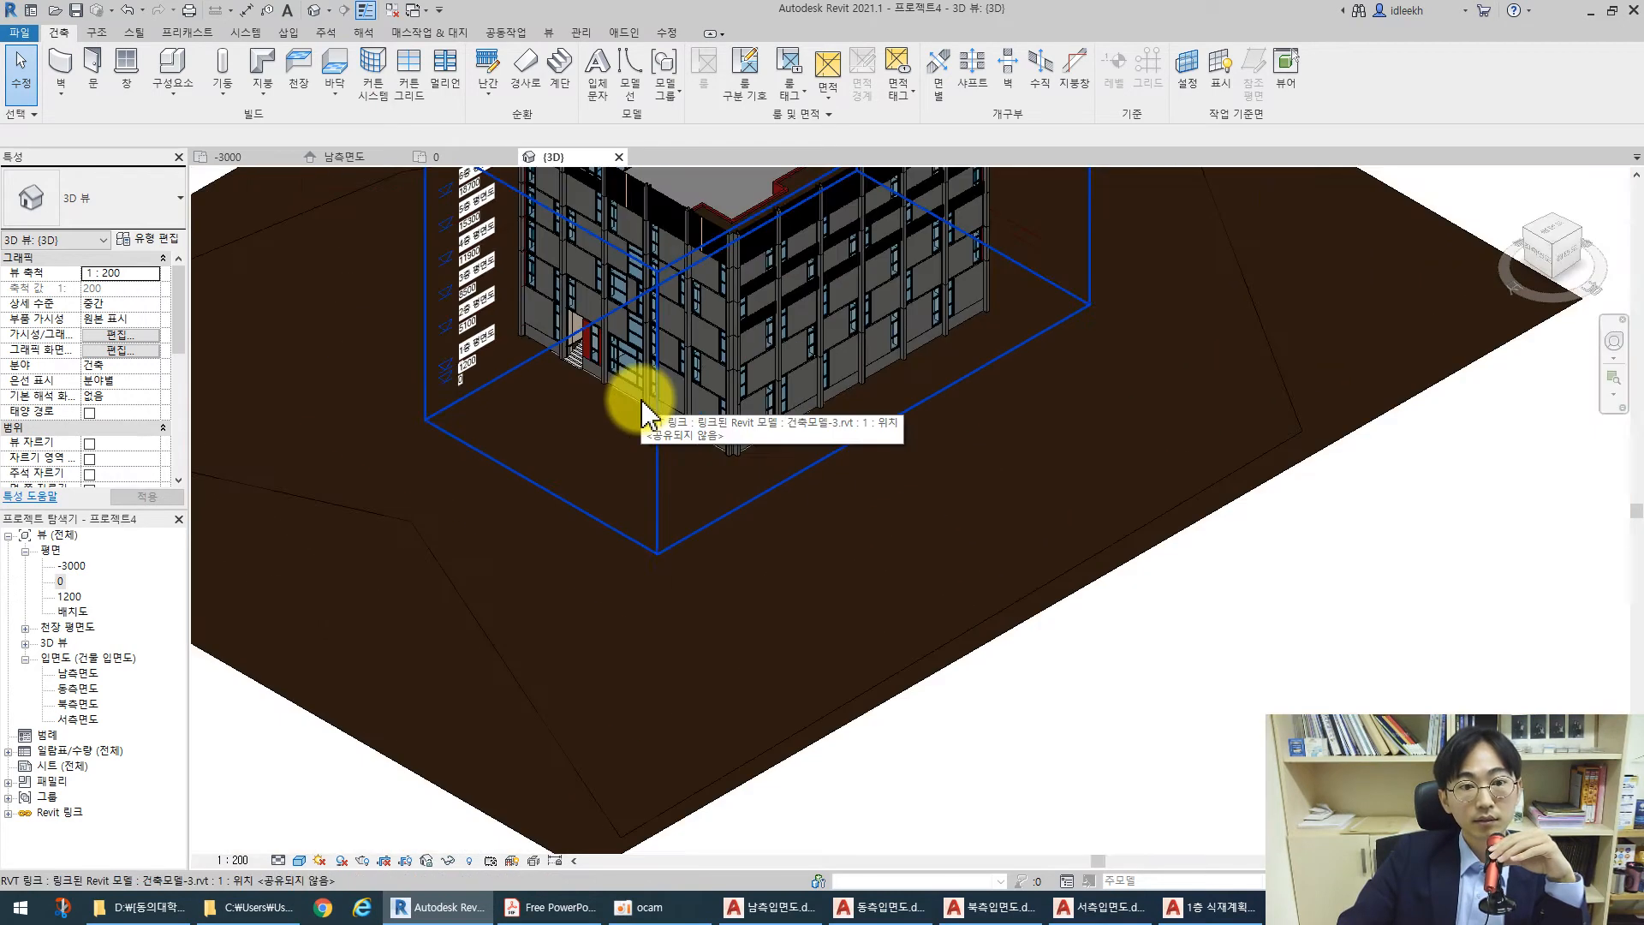
Edit the terrain surface in 3D, set the elevation of the interior points along the entrance-side wall to 0, and finish the surface
{"action": "left_click", "coordinate": [885, 702]}
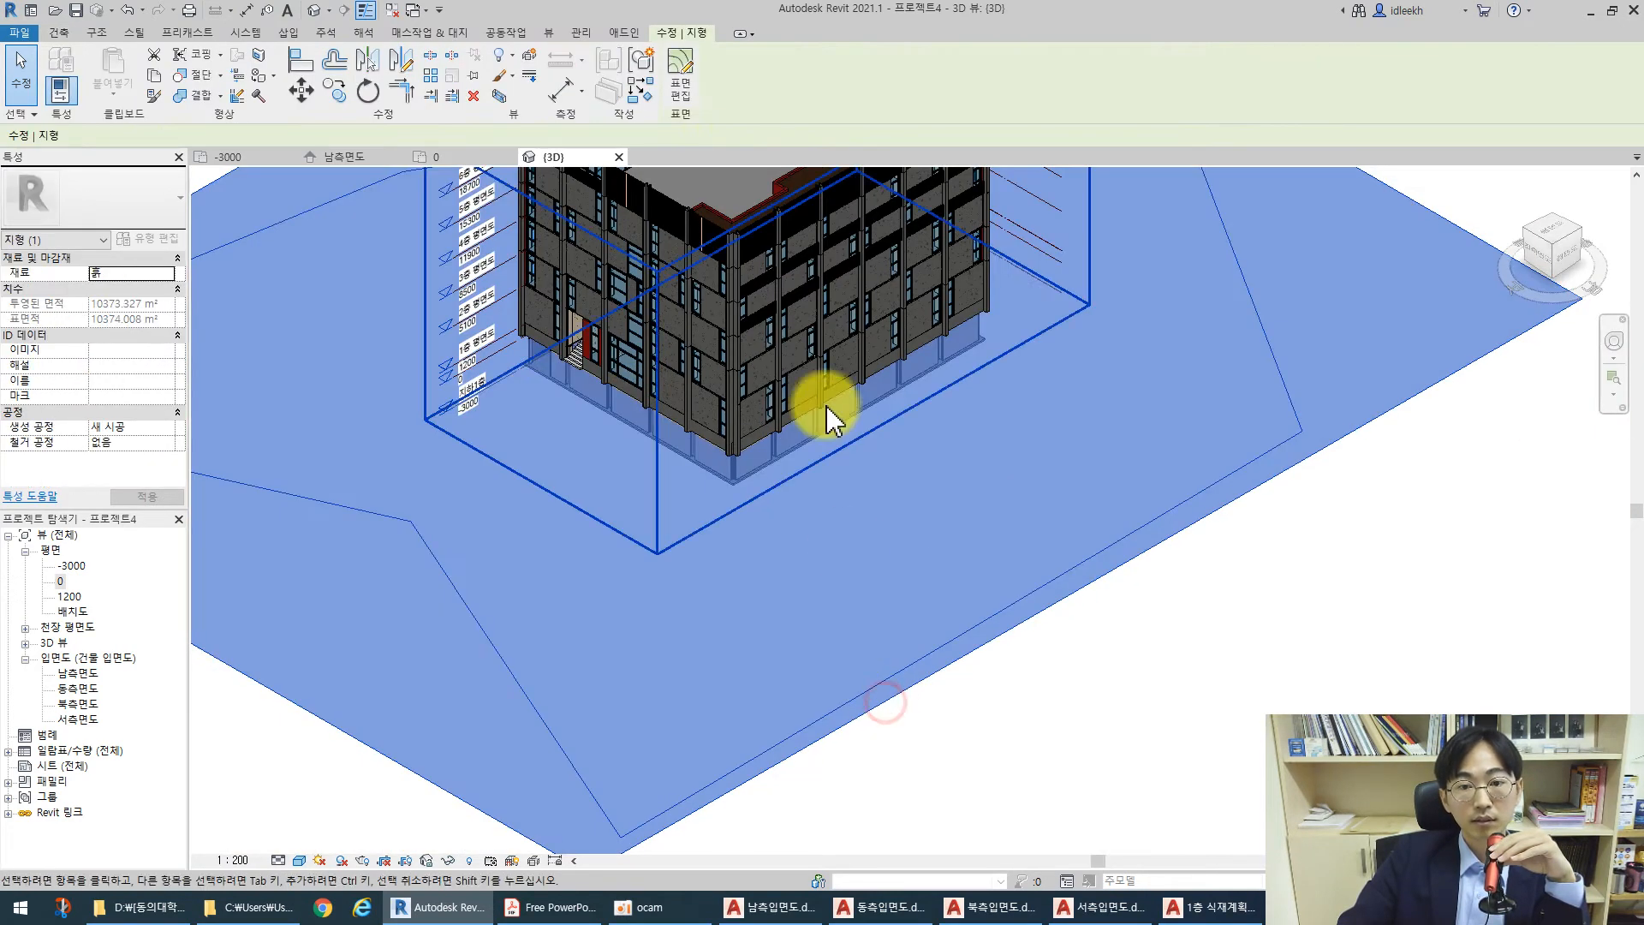
{"action": "left_click", "coordinate": [683, 65]}
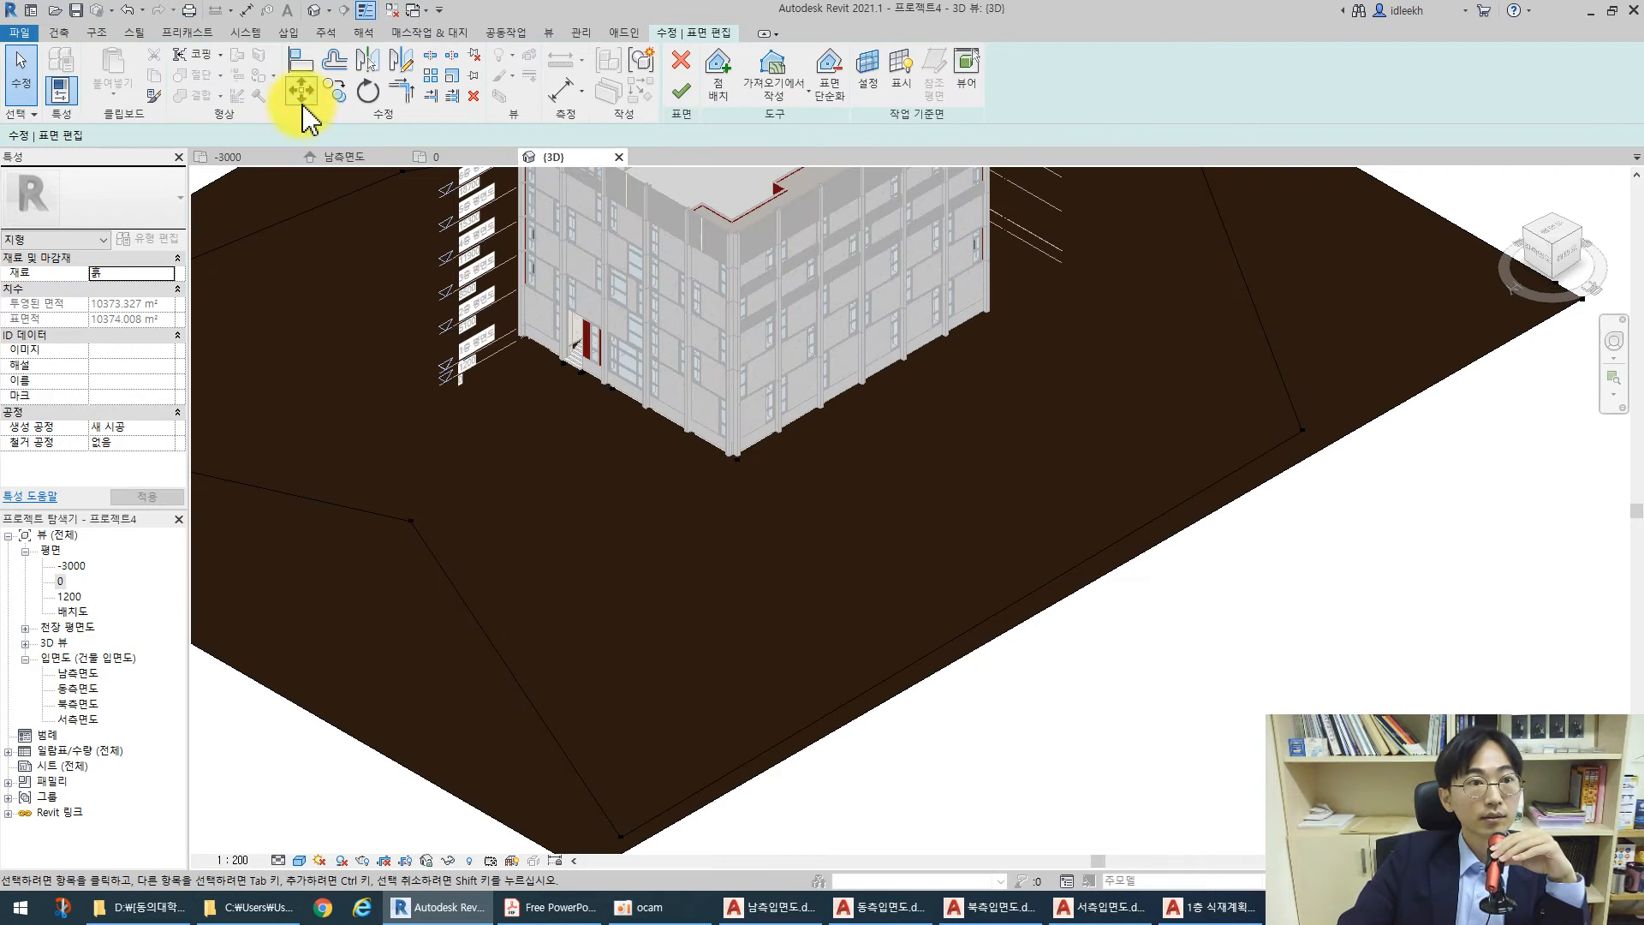
{"action": "scroll", "coordinate": [561, 372], "scroll_direction": "up", "scroll_amount": 5}
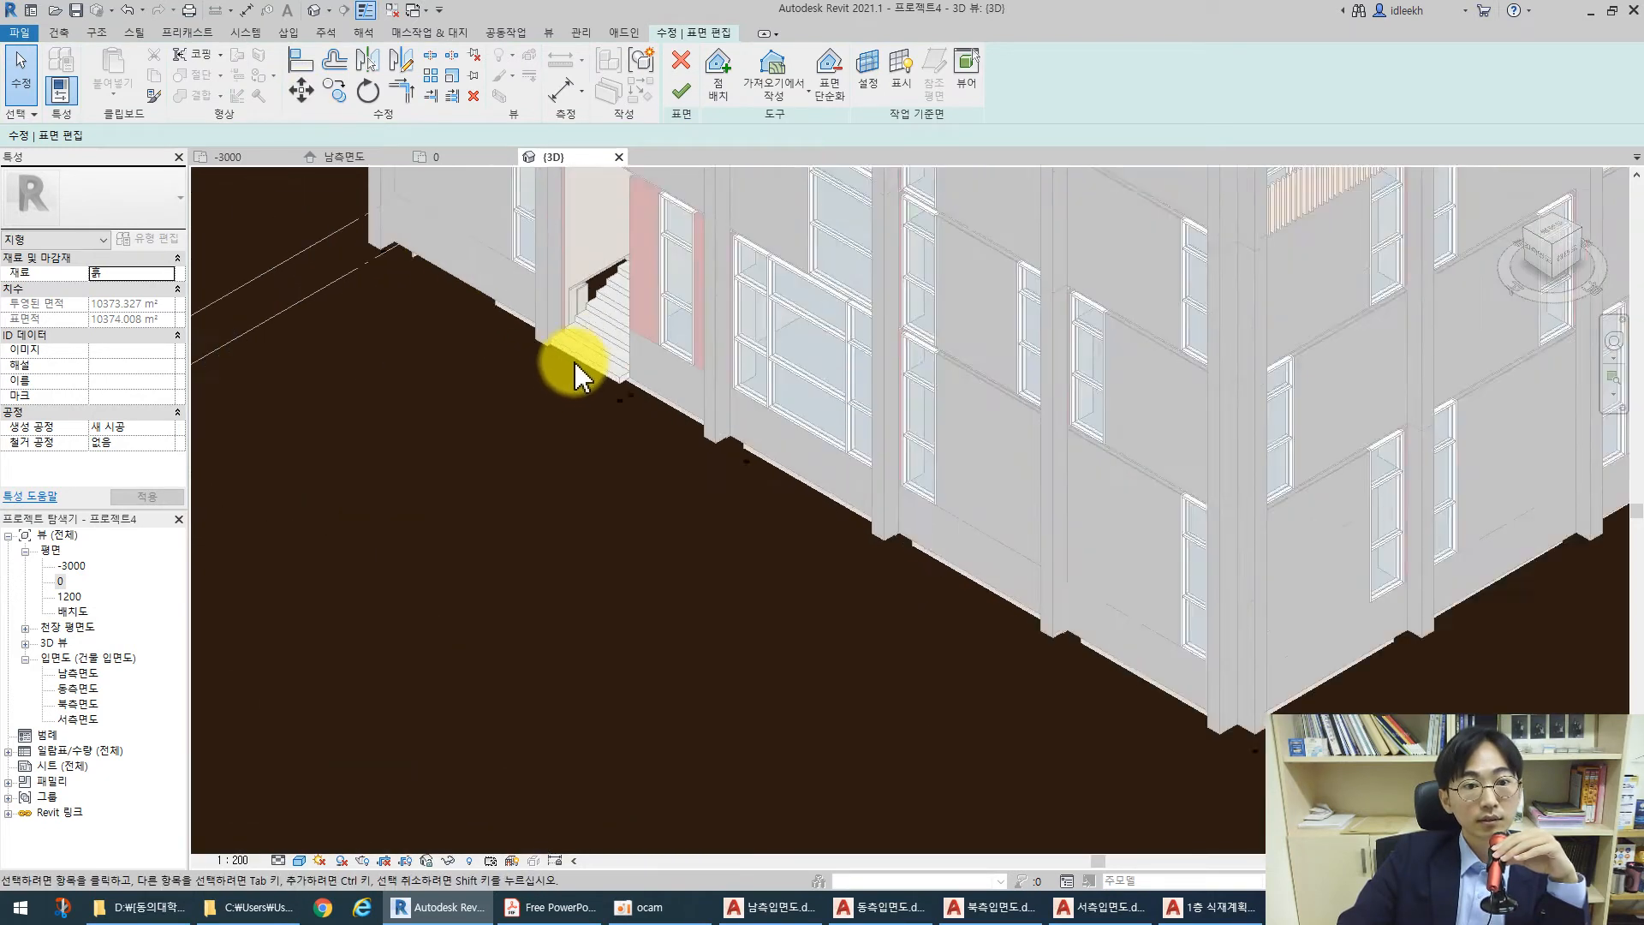
{"action": "scroll", "coordinate": [531, 336], "scroll_direction": "up", "scroll_amount": 3}
{"action": "left_click", "coordinate": [524, 337]}
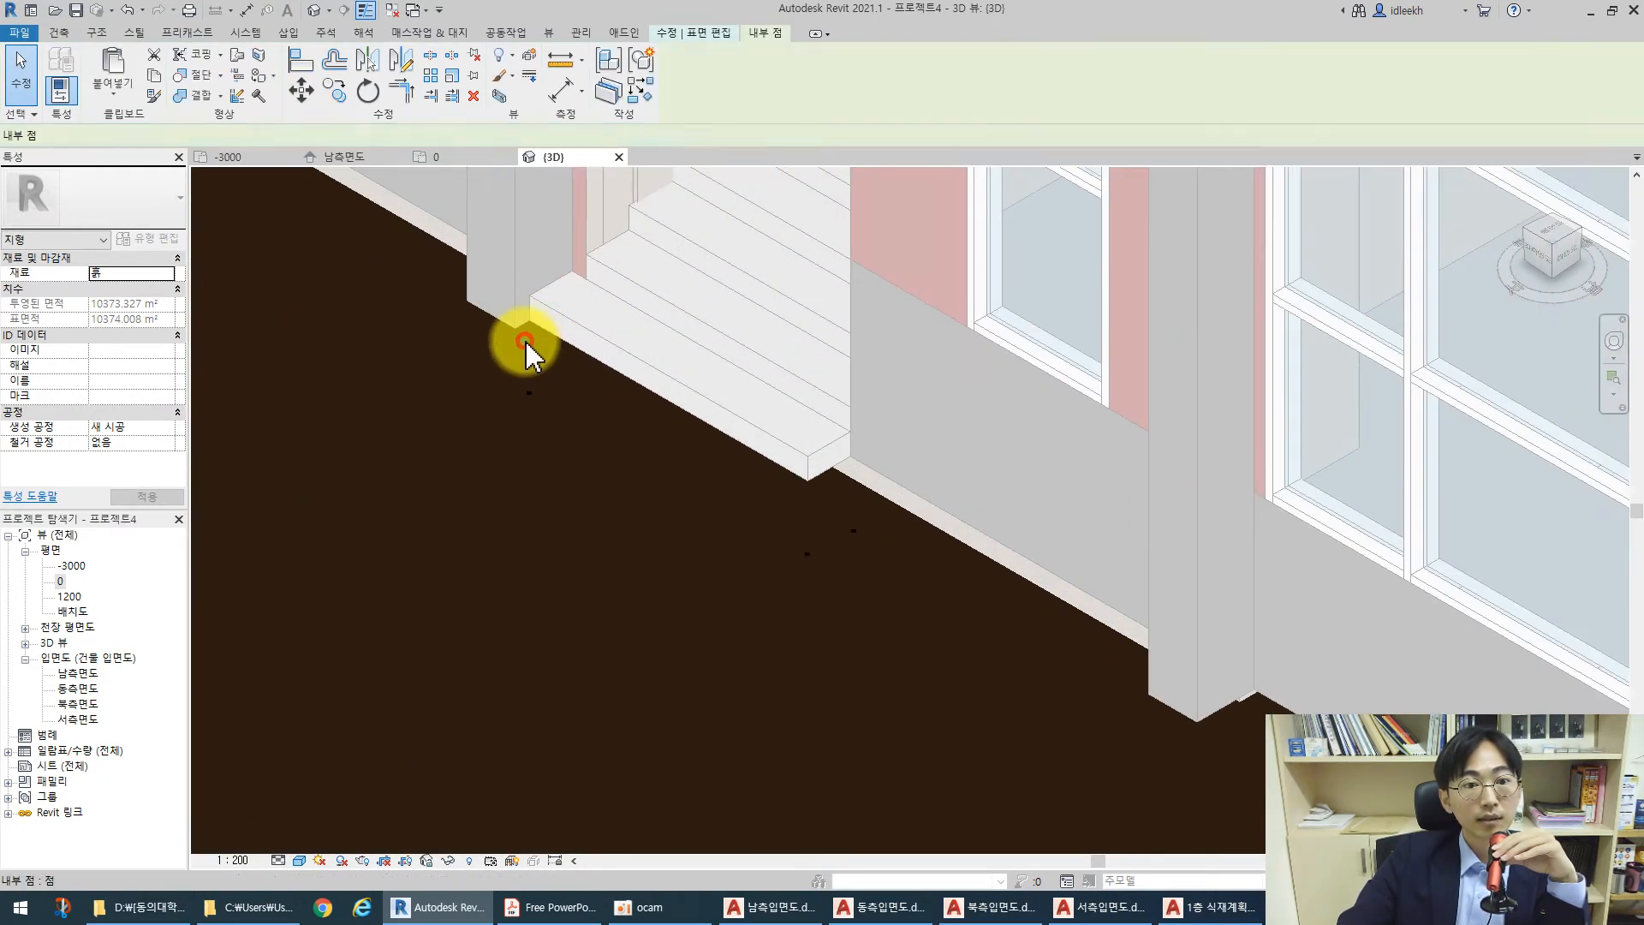
{"action": "scroll", "coordinate": [620, 459], "scroll_direction": "down", "scroll_amount": 5}
{"action": "scroll", "coordinate": [620, 459], "scroll_direction": "down", "scroll_amount": 3}
{"action": "left_click_drag", "start_coordinate": [423, 301], "coordinate": [1199, 795]}
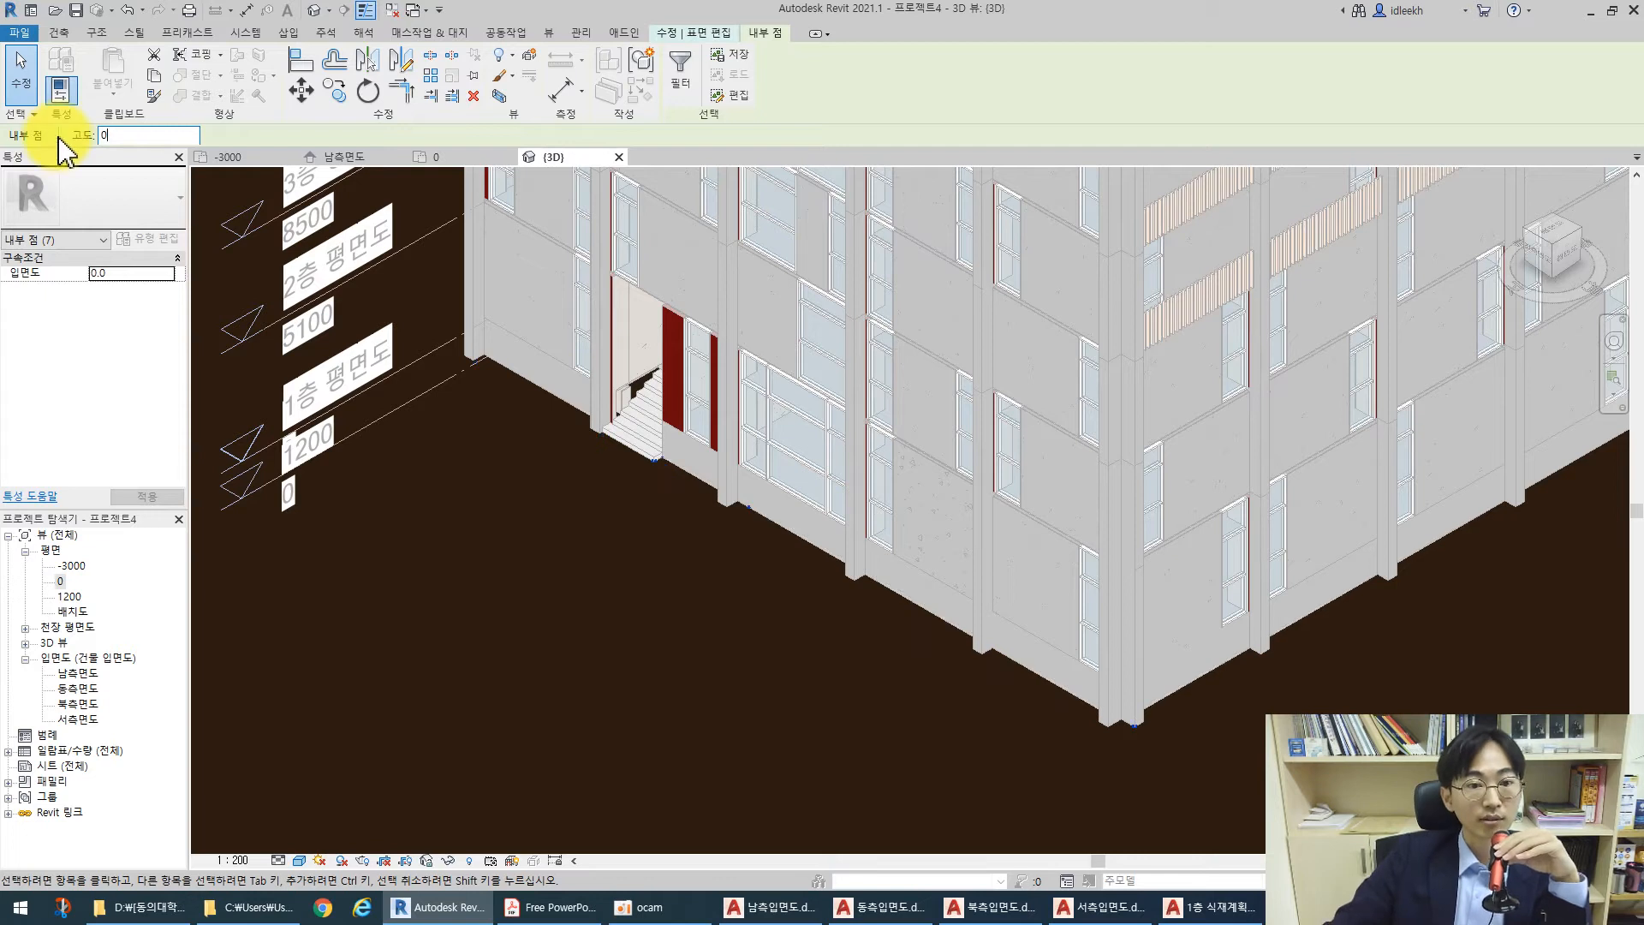
{"action": "left_click", "coordinate": [651, 594]}
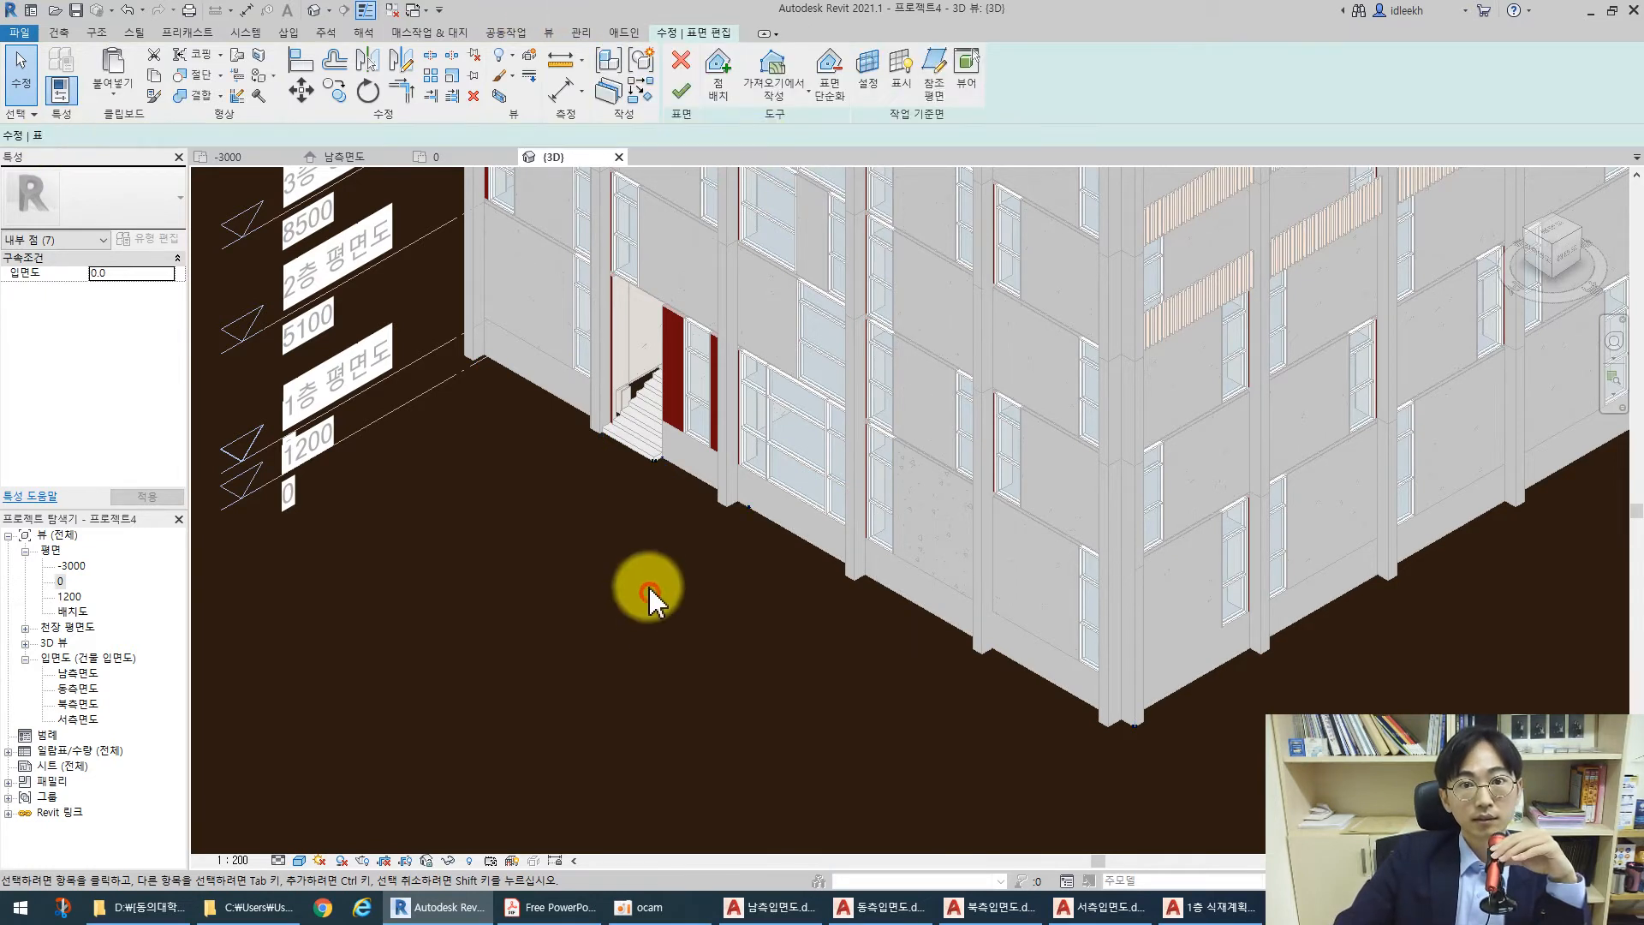
{"action": "left_click", "coordinate": [681, 89]}
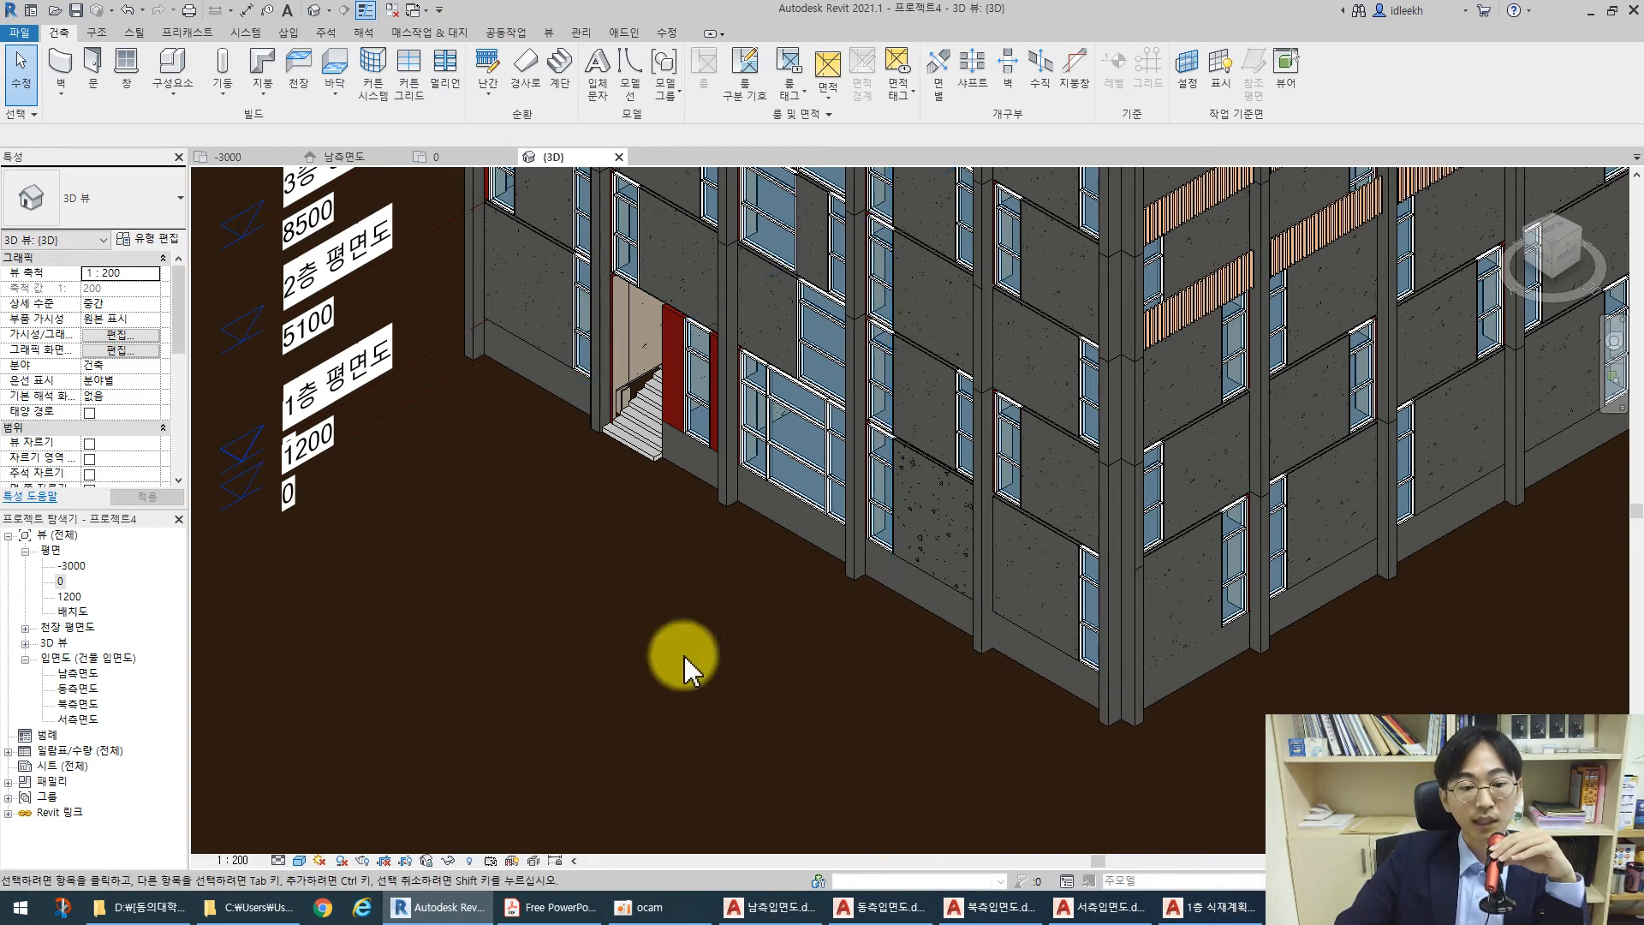
Switch to the AutoCAD east elevation drawing and measure the vertical distance from the raised ground line to the level line beside the building
{"action": "left_click", "coordinate": [895, 918]}
{"action": "scroll", "coordinate": [384, 556], "scroll_direction": "down", "scroll_amount": 4}
{"action": "scroll", "coordinate": [384, 556], "scroll_direction": "up", "scroll_amount": 4}
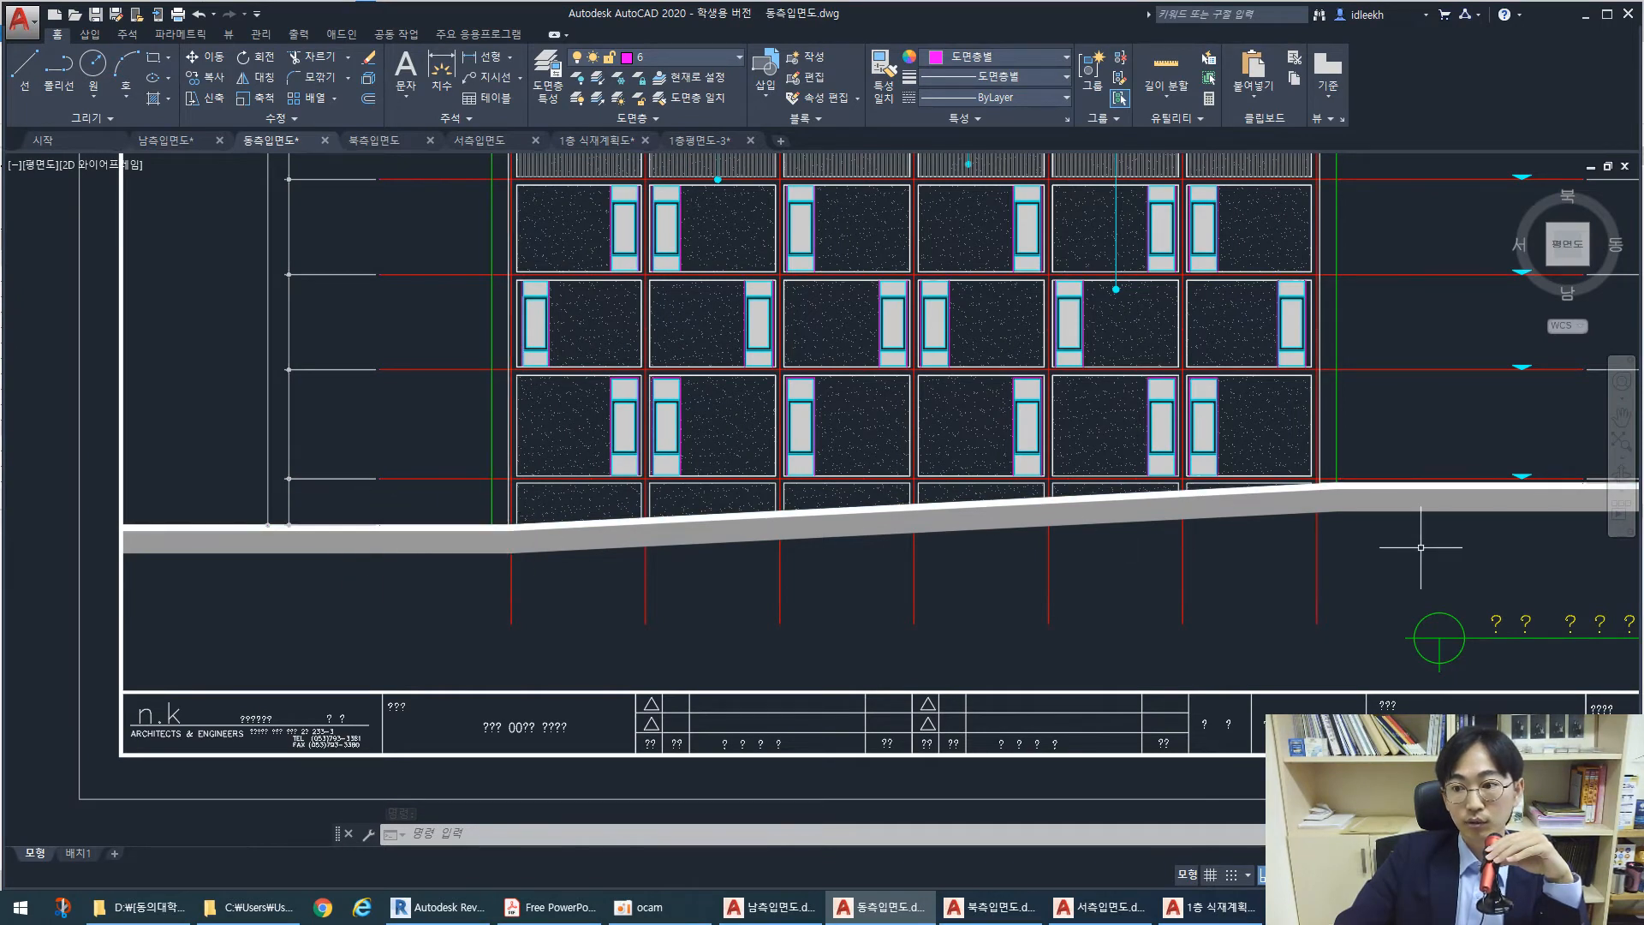
{"action": "middle_click_drag", "start_coordinate": [1424, 551], "coordinate": [1010, 594]}
{"action": "scroll", "coordinate": [1020, 540], "scroll_direction": "up", "scroll_amount": 6}
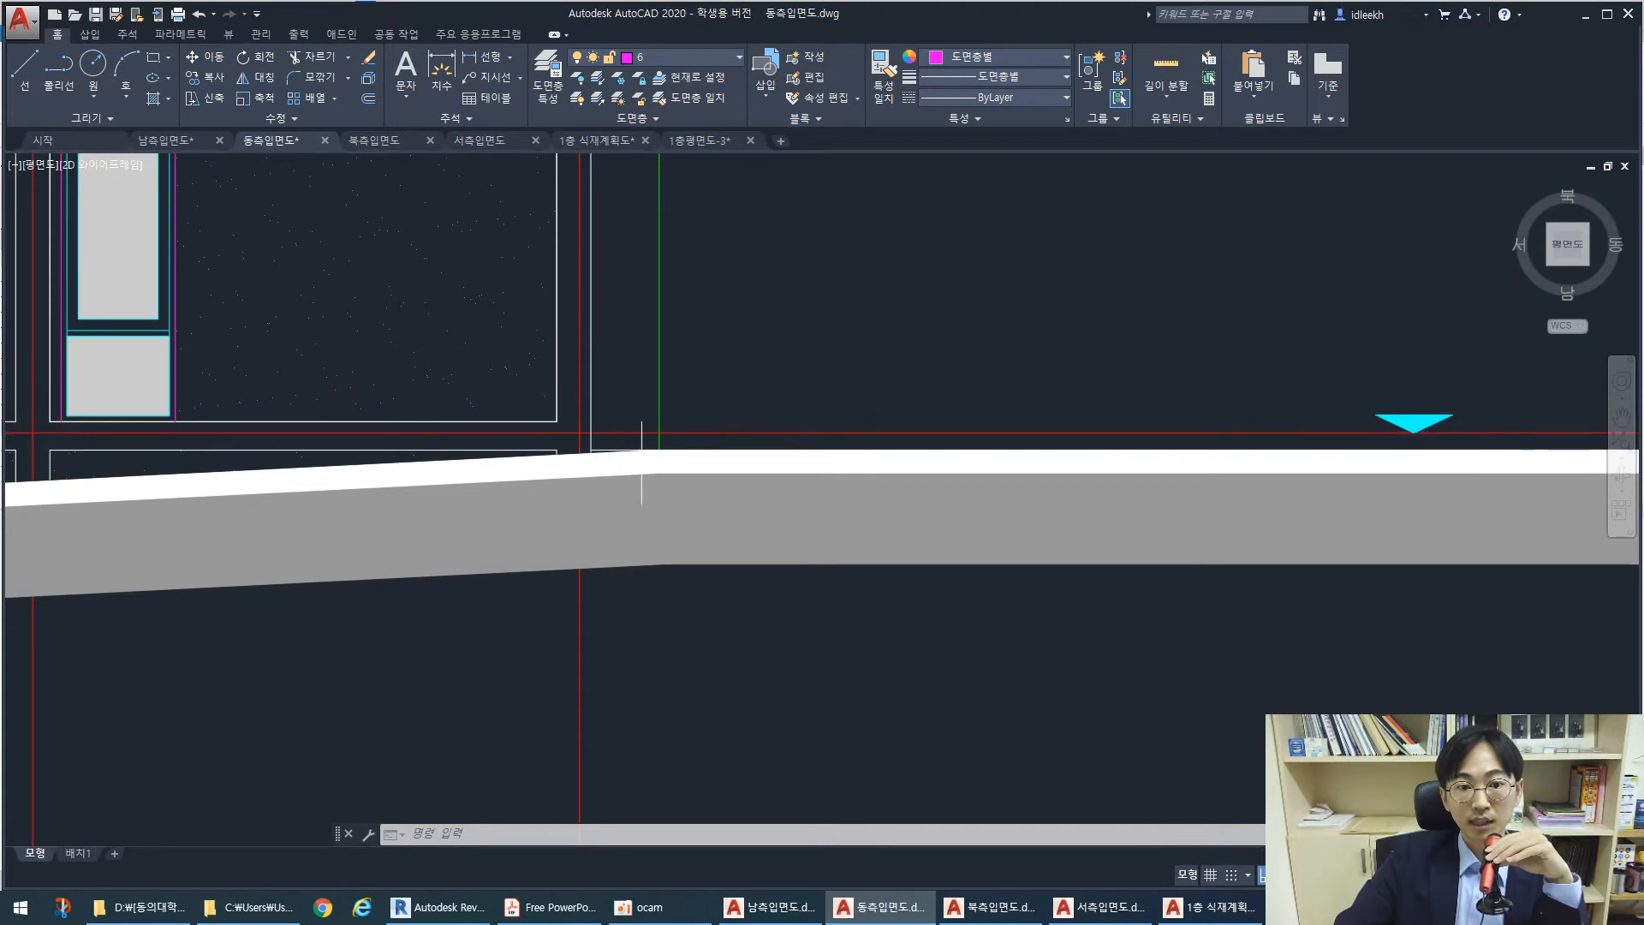
{"action": "scroll", "coordinate": [641, 435], "scroll_direction": "up", "scroll_amount": 4}
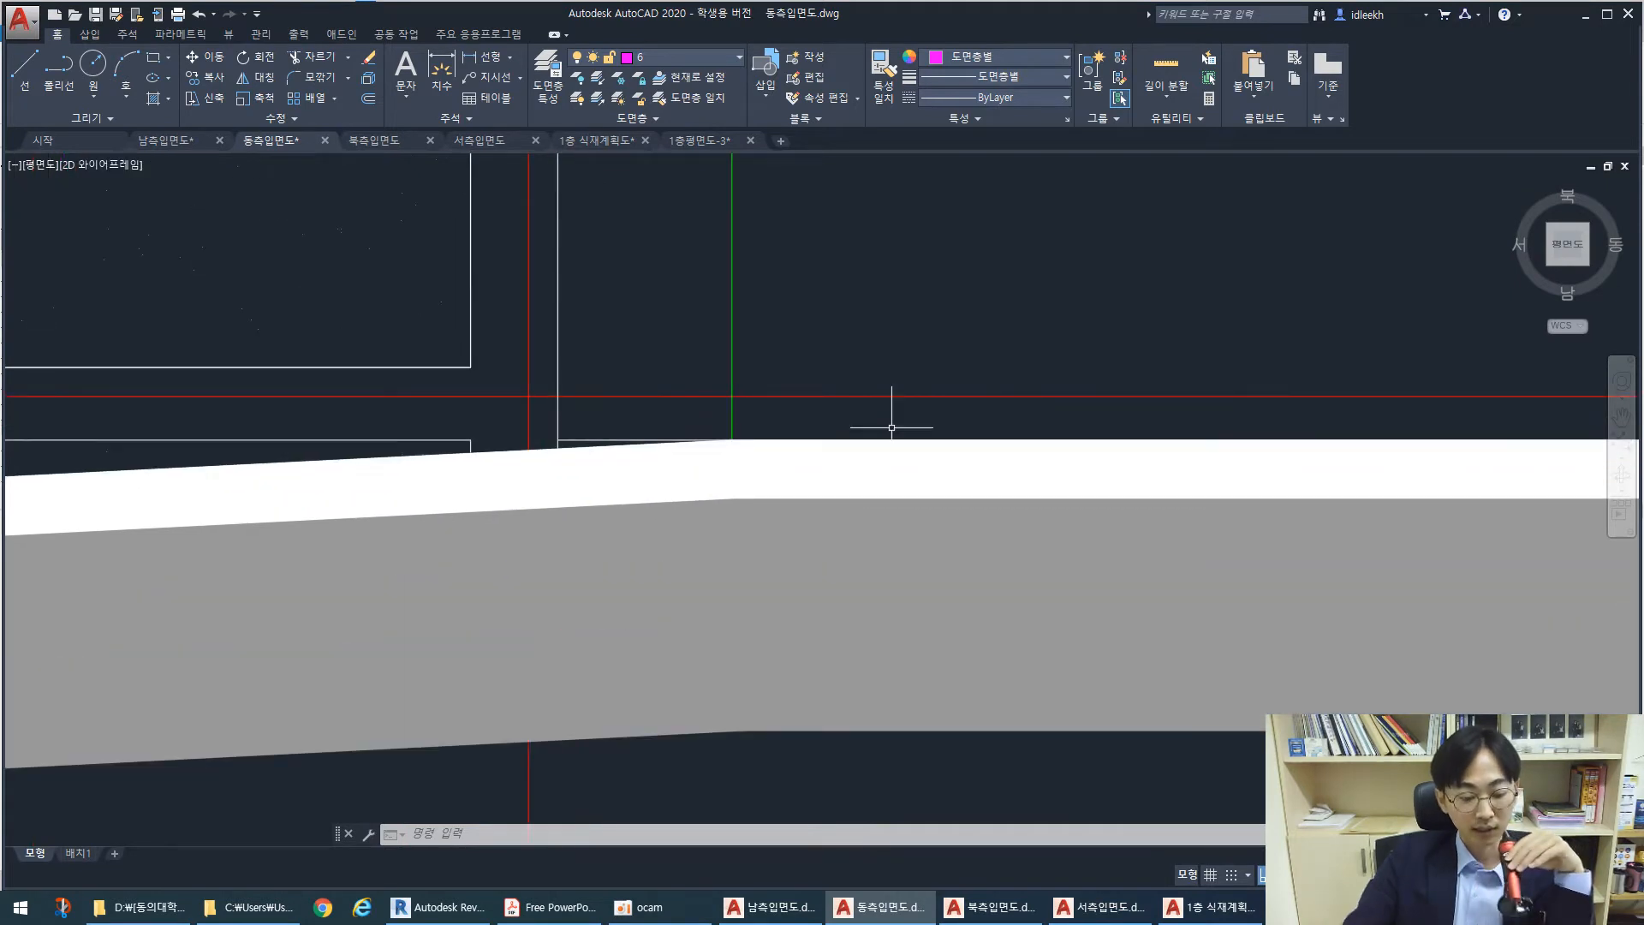
{"action": "type", "text": "di"}
{"action": "key", "text": "Return"}
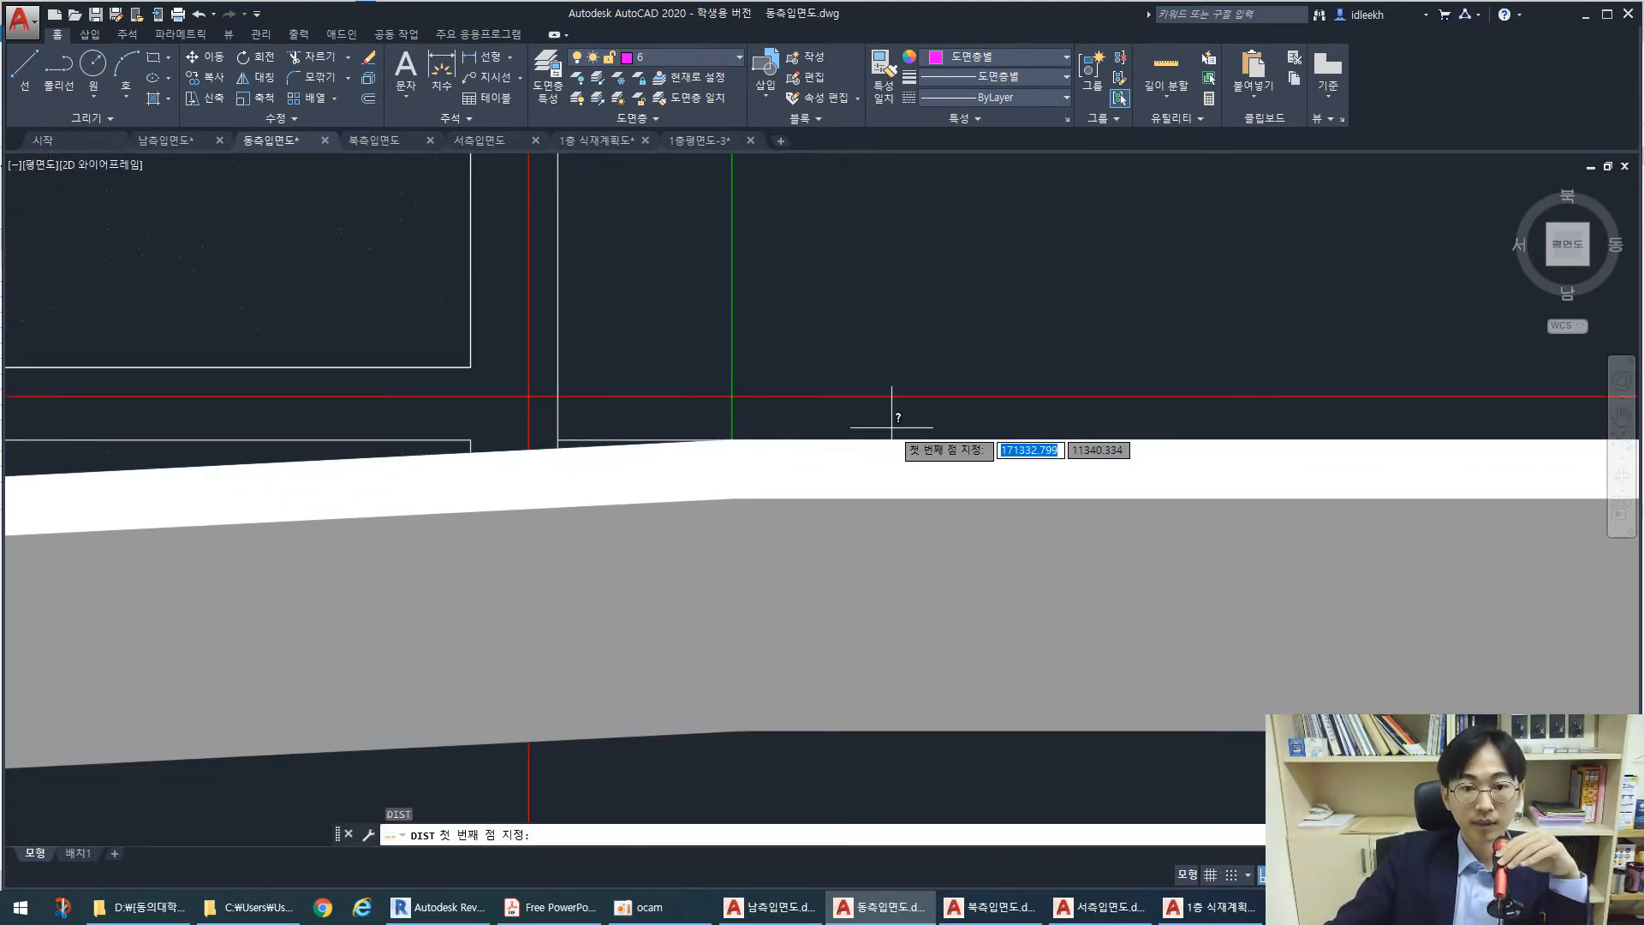
{"action": "left_click", "coordinate": [789, 414]}
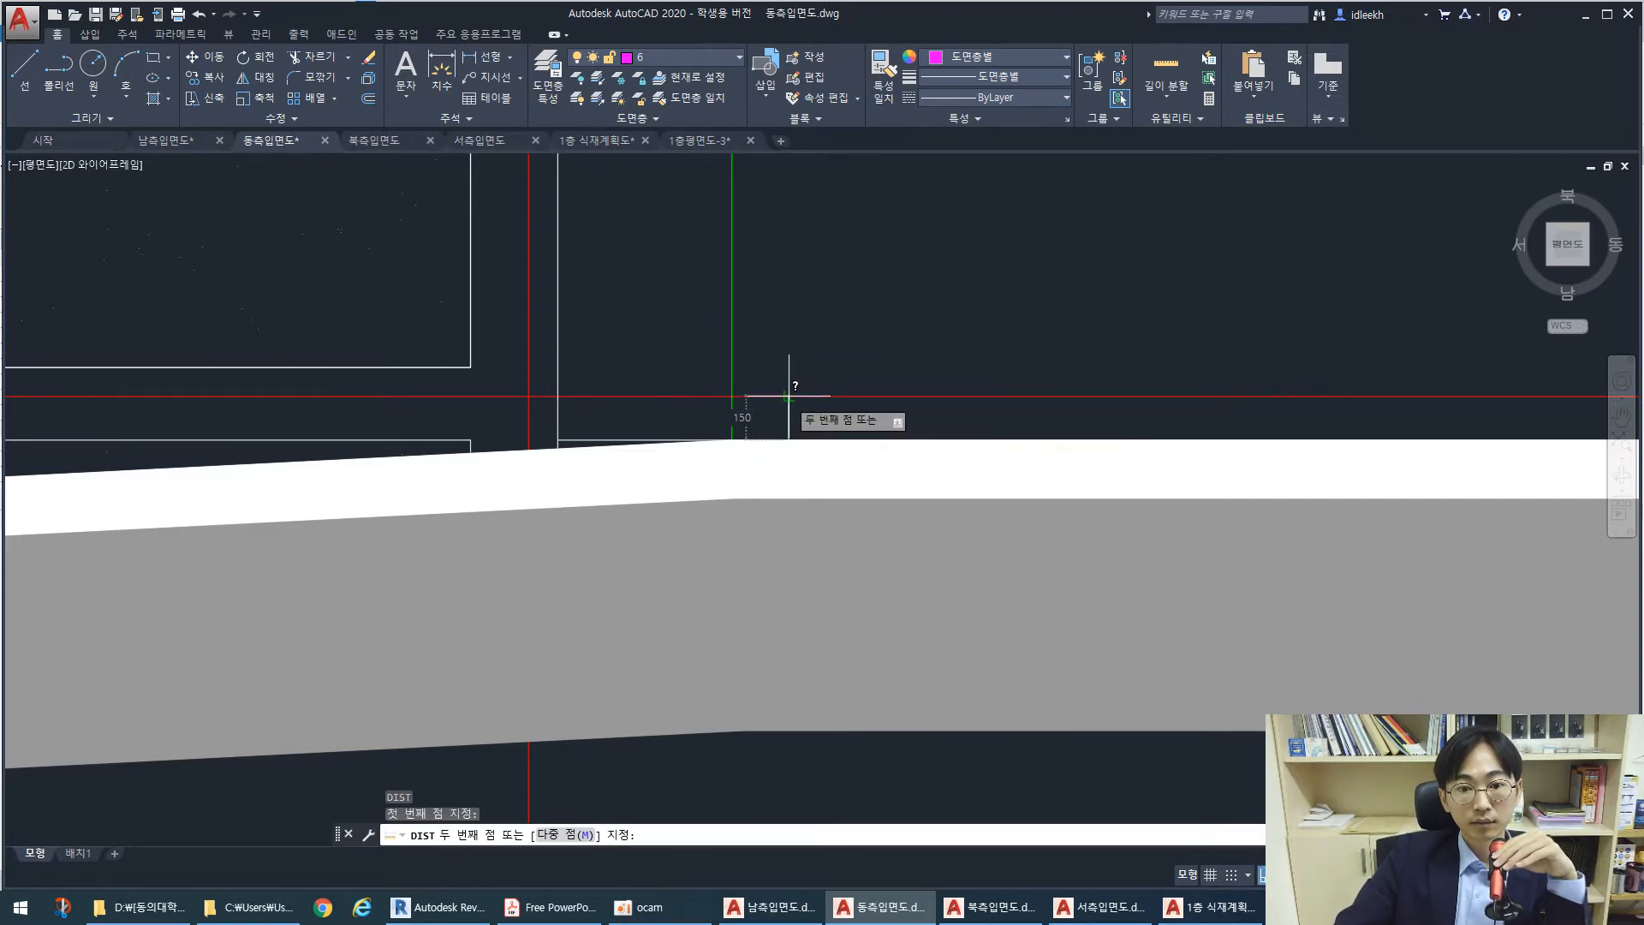
{"action": "left_click", "coordinate": [789, 396]}
{"action": "key", "text": "Escape"}
{"action": "key", "text": "Escape"}
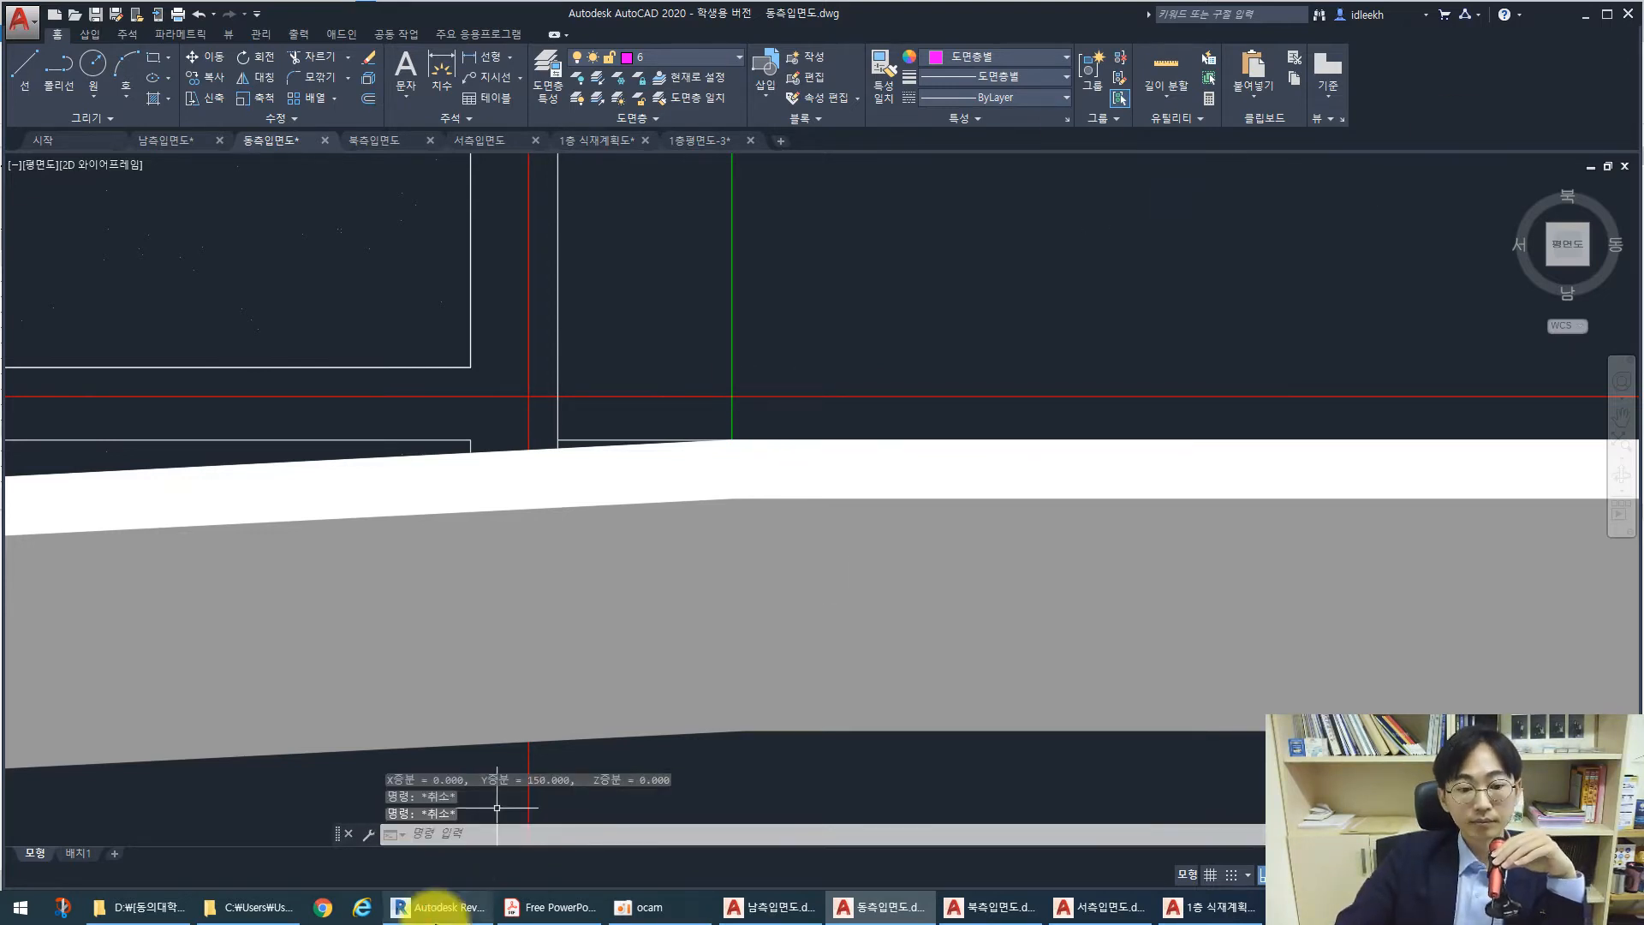
Return to Revit and orbit the 3D view to examine the terrain along the building side opposite the entrance stair
{"action": "left_click", "coordinate": [437, 908]}
{"action": "scroll", "coordinate": [771, 523], "scroll_direction": "down", "scroll_amount": 3}
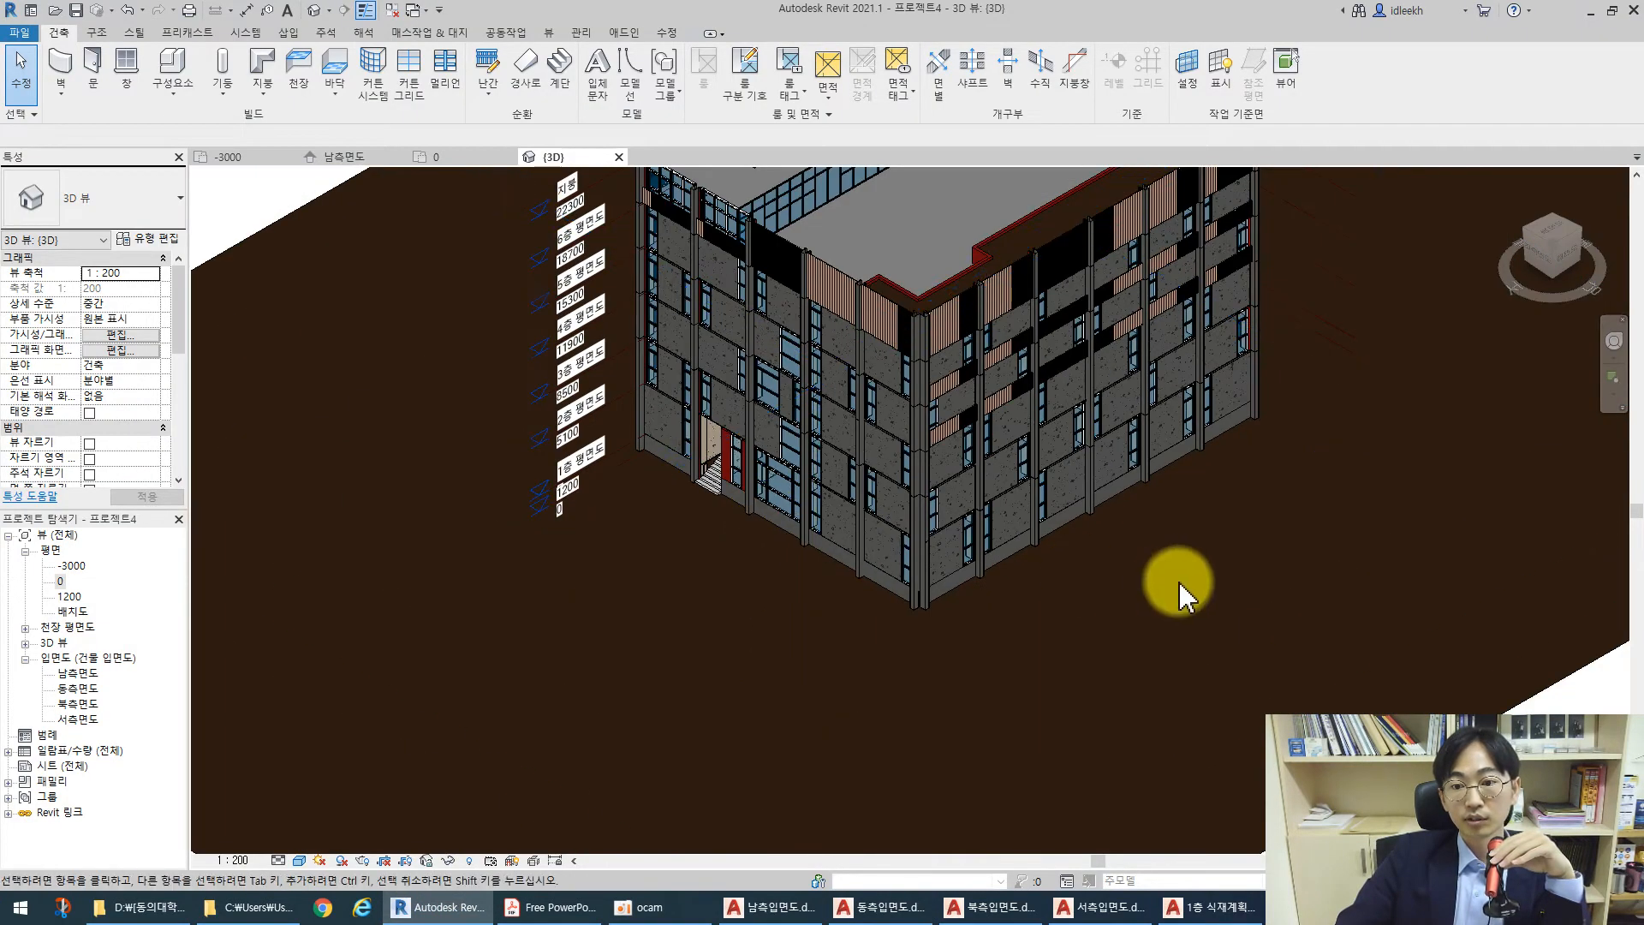
{"action": "middle_click_drag", "start_coordinate": [1179, 591], "coordinate": [624, 643]}
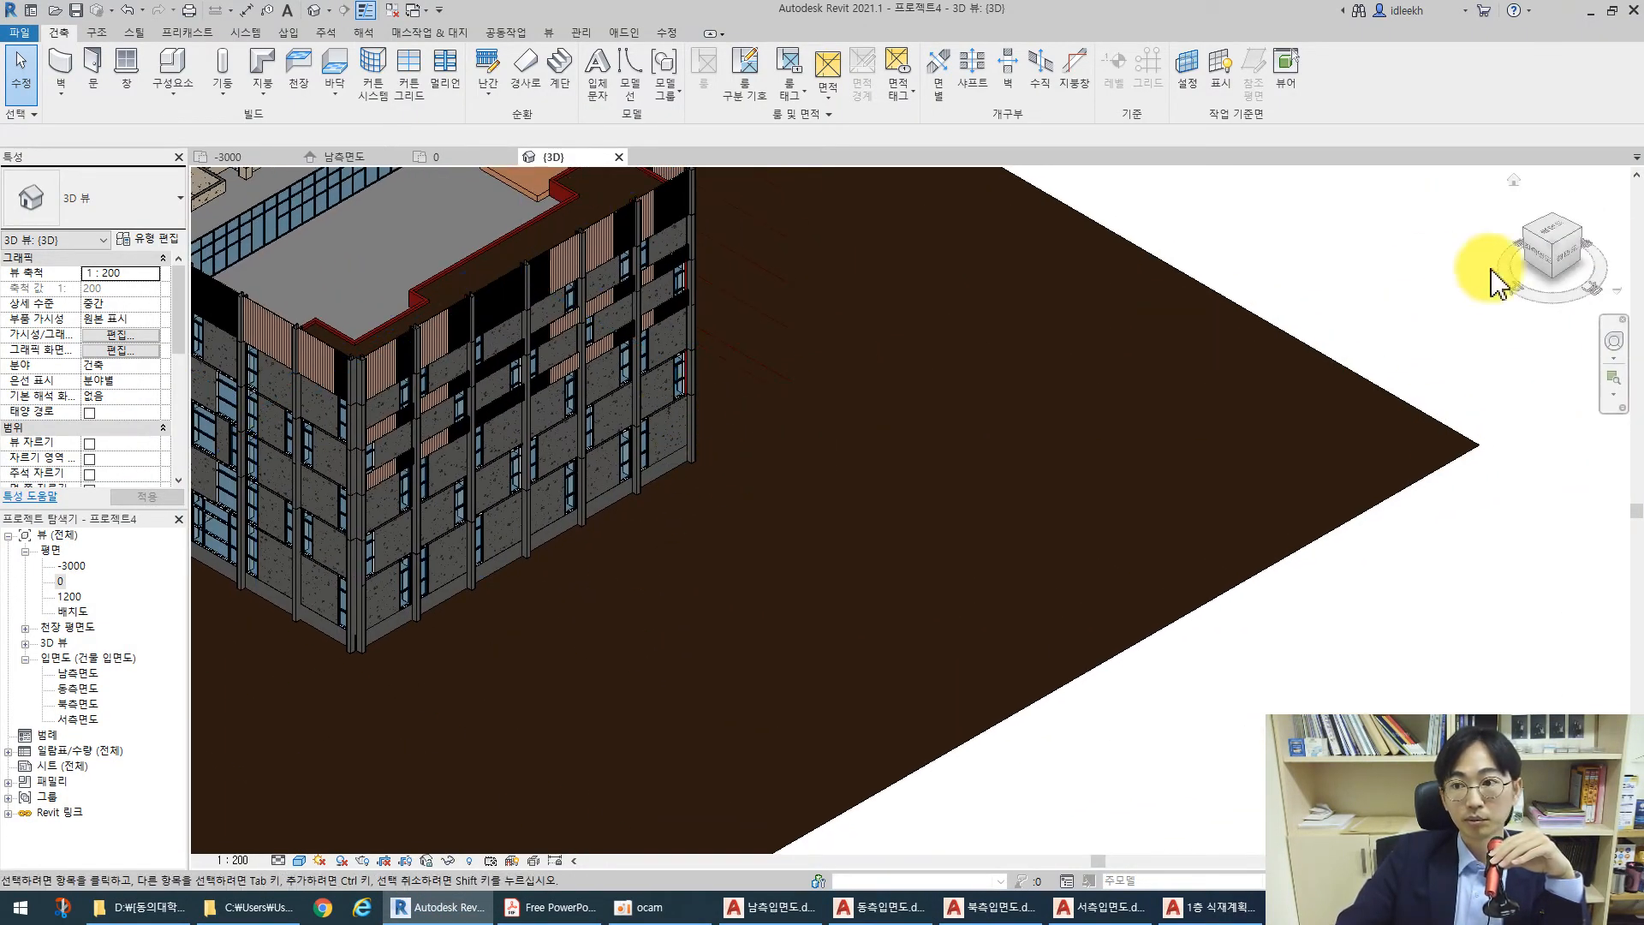
{"action": "left_click", "coordinate": [1580, 262]}
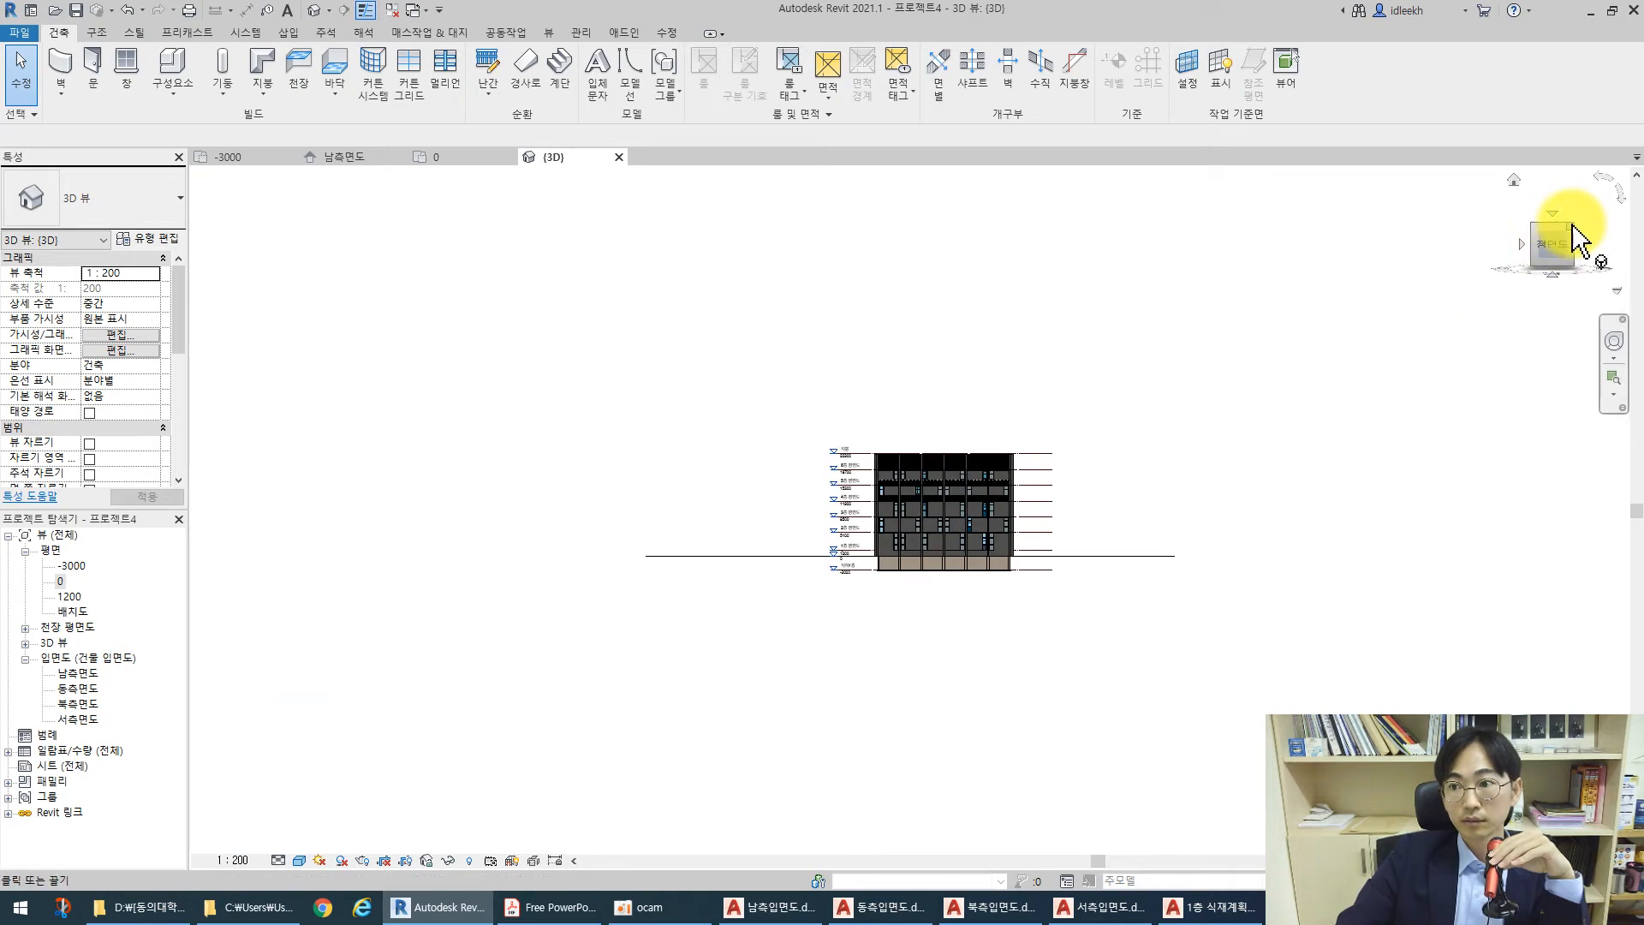
{"action": "left_click", "coordinate": [1569, 225]}
{"action": "scroll", "coordinate": [962, 617], "scroll_direction": "up", "scroll_amount": 5}
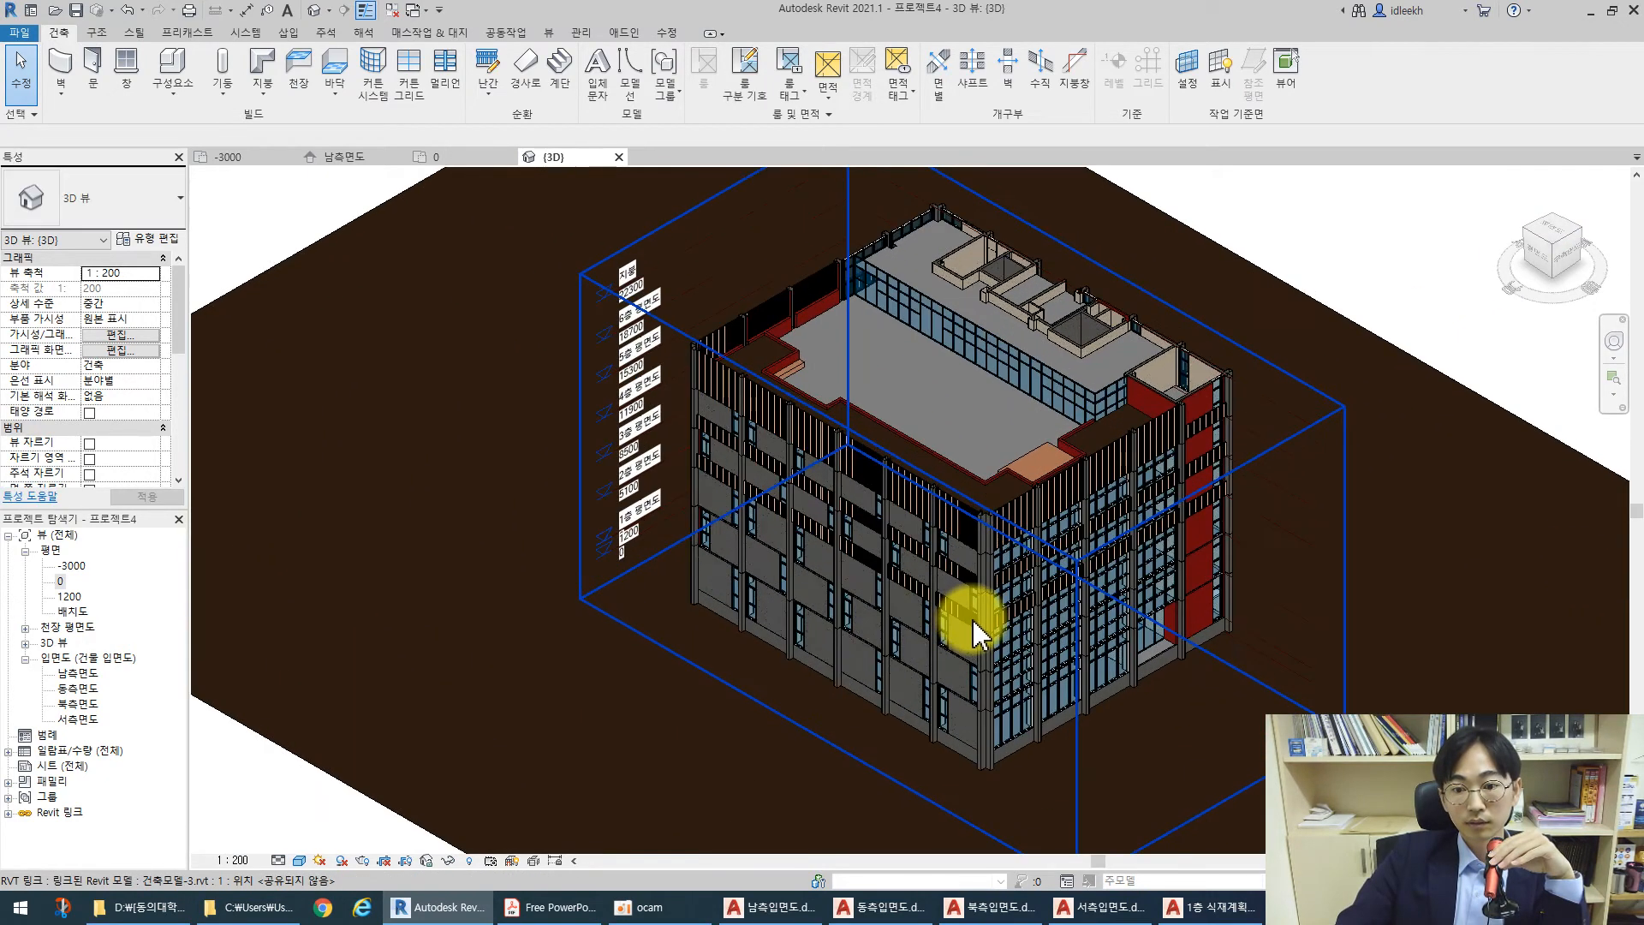
{"action": "scroll", "coordinate": [1076, 576], "scroll_direction": "down", "scroll_amount": 2}
{"action": "scroll", "coordinate": [1065, 505], "scroll_direction": "up", "scroll_amount": 5}
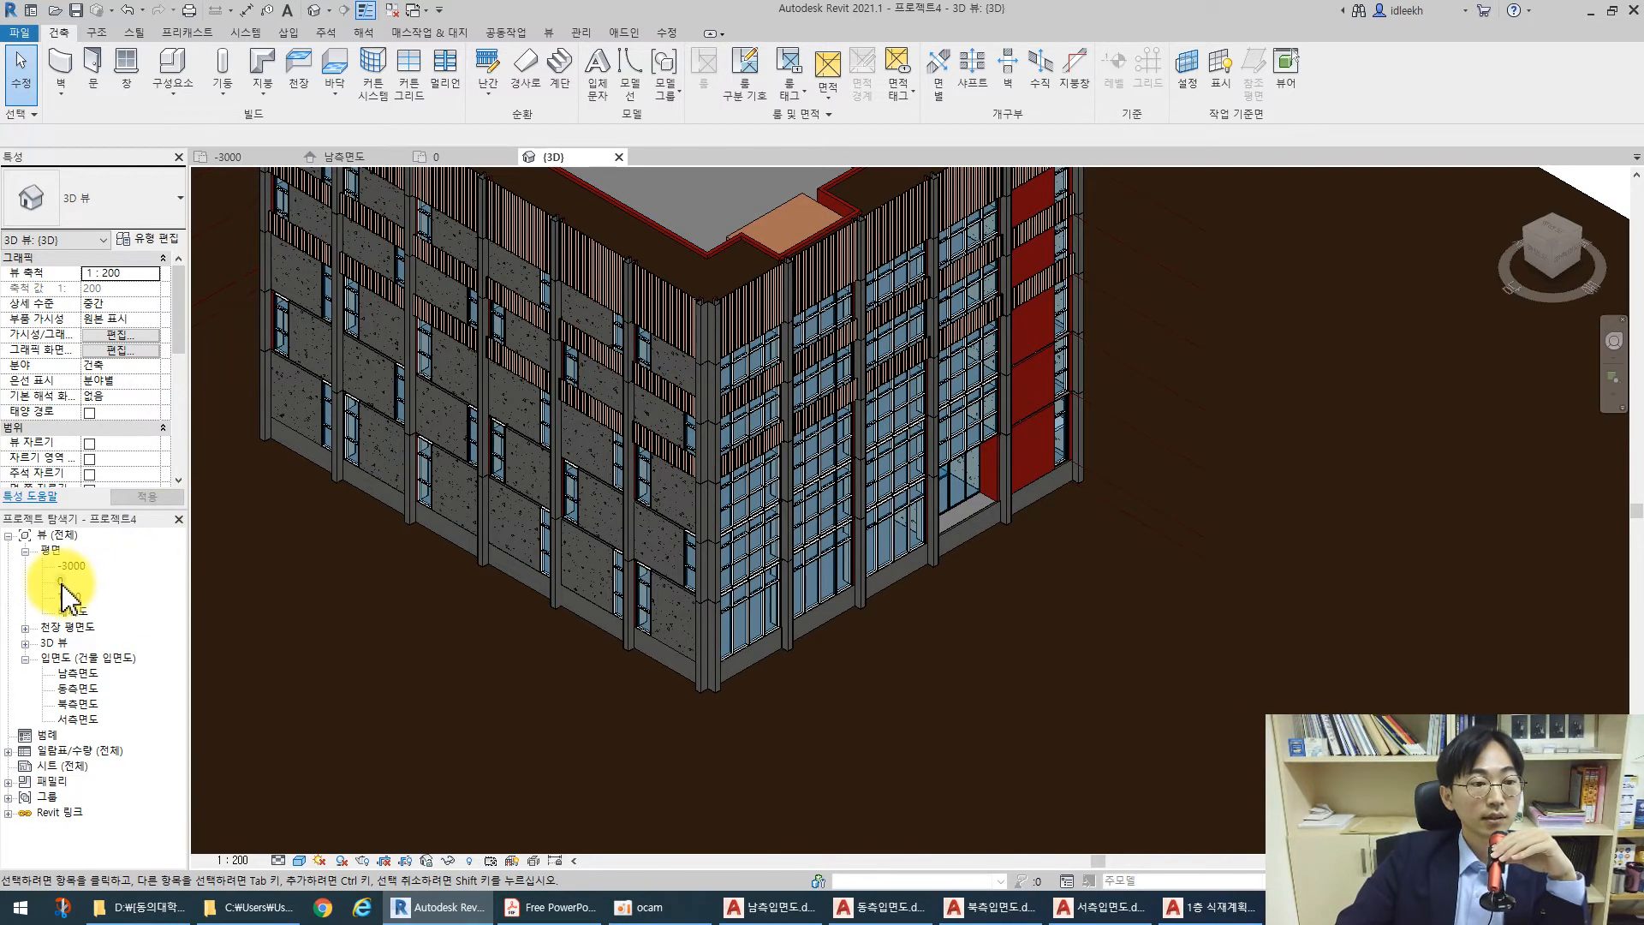
{"action": "scroll", "coordinate": [855, 455], "scroll_direction": "down", "scroll_amount": 5}
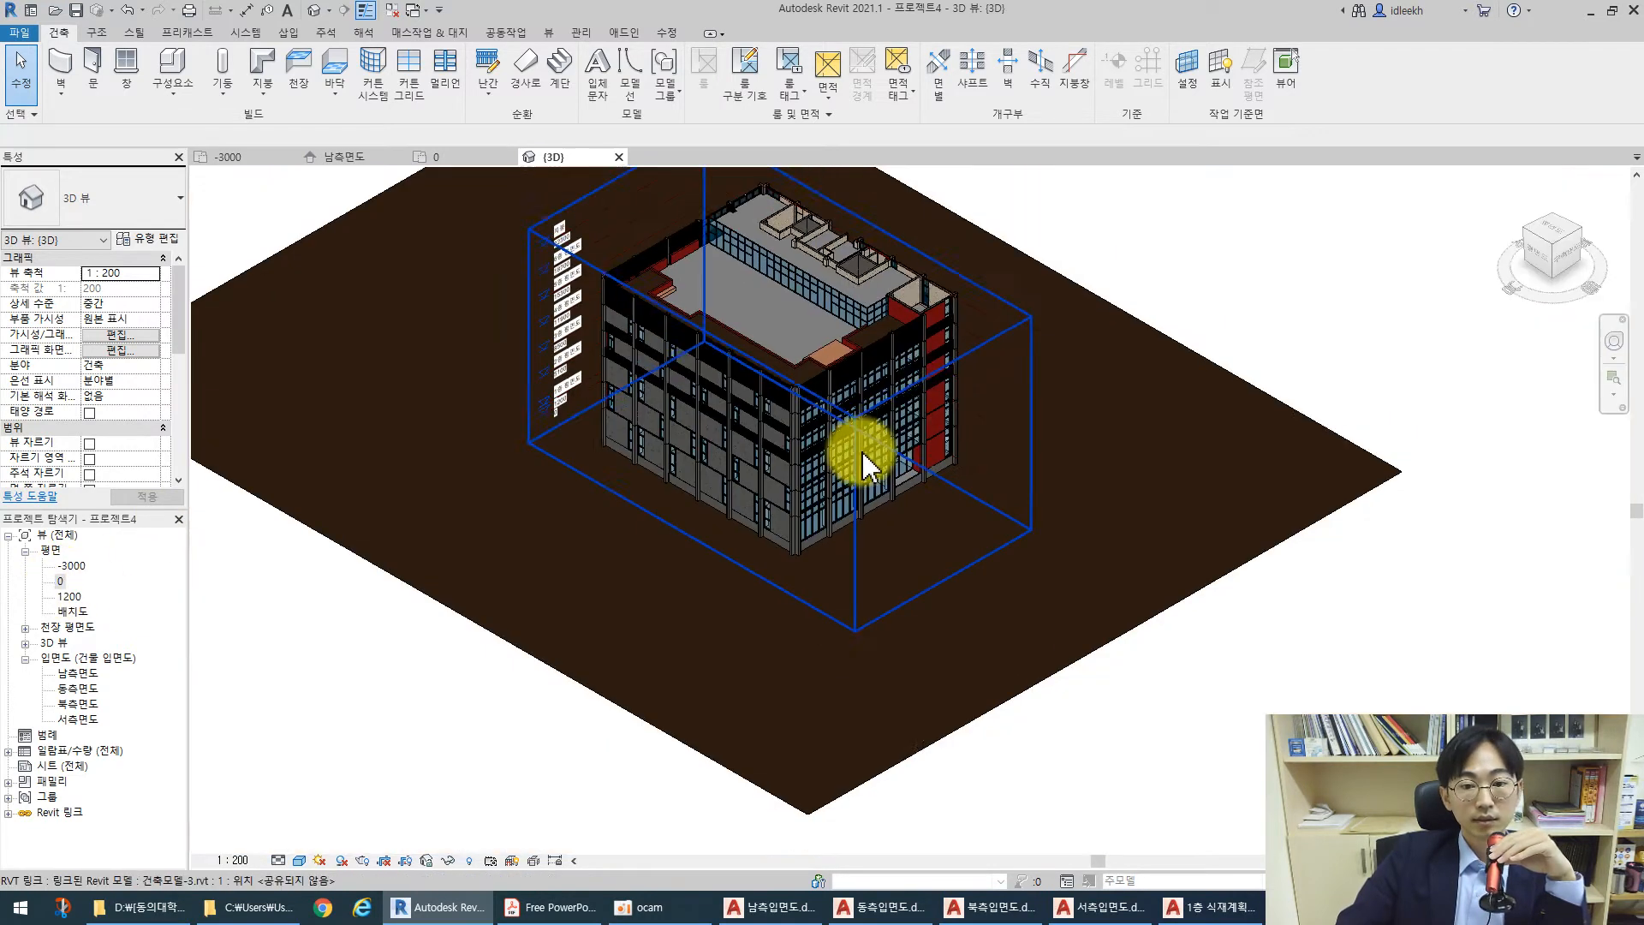
Edit the terrain surface in floor plan 0 and place points at elevation 1050 at the X7/Y6 corner and beside the Y5 column
{"action": "left_click", "coordinate": [870, 775]}
{"action": "left_click", "coordinate": [682, 72]}
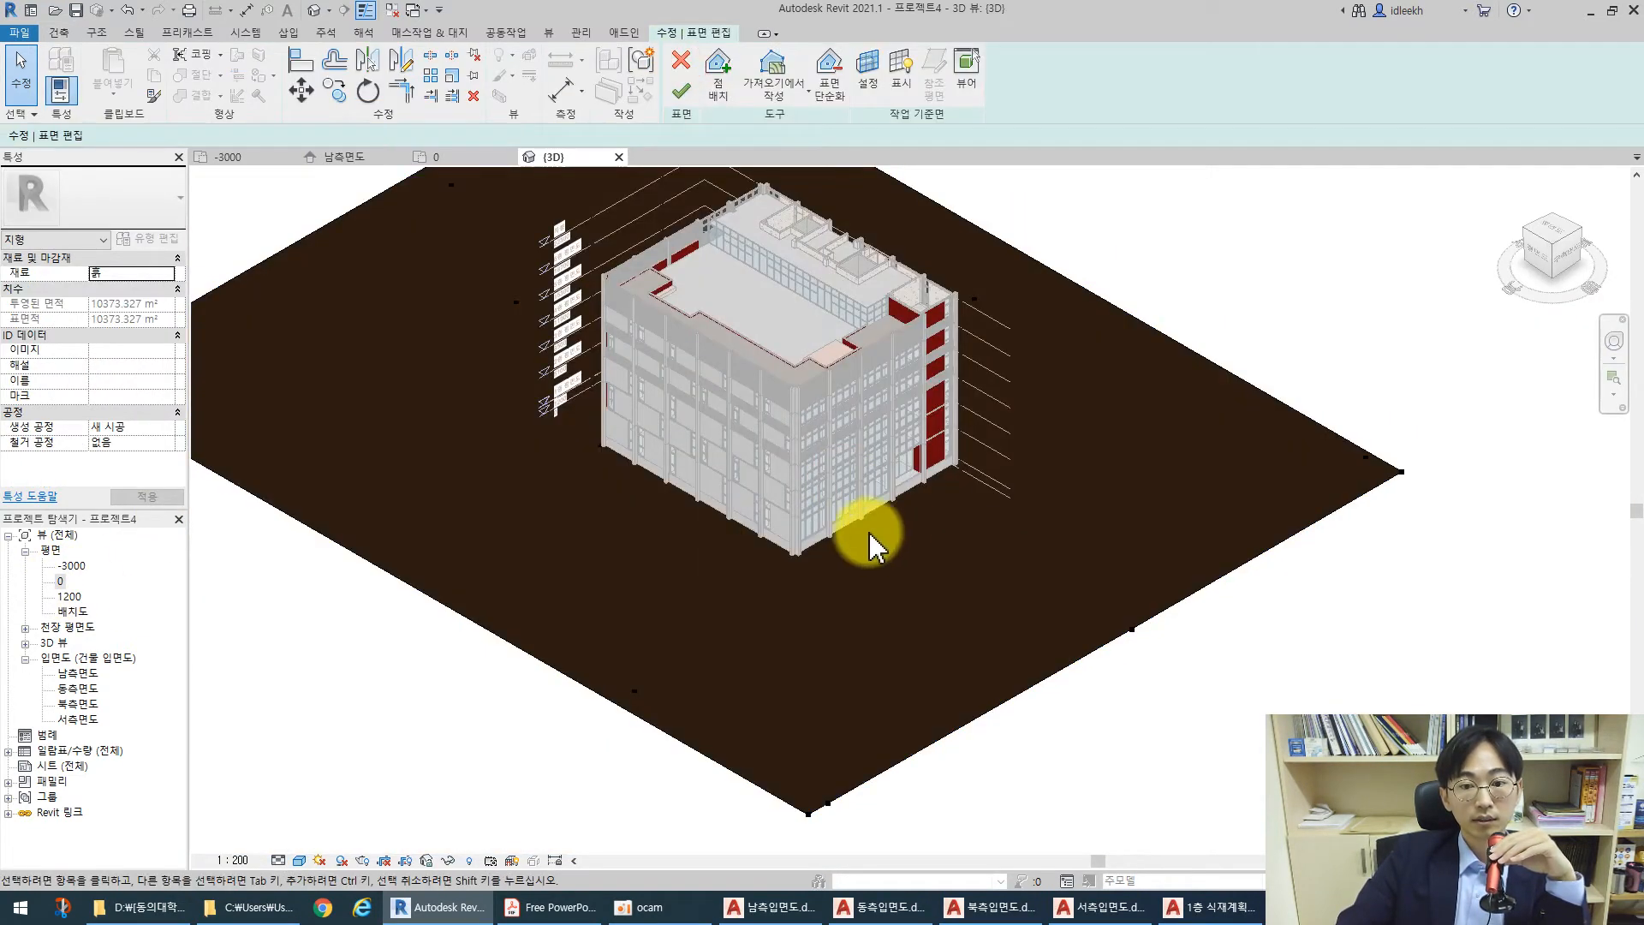
{"action": "double_click", "coordinate": [60, 581]}
{"action": "middle_click_drag", "start_coordinate": [1028, 595], "coordinate": [824, 578]}
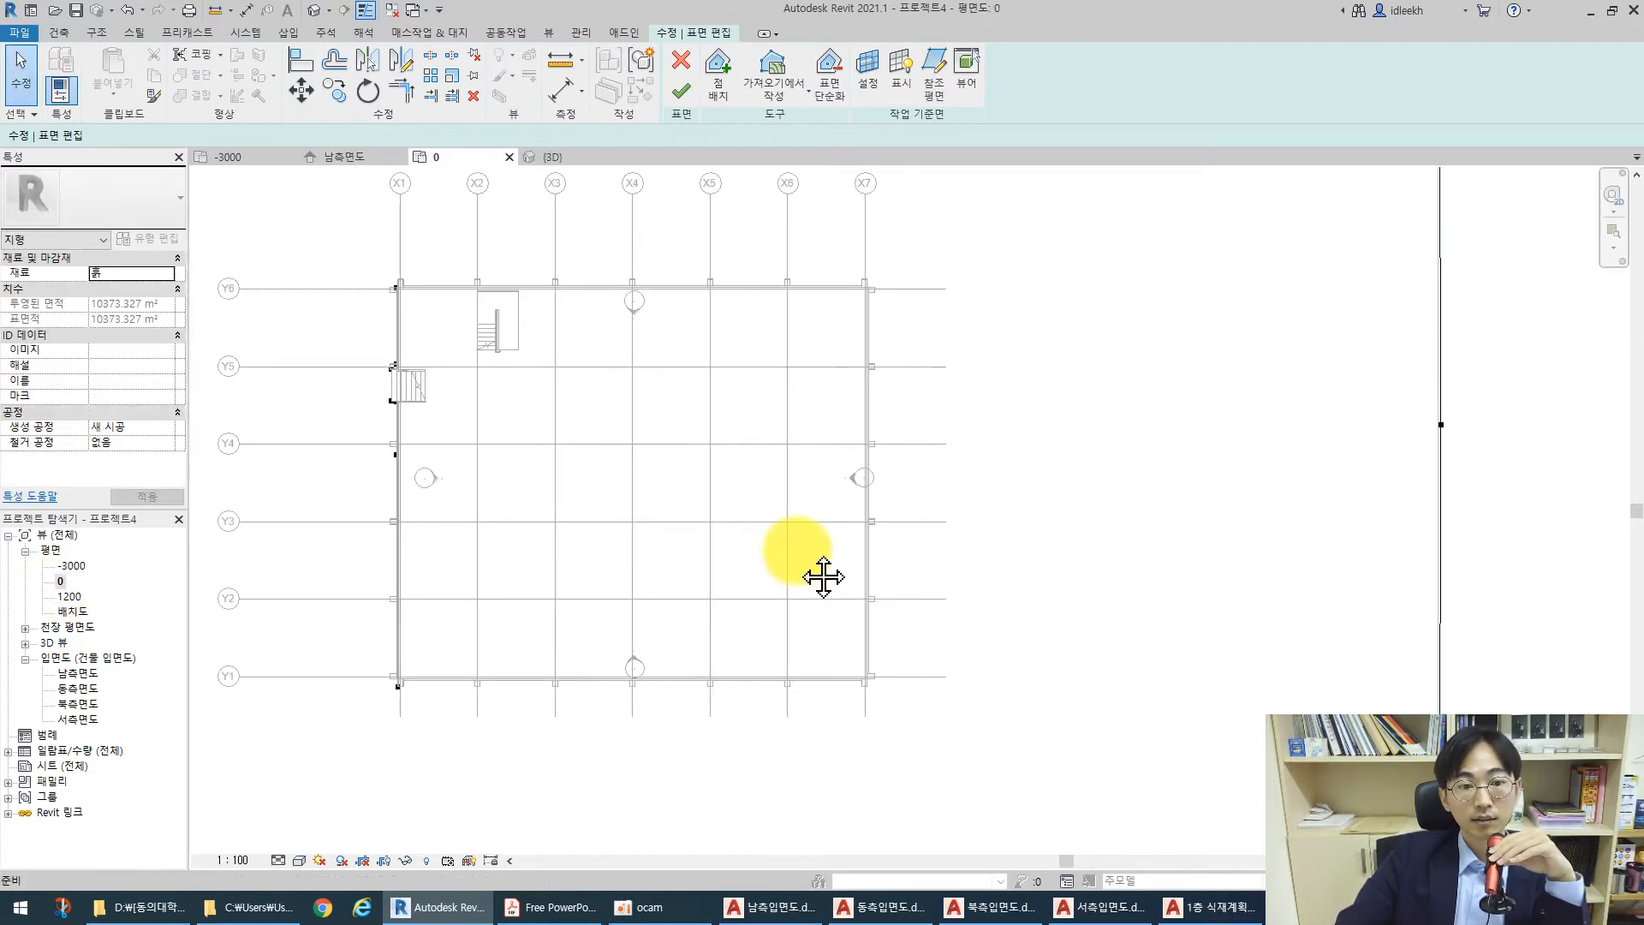
{"action": "left_click", "coordinate": [718, 76]}
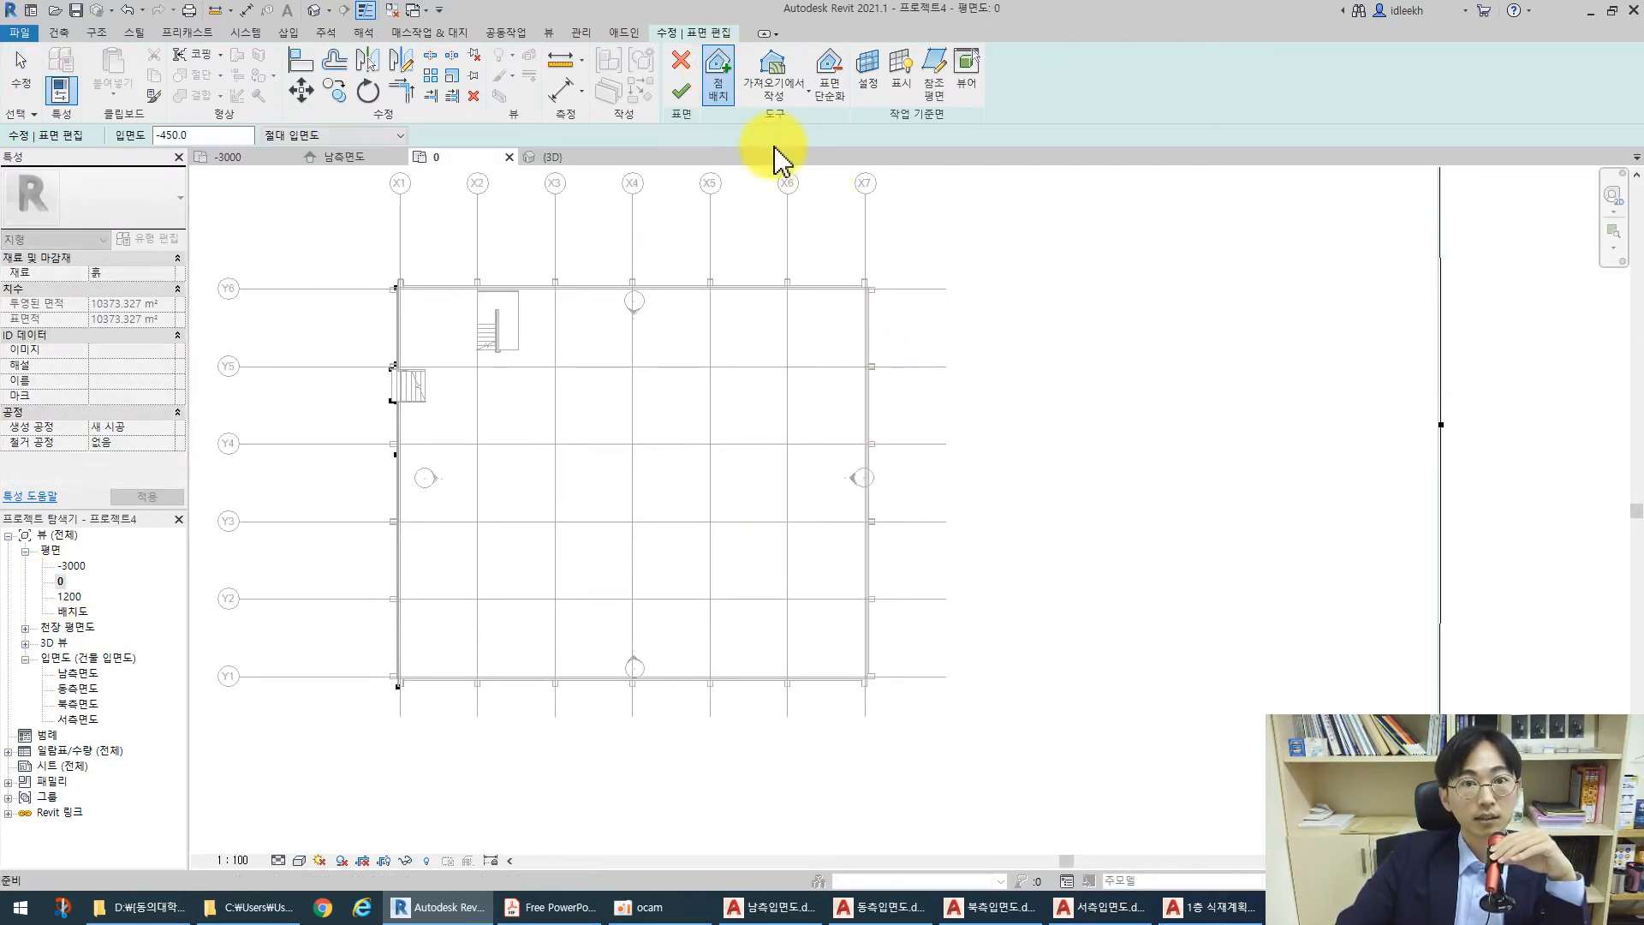
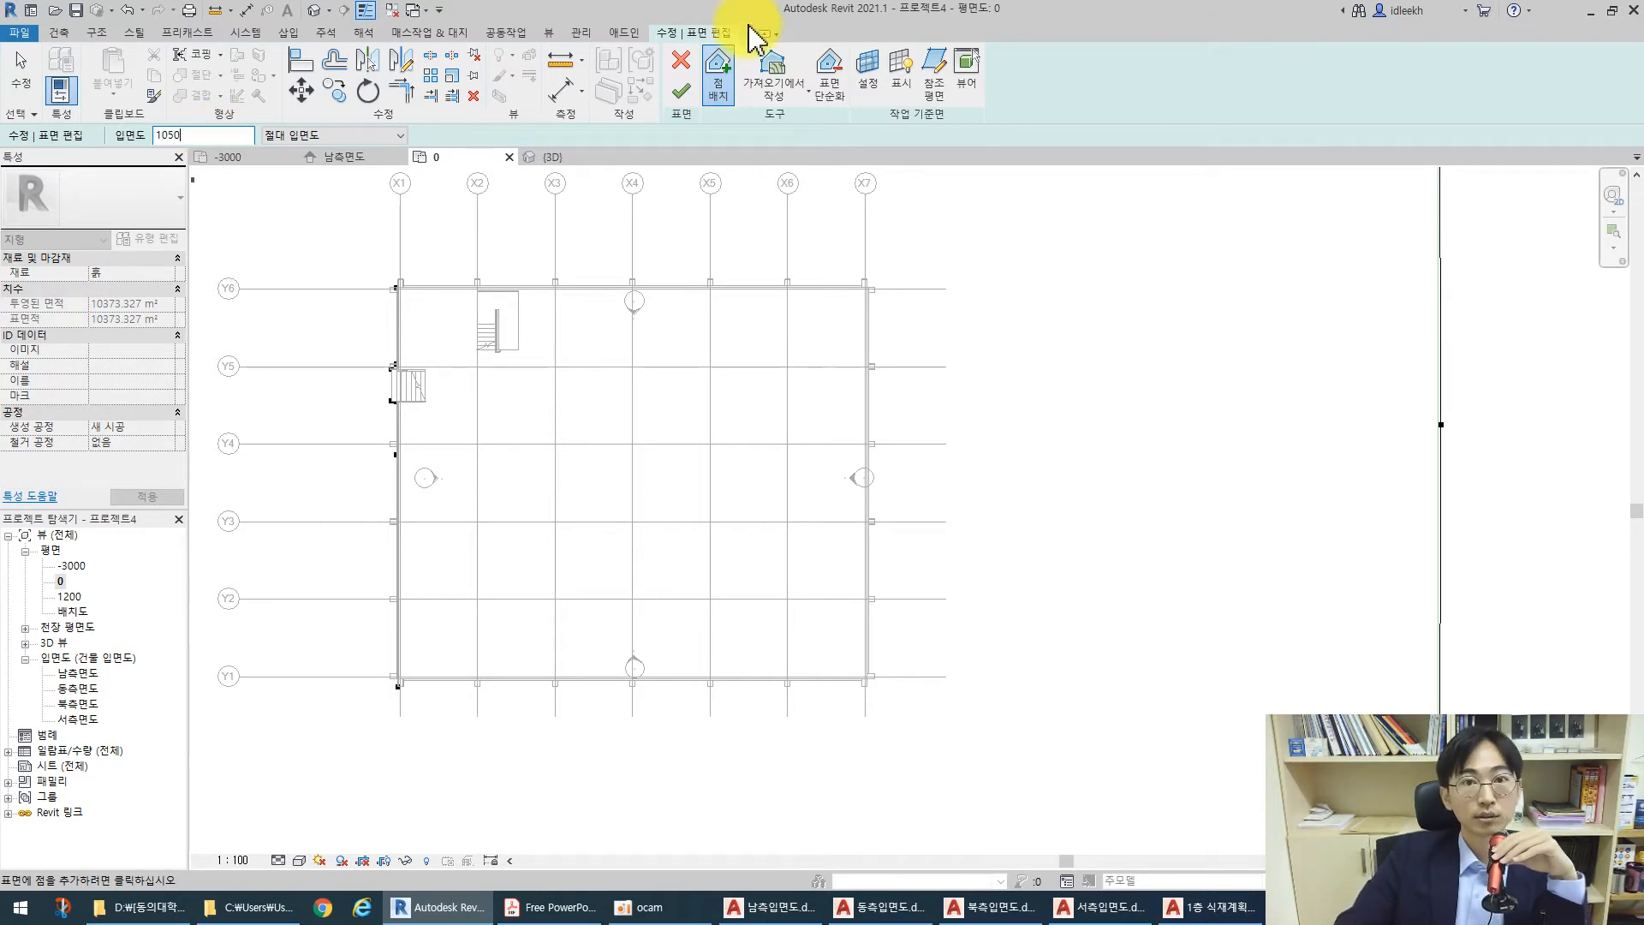
{"action": "scroll", "coordinate": [881, 275], "scroll_direction": "up", "scroll_amount": 4}
{"action": "scroll", "coordinate": [848, 311], "scroll_direction": "up", "scroll_amount": 5}
{"action": "left_click", "coordinate": [809, 333]}
{"action": "scroll", "coordinate": [808, 331], "scroll_direction": "down", "scroll_amount": 5}
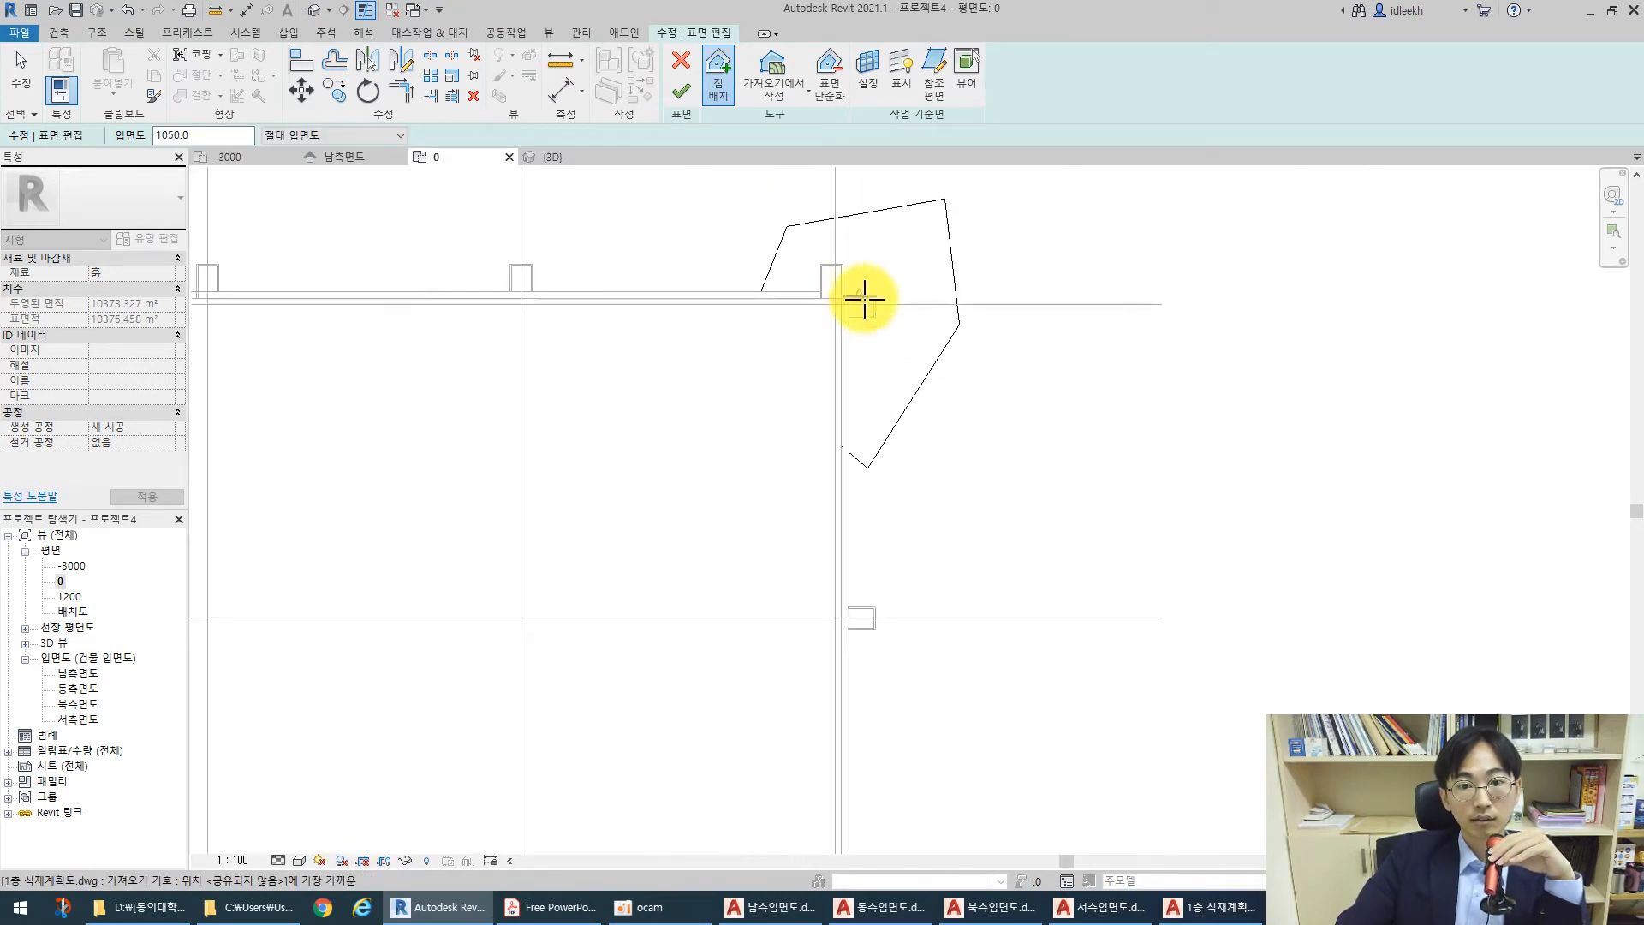
{"action": "scroll", "coordinate": [848, 604], "scroll_direction": "up", "scroll_amount": 3}
{"action": "left_click", "coordinate": [823, 589]}
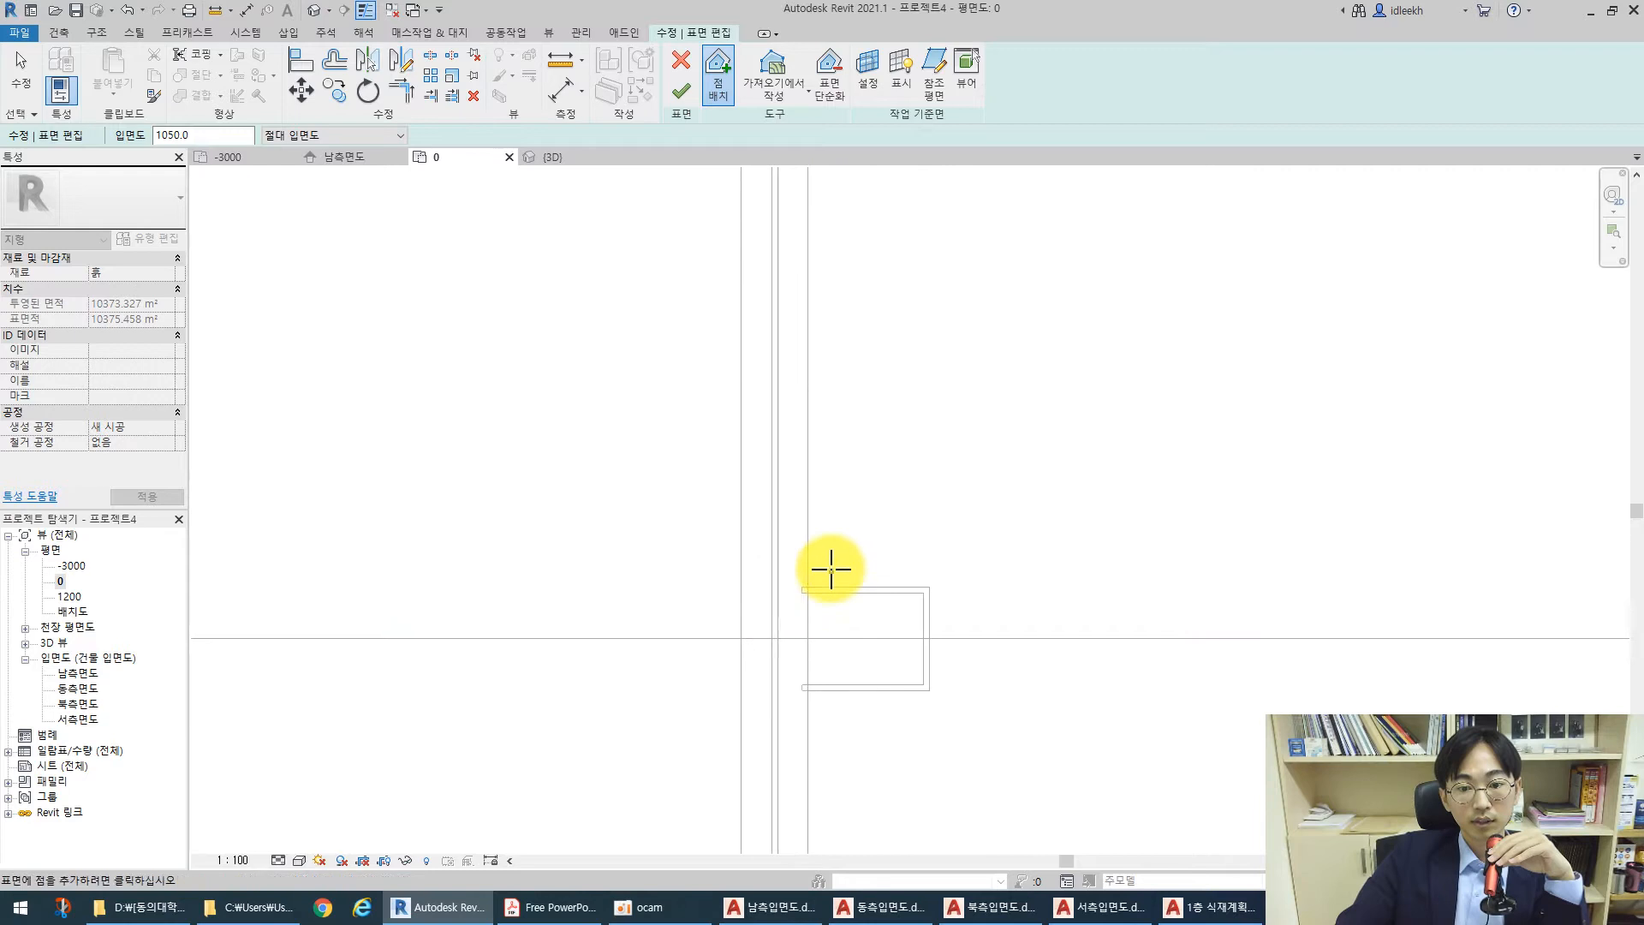
Continue placing terrain points at elevation 1050 along the outside of the X7 wall down to and around the X7/Y1 corner
{"action": "scroll", "coordinate": [803, 536], "scroll_direction": "down", "scroll_amount": 4}
{"action": "scroll", "coordinate": [825, 505], "scroll_direction": "up", "scroll_amount": 3}
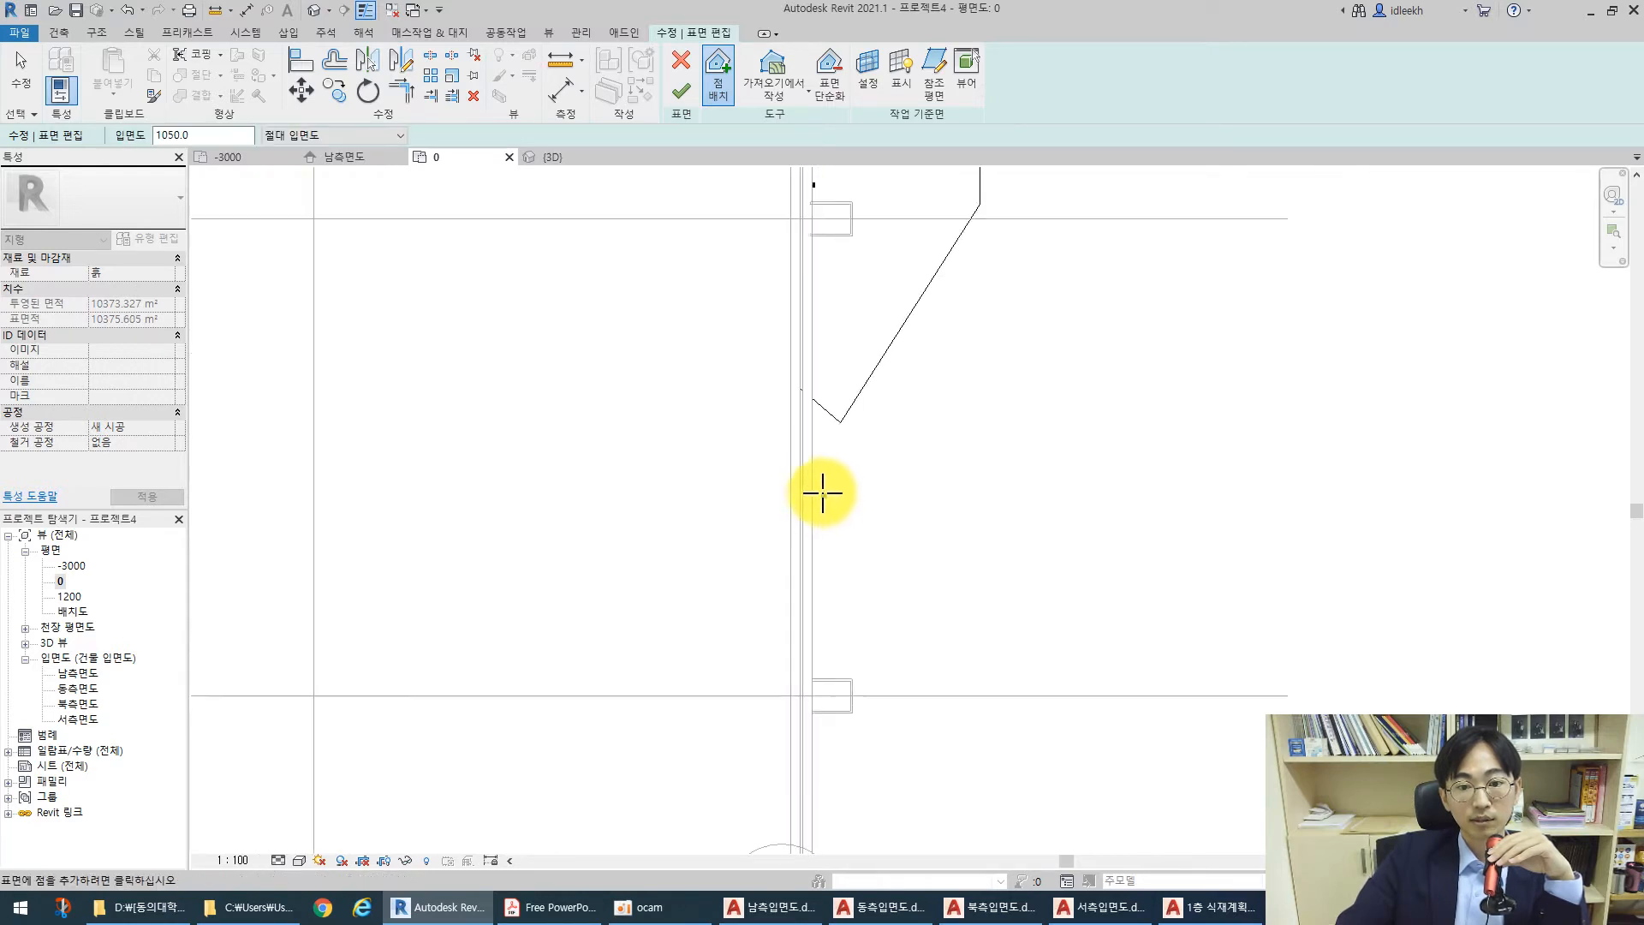
{"action": "middle_click_drag", "start_coordinate": [813, 744], "coordinate": [716, 414]}
{"action": "left_click", "coordinate": [717, 453]}
{"action": "middle_click_drag", "start_coordinate": [721, 737], "coordinate": [686, 411]}
{"action": "left_click", "coordinate": [676, 430]}
{"action": "middle_click_drag", "start_coordinate": [837, 748], "coordinate": [756, 428]}
{"action": "left_click", "coordinate": [661, 454]}
{"action": "middle_click_drag", "start_coordinate": [840, 742], "coordinate": [702, 433]}
{"action": "left_click", "coordinate": [664, 459]}
{"action": "middle_click_drag", "start_coordinate": [814, 677], "coordinate": [845, 459]}
{"action": "scroll", "coordinate": [696, 497], "scroll_direction": "up", "scroll_amount": 2}
{"action": "left_click", "coordinate": [697, 399]}
{"action": "scroll", "coordinate": [690, 536], "scroll_direction": "up", "scroll_amount": 2}
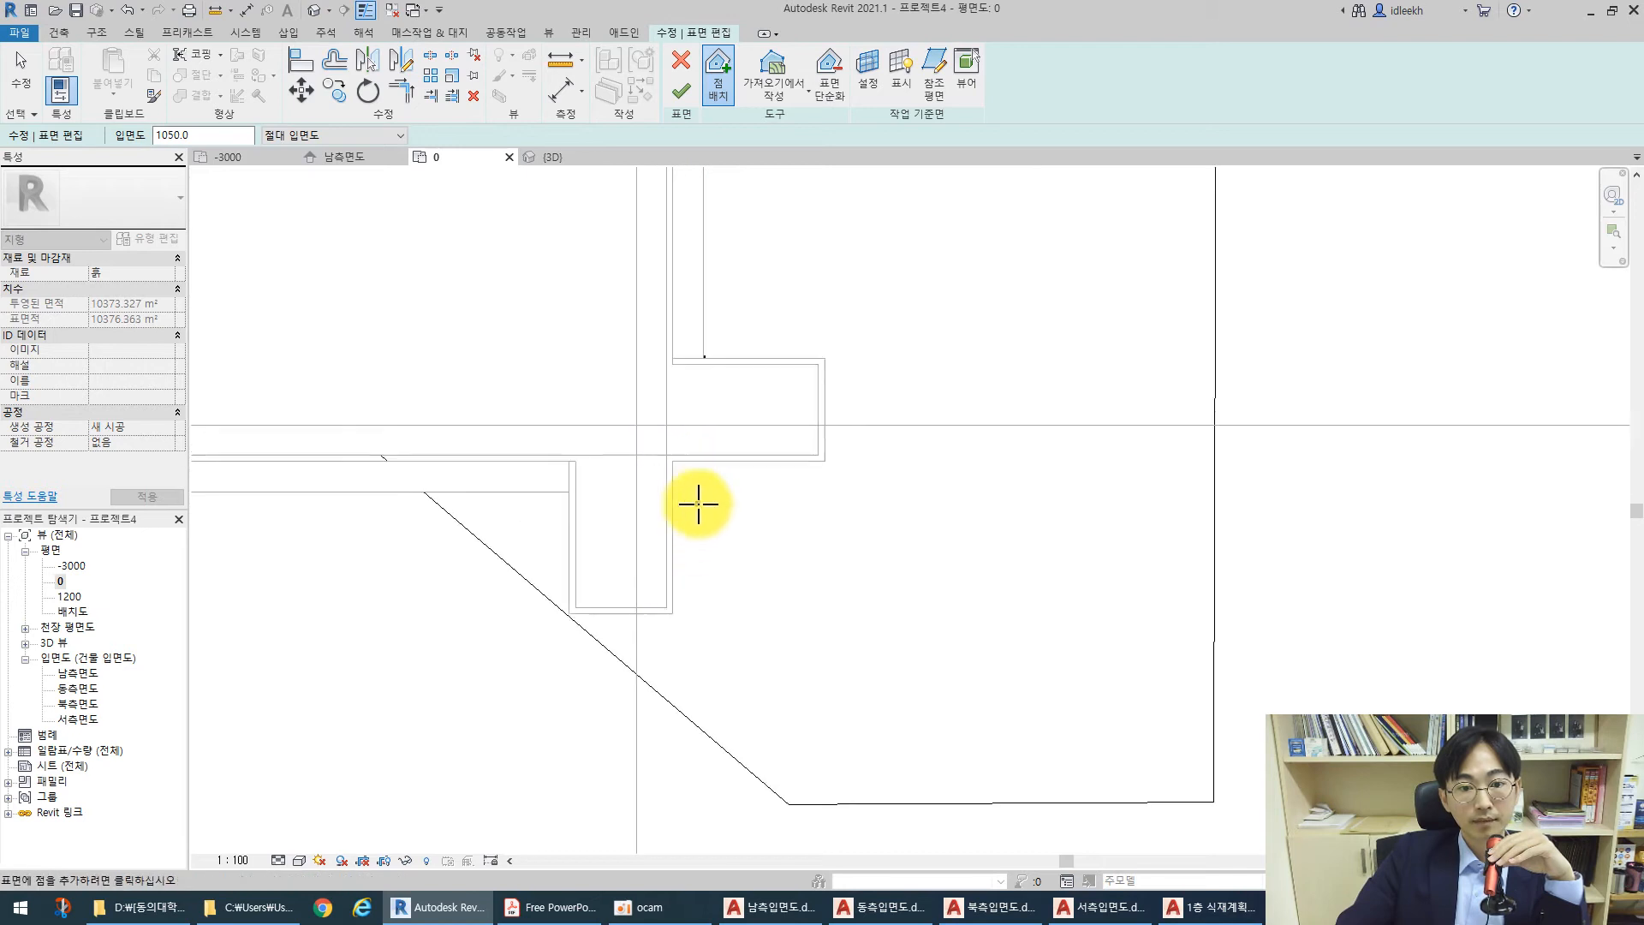
{"action": "left_click", "coordinate": [571, 492]}
Delete the stray interior terrain points above the building, beside the X7-side site corners and near the lower site boundary
{"action": "scroll", "coordinate": [797, 490], "scroll_direction": "down", "scroll_amount": 3}
{"action": "scroll", "coordinate": [797, 490], "scroll_direction": "down", "scroll_amount": 2}
{"action": "scroll", "coordinate": [833, 485], "scroll_direction": "down", "scroll_amount": 3}
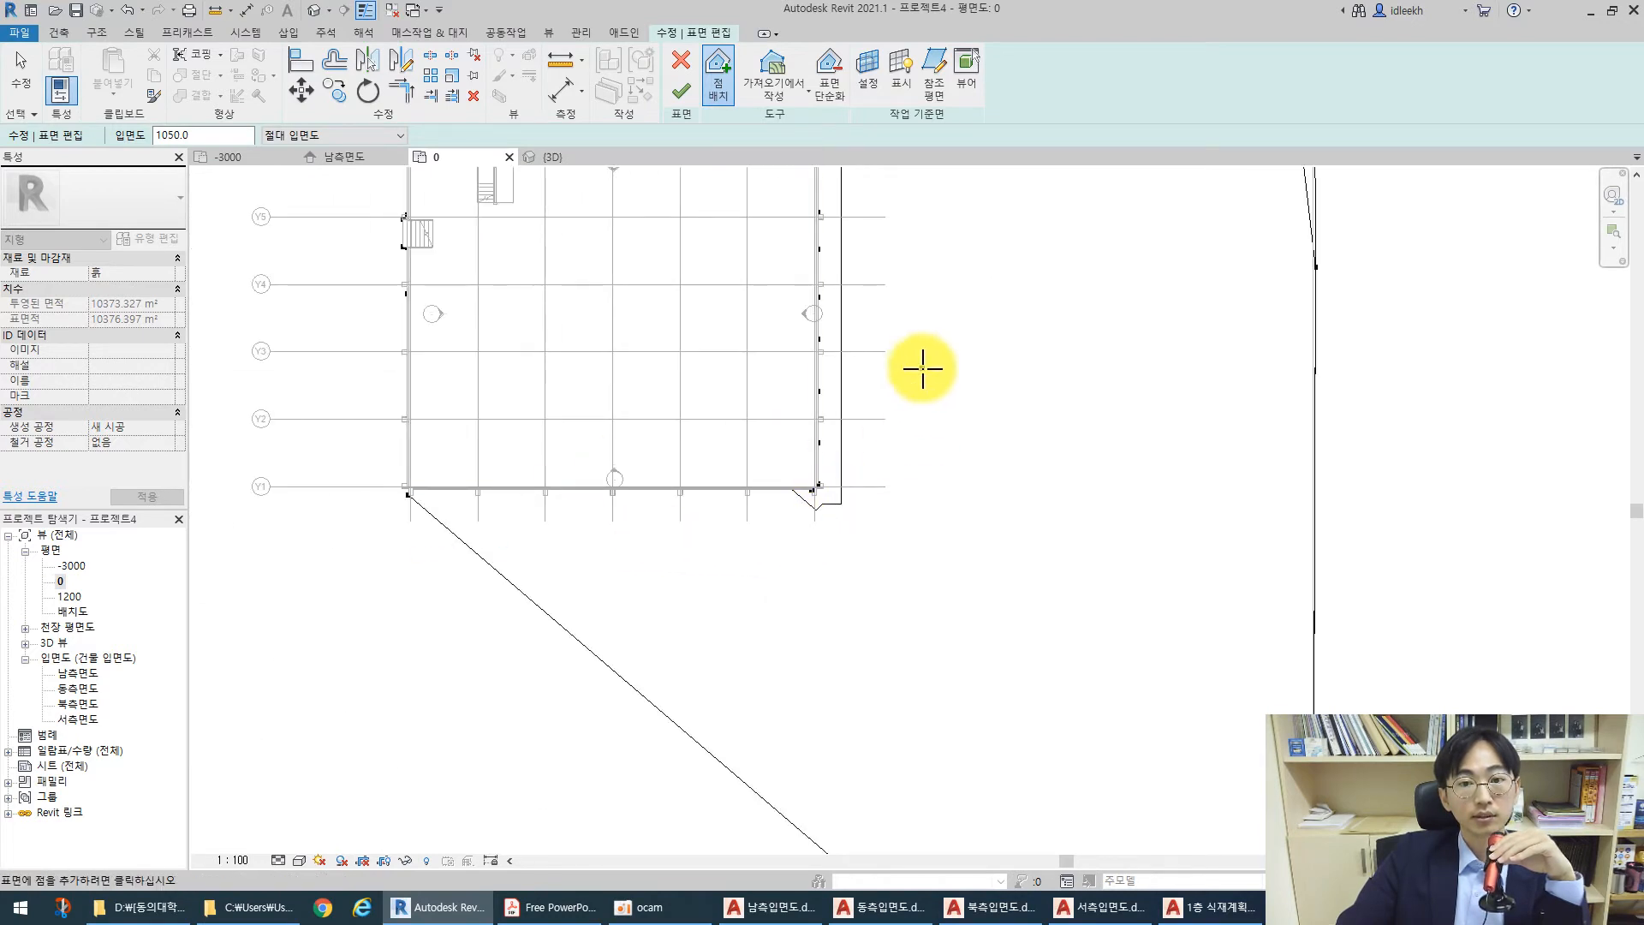
{"action": "scroll", "coordinate": [811, 359], "scroll_direction": "down", "scroll_amount": 2}
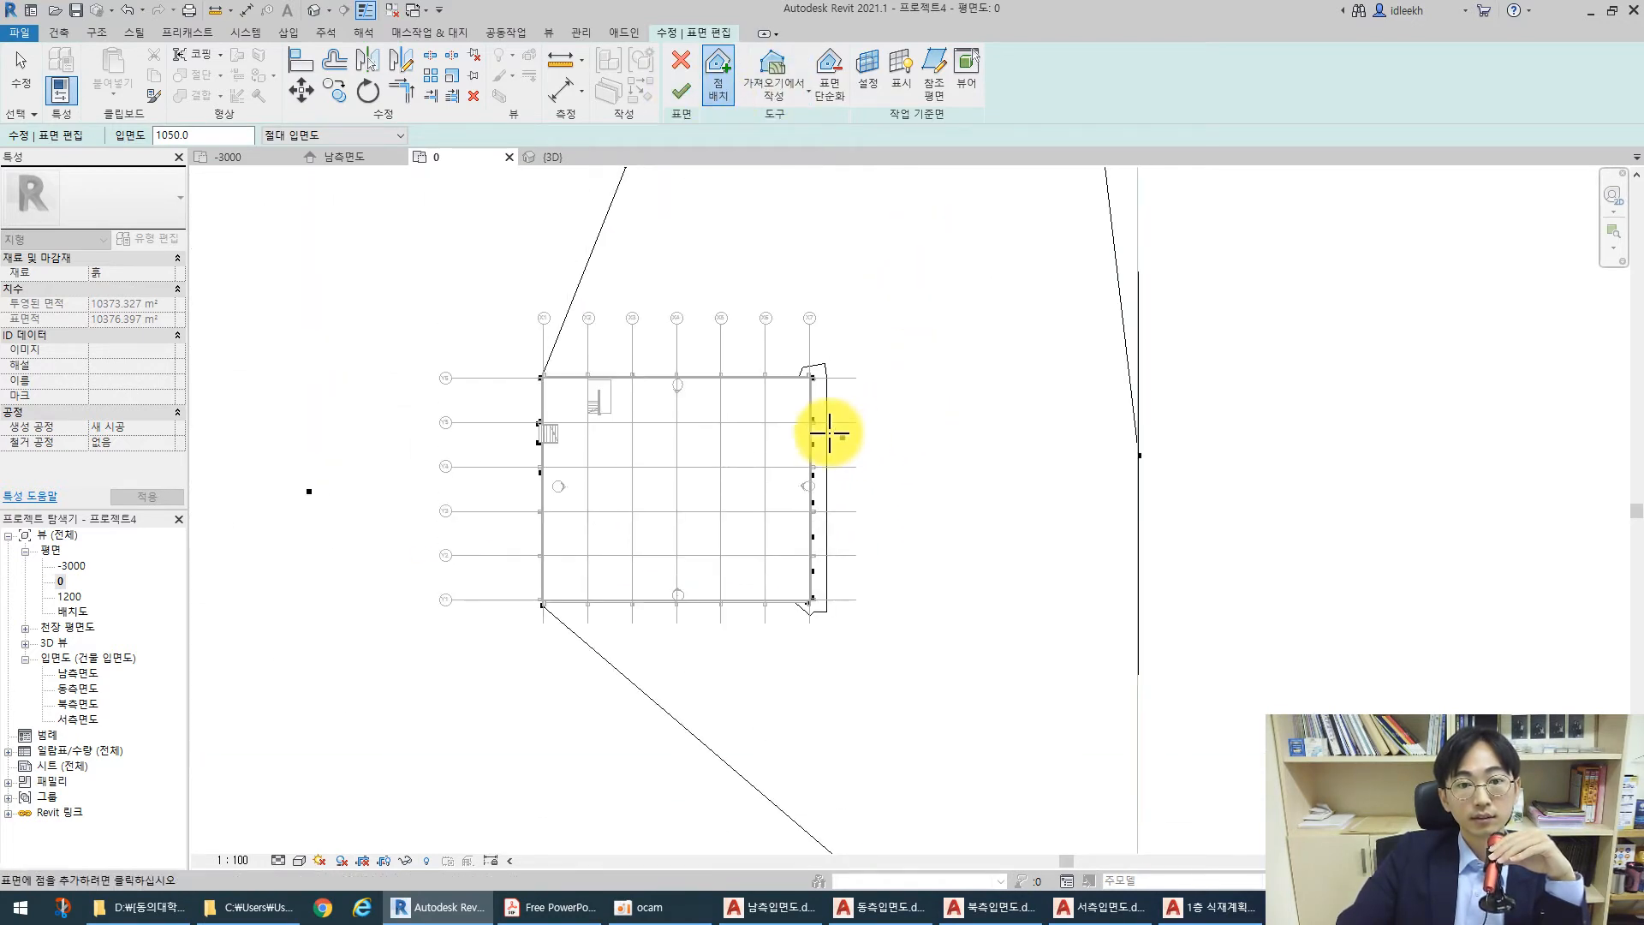
{"action": "scroll", "coordinate": [896, 384], "scroll_direction": "down", "scroll_amount": 2}
{"action": "middle_click_drag", "start_coordinate": [896, 384], "coordinate": [808, 227]}
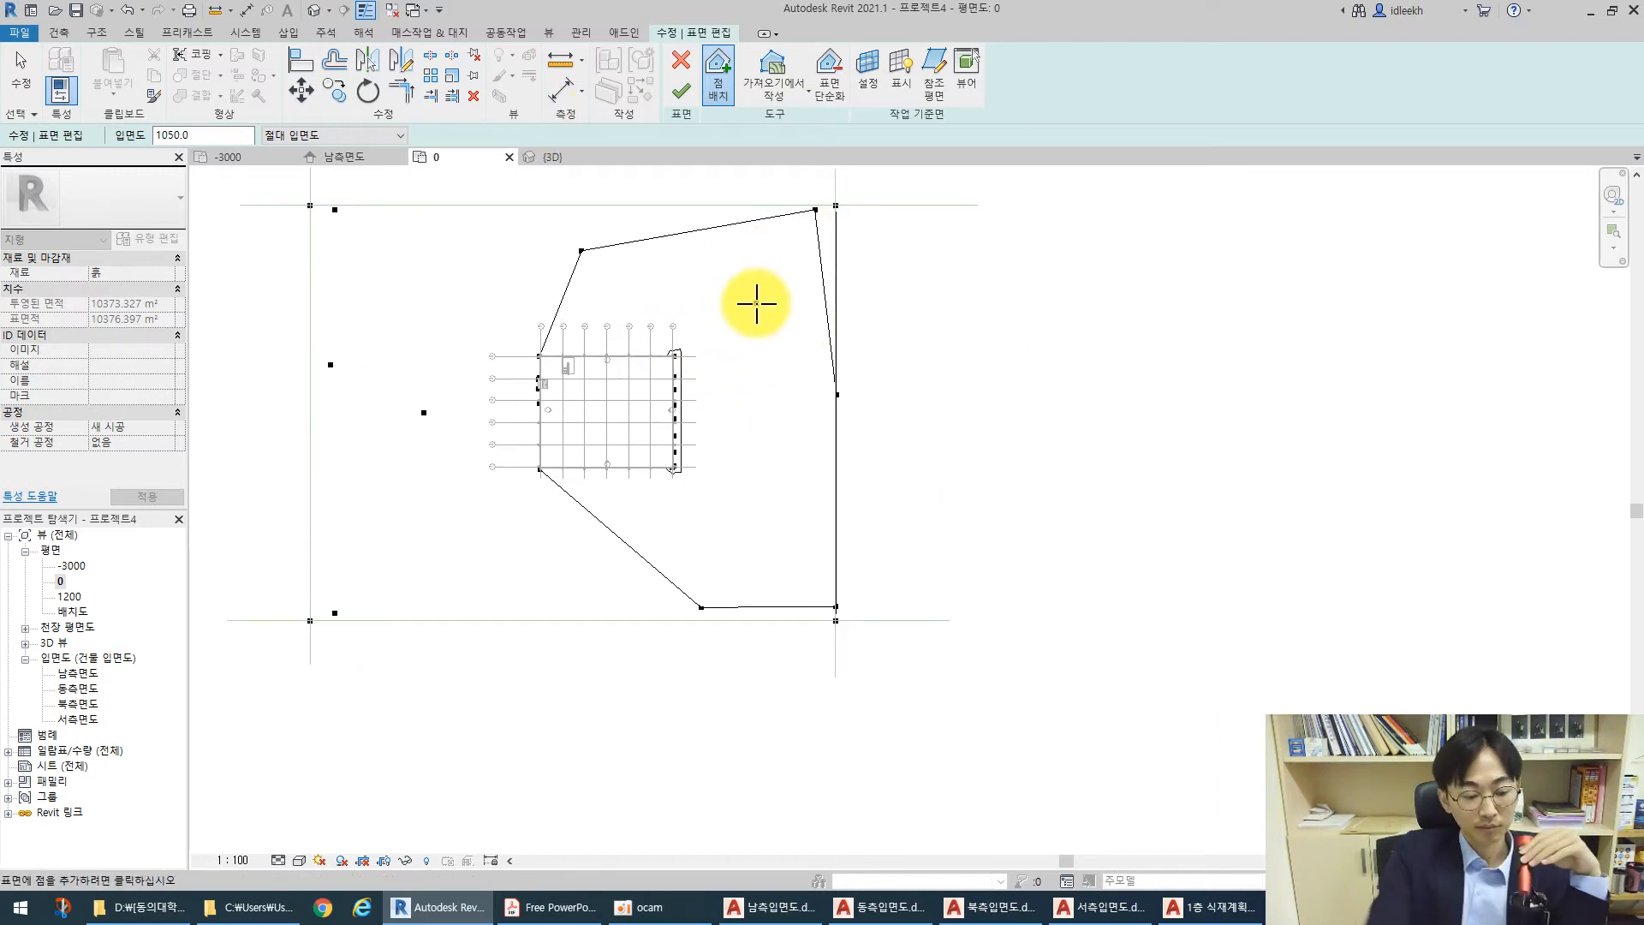
{"action": "key", "text": "Escape"}
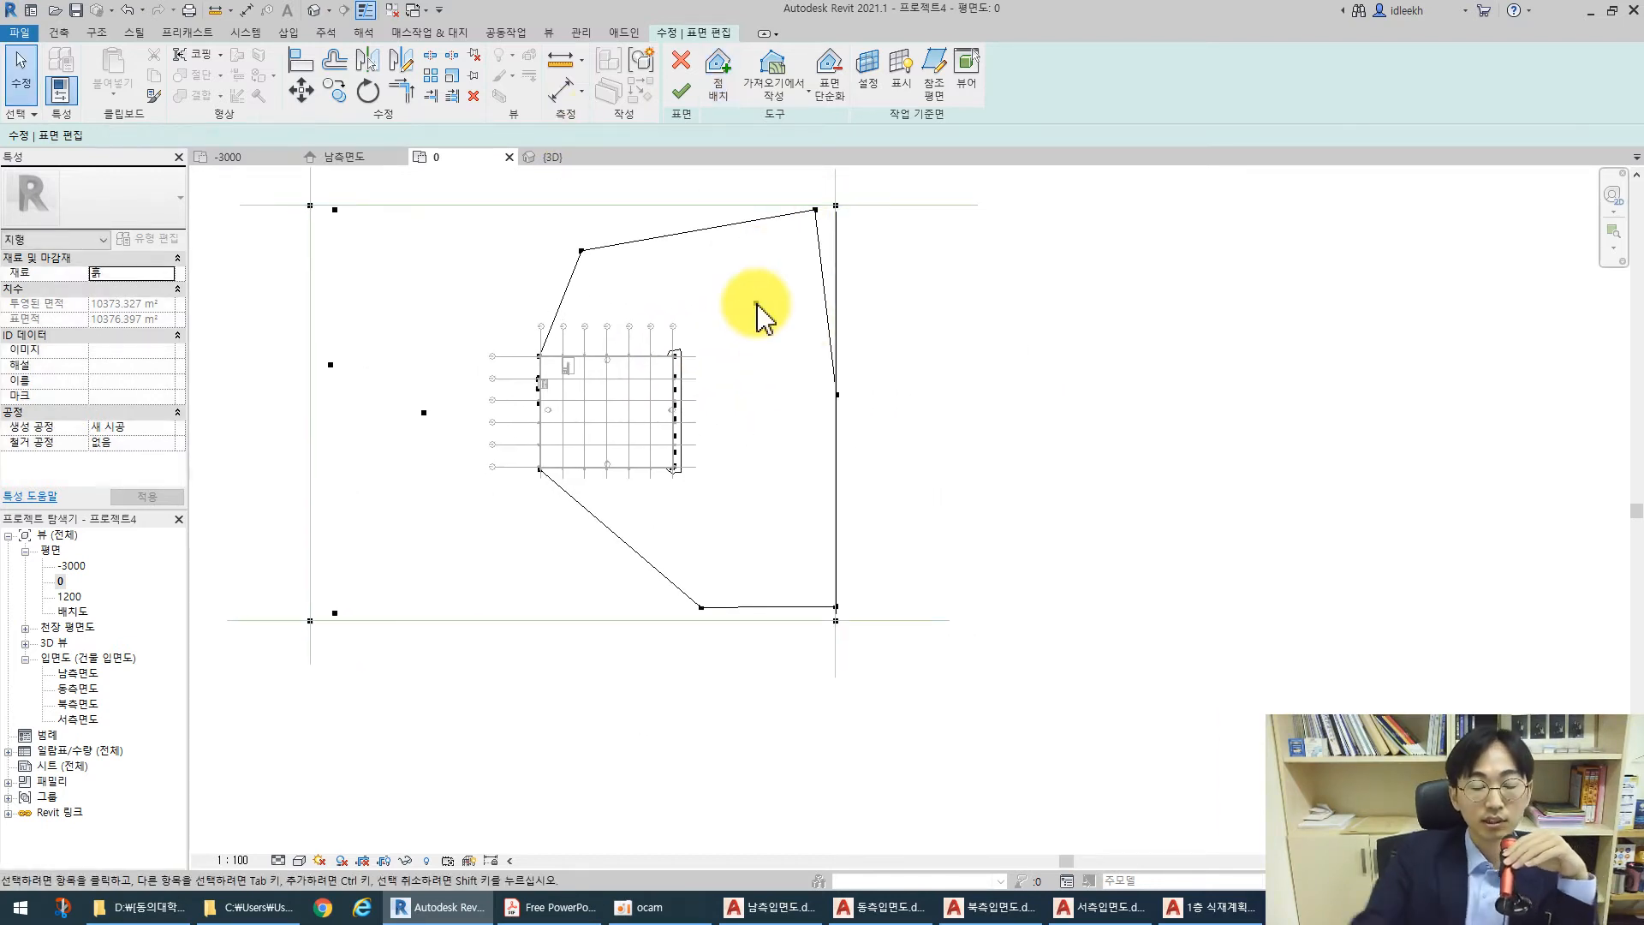
{"action": "left_click", "coordinate": [581, 250]}
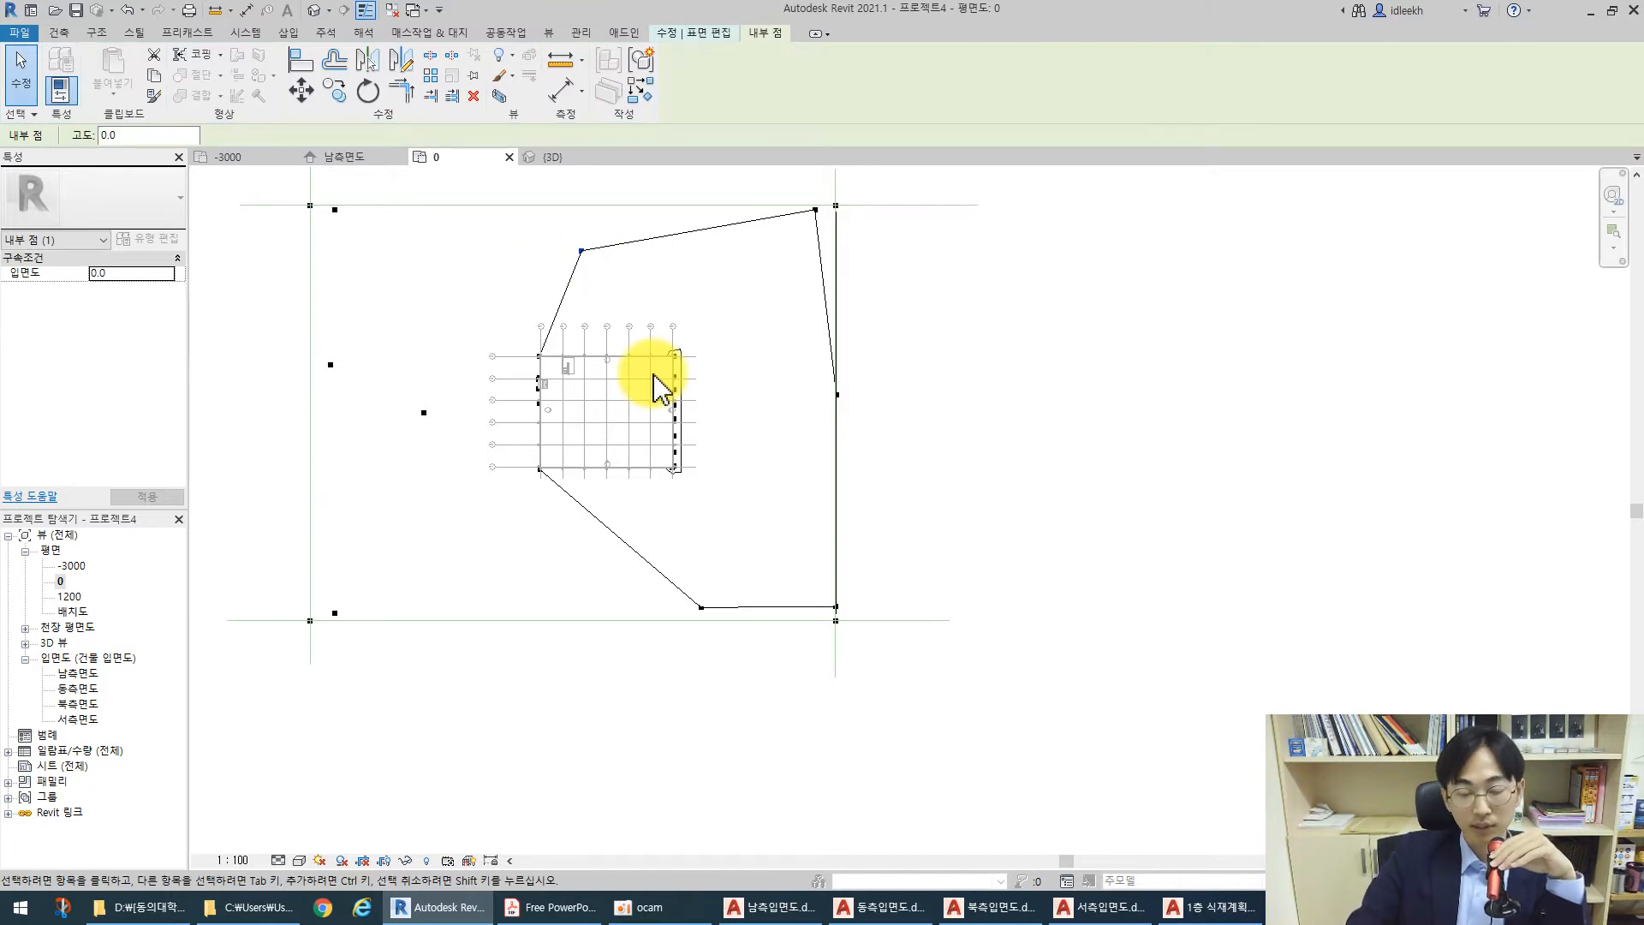
{"action": "key", "text": "Delete"}
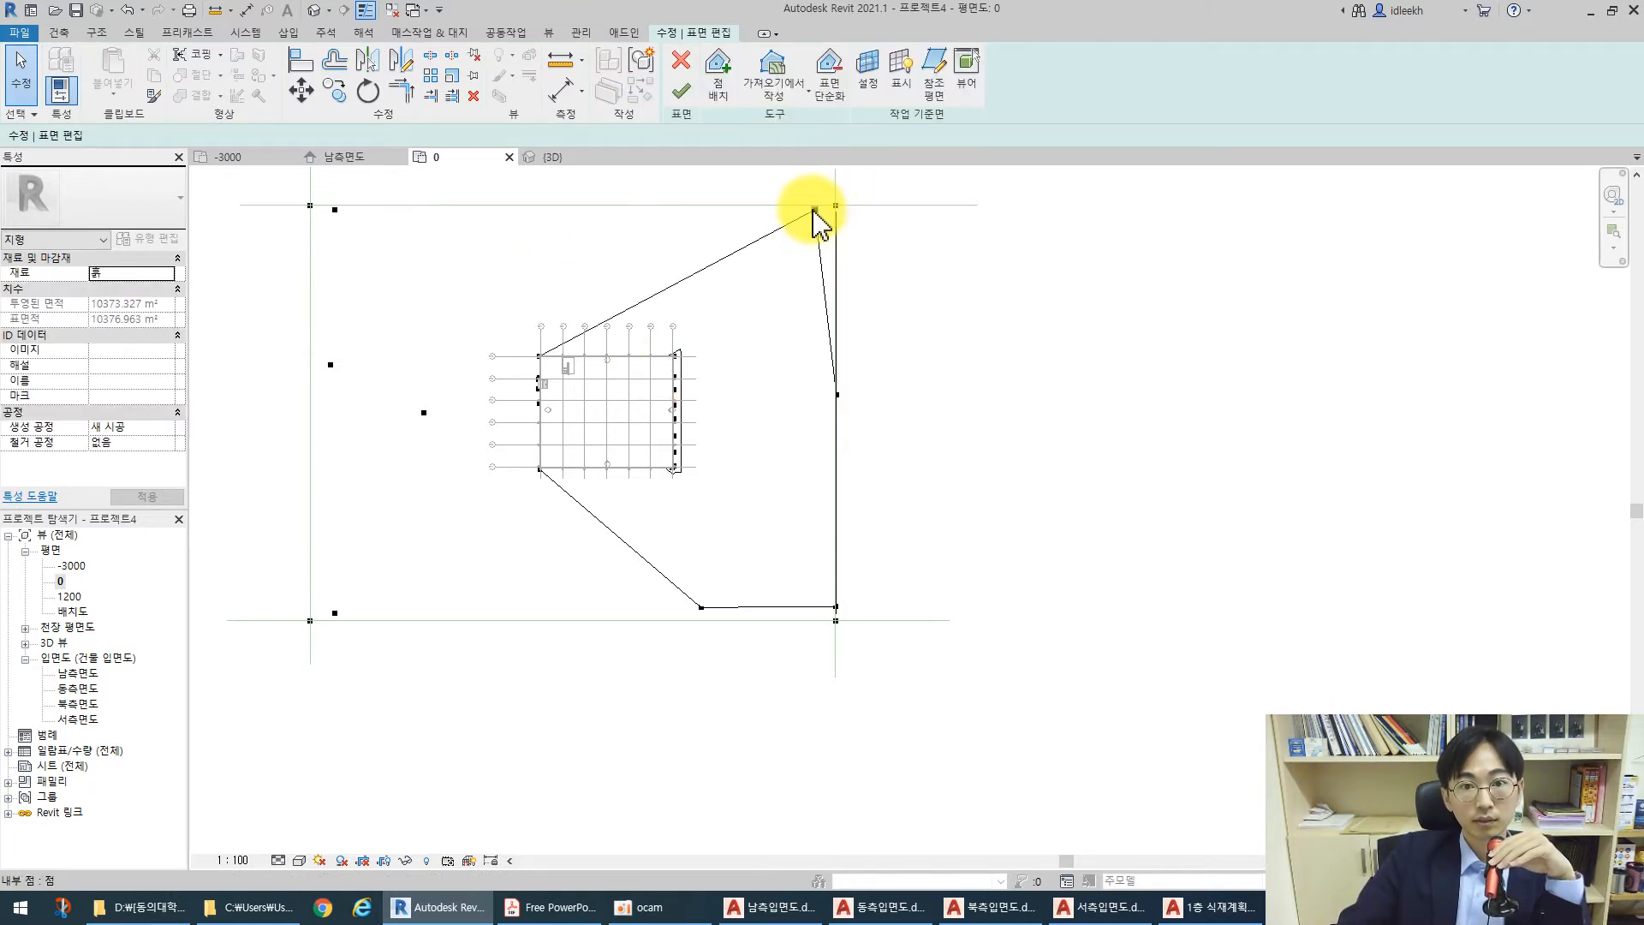
{"action": "left_click", "coordinate": [814, 210]}
{"action": "key", "text": "Delete"}
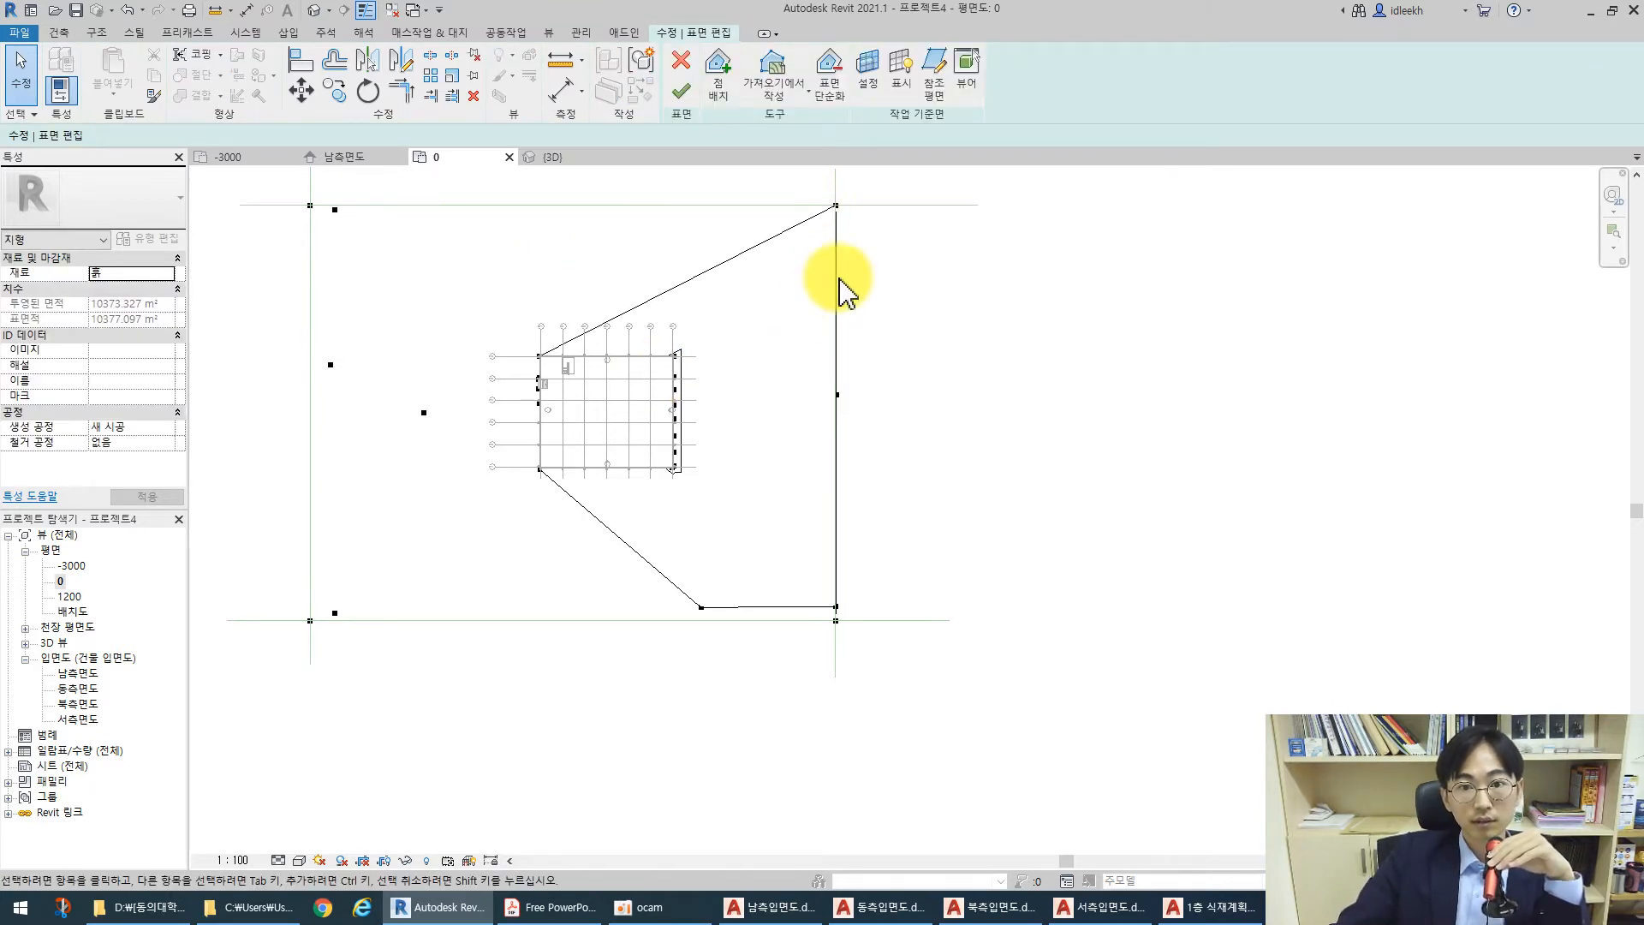
{"action": "left_click", "coordinate": [701, 607]}
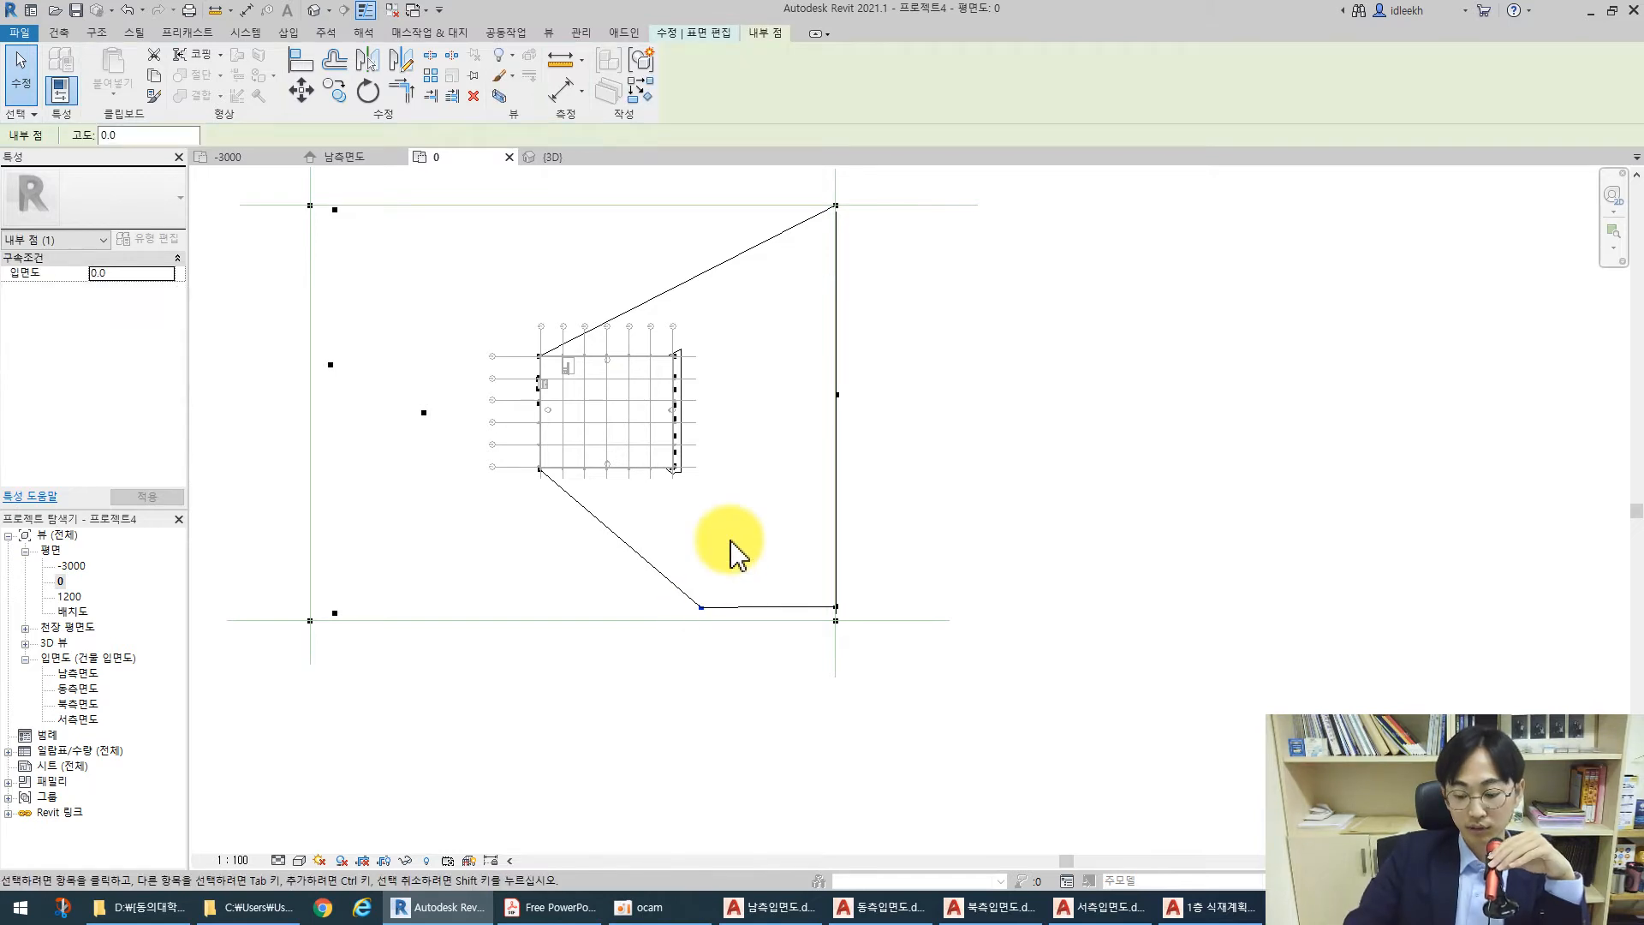
{"action": "key", "text": "Delete"}
{"action": "scroll", "coordinate": [837, 621], "scroll_direction": "up", "scroll_amount": 2}
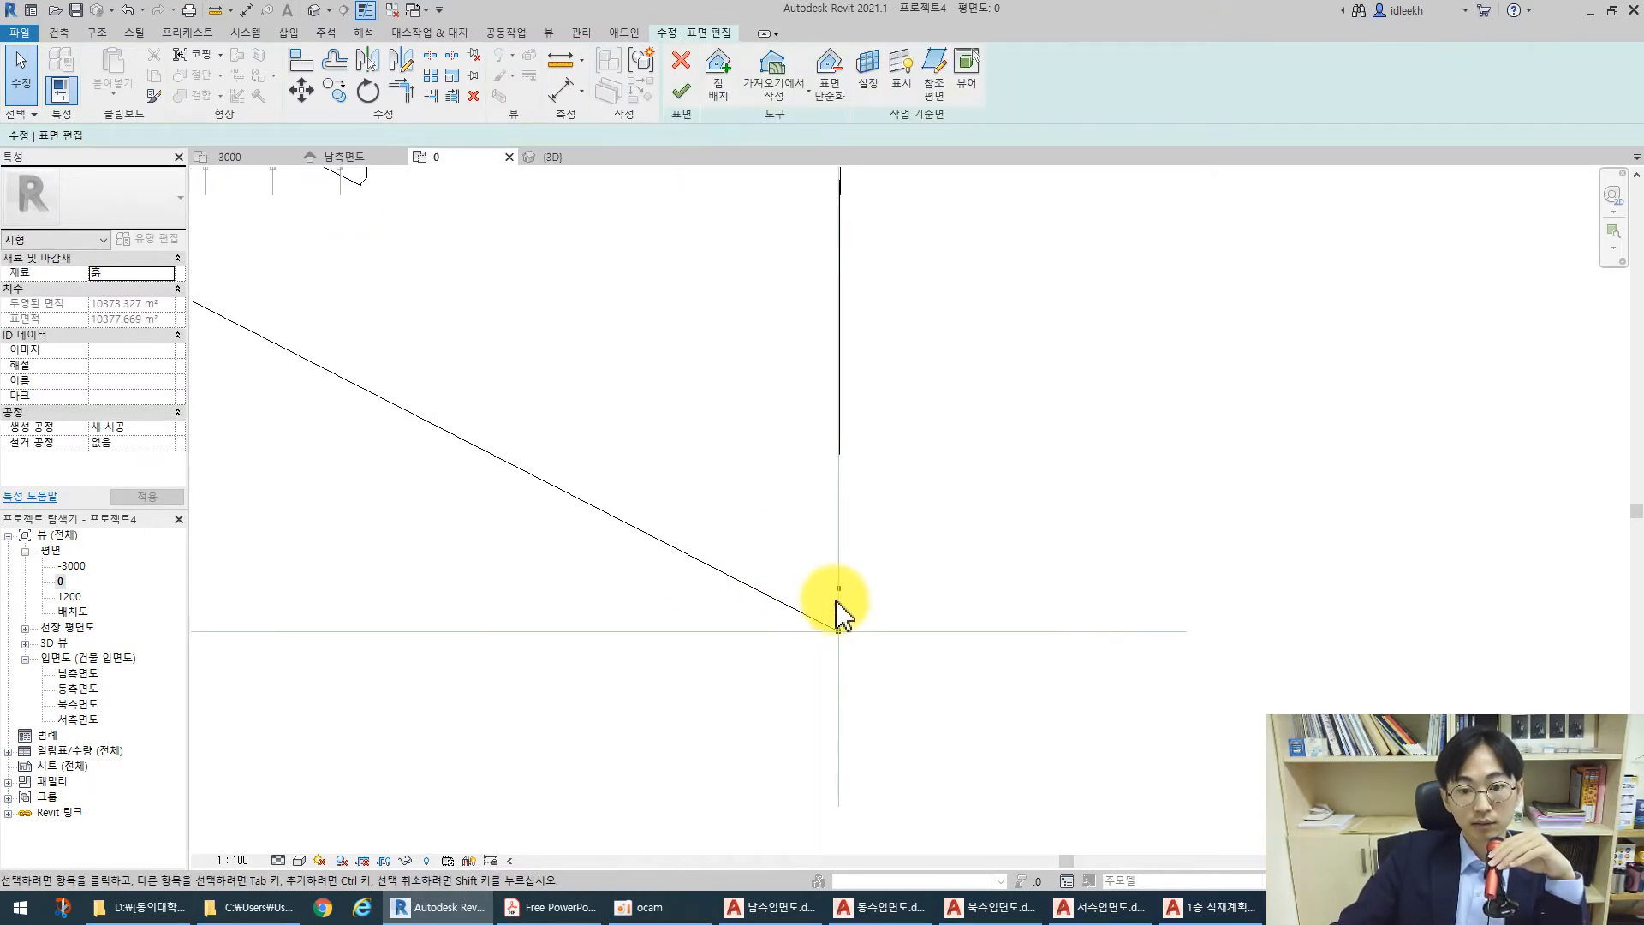
{"action": "left_click", "coordinate": [839, 588]}
{"action": "key", "text": "Escape"}
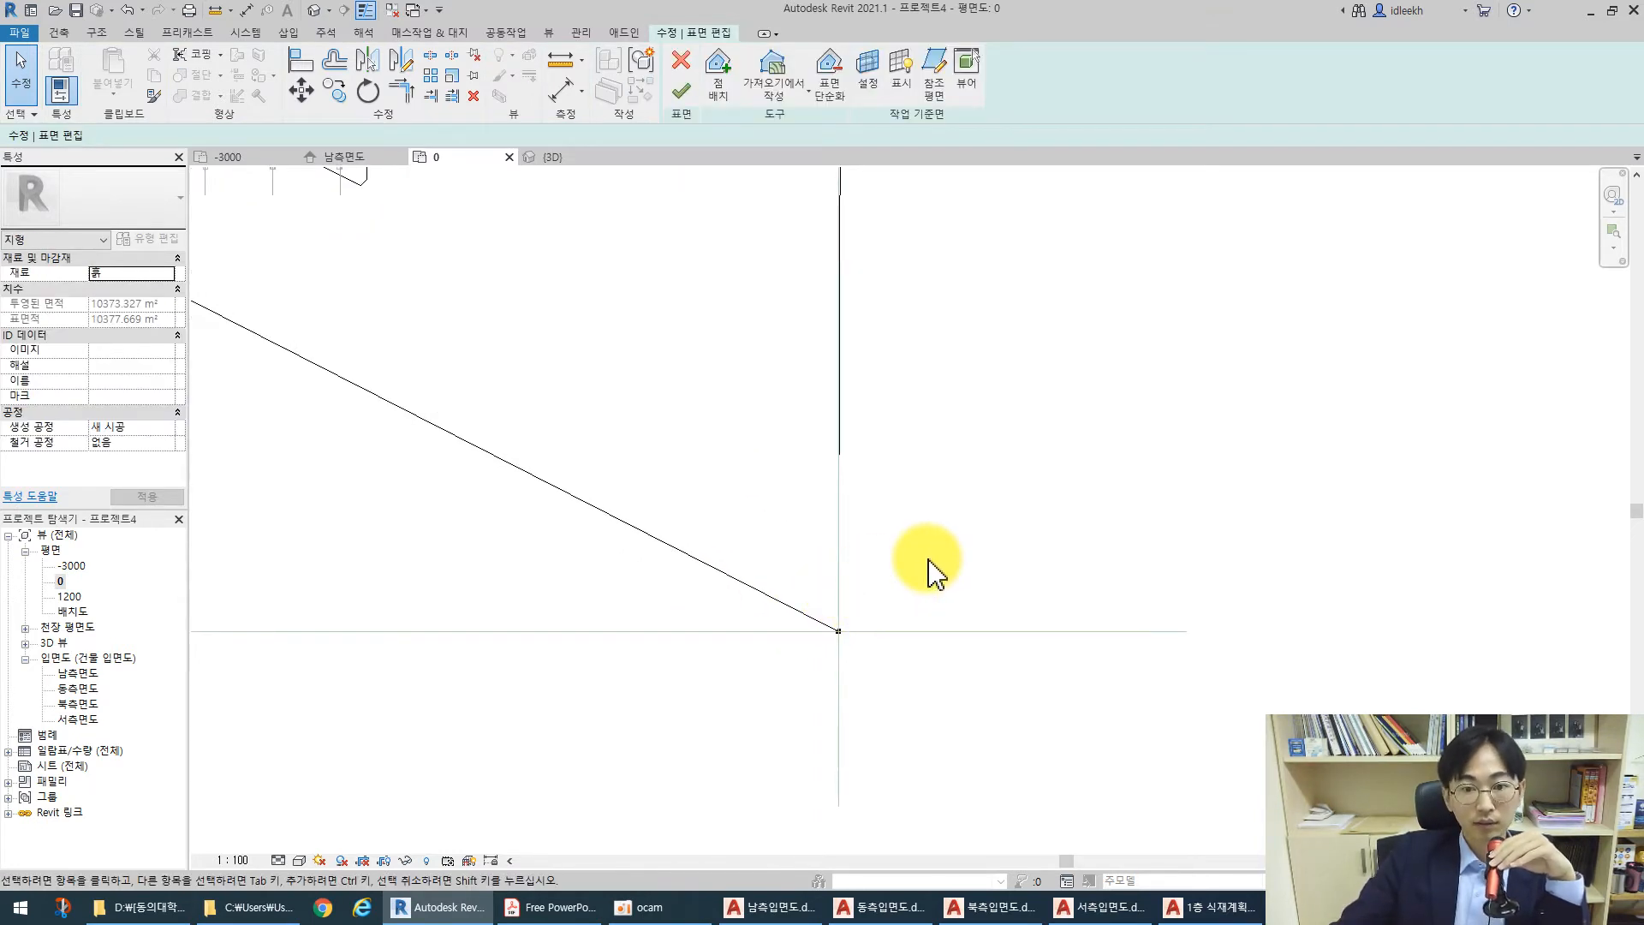
Place points at elevation 0 on the upper and lower site boundaries in line with the X1 wall, then finish the surface and view it in 3D
{"action": "scroll", "coordinate": [610, 440], "scroll_direction": "down", "scroll_amount": 4}
{"action": "middle_click_drag", "start_coordinate": [560, 494], "coordinate": [676, 621]}
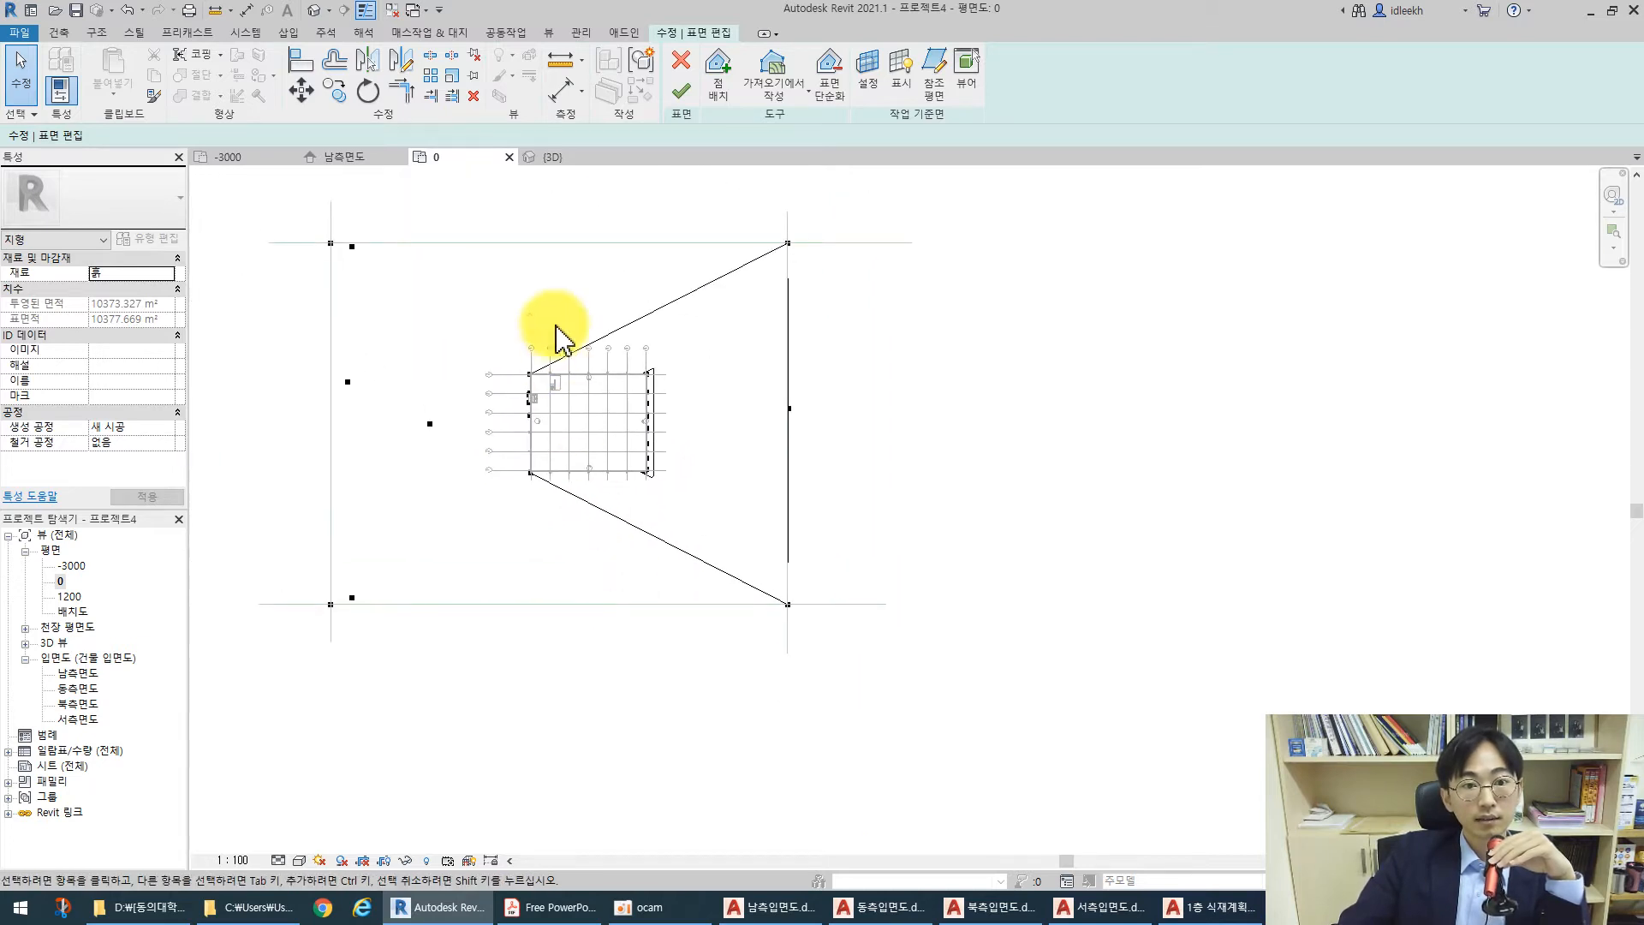
{"action": "left_click", "coordinate": [718, 76]}
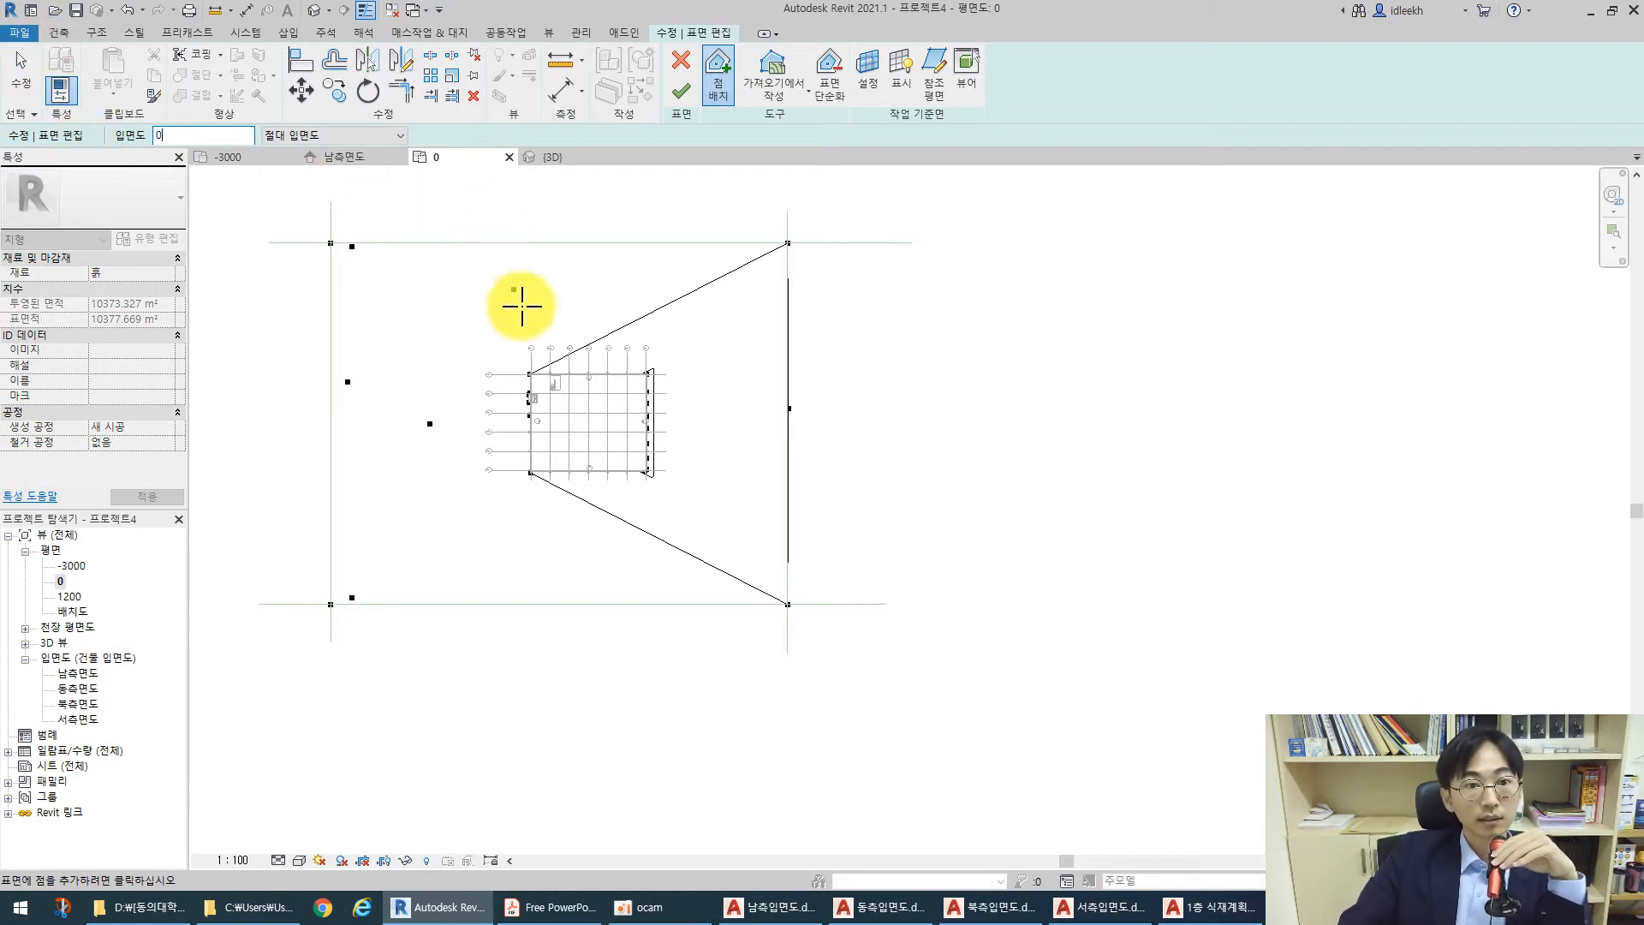
{"action": "left_click", "coordinate": [526, 243]}
{"action": "left_click", "coordinate": [527, 606]}
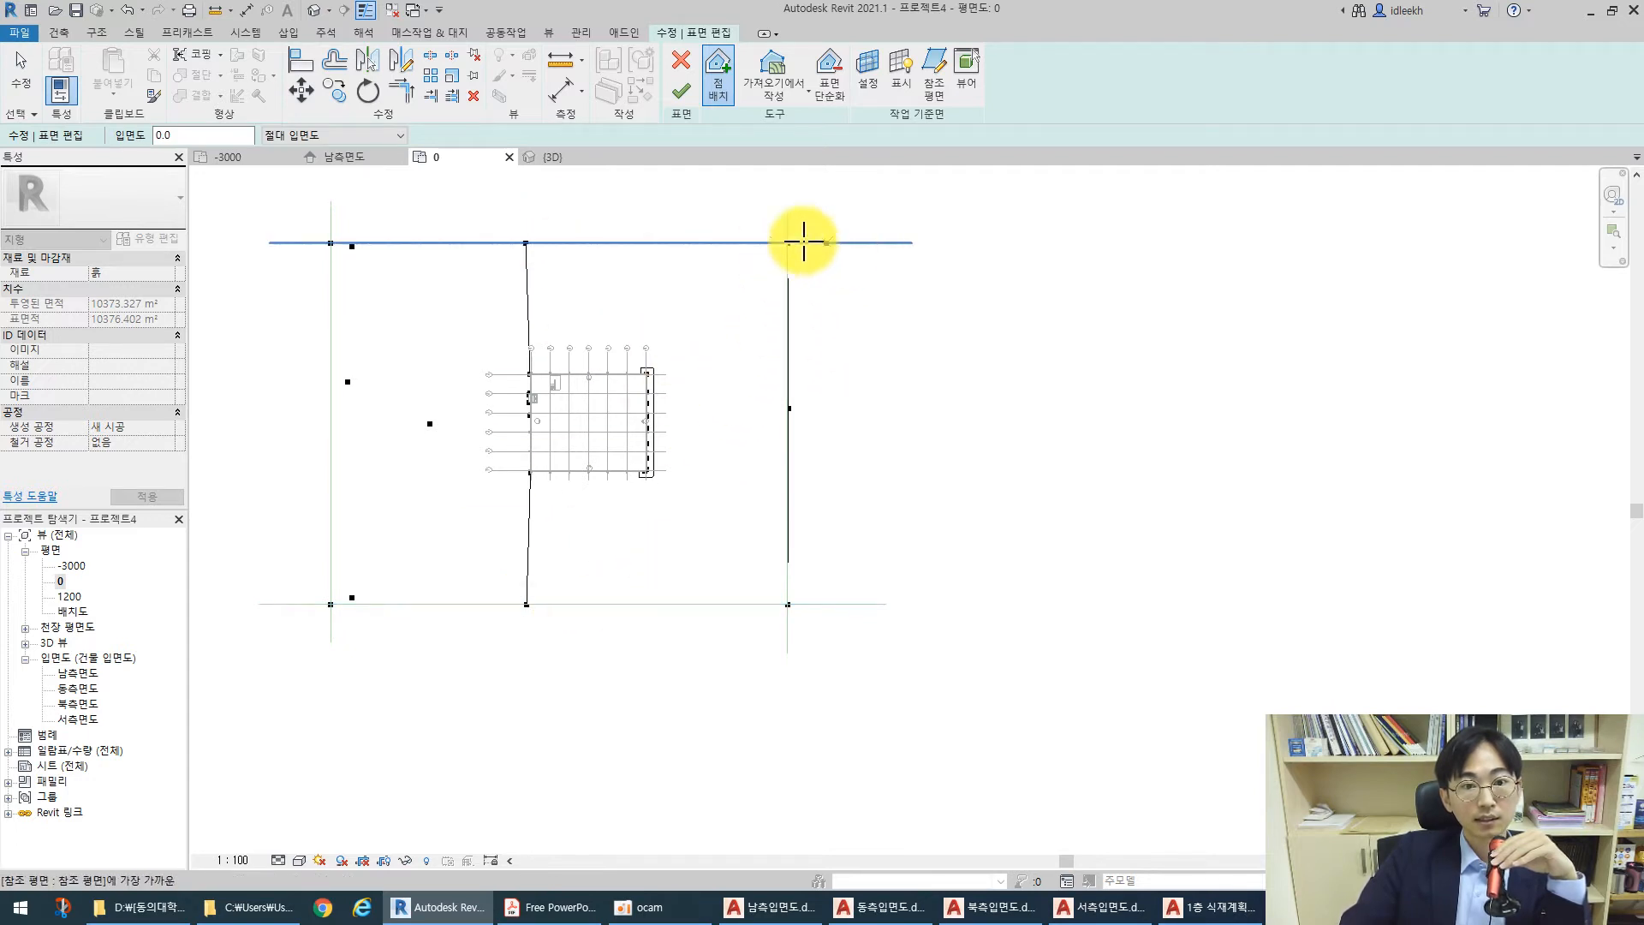
{"action": "left_click", "coordinate": [681, 92]}
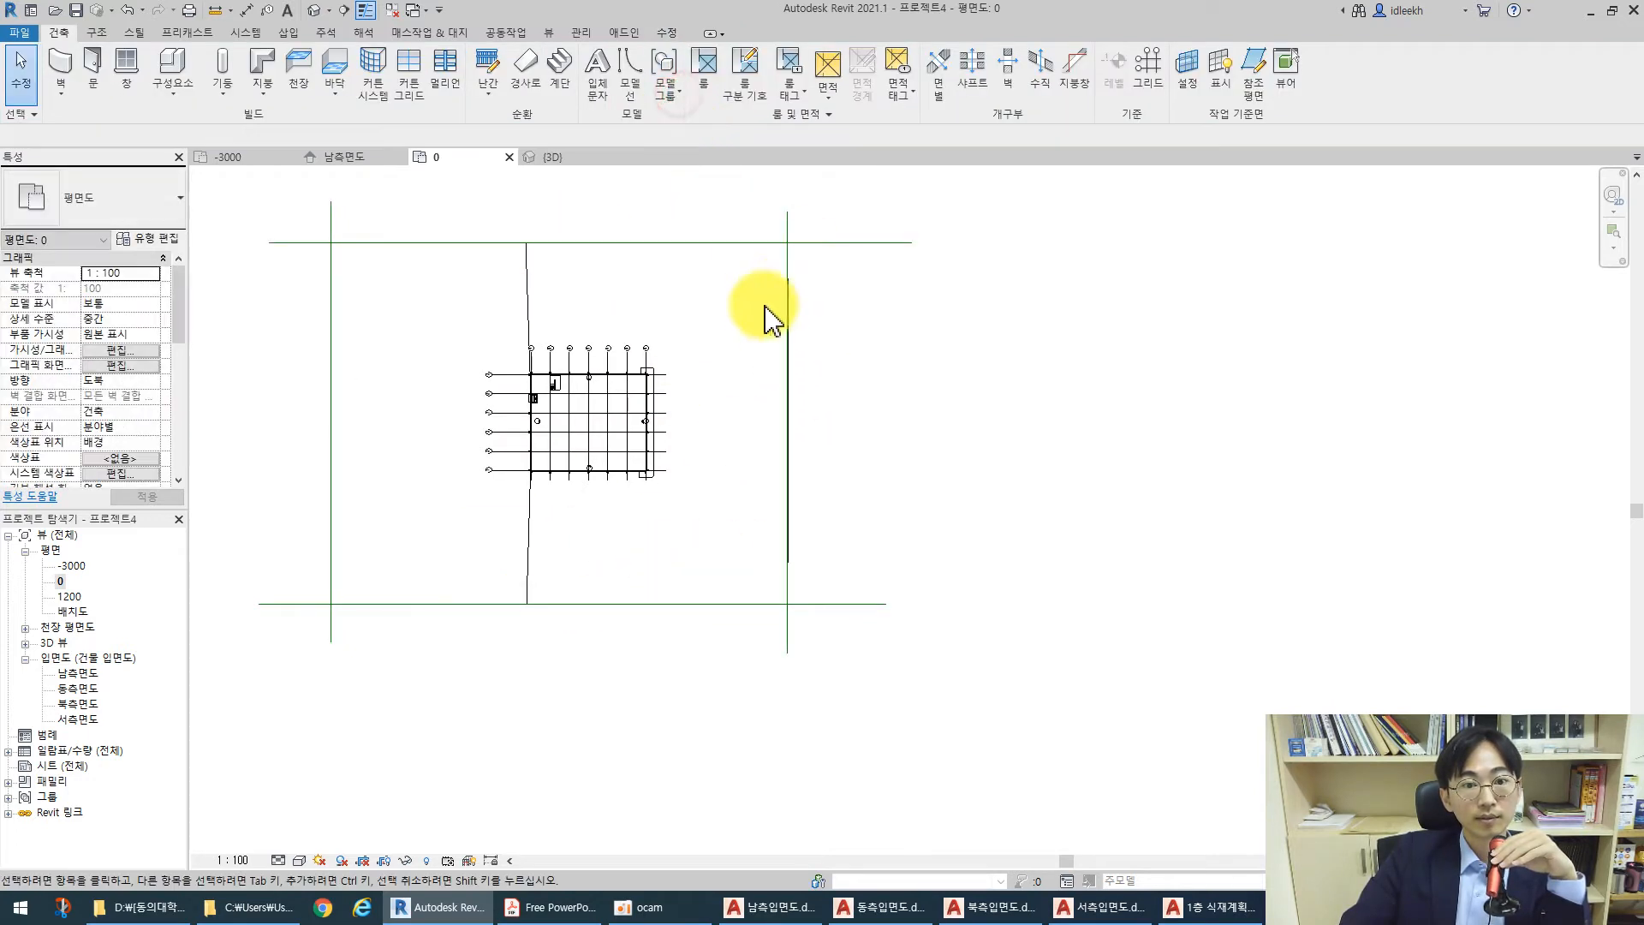
{"action": "left_click", "coordinate": [317, 14]}
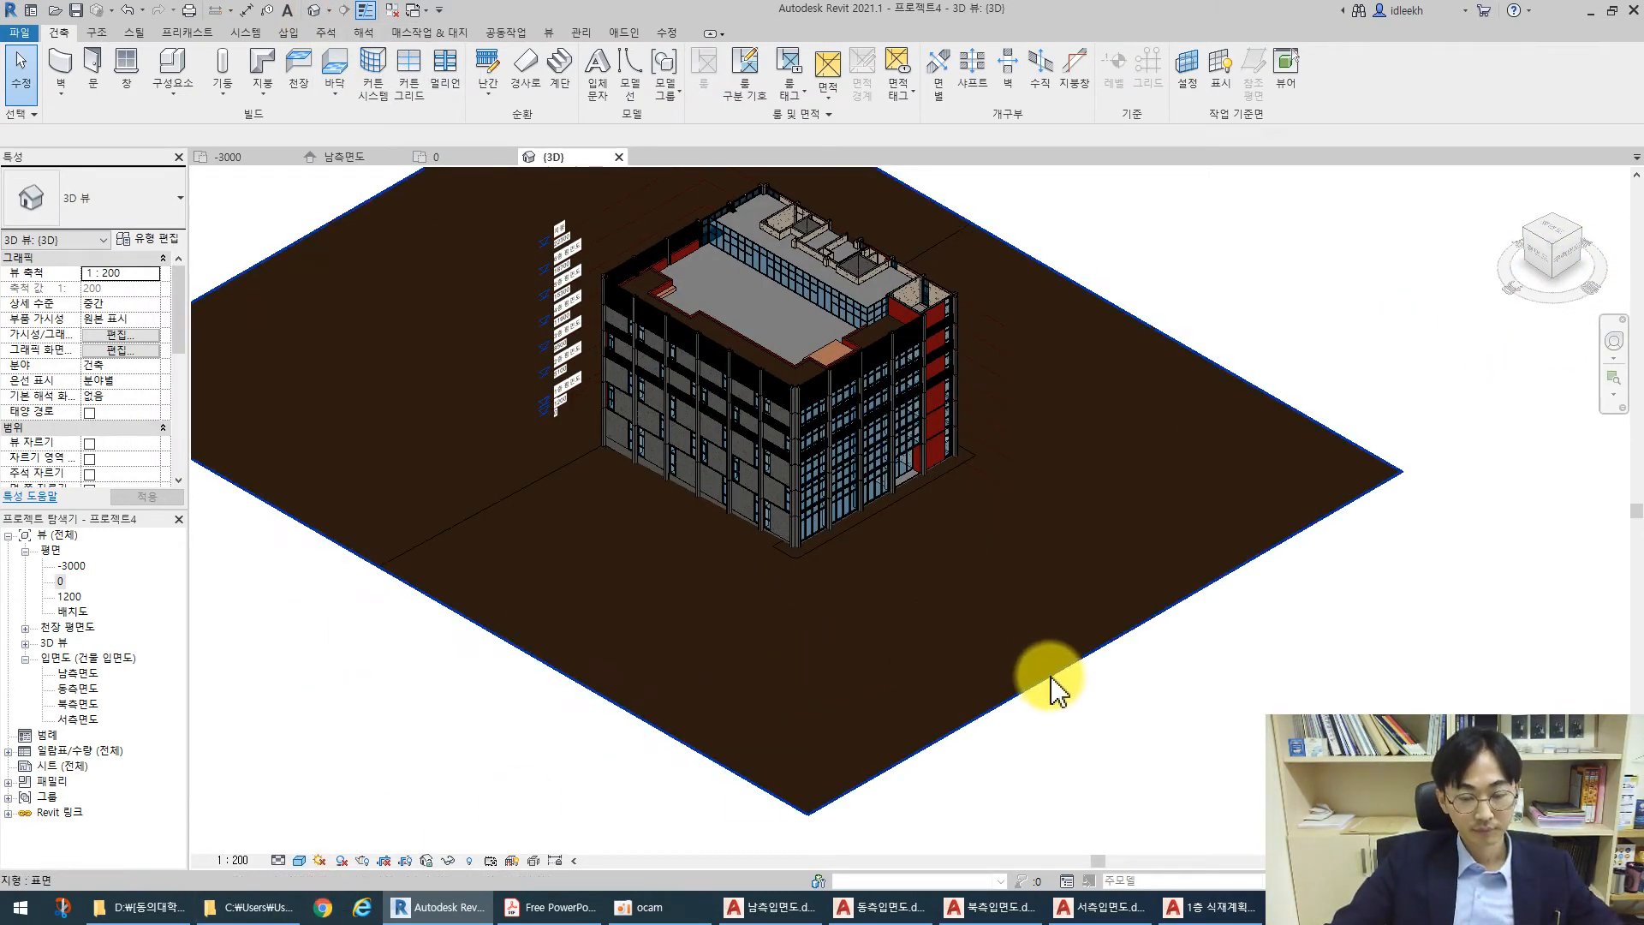
Examine how the terrain meets the base of the building on its different sides in the 3D view
{"action": "middle_click_drag", "start_coordinate": [1055, 684], "coordinate": [841, 511], "text": "shift"}
{"action": "scroll", "coordinate": [799, 484], "scroll_direction": "up", "scroll_amount": 5}
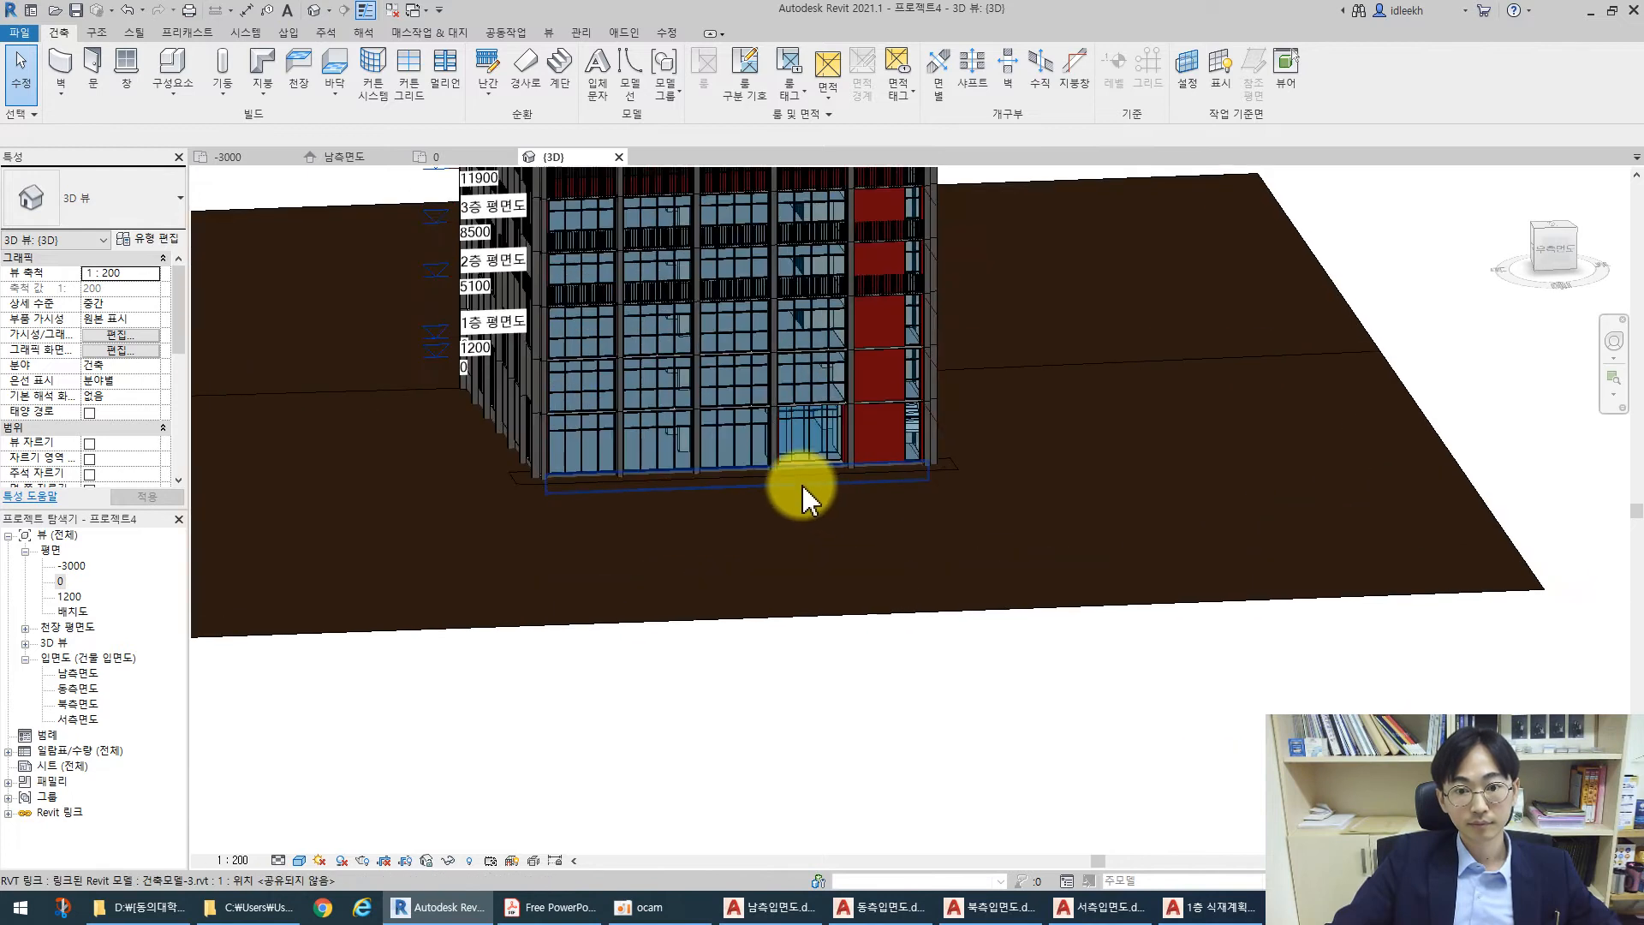
{"action": "middle_click_drag", "start_coordinate": [576, 582], "coordinate": [763, 568], "text": "shift"}
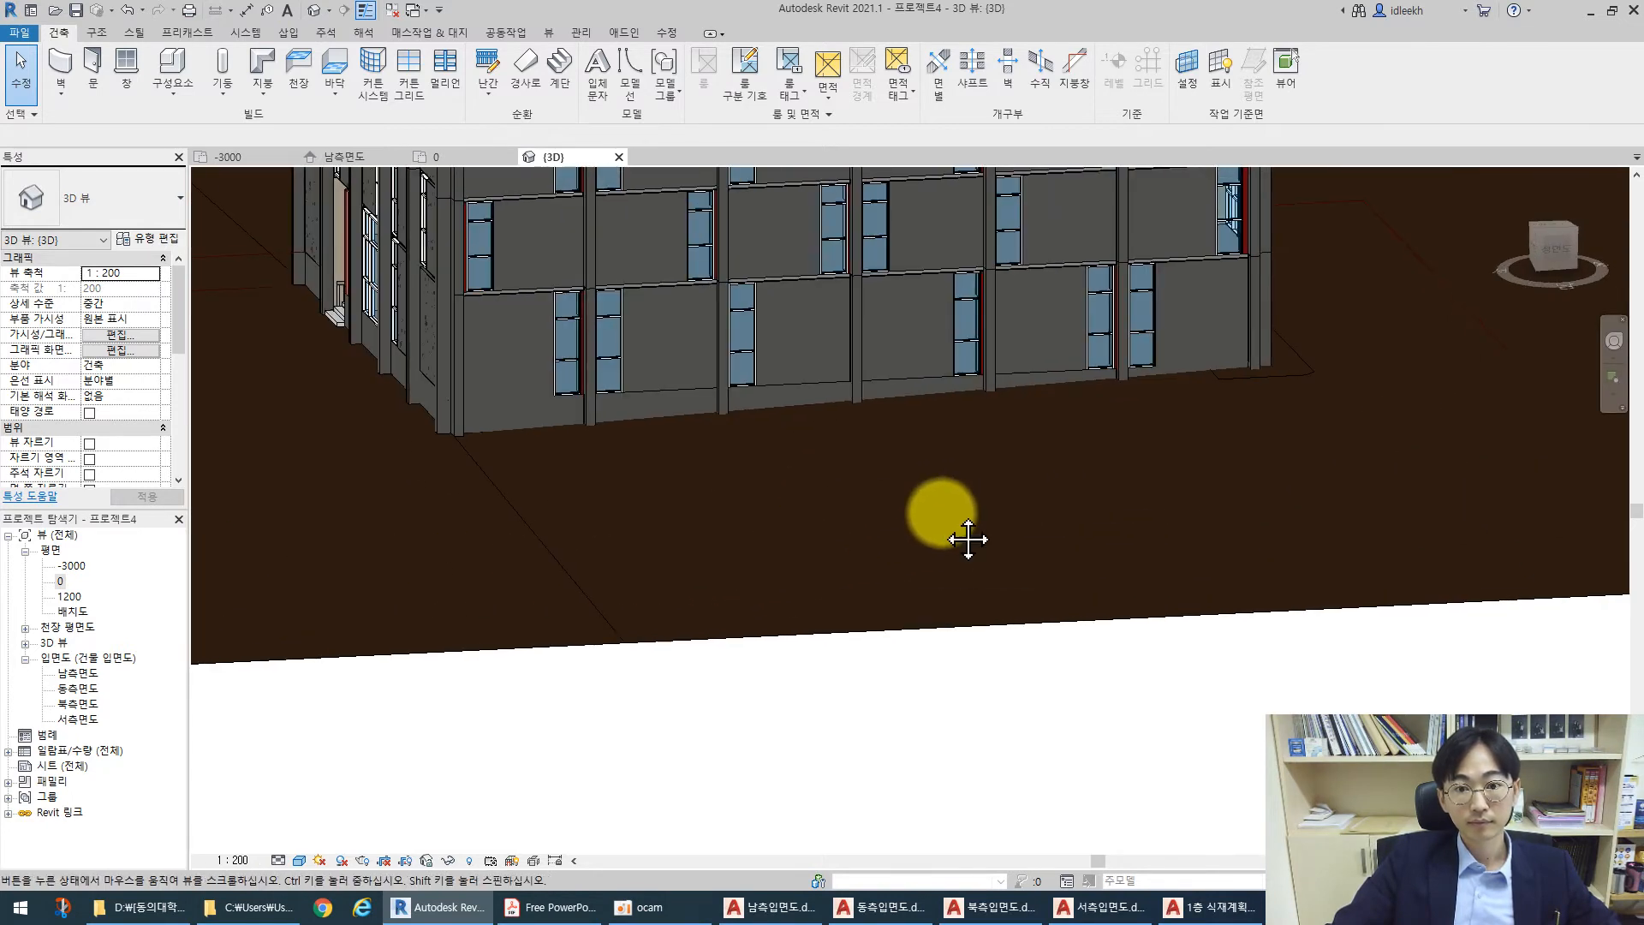
{"action": "middle_click_drag", "start_coordinate": [947, 521], "coordinate": [287, 561], "text": "shift"}
{"action": "scroll", "coordinate": [599, 639], "scroll_direction": "down", "scroll_amount": 3}
{"action": "scroll", "coordinate": [305, 613], "scroll_direction": "up", "scroll_amount": 4}
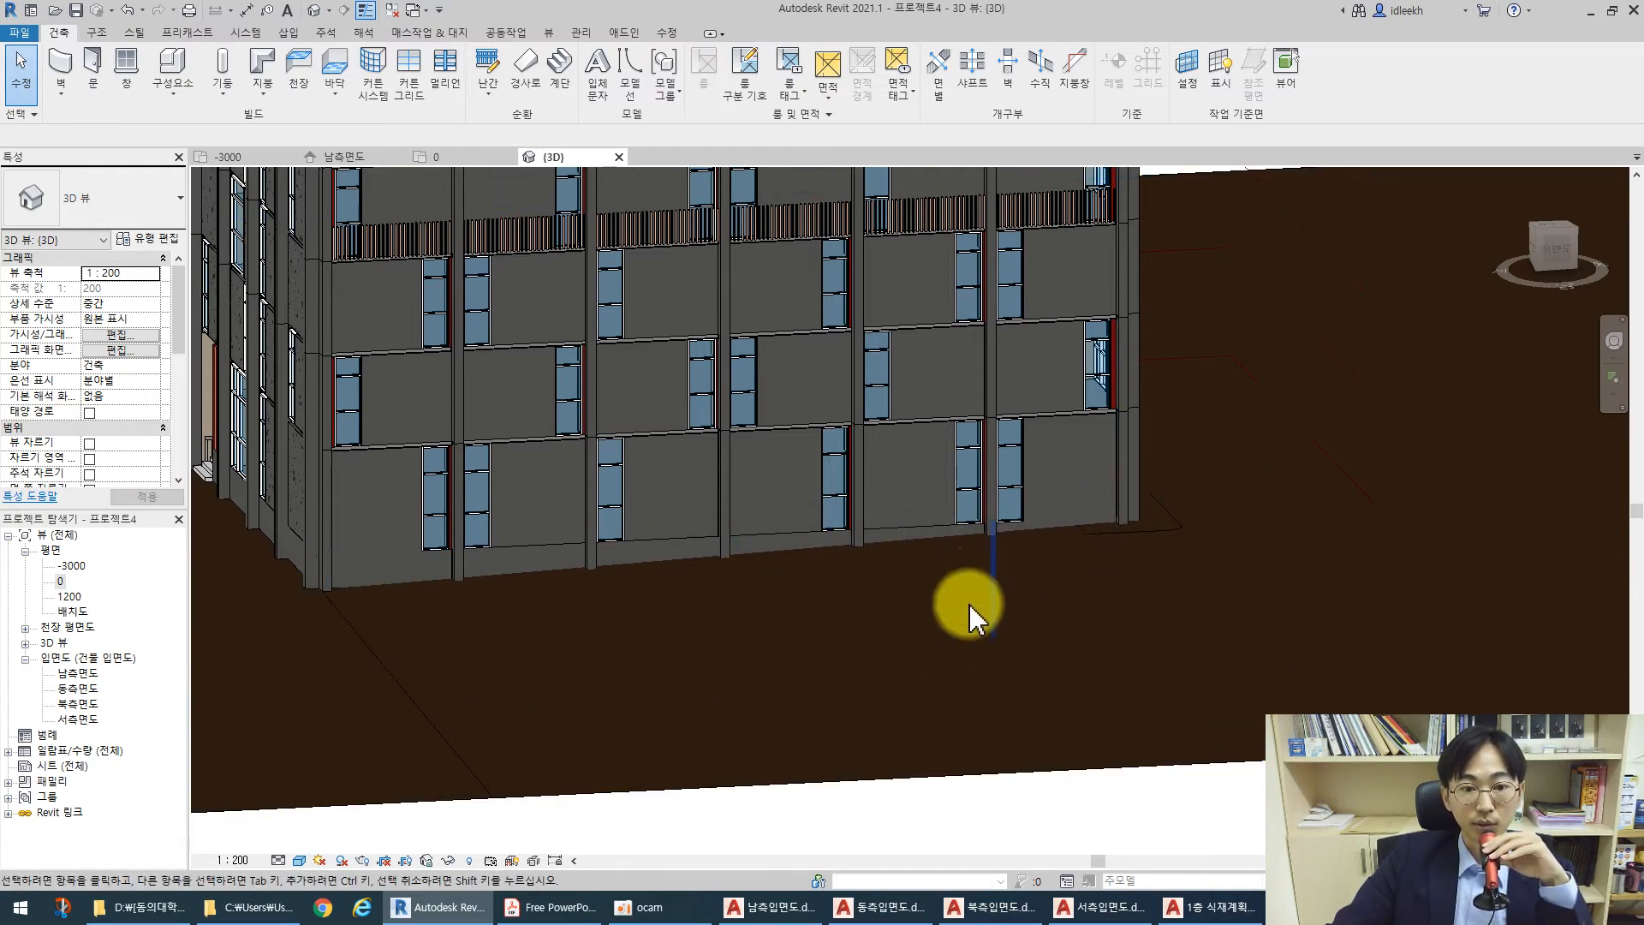
{"action": "scroll", "coordinate": [959, 603], "scroll_direction": "down", "scroll_amount": 5}
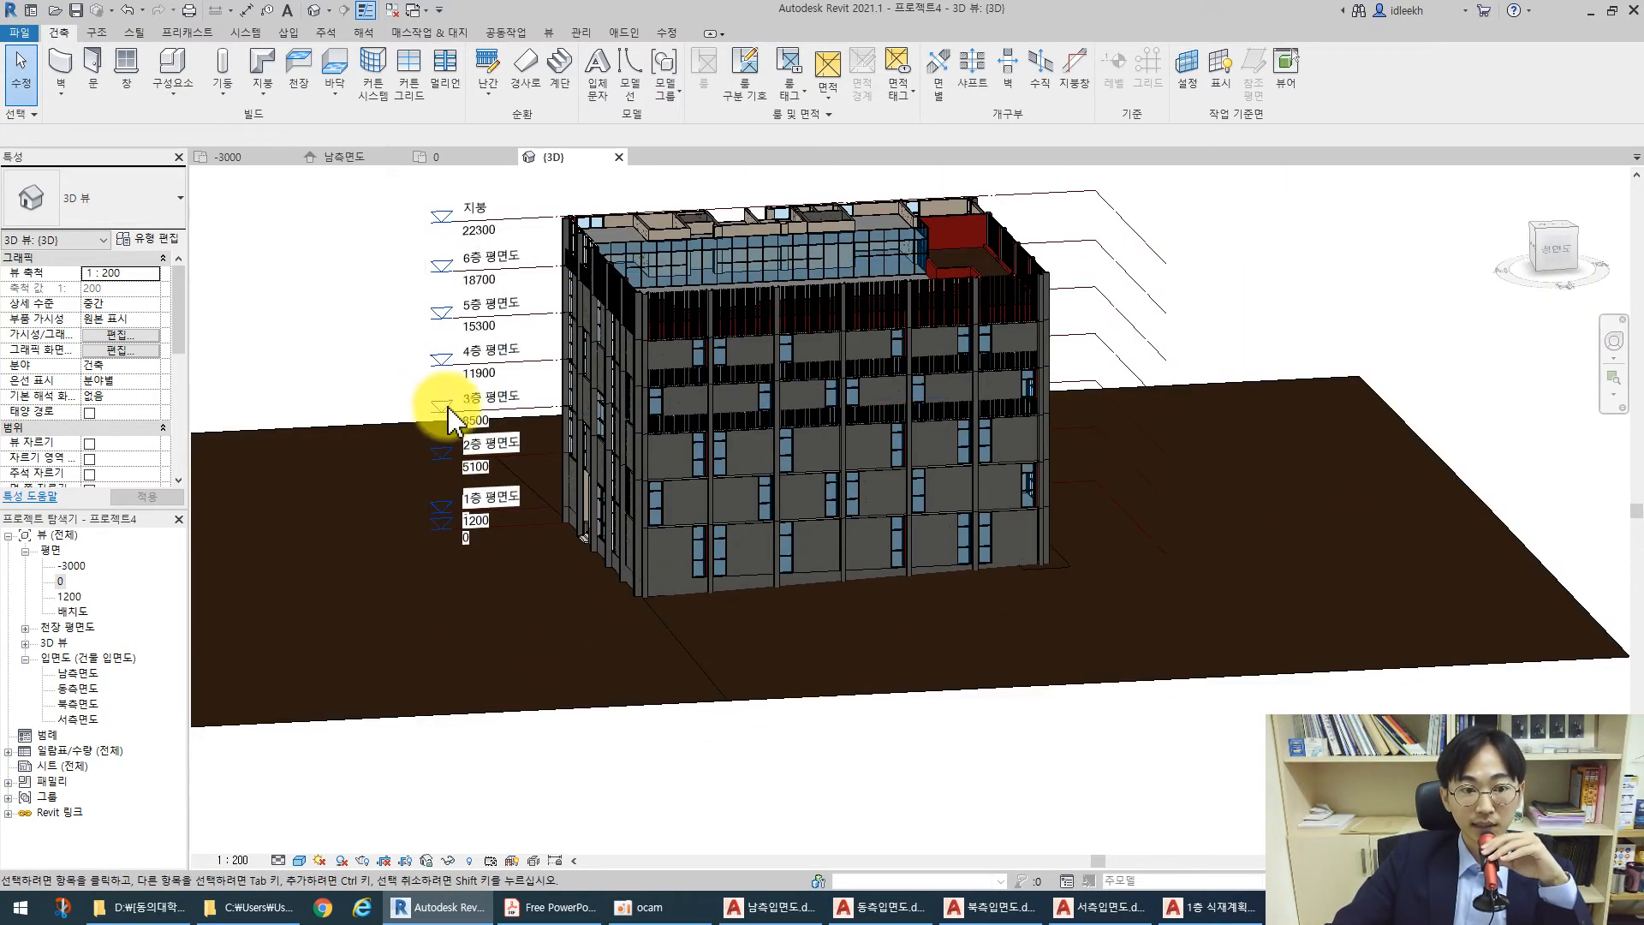
{"action": "middle_click_drag", "start_coordinate": [745, 665], "coordinate": [779, 554]}
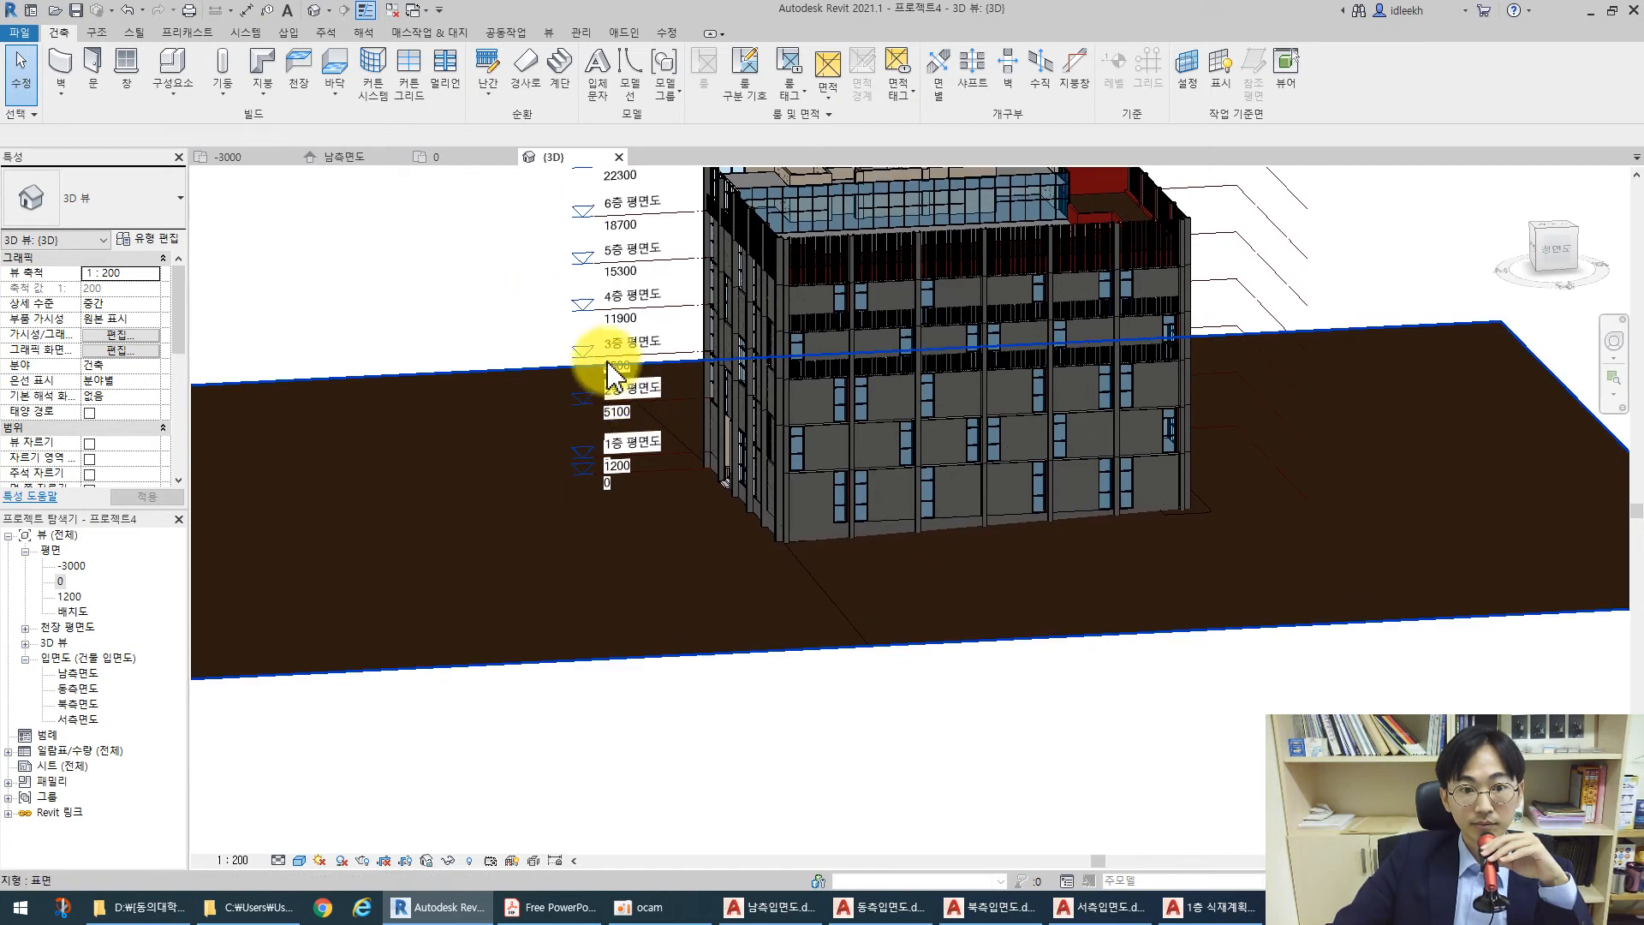
{"action": "scroll", "coordinate": [754, 557], "scroll_direction": "down", "scroll_amount": 2}
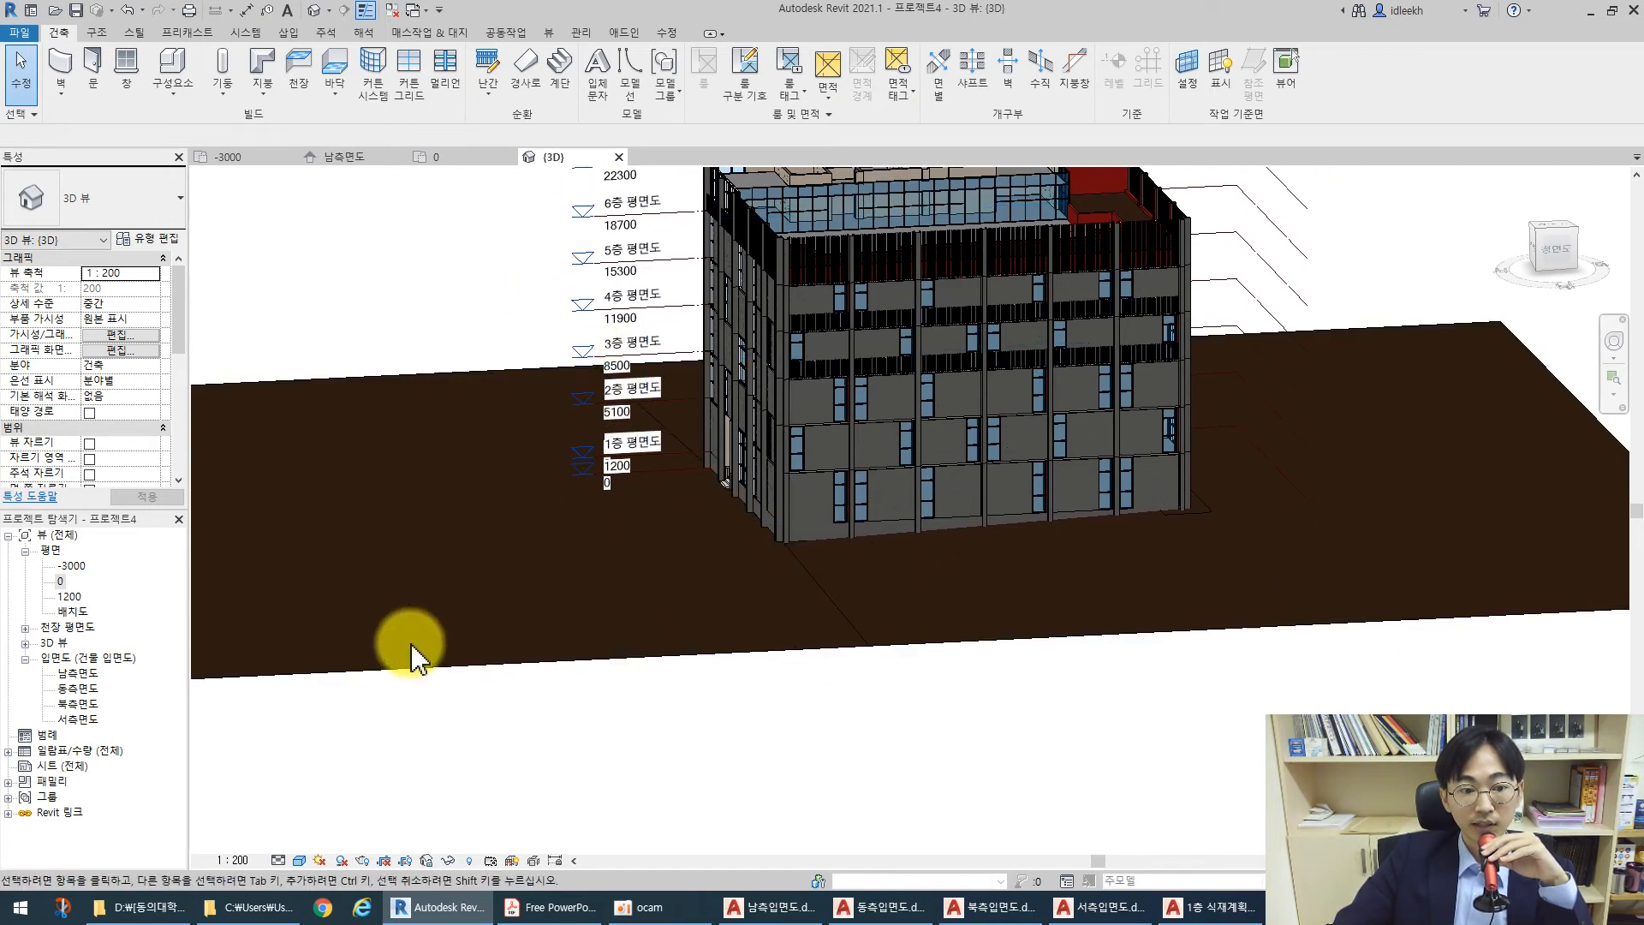
{"action": "scroll", "coordinate": [548, 608], "scroll_direction": "down", "scroll_amount": 1}
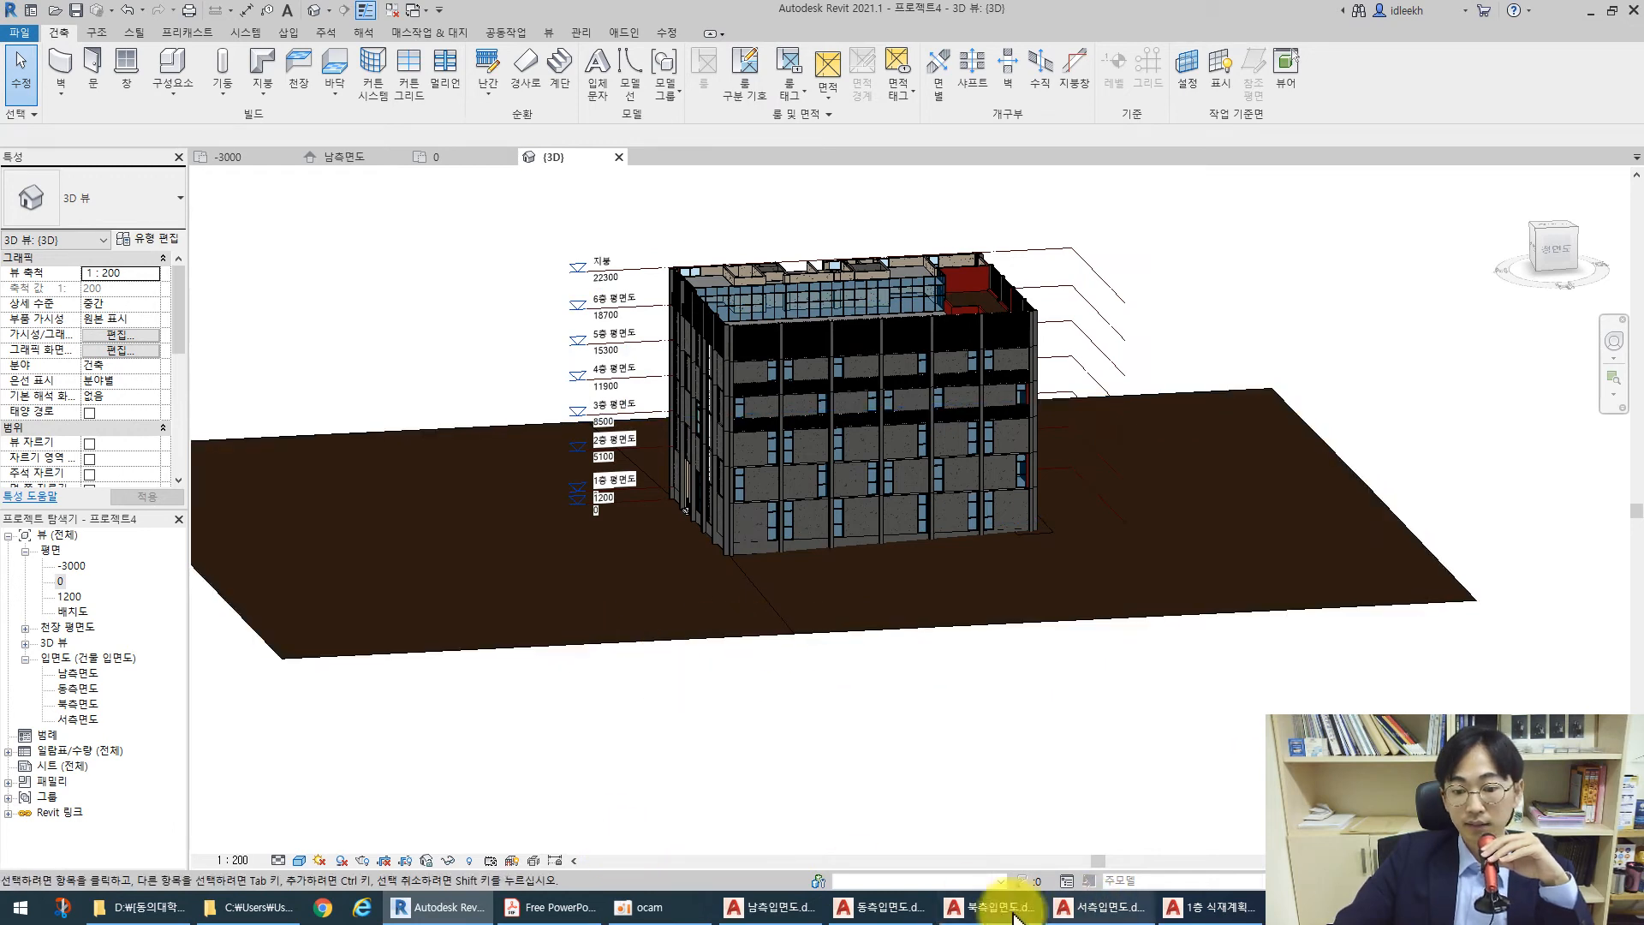
Switch to AutoCAD and examine the ground line in the east, north and west elevation drawings
{"action": "left_click", "coordinate": [882, 910]}
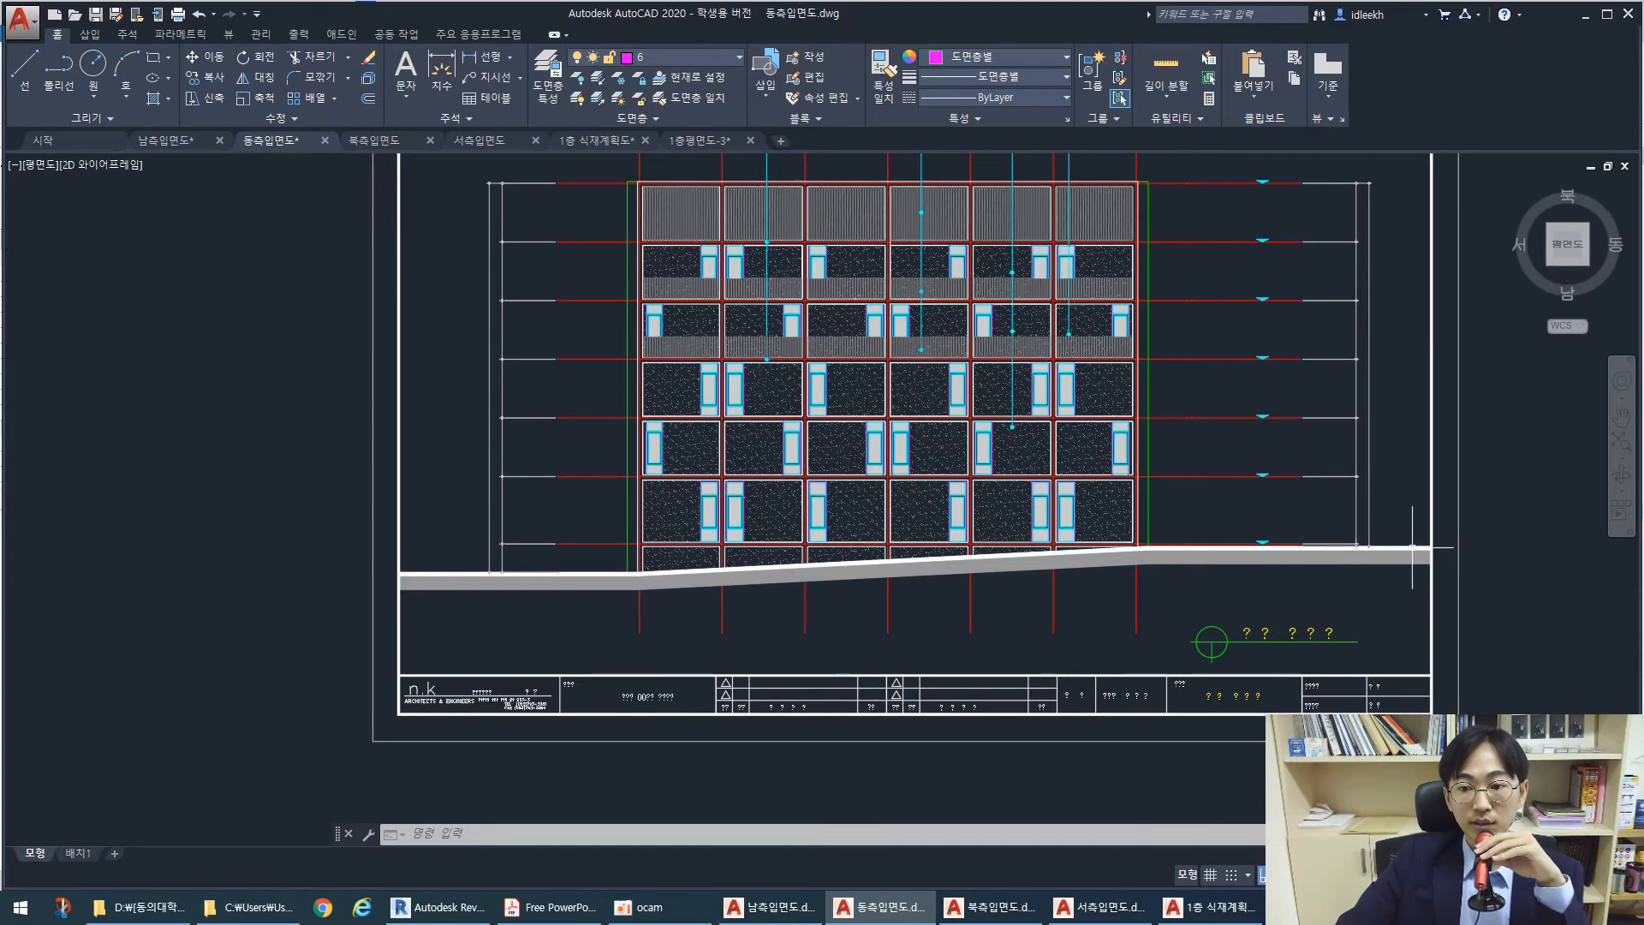
{"action": "scroll", "coordinate": [1118, 553], "scroll_direction": "up", "scroll_amount": 5}
{"action": "scroll", "coordinate": [1216, 548], "scroll_direction": "down", "scroll_amount": 5}
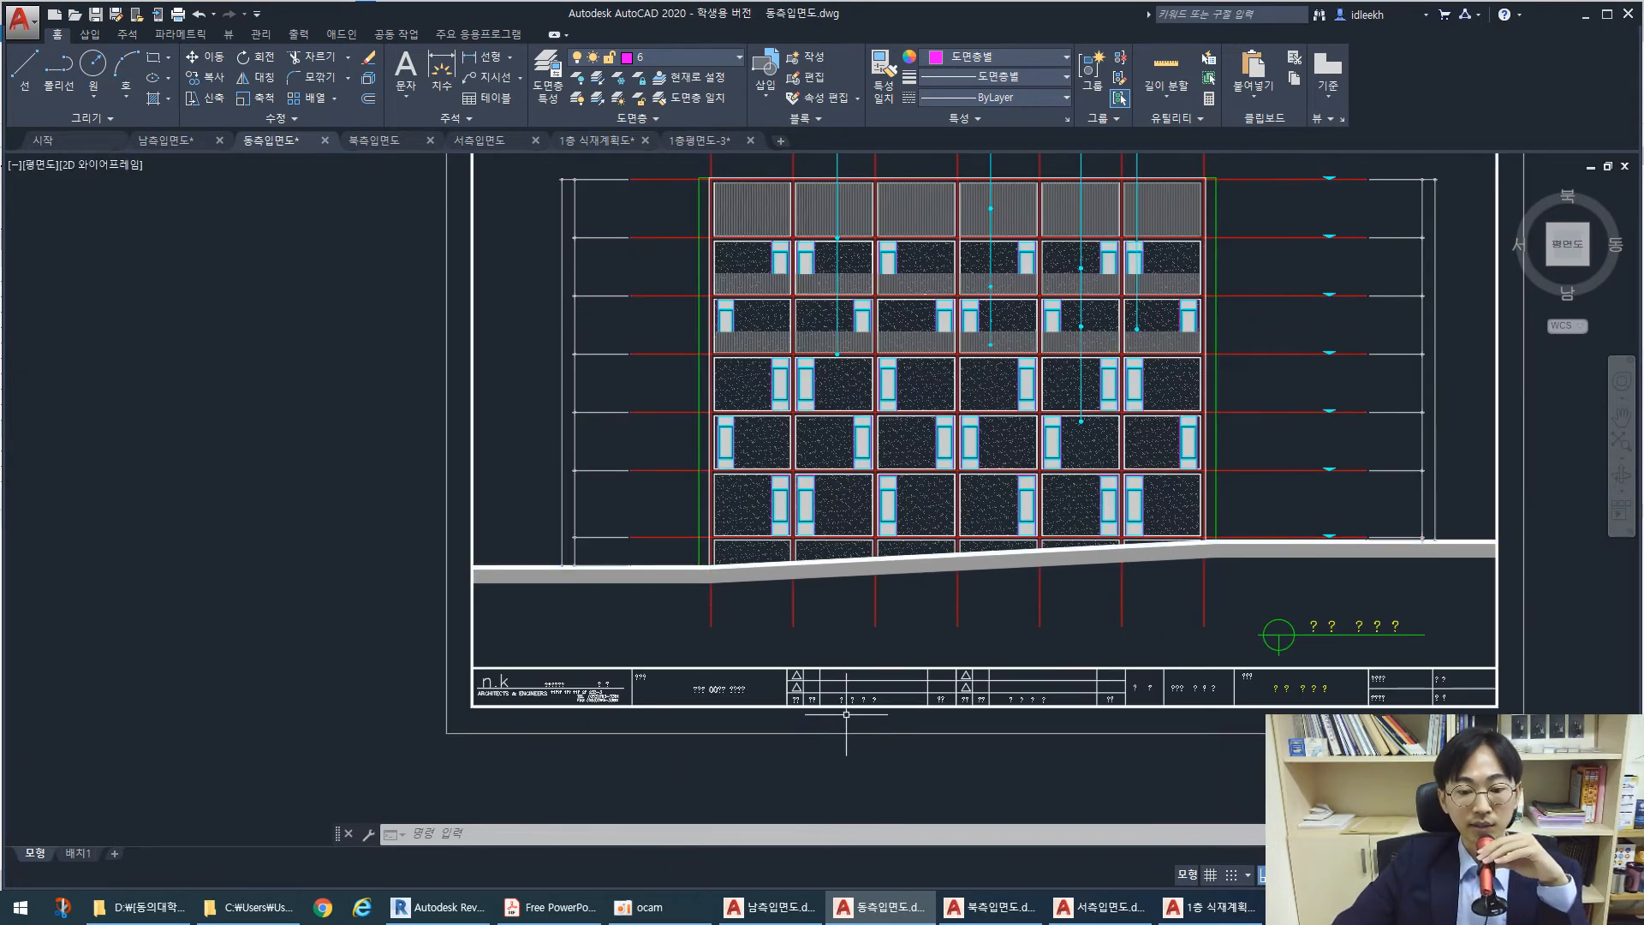
{"action": "left_click", "coordinate": [984, 911]}
{"action": "scroll", "coordinate": [863, 458], "scroll_direction": "down", "scroll_amount": 5}
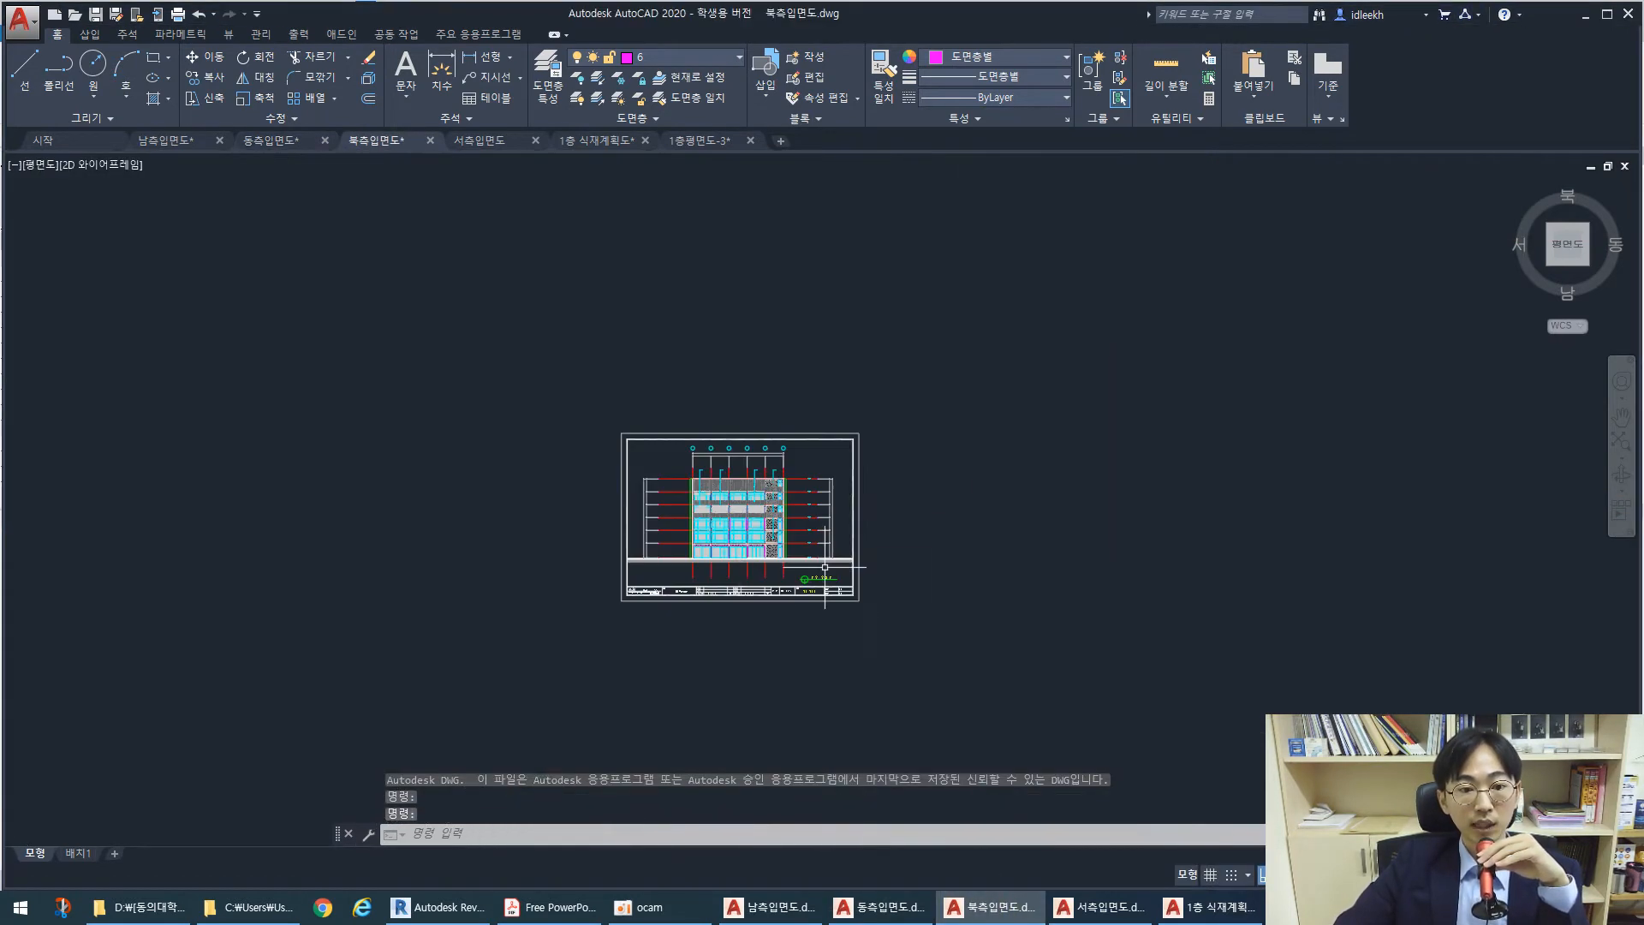
{"action": "scroll", "coordinate": [863, 458], "scroll_direction": "up", "scroll_amount": 5}
{"action": "scroll", "coordinate": [1083, 488], "scroll_direction": "down", "scroll_amount": 5}
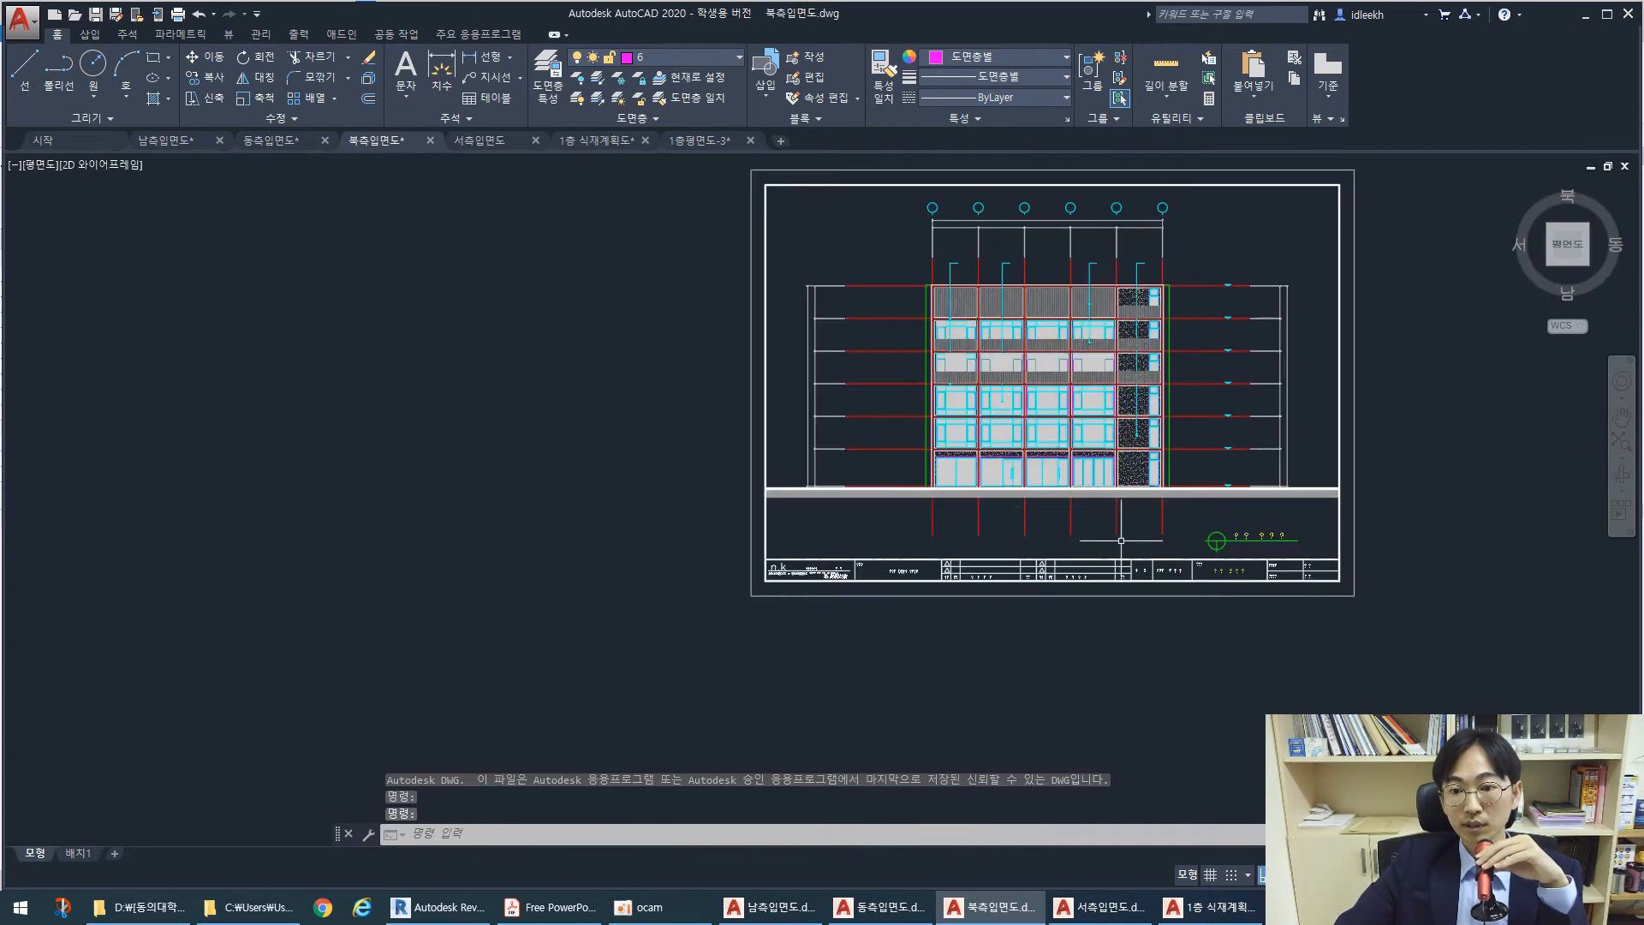
{"action": "scroll", "coordinate": [1070, 510], "scroll_direction": "up", "scroll_amount": 5}
{"action": "left_click", "coordinate": [1100, 908]}
{"action": "scroll", "coordinate": [895, 658], "scroll_direction": "up", "scroll_amount": 5}
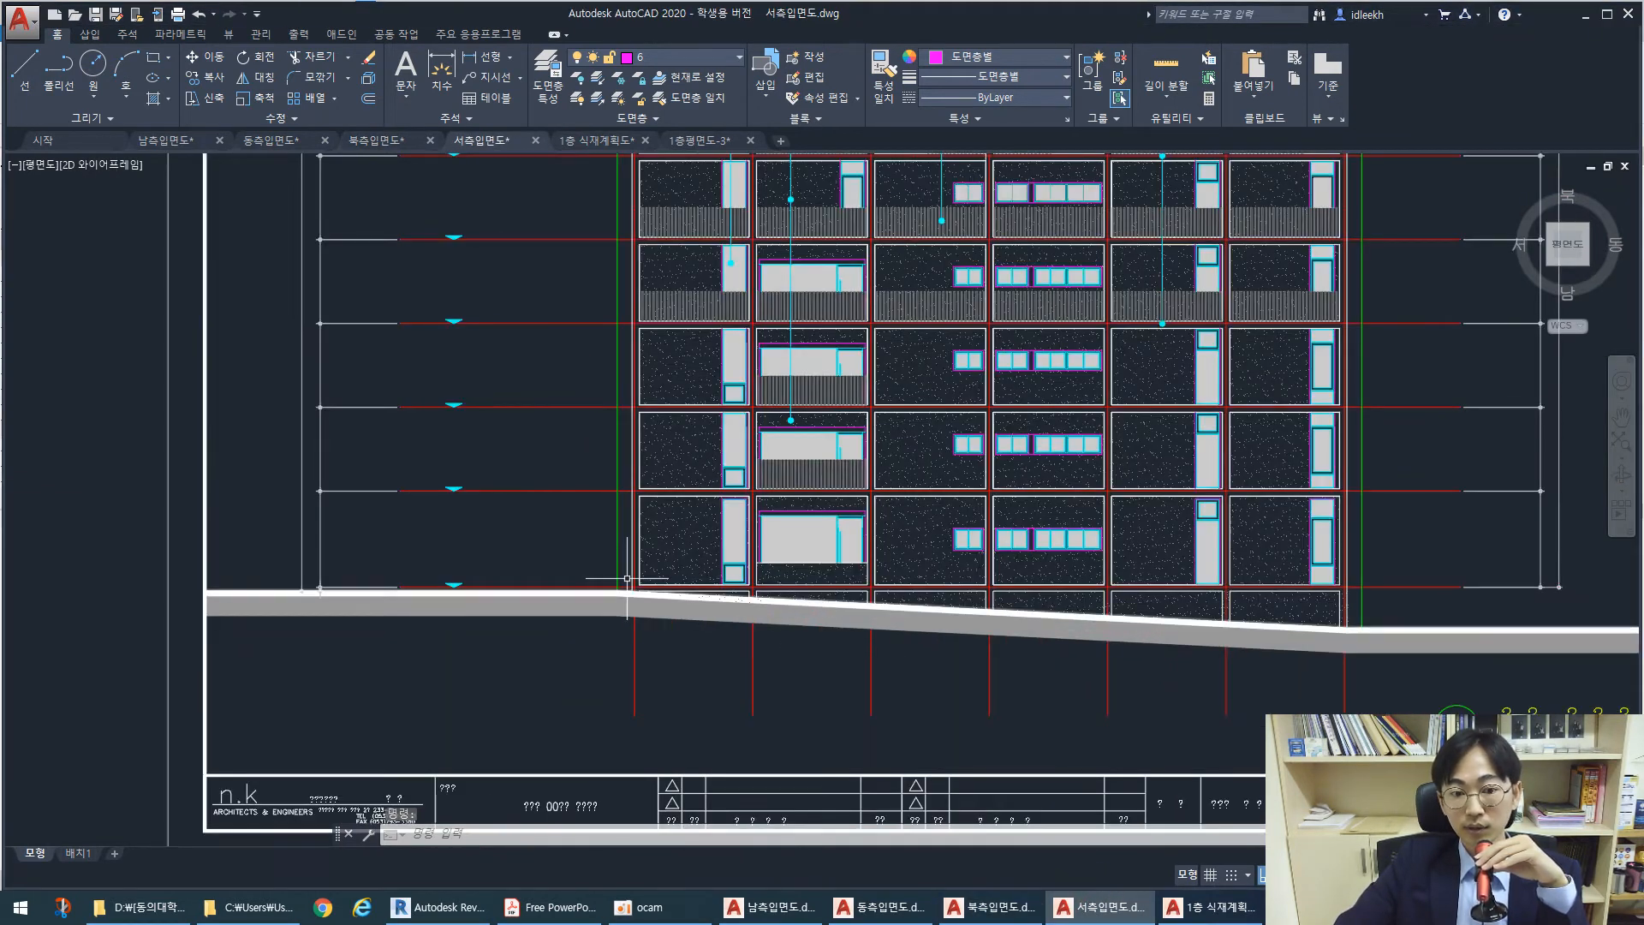
{"action": "scroll", "coordinate": [717, 581], "scroll_direction": "down", "scroll_amount": 5}
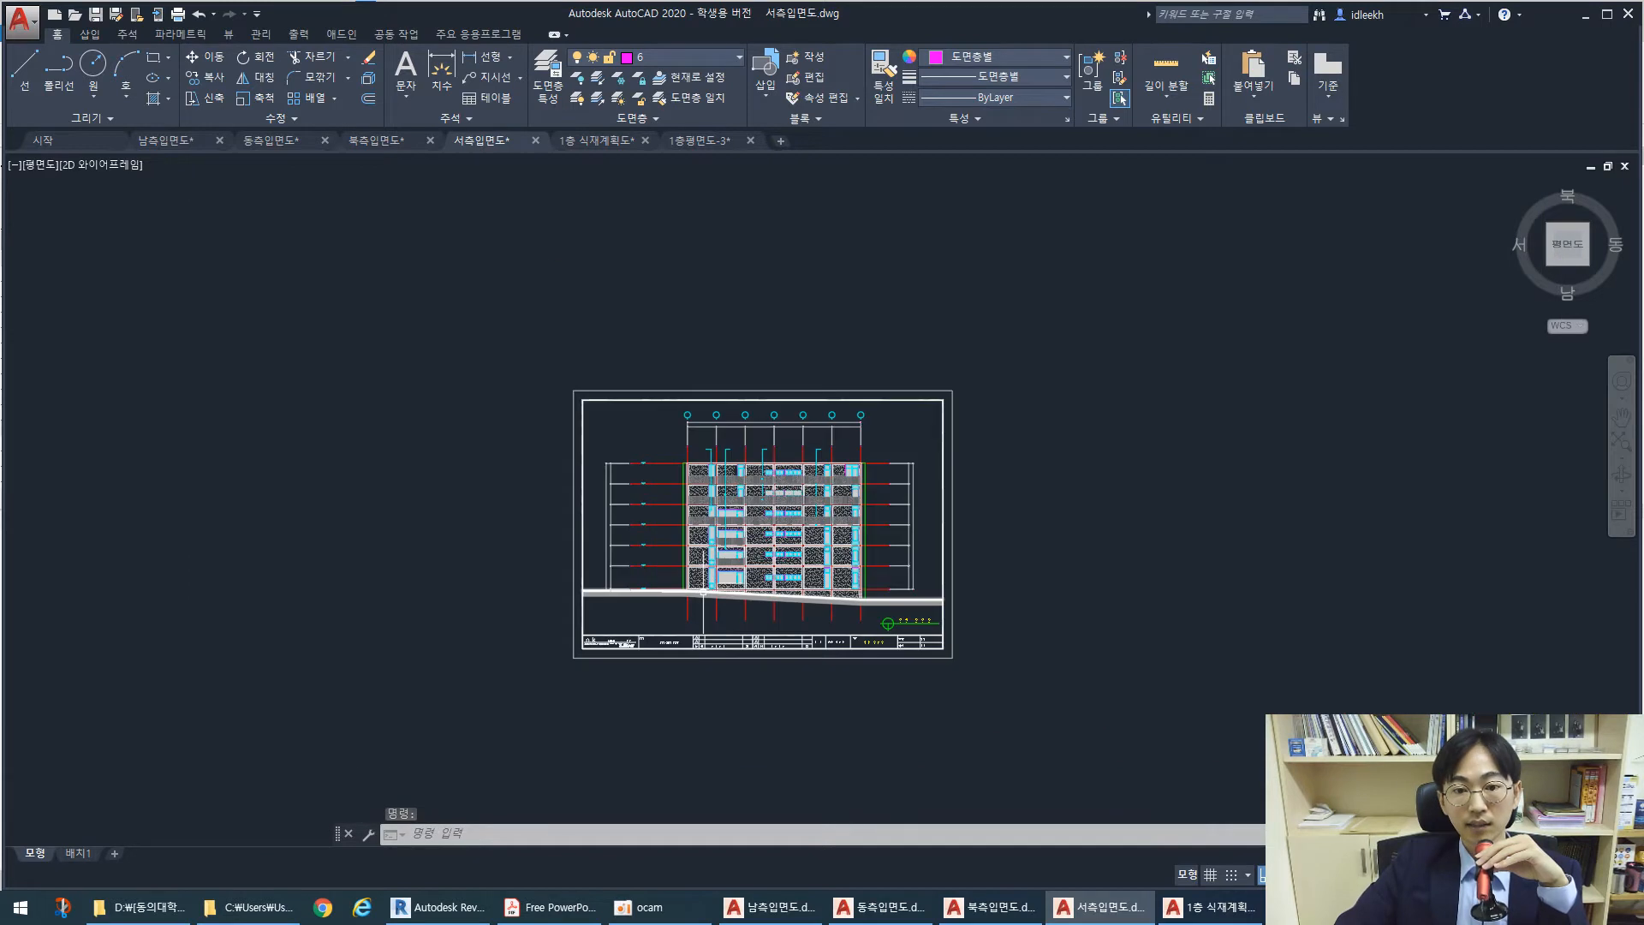
Return to Revit, edit the terrain surface in floor plan 0 and check the elevations of the X1-side points
{"action": "left_click", "coordinate": [438, 908]}
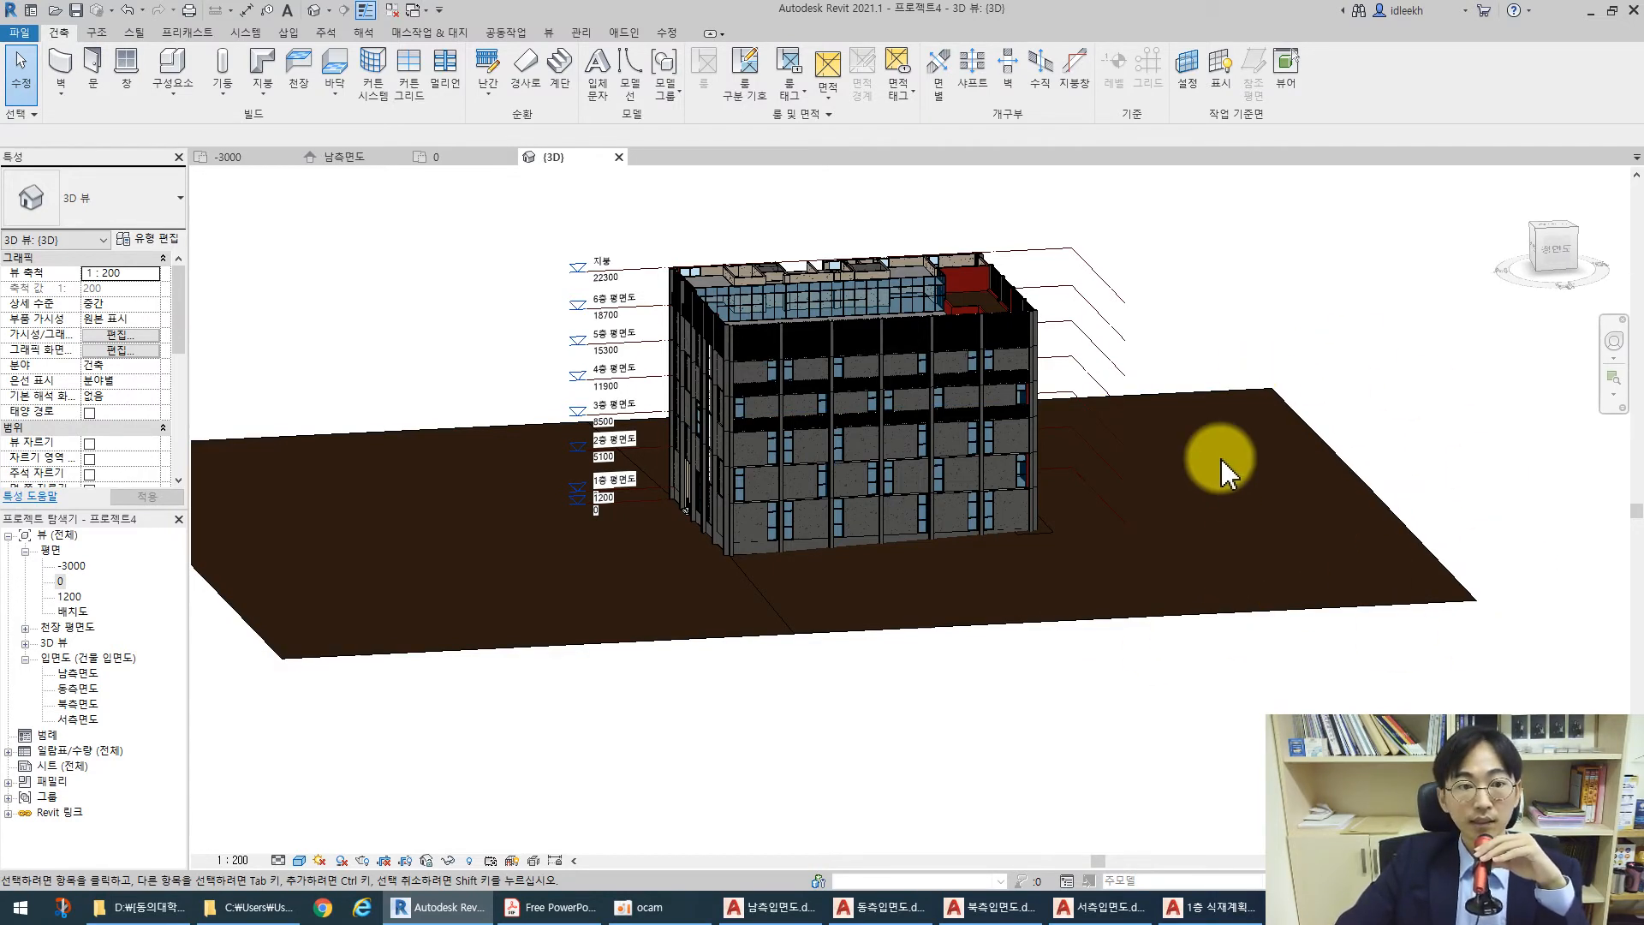
{"action": "left_click", "coordinate": [488, 653]}
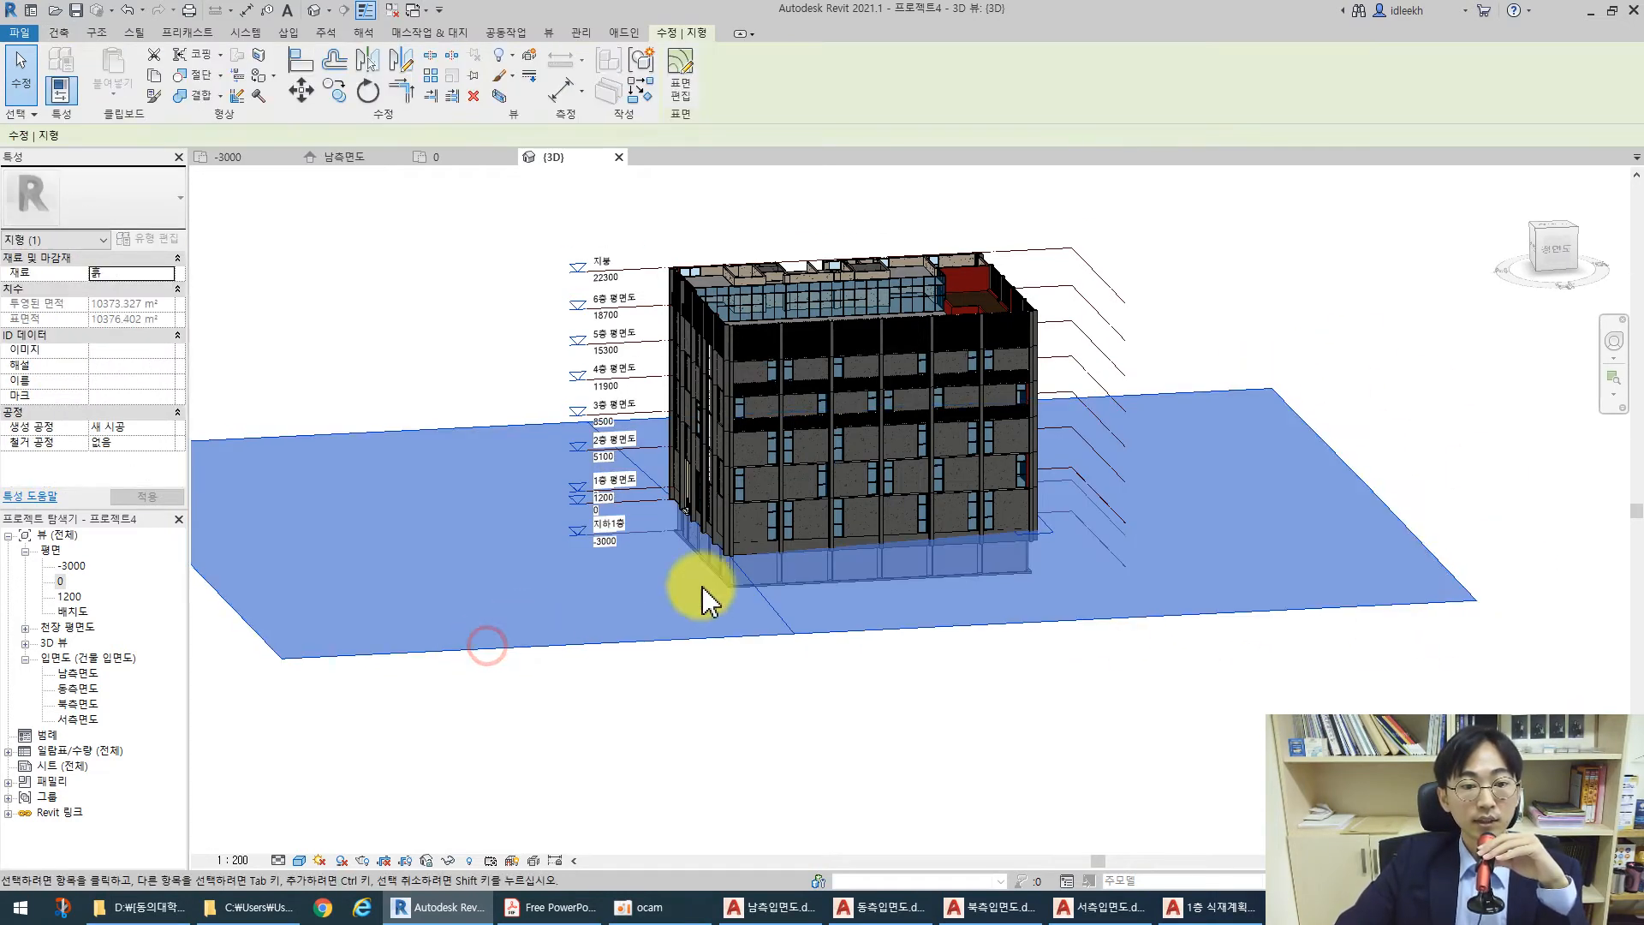
{"action": "left_click", "coordinate": [692, 81]}
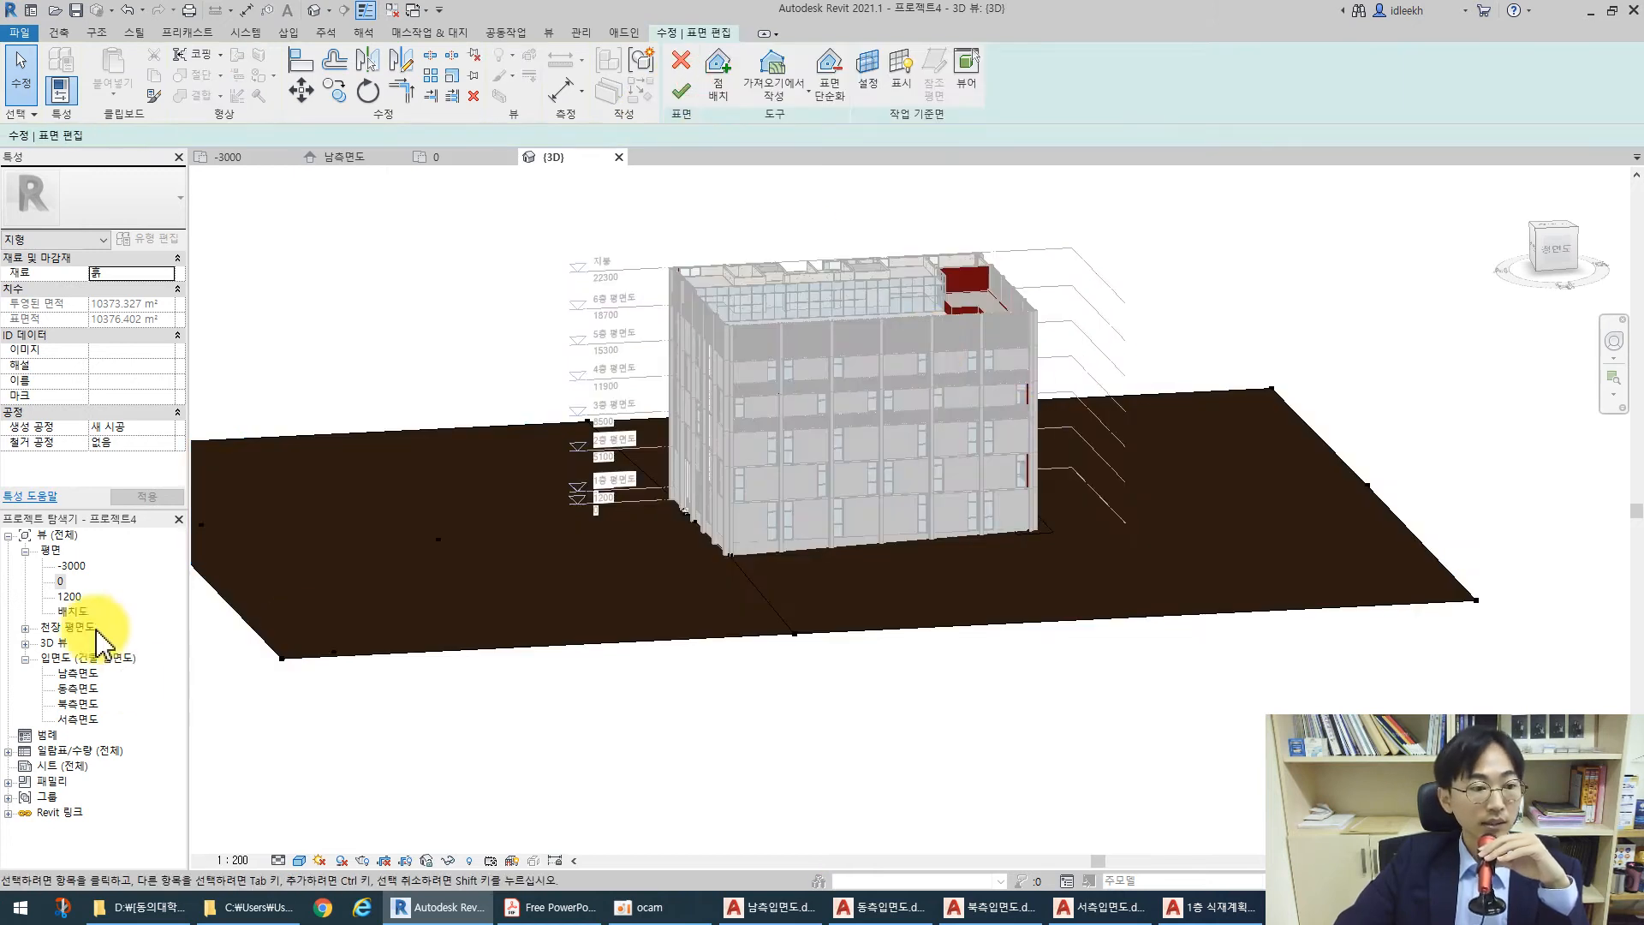
{"action": "left_click", "coordinate": [60, 583]}
{"action": "double_click", "coordinate": [60, 583]}
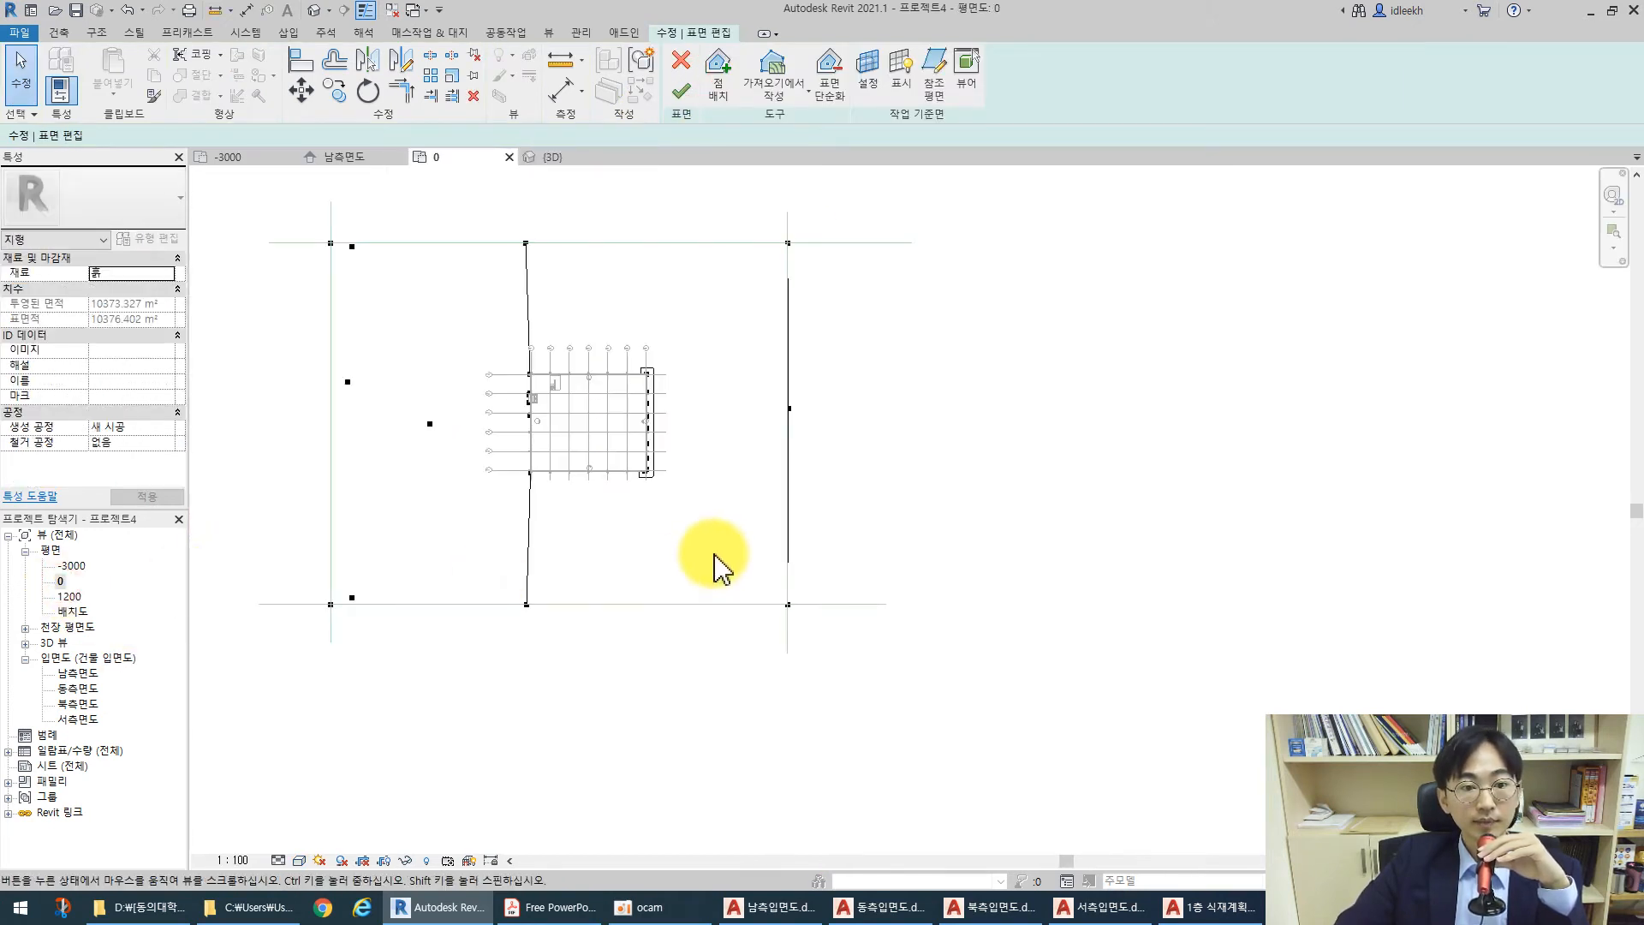
{"action": "left_click", "coordinate": [443, 624]}
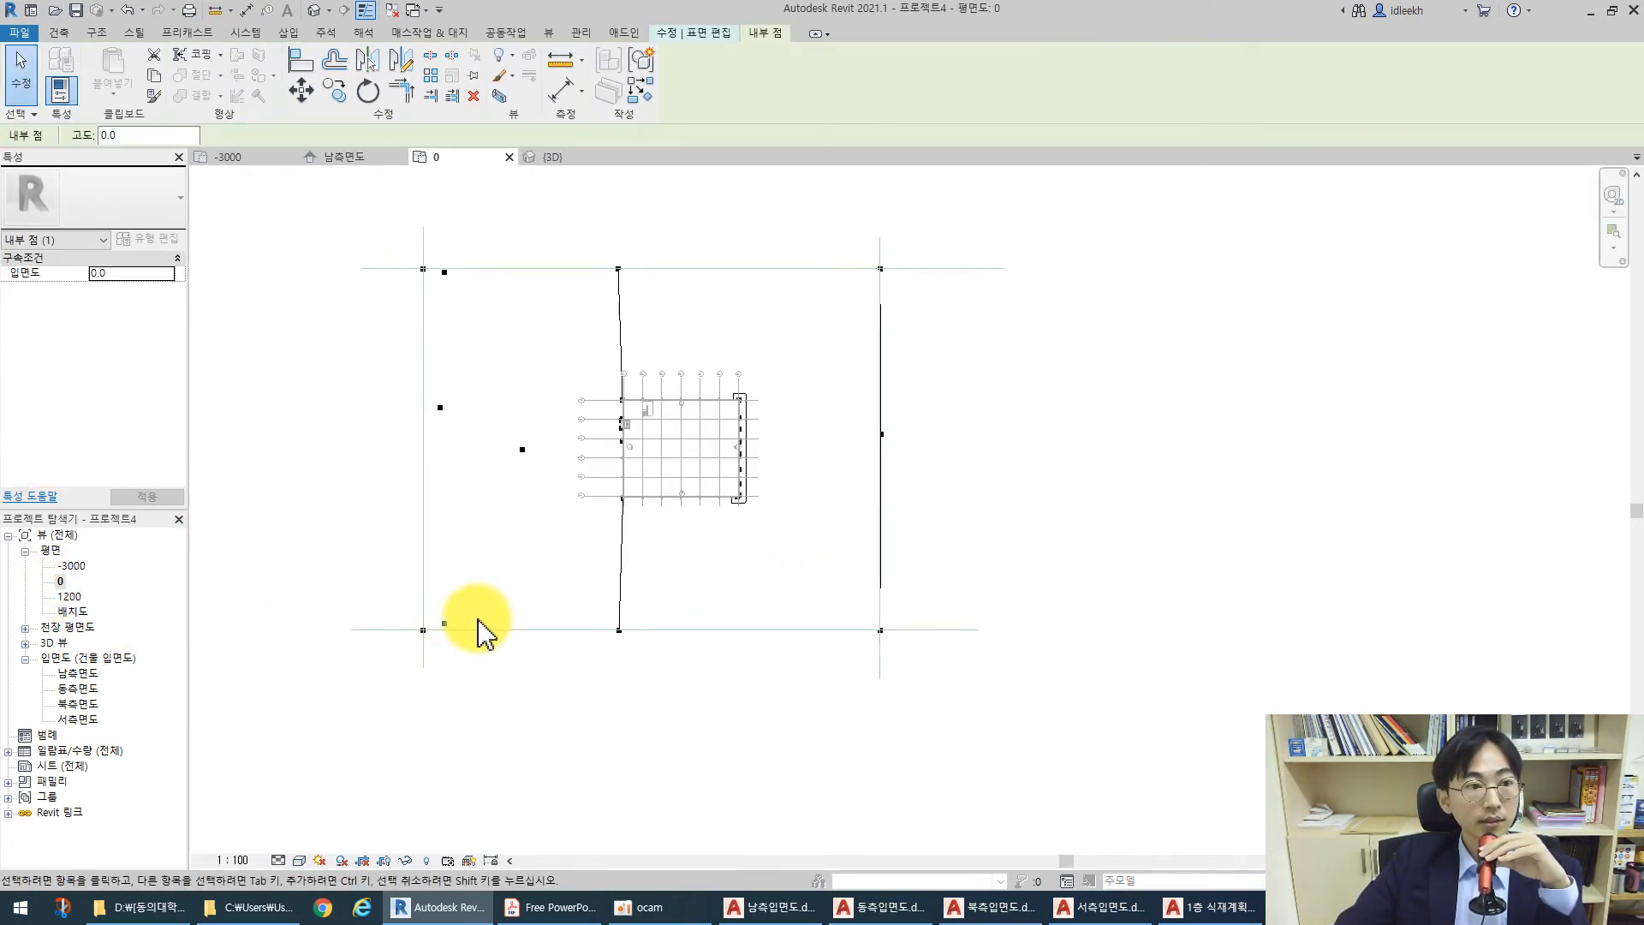
{"action": "left_click", "coordinate": [618, 630]}
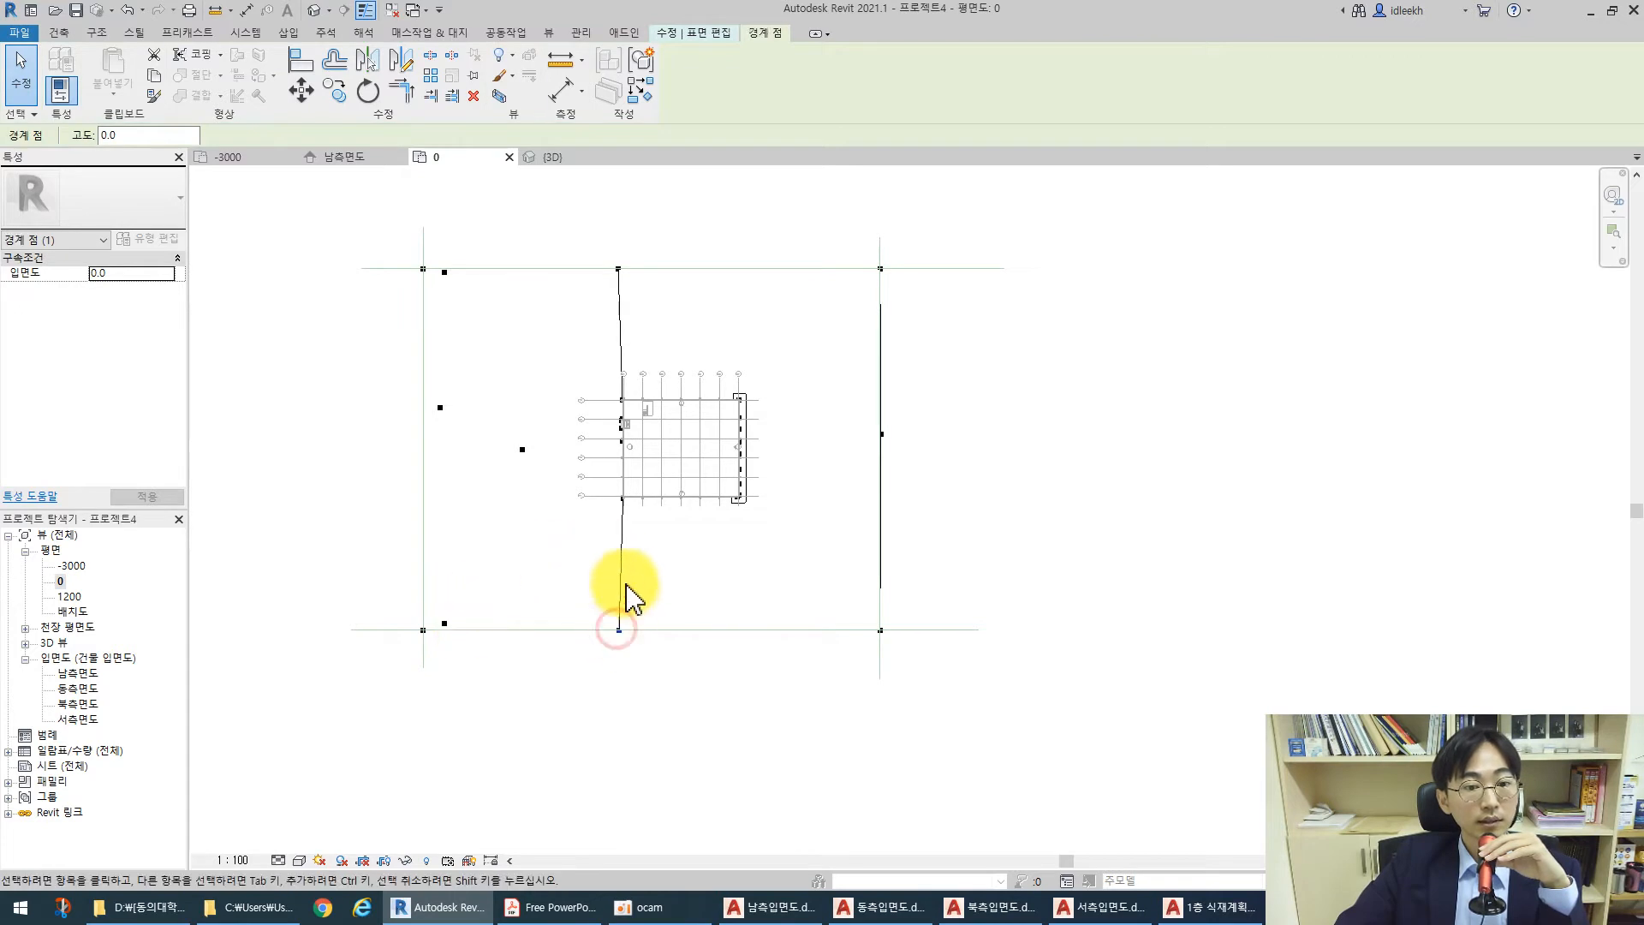
{"action": "left_click", "coordinate": [620, 501]}
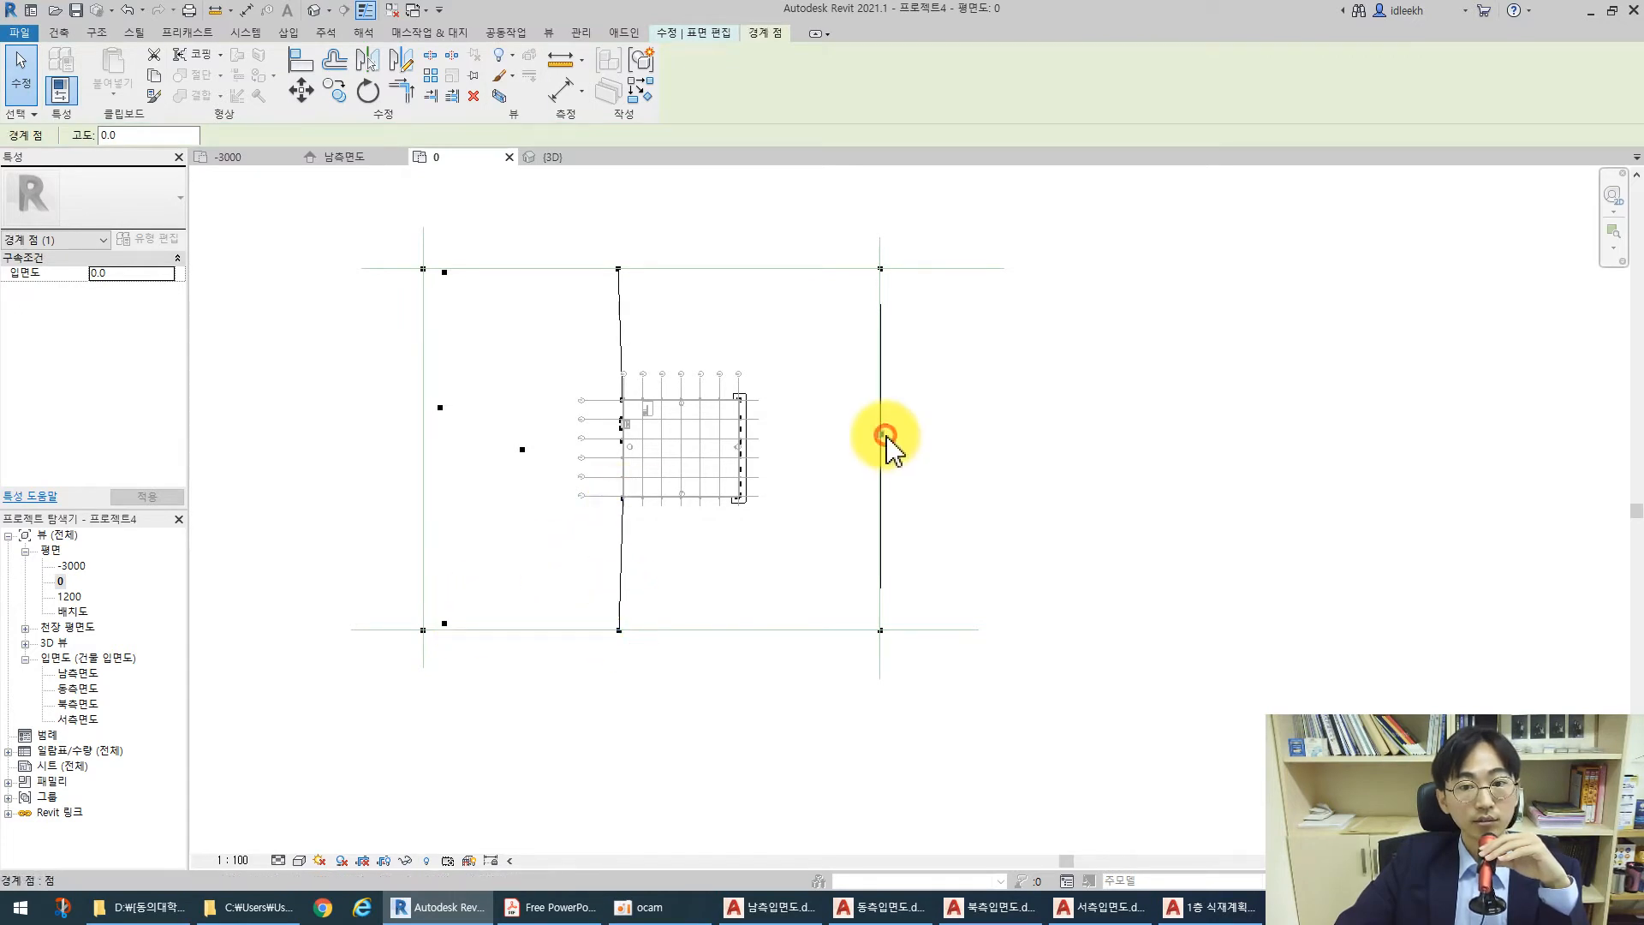
Set the three boundary points on the X7-side site edge to elevation 1200 and finish the surface
{"action": "left_click_drag", "start_coordinate": [845, 239], "coordinate": [942, 668]}
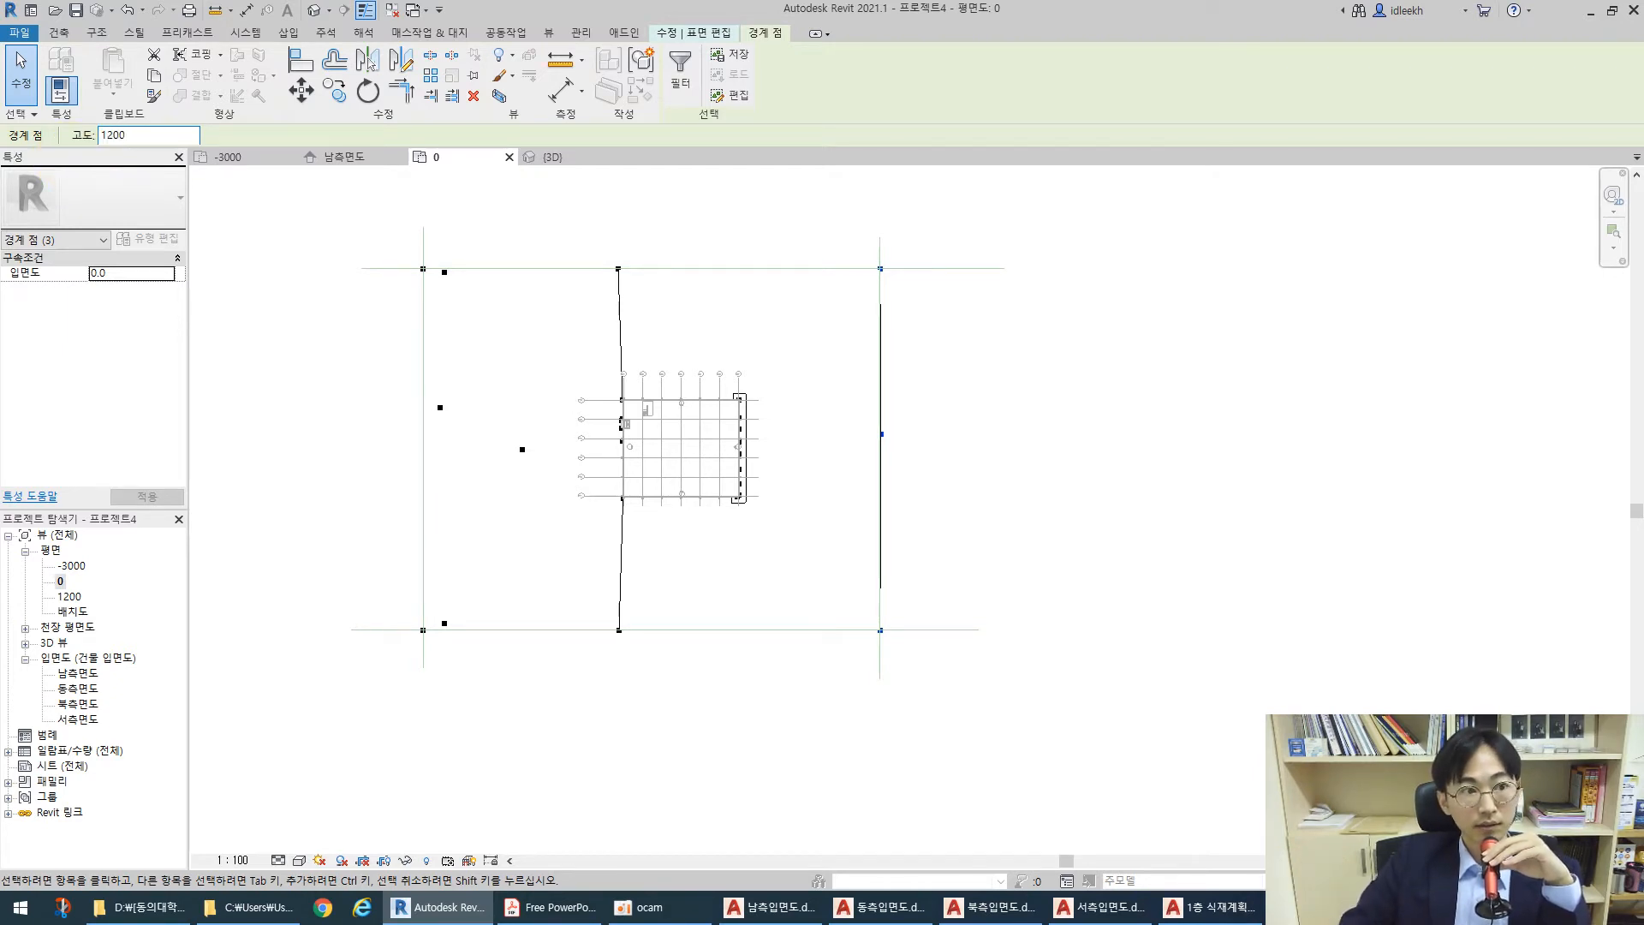
{"action": "key", "text": "Return"}
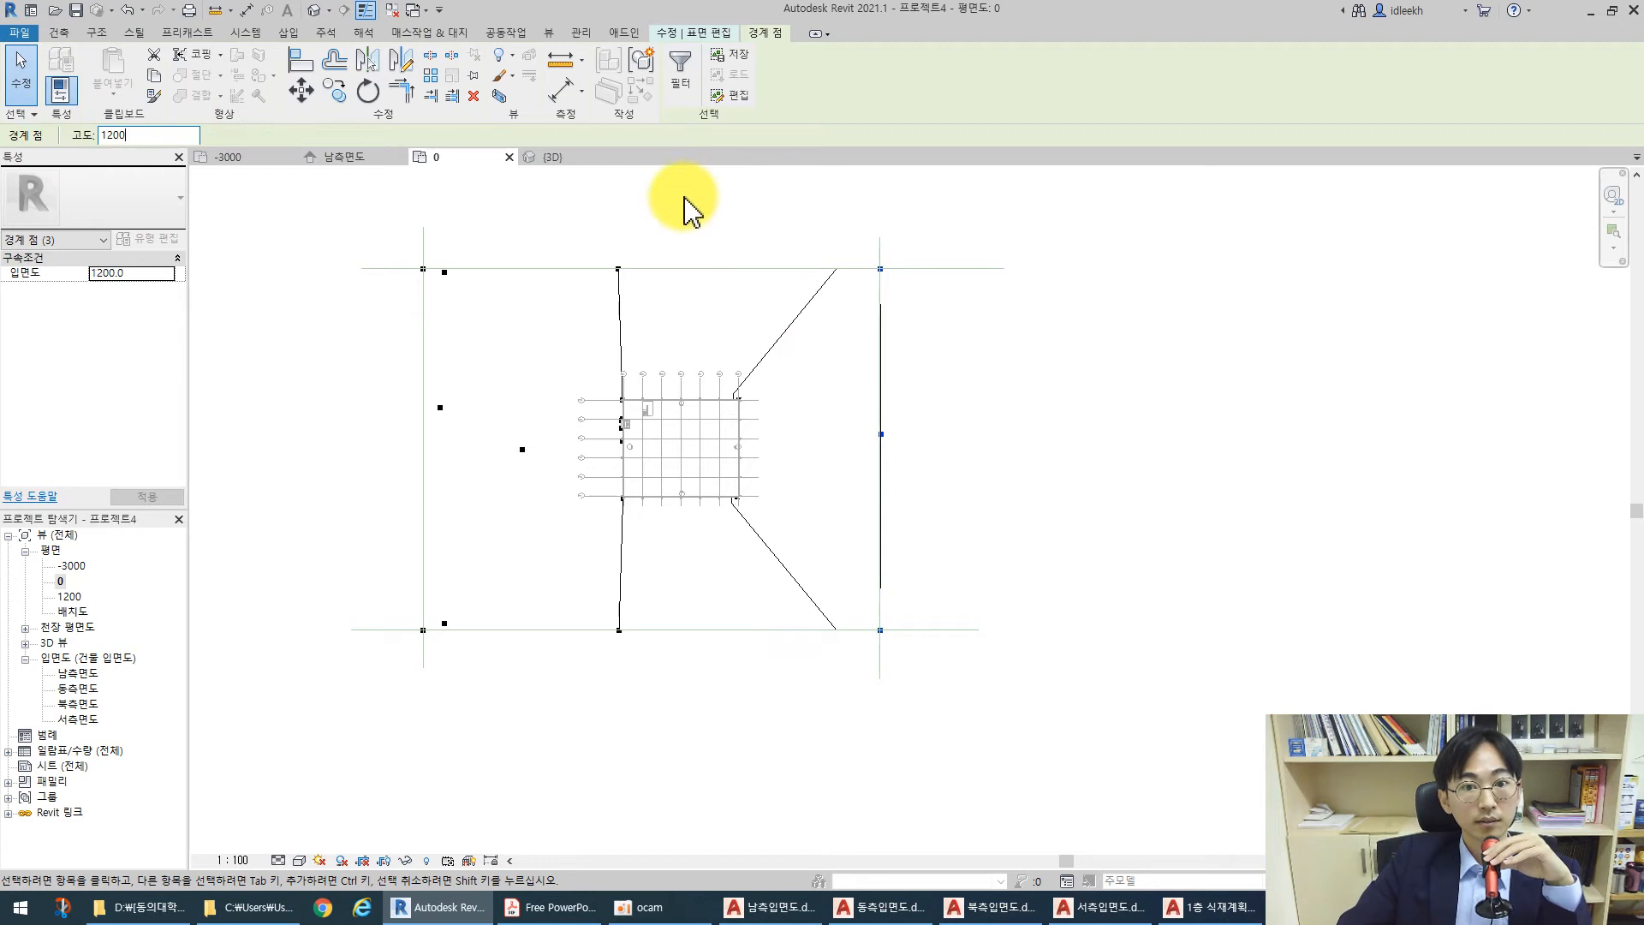
{"action": "key", "text": "Escape"}
{"action": "left_click", "coordinate": [686, 90]}
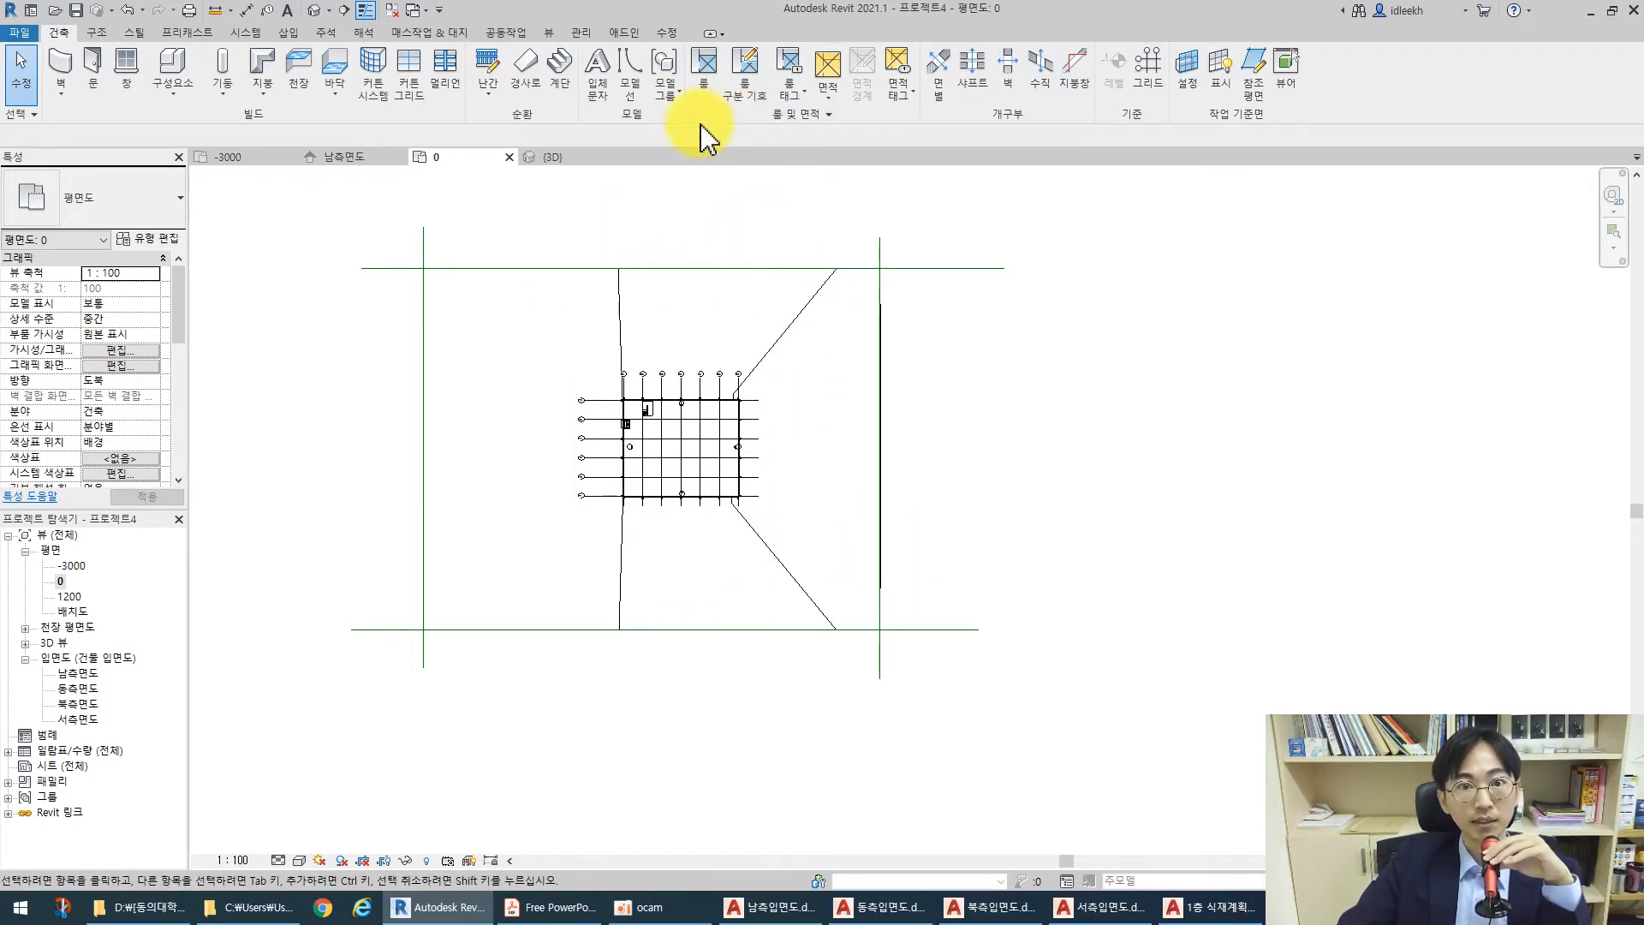
Edit the surface again, place points at elevation 1200 on the upper and lower site boundaries near the X7 wall line, and finish it
{"action": "left_click", "coordinate": [745, 283]}
{"action": "left_click", "coordinate": [681, 85]}
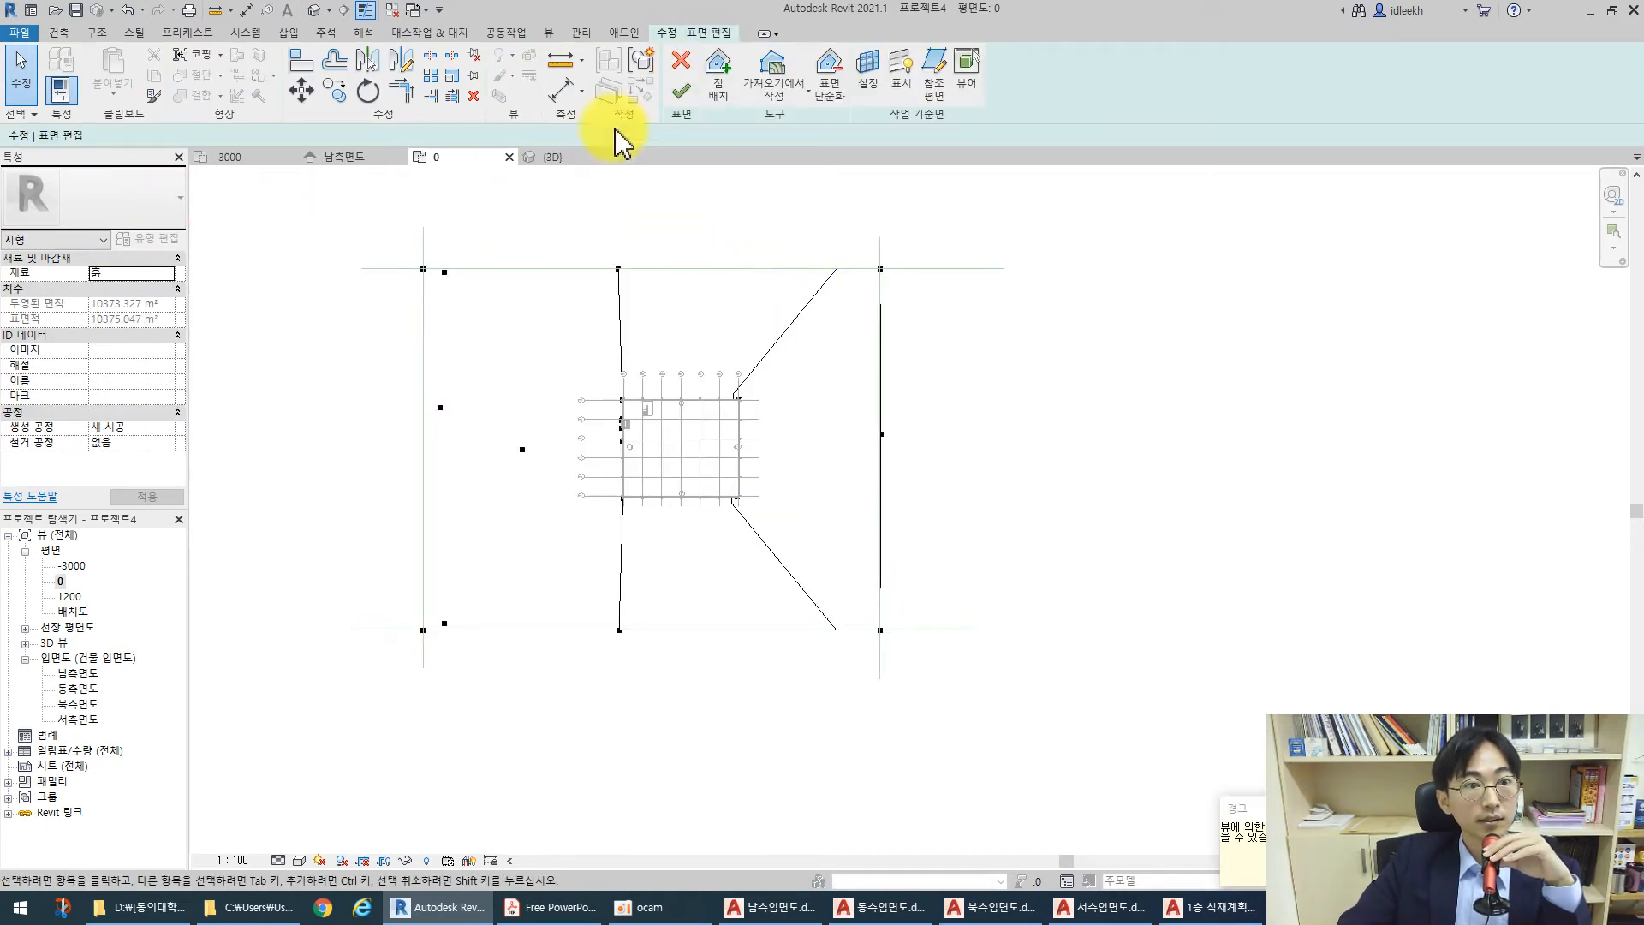
{"action": "left_click", "coordinate": [726, 75]}
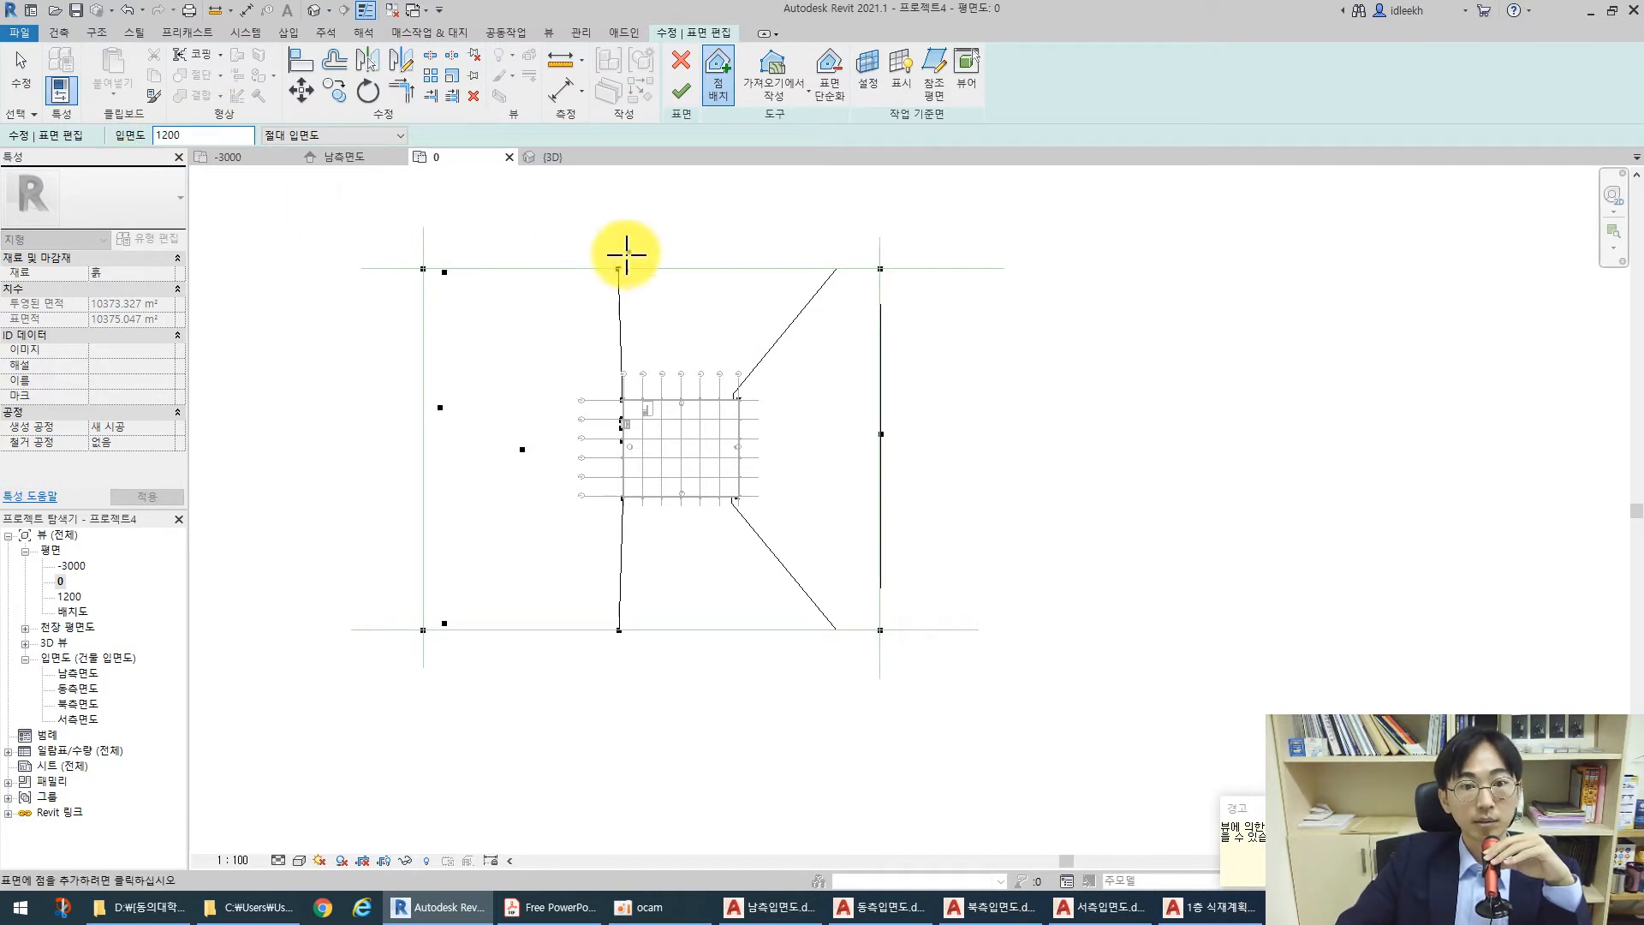
{"action": "type", "text": "1200"}
{"action": "left_click", "coordinate": [747, 269]}
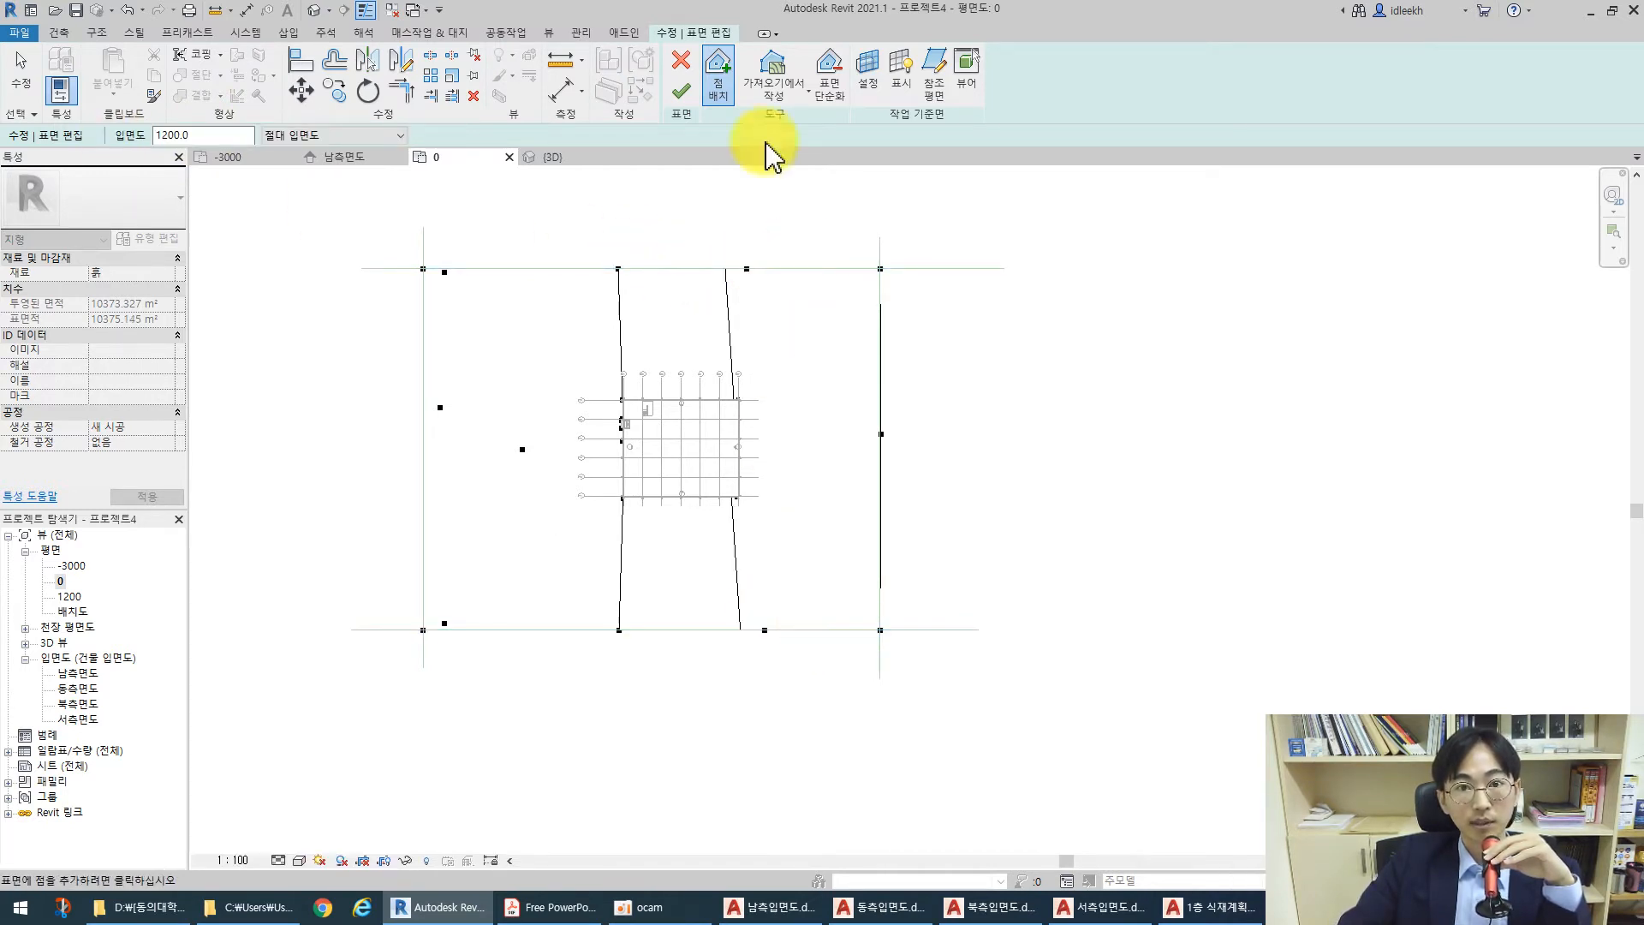
{"action": "left_click", "coordinate": [686, 91]}
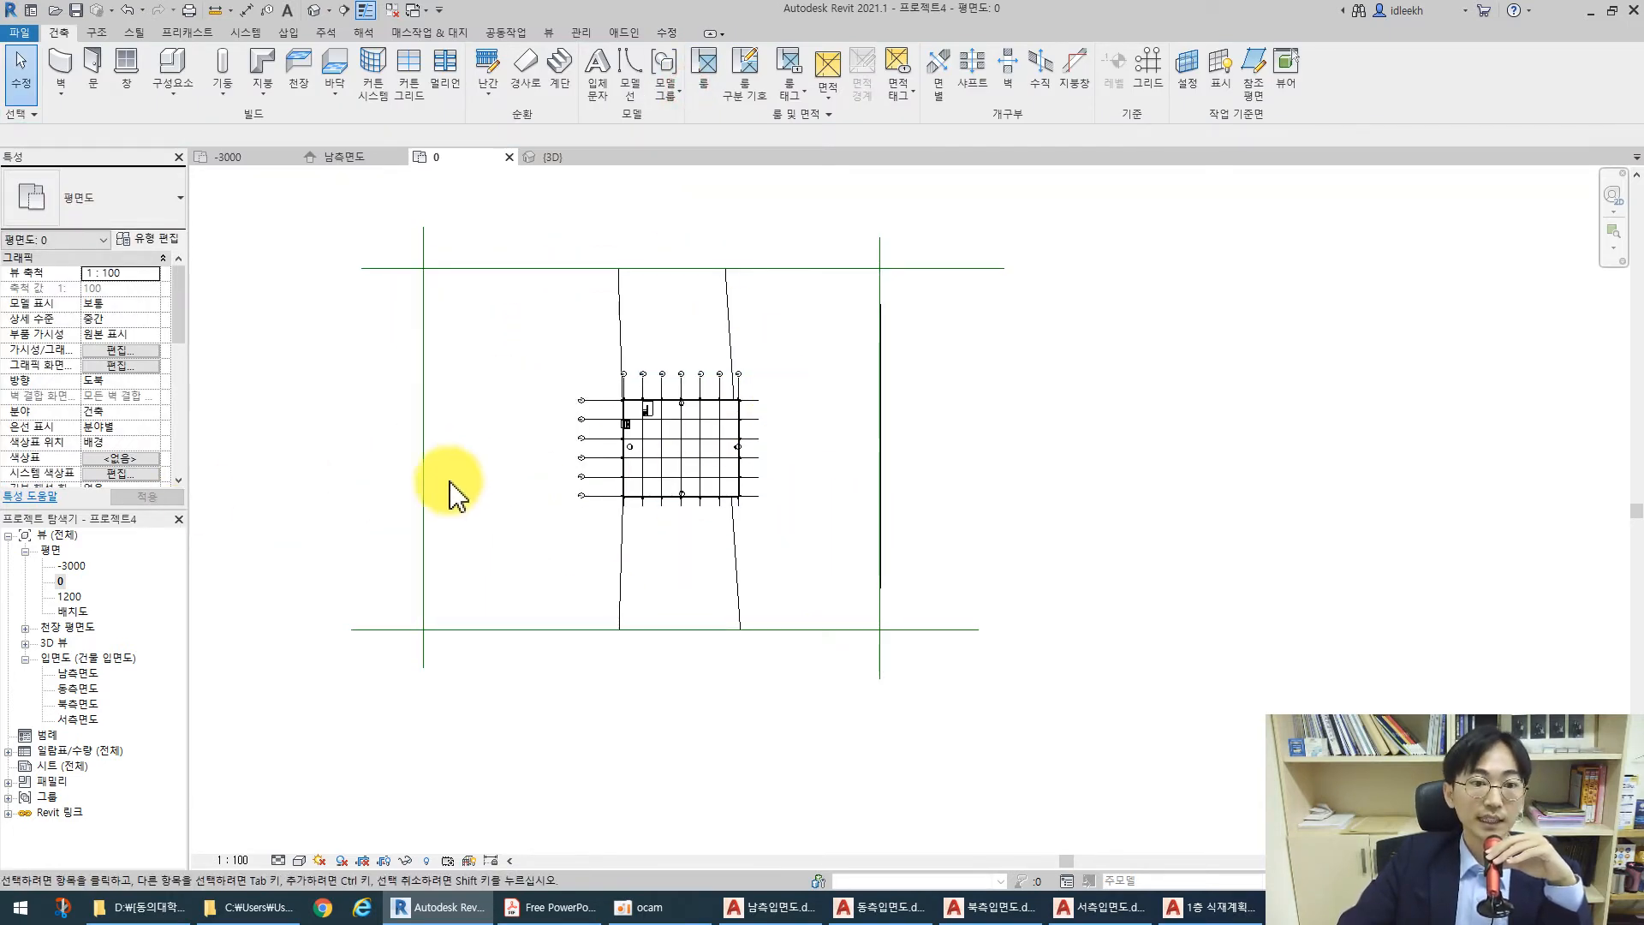
Edit the terrain surface again and set the five points along the X1-side site edge to elevation -500
{"action": "left_click", "coordinate": [606, 275]}
{"action": "left_click", "coordinate": [683, 66]}
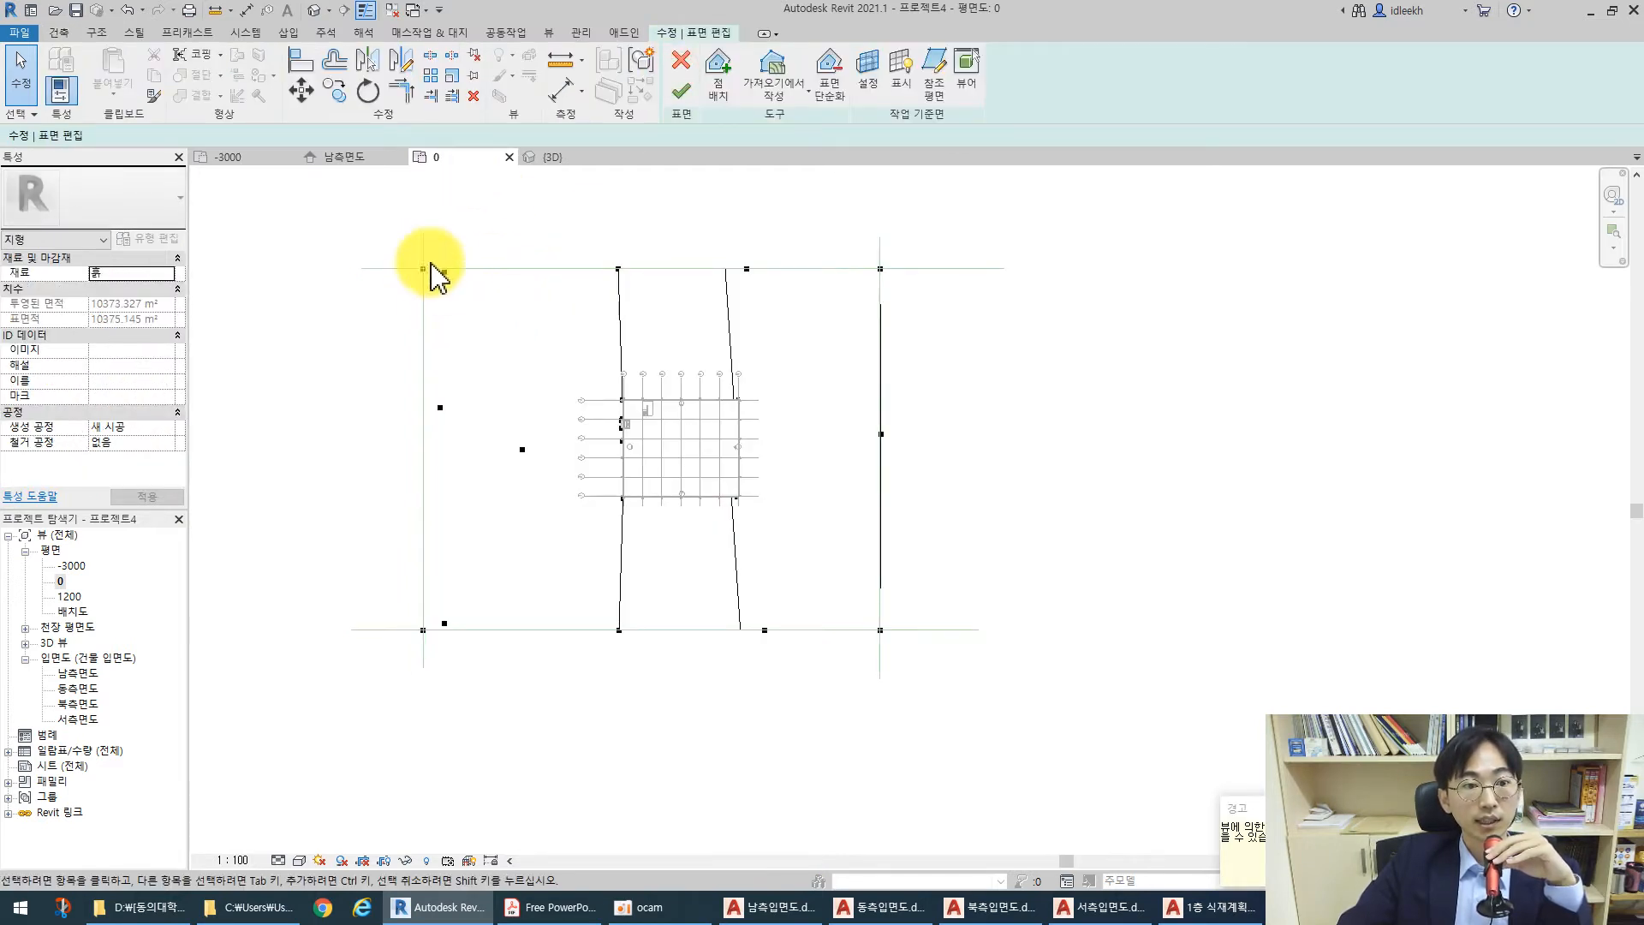
{"action": "left_click_drag", "start_coordinate": [401, 250], "coordinate": [466, 657]}
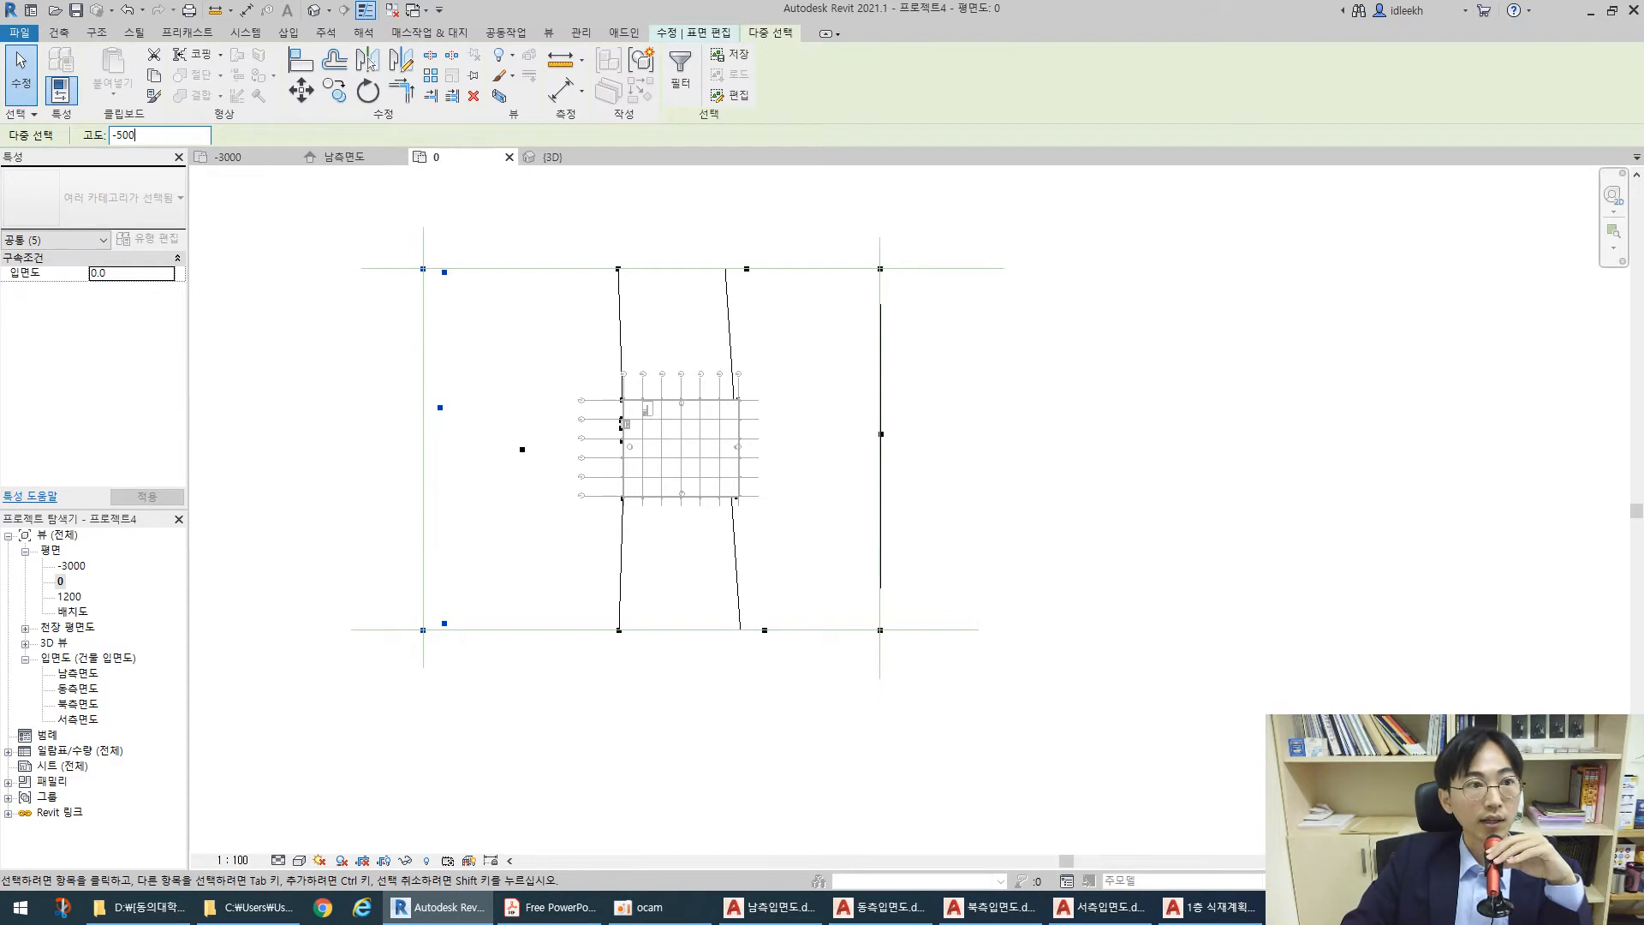
{"action": "left_click", "coordinate": [314, 322]}
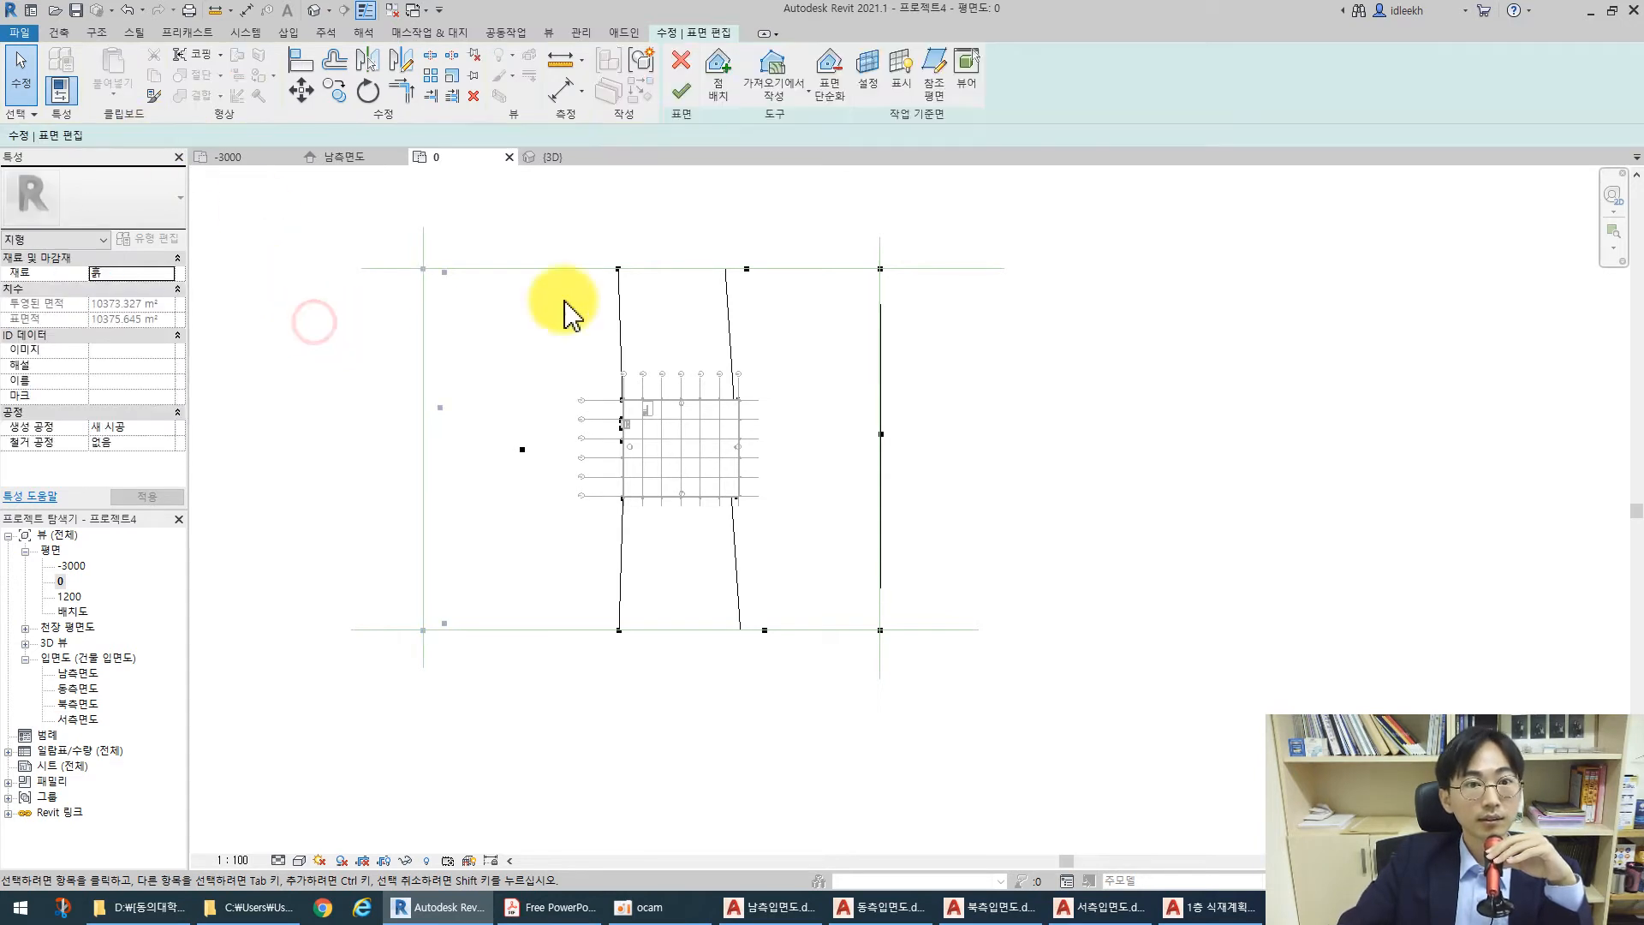
Finish editing the terrain surface and check it against the linked building in the 3D view, from the front and at an angle
{"action": "left_click", "coordinate": [688, 88]}
{"action": "left_click", "coordinate": [315, 12]}
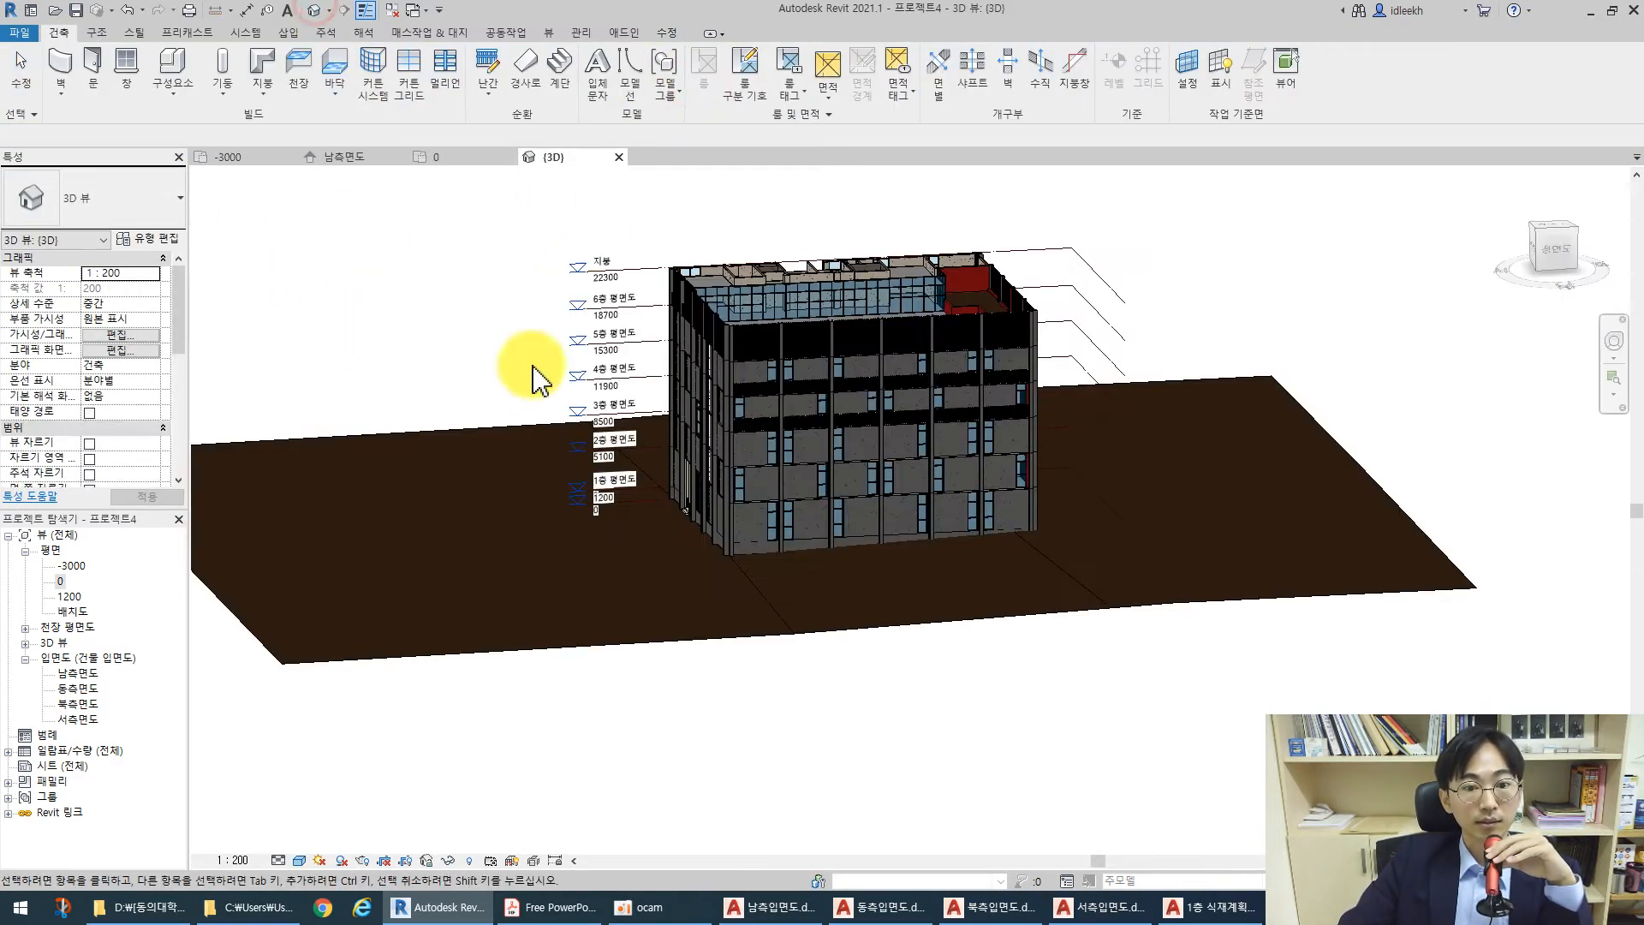
{"action": "scroll", "coordinate": [556, 522], "scroll_direction": "down", "scroll_amount": 2}
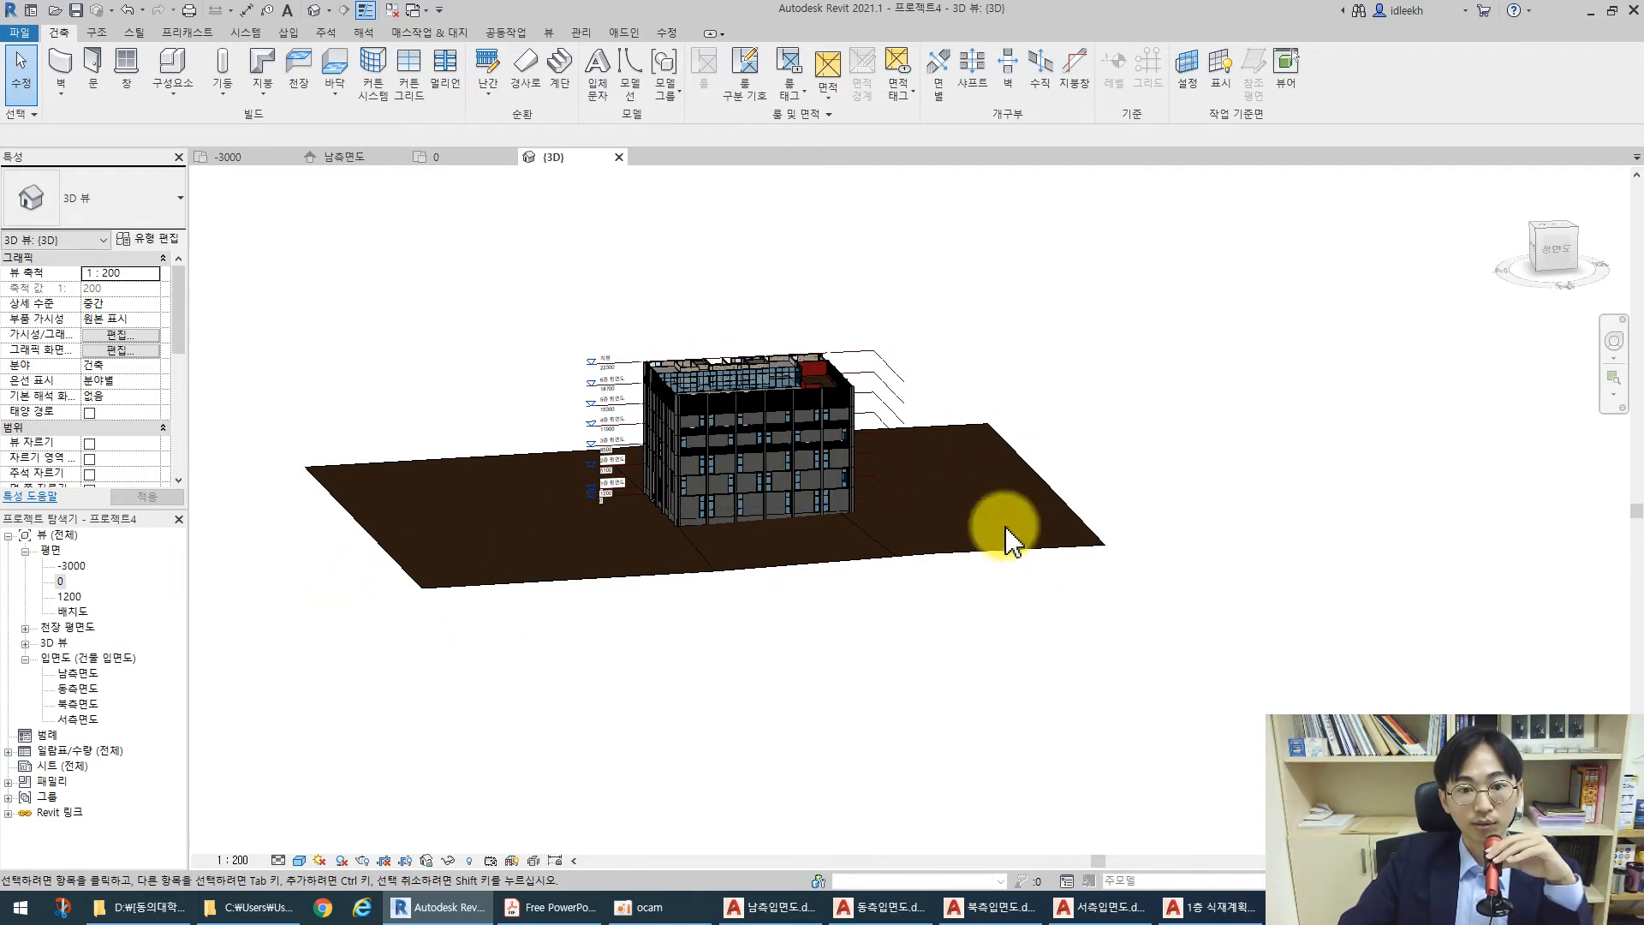
{"action": "left_click", "coordinate": [1556, 251]}
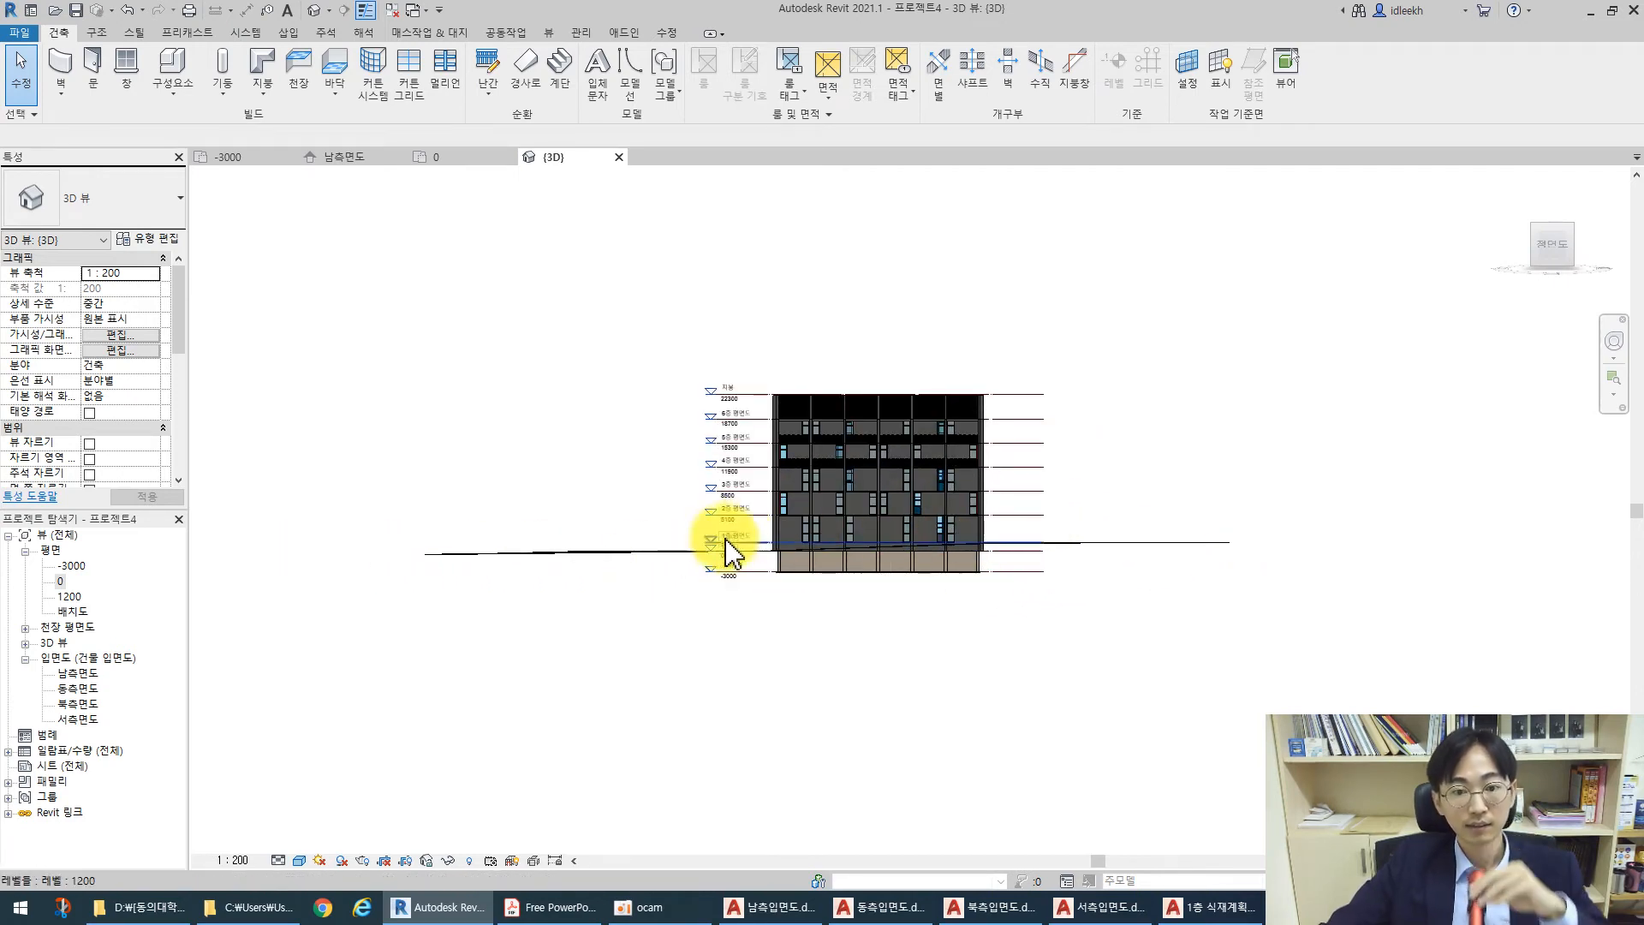
{"action": "scroll", "coordinate": [663, 511], "scroll_direction": "down", "scroll_amount": 2}
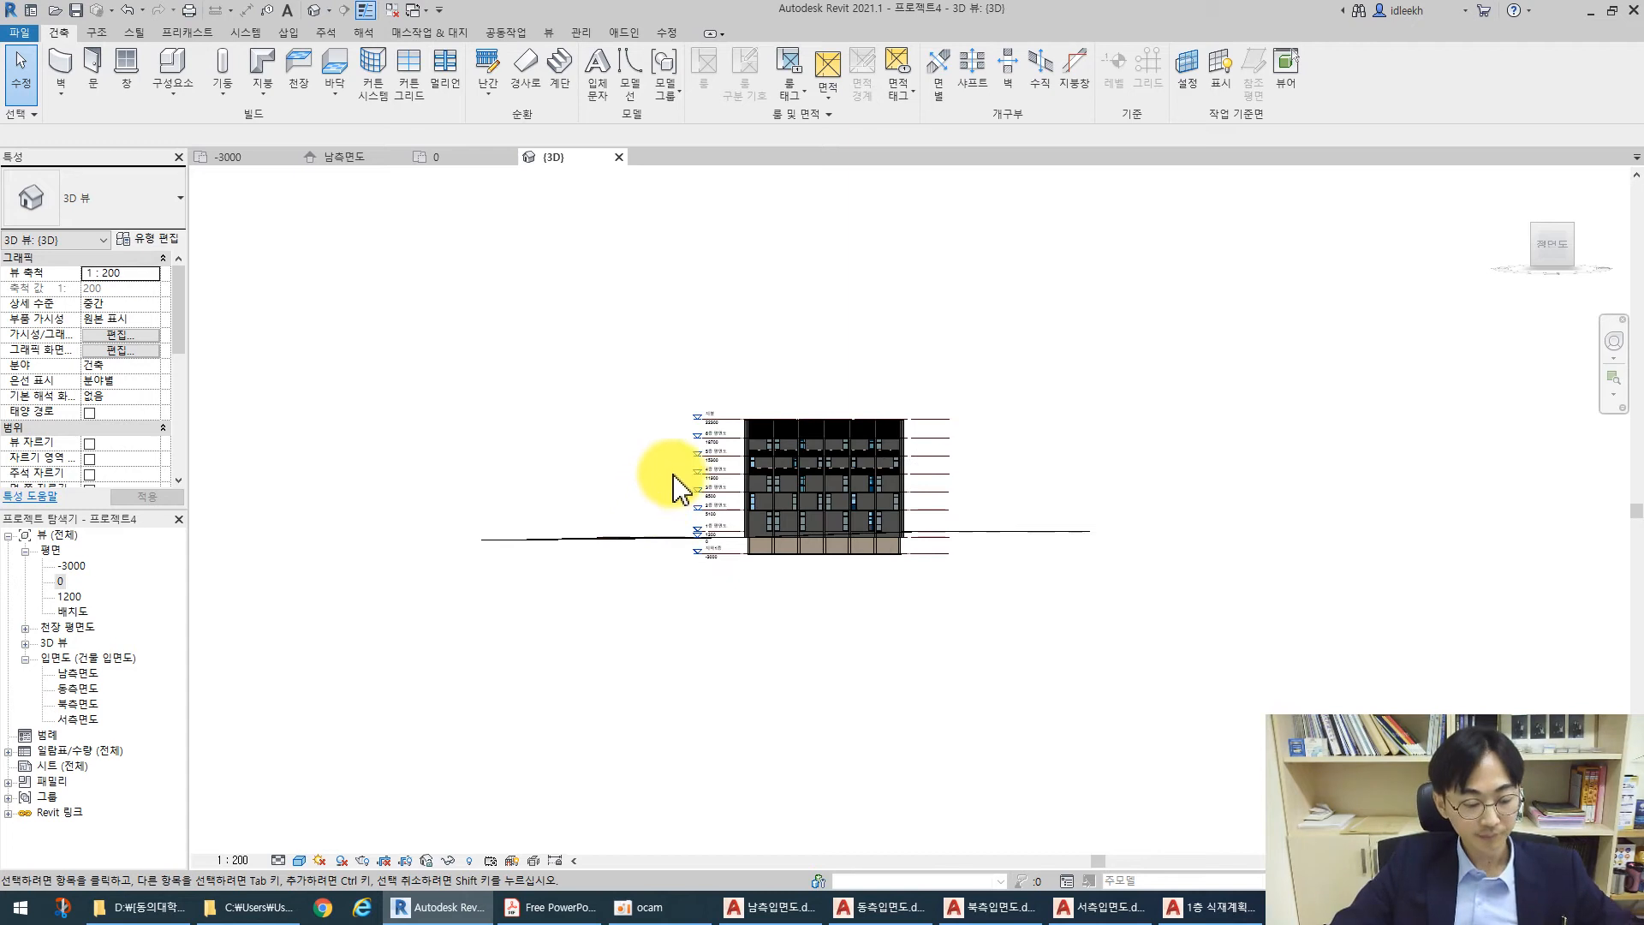
{"action": "middle_click_drag", "start_coordinate": [579, 440], "coordinate": [872, 552], "text": "shift"}
{"action": "scroll", "coordinate": [872, 552], "scroll_direction": "up", "scroll_amount": 2}
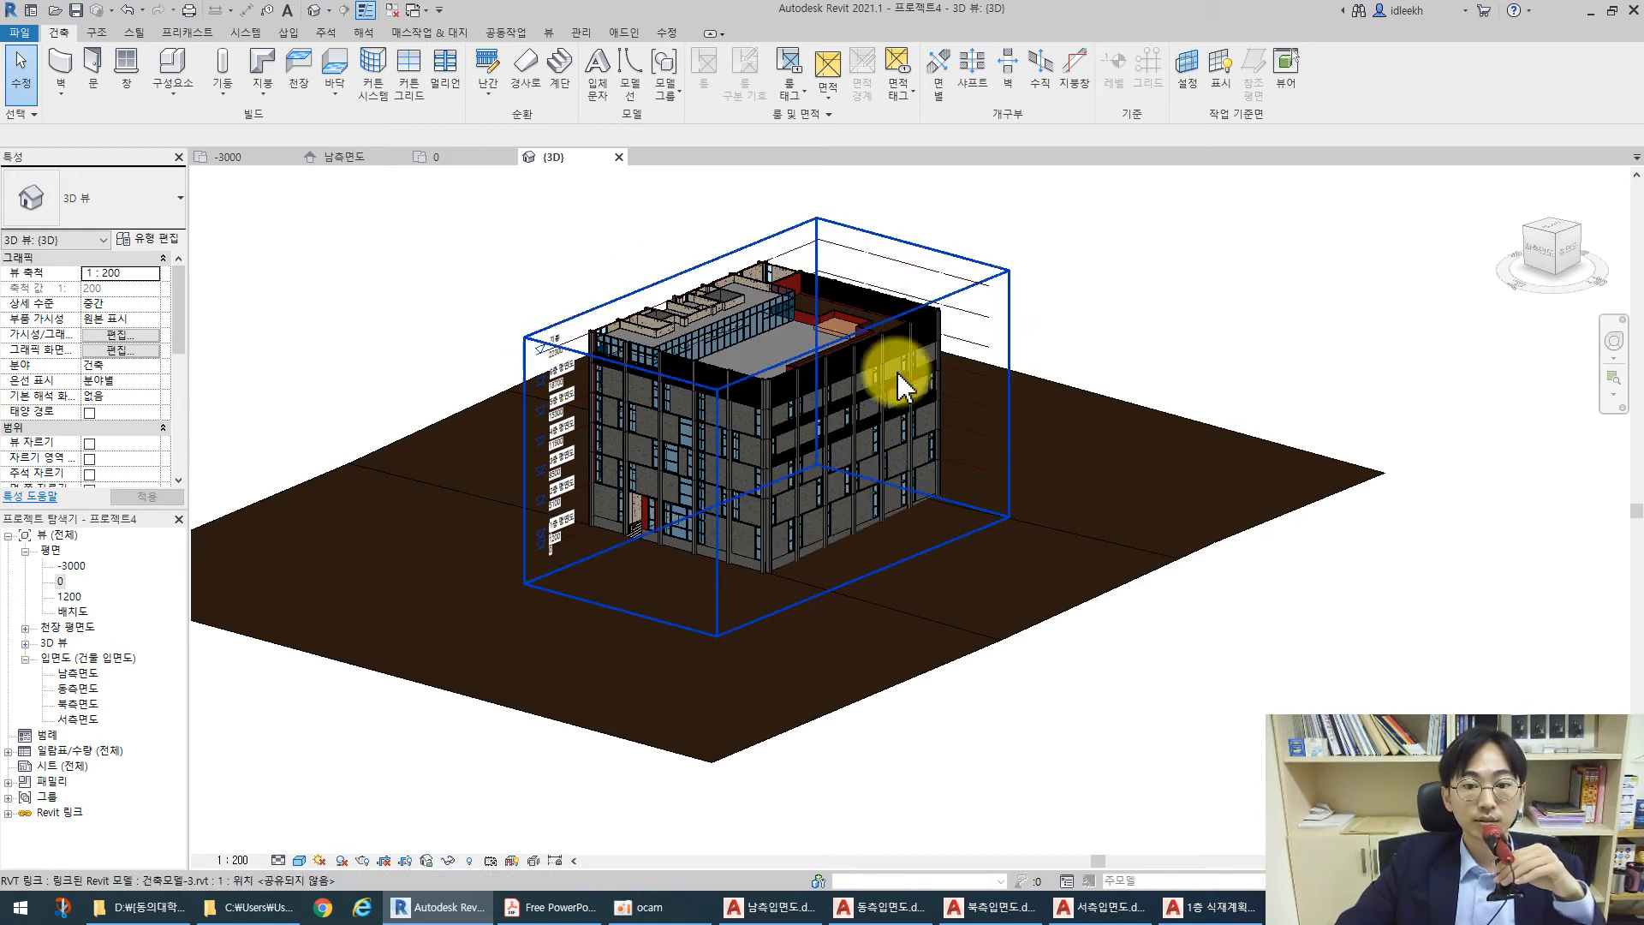
Remove the linked Revit model 건축모델-3.rvt from the project through link management
{"action": "left_click", "coordinate": [822, 248]}
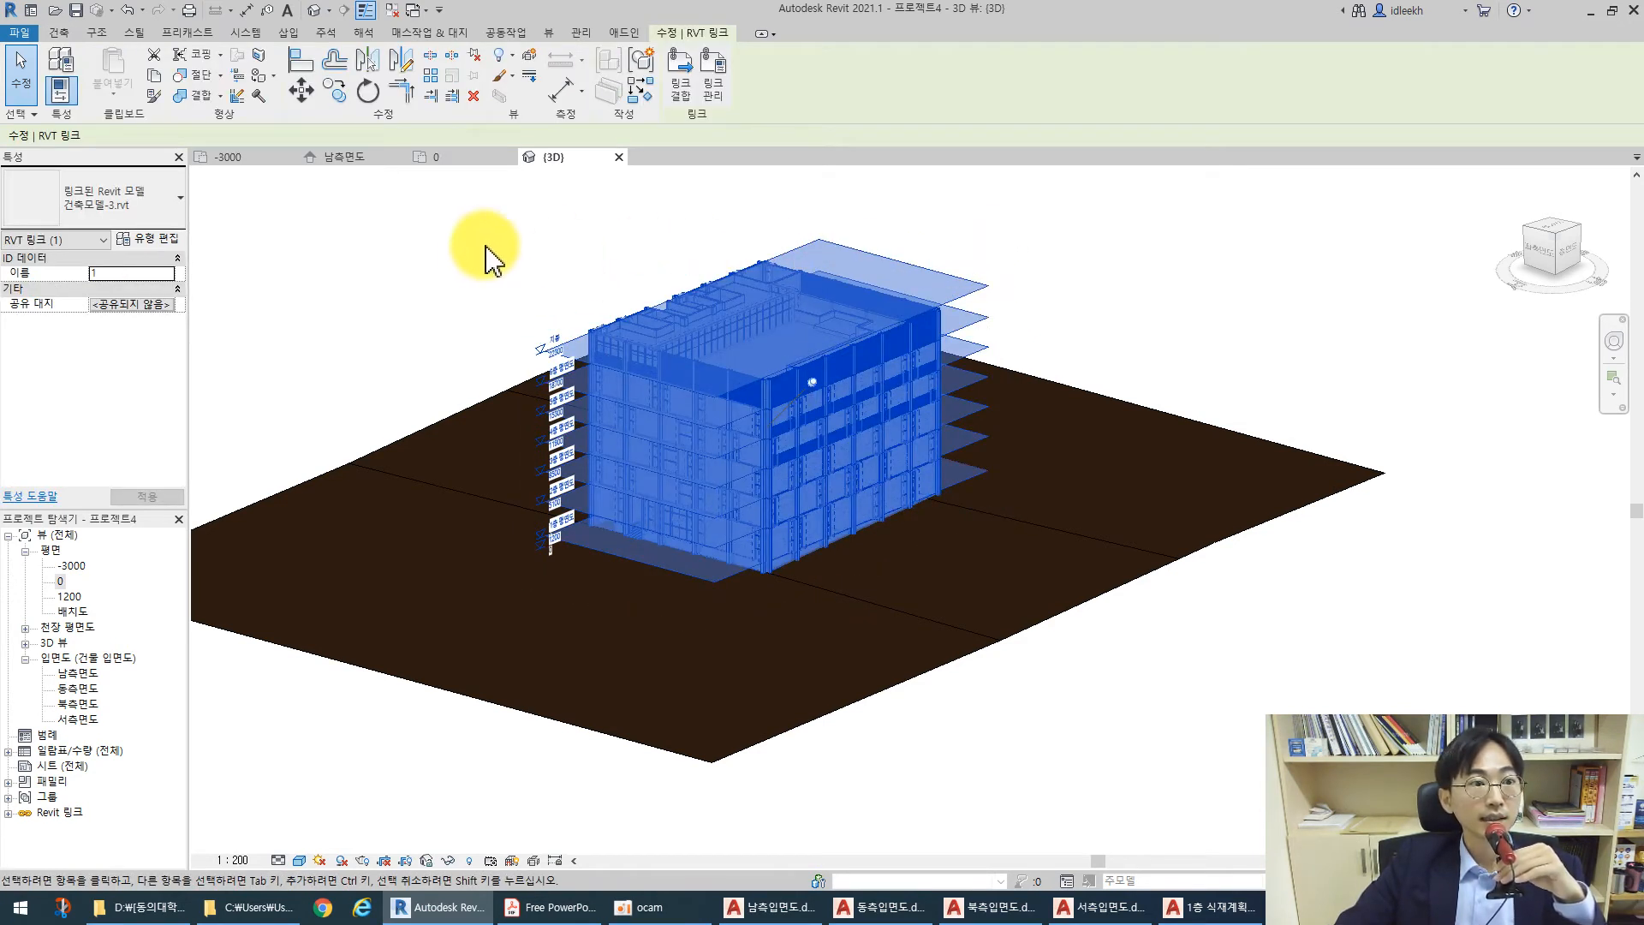
{"action": "left_click", "coordinate": [293, 33]}
{"action": "left_click", "coordinate": [440, 85]}
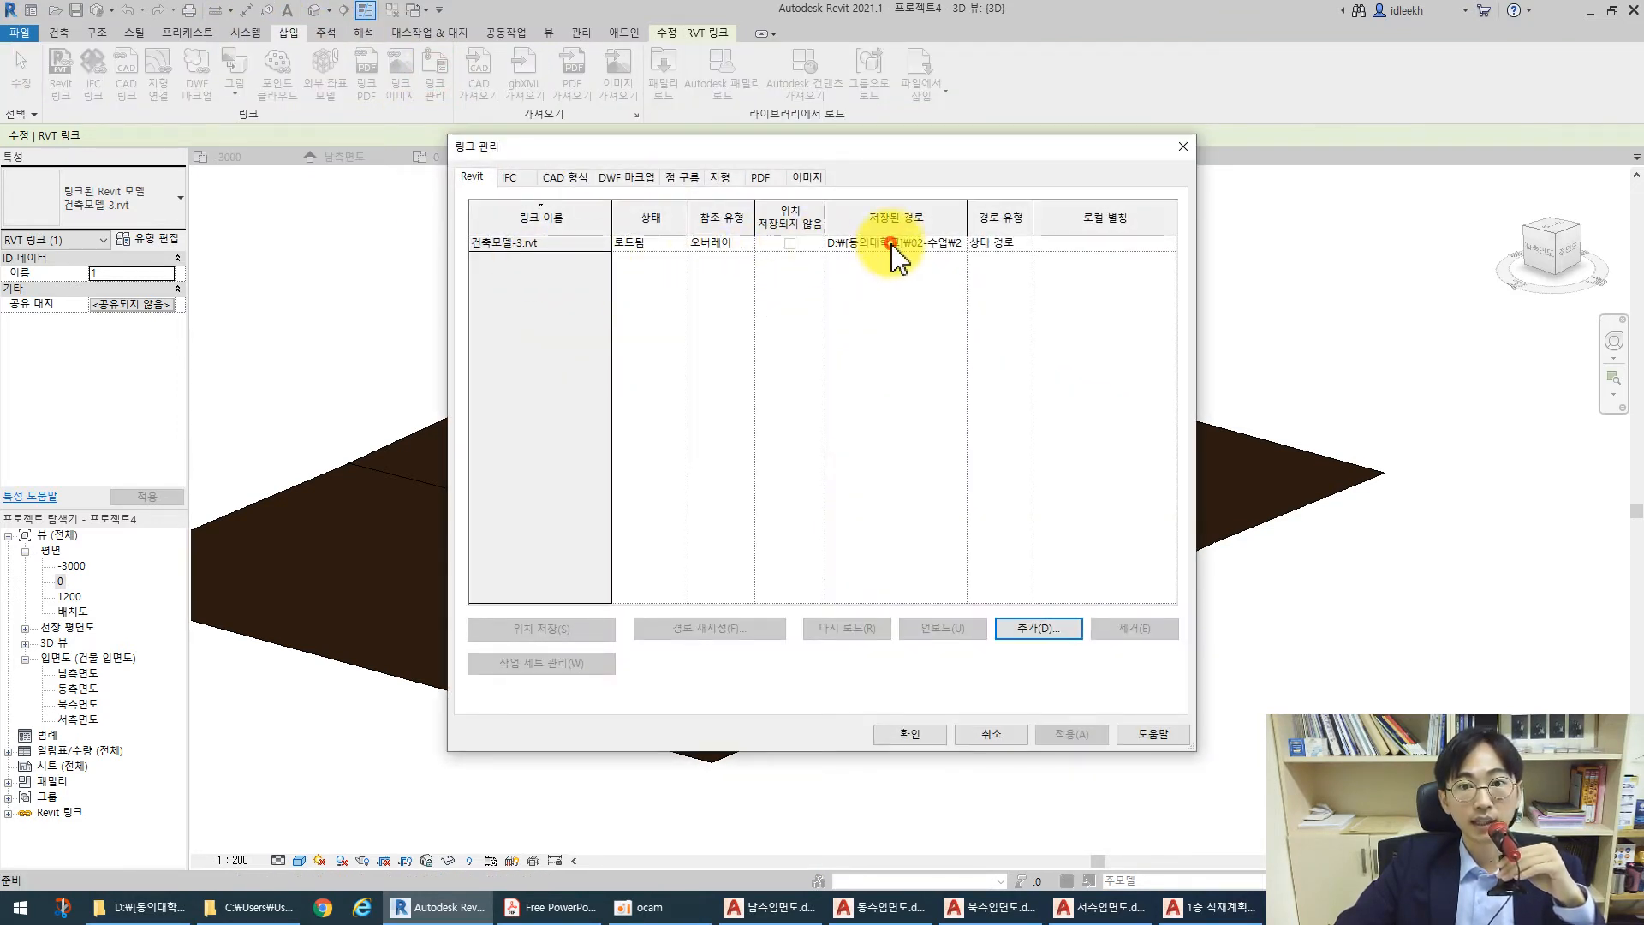
{"action": "left_click", "coordinate": [511, 241]}
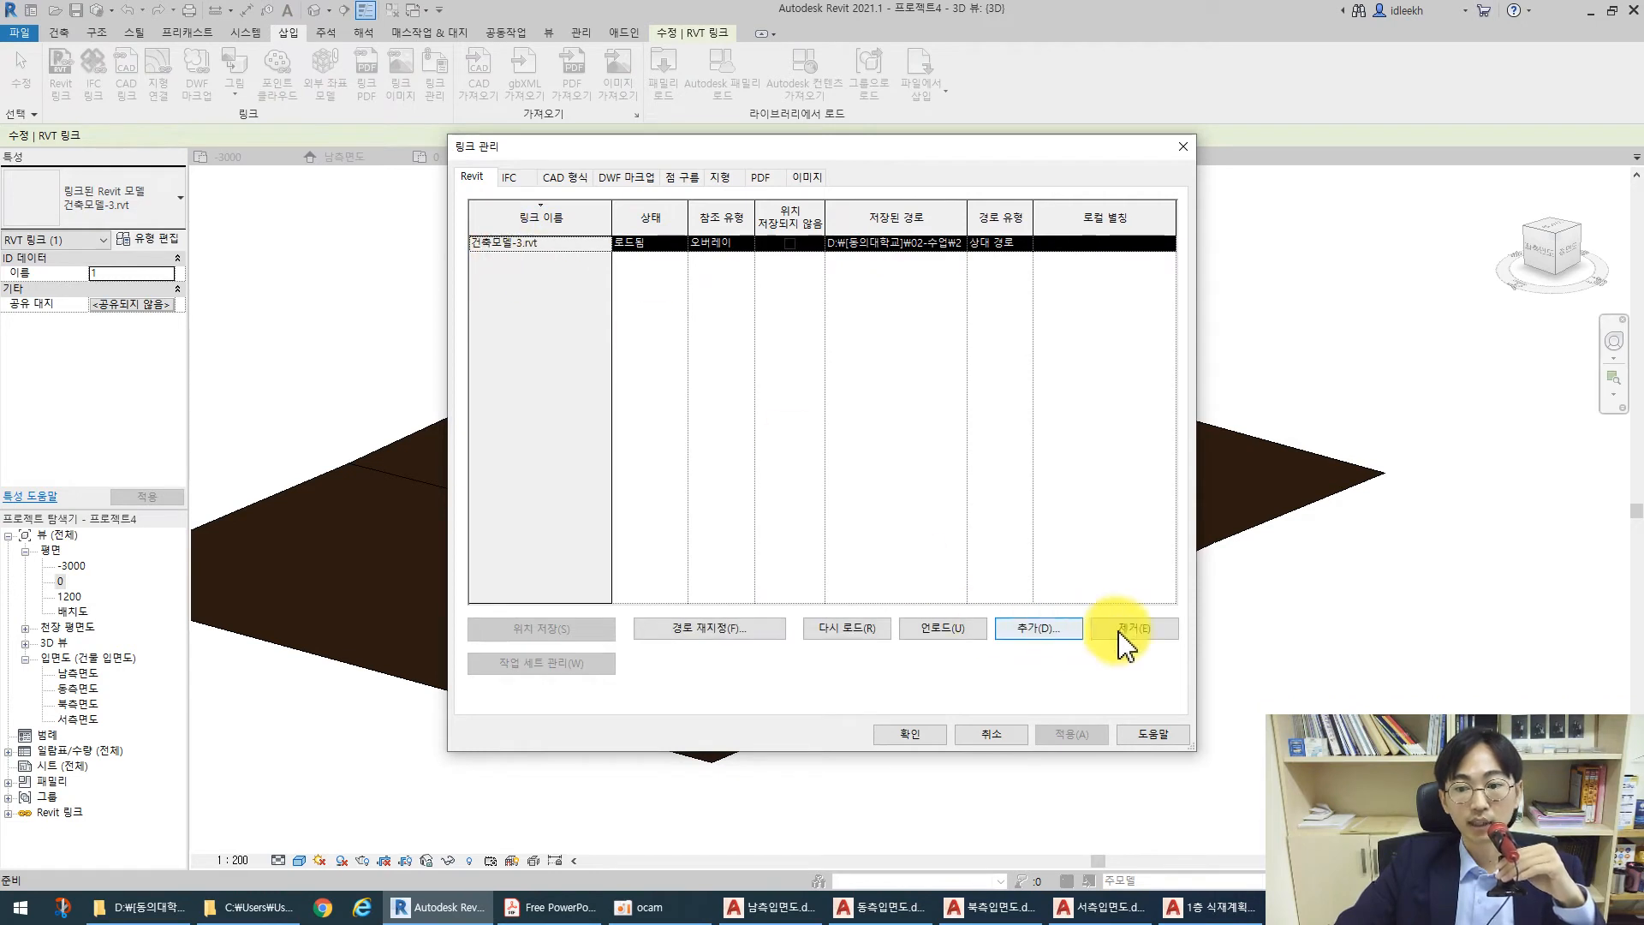
{"action": "left_click", "coordinate": [1147, 630]}
{"action": "left_click", "coordinate": [861, 477]}
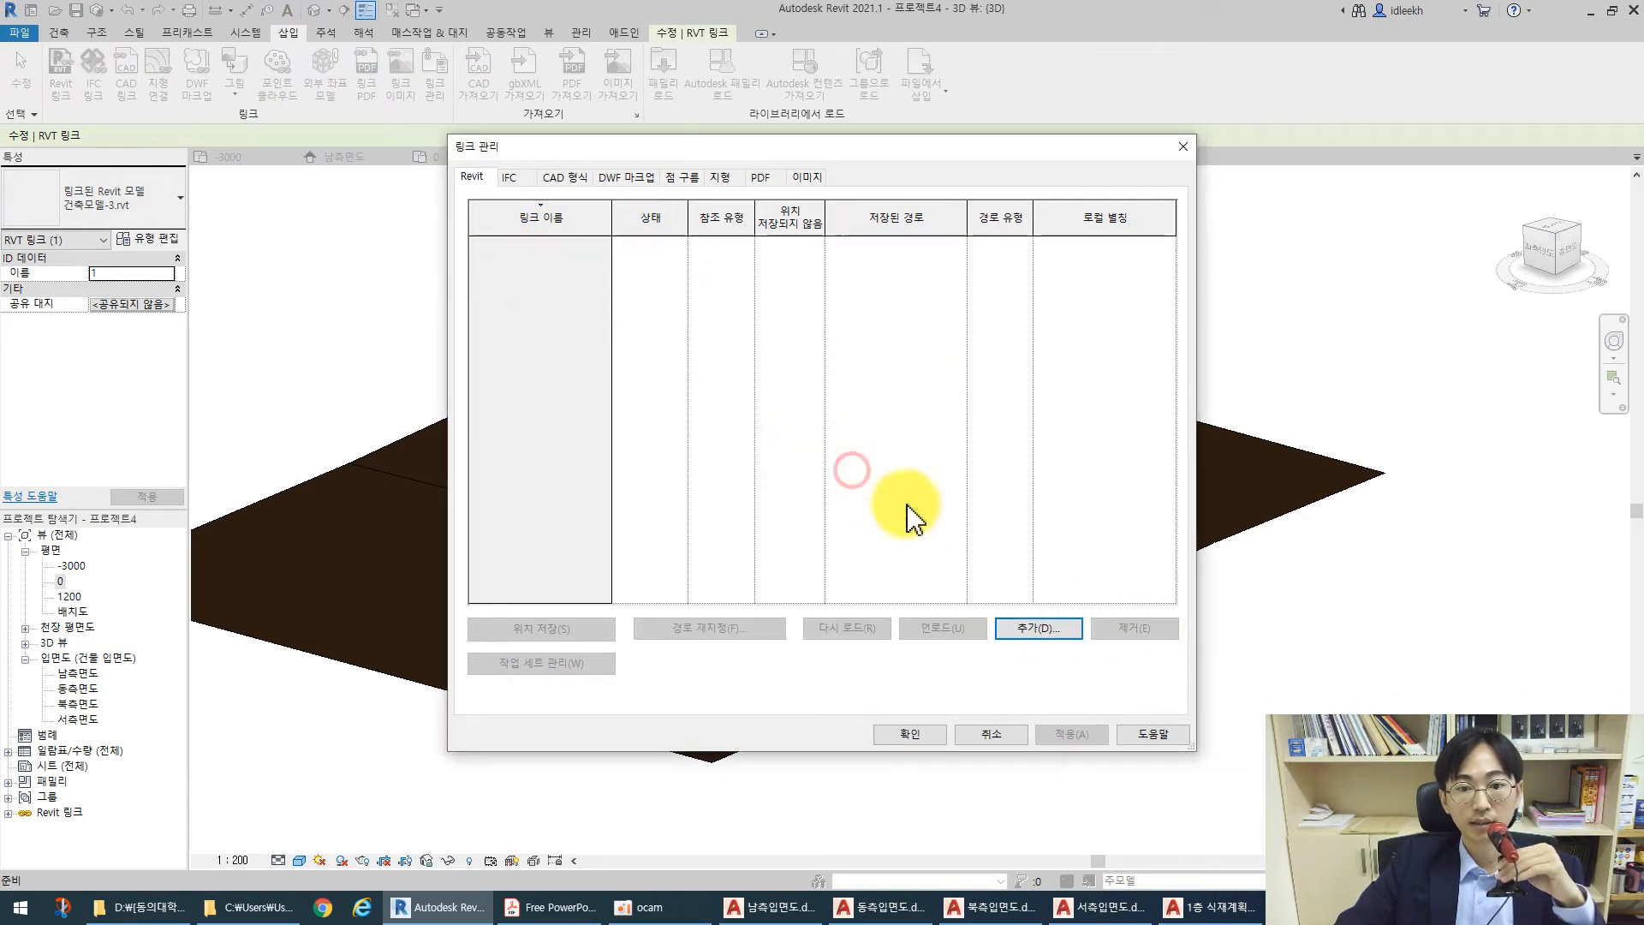
{"action": "left_click", "coordinate": [938, 741]}
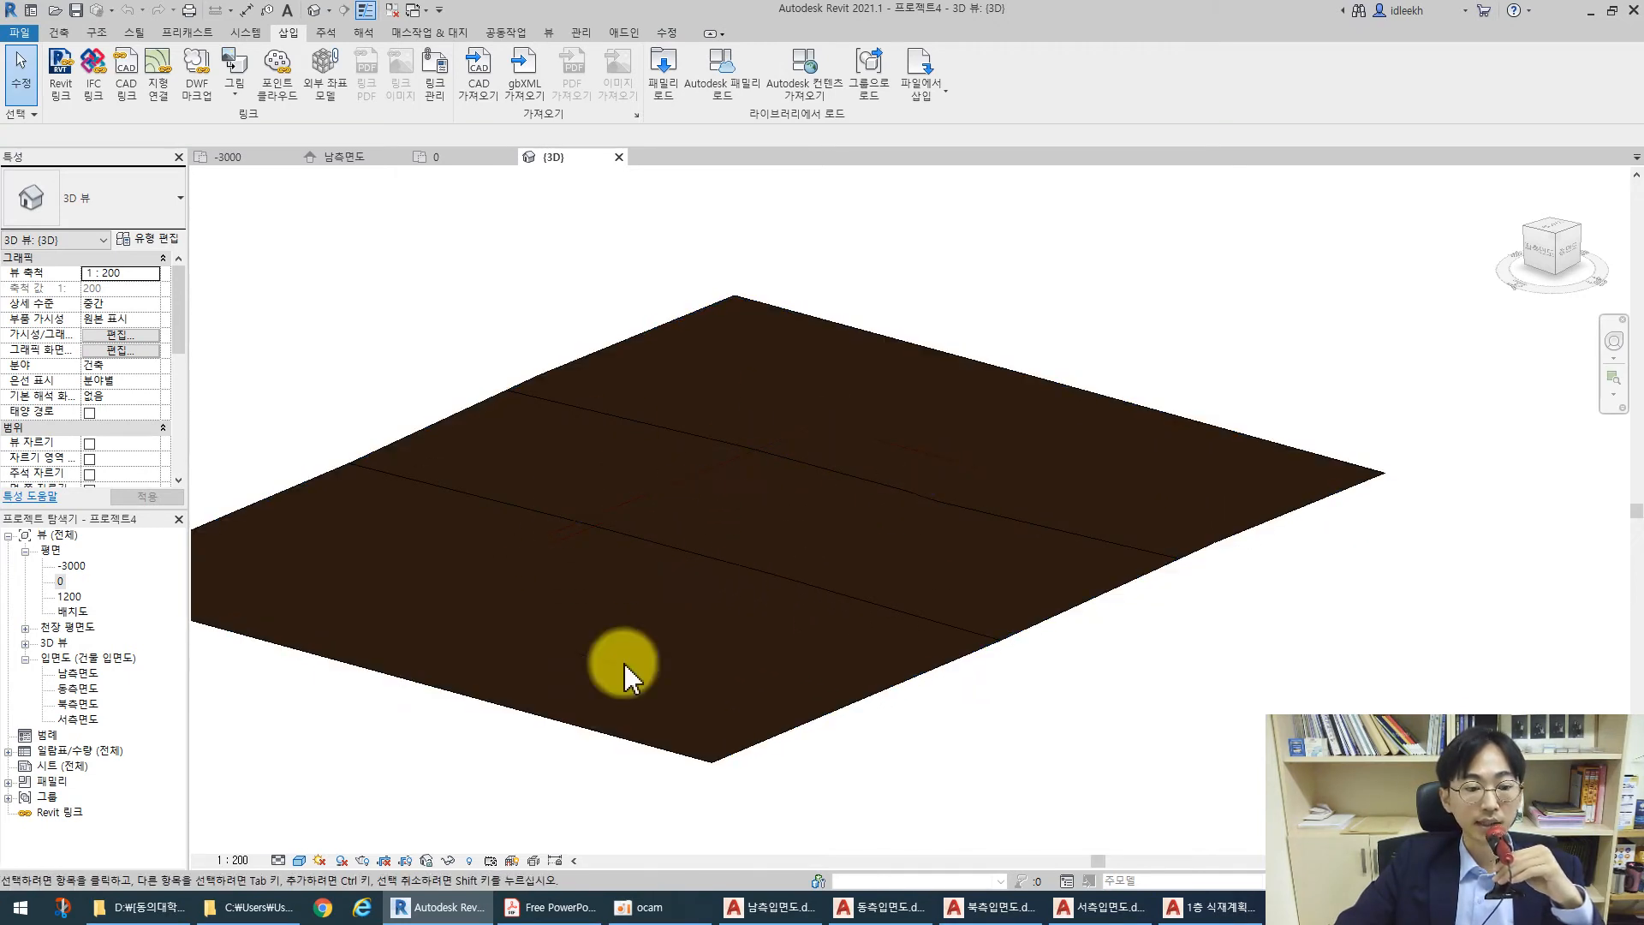
Set the 3D view's visual style to Hidden Line and open floor plan 0
{"action": "left_click", "coordinate": [300, 859]}
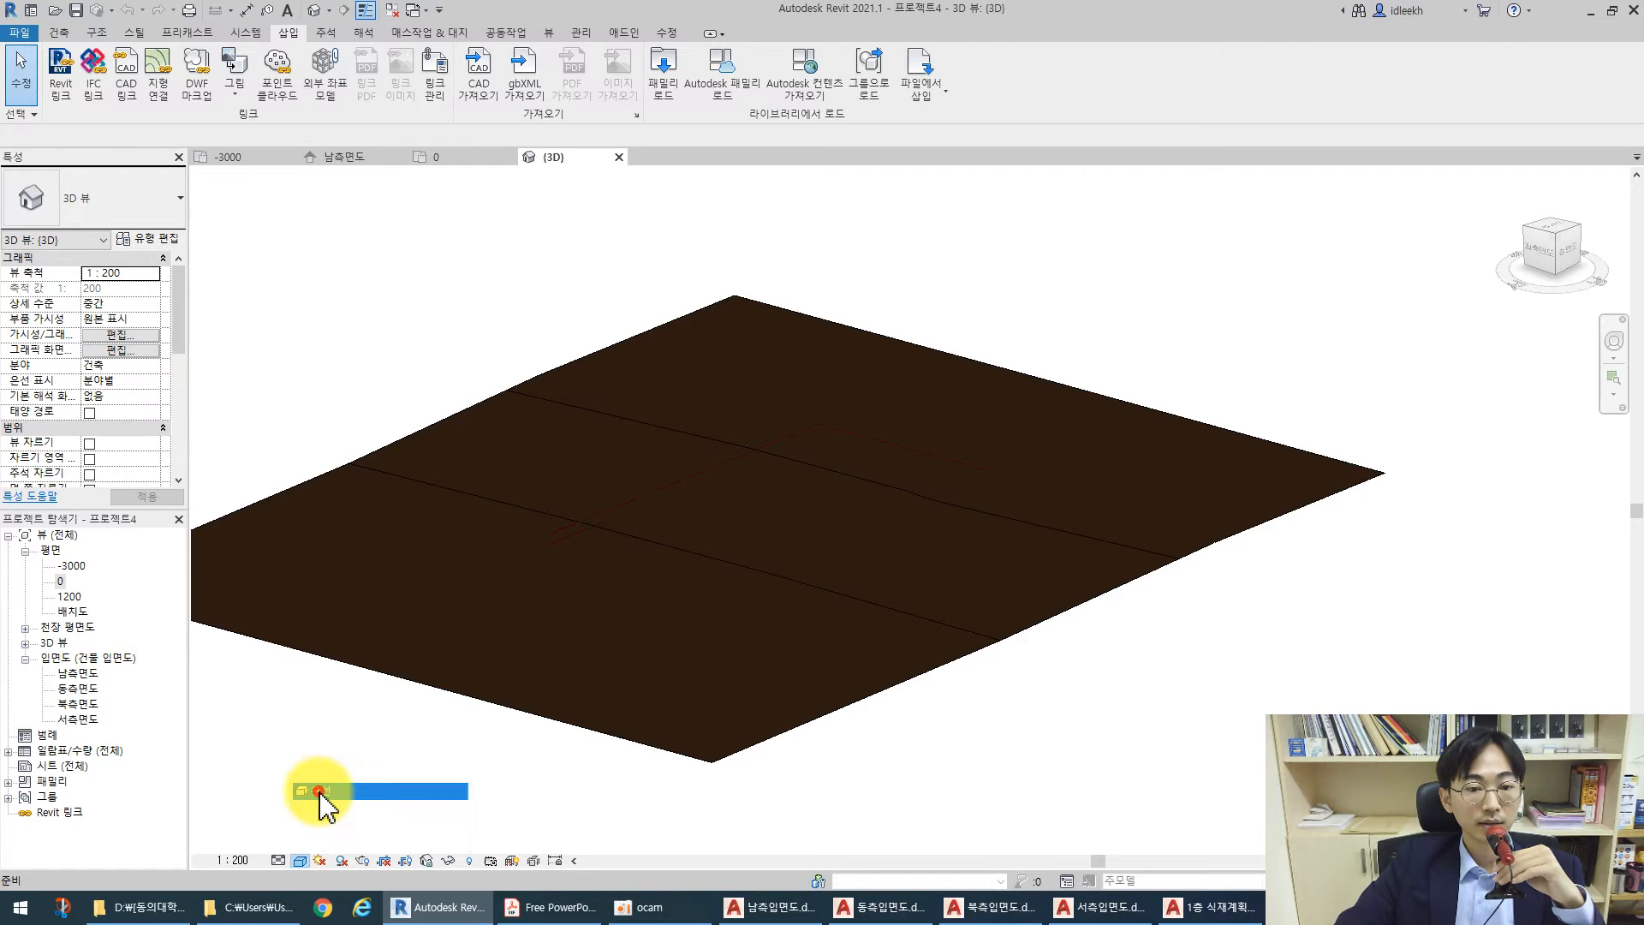
{"action": "left_click", "coordinate": [321, 791]}
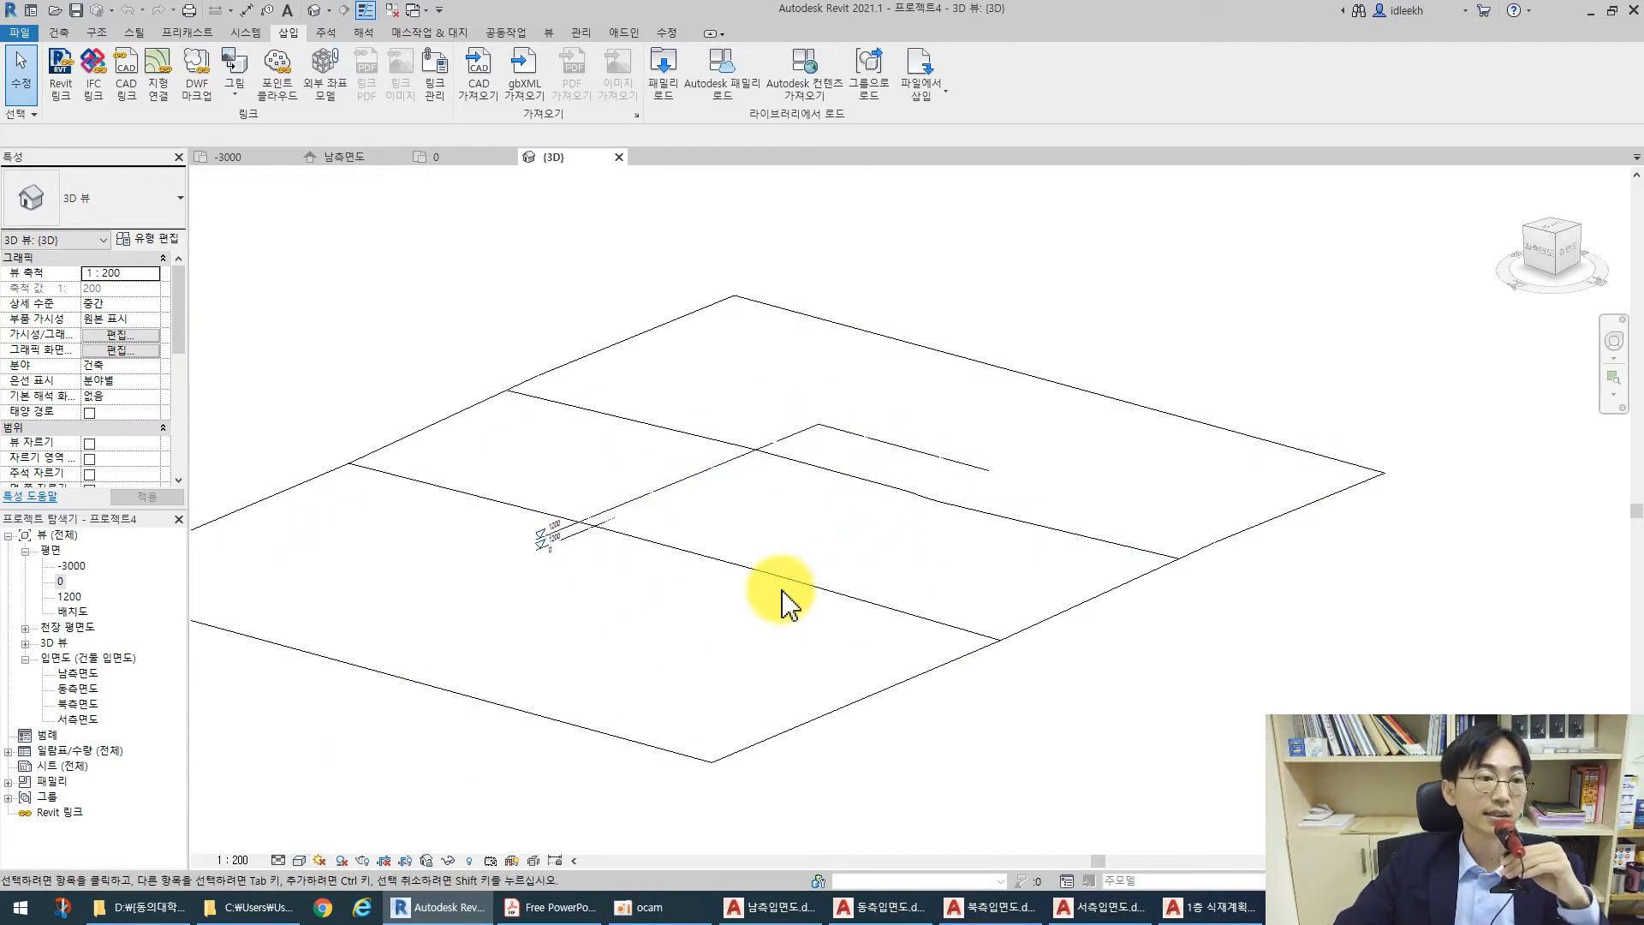
{"action": "double_click", "coordinate": [59, 581]}
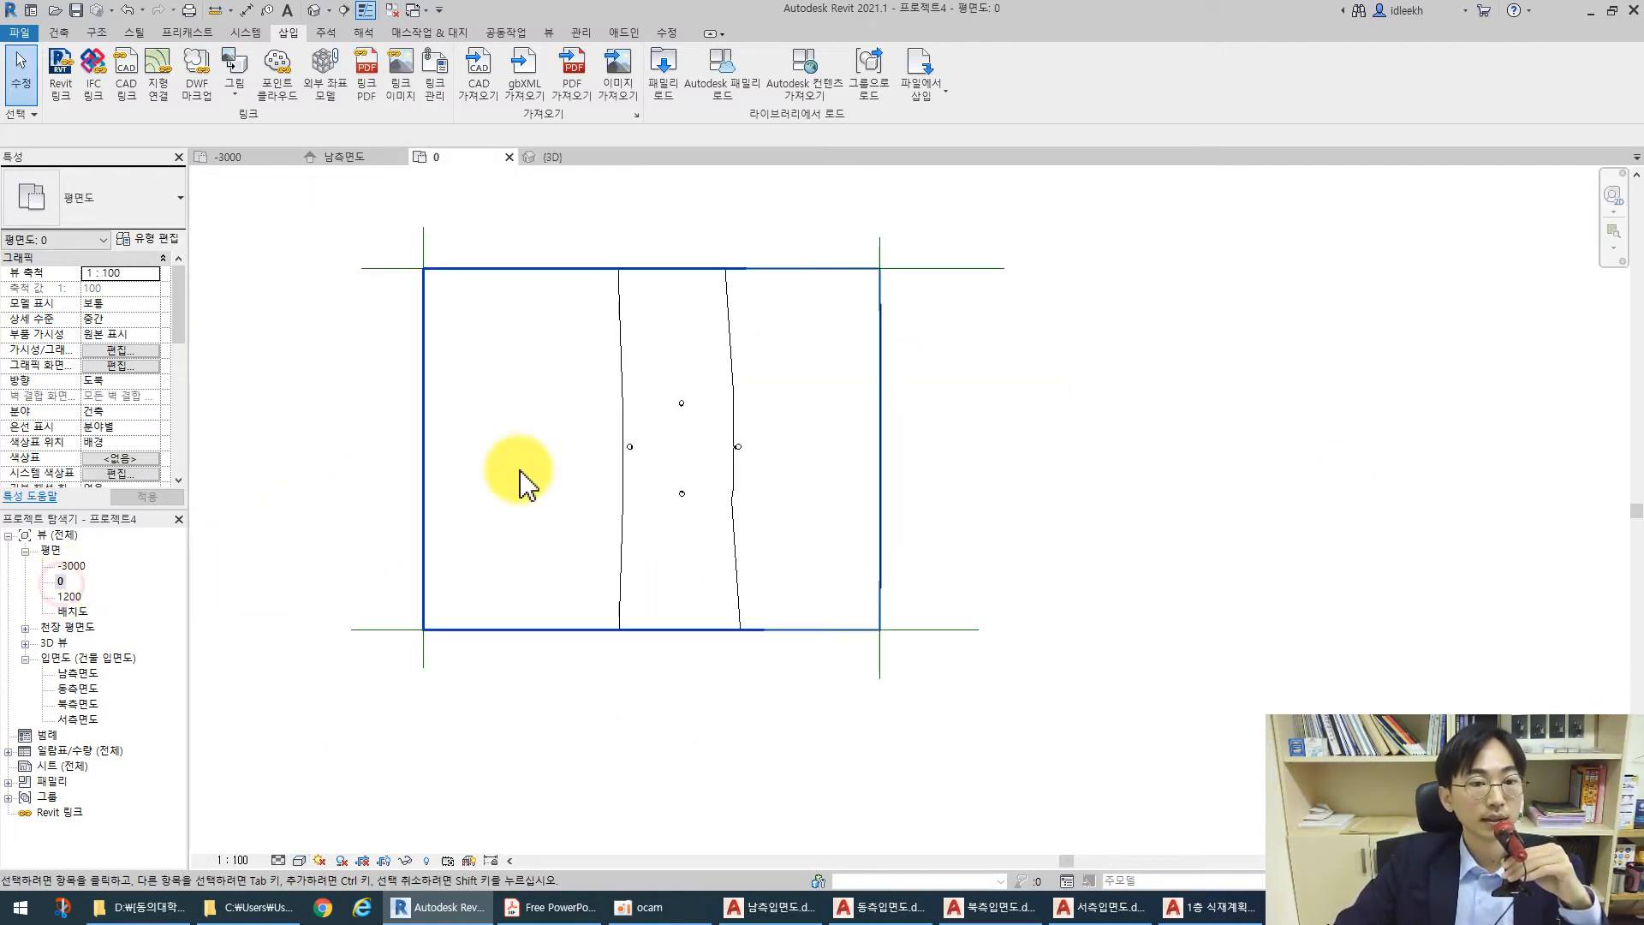
{"action": "scroll", "coordinate": [709, 440], "scroll_direction": "up", "scroll_amount": 2}
{"action": "middle_click_drag", "start_coordinate": [708, 496], "coordinate": [774, 635]}
{"action": "scroll", "coordinate": [792, 496], "scroll_direction": "down", "scroll_amount": 2}
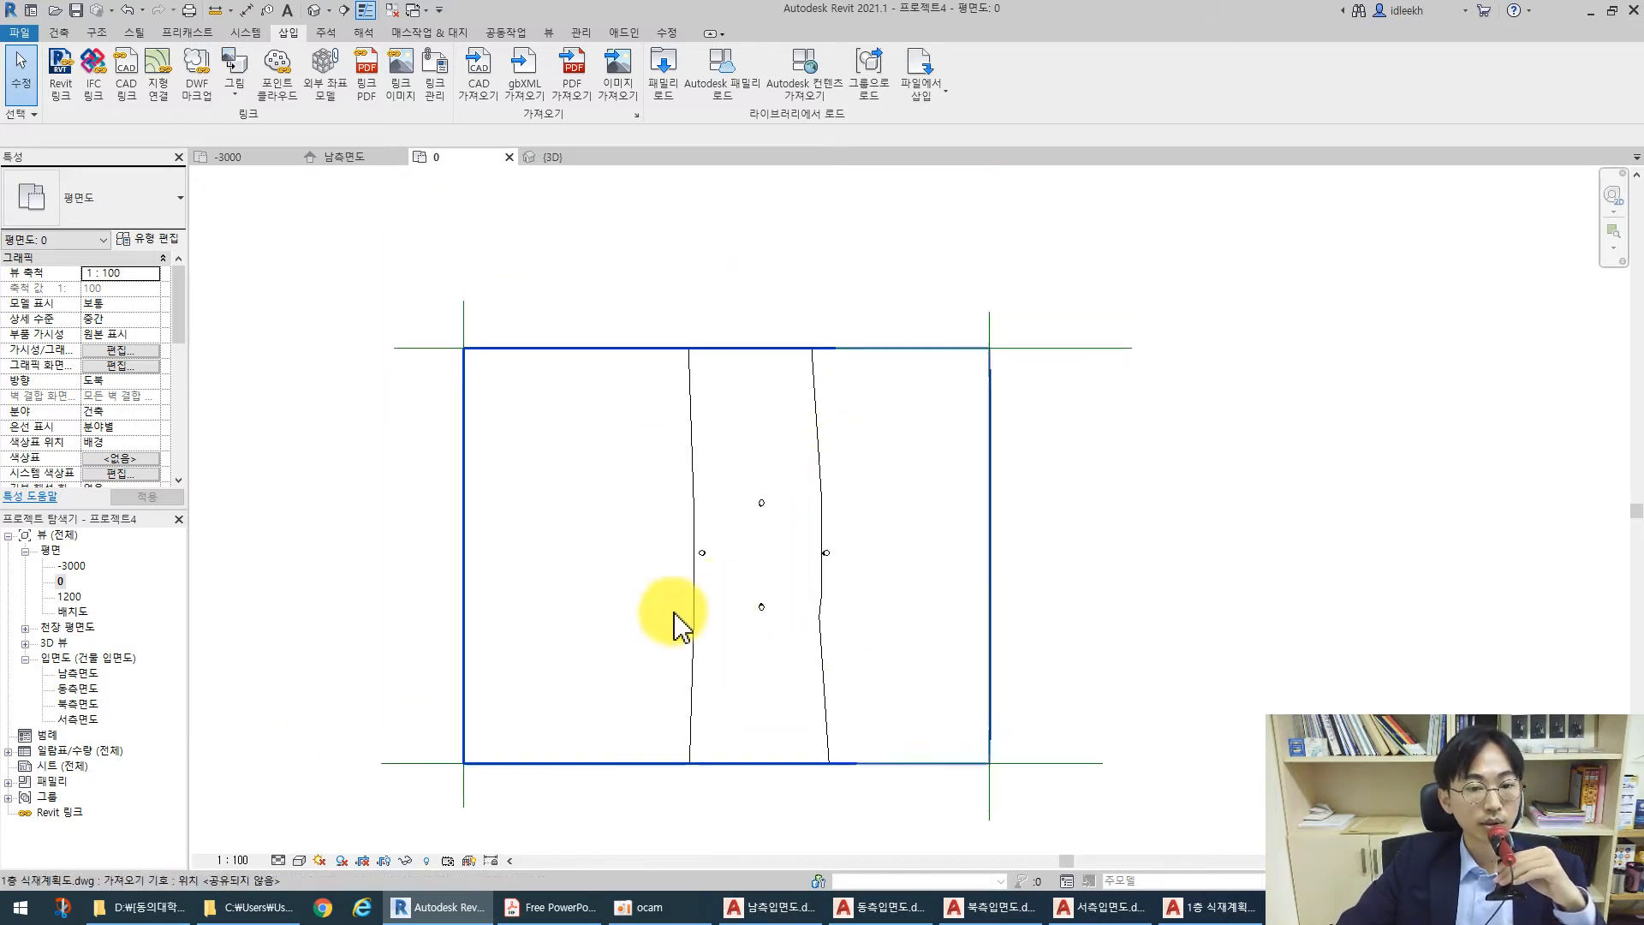
Bring the imported drawing 1층 식재계획도.dwg to the front in floor plan 0
{"action": "left_click", "coordinate": [865, 471]}
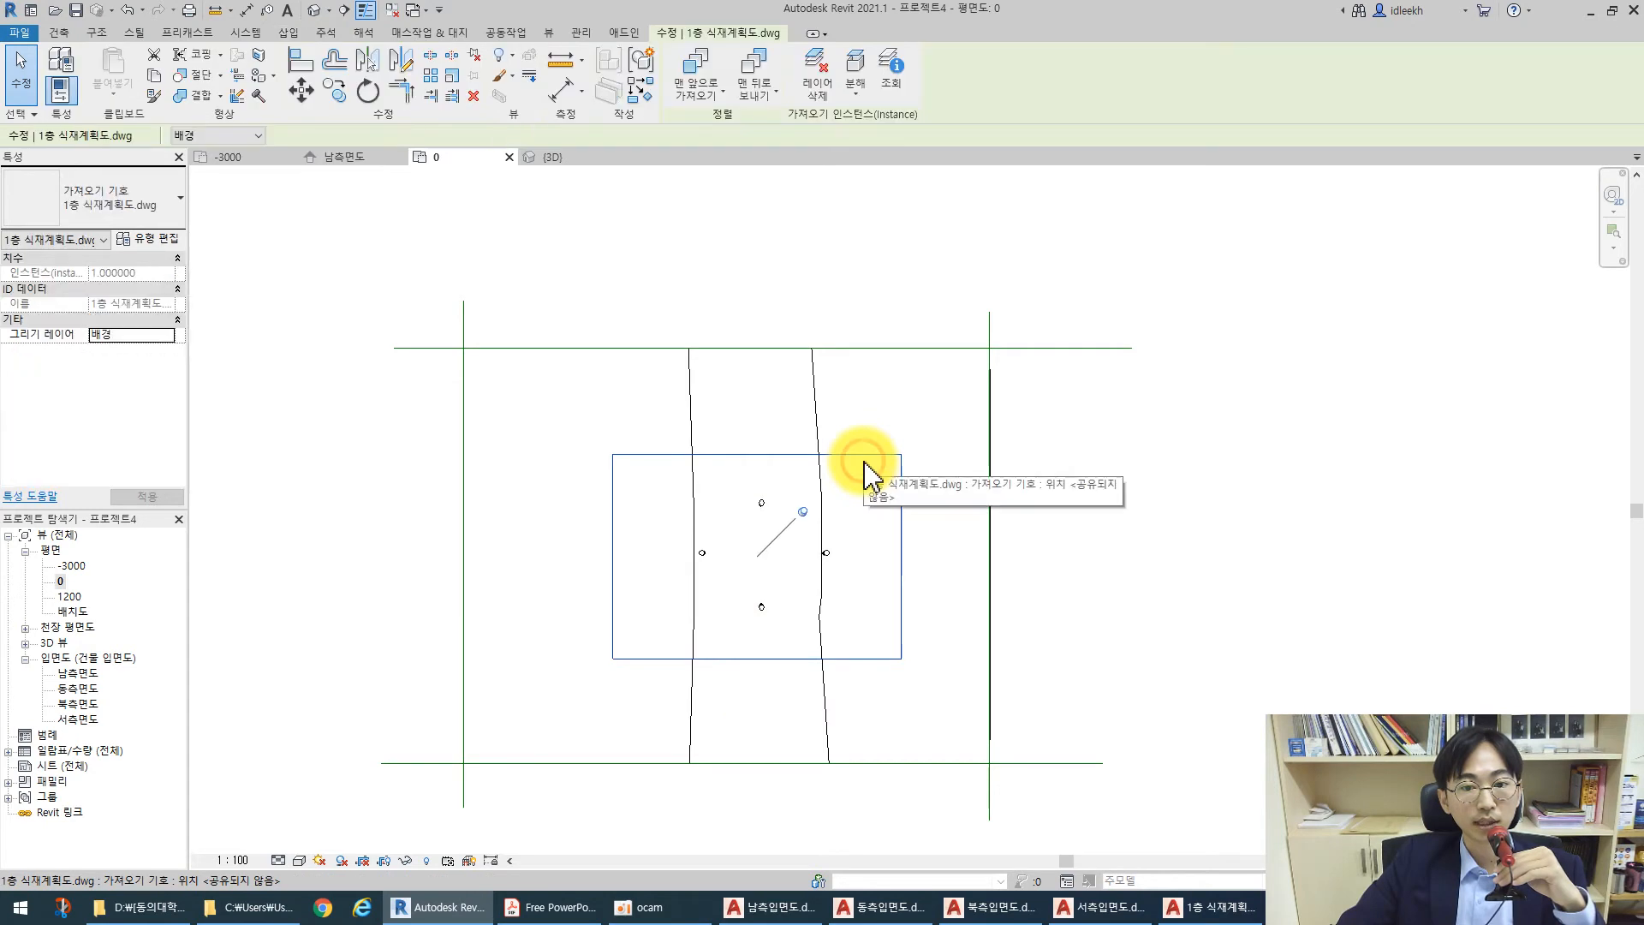
{"action": "left_click", "coordinate": [719, 96]}
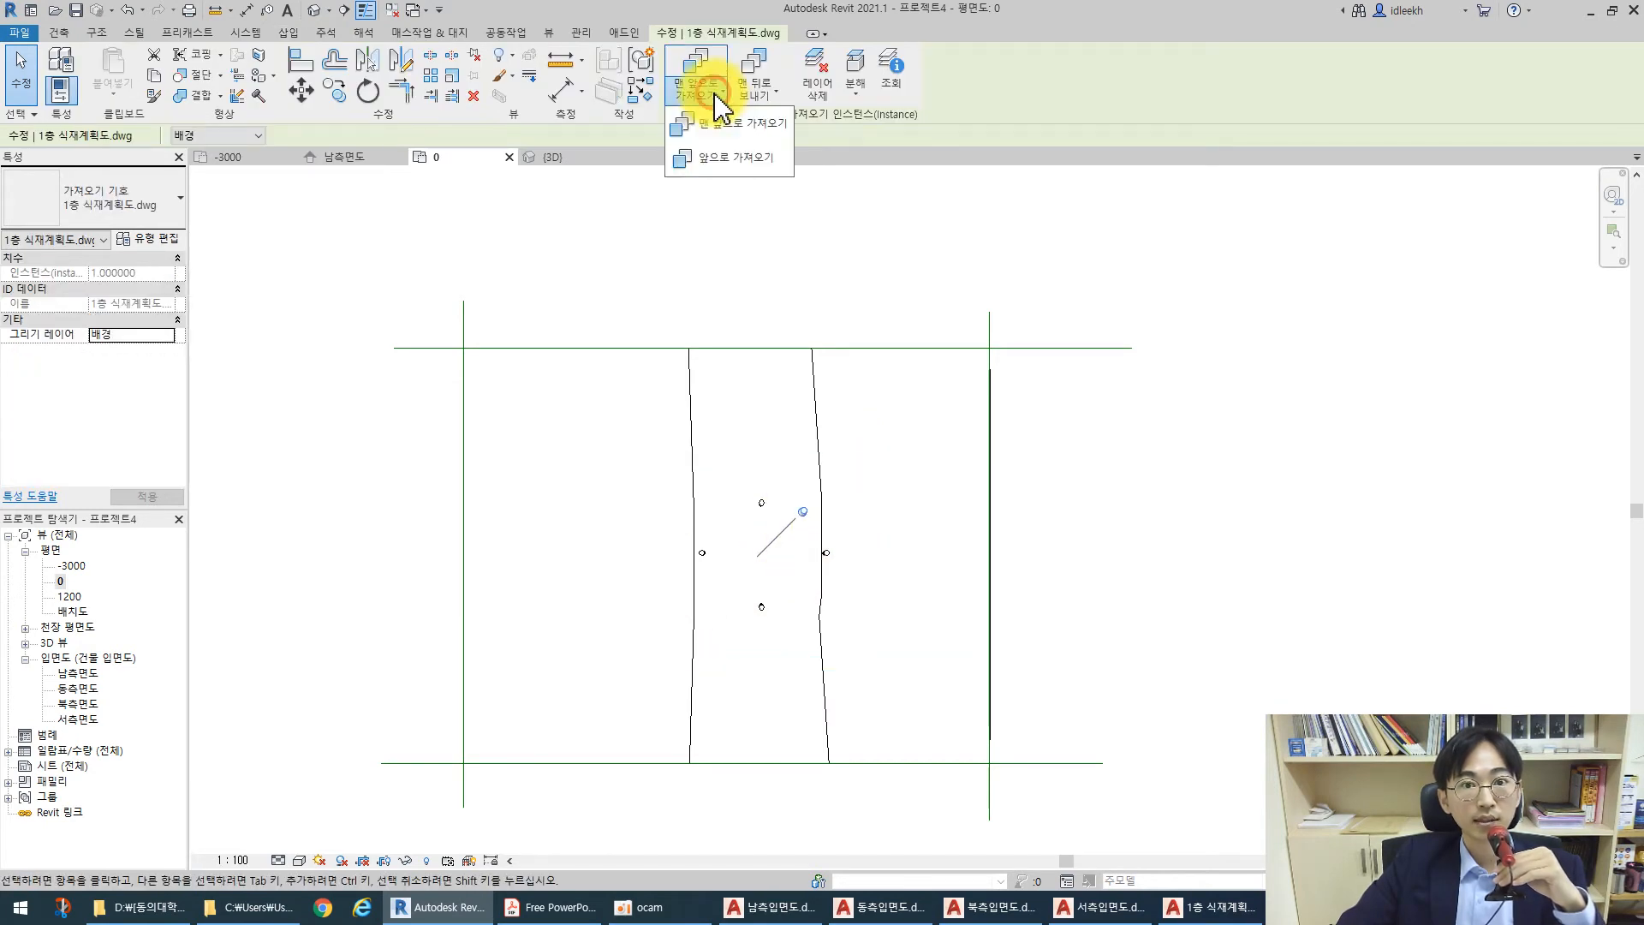
{"action": "left_click", "coordinate": [726, 136]}
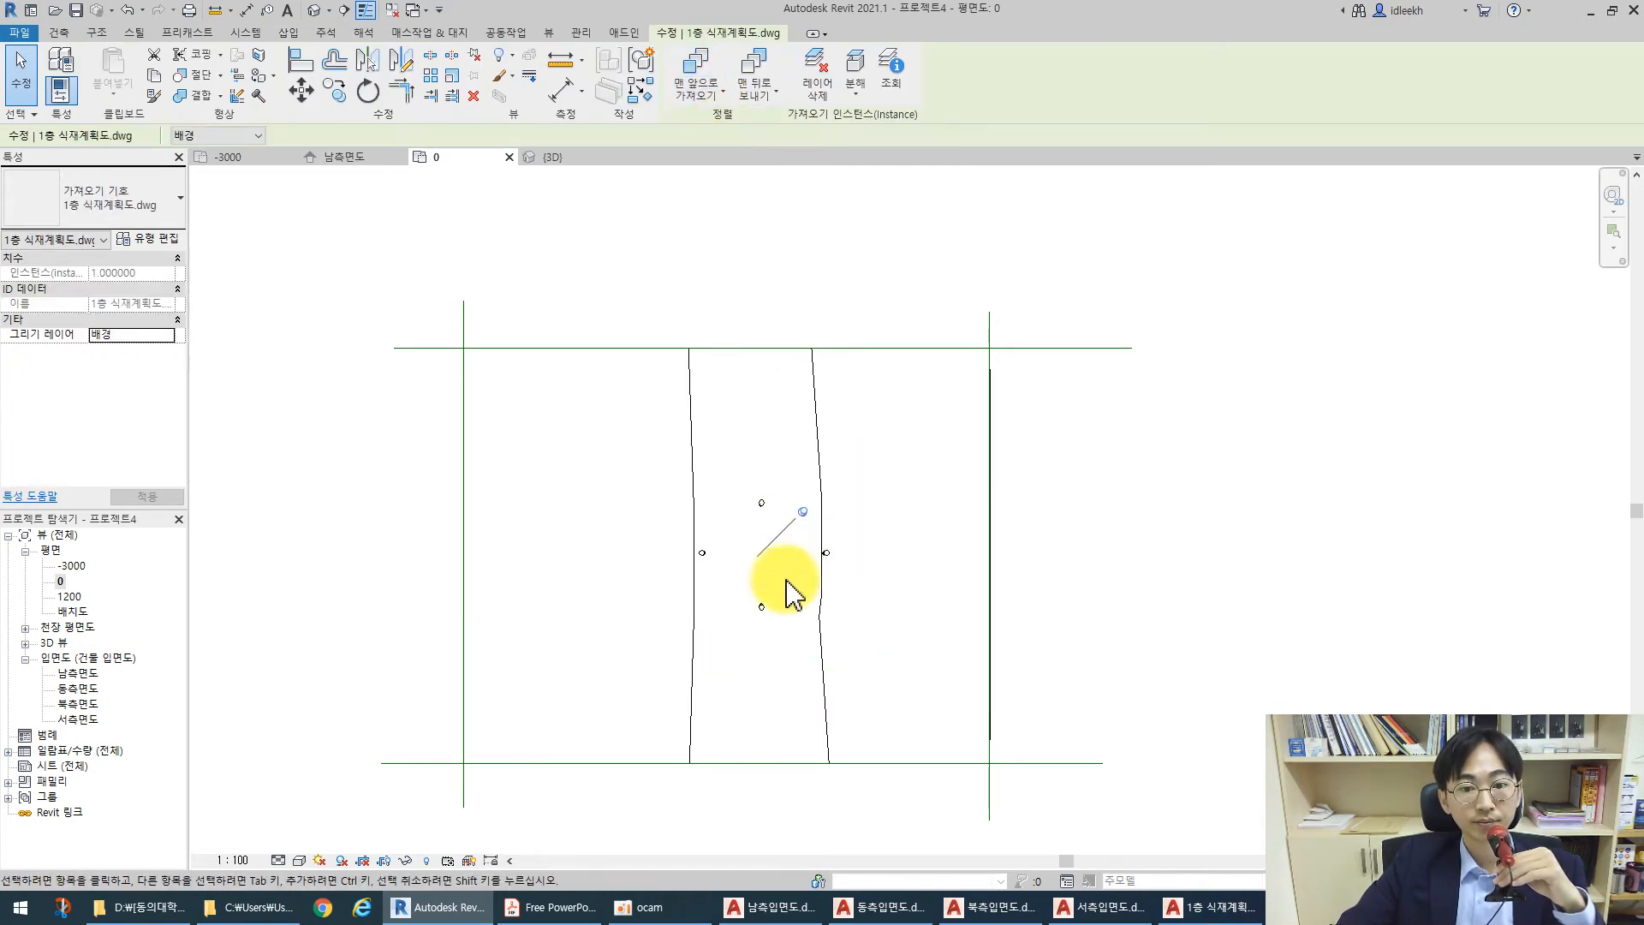
Set the floor plan's visual style to Wireframe so the planting drawing shows through the terrain
{"action": "left_click", "coordinate": [298, 861]}
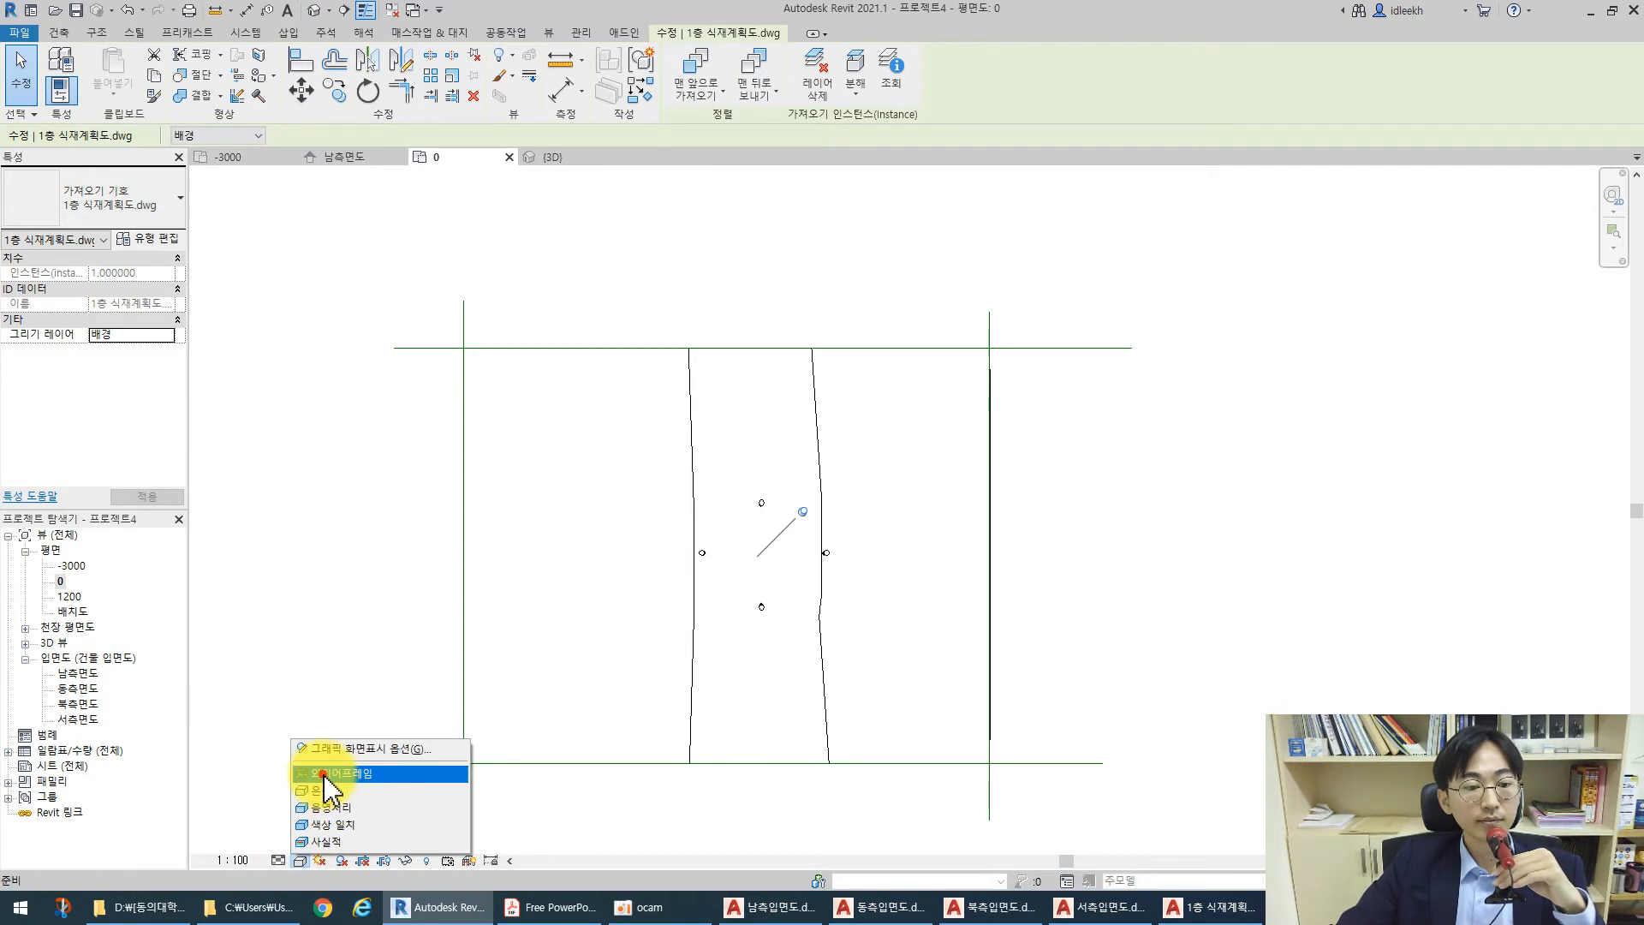
{"action": "left_click", "coordinate": [322, 774]}
{"action": "scroll", "coordinate": [808, 573], "scroll_direction": "up", "scroll_amount": 2}
{"action": "left_click", "coordinate": [1241, 569]}
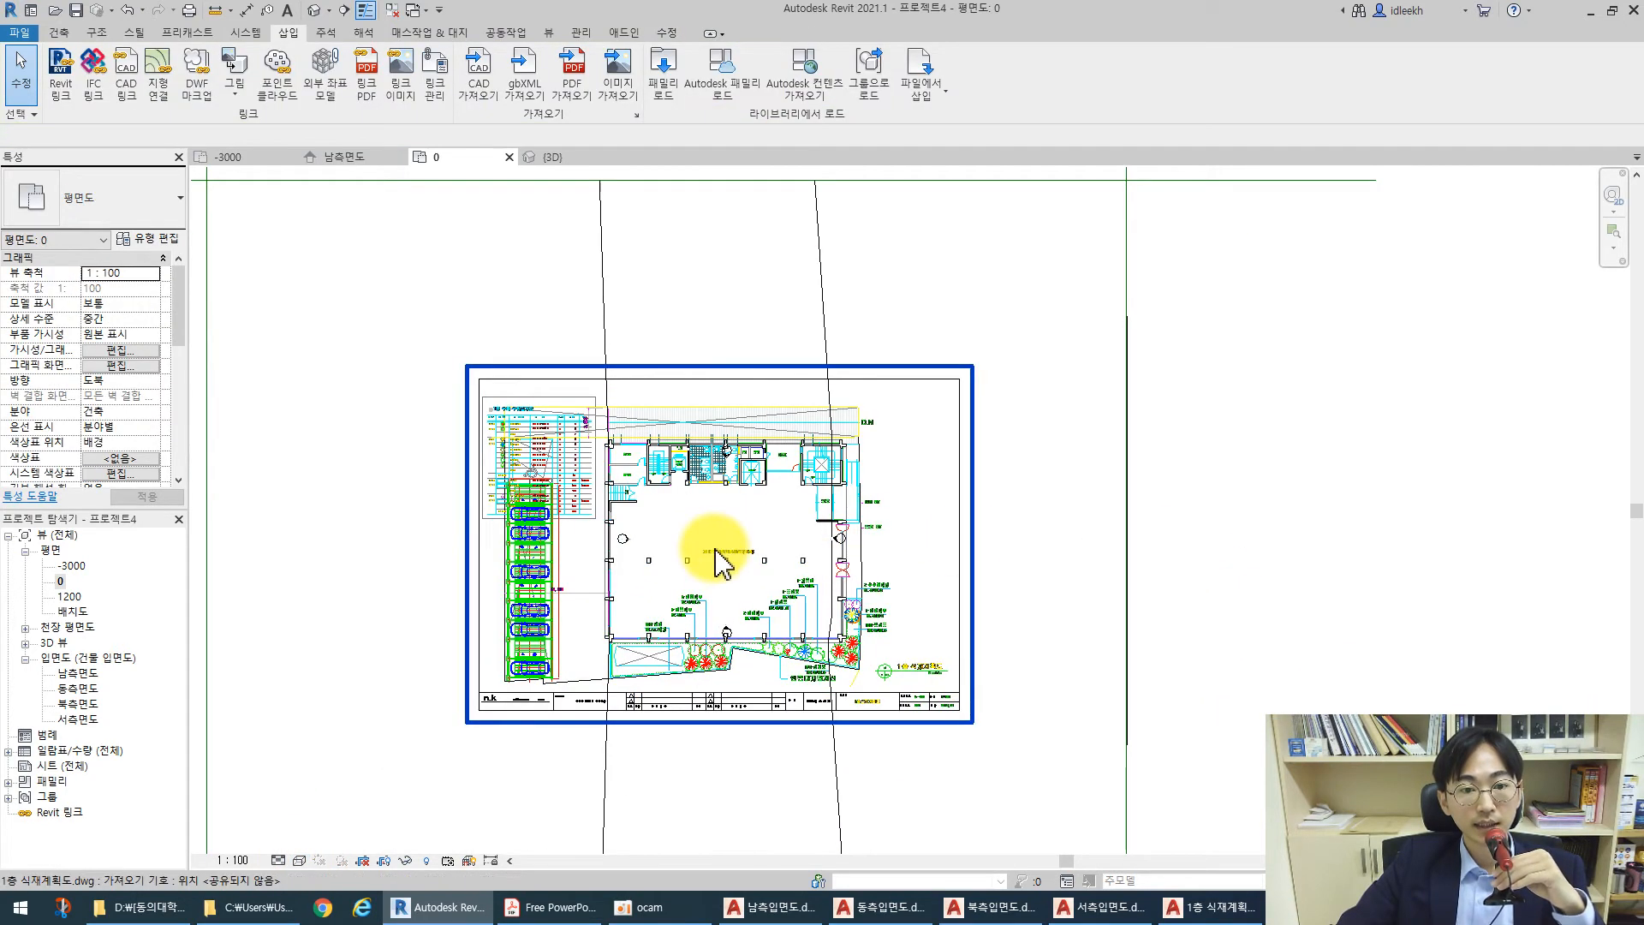
{"action": "scroll", "coordinate": [708, 550], "scroll_direction": "up", "scroll_amount": 1}
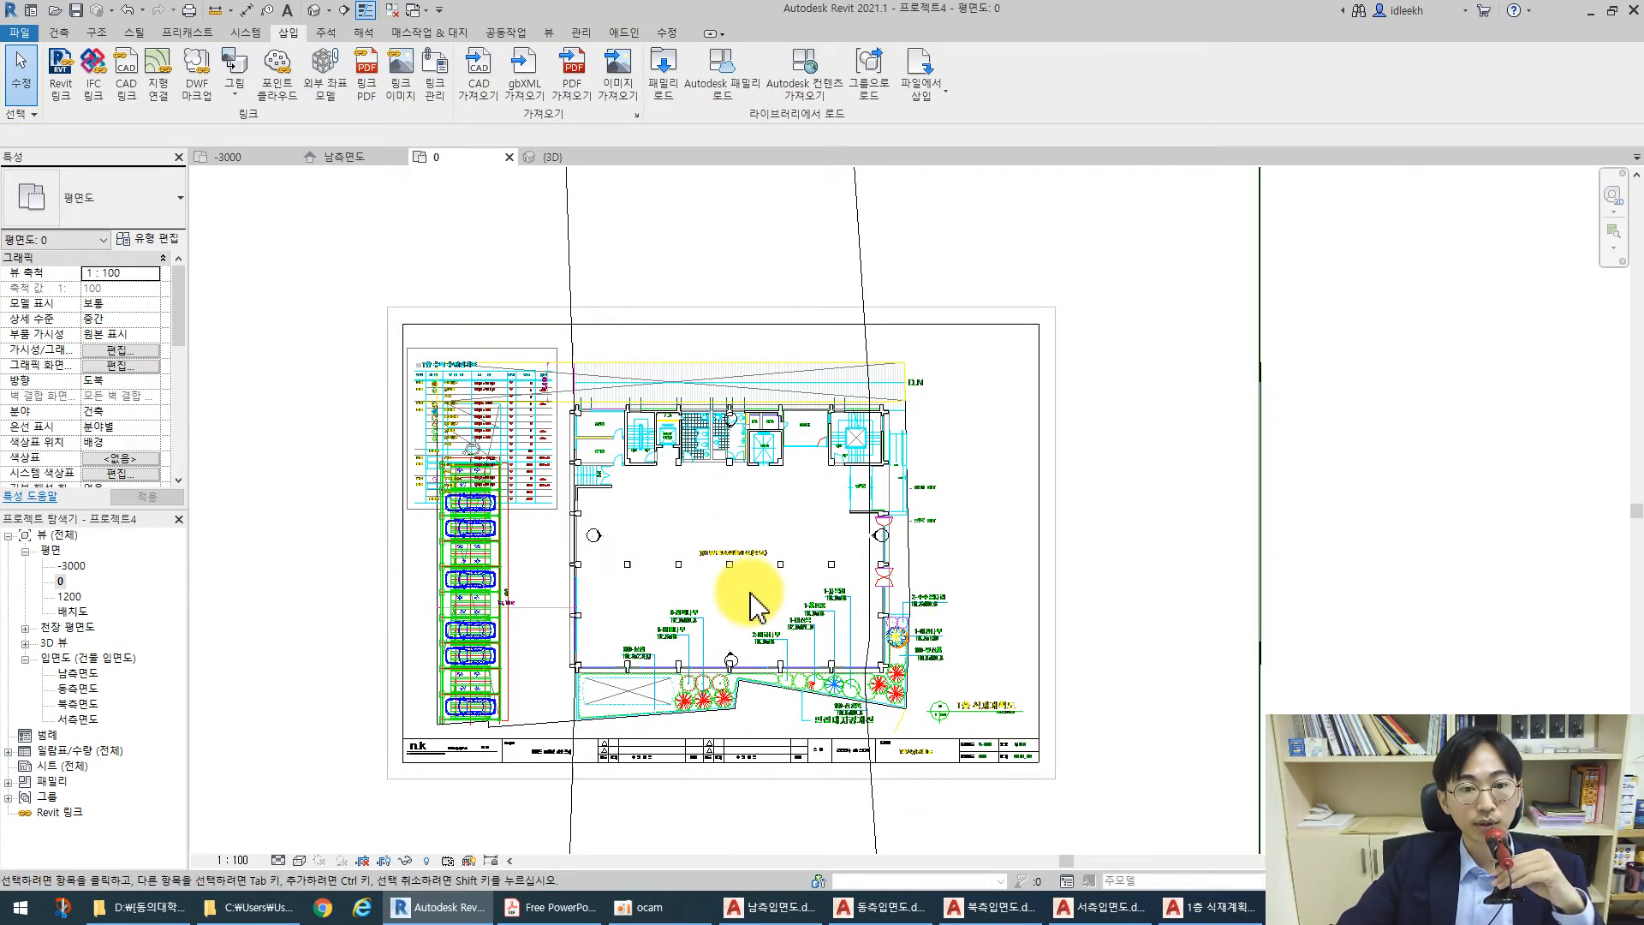
{"action": "scroll", "coordinate": [598, 472], "scroll_direction": "up", "scroll_amount": 1}
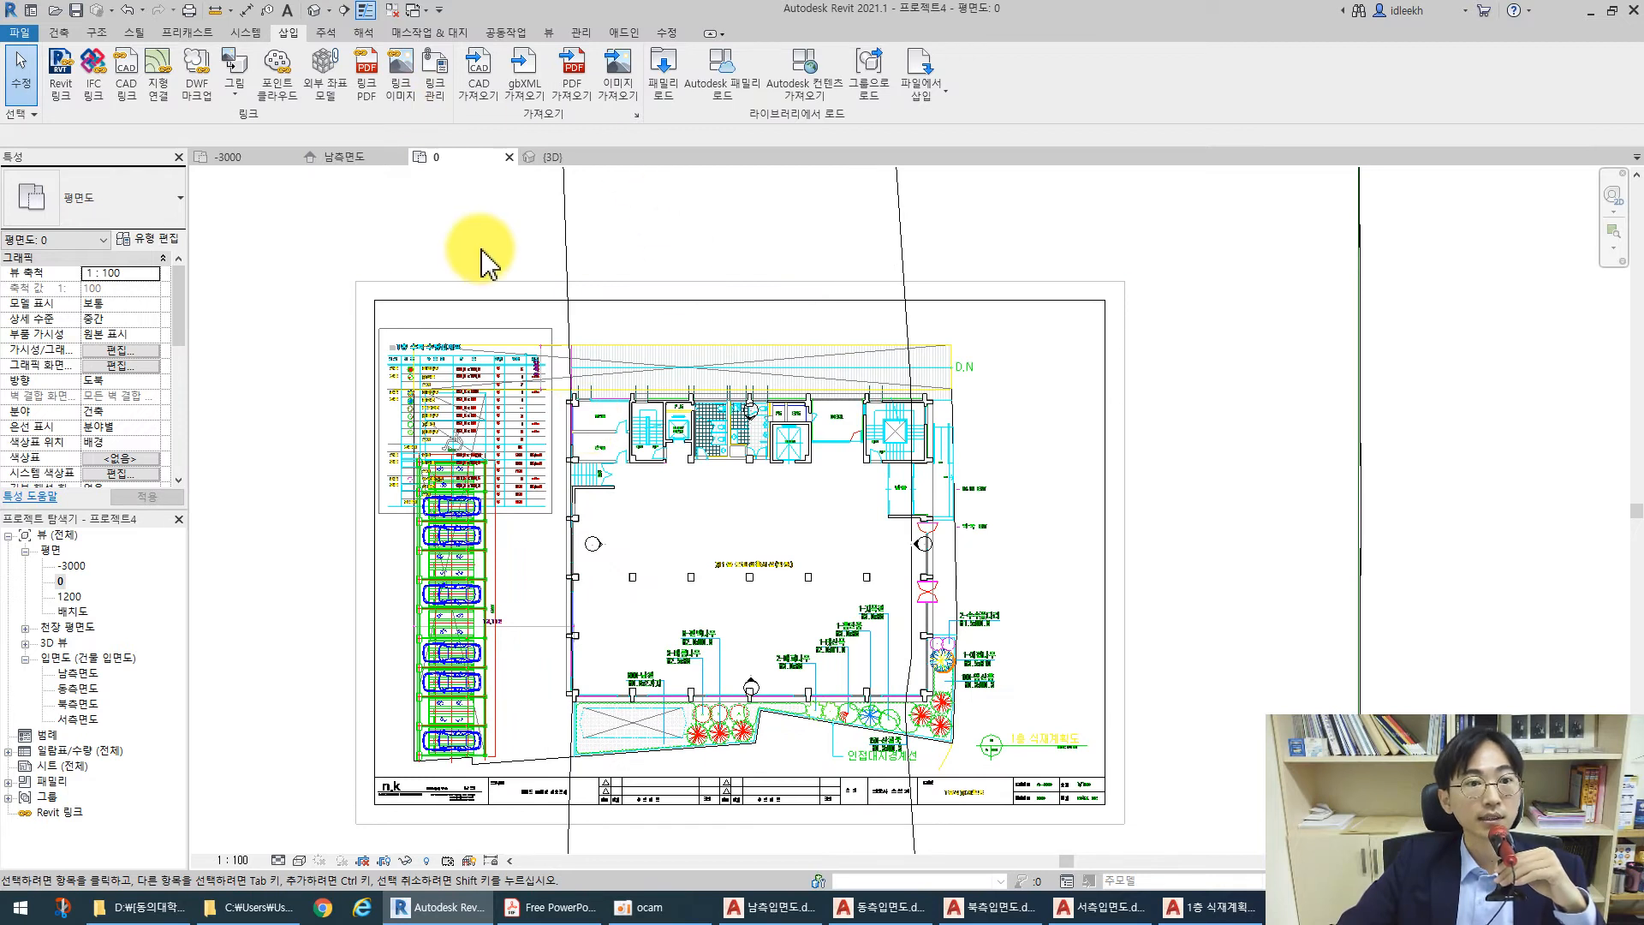
Start a property line by sketching and draw its first segment from the ramp's upper-right corner near D.N down to the ramp's lower-right corner
{"action": "scroll", "coordinate": [548, 282], "scroll_direction": "down", "scroll_amount": 2}
{"action": "left_click", "coordinate": [404, 36]}
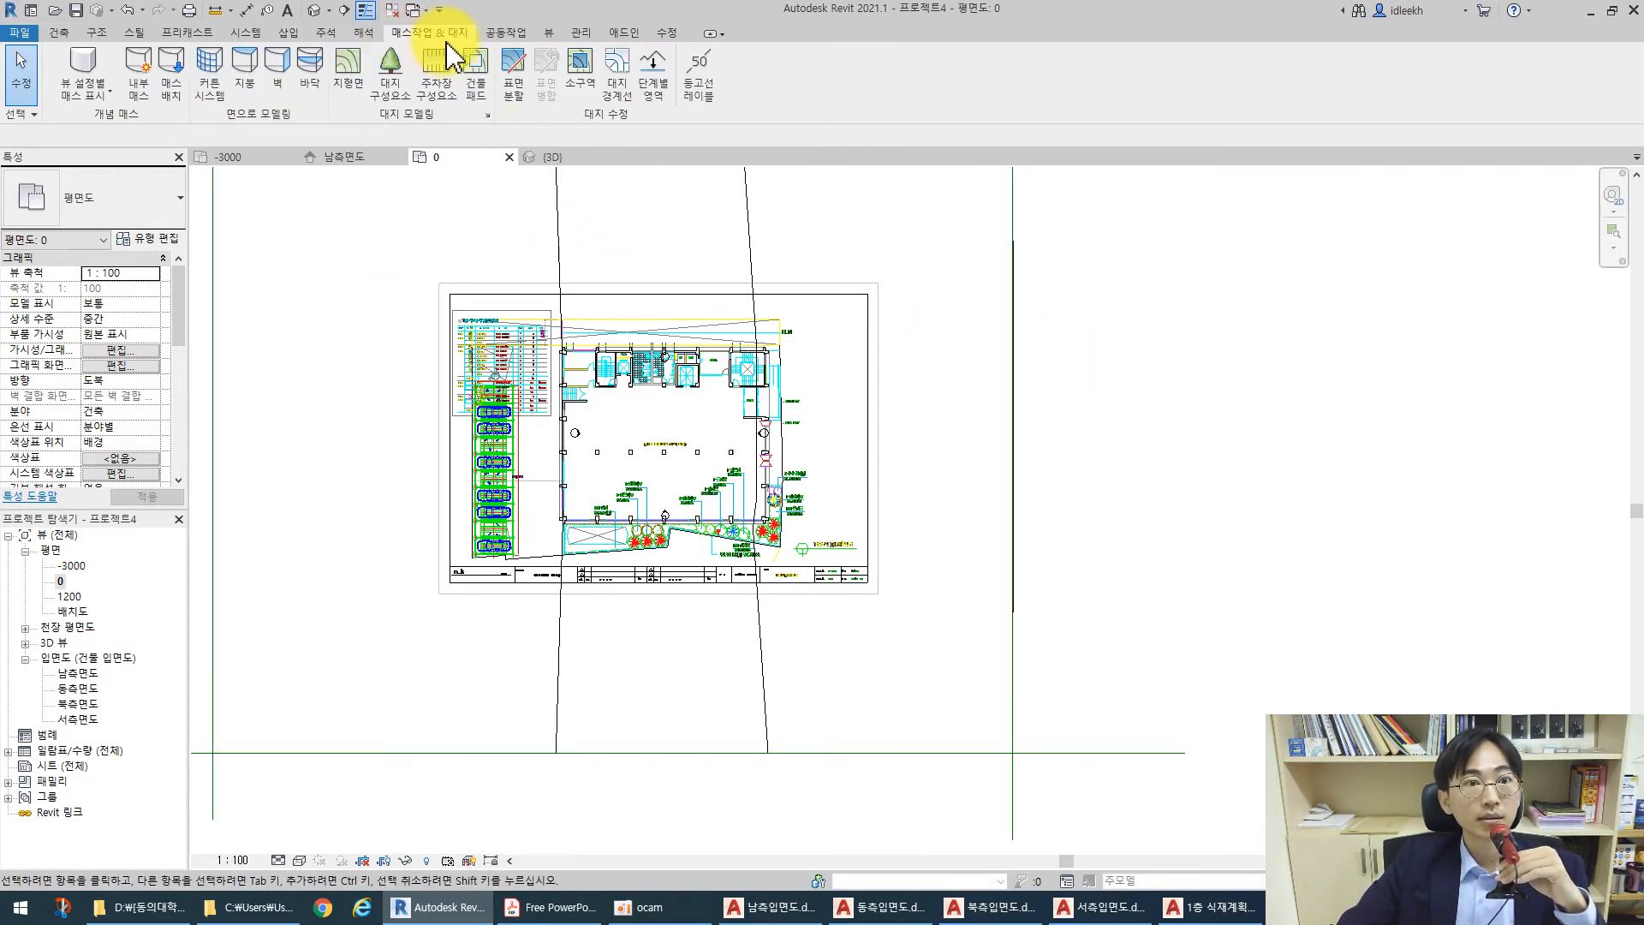
{"action": "left_click", "coordinate": [611, 66]}
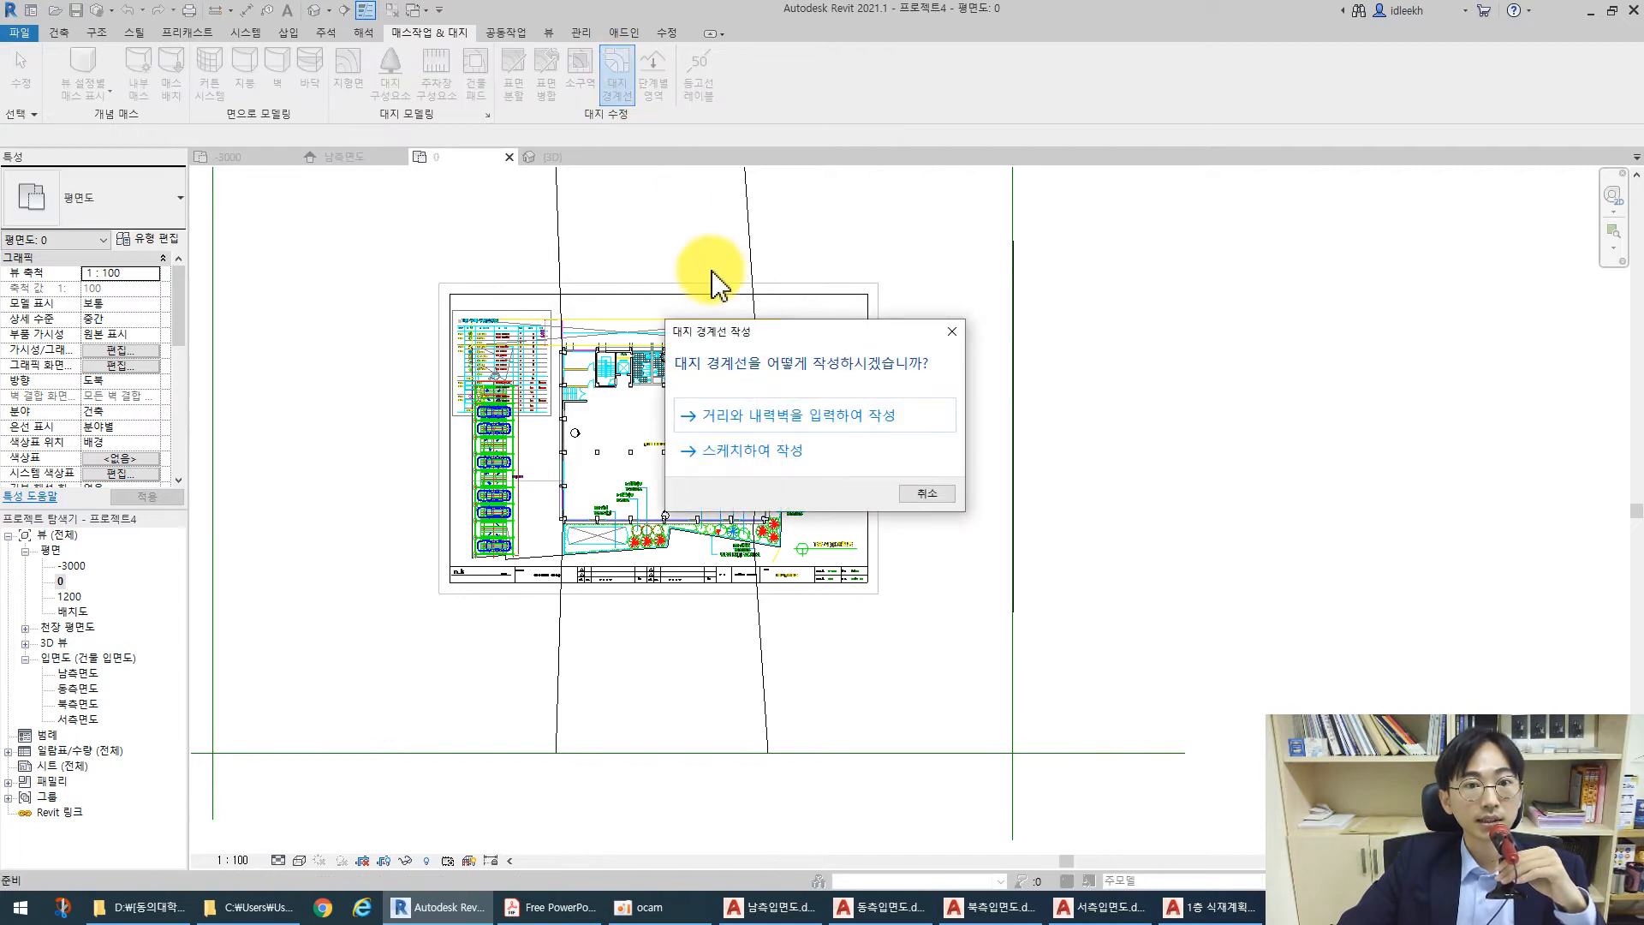
{"action": "left_click", "coordinate": [721, 453]}
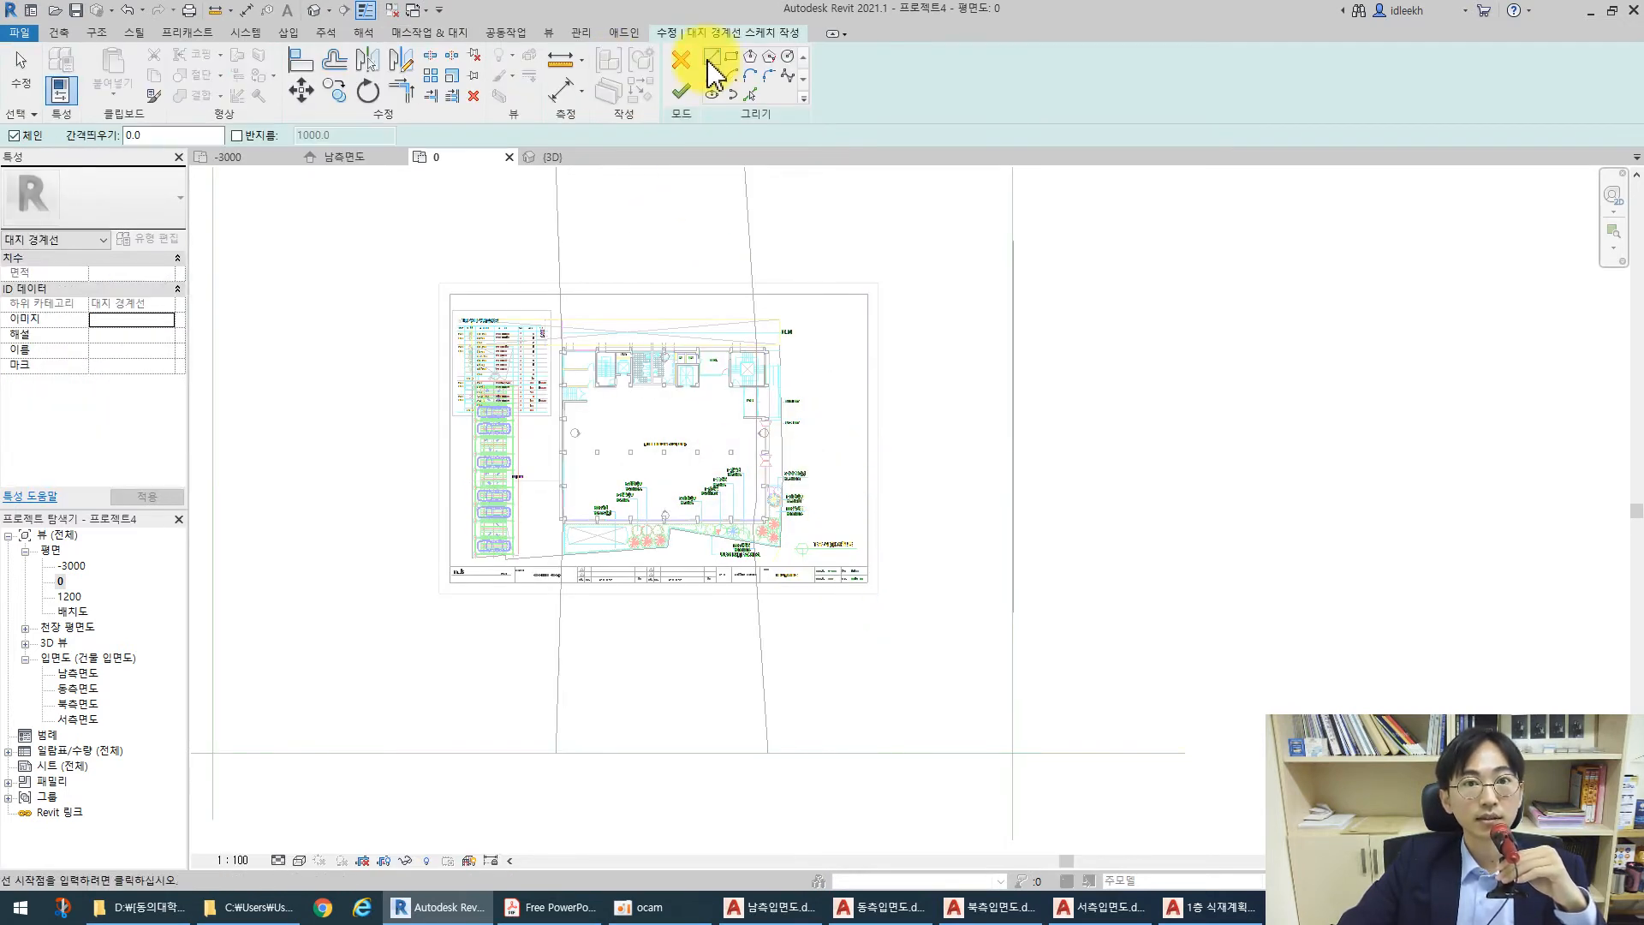
{"action": "scroll", "coordinate": [591, 352], "scroll_direction": "up", "scroll_amount": 4}
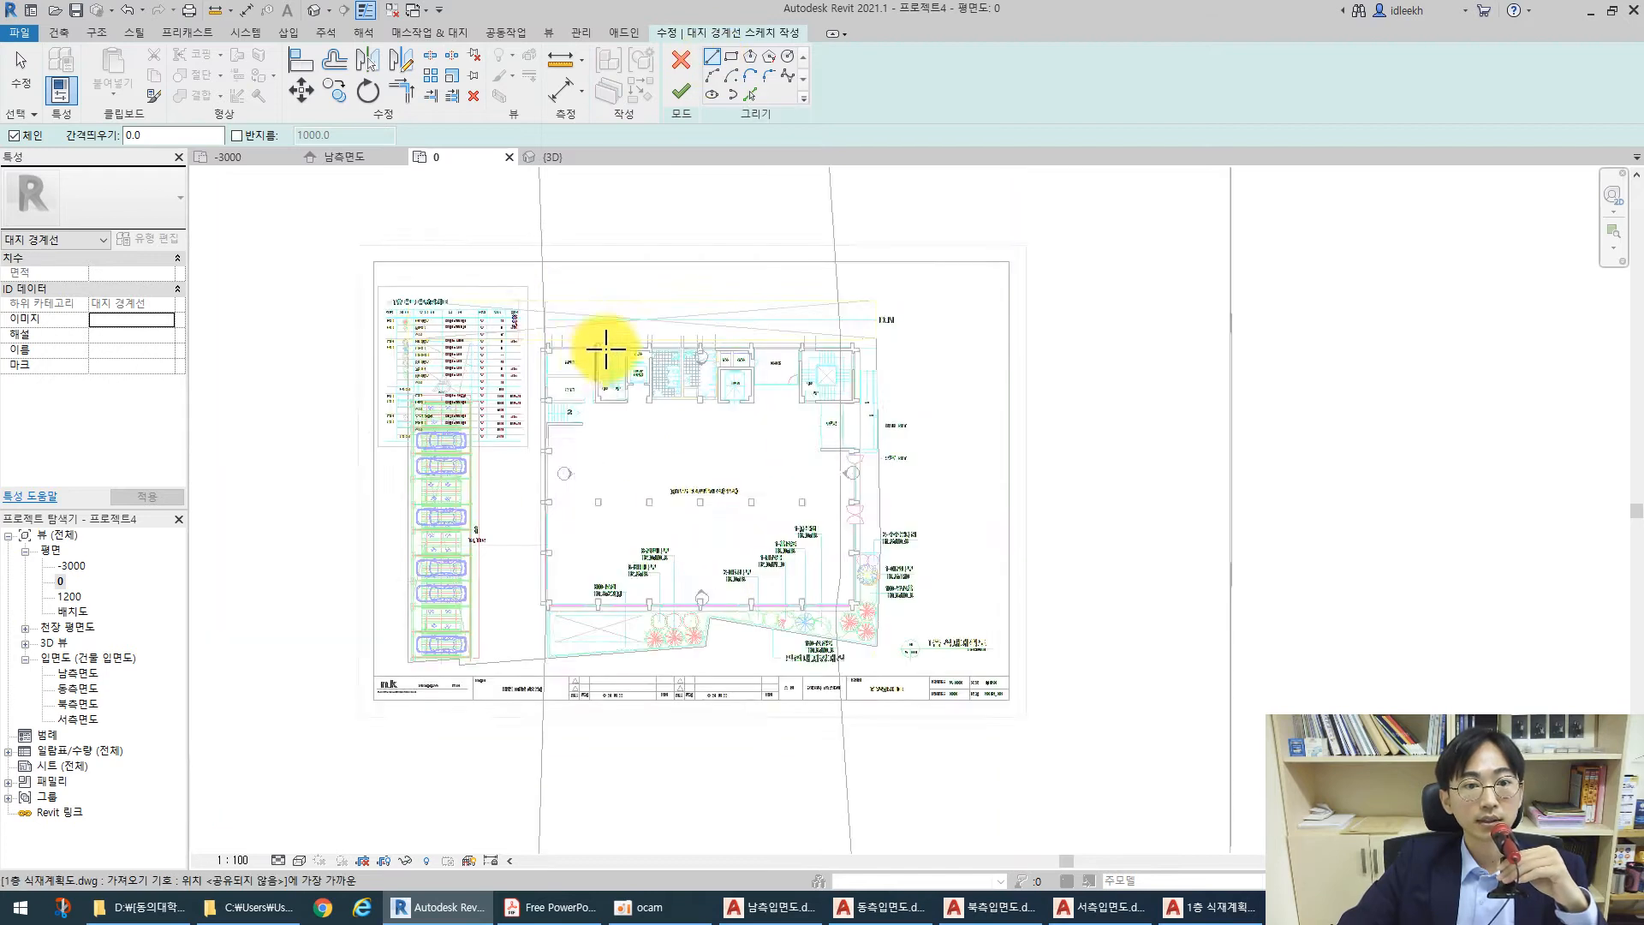
{"action": "scroll", "coordinate": [985, 319], "scroll_direction": "up", "scroll_amount": 4}
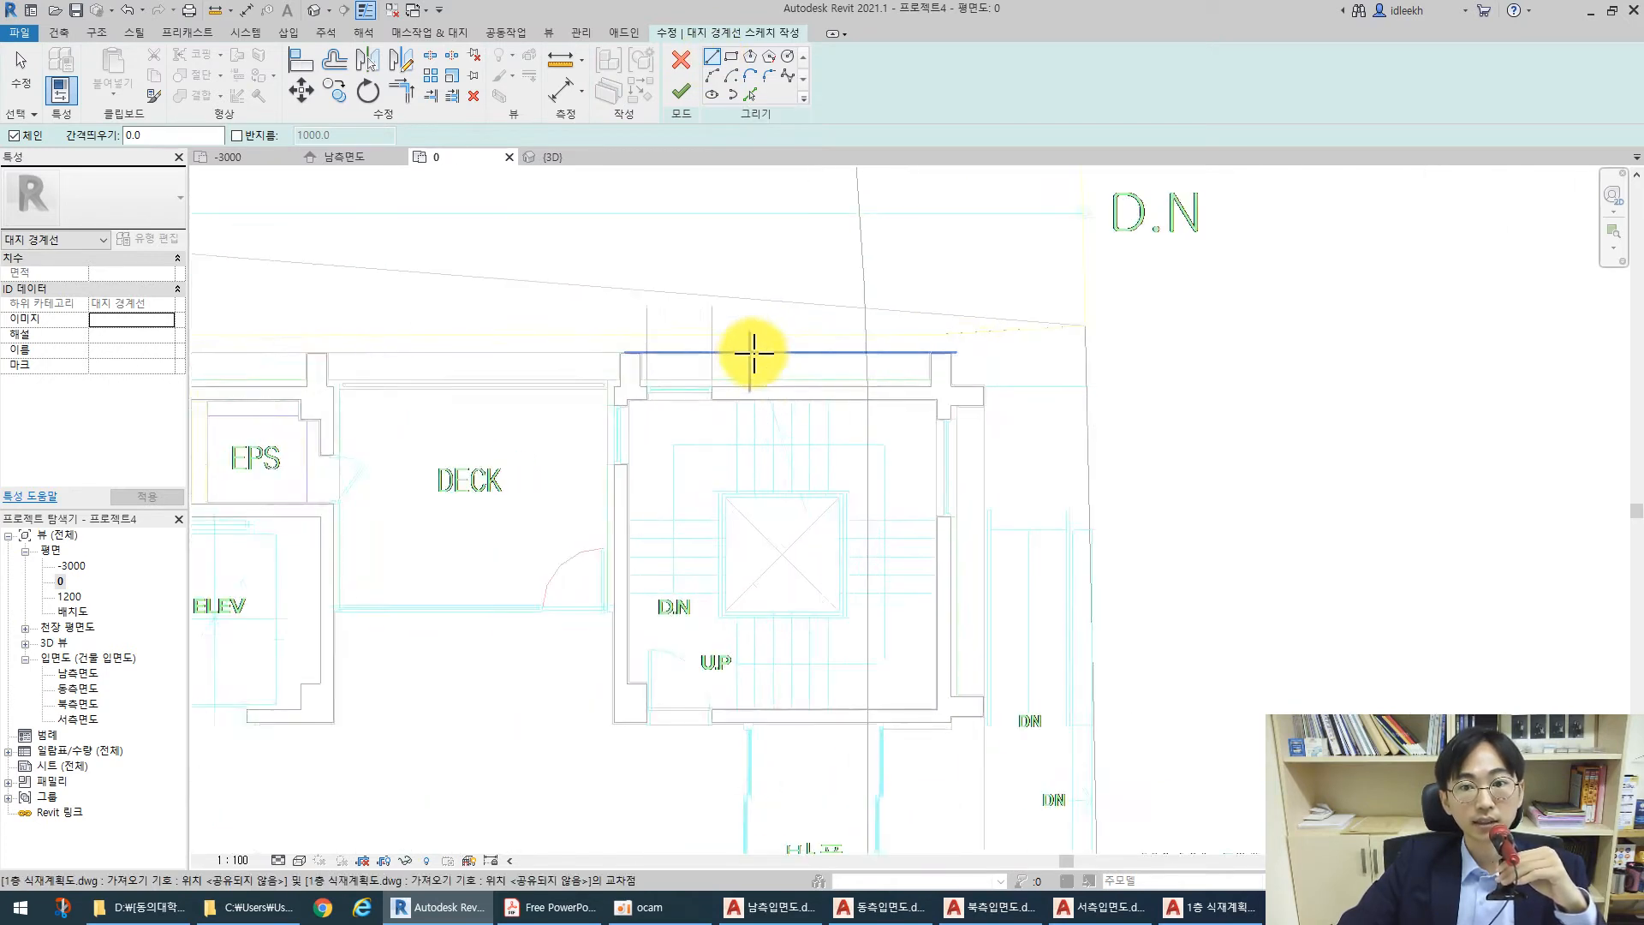
{"action": "scroll", "coordinate": [940, 330], "scroll_direction": "down", "scroll_amount": 4}
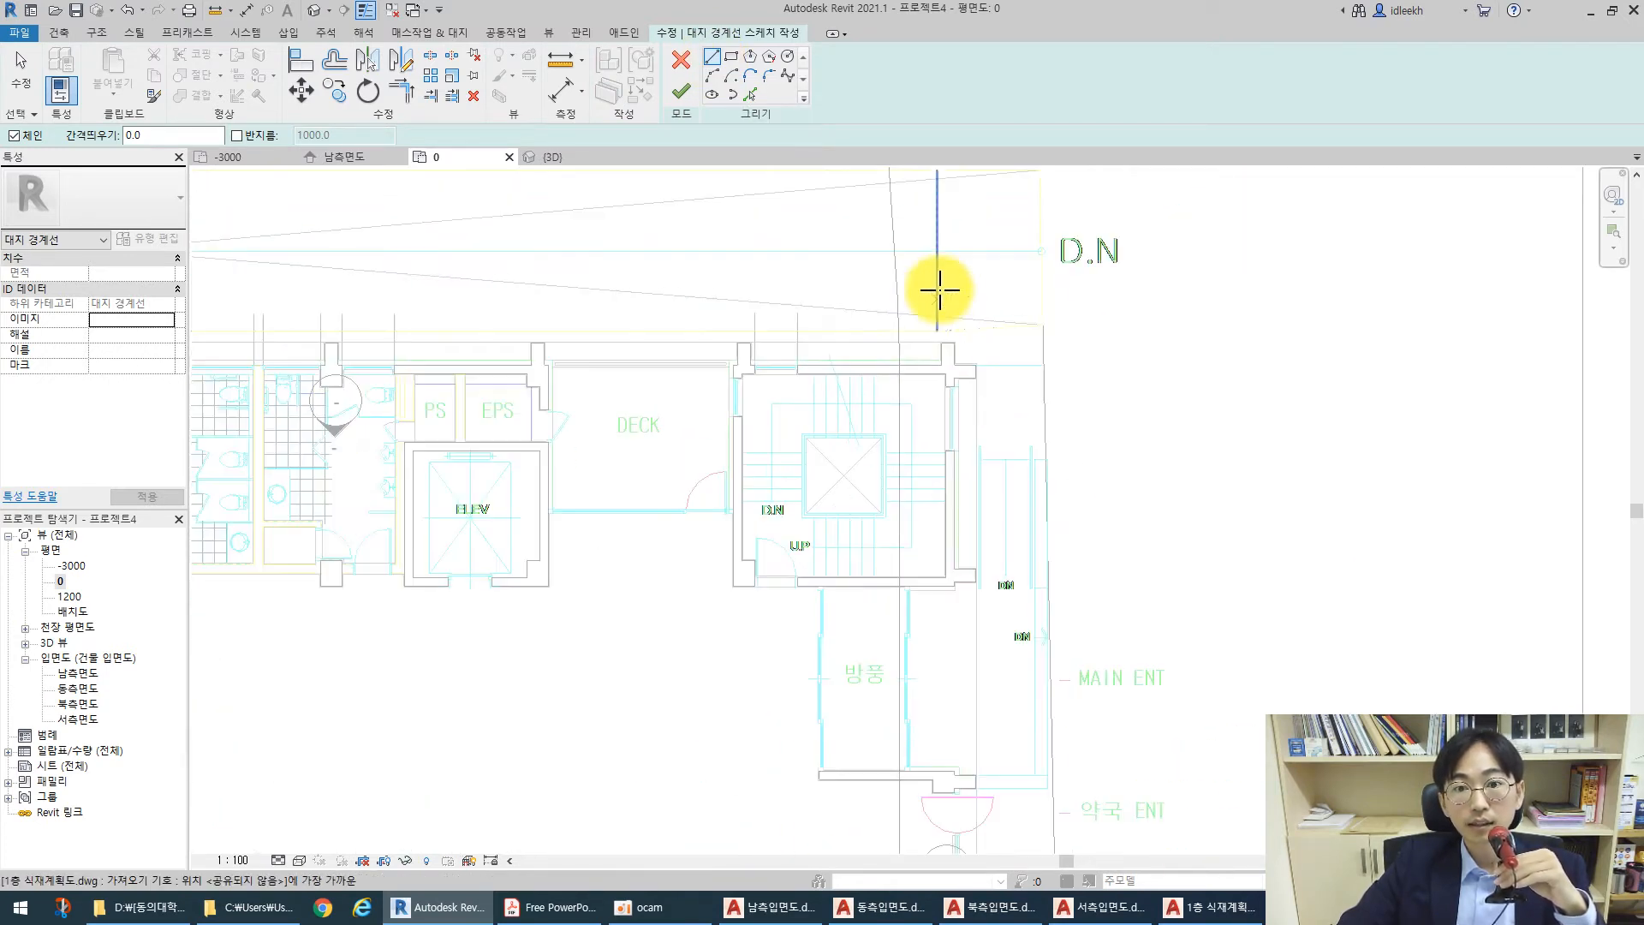
{"action": "scroll", "coordinate": [429, 411], "scroll_direction": "down", "scroll_amount": 3}
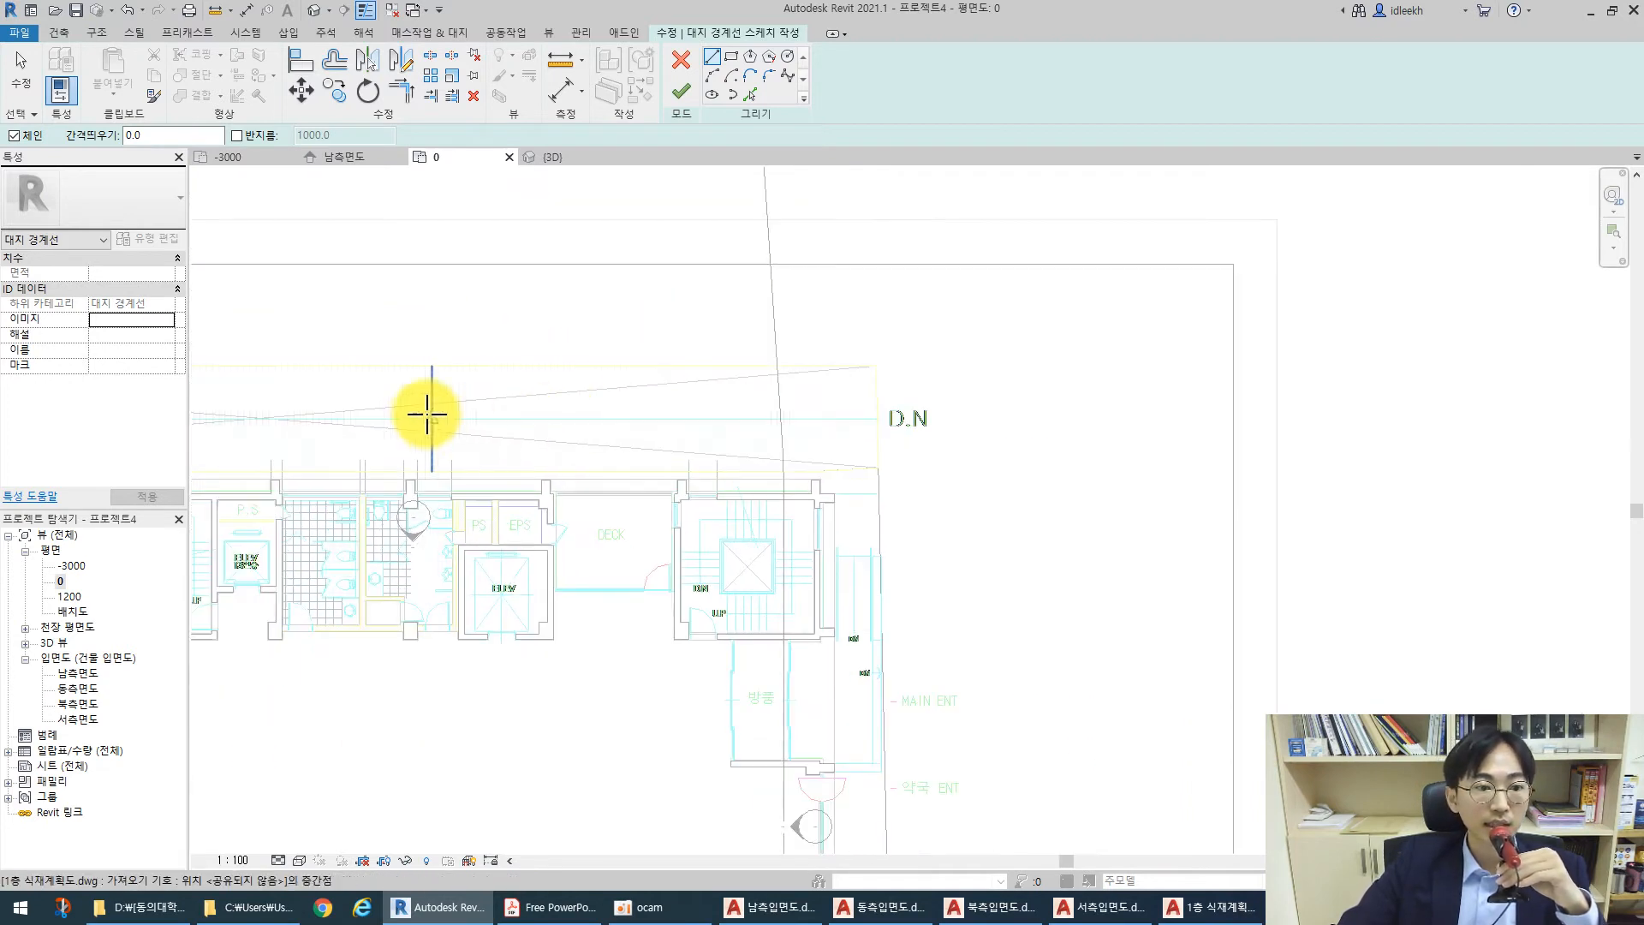
{"action": "scroll", "coordinate": [870, 430], "scroll_direction": "up", "scroll_amount": 2}
{"action": "scroll", "coordinate": [892, 356], "scroll_direction": "up", "scroll_amount": 4}
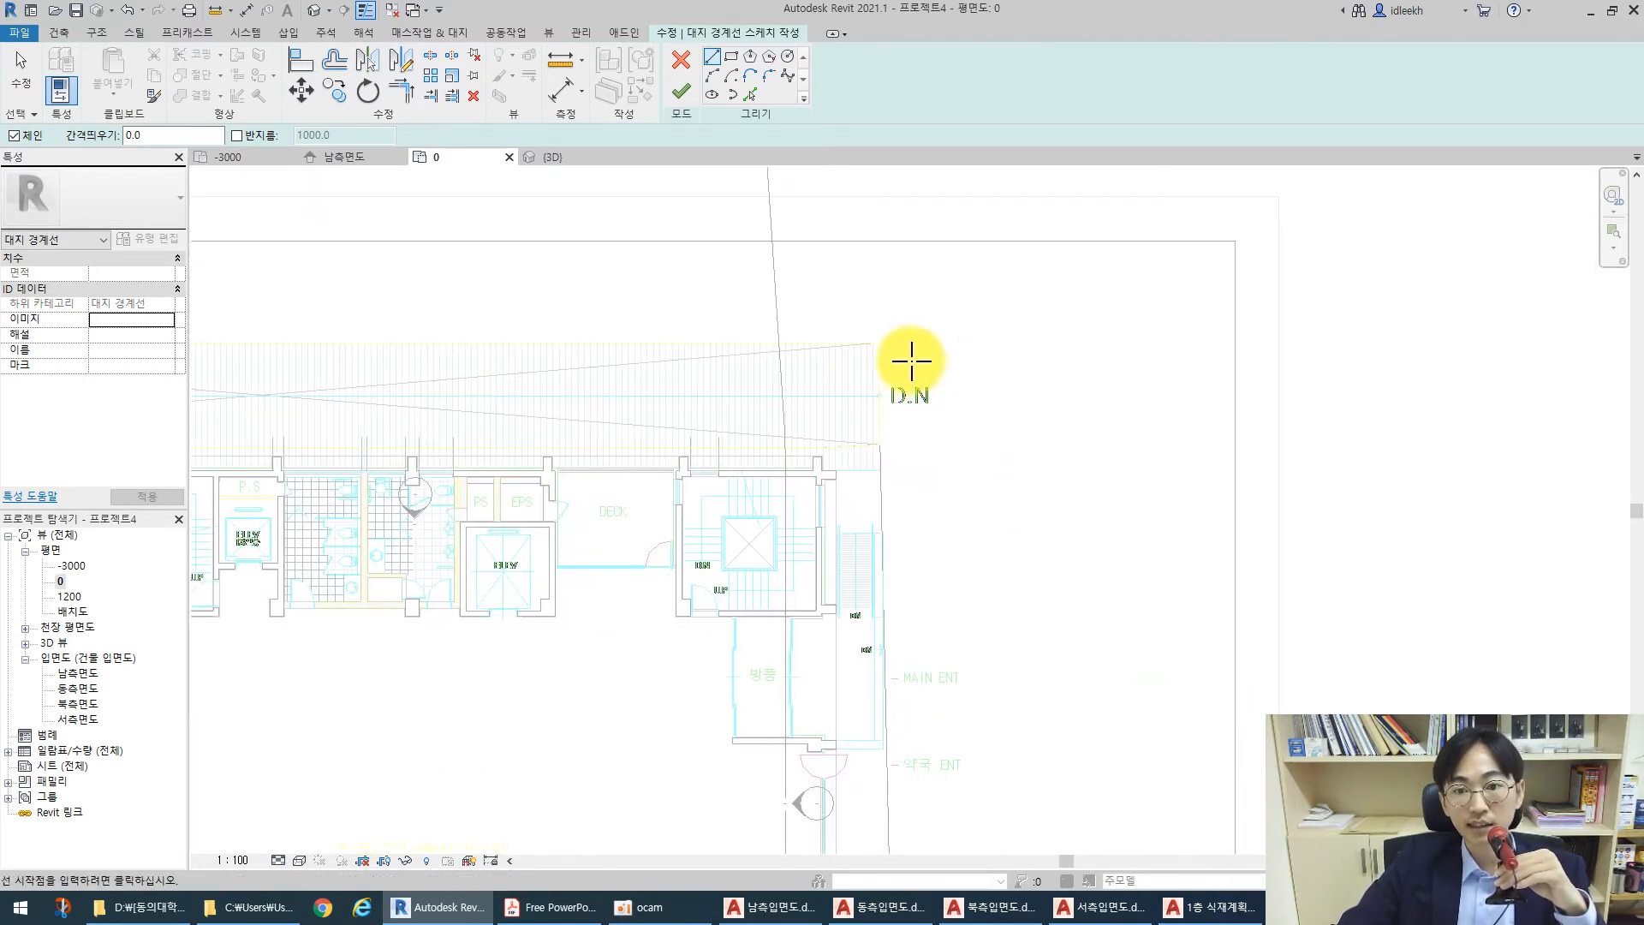
{"action": "scroll", "coordinate": [881, 334], "scroll_direction": "up", "scroll_amount": 2}
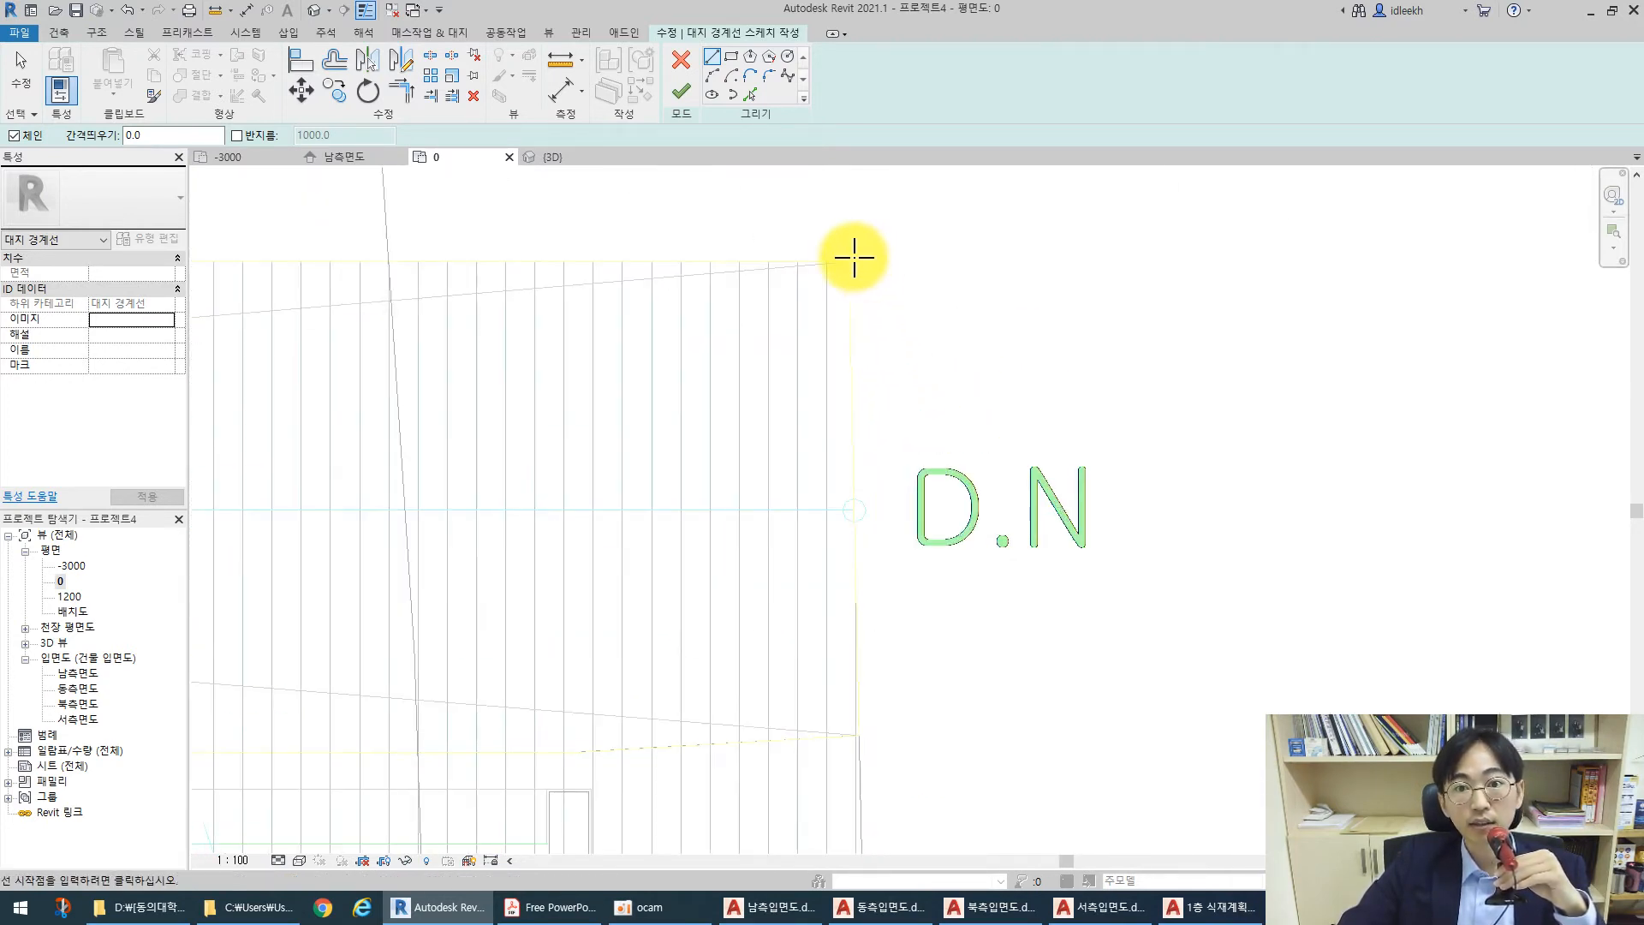
{"action": "left_click", "coordinate": [848, 261]}
{"action": "scroll", "coordinate": [861, 259], "scroll_direction": "down", "scroll_amount": 3}
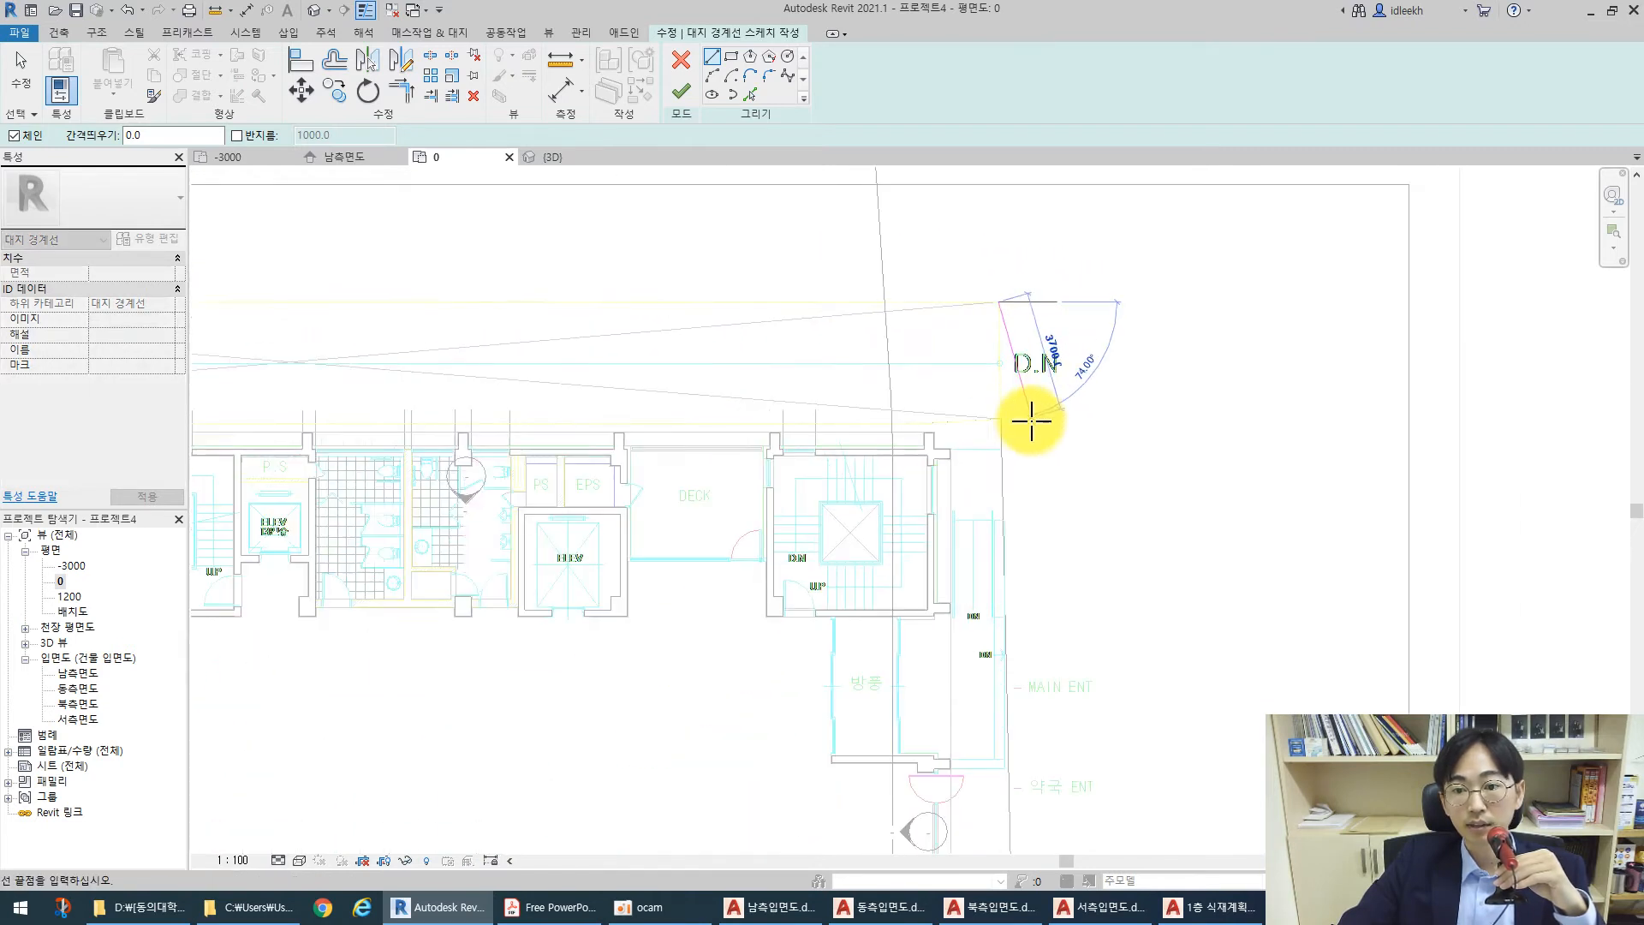
{"action": "scroll", "coordinate": [1009, 428], "scroll_direction": "up", "scroll_amount": 3}
{"action": "left_click", "coordinate": [947, 396]}
Continue the property line along the site's right boundary, through the bend beside the 수수꽃다리 label, to the lower-right site corner
{"action": "scroll", "coordinate": [984, 305], "scroll_direction": "down", "scroll_amount": 4}
{"action": "middle_click_drag", "start_coordinate": [1059, 561], "coordinate": [907, 513]}
{"action": "scroll", "coordinate": [788, 569], "scroll_direction": "up", "scroll_amount": 5}
{"action": "scroll", "coordinate": [719, 475], "scroll_direction": "up", "scroll_amount": 1}
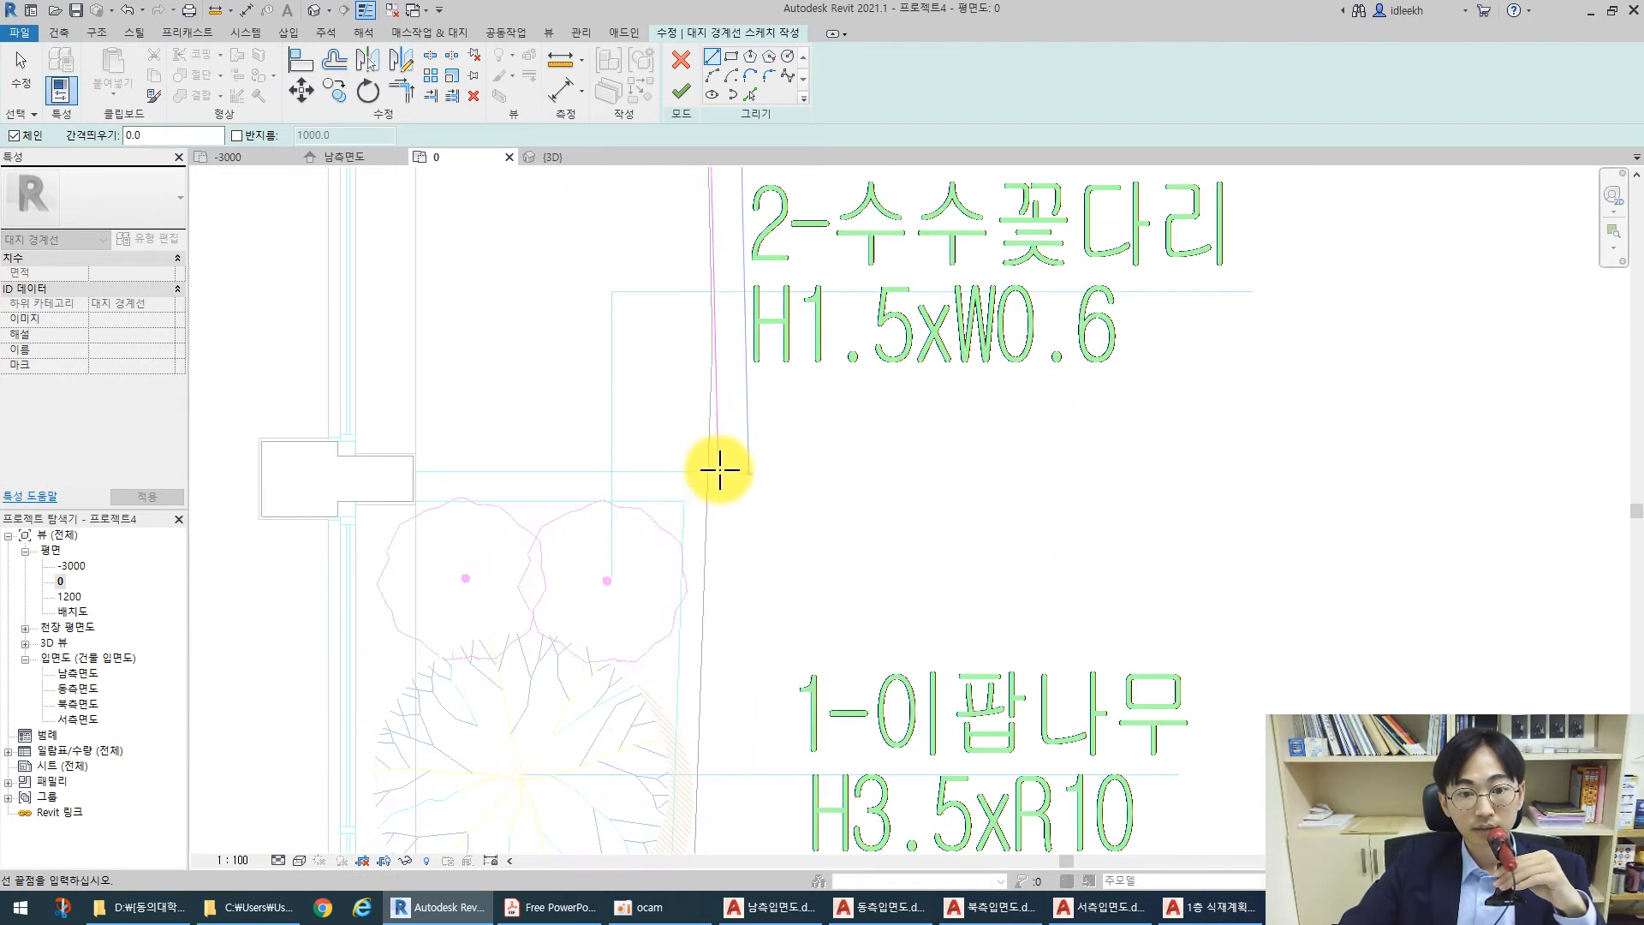
{"action": "left_click", "coordinate": [710, 291]}
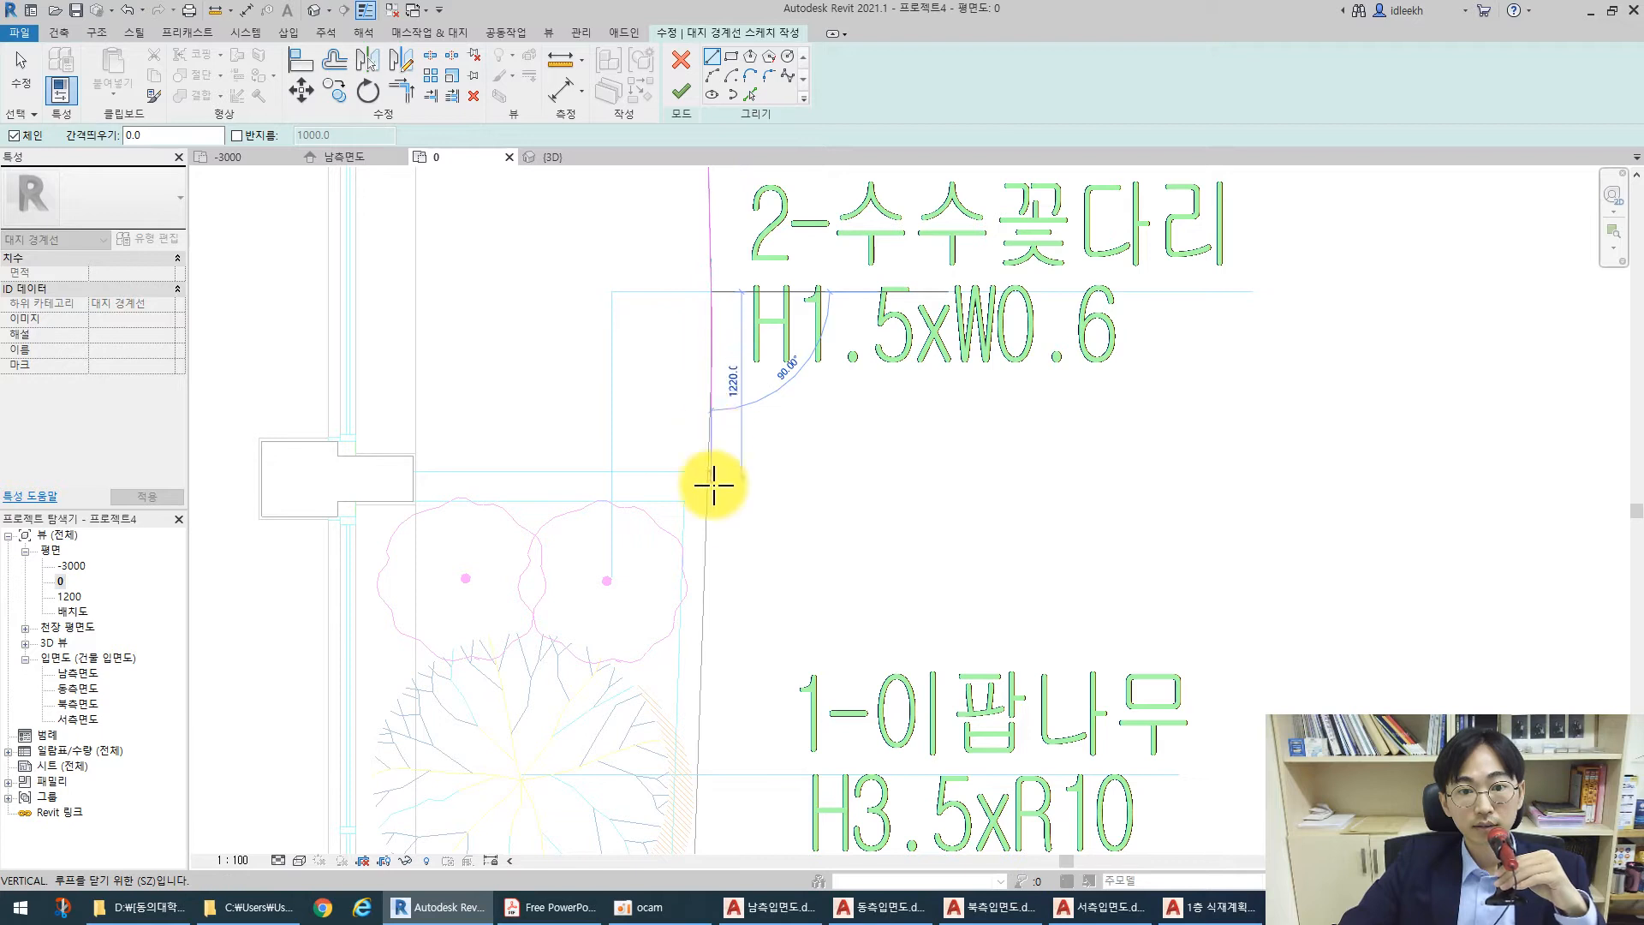
{"action": "scroll", "coordinate": [745, 403], "scroll_direction": "down", "scroll_amount": 2}
{"action": "middle_click_drag", "start_coordinate": [746, 785], "coordinate": [691, 543]}
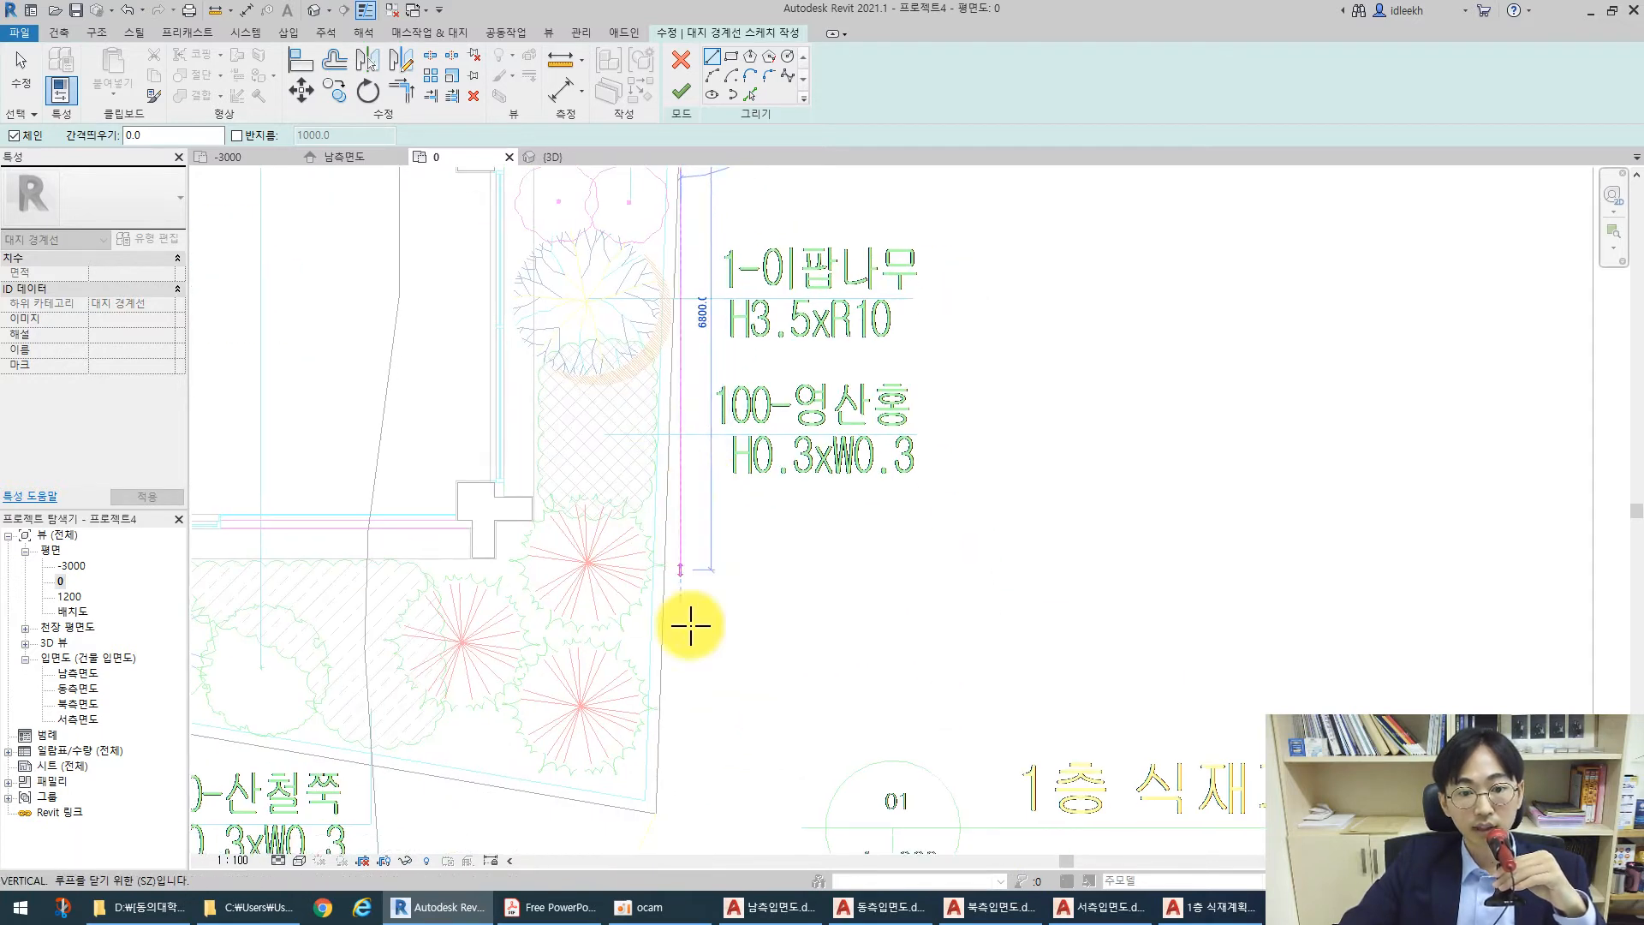
{"action": "scroll", "coordinate": [658, 817], "scroll_direction": "up", "scroll_amount": 3}
{"action": "left_click", "coordinate": [638, 805]}
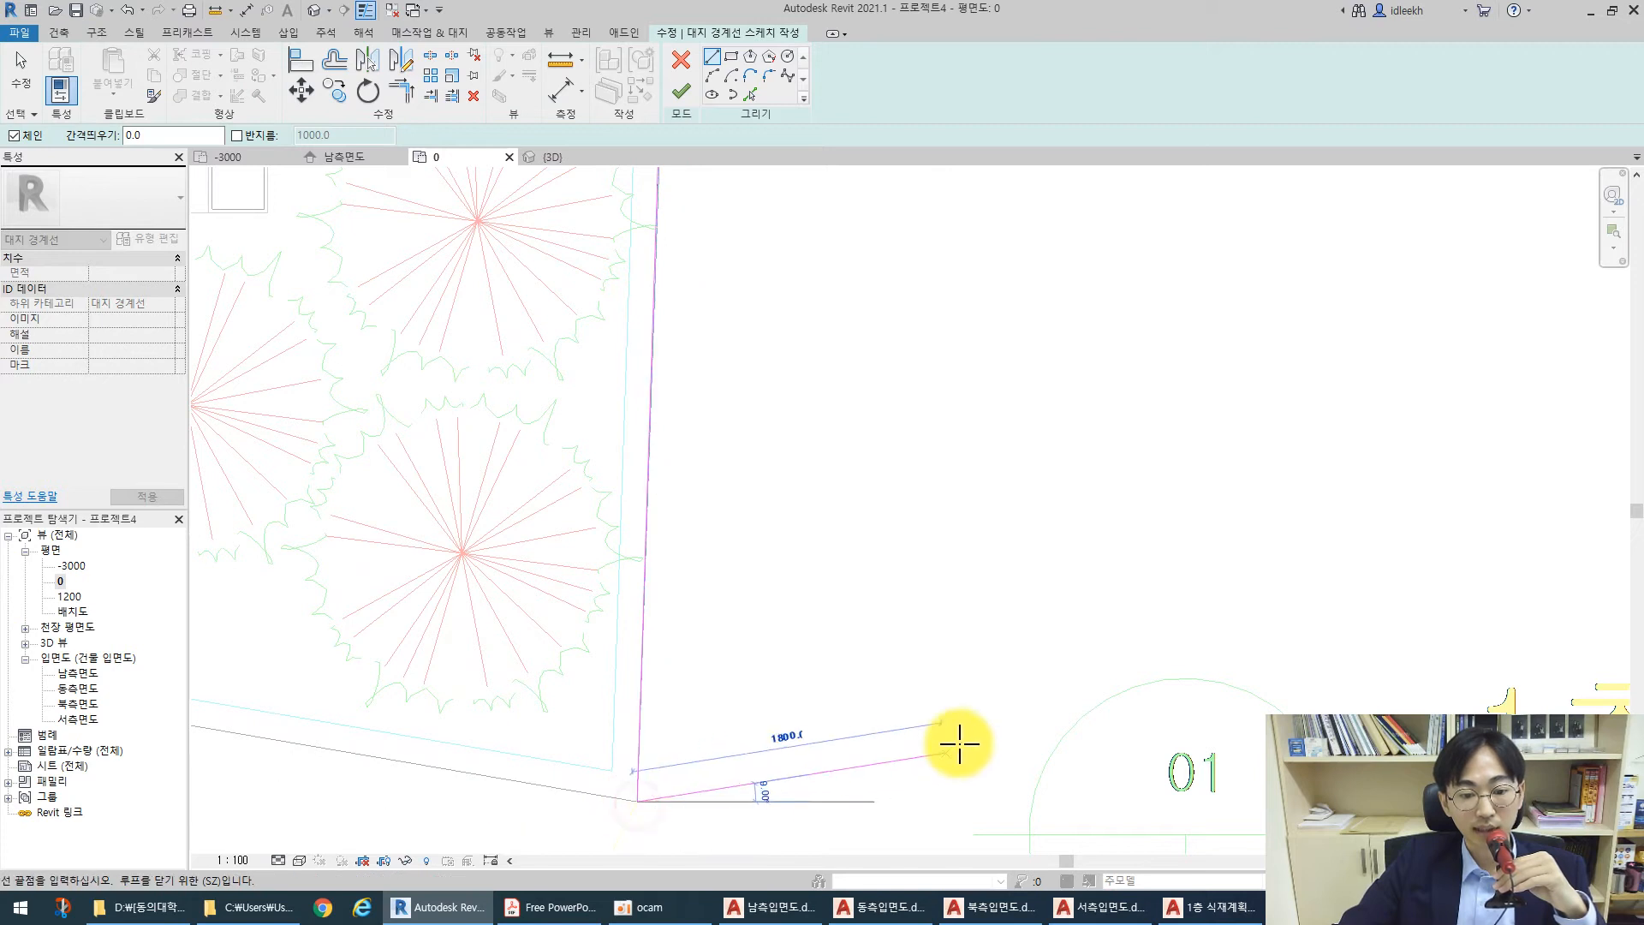
Continue the property line from the lower-right site corner to the upper corner of the notch and down to the notch's lower corner
{"action": "scroll", "coordinate": [954, 741], "scroll_direction": "down", "scroll_amount": 4}
{"action": "middle_click_drag", "start_coordinate": [254, 692], "coordinate": [643, 661]}
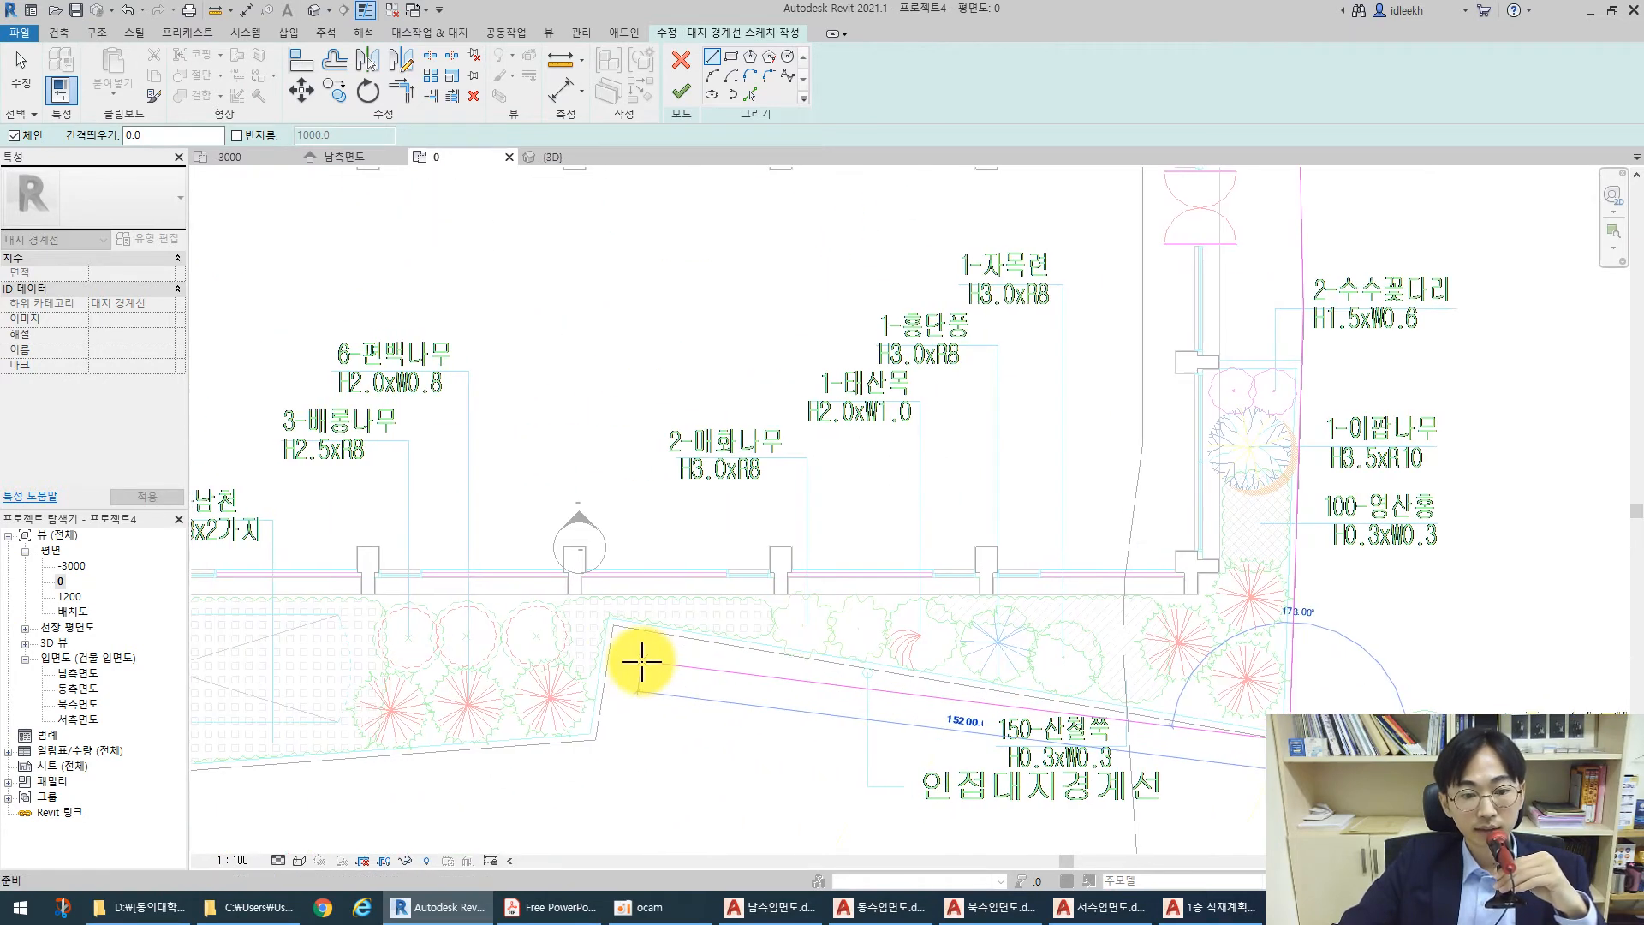
{"action": "scroll", "coordinate": [609, 624], "scroll_direction": "up", "scroll_amount": 5}
{"action": "left_click", "coordinate": [602, 602]}
{"action": "scroll", "coordinate": [672, 503], "scroll_direction": "down", "scroll_amount": 3}
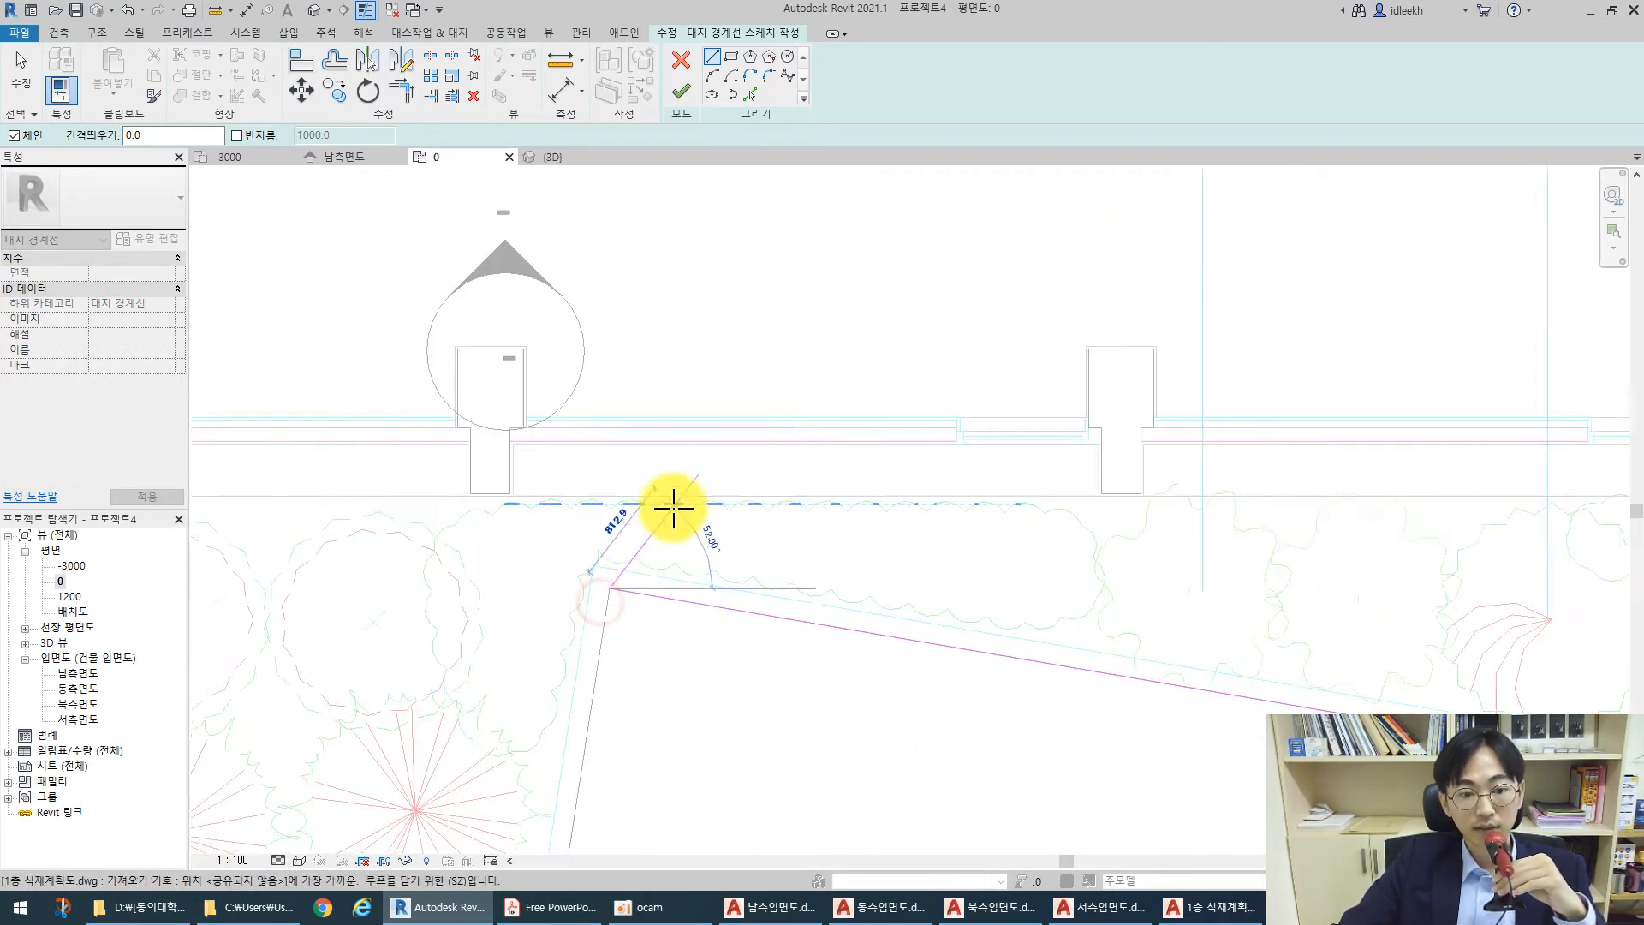
{"action": "scroll", "coordinate": [598, 800], "scroll_direction": "up", "scroll_amount": 8}
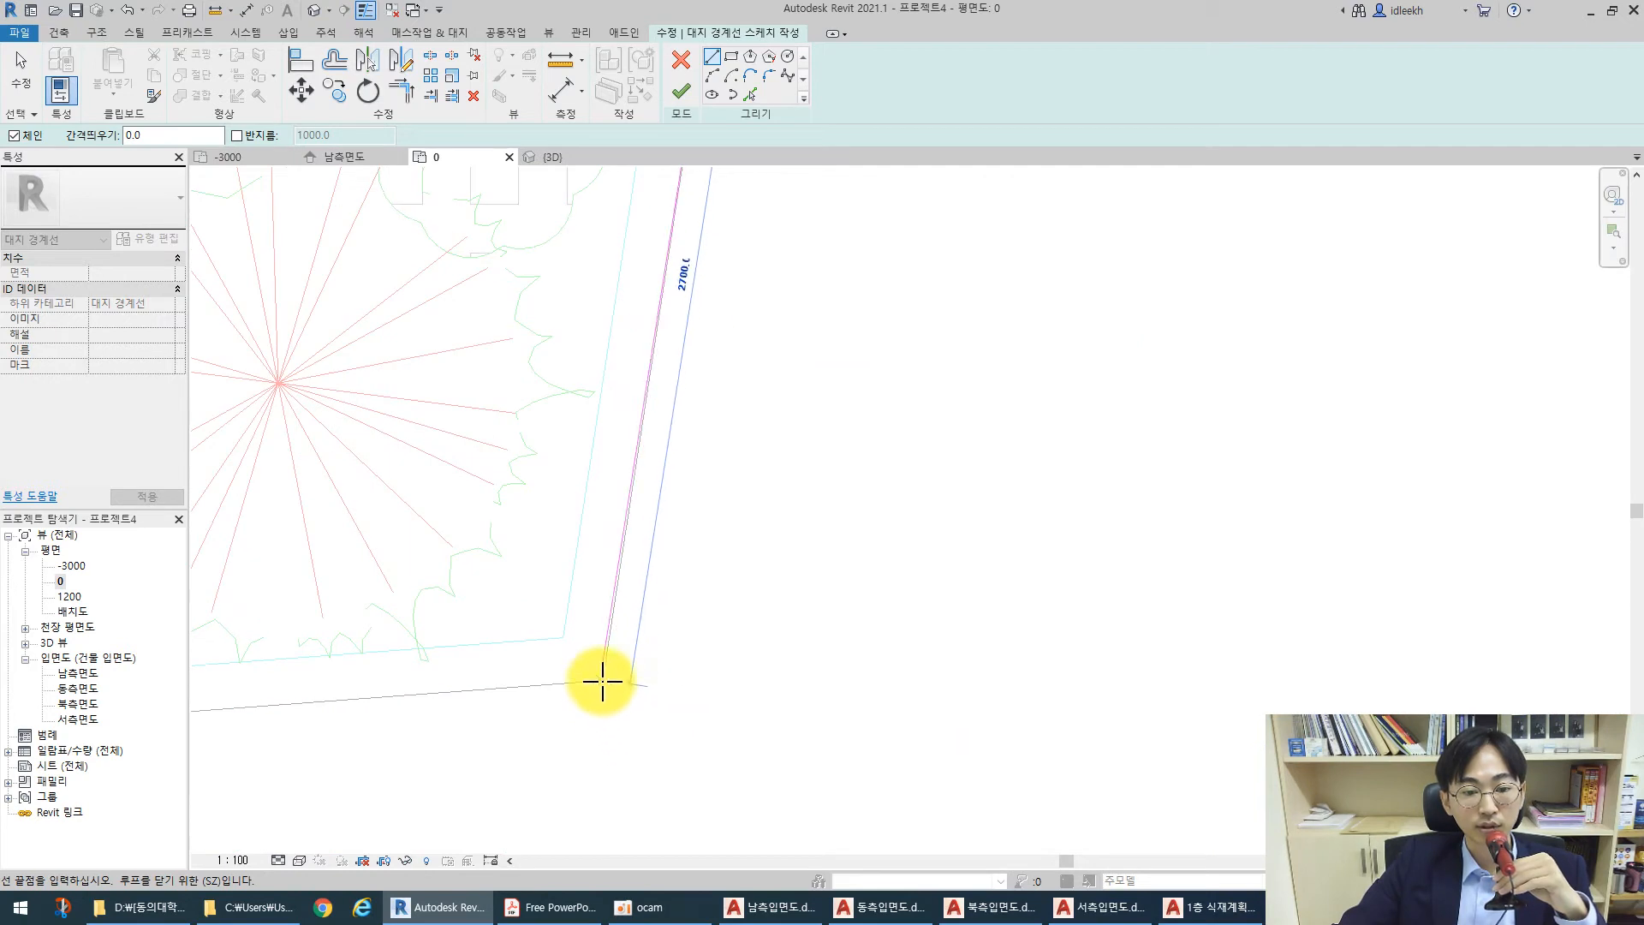
{"action": "left_click", "coordinate": [606, 679]}
{"action": "scroll", "coordinate": [1148, 616], "scroll_direction": "down", "scroll_amount": 4}
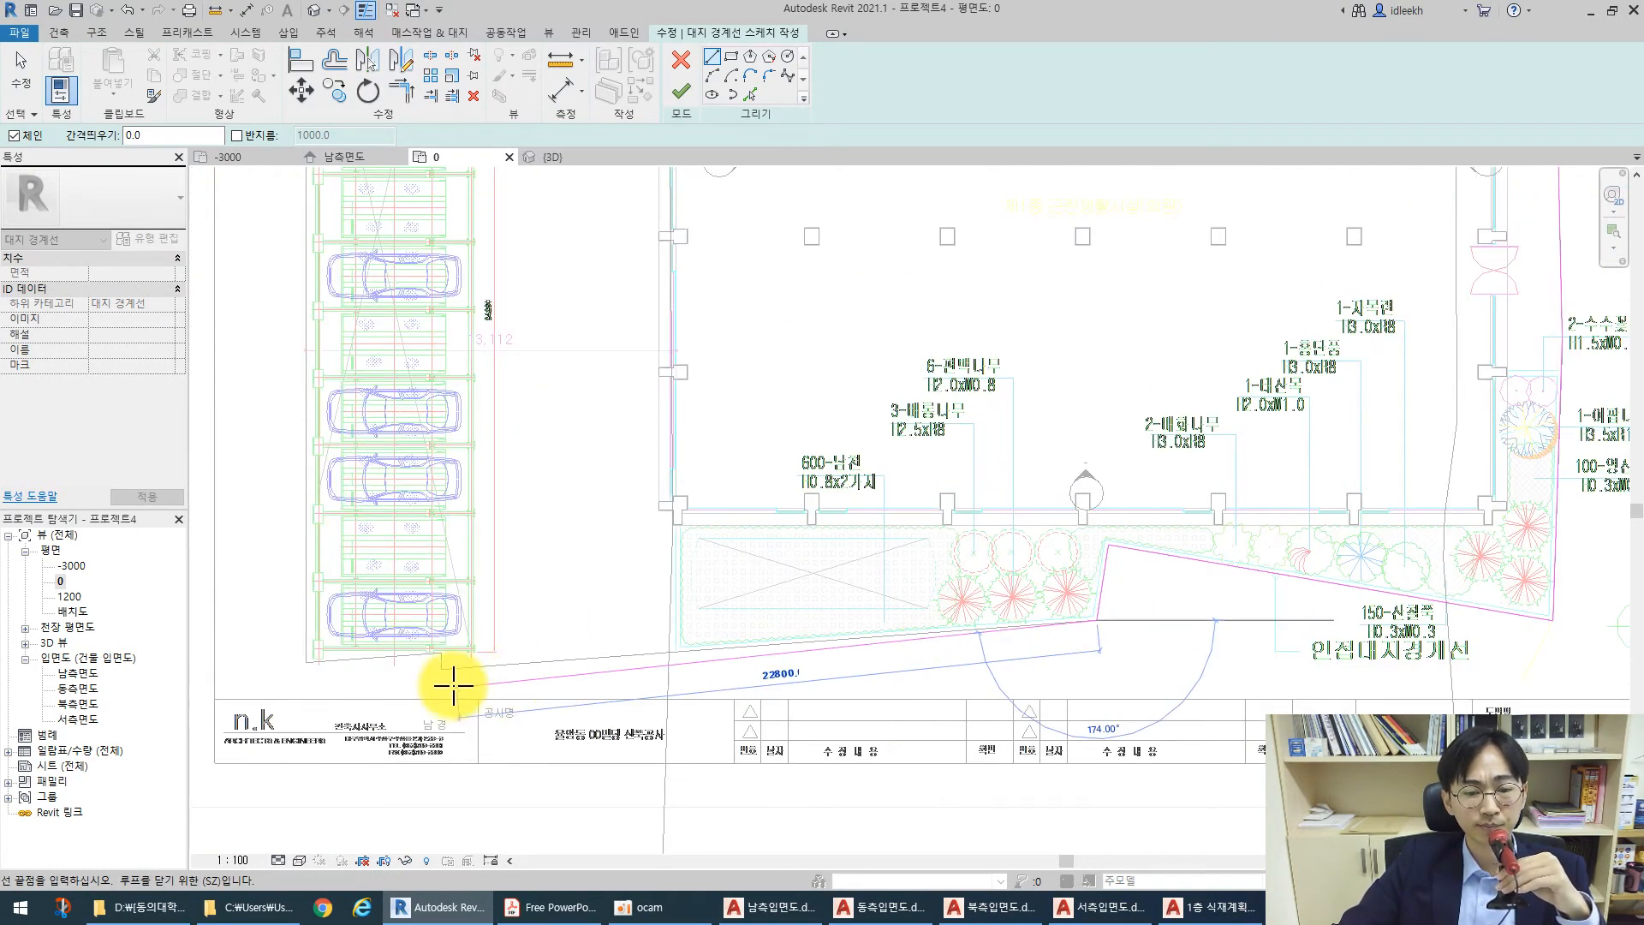
Continue the property line along the lower boundary, through the small jog below the parking stalls, to the lower-left site corner
{"action": "scroll", "coordinate": [458, 686], "scroll_direction": "up", "scroll_amount": 5}
{"action": "left_click", "coordinate": [430, 646]}
{"action": "left_click", "coordinate": [435, 591]}
{"action": "scroll", "coordinate": [911, 634], "scroll_direction": "down", "scroll_amount": 3}
{"action": "scroll", "coordinate": [536, 634], "scroll_direction": "down", "scroll_amount": 2}
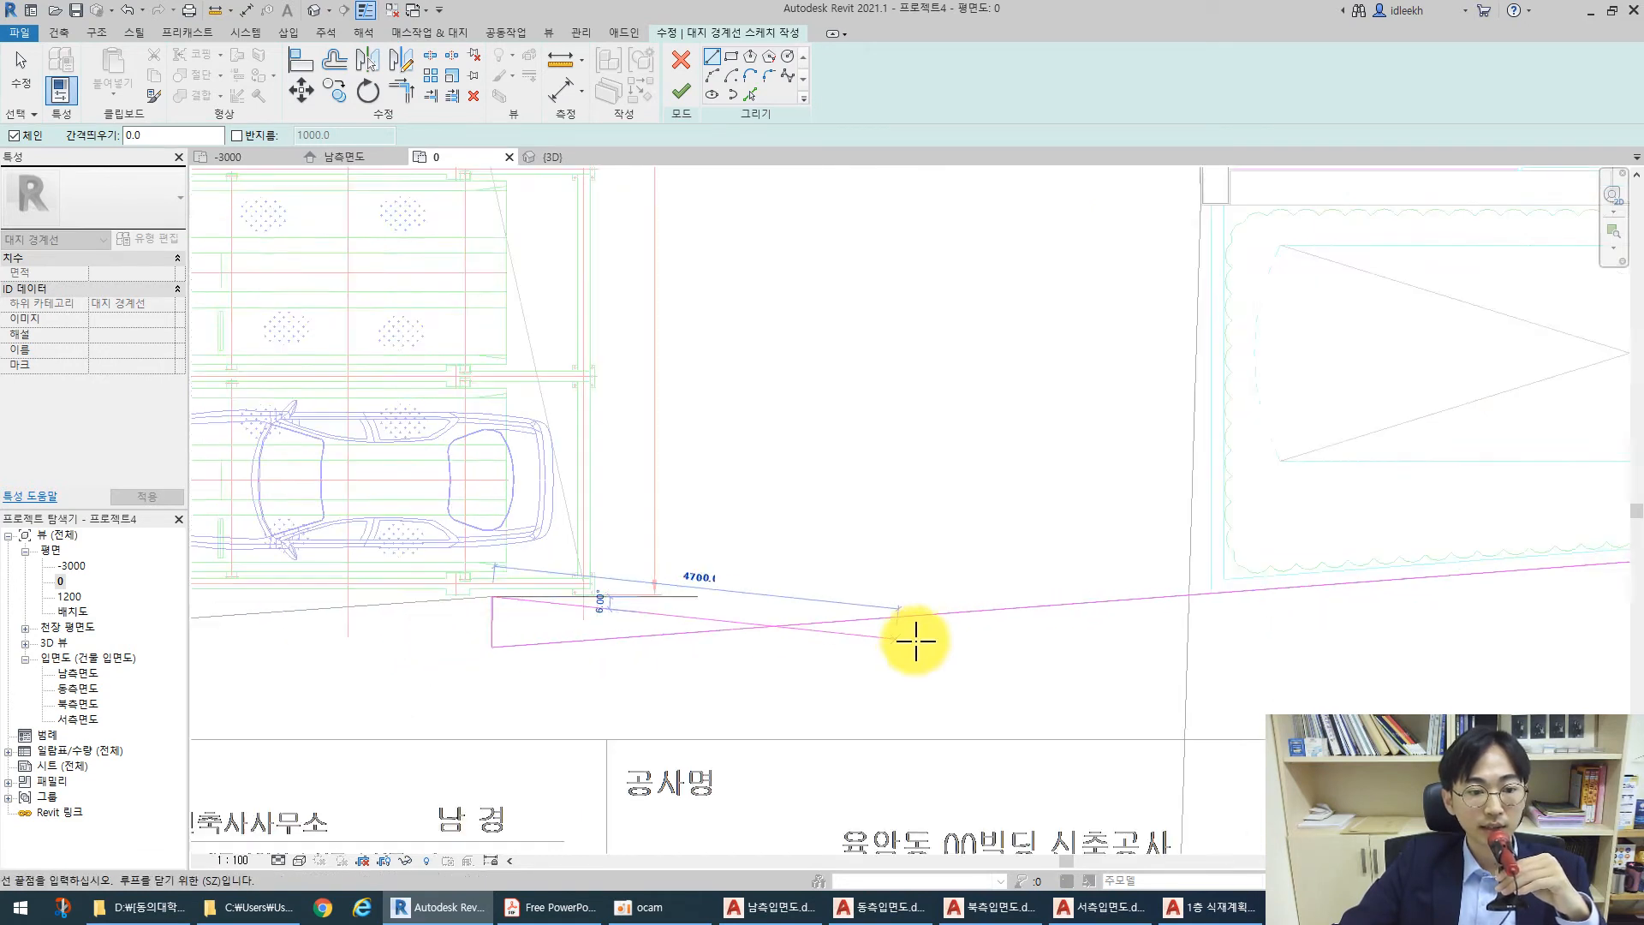
{"action": "scroll", "coordinate": [503, 645], "scroll_direction": "up", "scroll_amount": 5}
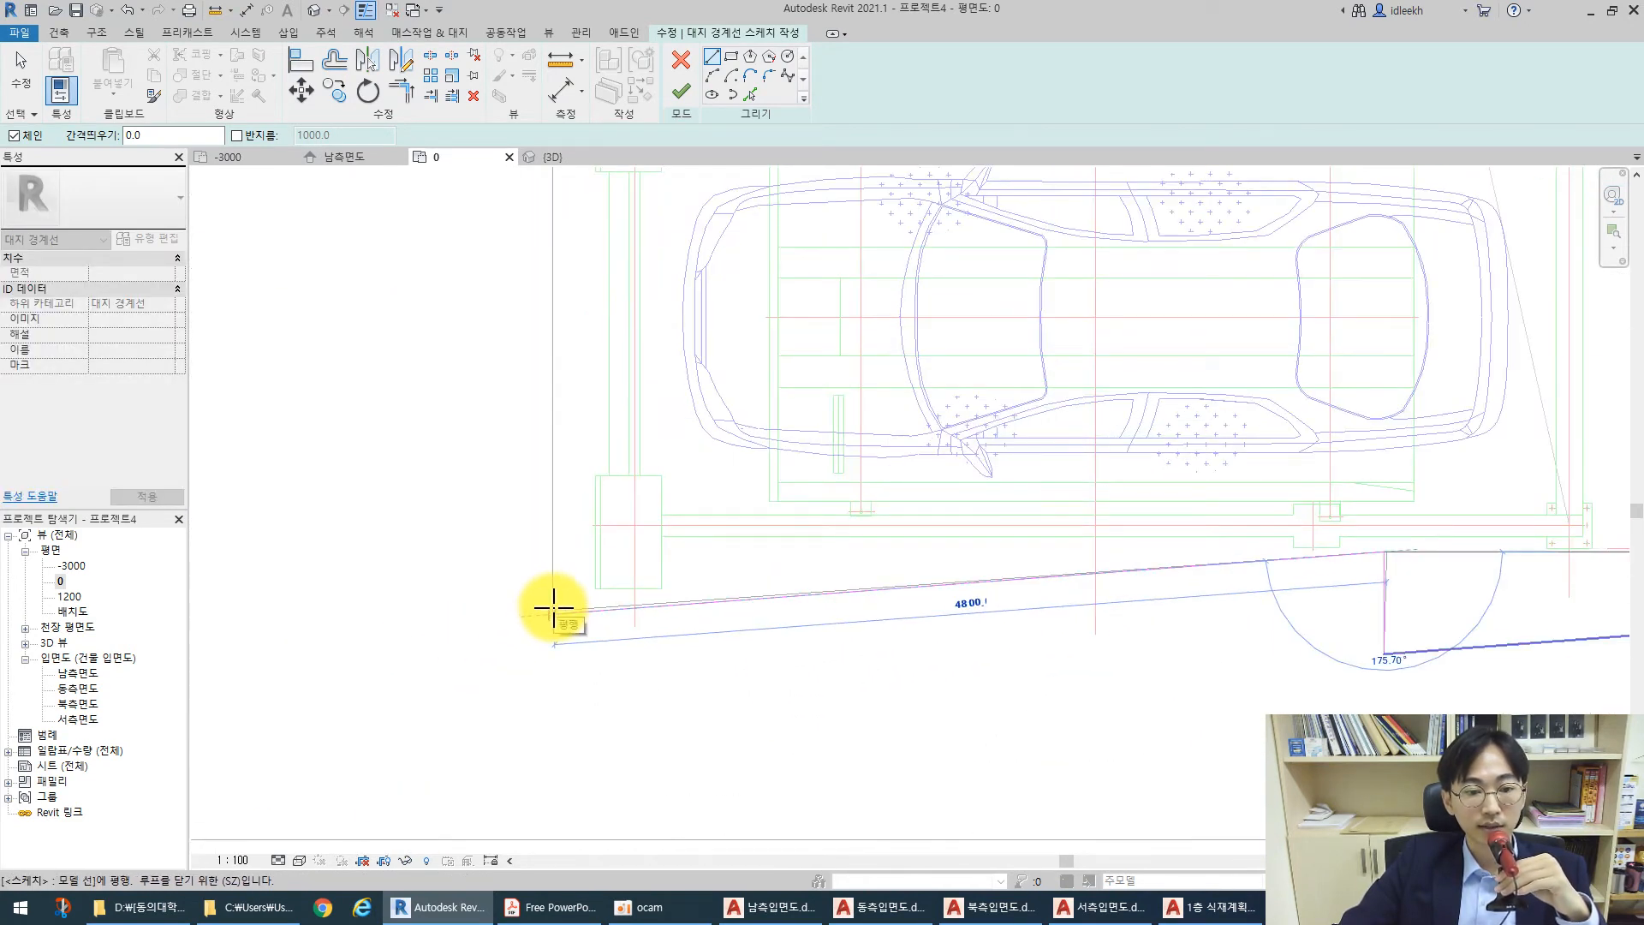
Draw the site's left boundary segment vertically from the lower-left corner up to the level of the ramp's top edge
{"action": "scroll", "coordinate": [554, 610], "scroll_direction": "down", "scroll_amount": 8}
{"action": "mouse_move", "coordinate": [611, 527]}
{"action": "middle_mouse_down"}
{"action": "mouse_move", "coordinate": [609, 558]}
{"action": "mouse_move", "coordinate": [580, 447]}
{"action": "middle_mouse_up"}
{"action": "scroll", "coordinate": [557, 455], "scroll_direction": "up", "scroll_amount": 10}
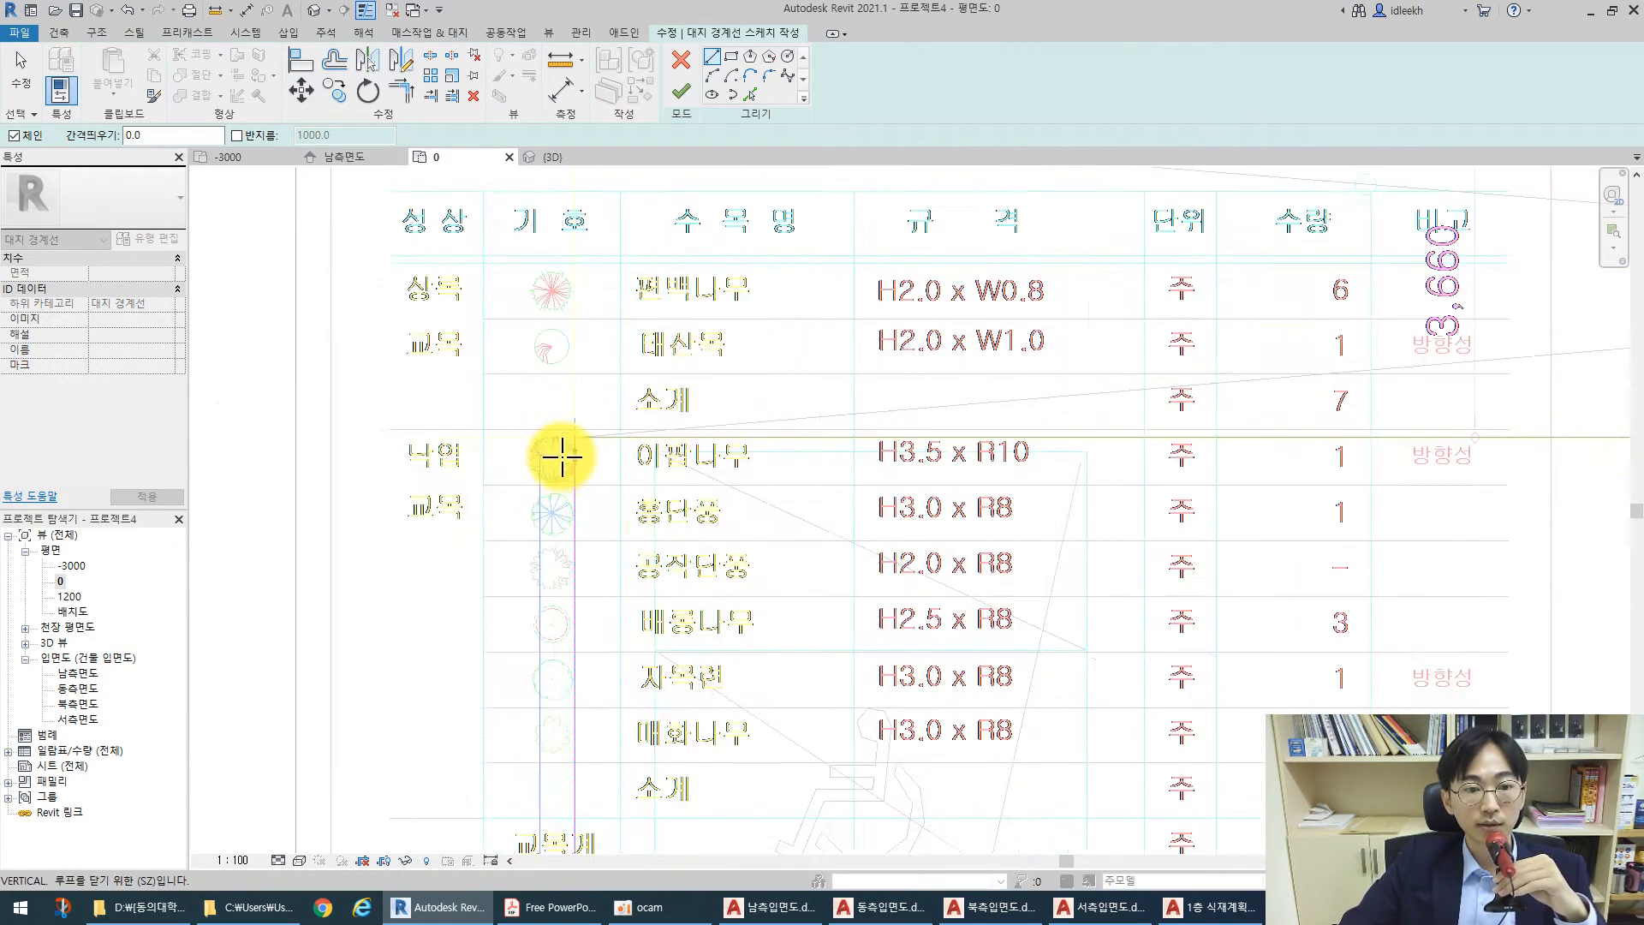
{"action": "scroll", "coordinate": [587, 452], "scroll_direction": "down", "scroll_amount": 3}
{"action": "middle_click_drag", "start_coordinate": [635, 374], "coordinate": [592, 544]}
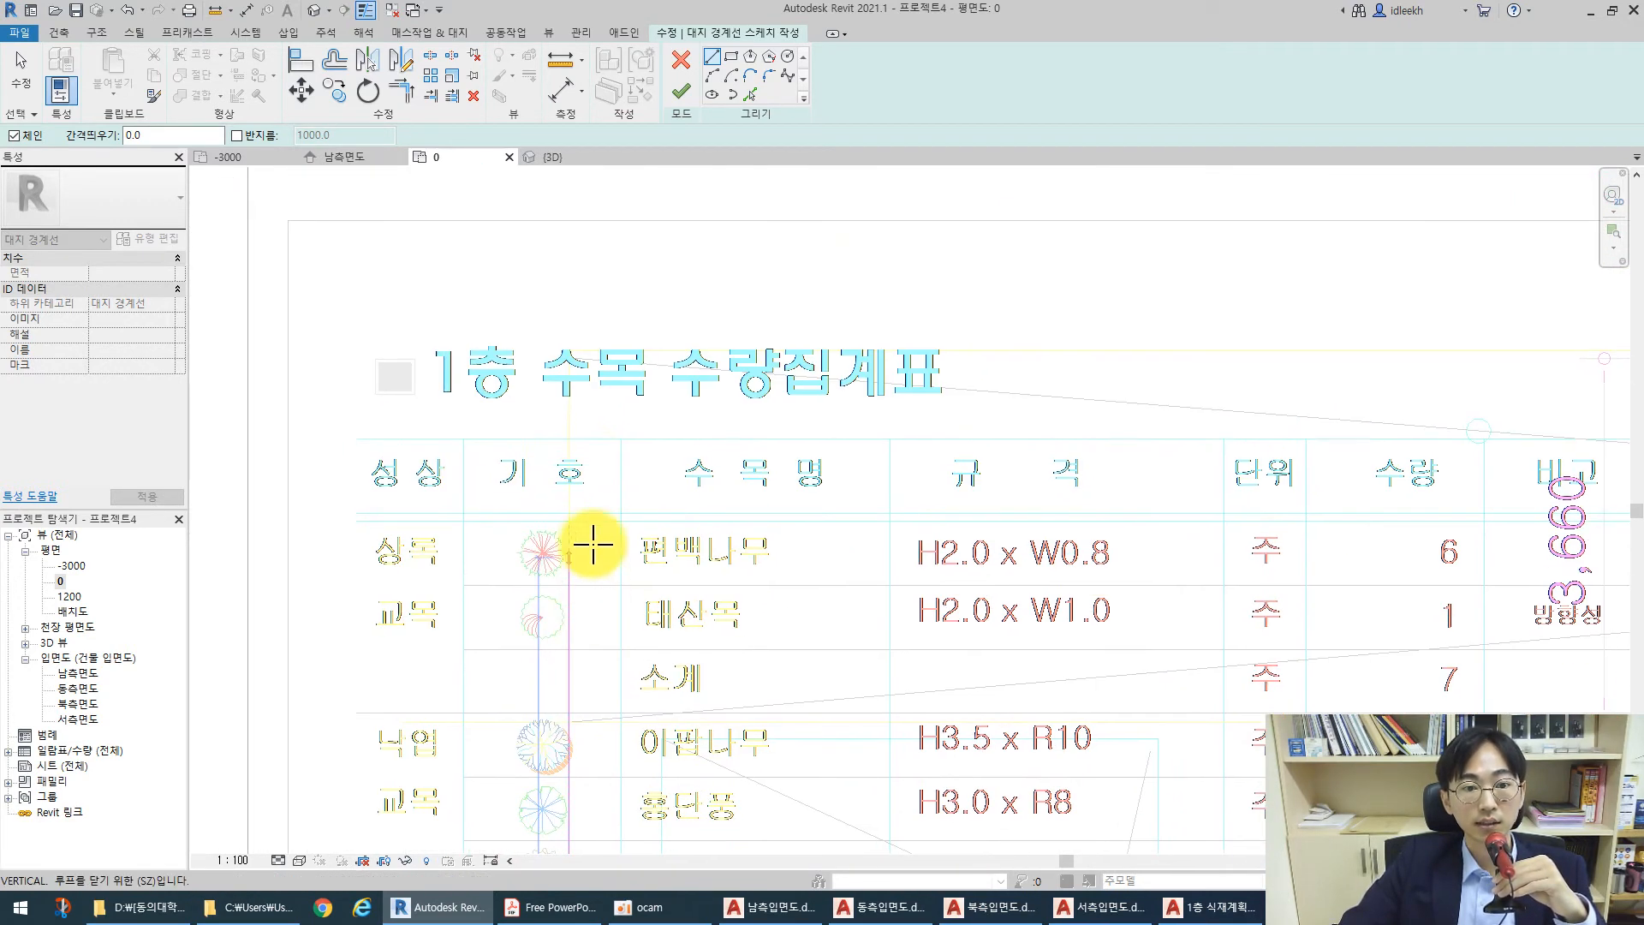
{"action": "scroll", "coordinate": [582, 338], "scroll_direction": "up", "scroll_amount": 3}
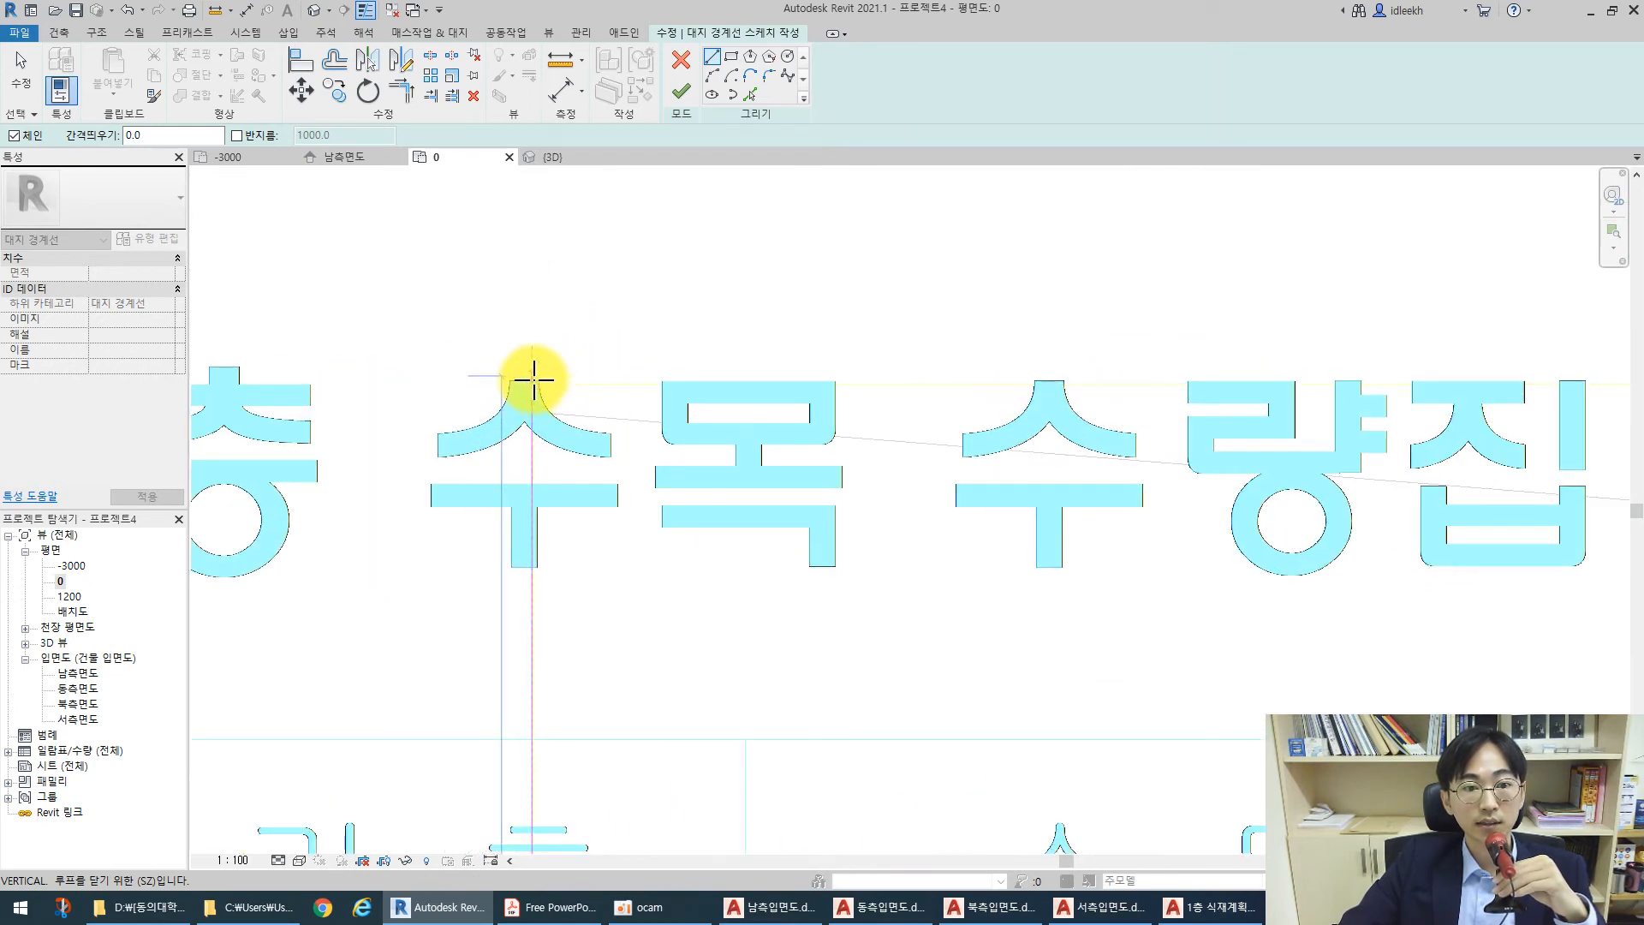
{"action": "scroll", "coordinate": [257, 459], "scroll_direction": "down", "scroll_amount": 6}
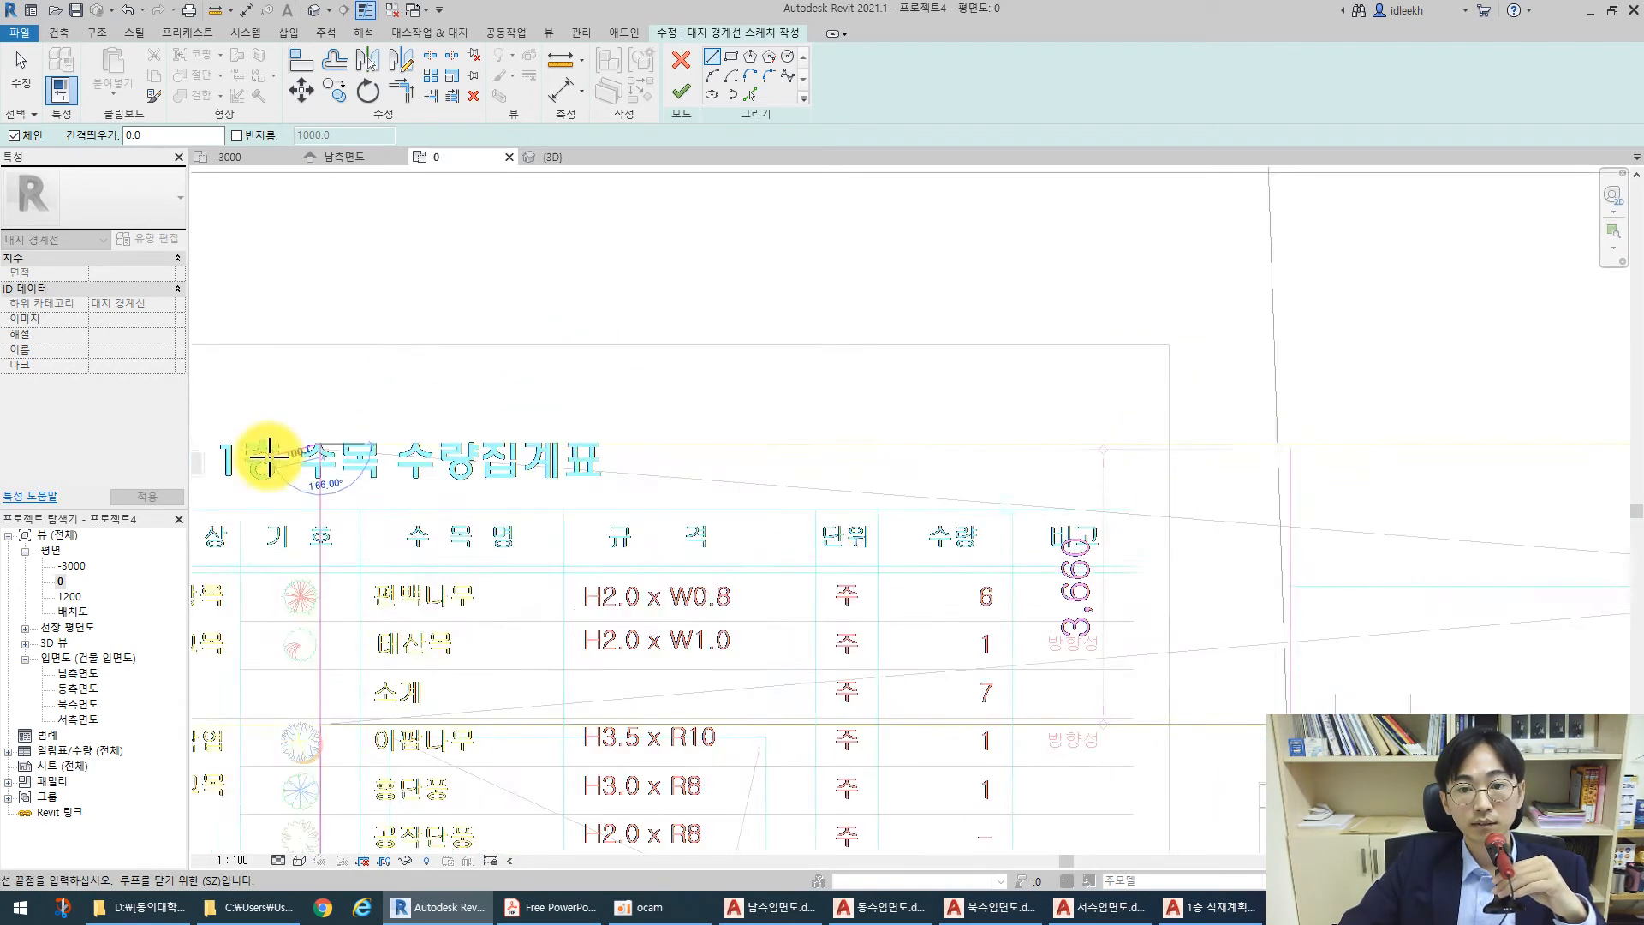
Close the property line horizontally to its starting point at the ramp's upper-right corner near D.N and finish the sketch
{"action": "scroll", "coordinate": [672, 463], "scroll_direction": "up", "scroll_amount": 5}
{"action": "scroll", "coordinate": [676, 462], "scroll_direction": "up", "scroll_amount": 2}
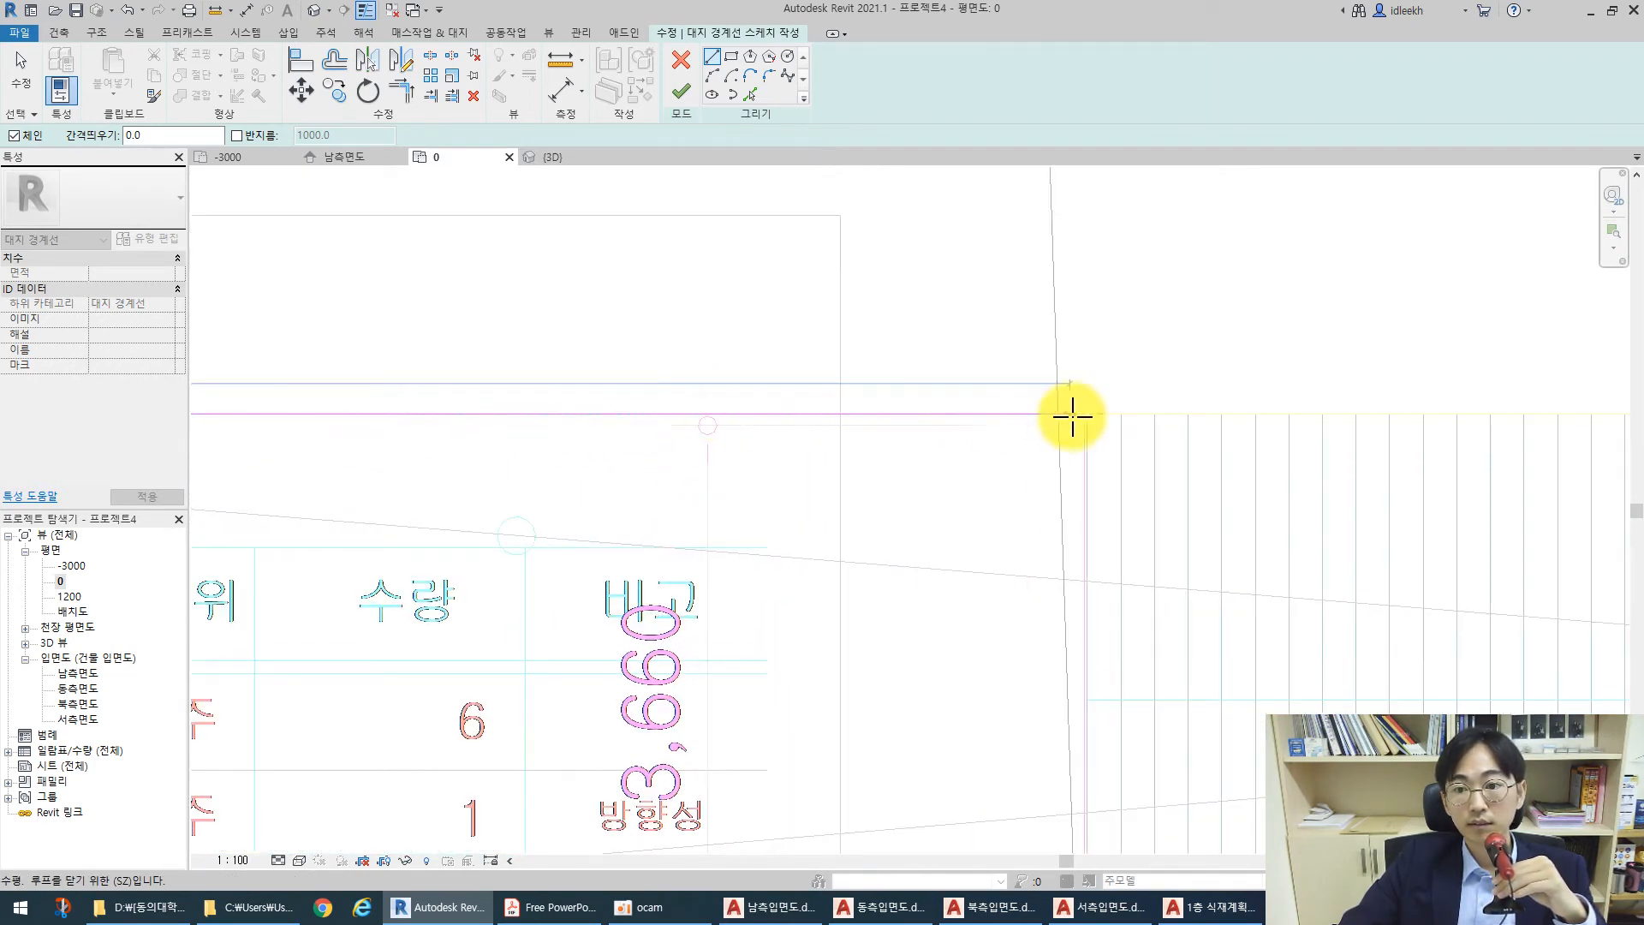
{"action": "scroll", "coordinate": [620, 434], "scroll_direction": "down", "scroll_amount": 3}
{"action": "middle_click_drag", "start_coordinate": [1088, 426], "coordinate": [56, 420]}
{"action": "middle_click_drag", "start_coordinate": [970, 418], "coordinate": [13, 412]}
{"action": "scroll", "coordinate": [895, 421], "scroll_direction": "up", "scroll_amount": 2}
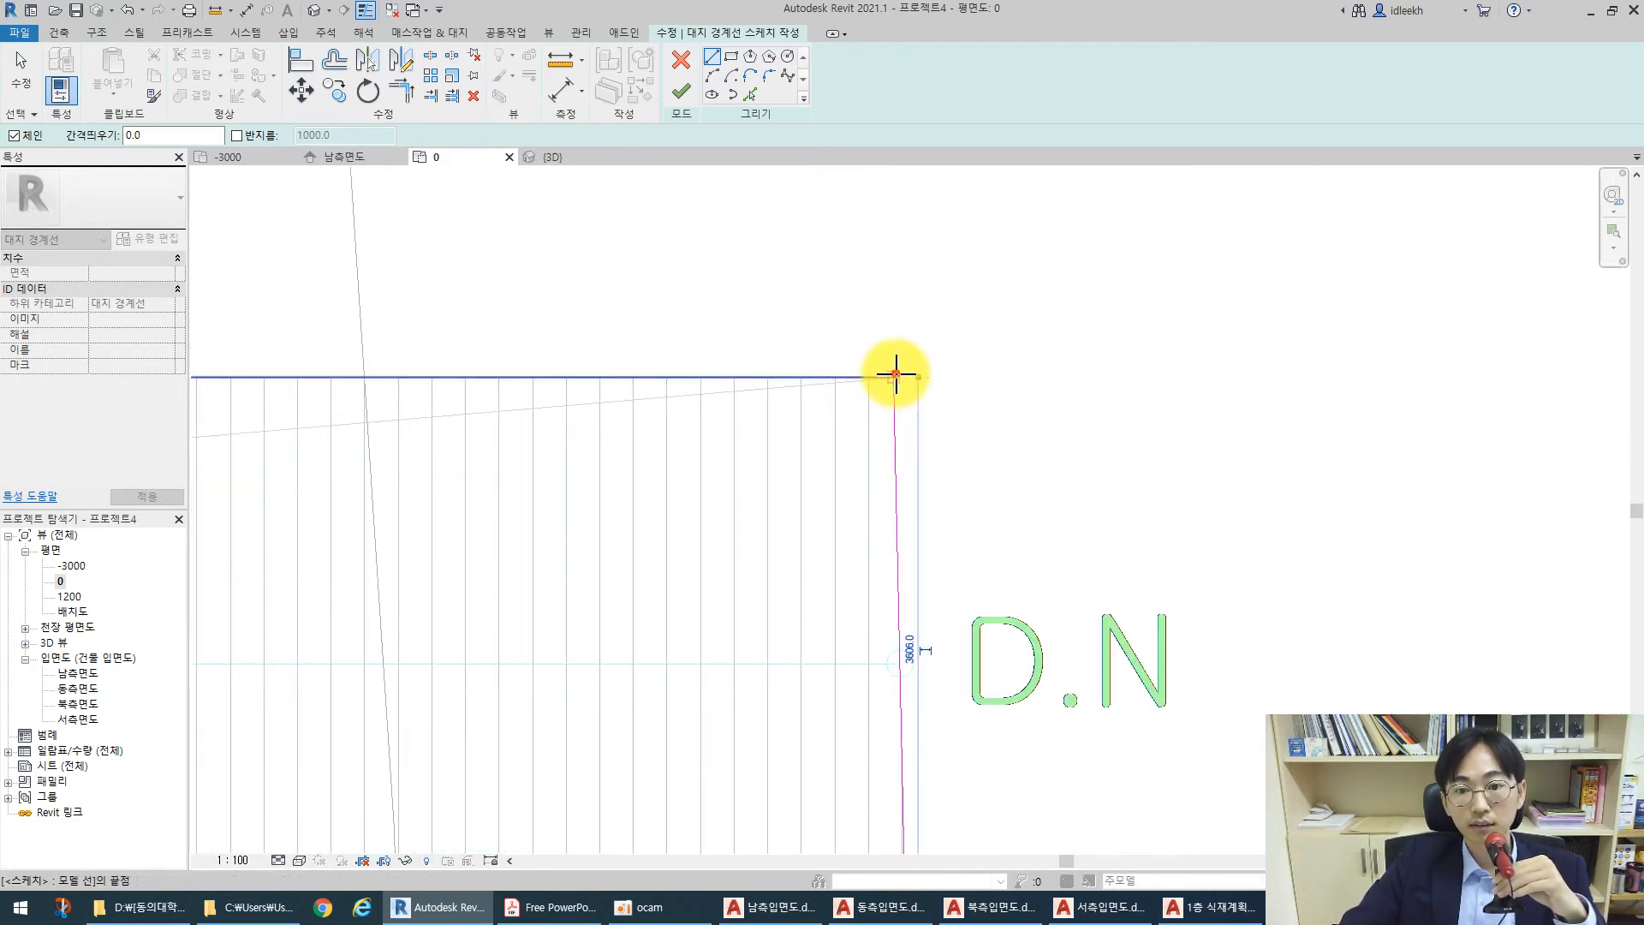
{"action": "left_click", "coordinate": [894, 376]}
{"action": "left_click", "coordinate": [683, 94]}
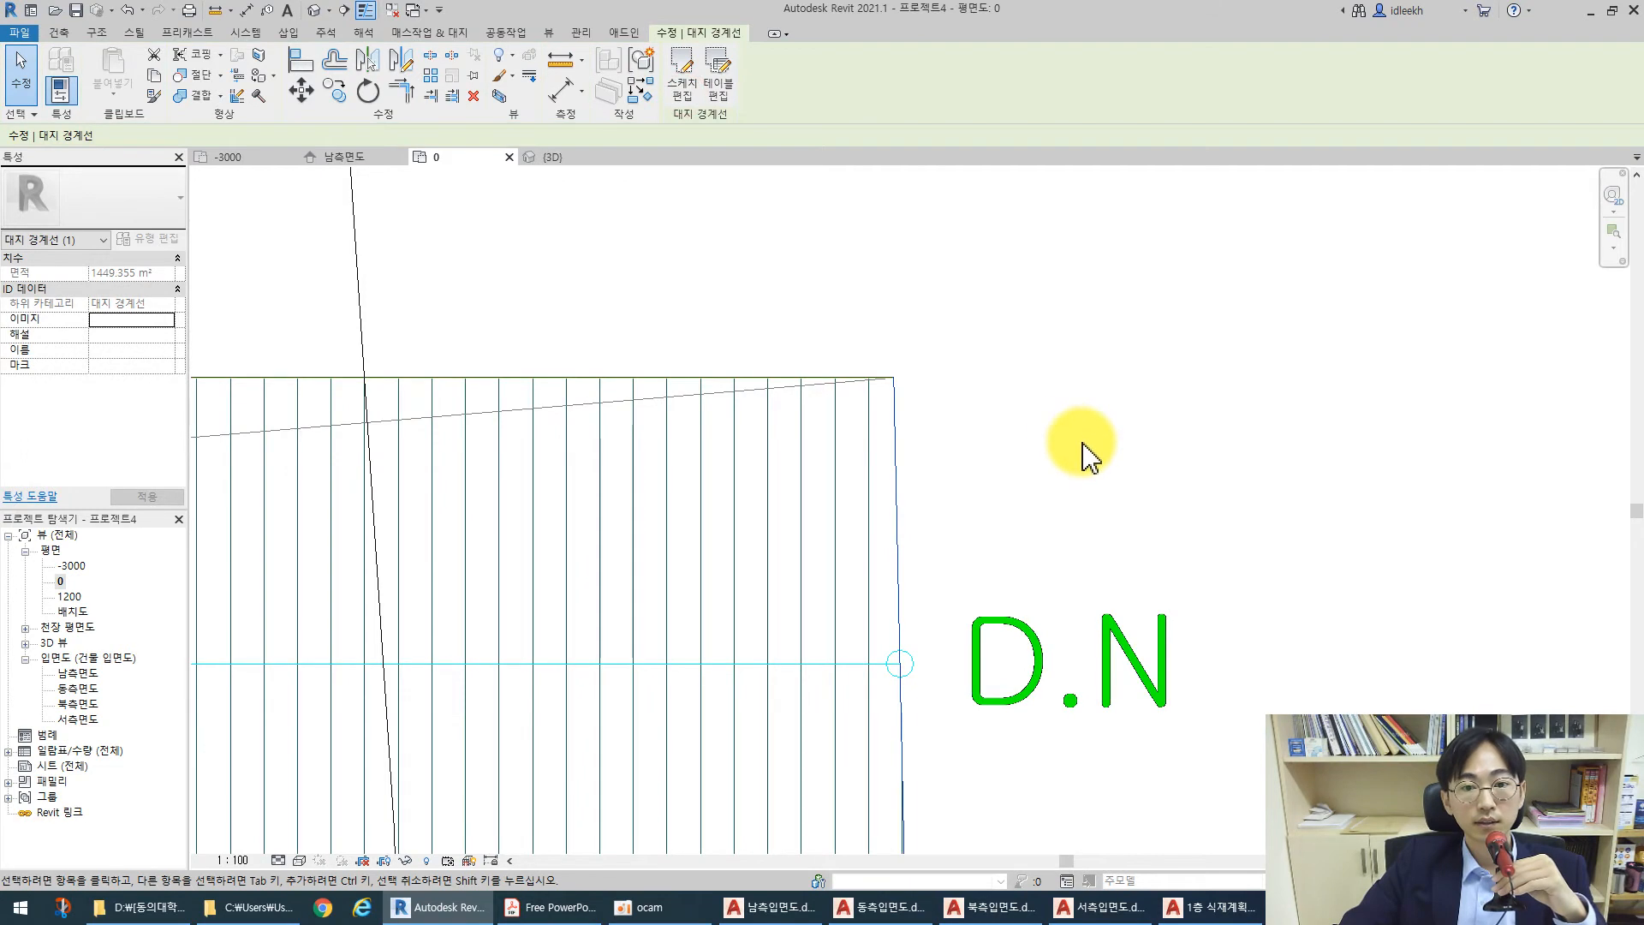
Hide the imported drawing 1층 식재계획도.dwg through floor plan 0's visibility/graphics overrides
{"action": "scroll", "coordinate": [1284, 490], "scroll_direction": "down", "scroll_amount": 5}
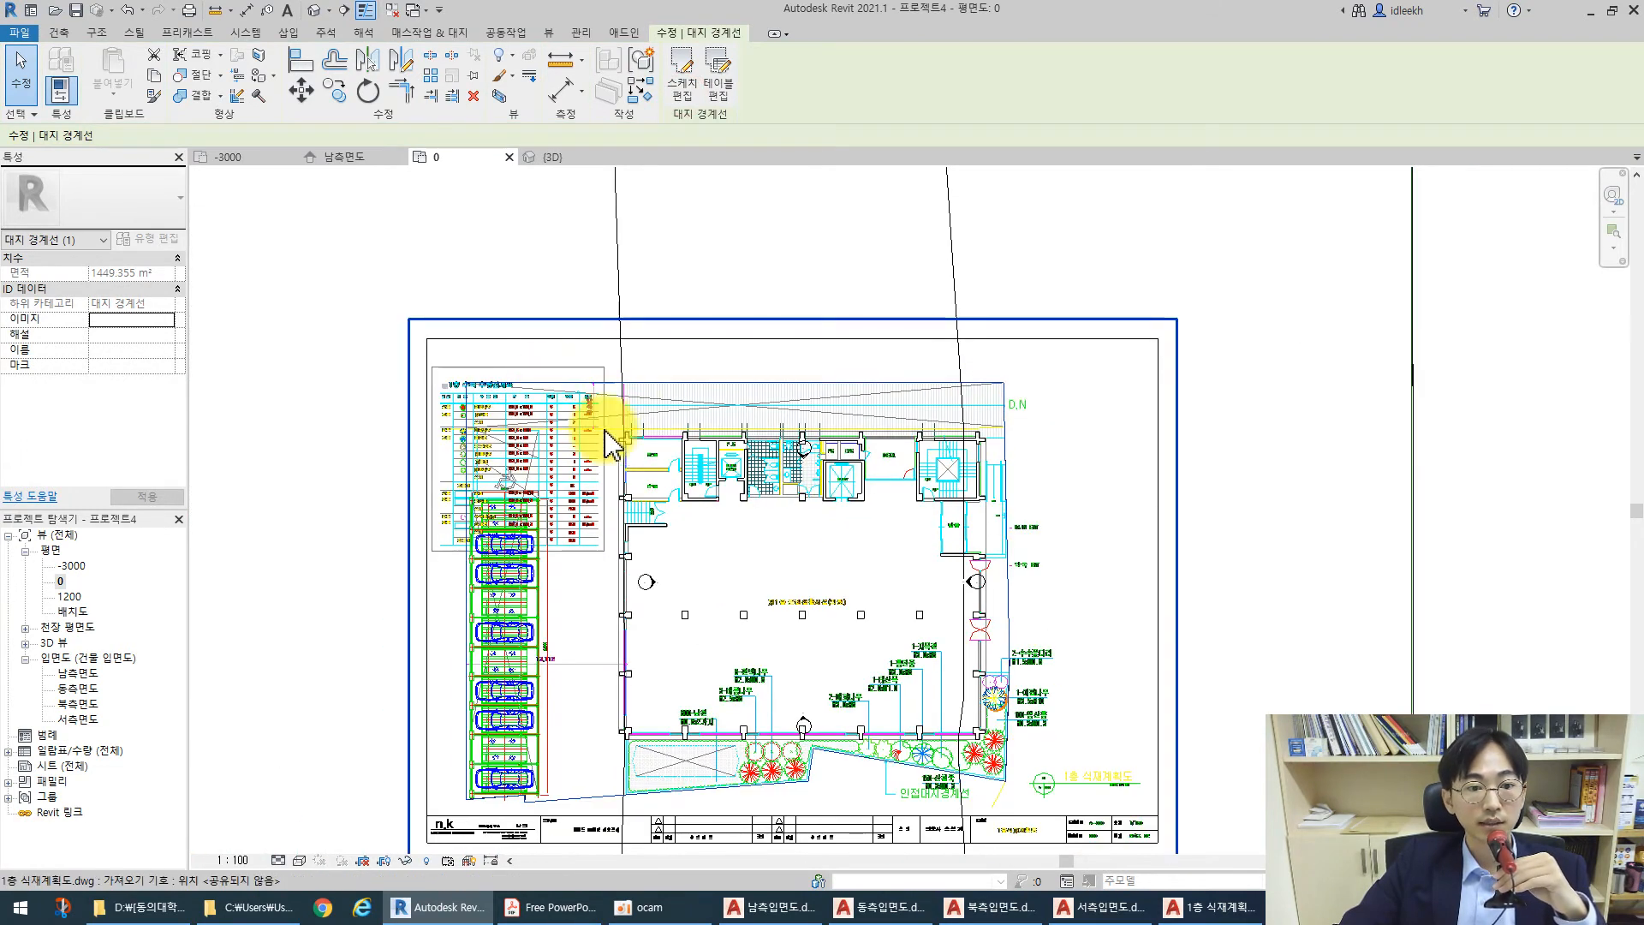
{"action": "scroll", "coordinate": [652, 415], "scroll_direction": "down", "scroll_amount": 1}
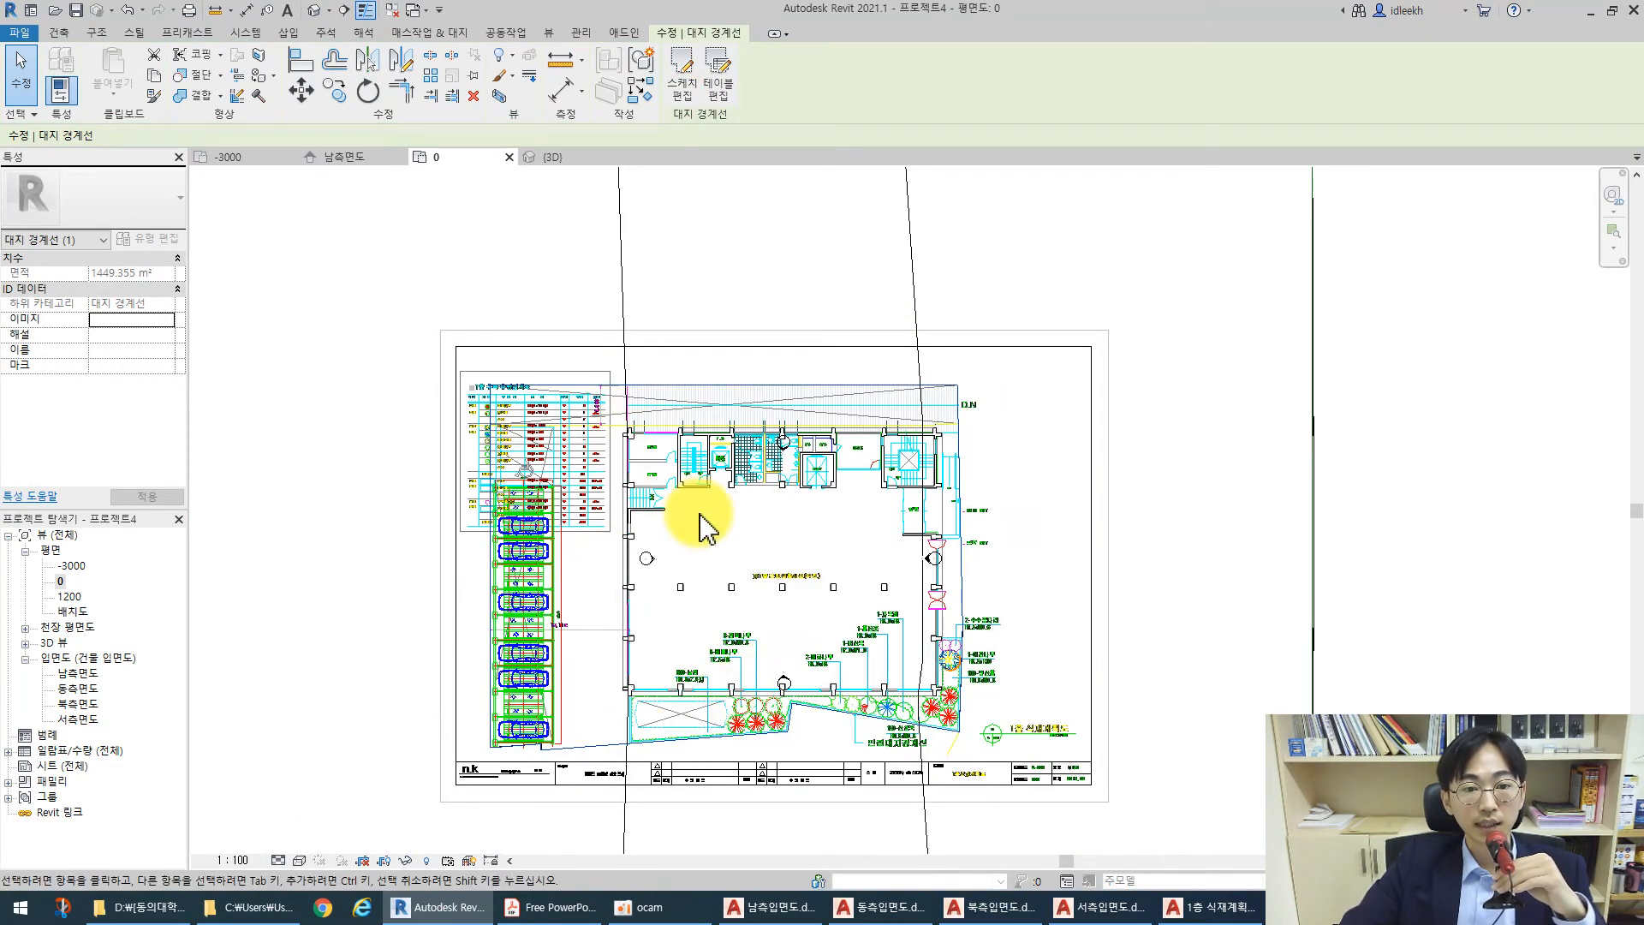
{"action": "left_click", "coordinate": [660, 336]}
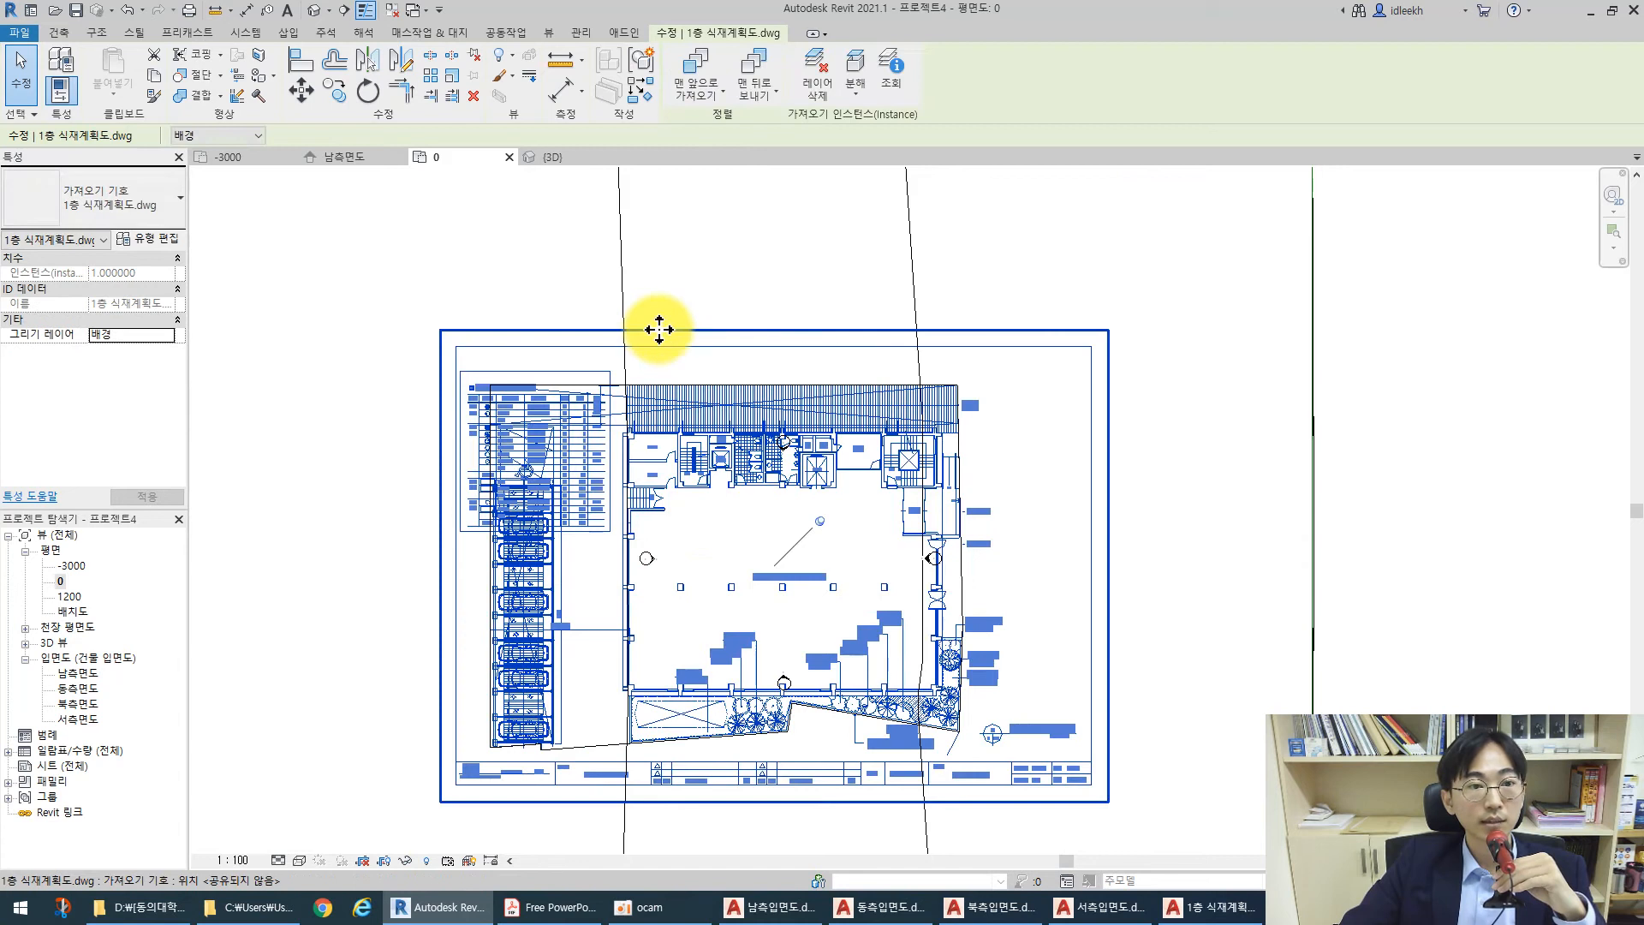
{"action": "left_click", "coordinate": [322, 337]}
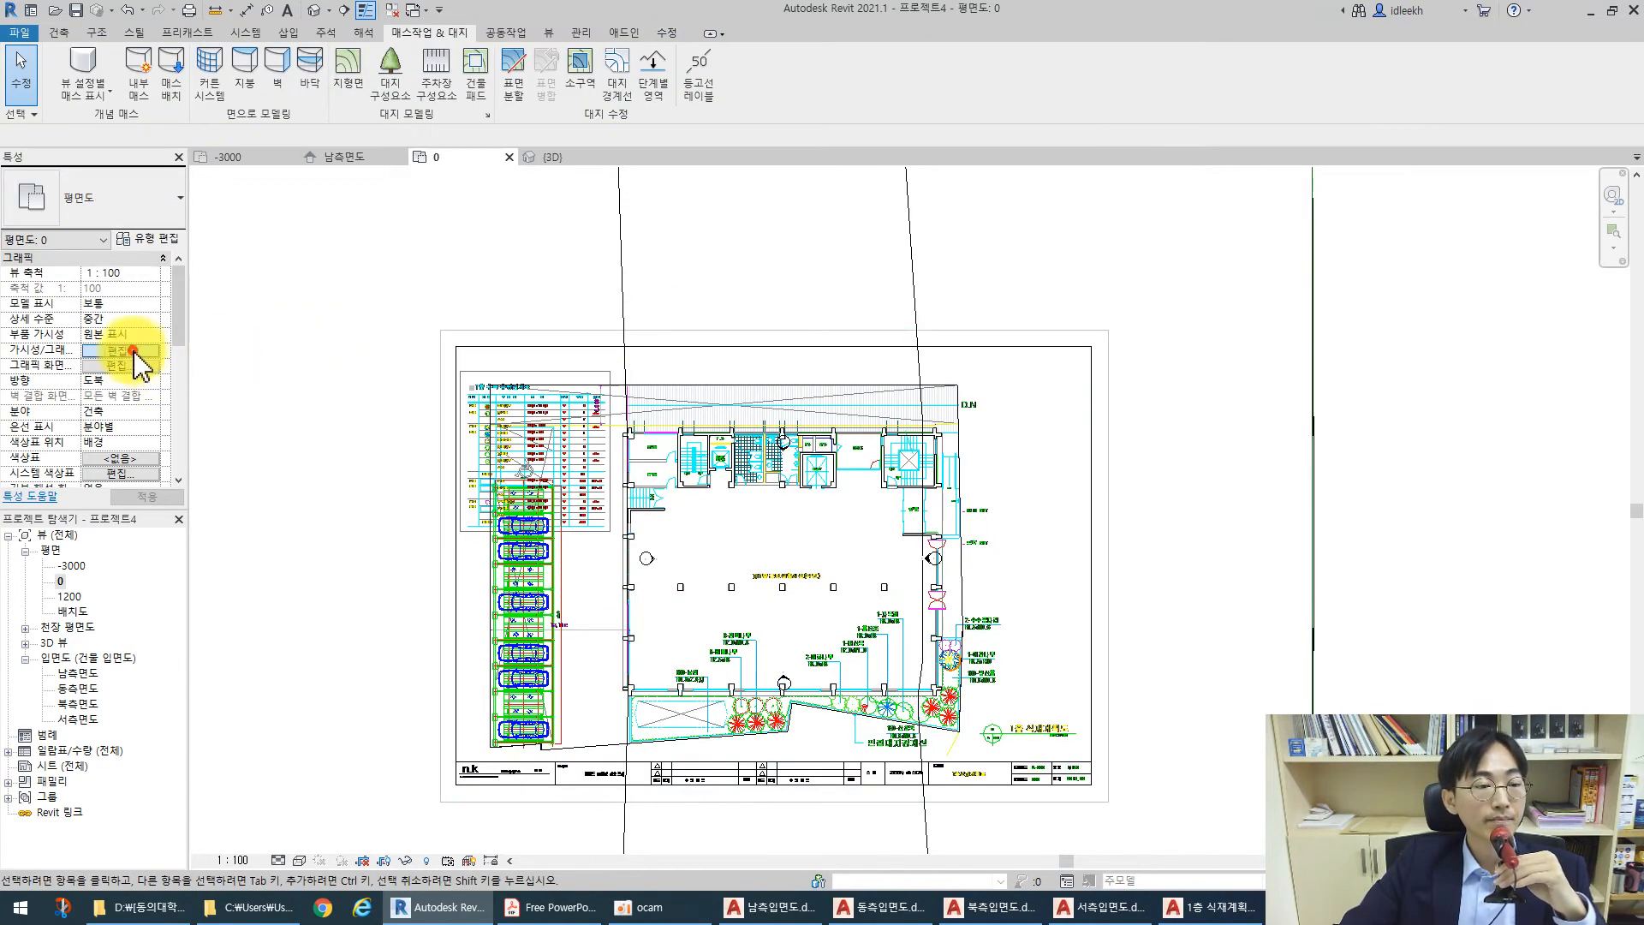
{"action": "left_click", "coordinate": [133, 350]}
{"action": "left_click", "coordinate": [647, 240]}
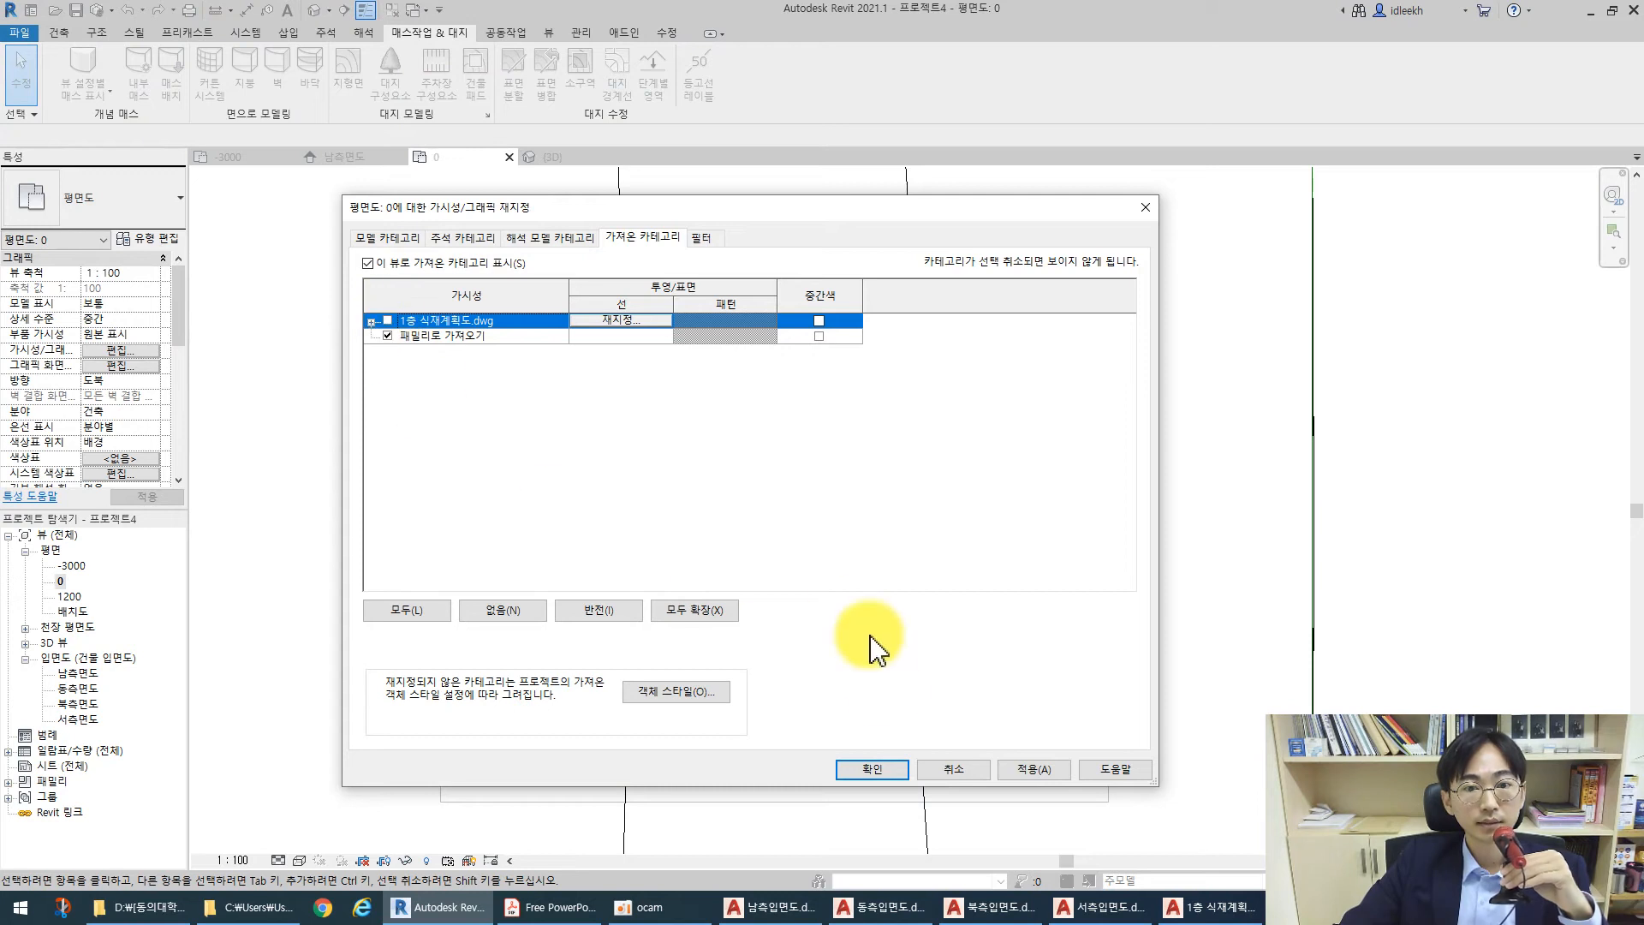
{"action": "left_click", "coordinate": [874, 769]}
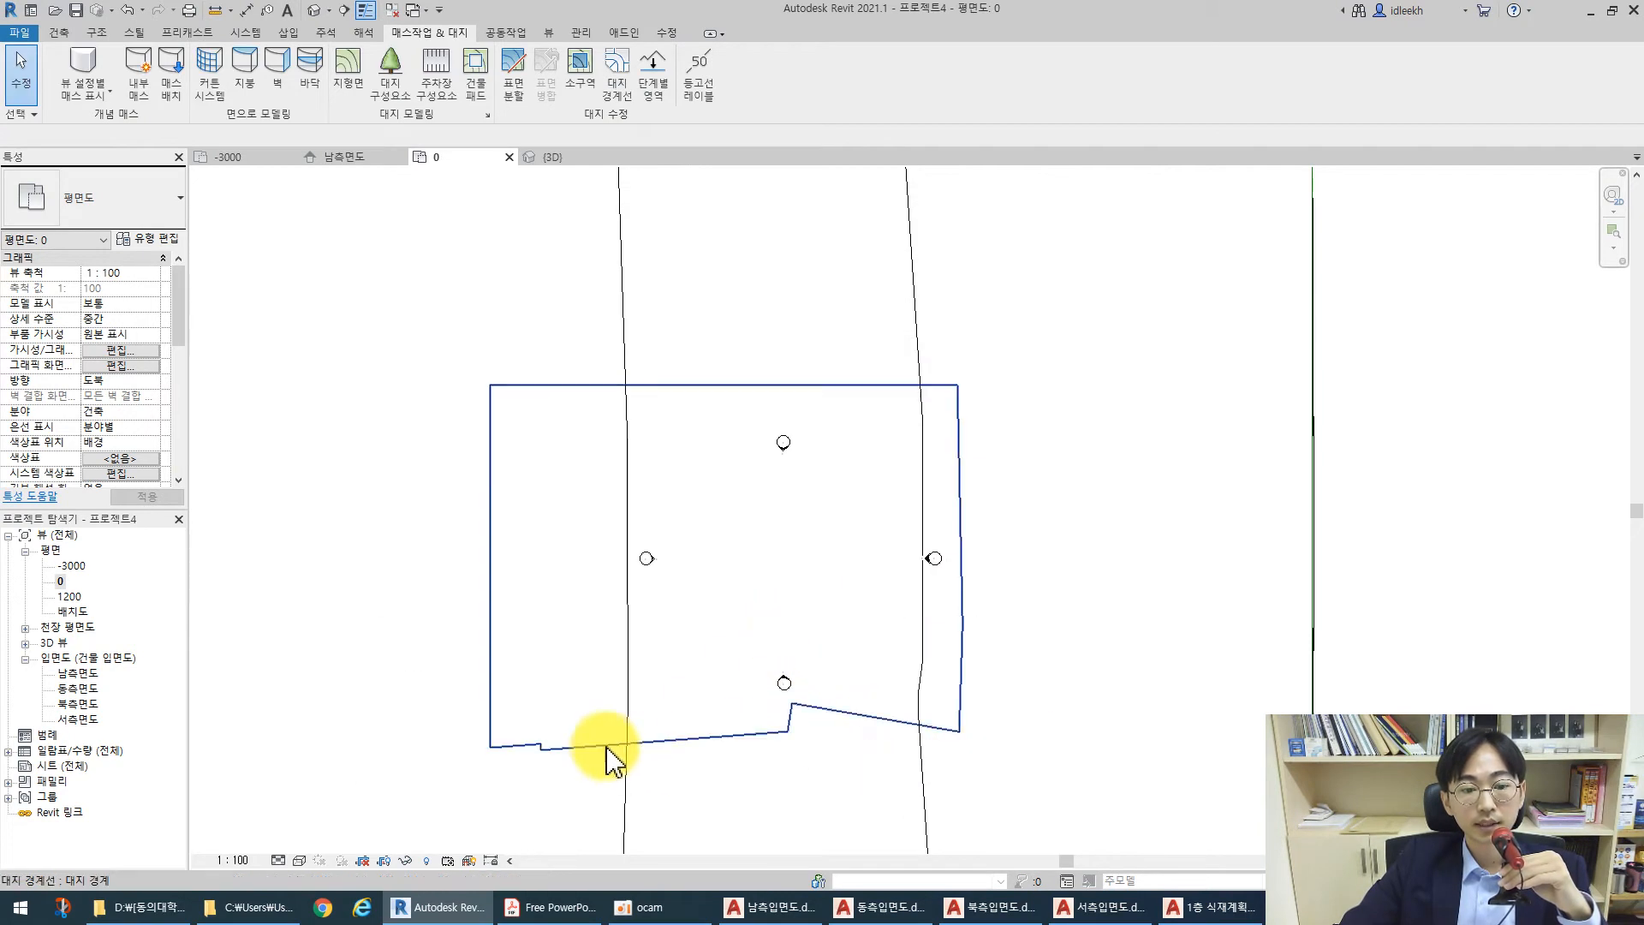
{"action": "scroll", "coordinate": [746, 648], "scroll_direction": "up", "scroll_amount": 1}
{"action": "scroll", "coordinate": [746, 648], "scroll_direction": "down", "scroll_amount": 1}
{"action": "middle_click_drag", "start_coordinate": [730, 598], "coordinate": [749, 511]}
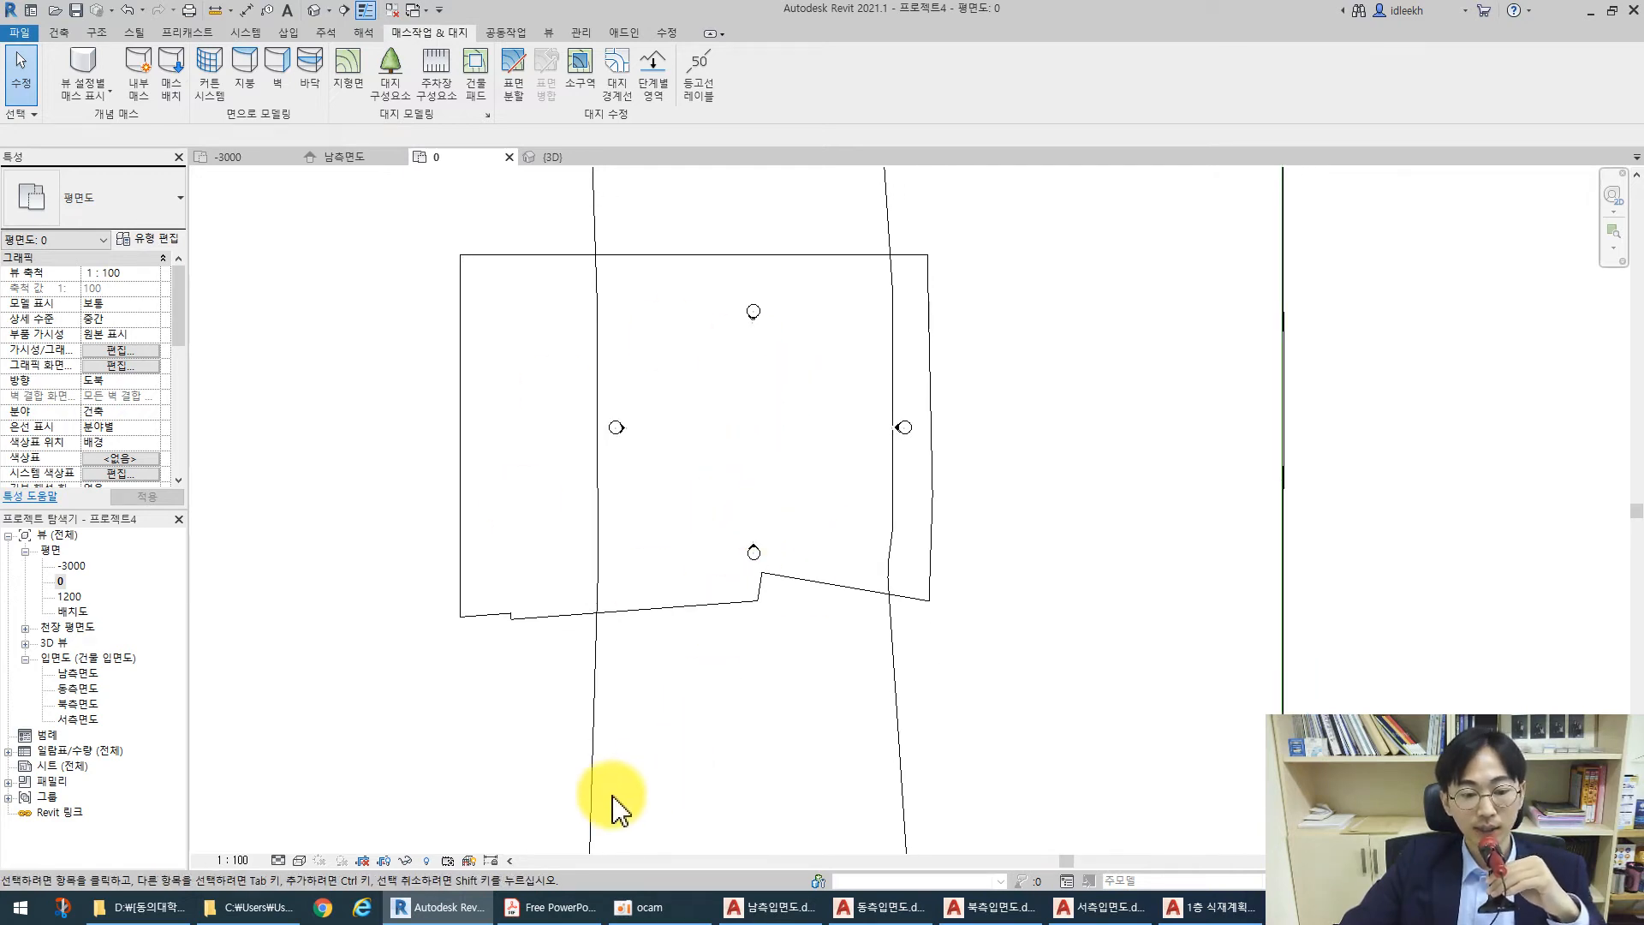
Switch to the lecture slides in Acrobat and advance through the 지형 모델링 pages to slide 27 on 건물패드
{"action": "left_click", "coordinate": [541, 913]}
{"action": "key", "text": "Right"}
{"action": "key", "text": "Right"}
{"action": "key", "text": "Right"}
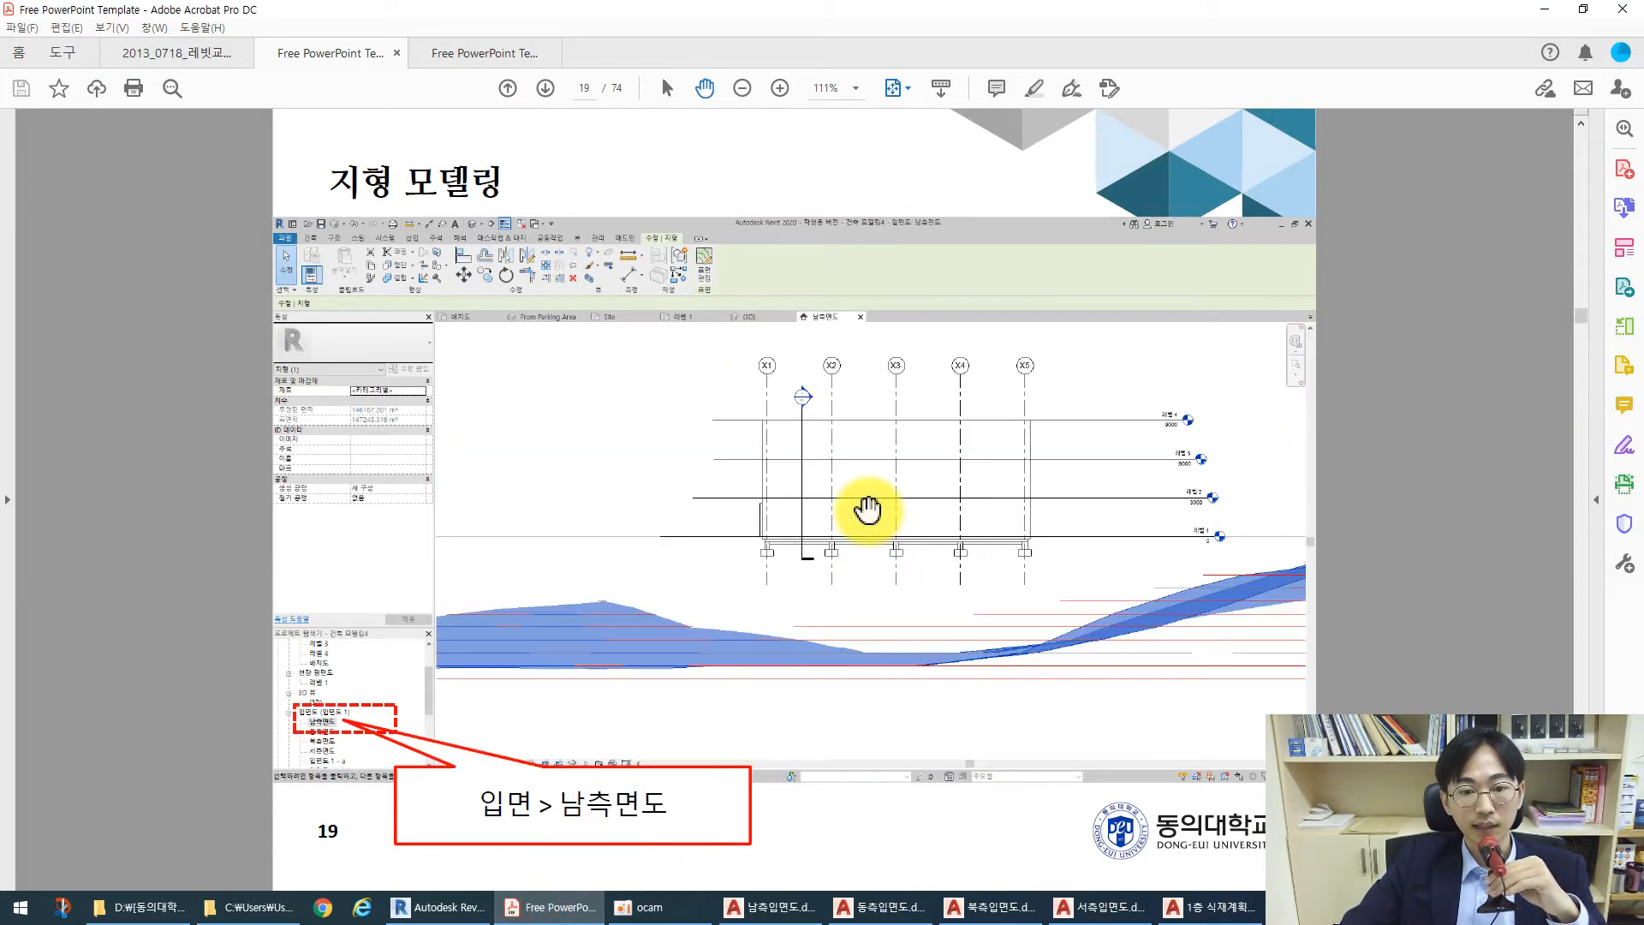
{"action": "key", "text": "Right"}
{"action": "key", "text": "Right"}
{"action": "key", "text": "Right"}
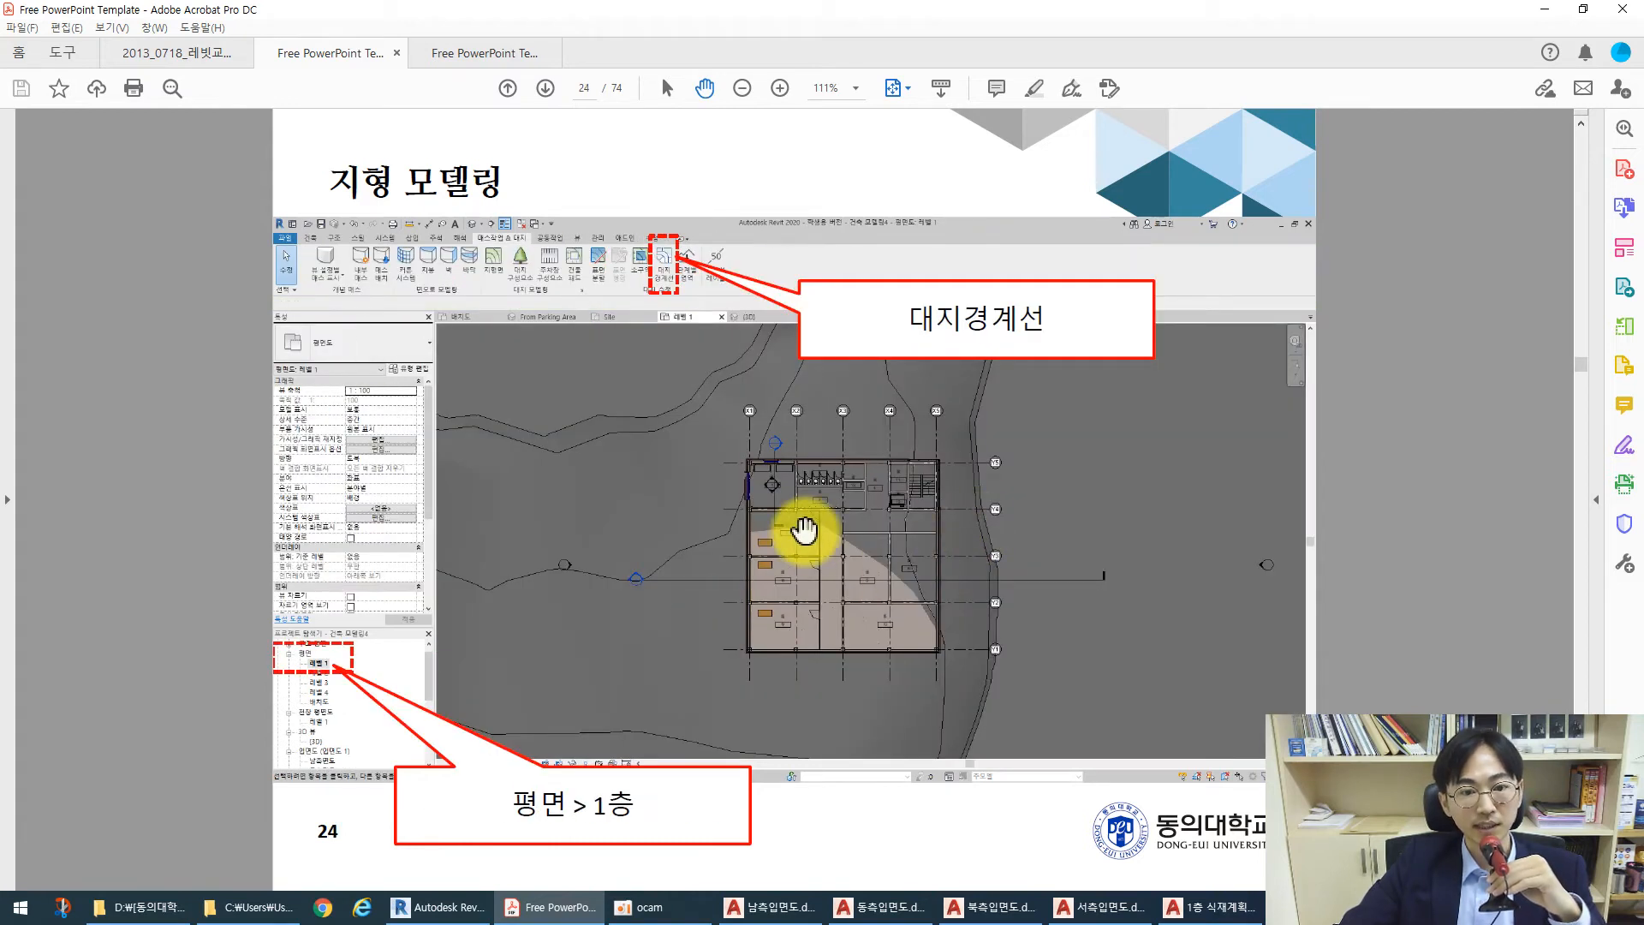
{"action": "key", "text": "Right"}
{"action": "key", "text": "Right"}
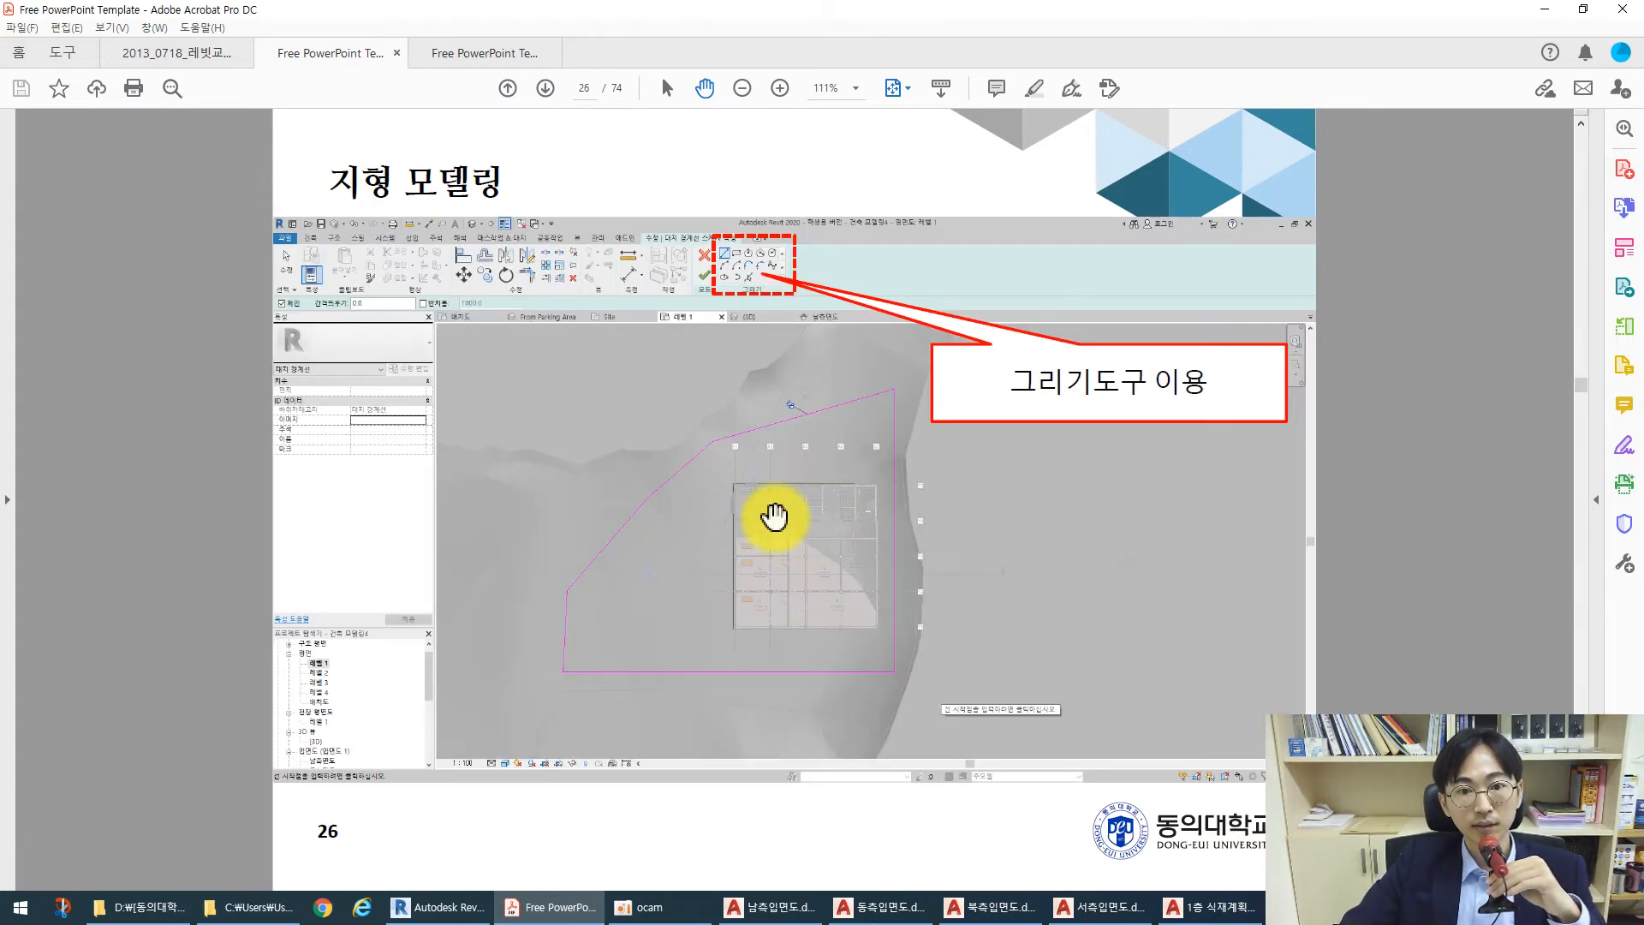
{"action": "key", "text": "Right"}
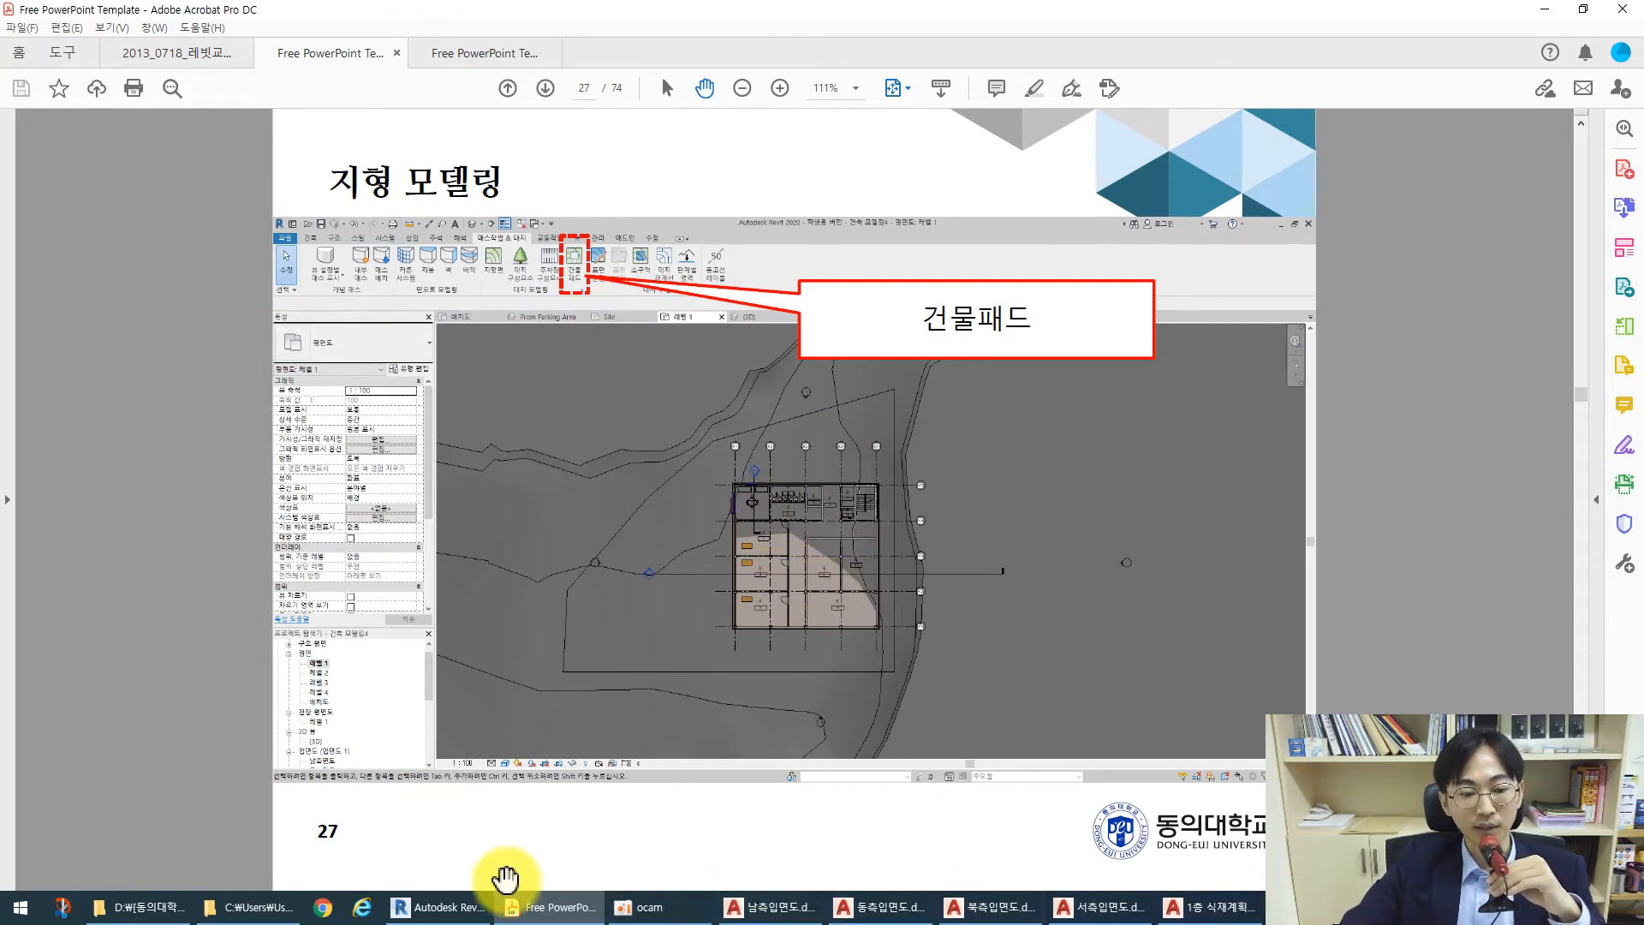
Return to Revit and turn the imported drawing 1층 식재계획도.dwg back on in floor plan 0's visibility/graphics overrides
{"action": "left_click", "coordinate": [444, 907]}
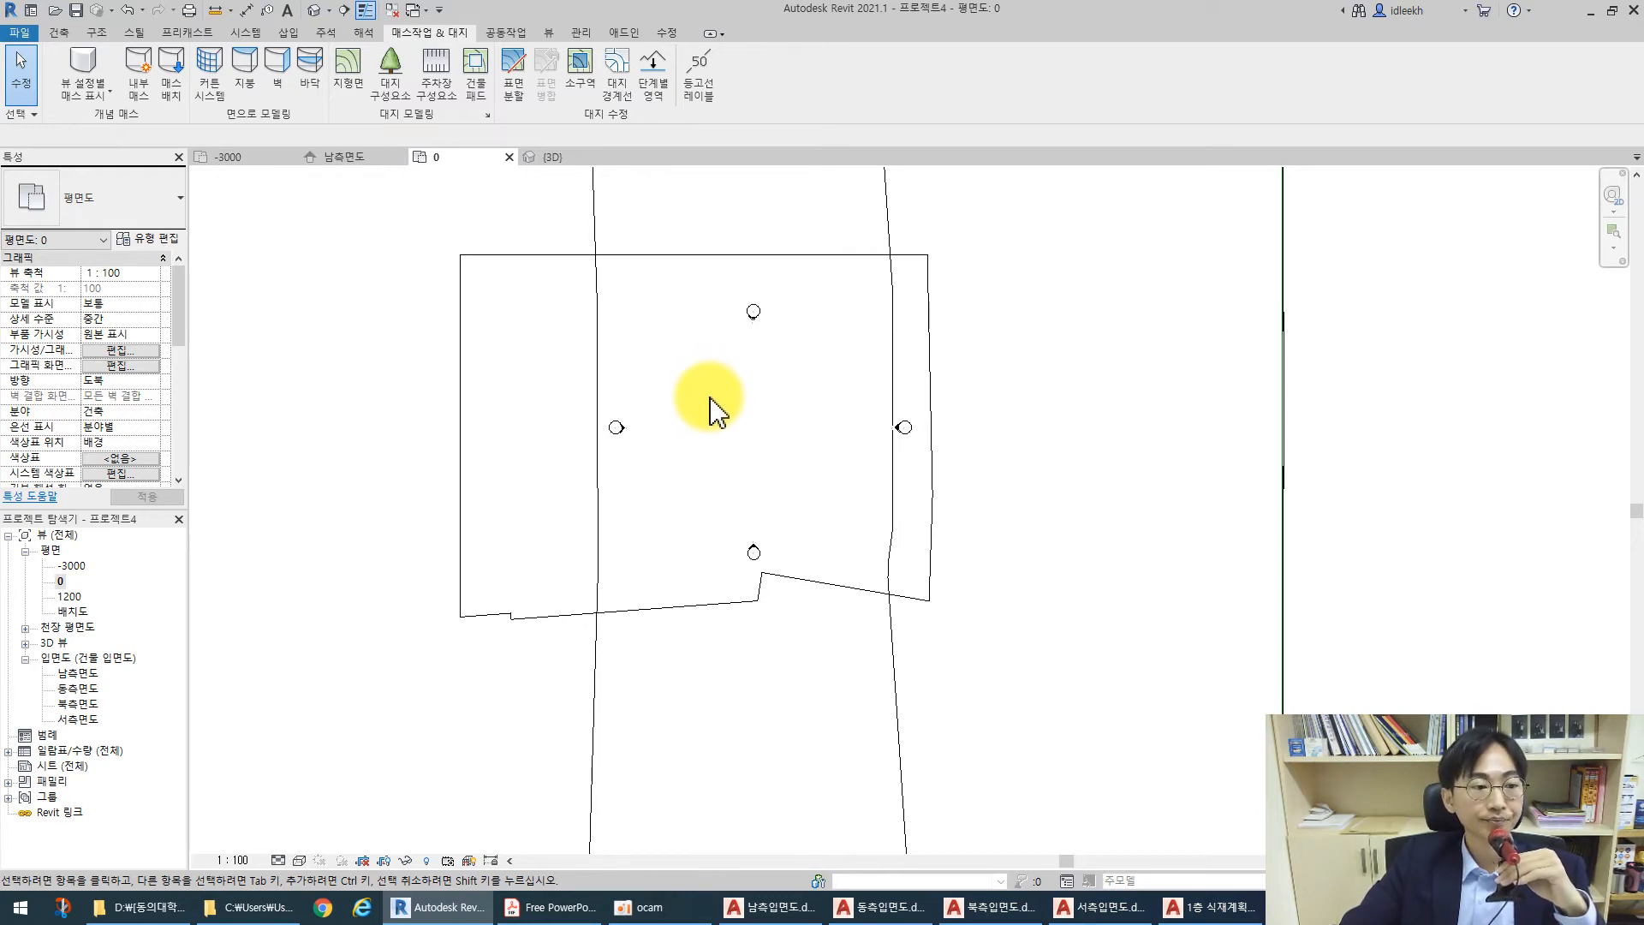
{"action": "scroll", "coordinate": [711, 429], "scroll_direction": "down", "scroll_amount": 3}
{"action": "middle_click_drag", "start_coordinate": [719, 428], "coordinate": [768, 509]}
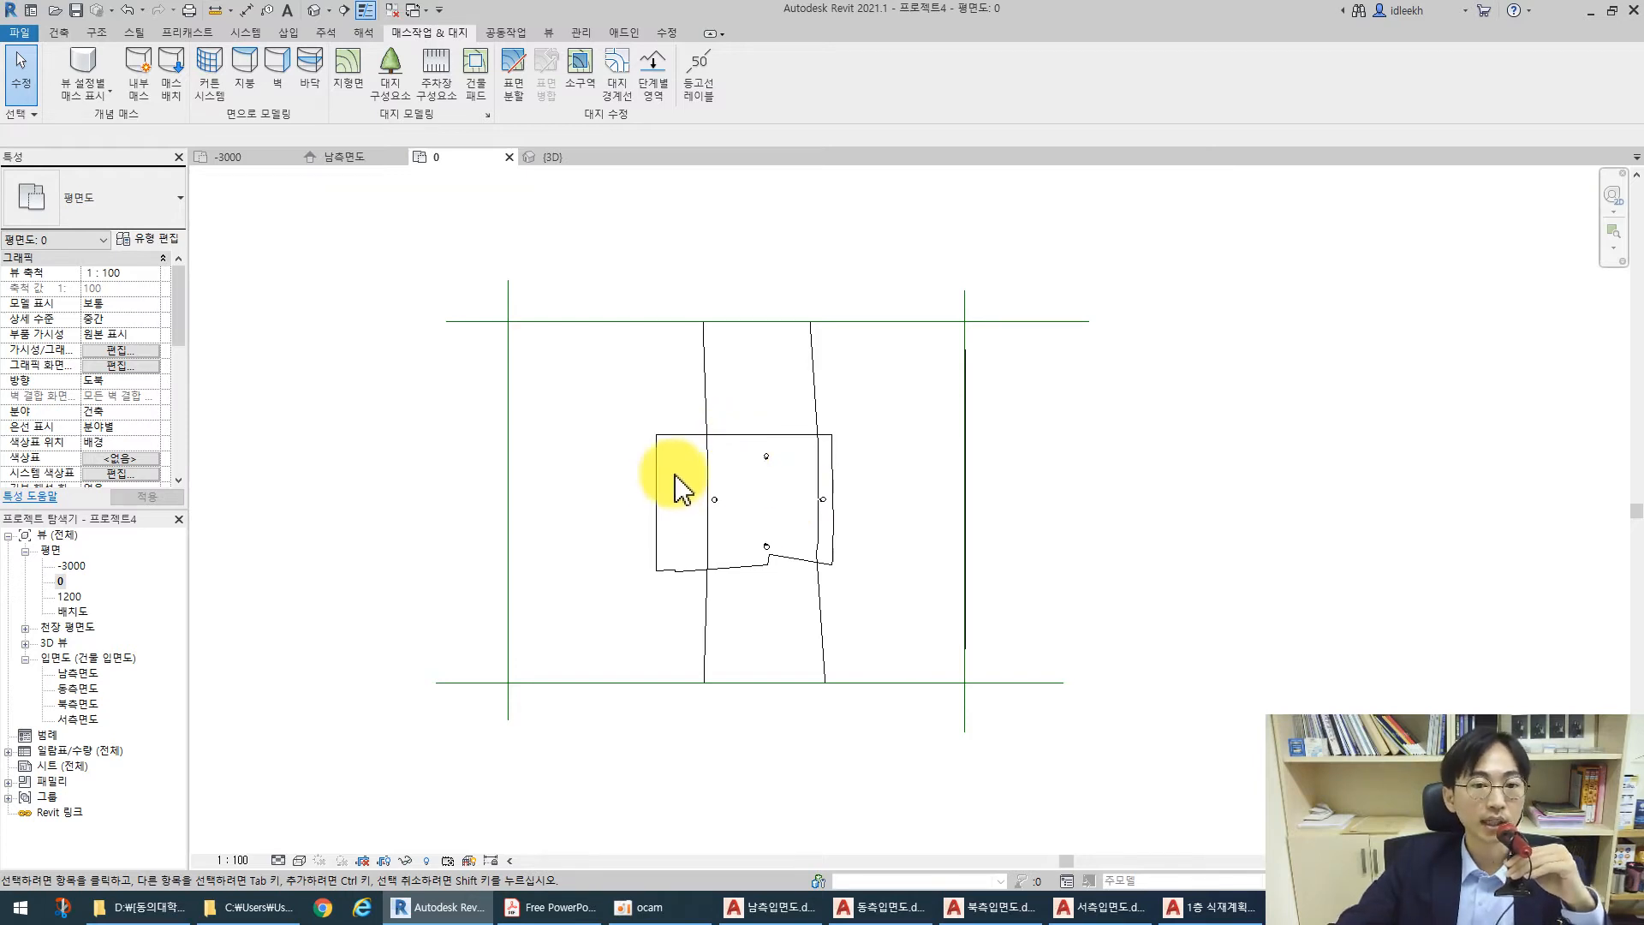
{"action": "left_click", "coordinate": [137, 349]}
{"action": "left_click", "coordinate": [647, 240]}
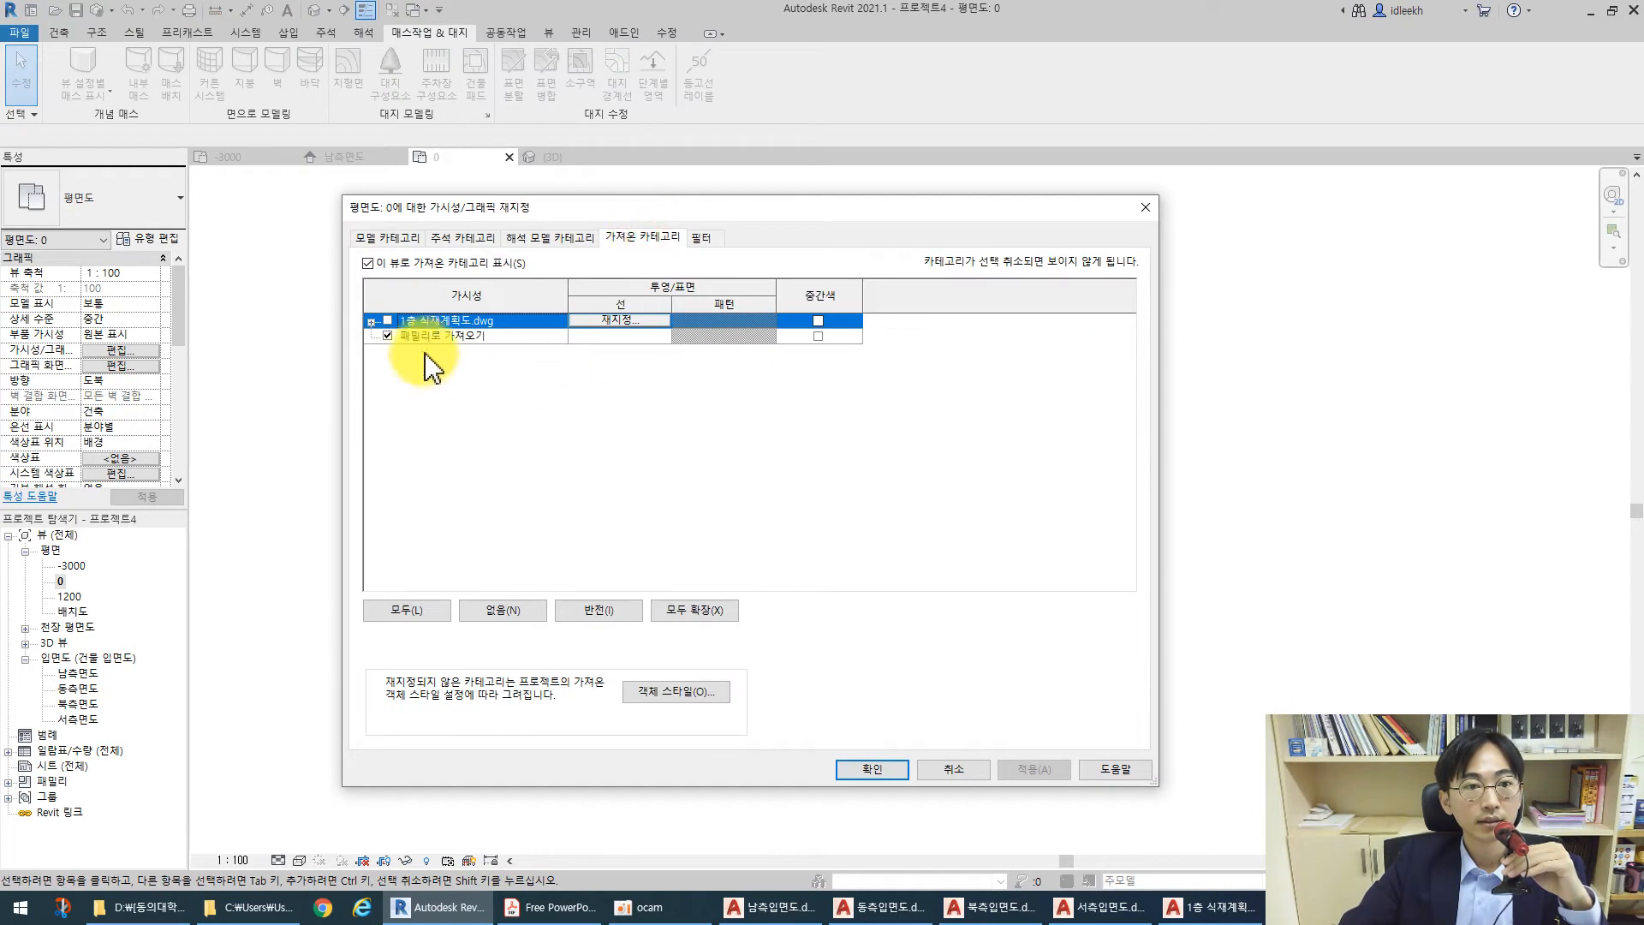
{"action": "left_click", "coordinate": [878, 771]}
Create a horizontal building section through the planting plan, spanning from beyond the terrain's left edge to beyond its right edge
{"action": "scroll", "coordinate": [727, 540], "scroll_direction": "up", "scroll_amount": 2}
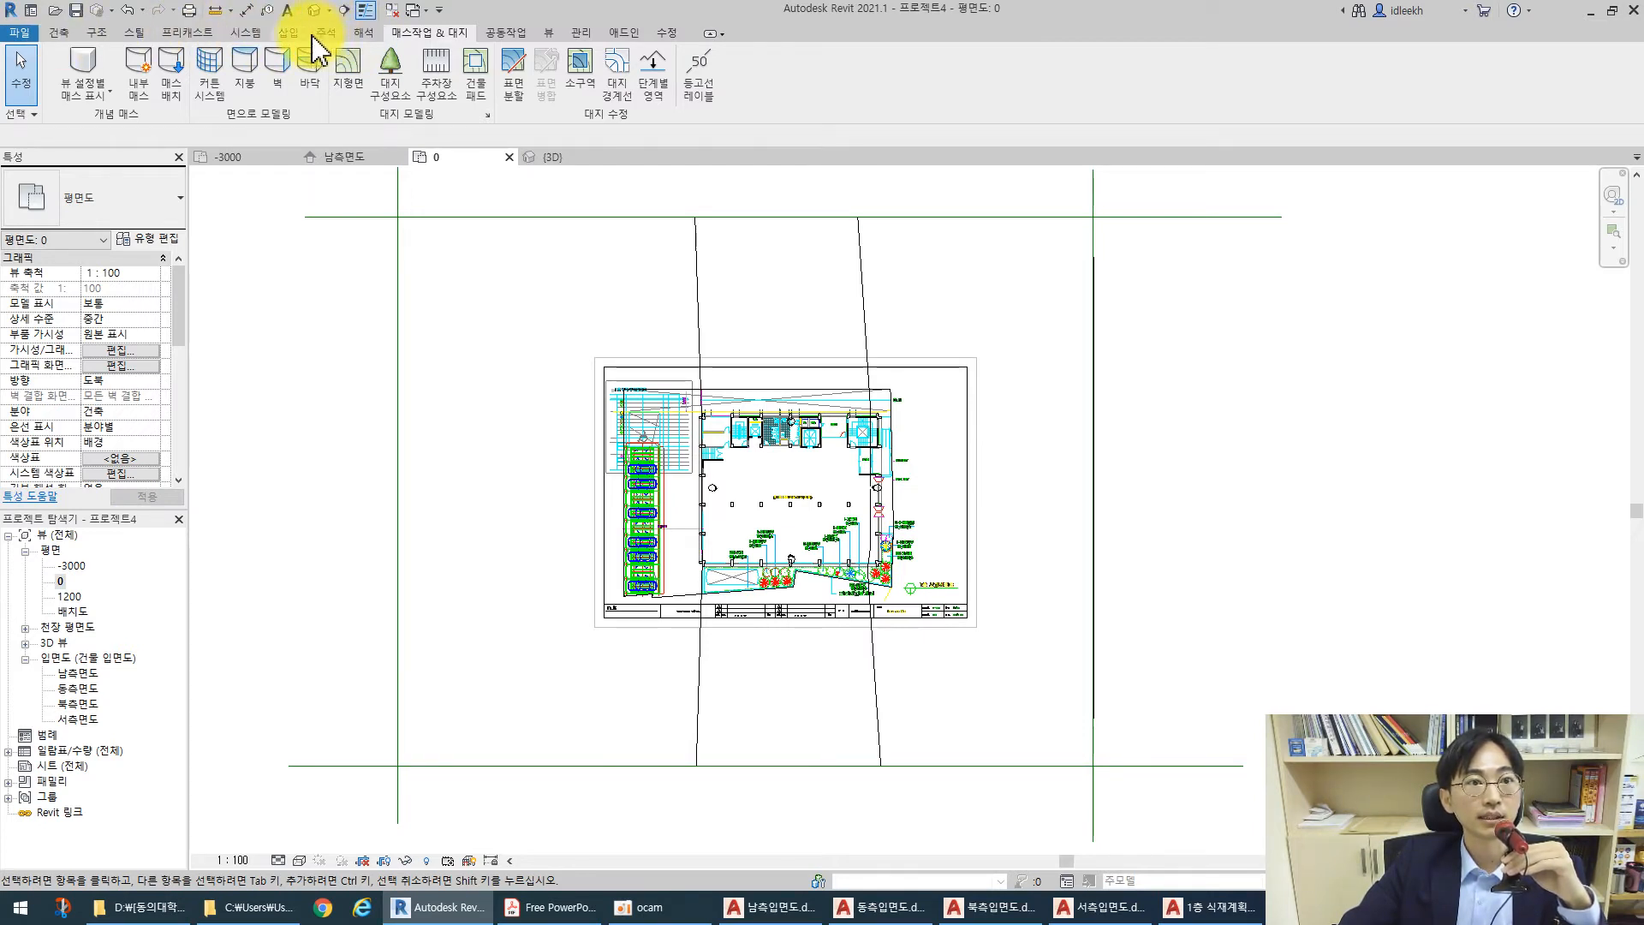
{"action": "left_click", "coordinate": [548, 33]}
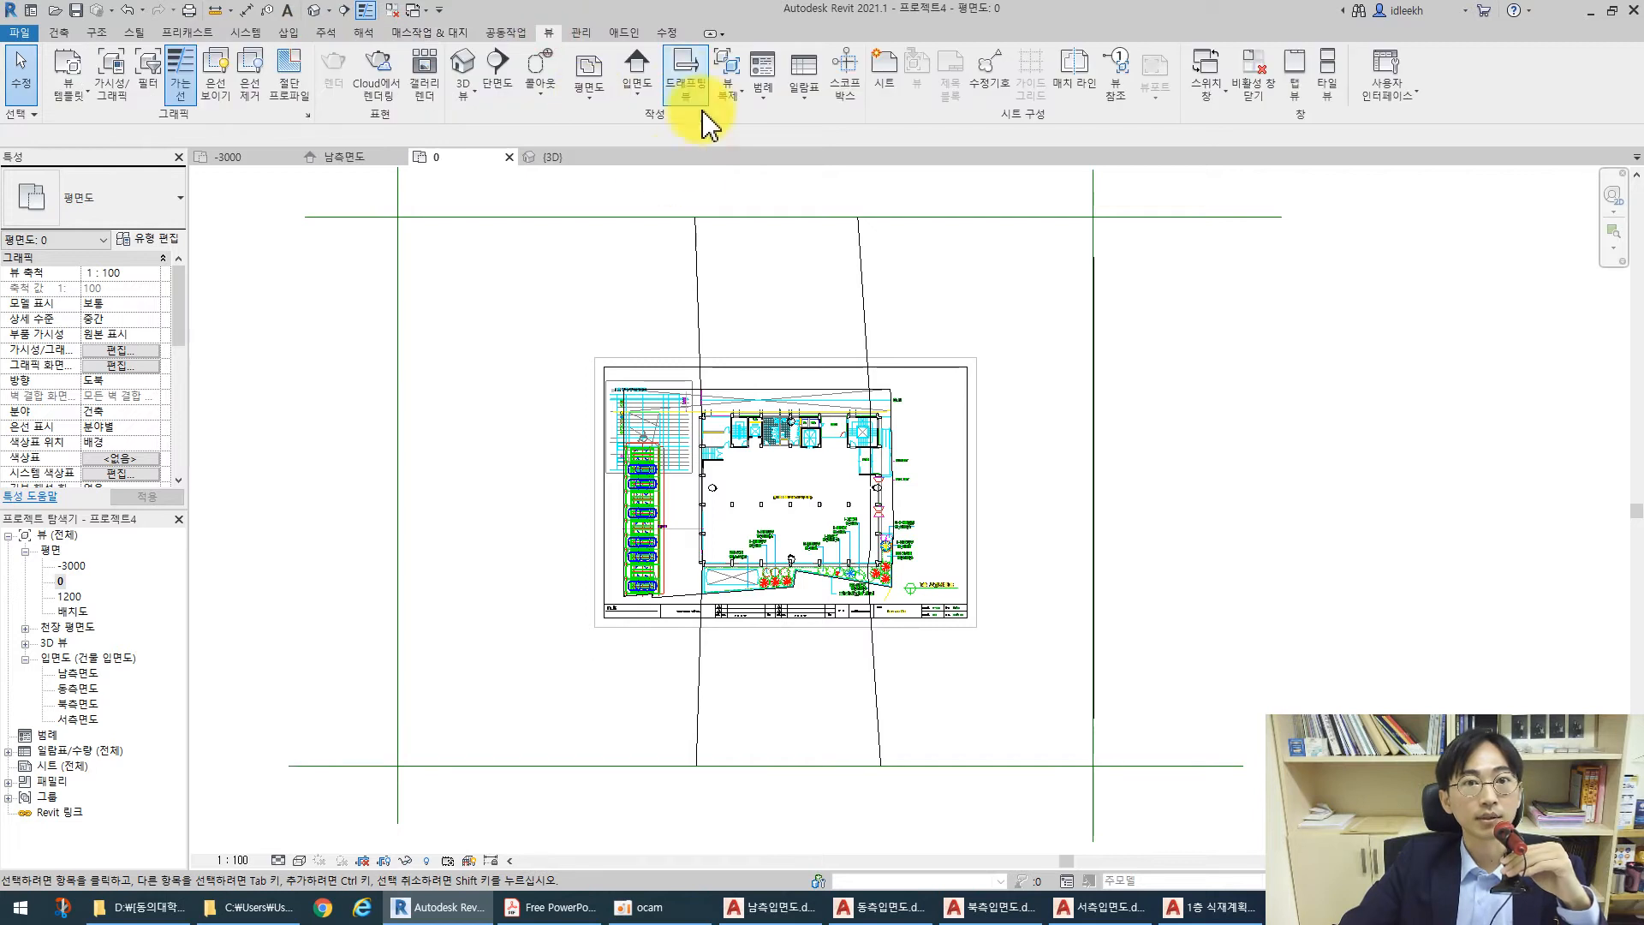
{"action": "left_click", "coordinate": [497, 86]}
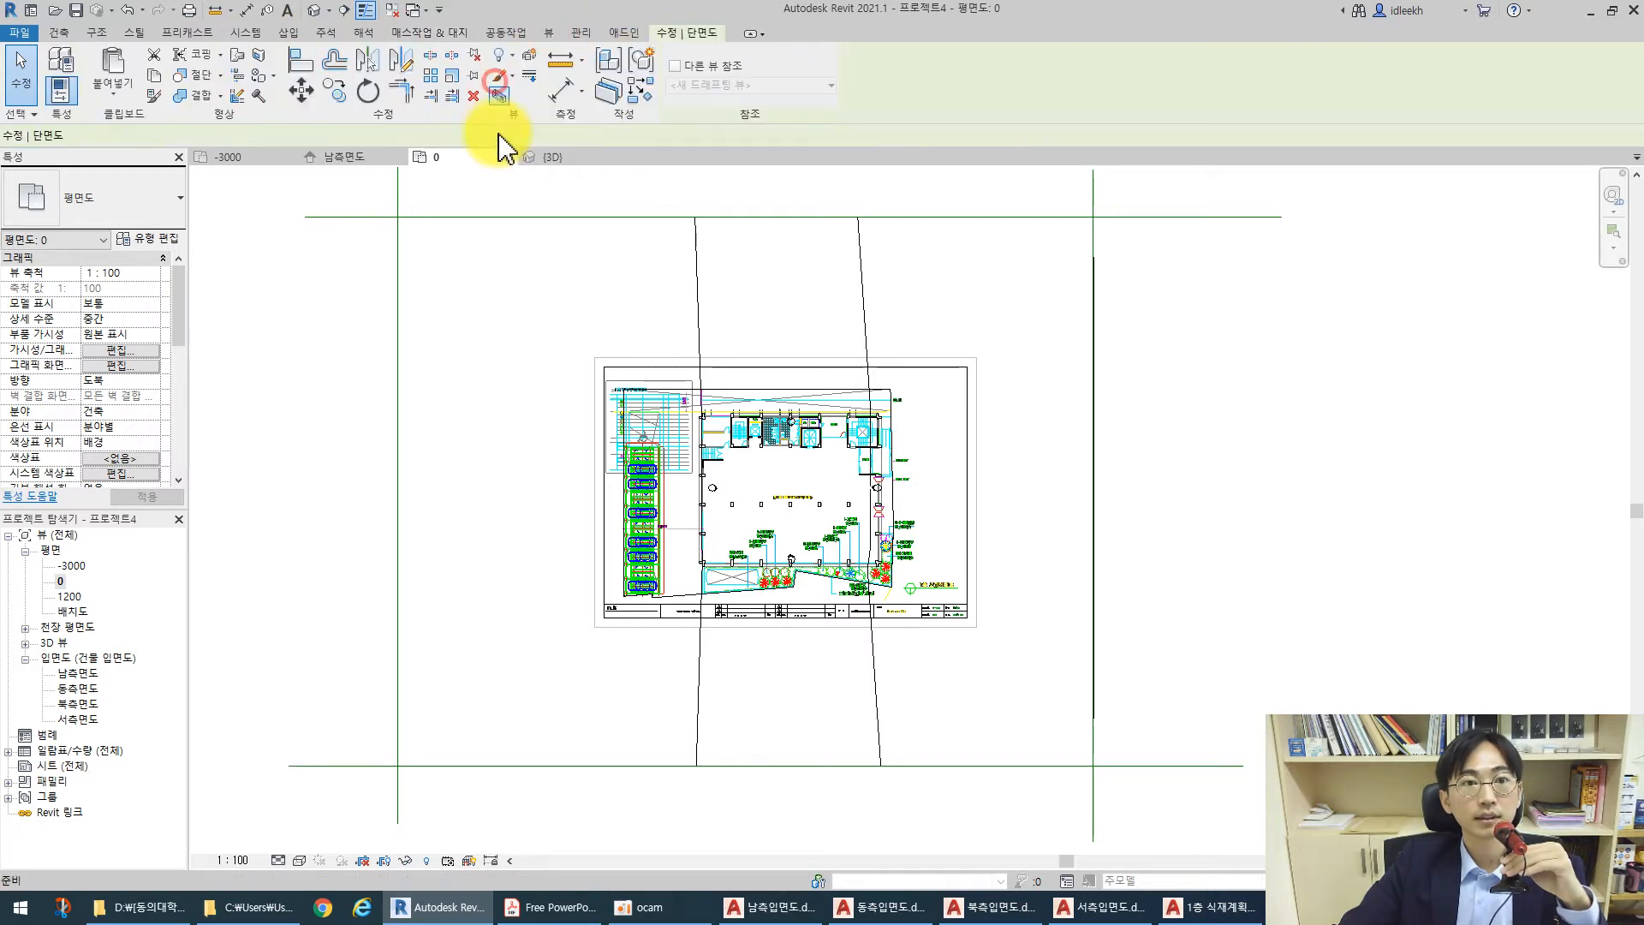
{"action": "scroll", "coordinate": [430, 489], "scroll_direction": "down", "scroll_amount": 3}
{"action": "left_click", "coordinate": [296, 474]}
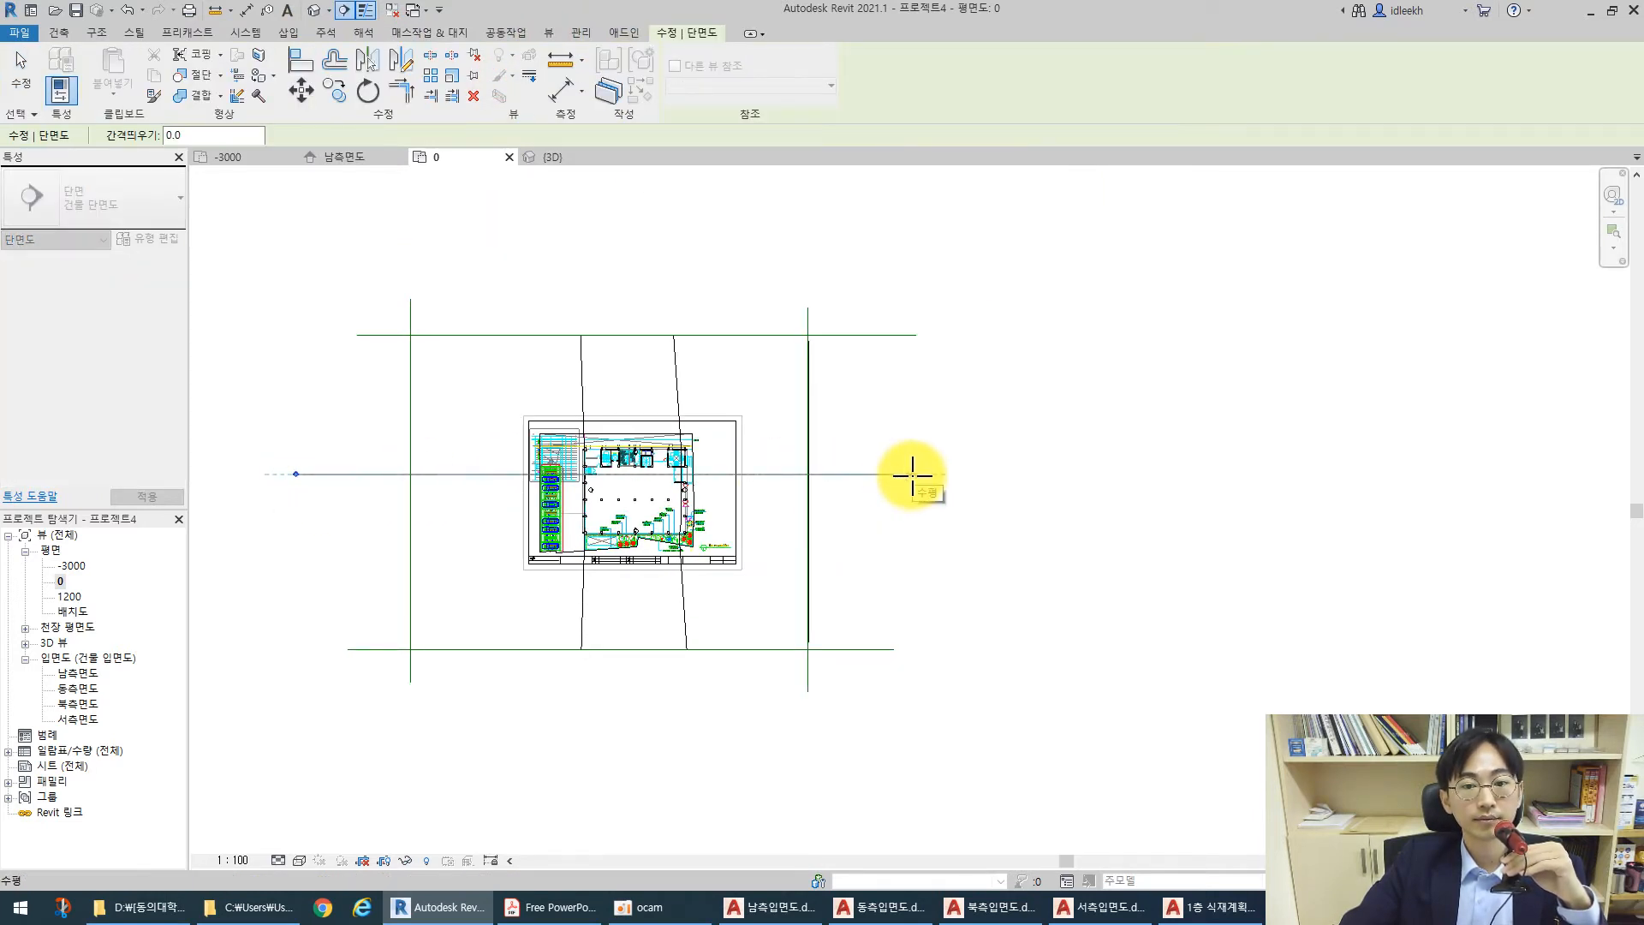
{"action": "left_click", "coordinate": [912, 475]}
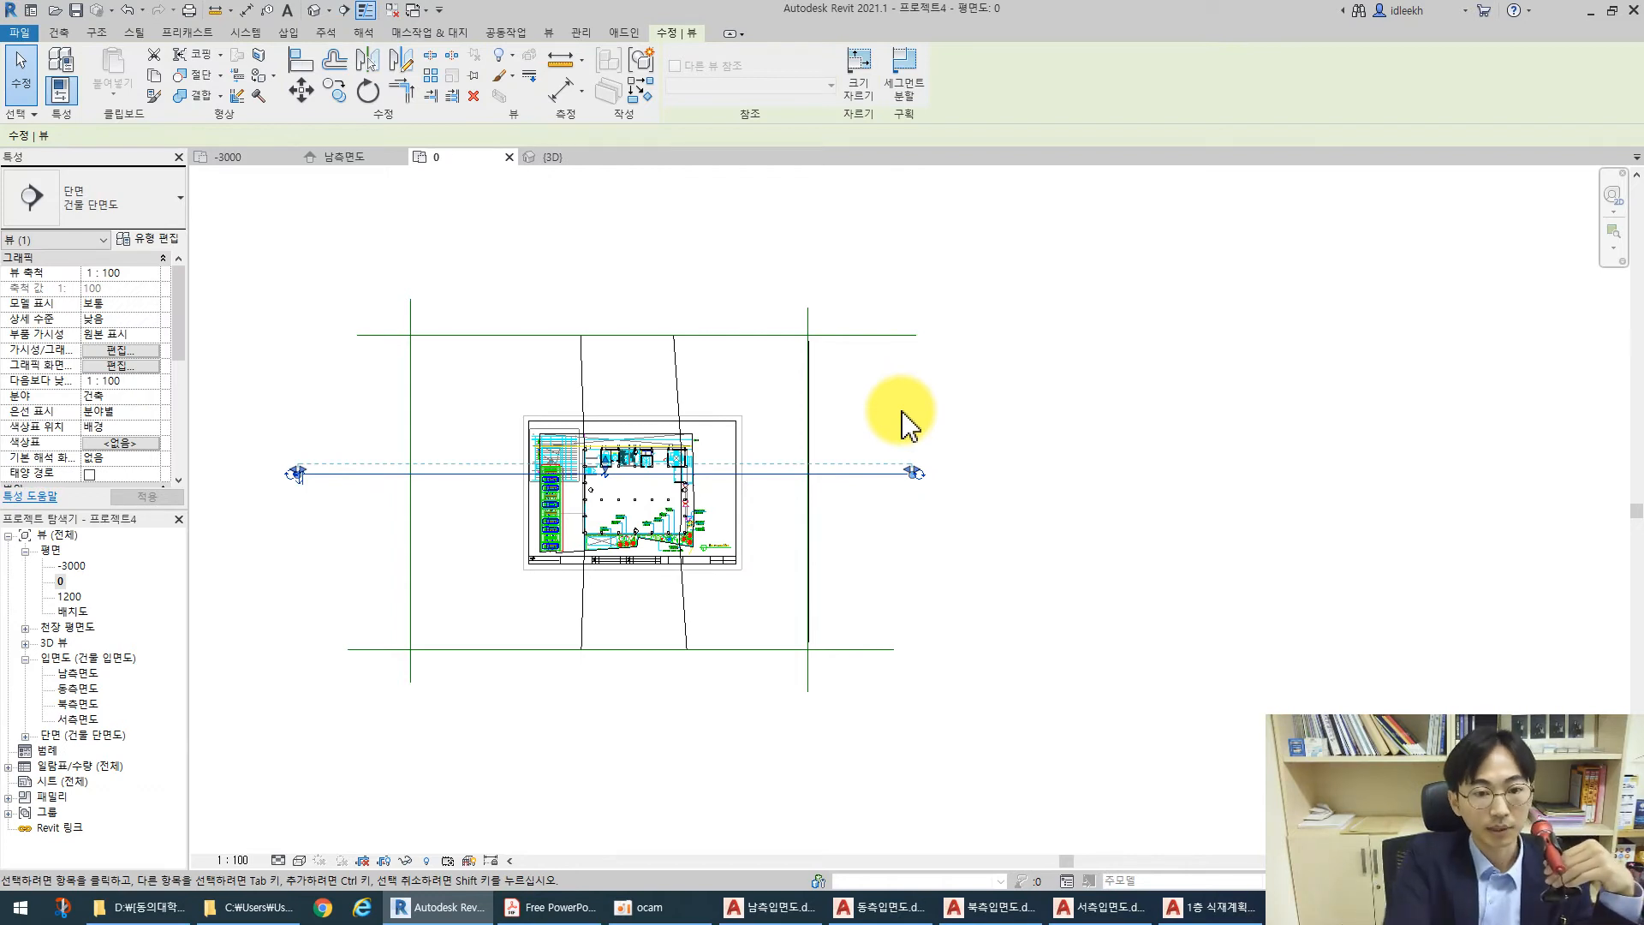
Extend the section's view depth upward to just past the terrain's upper reference line, and deselect the section
{"action": "scroll", "coordinate": [896, 480], "scroll_direction": "up", "scroll_amount": 2}
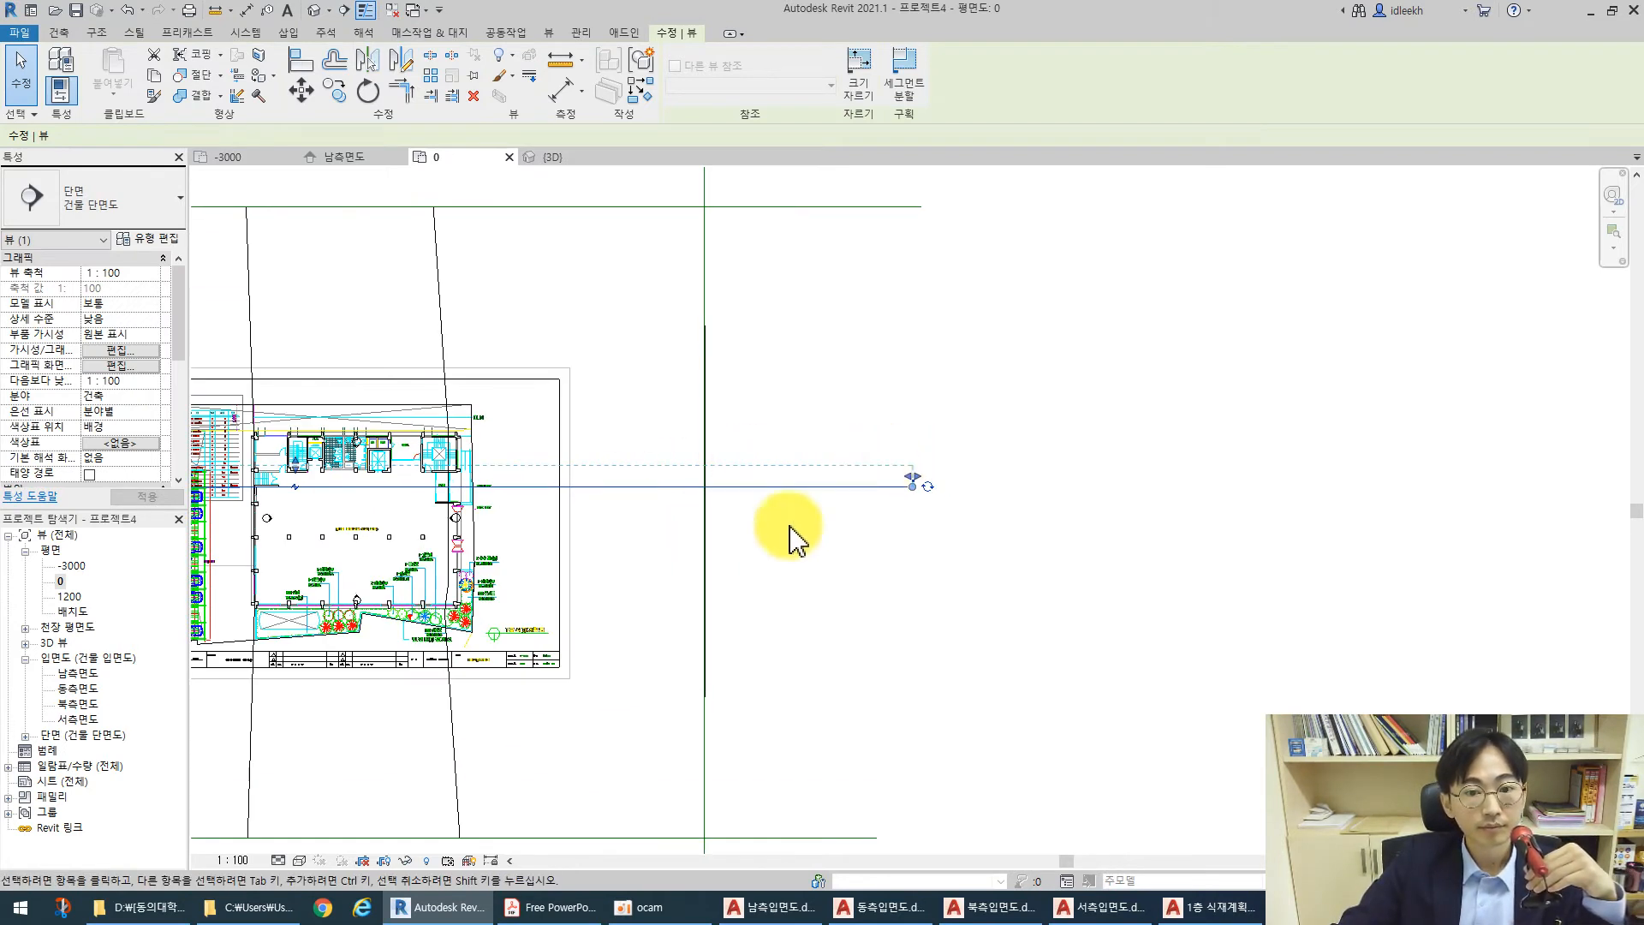
{"action": "scroll", "coordinate": [685, 526], "scroll_direction": "down", "scroll_amount": 1}
{"action": "left_click", "coordinate": [543, 512]}
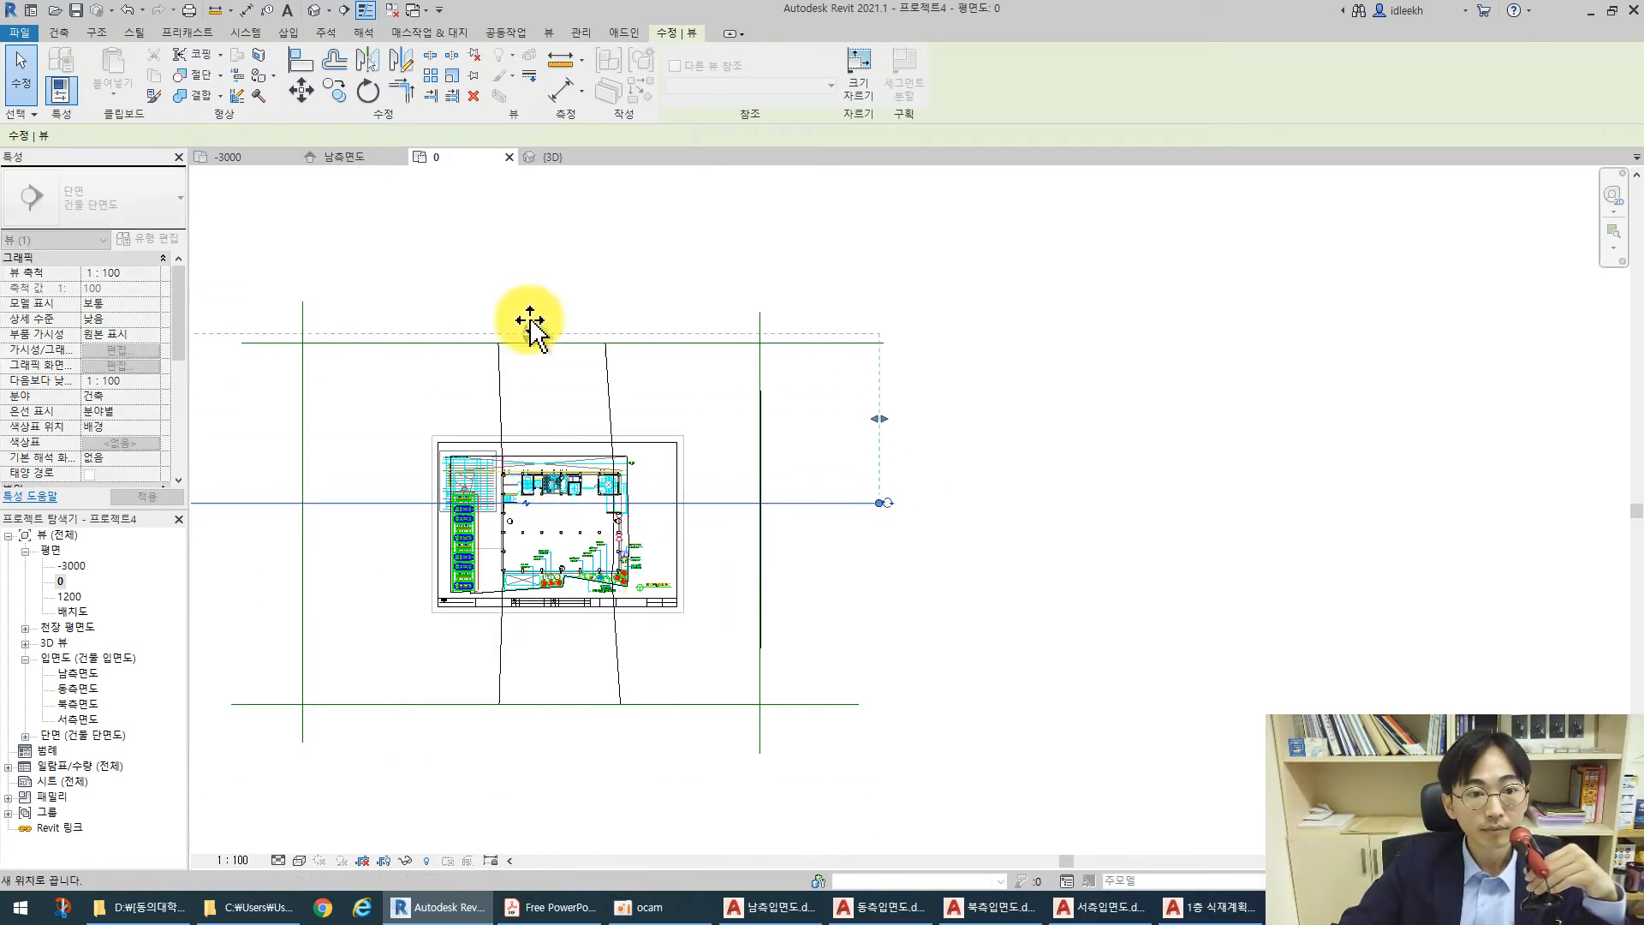
{"action": "left_click", "coordinate": [1102, 591]}
{"action": "middle_click_drag", "start_coordinate": [856, 591], "coordinate": [1004, 548]}
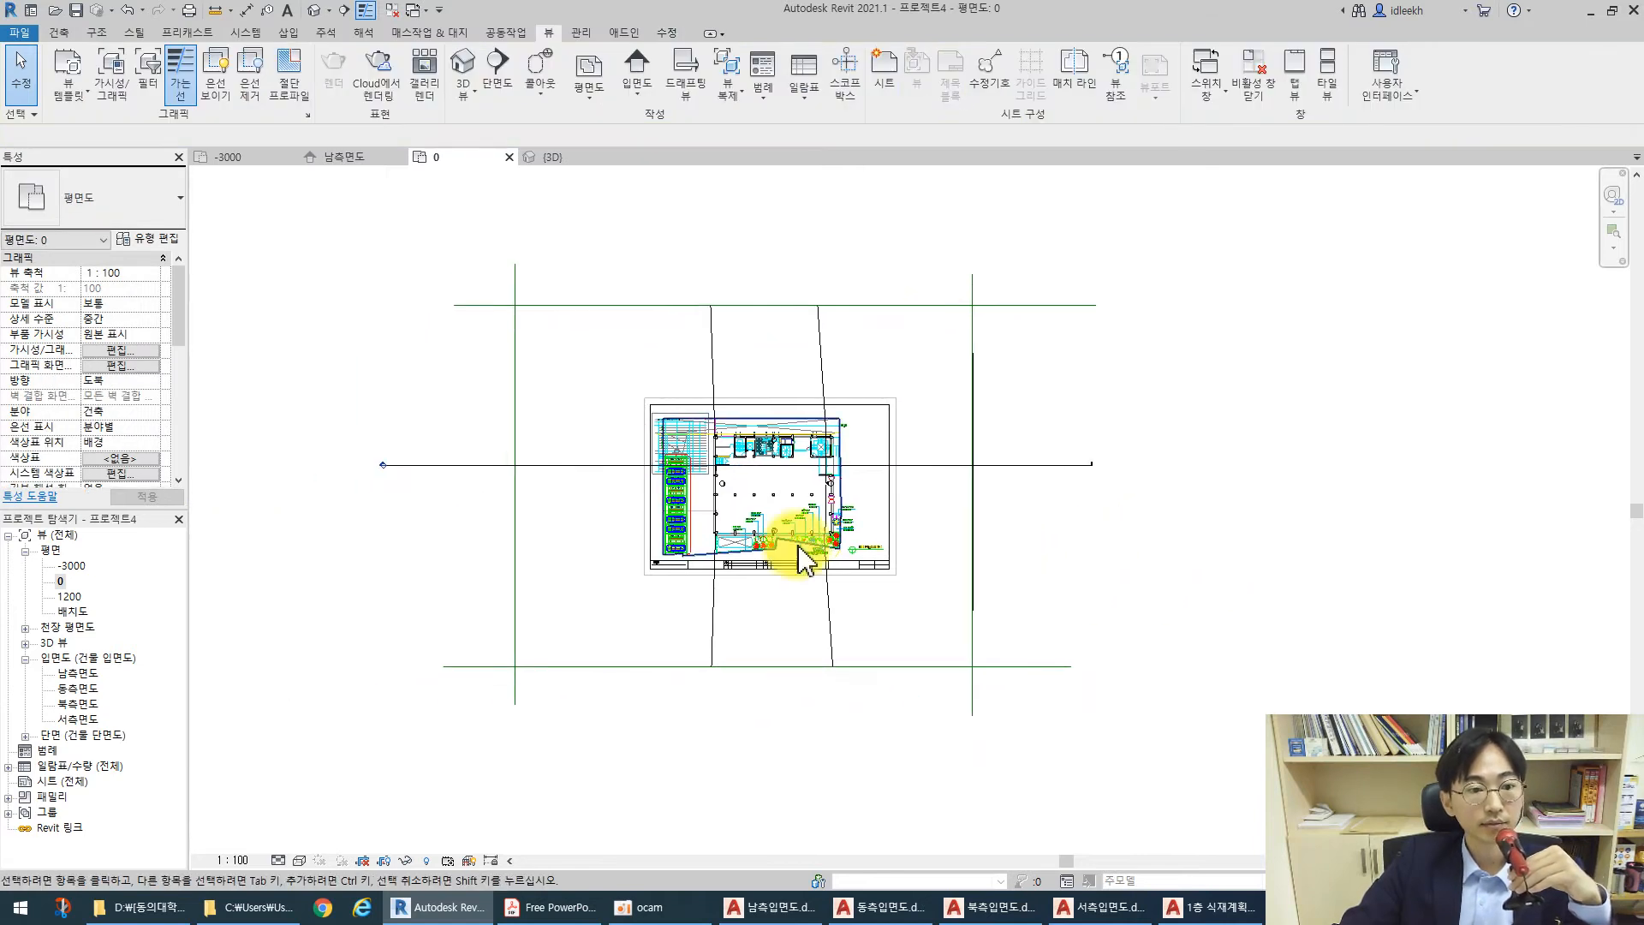
Open section view 단면도 0 and set its visual style to Shaded (음영처리)
{"action": "left_click", "coordinate": [26, 736]}
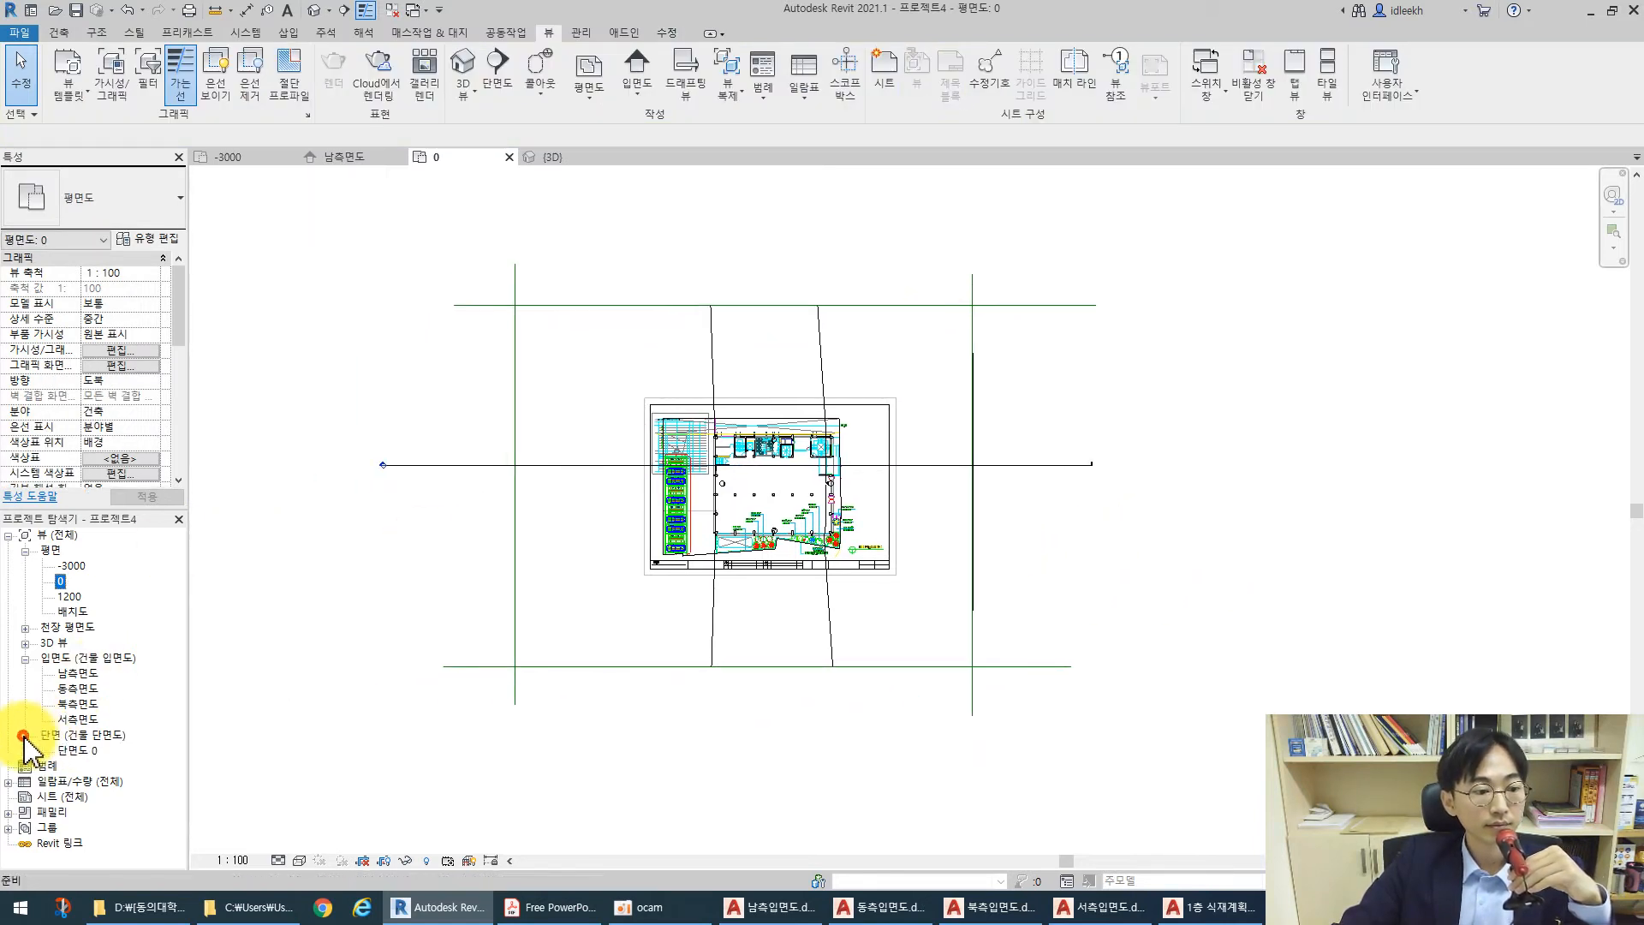
{"action": "left_click", "coordinate": [75, 750]}
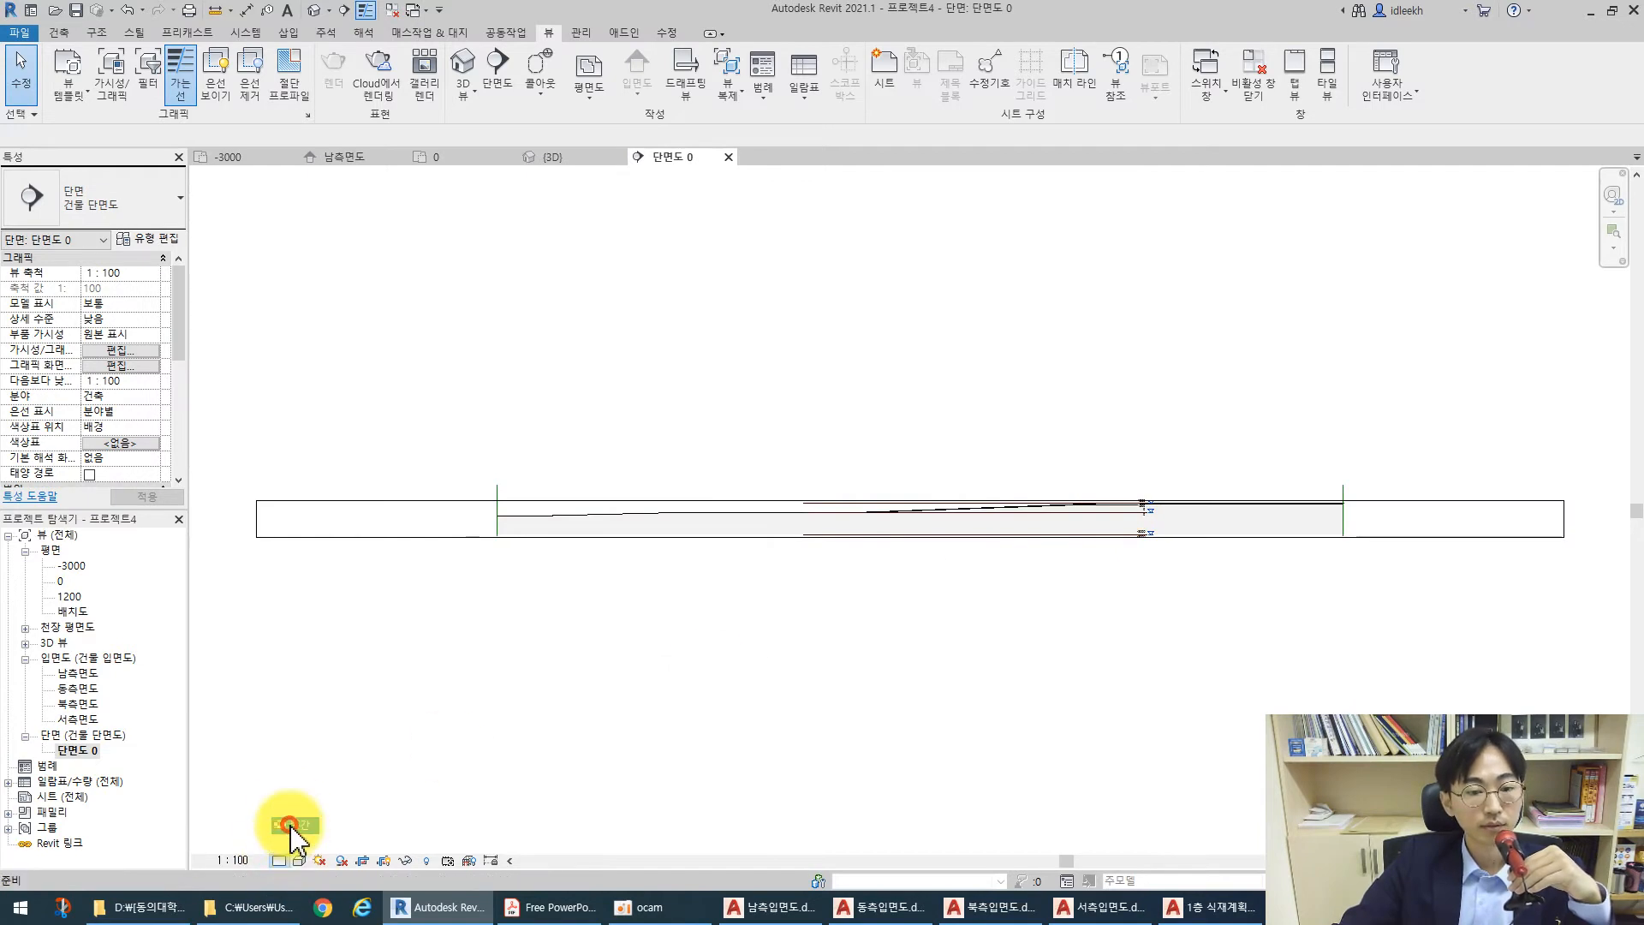
{"action": "left_click", "coordinate": [299, 860]}
{"action": "left_click", "coordinate": [317, 807]}
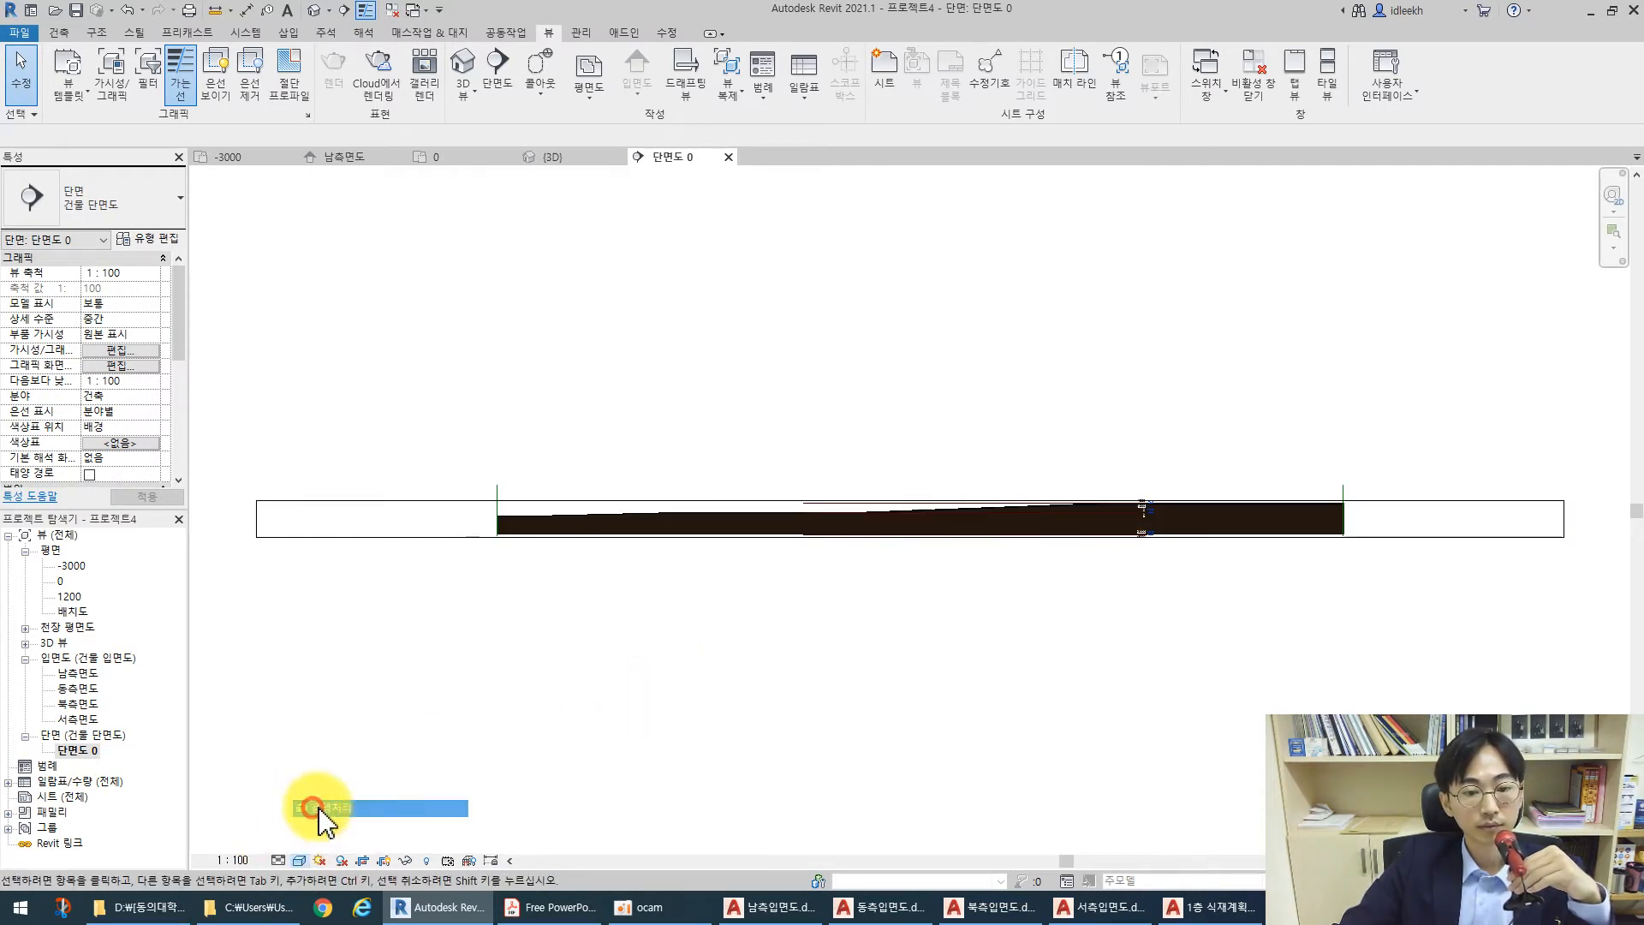
{"action": "scroll", "coordinate": [1147, 524], "scroll_direction": "up", "scroll_amount": 6}
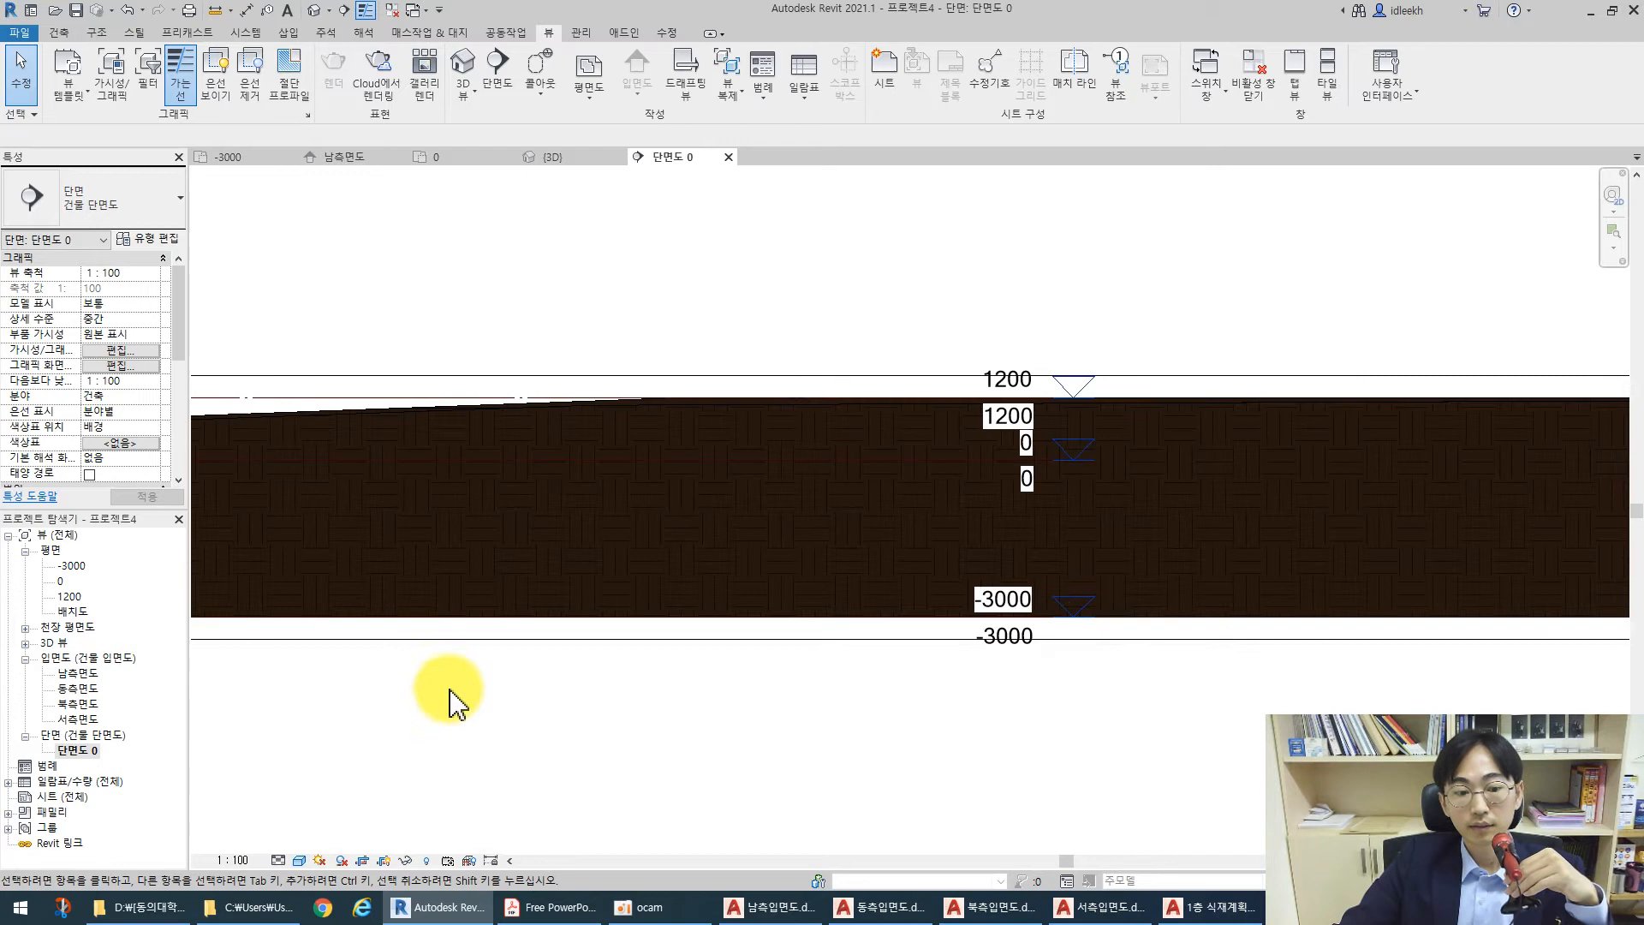
Set the section view's detail level to Fine (높음)
{"action": "left_click", "coordinate": [299, 860]}
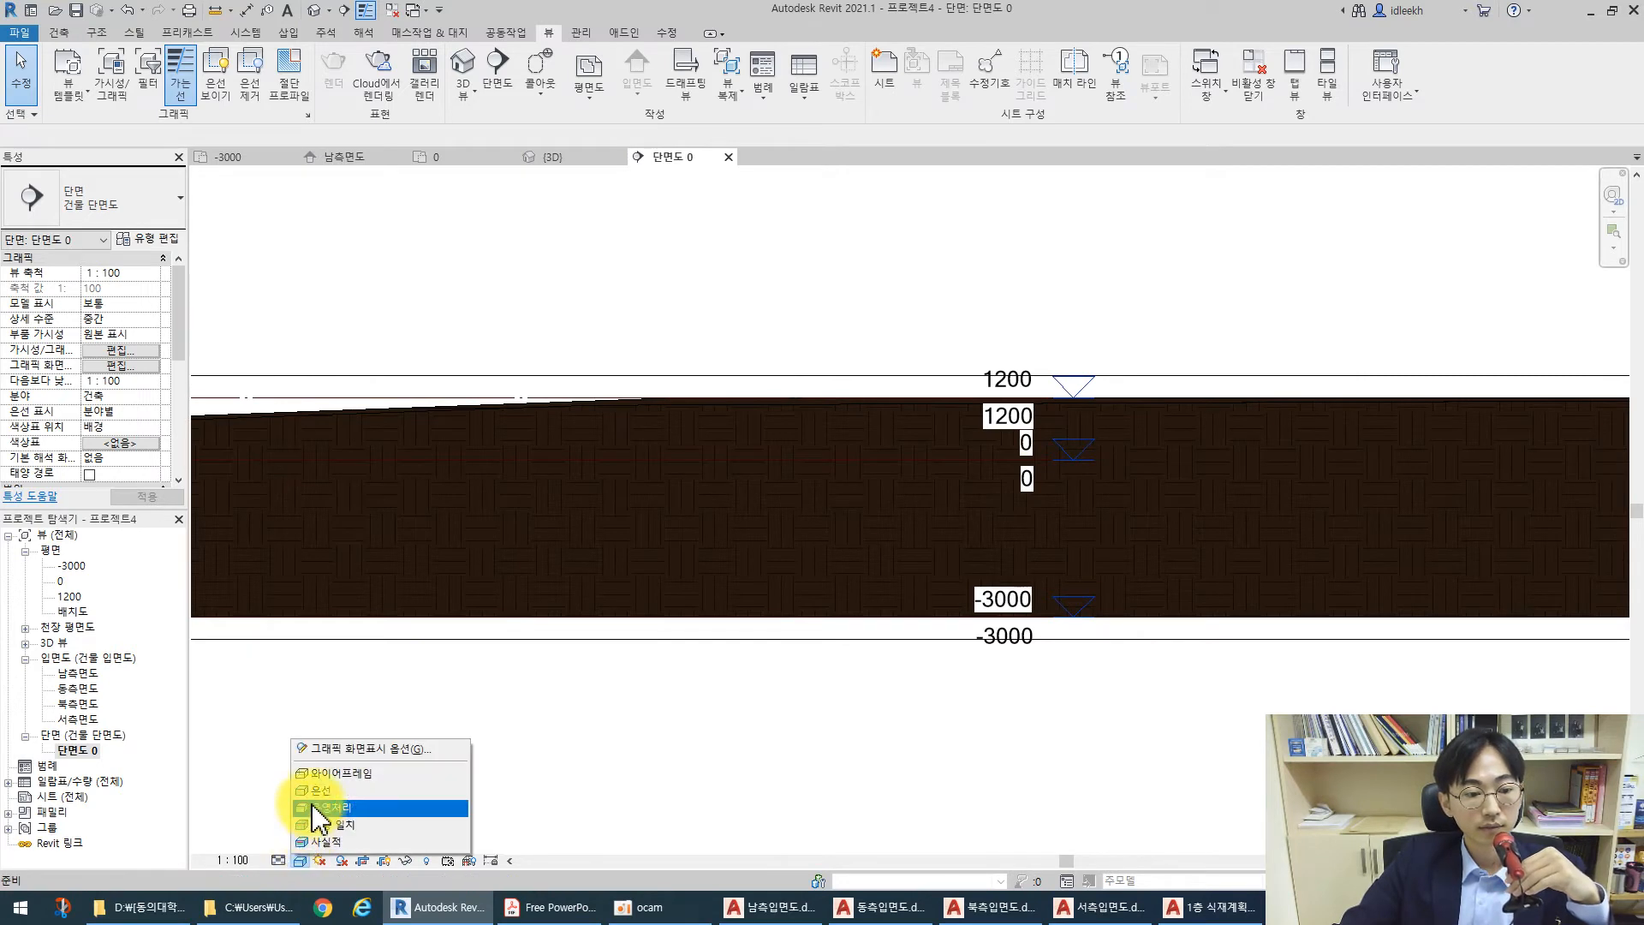
{"action": "left_click", "coordinate": [278, 860]}
{"action": "left_click", "coordinate": [287, 843]}
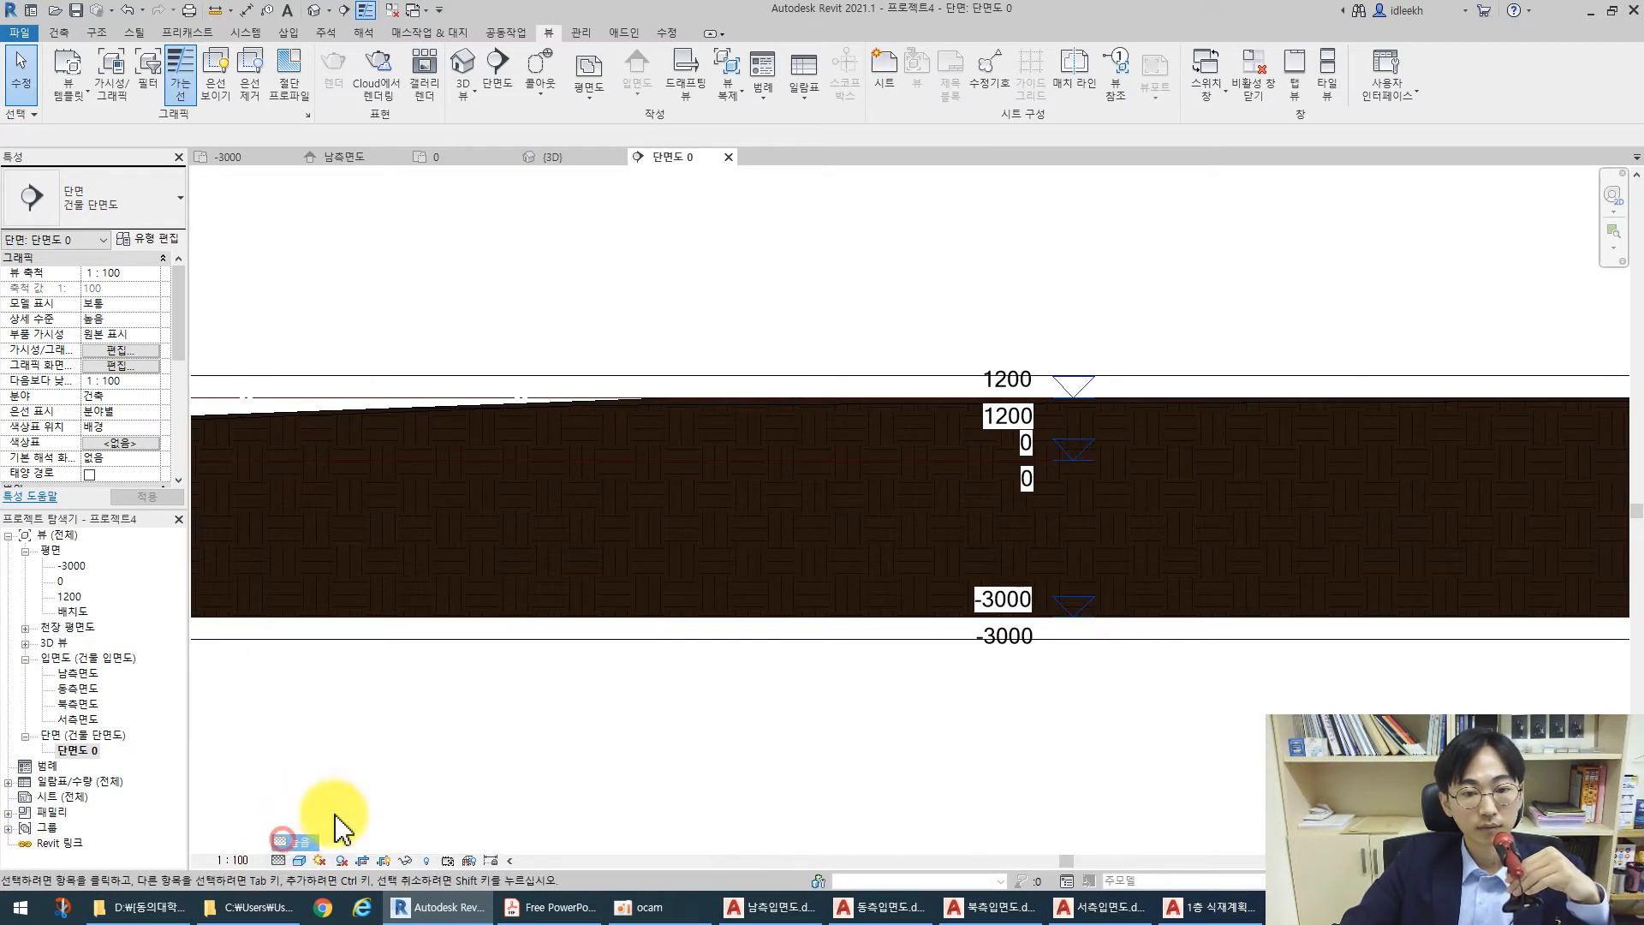
{"action": "scroll", "coordinate": [874, 484], "scroll_direction": "up", "scroll_amount": 3}
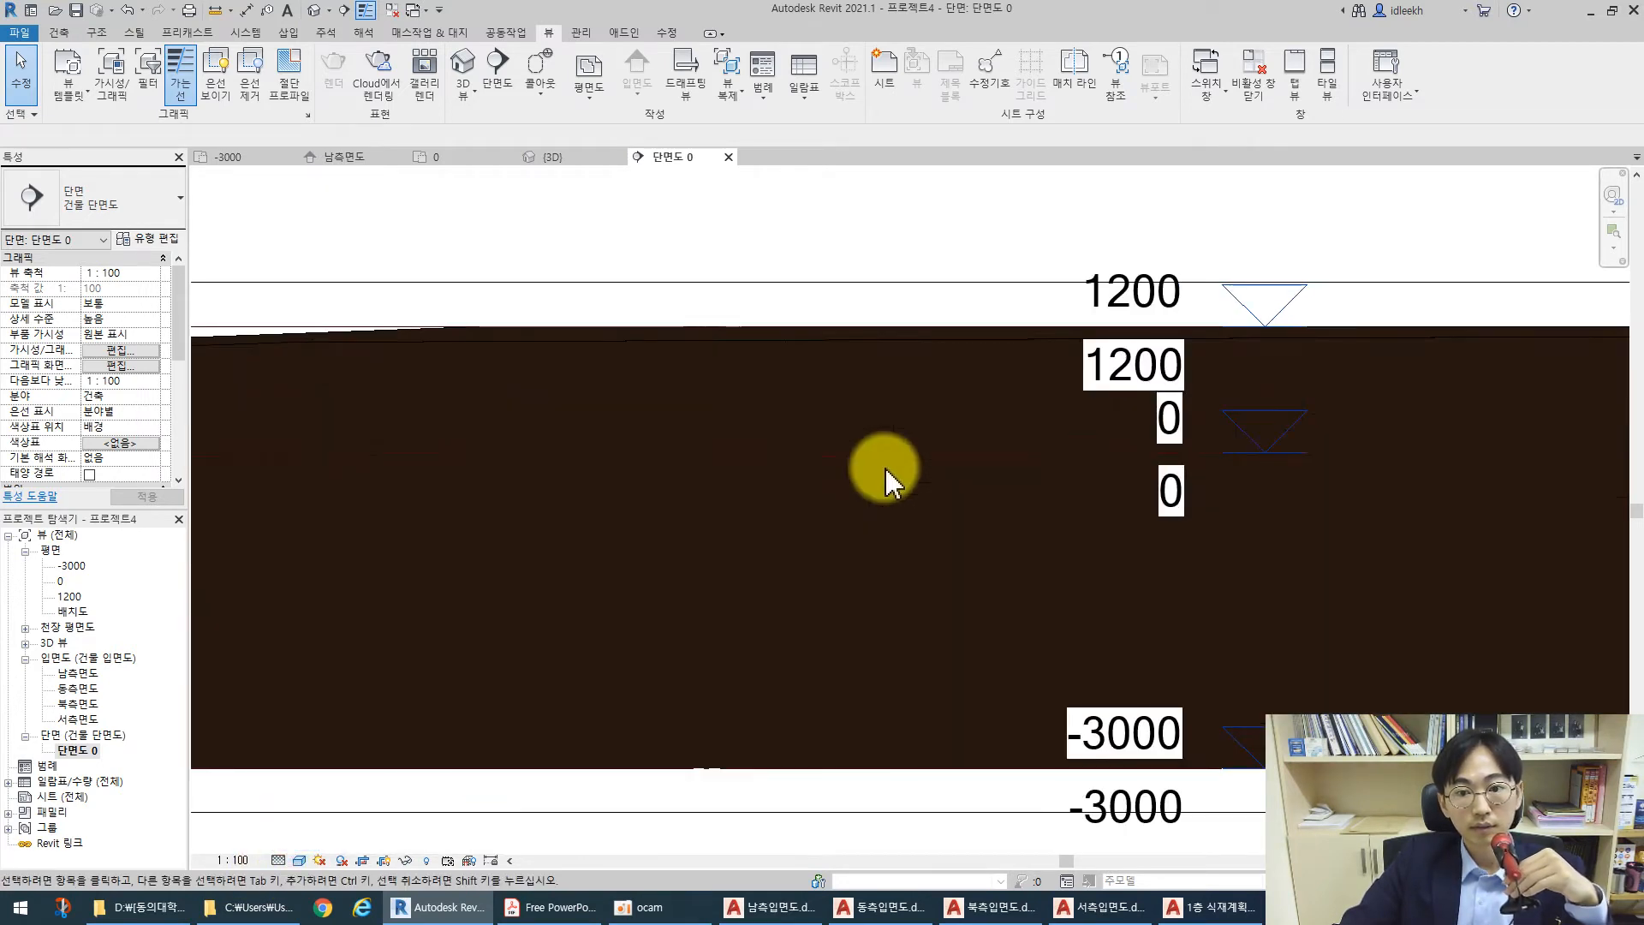
Try the Consistent Colors (색상일치) visual style on the section, and set the view to Hidden Line (은선)
{"action": "left_click", "coordinate": [299, 858]}
{"action": "left_click", "coordinate": [333, 825]}
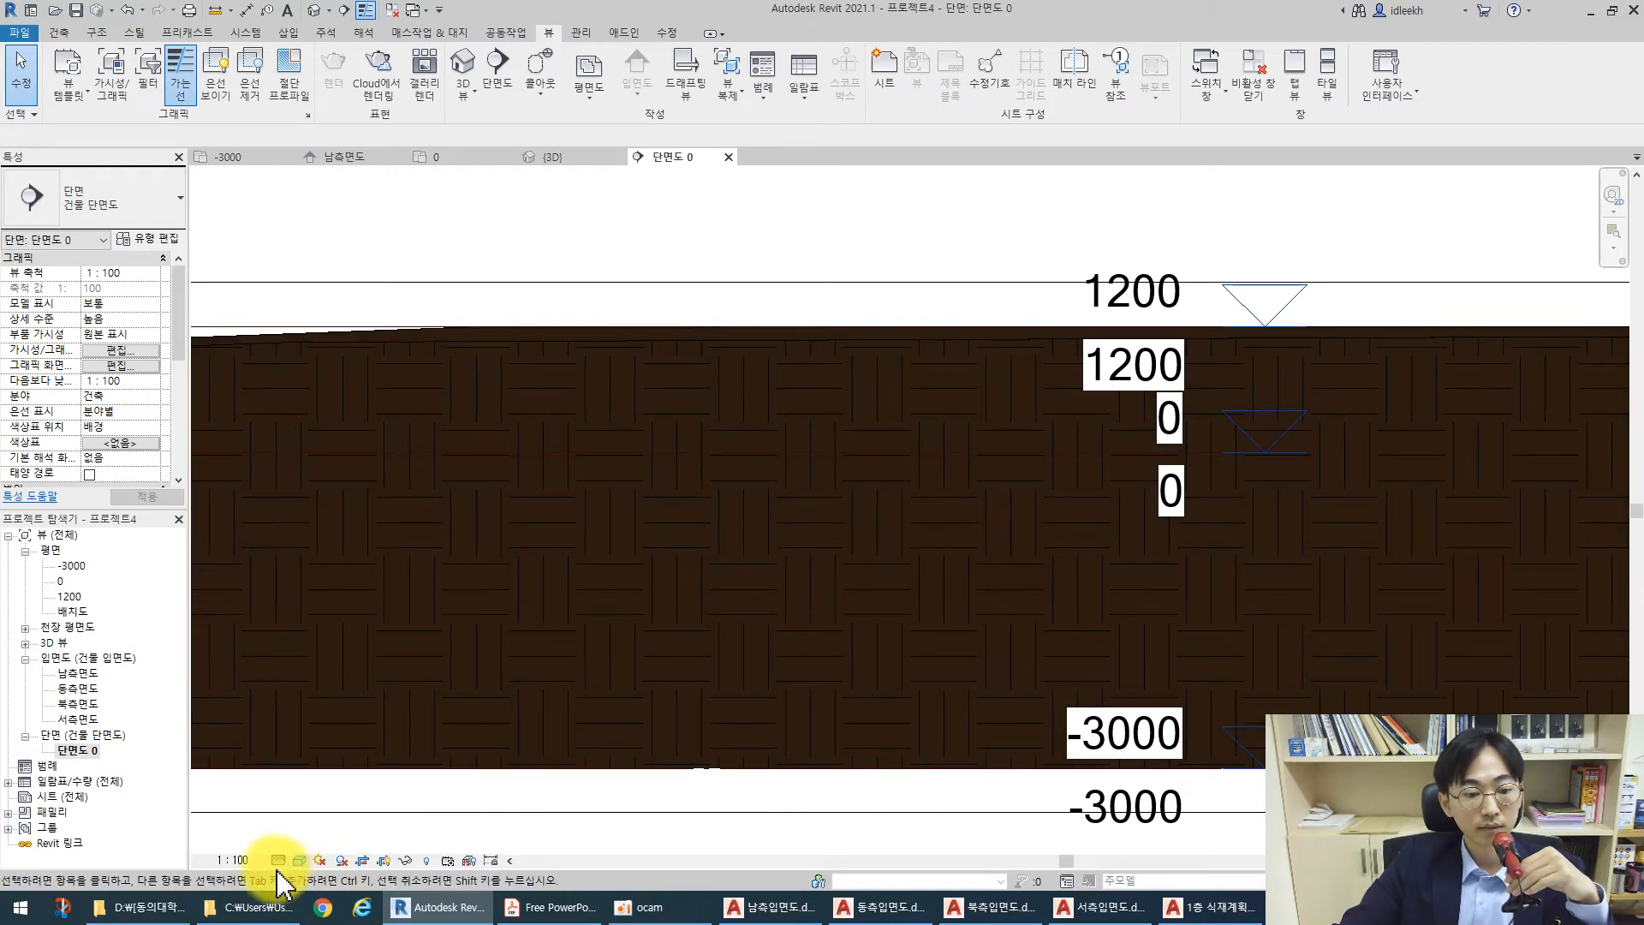
{"action": "left_click", "coordinate": [299, 858]}
{"action": "left_click", "coordinate": [312, 824]}
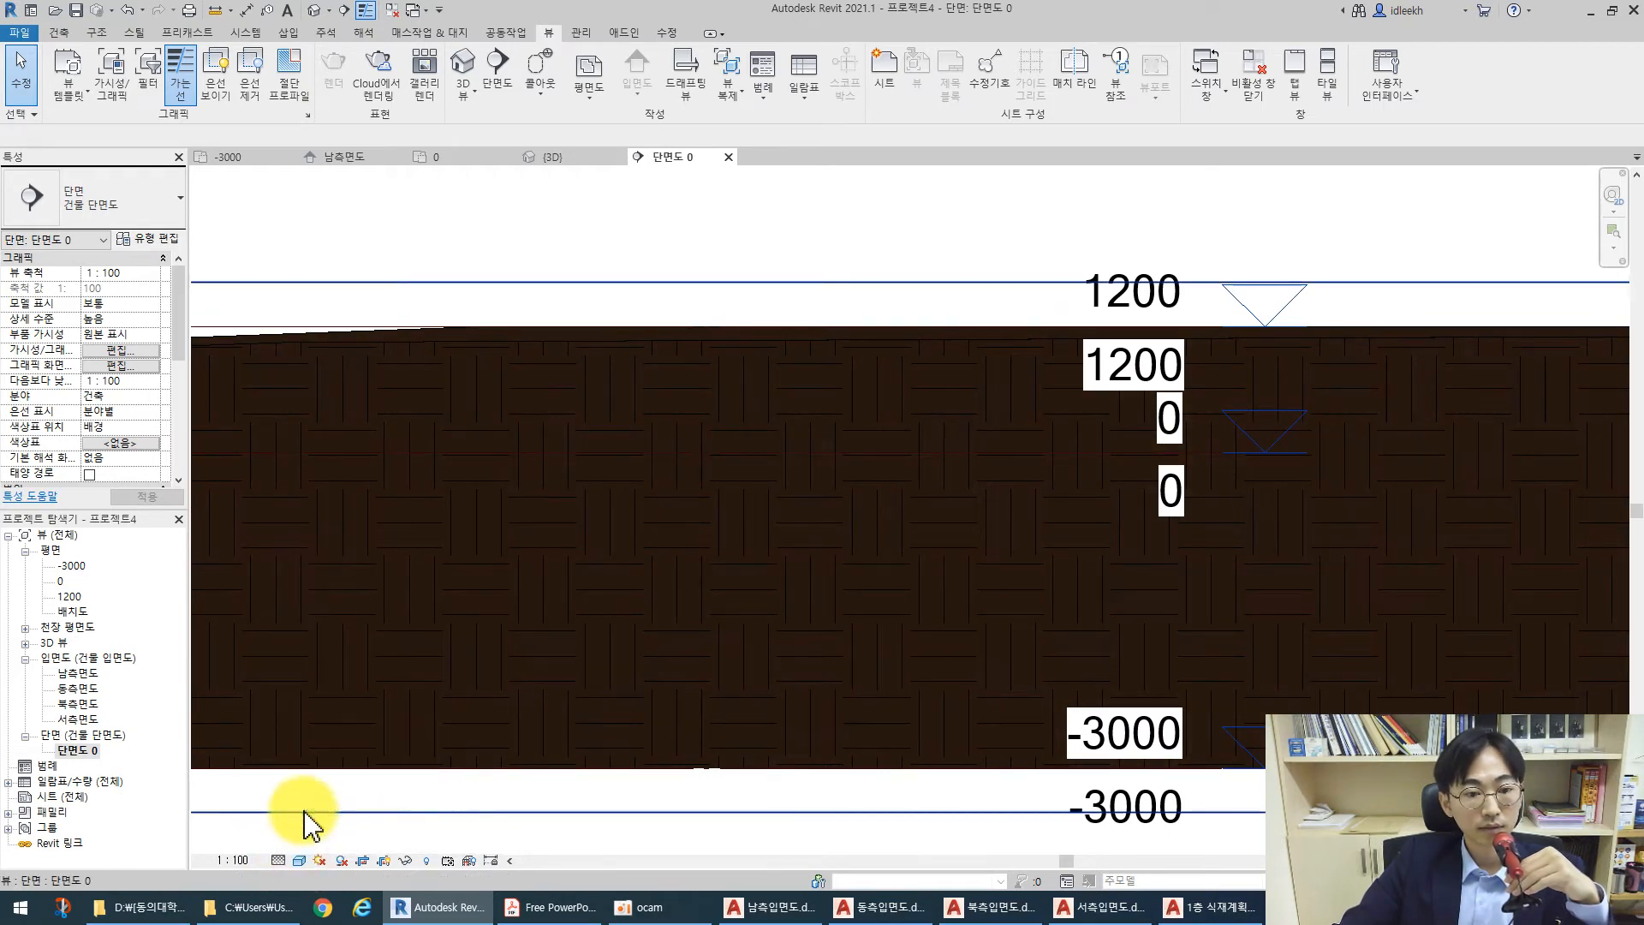
{"action": "left_click", "coordinate": [298, 860]}
{"action": "left_click", "coordinate": [317, 797]}
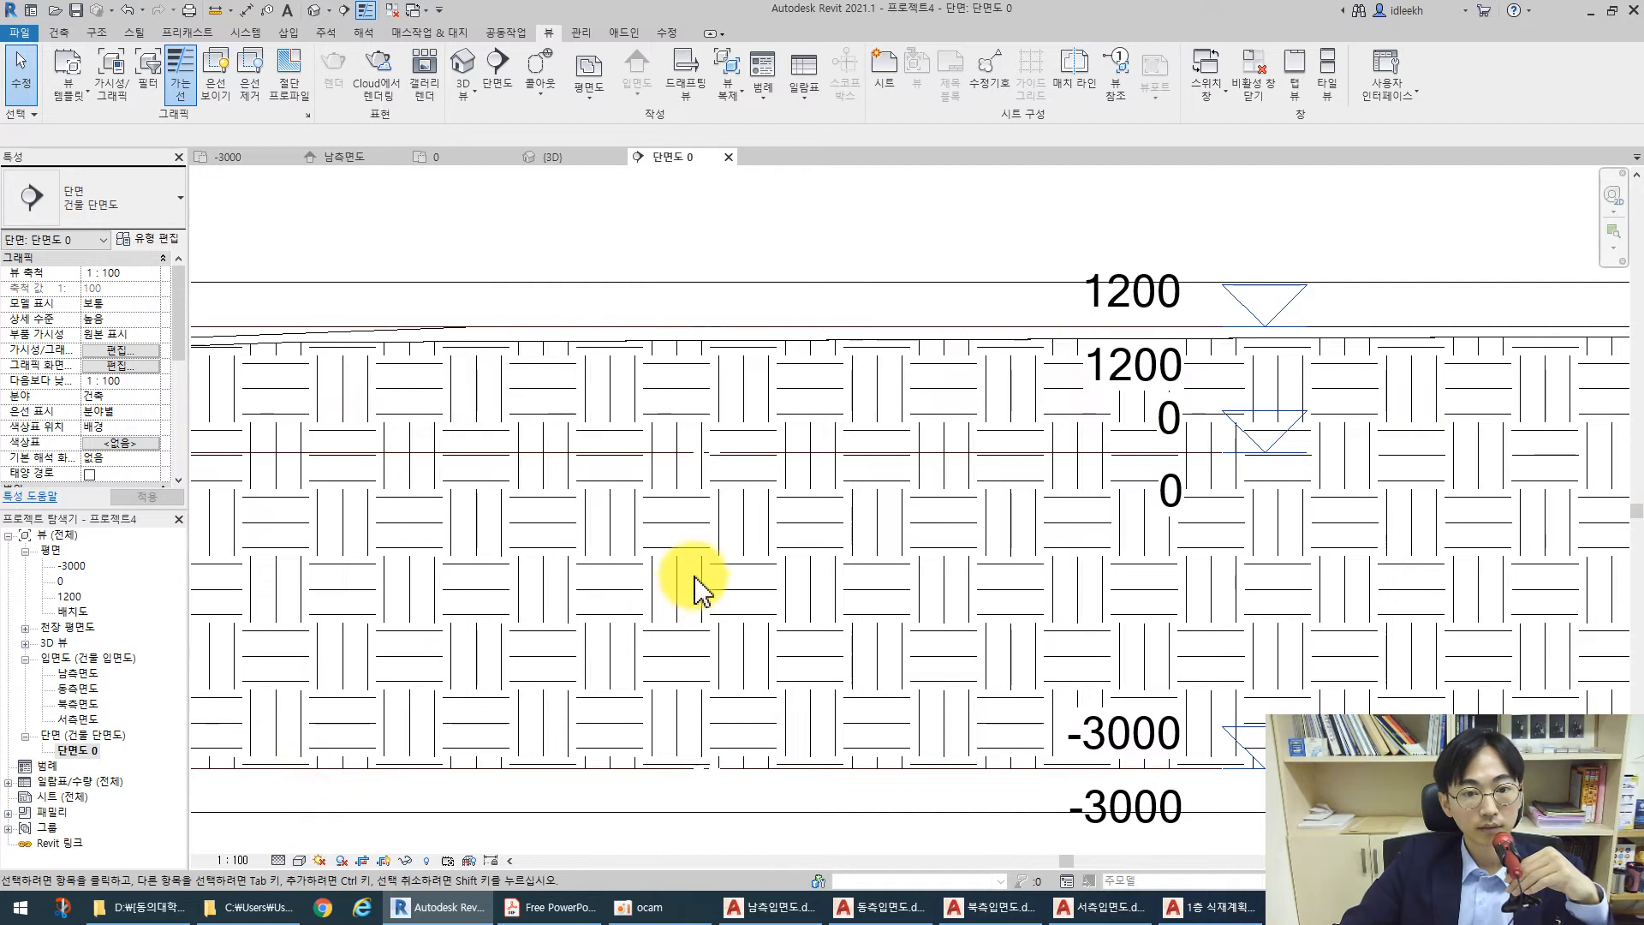
Examine the terrain's sloping cut profile in the section against the 1200, 0 and -3000 levels
{"action": "scroll", "coordinate": [698, 582], "scroll_direction": "down", "scroll_amount": 4}
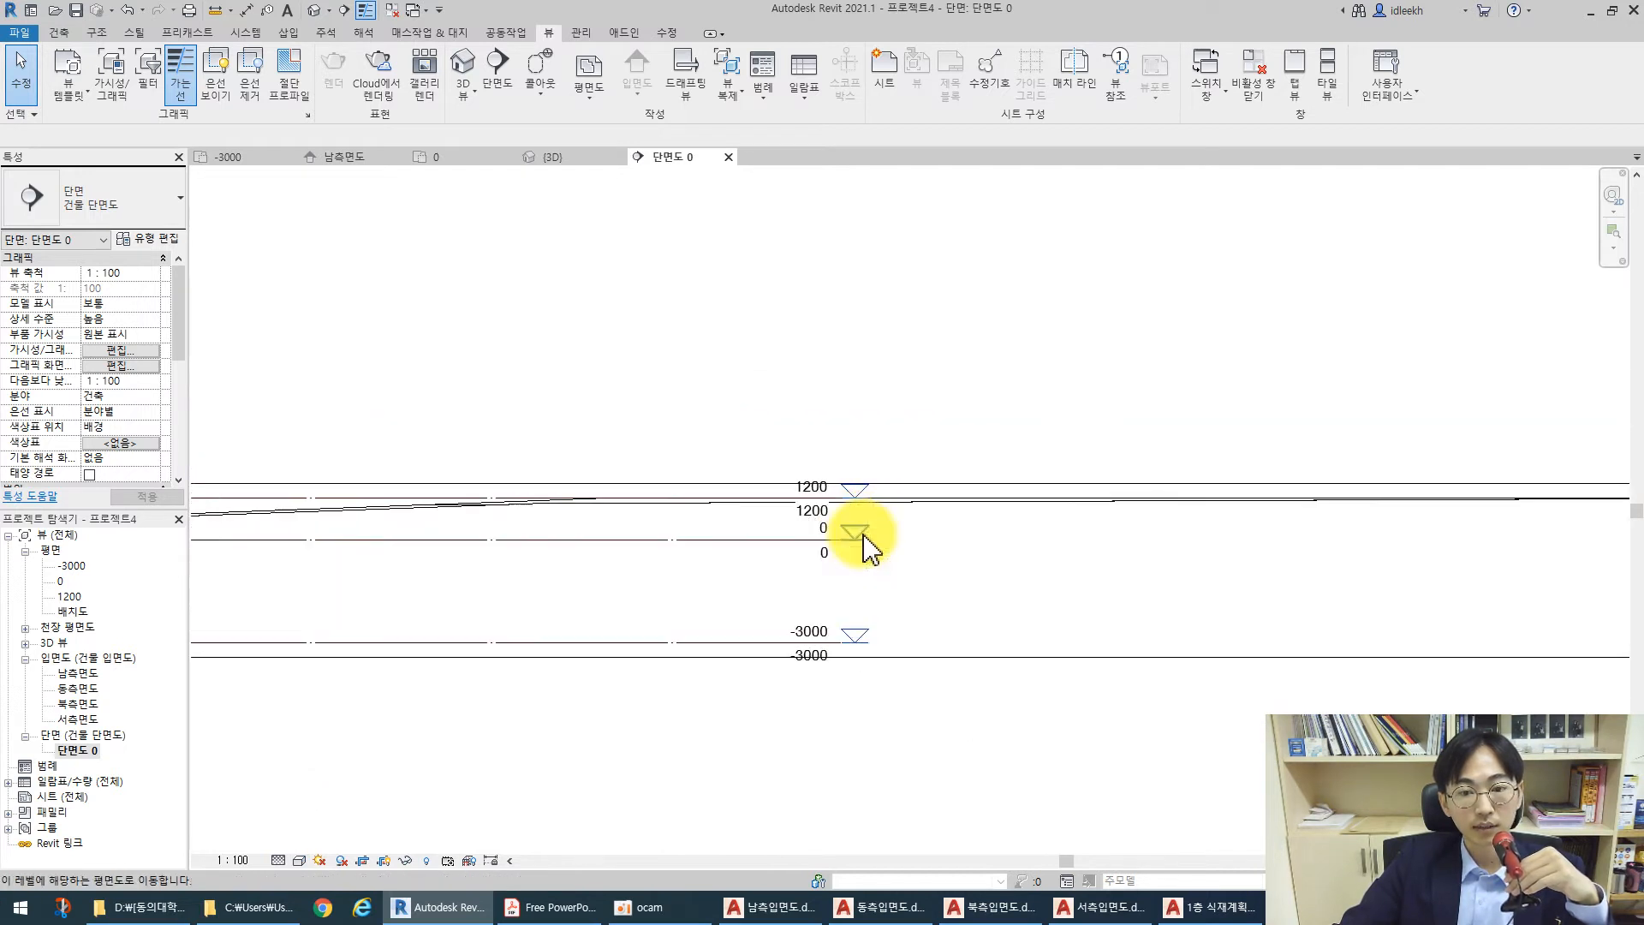
{"action": "scroll", "coordinate": [863, 543], "scroll_direction": "down", "scroll_amount": 2}
{"action": "middle_click_drag", "start_coordinate": [695, 543], "coordinate": [991, 551]}
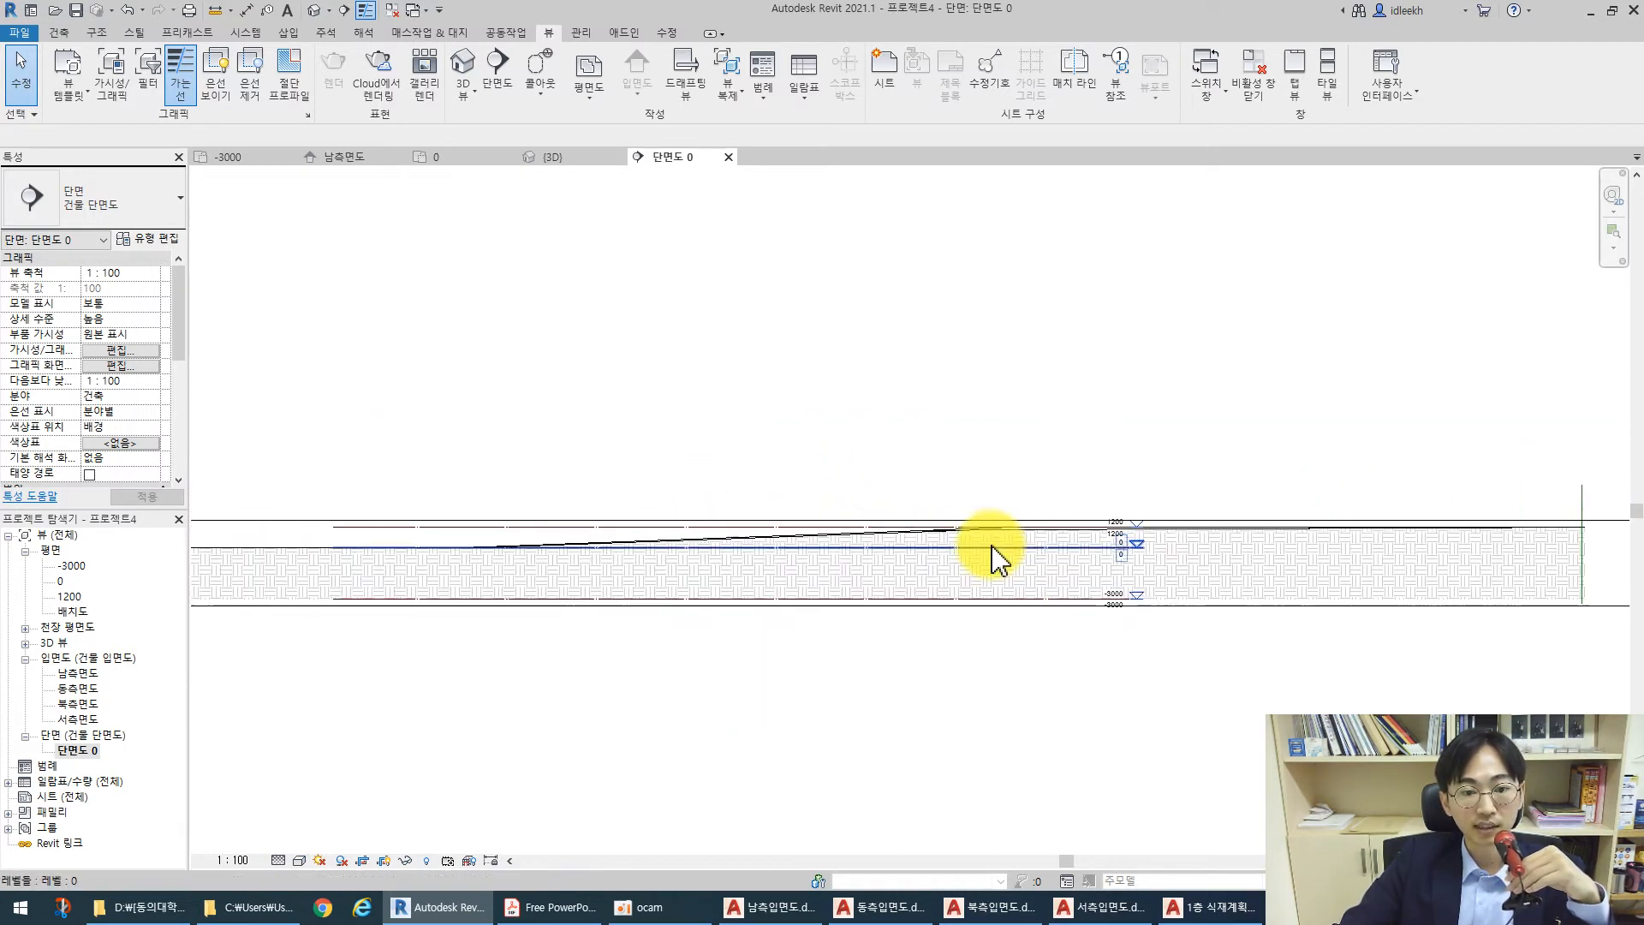
{"action": "scroll", "coordinate": [531, 561], "scroll_direction": "up", "scroll_amount": 2}
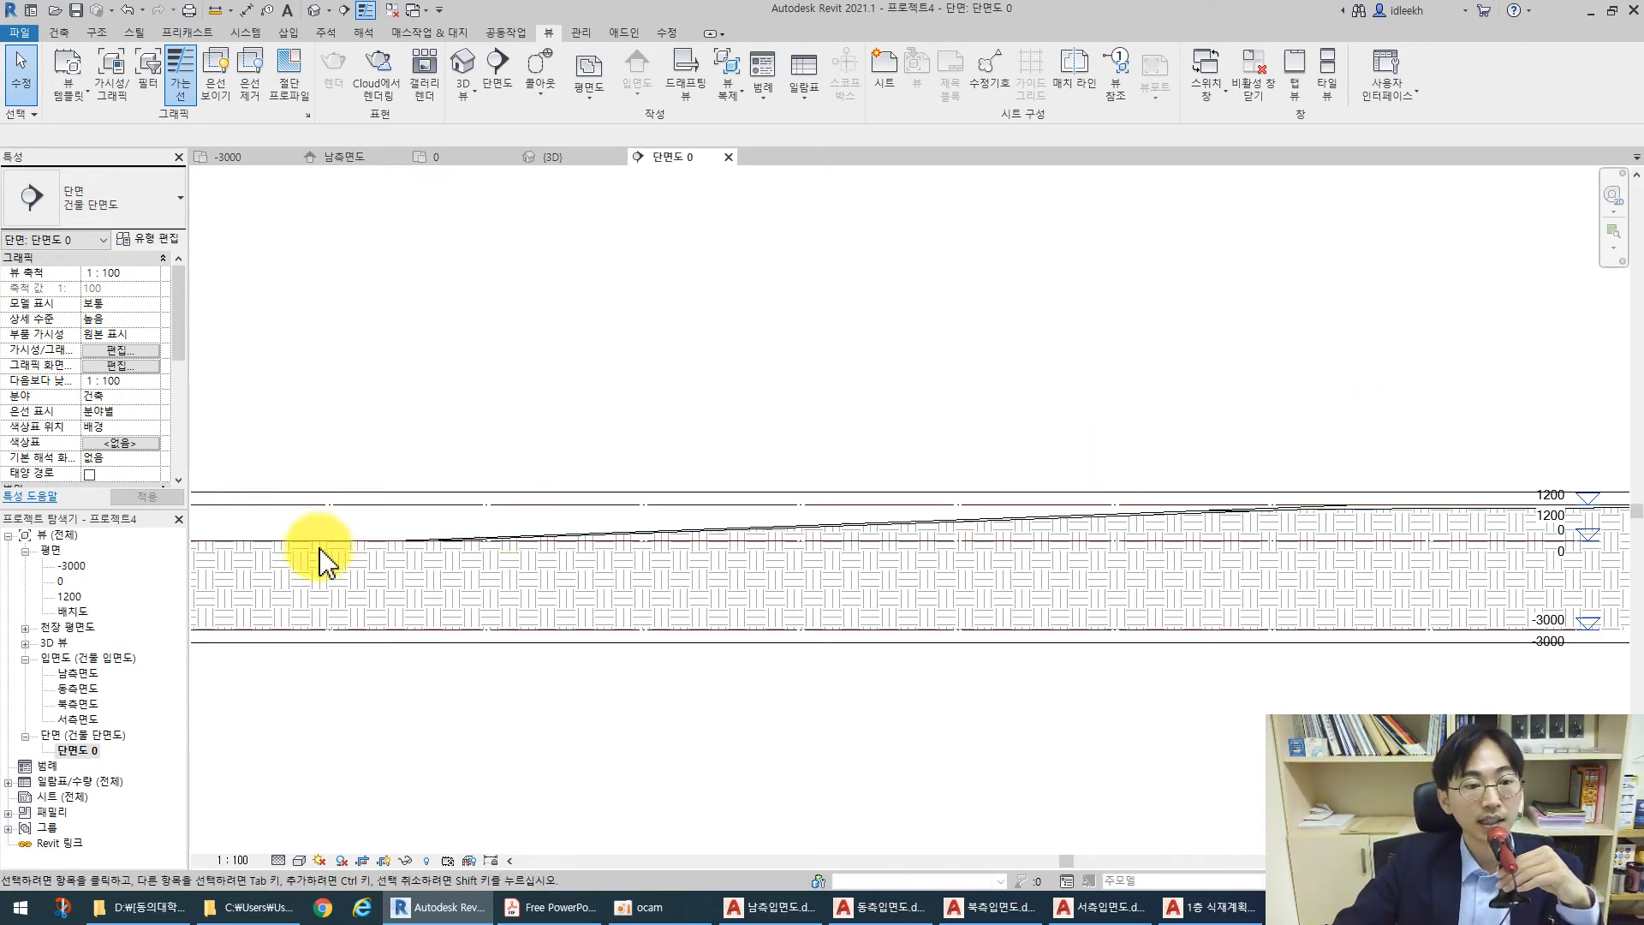
{"action": "scroll", "coordinate": [332, 555], "scroll_direction": "down", "scroll_amount": 1}
{"action": "middle_click_drag", "start_coordinate": [332, 555], "coordinate": [566, 592]}
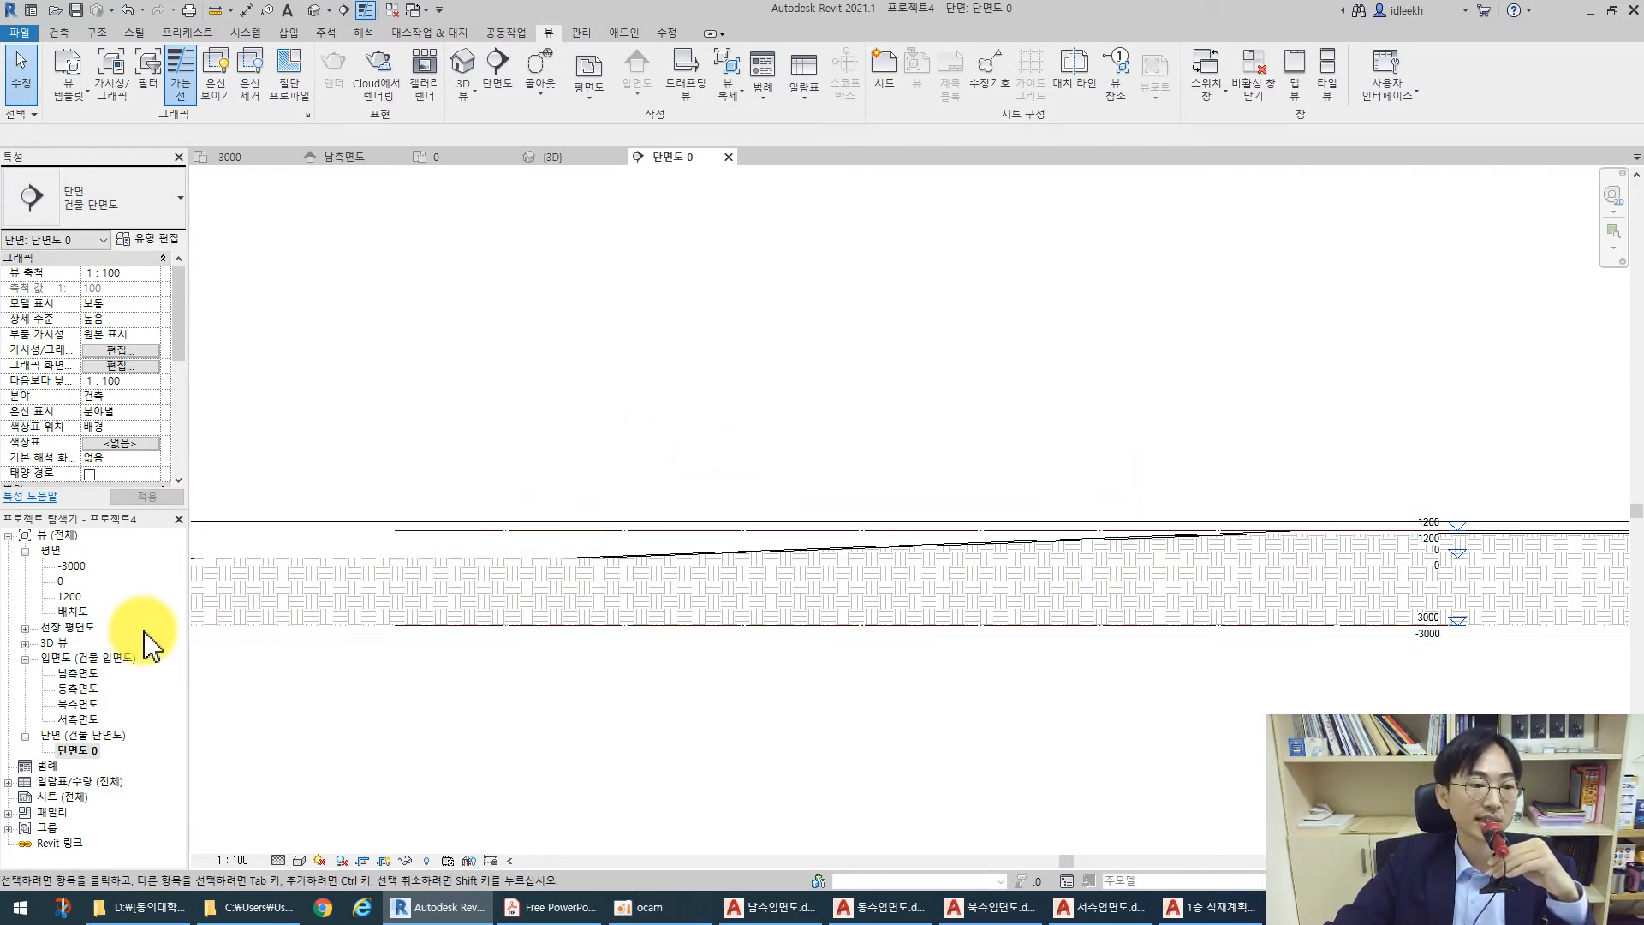
Return to floor plan 0 and examine the building footprint and its surroundings on the planting plan
{"action": "double_click", "coordinate": [60, 581]}
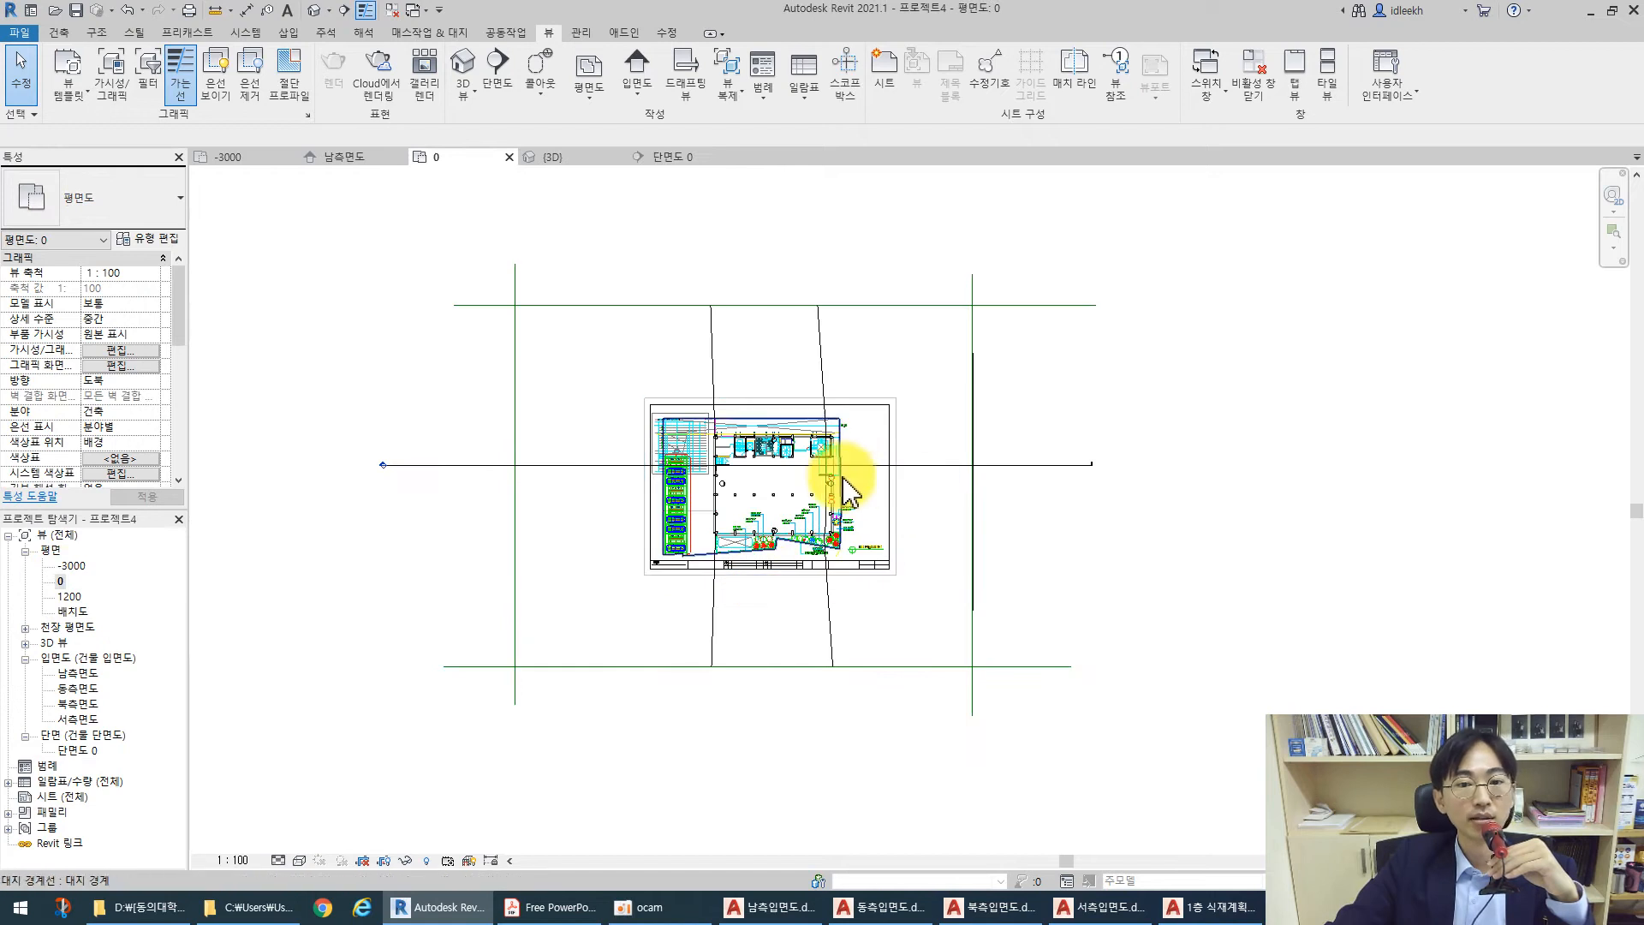
{"action": "scroll", "coordinate": [848, 492], "scroll_direction": "up", "scroll_amount": 5}
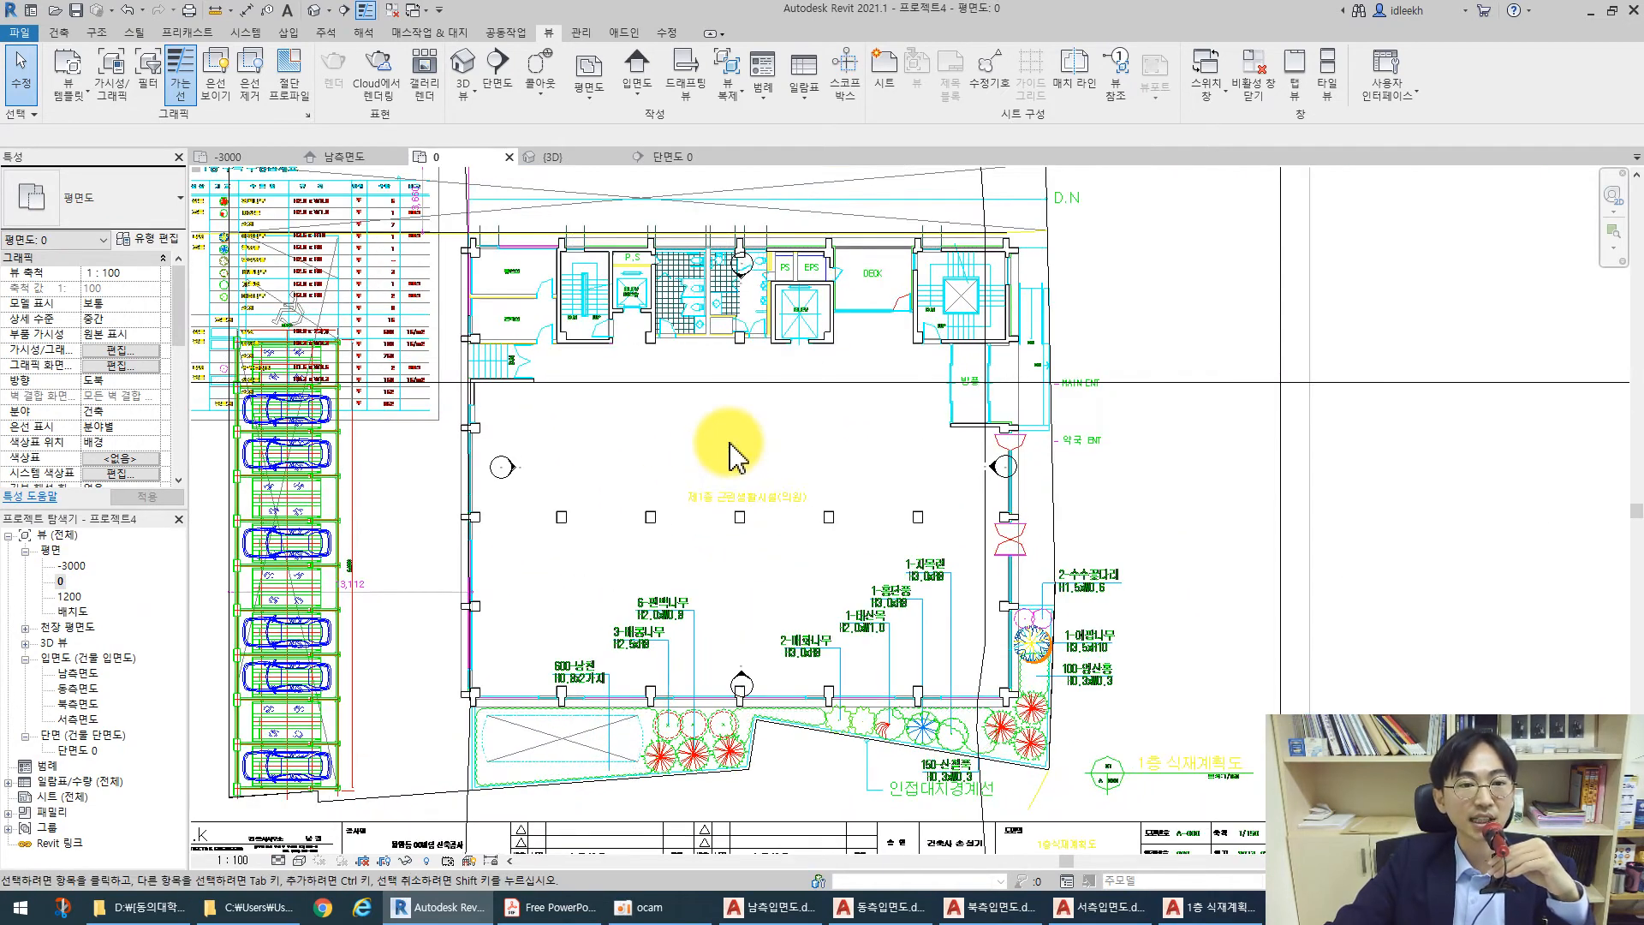
{"action": "middle_click_drag", "start_coordinate": [703, 425], "coordinate": [626, 468]}
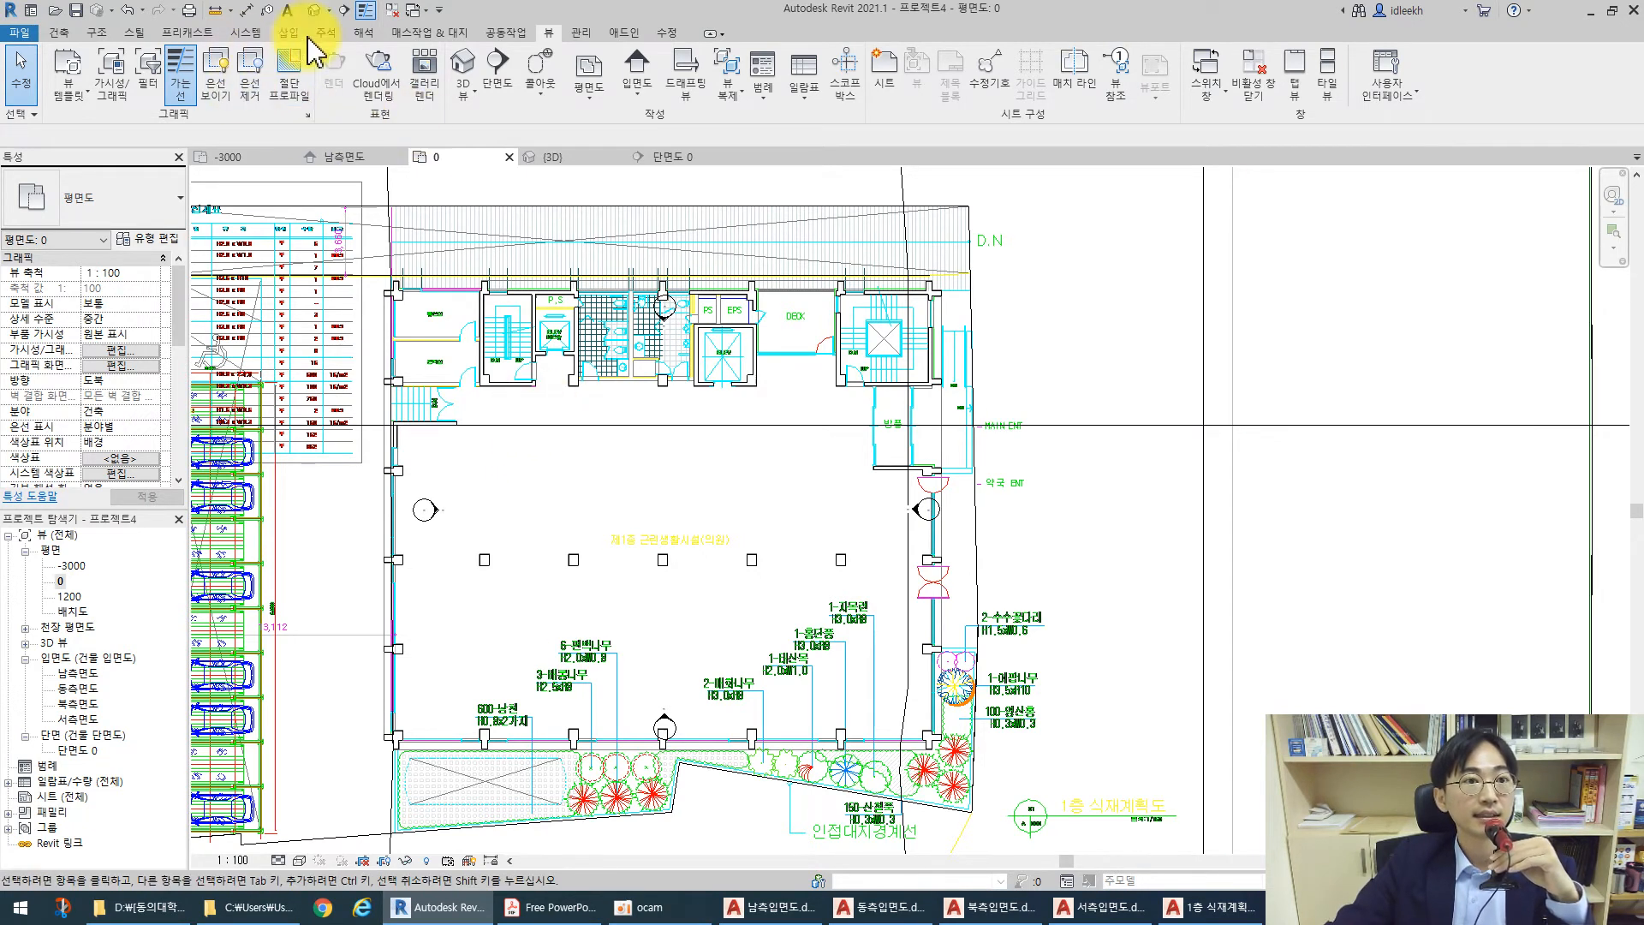
{"action": "scroll", "coordinate": [1082, 392], "scroll_direction": "down", "scroll_amount": 3}
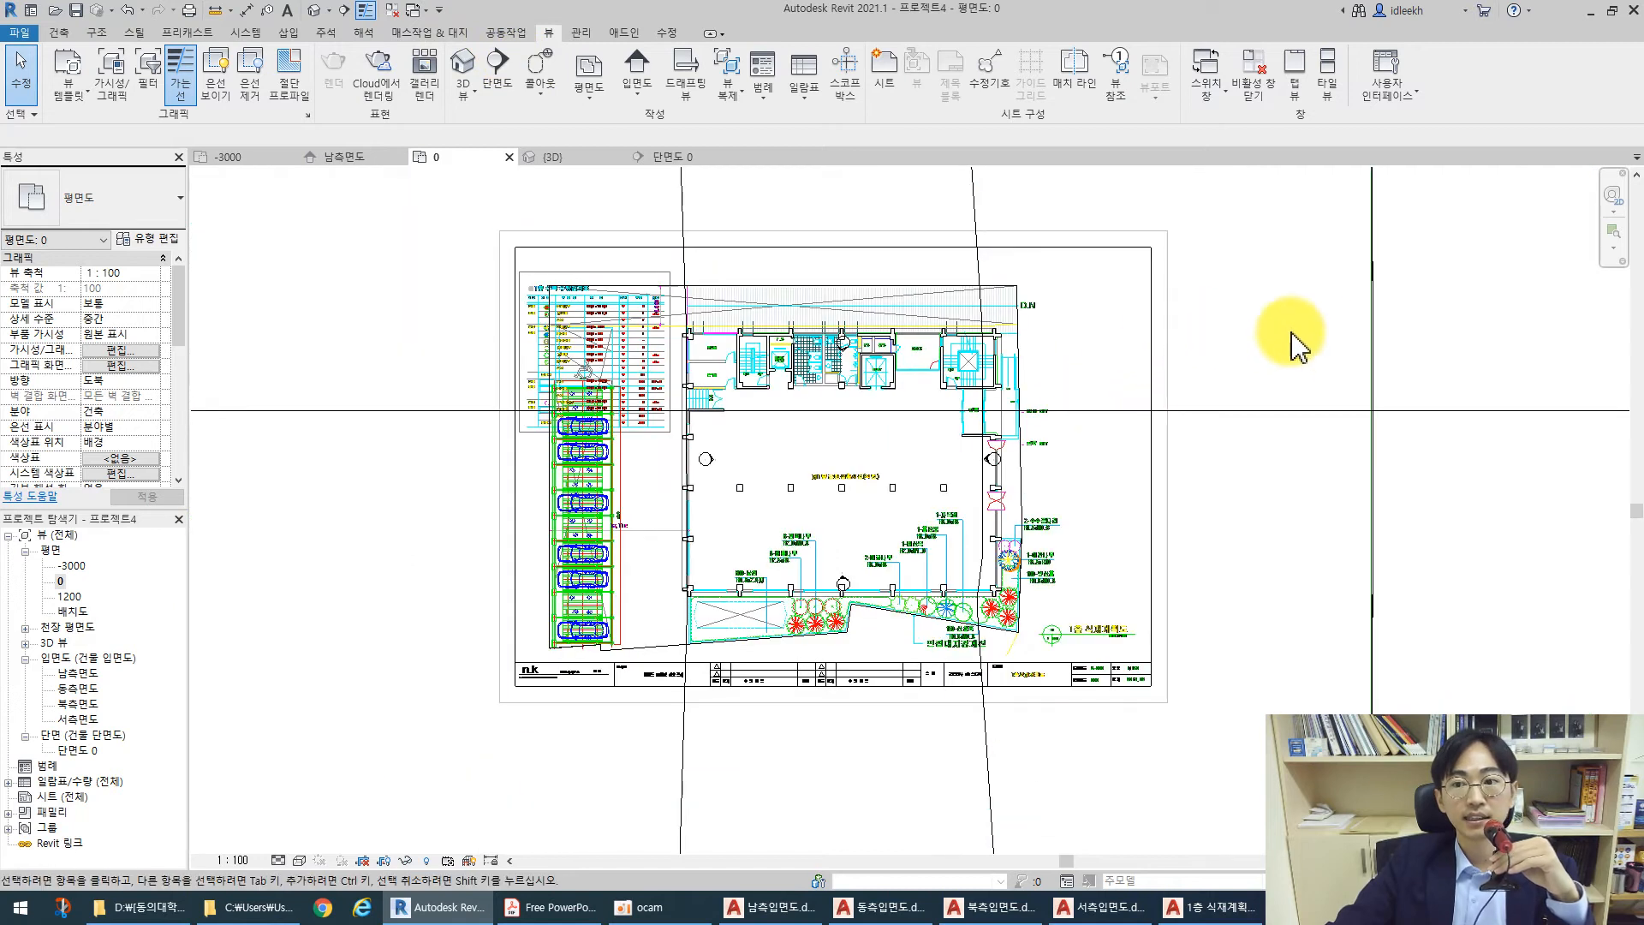
{"action": "scroll", "coordinate": [1298, 377], "scroll_direction": "down", "scroll_amount": 2}
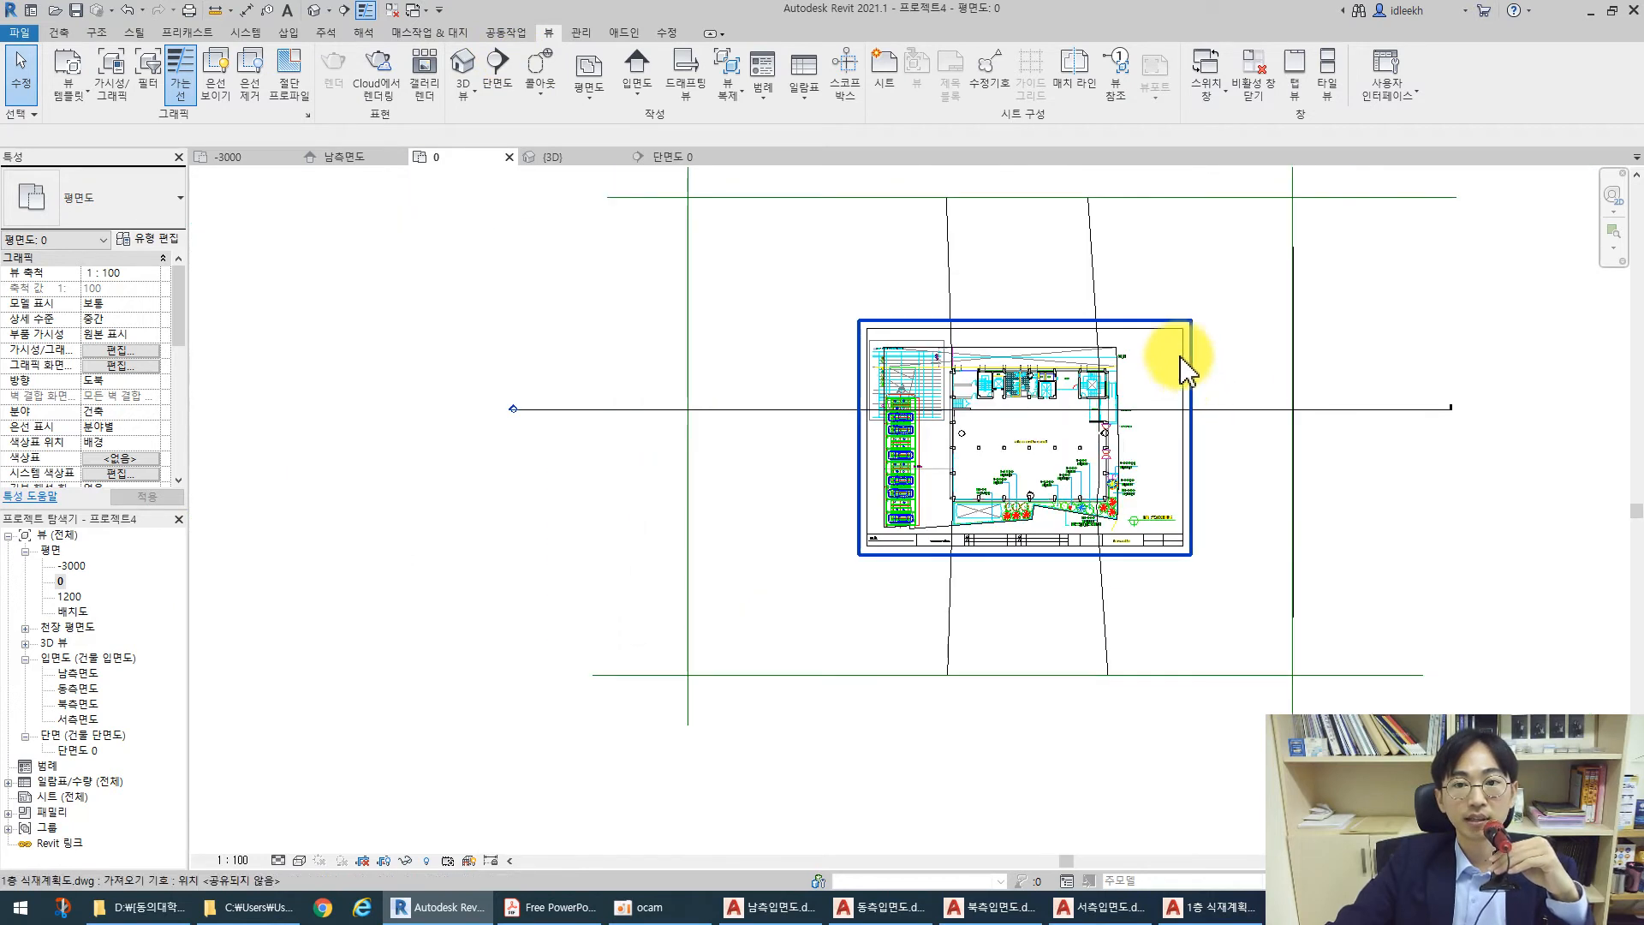
Select the terrain surface to check its extent around the planting plan, and clear the selection
{"action": "left_click", "coordinate": [1090, 245]}
{"action": "middle_click_drag", "start_coordinate": [1211, 286], "coordinate": [859, 330]}
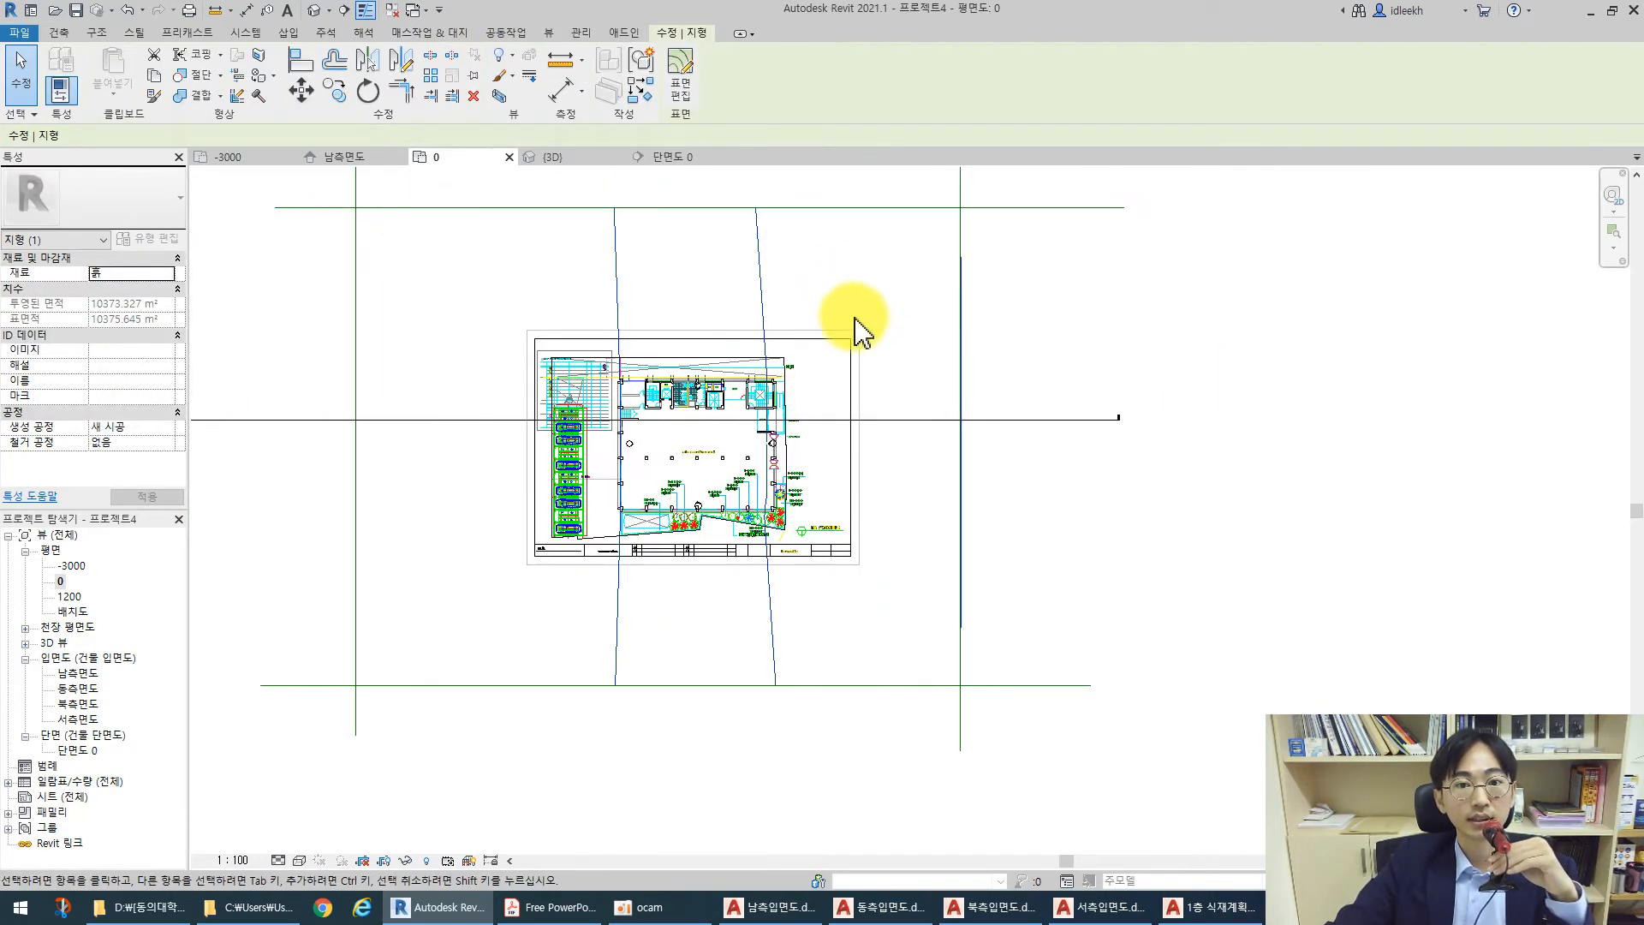
{"action": "left_click", "coordinate": [812, 272]}
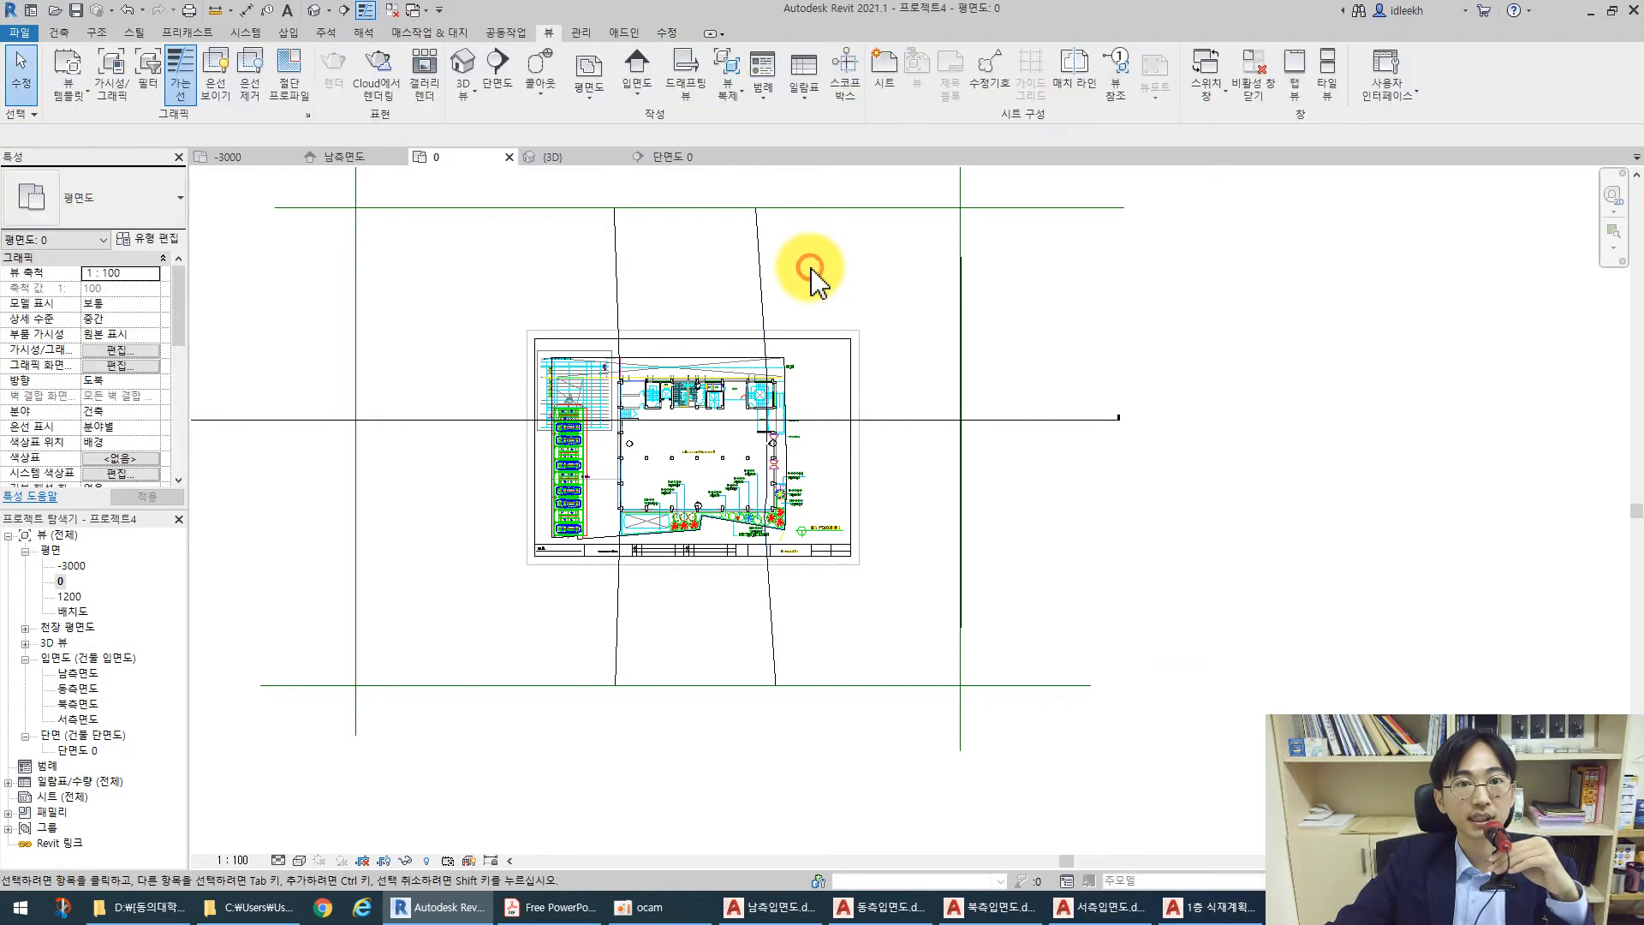
{"action": "left_click", "coordinate": [760, 250]}
{"action": "left_click", "coordinate": [856, 286]}
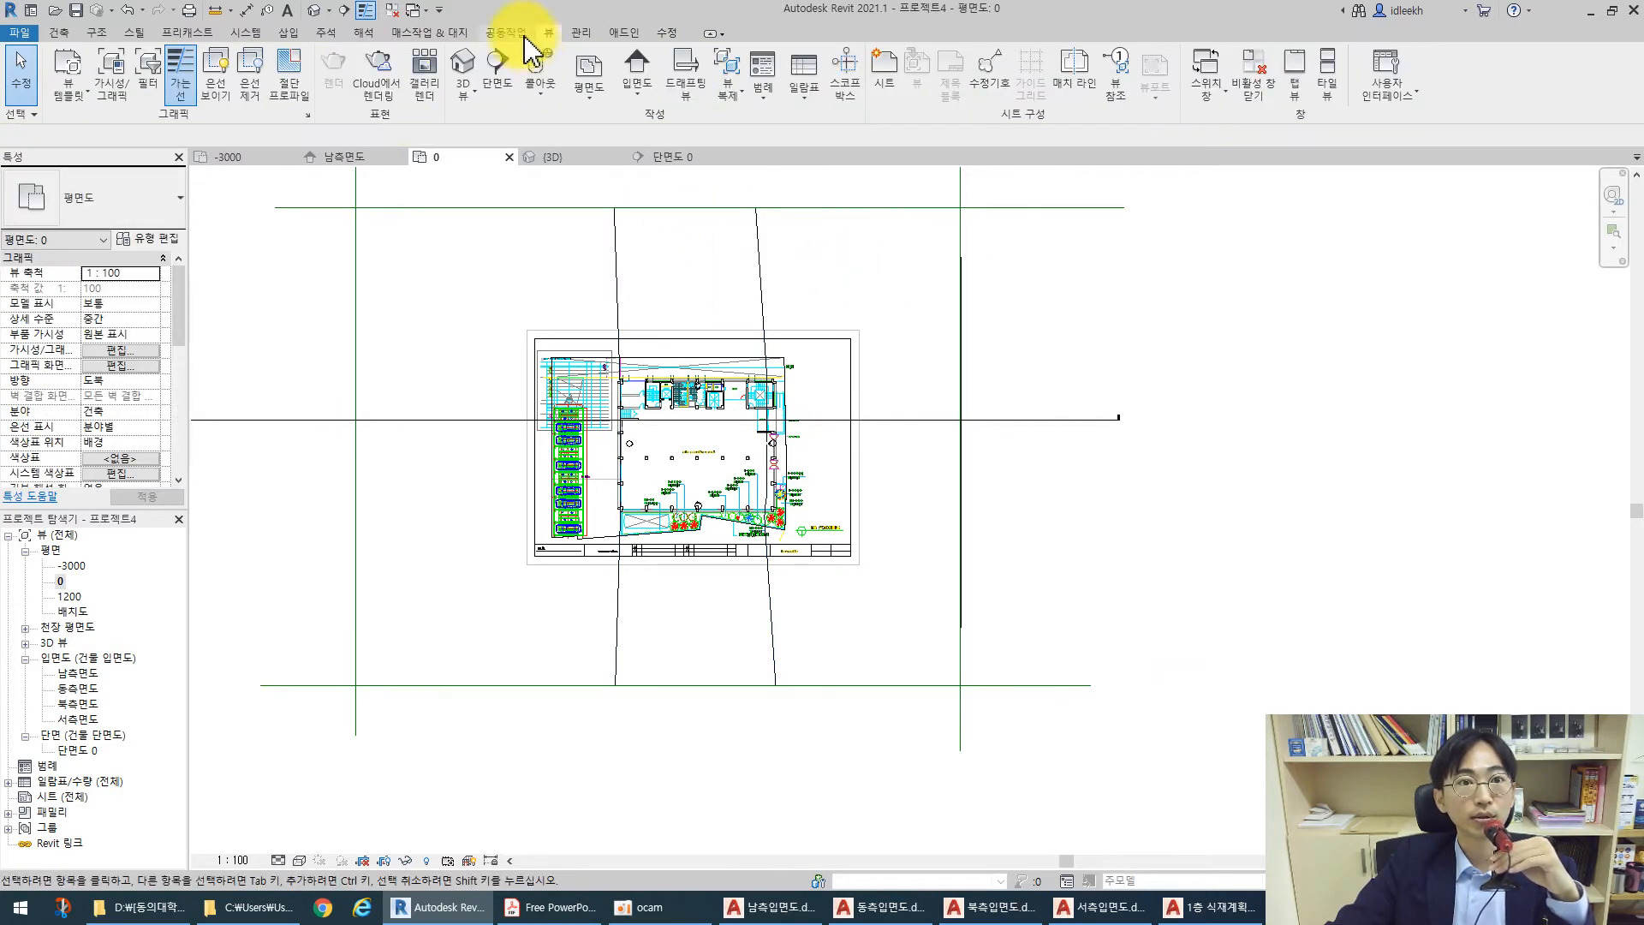
Start a building pad and sketch a rectangular boundary about 30 m wide, from the building footprint's lower-left outer corner to its upper-right outer corner
{"action": "left_click", "coordinate": [412, 38]}
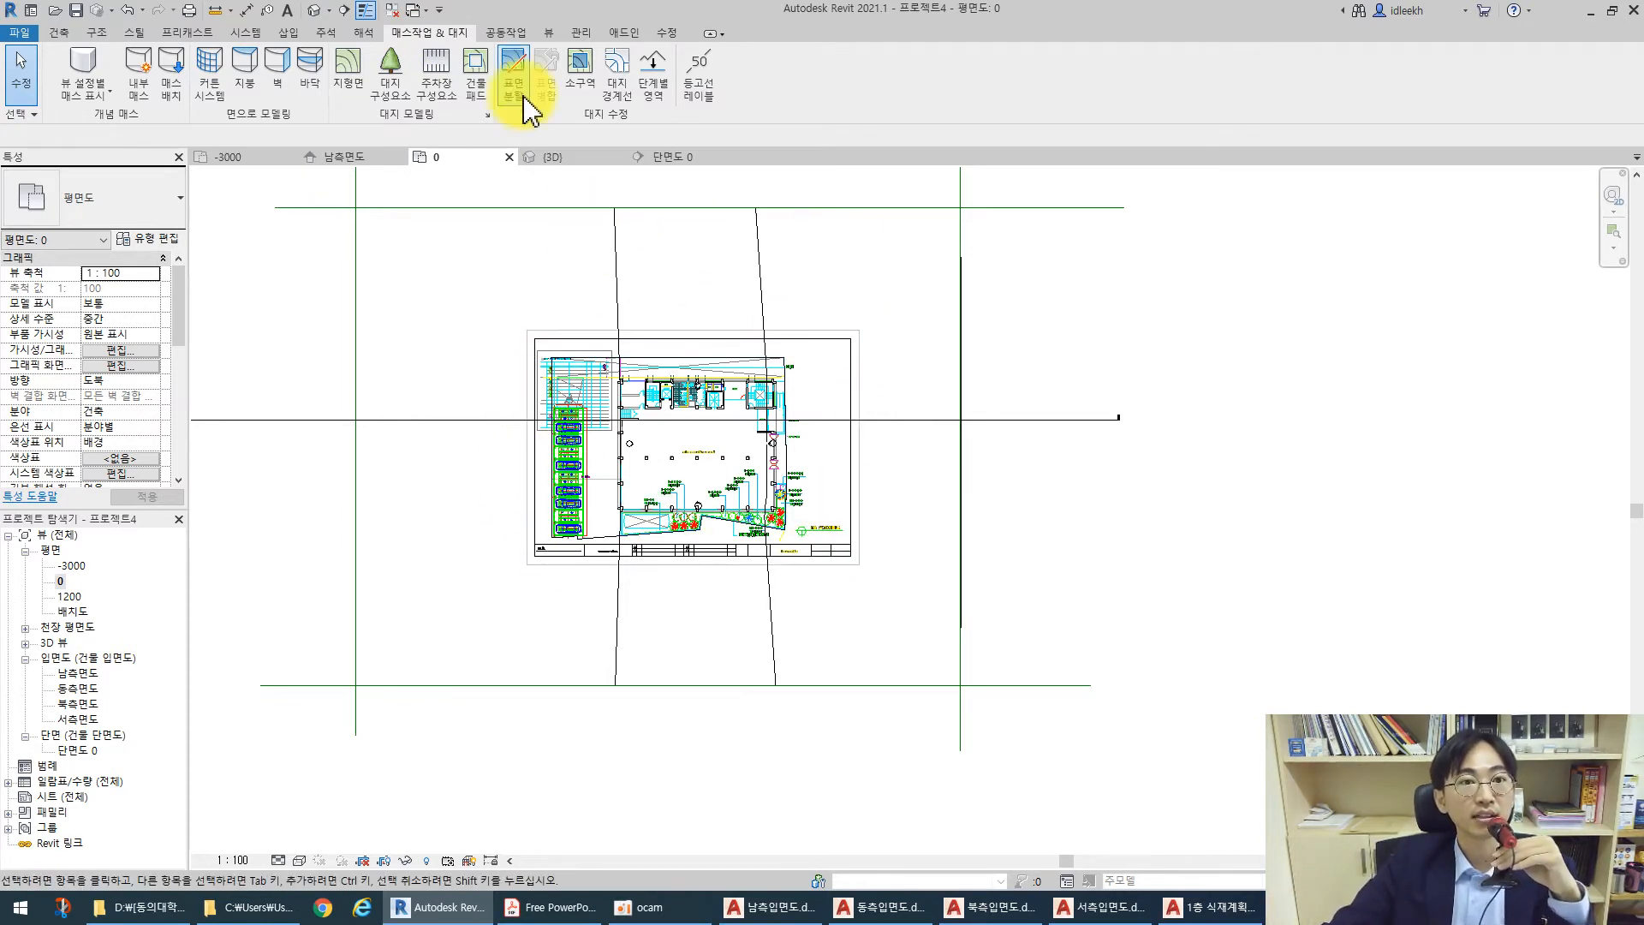
{"action": "left_click", "coordinate": [476, 69]}
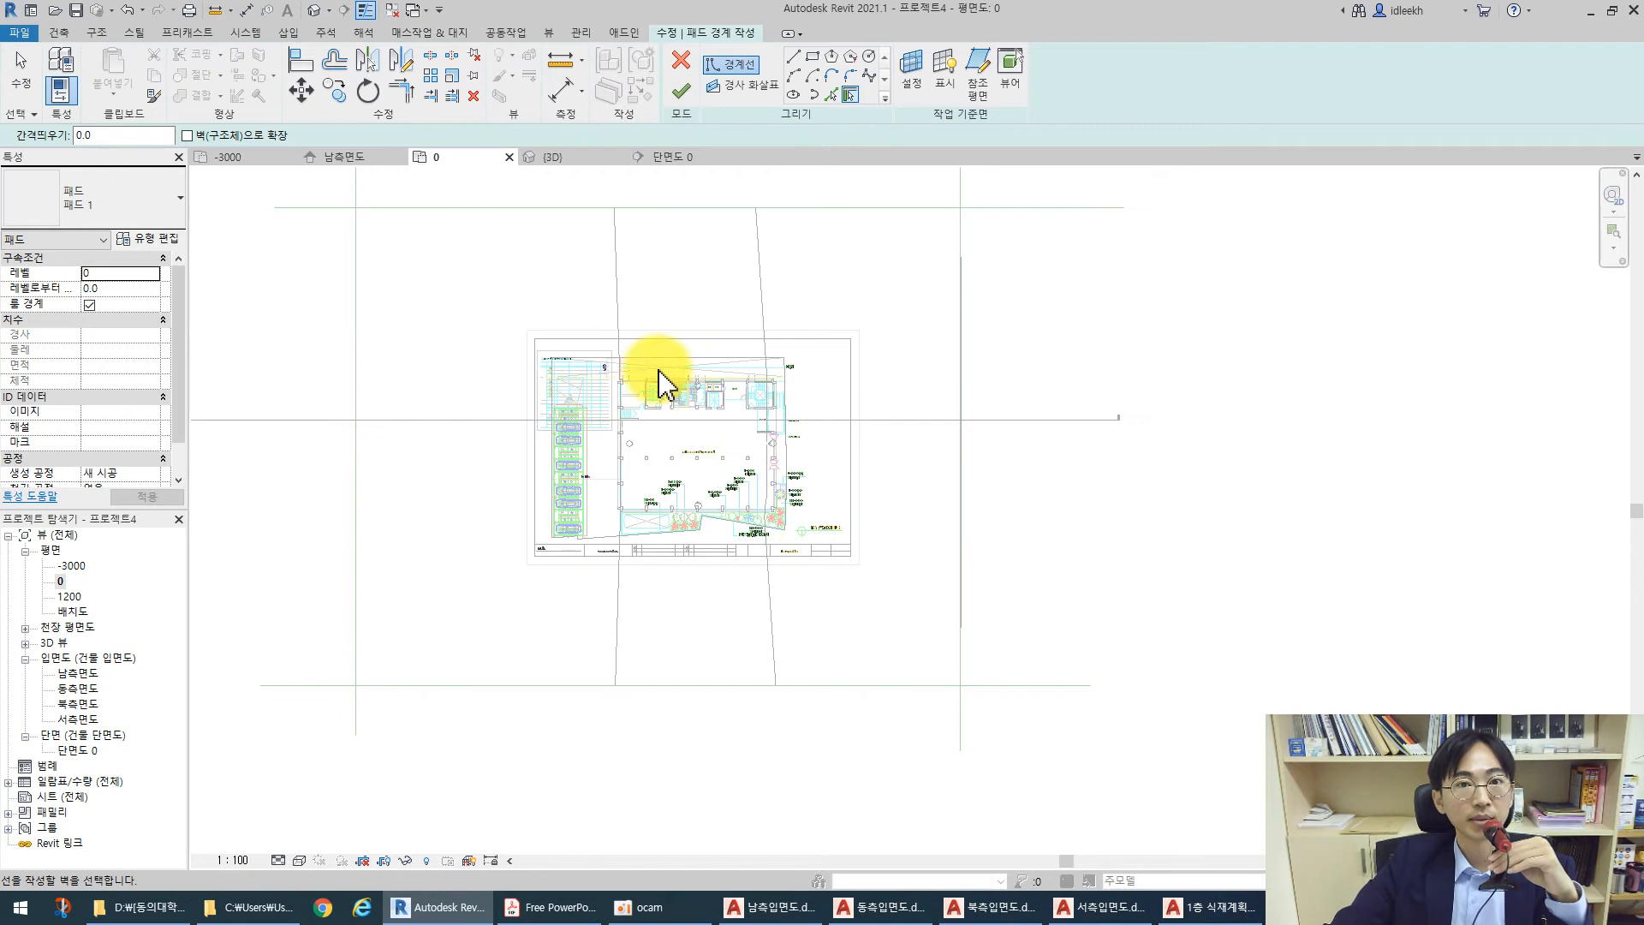
{"action": "left_click", "coordinate": [810, 58]}
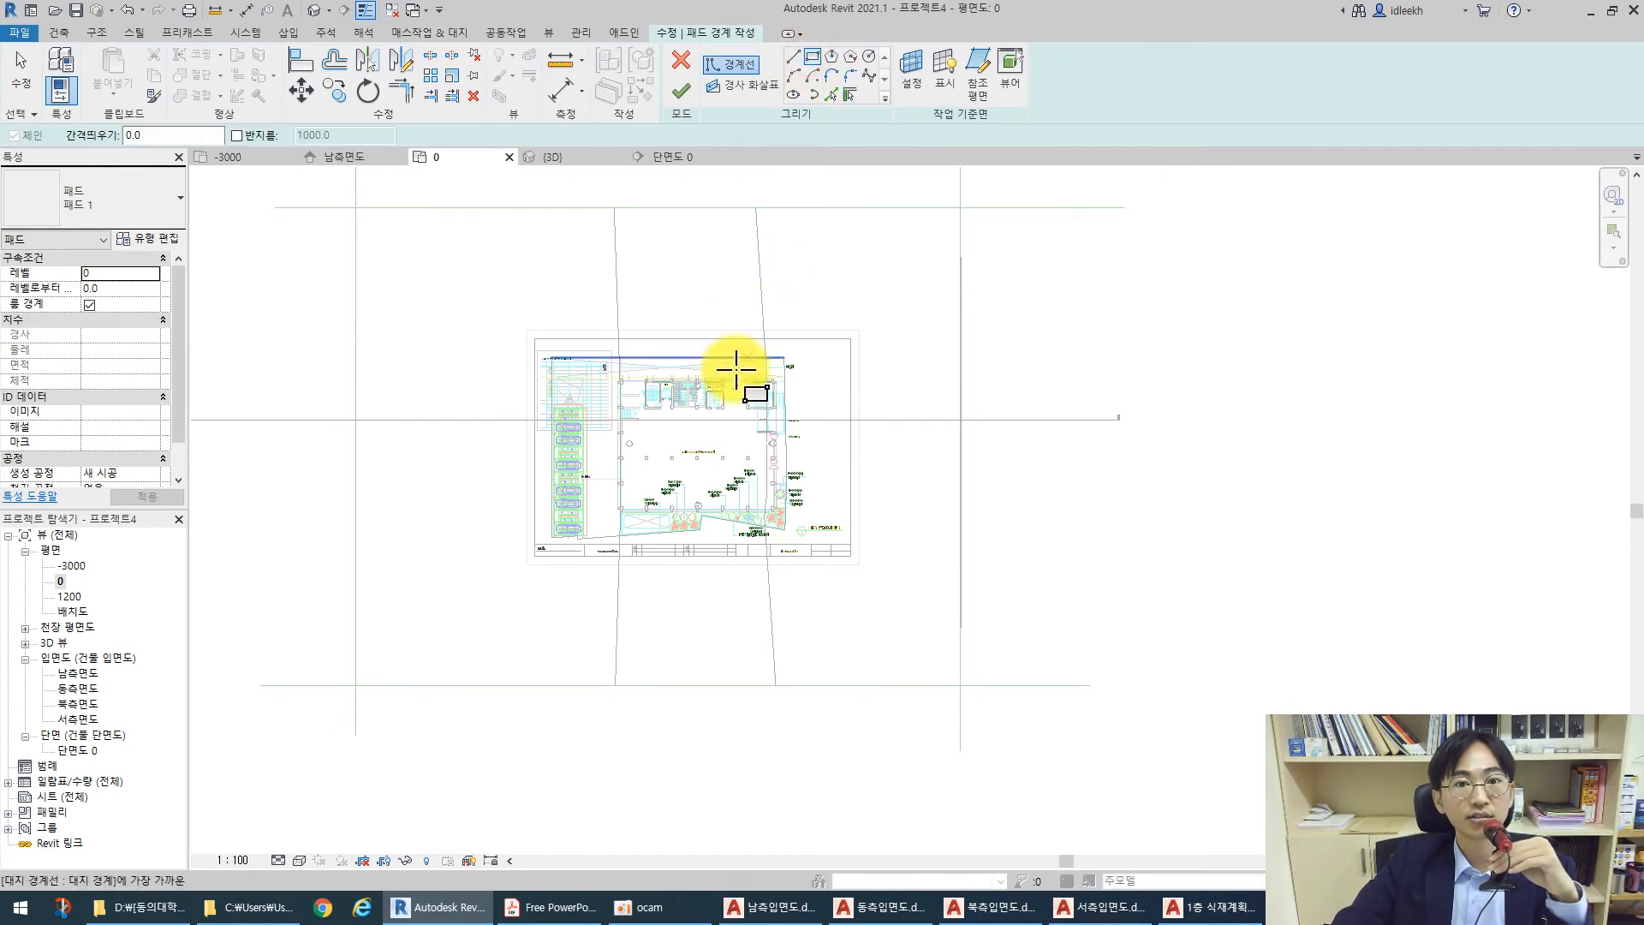
{"action": "scroll", "coordinate": [641, 420], "scroll_direction": "up", "scroll_amount": 2}
{"action": "scroll", "coordinate": [640, 420], "scroll_direction": "up", "scroll_amount": 4}
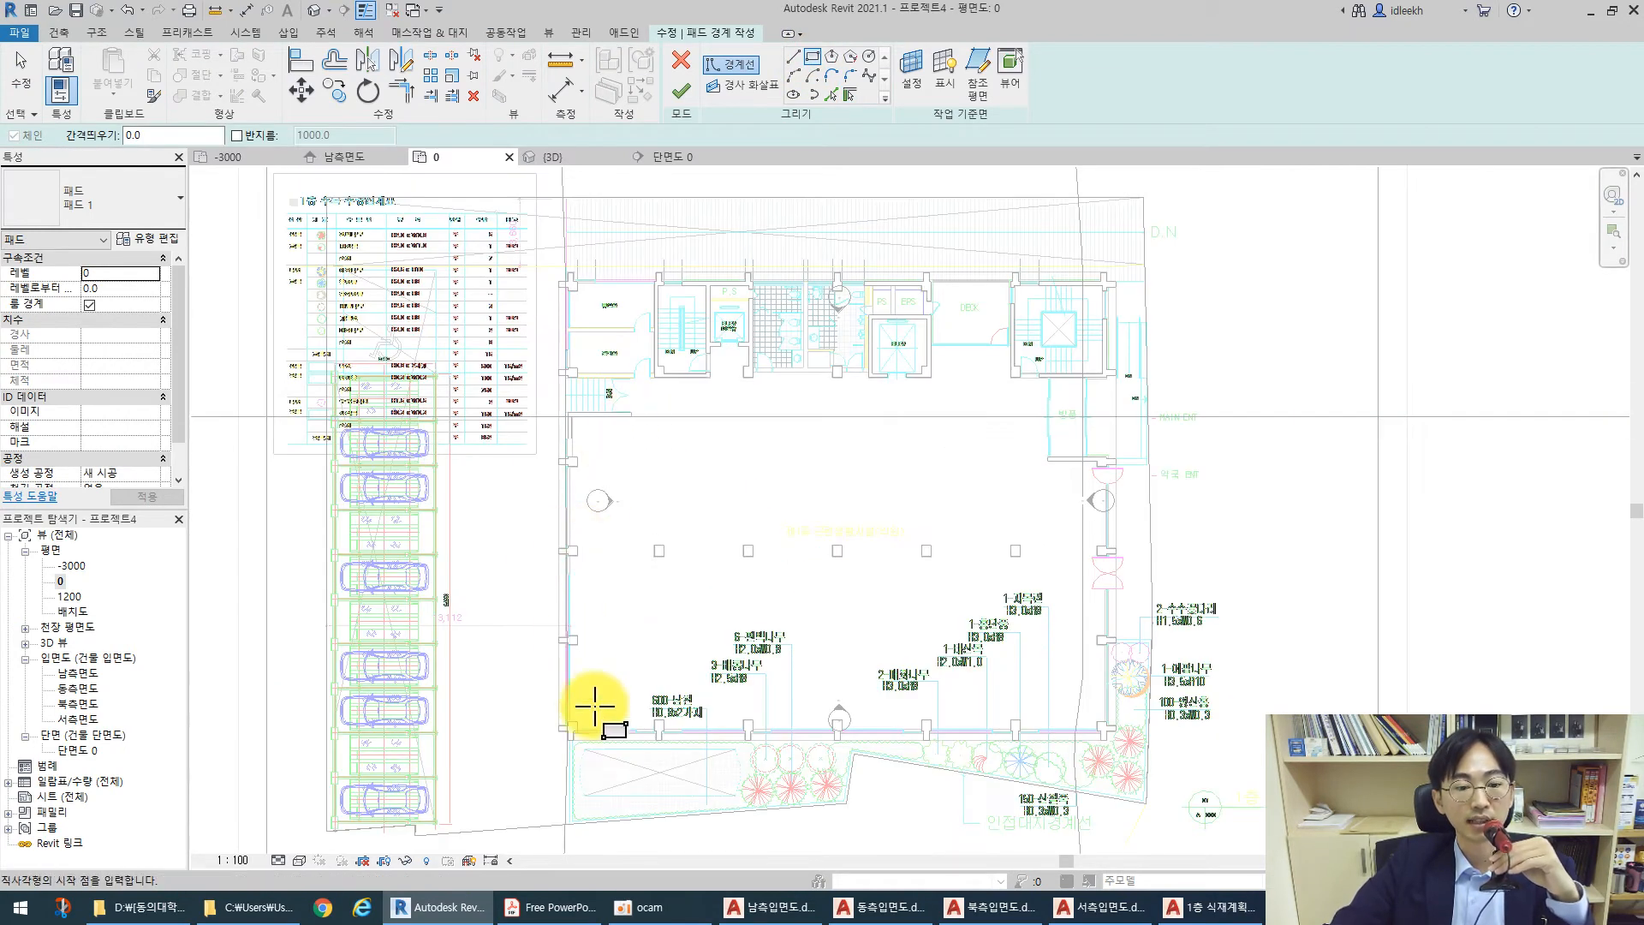
{"action": "scroll", "coordinate": [555, 722], "scroll_direction": "up", "scroll_amount": 3}
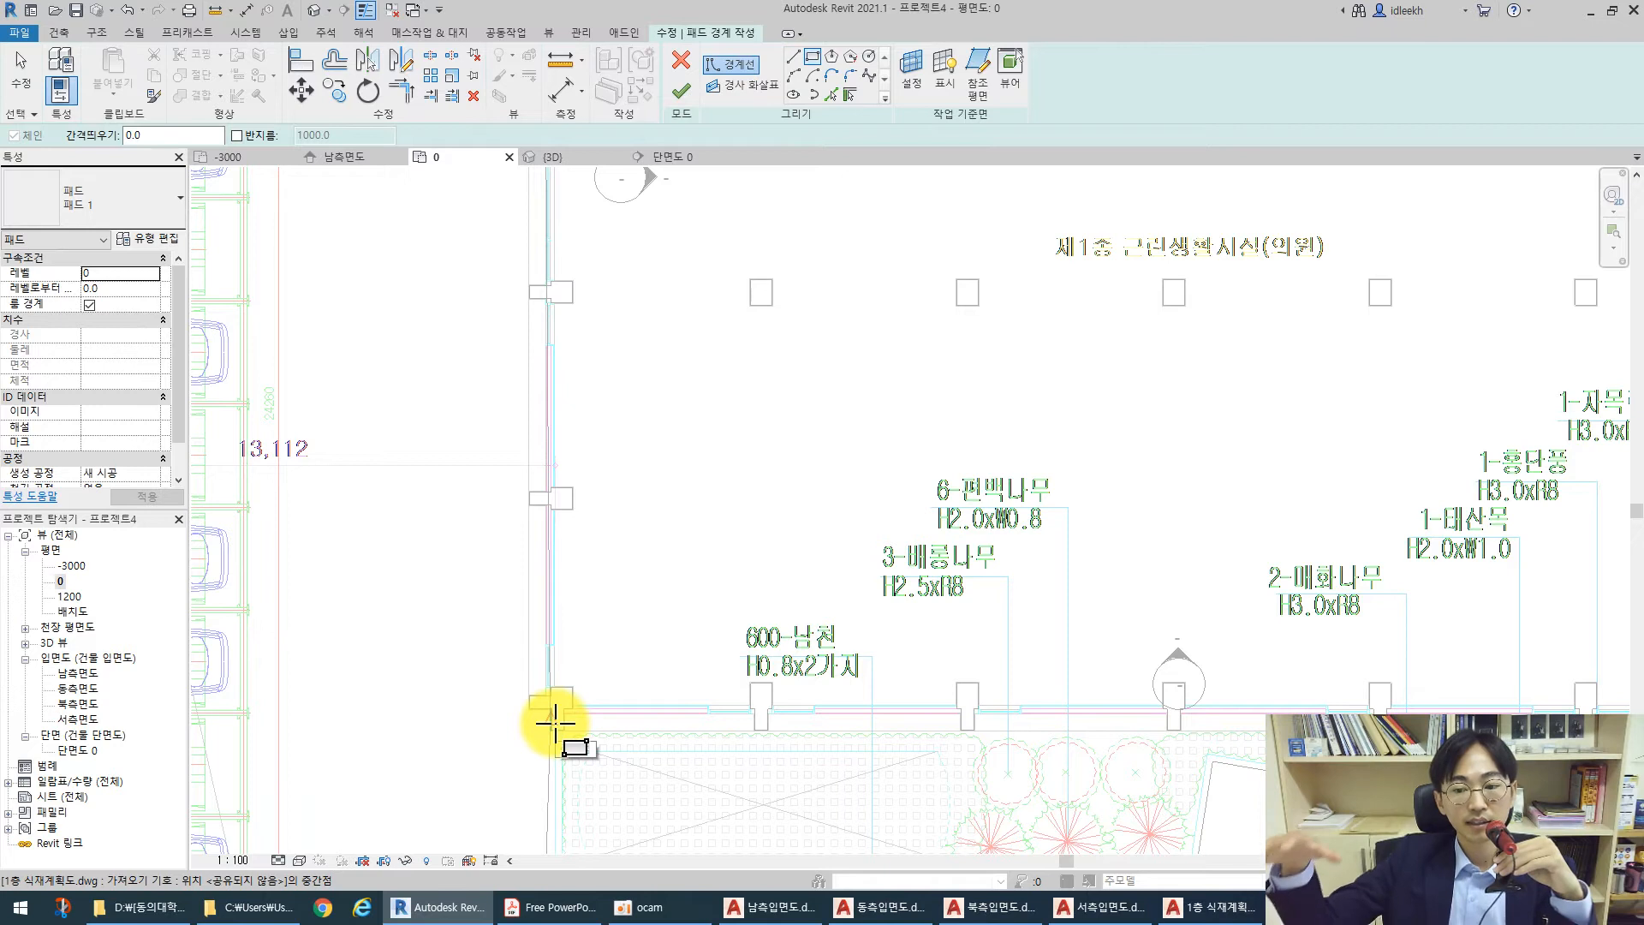
{"action": "scroll", "coordinate": [556, 711], "scroll_direction": "up", "scroll_amount": 4}
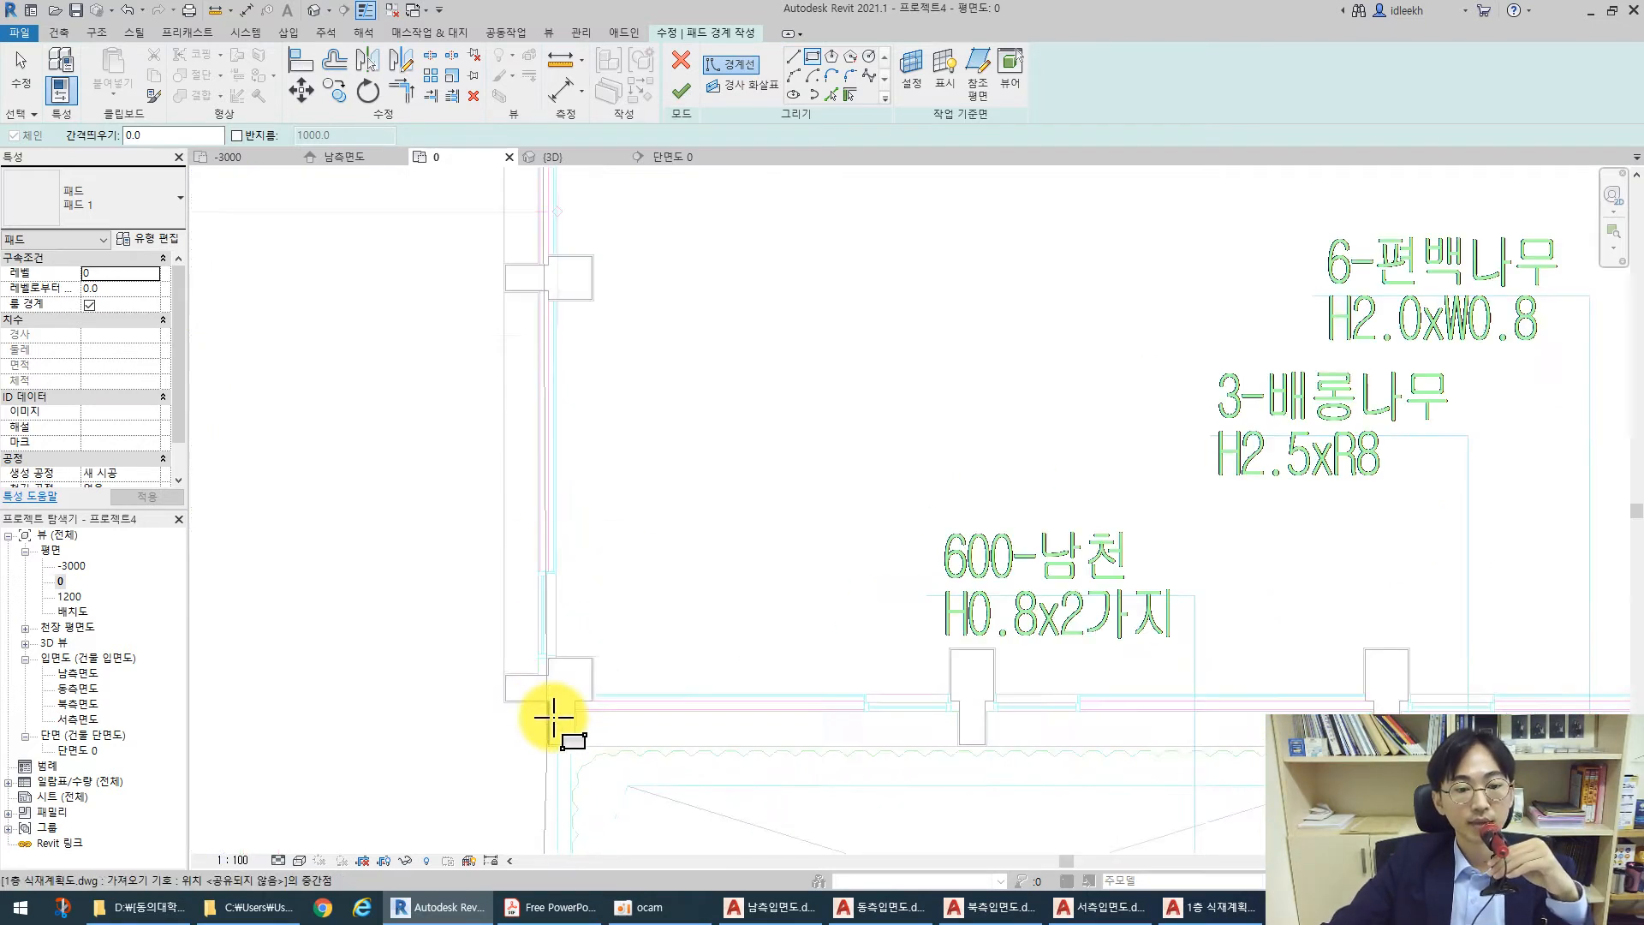
{"action": "scroll", "coordinate": [531, 632], "scroll_direction": "up", "scroll_amount": 2}
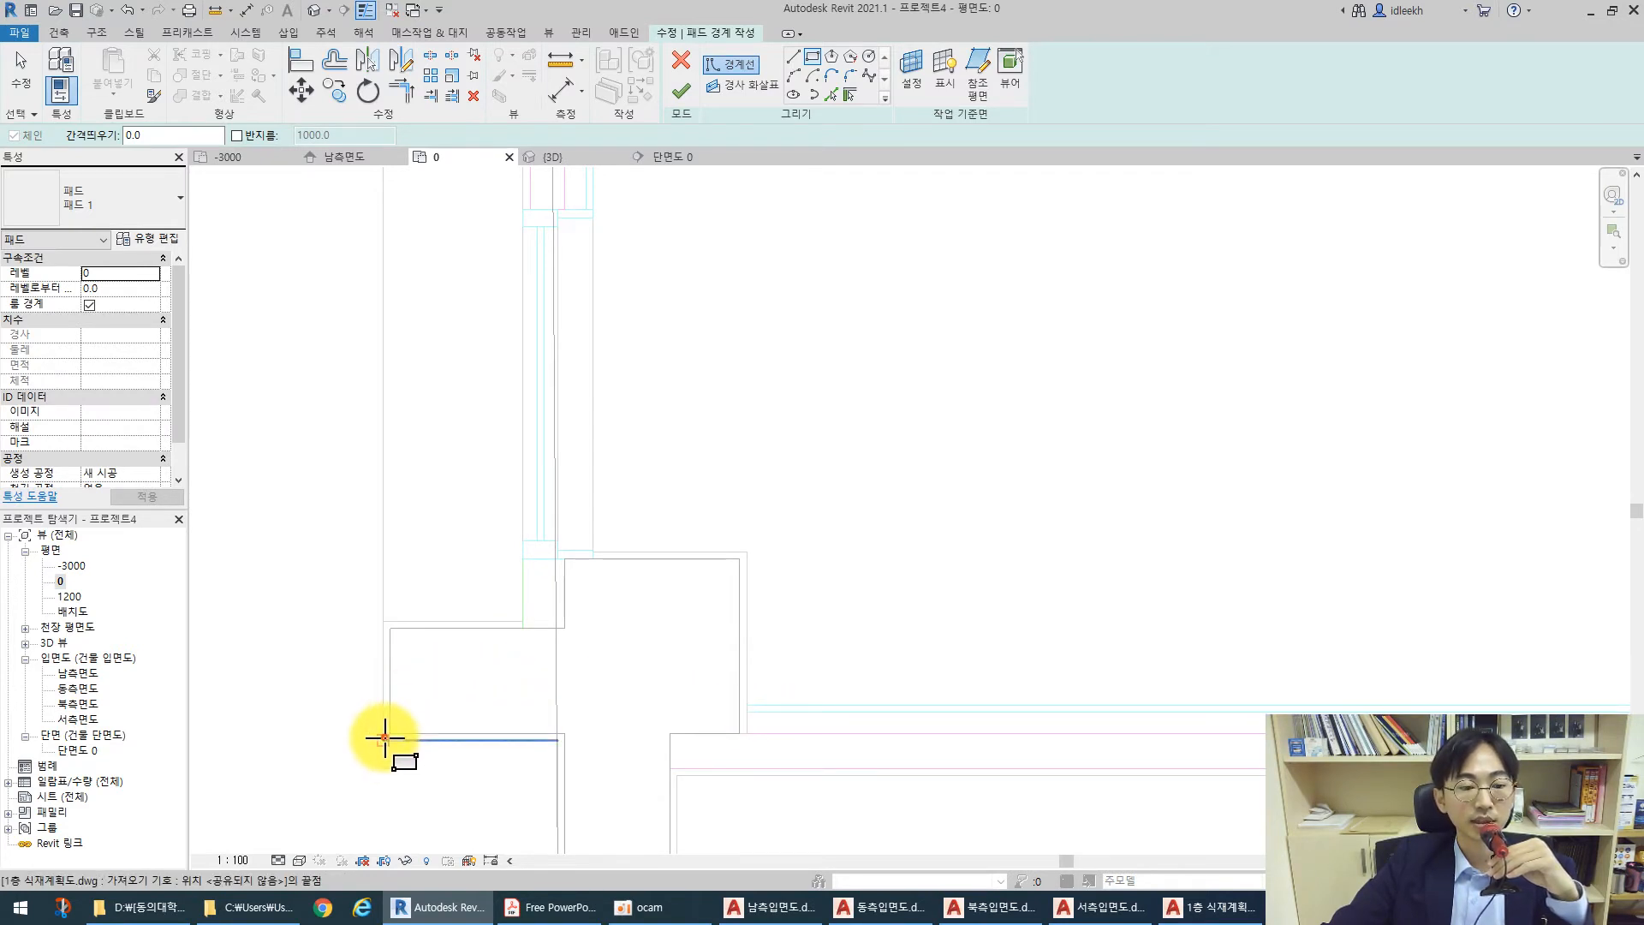
{"action": "scroll", "coordinate": [385, 738], "scroll_direction": "down", "scroll_amount": 8}
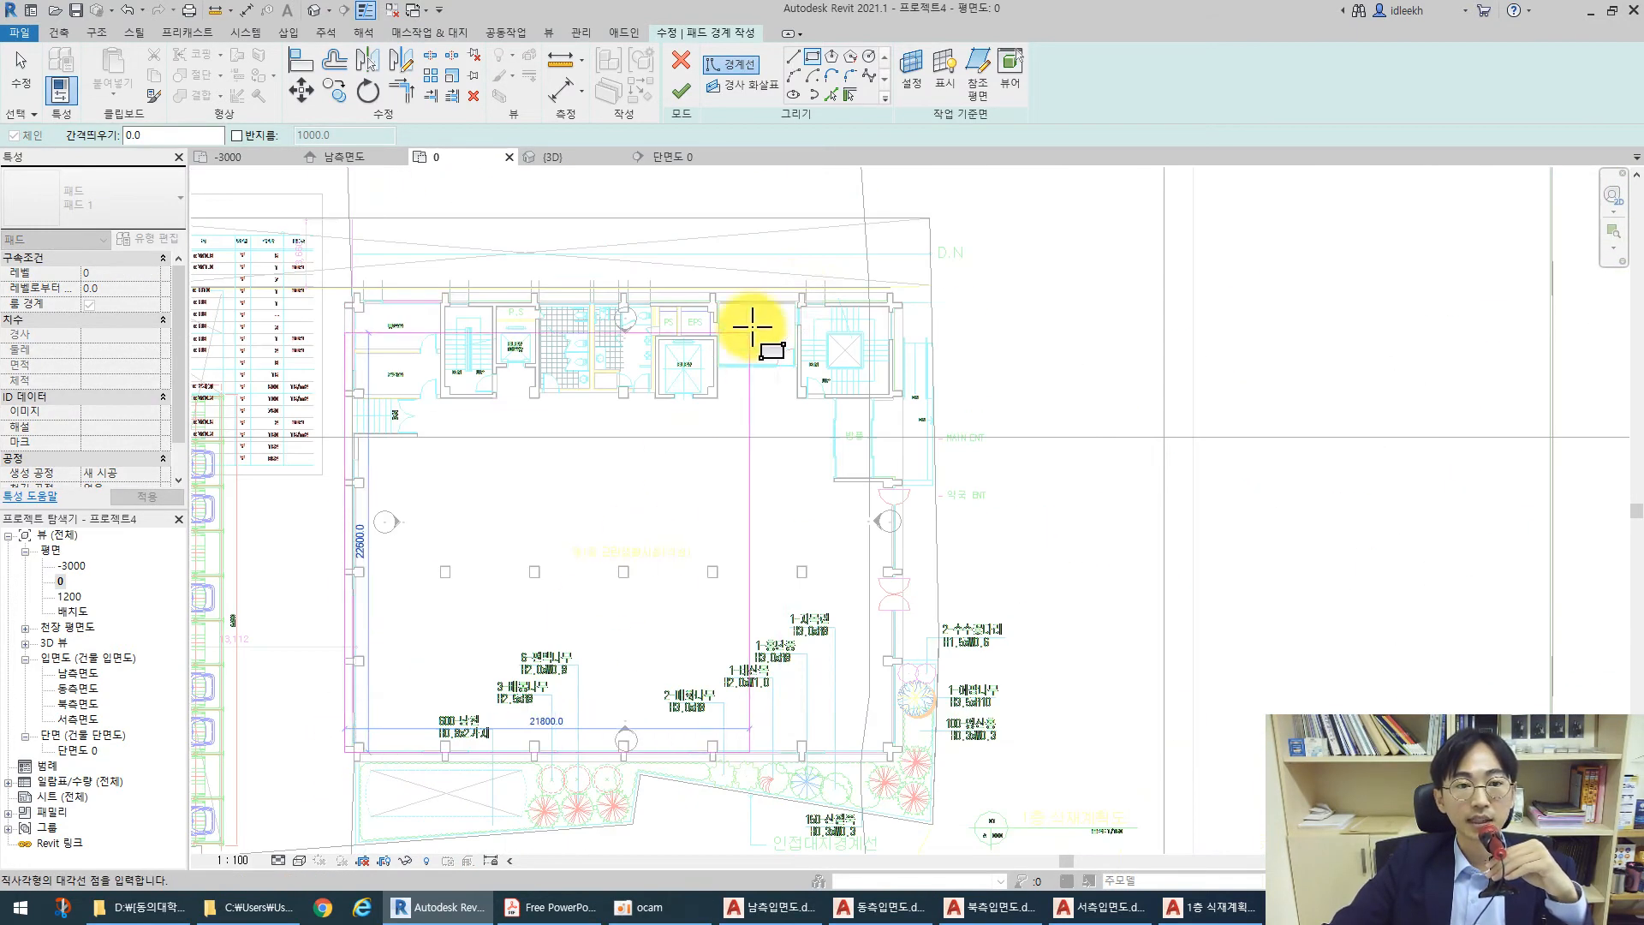
{"action": "scroll", "coordinate": [890, 304], "scroll_direction": "up", "scroll_amount": 8}
{"action": "scroll", "coordinate": [925, 301], "scroll_direction": "up", "scroll_amount": 2}
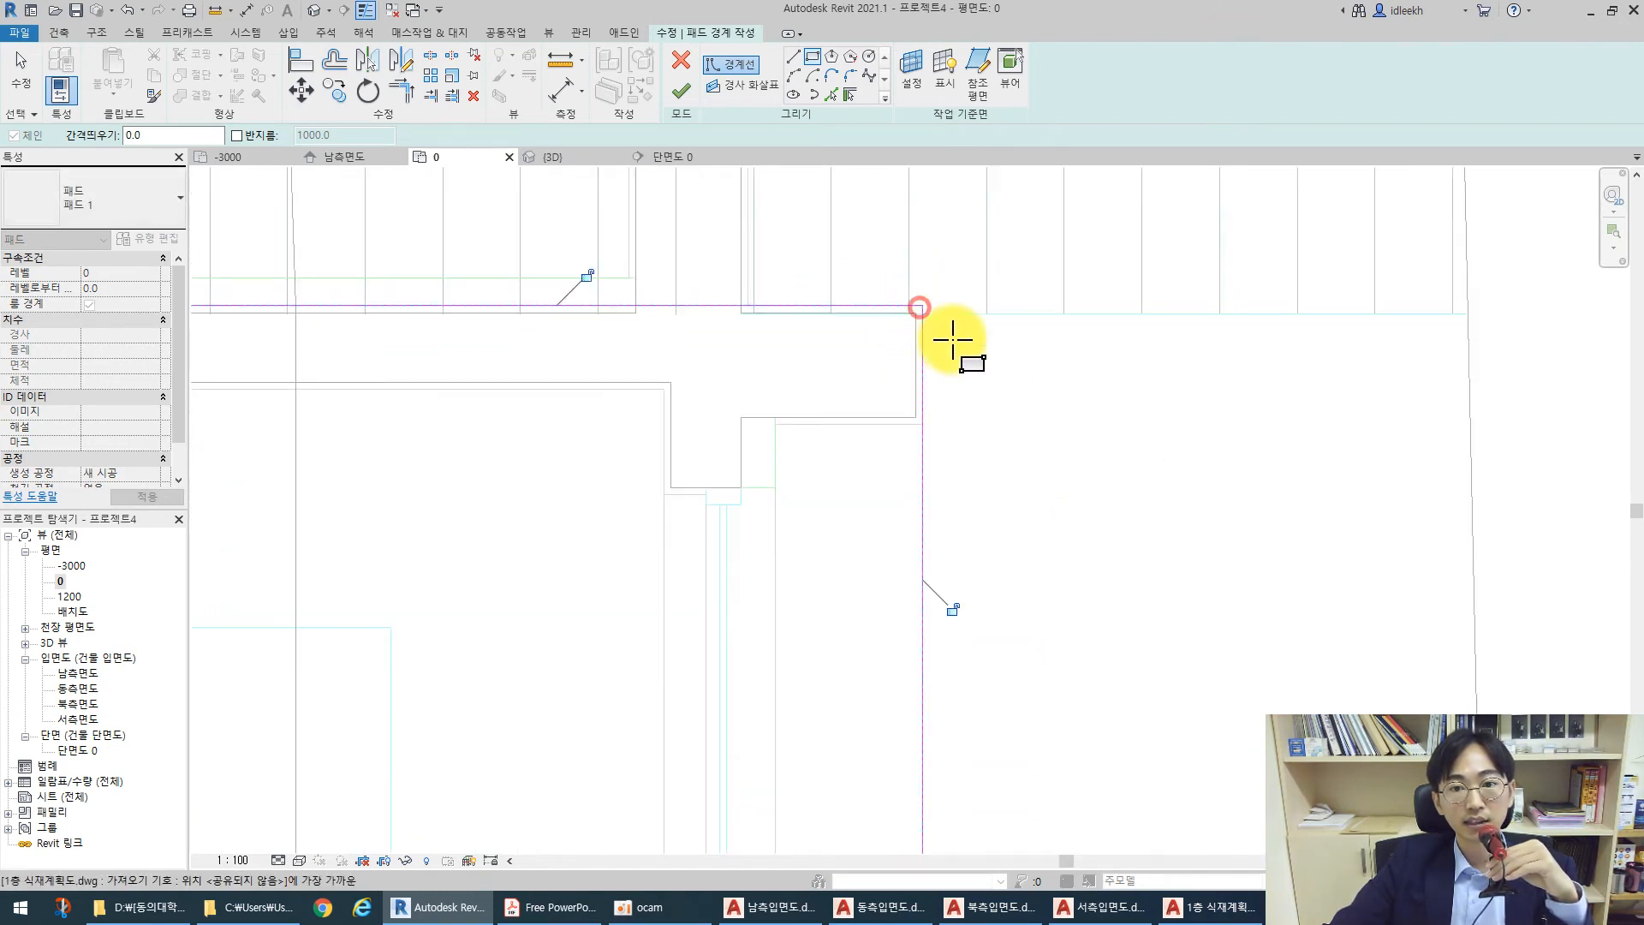
{"action": "key", "text": "Escape"}
{"action": "key", "text": "Escape"}
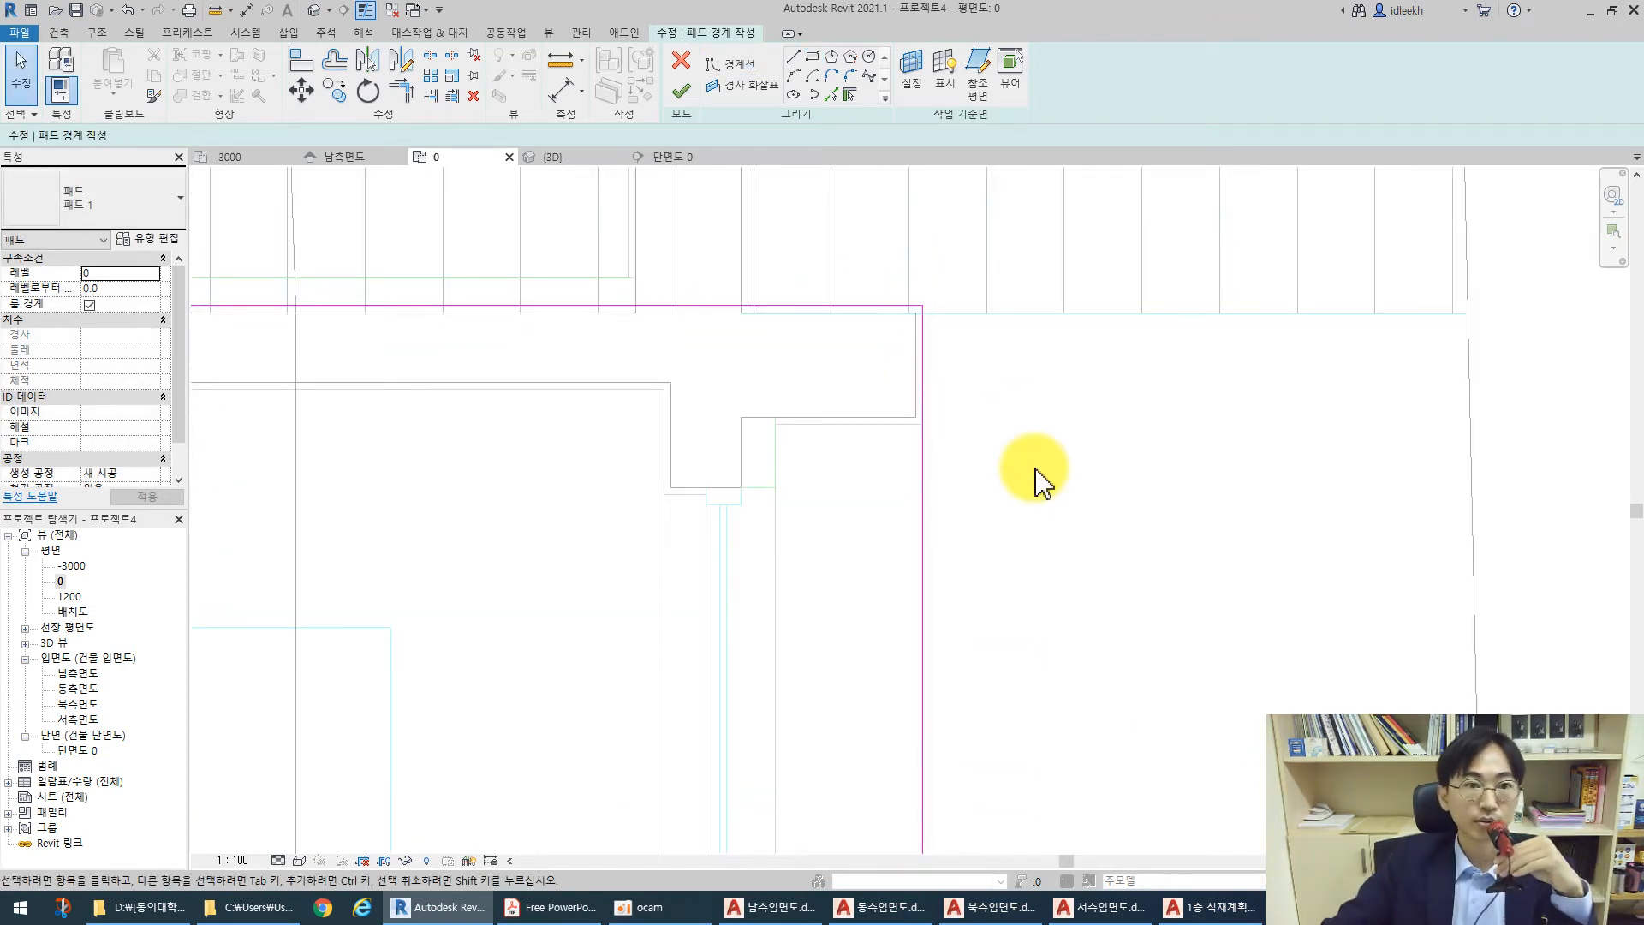
Align the pad boundary's upper edge with the outer faces of the projecting columns along the top of the building
{"action": "scroll", "coordinate": [666, 445], "scroll_direction": "down", "scroll_amount": 3}
{"action": "middle_click_drag", "start_coordinate": [605, 461], "coordinate": [1009, 481]}
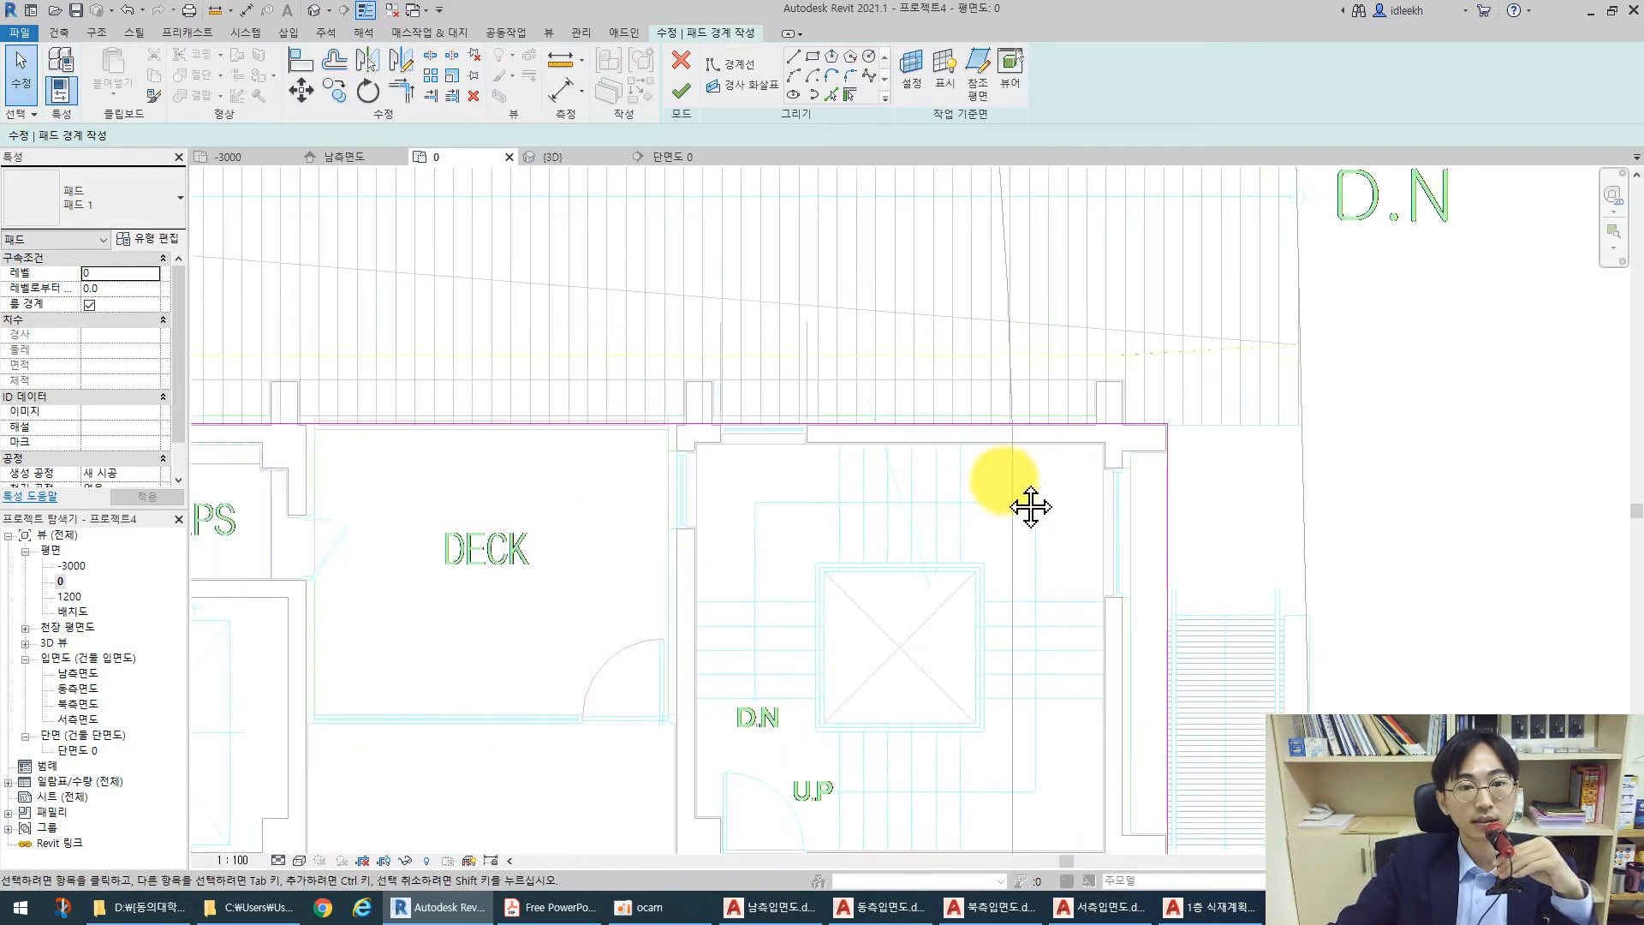
{"action": "scroll", "coordinate": [736, 406], "scroll_direction": "up", "scroll_amount": 3}
{"action": "left_click", "coordinate": [656, 439]}
{"action": "left_click", "coordinate": [656, 439]}
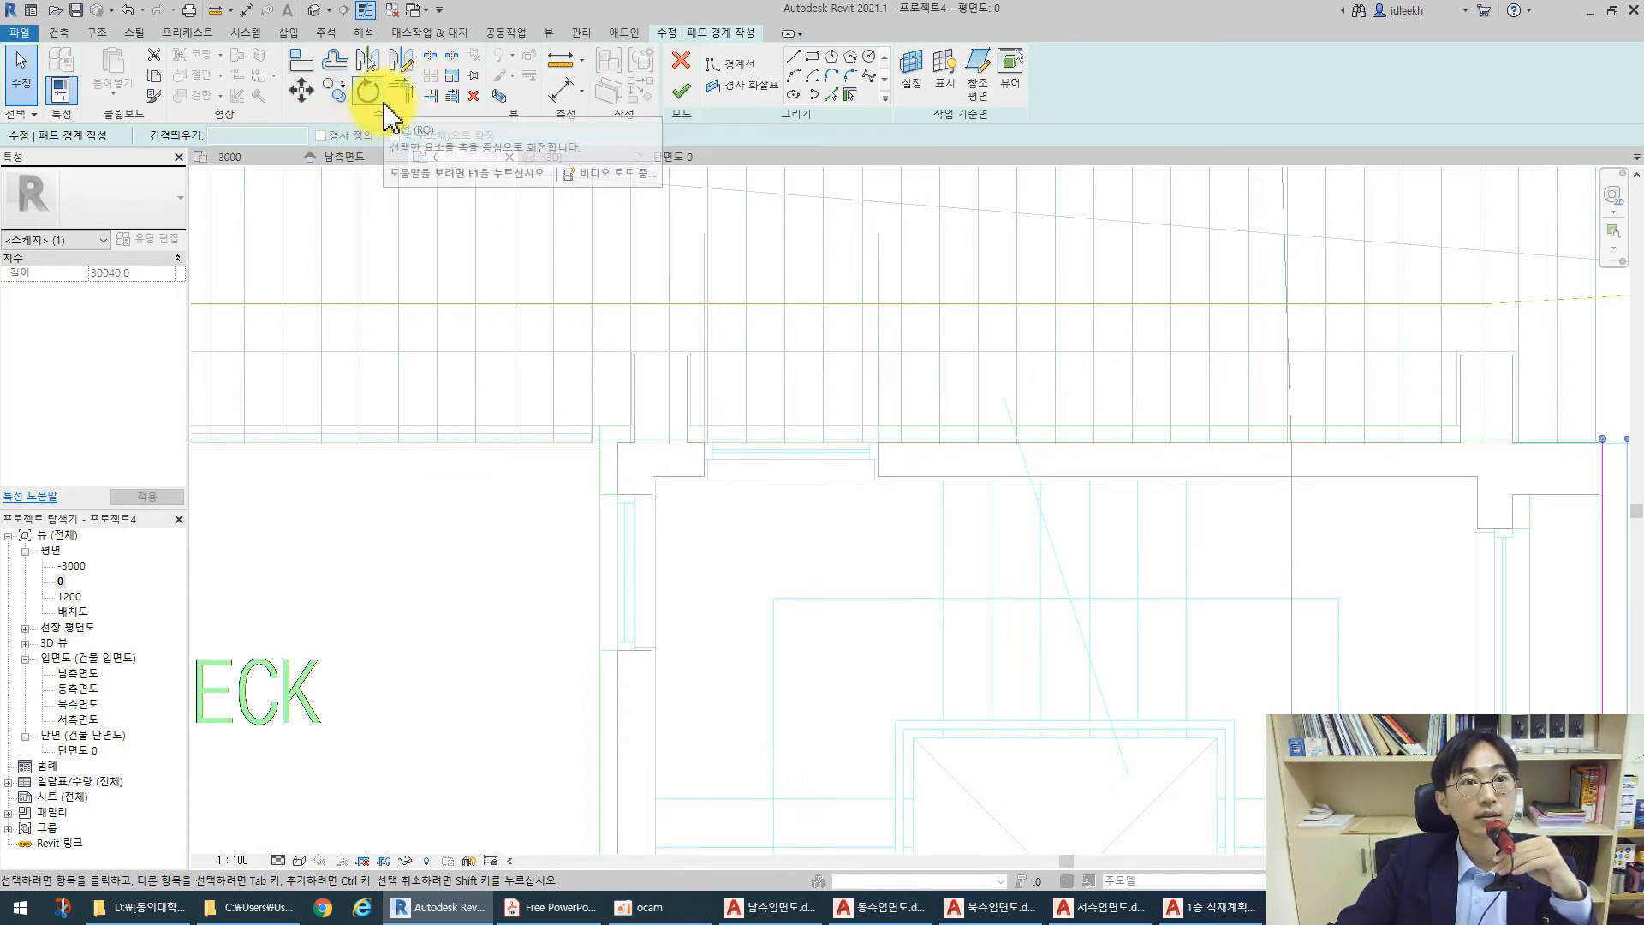
{"action": "left_click", "coordinate": [302, 68]}
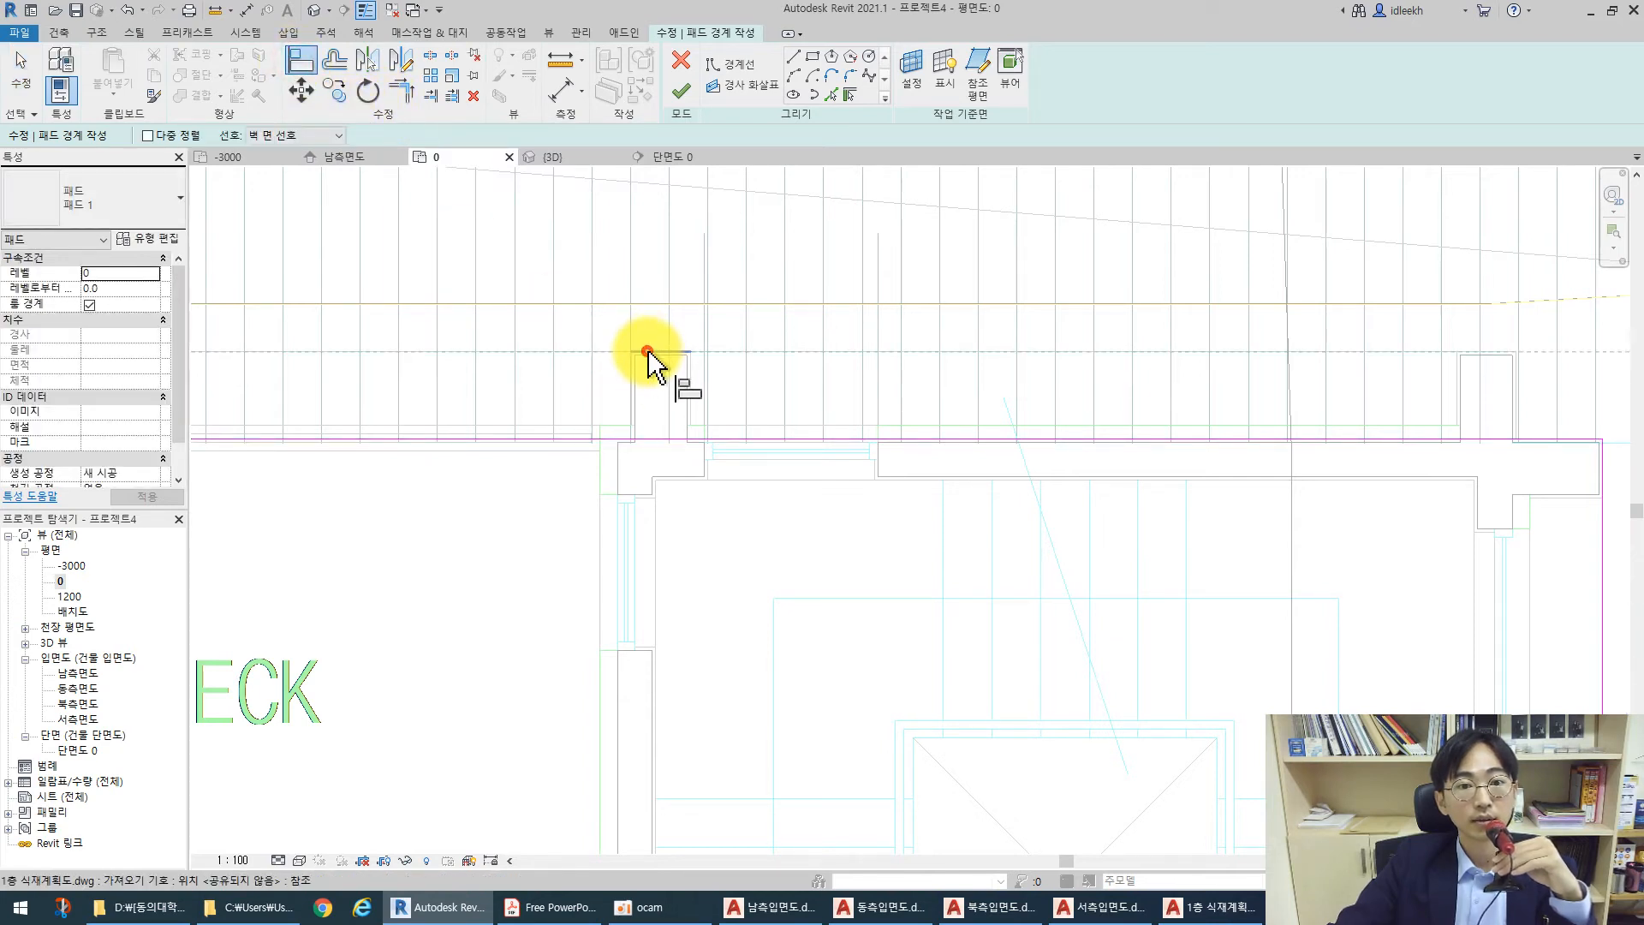
{"action": "left_click", "coordinate": [651, 439]}
{"action": "scroll", "coordinate": [726, 345], "scroll_direction": "down", "scroll_amount": 5}
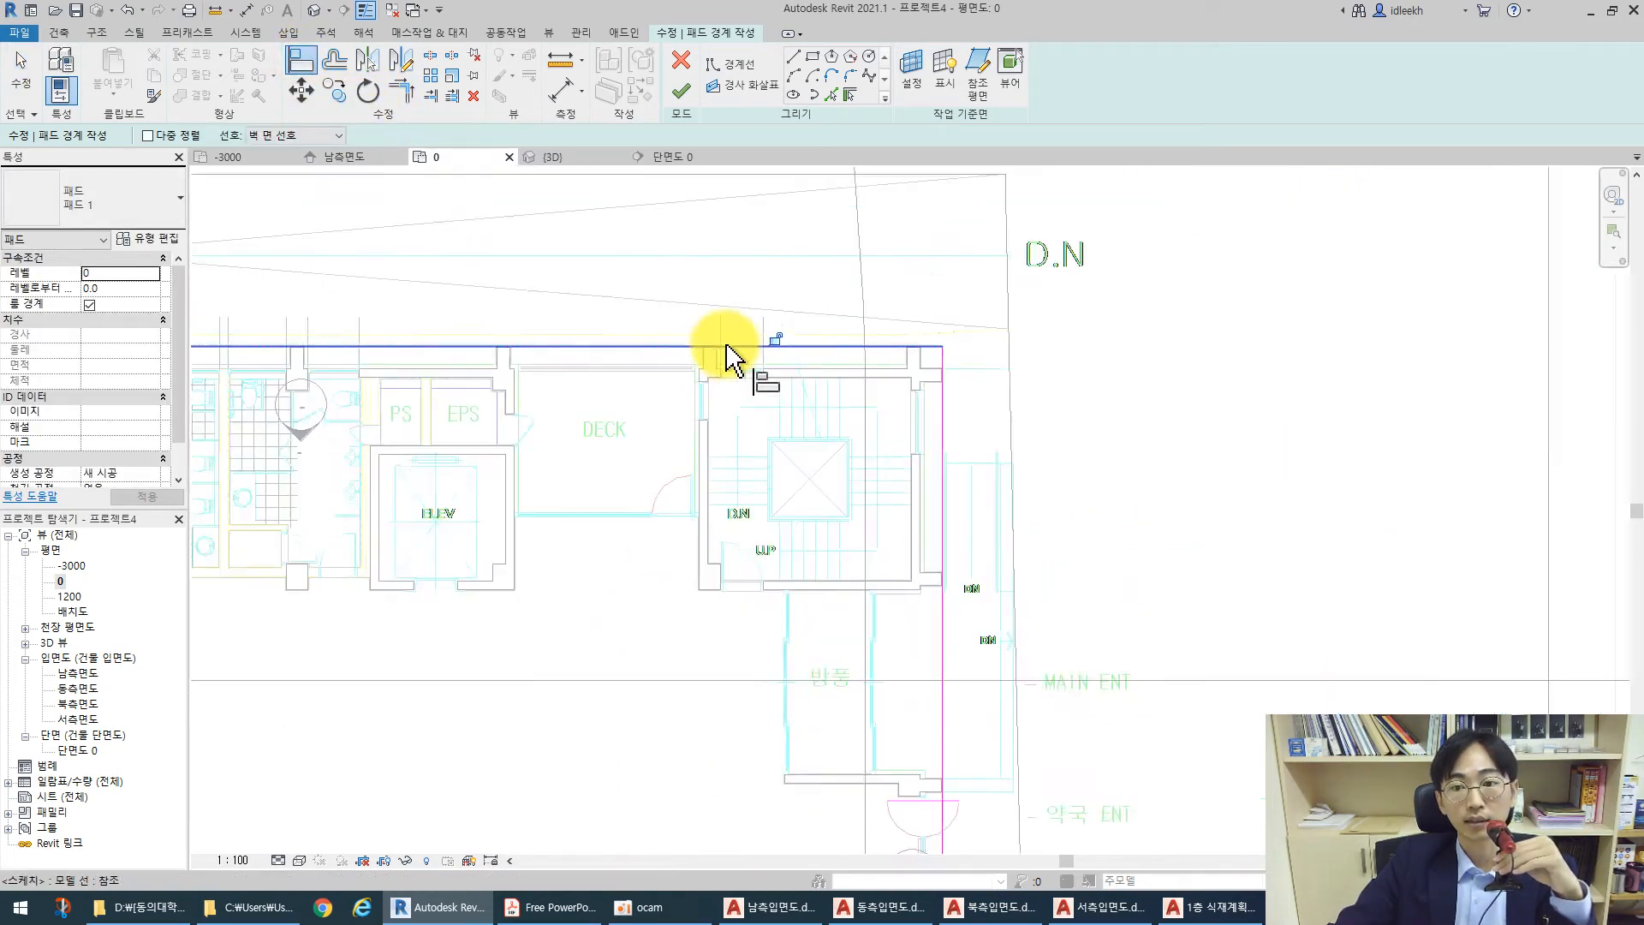
Align the pad boundary's lower edge with the outer finish line of the projecting columns along the bottom of the building
{"action": "scroll", "coordinate": [727, 345], "scroll_direction": "down", "scroll_amount": 1}
{"action": "middle_click_drag", "start_coordinate": [638, 597], "coordinate": [1150, 355]}
{"action": "middle_click_drag", "start_coordinate": [687, 630], "coordinate": [674, 227]}
{"action": "scroll", "coordinate": [513, 649], "scroll_direction": "up", "scroll_amount": 6}
{"action": "left_click", "coordinate": [518, 632]}
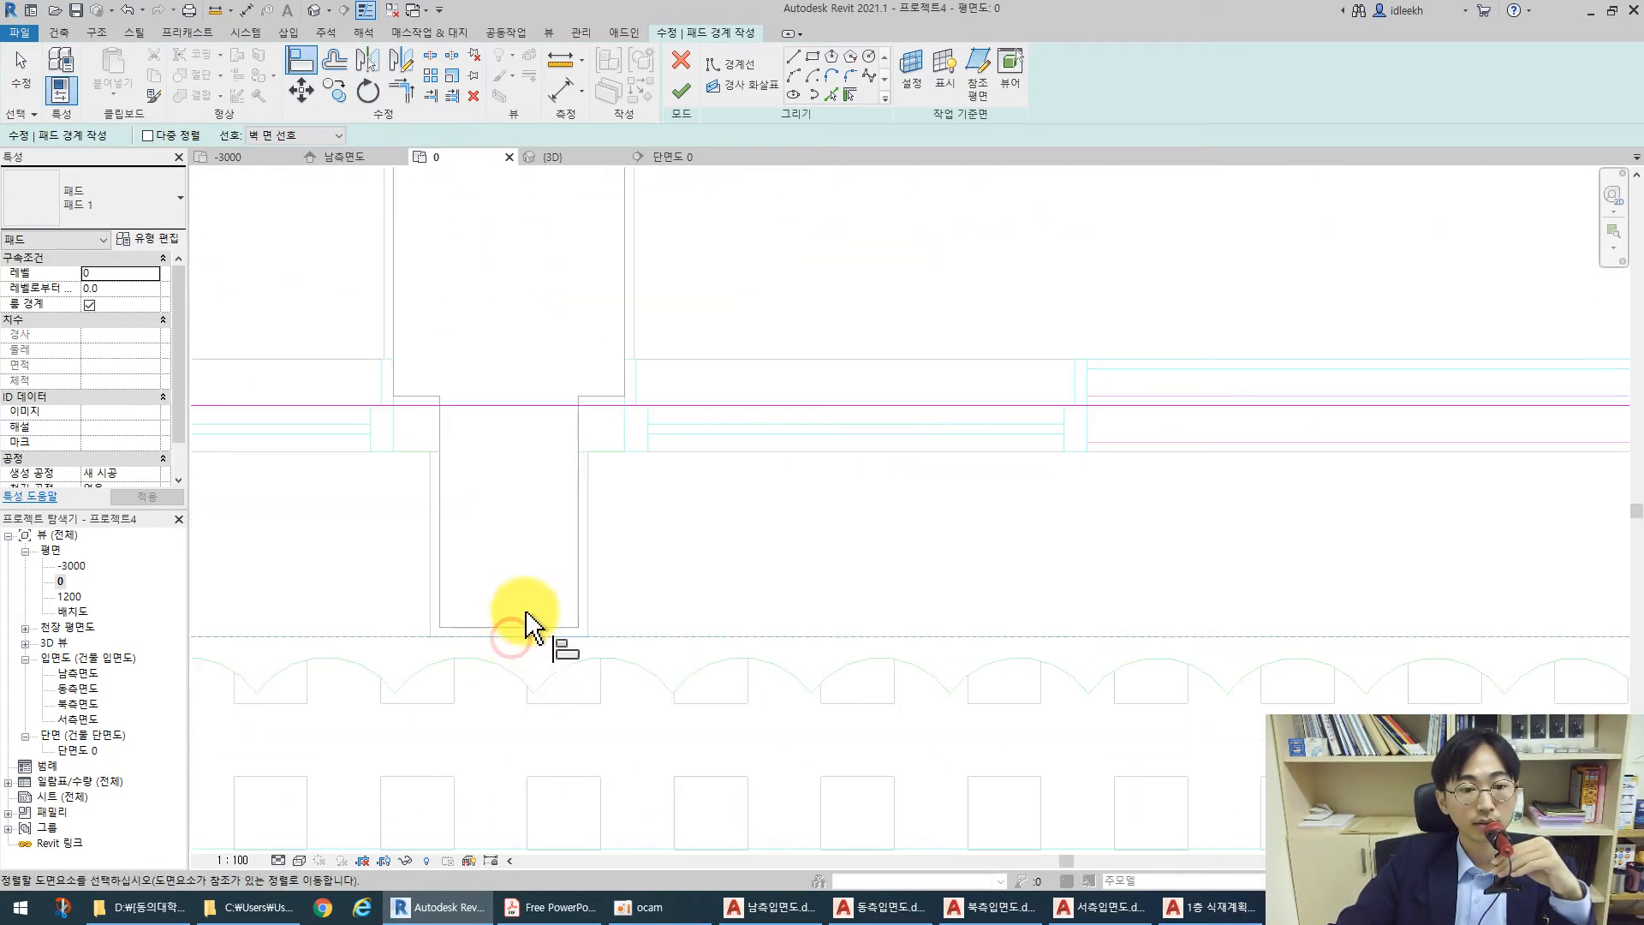
{"action": "left_click", "coordinate": [635, 406]}
{"action": "scroll", "coordinate": [658, 535], "scroll_direction": "down", "scroll_amount": 3}
{"action": "scroll", "coordinate": [647, 511], "scroll_direction": "down", "scroll_amount": 4}
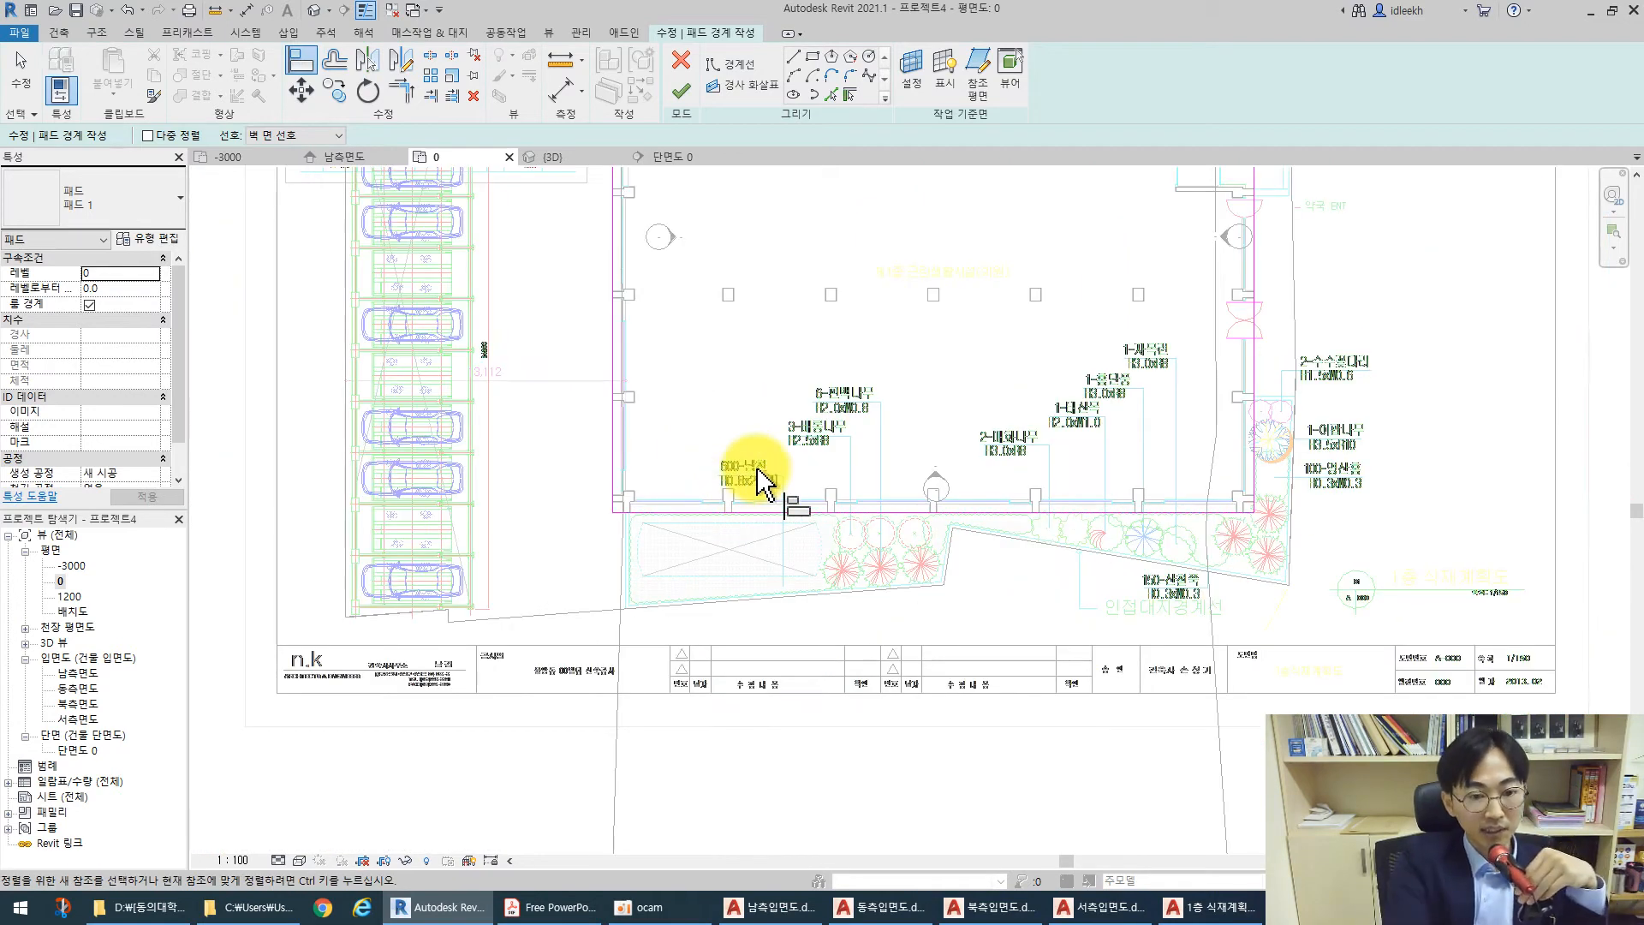
{"action": "key", "text": "Escape"}
{"action": "key", "text": "Escape"}
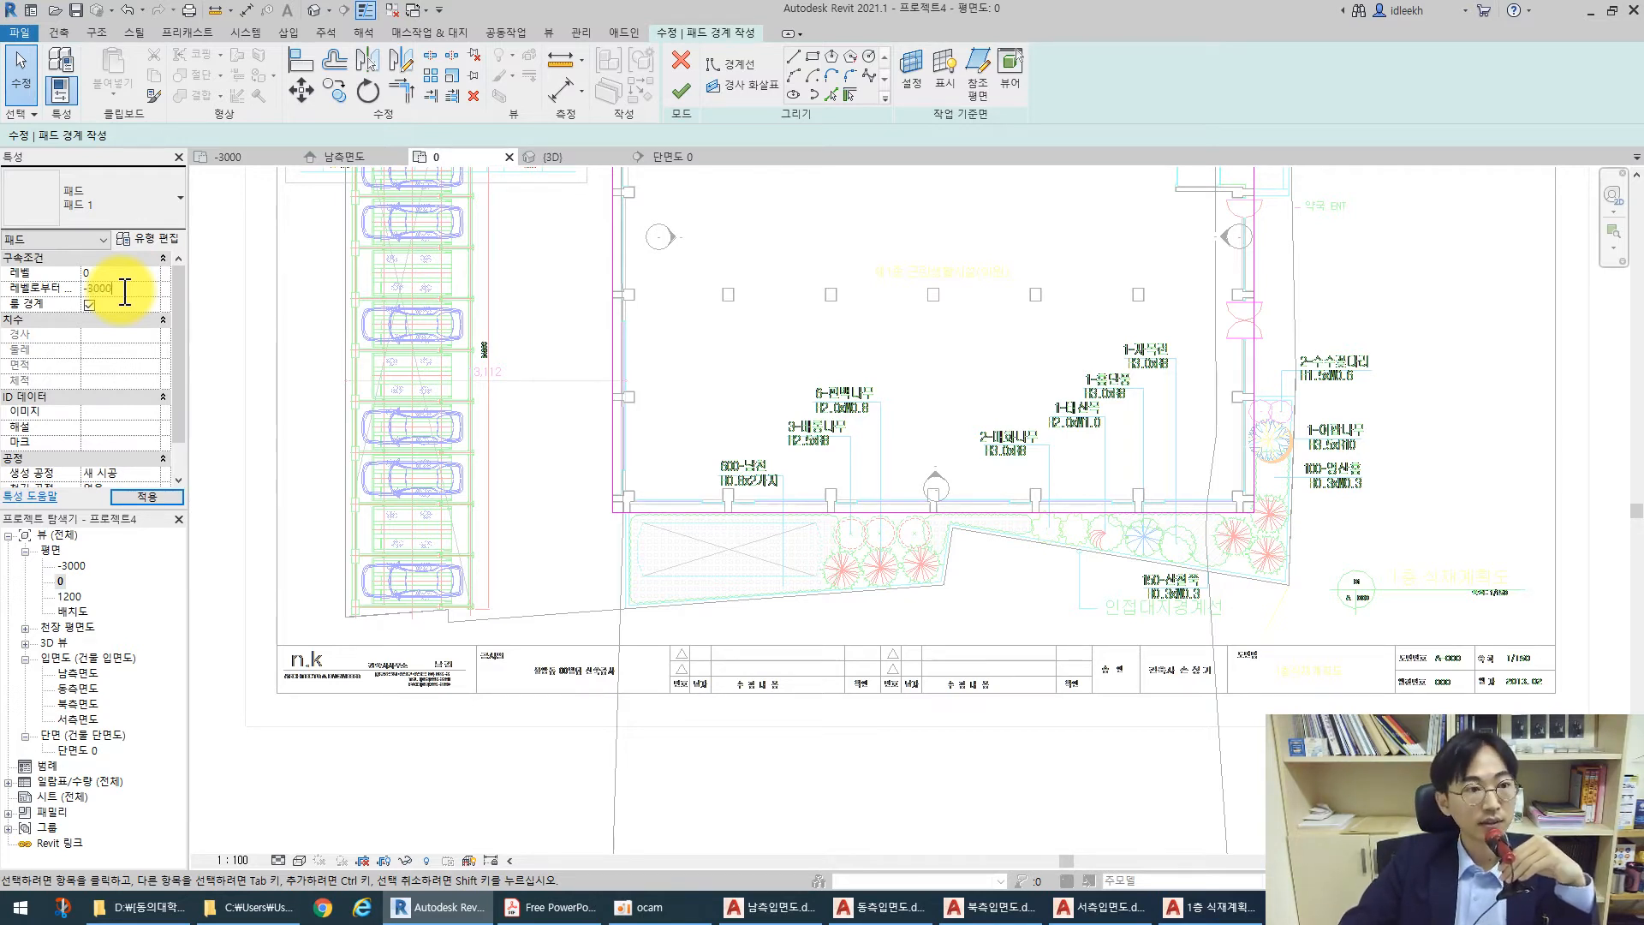
Set the pad's height offset from level 0 to -3000 and finish the boundary sketch in the 3D view
{"action": "left_click", "coordinate": [149, 496]}
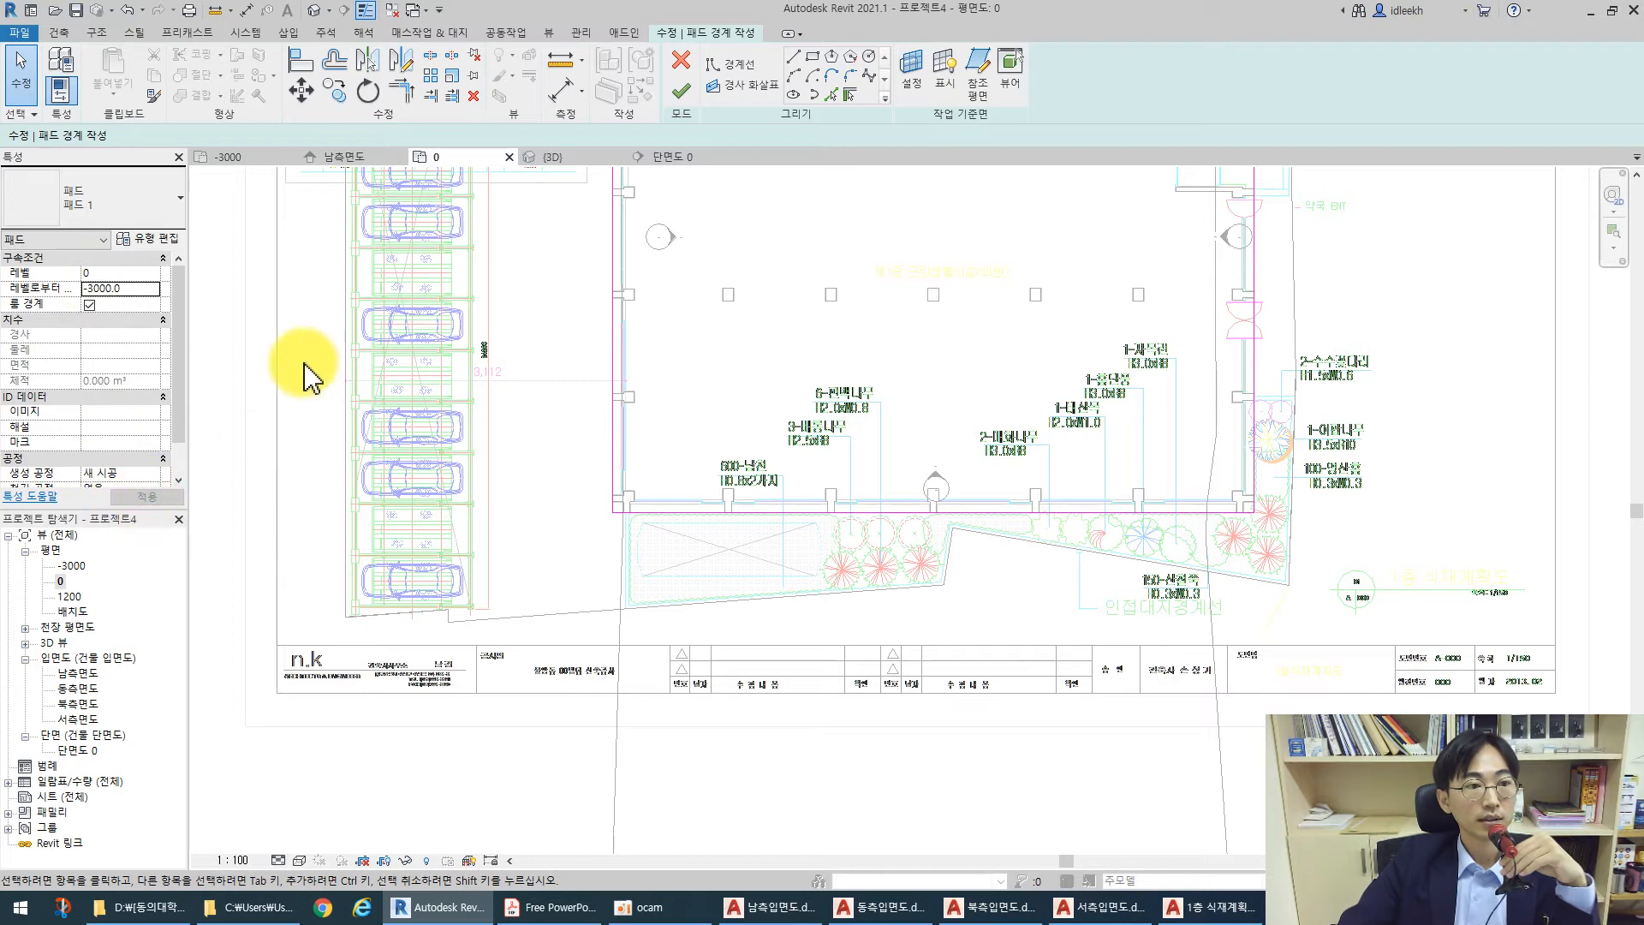
{"action": "left_click", "coordinate": [314, 11]}
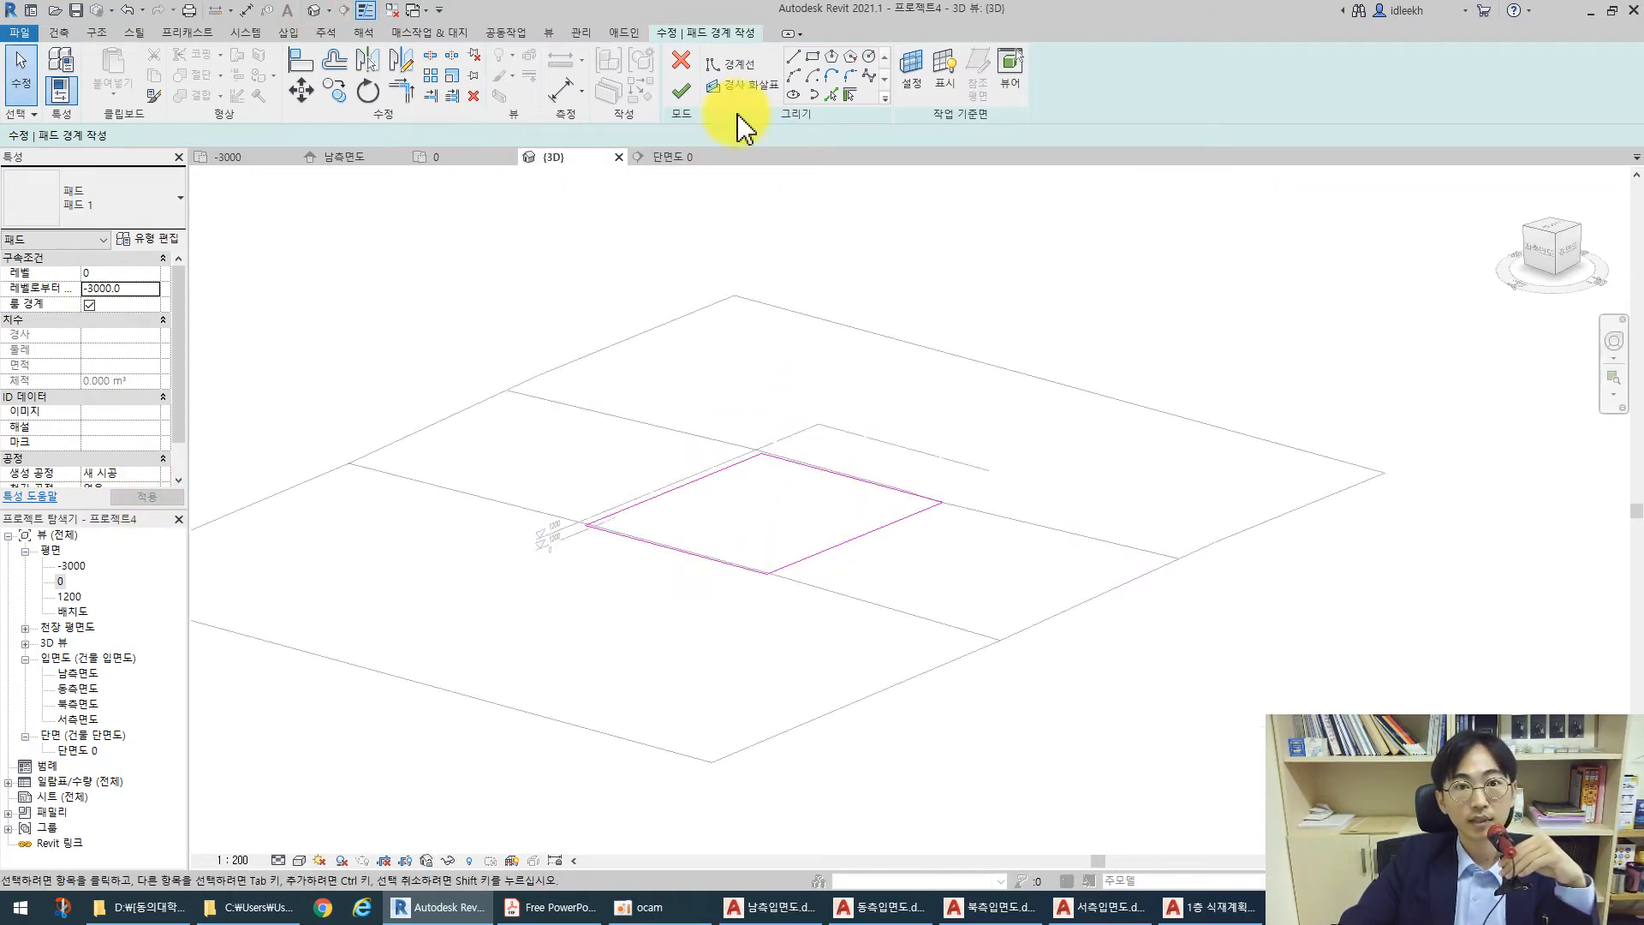
{"action": "left_click", "coordinate": [682, 87]}
Compare the new pad's height with the -3000 level in 3D by selecting each of them
{"action": "scroll", "coordinate": [822, 522], "scroll_direction": "up", "scroll_amount": 4}
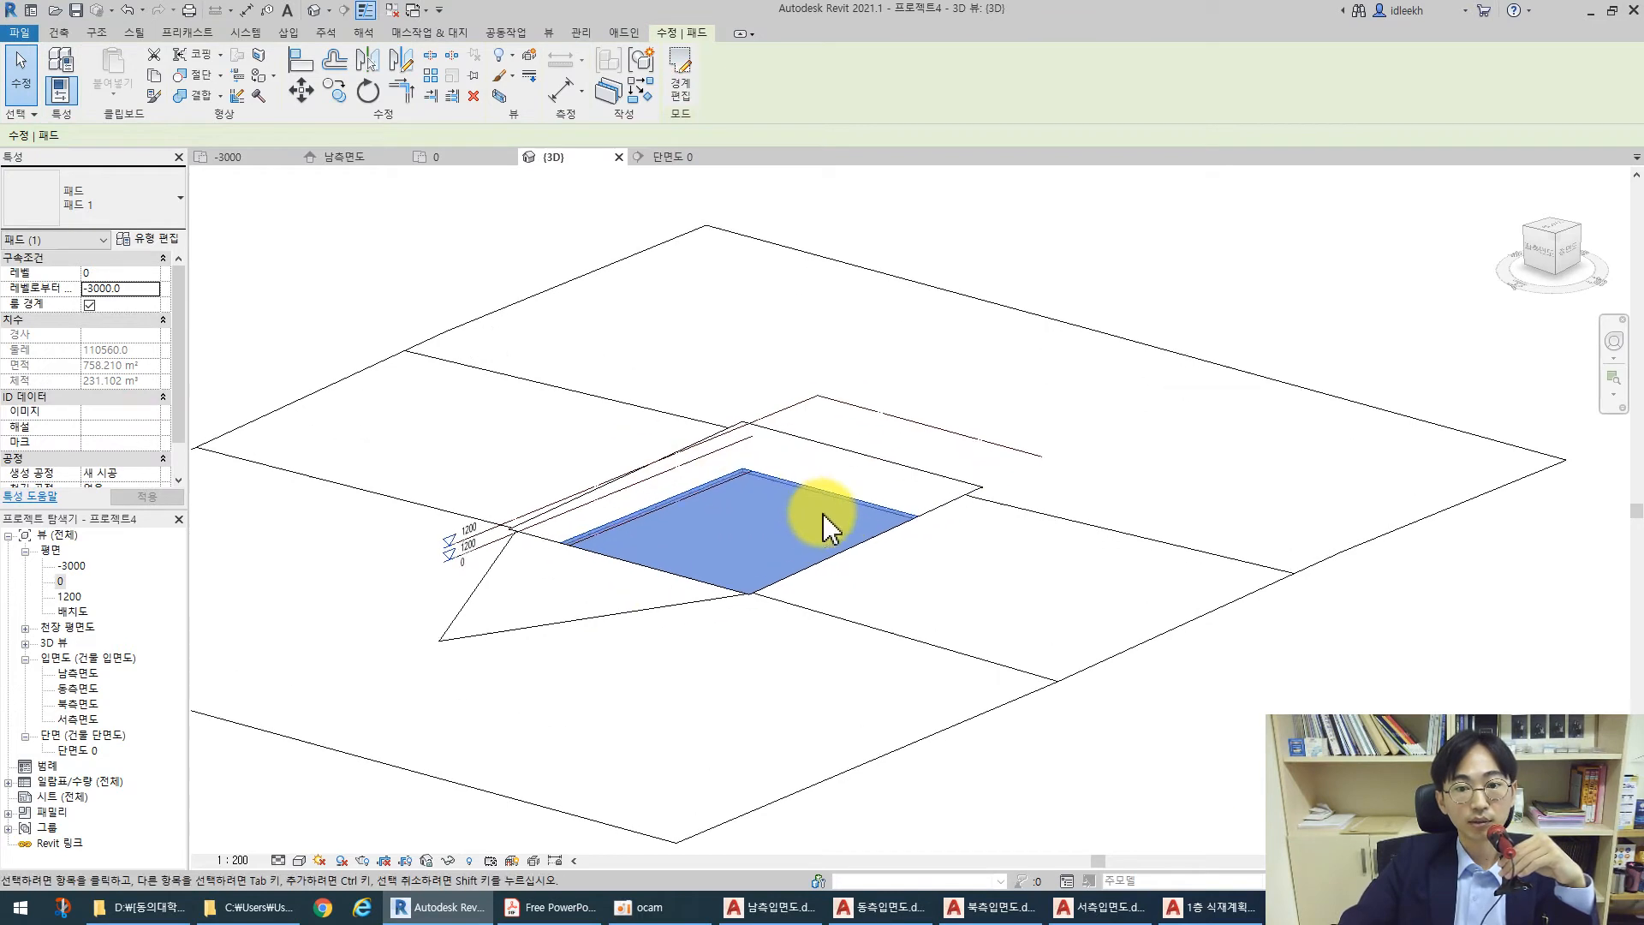
{"action": "scroll", "coordinate": [658, 437], "scroll_direction": "up", "scroll_amount": 4}
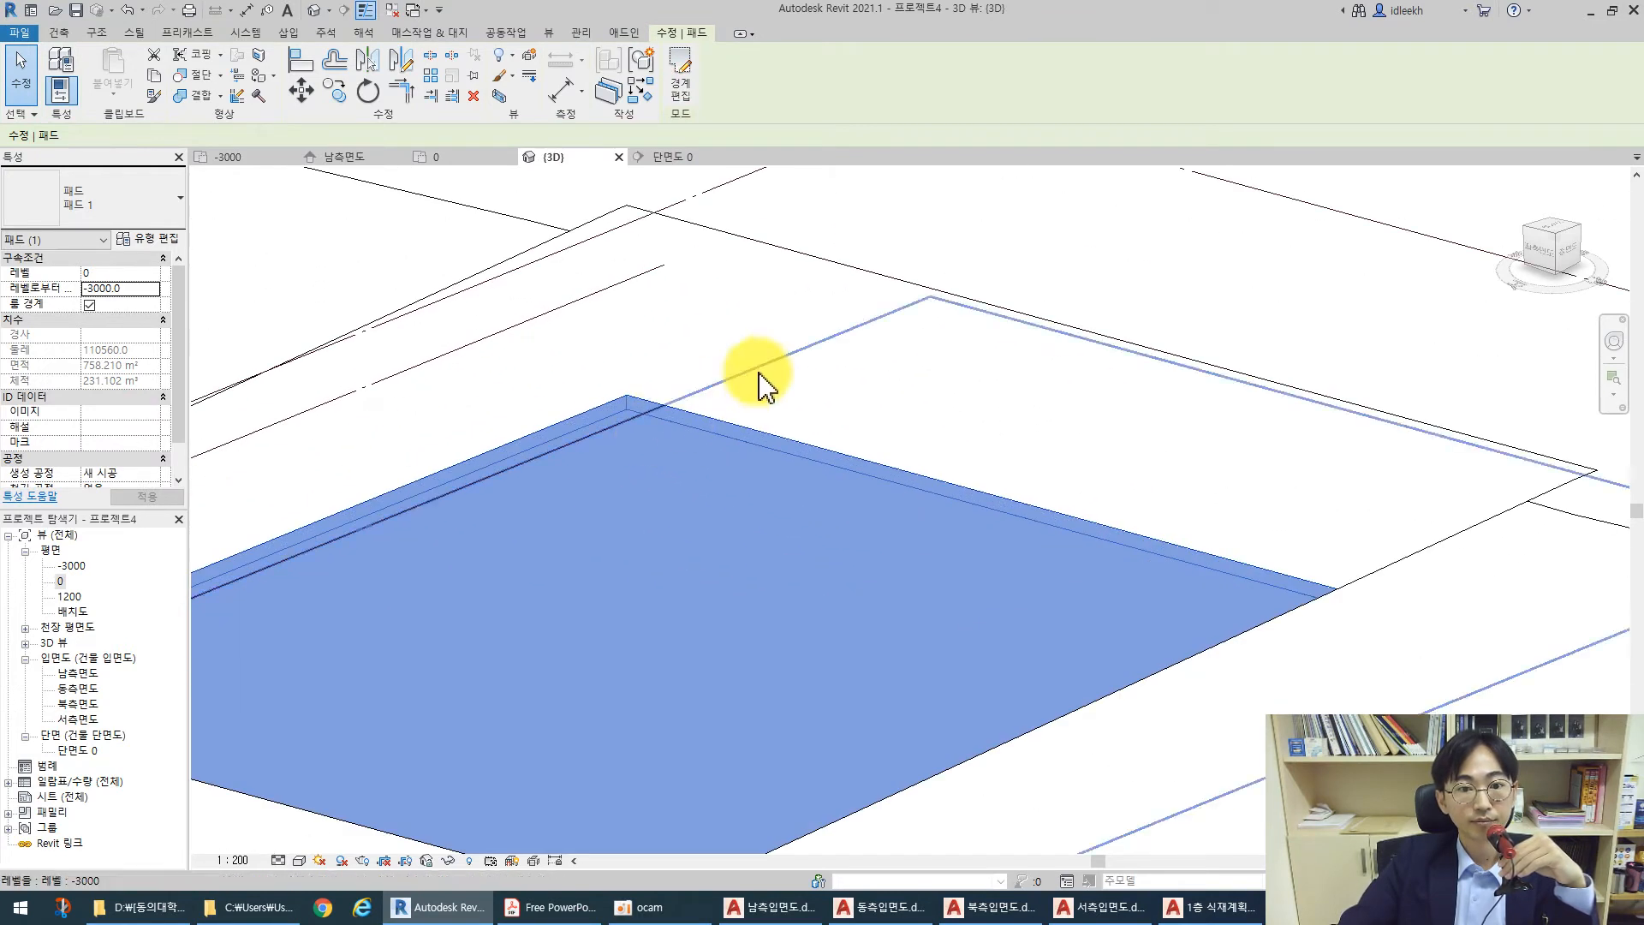
{"action": "left_click", "coordinate": [757, 371]}
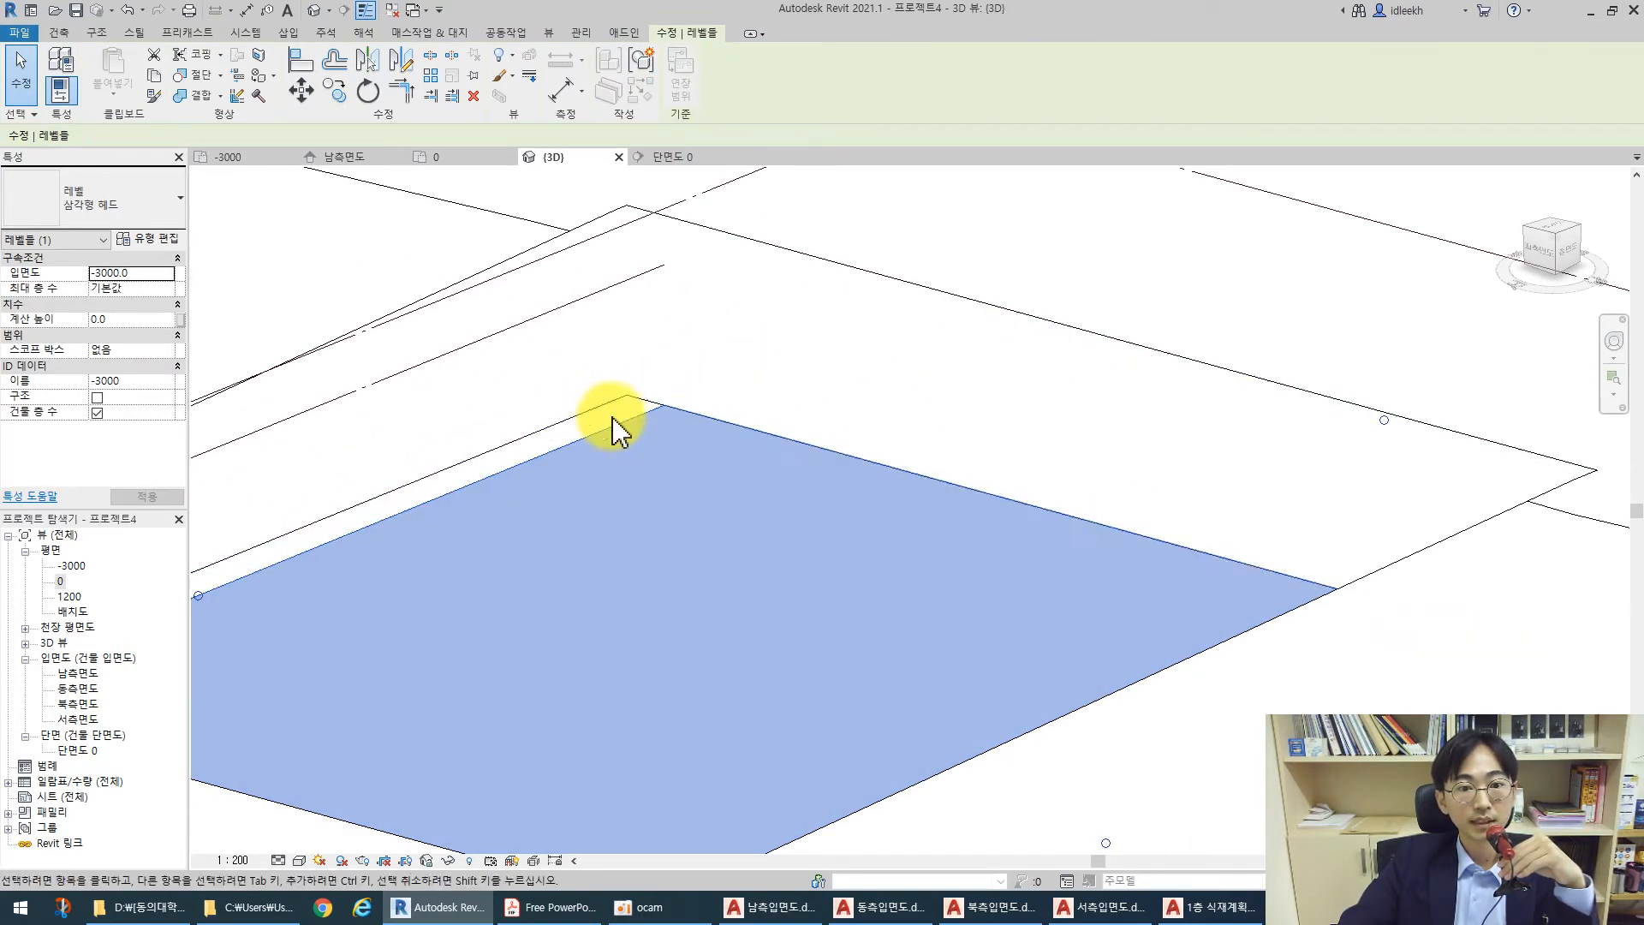
{"action": "left_click", "coordinate": [625, 420]}
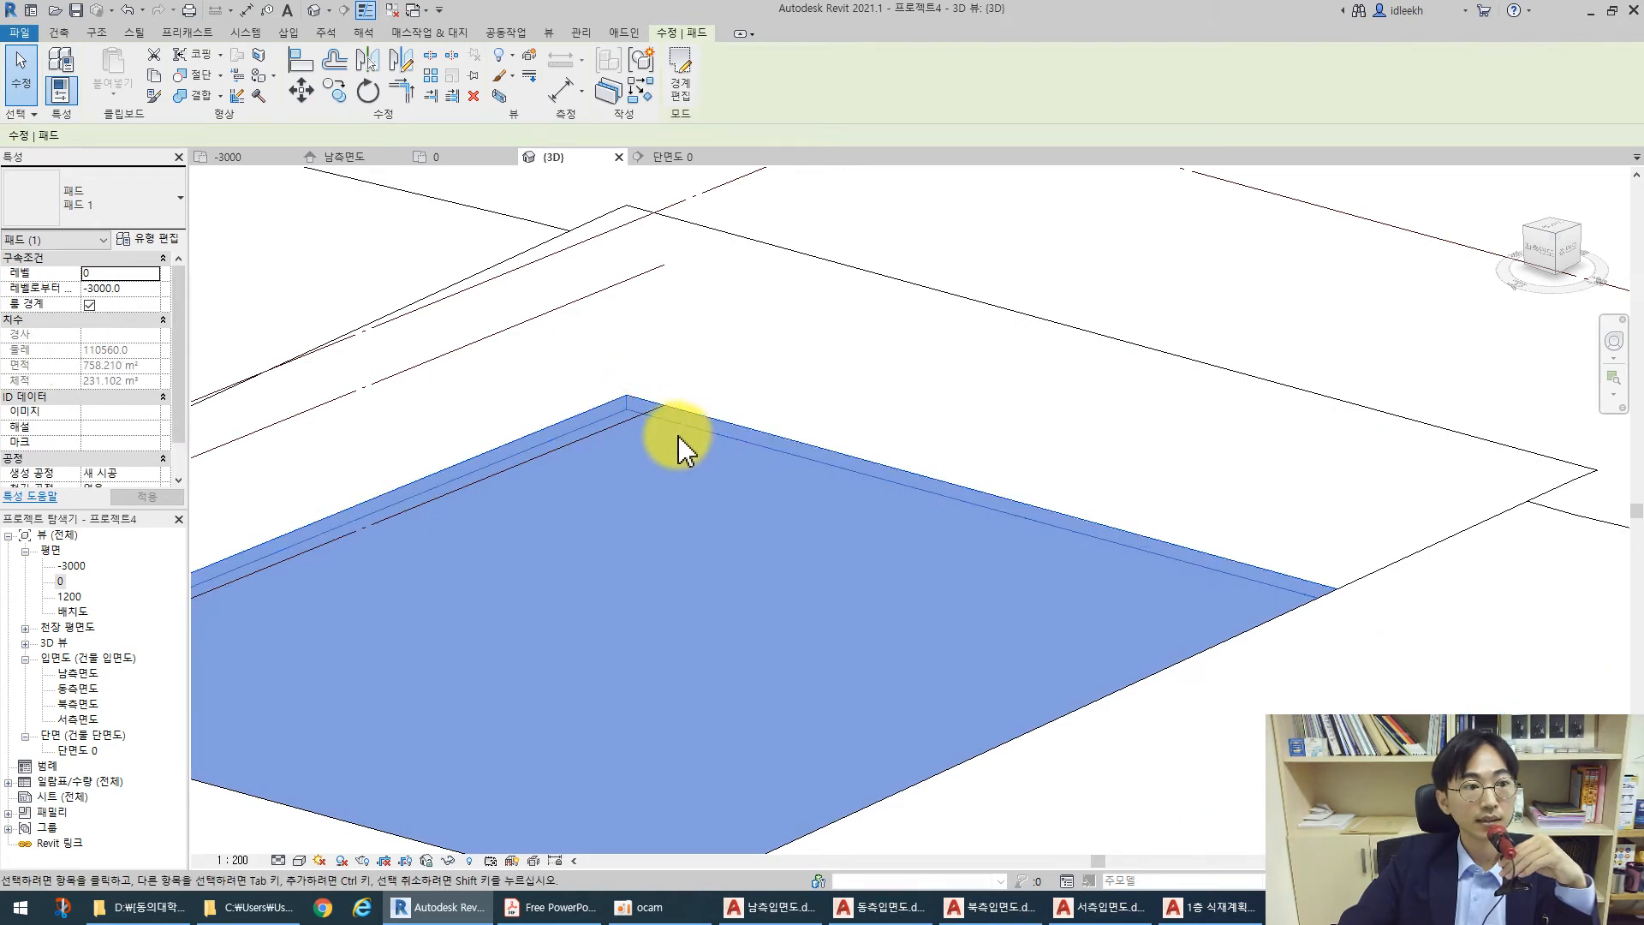
{"action": "scroll", "coordinate": [747, 495], "scroll_direction": "down", "scroll_amount": 8}
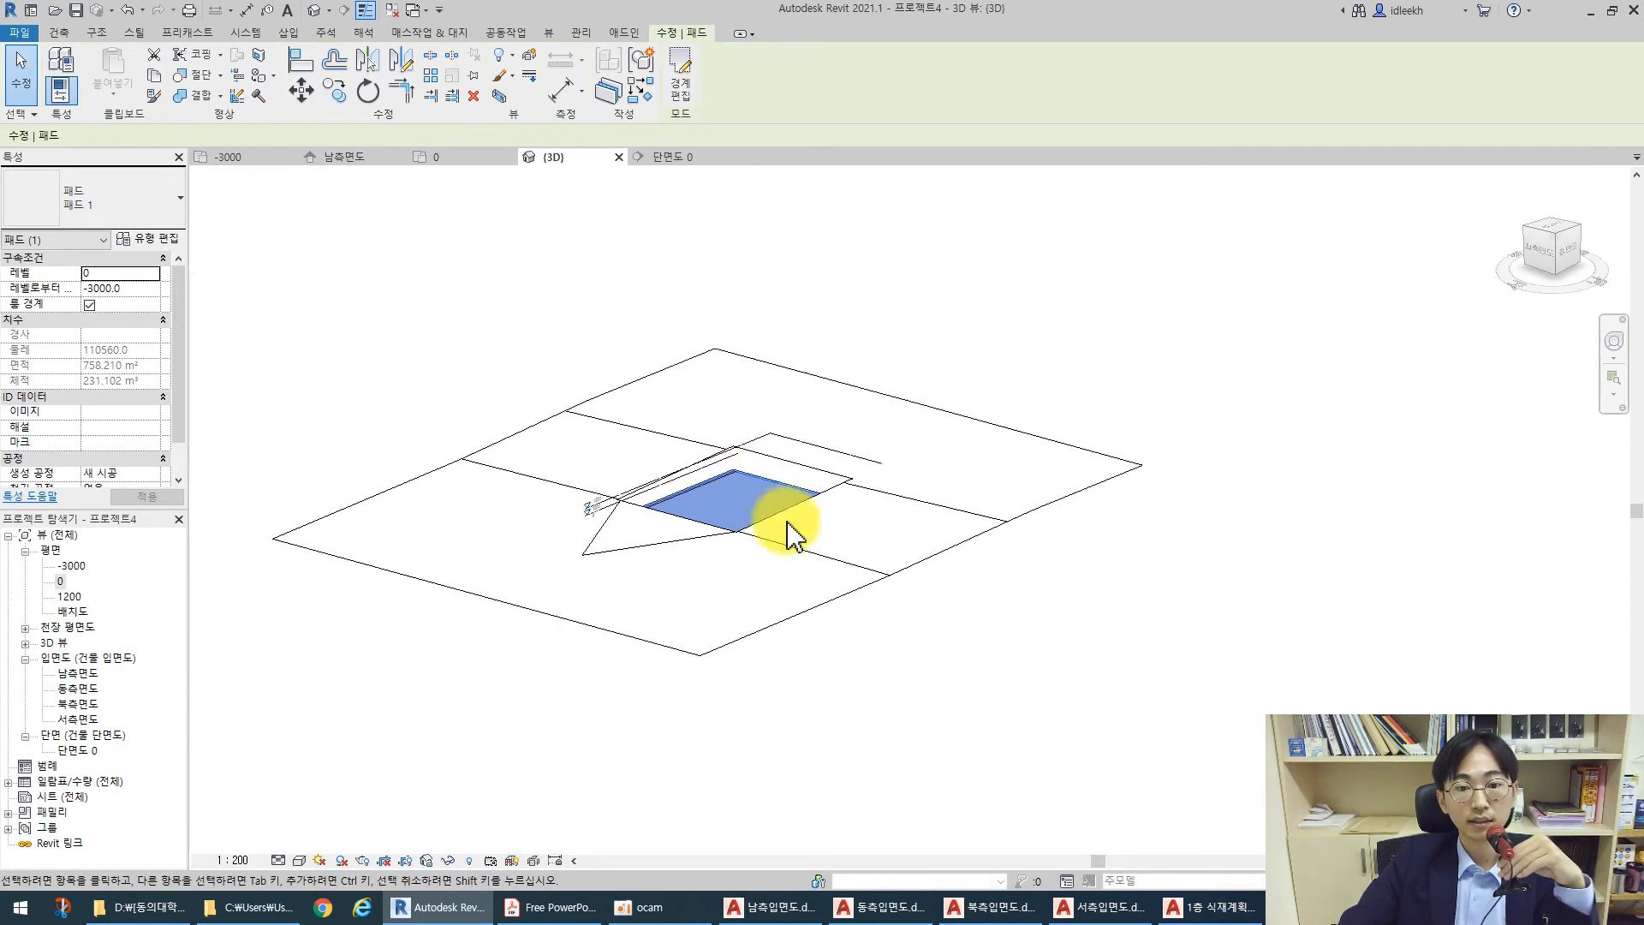
Switch the 3D view to shaded display and examine the pad's excavation in the terrain from several angles
{"action": "left_click", "coordinate": [1567, 272]}
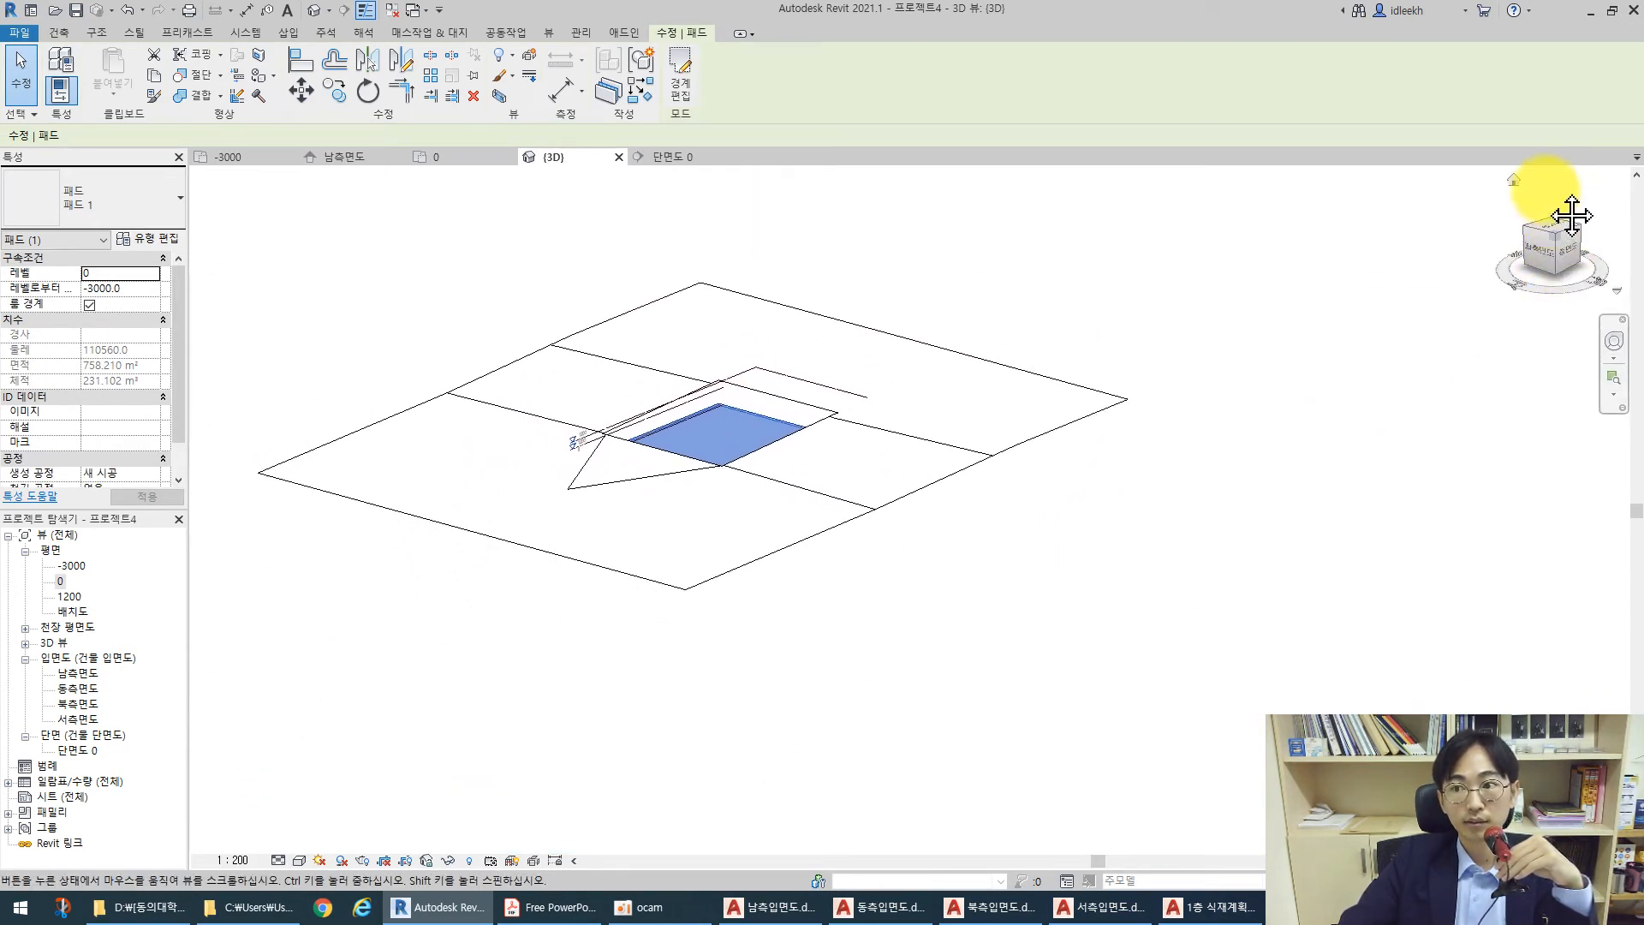
{"action": "middle_click_drag", "start_coordinate": [872, 651], "coordinate": [723, 514], "text": "shift"}
{"action": "left_click", "coordinate": [302, 860]}
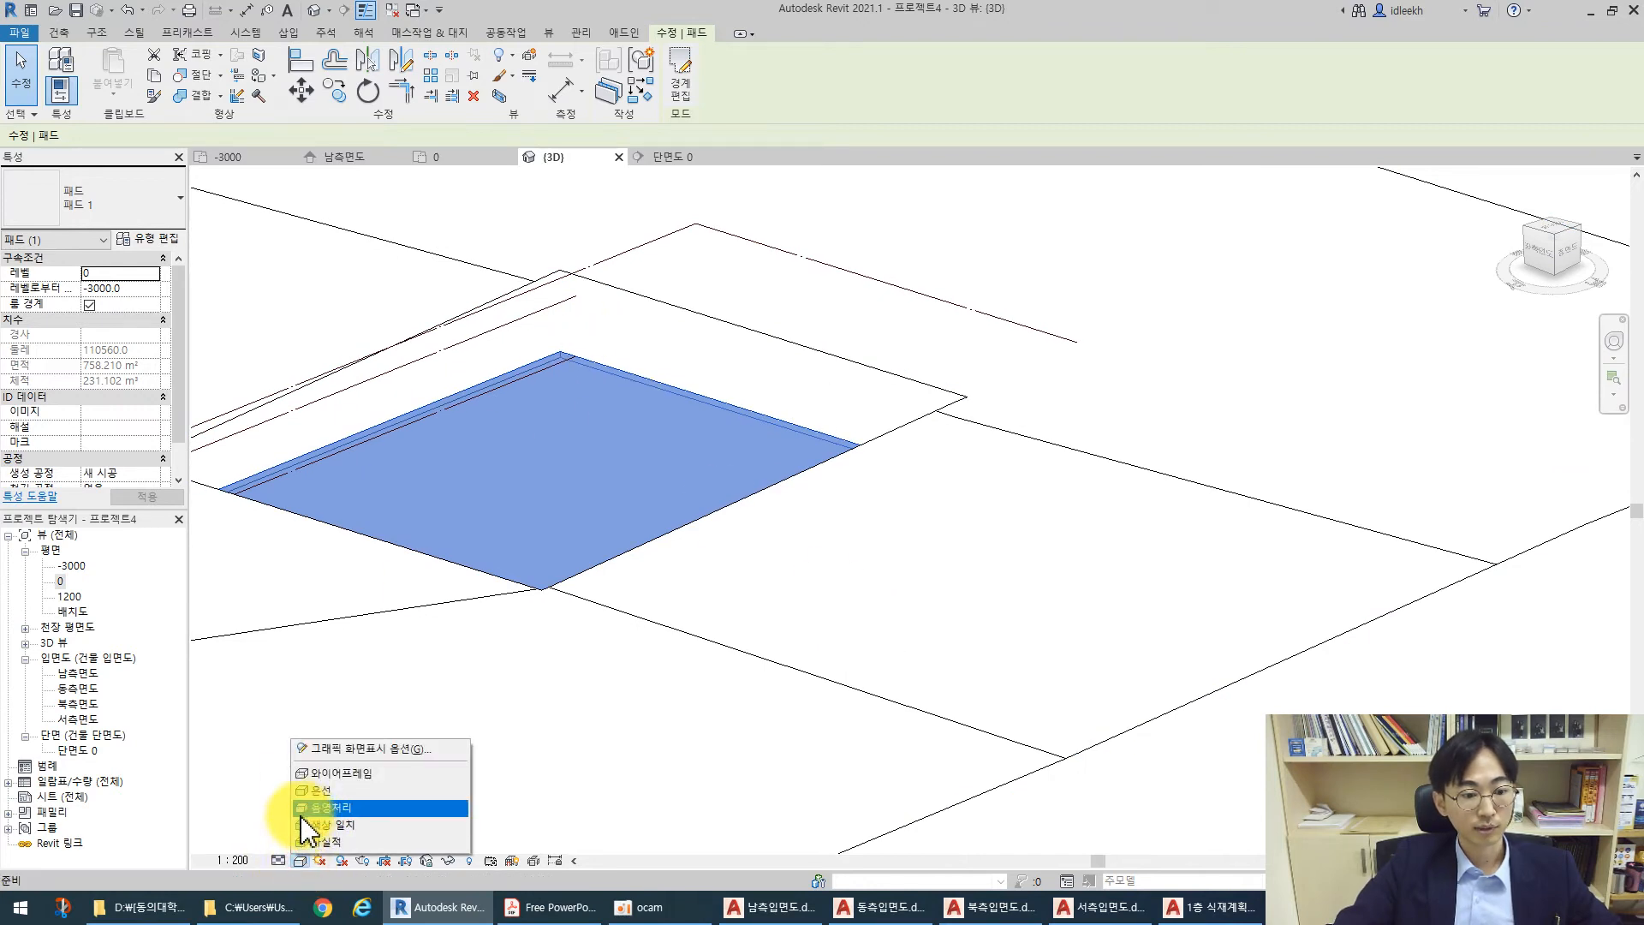
{"action": "left_click", "coordinate": [301, 811]}
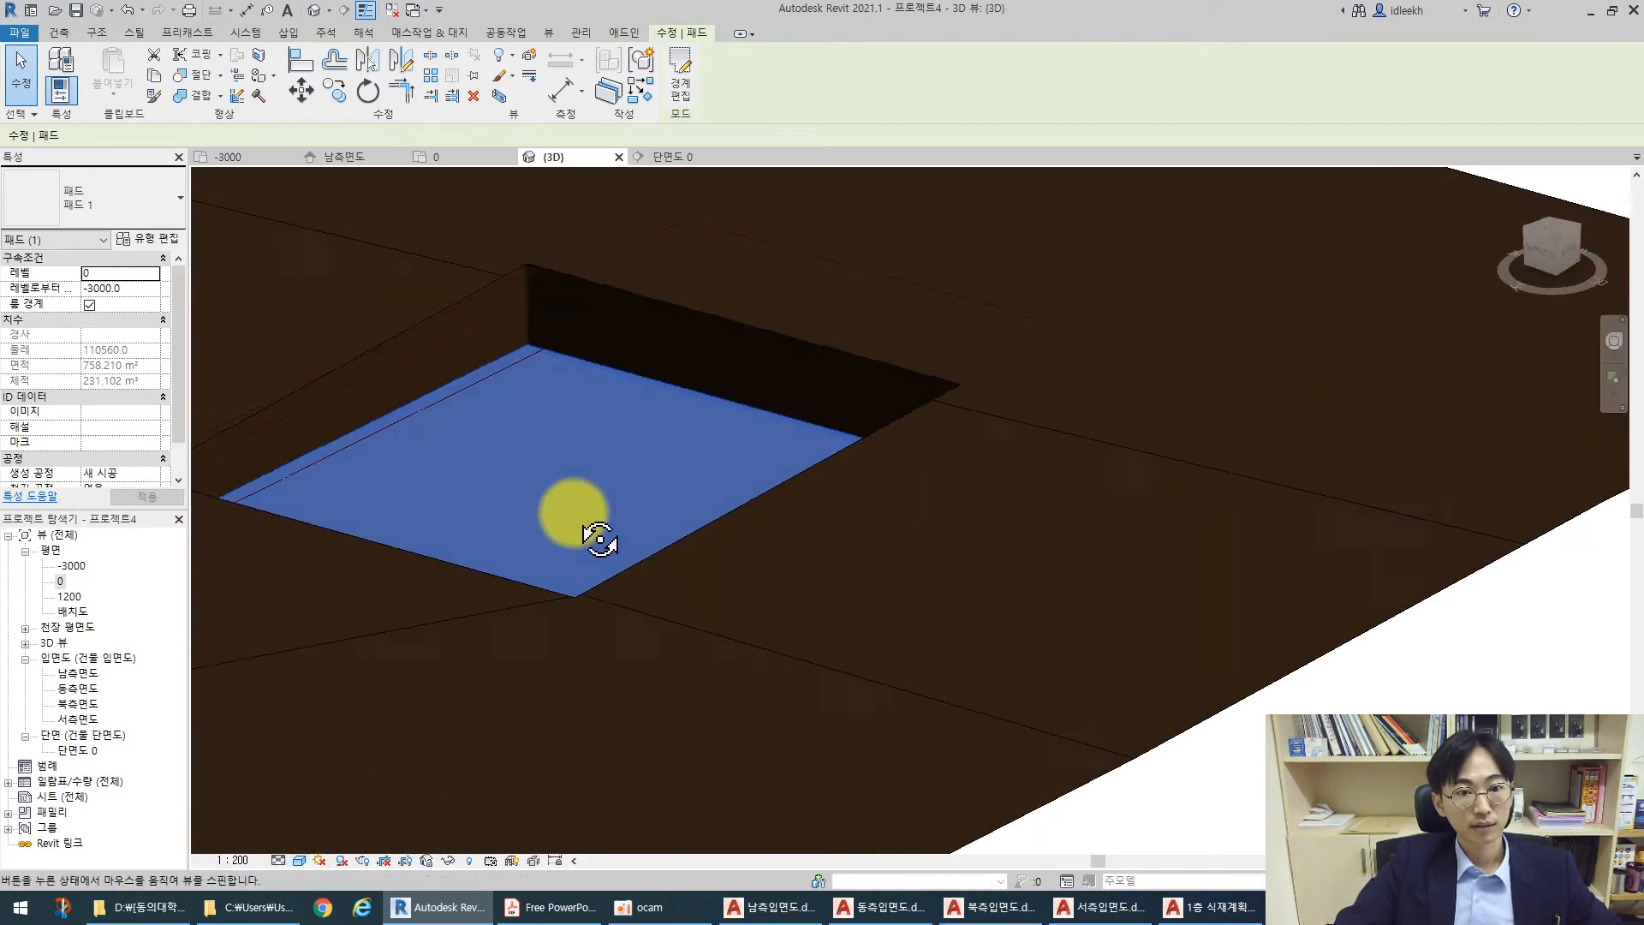
{"action": "middle_click_drag", "start_coordinate": [551, 502], "coordinate": [943, 562]}
{"action": "scroll", "coordinate": [934, 548], "scroll_direction": "down", "scroll_amount": 2}
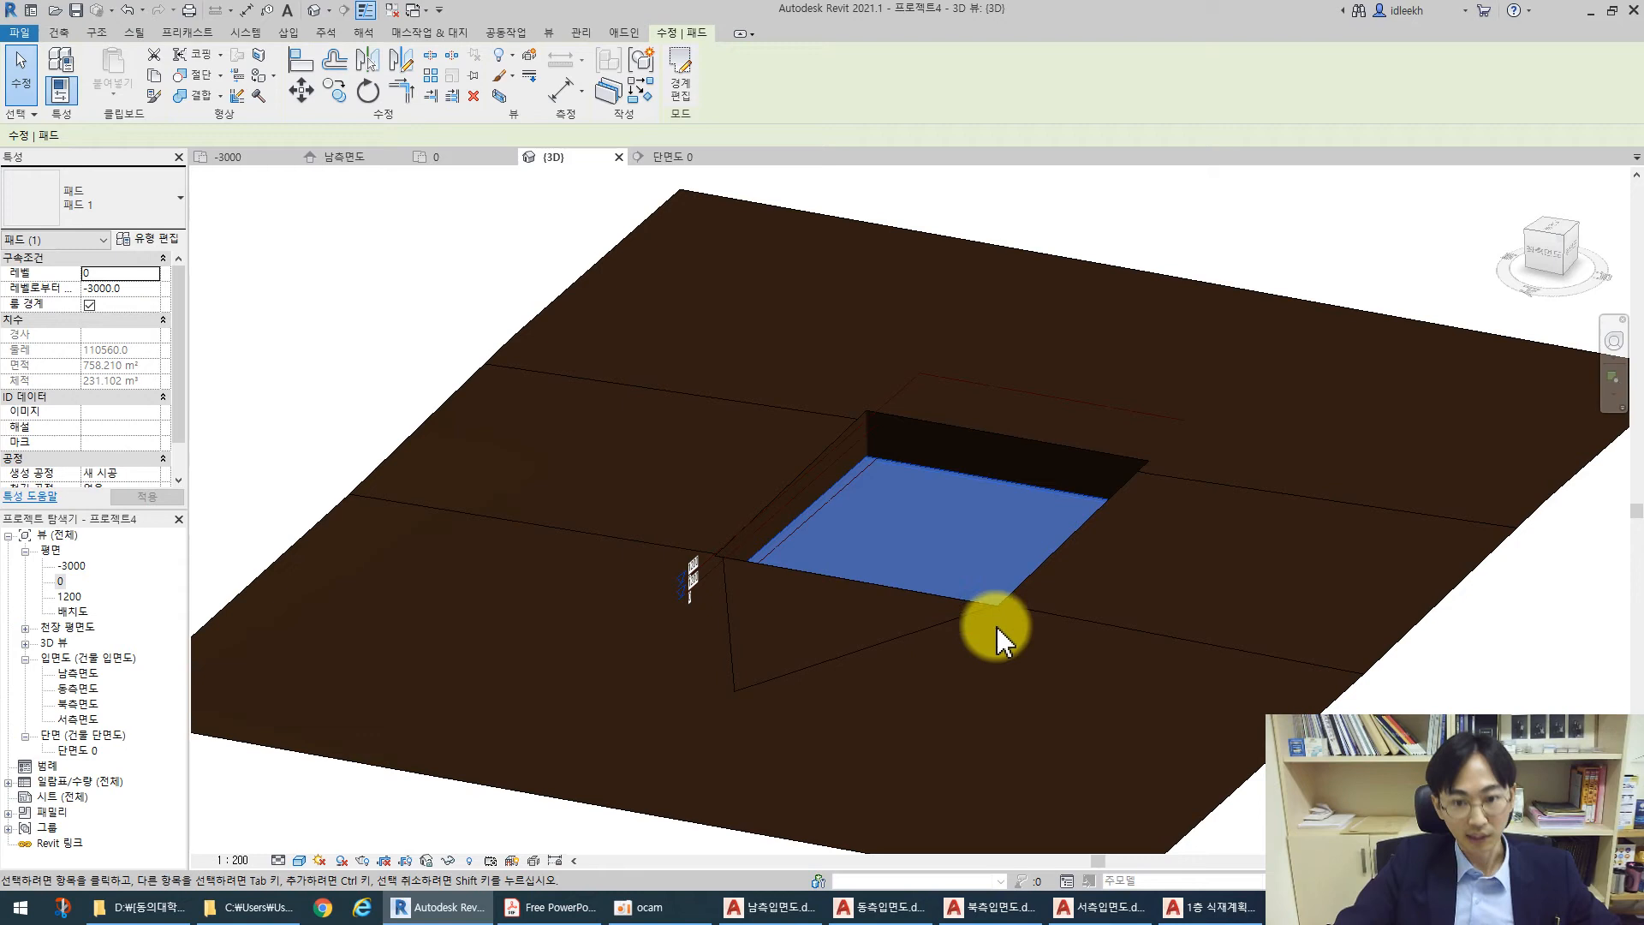
{"action": "middle_click_drag", "start_coordinate": [1045, 682], "coordinate": [839, 754], "text": "shift"}
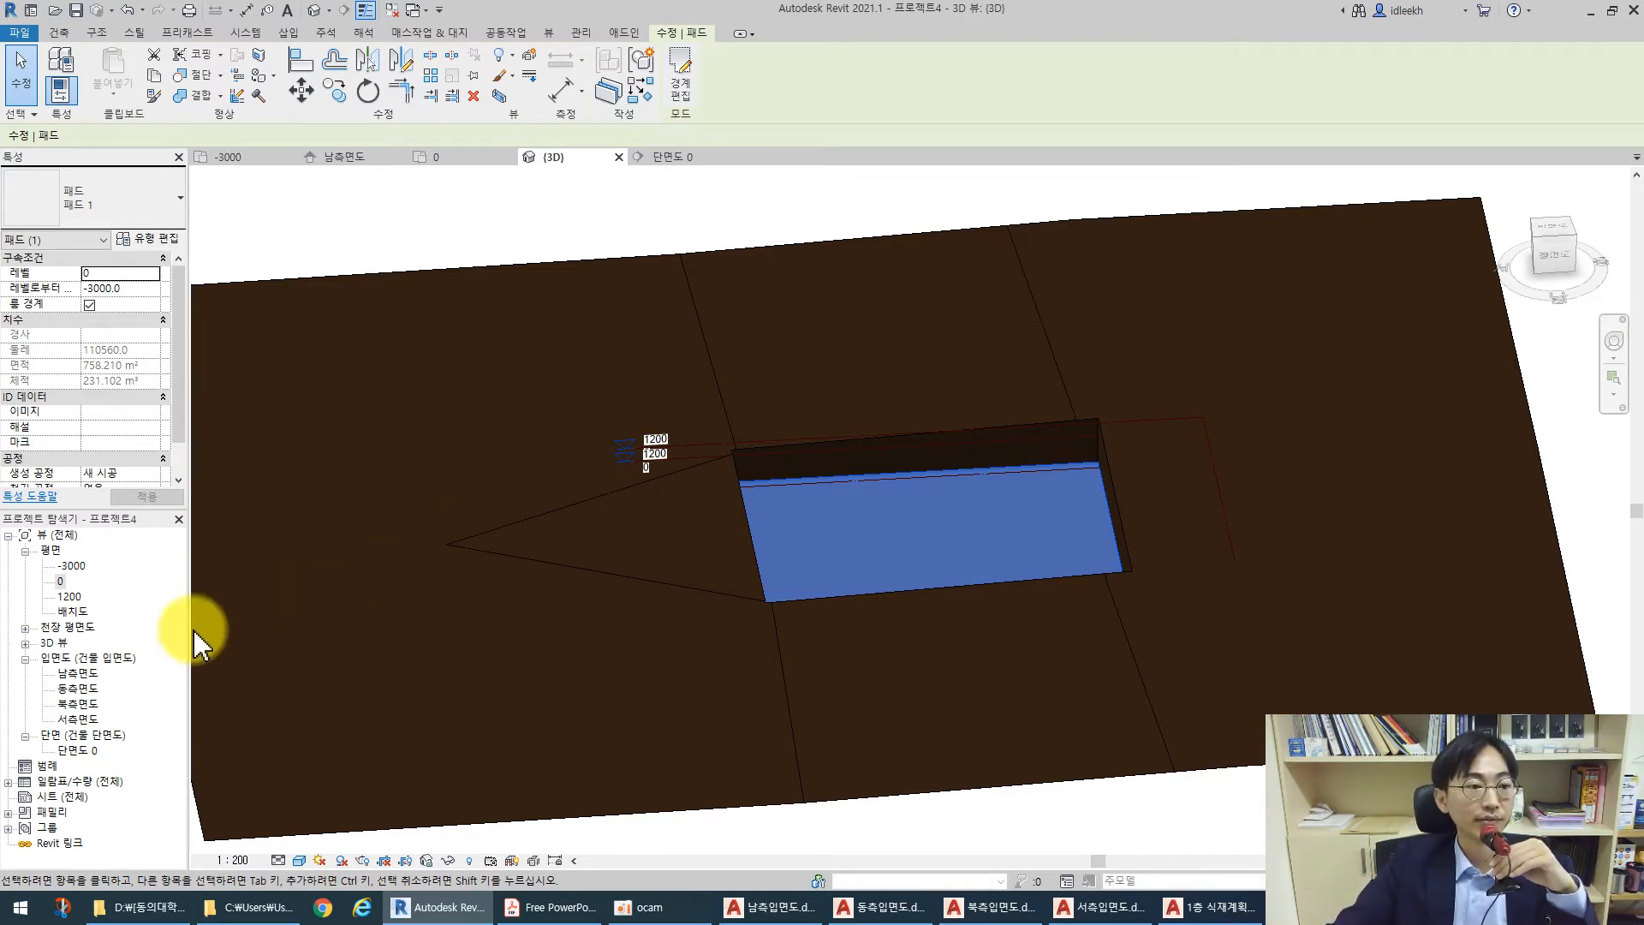
Return to floor plan 0 and examine the pad outline along the building's outer walls
{"action": "double_click", "coordinate": [65, 583]}
{"action": "scroll", "coordinate": [638, 462], "scroll_direction": "up", "scroll_amount": 3}
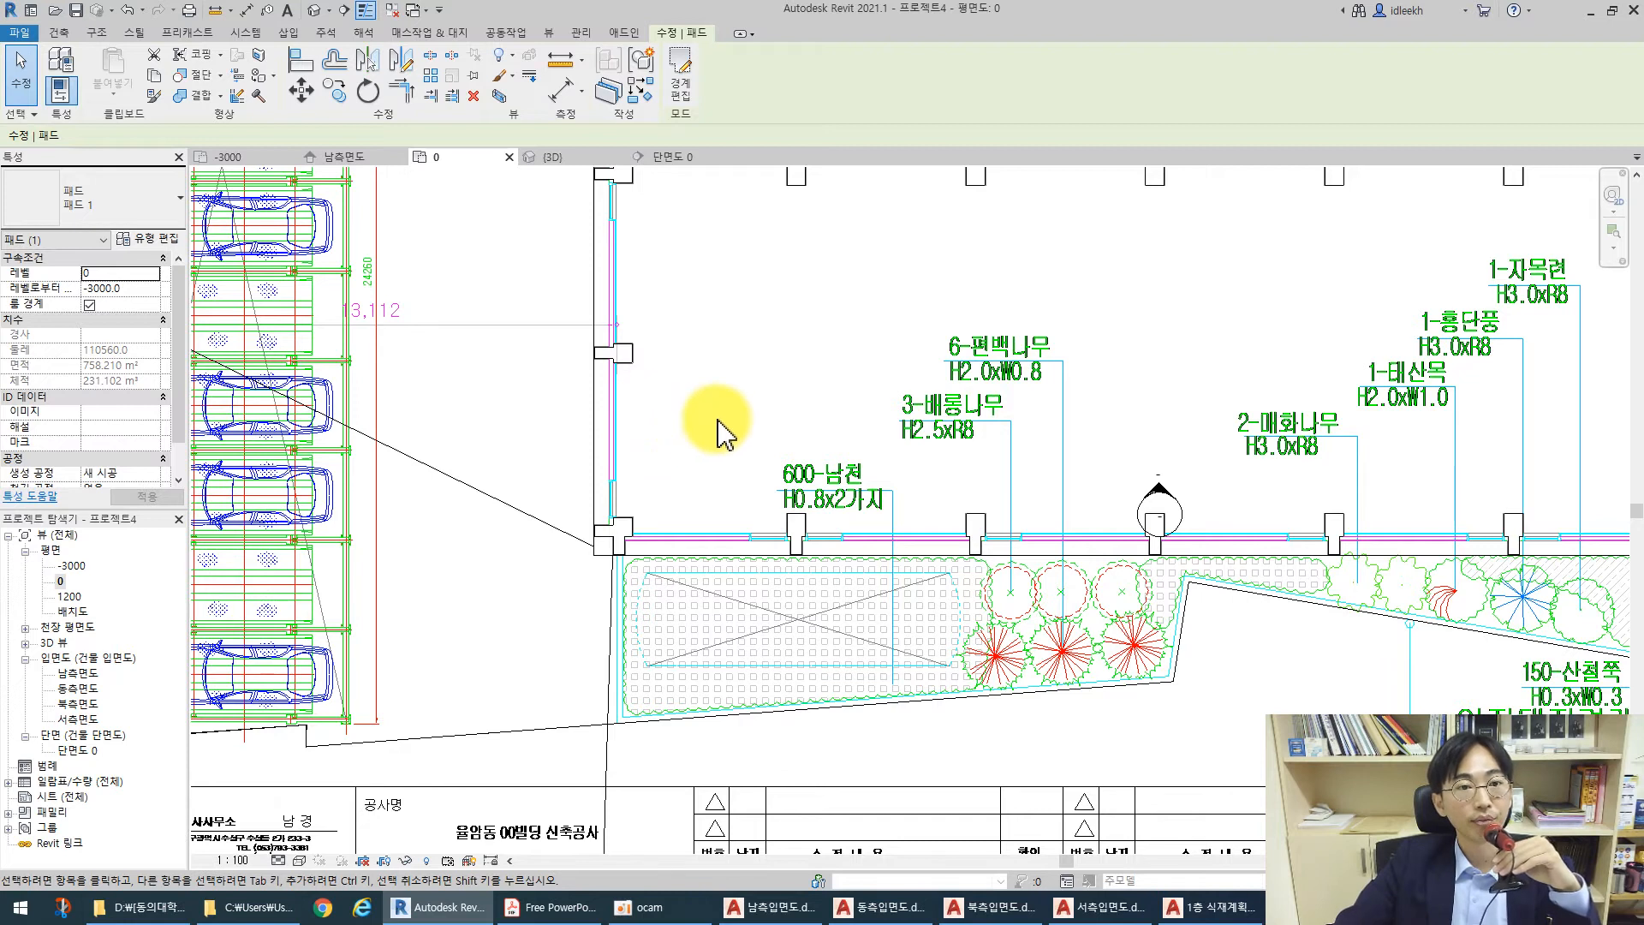
{"action": "scroll", "coordinate": [676, 424], "scroll_direction": "down", "scroll_amount": 3}
{"action": "middle_click_drag", "start_coordinate": [680, 397], "coordinate": [564, 563]}
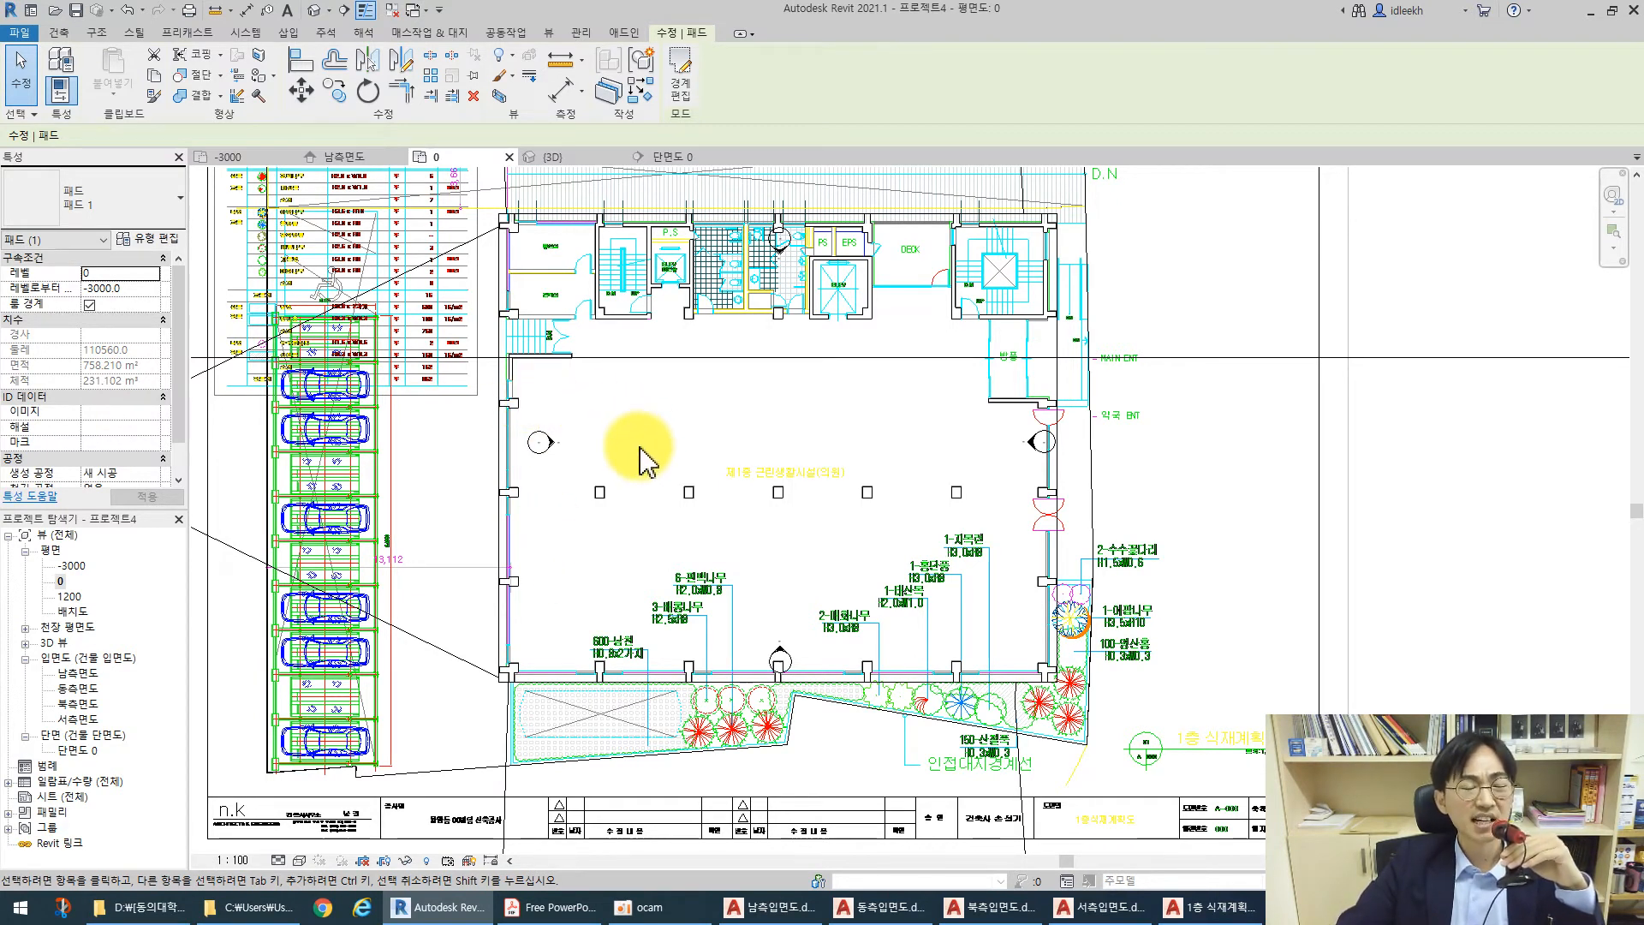
Select the building pad in 3D, open its boundary for editing, and show the sketch in floor plan 0
{"action": "left_click", "coordinate": [315, 12]}
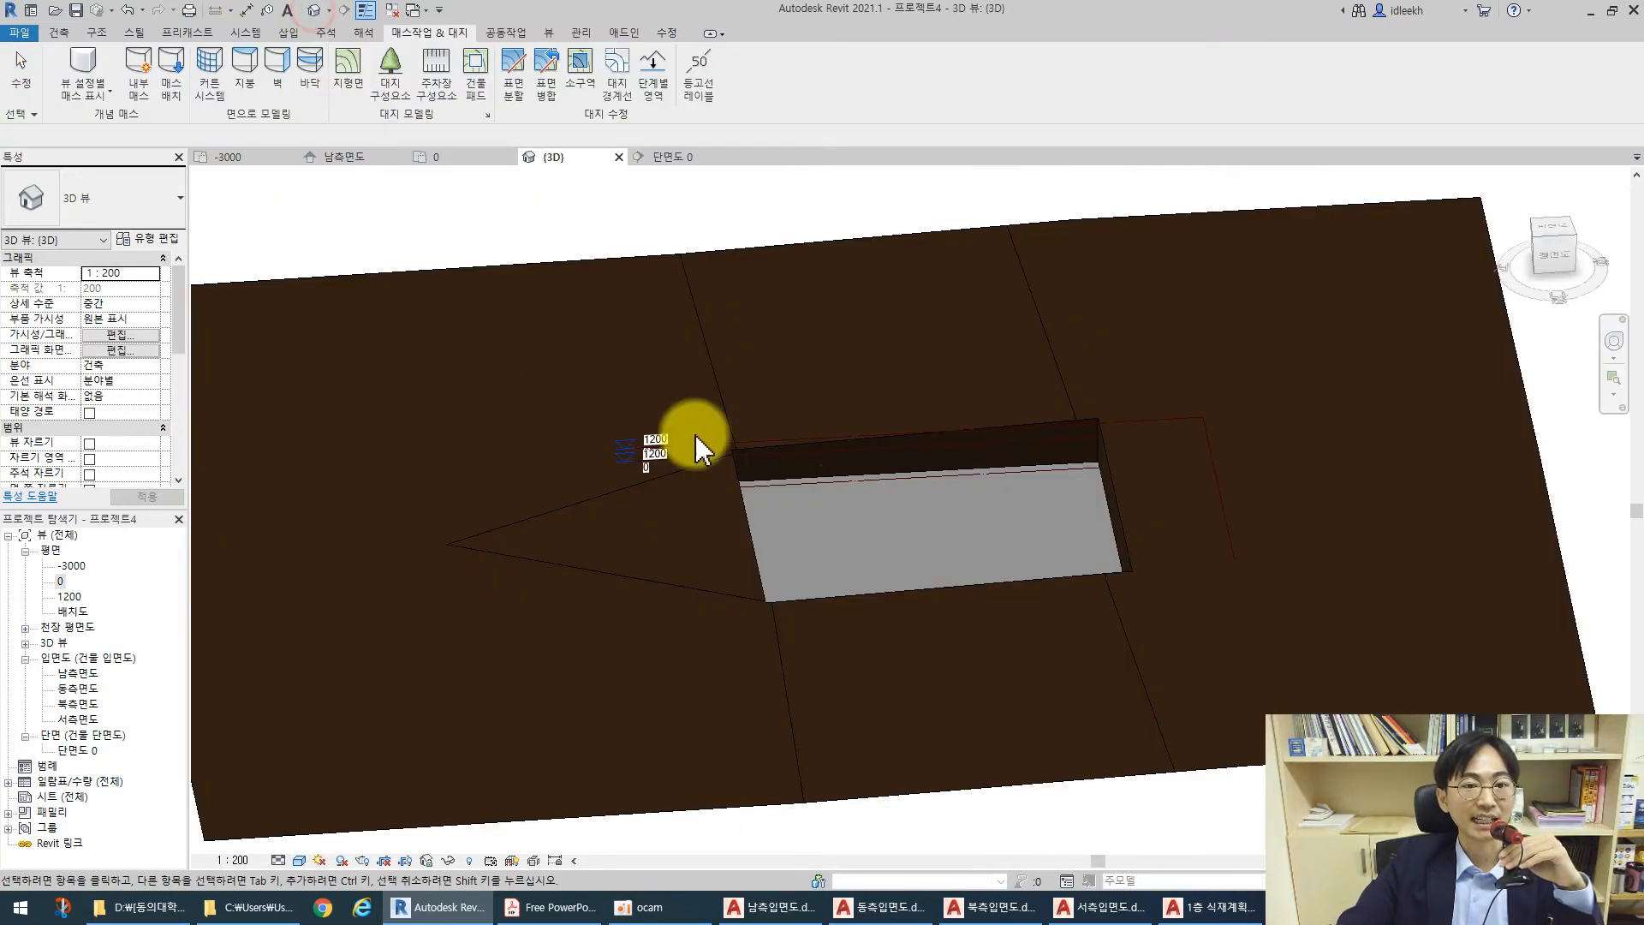
{"action": "left_click", "coordinate": [803, 482]}
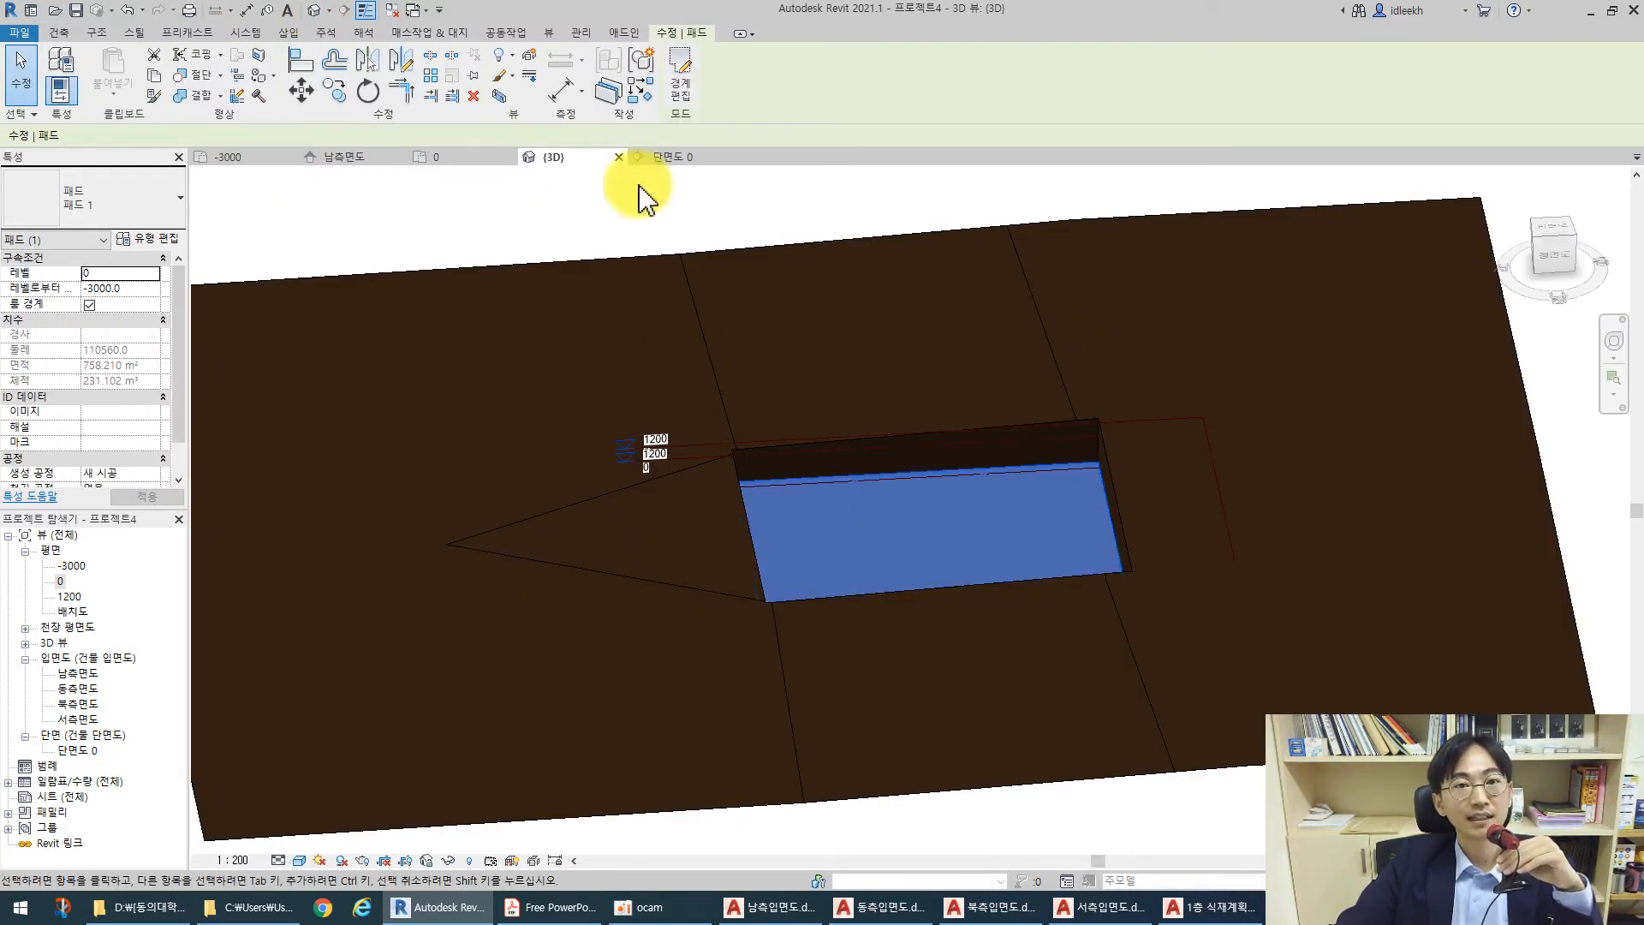
{"action": "left_click", "coordinate": [681, 69]}
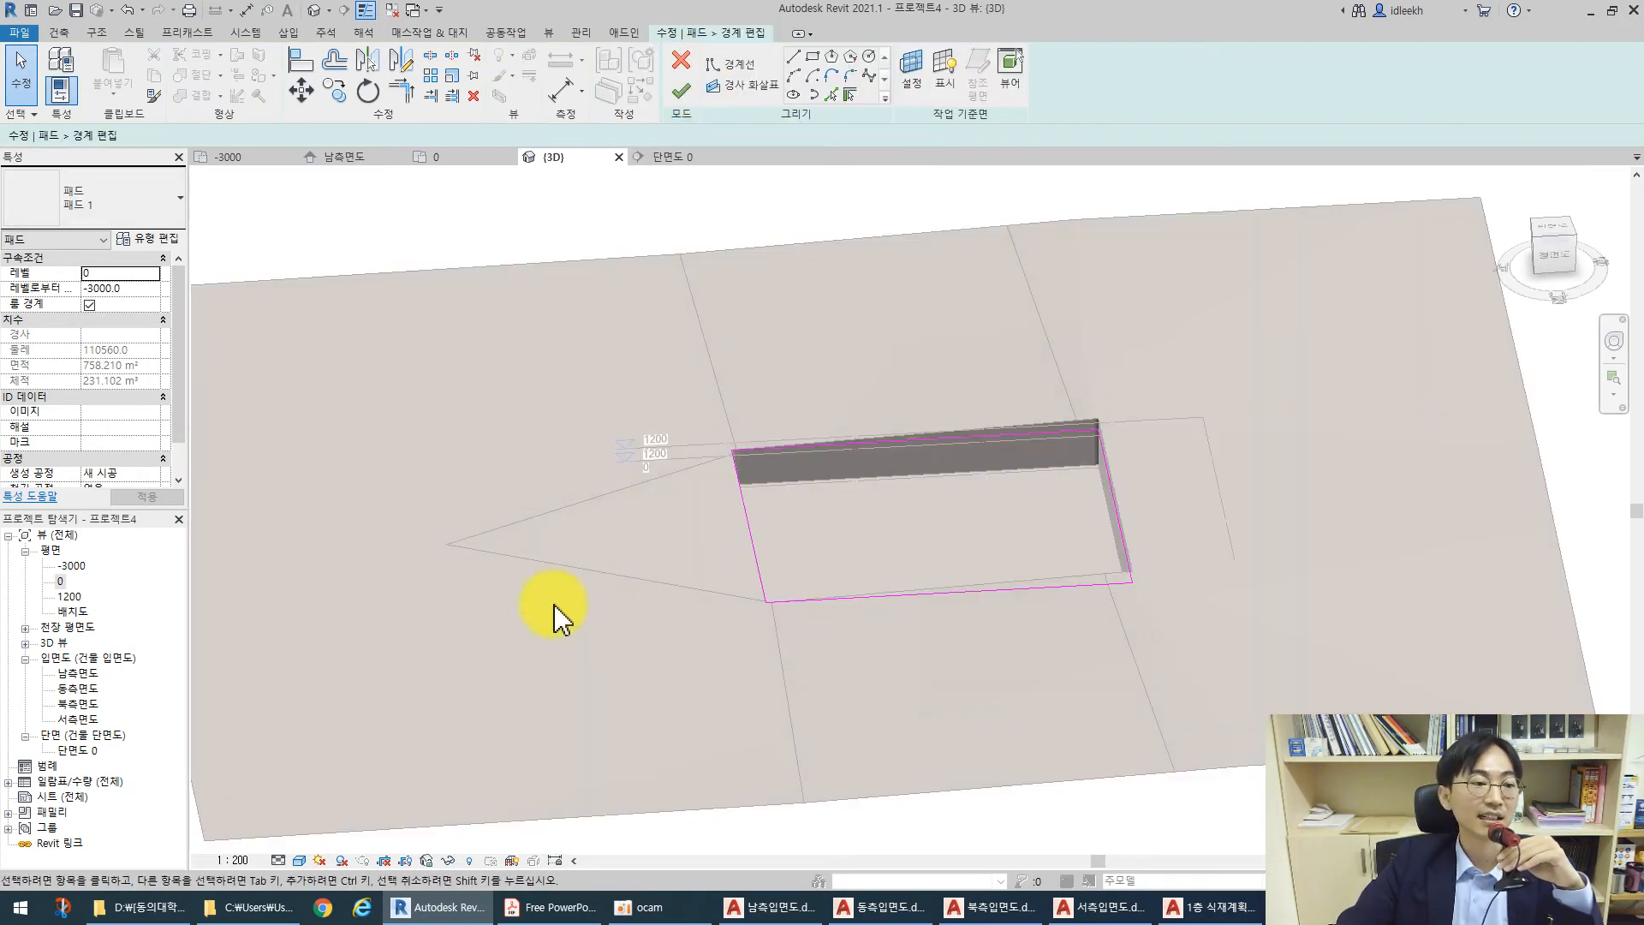
{"action": "double_click", "coordinate": [60, 581]}
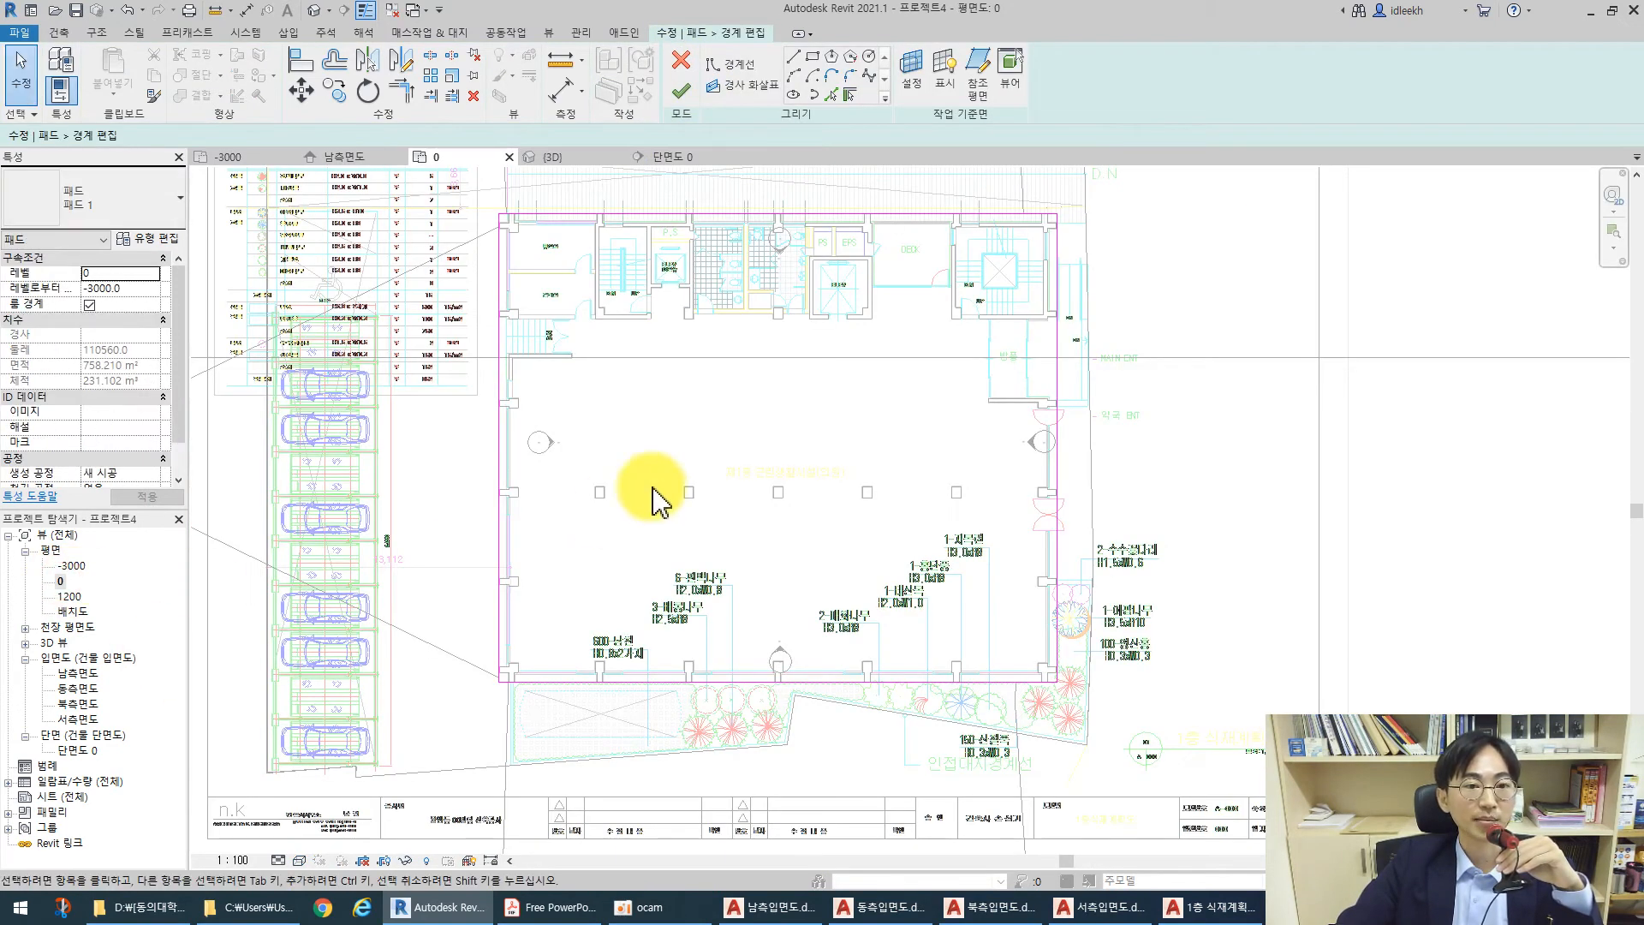
Use Pick Lines to add boundary lines along the left wall's outer face and the side edges of its projecting columns near the stair
{"action": "scroll", "coordinate": [510, 407], "scroll_direction": "up", "scroll_amount": 5}
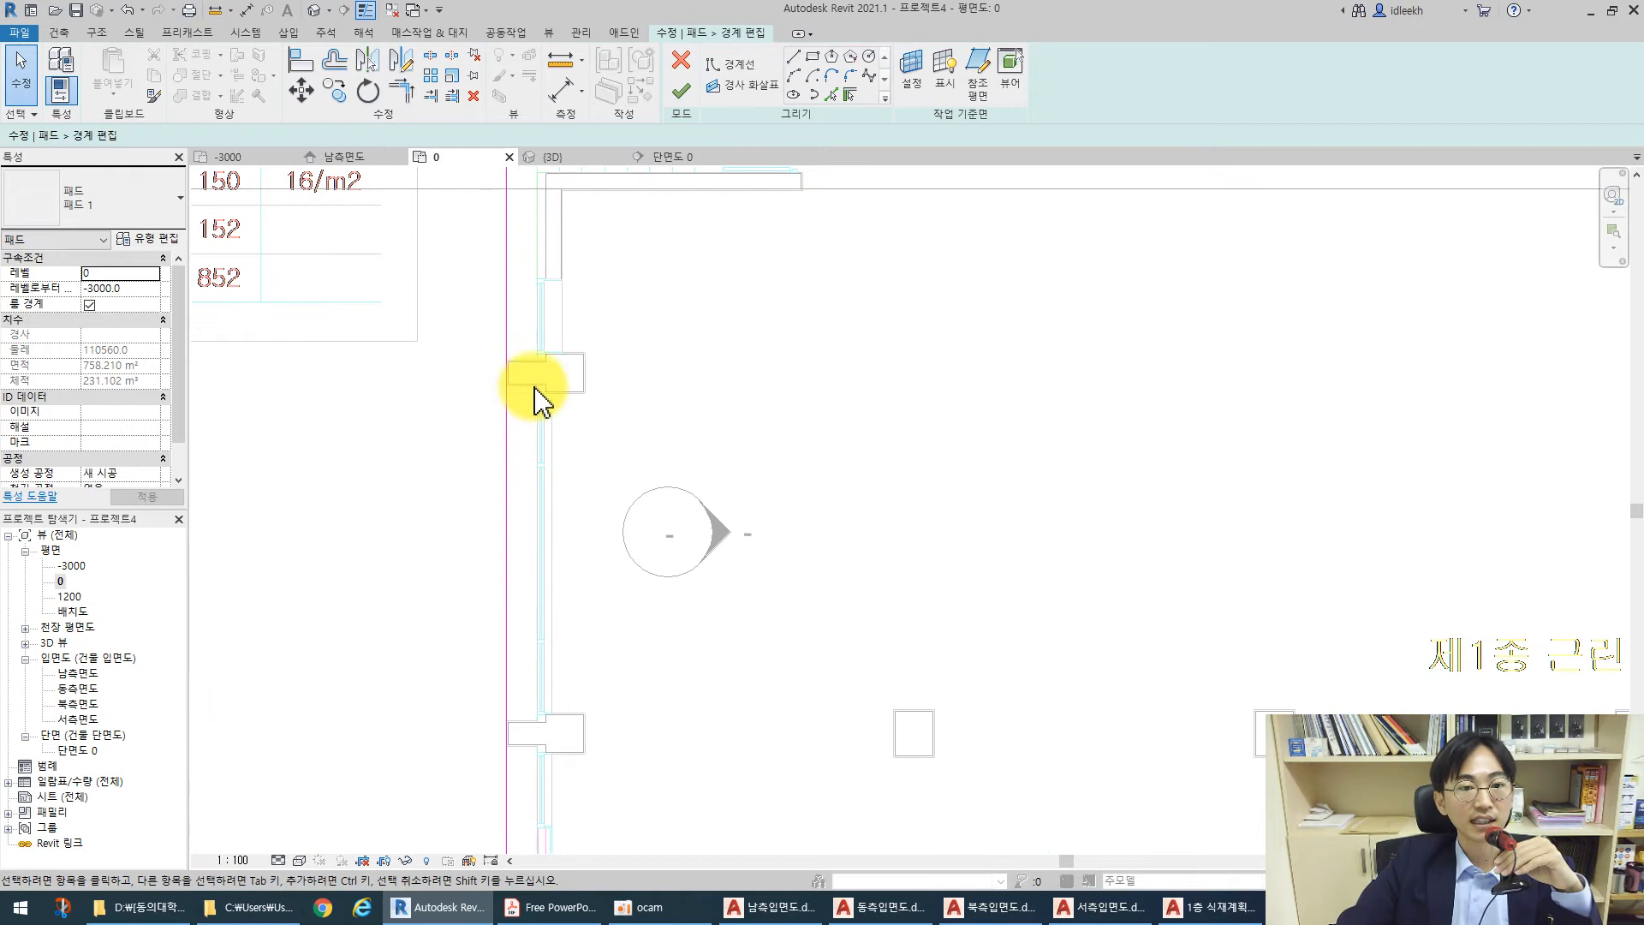
{"action": "left_click", "coordinate": [793, 57]}
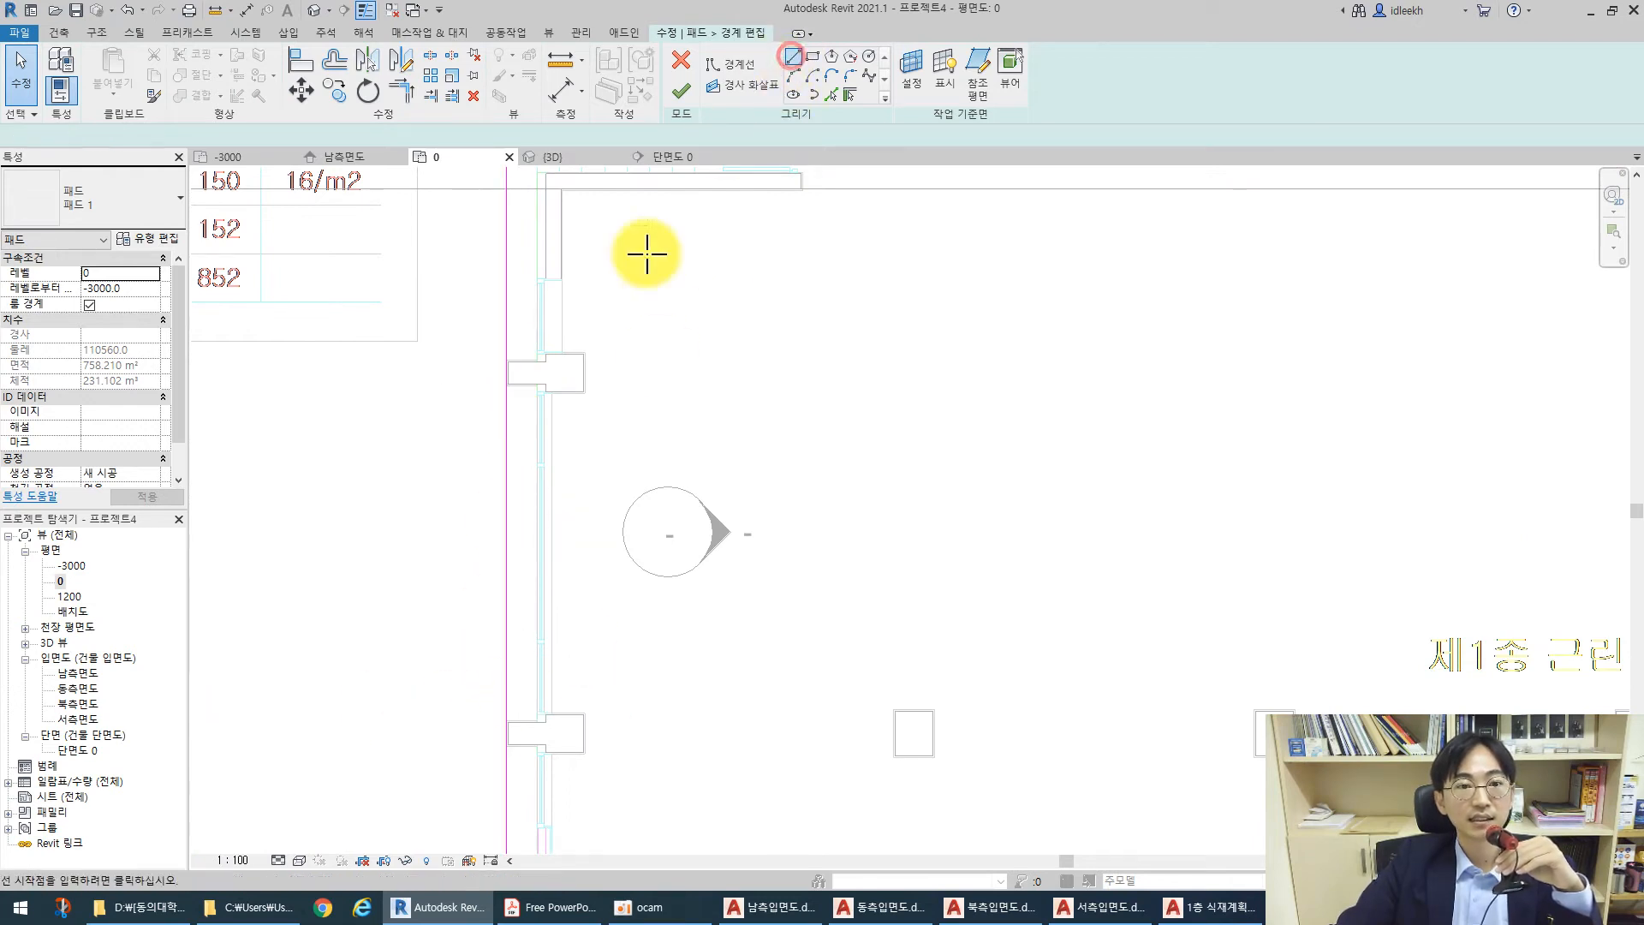
{"action": "scroll", "coordinate": [537, 382], "scroll_direction": "up", "scroll_amount": 4}
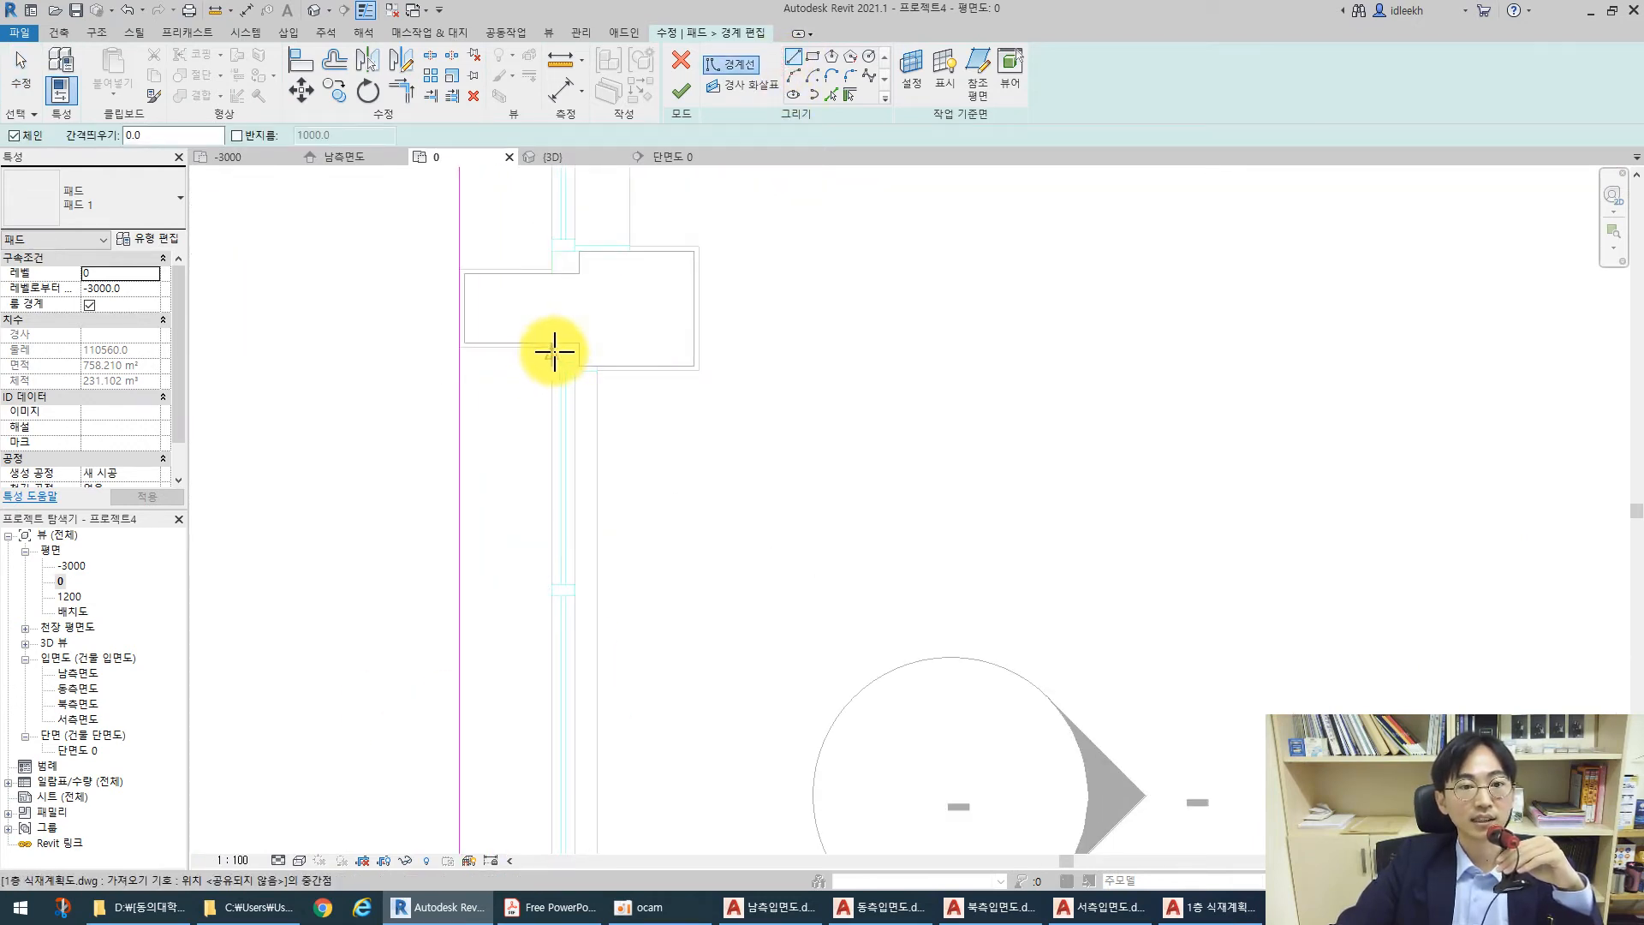
{"action": "left_click", "coordinate": [831, 91]}
{"action": "left_click", "coordinate": [509, 349]}
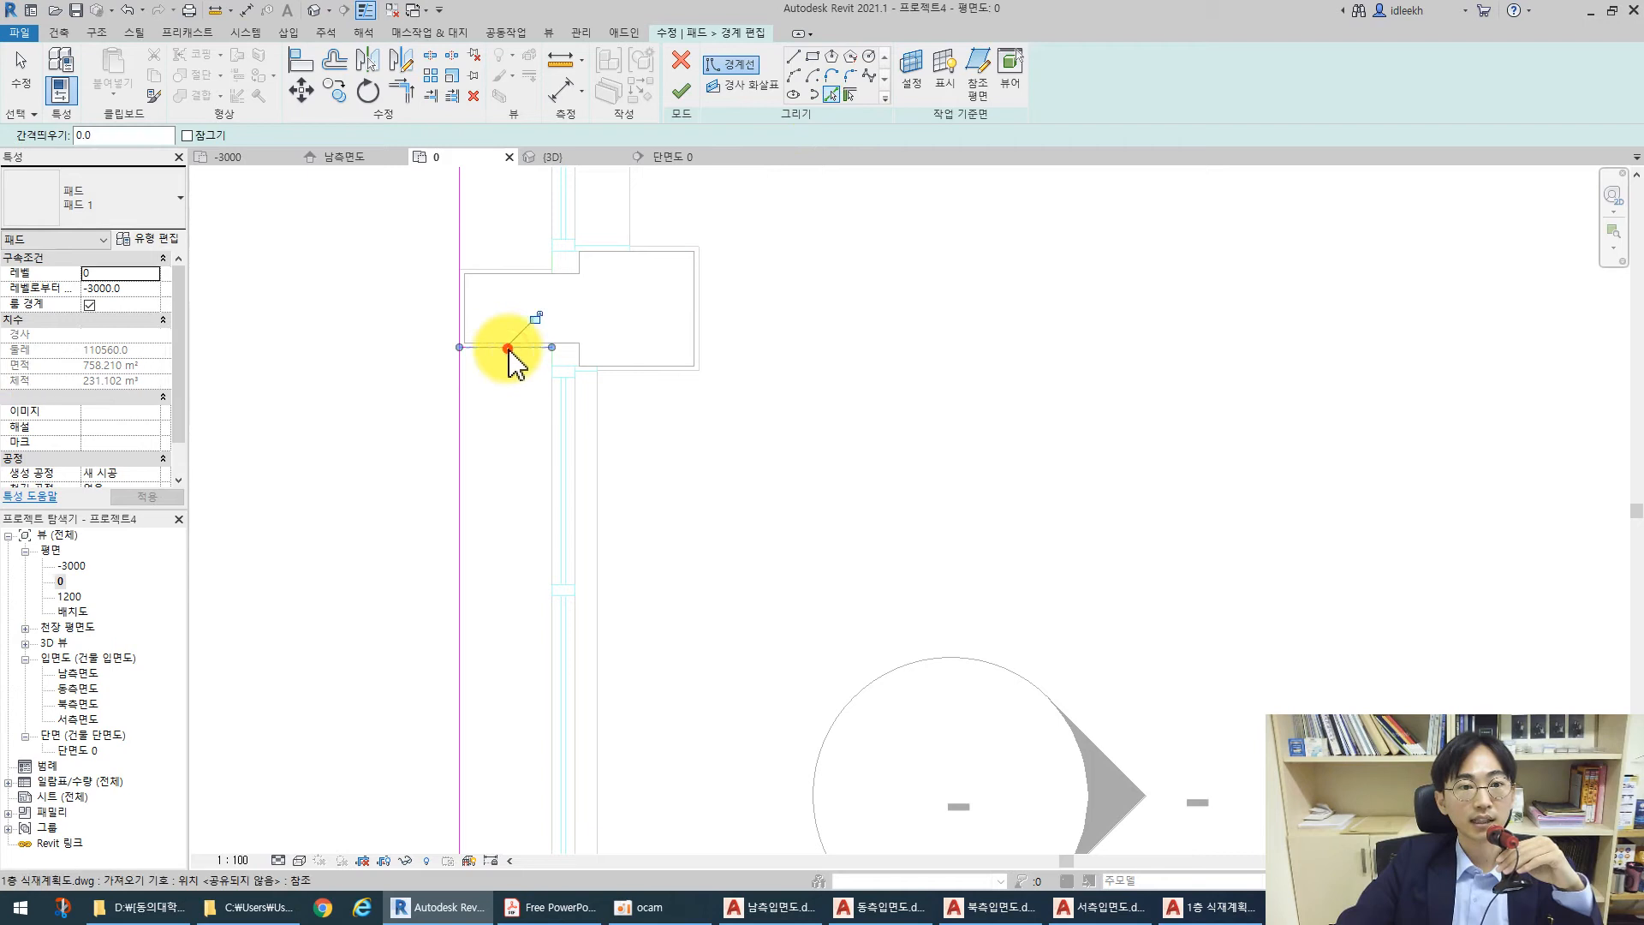
{"action": "scroll", "coordinate": [553, 407], "scroll_direction": "down", "scroll_amount": 3}
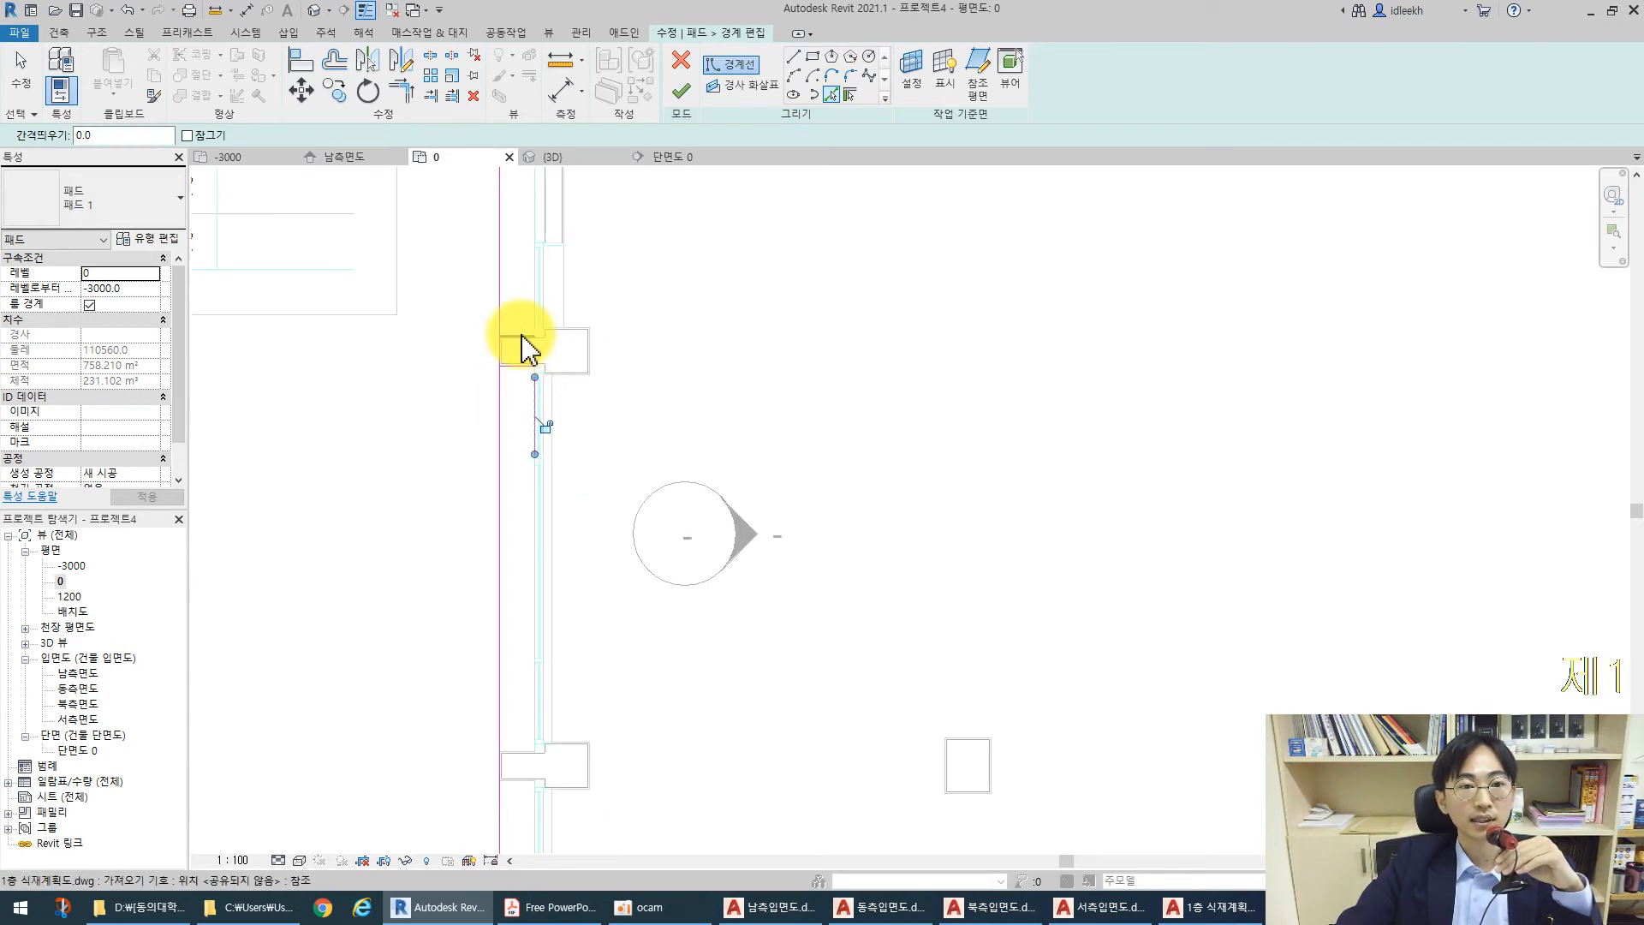
{"action": "mouse_move", "coordinate": [524, 344]}
{"action": "middle_mouse_down"}
{"action": "mouse_move", "coordinate": [543, 348]}
{"action": "mouse_move", "coordinate": [524, 458]}
{"action": "middle_mouse_up"}
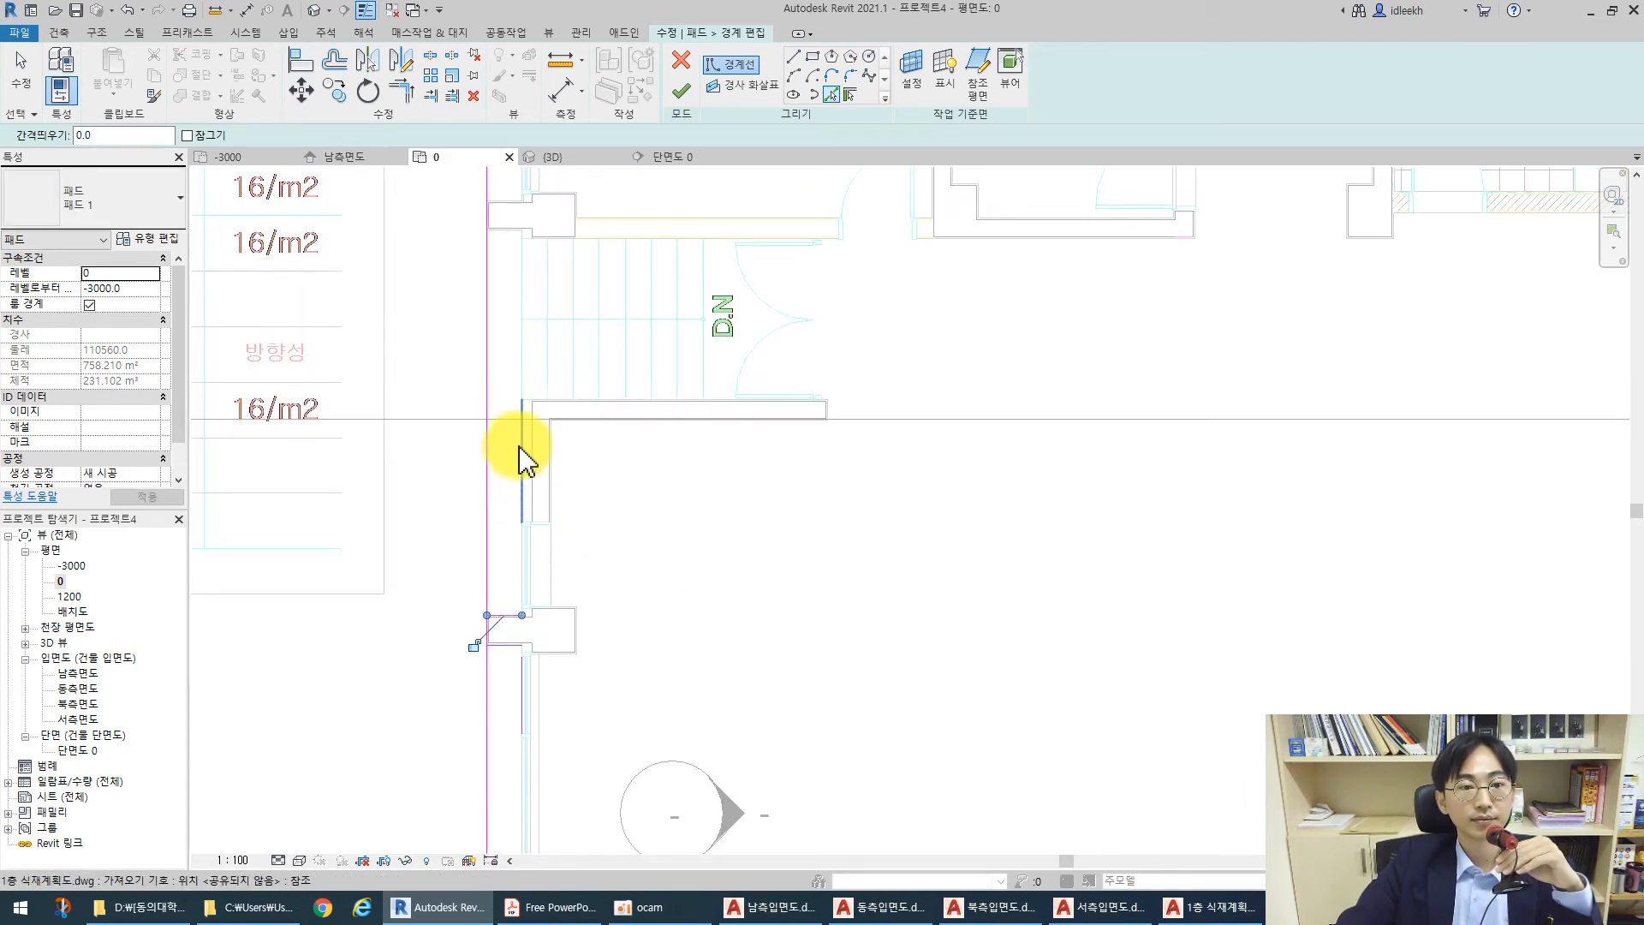
{"action": "left_click", "coordinate": [518, 445]}
{"action": "left_click", "coordinate": [501, 232]}
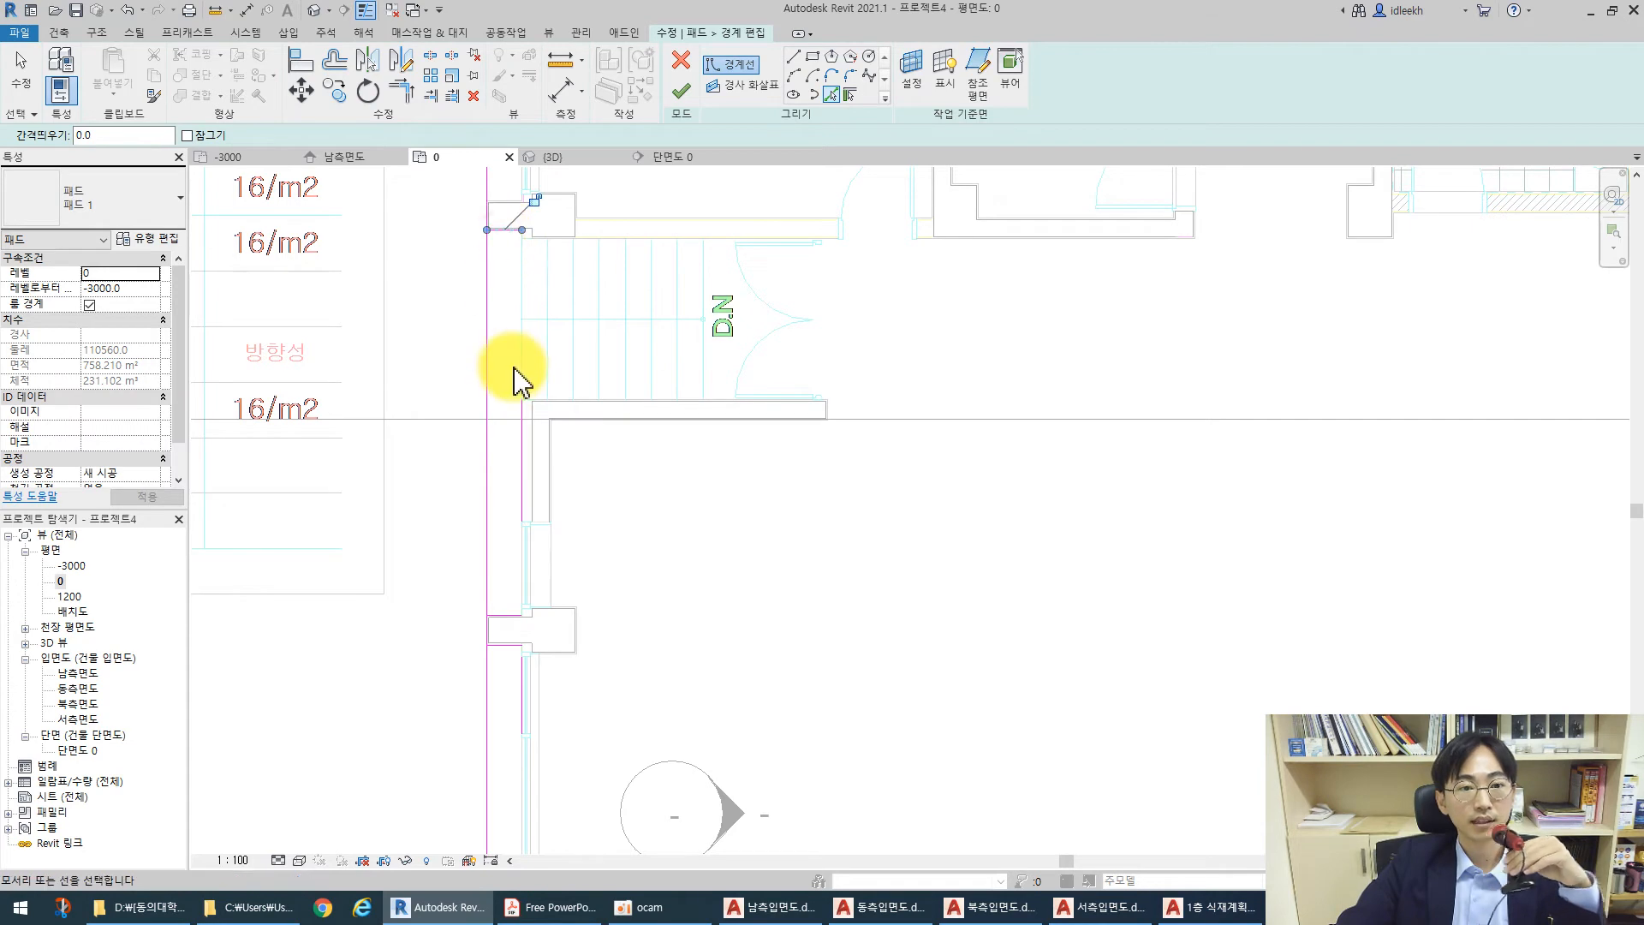
Trim the picked wall lines and column edges into corners around the left wall's projecting columns near the stair
{"action": "key", "text": "r"}
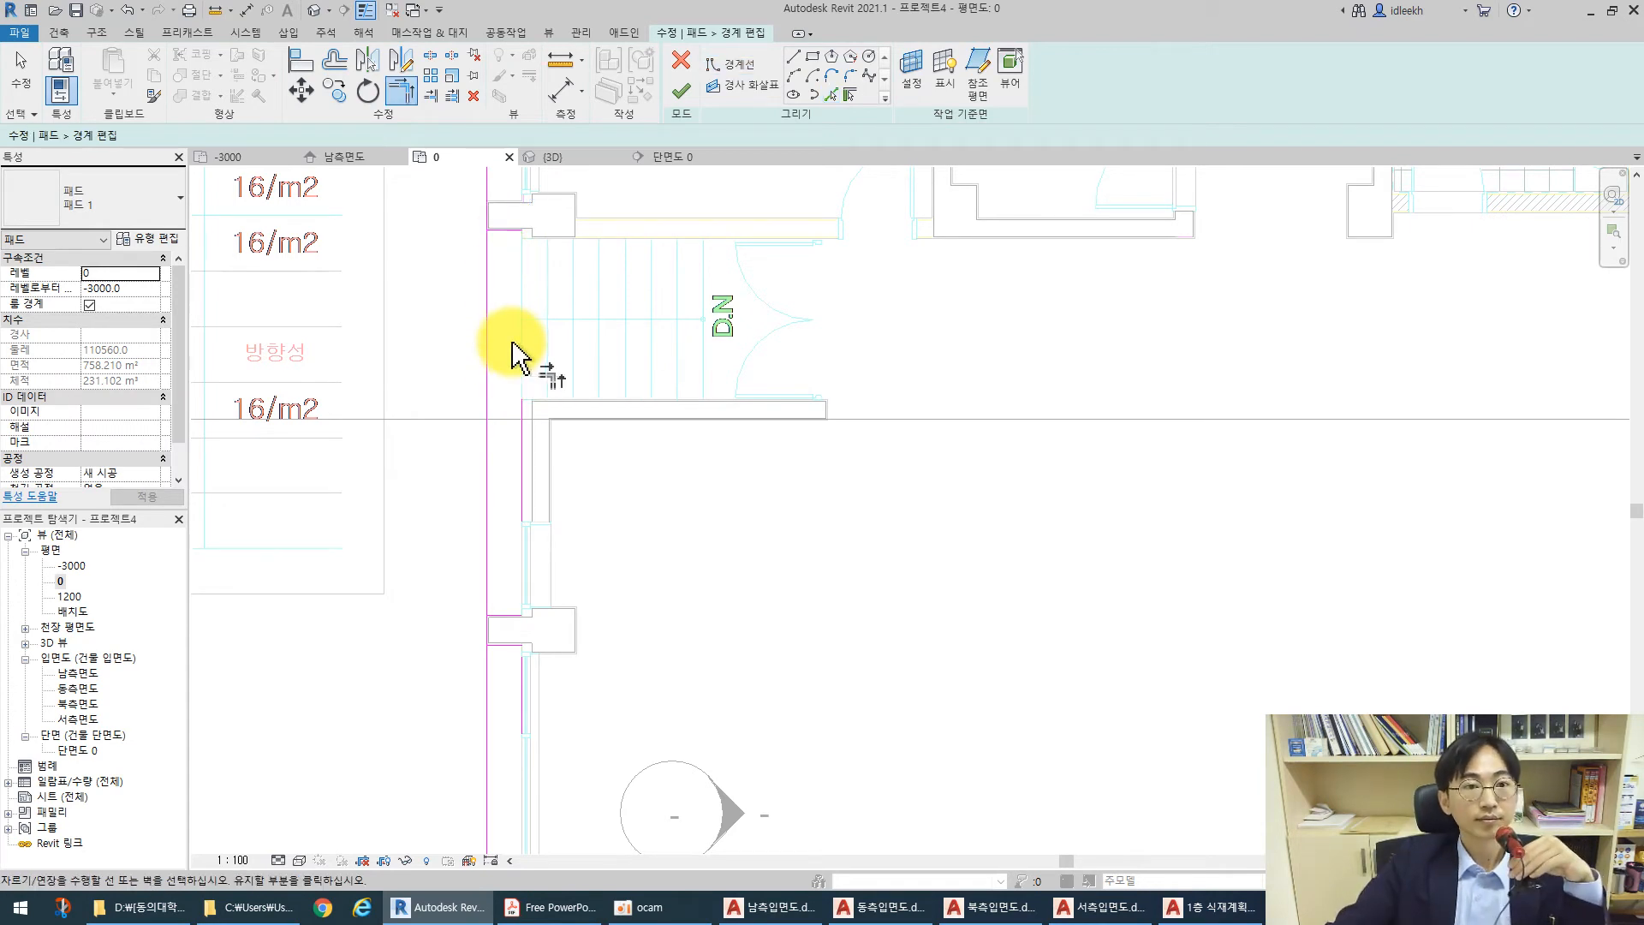
{"action": "left_click", "coordinate": [503, 229]}
{"action": "left_click", "coordinate": [522, 443]}
{"action": "left_click", "coordinate": [519, 476]}
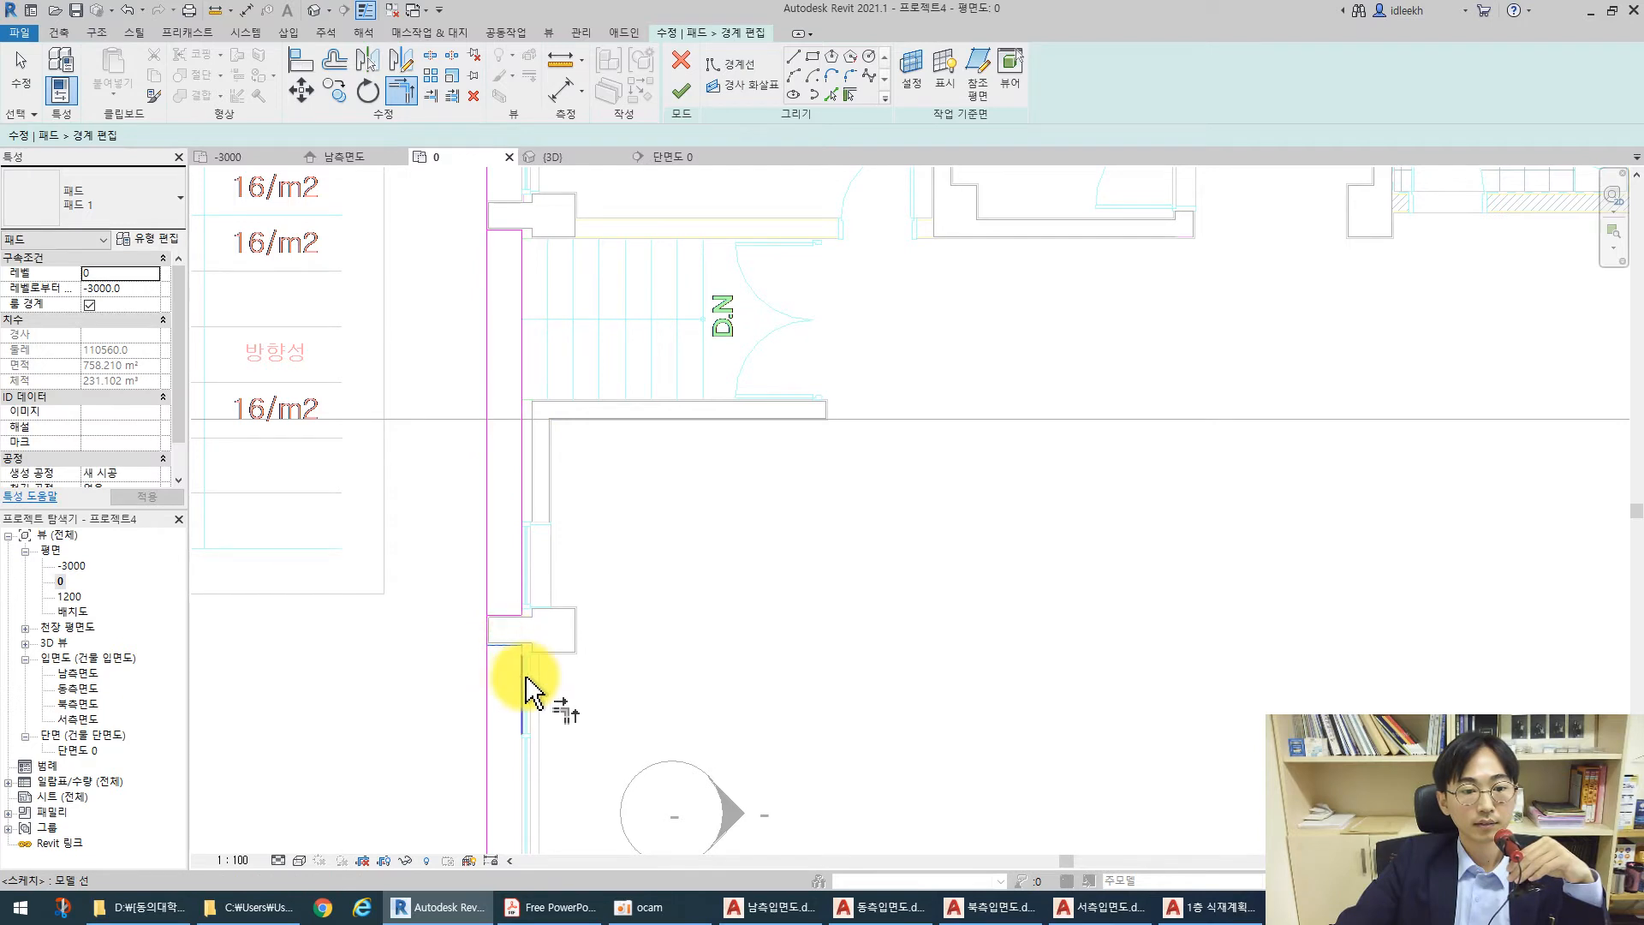
{"action": "middle_click_drag", "start_coordinate": [591, 814], "coordinate": [598, 411]}
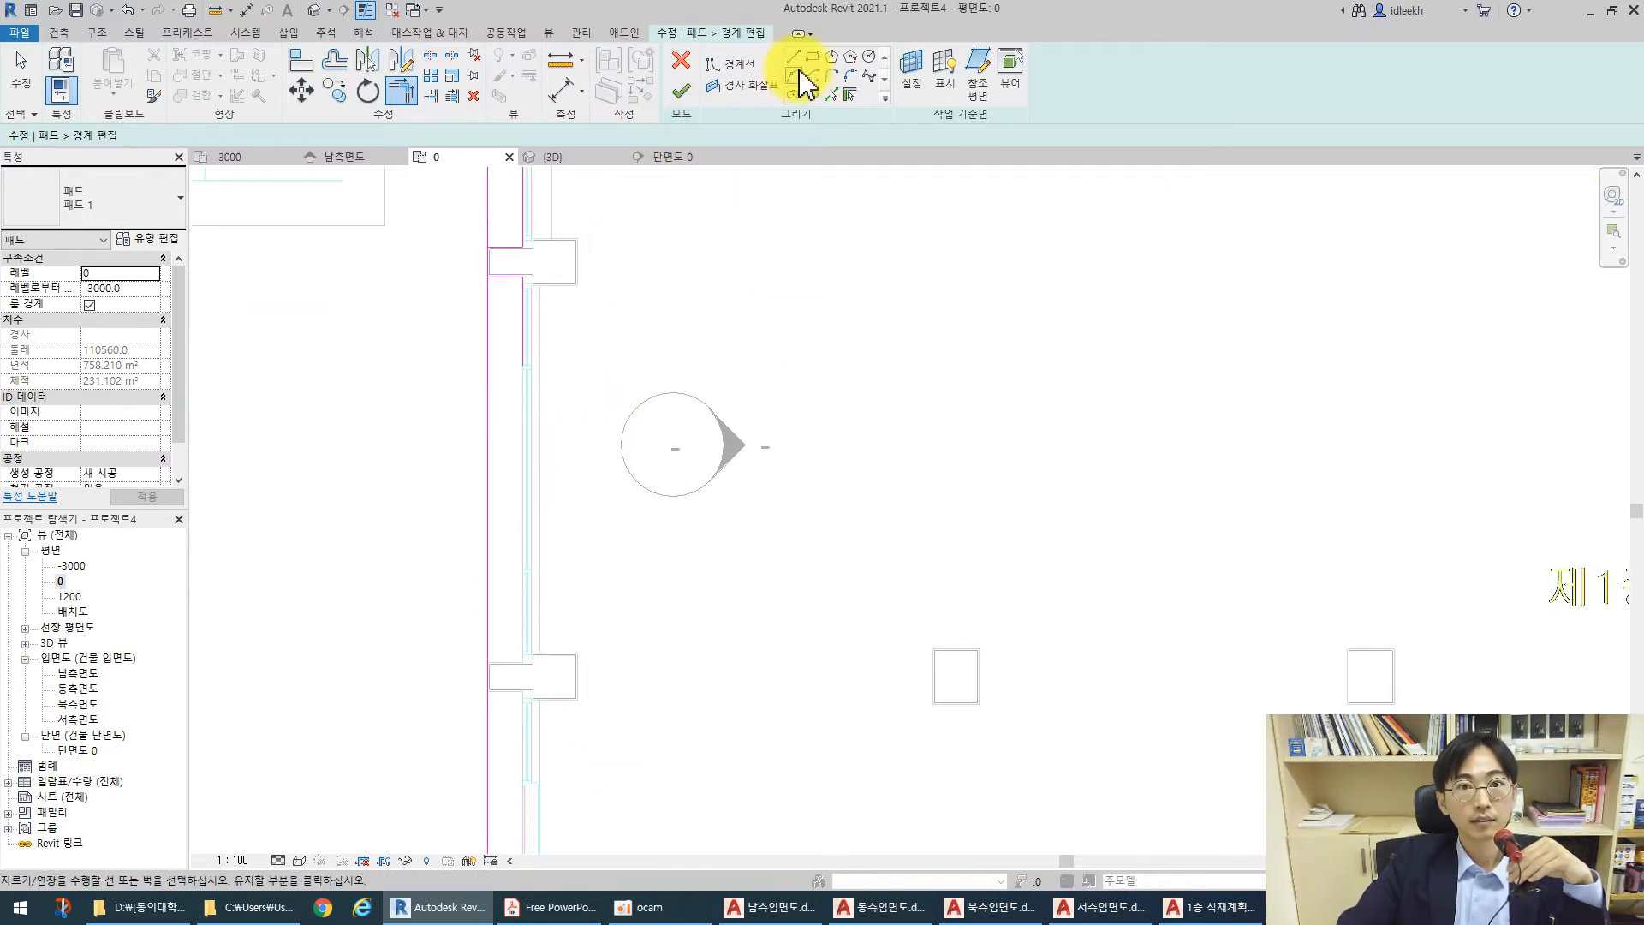
Use Pick Lines to add the lower left column's upper edge to the boundary, and trim it into a corner with the wall line
{"action": "left_click", "coordinate": [831, 94]}
{"action": "left_click", "coordinate": [505, 664]}
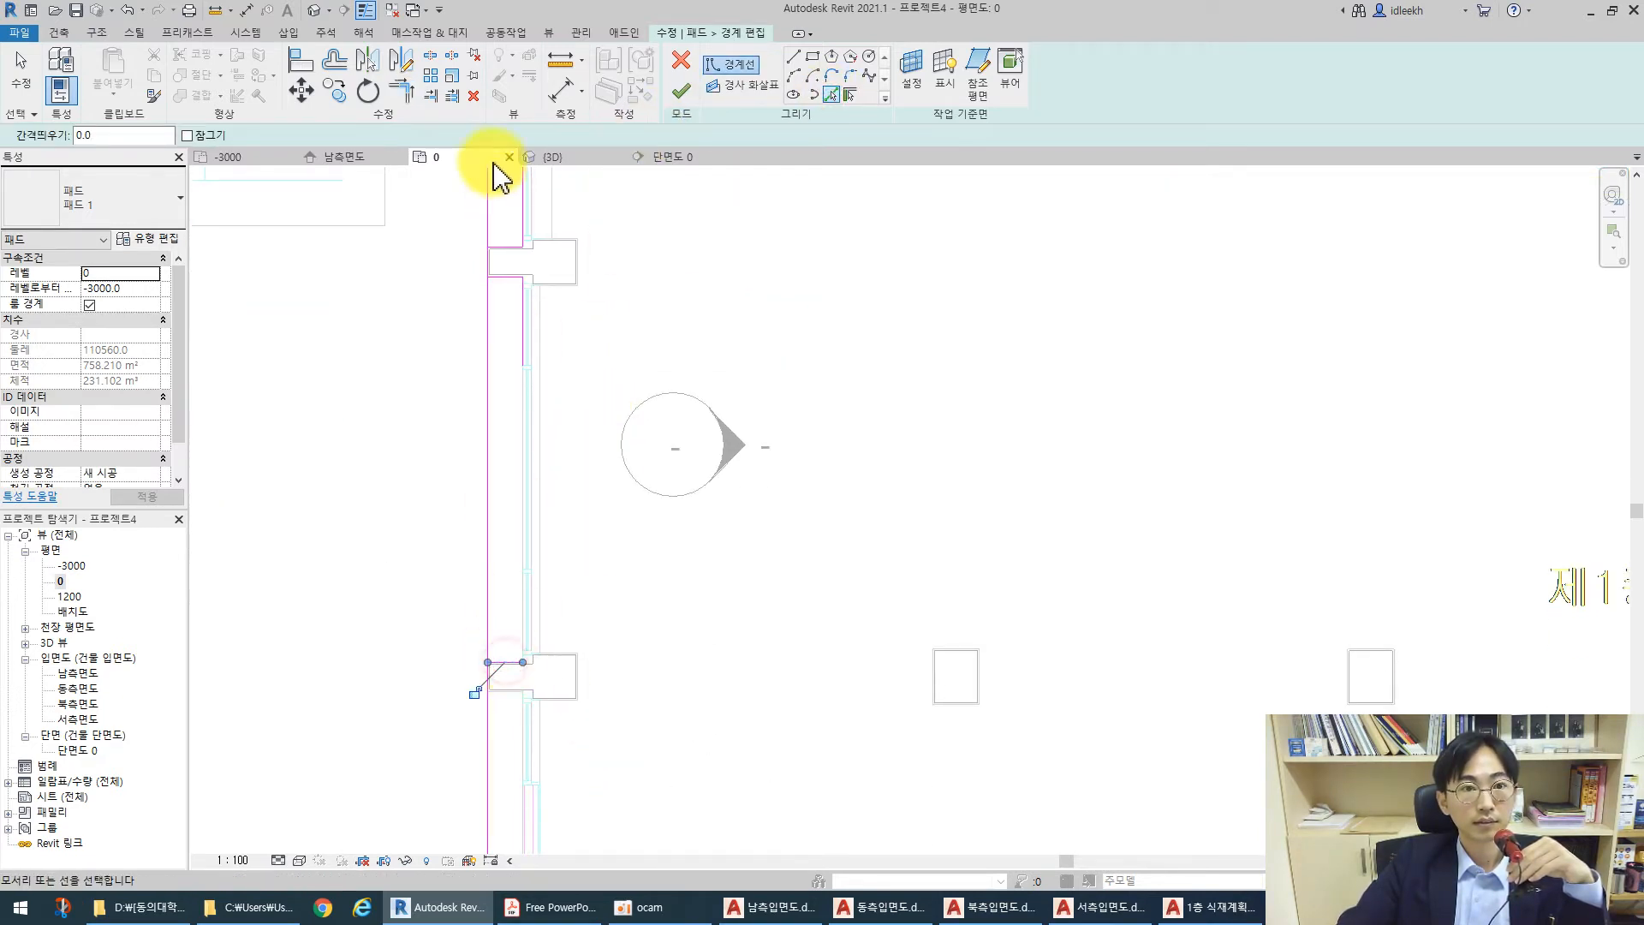
{"action": "left_click", "coordinate": [400, 86]}
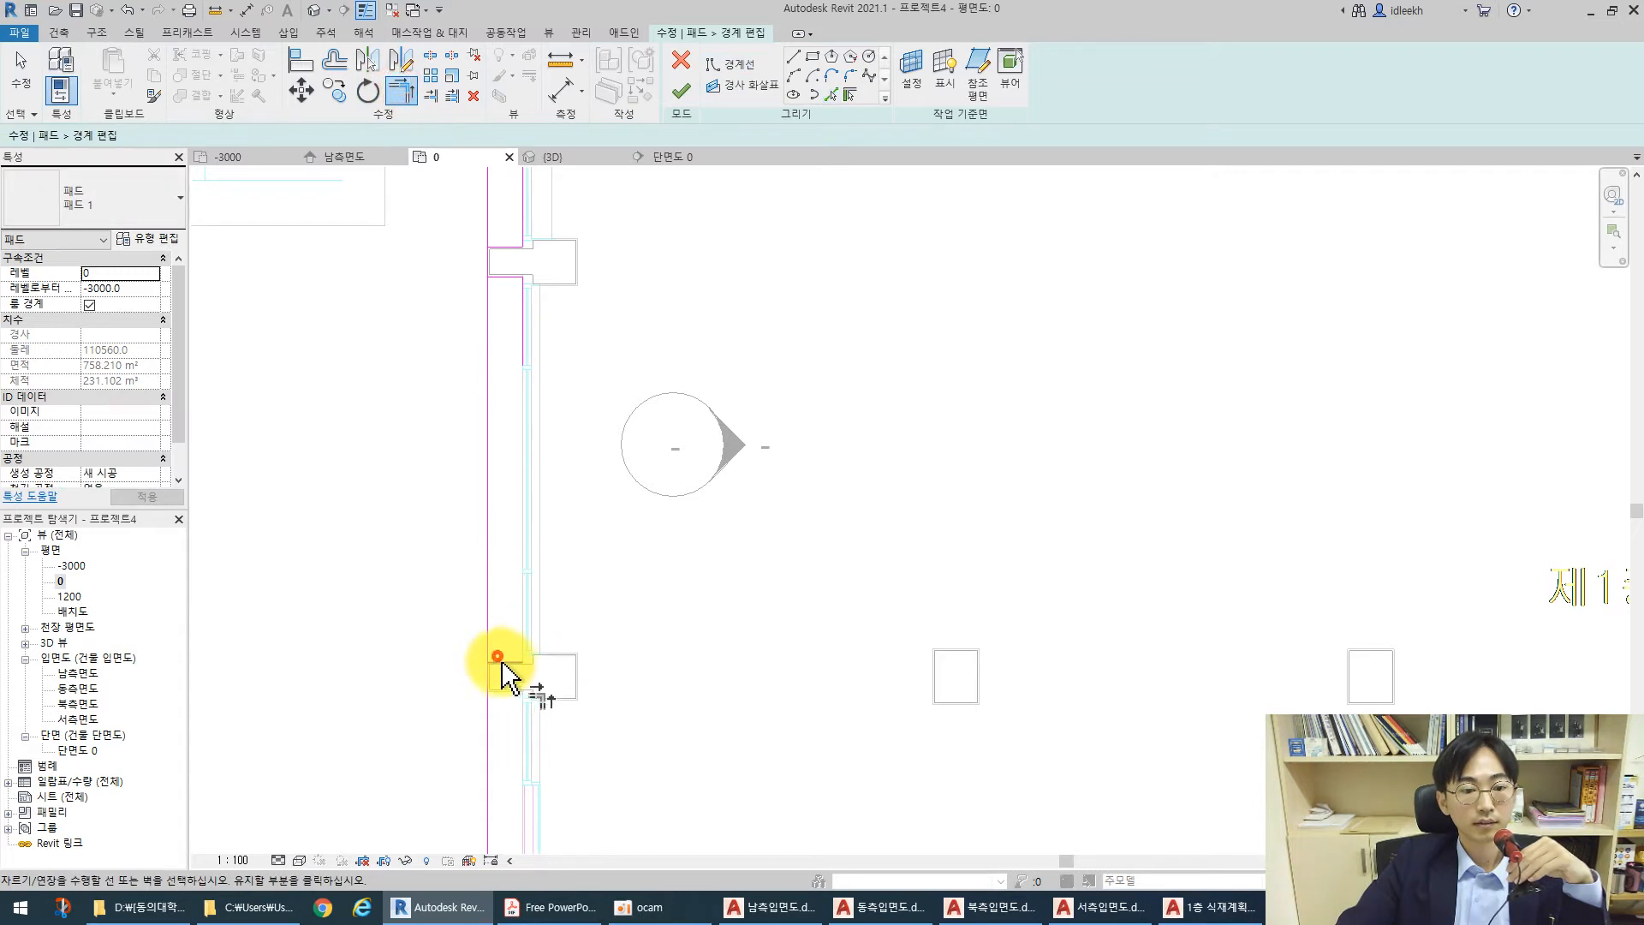
{"action": "left_click", "coordinate": [506, 664]}
{"action": "left_click", "coordinate": [521, 343]}
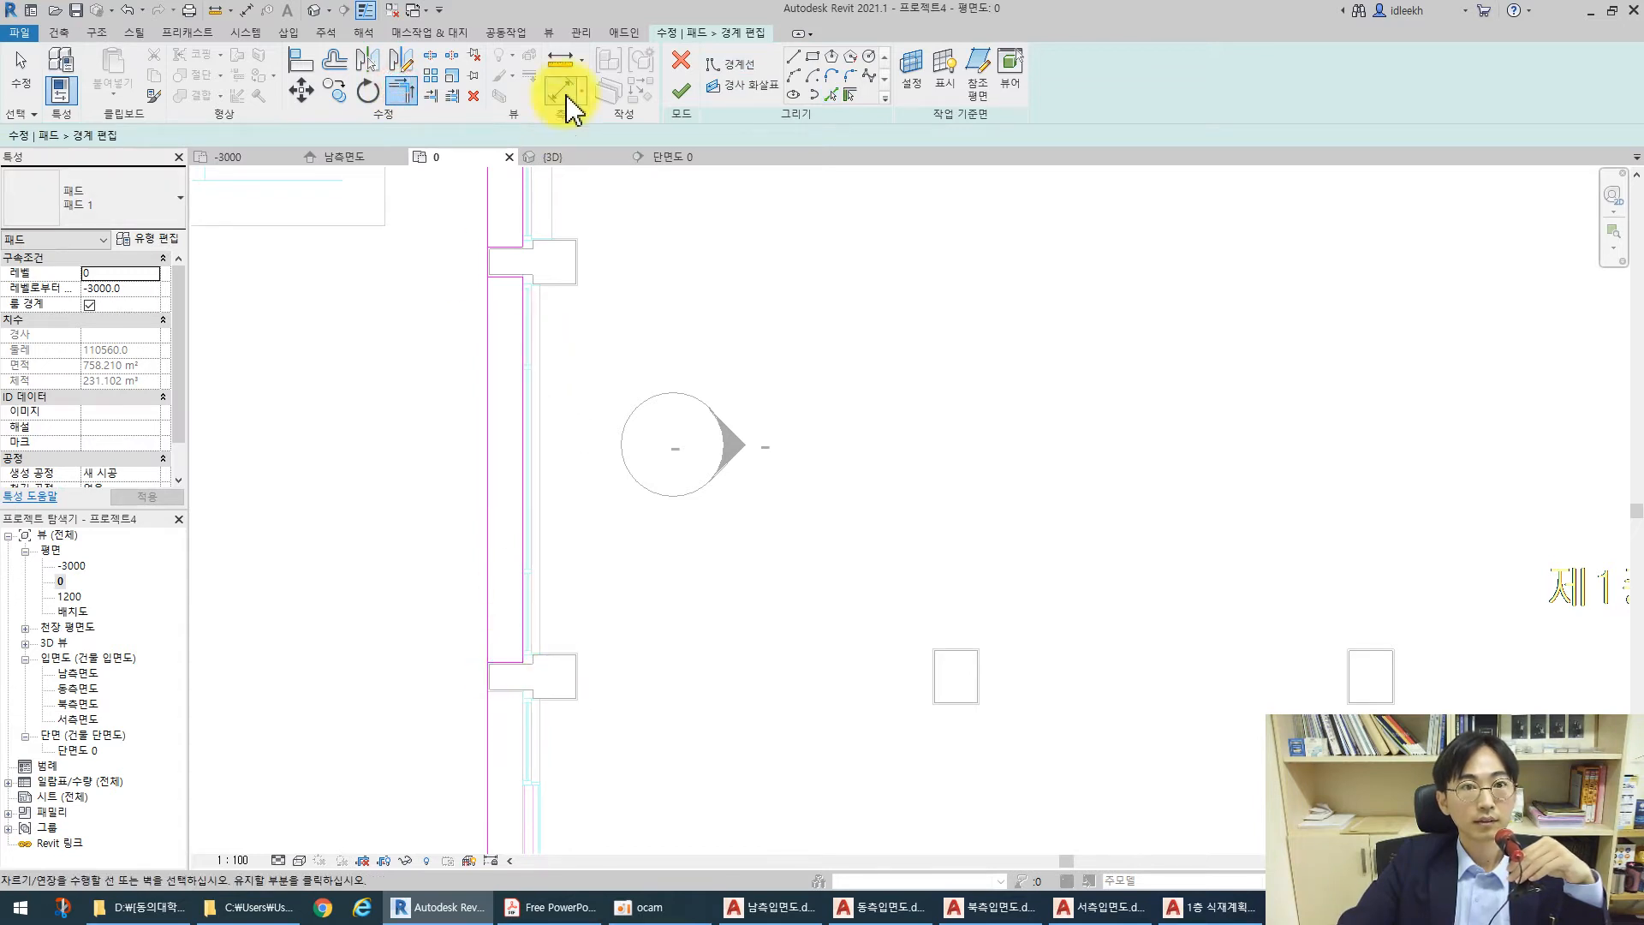
Split the outer boundary line beside the two left wall bays and trim its segments into corners with the projecting columns' edges
{"action": "left_click", "coordinate": [434, 56]}
{"action": "left_click", "coordinate": [490, 414]}
{"action": "scroll", "coordinate": [504, 561], "scroll_direction": "down", "scroll_amount": 3}
{"action": "left_click", "coordinate": [492, 272]}
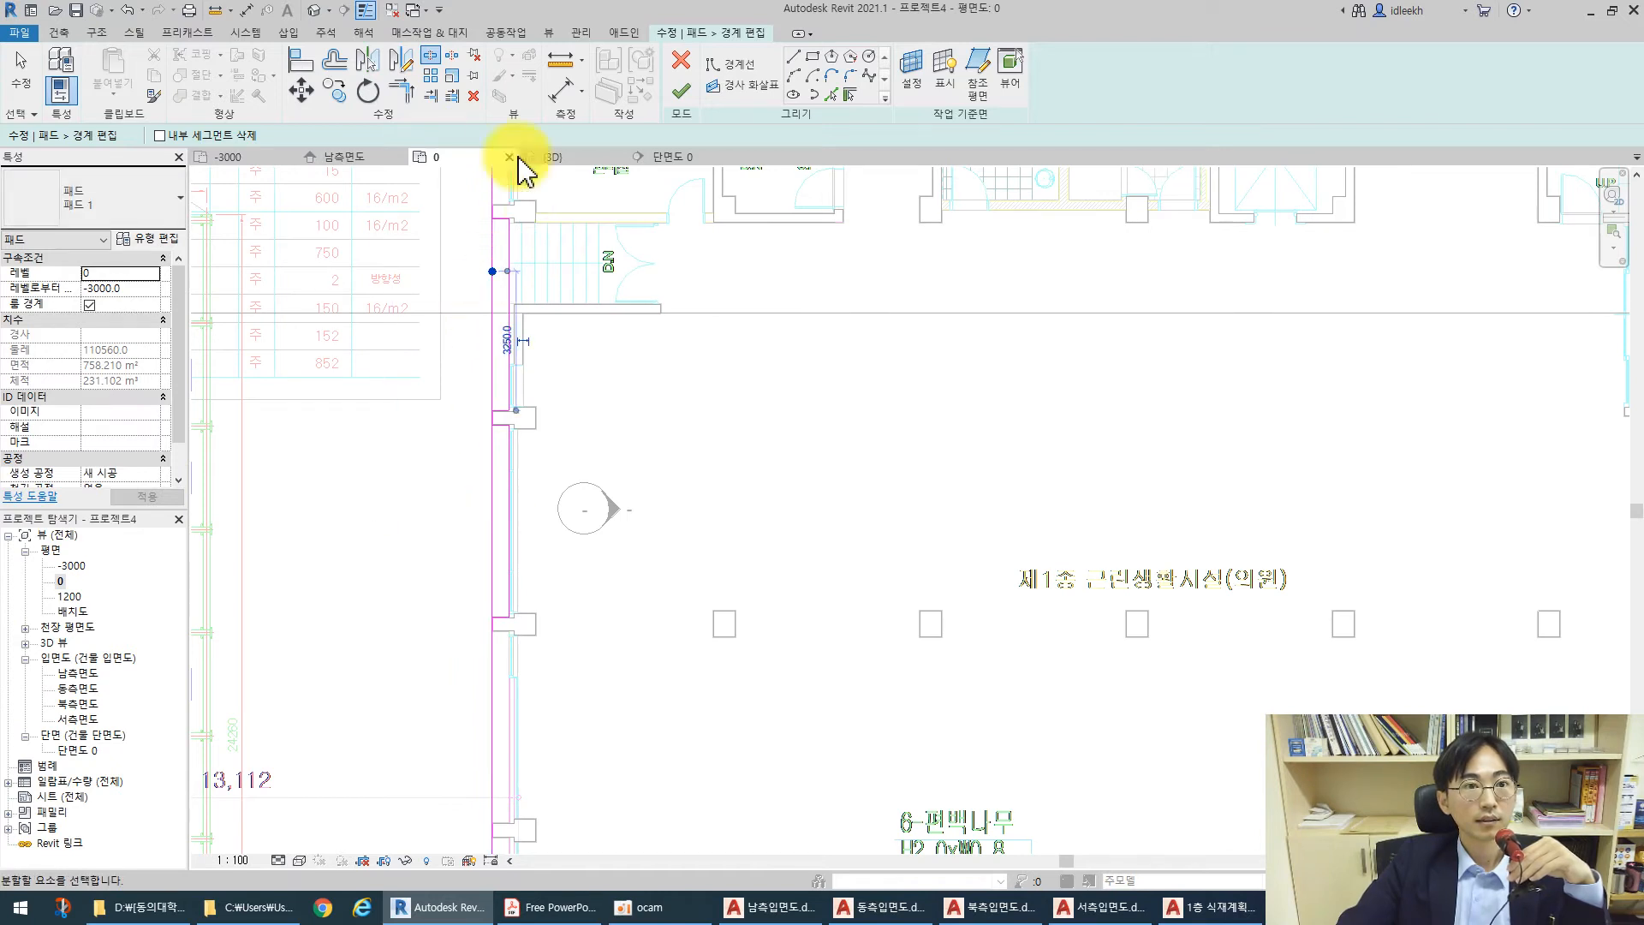
{"action": "left_click", "coordinate": [402, 93]}
{"action": "left_click", "coordinate": [493, 213]}
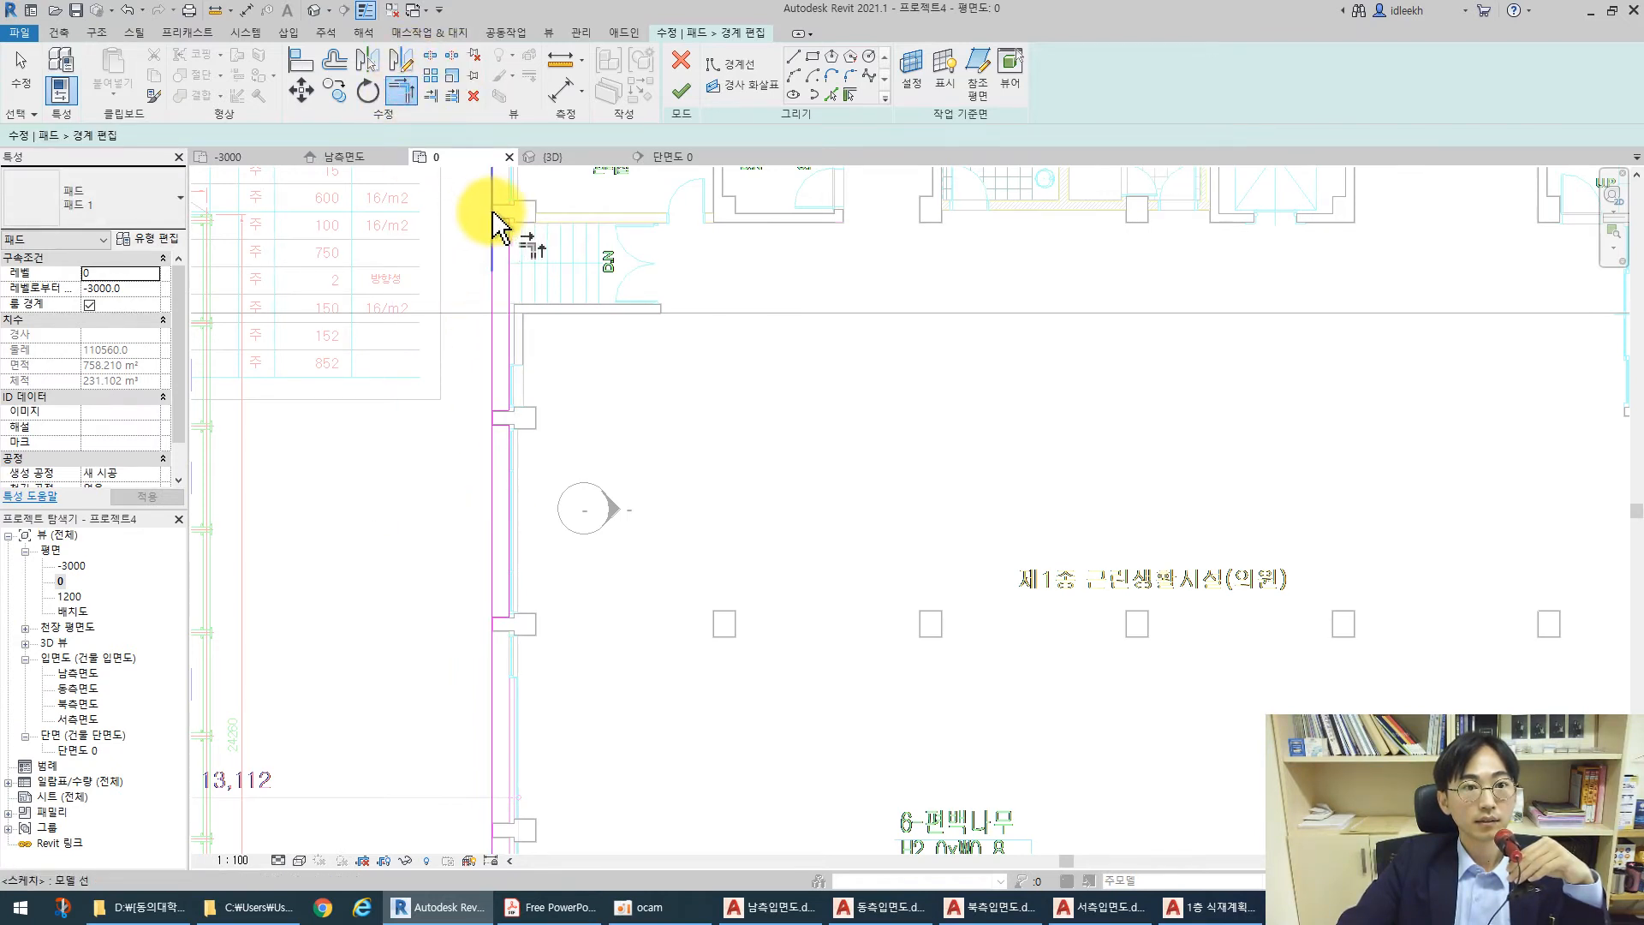
{"action": "left_click", "coordinate": [495, 409]}
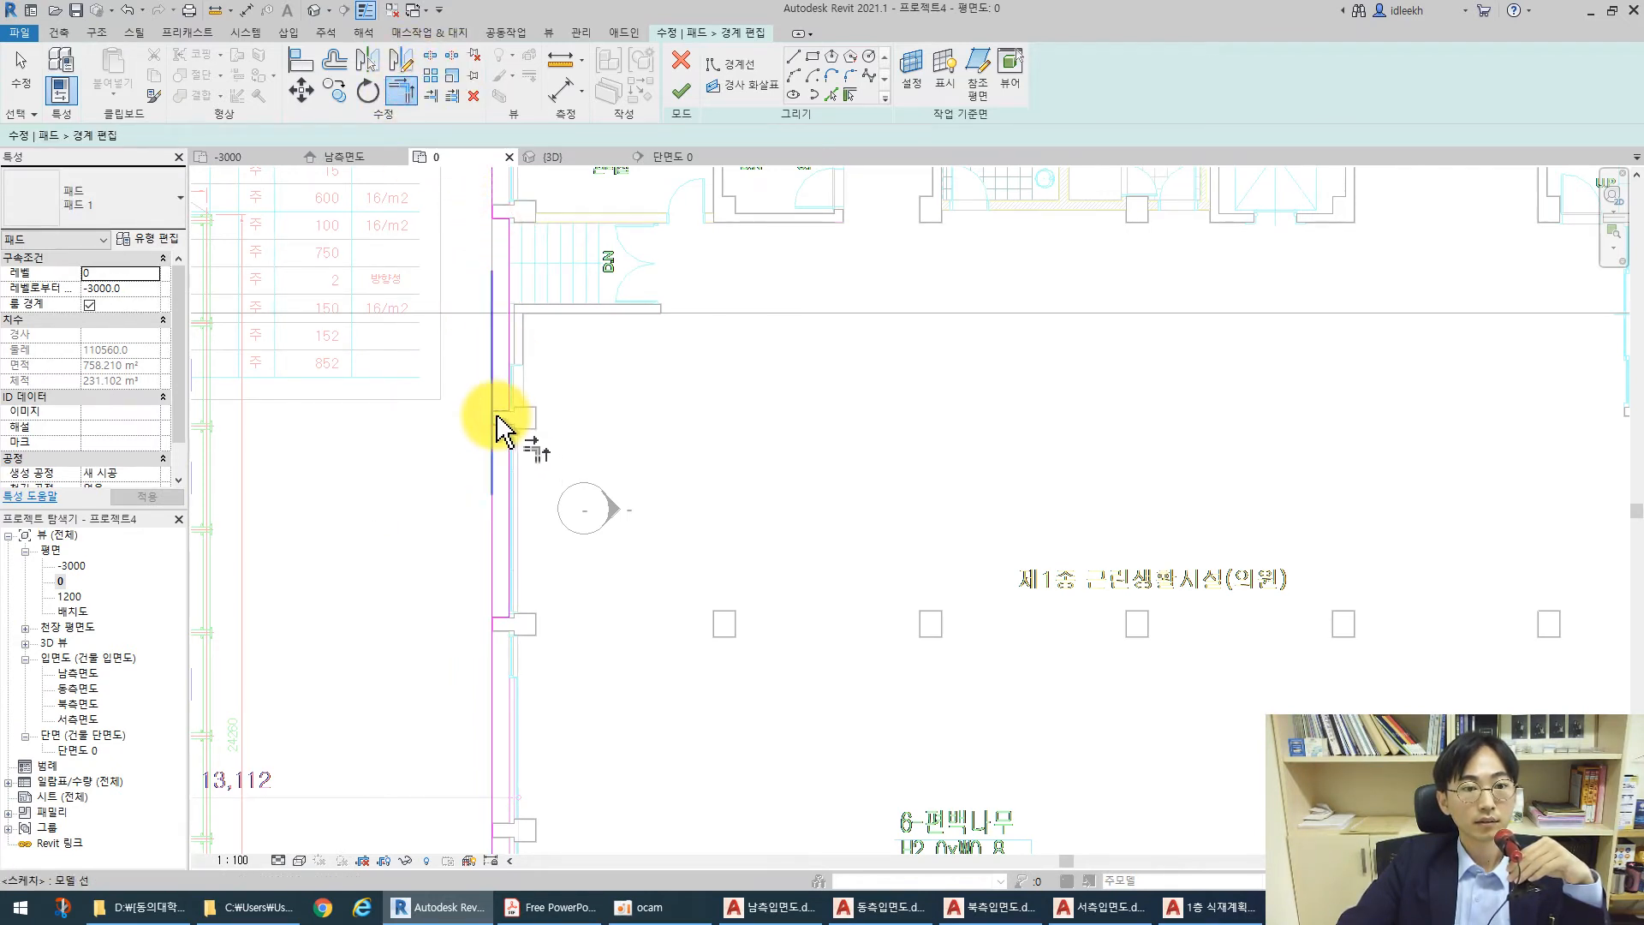
{"action": "left_click", "coordinate": [503, 425]}
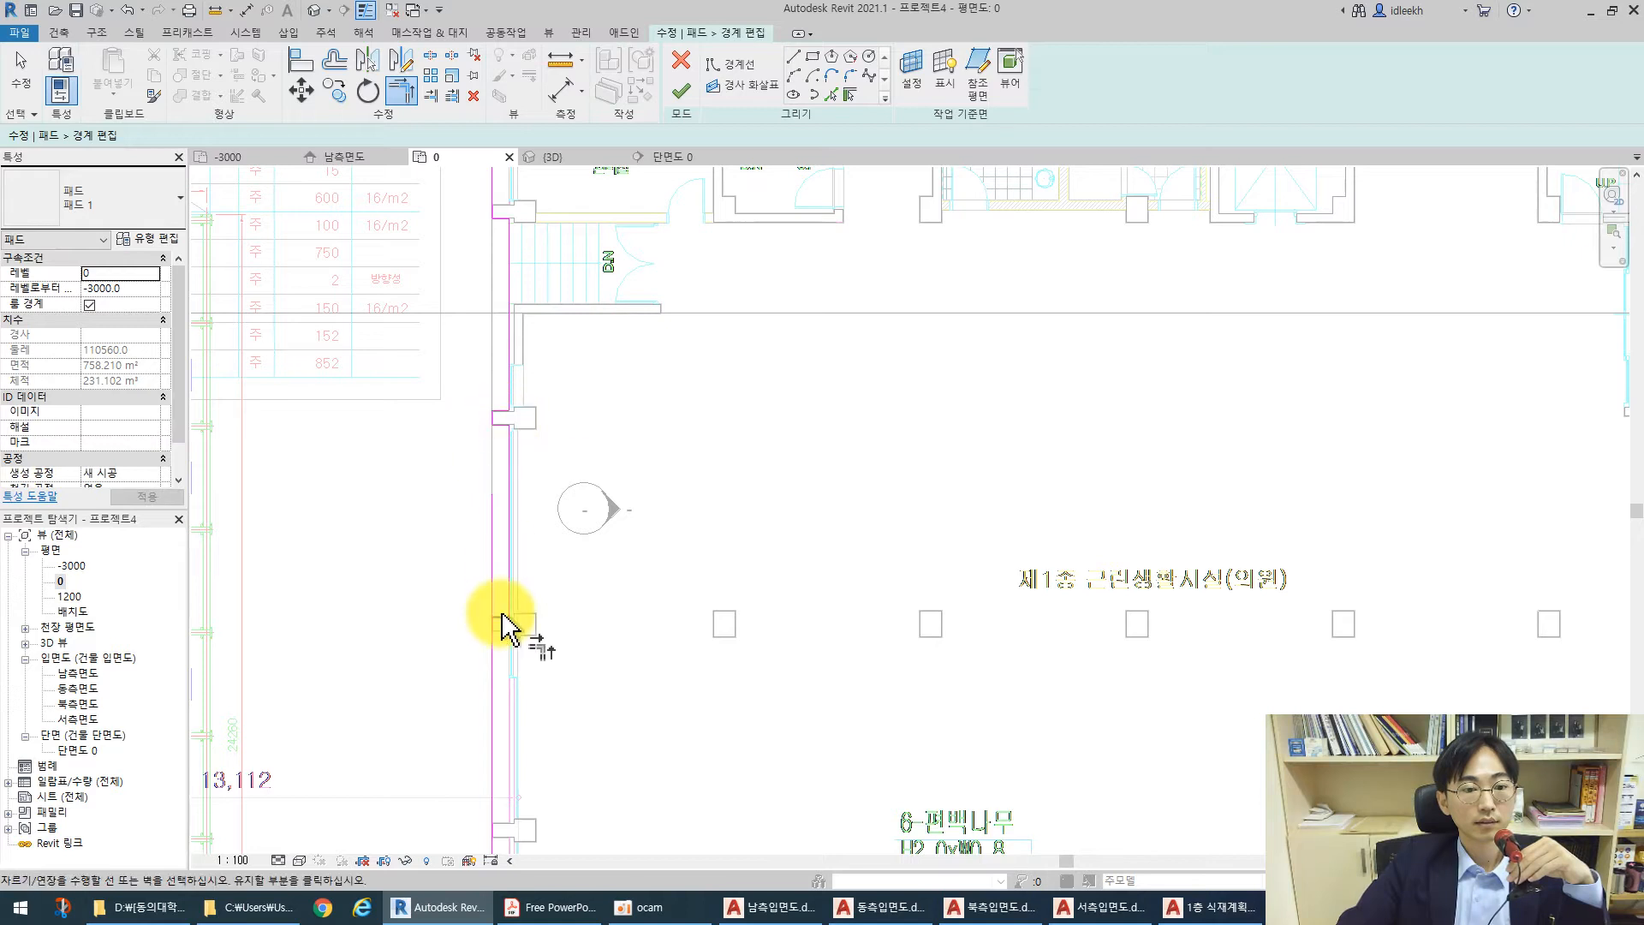
{"action": "left_click", "coordinate": [493, 623]}
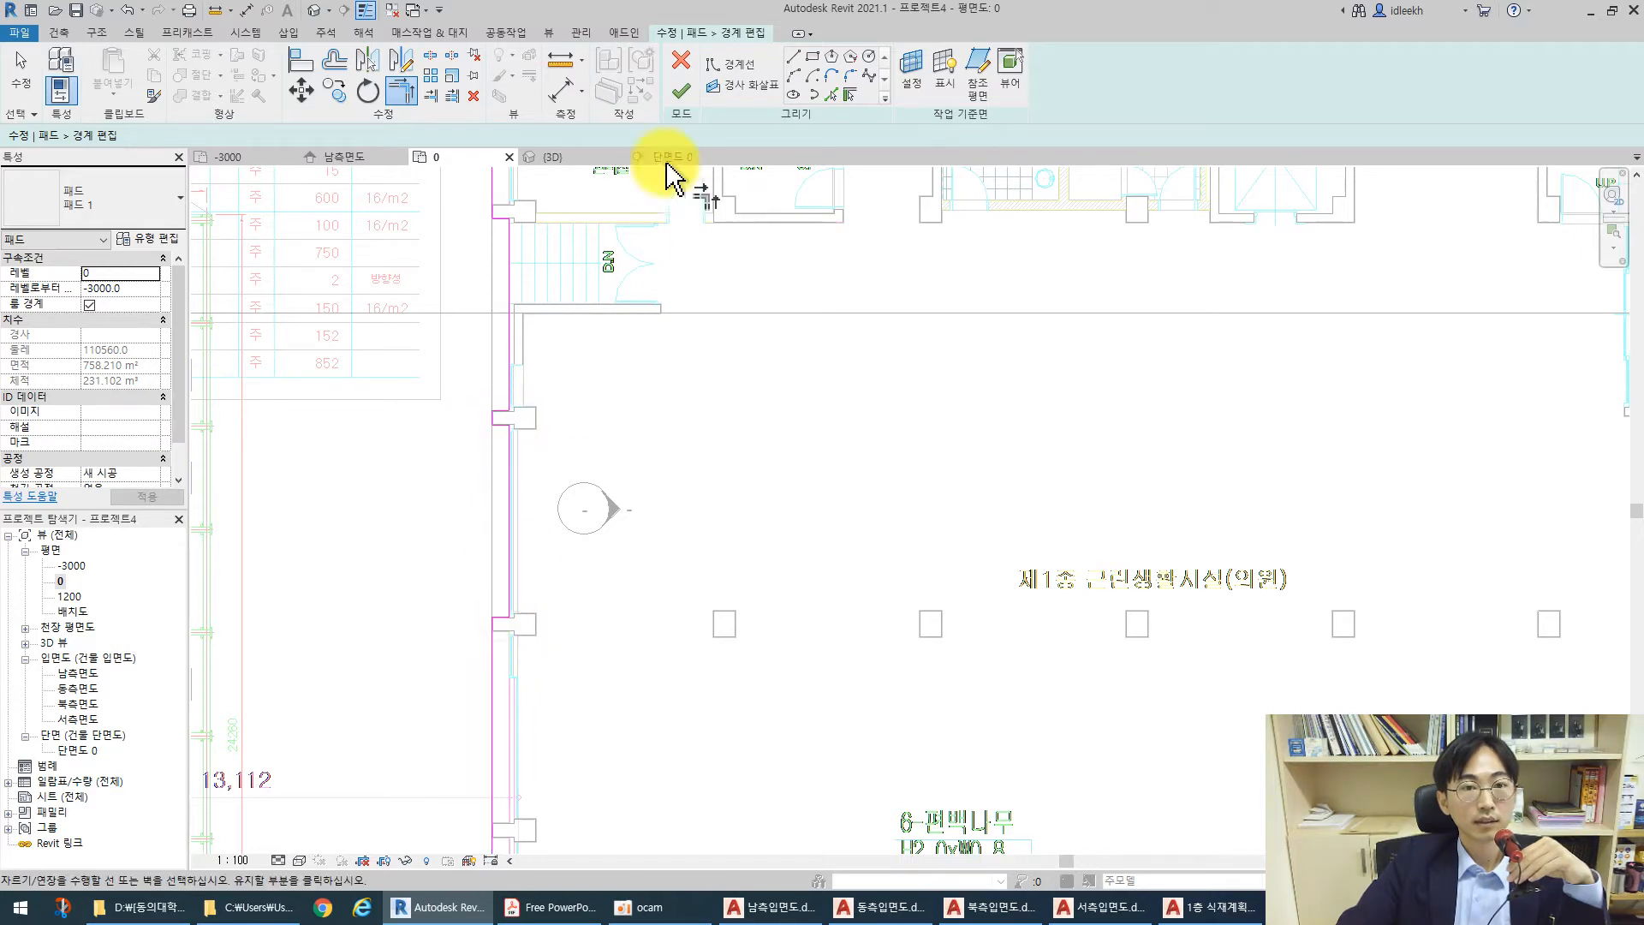
Finish the pad boundary edit and inspect the pad's notched left edge in the 3D view
{"action": "left_click", "coordinate": [681, 90]}
{"action": "left_click", "coordinate": [942, 518]}
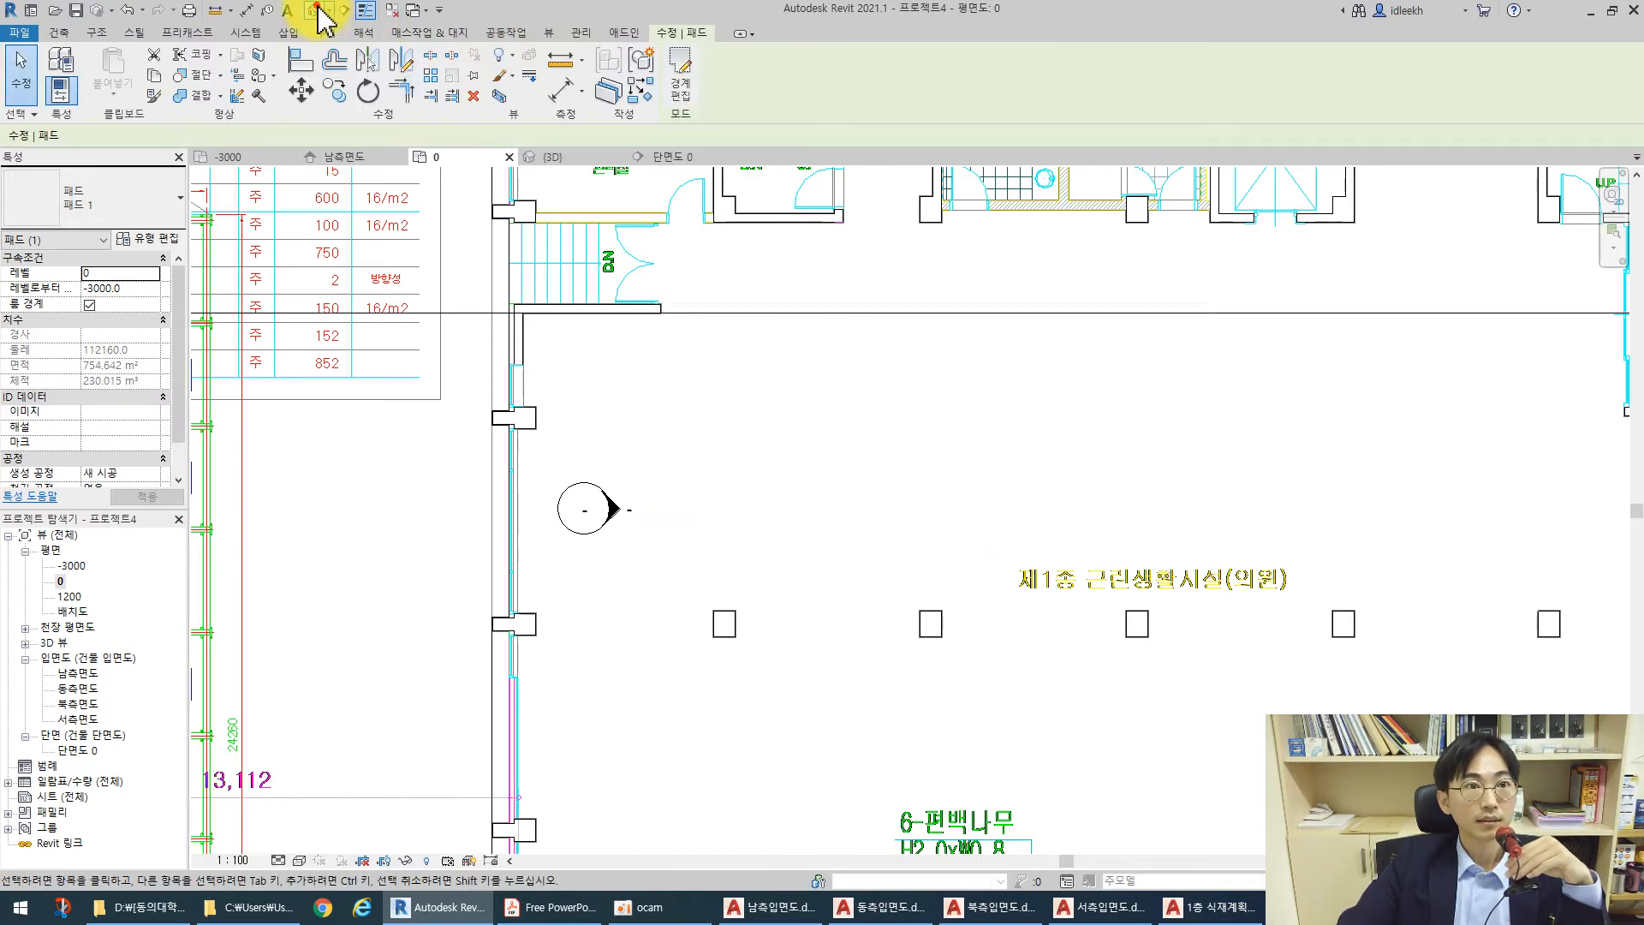
{"action": "left_click", "coordinate": [317, 10]}
{"action": "scroll", "coordinate": [753, 532], "scroll_direction": "up", "scroll_amount": 6}
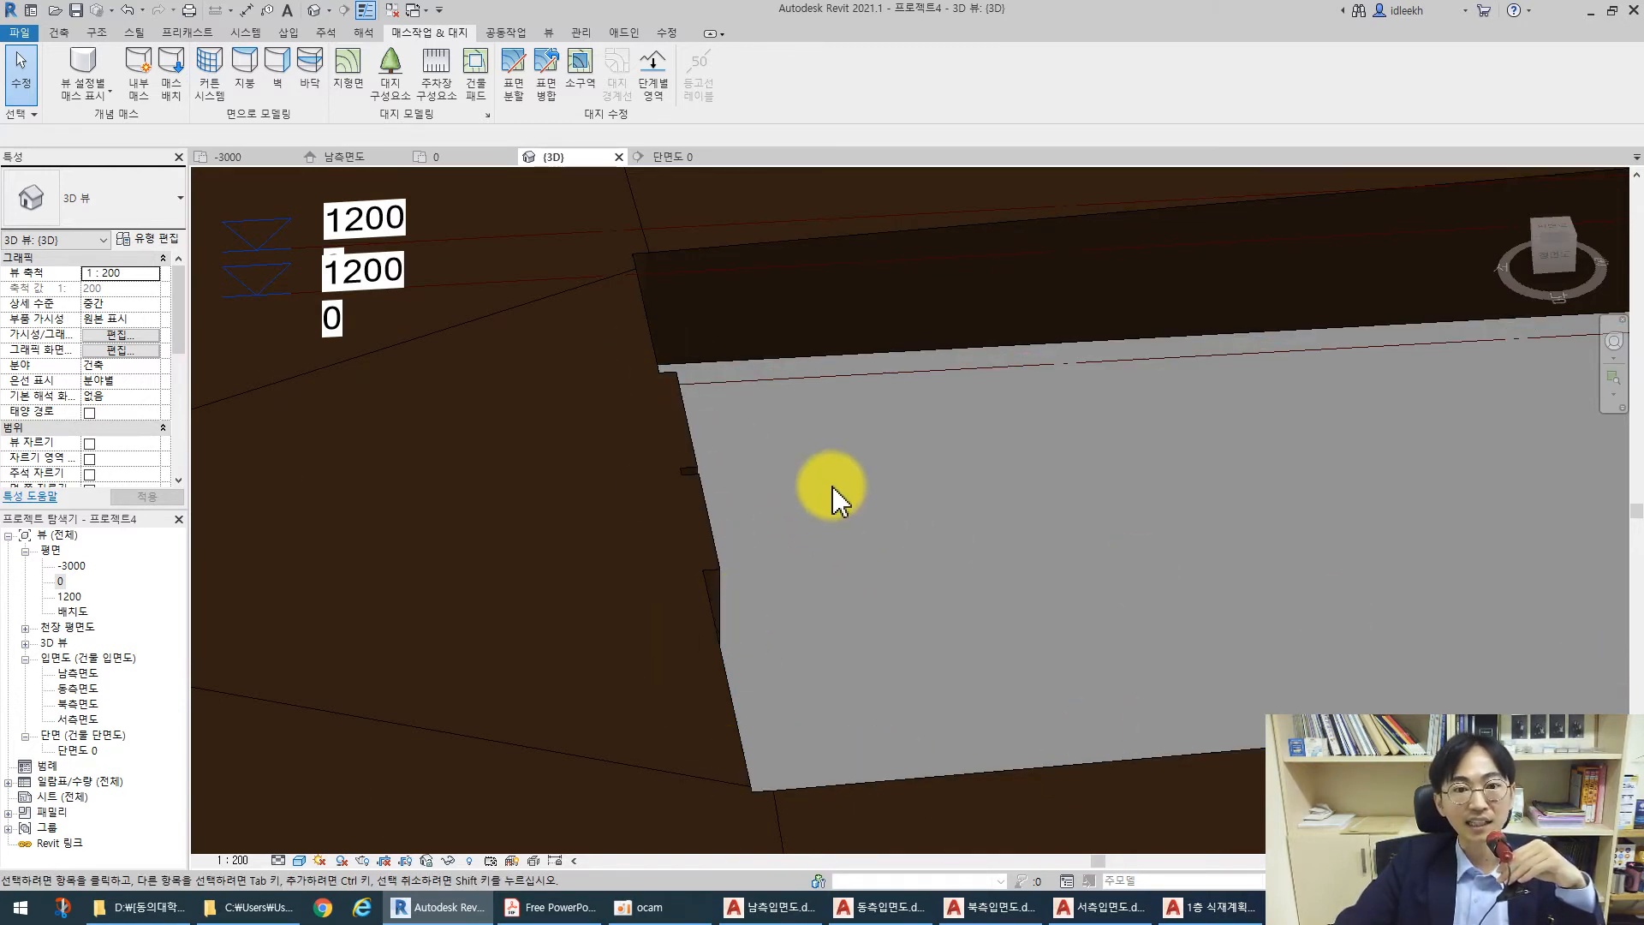
{"action": "scroll", "coordinate": [778, 490], "scroll_direction": "down", "scroll_amount": 2}
{"action": "middle_click_drag", "start_coordinate": [899, 531], "coordinate": [810, 510]}
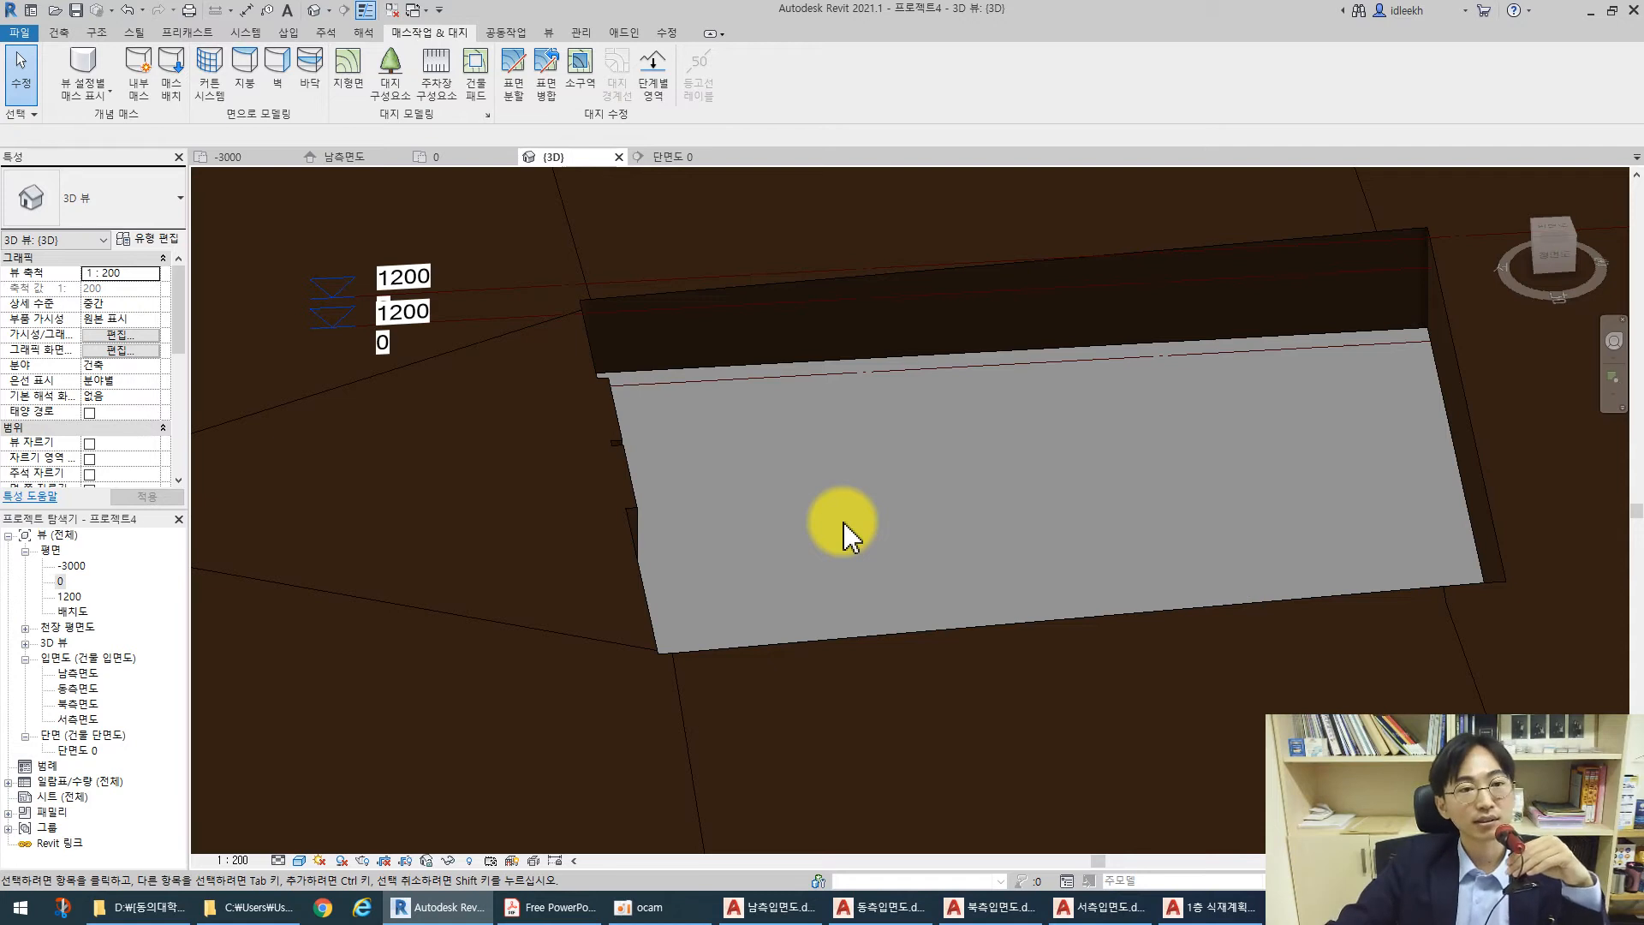
{"action": "scroll", "coordinate": [796, 523], "scroll_direction": "down", "scroll_amount": 3}
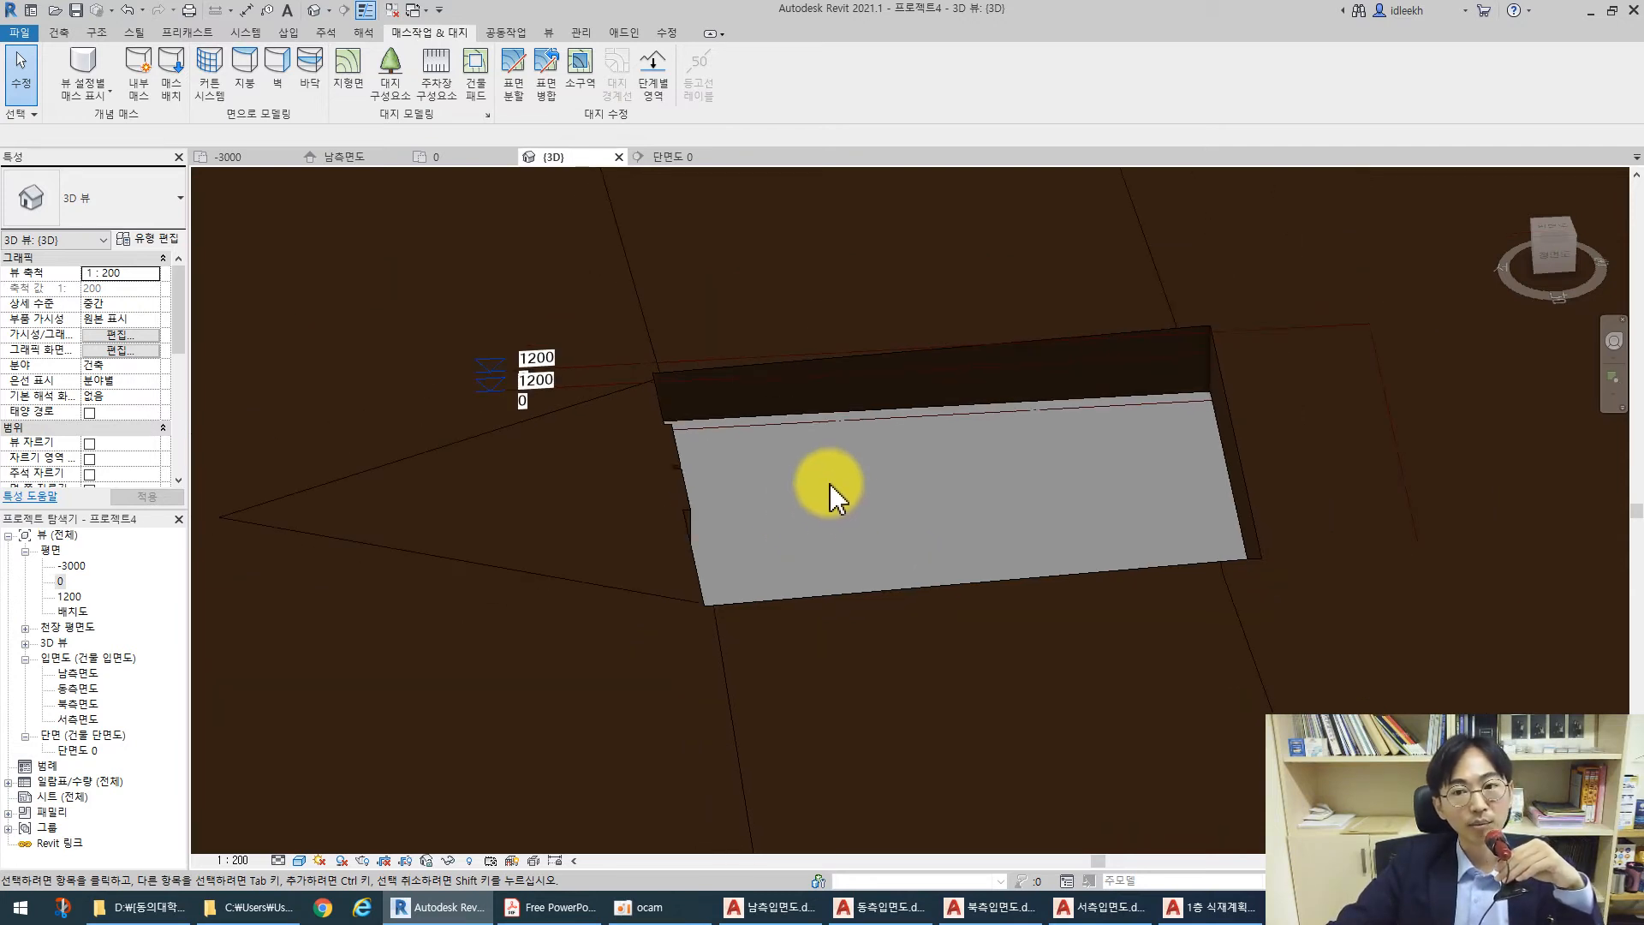
{"action": "middle_click_drag", "start_coordinate": [878, 506], "coordinate": [763, 577]}
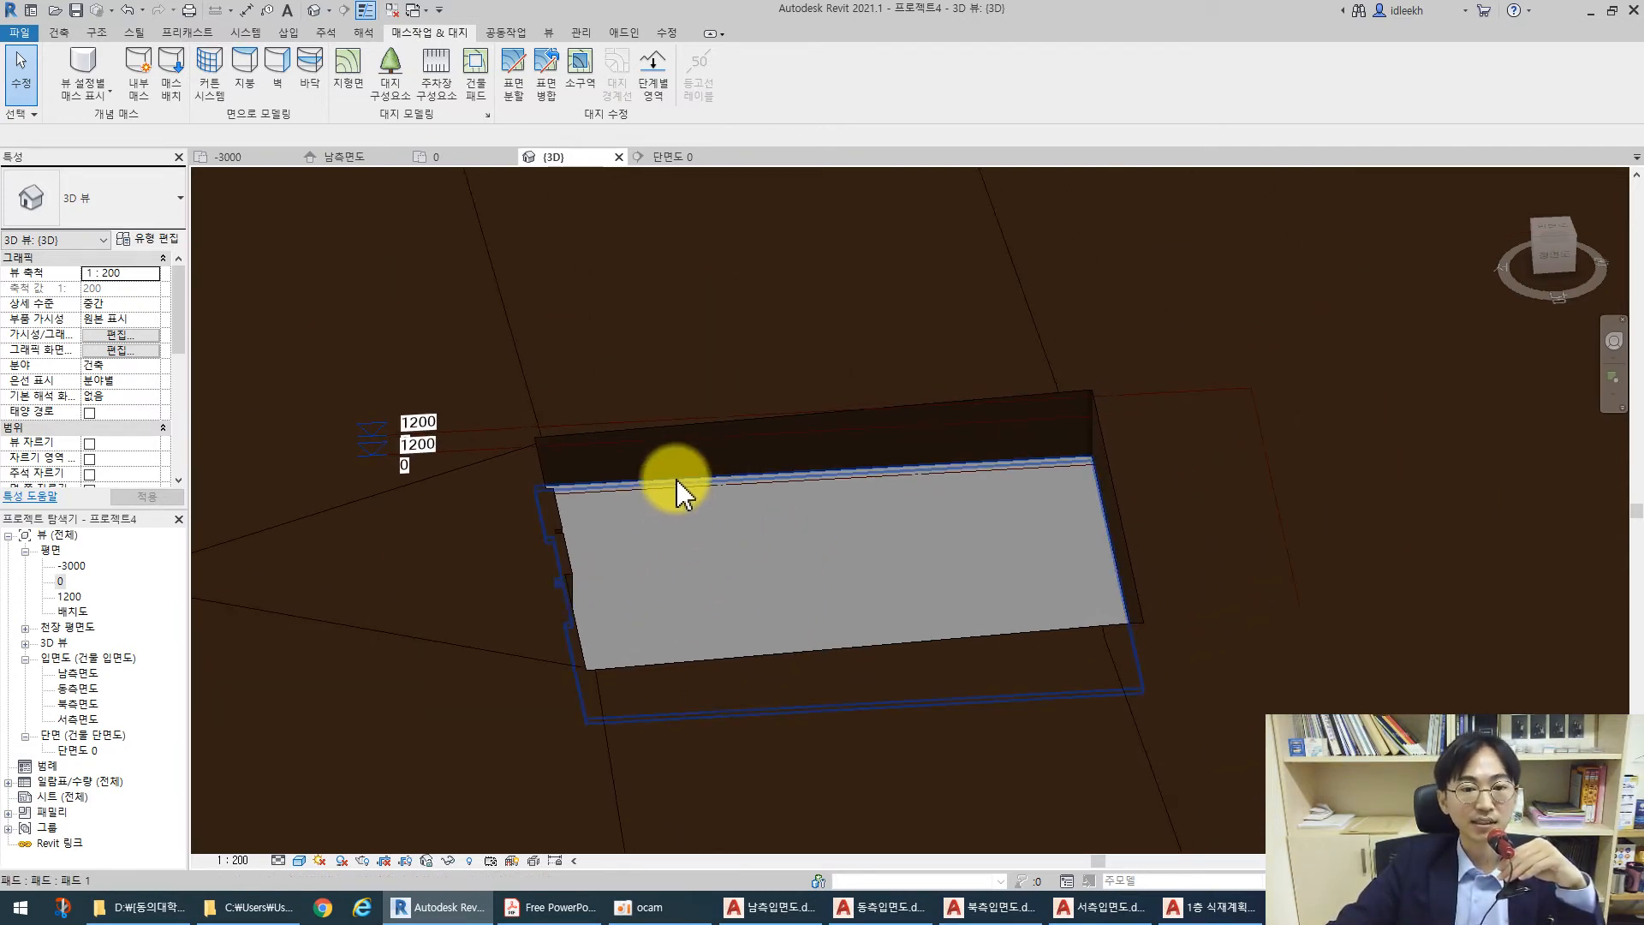
Select the building pad from an edge-on 3D view and set its type's structure layer thickness to 1
{"action": "left_click", "coordinate": [1559, 272]}
{"action": "scroll", "coordinate": [947, 580], "scroll_direction": "up", "scroll_amount": 4}
{"action": "scroll", "coordinate": [500, 526], "scroll_direction": "up", "scroll_amount": 3}
{"action": "scroll", "coordinate": [502, 515], "scroll_direction": "up", "scroll_amount": 4}
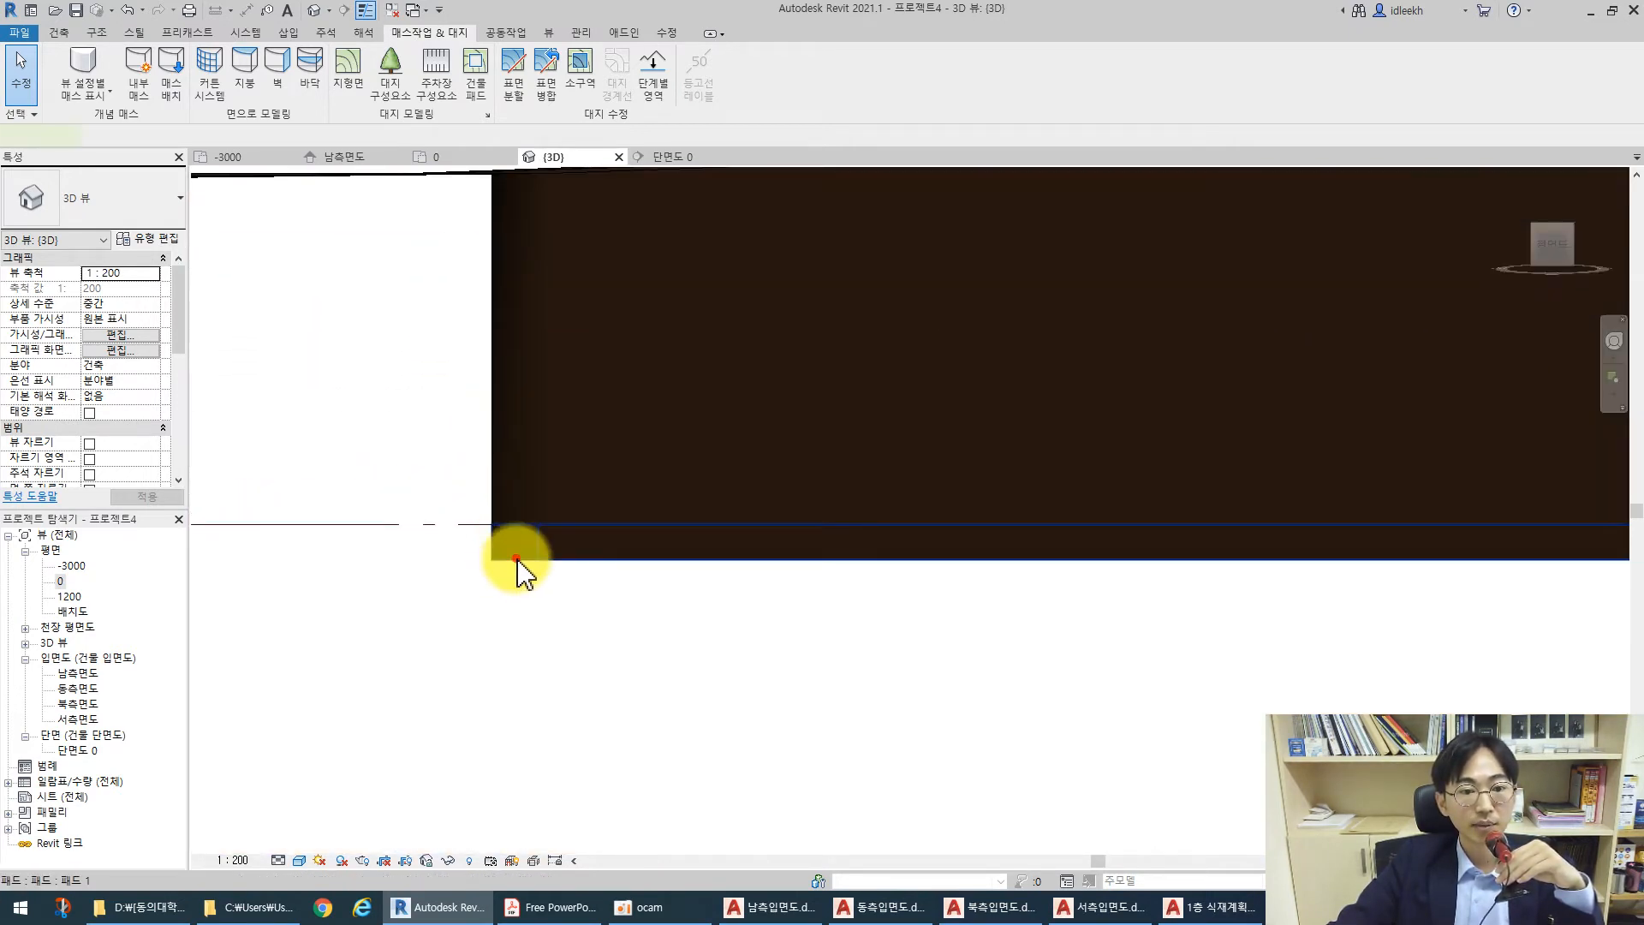
{"action": "left_click", "coordinate": [517, 560]}
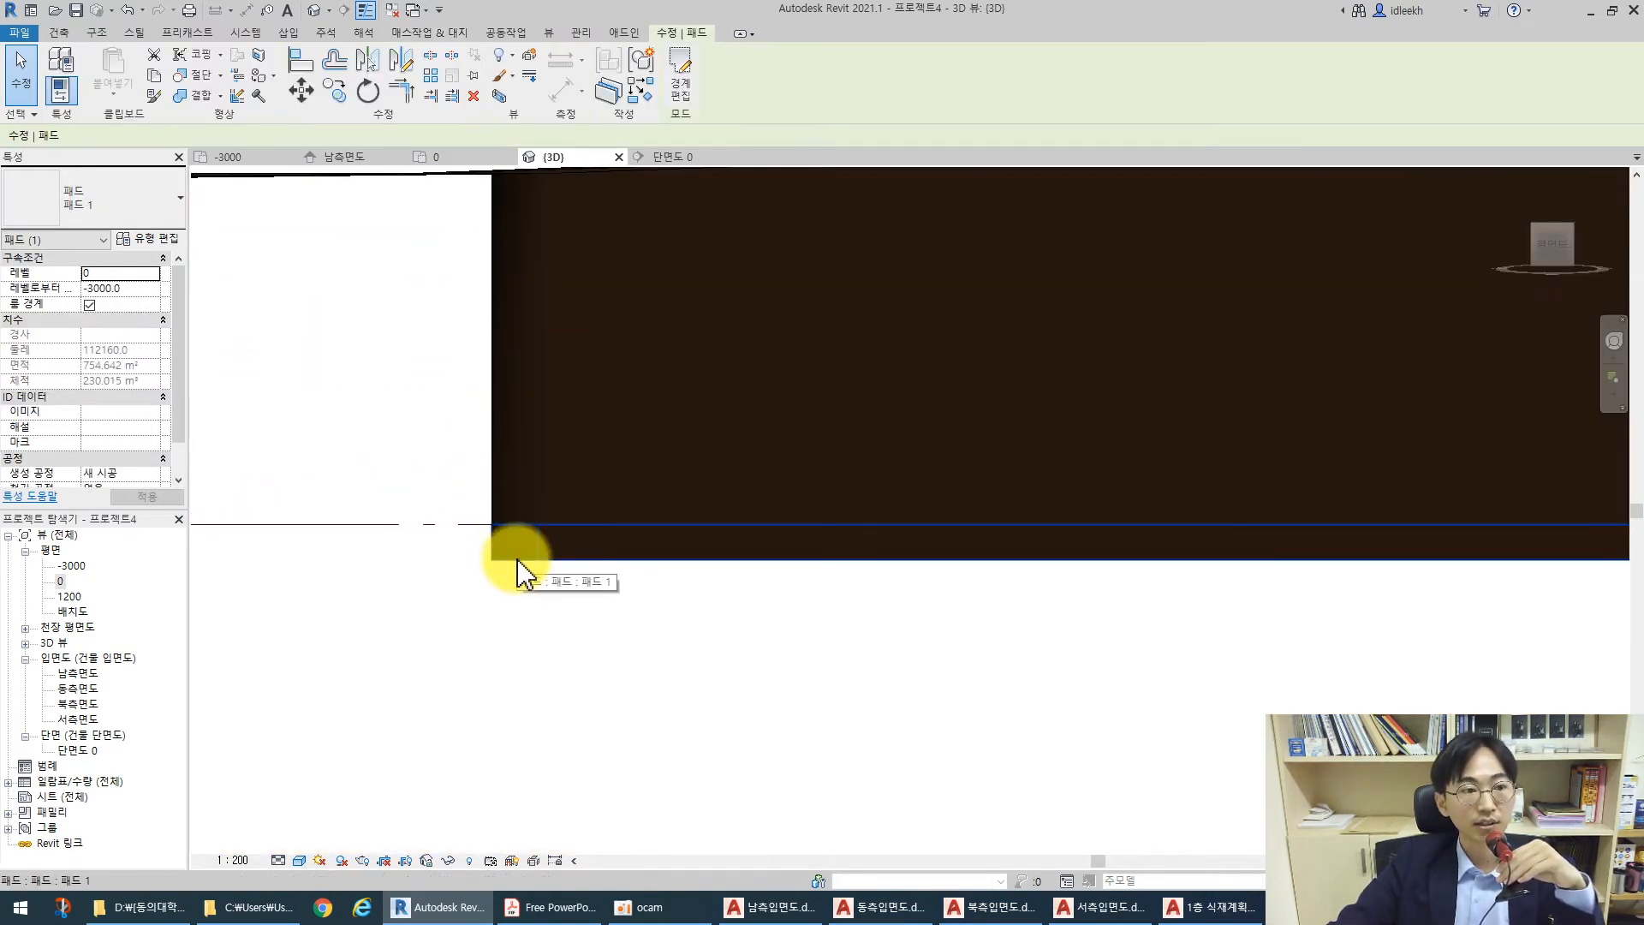
{"action": "left_click", "coordinate": [151, 239]}
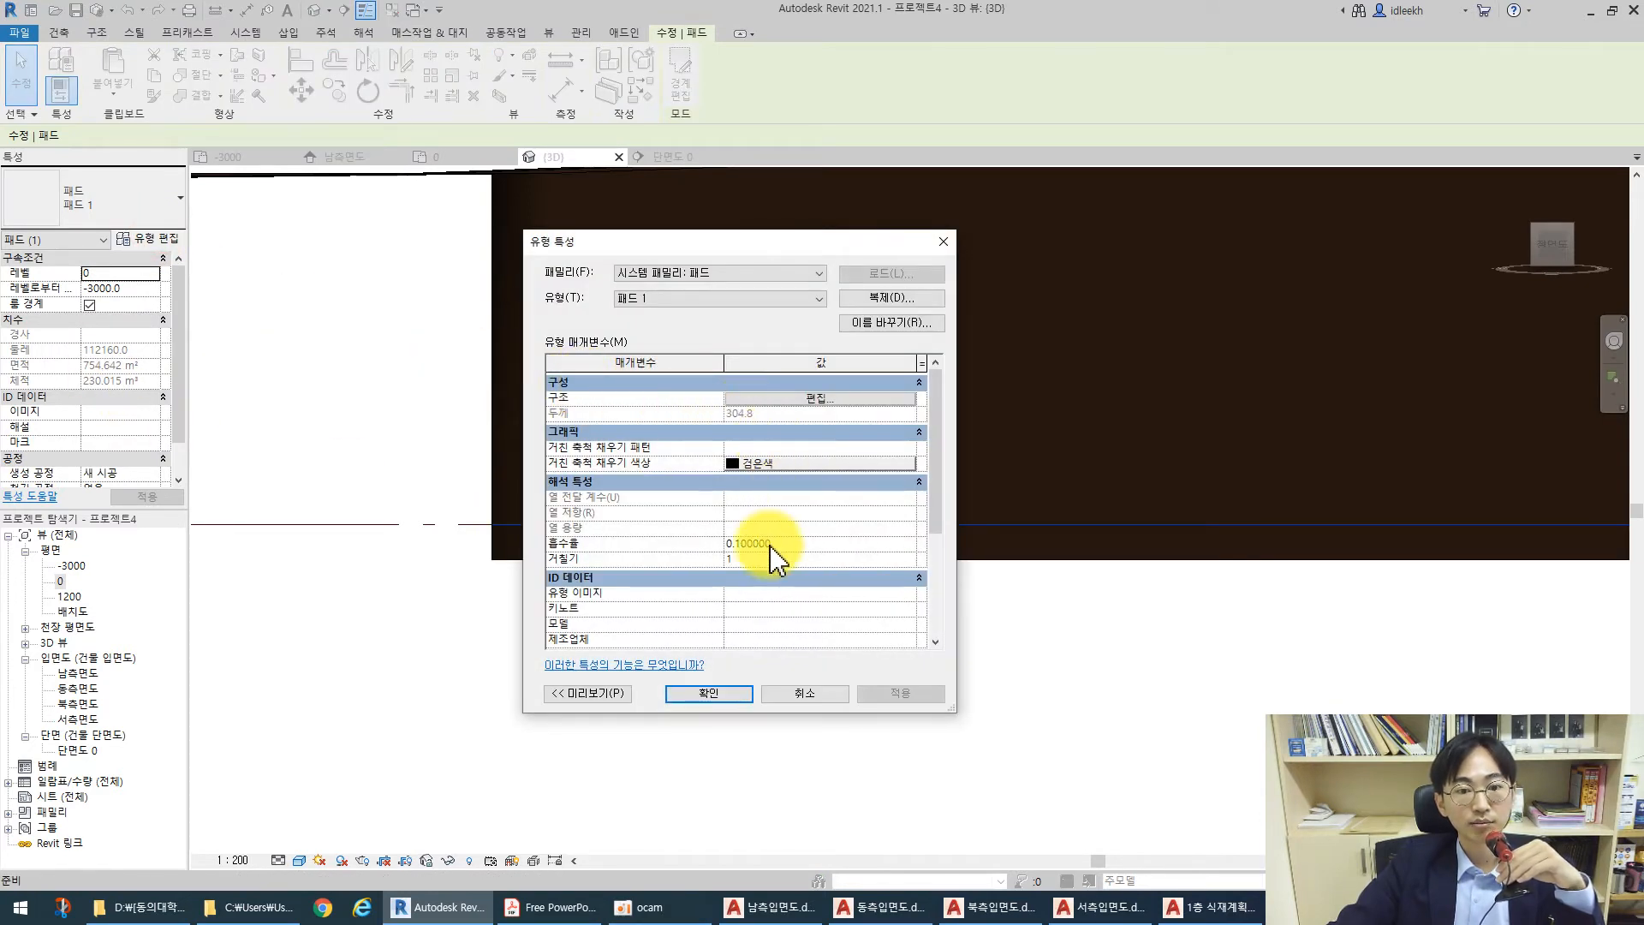
{"action": "left_click", "coordinate": [775, 399]}
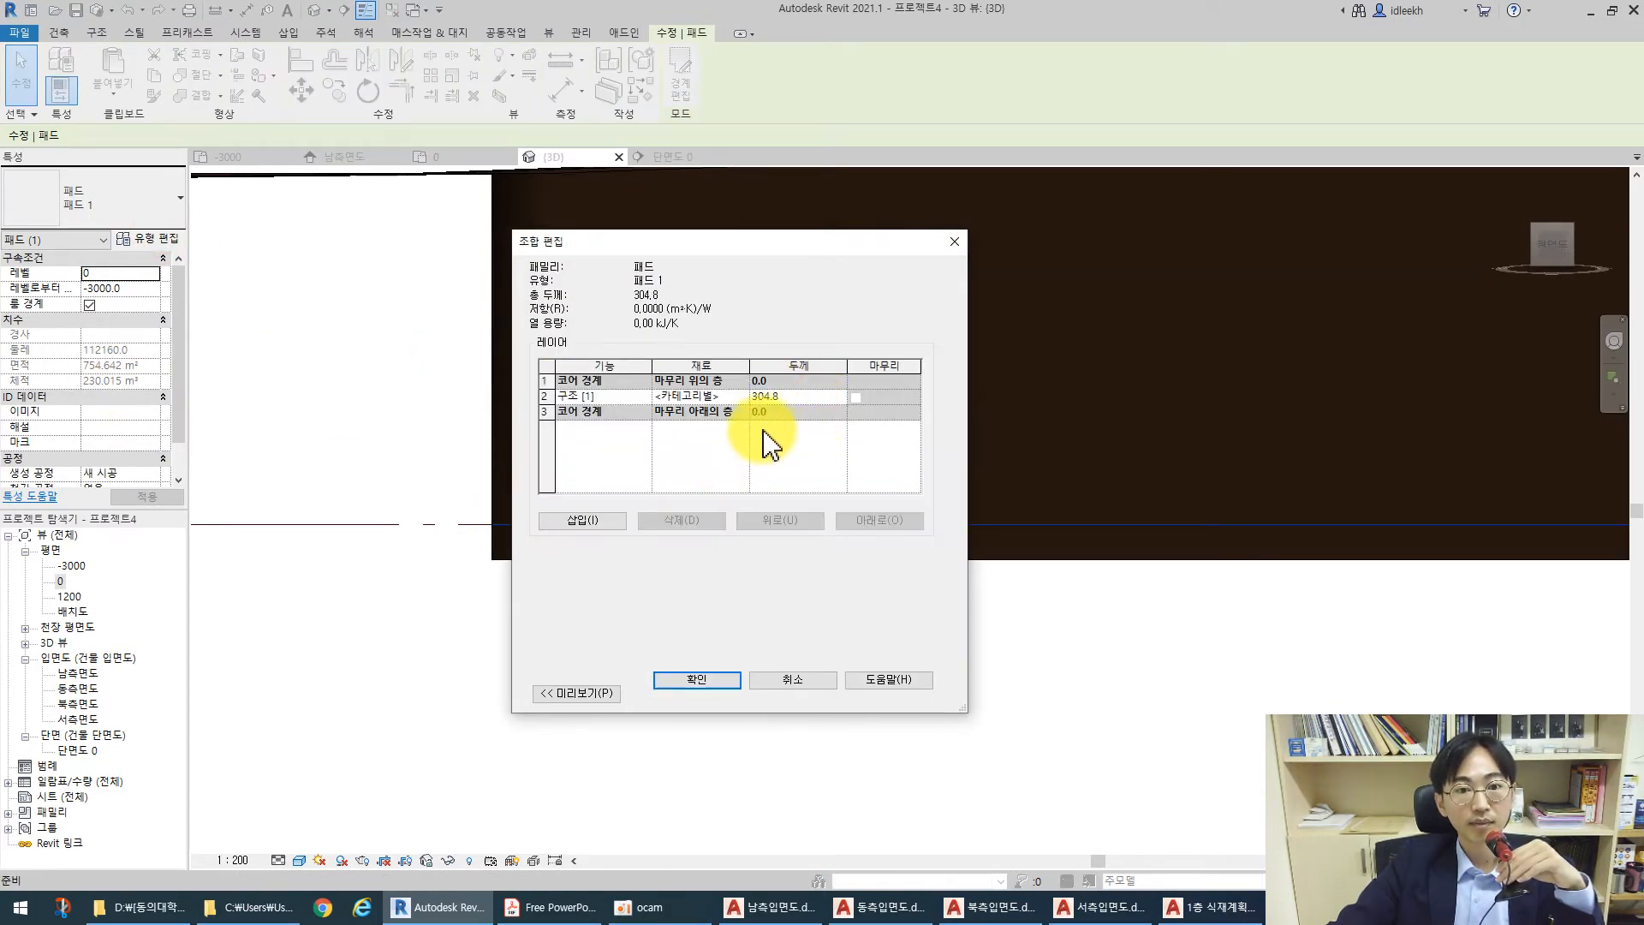
{"action": "left_click", "coordinate": [801, 399]}
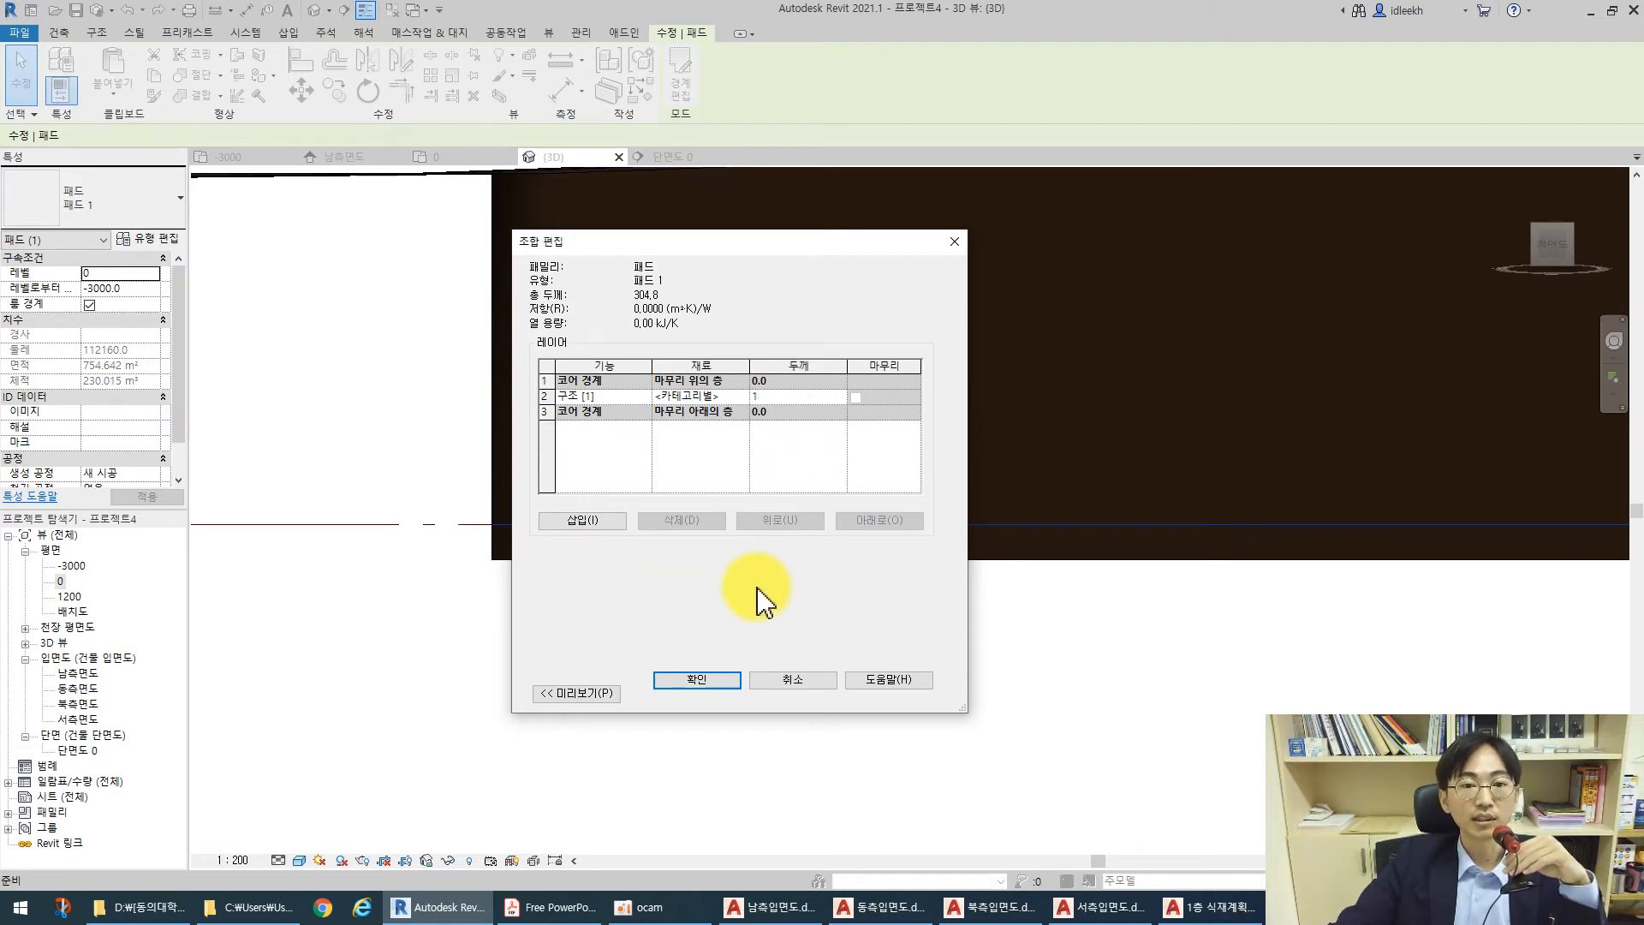
{"action": "left_click", "coordinate": [715, 681]}
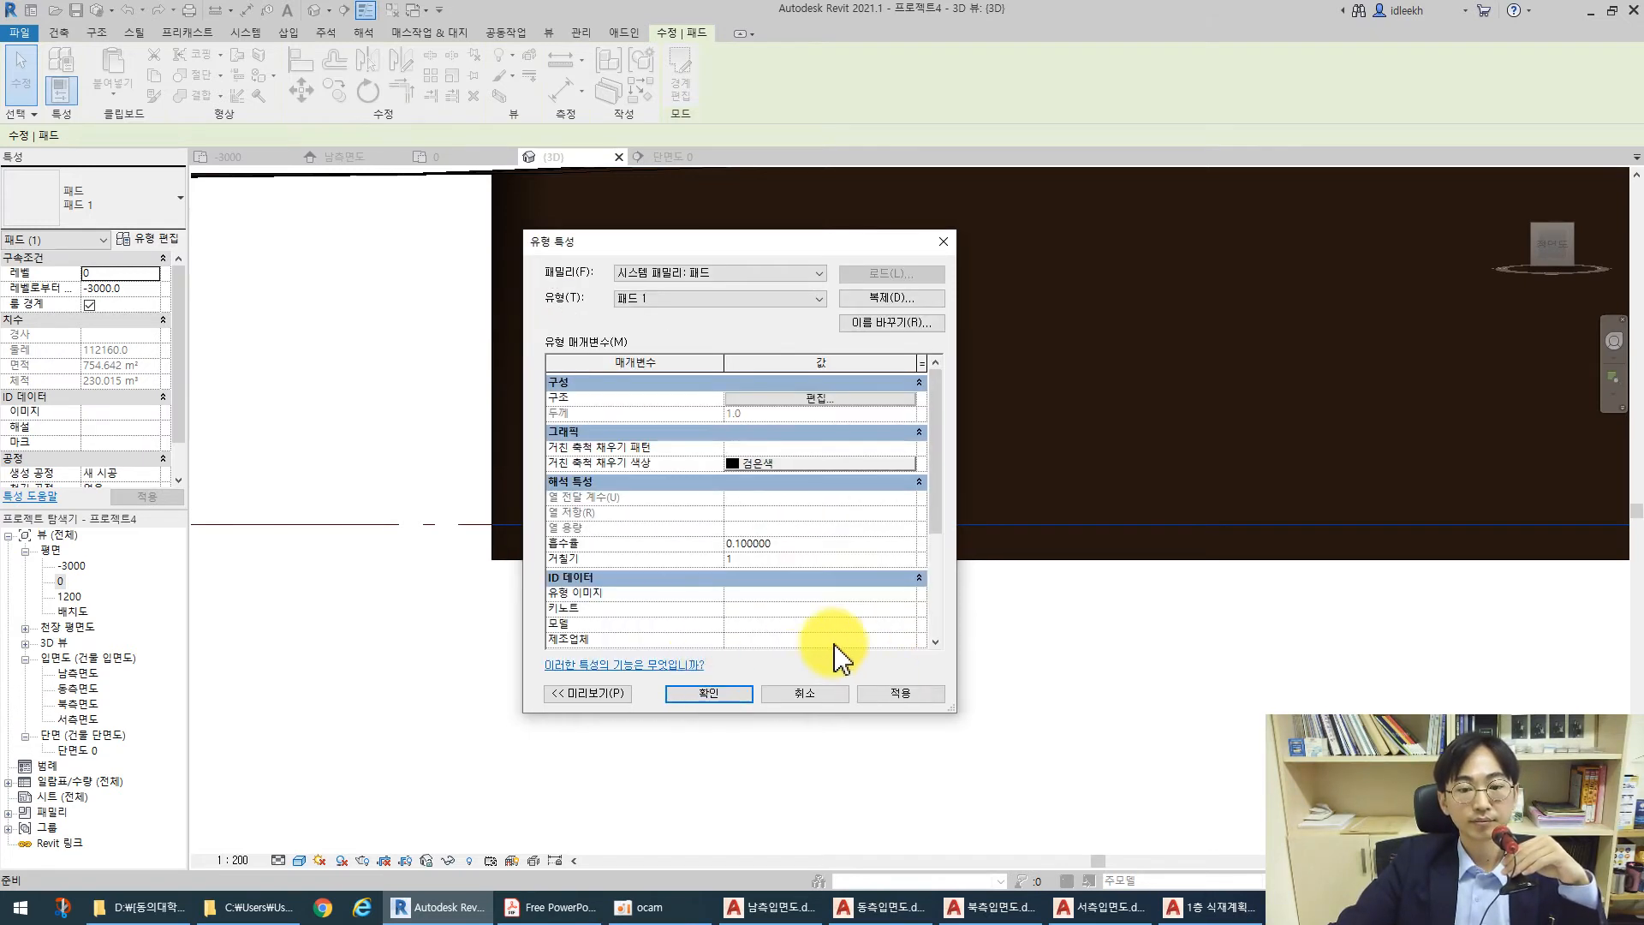
{"action": "left_click", "coordinate": [705, 691]}
{"action": "left_click", "coordinate": [794, 683]}
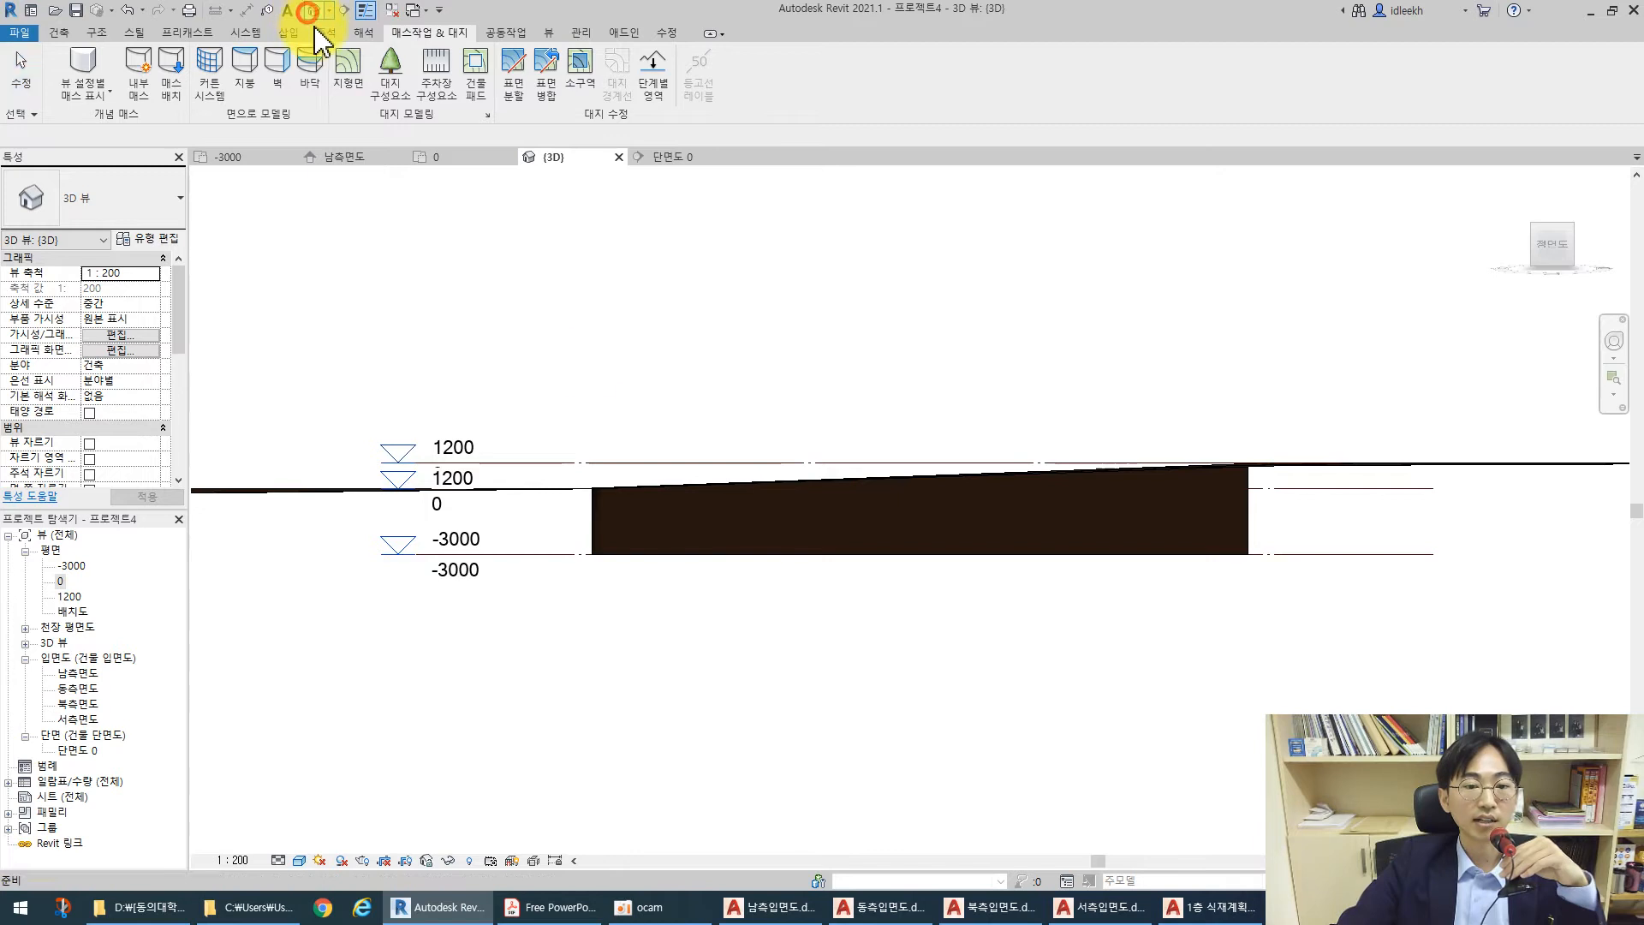
In the isometric 3D view, link the Revit model 건축모델-3.rvt from the 06 기본설계 건축 도면 folder, dismissing the nested link notice
{"action": "left_click", "coordinate": [1534, 233]}
{"action": "scroll", "coordinate": [928, 503], "scroll_direction": "up", "scroll_amount": 6}
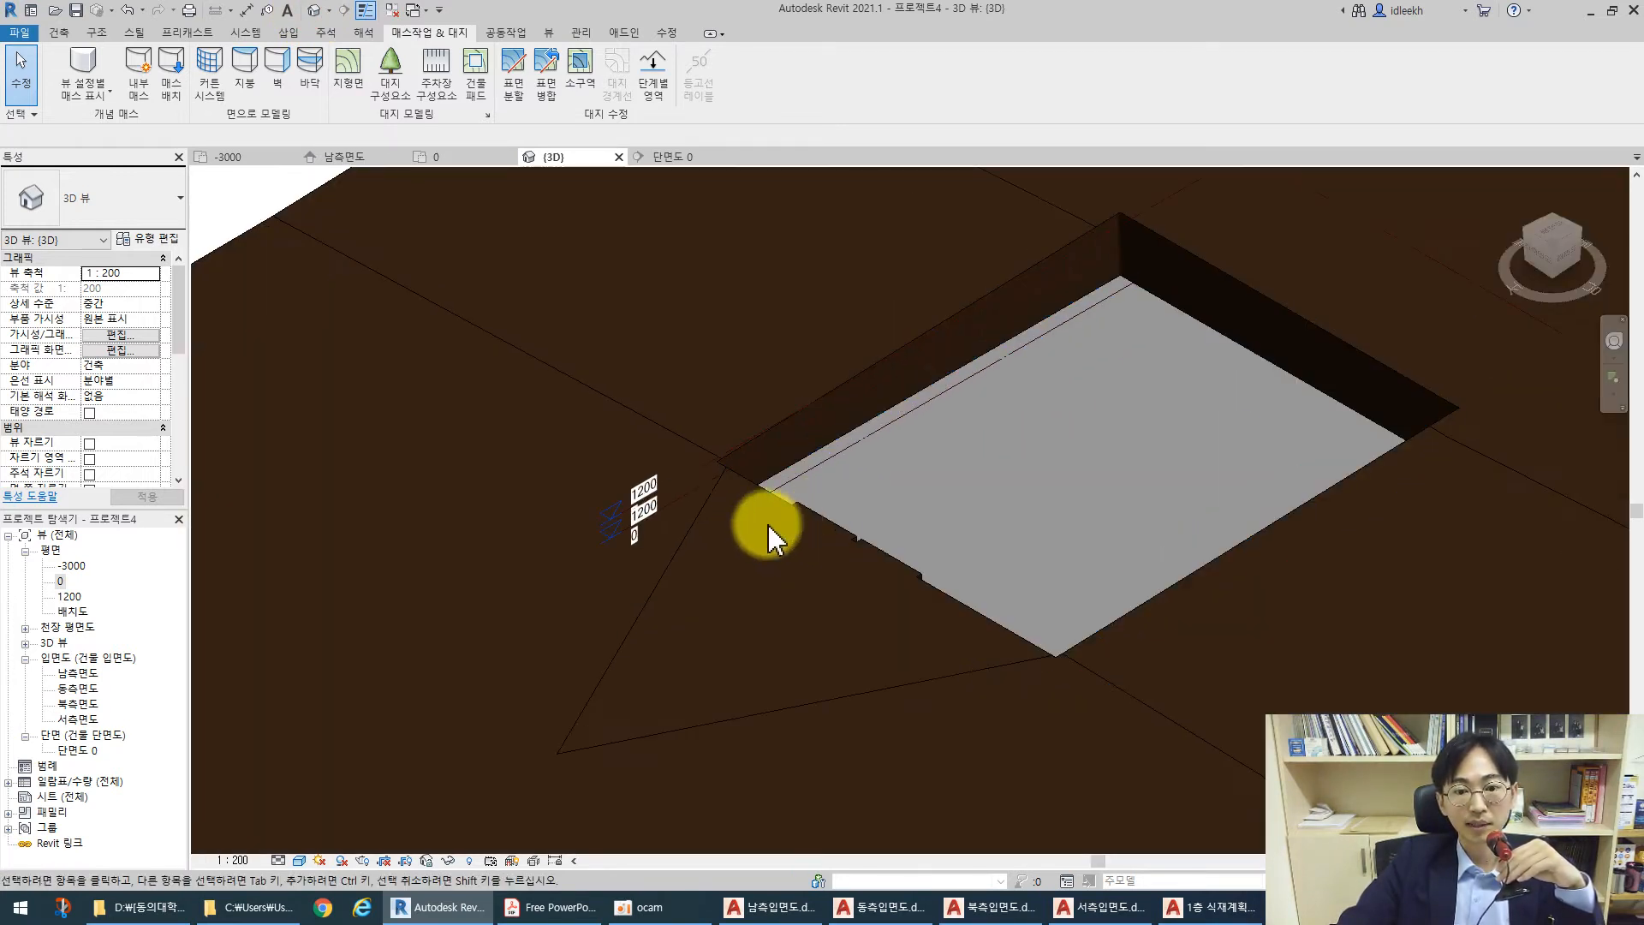
{"action": "middle_click_drag", "start_coordinate": [1093, 506], "coordinate": [815, 562]}
{"action": "scroll", "coordinate": [730, 522], "scroll_direction": "down", "scroll_amount": 3}
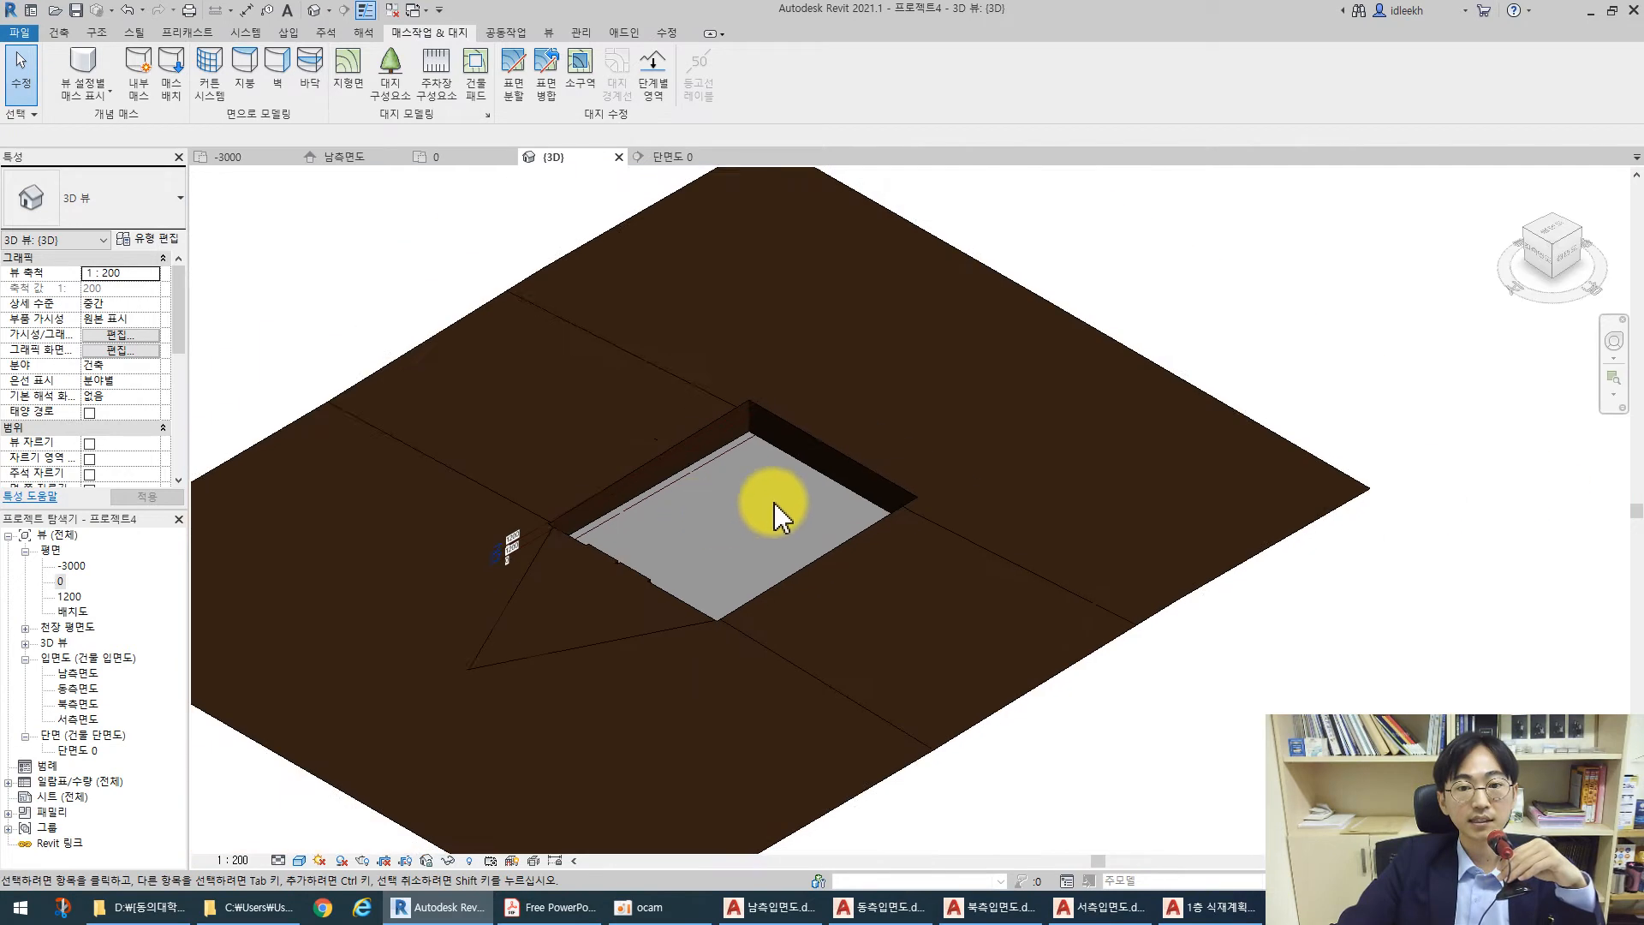
{"action": "middle_click_drag", "start_coordinate": [730, 521], "coordinate": [662, 555]}
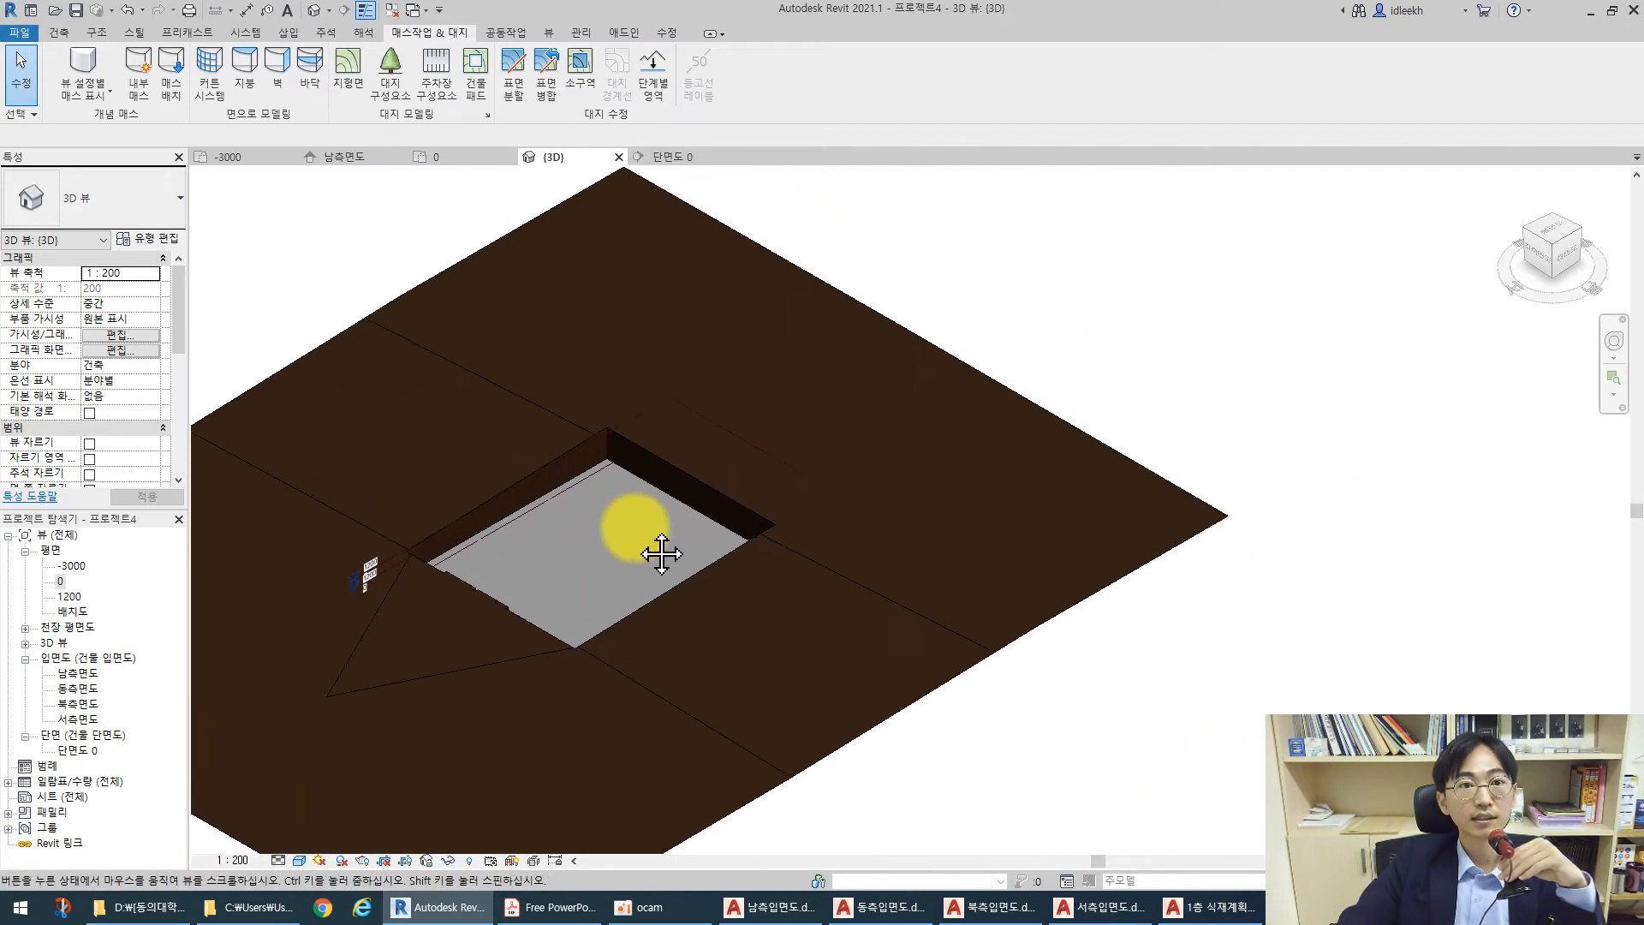
{"action": "left_click", "coordinate": [289, 33]}
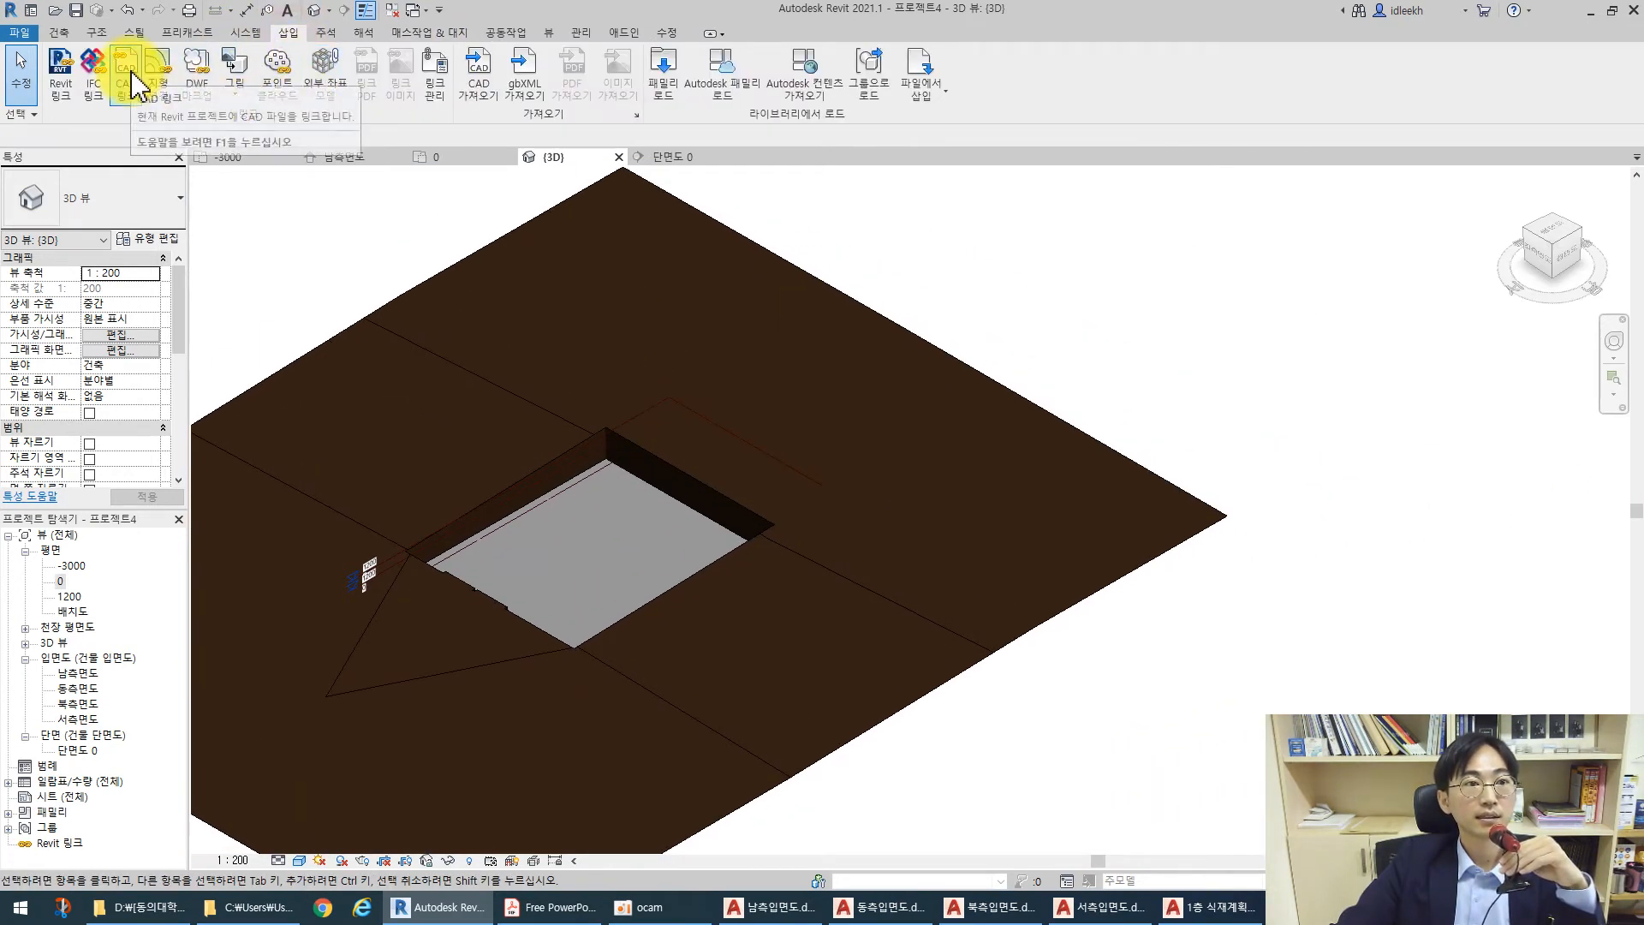
{"action": "left_click", "coordinate": [58, 82]}
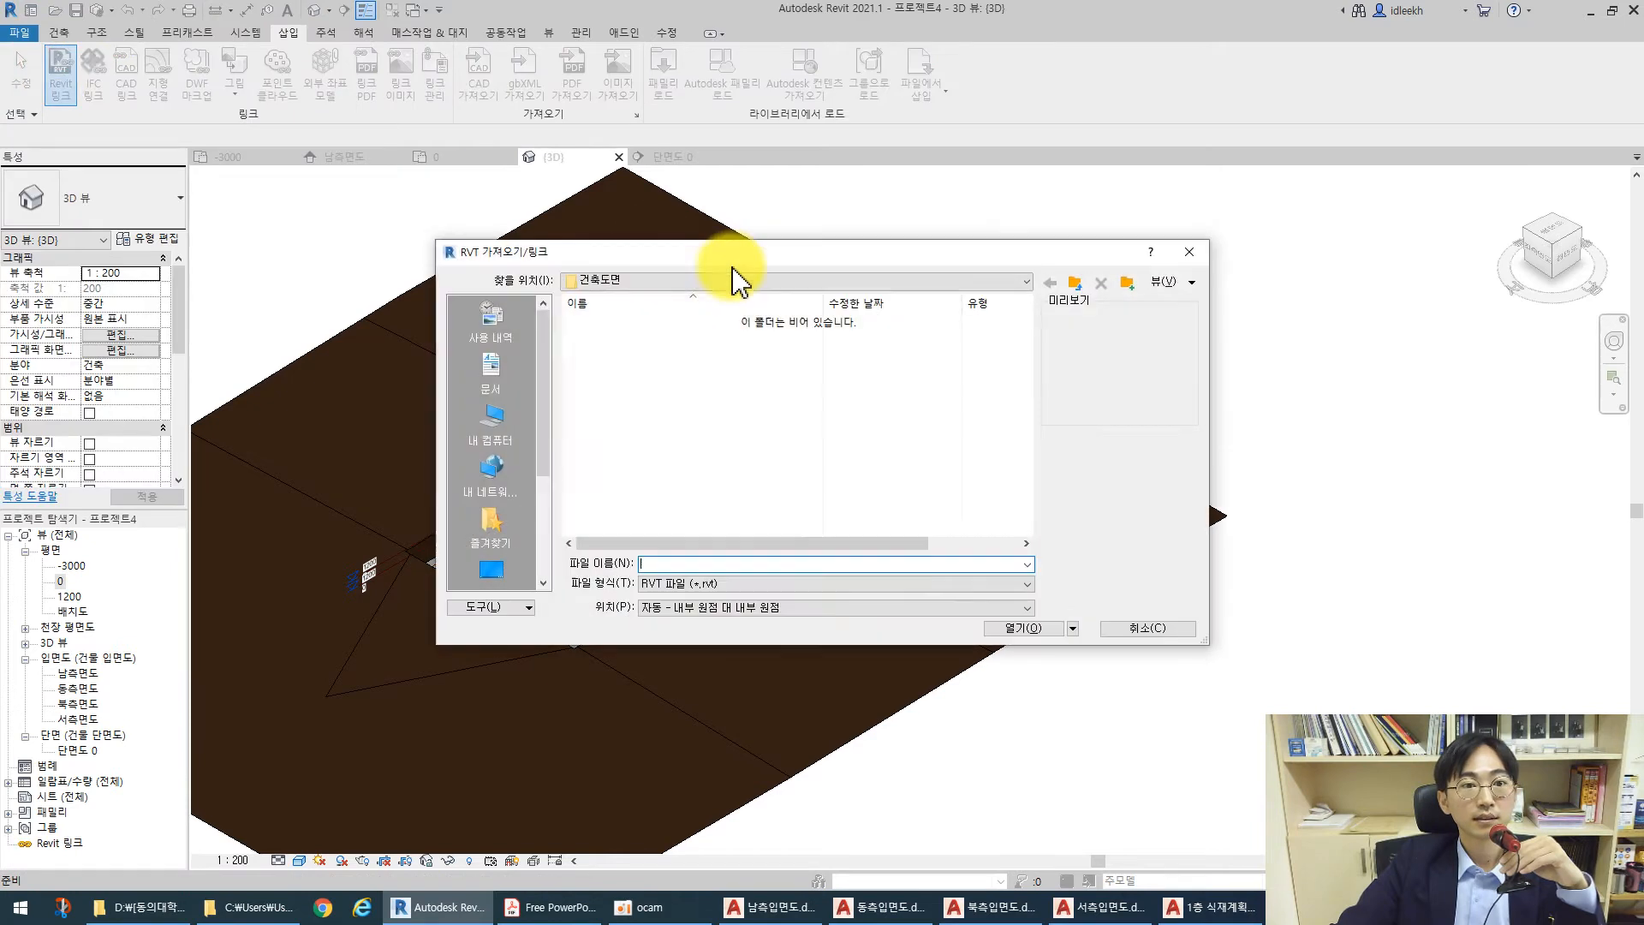
{"action": "left_click", "coordinate": [1072, 286]}
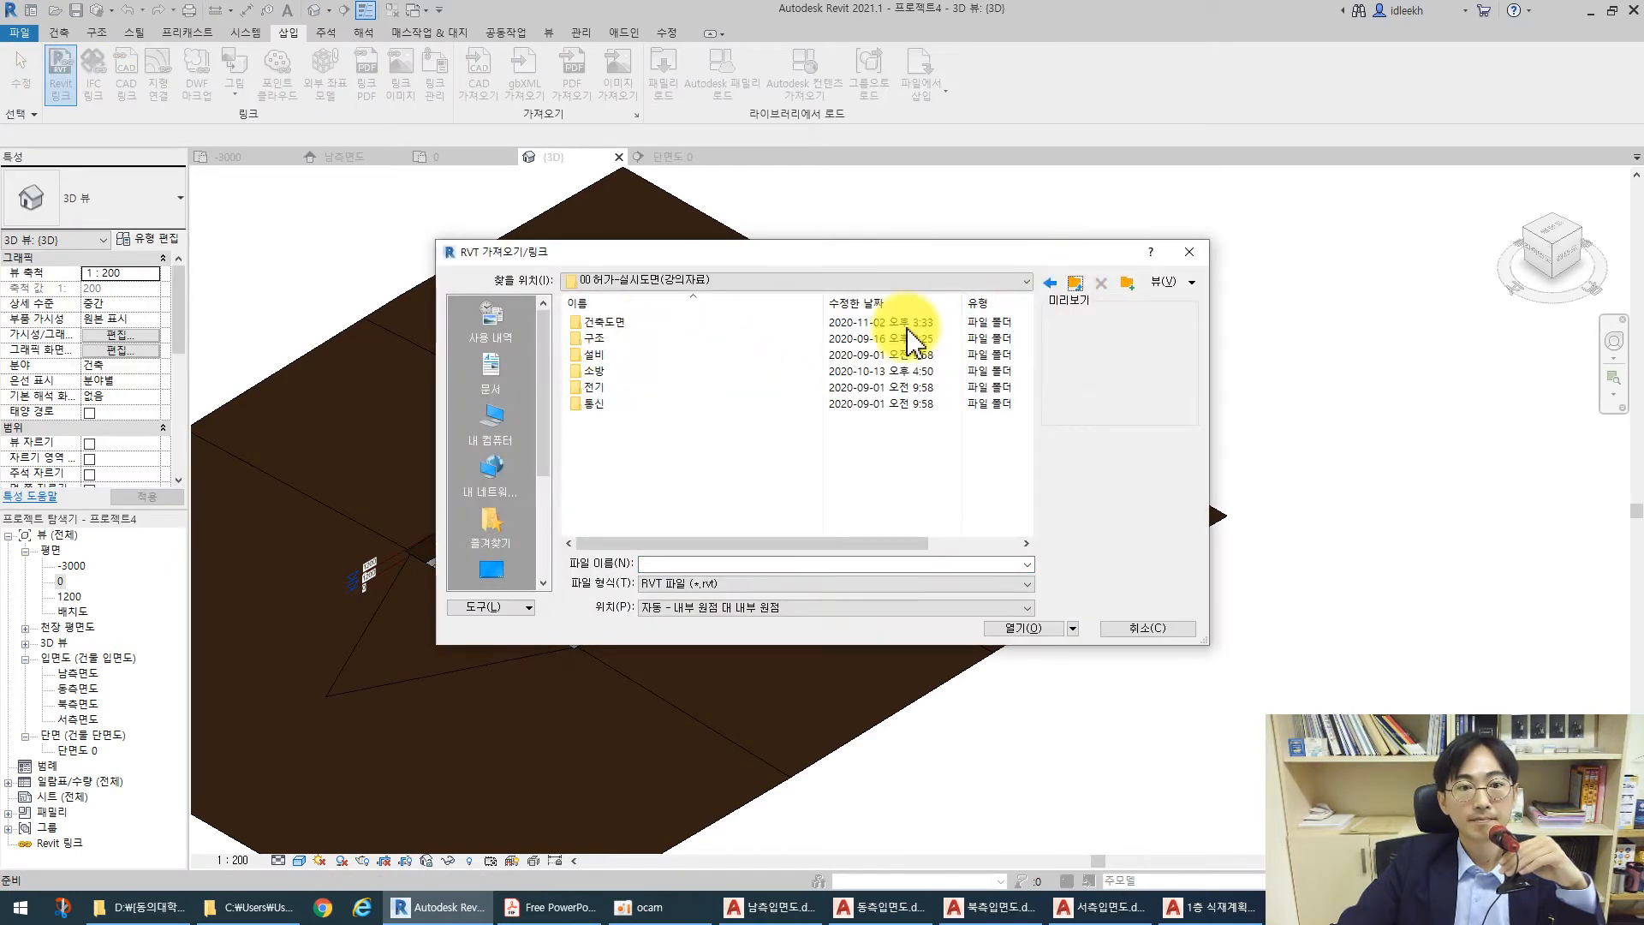
{"action": "left_click", "coordinate": [1072, 286]}
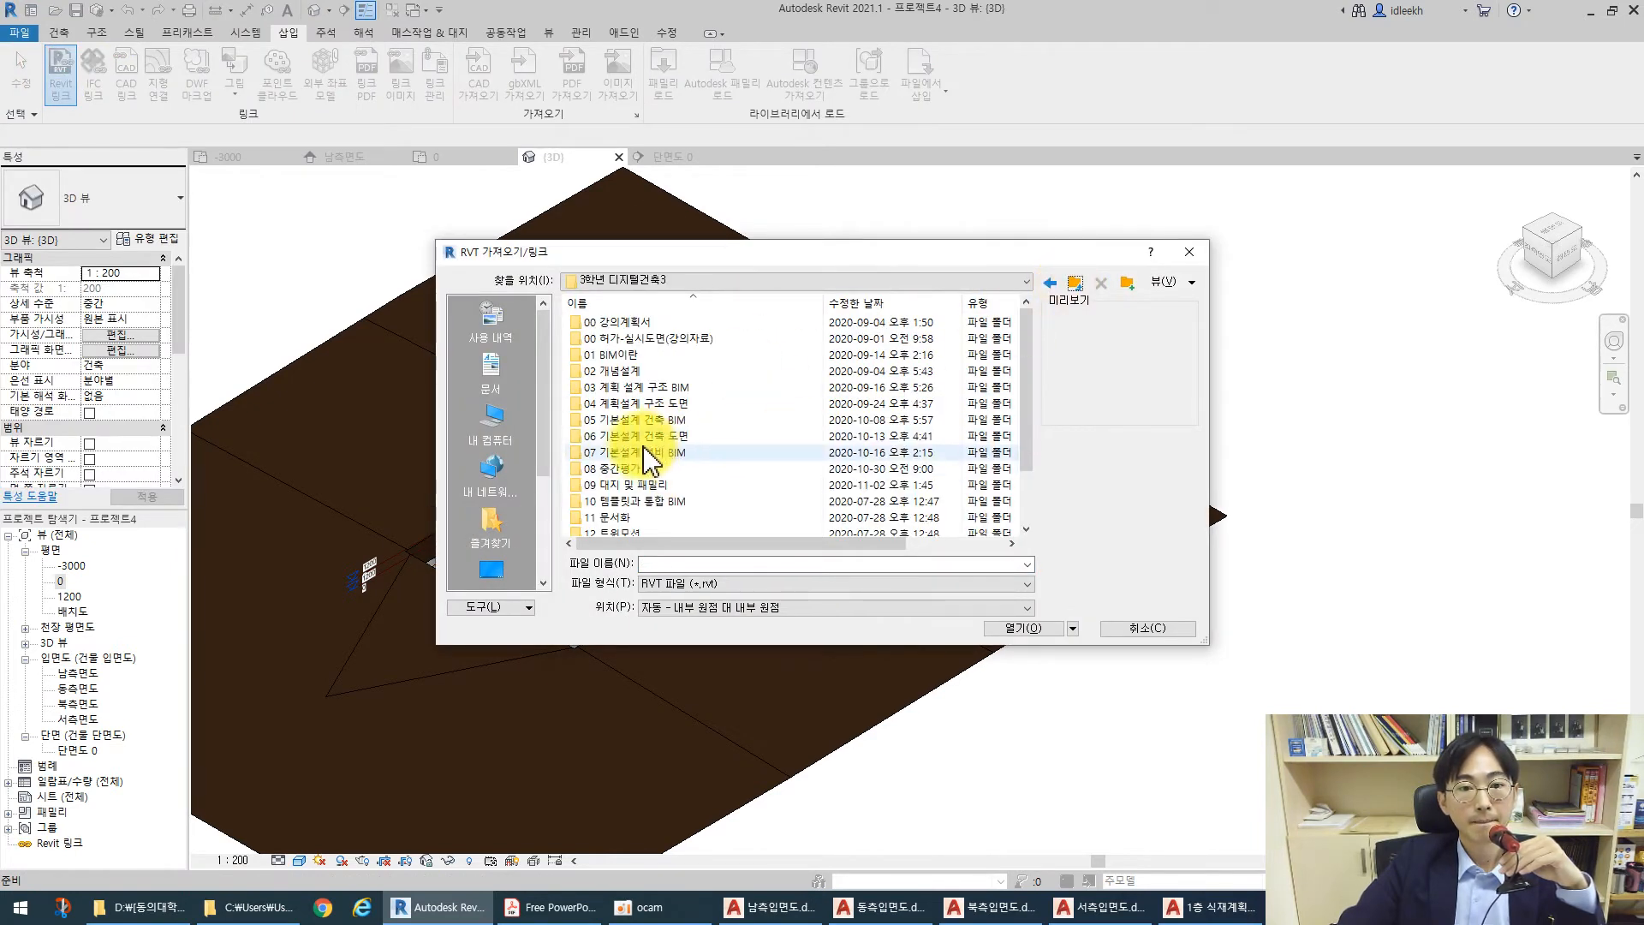
{"action": "double_click", "coordinate": [643, 437]}
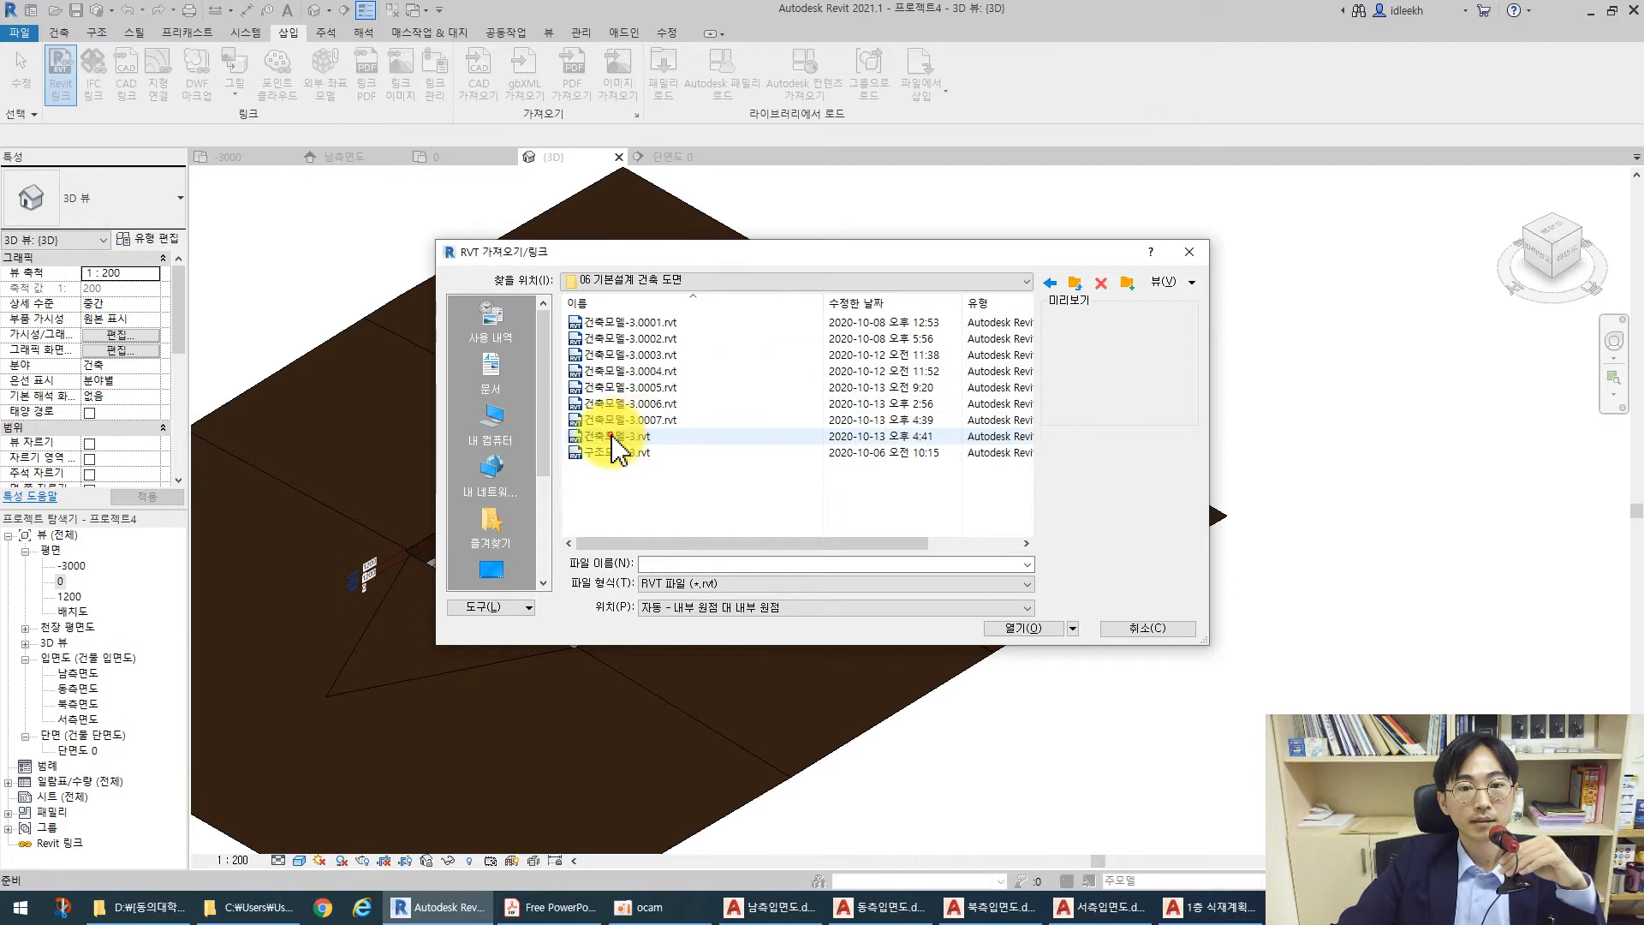
{"action": "left_click", "coordinate": [614, 447]}
{"action": "left_click", "coordinate": [1023, 628]}
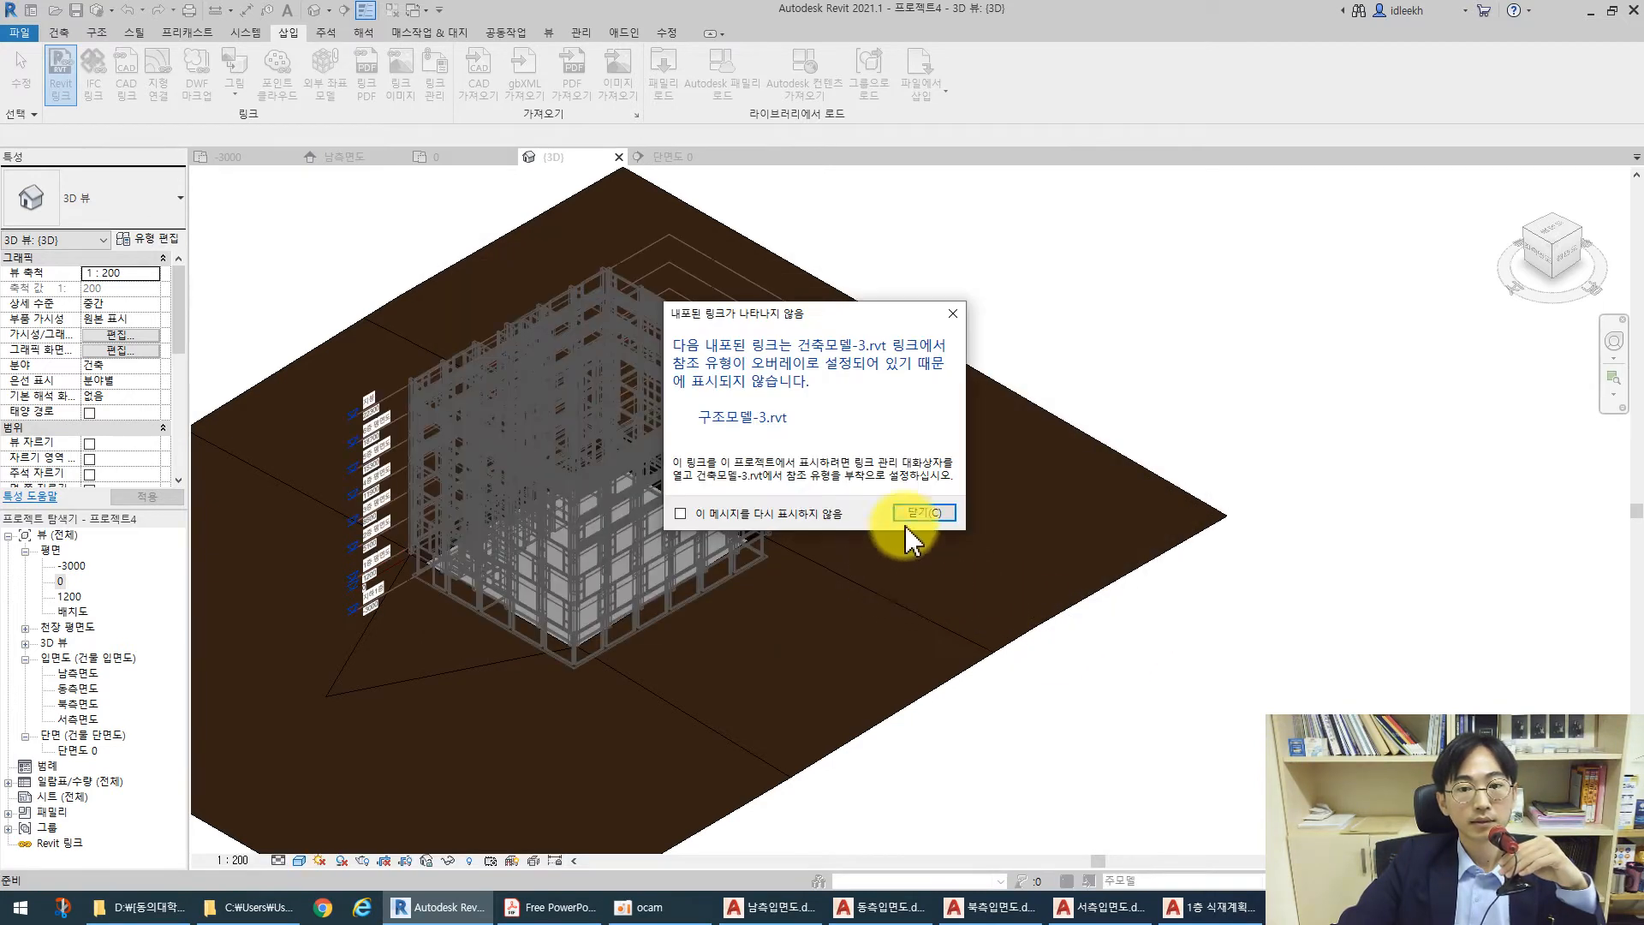
{"action": "left_click", "coordinate": [934, 514]}
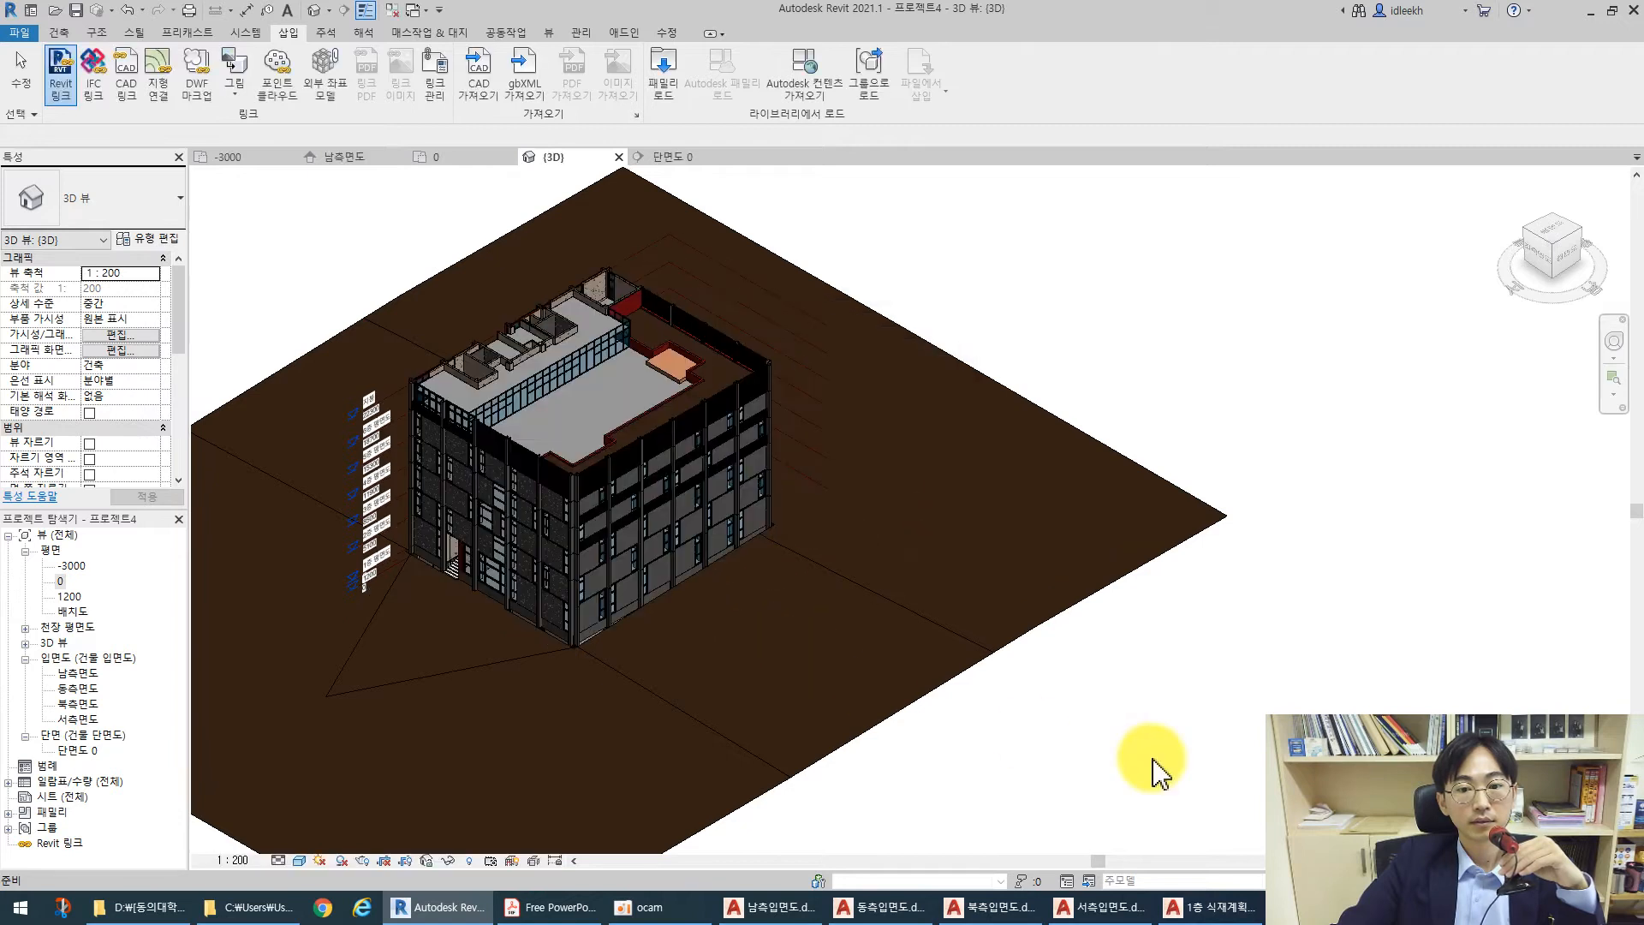
Examine how the base of the linked building's walls and columns meets the terrain on both visible sides
{"action": "scroll", "coordinate": [692, 644], "scroll_direction": "up", "scroll_amount": 6}
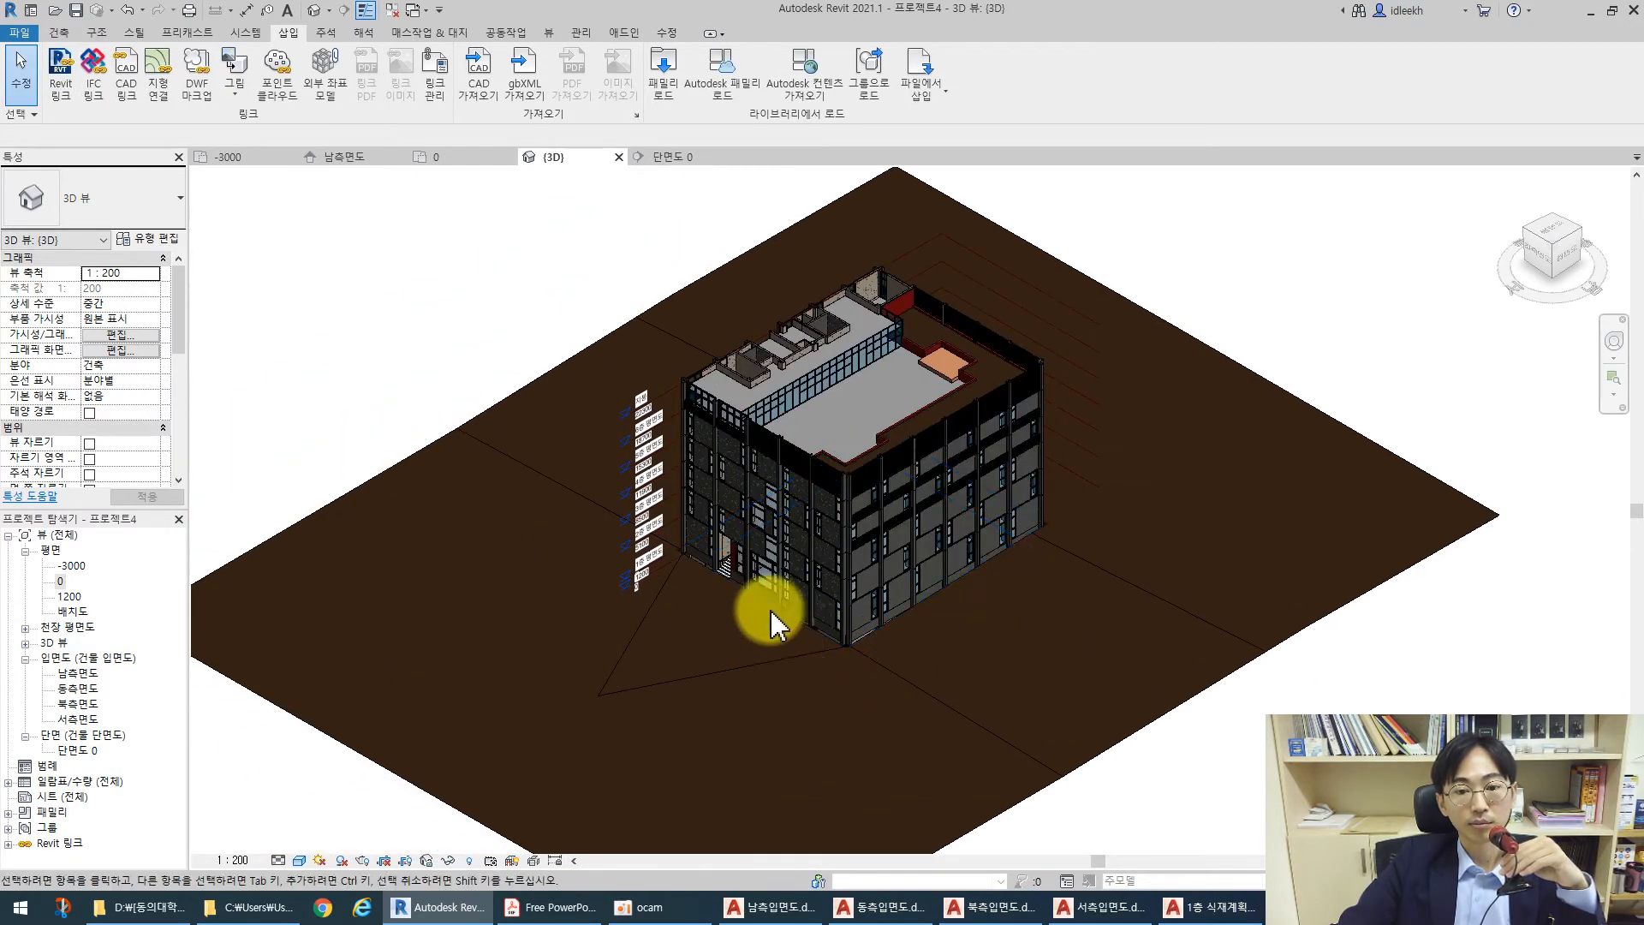
{"action": "scroll", "coordinate": [789, 610], "scroll_direction": "up", "scroll_amount": 3}
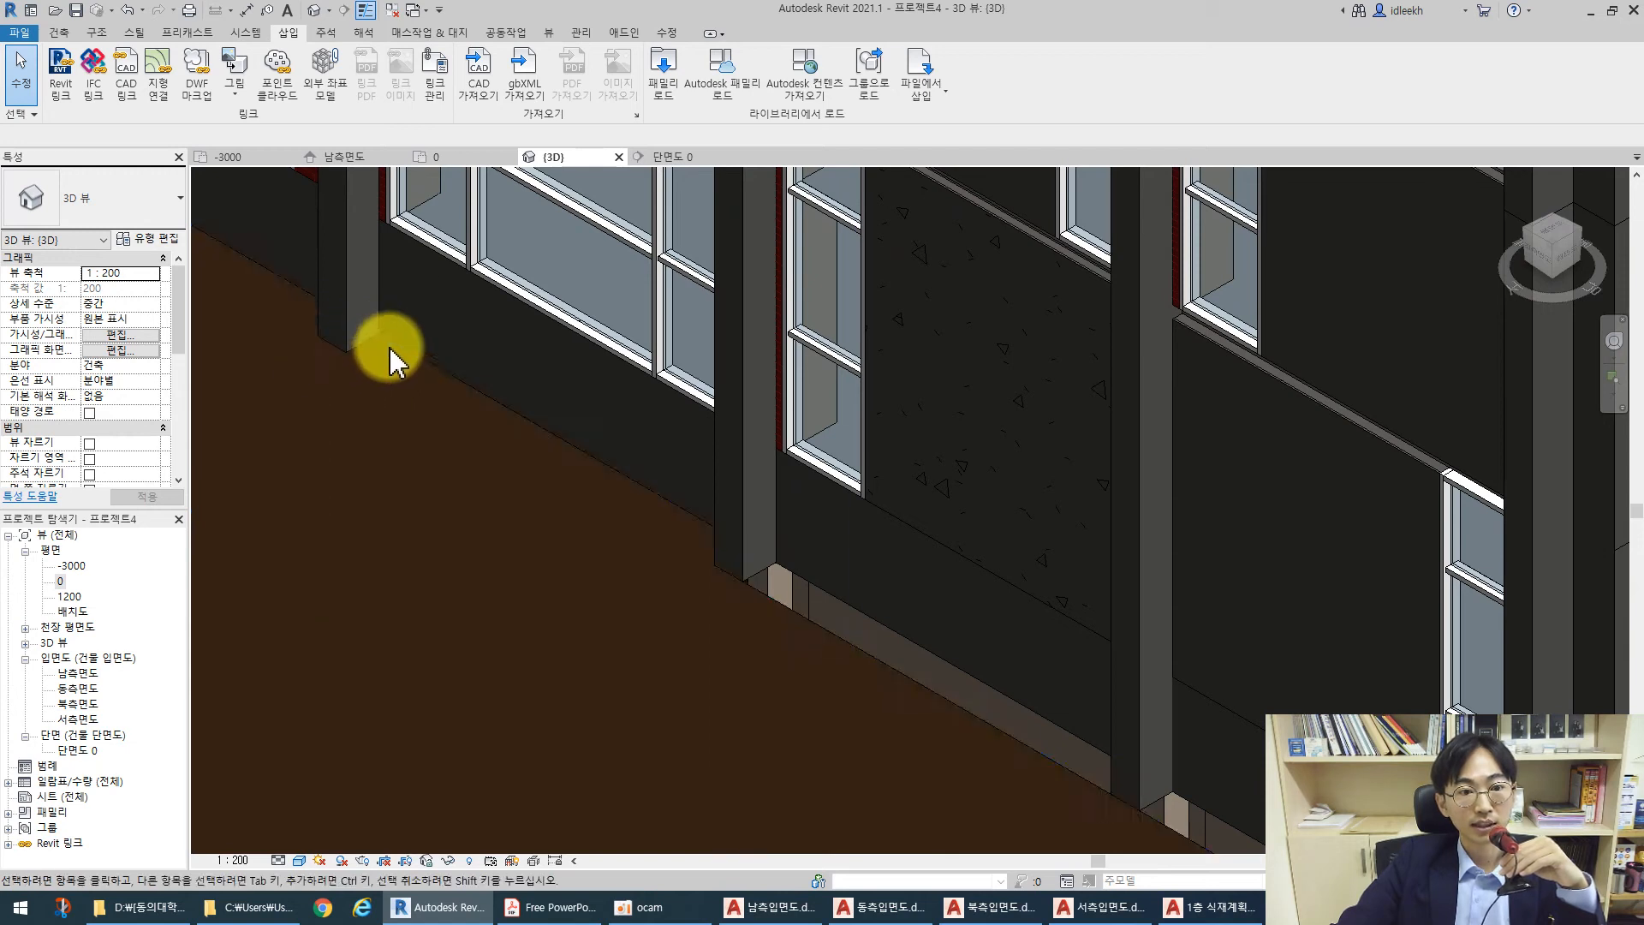
{"action": "scroll", "coordinate": [771, 616], "scroll_direction": "down", "scroll_amount": 5}
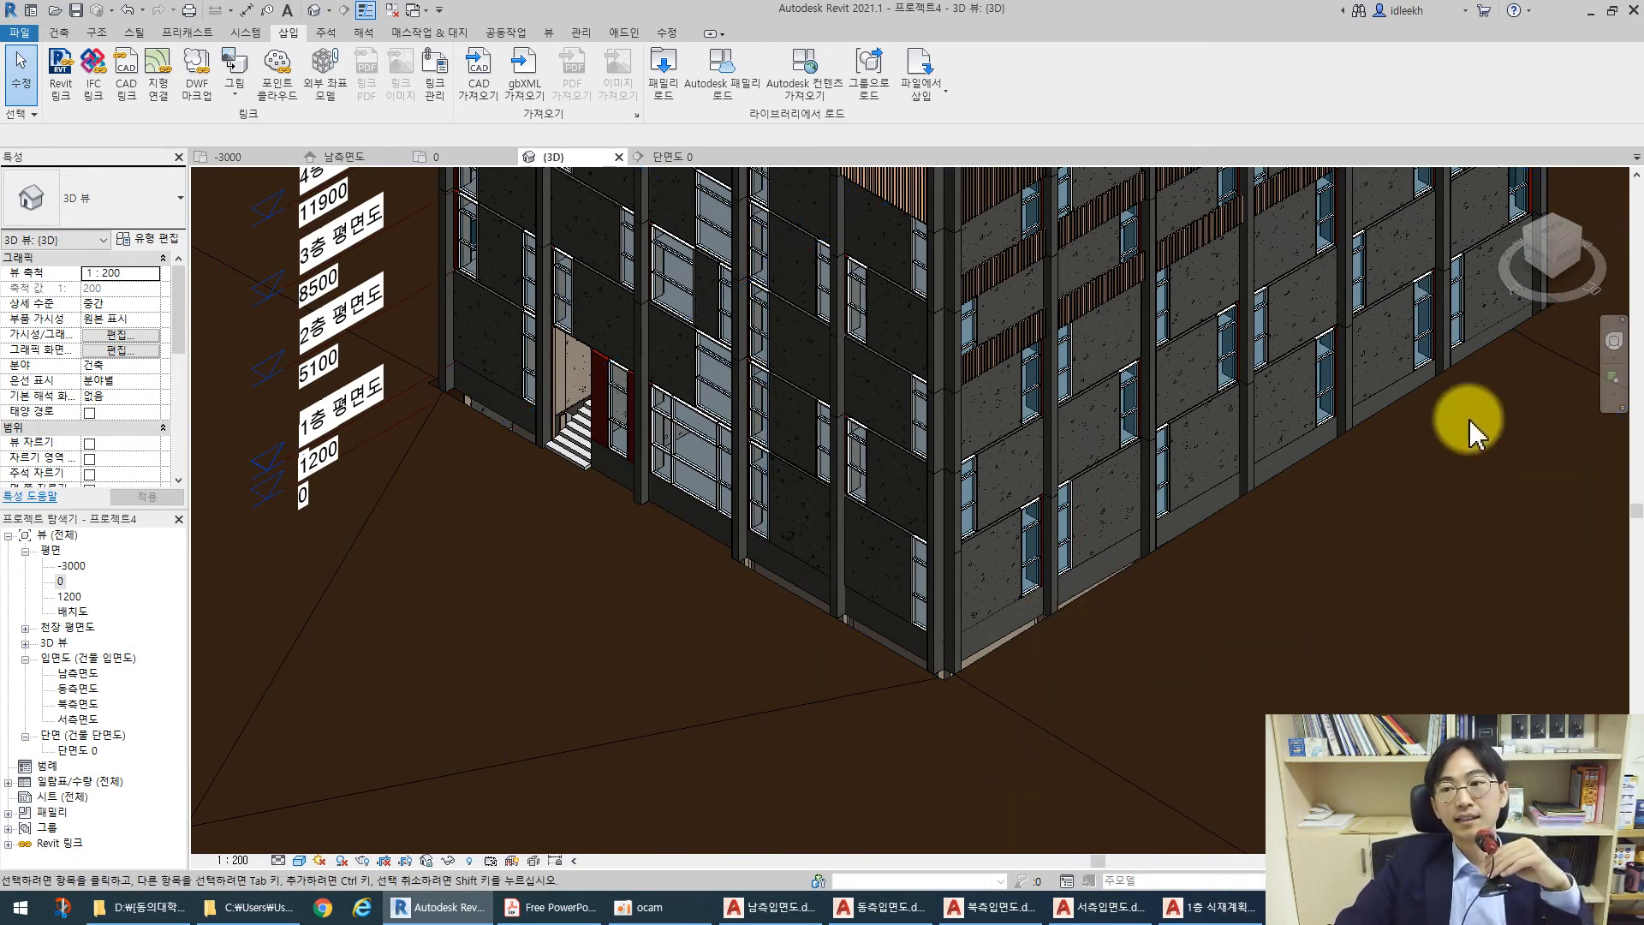
{"action": "scroll", "coordinate": [1331, 420], "scroll_direction": "up", "scroll_amount": 5}
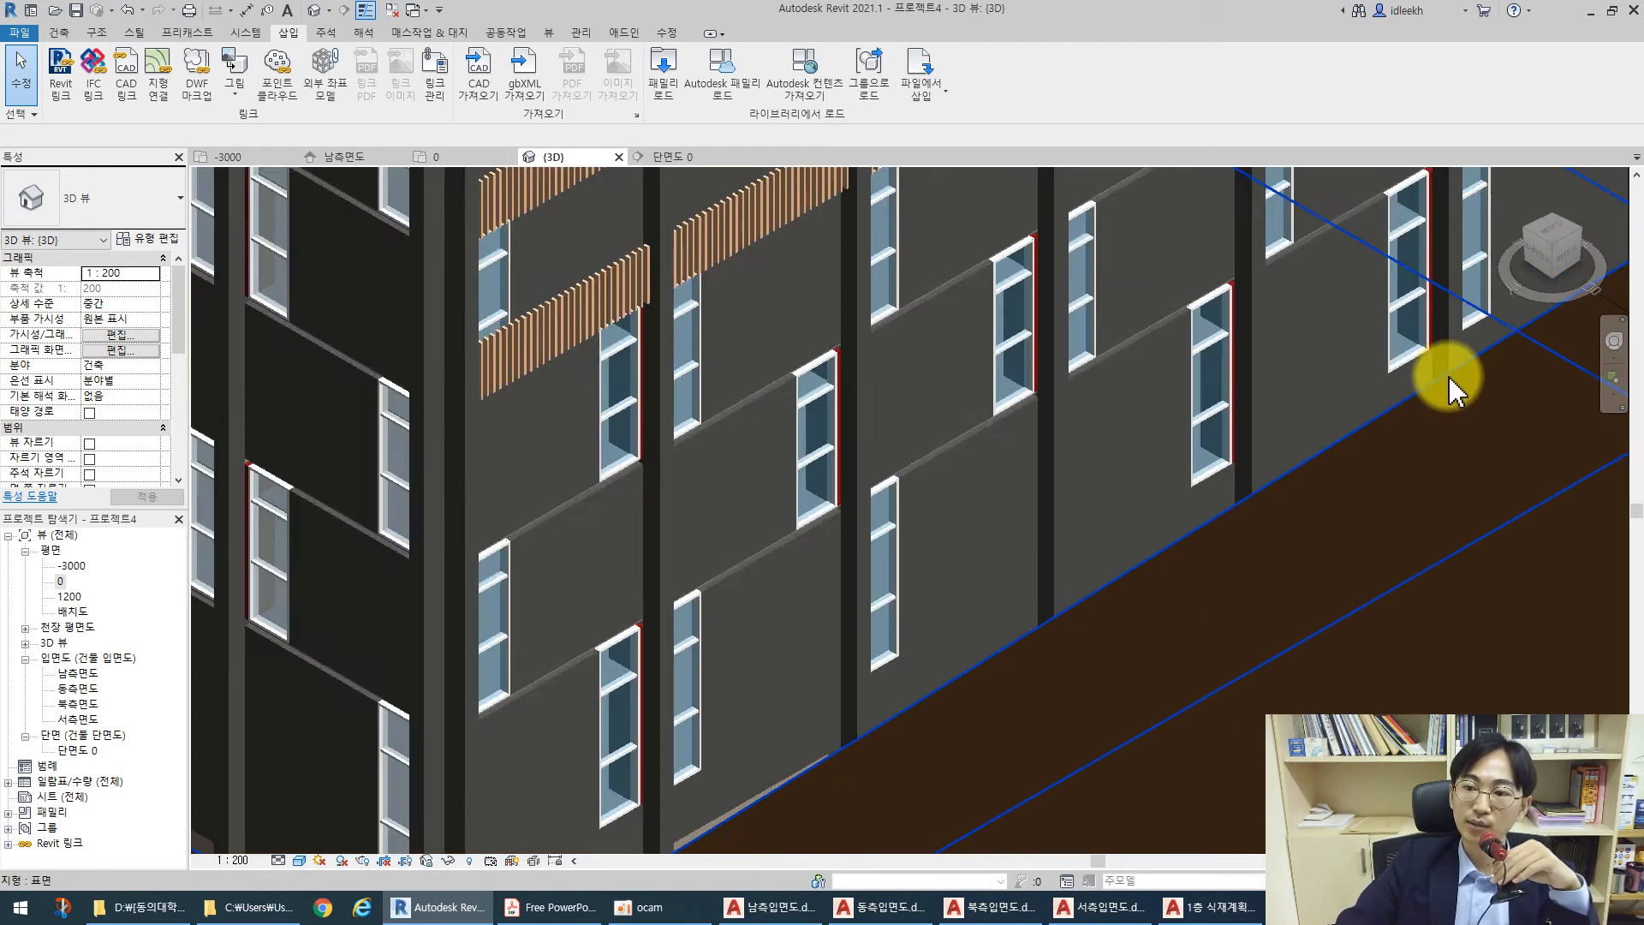
{"action": "scroll", "coordinate": [1242, 439], "scroll_direction": "down", "scroll_amount": 6}
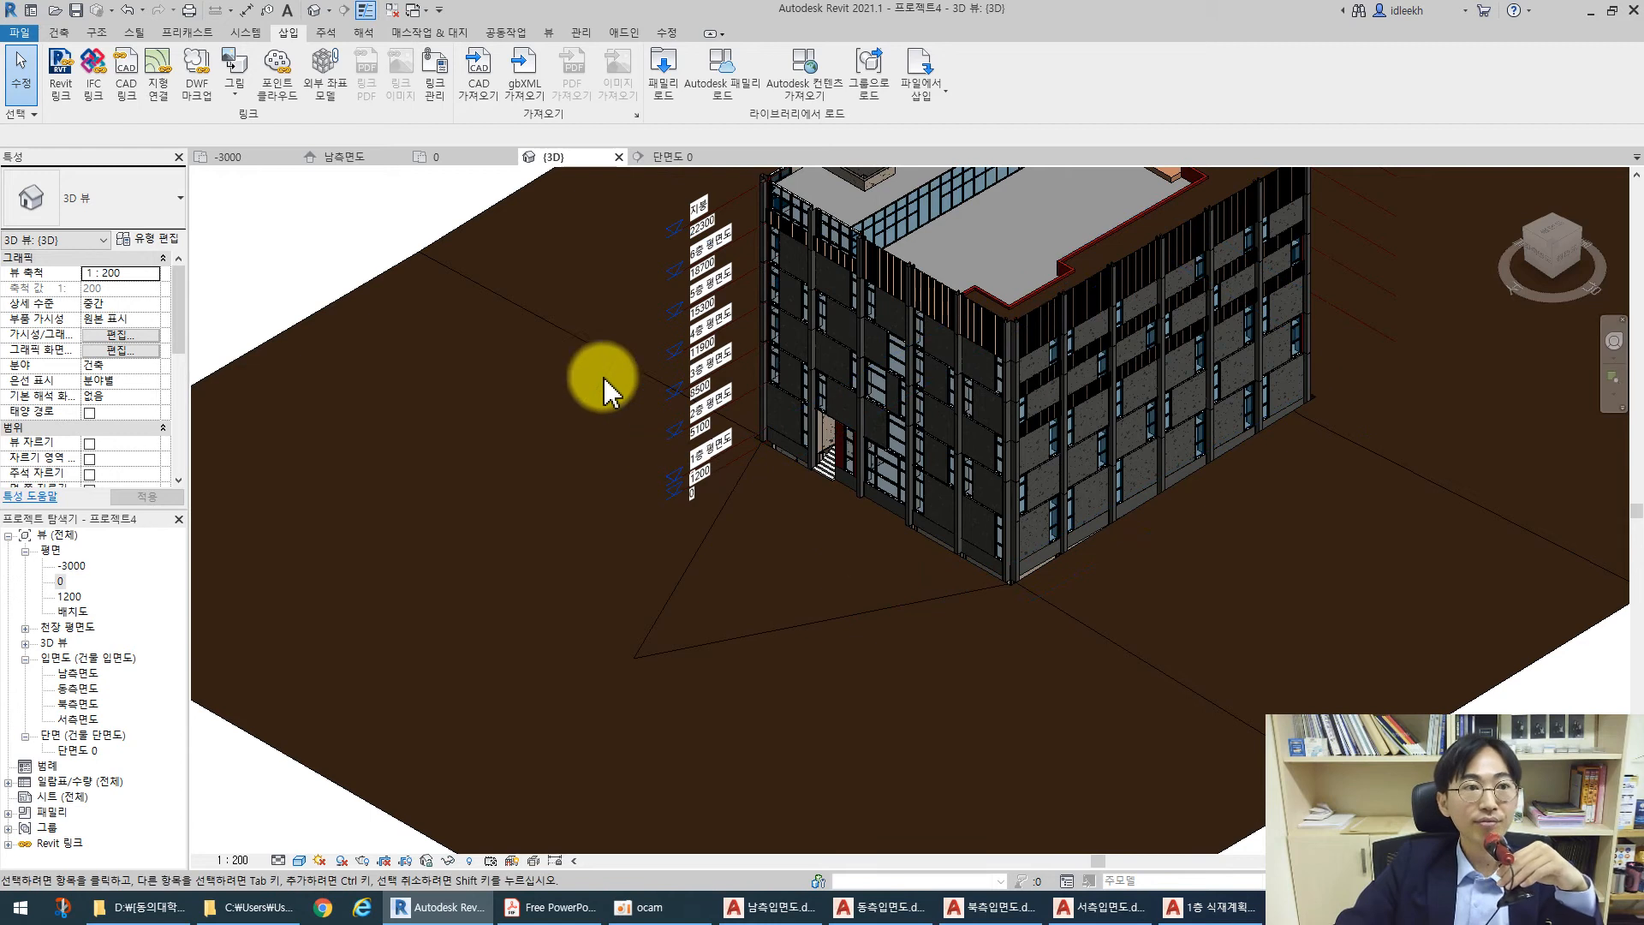
In the level 0 plan, split the site terrain with a rectangle about 15000 by 31000 near its upper-left corner
{"action": "double_click", "coordinate": [62, 583]}
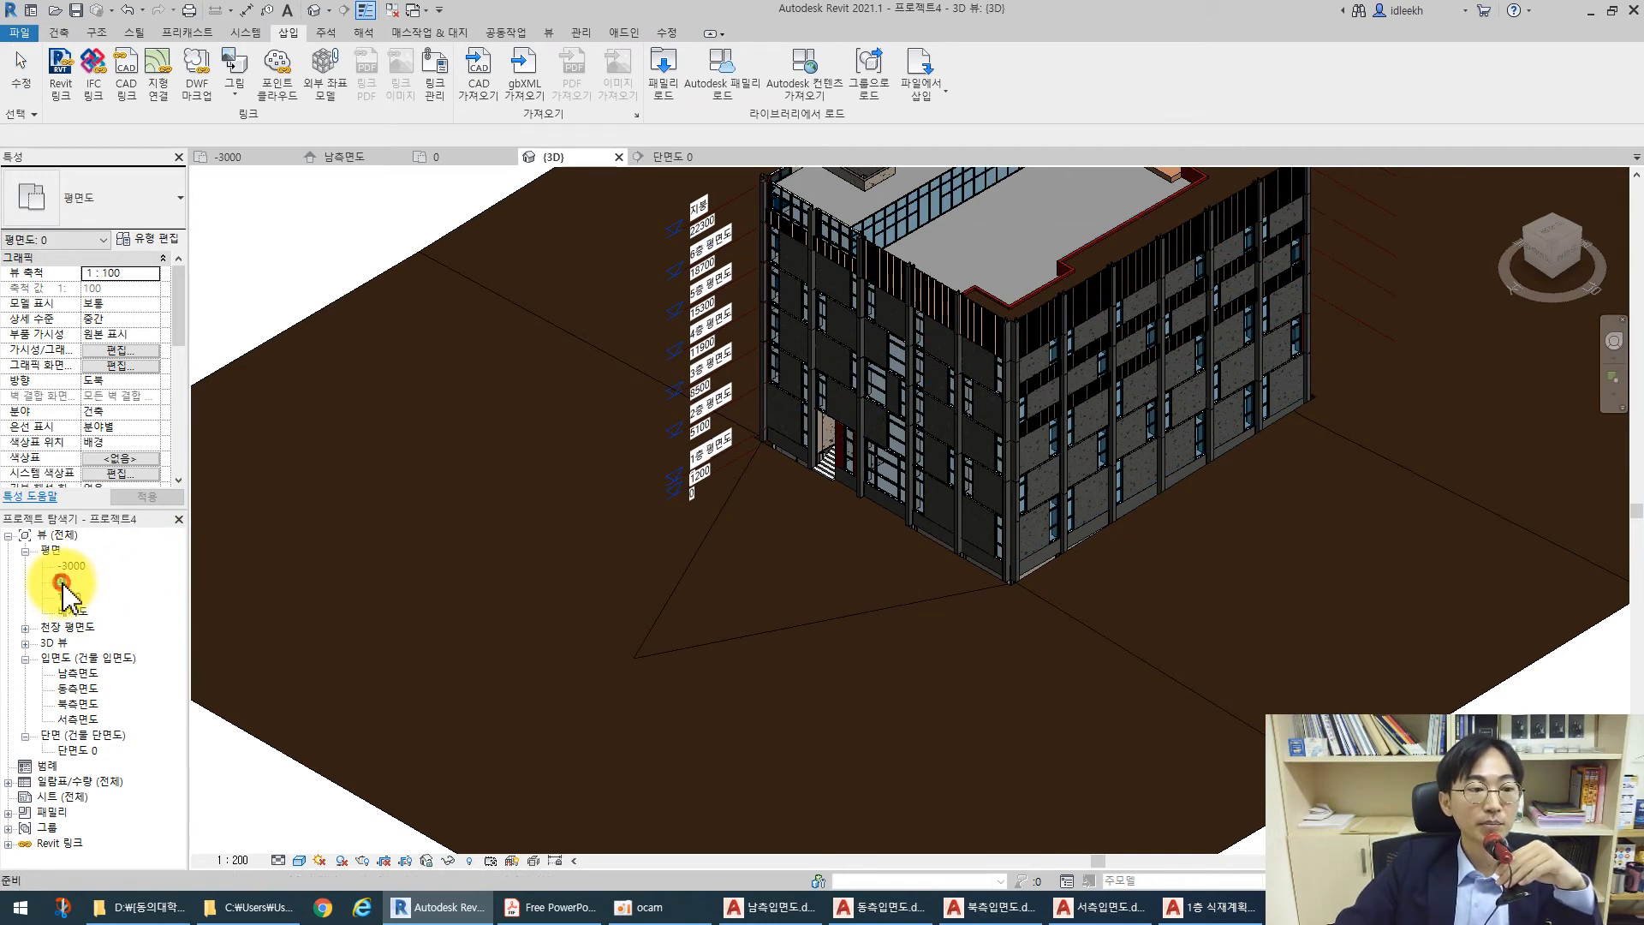
{"action": "scroll", "coordinate": [621, 518], "scroll_direction": "down", "scroll_amount": 3}
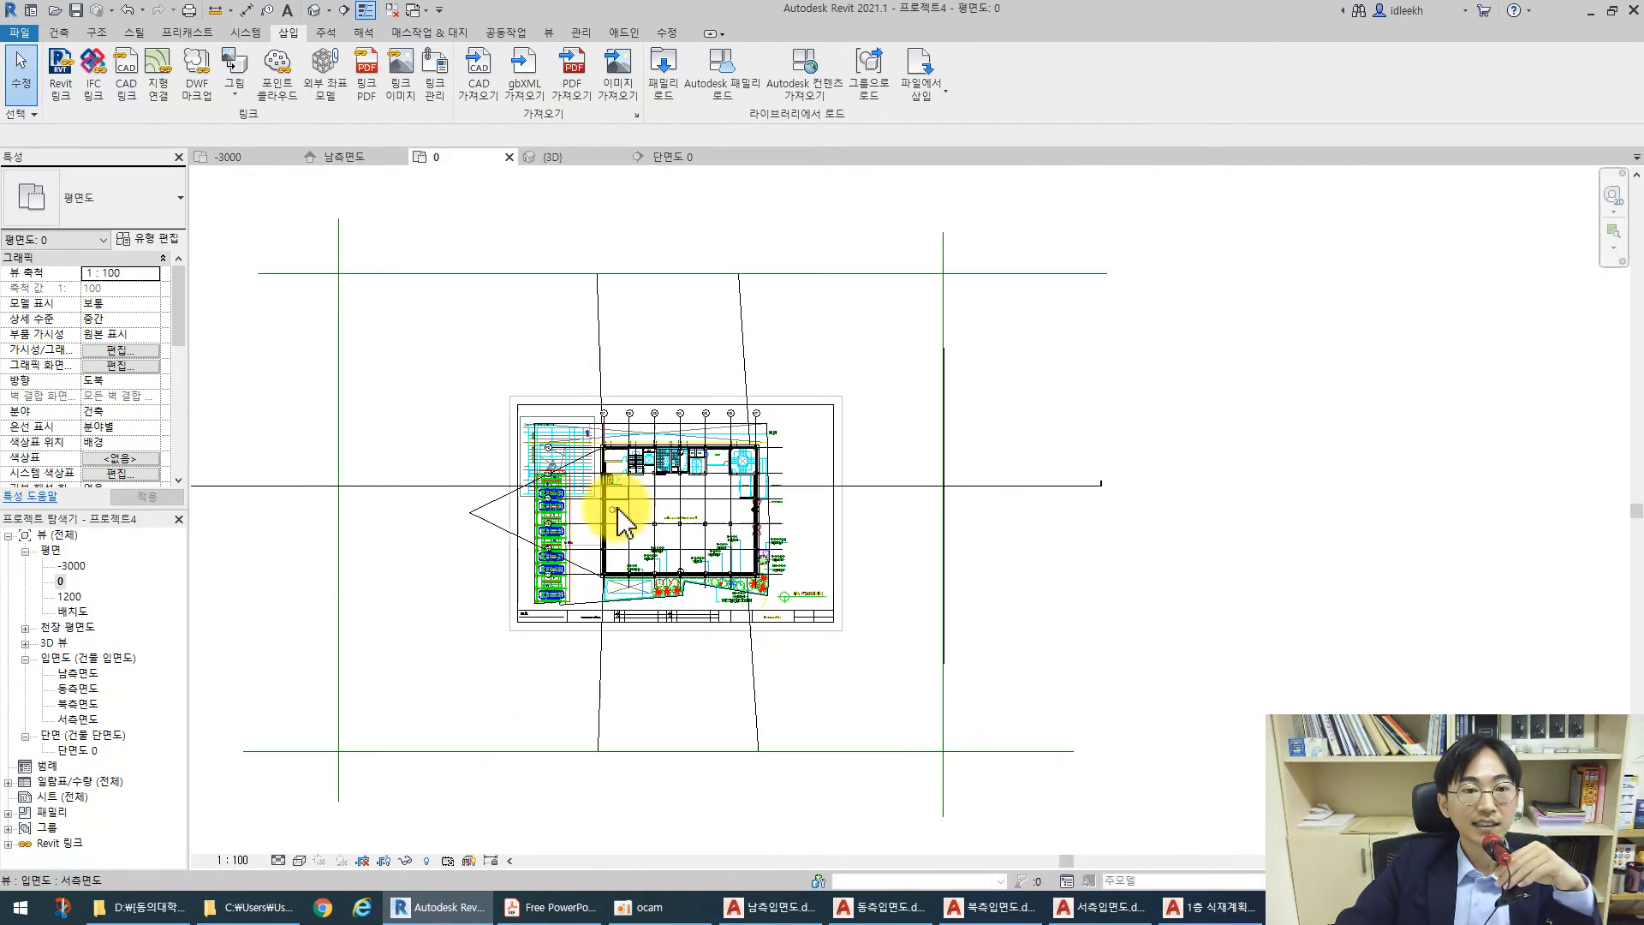
{"action": "left_click", "coordinate": [430, 33]}
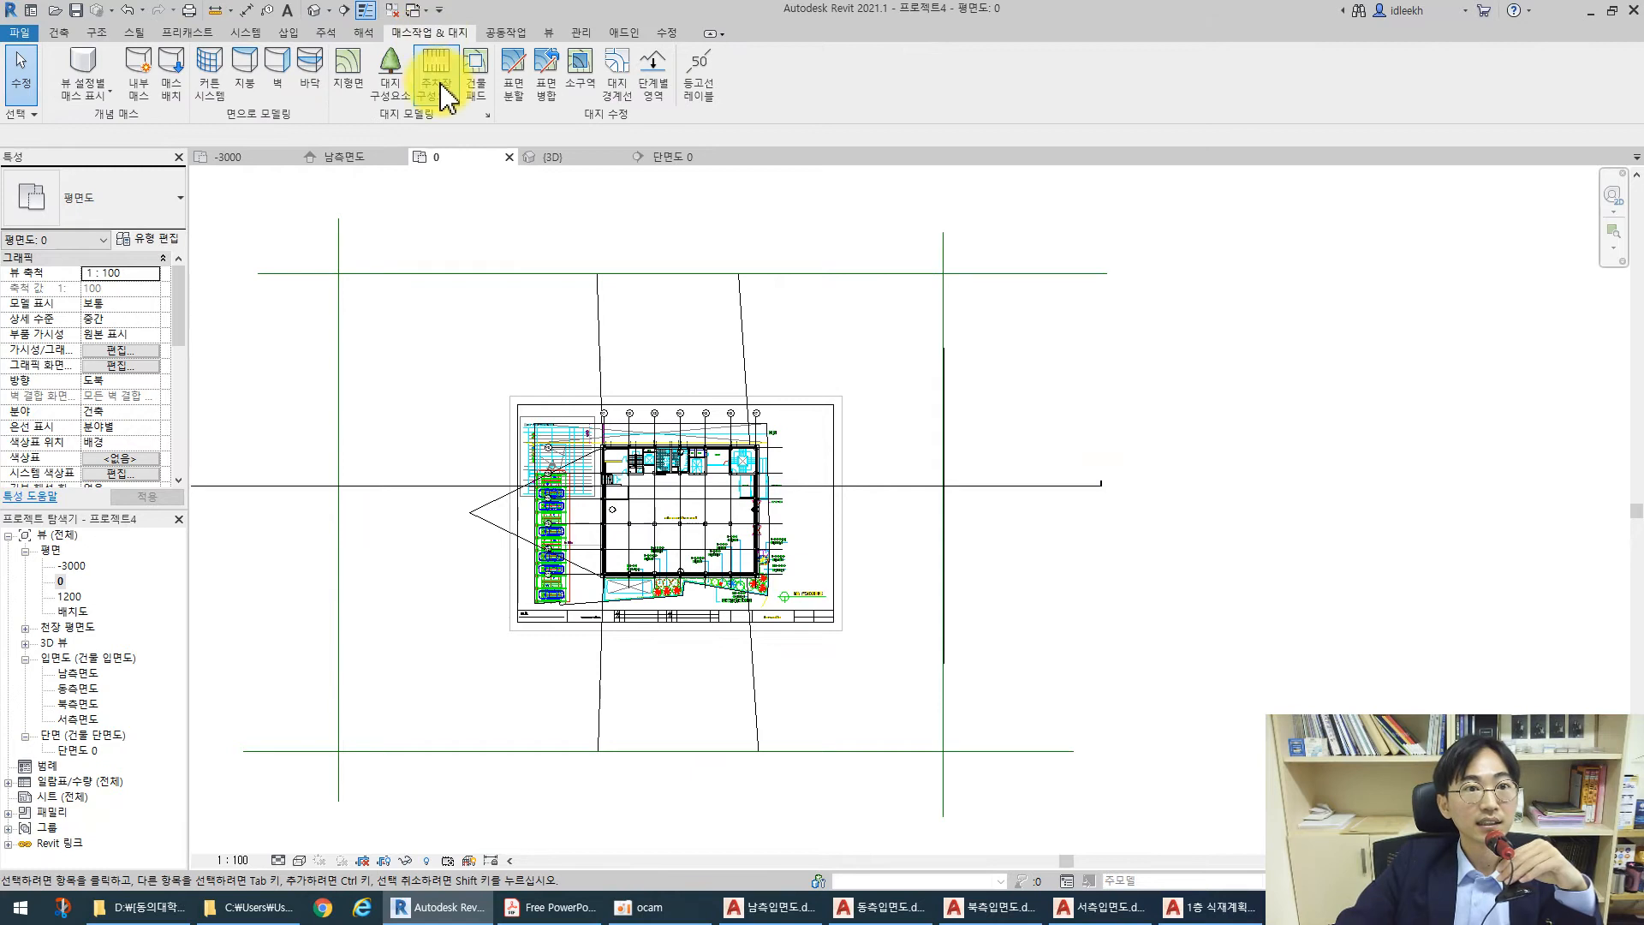
{"action": "left_click", "coordinate": [518, 84]}
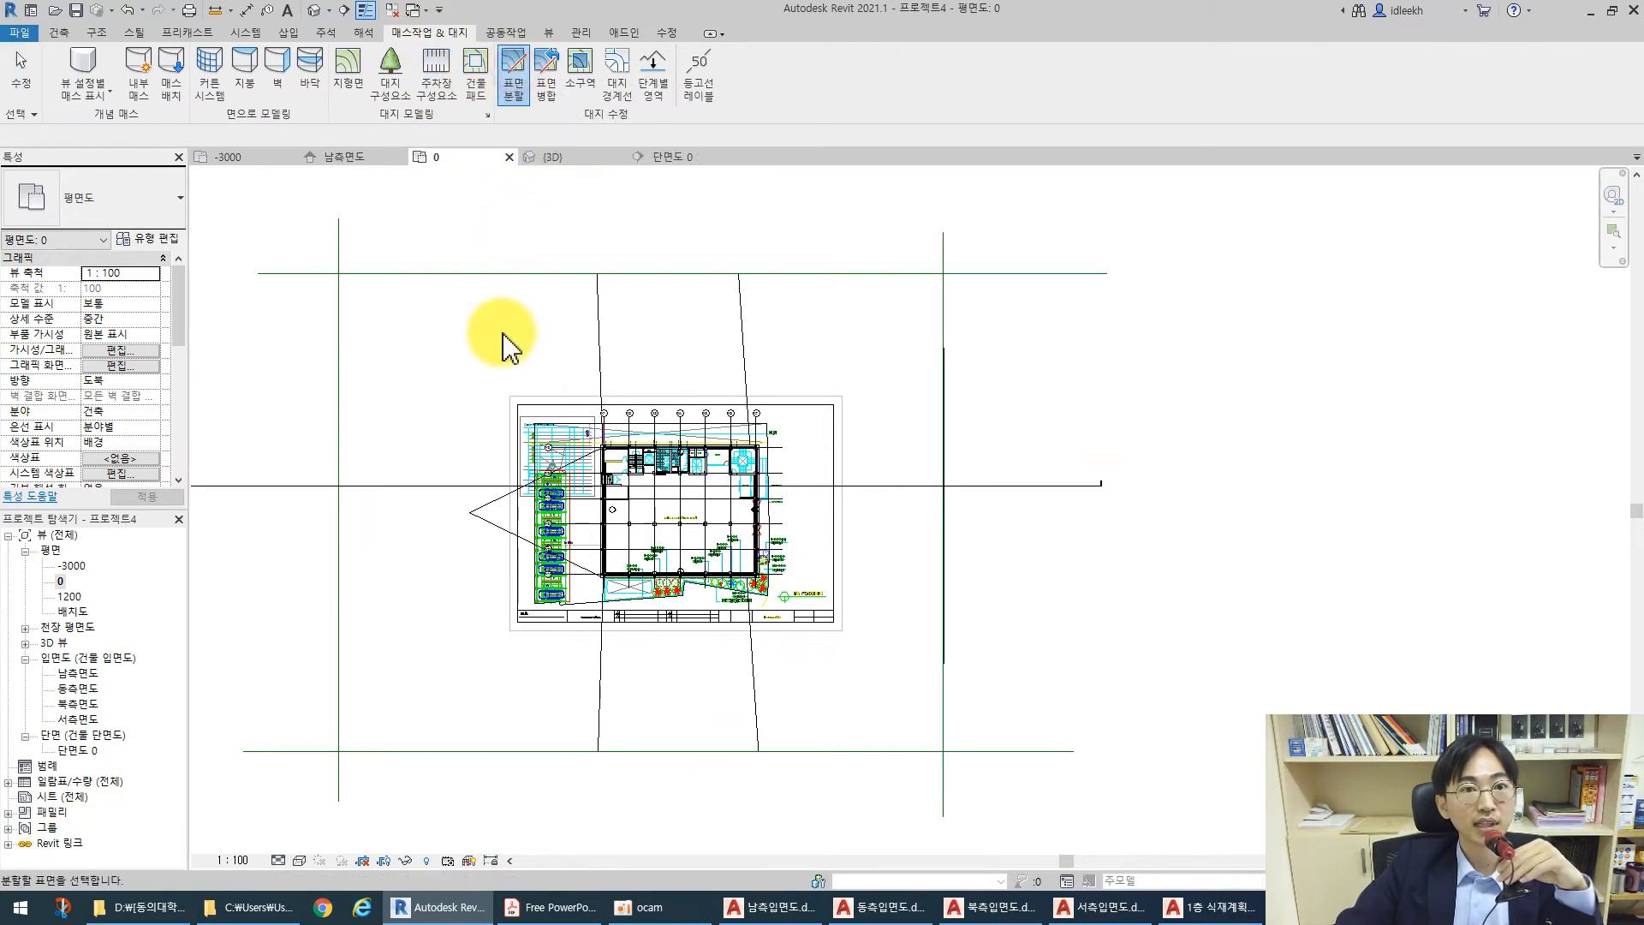
{"action": "left_click", "coordinate": [459, 281]}
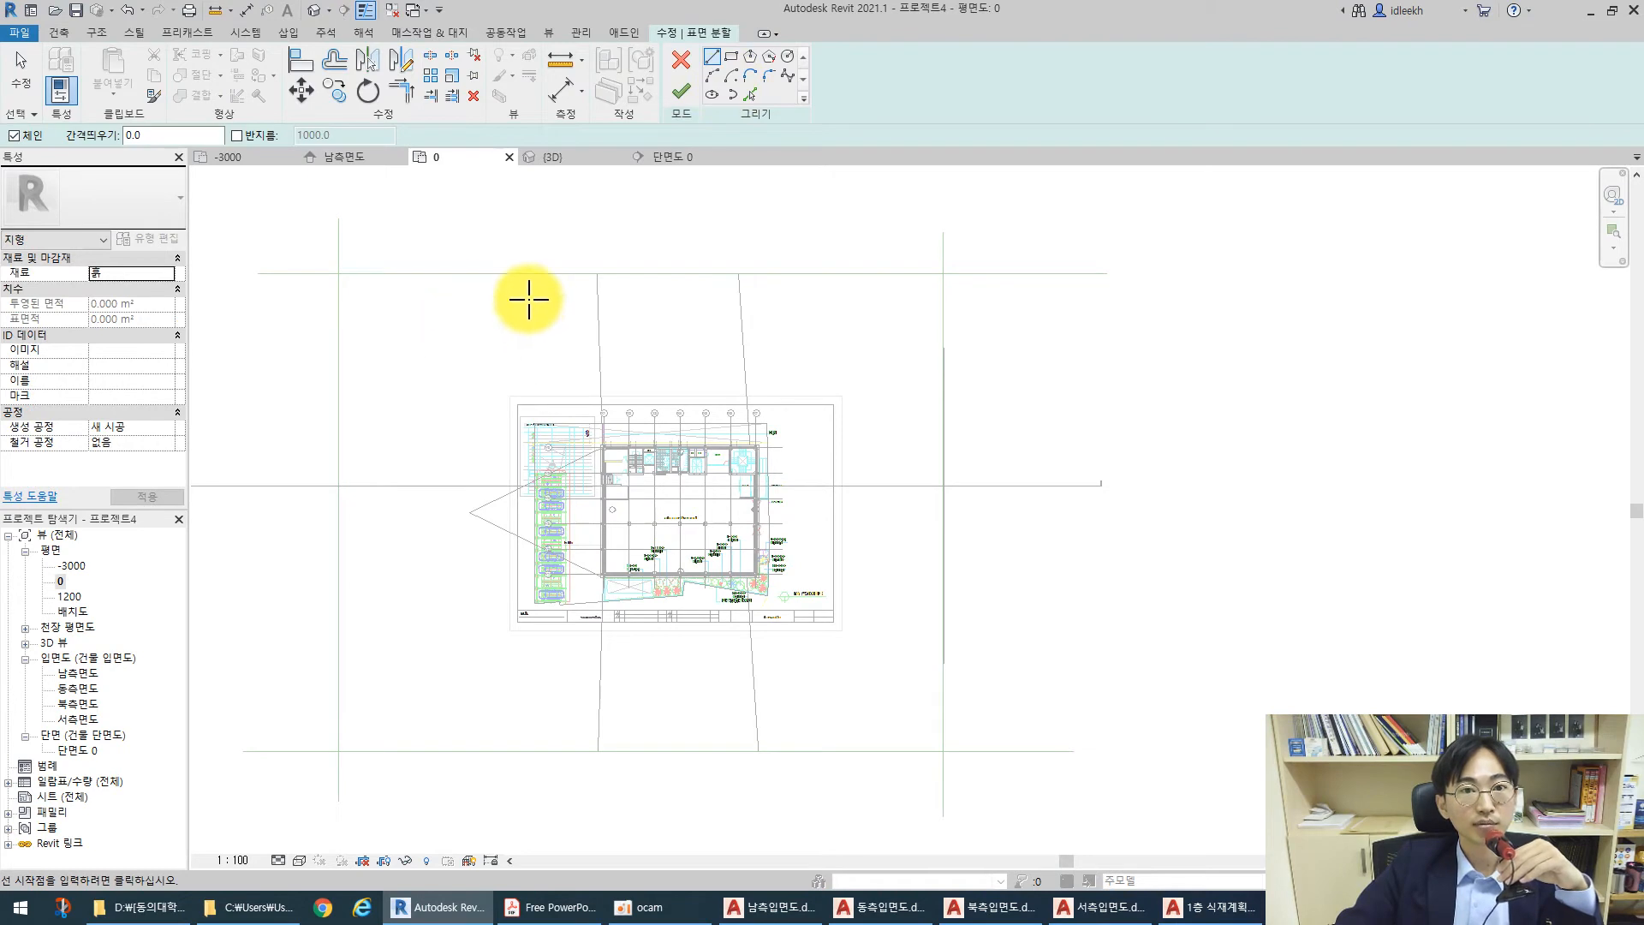
{"action": "left_click", "coordinate": [730, 58]}
{"action": "left_click", "coordinate": [370, 292]}
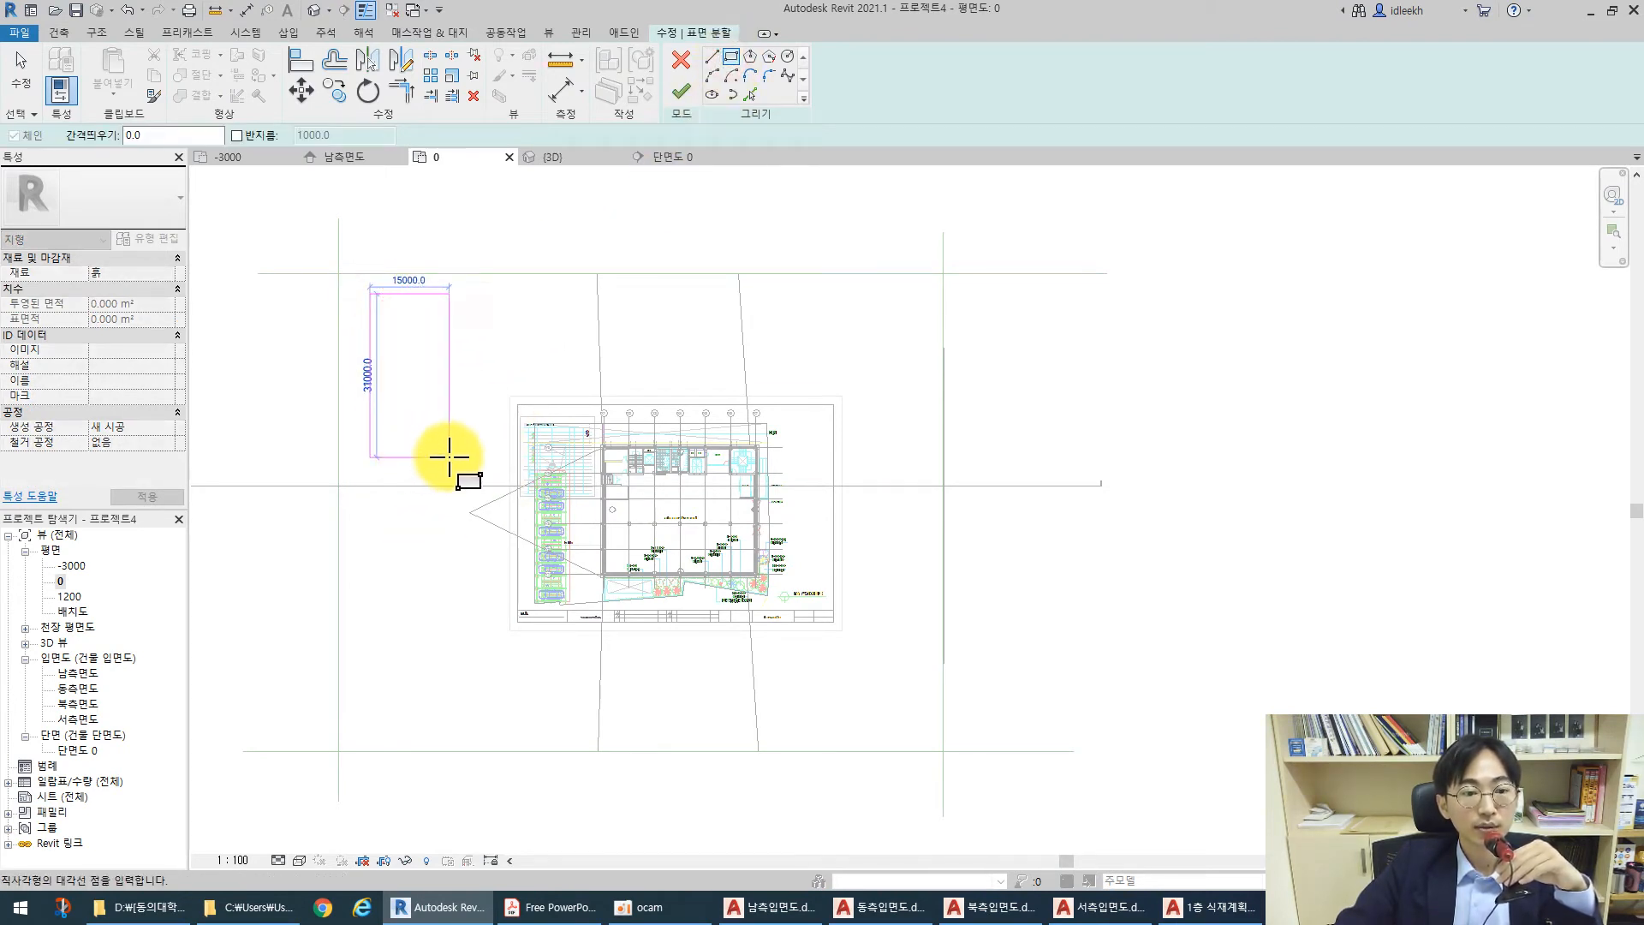
{"action": "left_click", "coordinate": [449, 456]}
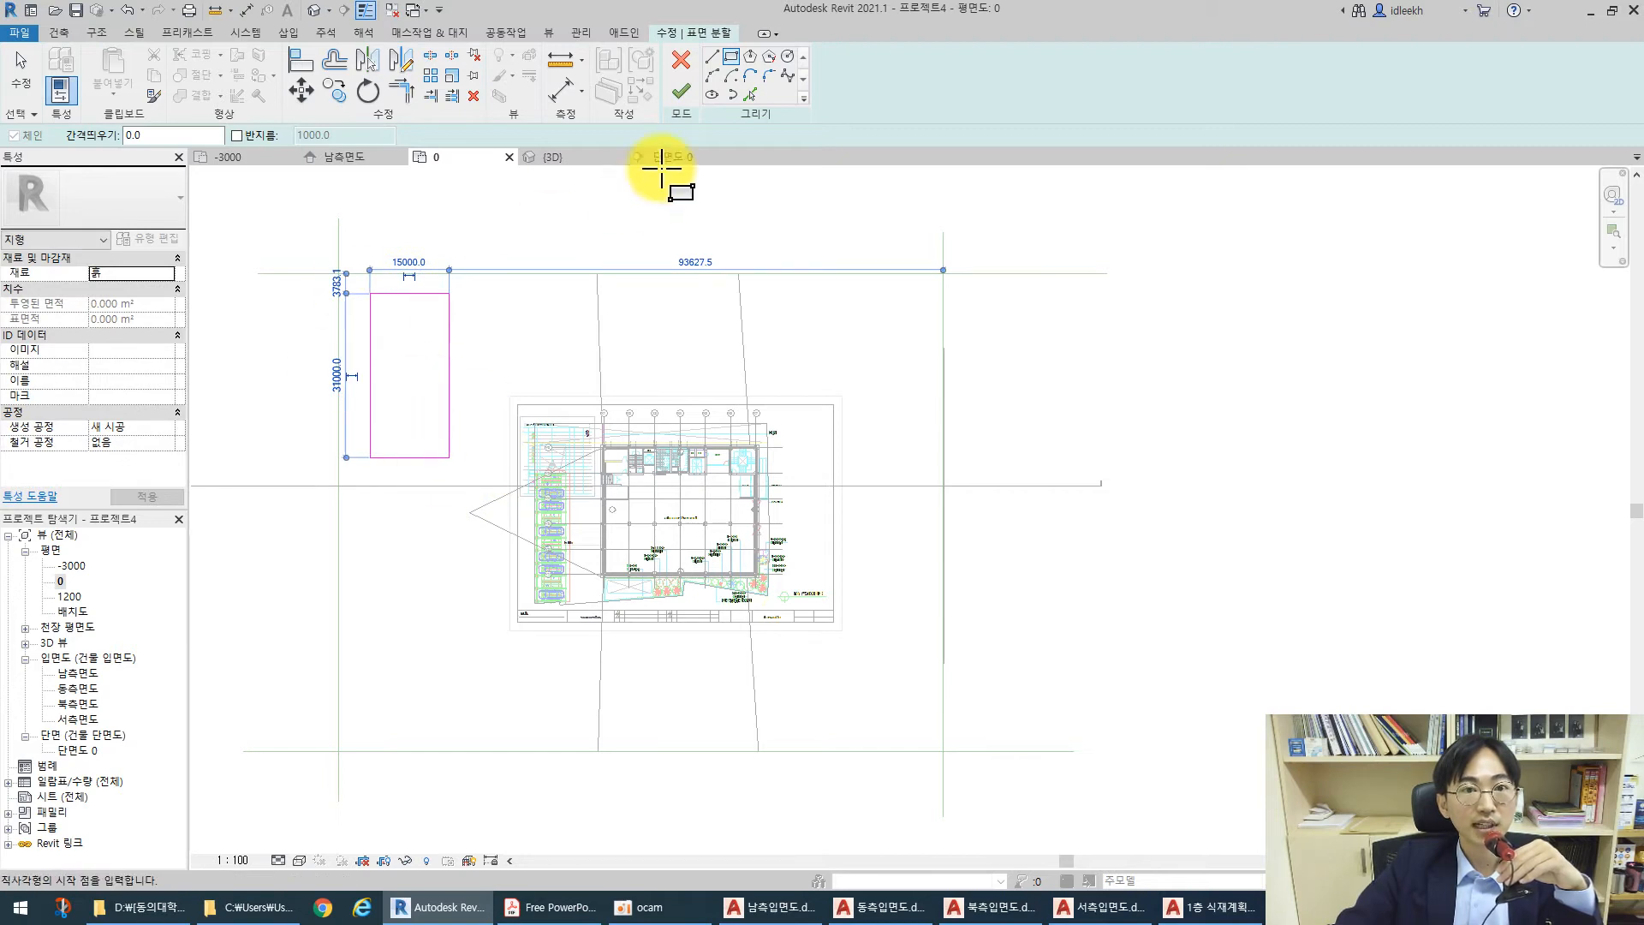
{"action": "left_click", "coordinate": [681, 91]}
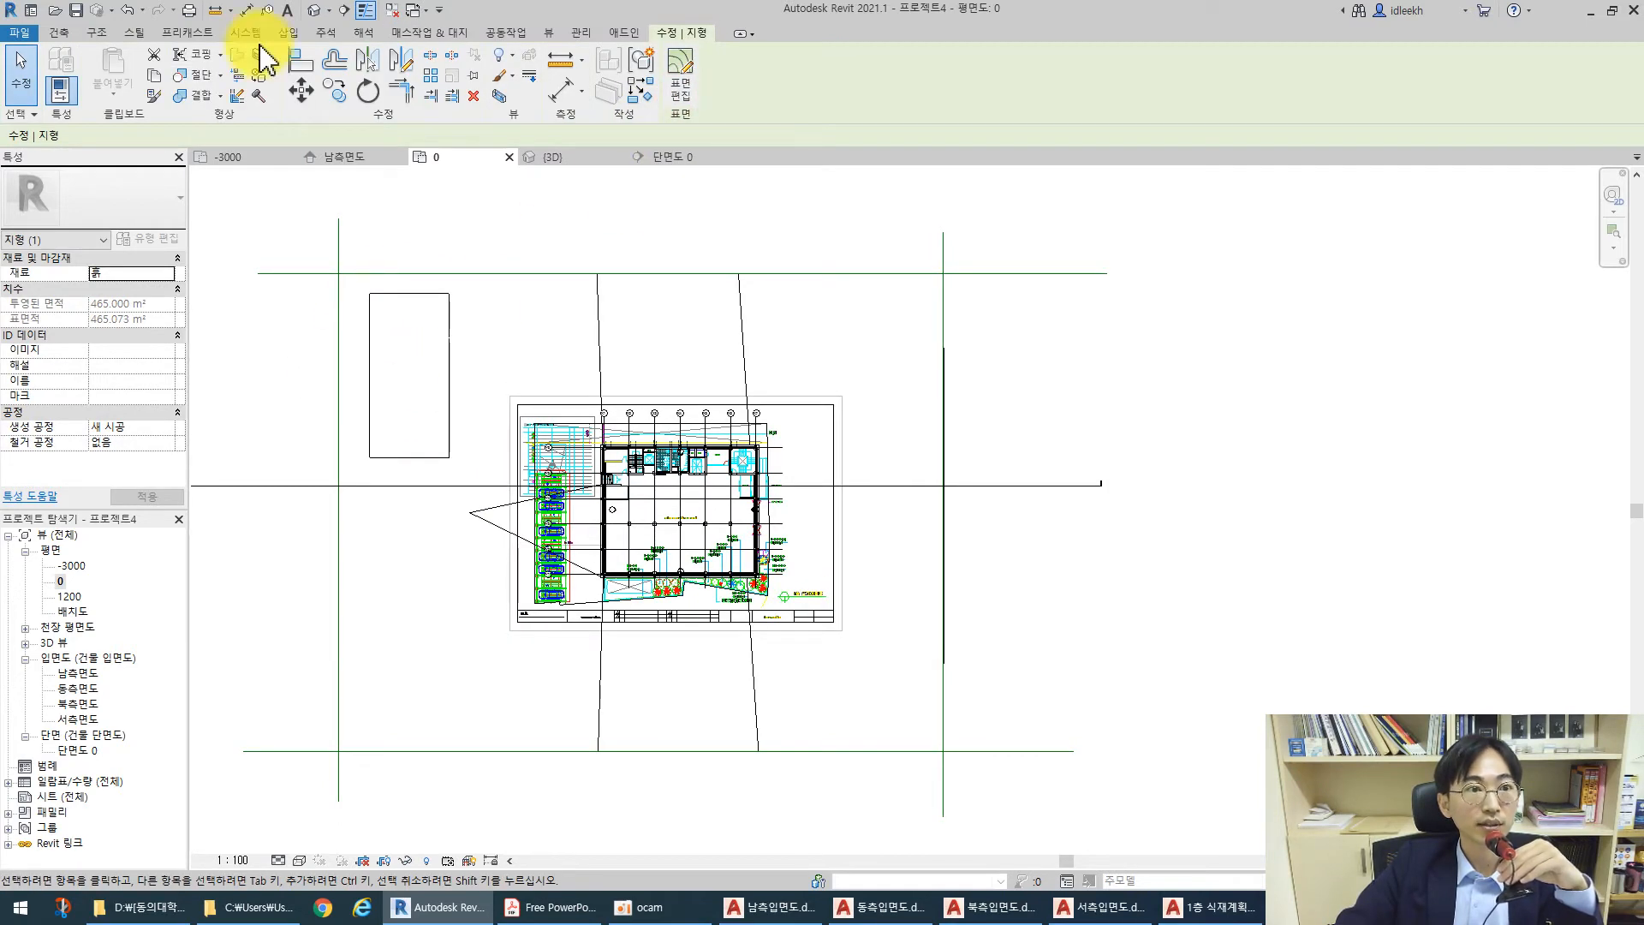
Delete the split rectangular piece of terrain in the 3D view
{"action": "left_click", "coordinate": [314, 11]}
{"action": "scroll", "coordinate": [728, 531], "scroll_direction": "down", "scroll_amount": 2}
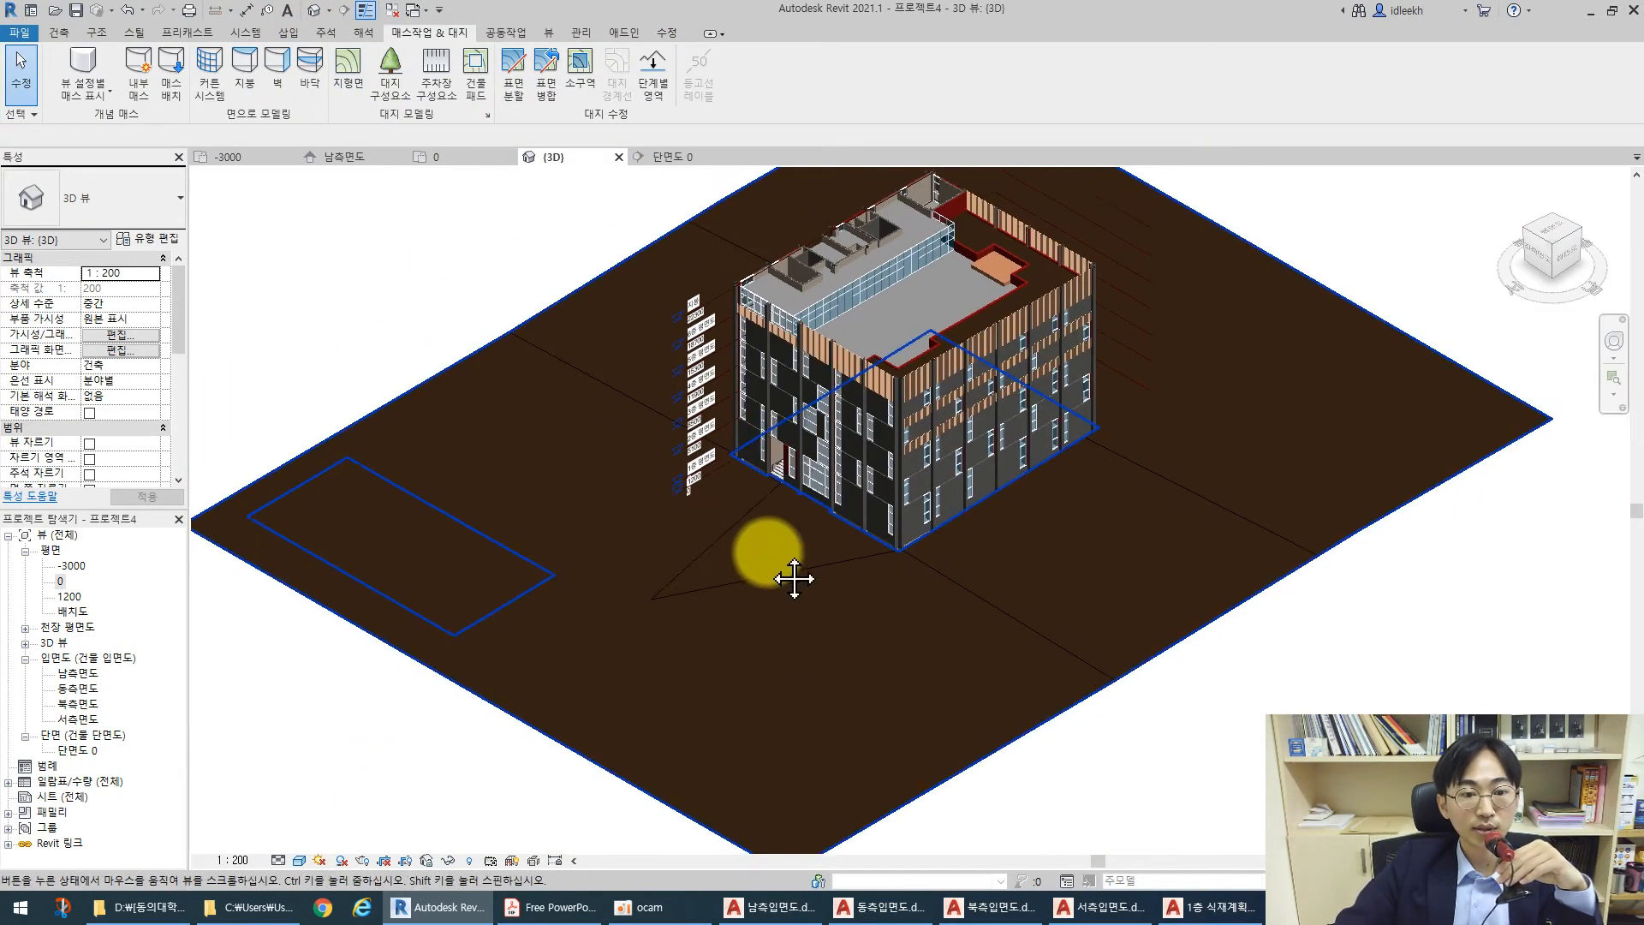
{"action": "scroll", "coordinate": [548, 544], "scroll_direction": "up", "scroll_amount": 1}
{"action": "scroll", "coordinate": [544, 540], "scroll_direction": "up", "scroll_amount": 2}
{"action": "left_click", "coordinate": [543, 411]}
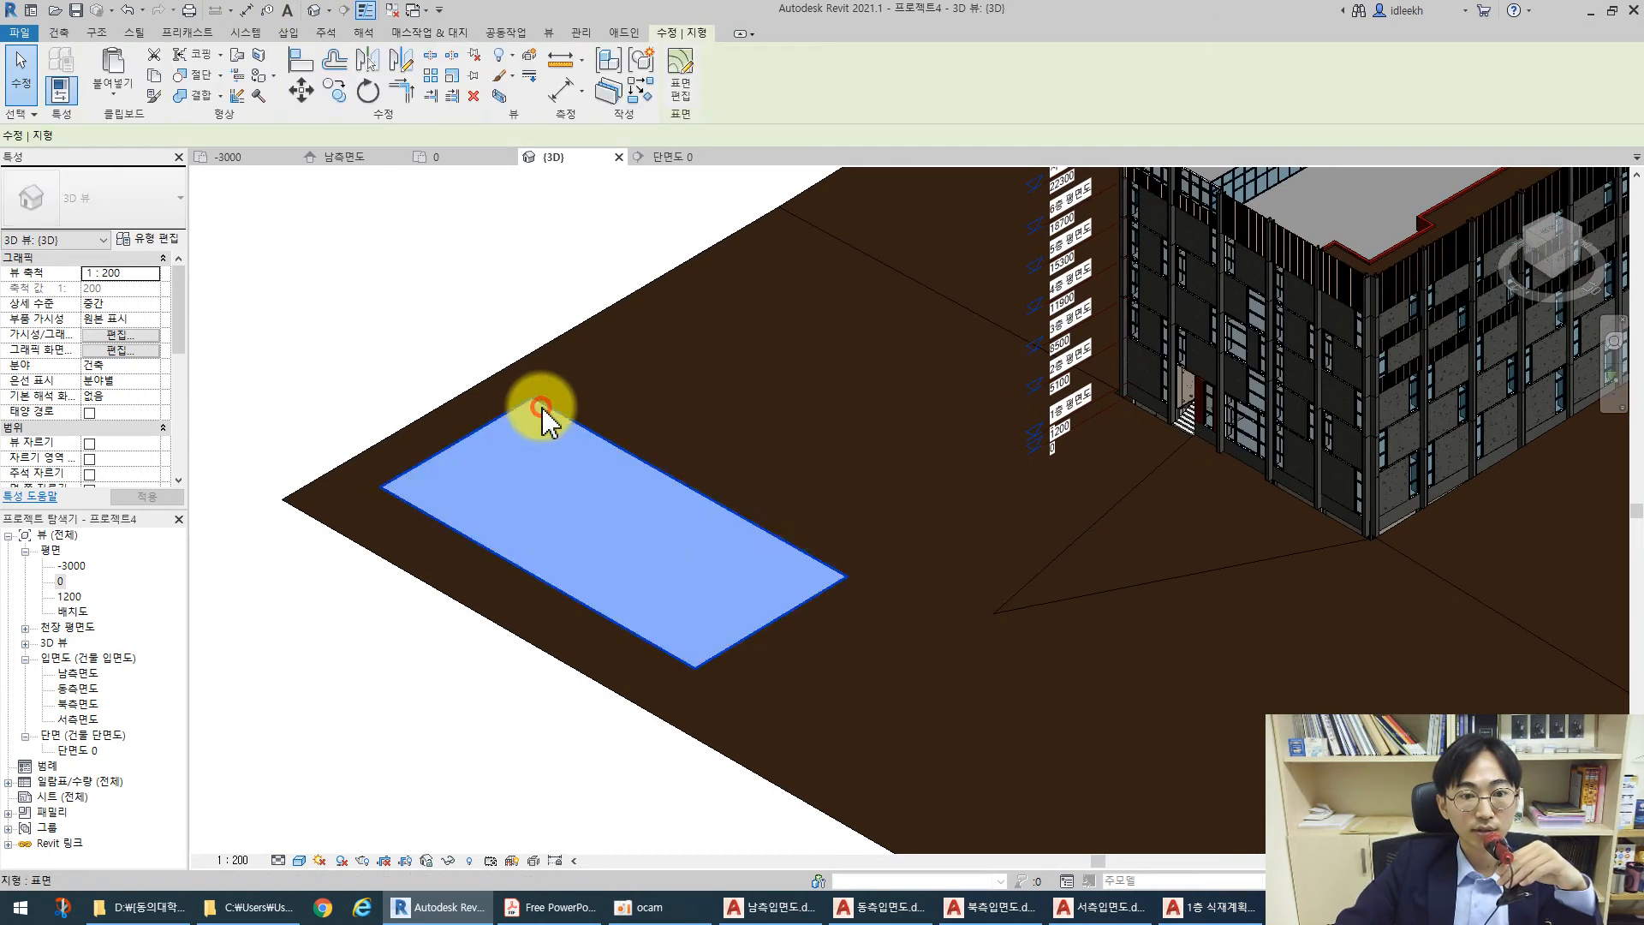
{"action": "key", "text": "Escape"}
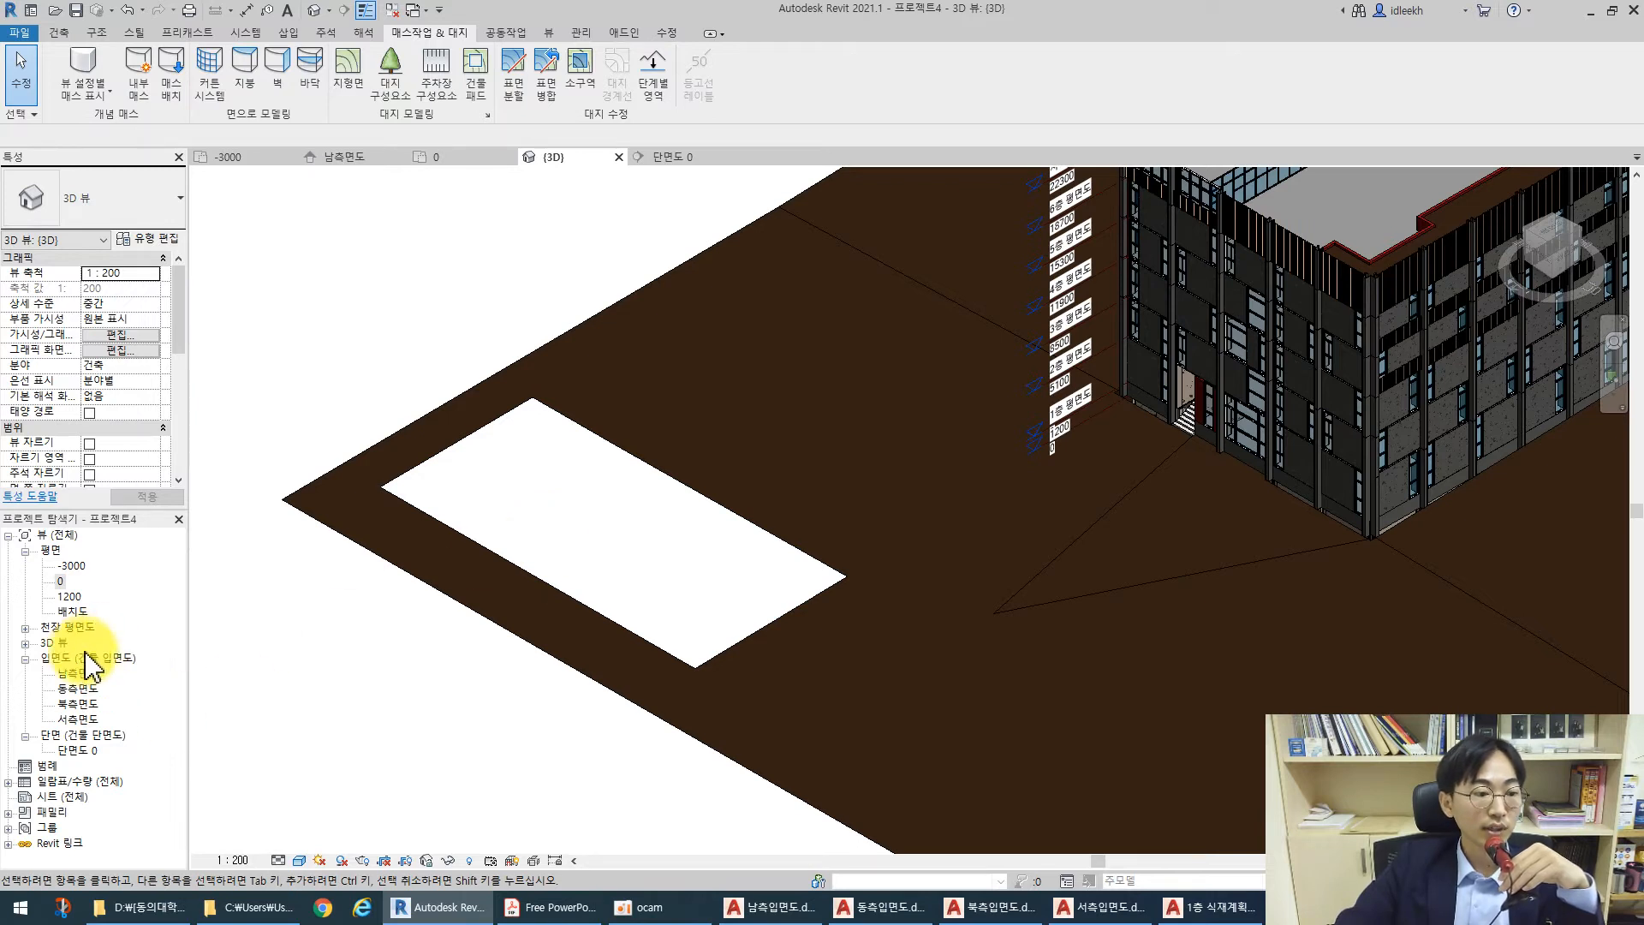
In section view 단면도 0, lower the bottom edge of the crop region well below the base of the terrain
{"action": "double_click", "coordinate": [76, 751]}
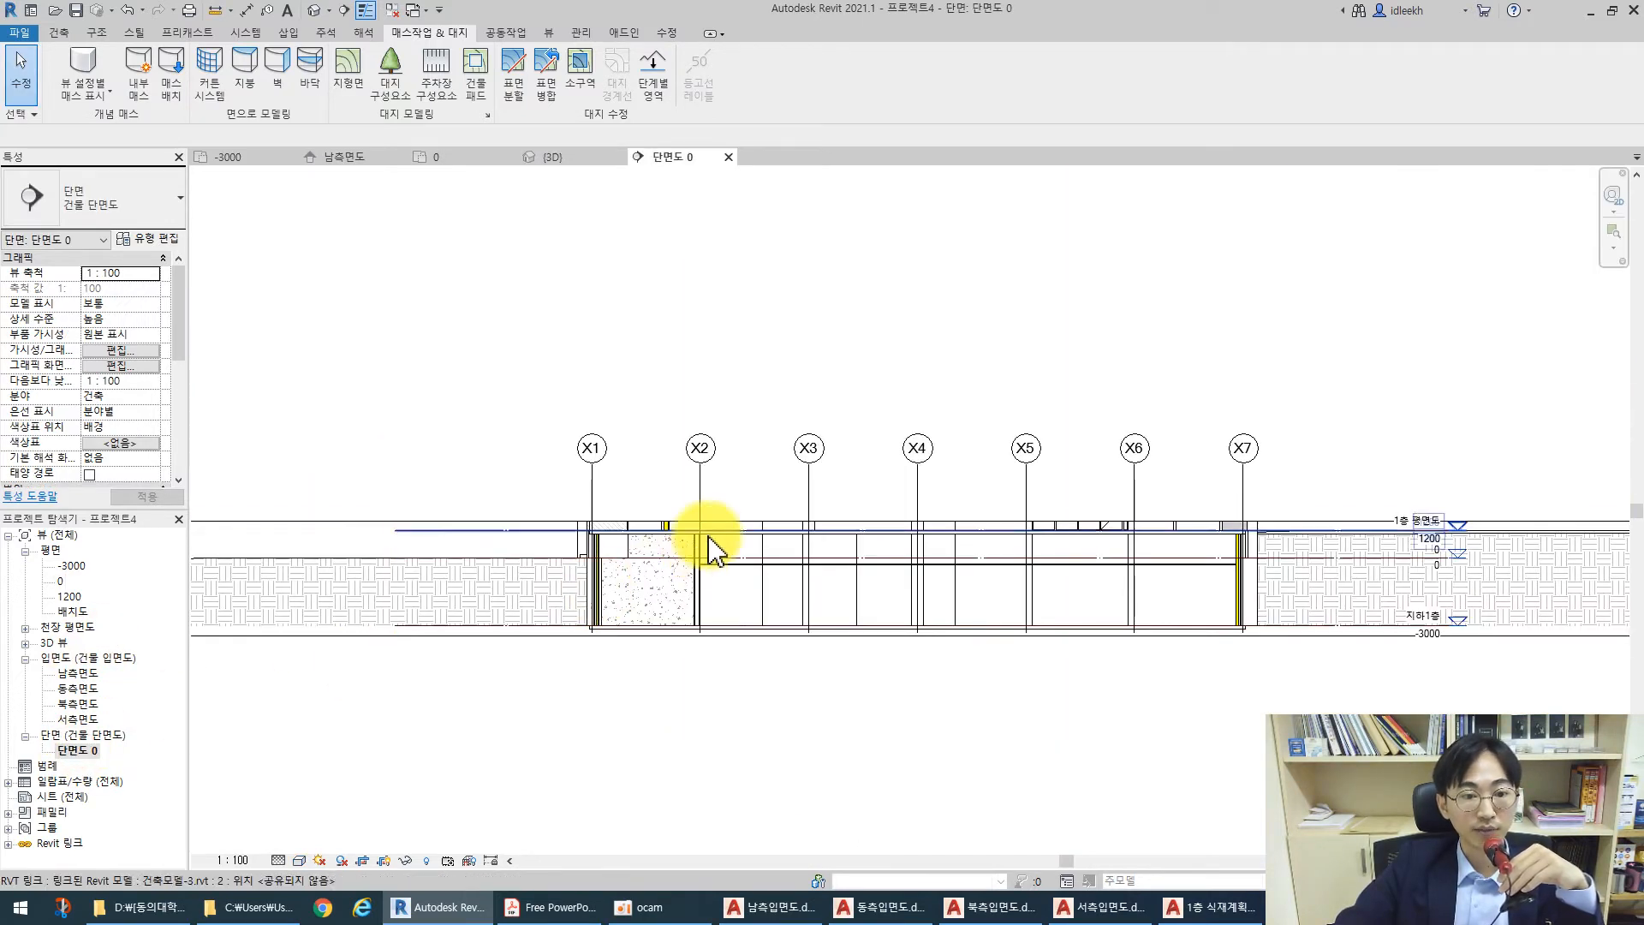
{"action": "scroll", "coordinate": [697, 557], "scroll_direction": "down", "scroll_amount": 3}
{"action": "scroll", "coordinate": [634, 591], "scroll_direction": "up", "scroll_amount": 5}
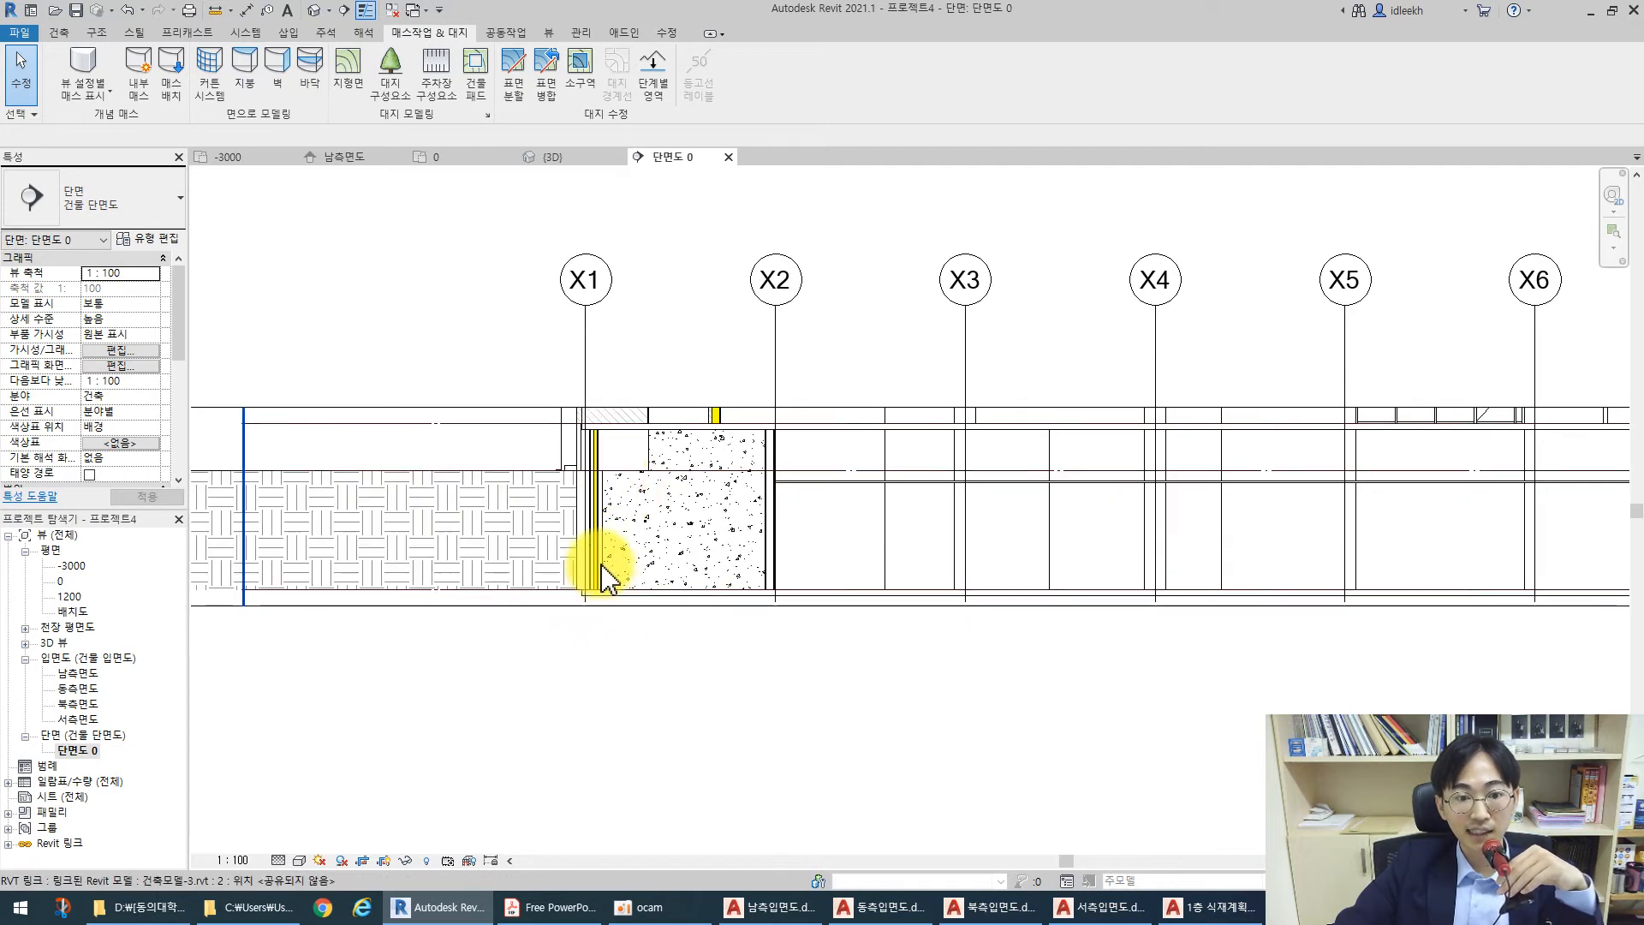
{"action": "scroll", "coordinate": [524, 527], "scroll_direction": "down", "scroll_amount": 2}
{"action": "scroll", "coordinate": [524, 526], "scroll_direction": "down", "scroll_amount": 1}
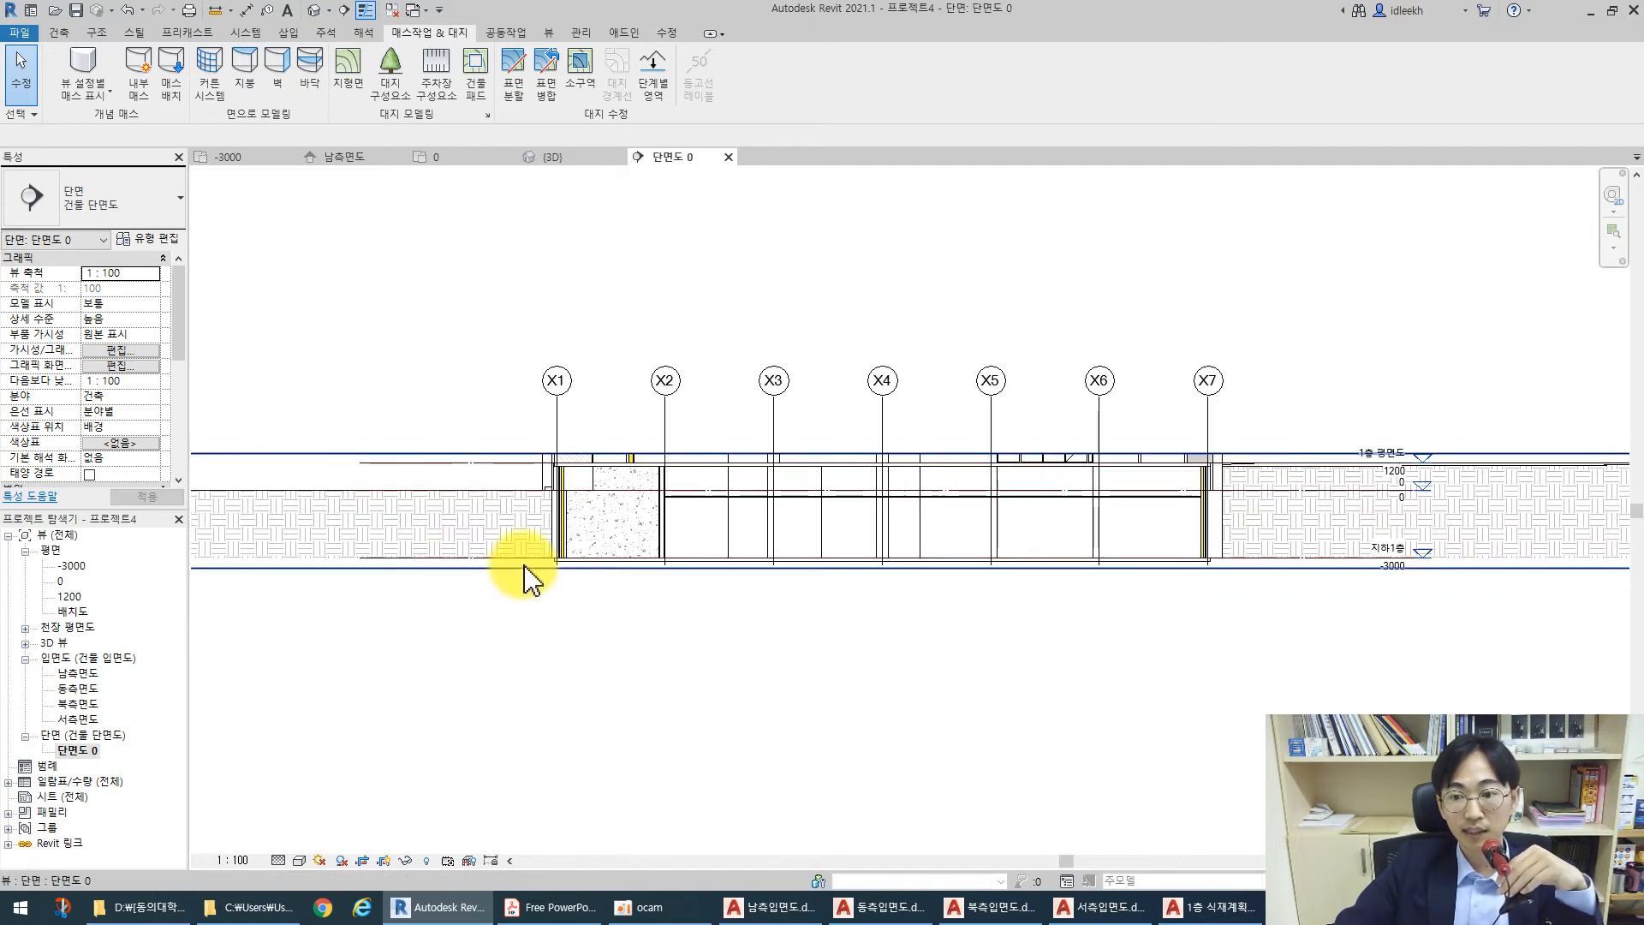
{"action": "scroll", "coordinate": [642, 606], "scroll_direction": "down", "scroll_amount": 2}
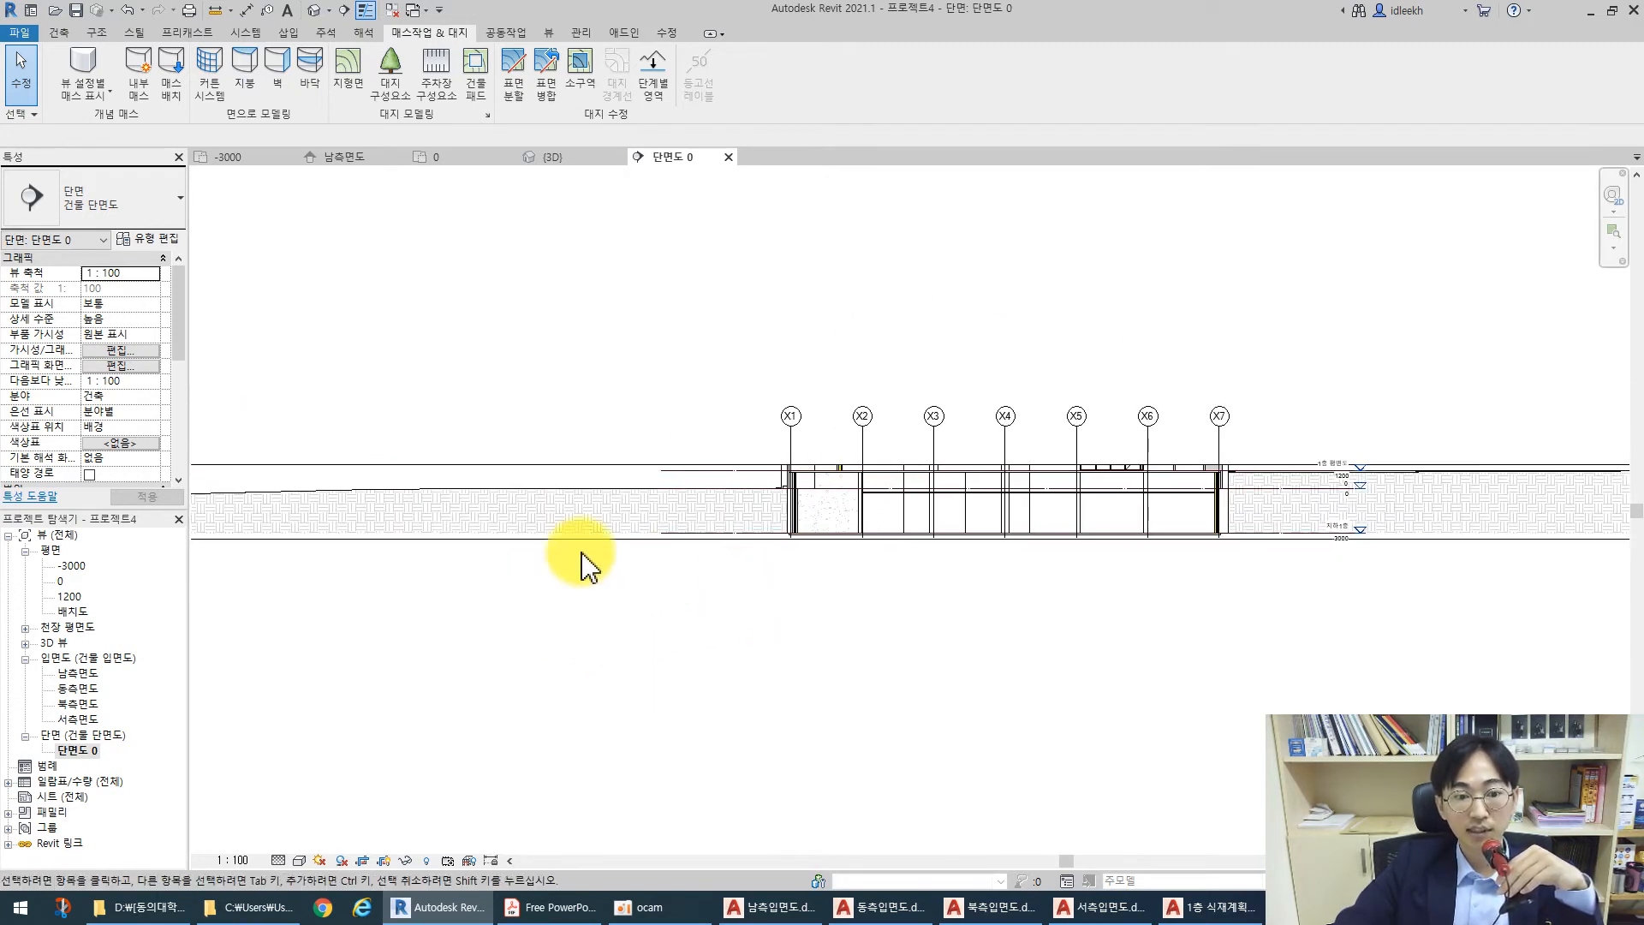
{"action": "left_click", "coordinate": [556, 539]}
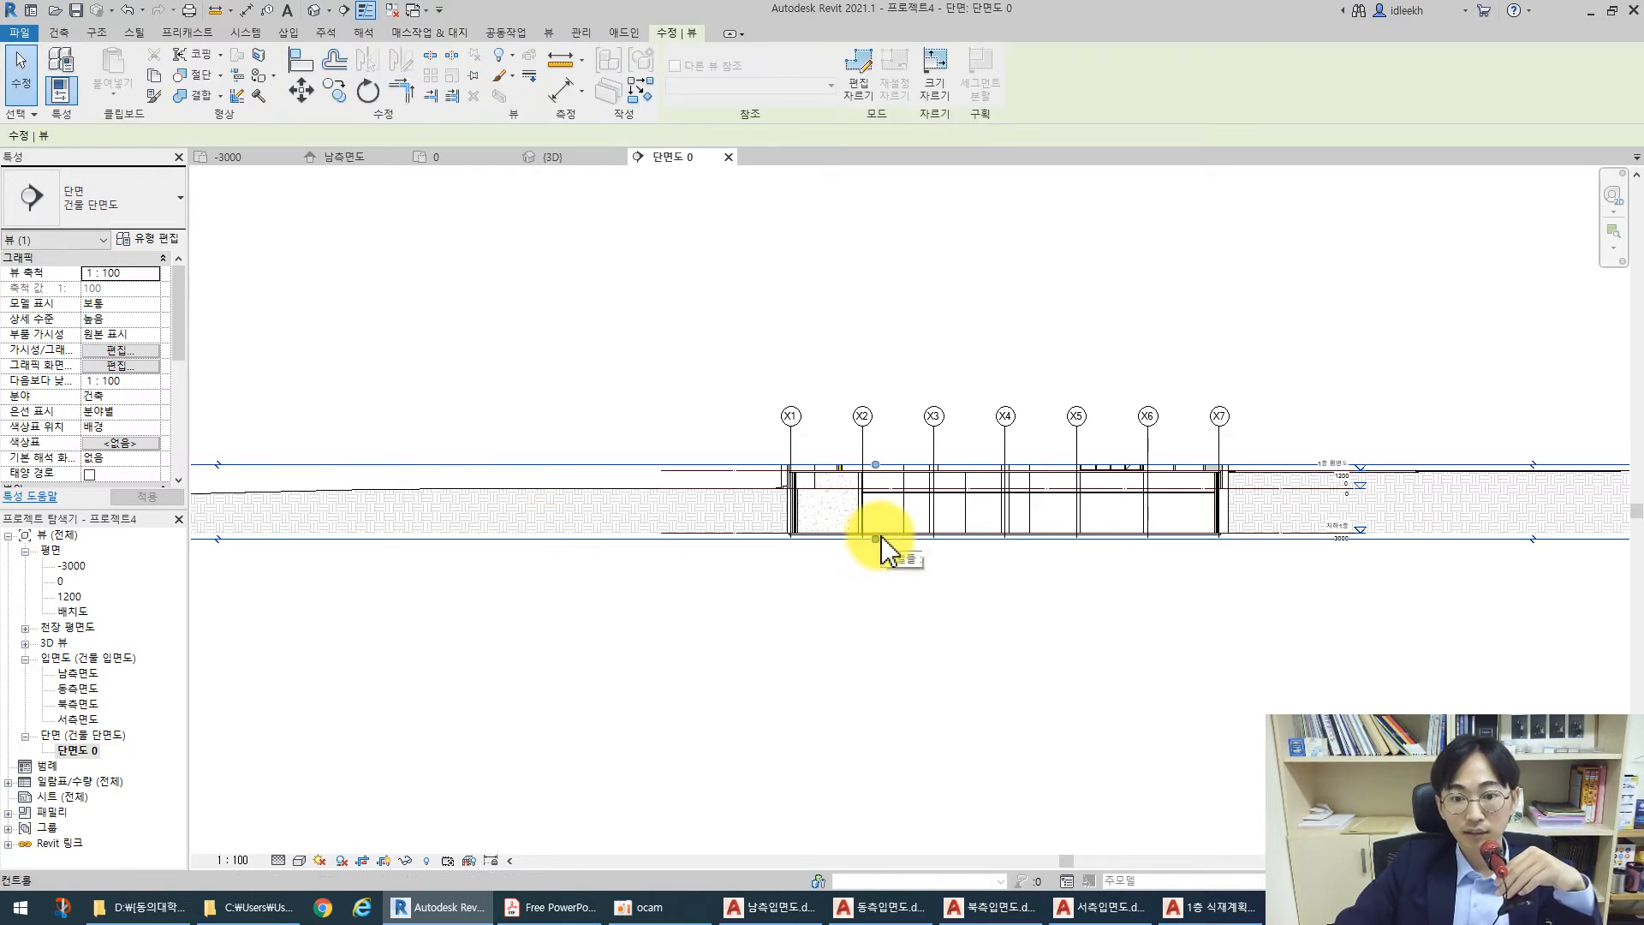
{"action": "left_click_drag", "start_coordinate": [878, 537], "coordinate": [876, 579]}
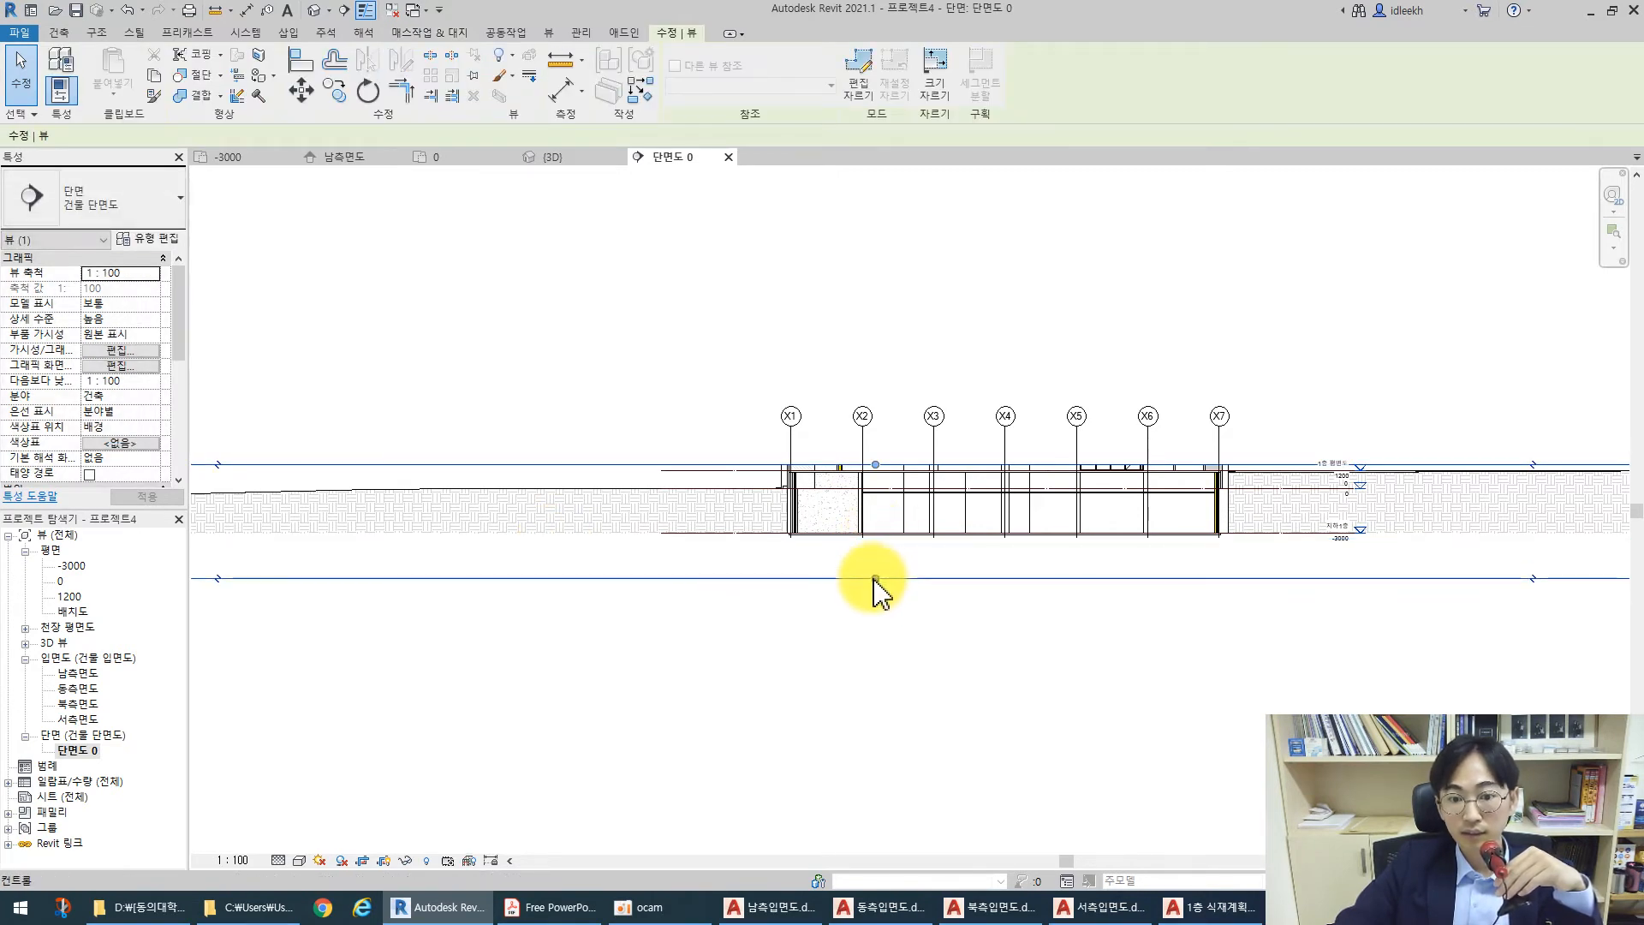
{"action": "scroll", "coordinate": [559, 569], "scroll_direction": "down", "scroll_amount": 2}
{"action": "middle_click_drag", "start_coordinate": [578, 562], "coordinate": [713, 579]}
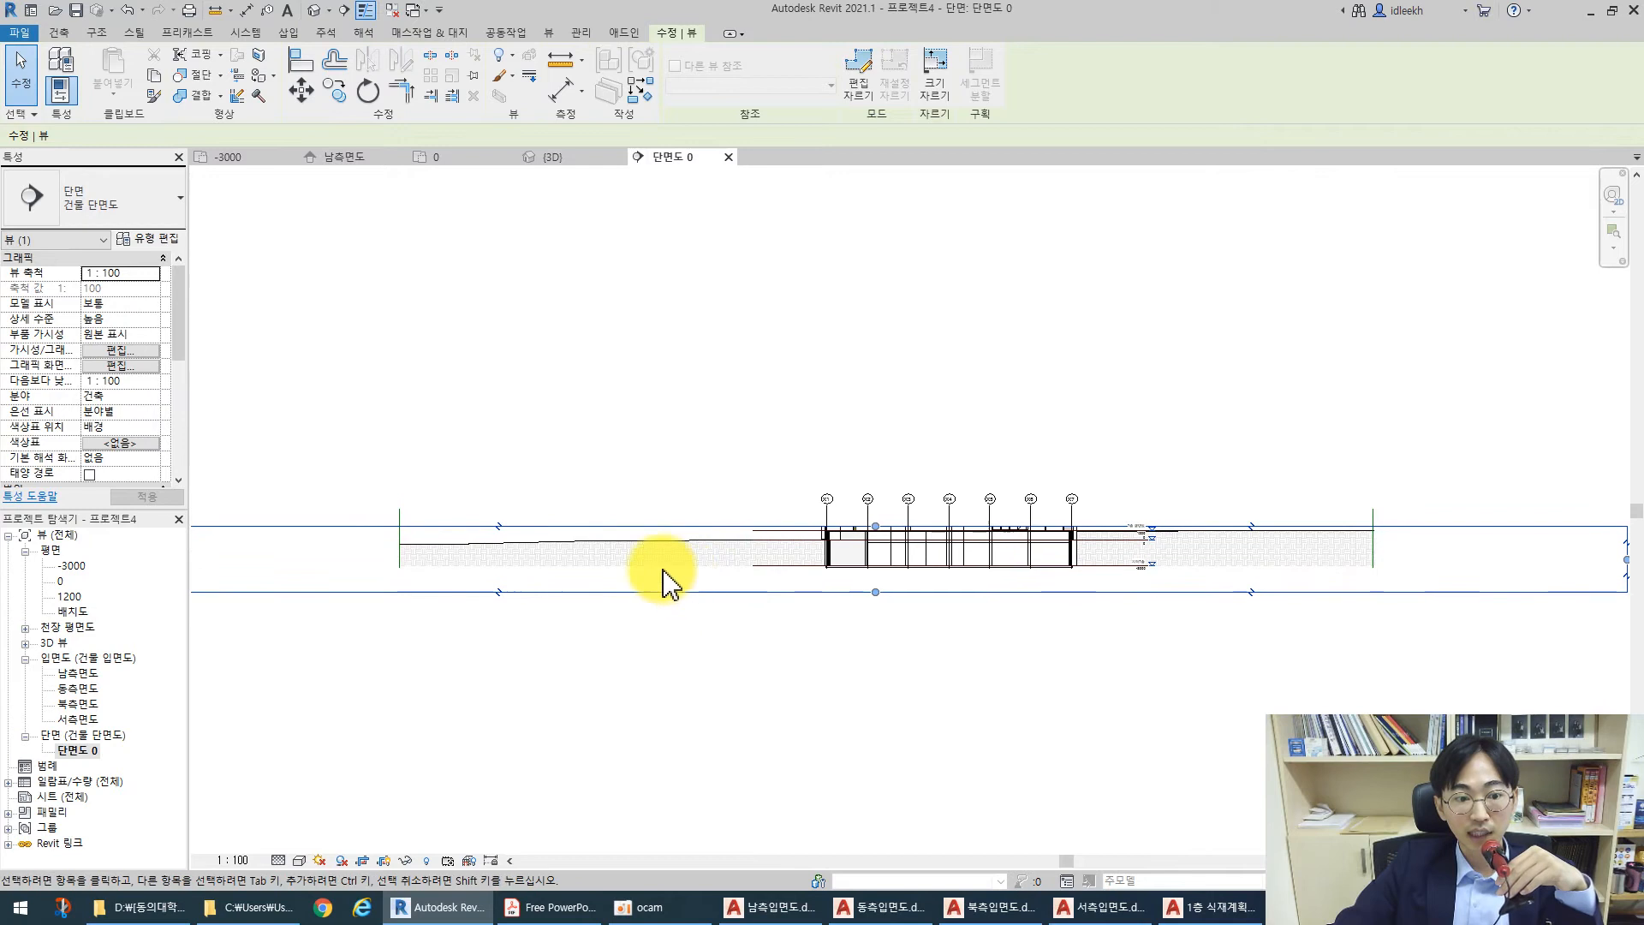
{"action": "scroll", "coordinate": [648, 567], "scroll_direction": "up", "scroll_amount": 1}
{"action": "scroll", "coordinate": [881, 567], "scroll_direction": "up", "scroll_amount": 1}
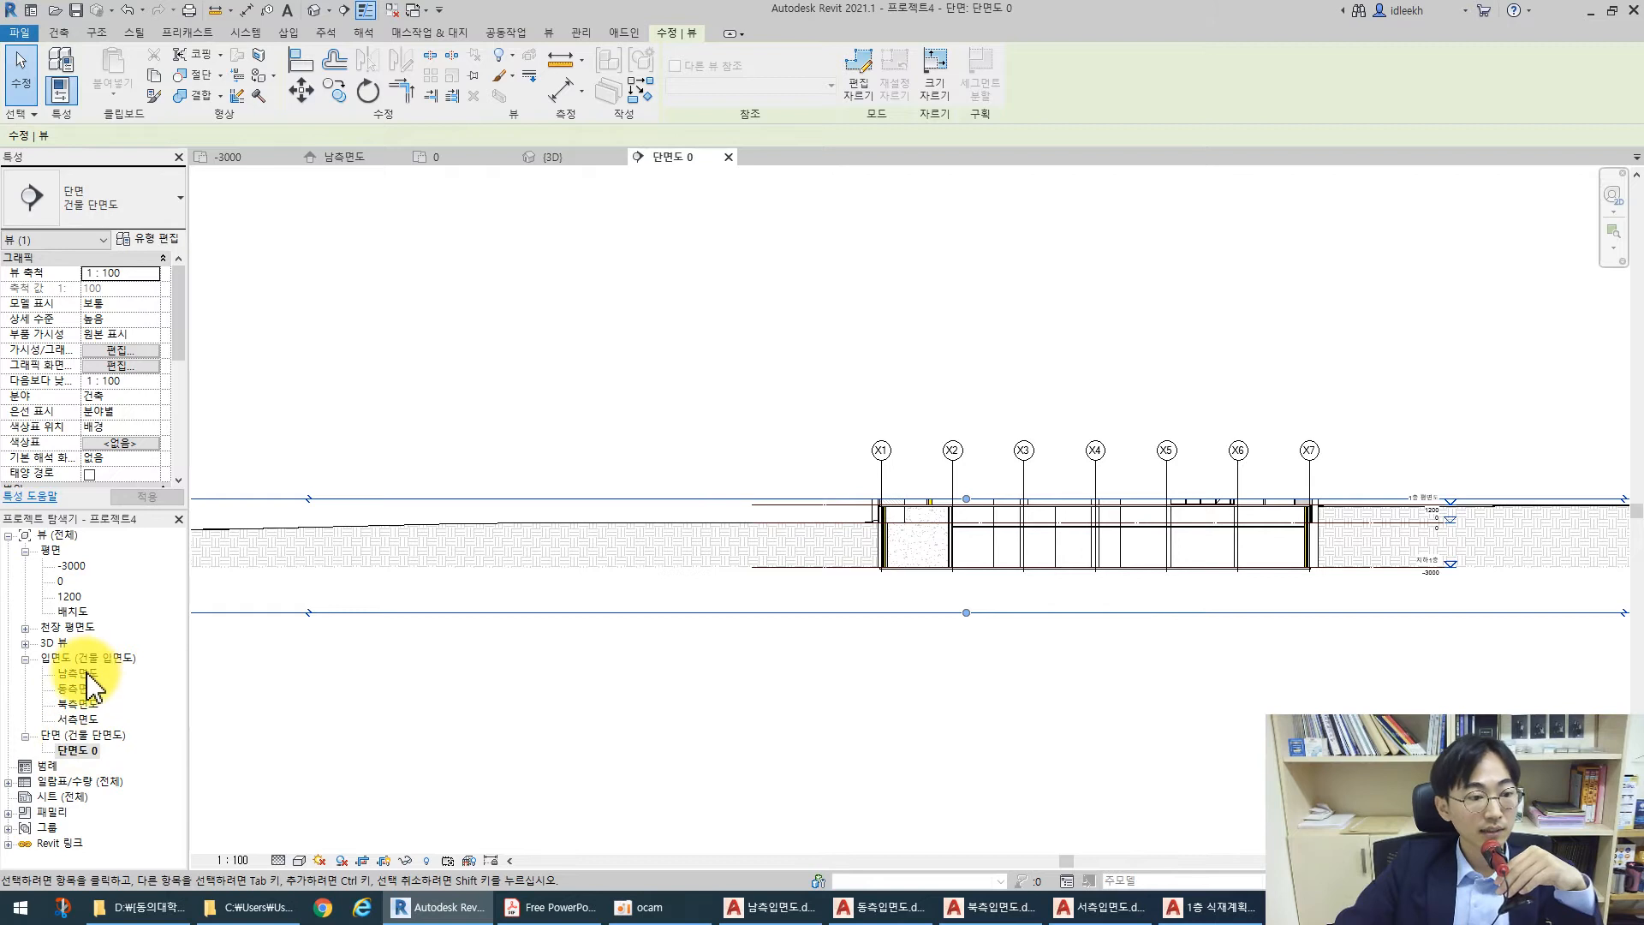
In the level 0 plan, move the section line up so that it cuts through the rectangular terrain opening
{"action": "double_click", "coordinate": [62, 586]}
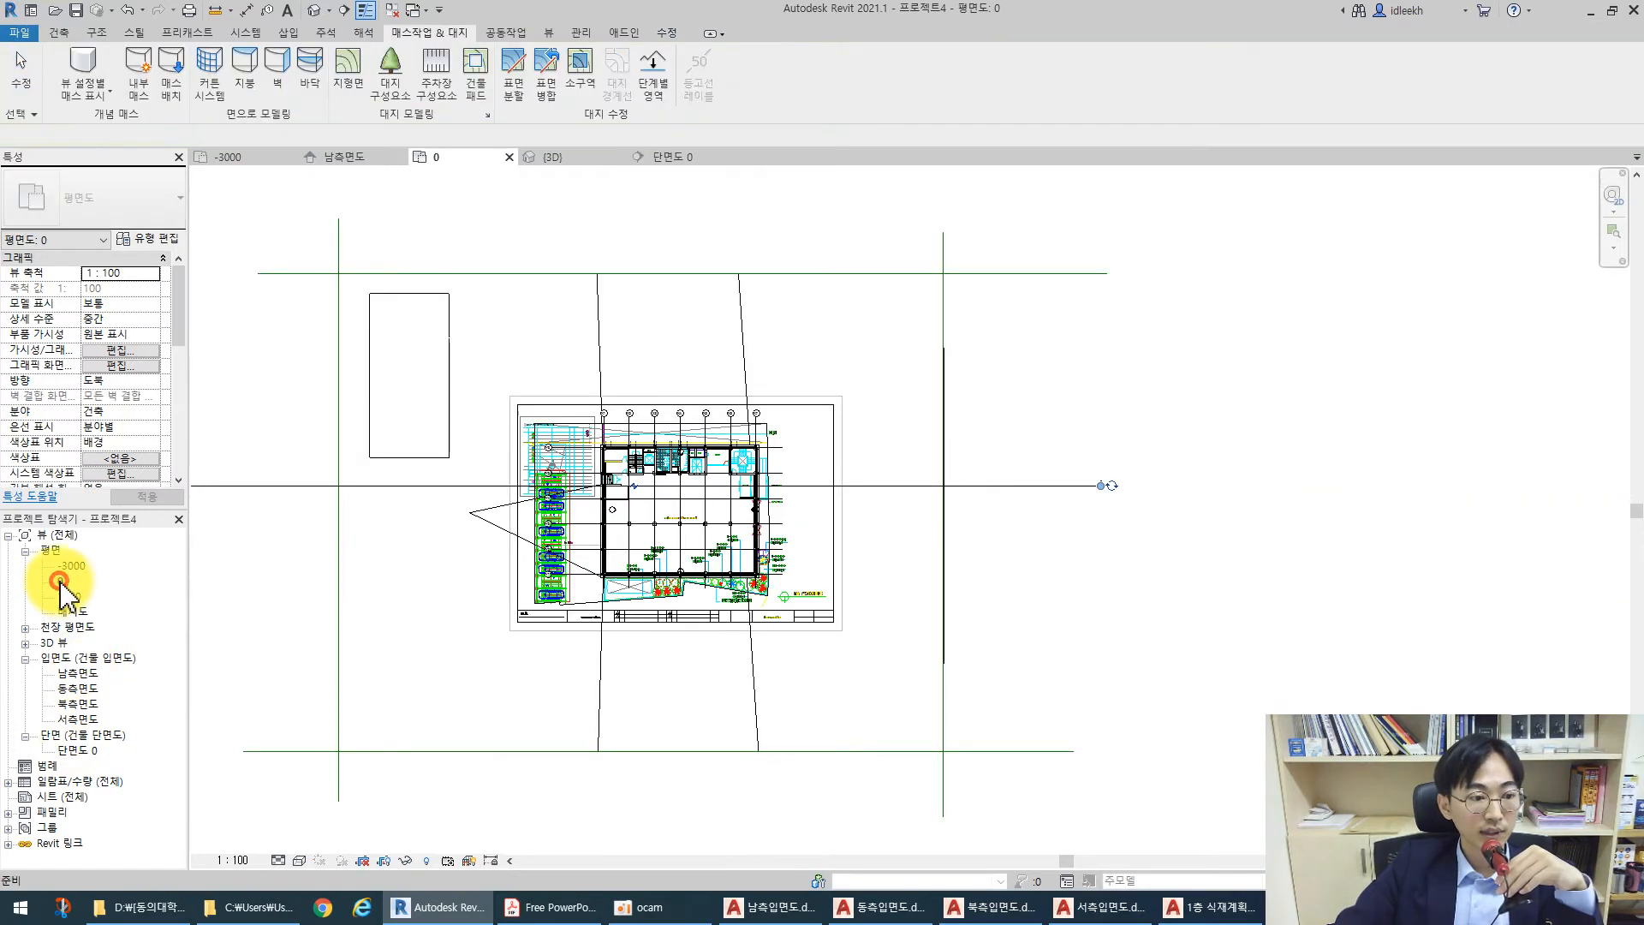
{"action": "scroll", "coordinate": [727, 605], "scroll_direction": "down", "scroll_amount": 2}
{"action": "mouse_move", "coordinate": [435, 536]}
{"action": "left_mouse_down"}
{"action": "mouse_move", "coordinate": [433, 477]}
{"action": "mouse_move", "coordinate": [438, 514]}
{"action": "left_mouse_up"}
{"action": "left_click", "coordinate": [441, 690]}
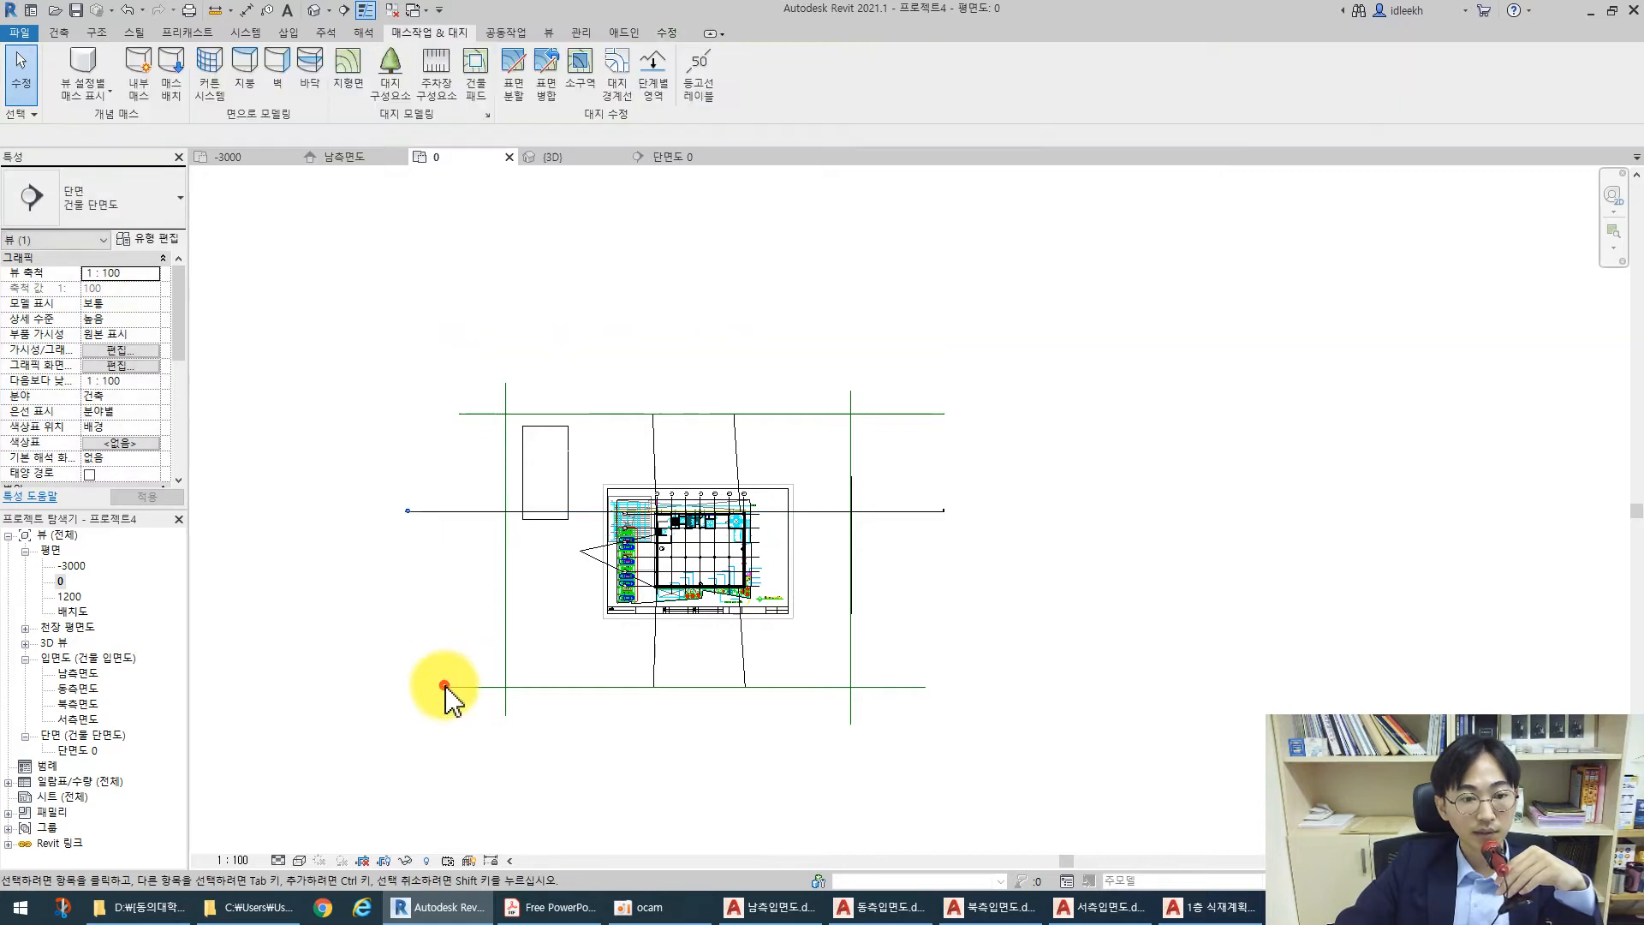
Examine the terrain profile in section view 단면도 0 from the rectangular opening across the grids to the far site edge
{"action": "double_click", "coordinate": [79, 750]}
{"action": "scroll", "coordinate": [548, 630], "scroll_direction": "down", "scroll_amount": 2}
{"action": "middle_click_drag", "start_coordinate": [514, 634], "coordinate": [631, 648]}
{"action": "scroll", "coordinate": [529, 584], "scroll_direction": "up", "scroll_amount": 2}
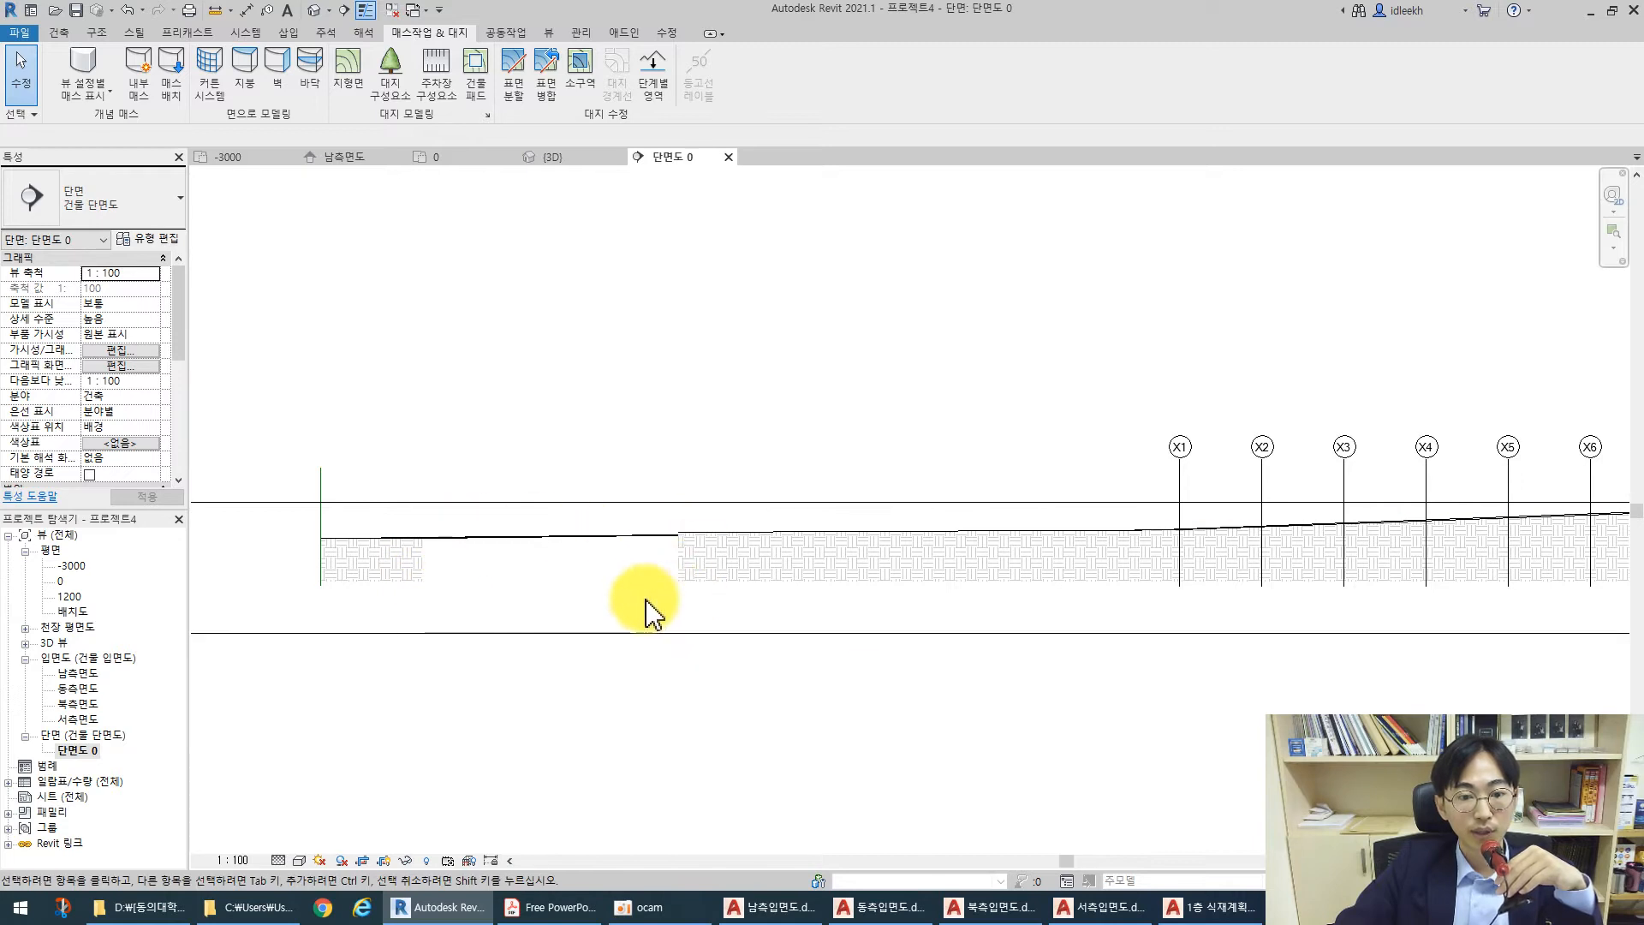
{"action": "scroll", "coordinate": [536, 591], "scroll_direction": "down", "scroll_amount": 1}
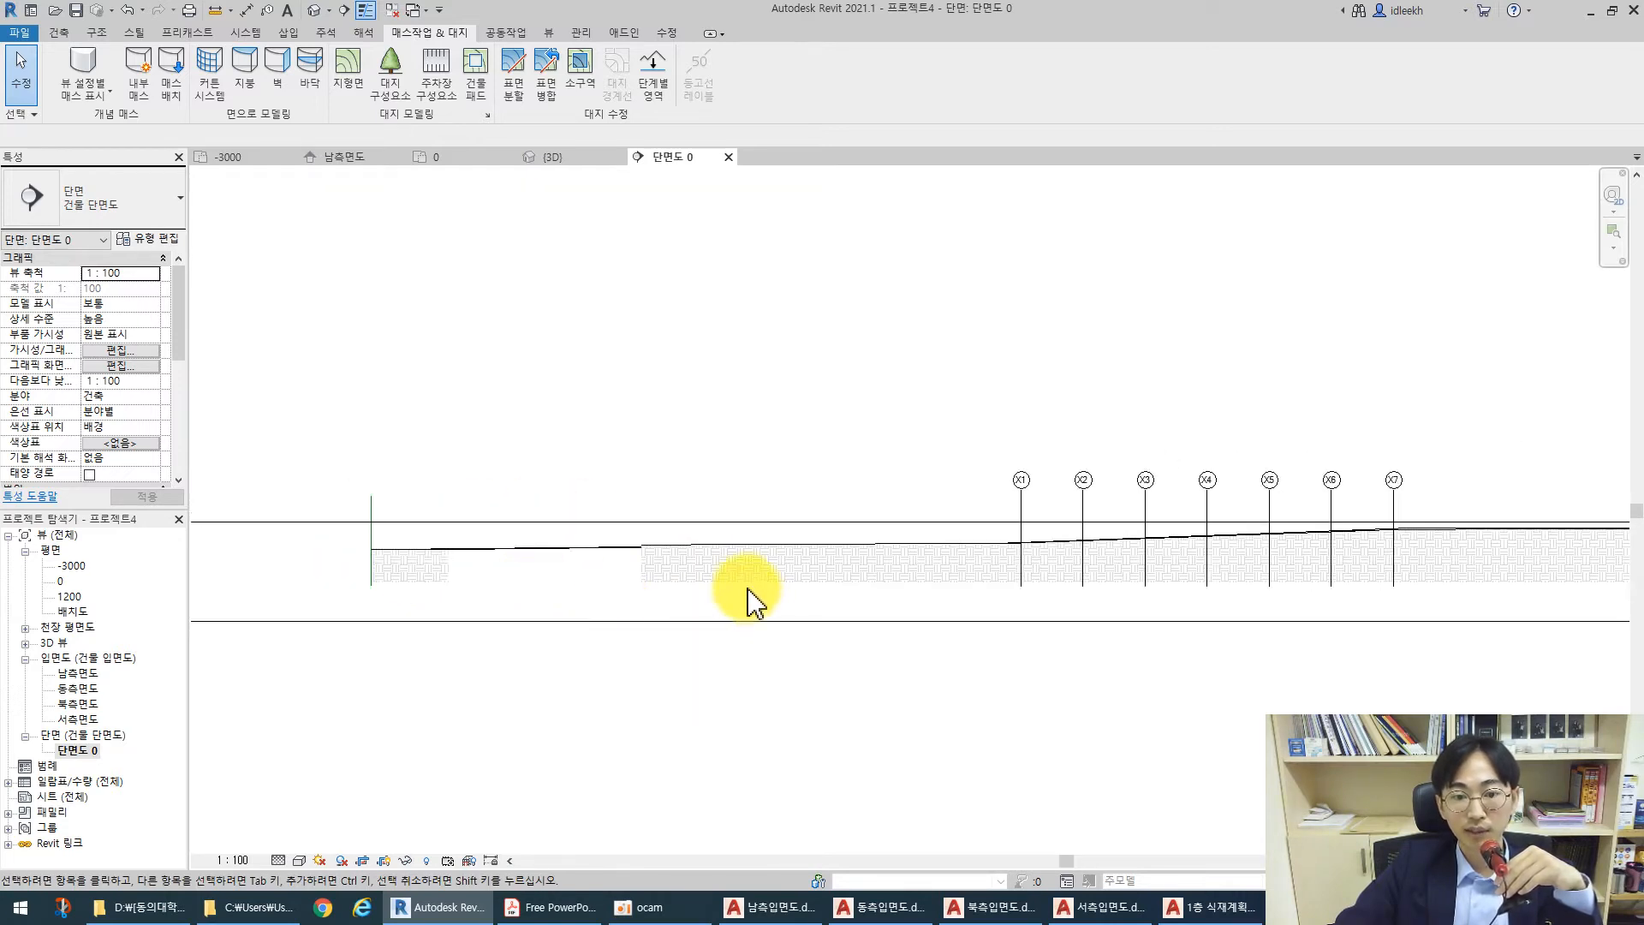
{"action": "middle_click_drag", "start_coordinate": [1107, 609], "coordinate": [525, 609]}
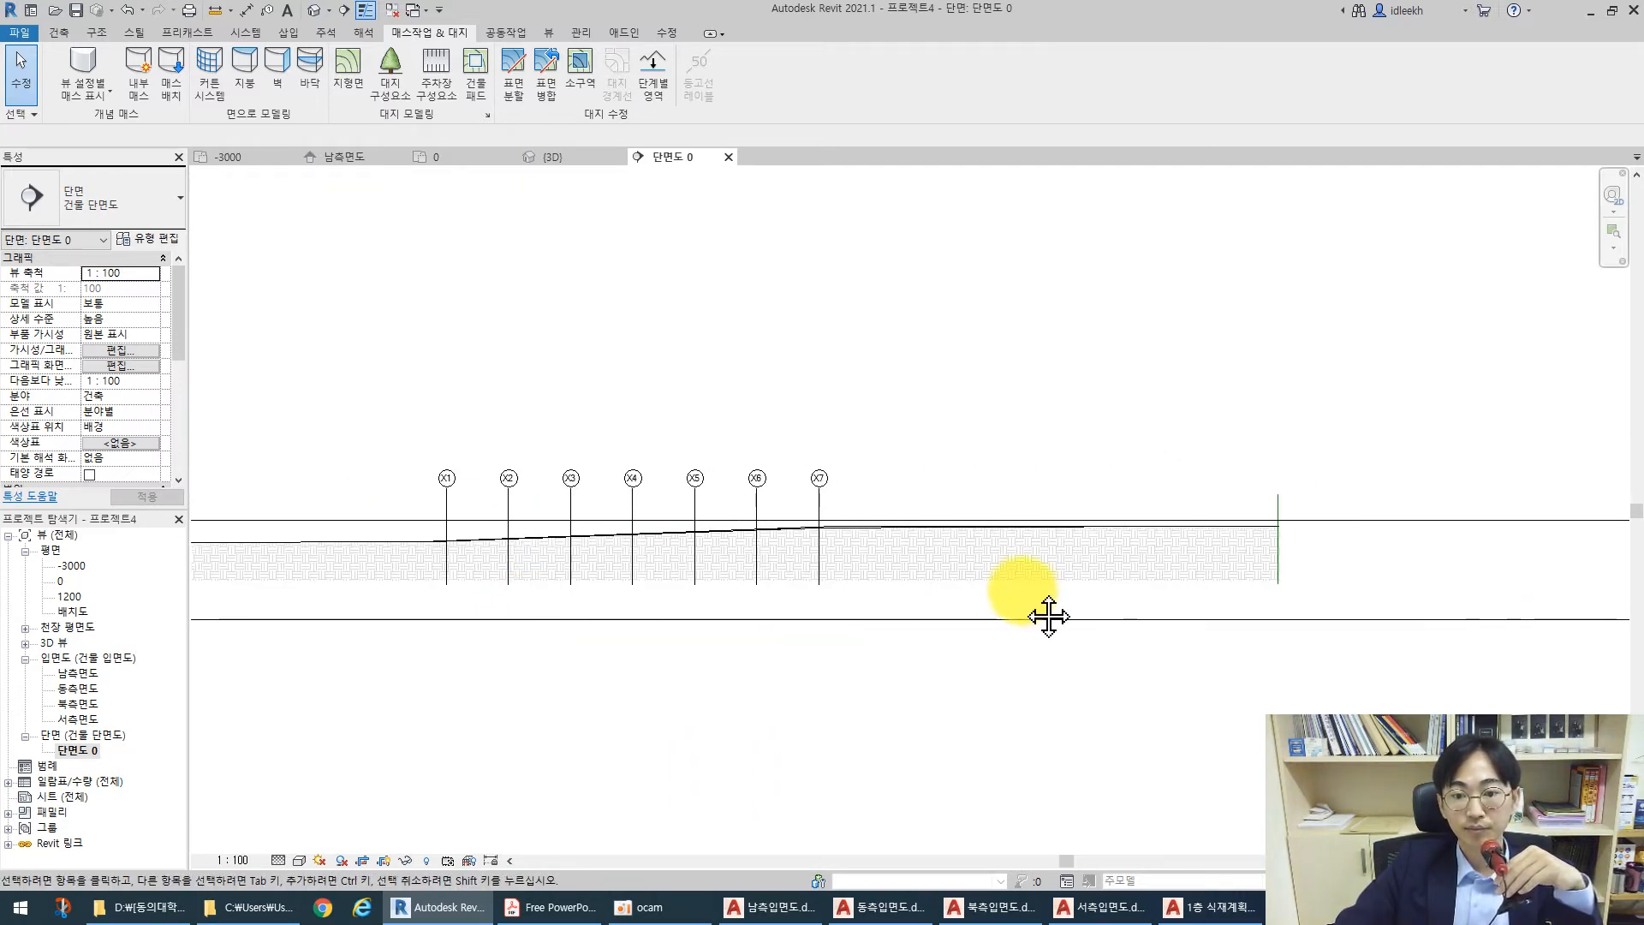
{"action": "middle_click_drag", "start_coordinate": [1046, 614], "coordinate": [835, 607]}
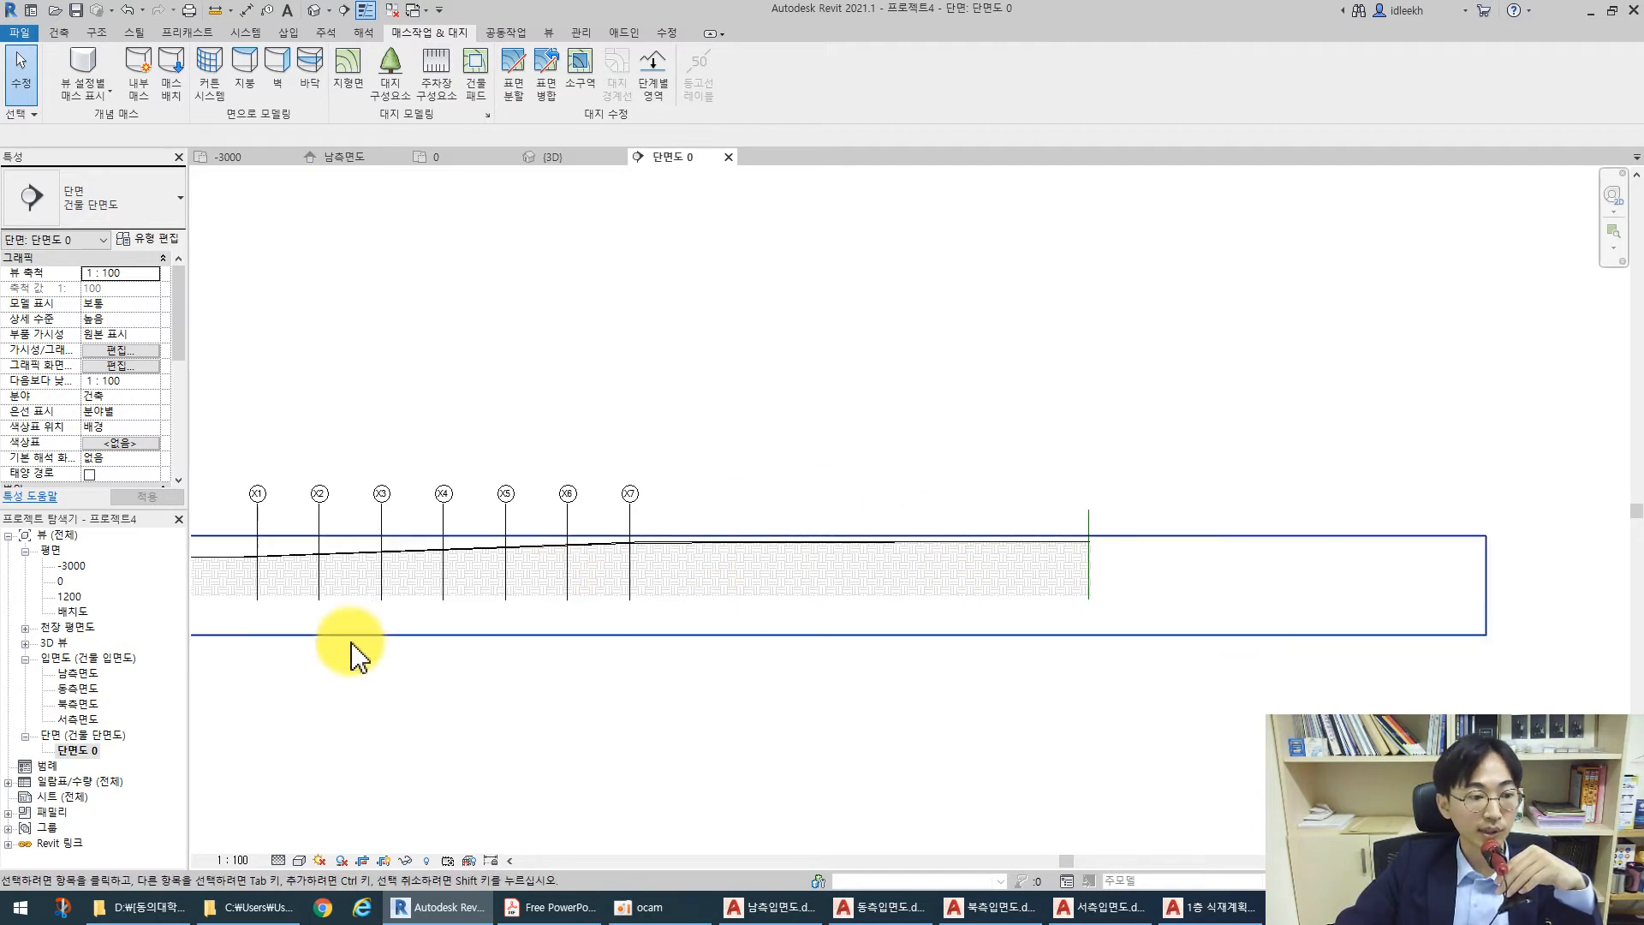
{"action": "scroll", "coordinate": [561, 681], "scroll_direction": "down", "scroll_amount": 1}
{"action": "mouse_move", "coordinate": [557, 685]}
{"action": "middle_mouse_down"}
{"action": "mouse_move", "coordinate": [760, 664]}
{"action": "mouse_move", "coordinate": [899, 625]}
{"action": "middle_mouse_up"}
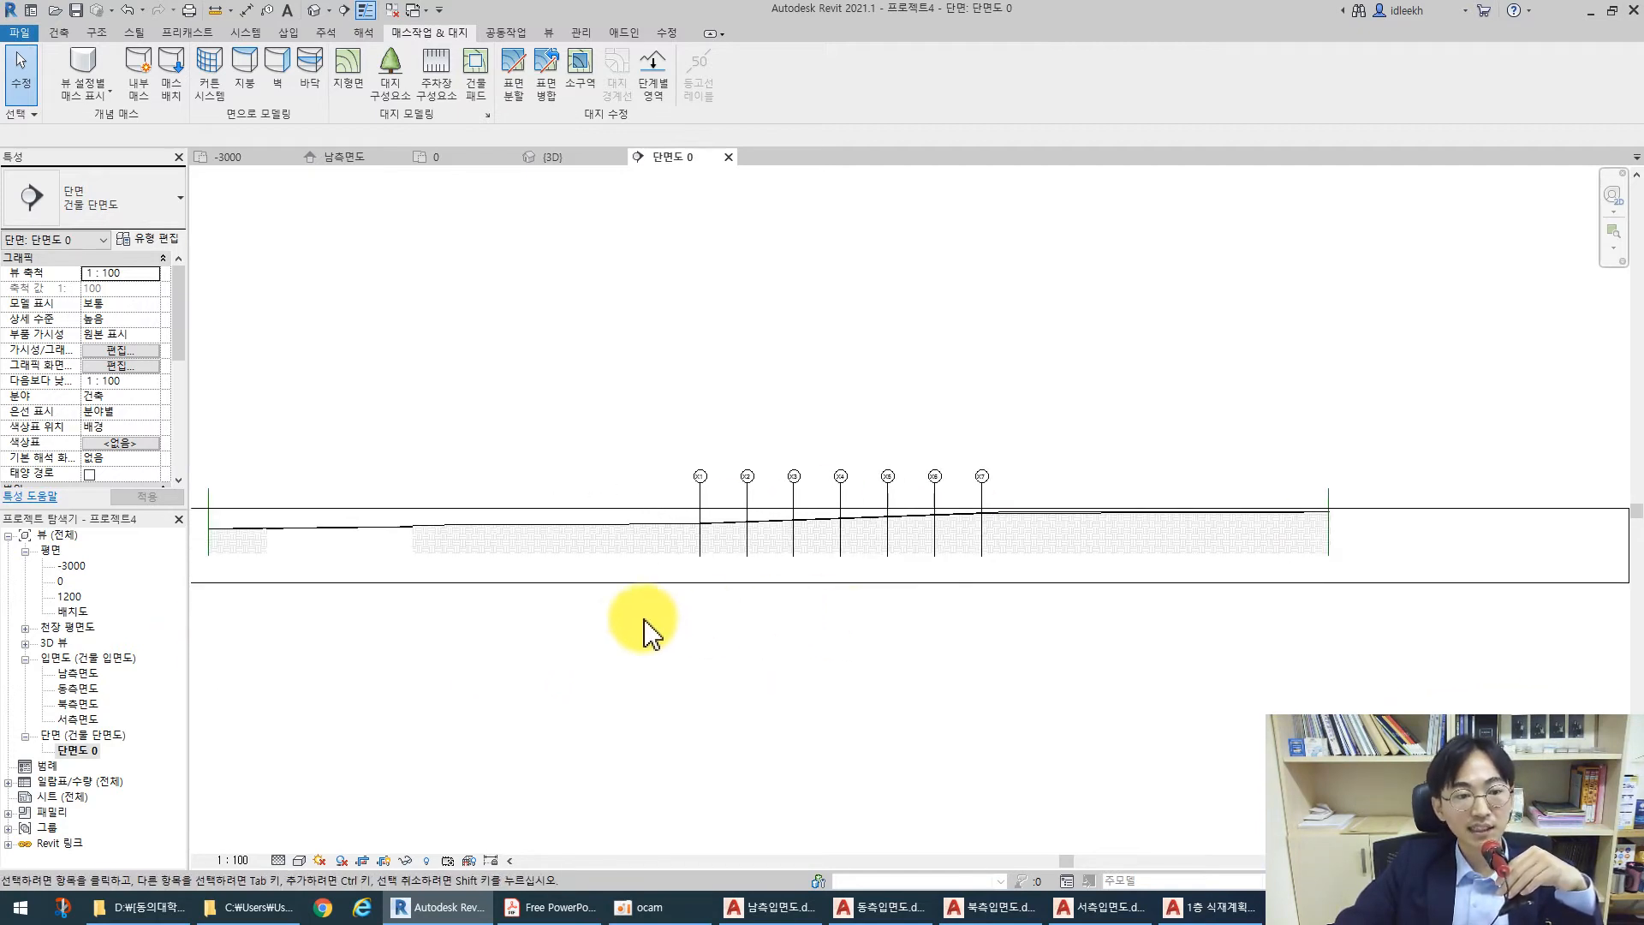
From the level 0 plan, undo back to the surface split sketch, delete its rectangle, and cancel the split
{"action": "double_click", "coordinate": [64, 582]}
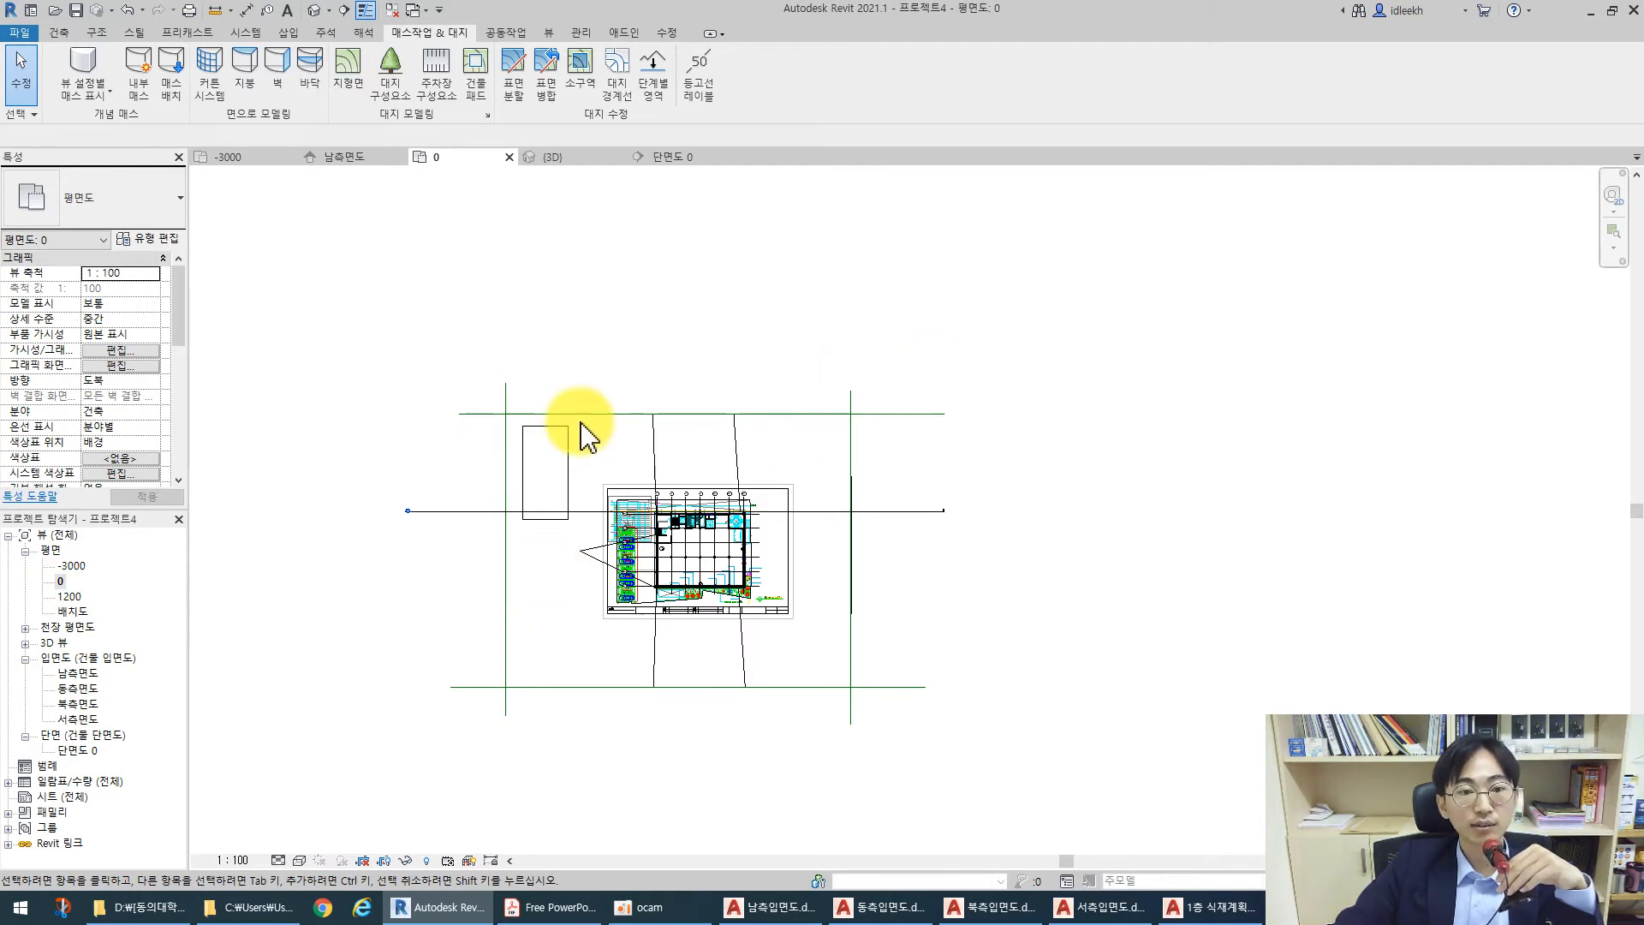
{"action": "left_click", "coordinate": [701, 509]}
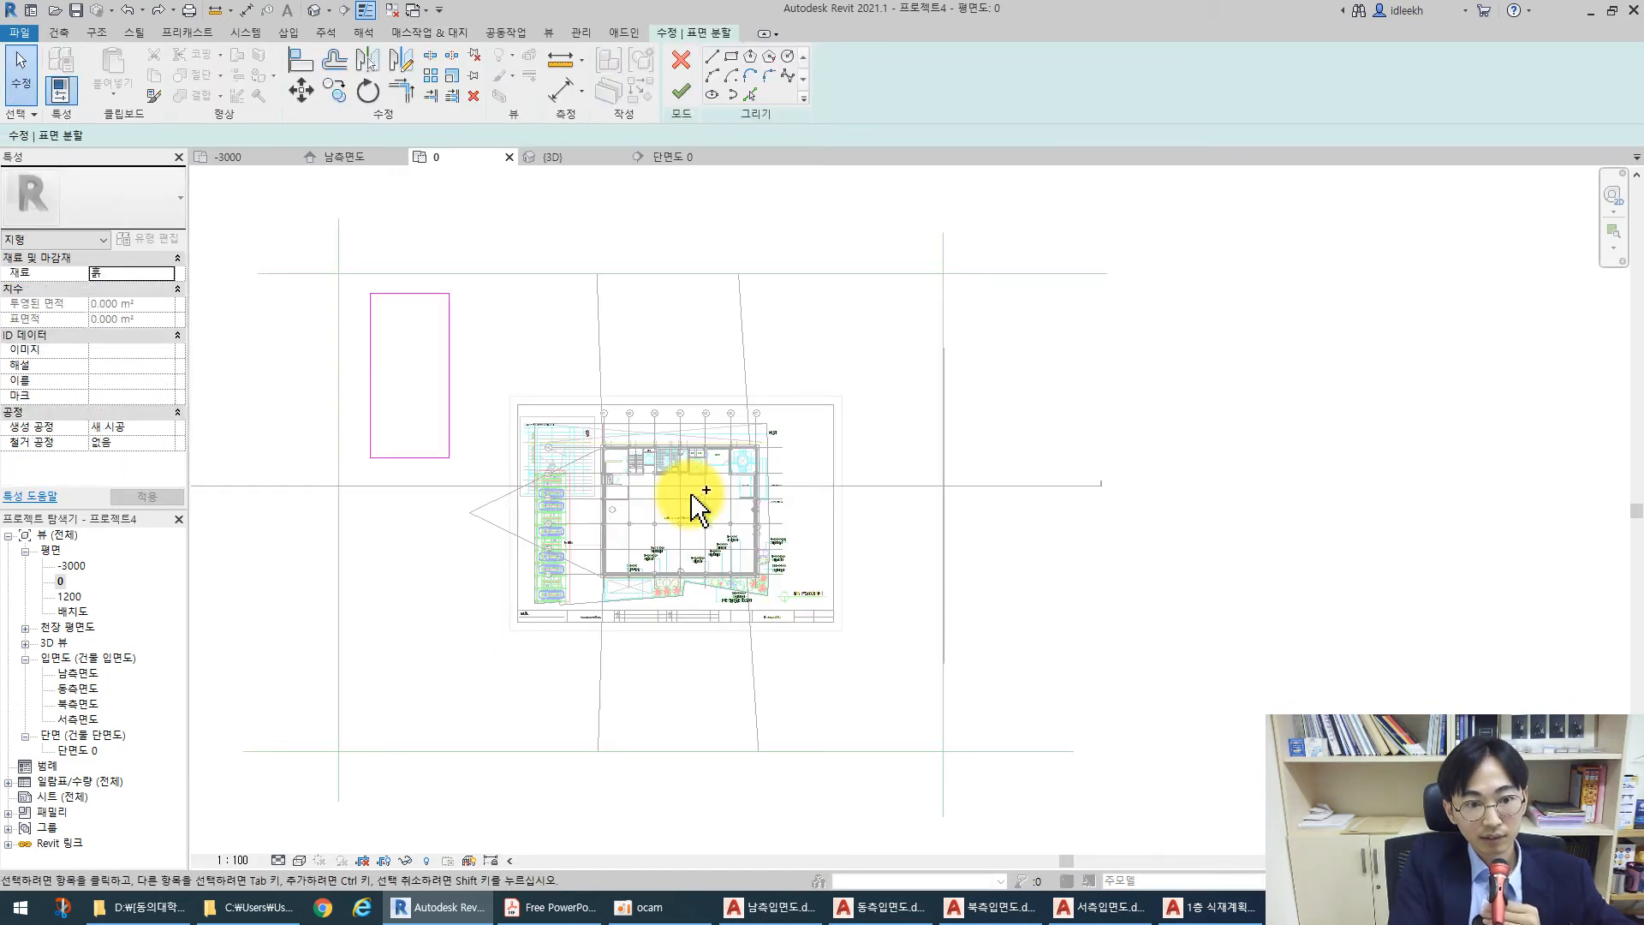
{"action": "mouse_move", "coordinate": [350, 242]}
{"action": "left_mouse_down"}
{"action": "mouse_move", "coordinate": [422, 522]}
{"action": "mouse_move", "coordinate": [489, 475]}
{"action": "left_mouse_up"}
{"action": "key", "text": "Delete"}
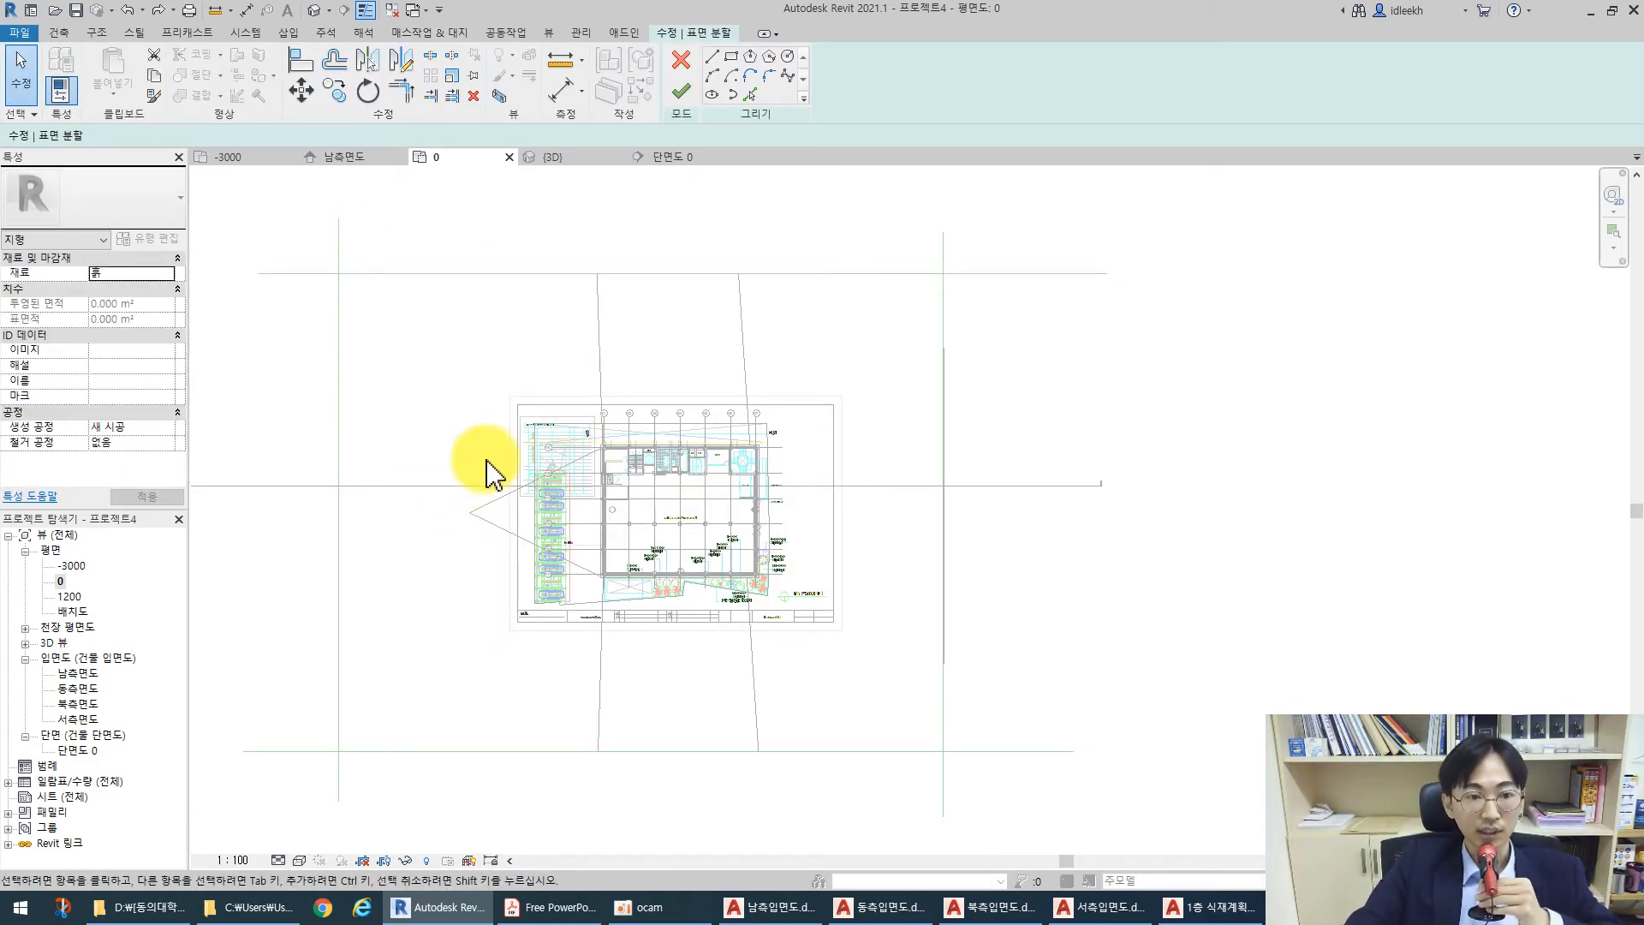
{"action": "left_click", "coordinate": [686, 83]}
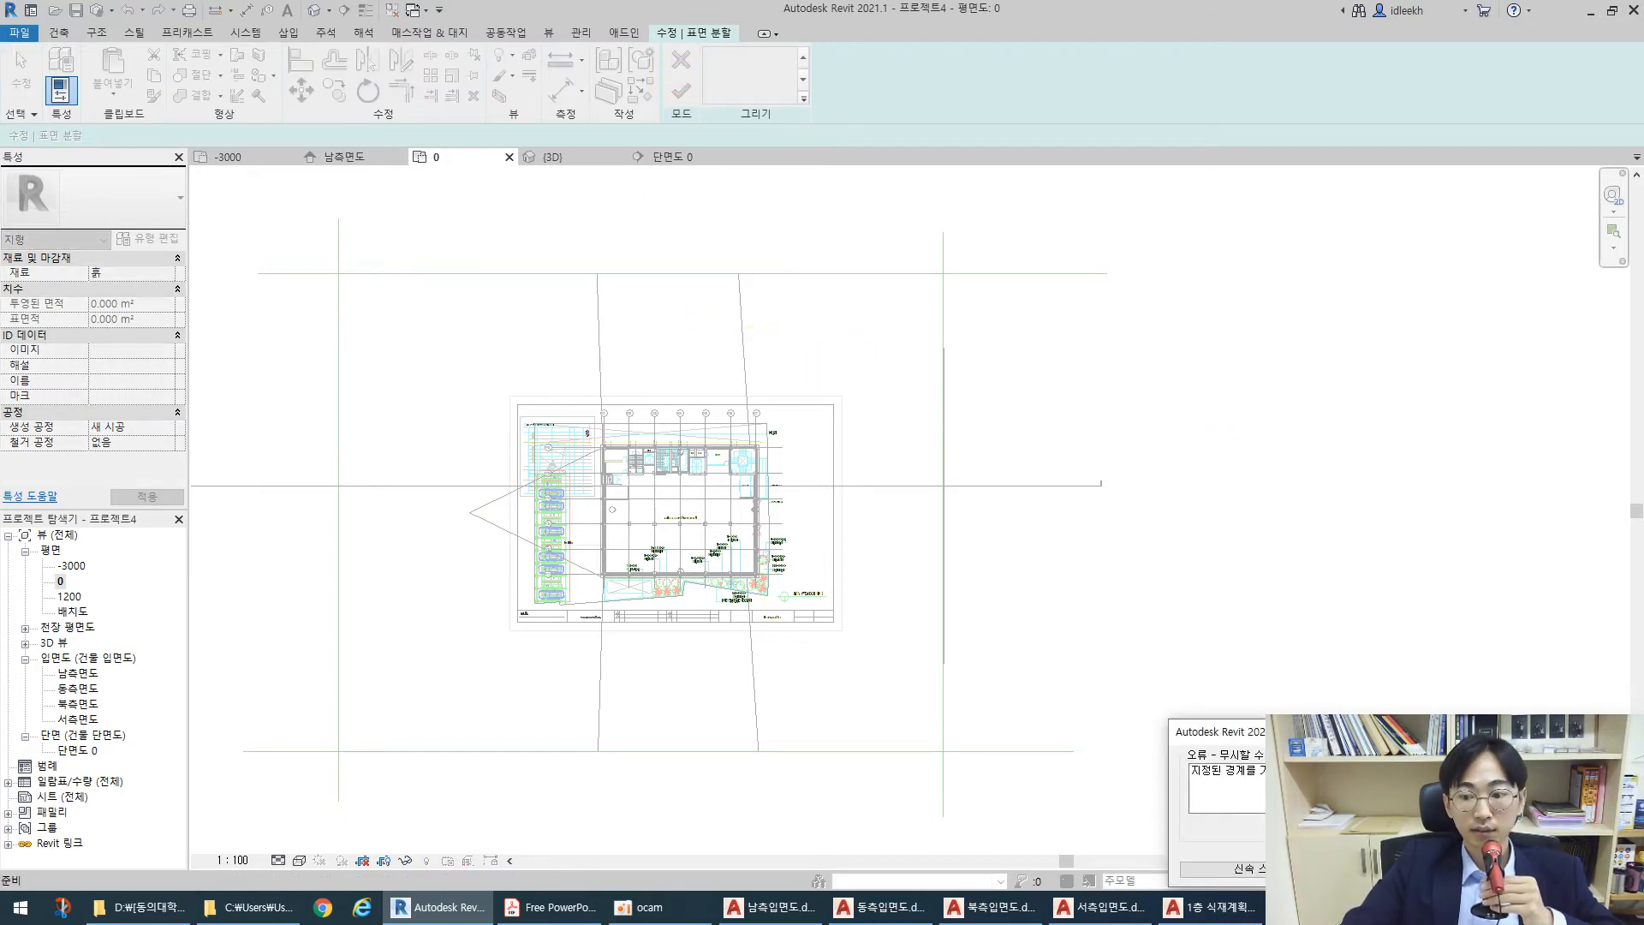
{"action": "left_click", "coordinate": [1242, 868]}
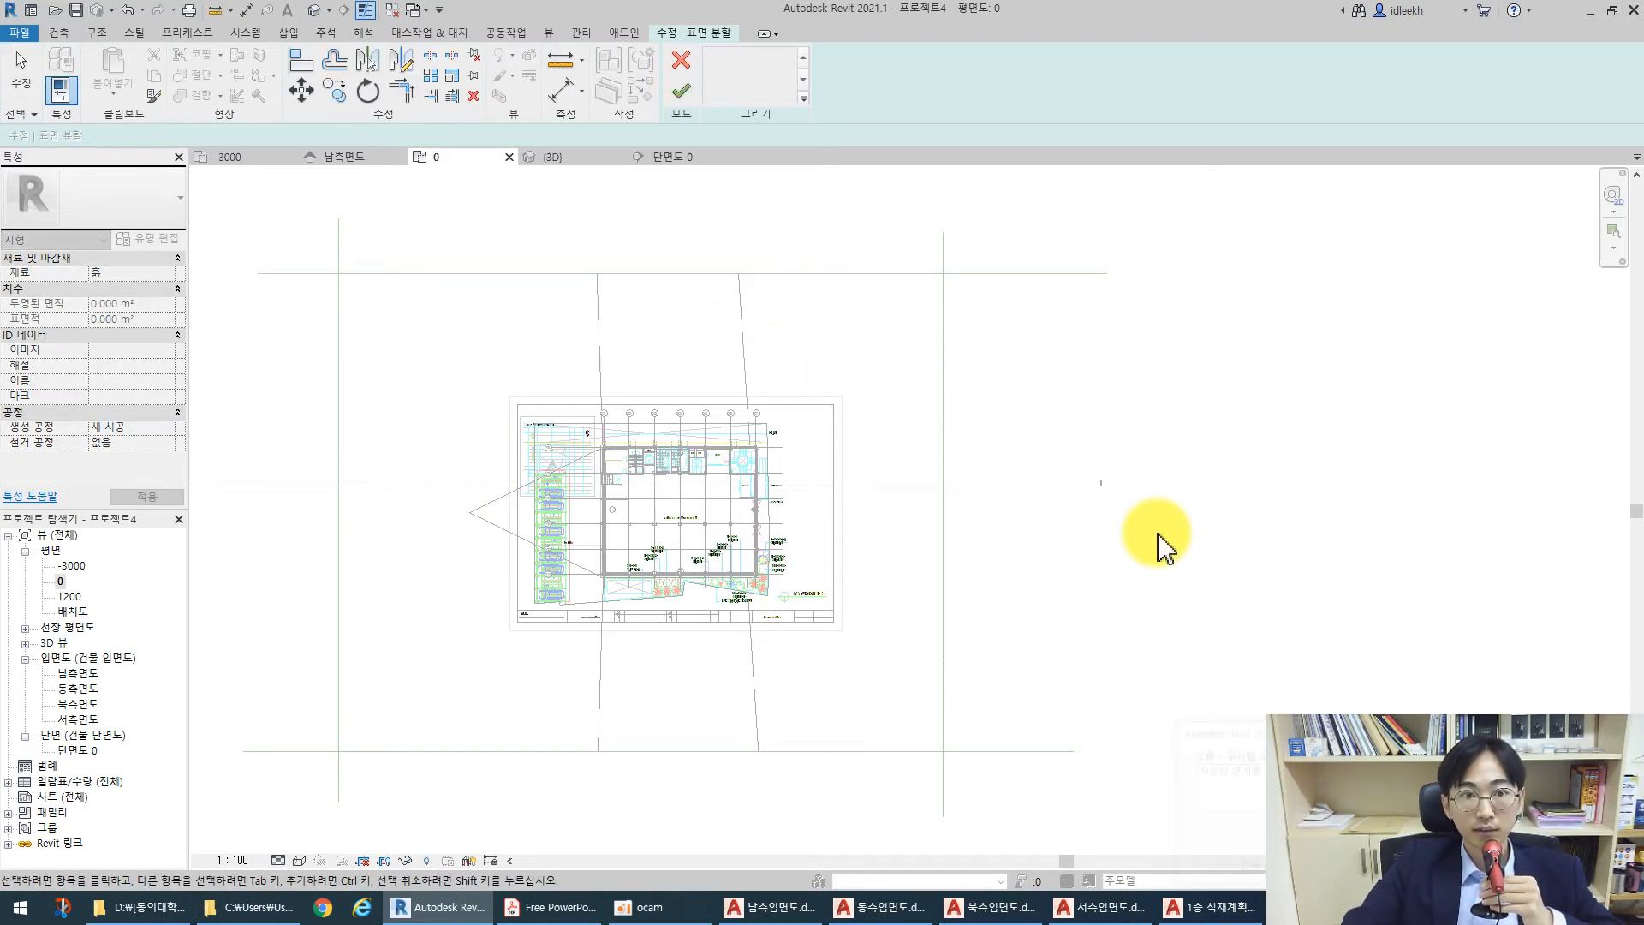
{"action": "left_click", "coordinate": [681, 60]}
{"action": "left_click", "coordinate": [846, 466]}
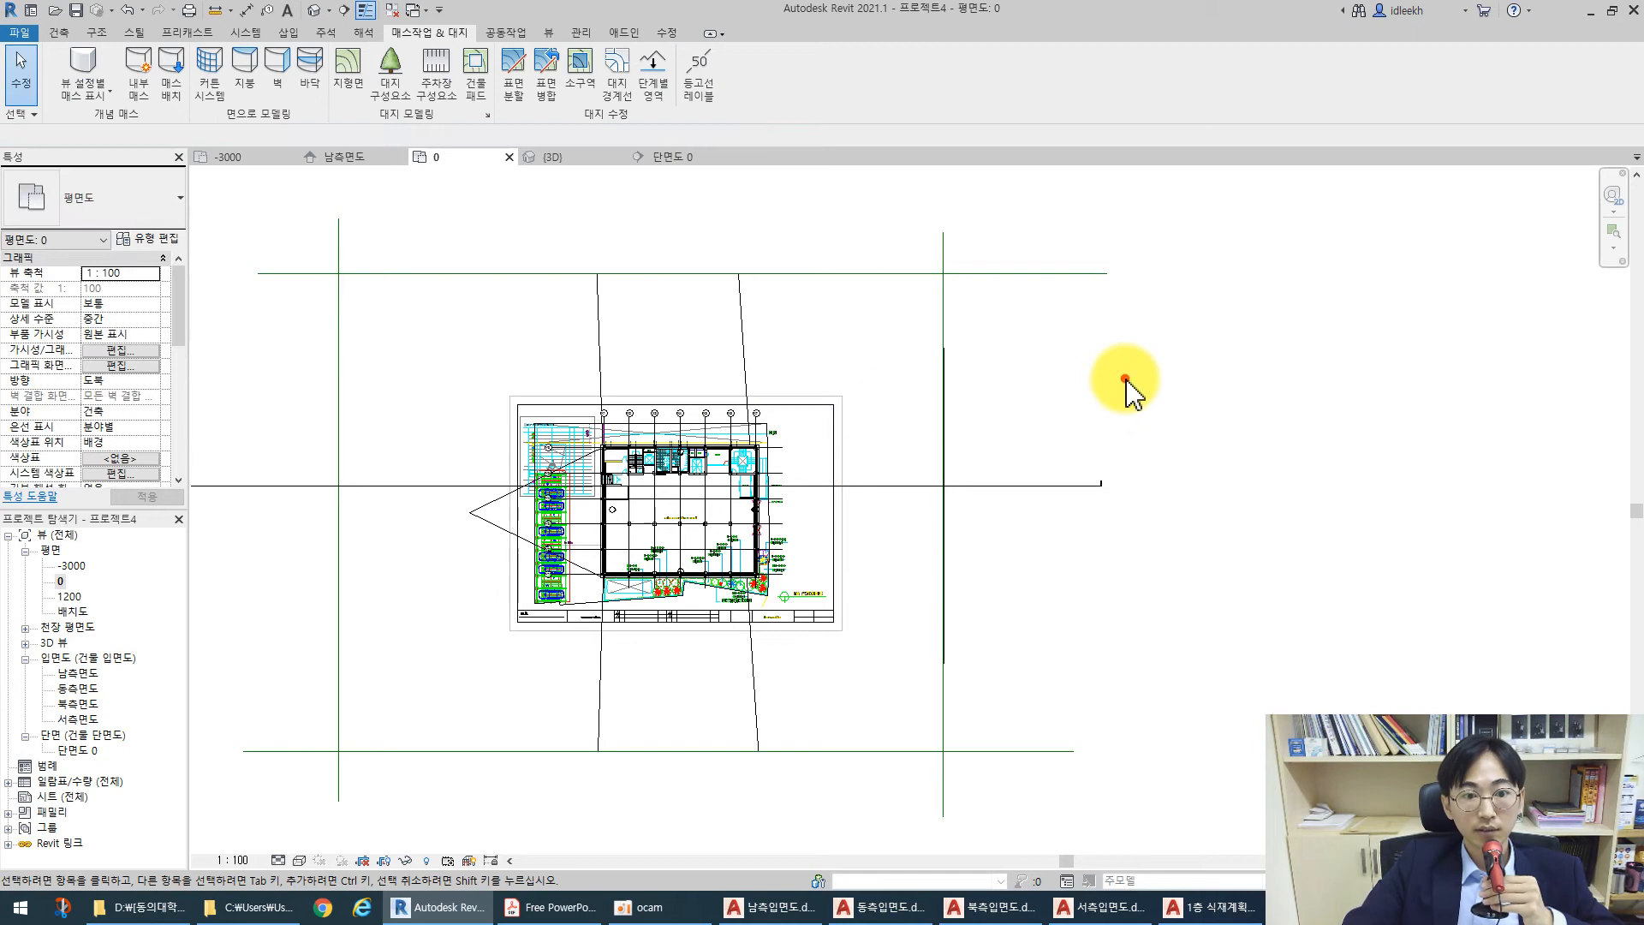
Return to the 3D view and examine the whole site terrain and the base of the linked building
{"action": "left_click", "coordinate": [315, 10]}
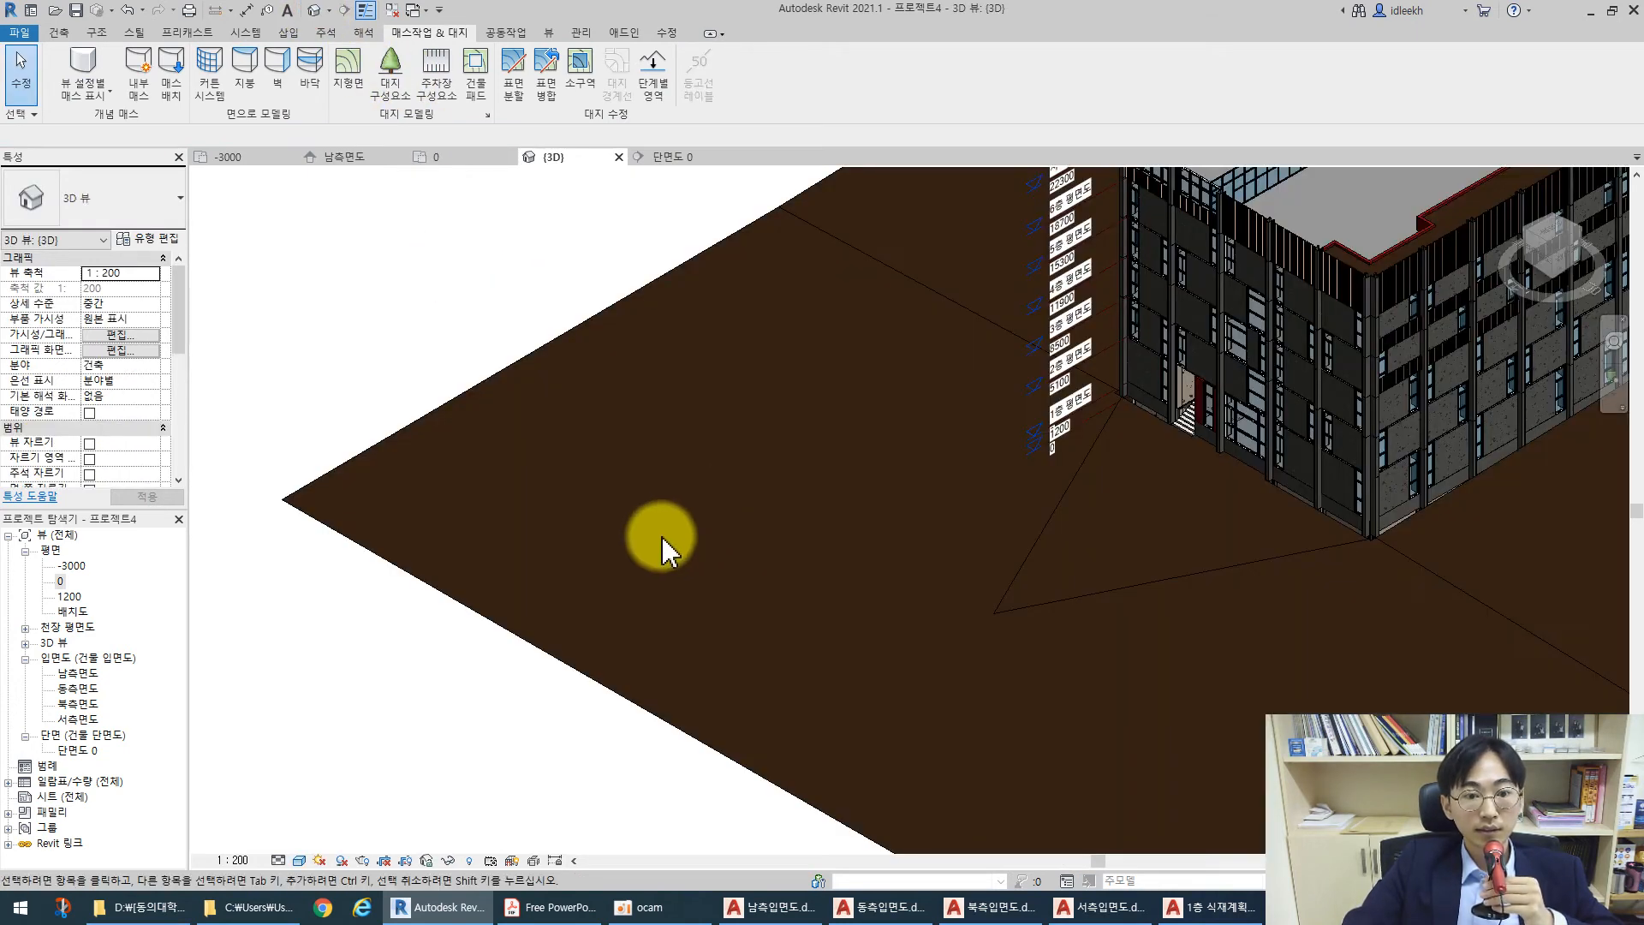
{"action": "scroll", "coordinate": [692, 484], "scroll_direction": "down", "scroll_amount": 3}
{"action": "middle_click_drag", "start_coordinate": [690, 507], "coordinate": [838, 536], "text": "shift"}
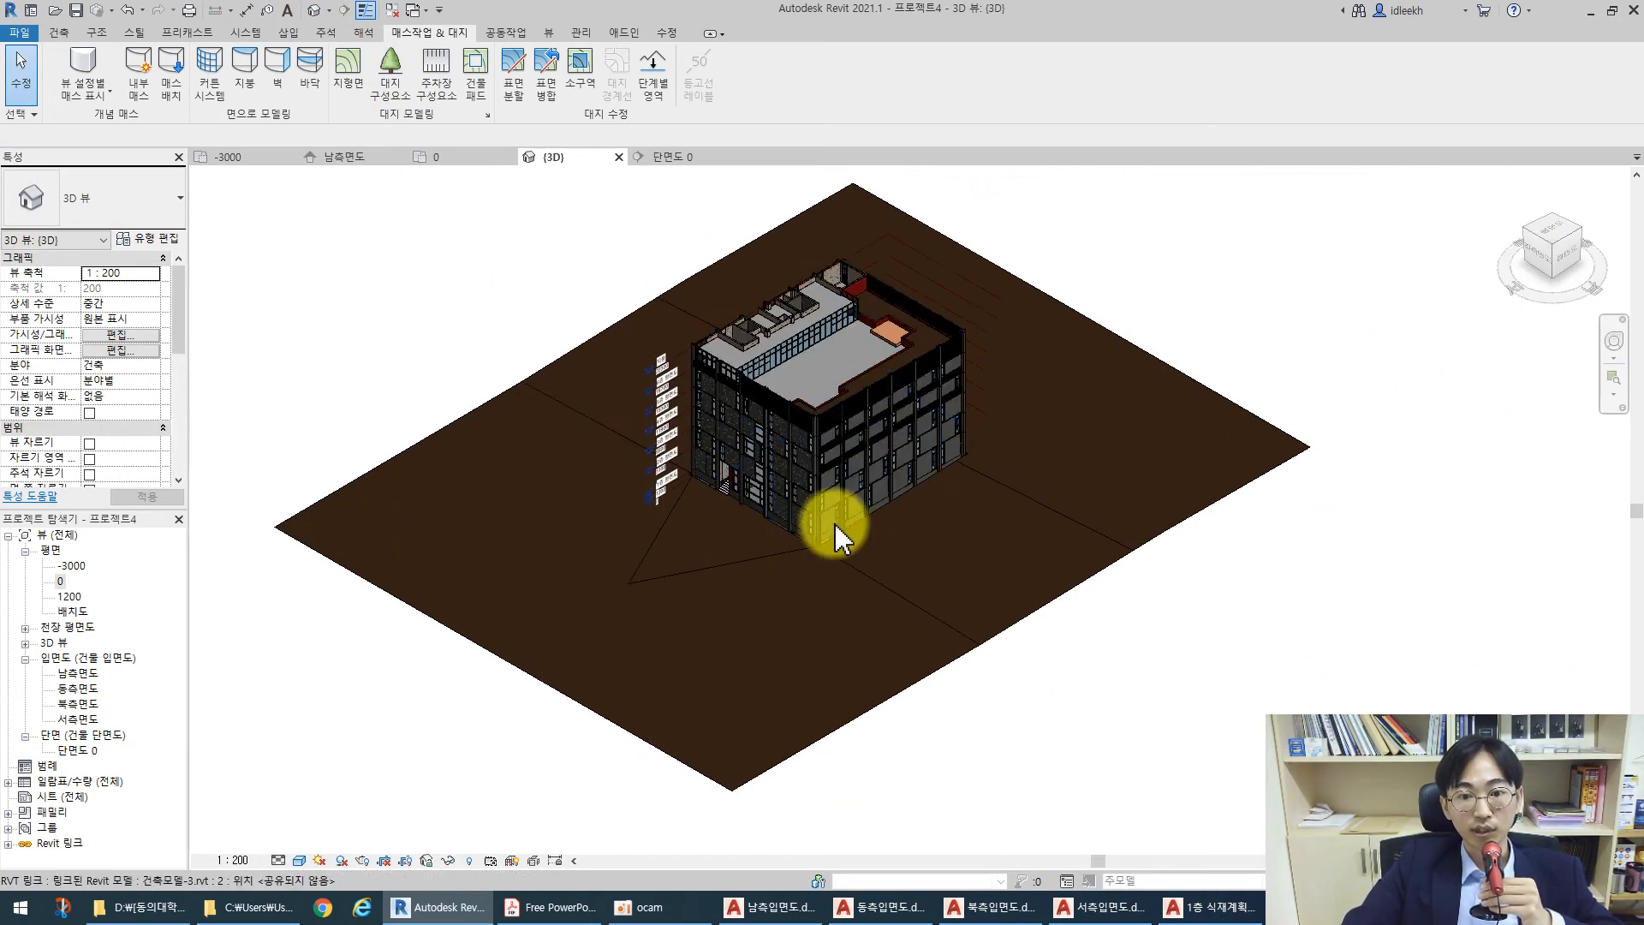
{"action": "scroll", "coordinate": [717, 570], "scroll_direction": "up", "scroll_amount": 3}
{"action": "scroll", "coordinate": [718, 570], "scroll_direction": "up", "scroll_amount": 2}
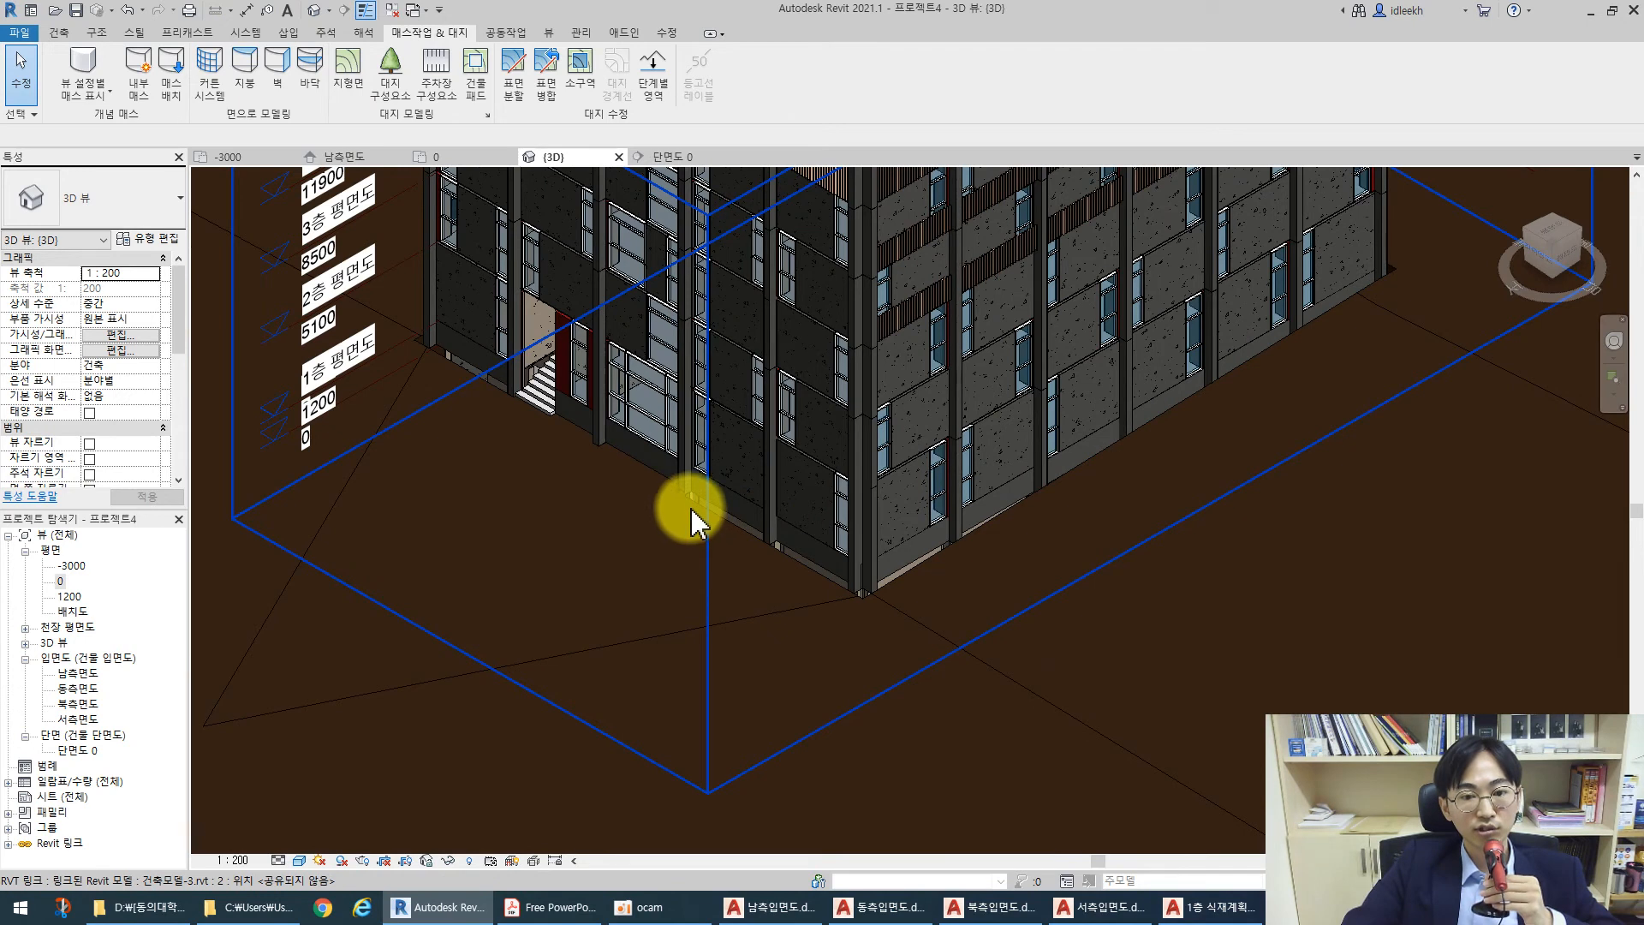
{"action": "scroll", "coordinate": [687, 509], "scroll_direction": "up", "scroll_amount": 3}
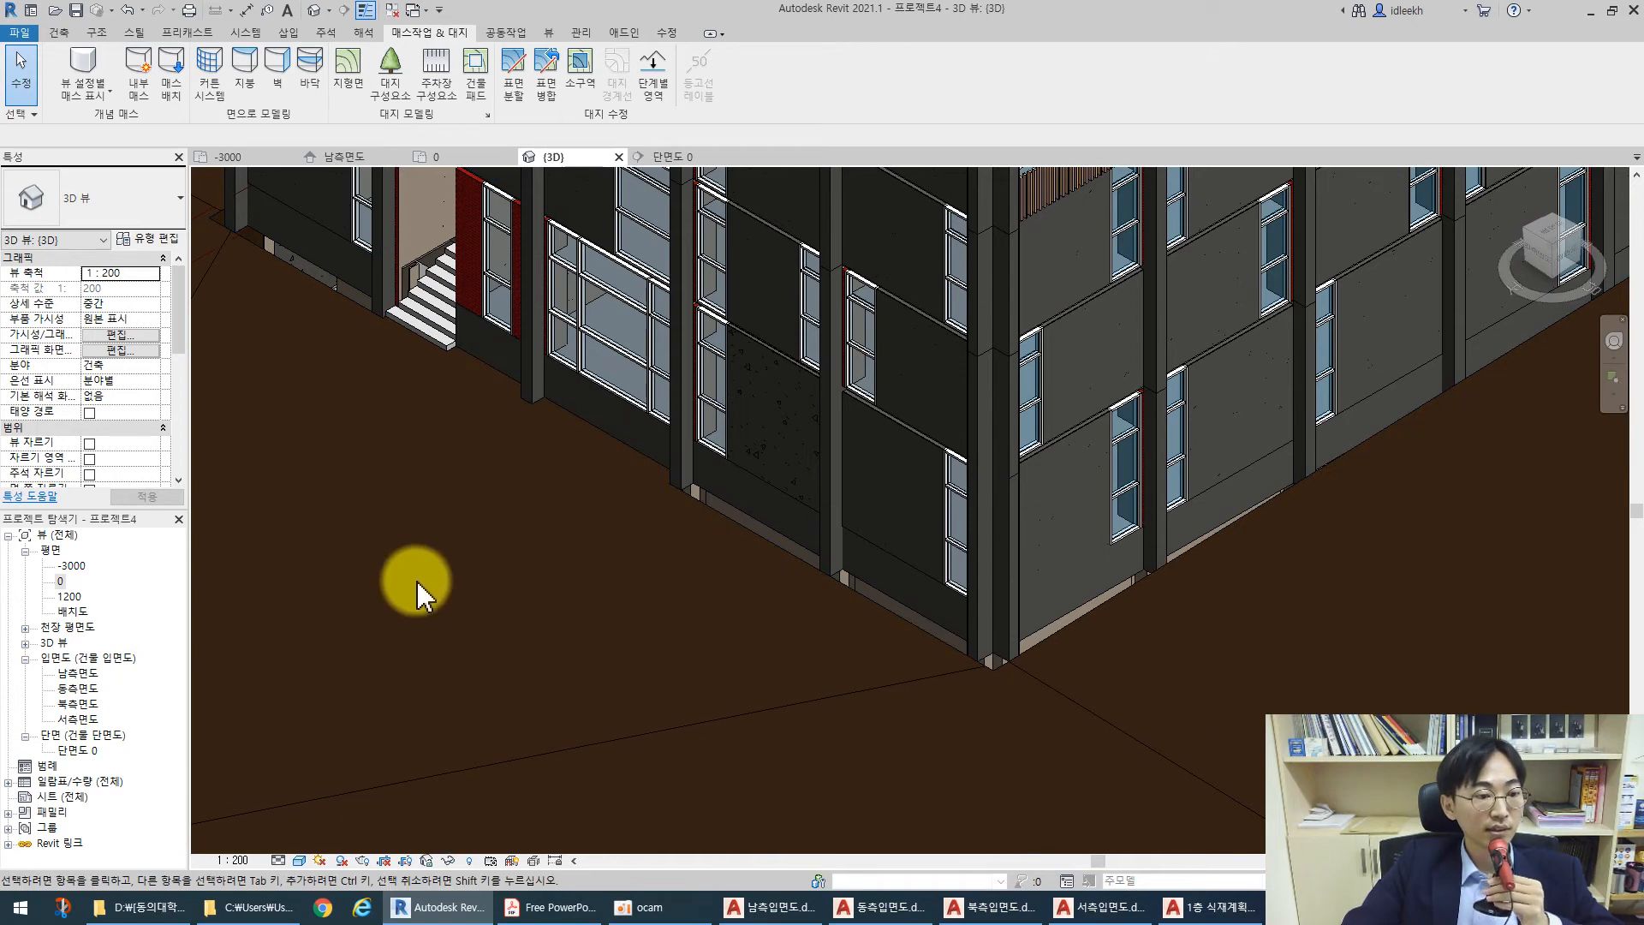
{"action": "scroll", "coordinate": [661, 569], "scroll_direction": "down", "scroll_amount": 5}
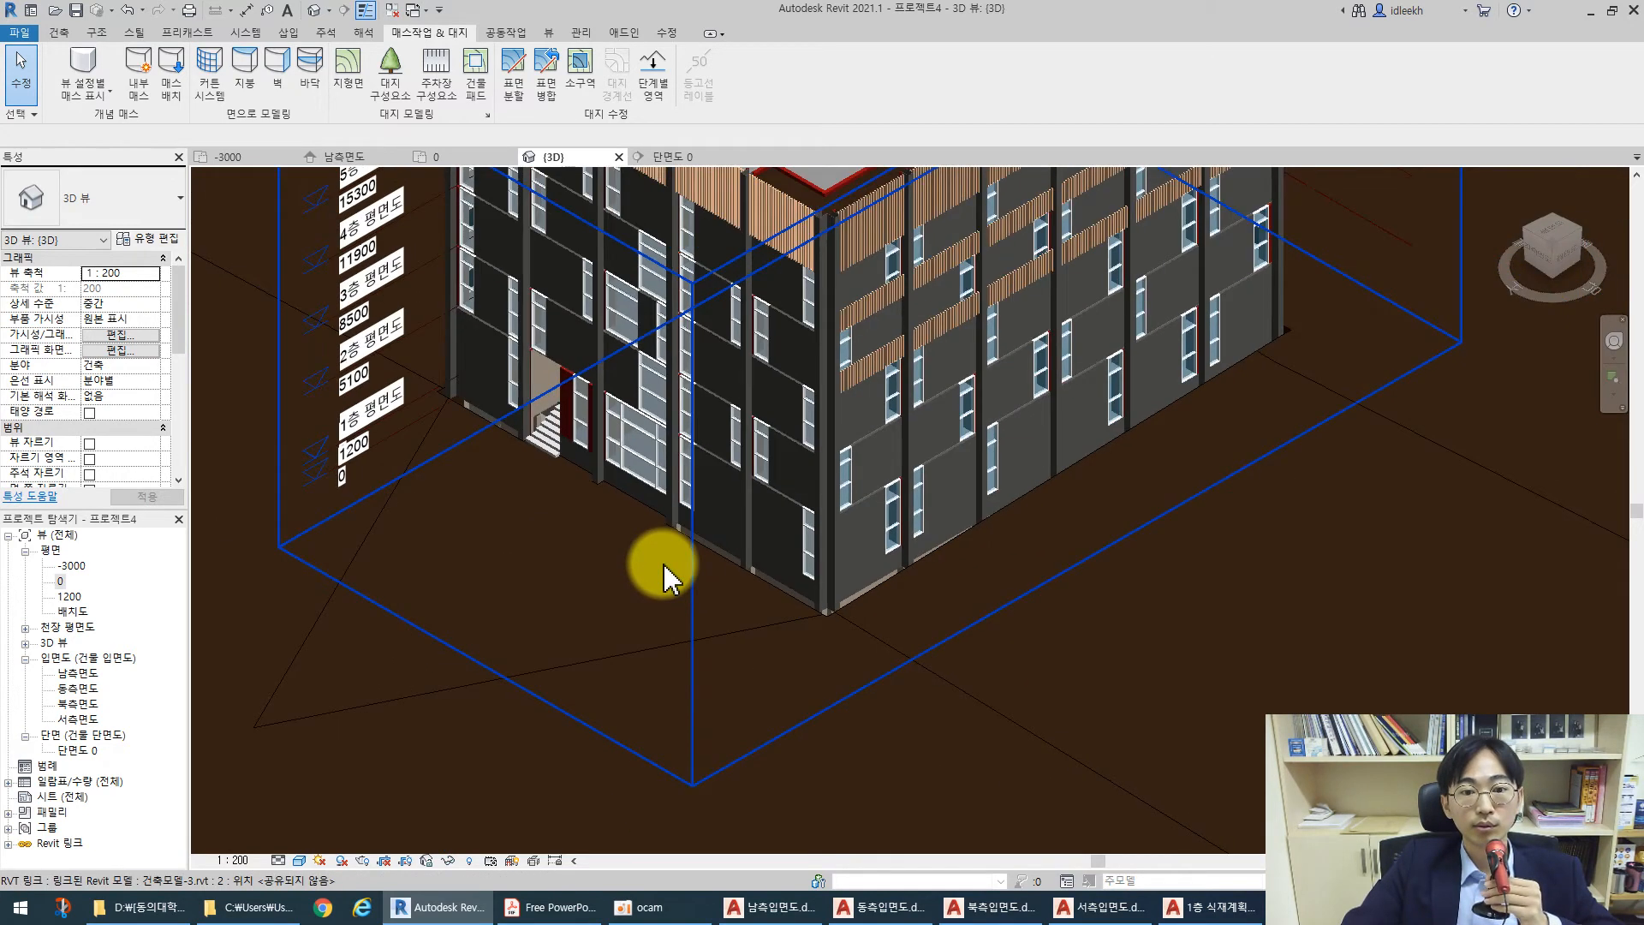
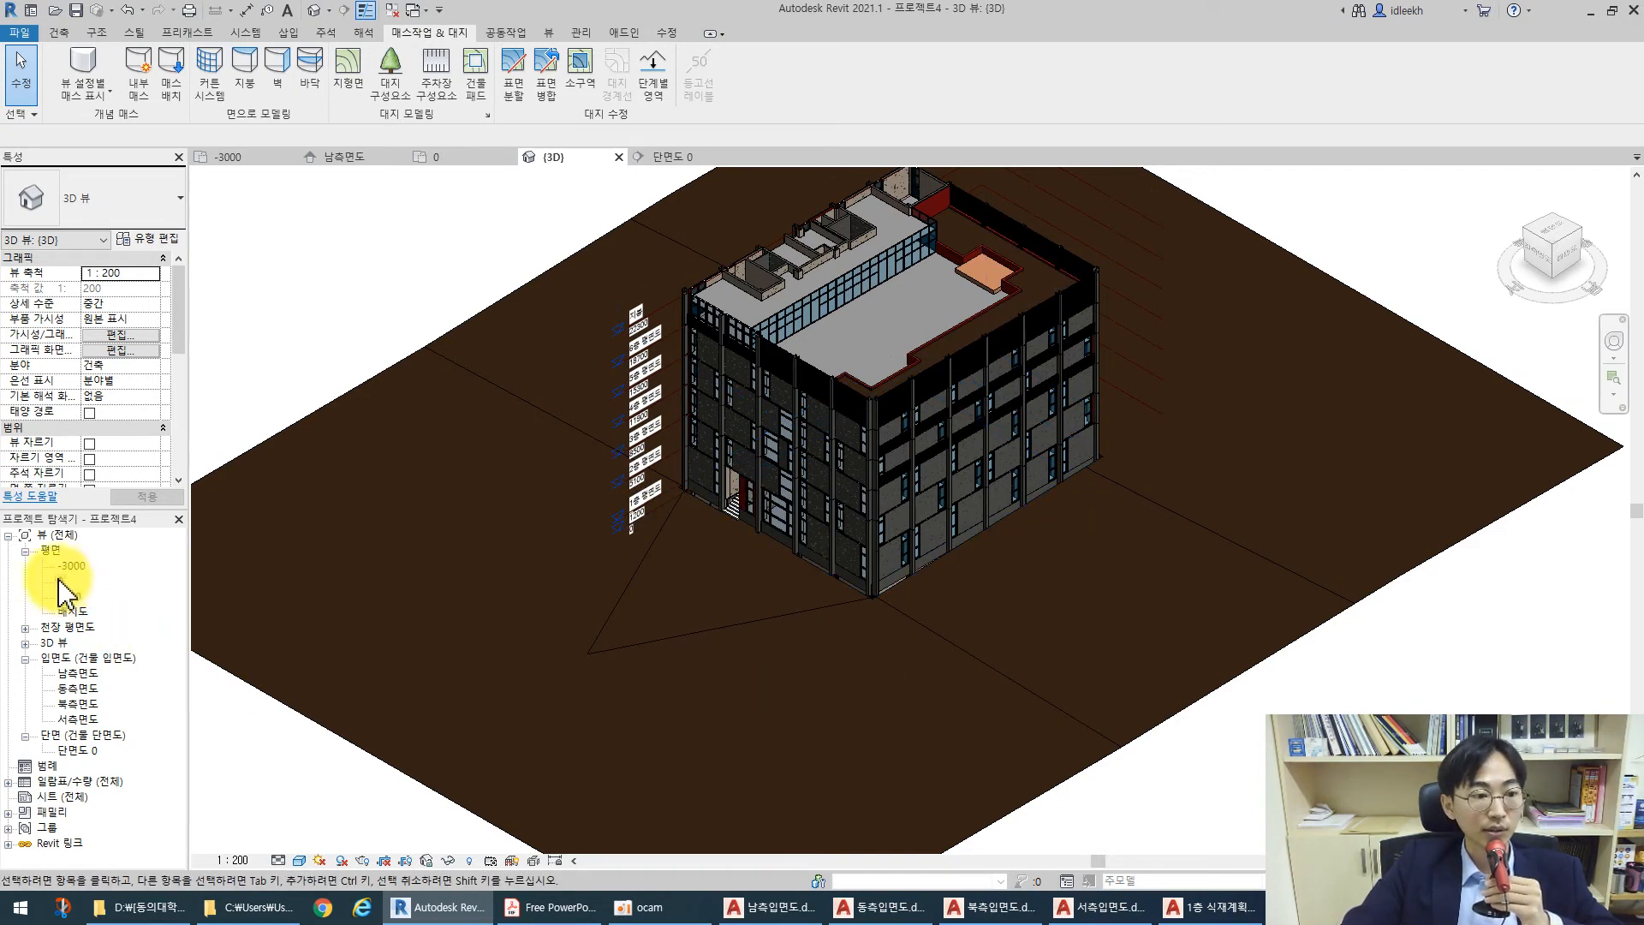
{"action": "left_click", "coordinate": [347, 416]}
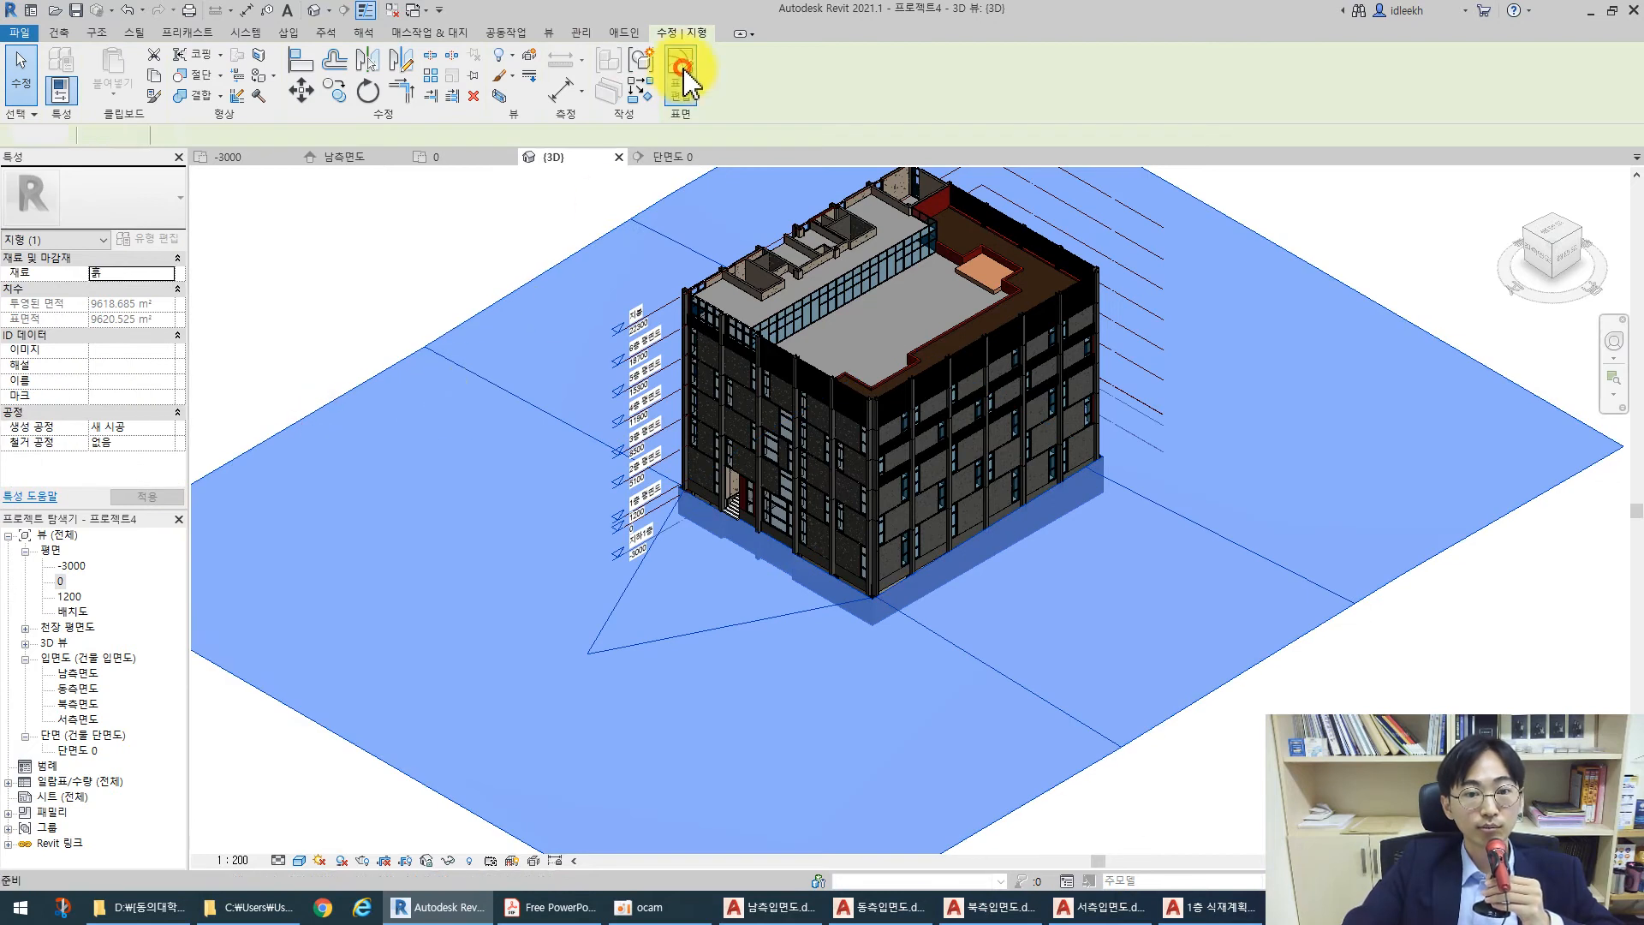
{"action": "left_click", "coordinate": [682, 71]}
{"action": "double_click", "coordinate": [64, 581]}
{"action": "left_click", "coordinate": [663, 195]}
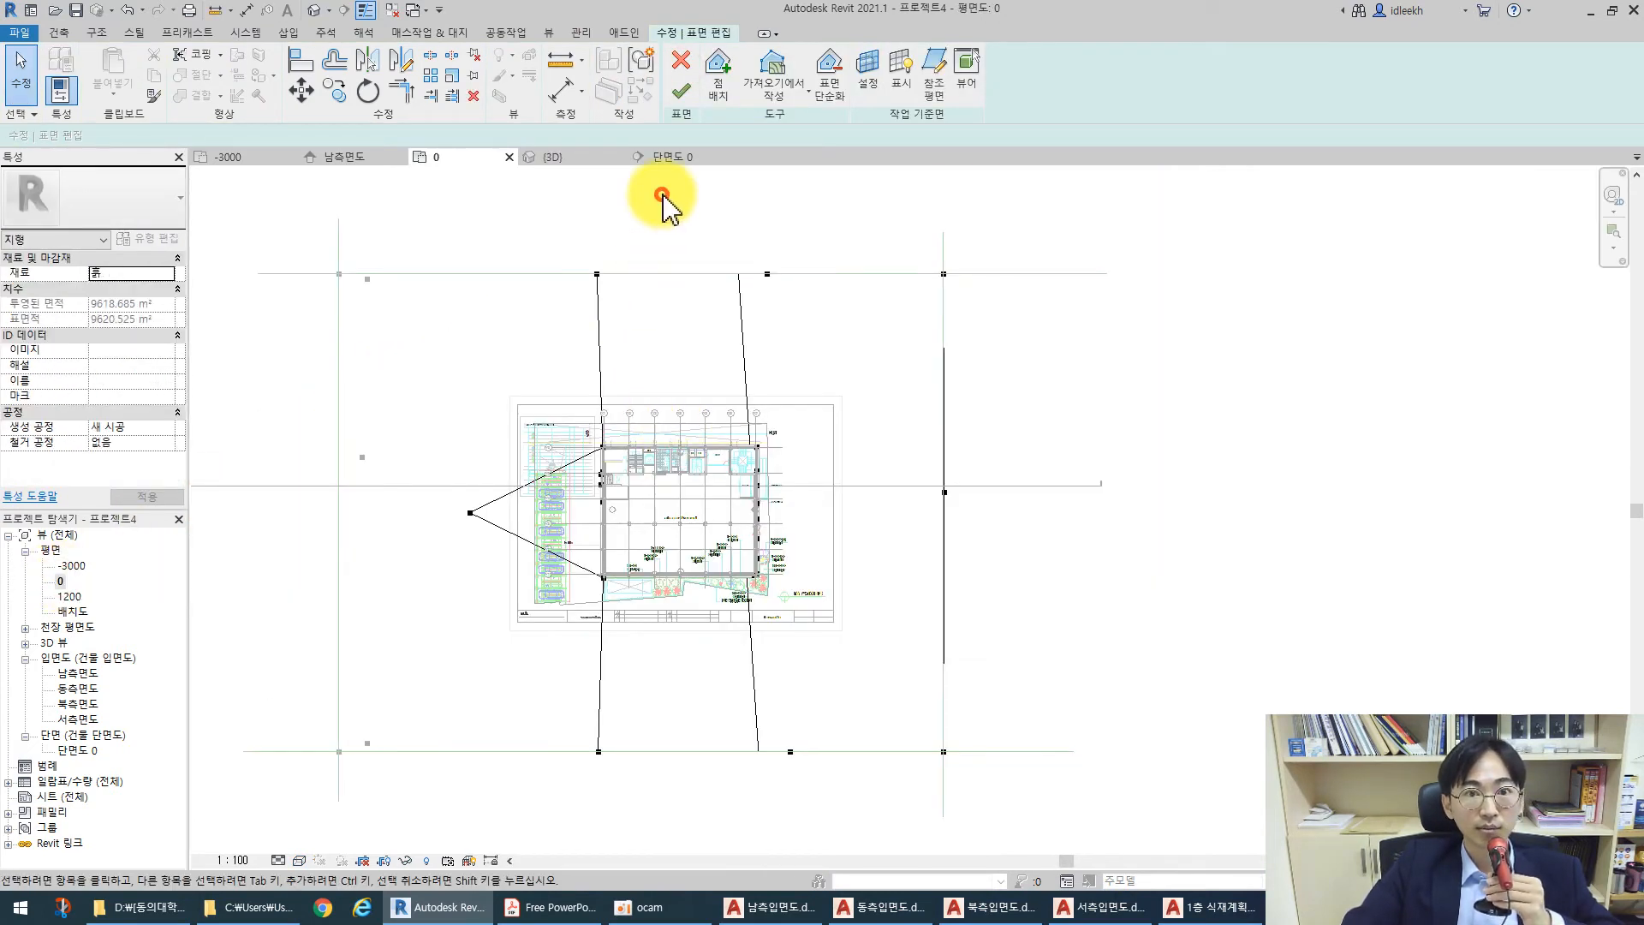
{"action": "left_click", "coordinate": [683, 69]}
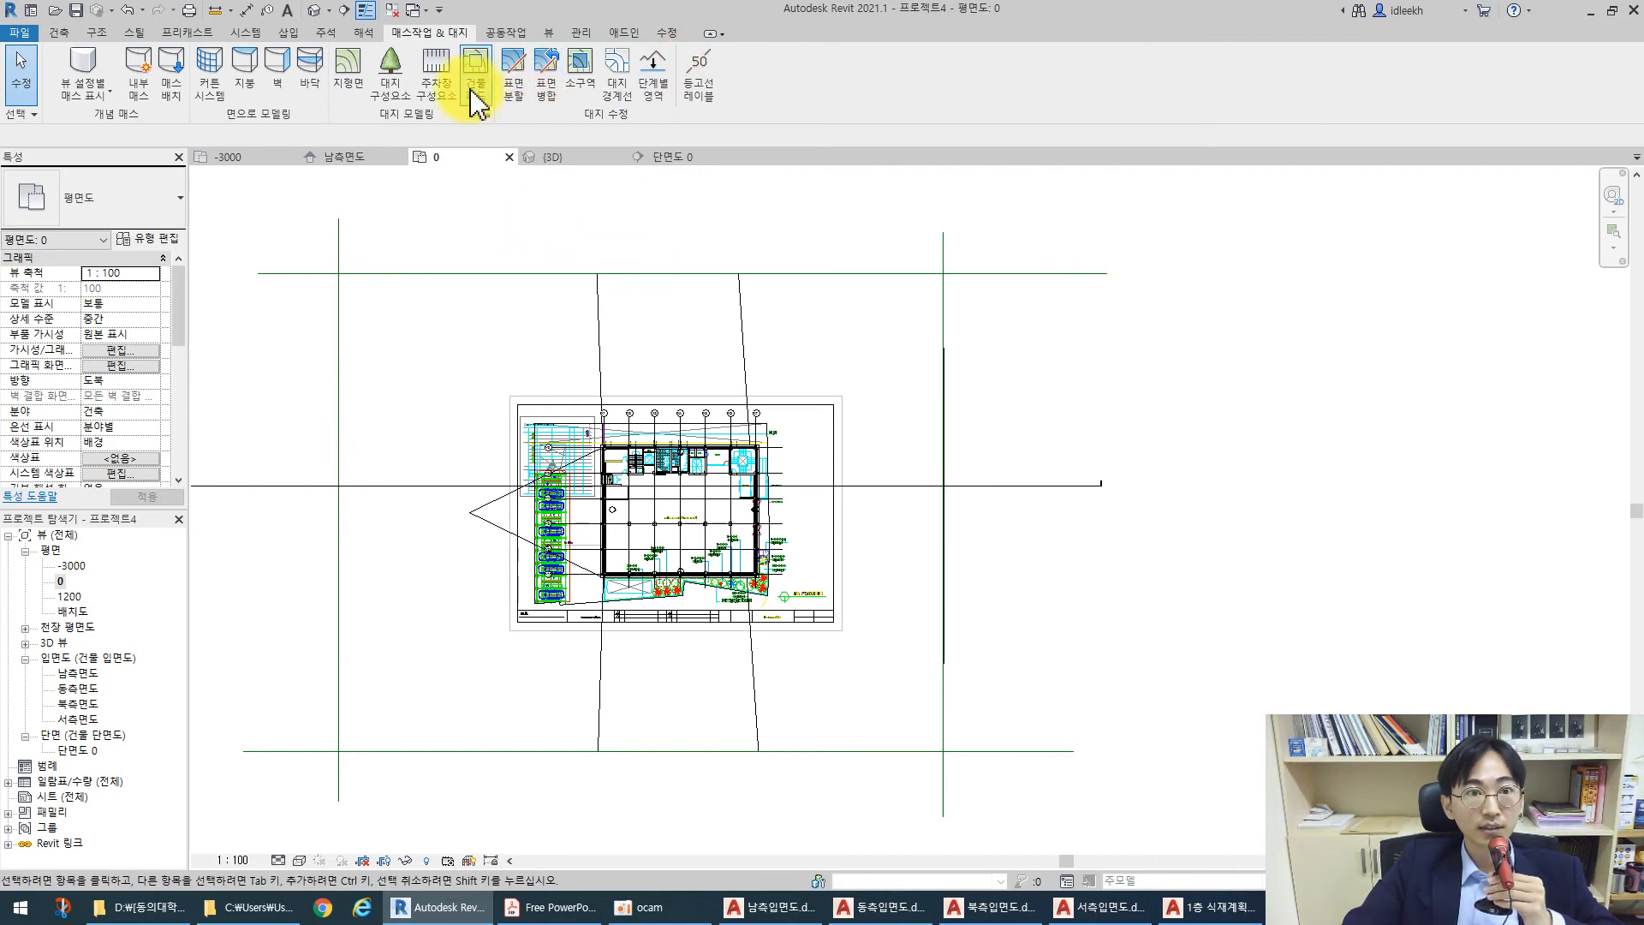
Hide the linked building element in the 3D view
{"action": "left_click", "coordinate": [315, 14]}
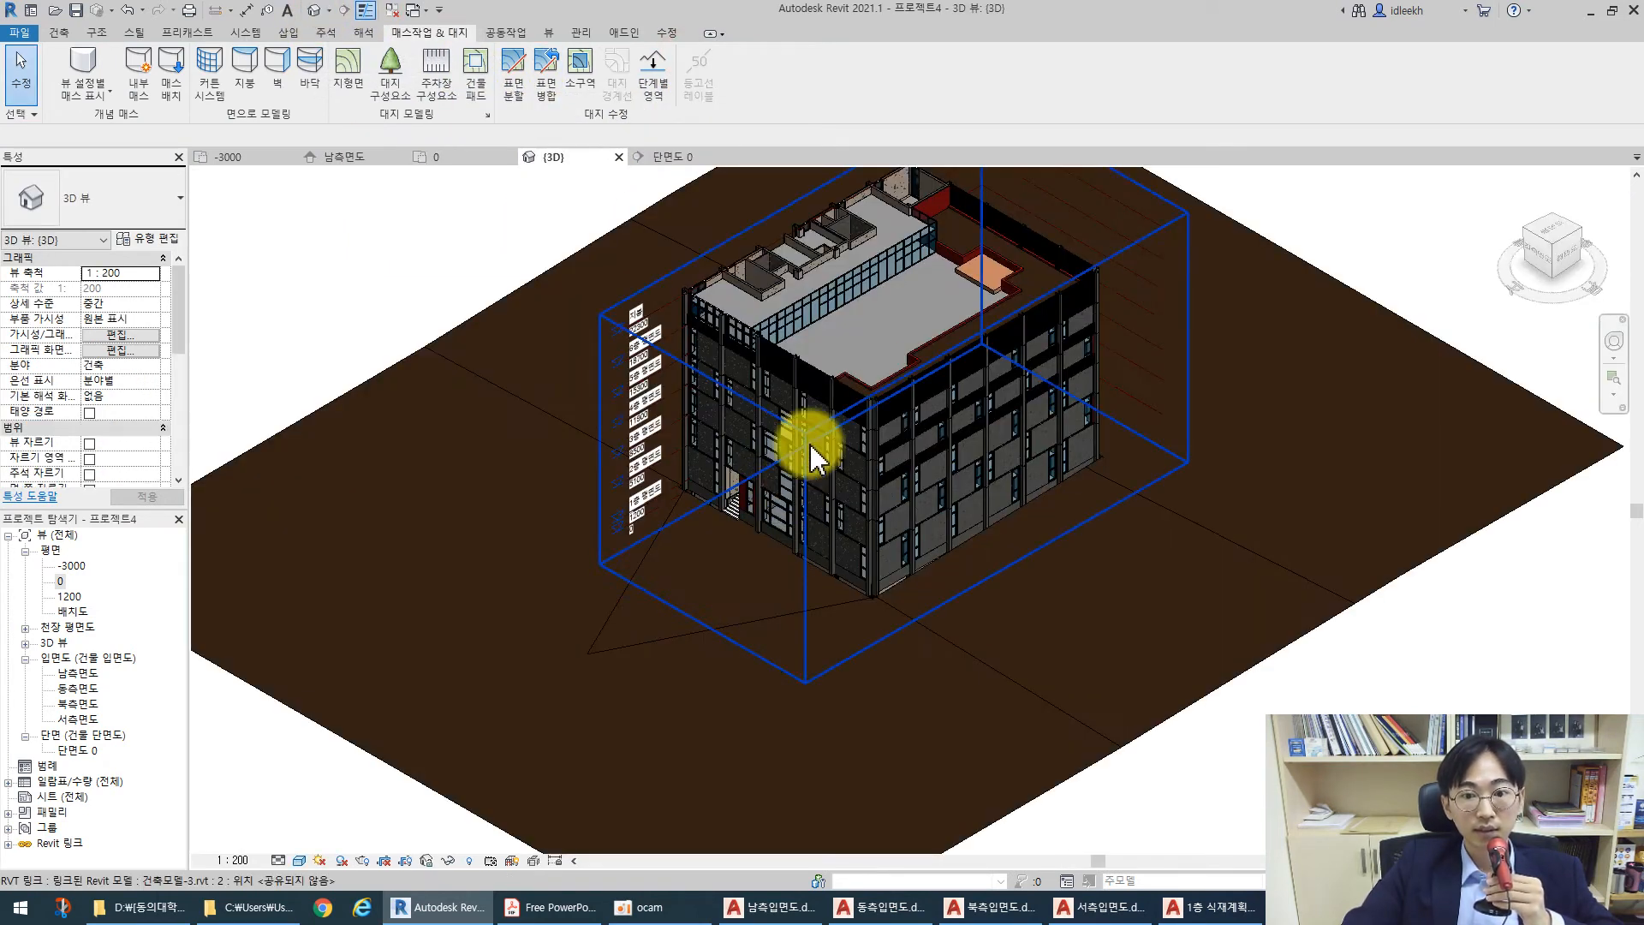
{"action": "left_click", "coordinate": [812, 459]}
{"action": "right_click", "coordinate": [814, 424]}
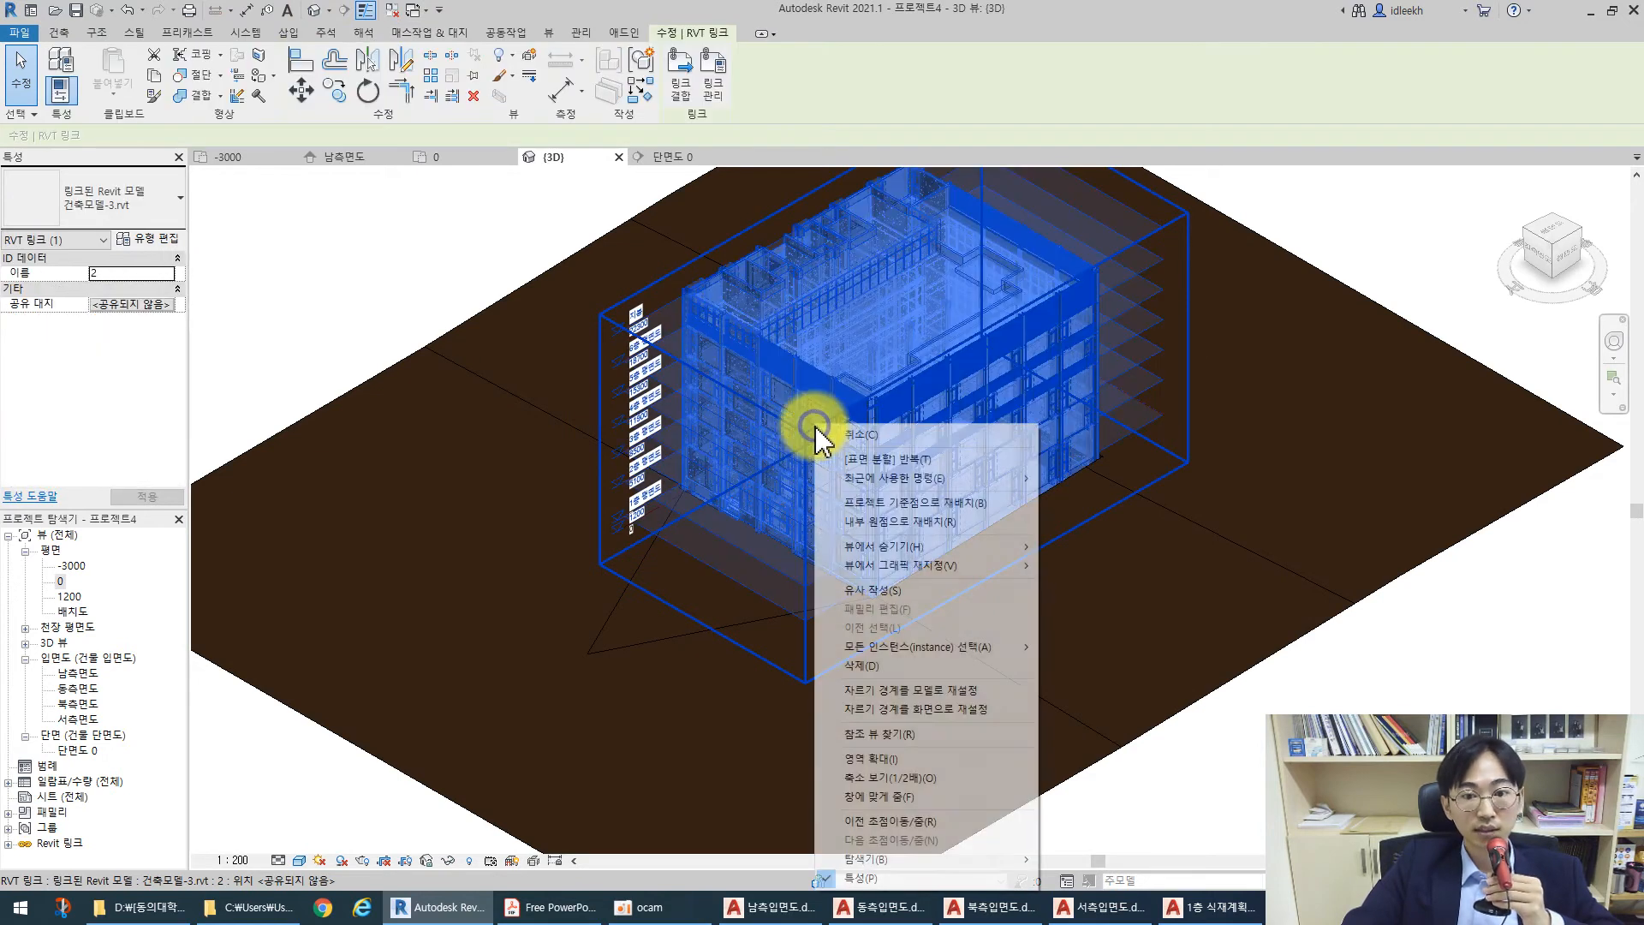
{"action": "mouse_move", "coordinate": [892, 549]}
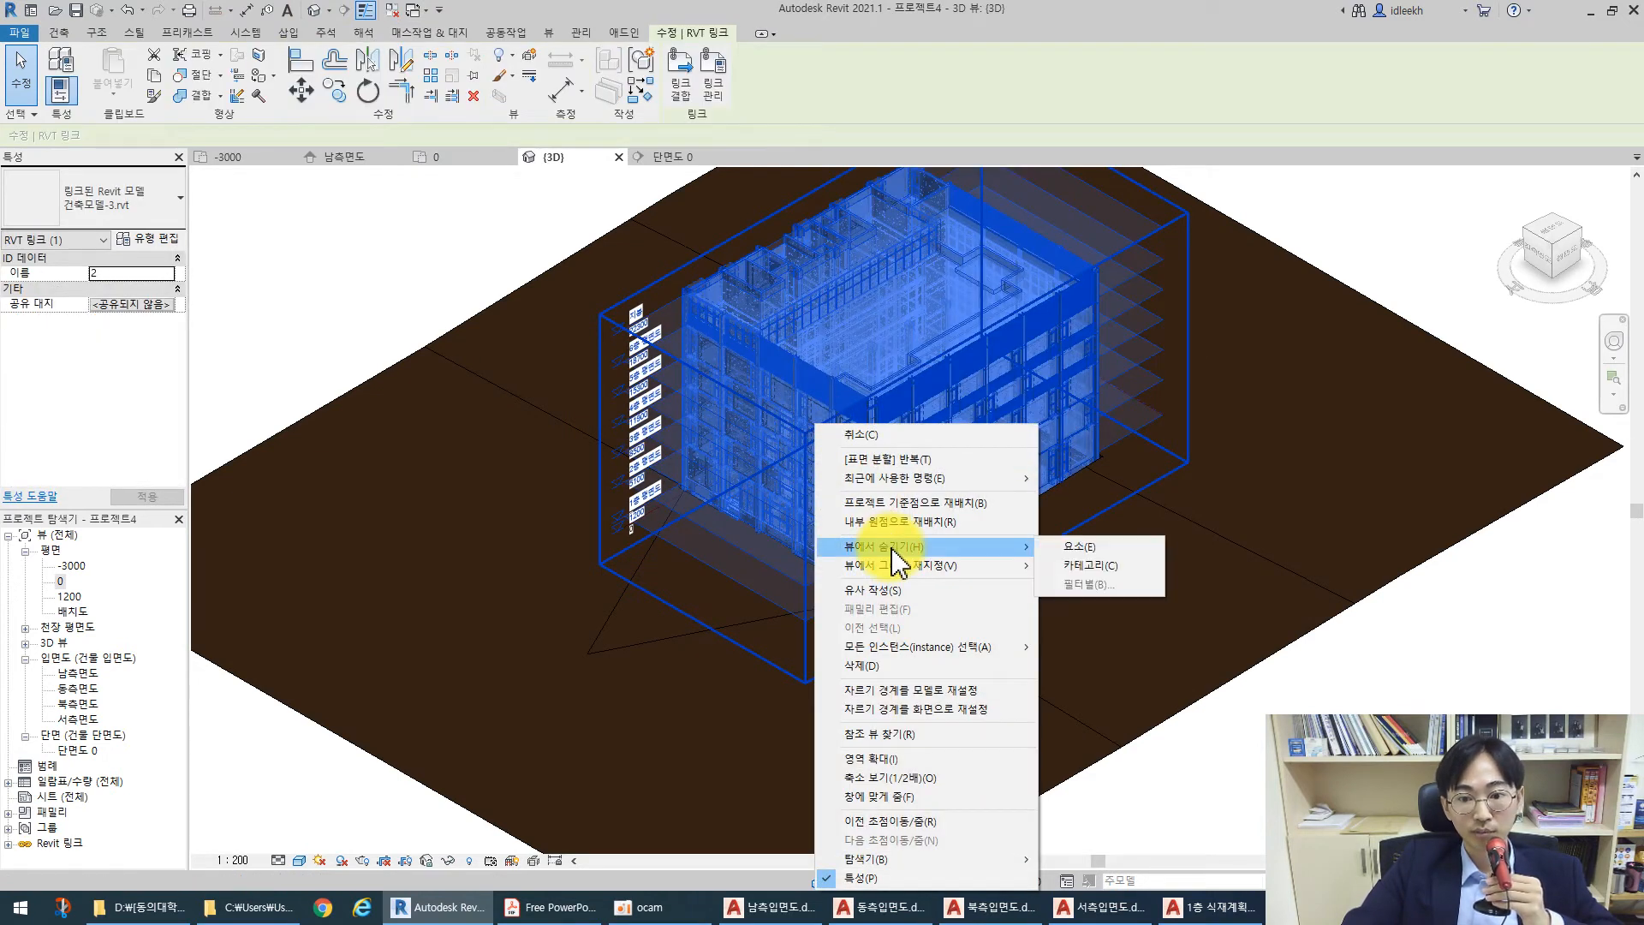
{"action": "left_click", "coordinate": [1081, 545]}
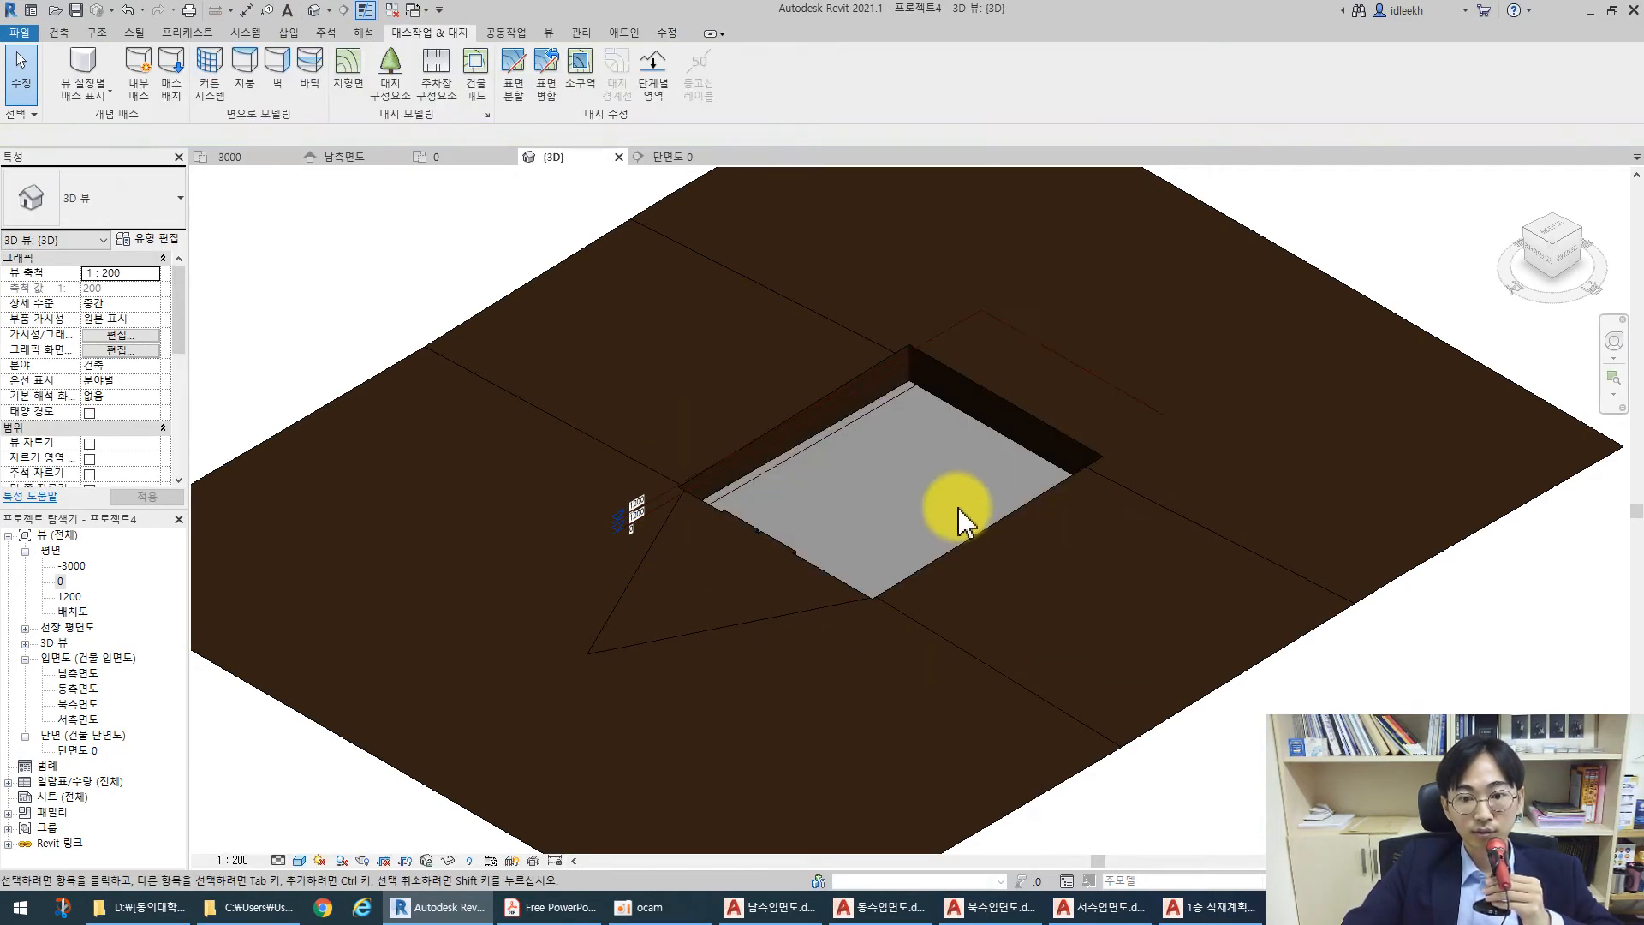
Start editing the building pad's boundary and show its sketch in the level 0 plan
{"action": "left_click", "coordinate": [923, 400]}
{"action": "left_click", "coordinate": [681, 94]}
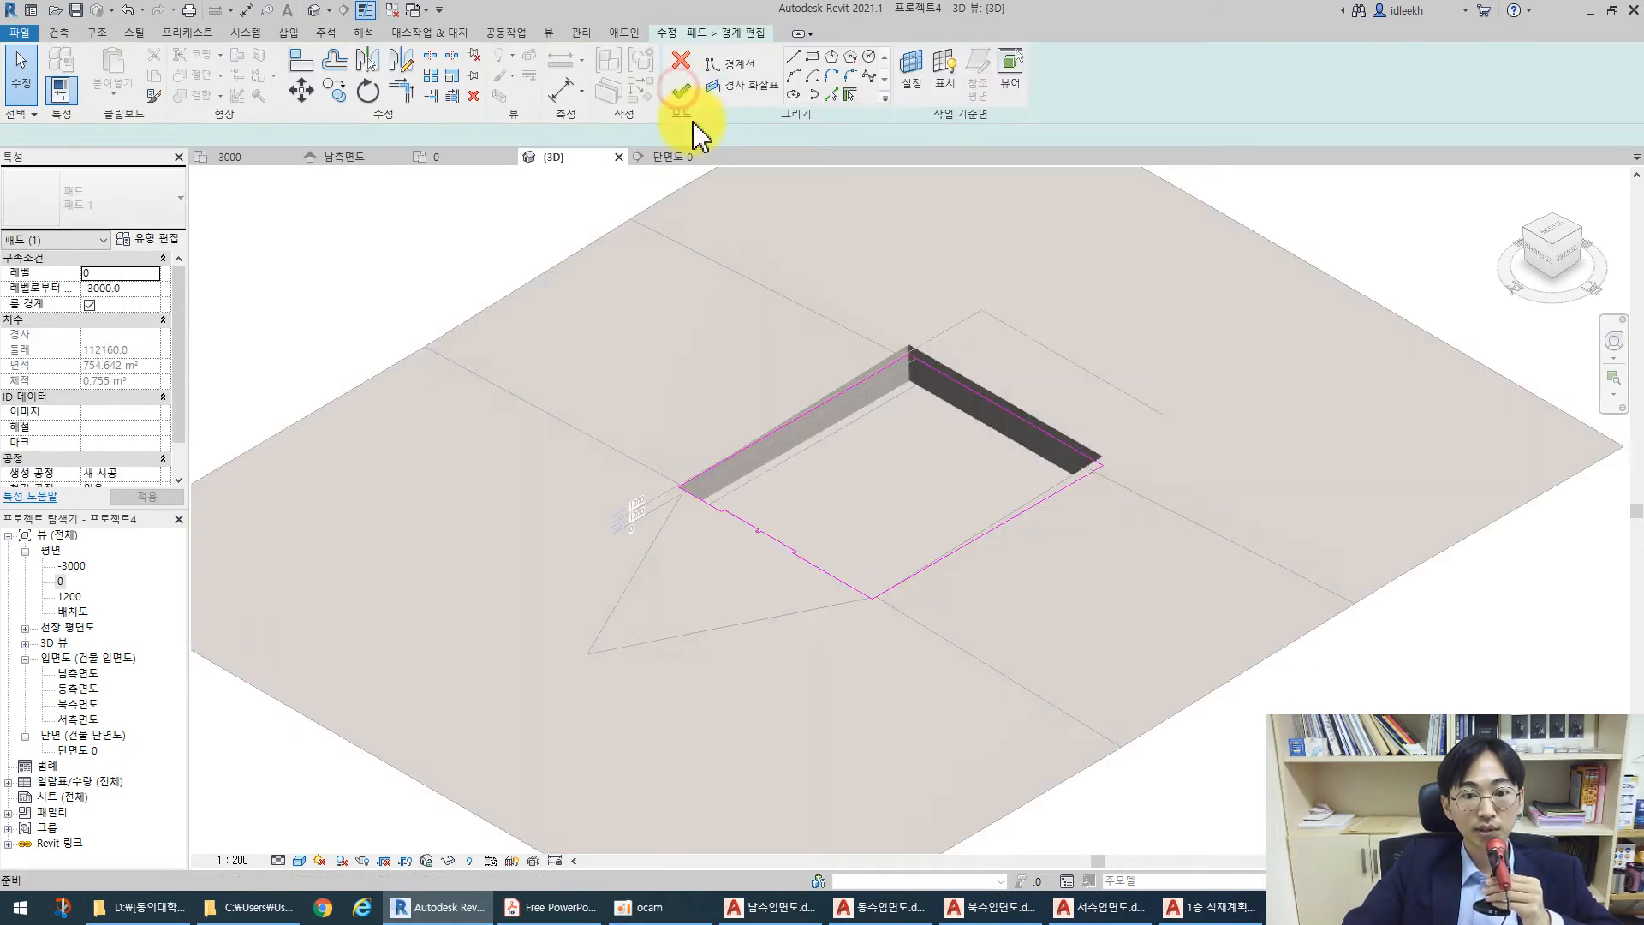
{"action": "double_click", "coordinate": [60, 582]}
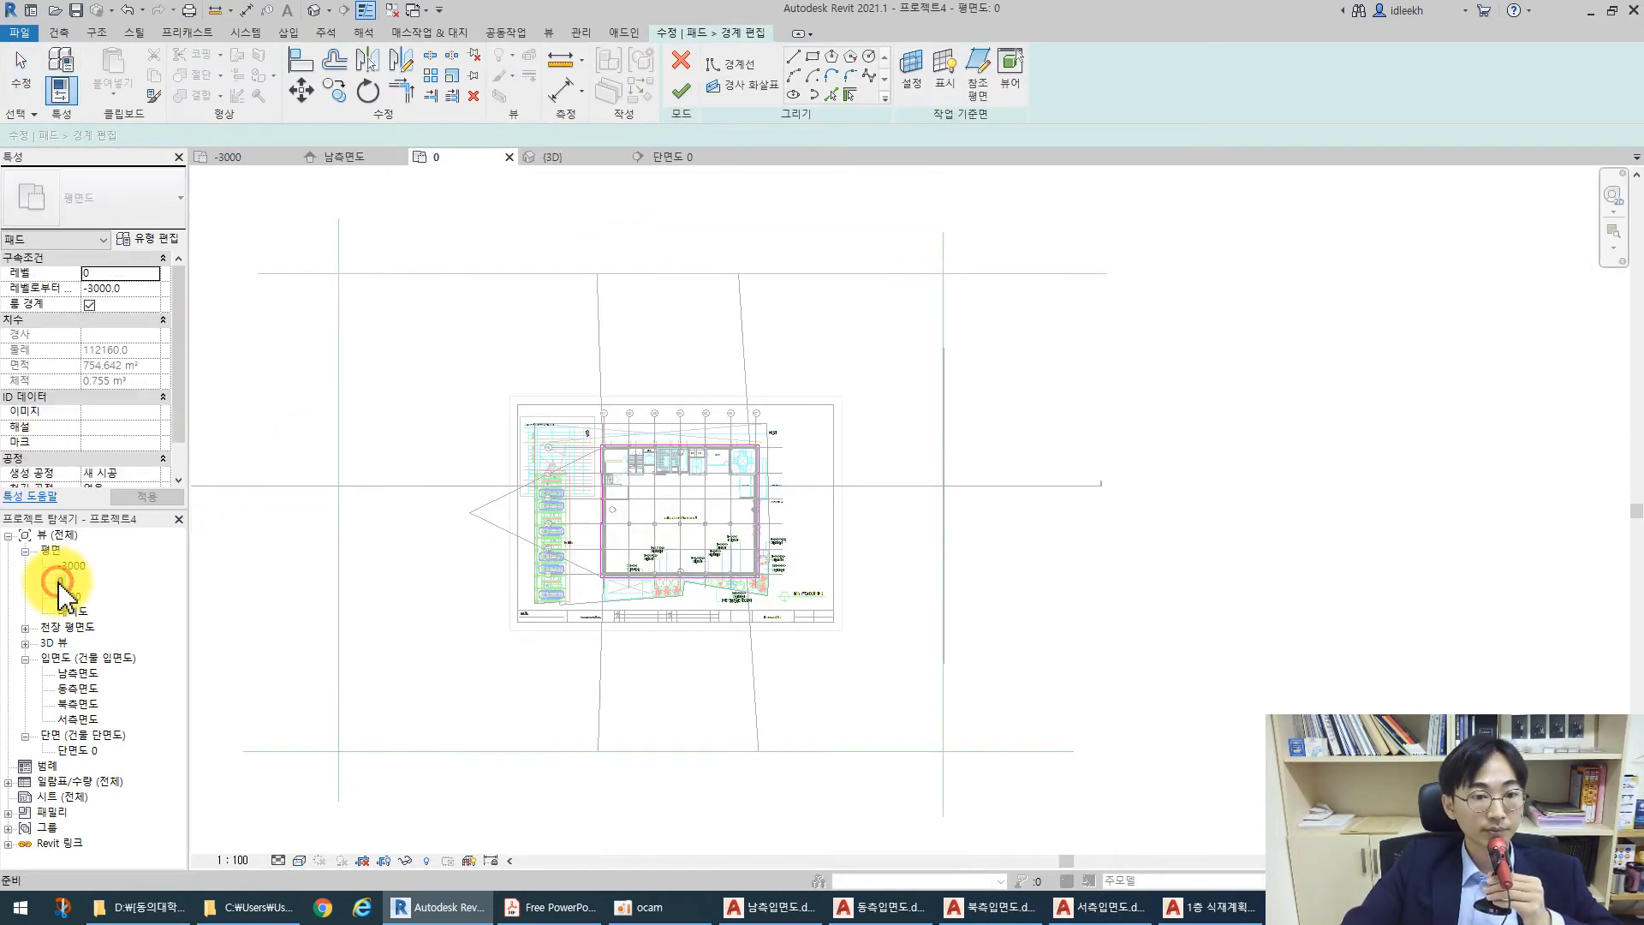
With Pick Lines, add boundary lines along the column edges at the upper-left corner of the pad
{"action": "scroll", "coordinate": [634, 402], "scroll_direction": "up", "scroll_amount": 5}
{"action": "scroll", "coordinate": [672, 392], "scroll_direction": "up", "scroll_amount": 3}
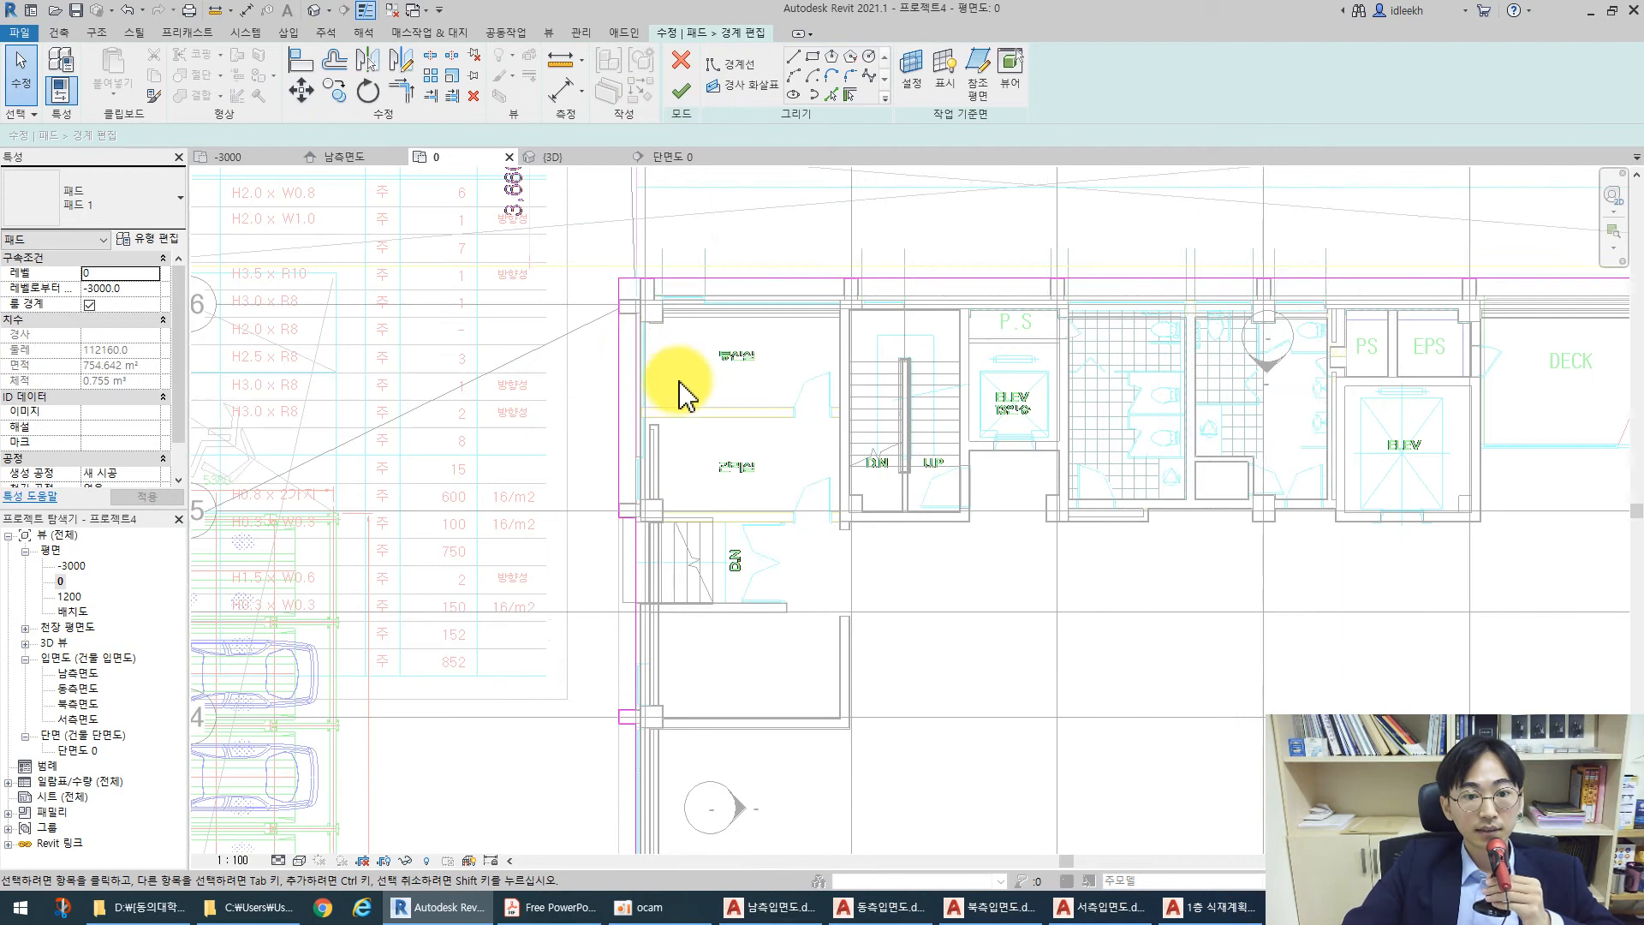
{"action": "left_click", "coordinate": [829, 92]}
{"action": "scroll", "coordinate": [626, 315], "scroll_direction": "up", "scroll_amount": 6}
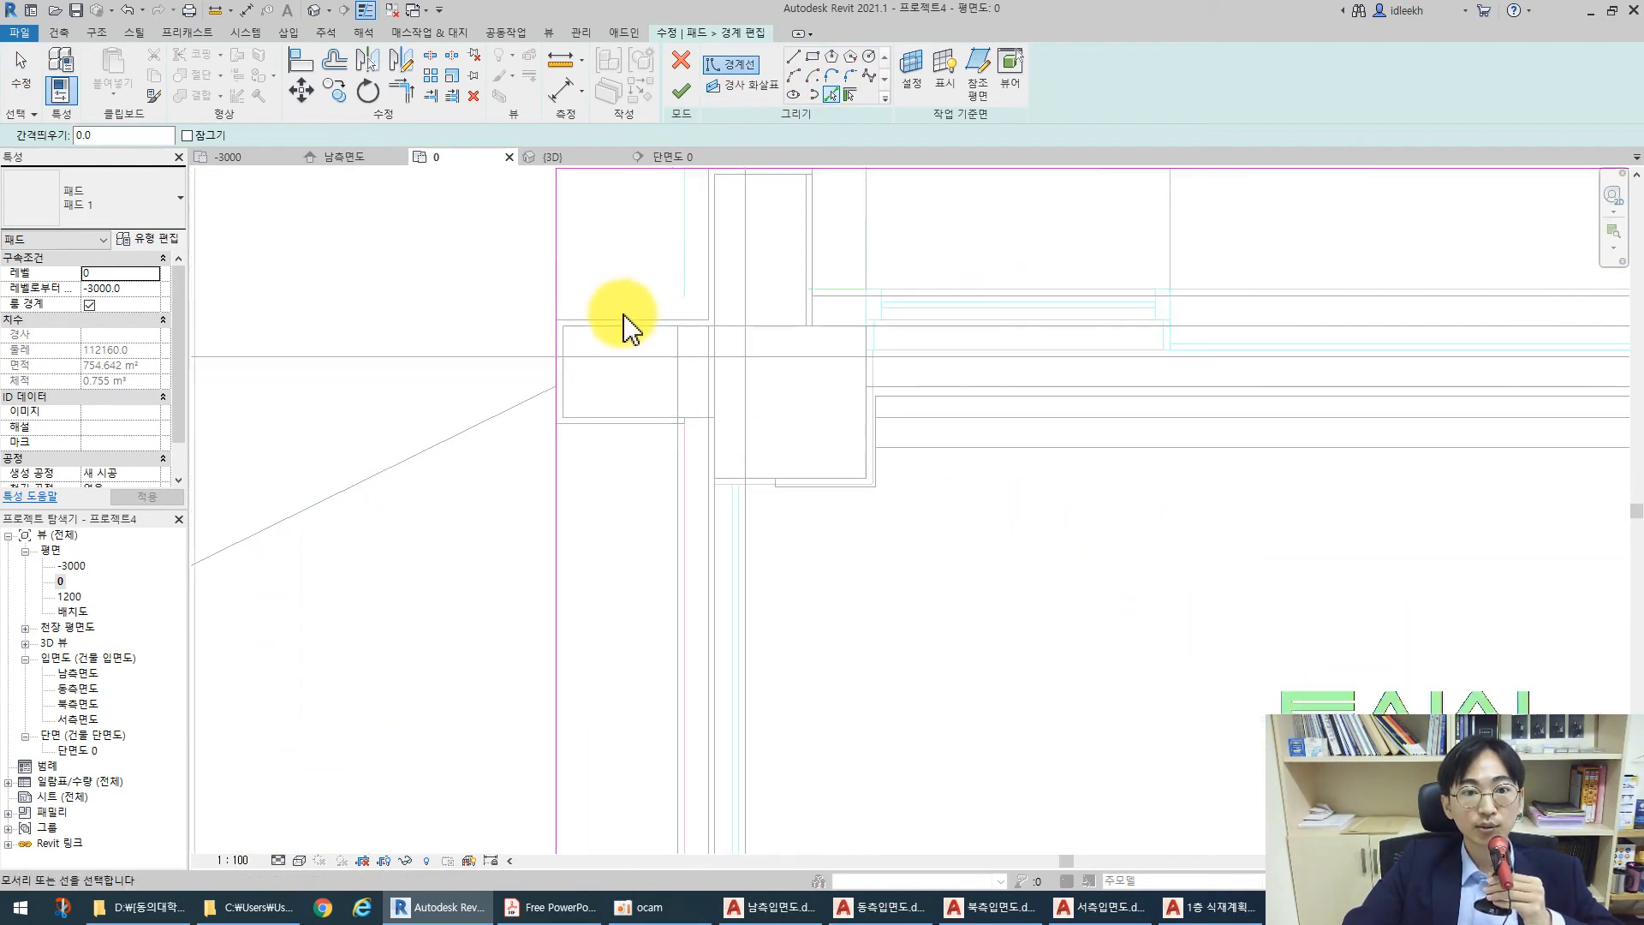
{"action": "left_click", "coordinate": [708, 260]}
{"action": "scroll", "coordinate": [641, 428], "scroll_direction": "down", "scroll_amount": 3}
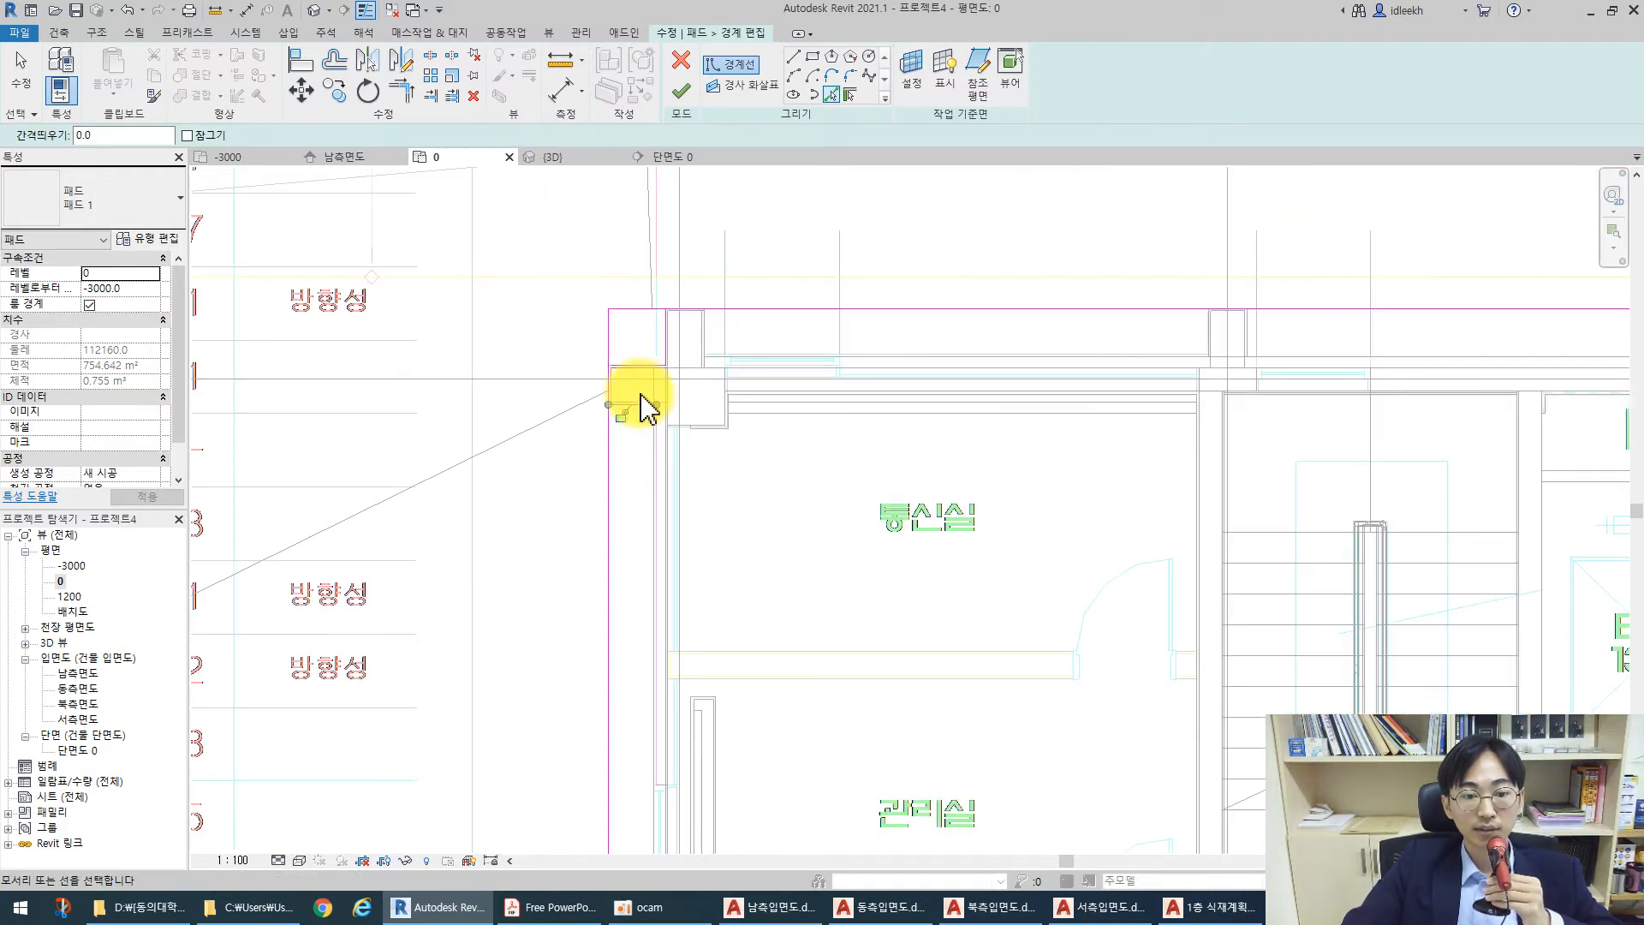
{"action": "scroll", "coordinate": [606, 543], "scroll_direction": "up", "scroll_amount": 5}
{"action": "left_click", "coordinate": [648, 585]}
Pick the wall line and the edges of the intermediate columns along the pad's left side as boundary lines
{"action": "scroll", "coordinate": [672, 398], "scroll_direction": "down", "scroll_amount": 4}
{"action": "scroll", "coordinate": [710, 625], "scroll_direction": "up", "scroll_amount": 3}
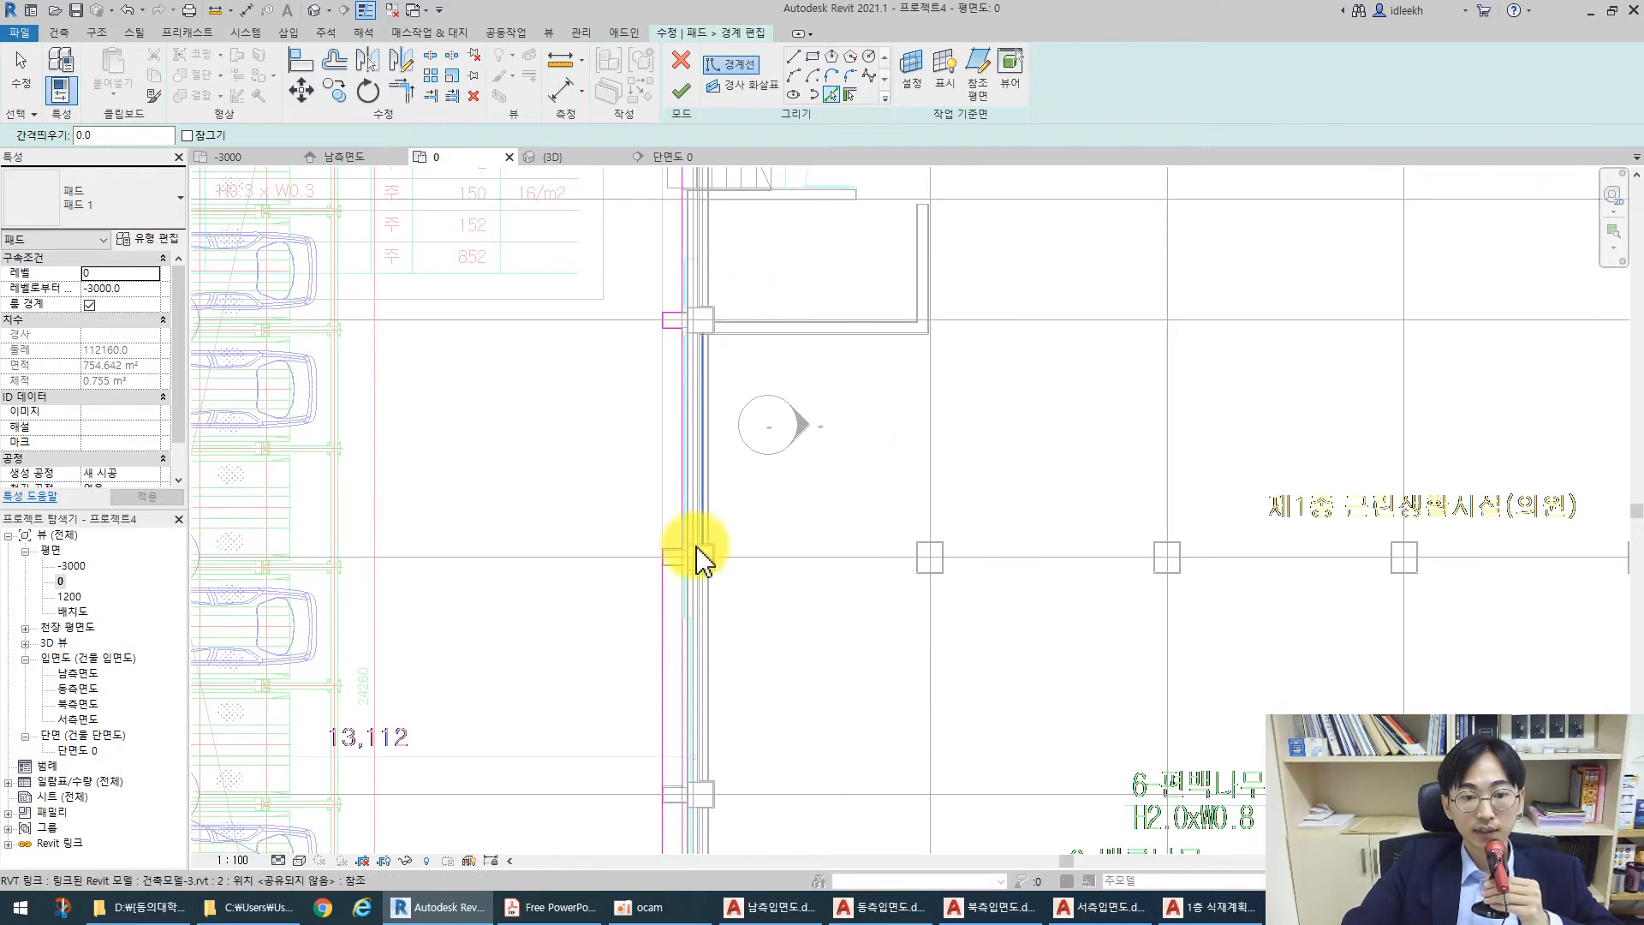
{"action": "scroll", "coordinate": [685, 565], "scroll_direction": "up", "scroll_amount": 4}
{"action": "left_click", "coordinate": [669, 538]}
{"action": "scroll", "coordinate": [716, 348], "scroll_direction": "down", "scroll_amount": 4}
{"action": "scroll", "coordinate": [698, 470], "scroll_direction": "up", "scroll_amount": 4}
{"action": "left_click", "coordinate": [702, 561]}
{"action": "left_click", "coordinate": [700, 499]}
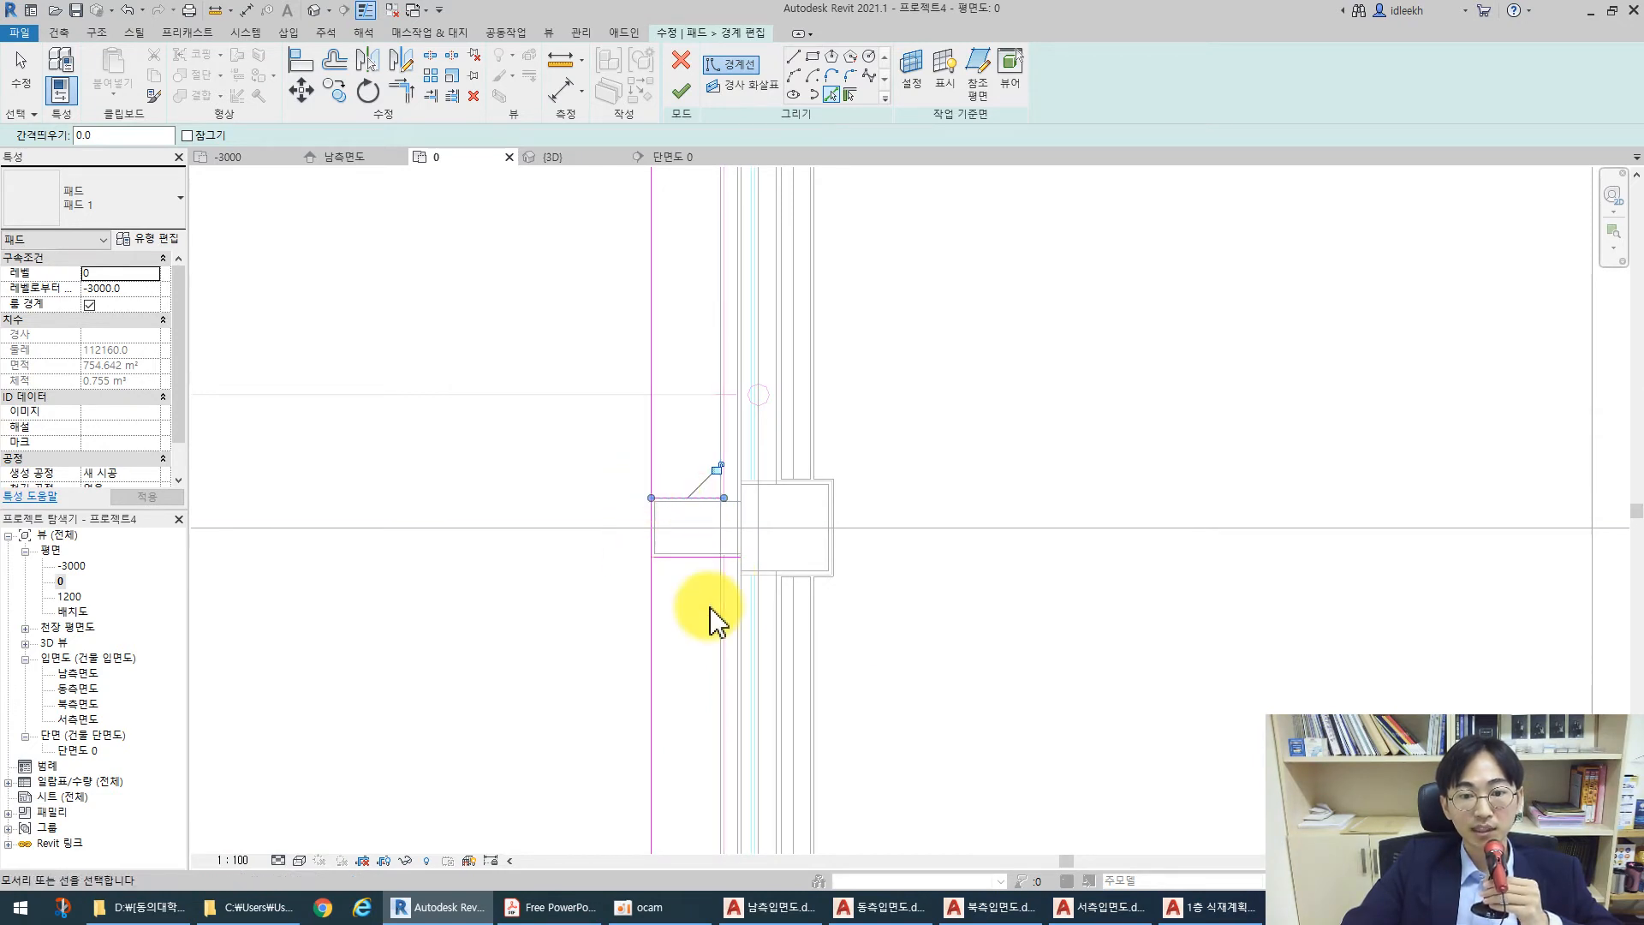
Pick the column edges at the lower-left corner of the building as pad boundary lines
{"action": "scroll", "coordinate": [719, 459], "scroll_direction": "down", "scroll_amount": 3}
{"action": "scroll", "coordinate": [728, 654], "scroll_direction": "down", "scroll_amount": 3}
{"action": "scroll", "coordinate": [709, 636], "scroll_direction": "up", "scroll_amount": 3}
{"action": "scroll", "coordinate": [709, 636], "scroll_direction": "up", "scroll_amount": 4}
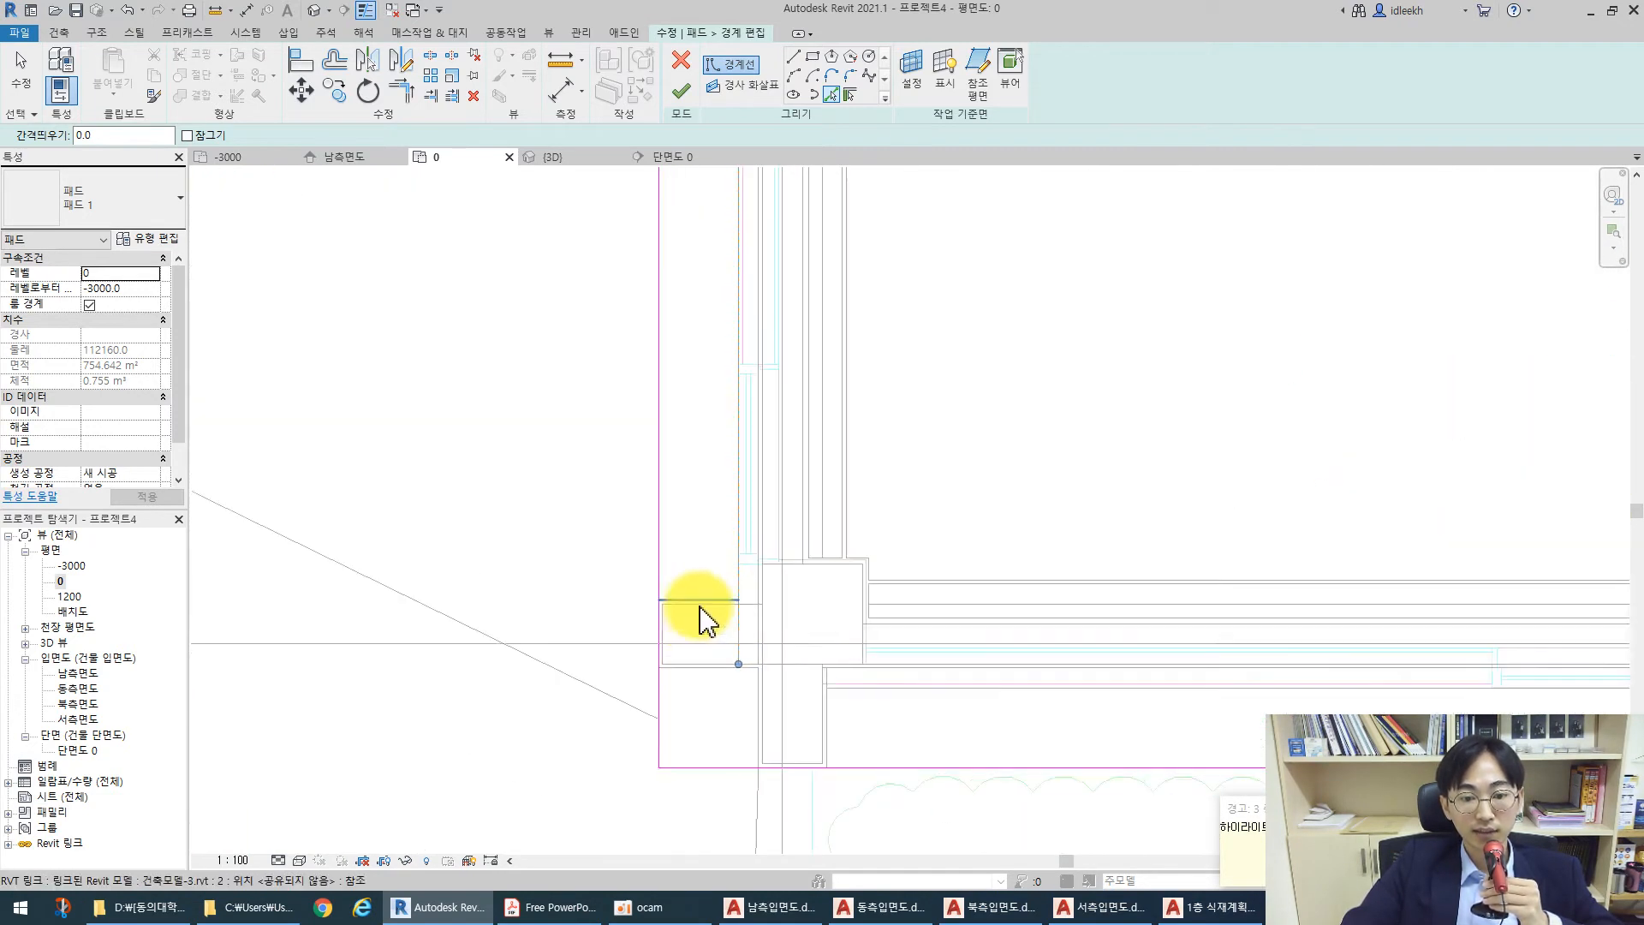
{"action": "left_click", "coordinate": [695, 690]}
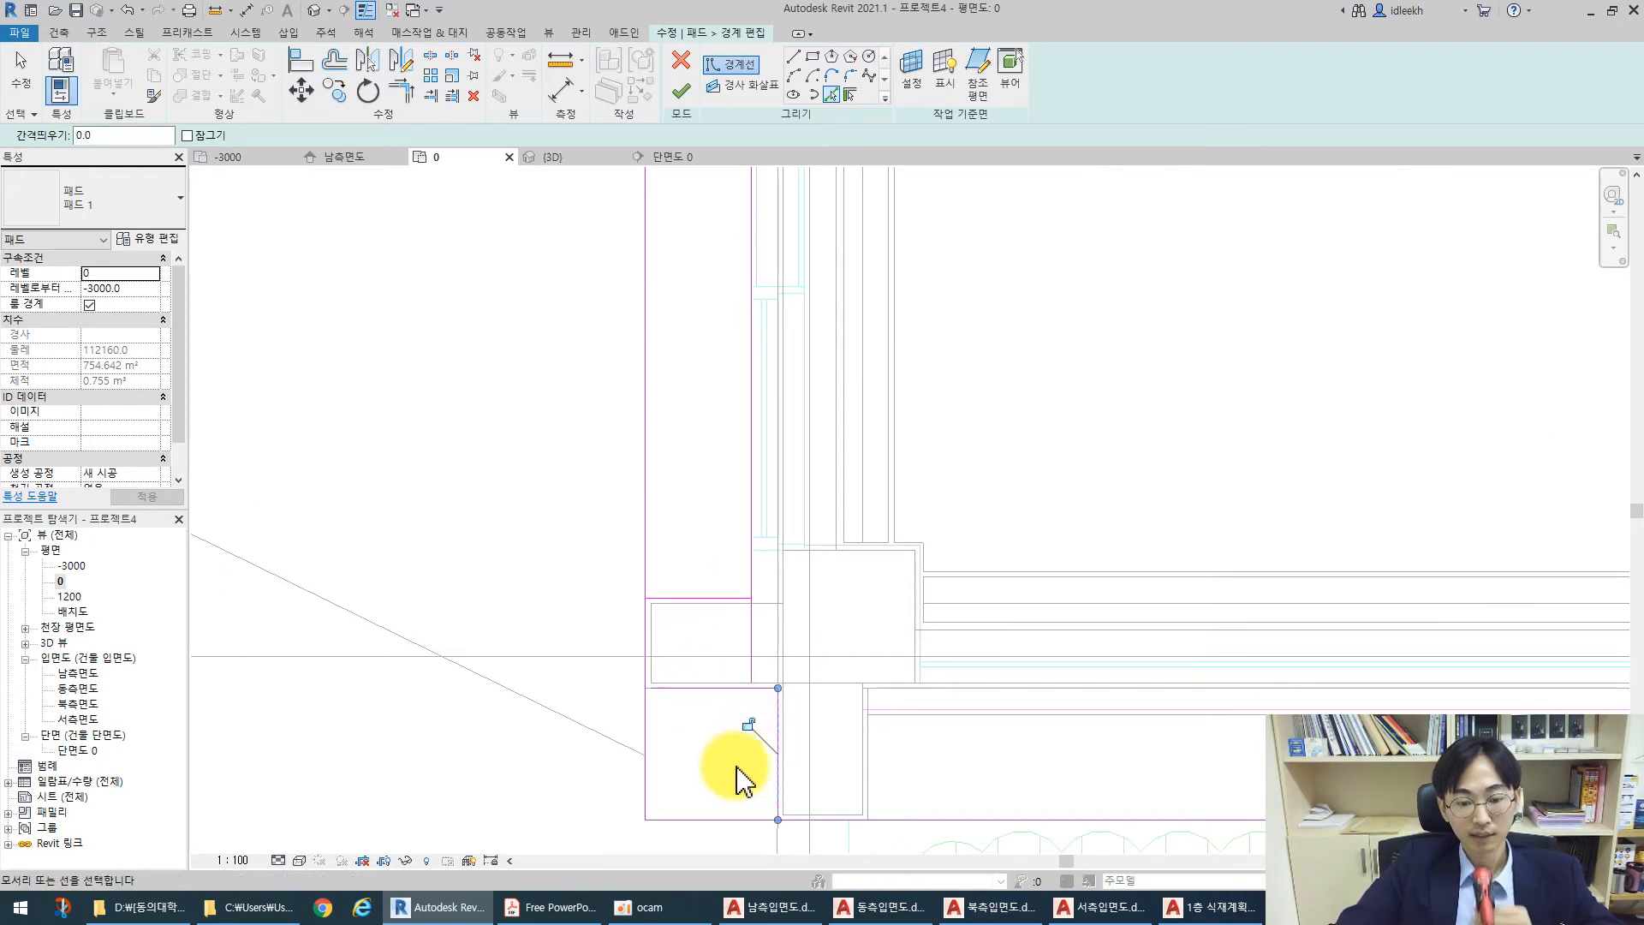
Trim the boundary lines at the lower-left corner so that the pad outline follows the column edges
{"action": "key", "text": "t"}
{"action": "key", "text": "r"}
{"action": "left_click", "coordinate": [688, 685]}
{"action": "left_click", "coordinate": [779, 769]}
{"action": "left_click", "coordinate": [814, 820]}
{"action": "left_click", "coordinate": [751, 567]}
{"action": "scroll", "coordinate": [711, 662], "scroll_direction": "down", "scroll_amount": 4}
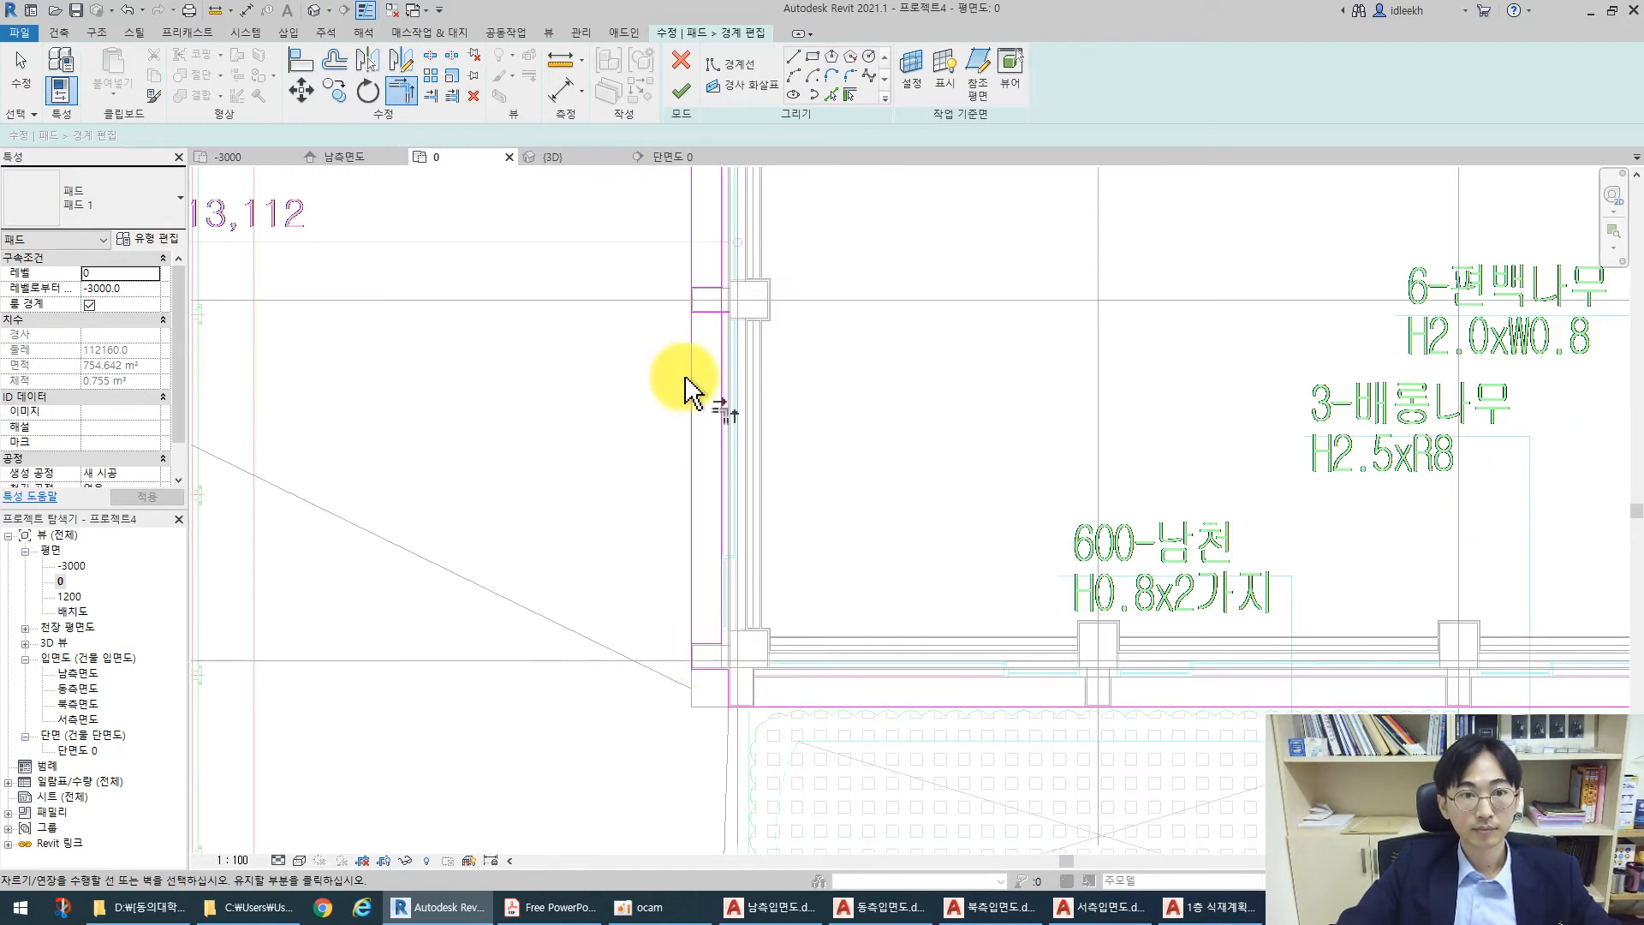
Split the pad's outer left boundary line, and trim its lowest bay between the two columns back to the wall line
{"action": "left_click", "coordinate": [434, 56]}
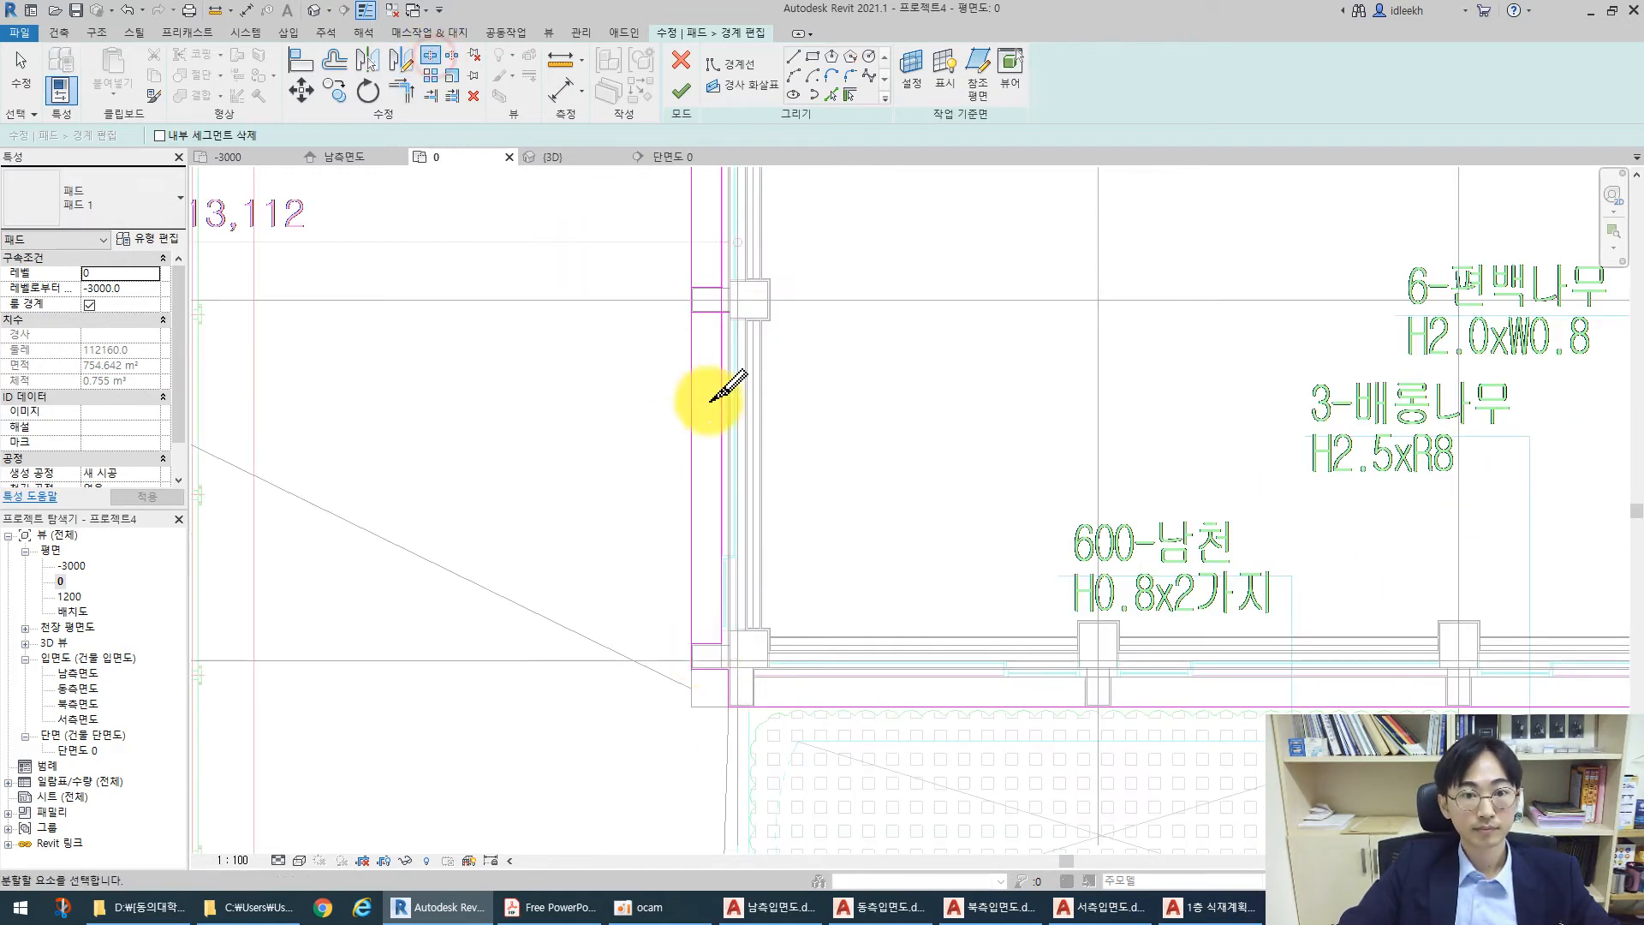
{"action": "left_click", "coordinate": [690, 213]}
{"action": "key", "text": "Escape"}
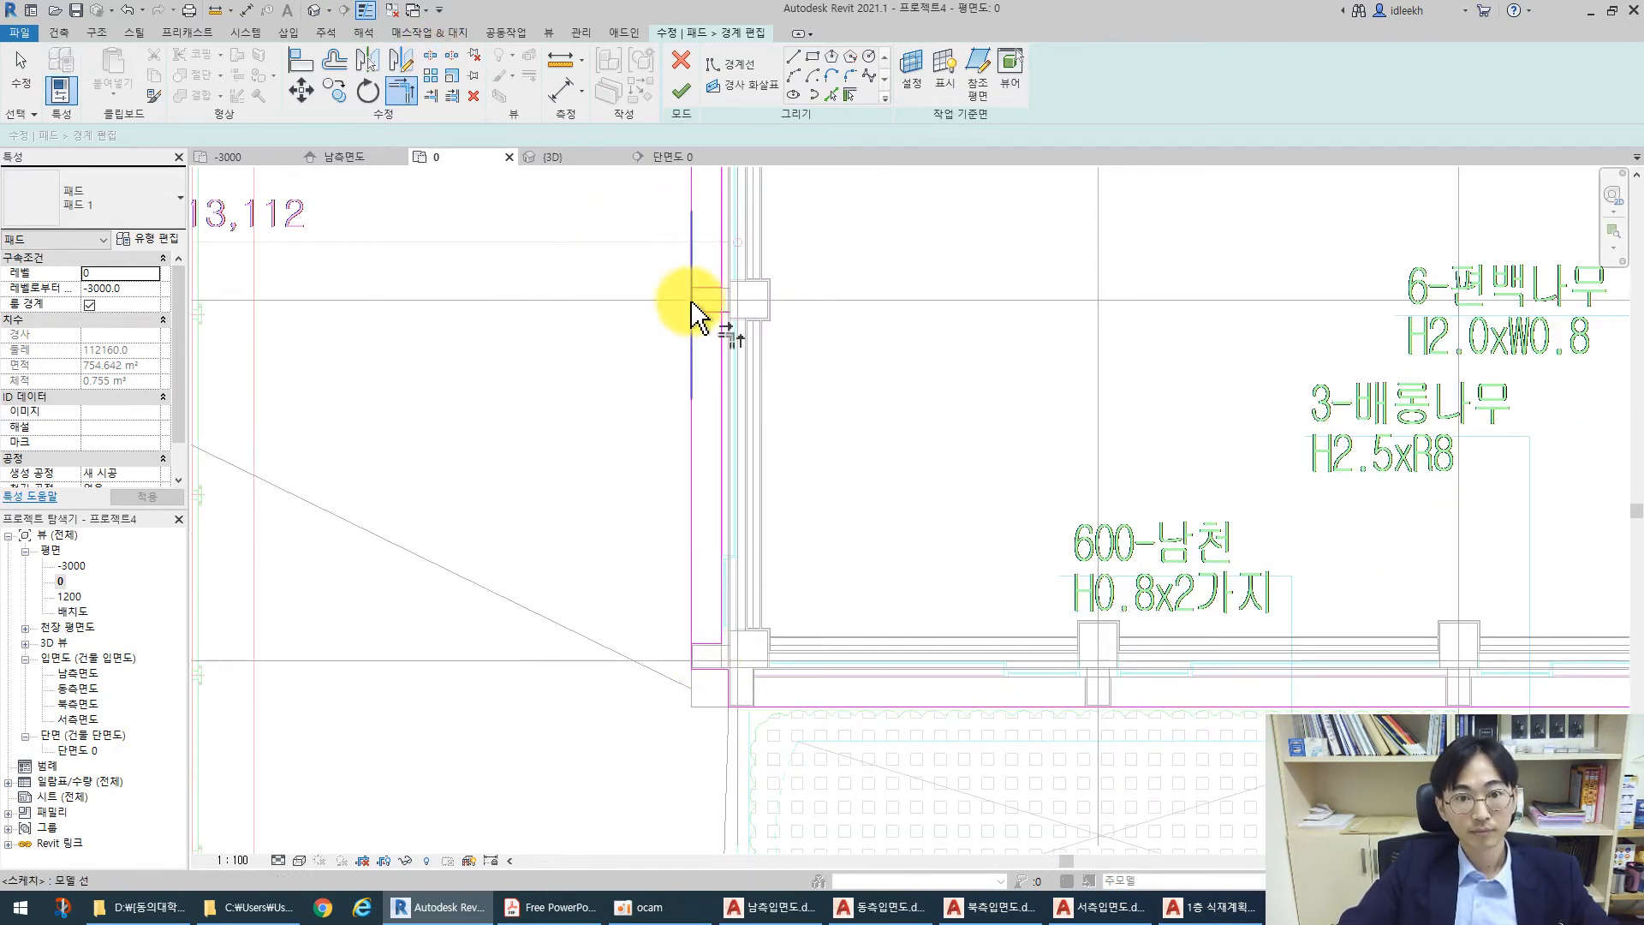
{"action": "mouse_move", "coordinate": [711, 317]}
{"action": "left_mouse_down"}
{"action": "mouse_move", "coordinate": [690, 441]}
{"action": "mouse_move", "coordinate": [707, 647]}
{"action": "left_mouse_up"}
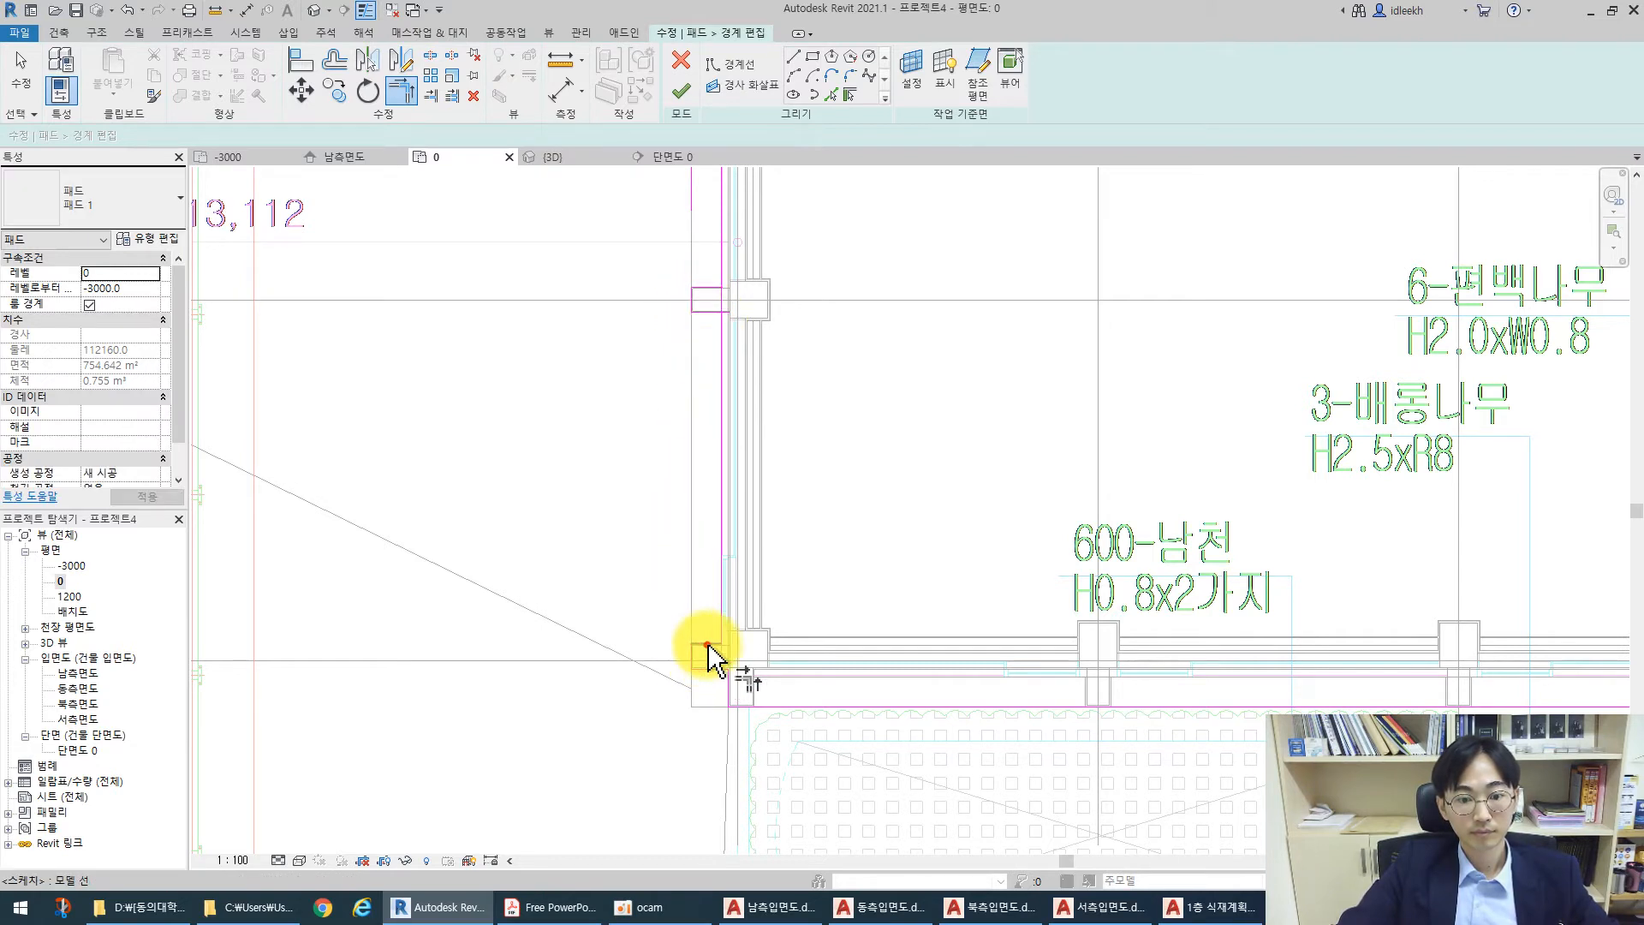
{"action": "scroll", "coordinate": [728, 347], "scroll_direction": "up", "scroll_amount": 2}
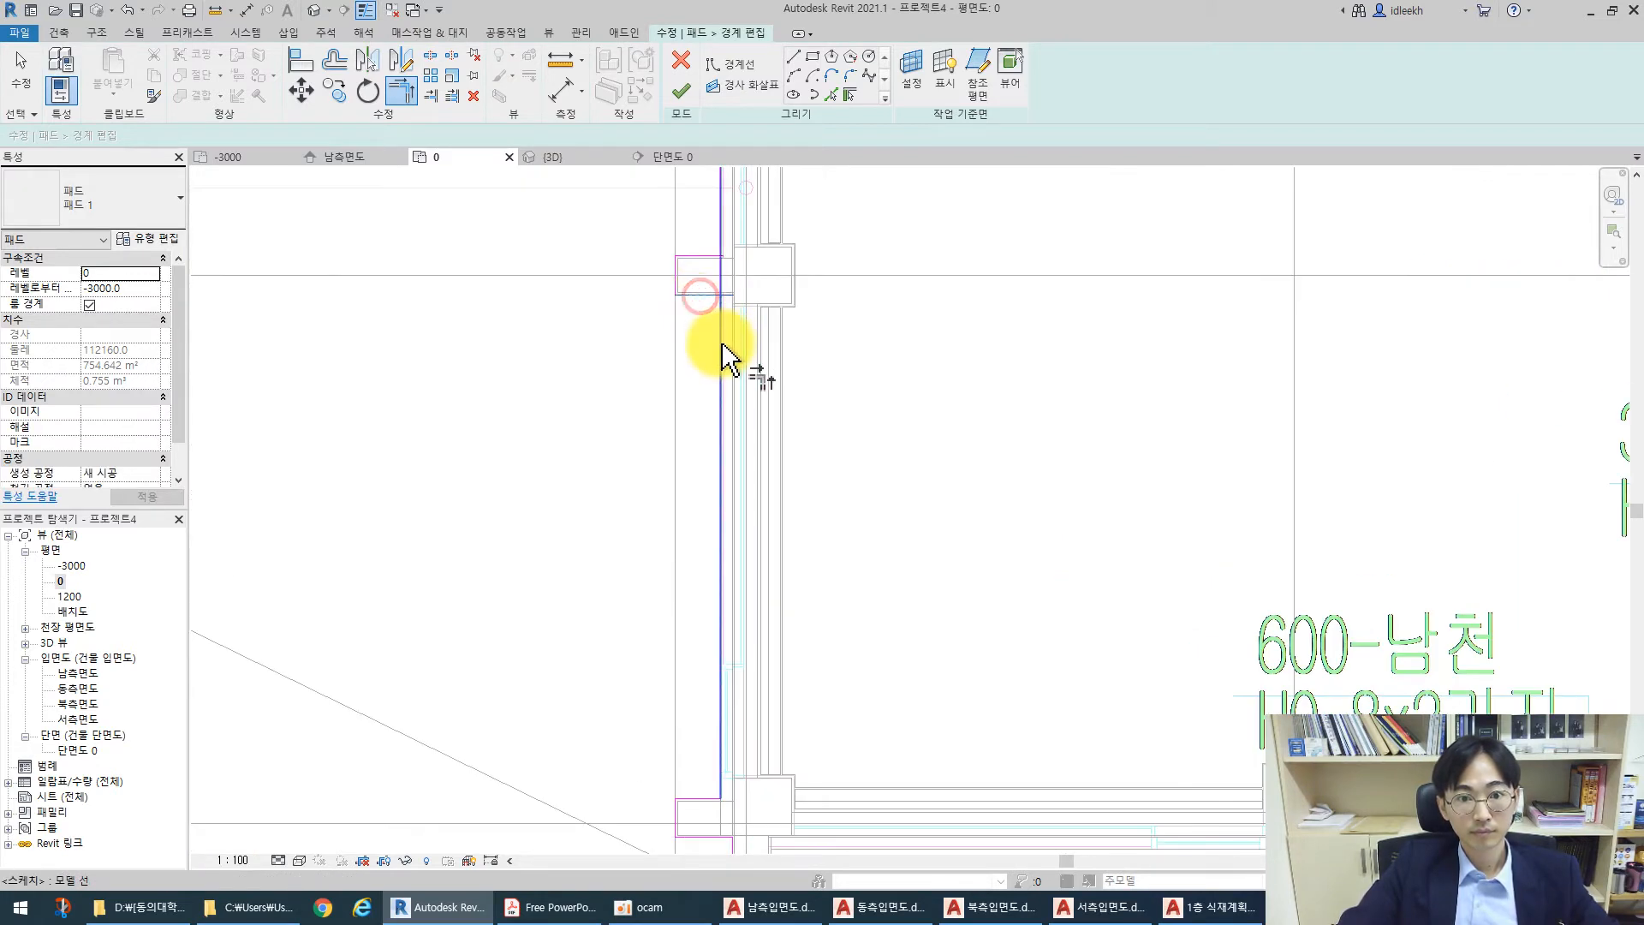
{"action": "left_click", "coordinate": [720, 346]}
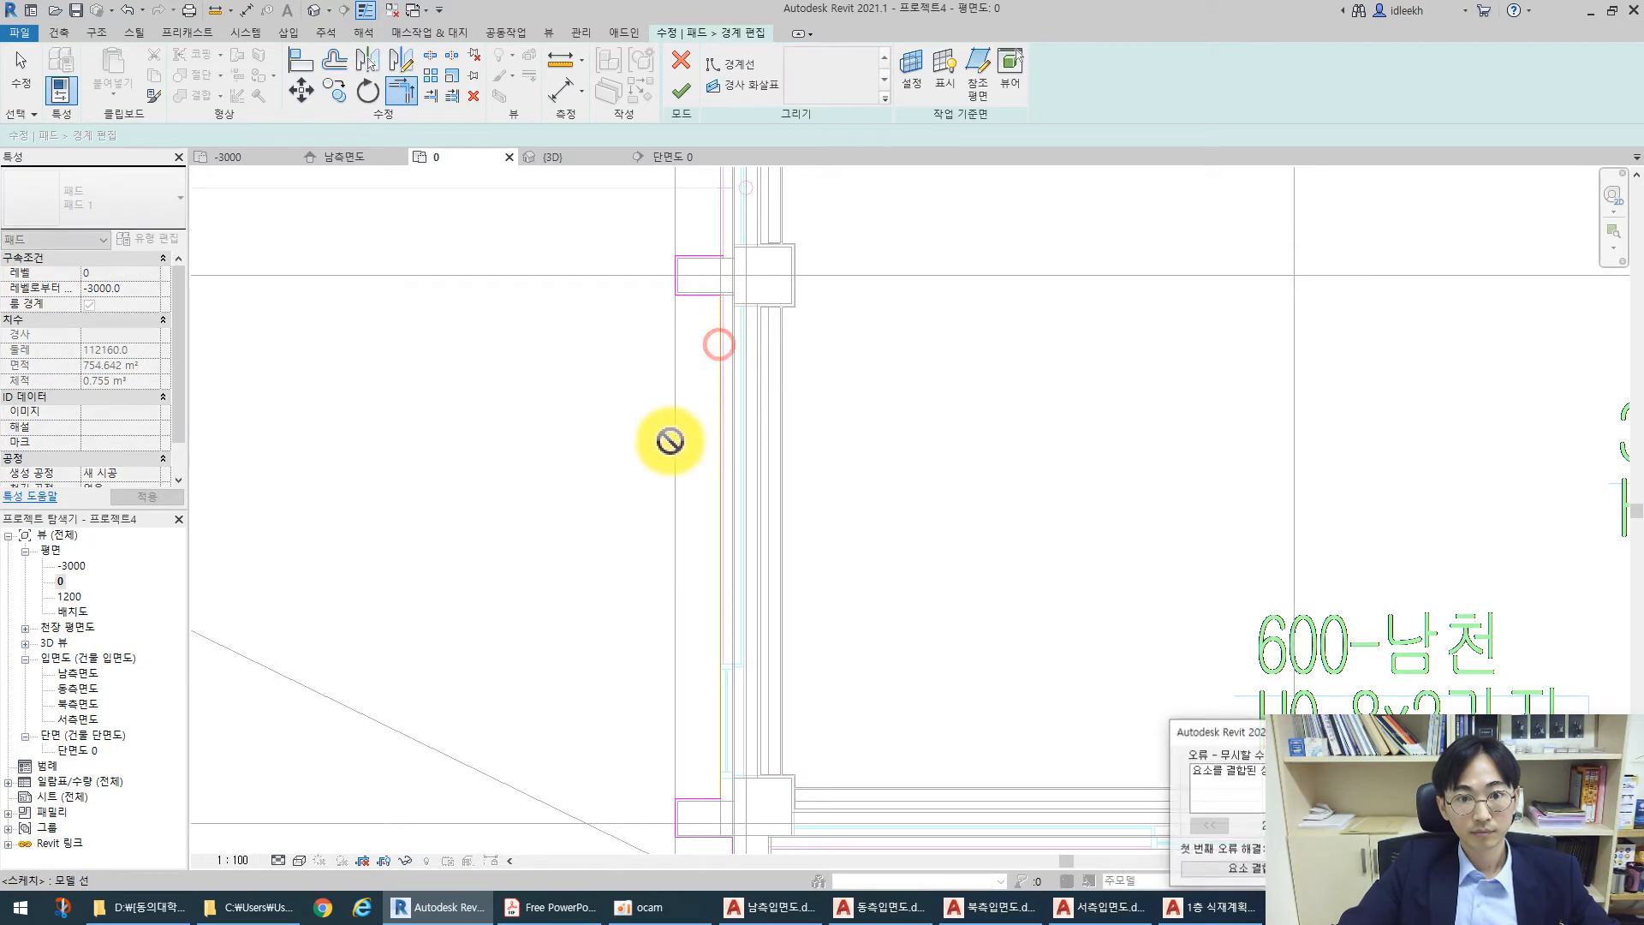
{"action": "left_click", "coordinate": [1243, 856]}
Trim the boundary lines around the intermediate columns up the pad's left side so that the outline wraps each column
{"action": "scroll", "coordinate": [859, 650], "scroll_direction": "down", "scroll_amount": 4}
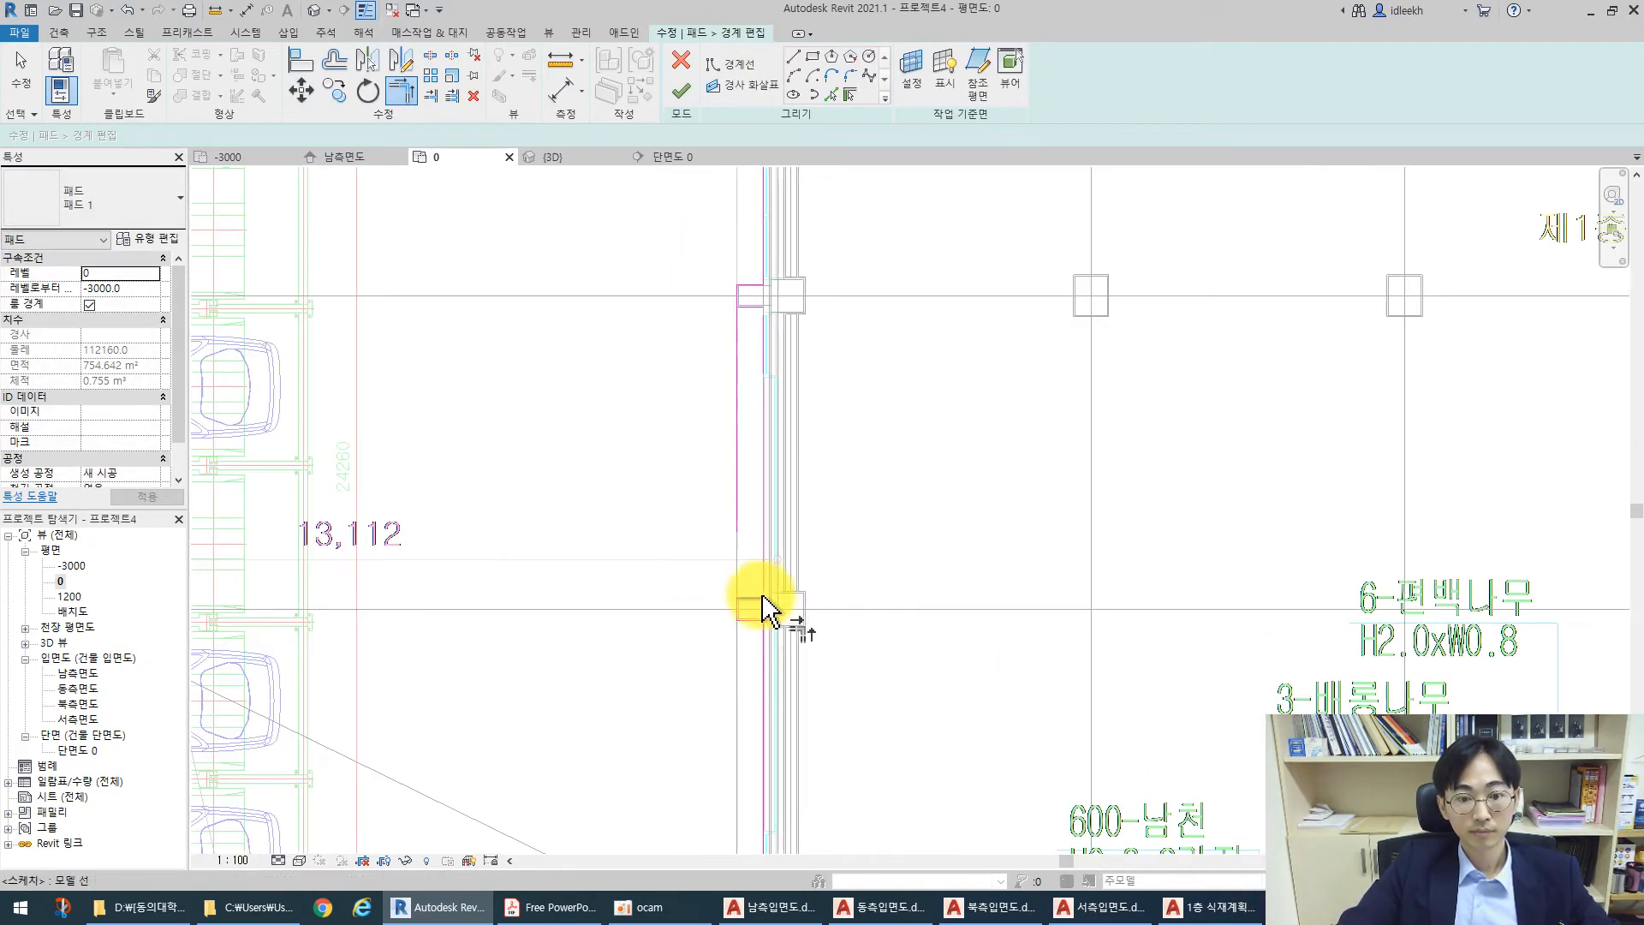
{"action": "left_click", "coordinate": [764, 343]}
{"action": "scroll", "coordinate": [745, 291], "scroll_direction": "up", "scroll_amount": 3}
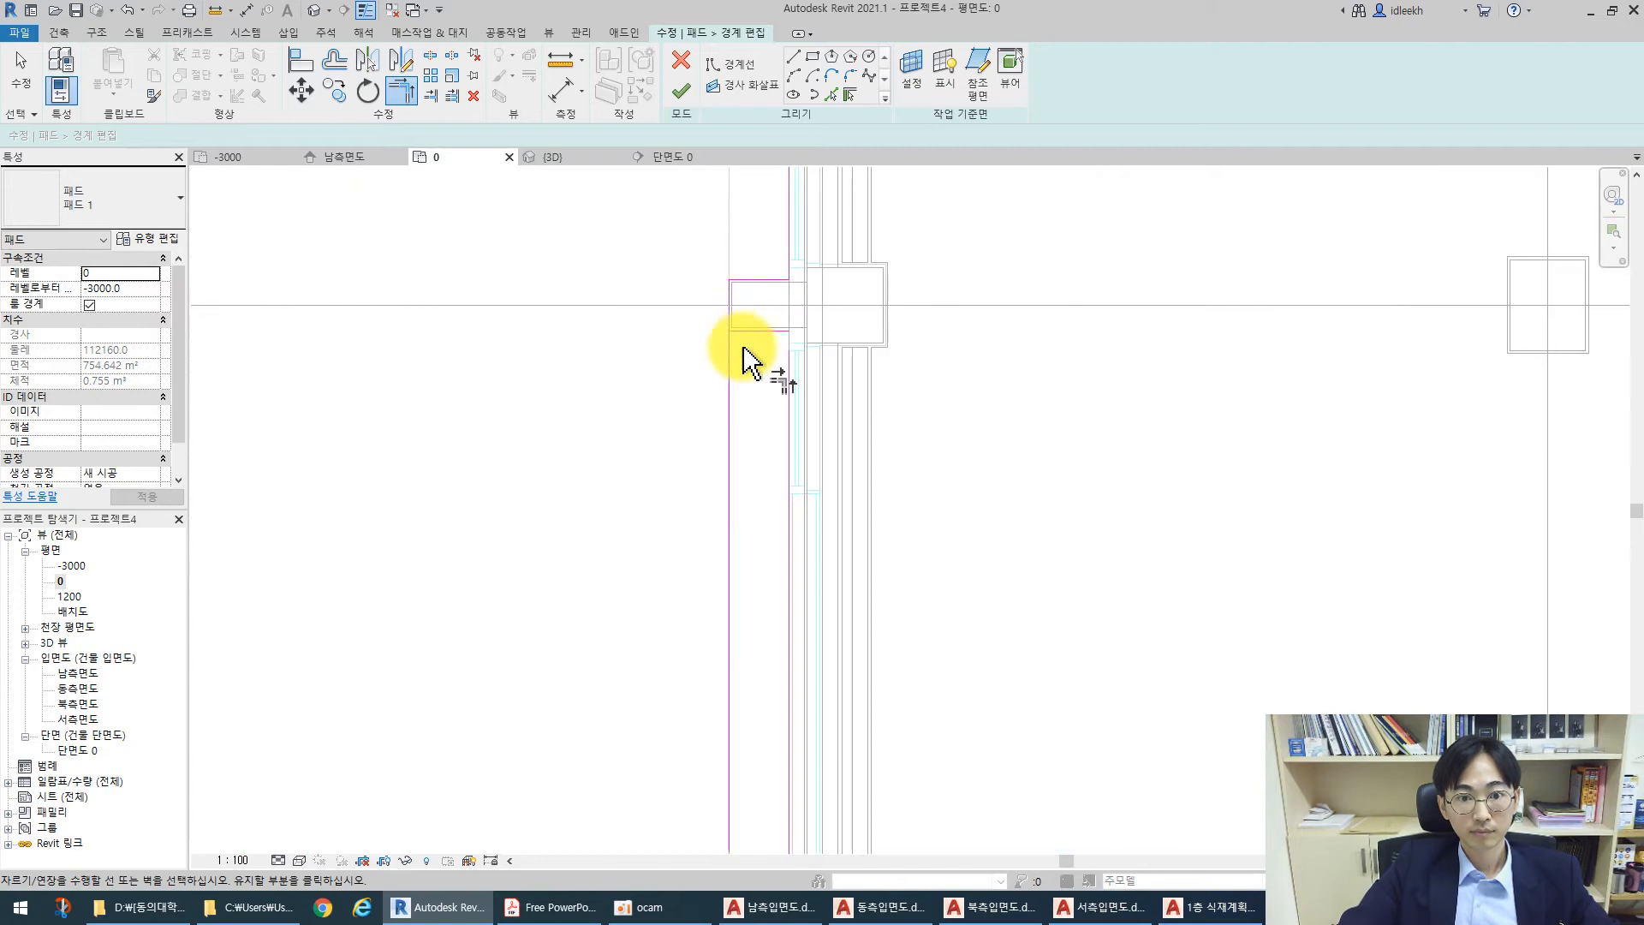
{"action": "left_click", "coordinate": [786, 376]}
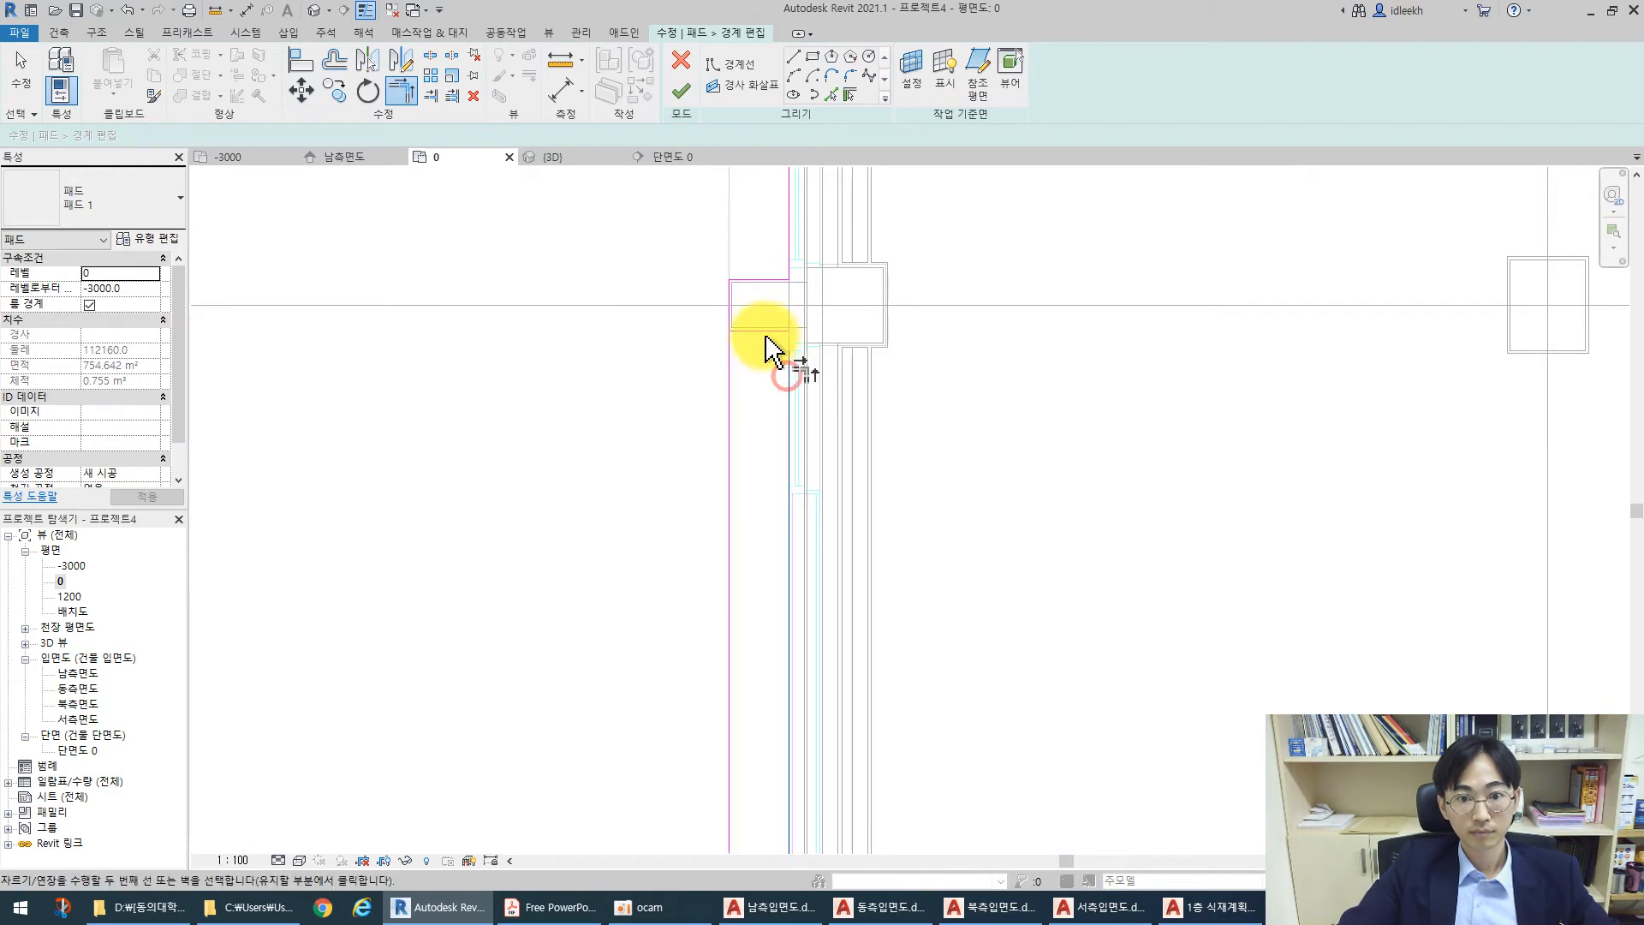
{"action": "left_click", "coordinate": [729, 308]}
{"action": "scroll", "coordinate": [779, 440], "scroll_direction": "down", "scroll_amount": 3}
{"action": "middle_click_drag", "start_coordinate": [797, 364], "coordinate": [763, 711]}
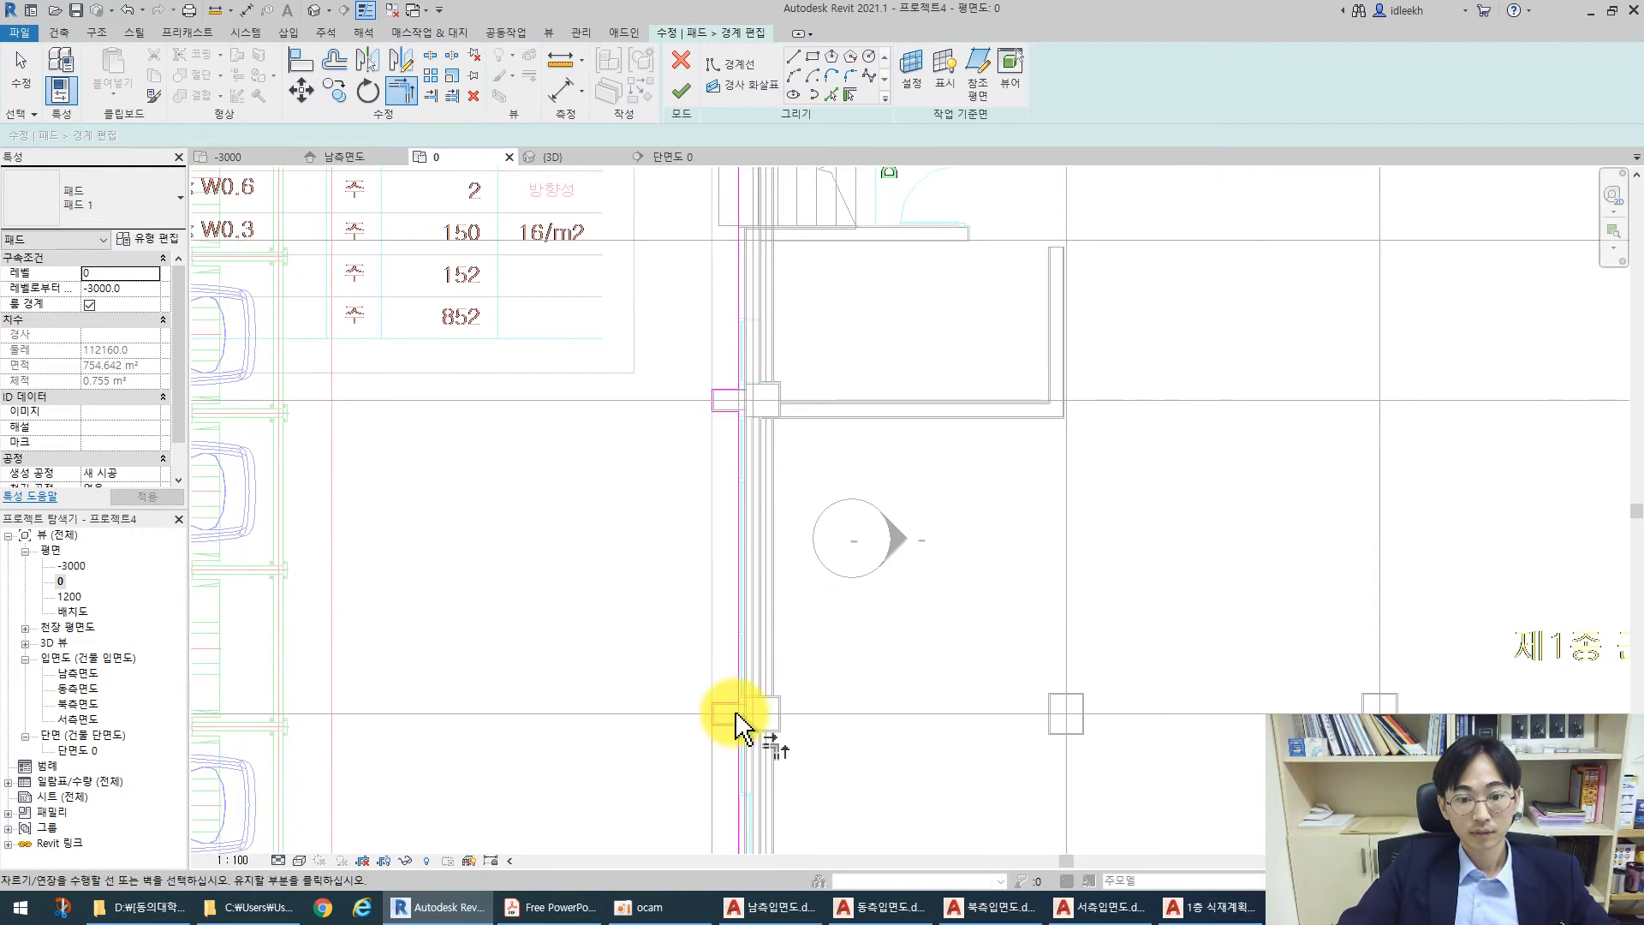
{"action": "middle_click_drag", "start_coordinate": [761, 276], "coordinate": [729, 611]}
{"action": "scroll", "coordinate": [691, 411], "scroll_direction": "up", "scroll_amount": 4}
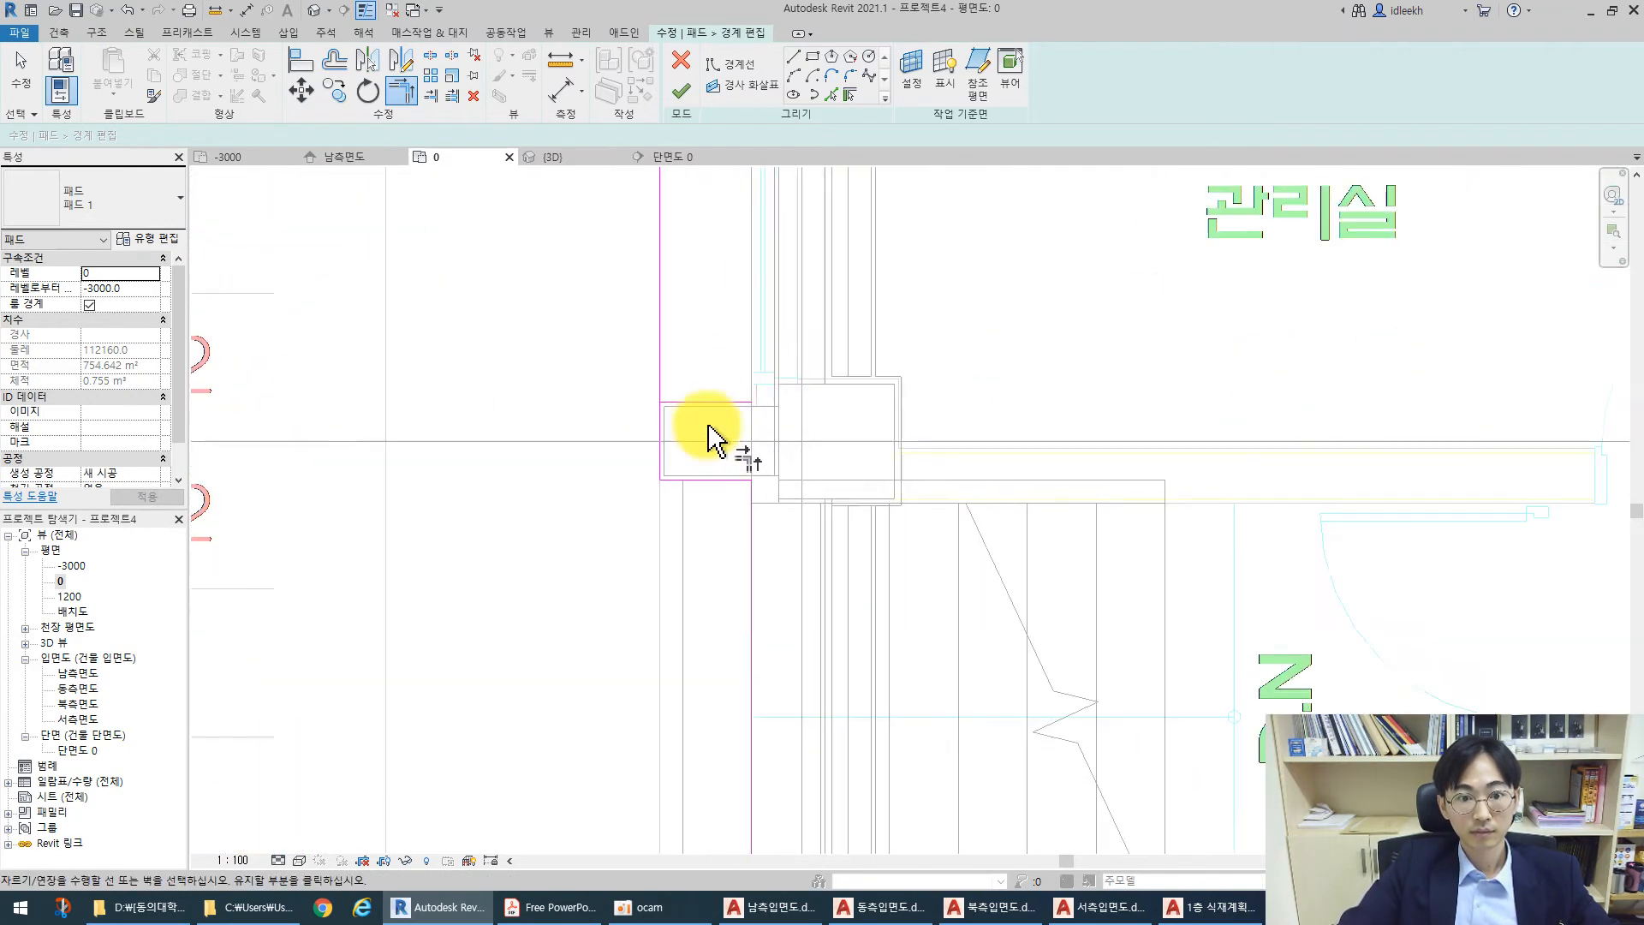
{"action": "scroll", "coordinate": [753, 448], "scroll_direction": "down", "scroll_amount": 3}
{"action": "middle_click_drag", "start_coordinate": [756, 444], "coordinate": [778, 620]}
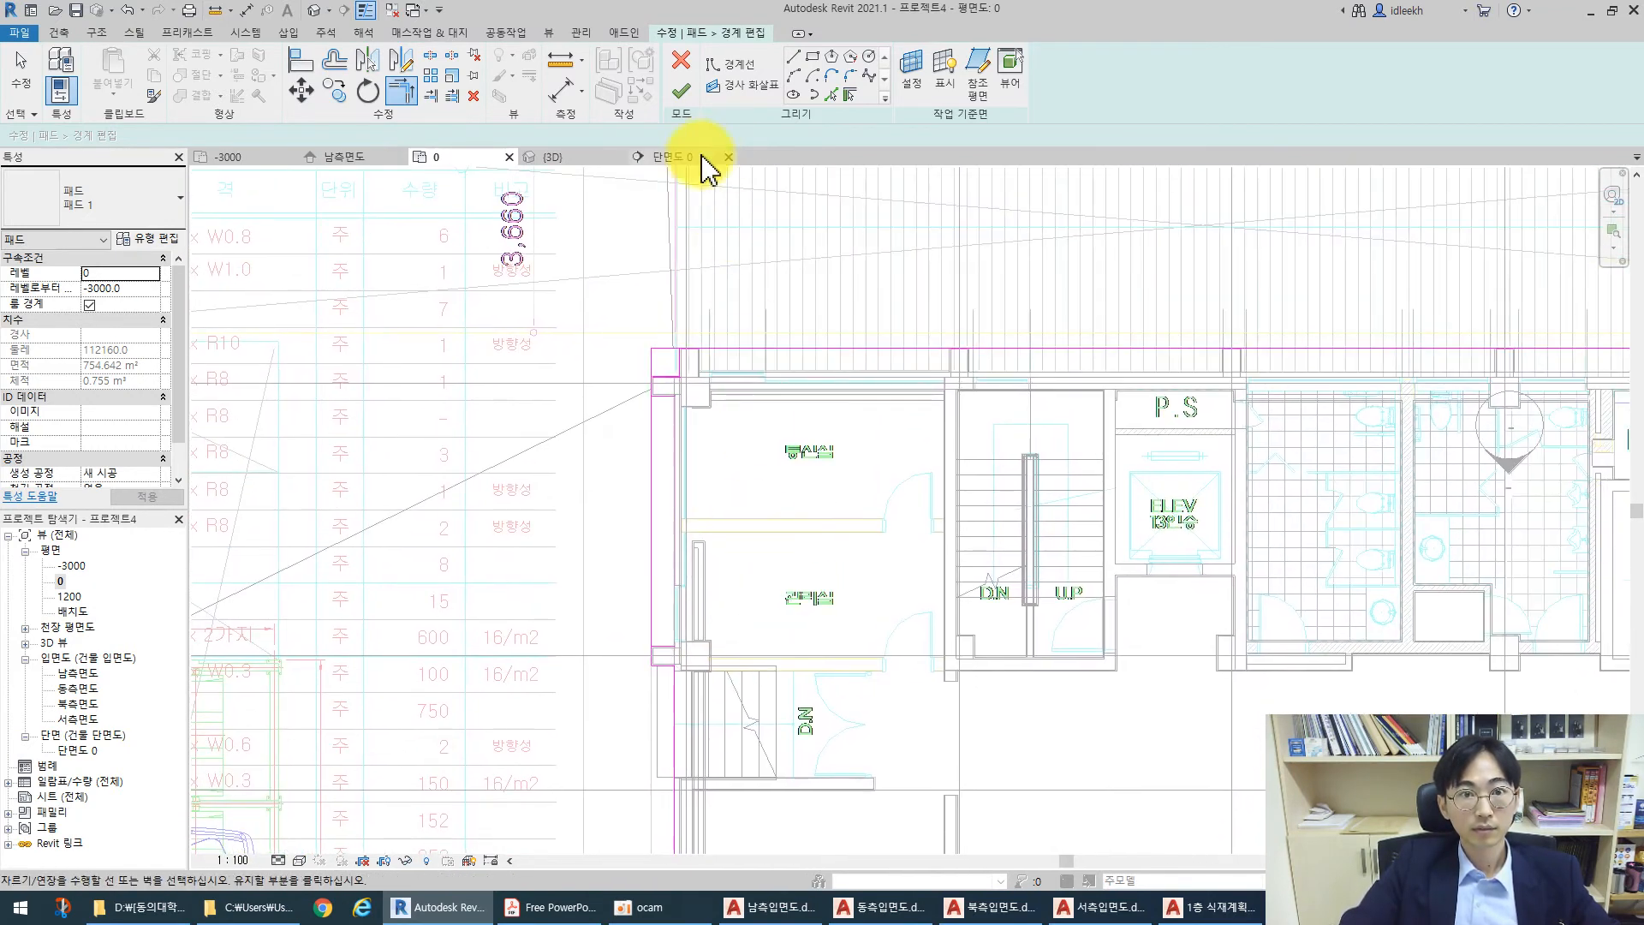
Split the pad's outer left boundary line in the uppermost bay and trim its upper part to the upper-left corner column's edge
{"action": "left_click", "coordinate": [427, 57]}
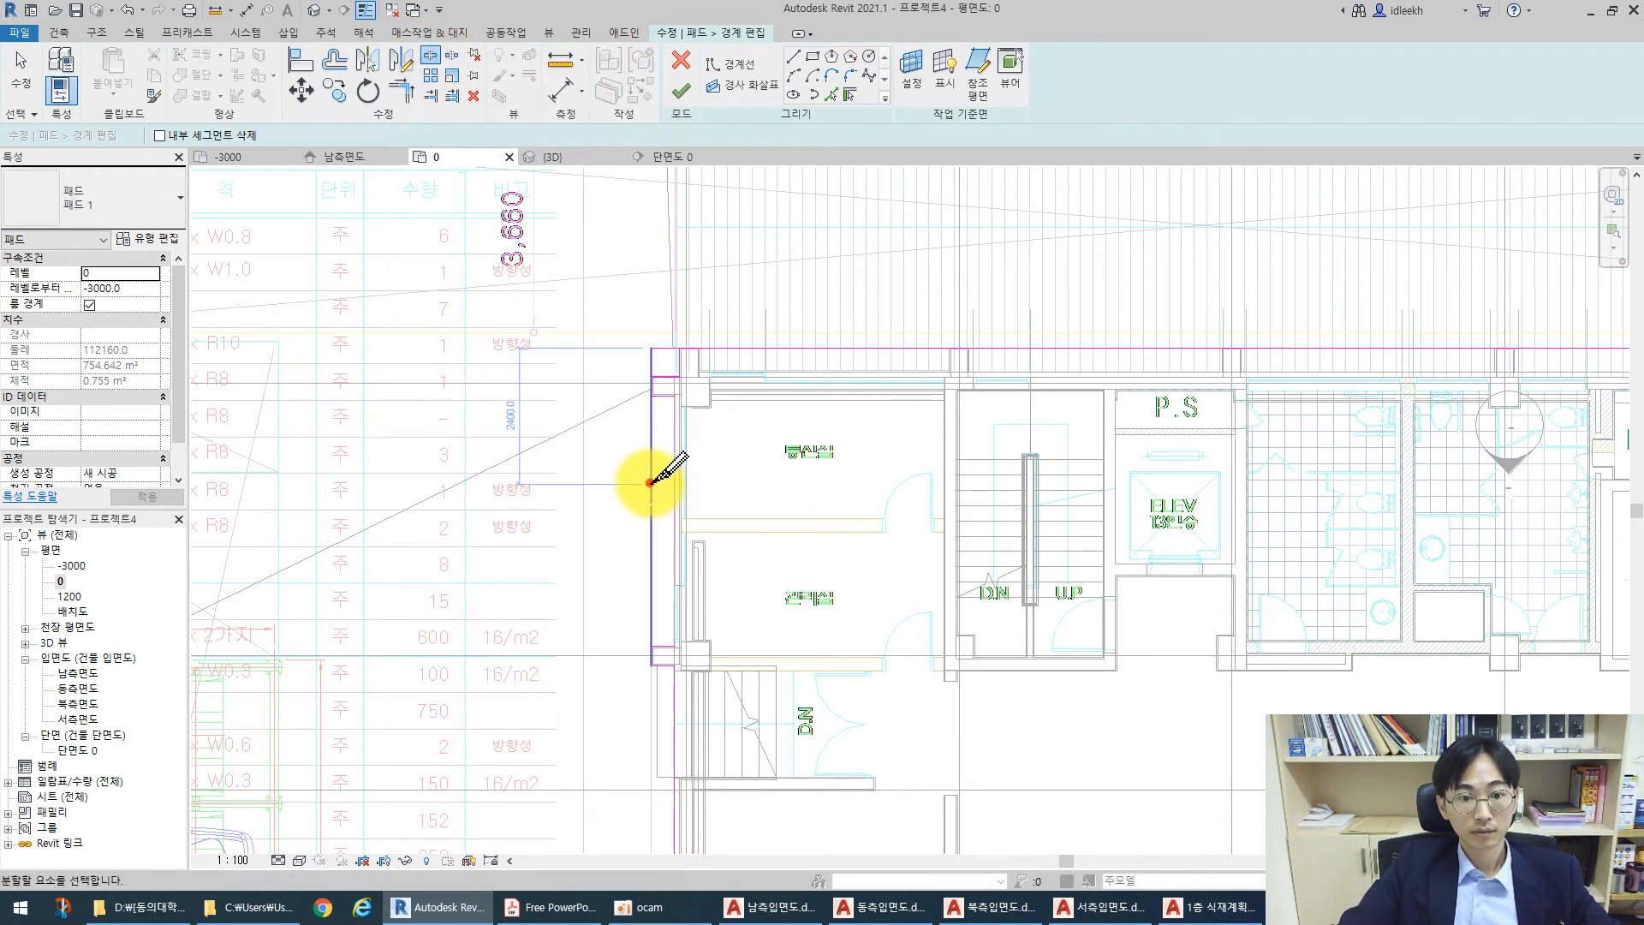
{"action": "key", "text": "t"}
{"action": "key", "text": "r"}
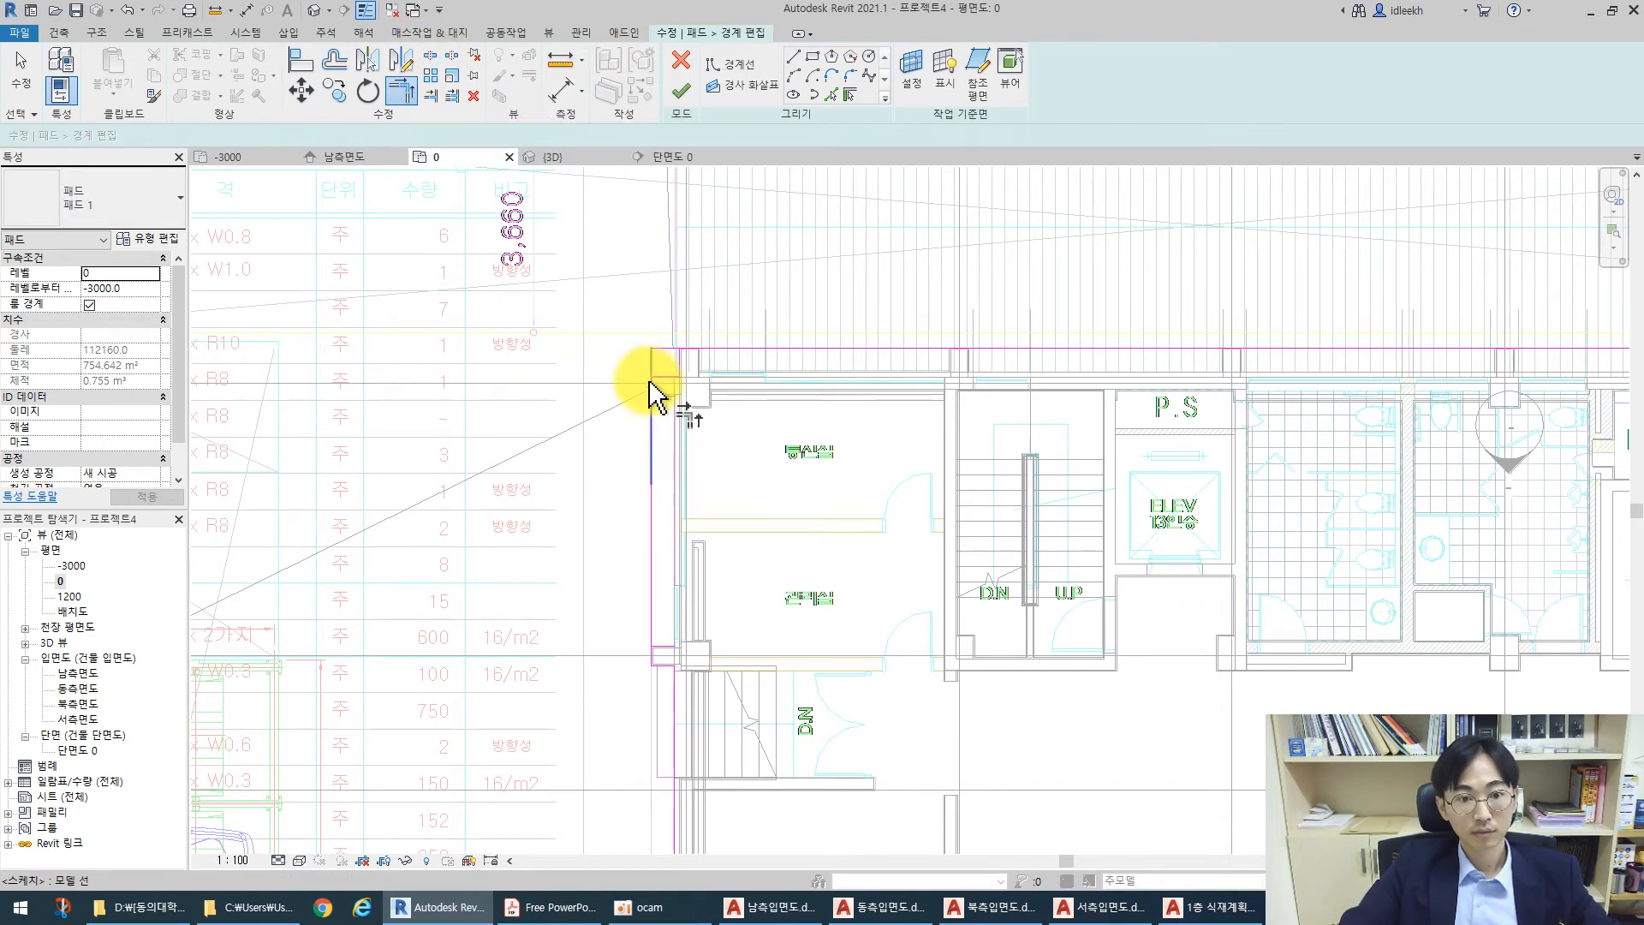
{"action": "scroll", "coordinate": [653, 398], "scroll_direction": "up", "scroll_amount": 1}
{"action": "left_click", "coordinate": [687, 378]}
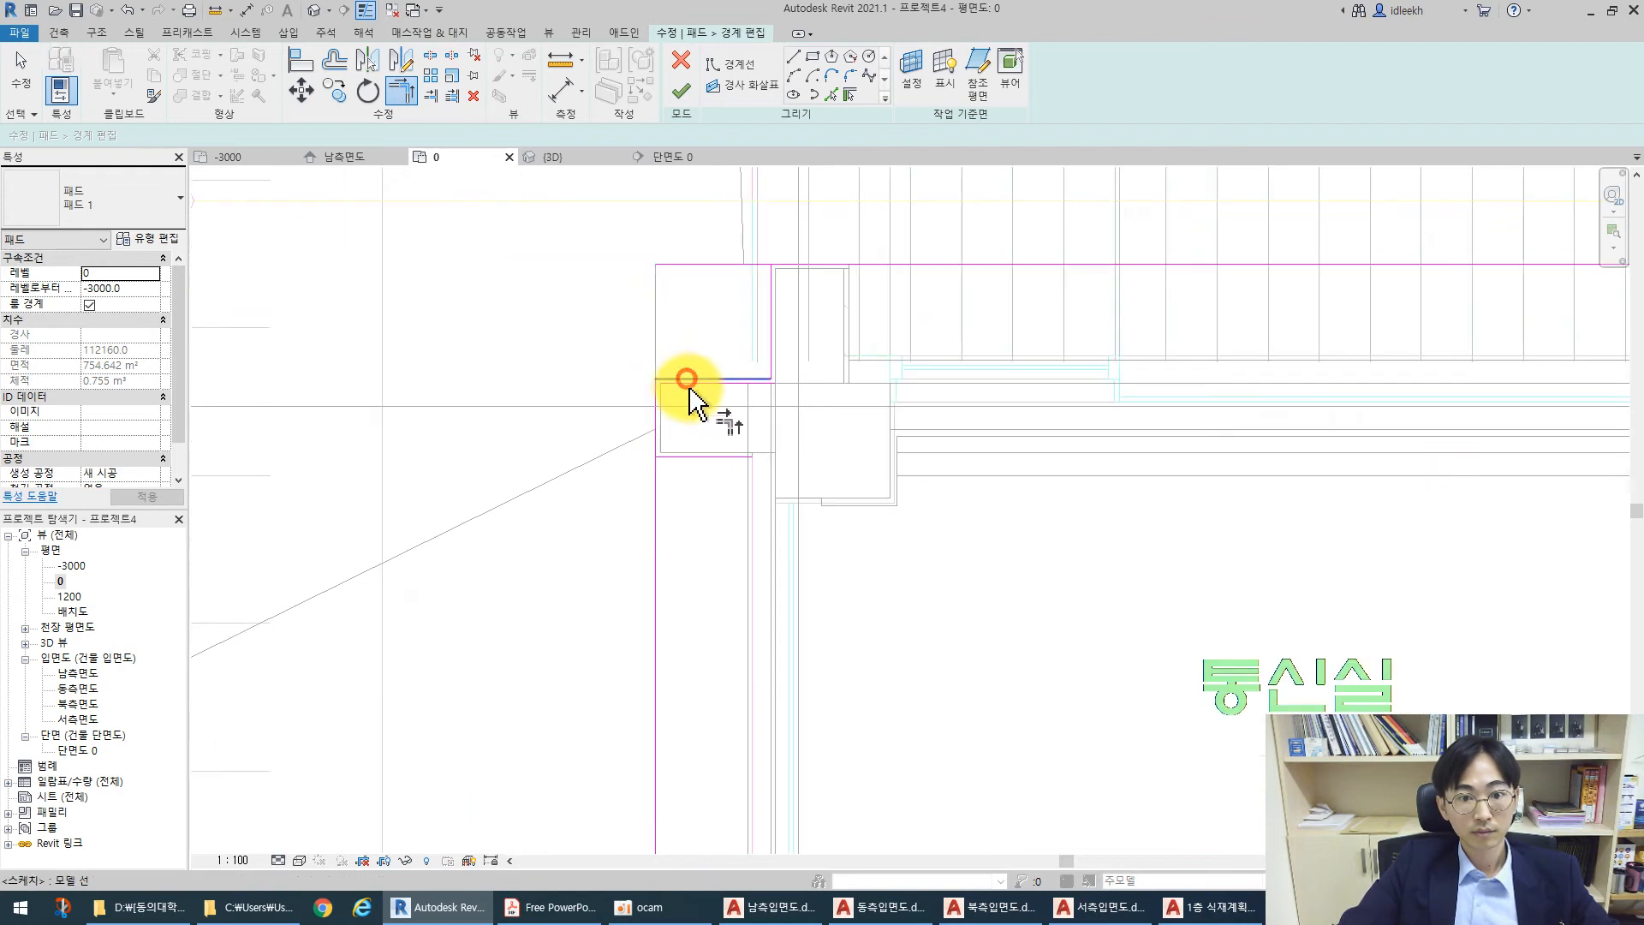
{"action": "left_click", "coordinate": [687, 381]}
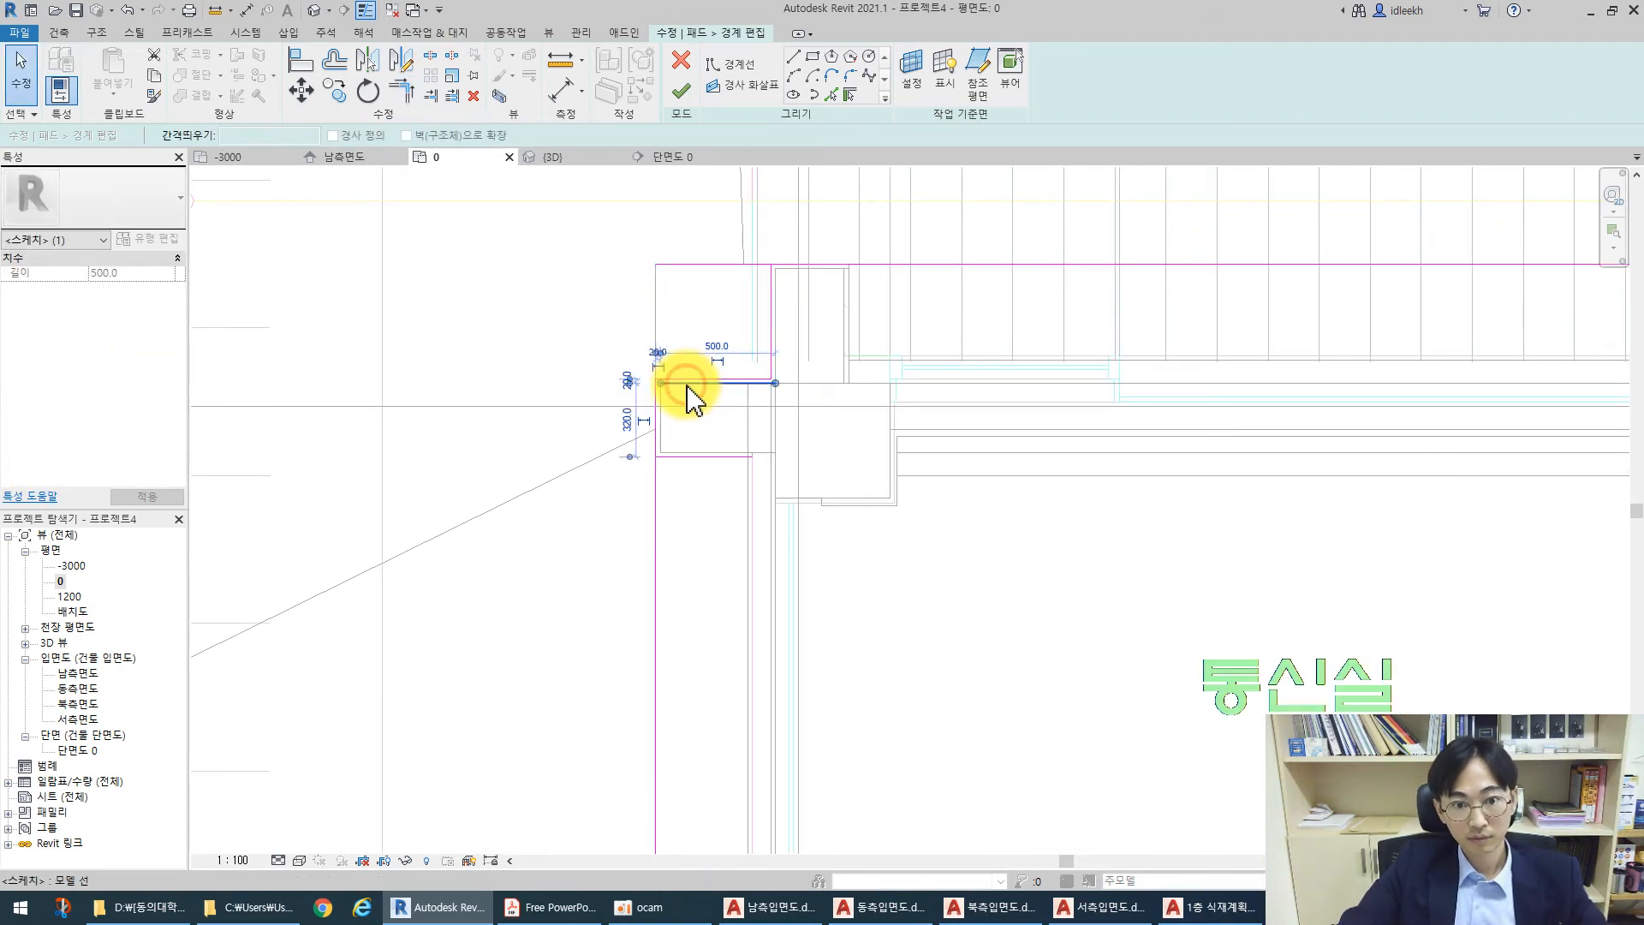
{"action": "key", "text": "Escape"}
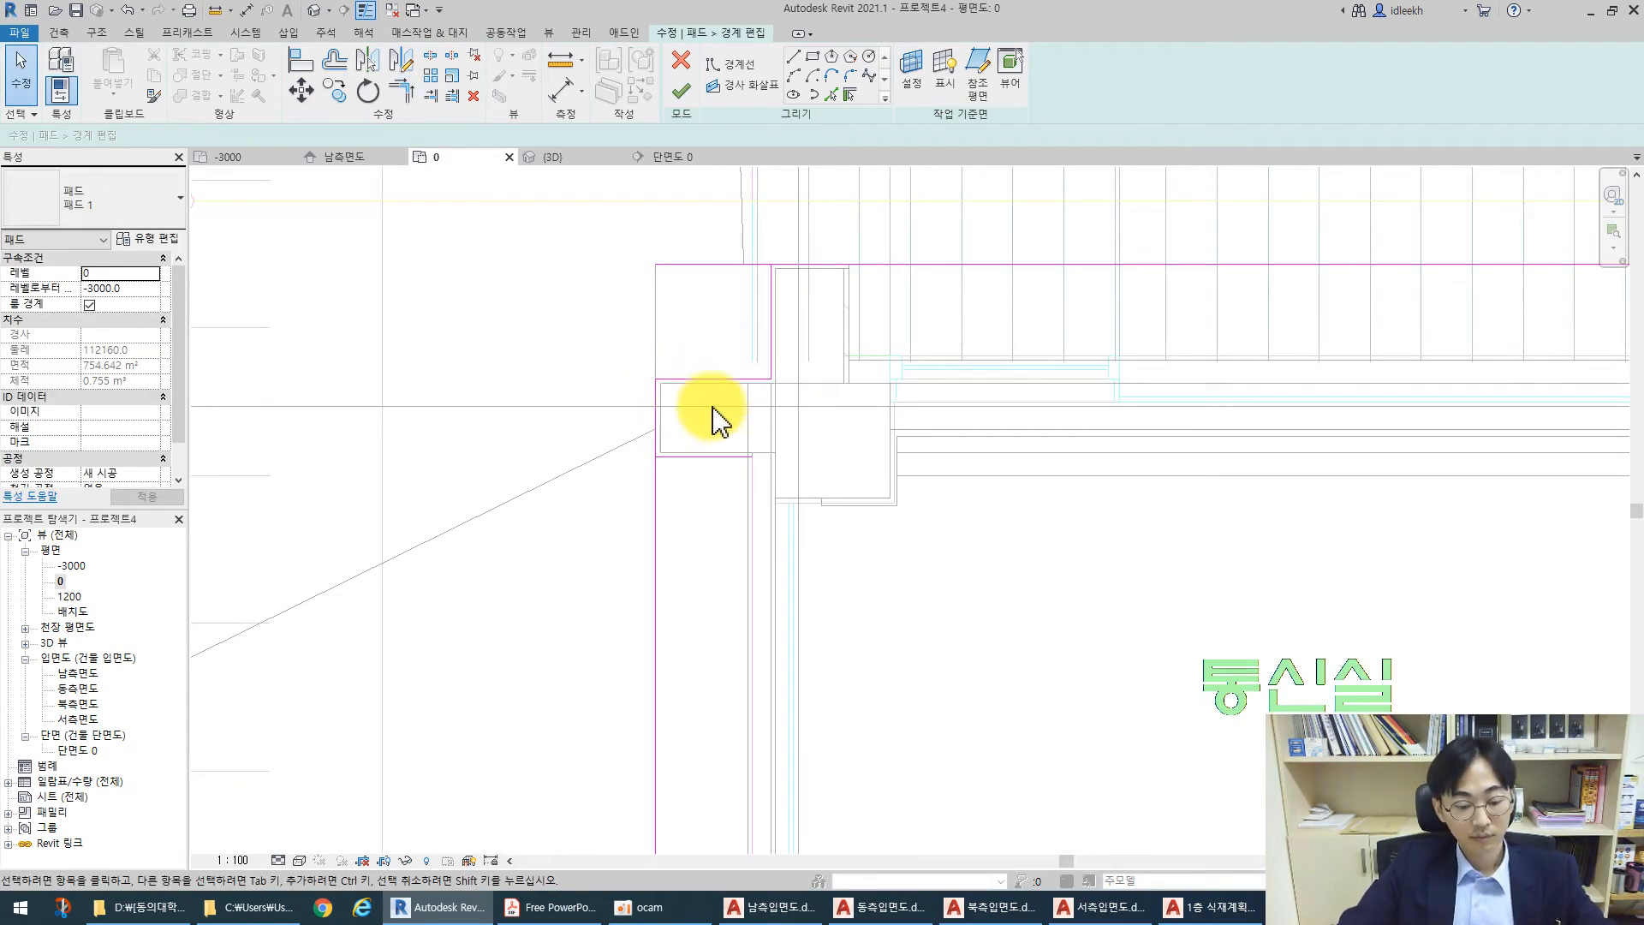
Trim the outer boundary line in the uppermost left bay back to the lower edge of the corner column and the upper edge of the next column
{"action": "key", "text": "t"}
{"action": "key", "text": "r"}
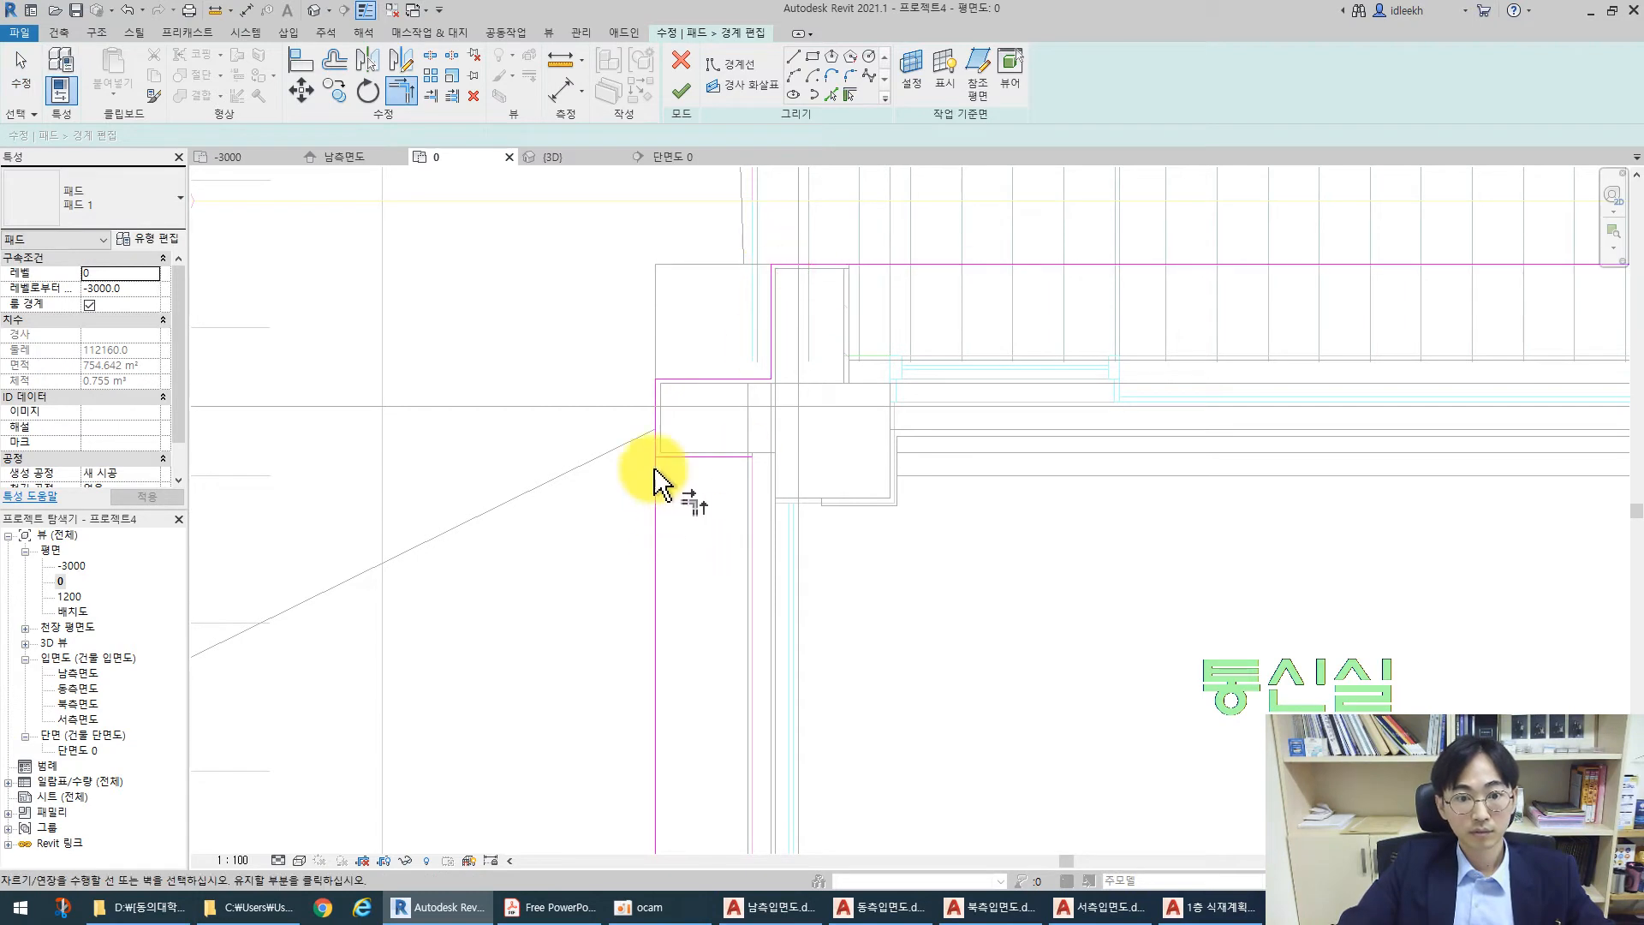
{"action": "scroll", "coordinate": [741, 420], "scroll_direction": "down", "scroll_amount": 3}
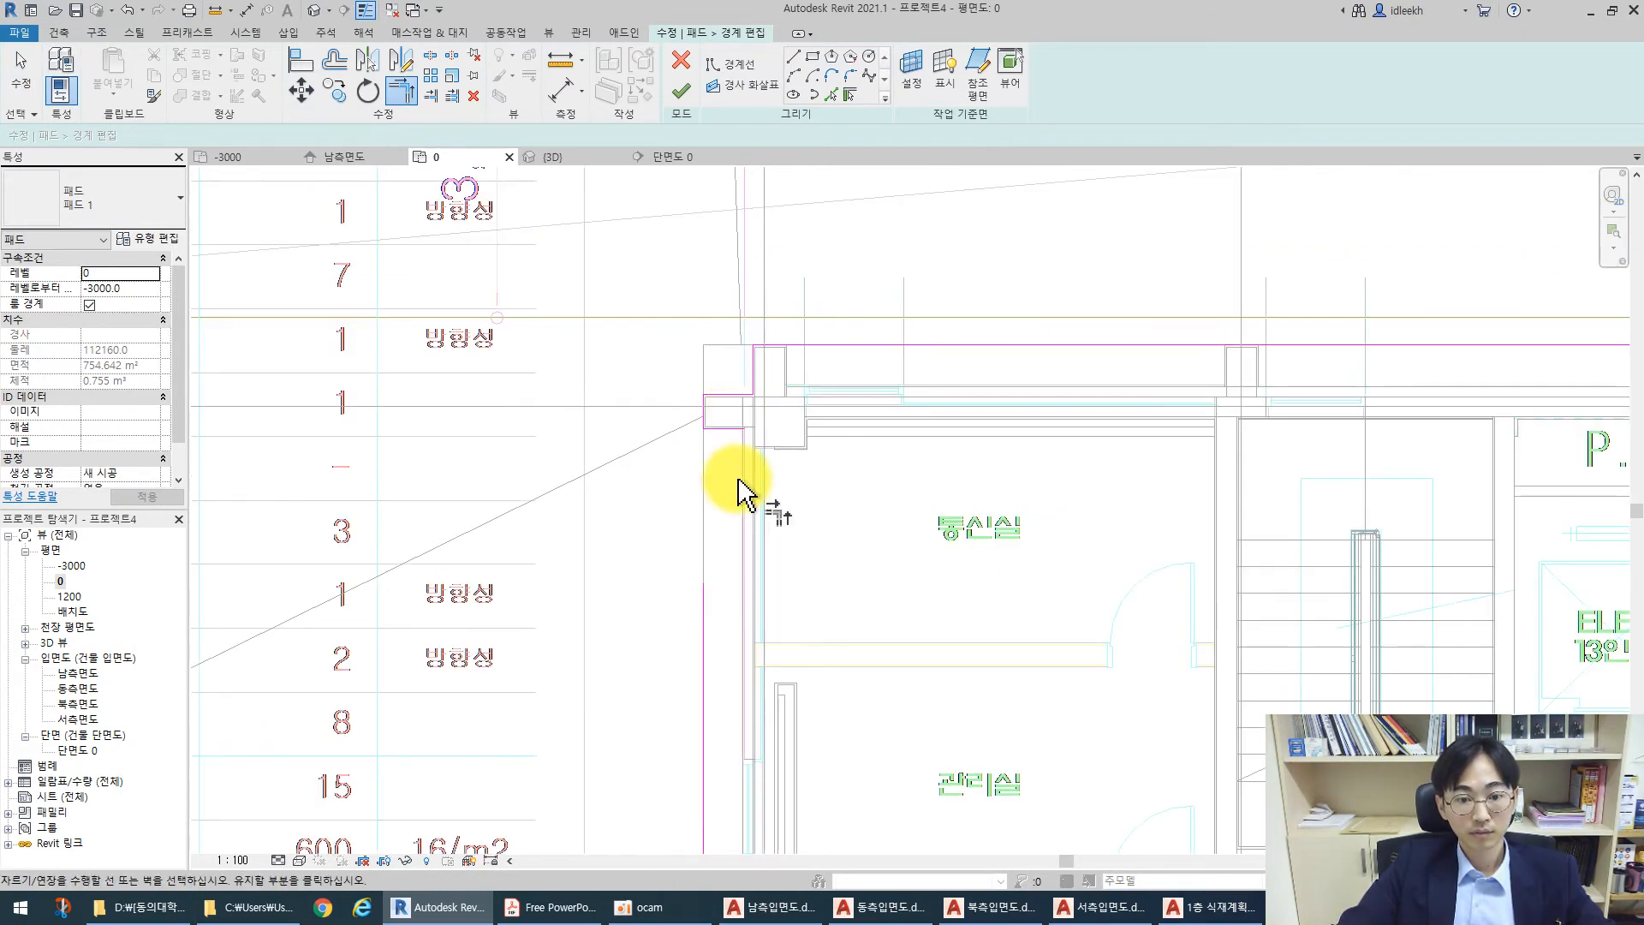
{"action": "scroll", "coordinate": [710, 565], "scroll_direction": "down", "scroll_amount": 3, "text": "ctrl"}
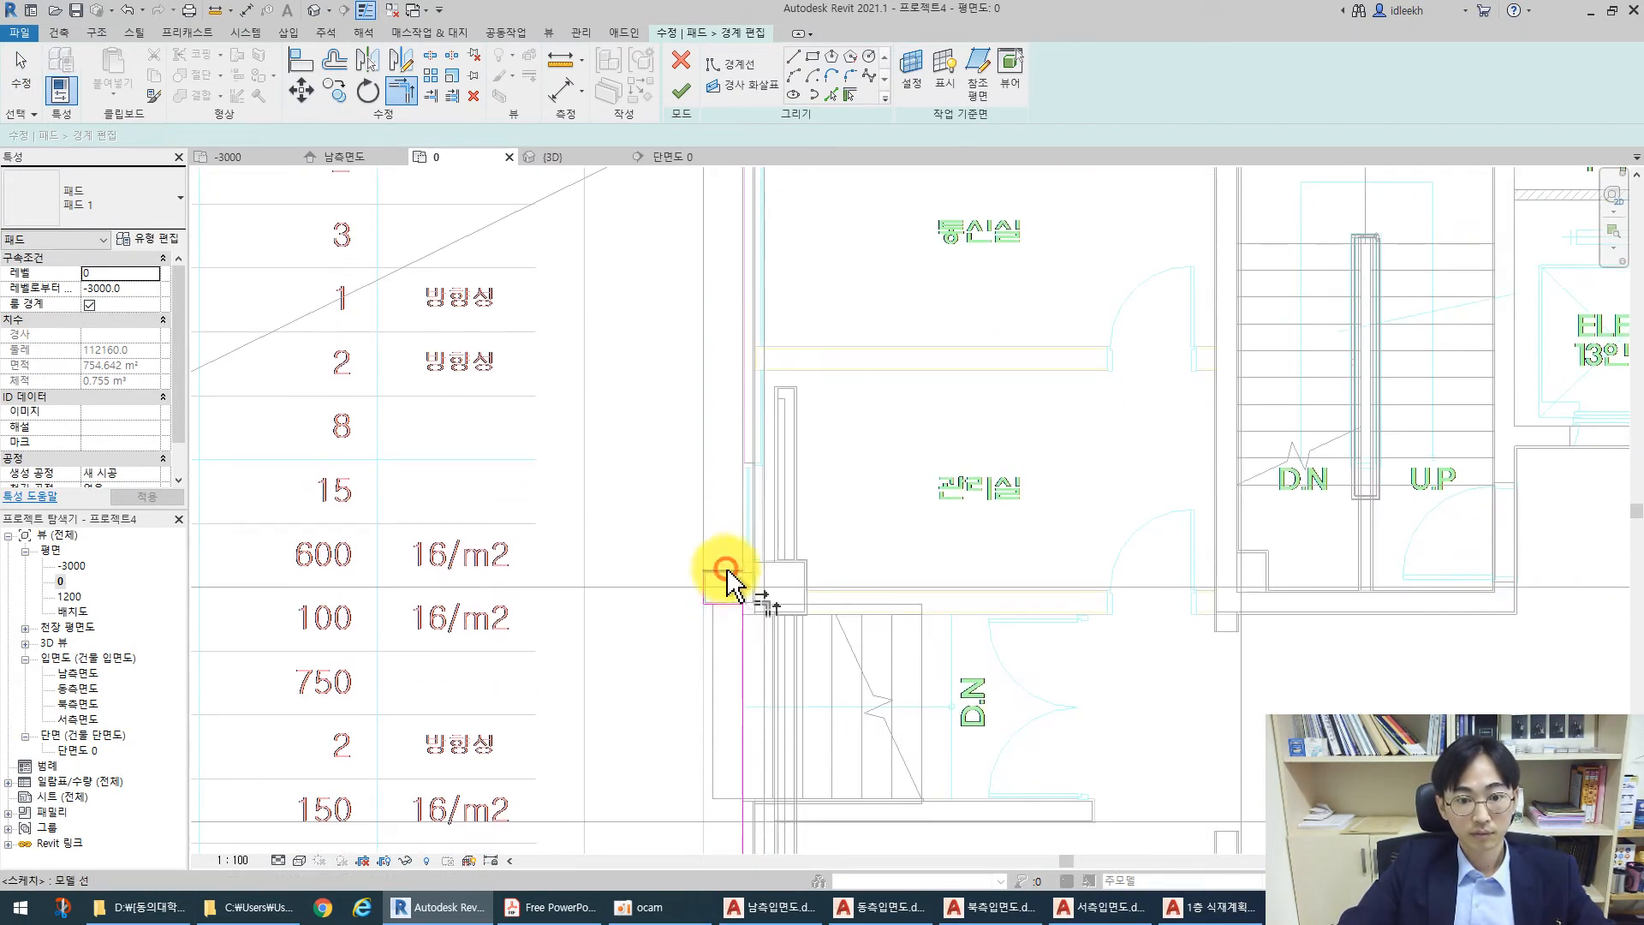
{"action": "left_click", "coordinate": [726, 571]}
Pick the linked model's wall line along the uppermost left bay as a pad boundary line and trim it to the columns at both ends
{"action": "left_click", "coordinate": [833, 95]}
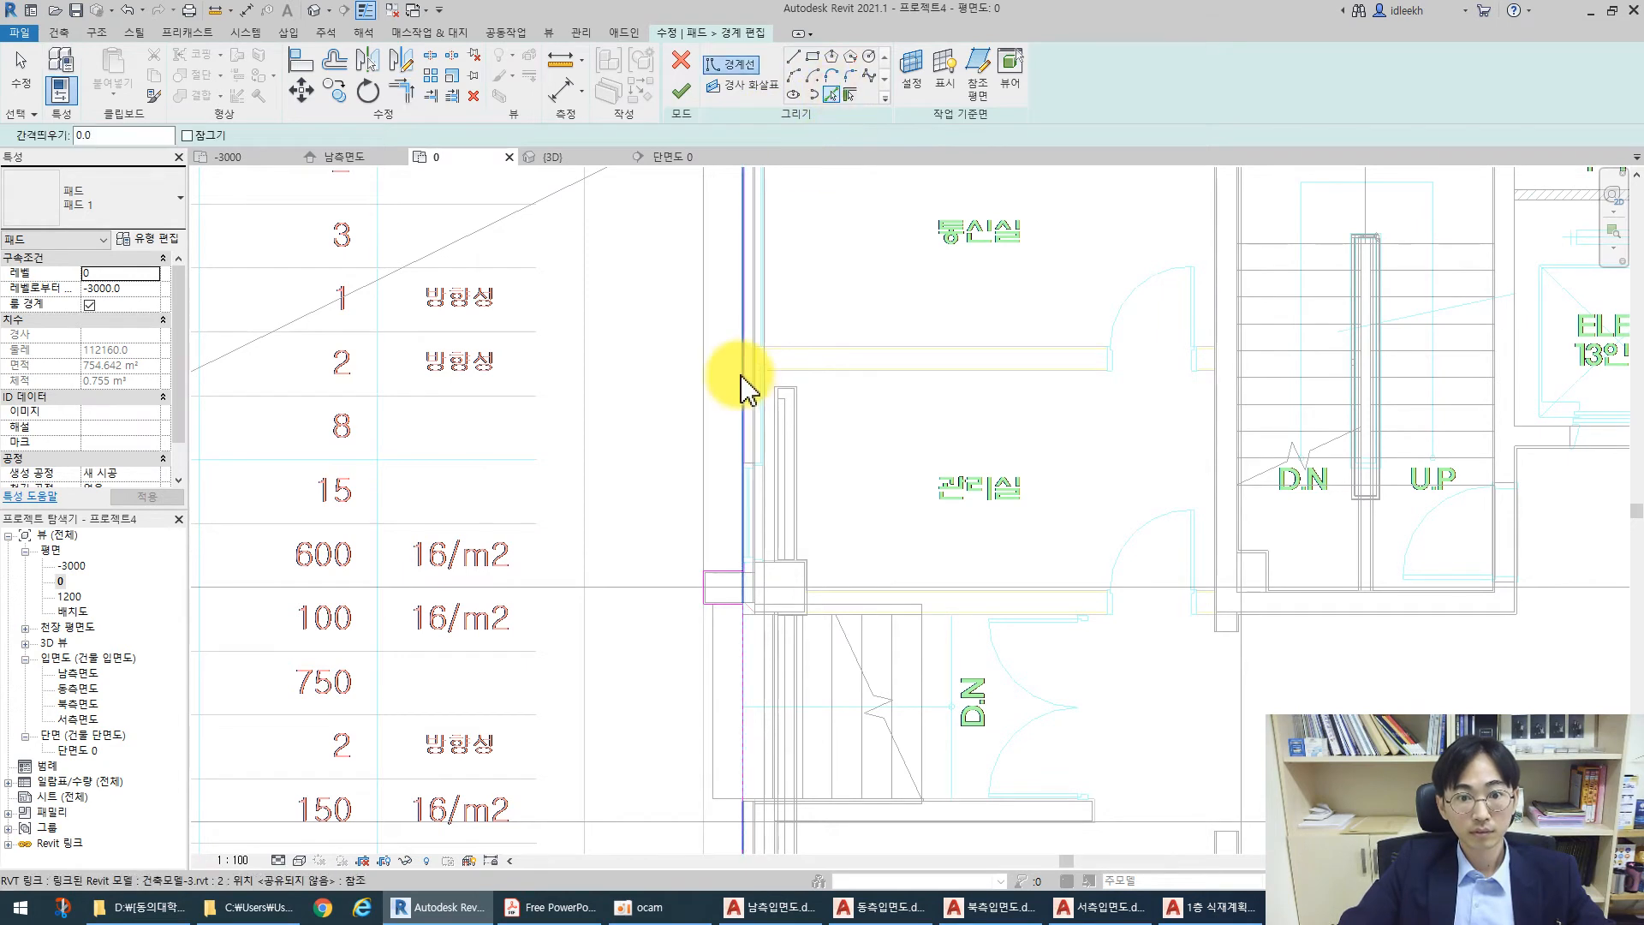
{"action": "left_click", "coordinate": [741, 411]}
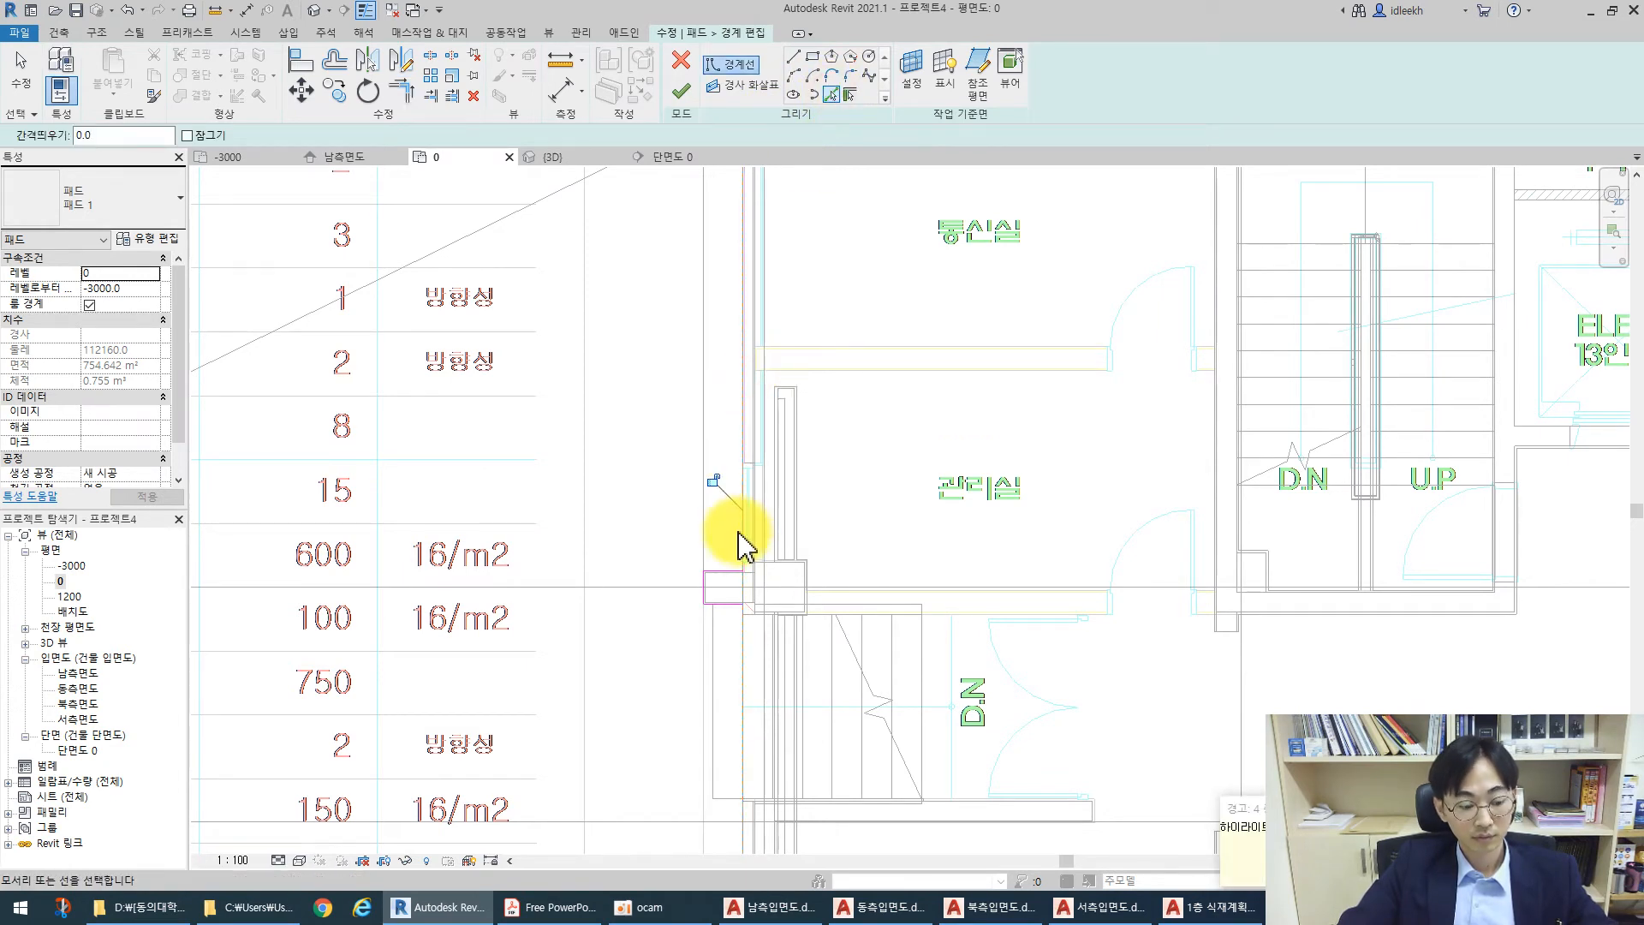
{"action": "key", "text": "Escape"}
{"action": "key", "text": "t"}
{"action": "key", "text": "r"}
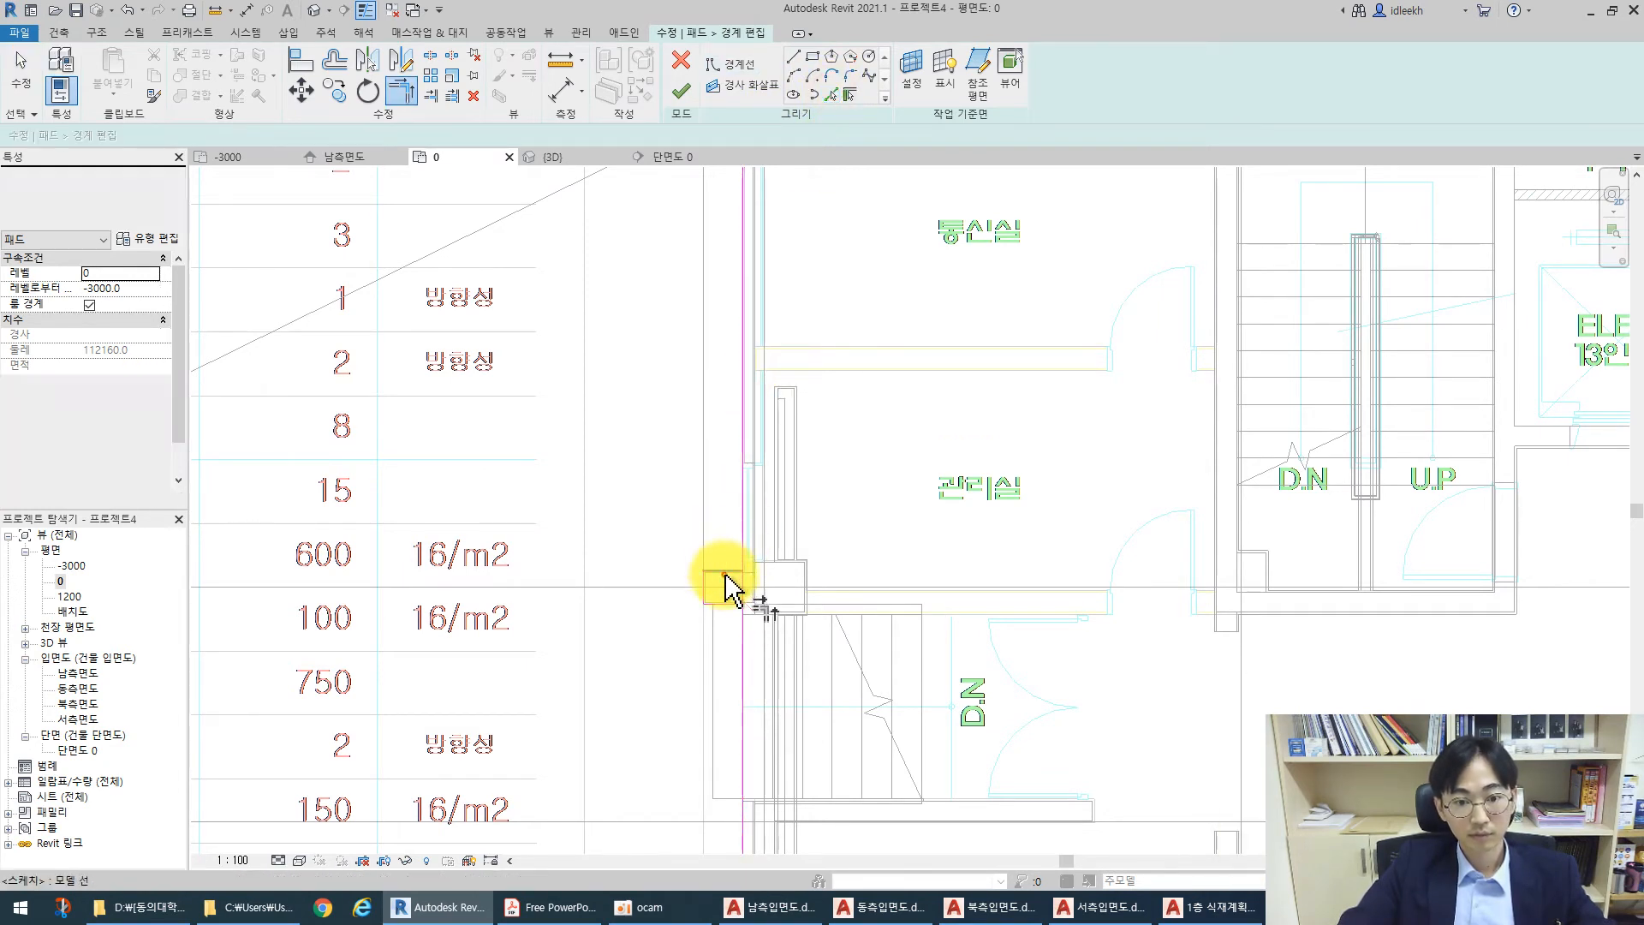
{"action": "middle_click_drag", "start_coordinate": [827, 277], "coordinate": [827, 626]}
{"action": "scroll", "coordinate": [711, 506], "scroll_direction": "up", "scroll_amount": 3}
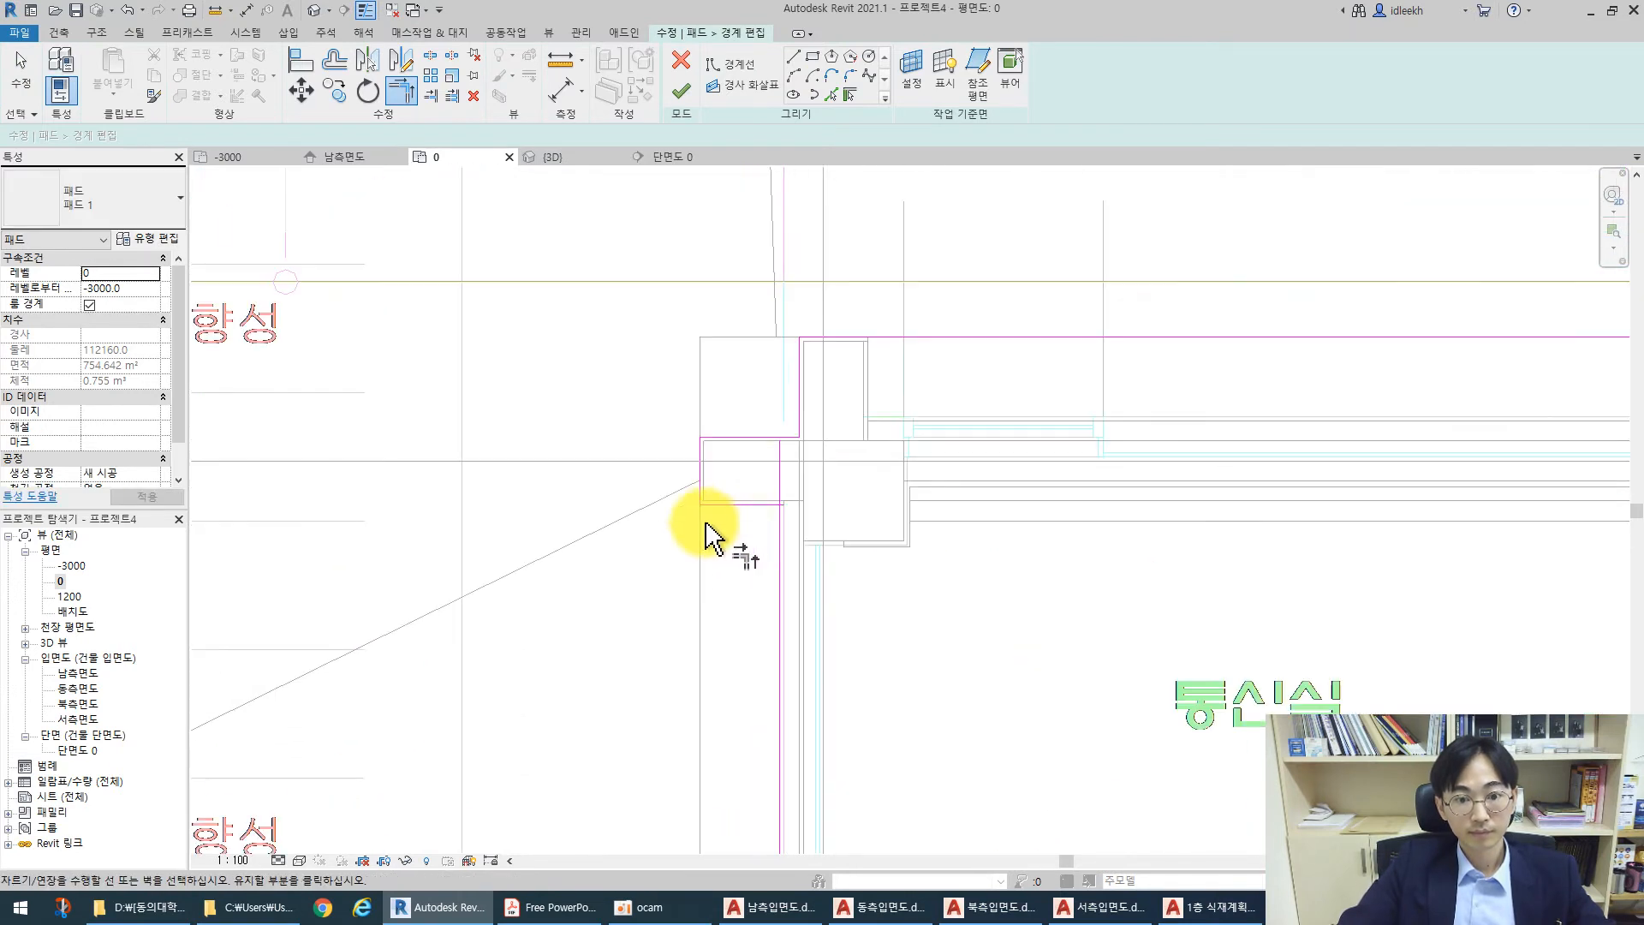
{"action": "left_click", "coordinate": [779, 535]}
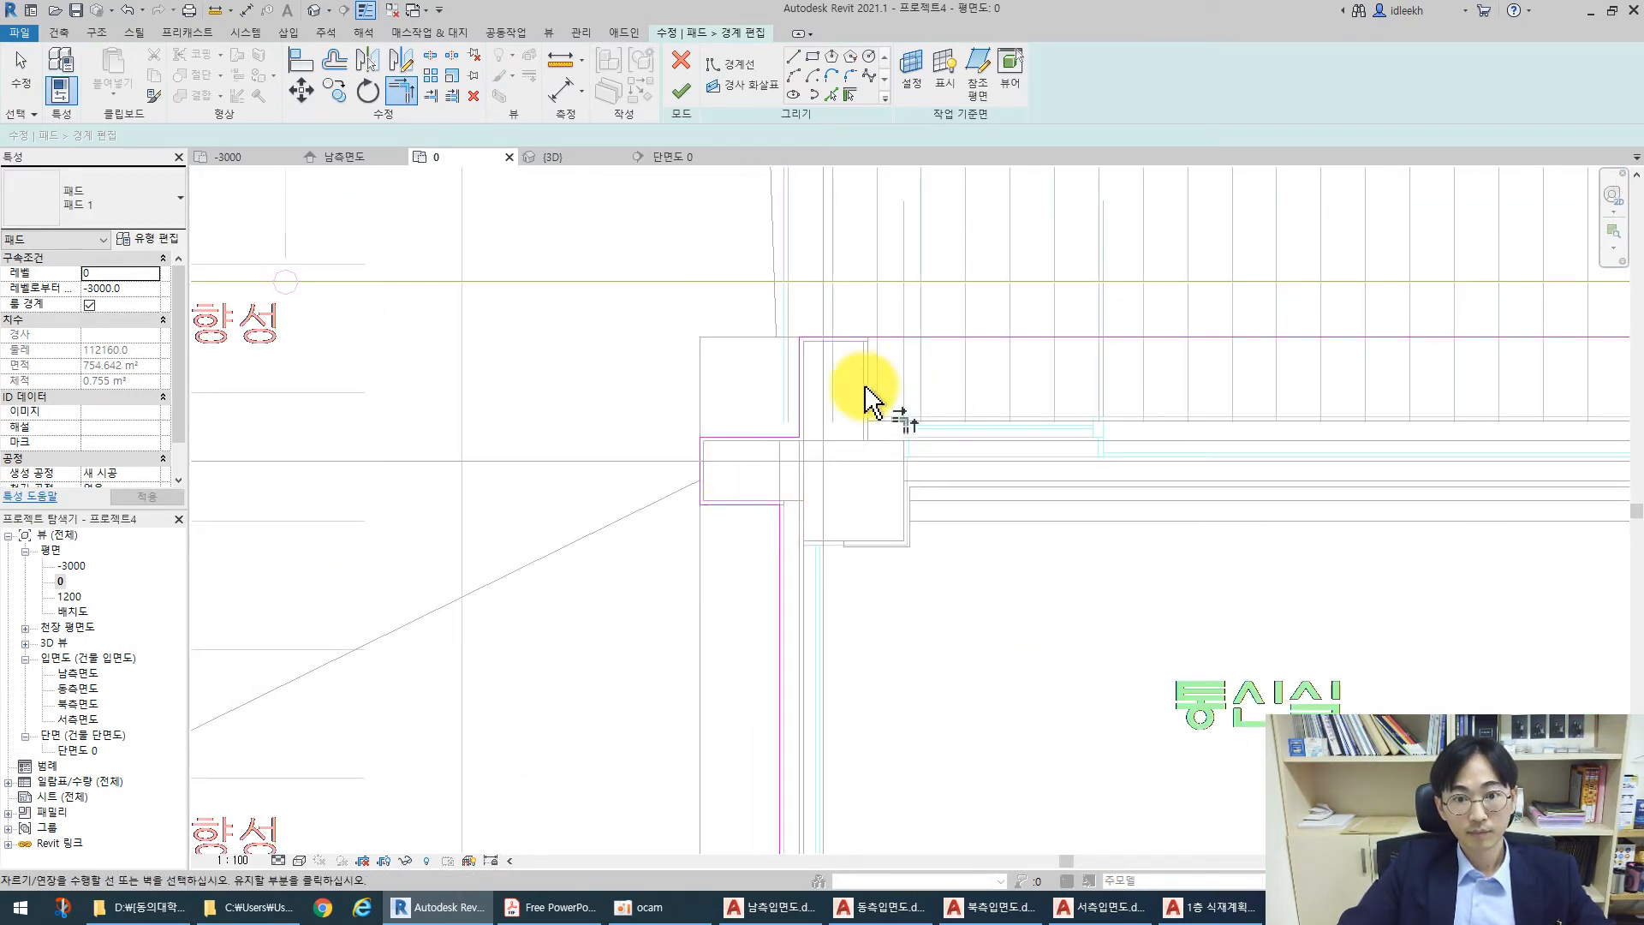
Finish the pad boundary edit and inspect the pad's column notches in the 3D view
{"action": "left_click", "coordinate": [680, 89]}
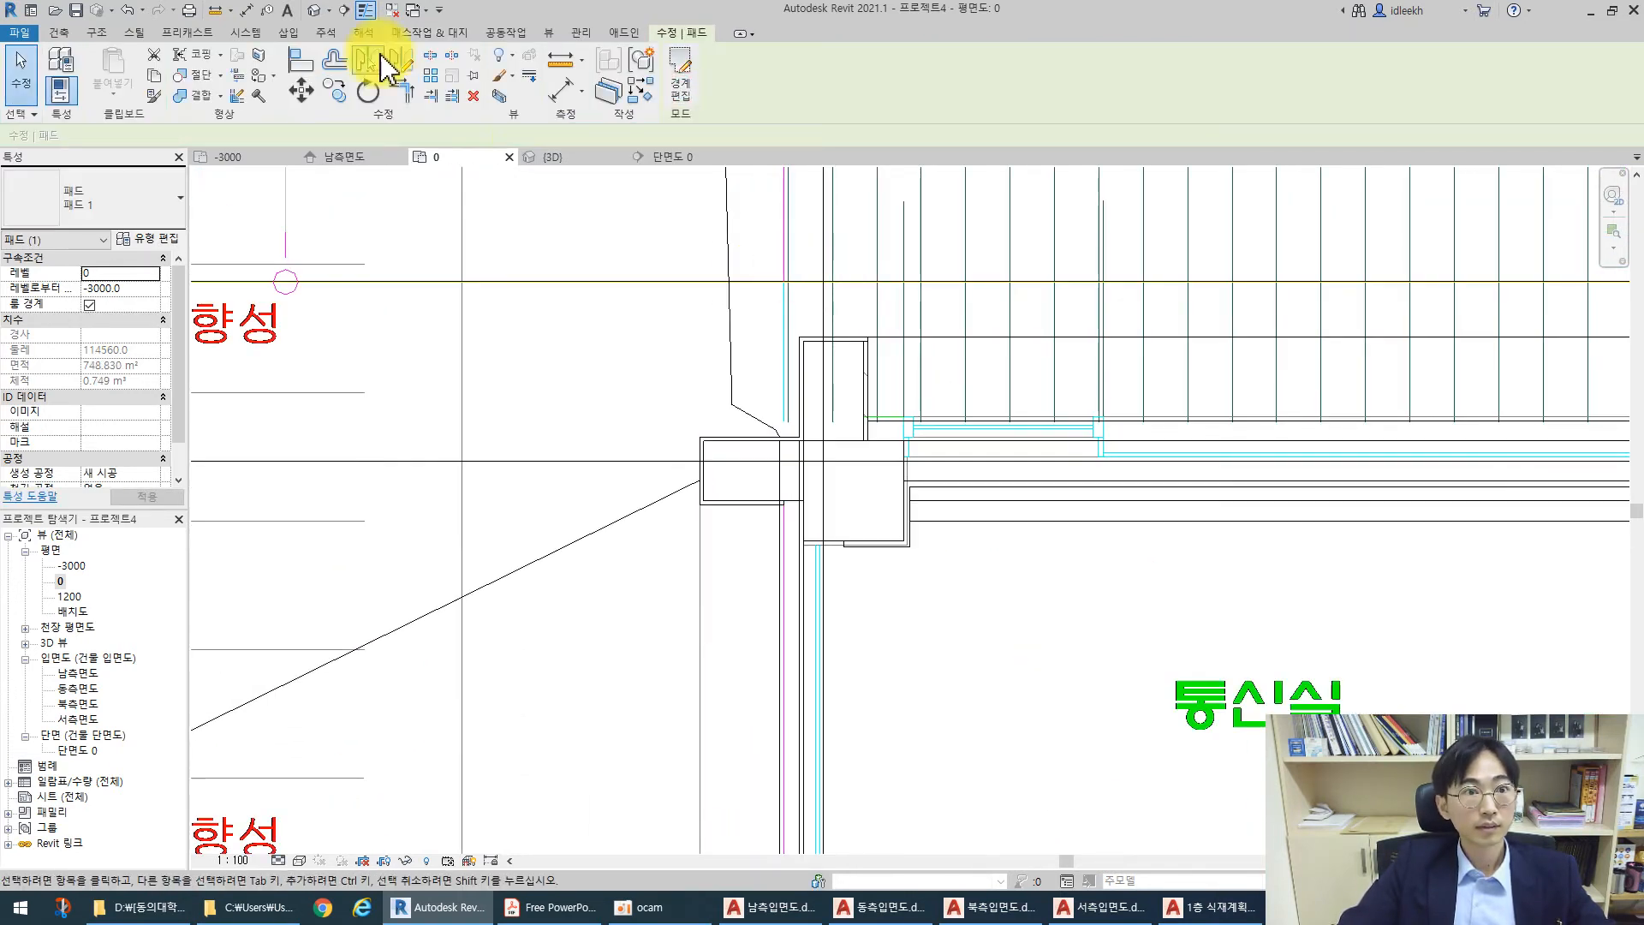
{"action": "left_click", "coordinate": [317, 10]}
{"action": "scroll", "coordinate": [813, 565], "scroll_direction": "up", "scroll_amount": 5}
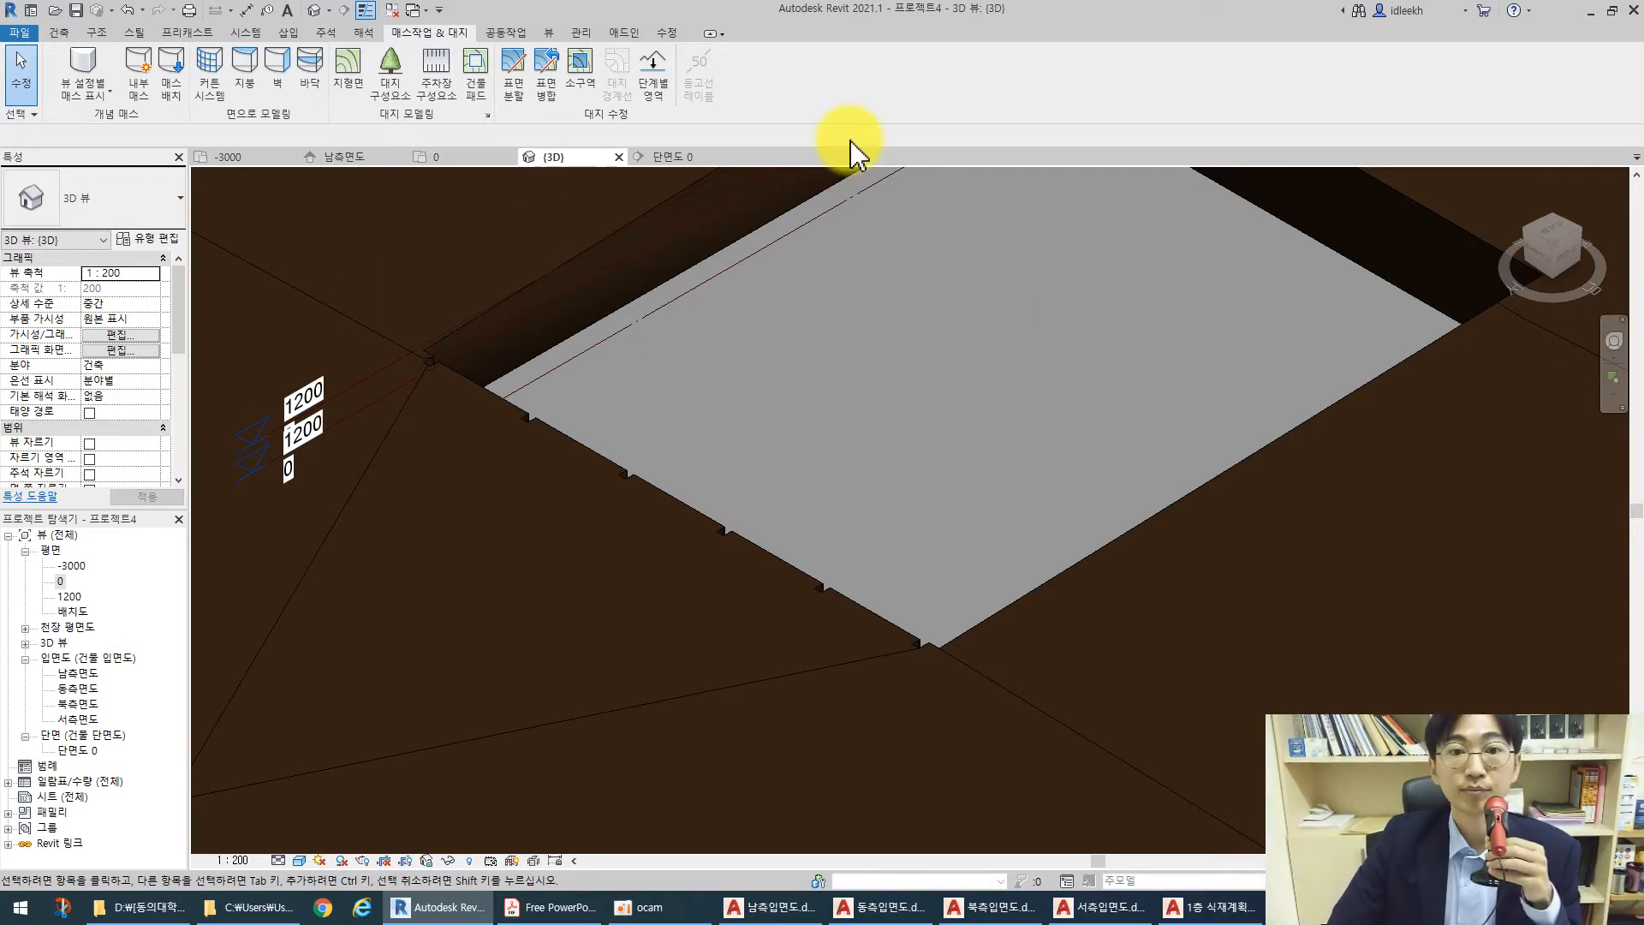
{"action": "scroll", "coordinate": [870, 404], "scroll_direction": "down", "scroll_amount": 5}
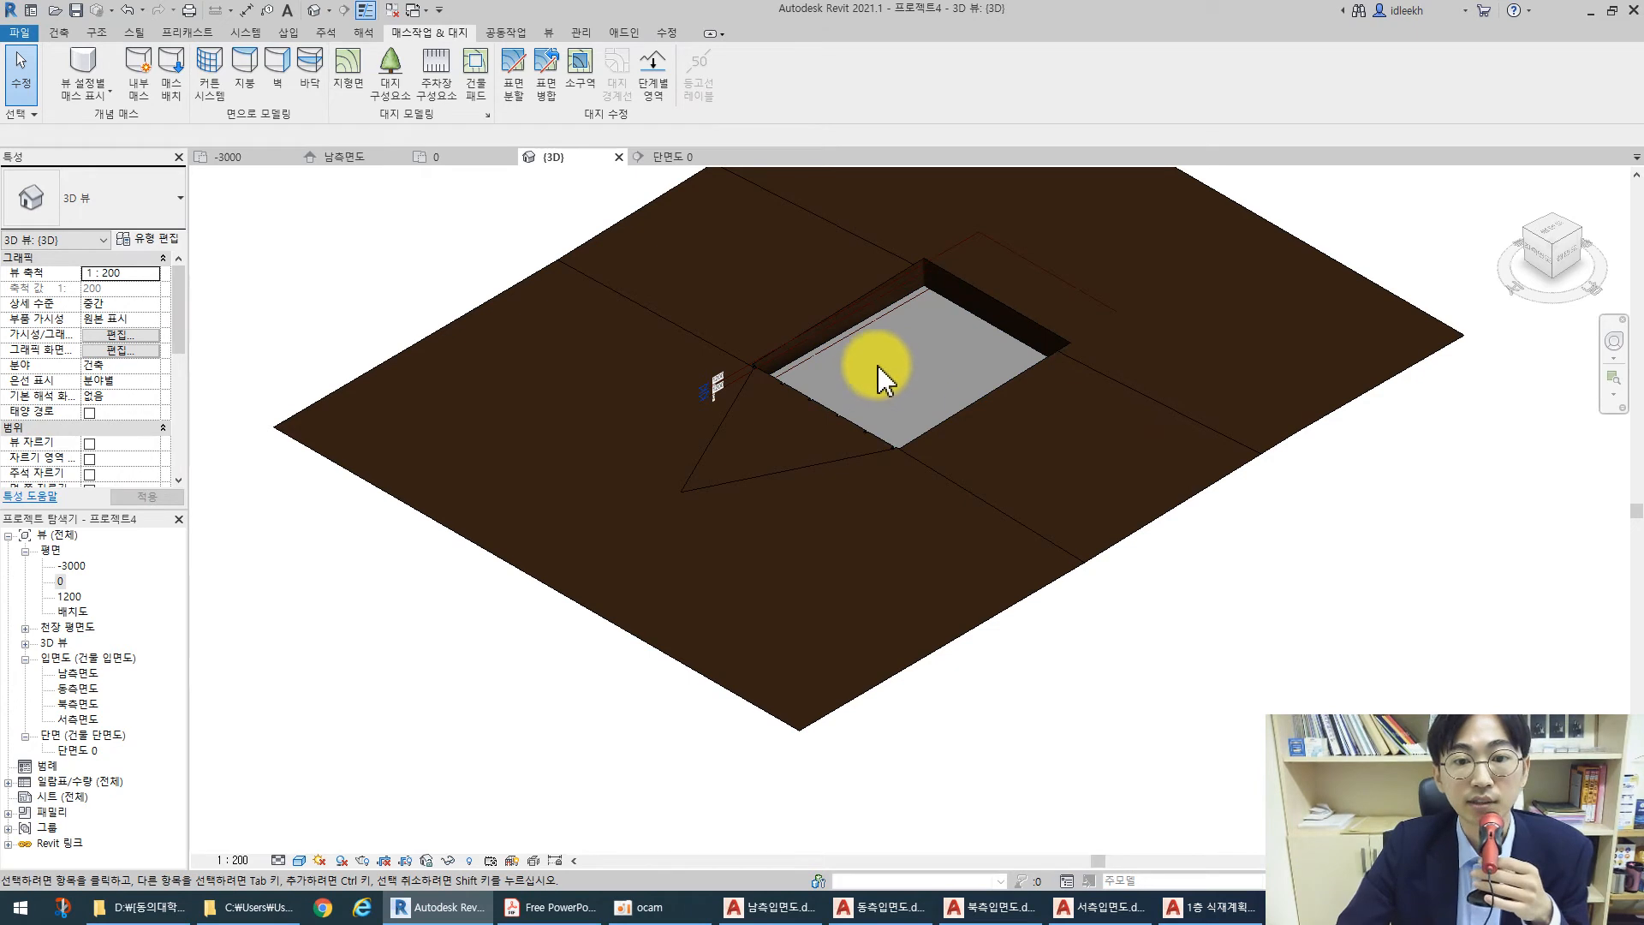
{"action": "scroll", "coordinate": [800, 396], "scroll_direction": "up", "scroll_amount": 3}
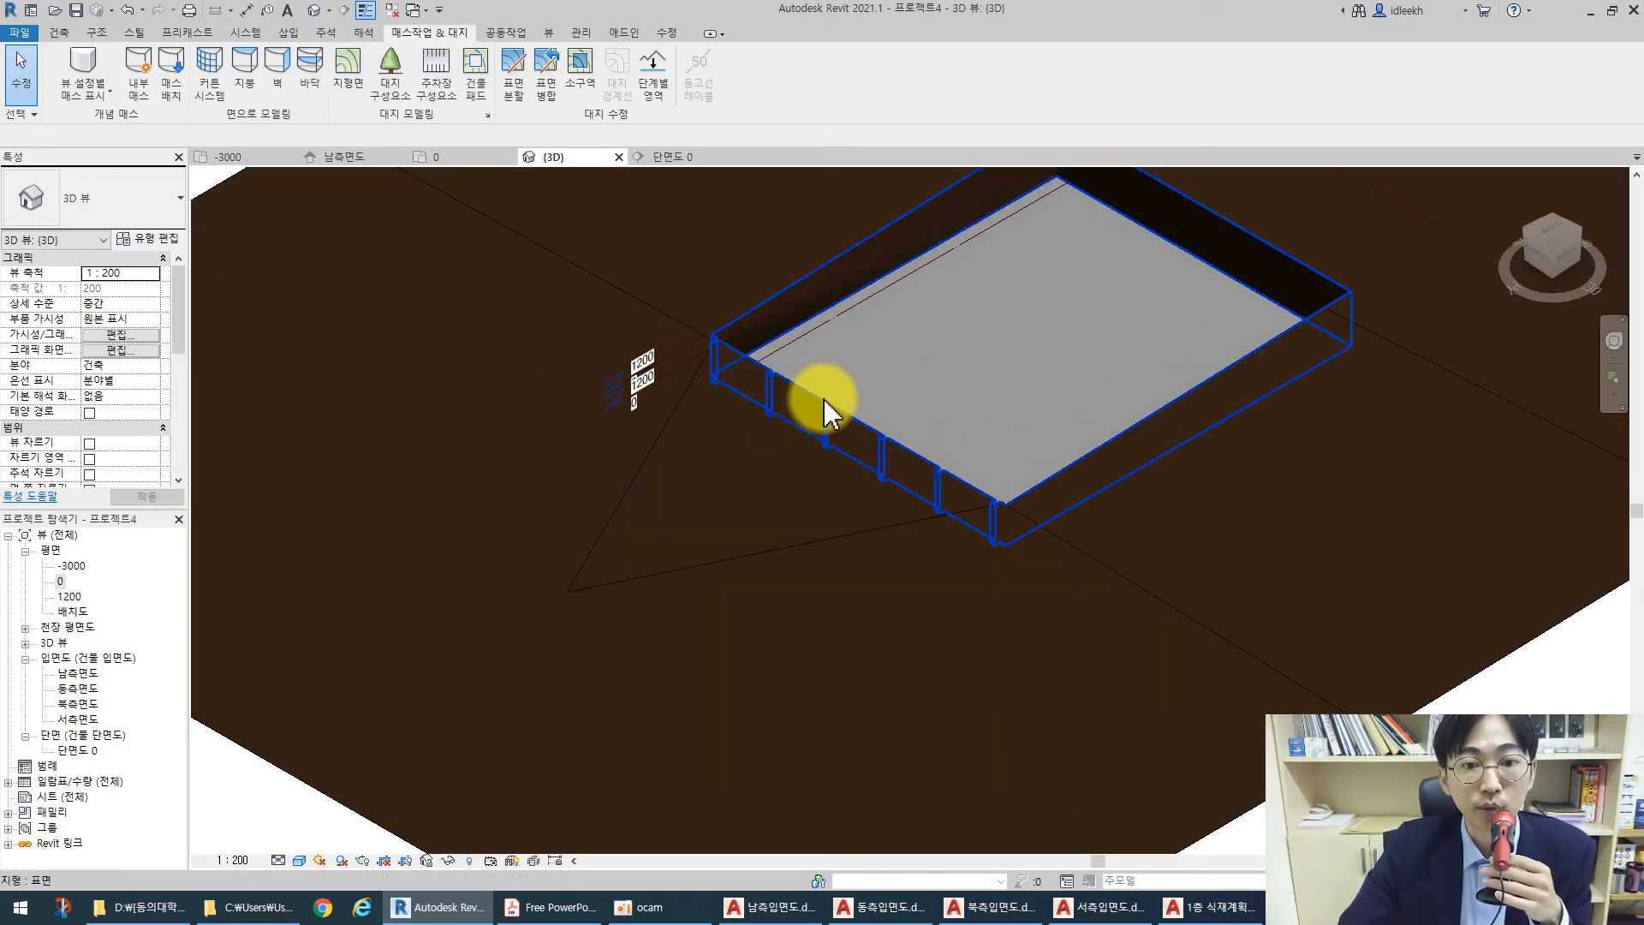
{"action": "scroll", "coordinate": [654, 434], "scroll_direction": "down", "scroll_amount": 2}
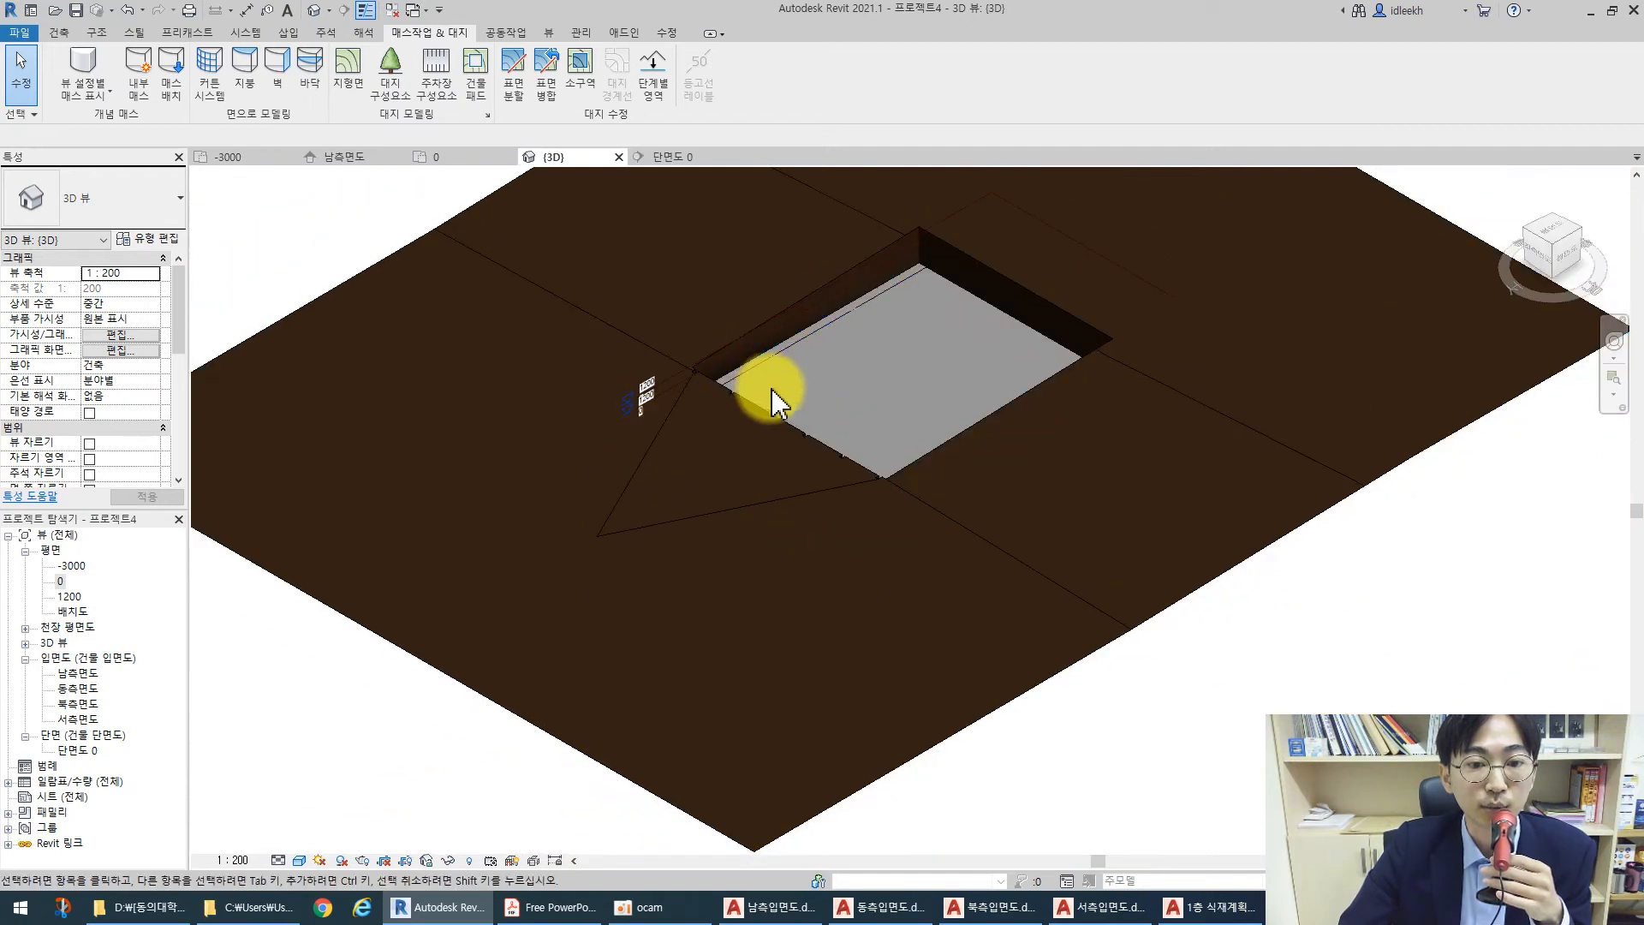
Return to the level 0 floor plan and examine the parking bays beside the building and the planting strip along its lower side
{"action": "double_click", "coordinate": [62, 582]}
{"action": "scroll", "coordinate": [765, 431], "scroll_direction": "down", "scroll_amount": 4}
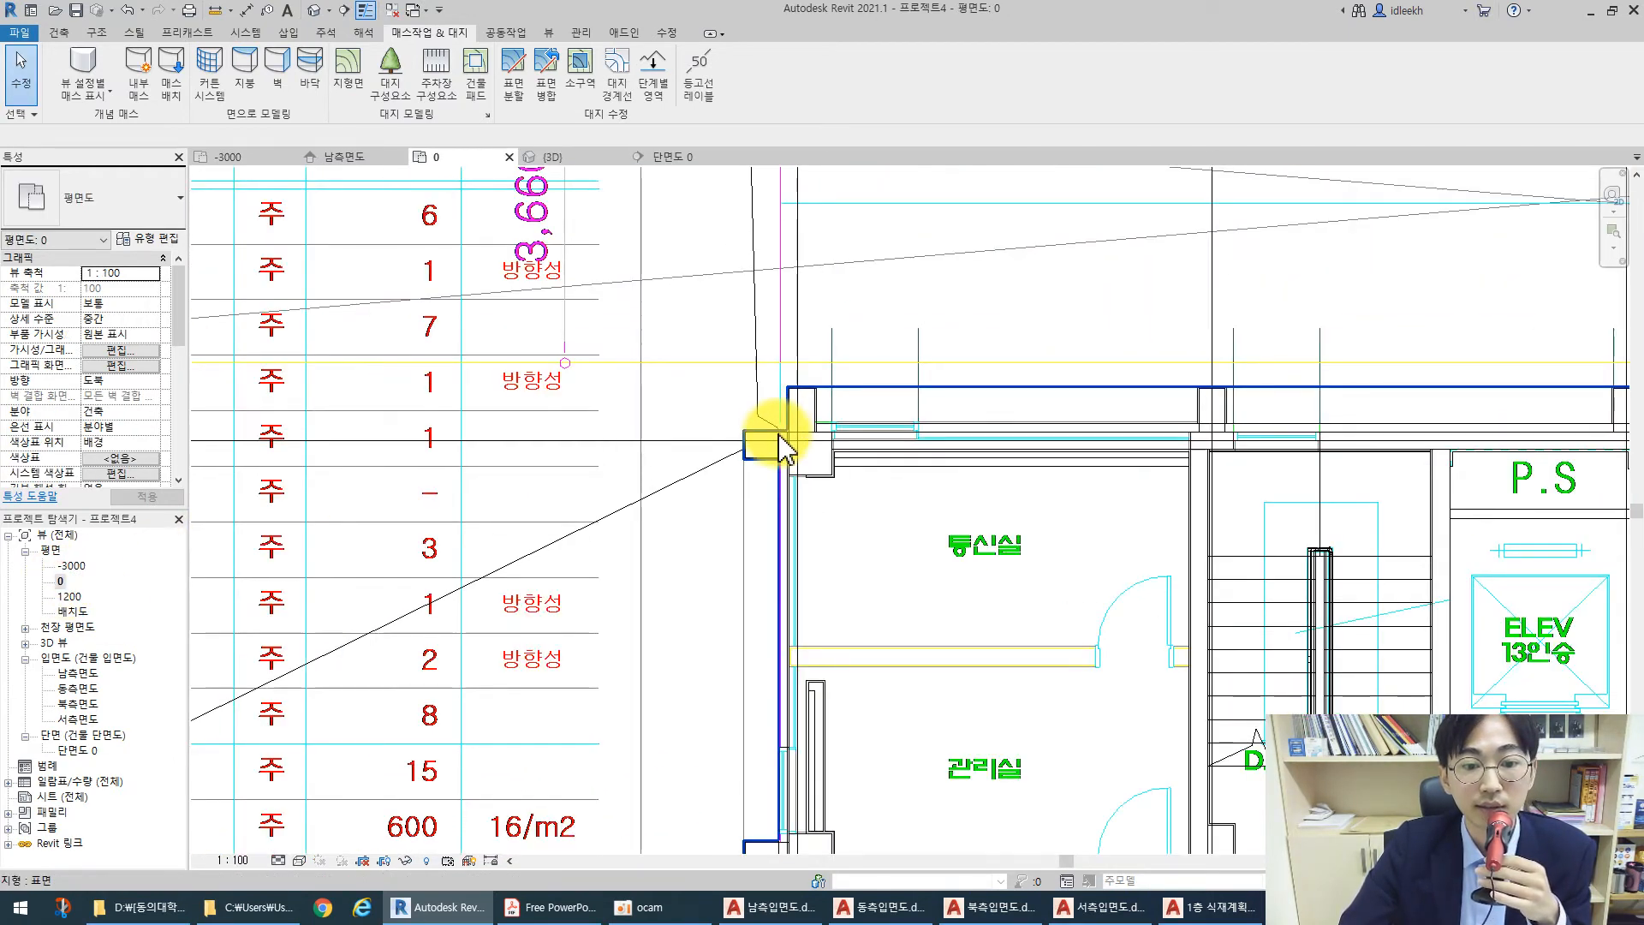
{"action": "scroll", "coordinate": [880, 433], "scroll_direction": "down", "scroll_amount": 5}
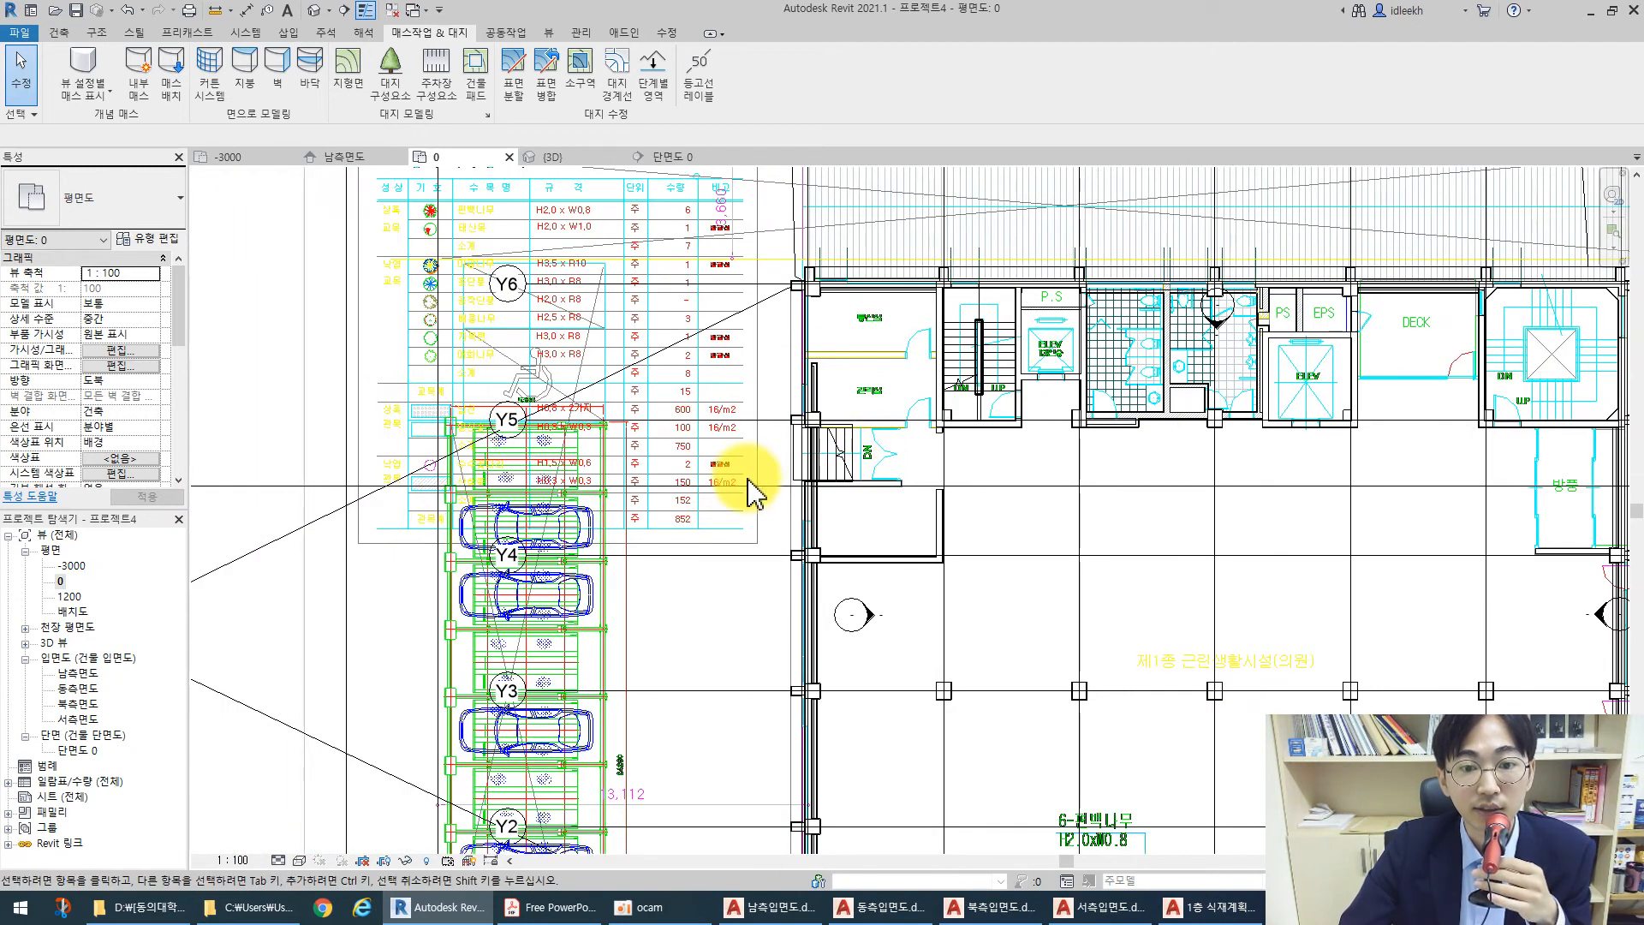
{"action": "scroll", "coordinate": [711, 525], "scroll_direction": "down", "scroll_amount": 1}
{"action": "middle_click_drag", "start_coordinate": [685, 572], "coordinate": [655, 535]}
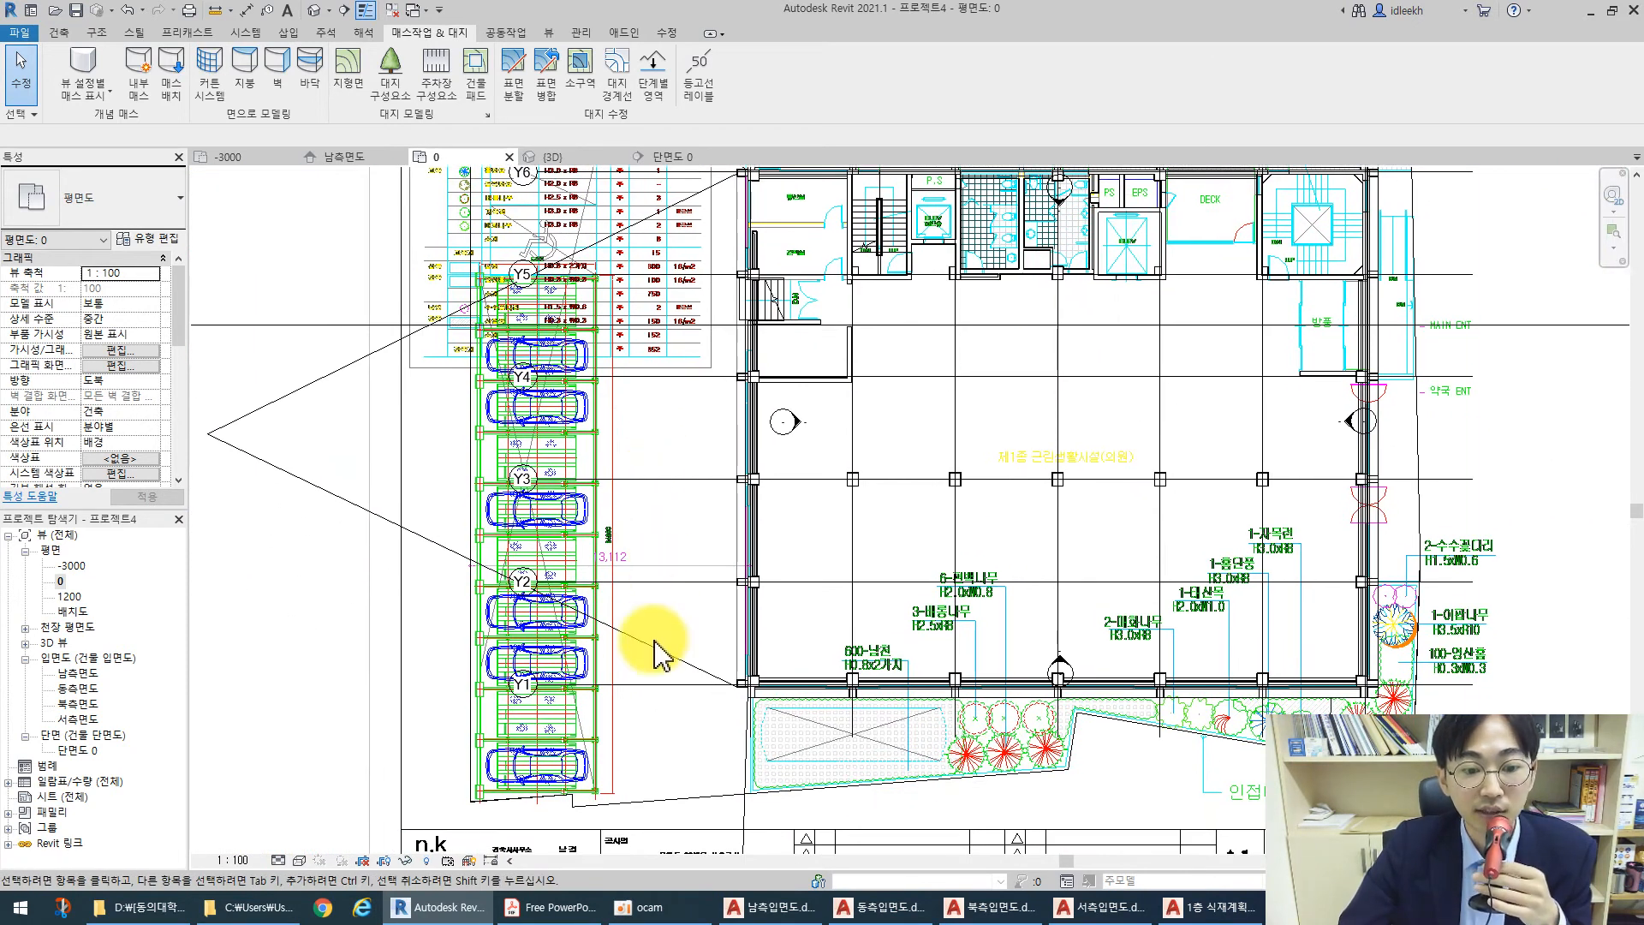
{"action": "scroll", "coordinate": [656, 655], "scroll_direction": "down", "scroll_amount": 1}
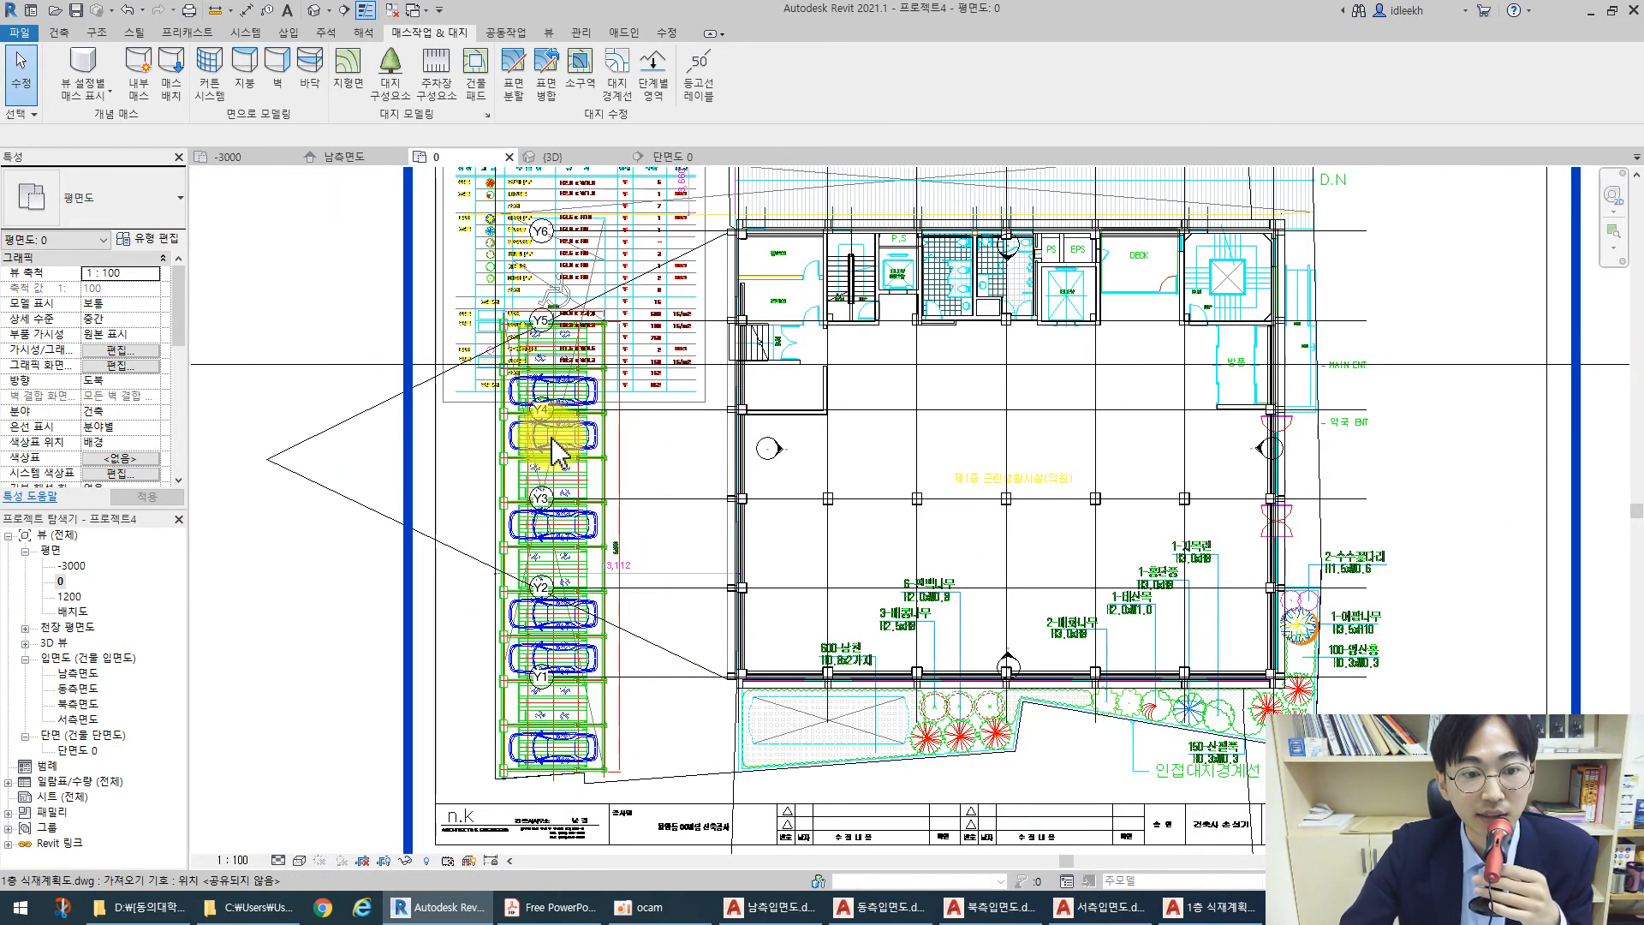
{"action": "scroll", "coordinate": [501, 767], "scroll_direction": "up", "scroll_amount": 6}
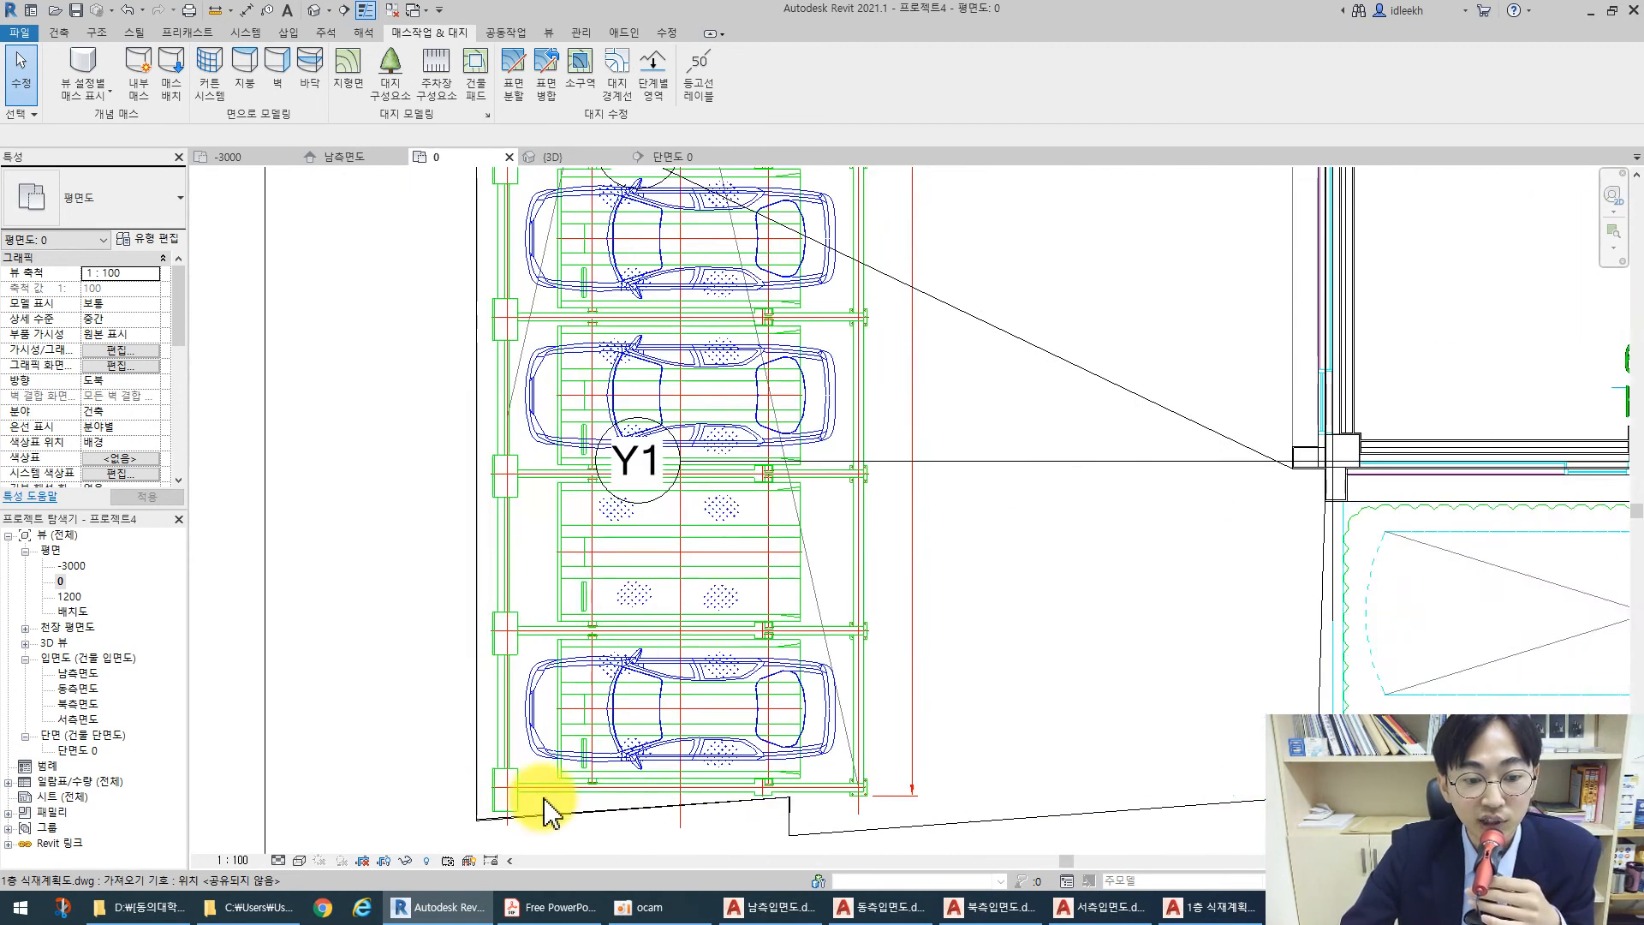
{"action": "scroll", "coordinate": [677, 524], "scroll_direction": "up", "scroll_amount": 2}
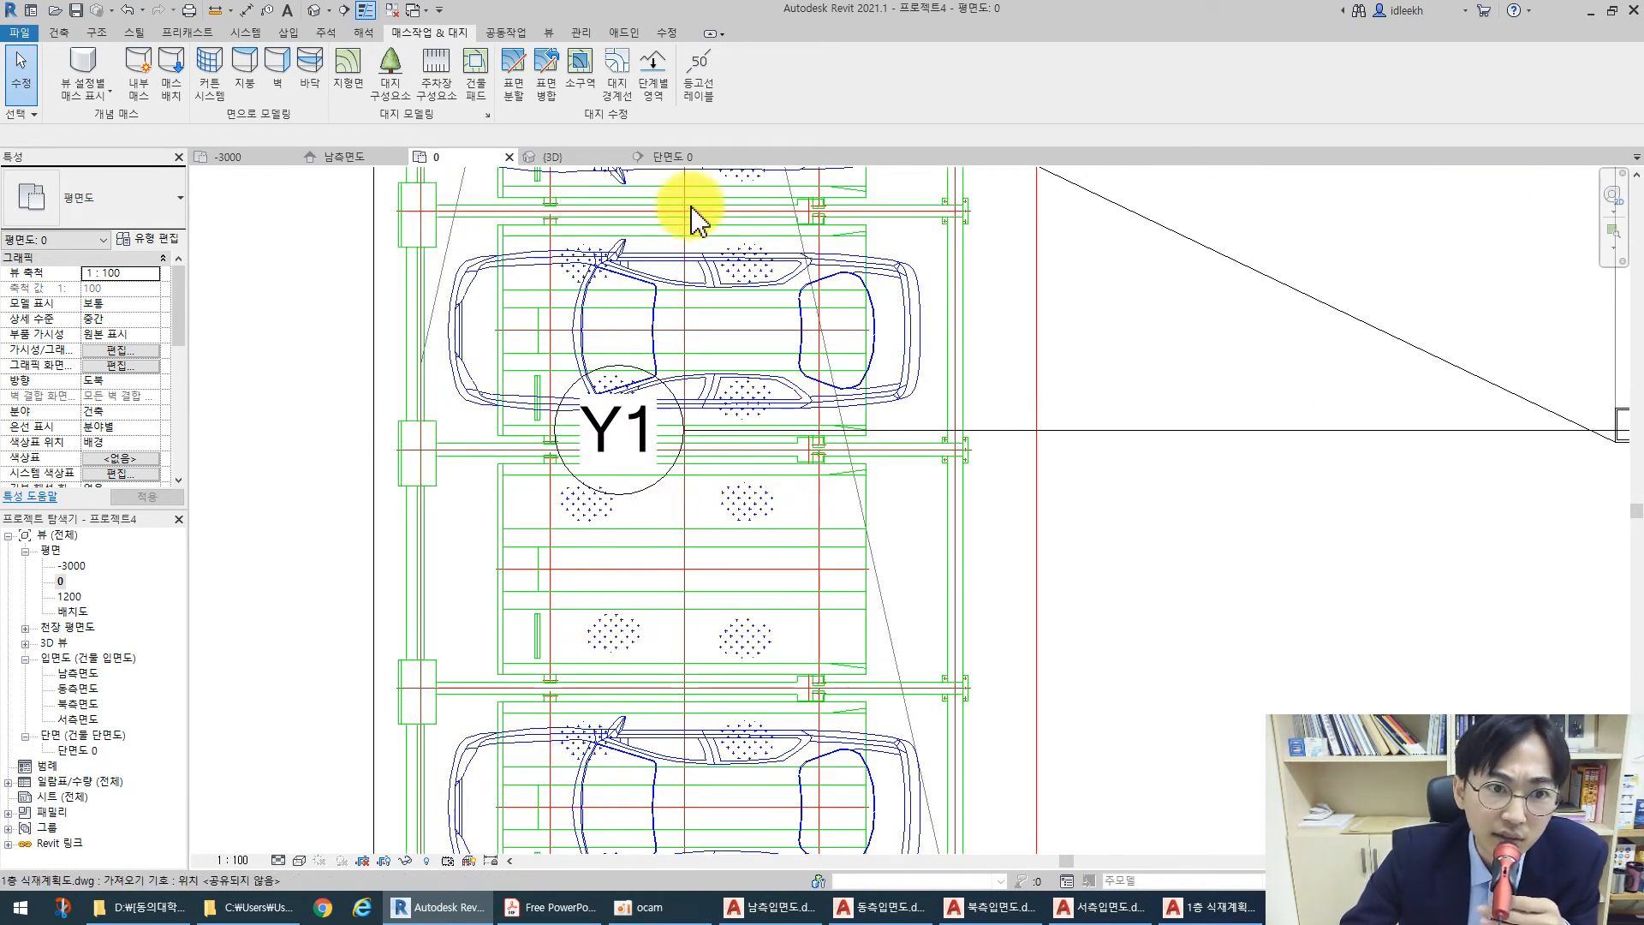
{"action": "scroll", "coordinate": [963, 227], "scroll_direction": "up", "scroll_amount": 2}
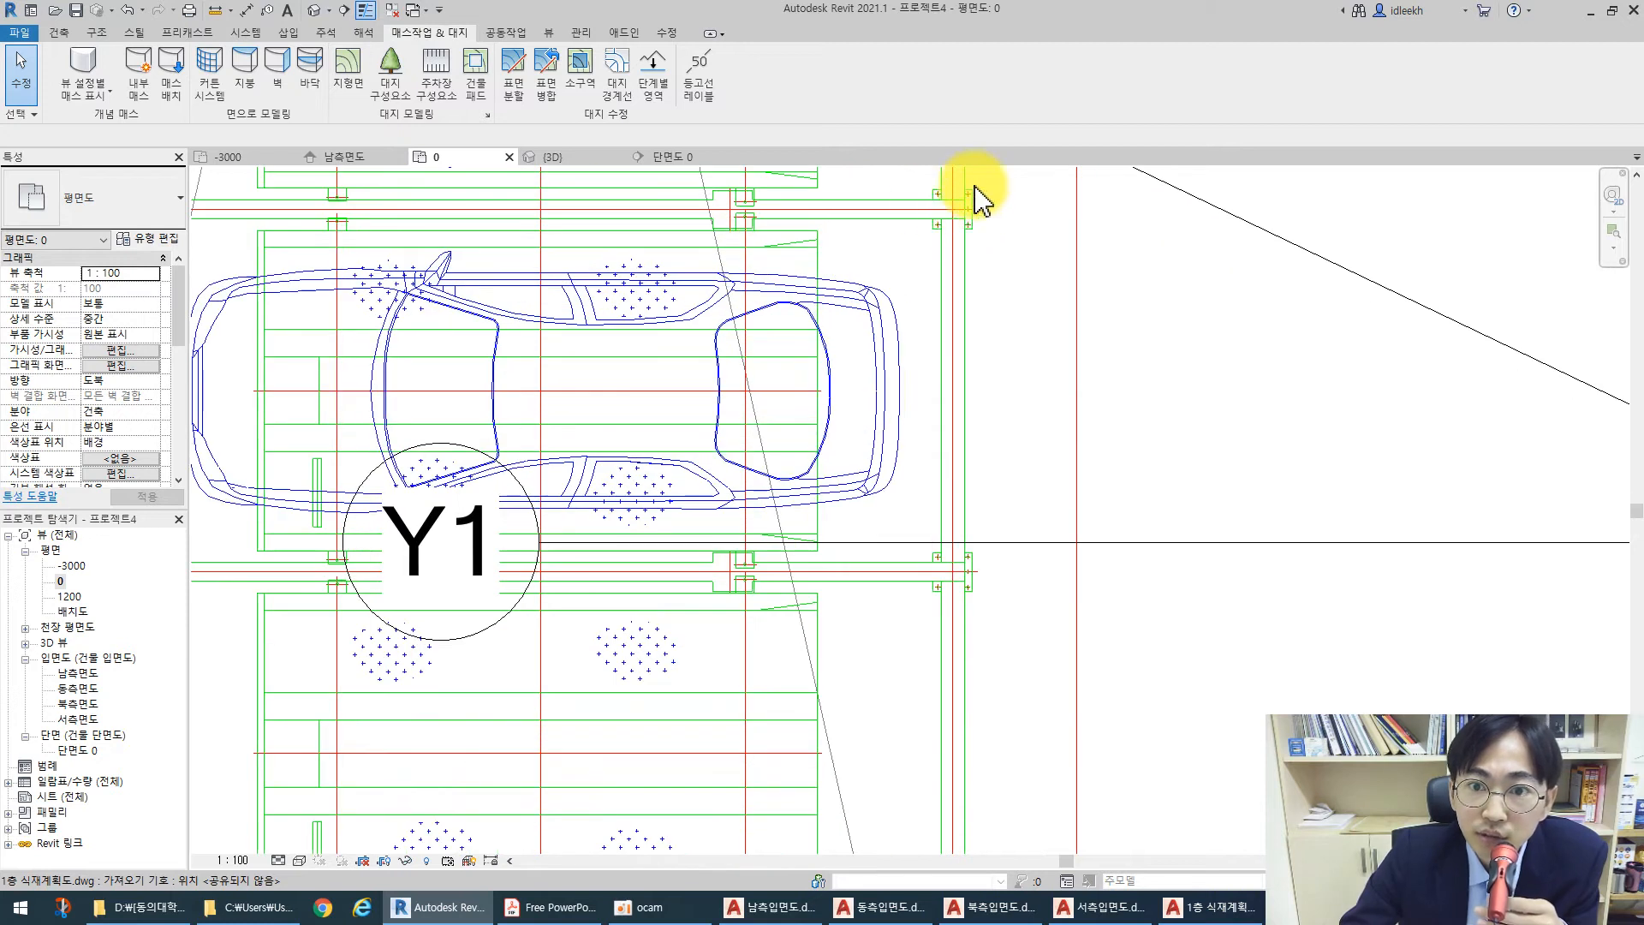
{"action": "scroll", "coordinate": [975, 200], "scroll_direction": "up", "scroll_amount": 3}
{"action": "scroll", "coordinate": [891, 373], "scroll_direction": "down", "scroll_amount": 5}
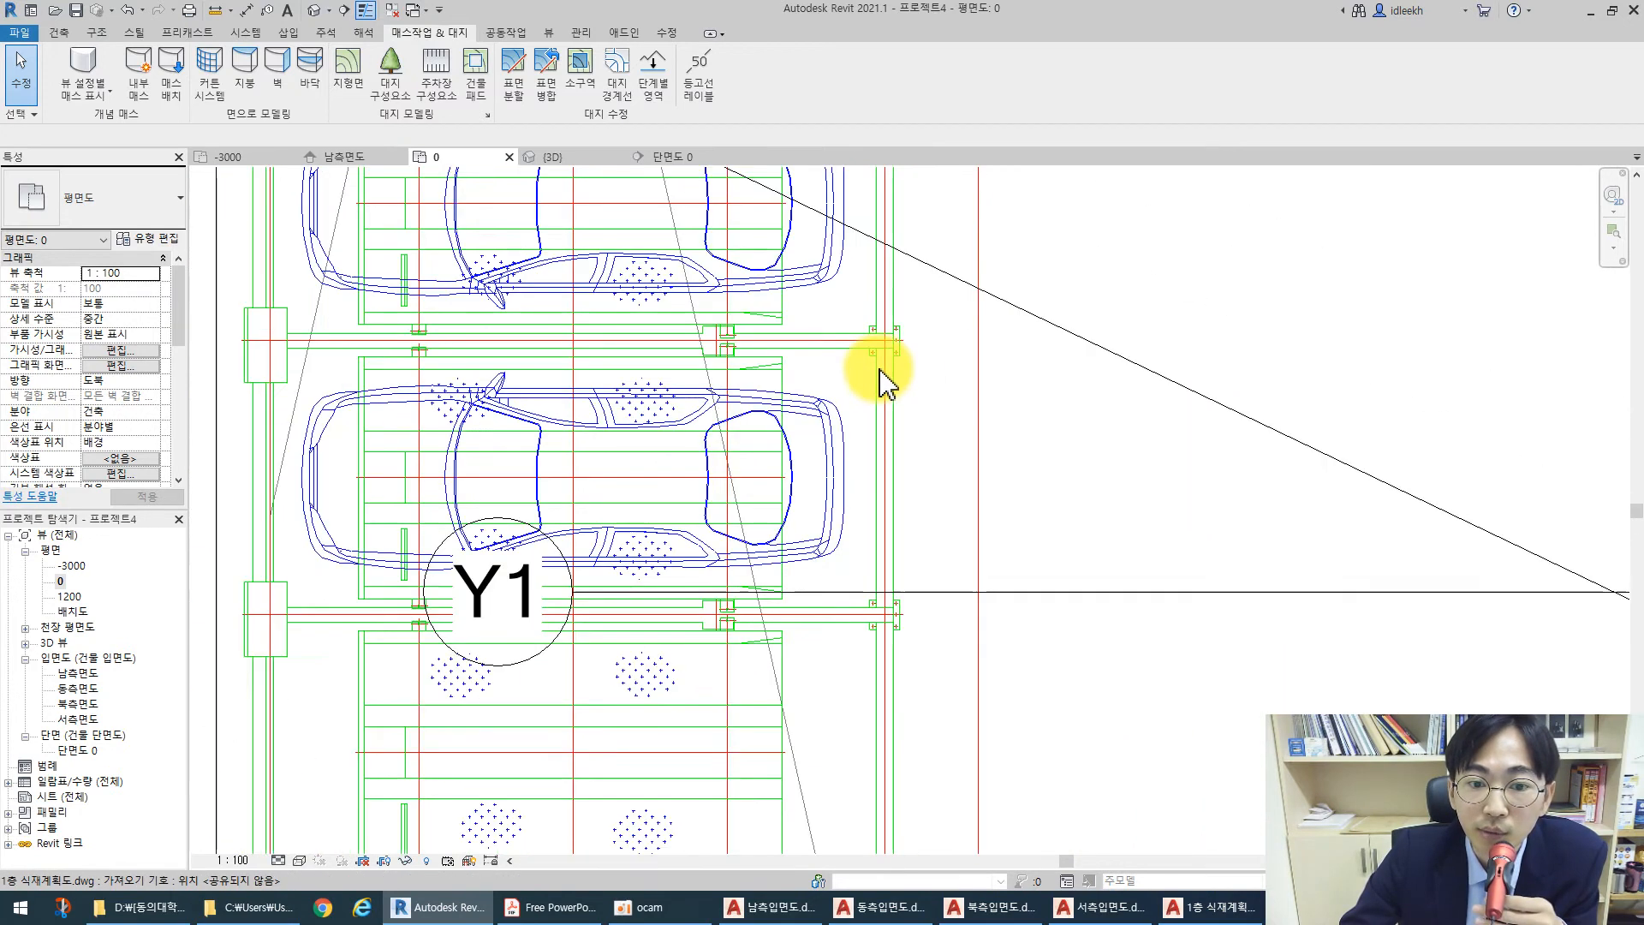
{"action": "scroll", "coordinate": [887, 383], "scroll_direction": "down", "scroll_amount": 3}
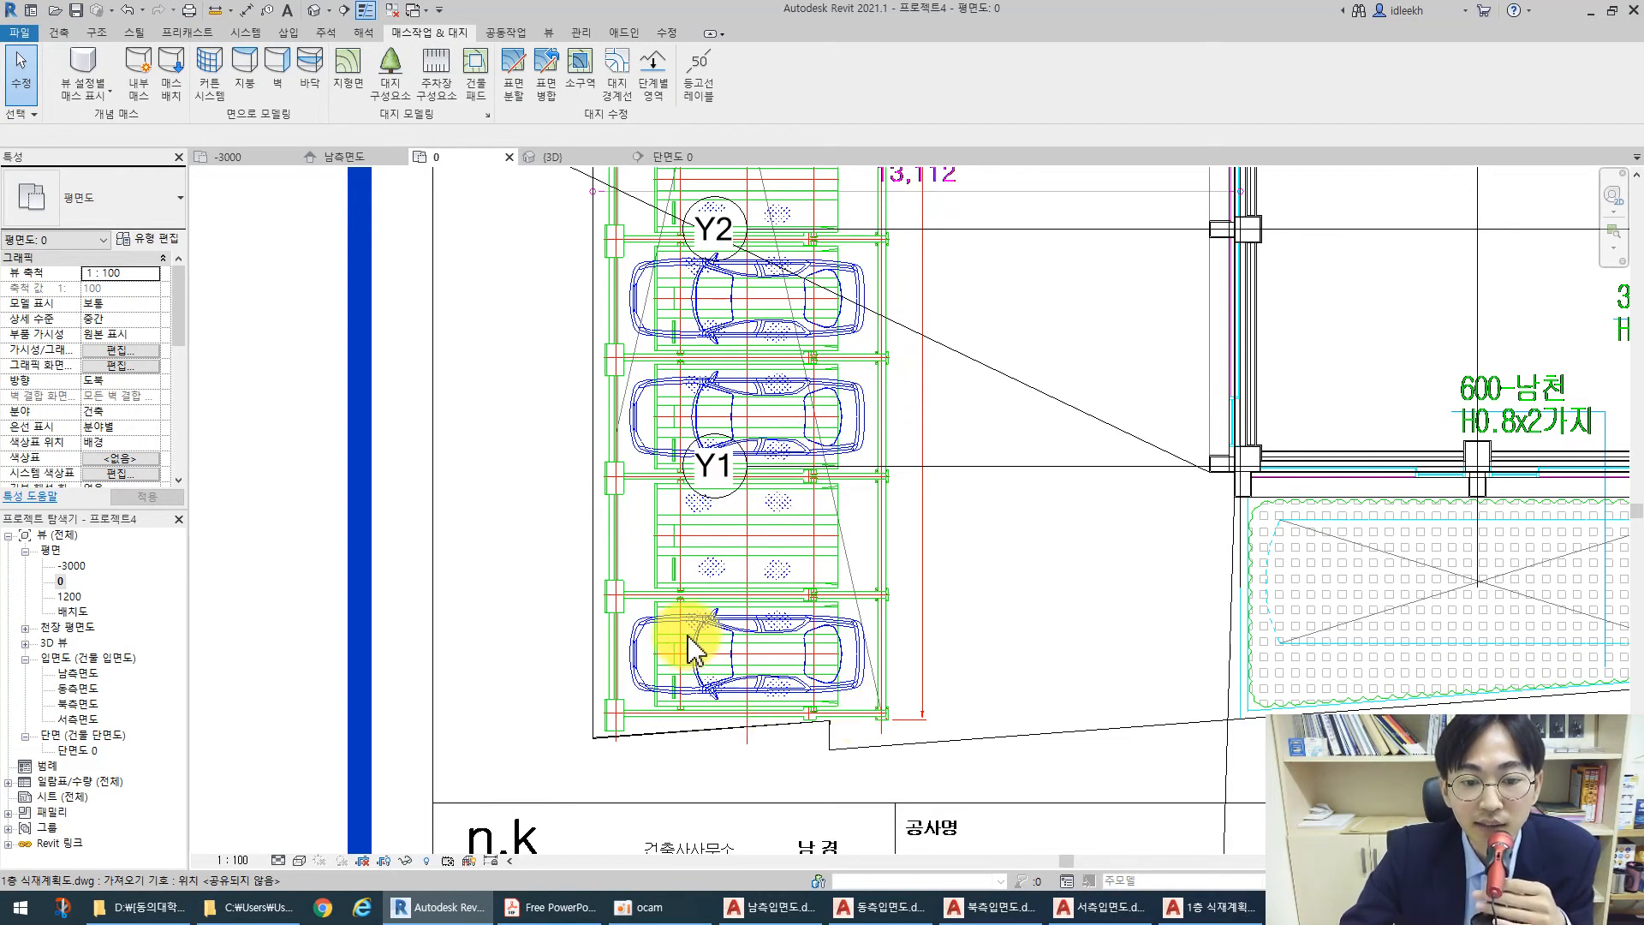
{"action": "scroll", "coordinate": [695, 651], "scroll_direction": "down", "scroll_amount": 3}
{"action": "scroll", "coordinate": [572, 732], "scroll_direction": "up", "scroll_amount": 1}
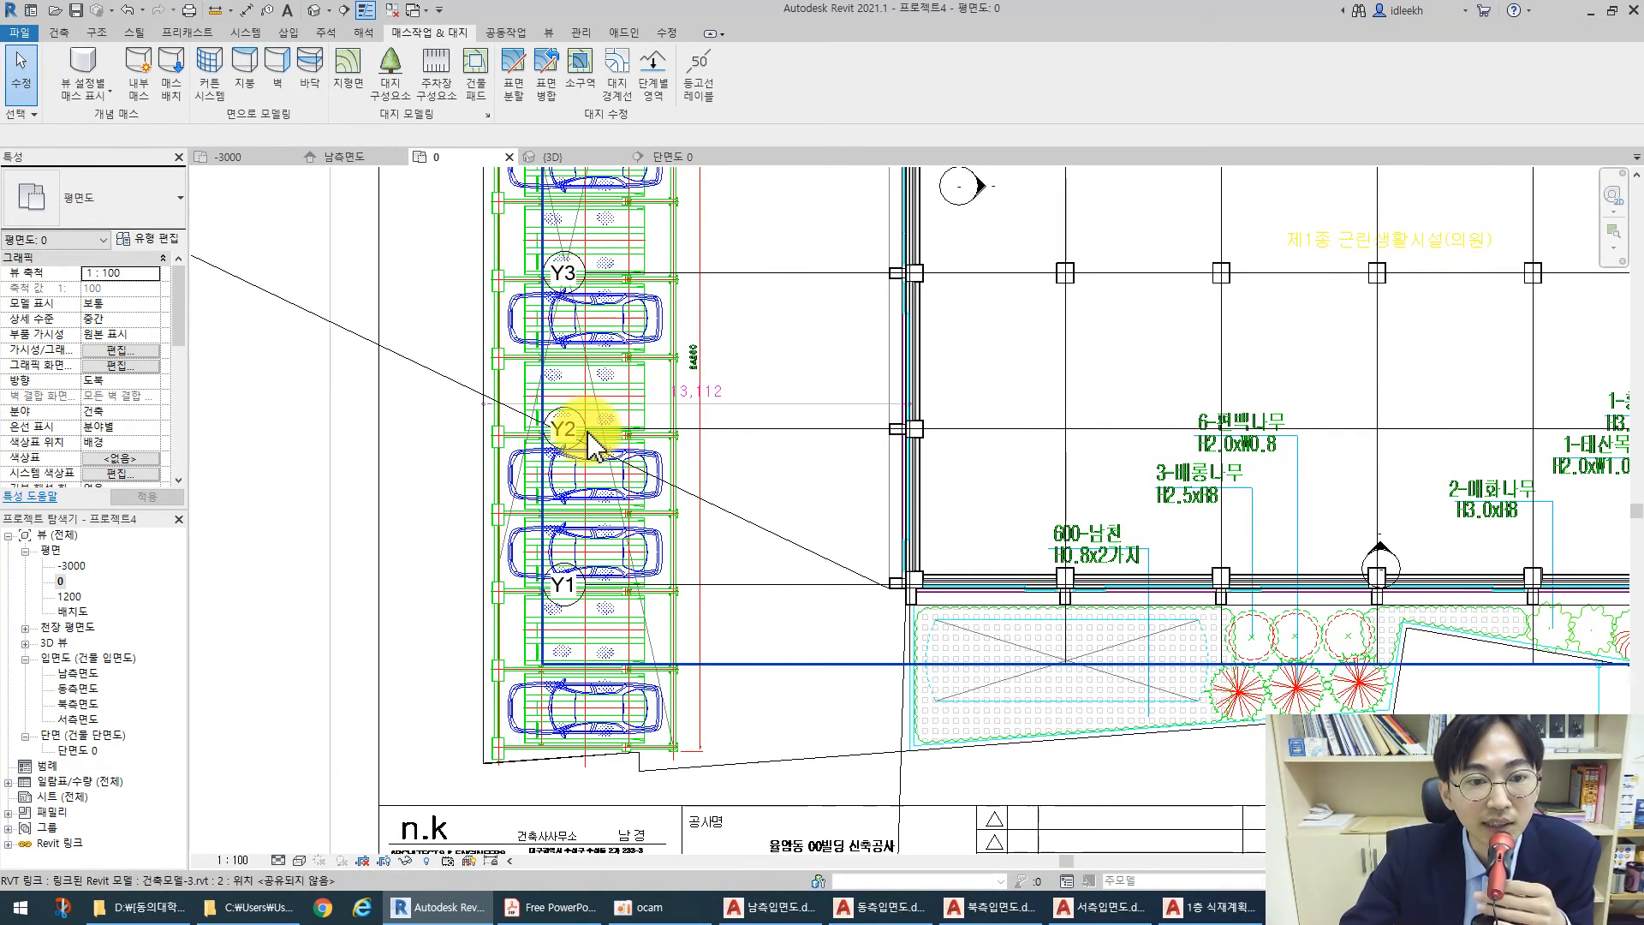
{"action": "scroll", "coordinate": [586, 514], "scroll_direction": "up", "scroll_amount": 2}
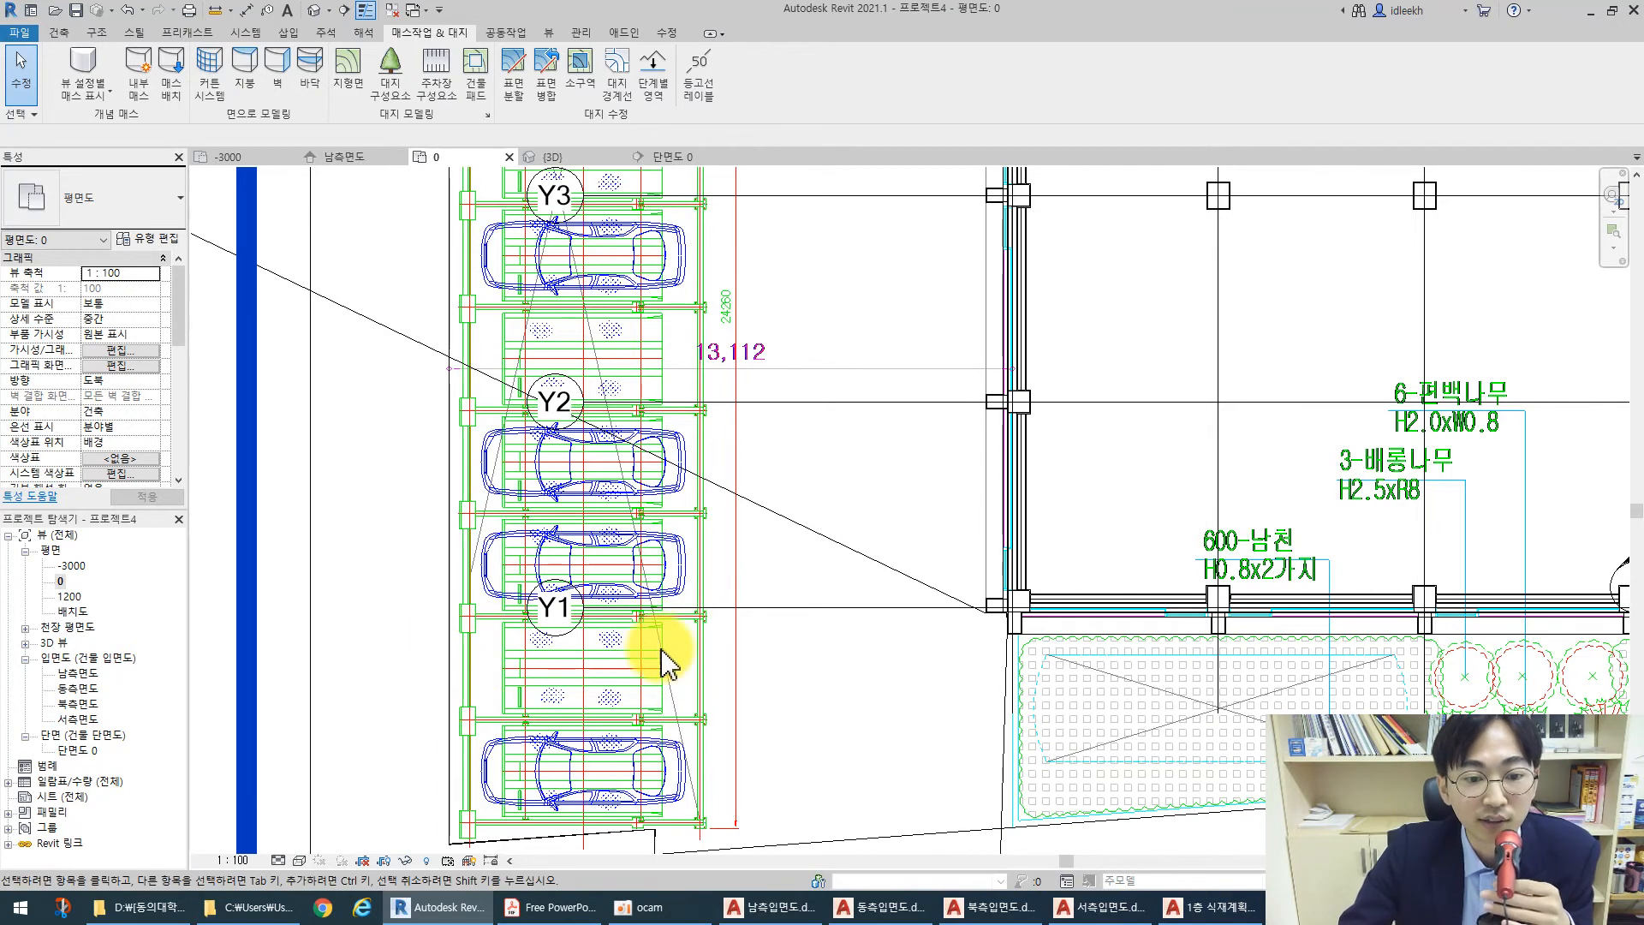
{"action": "scroll", "coordinate": [651, 659], "scroll_direction": "down", "scroll_amount": 3}
{"action": "middle_click_drag", "start_coordinate": [704, 682], "coordinate": [635, 724]}
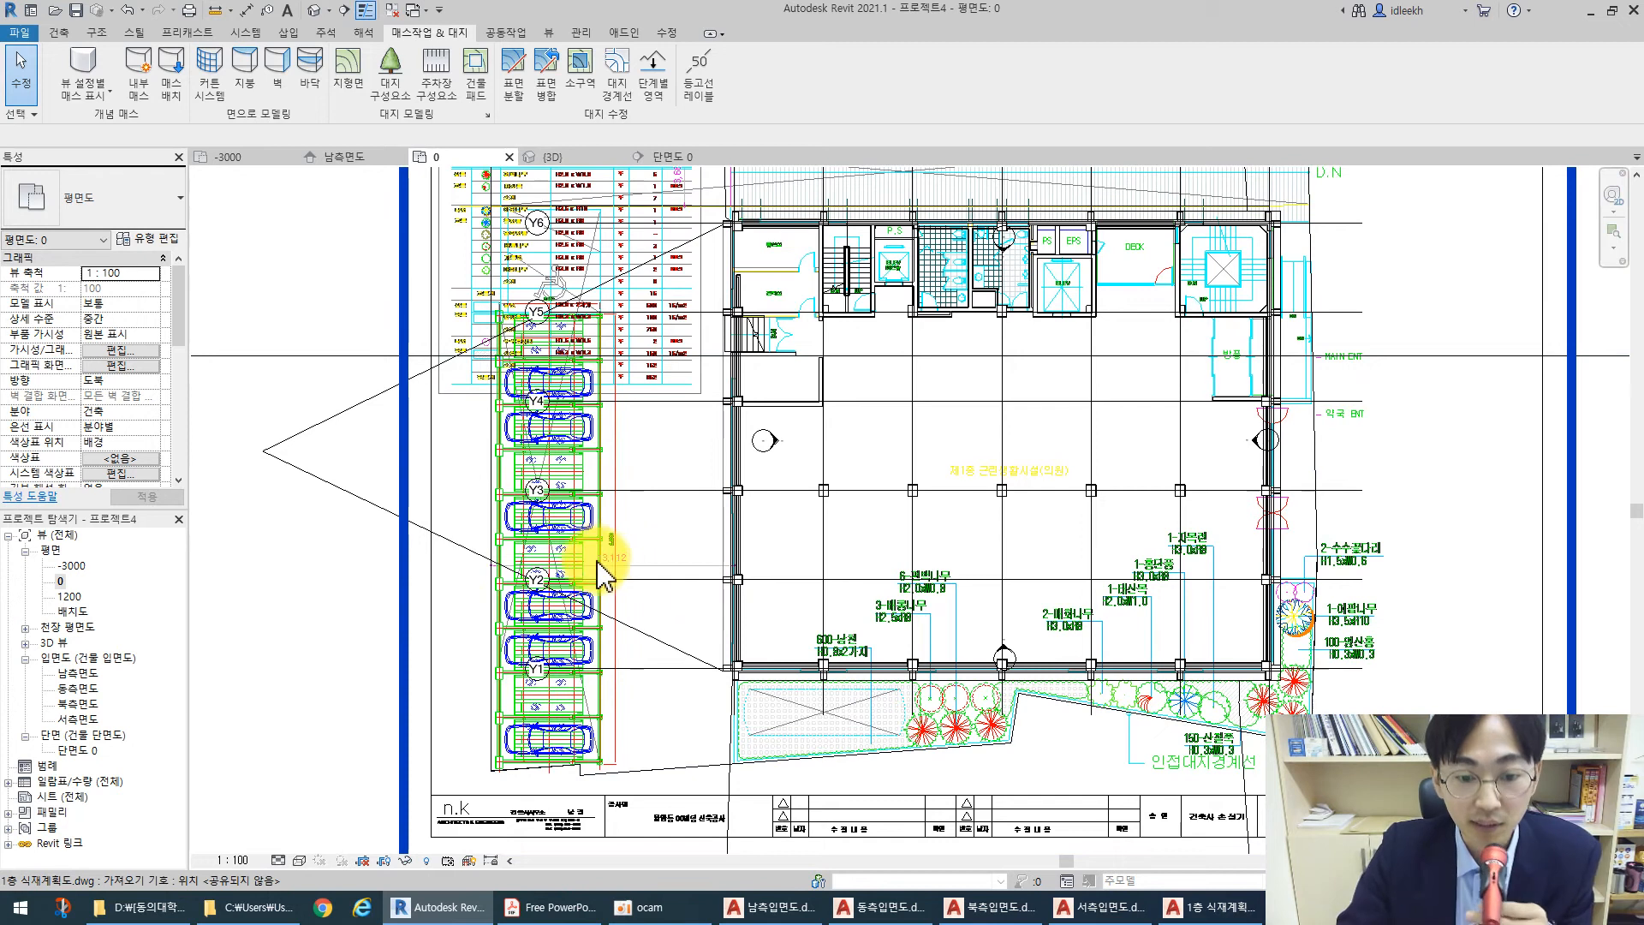
{"action": "scroll", "coordinate": [588, 588], "scroll_direction": "up", "scroll_amount": 2}
{"action": "scroll", "coordinate": [747, 618], "scroll_direction": "up", "scroll_amount": 2}
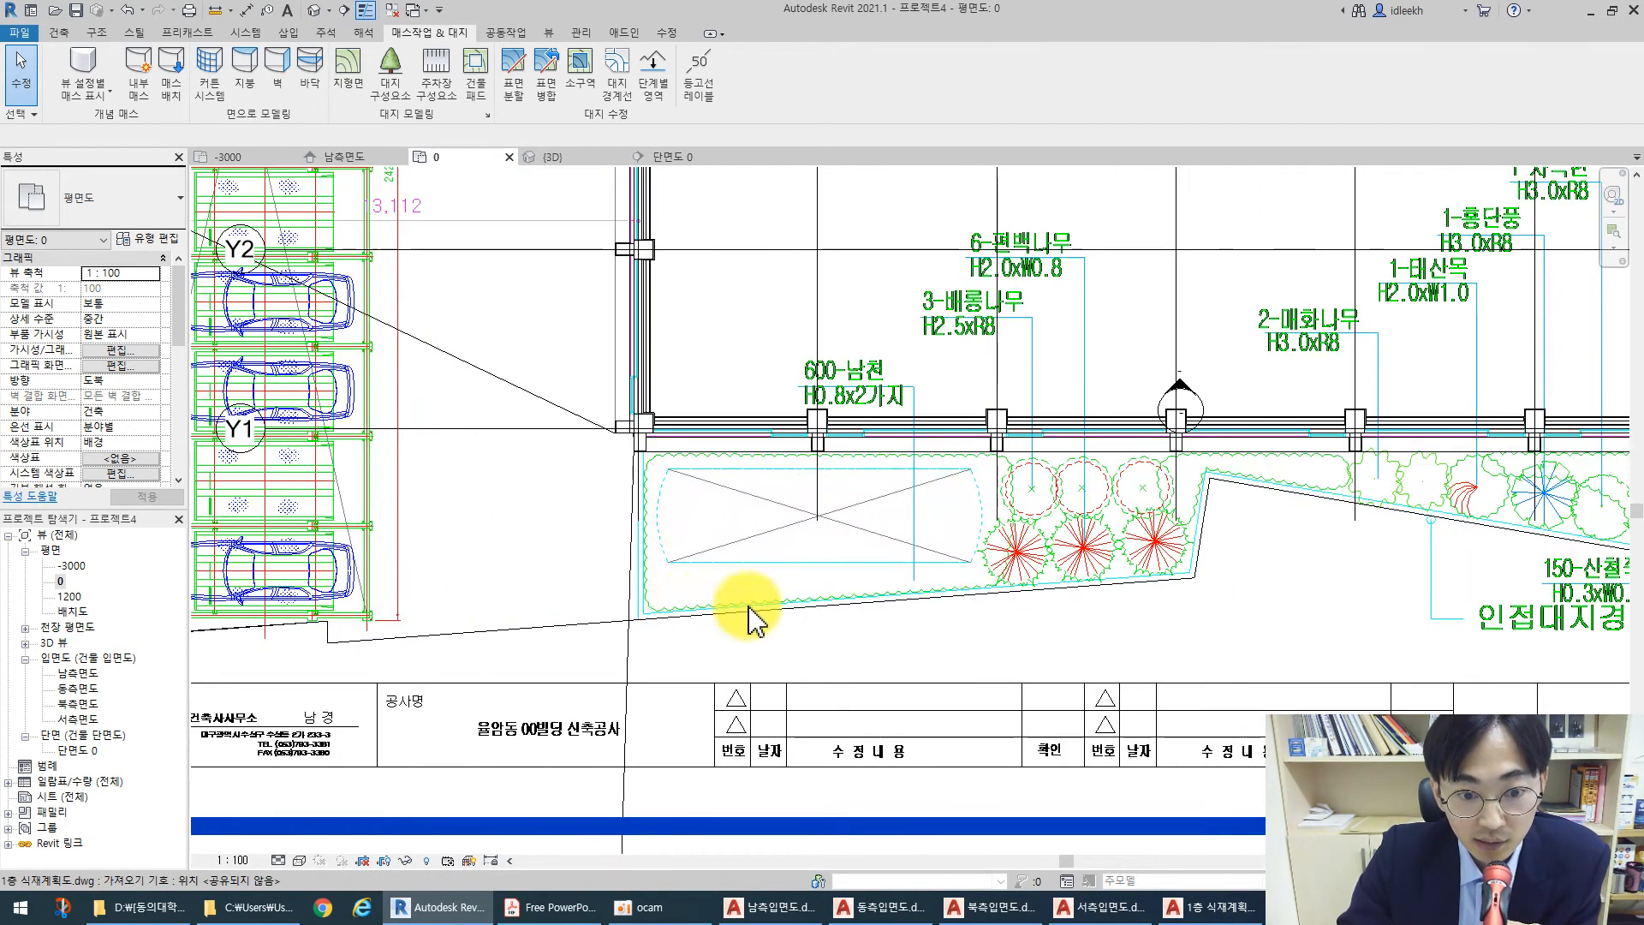
{"action": "scroll", "coordinate": [495, 575], "scroll_direction": "down", "scroll_amount": 1}
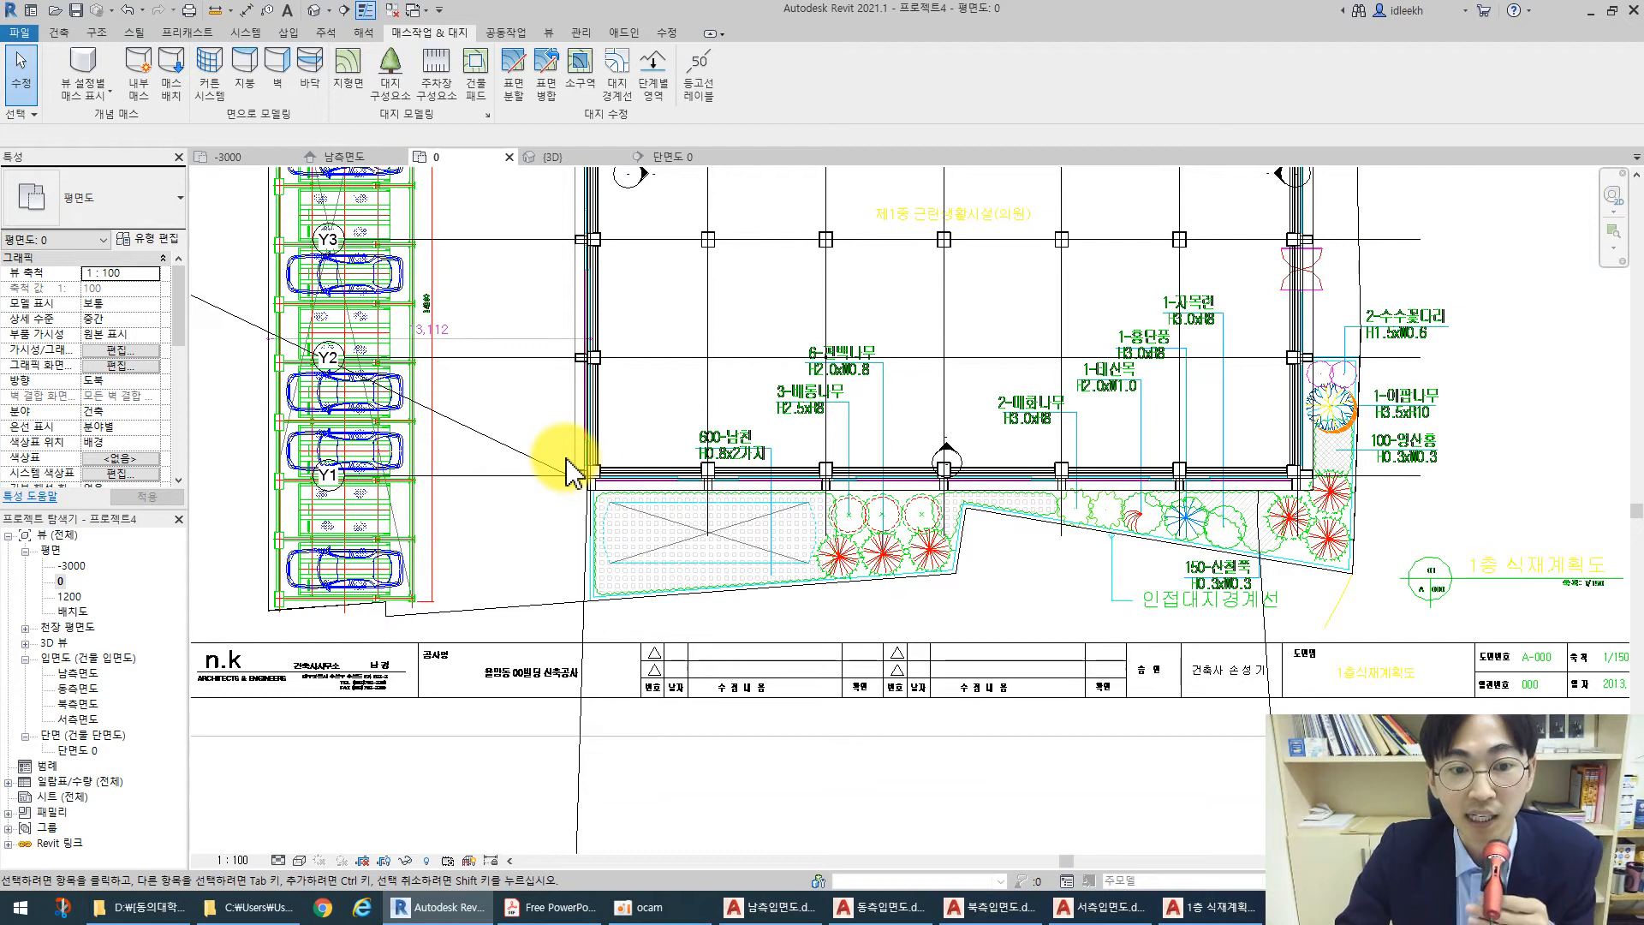
{"action": "scroll", "coordinate": [496, 367], "scroll_direction": "down", "scroll_amount": 3}
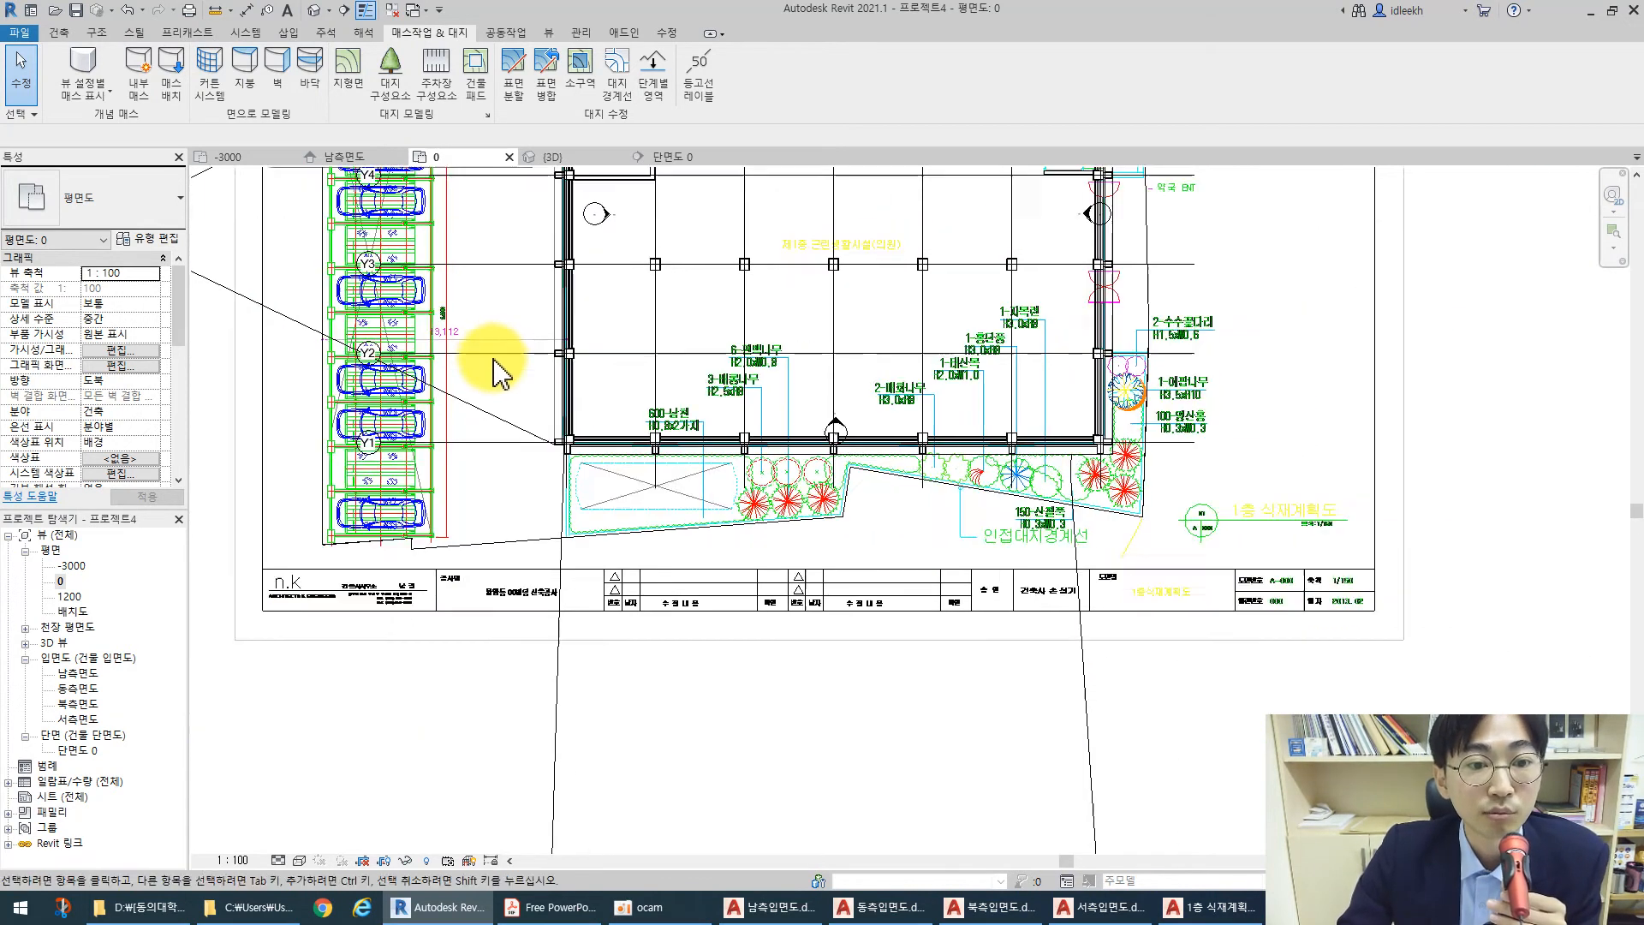
Start a subregion and pick the site boundary lines around the parking area and the adjoining planting strip's side edge as its boundary
{"action": "middle_click_drag", "start_coordinate": [632, 434], "coordinate": [723, 506]}
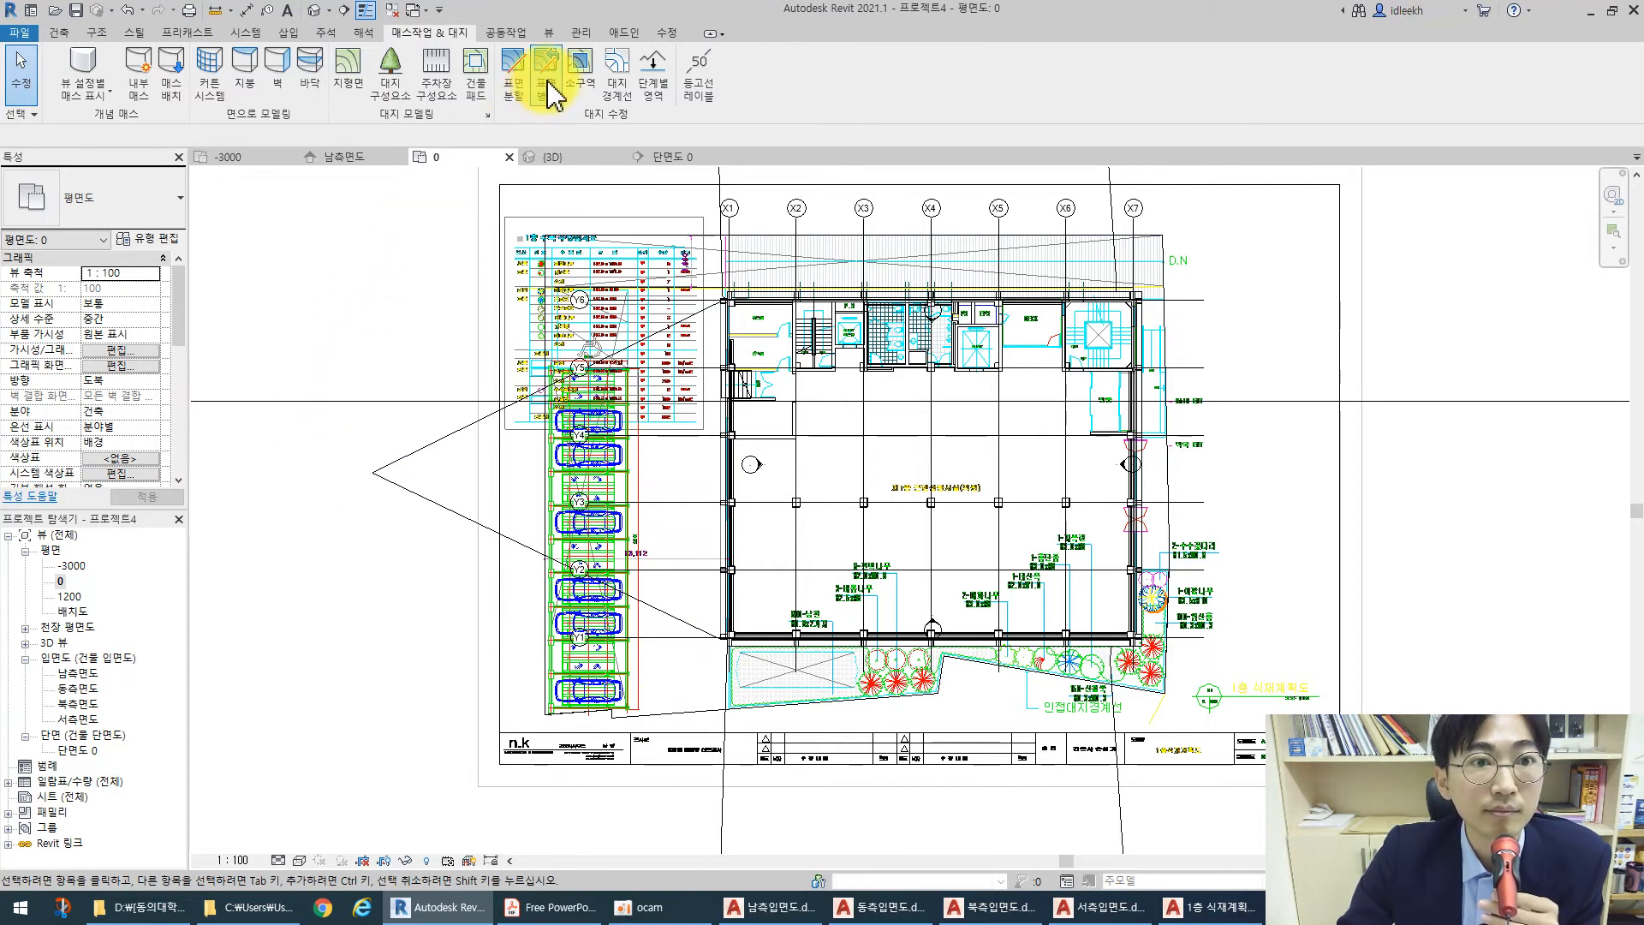
{"action": "left_click", "coordinate": [579, 62]}
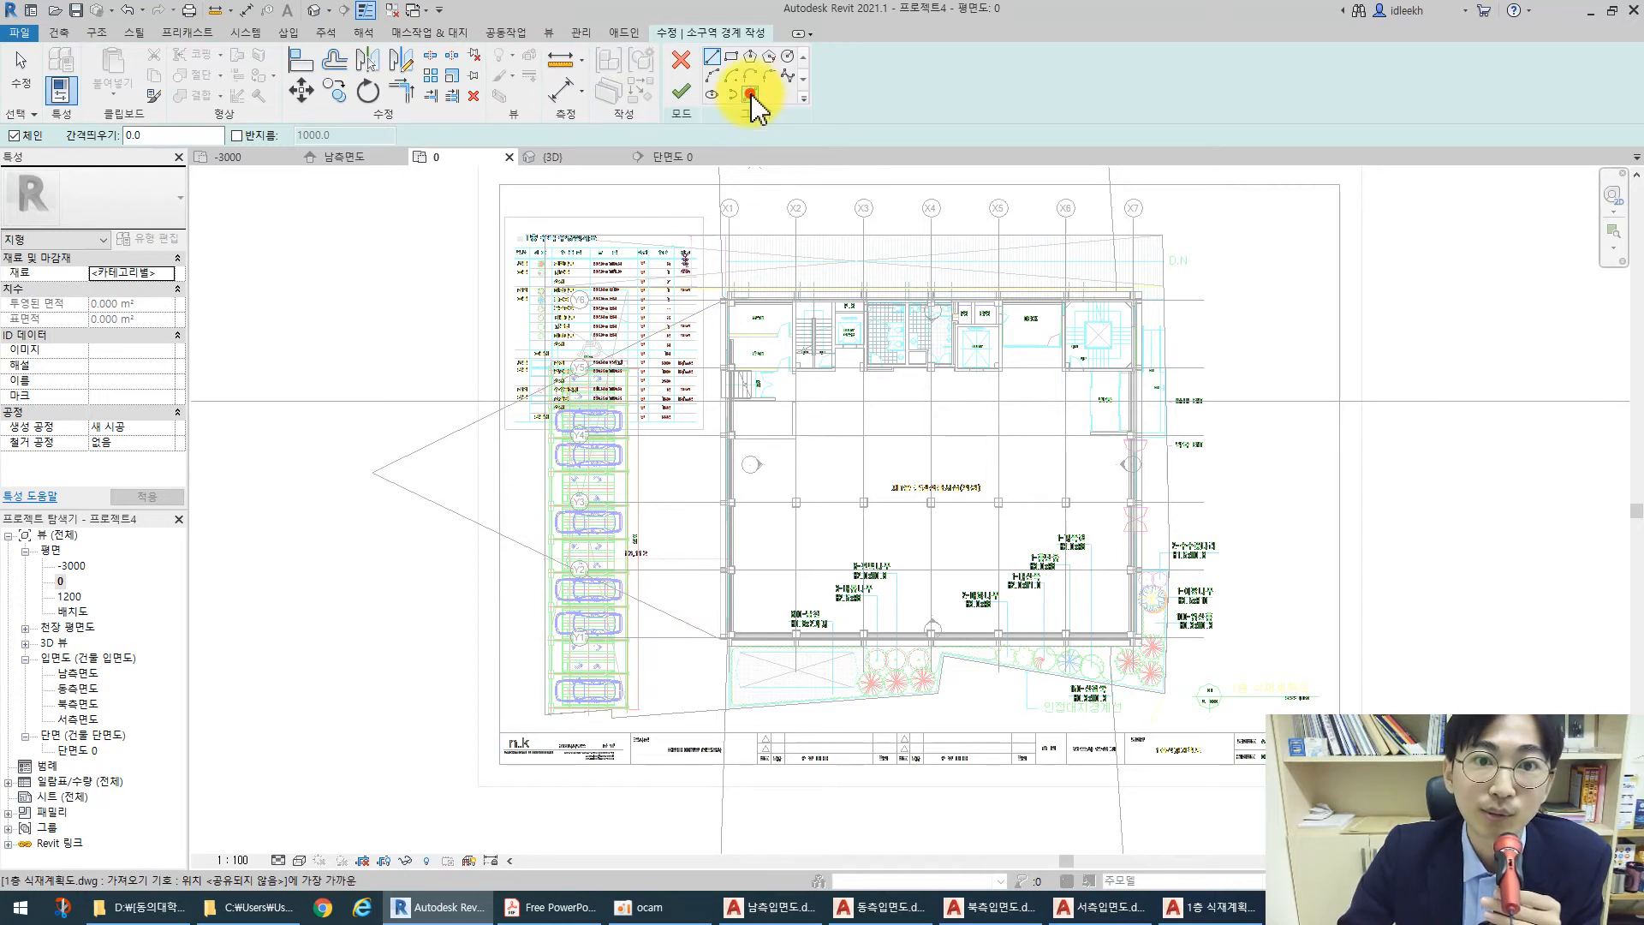
{"action": "scroll", "coordinate": [616, 272], "scroll_direction": "up", "scroll_amount": 3}
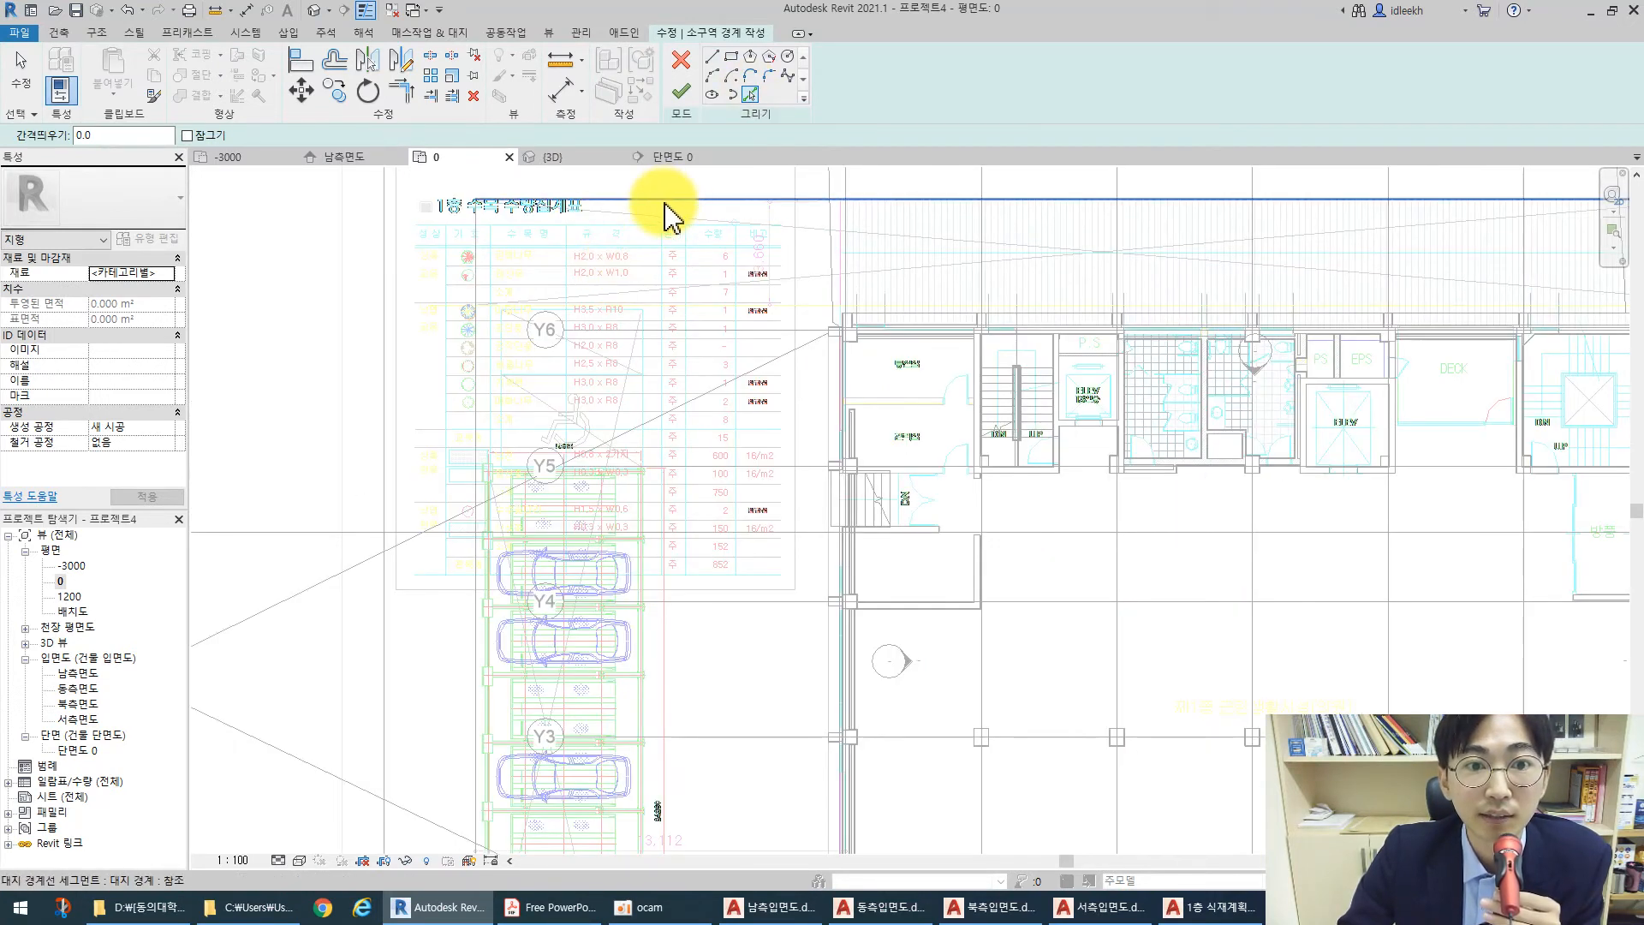
{"action": "left_click", "coordinate": [664, 205]}
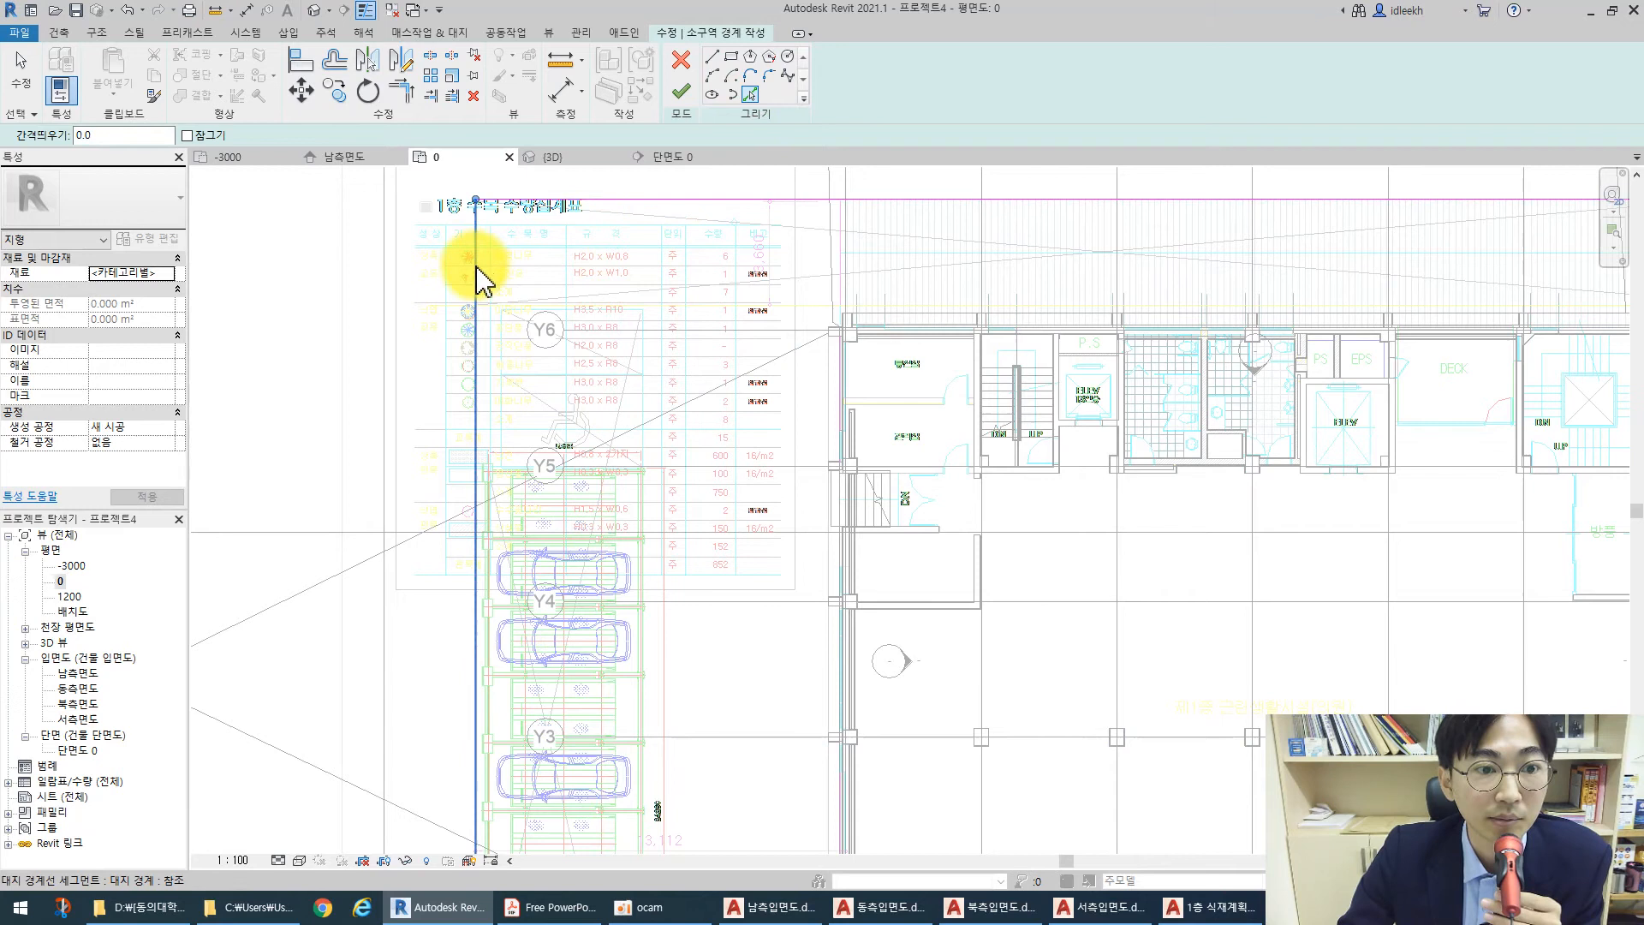
{"action": "middle_click_drag", "start_coordinate": [671, 679], "coordinate": [642, 305]}
{"action": "left_click", "coordinate": [514, 779]}
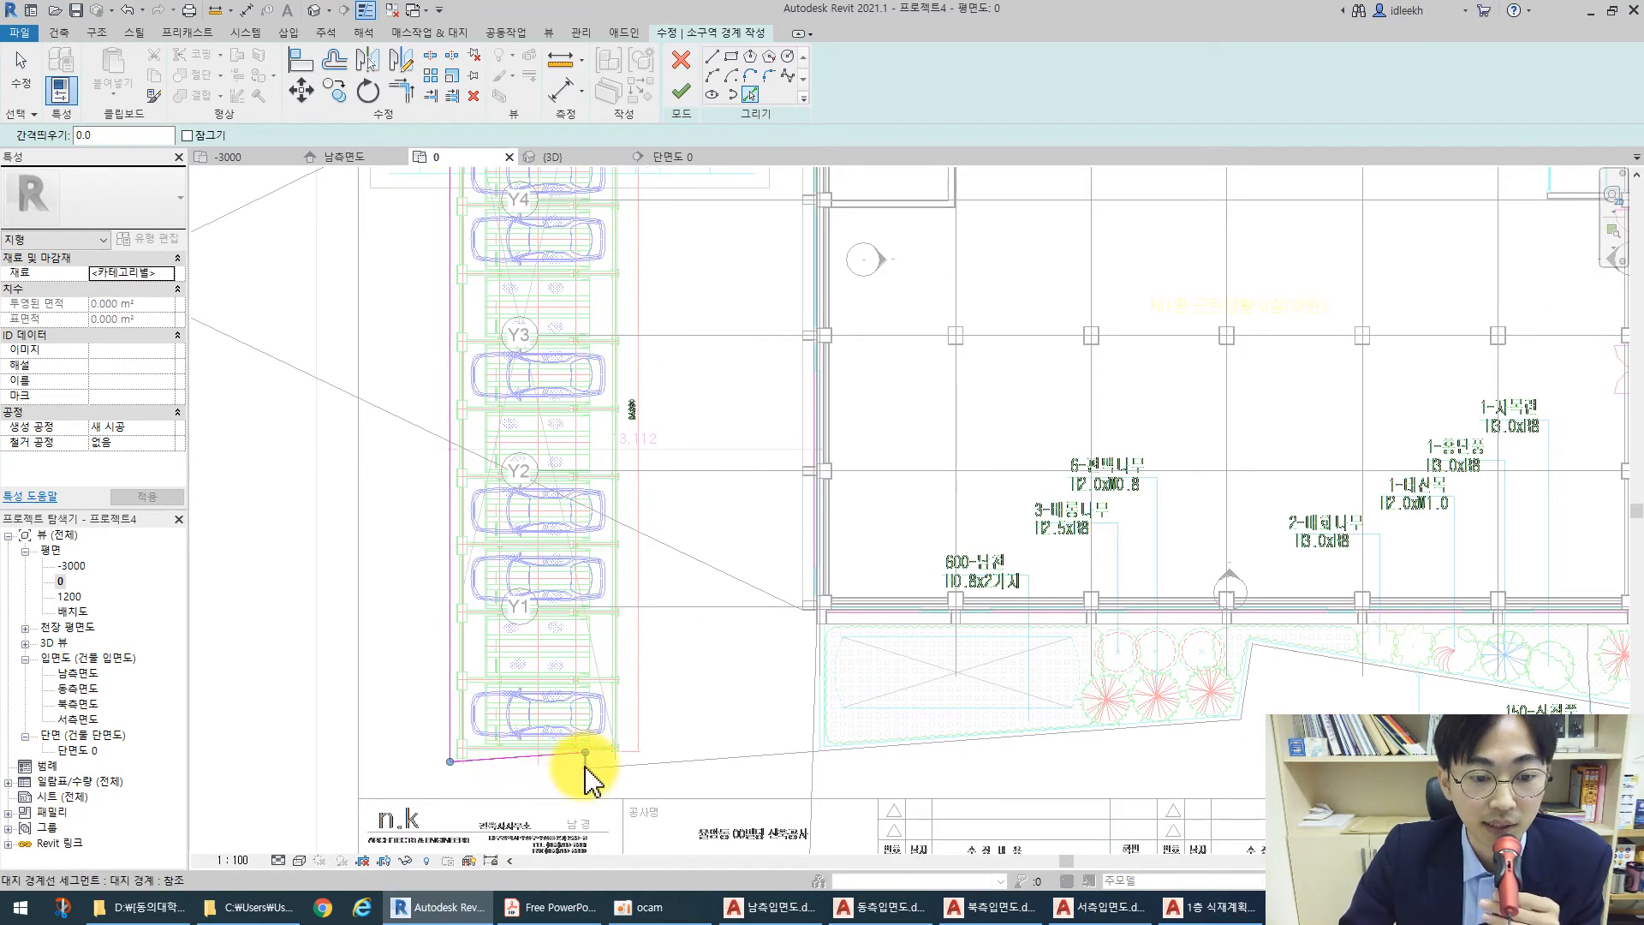
{"action": "left_click", "coordinate": [620, 765]}
{"action": "scroll", "coordinate": [822, 726], "scroll_direction": "up", "scroll_amount": 3}
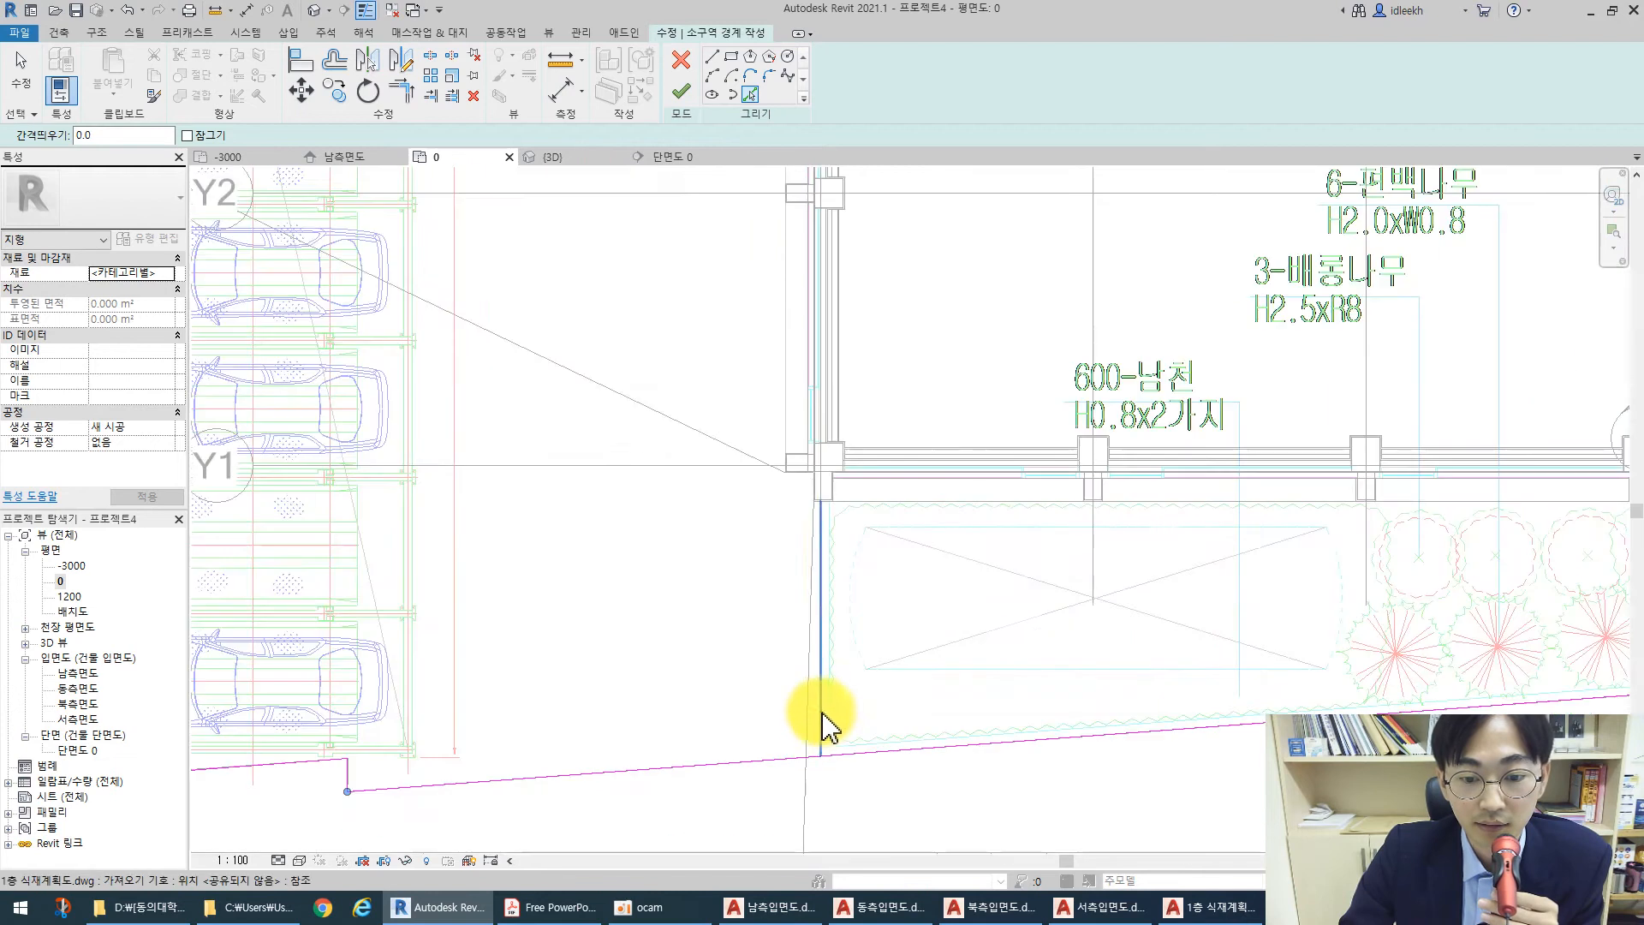
{"action": "left_click", "coordinate": [820, 553]}
Pick the outer edges of the corner column at grid Y1 beside the planting strip as subregion boundary lines
{"action": "scroll", "coordinate": [816, 492], "scroll_direction": "up", "scroll_amount": 3}
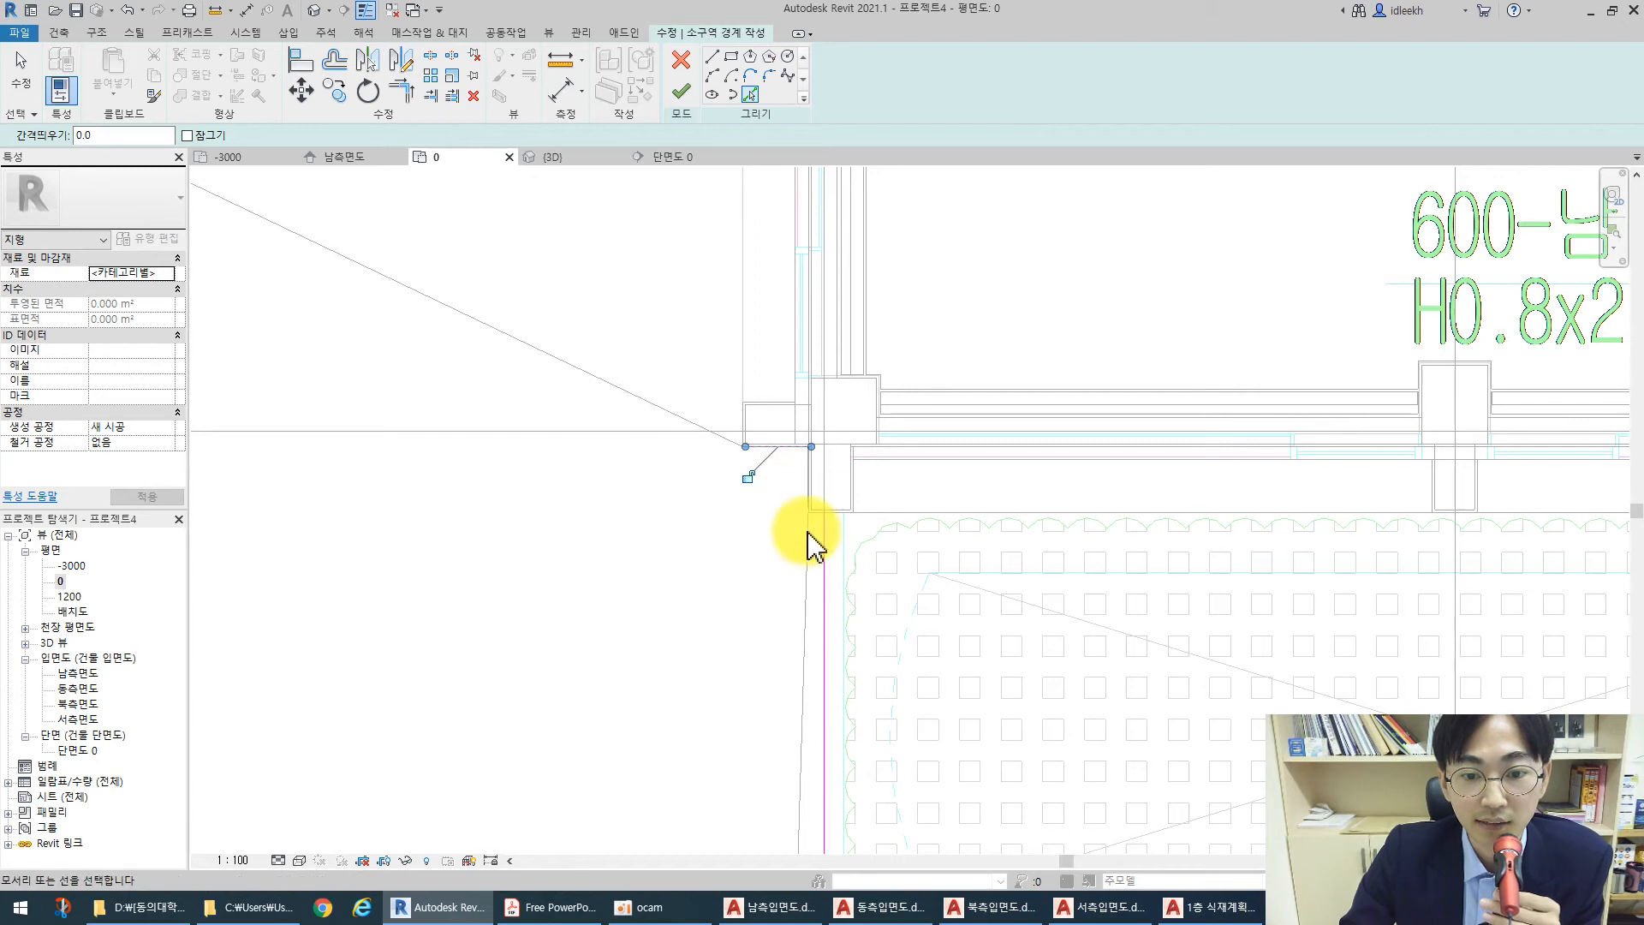
{"action": "scroll", "coordinate": [810, 531], "scroll_direction": "up", "scroll_amount": 4}
{"action": "left_click", "coordinate": [827, 470]}
{"action": "left_click", "coordinate": [862, 512]}
{"action": "scroll", "coordinate": [875, 620], "scroll_direction": "down", "scroll_amount": 2}
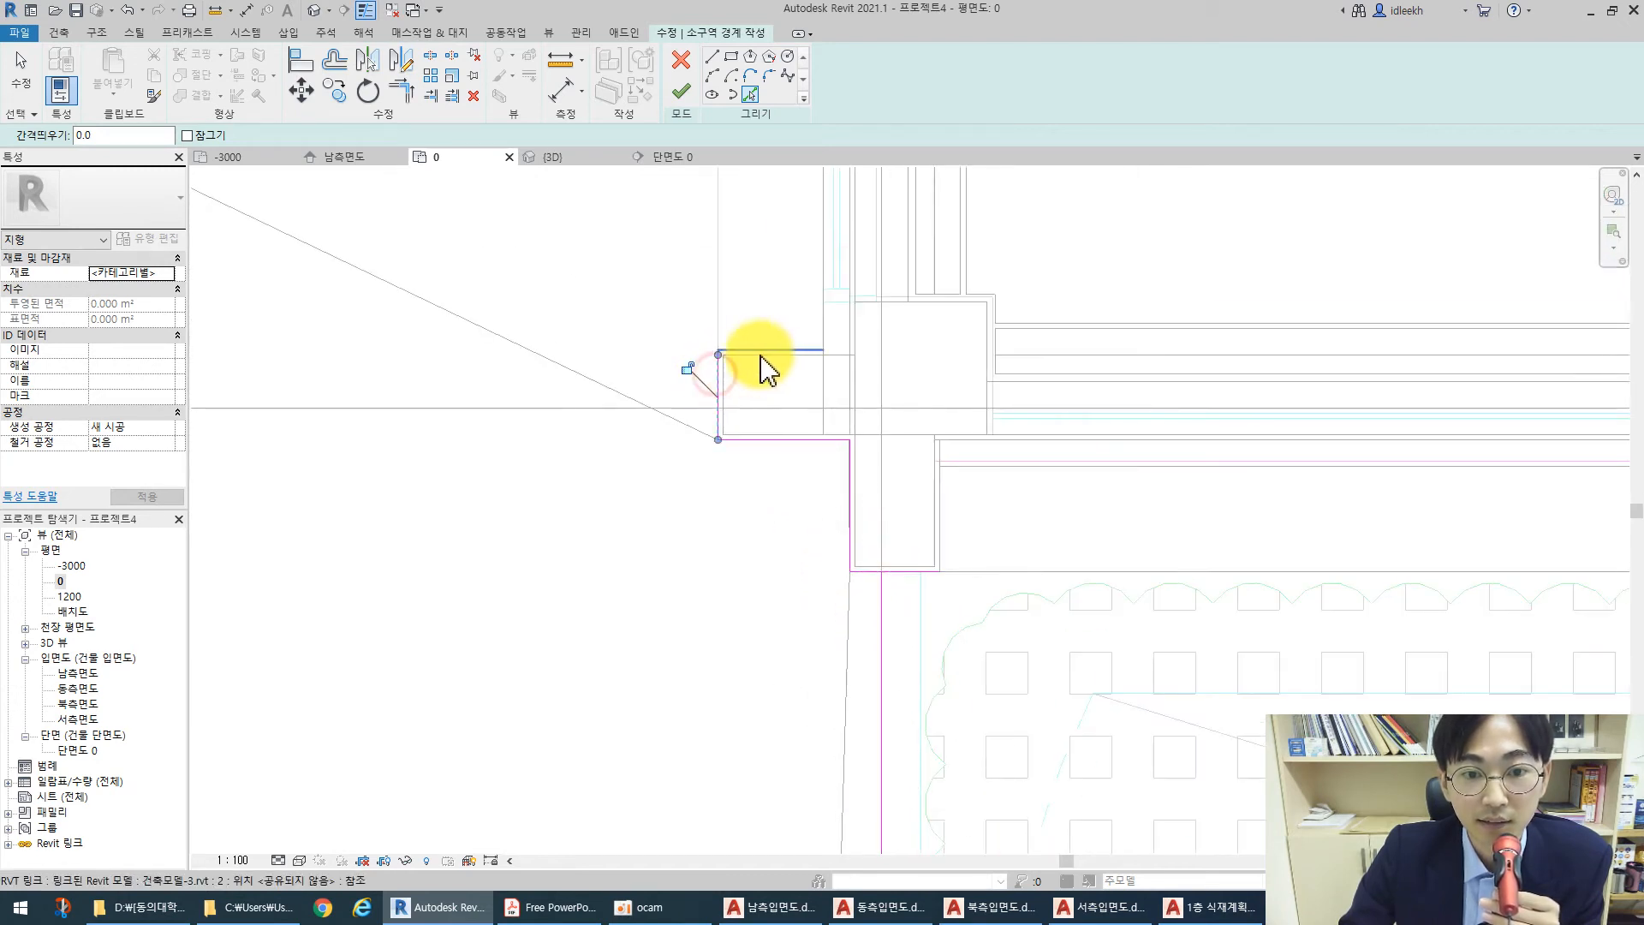
{"action": "scroll", "coordinate": [779, 569], "scroll_direction": "down", "scroll_amount": 6}
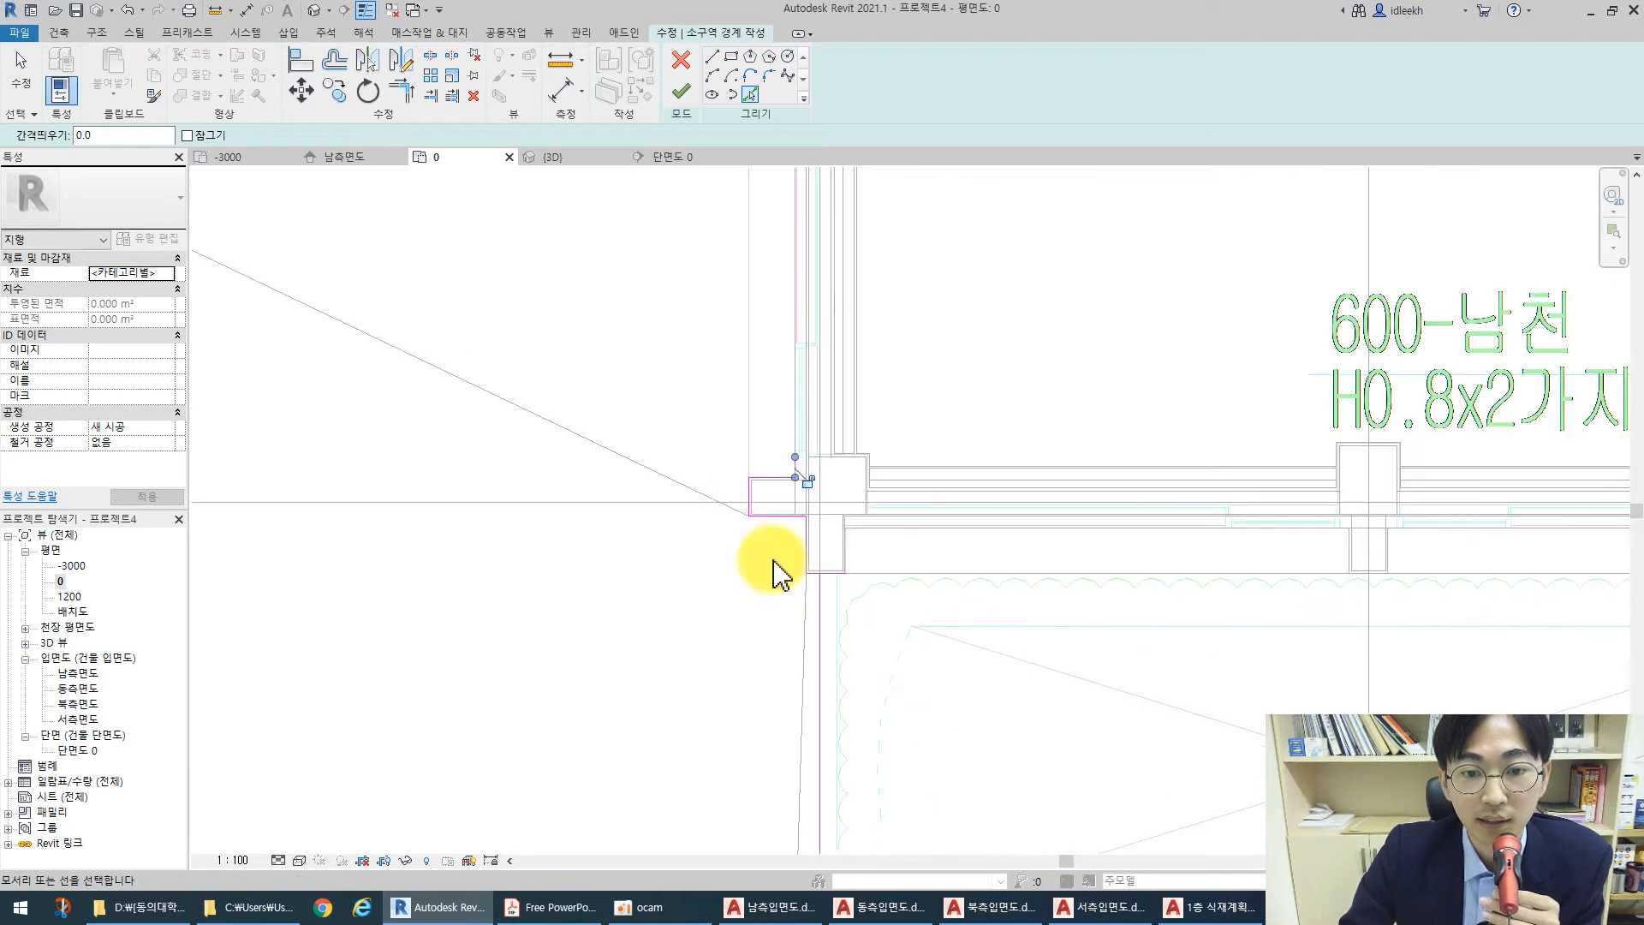
Pick the line between the upper site boundary and column Y6, that column's outer edges and the adjoining wall line as subregion boundaries
{"action": "middle_click_drag", "start_coordinate": [815, 503], "coordinate": [849, 697]}
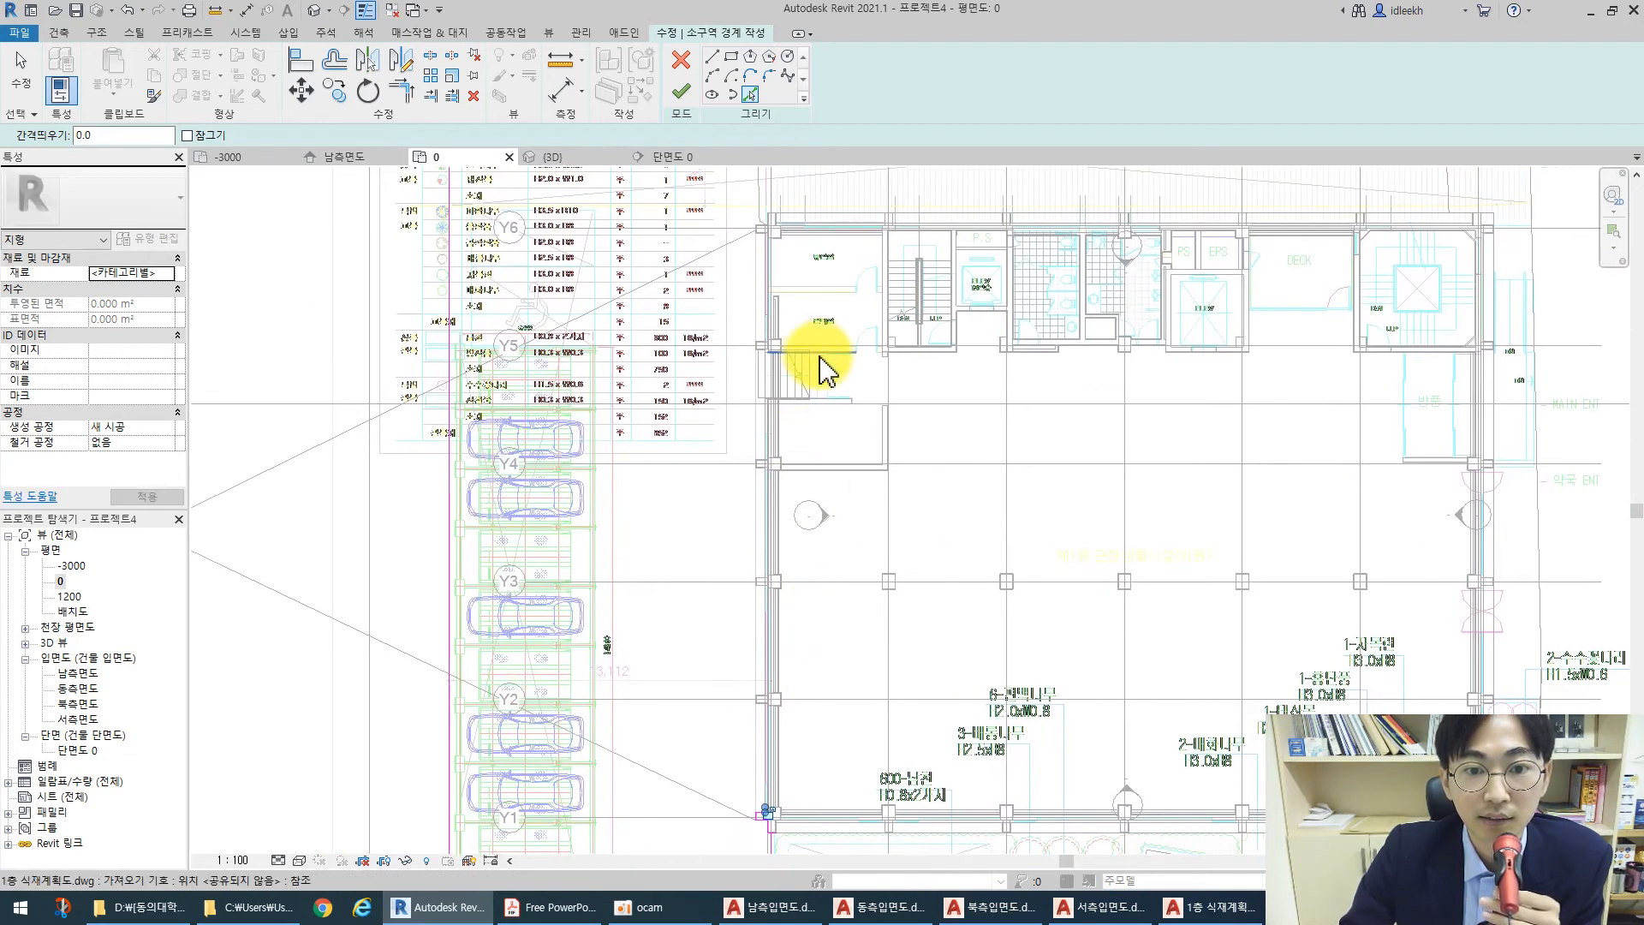
{"action": "middle_click_drag", "start_coordinate": [822, 360], "coordinate": [818, 561]}
{"action": "scroll", "coordinate": [775, 364], "scroll_direction": "up", "scroll_amount": 4}
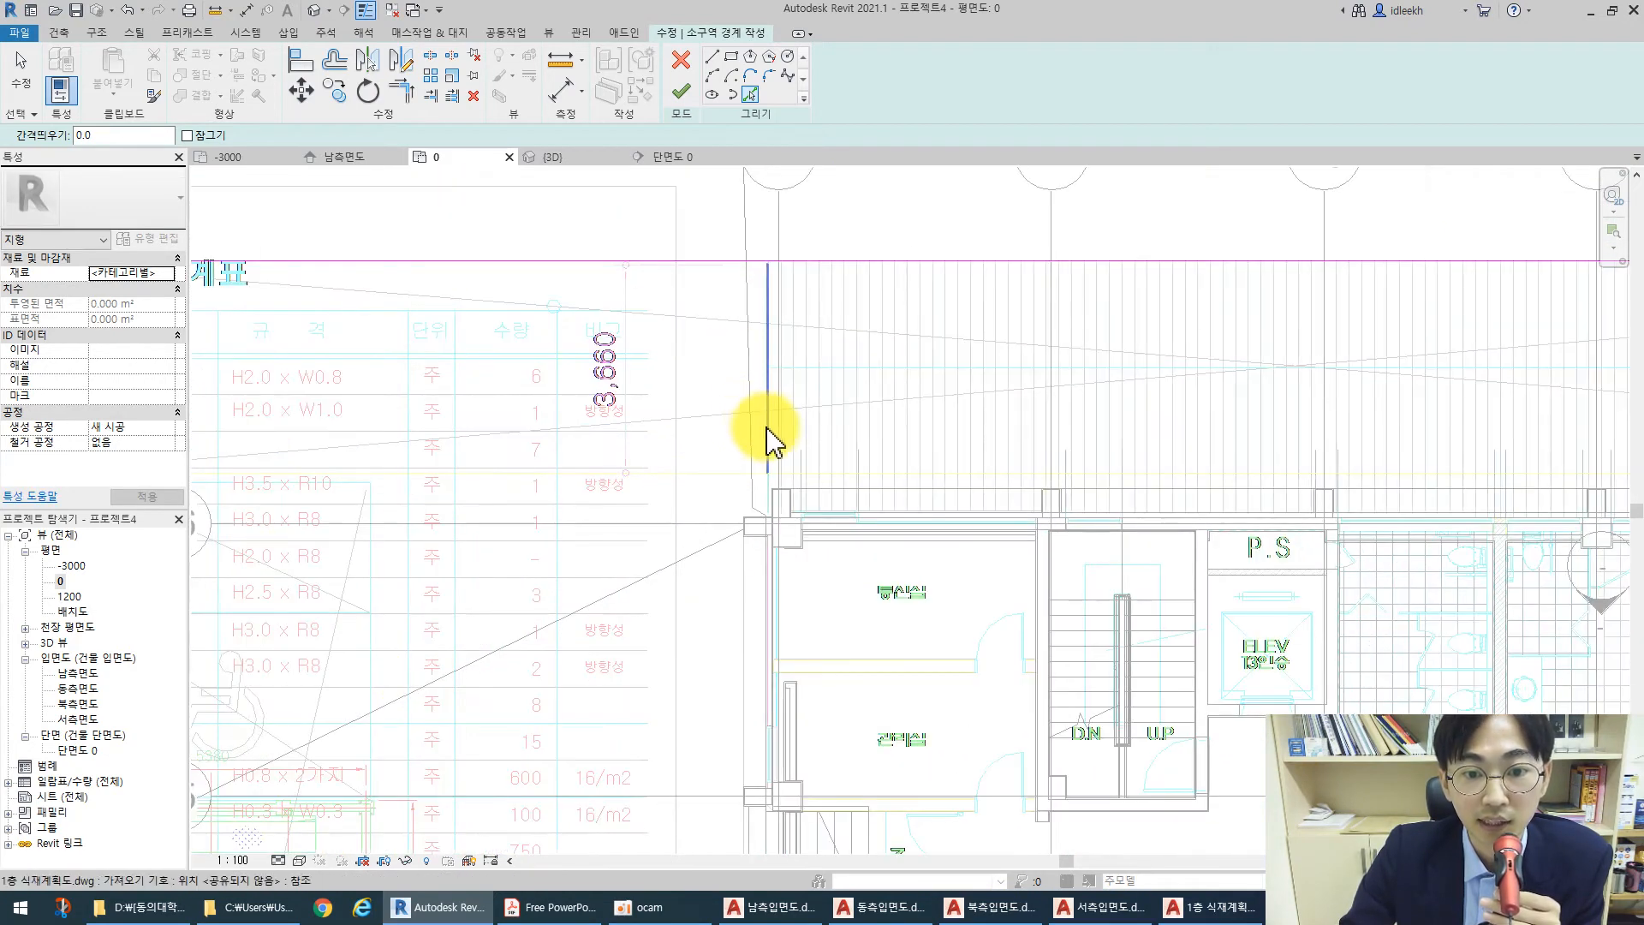
{"action": "scroll", "coordinate": [758, 514], "scroll_direction": "up", "scroll_amount": 8}
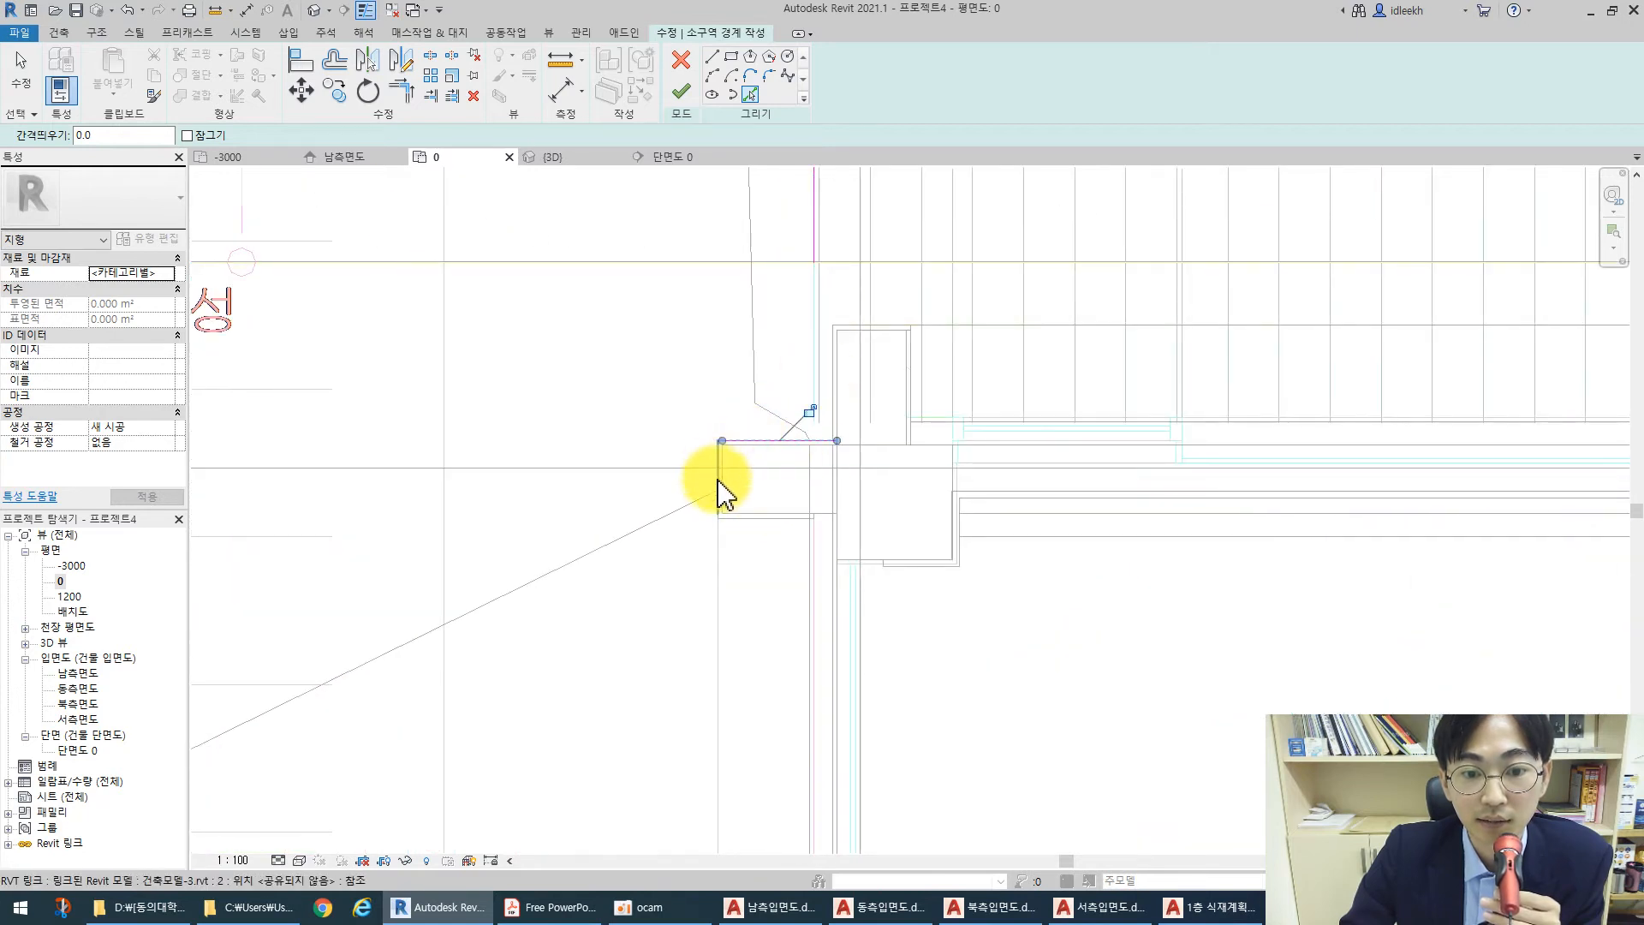
{"action": "left_click", "coordinate": [718, 441]}
{"action": "left_click", "coordinate": [718, 518]}
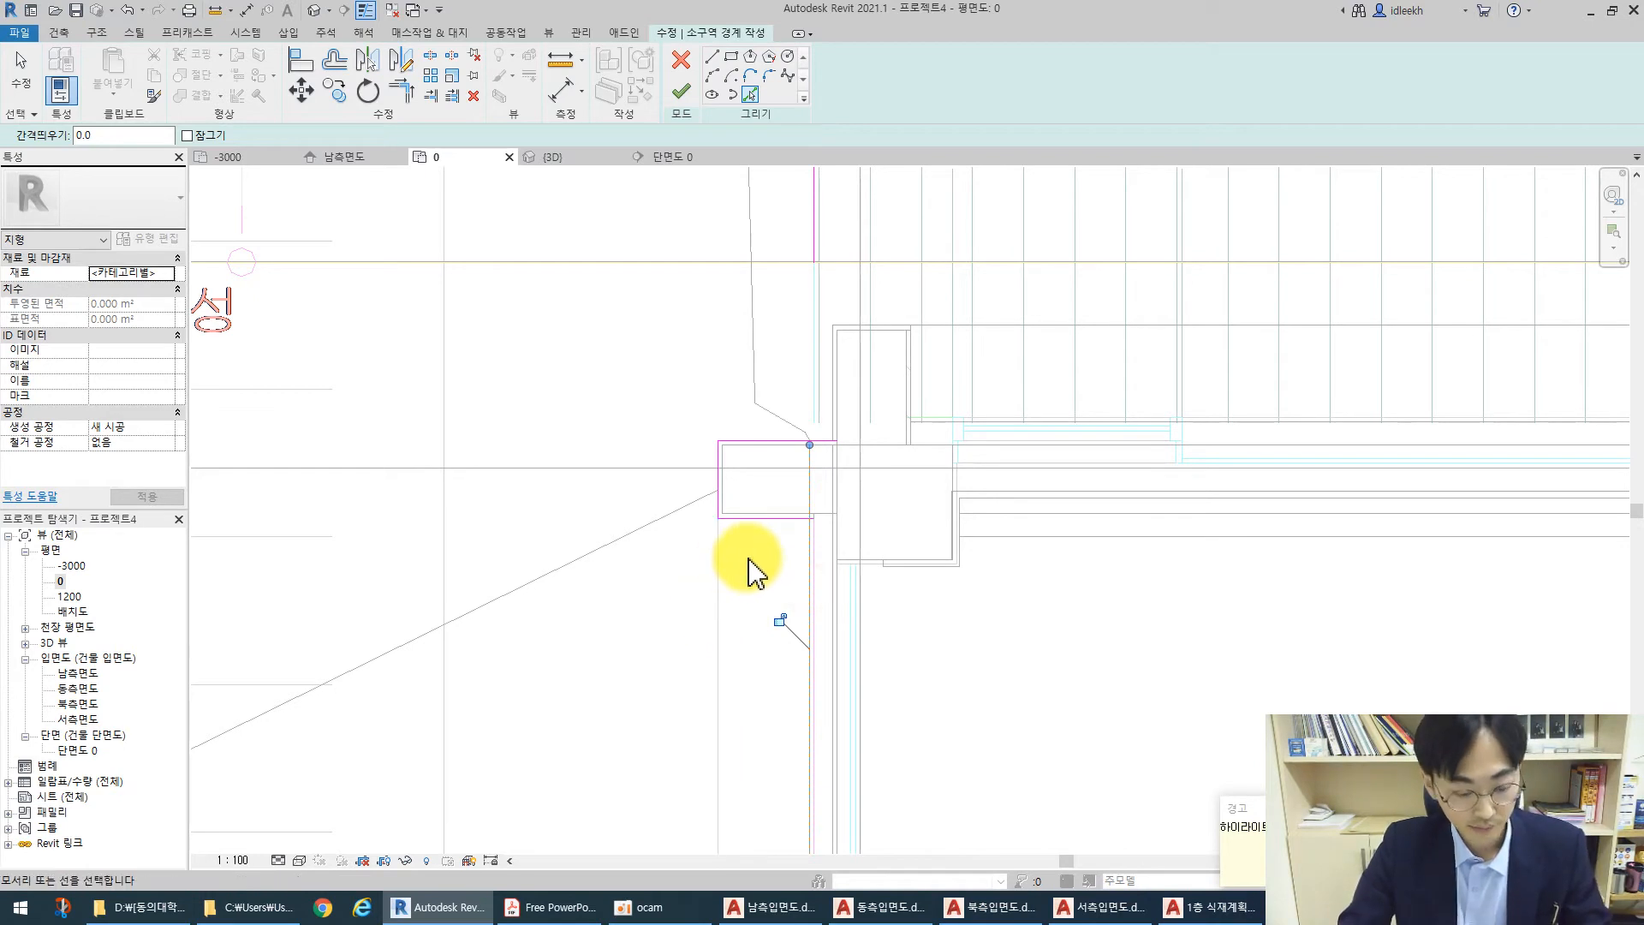
Trim the boundary lines around the Y6 corner column to the vertical line above it and the wall line below it
{"action": "key", "text": "t"}
{"action": "key", "text": "r"}
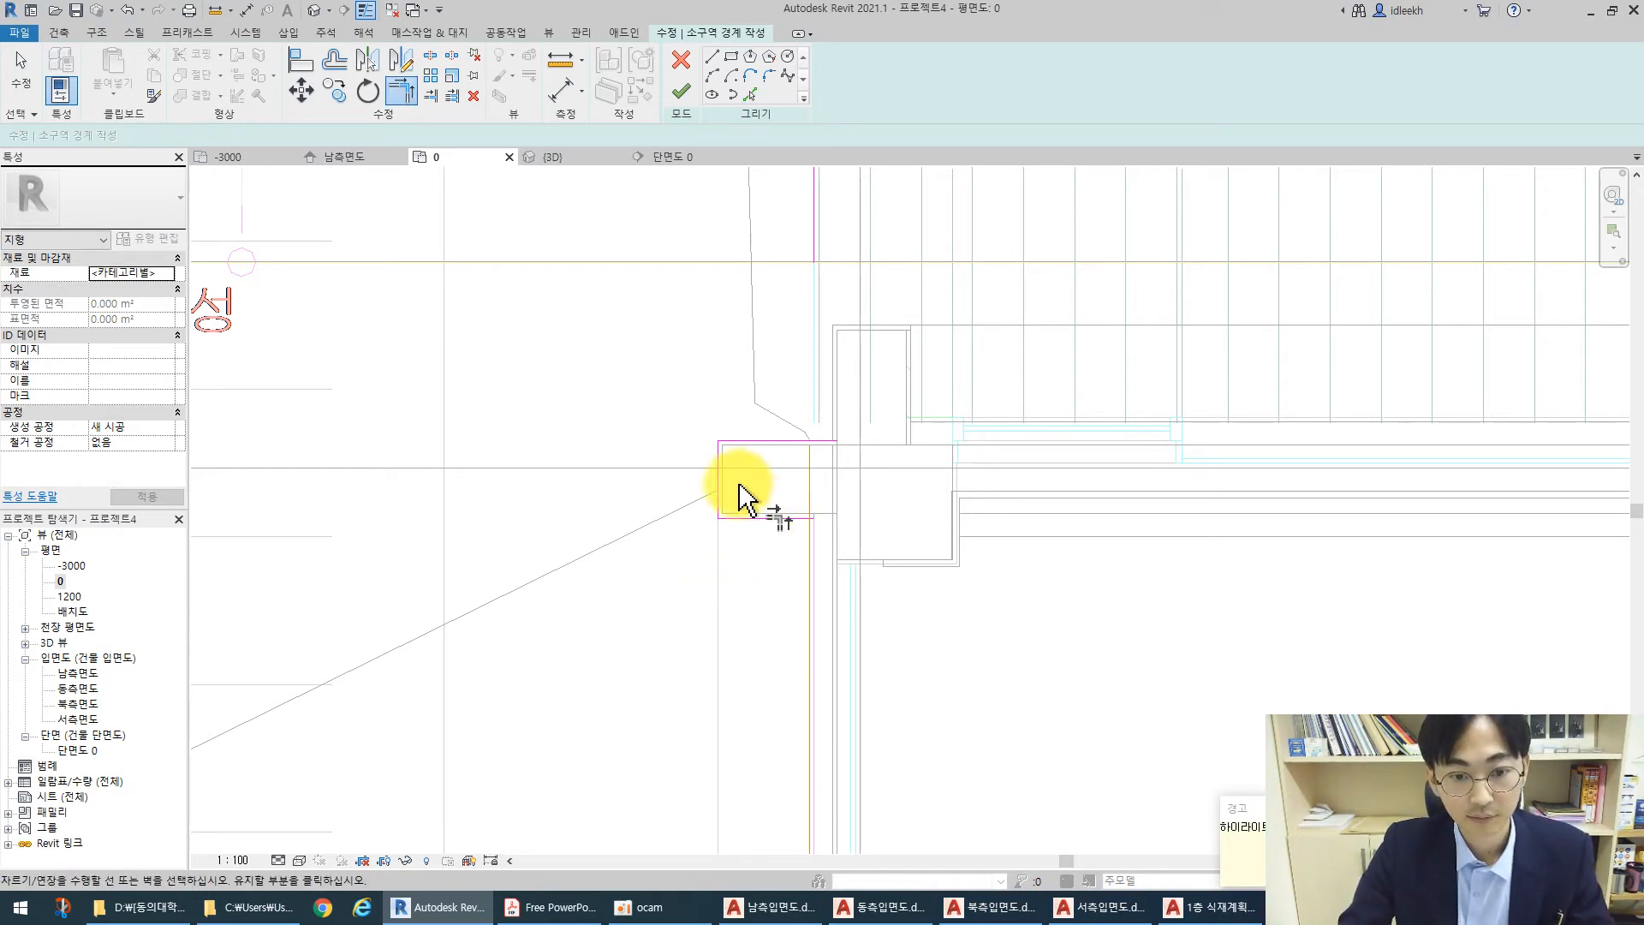
{"action": "left_click", "coordinate": [778, 443]}
{"action": "left_click", "coordinate": [812, 224]}
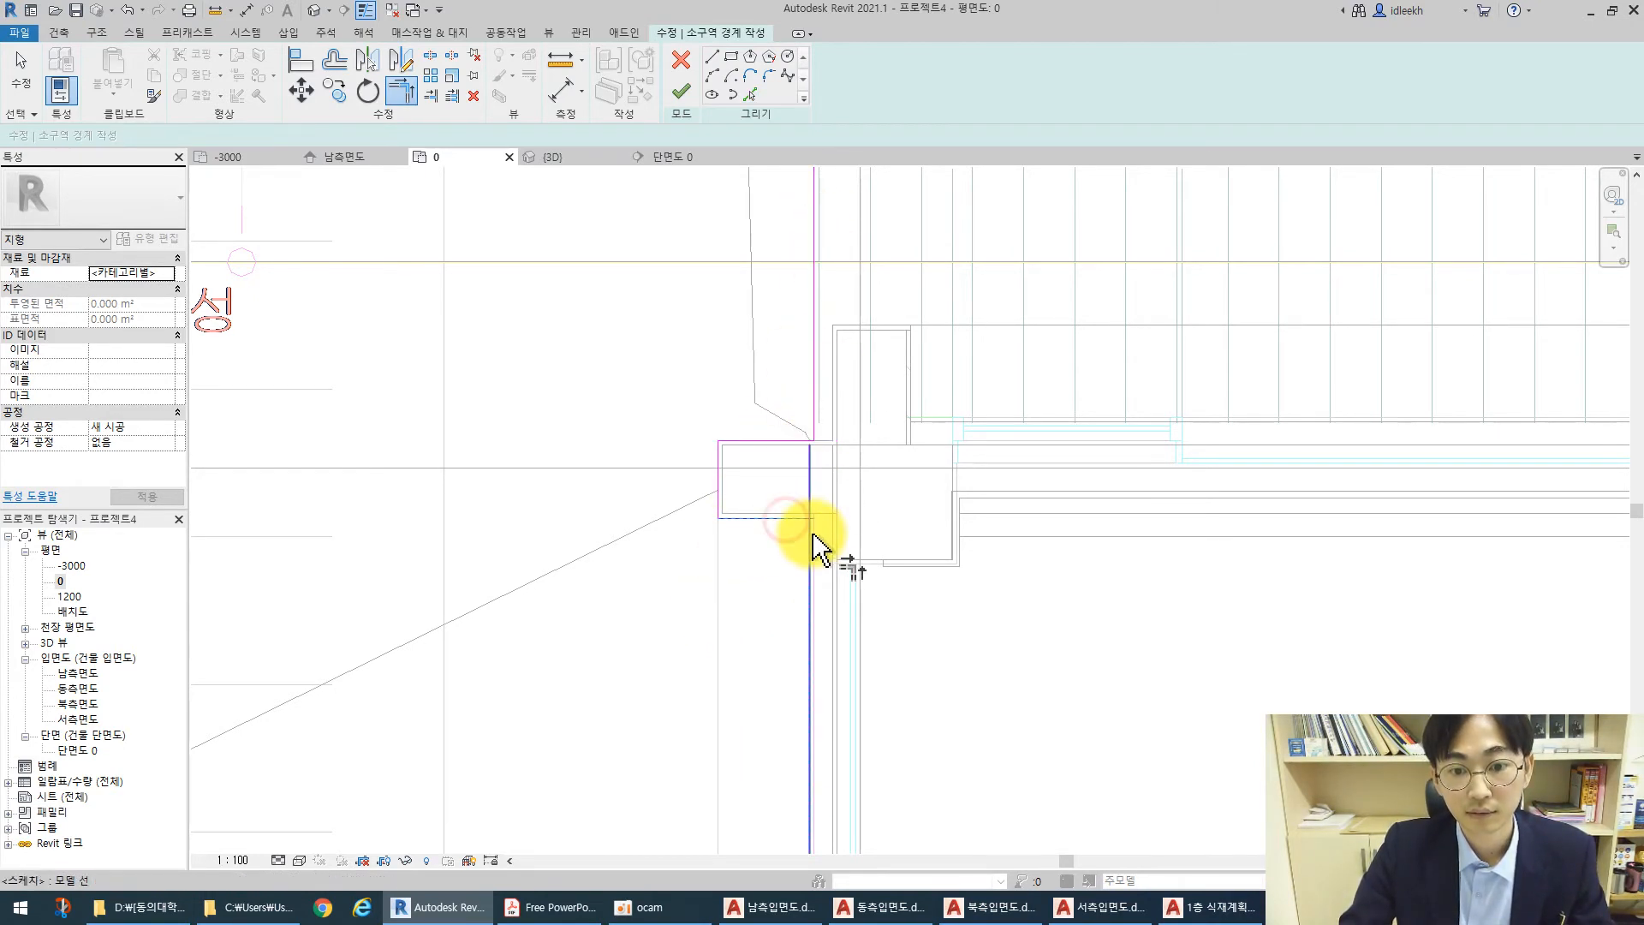
{"action": "left_click", "coordinate": [807, 532]}
Trim the upper and lower site boundary lines to the vertical subregion lines so both outer corners beside the building close
{"action": "scroll", "coordinate": [765, 621], "scroll_direction": "down", "scroll_amount": 3}
{"action": "scroll", "coordinate": [765, 620], "scroll_direction": "down", "scroll_amount": 2}
{"action": "left_click", "coordinate": [727, 357]}
{"action": "left_click", "coordinate": [774, 383]}
{"action": "scroll", "coordinate": [778, 470], "scroll_direction": "down", "scroll_amount": 3}
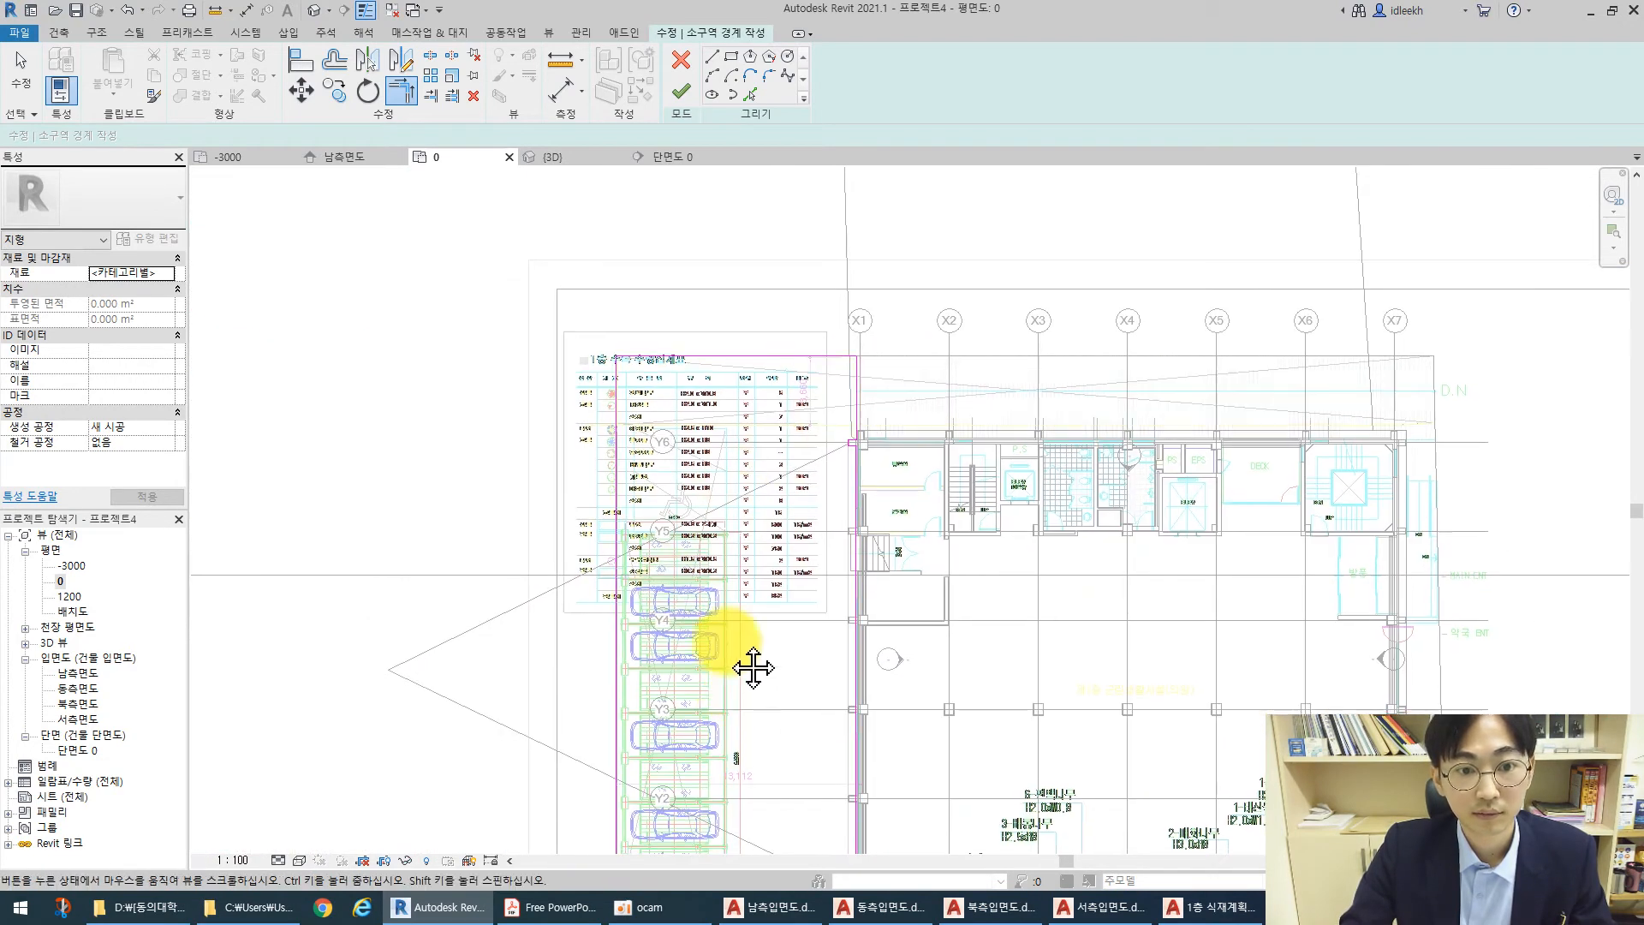
{"action": "scroll", "coordinate": [685, 617], "scroll_direction": "up", "scroll_amount": 2}
{"action": "scroll", "coordinate": [860, 572], "scroll_direction": "up", "scroll_amount": 2}
{"action": "left_click", "coordinate": [860, 561]}
{"action": "left_click", "coordinate": [849, 535]}
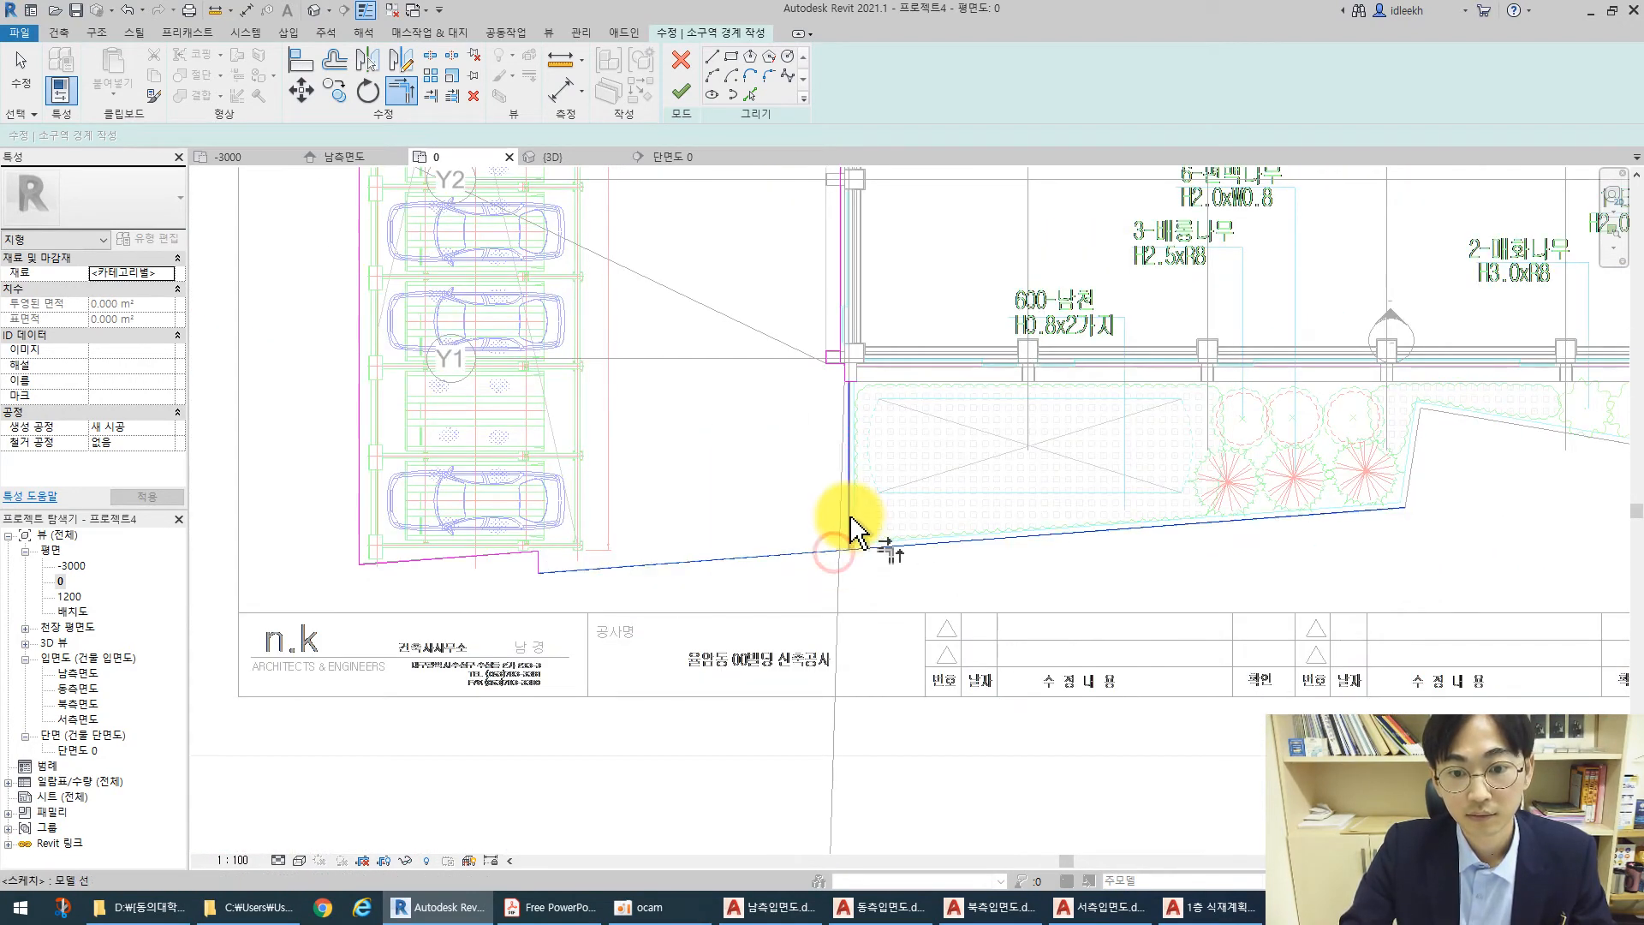
Trim the boundary lines around the Y1 corner column to the planting strip's edge line below and the wall line above
{"action": "scroll", "coordinate": [848, 411], "scroll_direction": "up", "scroll_amount": 3}
{"action": "scroll", "coordinate": [846, 424], "scroll_direction": "up", "scroll_amount": 3}
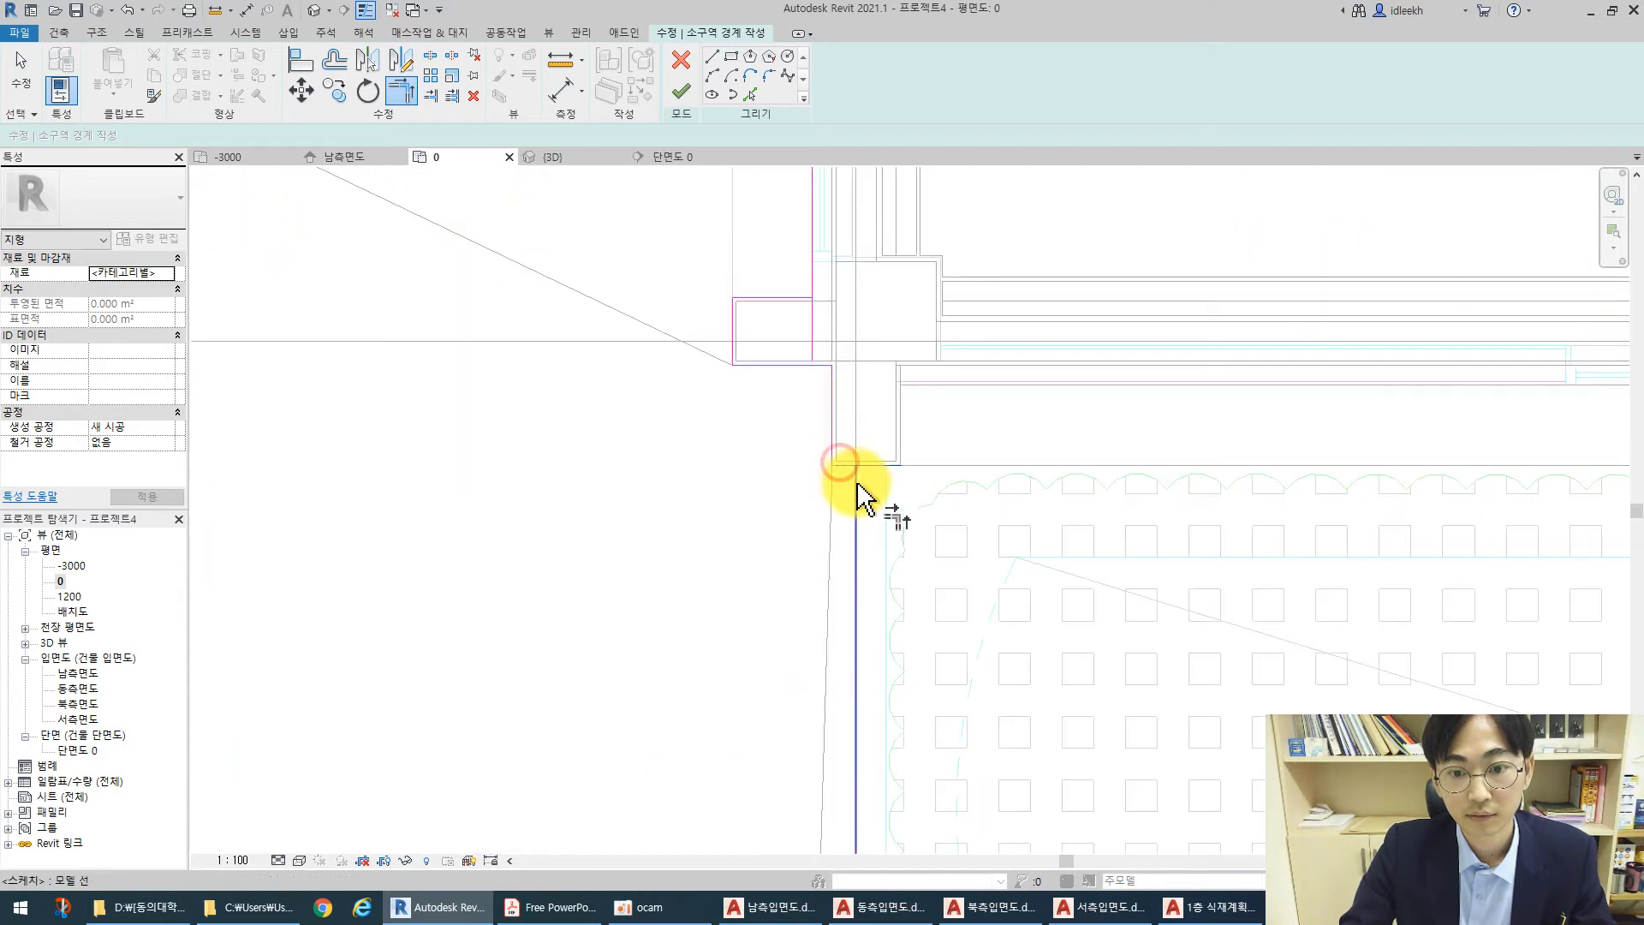
{"action": "left_click", "coordinate": [856, 485]}
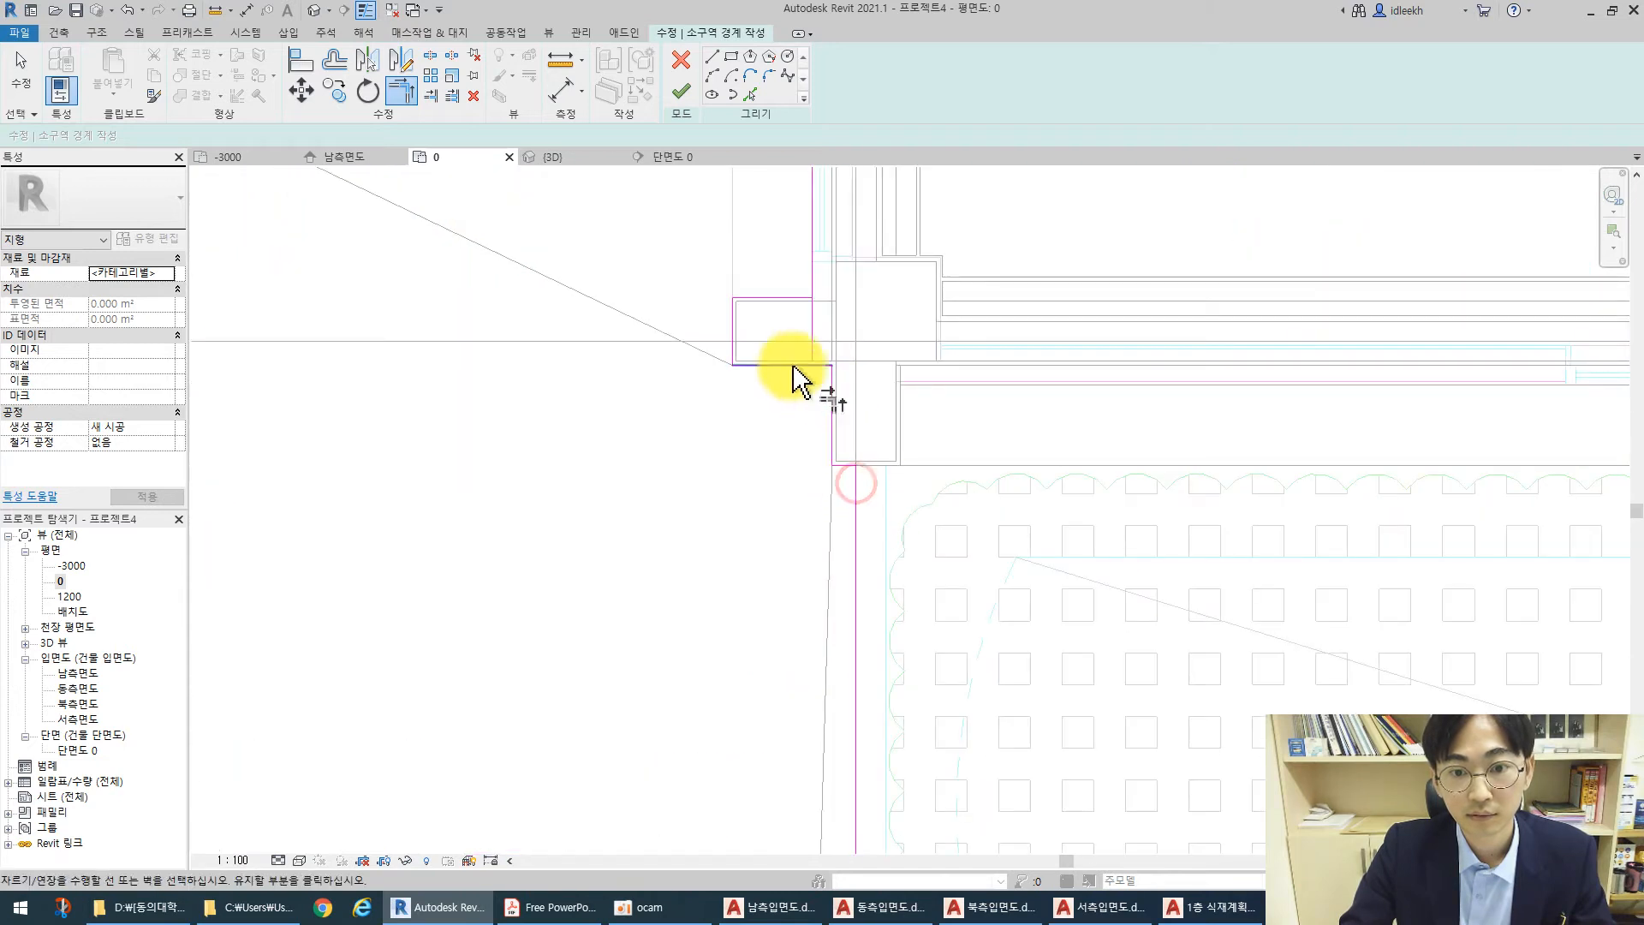
{"action": "left_click", "coordinate": [791, 297]}
{"action": "scroll", "coordinate": [795, 475], "scroll_direction": "down", "scroll_amount": 2}
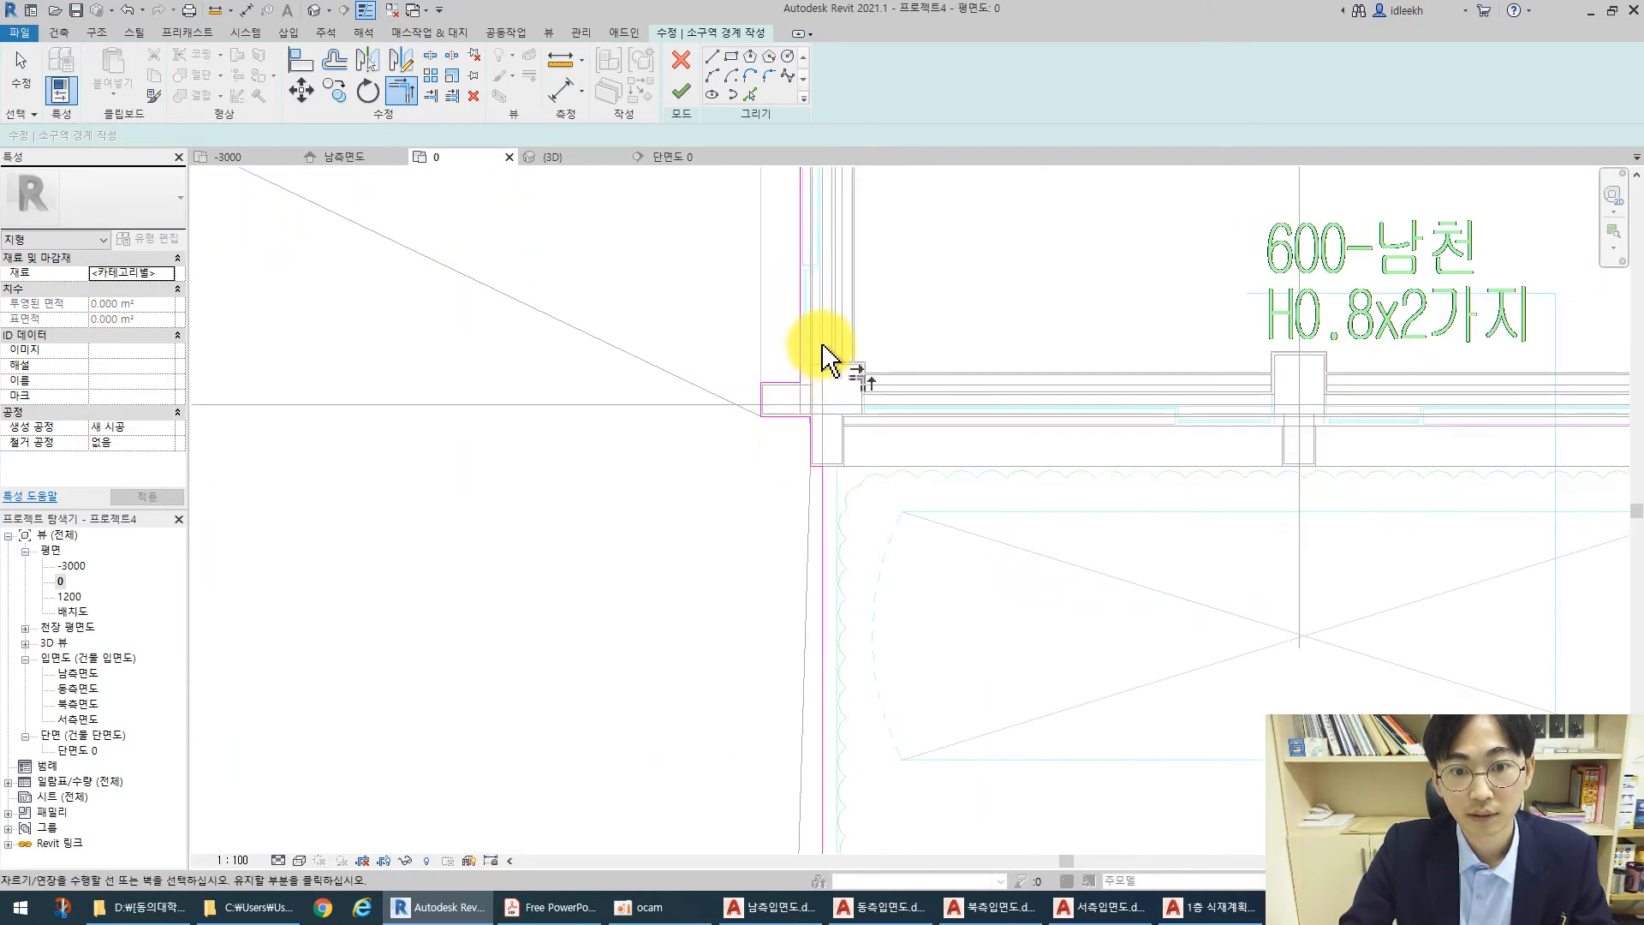
Draw three connected boundary lines around the projecting column at grid Y5, starting and ending on the vertical wall line
{"action": "scroll", "coordinate": [734, 468], "scroll_direction": "down", "scroll_amount": 2}
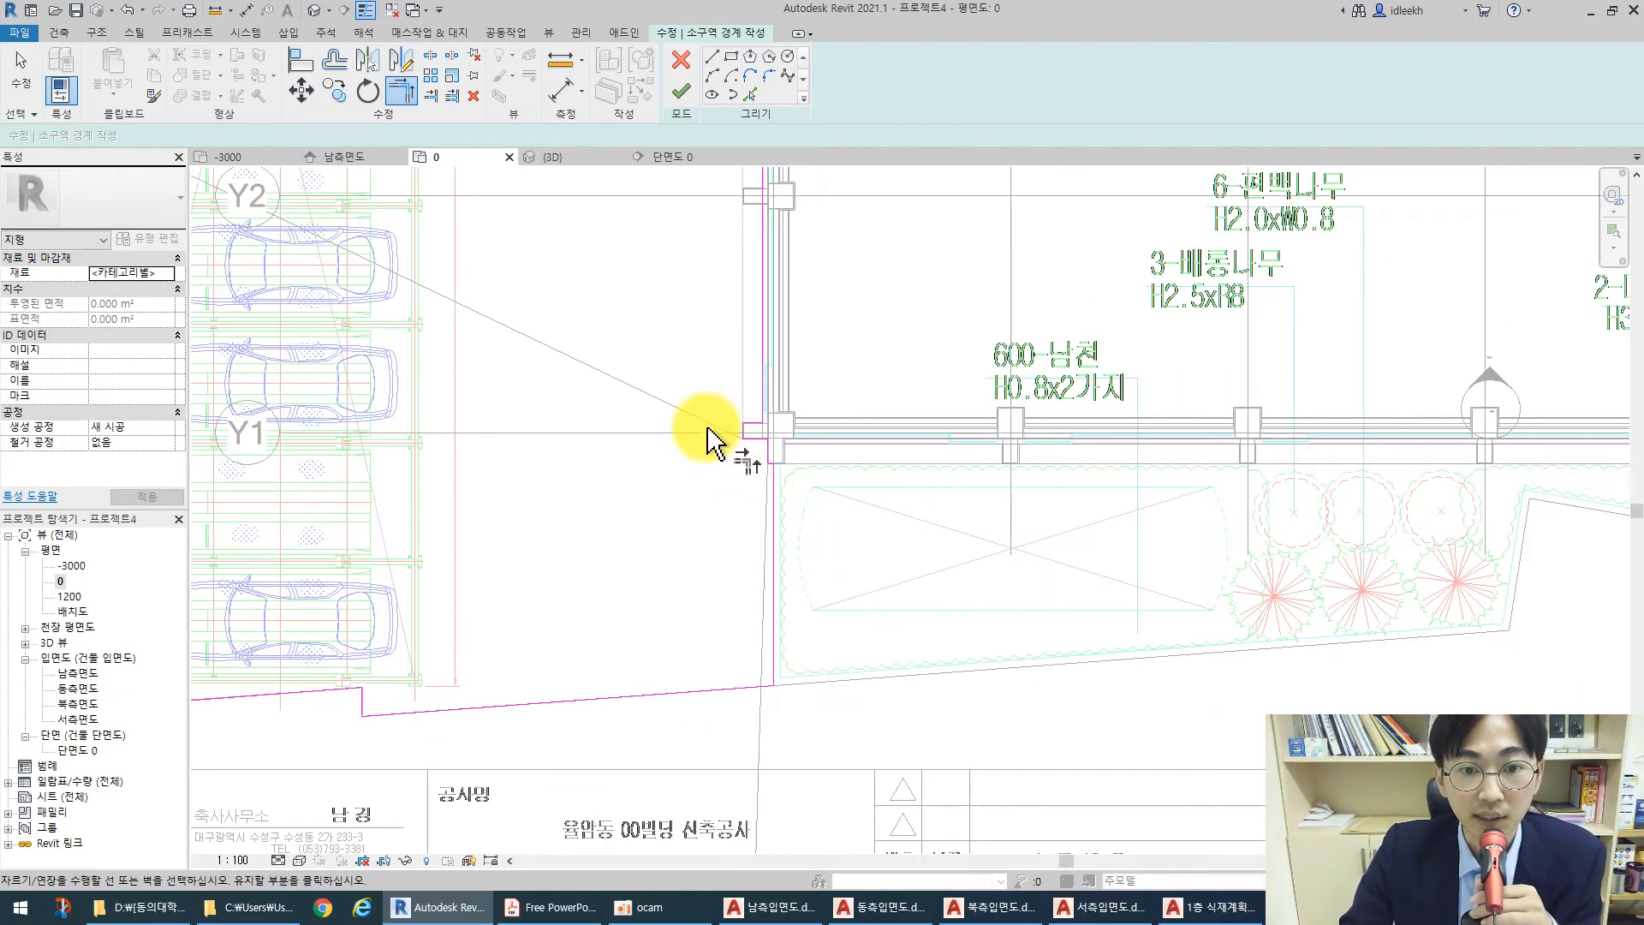
{"action": "middle_click_drag", "start_coordinate": [863, 321], "coordinate": [858, 571]}
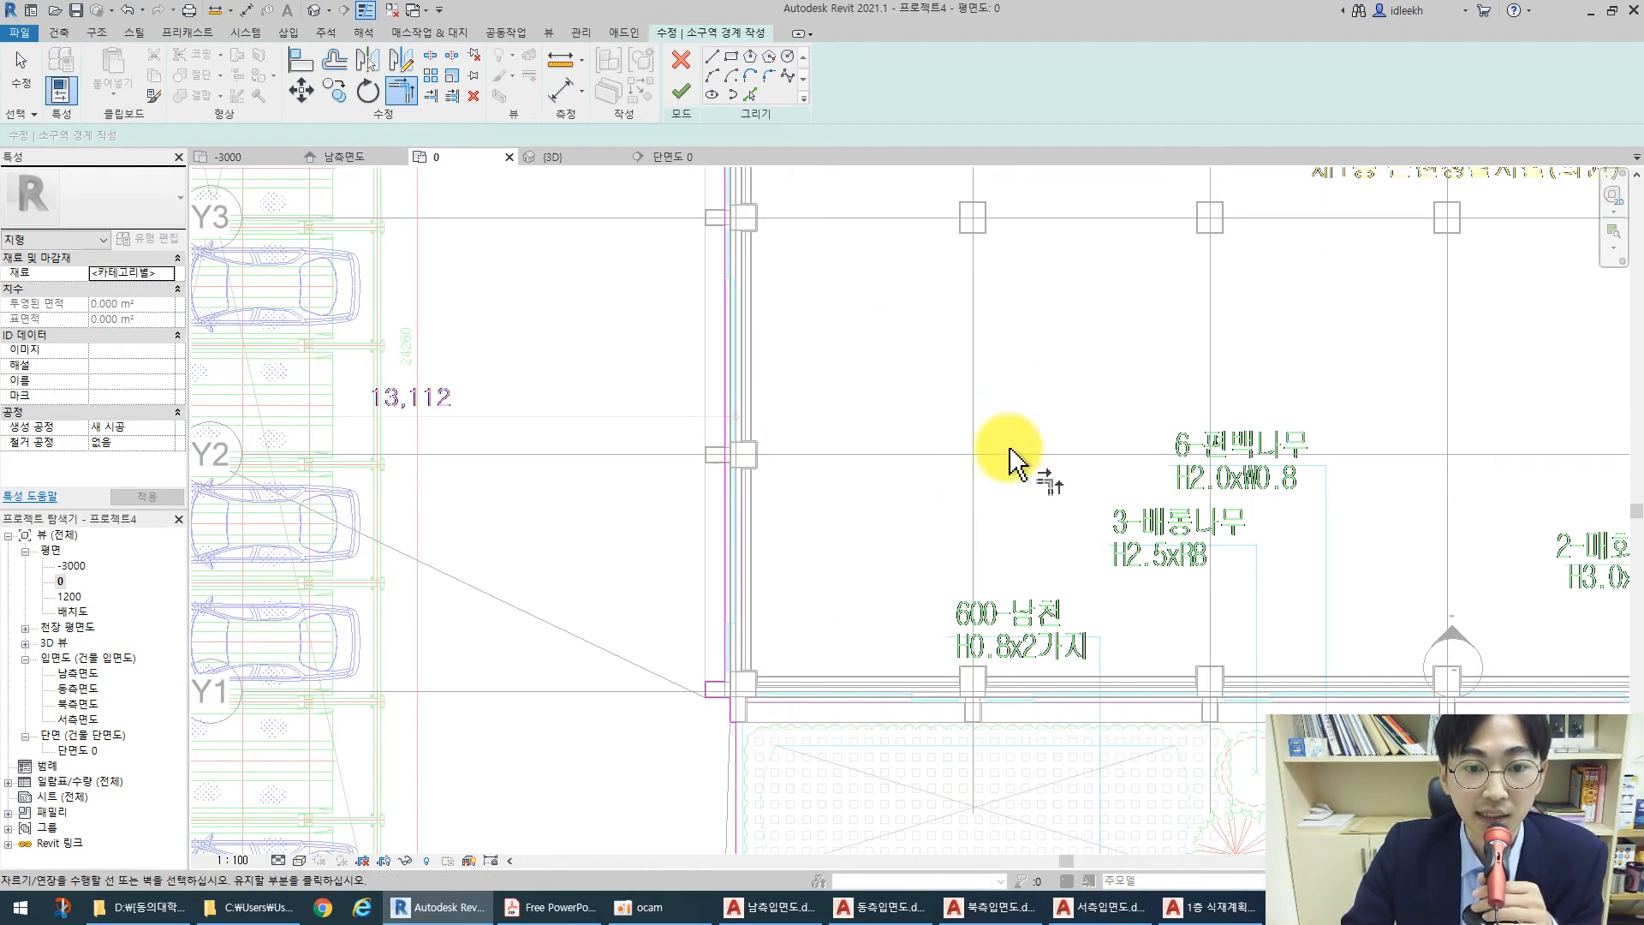
{"action": "scroll", "coordinate": [818, 531], "scroll_direction": "down", "scroll_amount": 2}
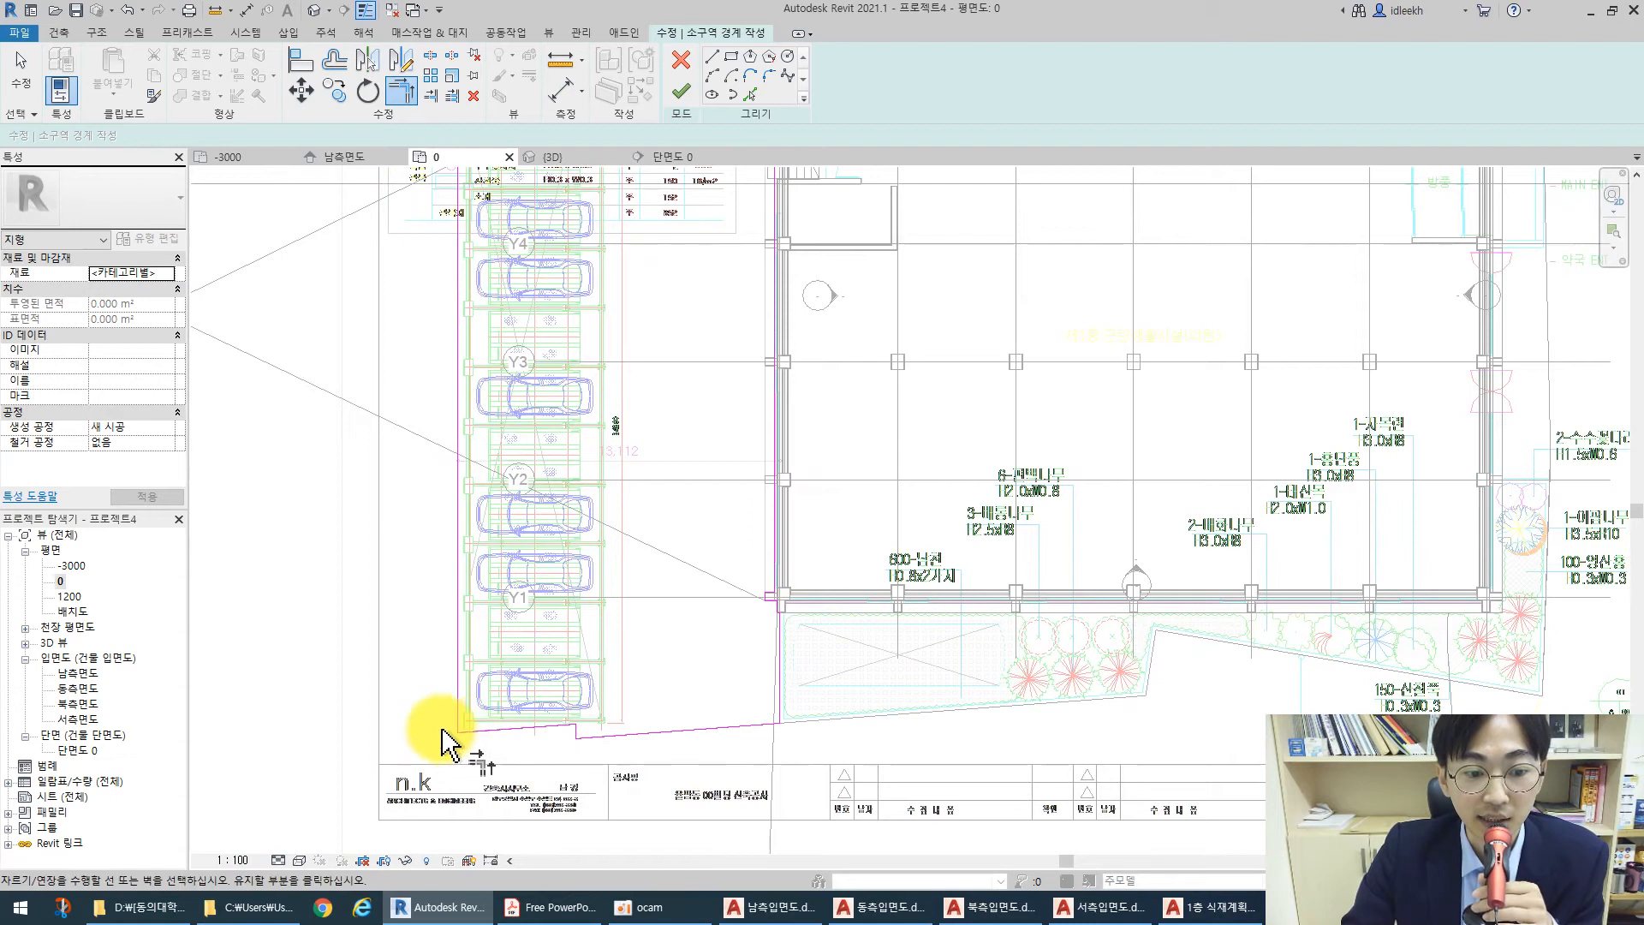
{"action": "scroll", "coordinate": [840, 599], "scroll_direction": "down", "scroll_amount": 4}
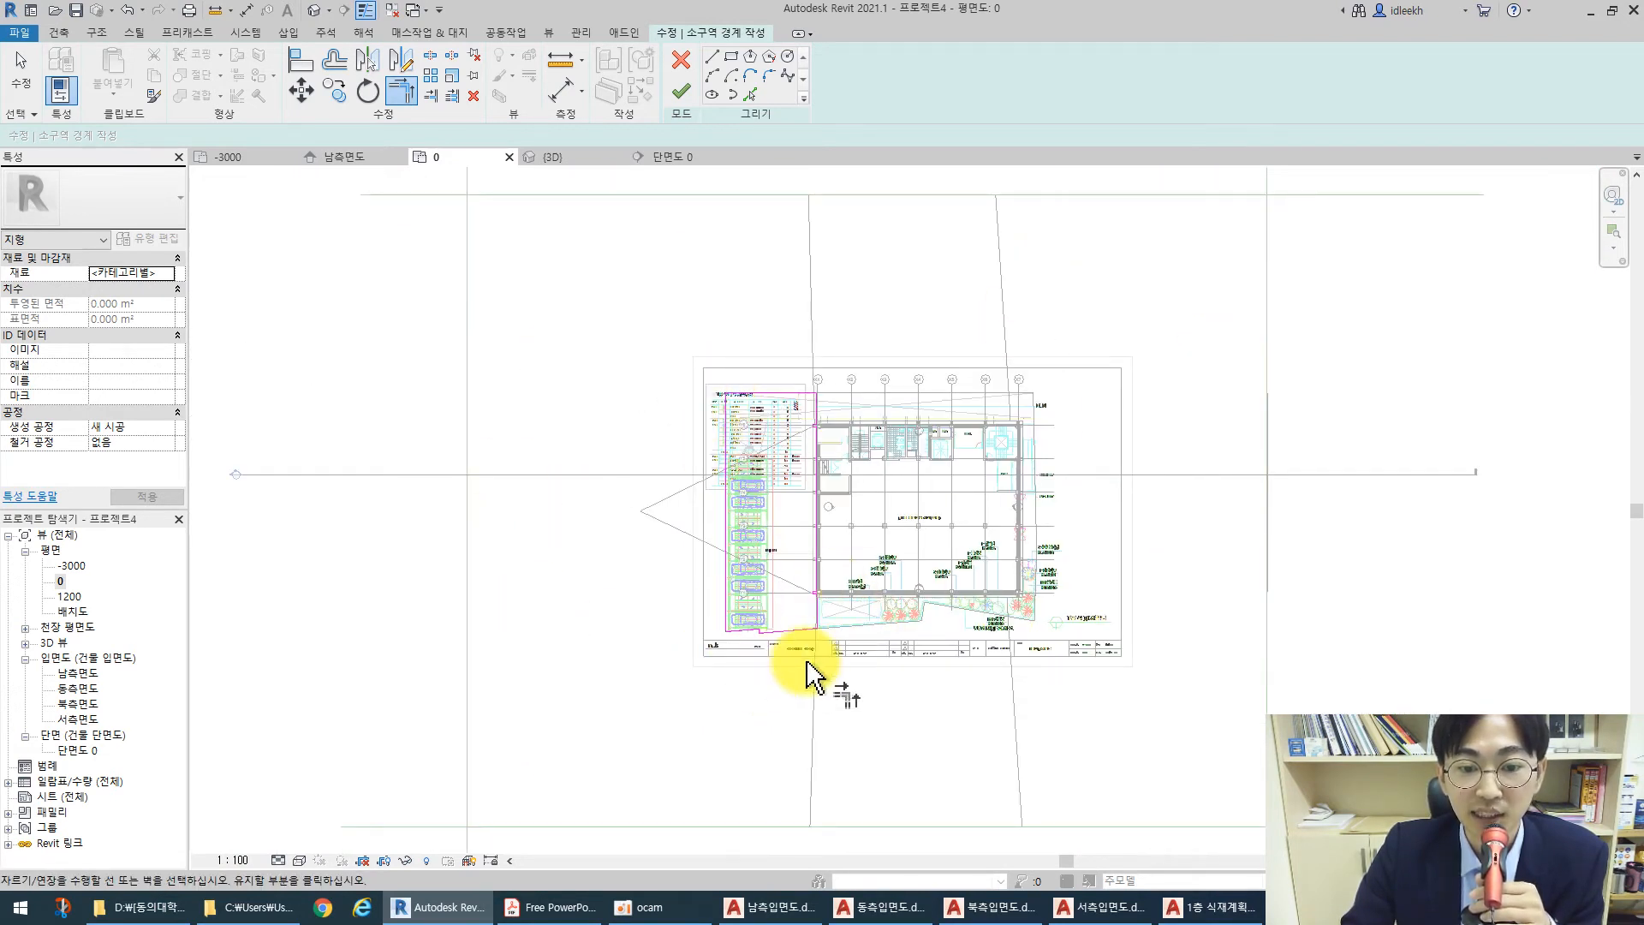
{"action": "scroll", "coordinate": [822, 452], "scroll_direction": "up", "scroll_amount": 6}
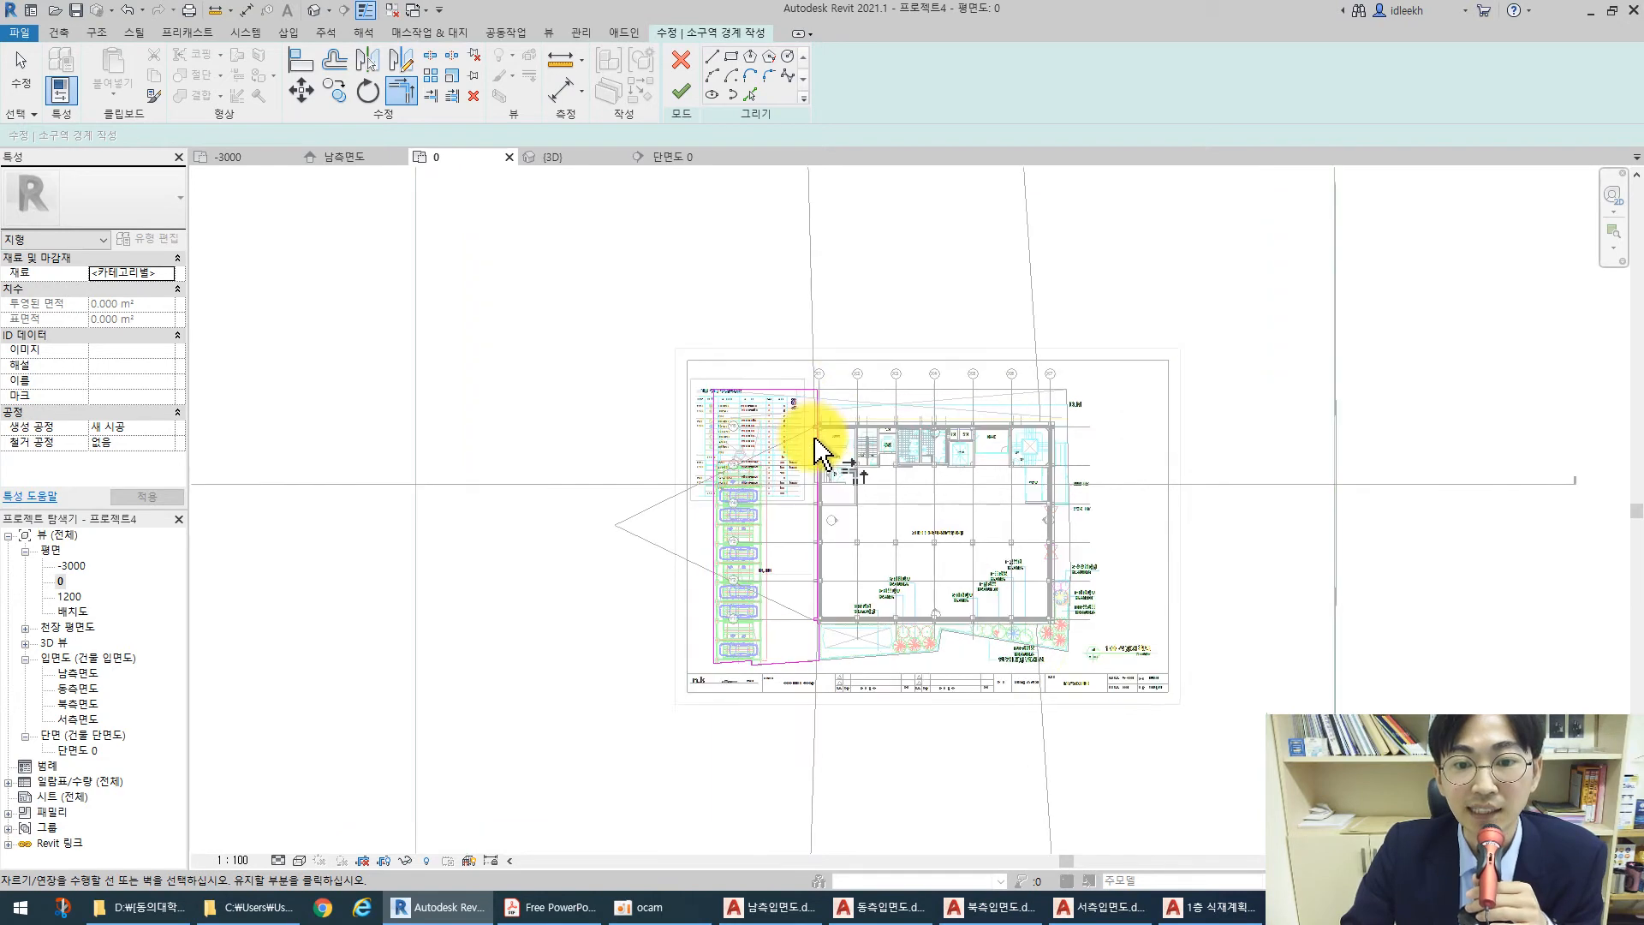
{"action": "scroll", "coordinate": [822, 567], "scroll_direction": "up", "scroll_amount": 1}
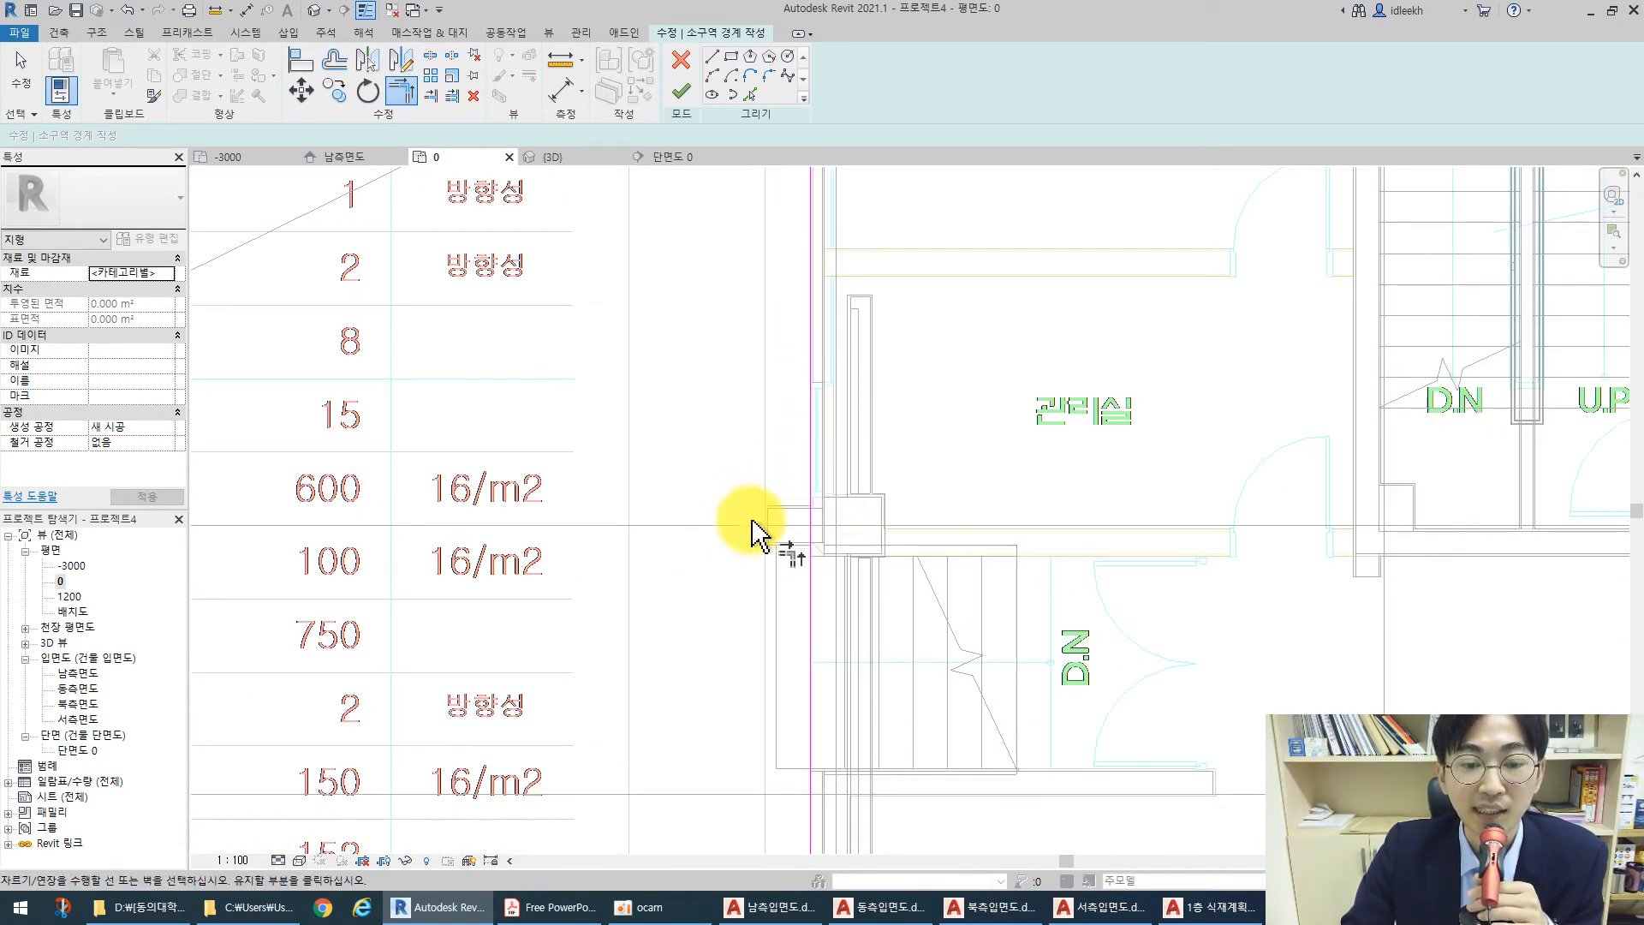
{"action": "left_click", "coordinate": [713, 57]}
{"action": "scroll", "coordinate": [770, 463], "scroll_direction": "up", "scroll_amount": 2}
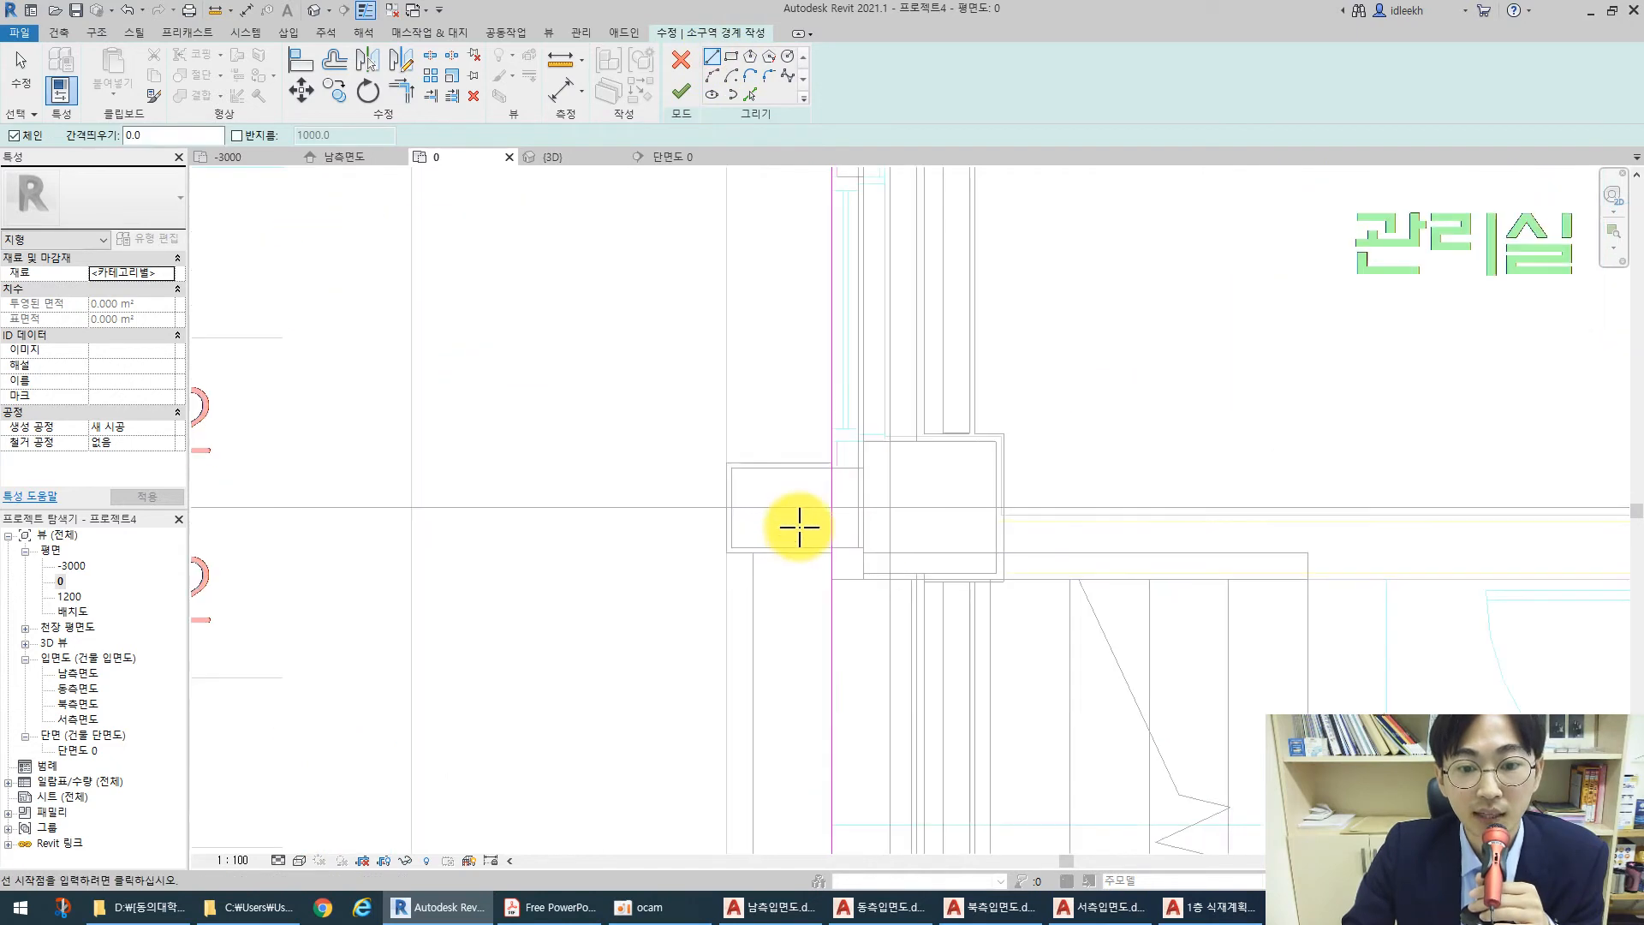
{"action": "left_click", "coordinate": [729, 467]}
{"action": "left_click", "coordinate": [832, 463]}
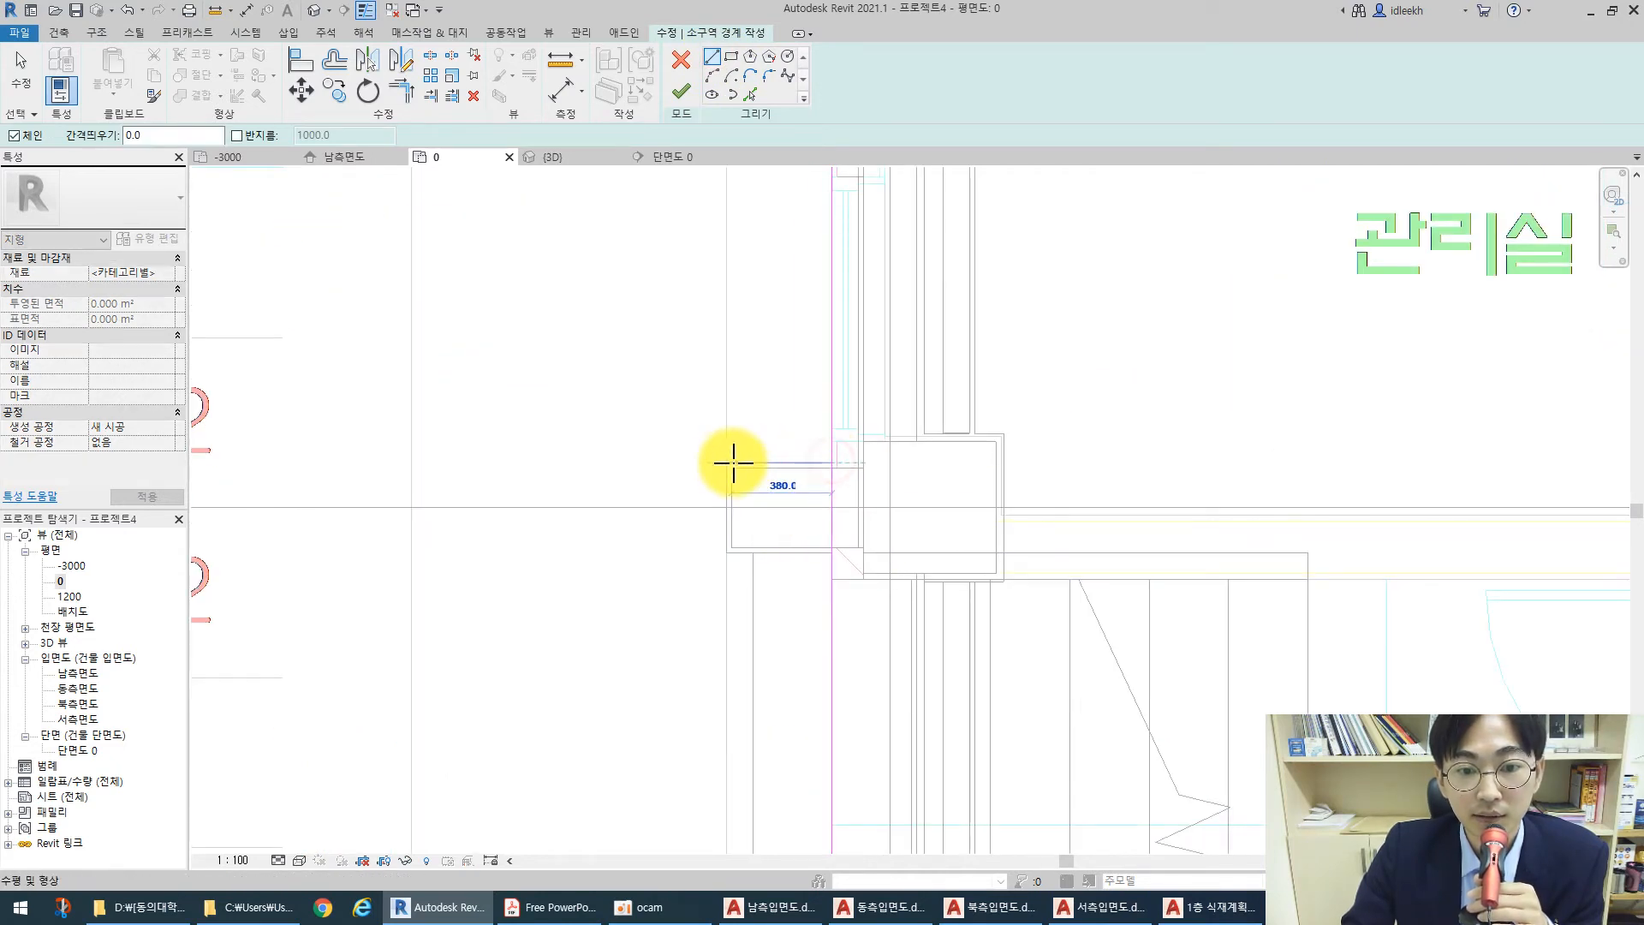
{"action": "left_click", "coordinate": [730, 463]}
{"action": "left_click", "coordinate": [728, 553]}
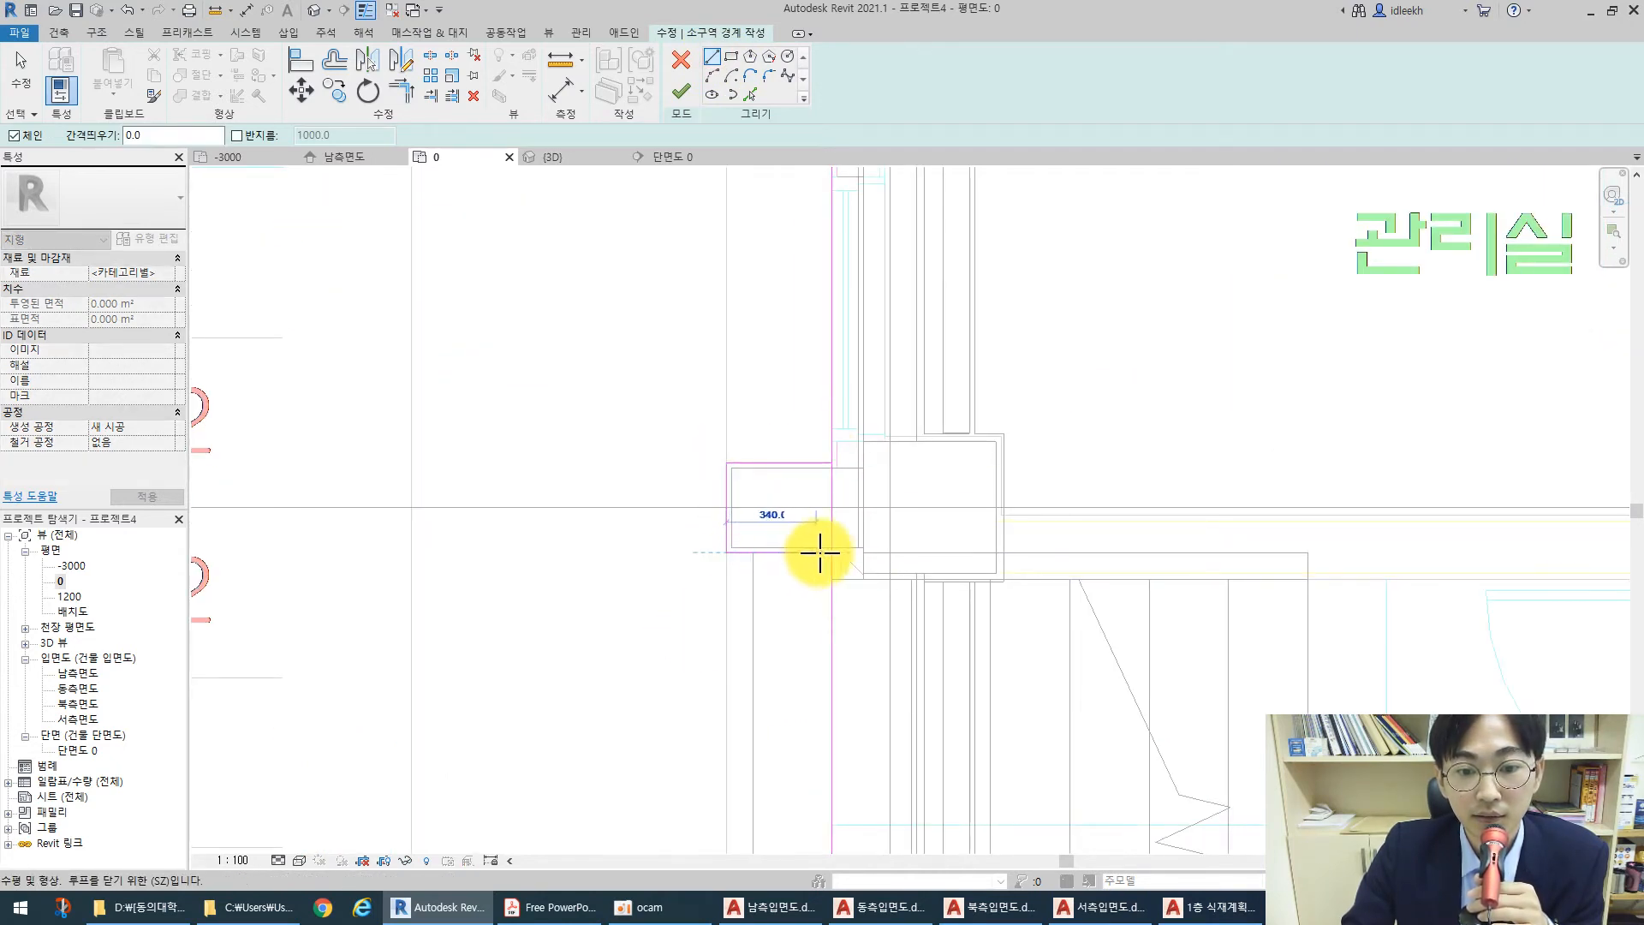
{"action": "left_click", "coordinate": [851, 635]}
Draw three connected boundary lines around the projecting column at grid Y4, from the wall line back to the wall line
{"action": "scroll", "coordinate": [767, 444], "scroll_direction": "down", "scroll_amount": 3}
{"action": "middle_click_drag", "start_coordinate": [837, 686], "coordinate": [793, 209]}
{"action": "scroll", "coordinate": [735, 406], "scroll_direction": "up", "scroll_amount": 3}
{"action": "scroll", "coordinate": [758, 441], "scroll_direction": "up", "scroll_amount": 2}
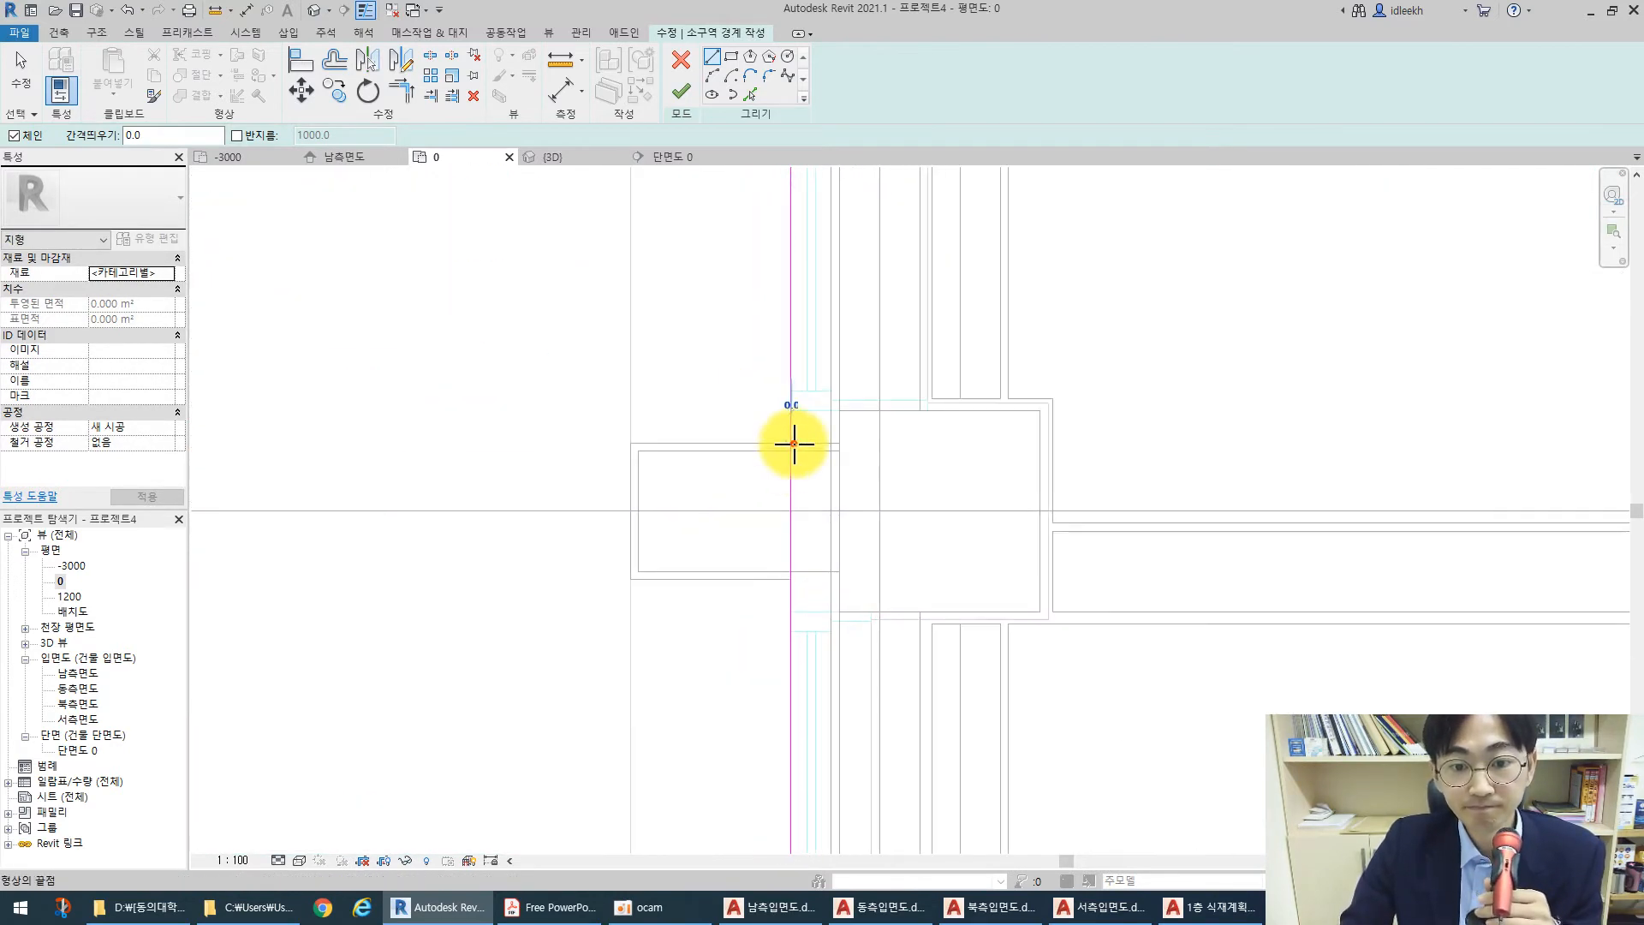
{"action": "left_click", "coordinate": [794, 443]}
{"action": "left_click", "coordinate": [630, 442]}
{"action": "left_click", "coordinate": [631, 579]}
{"action": "left_click", "coordinate": [794, 580]}
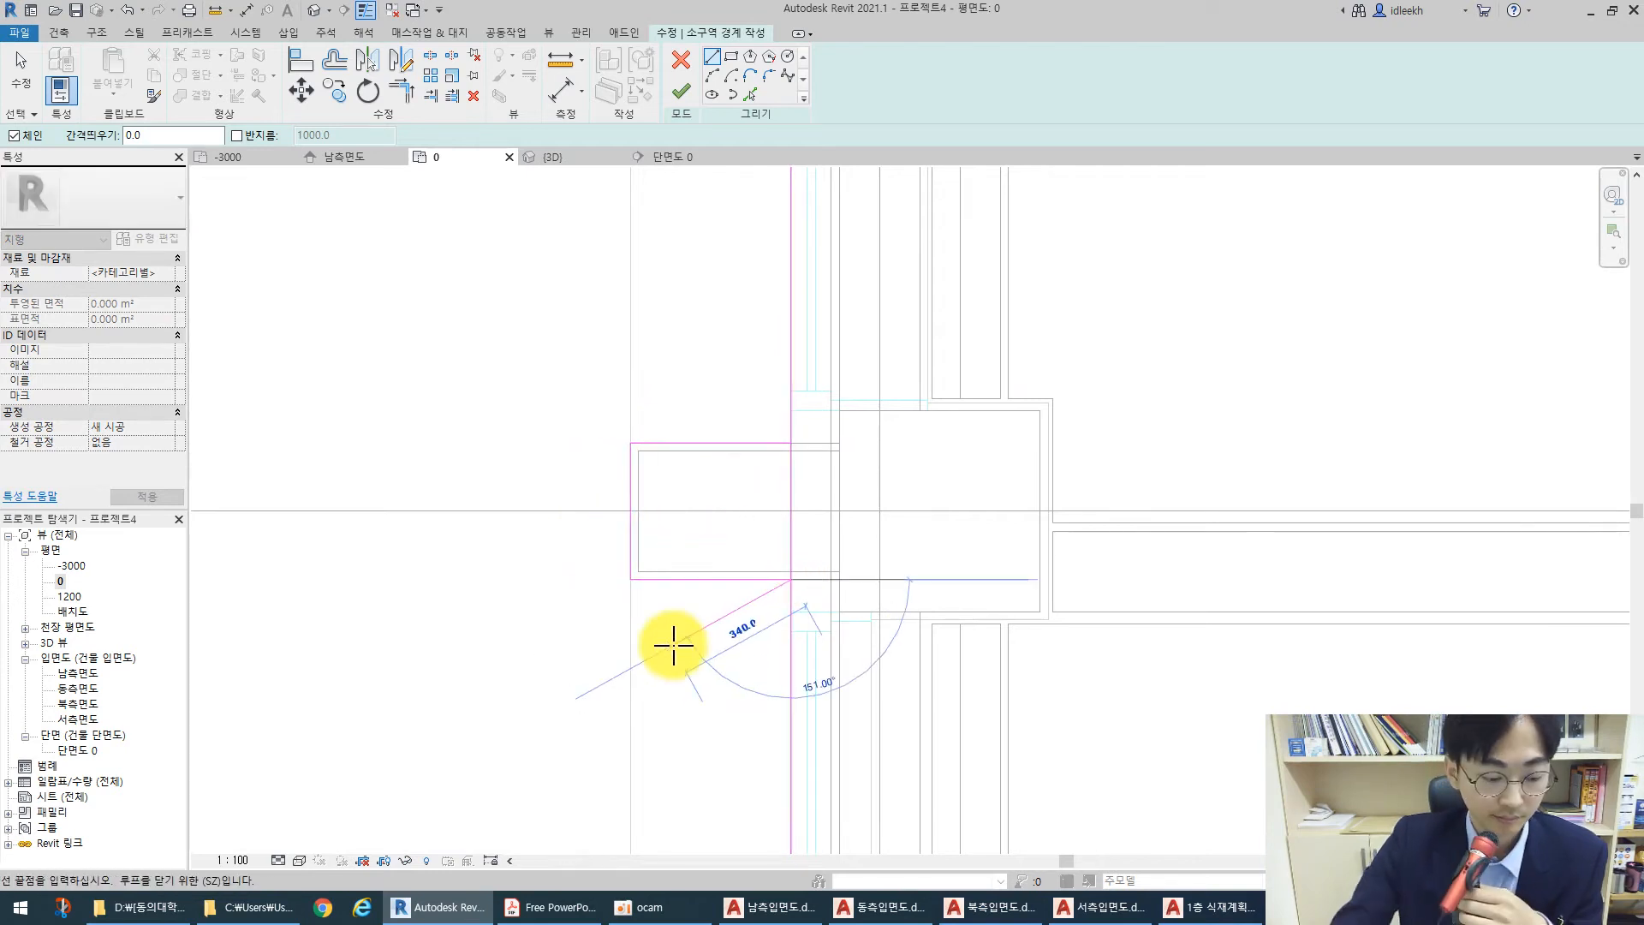
{"action": "key", "text": "Escape"}
Draw three connected boundary lines around the projecting column at grid Y3, about 340 mm across, closing against the wall line
{"action": "scroll", "coordinate": [718, 442], "scroll_direction": "down", "scroll_amount": 5}
{"action": "middle_click_drag", "start_coordinate": [757, 580], "coordinate": [805, 294]}
{"action": "scroll", "coordinate": [741, 543], "scroll_direction": "up", "scroll_amount": 6}
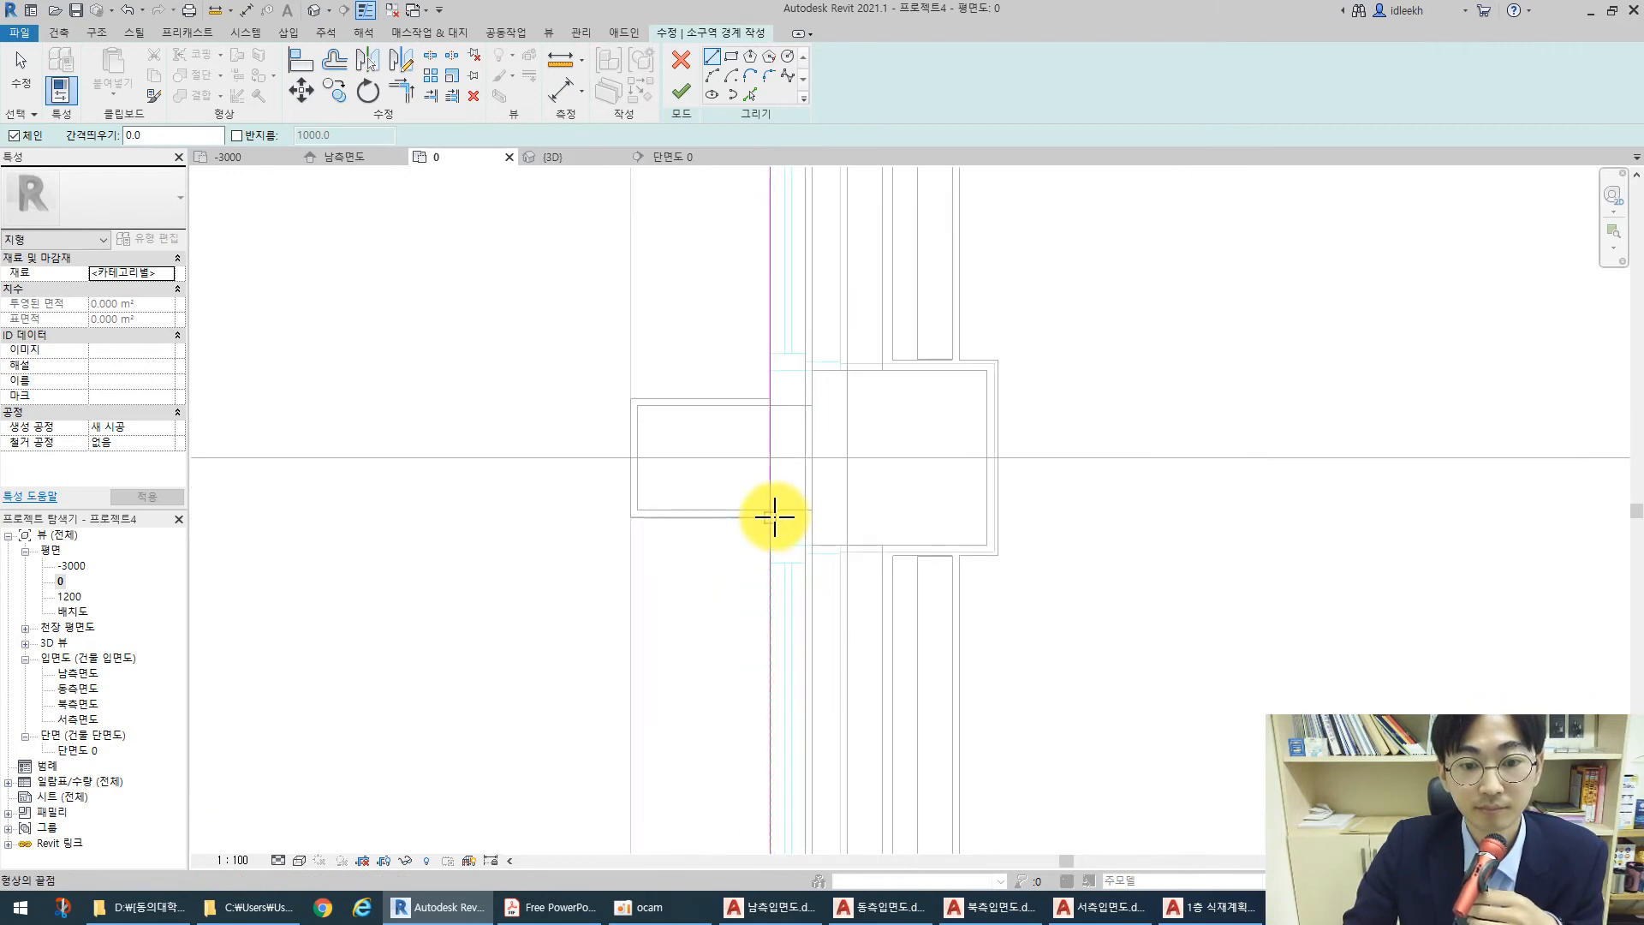
{"action": "left_click", "coordinate": [631, 517]}
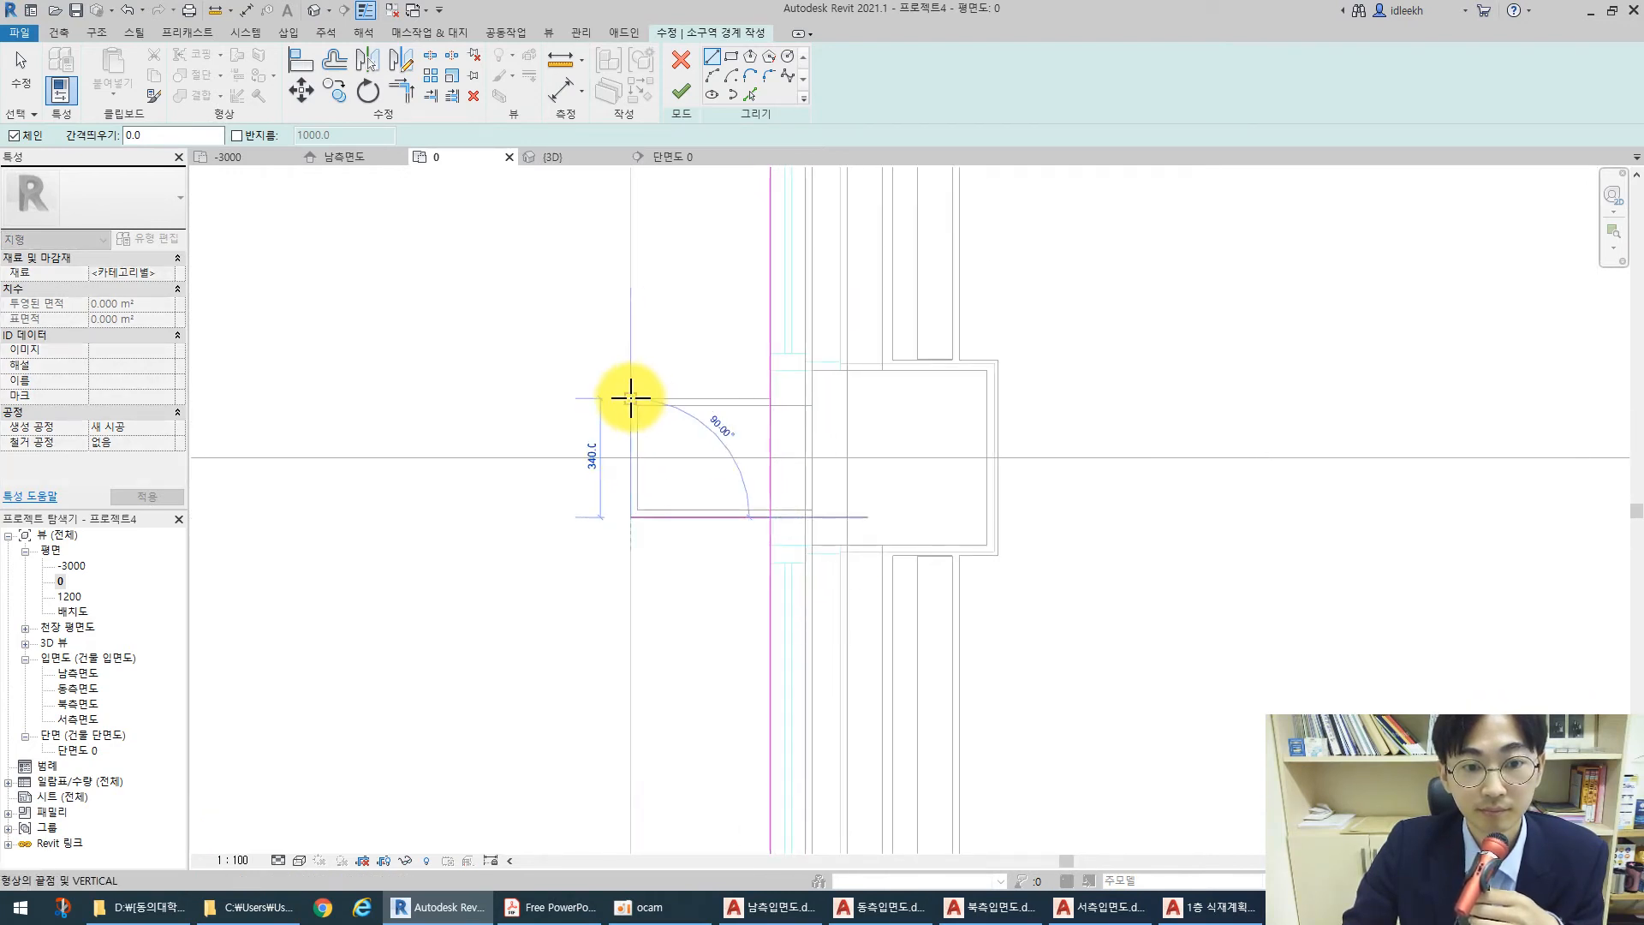
{"action": "left_click", "coordinate": [631, 398]}
{"action": "left_click", "coordinate": [769, 397]}
{"action": "scroll", "coordinate": [758, 385], "scroll_direction": "down", "scroll_amount": 5}
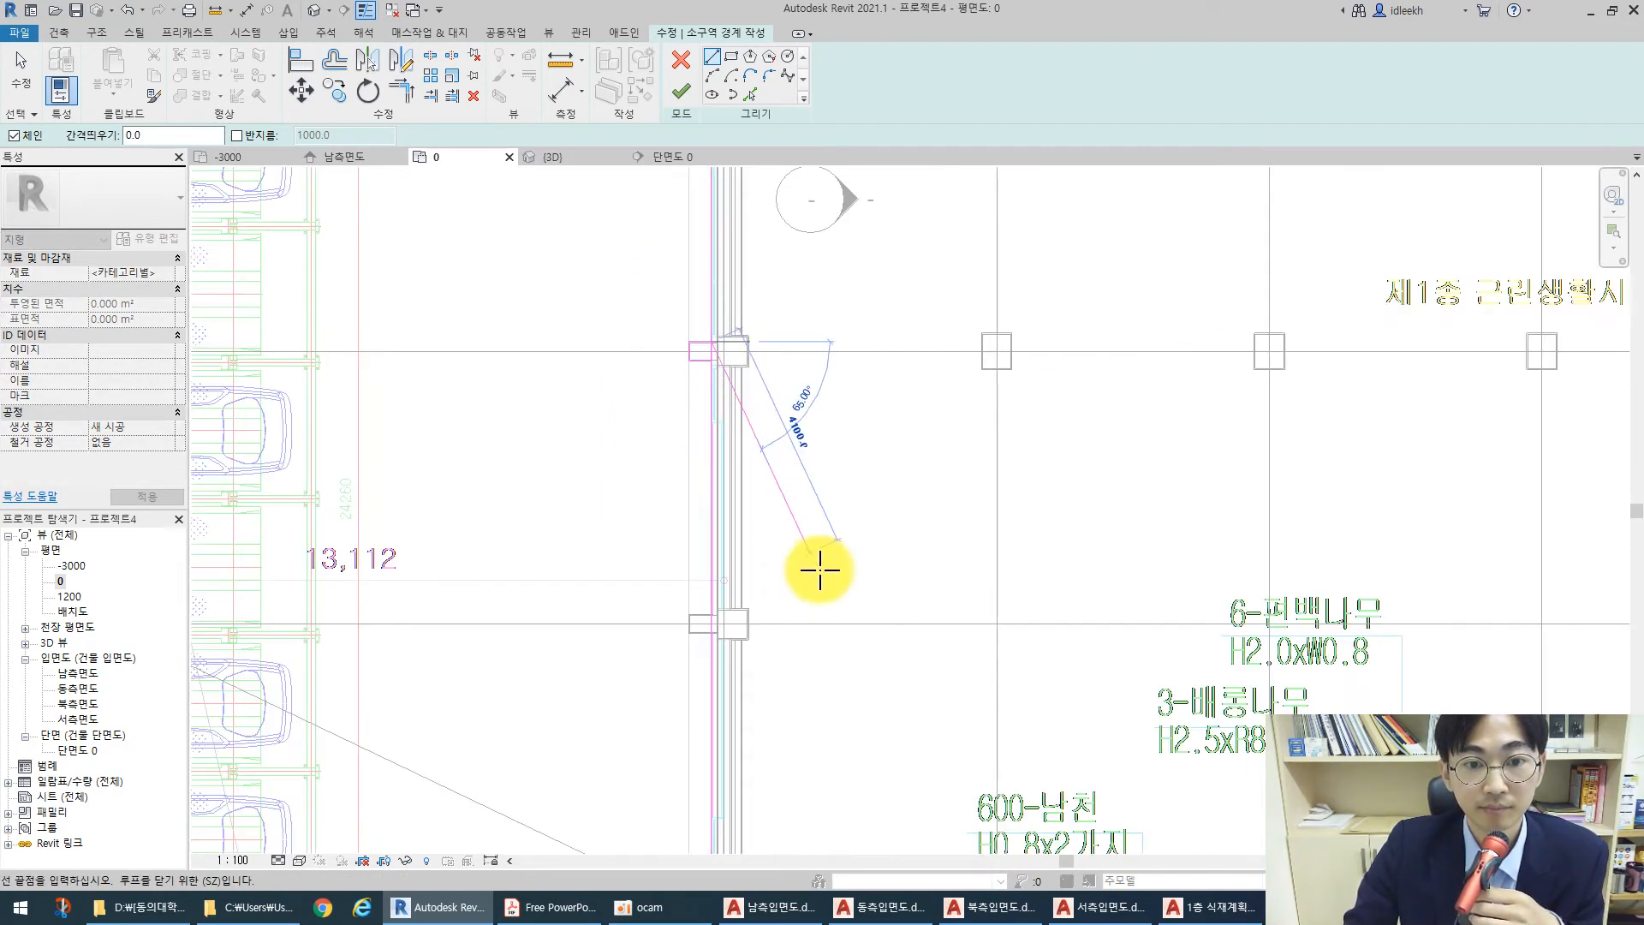
{"action": "key", "text": "Escape"}
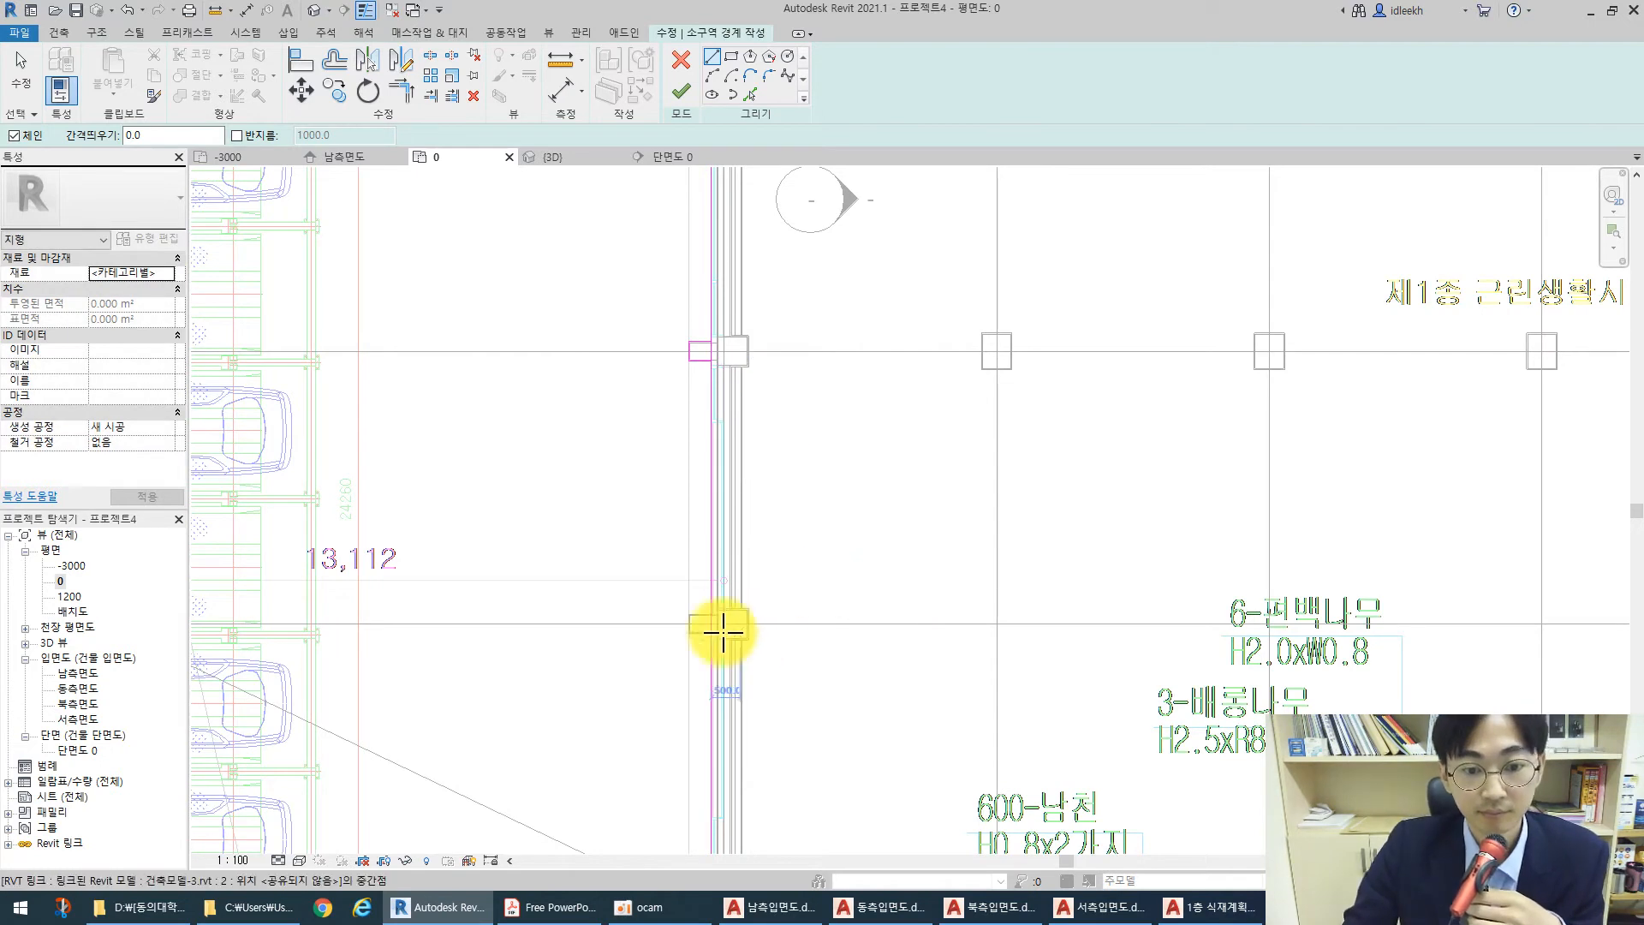
Draw three connected boundary lines around the projecting column at grid Y2, 400 mm deep and 340 mm wide, ending on the wall line
{"action": "scroll", "coordinate": [723, 632], "scroll_direction": "up", "scroll_amount": 4}
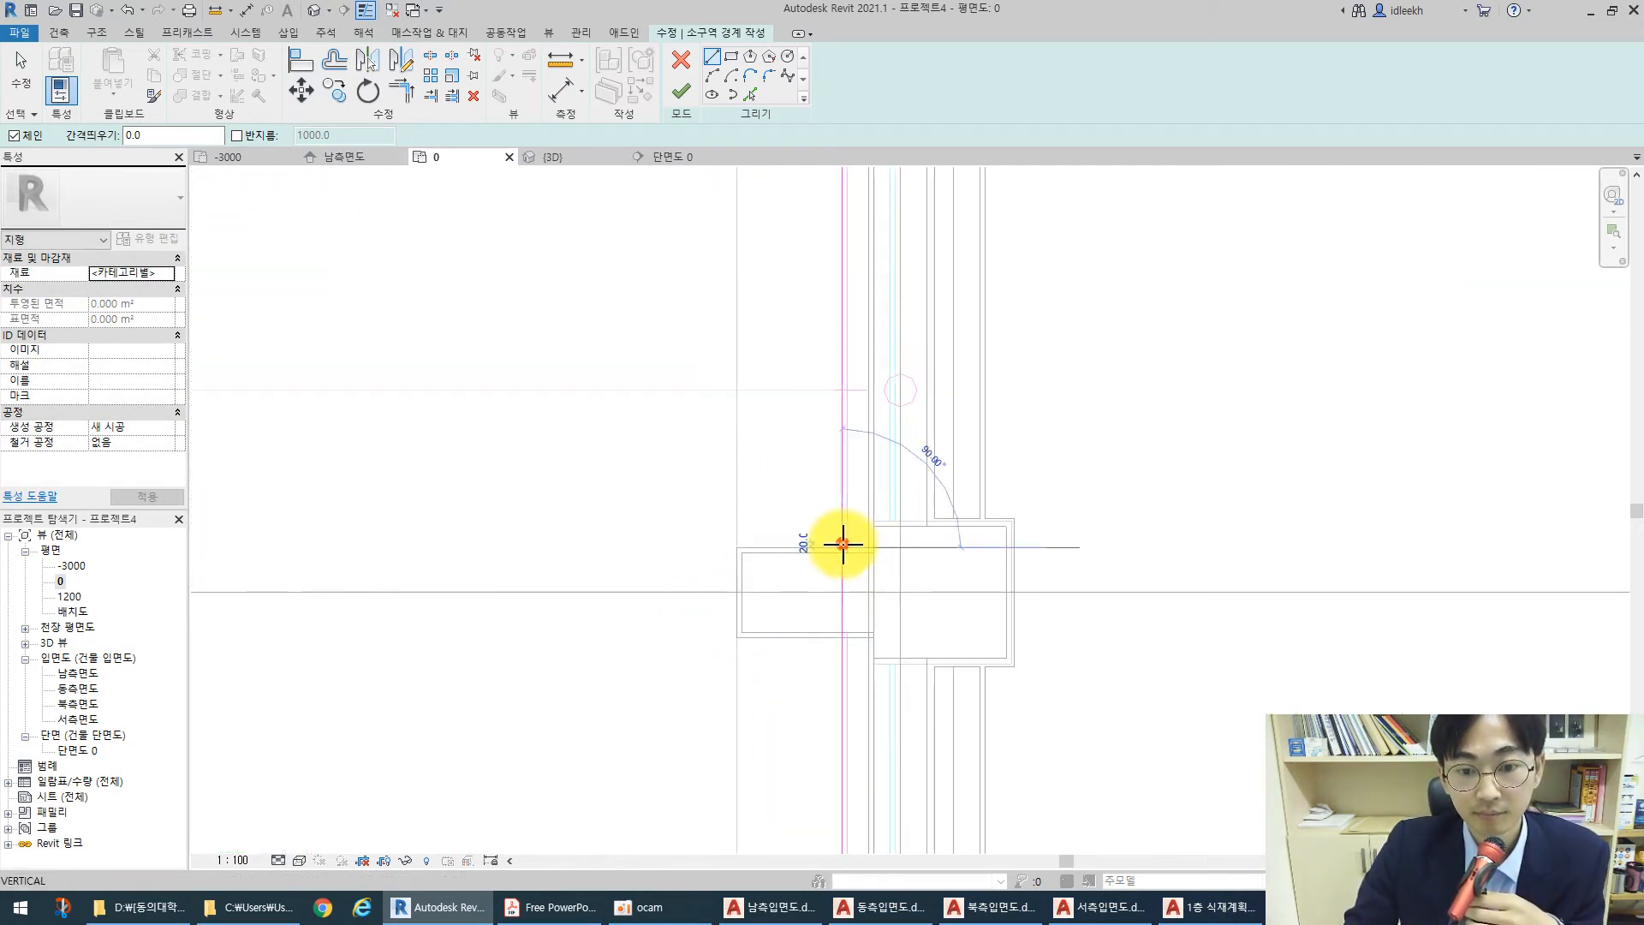
{"action": "left_click", "coordinate": [843, 545]}
{"action": "left_click", "coordinate": [739, 546]}
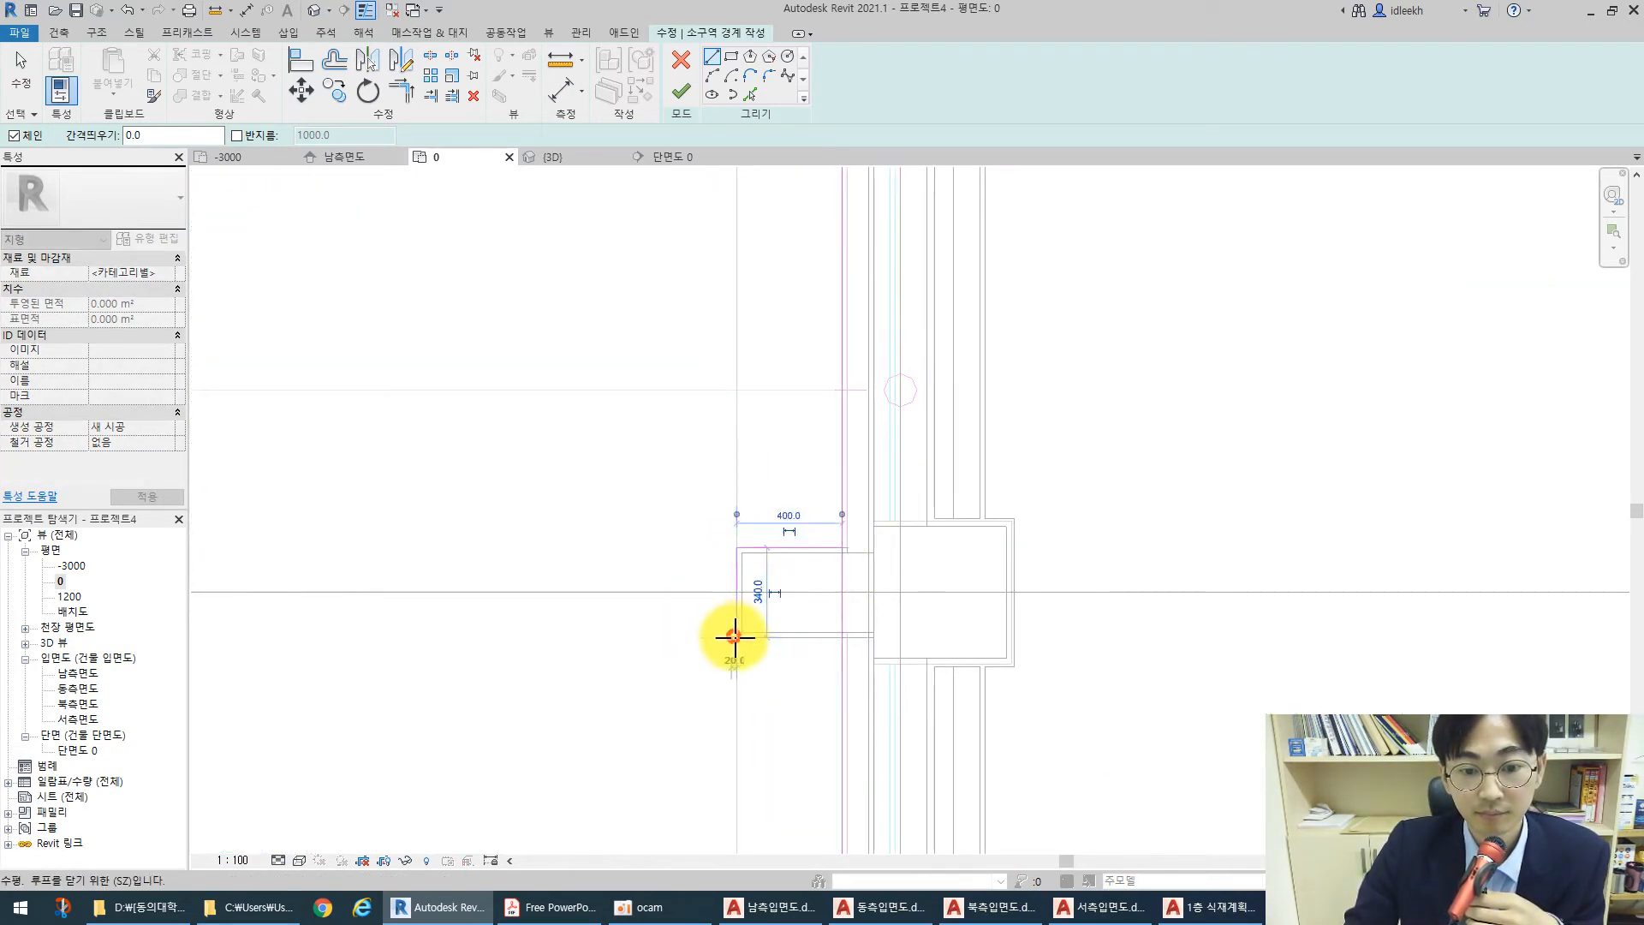
{"action": "left_click", "coordinate": [735, 636]}
{"action": "left_click", "coordinate": [844, 639]}
{"action": "key", "text": "Escape"}
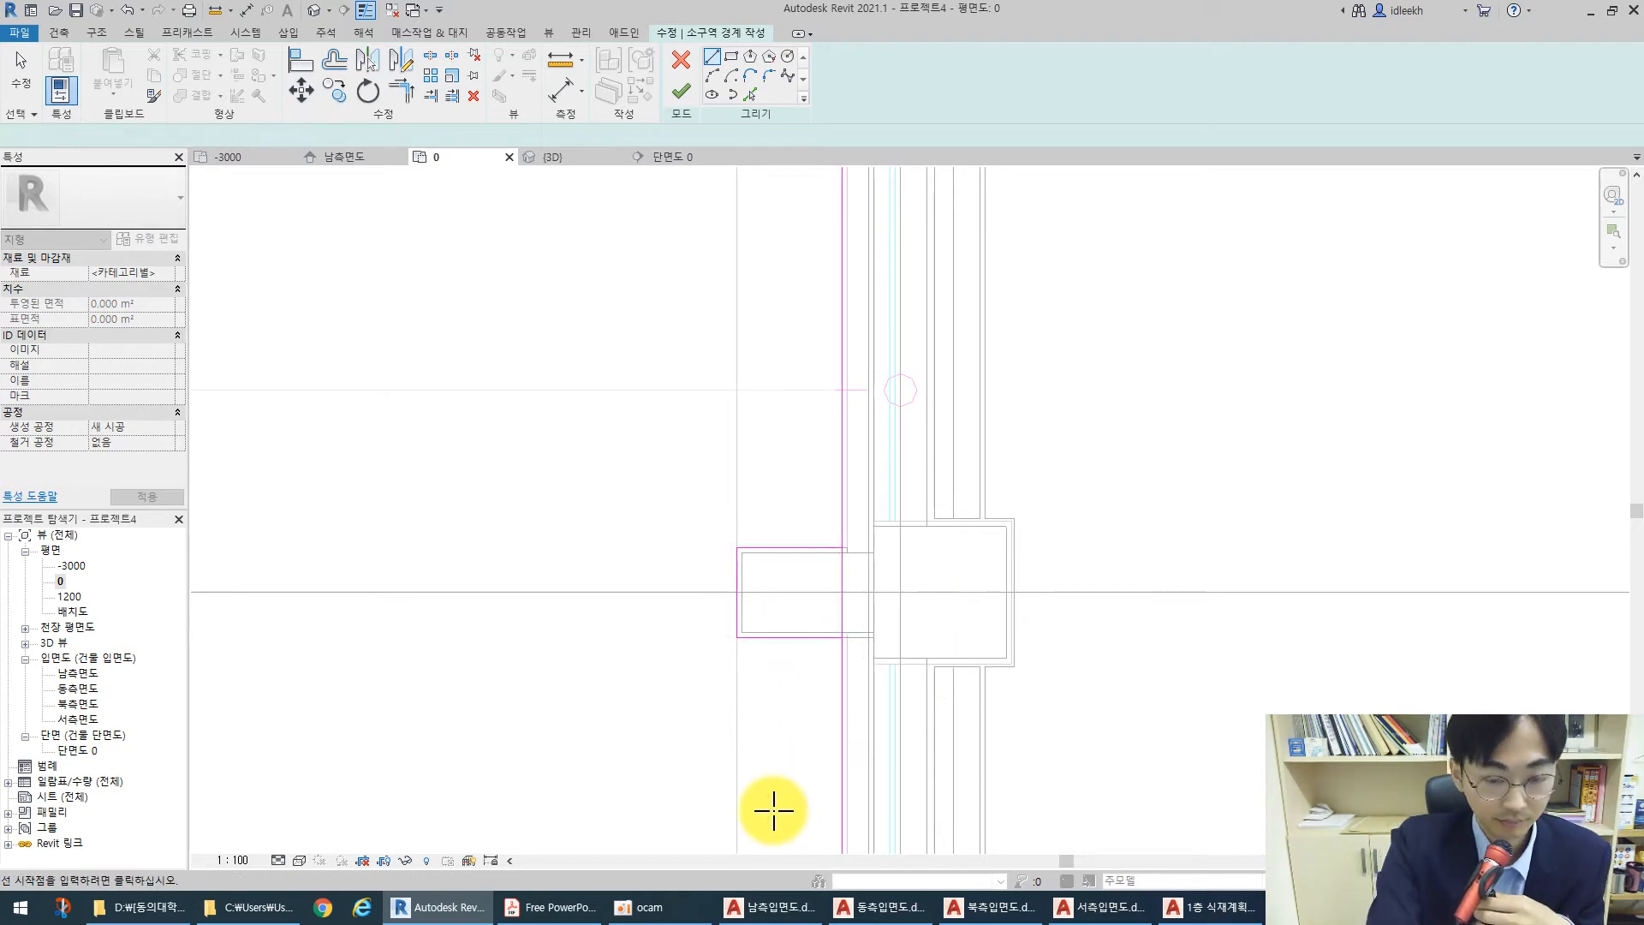
Split the vertical wall boundary line inside the column outlines from grid Y2 up to grid Y5
{"action": "scroll", "coordinate": [793, 525], "scroll_direction": "down", "scroll_amount": 5}
{"action": "middle_click_drag", "start_coordinate": [793, 525], "coordinate": [800, 459]}
{"action": "scroll", "coordinate": [782, 631], "scroll_direction": "up", "scroll_amount": 5}
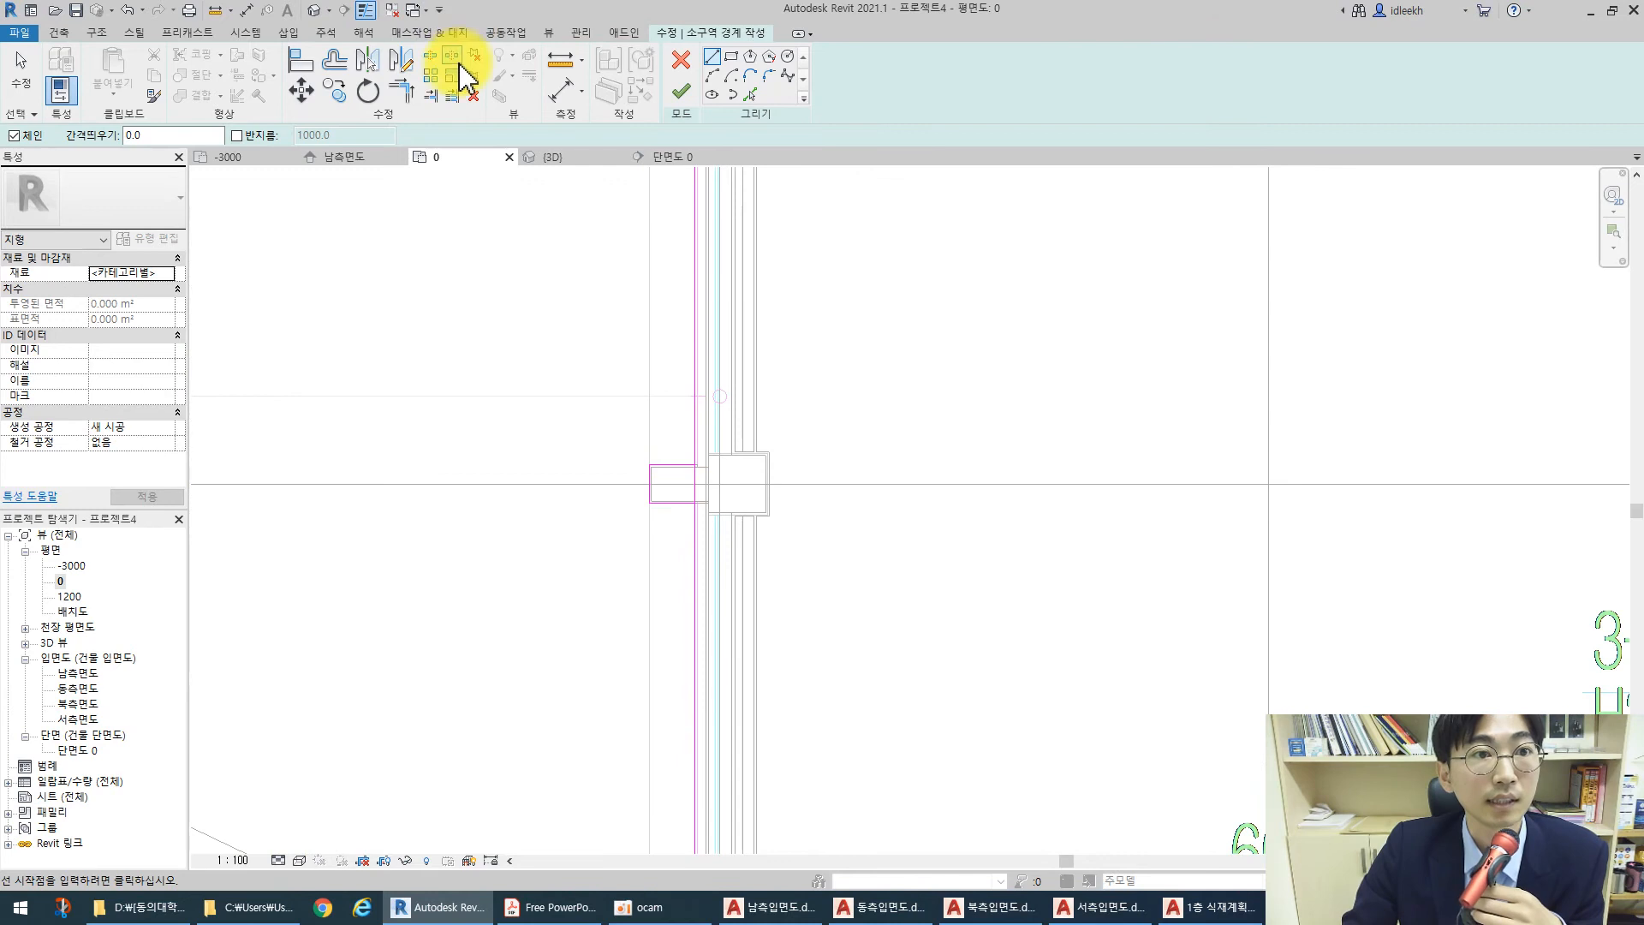
{"action": "left_click", "coordinate": [438, 50]}
{"action": "left_click", "coordinate": [694, 478]}
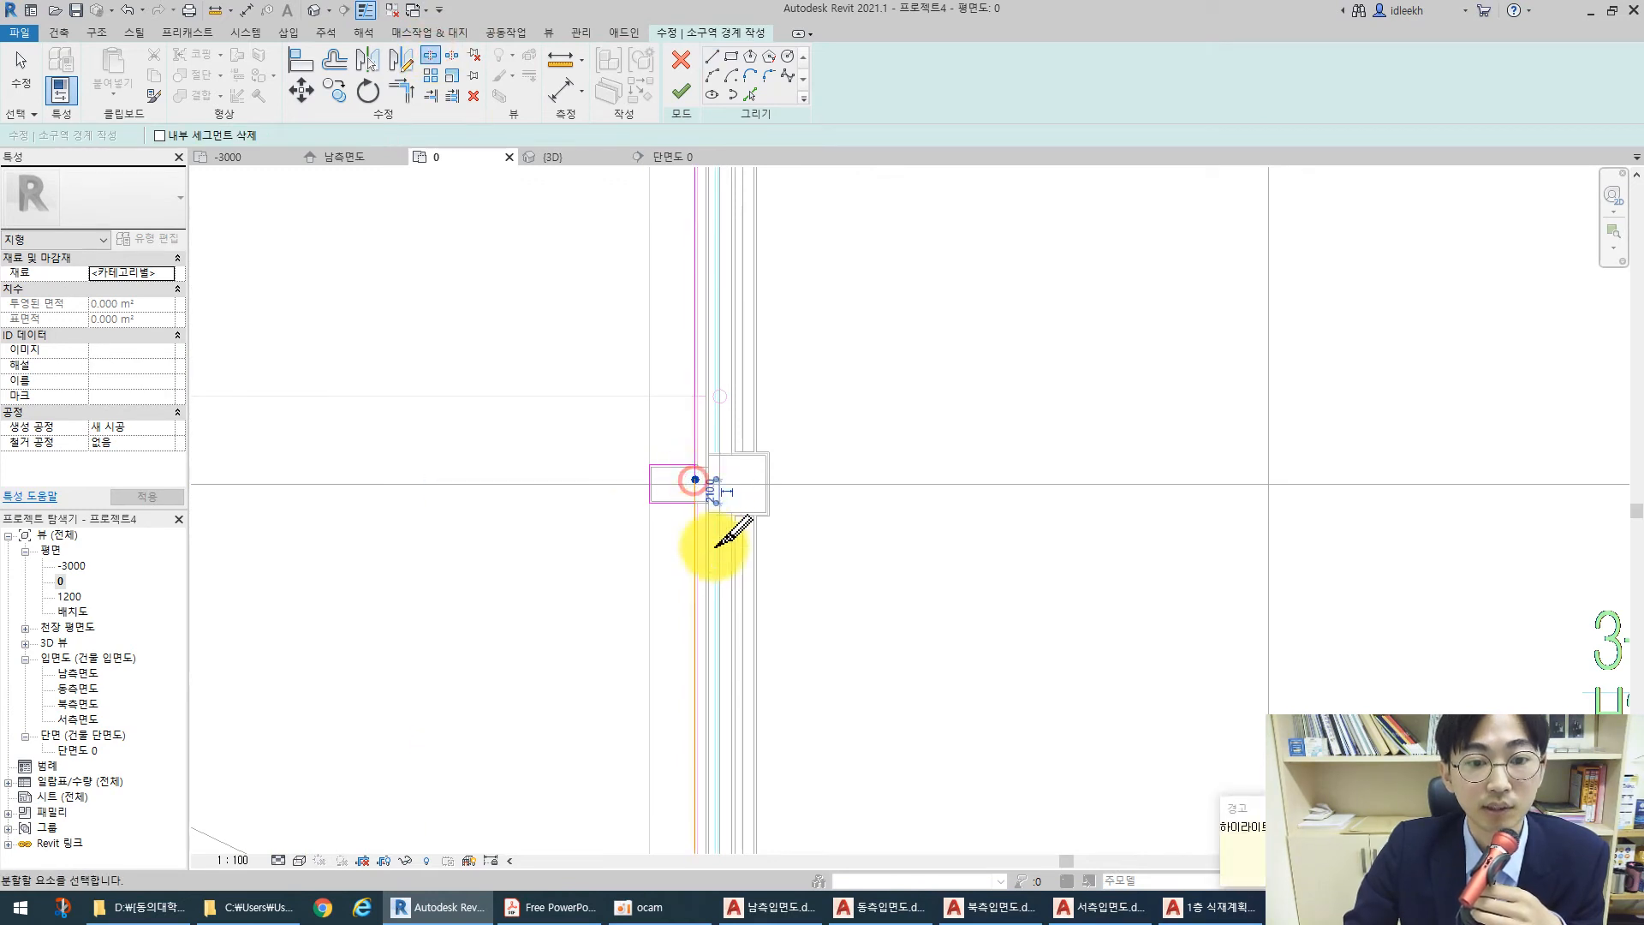
{"action": "scroll", "coordinate": [731, 532], "scroll_direction": "down", "scroll_amount": 2}
{"action": "middle_click_drag", "start_coordinate": [797, 330], "coordinate": [711, 475]}
{"action": "middle_click_drag", "start_coordinate": [753, 367], "coordinate": [730, 614]}
{"action": "left_click", "coordinate": [616, 449]}
{"action": "middle_click_drag", "start_coordinate": [730, 447], "coordinate": [730, 693]}
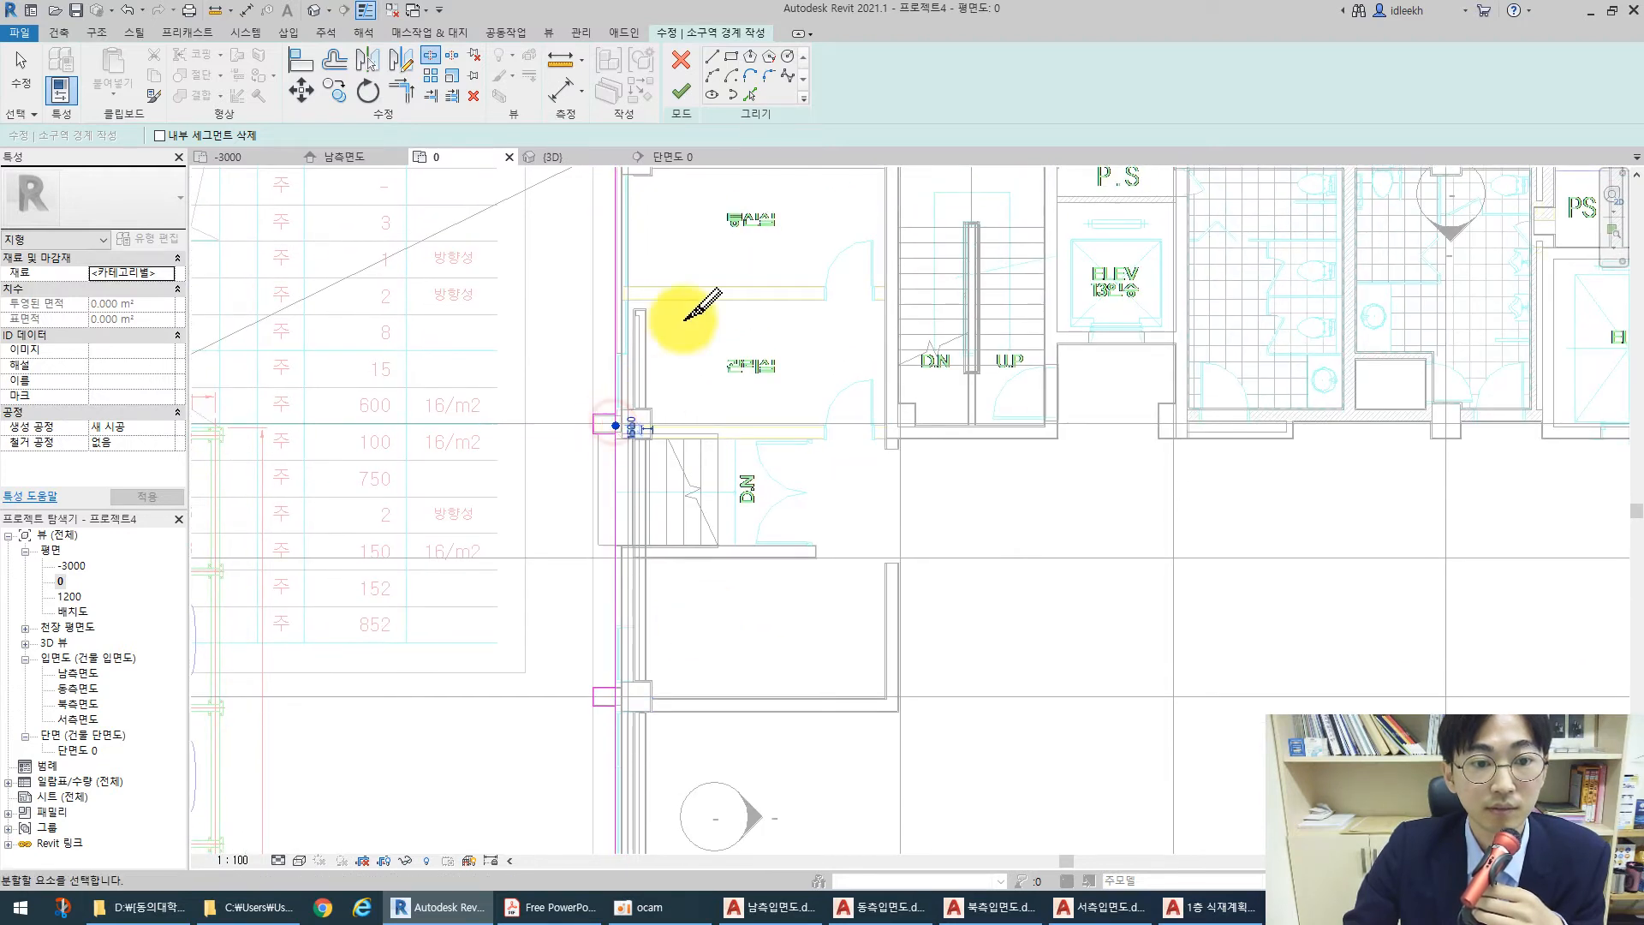
{"action": "middle_click_drag", "start_coordinate": [709, 371], "coordinate": [735, 551]}
Trim the wall line segments to the upper and lower edges of the column outlines at grids Y5 and Y4
{"action": "left_click", "coordinate": [394, 93]}
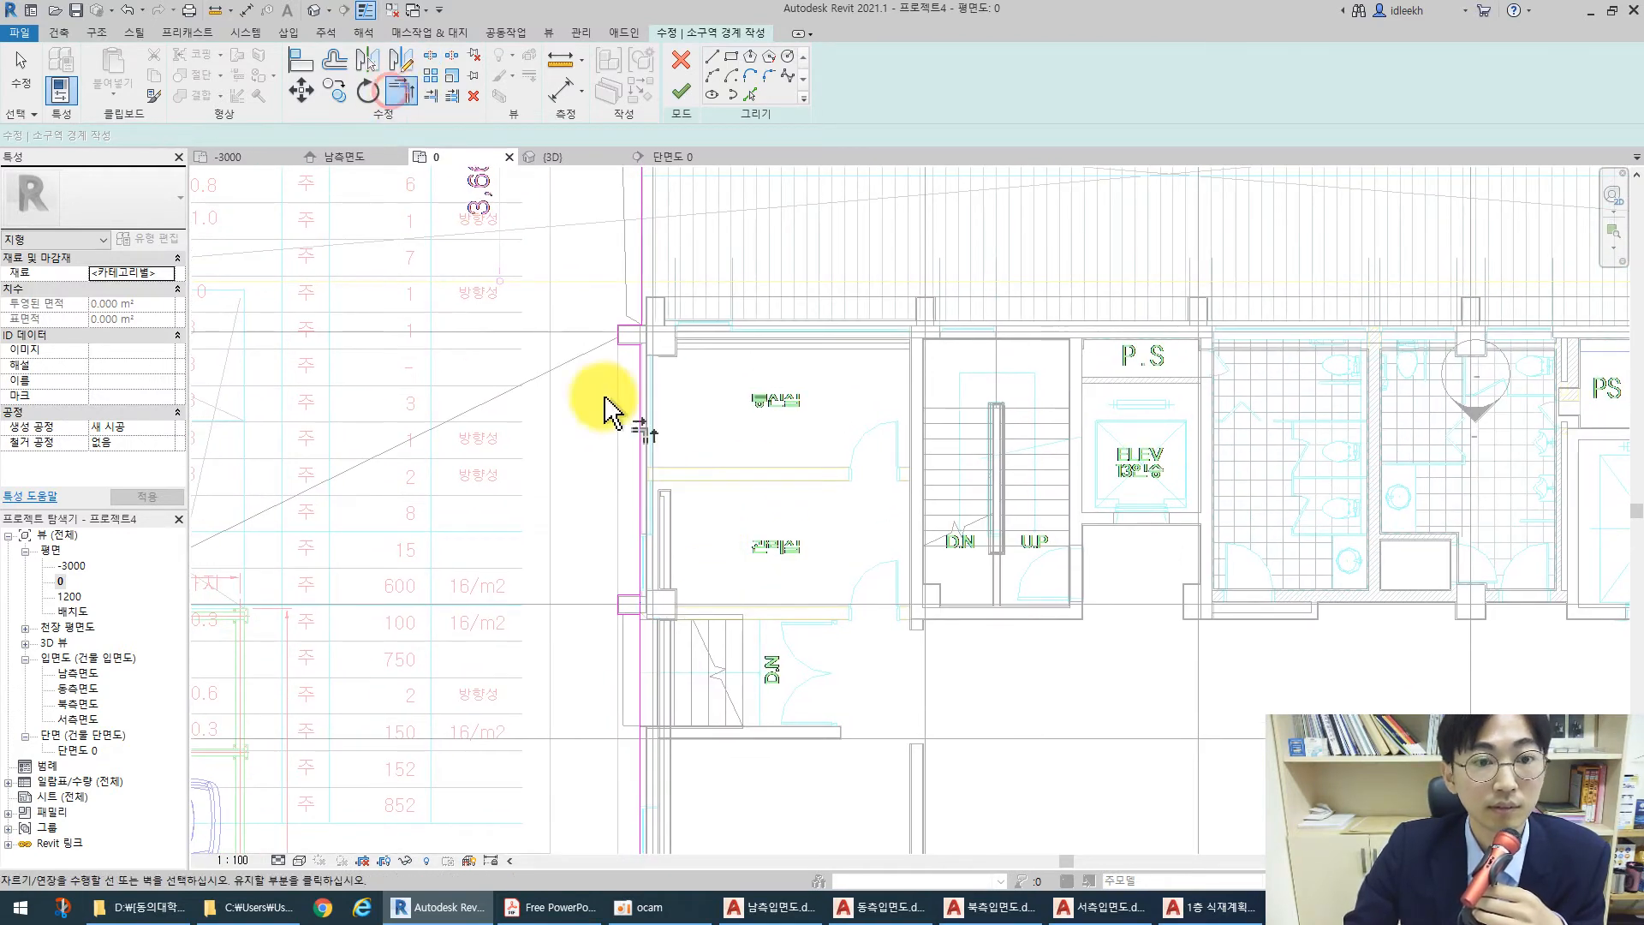
{"action": "scroll", "coordinate": [651, 386], "scroll_direction": "up", "scroll_amount": 3}
{"action": "middle_click_drag", "start_coordinate": [698, 613], "coordinate": [690, 448]}
{"action": "scroll", "coordinate": [690, 463], "scroll_direction": "up", "scroll_amount": 2}
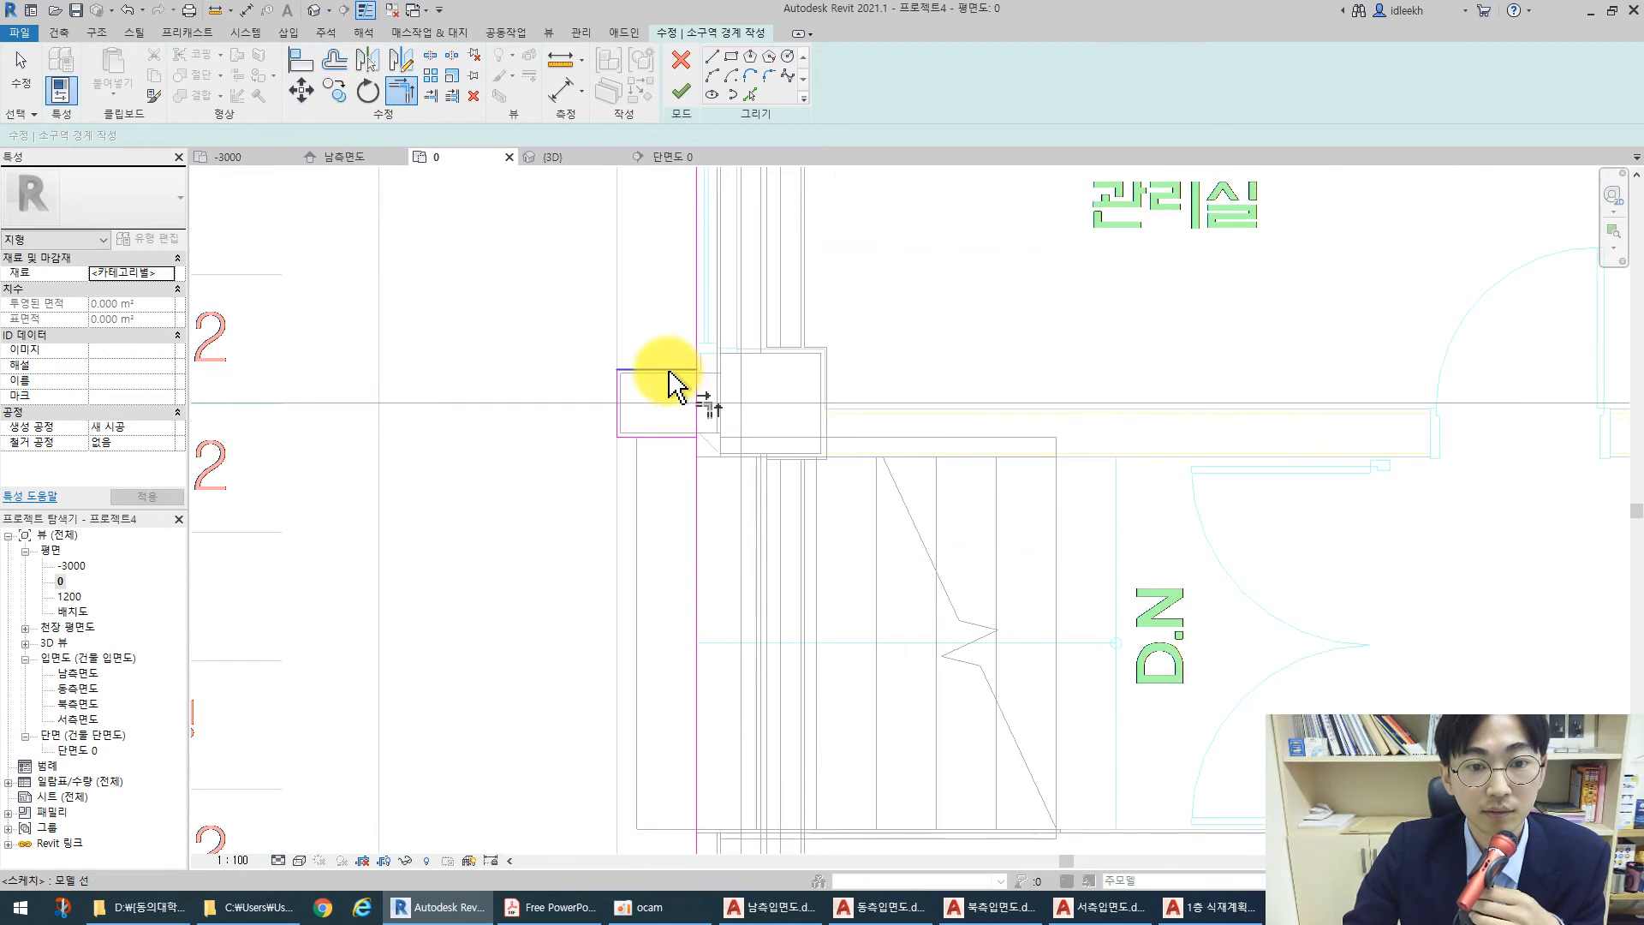
{"action": "scroll", "coordinate": [734, 293], "scroll_direction": "down", "scroll_amount": 4}
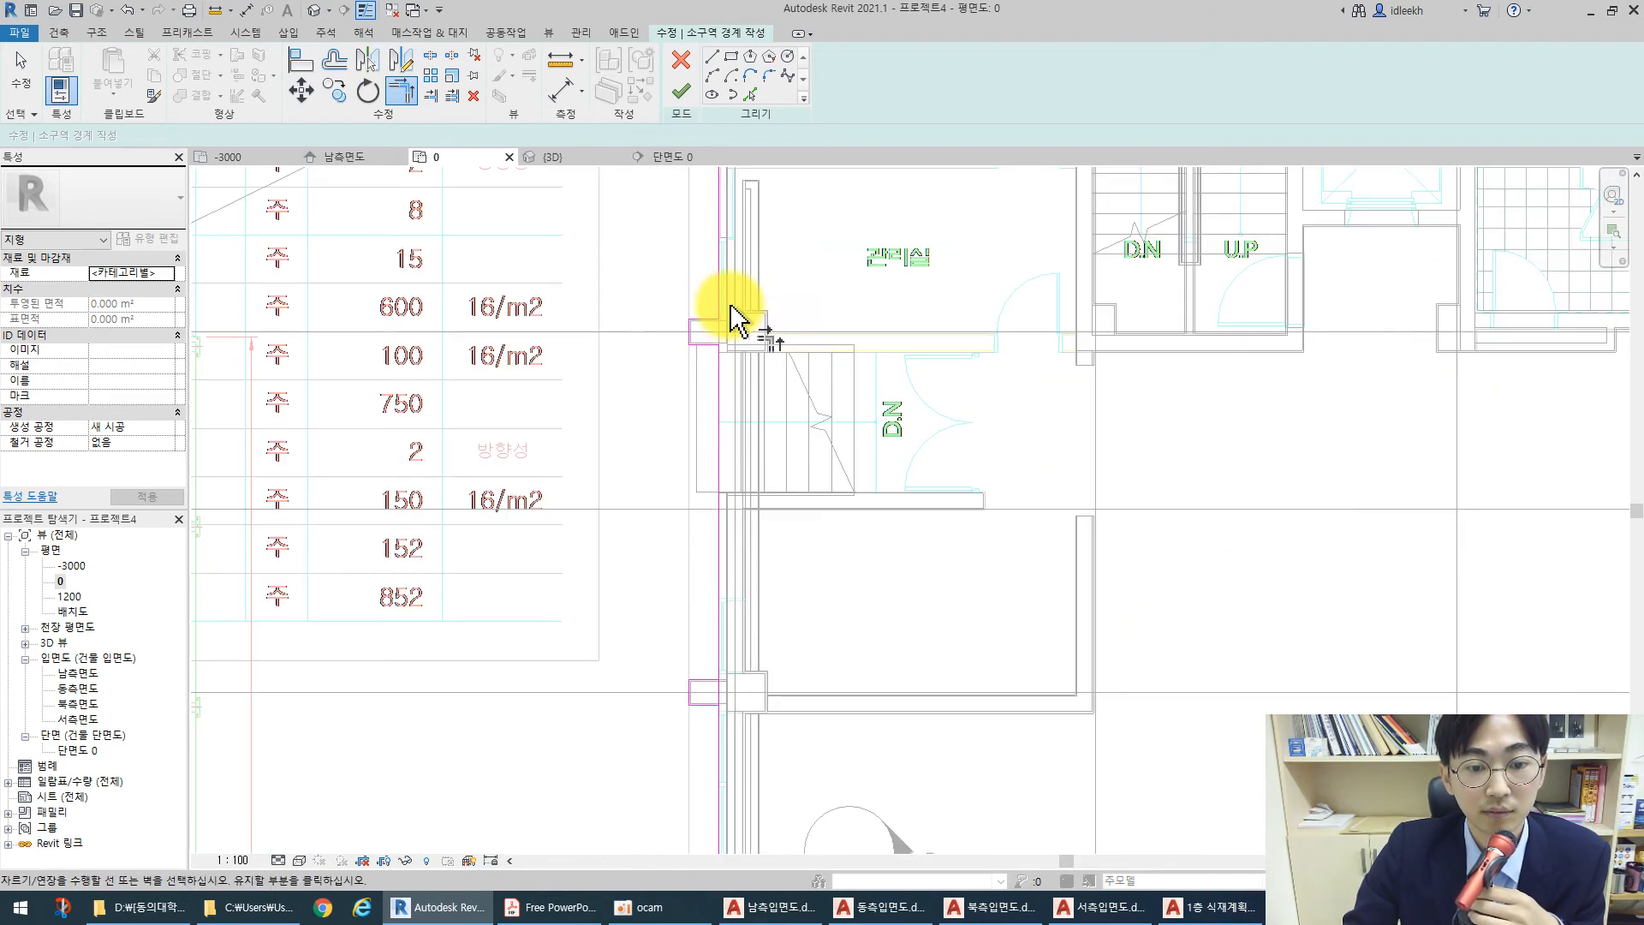
{"action": "scroll", "coordinate": [720, 681], "scroll_direction": "up", "scroll_amount": 3}
{"action": "left_click", "coordinate": [723, 632]}
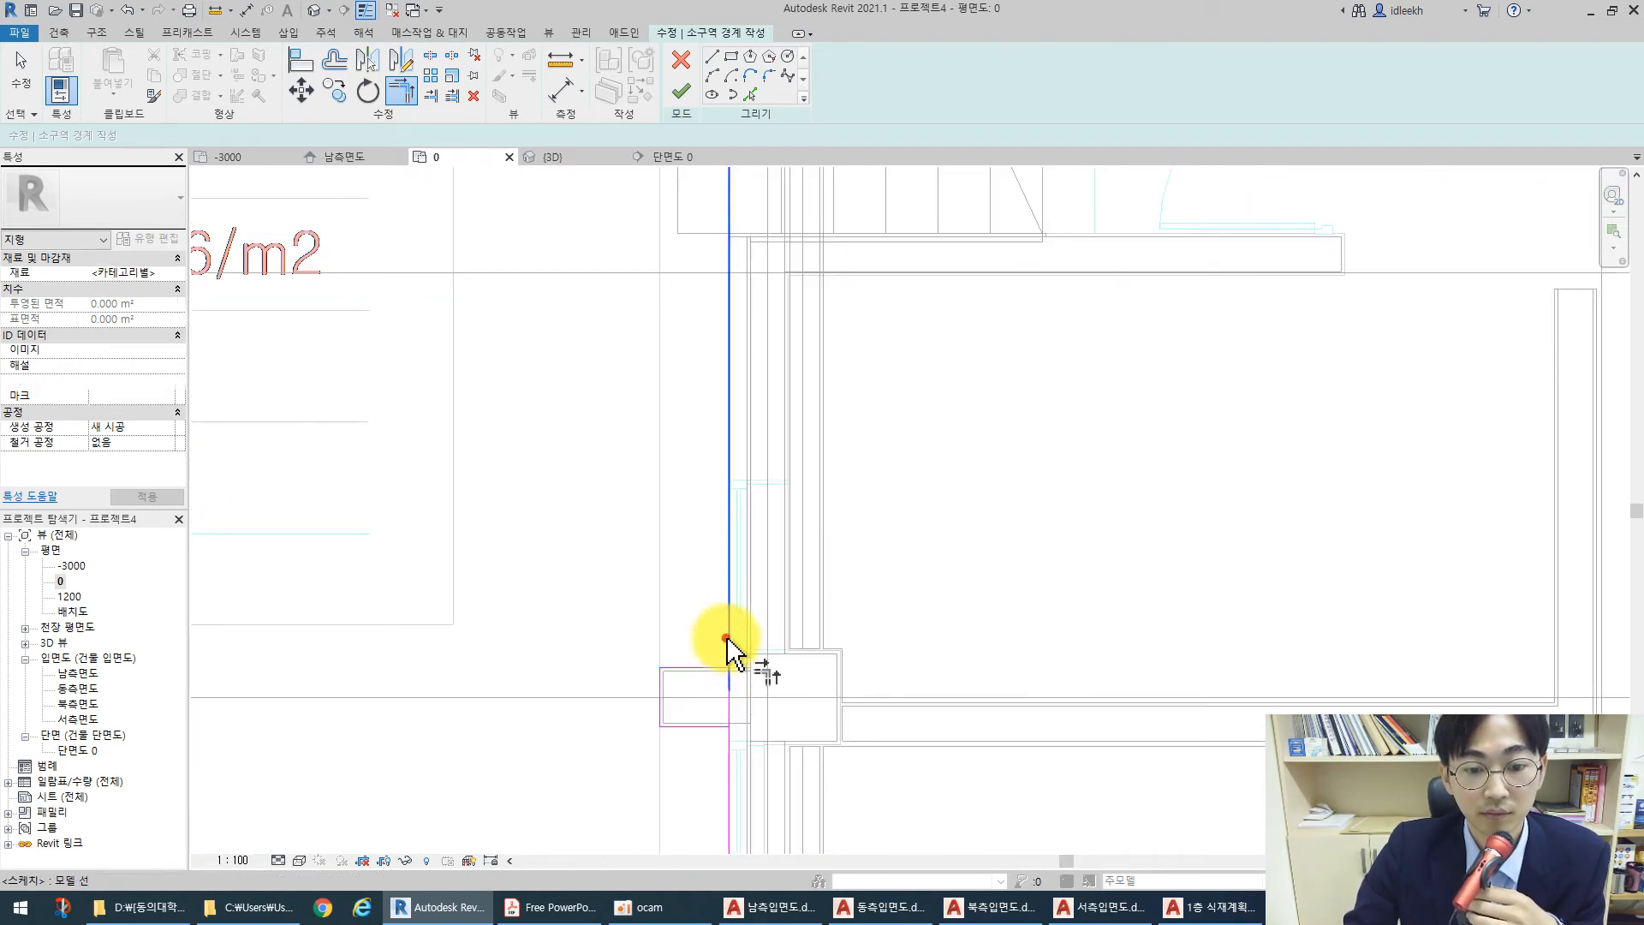
{"action": "left_click", "coordinate": [708, 673]}
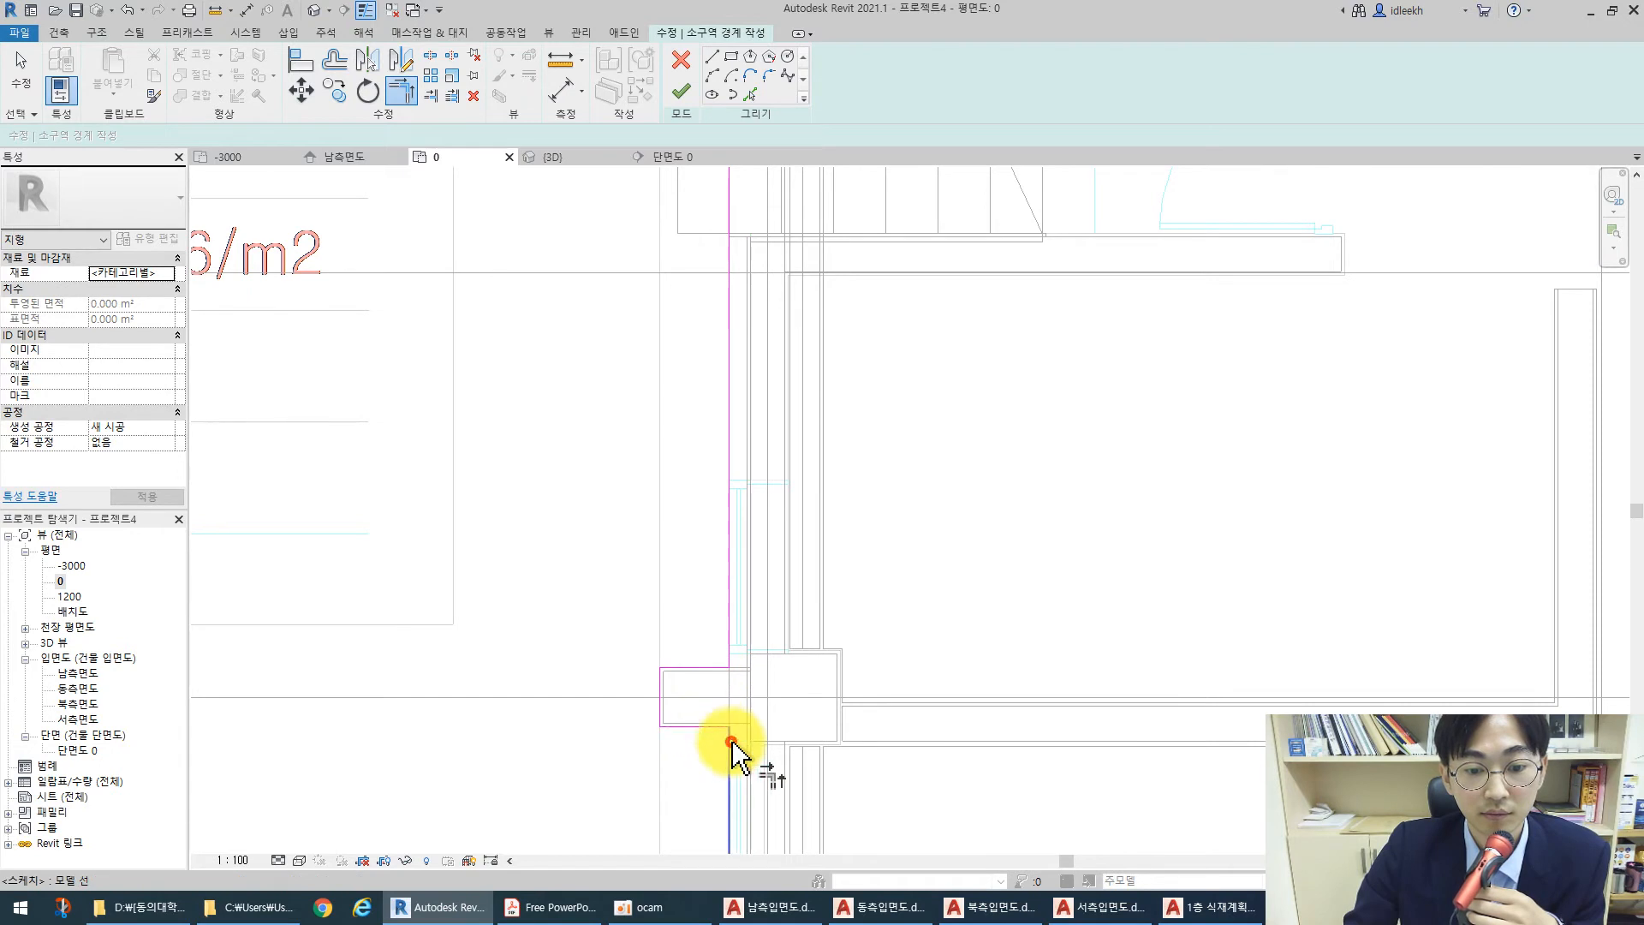
Trim the wall line segments above and below the column at grid Y3 to its outline
{"action": "scroll", "coordinate": [734, 754], "scroll_direction": "down", "scroll_amount": 3}
{"action": "scroll", "coordinate": [782, 532], "scroll_direction": "up", "scroll_amount": 2}
{"action": "middle_click_drag", "start_coordinate": [783, 533], "coordinate": [808, 221]}
{"action": "scroll", "coordinate": [740, 404], "scroll_direction": "up", "scroll_amount": 1}
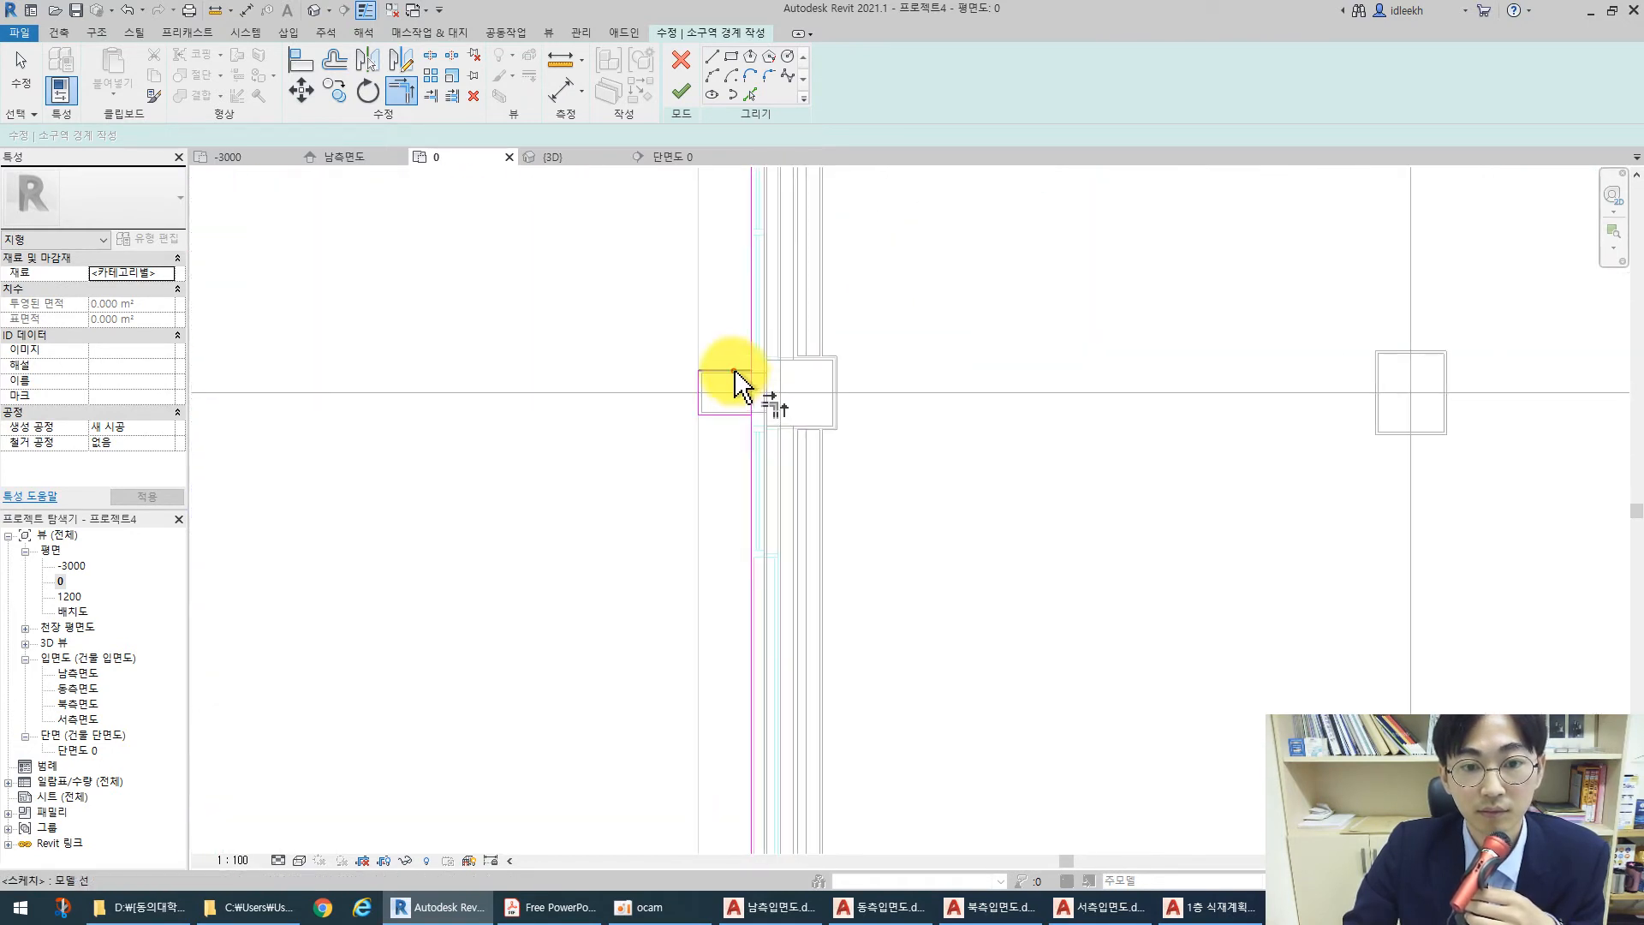
{"action": "left_click", "coordinate": [751, 334]}
{"action": "left_click", "coordinate": [728, 419]}
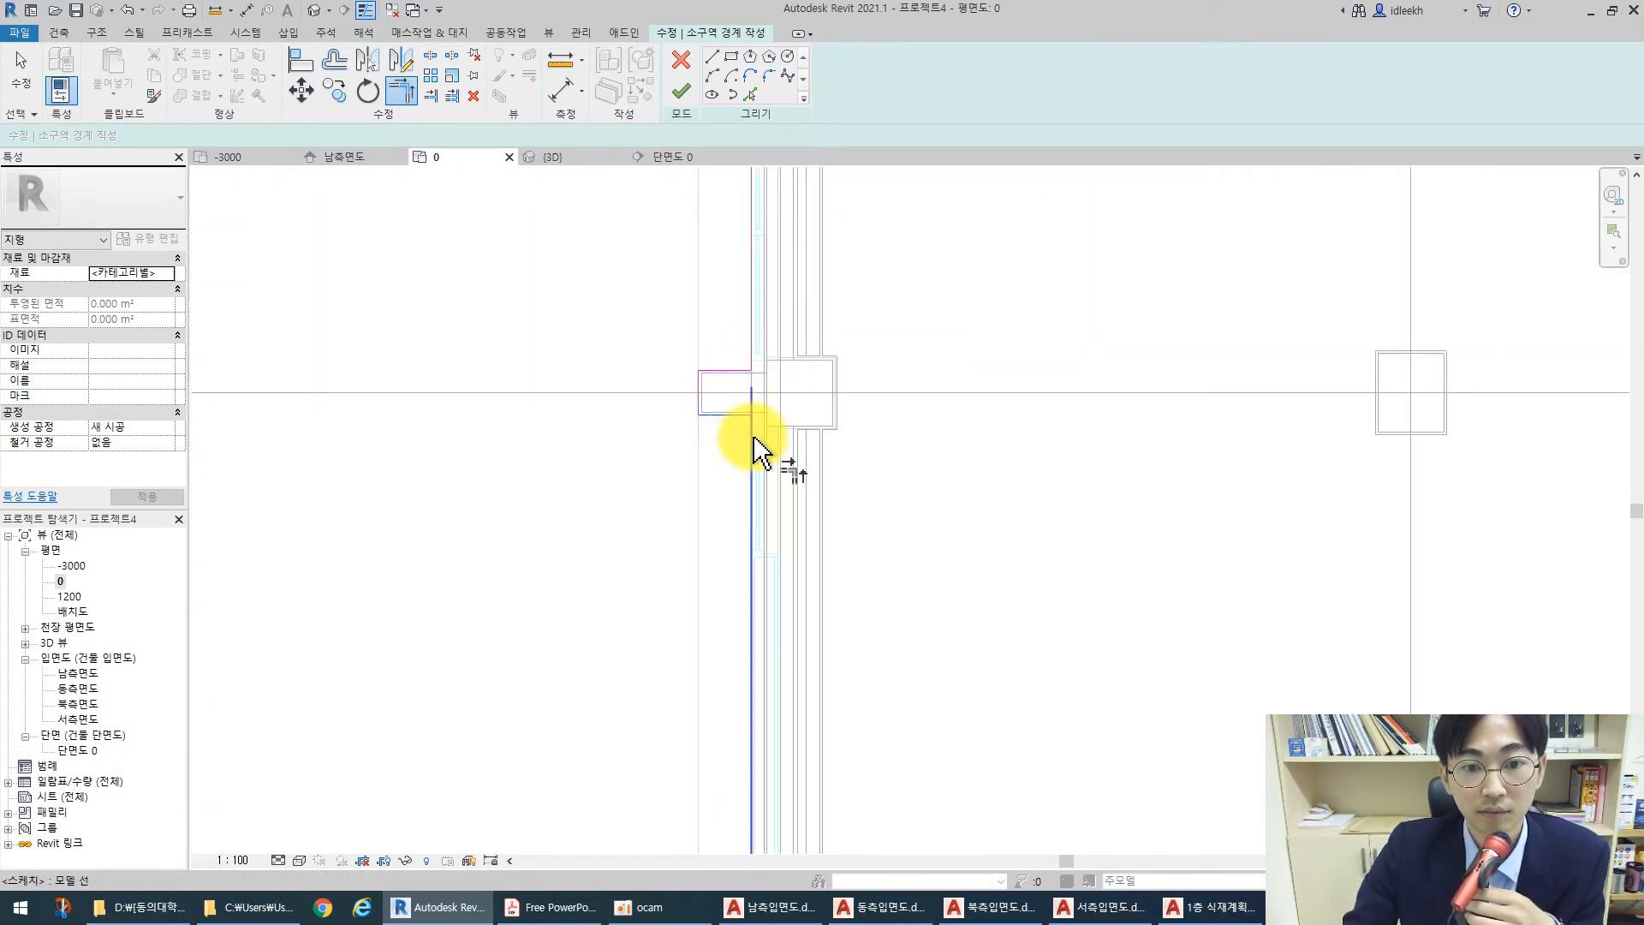
Trim the wall line segments above and below the column at grid Y2 to its outline
{"action": "scroll", "coordinate": [882, 709], "scroll_direction": "up", "scroll_amount": 1}
{"action": "middle_click_drag", "start_coordinate": [851, 237], "coordinate": [833, 426]}
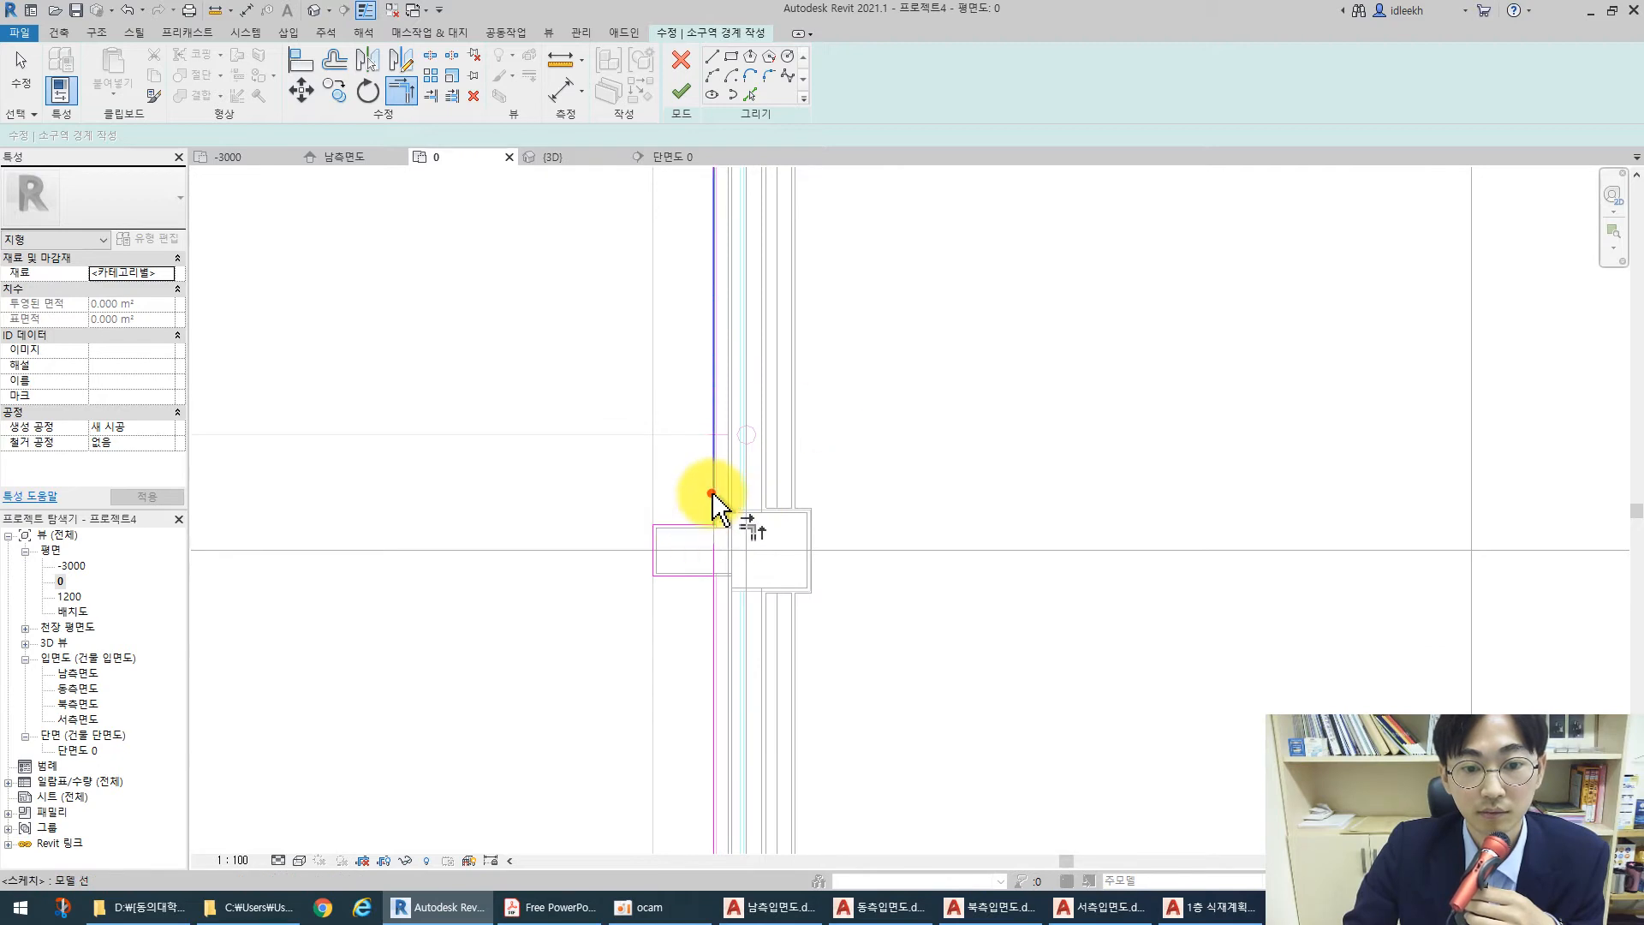
{"action": "left_click", "coordinate": [692, 575]}
{"action": "left_click", "coordinate": [712, 600]}
{"action": "scroll", "coordinate": [794, 429], "scroll_direction": "down", "scroll_amount": 3}
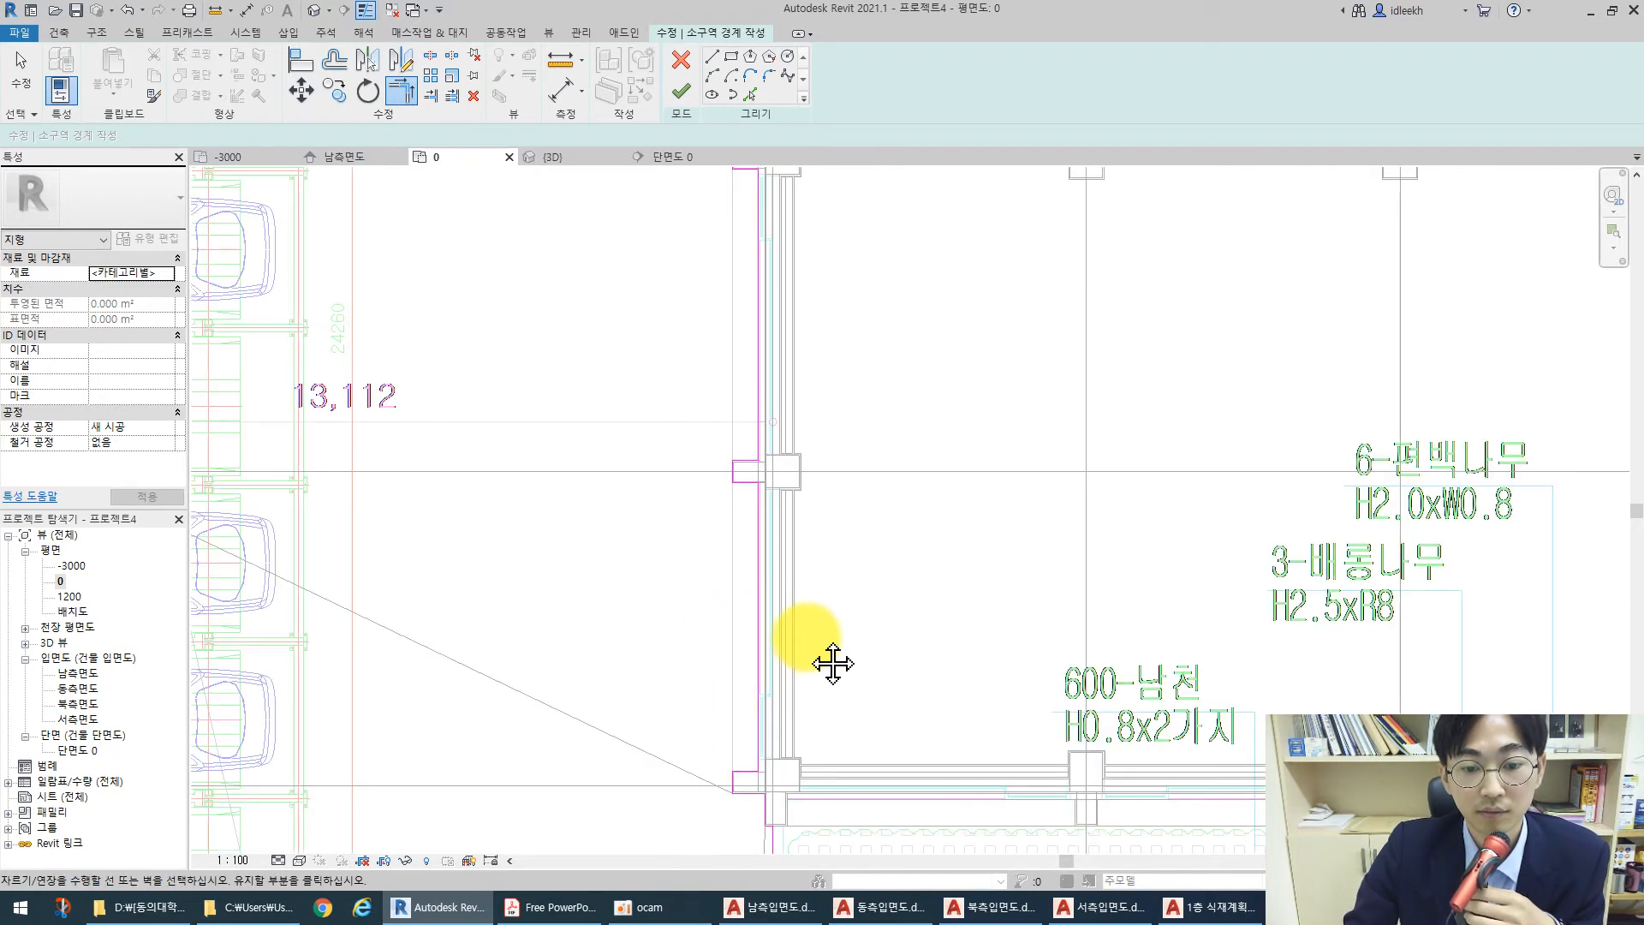
Delete the redundant overlapping wall line segment between grids Y1 and Y2
{"action": "scroll", "coordinate": [708, 525], "scroll_direction": "up", "scroll_amount": 3}
{"action": "key", "text": "Escape"}
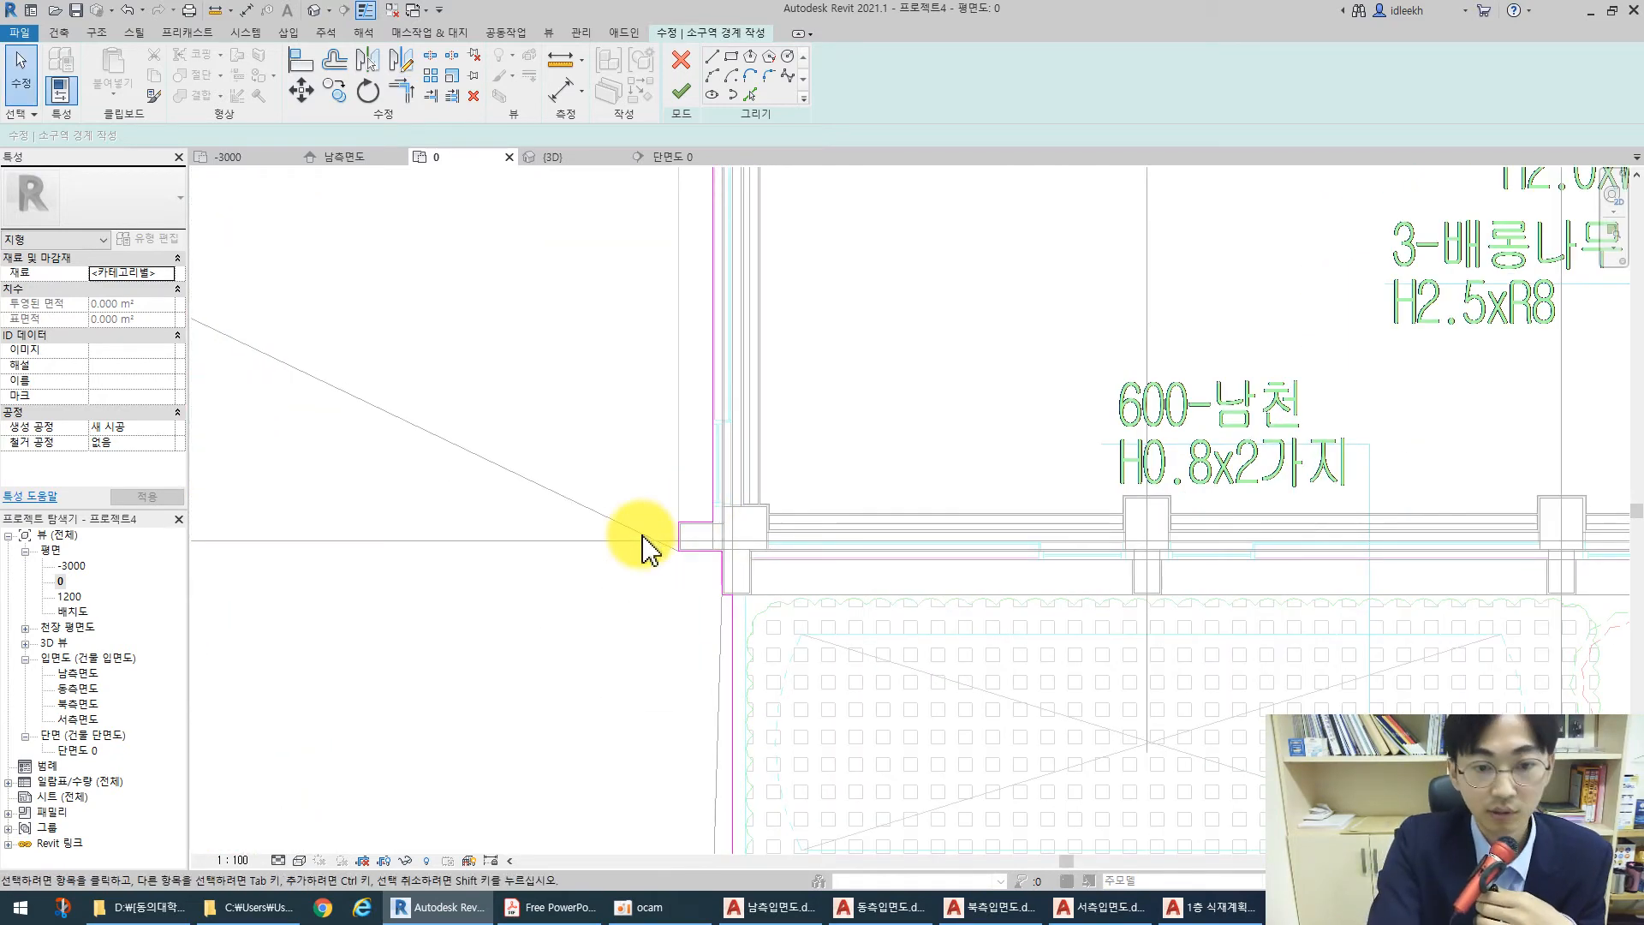
{"action": "left_click", "coordinate": [714, 315]}
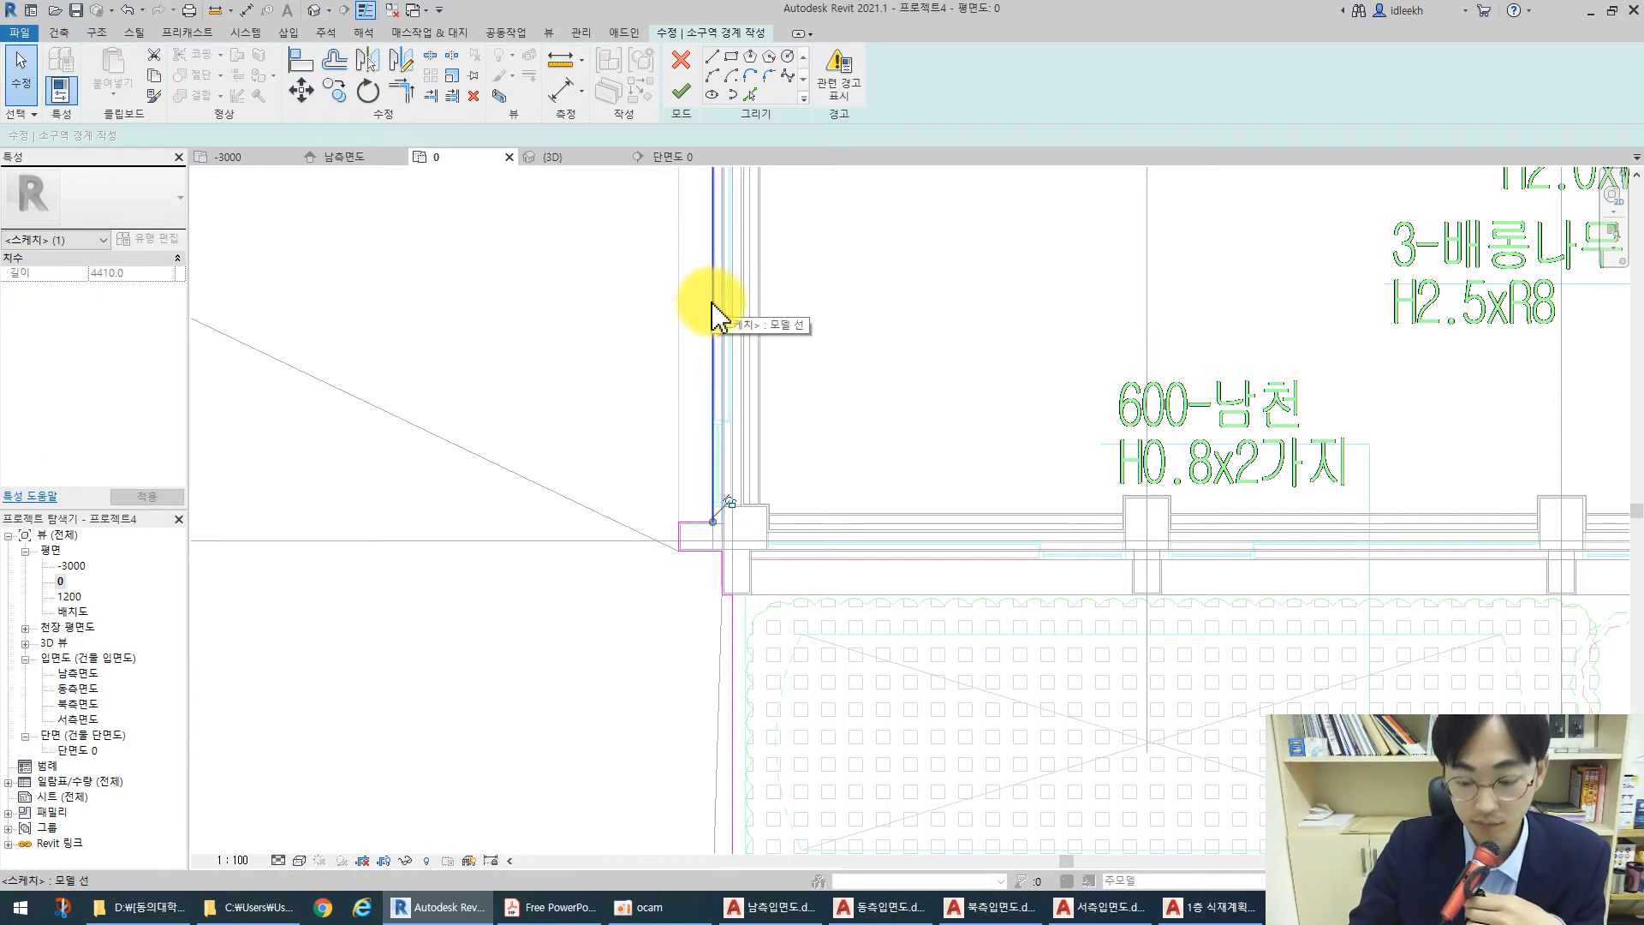
{"action": "key", "text": "Escape"}
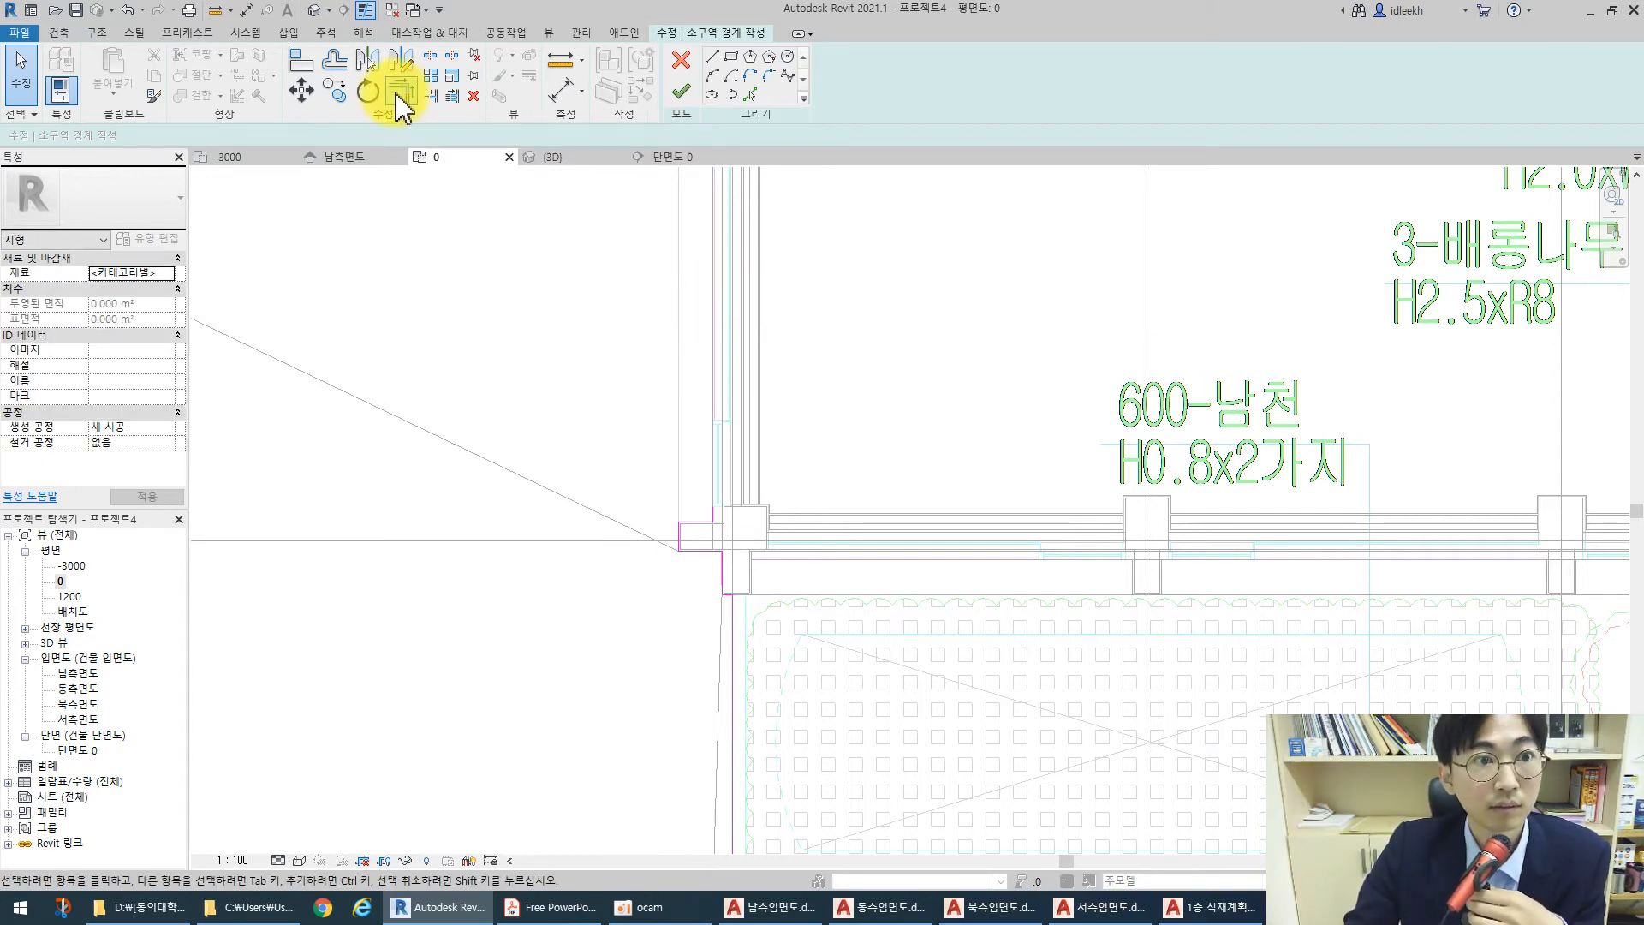
Trim the remaining wall line between grids Y1 and Y2 to close the boundary loop, and finish the subregion sketch
{"action": "left_click", "coordinate": [399, 96]}
{"action": "scroll", "coordinate": [724, 536], "scroll_direction": "down", "scroll_amount": 3}
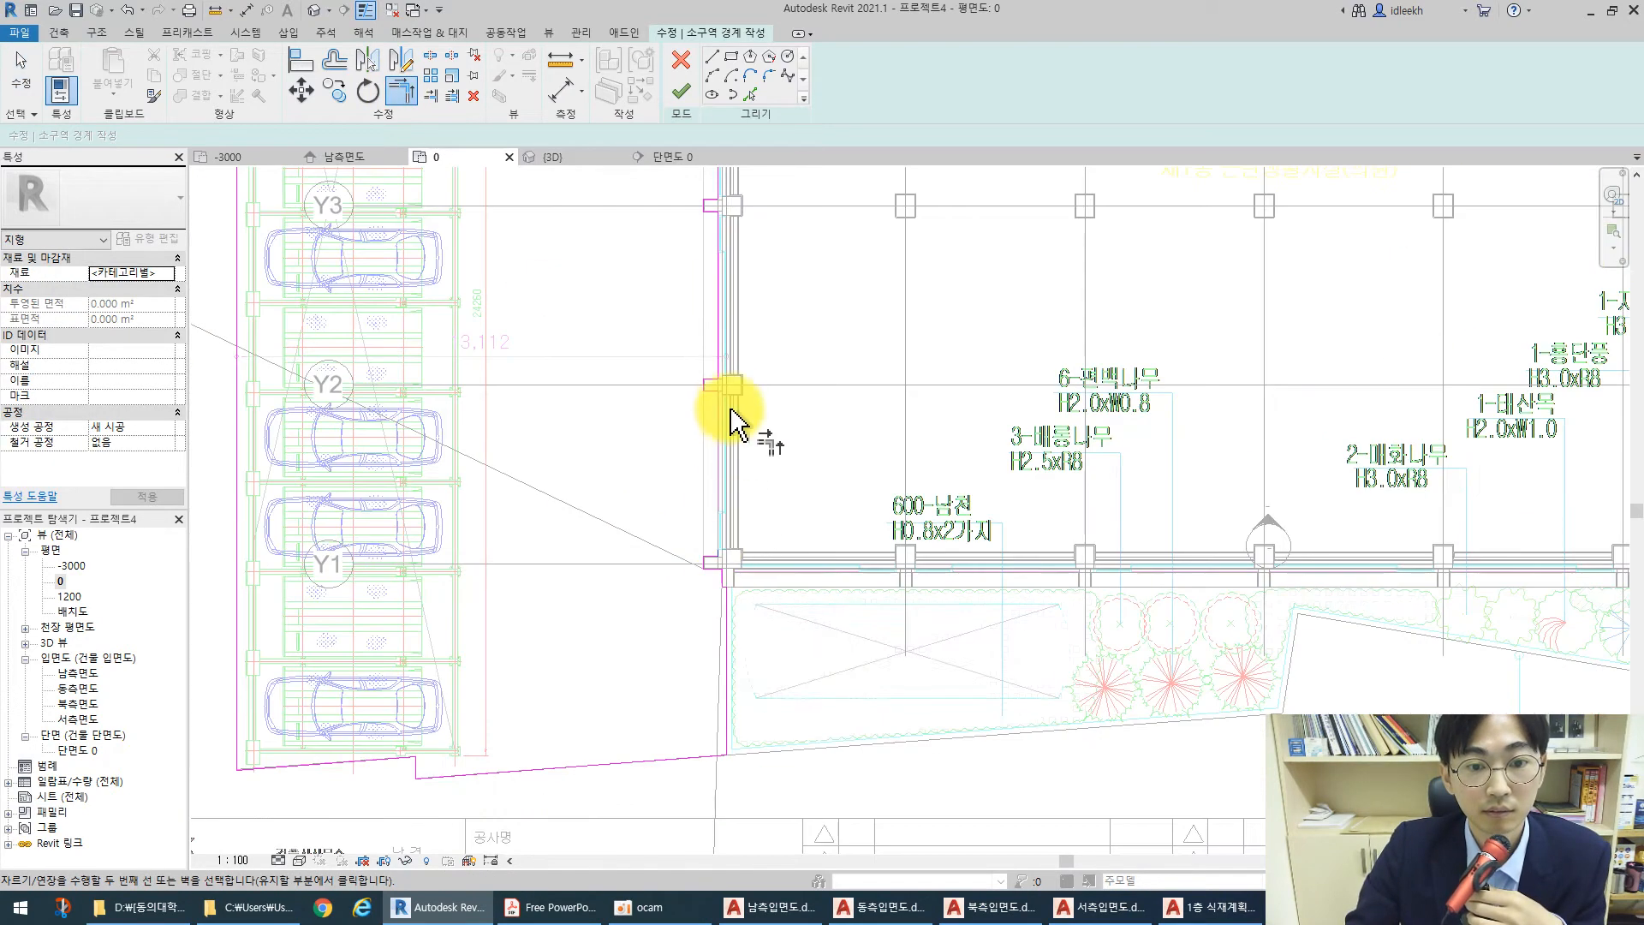
{"action": "left_click", "coordinate": [683, 96]}
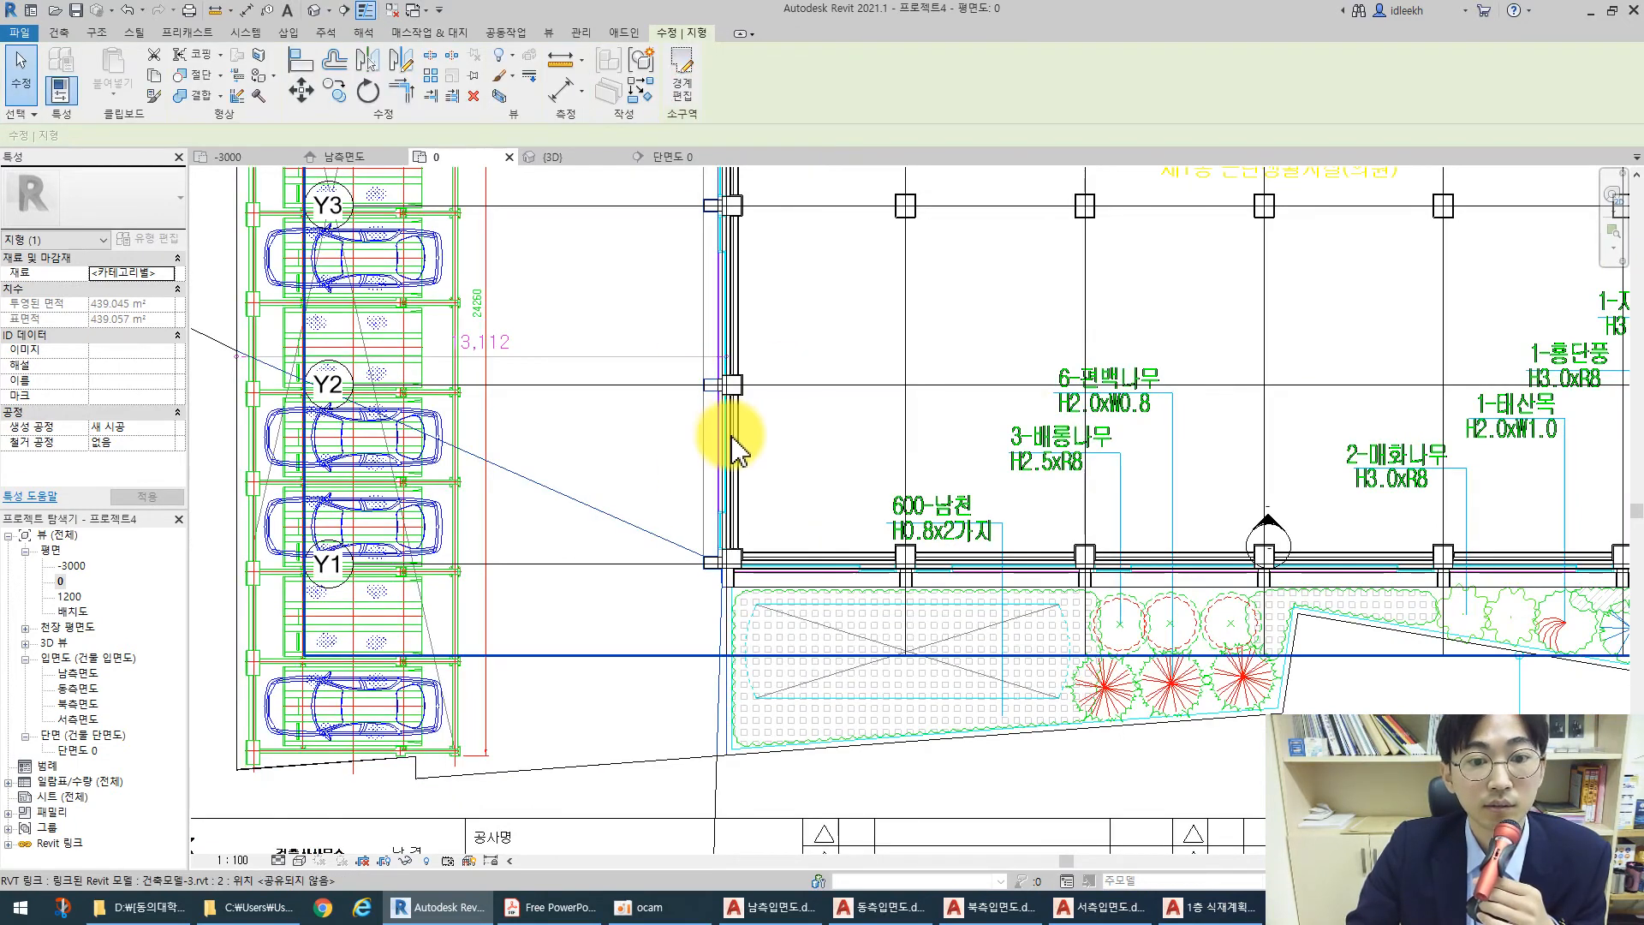
In the 3D view, choose the 아스팔트, 역청 material from the 일반 category for the subregion beside the building pit
{"action": "left_click", "coordinate": [315, 10]}
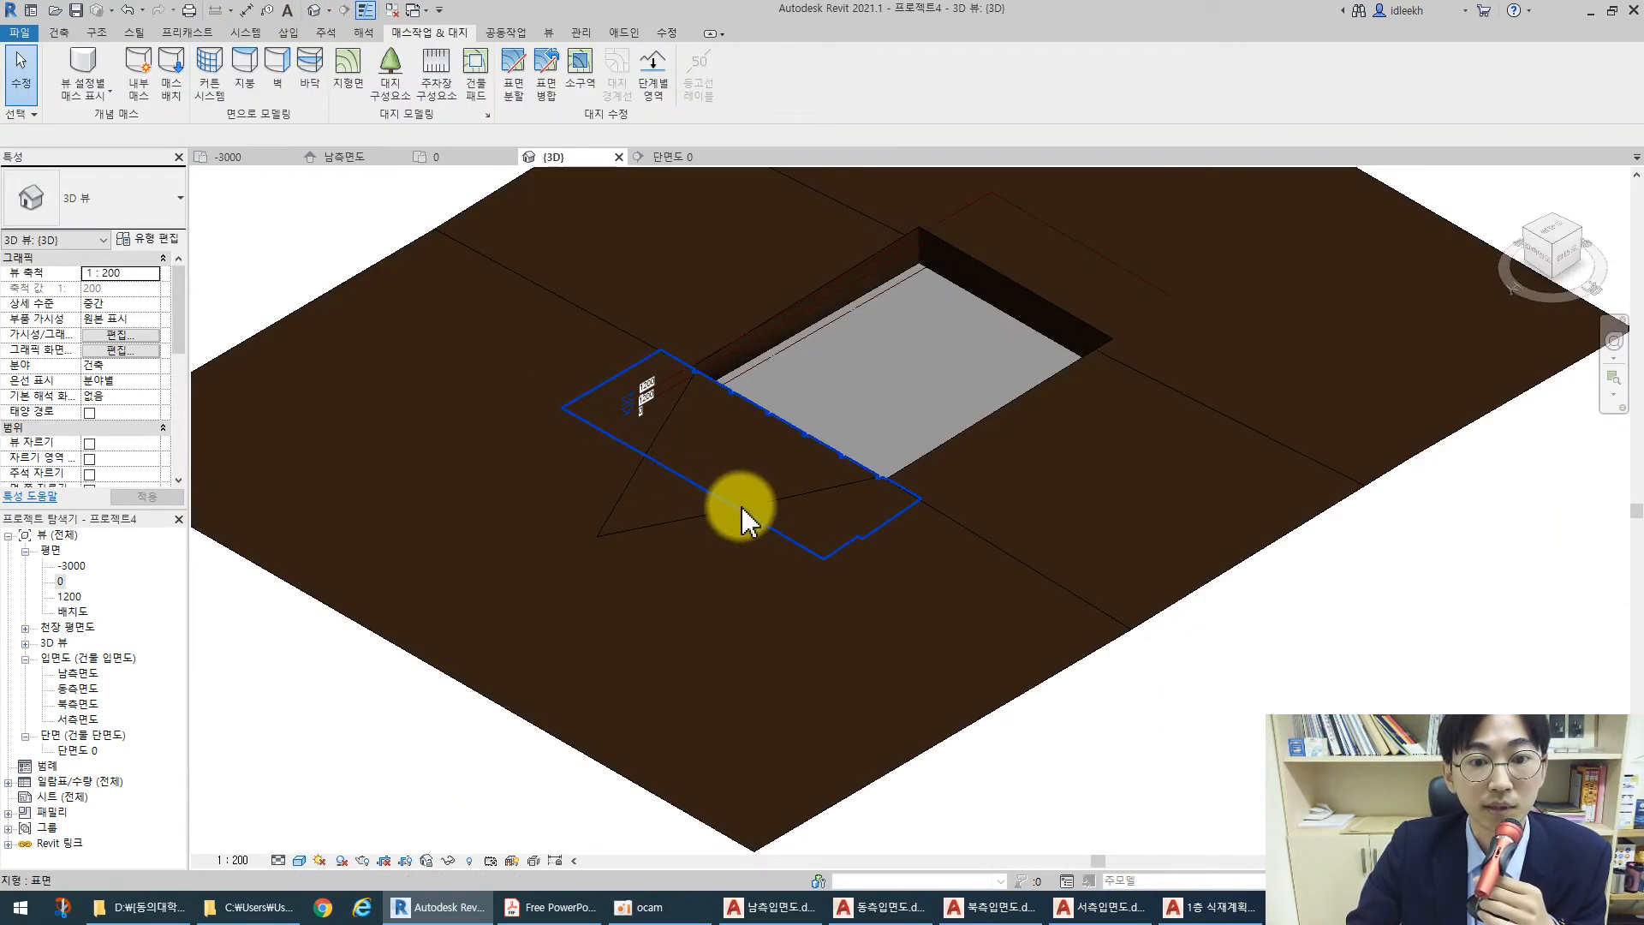
{"action": "scroll", "coordinate": [858, 536], "scroll_direction": "up", "scroll_amount": 2}
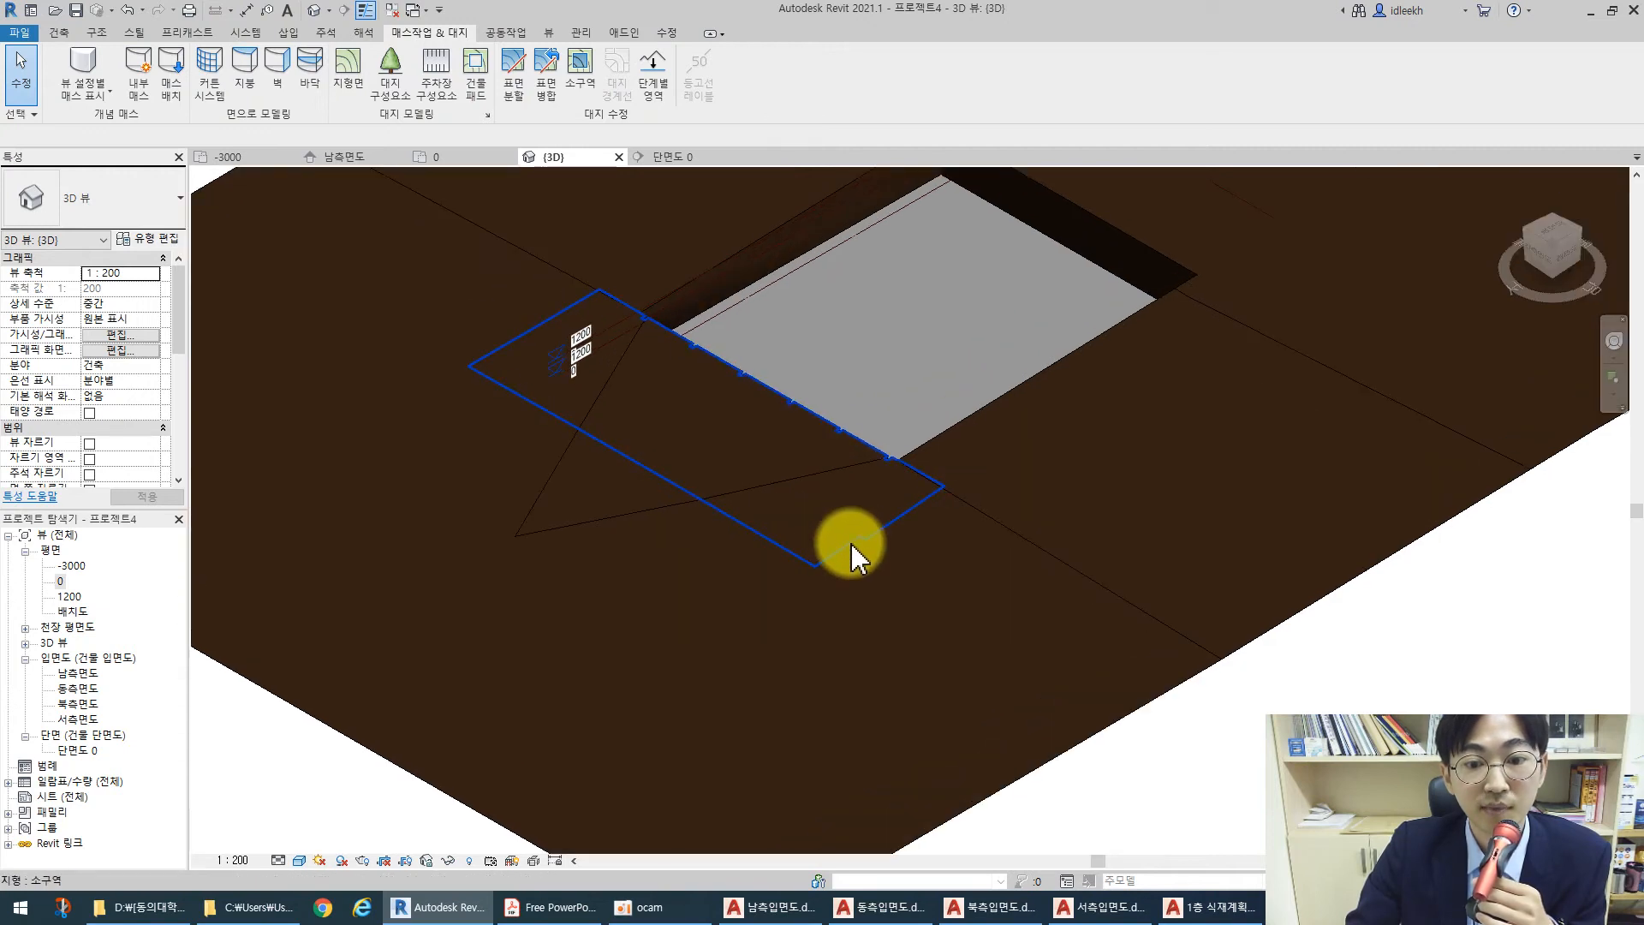
{"action": "left_click", "coordinate": [852, 545]}
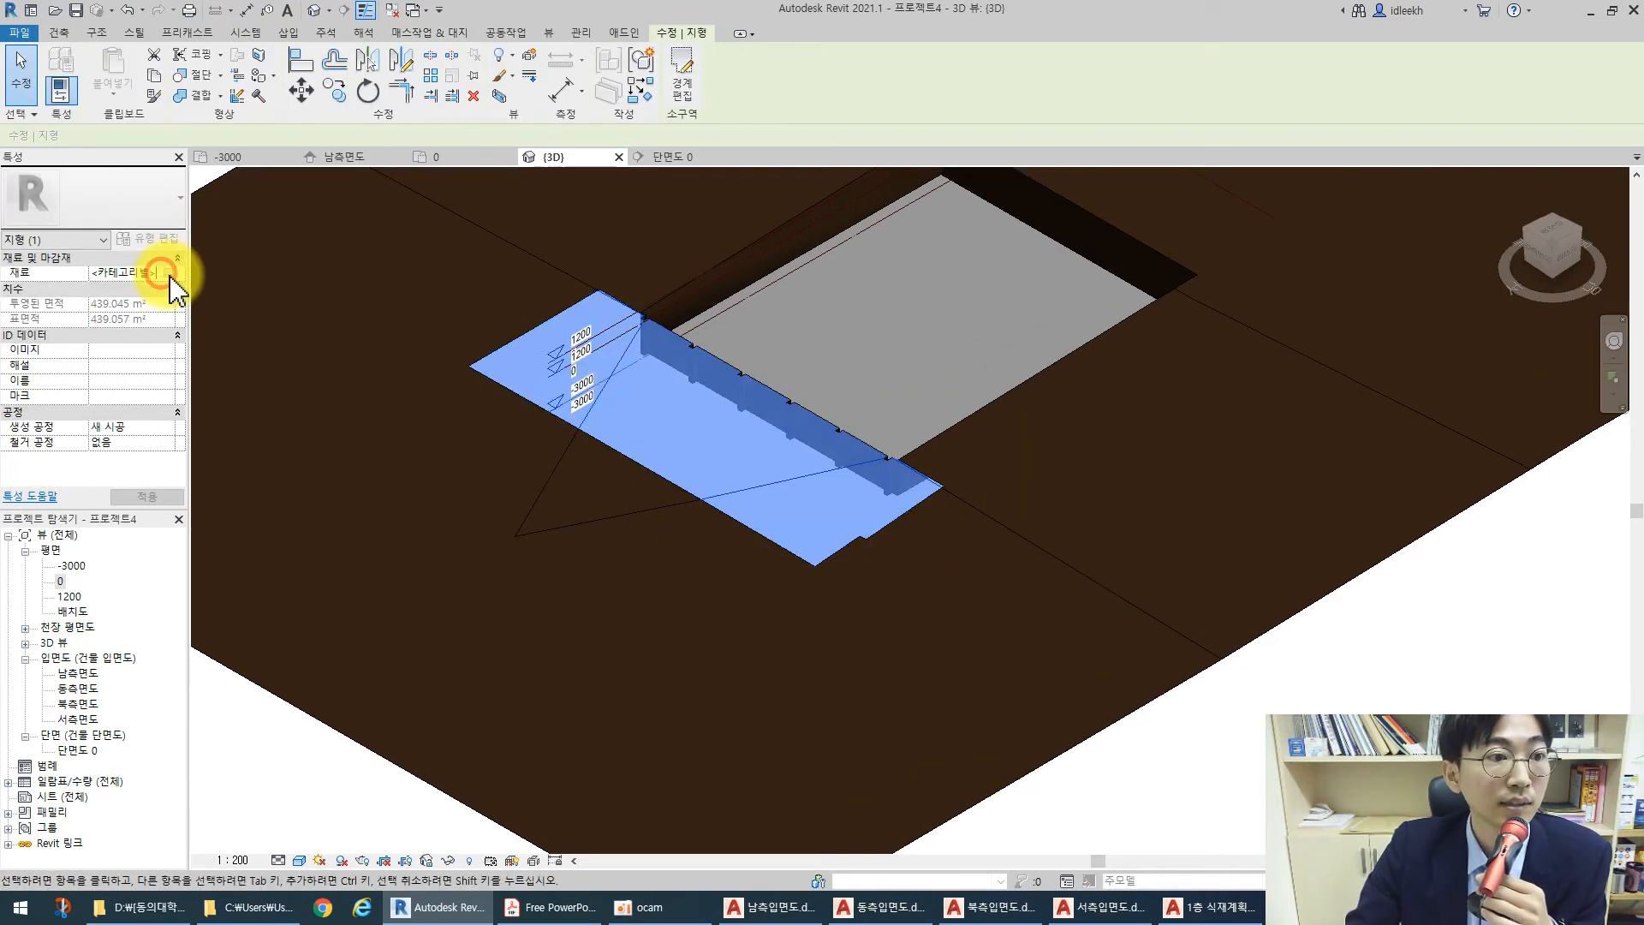
{"action": "left_click", "coordinate": [168, 272]}
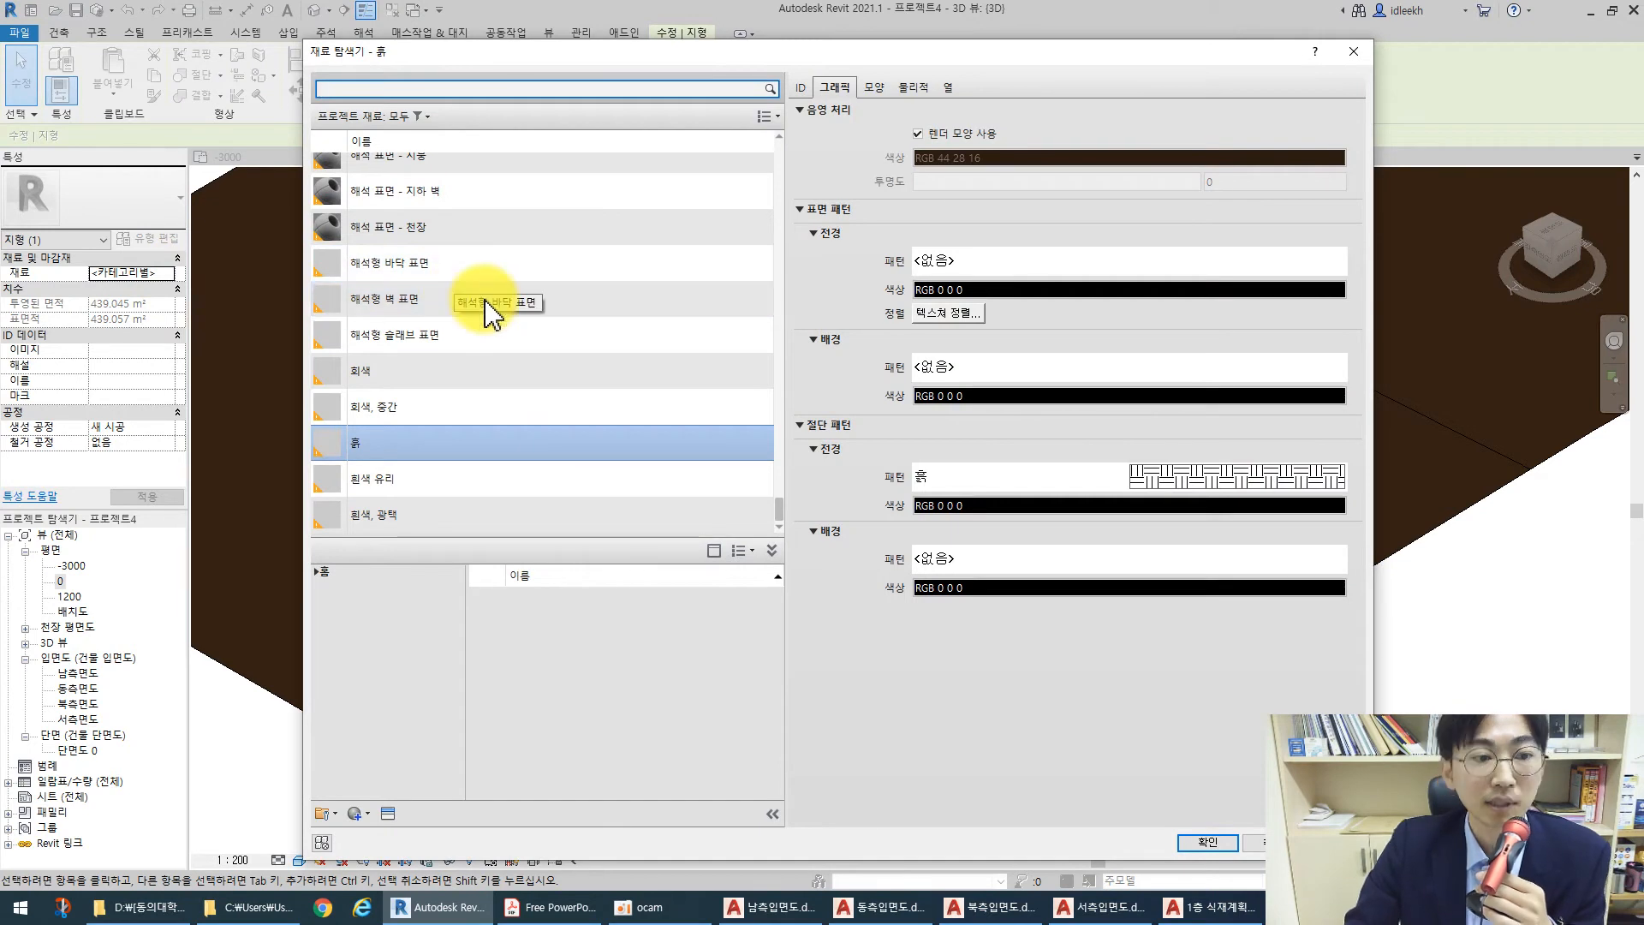
{"action": "scroll", "coordinate": [489, 312], "scroll_direction": "up", "scroll_amount": 3}
{"action": "left_click", "coordinate": [420, 116]}
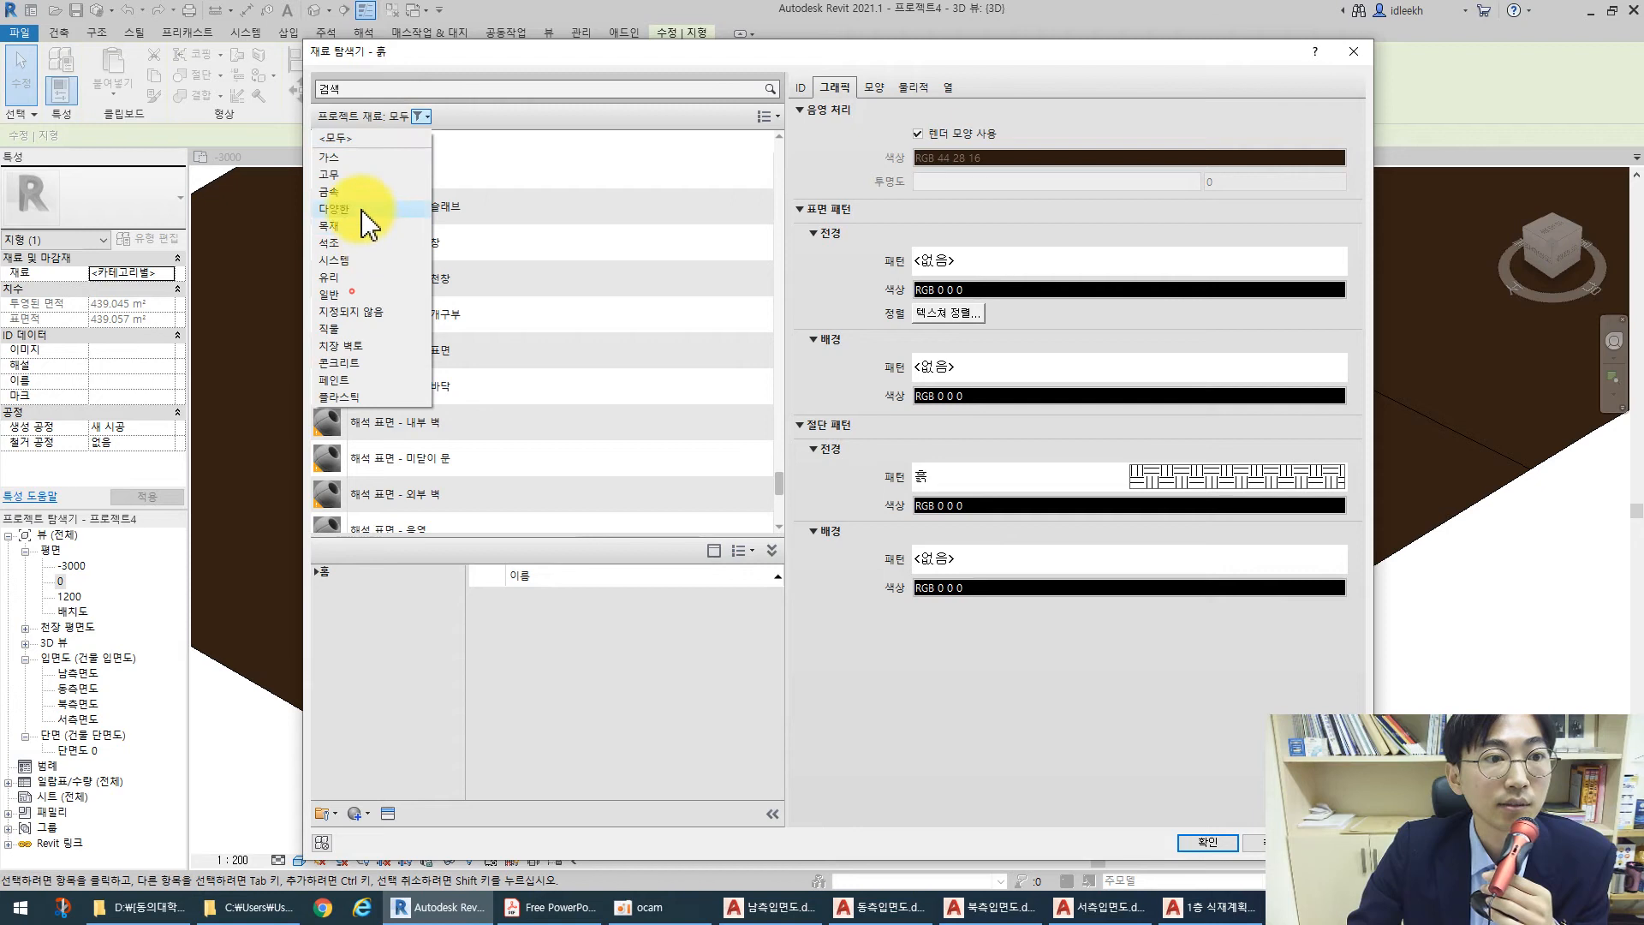
{"action": "left_click", "coordinate": [367, 294]}
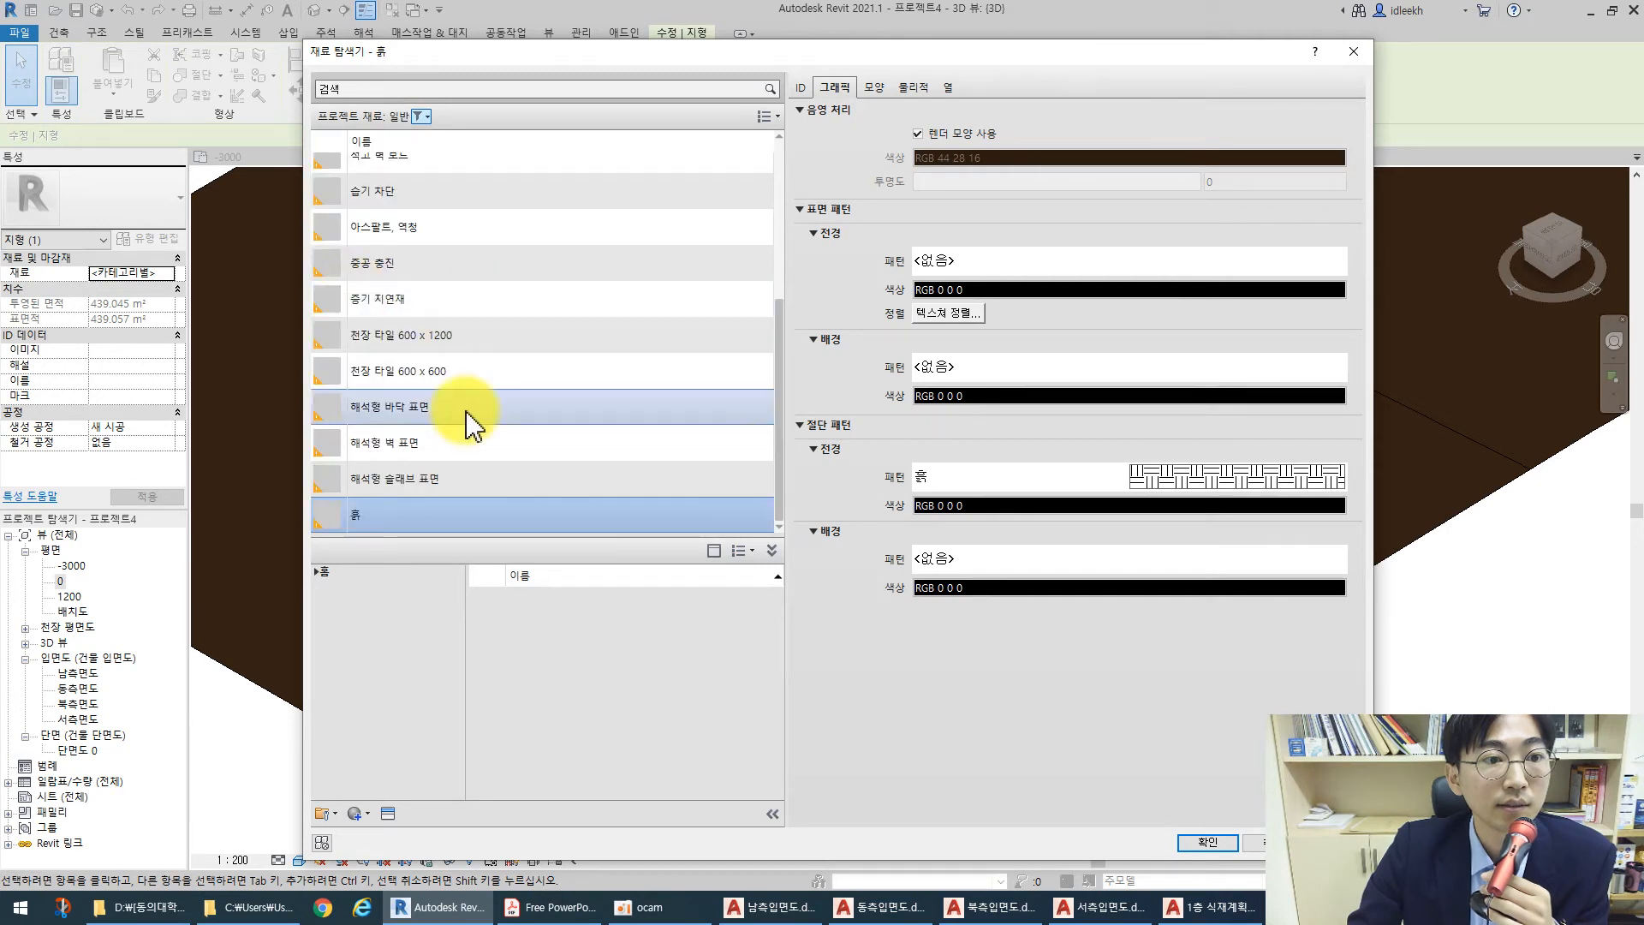
{"action": "scroll", "coordinate": [469, 423], "scroll_direction": "up", "scroll_amount": 1}
{"action": "left_click", "coordinate": [370, 334]}
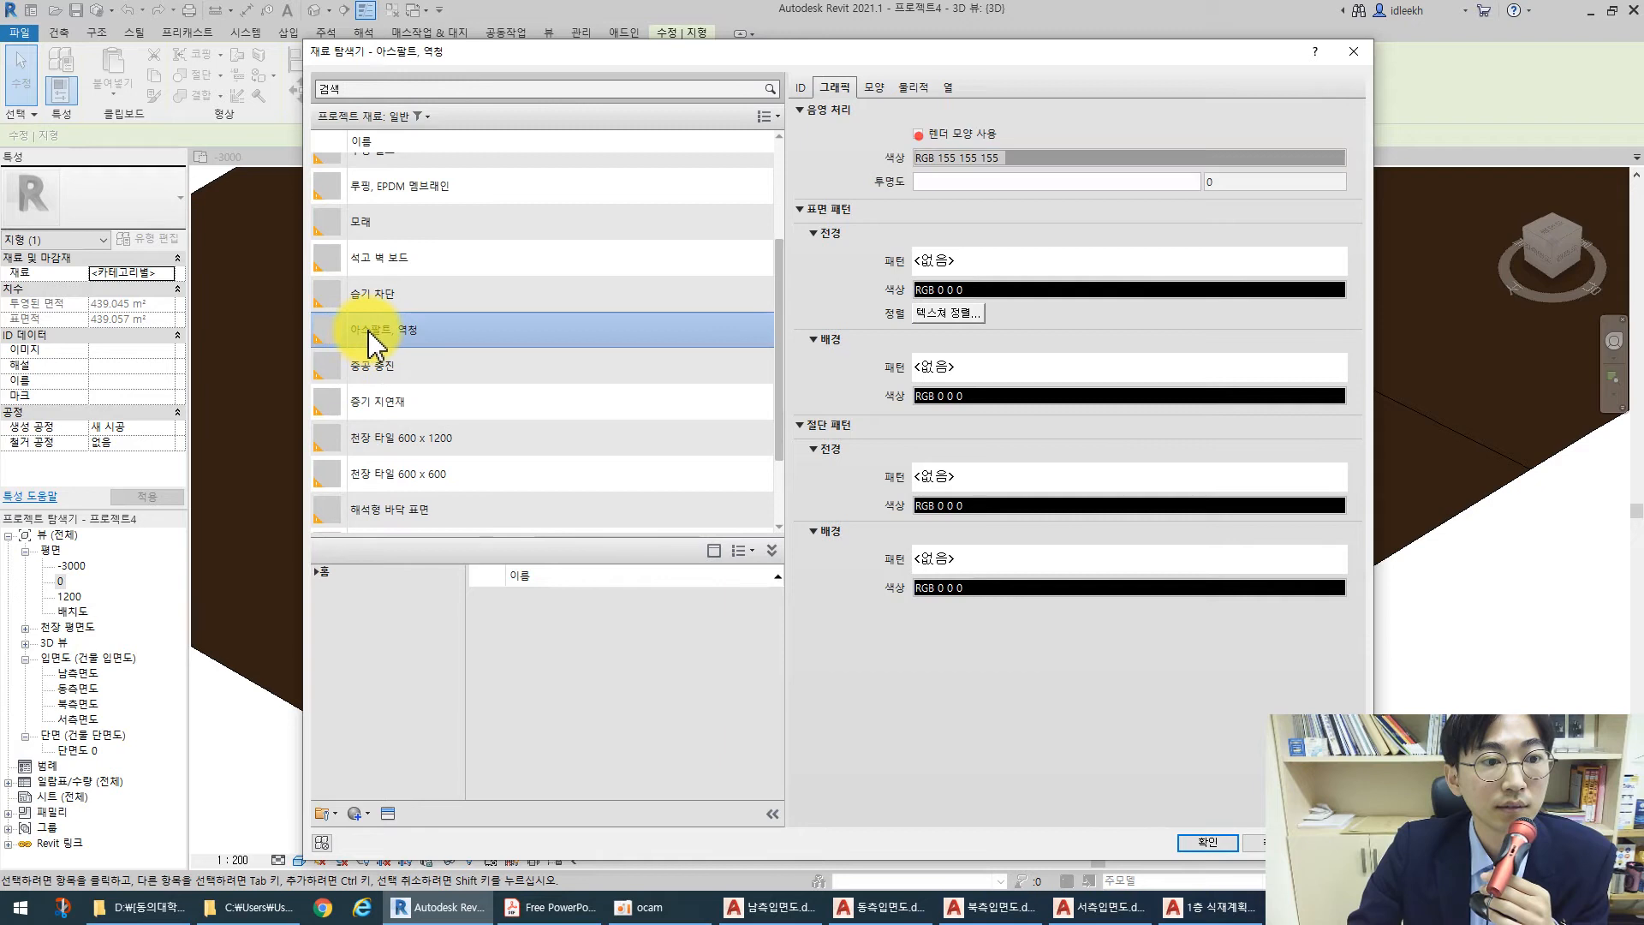
Make the asphalt material's shading use its render appearance and apply the material to the subregion
{"action": "left_click", "coordinate": [919, 136]}
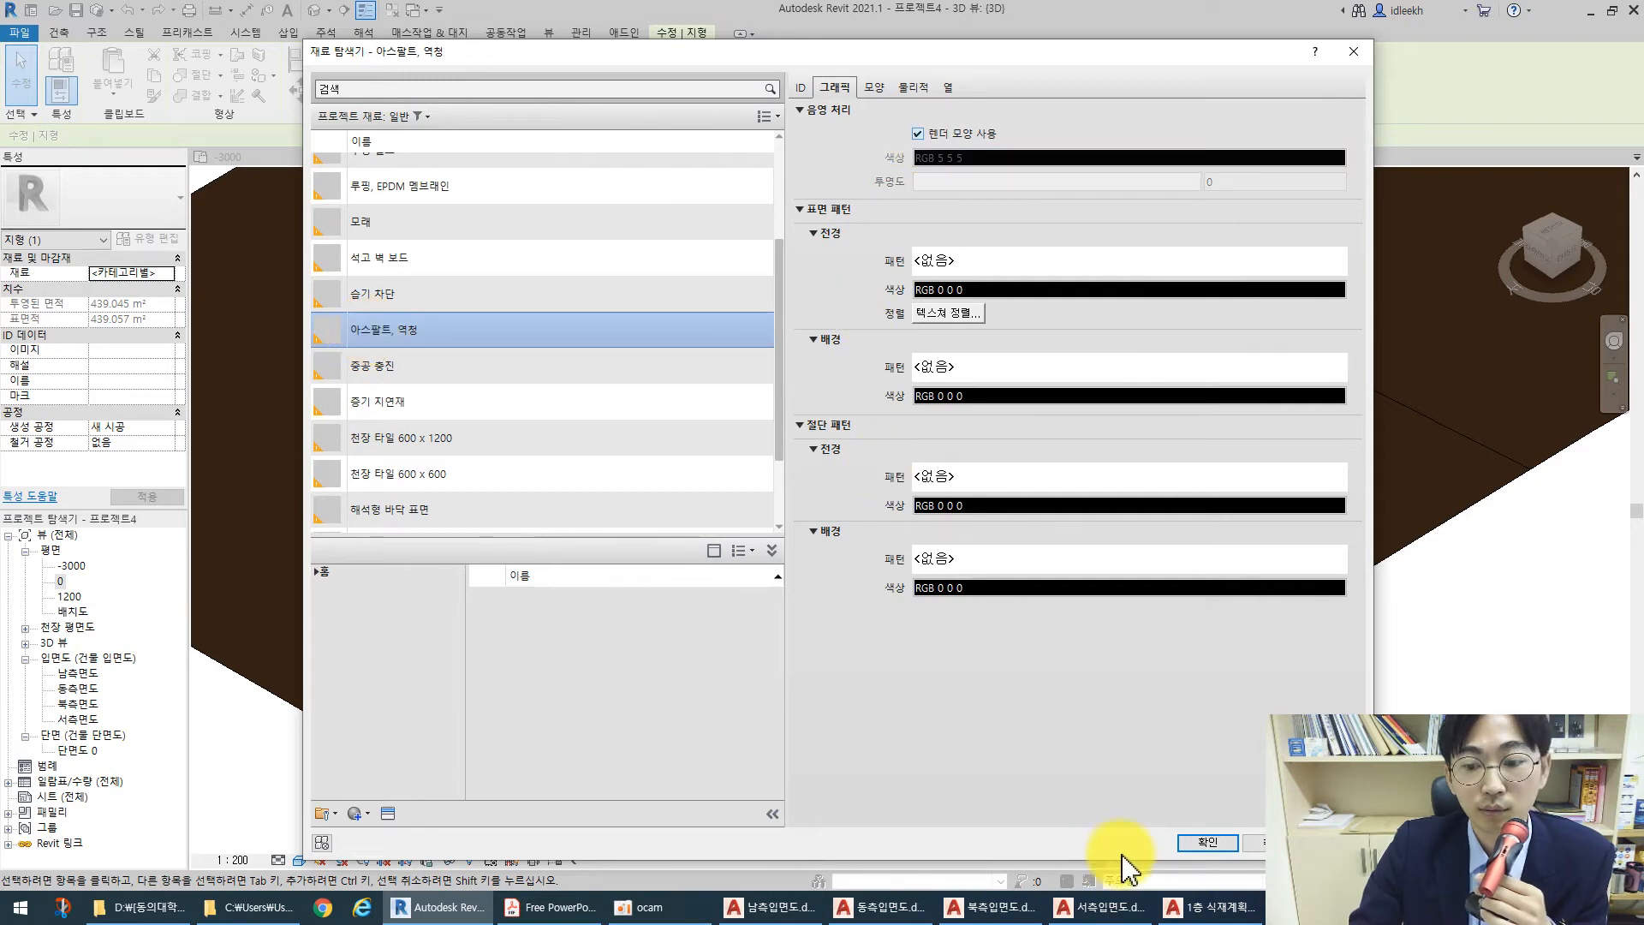
{"action": "left_click", "coordinate": [1208, 842]}
{"action": "left_click", "coordinate": [1248, 734]}
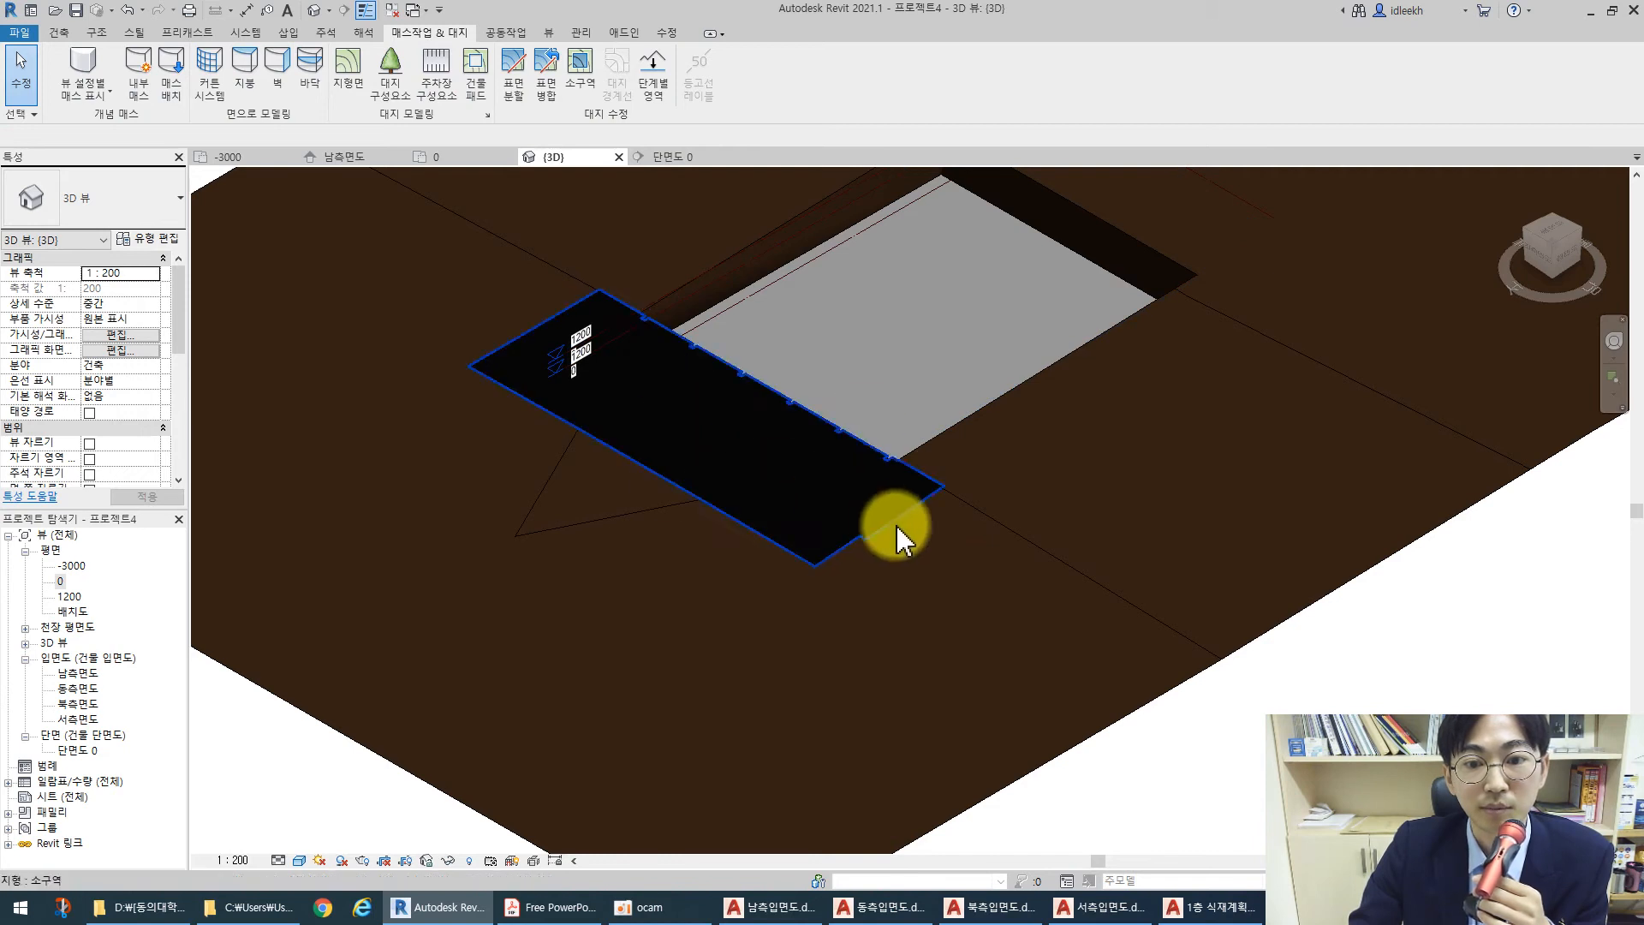
Lighten the appearance color of the subregion's 아스팔트, 역청 material to grey
{"action": "scroll", "coordinate": [893, 533], "scroll_direction": "down", "scroll_amount": 1}
{"action": "middle_click_drag", "start_coordinate": [892, 533], "coordinate": [814, 588]}
{"action": "scroll", "coordinate": [662, 549], "scroll_direction": "down", "scroll_amount": 1}
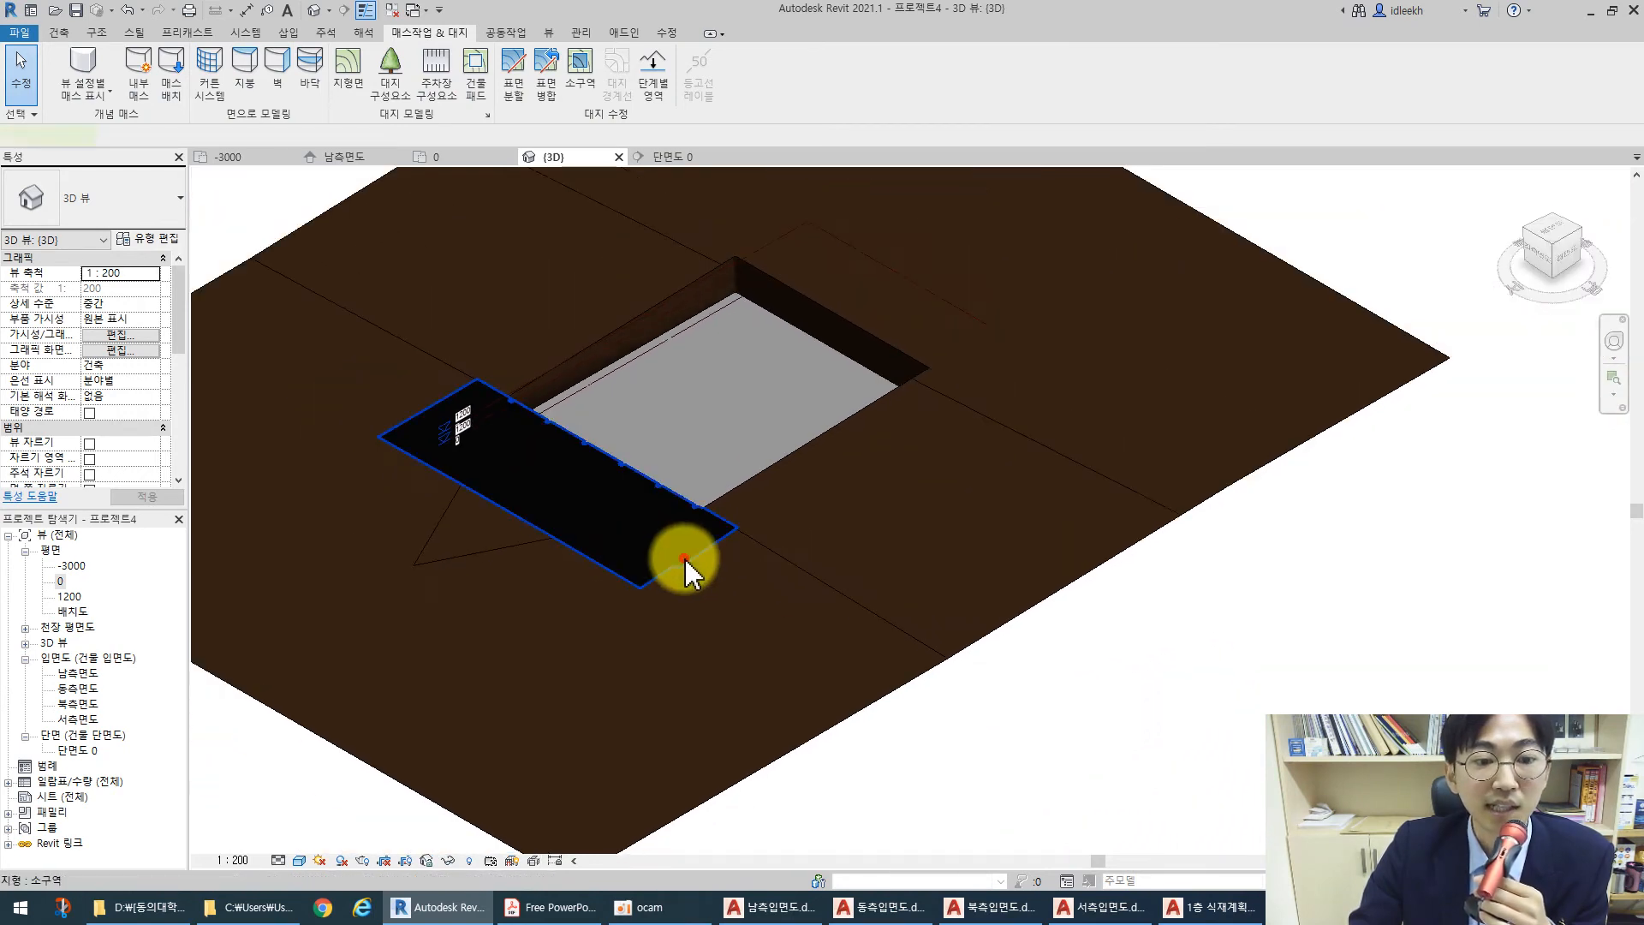
{"action": "left_click", "coordinate": [685, 558]}
{"action": "left_click", "coordinate": [167, 272]}
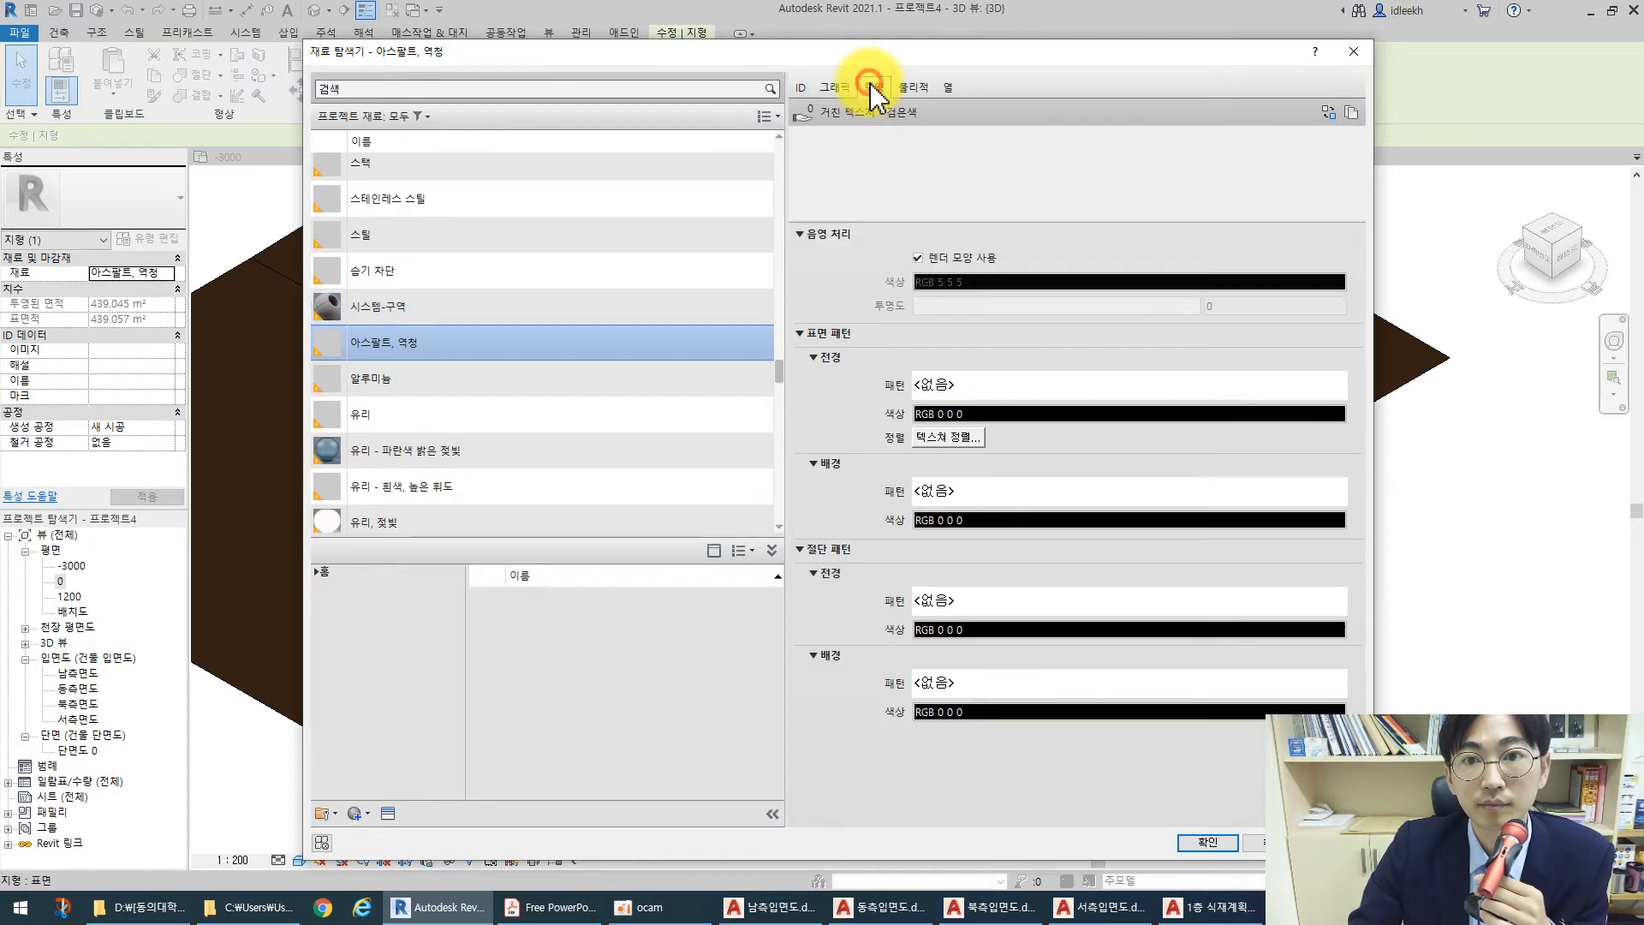
{"action": "left_click", "coordinate": [871, 86]}
{"action": "left_click", "coordinate": [1039, 306]}
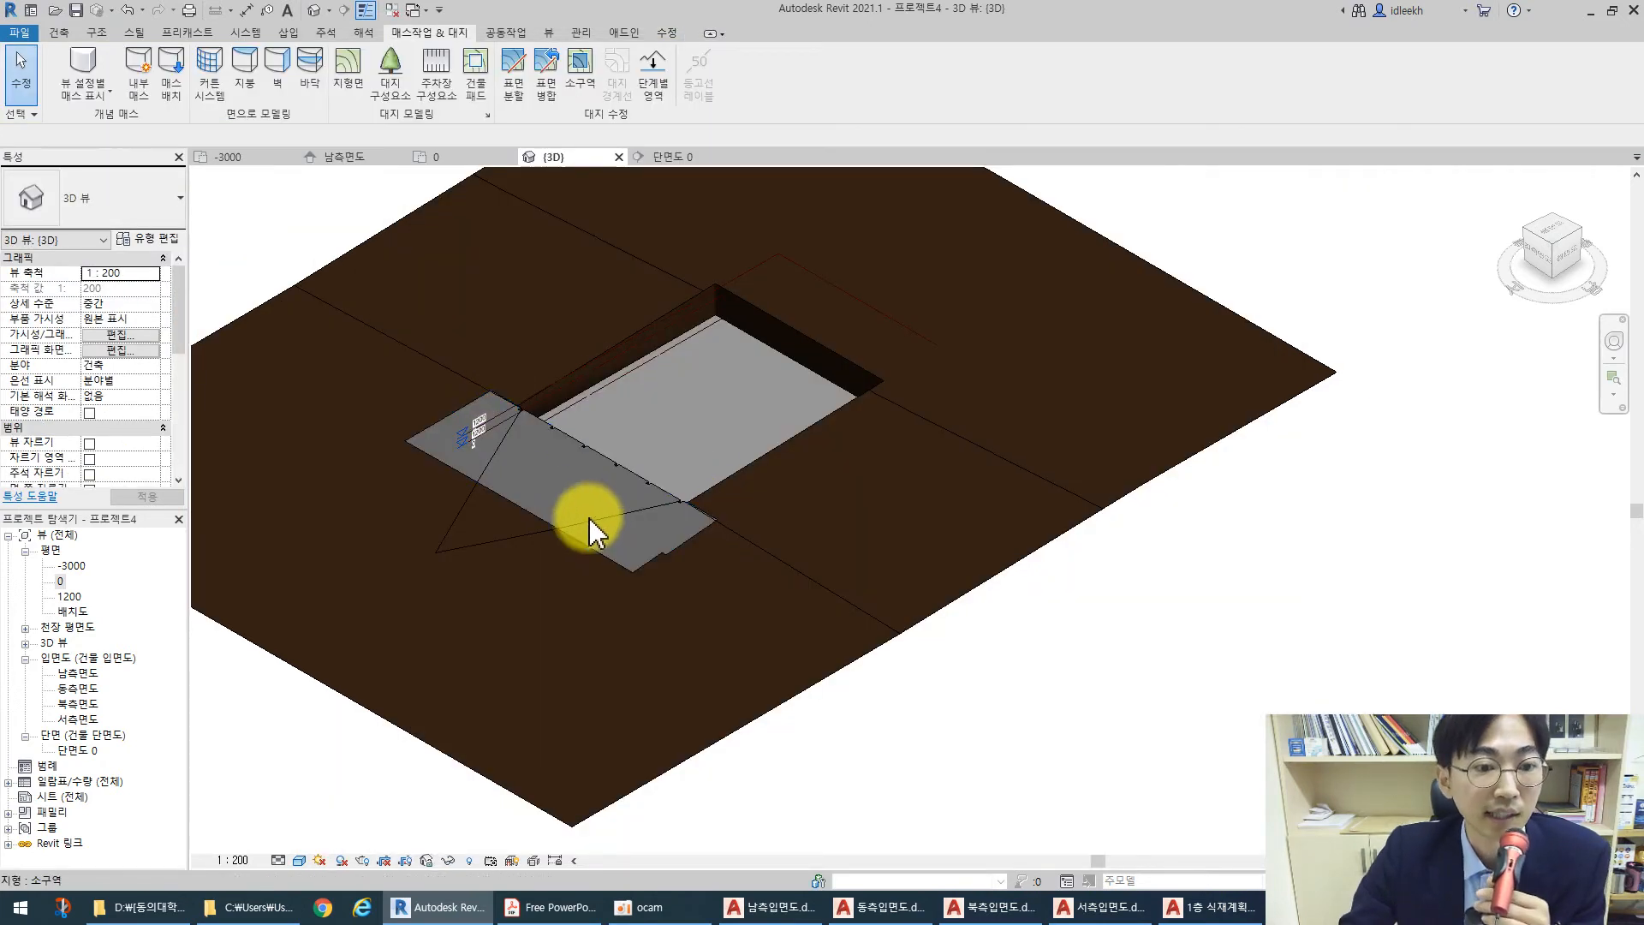
Place one 4800 x 2400mm - 90도 parking space in floor plan 0, in the empty area west of the drawn parking row
{"action": "double_click", "coordinate": [60, 581]}
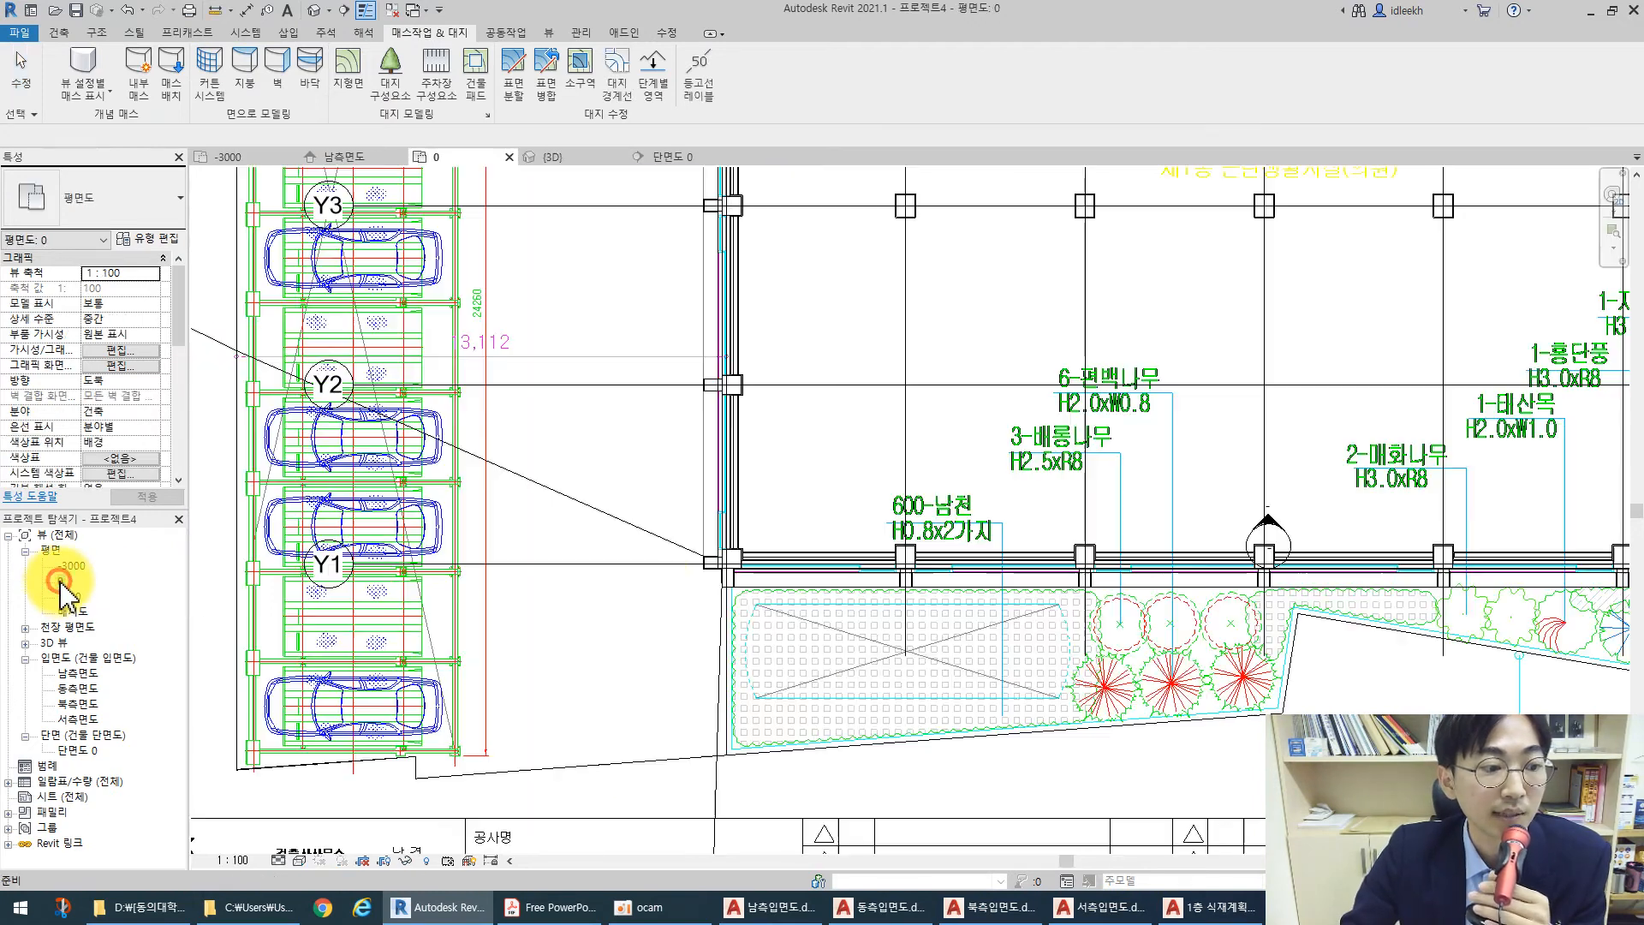
{"action": "scroll", "coordinate": [617, 535], "scroll_direction": "down", "scroll_amount": 3}
{"action": "scroll", "coordinate": [685, 539], "scroll_direction": "up", "scroll_amount": 2}
{"action": "scroll", "coordinate": [784, 550], "scroll_direction": "down", "scroll_amount": 1}
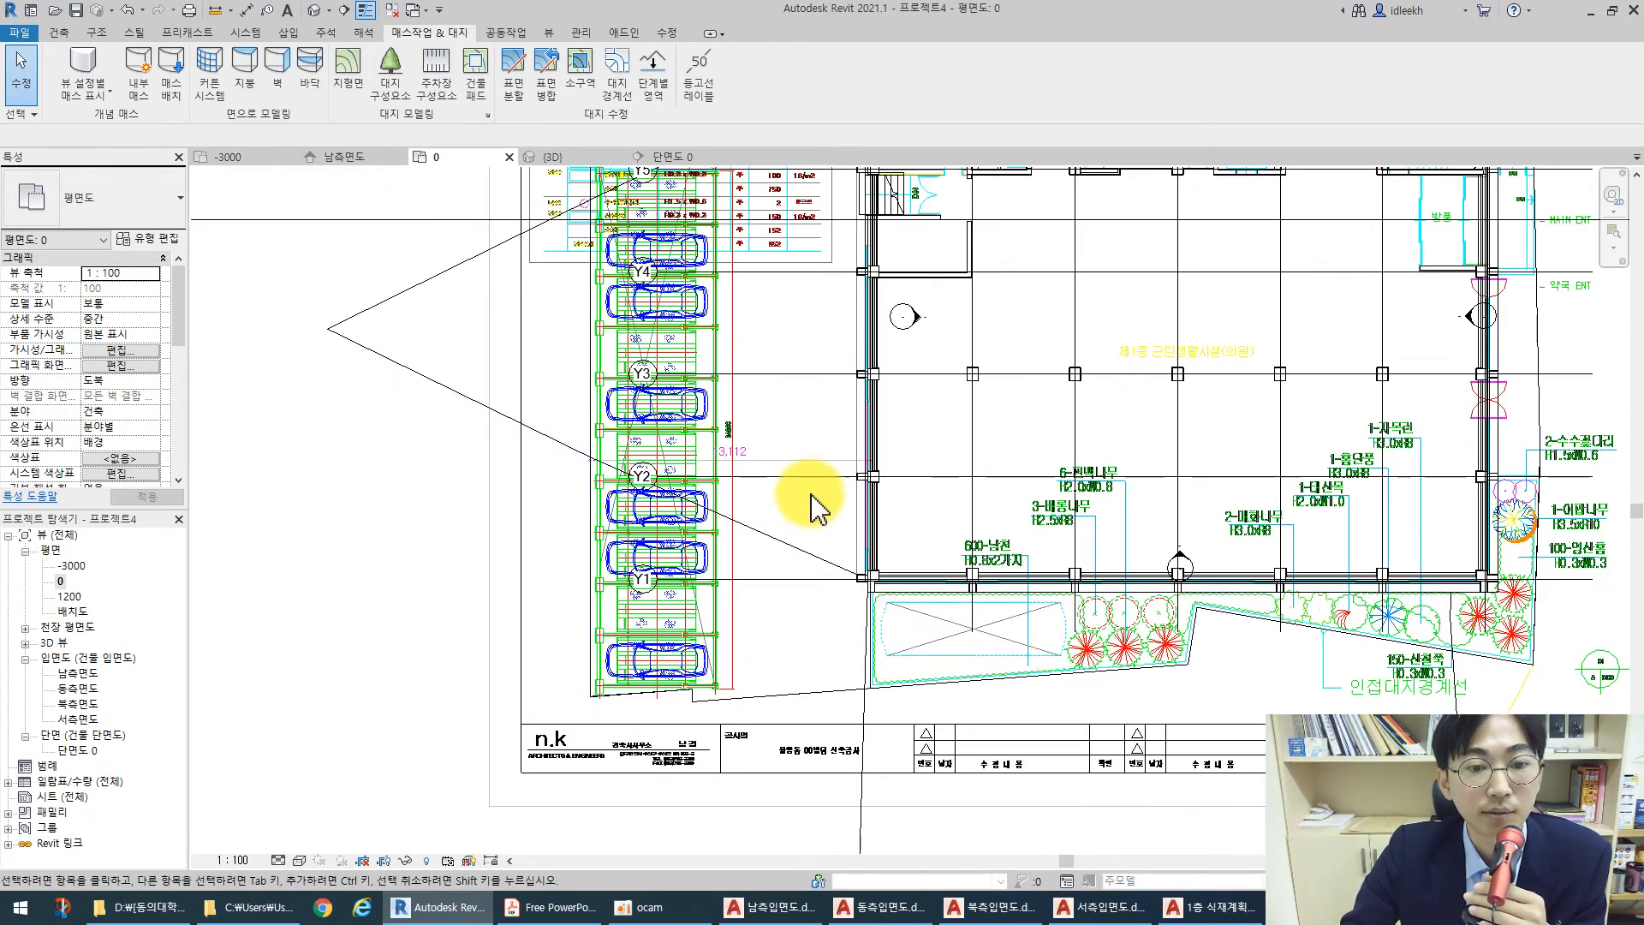
{"action": "left_click", "coordinate": [435, 83]}
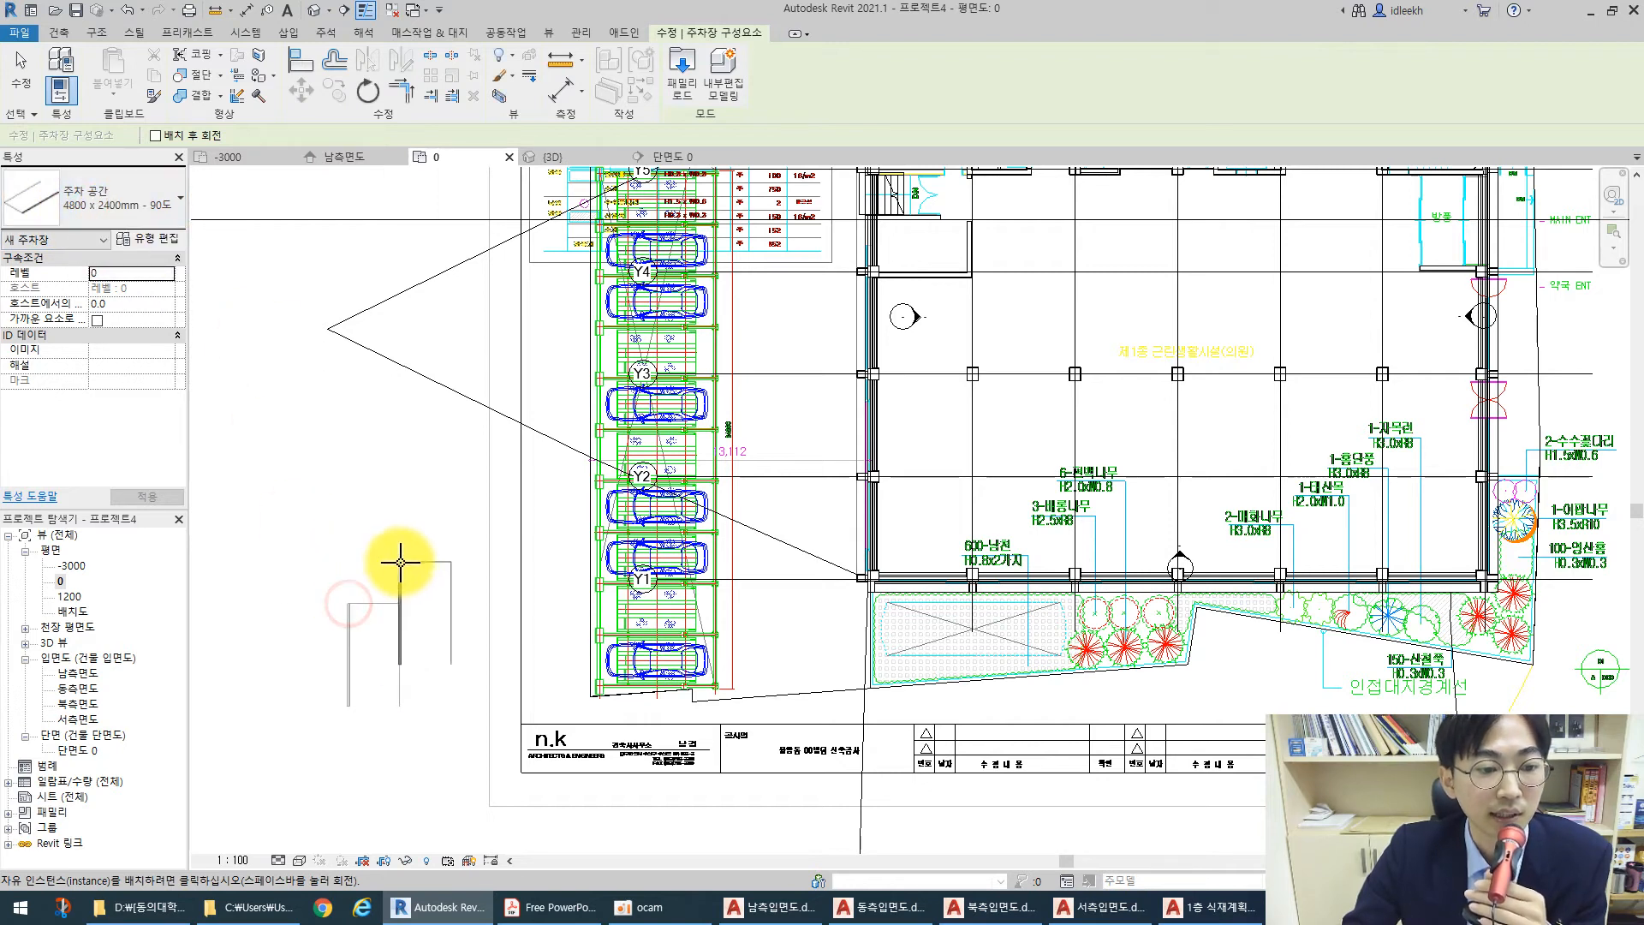
{"action": "key", "text": "Escape"}
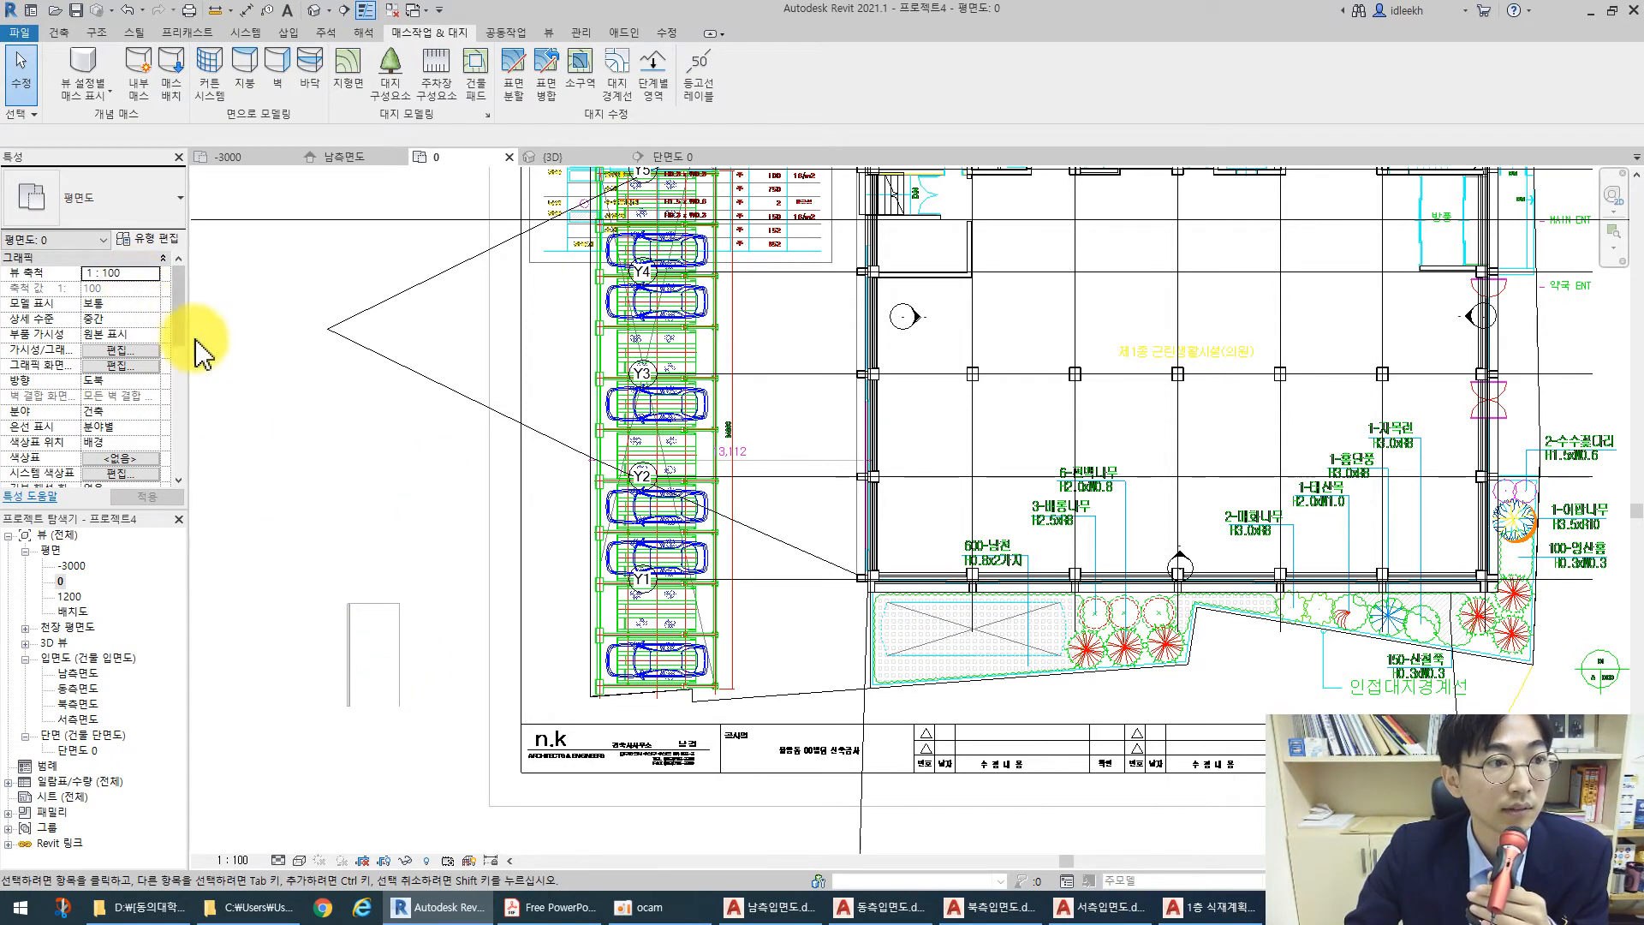
{"action": "left_click", "coordinate": [436, 73]}
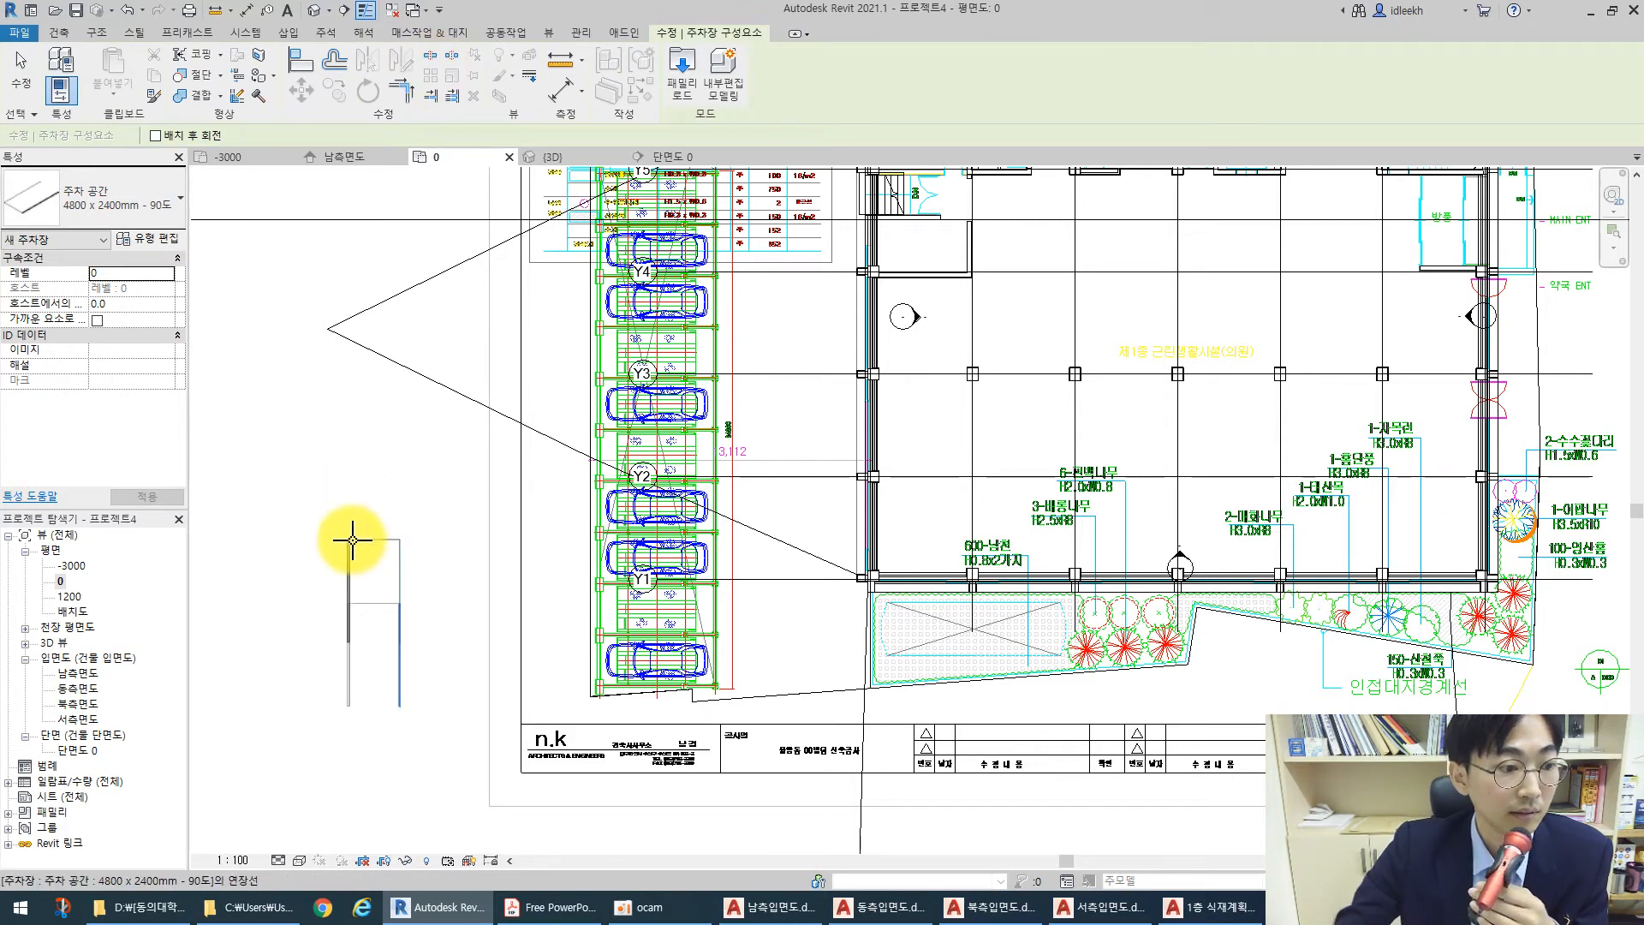
{"action": "key", "text": "Escape"}
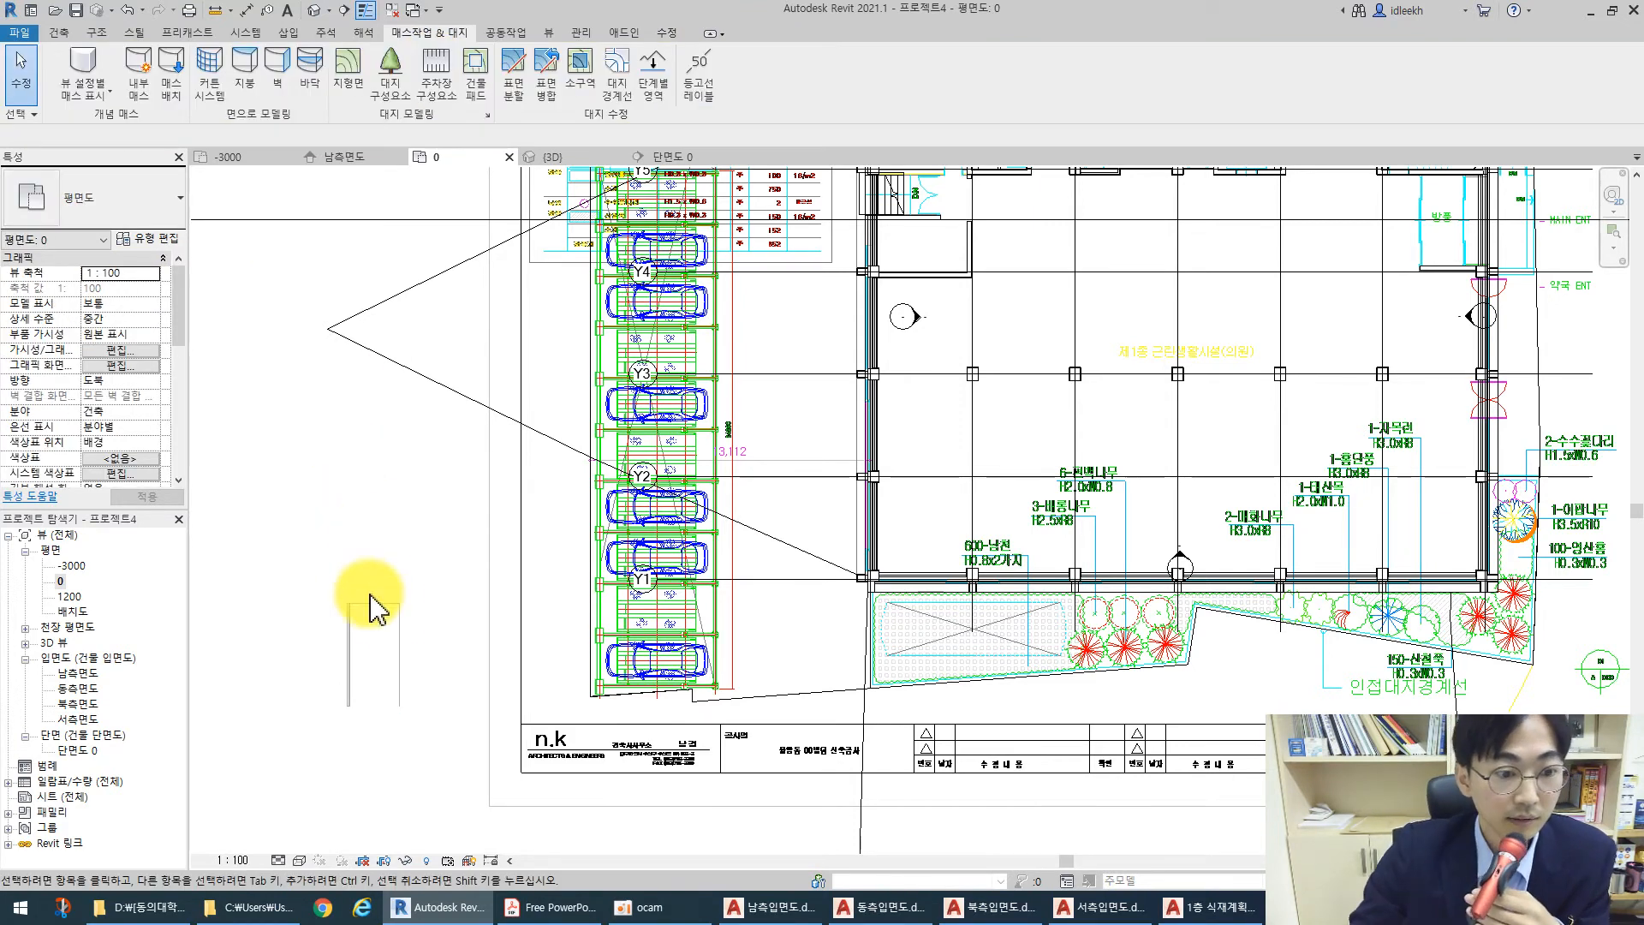
In the 3D view, move the parking space from the soil onto the southern end of the grey asphalt subregion
{"action": "left_click", "coordinate": [327, 12]}
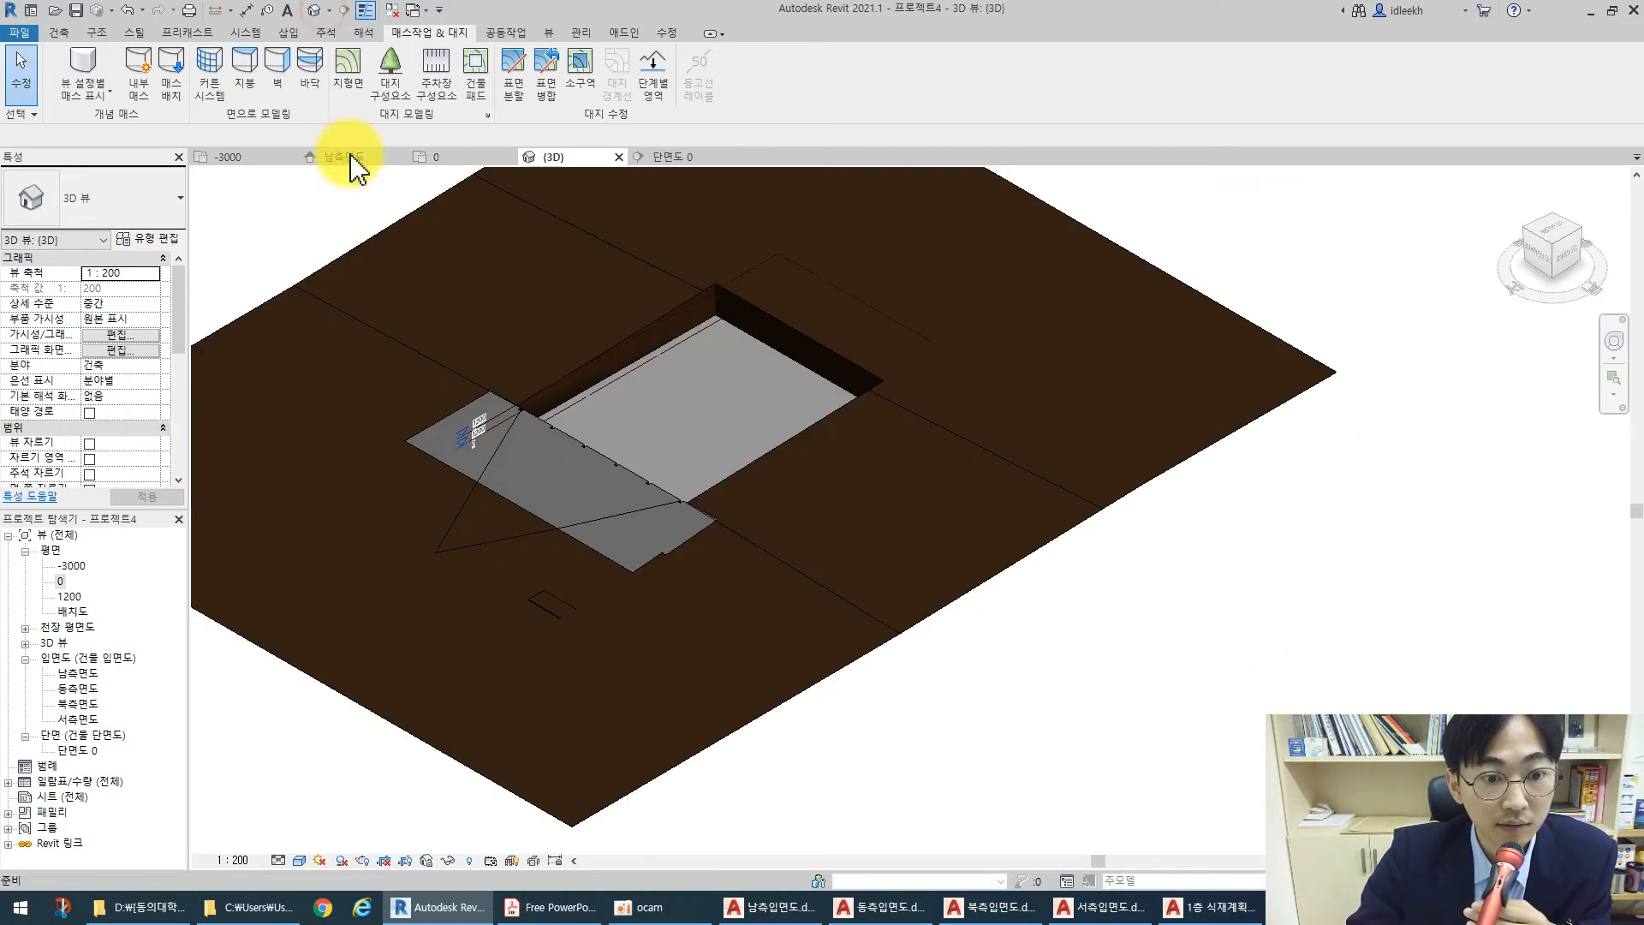
{"action": "left_click", "coordinate": [558, 600]}
{"action": "scroll", "coordinate": [572, 628], "scroll_direction": "up", "scroll_amount": 3}
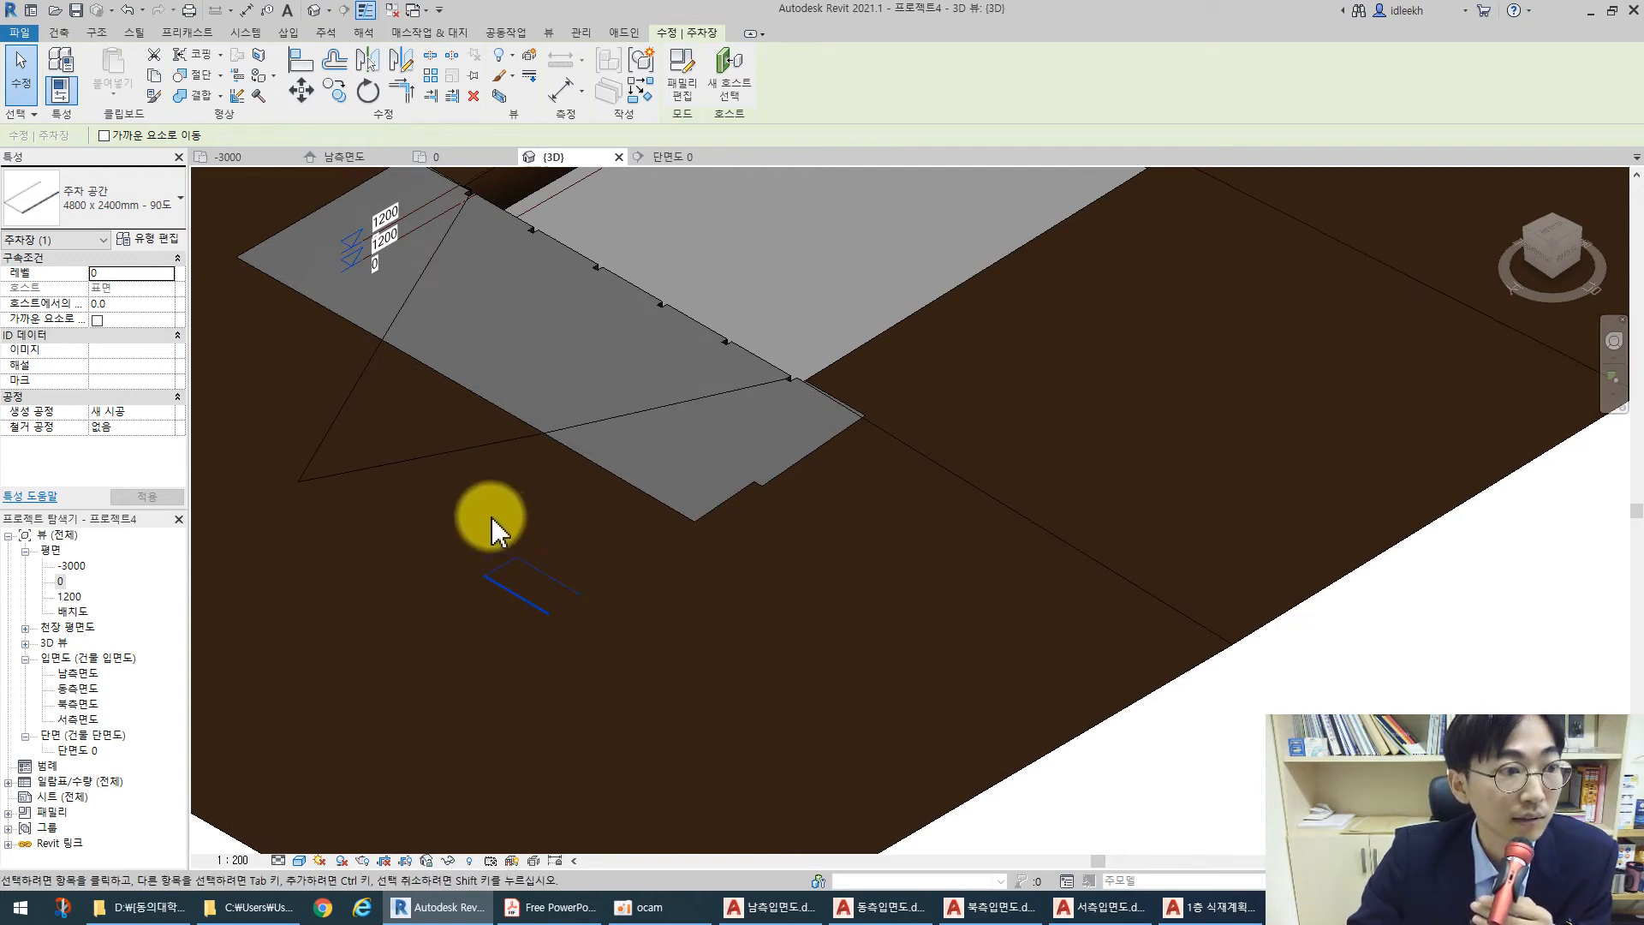
{"action": "left_click_drag", "start_coordinate": [523, 563], "coordinate": [655, 449]}
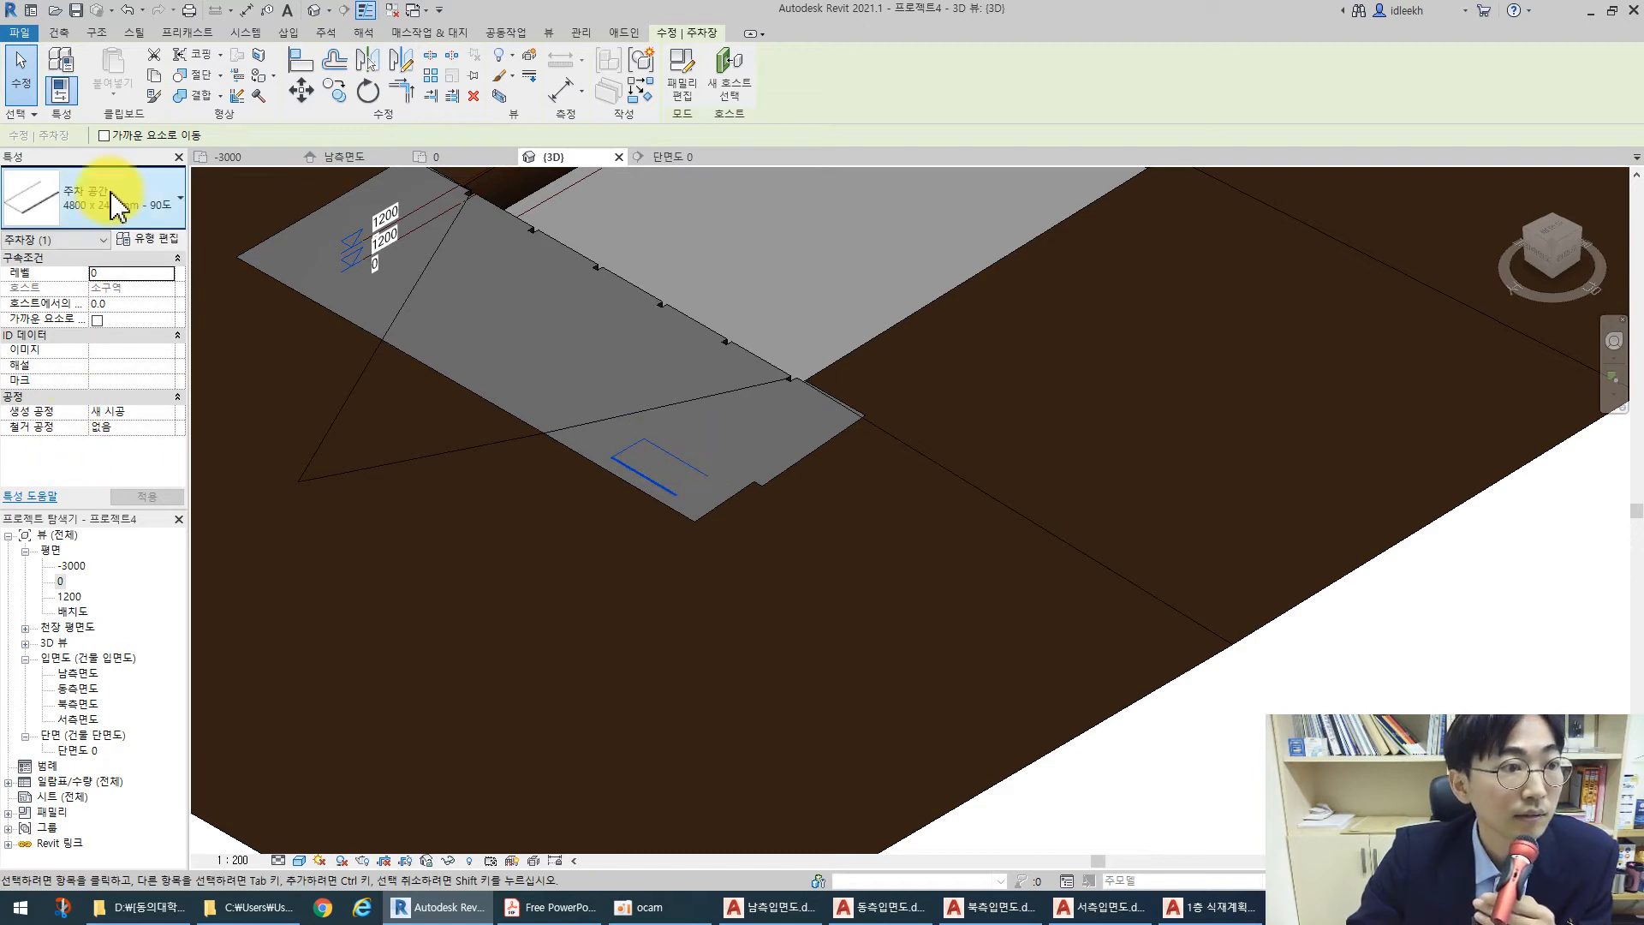
Check floor plans 0, 1200 and -3000 for the display of the moved parking space
{"action": "double_click", "coordinate": [63, 582]}
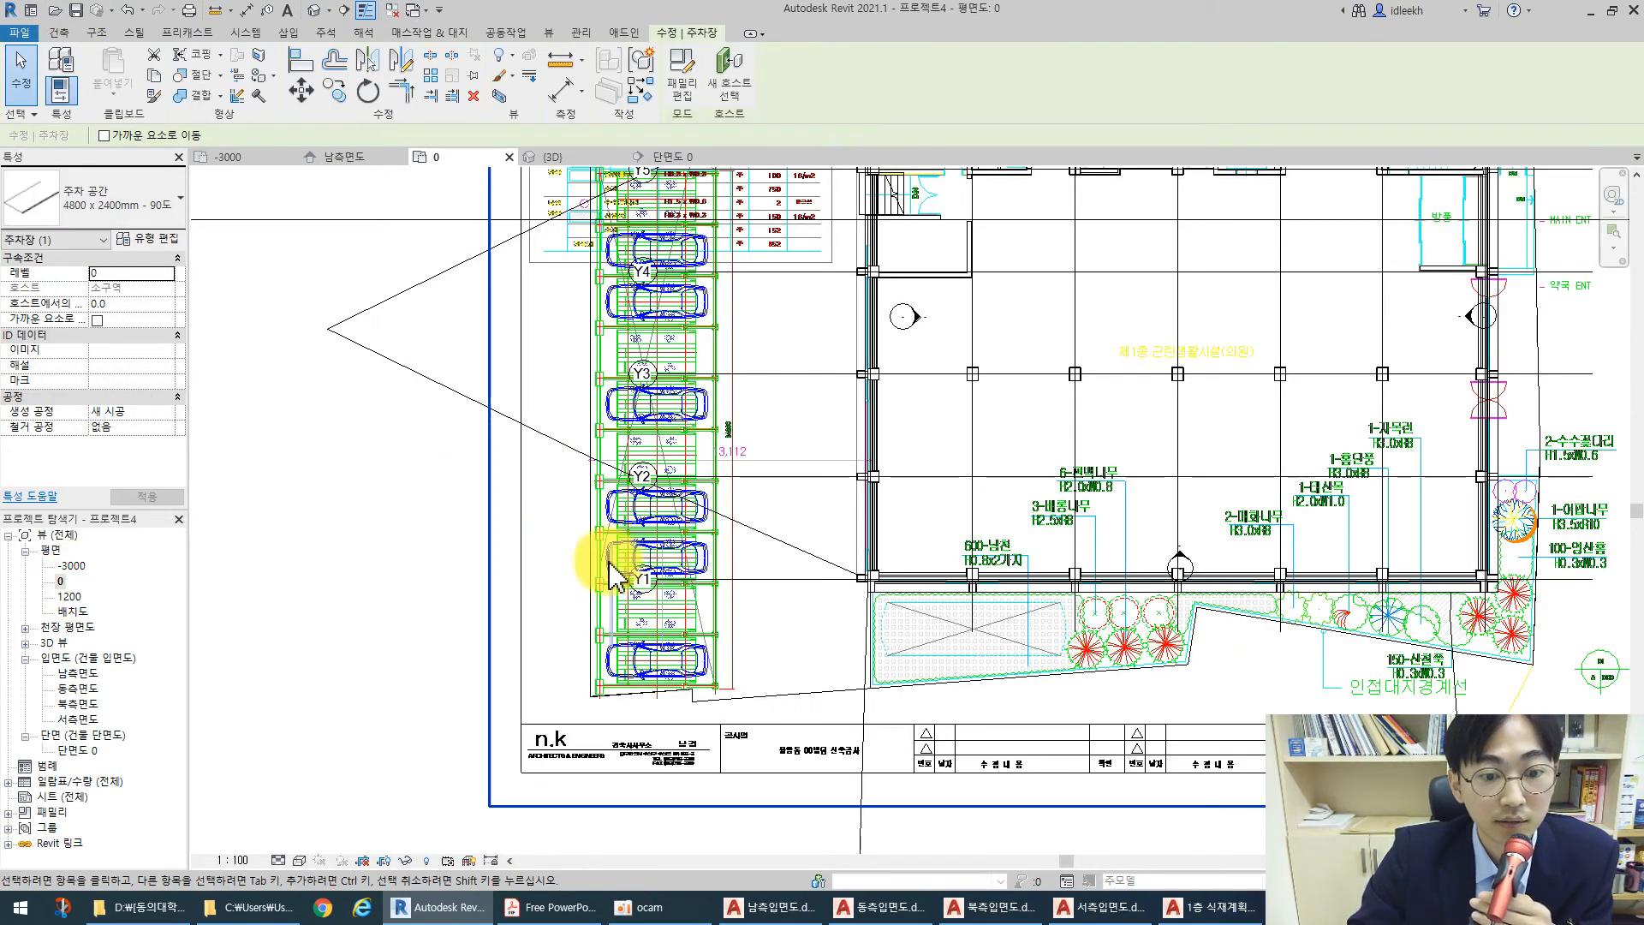
{"action": "scroll", "coordinate": [600, 548], "scroll_direction": "up", "scroll_amount": 3}
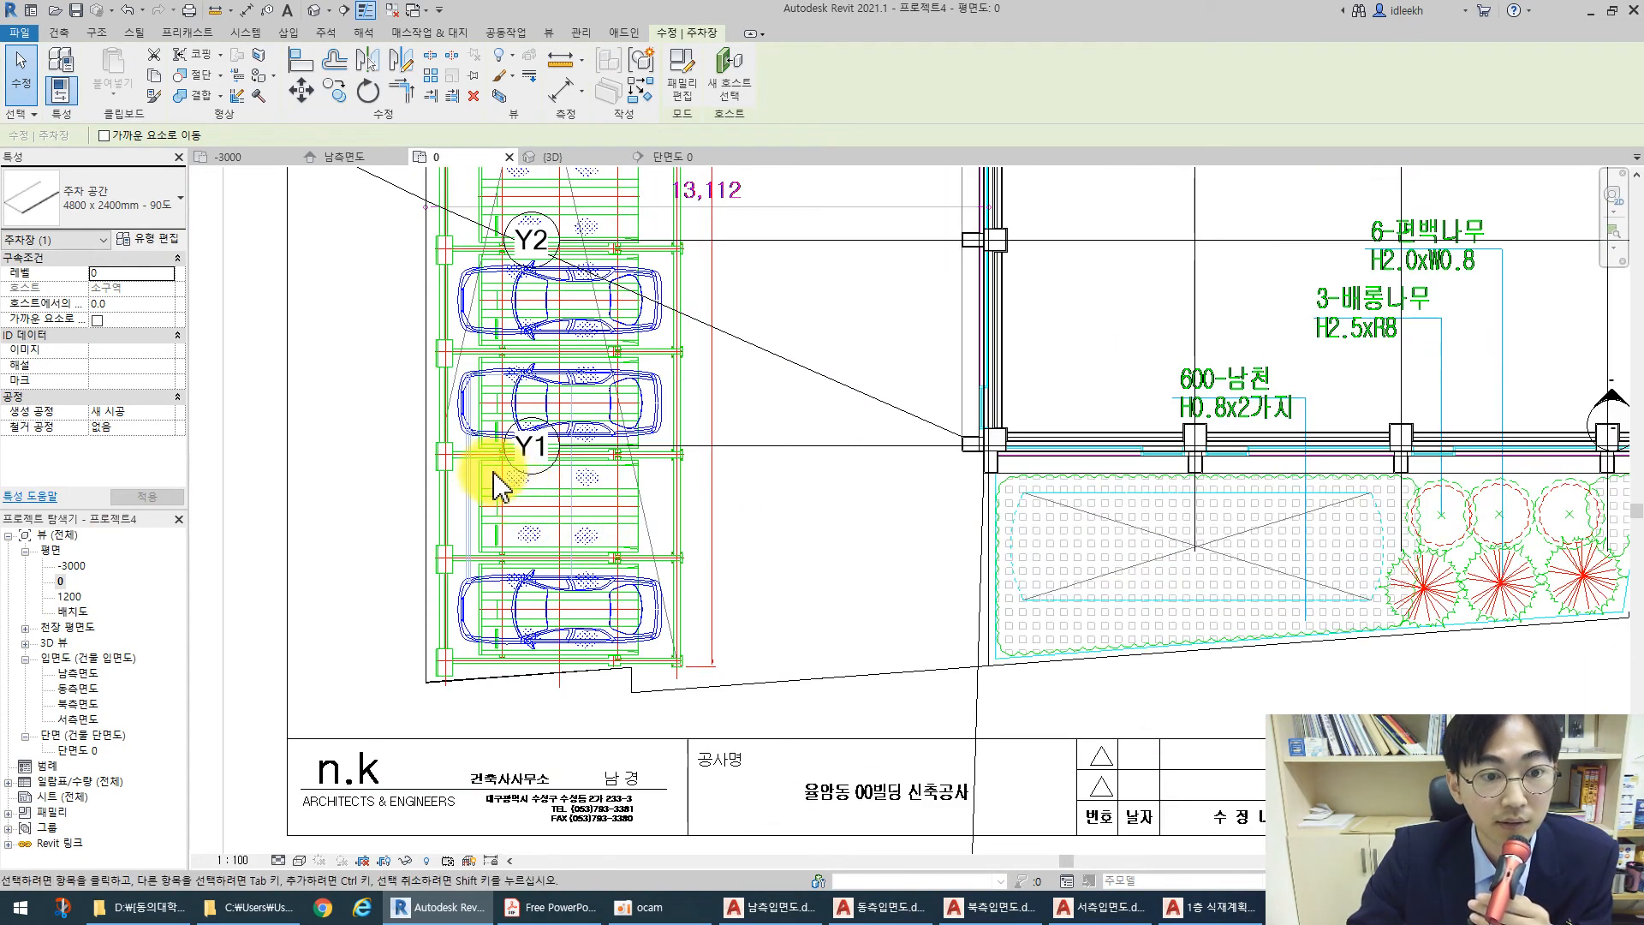
{"action": "scroll", "coordinate": [617, 548], "scroll_direction": "down", "scroll_amount": 6}
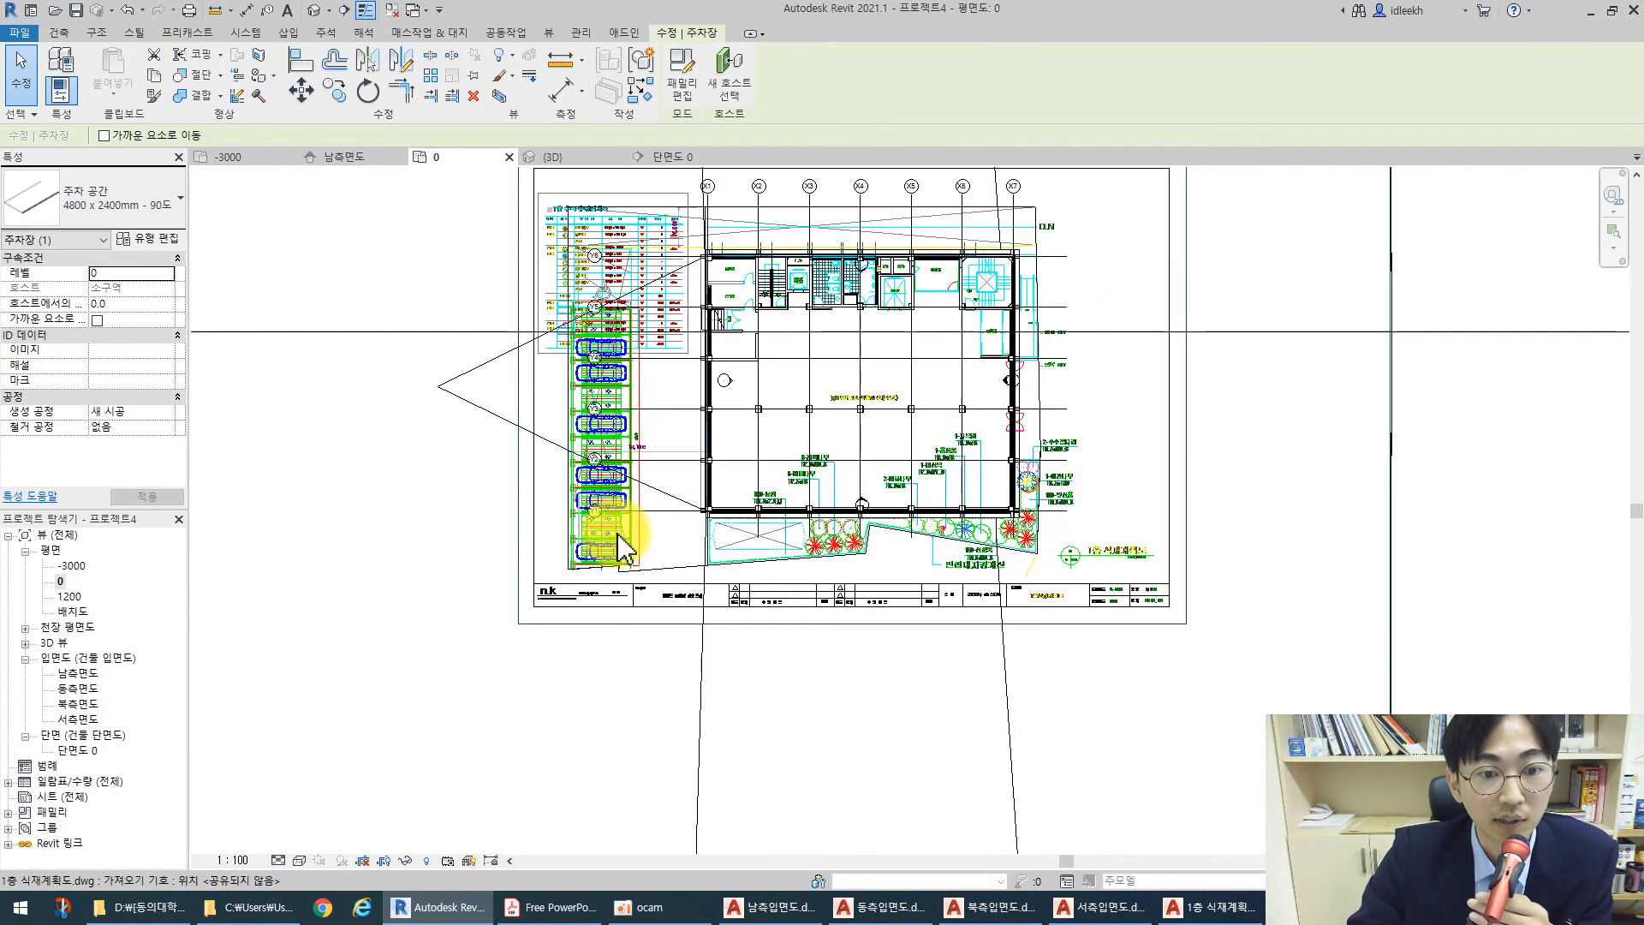
{"action": "left_click", "coordinate": [434, 415]}
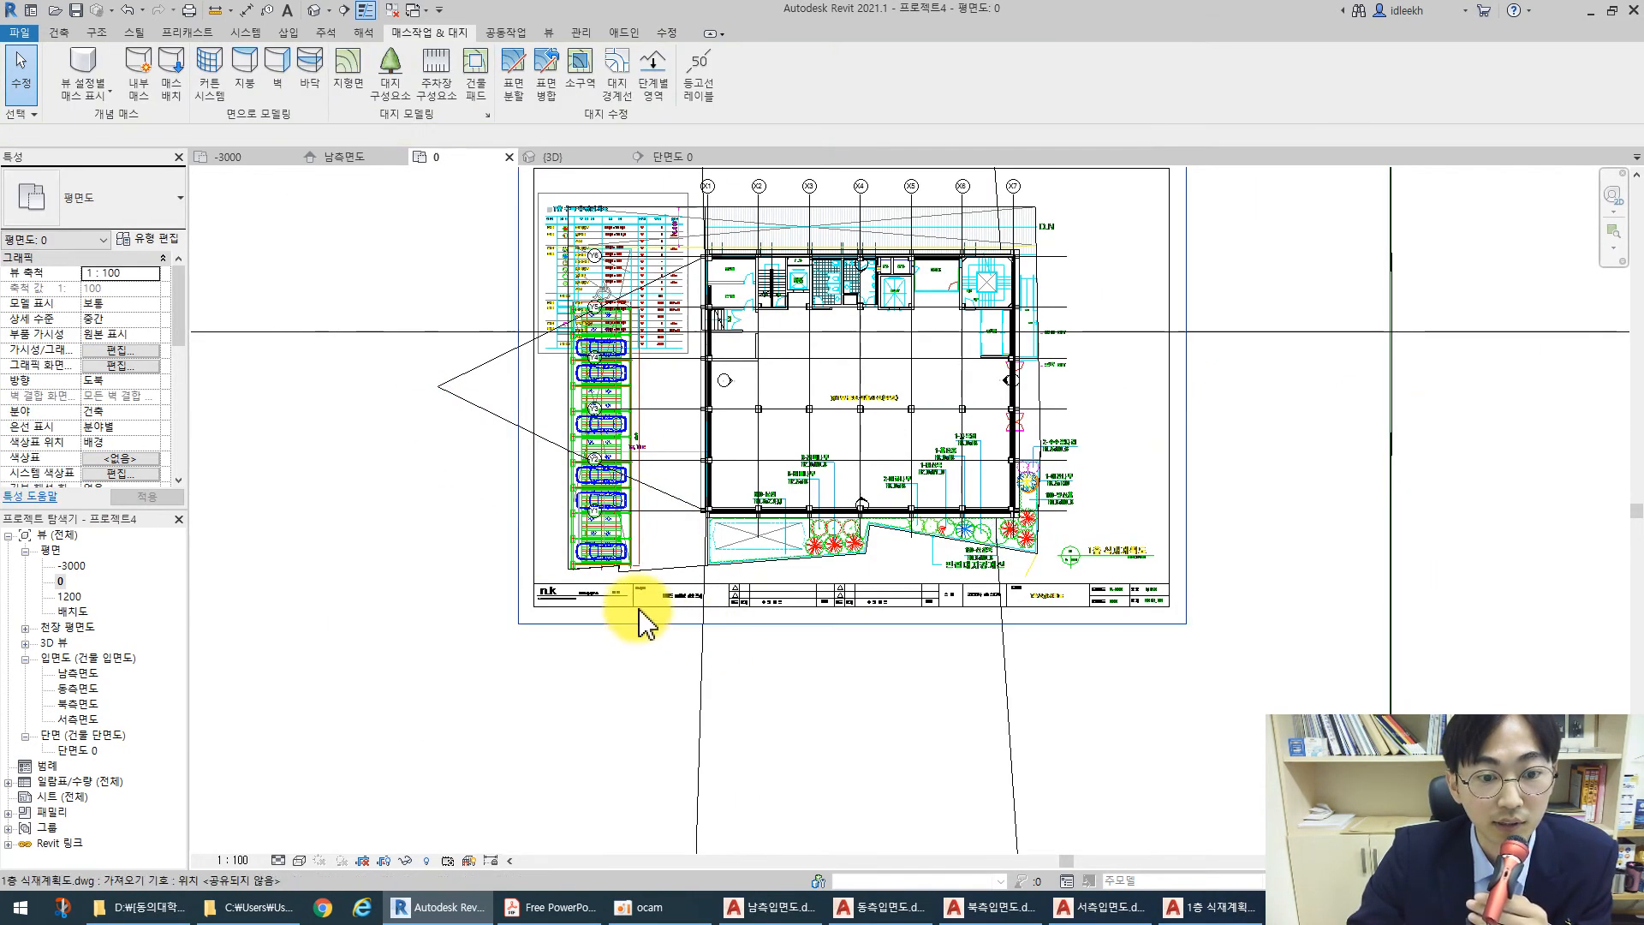
{"action": "scroll", "coordinate": [626, 531], "scroll_direction": "up", "scroll_amount": 2}
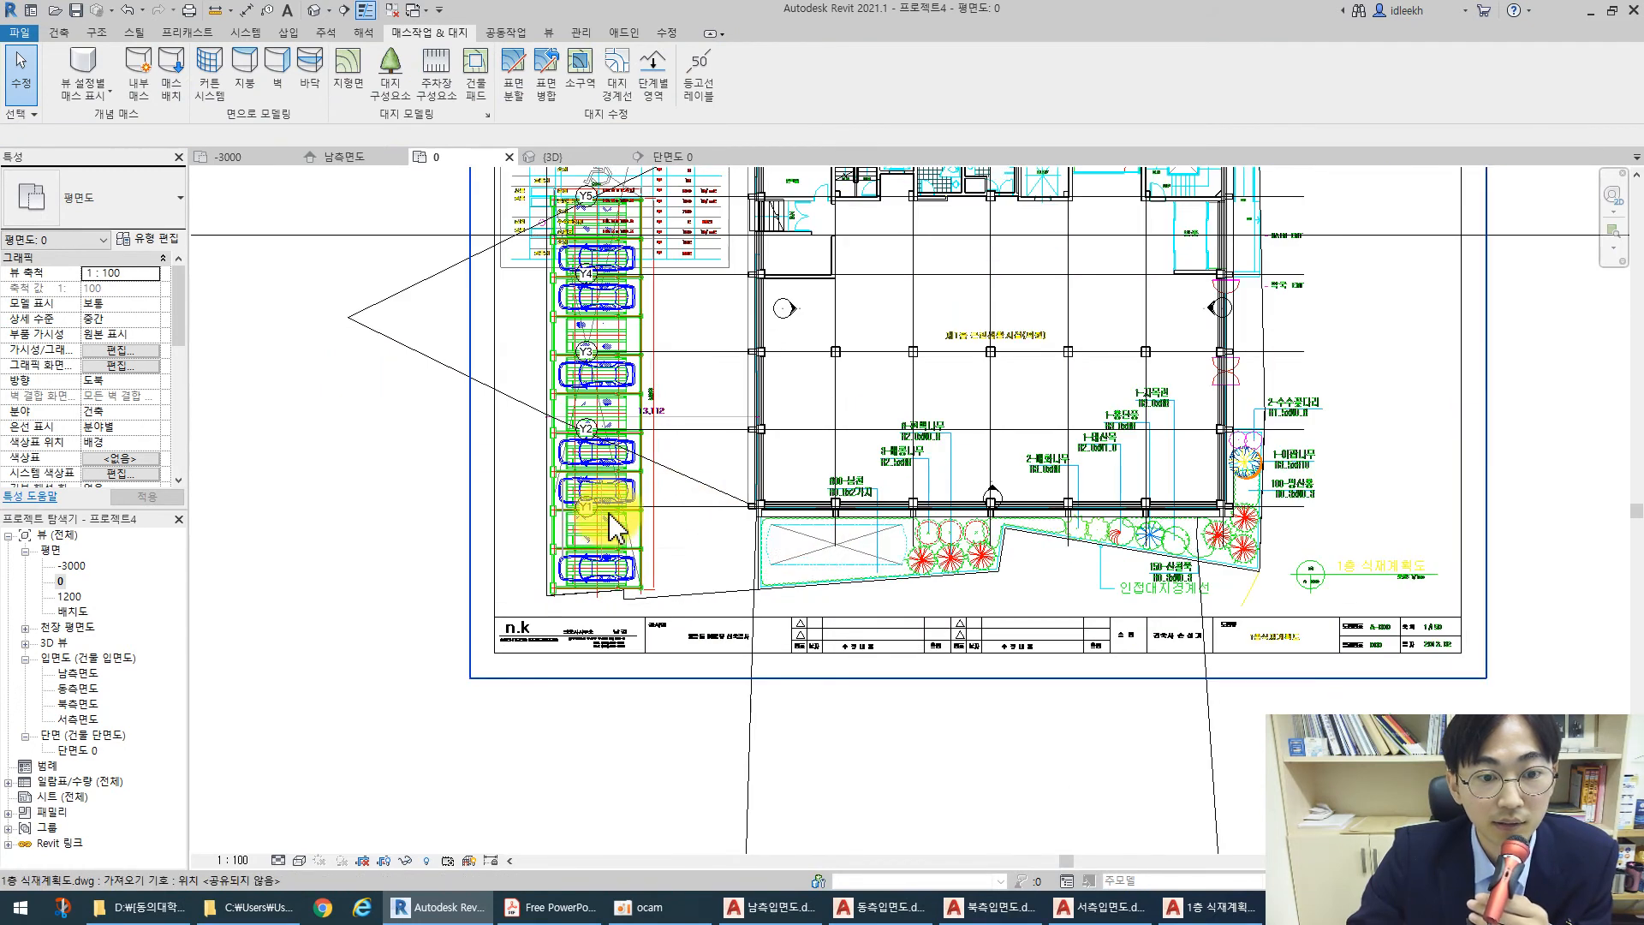
{"action": "double_click", "coordinate": [71, 597]}
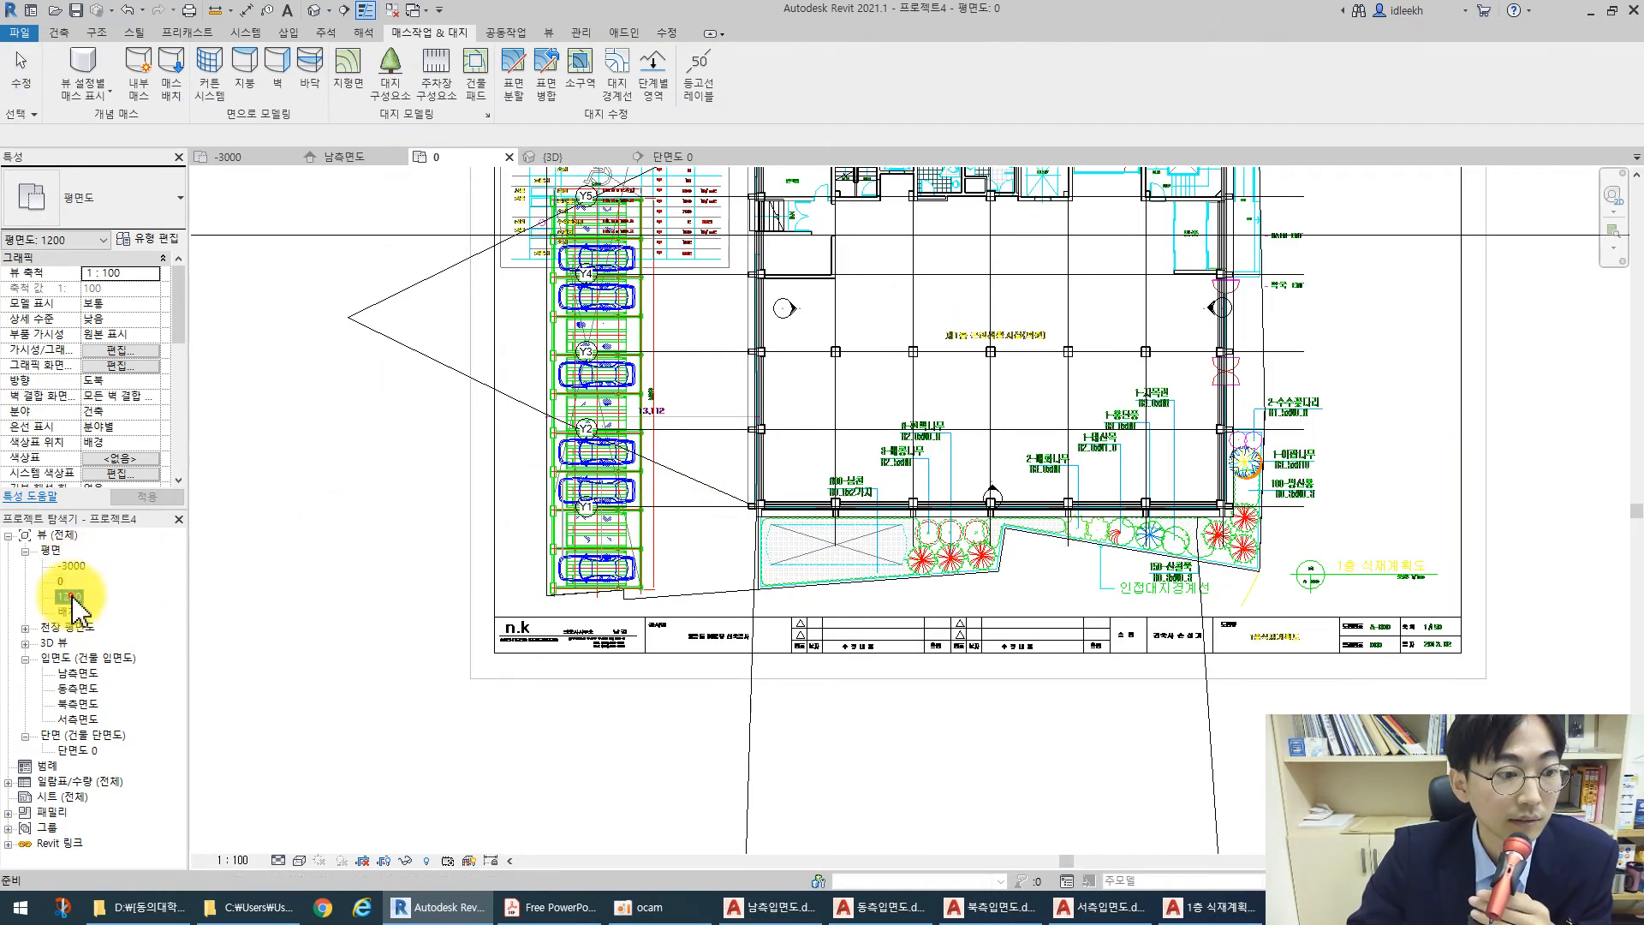
{"action": "double_click", "coordinate": [72, 566]}
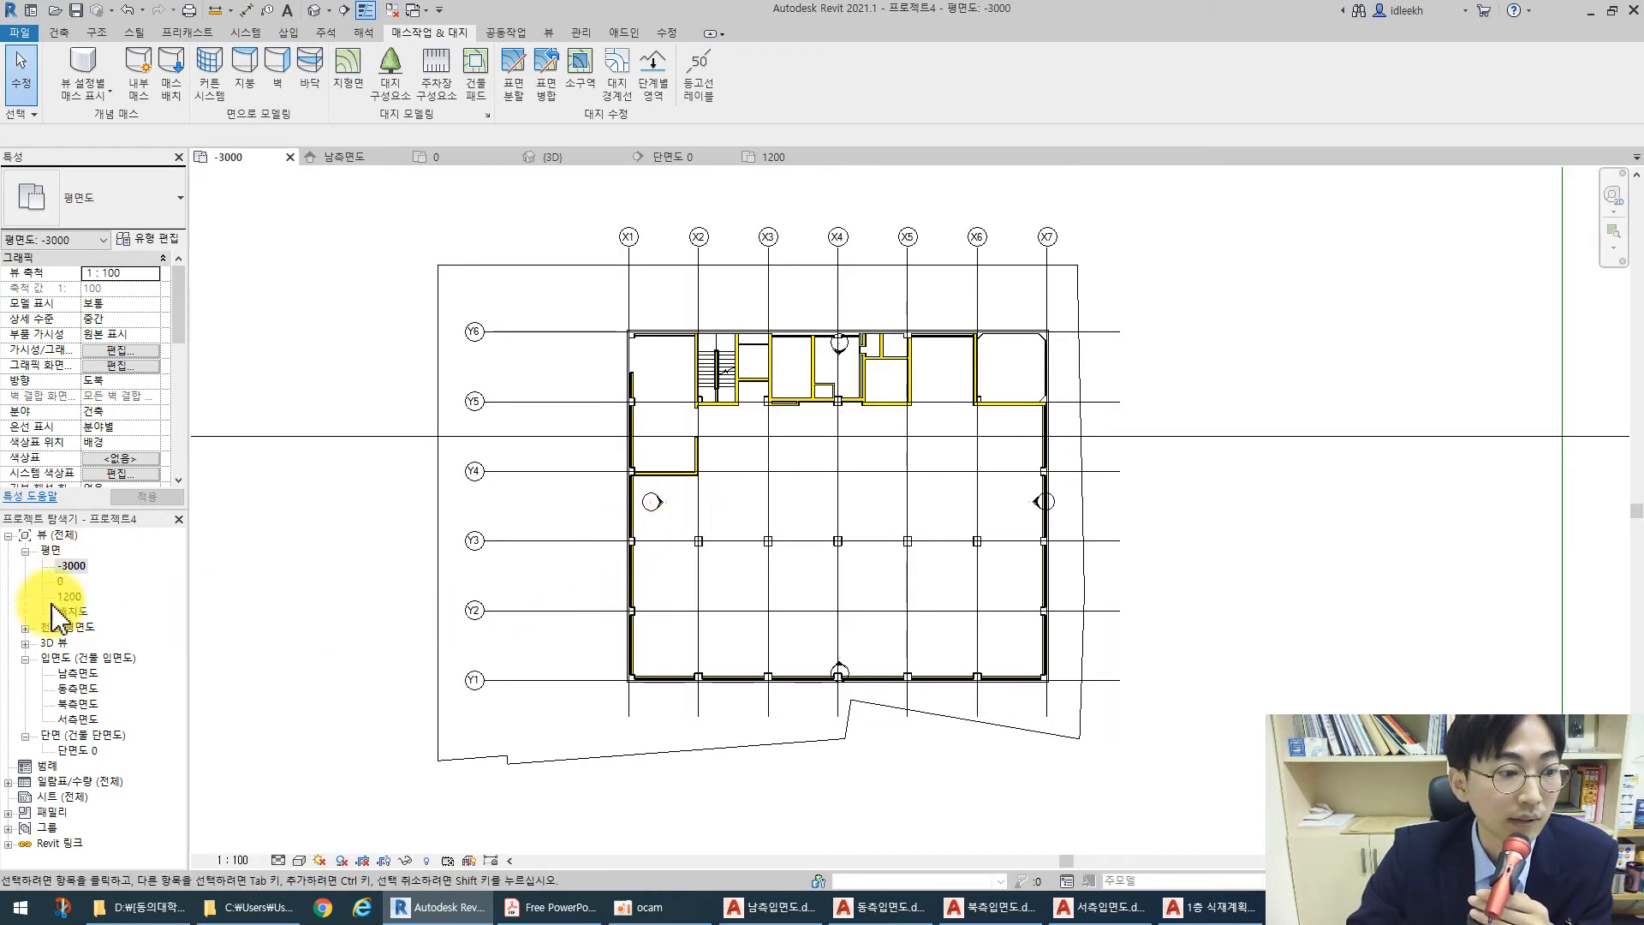
{"action": "double_click", "coordinate": [60, 582]}
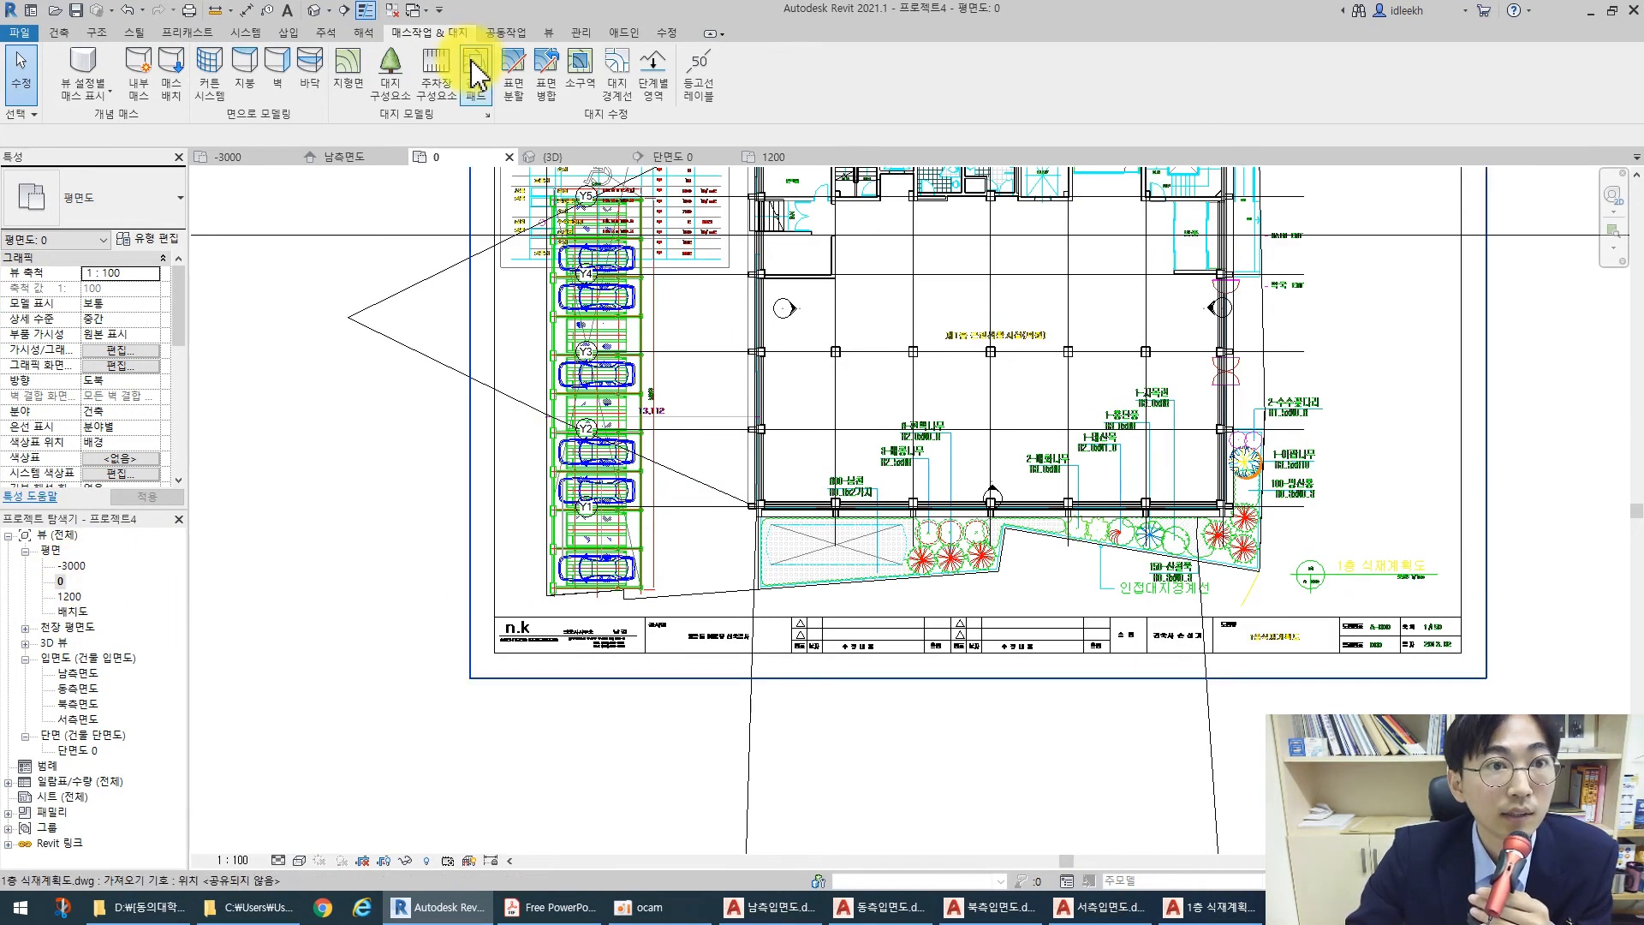
In the 3D view, rotate the 4800 x 2400mm parking space on the asphalt by 90 degrees counterclockwise
{"action": "left_click", "coordinate": [309, 12]}
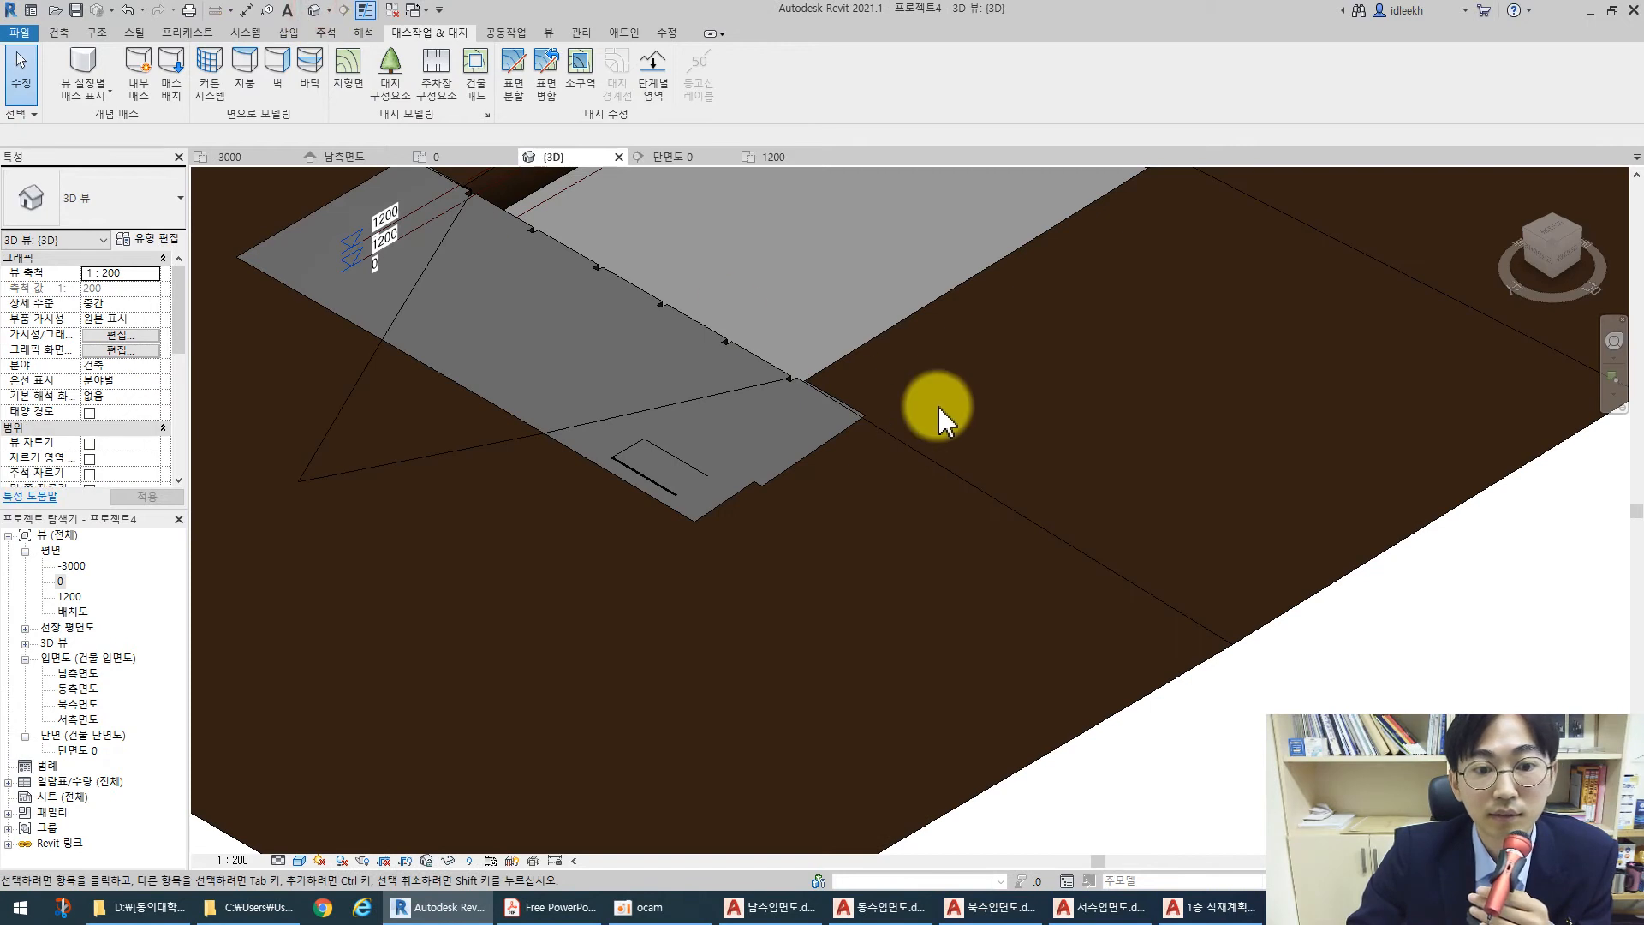
{"action": "scroll", "coordinate": [857, 591], "scroll_direction": "up", "scroll_amount": 5}
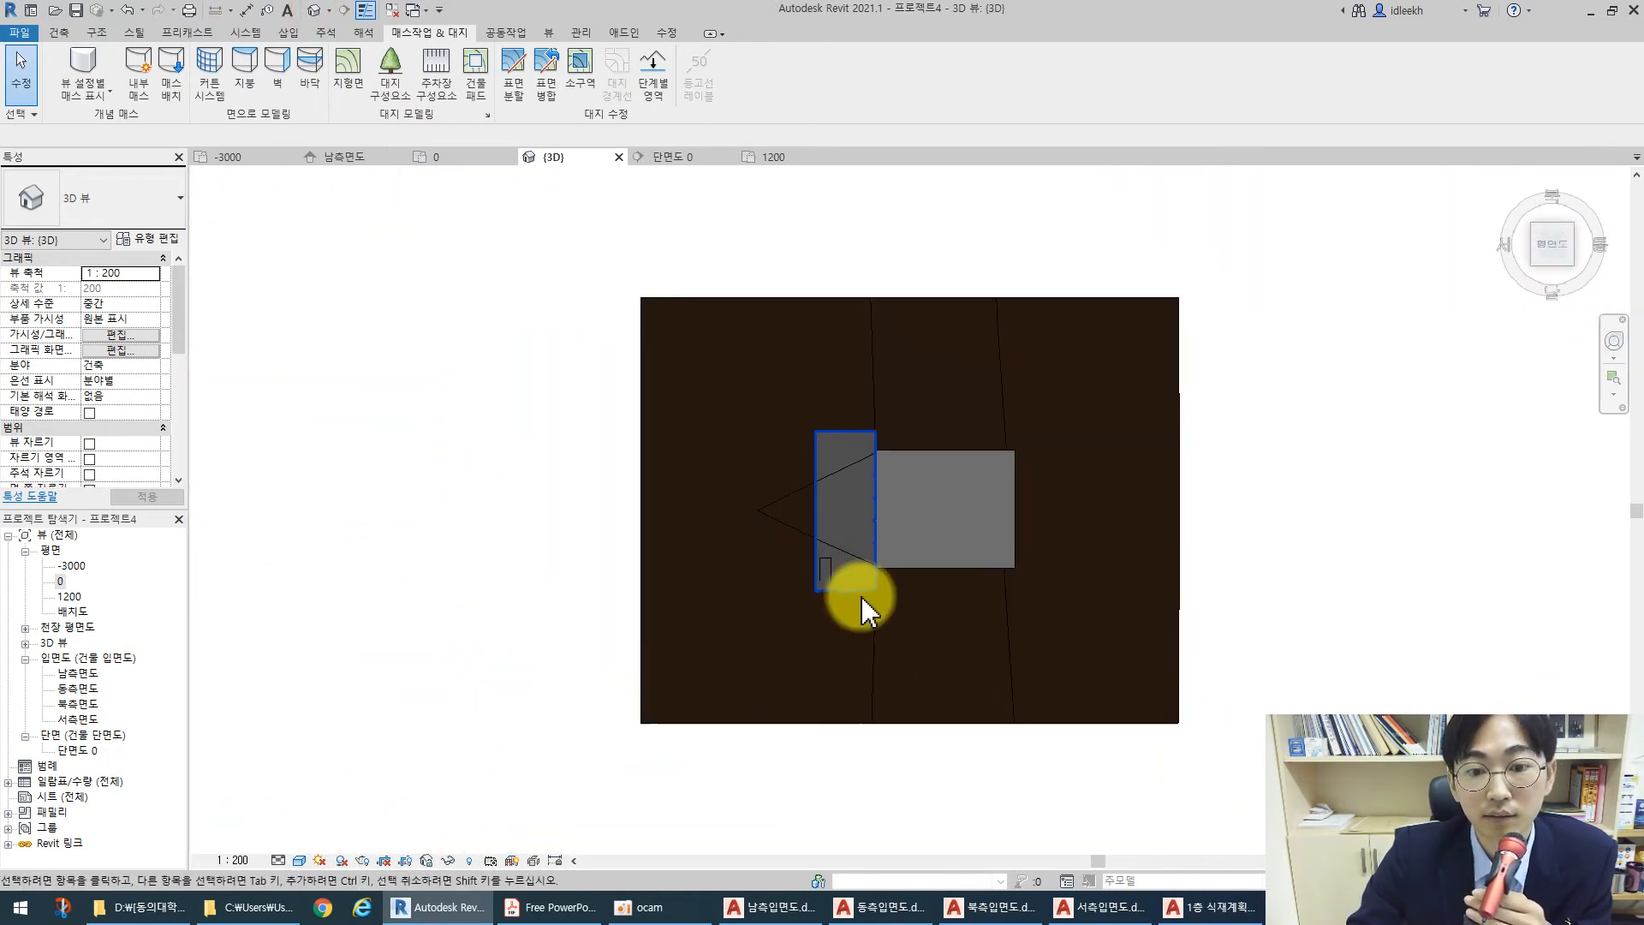
{"action": "scroll", "coordinate": [813, 565], "scroll_direction": "up", "scroll_amount": 2}
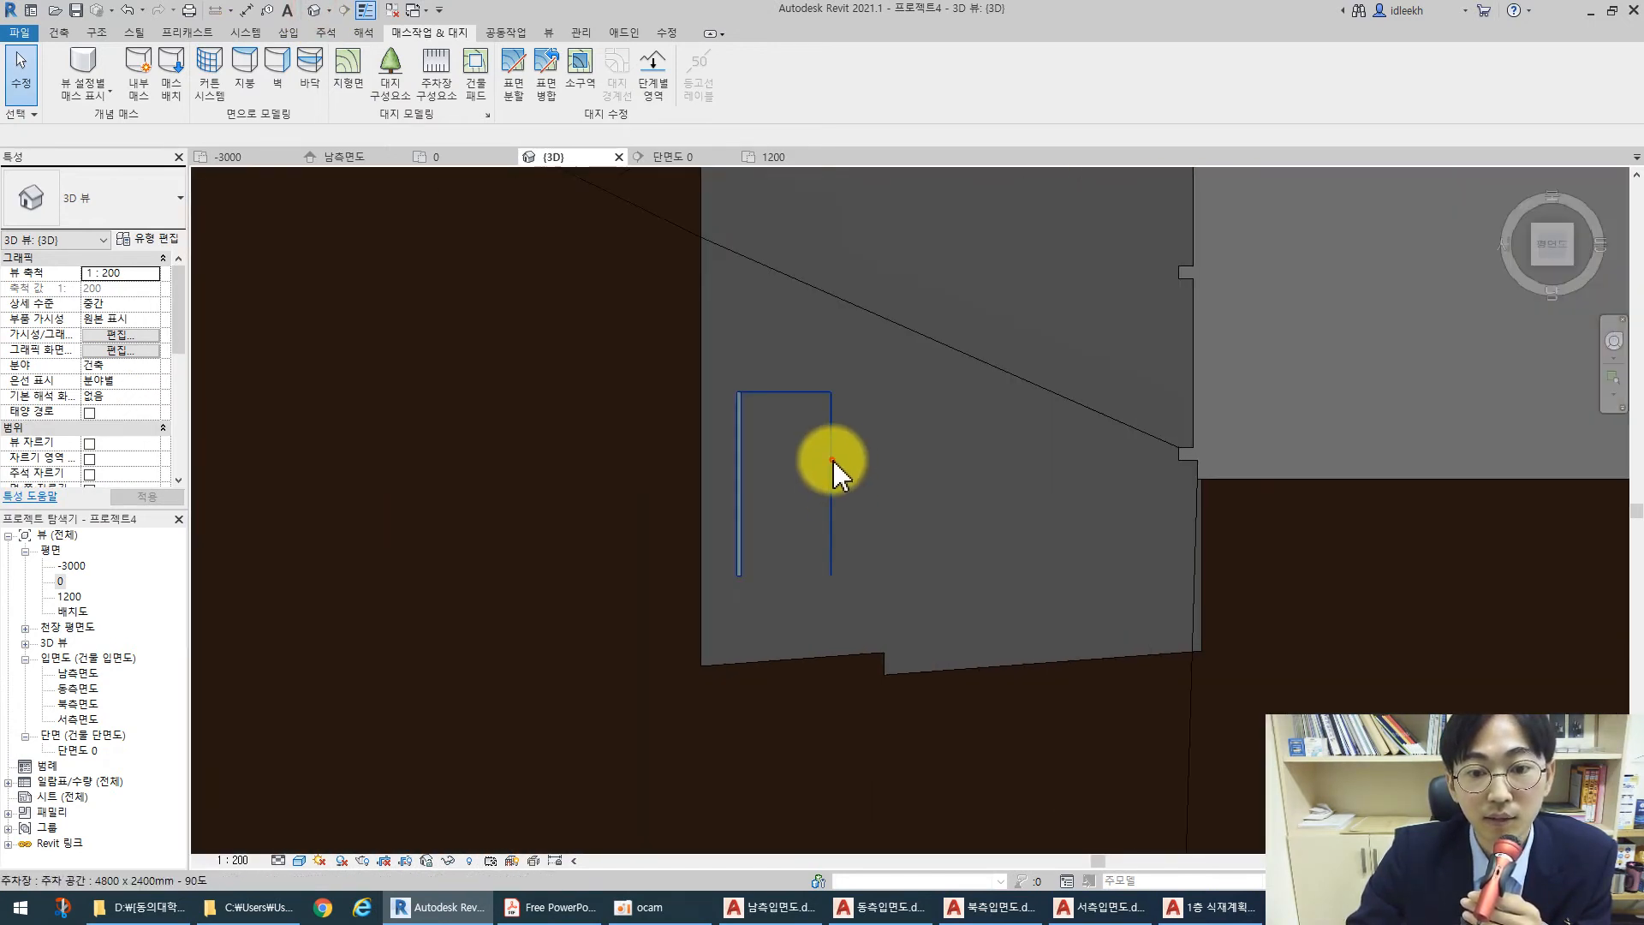
{"action": "left_click", "coordinate": [830, 466]}
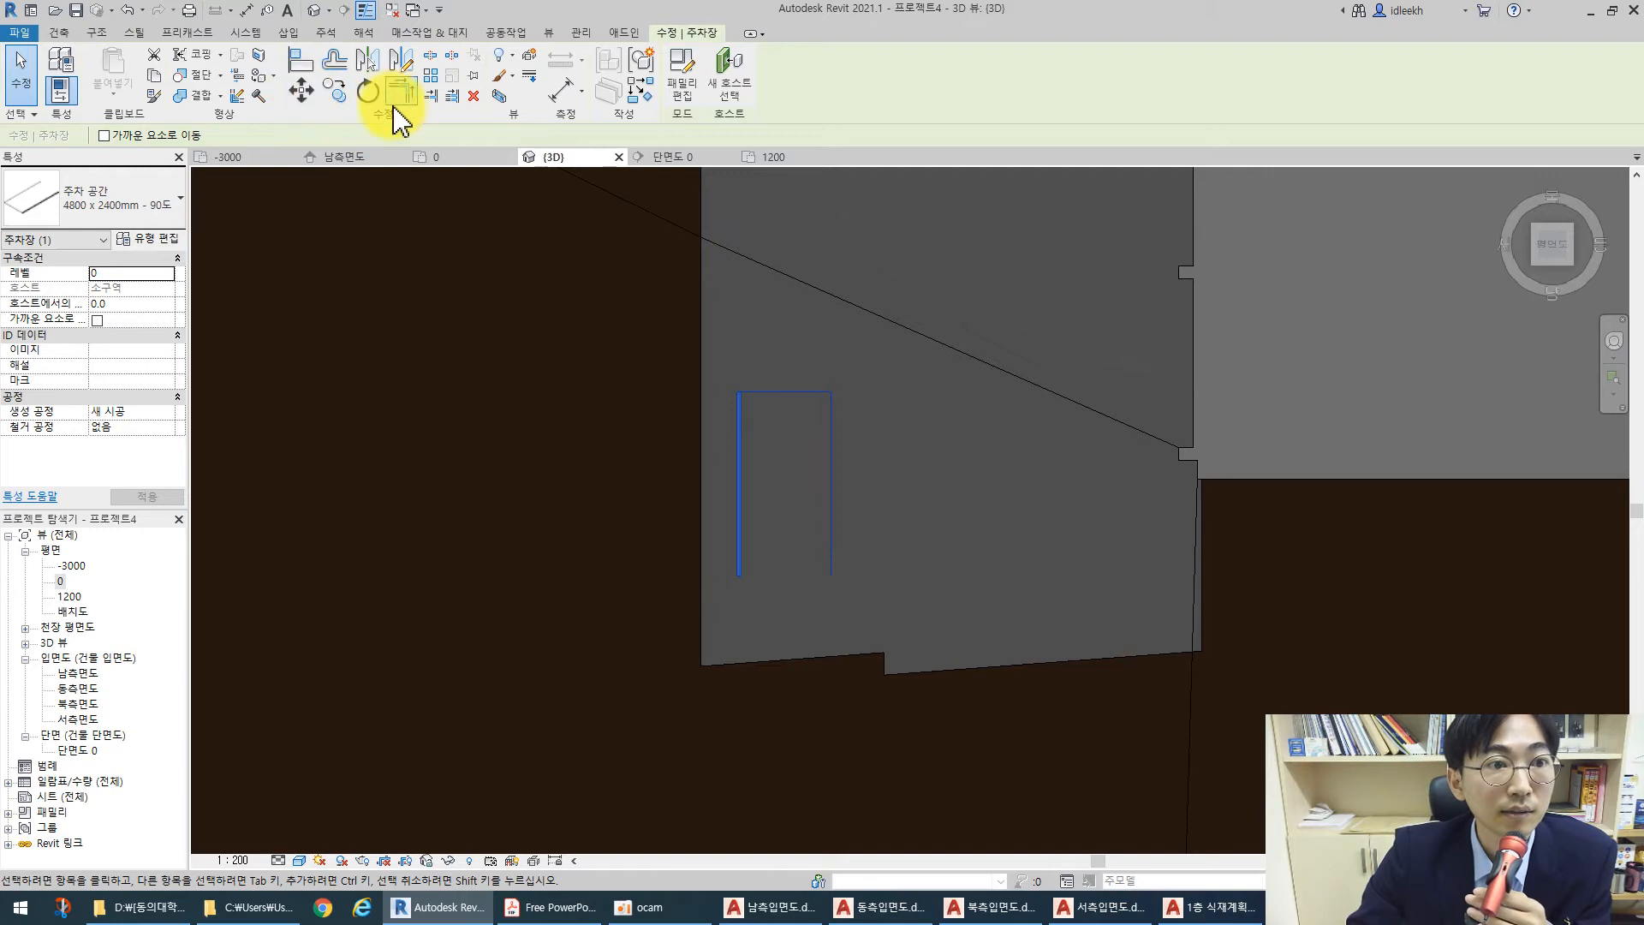
{"action": "left_click", "coordinate": [370, 92]}
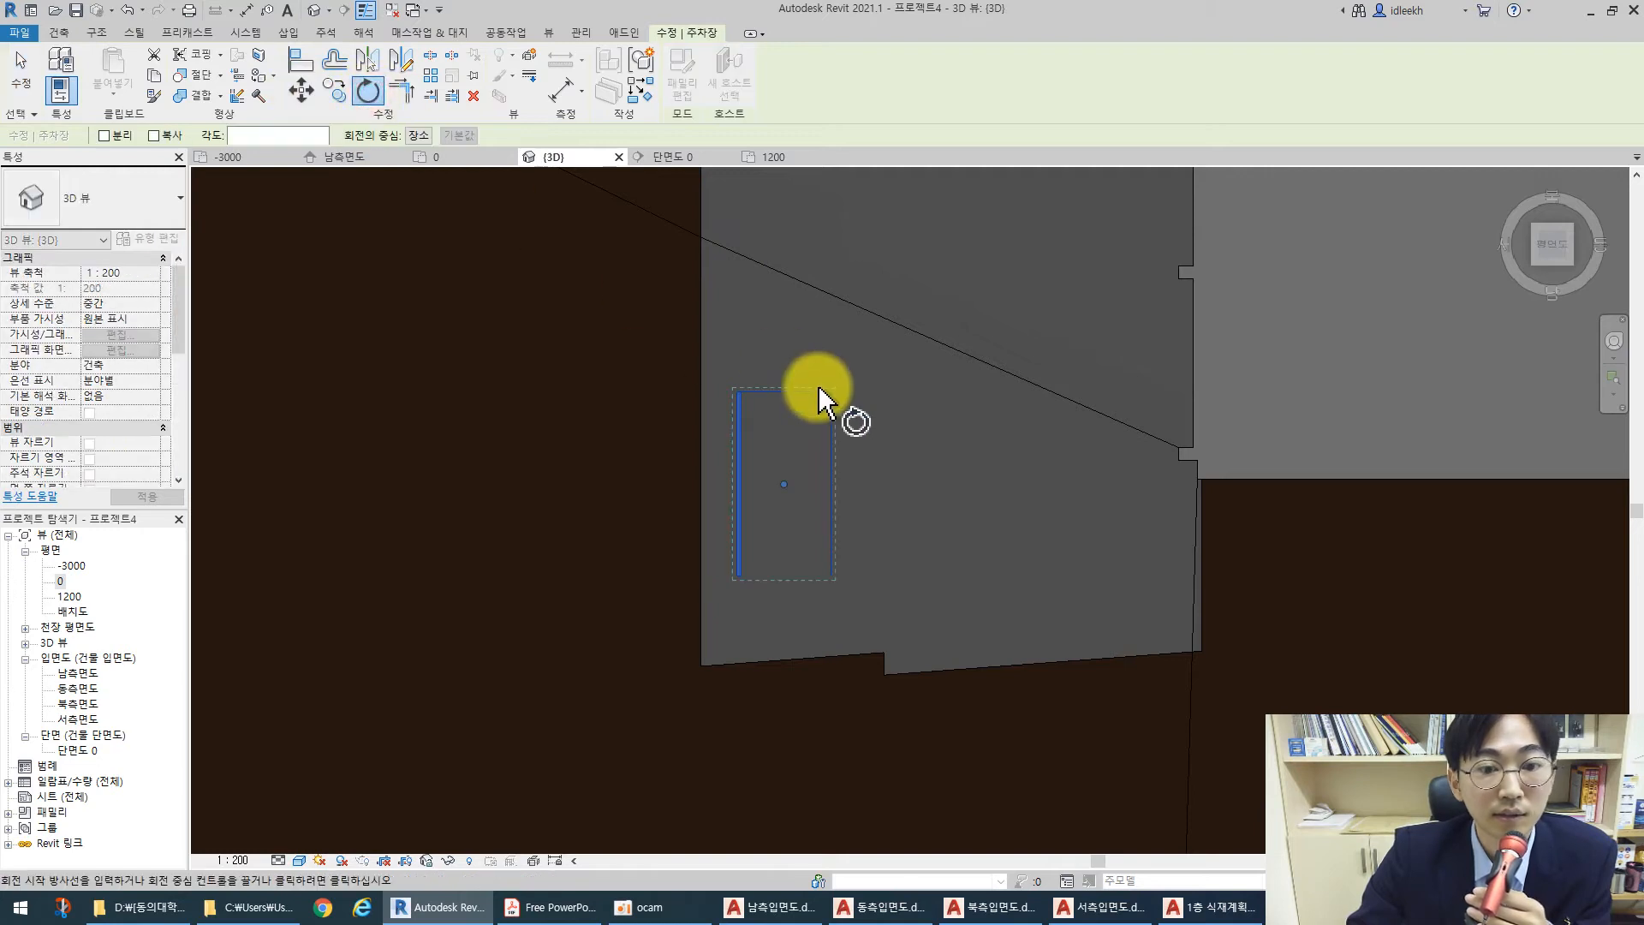
{"action": "left_click", "coordinate": [784, 351]}
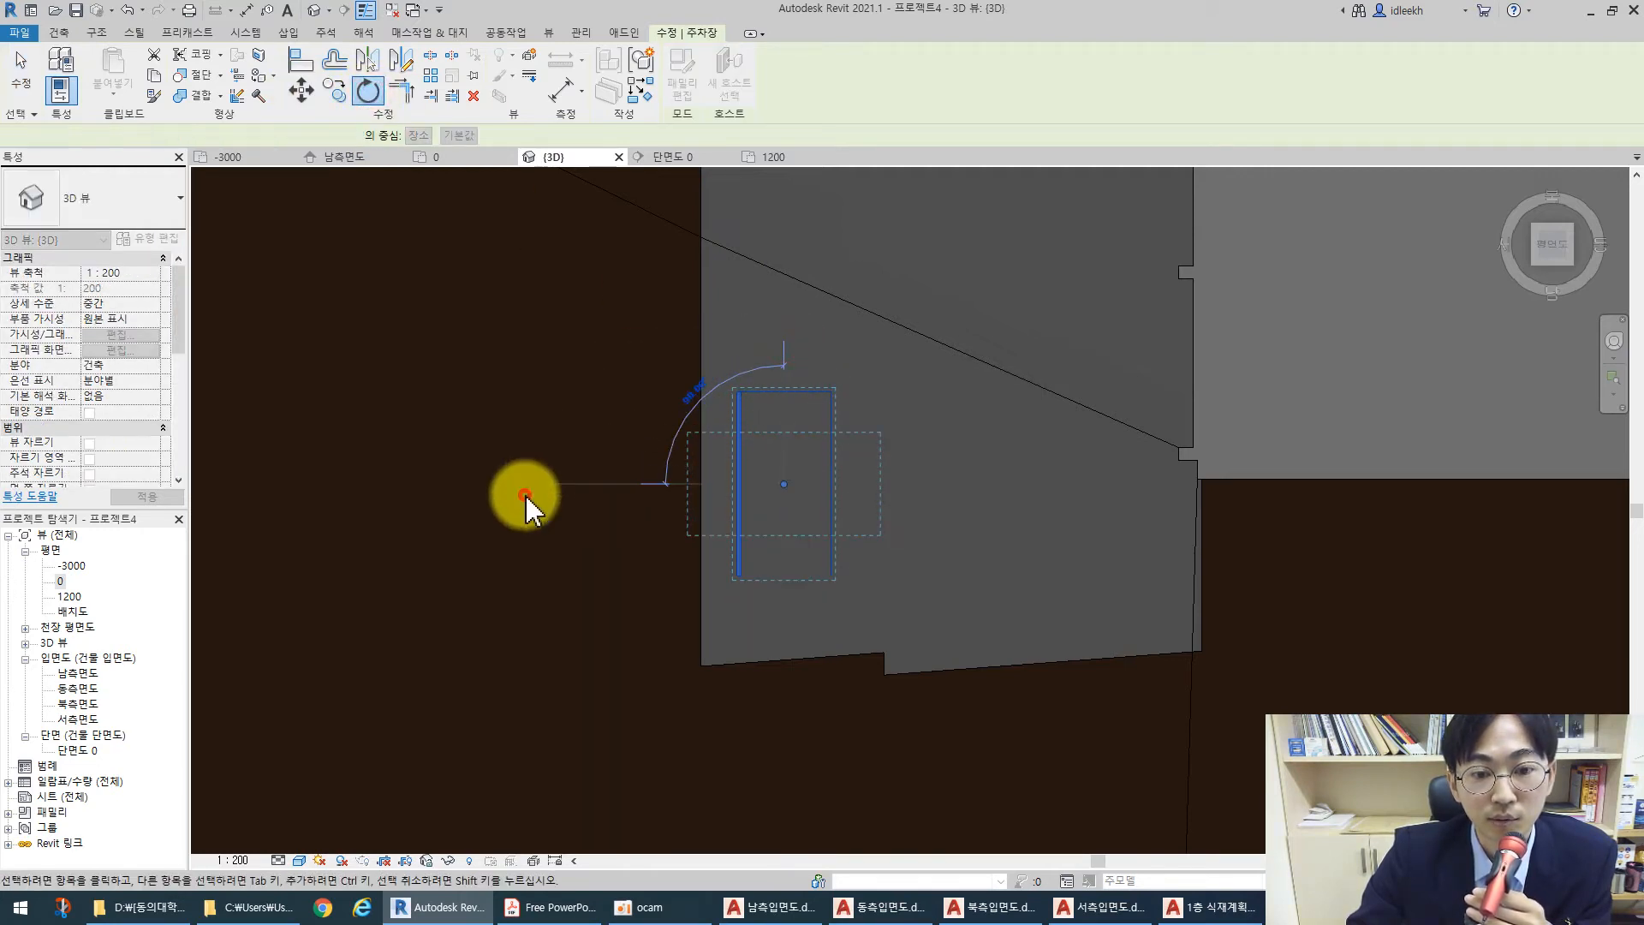
{"action": "left_click", "coordinate": [526, 495]}
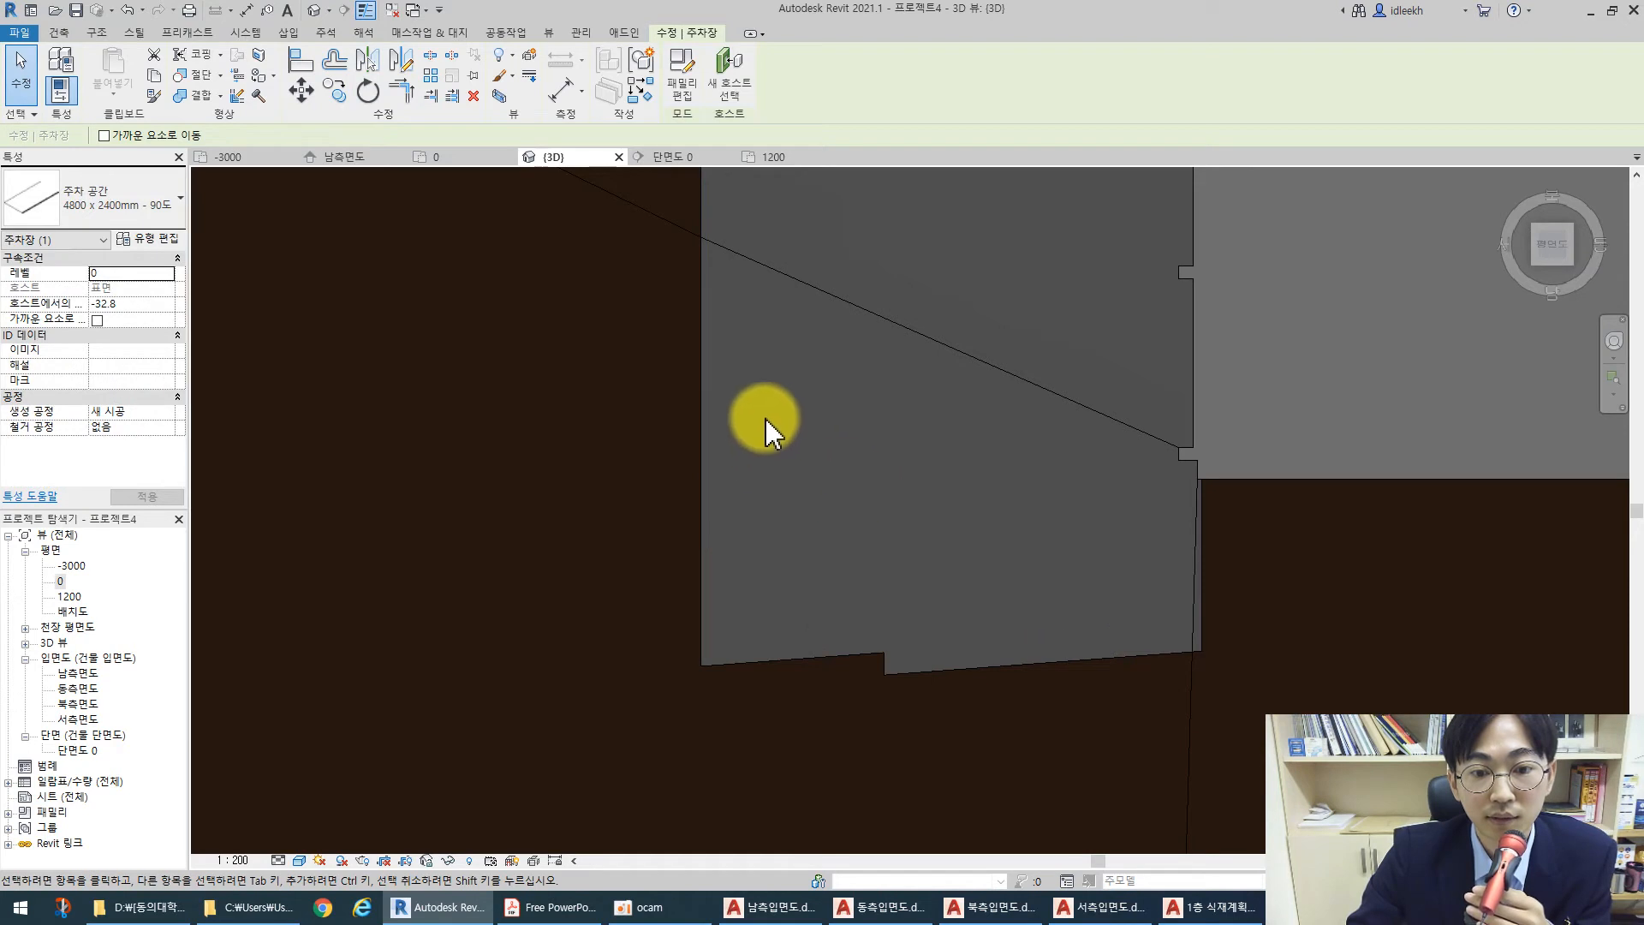
Move the rotated parking space to the southwest corner of the asphalt subregion and set its offset from host to 0
{"action": "left_click_drag", "start_coordinate": [758, 438], "coordinate": [796, 514]}
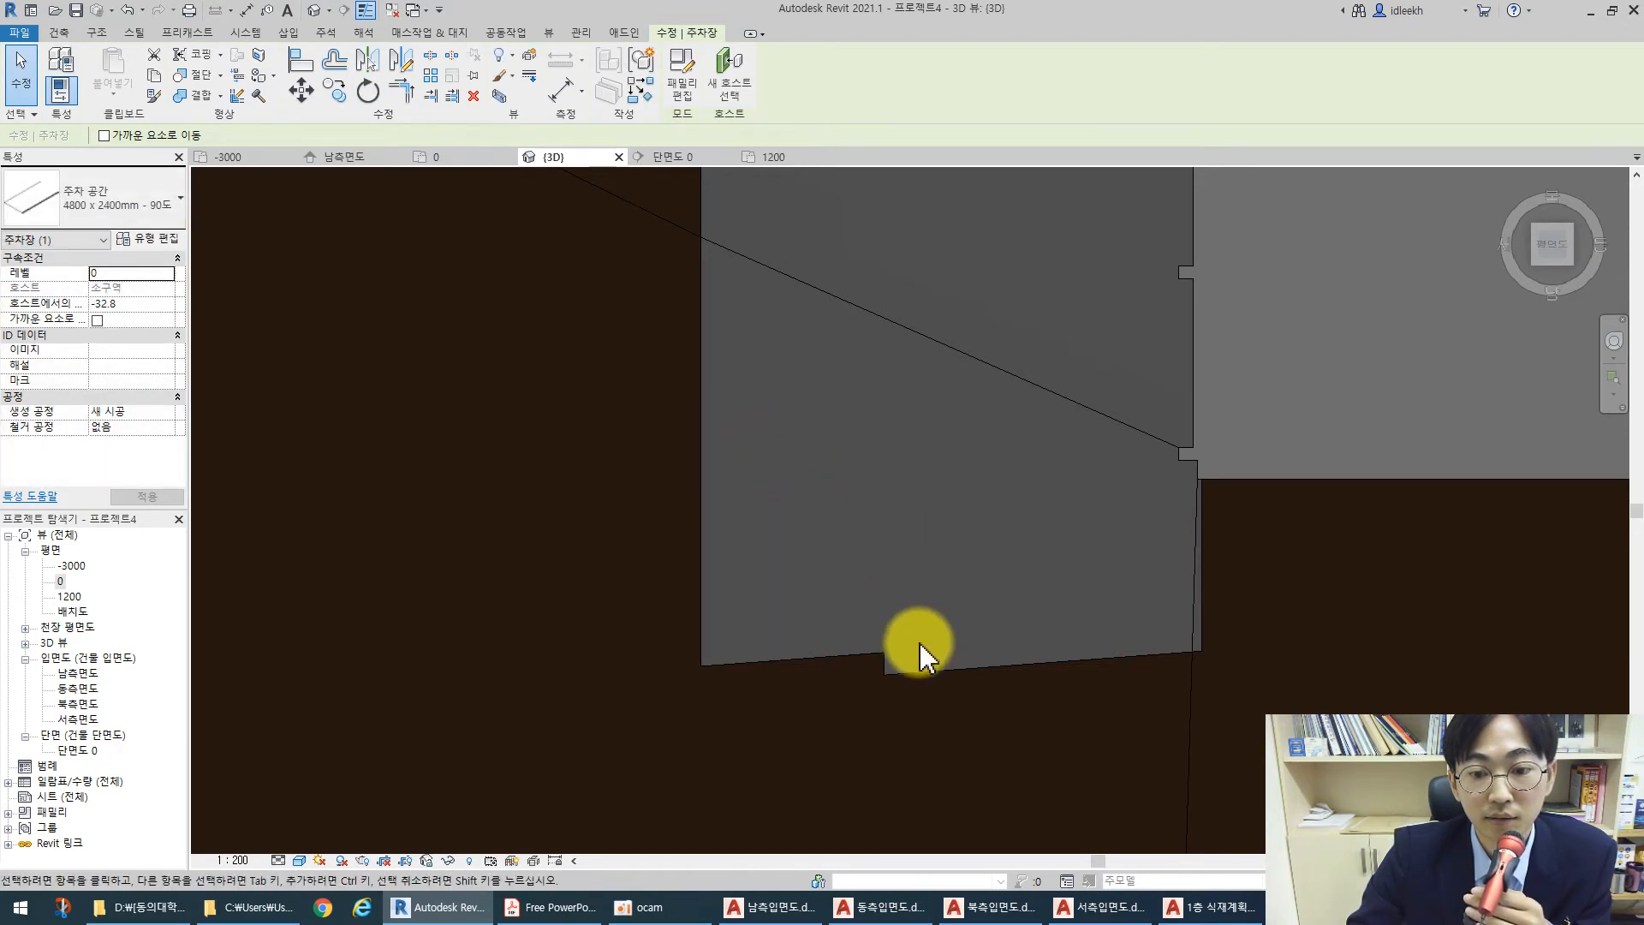
{"action": "left_click", "coordinate": [793, 610]}
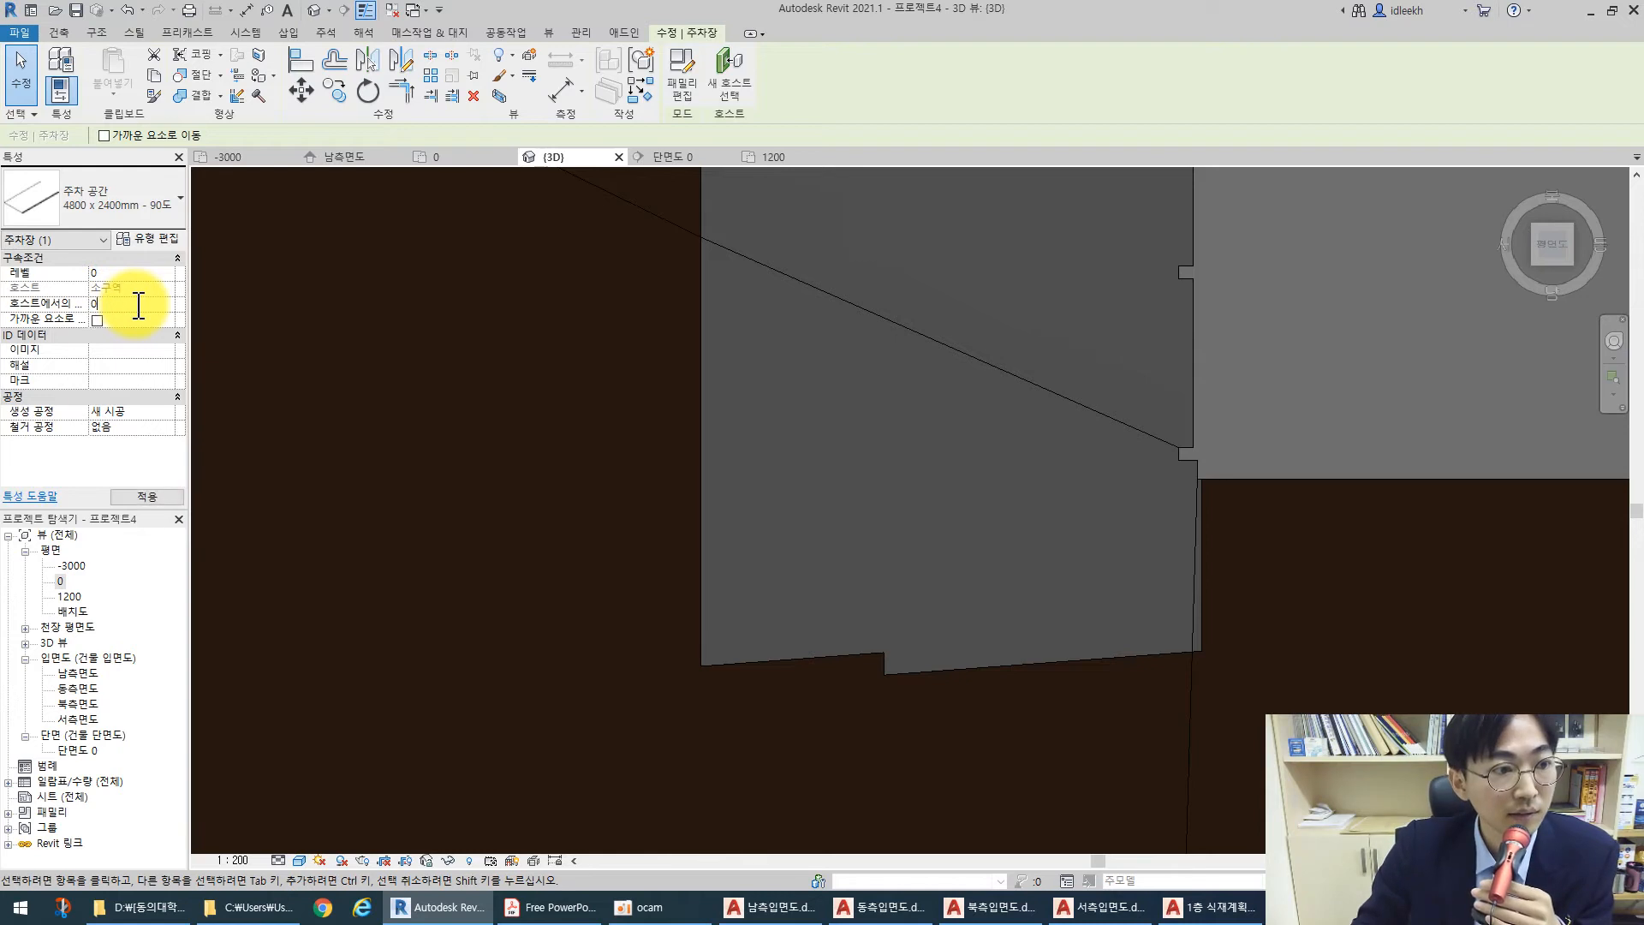
{"action": "left_click", "coordinate": [946, 556]}
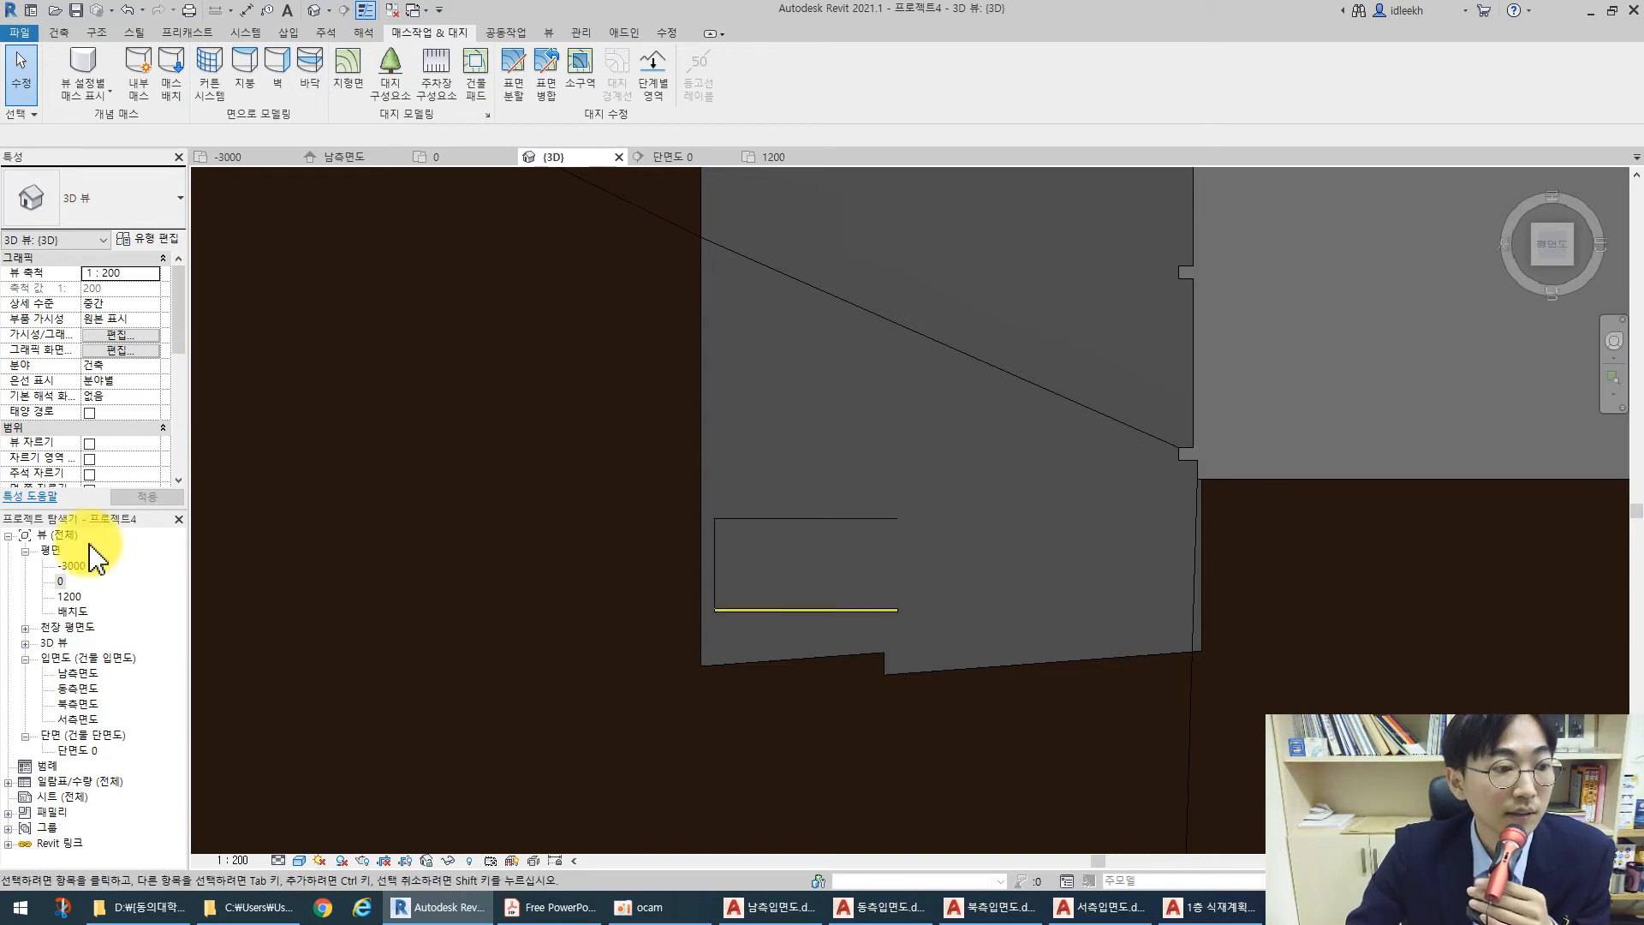
In floor plan 0, send the imported 1층 식재계획도.dwg drawing behind the model elements
{"action": "double_click", "coordinate": [60, 580]}
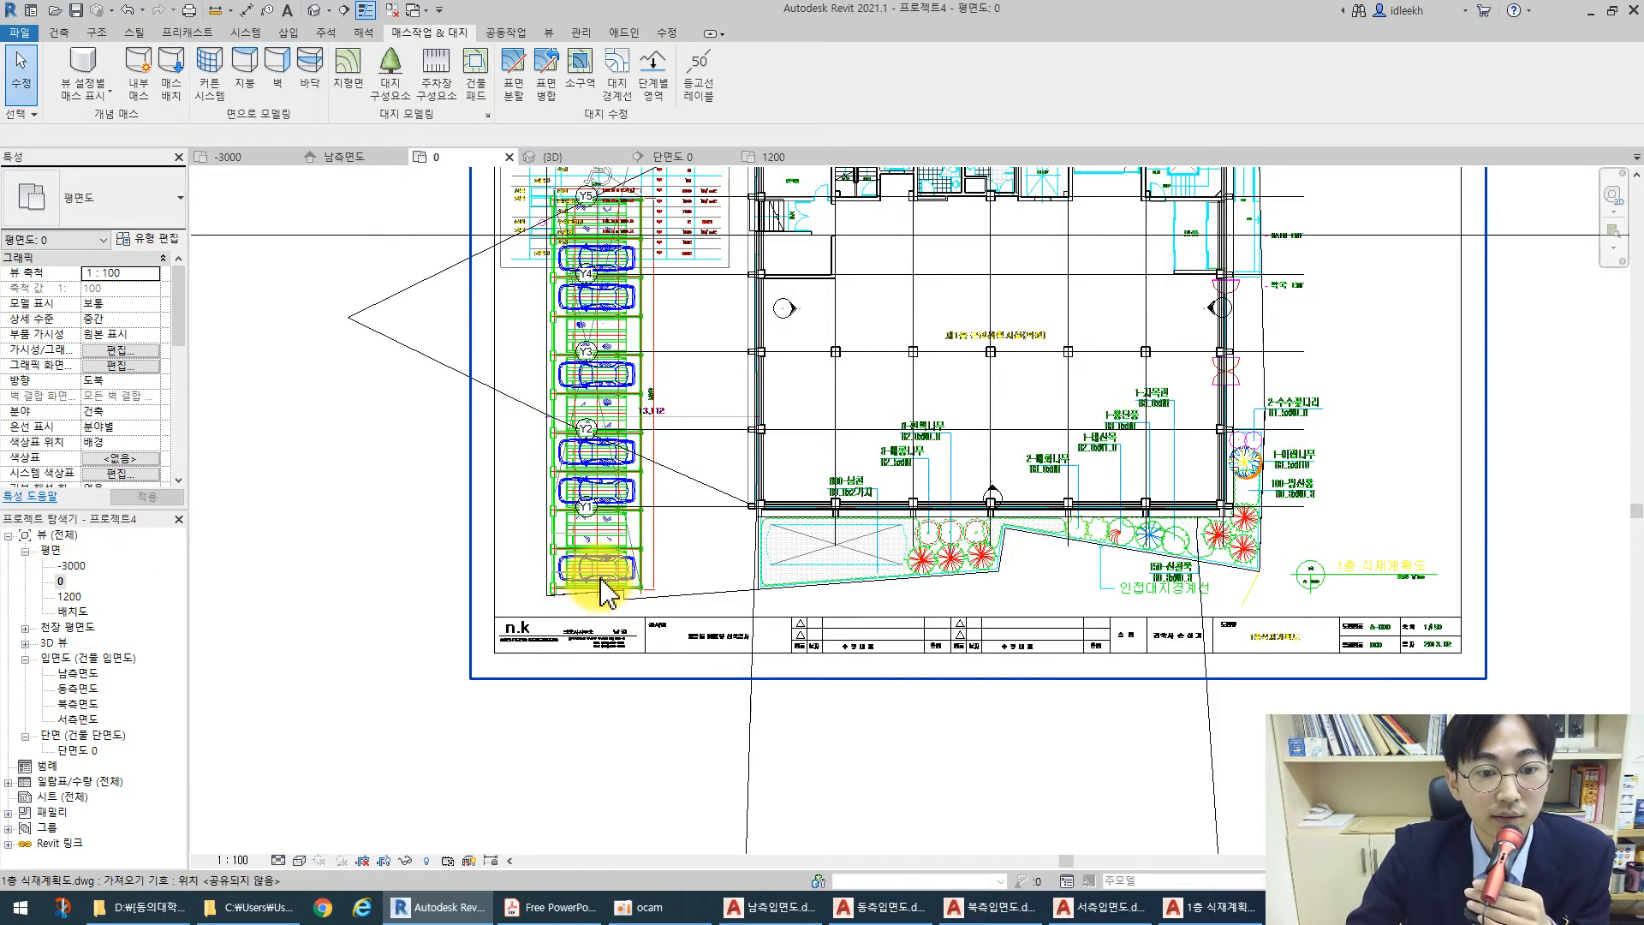
{"action": "scroll", "coordinate": [599, 587], "scroll_direction": "up", "scroll_amount": 4}
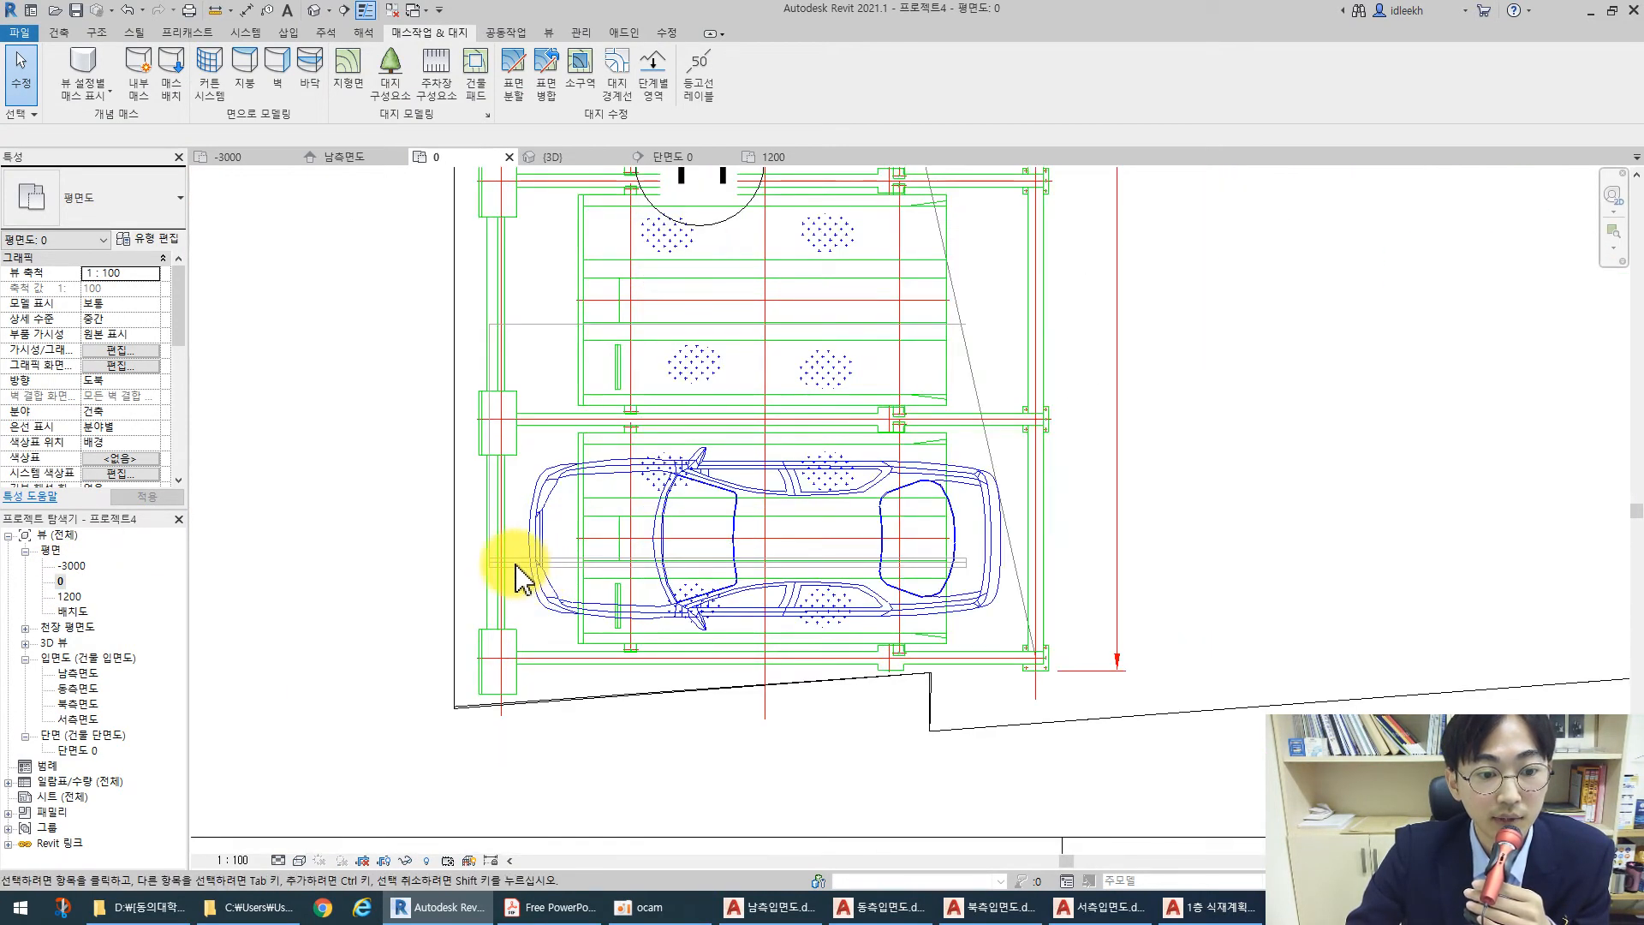
{"action": "scroll", "coordinate": [516, 540], "scroll_direction": "down", "scroll_amount": 2}
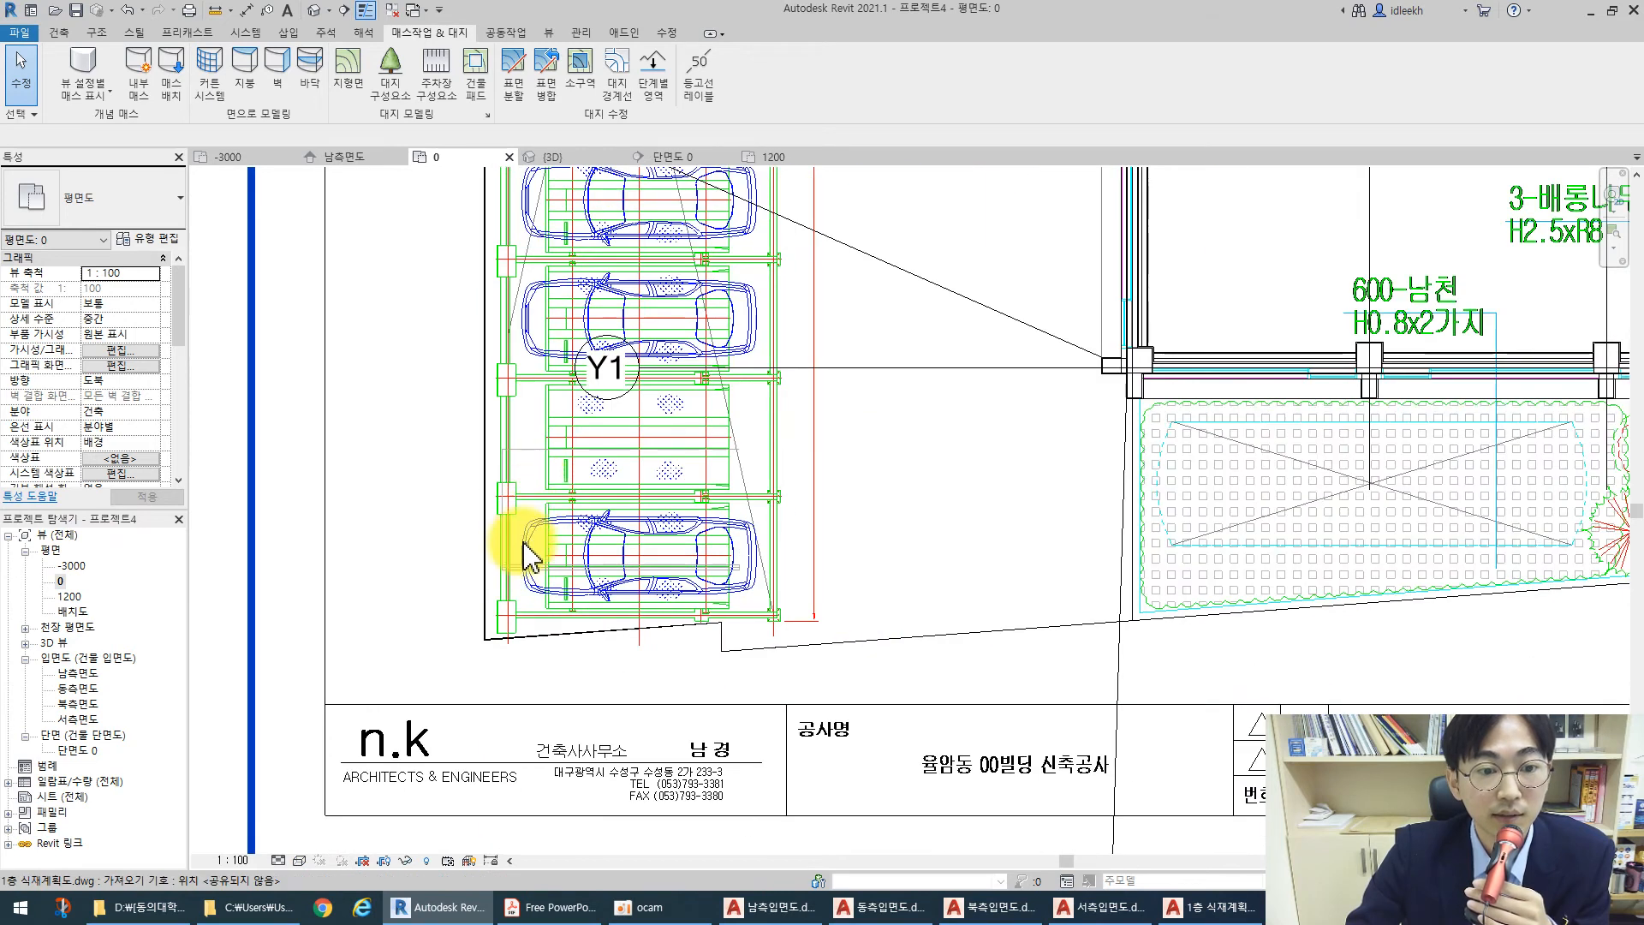
{"action": "scroll", "coordinate": [525, 555], "scroll_direction": "down", "scroll_amount": 4}
{"action": "left_click", "coordinate": [578, 199]}
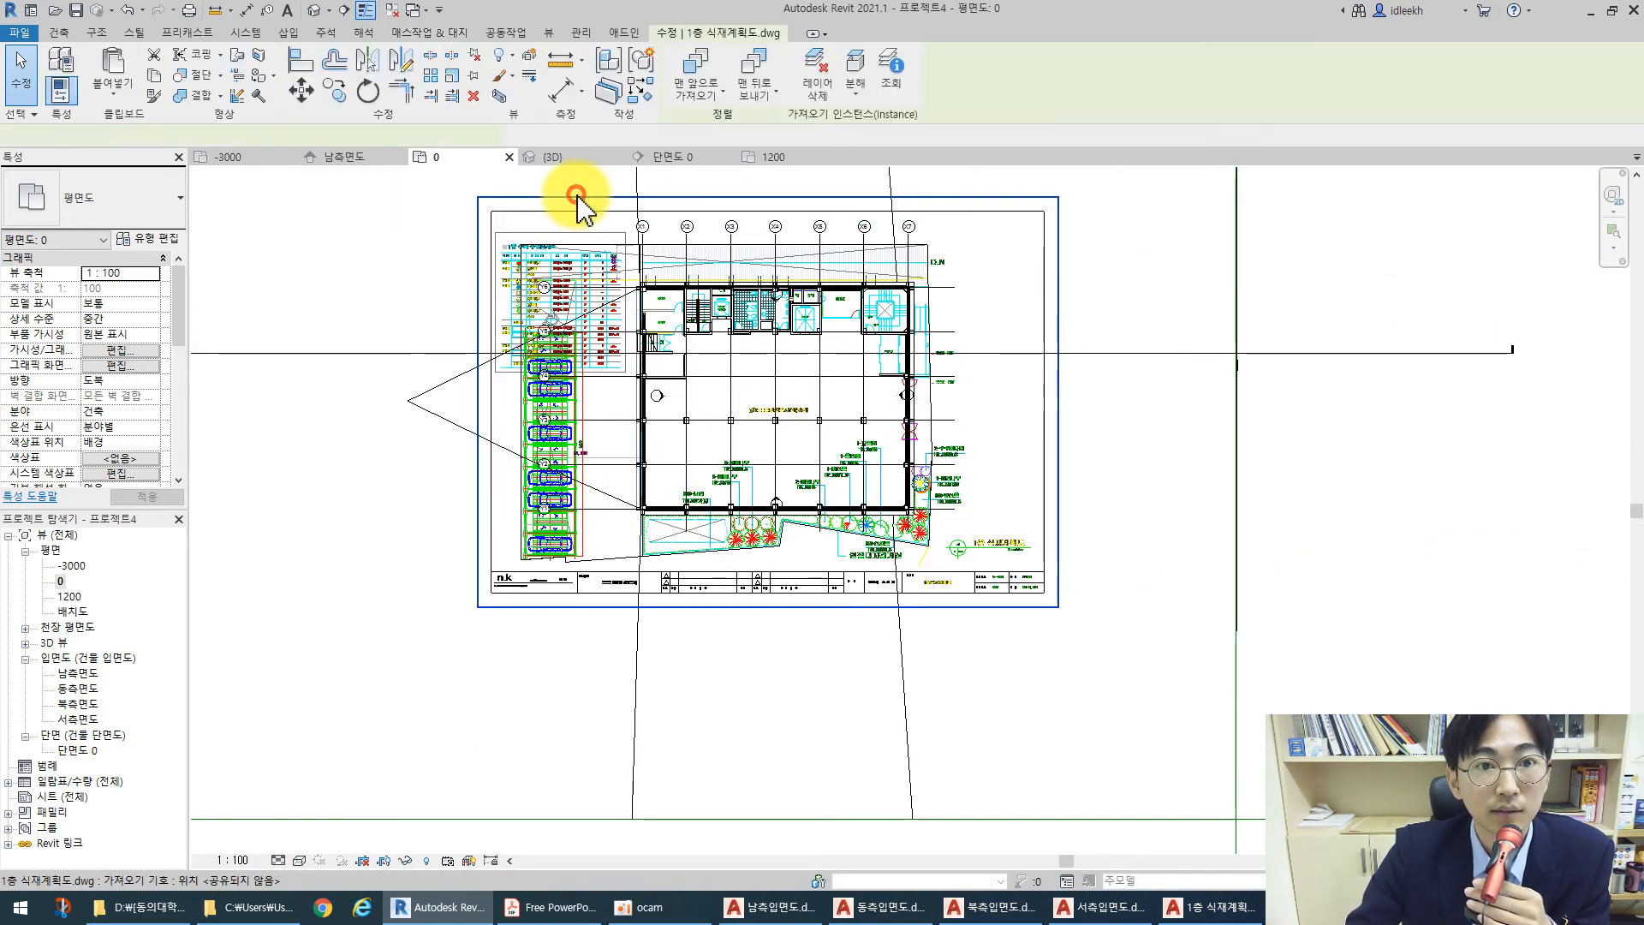
{"action": "left_click", "coordinate": [772, 91]}
{"action": "left_click", "coordinate": [776, 137]}
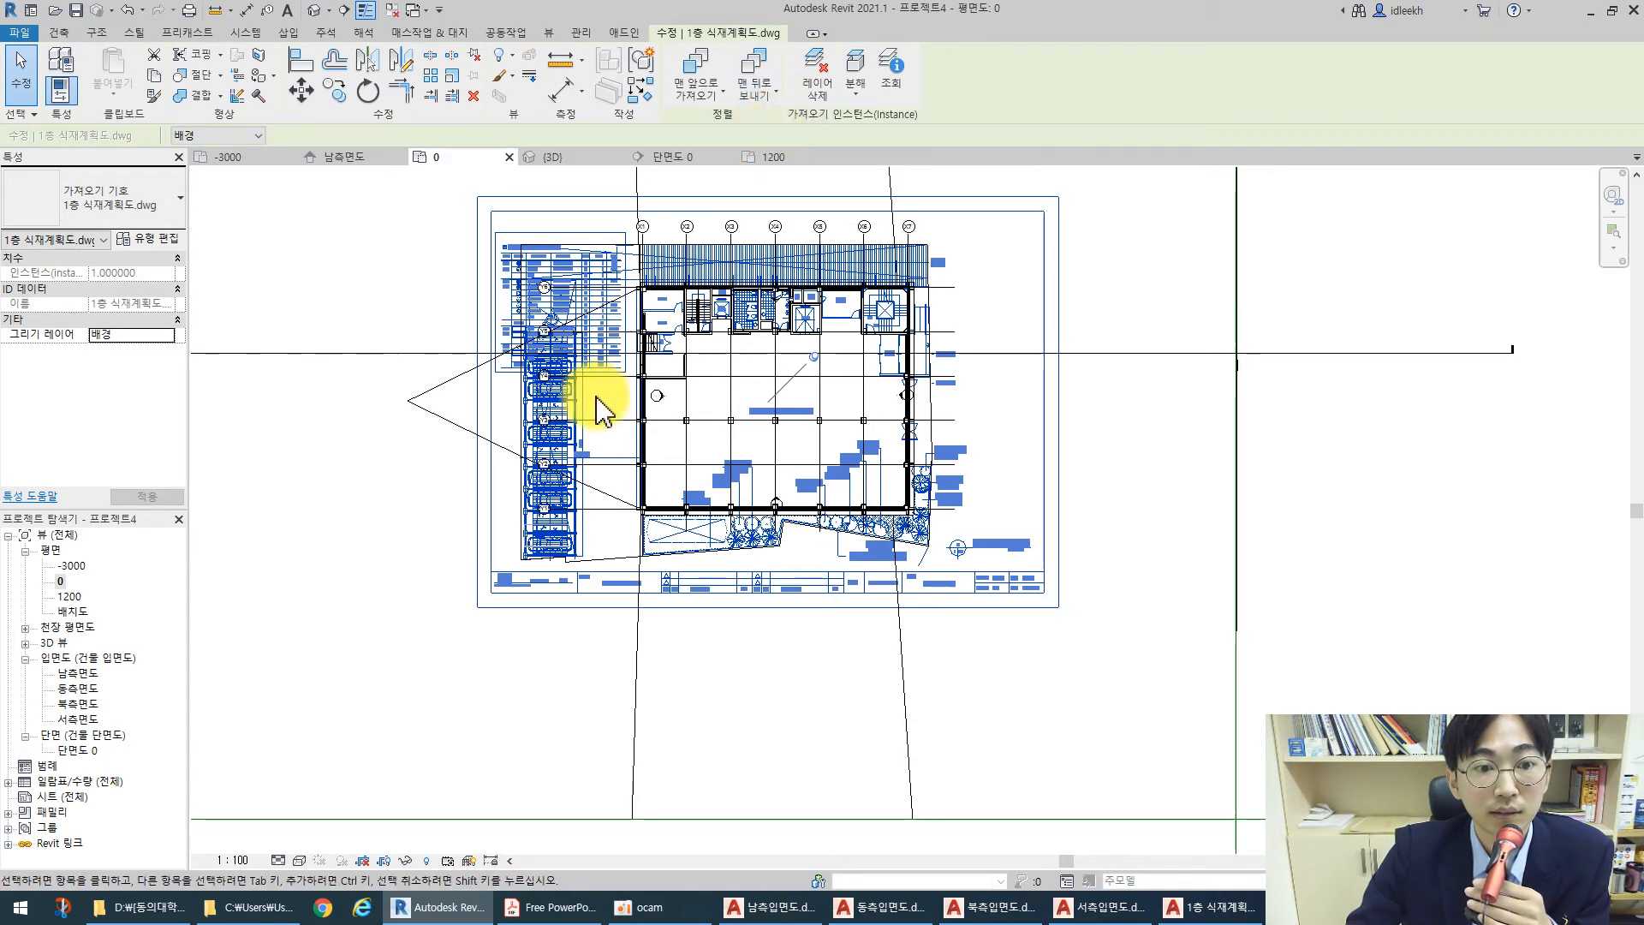
{"action": "left_click", "coordinate": [380, 558]}
{"action": "scroll", "coordinate": [540, 561], "scroll_direction": "up", "scroll_amount": 5}
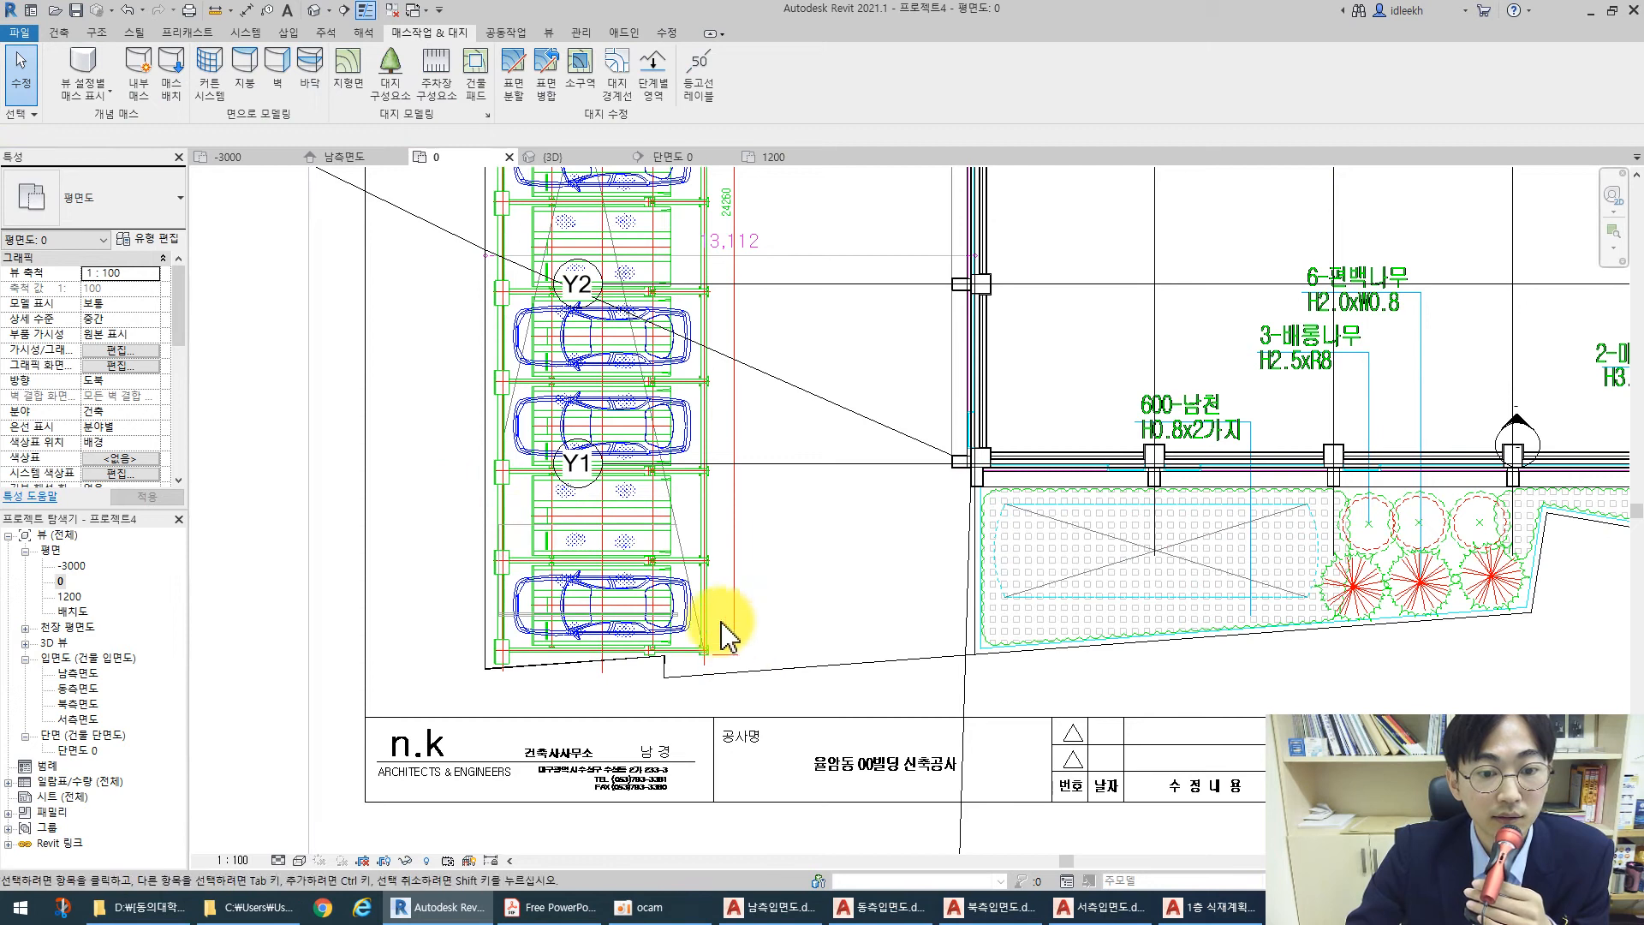
{"action": "left_click", "coordinate": [436, 69]}
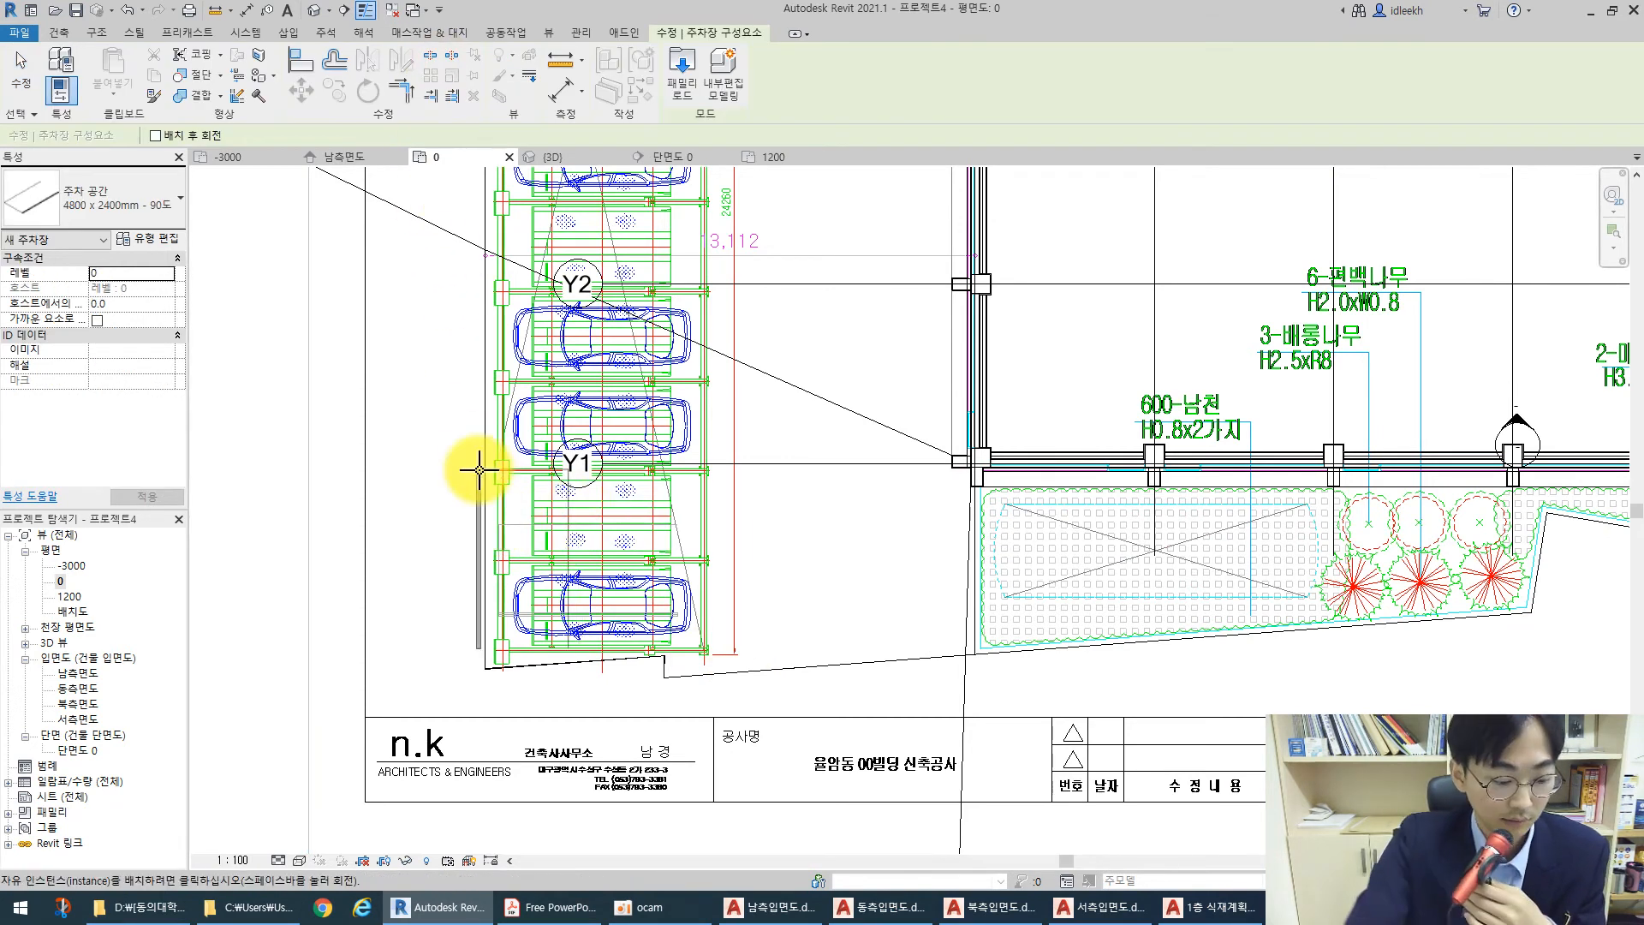
{"action": "key", "text": "Escape"}
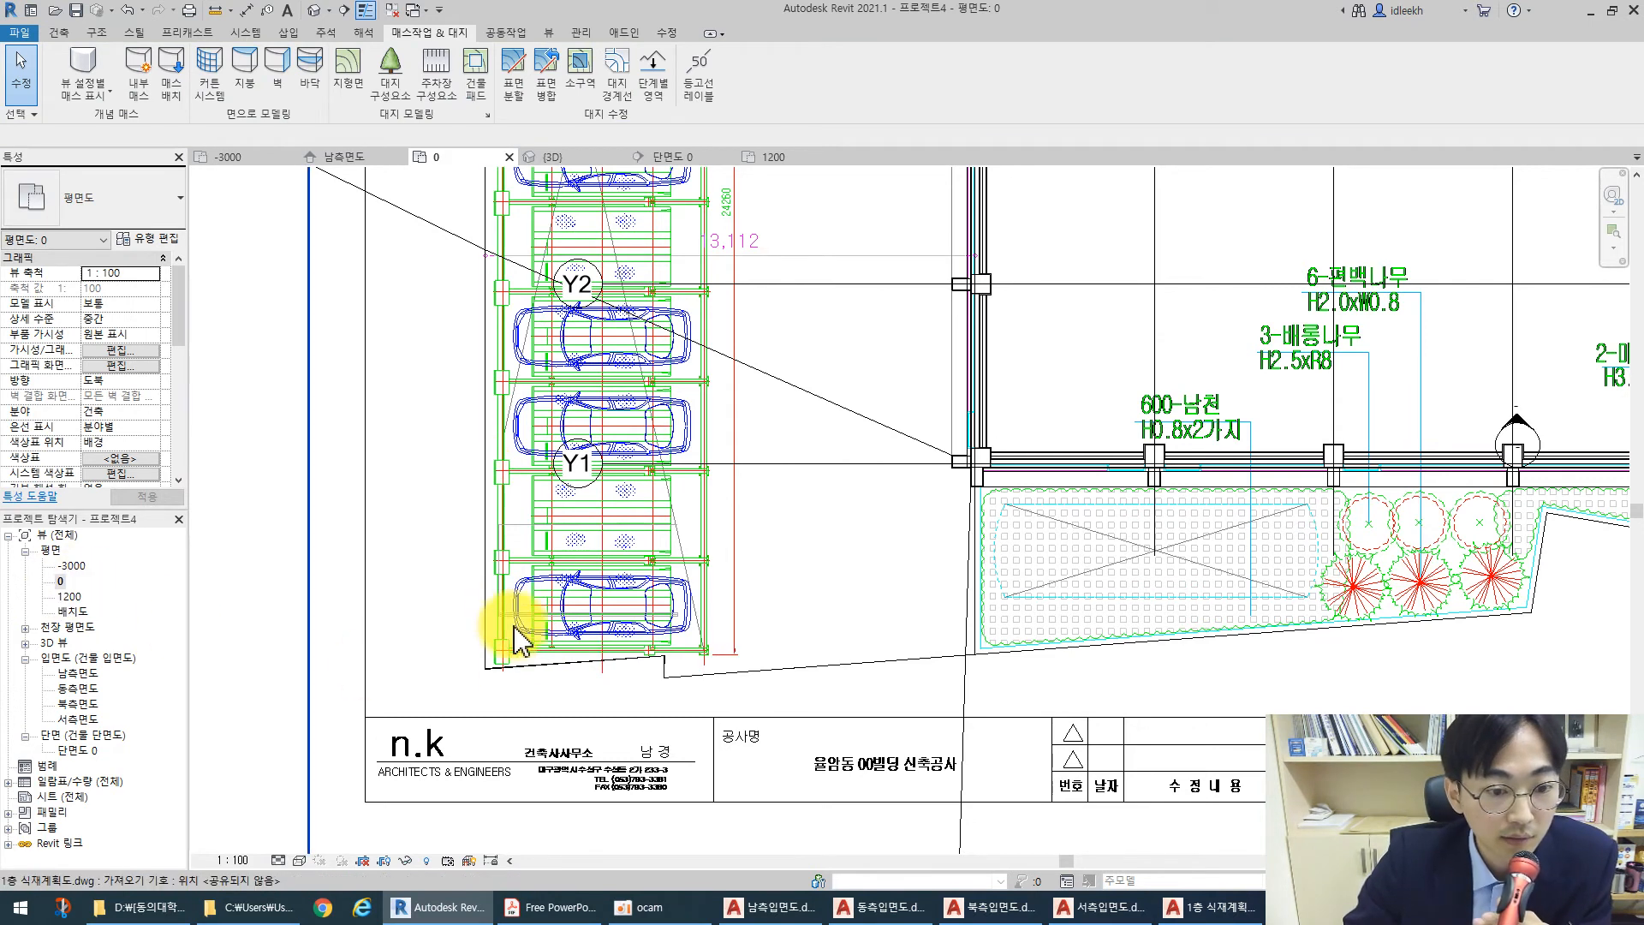
{"action": "scroll", "coordinate": [514, 621], "scroll_direction": "down", "scroll_amount": 5}
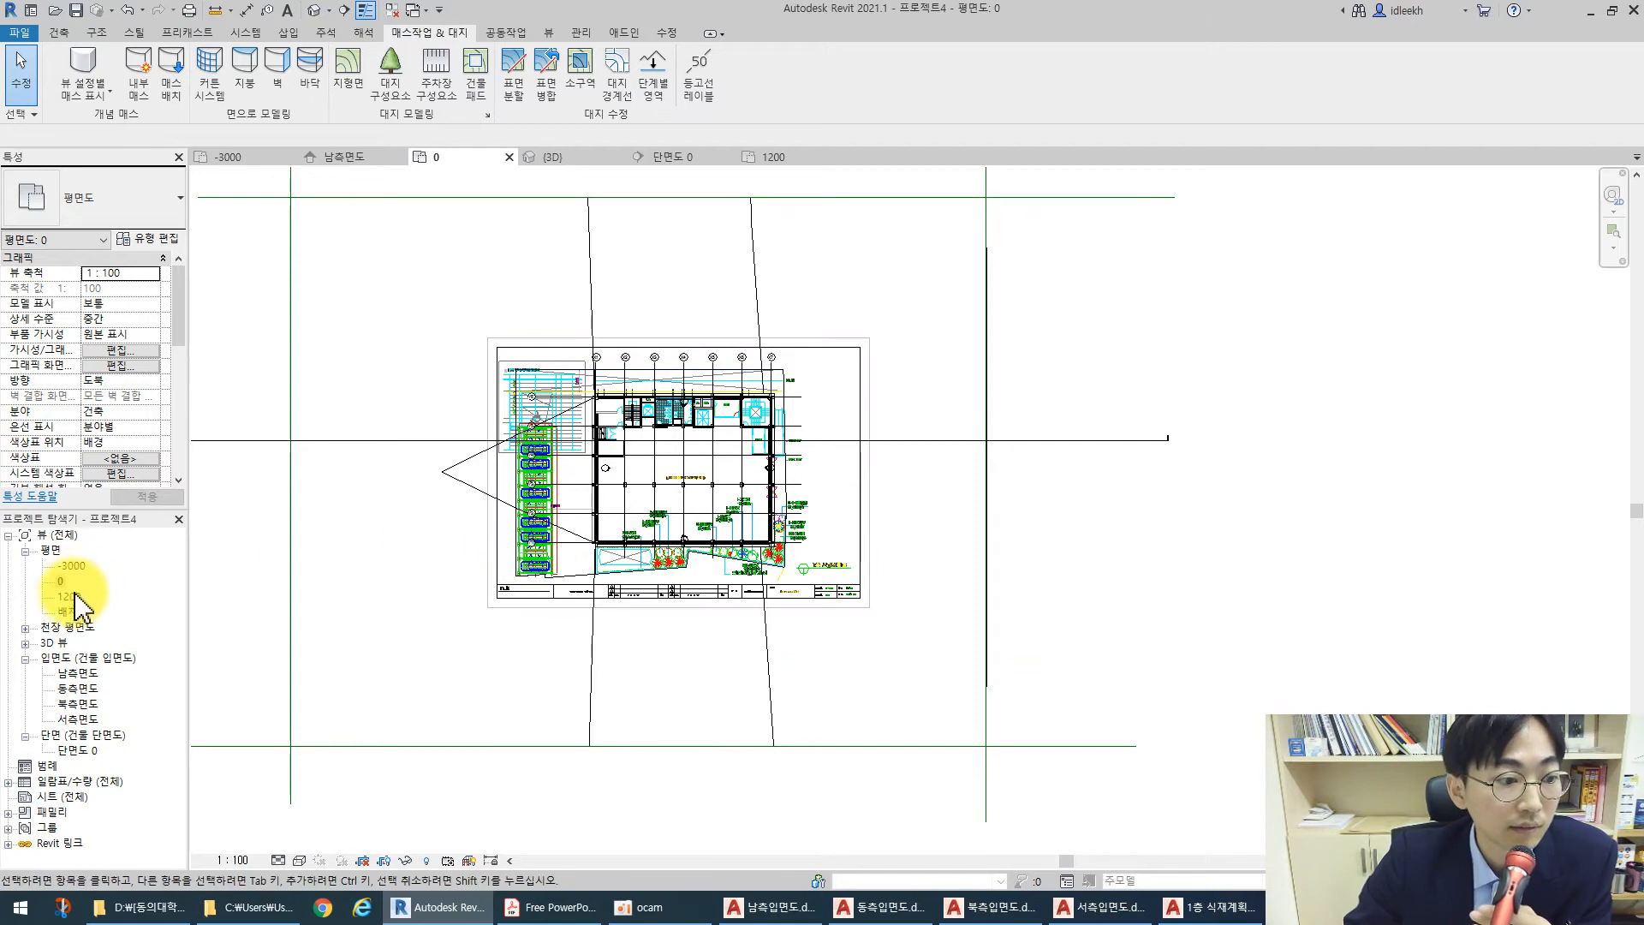
In the 3D view, enable moving with nearby elements for the parking space and pick the asphalt subregion as its new host
{"action": "left_click", "coordinate": [316, 11]}
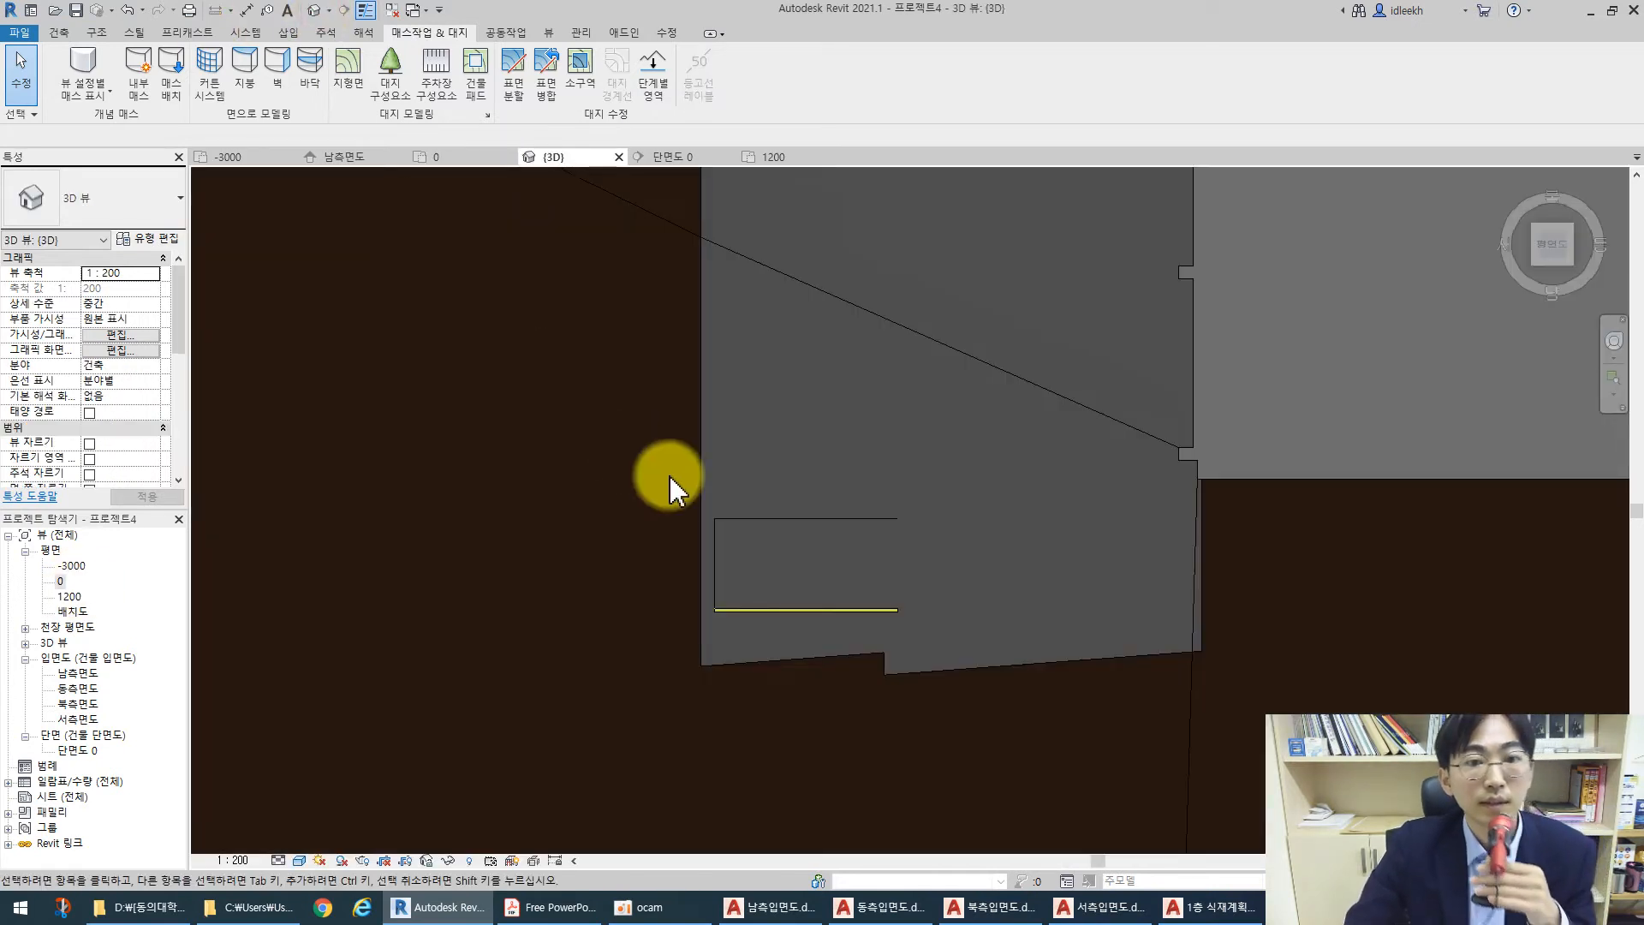
{"action": "left_click", "coordinate": [828, 522]}
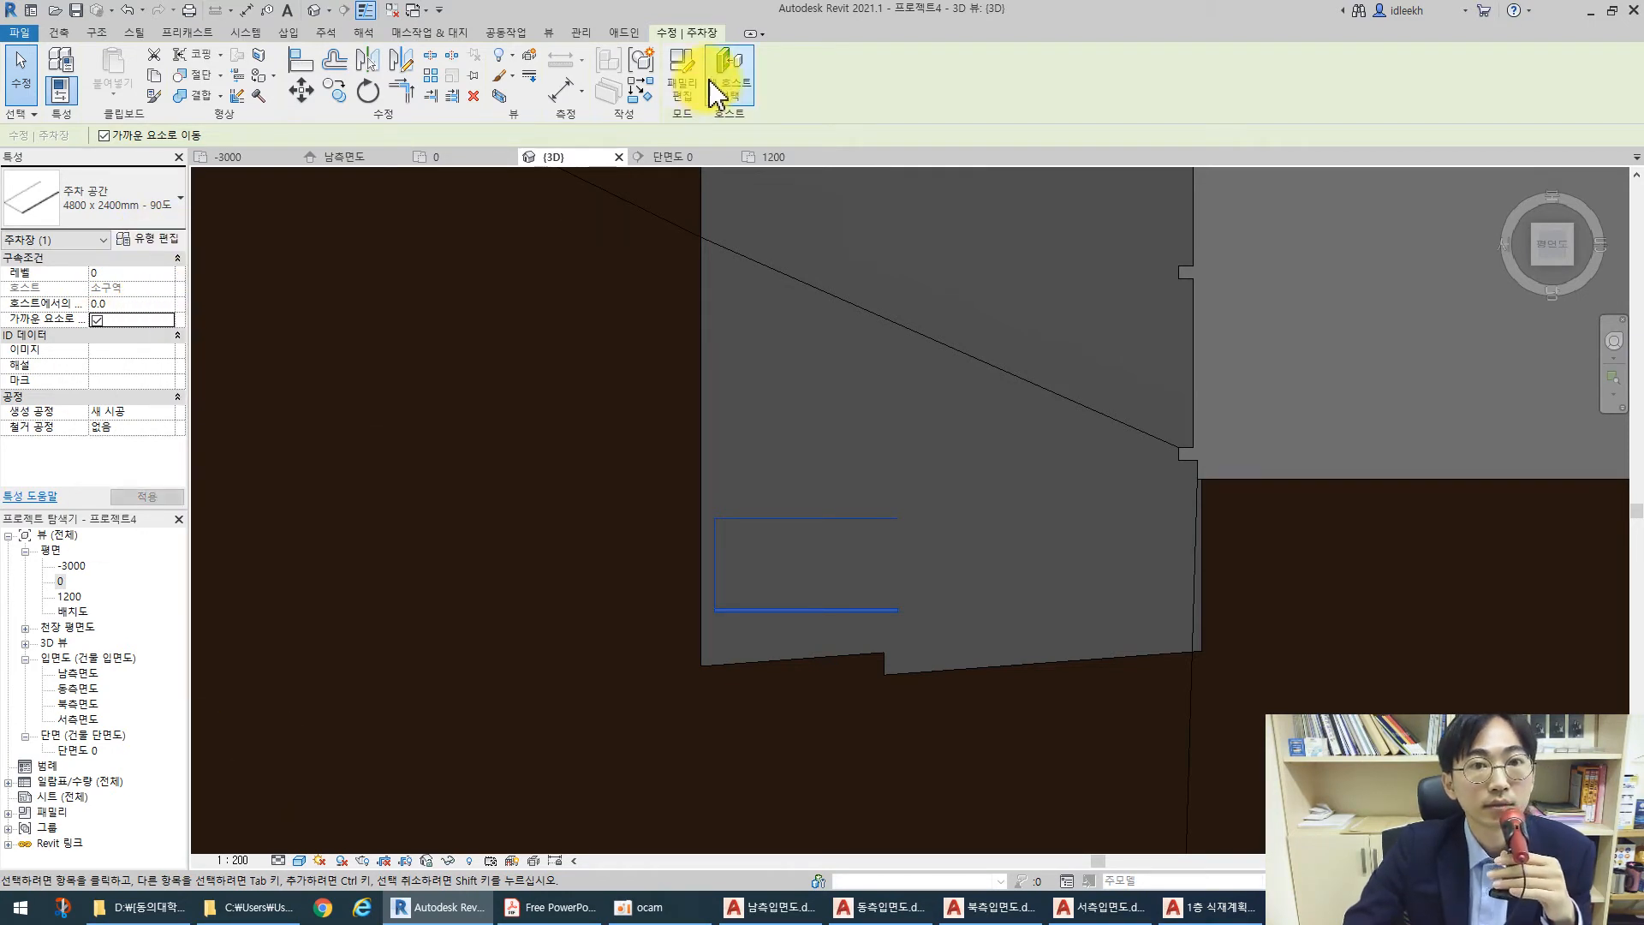
{"action": "left_click", "coordinate": [734, 67]}
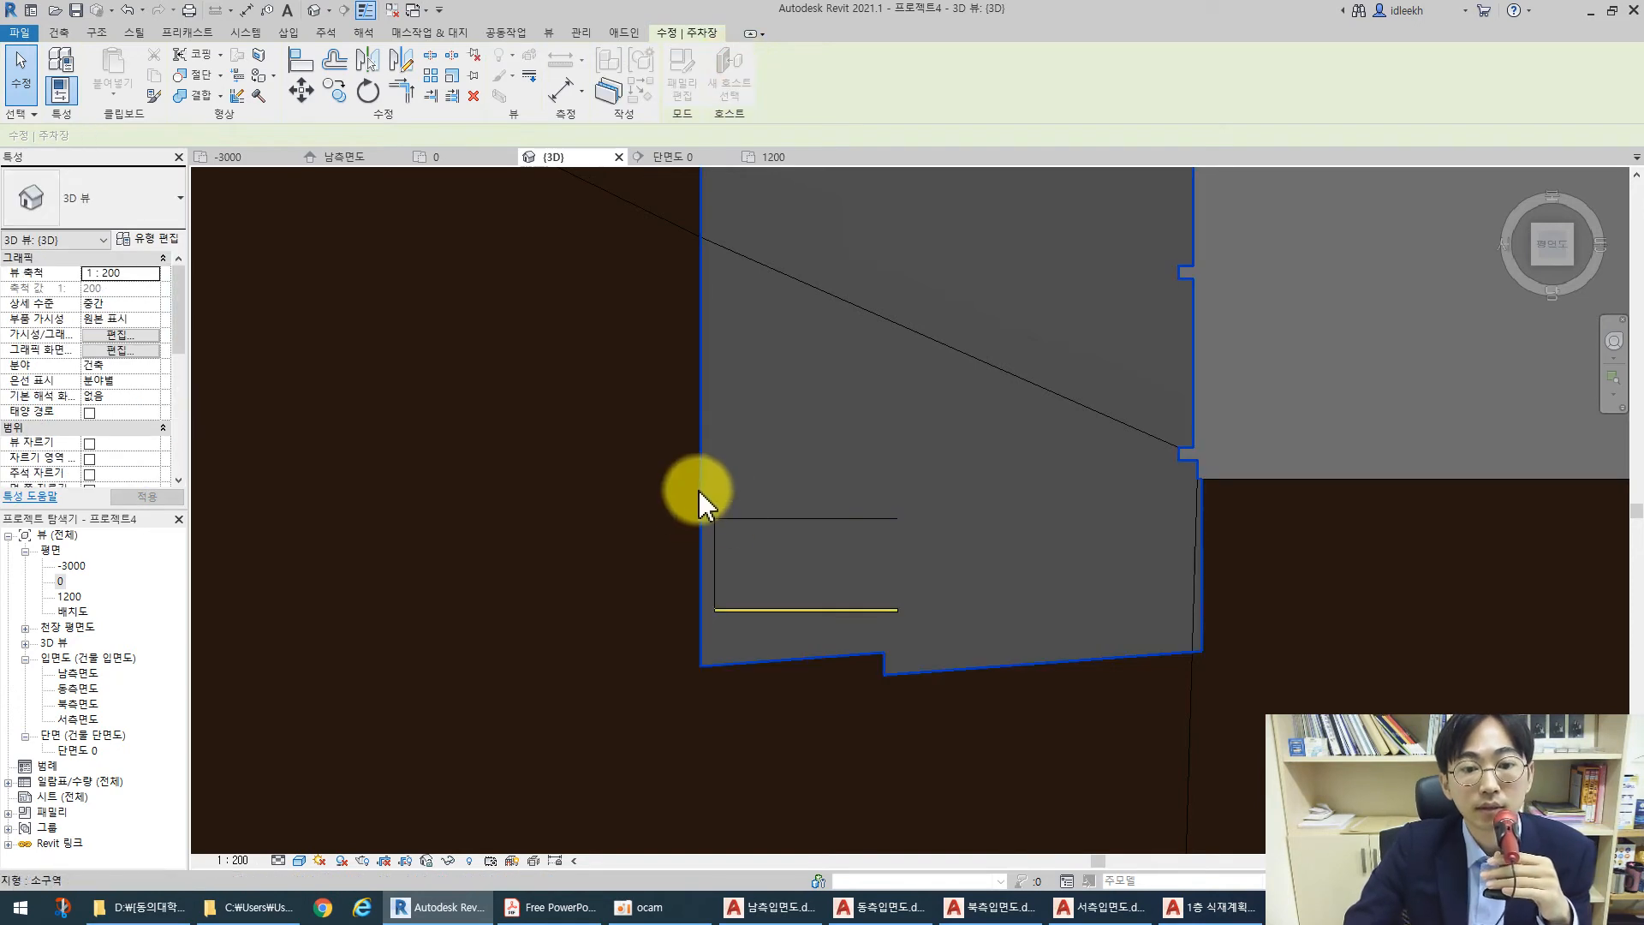
{"action": "left_click", "coordinate": [700, 490]}
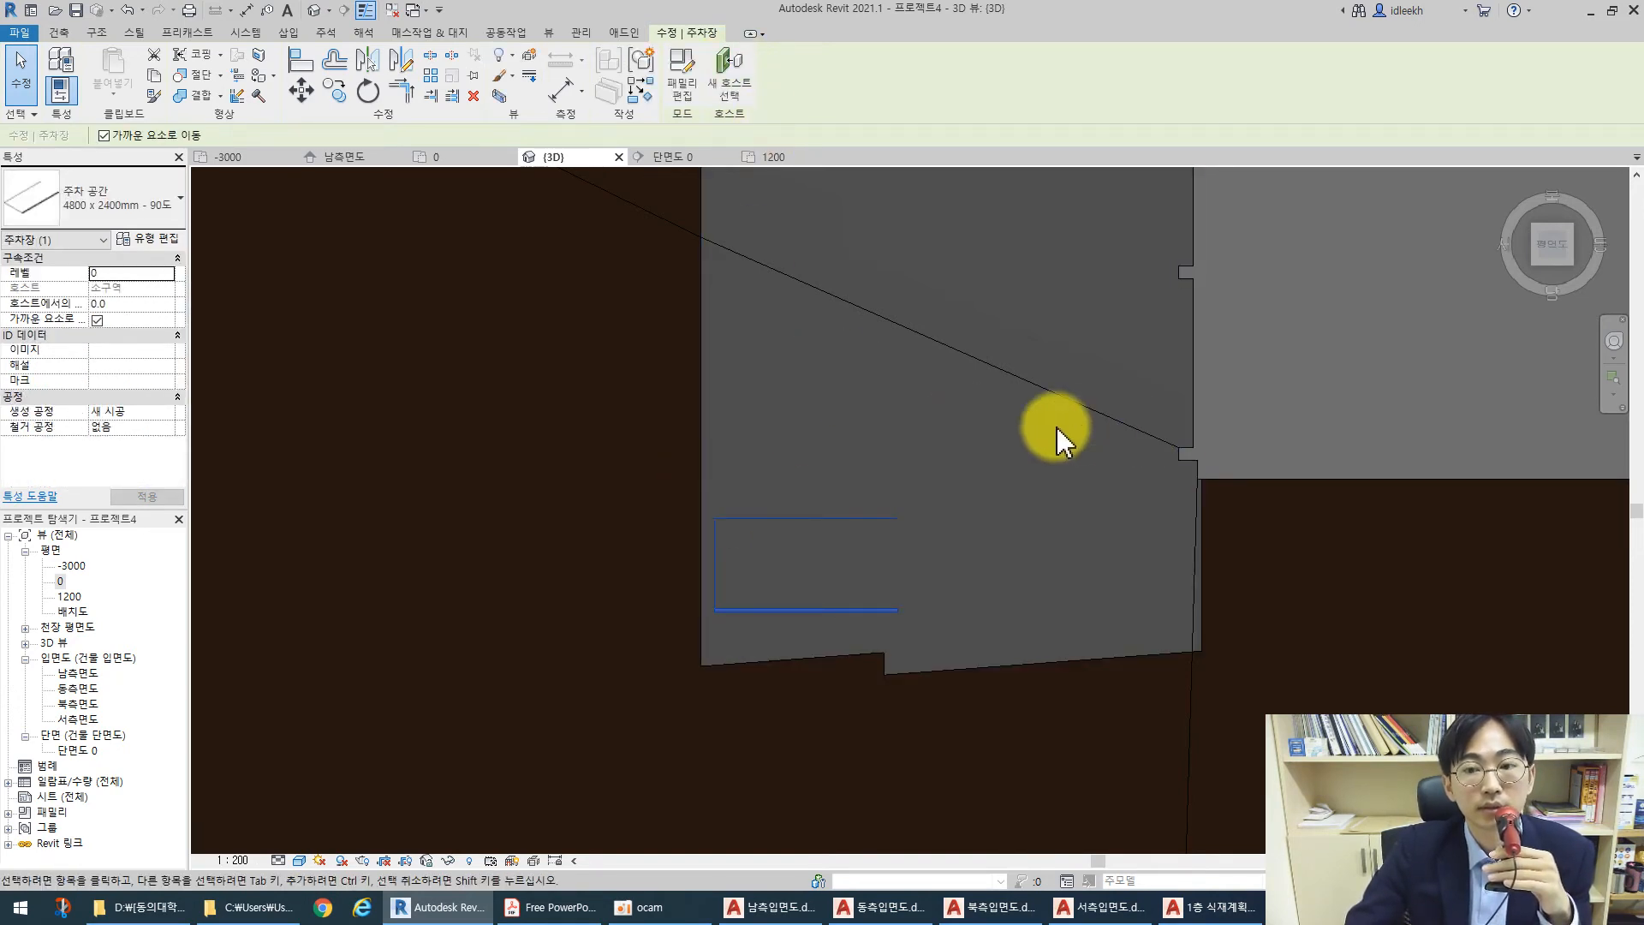
{"action": "left_click", "coordinate": [992, 291]}
Shift the parking space slightly south on the asphalt and check its position against the drawn parking row in floor plan 0
{"action": "left_click", "coordinate": [776, 516]}
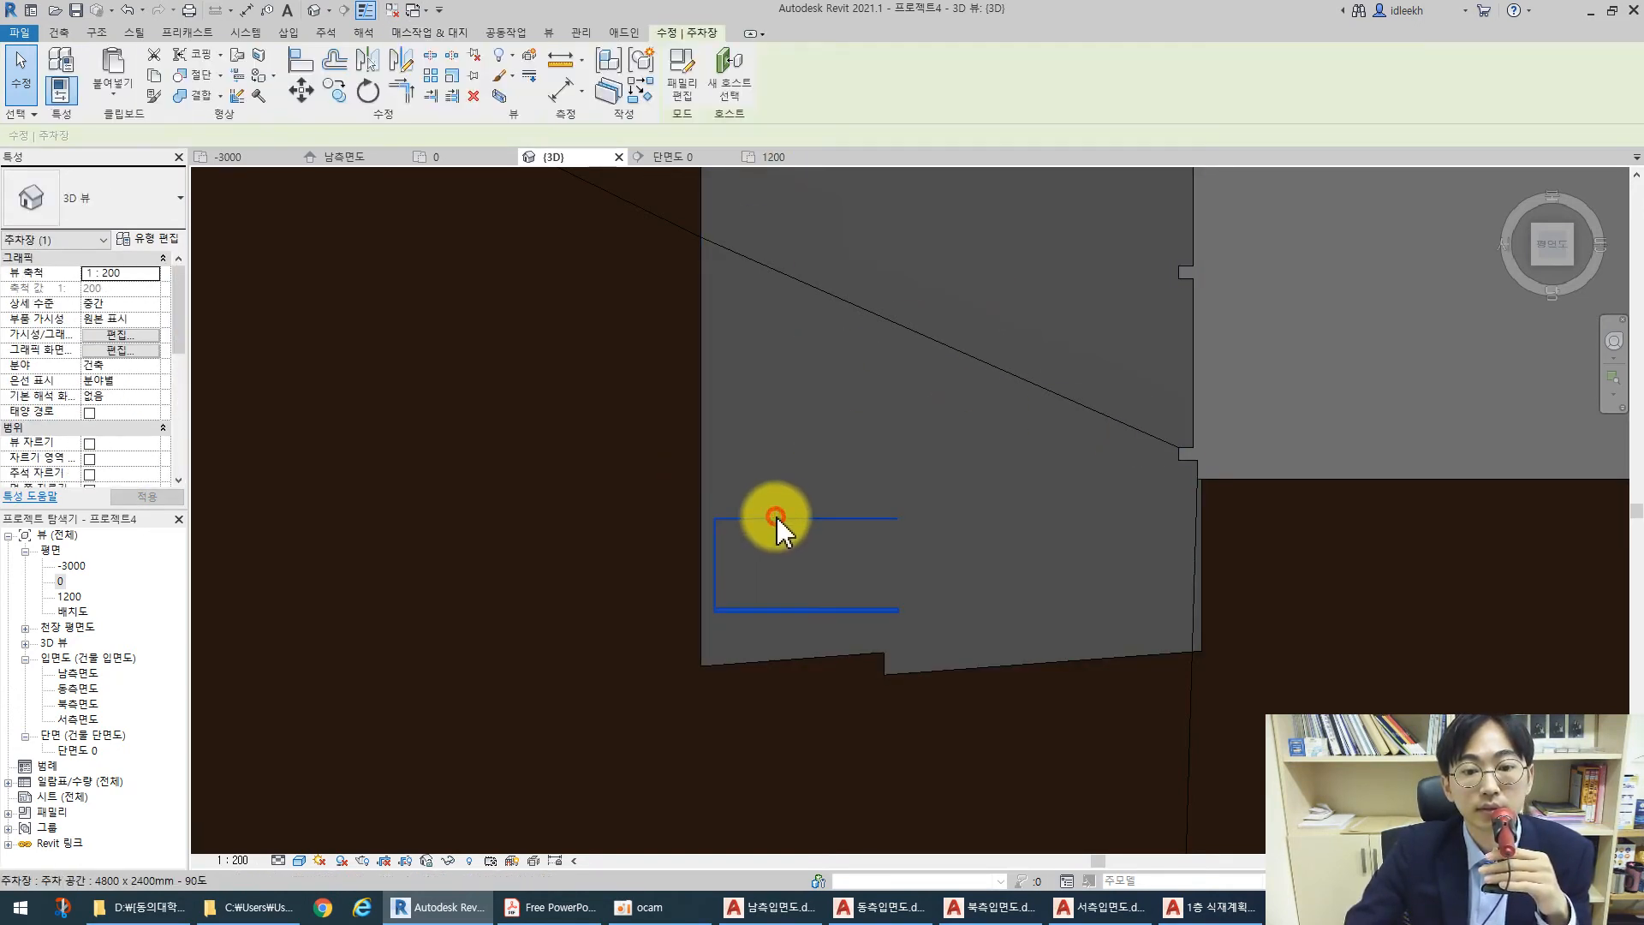
{"action": "left_click_drag", "start_coordinate": [815, 527], "coordinate": [814, 543]}
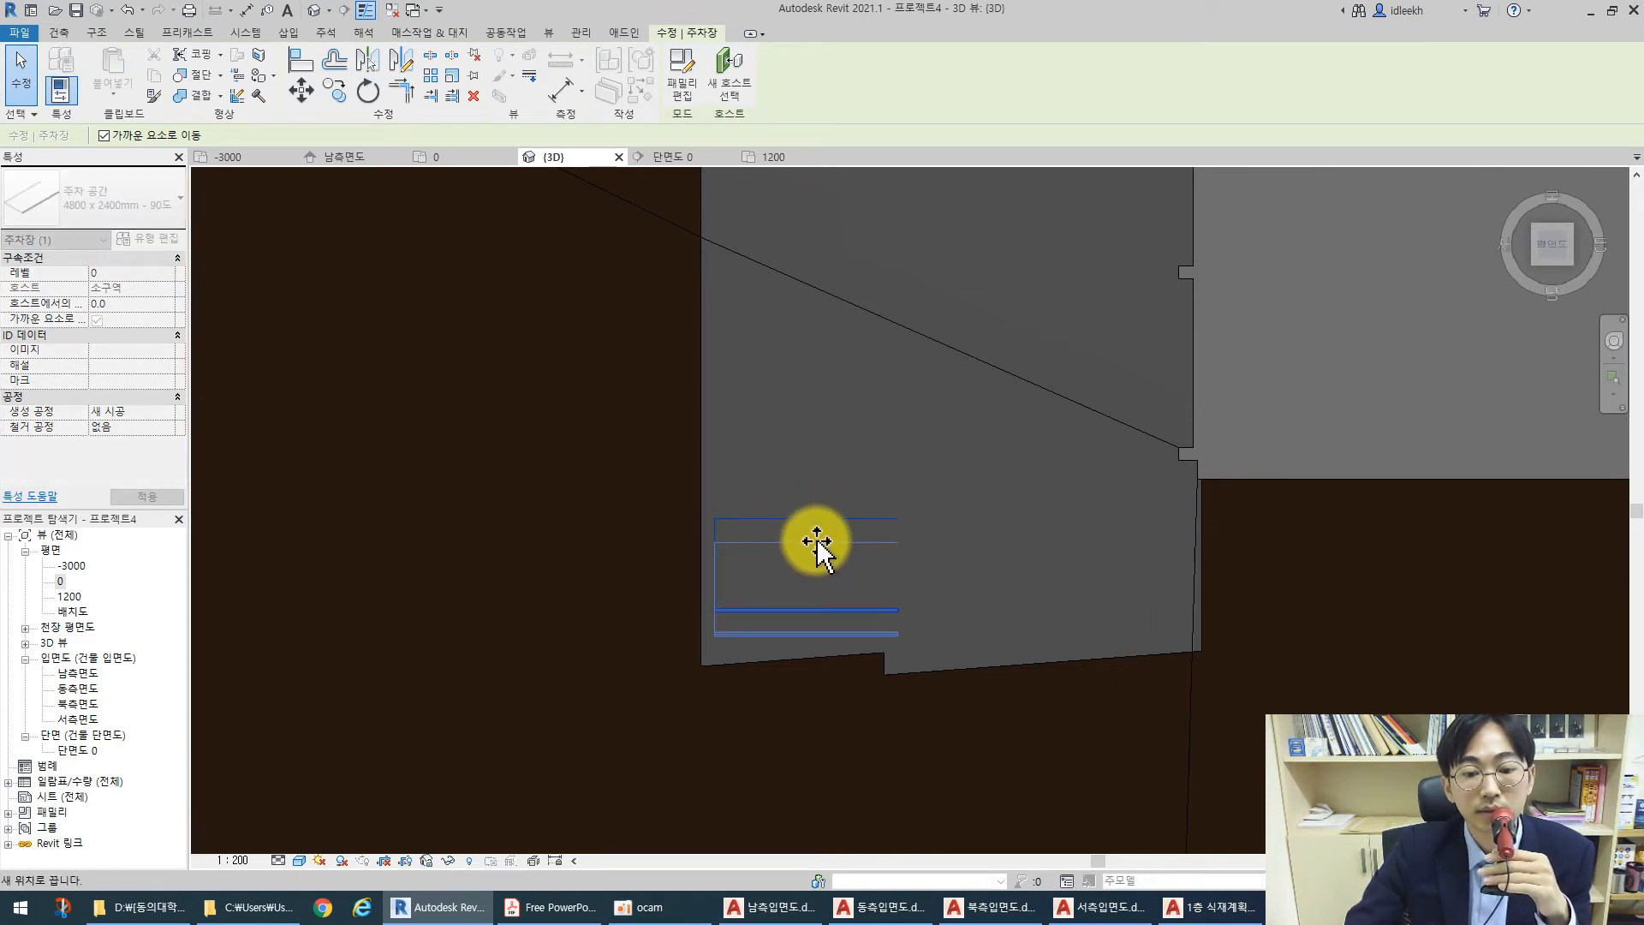
{"action": "double_click", "coordinate": [60, 582]}
{"action": "scroll", "coordinate": [527, 569], "scroll_direction": "up", "scroll_amount": 5}
{"action": "scroll", "coordinate": [526, 570], "scroll_direction": "up", "scroll_amount": 3}
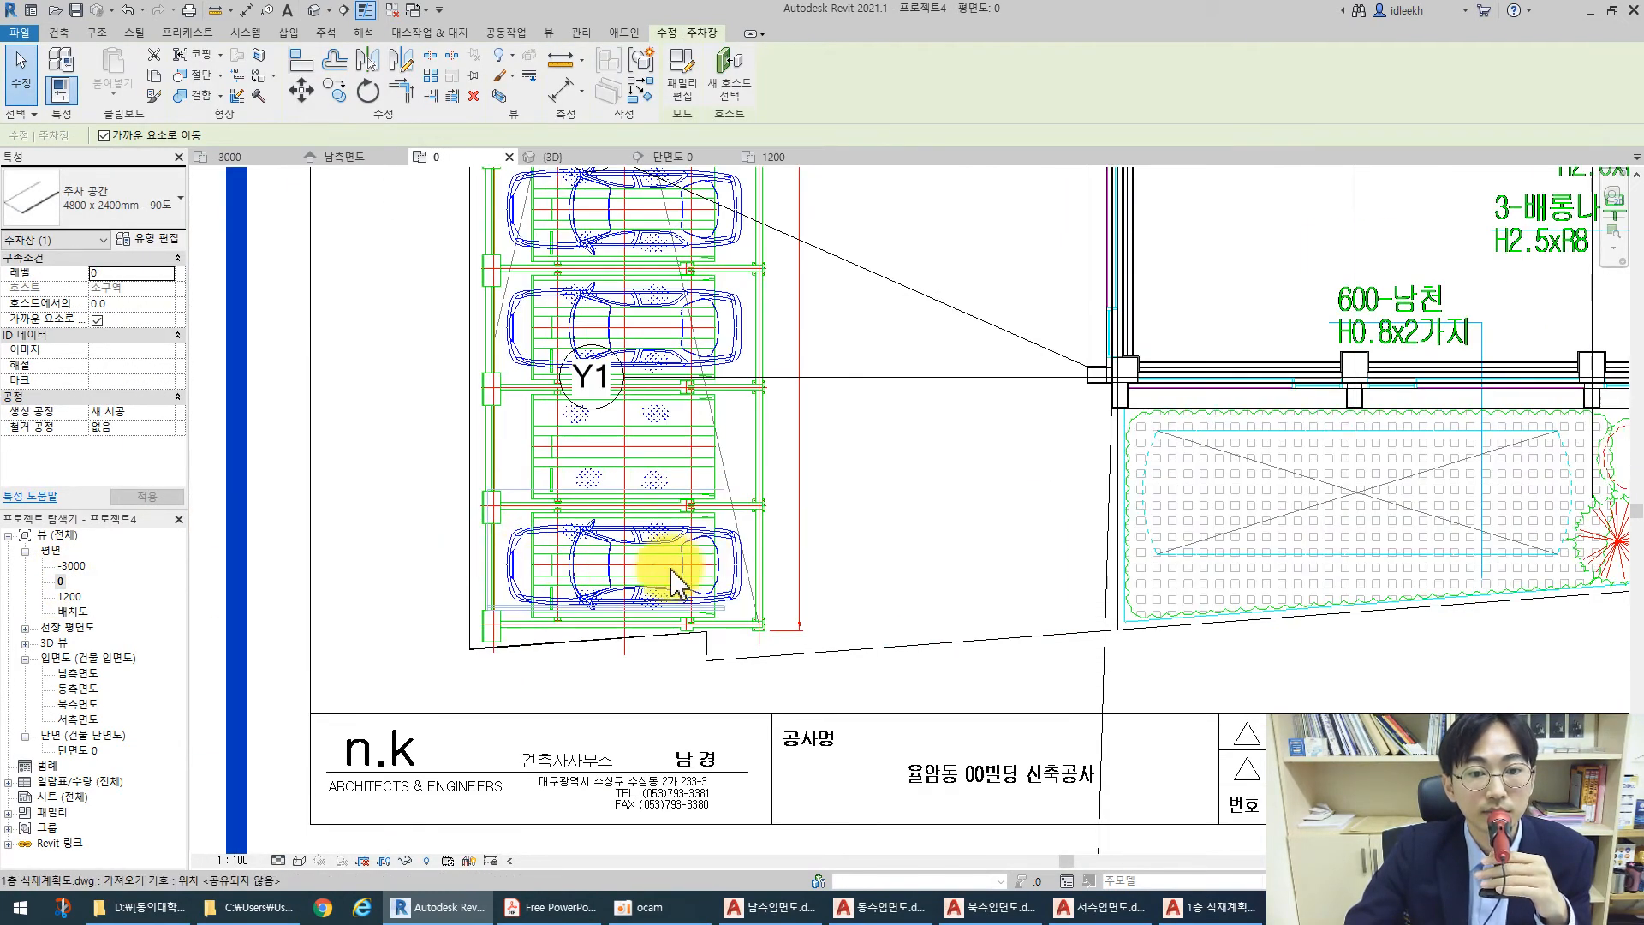
{"action": "scroll", "coordinate": [542, 617], "scroll_direction": "up", "scroll_amount": 3}
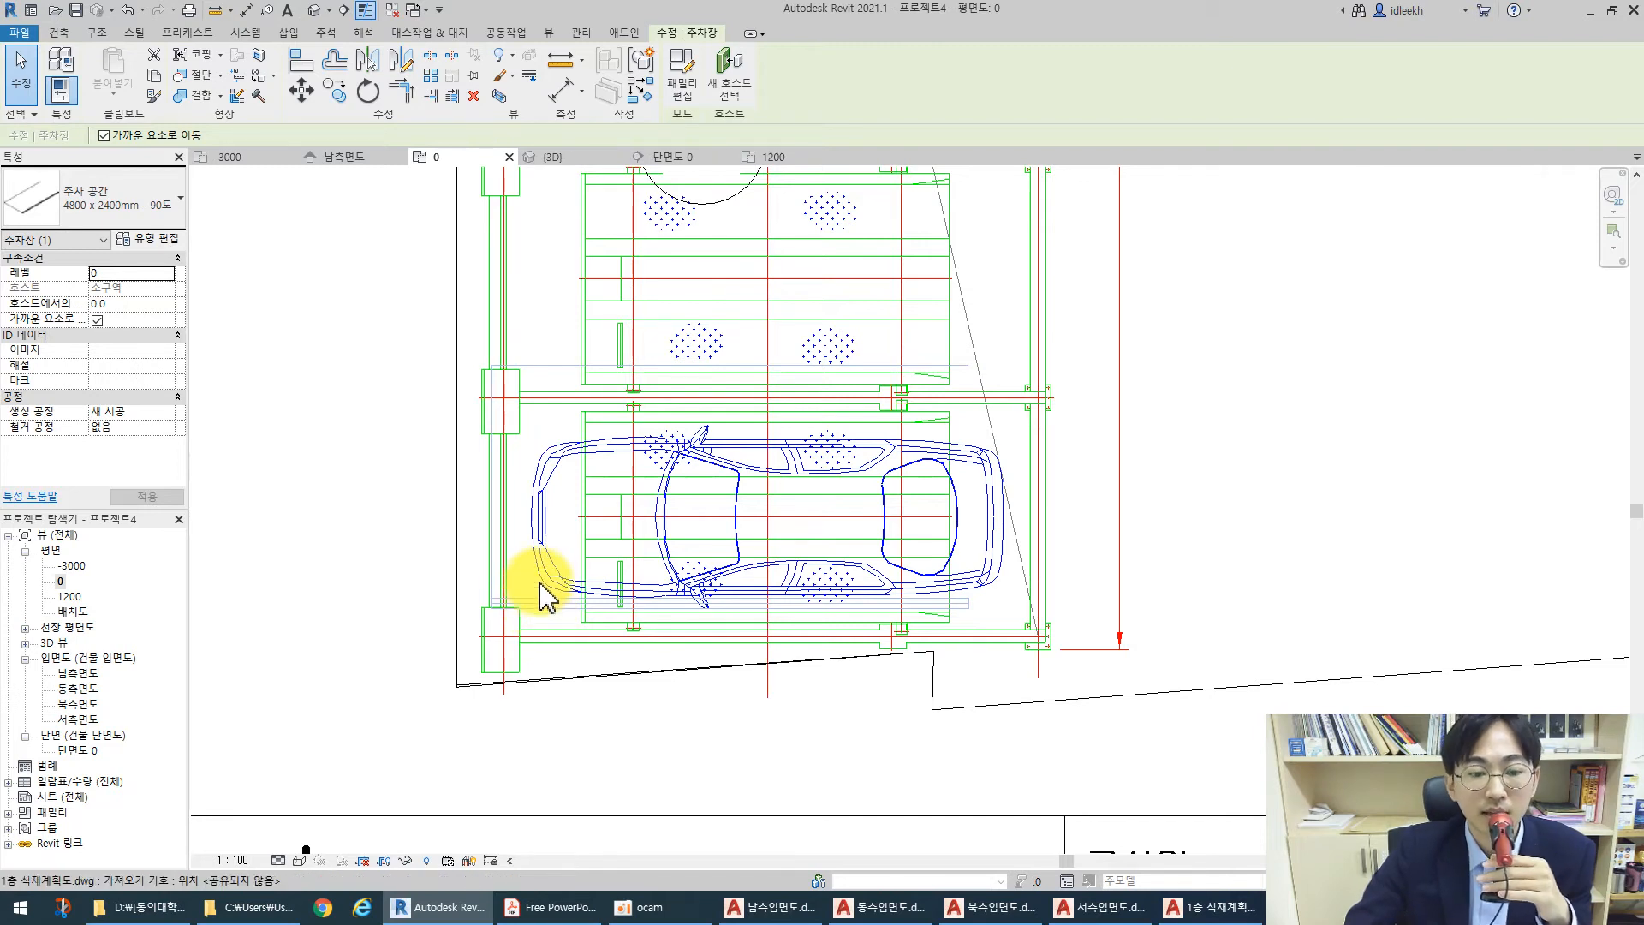
Try the 은선 visual style in floor plan 0 and set the view to 음영처리
{"action": "left_click", "coordinate": [542, 602]}
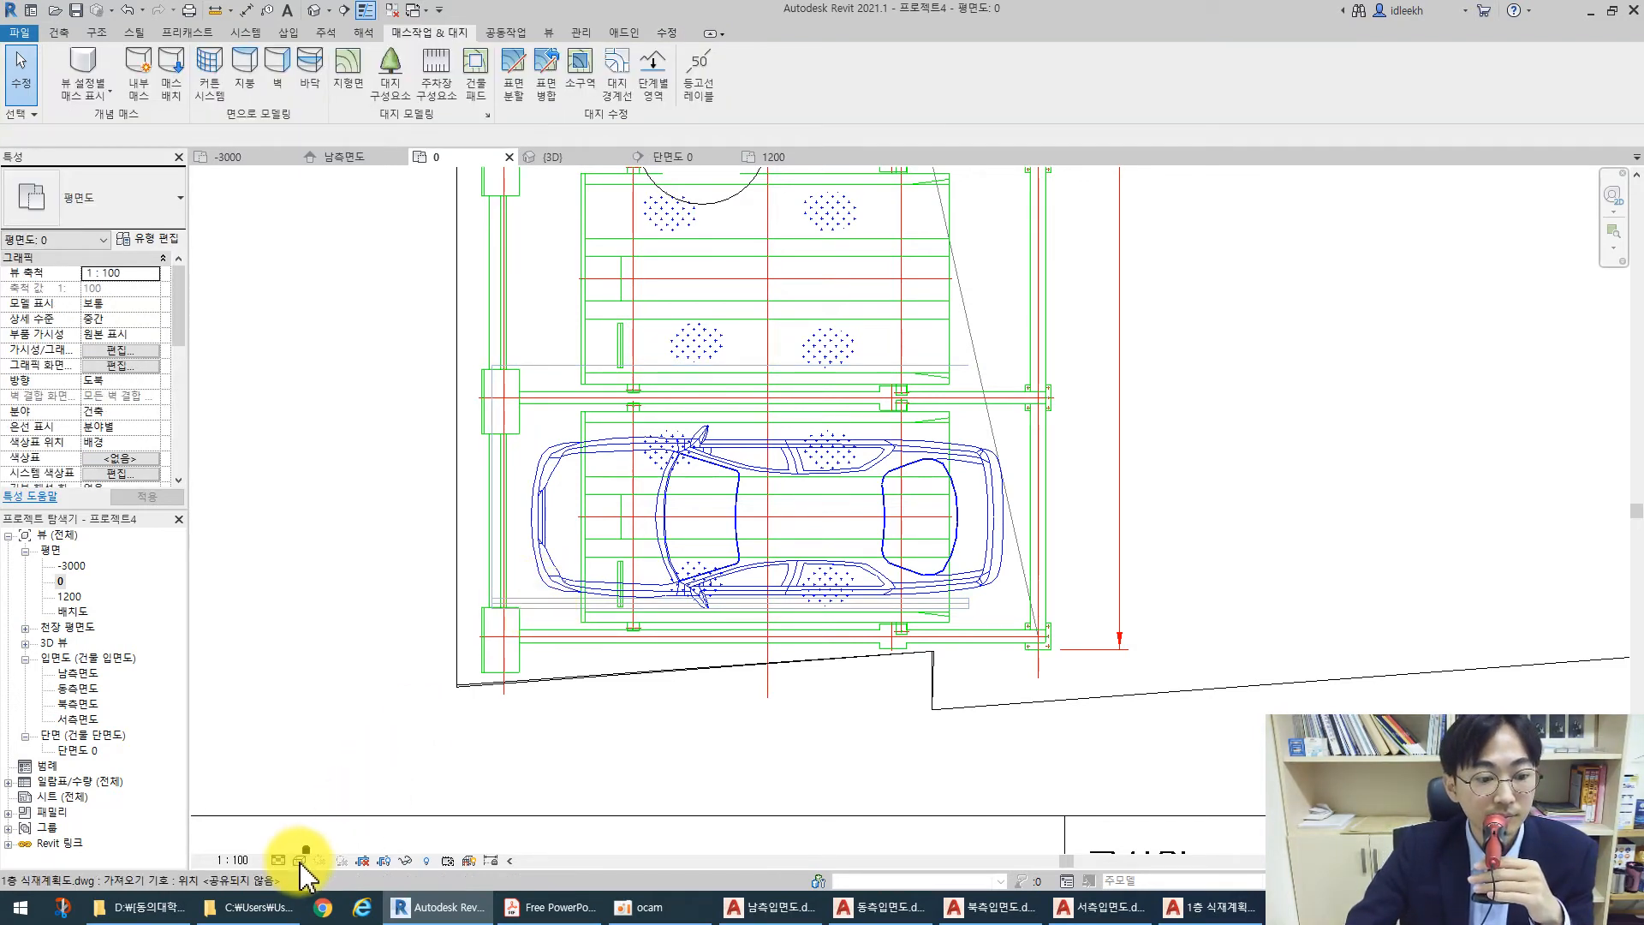
{"action": "left_click", "coordinate": [302, 859]}
{"action": "left_click", "coordinate": [320, 791]}
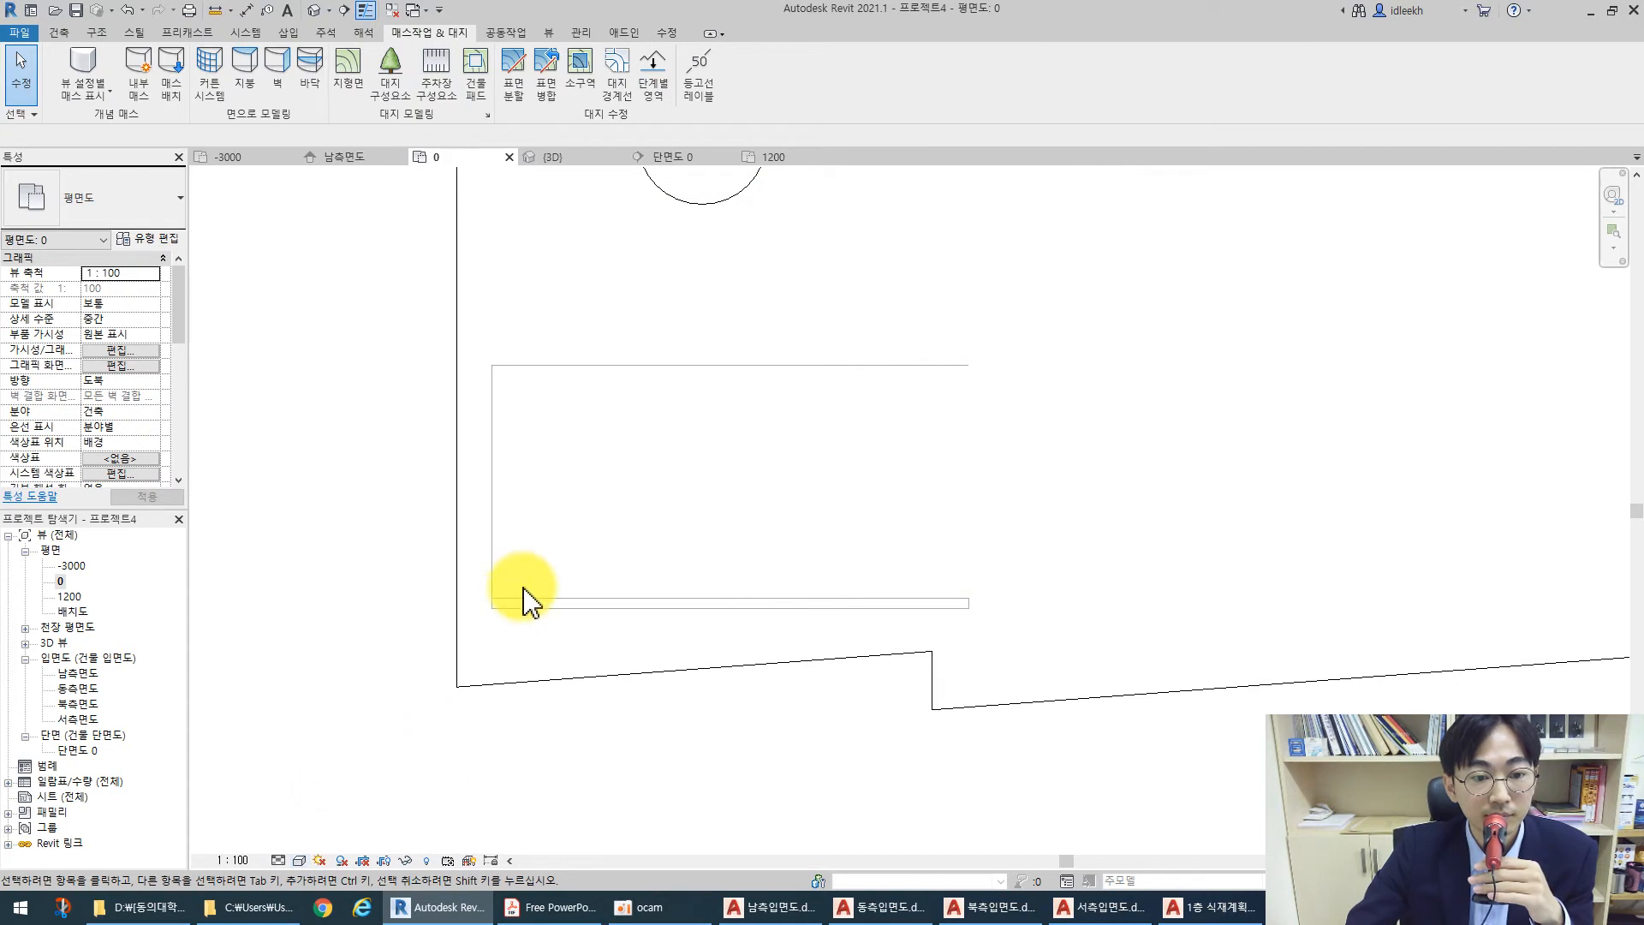
{"action": "left_click", "coordinate": [298, 859]}
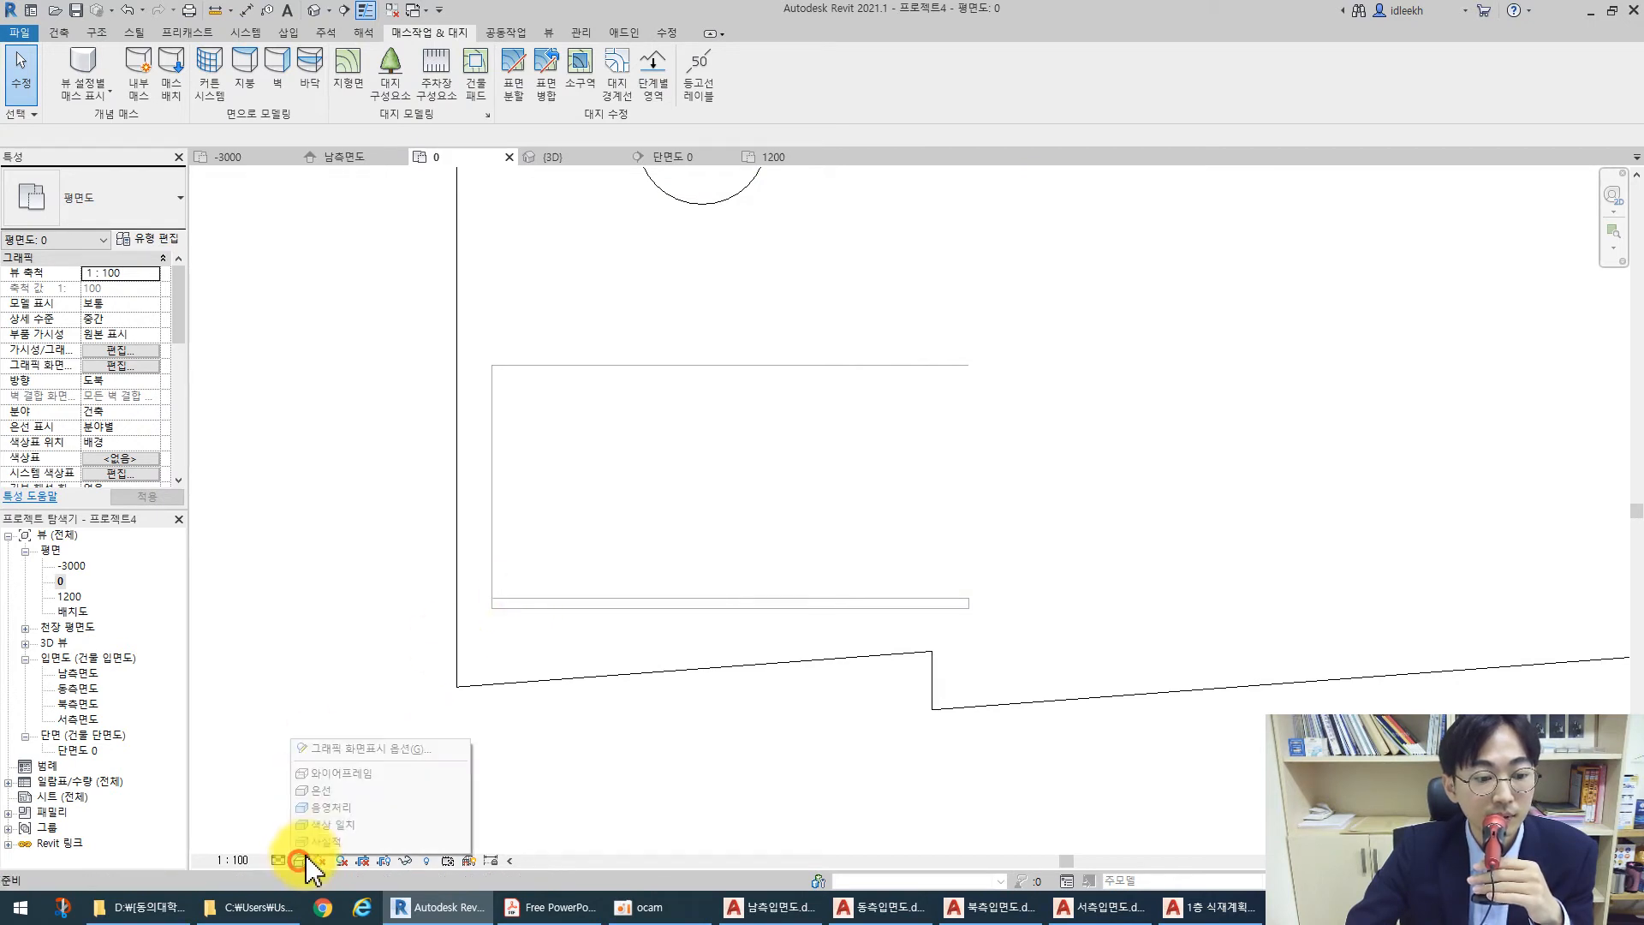
{"action": "left_click", "coordinate": [317, 808]}
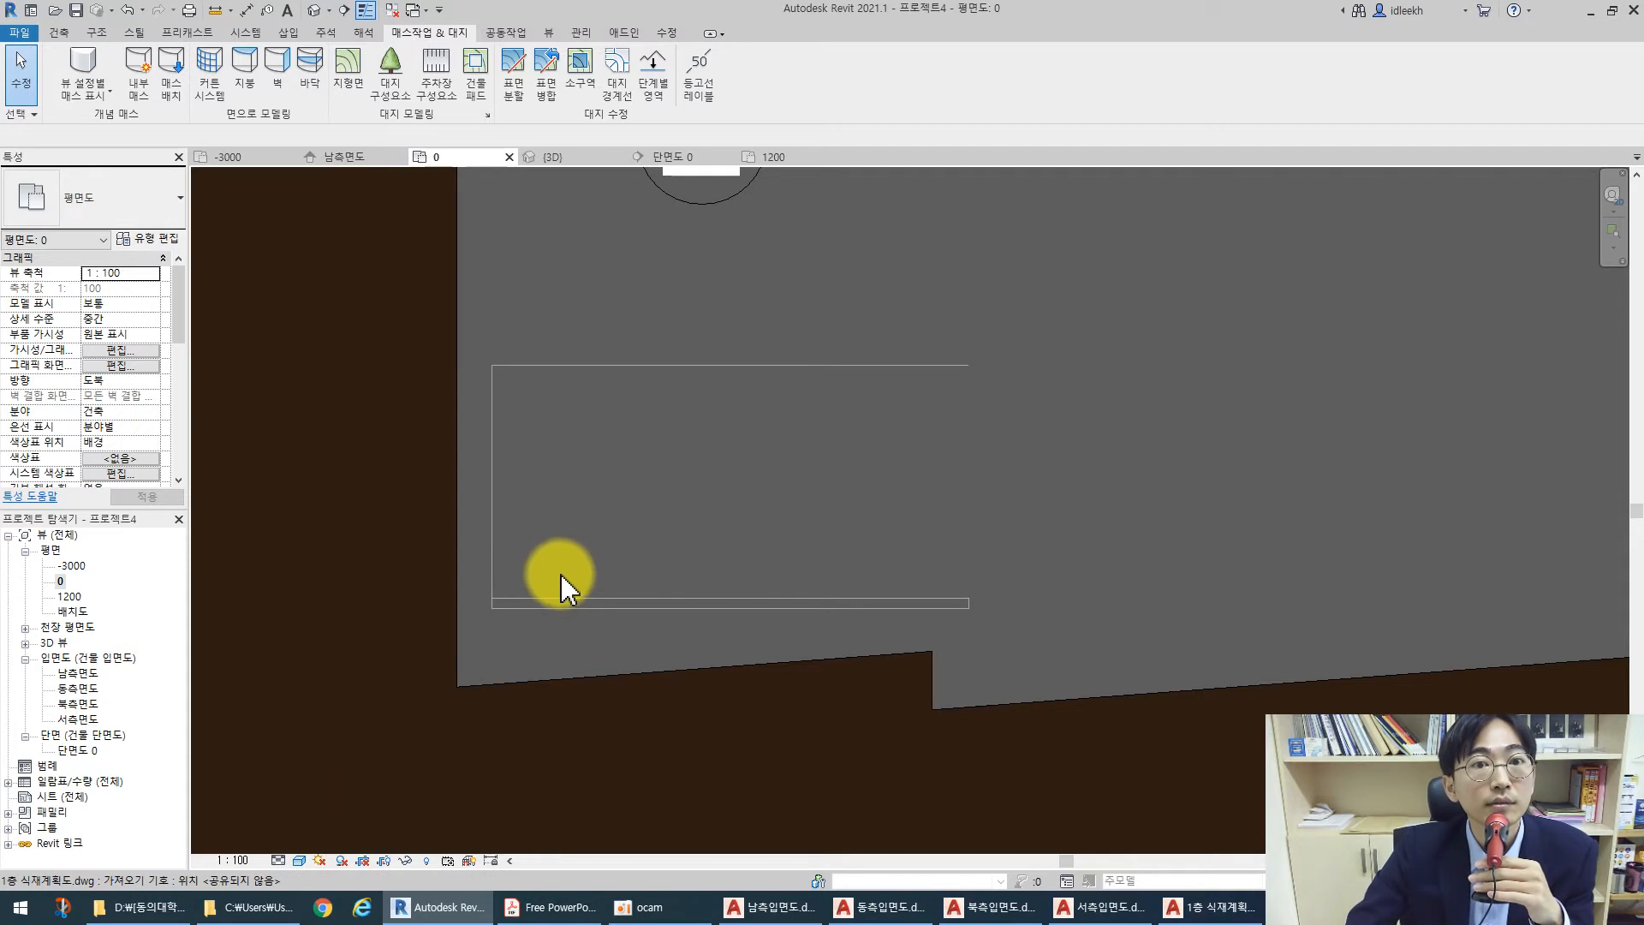
Place a second 4800 x 2400mm - 90도 parking space in floor plan 0, upright on the asphalt just east of the first
{"action": "left_click", "coordinate": [437, 77]}
{"action": "scroll", "coordinate": [668, 317], "scroll_direction": "down", "scroll_amount": 3}
{"action": "middle_click_drag", "start_coordinate": [679, 323], "coordinate": [525, 485]}
{"action": "left_click", "coordinate": [639, 336]}
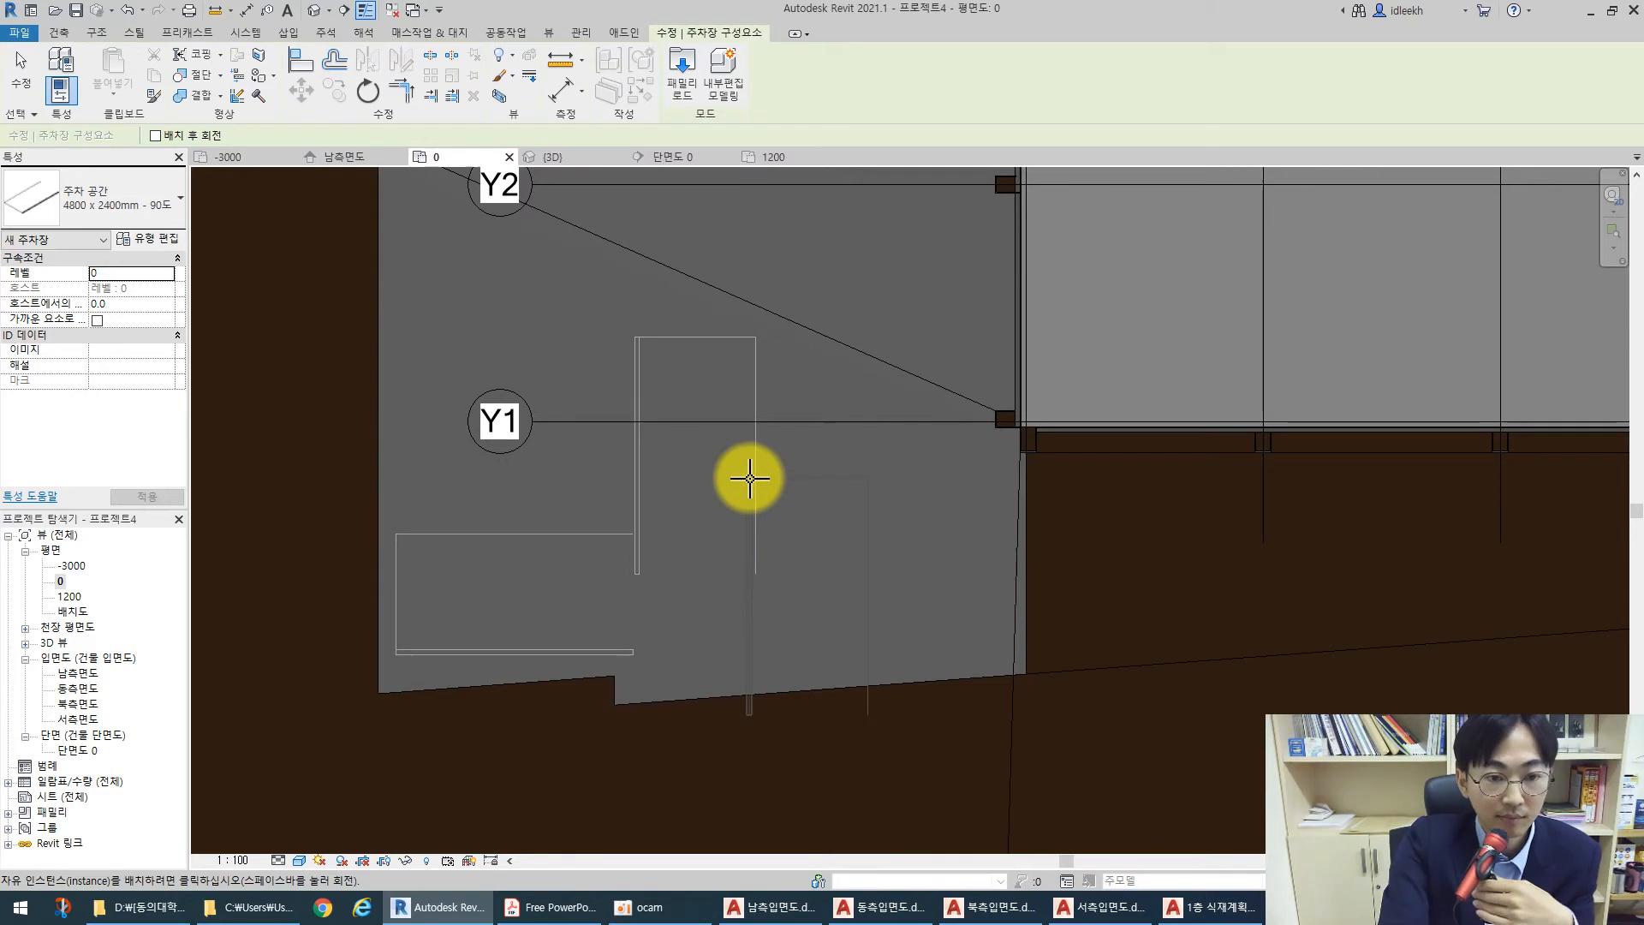
{"action": "key", "text": "Escape"}
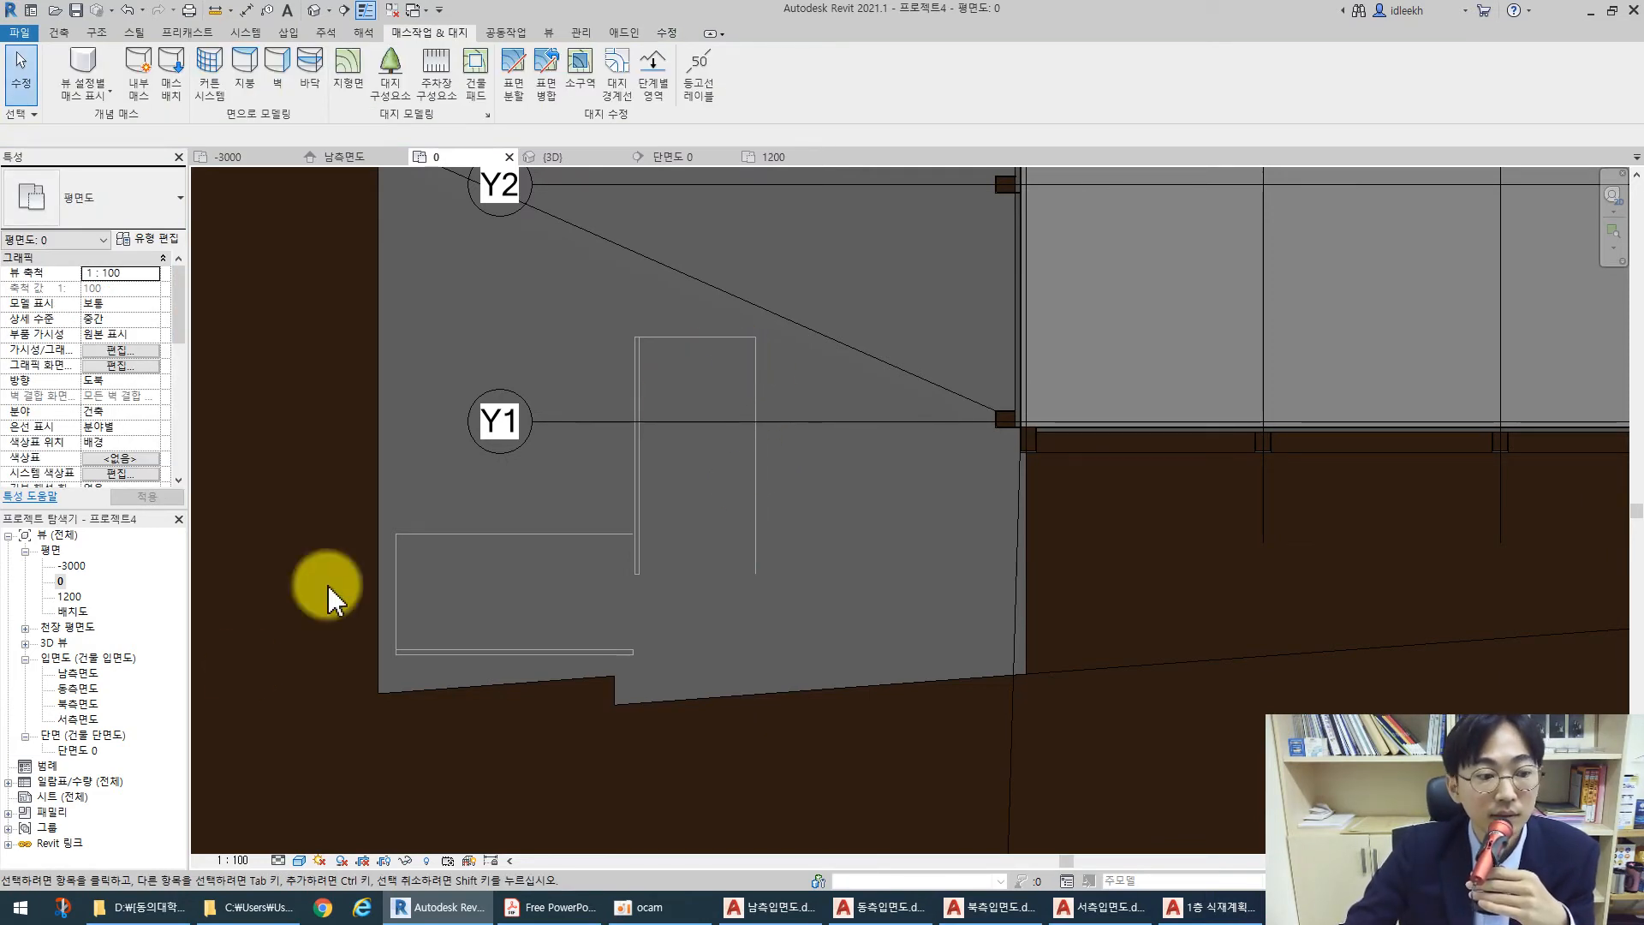
Delete the upright second parking space from the asphalt in the 3D view
{"action": "left_click", "coordinate": [314, 10]}
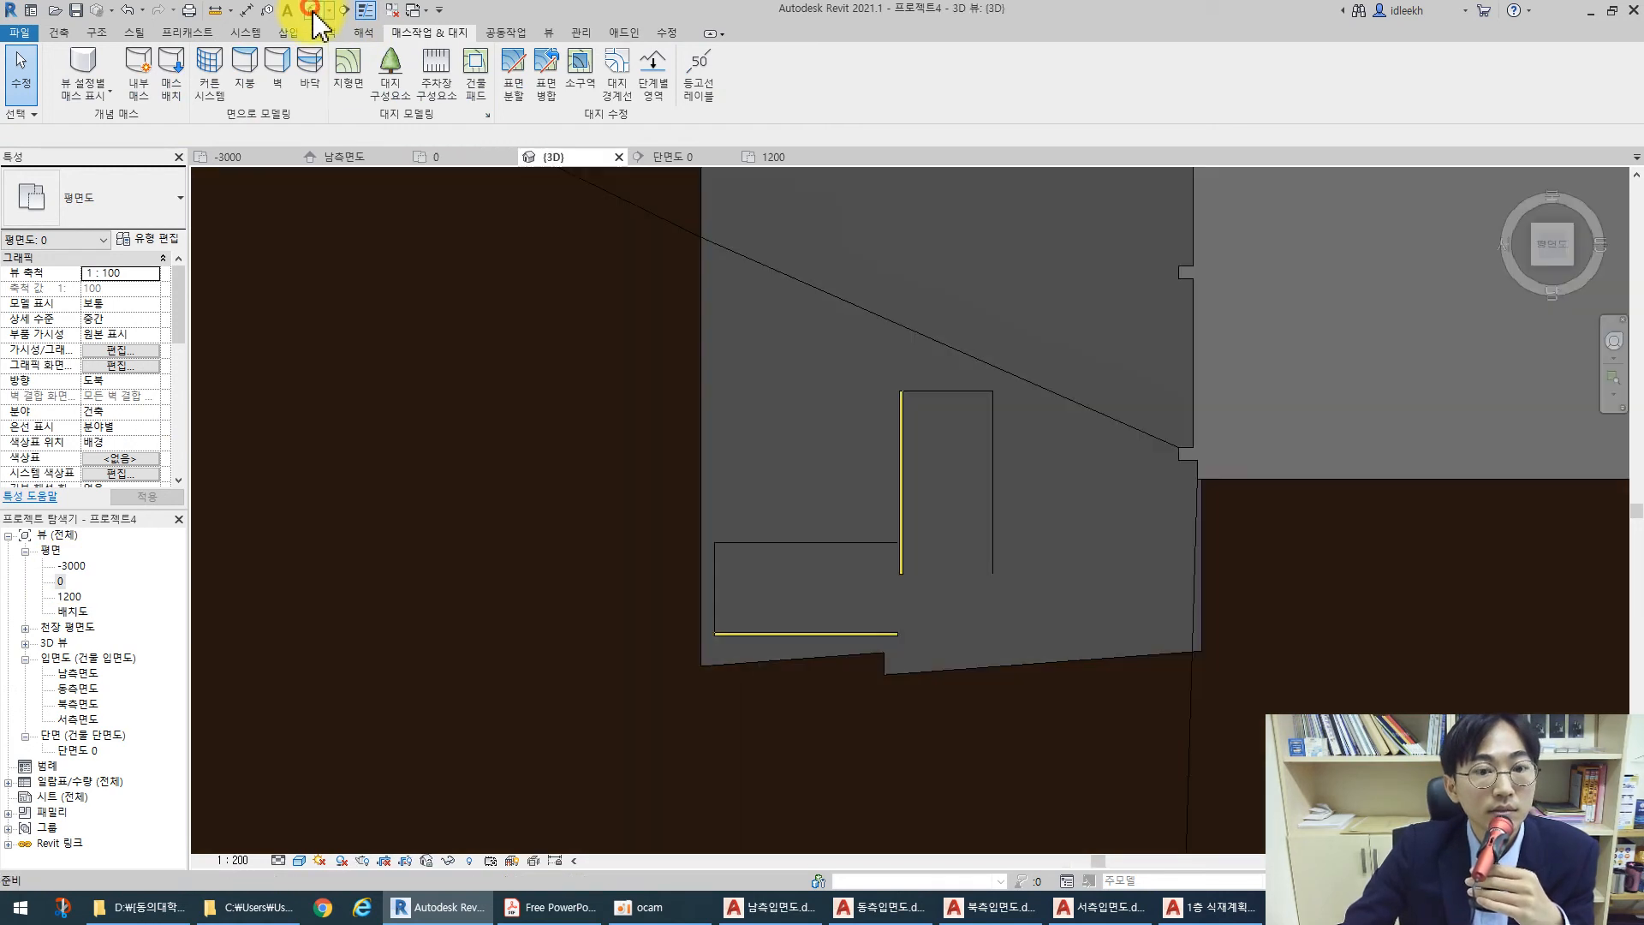
{"action": "left_click", "coordinate": [906, 394]}
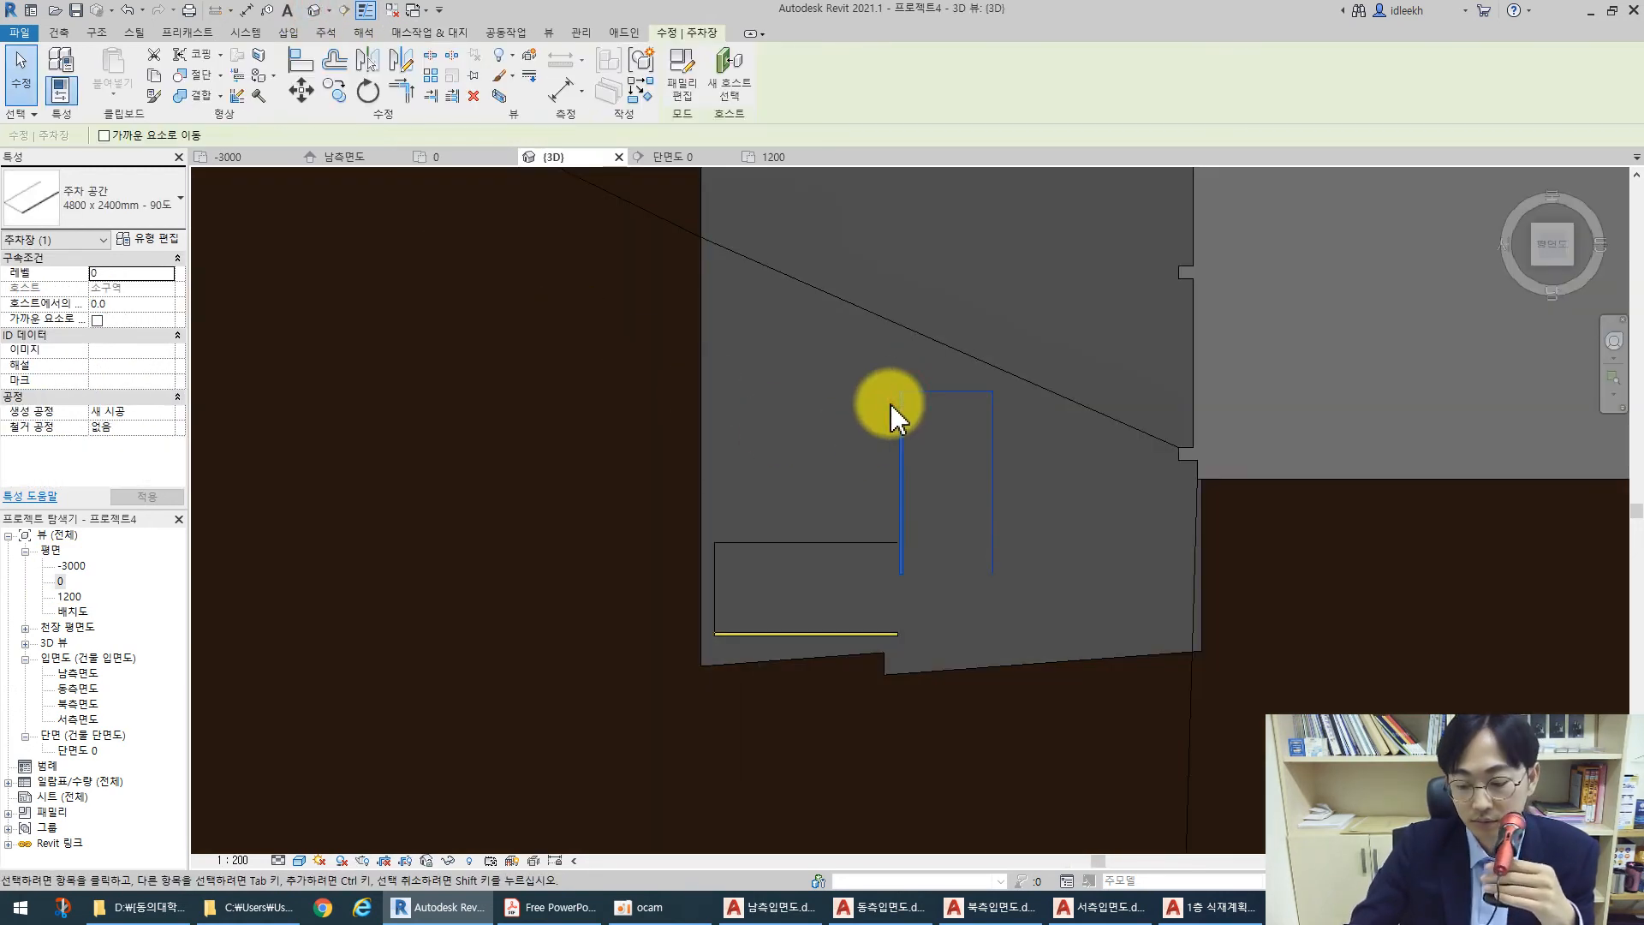
{"action": "key", "text": "Escape"}
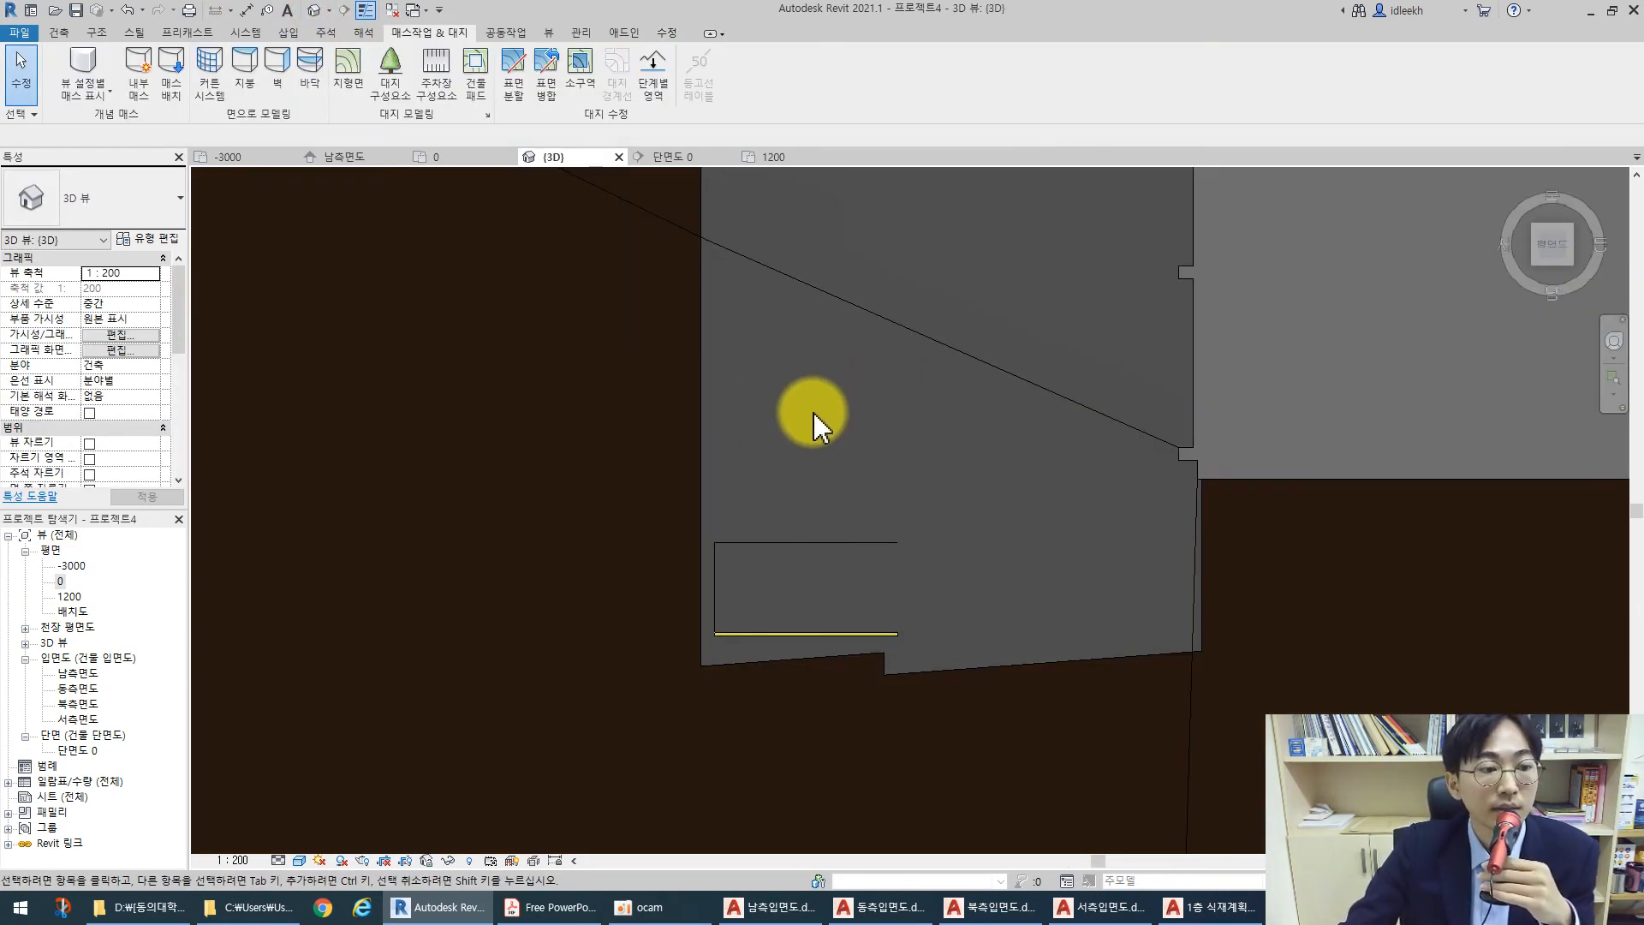
Start the Model Line command in floor plan 0 and set the view to wireframe so the CAD parking layout shows
{"action": "left_click", "coordinate": [57, 32]}
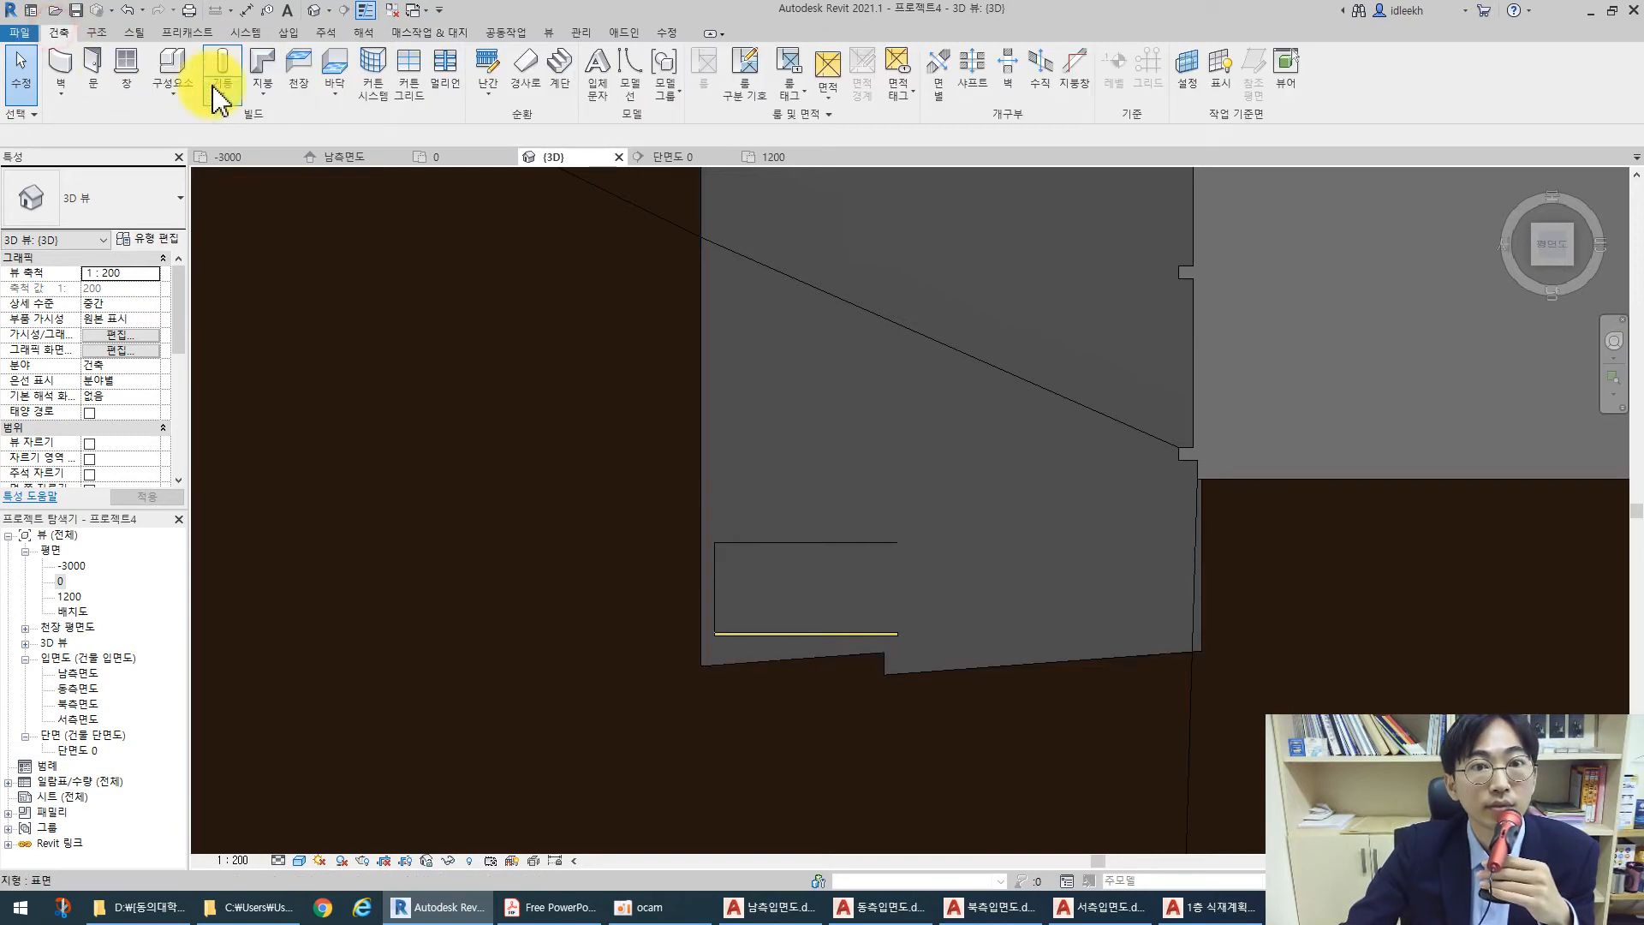
{"action": "double_click", "coordinate": [60, 582]}
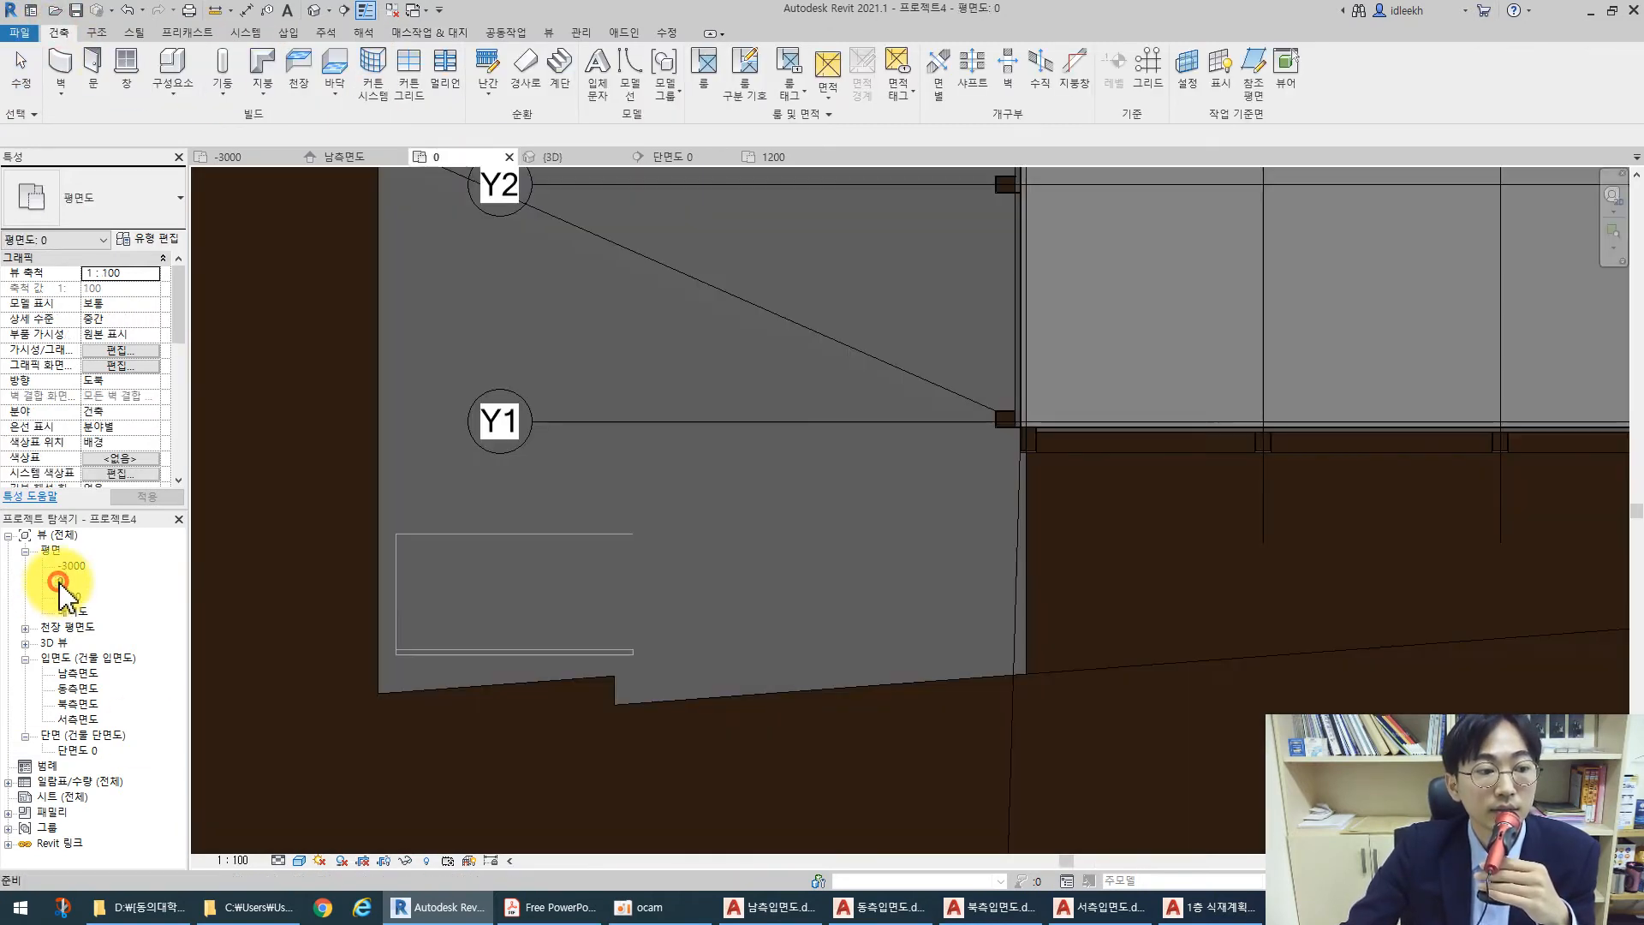
{"action": "left_click", "coordinate": [627, 85]}
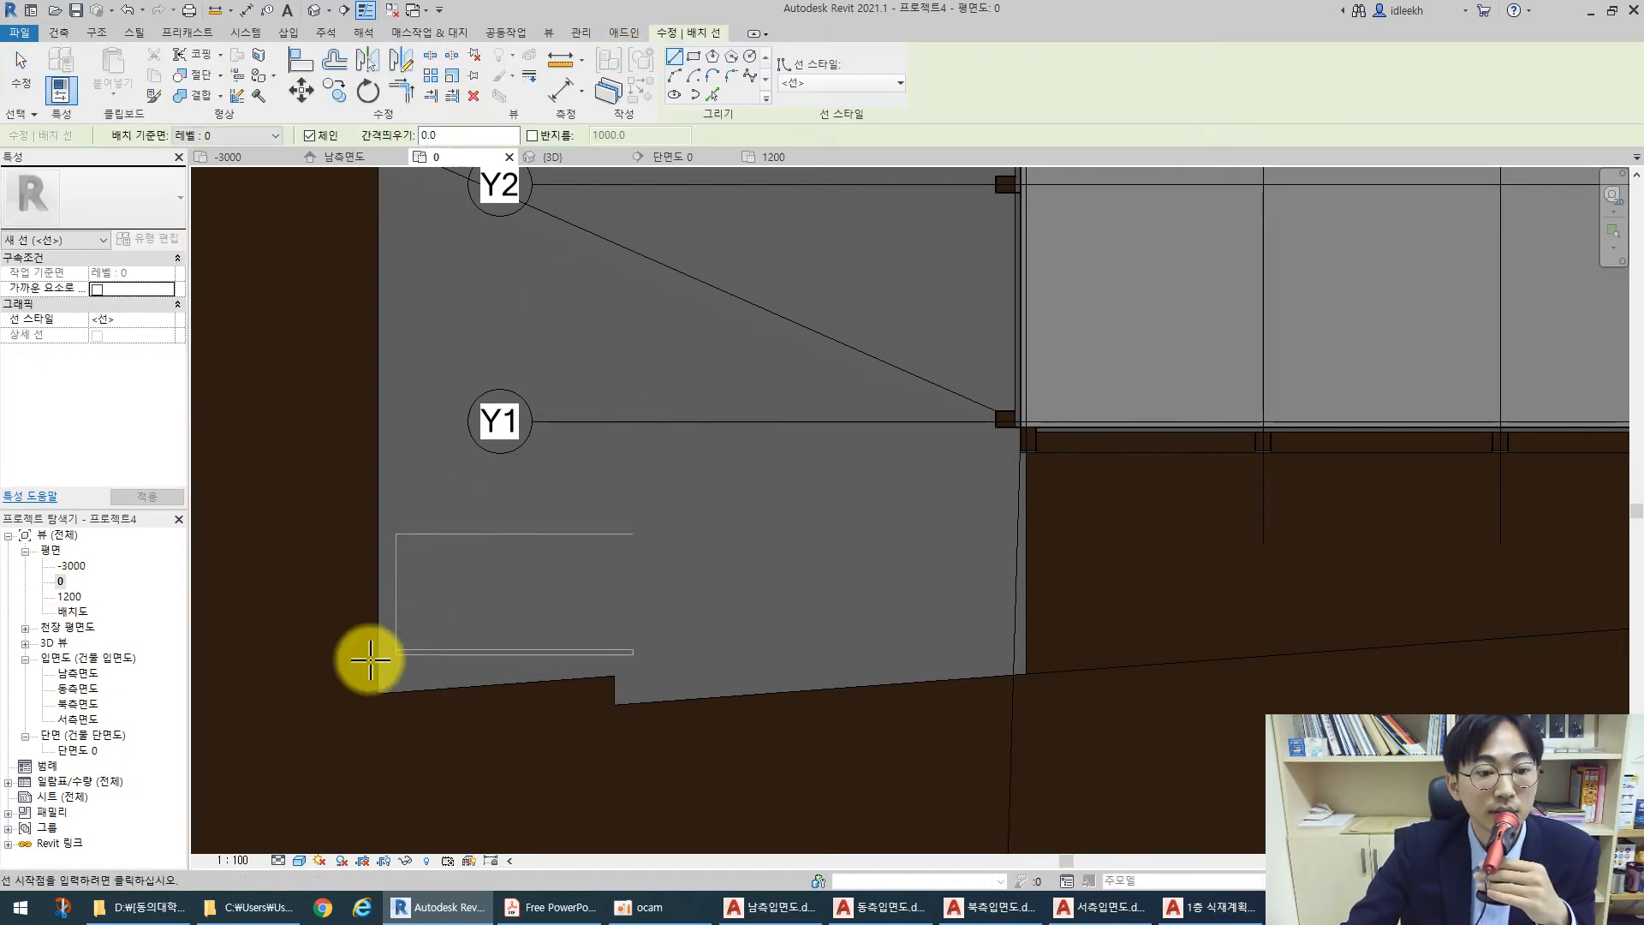
{"action": "left_click", "coordinate": [298, 860]}
{"action": "left_click", "coordinate": [323, 793]}
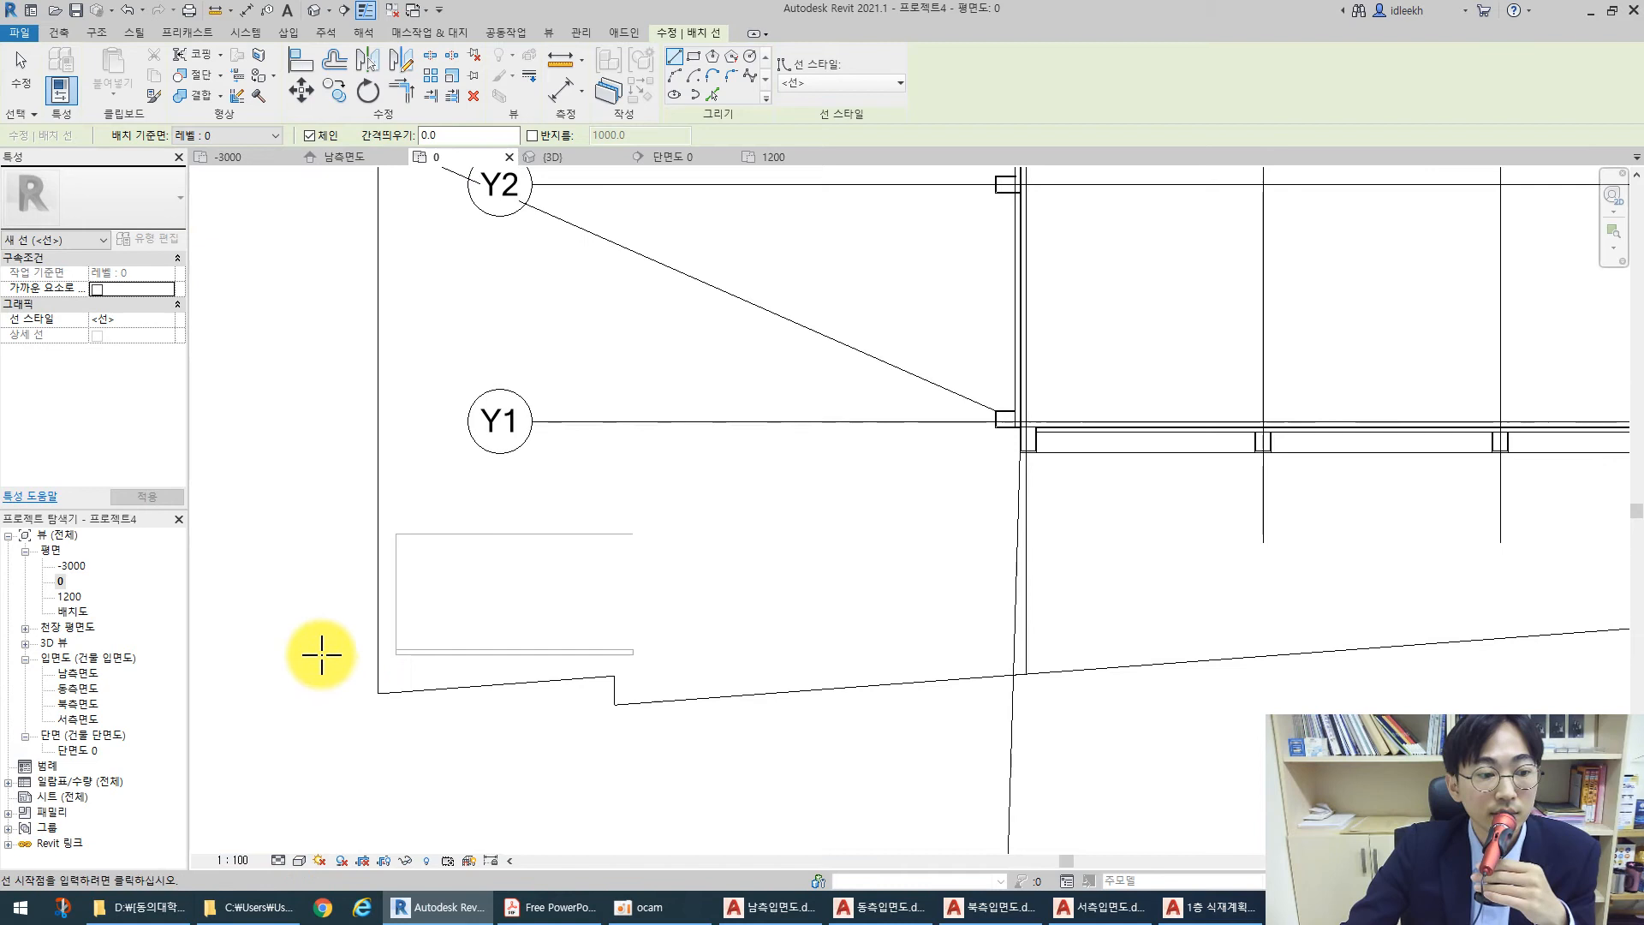
{"action": "scroll", "coordinate": [470, 642], "scroll_direction": "down", "scroll_amount": 3}
{"action": "scroll", "coordinate": [539, 638], "scroll_direction": "down", "scroll_amount": 2}
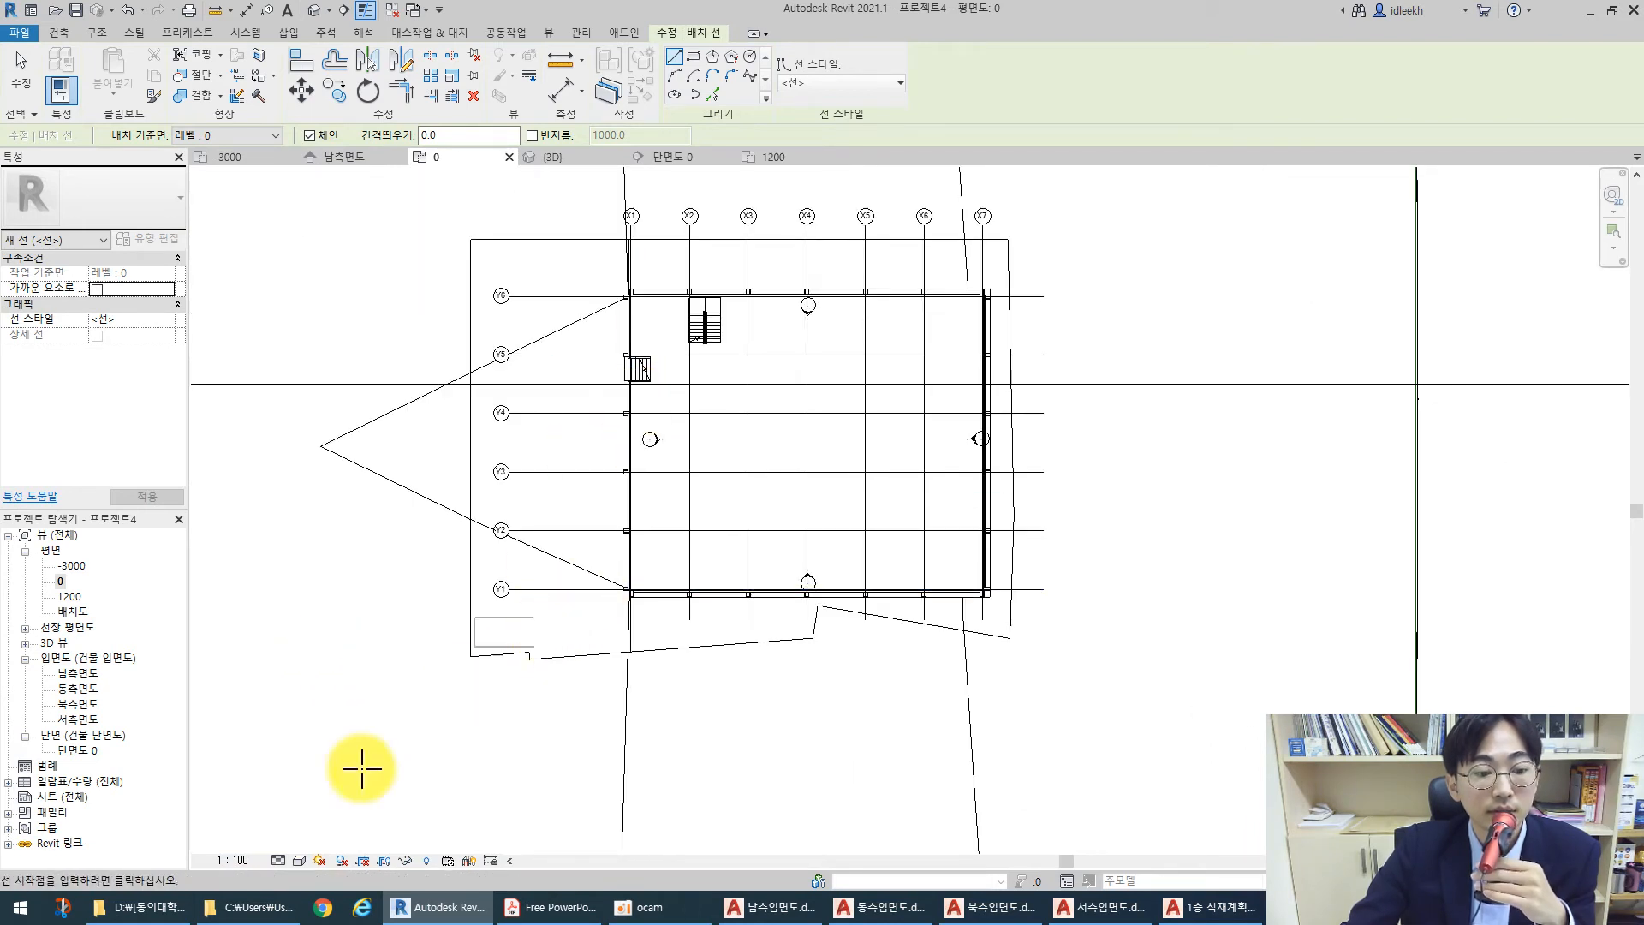
{"action": "left_click", "coordinate": [299, 859]}
{"action": "left_click", "coordinate": [334, 773]}
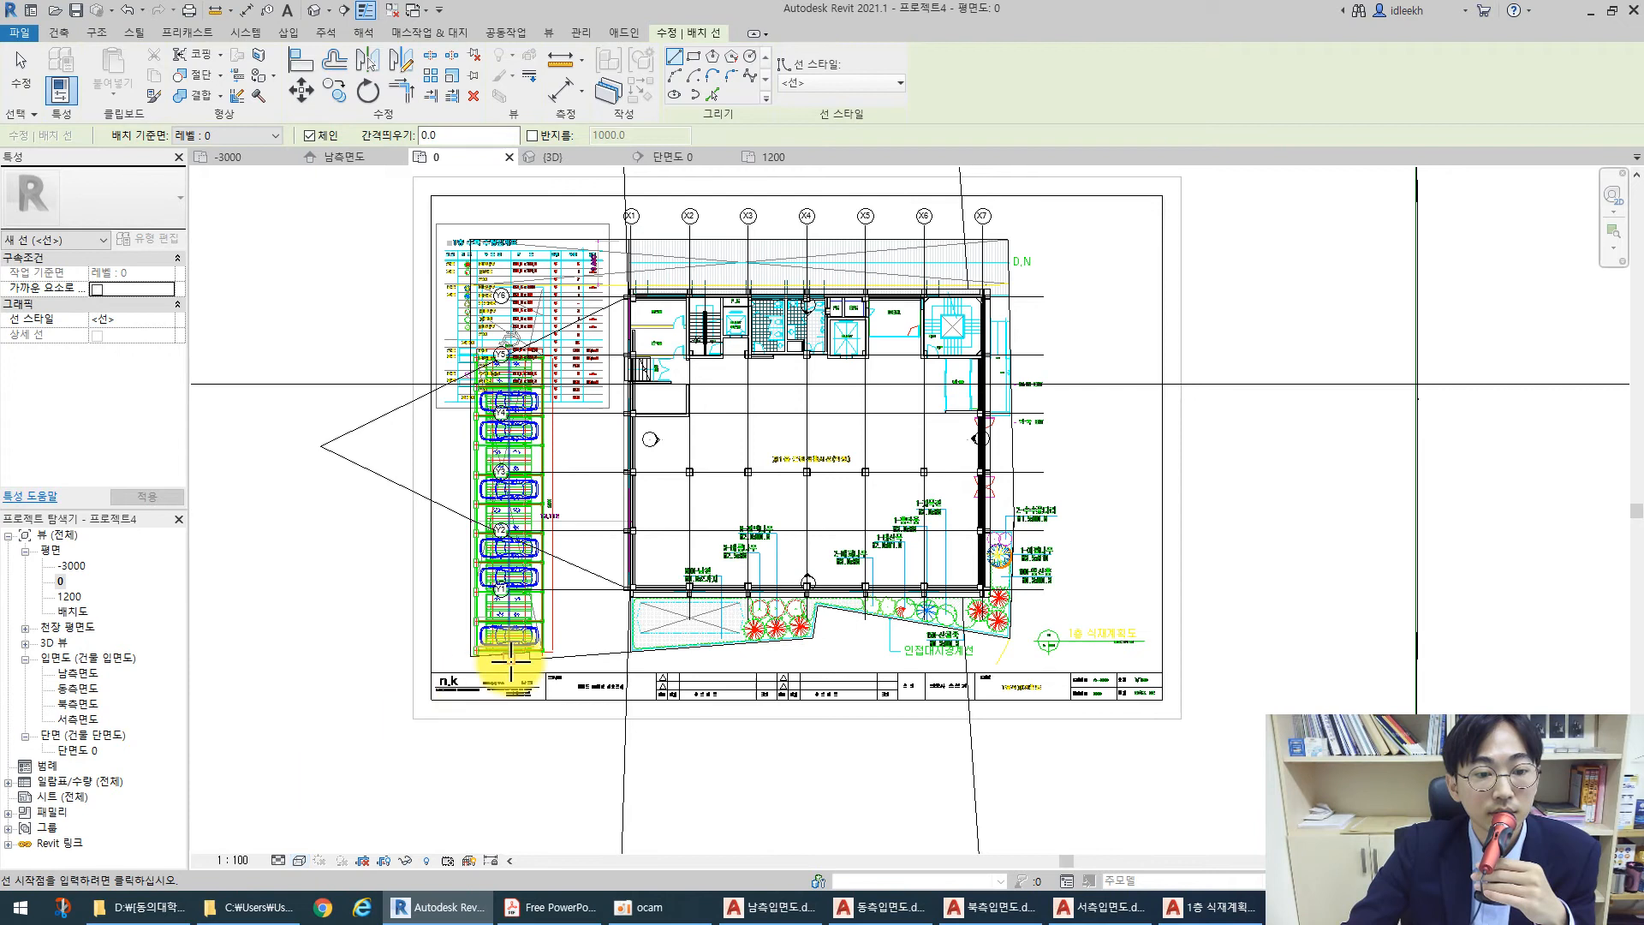
Draw two vertical model lines along the west and east edges of the CAD parking row, running its full length
{"action": "scroll", "coordinate": [511, 649], "scroll_direction": "up", "scroll_amount": 4}
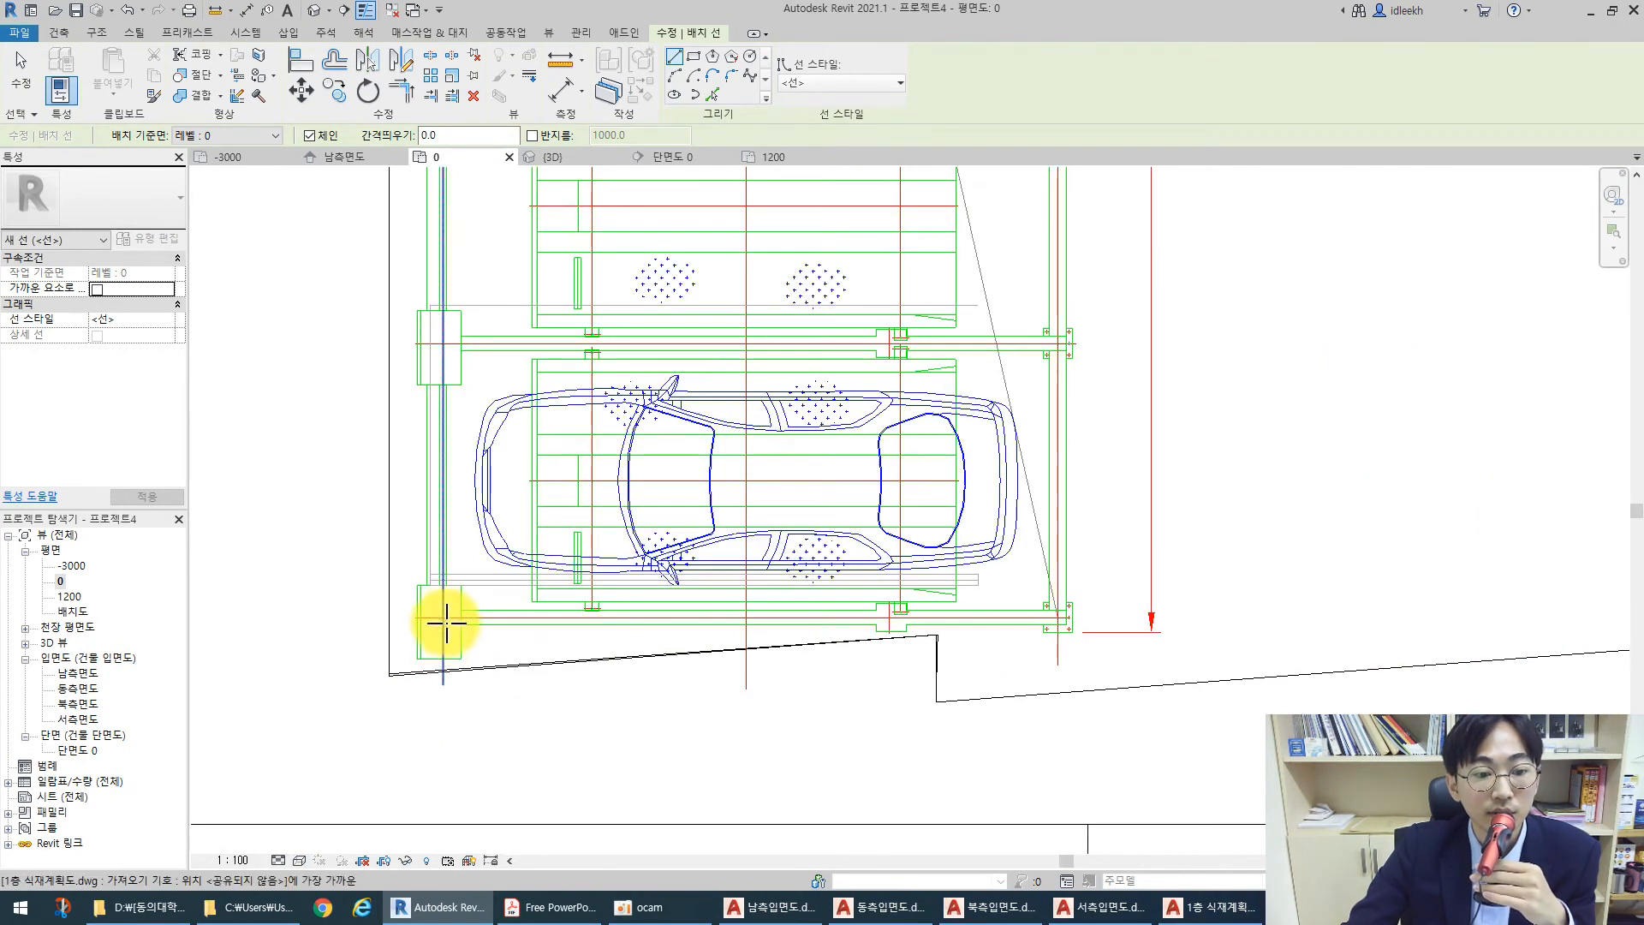
{"action": "left_click", "coordinate": [442, 689]}
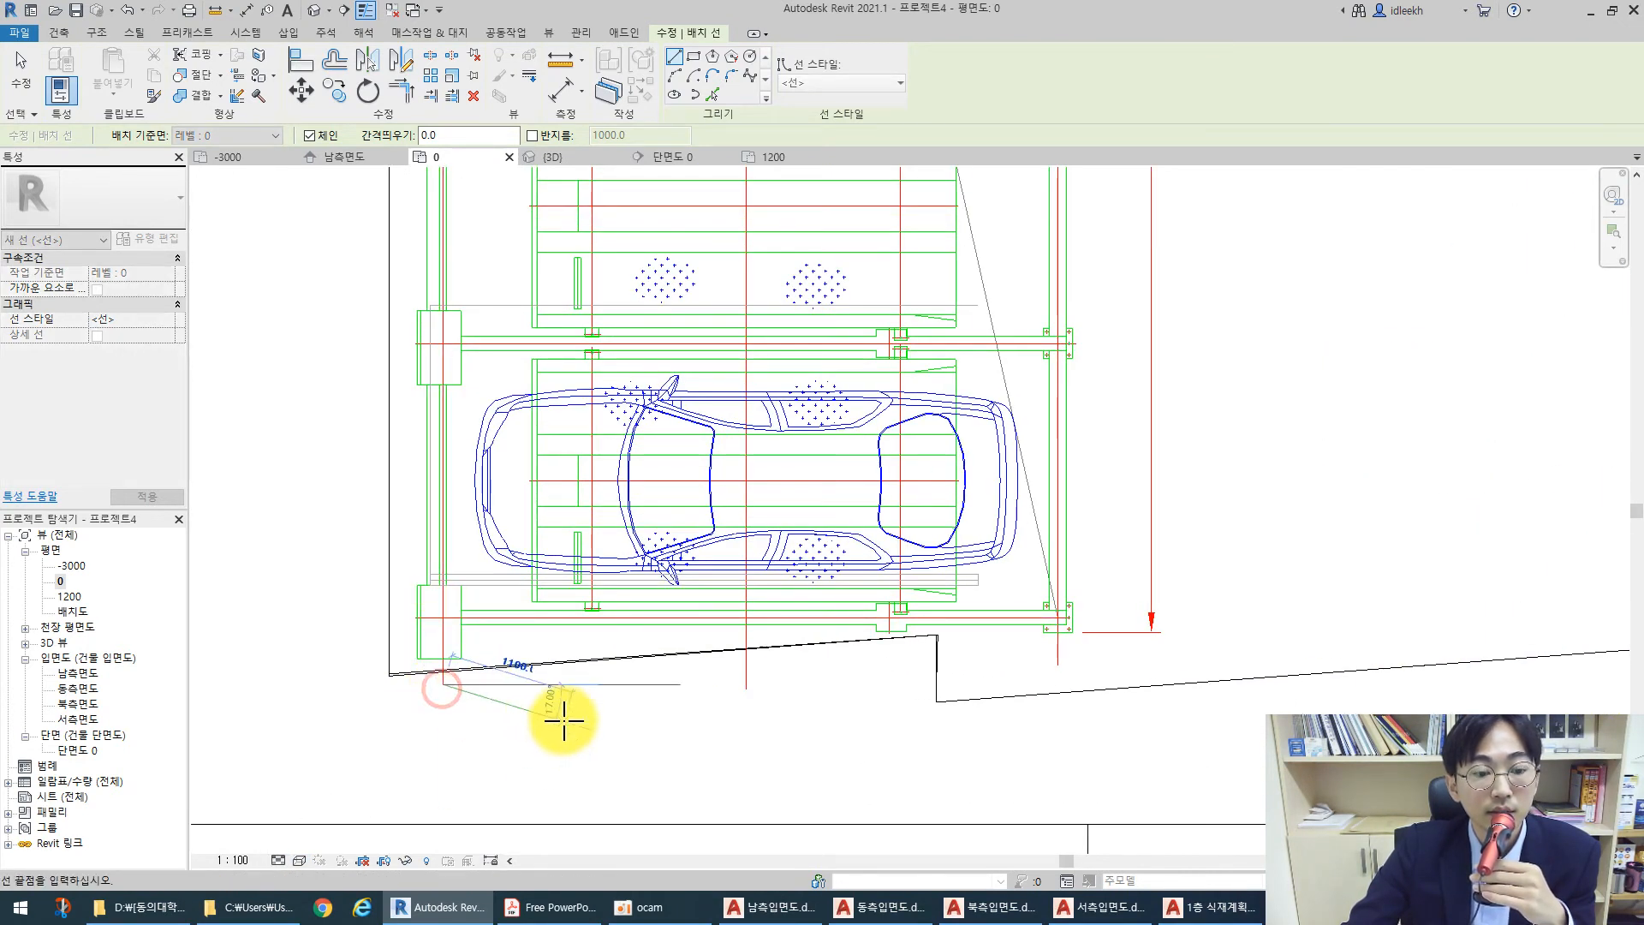
{"action": "scroll", "coordinate": [562, 716], "scroll_direction": "down", "scroll_amount": 6}
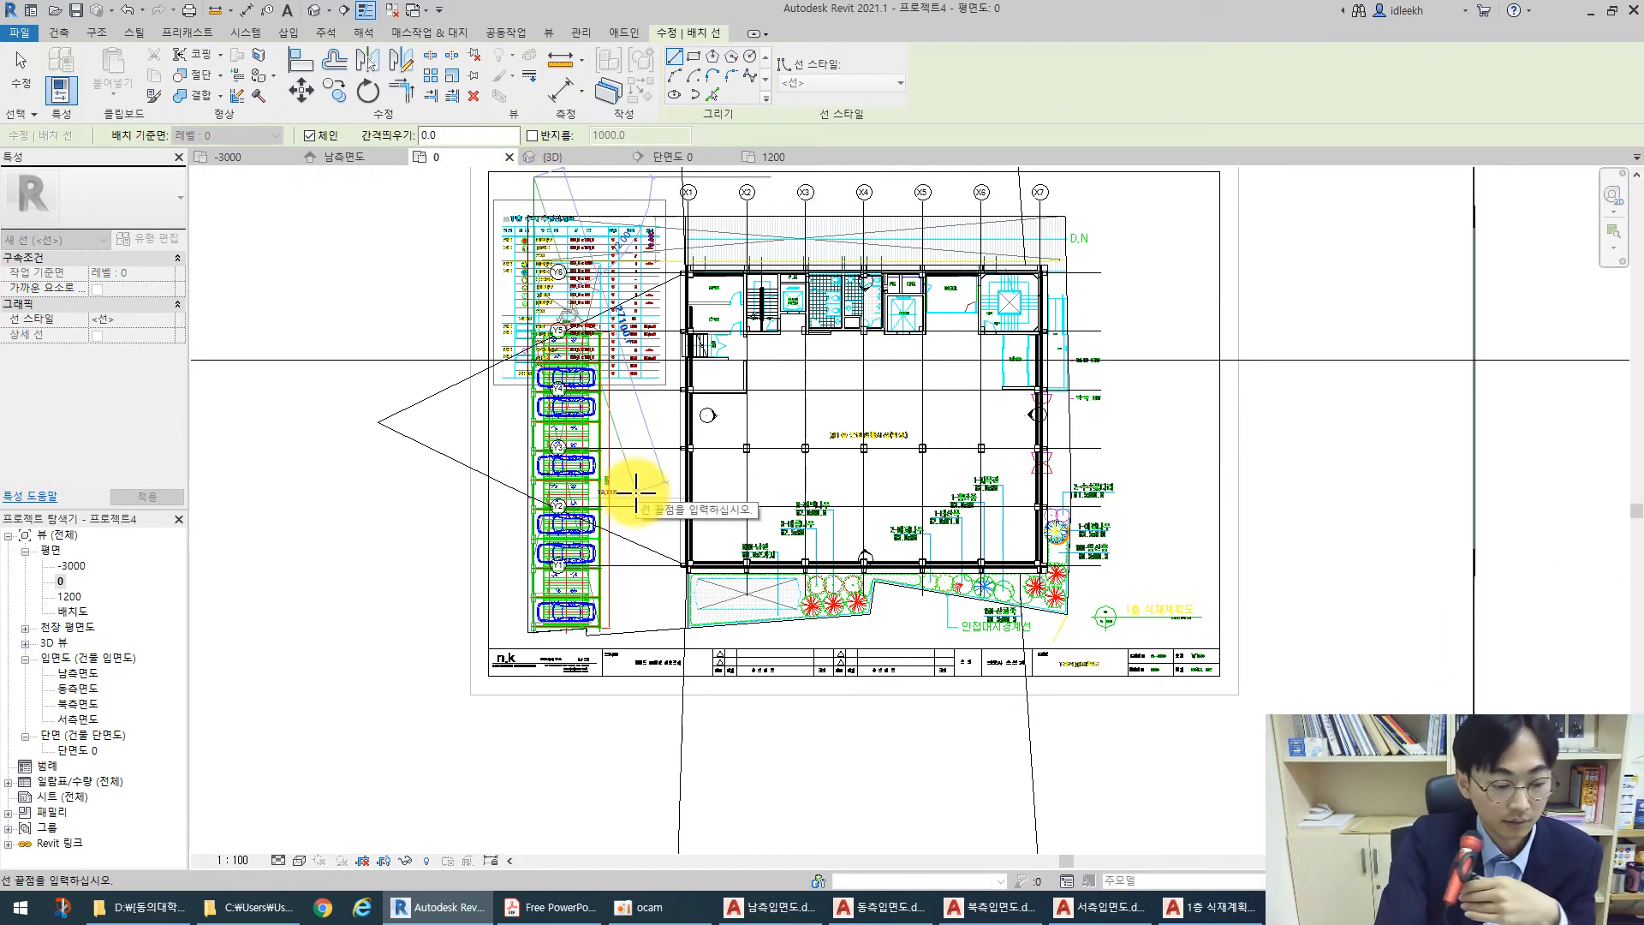
{"action": "key", "text": "Escape"}
{"action": "scroll", "coordinate": [599, 616], "scroll_direction": "up", "scroll_amount": 6}
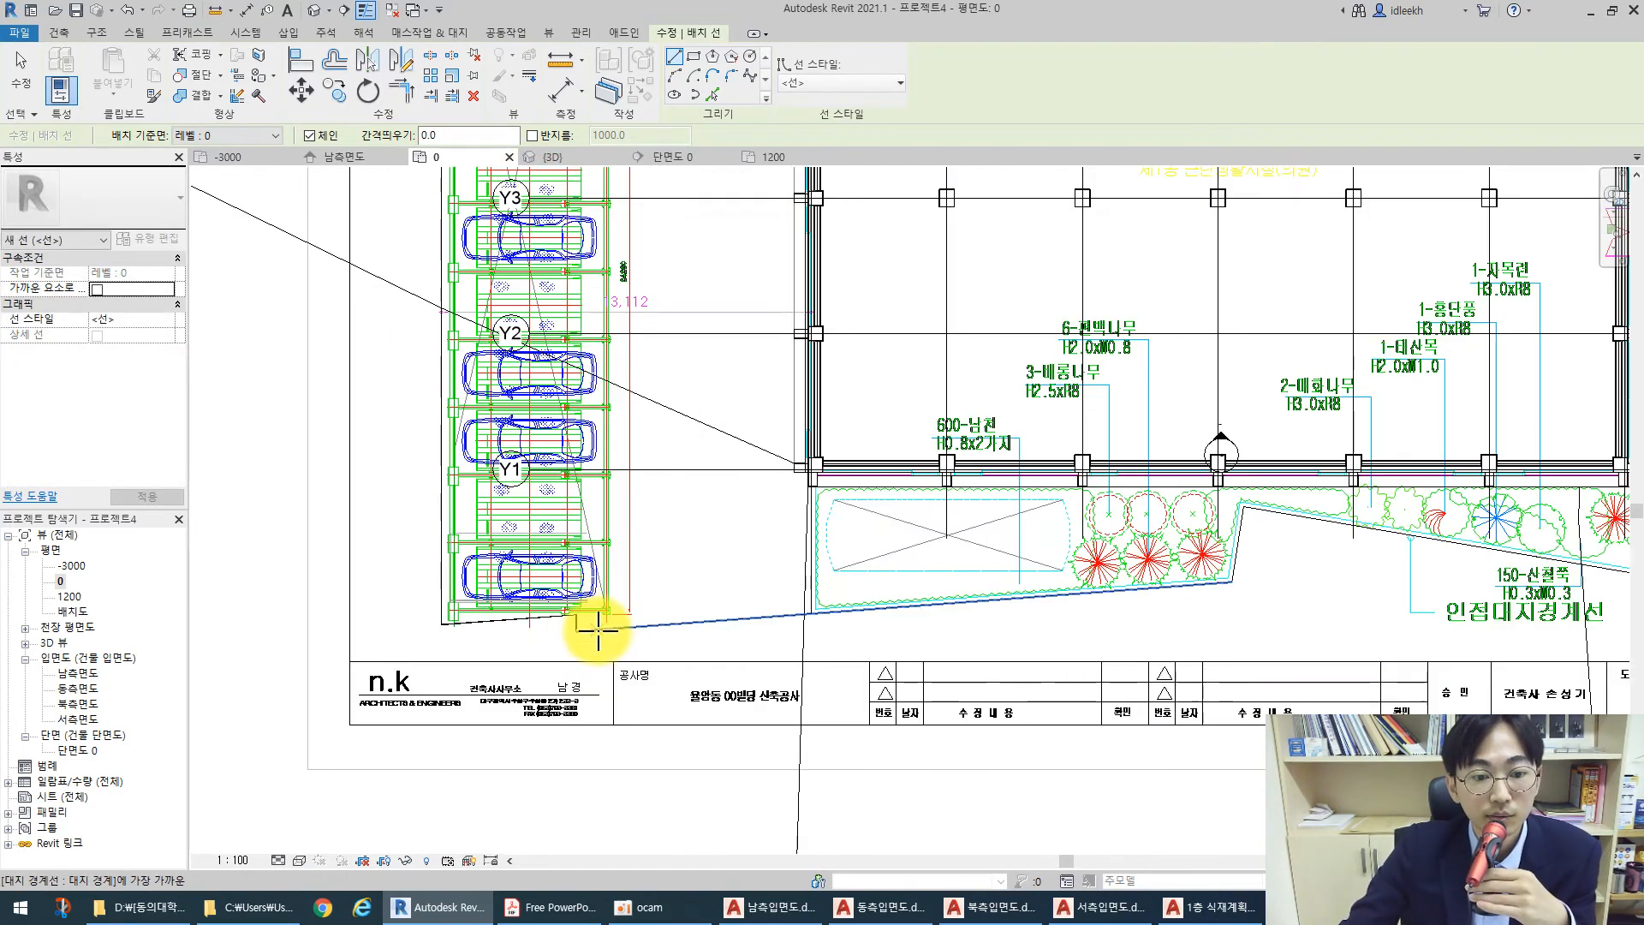
{"action": "scroll", "coordinate": [599, 615], "scroll_direction": "down", "scroll_amount": 6}
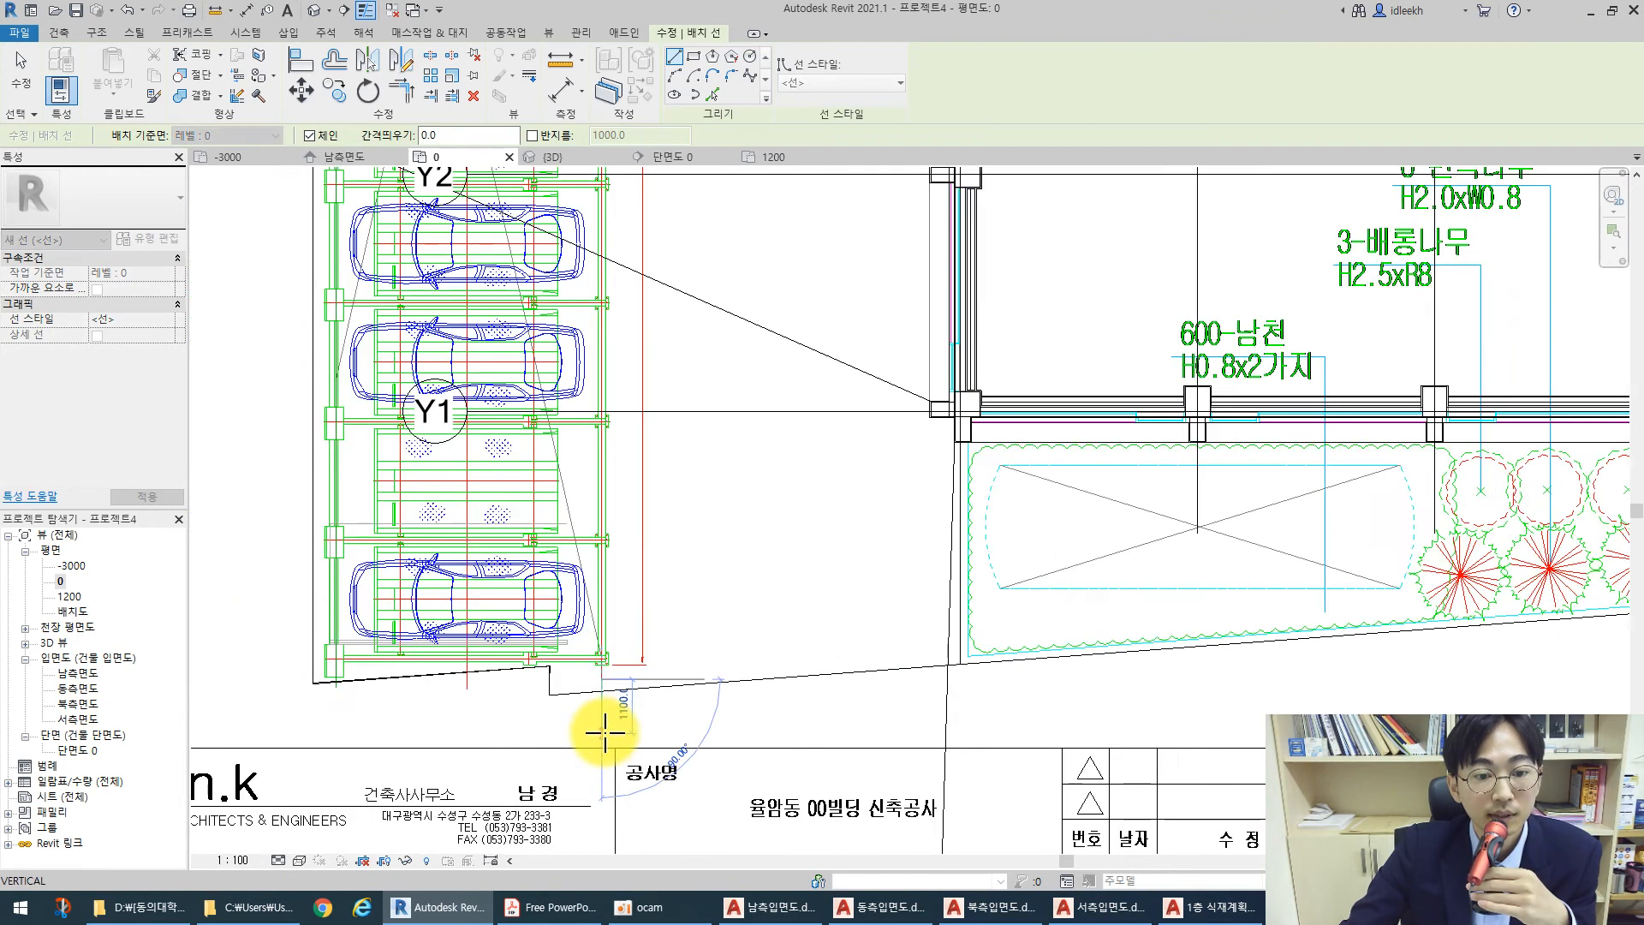
{"action": "left_click", "coordinate": [605, 229]}
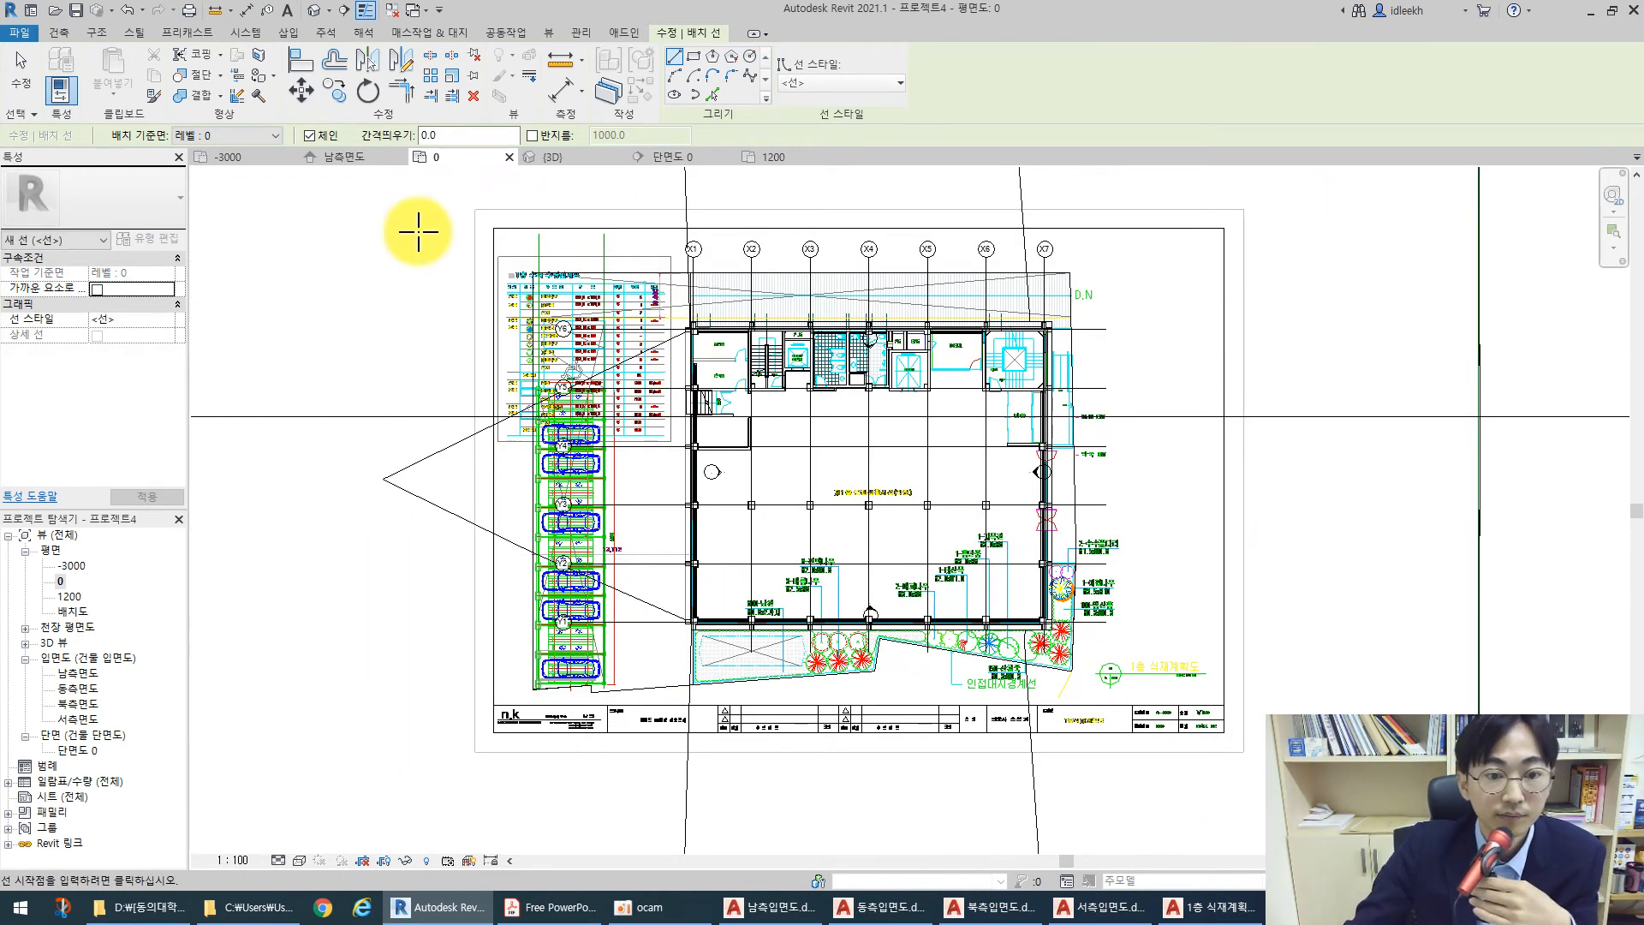
Draw a horizontal model line about 13100 mm long along the parking row's south edge, extending west beyond the site boundary
{"action": "scroll", "coordinate": [539, 704], "scroll_direction": "up", "scroll_amount": 5}
{"action": "scroll", "coordinate": [548, 664], "scroll_direction": "up", "scroll_amount": 3}
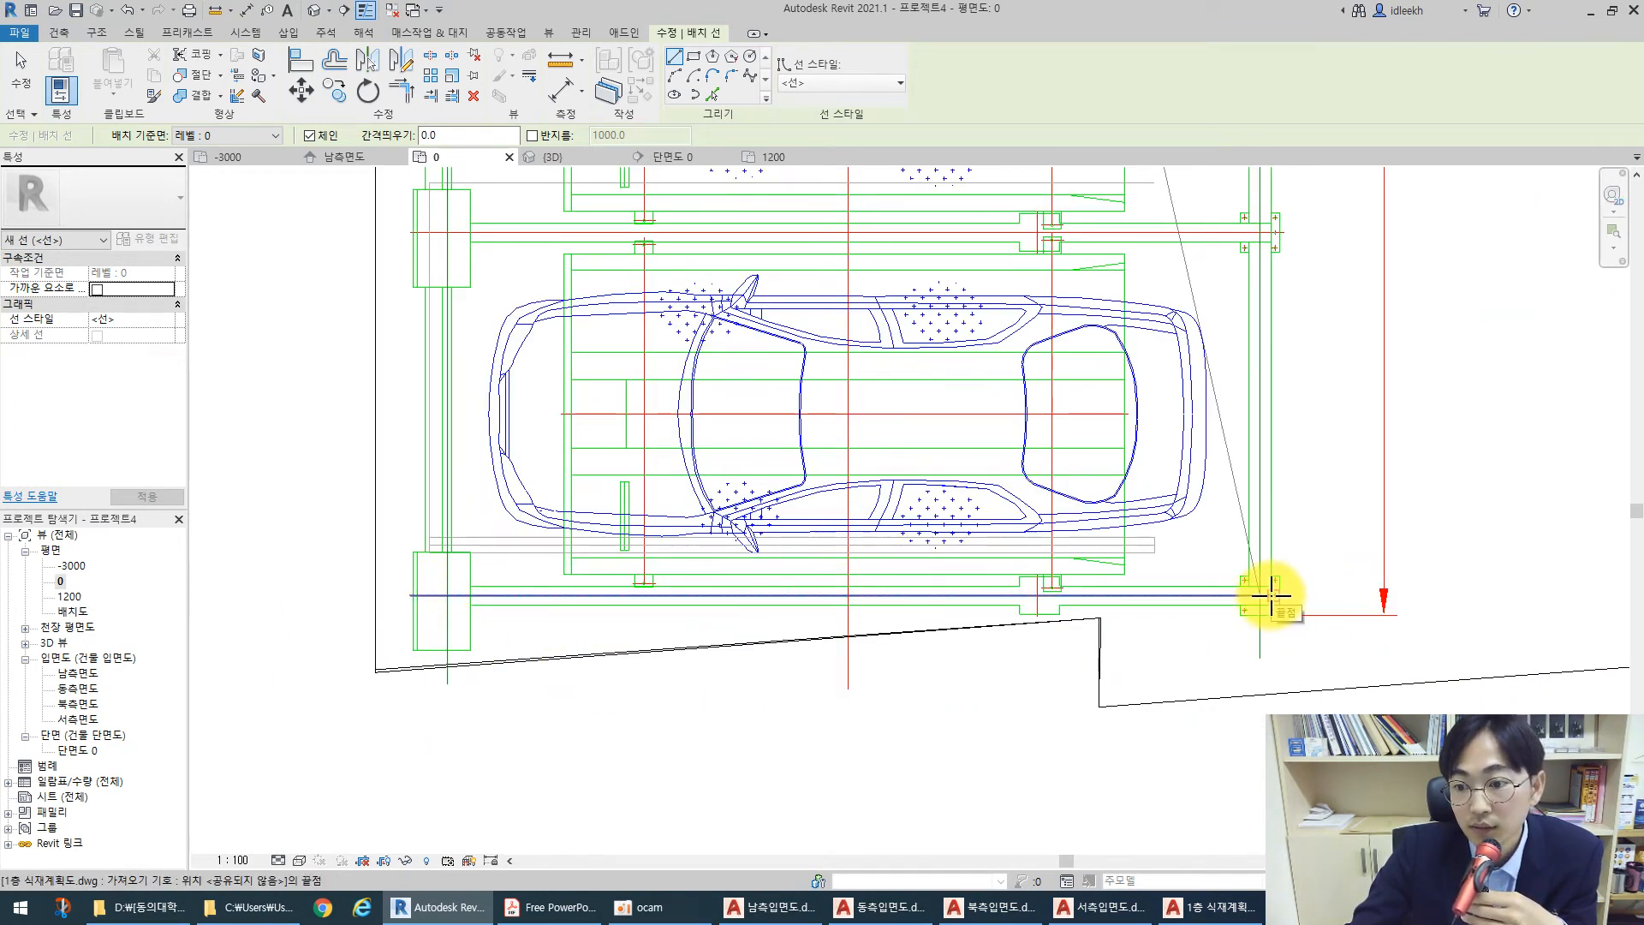
{"action": "scroll", "coordinate": [1395, 599], "scroll_direction": "down", "scroll_amount": 2}
{"action": "left_click", "coordinate": [350, 588]}
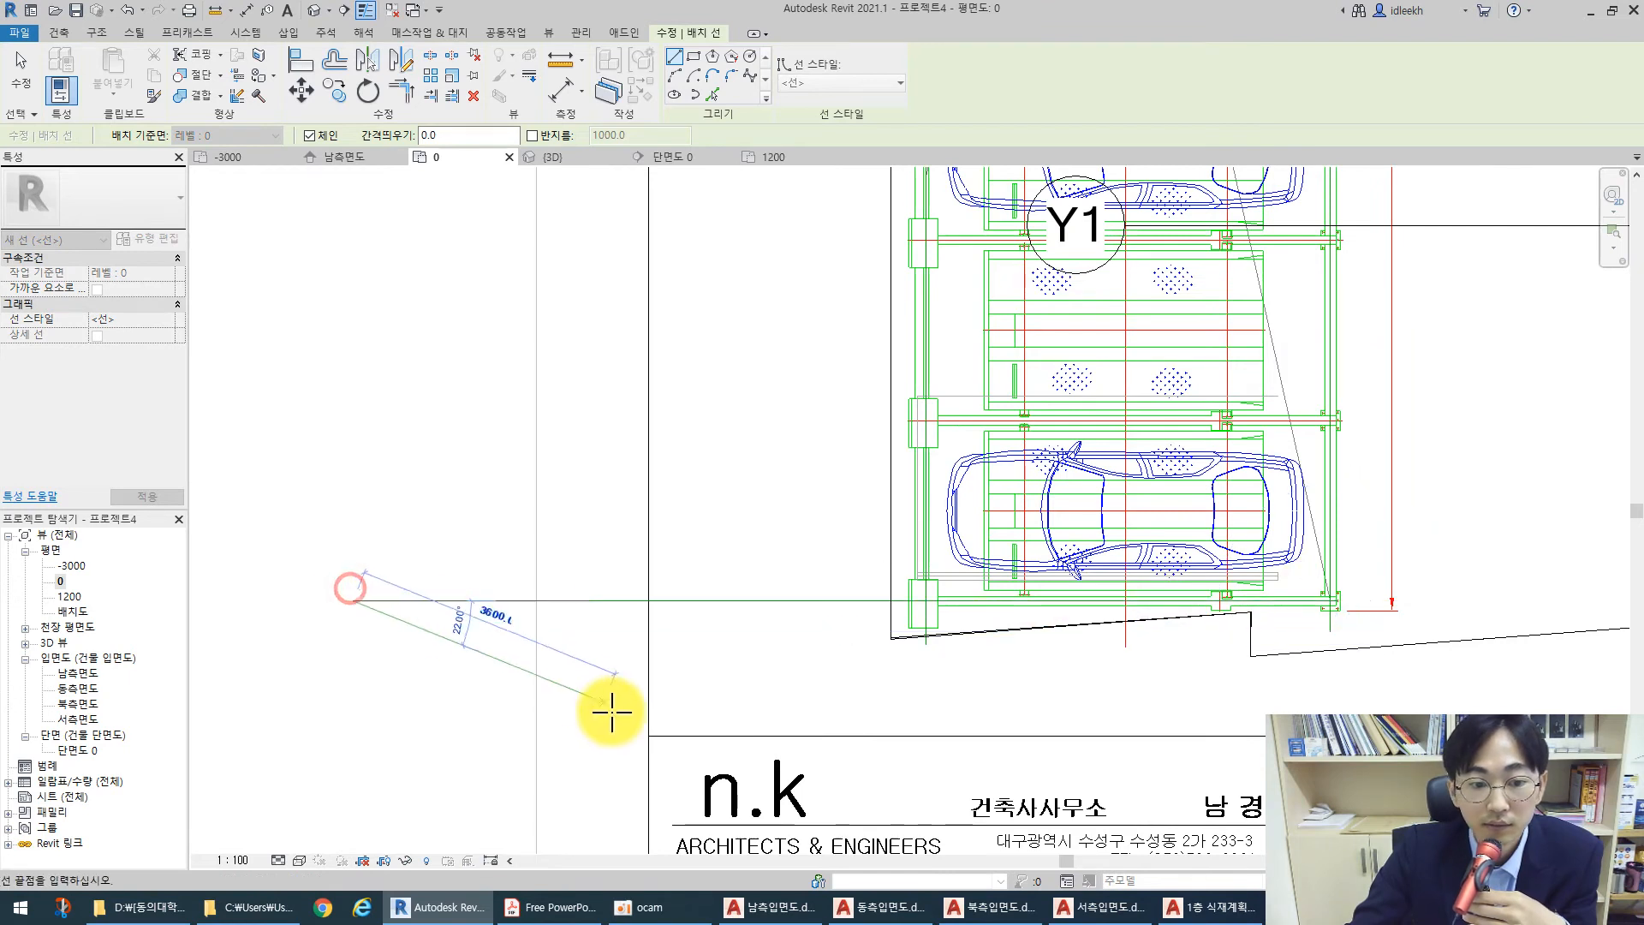
{"action": "key", "text": "Escape"}
{"action": "key", "text": "Escape"}
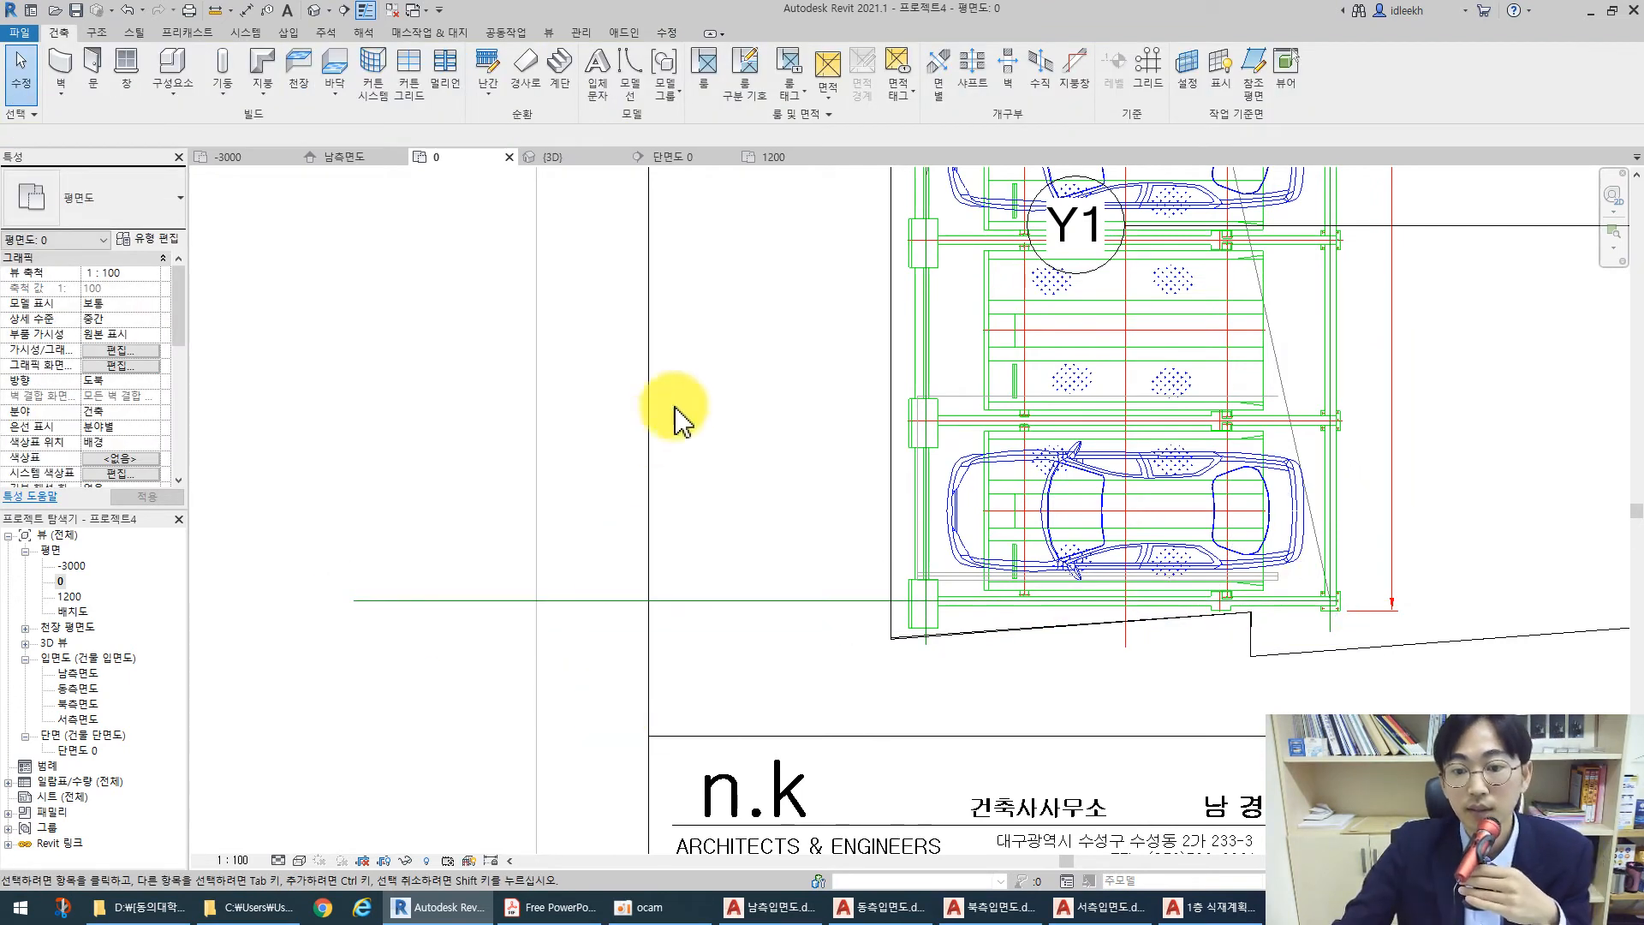
Copy the horizontal line north with 구속 and 다중 enabled, placing copies on the first two bay divisions up to Y1
{"action": "left_click", "coordinate": [771, 601]}
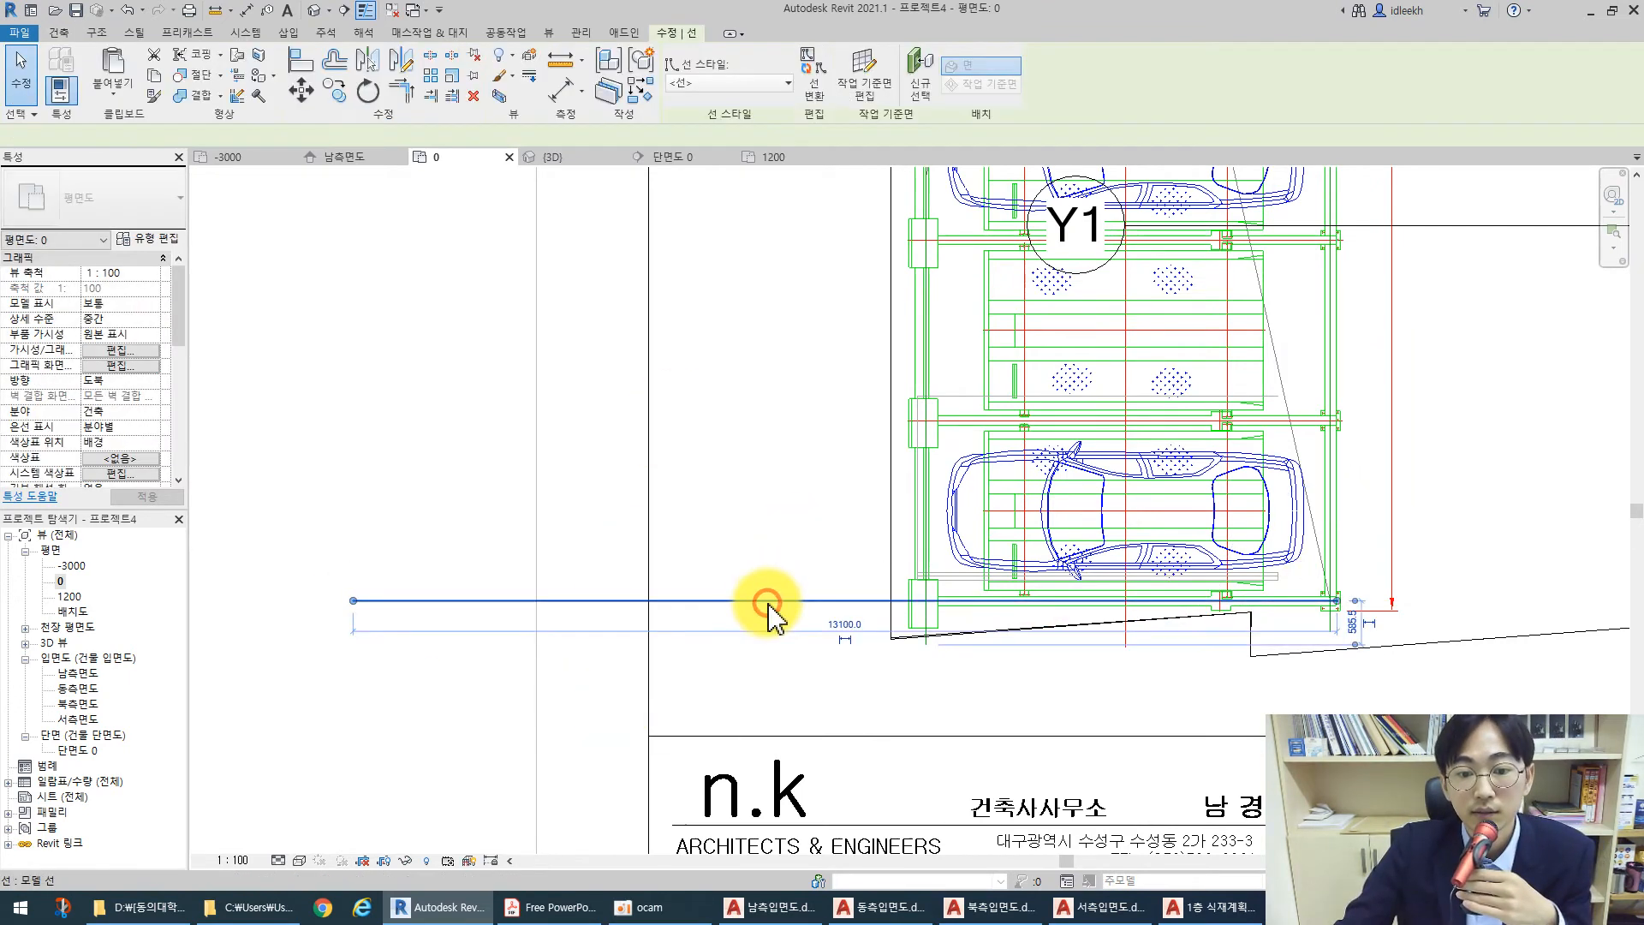
{"action": "left_click", "coordinate": [335, 90]}
{"action": "left_click", "coordinate": [927, 602]}
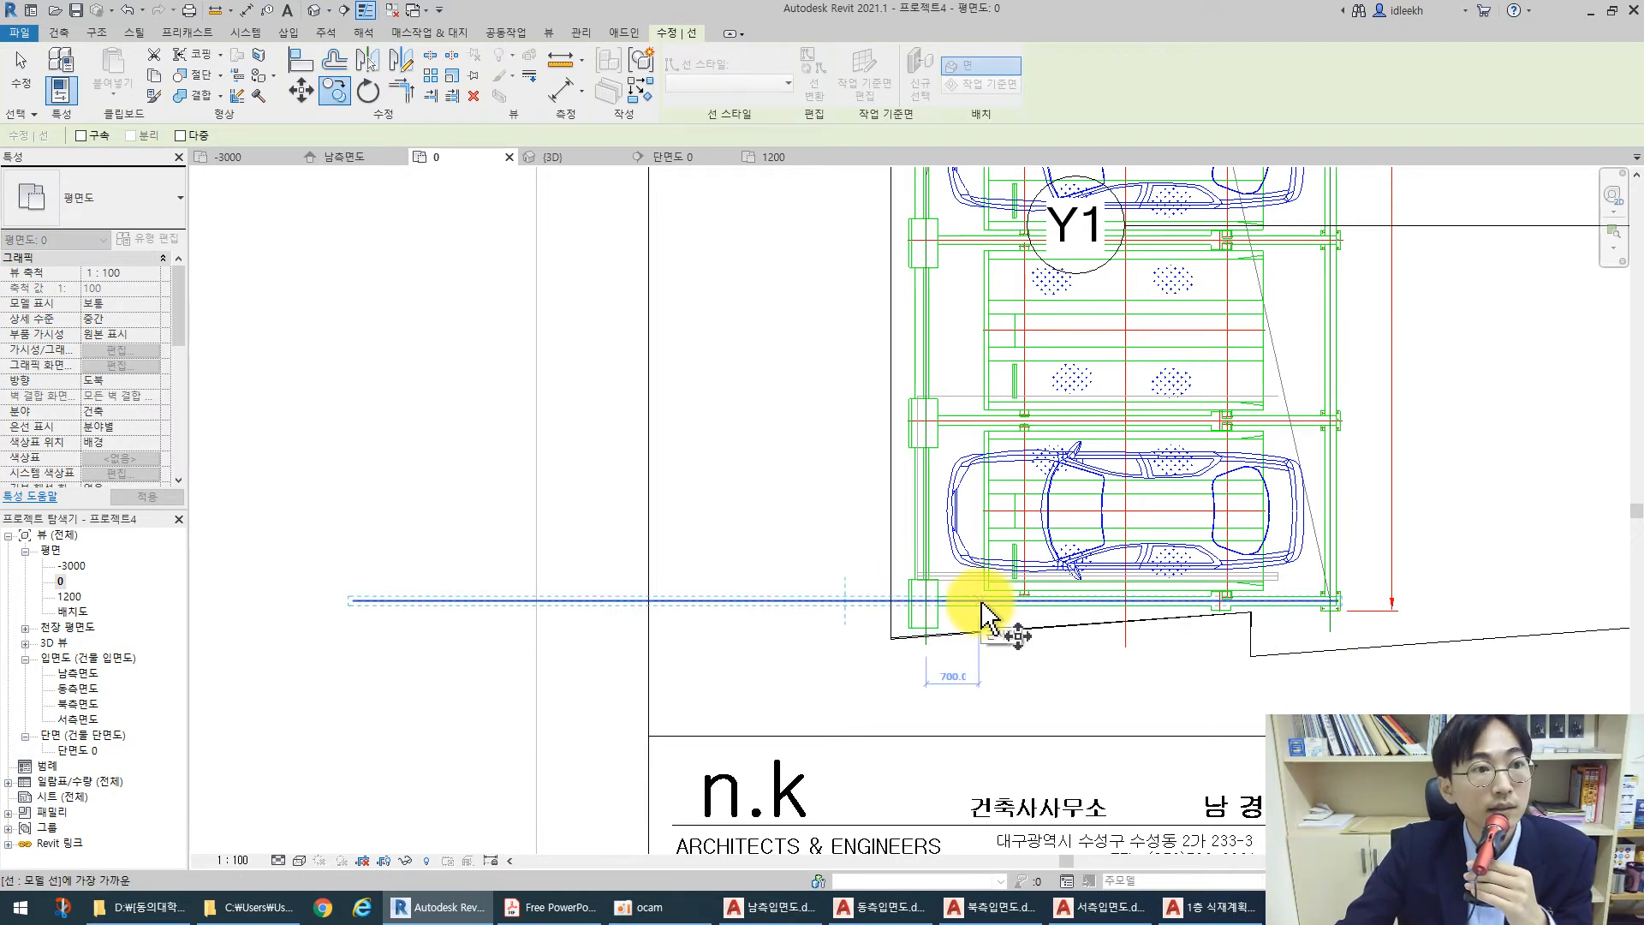
{"action": "left_click", "coordinate": [983, 608]}
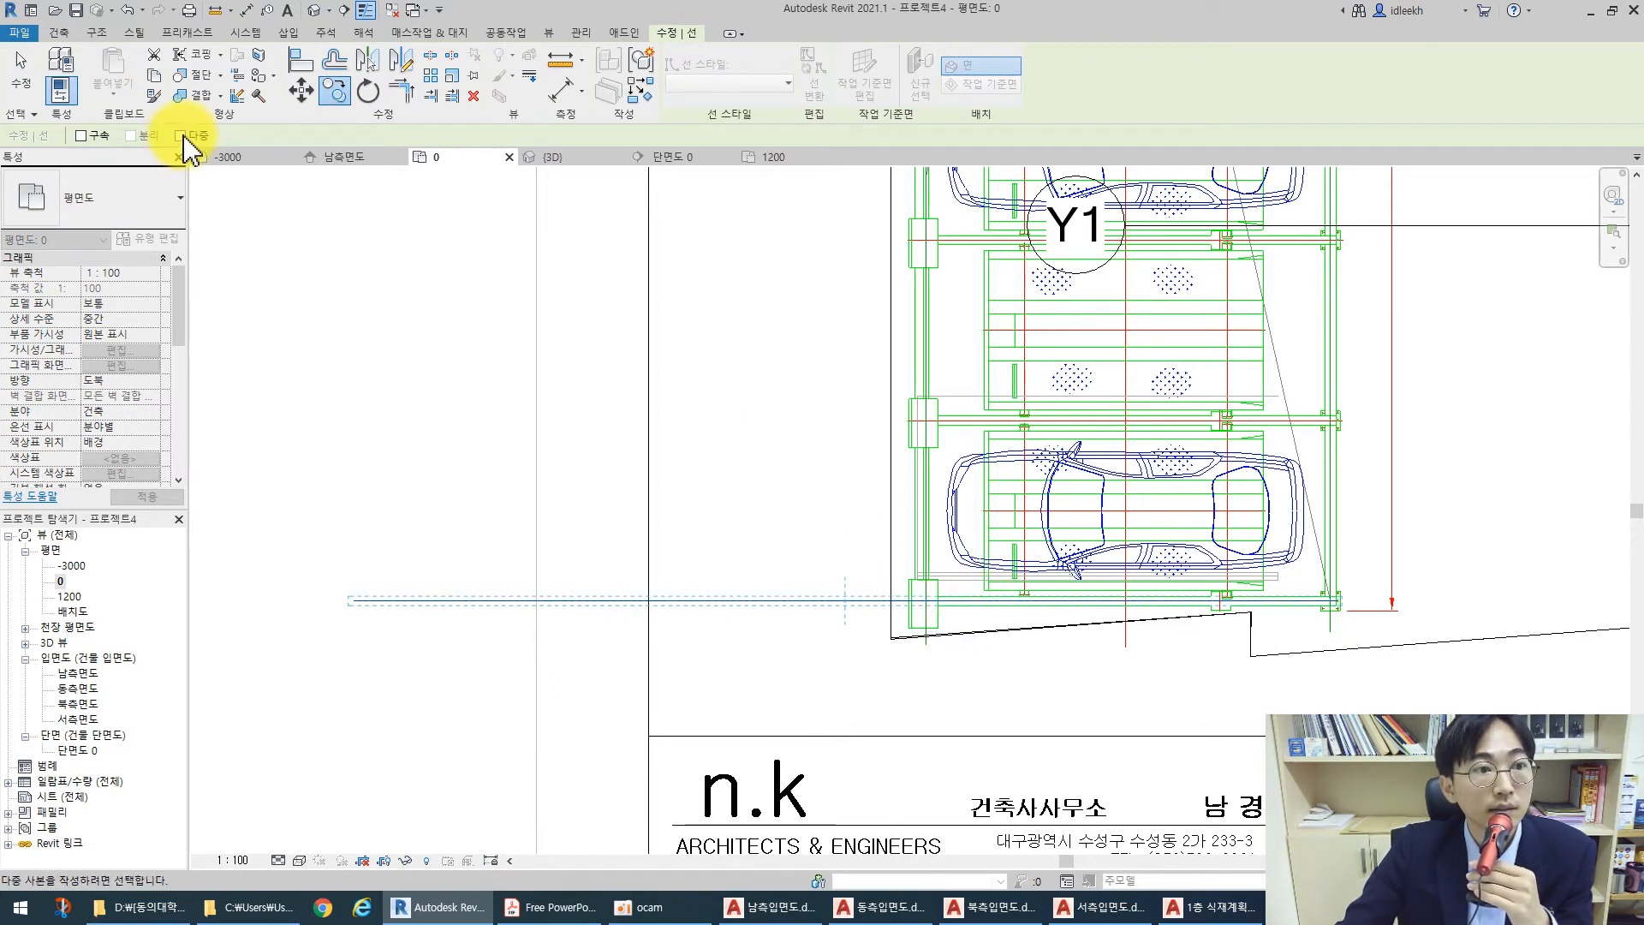
{"action": "left_click", "coordinate": [959, 598]}
{"action": "left_click", "coordinate": [954, 422]}
{"action": "left_click", "coordinate": [956, 241]}
Place four more copies of the horizontal line on the successive bay divisions between Y1 and Y3
{"action": "middle_click_drag", "start_coordinate": [978, 360], "coordinate": [913, 775]}
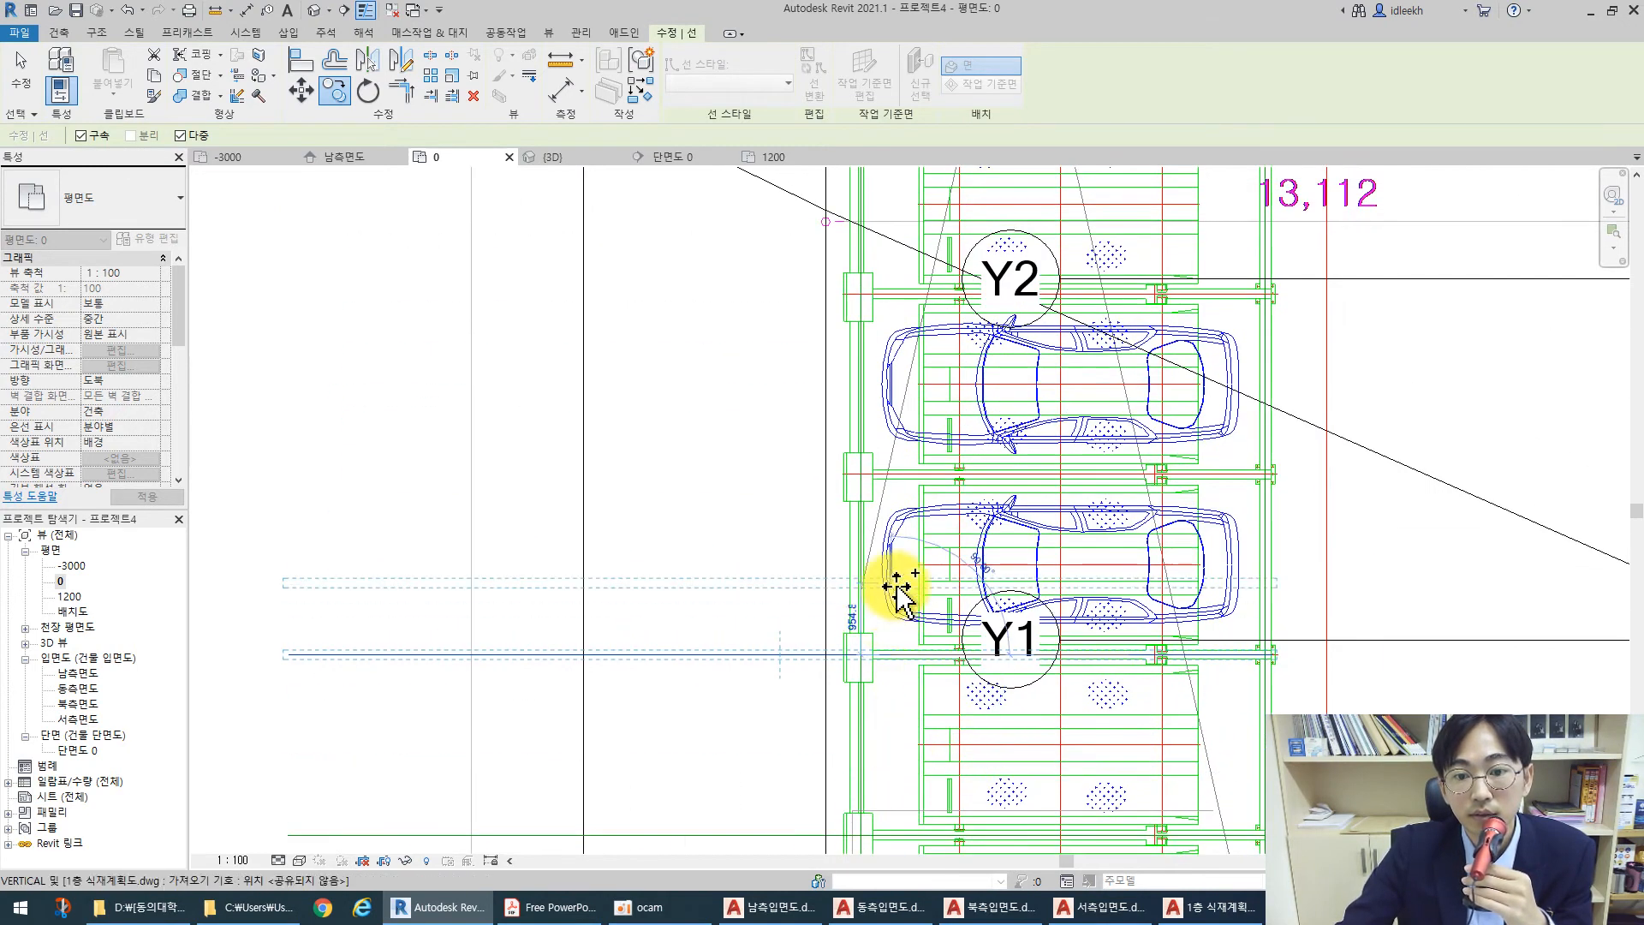
{"action": "left_click", "coordinate": [894, 473]}
{"action": "left_click", "coordinate": [895, 296]}
{"action": "middle_click_drag", "start_coordinate": [894, 274], "coordinate": [865, 630]}
{"action": "left_click", "coordinate": [857, 446]}
{"action": "left_click", "coordinate": [853, 267]}
Continue copying the horizontal line onto the bay divisions from Y3 up to Y5
{"action": "middle_click_drag", "start_coordinate": [870, 203], "coordinate": [837, 624]}
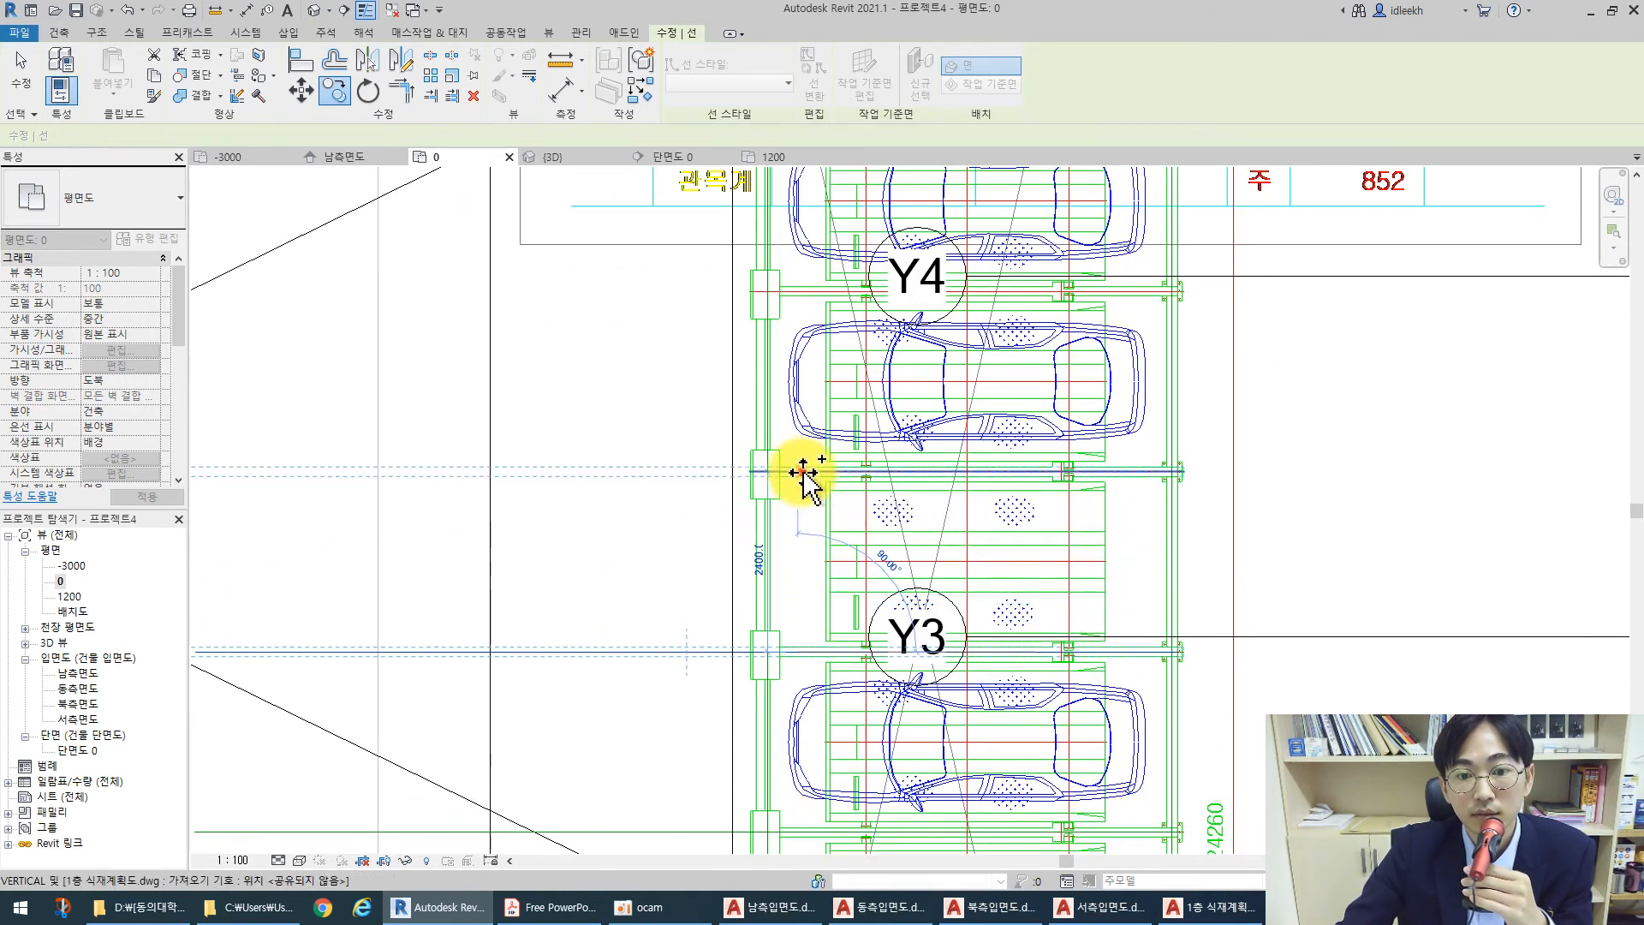
{"action": "left_click", "coordinate": [796, 293]}
{"action": "middle_click_drag", "start_coordinate": [828, 351], "coordinate": [751, 514]}
{"action": "scroll", "coordinate": [754, 432], "scroll_direction": "up", "scroll_amount": 4}
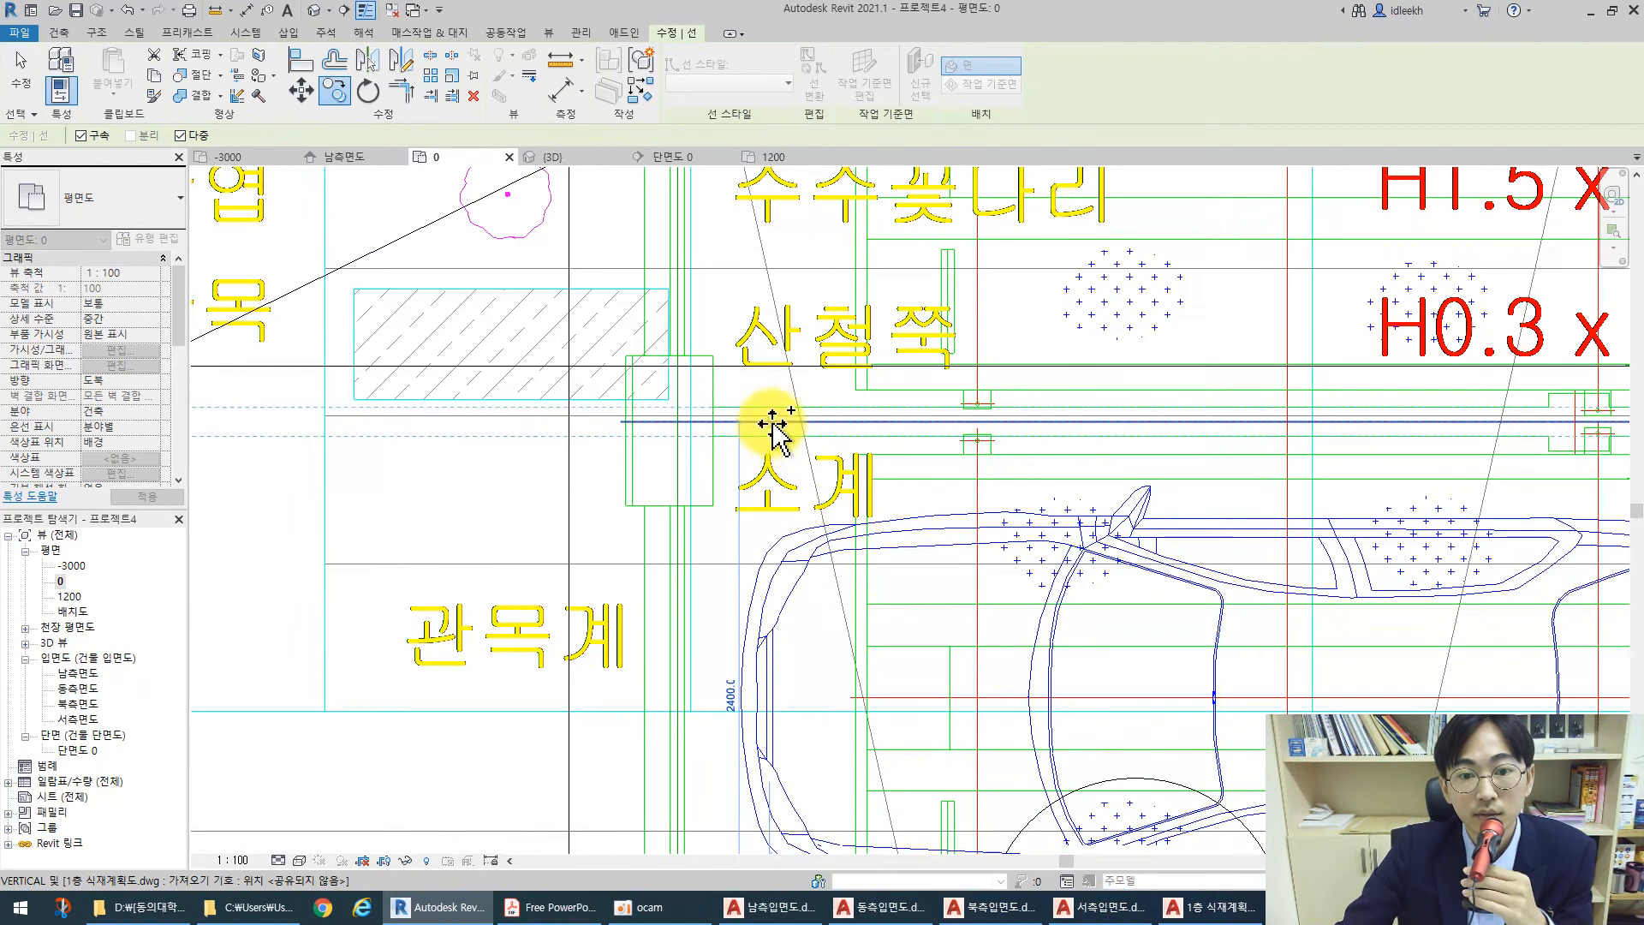
{"action": "scroll", "coordinate": [773, 424], "scroll_direction": "down", "scroll_amount": 5}
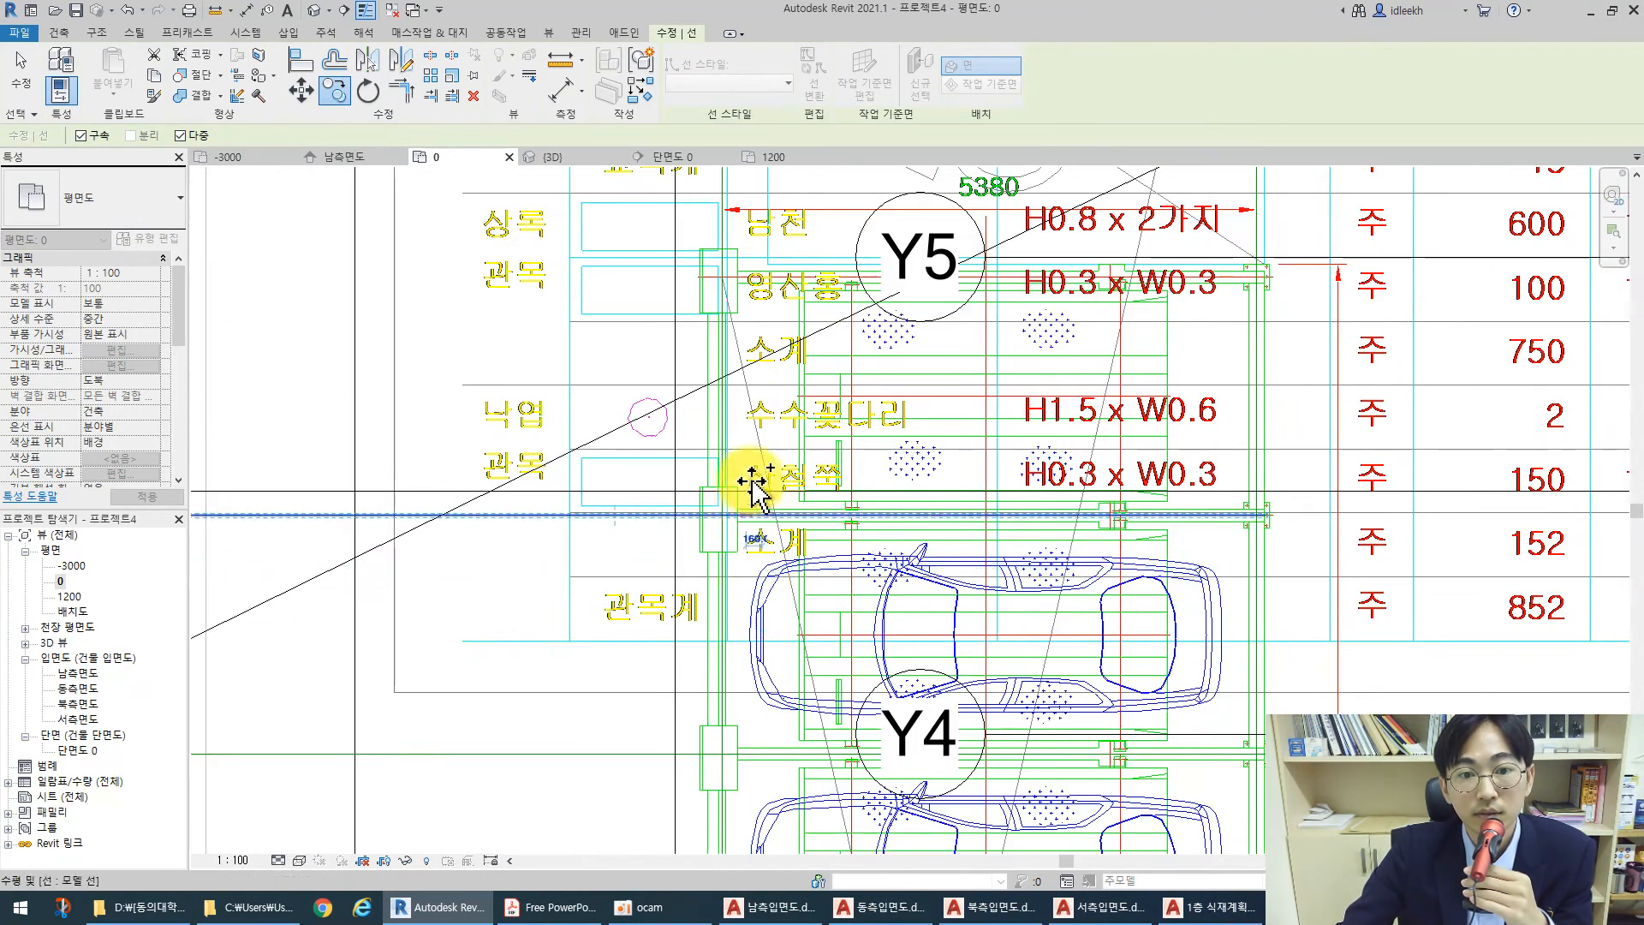
{"action": "scroll", "coordinate": [760, 298], "scroll_direction": "up", "scroll_amount": 4}
{"action": "left_click_drag", "start_coordinate": [764, 287], "coordinate": [759, 274]}
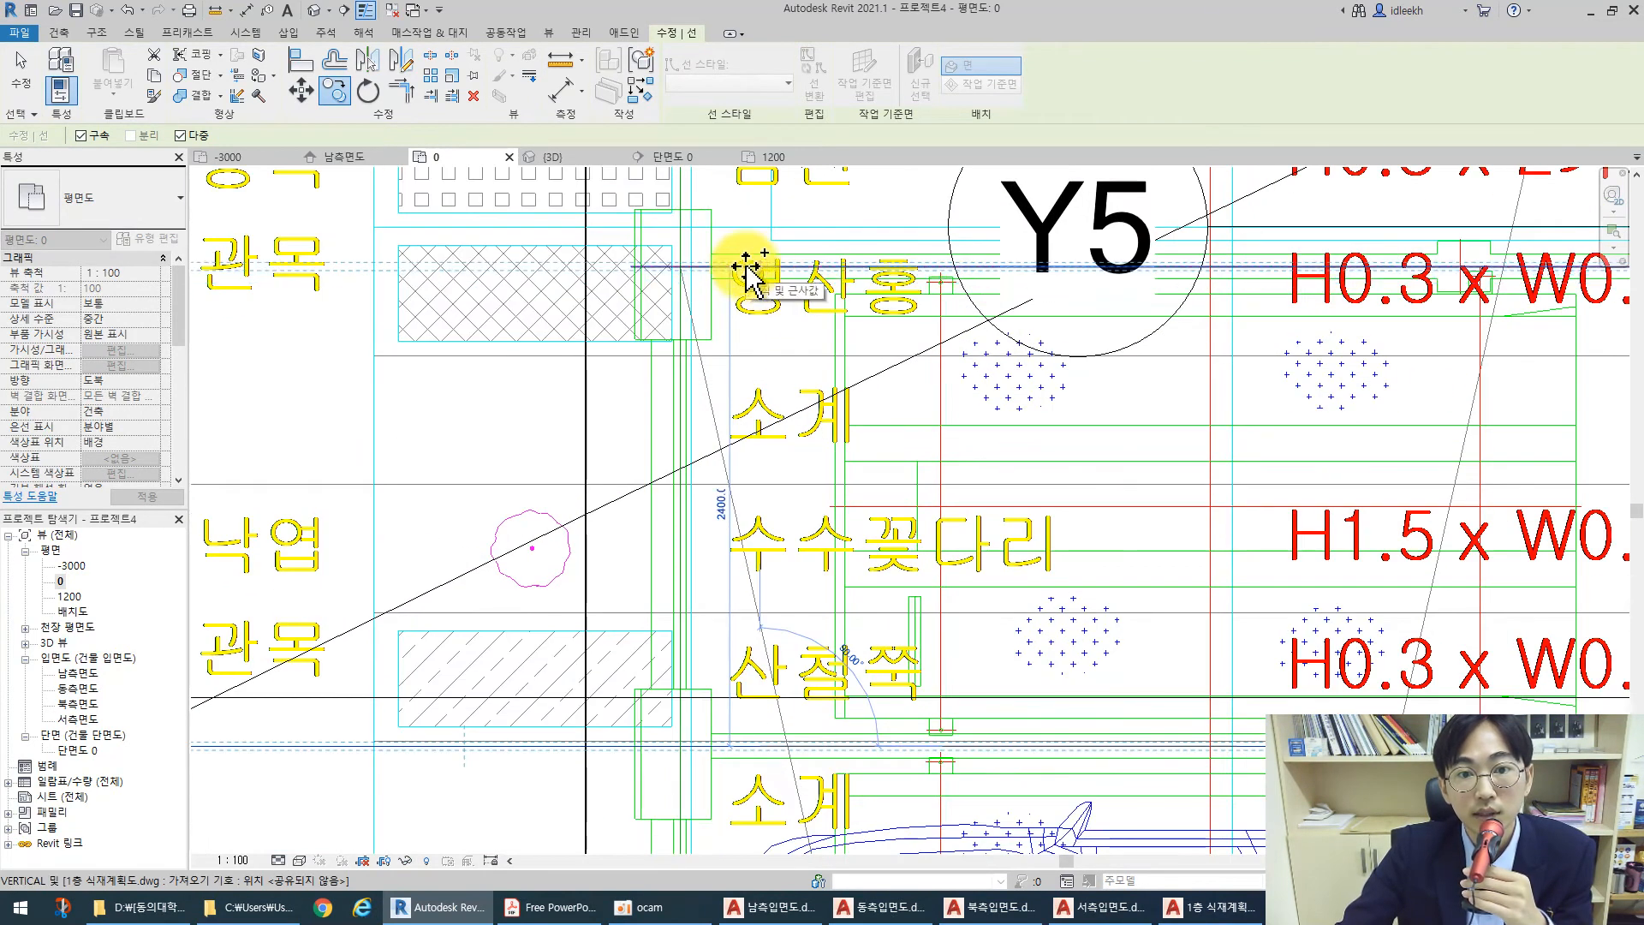
Copy the horizontal line to the middle division and north edge of the accessible parking bays near Y6, and finish copying
{"action": "scroll", "coordinate": [762, 376], "scroll_direction": "down", "scroll_amount": 5}
{"action": "middle_click_drag", "start_coordinate": [797, 380], "coordinate": [772, 557]}
{"action": "scroll", "coordinate": [772, 457], "scroll_direction": "up", "scroll_amount": 2}
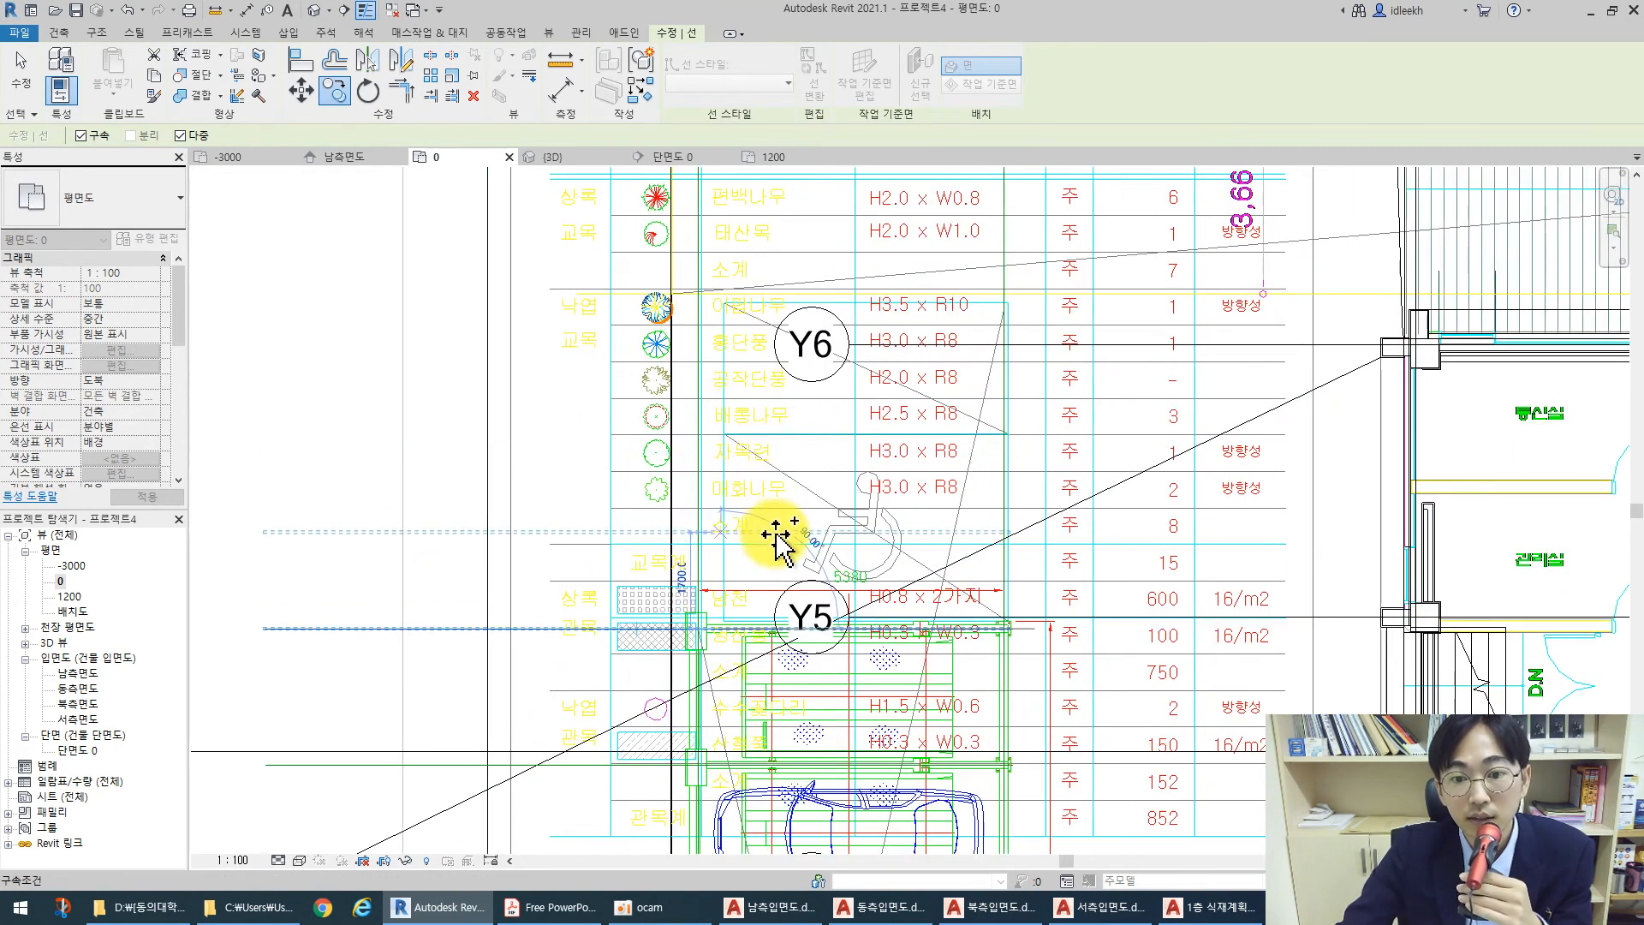
{"action": "scroll", "coordinate": [825, 434], "scroll_direction": "up", "scroll_amount": 5}
{"action": "left_click", "coordinate": [824, 439]}
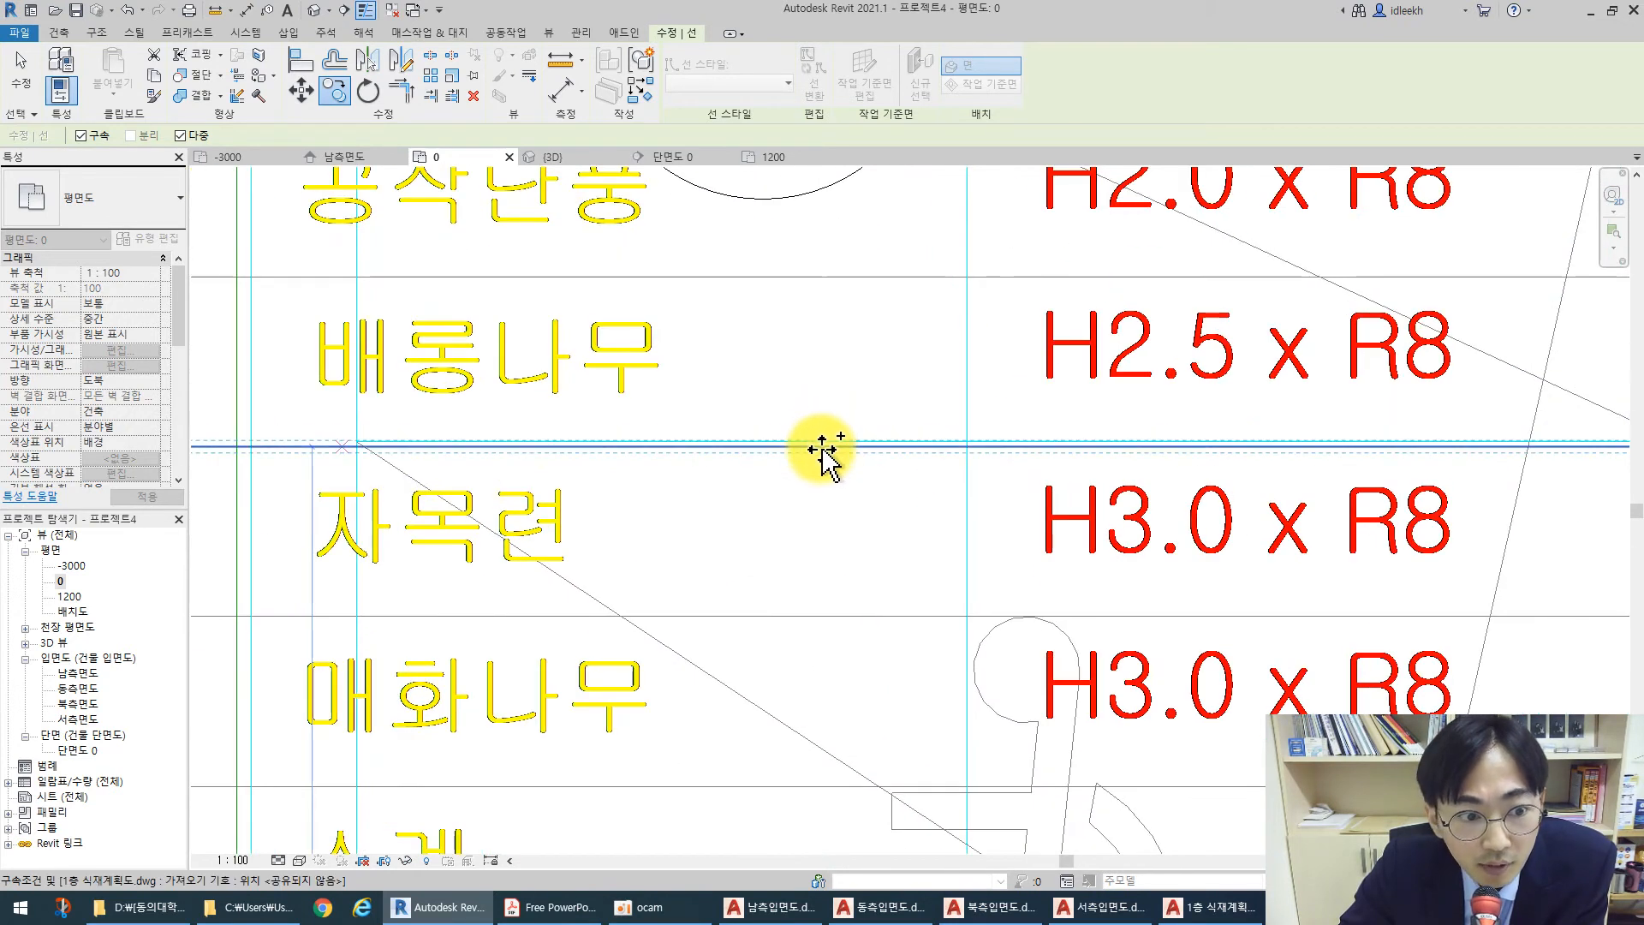
{"action": "scroll", "coordinate": [824, 438], "scroll_direction": "down", "scroll_amount": 3}
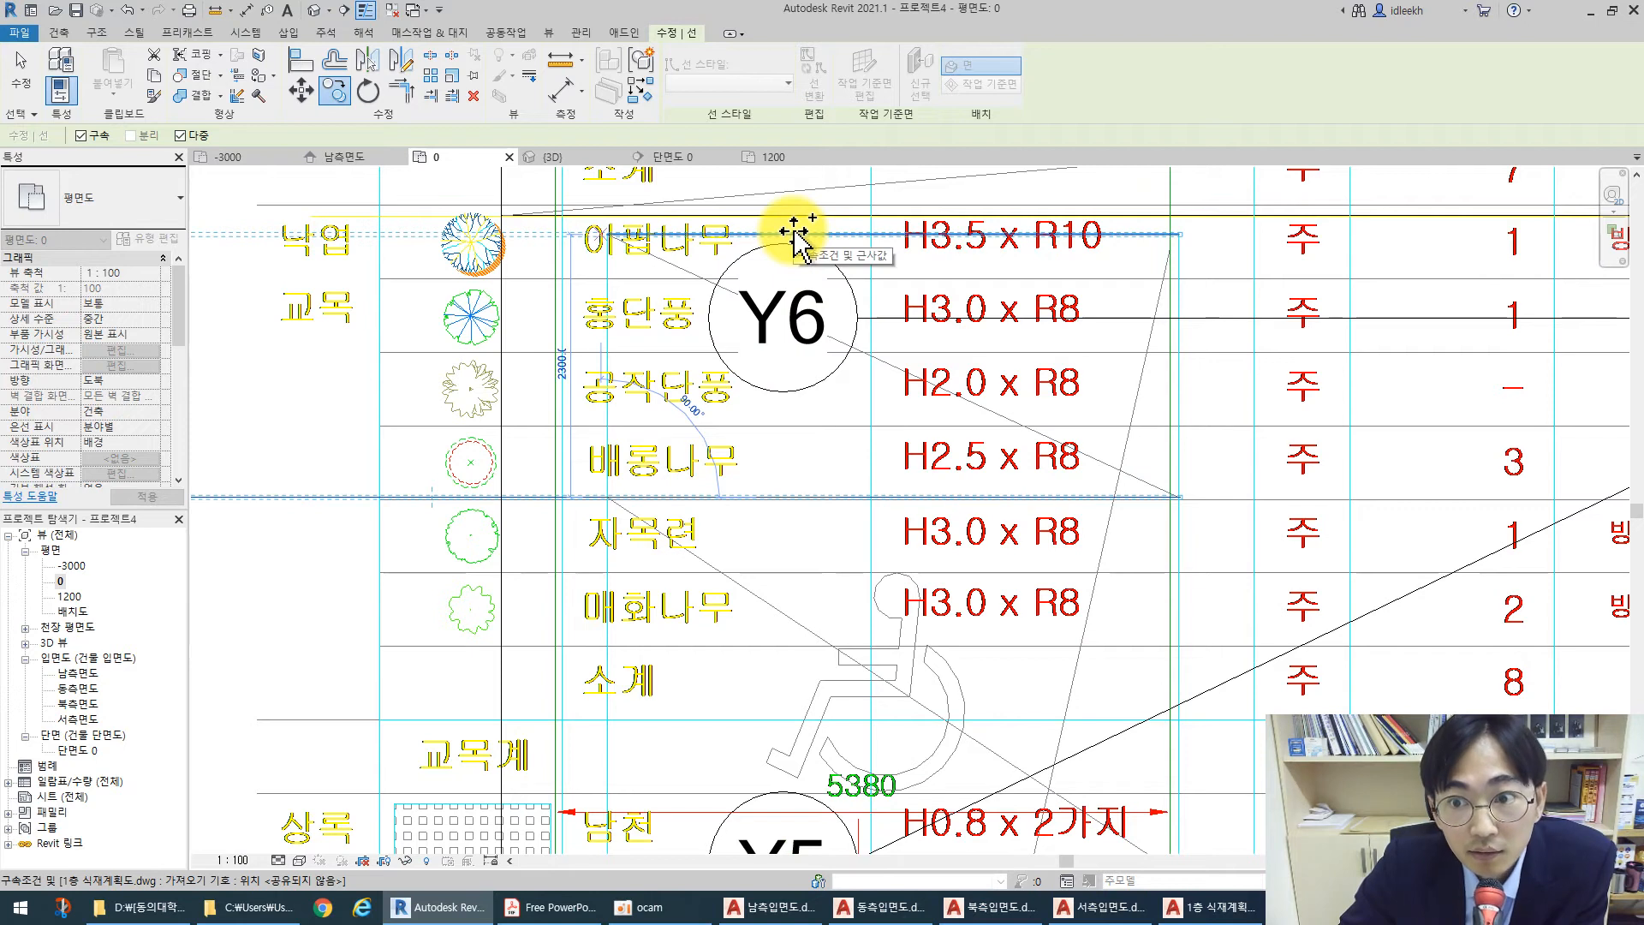
{"action": "scroll", "coordinate": [816, 490], "scroll_direction": "down", "scroll_amount": 2}
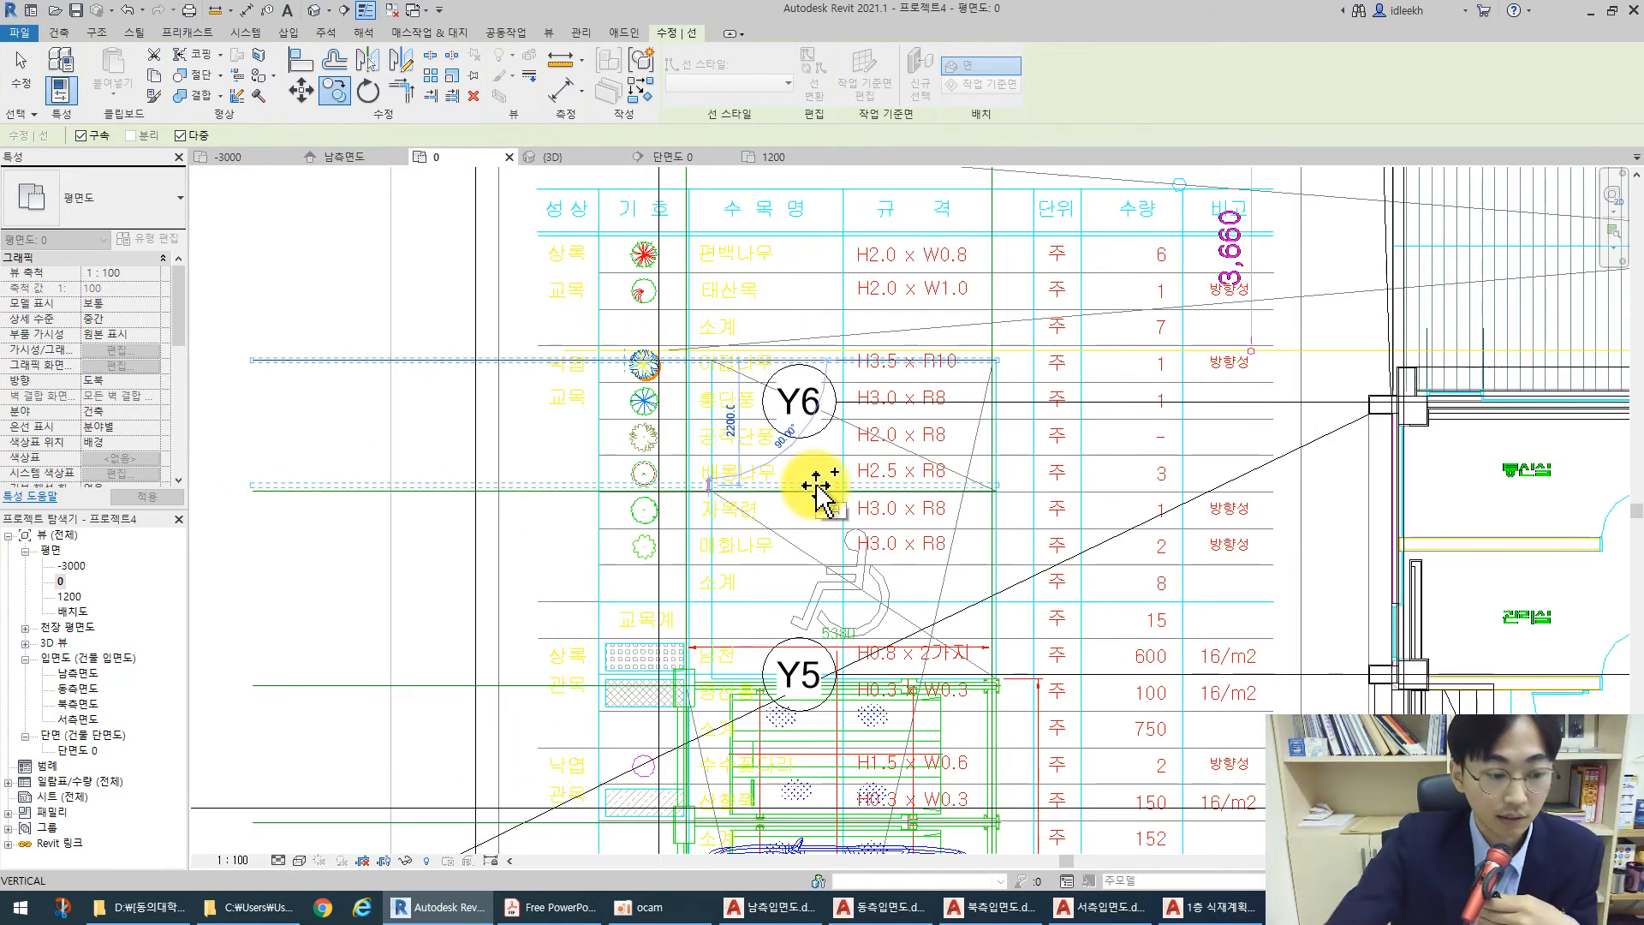
{"action": "key", "text": "Escape"}
{"action": "key", "text": "Escape"}
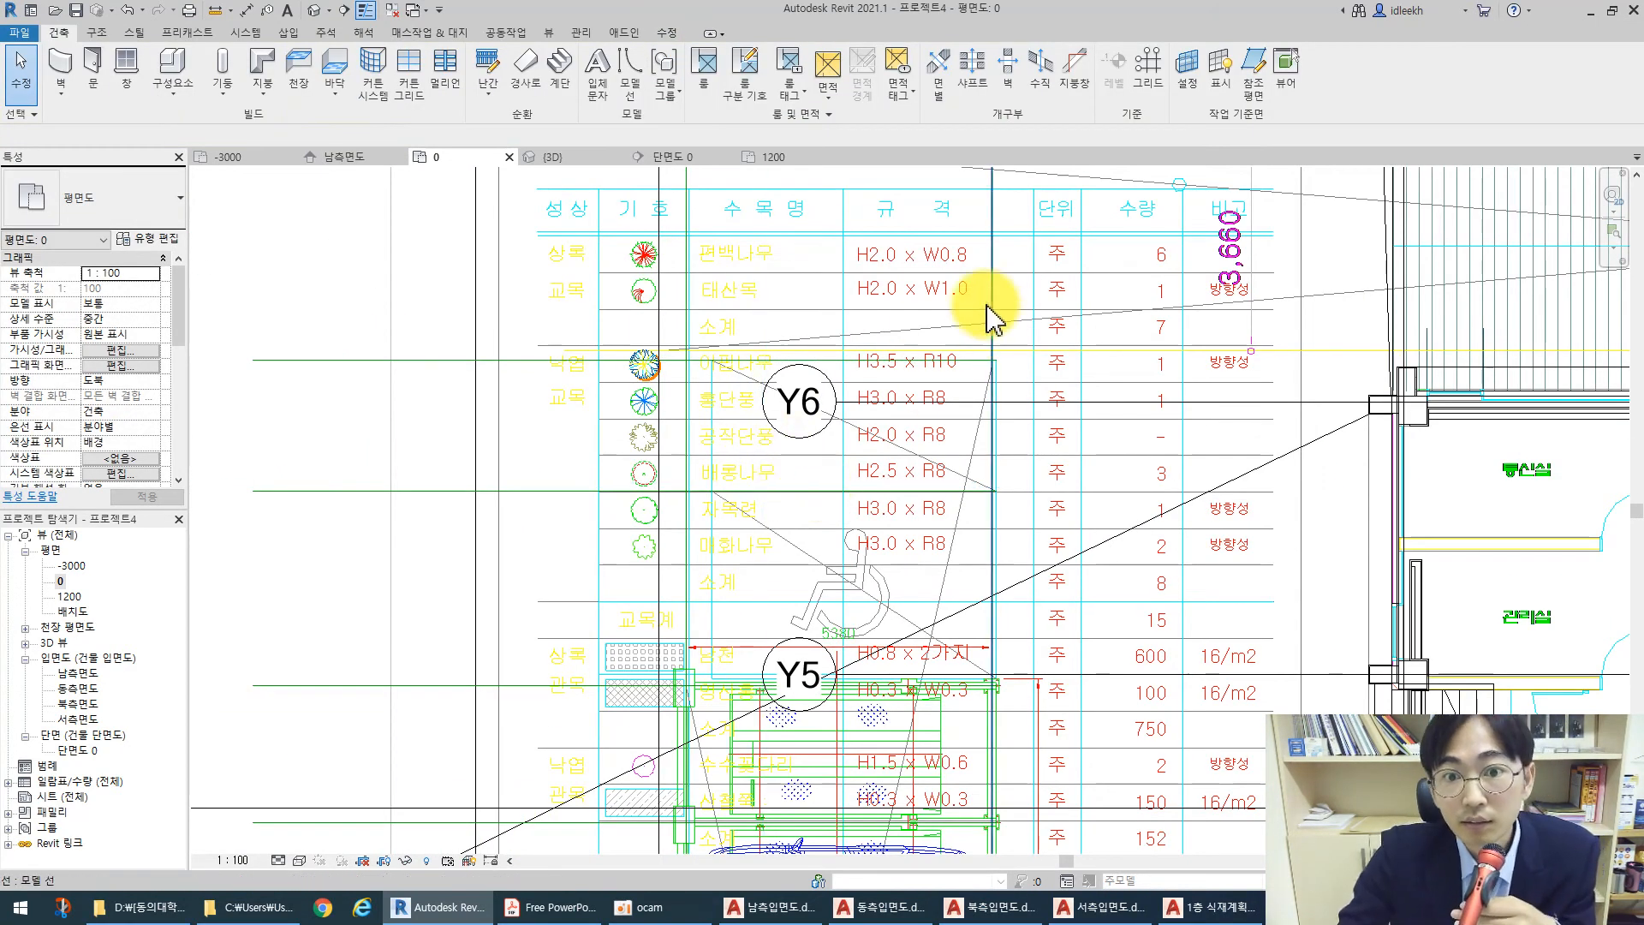
Examine the grid of parking model lines over the asphalt area in the 3D view
{"action": "scroll", "coordinate": [822, 338], "scroll_direction": "down", "scroll_amount": 2}
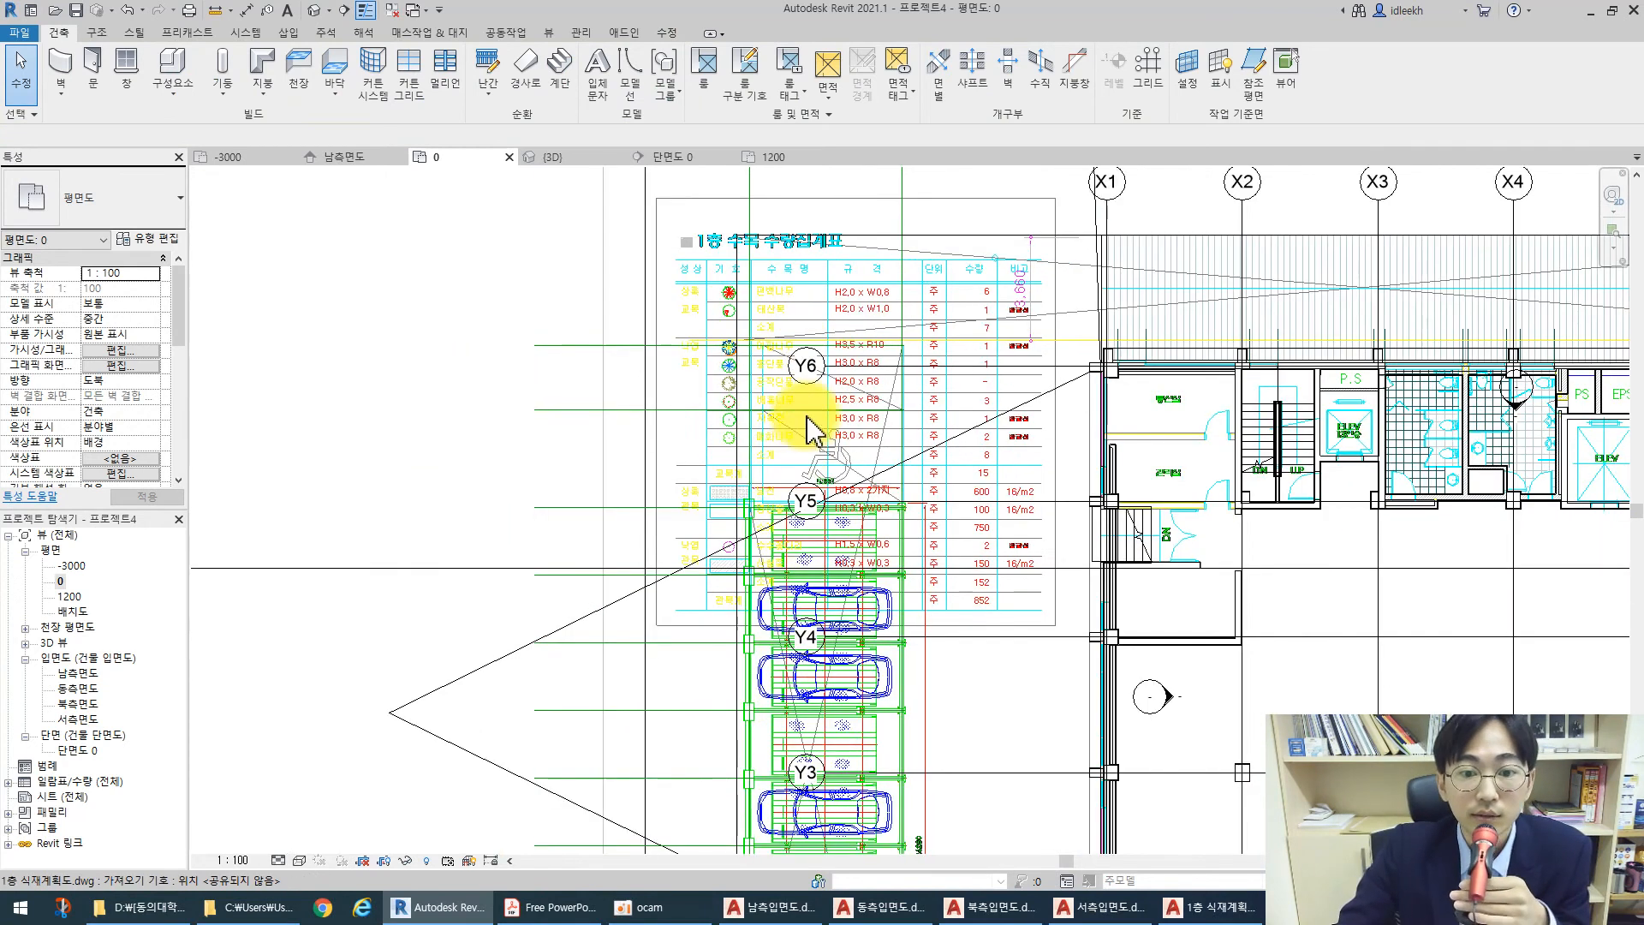
{"action": "scroll", "coordinate": [800, 433], "scroll_direction": "down", "scroll_amount": 1}
{"action": "left_click", "coordinate": [315, 12]}
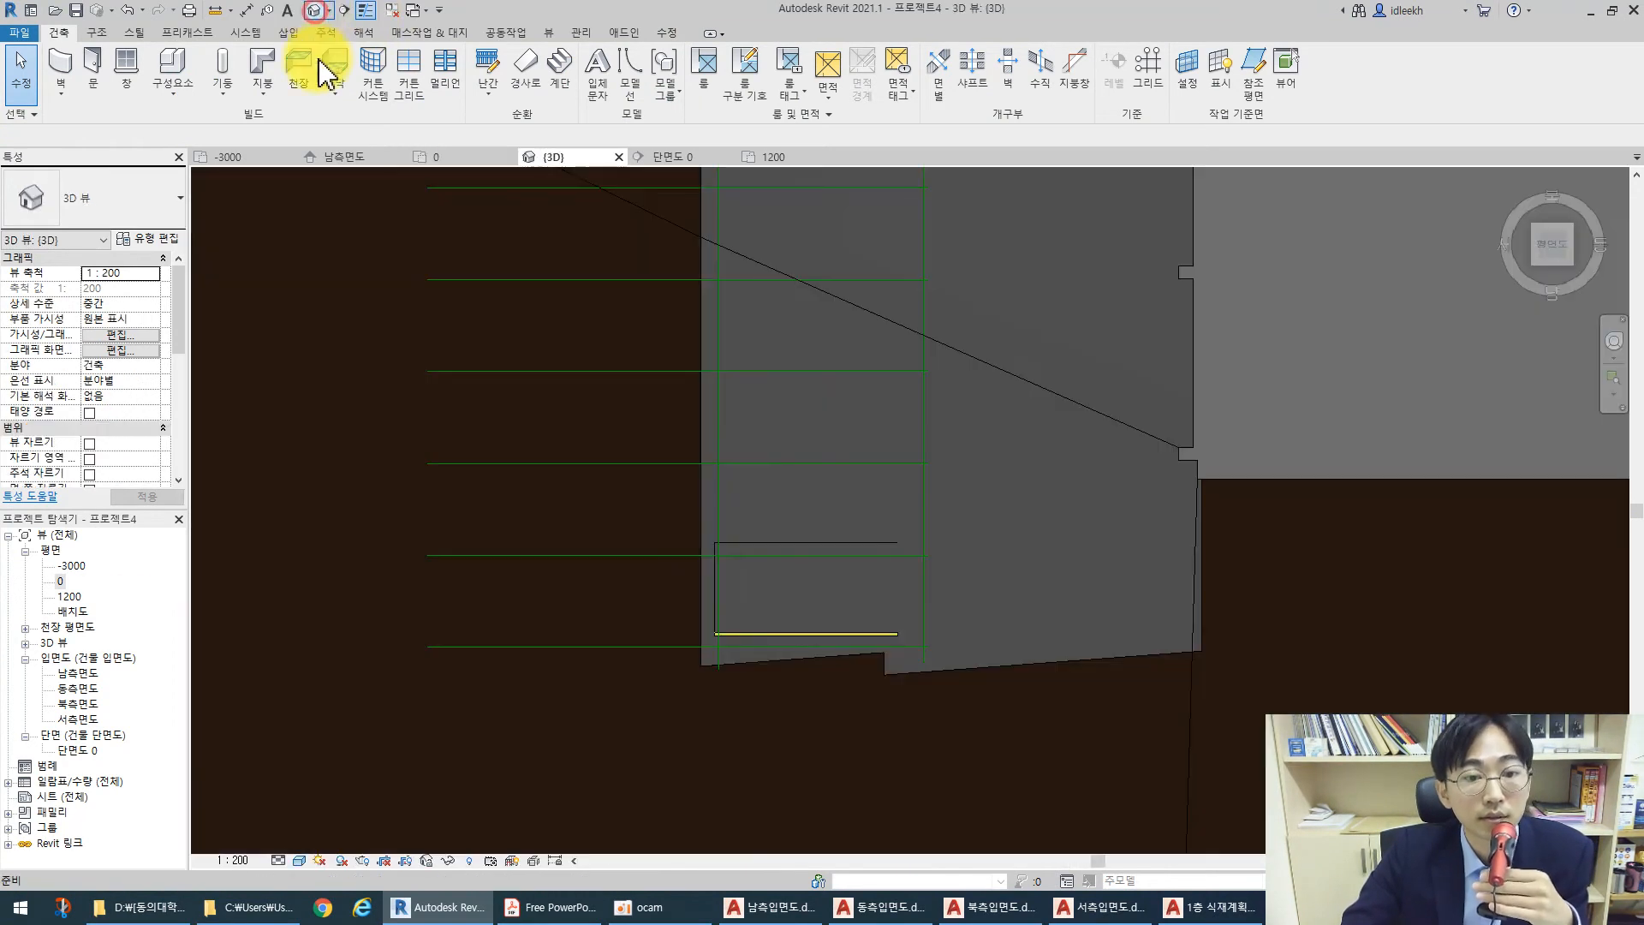
{"action": "middle_click_drag", "start_coordinate": [643, 551], "coordinate": [603, 716]}
{"action": "scroll", "coordinate": [643, 628], "scroll_direction": "down", "scroll_amount": 3}
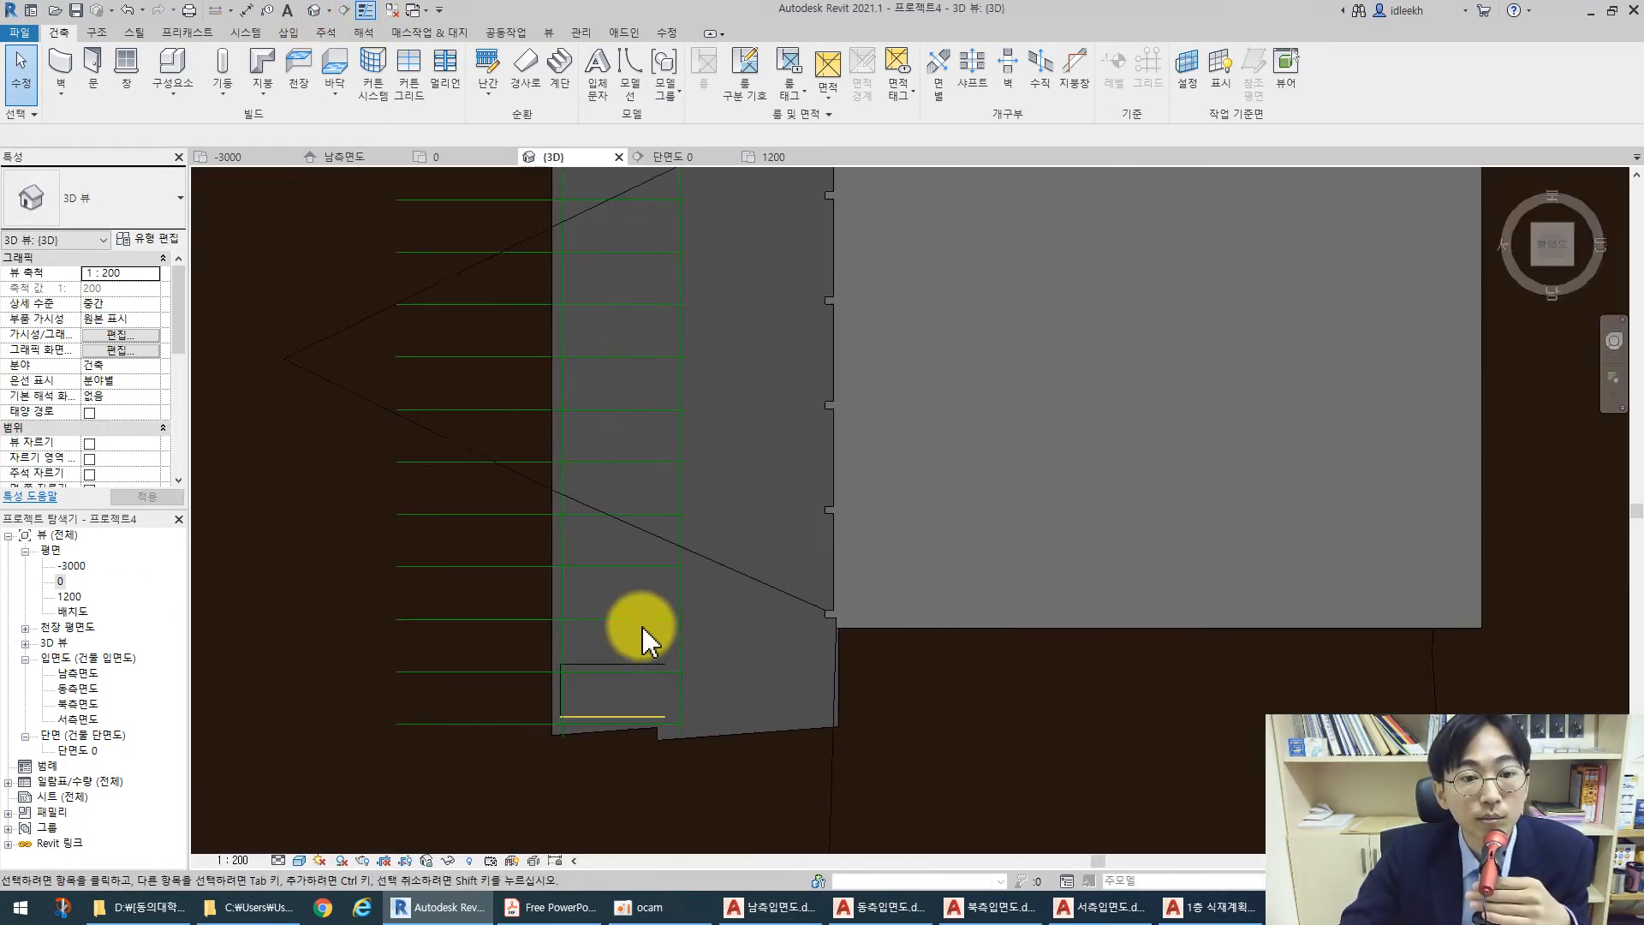
{"action": "scroll", "coordinate": [641, 440], "scroll_direction": "down", "scroll_amount": 1}
{"action": "middle_click_drag", "start_coordinate": [641, 440], "coordinate": [641, 545]}
{"action": "scroll", "coordinate": [642, 445], "scroll_direction": "down", "scroll_amount": 1}
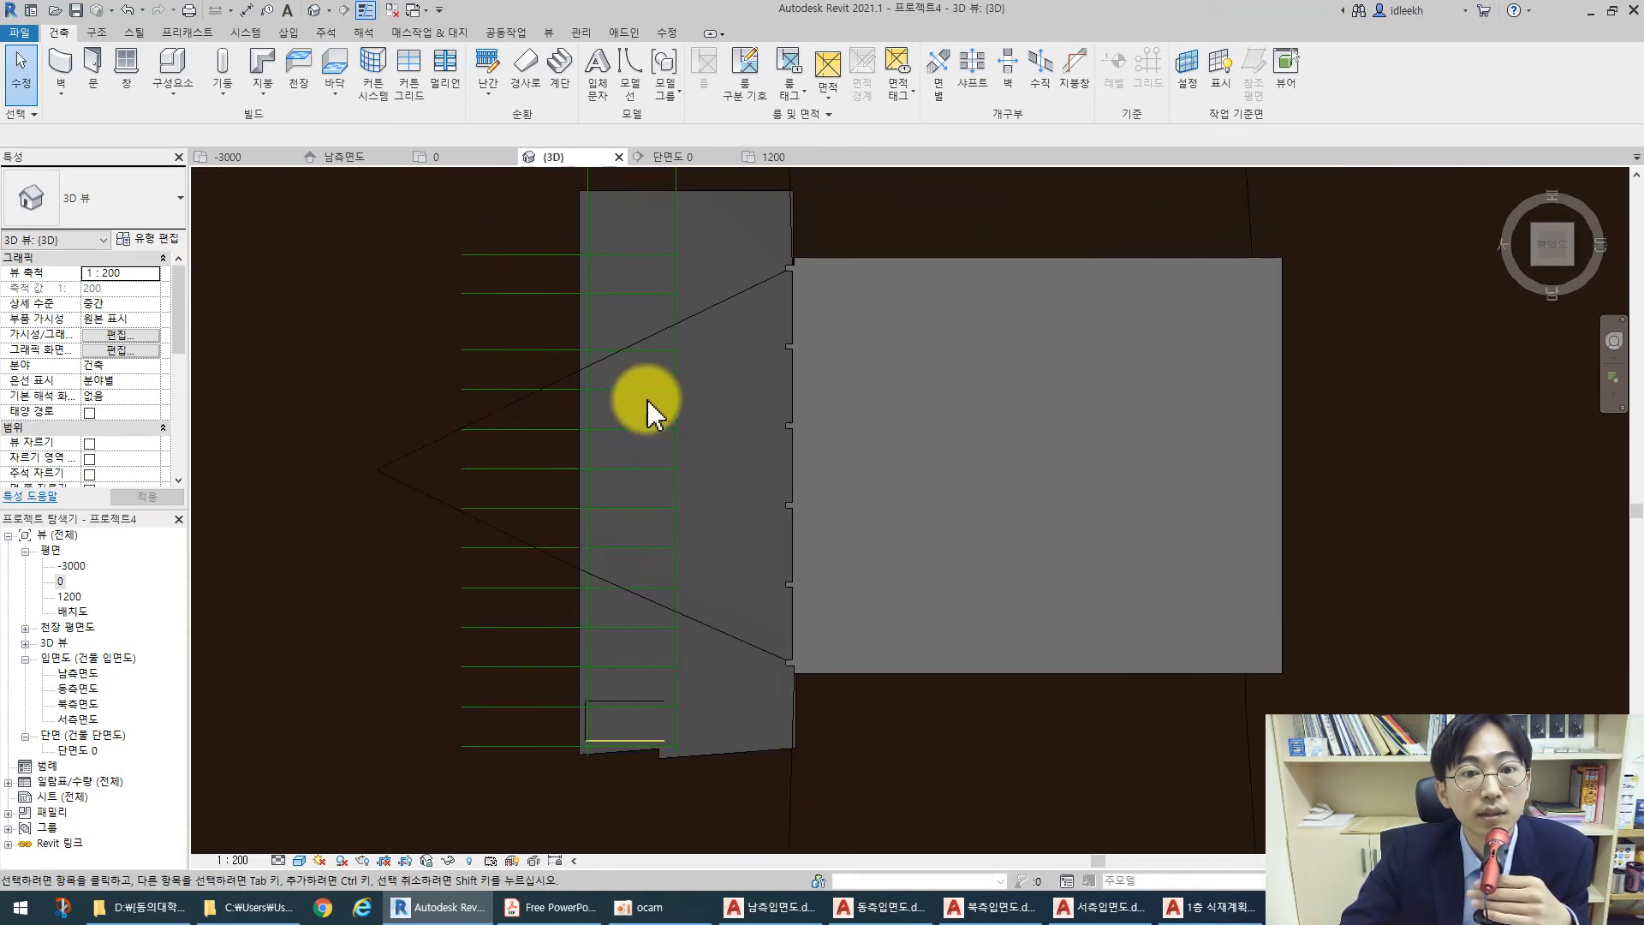
Examine the horizontal model lines on the accessible parking bays near Y6 in the 3D view and the level 0 floor plan
{"action": "middle_click_drag", "start_coordinate": [649, 407], "coordinate": [618, 462]}
{"action": "scroll", "coordinate": [620, 384], "scroll_direction": "up", "scroll_amount": 1}
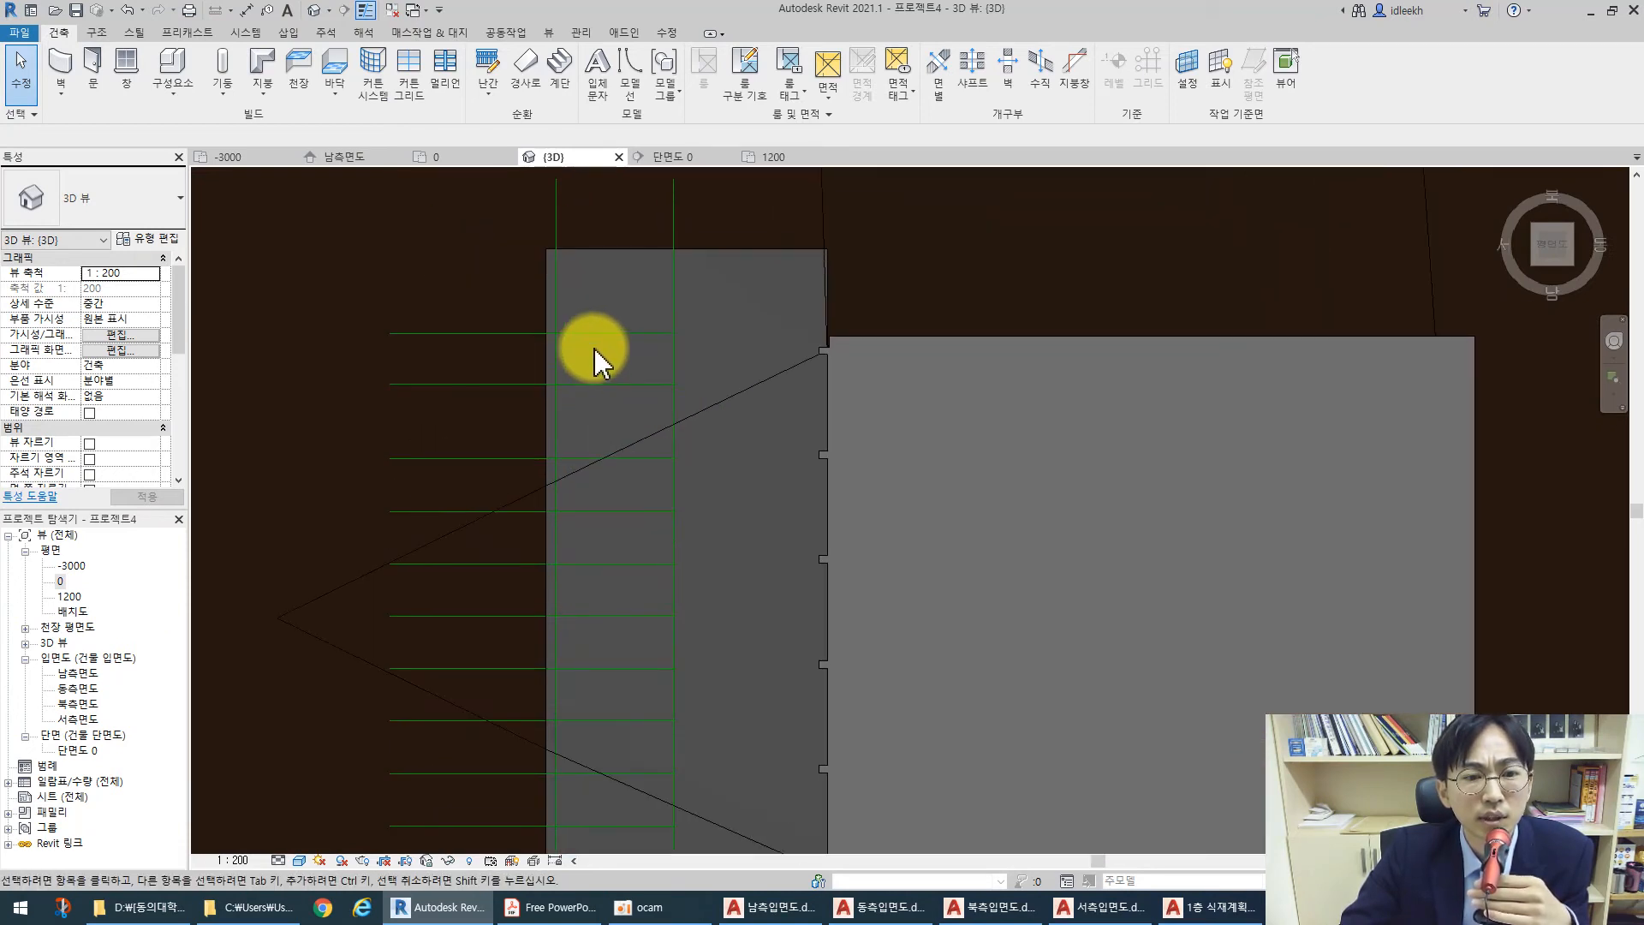
{"action": "double_click", "coordinate": [62, 582]}
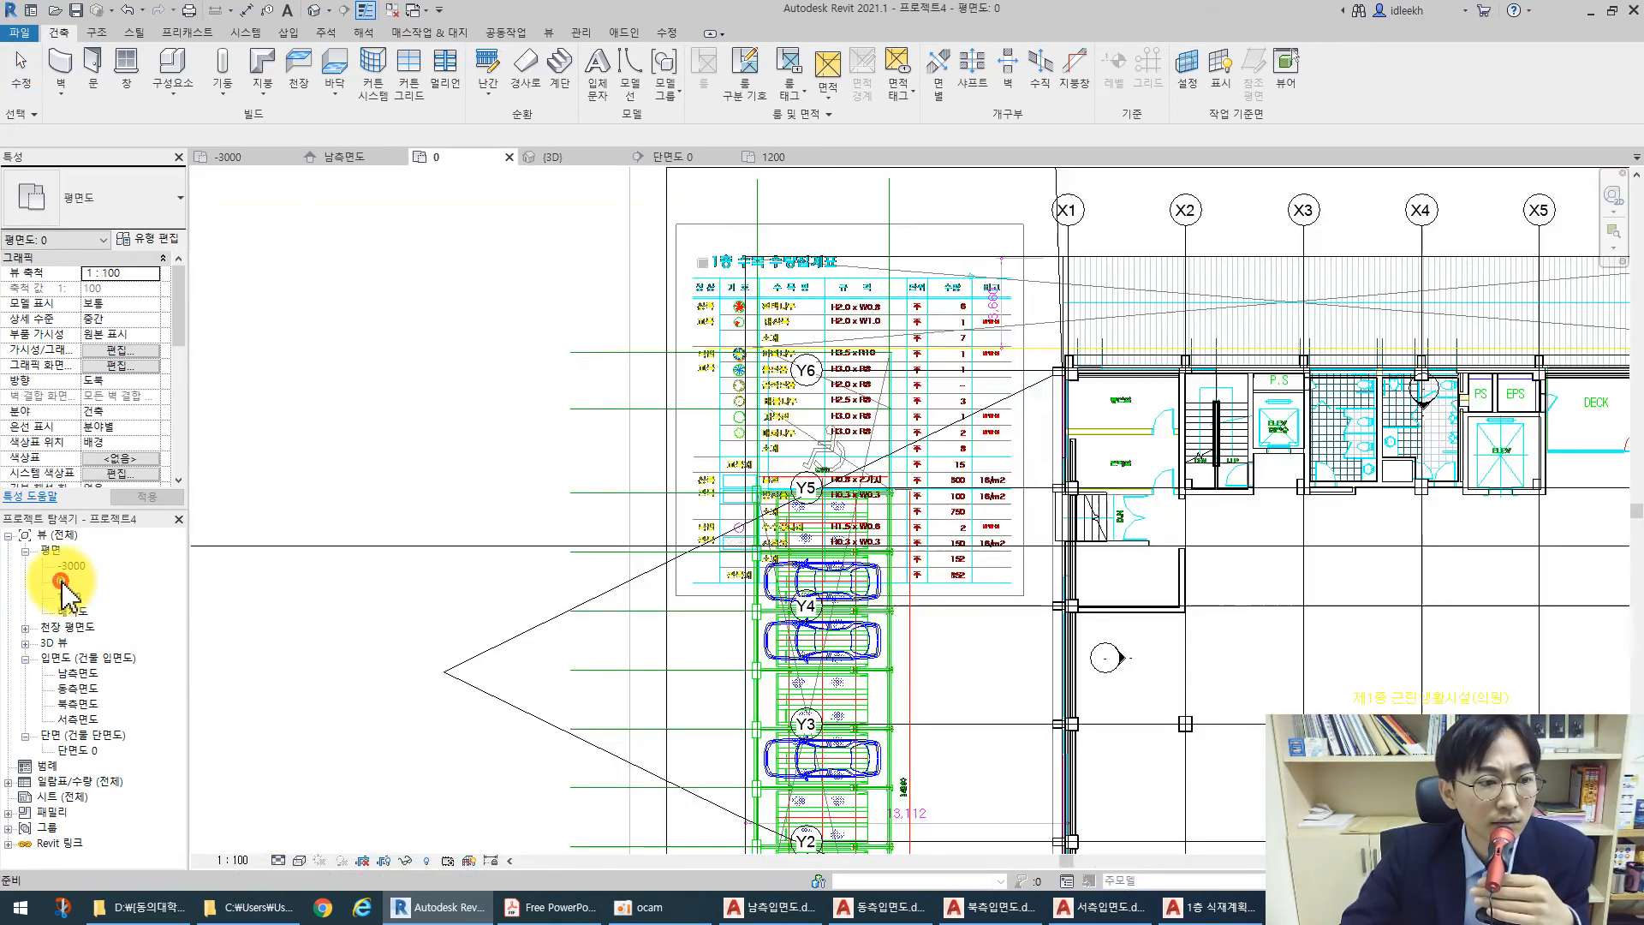
{"action": "scroll", "coordinate": [835, 398], "scroll_direction": "up", "scroll_amount": 5}
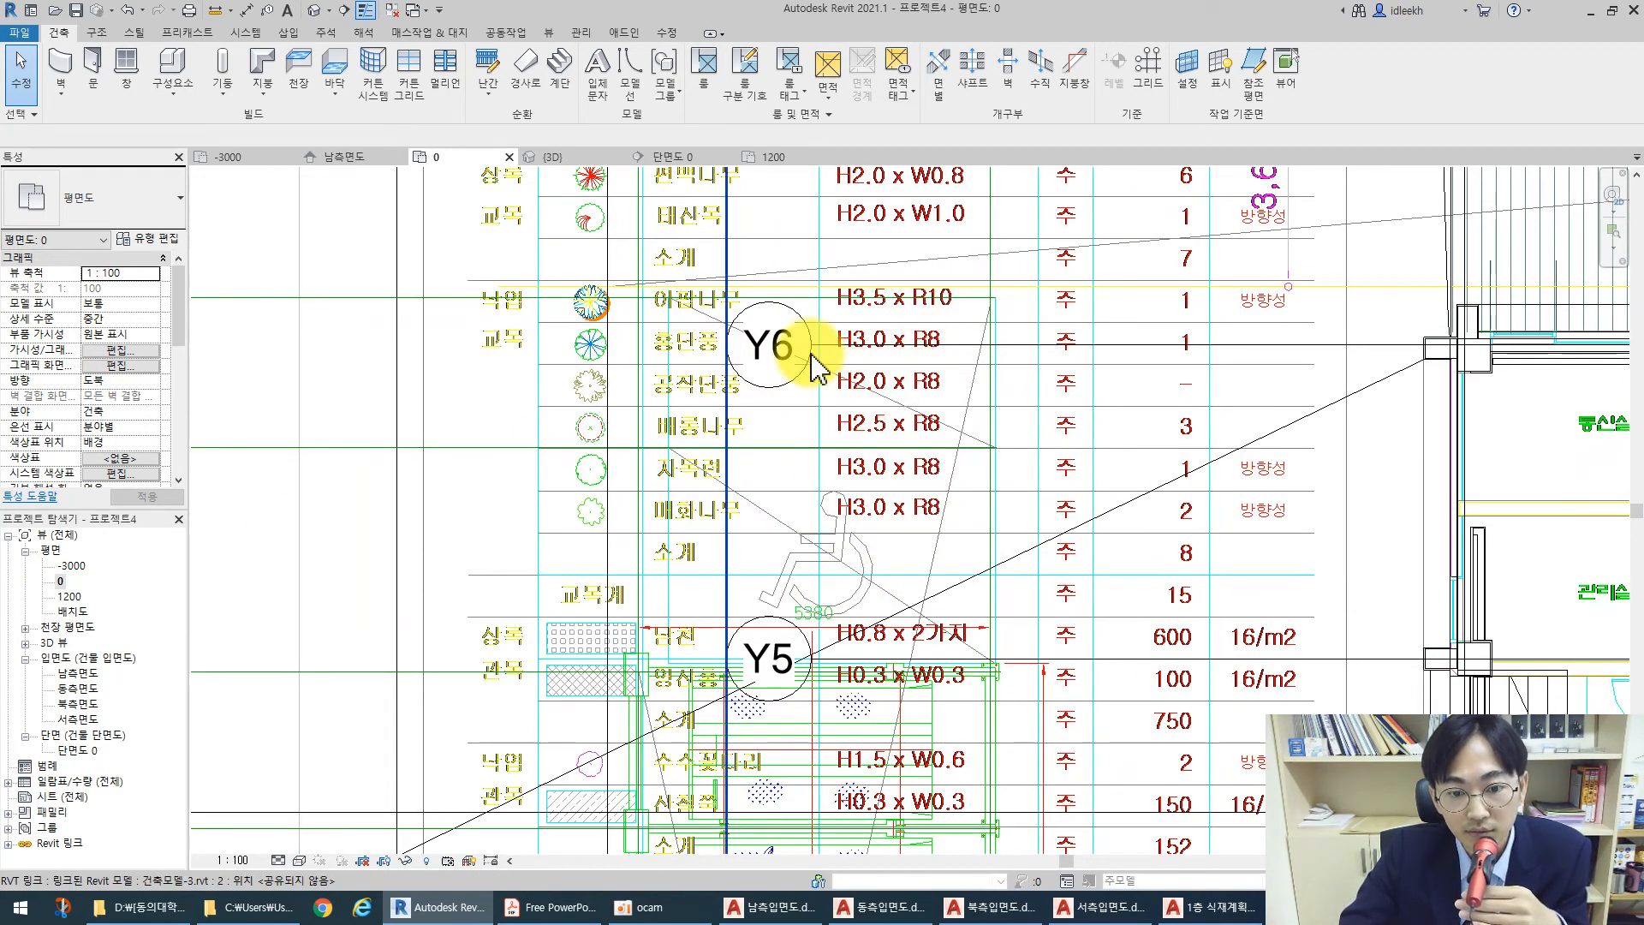
{"action": "scroll", "coordinate": [844, 404], "scroll_direction": "down", "scroll_amount": 1}
{"action": "middle_click_drag", "start_coordinate": [918, 531], "coordinate": [816, 585]}
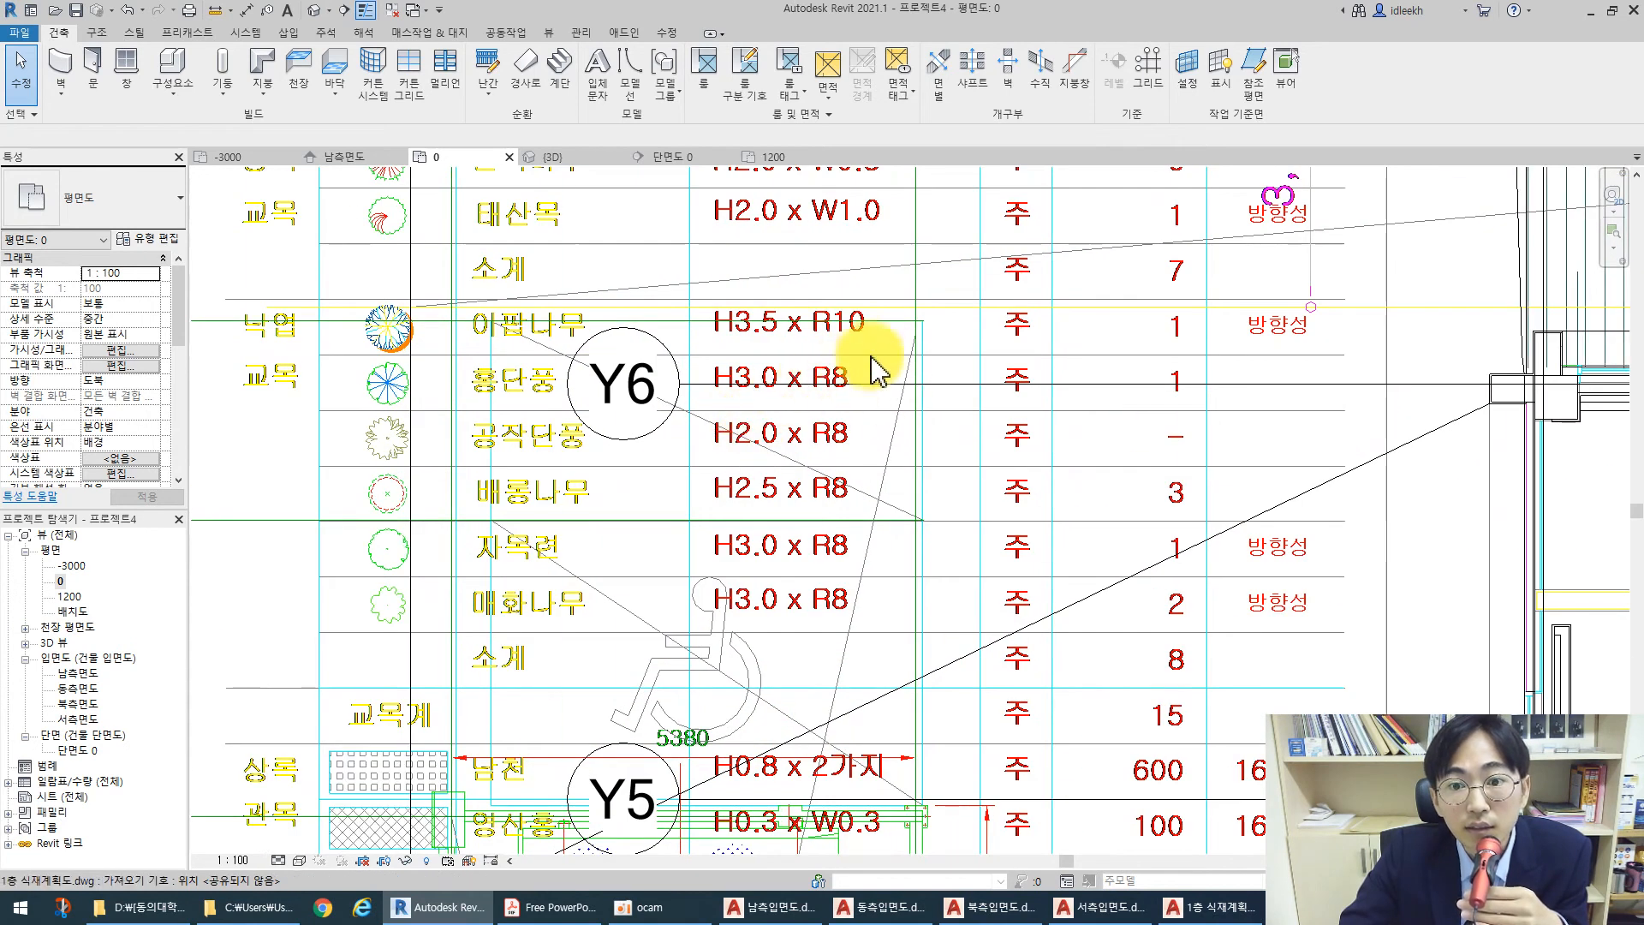
{"action": "left_click", "coordinate": [668, 322]}
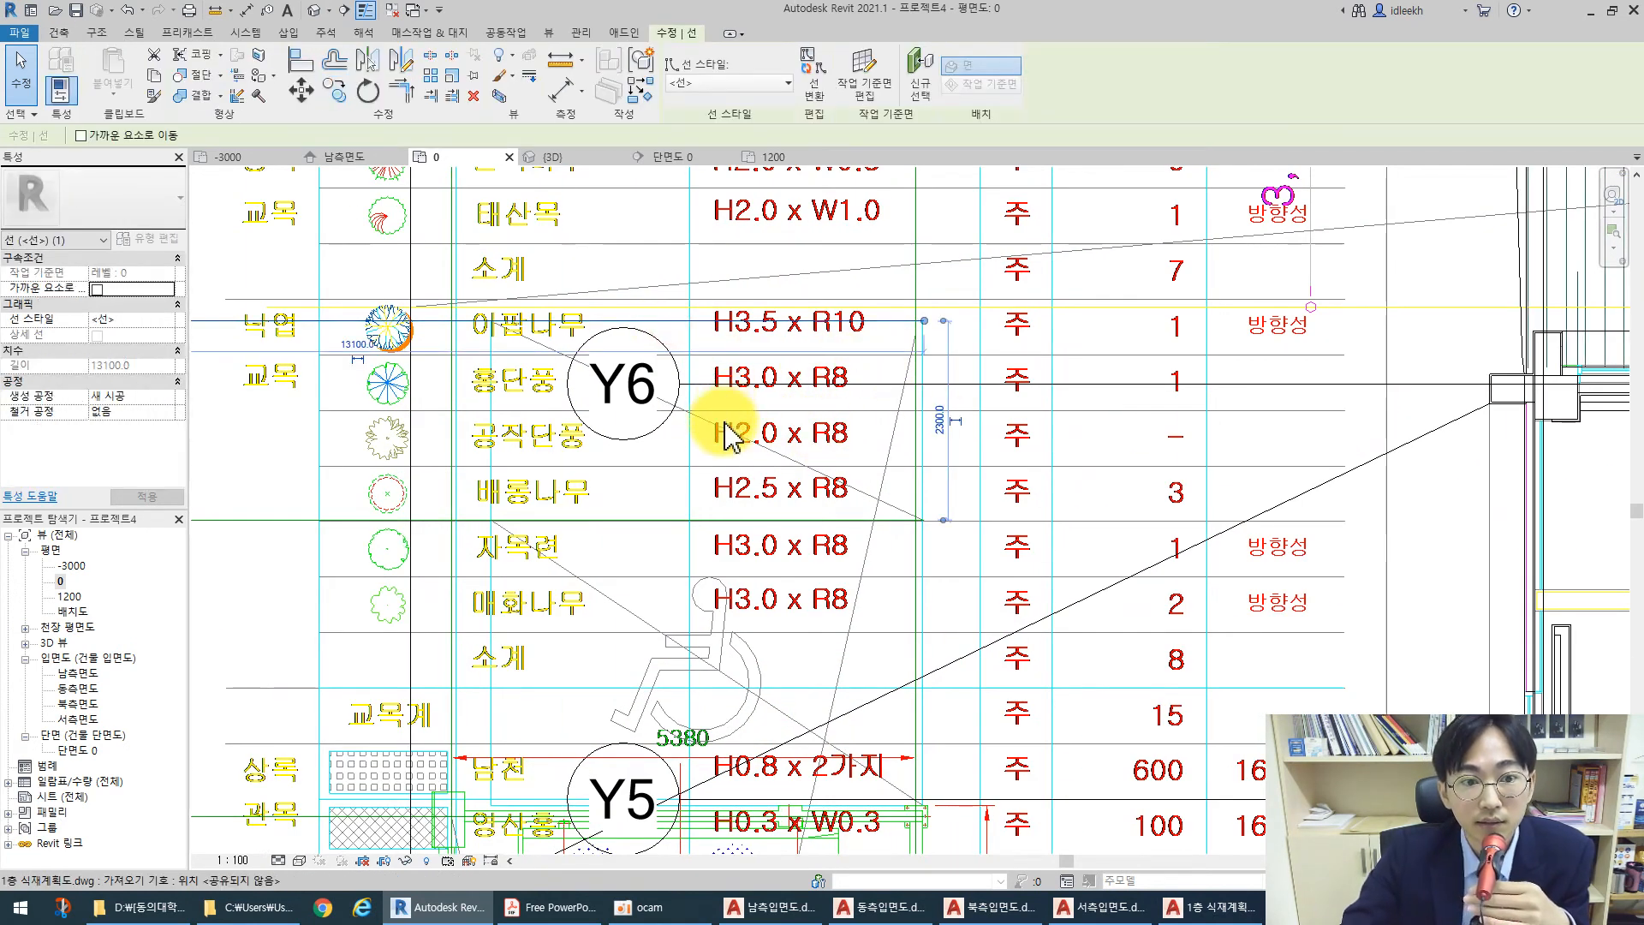
{"action": "left_click", "coordinate": [250, 440]}
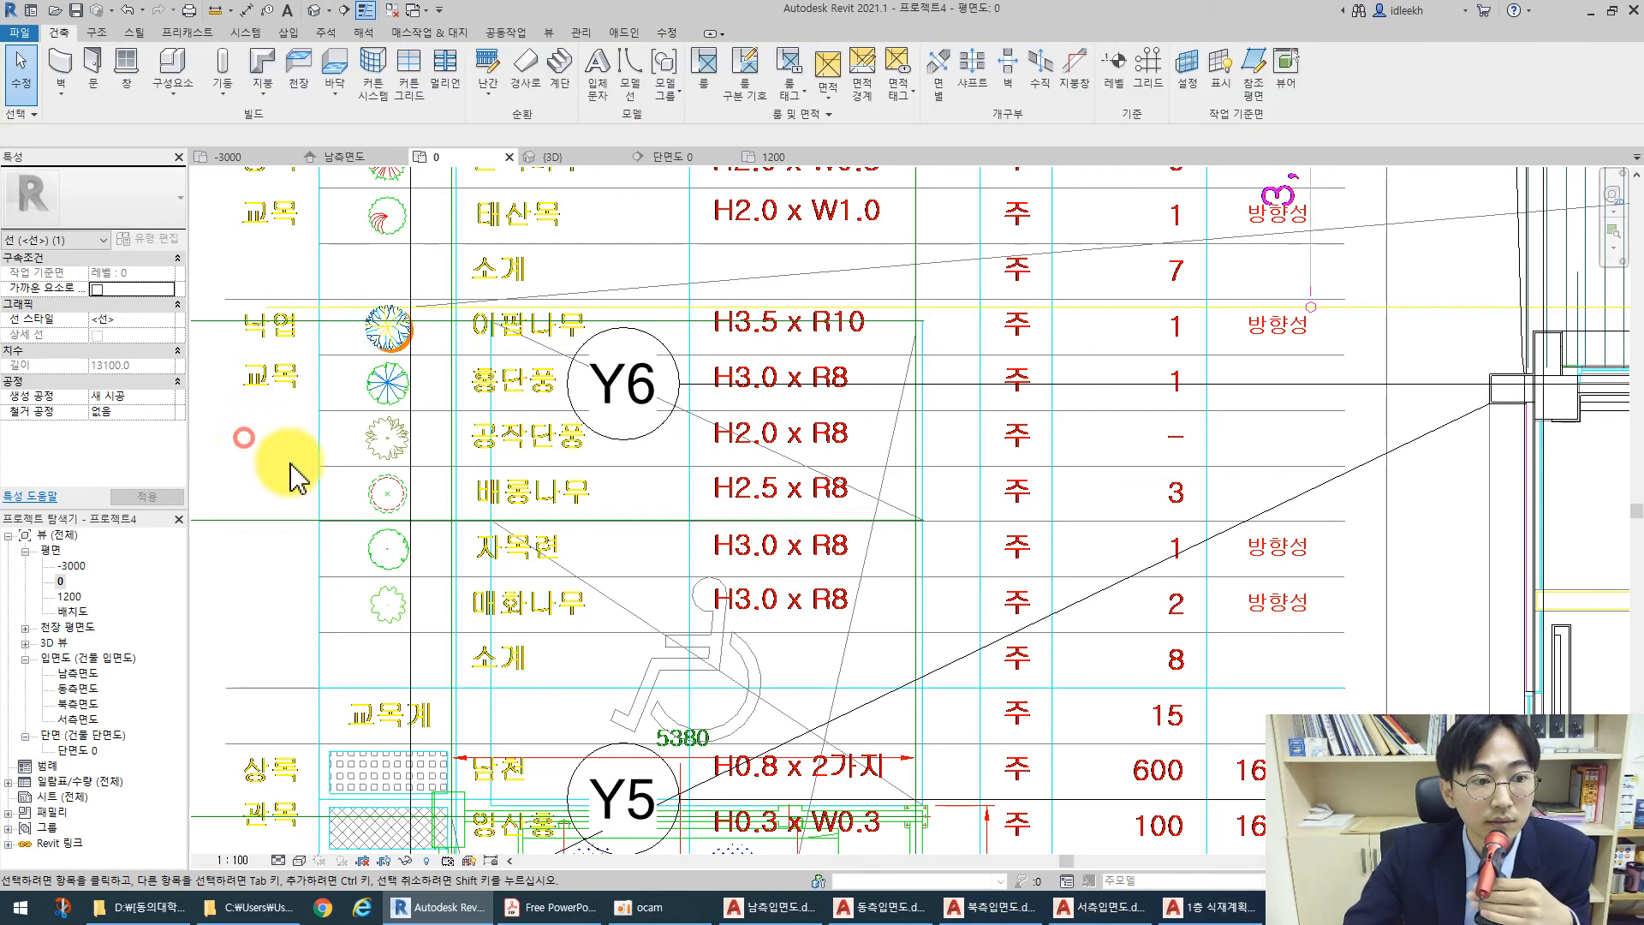
{"action": "scroll", "coordinate": [416, 492], "scroll_direction": "down", "scroll_amount": 3}
{"action": "middle_click_drag", "start_coordinate": [577, 559], "coordinate": [857, 499]}
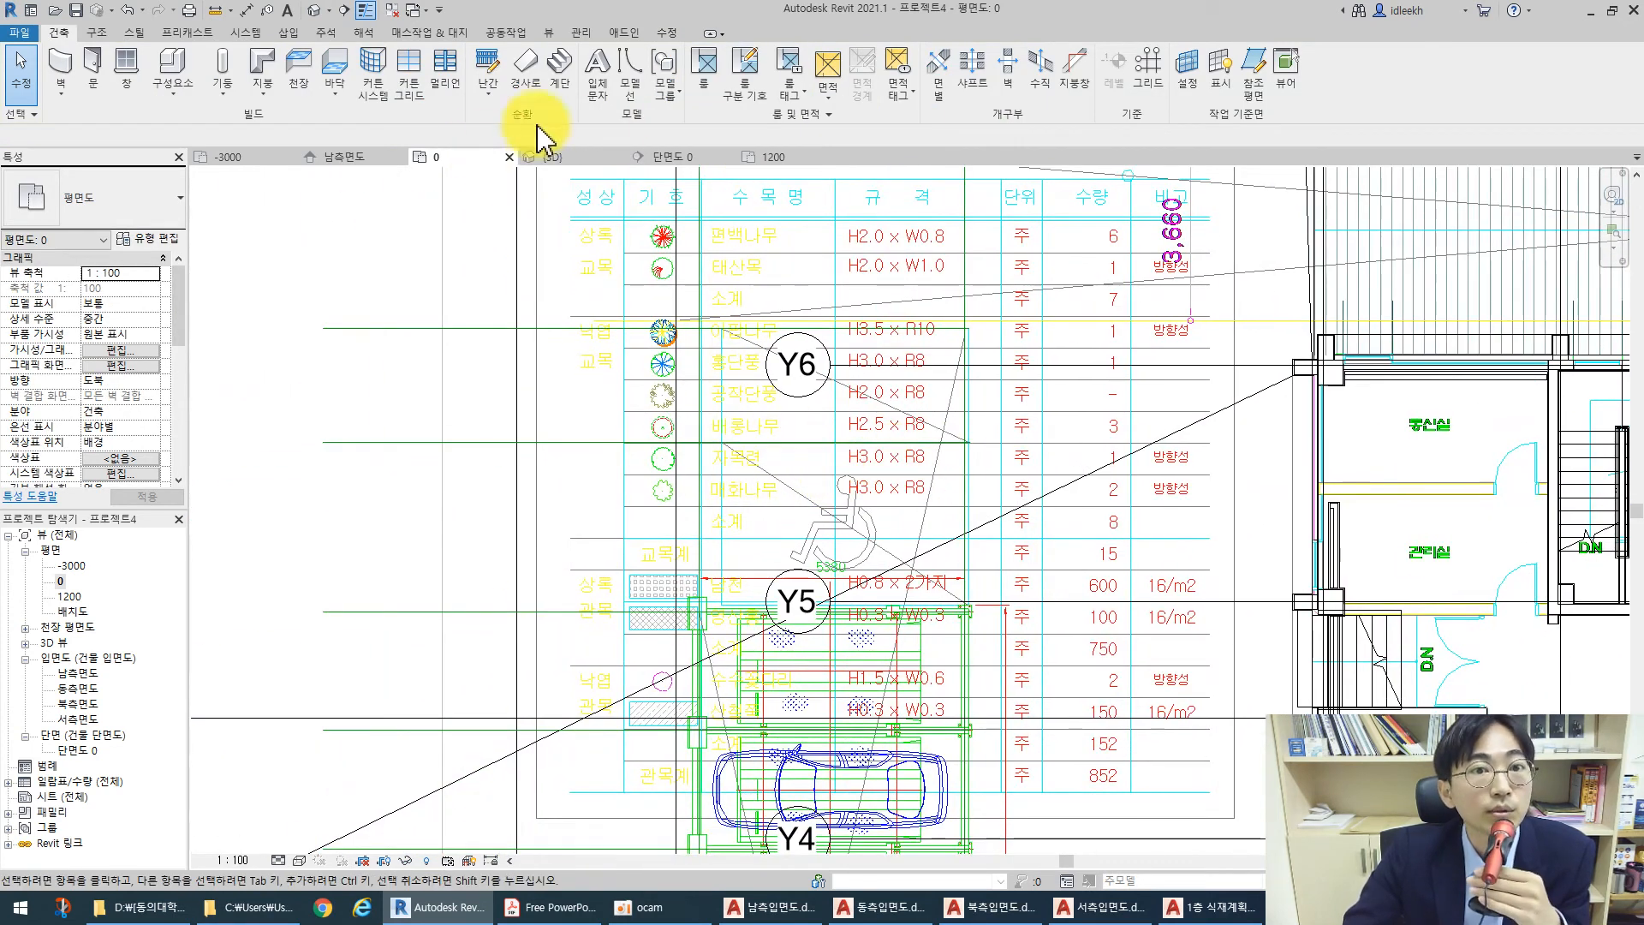
Measure the spacing between the horizontal parking line at Y5 and the lines of the accessible bays north of it
{"action": "left_click", "coordinate": [638, 95]}
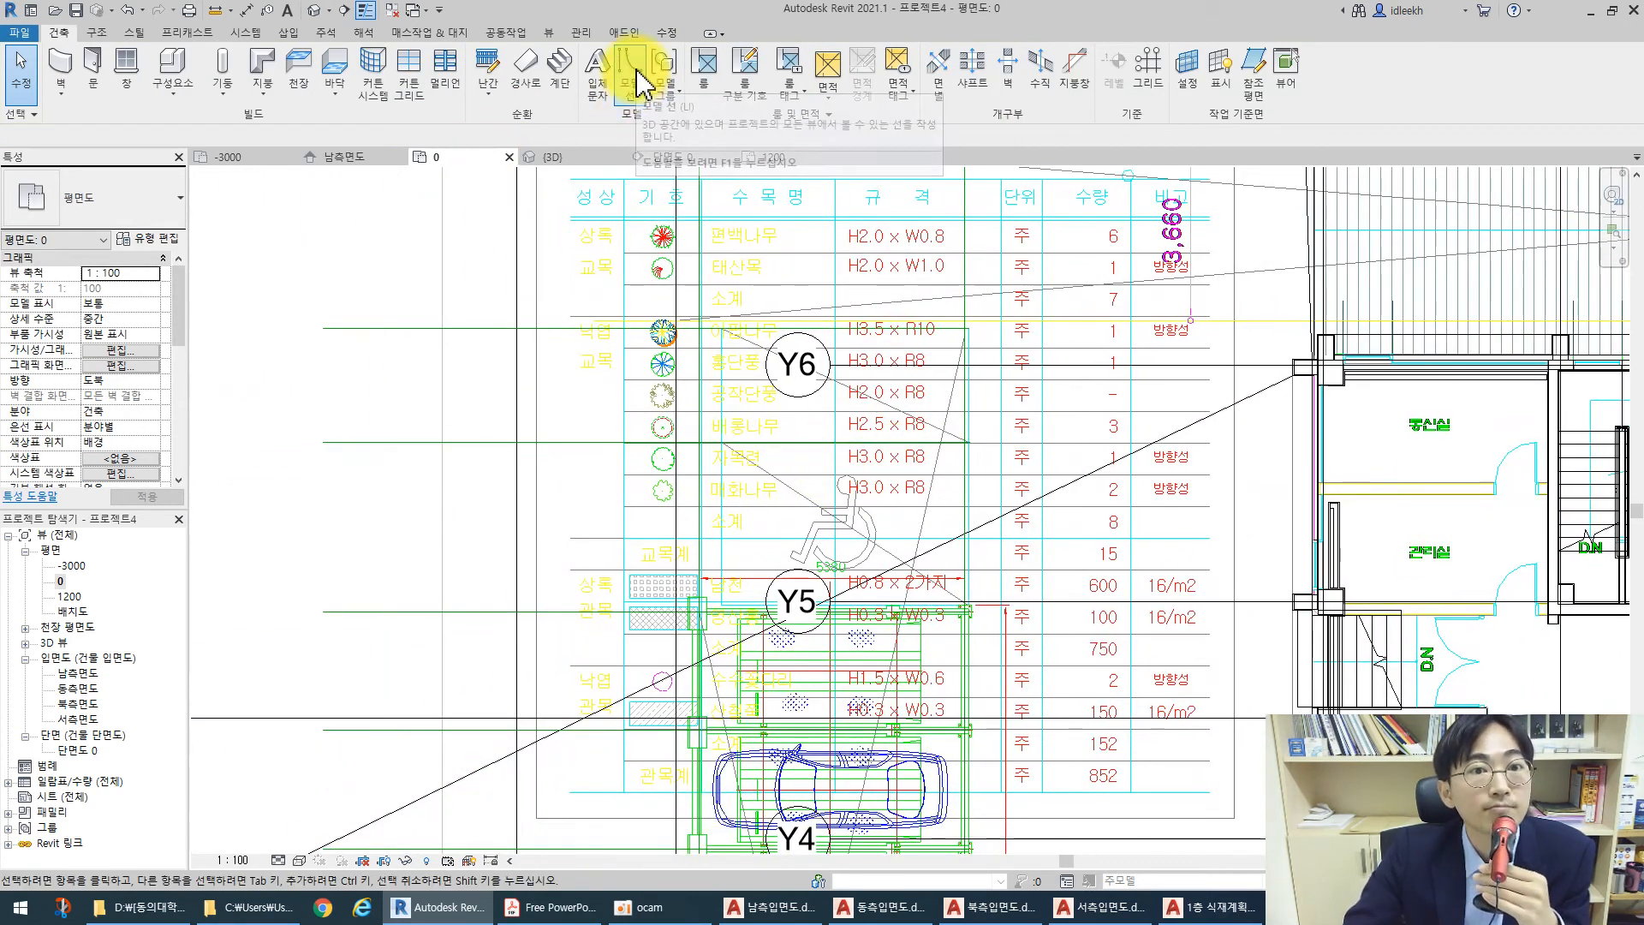
{"action": "left_click", "coordinate": [324, 612]}
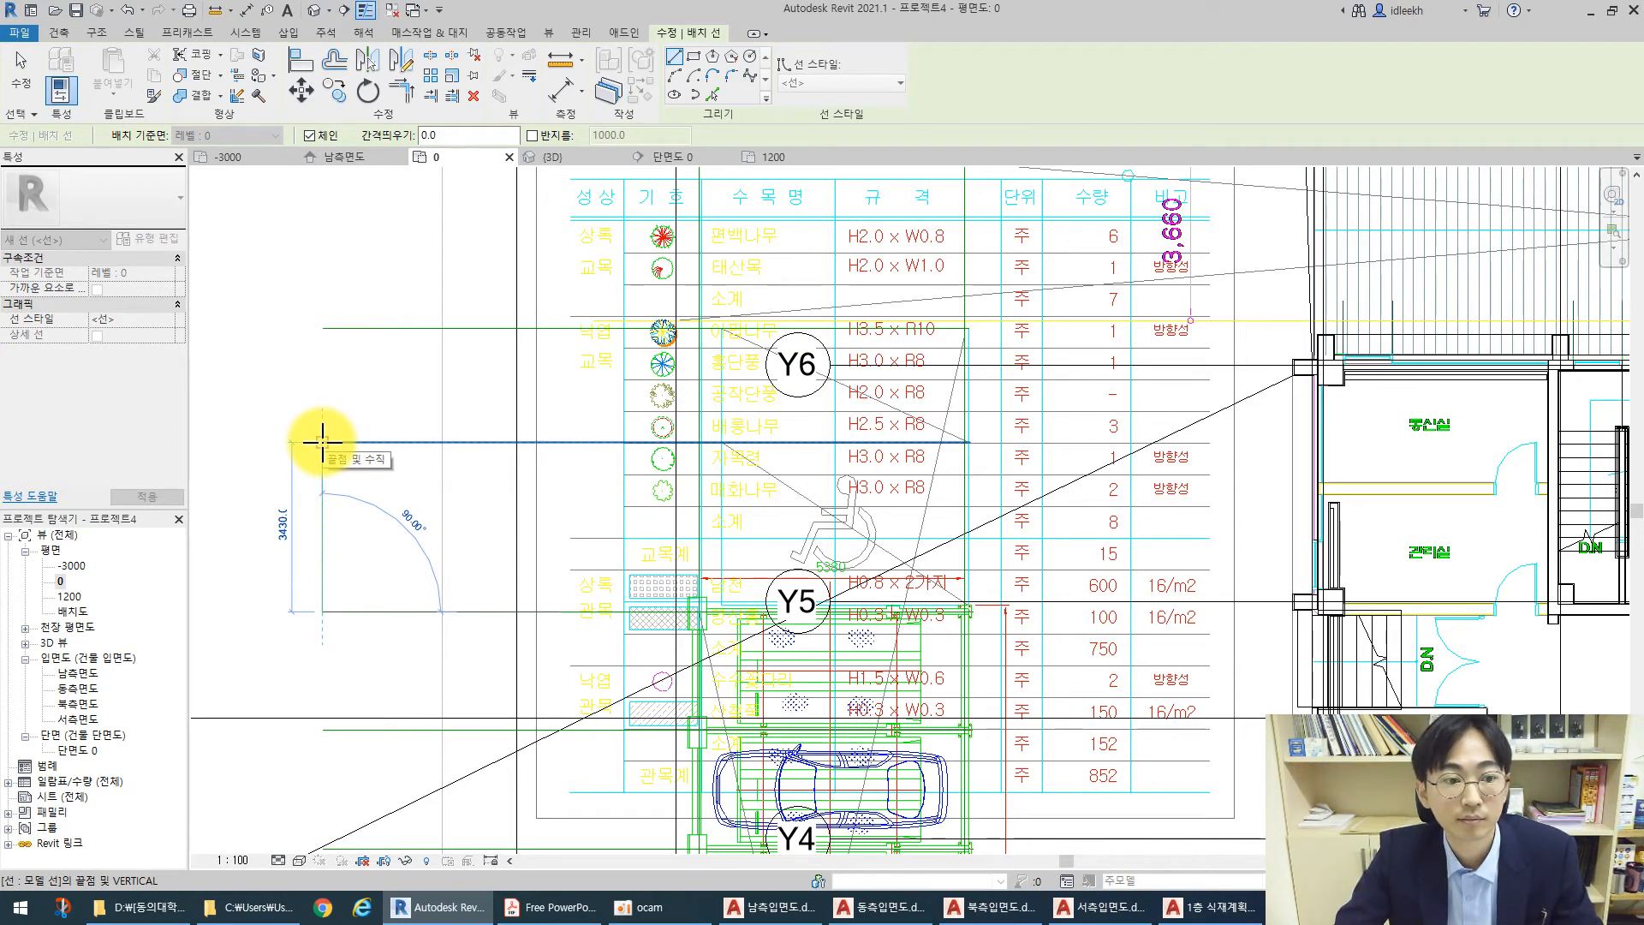
{"action": "left_click", "coordinate": [322, 443]}
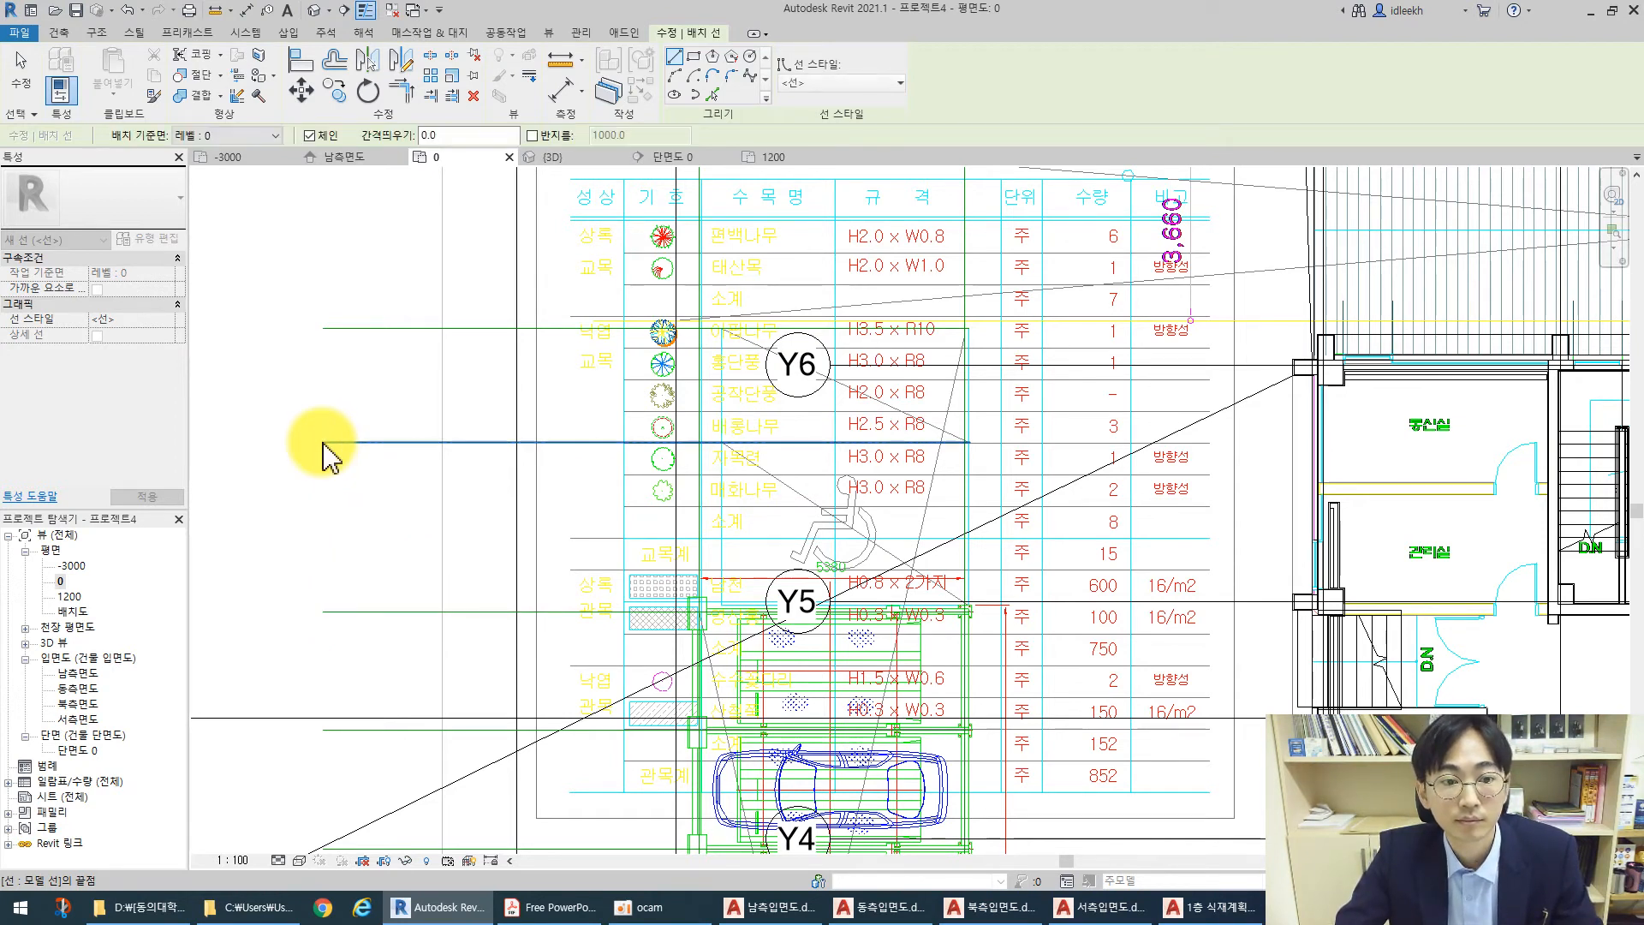
{"action": "key", "text": "Escape"}
{"action": "key", "text": "Escape"}
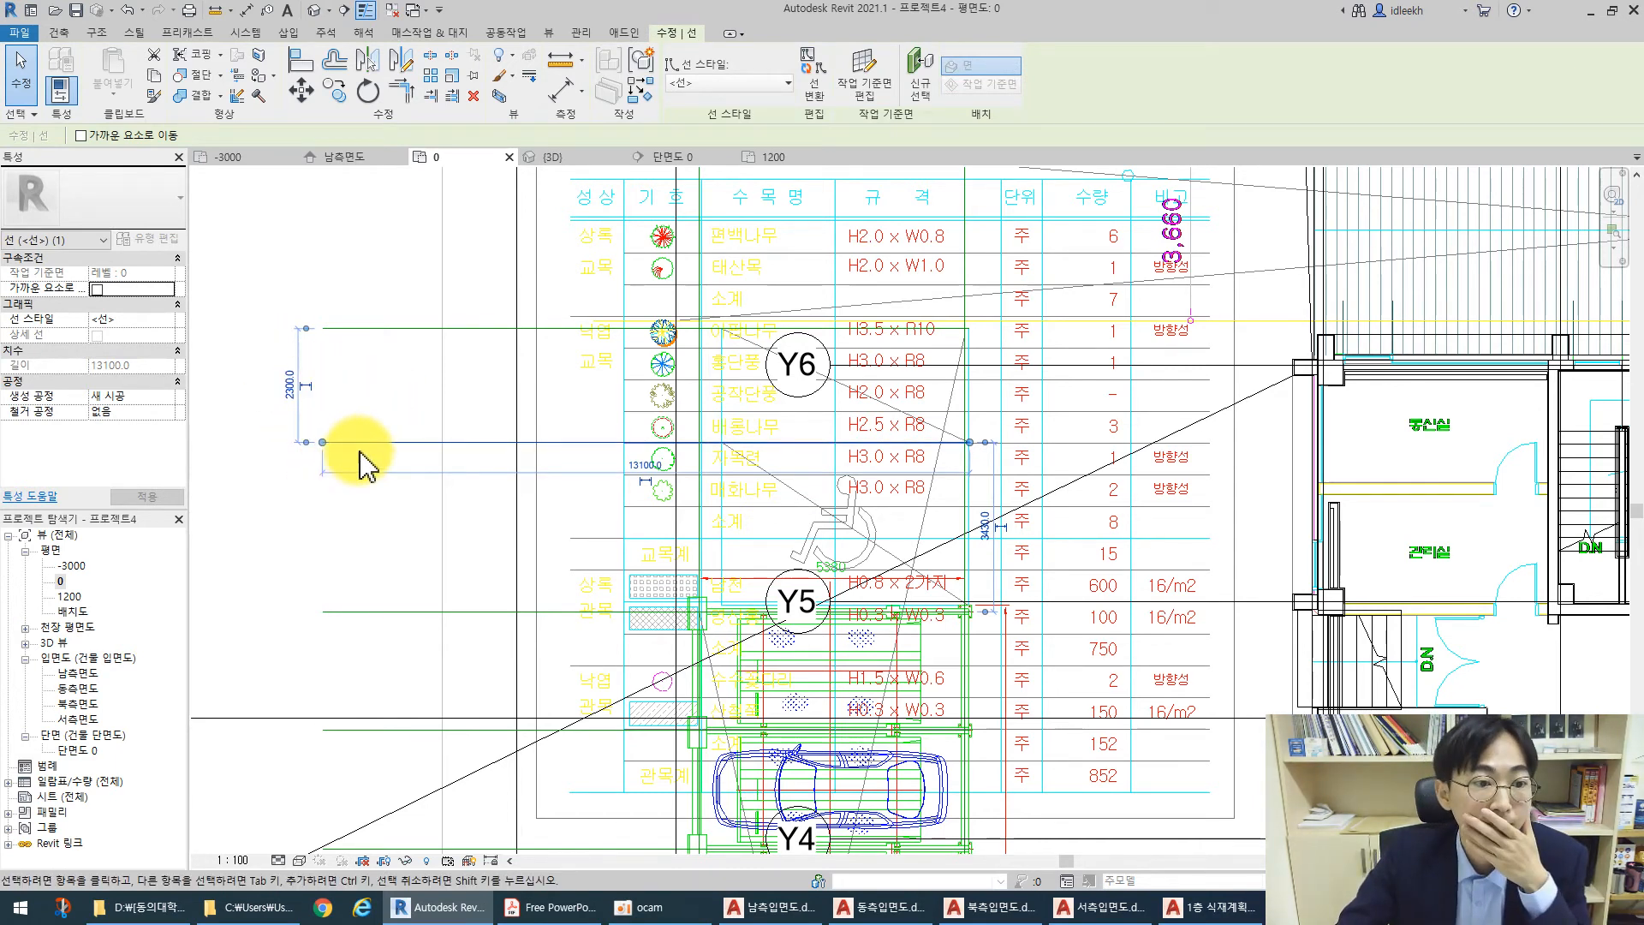
{"action": "left_click", "coordinate": [361, 503]}
{"action": "left_click", "coordinate": [352, 442]}
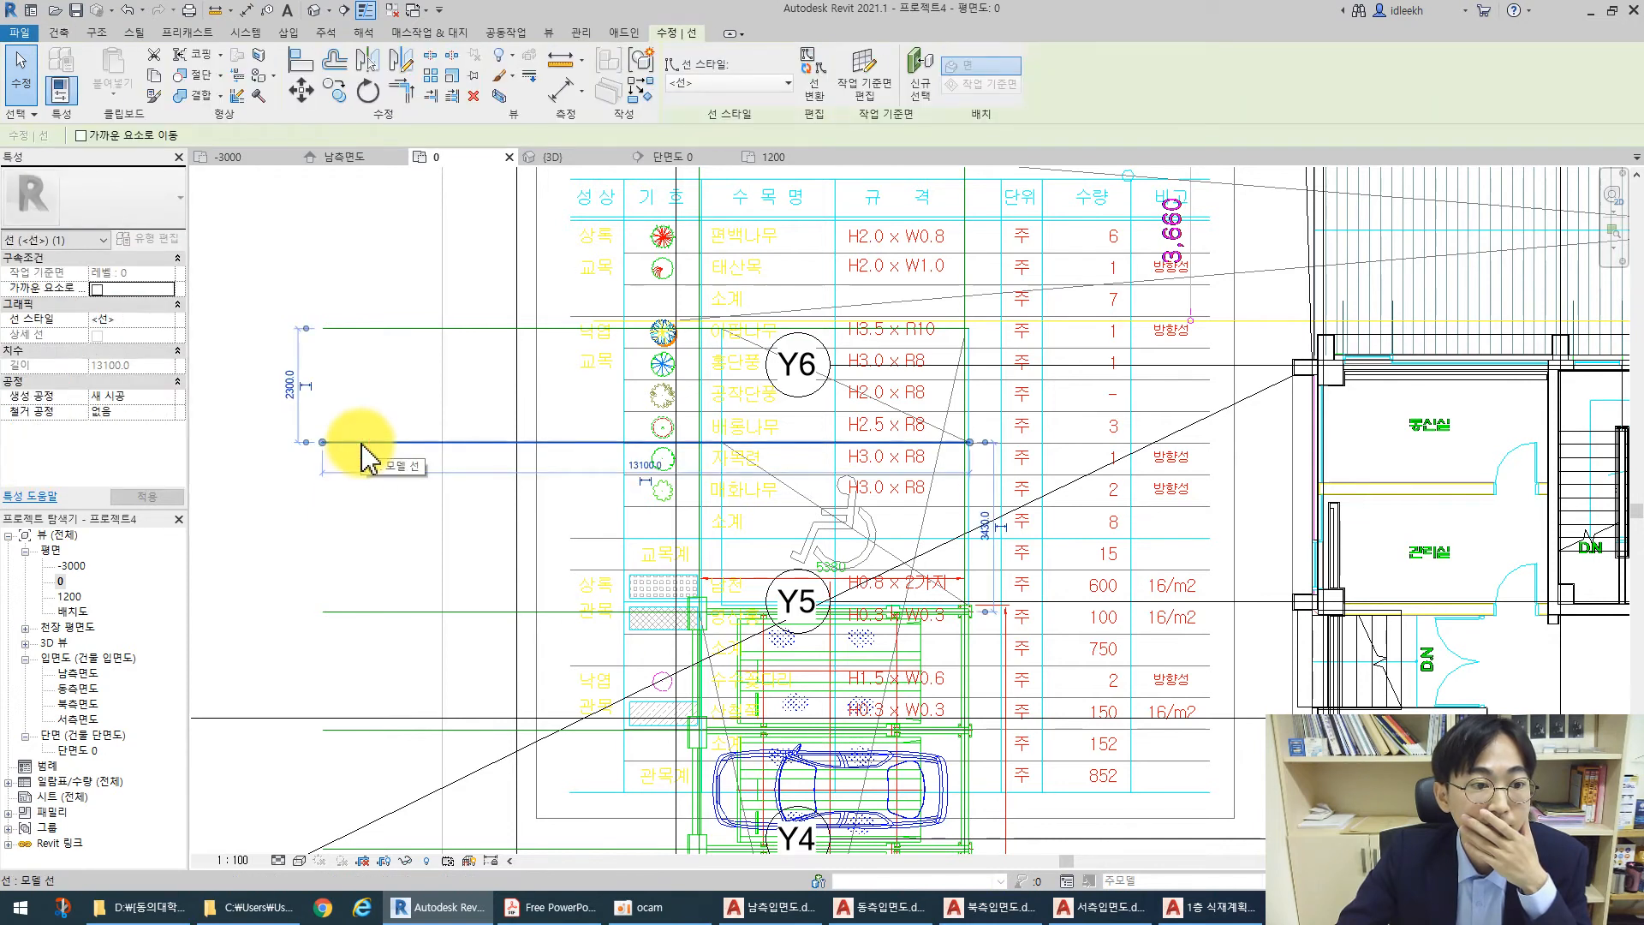
{"action": "left_click", "coordinate": [340, 613]}
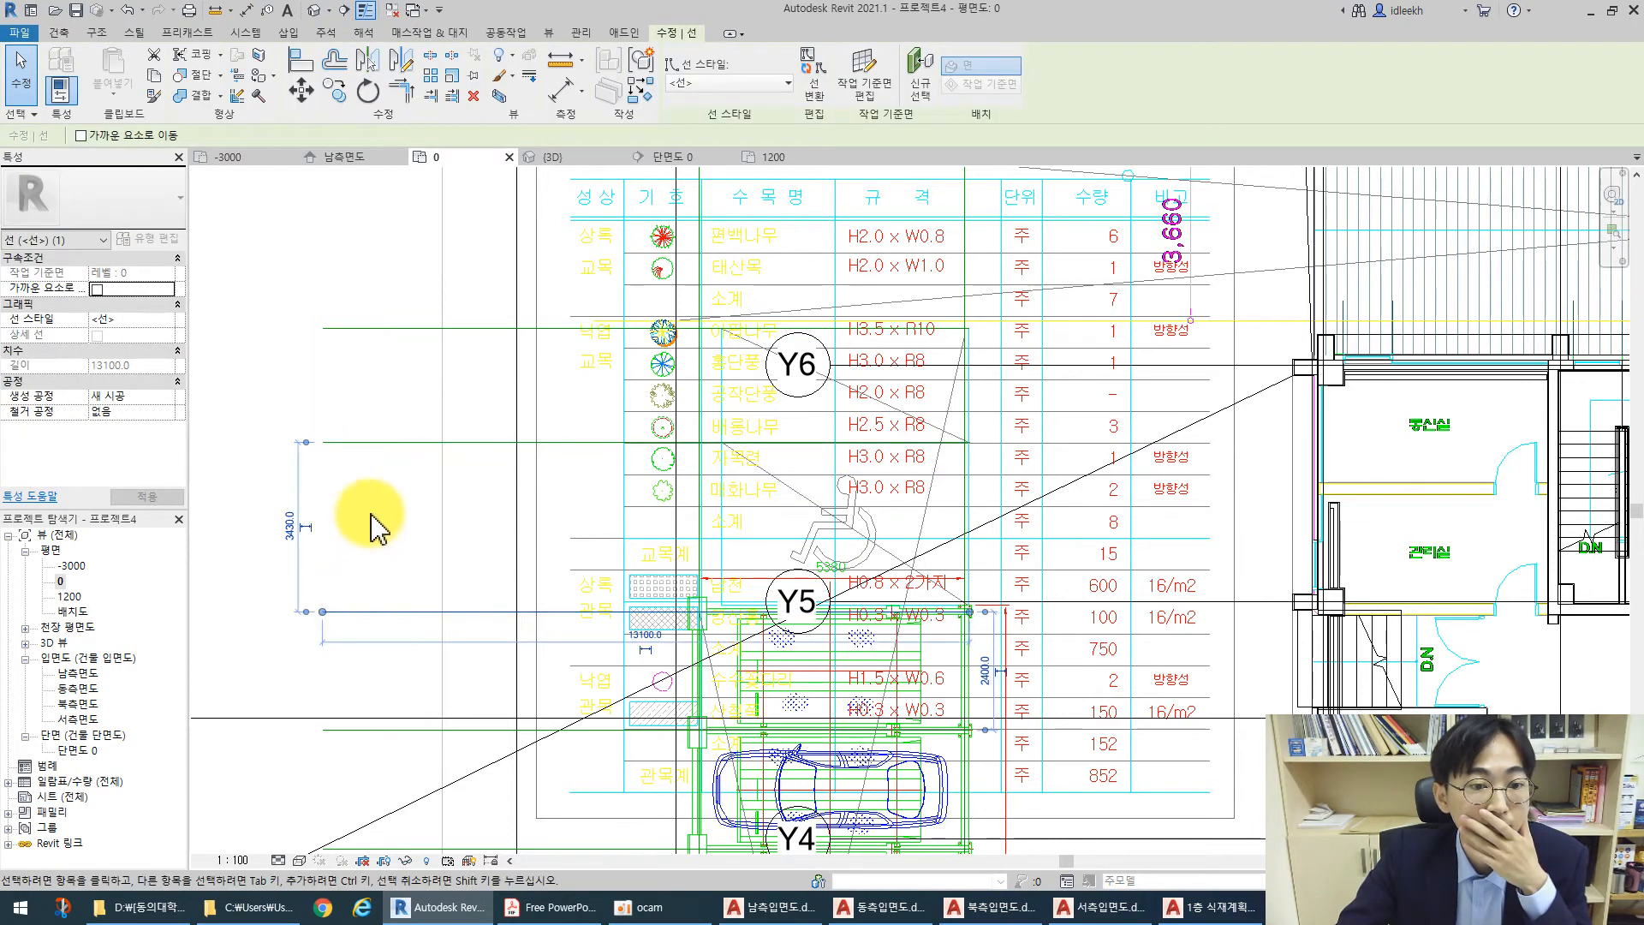
{"action": "left_click", "coordinate": [407, 443]}
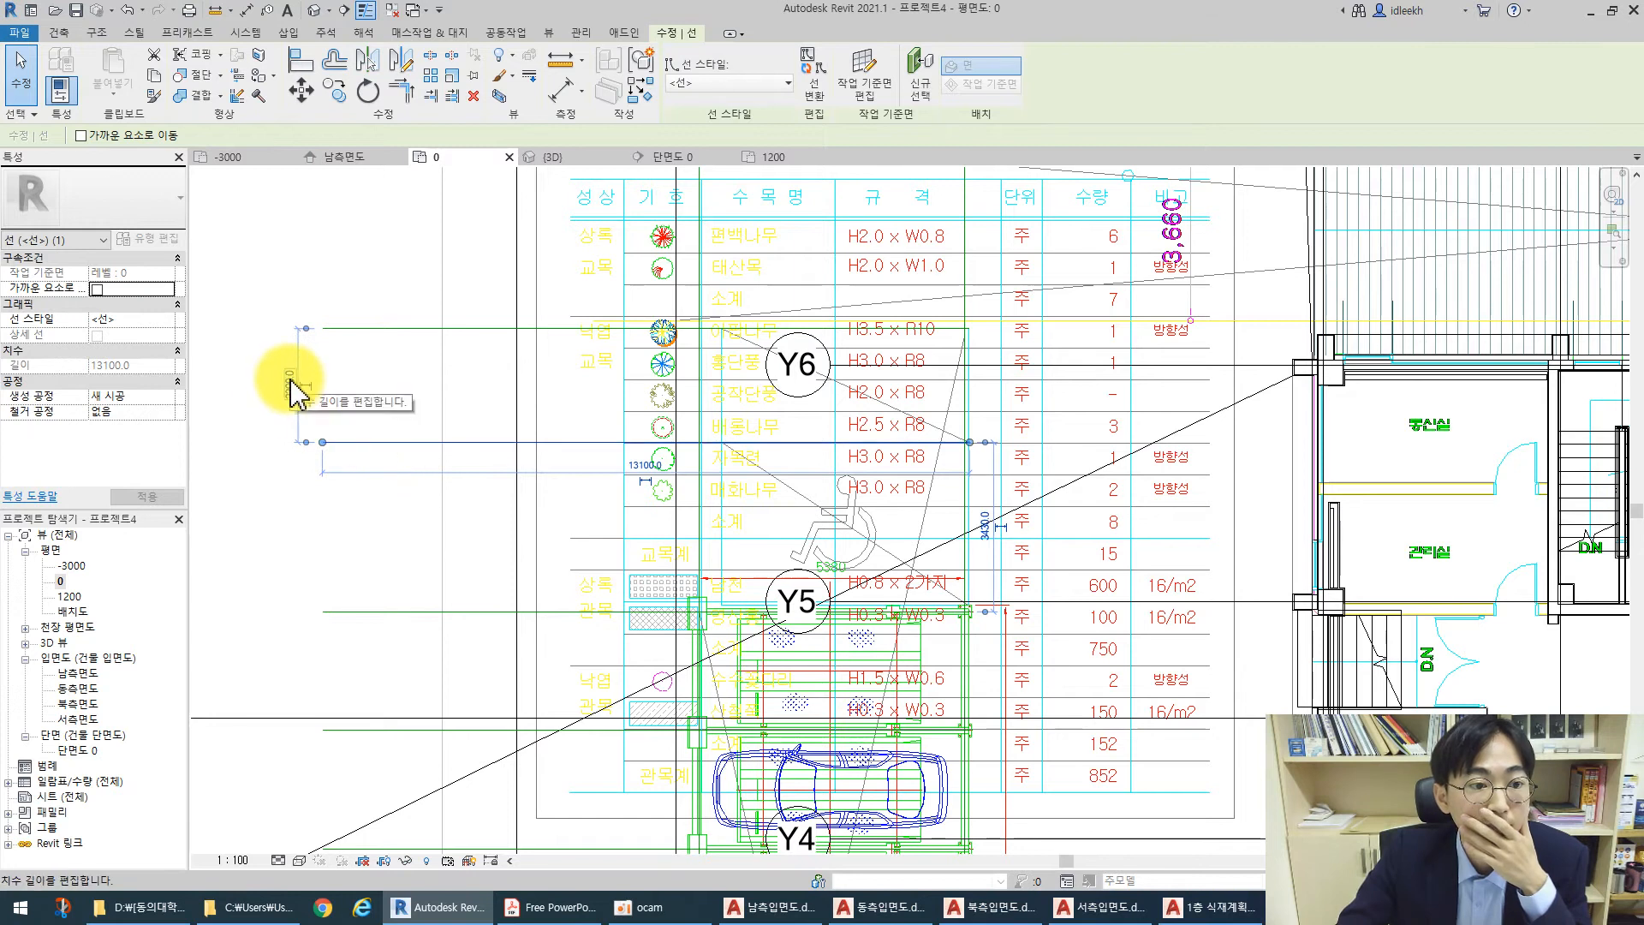
Delete the middle division line and the north edge line of the accessible parking bays near Y6
{"action": "left_click", "coordinate": [366, 538]}
{"action": "left_click", "coordinate": [366, 445]}
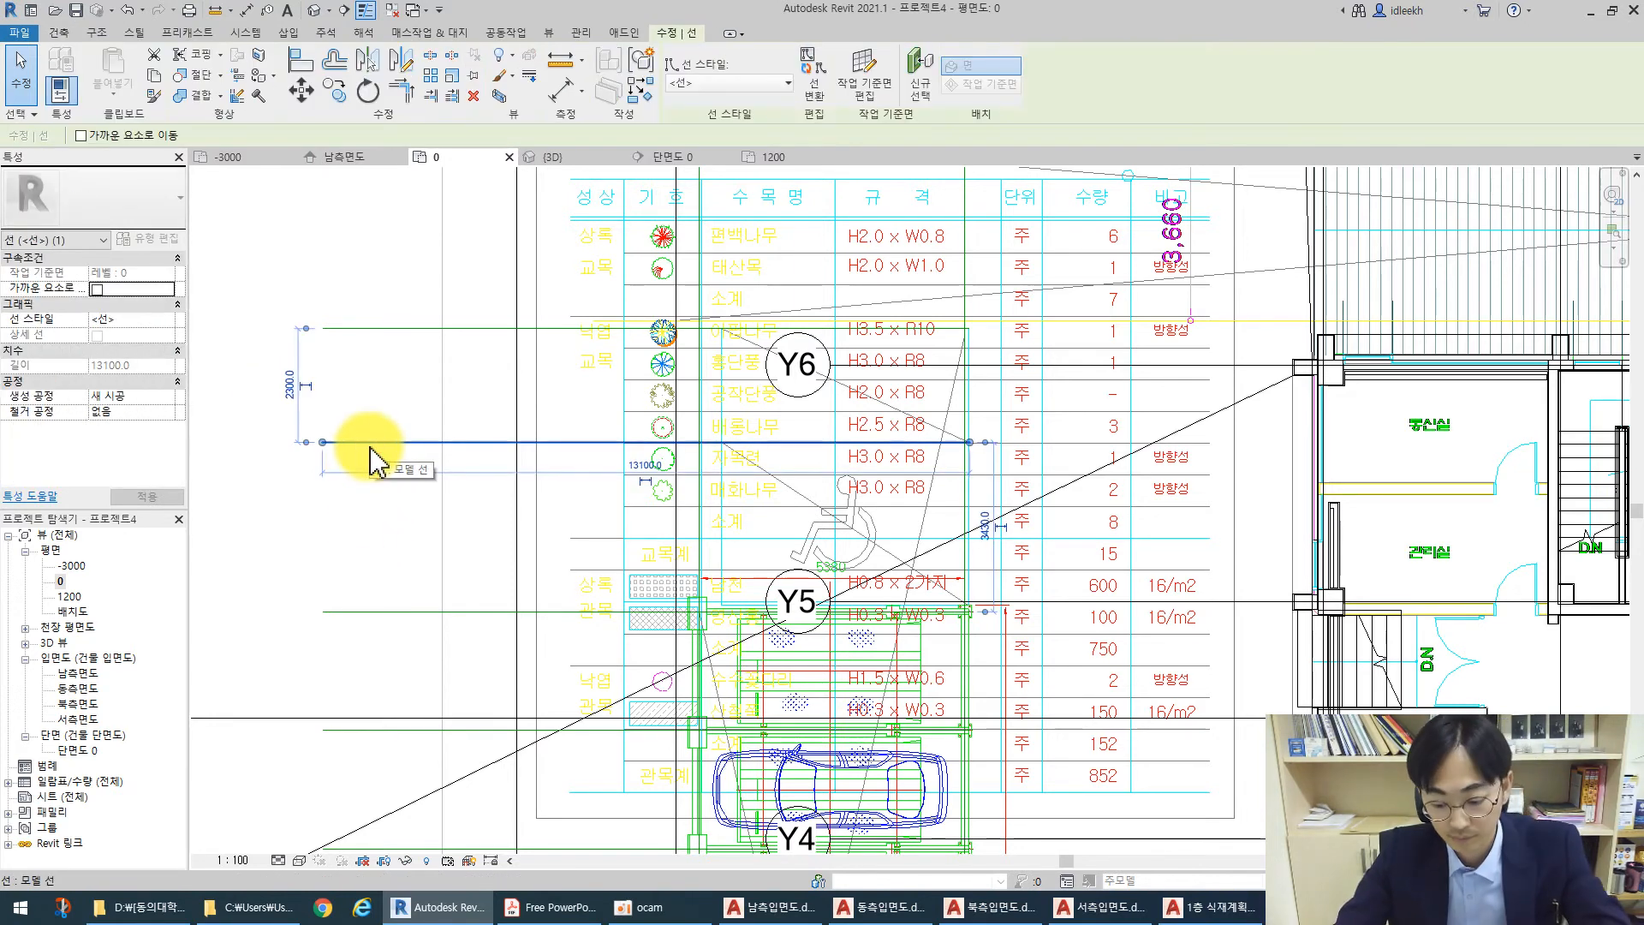
{"action": "left_click", "coordinate": [371, 403]}
{"action": "left_click", "coordinate": [377, 330]}
{"action": "left_click", "coordinate": [374, 514]}
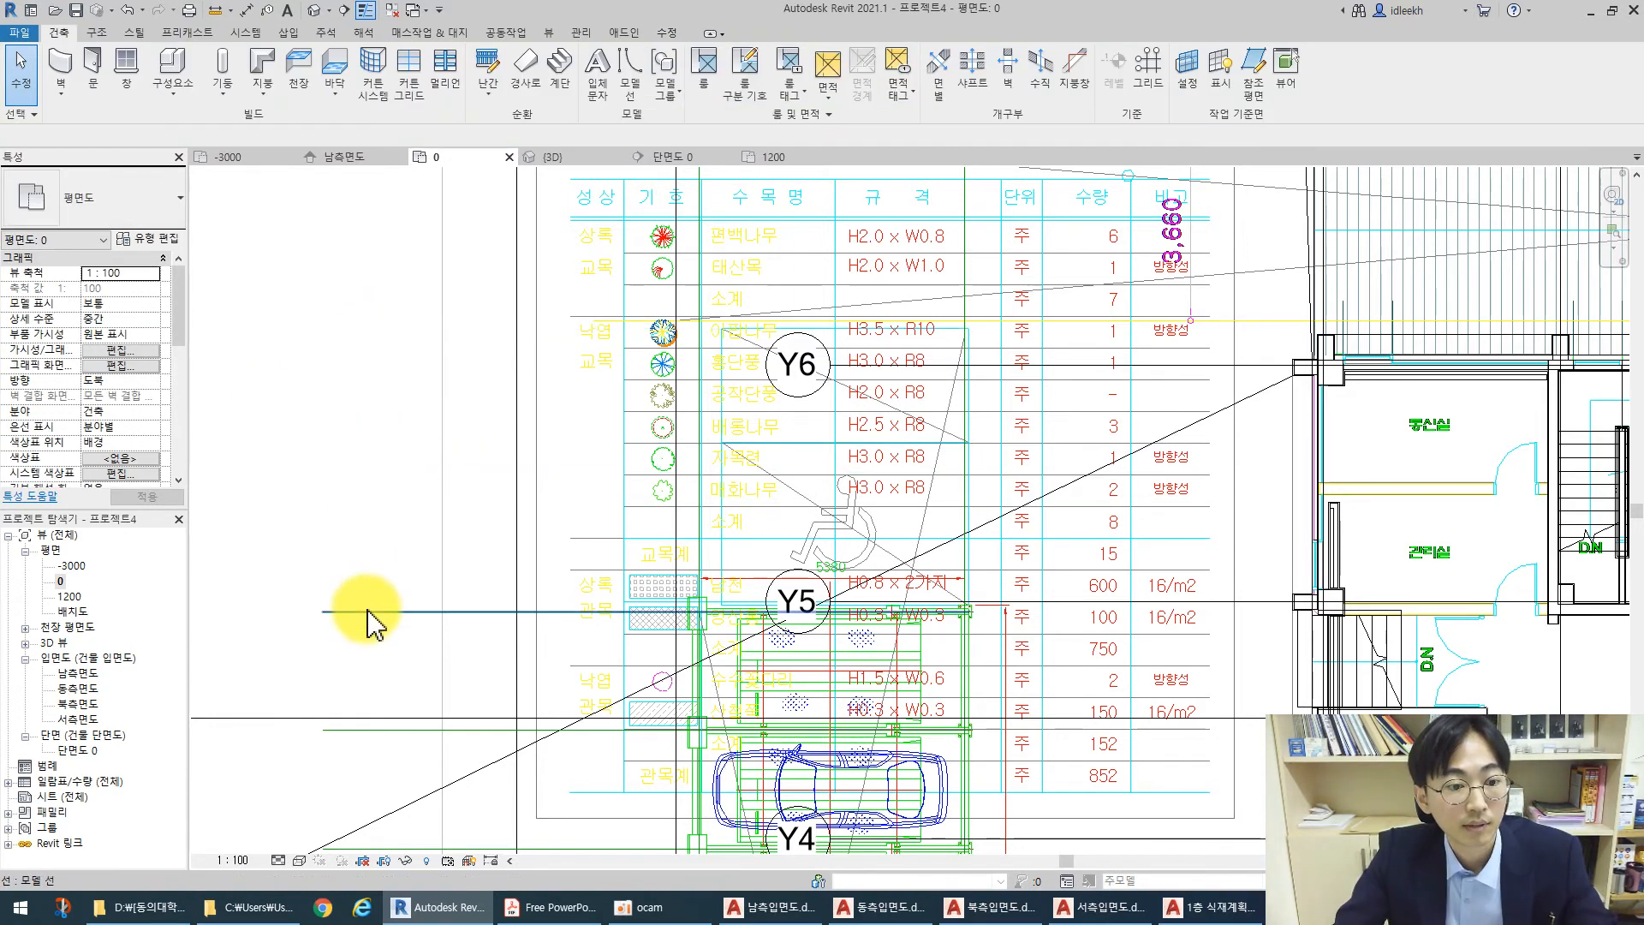
Copy the horizontal line at Y5 northward twice, each copy spaced 3400 mm from the previous line, for the accessible bays
{"action": "left_click", "coordinate": [369, 612]}
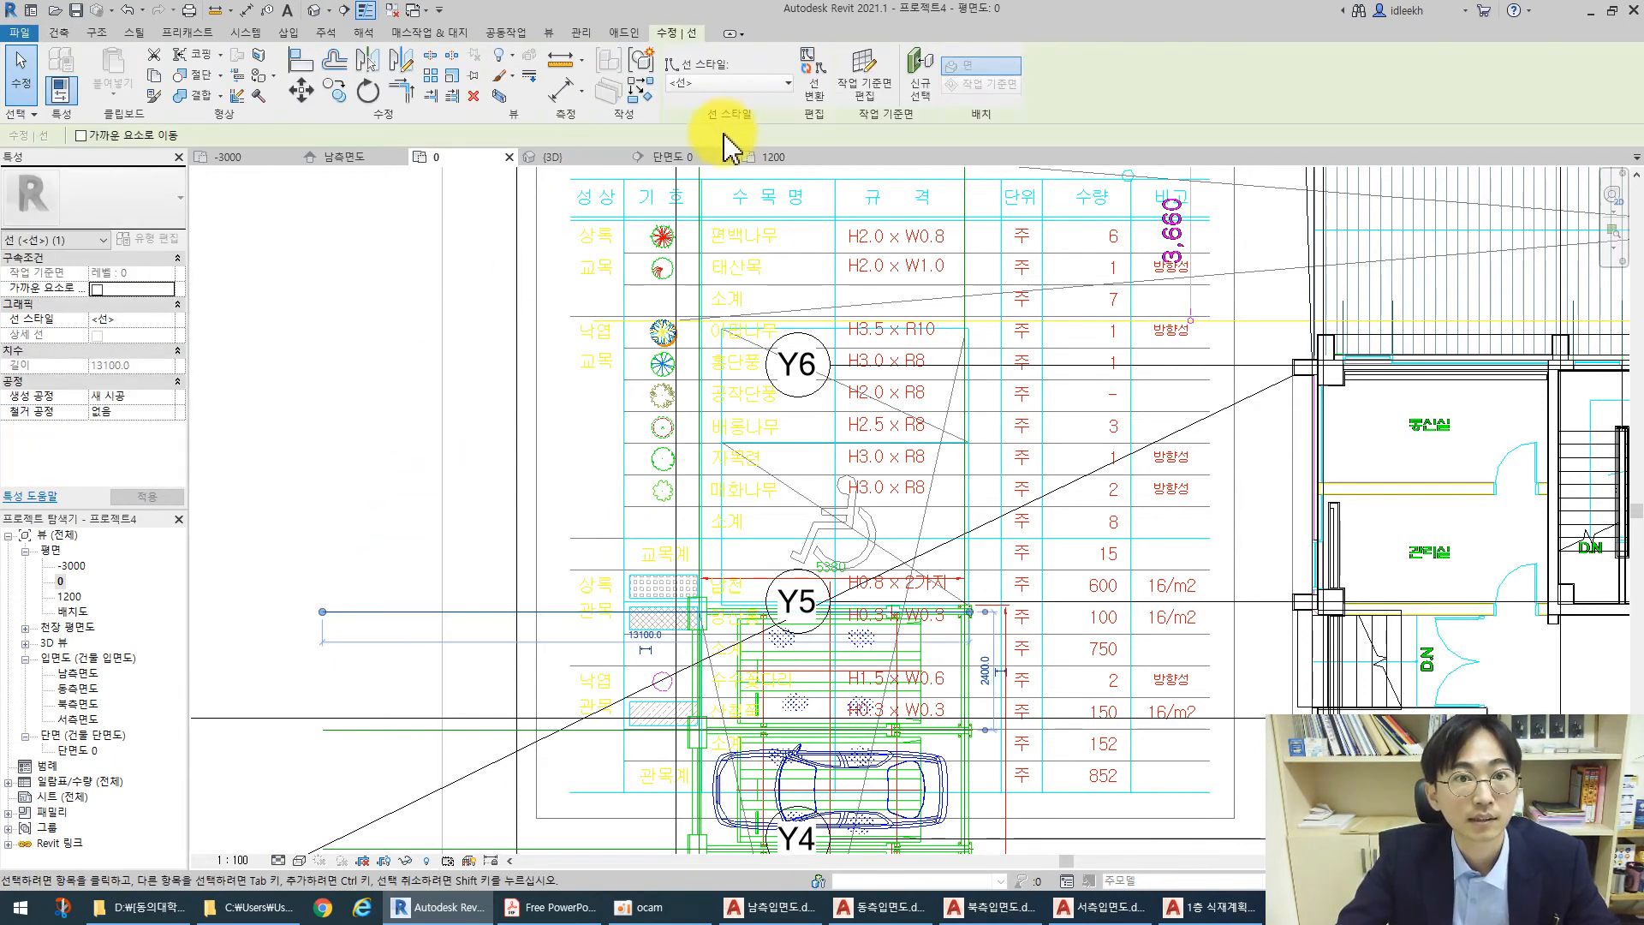
{"action": "left_click", "coordinate": [335, 90]}
{"action": "left_click", "coordinate": [374, 611]}
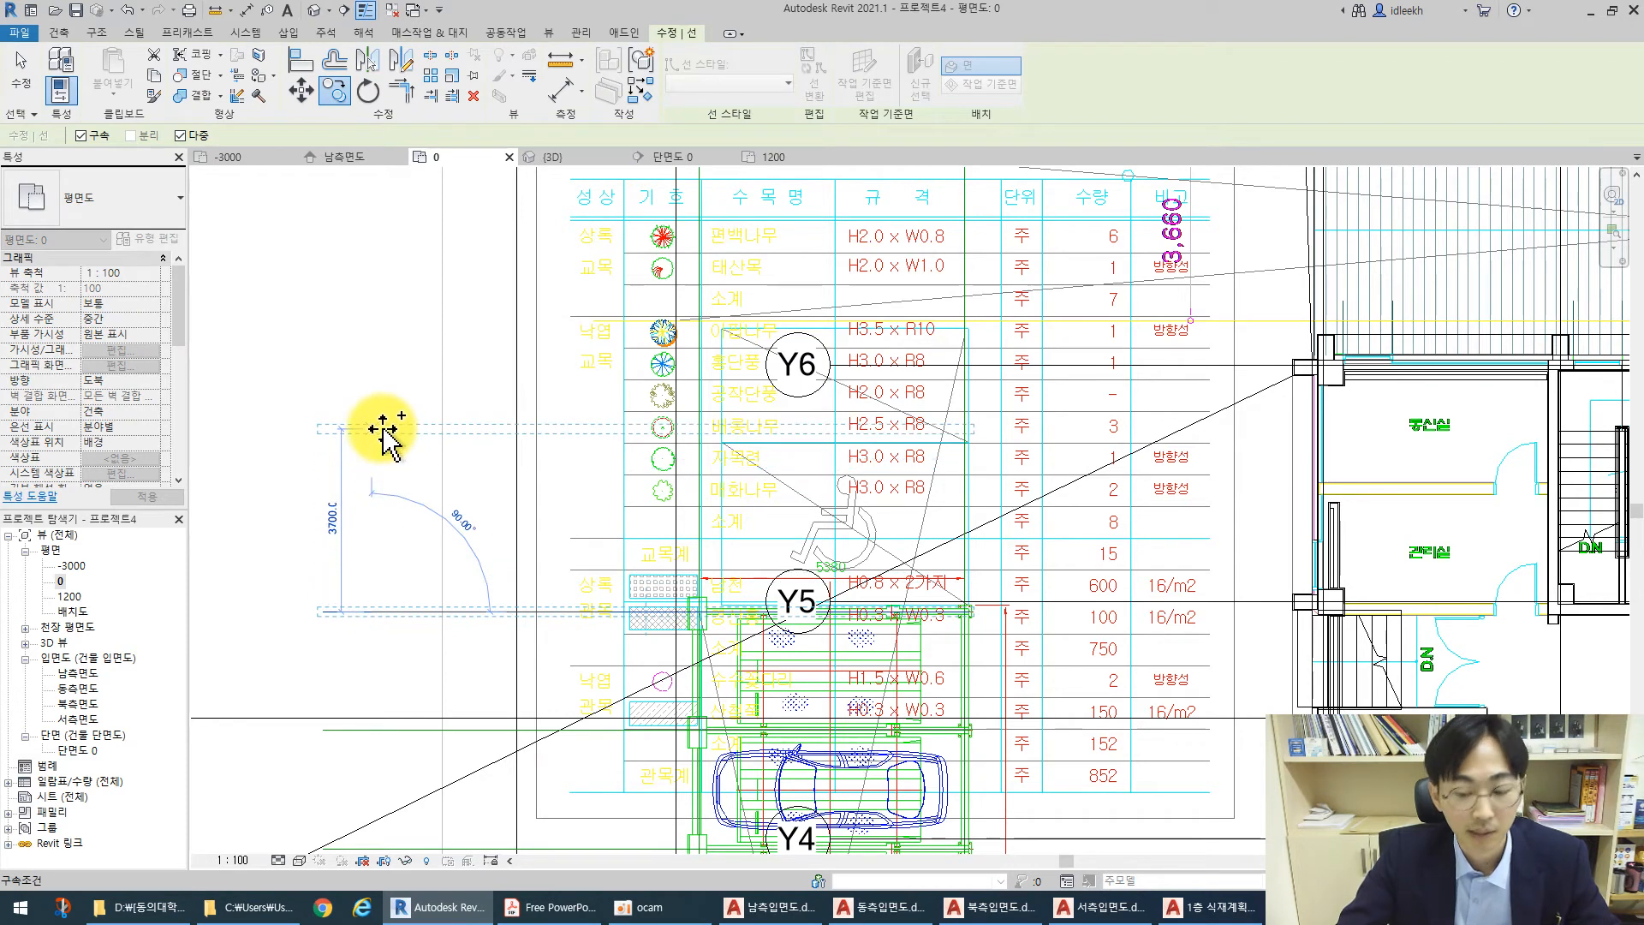
{"action": "type", "text": "3400"}
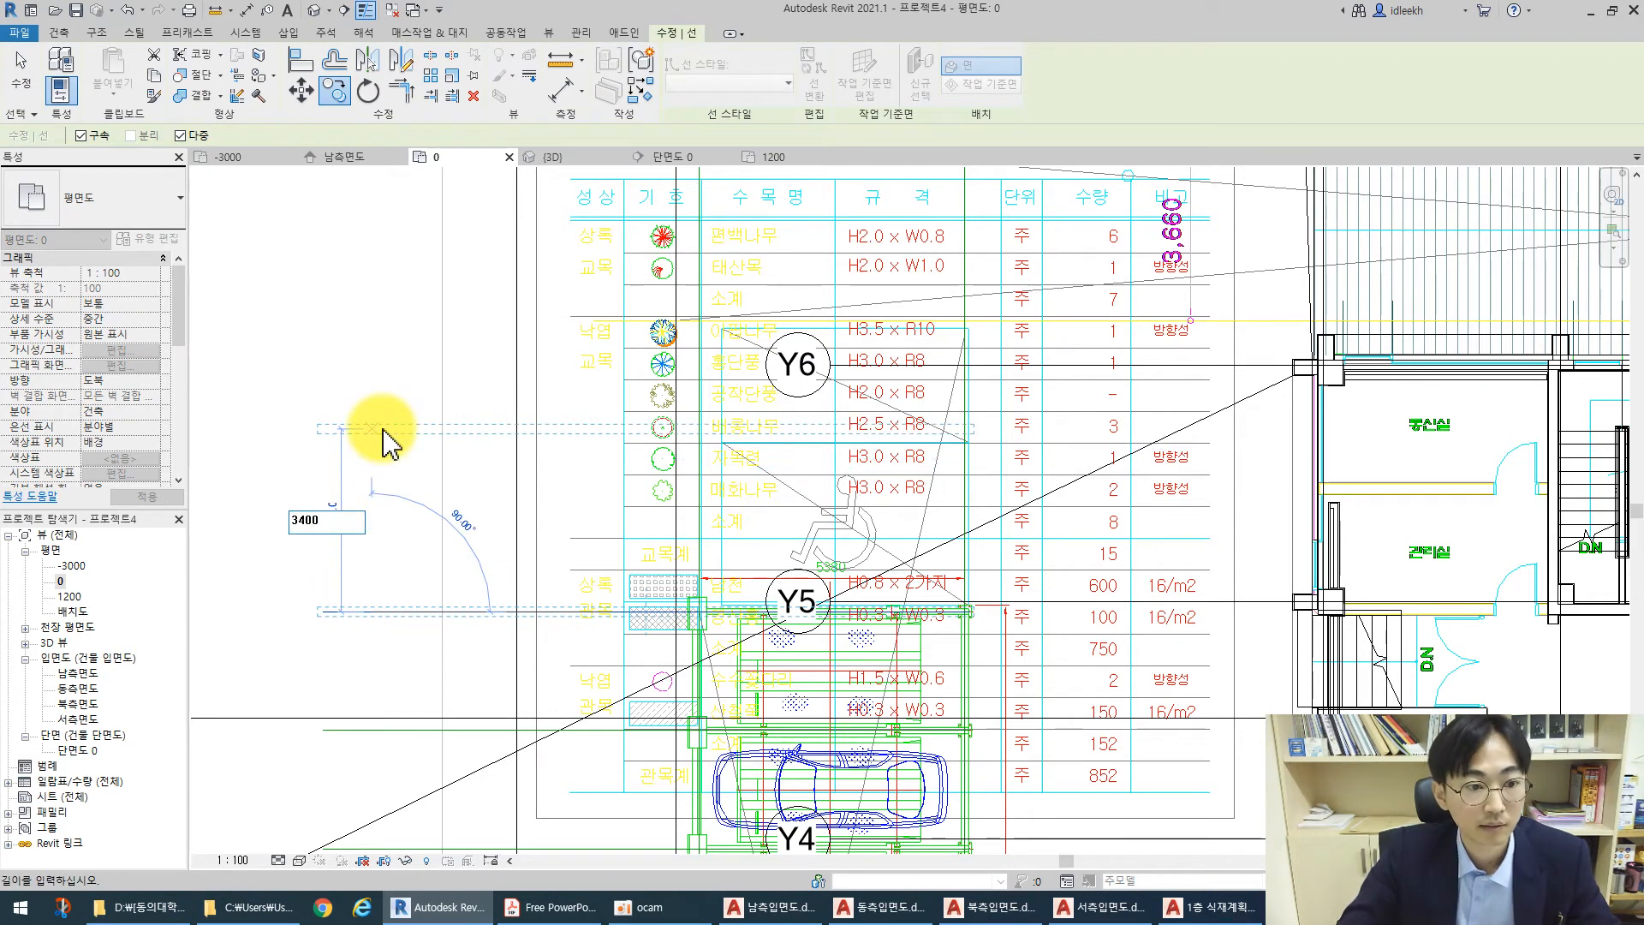
{"action": "key", "text": "Return"}
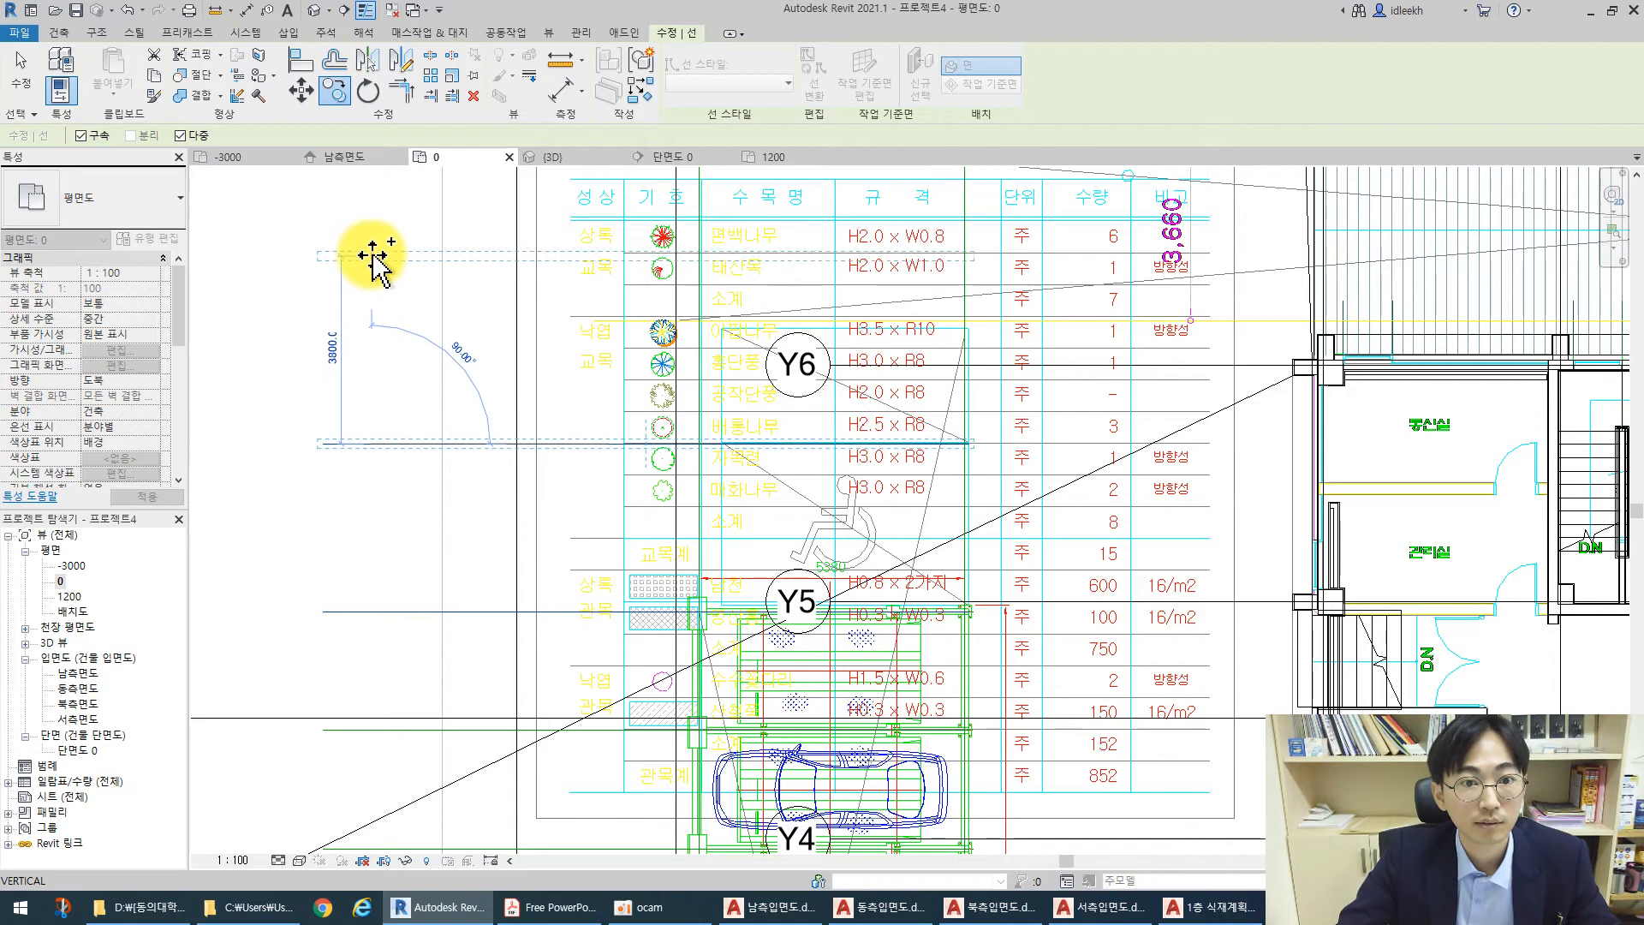
{"action": "type", "text": "34"}
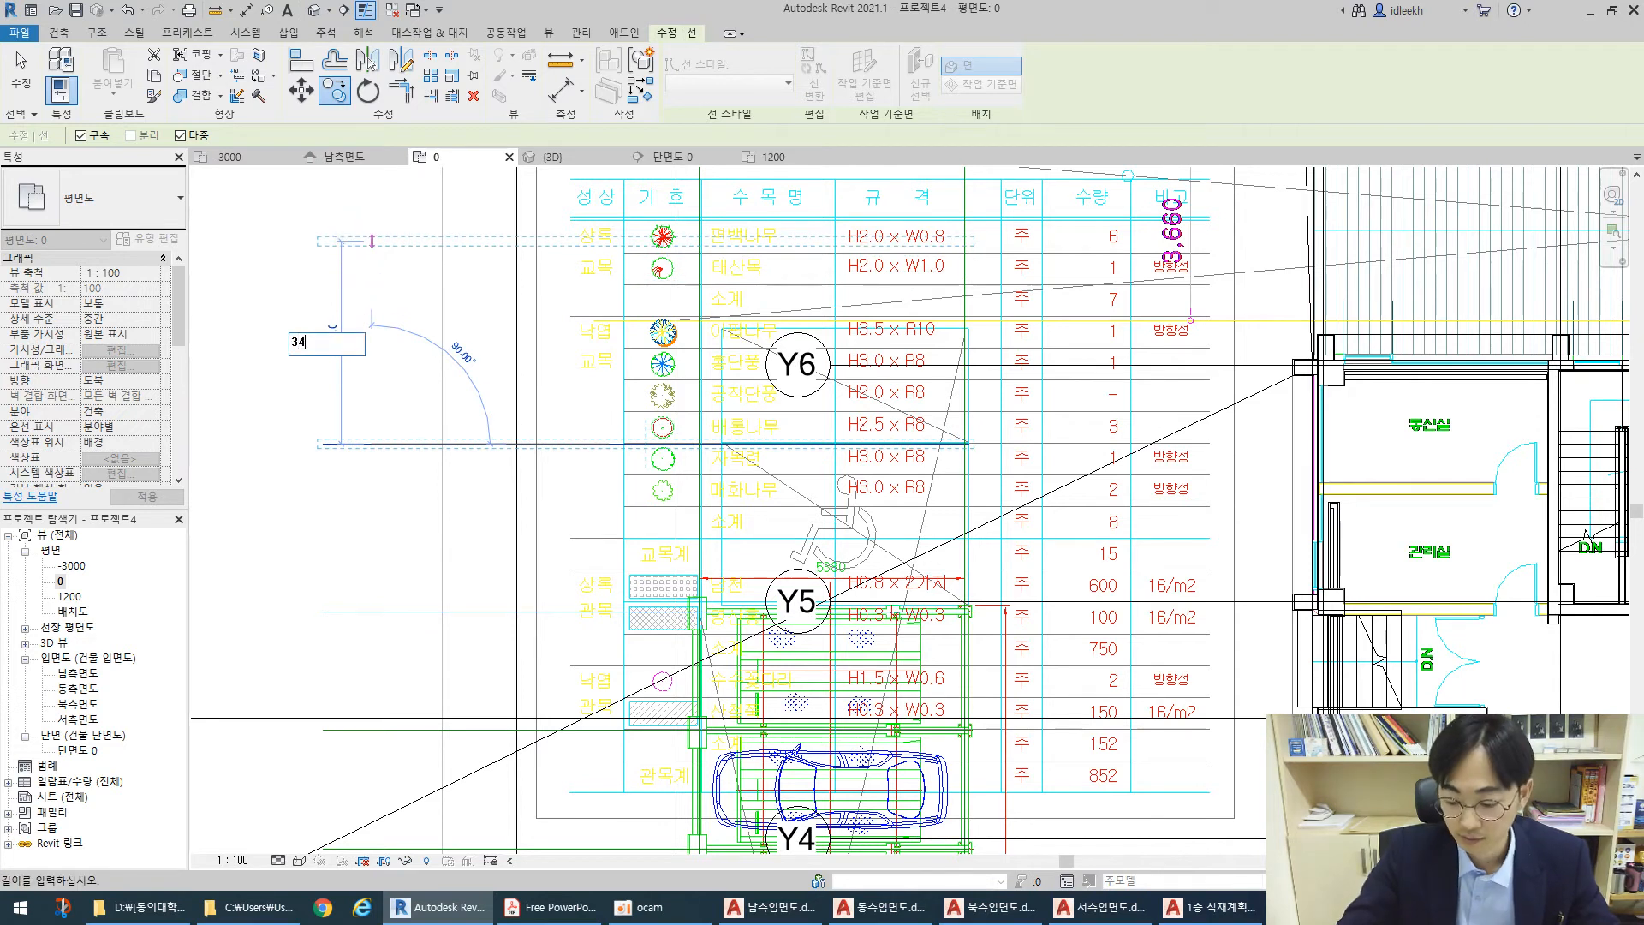
{"action": "key", "text": "Return"}
{"action": "key", "text": "Escape"}
{"action": "key", "text": "Escape"}
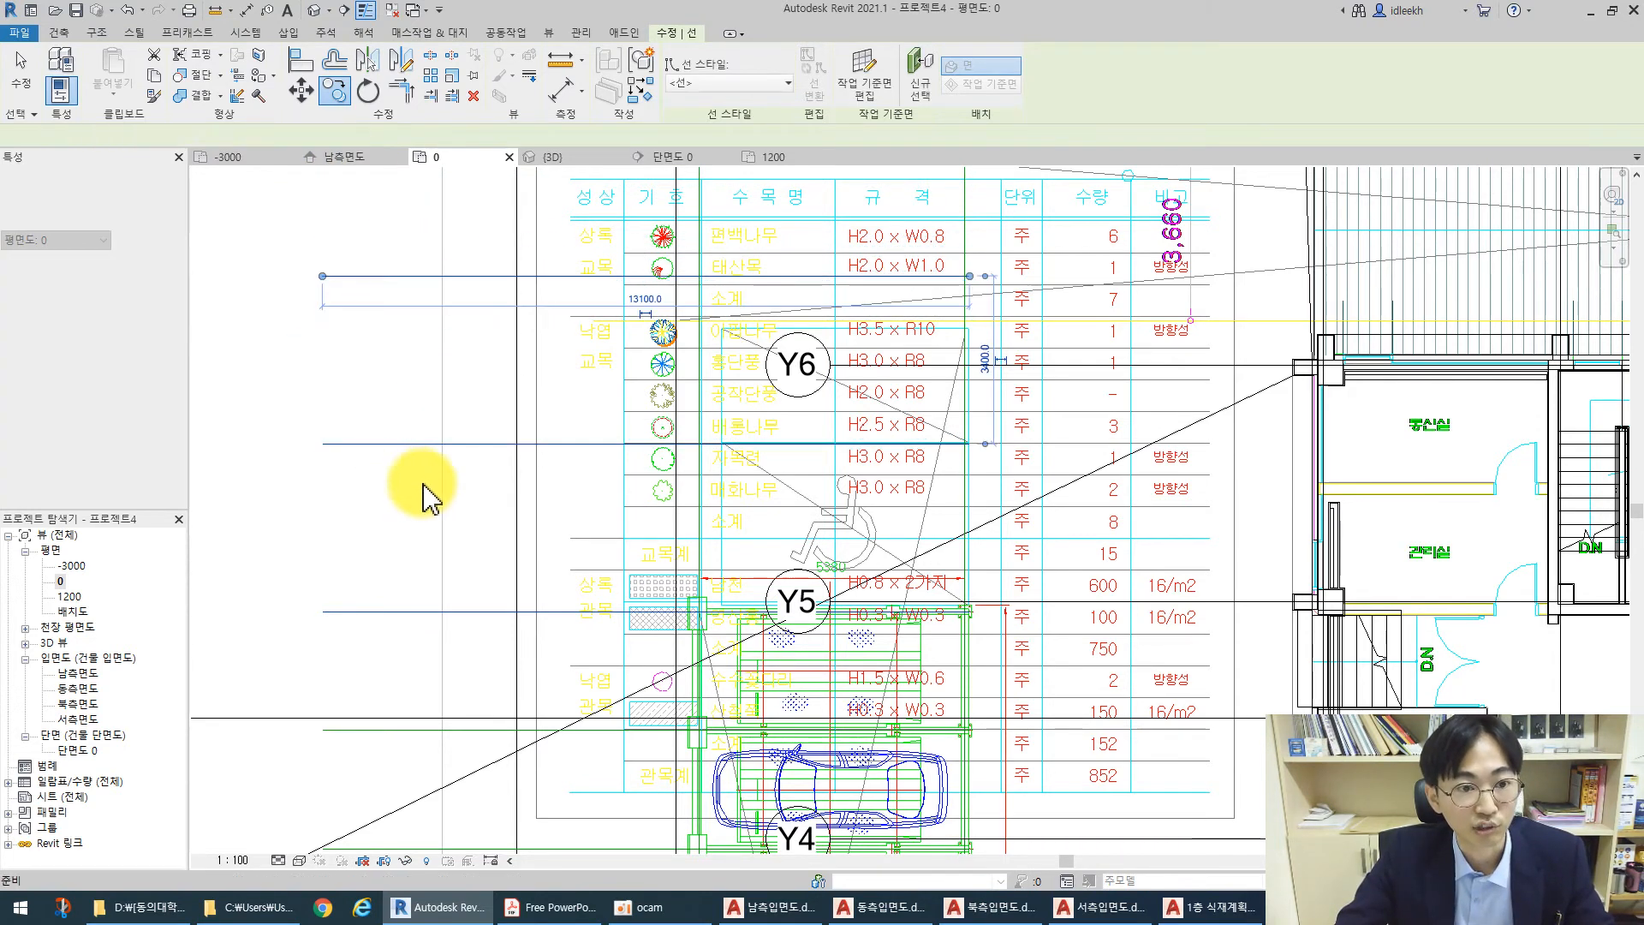
Measure the spacing of the standard parking bay lines south of Y5 and at the southernmost bay
{"action": "middle_click_drag", "start_coordinate": [703, 514], "coordinate": [701, 413]}
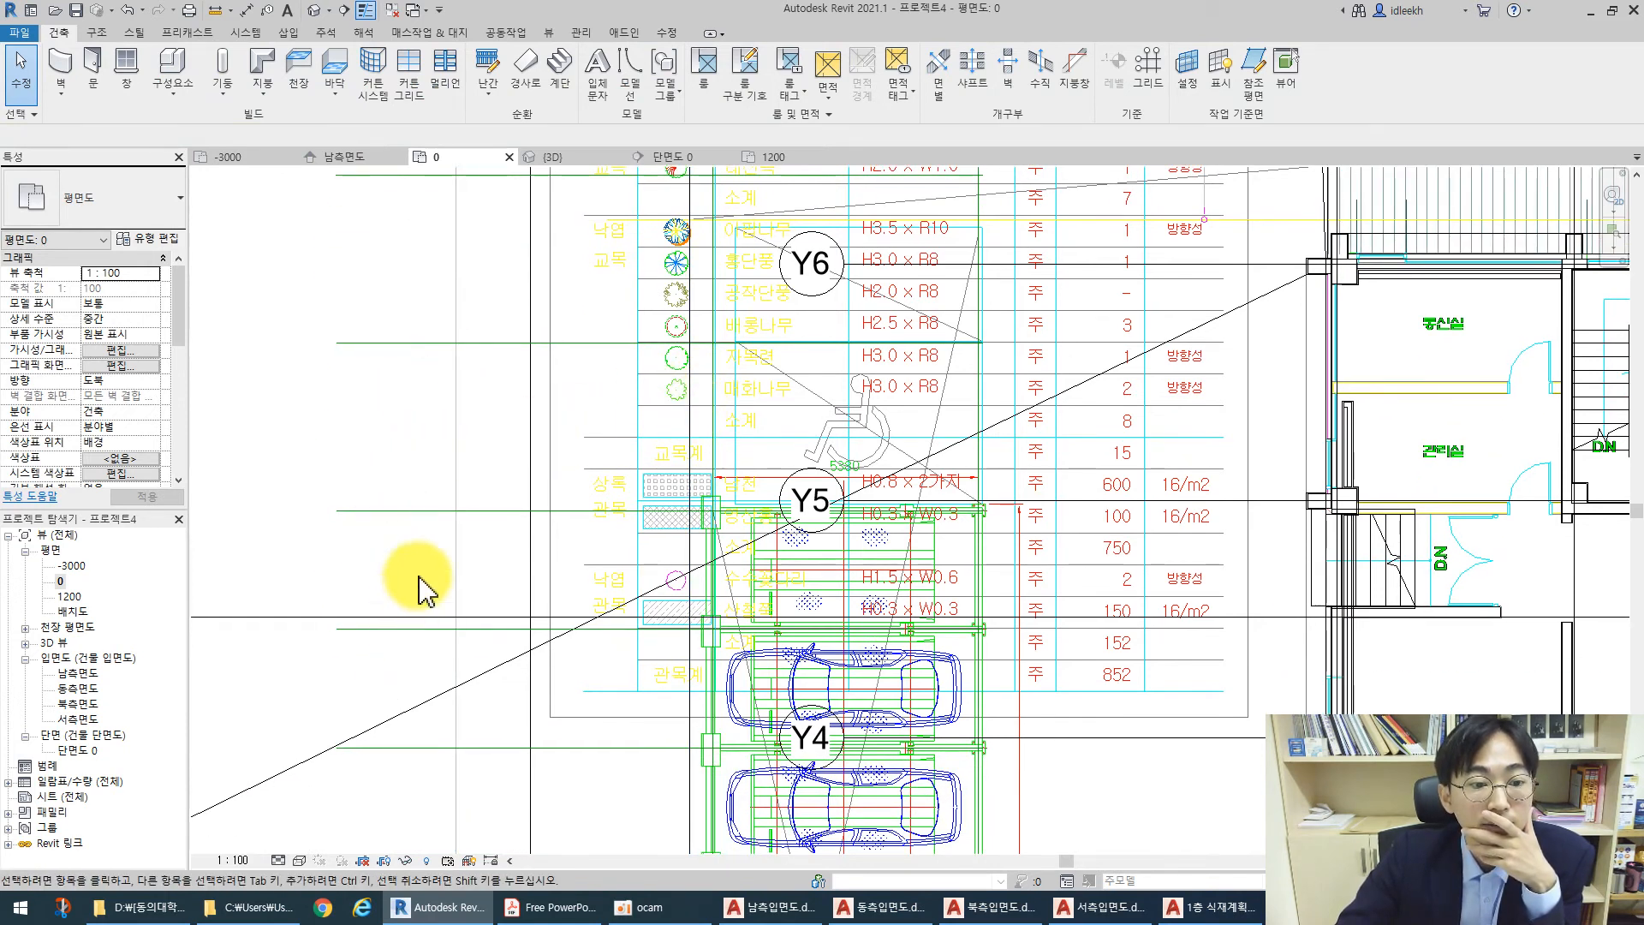
{"action": "middle_click_drag", "start_coordinate": [422, 580], "coordinate": [496, 378]}
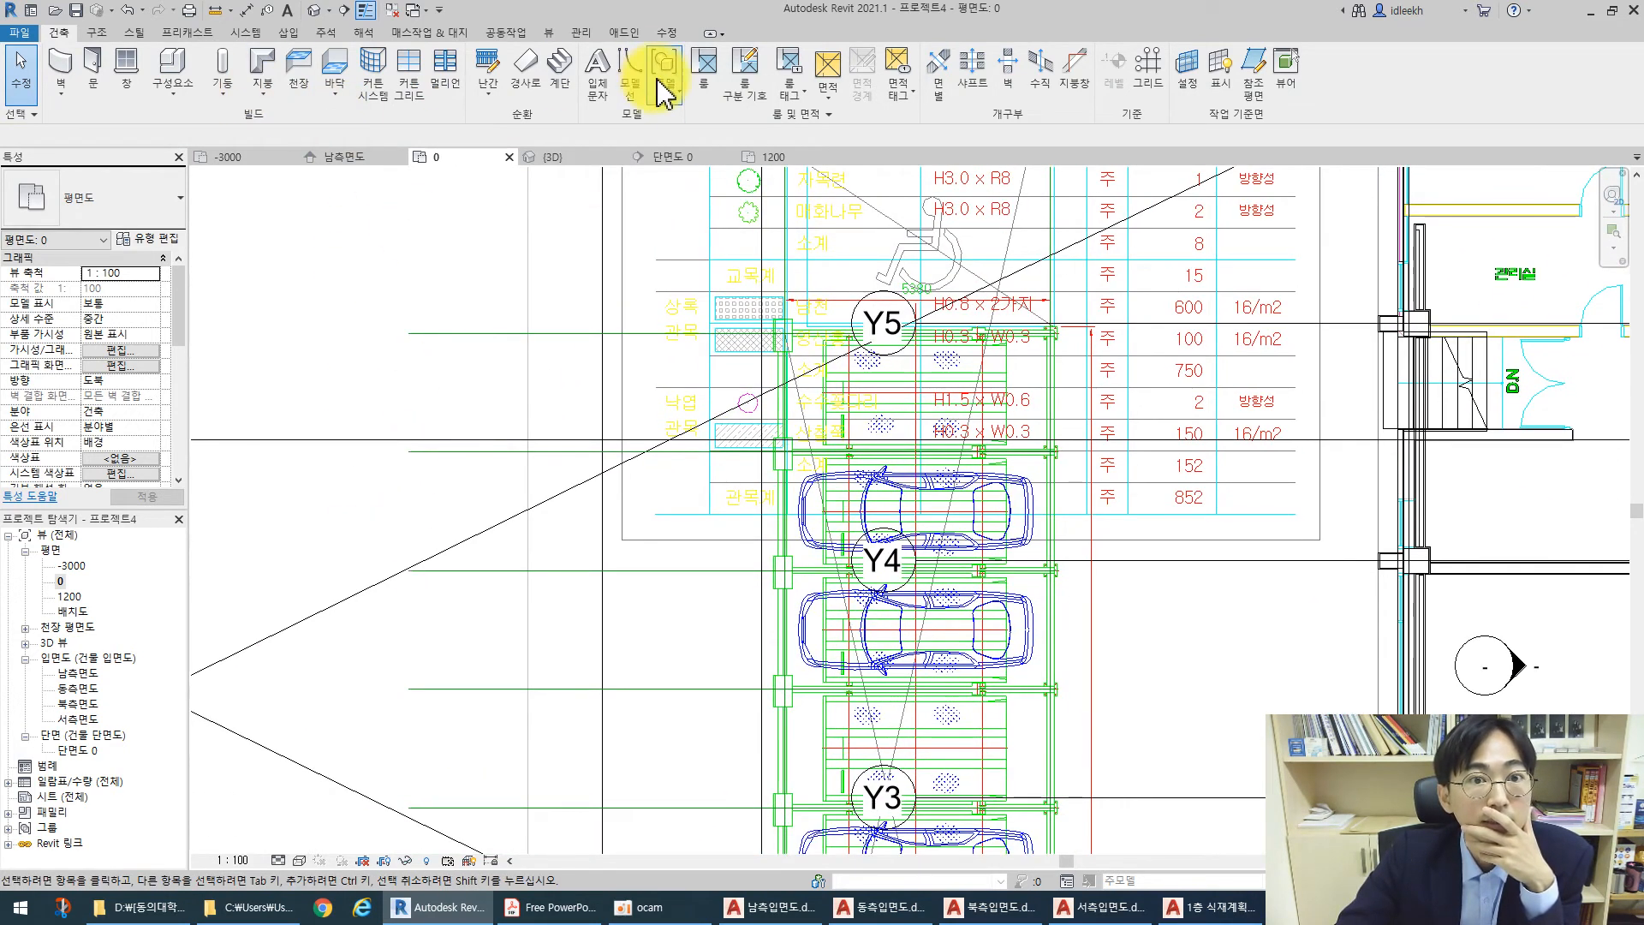
{"action": "left_click", "coordinate": [629, 70]}
{"action": "left_click", "coordinate": [438, 334]}
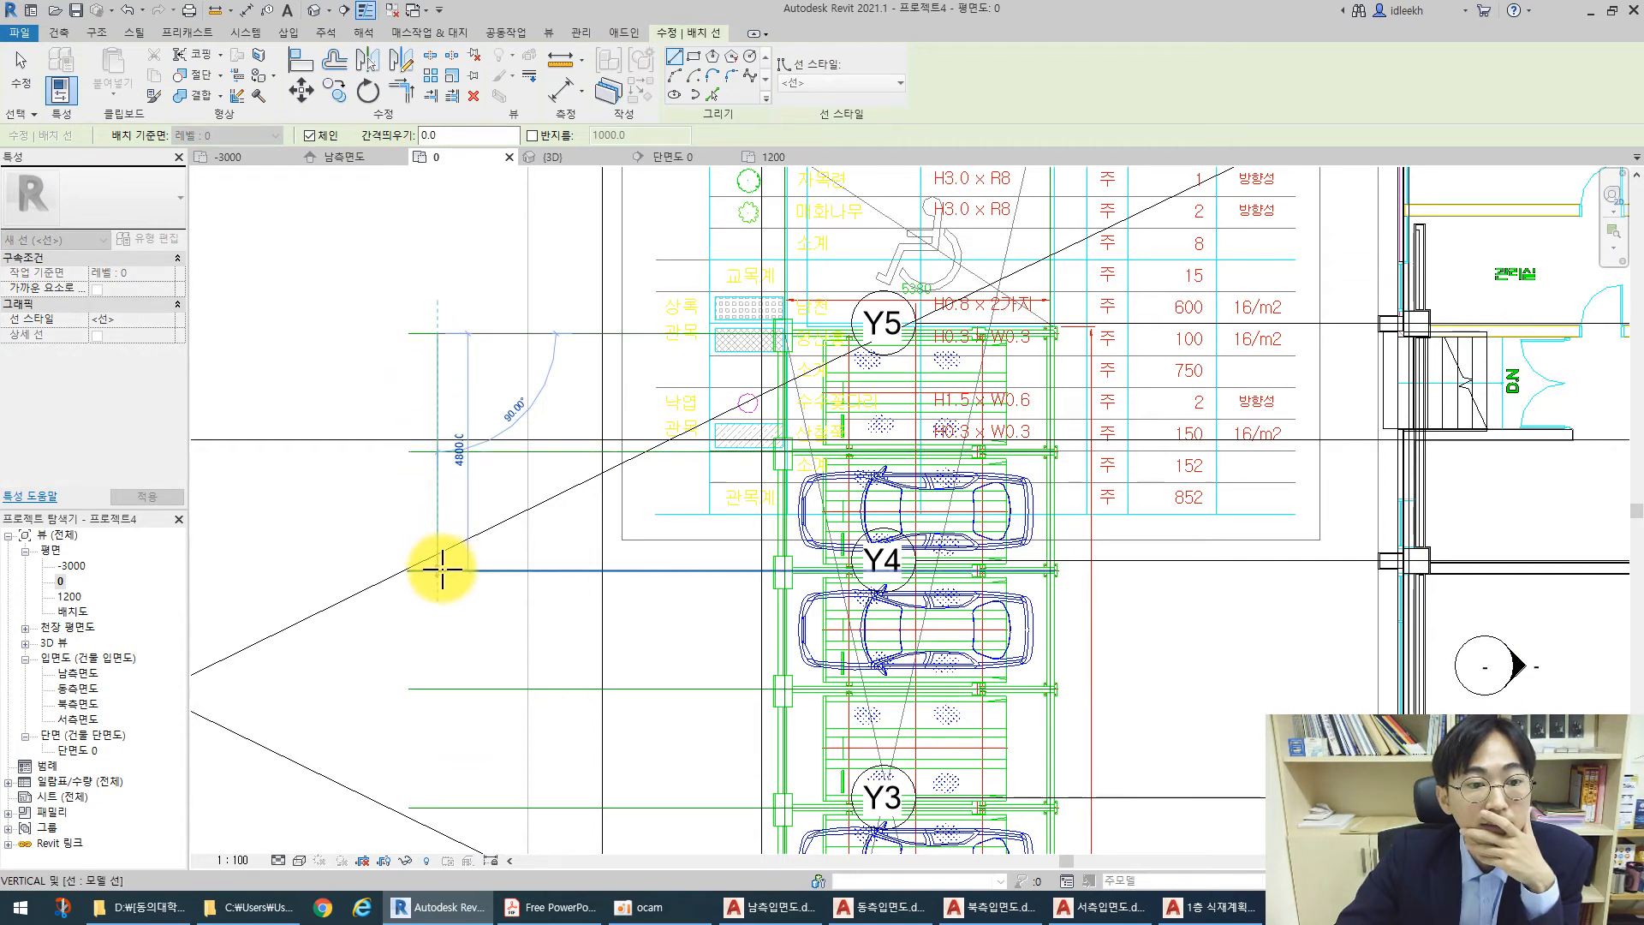
{"action": "key", "text": "Escape"}
{"action": "middle_click_drag", "start_coordinate": [477, 708], "coordinate": [539, 378]}
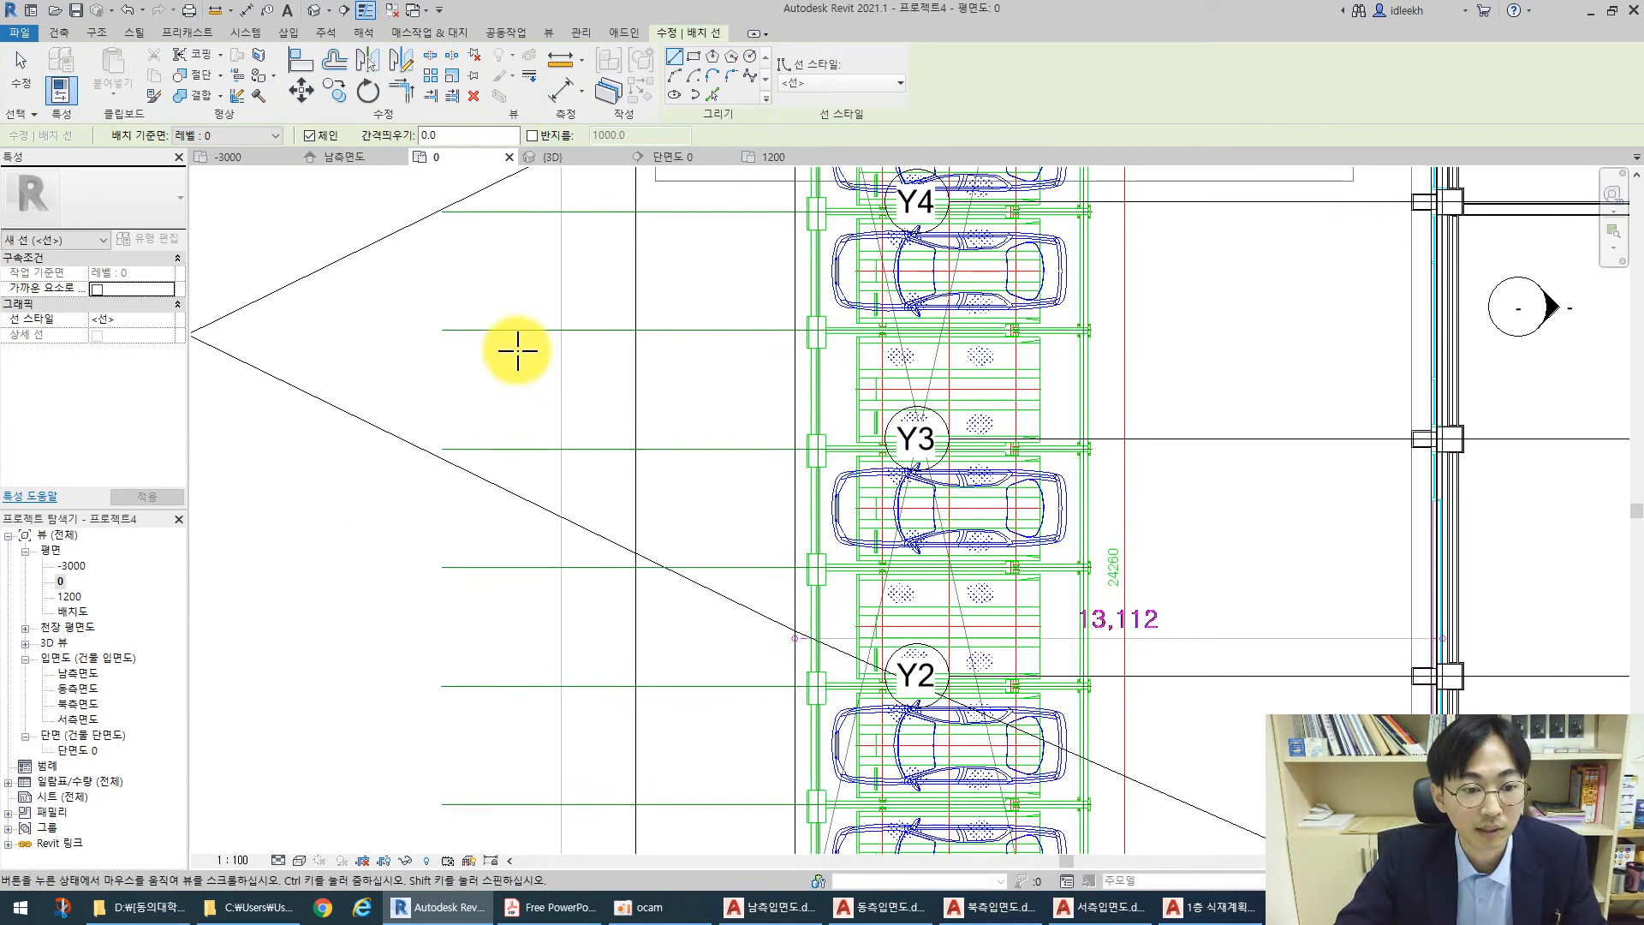
{"action": "middle_click_drag", "start_coordinate": [493, 754], "coordinate": [569, 471]}
{"action": "middle_click_drag", "start_coordinate": [503, 722], "coordinate": [569, 452]}
{"action": "left_click", "coordinate": [530, 562]}
{"action": "left_click", "coordinate": [560, 563]}
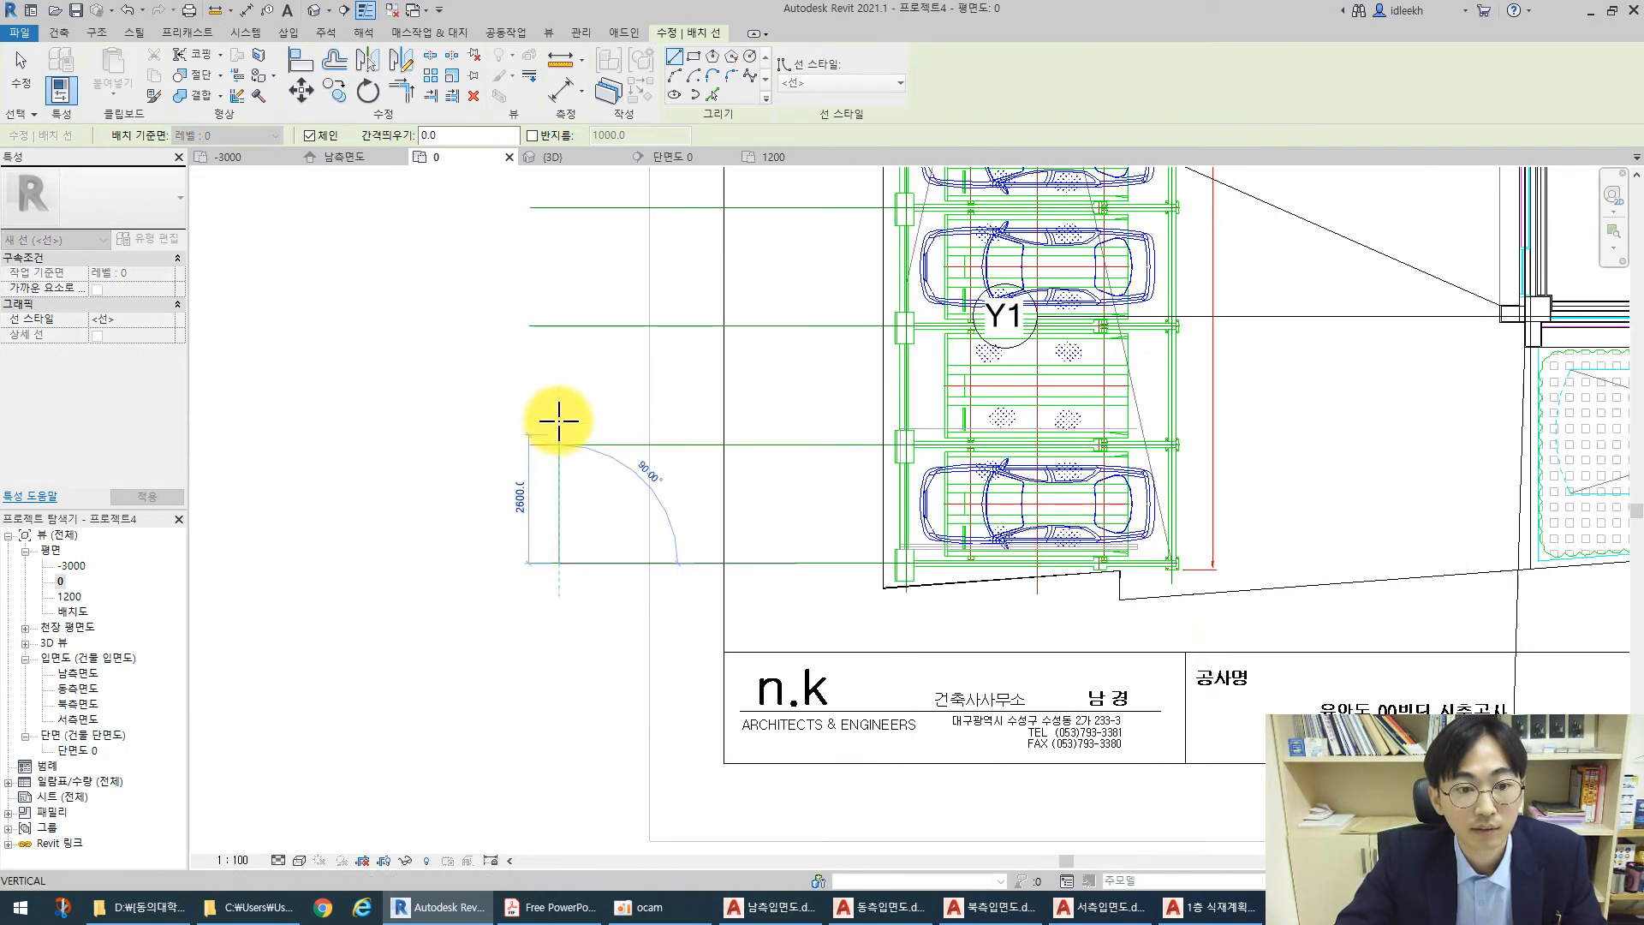
{"action": "key", "text": "Escape"}
{"action": "key", "text": "Escape"}
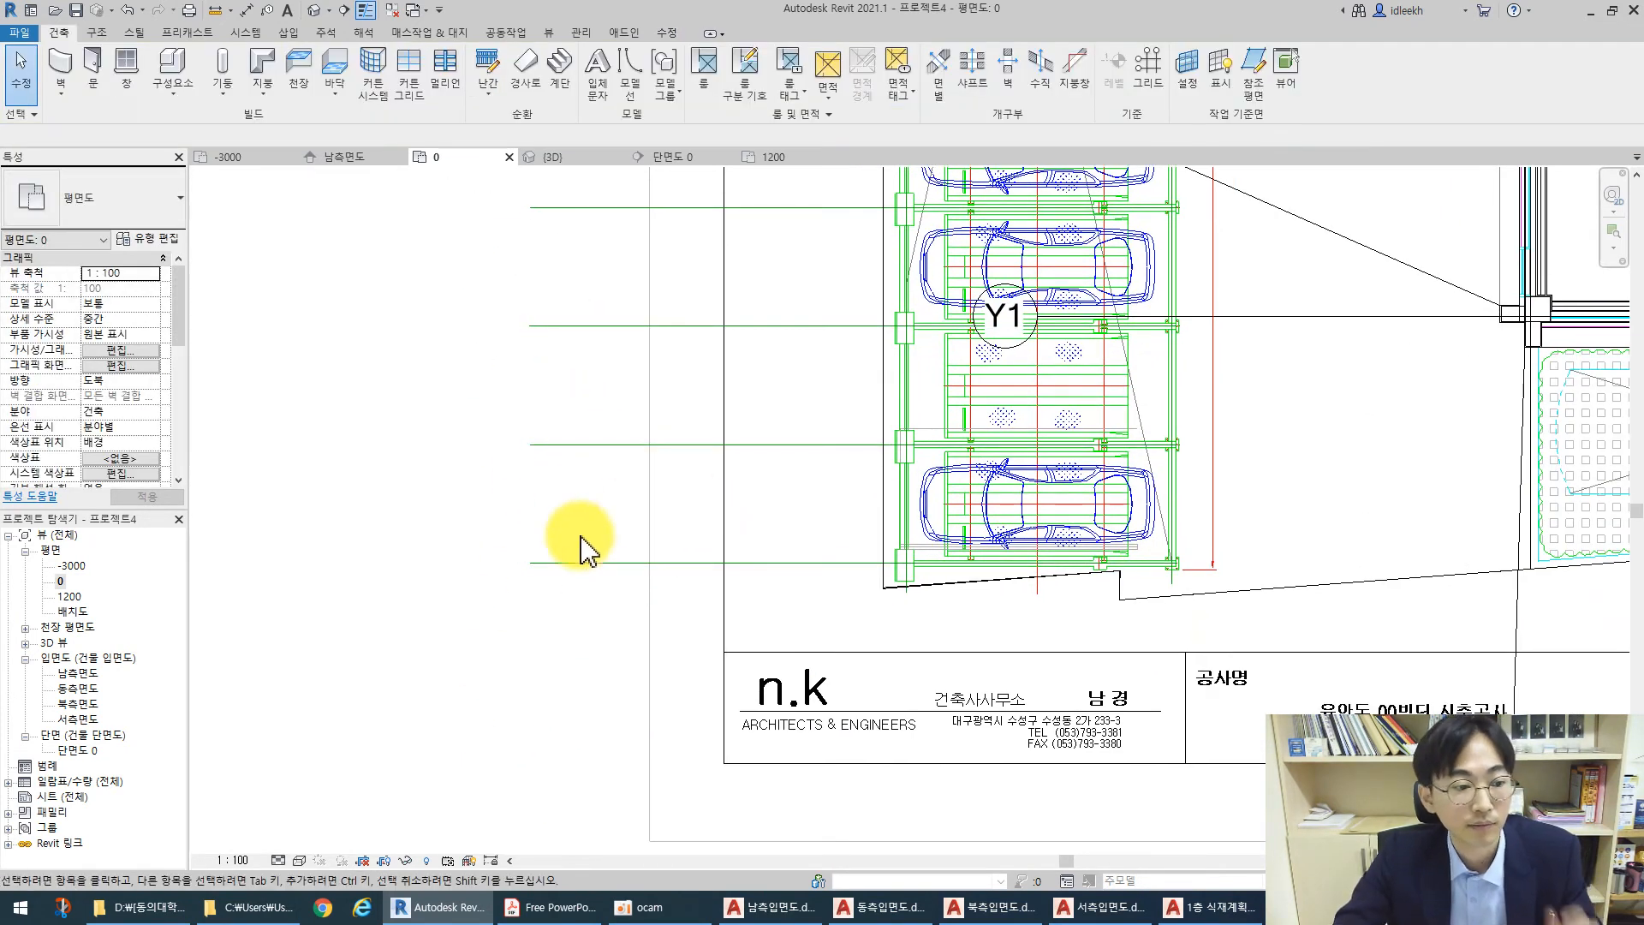
In the 3D view, move the 4800 x 2400mm - 90 degree parking space onto the southernmost bay's model line intersections
{"action": "left_click", "coordinate": [60, 582]}
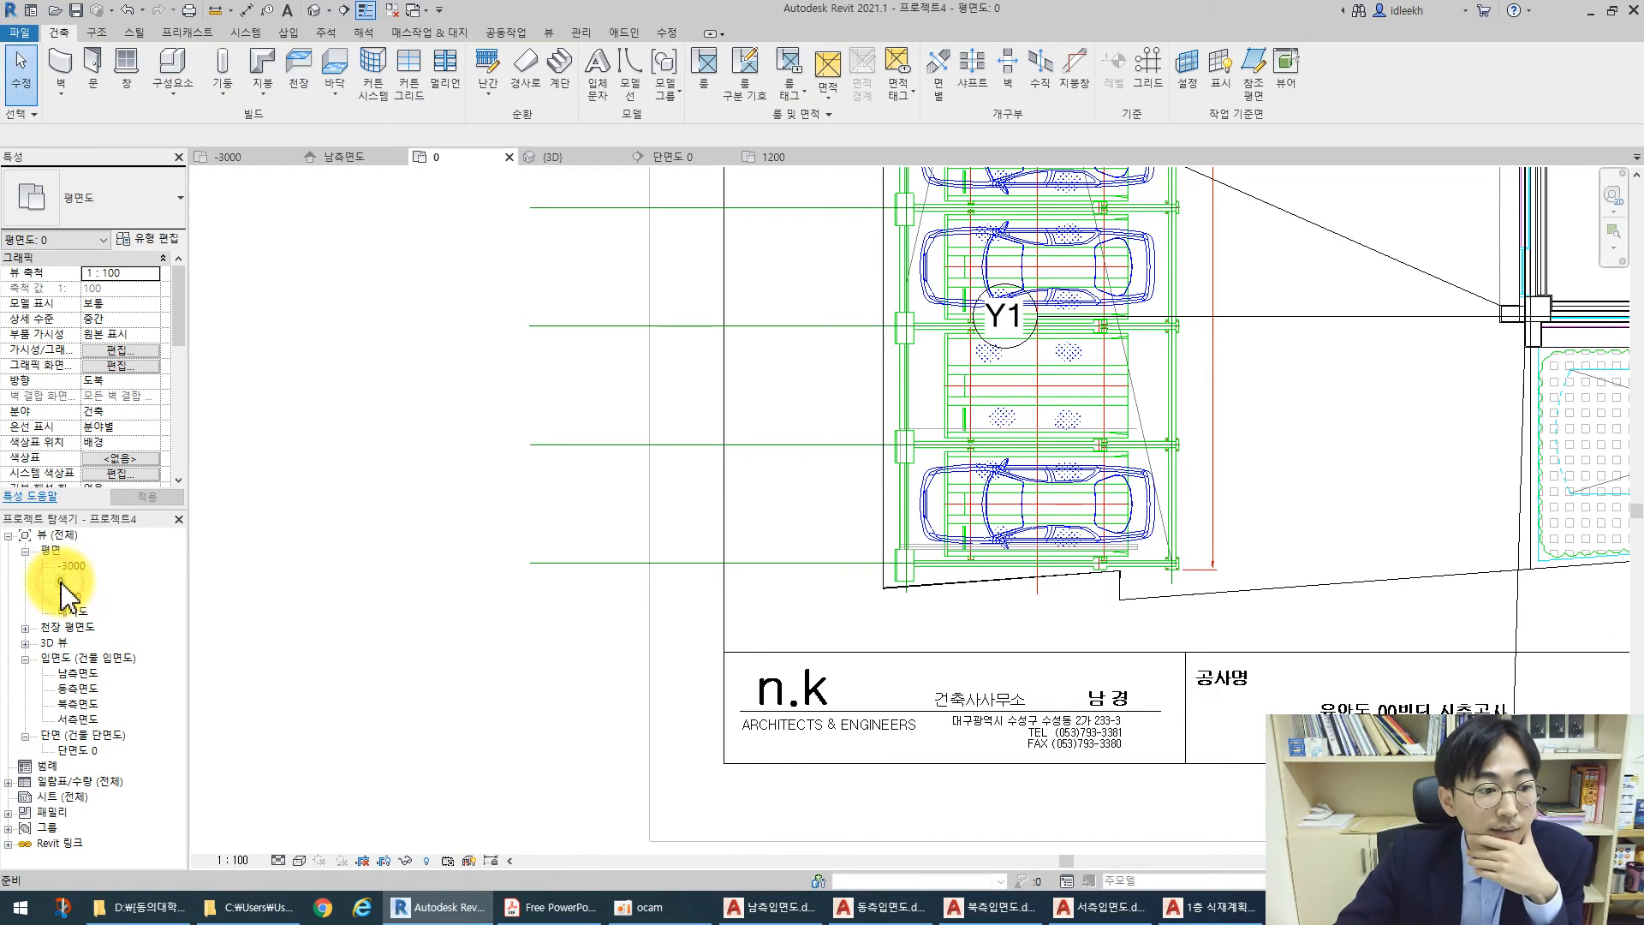
{"action": "left_click", "coordinate": [316, 11]}
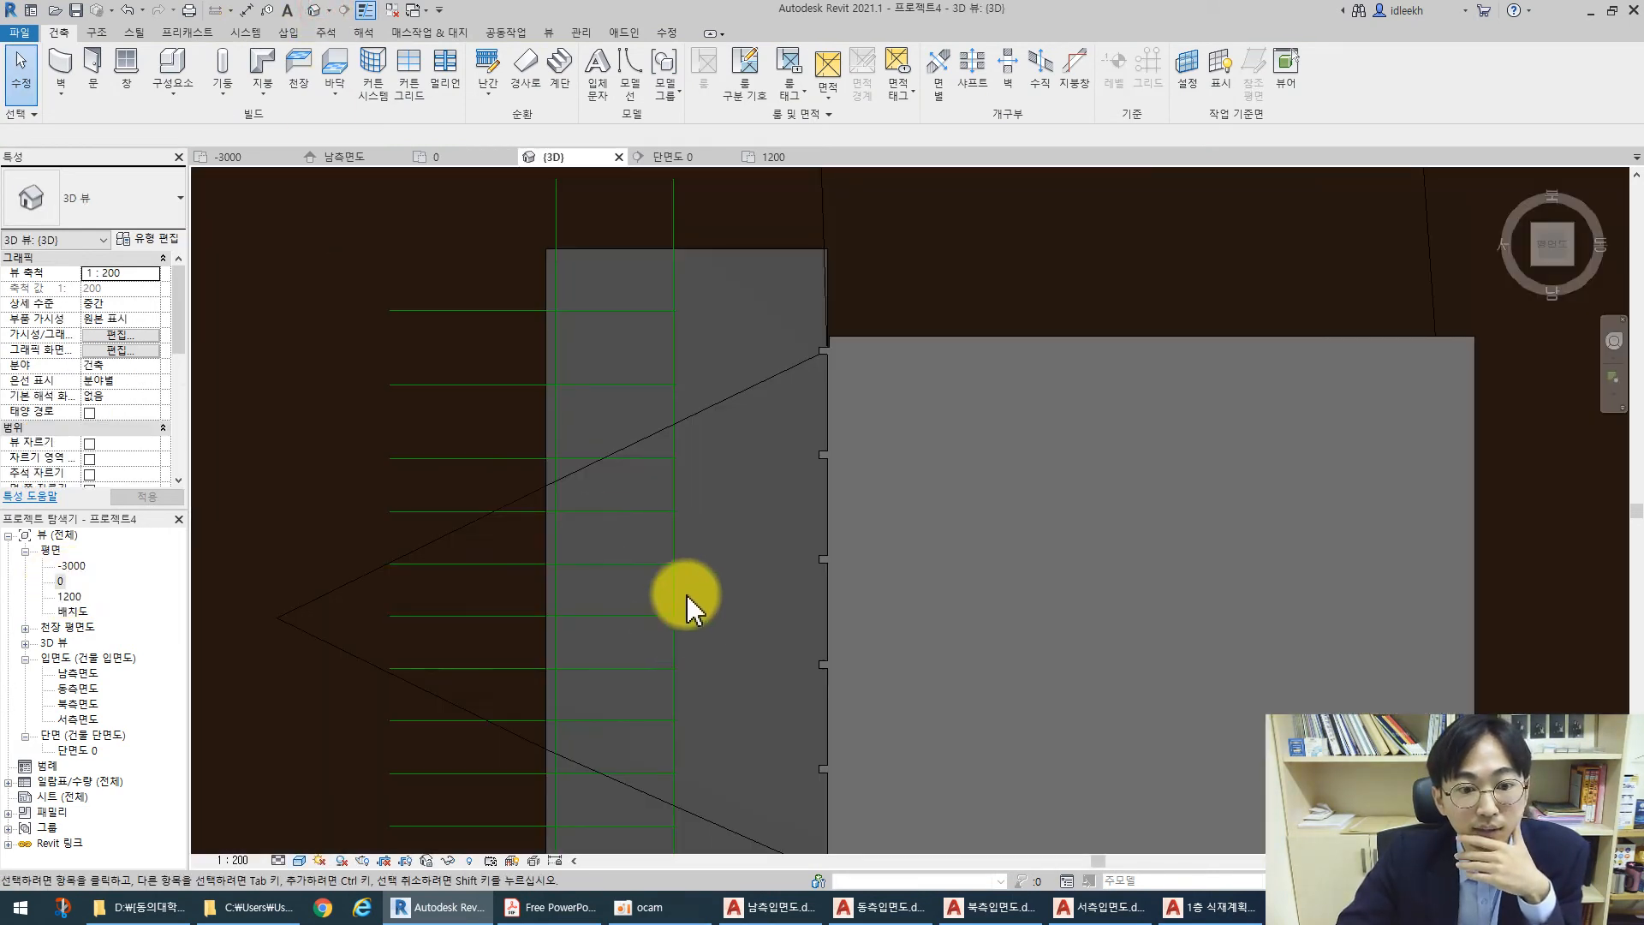
{"action": "scroll", "coordinate": [698, 659], "scroll_direction": "down", "scroll_amount": 2}
{"action": "scroll", "coordinate": [653, 551], "scroll_direction": "up", "scroll_amount": 5}
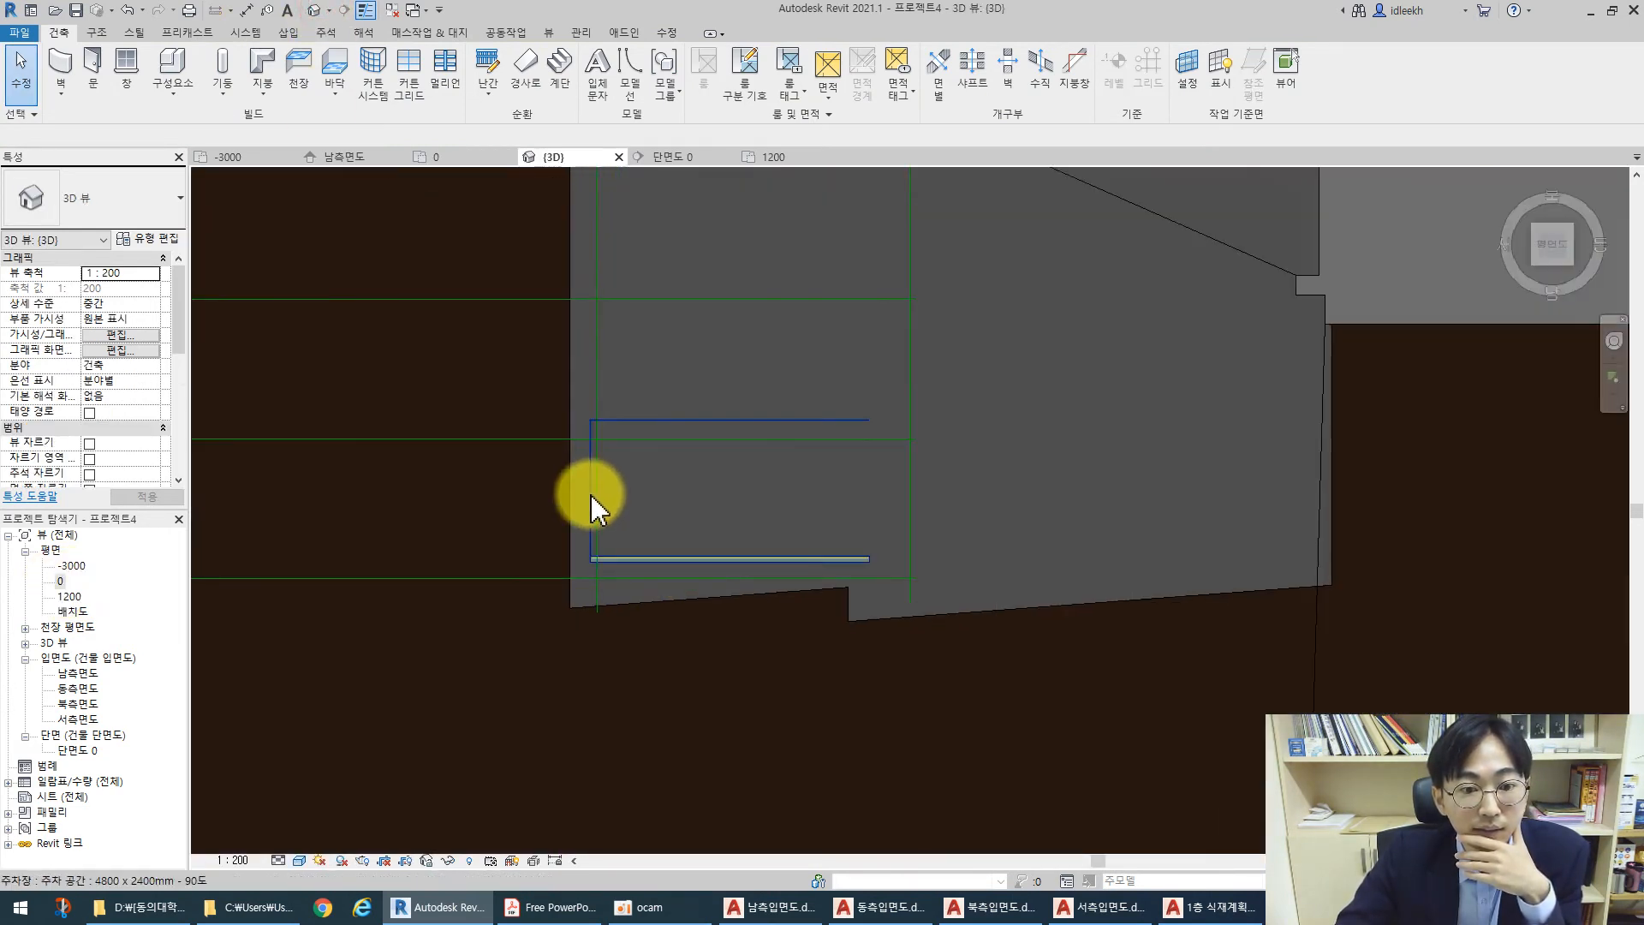
{"action": "left_click", "coordinate": [592, 506]}
{"action": "left_click_drag", "start_coordinate": [593, 503], "coordinate": [599, 514]}
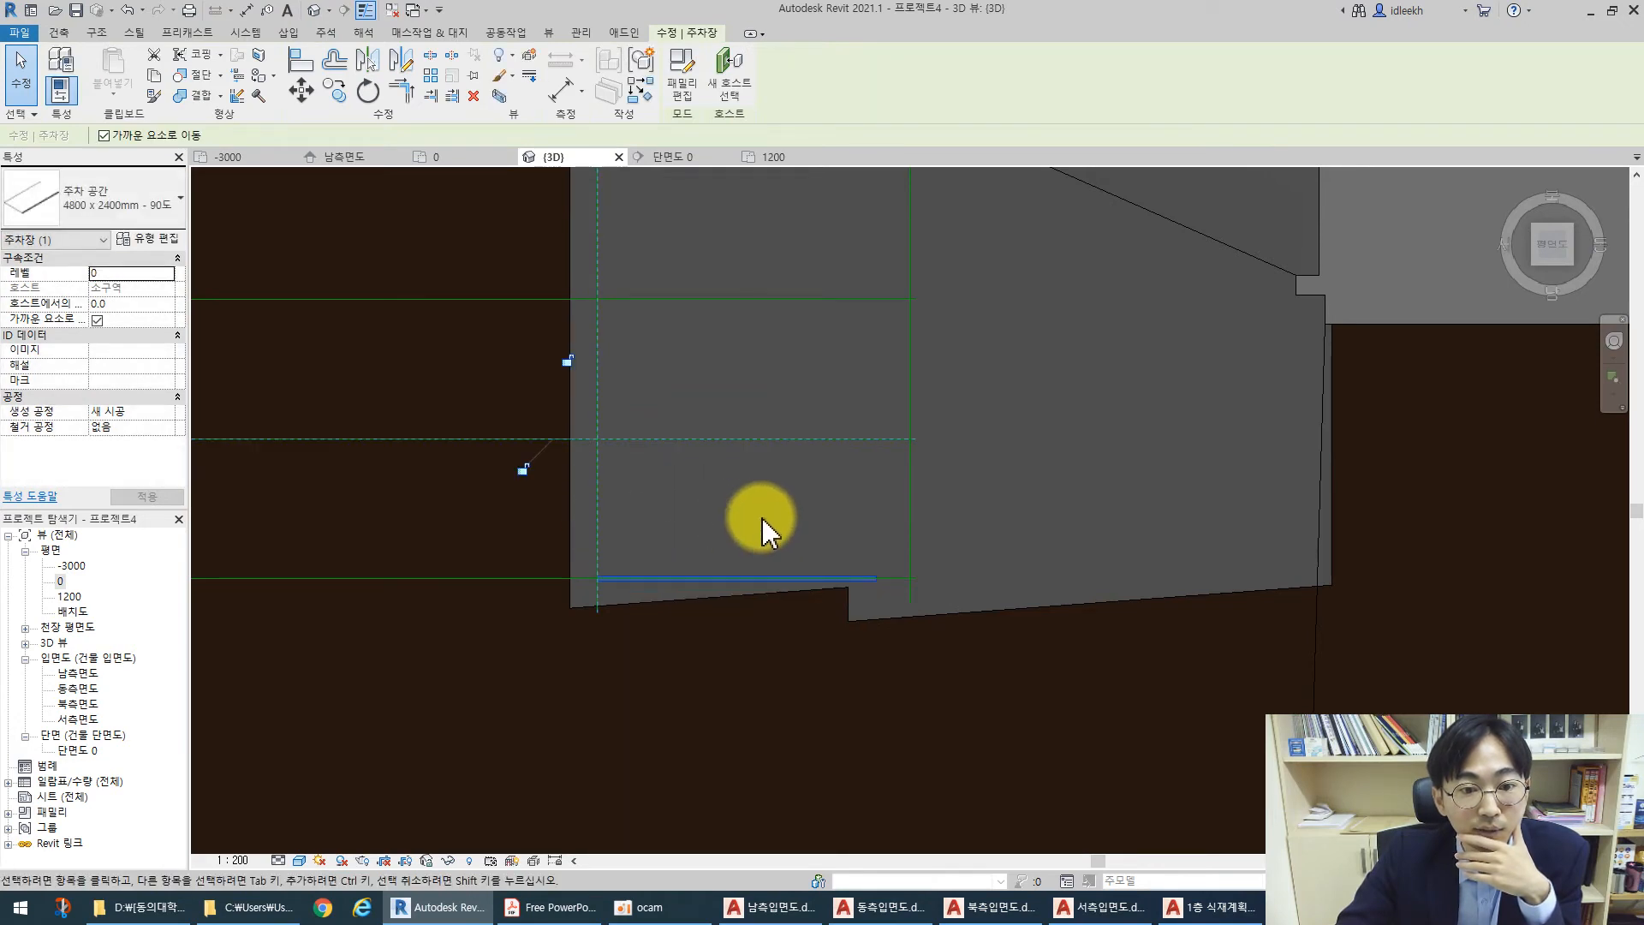
Copy the southernmost parking space northward onto each standard 2400 mm bay, snapping each copy to the model line intersections
{"action": "left_click", "coordinate": [335, 91]}
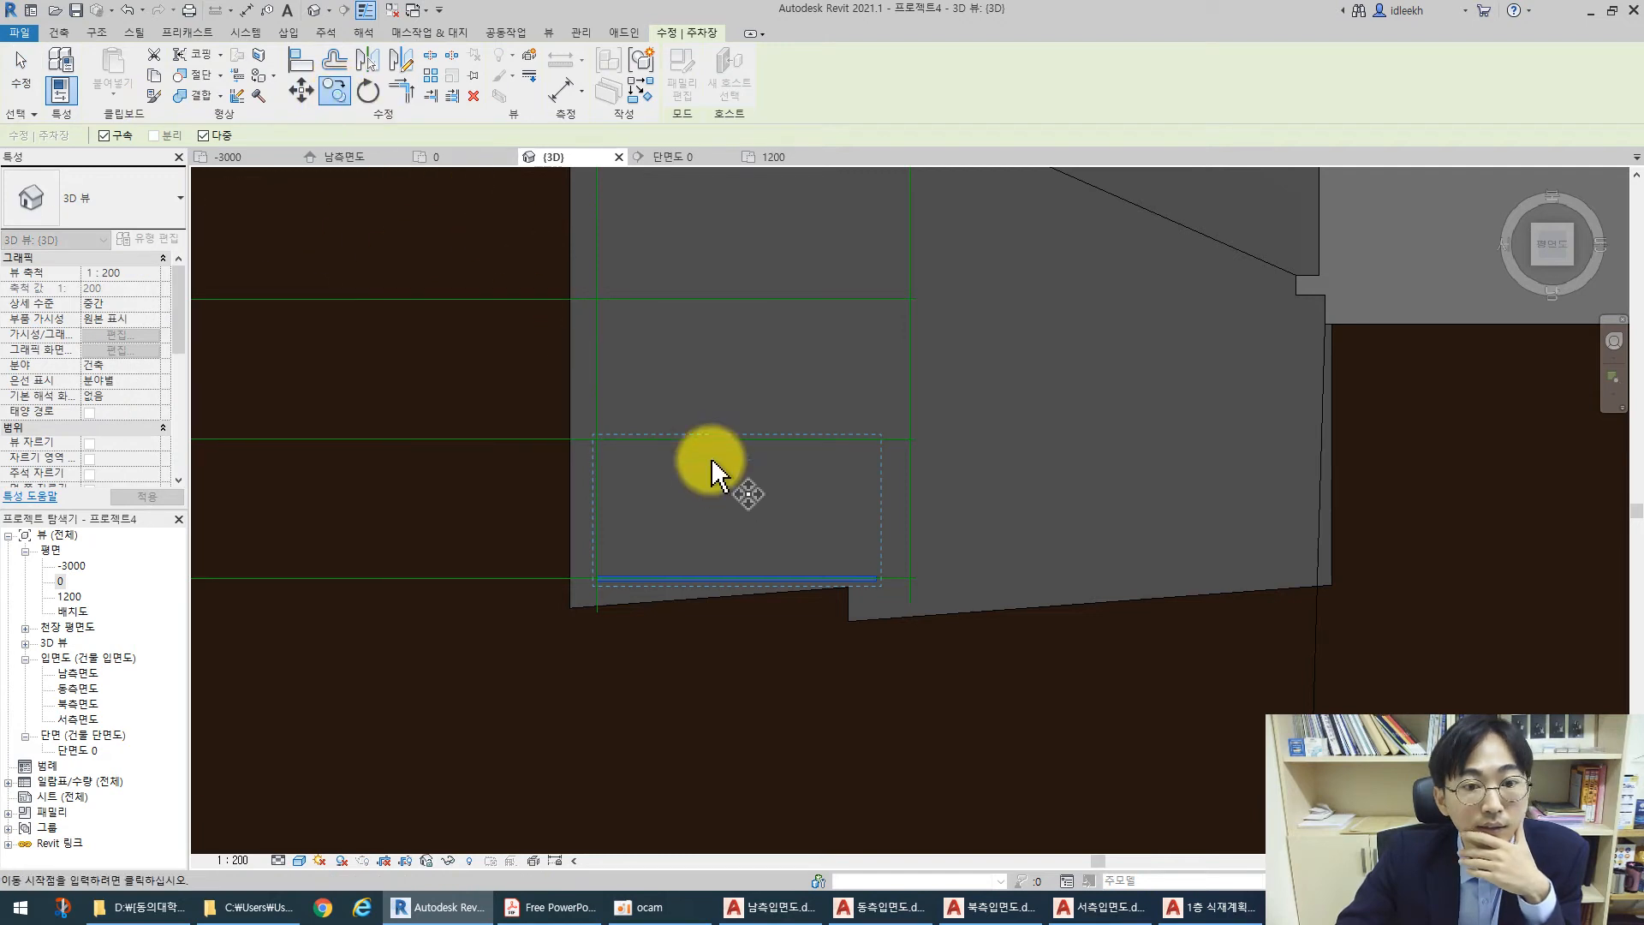
{"action": "left_click", "coordinate": [600, 439]}
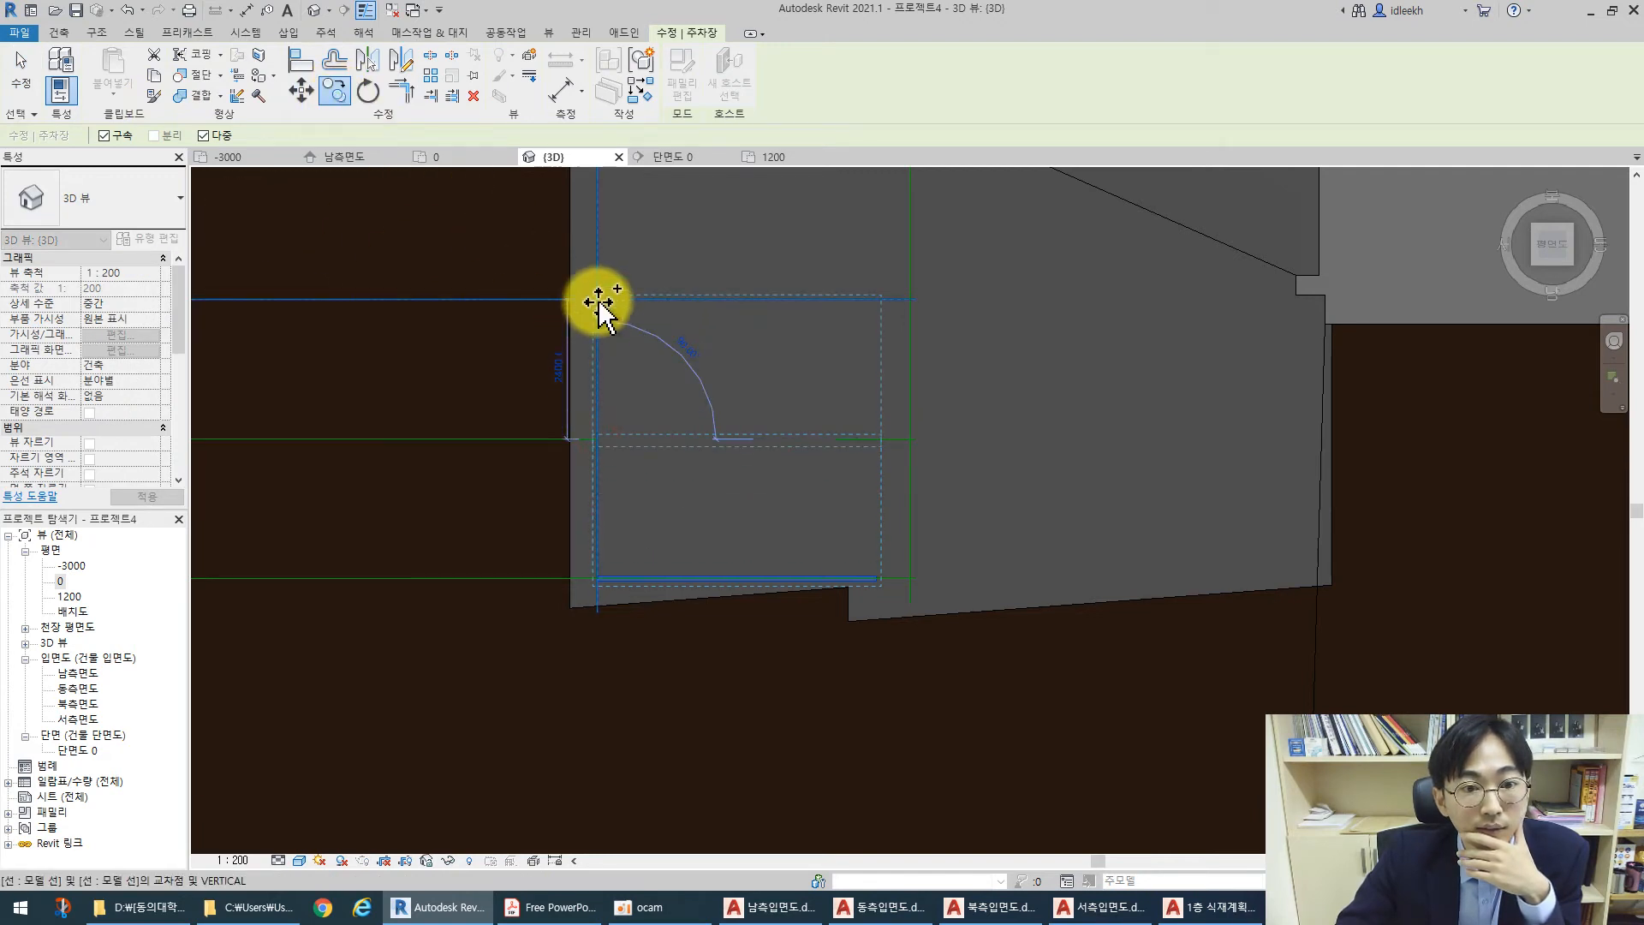
{"action": "middle_click_drag", "start_coordinate": [687, 381], "coordinate": [648, 541]}
{"action": "left_click", "coordinate": [558, 460]}
{"action": "left_click", "coordinate": [559, 321]}
{"action": "middle_click_drag", "start_coordinate": [642, 217], "coordinate": [633, 488]}
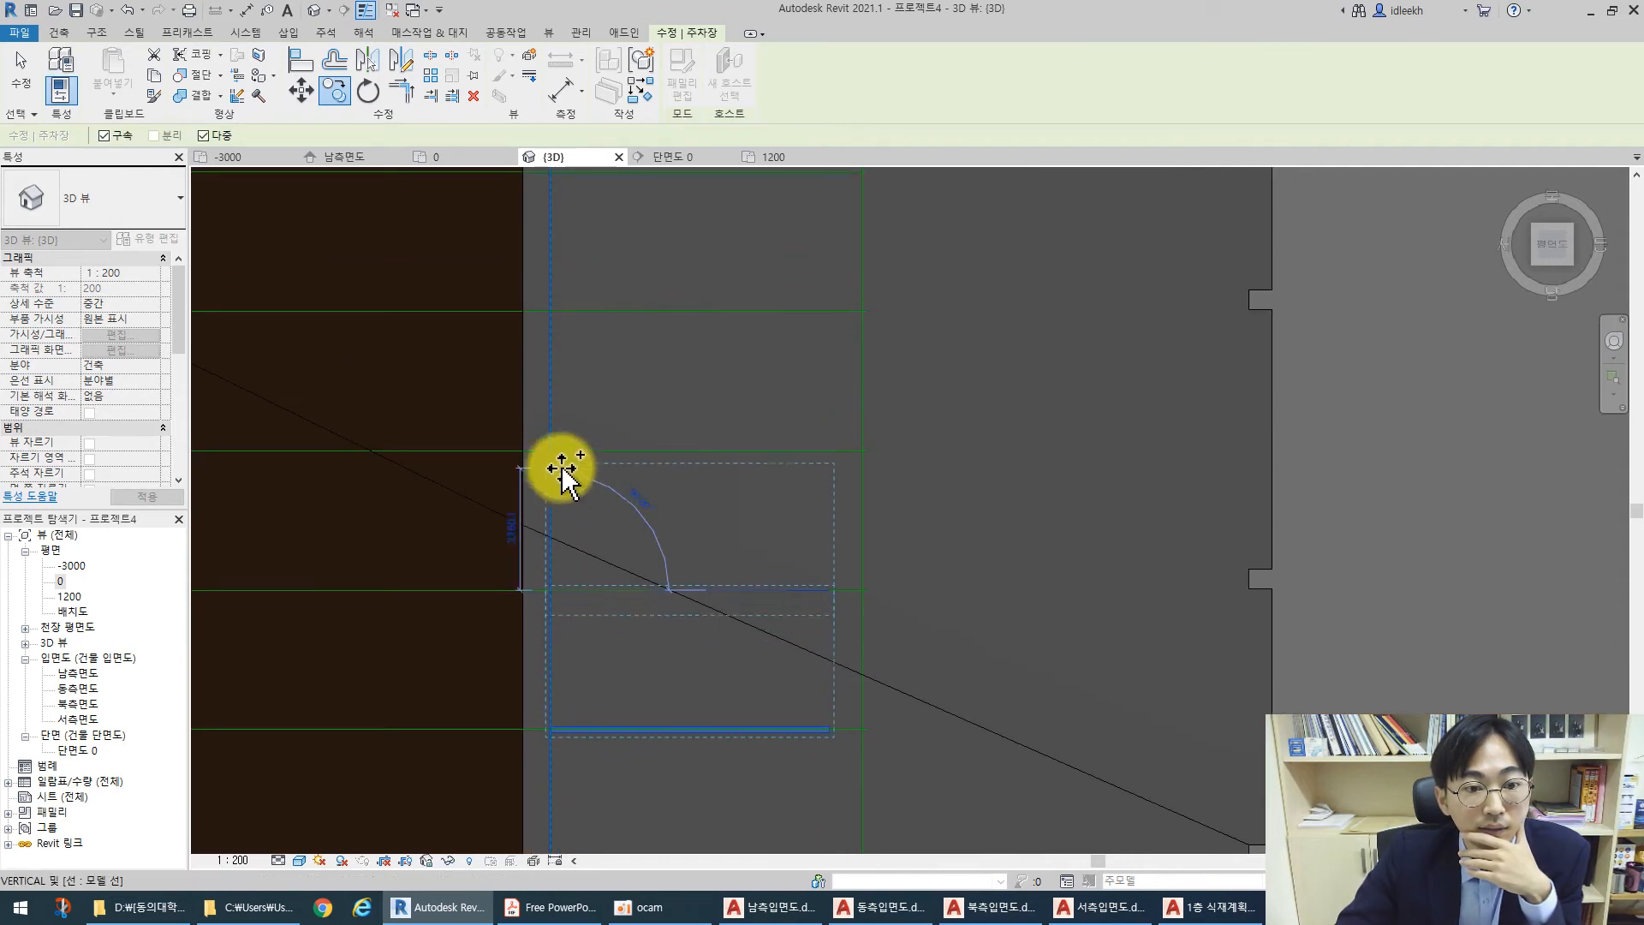
{"action": "left_click", "coordinate": [551, 451]}
{"action": "left_click", "coordinate": [545, 312]}
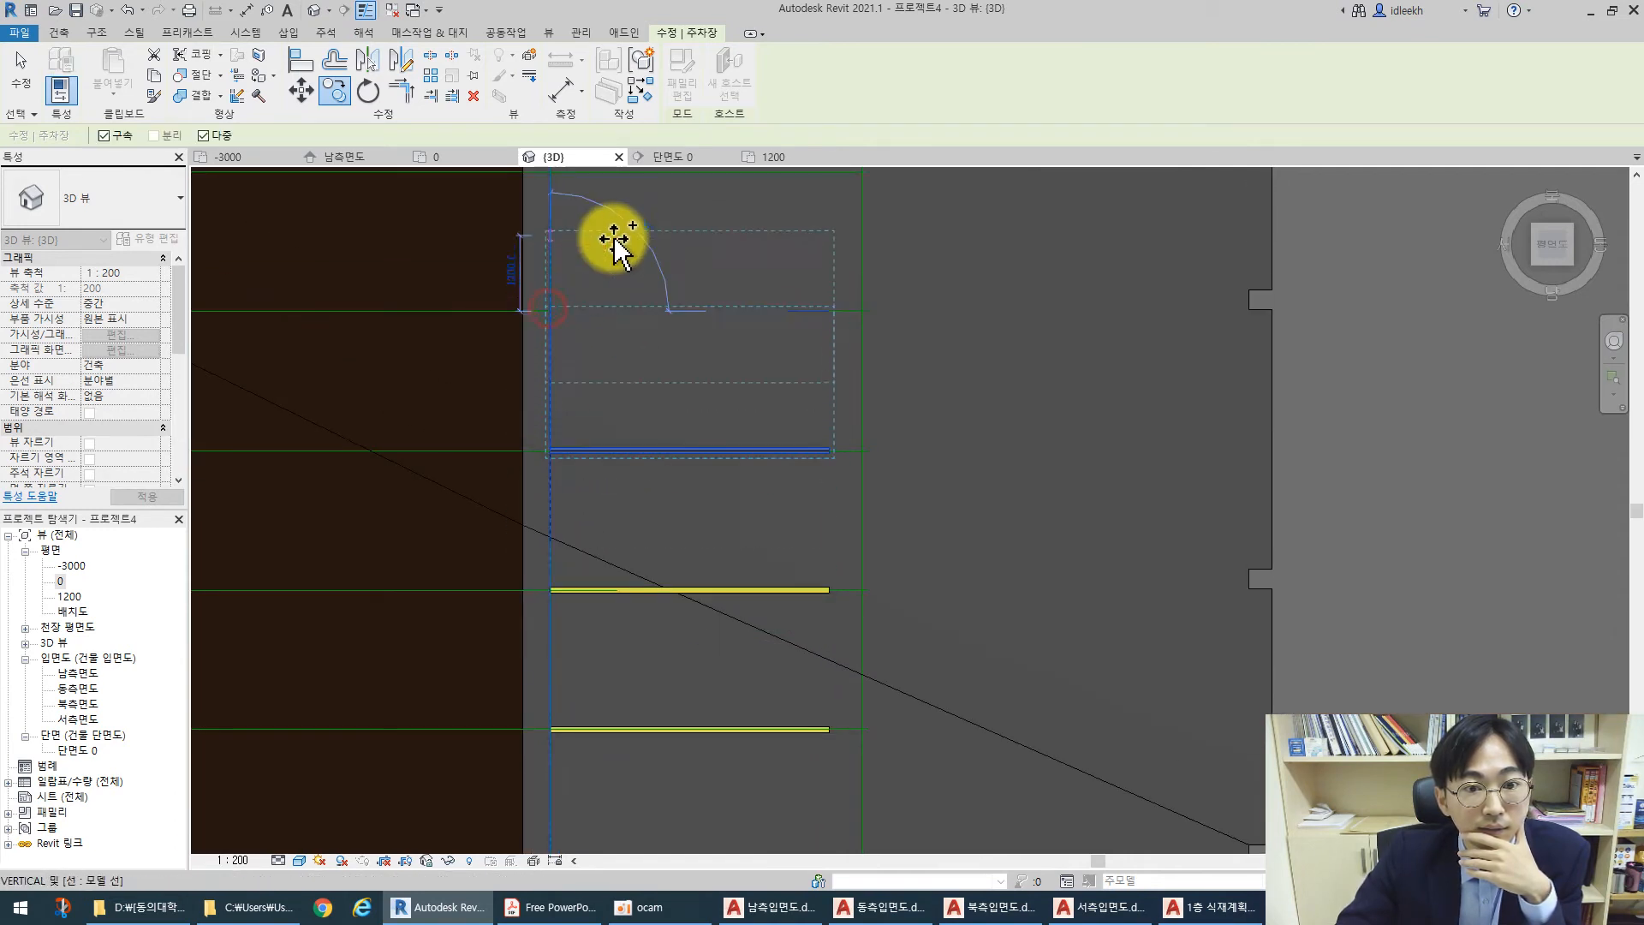
{"action": "middle_click_drag", "start_coordinate": [614, 249], "coordinate": [580, 522]}
{"action": "left_click", "coordinate": [523, 444]}
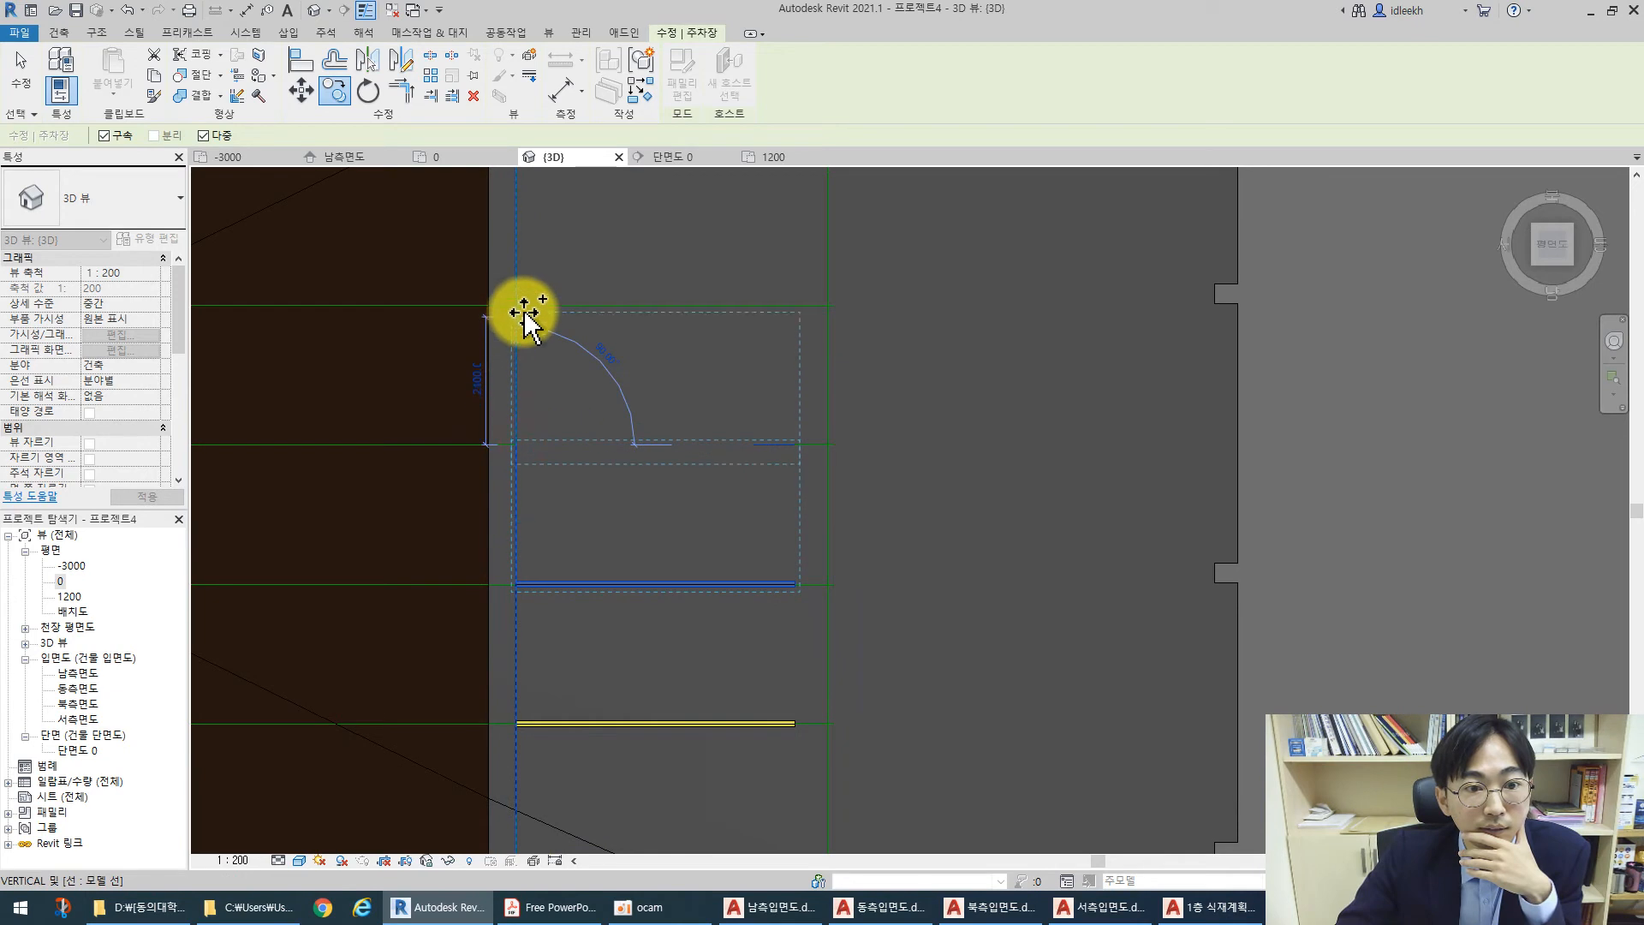
{"action": "left_click", "coordinate": [524, 305]}
{"action": "middle_click_drag", "start_coordinate": [588, 414], "coordinate": [577, 617]}
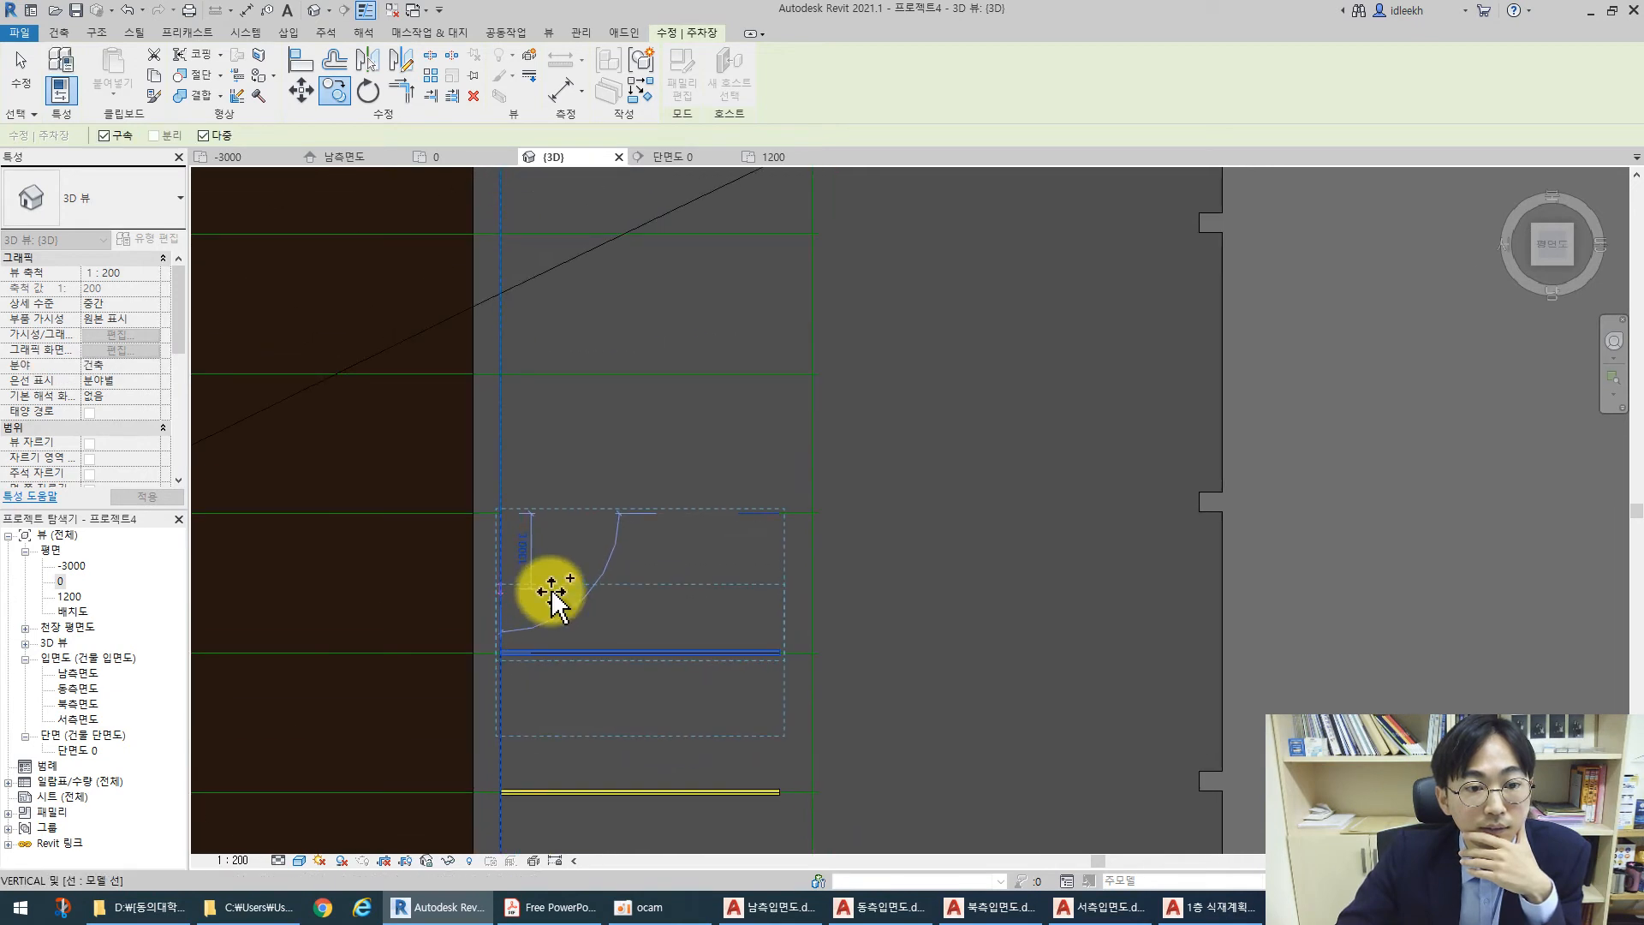
{"action": "scroll", "coordinate": [551, 595], "scroll_direction": "down", "scroll_amount": 2}
{"action": "left_click", "coordinate": [514, 427]}
{"action": "left_click", "coordinate": [514, 323]}
{"action": "middle_click_drag", "start_coordinate": [581, 384], "coordinate": [590, 598]}
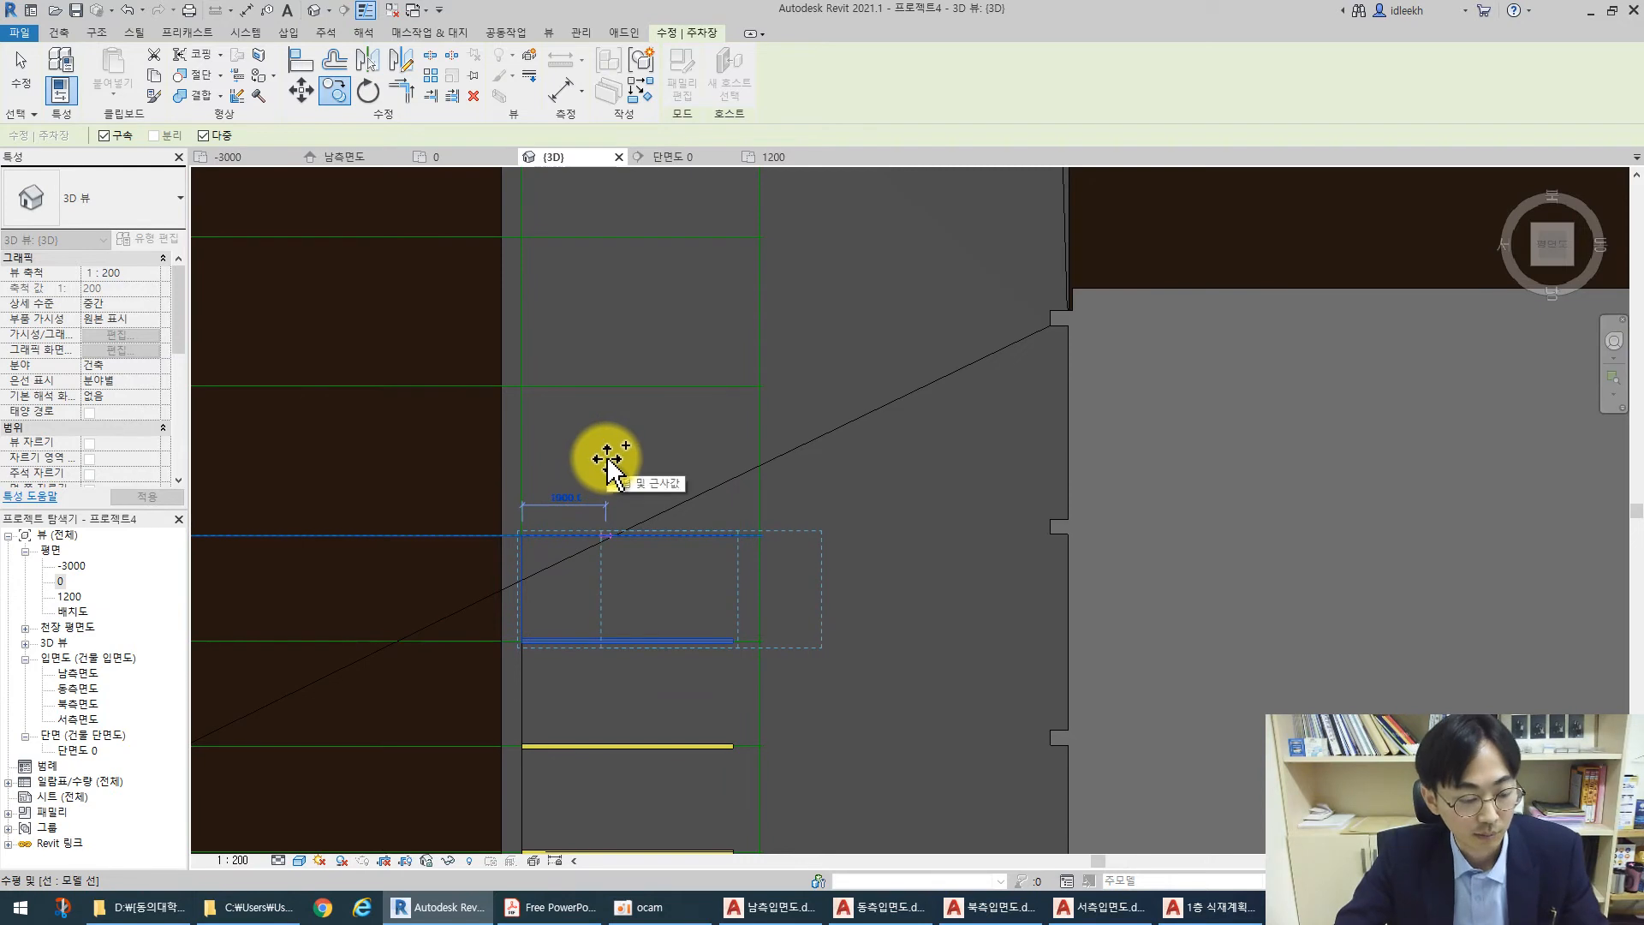
{"action": "key", "text": "Escape"}
{"action": "key", "text": "Escape"}
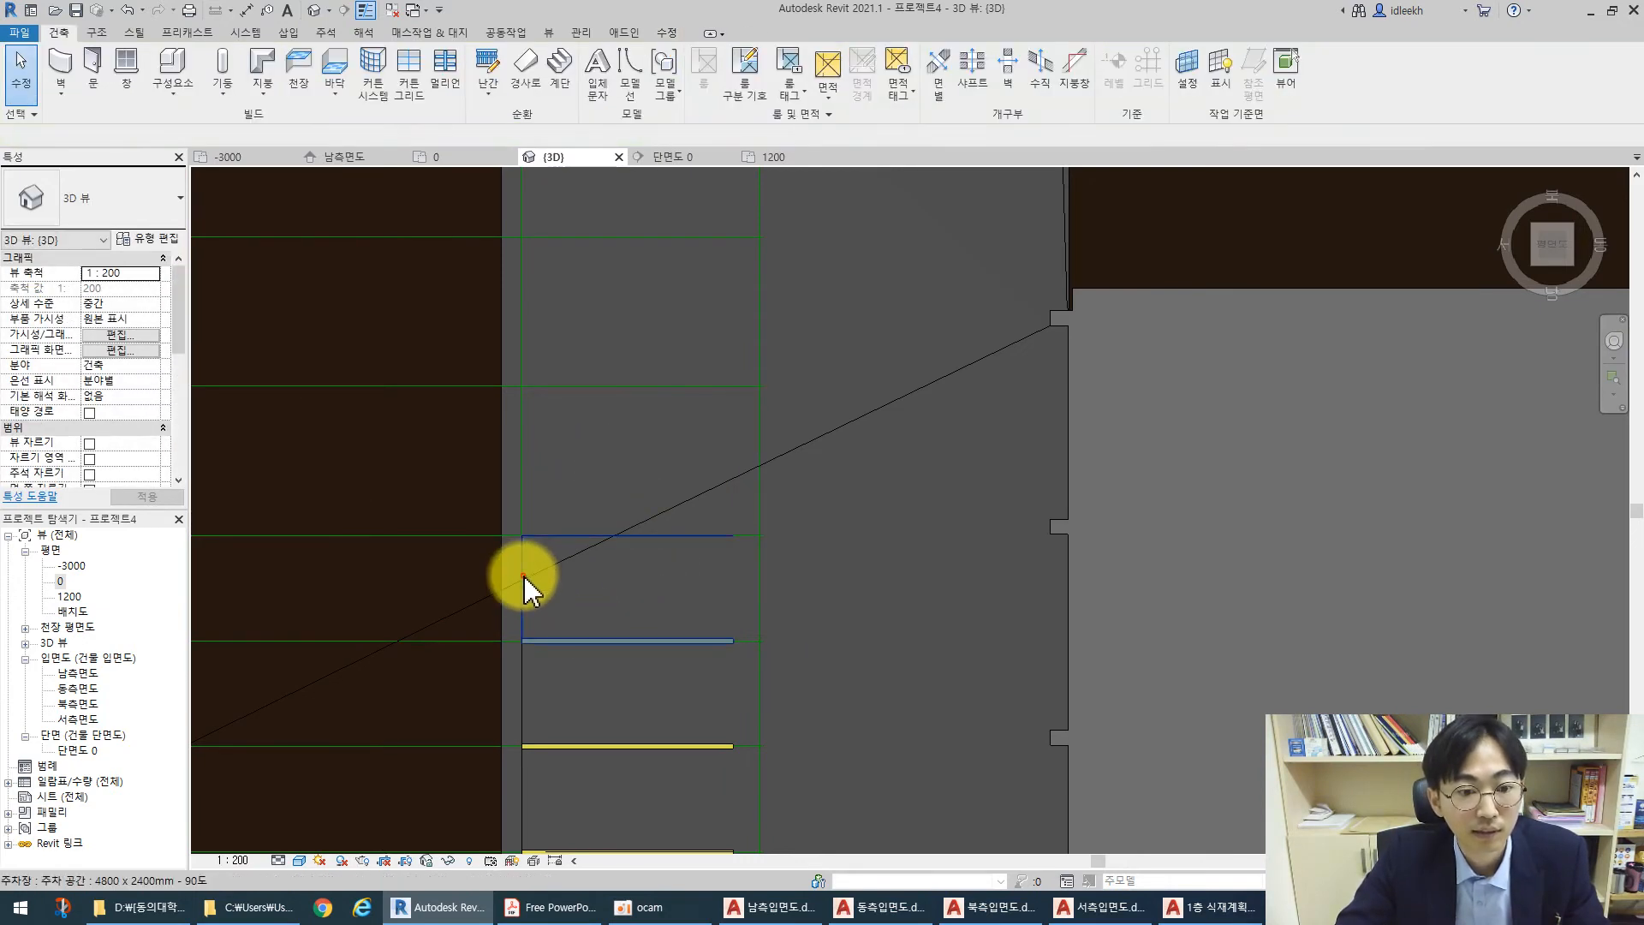
Copy the northernmost standard parking space onto the first accessible bay, aligning its upper corner with the next model line
{"action": "left_click", "coordinate": [524, 577]}
{"action": "left_click", "coordinate": [335, 89]}
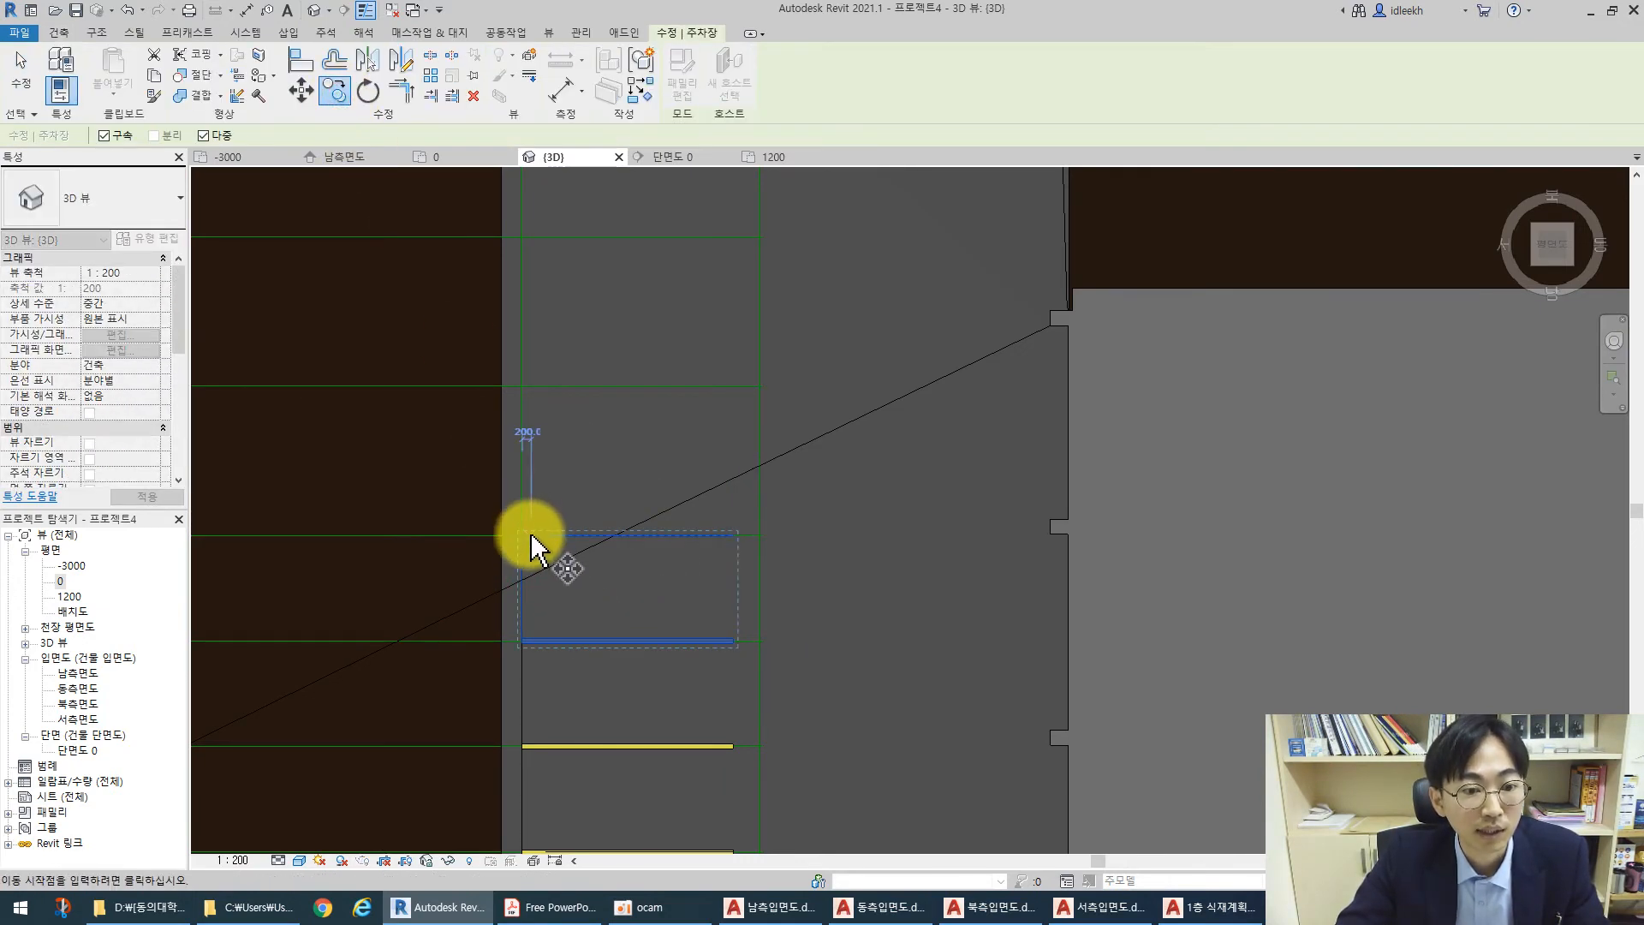
{"action": "left_click", "coordinate": [524, 537]}
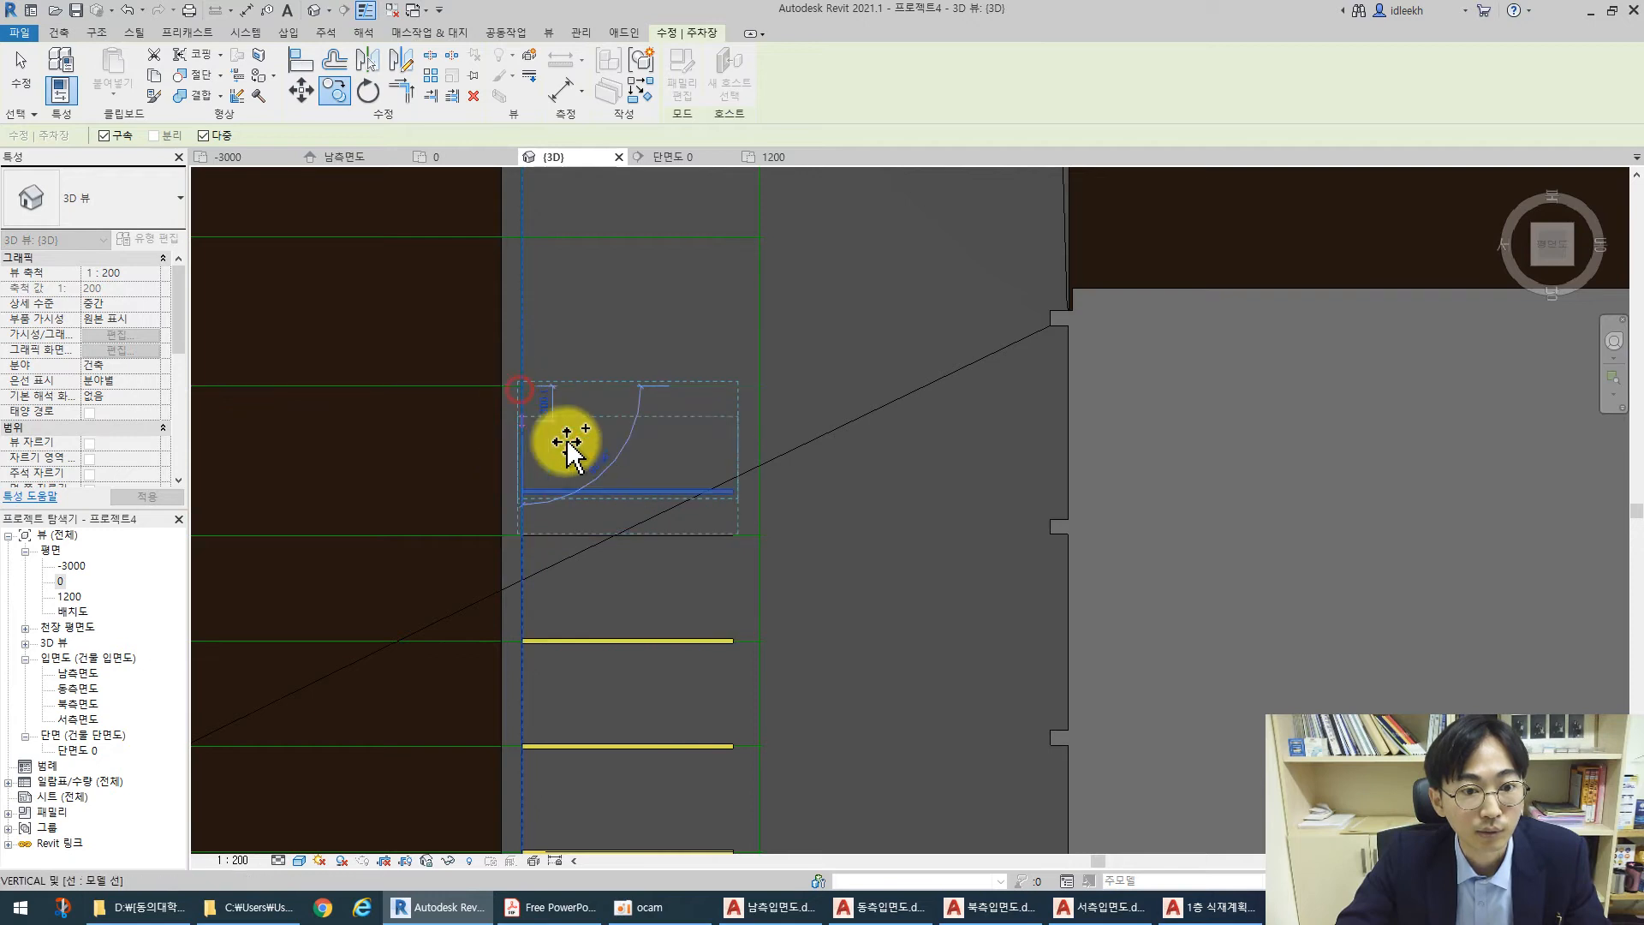
{"action": "left_click", "coordinate": [569, 466]}
{"action": "key", "text": "Escape"}
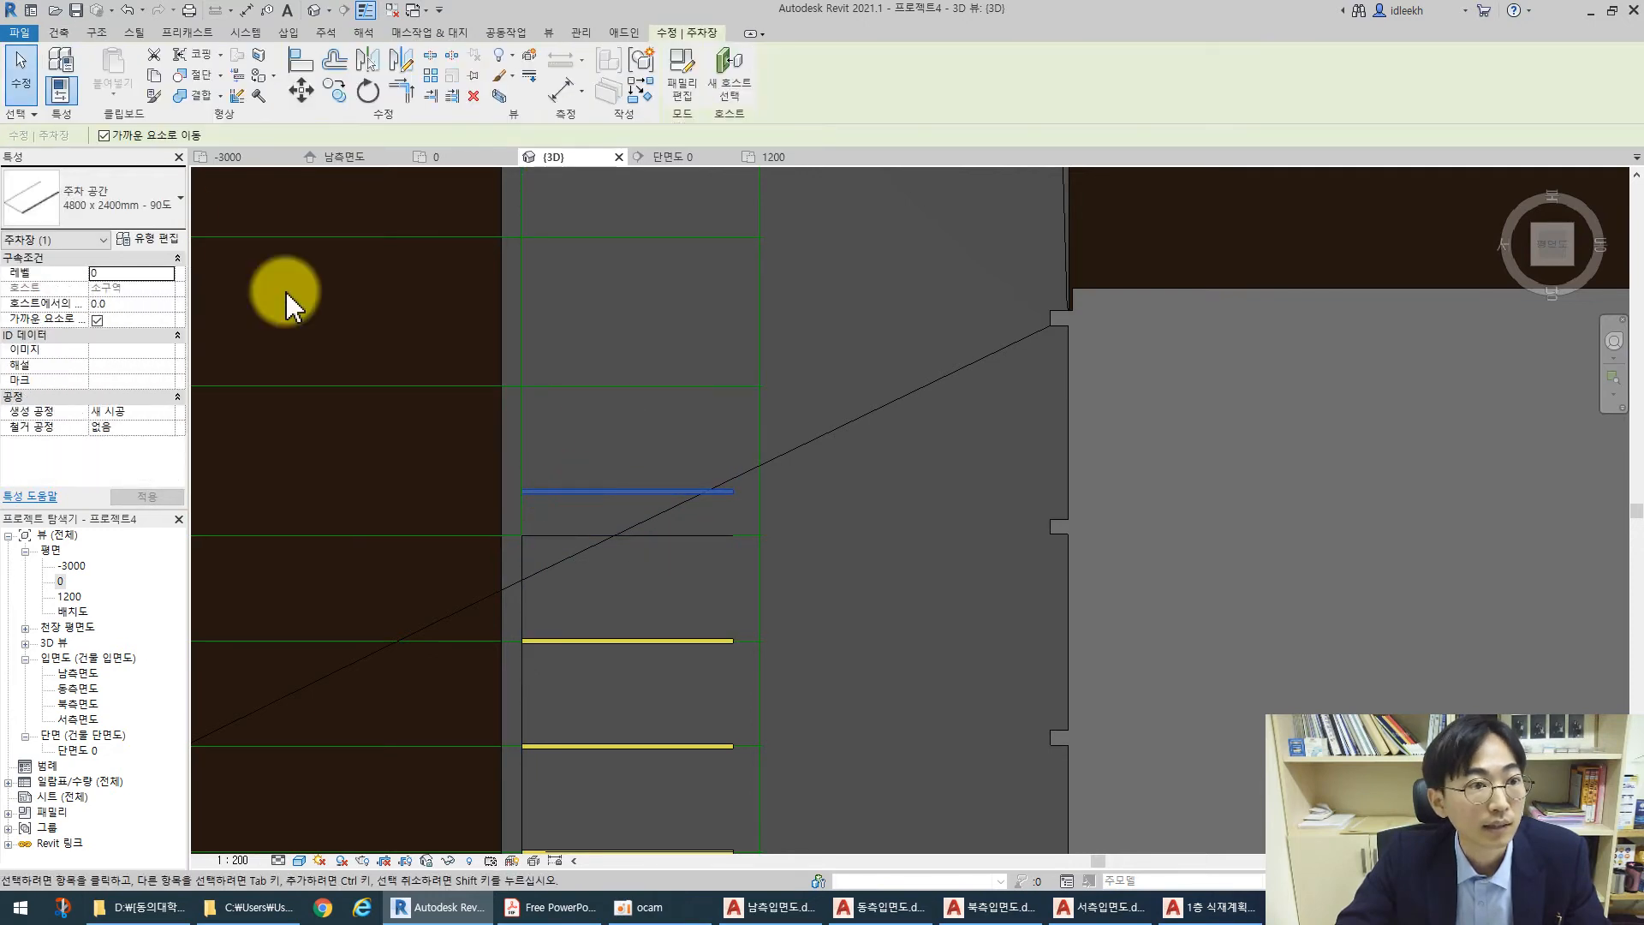
Duplicate the parking space type as "4800 x 3400mm - 90도" and set its parking width and pw to 3400
{"action": "left_click", "coordinate": [167, 242]}
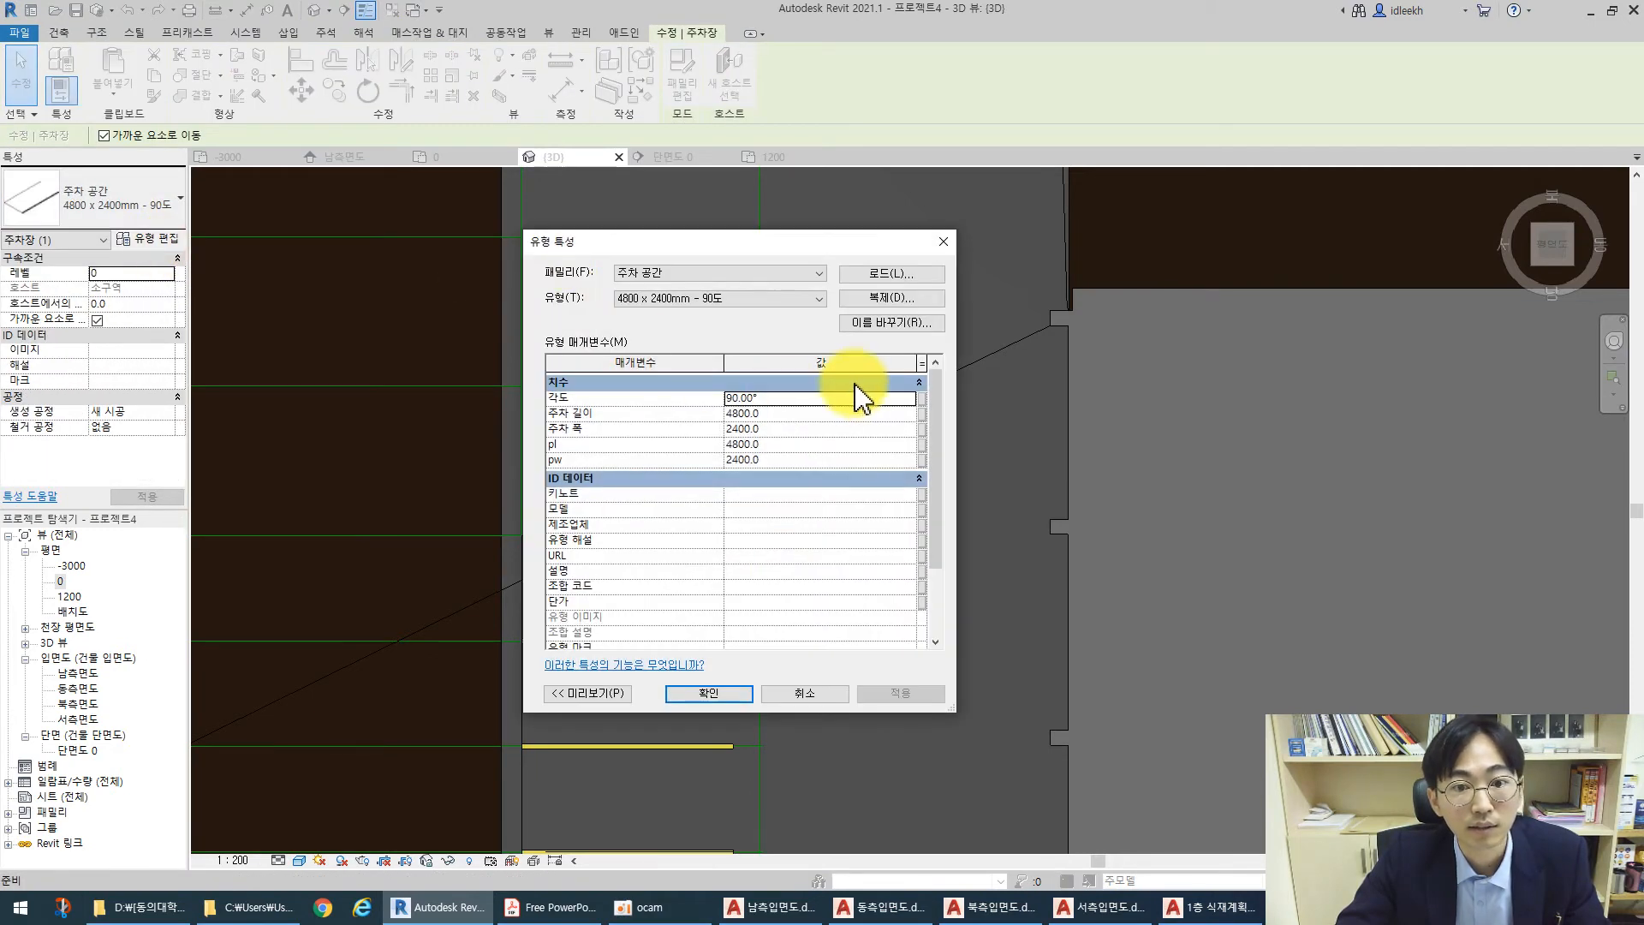
{"action": "left_click", "coordinate": [884, 302]}
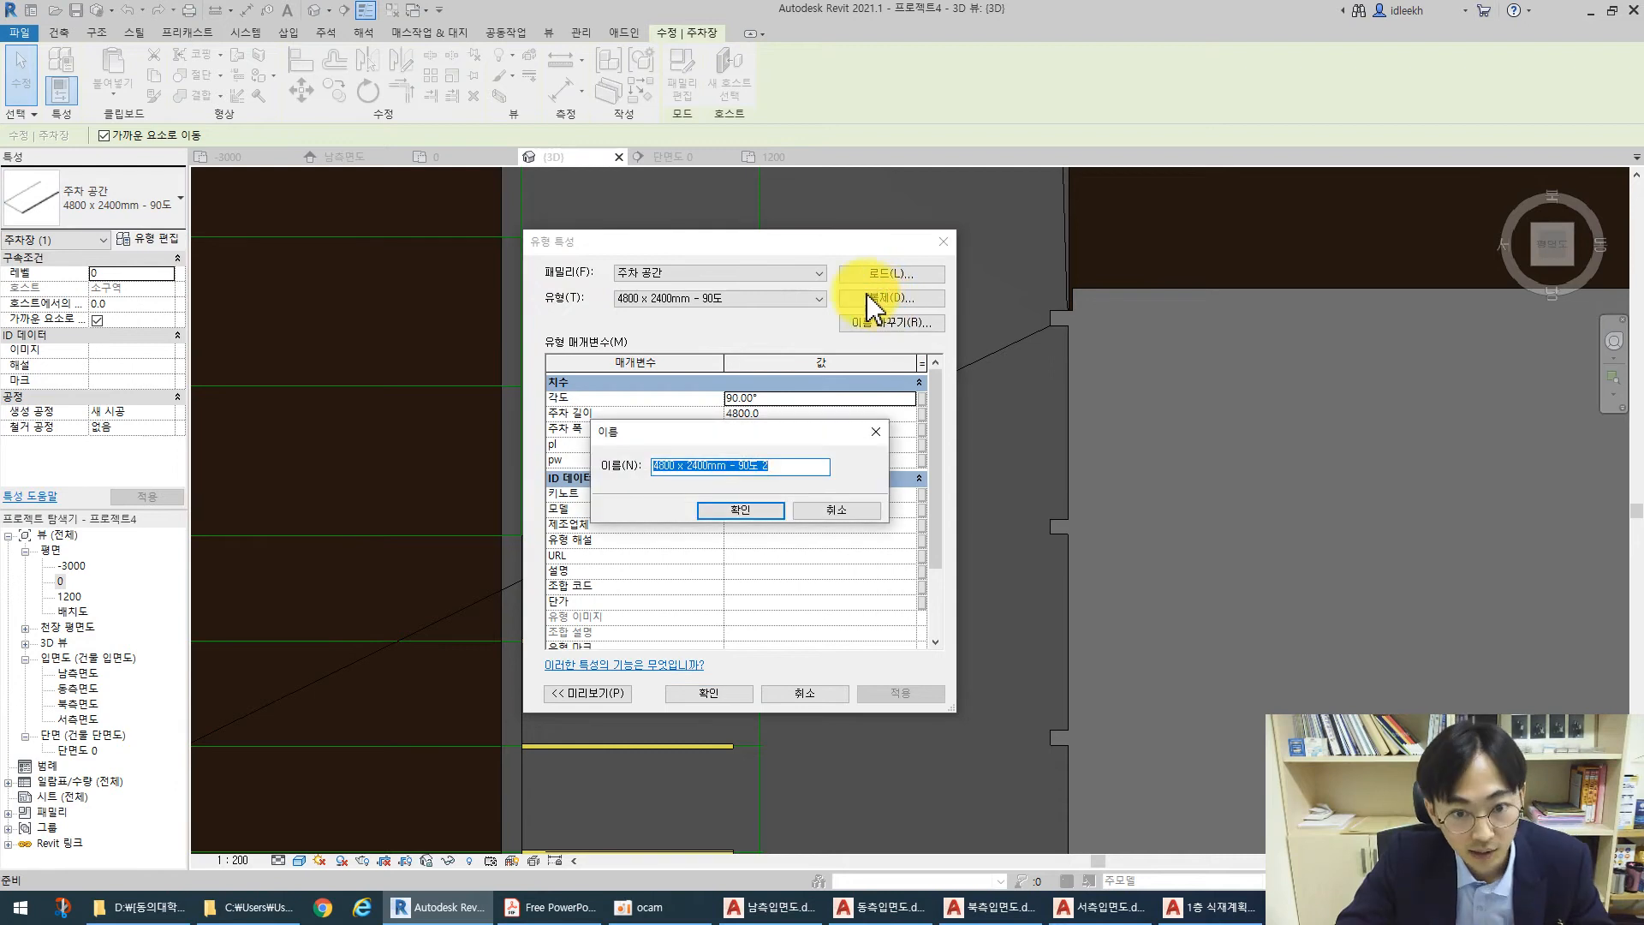
{"action": "left_click", "coordinate": [702, 465]}
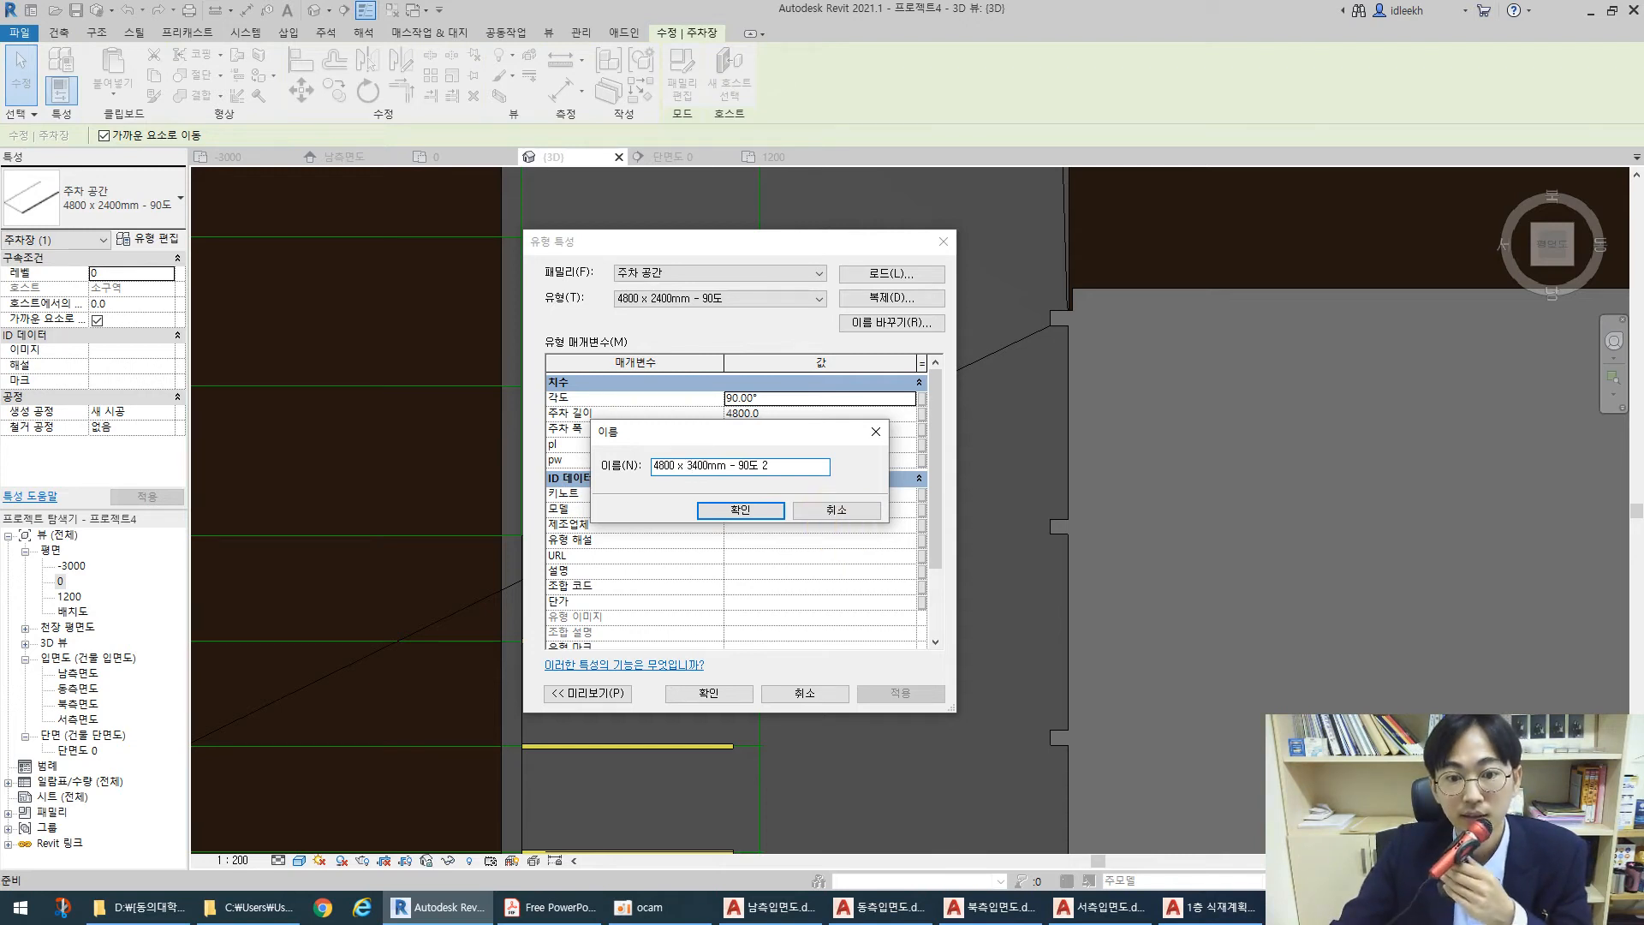
{"action": "left_click", "coordinate": [782, 463]}
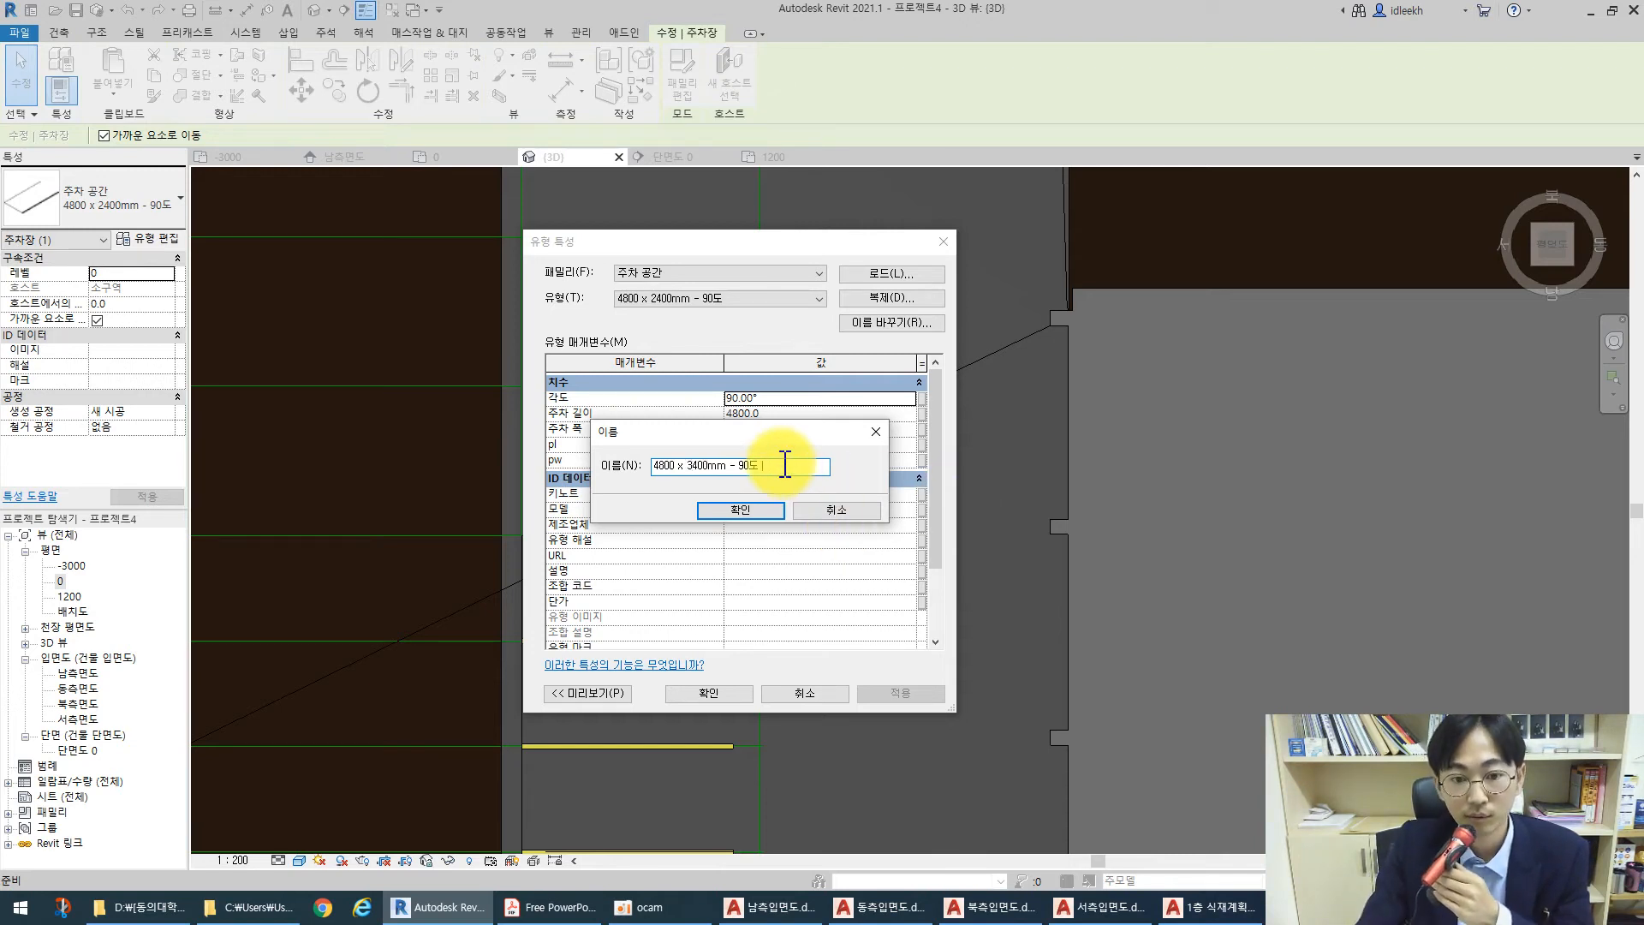
{"action": "left_click", "coordinate": [736, 510]}
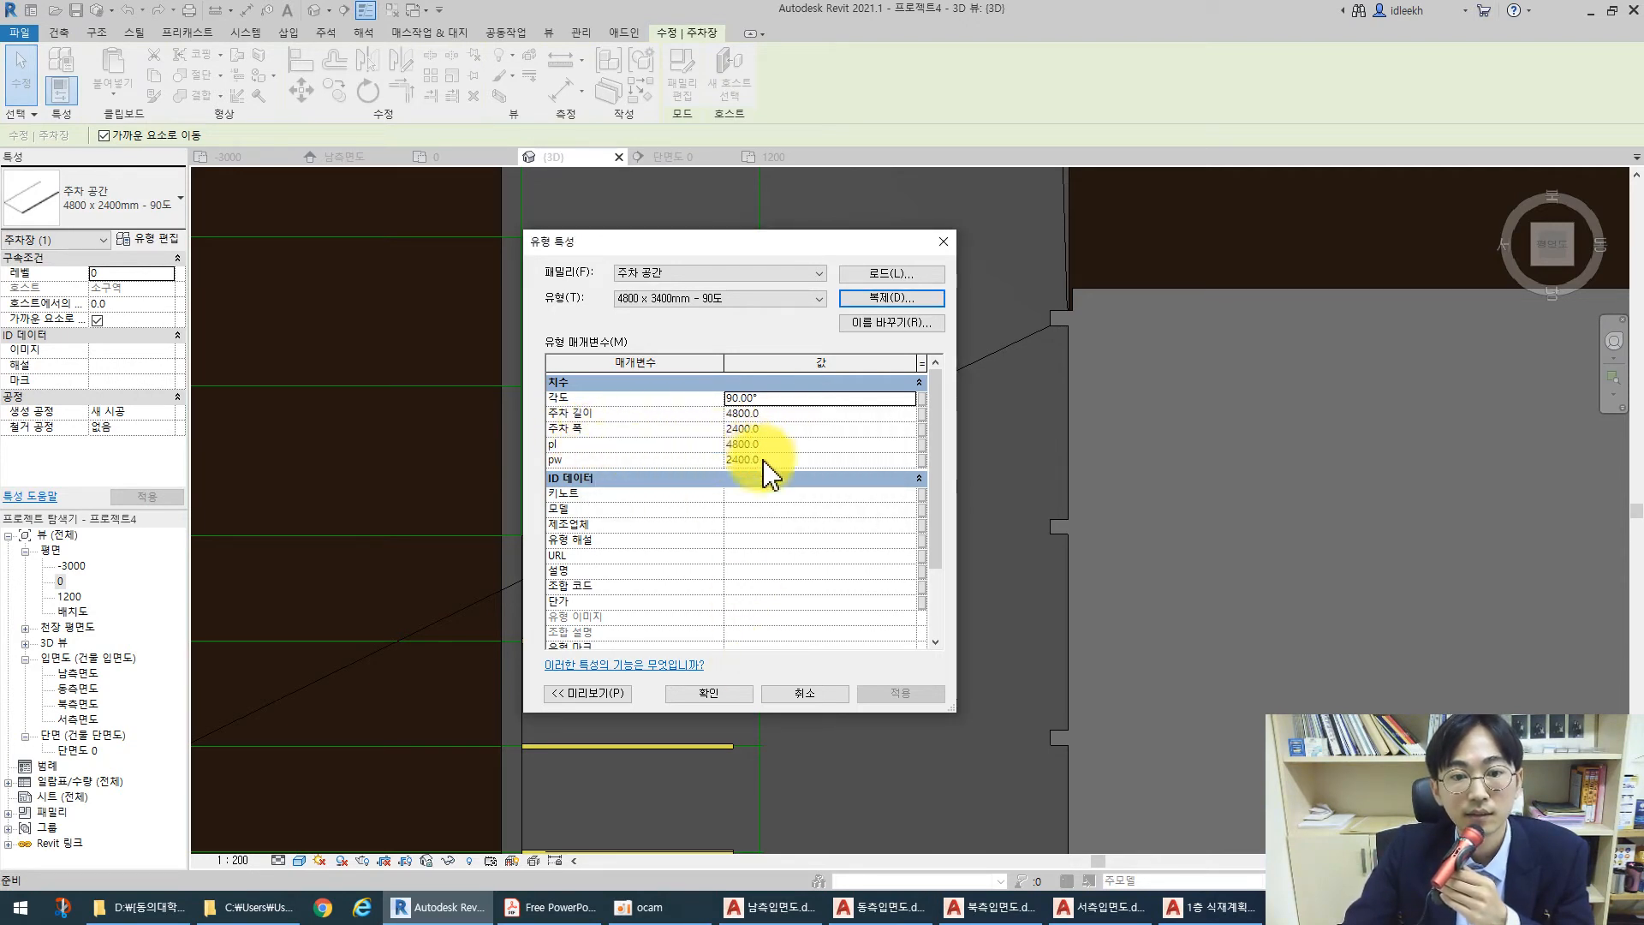
{"action": "left_click", "coordinate": [771, 428]}
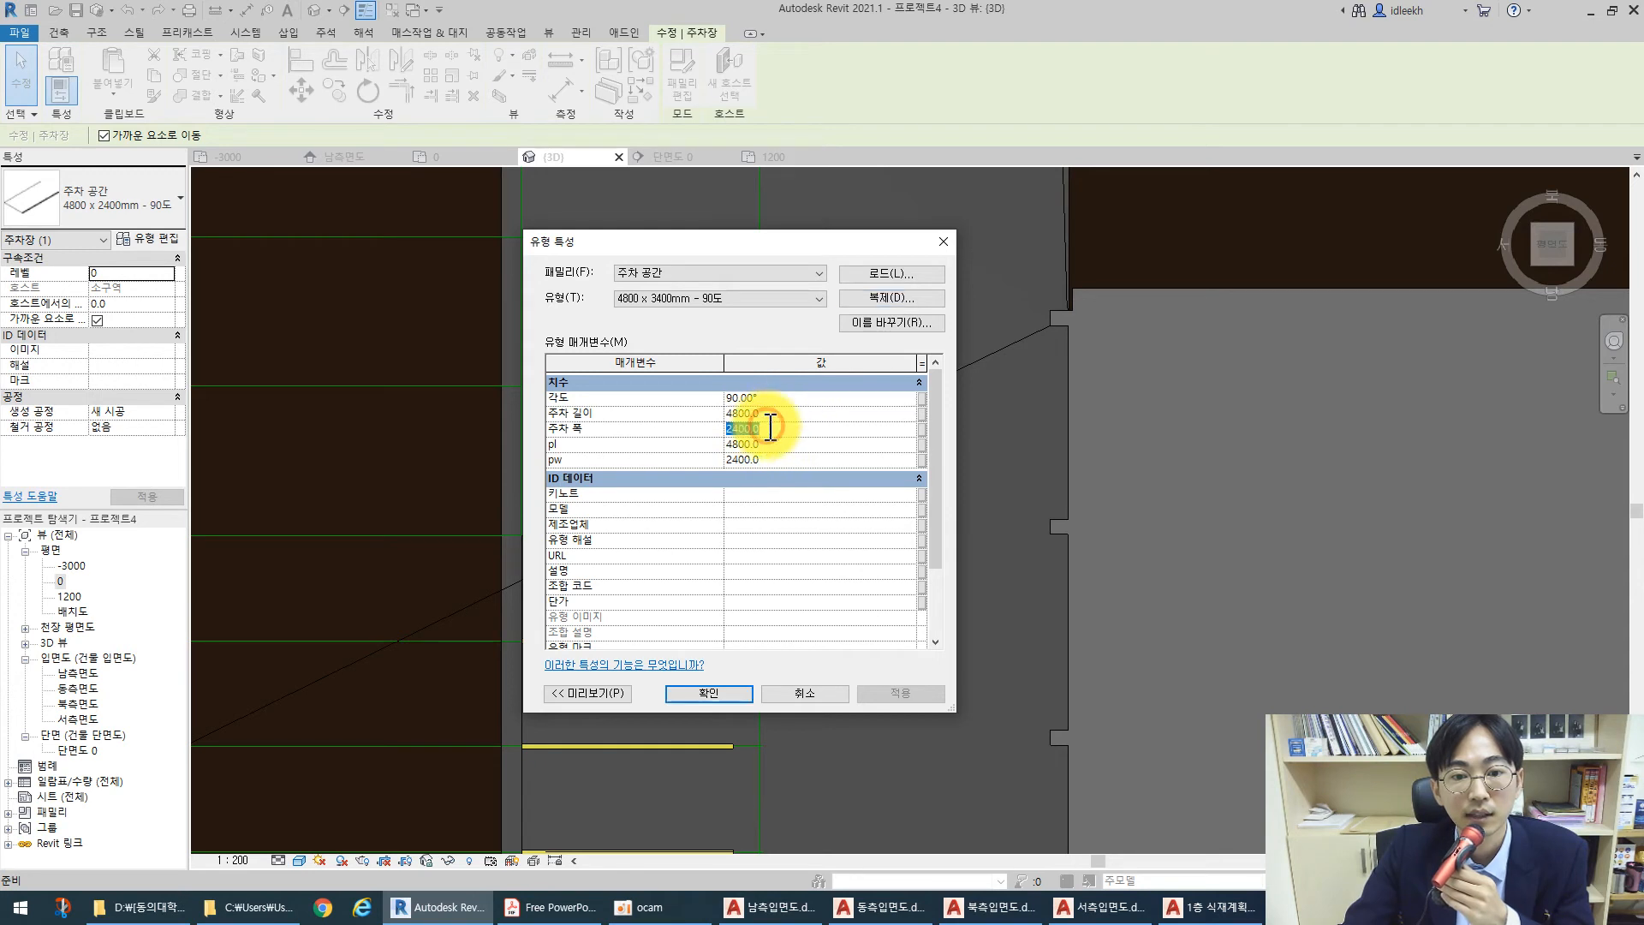
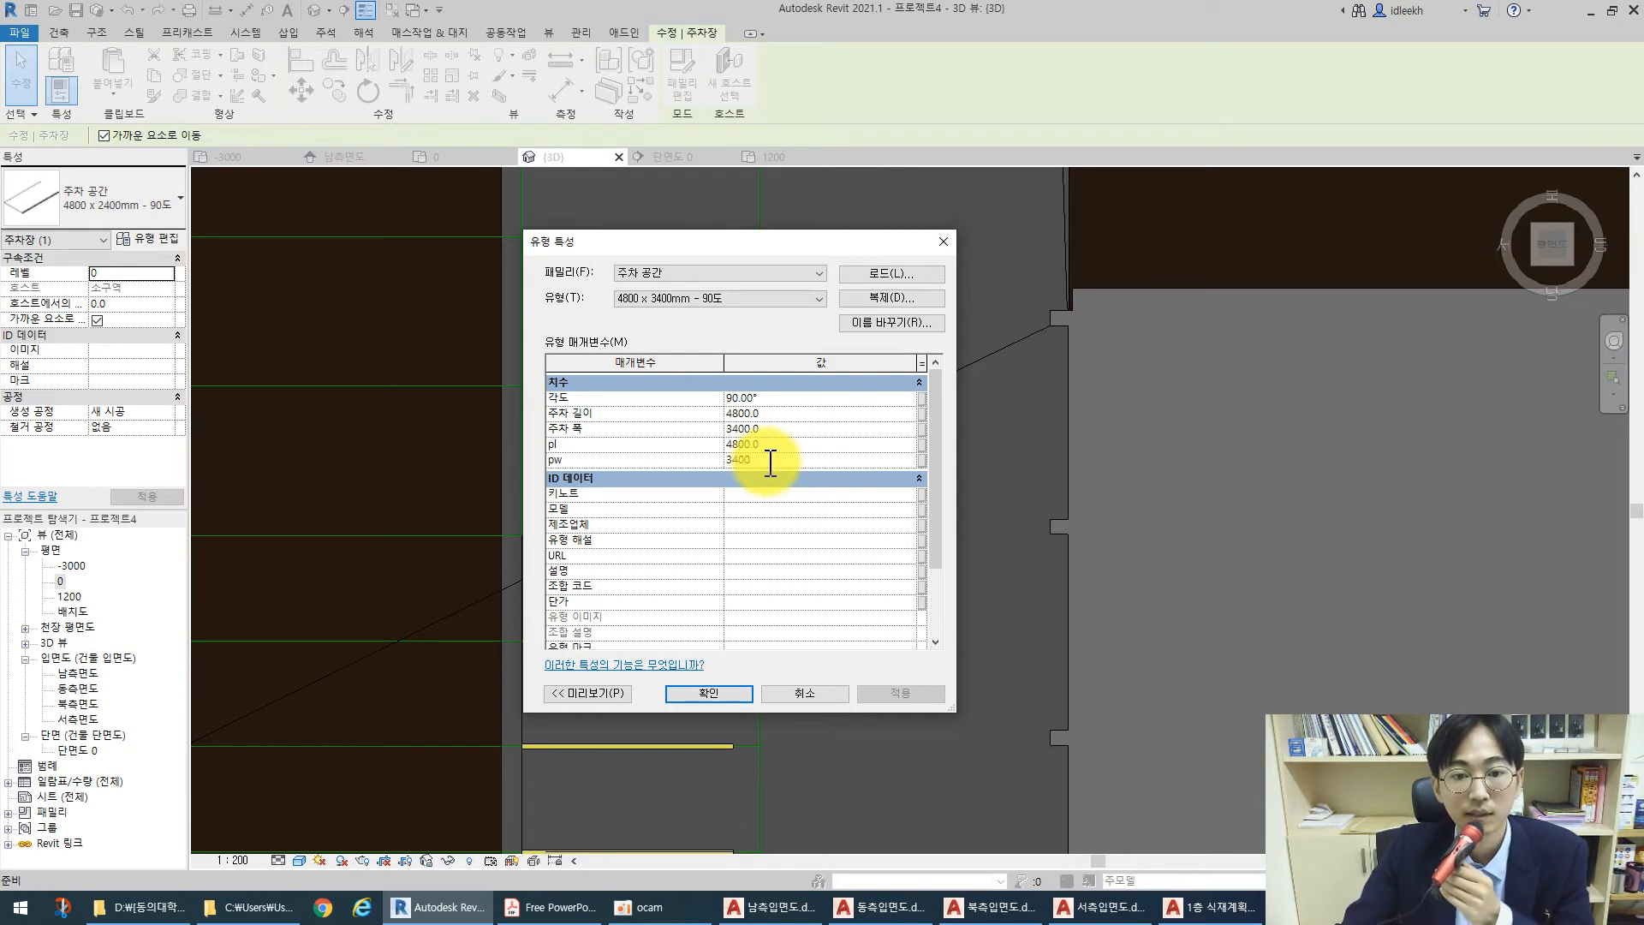
{"action": "left_click", "coordinate": [708, 693]}
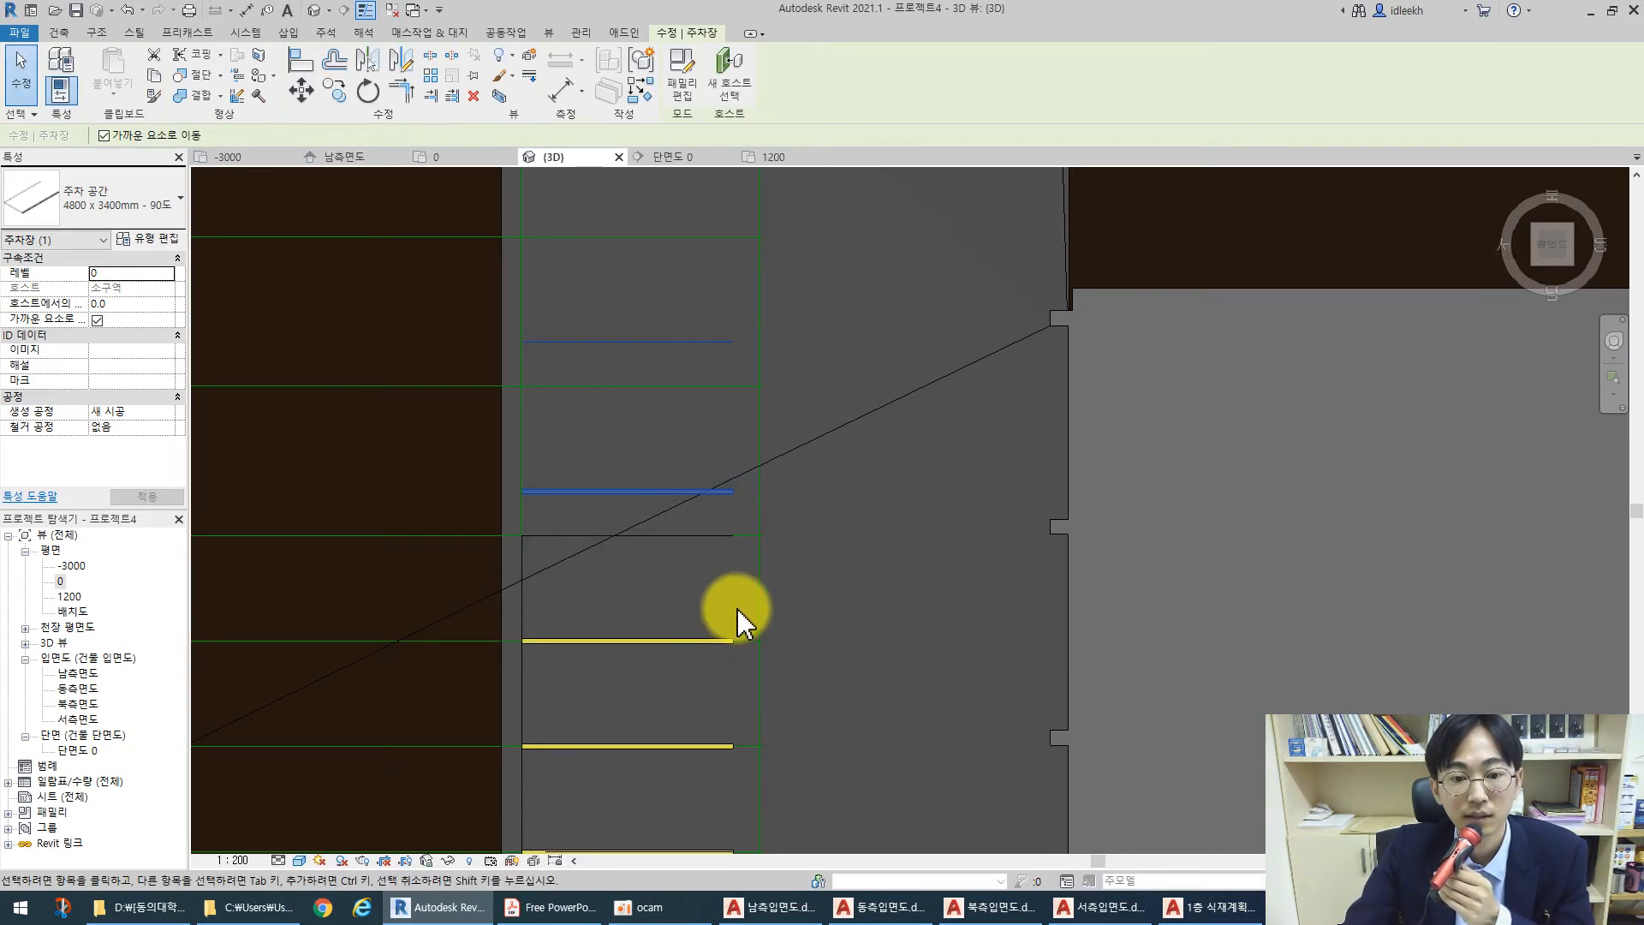
Move the 3400 mm wide parking space south so its upper edge meets the accessible bay's northern model line
{"action": "left_click", "coordinate": [647, 451]}
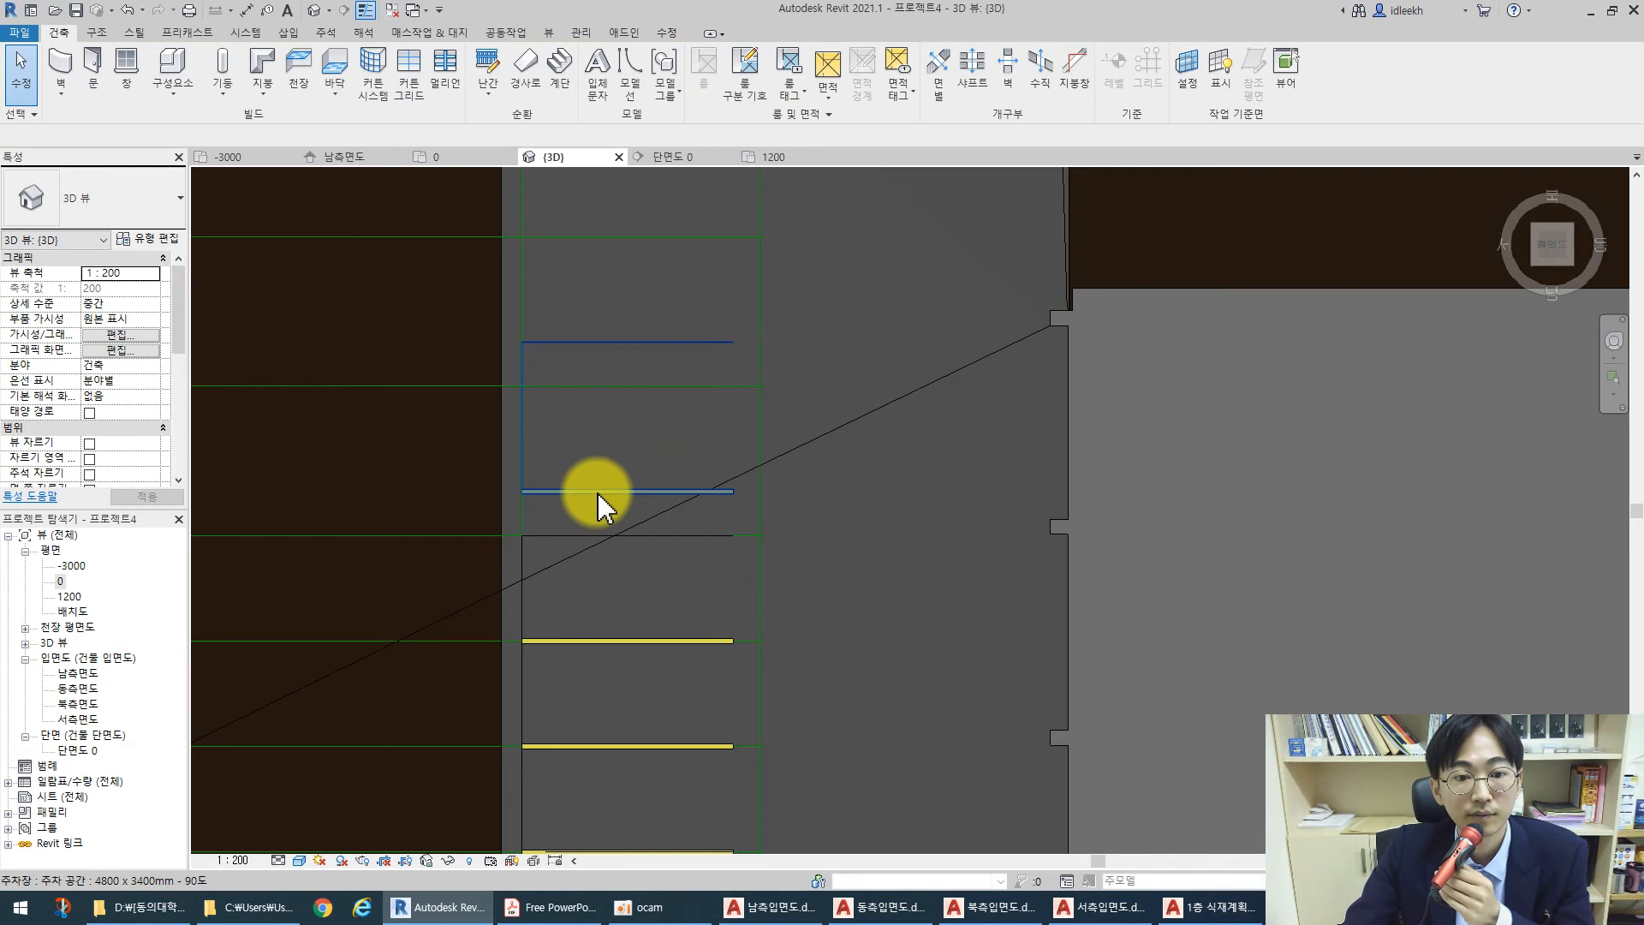
{"action": "left_click", "coordinate": [591, 490]}
{"action": "left_click", "coordinate": [302, 96]}
{"action": "left_click", "coordinate": [566, 343]}
{"action": "left_click", "coordinate": [563, 386]}
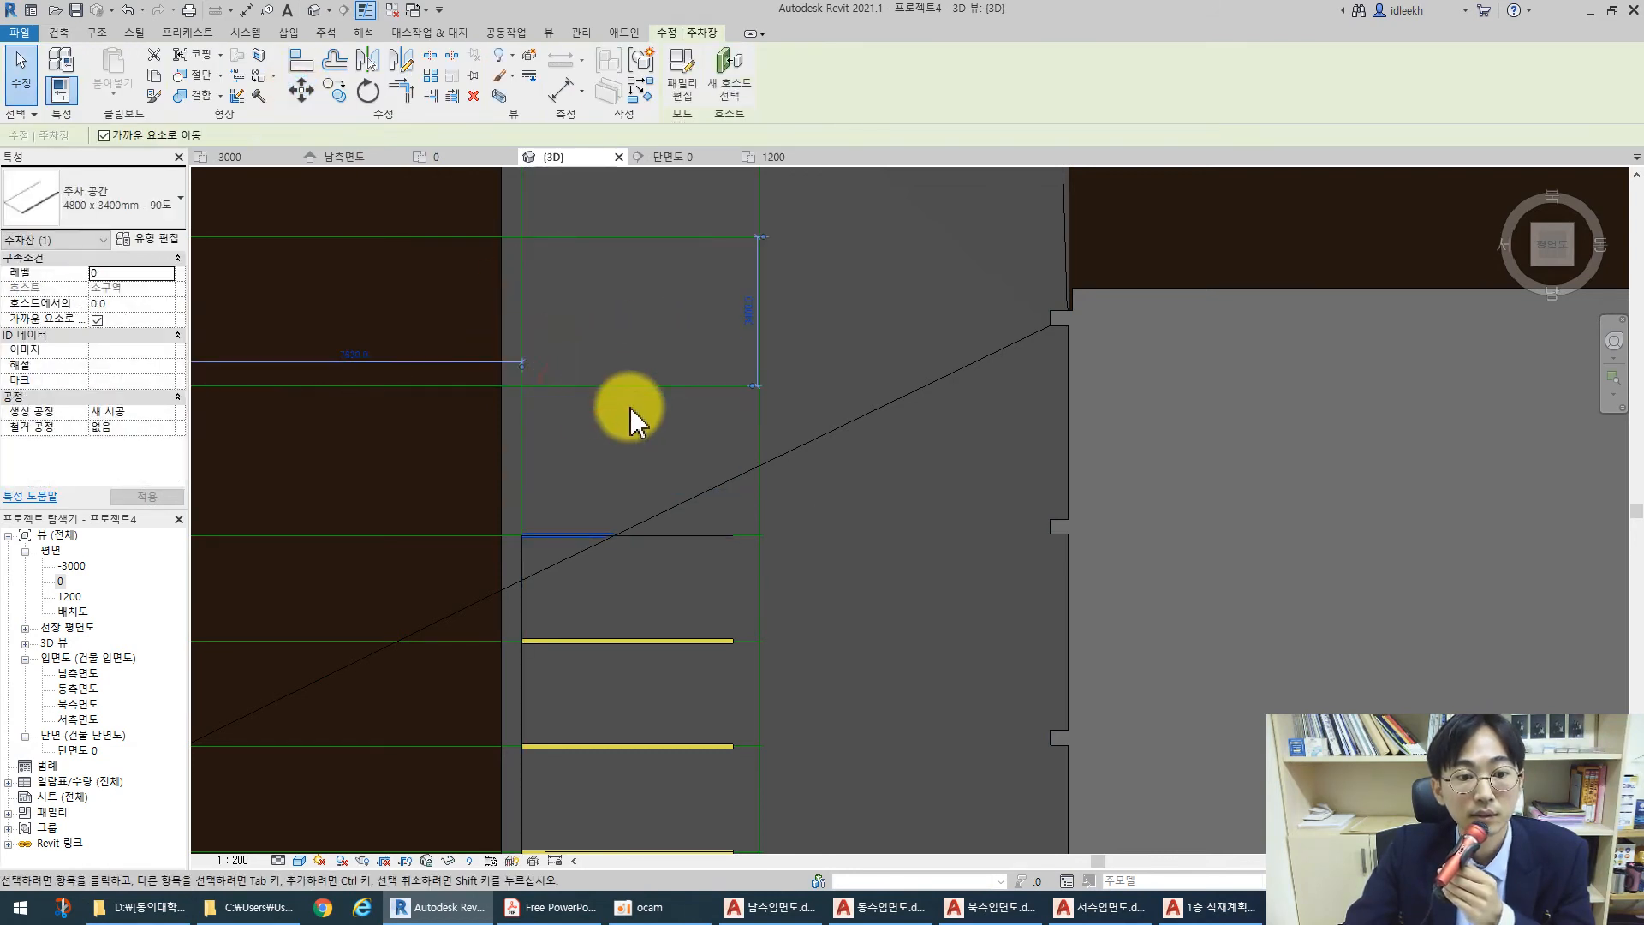
Copy the 3400 mm wide parking space north onto the second accessible bay
{"action": "left_click", "coordinate": [334, 90]}
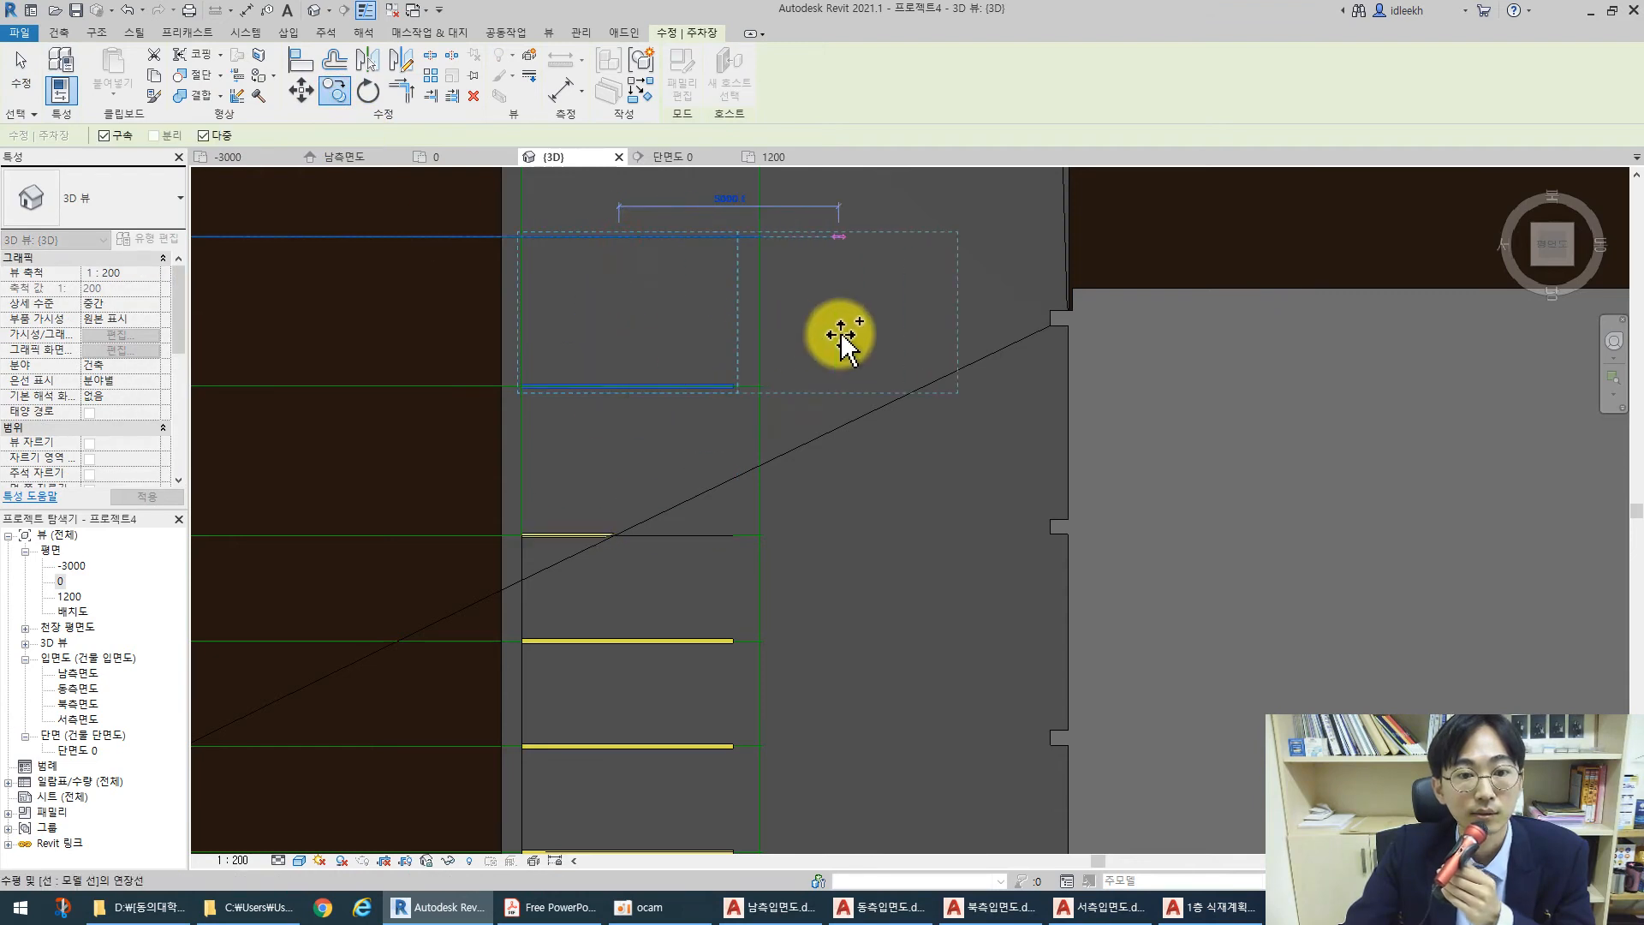
{"action": "key", "text": "Escape"}
{"action": "key", "text": "Escape"}
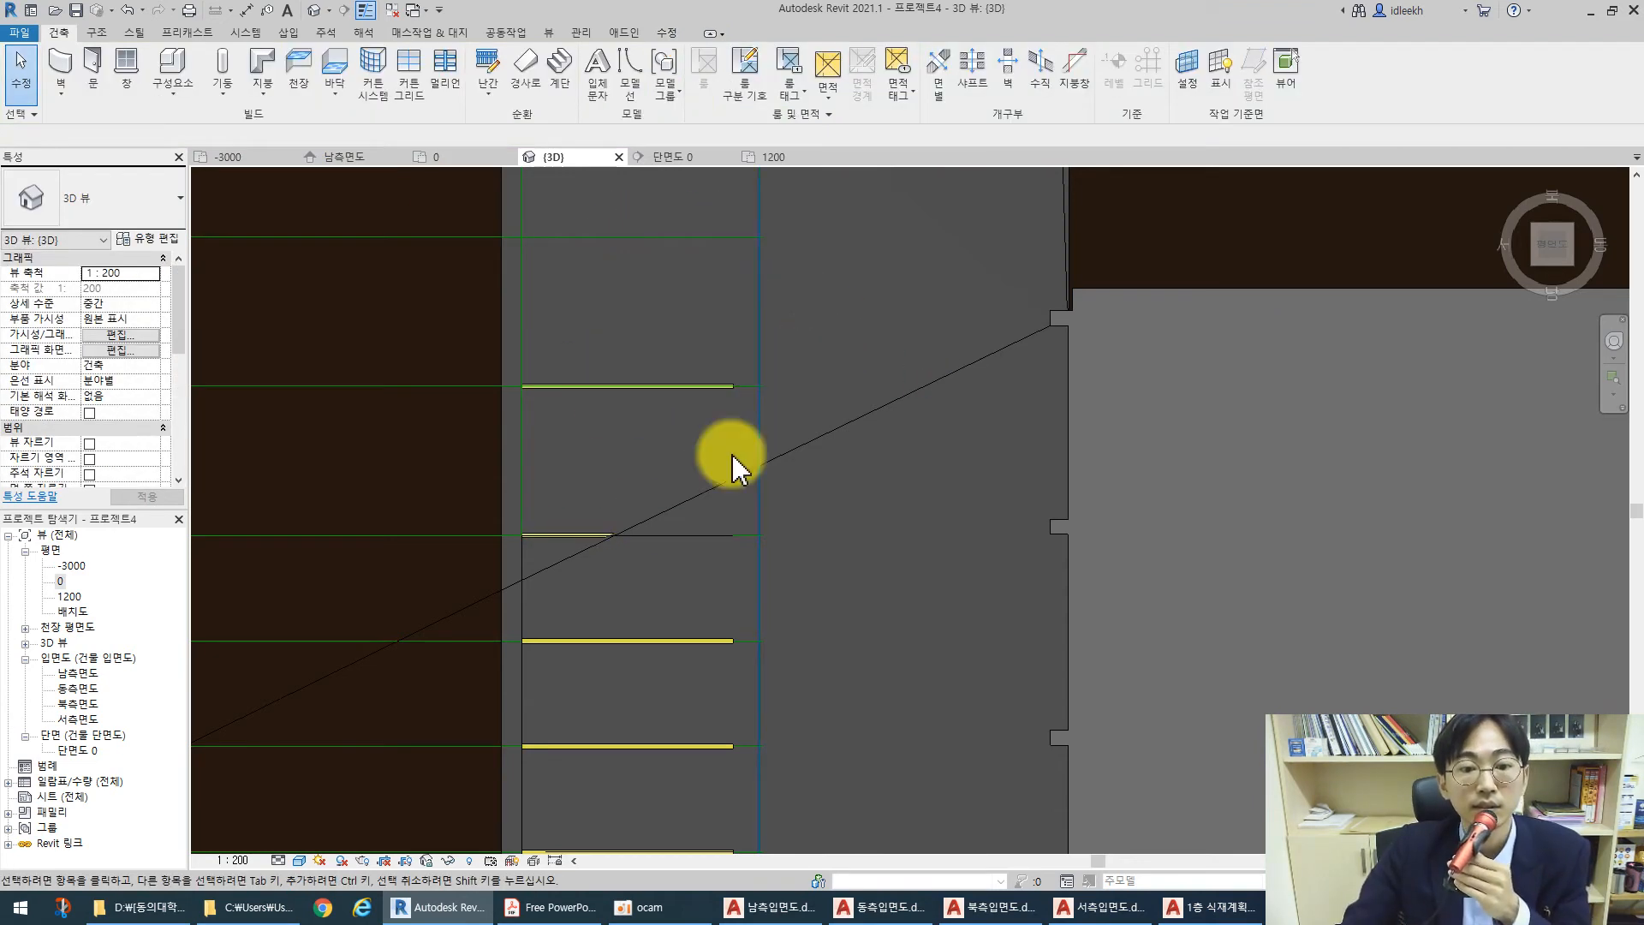
Set the parking length and pl of the 4800 x 3400mm - 90도 type to 5000
{"action": "left_click", "coordinate": [569, 542]}
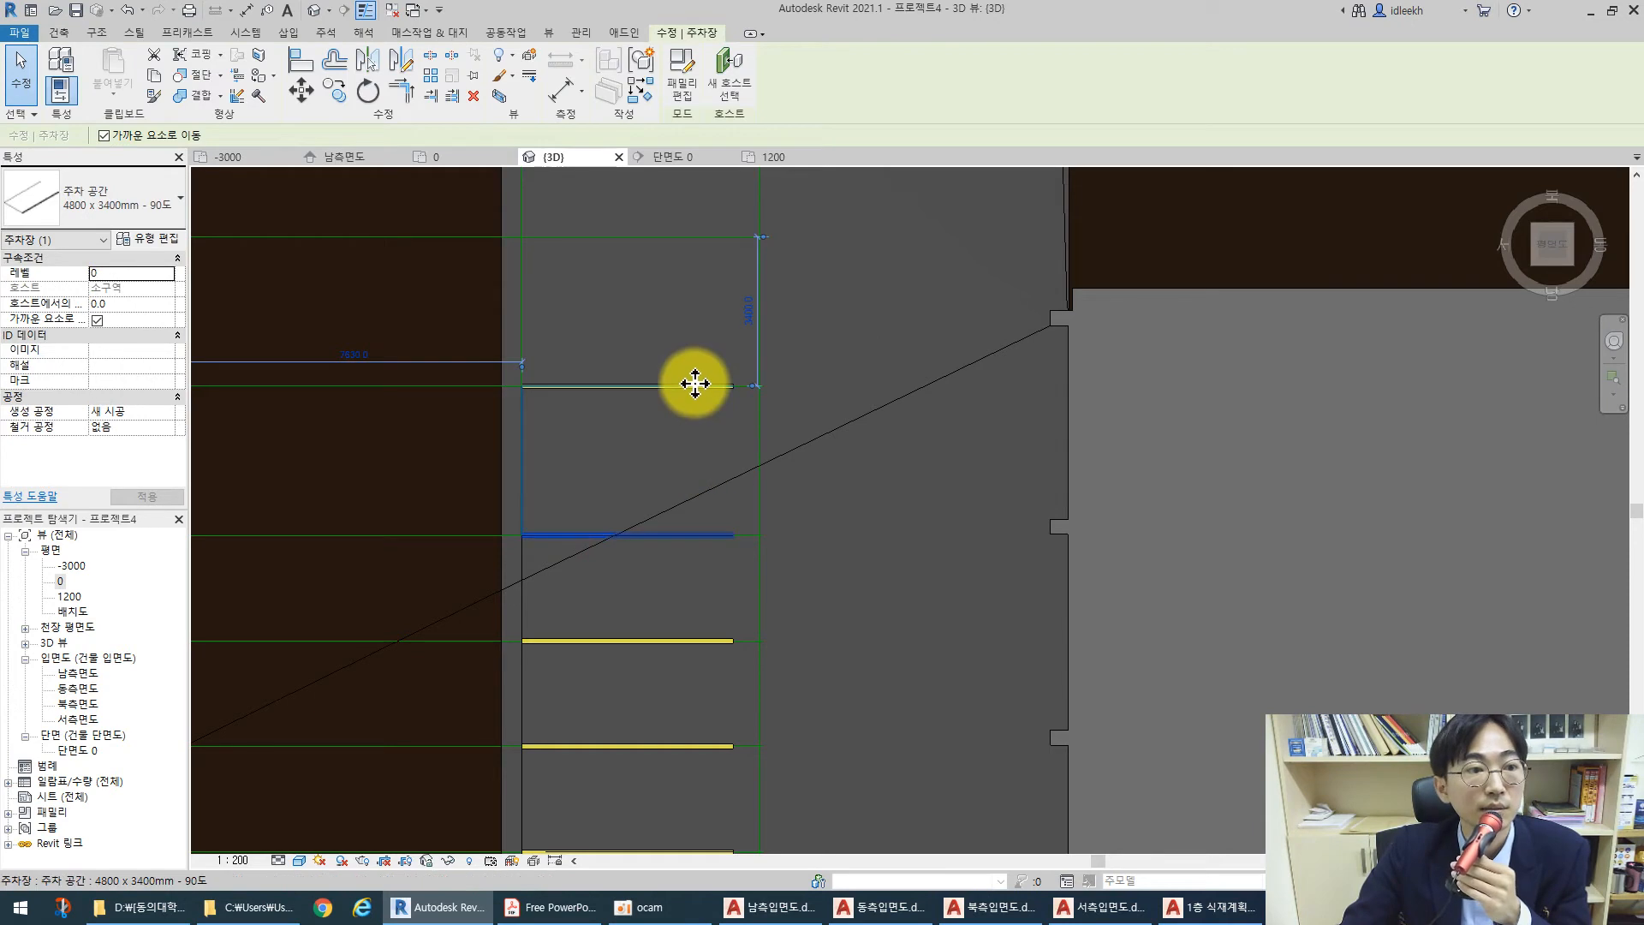
{"action": "left_click", "coordinate": [162, 242]}
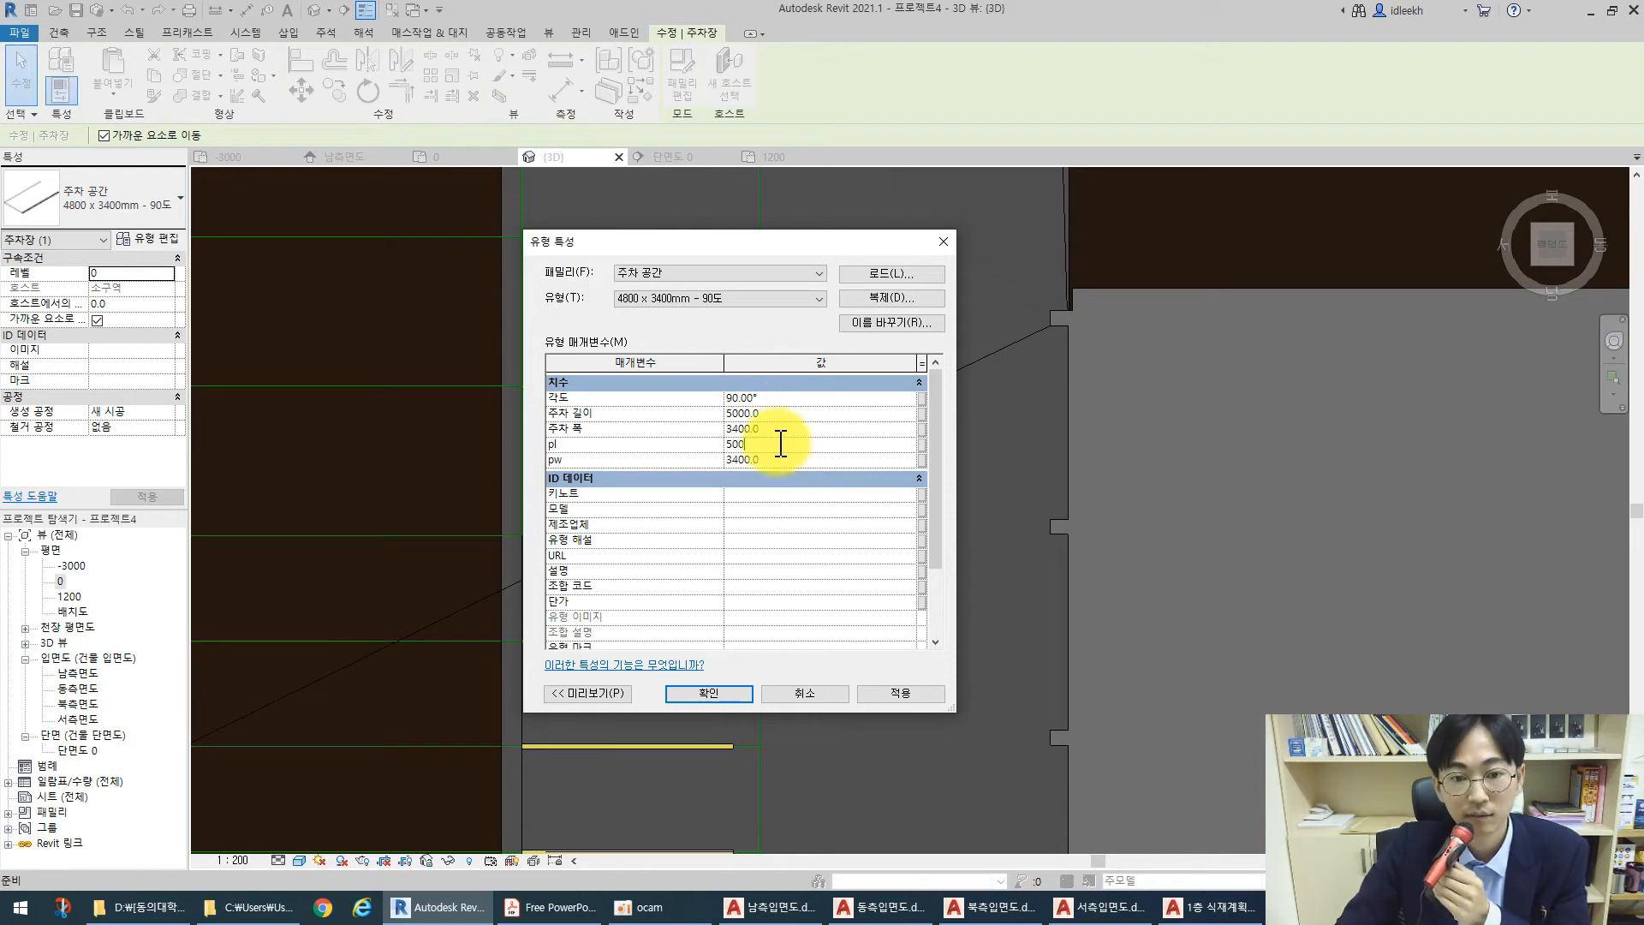
{"action": "left_click", "coordinate": [709, 693]}
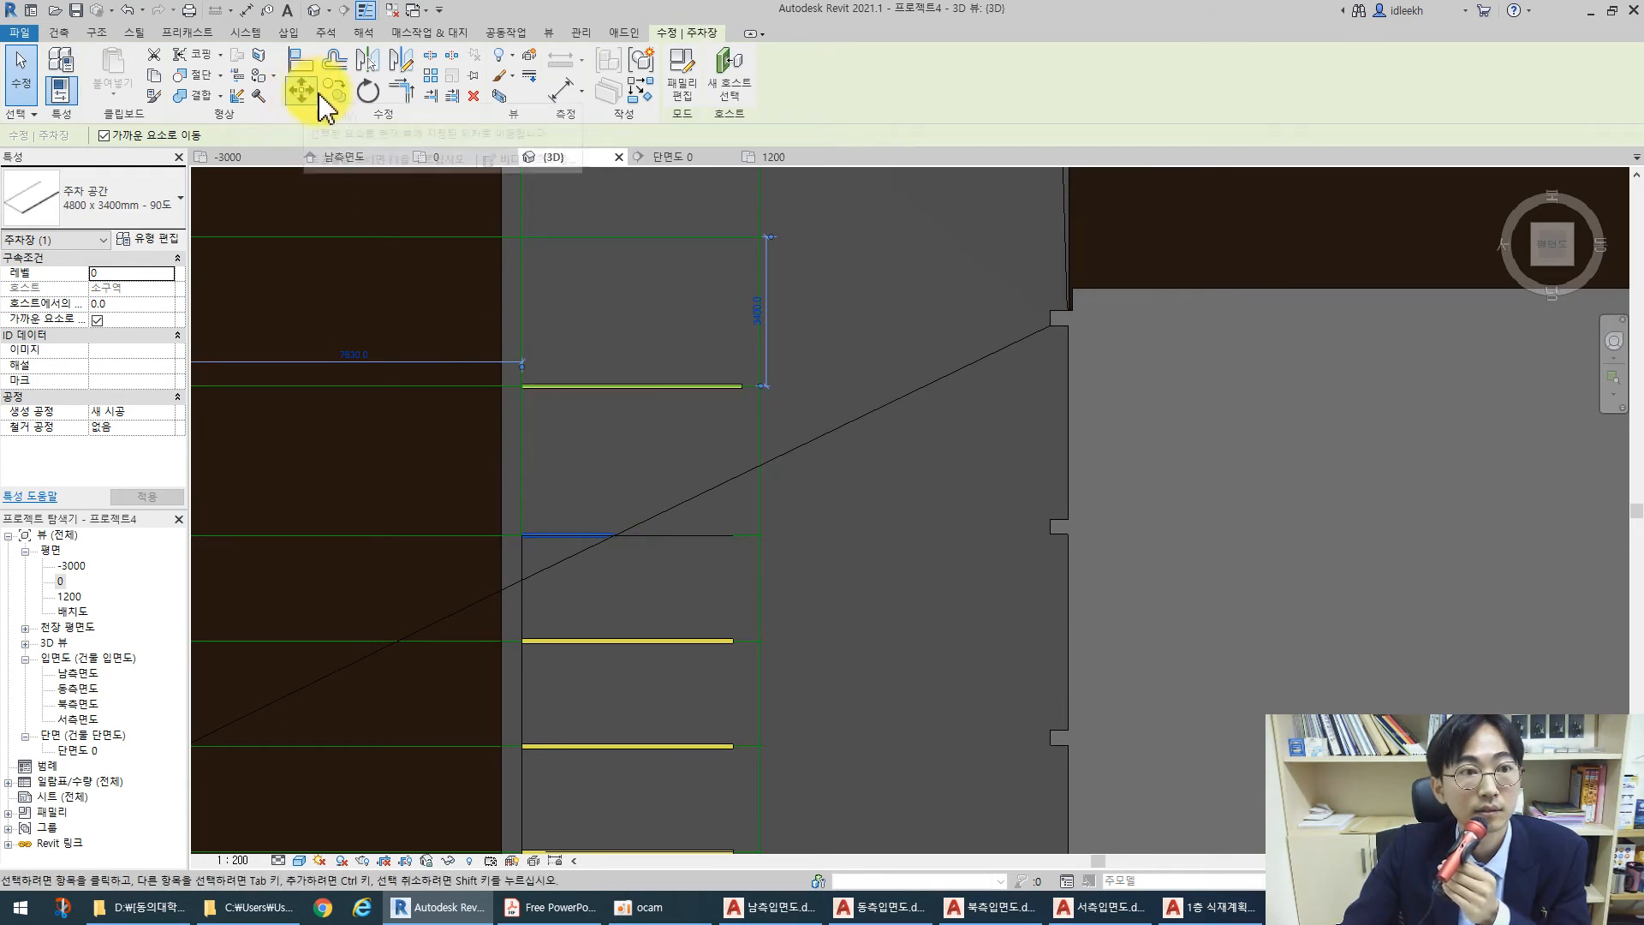
{"action": "left_click", "coordinate": [166, 242]}
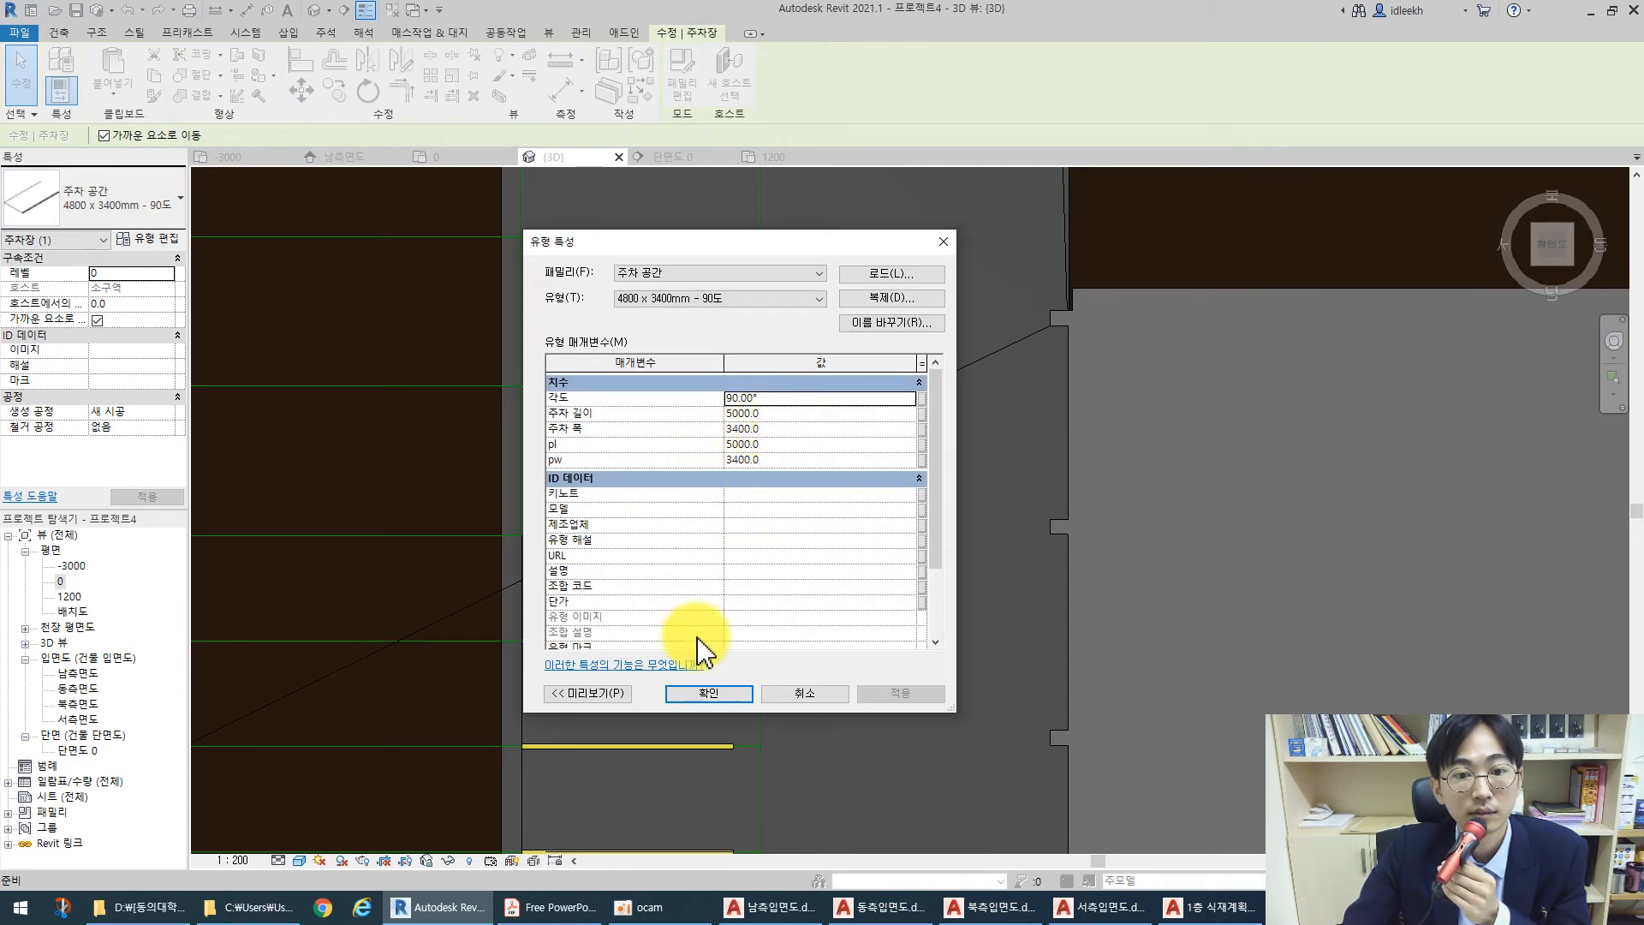
{"action": "left_click", "coordinate": [710, 692]}
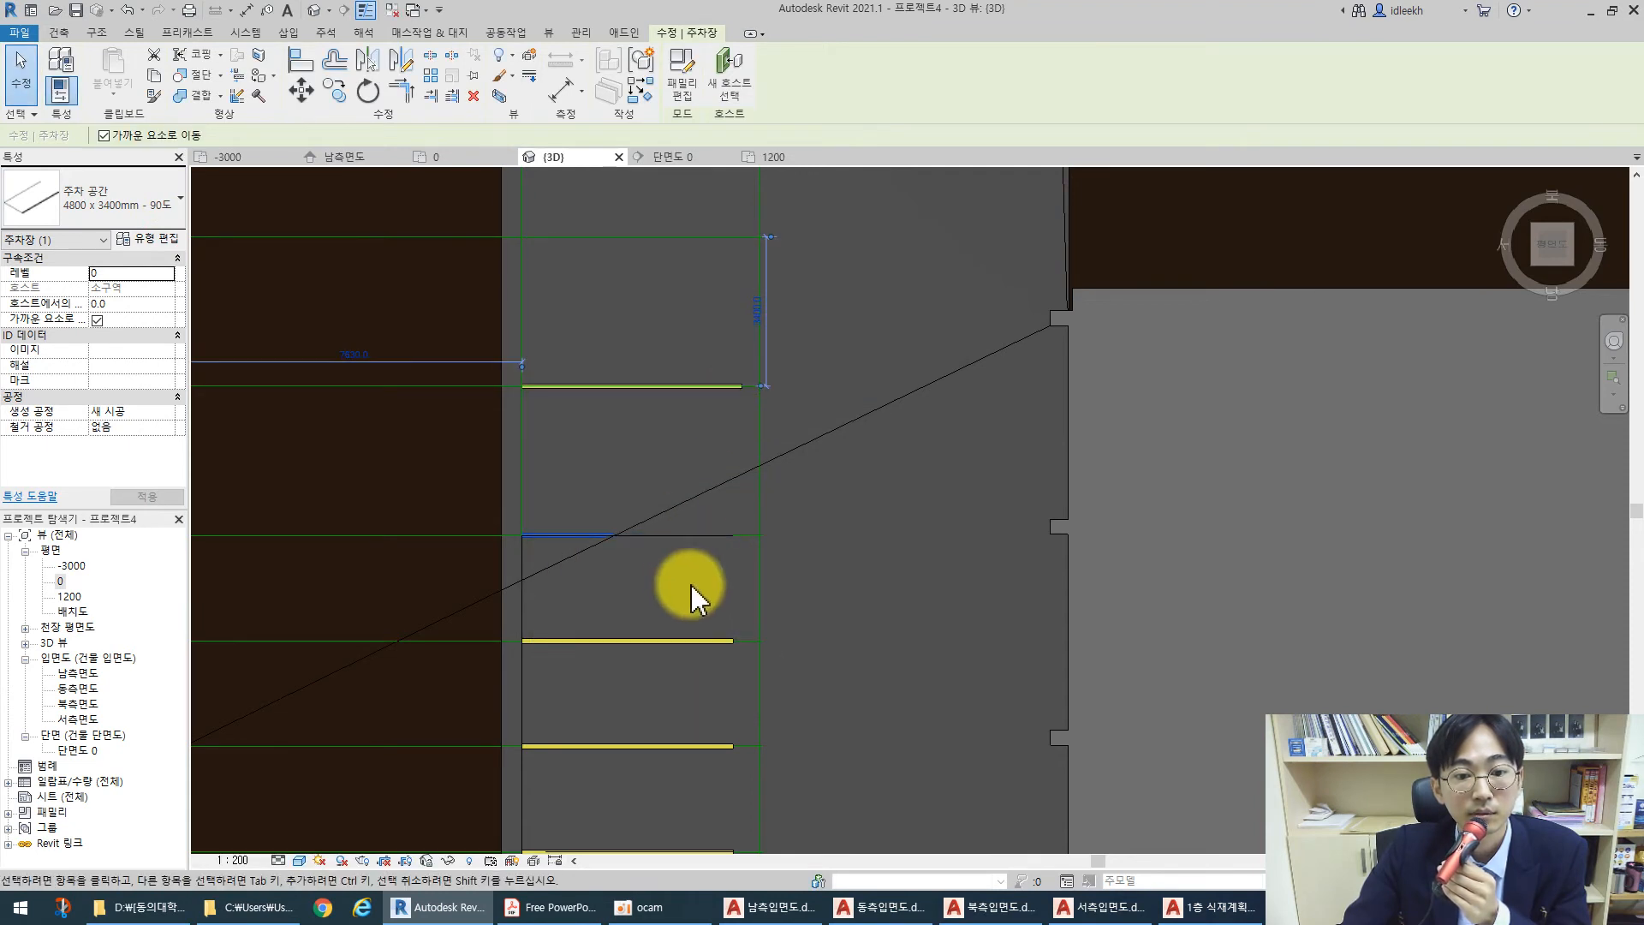
Set the parking length and pl of the 4800 x 2400mm - 90도 type to 5000
{"action": "left_click_drag", "start_coordinate": [716, 539], "coordinate": [704, 646]}
{"action": "left_click", "coordinate": [150, 239]}
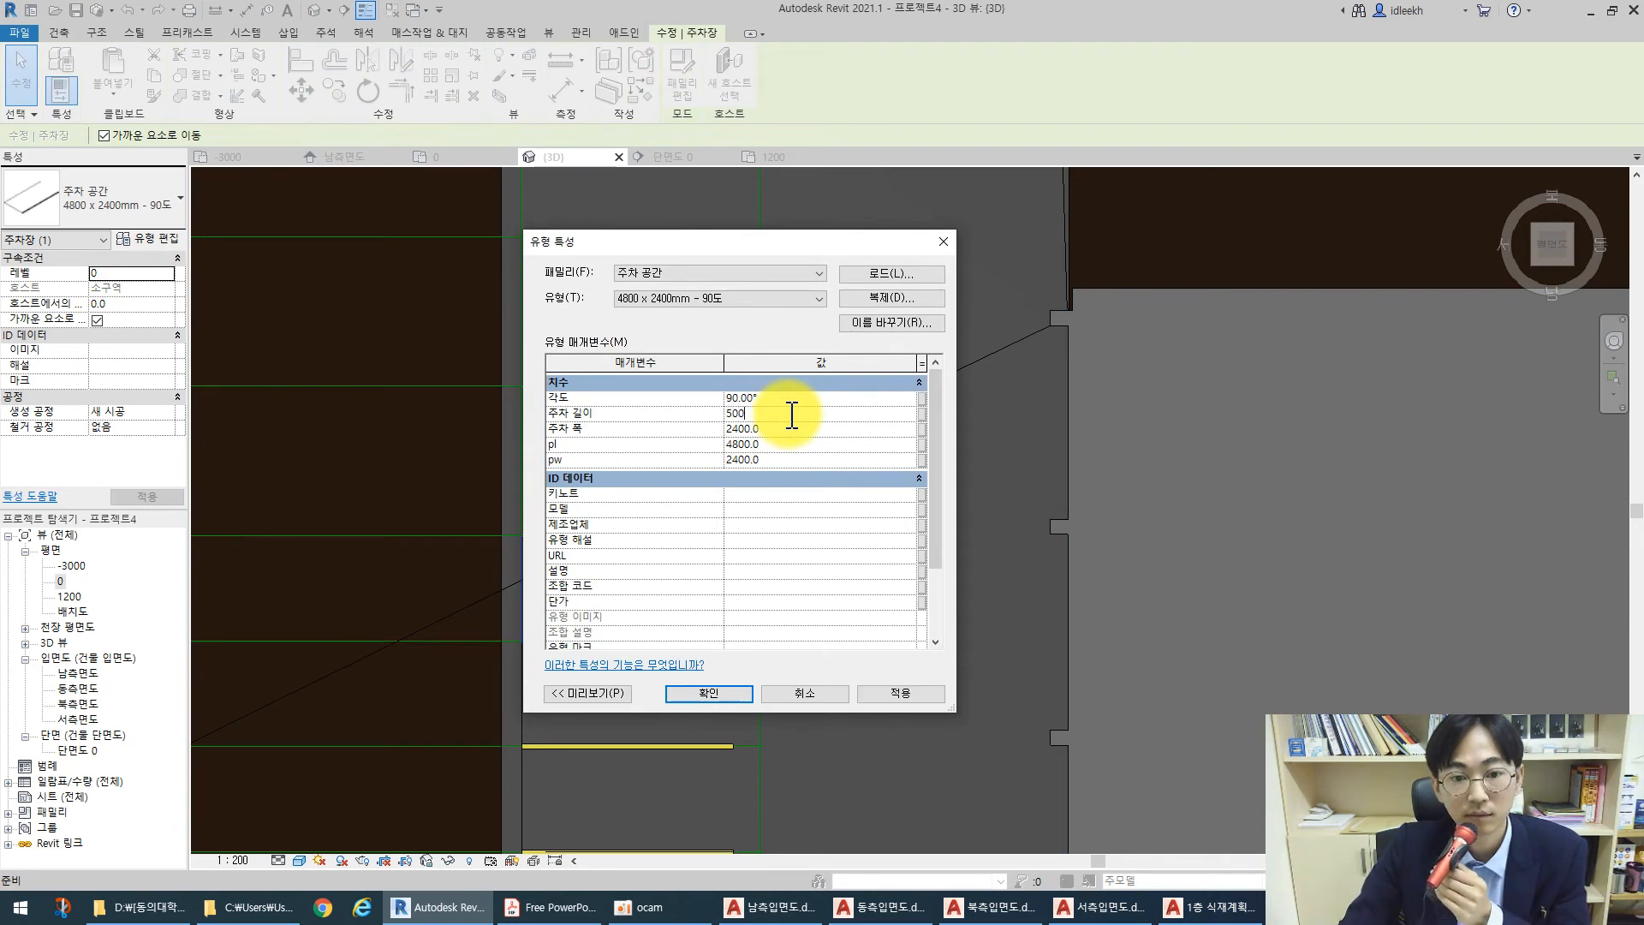
{"action": "left_click", "coordinate": [774, 447]}
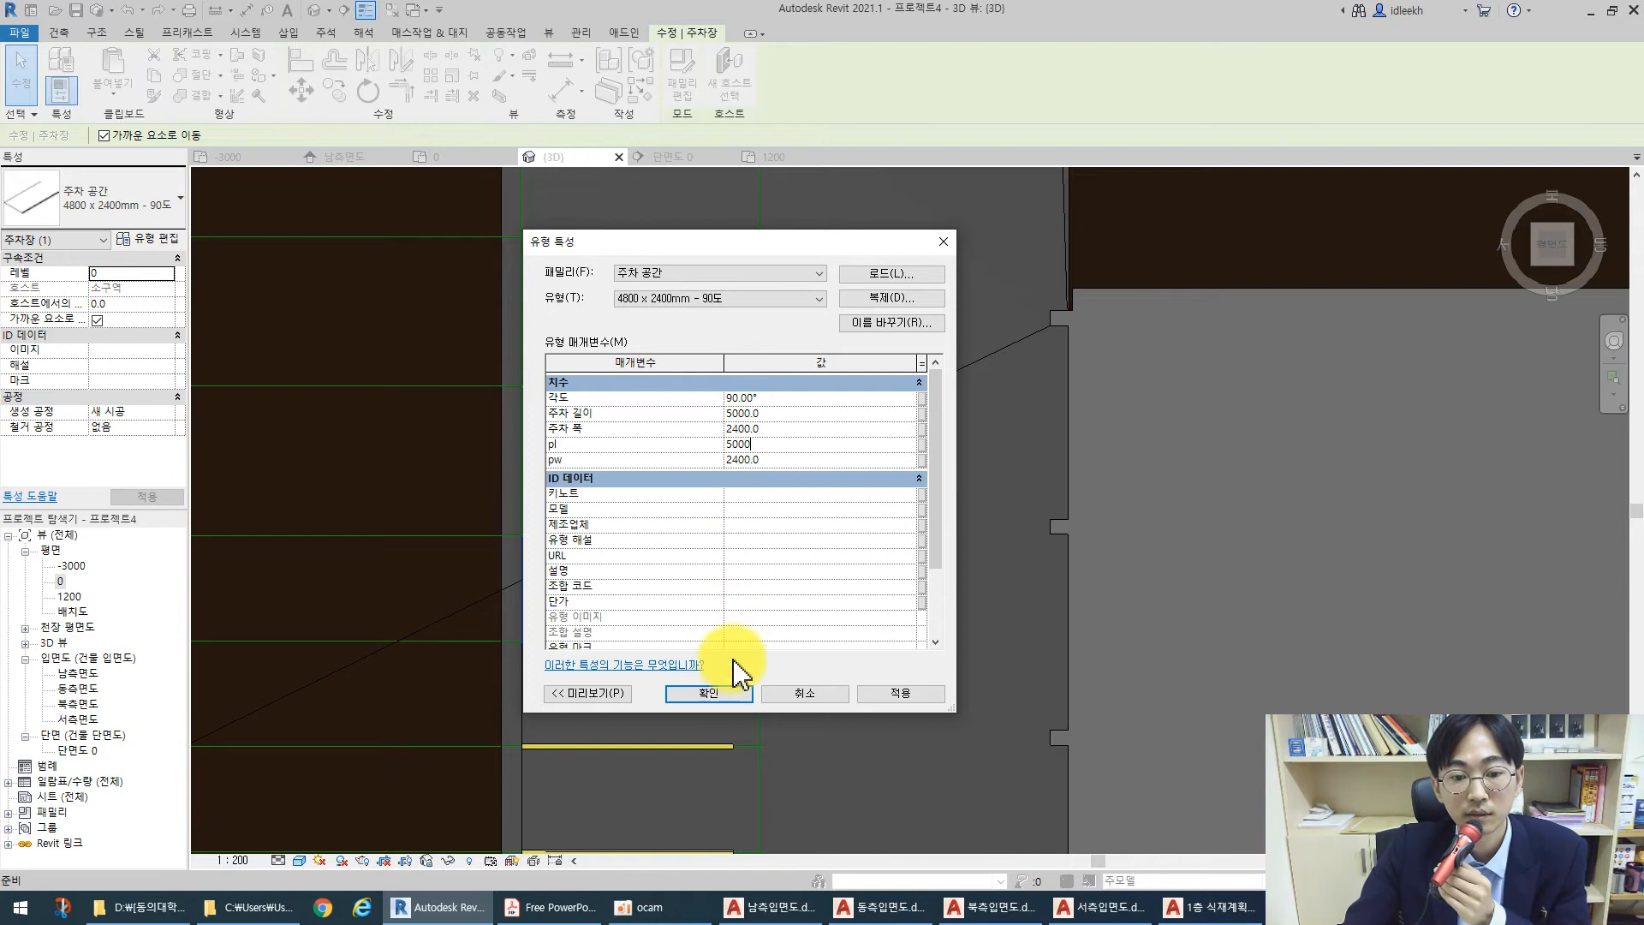
{"action": "left_click", "coordinate": [713, 692]}
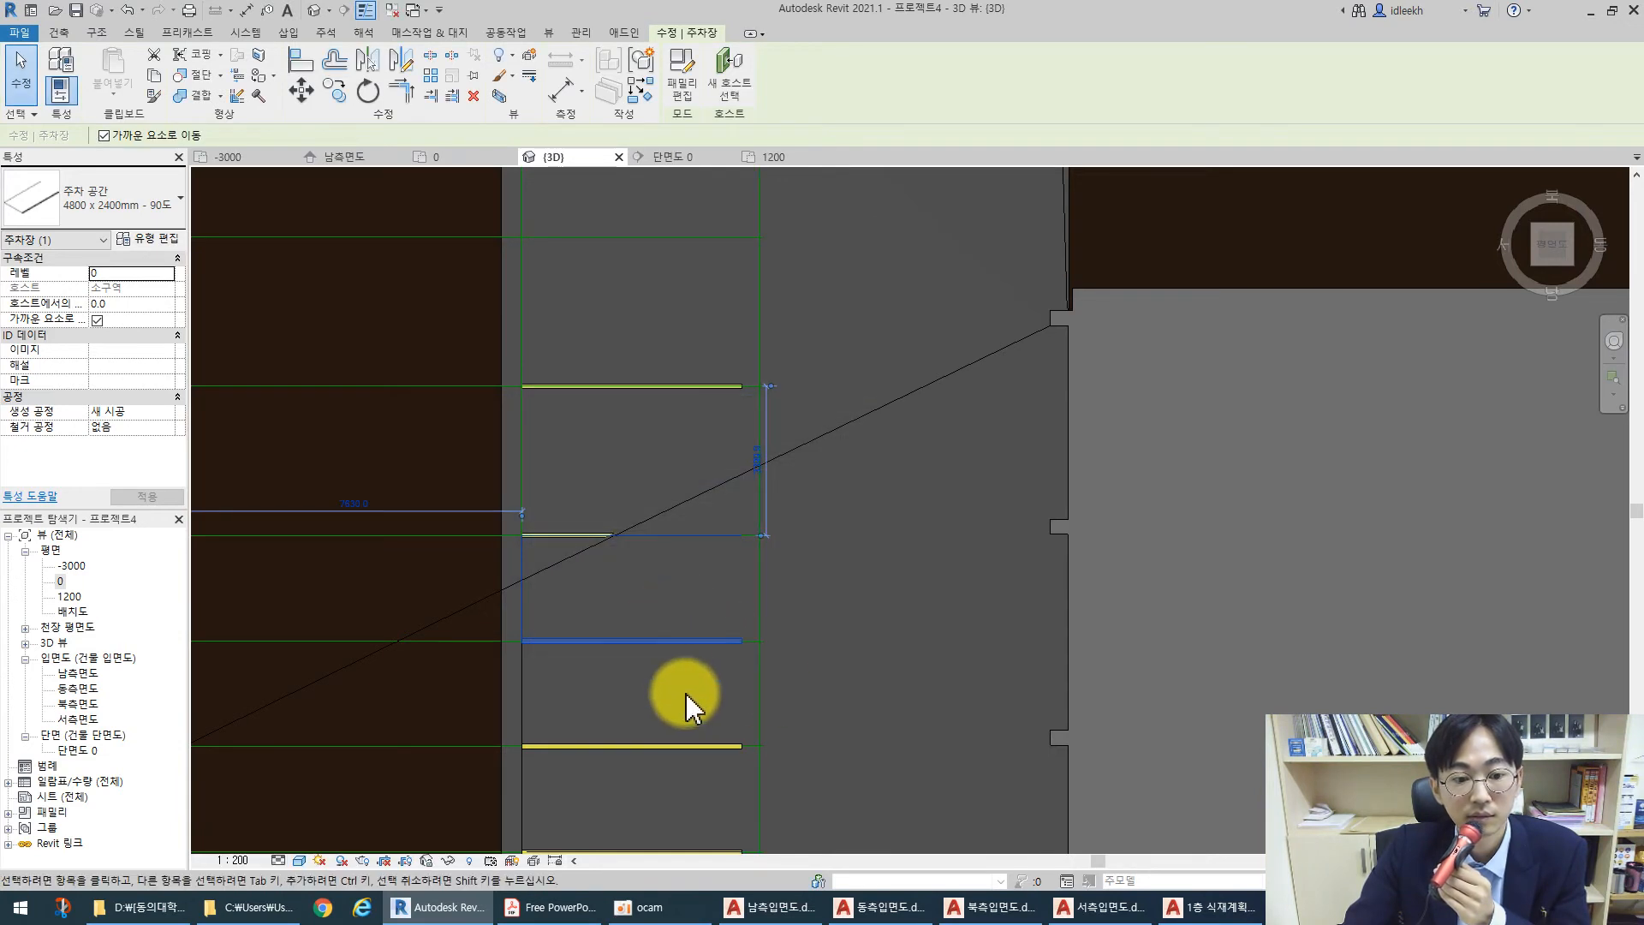
{"action": "key", "text": "Escape"}
Open the level 0 floor plan and open a 4800 x 2400mm - 90도 parking space's family for editing
{"action": "scroll", "coordinate": [767, 470], "scroll_direction": "down", "scroll_amount": 3}
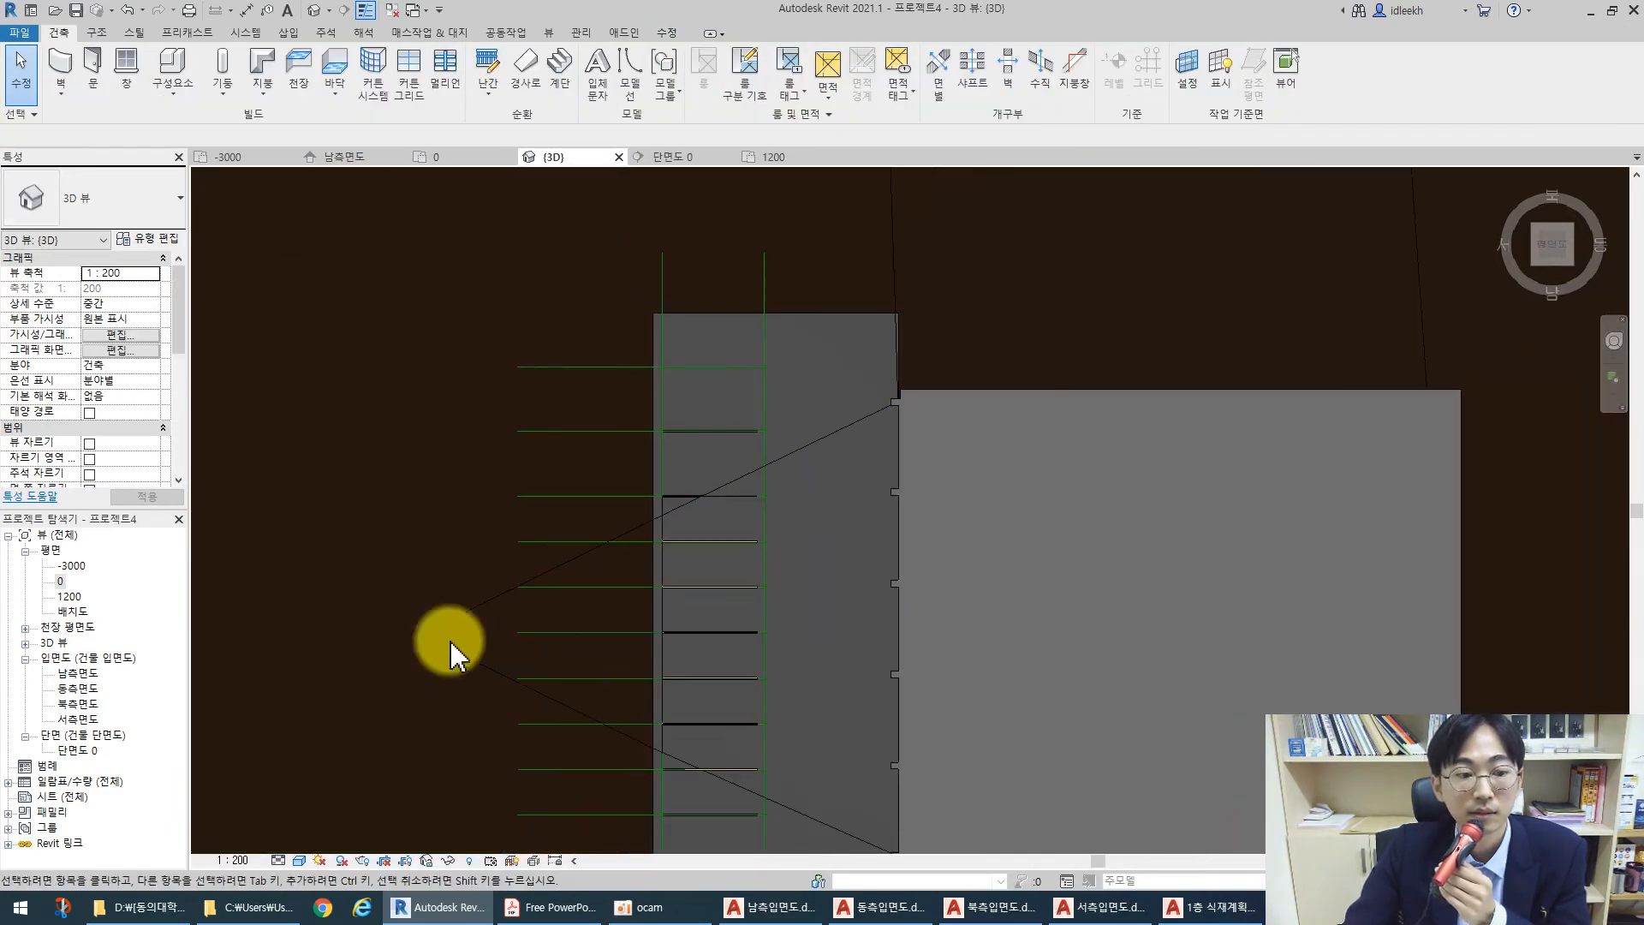
{"action": "double_click", "coordinate": [62, 581]}
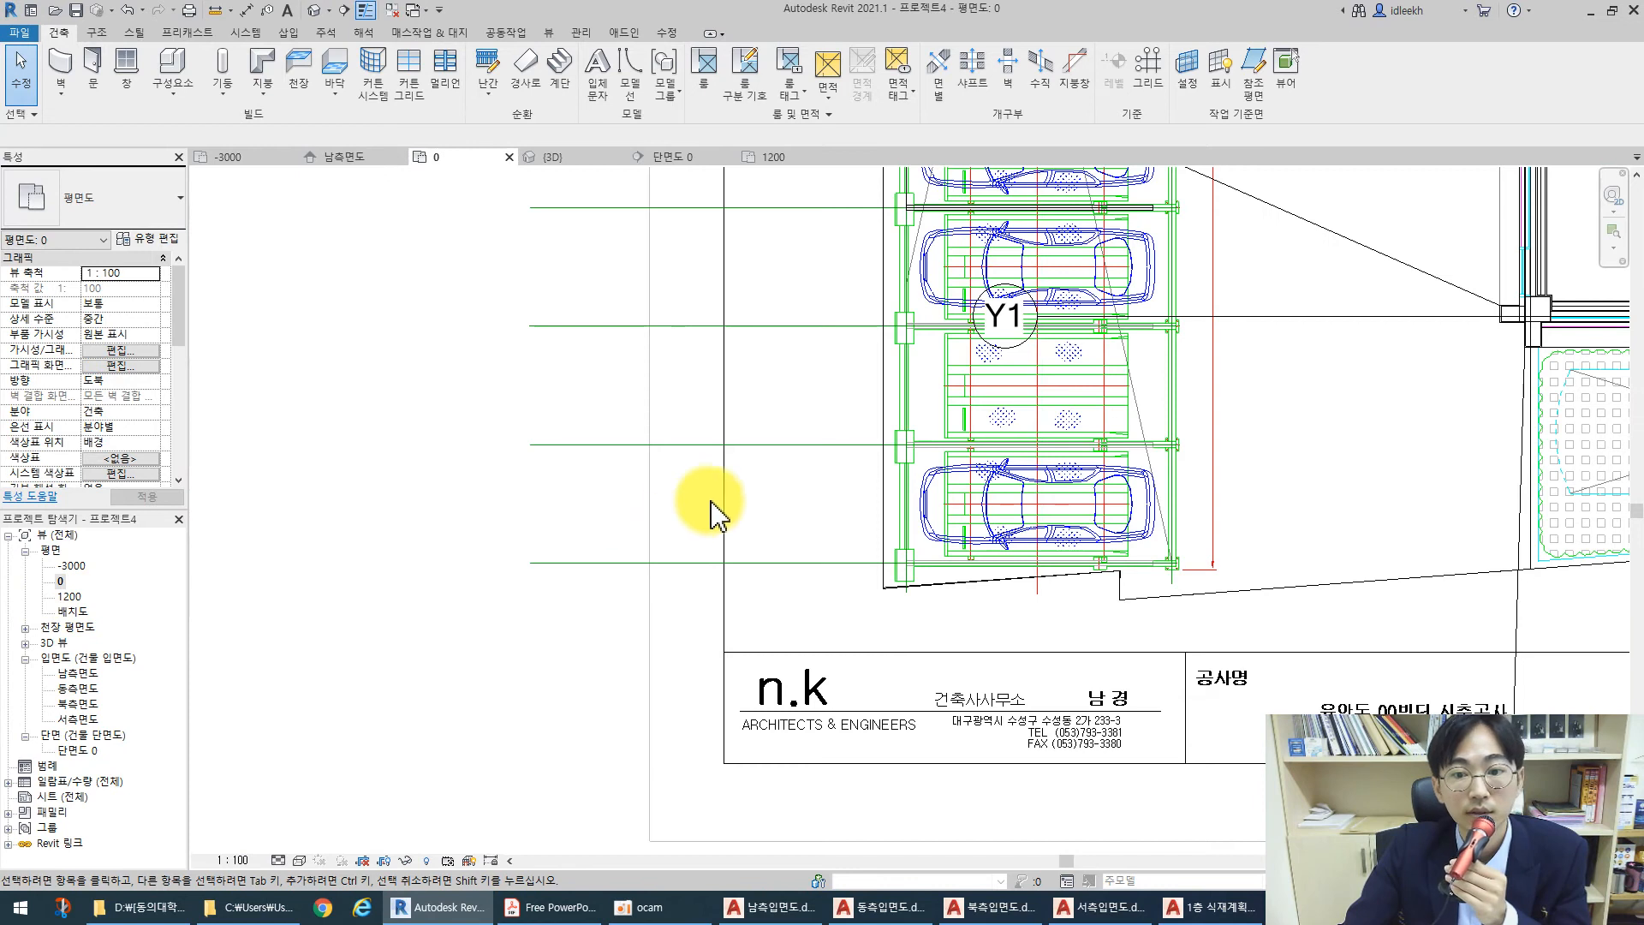
{"action": "middle_click_drag", "start_coordinate": [708, 511], "coordinate": [625, 576]}
{"action": "scroll", "coordinate": [745, 503], "scroll_direction": "down", "scroll_amount": 4}
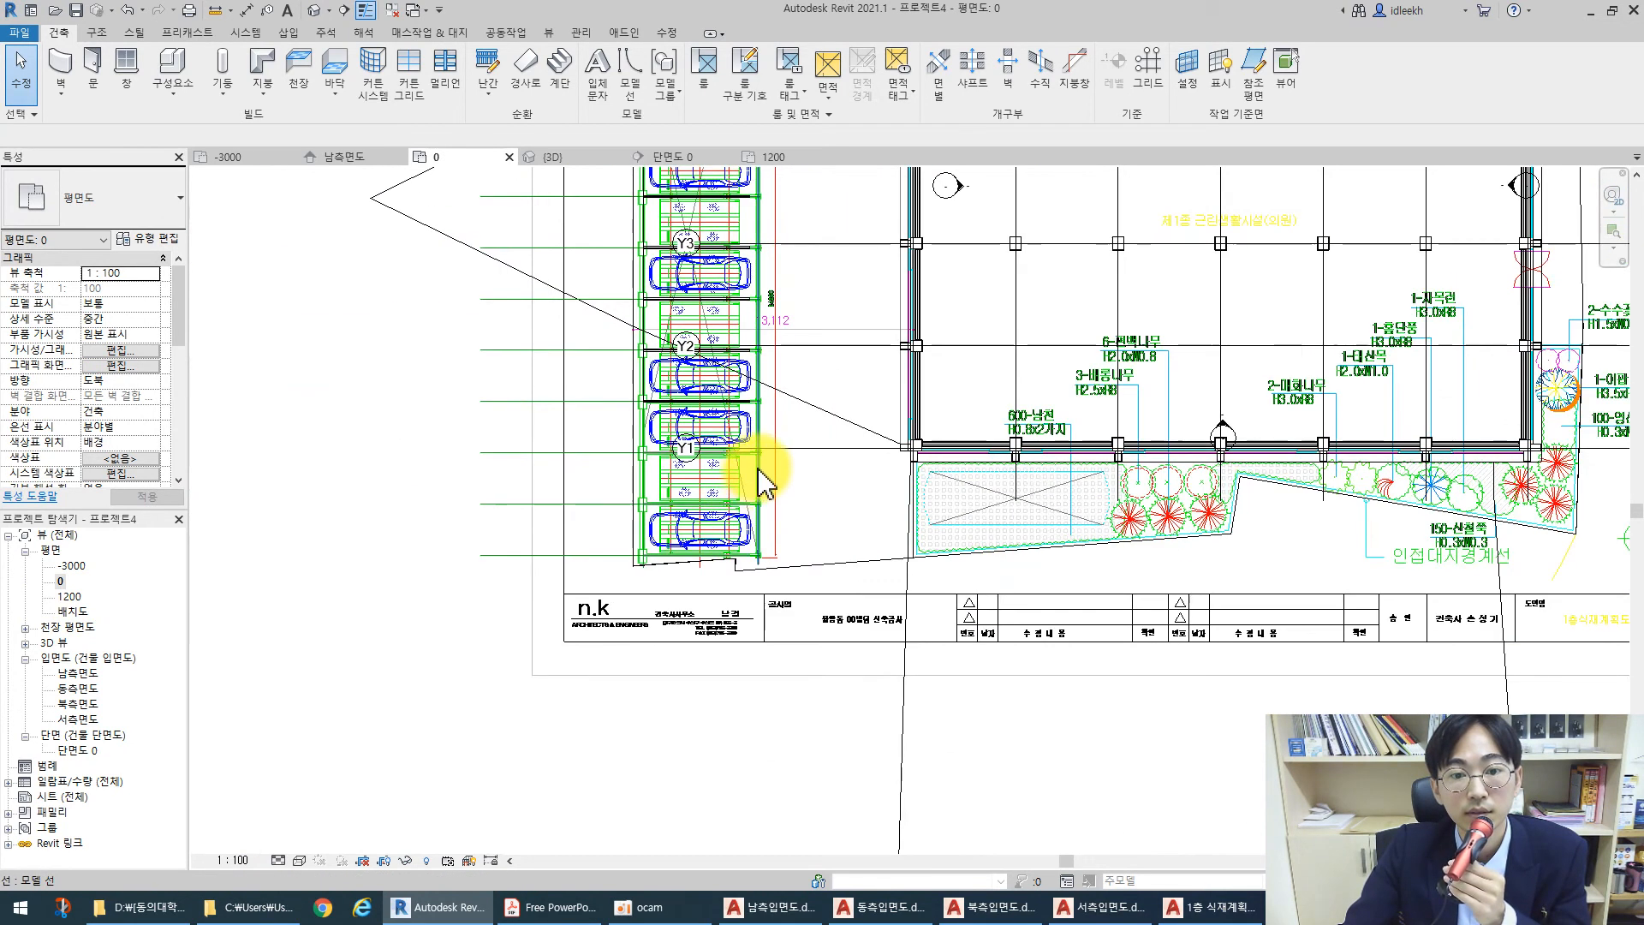
{"action": "scroll", "coordinate": [760, 466], "scroll_direction": "up", "scroll_amount": 4}
{"action": "scroll", "coordinate": [744, 377], "scroll_direction": "up", "scroll_amount": 2}
{"action": "left_click", "coordinate": [738, 307]}
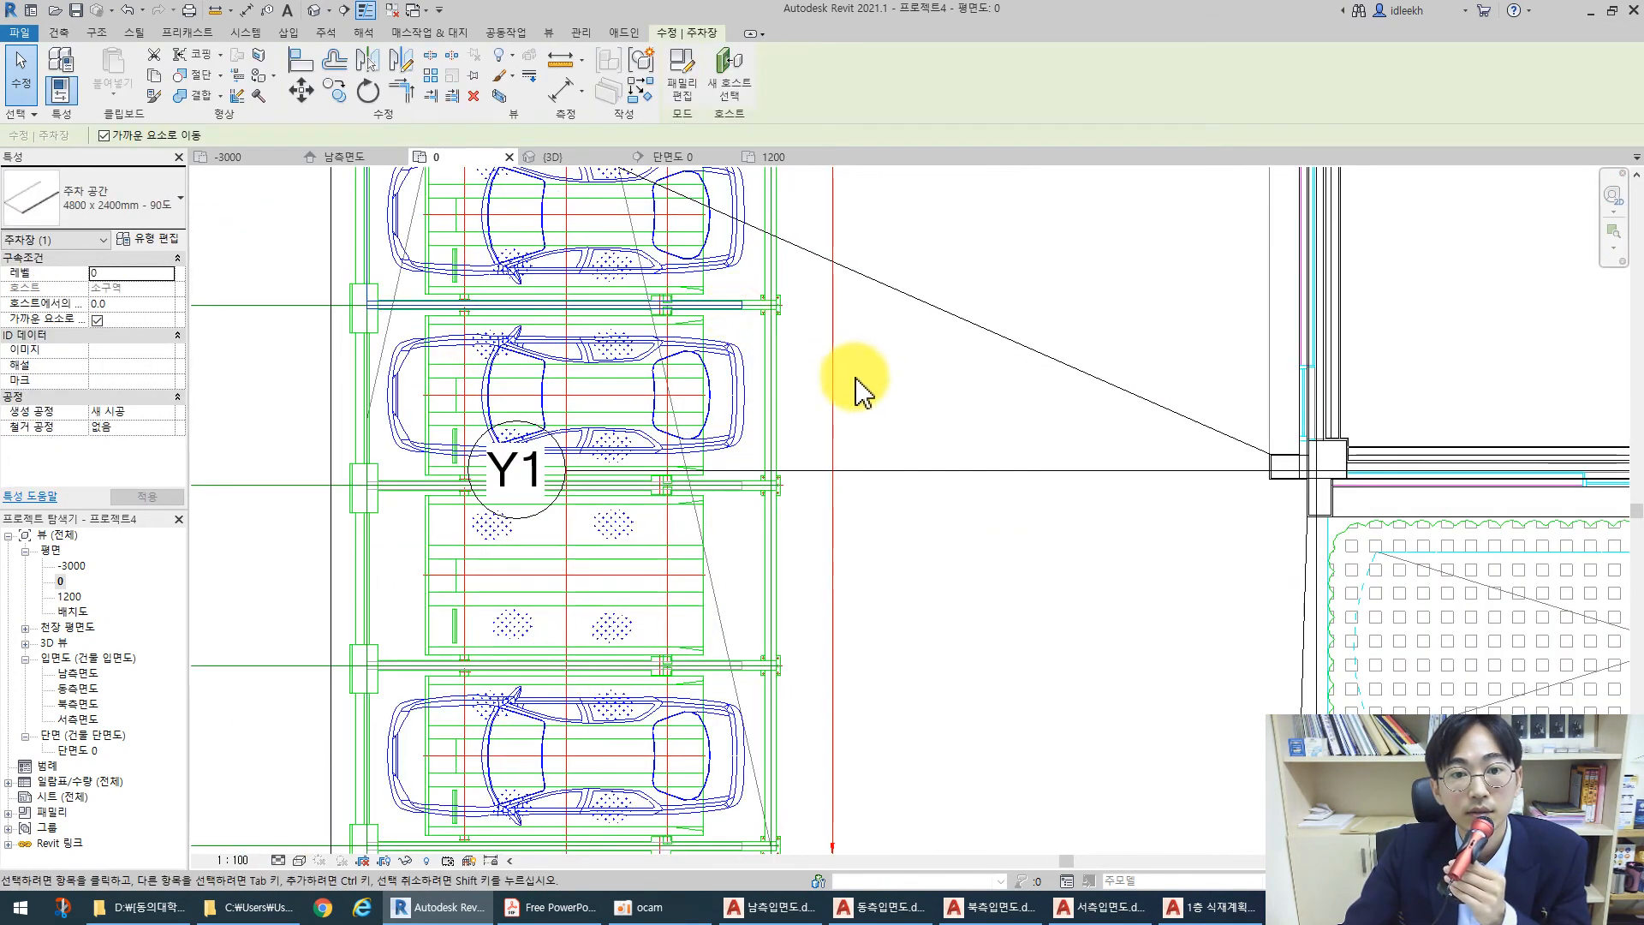
{"action": "scroll", "coordinate": [858, 379], "scroll_direction": "down", "scroll_amount": 2}
{"action": "middle_click_drag", "start_coordinate": [866, 378], "coordinate": [673, 451]}
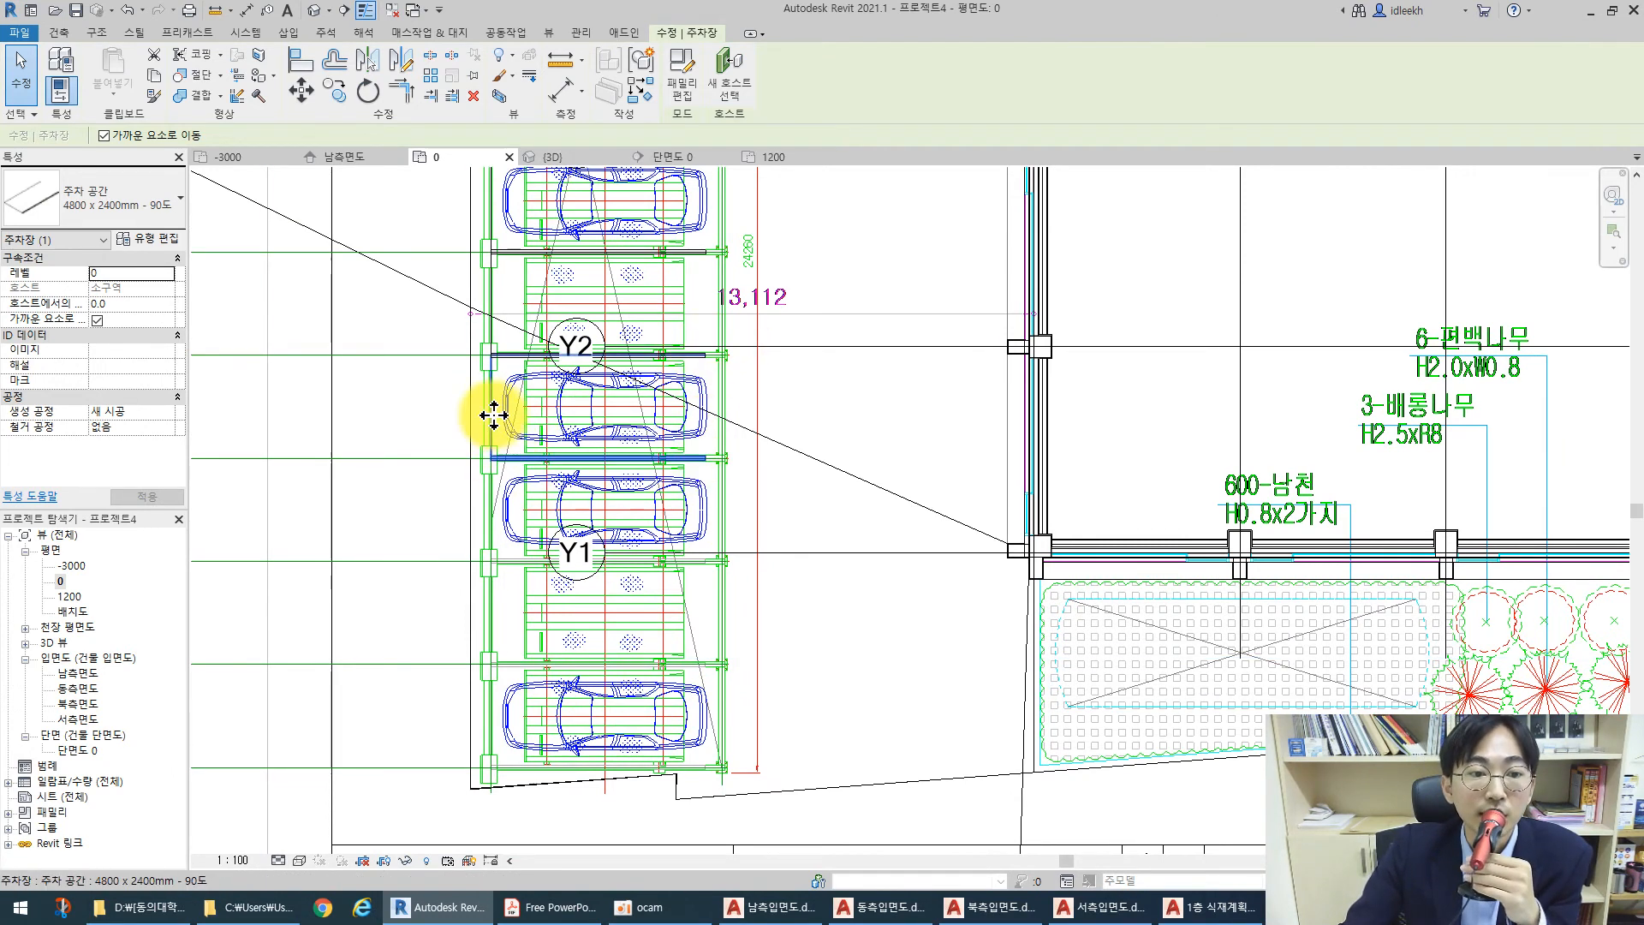
{"action": "left_click", "coordinate": [689, 81]}
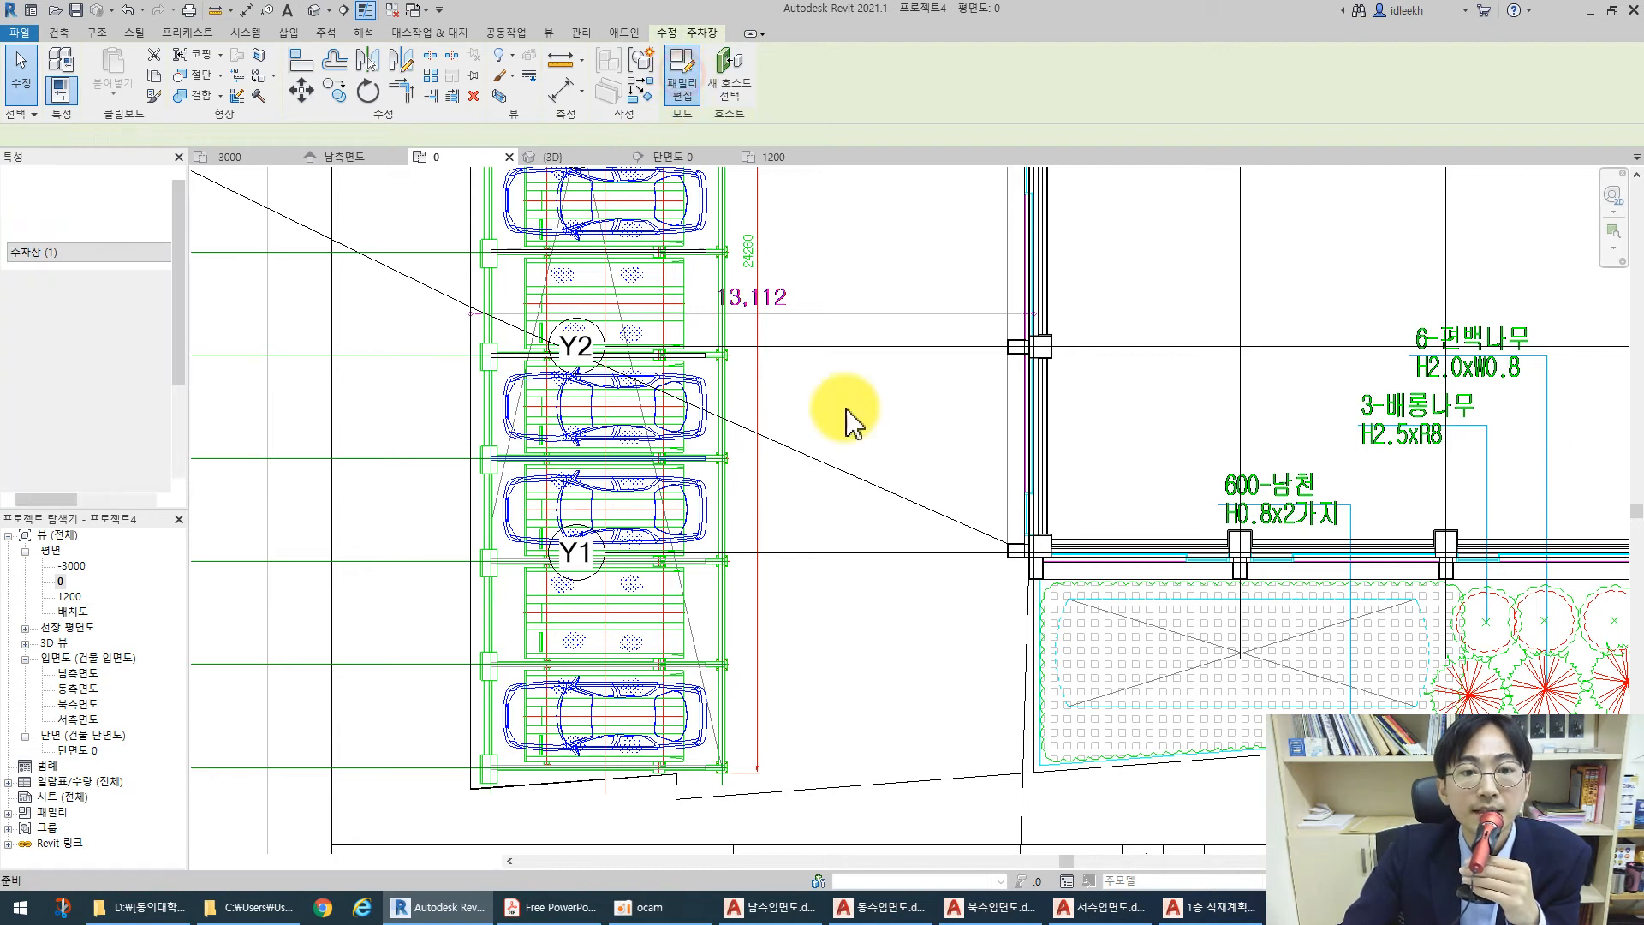
{"action": "scroll", "coordinate": [651, 467], "scroll_direction": "down", "scroll_amount": 3}
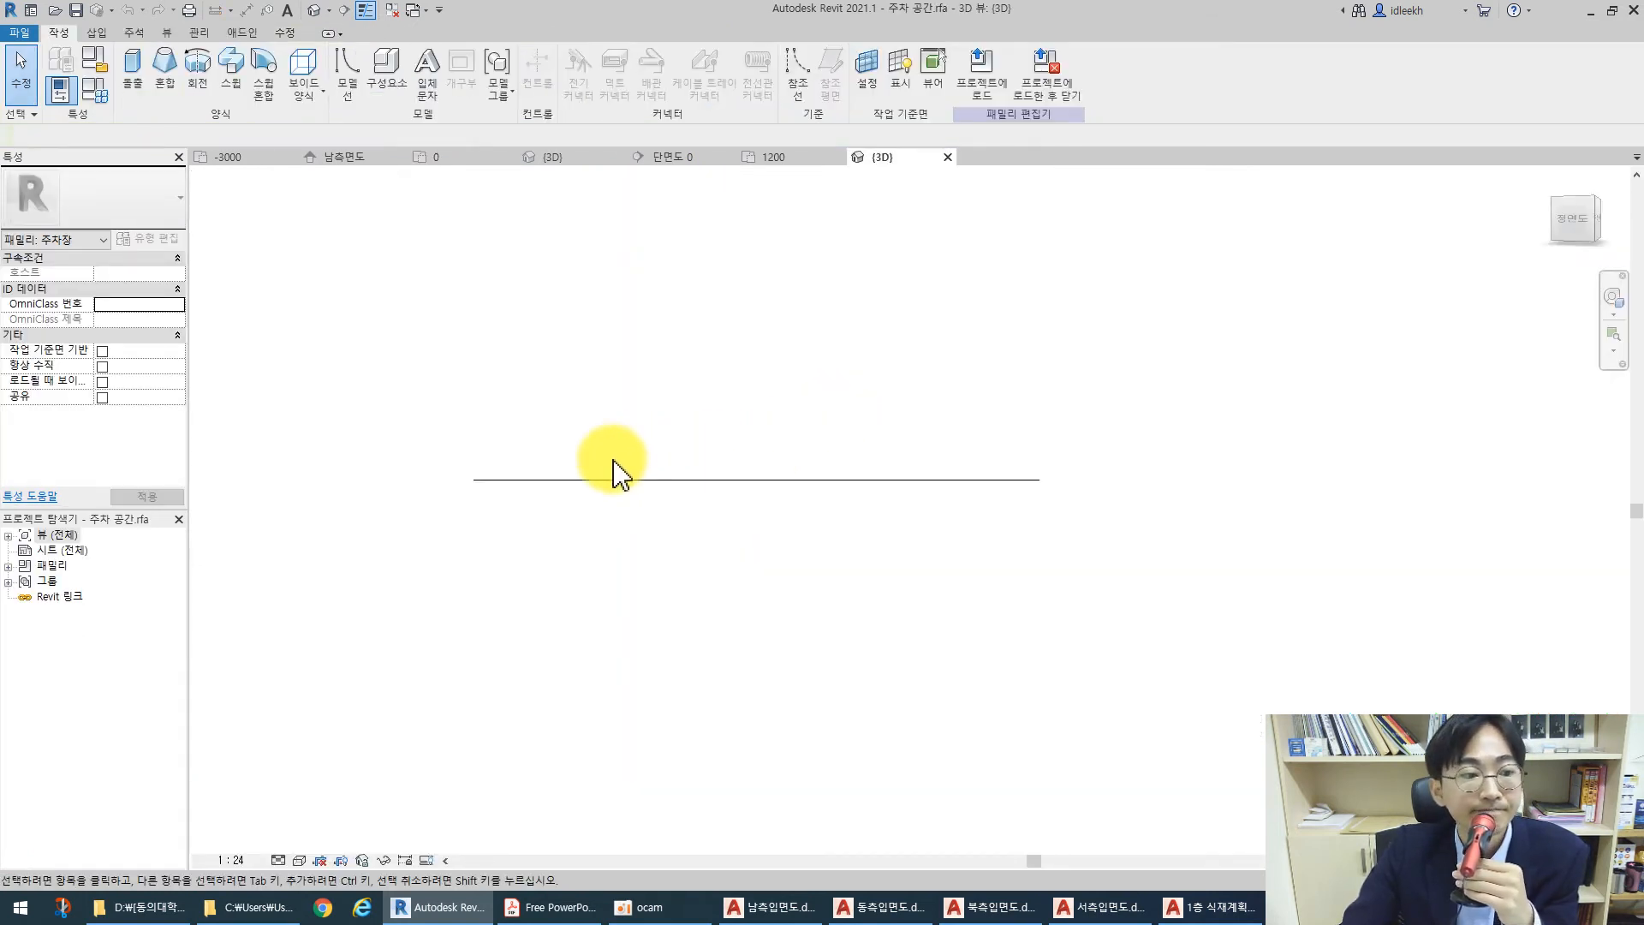
Open the parking space family's 참조 레벨 floor plan and bring the whole outline into view
{"action": "left_click", "coordinate": [7, 535]}
{"action": "left_click", "coordinate": [25, 551]}
{"action": "double_click", "coordinate": [76, 566]}
{"action": "scroll", "coordinate": [709, 525], "scroll_direction": "down", "scroll_amount": 3}
{"action": "middle_click_drag", "start_coordinate": [815, 570], "coordinate": [855, 597]}
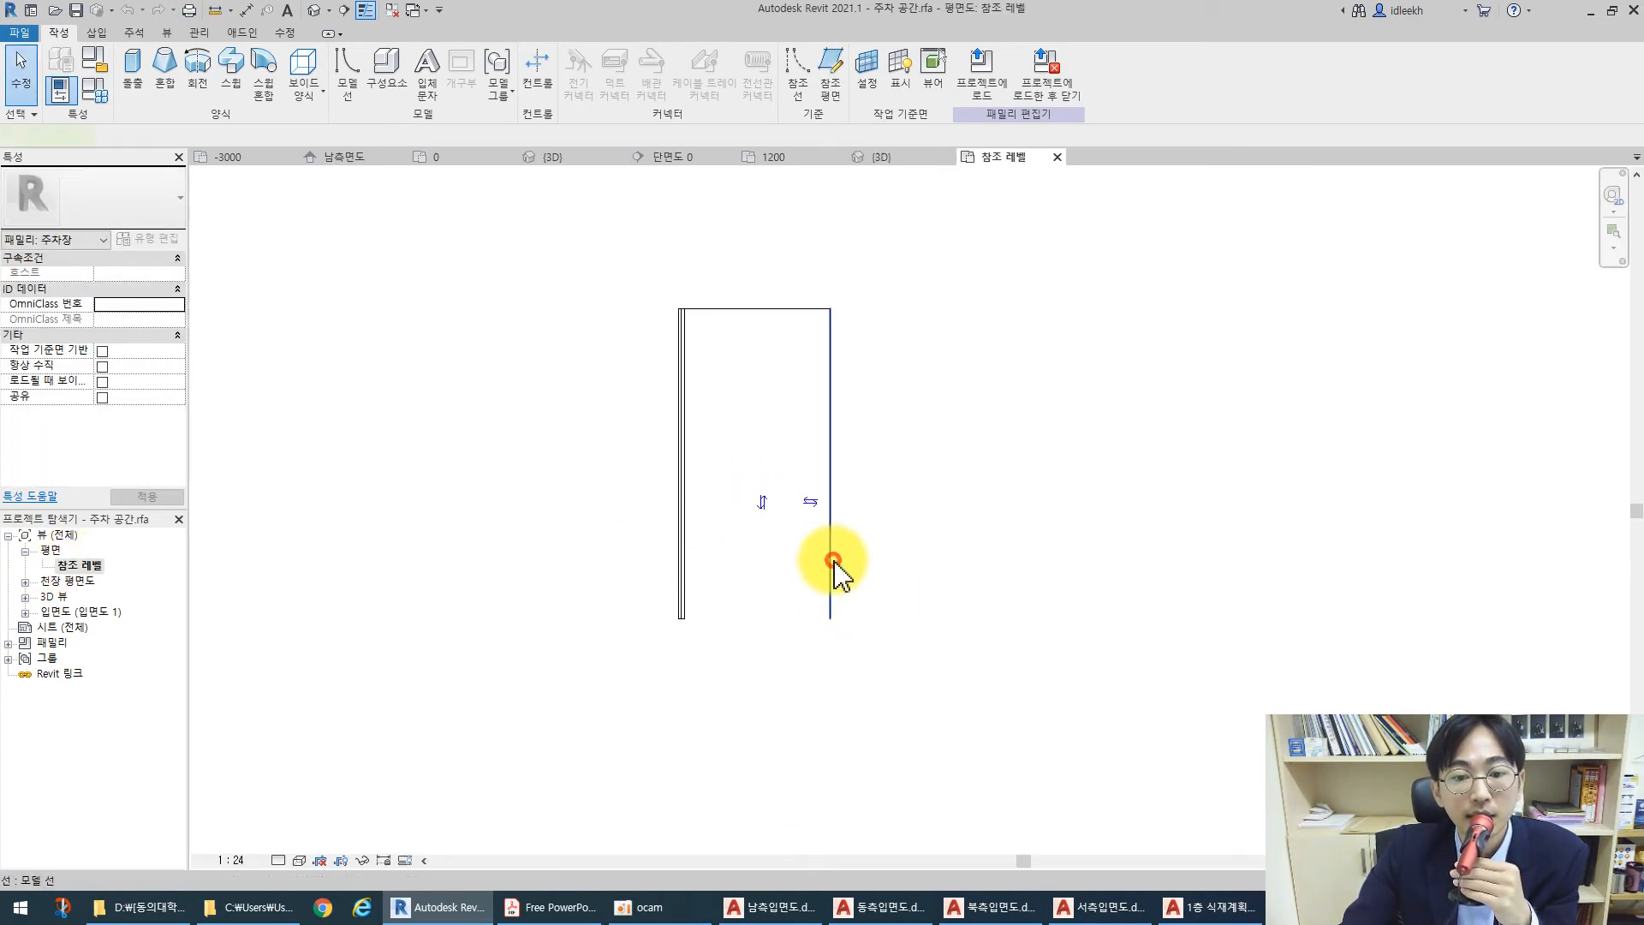
Inspect the parking space's boundary lines and stripe sweep, and review the family type parameters
{"action": "left_click", "coordinate": [831, 567]}
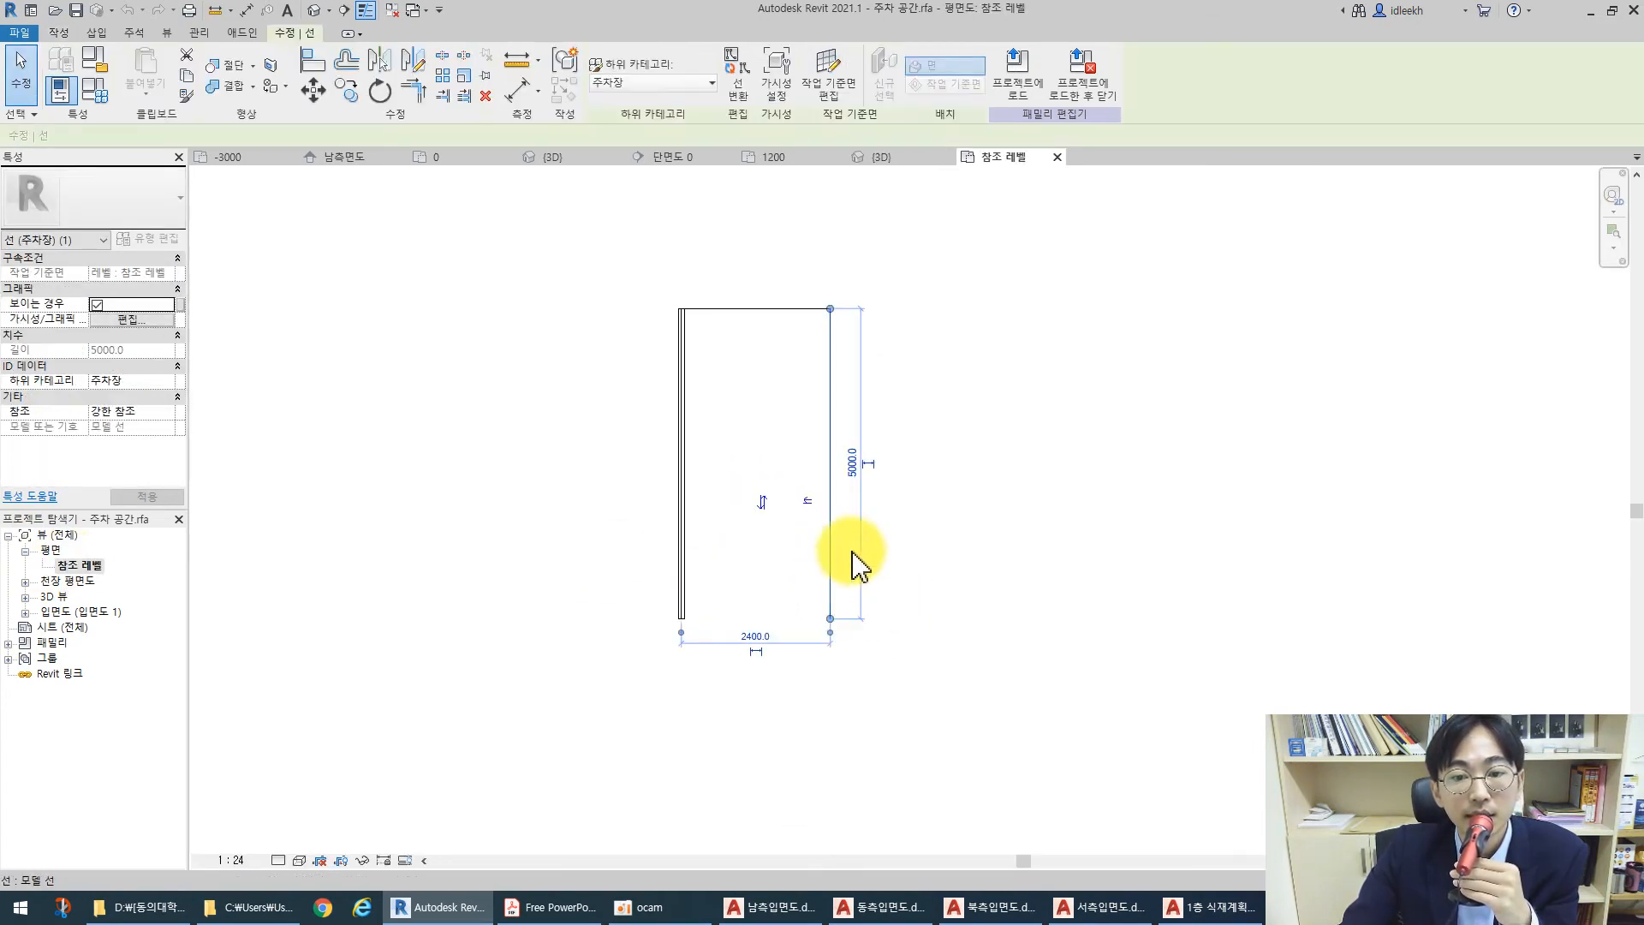
{"action": "left_click", "coordinate": [689, 586]}
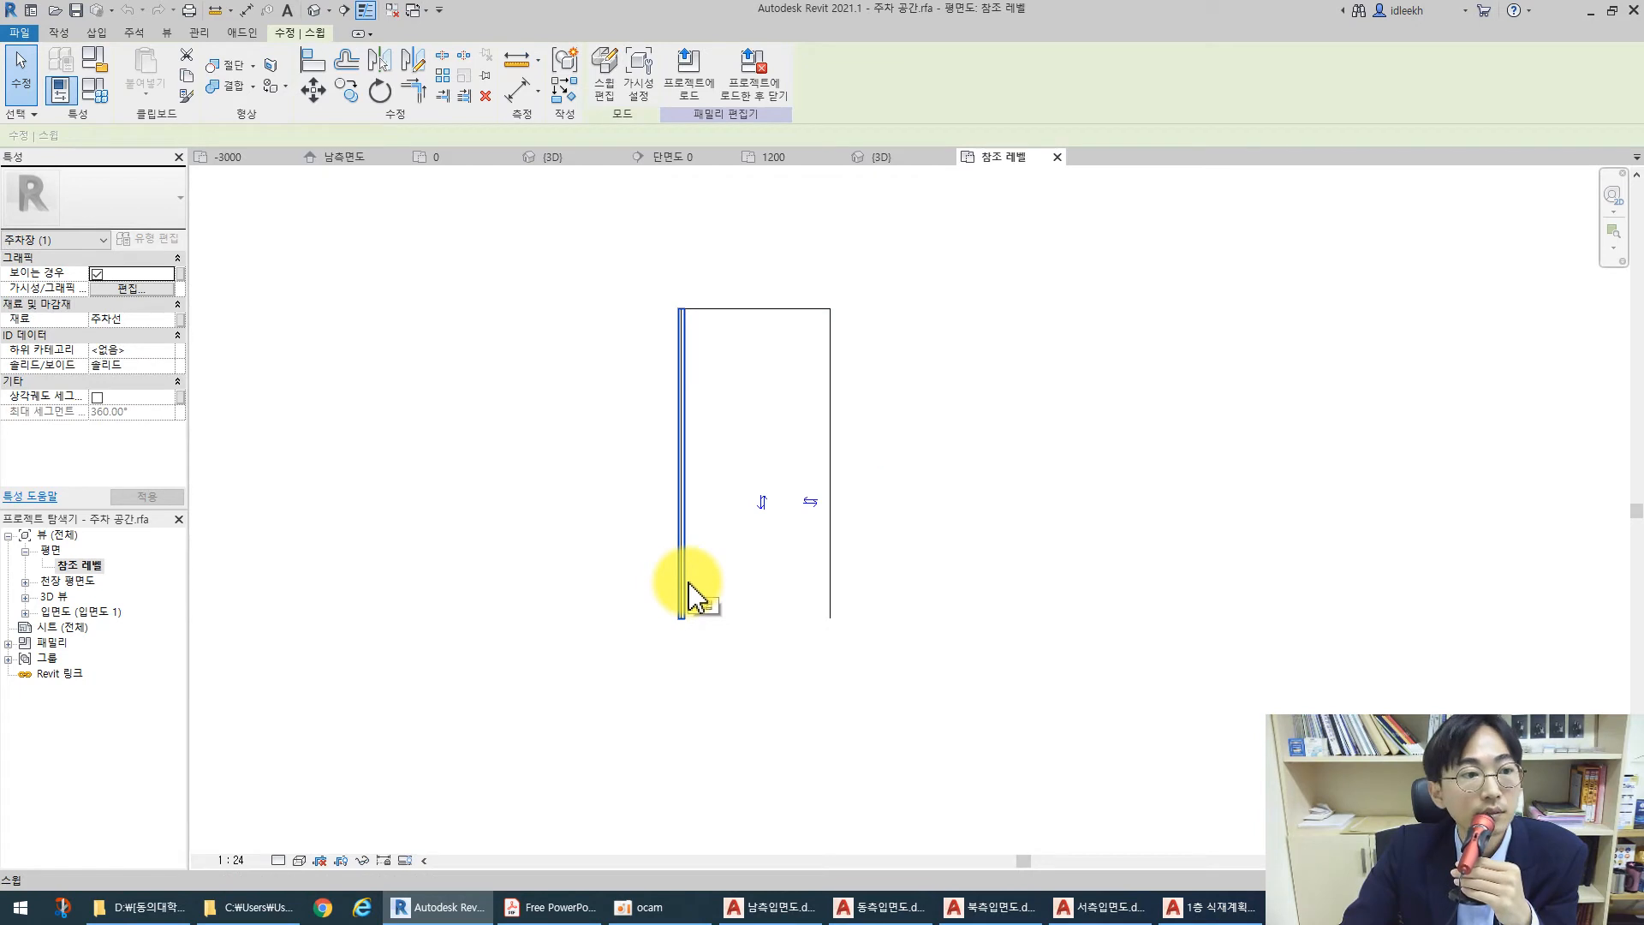
{"action": "left_click", "coordinate": [716, 649]}
{"action": "left_click", "coordinate": [829, 588]}
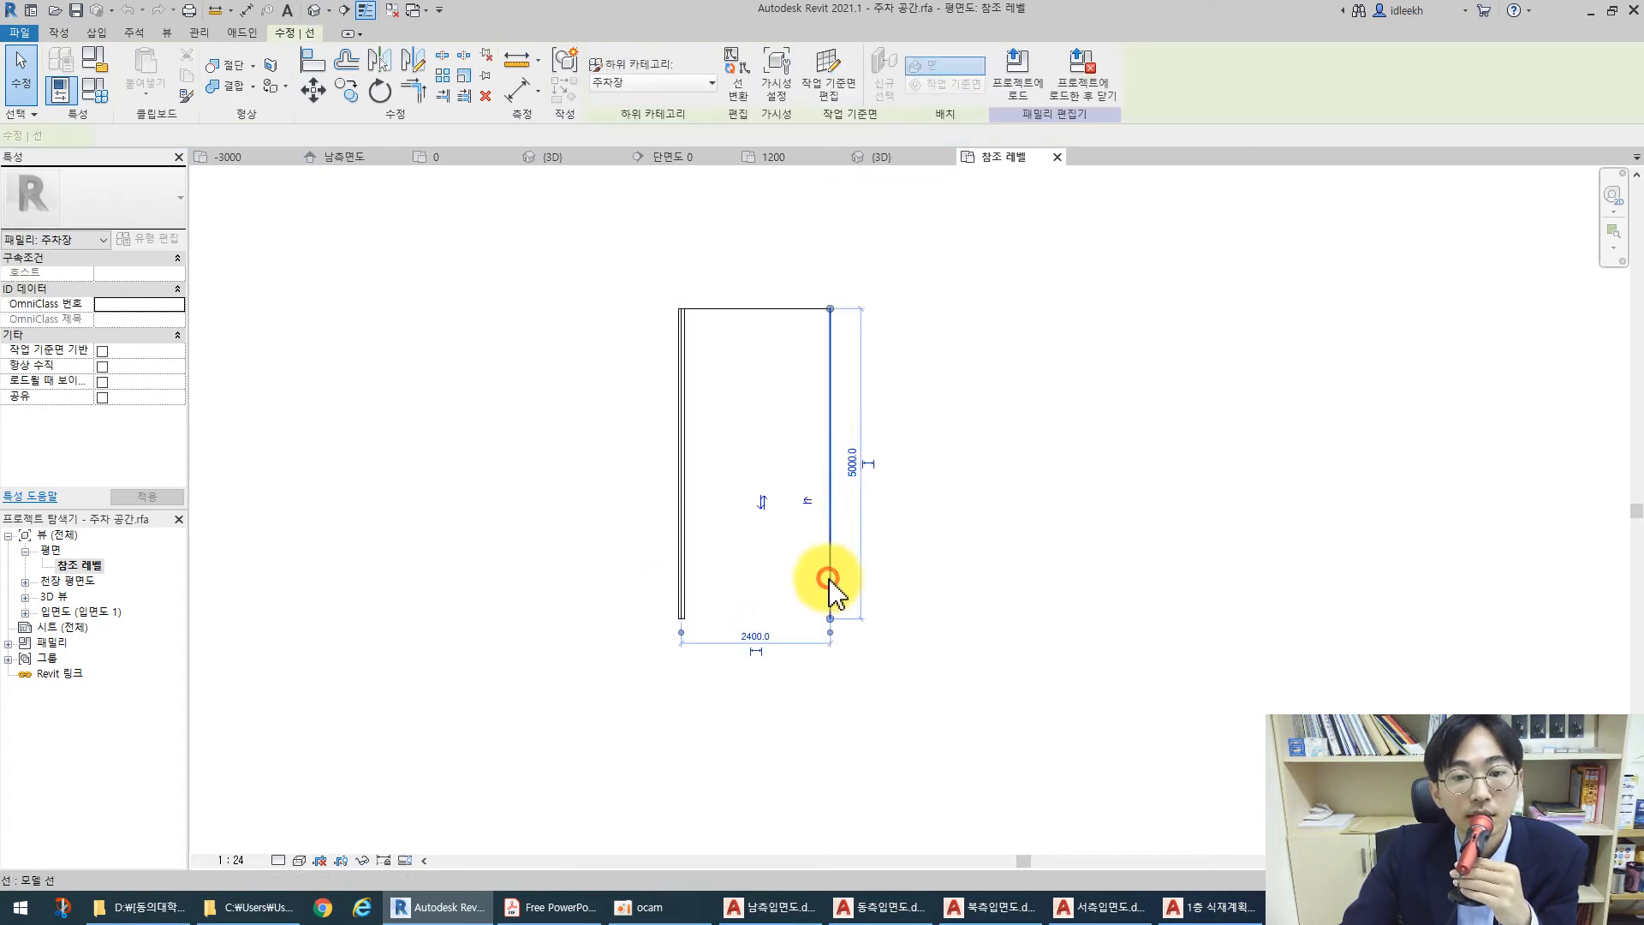
{"action": "left_click", "coordinate": [735, 309]}
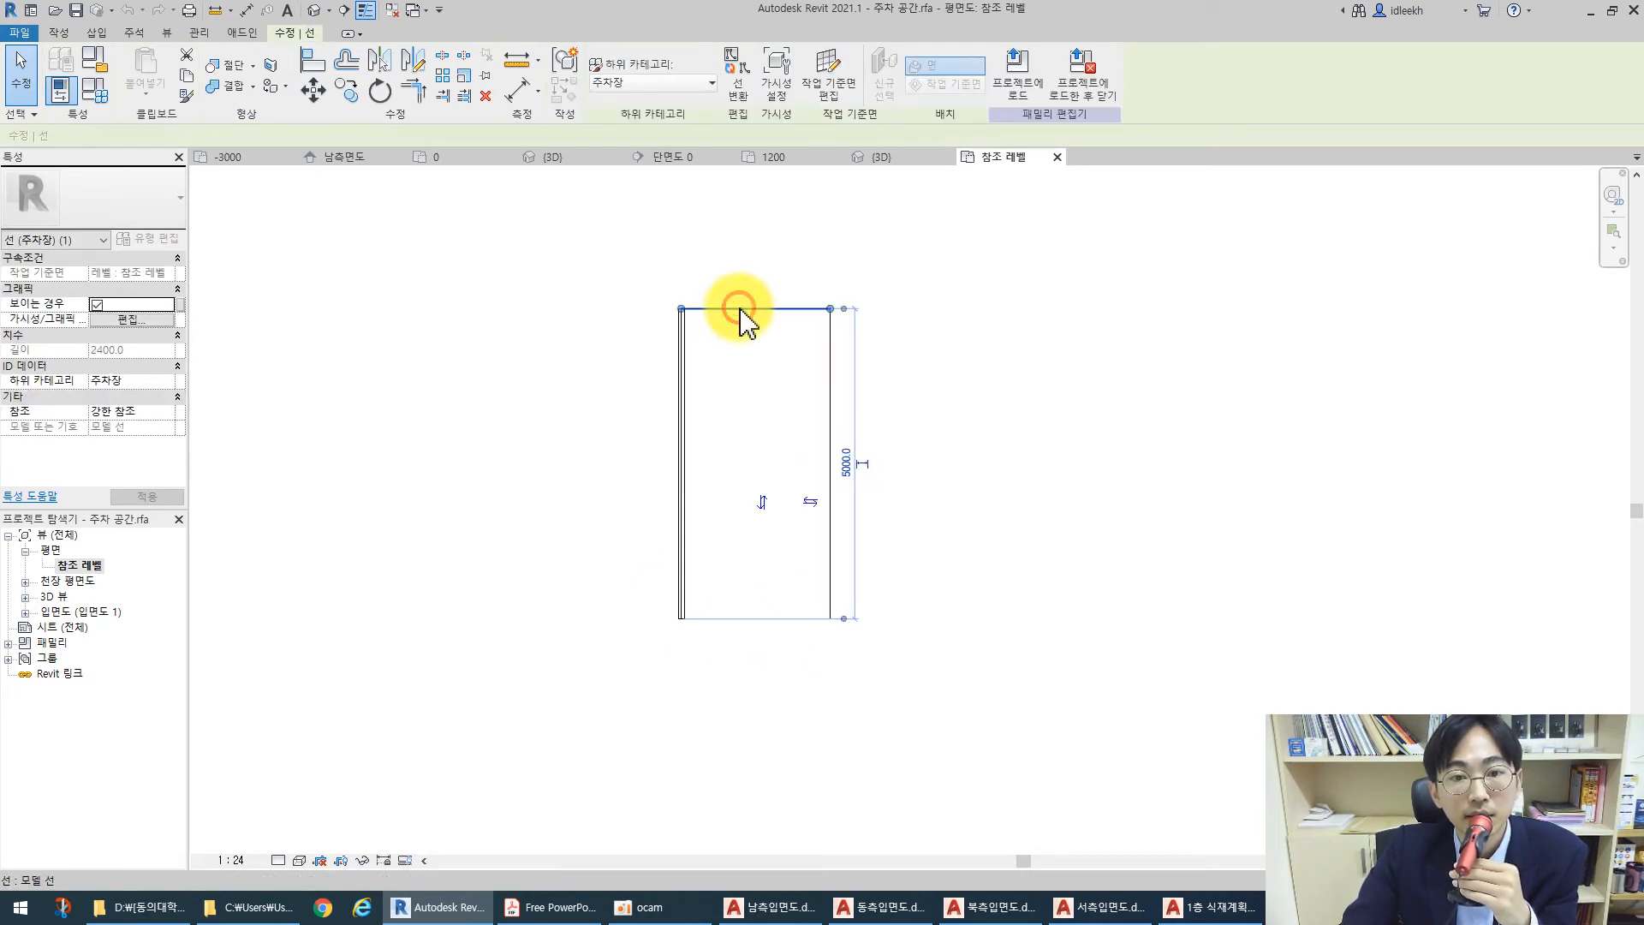
{"action": "left_click", "coordinate": [753, 572]}
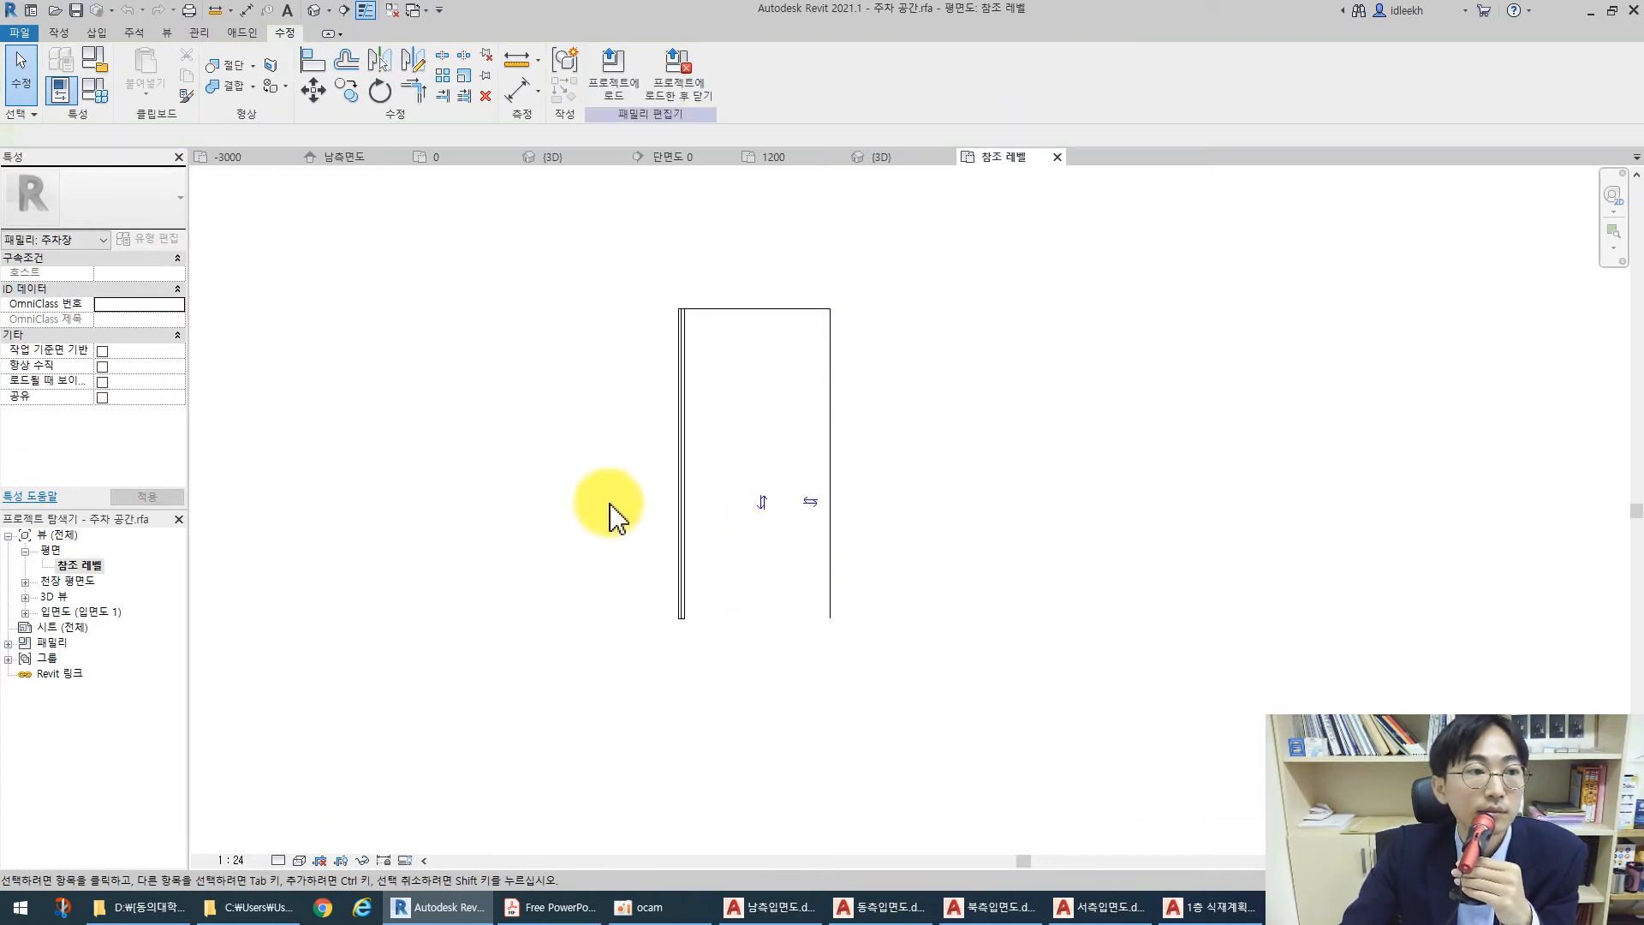
{"action": "left_click", "coordinate": [97, 92]}
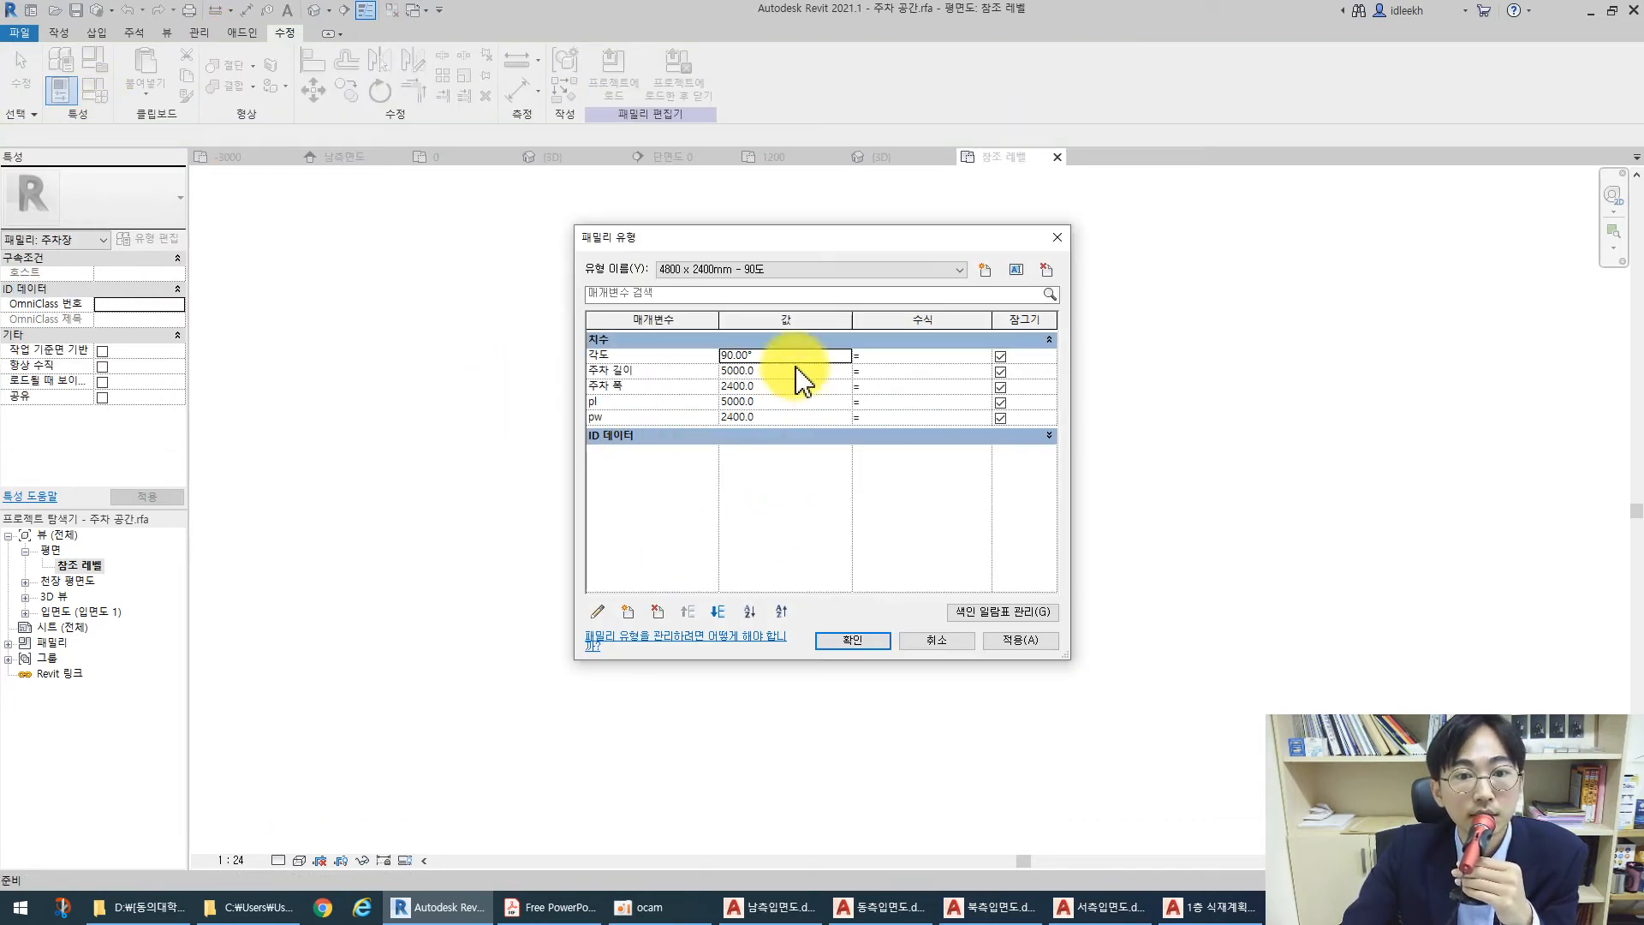
{"action": "left_click", "coordinate": [856, 641]}
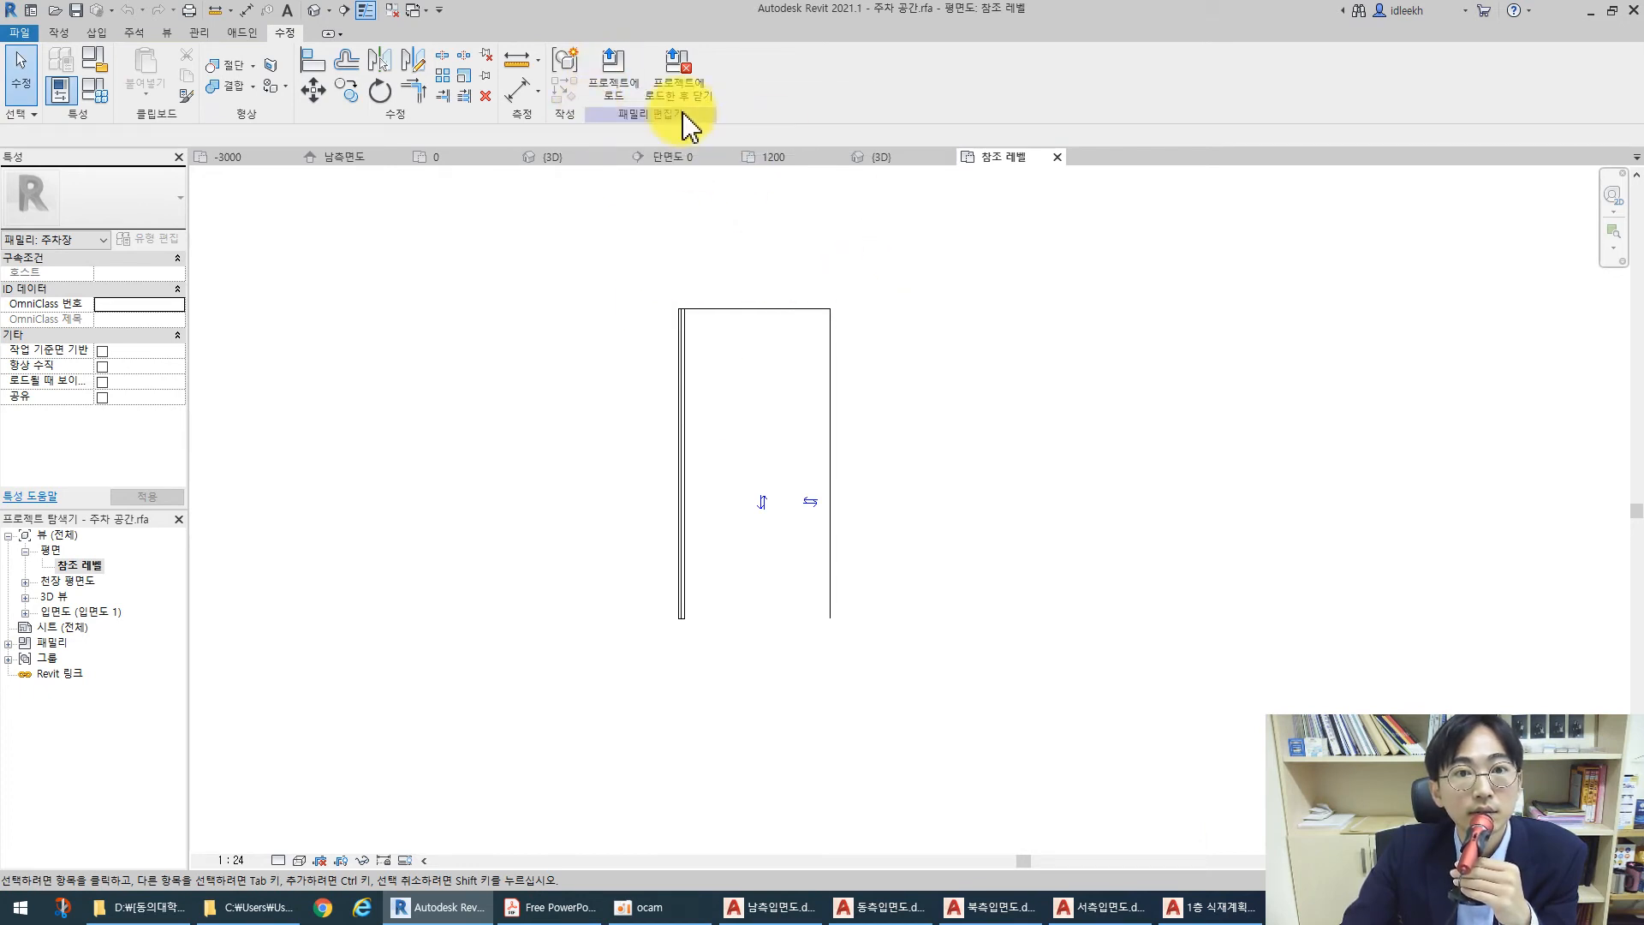
Save the family as 주차 공간.rfa in the 09 대지 및 패밀리 folder, load it into the project and close it
{"action": "left_click", "coordinate": [682, 100]}
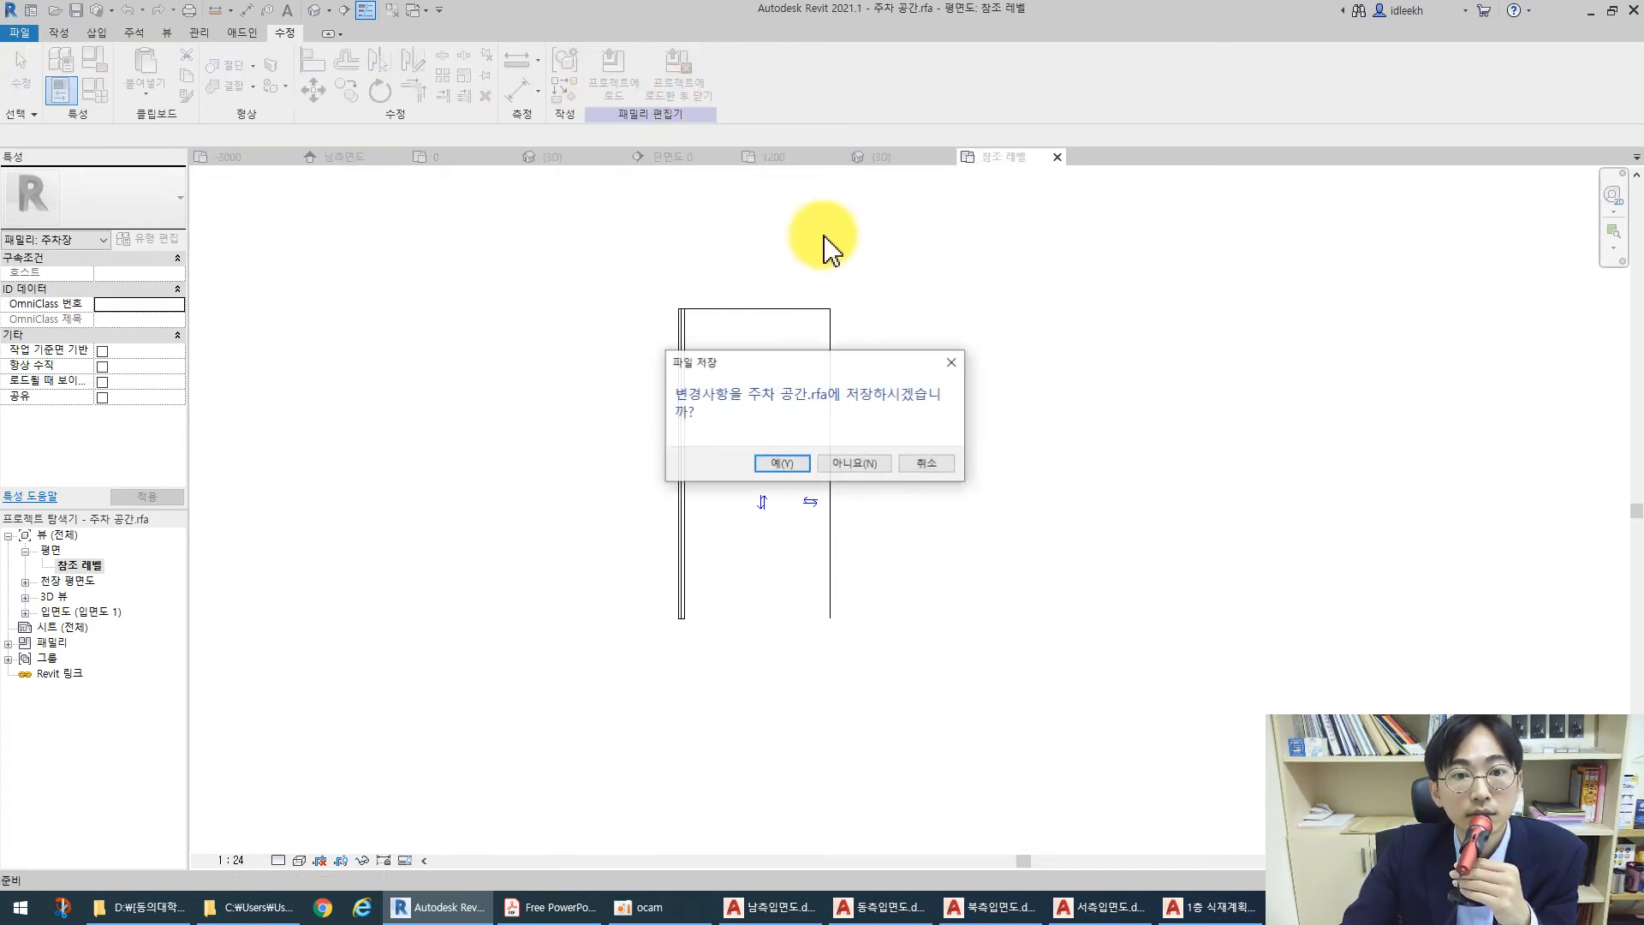
{"action": "left_click", "coordinate": [782, 464]}
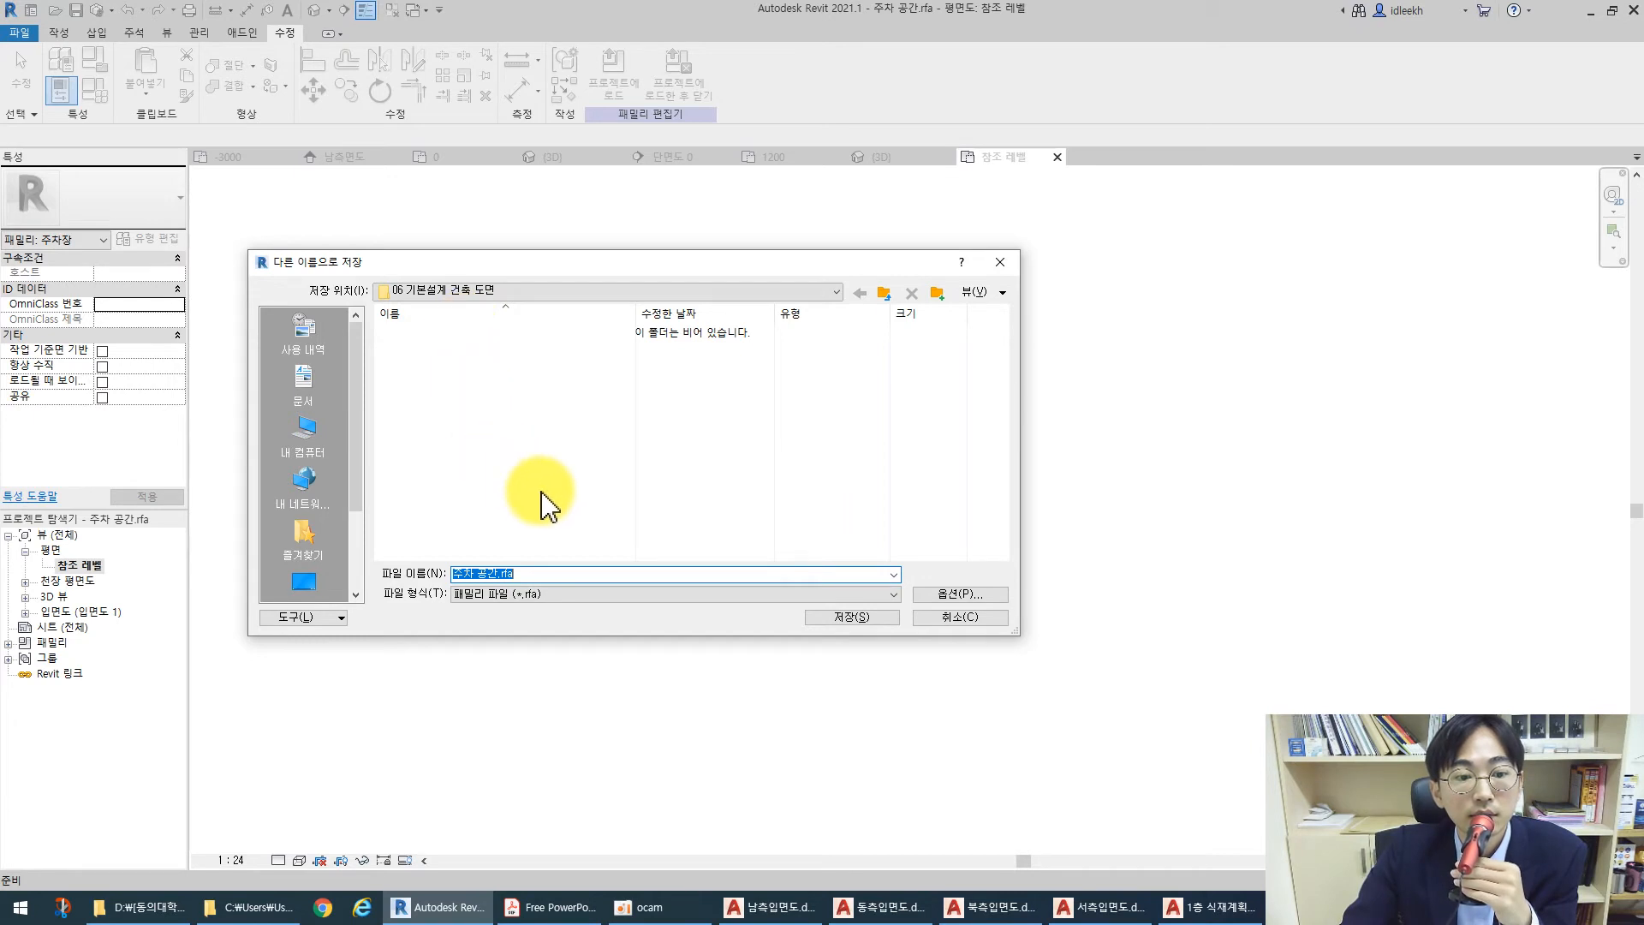
{"action": "left_click", "coordinate": [887, 293]}
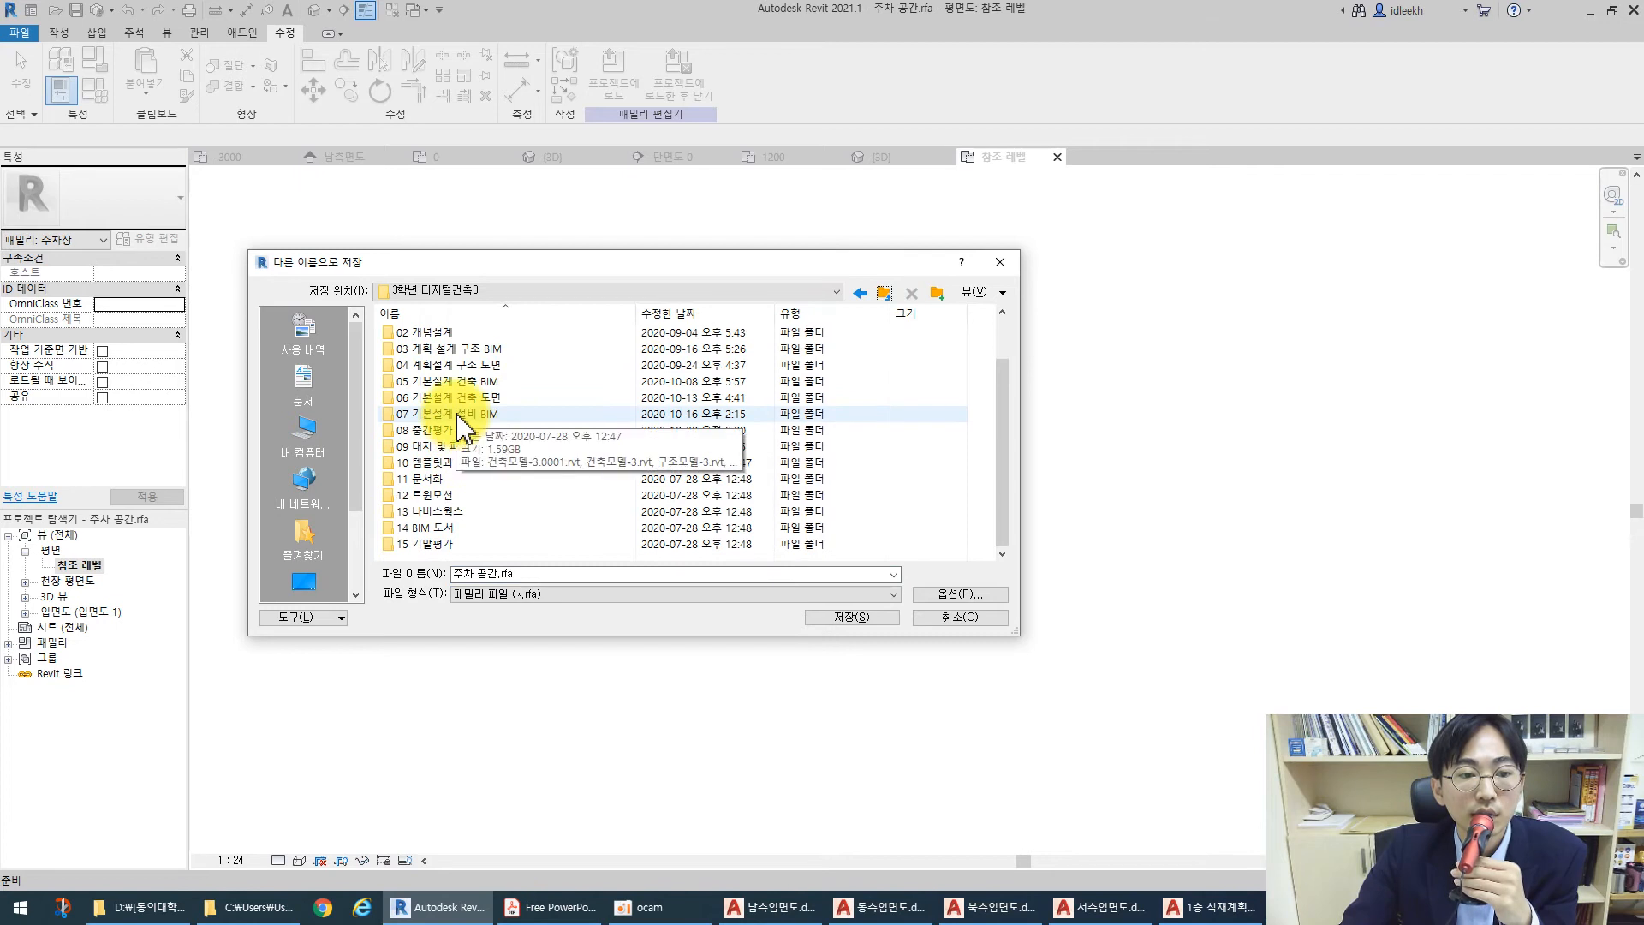
{"action": "double_click", "coordinate": [463, 446]}
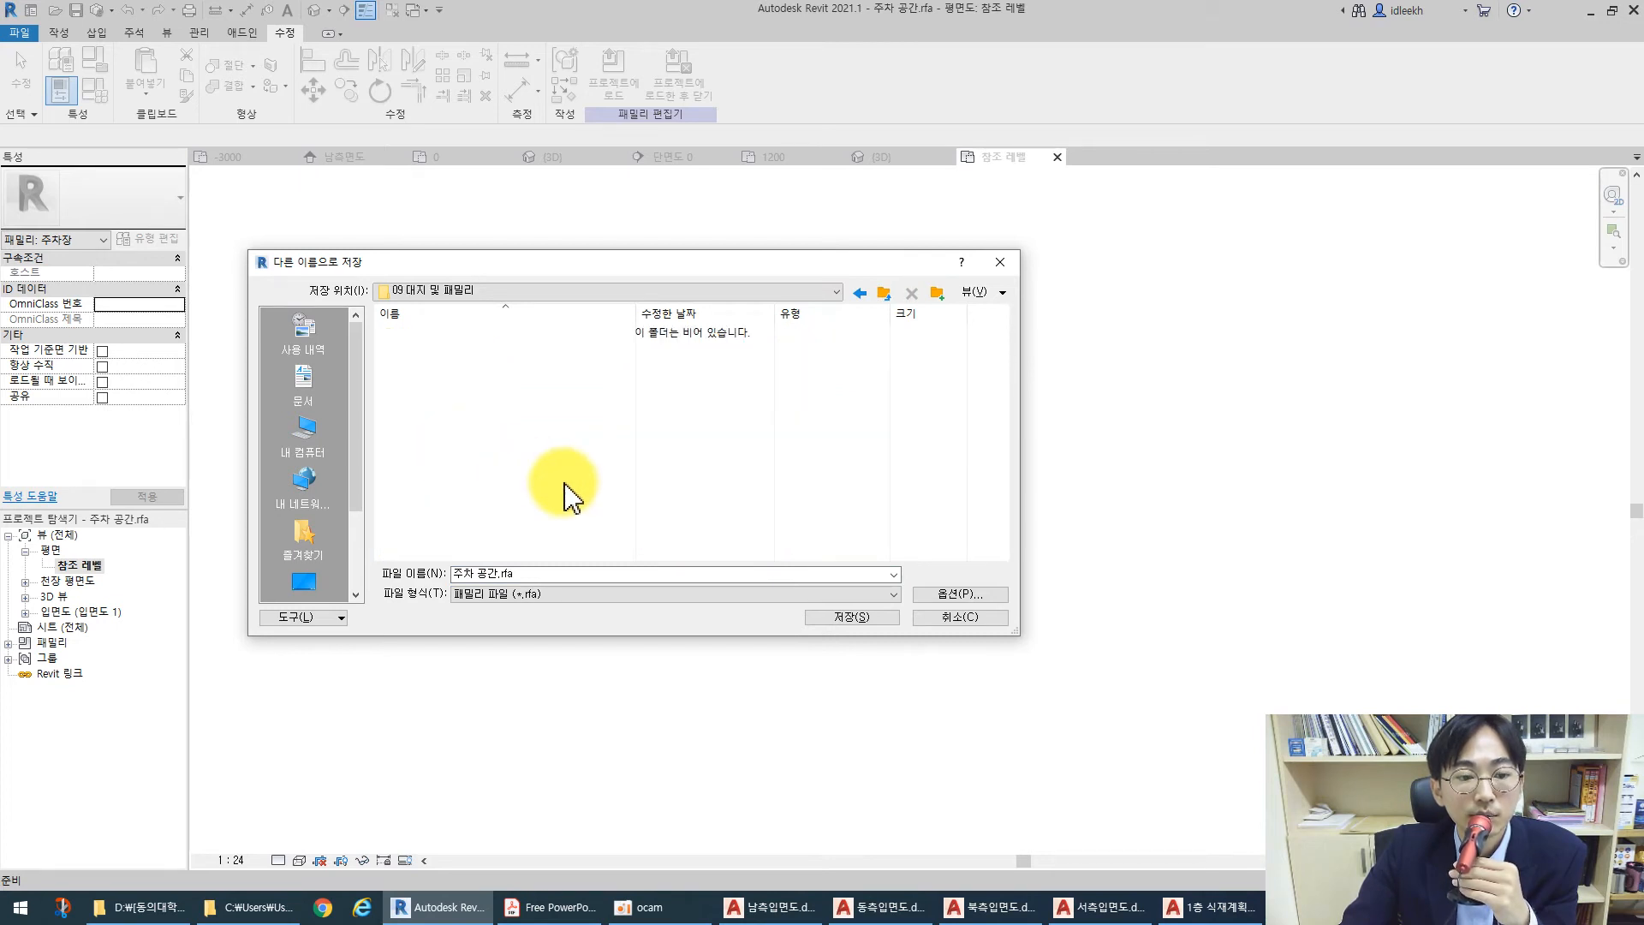
{"action": "left_click", "coordinate": [870, 618]}
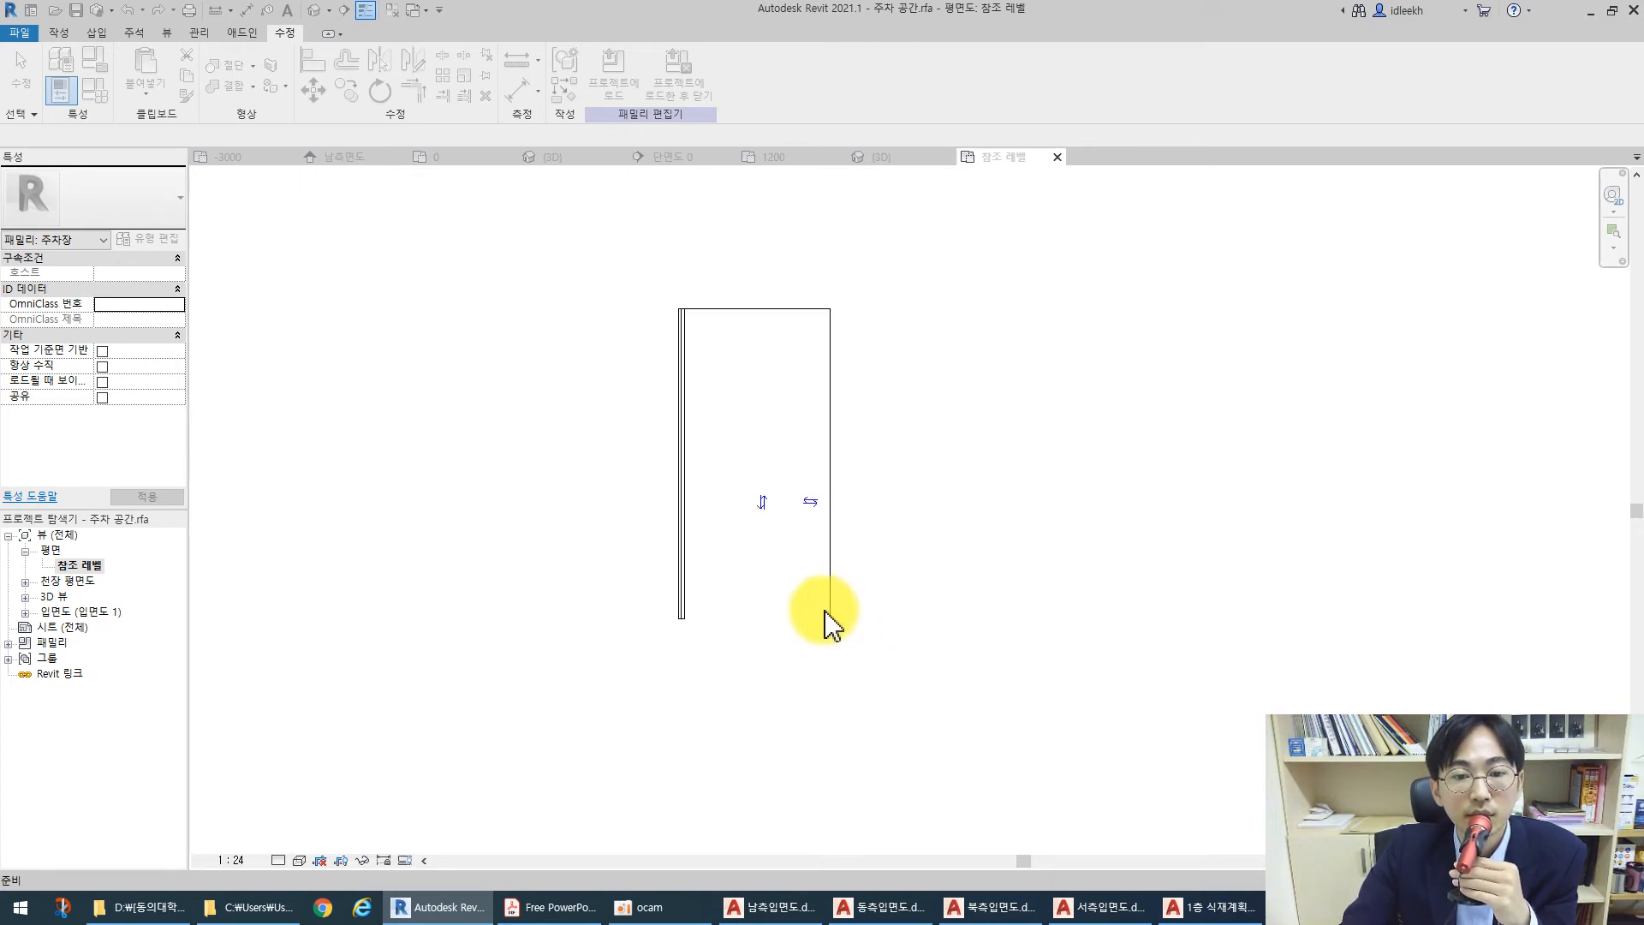
{"action": "key", "text": "ctrl+F4"}
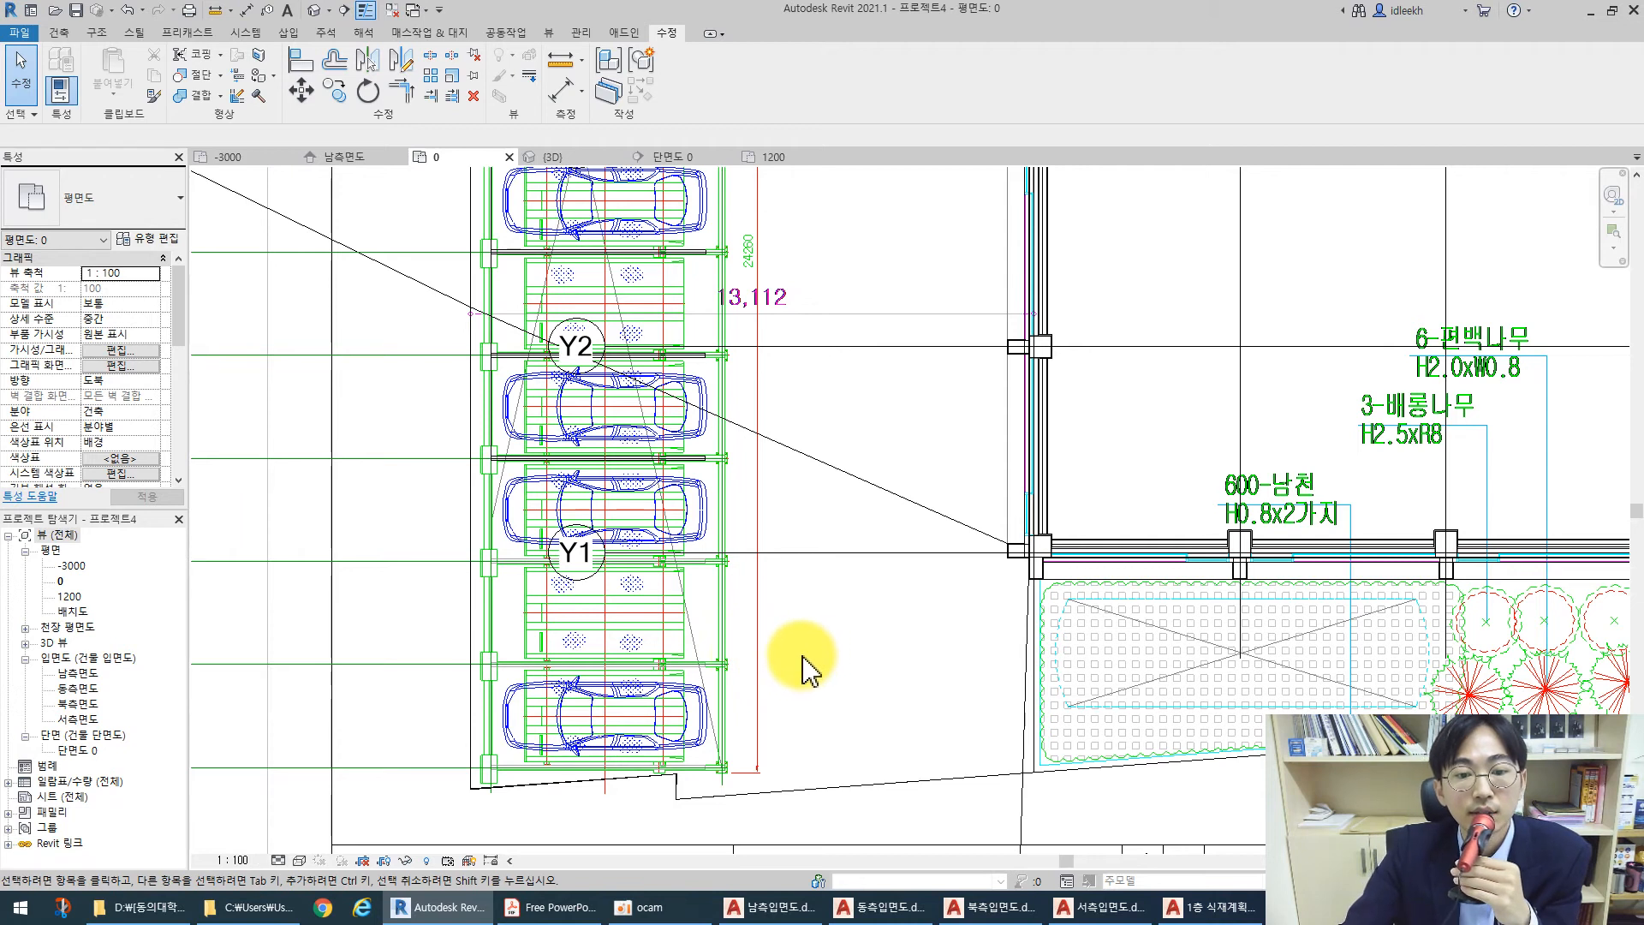
Return to the project's 3D view and open the northernmost 4800 x 3400mm - 90도 parking space's family for editing
{"action": "scroll", "coordinate": [805, 668], "scroll_direction": "down", "scroll_amount": 1}
{"action": "scroll", "coordinate": [394, 624], "scroll_direction": "down", "scroll_amount": 6}
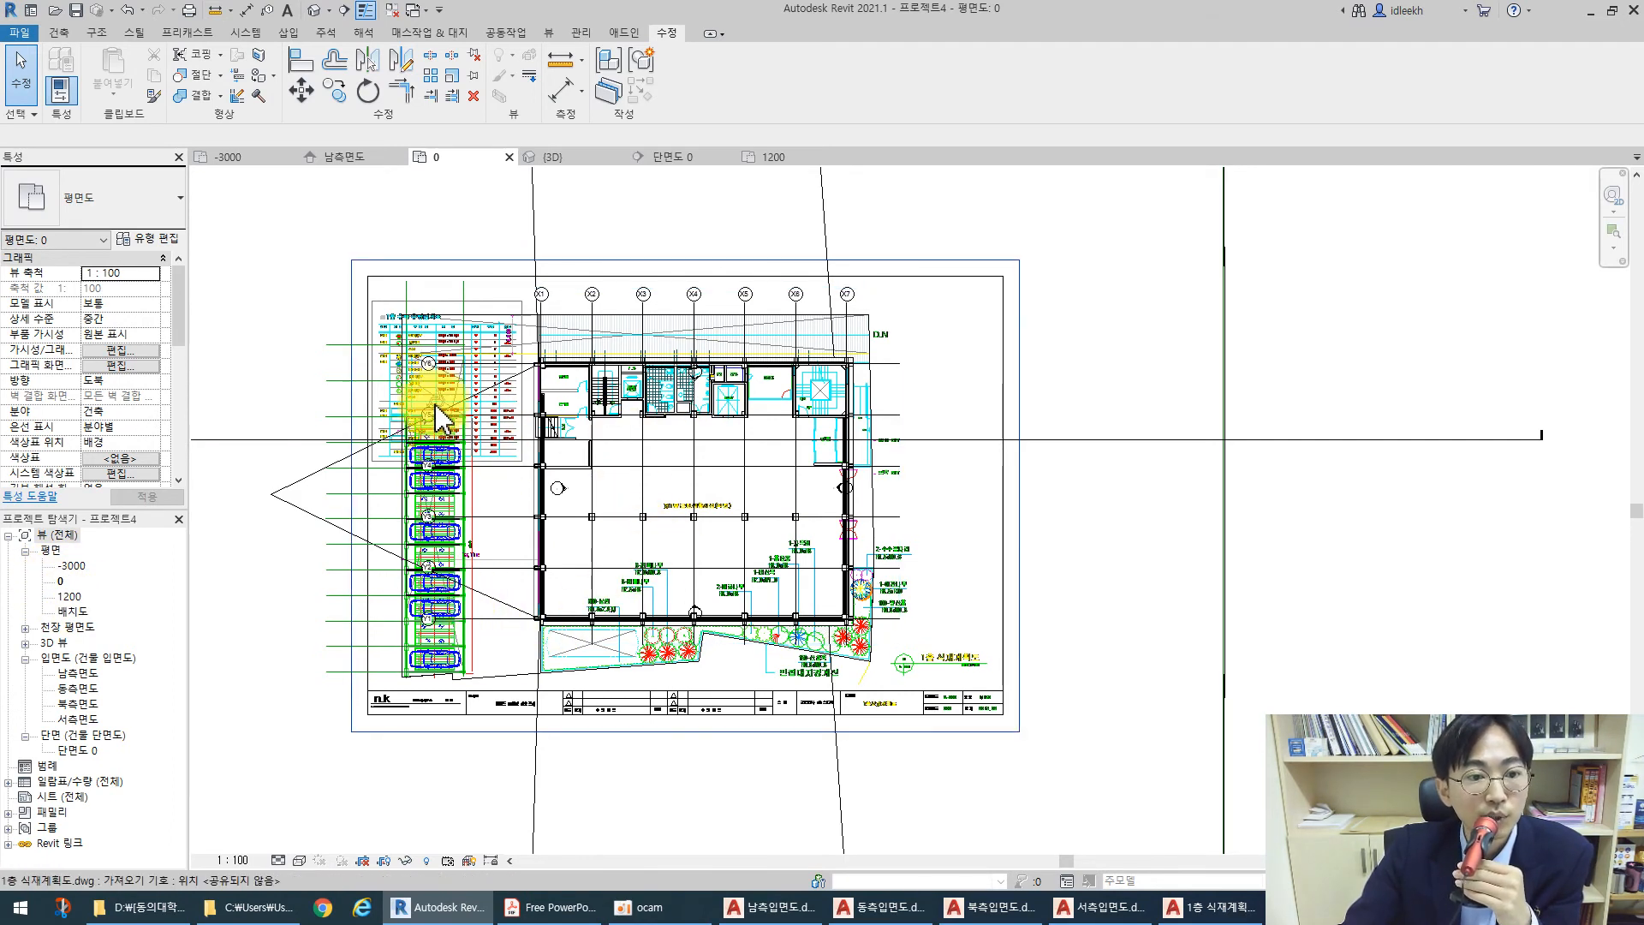
{"action": "scroll", "coordinate": [437, 419], "scroll_direction": "up", "scroll_amount": 5}
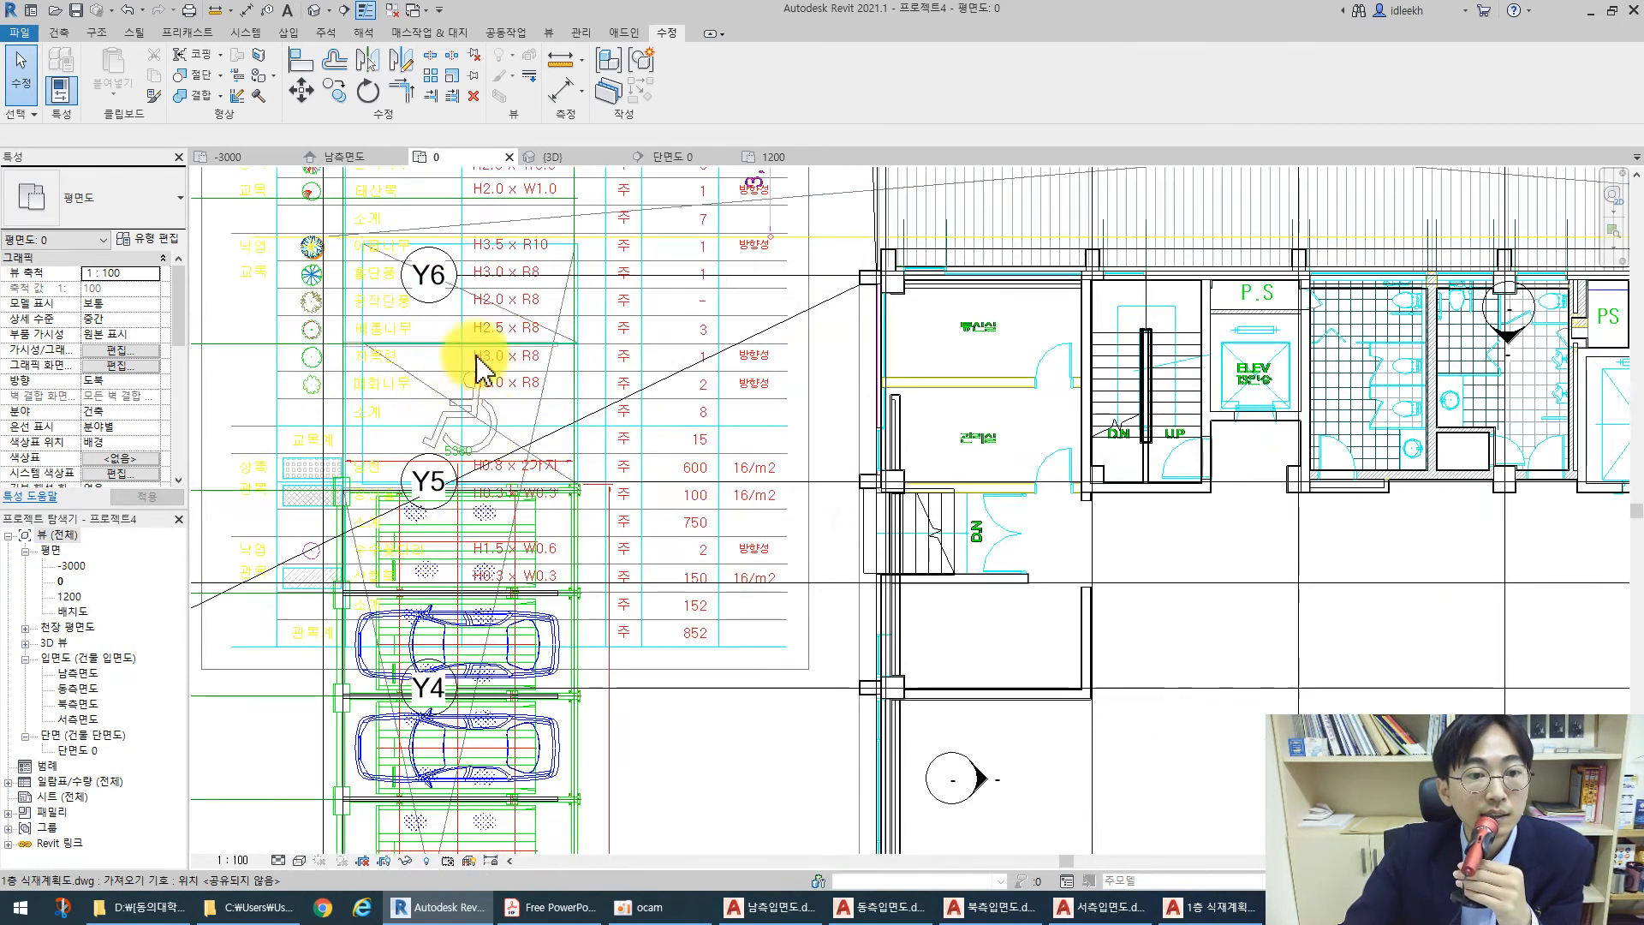
{"action": "left_click", "coordinate": [313, 10]}
{"action": "scroll", "coordinate": [754, 446], "scroll_direction": "up", "scroll_amount": 2}
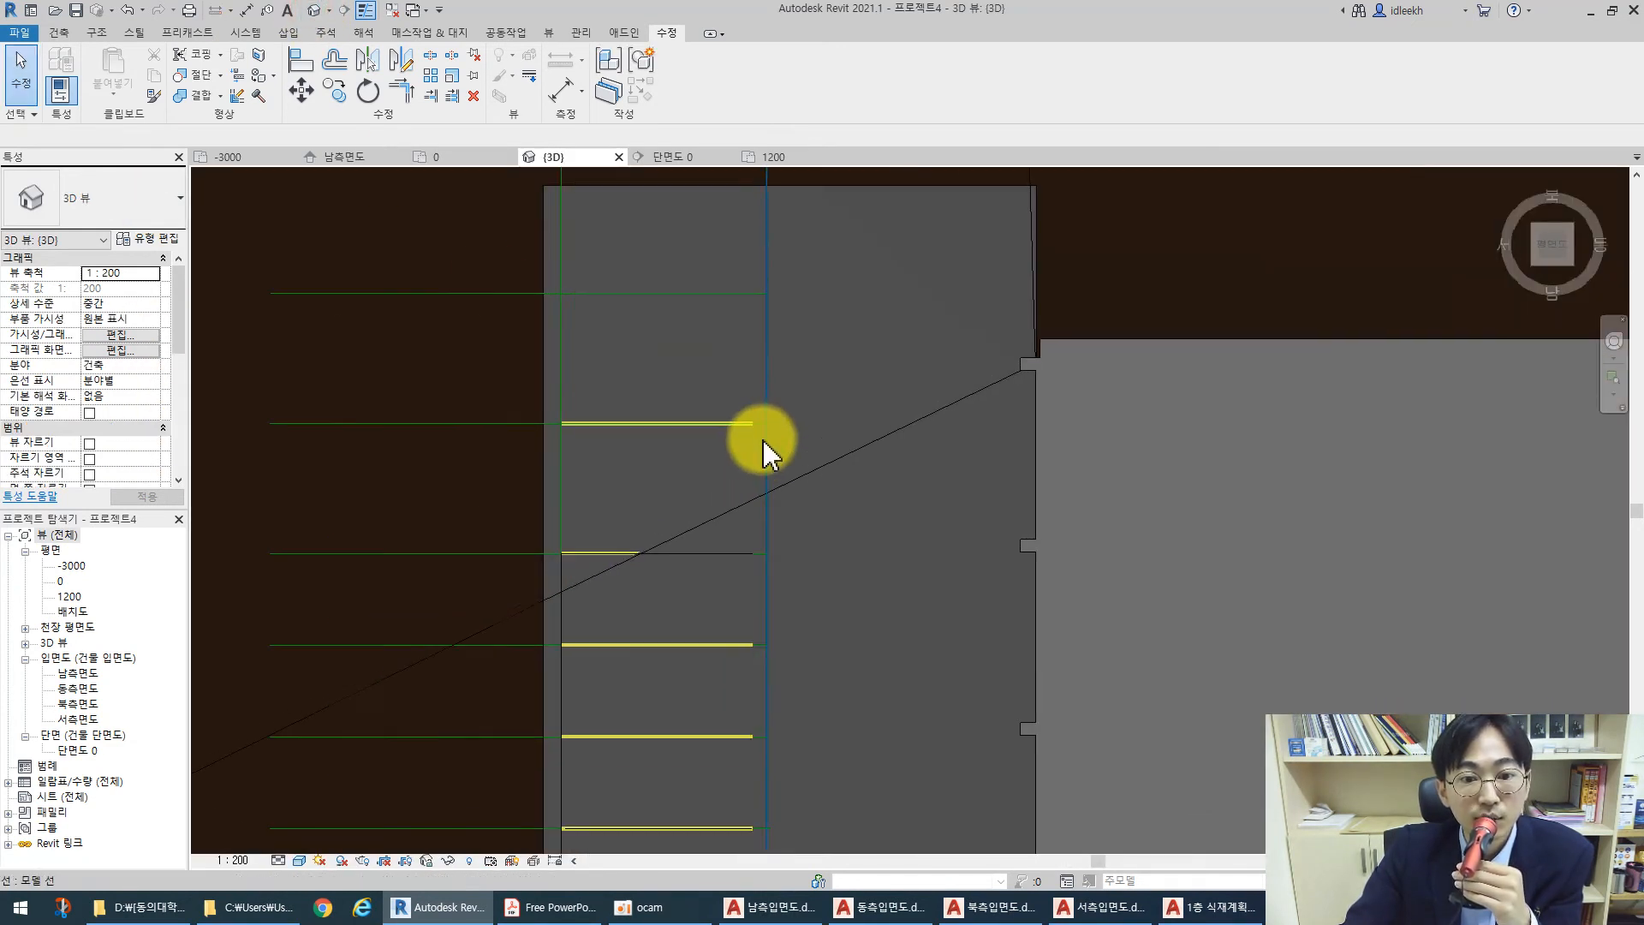
{"action": "left_click", "coordinate": [734, 428]}
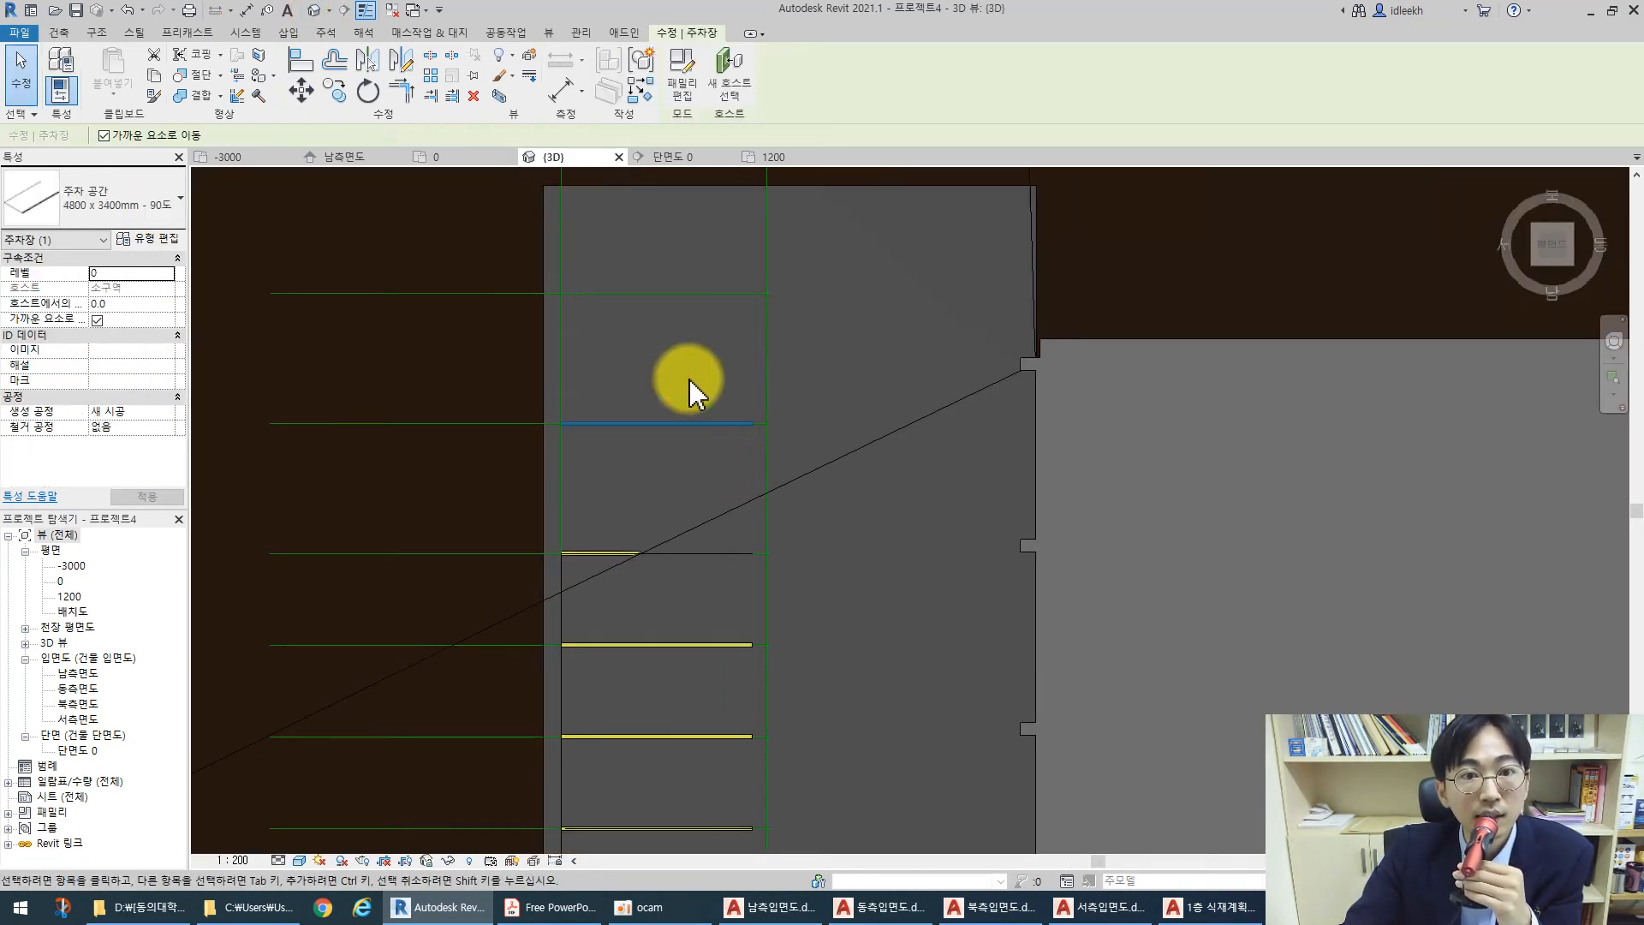
{"action": "left_click", "coordinate": [687, 79]}
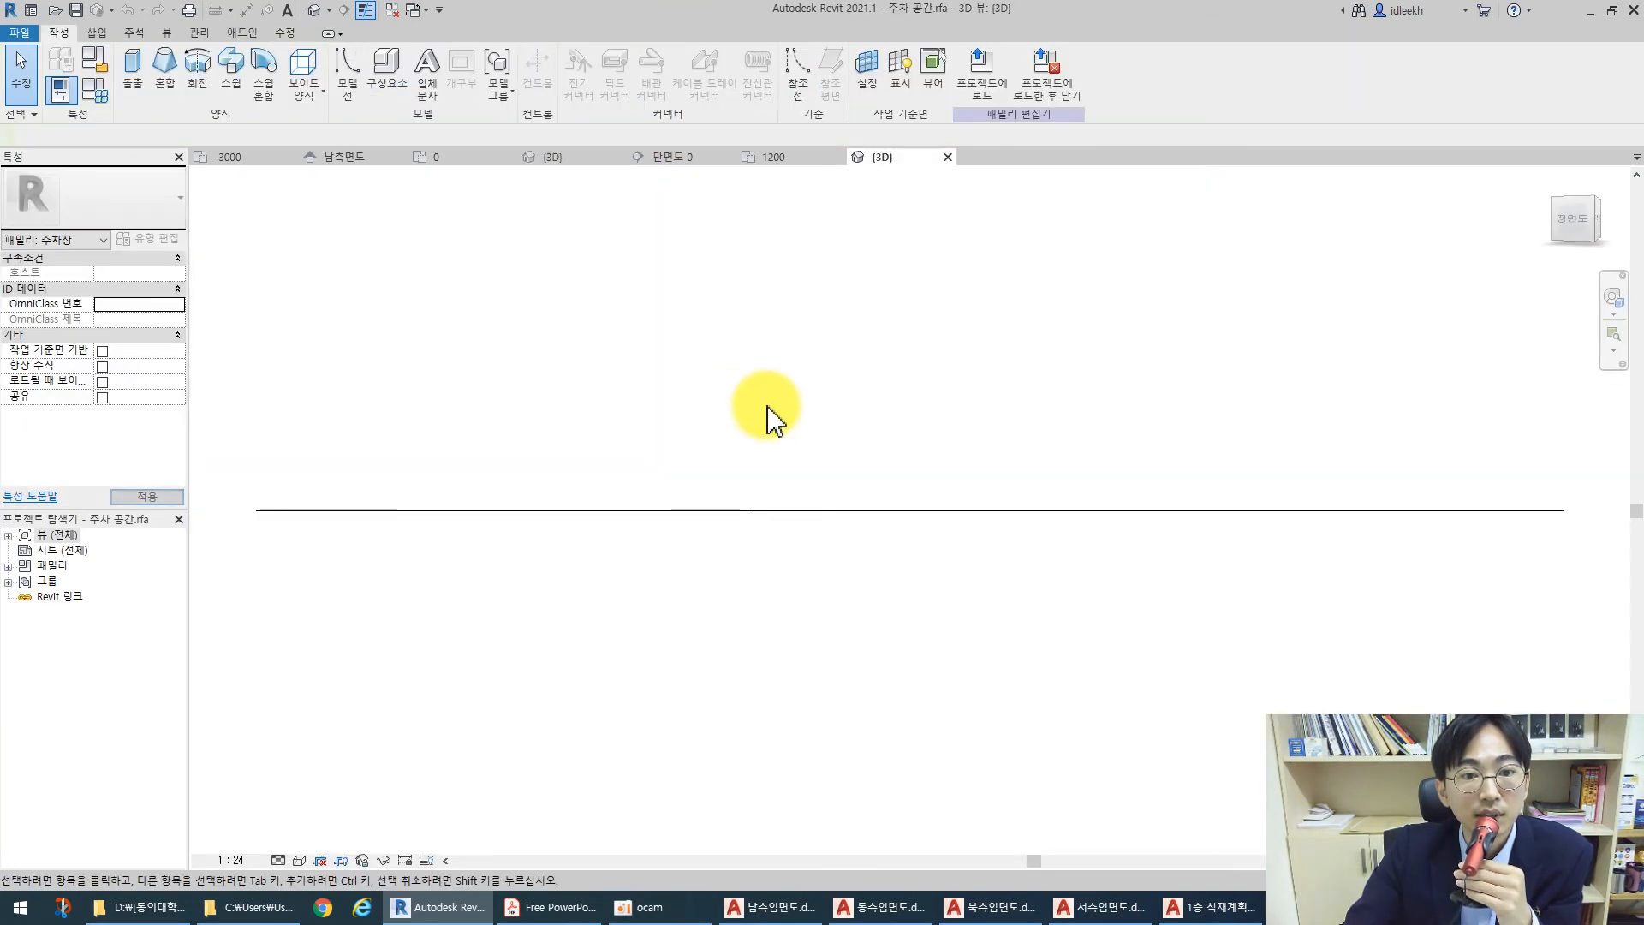
Review the family's 참조 레벨 plan and type parameters without changing them, and close the family
{"action": "left_click", "coordinate": [10, 536]}
{"action": "left_click", "coordinate": [25, 551]}
{"action": "double_click", "coordinate": [79, 565]}
{"action": "scroll", "coordinate": [849, 525], "scroll_direction": "down", "scroll_amount": 4}
{"action": "middle_click_drag", "start_coordinate": [929, 577], "coordinate": [754, 467]}
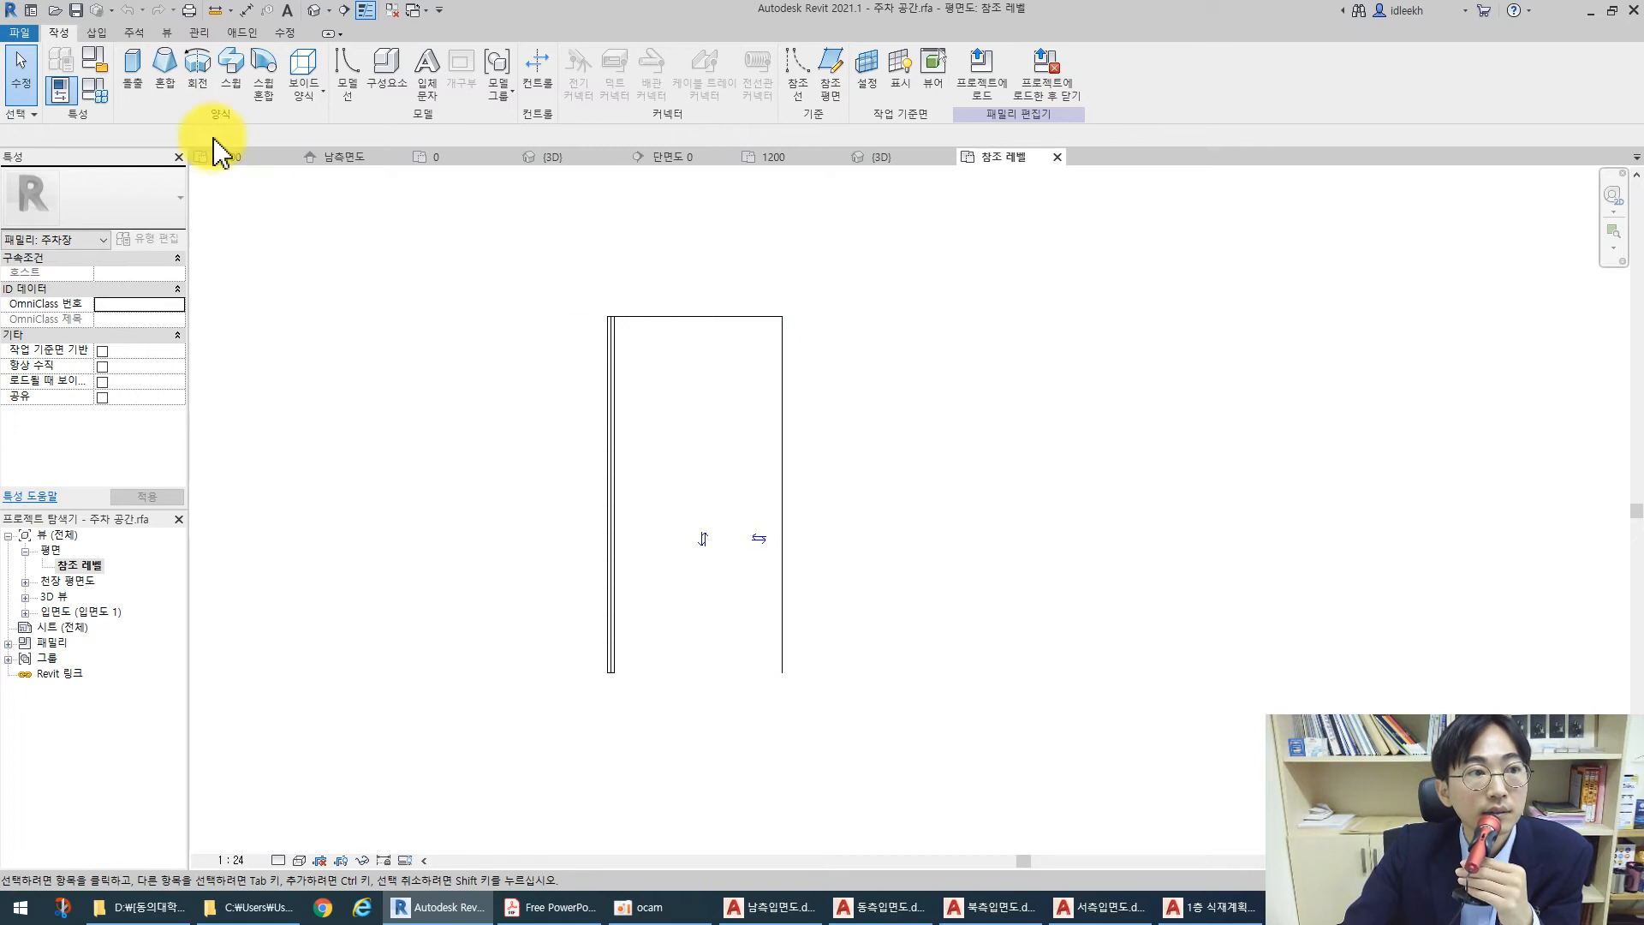
{"action": "left_click", "coordinate": [65, 90]}
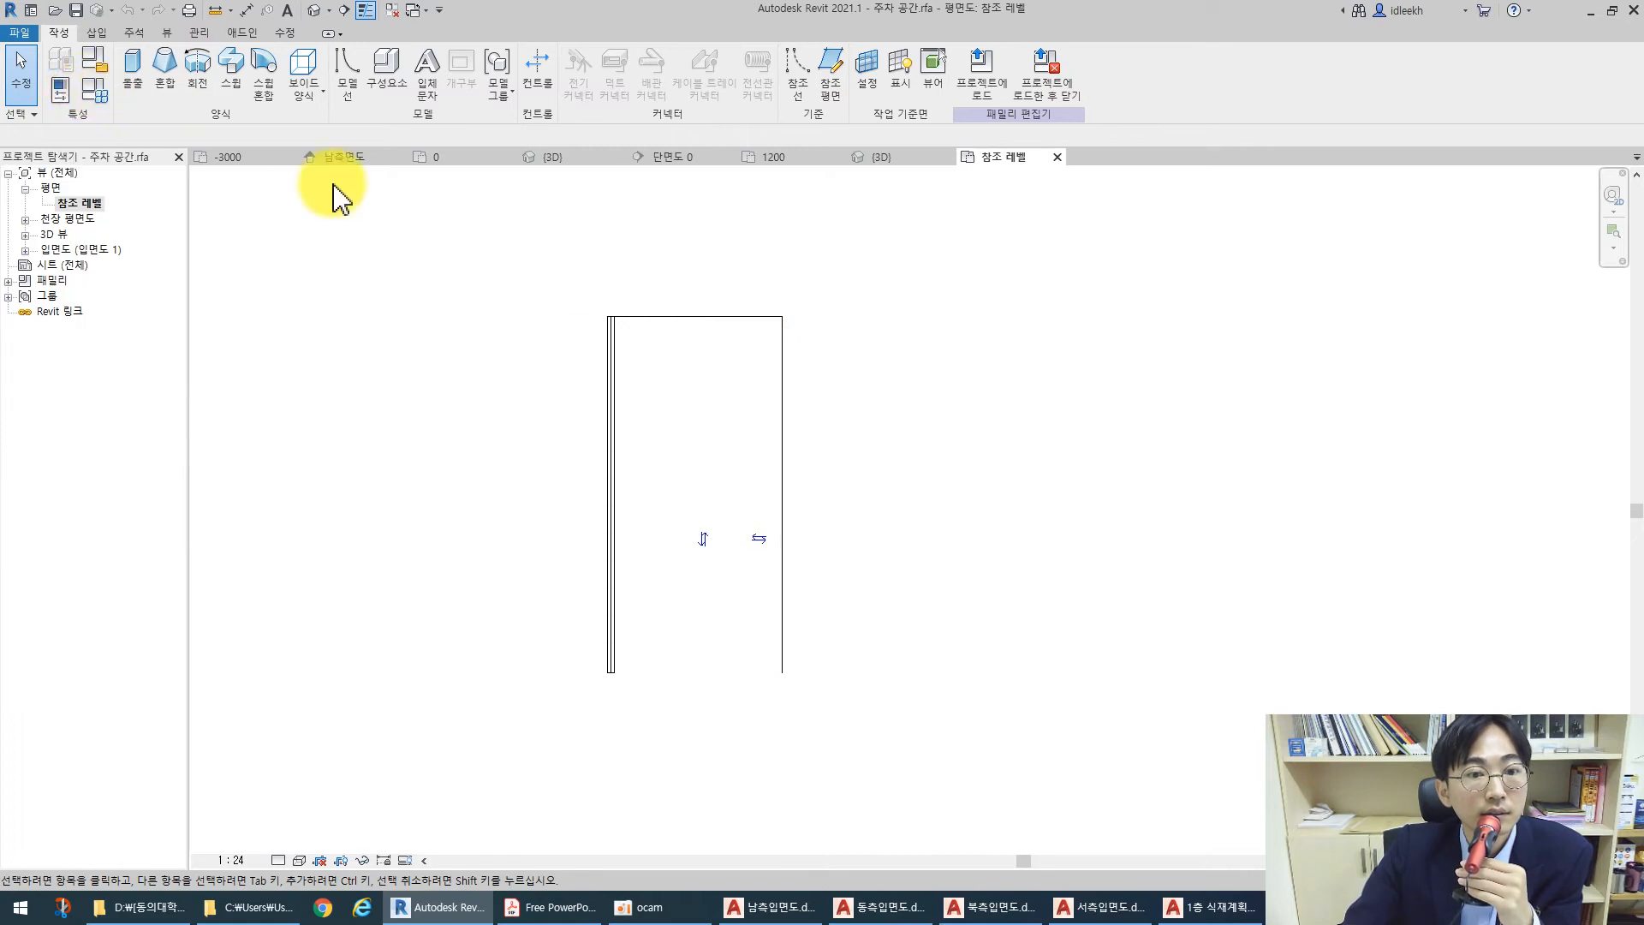
{"action": "left_click", "coordinate": [60, 90]}
{"action": "left_click", "coordinate": [95, 92]}
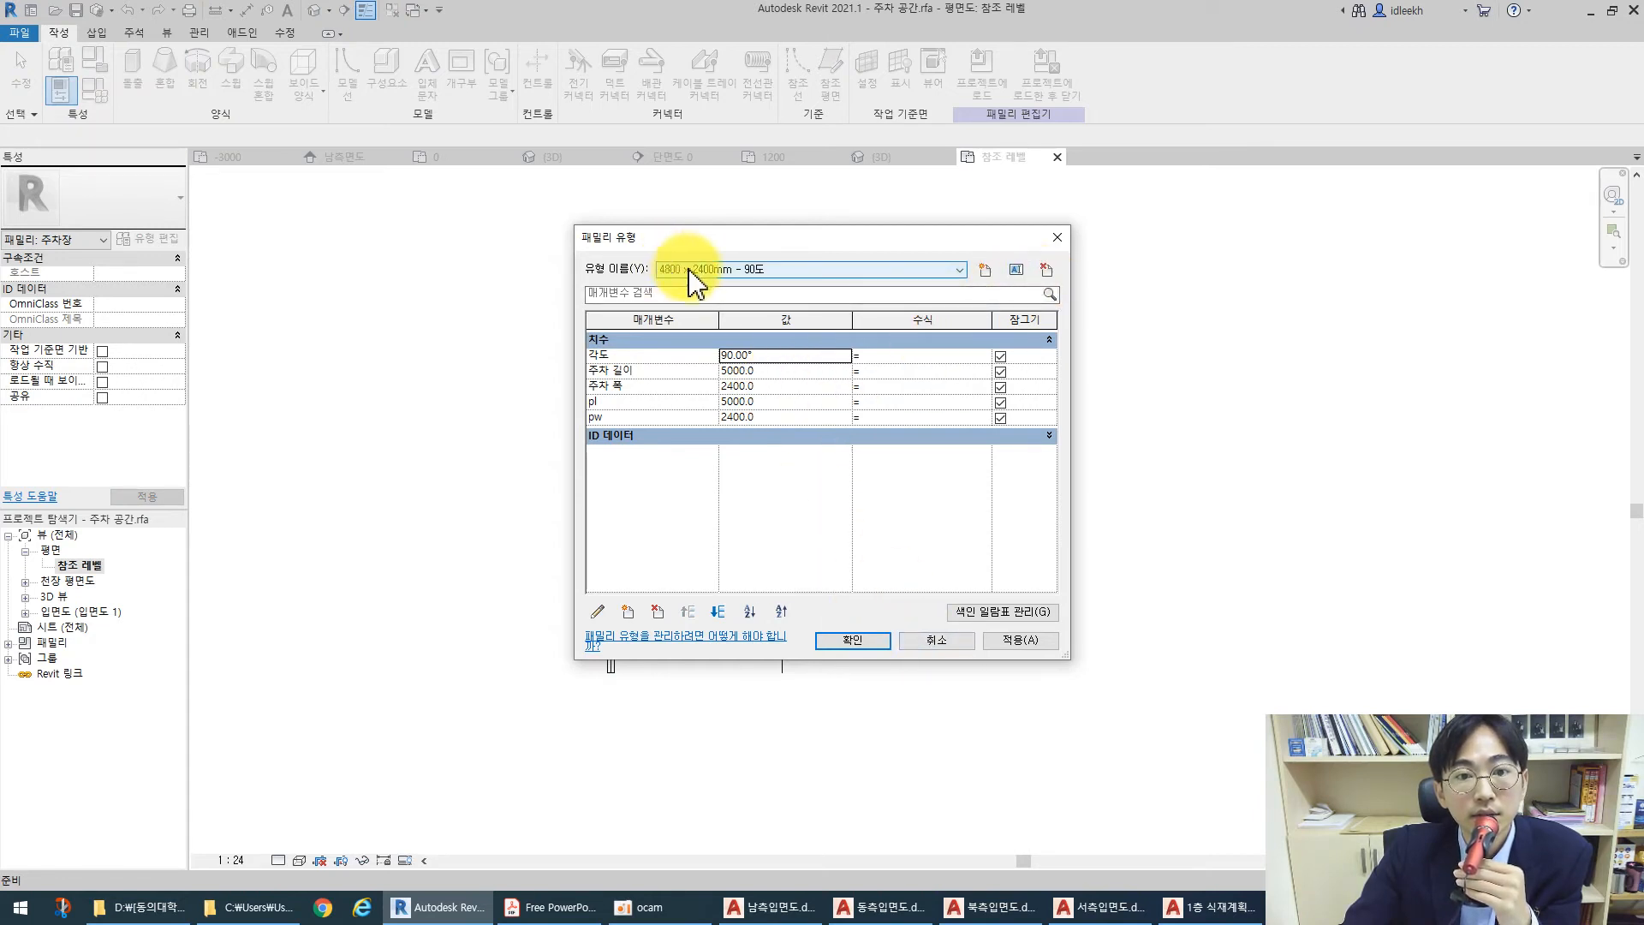
{"action": "left_click", "coordinate": [950, 644]}
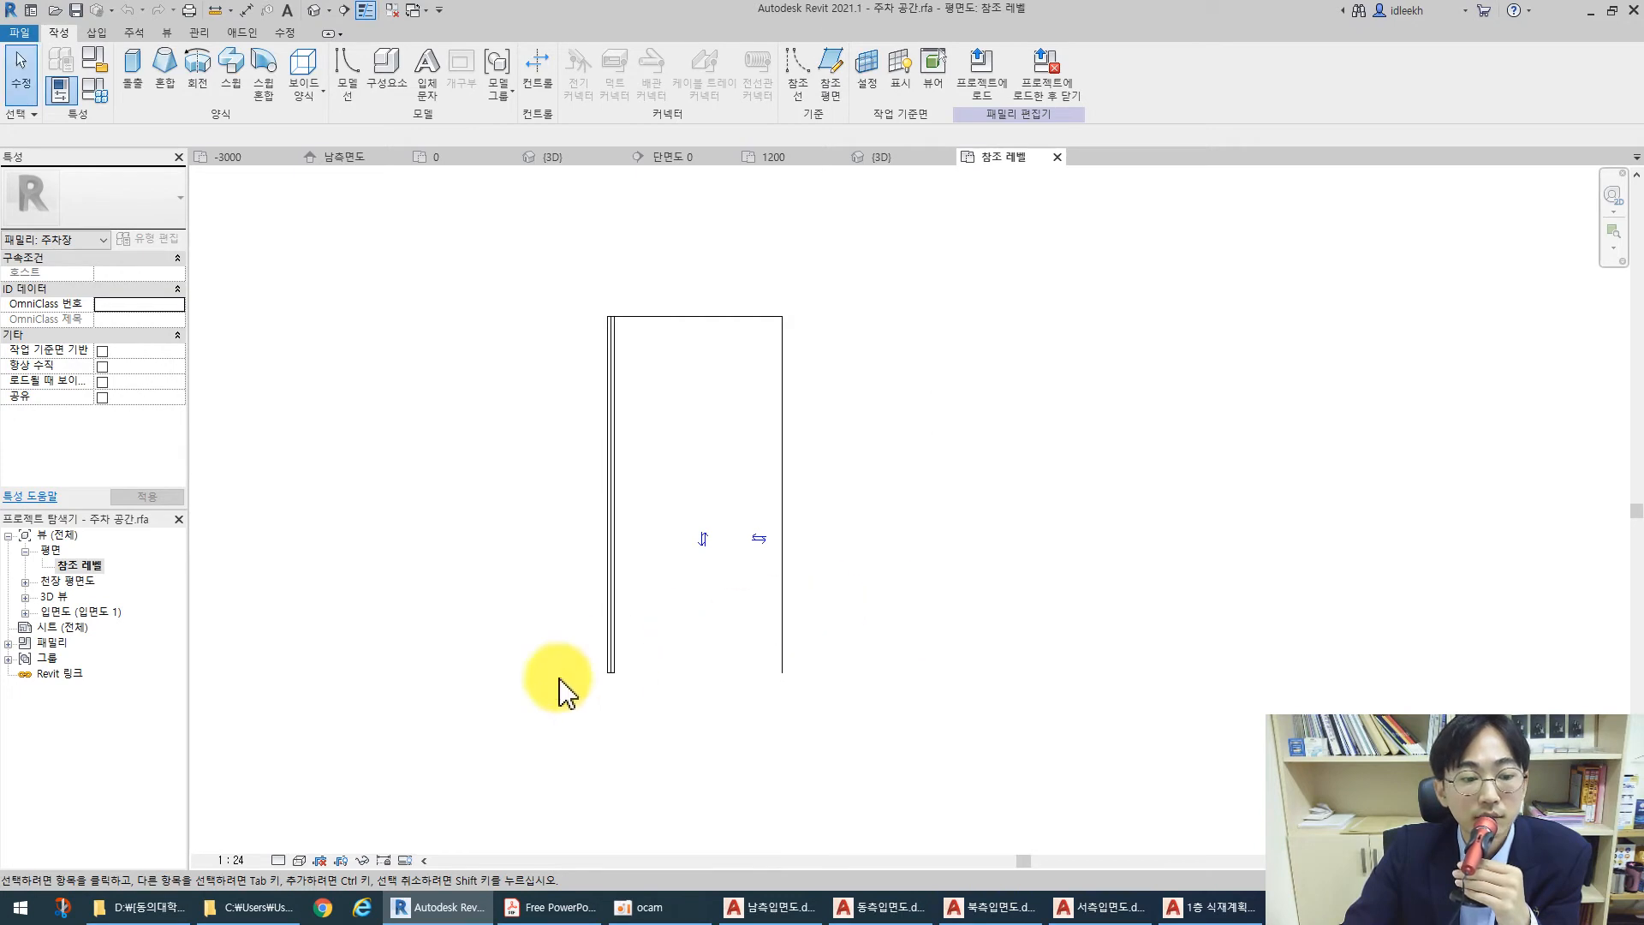
{"action": "left_click", "coordinate": [1058, 158]}
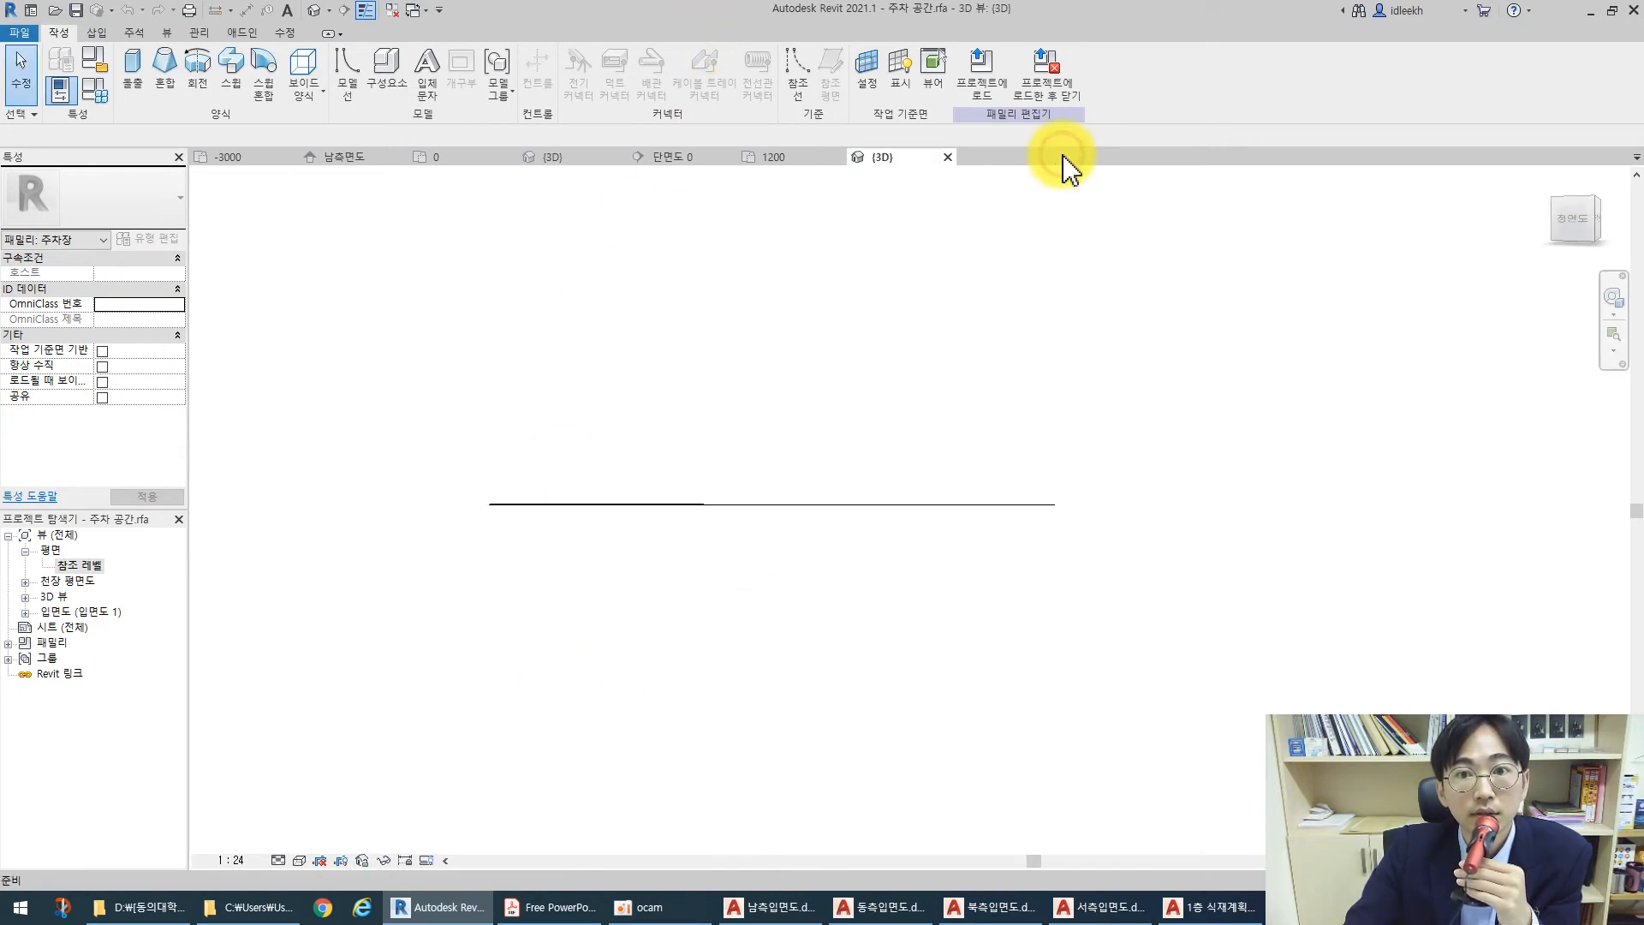
{"action": "left_click", "coordinate": [949, 157]}
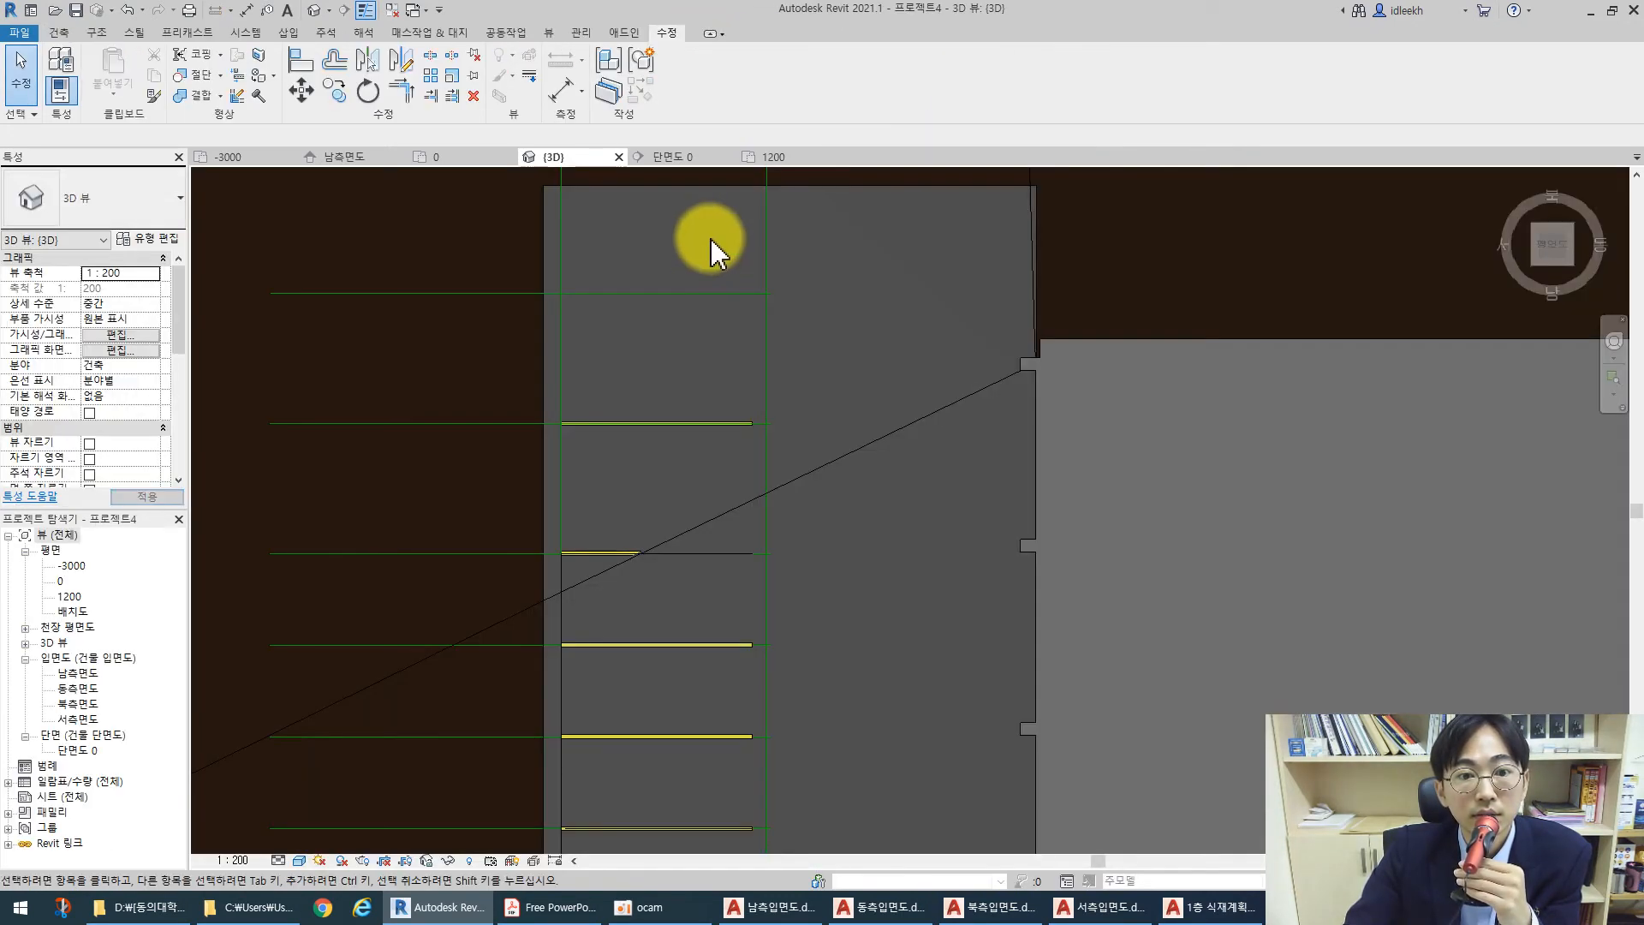
Select the two 4800 x 3400mm - 90도 parking spaces in turn to check their placement on the accessible bays
{"action": "left_click", "coordinate": [630, 420]}
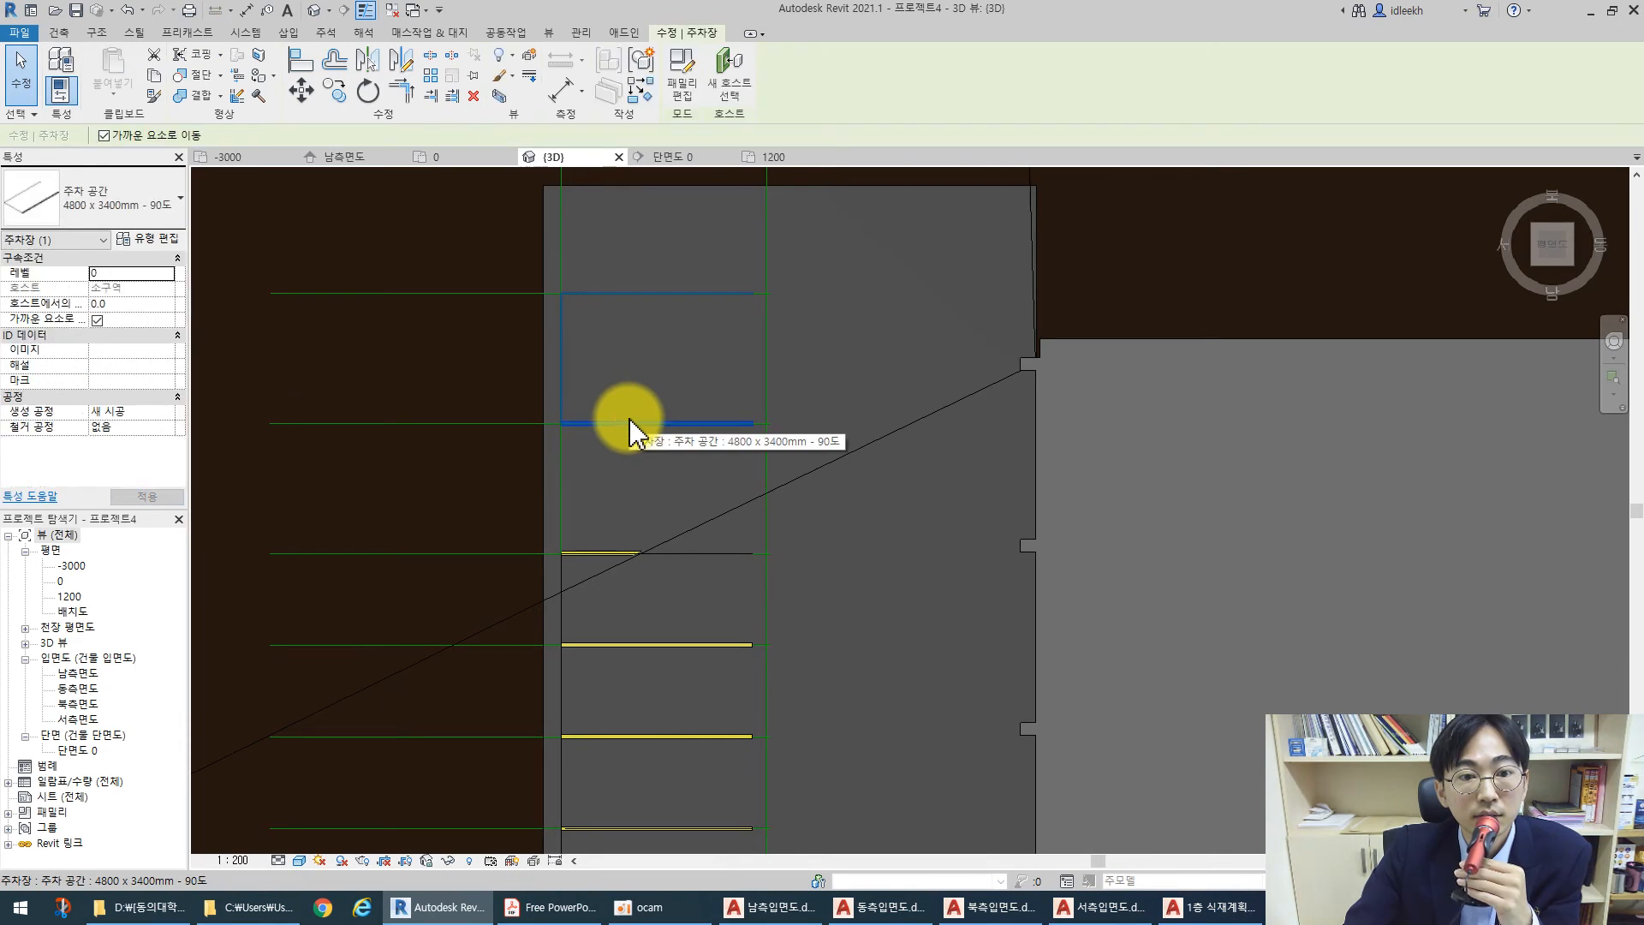
{"action": "left_click_drag", "start_coordinate": [629, 420], "coordinate": [610, 551]}
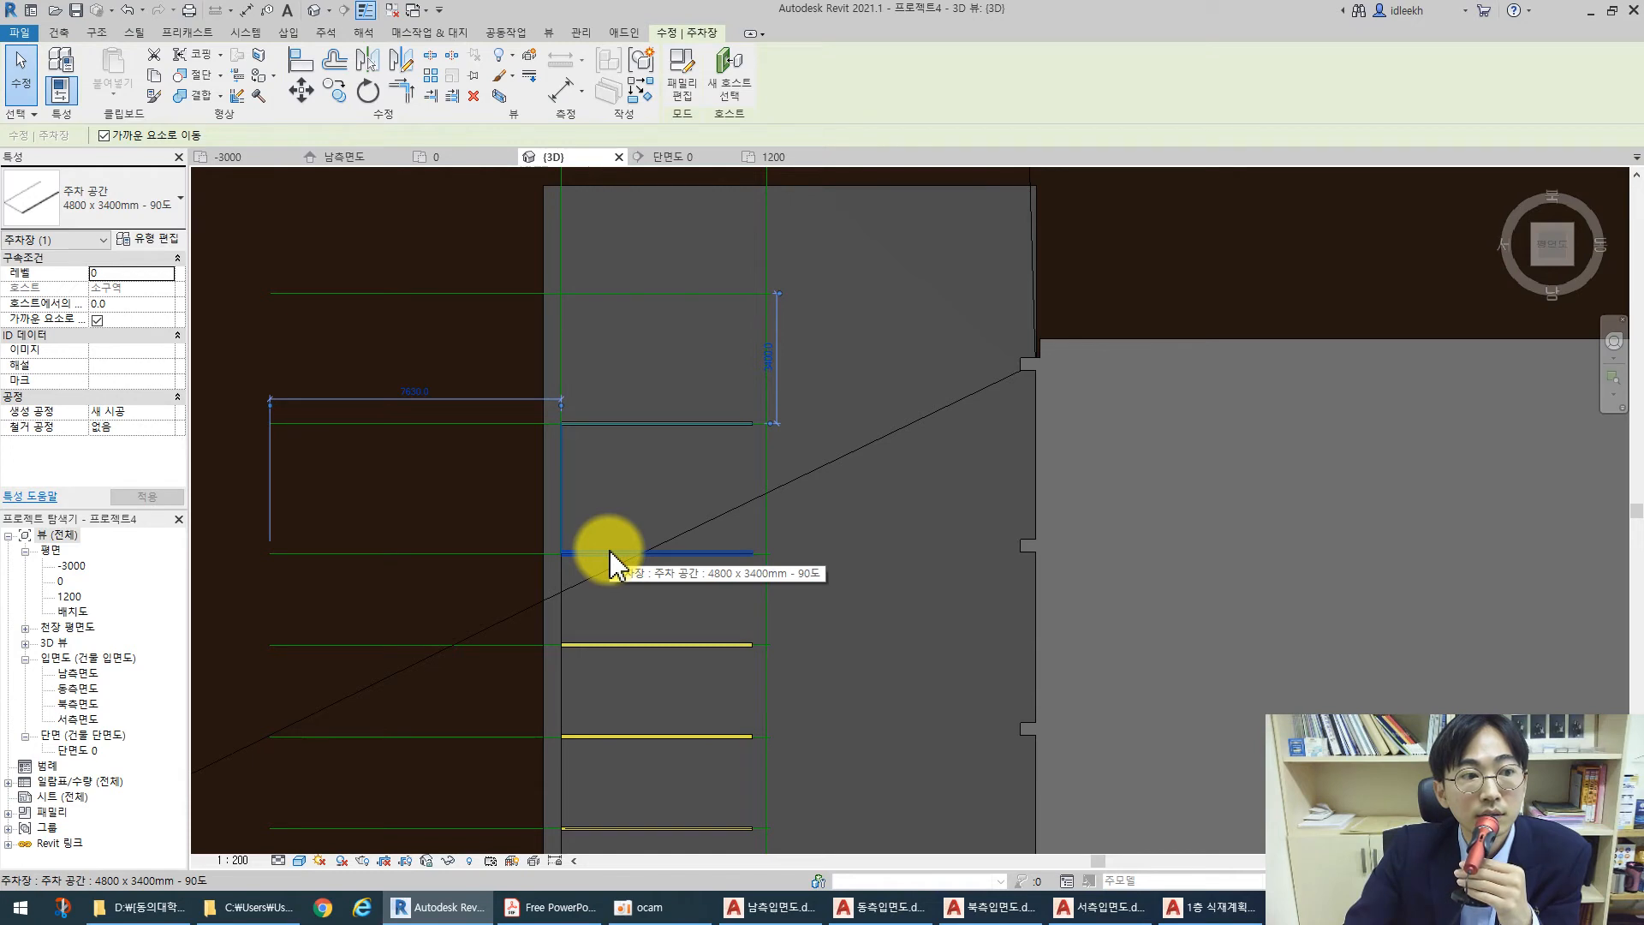
{"action": "left_click_drag", "start_coordinate": [610, 551], "coordinate": [664, 415]}
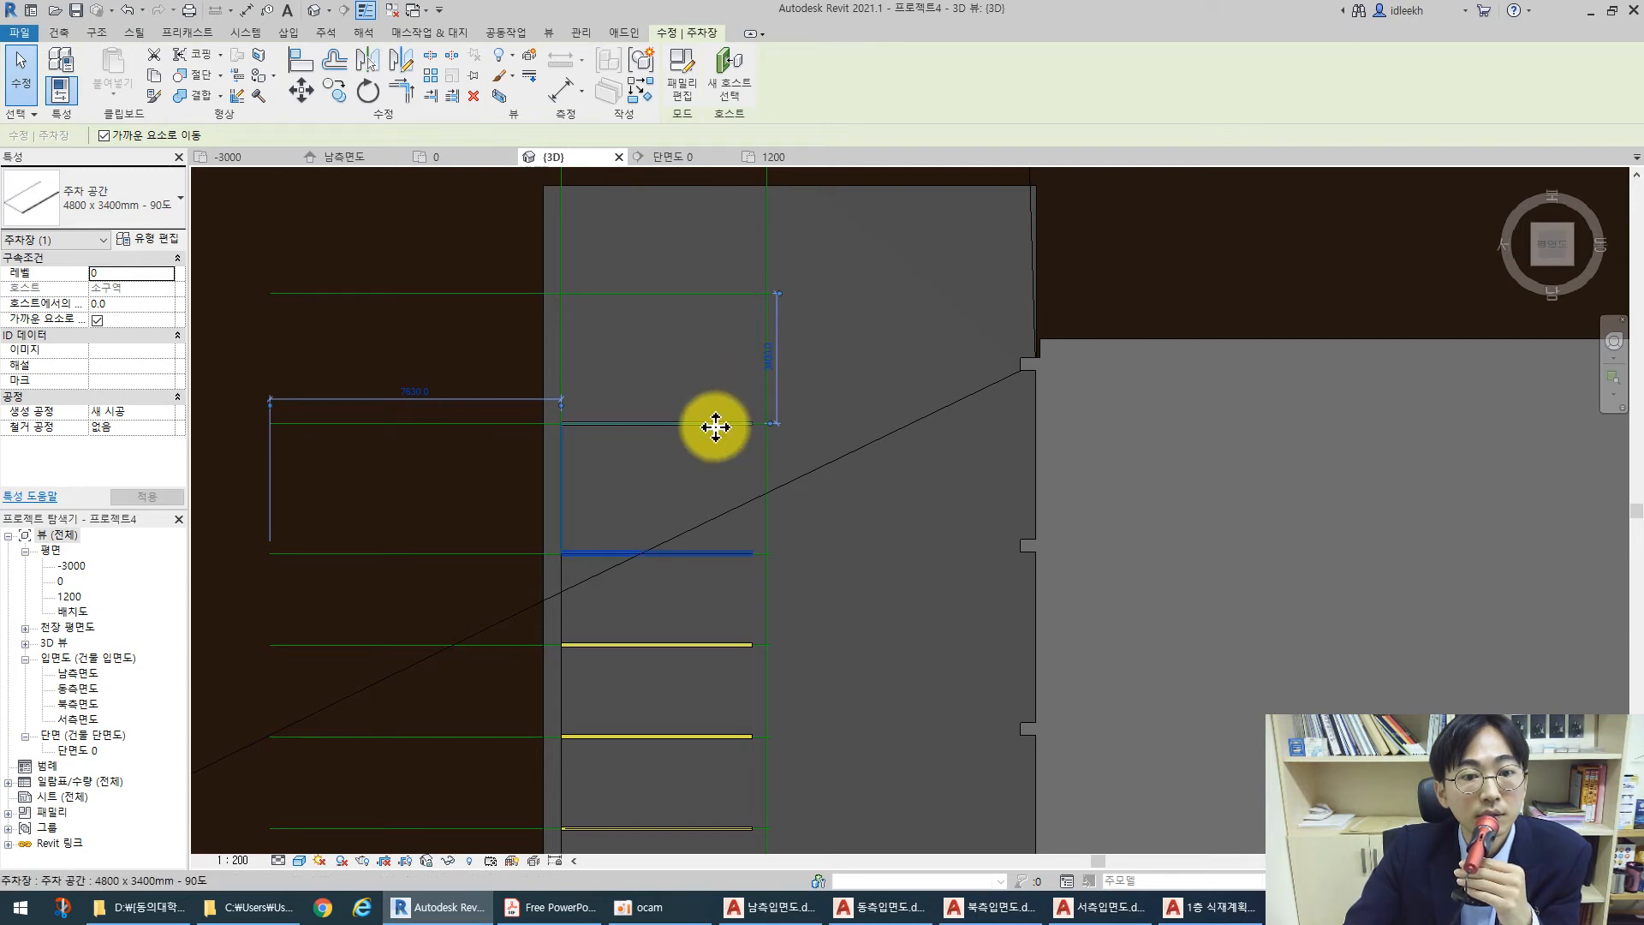
Open the family of the northernmost 4800 x 3400mm - 90도 parking space for editing and show its 참조 레벨 plan
{"action": "left_click", "coordinate": [456, 236]}
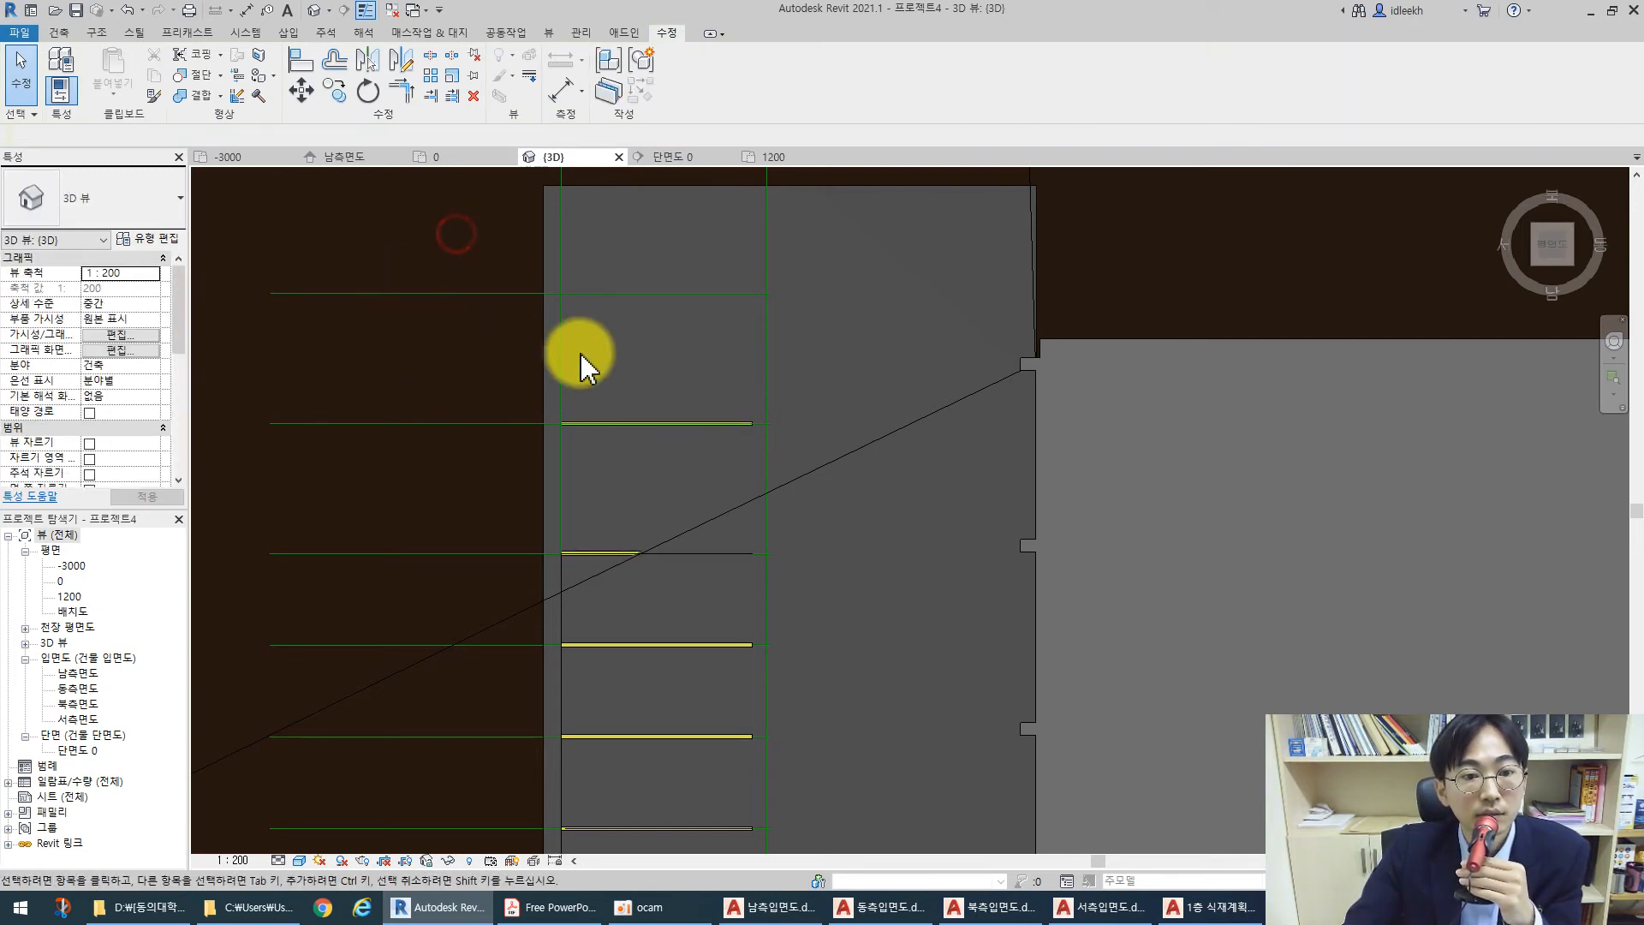
{"action": "left_click", "coordinate": [610, 432]}
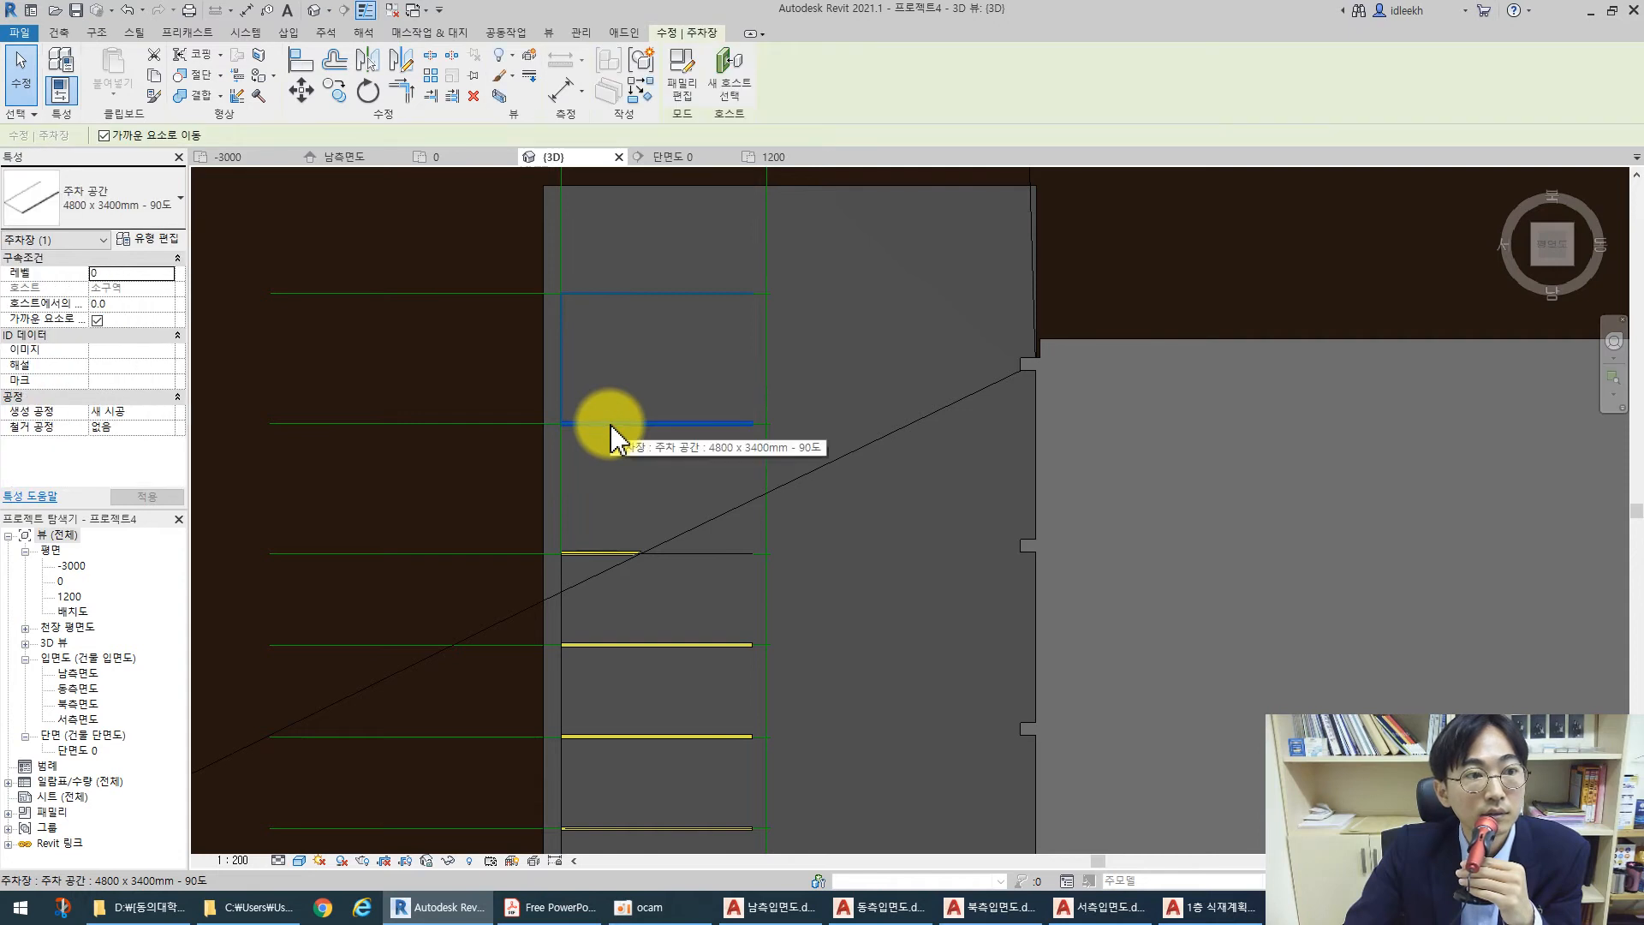
{"action": "left_click", "coordinate": [683, 70]}
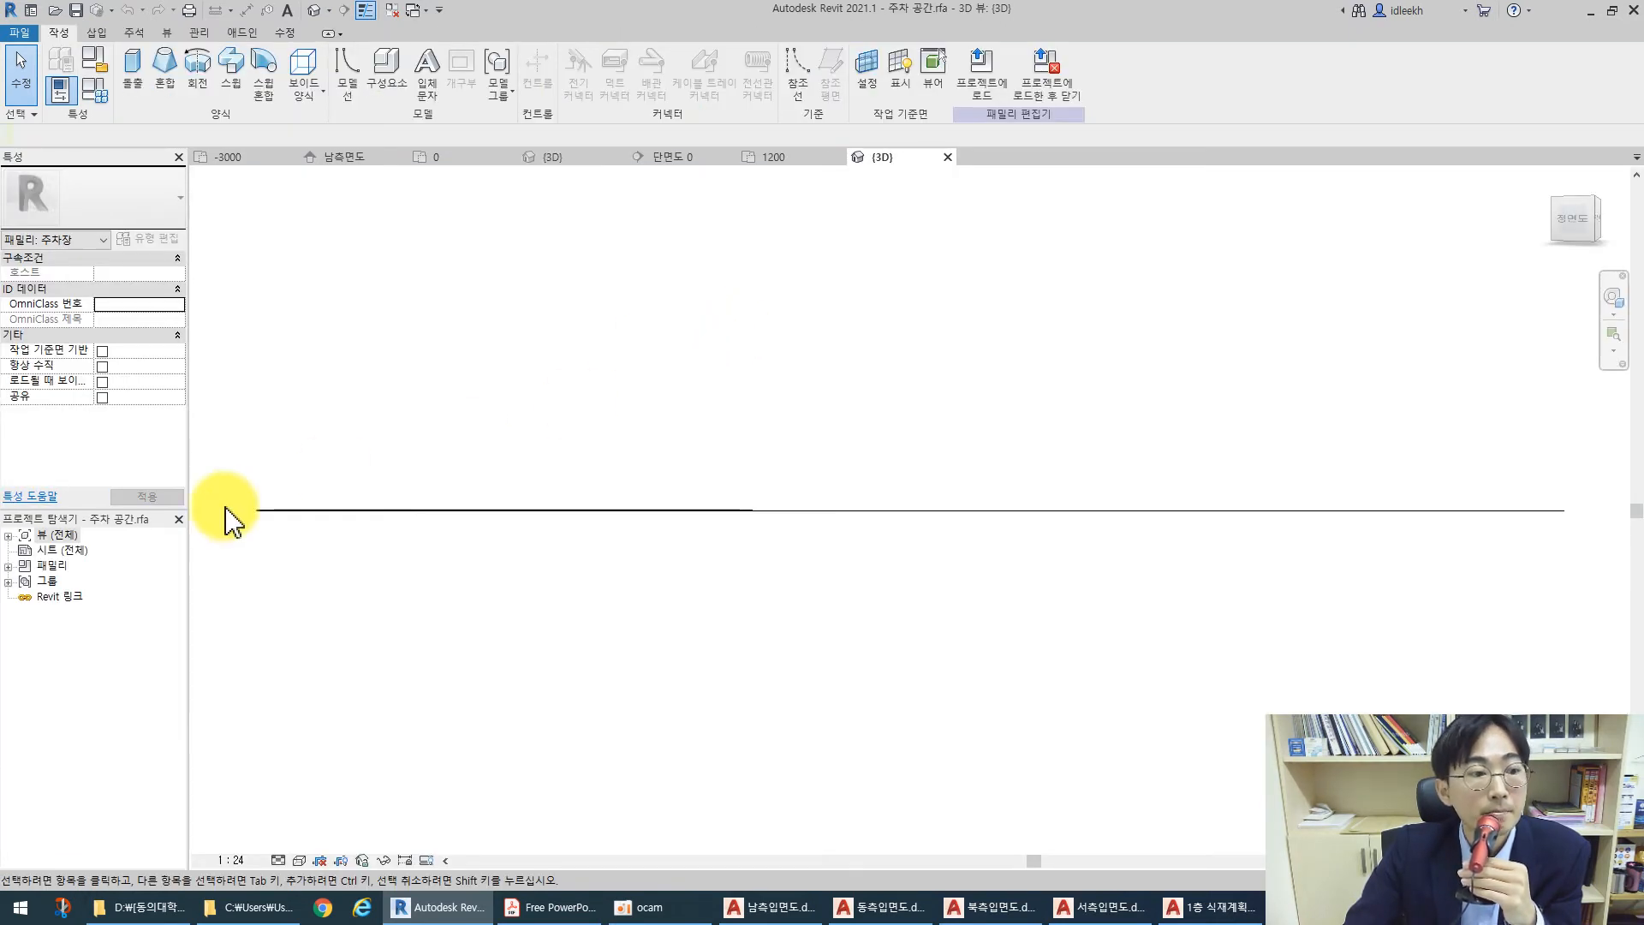
{"action": "double_click", "coordinate": [47, 535]}
{"action": "double_click", "coordinate": [75, 566]}
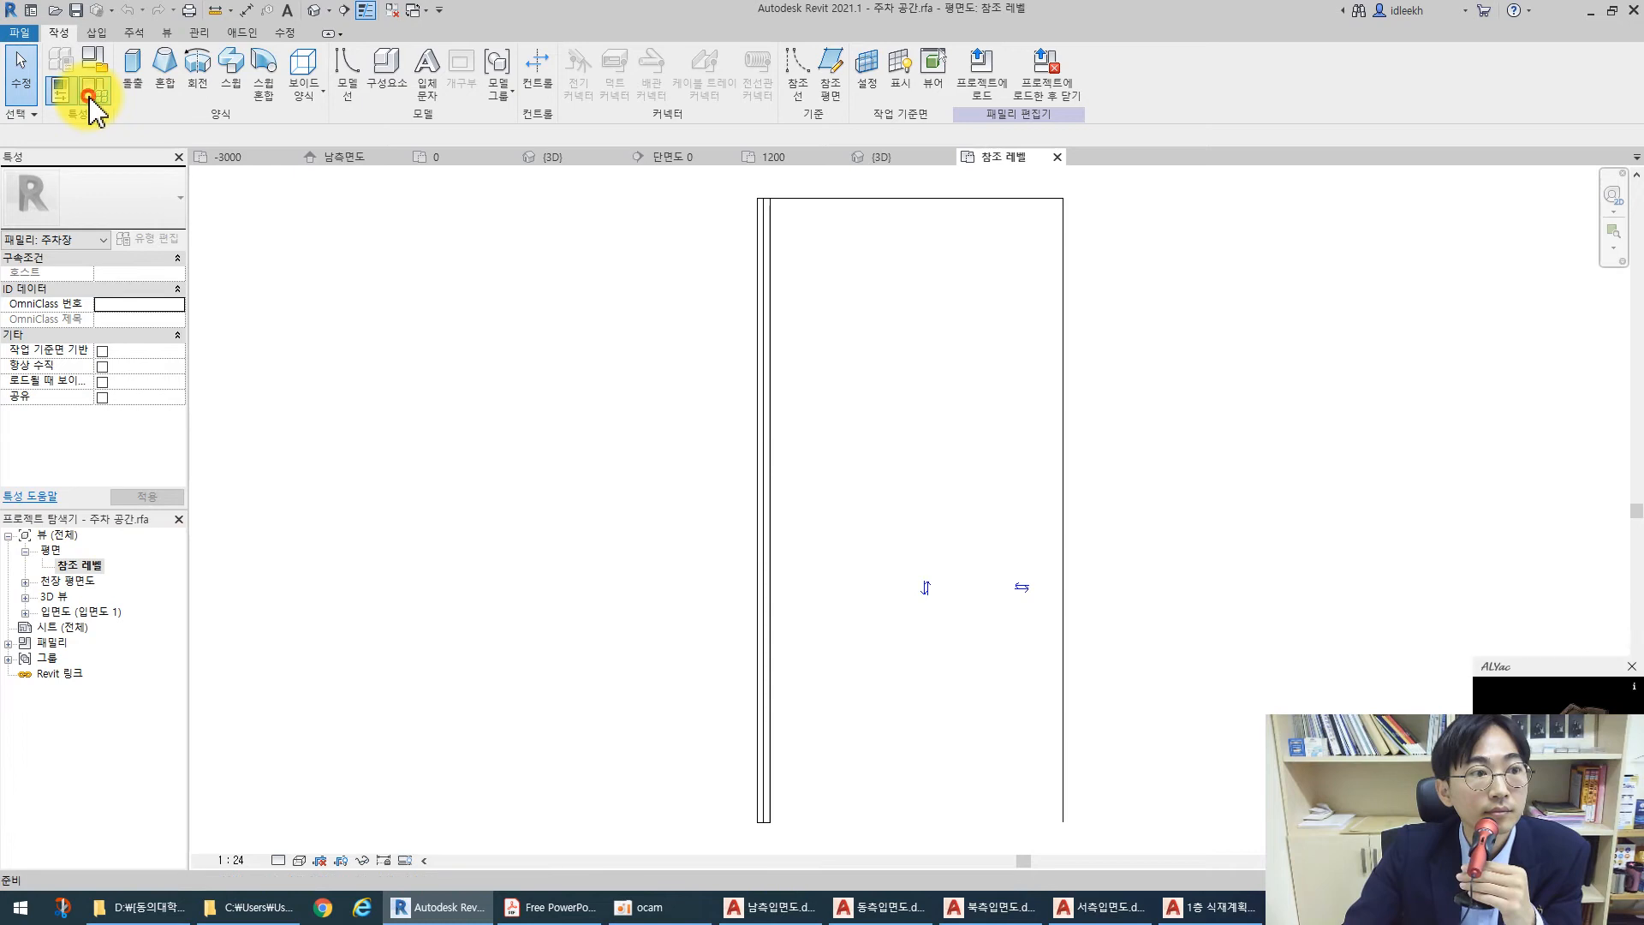
Set the parking width parameters 주차 폭 and pw to 3400 mm in the family types
{"action": "left_click", "coordinate": [91, 96]}
{"action": "left_click", "coordinate": [776, 416]}
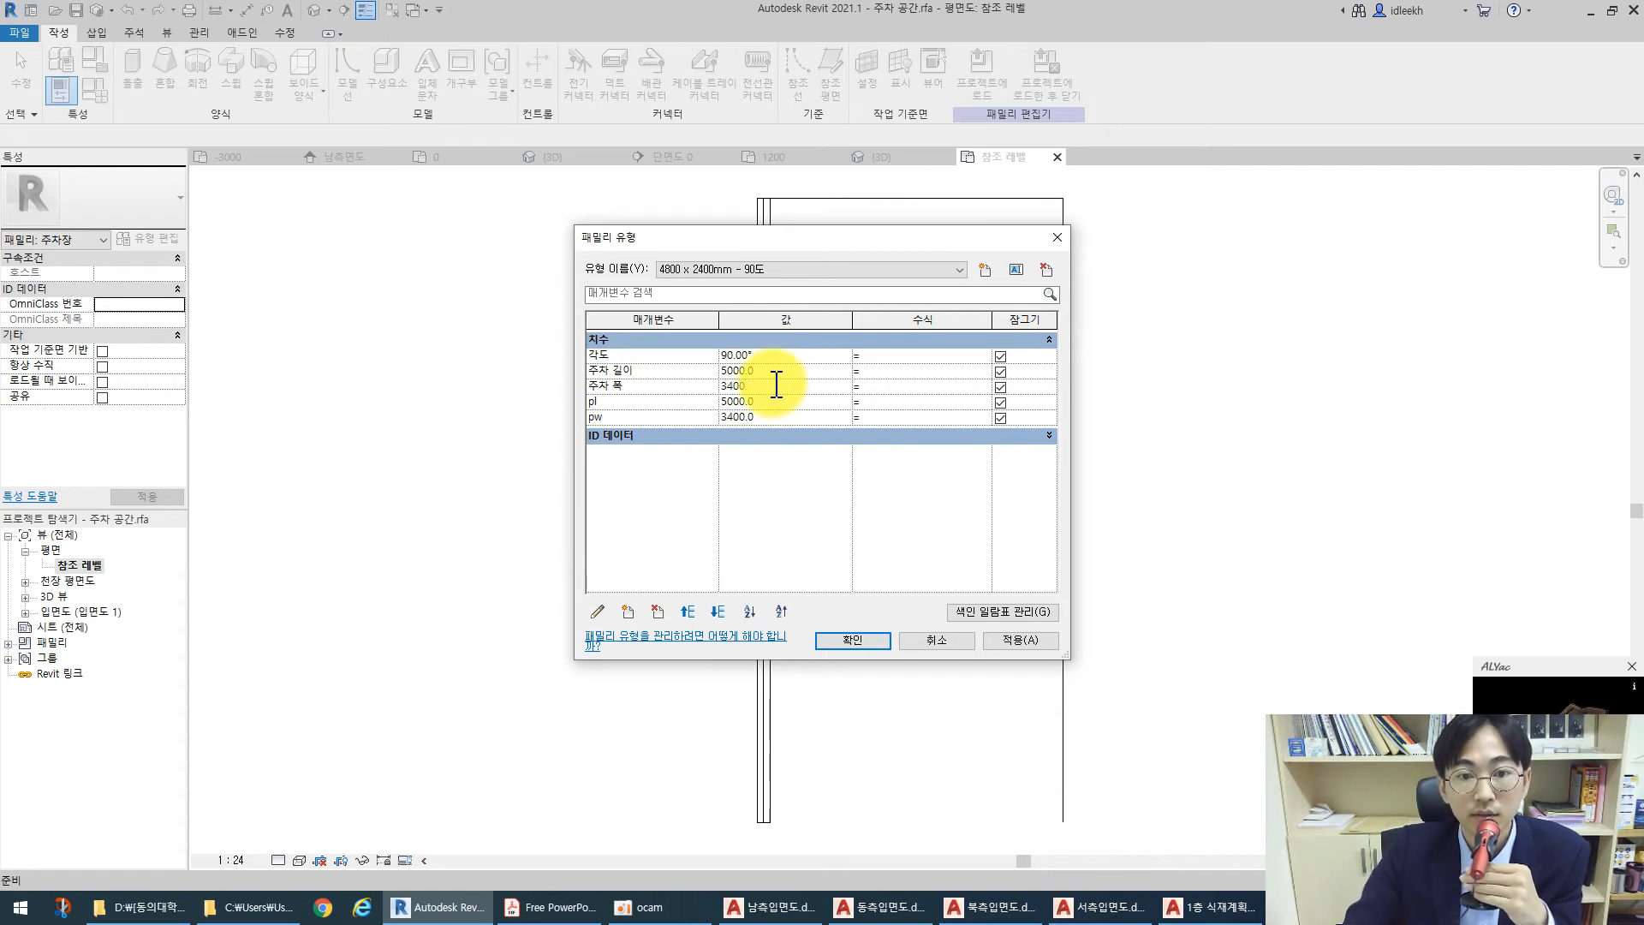
{"action": "left_click", "coordinate": [864, 644]}
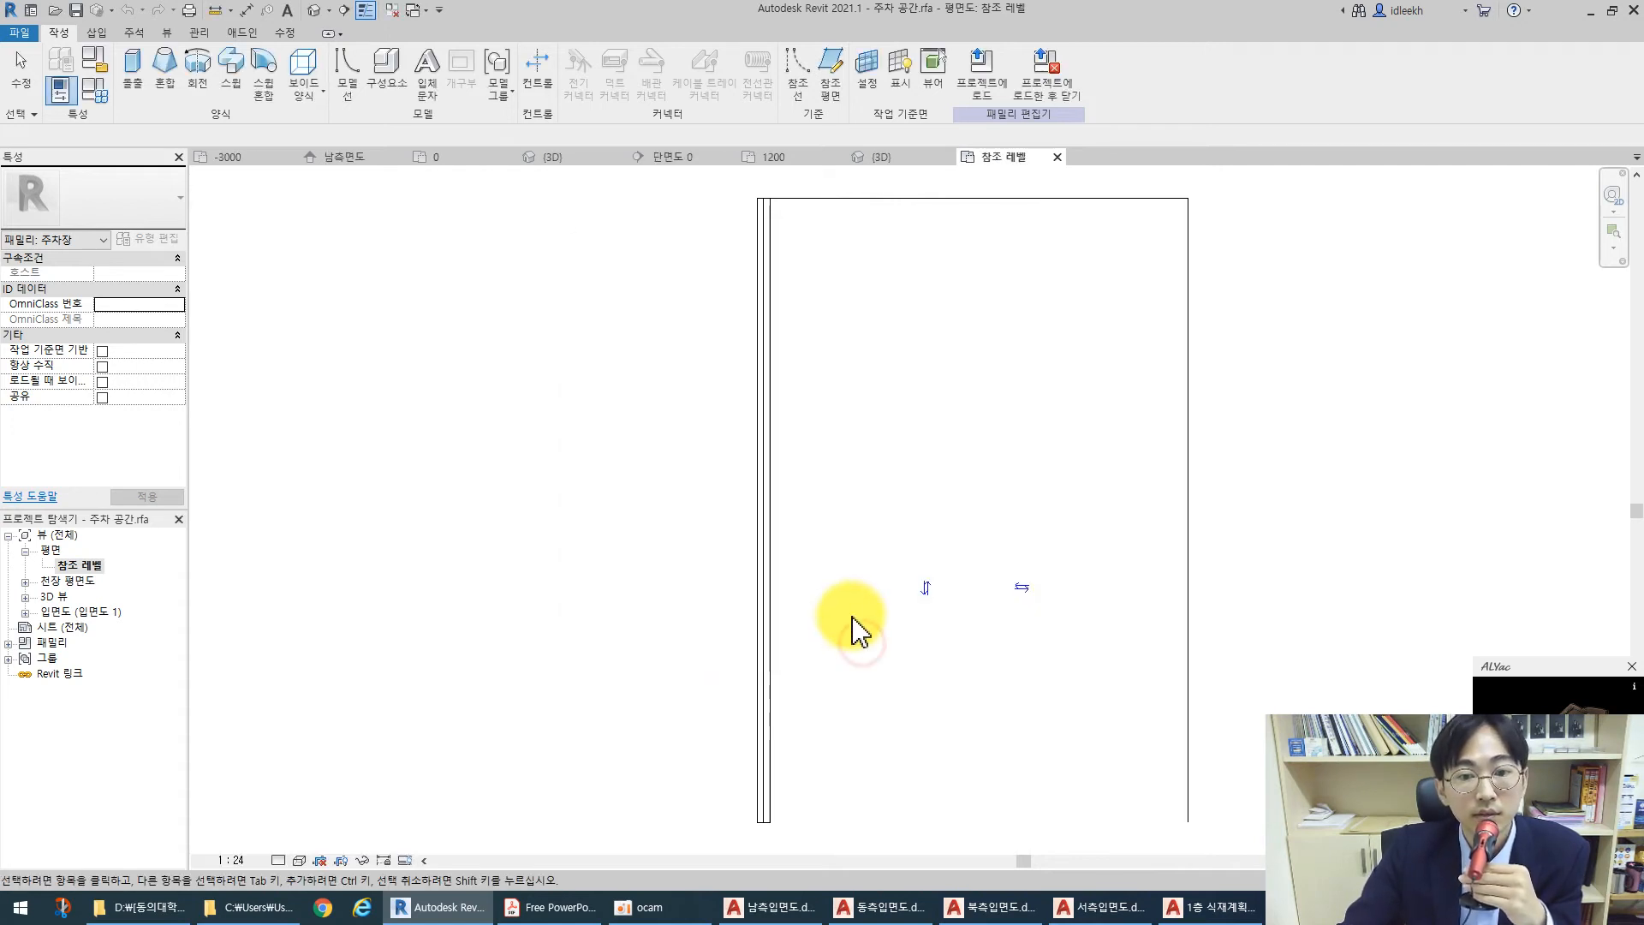
{"action": "middle_click_drag", "start_coordinate": [1031, 513], "coordinate": [782, 465]}
{"action": "scroll", "coordinate": [826, 367], "scroll_direction": "down", "scroll_amount": 2}
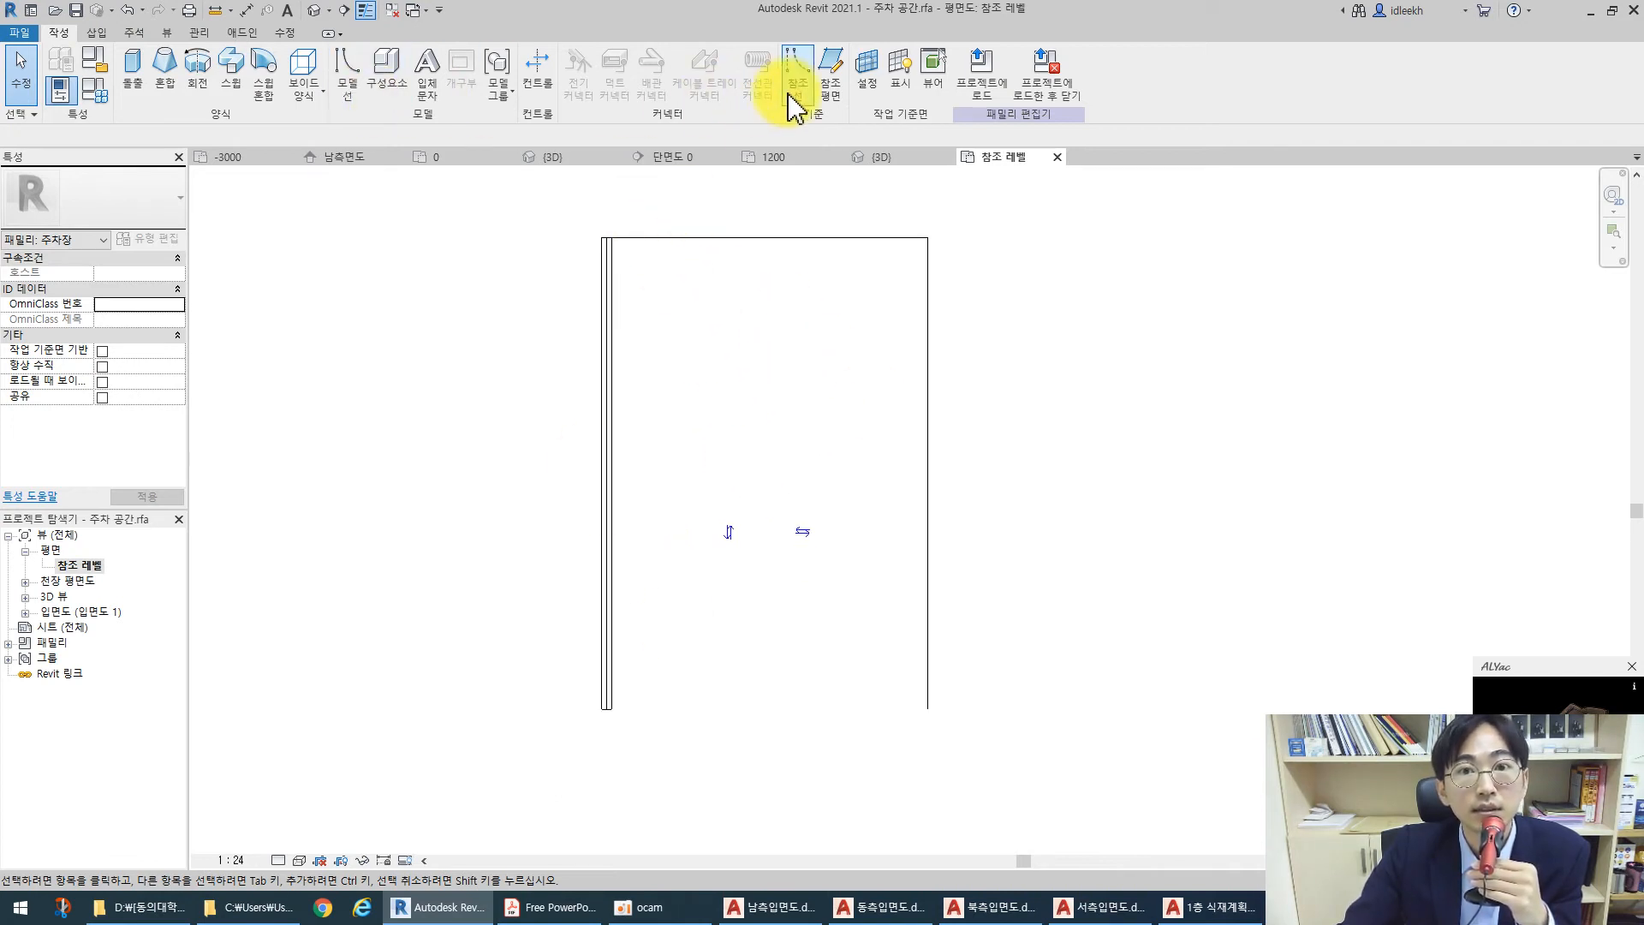
Draw two concentric model-line circles inside the parking space, subcategory 주차장, with radii of about 1400 mm and 1200 mm
{"action": "left_click", "coordinate": [345, 92]}
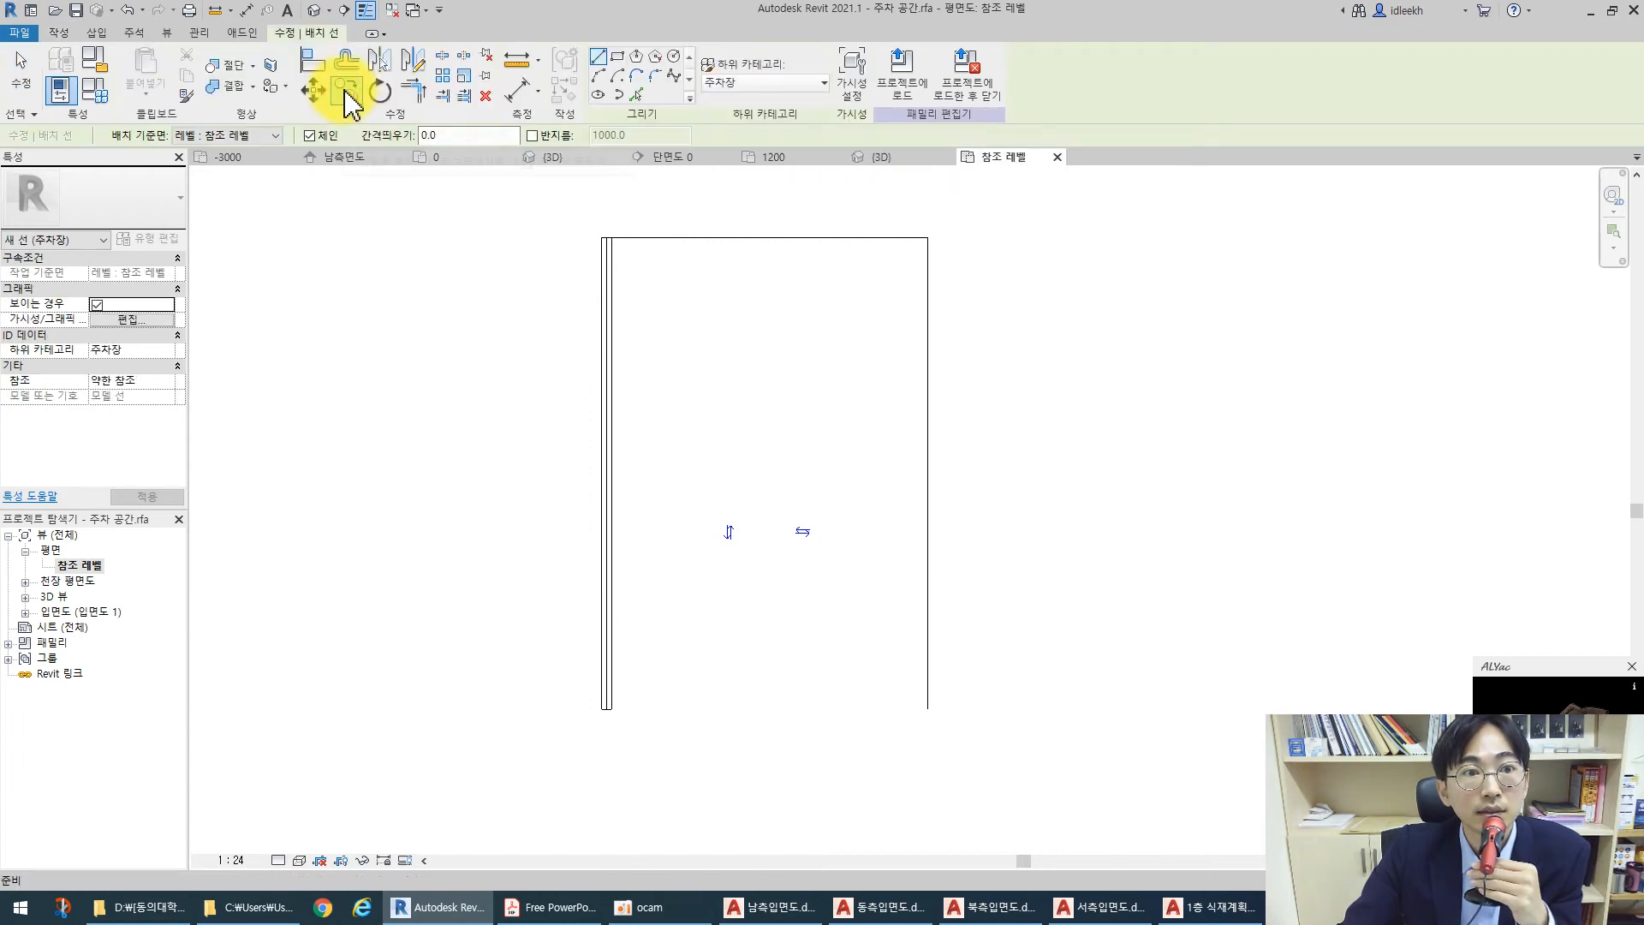
{"action": "left_click", "coordinate": [755, 82]}
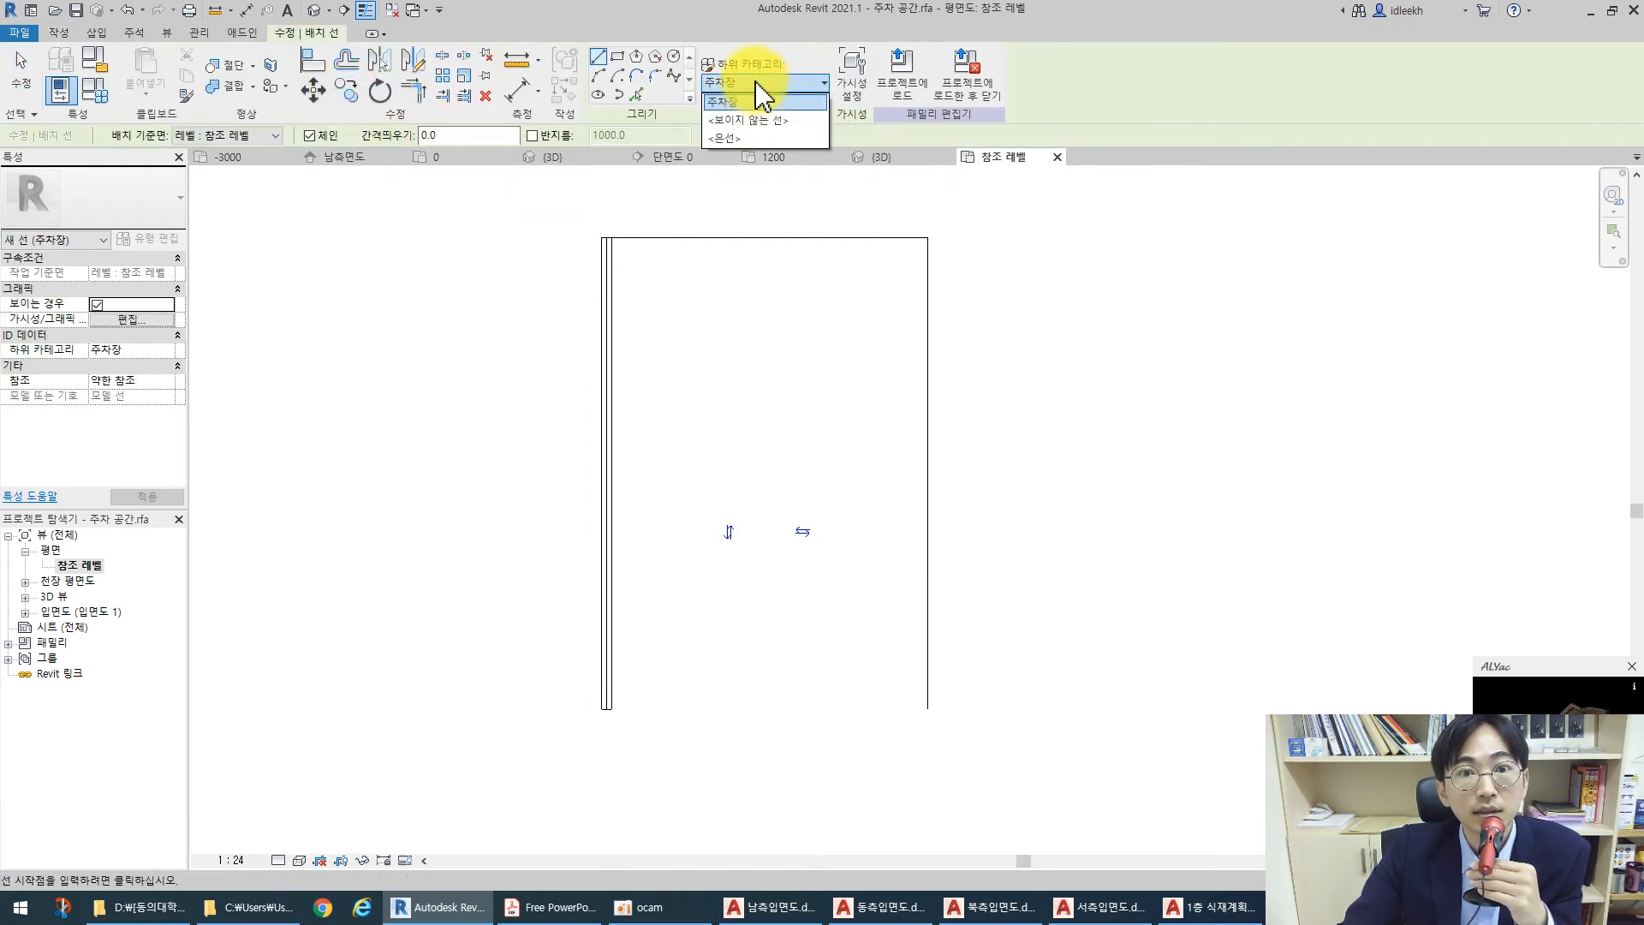
{"action": "left_click", "coordinate": [750, 102]}
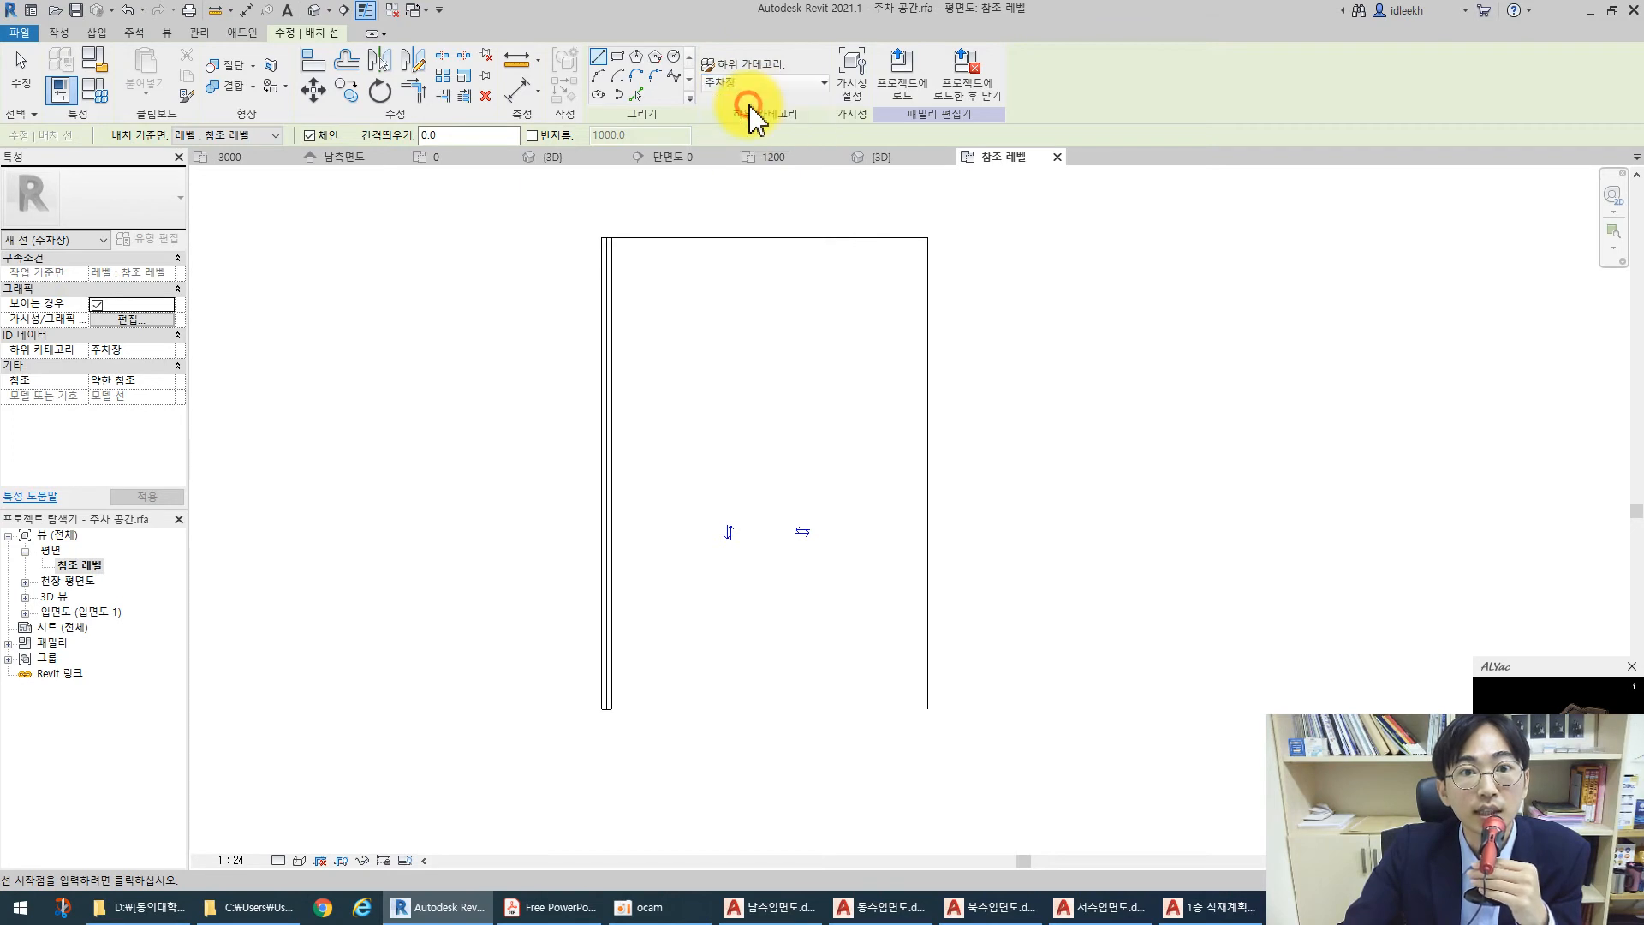
{"action": "left_click", "coordinate": [675, 57]}
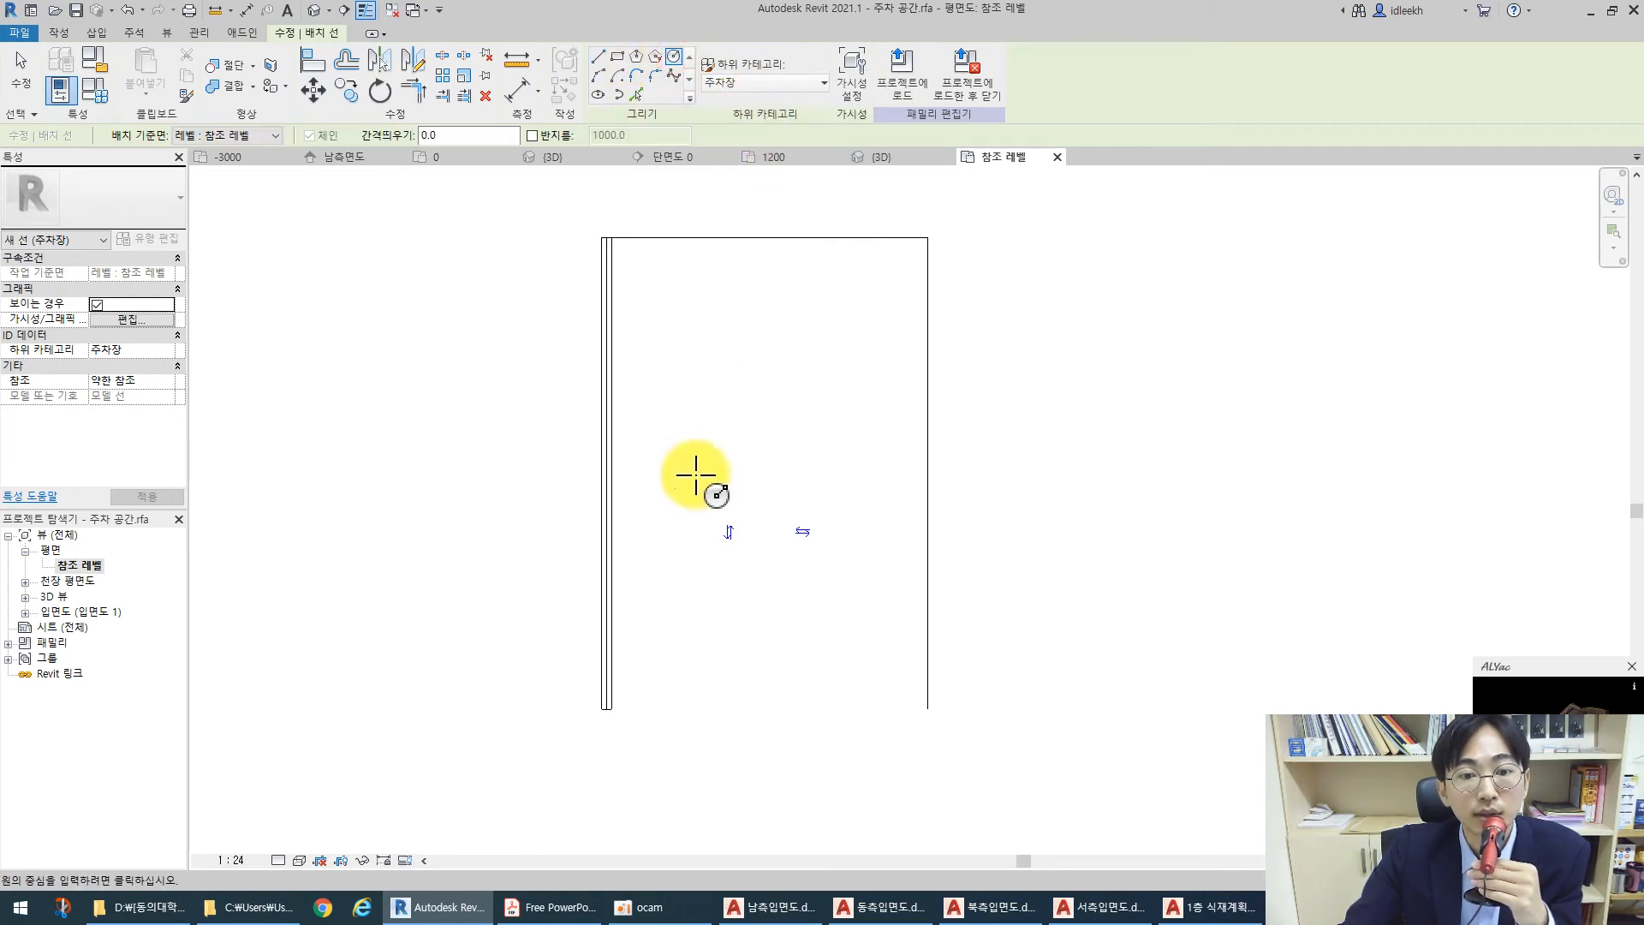
{"action": "left_click", "coordinate": [758, 487]}
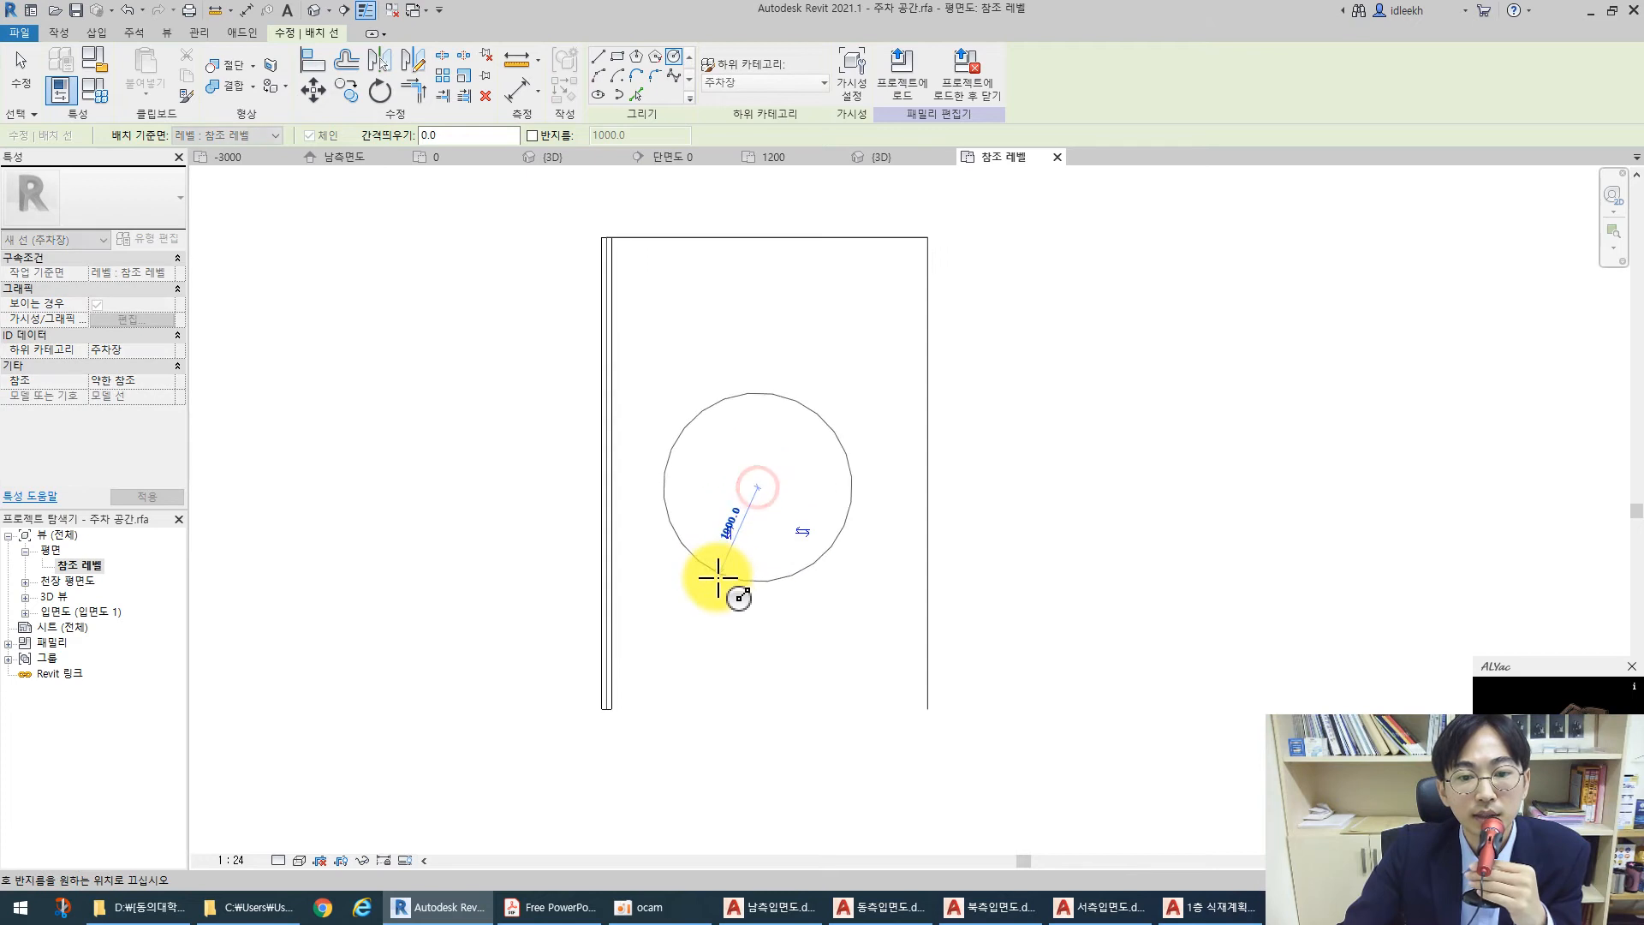
{"action": "left_click", "coordinate": [753, 624]}
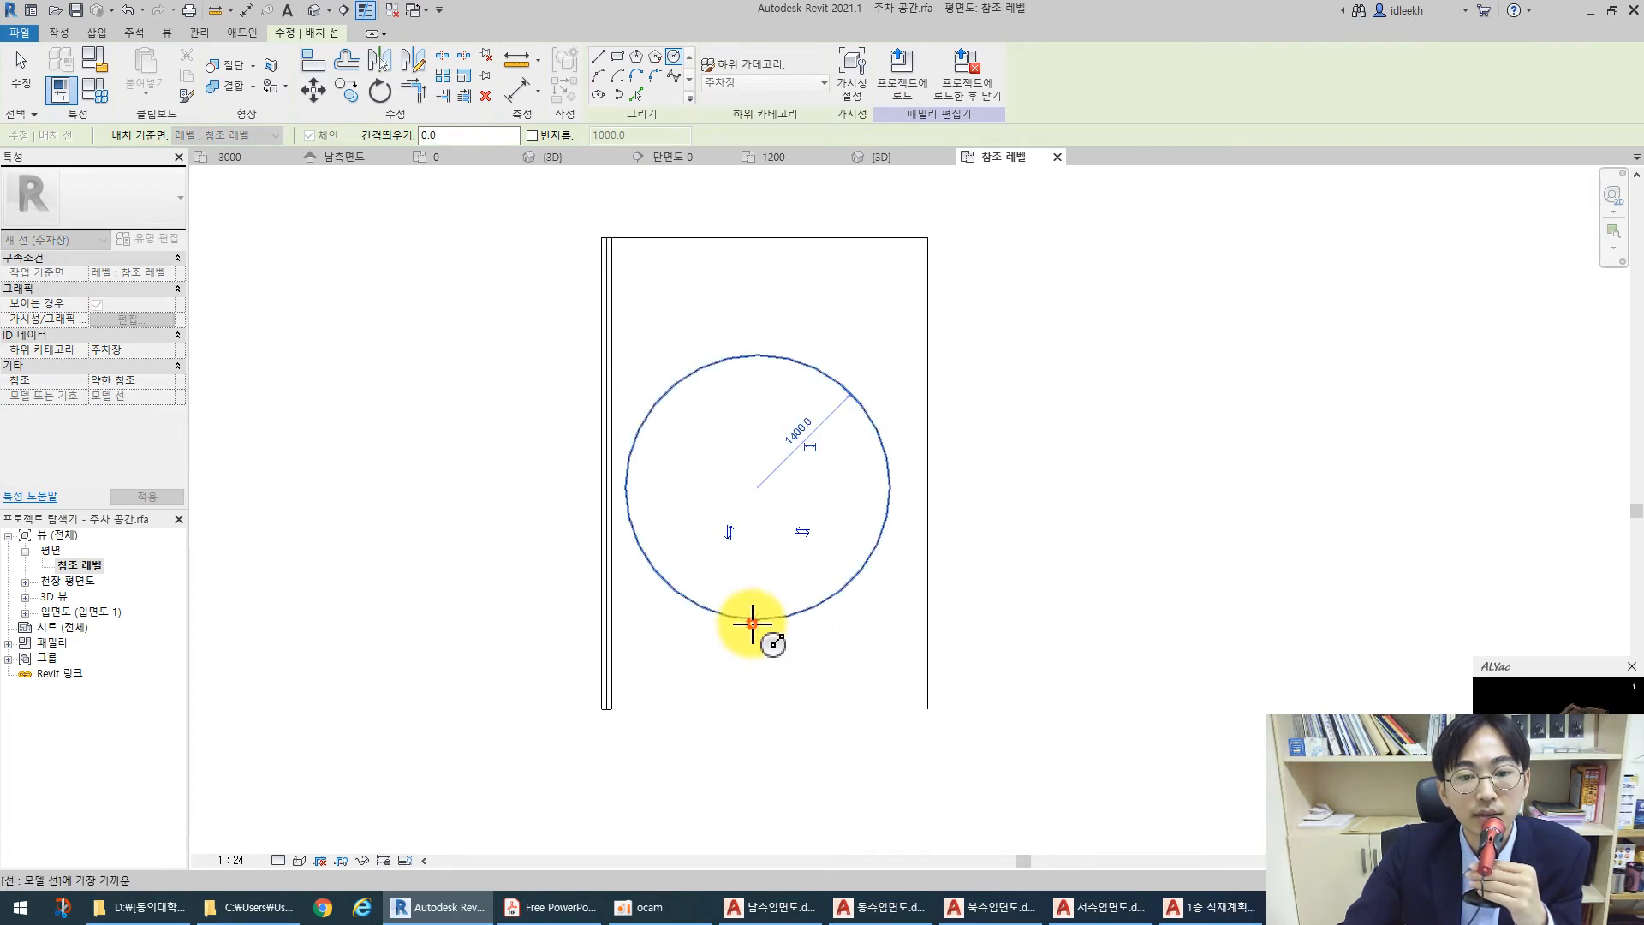
{"action": "left_click", "coordinate": [759, 488]}
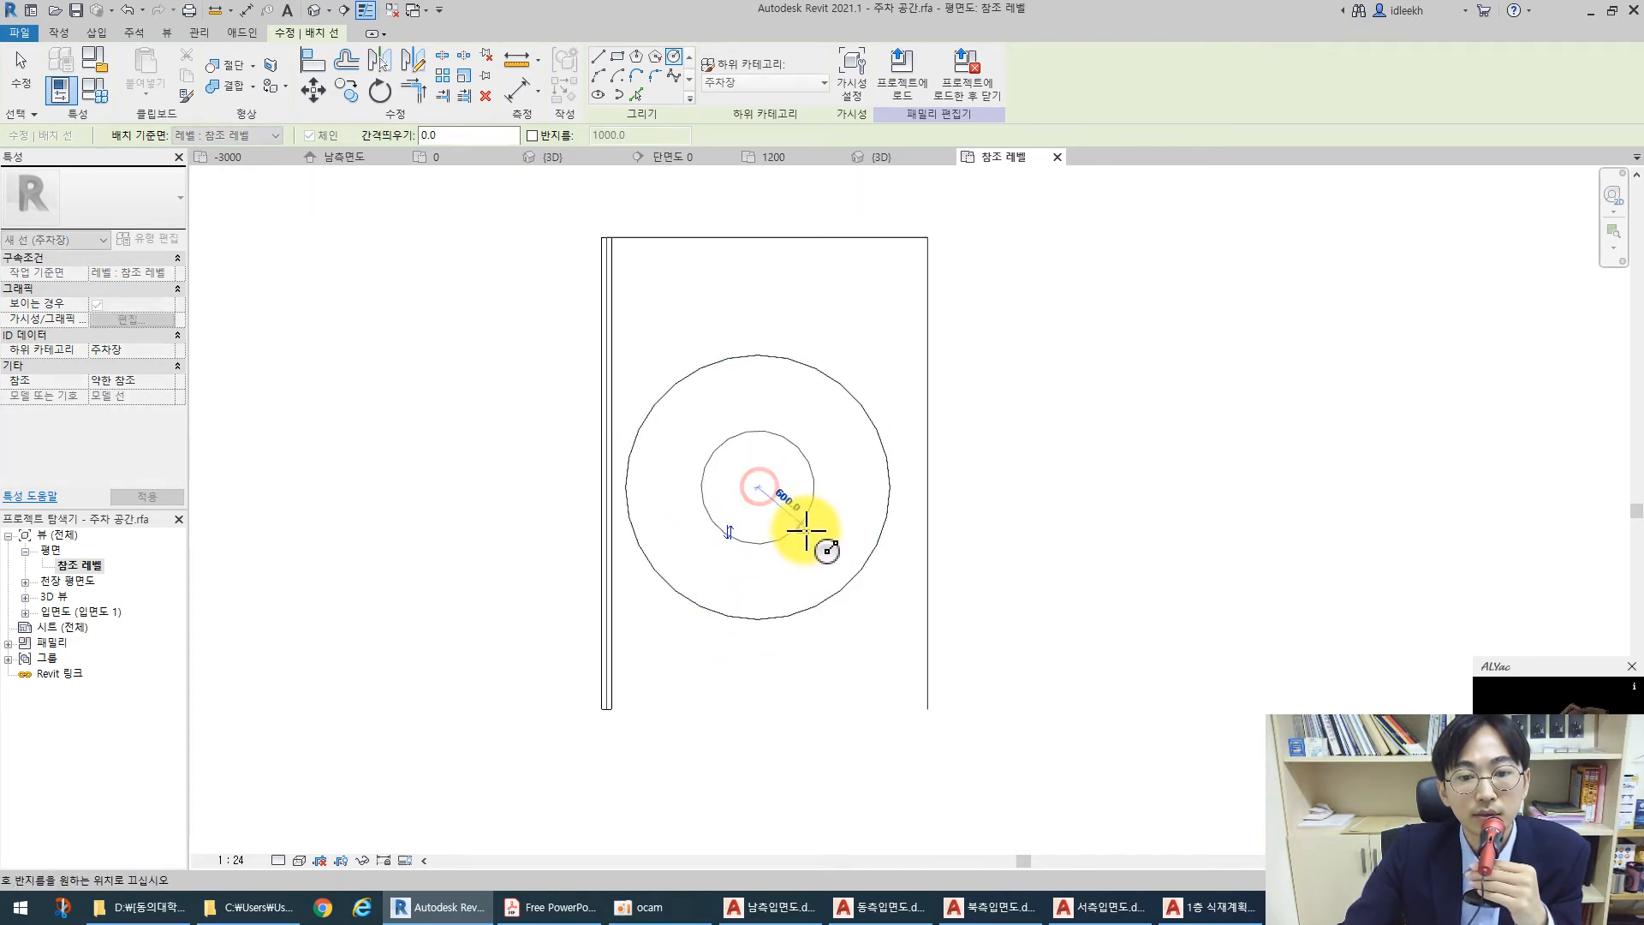
{"action": "left_click", "coordinate": [829, 574]}
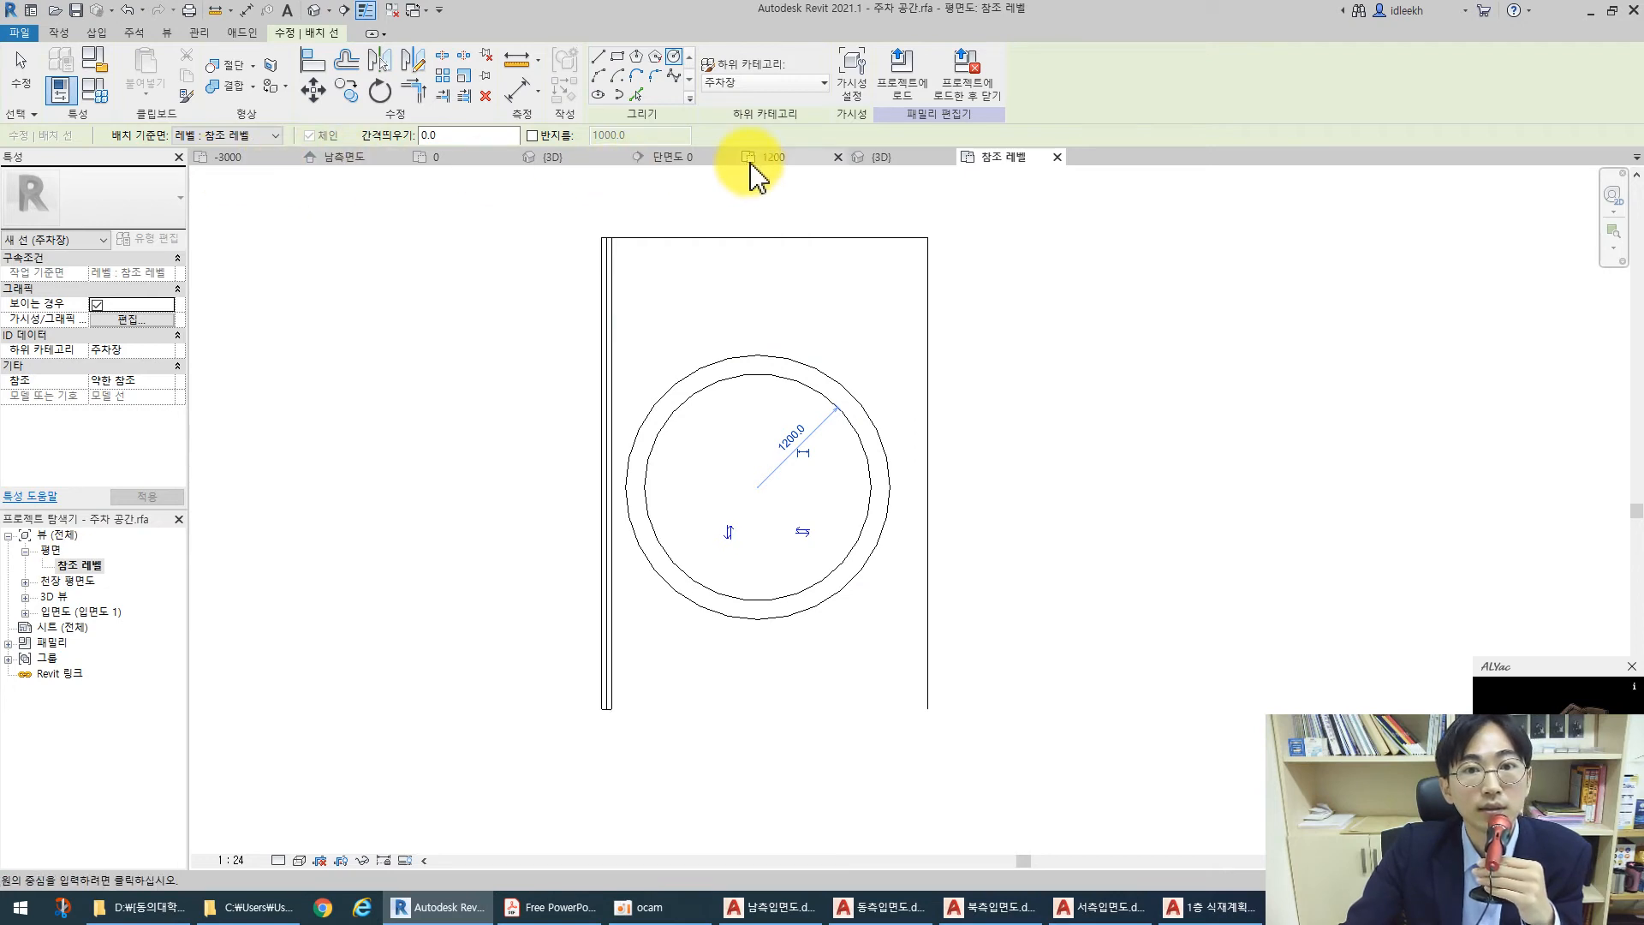
Check the accessible parking symbol on the project's floor plan 0 and return to the family's 참조 레벨 plan
{"action": "left_click", "coordinate": [557, 158]}
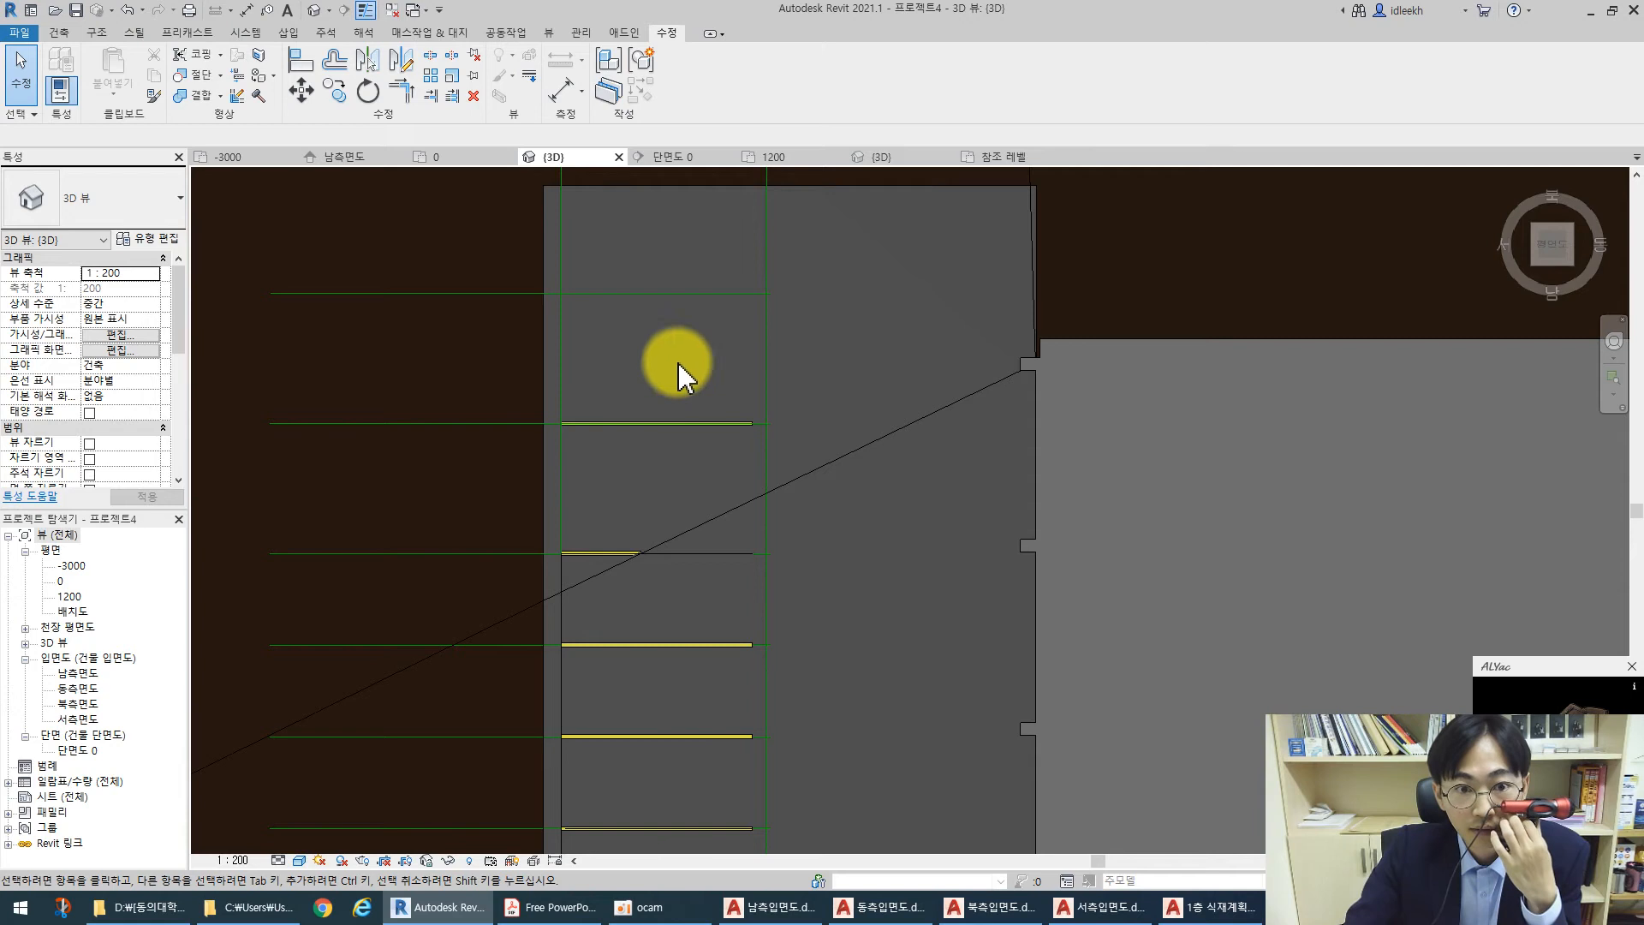
{"action": "left_click", "coordinate": [444, 157]}
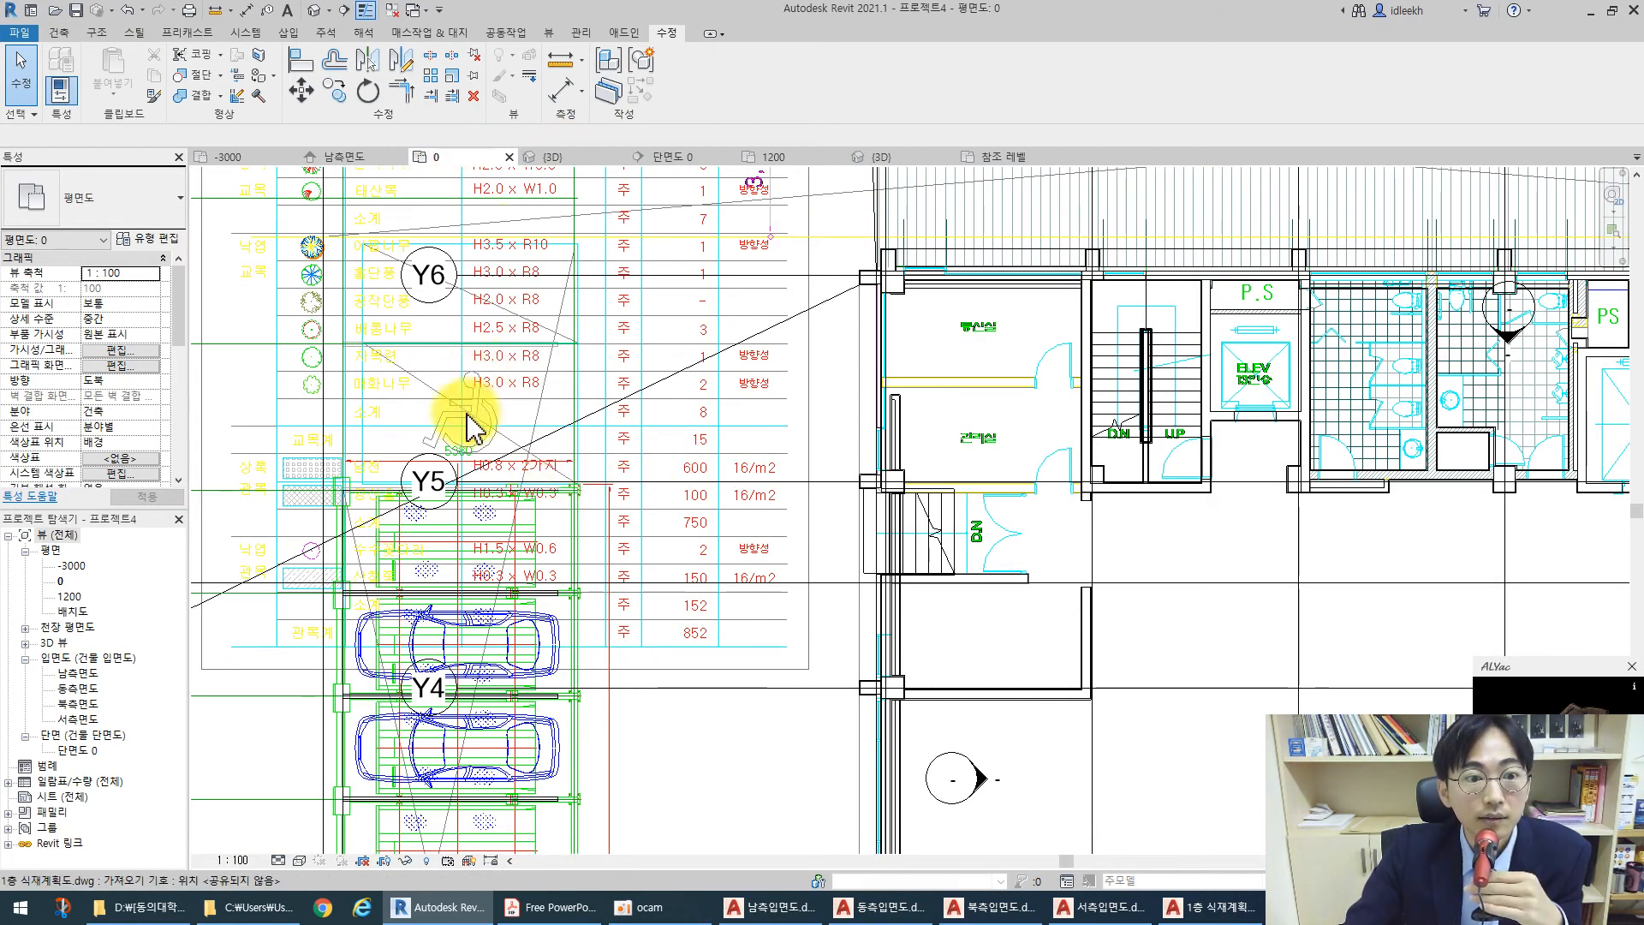
{"action": "left_click", "coordinate": [1014, 159]}
{"action": "left_click", "coordinate": [462, 310]}
Move the two wheel circles together with the flip controls straight down, closer to the parking space's open end
{"action": "left_click", "coordinate": [59, 33]}
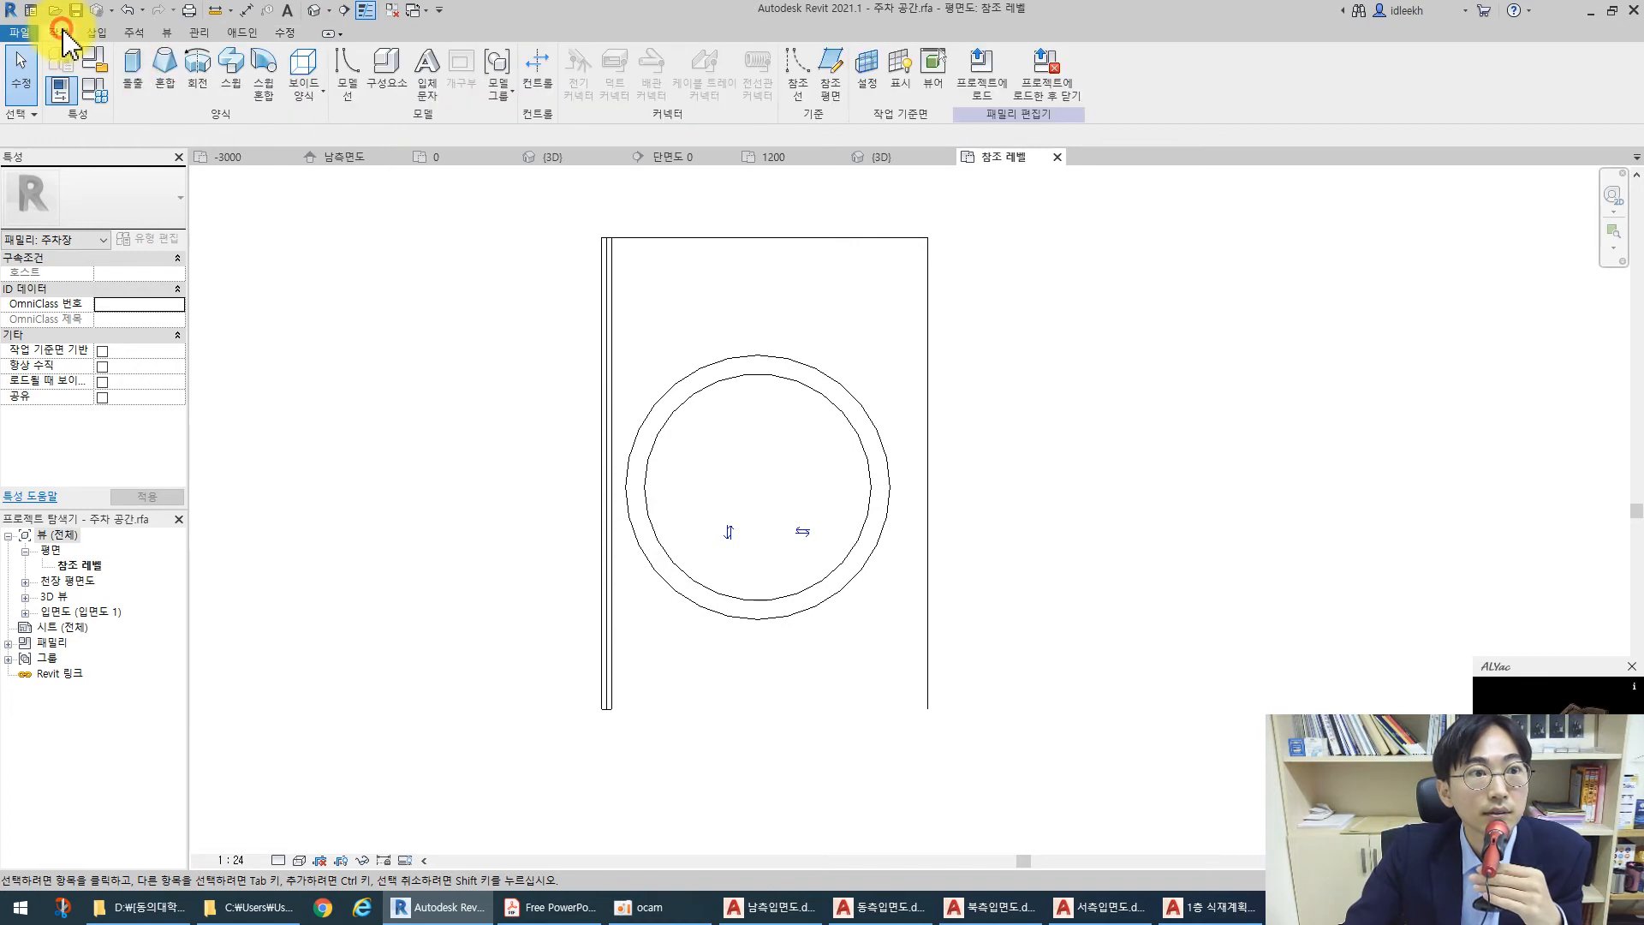
{"action": "left_click", "coordinate": [345, 67]}
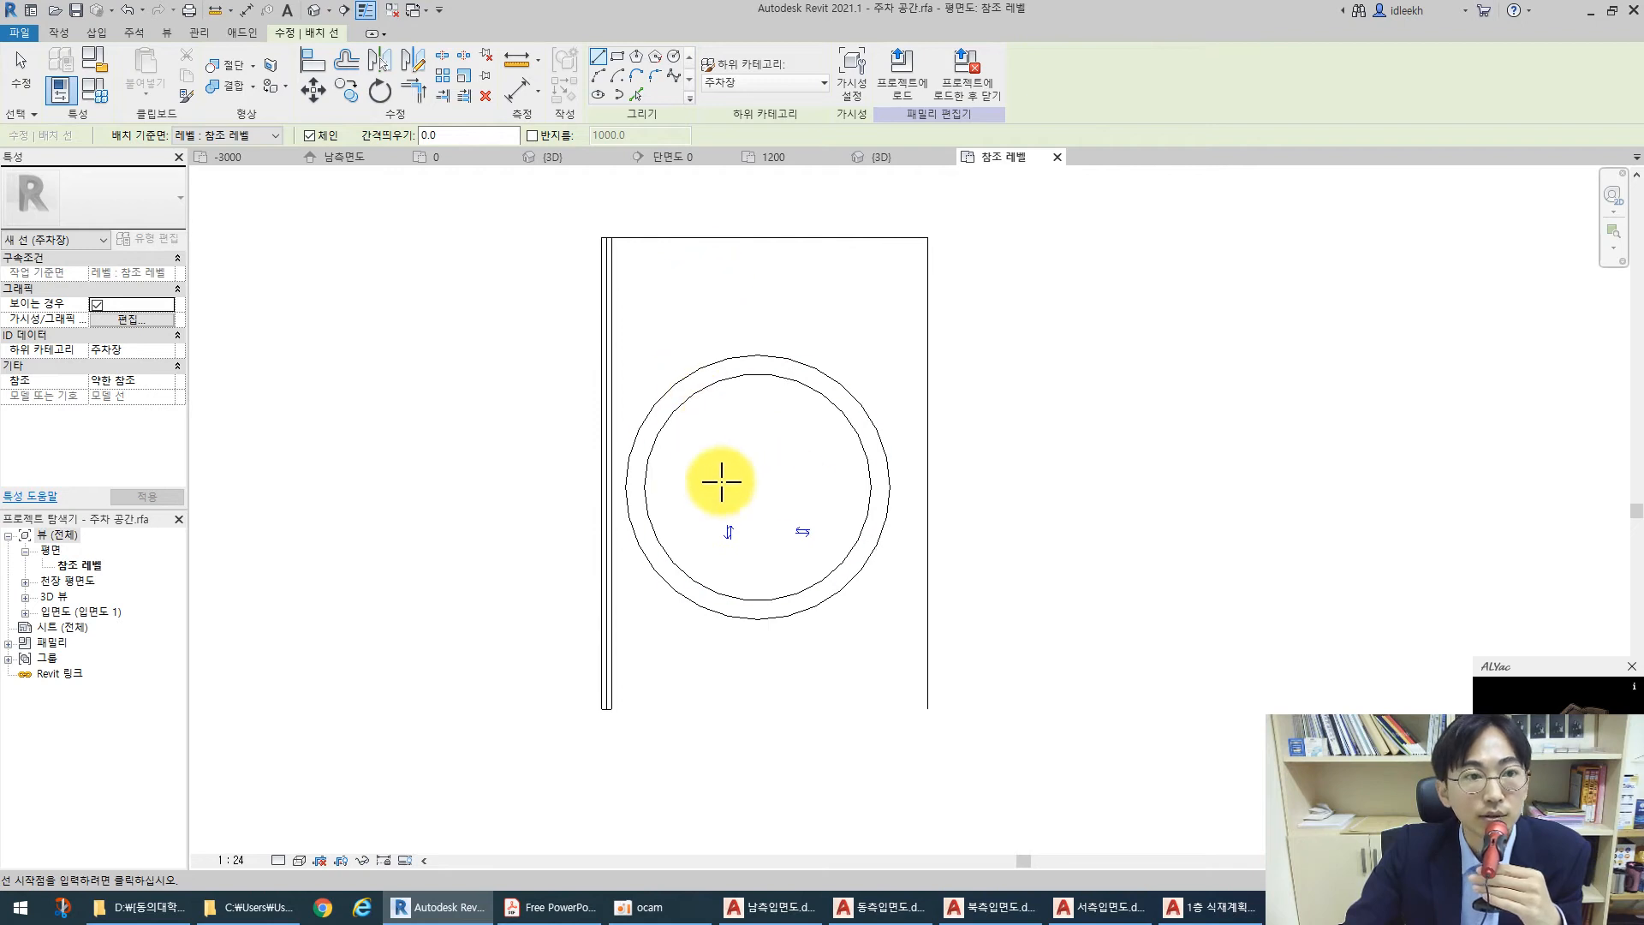
{"action": "left_click", "coordinate": [313, 90]}
{"action": "left_click_drag", "start_coordinate": [618, 338], "coordinate": [891, 633]}
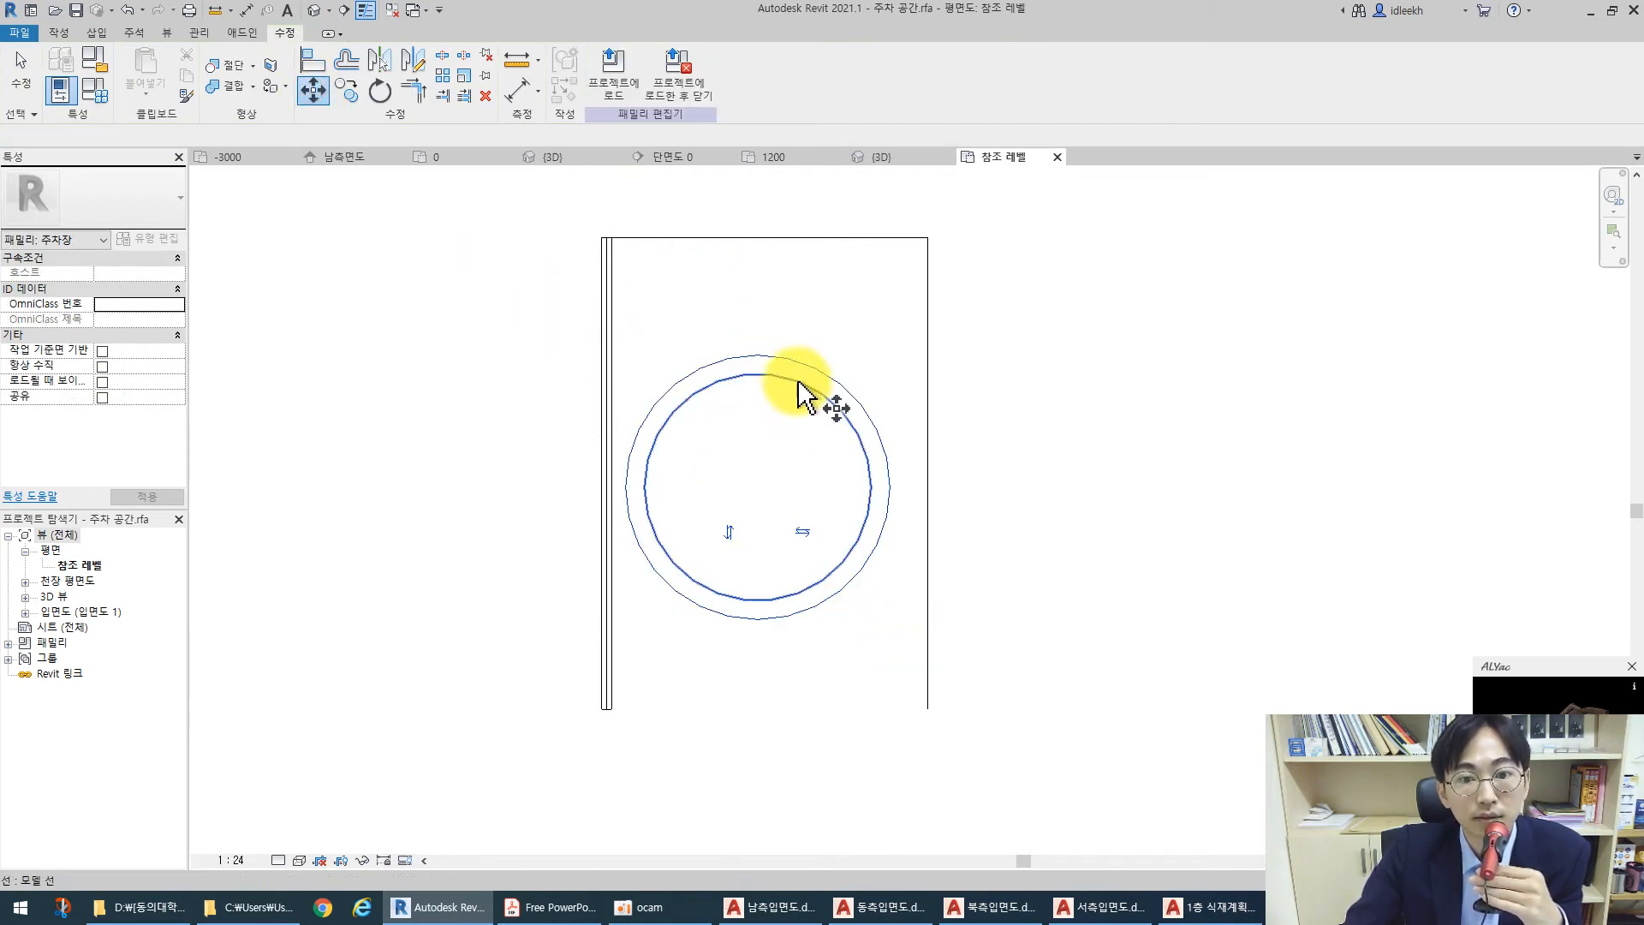
{"action": "left_click_drag", "start_coordinate": [521, 304], "coordinate": [956, 648]}
{"action": "left_click", "coordinate": [317, 86]}
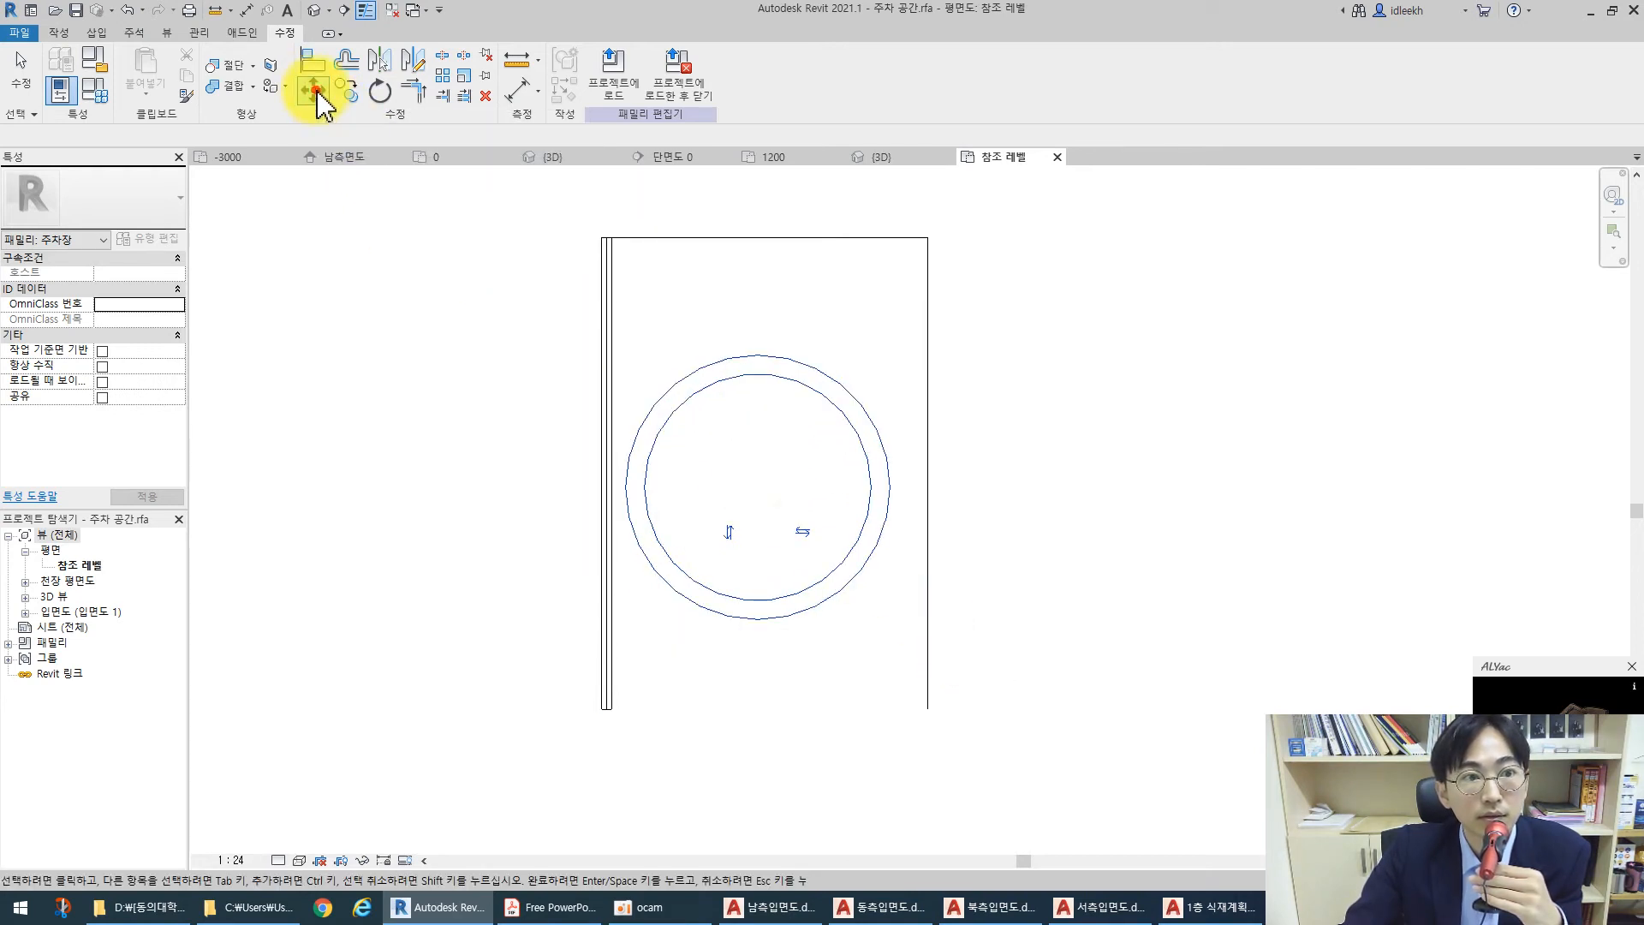
{"action": "left_click", "coordinate": [783, 393]}
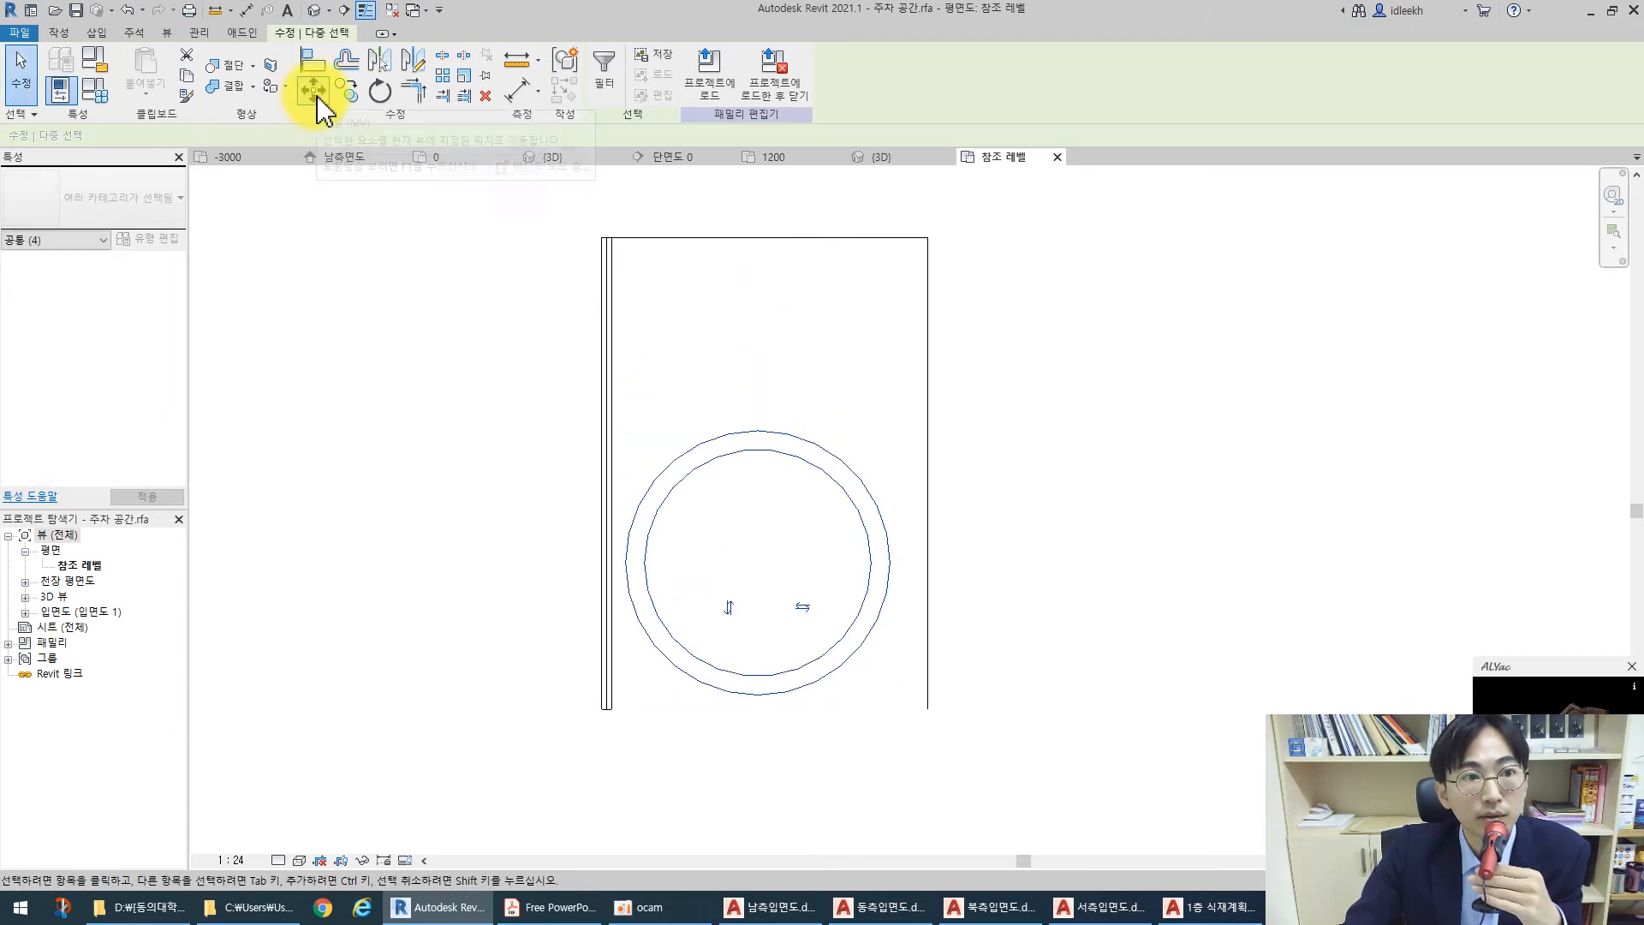
{"action": "left_click", "coordinate": [467, 295]}
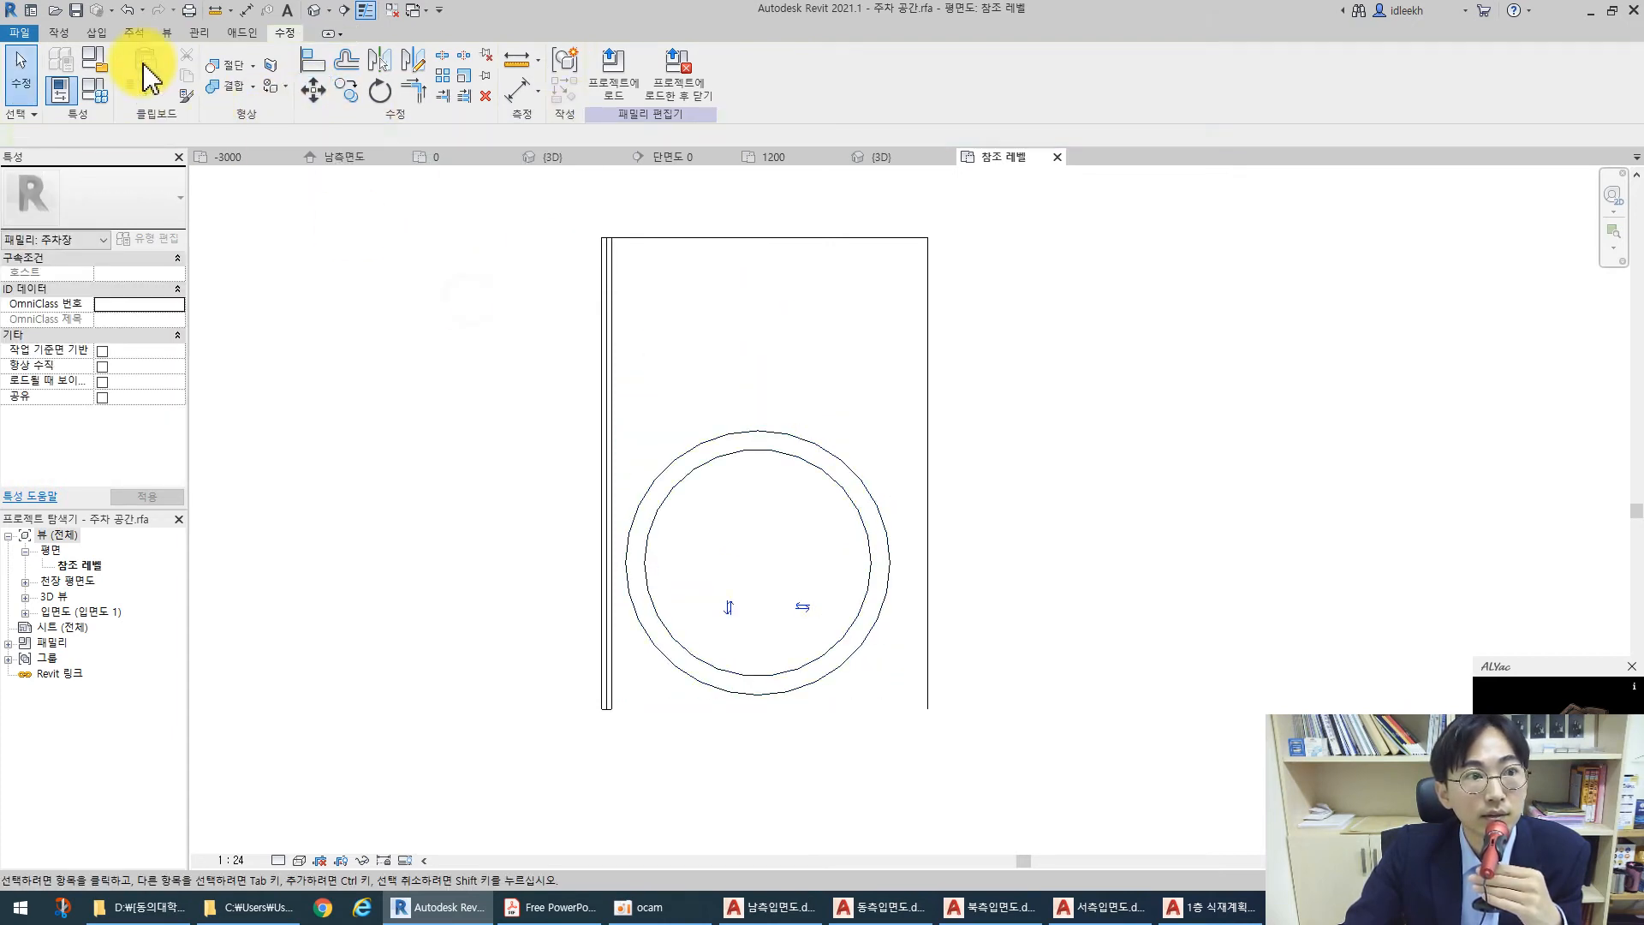
Draw the wheelchair outline as chained model lines: slanted backrest, seat about 1800 mm long, vertical leg, short foot edge and upward return line
{"action": "left_click", "coordinate": [60, 33]}
{"action": "left_click", "coordinate": [346, 69]}
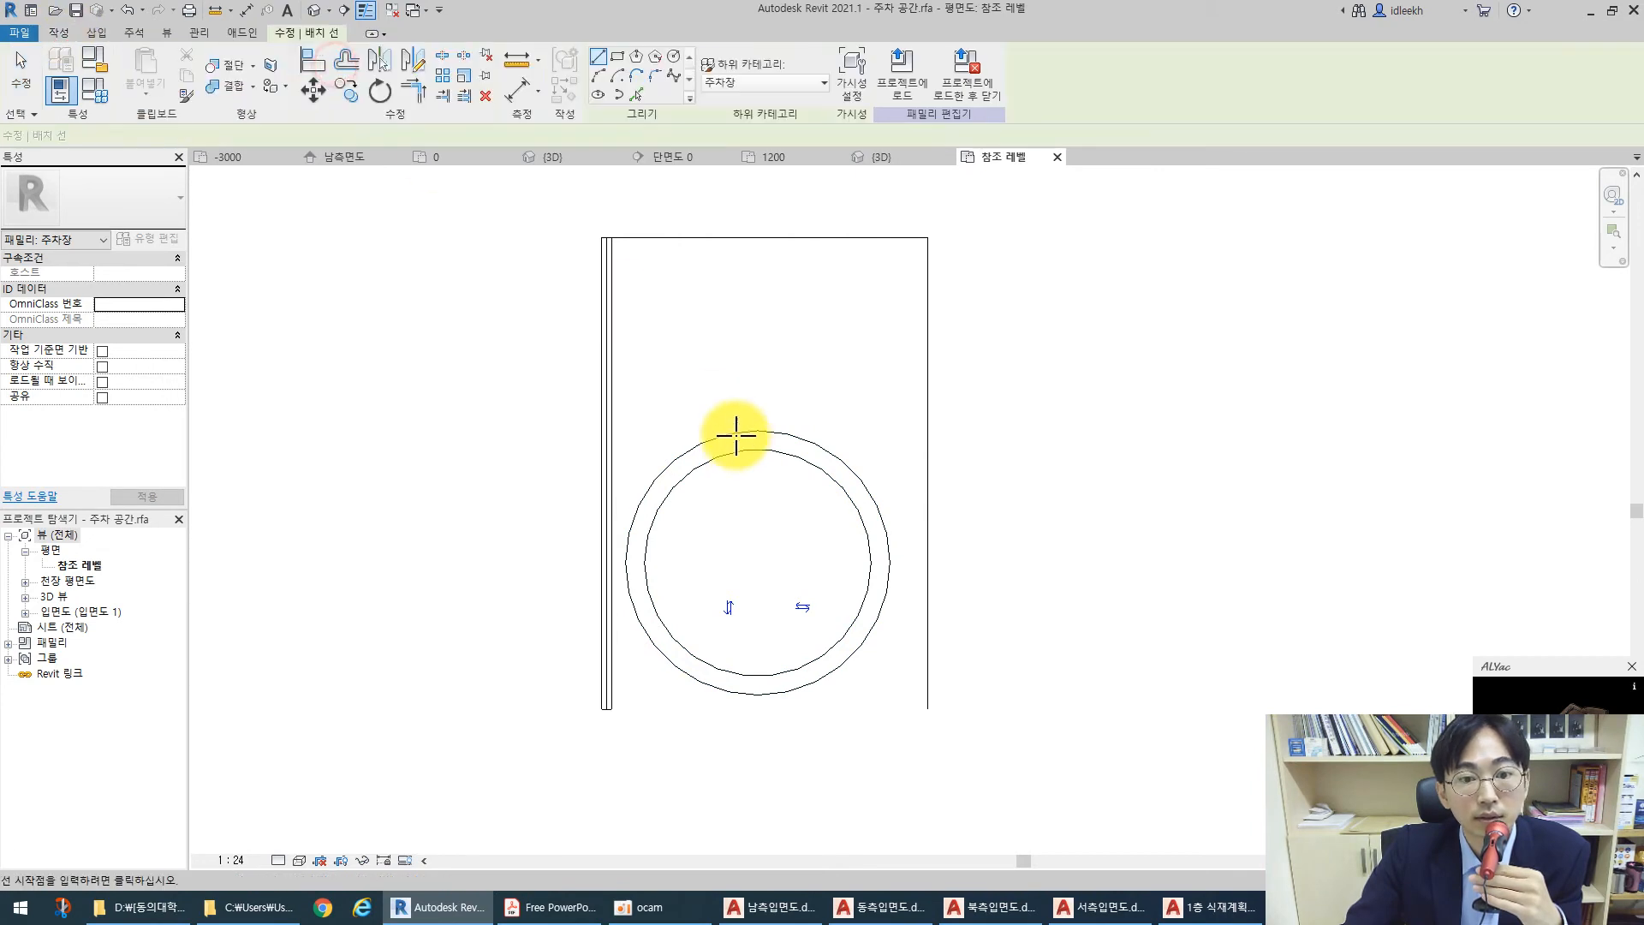
{"action": "left_click", "coordinate": [699, 308]}
{"action": "left_click", "coordinate": [731, 543]}
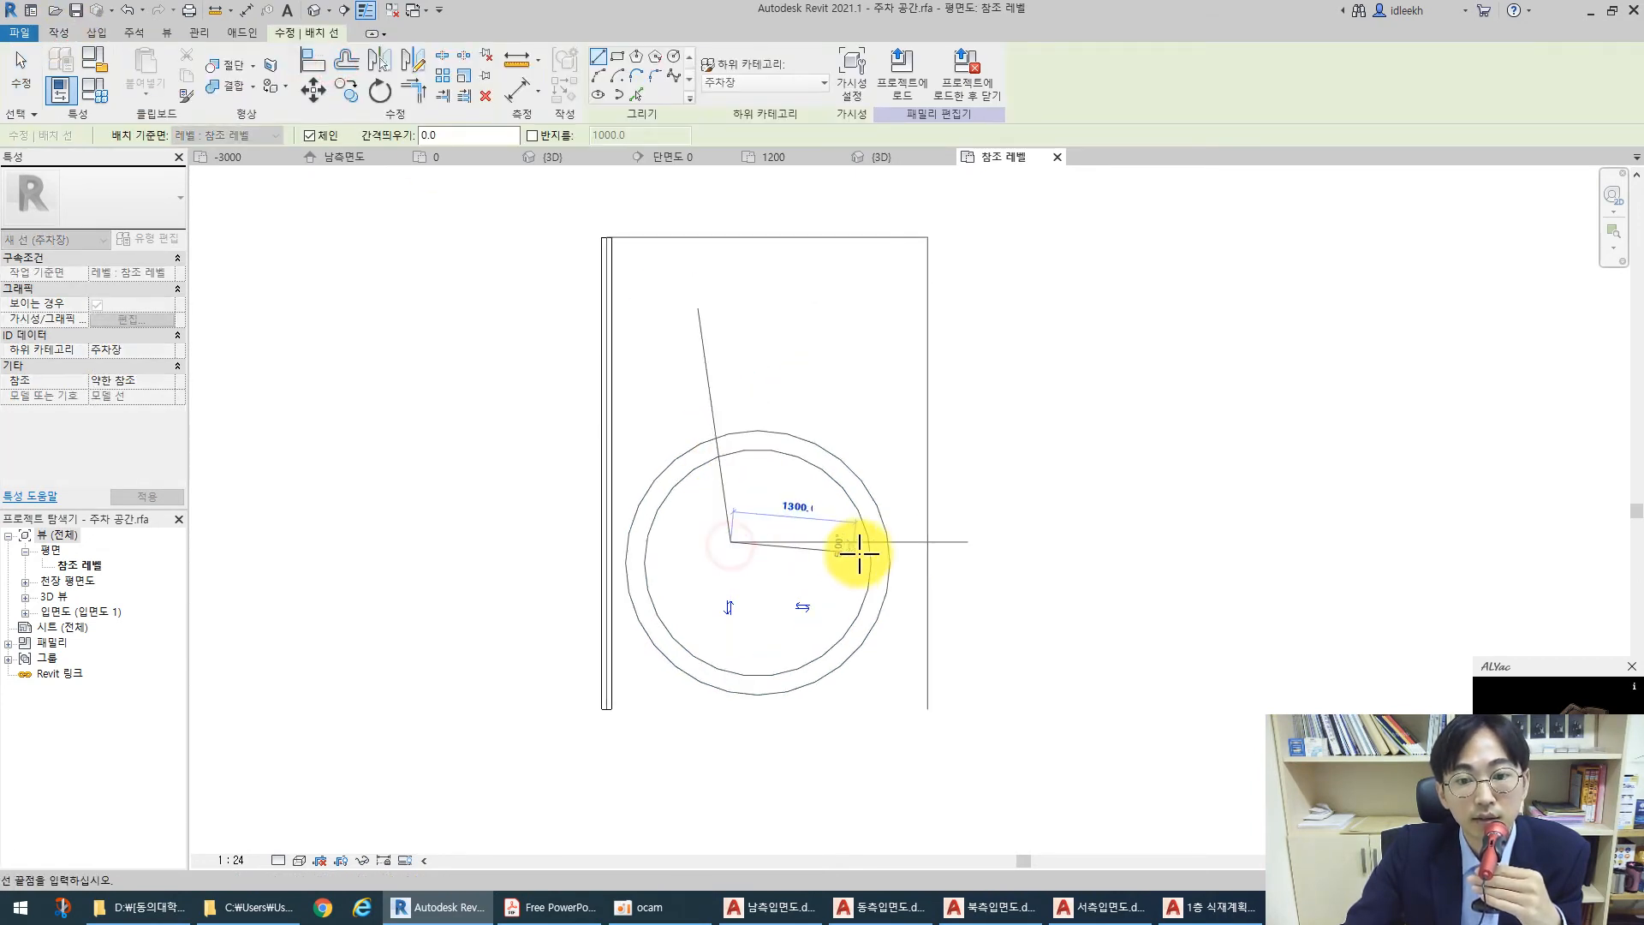
{"action": "left_click", "coordinate": [900, 557]}
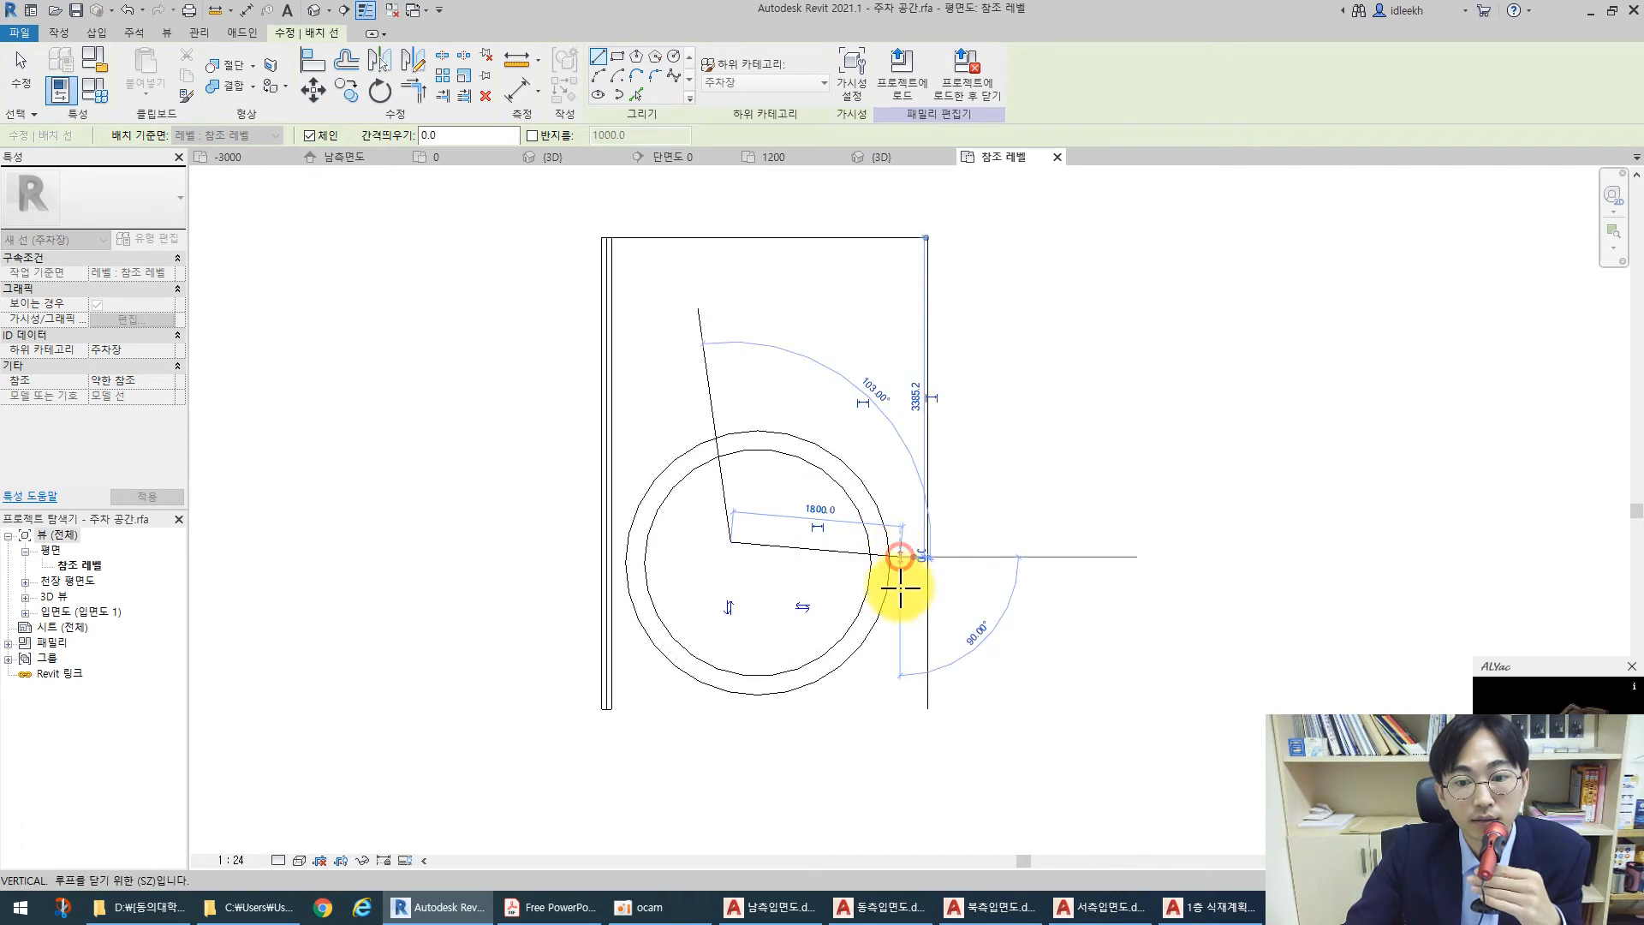
{"action": "left_click", "coordinate": [901, 672]}
{"action": "scroll", "coordinate": [914, 672], "scroll_direction": "up", "scroll_amount": 3}
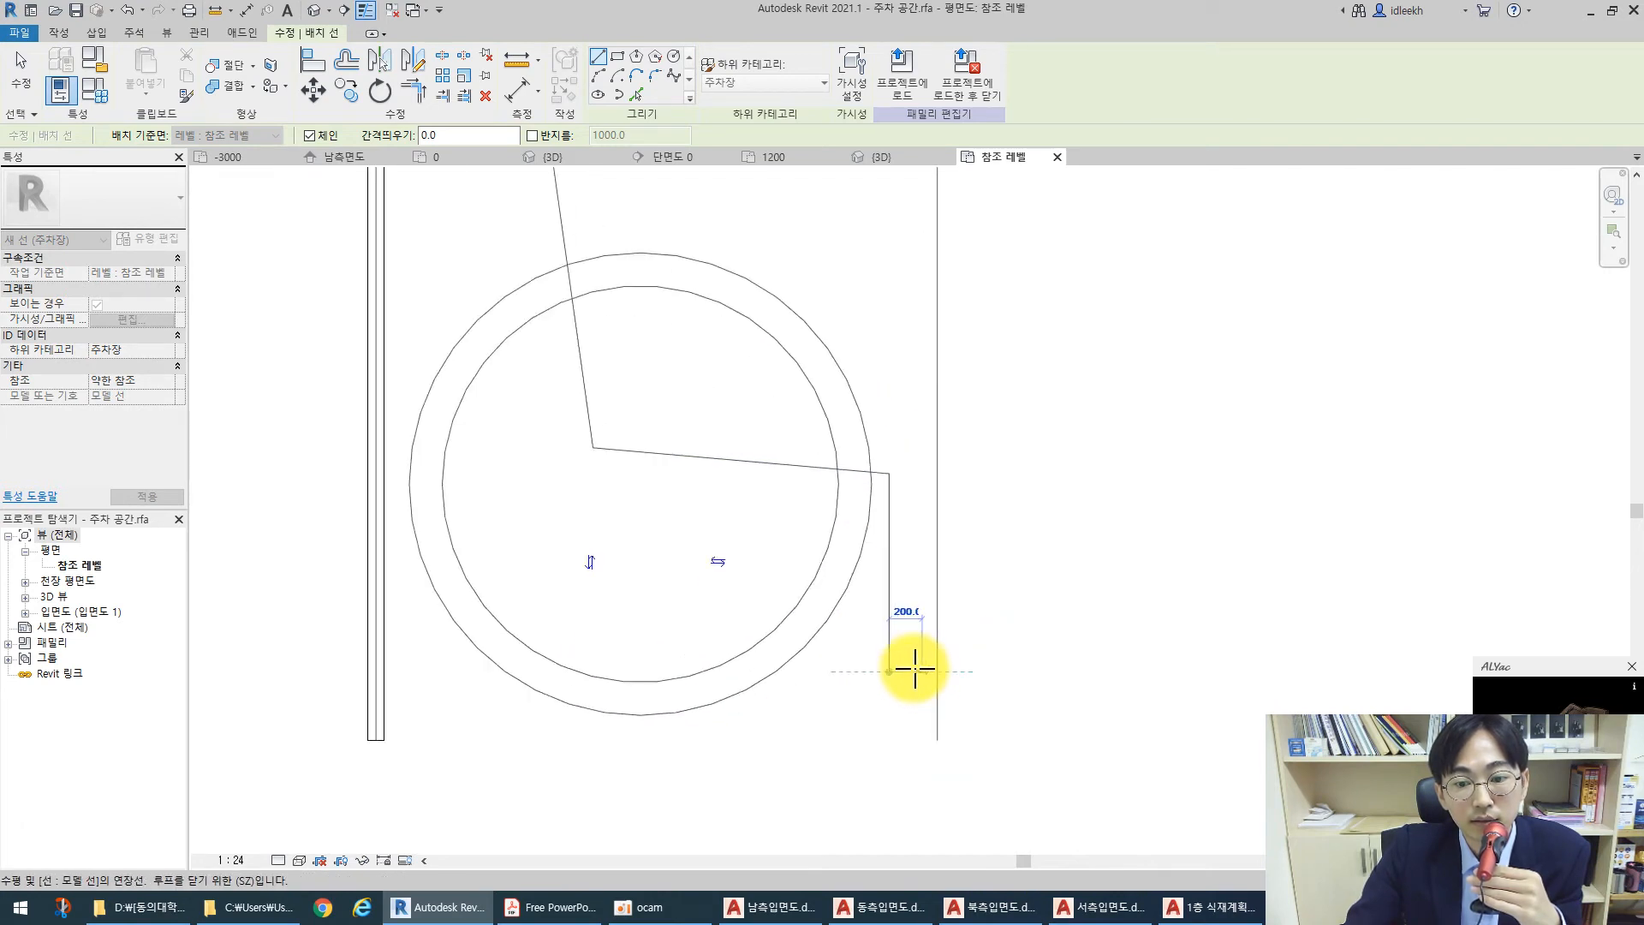
{"action": "left_click", "coordinate": [920, 671]}
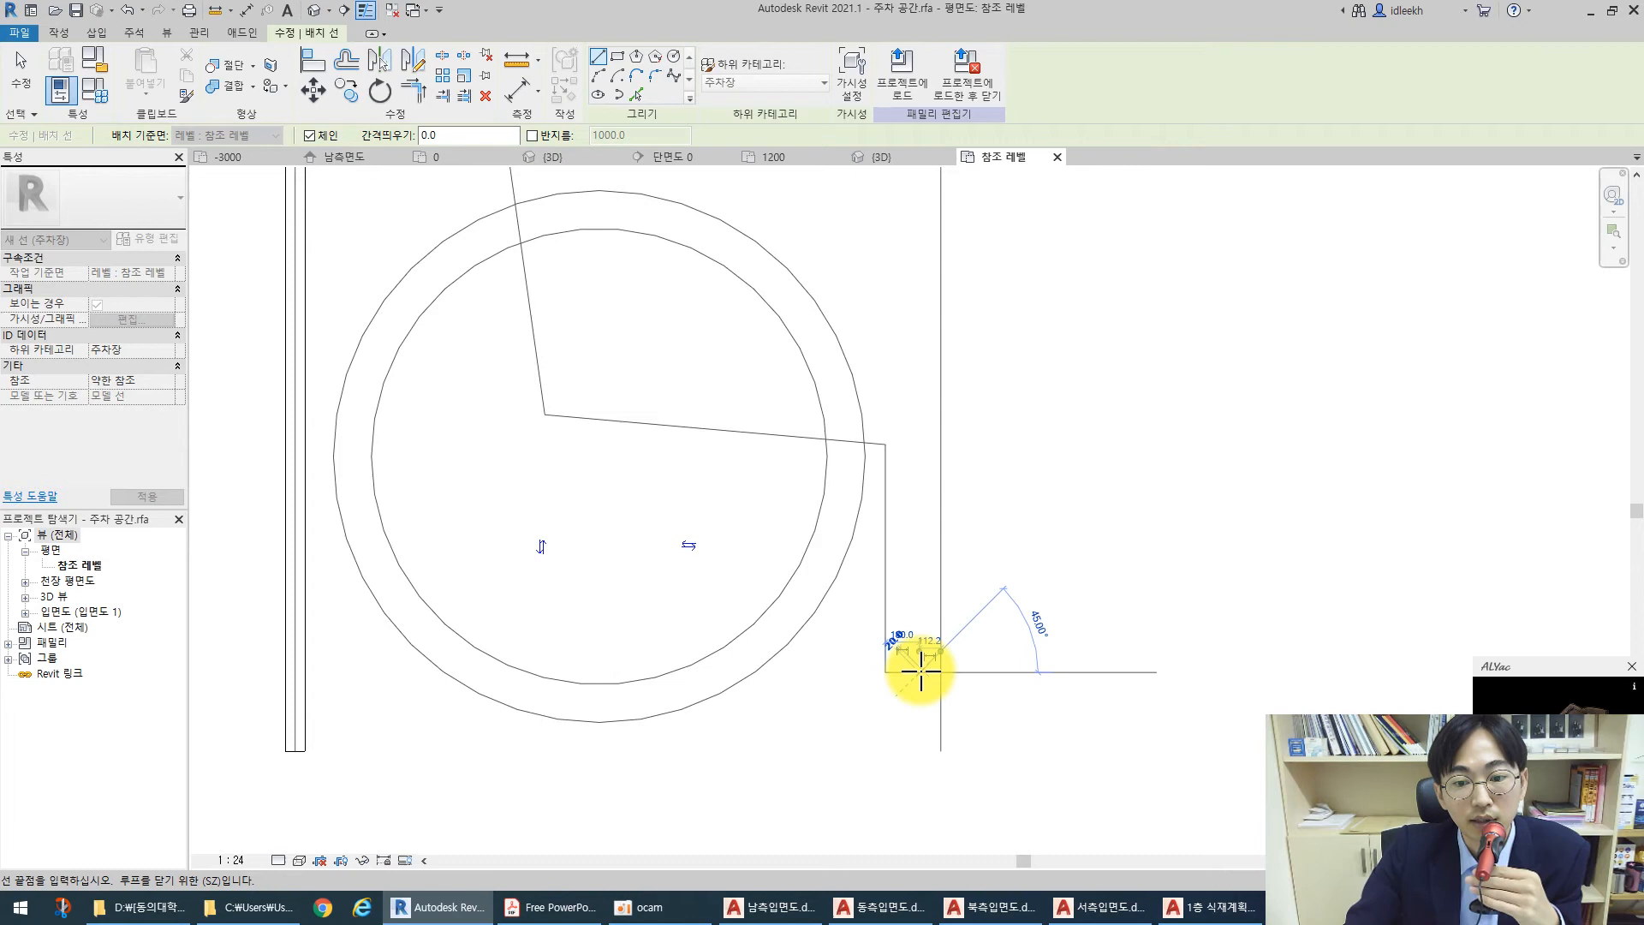
{"action": "left_click", "coordinate": [923, 395]}
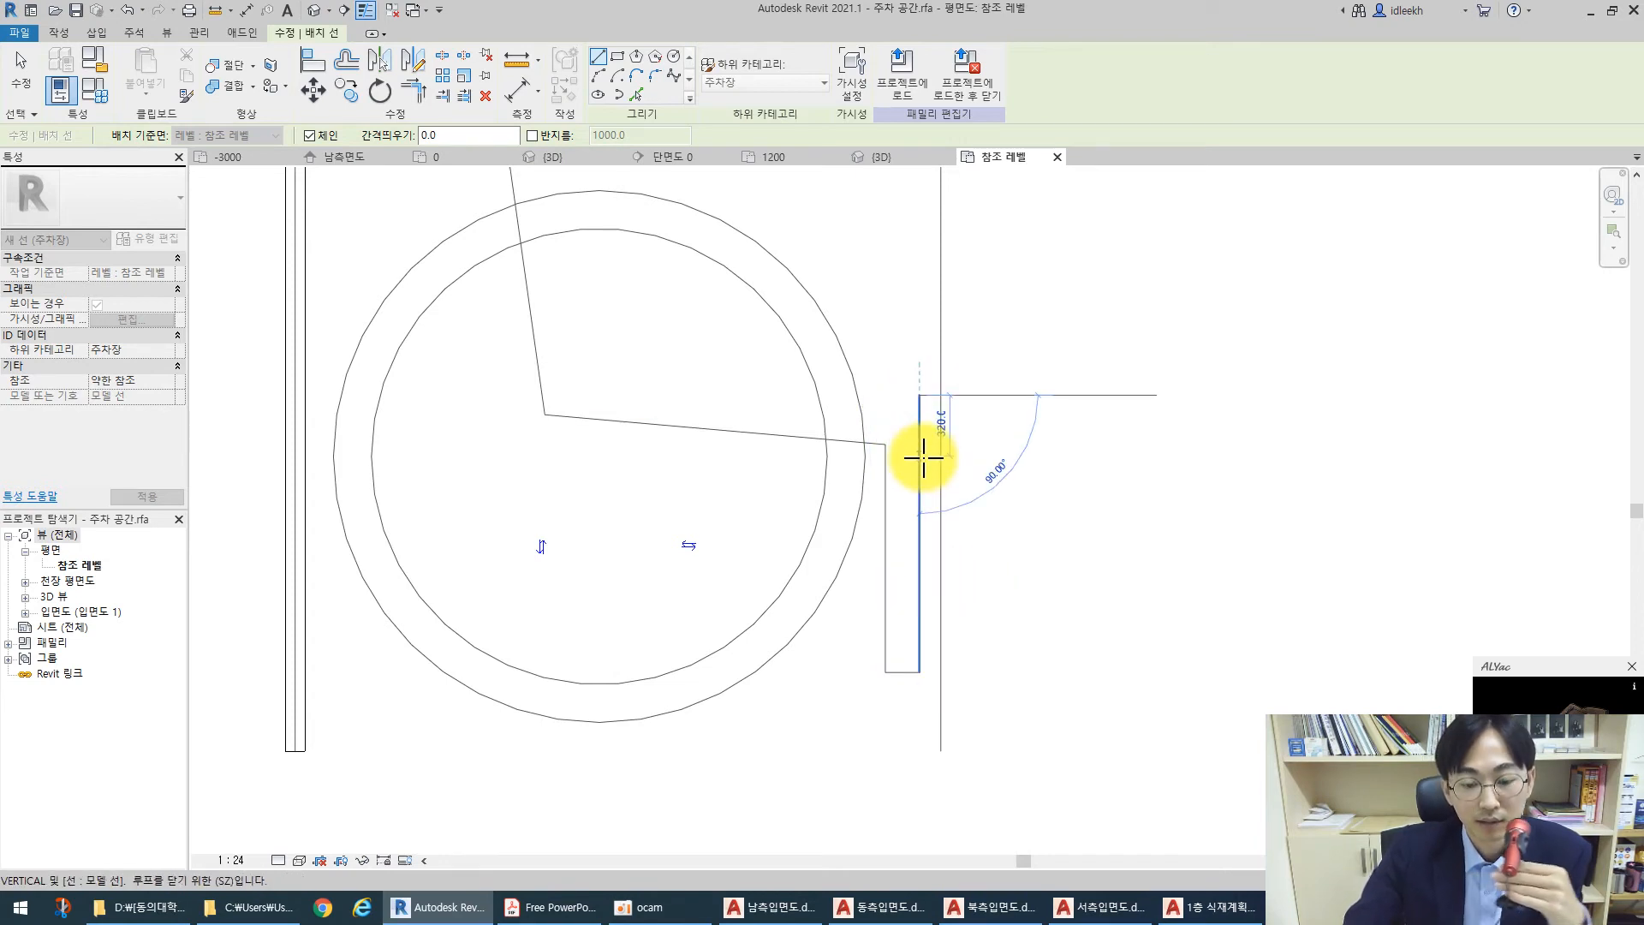
{"action": "key", "text": "Escape"}
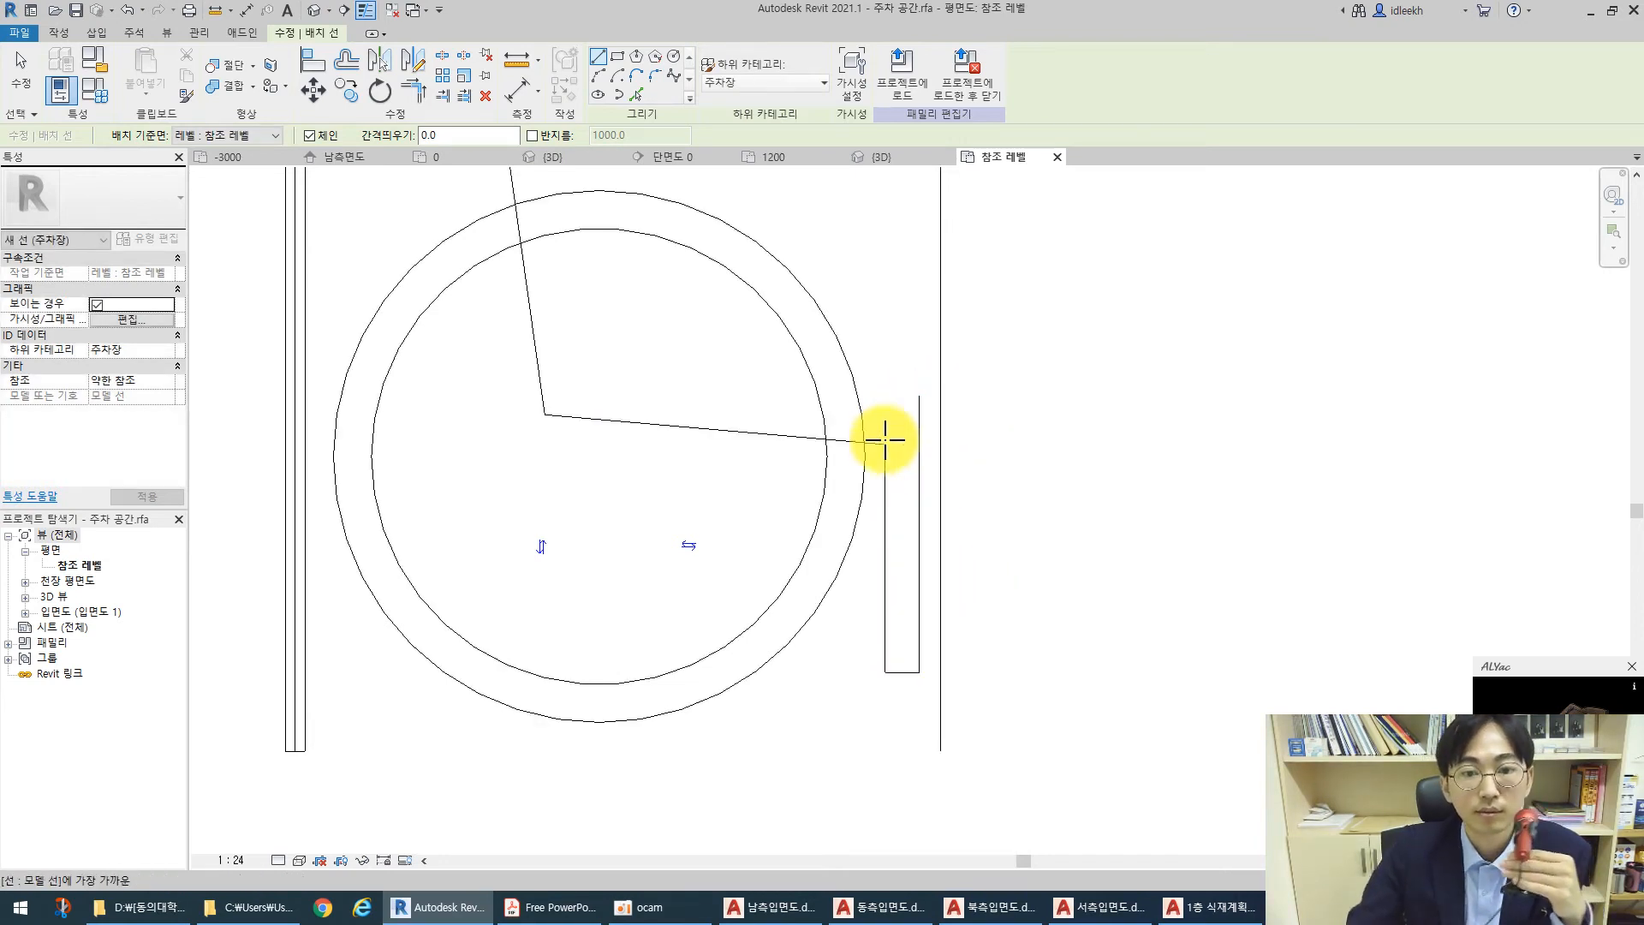
Draw a second seat line above the first and a second backrest line rising from its start, to give the wheelchair figure thickness
{"action": "left_click", "coordinate": [585, 377]}
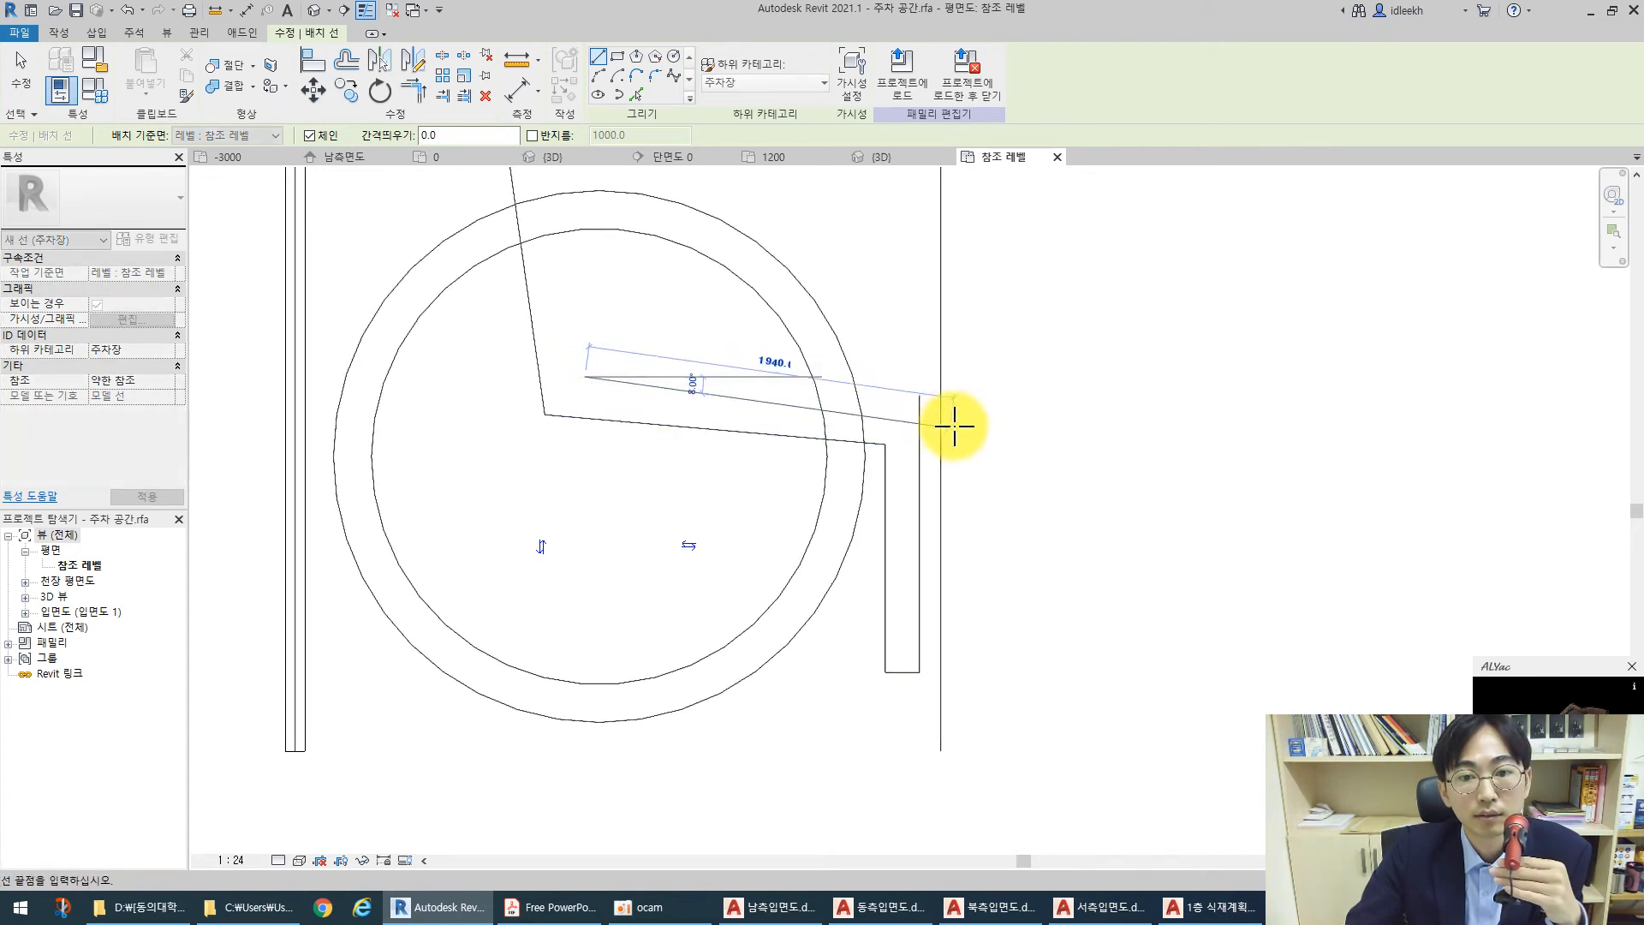
{"action": "left_click", "coordinate": [988, 412]}
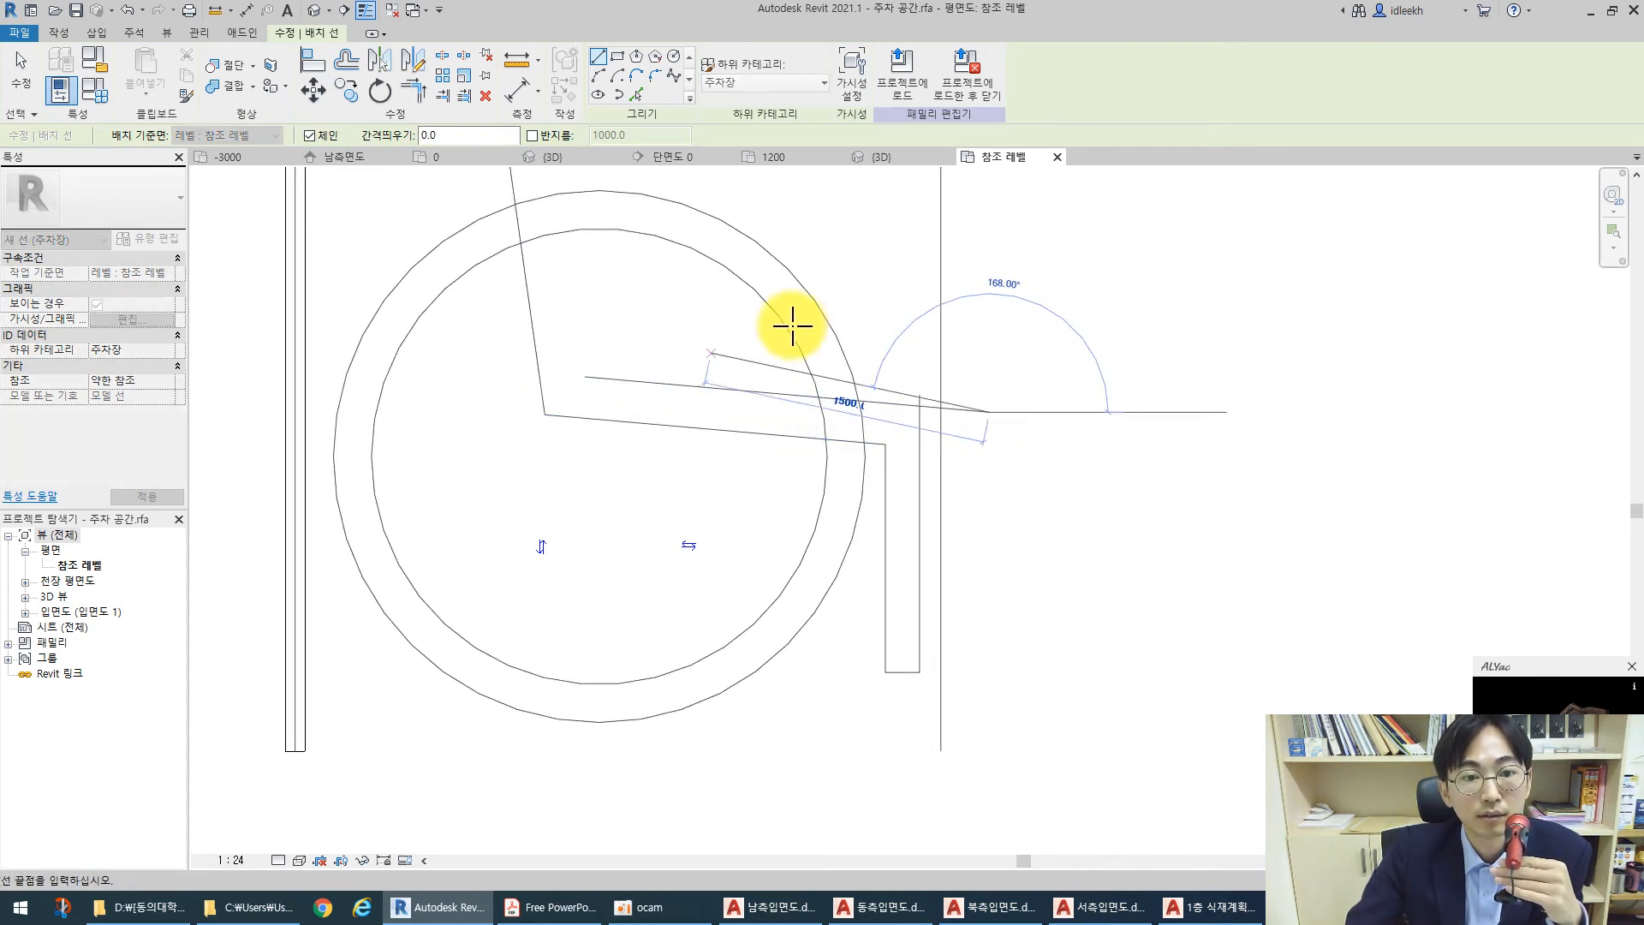
{"action": "key", "text": "Escape"}
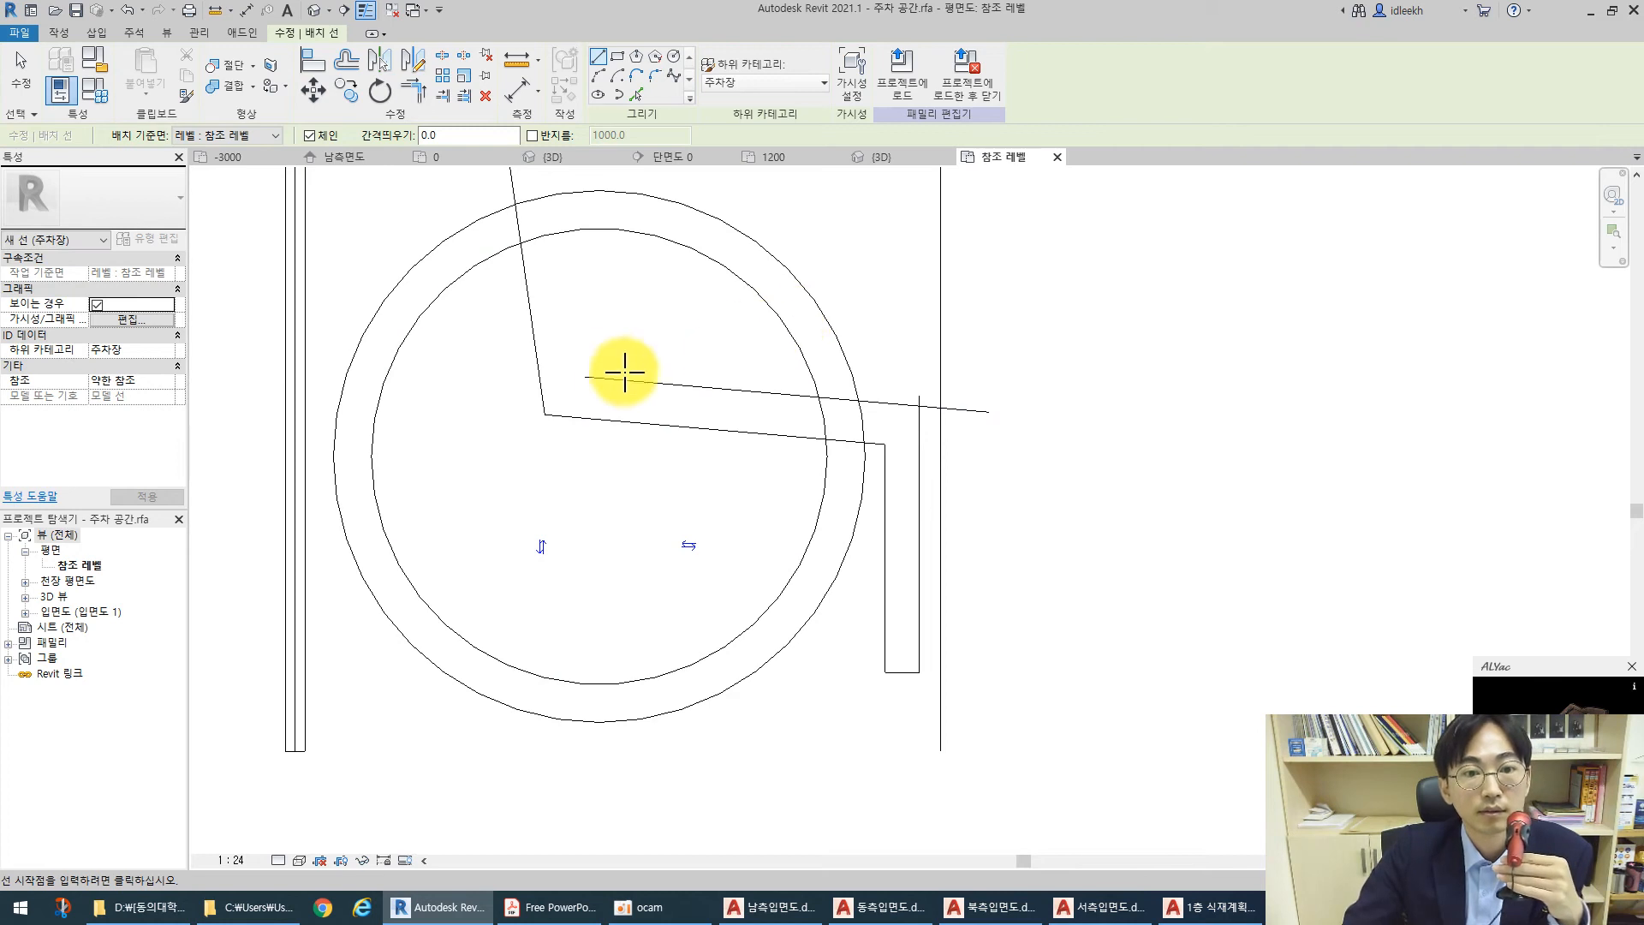
{"action": "left_click", "coordinate": [585, 377]}
{"action": "scroll", "coordinate": [630, 595], "scroll_direction": "down", "scroll_amount": 3}
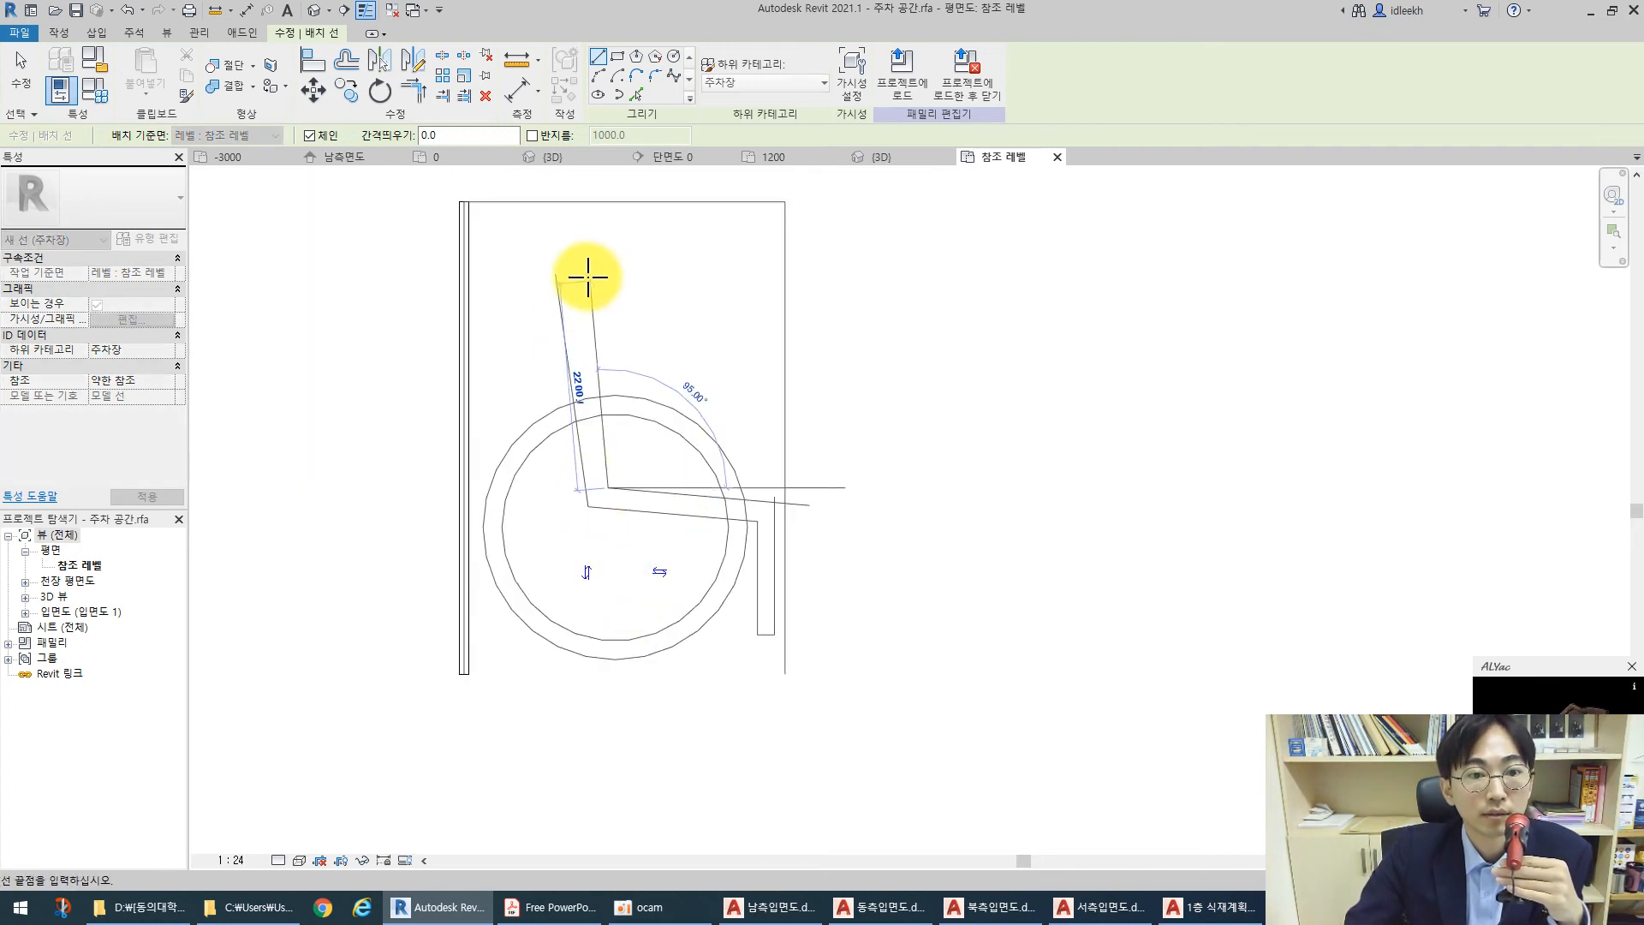
{"action": "left_click", "coordinate": [578, 246]}
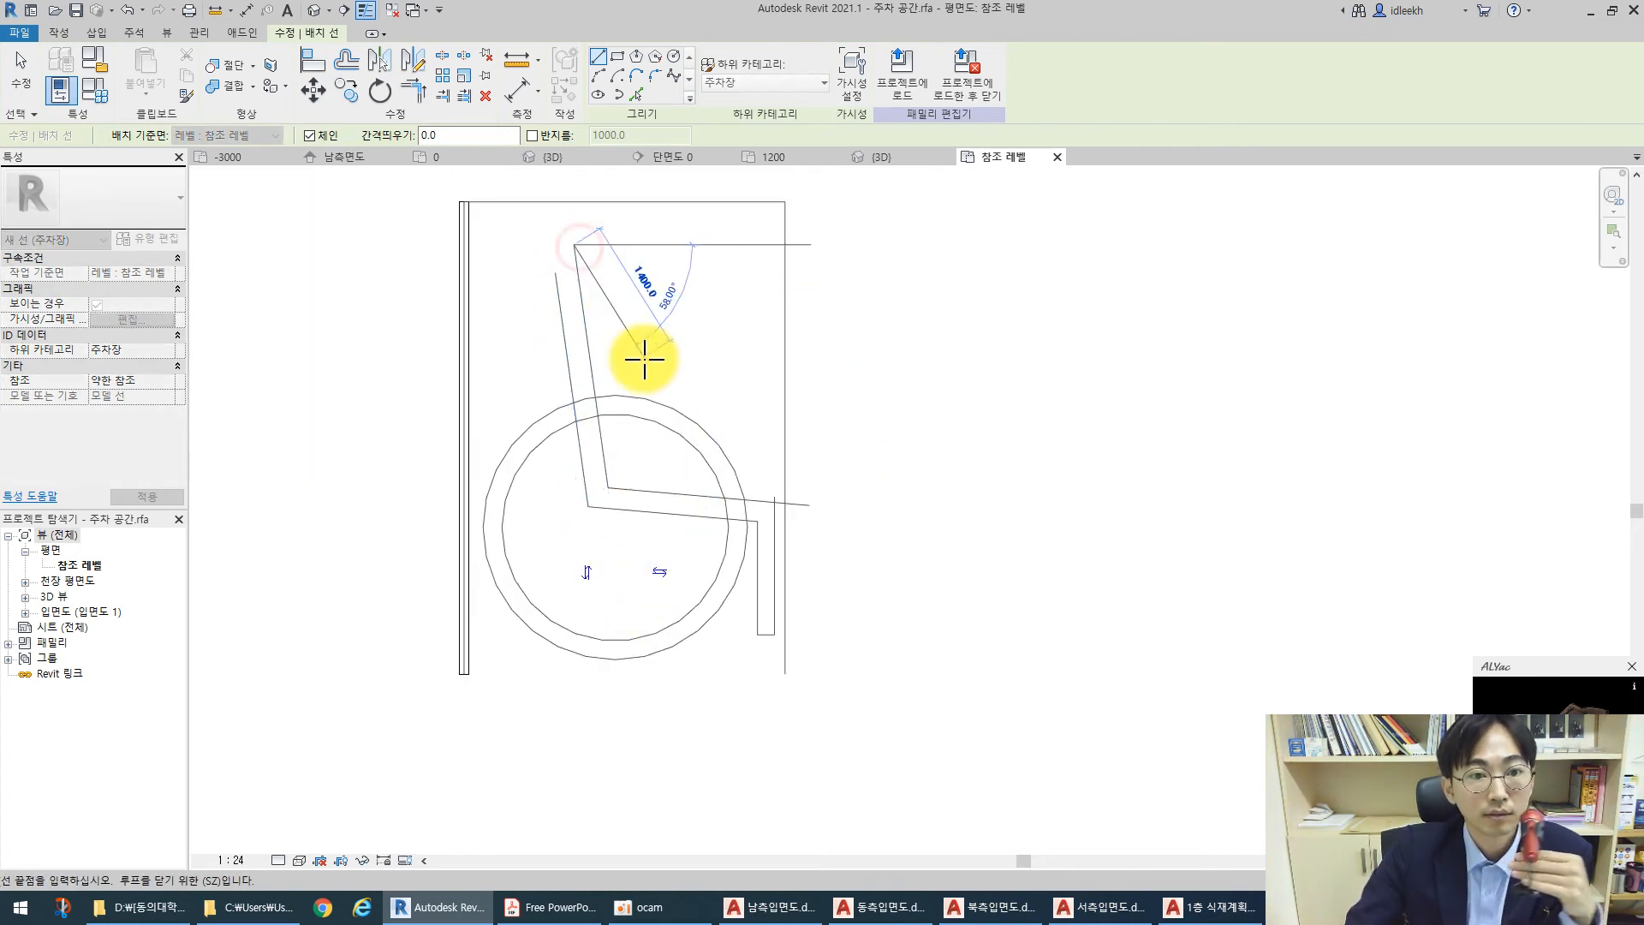
Draw the wheelchair figure's arm as horizontal model lines extending from the backrest, about 200 mm thick, with a closed outer end
{"action": "key", "text": "Escape"}
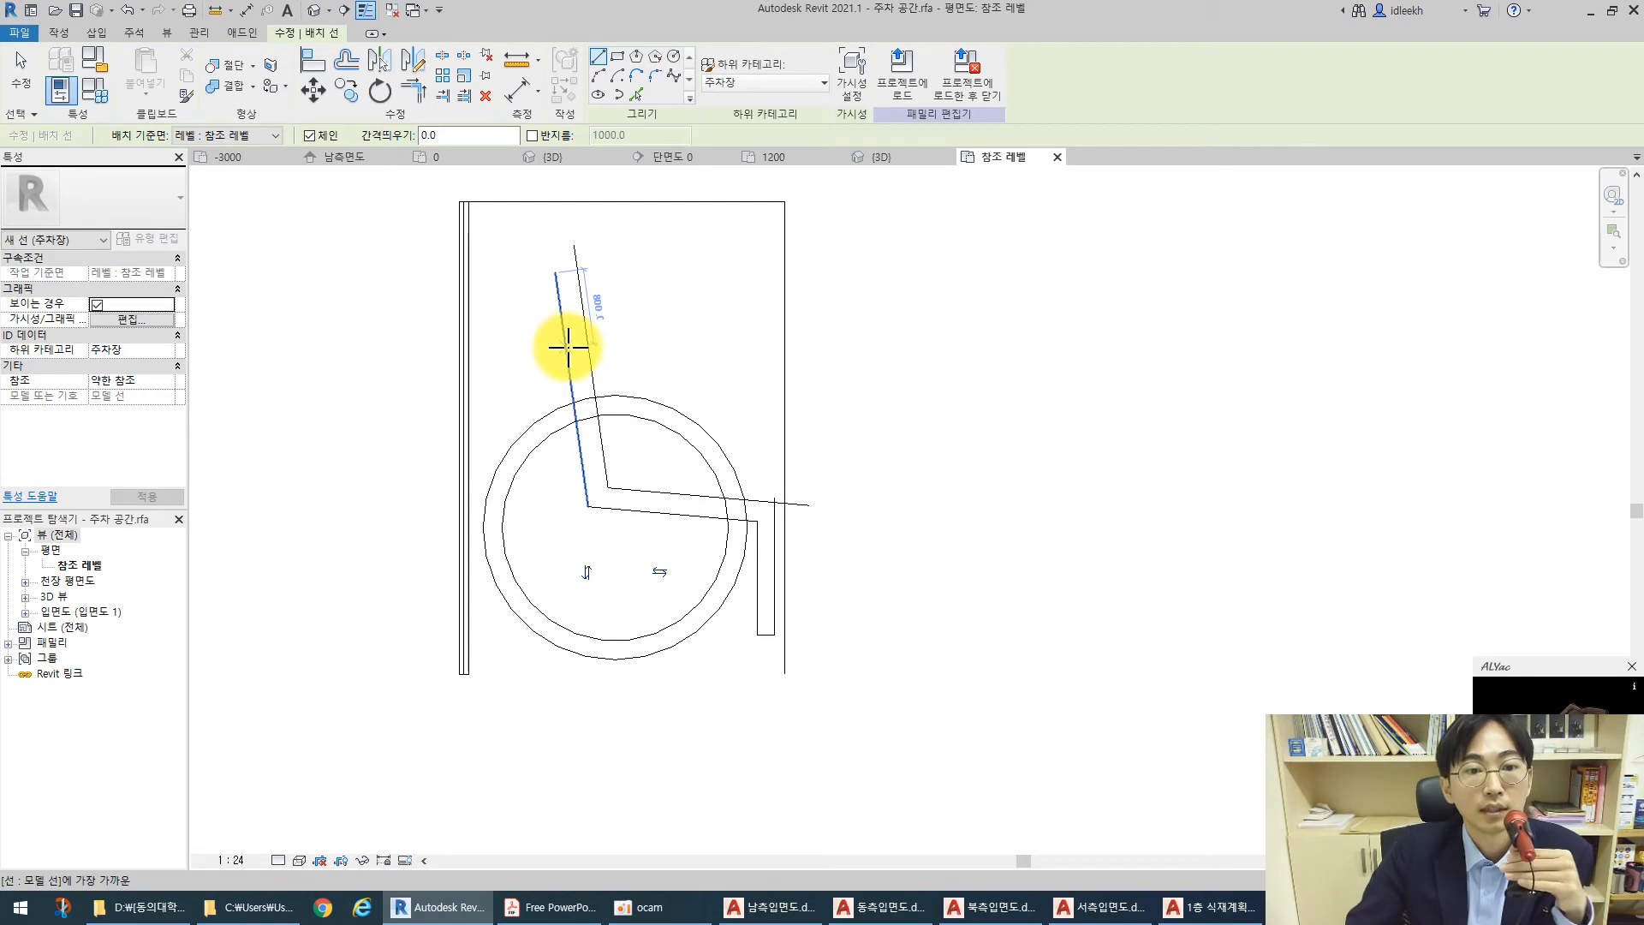
{"action": "left_click", "coordinate": [574, 308]}
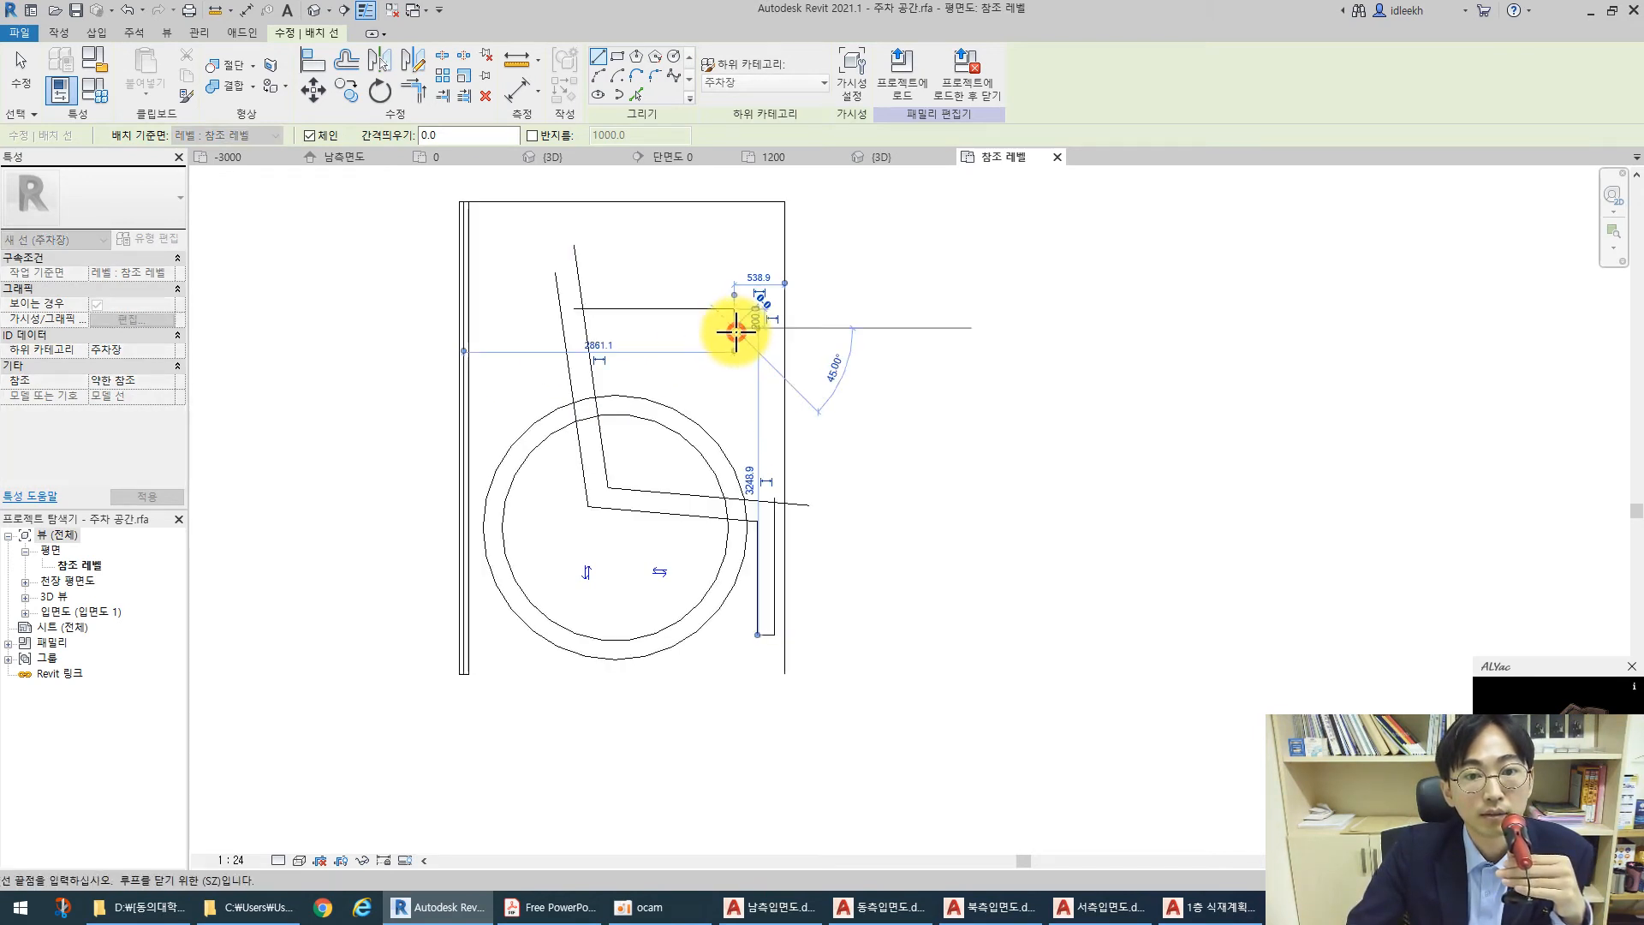
{"action": "left_click", "coordinate": [734, 329]}
{"action": "left_click", "coordinate": [583, 327]}
{"action": "key", "text": "Escape"}
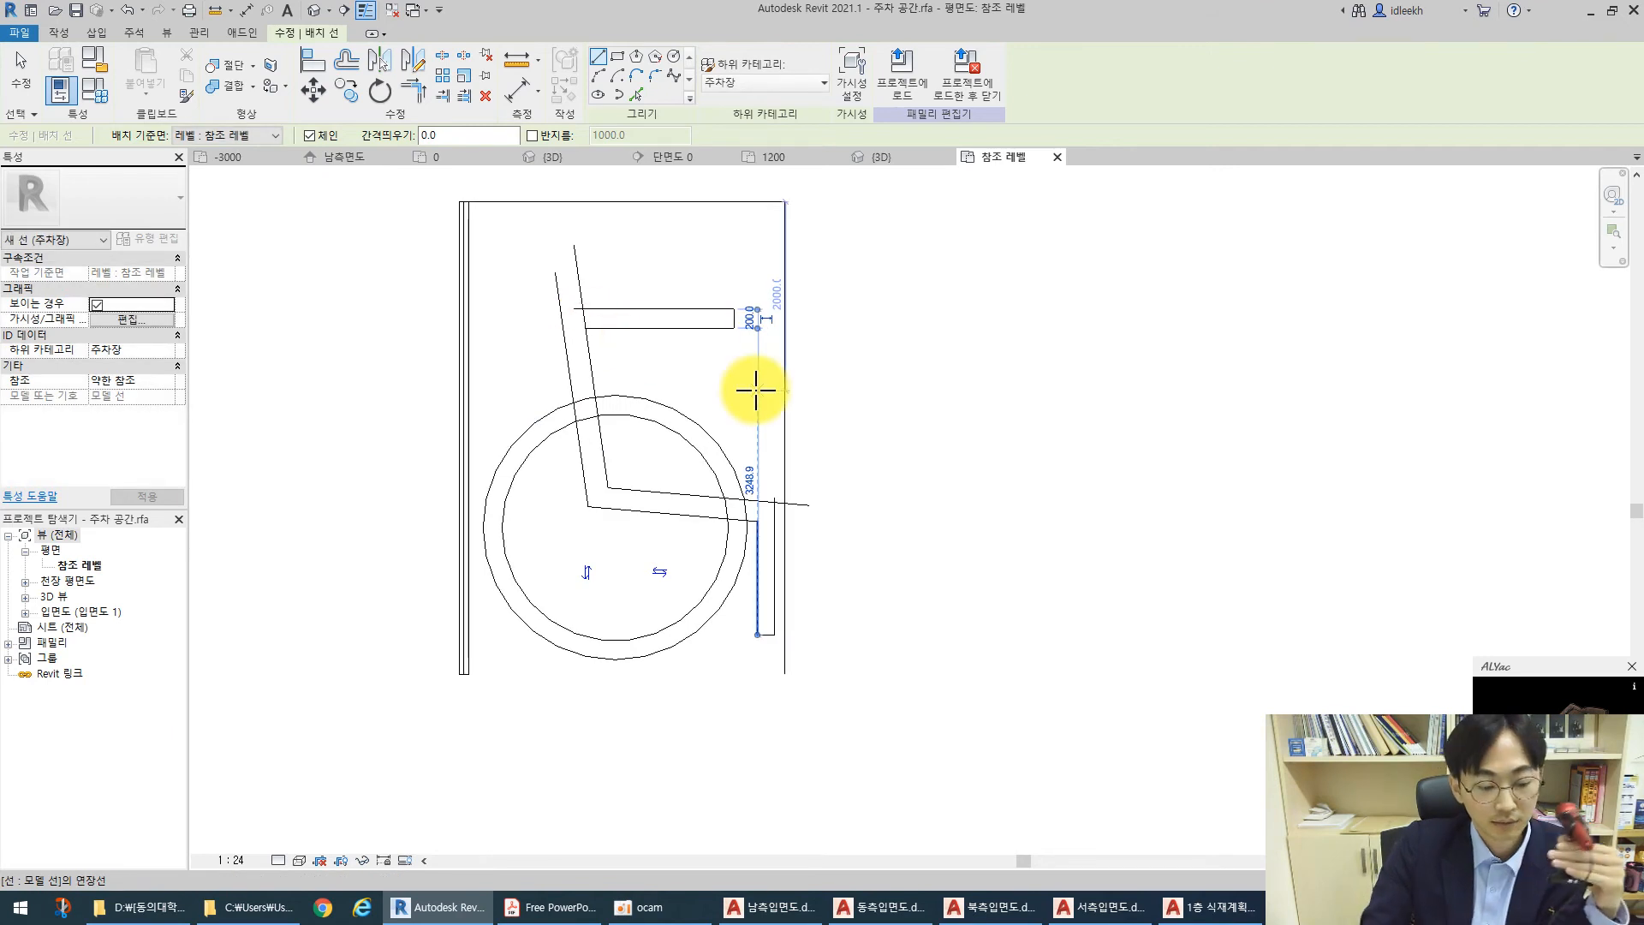
{"action": "key", "text": "Escape"}
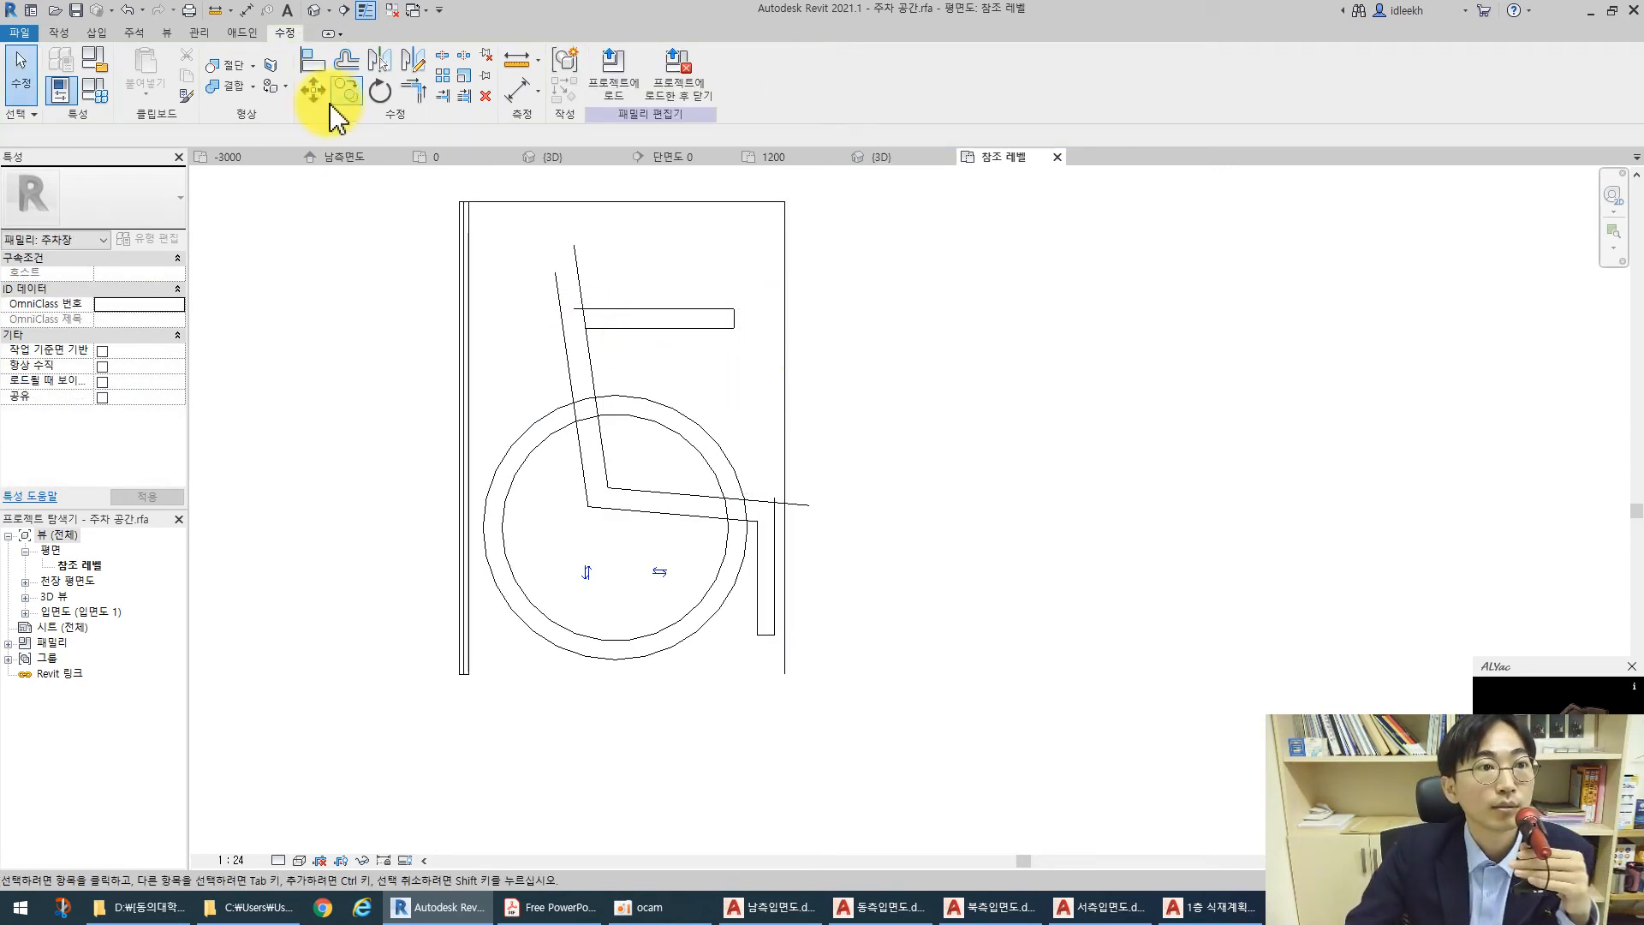
Draw the figure's head as a model-line circle with a radius of about 460 mm over the upper ends of the backrest lines
{"action": "left_click", "coordinate": [58, 33]}
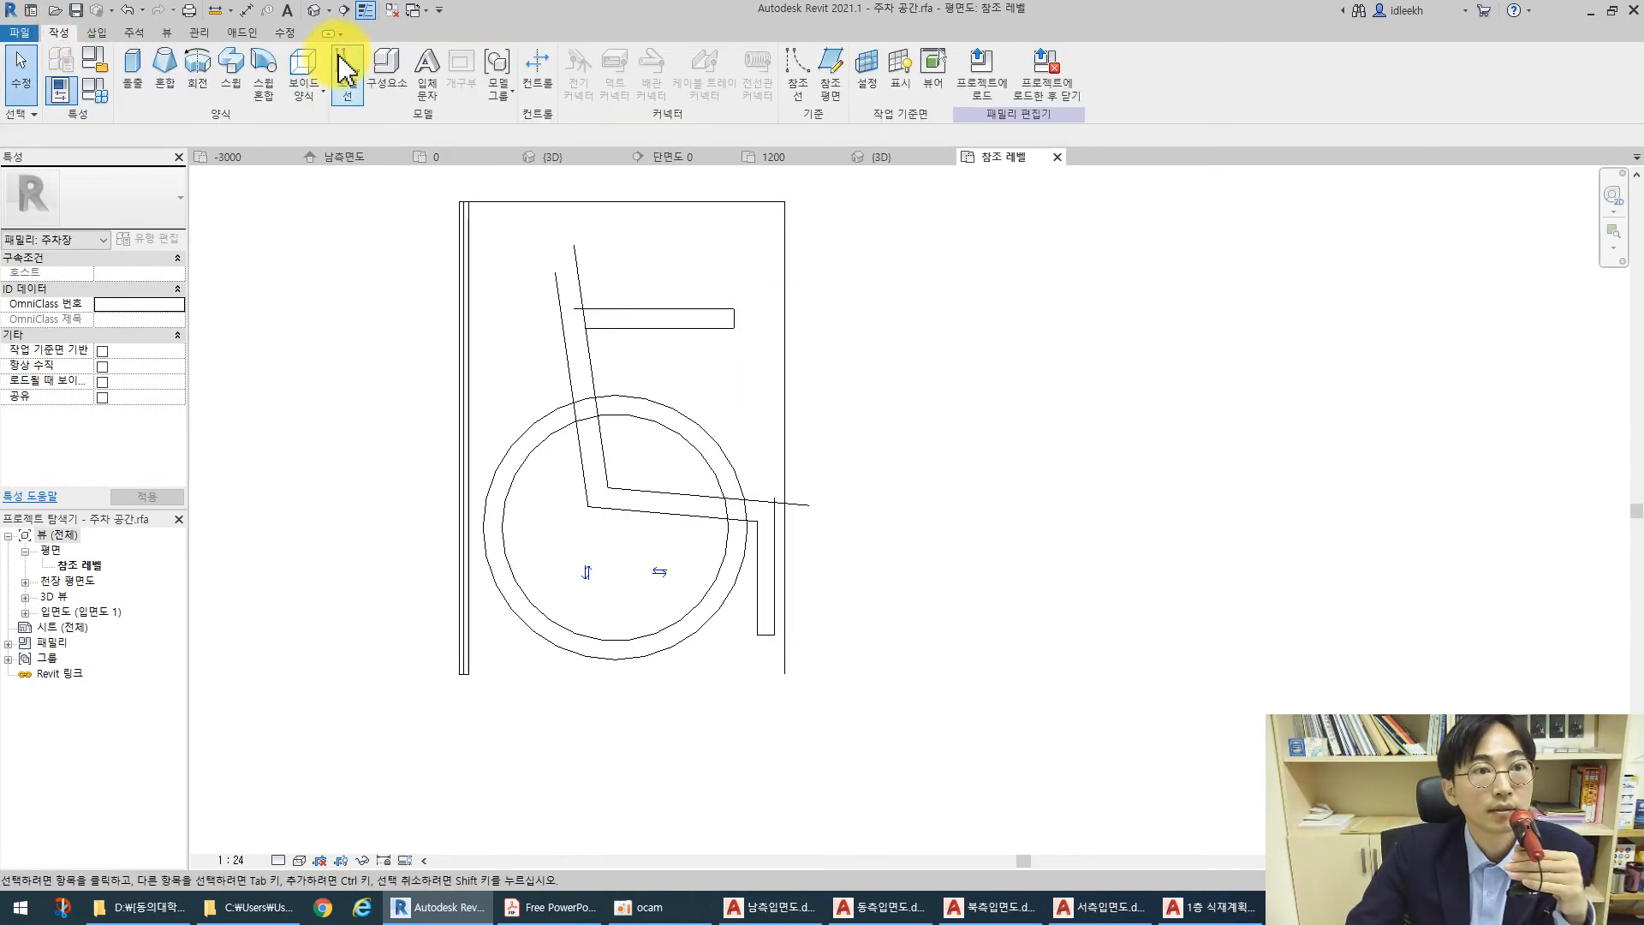
{"action": "left_click", "coordinate": [346, 76]}
{"action": "left_click", "coordinate": [675, 55]}
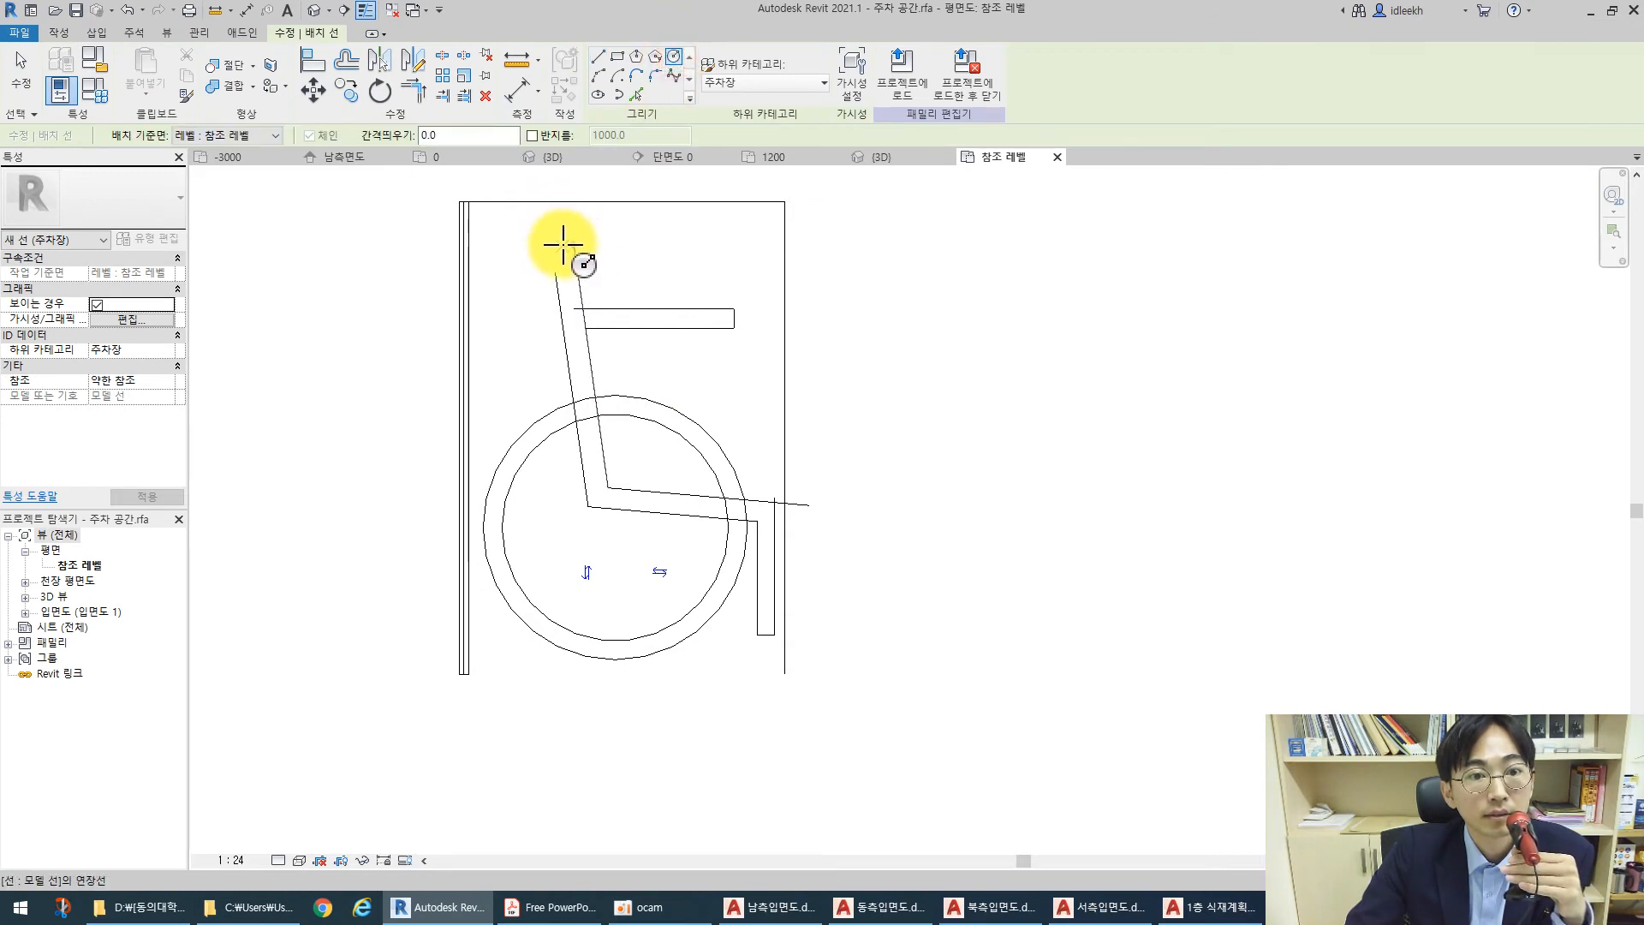
{"action": "scroll", "coordinate": [559, 243], "scroll_direction": "up", "scroll_amount": 2}
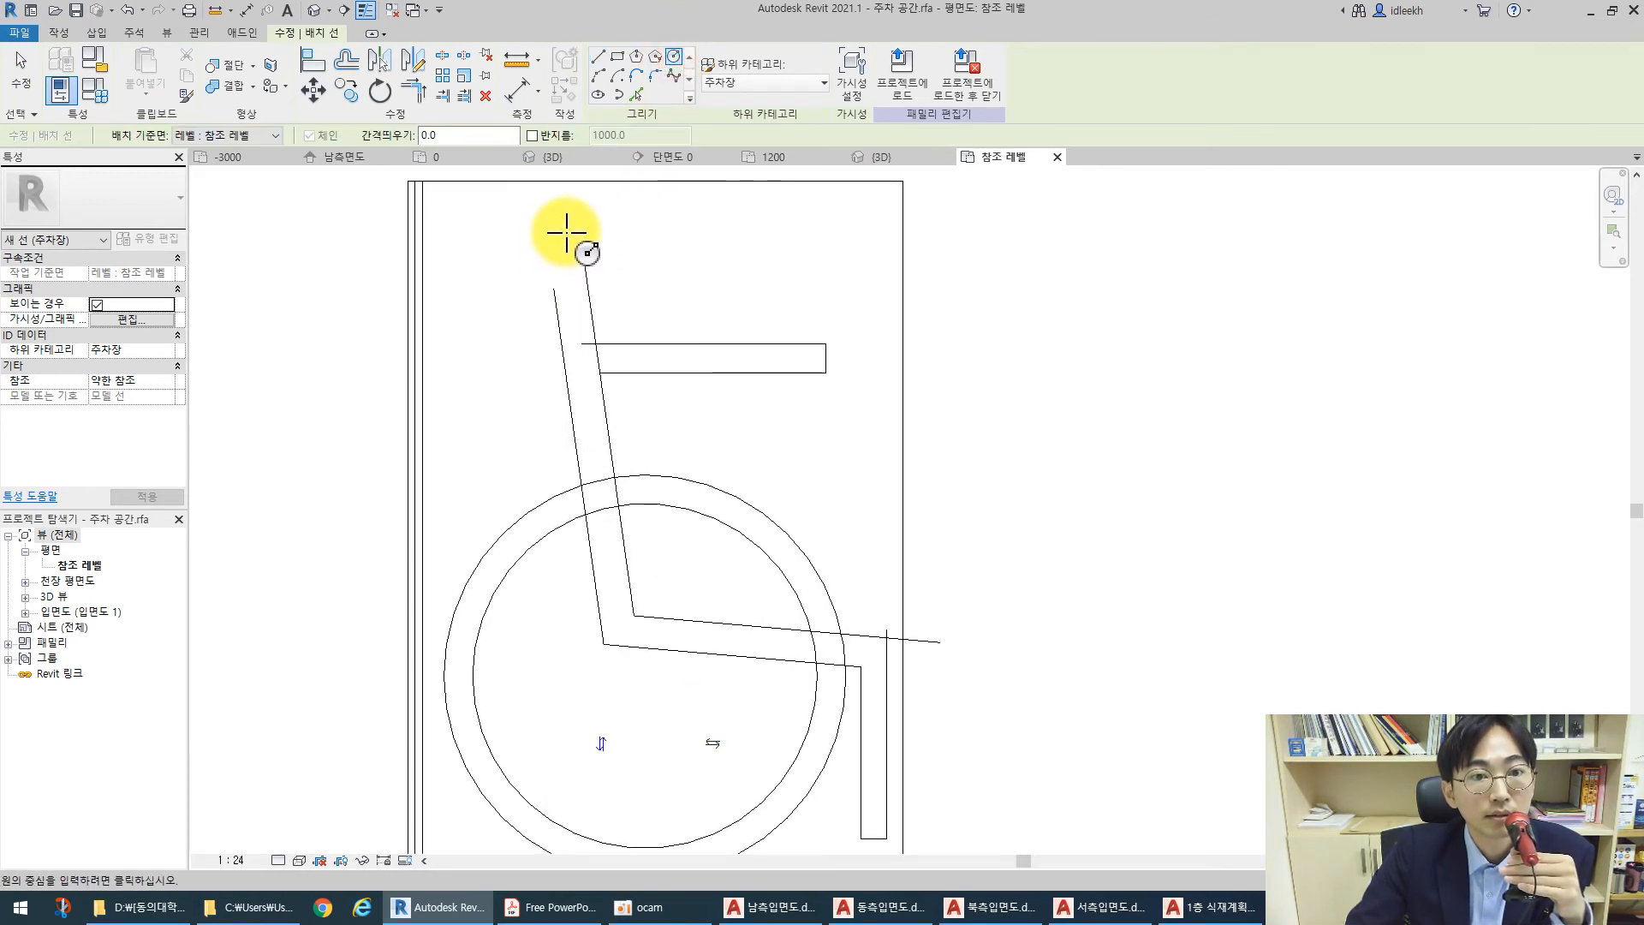
{"action": "left_click", "coordinate": [561, 240]}
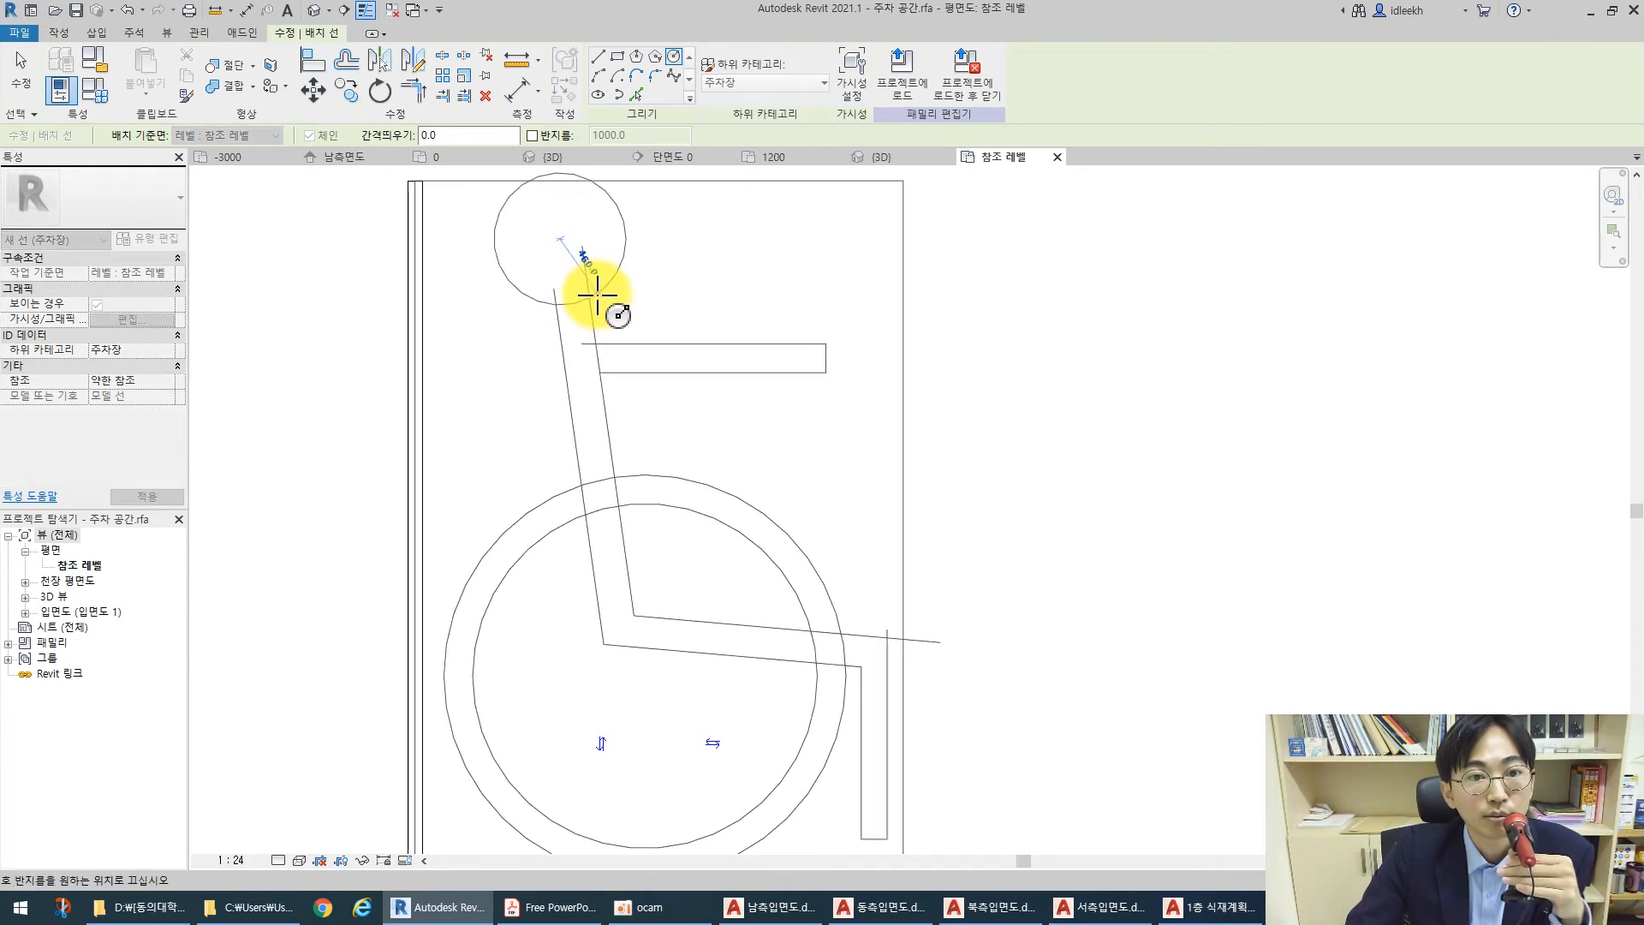
{"action": "left_click", "coordinate": [597, 295]}
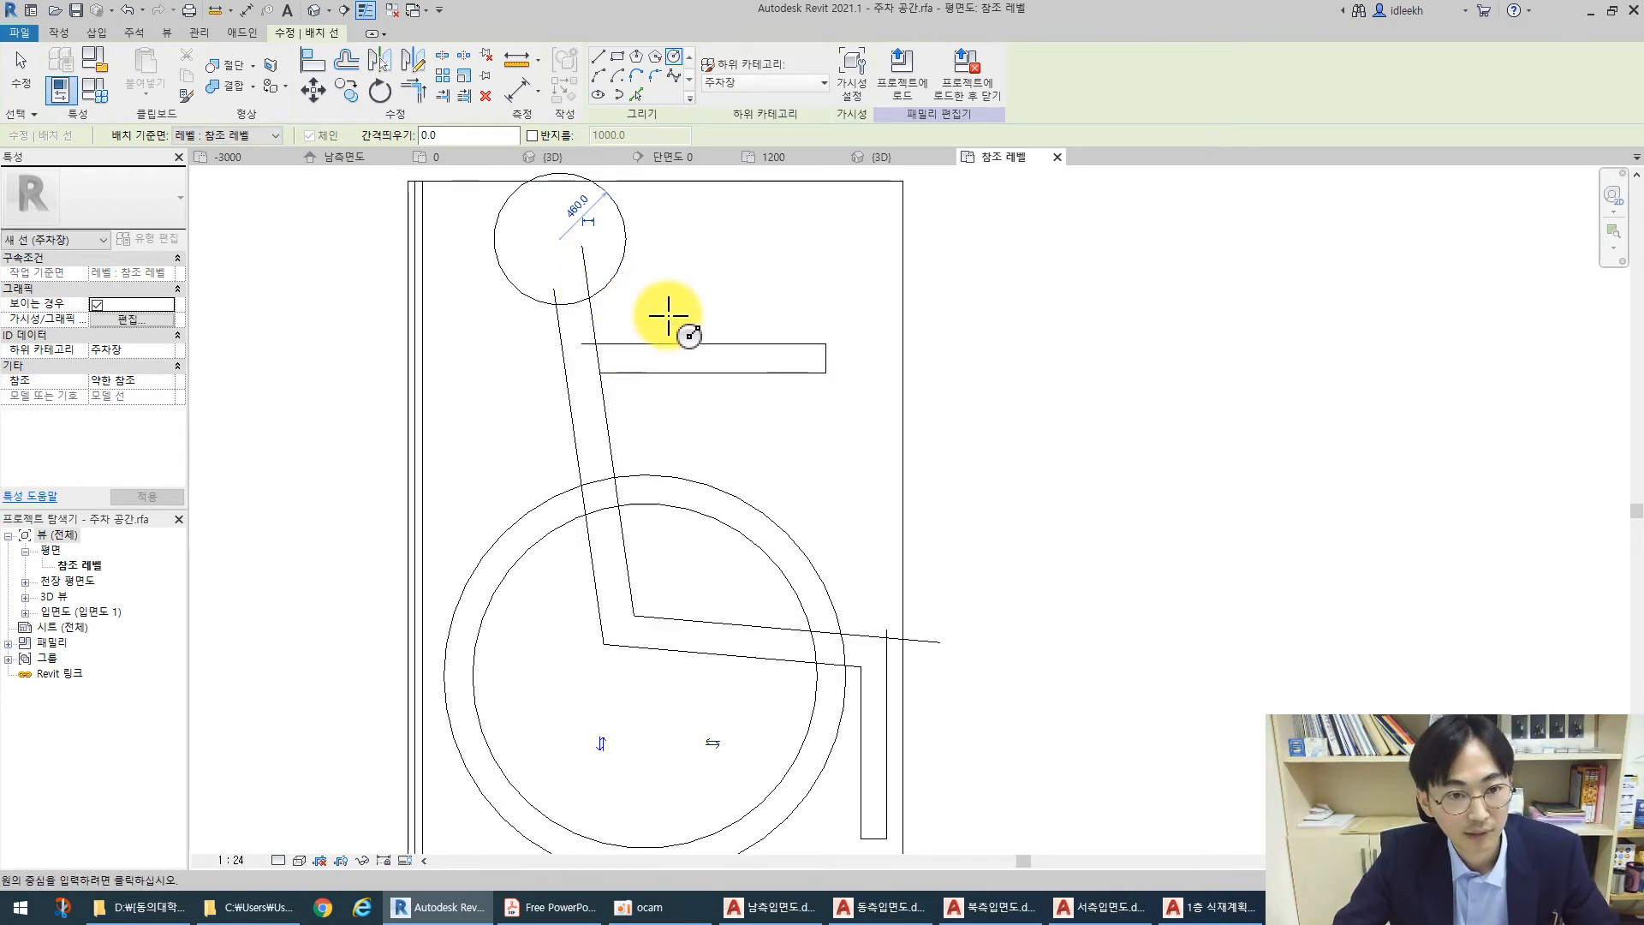
{"action": "key", "text": "Escape"}
{"action": "key", "text": "Escape"}
Move the head circle and the arm lines slightly down toward the wheel
{"action": "left_click", "coordinate": [622, 267]}
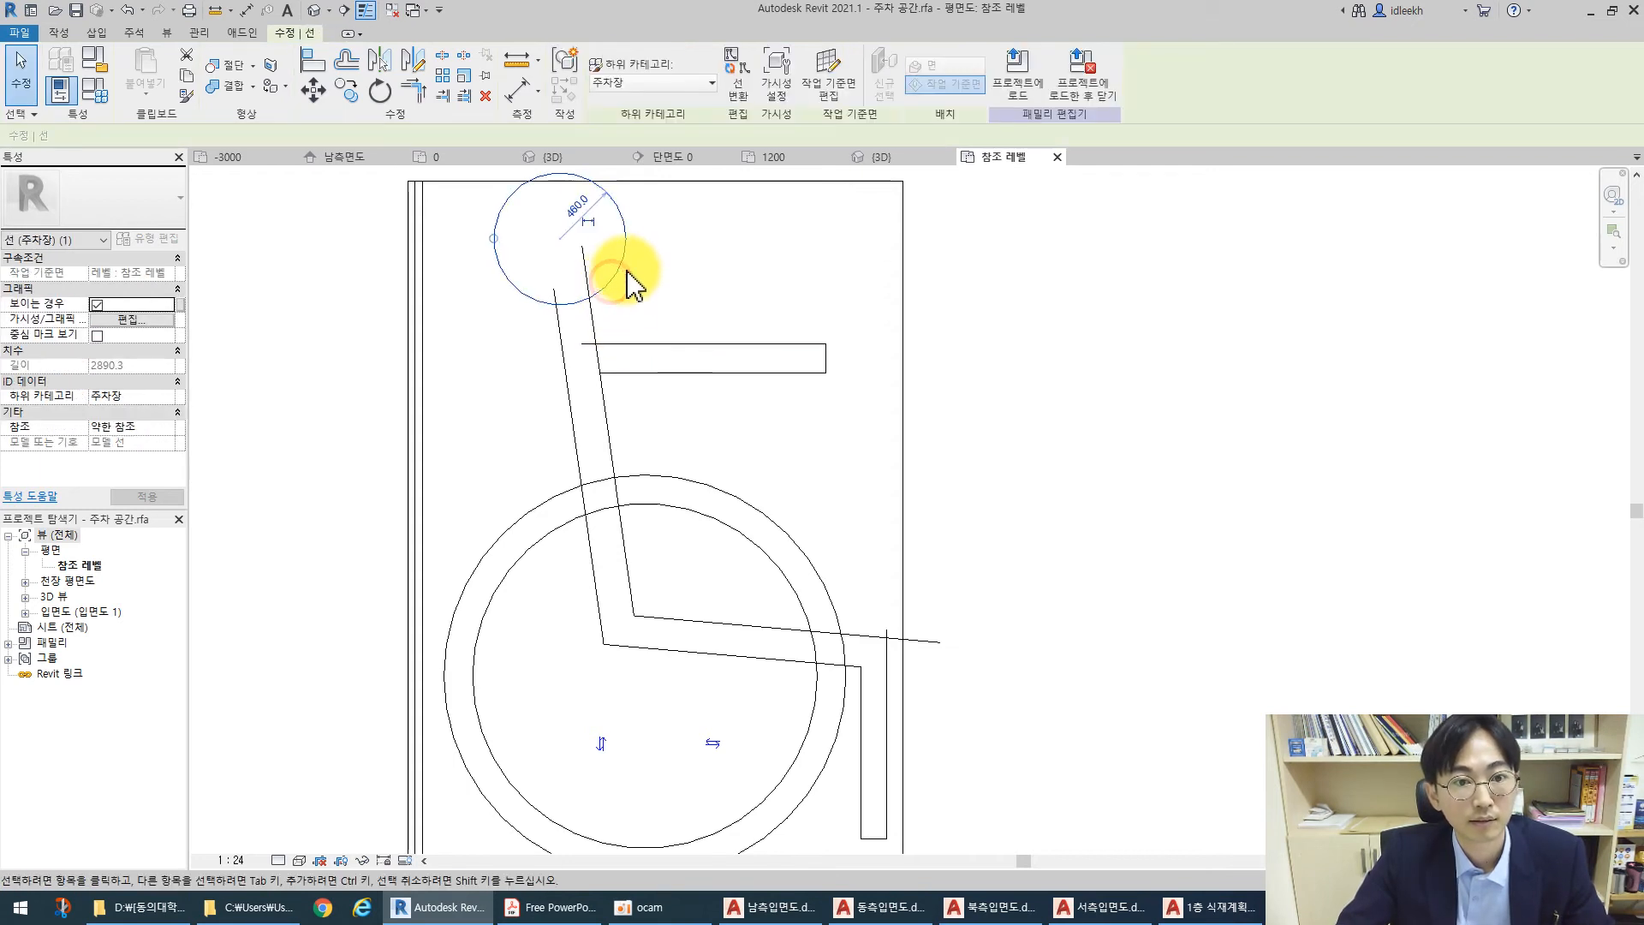
{"action": "left_click_drag", "start_coordinate": [623, 264], "coordinate": [687, 373]}
{"action": "left_click", "coordinate": [723, 392]}
{"action": "left_click", "coordinate": [677, 342]}
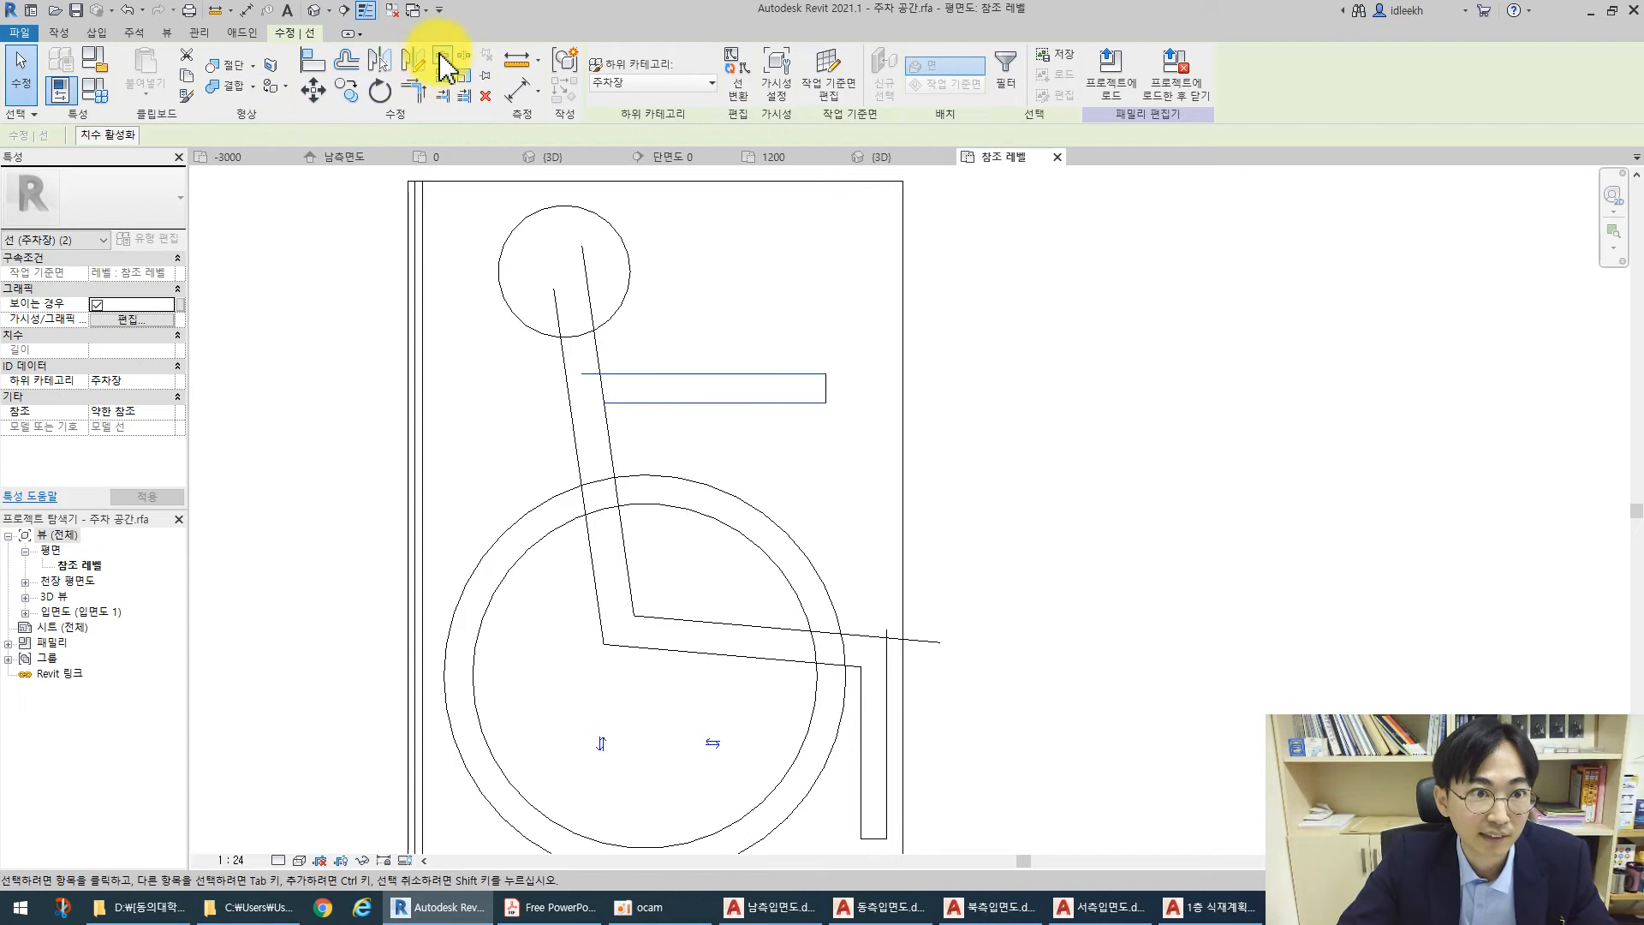
{"action": "key", "text": "Escape"}
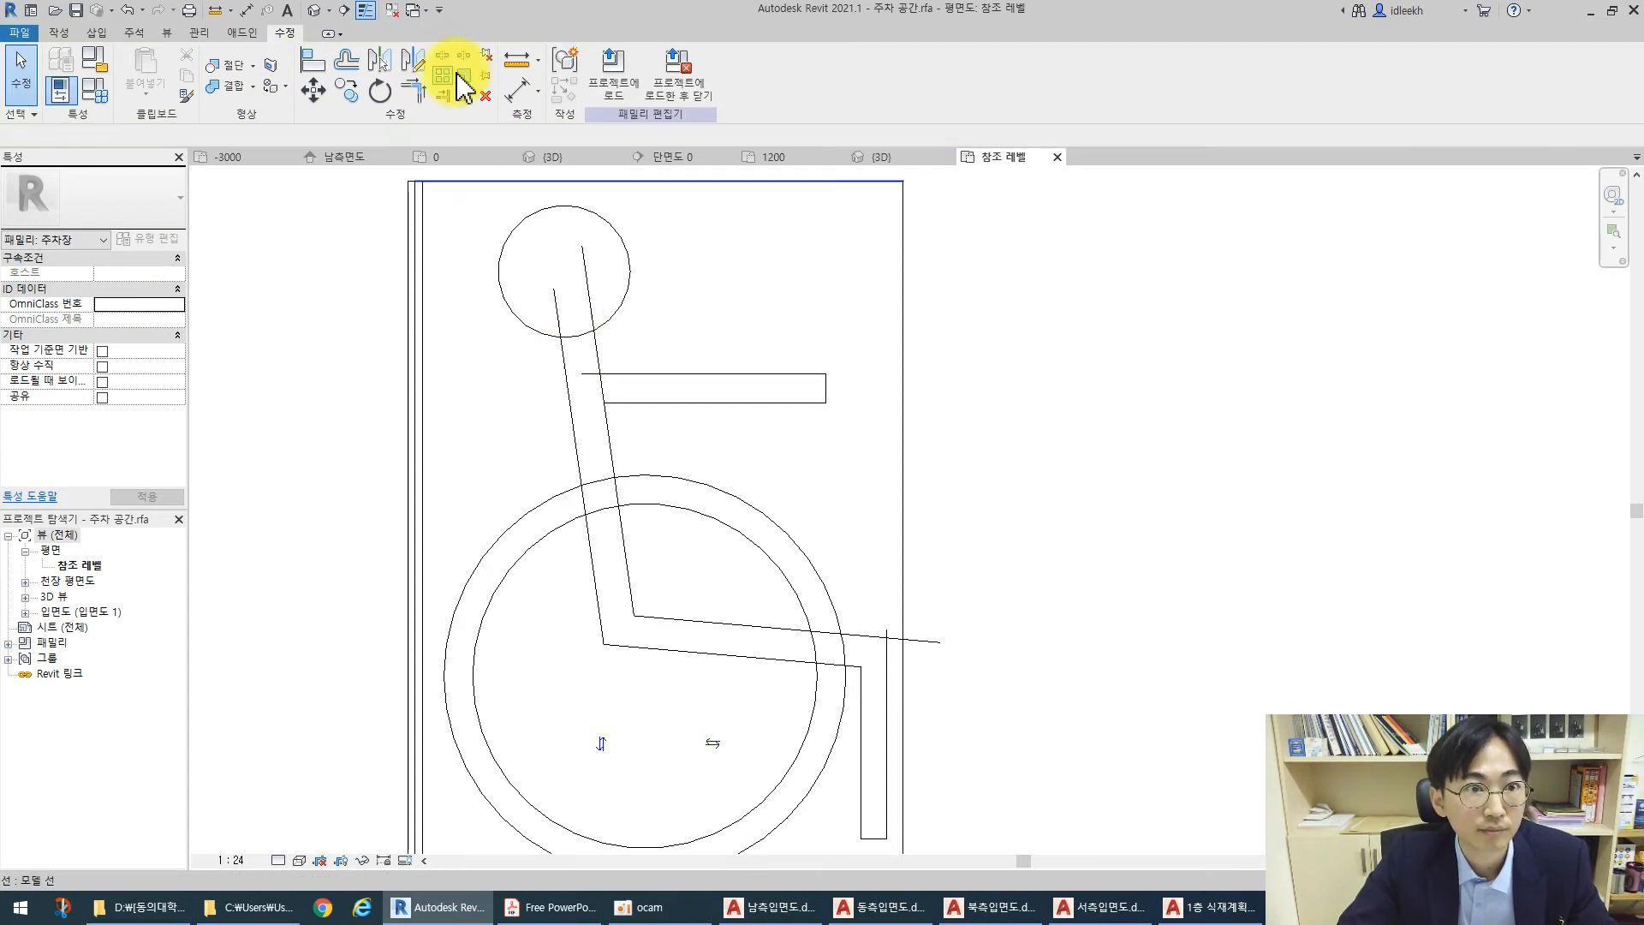
Split and trim the head circle, both backrest lines and the arm lines into one continuous outline
{"action": "left_click", "coordinate": [441, 55]}
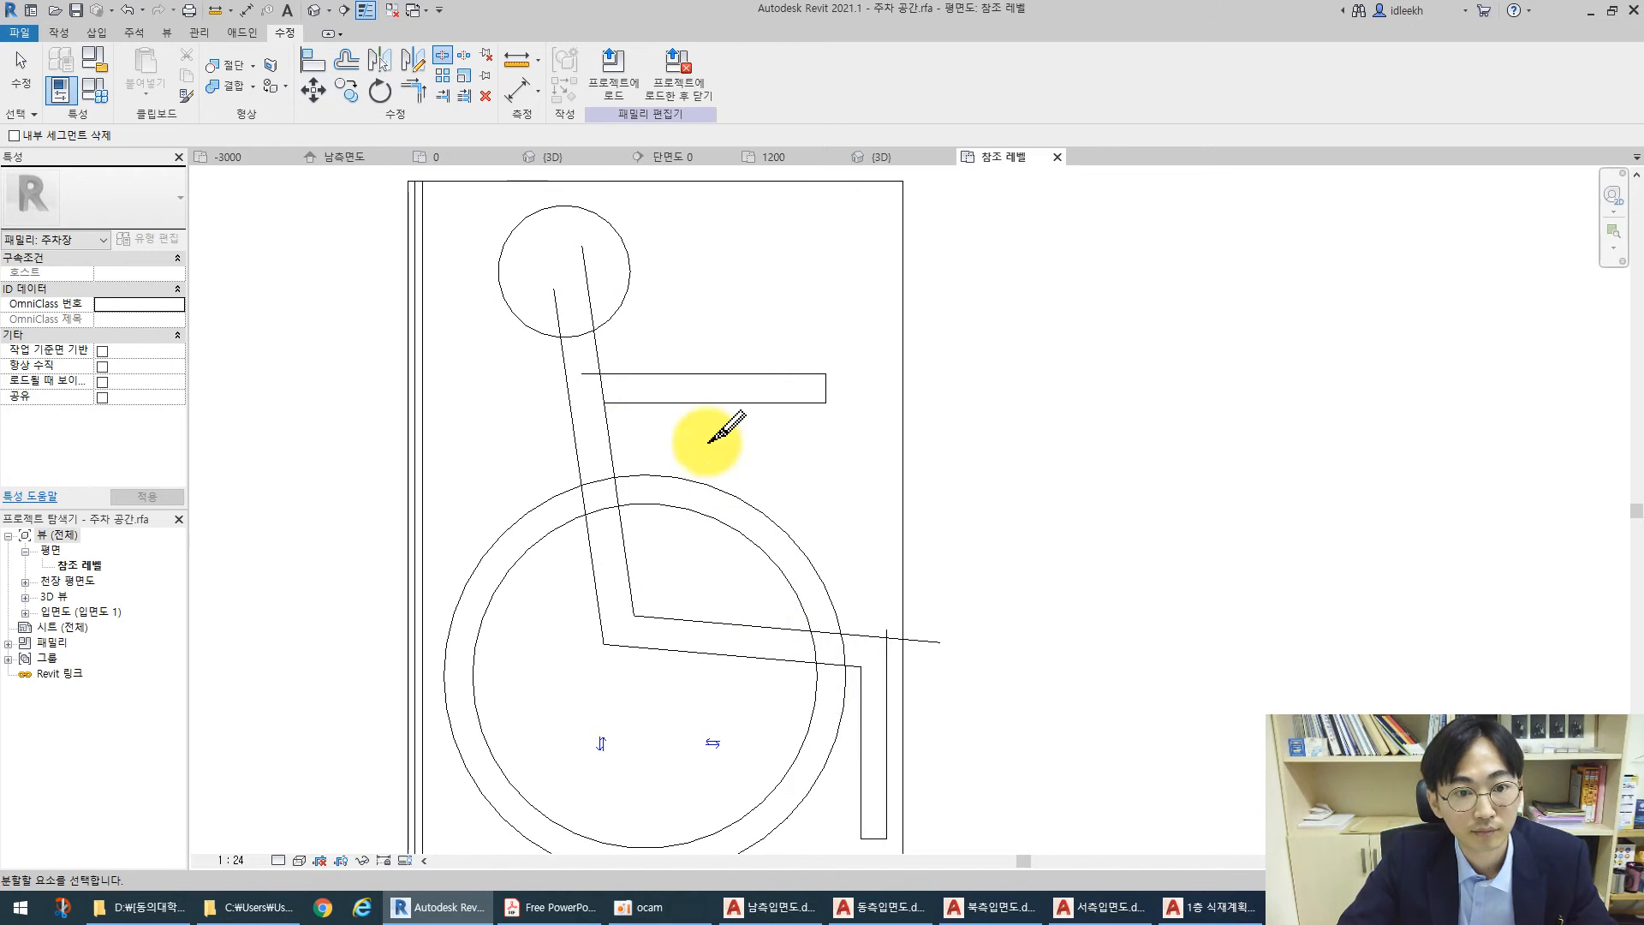
{"action": "key", "text": "t"}
{"action": "key", "text": "r"}
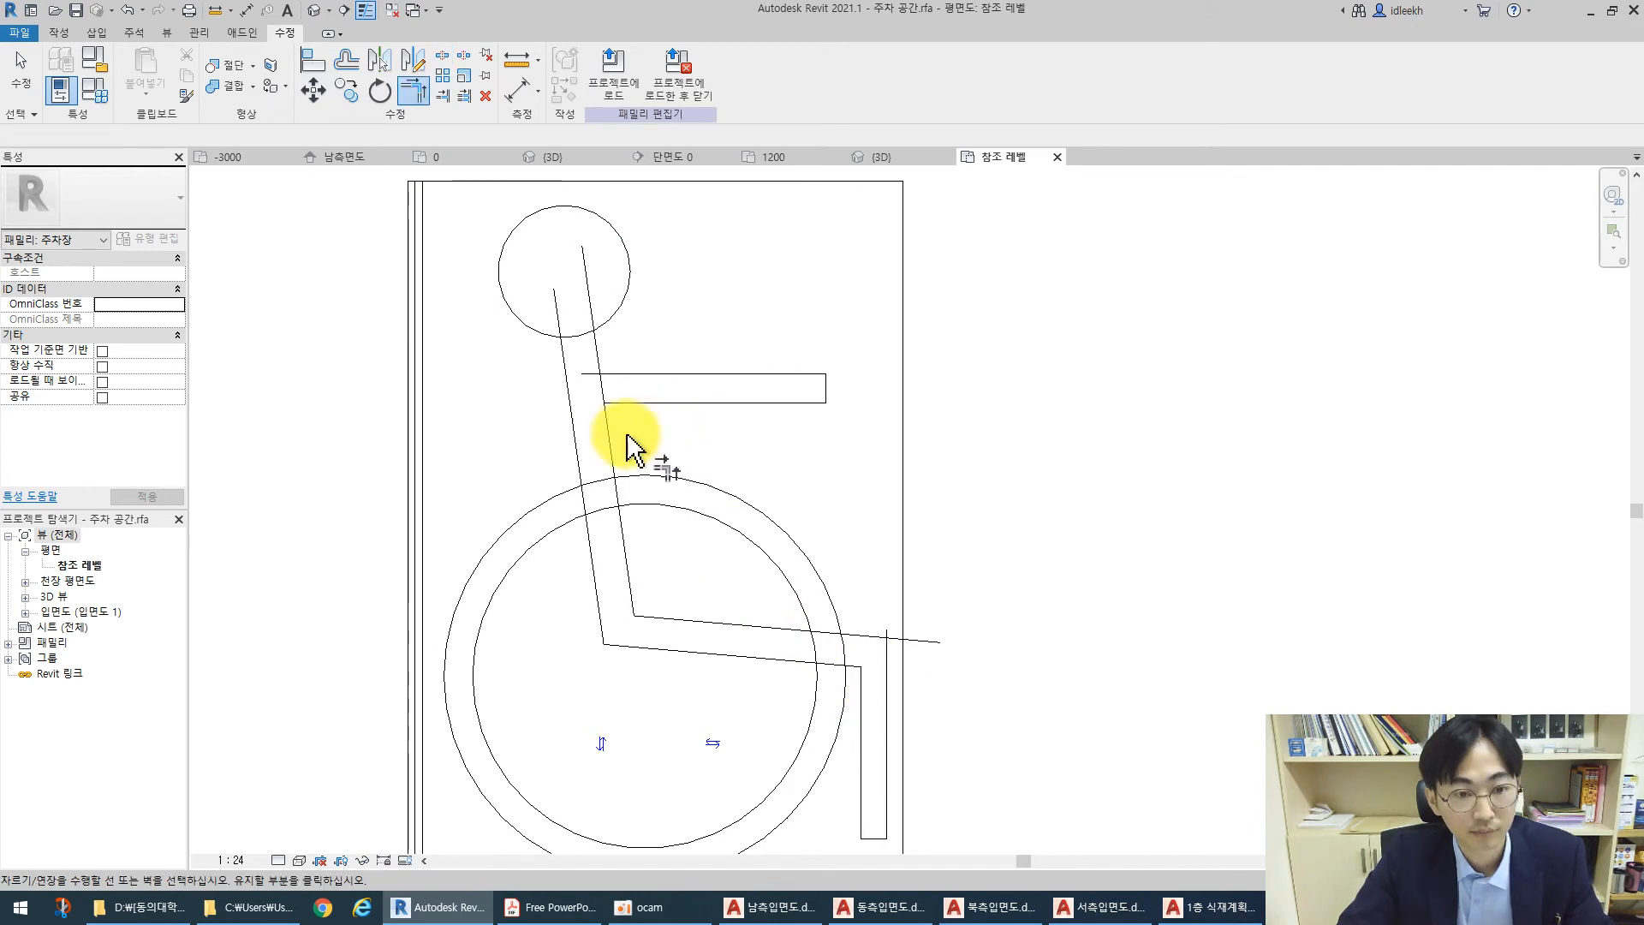
{"action": "left_click", "coordinate": [615, 377]}
{"action": "left_click", "coordinate": [599, 353]}
{"action": "left_click", "coordinate": [606, 322]}
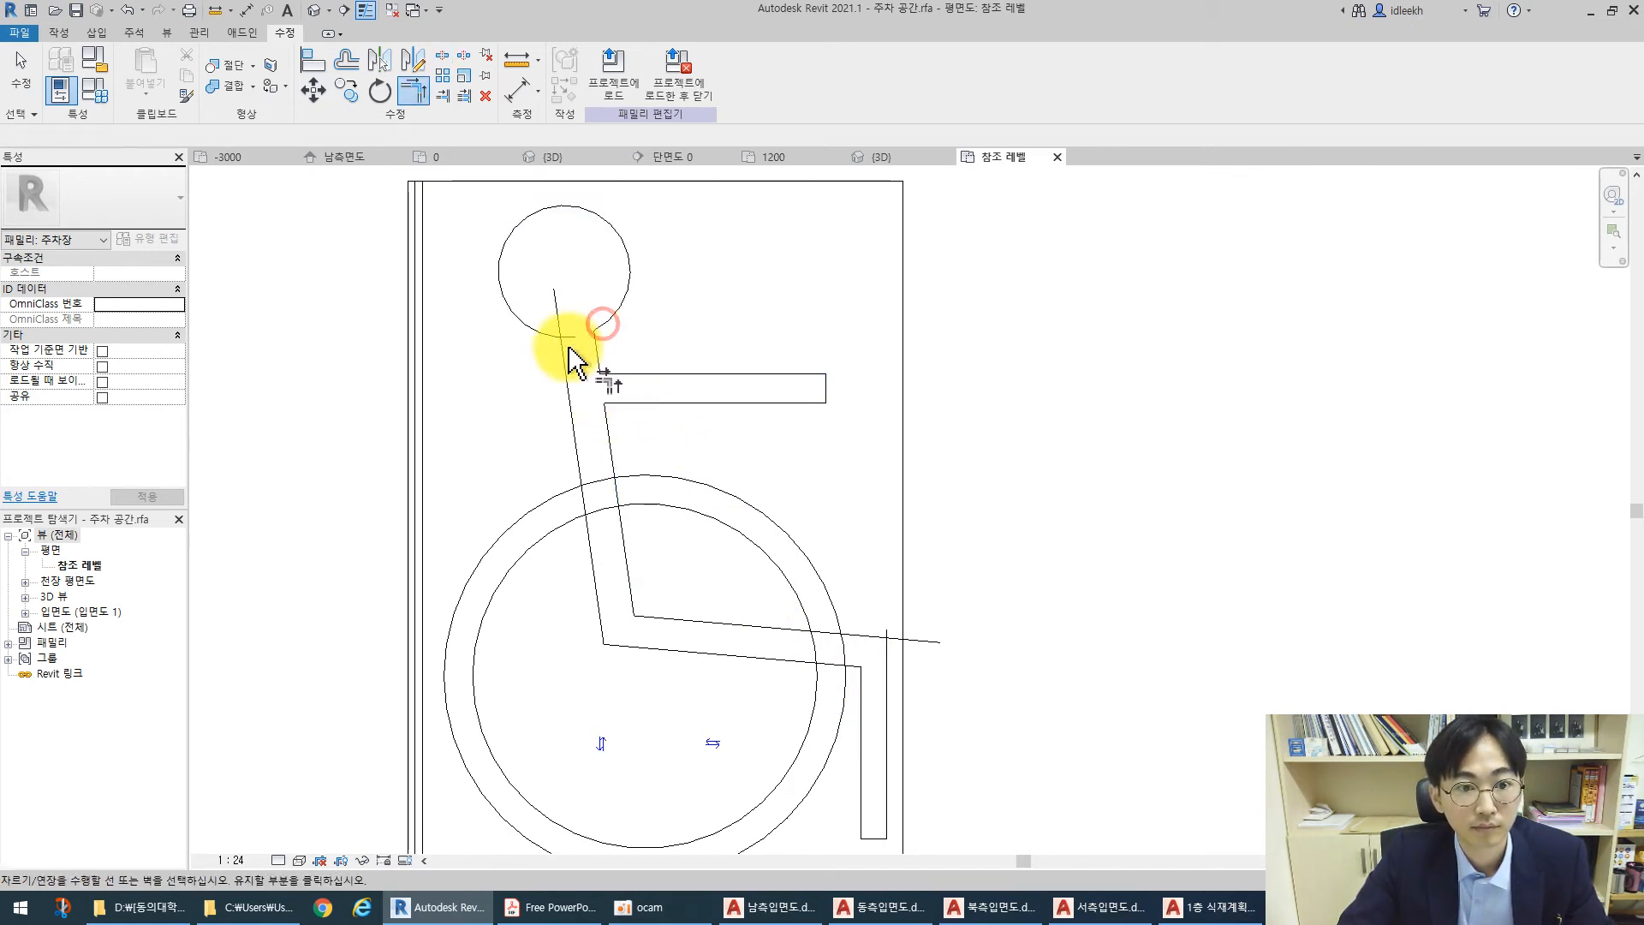
{"action": "left_click", "coordinate": [545, 347]}
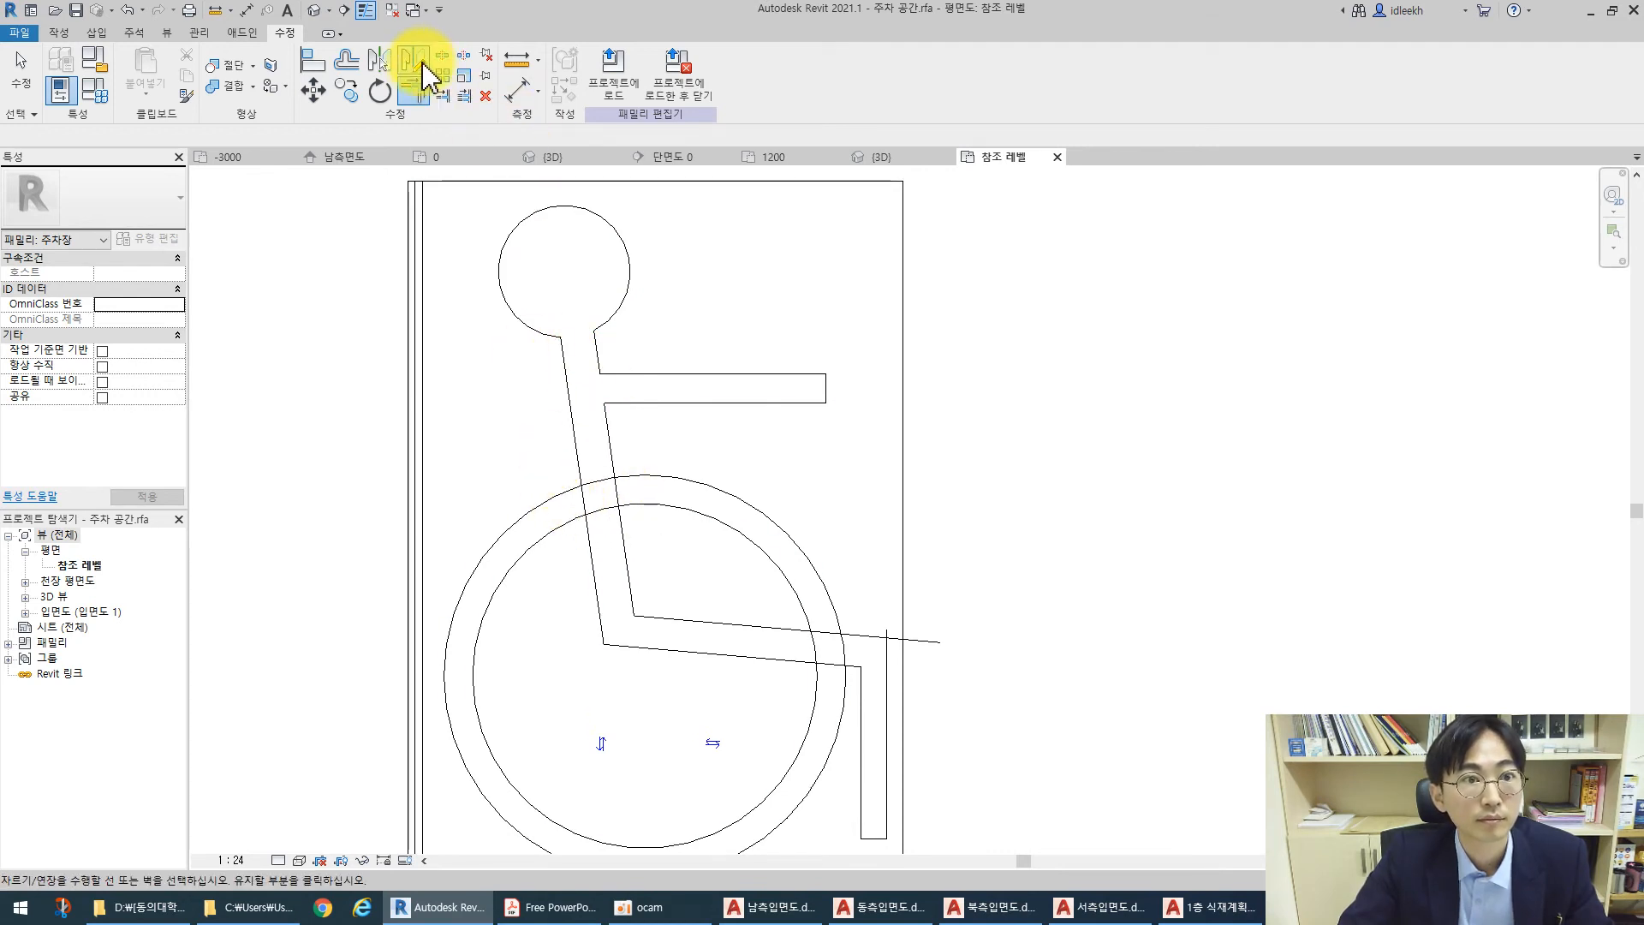
{"action": "key", "text": "Escape"}
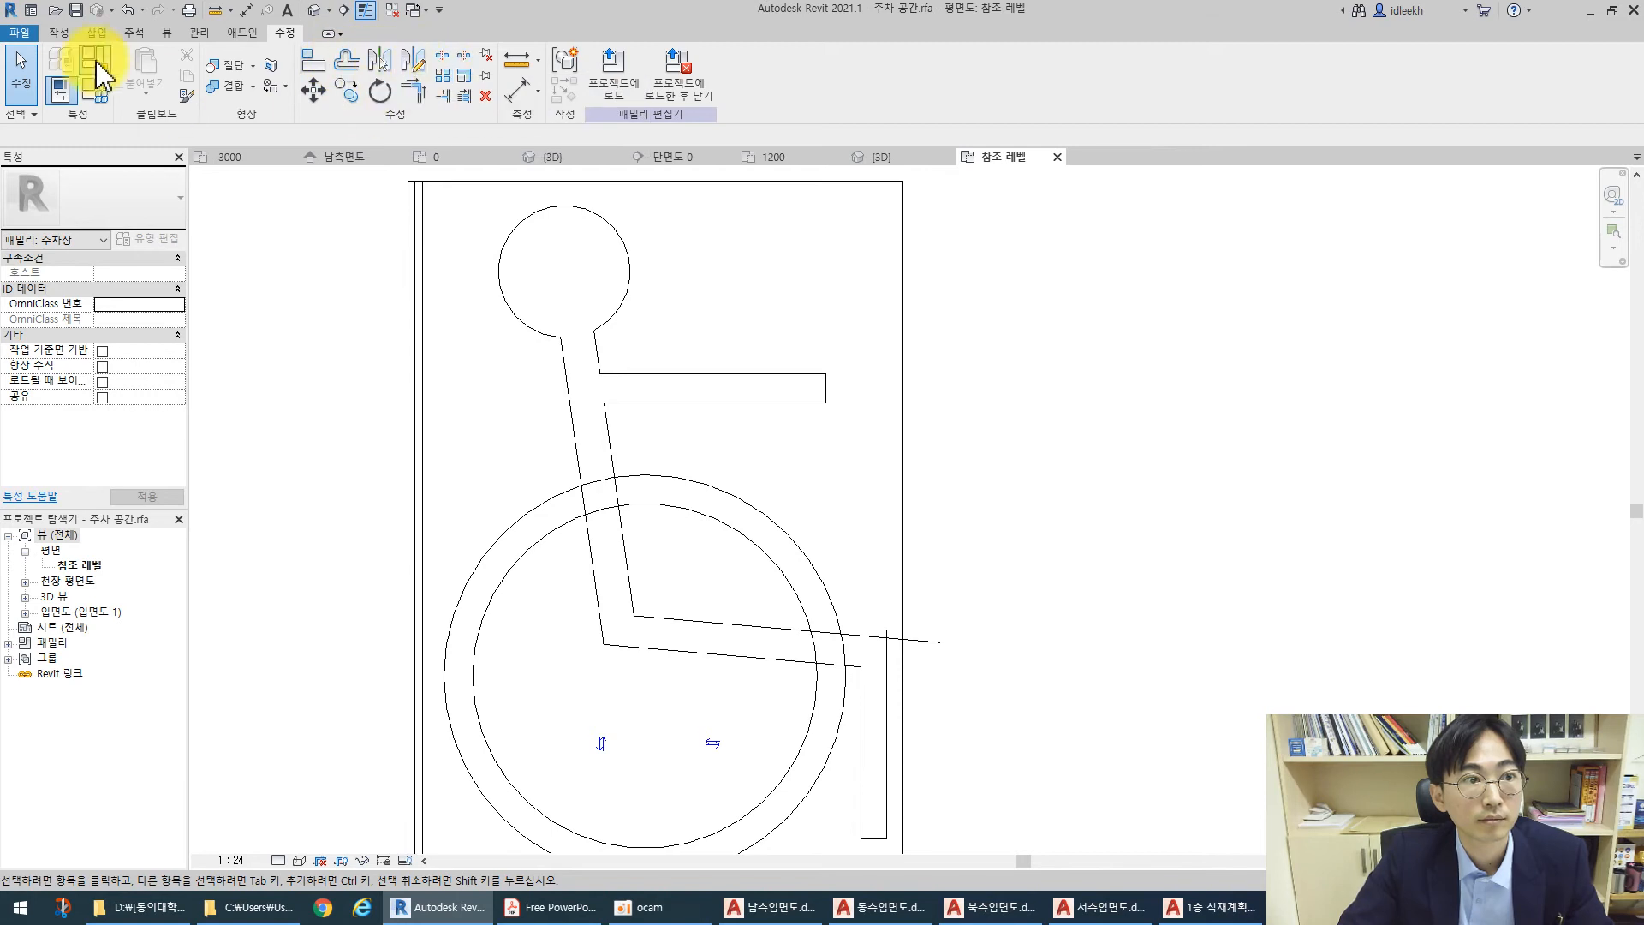
Draw two short model lines across the wheel ring, one beside the backrest and one just below the seat's front end
{"action": "key", "text": "l"}
{"action": "key", "text": "i"}
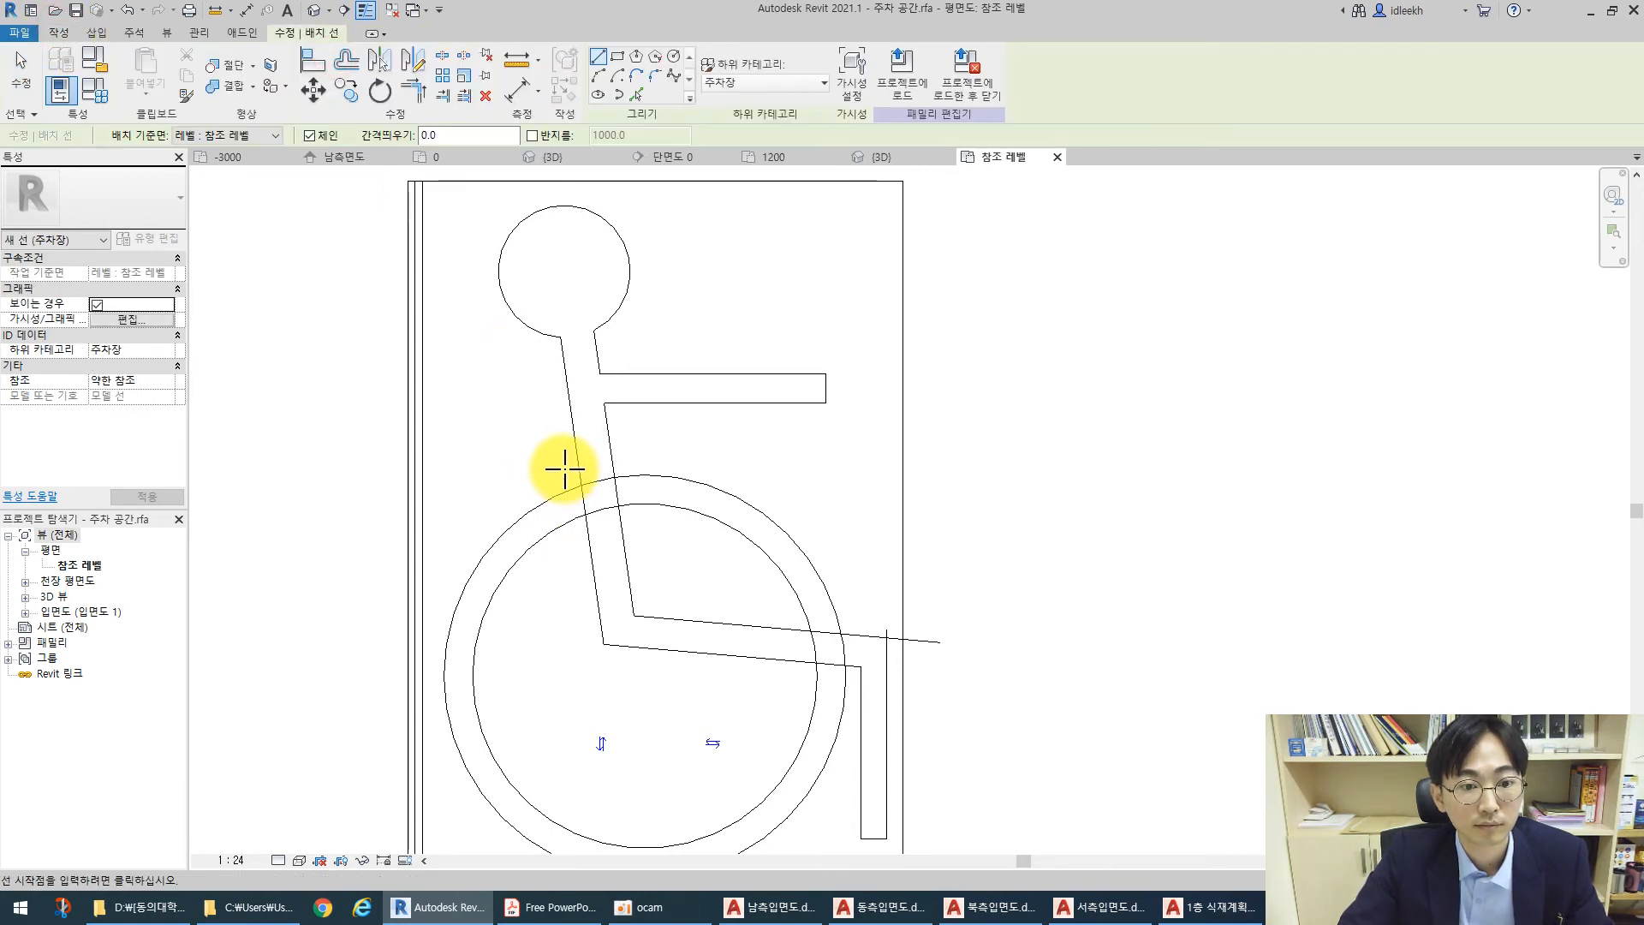
{"action": "left_click", "coordinate": [576, 541]}
{"action": "key", "text": "Escape"}
{"action": "left_click", "coordinate": [806, 679]}
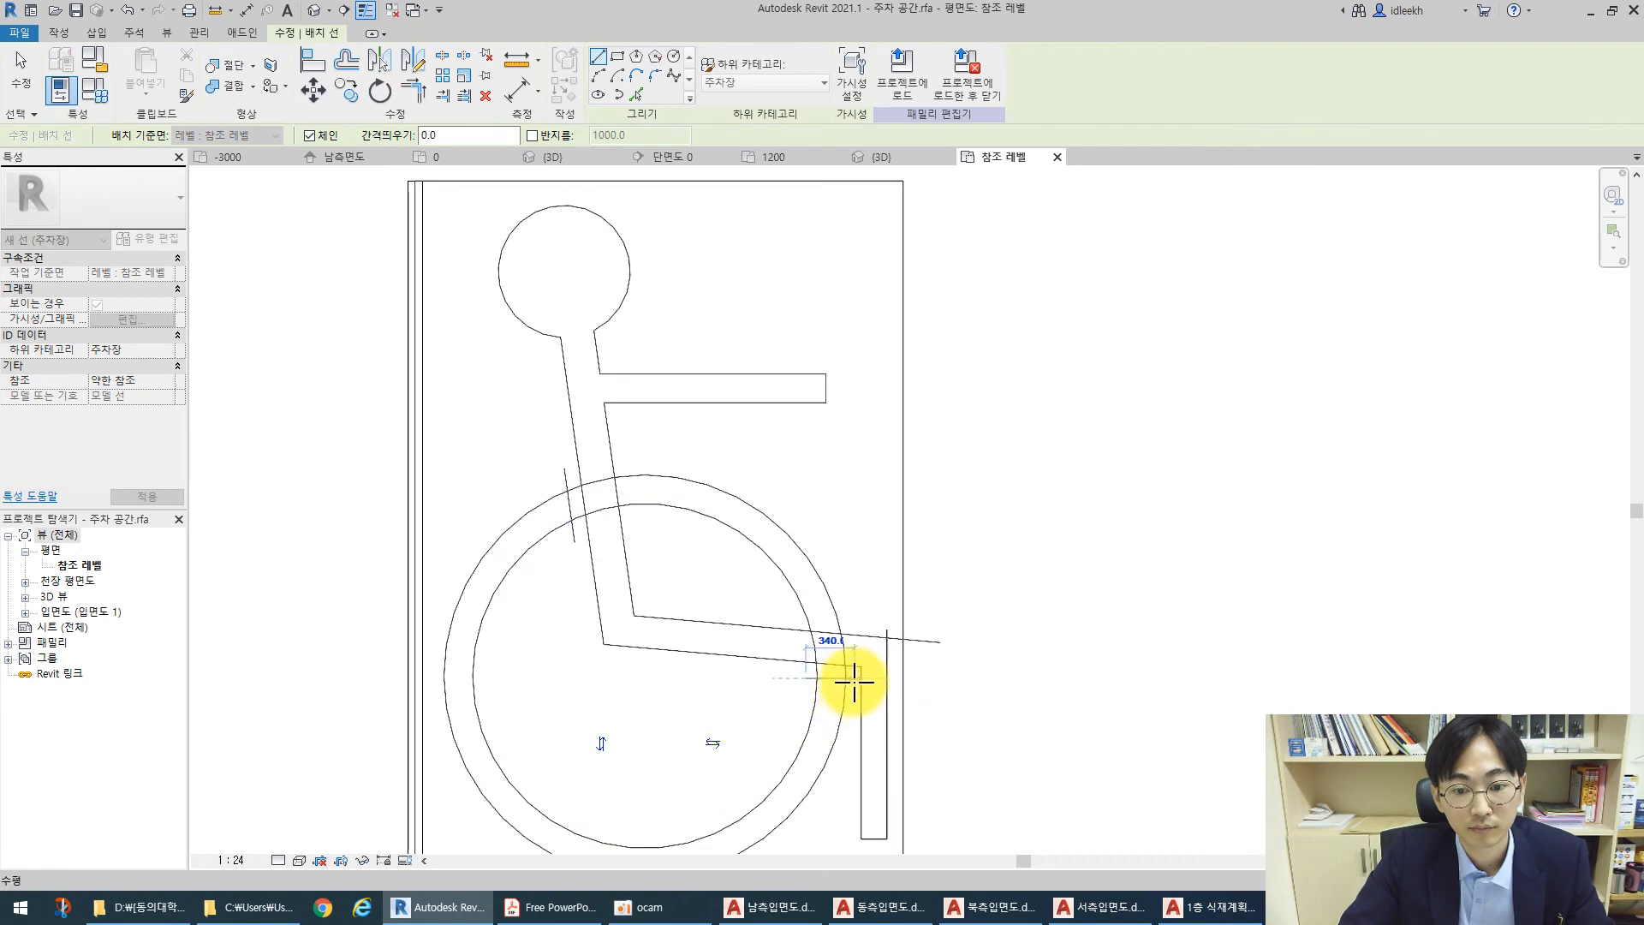
{"action": "left_click", "coordinate": [853, 687]}
{"action": "key", "text": "Escape"}
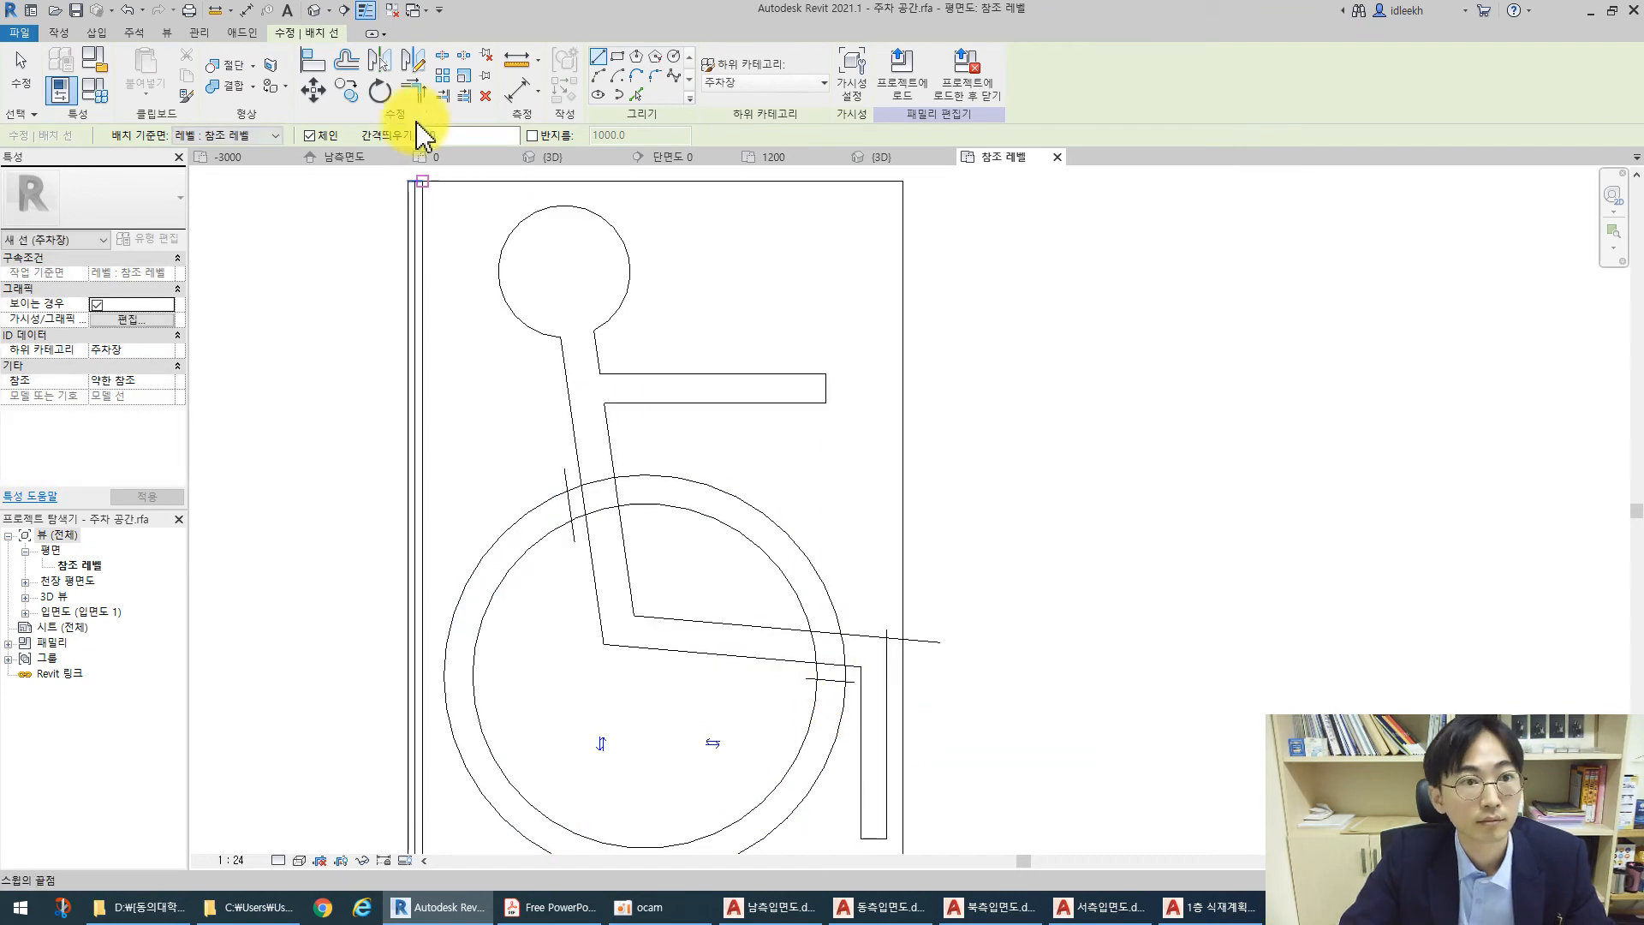
Split the wheel circles and trim them against the two short lines to form an open wheel ring with closed ends
{"action": "left_click", "coordinate": [440, 56]}
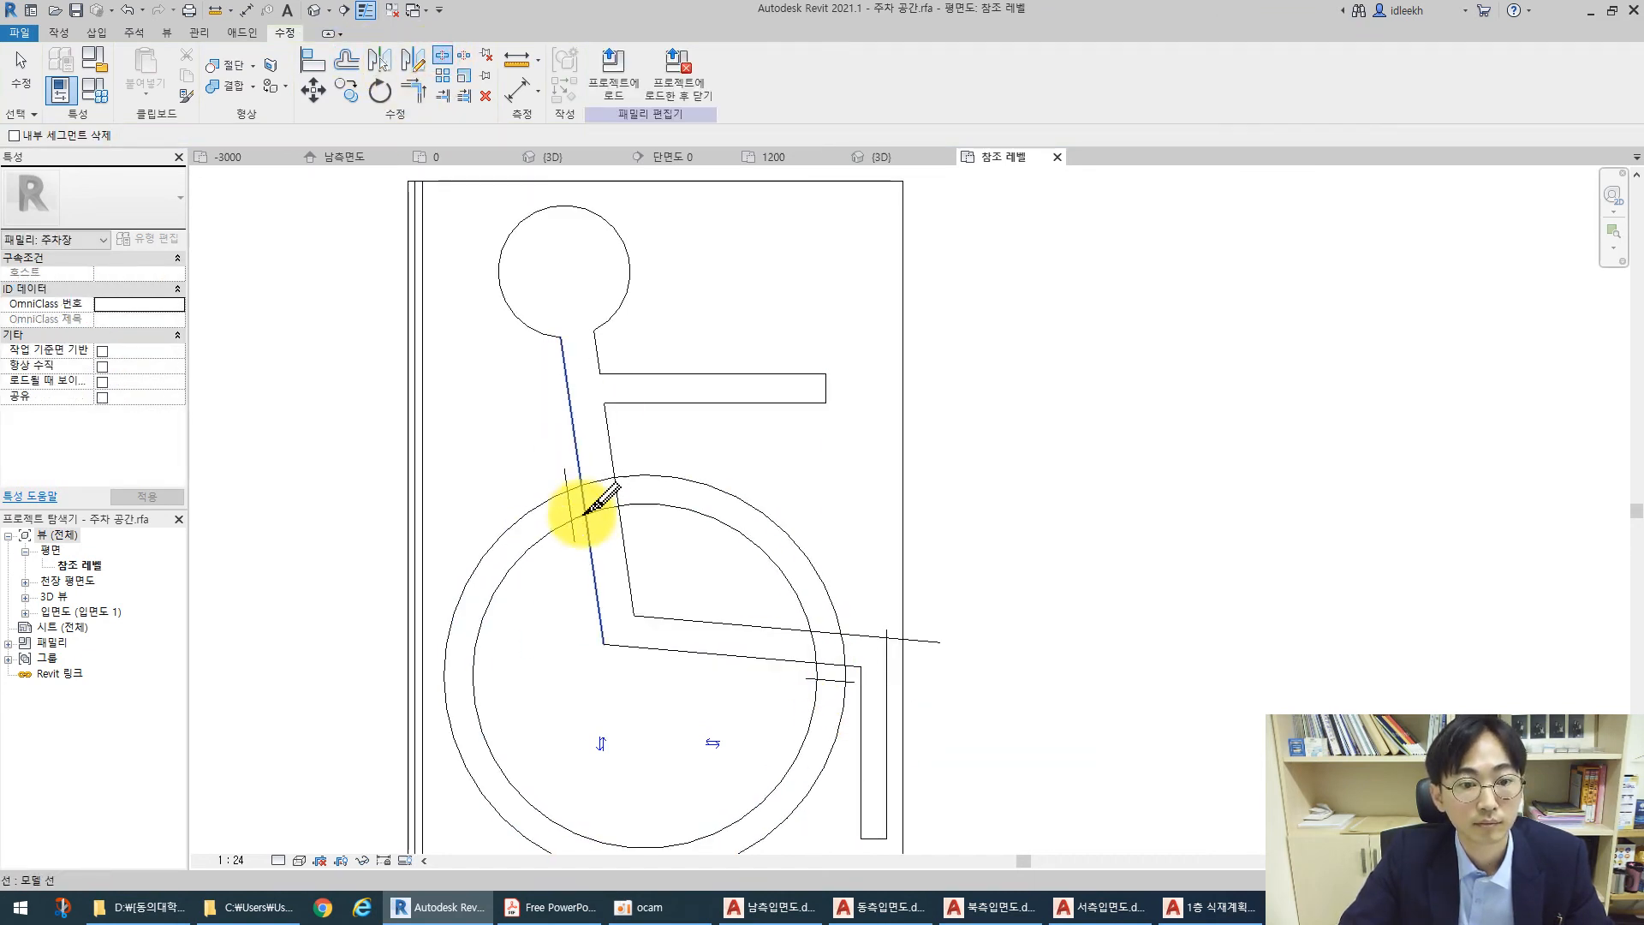
{"action": "left_click", "coordinate": [579, 516]}
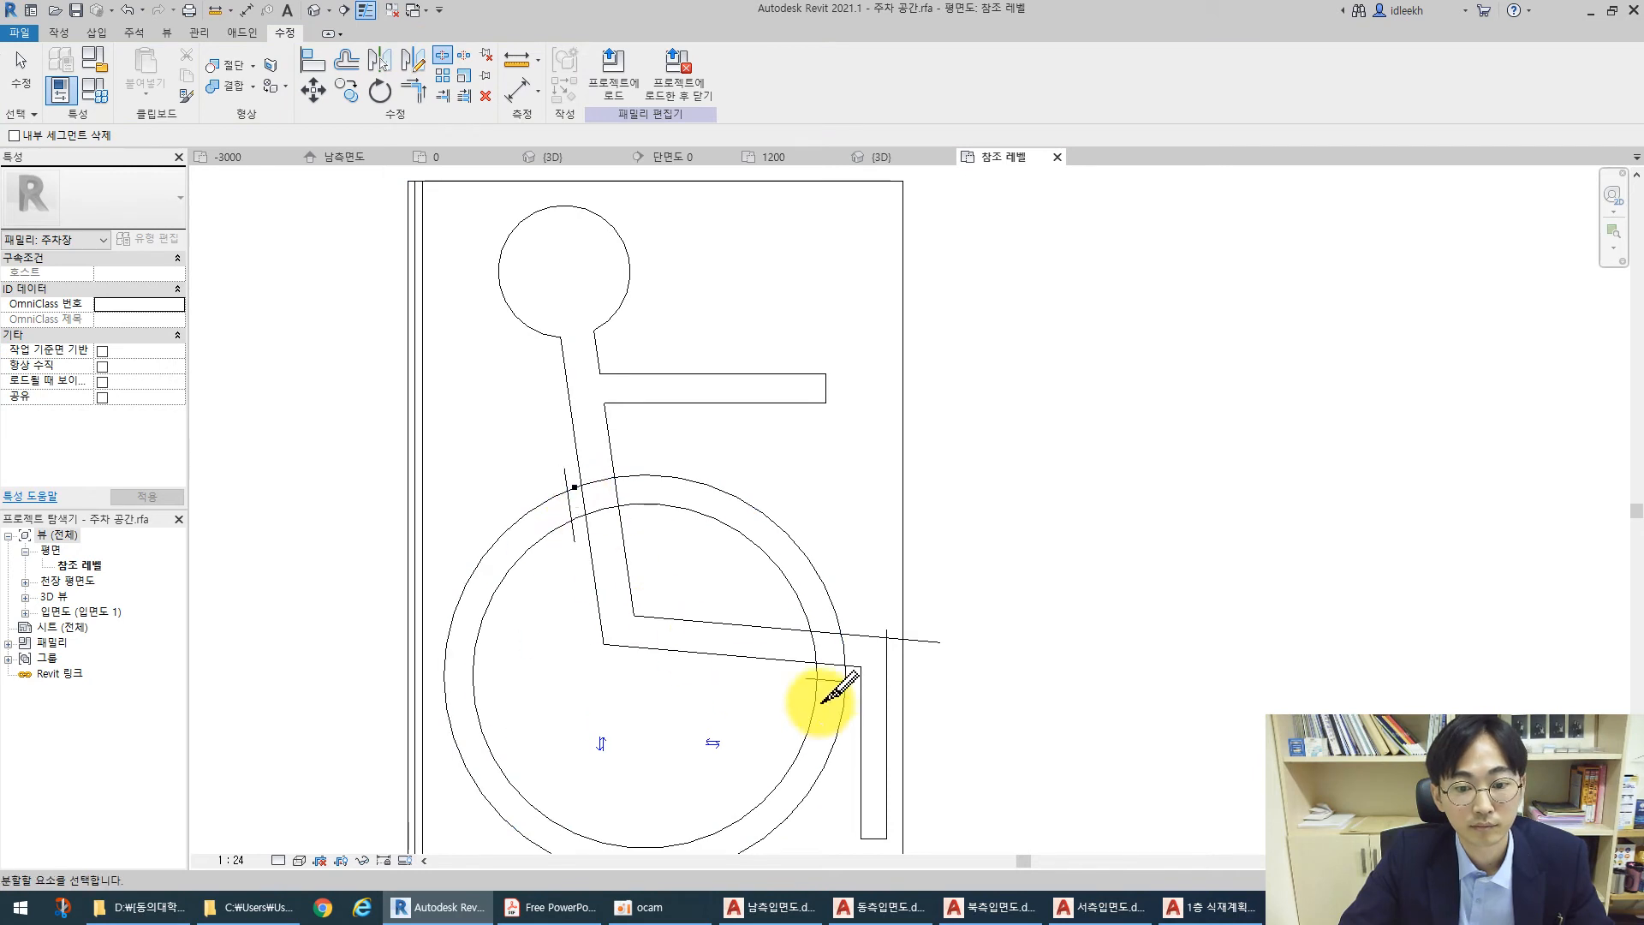
{"action": "key", "text": "t"}
{"action": "key", "text": "r"}
{"action": "left_click", "coordinate": [568, 500]}
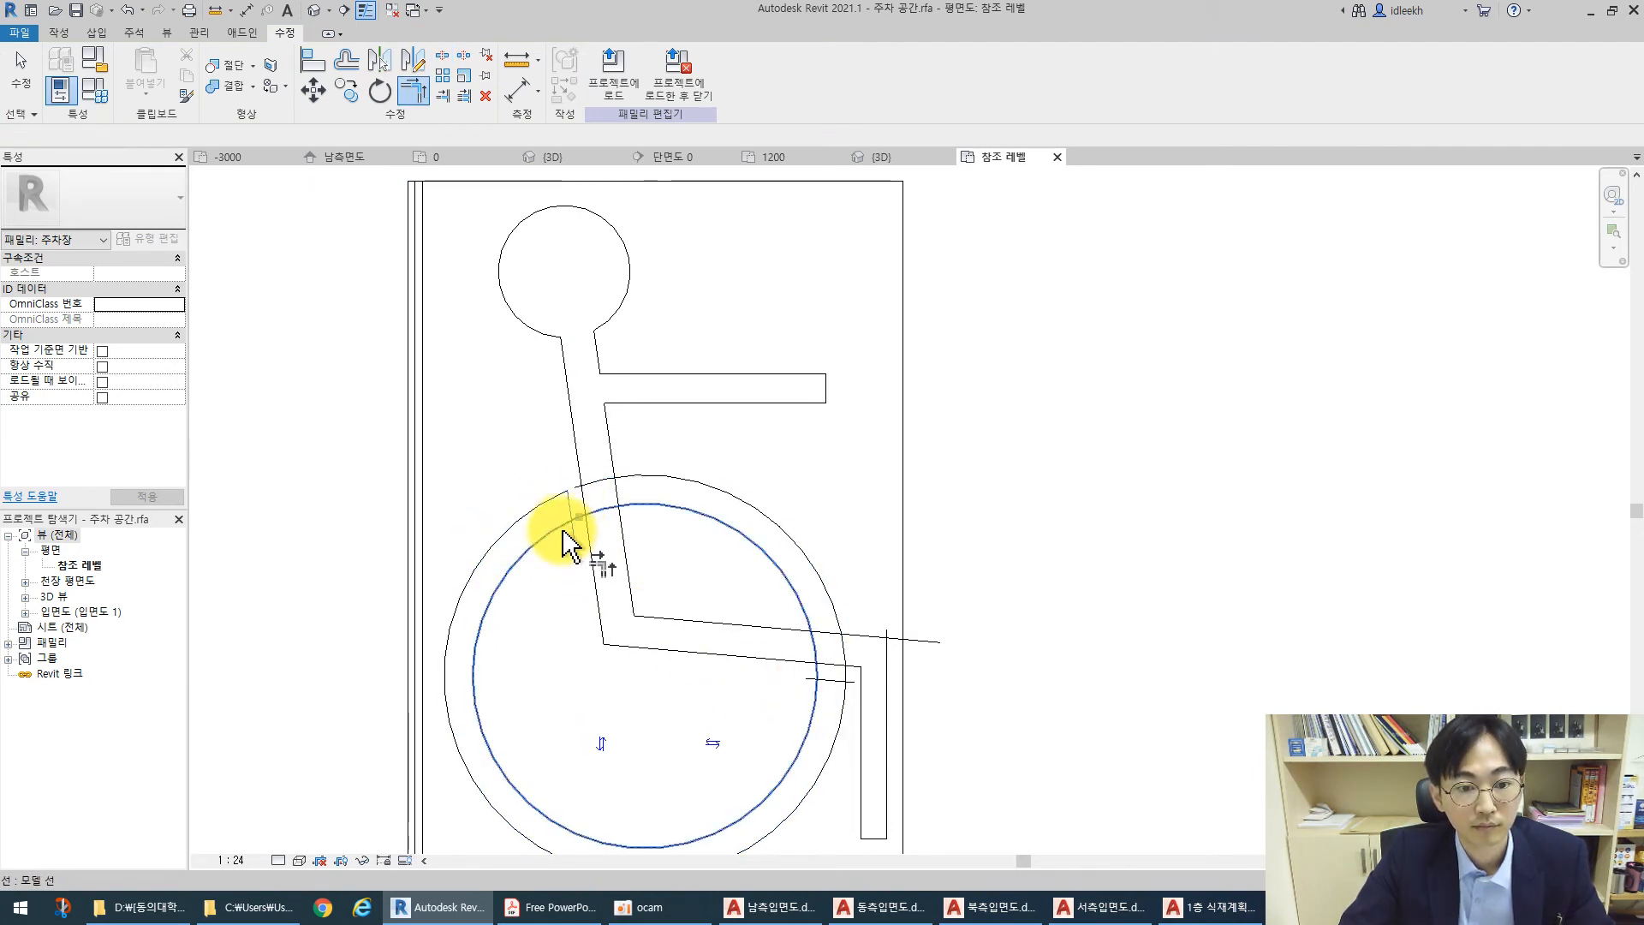
{"action": "left_click", "coordinate": [562, 529]}
{"action": "left_click", "coordinate": [833, 681]}
{"action": "left_click", "coordinate": [842, 697]}
Trim the upper seat line and the outer leg line to a clean corner
{"action": "left_click", "coordinate": [871, 636]}
{"action": "left_click", "coordinate": [889, 661]}
{"action": "scroll", "coordinate": [734, 534], "scroll_direction": "down", "scroll_amount": 3}
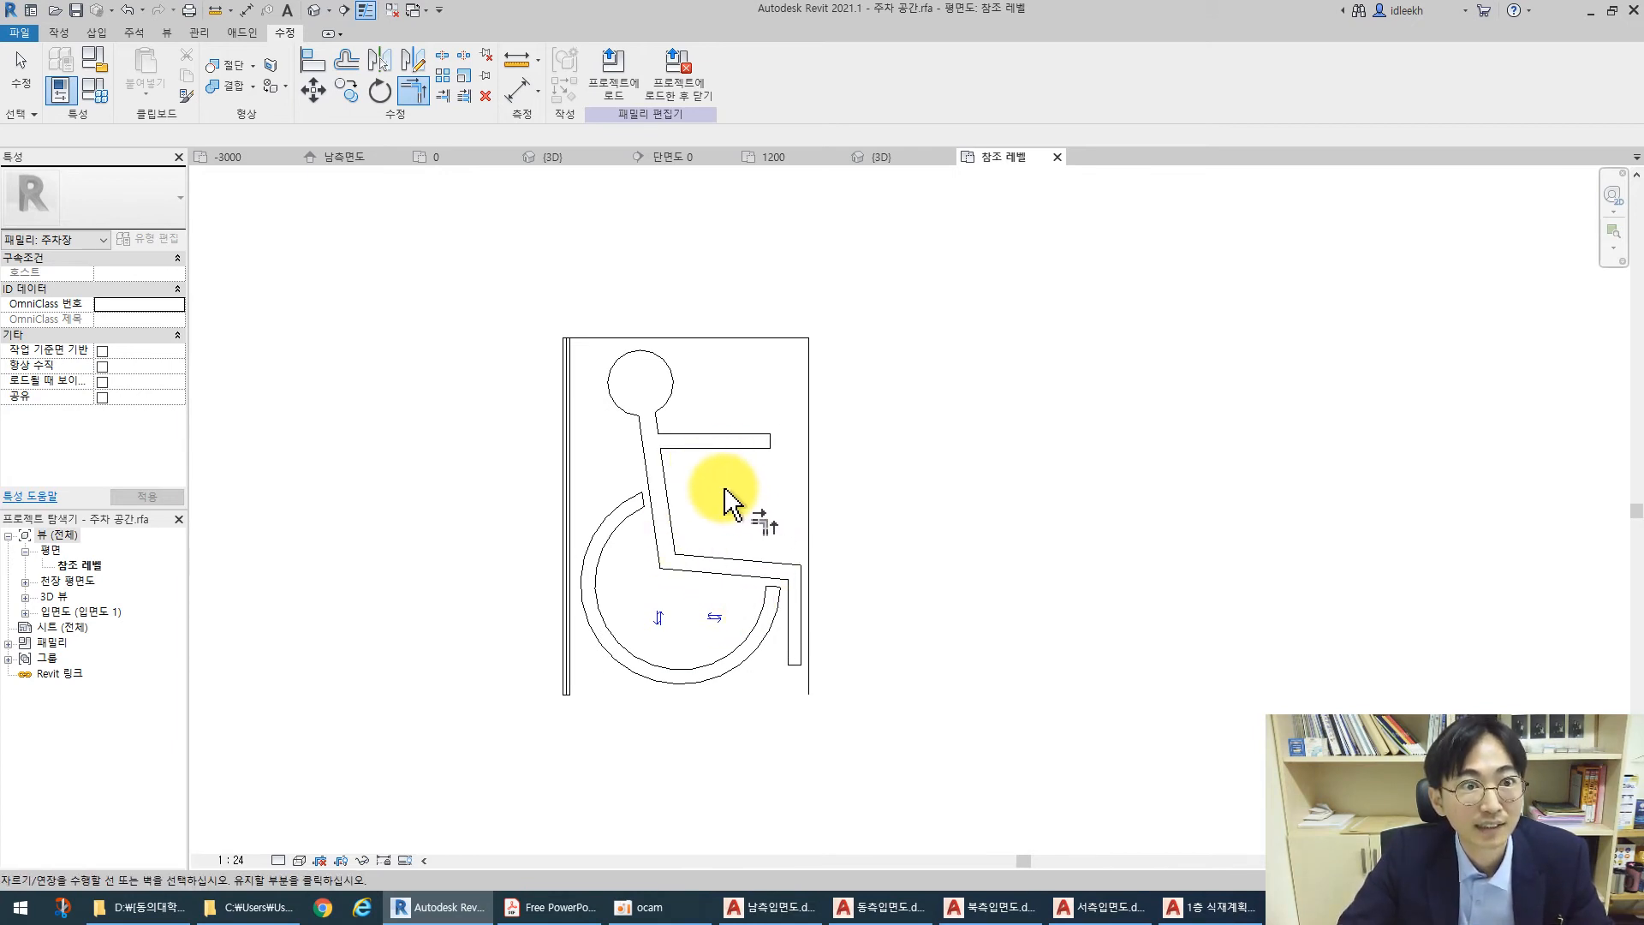
{"action": "key", "text": "Escape"}
{"action": "key", "text": "Escape"}
{"action": "left_click_drag", "start_coordinate": [519, 303], "coordinate": [852, 690]}
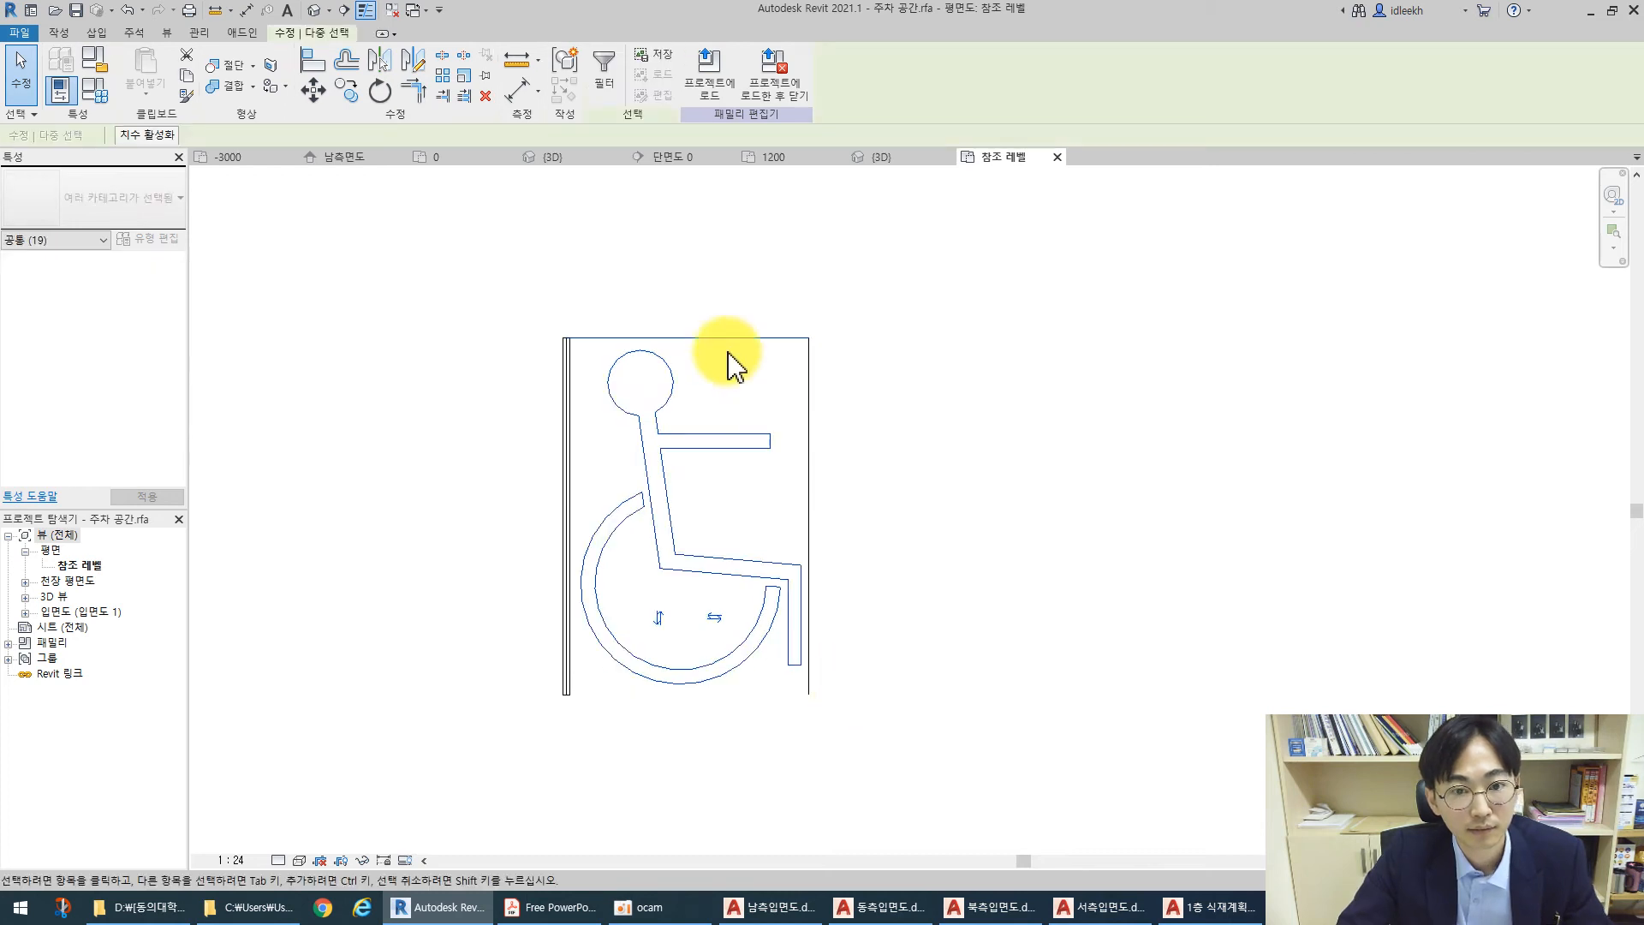
{"action": "left_click", "coordinate": [727, 339], "text": "shift"}
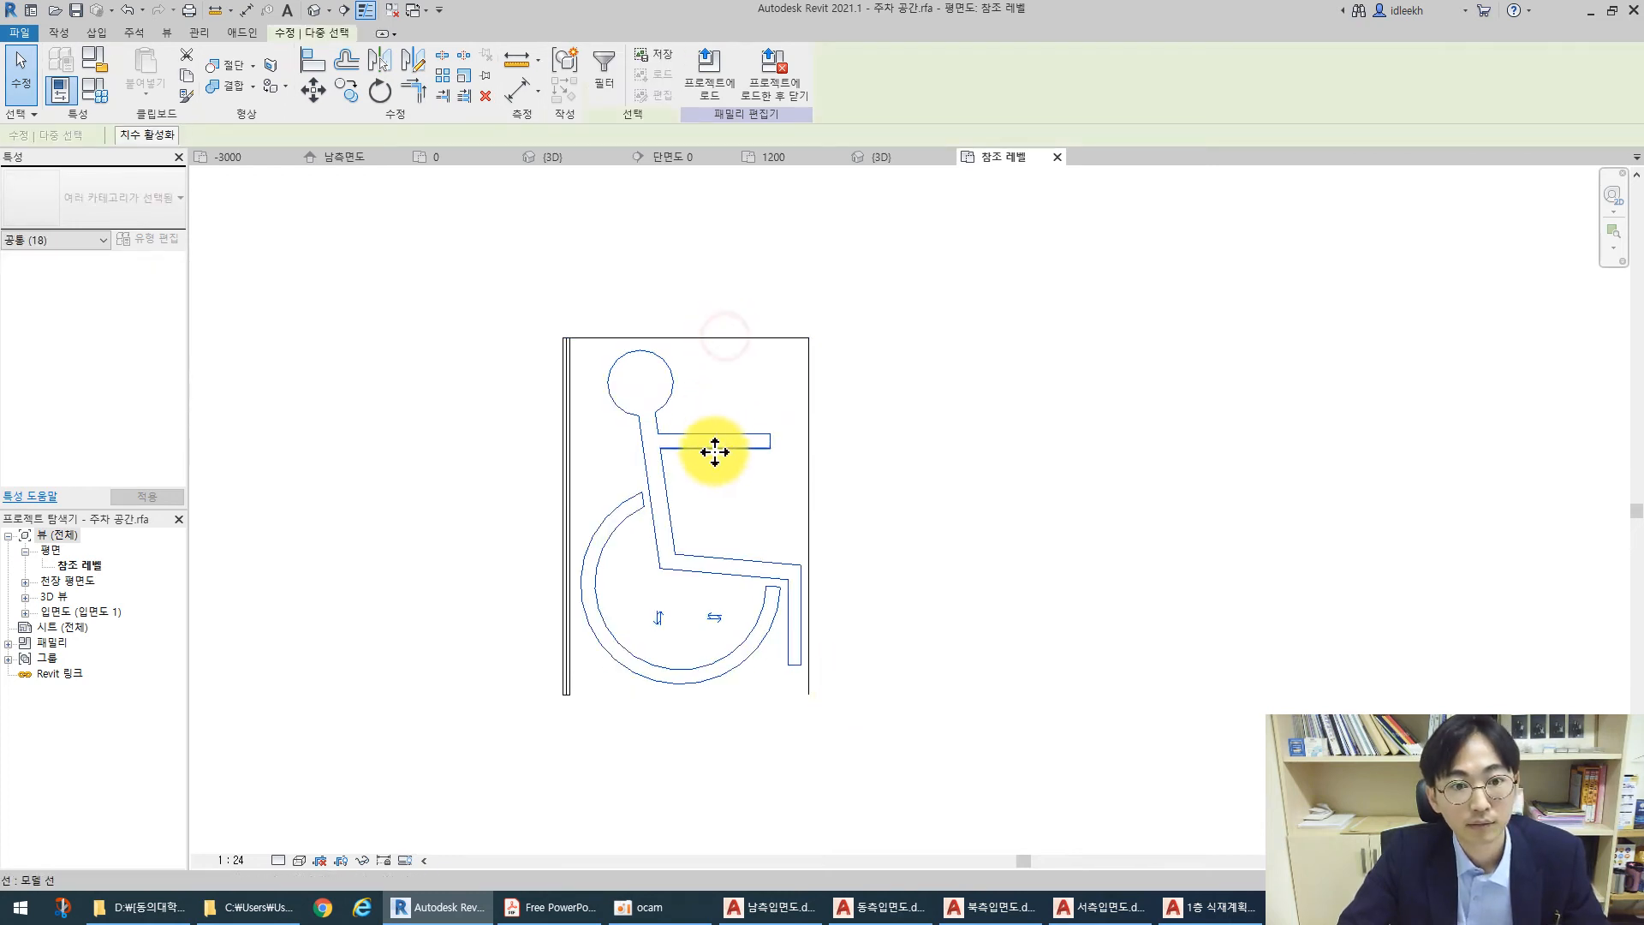
{"action": "left_click", "coordinate": [470, 72]}
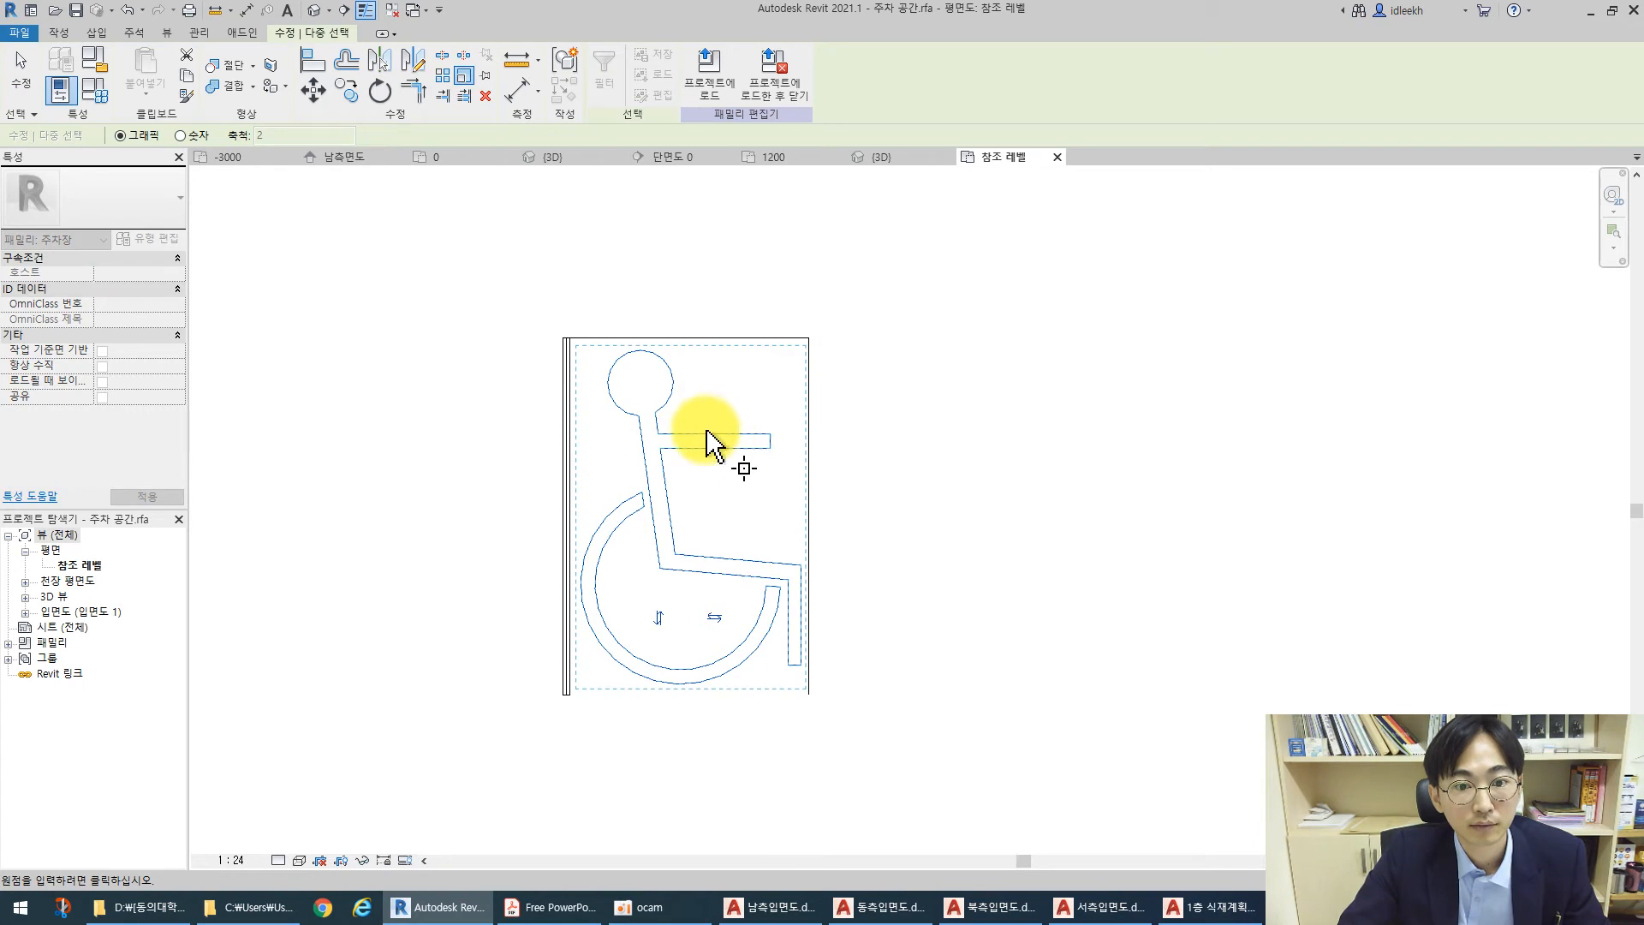
{"action": "left_click", "coordinate": [640, 636]}
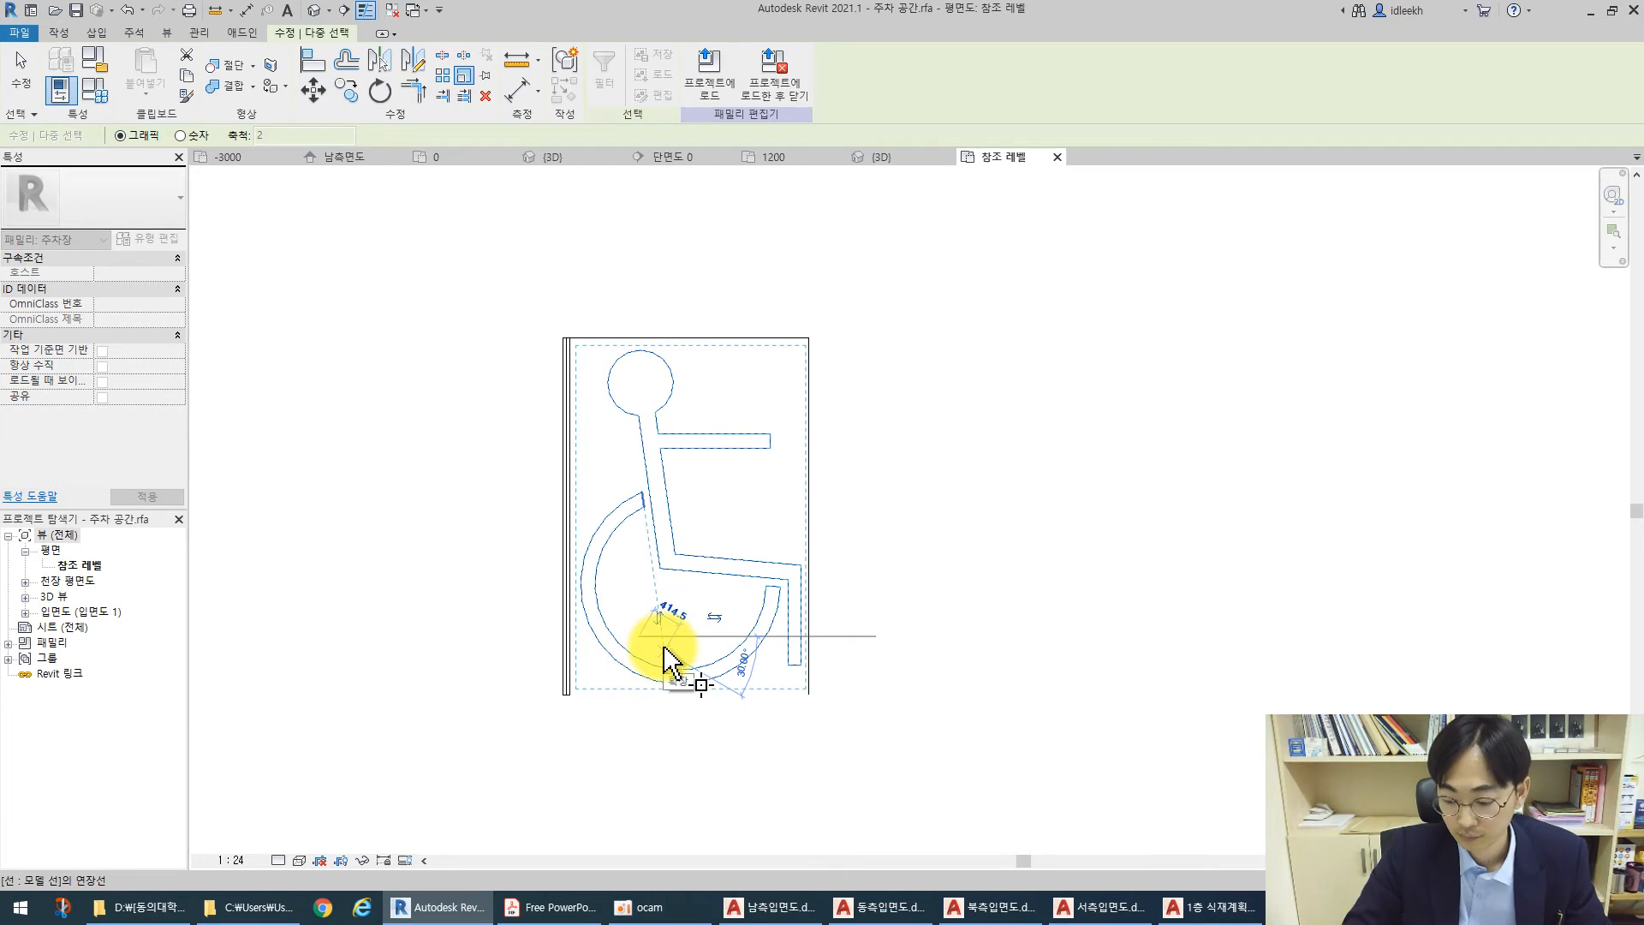
{"action": "key", "text": "Return"}
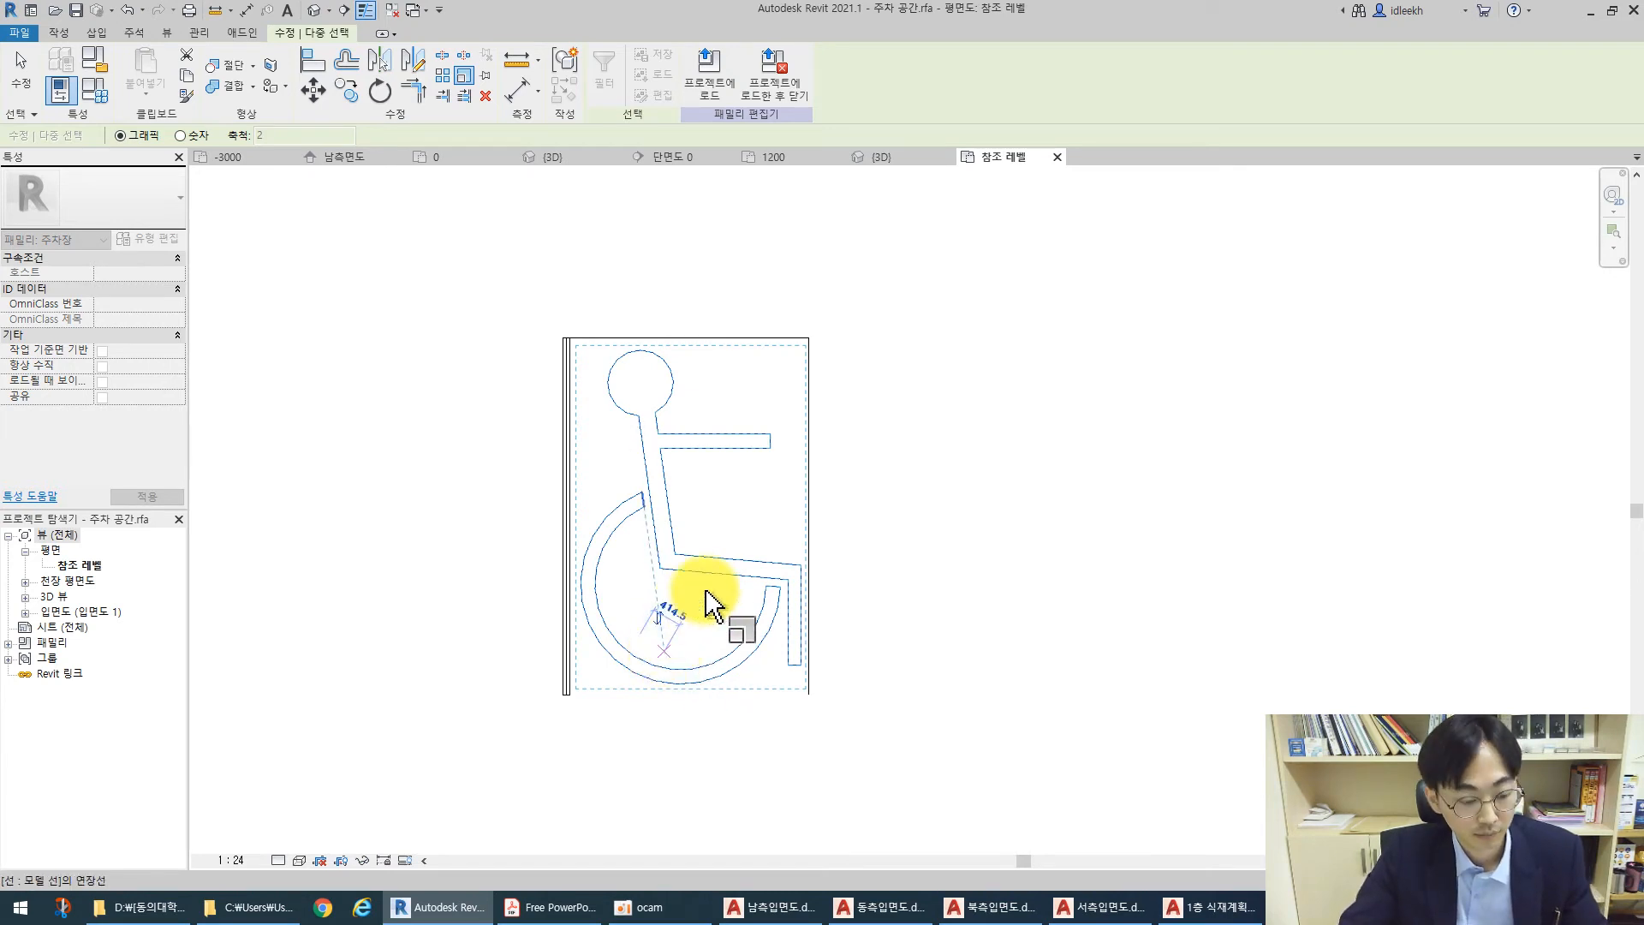
{"action": "key", "text": "Escape"}
{"action": "key", "text": "Escape"}
Select all wheelchair symbol lines and try to scale them graphically from a point inside the symbol
{"action": "left_click_drag", "start_coordinate": [535, 345], "coordinate": [870, 684]}
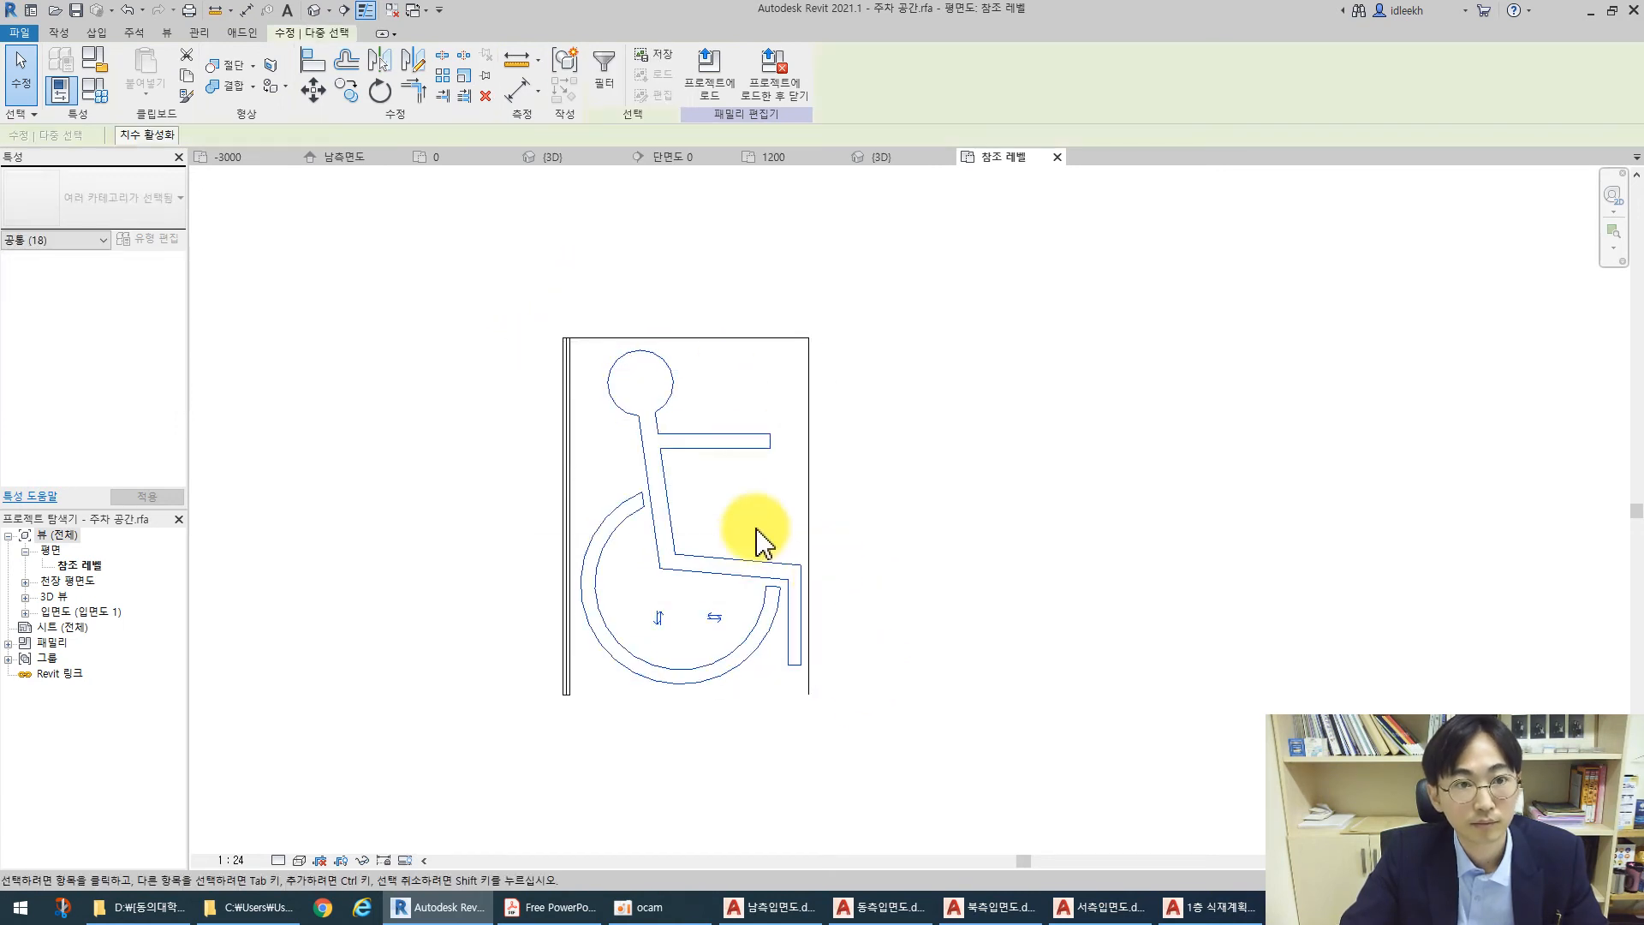
{"action": "left_click", "coordinate": [467, 81]}
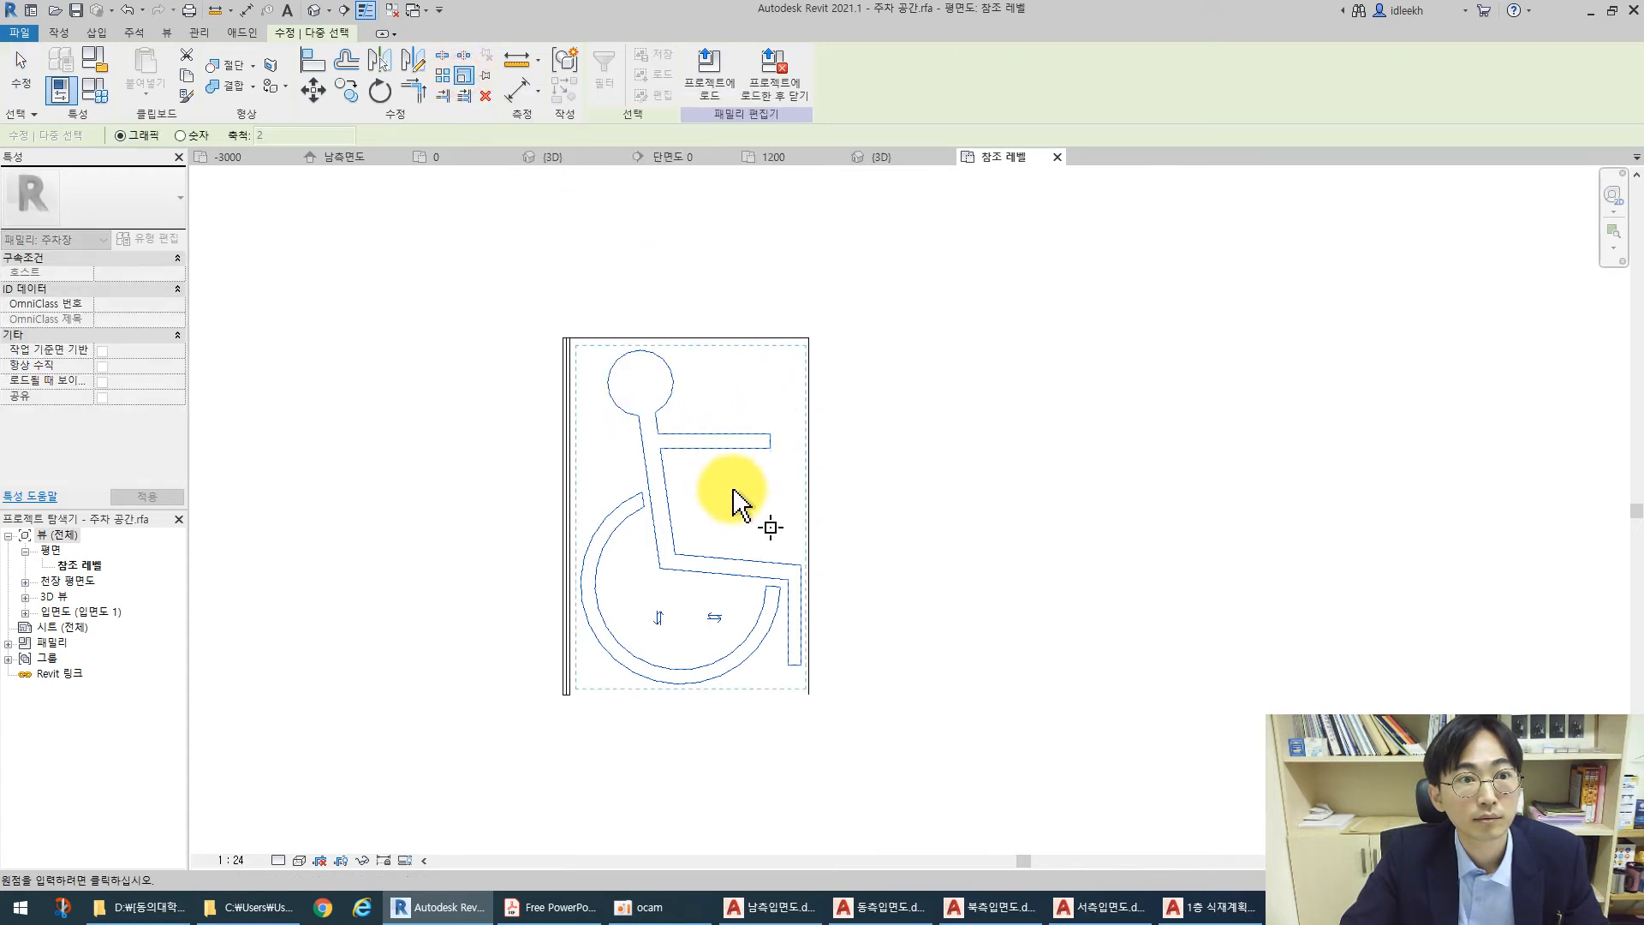
{"action": "left_click", "coordinate": [751, 511]}
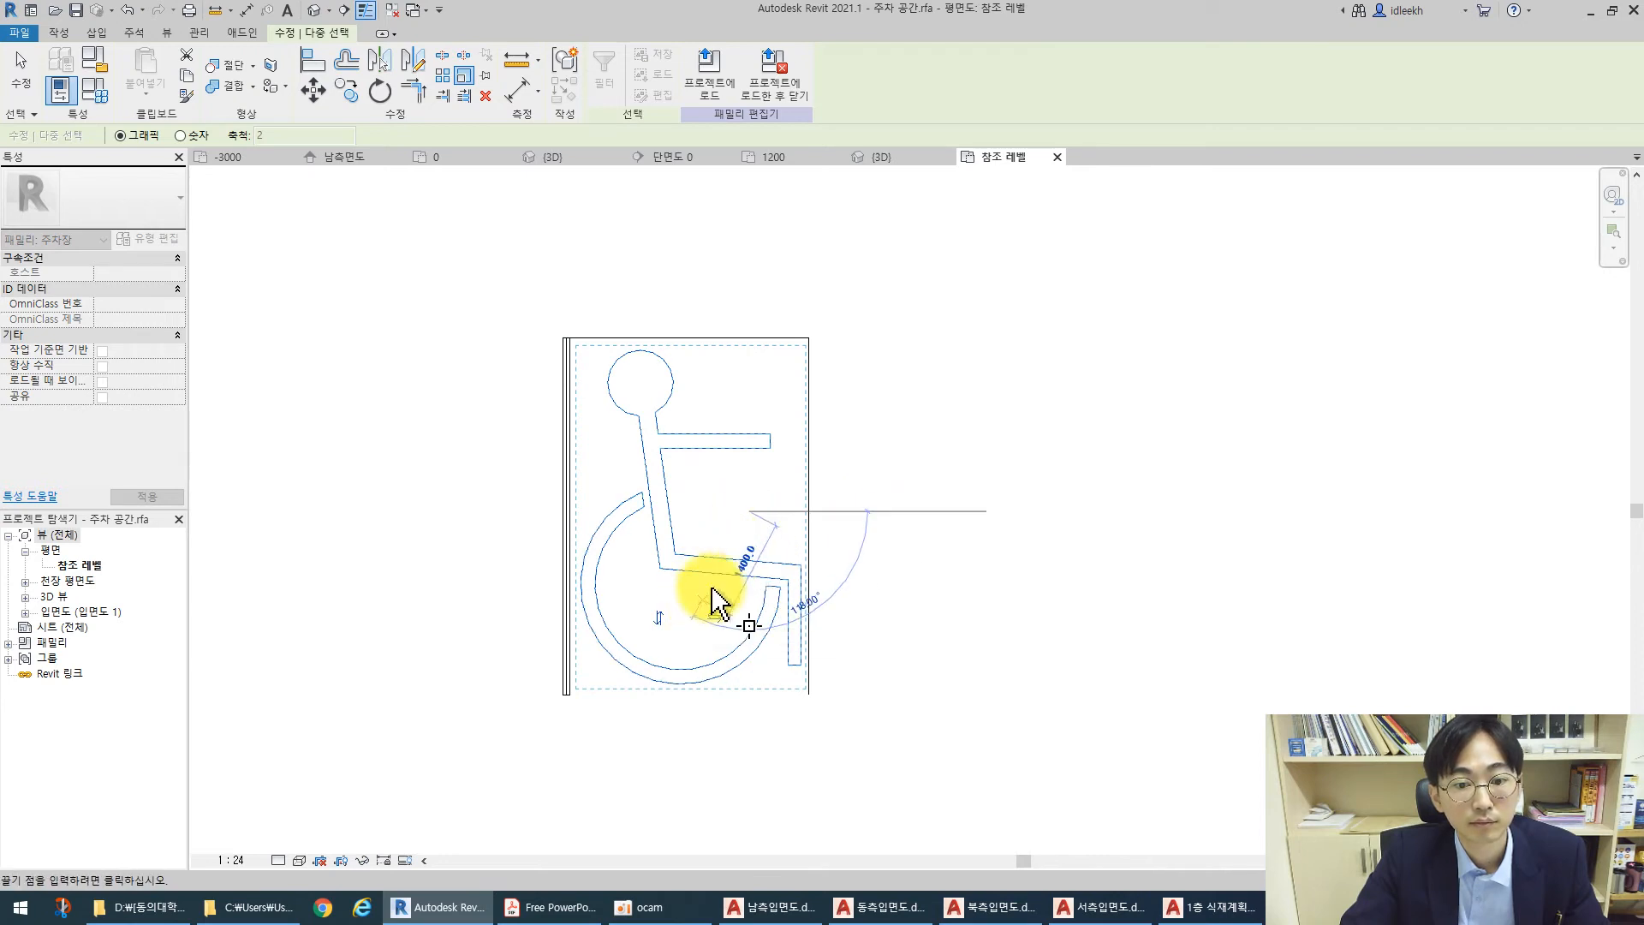
{"action": "left_click", "coordinate": [752, 531]}
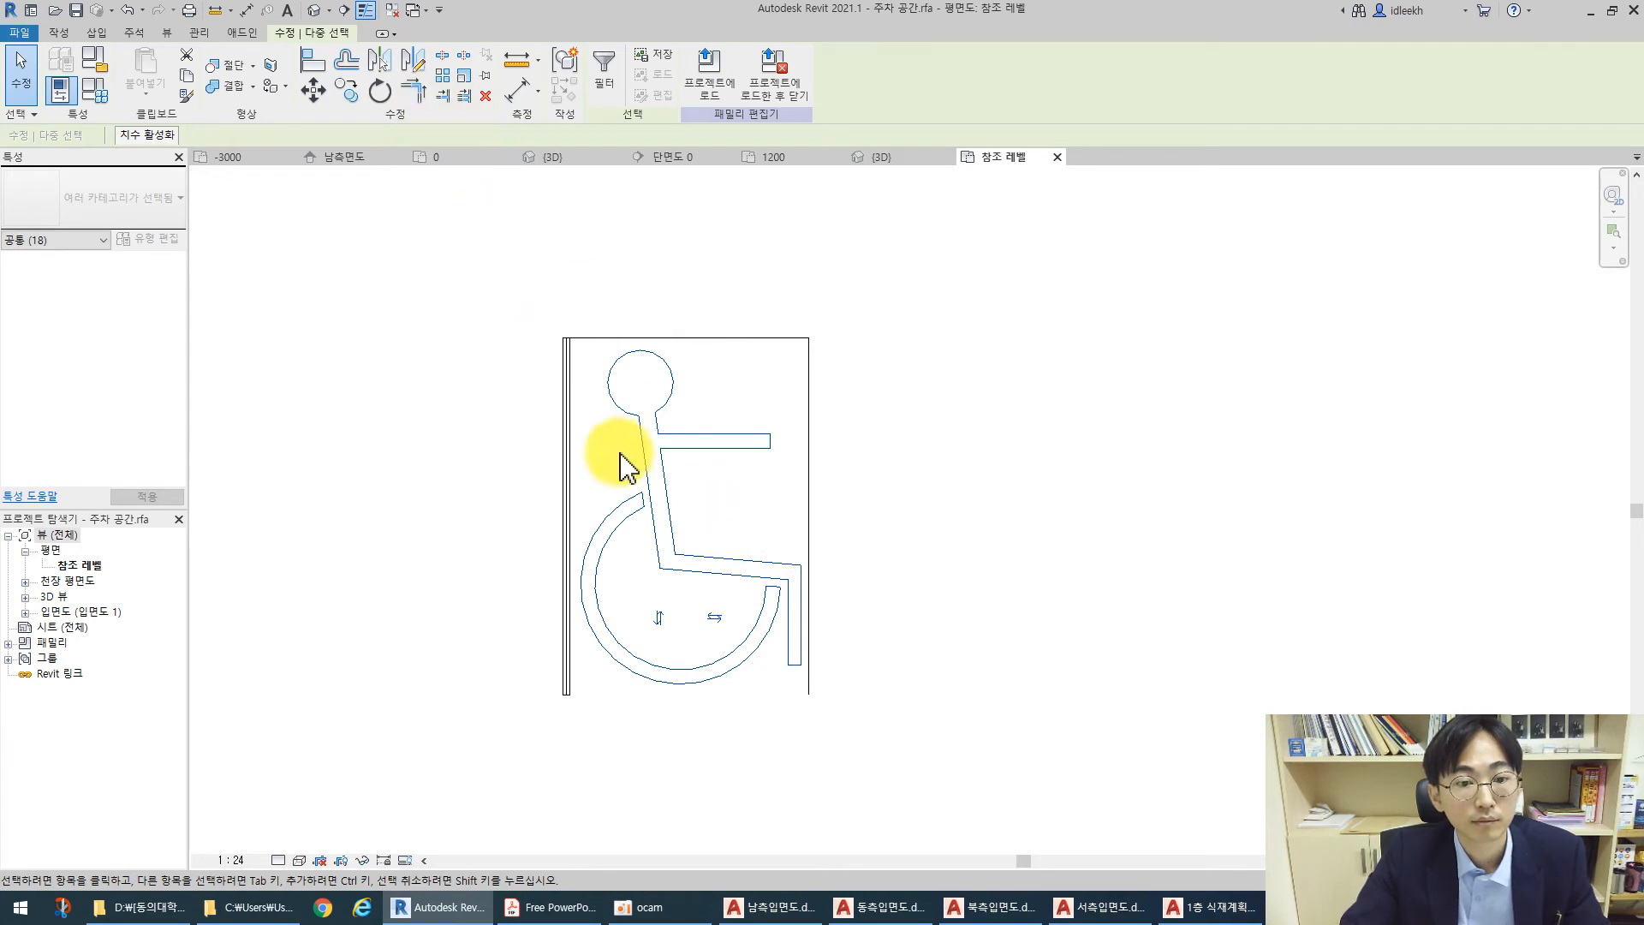
Scale the wheelchair symbol graphically to about half its size, using the seat's rear corner as the origin
{"action": "left_click", "coordinate": [464, 75]}
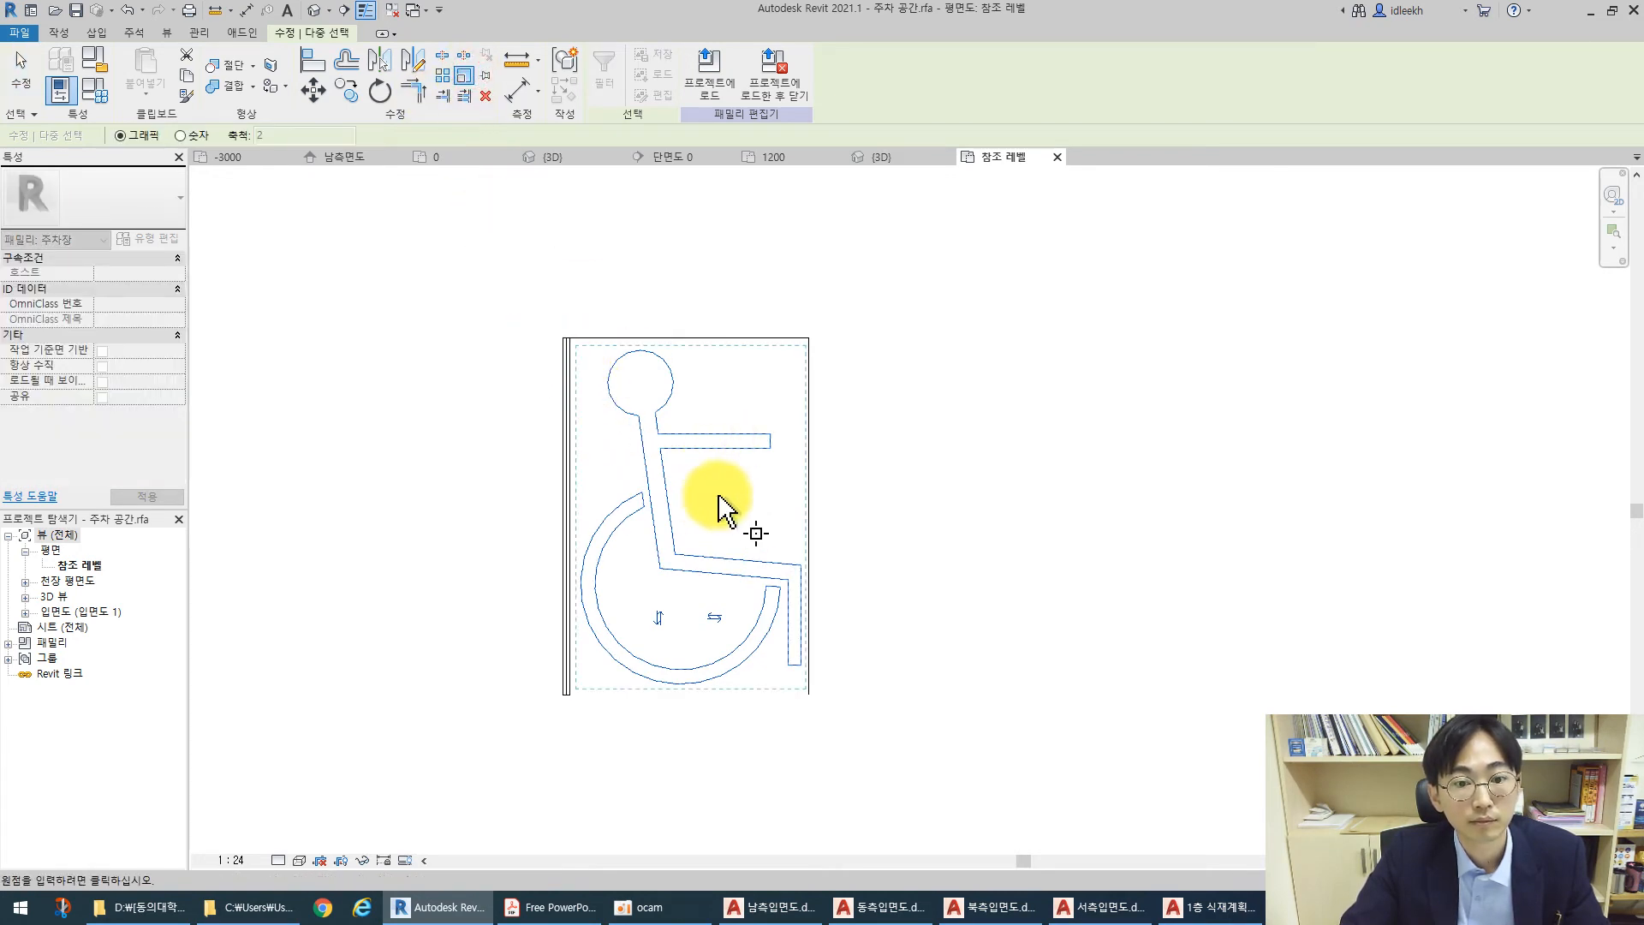
{"action": "left_click", "coordinate": [660, 568]}
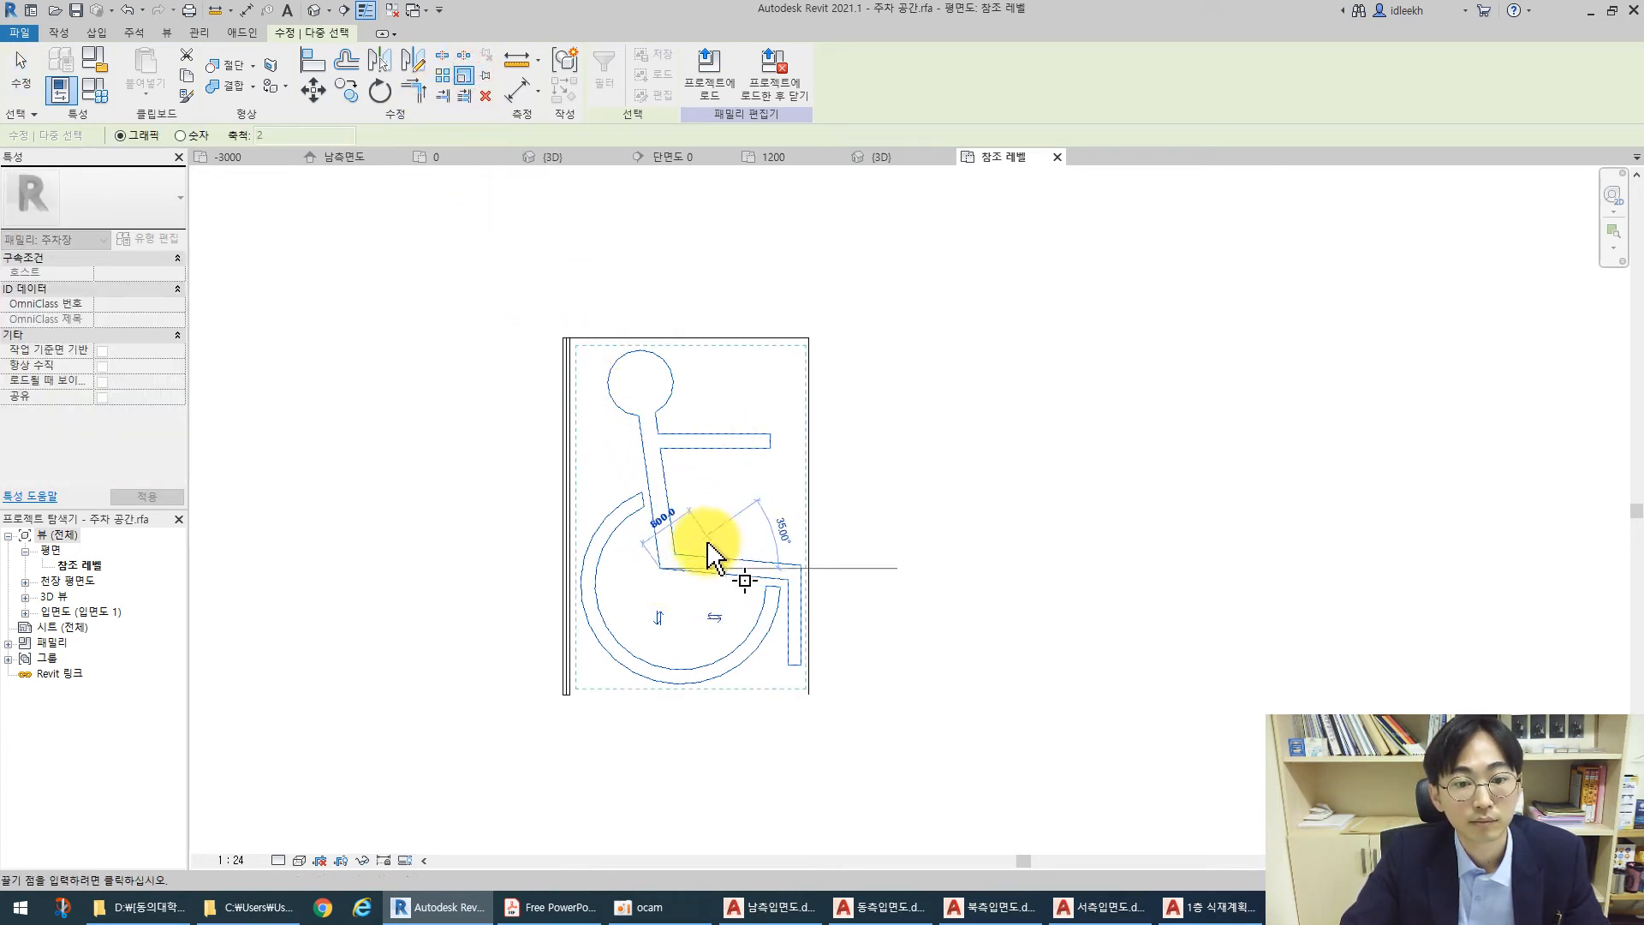
{"action": "left_click", "coordinate": [770, 563]}
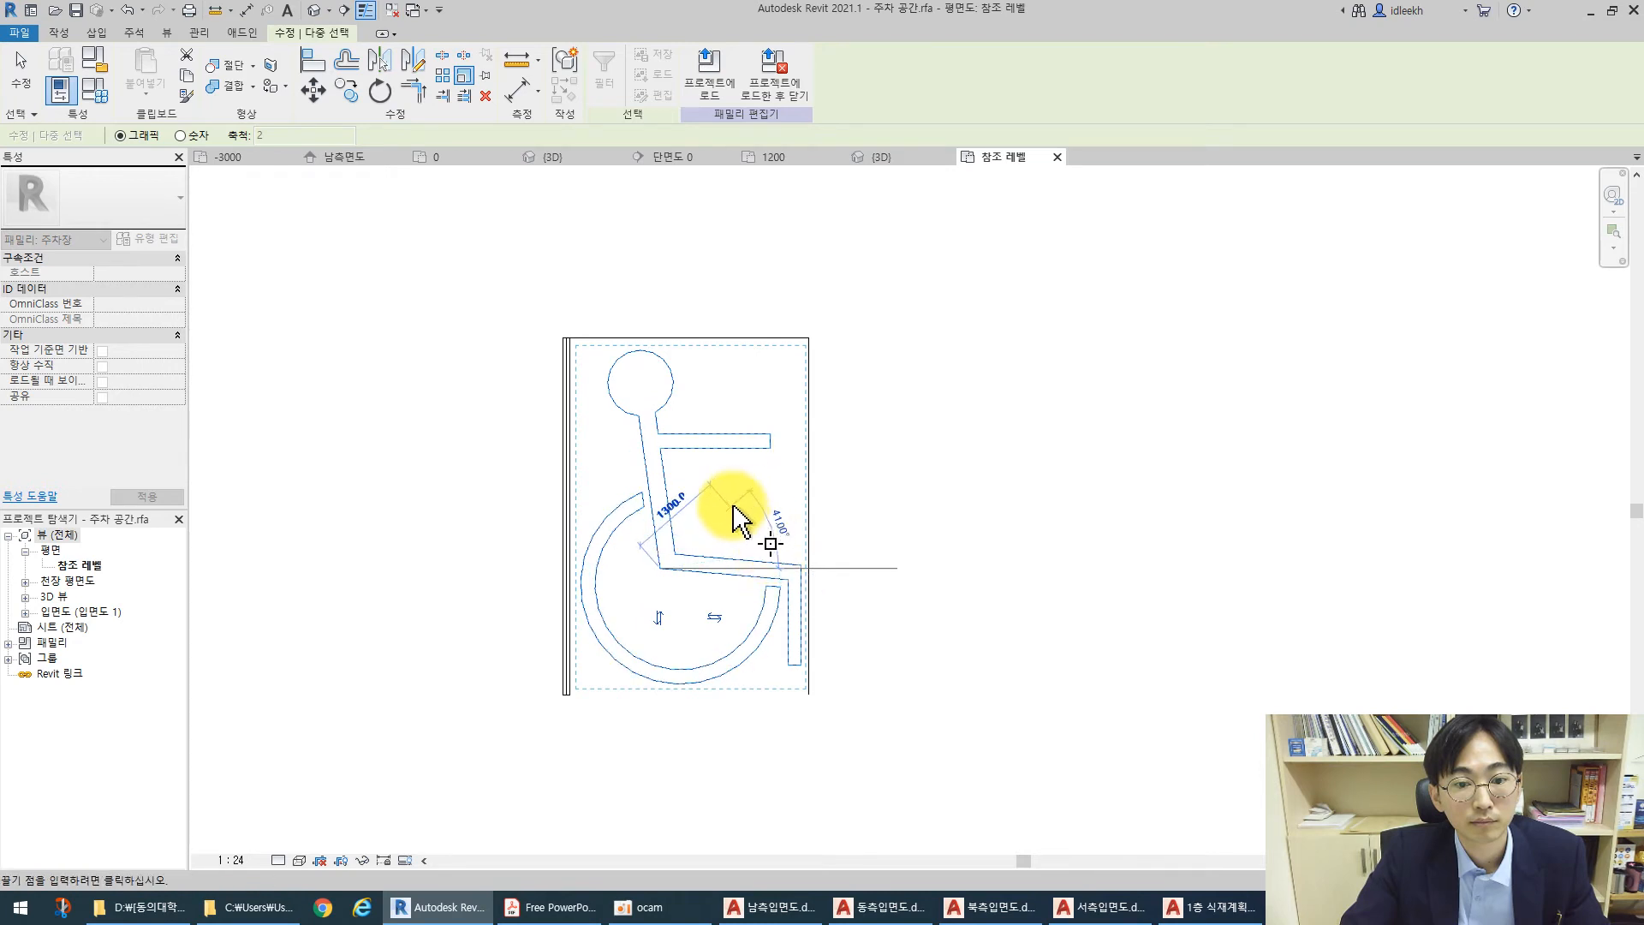
{"action": "left_click", "coordinate": [704, 546]}
Select the whole scaled wheelchair symbol and move it about 300 mm horizontally towards the middle of the parking space
{"action": "left_click", "coordinate": [752, 655]}
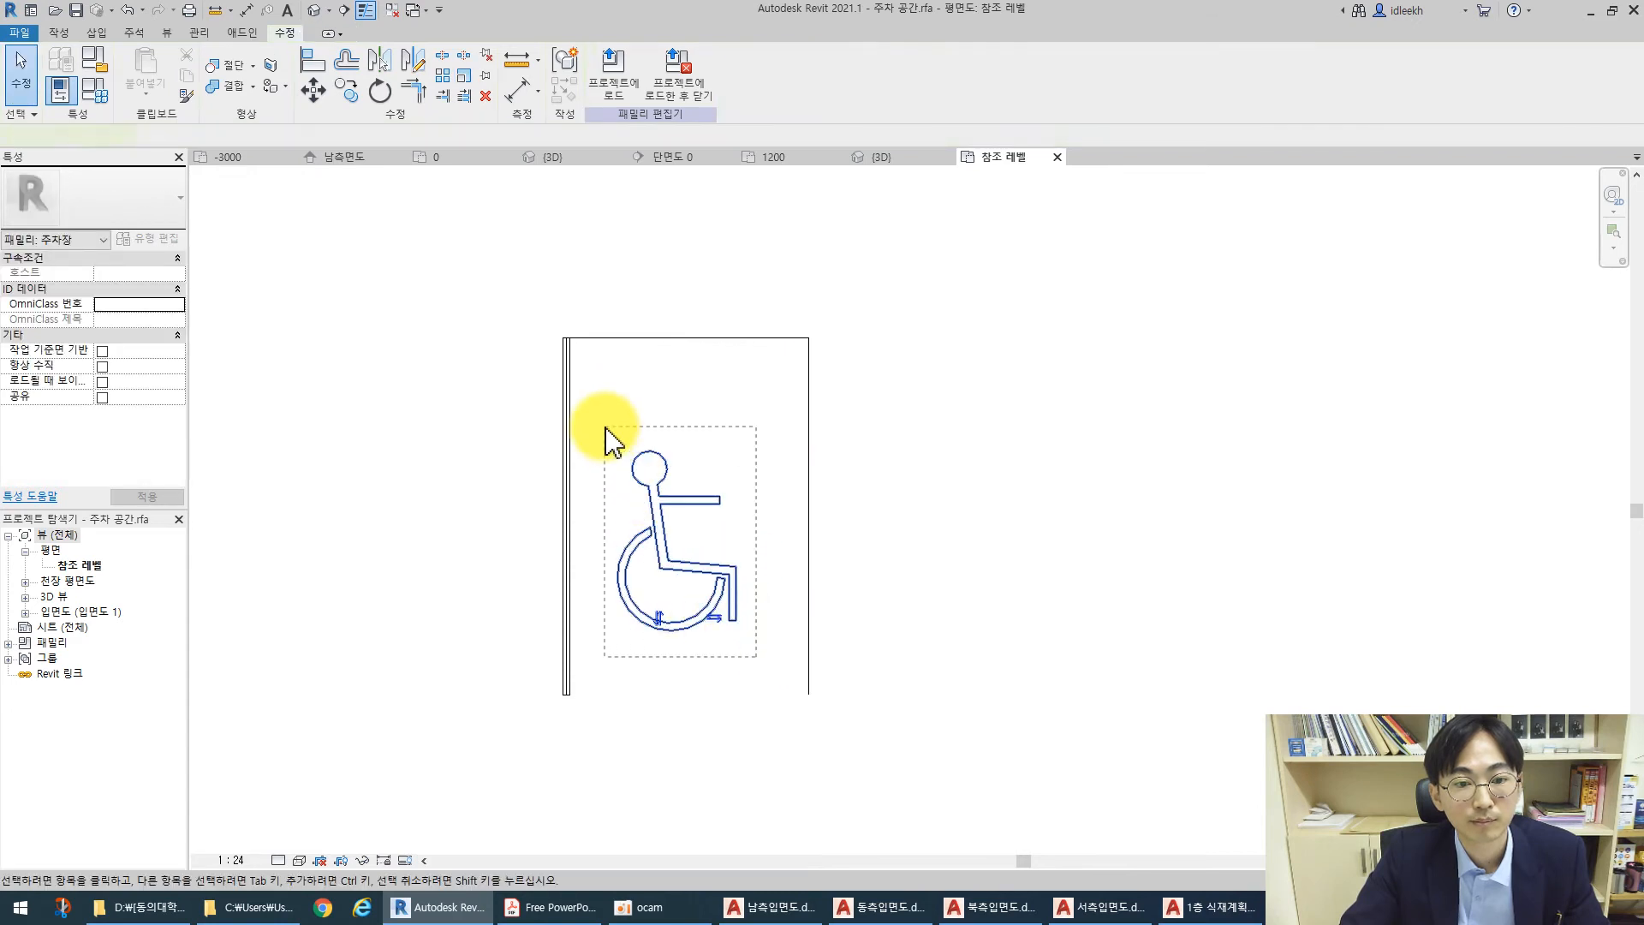
{"action": "left_click_drag", "start_coordinate": [605, 426], "coordinate": [605, 426]}
{"action": "left_click", "coordinate": [325, 93]}
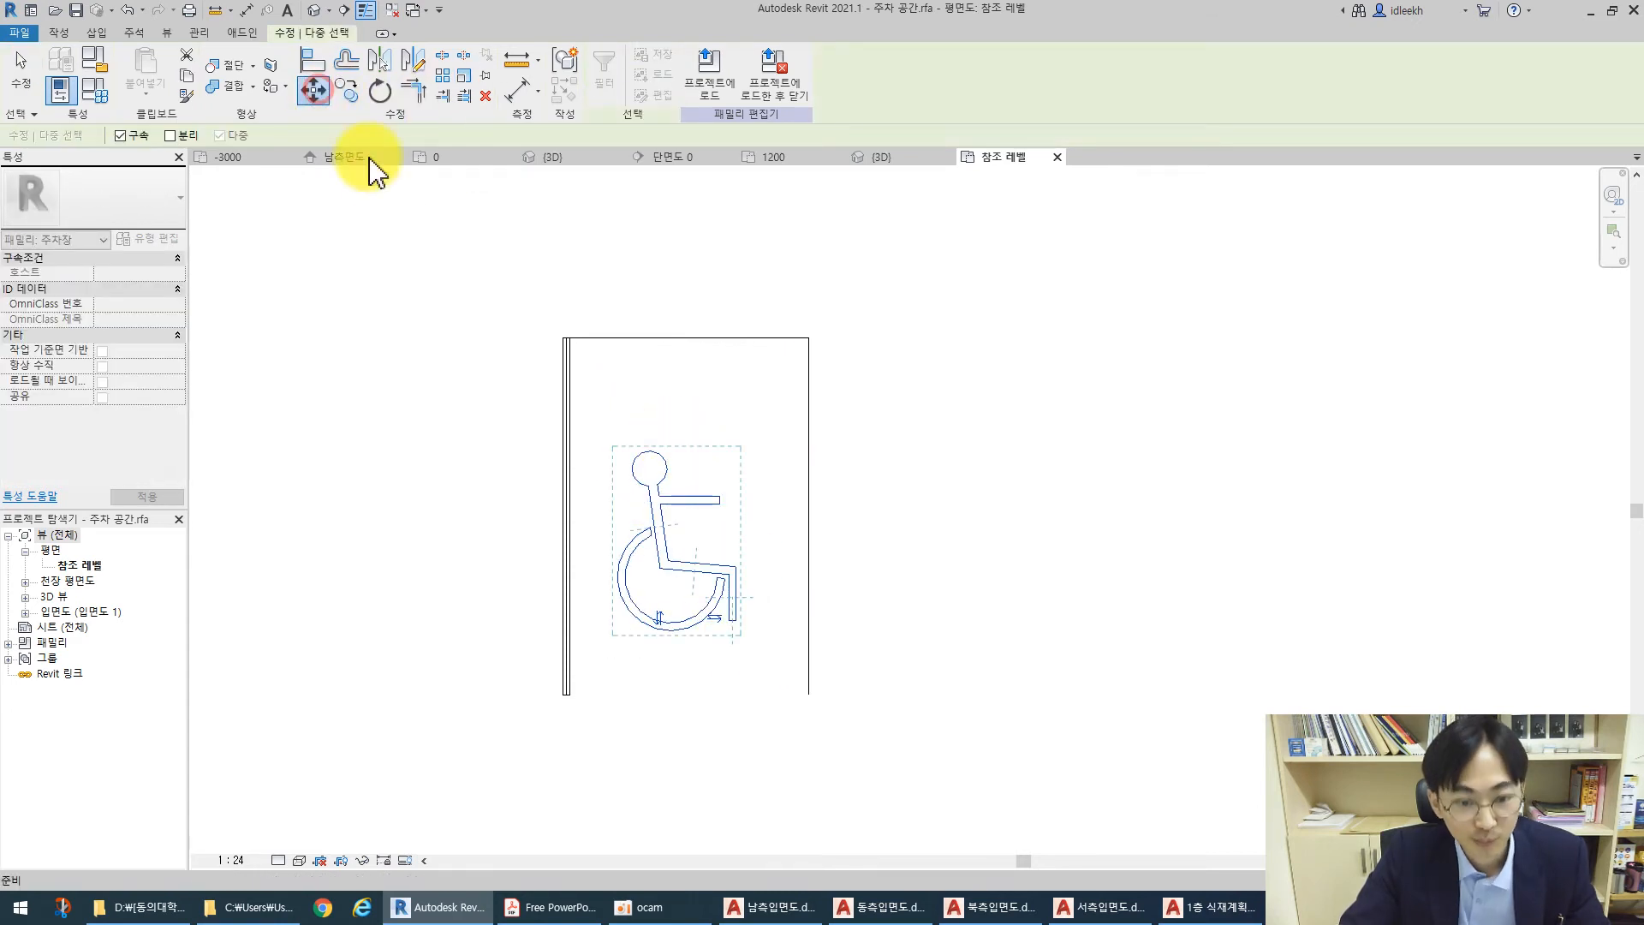
{"action": "left_click", "coordinate": [695, 531]}
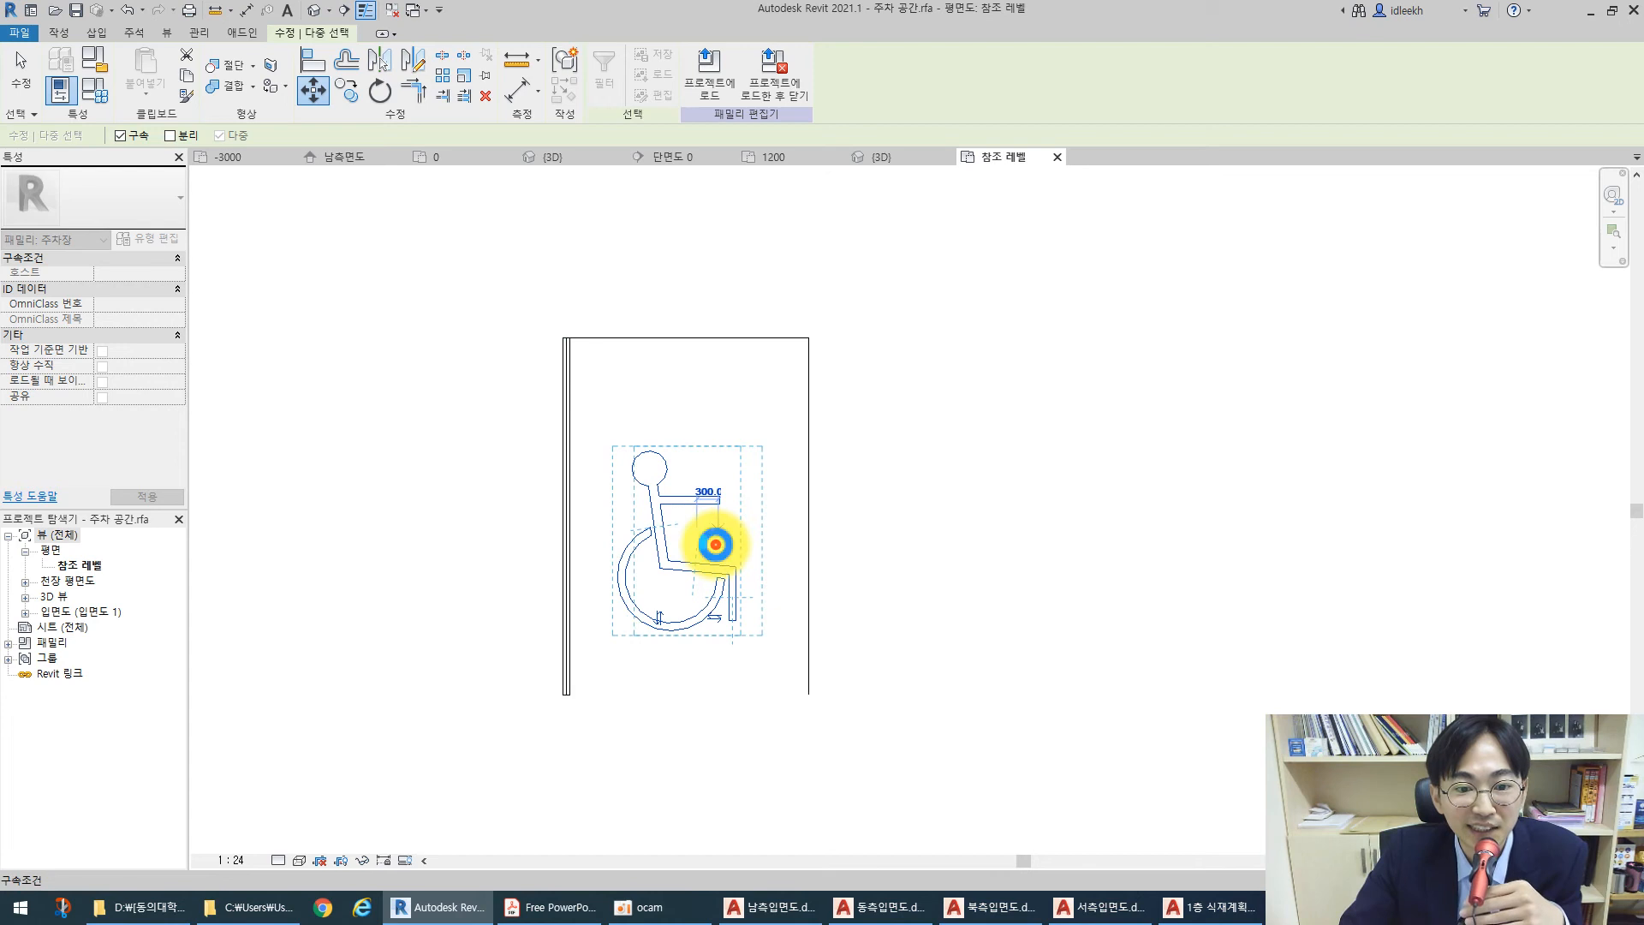
{"action": "left_click", "coordinate": [717, 557]}
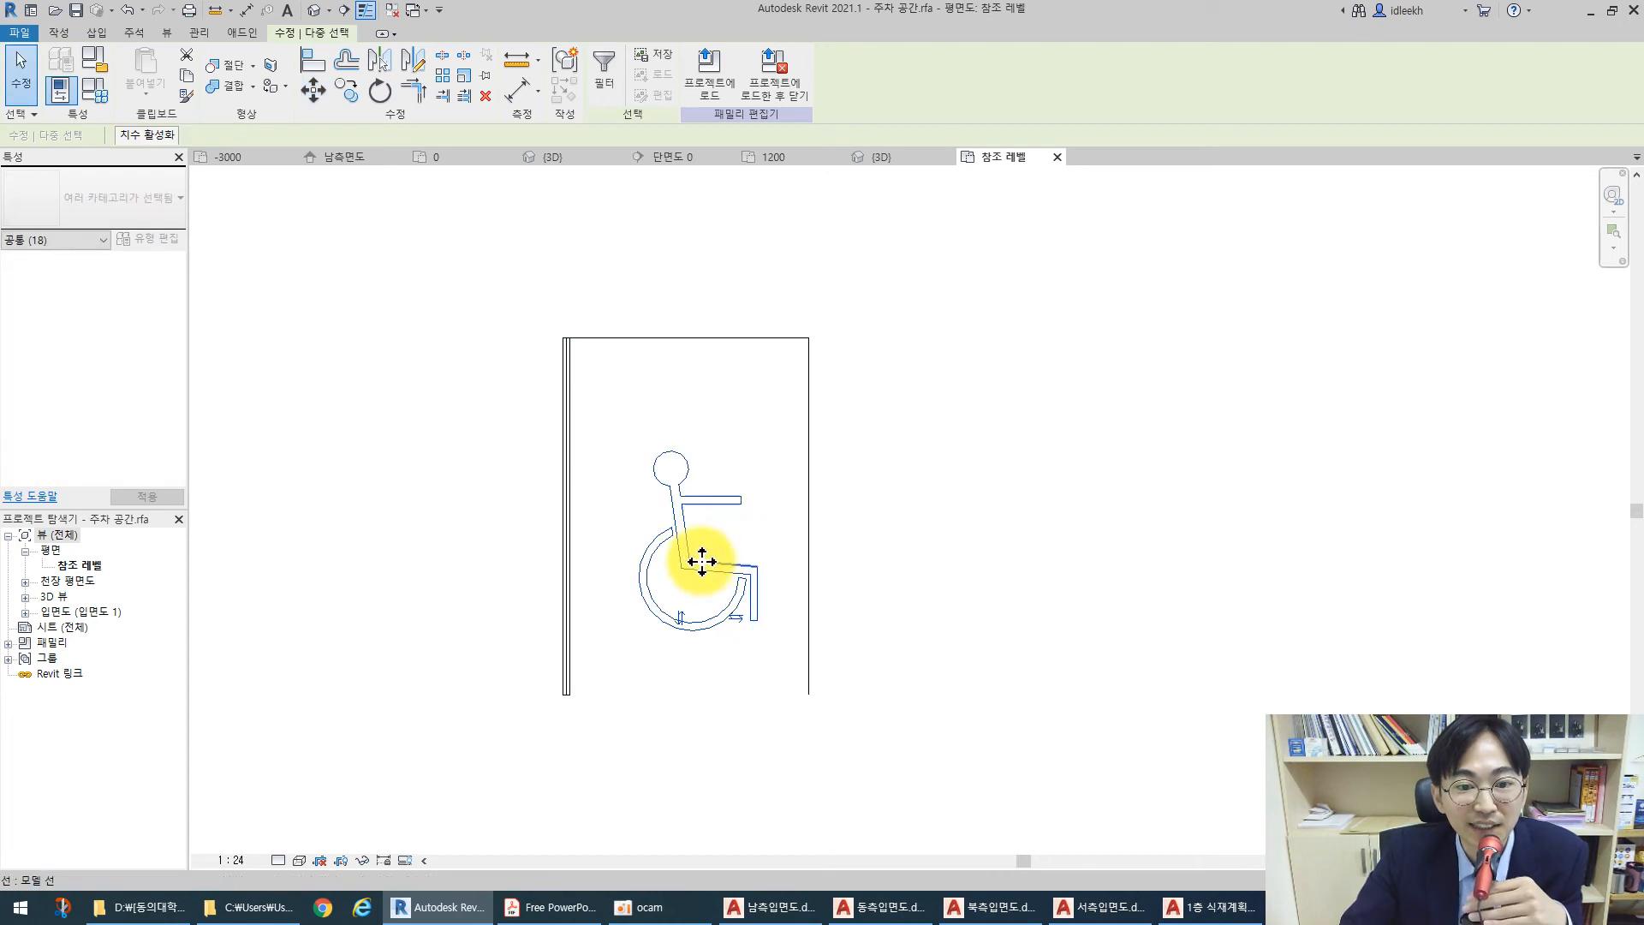
Load the family into the project and close it, saving it under the new name 주차 공간2.rfa
{"action": "left_click", "coordinate": [776, 80]}
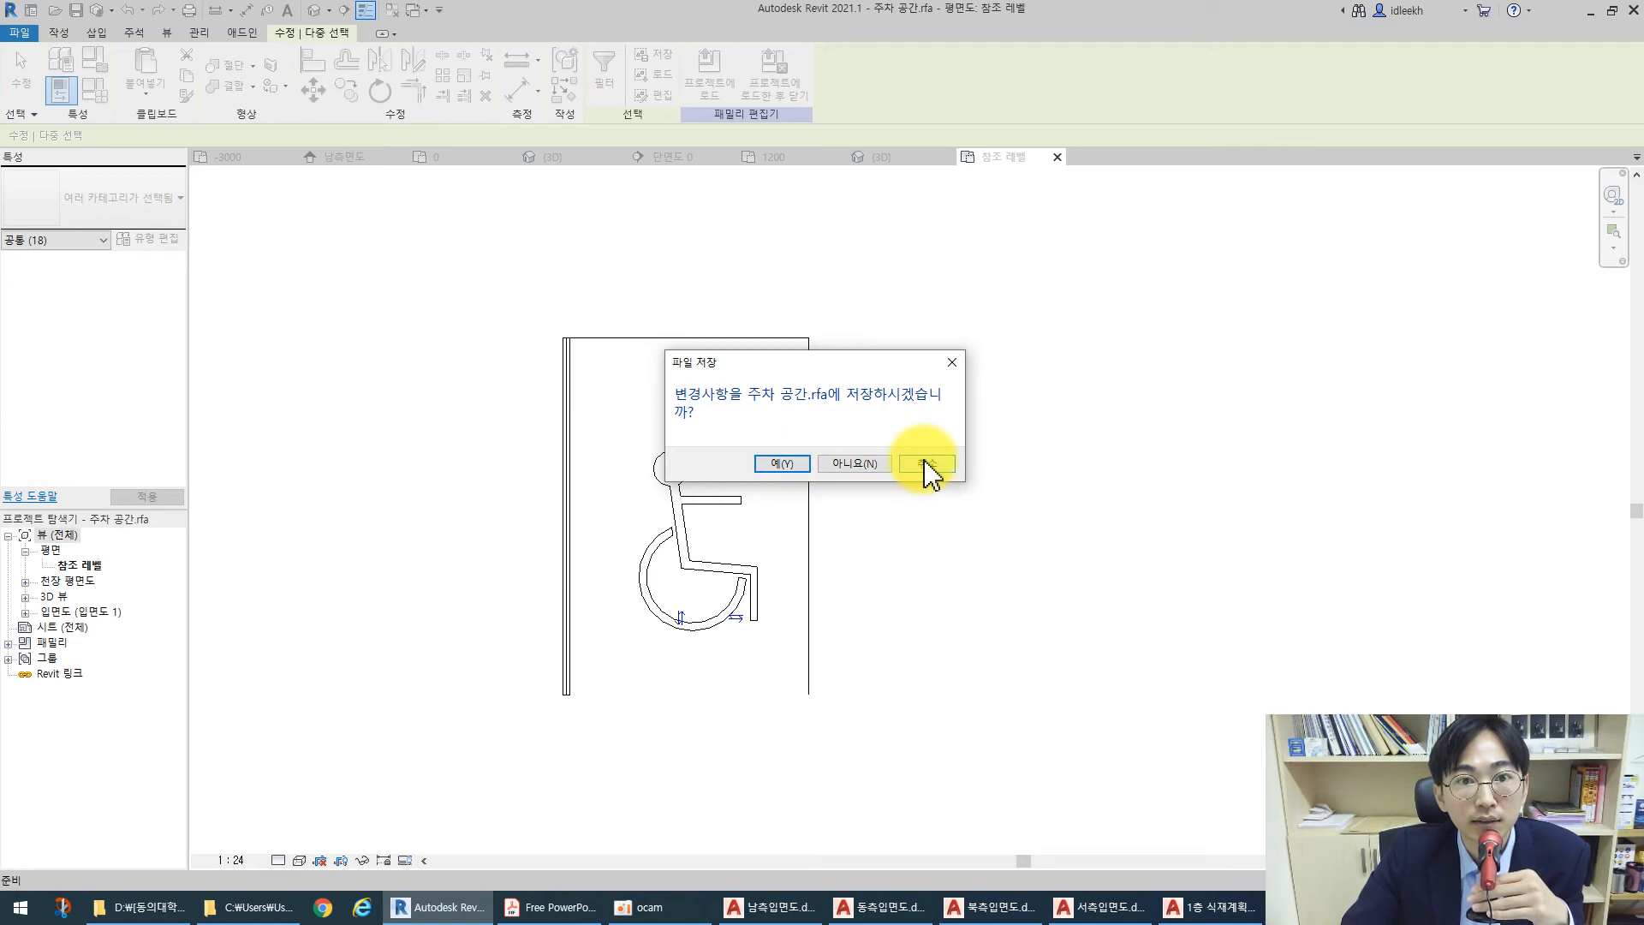
{"action": "left_click", "coordinate": [774, 463]}
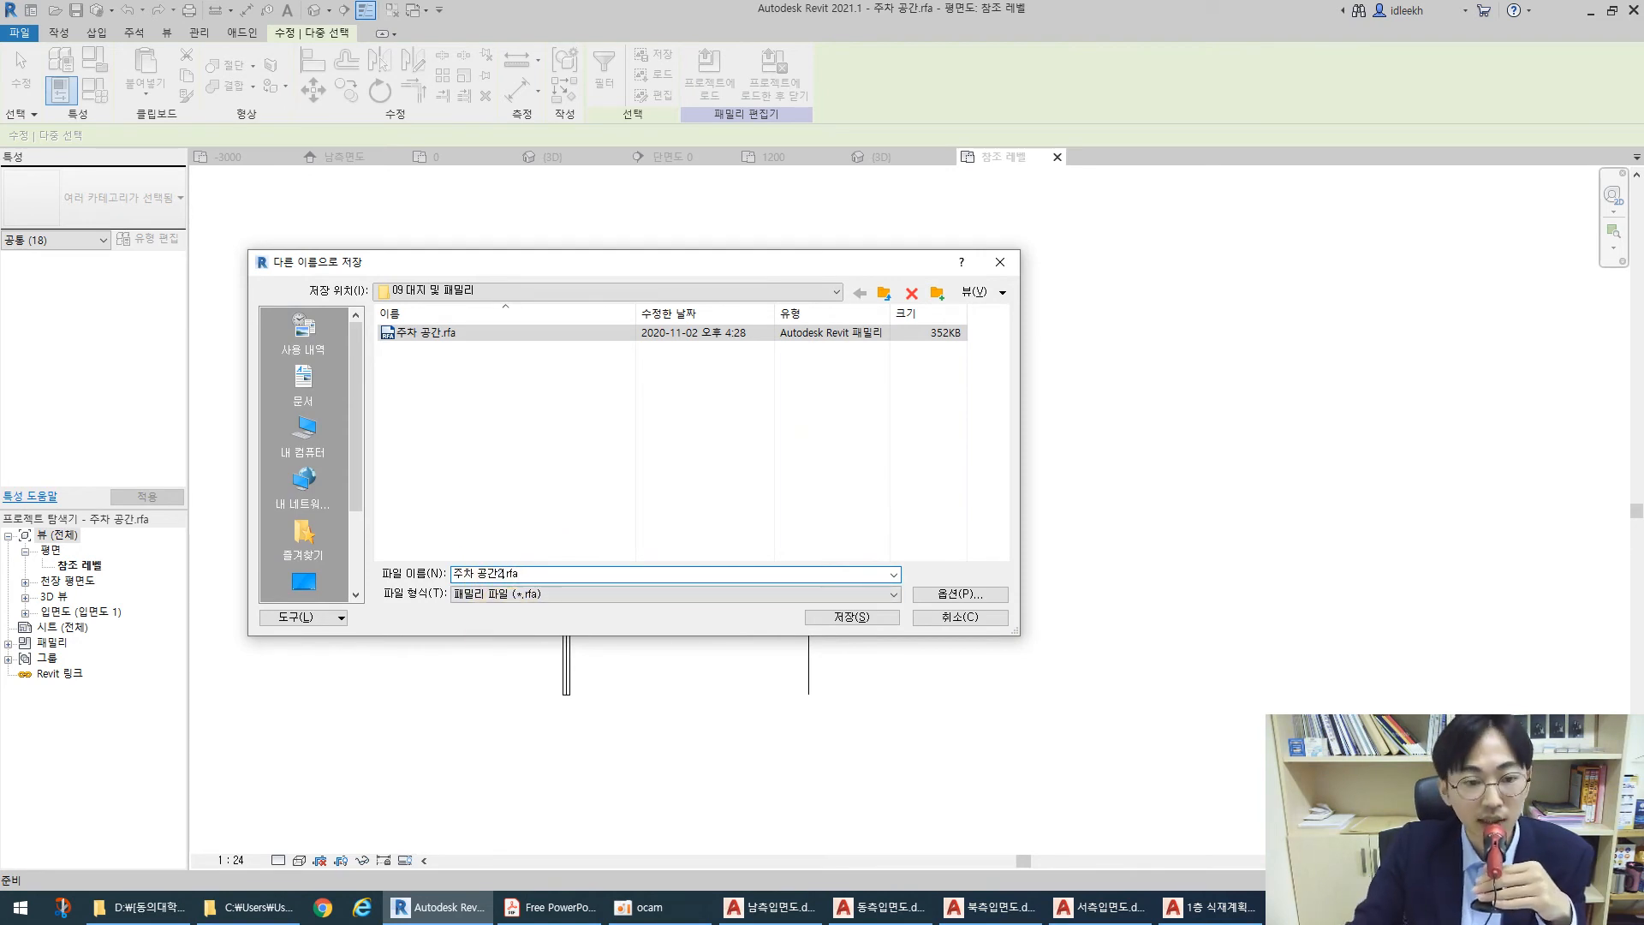
{"action": "left_click", "coordinate": [854, 618]}
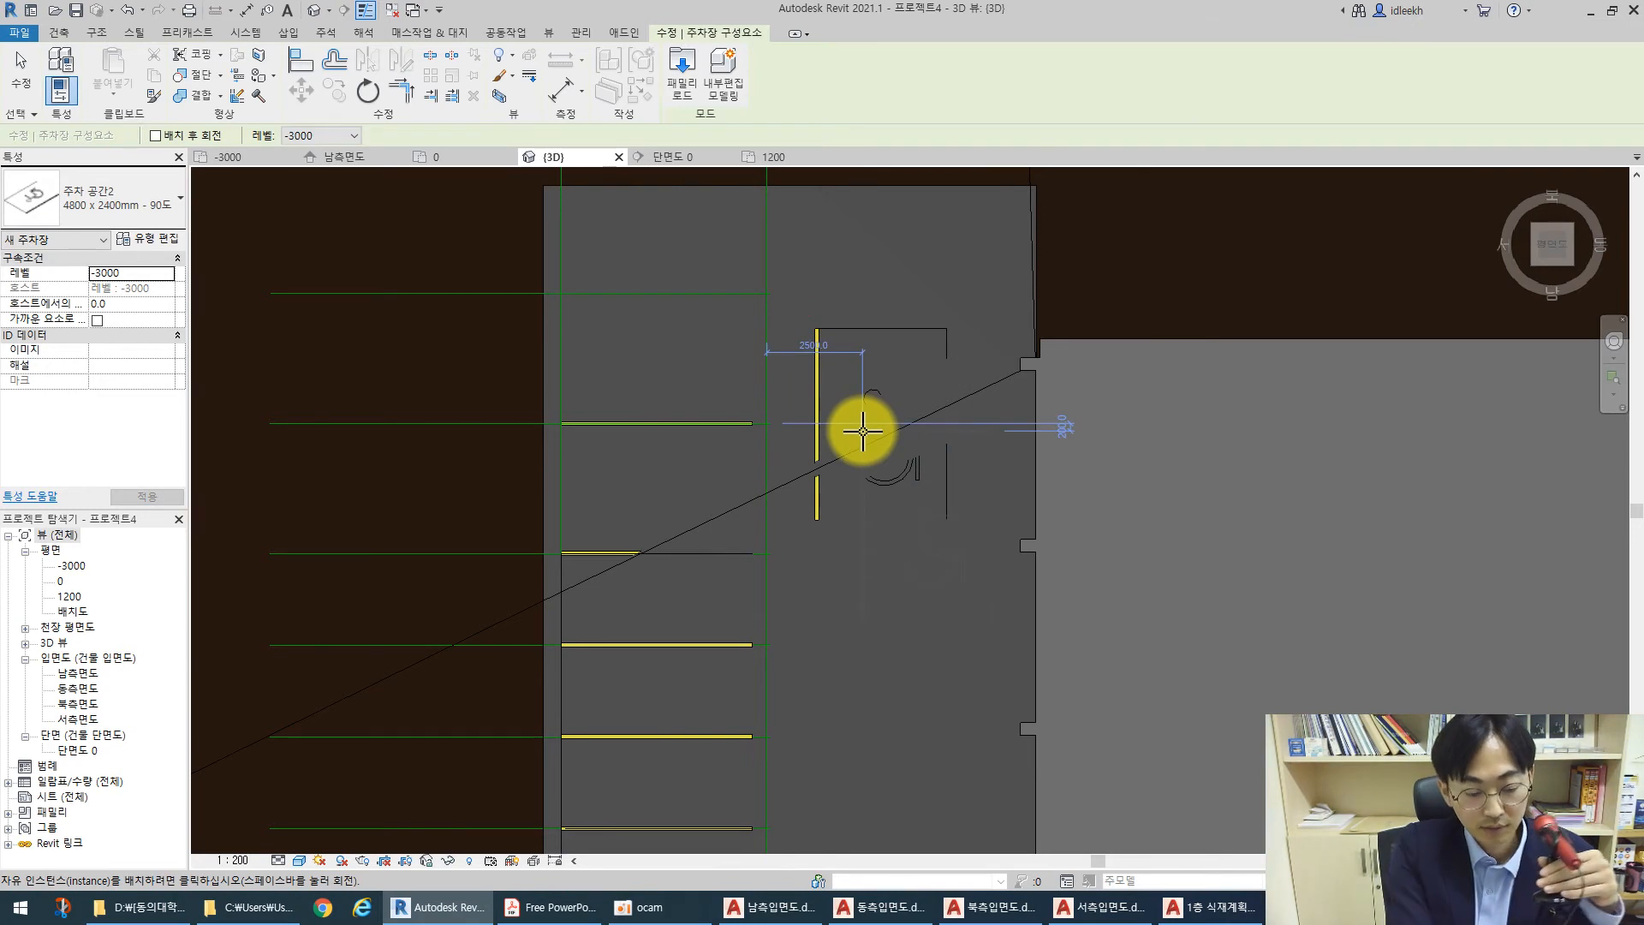
{"action": "key", "text": "Escape"}
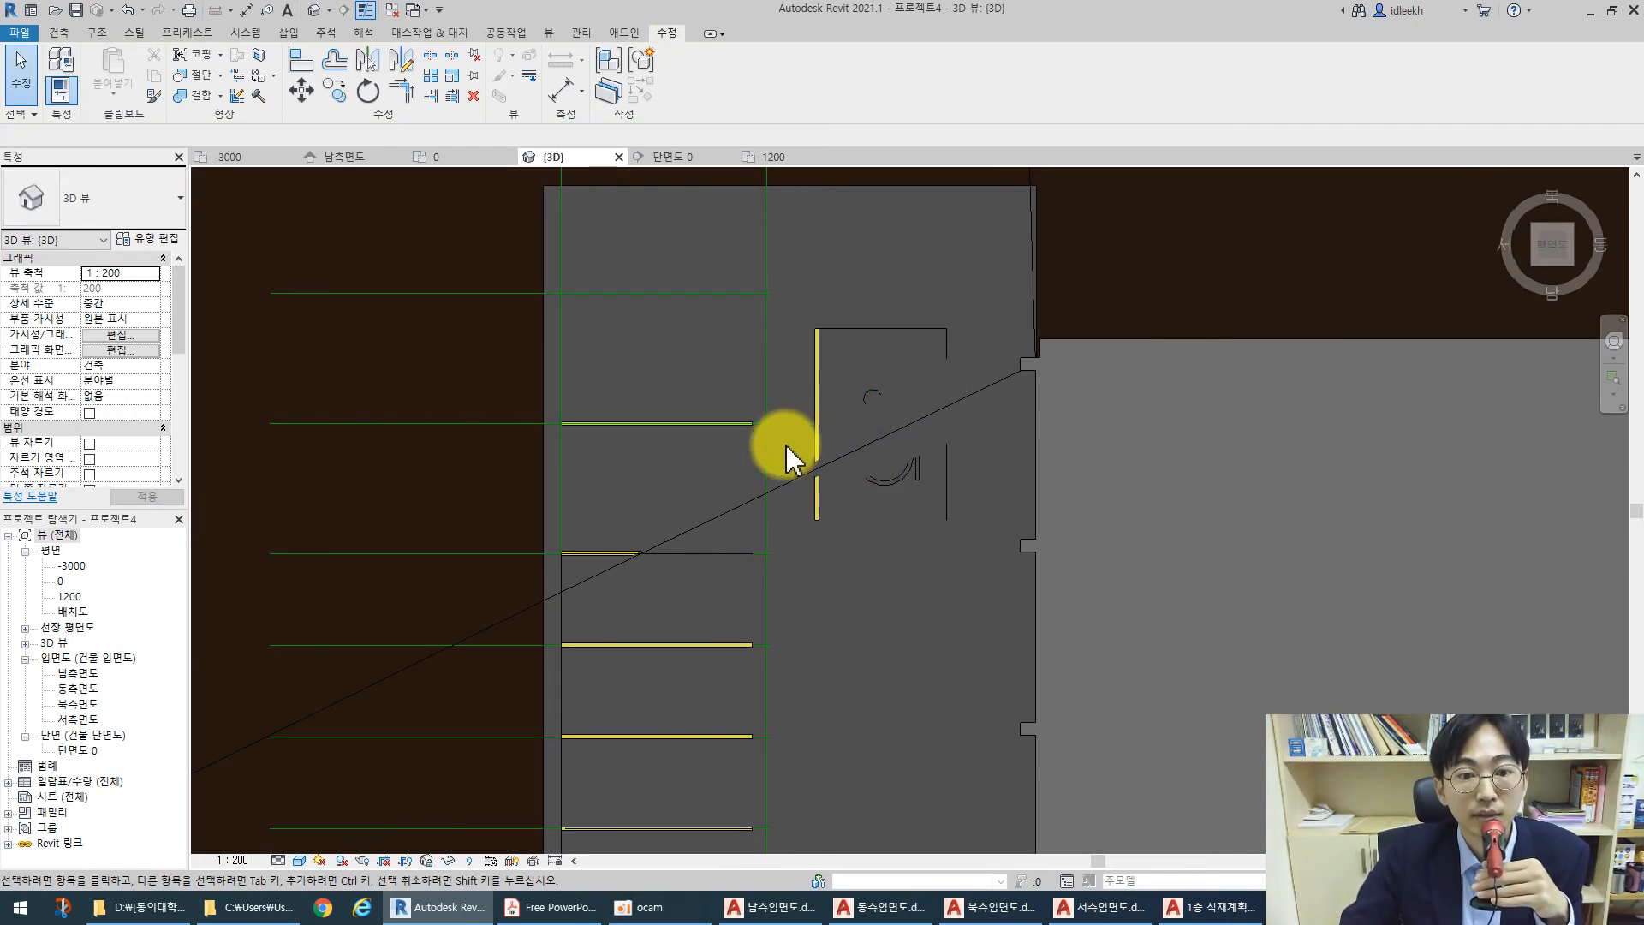
Change the accessible parking space next to the standard row to type 주차 공간2, 4800 x 3400mm - 90도
{"action": "left_click", "coordinate": [603, 549]}
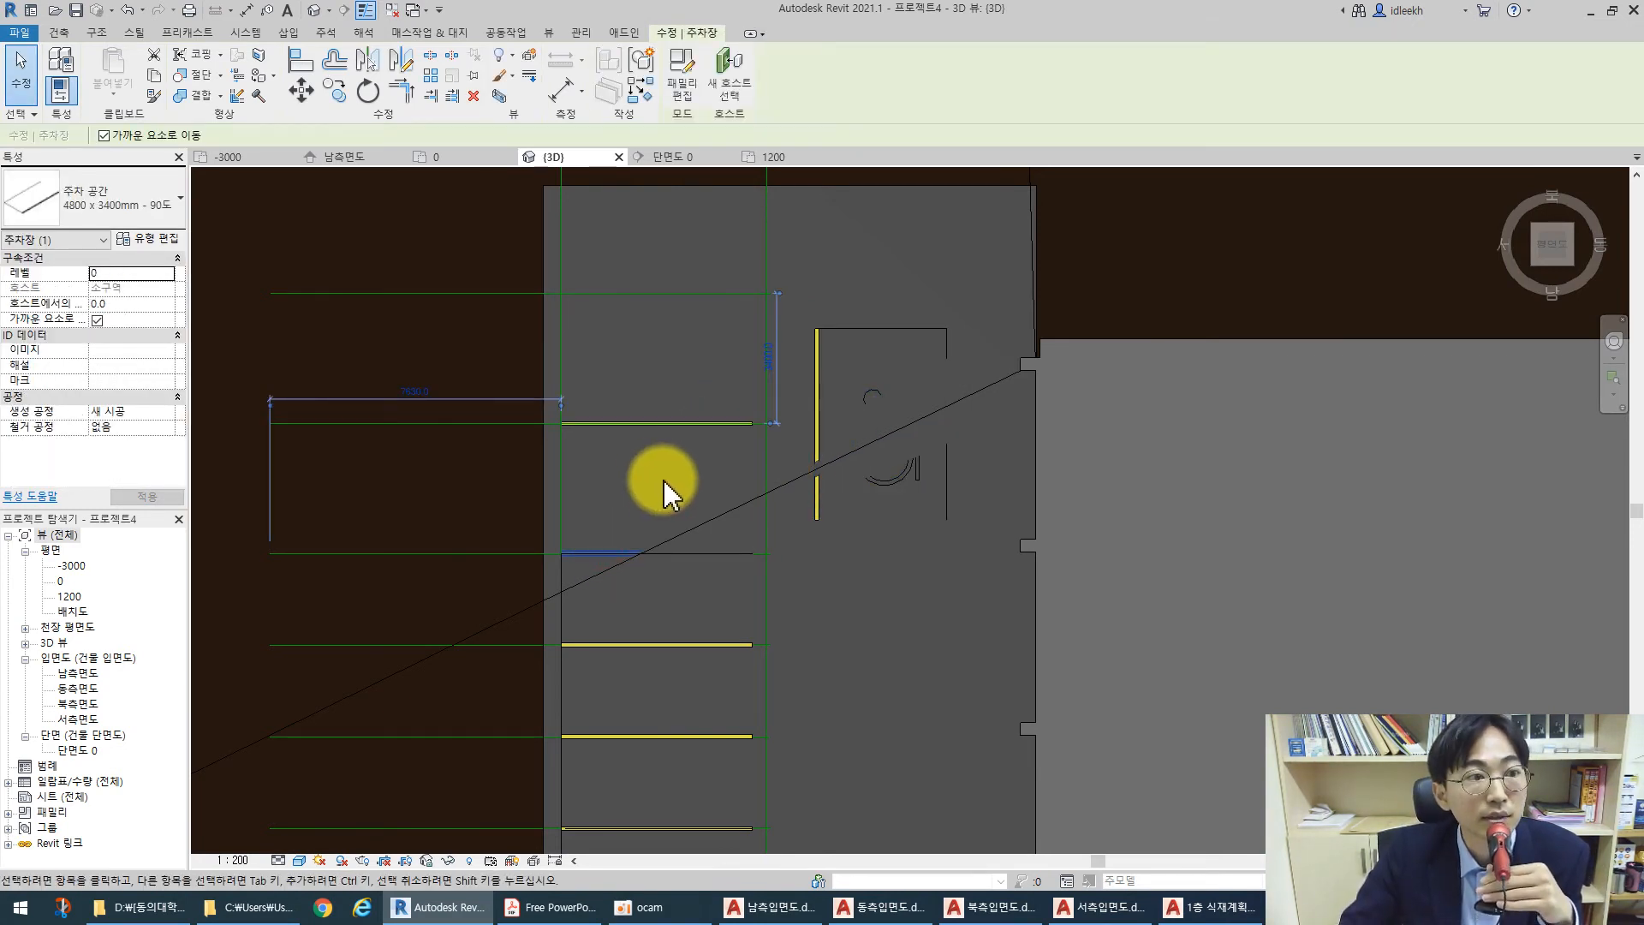
{"action": "left_click", "coordinate": [114, 212]}
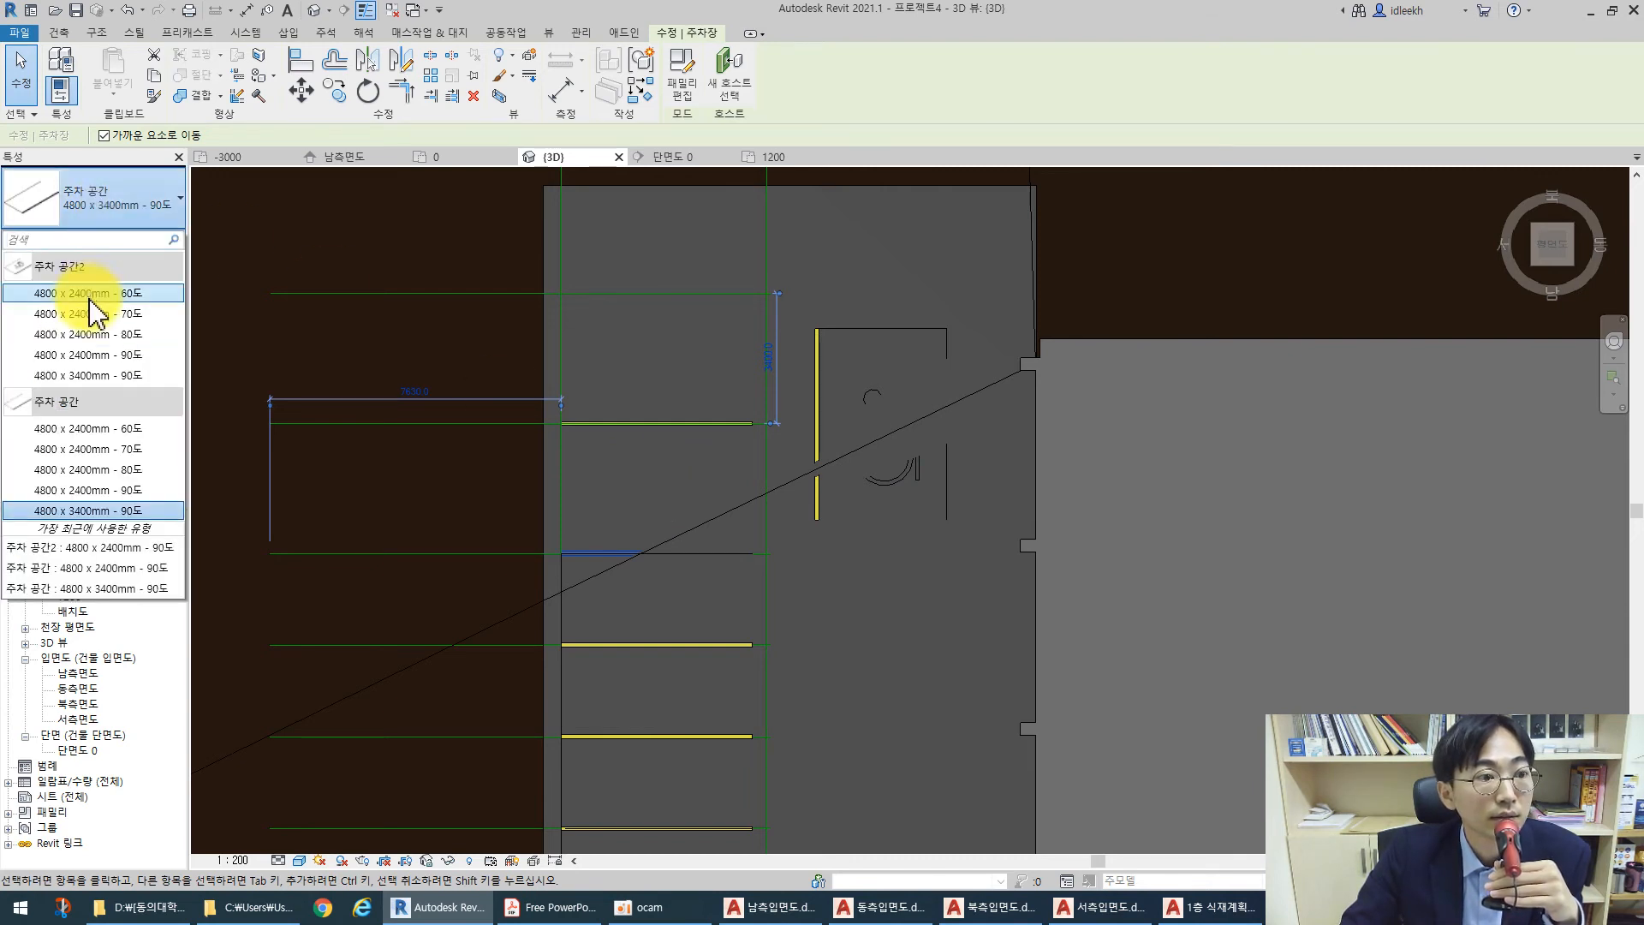
{"action": "left_click", "coordinate": [79, 376]}
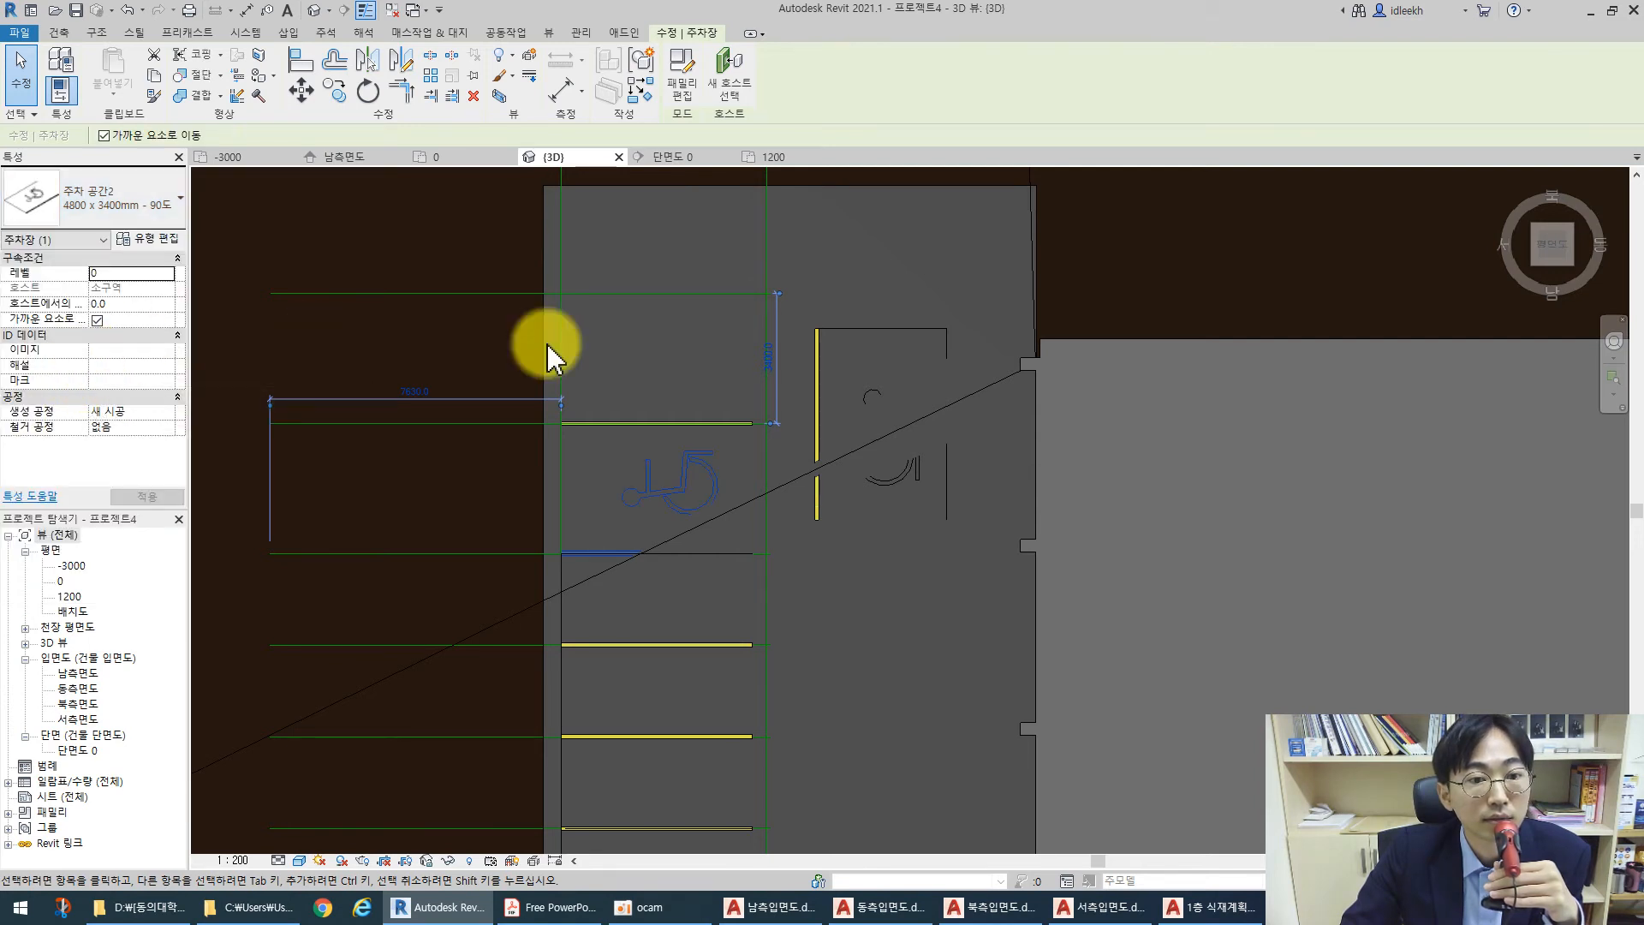
{"action": "key", "text": "Escape"}
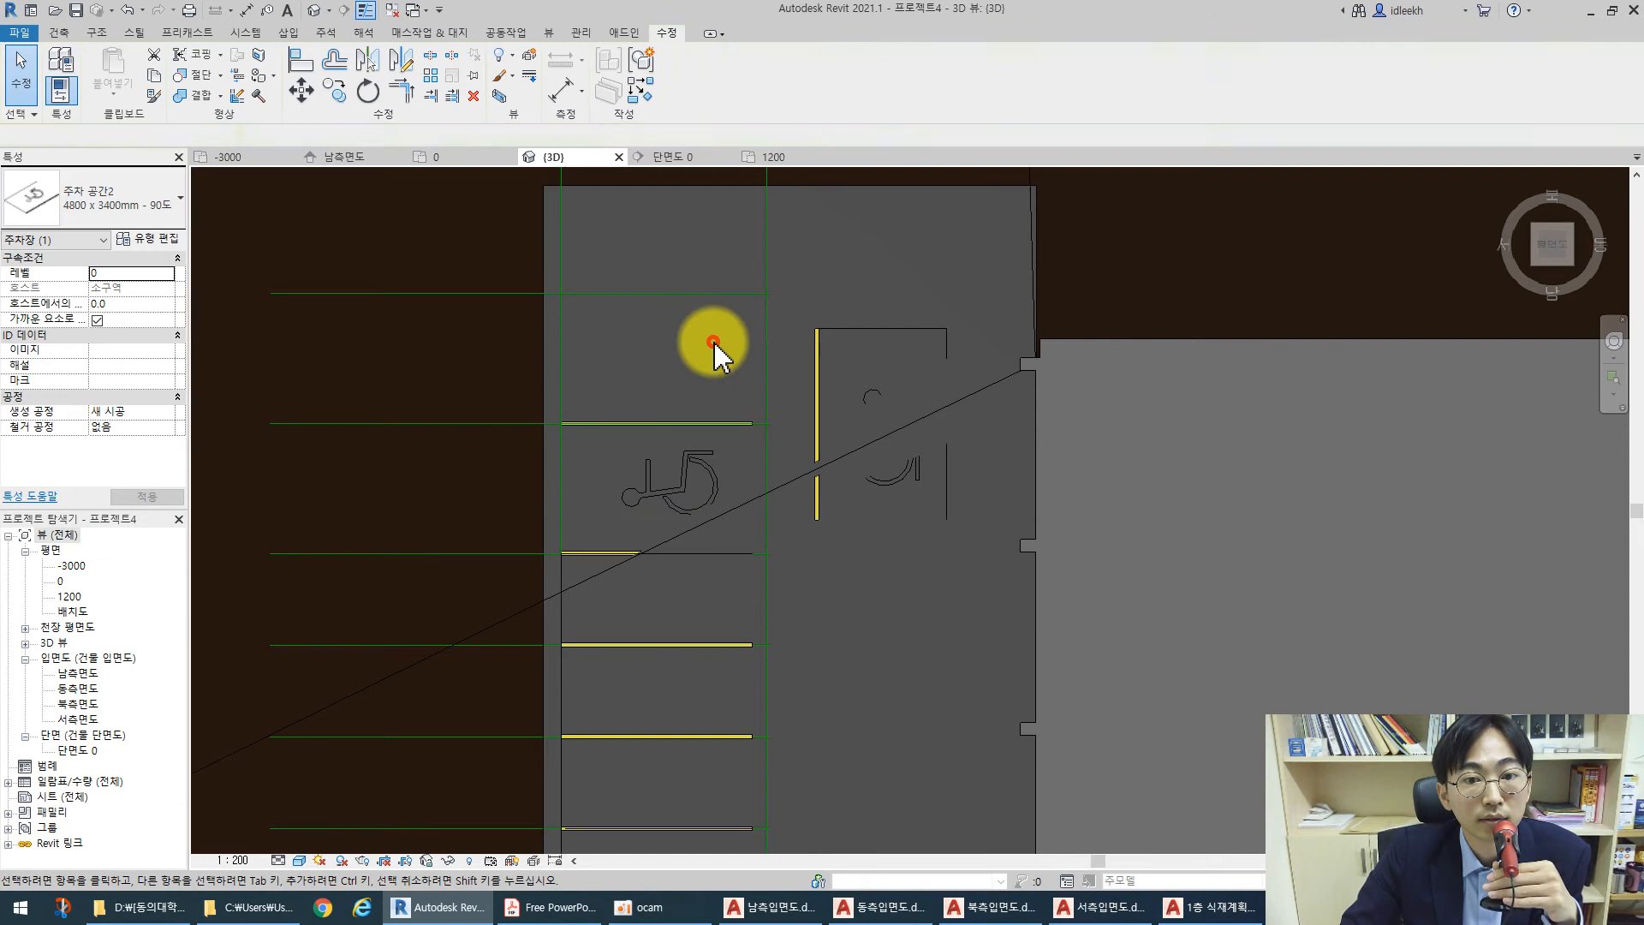
Change the outermost accessible parking space at the end of the row to type 주차 공간2, 4800 x 3400mm - 90도
{"action": "left_click", "coordinate": [710, 432]}
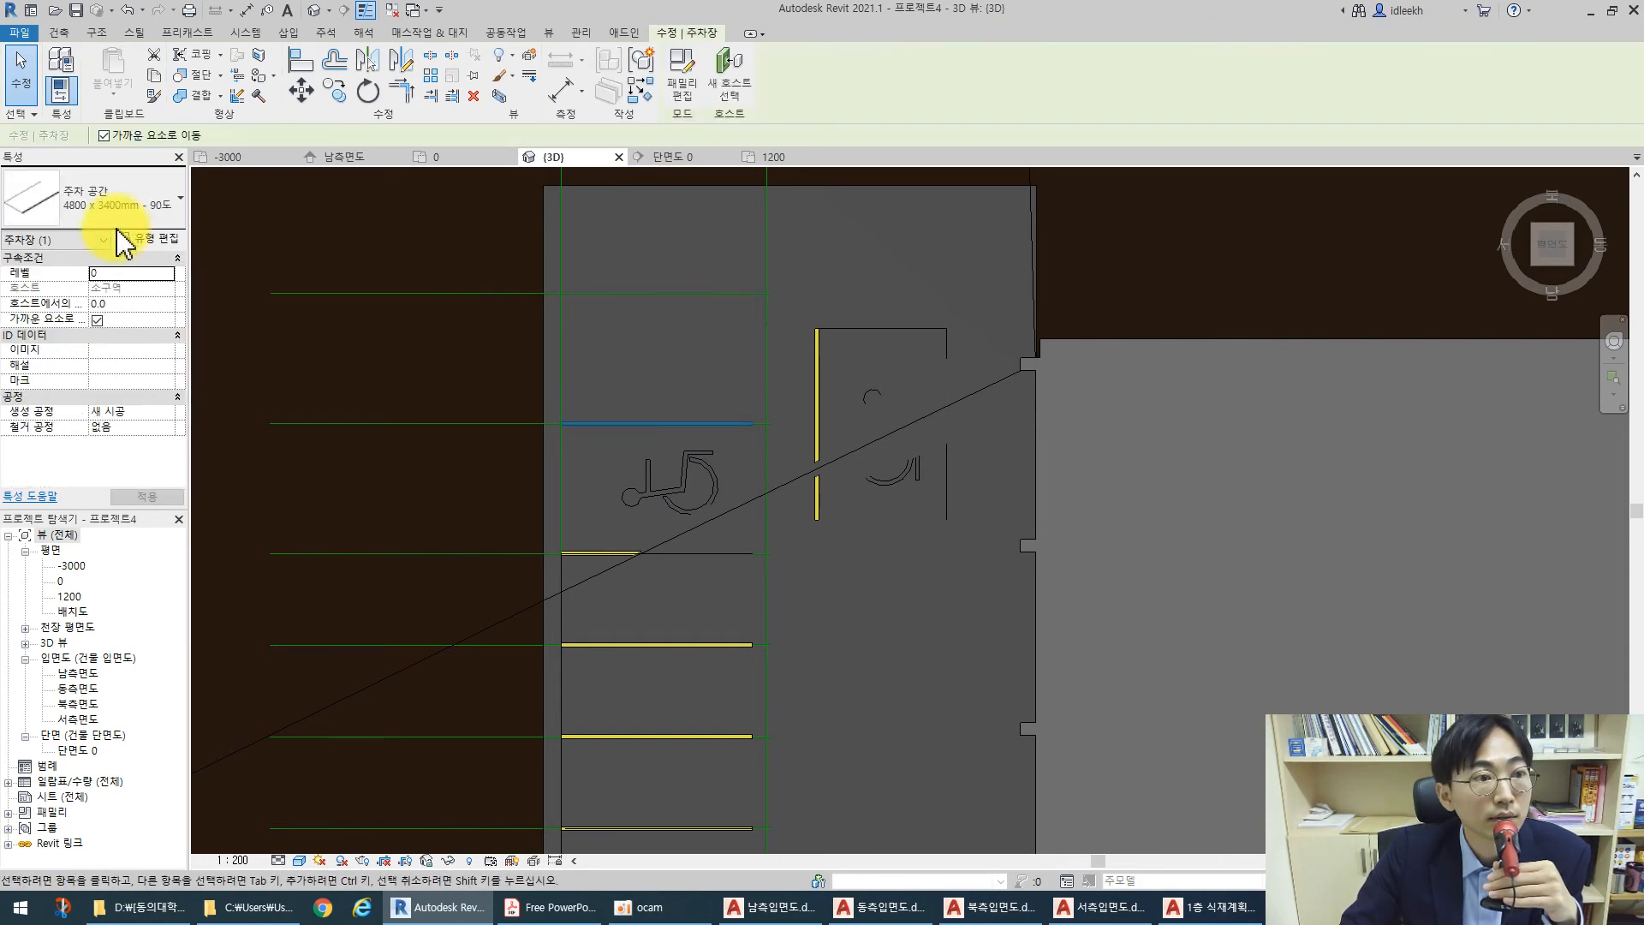
{"action": "left_click", "coordinate": [118, 205]}
{"action": "left_click", "coordinate": [96, 374]}
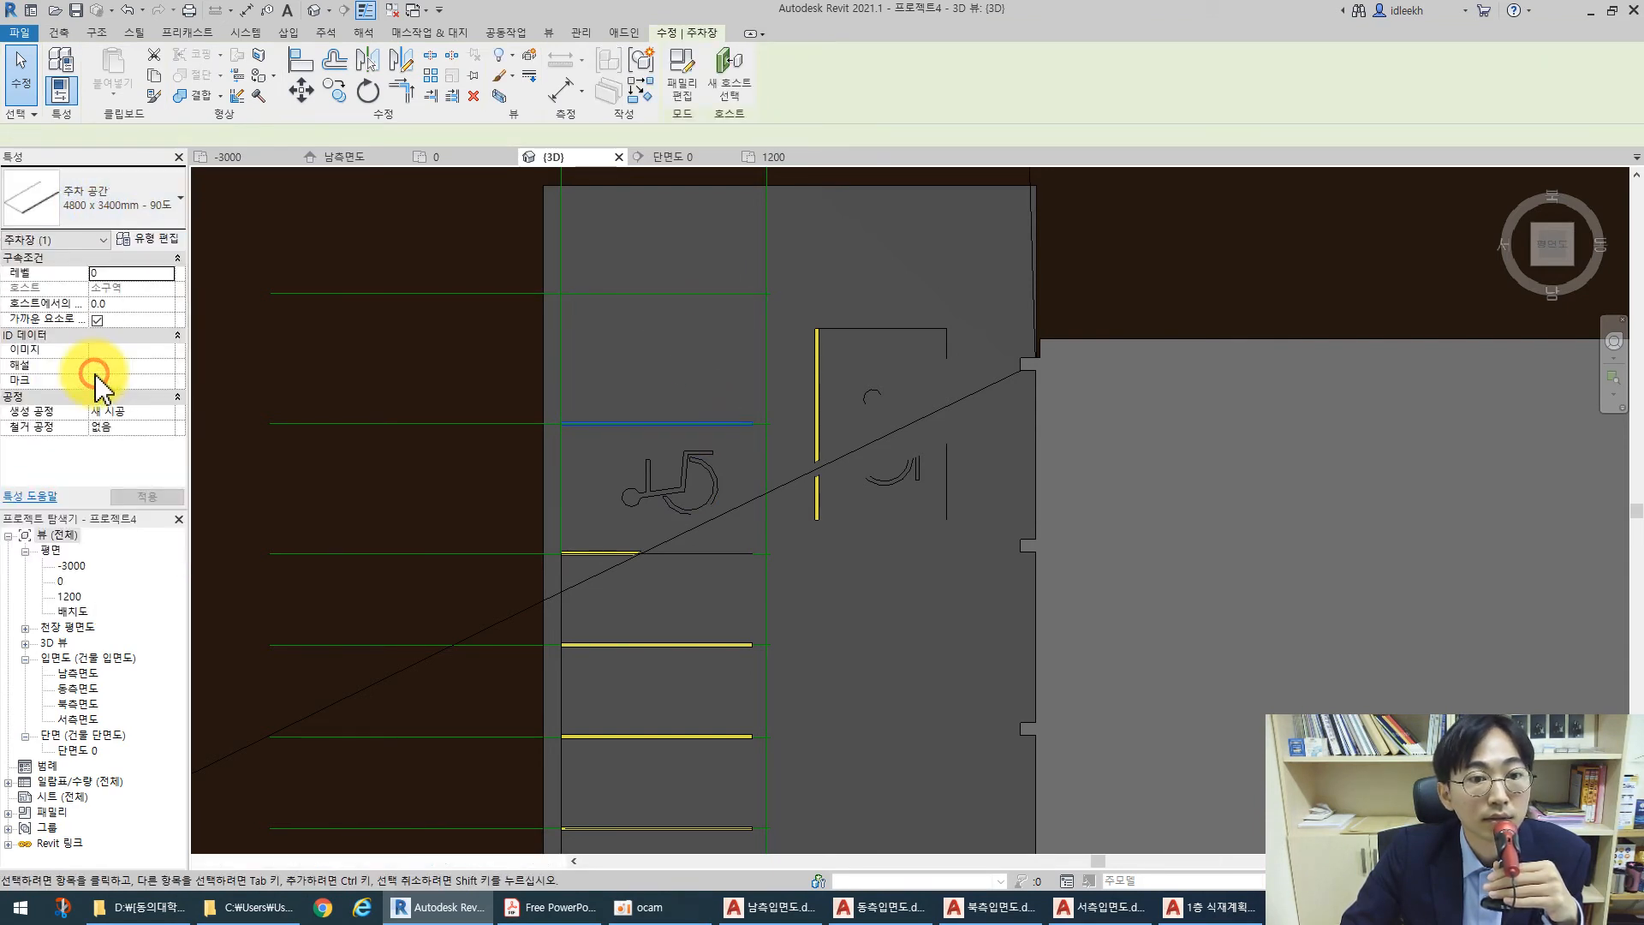
Delete the stray 4800 x 2400mm wheelchair parking space standing in the driveway beside the row
{"action": "left_click", "coordinate": [853, 287]}
{"action": "left_click", "coordinate": [842, 338]}
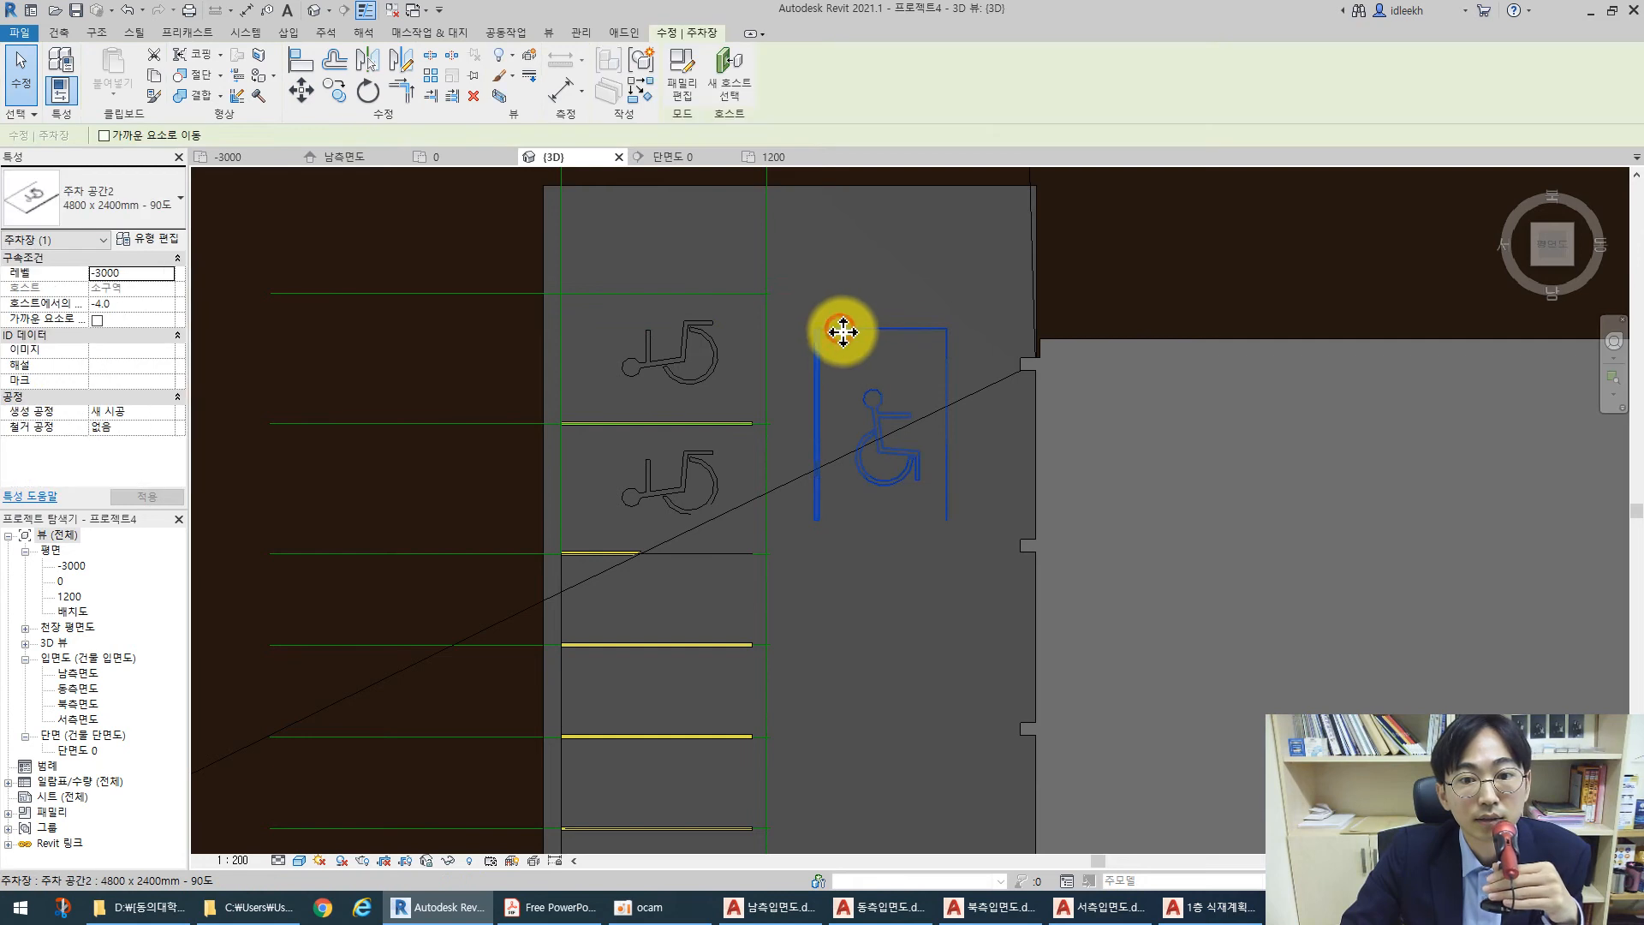
{"action": "key", "text": "Delete"}
{"action": "scroll", "coordinate": [826, 356], "scroll_direction": "down", "scroll_amount": 4}
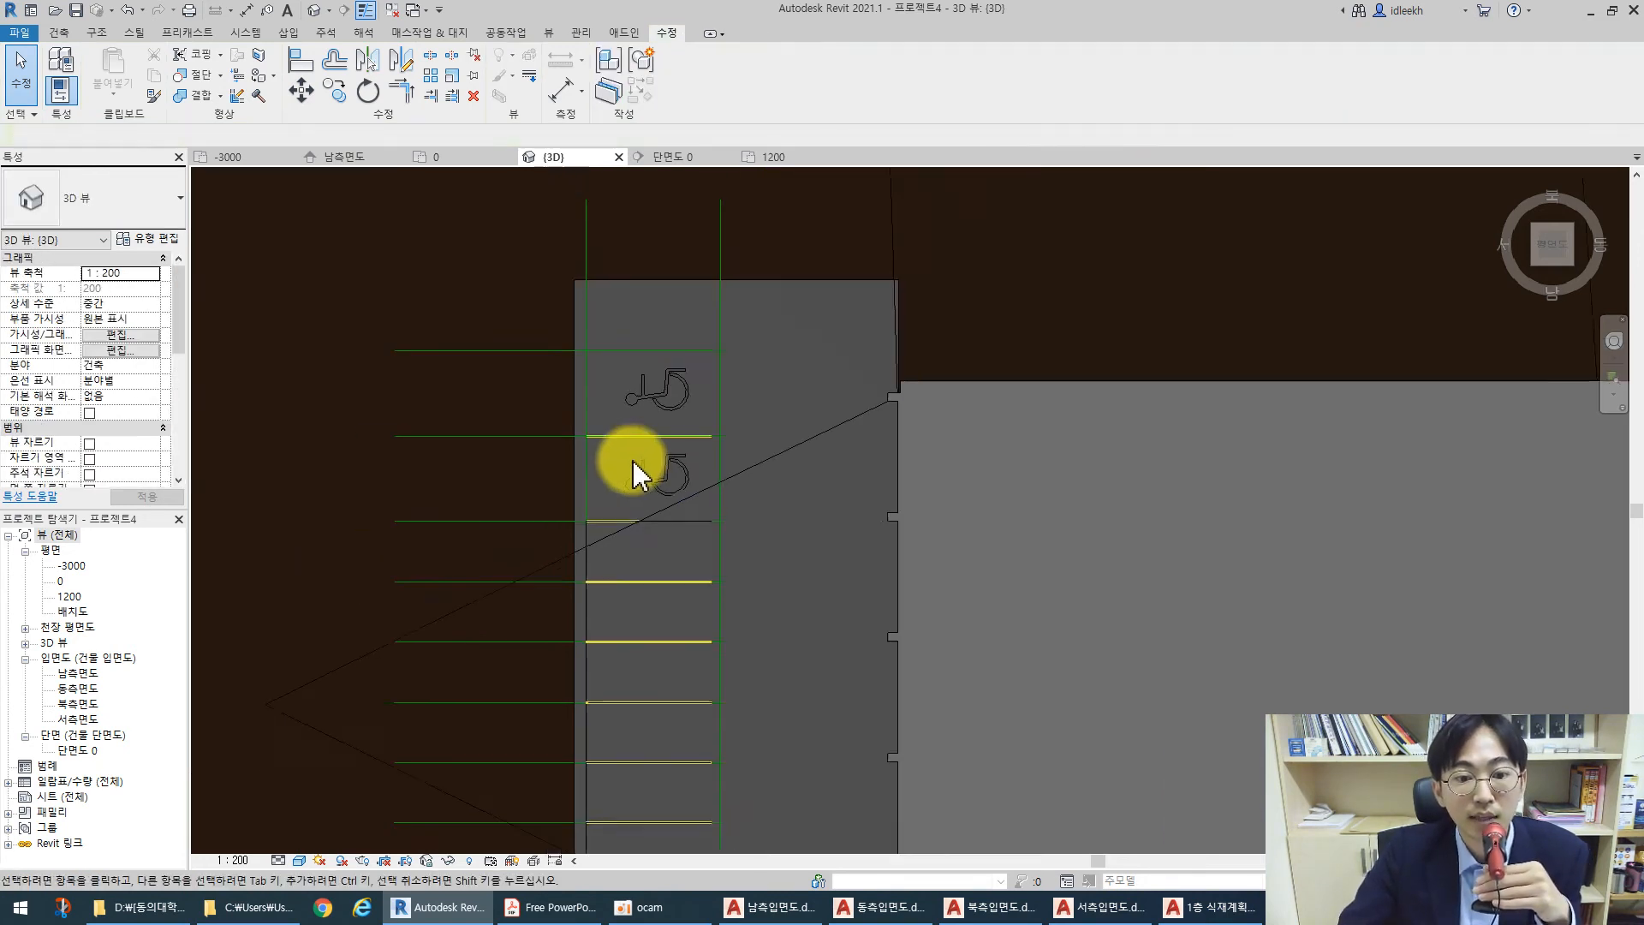
{"action": "middle_click_drag", "start_coordinate": [650, 411], "coordinate": [717, 398]}
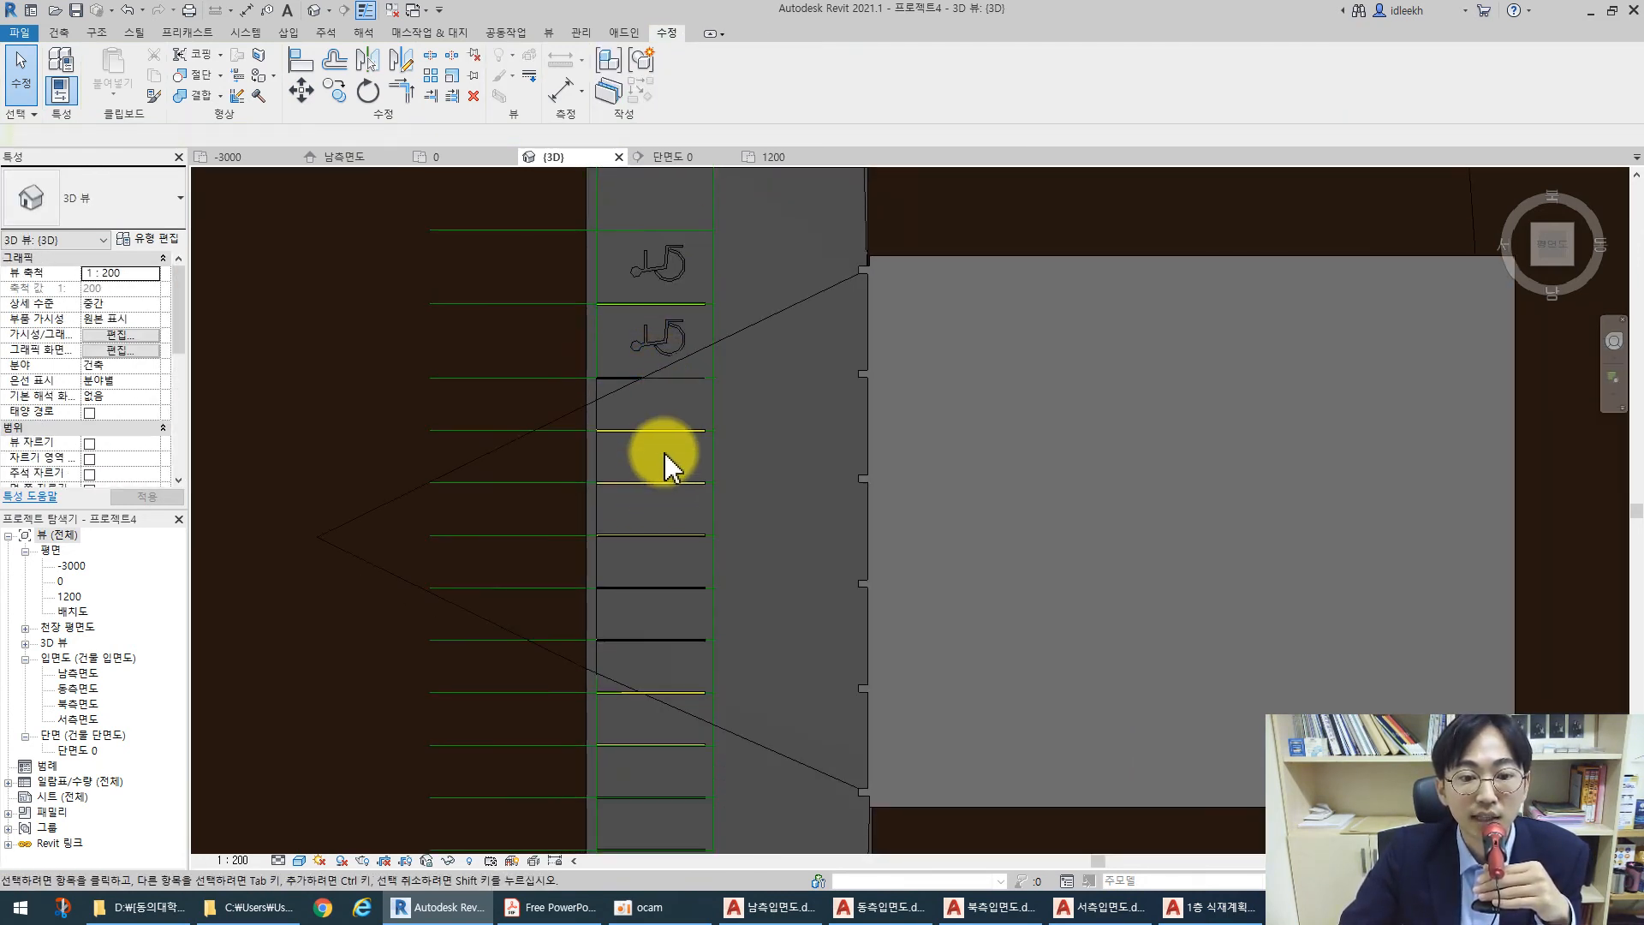
{"action": "mouse_move", "coordinate": [671, 718]}
{"action": "middle_mouse_down"}
{"action": "mouse_move", "coordinate": [678, 526]}
{"action": "mouse_move", "coordinate": [667, 695]}
{"action": "middle_mouse_up"}
{"action": "scroll", "coordinate": [679, 526], "scroll_direction": "down", "scroll_amount": 2}
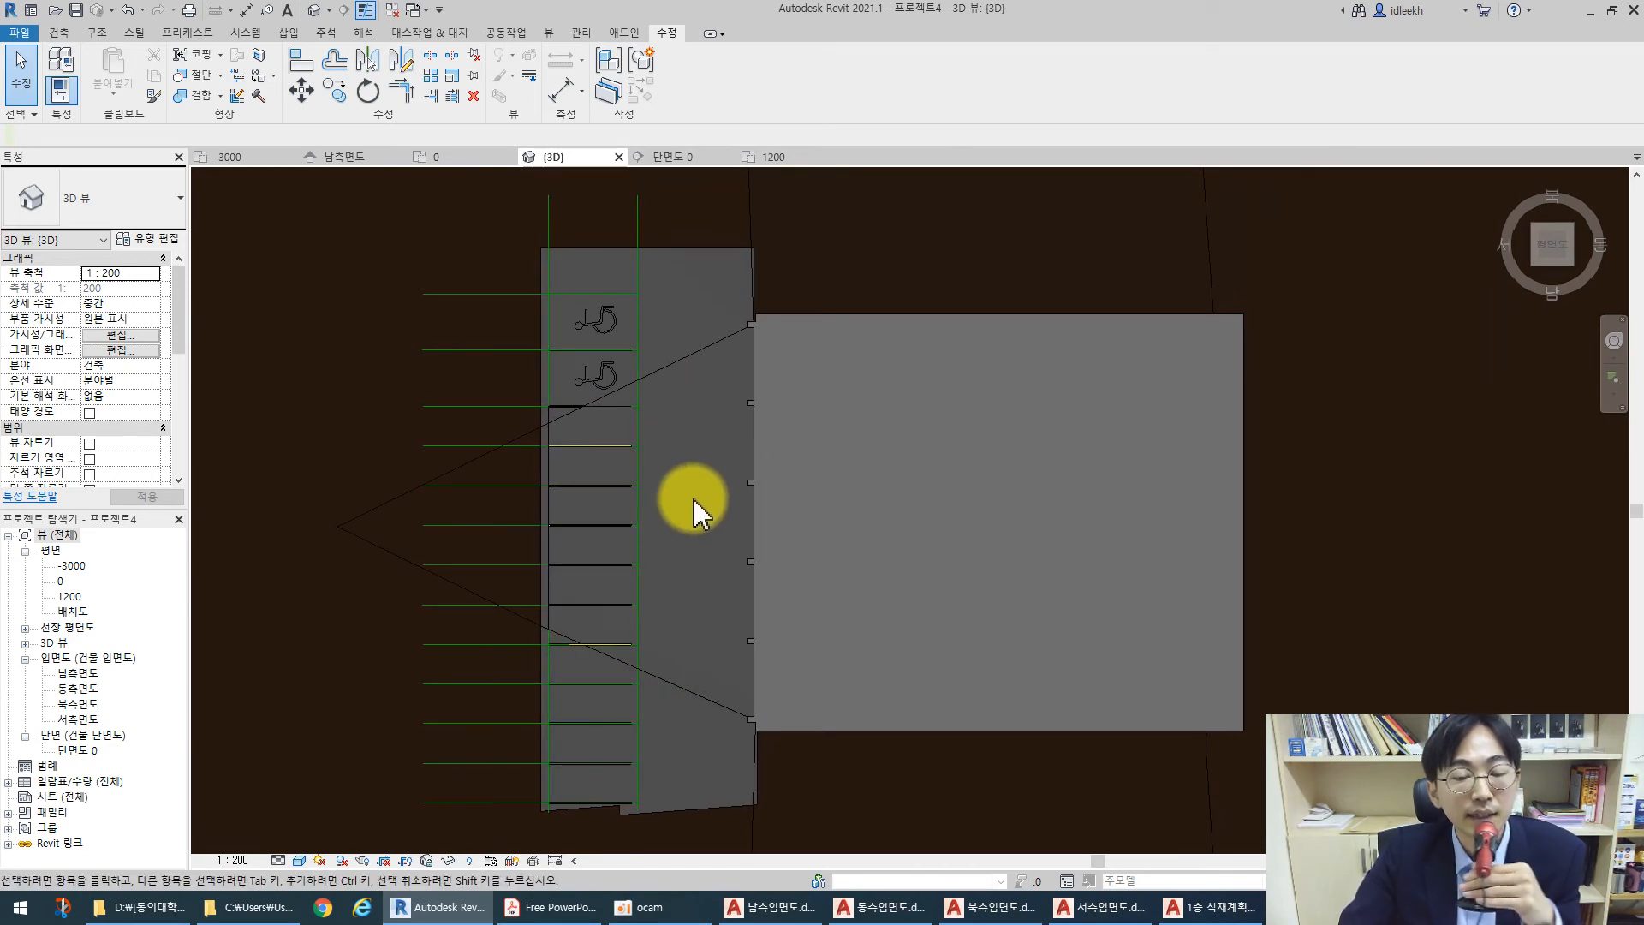
Open floor plan 0 and examine the planting layout around the building
{"action": "double_click", "coordinate": [61, 582]}
{"action": "scroll", "coordinate": [577, 569], "scroll_direction": "down", "scroll_amount": 3}
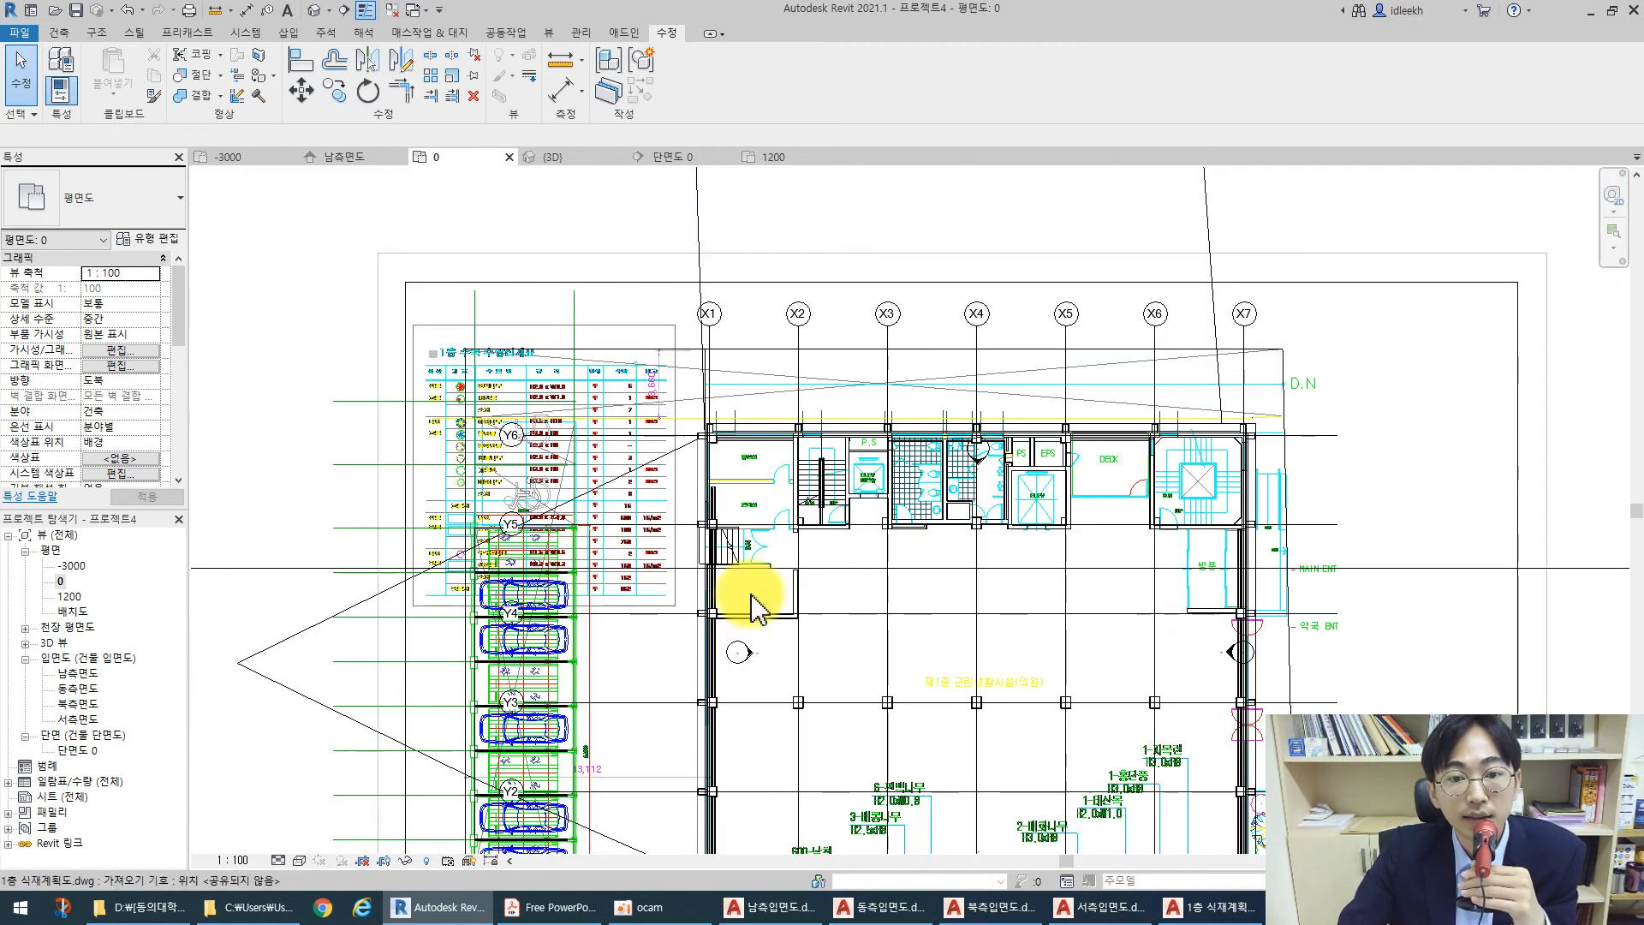
{"action": "middle_click_drag", "start_coordinate": [1016, 588], "coordinate": [869, 507]}
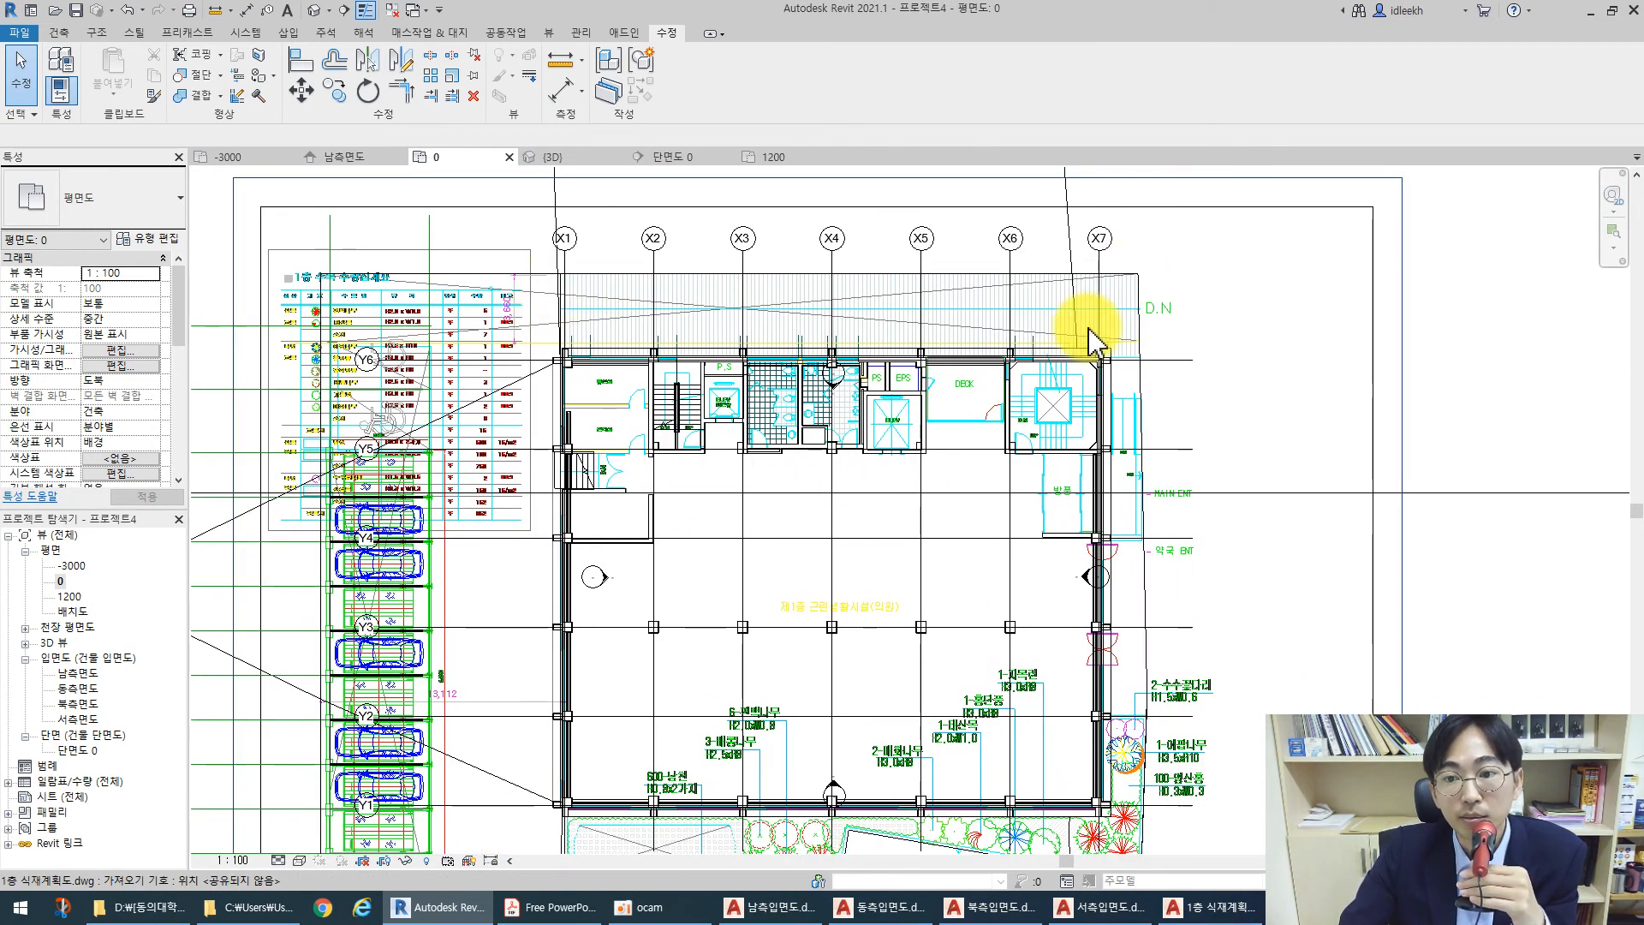
{"action": "middle_click_drag", "start_coordinate": [948, 610], "coordinate": [854, 436]}
{"action": "middle_click_drag", "start_coordinate": [865, 664], "coordinate": [915, 534]}
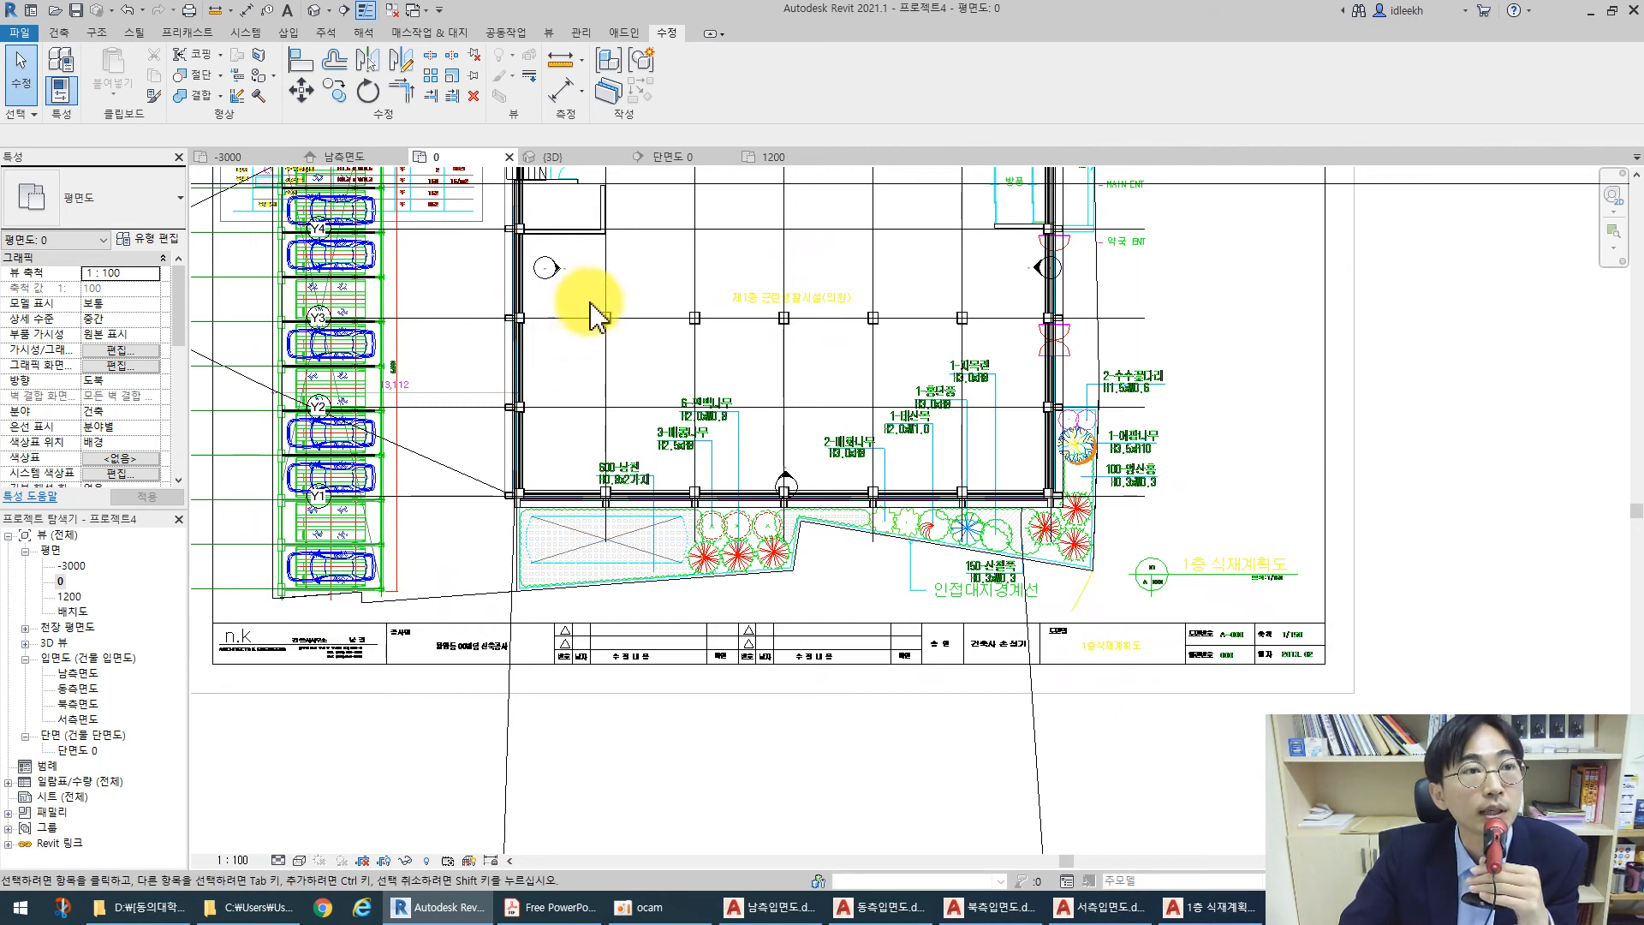
Start a subregion and sketch its vertical edge from the site boundary to the building wall at the 600-남천 planting bed
{"action": "left_click", "coordinate": [431, 32]}
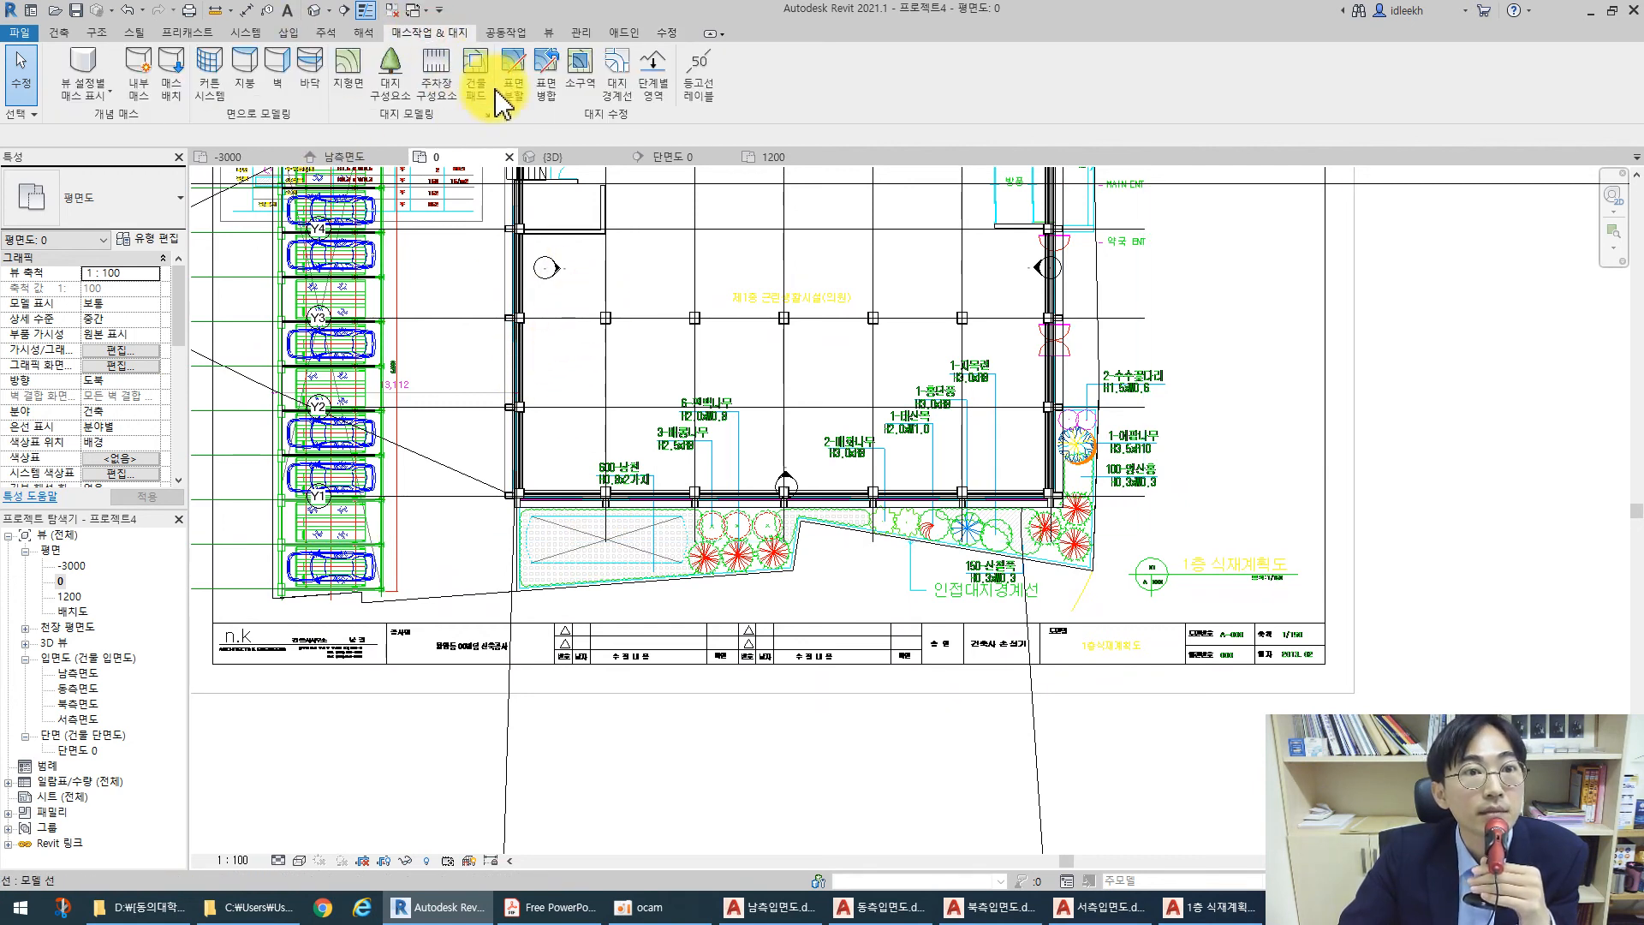
{"action": "left_click", "coordinate": [581, 71]}
{"action": "left_click", "coordinate": [711, 57]}
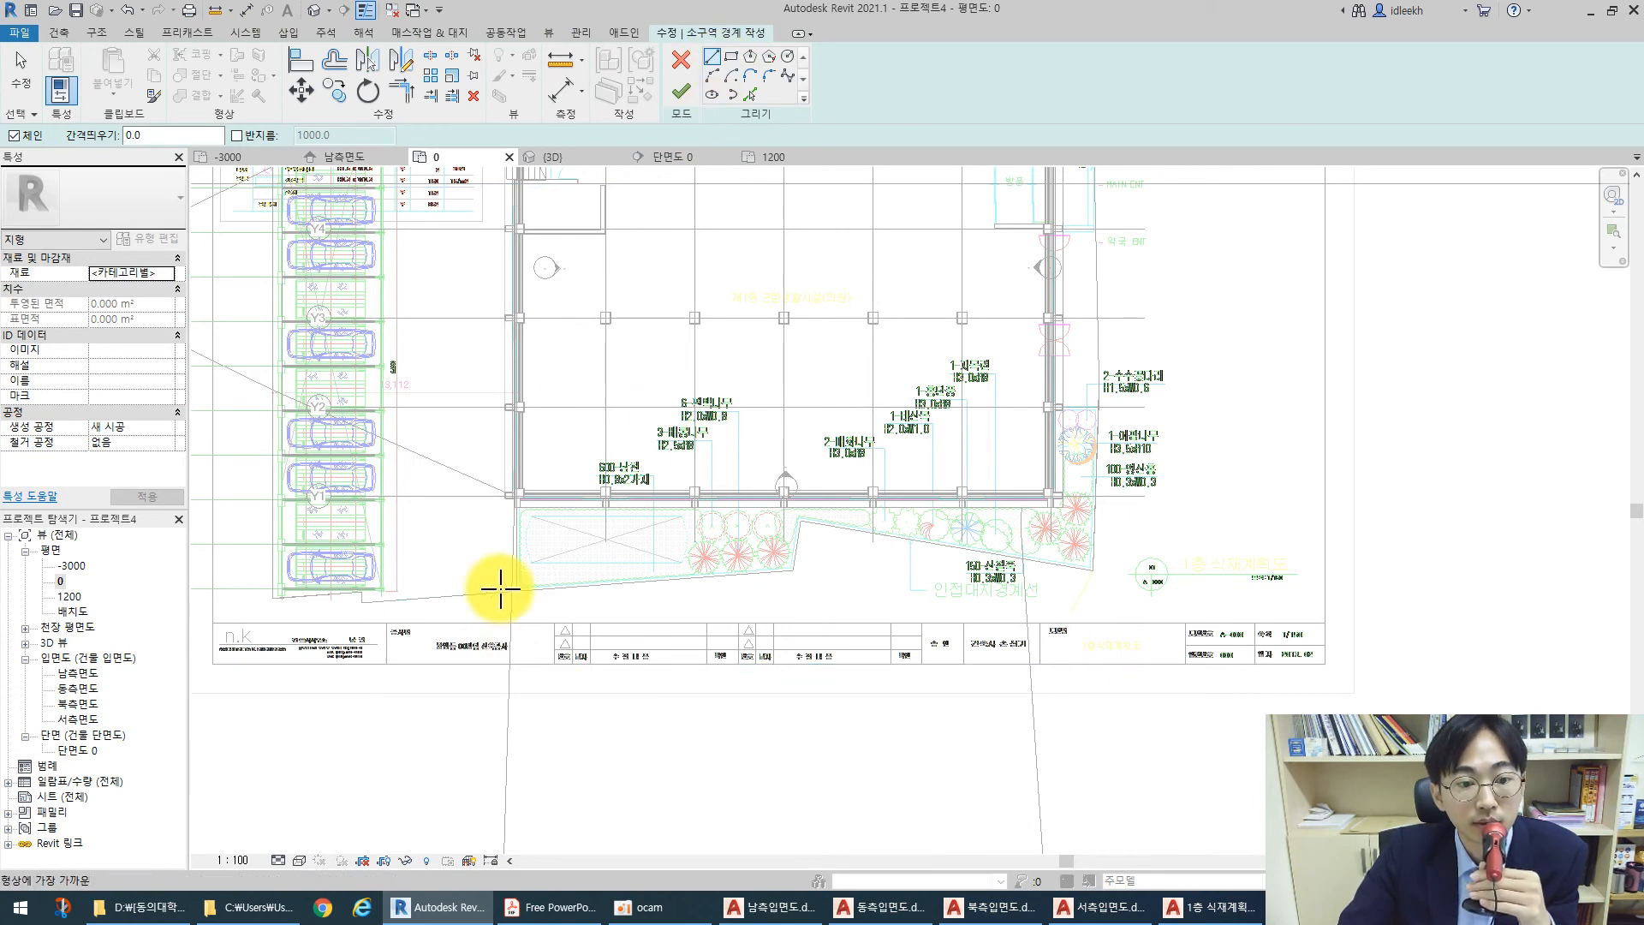
{"action": "scroll", "coordinate": [551, 600], "scroll_direction": "up", "scroll_amount": 5}
{"action": "left_click", "coordinate": [540, 608]}
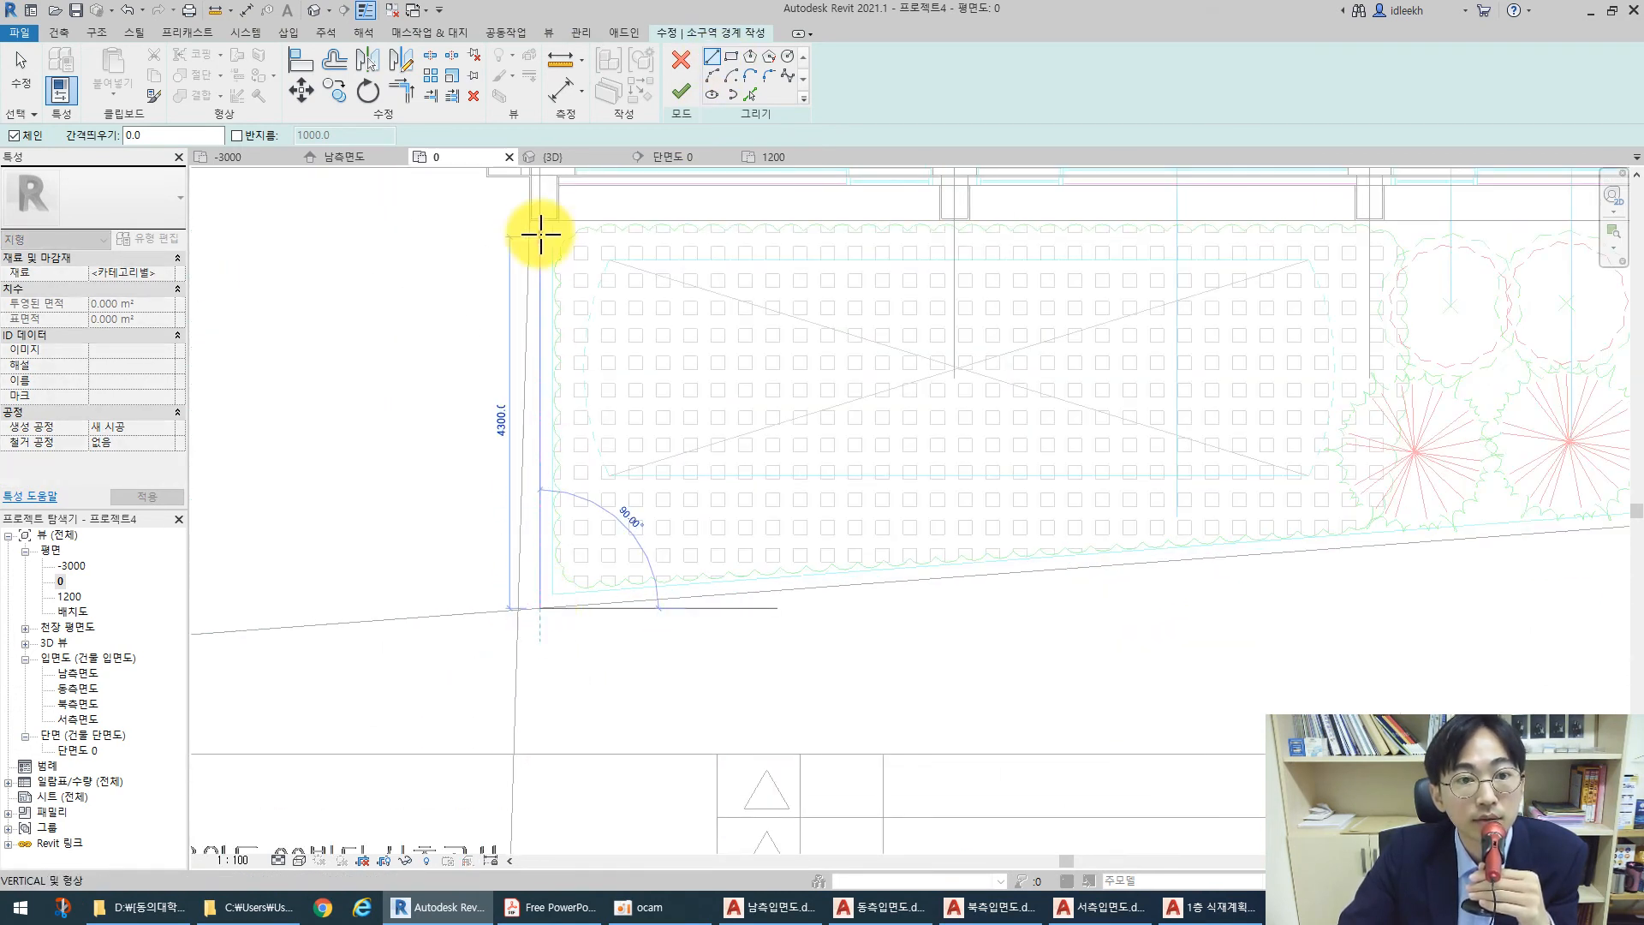
{"action": "scroll", "coordinate": [518, 363], "scroll_direction": "down", "scroll_amount": 4}
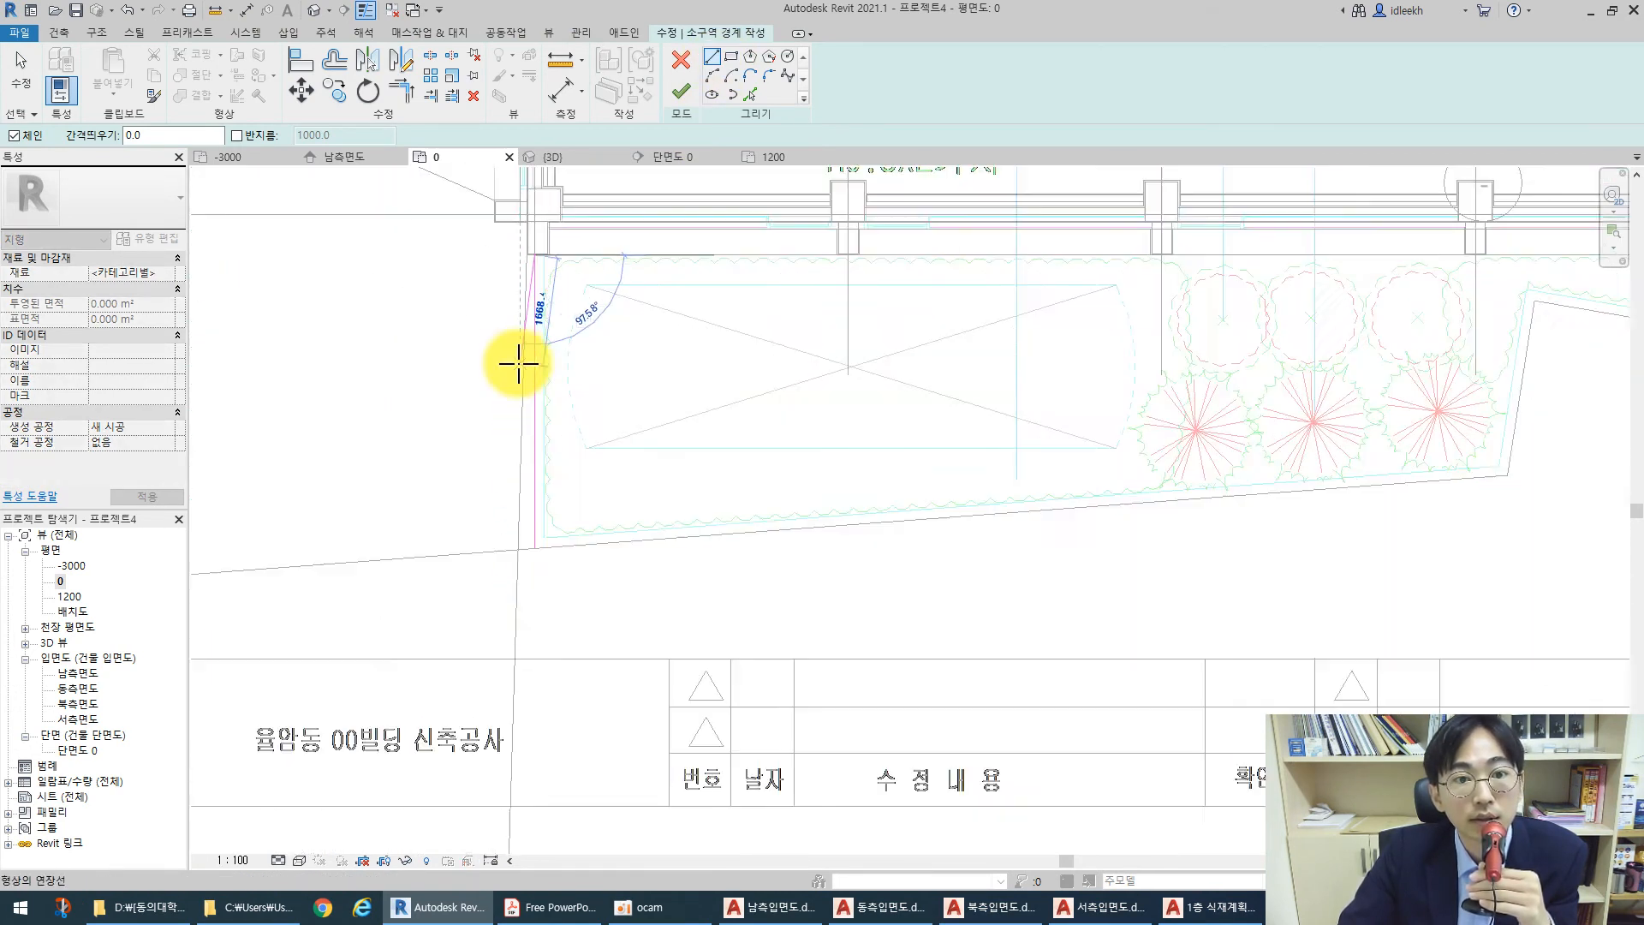
{"action": "scroll", "coordinate": [1145, 294], "scroll_direction": "down", "scroll_amount": 2}
Sketch the subregion boundary along the building's front wall and up its side wall to the end of the planting bed
{"action": "middle_click_drag", "start_coordinate": [1145, 294], "coordinate": [833, 334]}
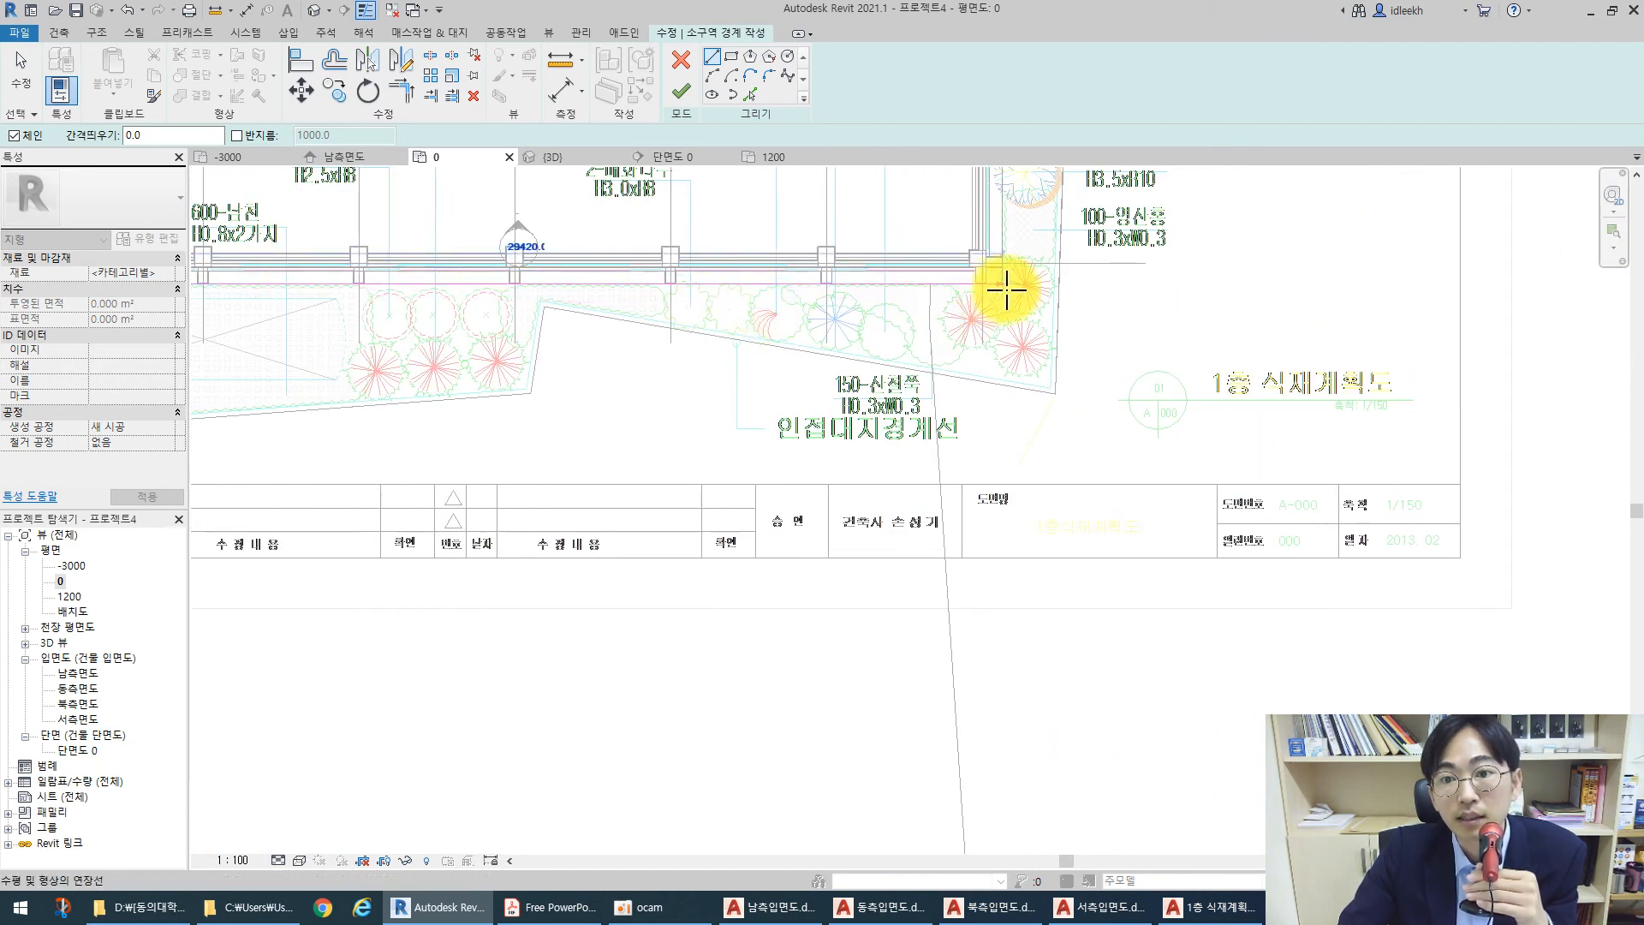
{"action": "scroll", "coordinate": [998, 283], "scroll_direction": "up", "scroll_amount": 5}
{"action": "scroll", "coordinate": [899, 443], "scroll_direction": "down", "scroll_amount": 5}
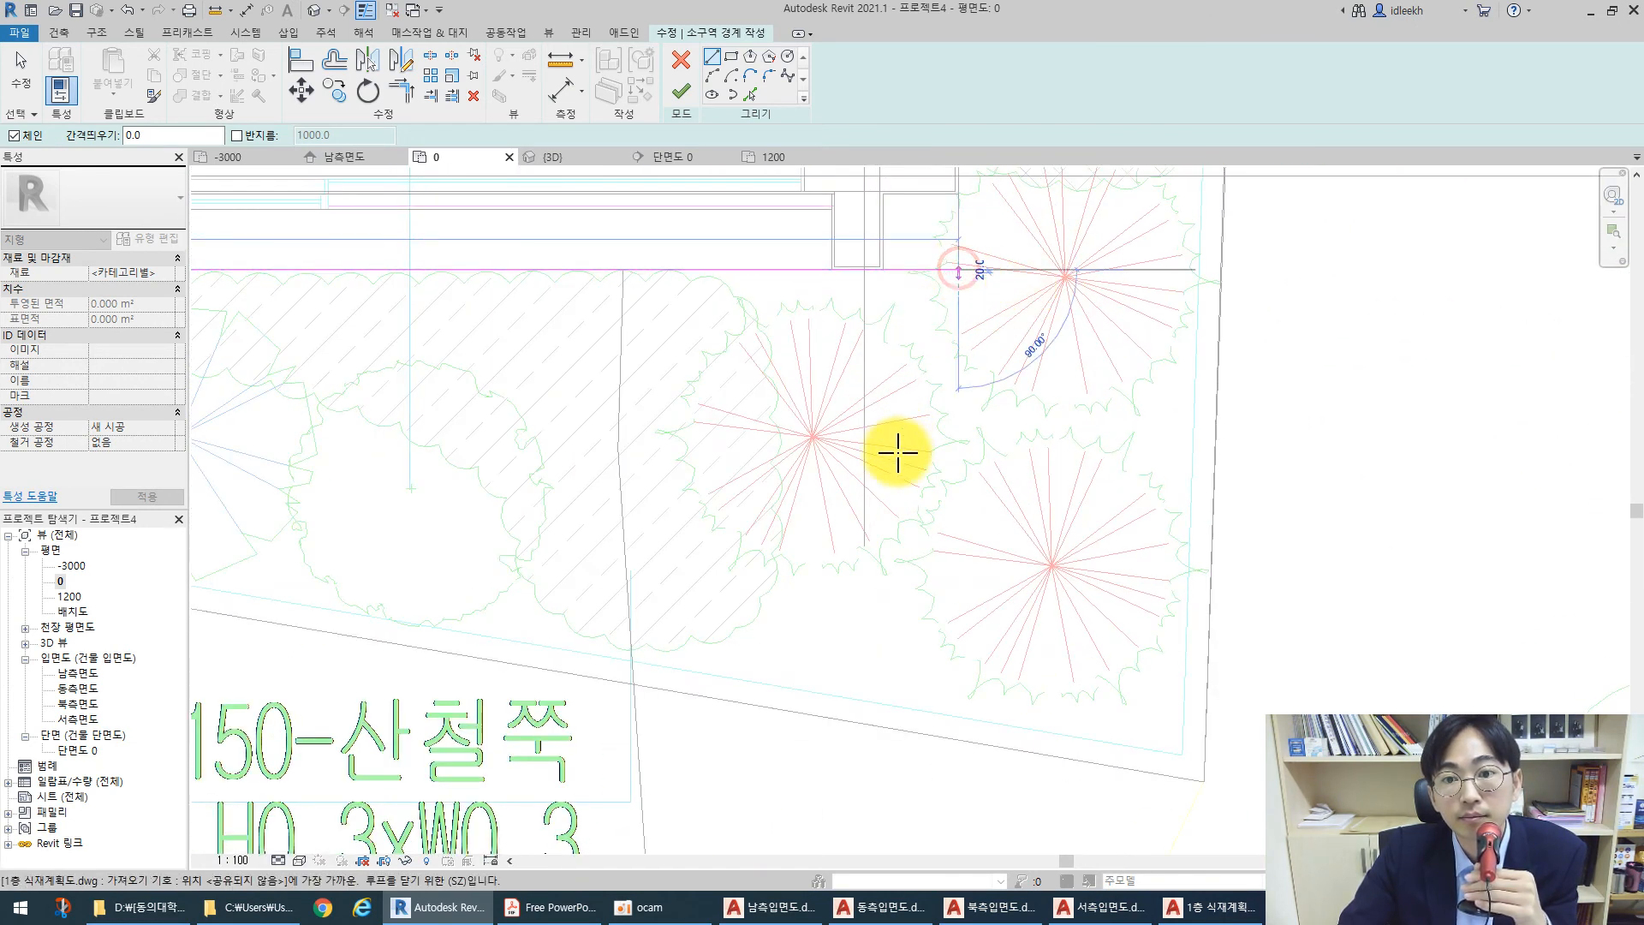
{"action": "scroll", "coordinate": [916, 265], "scroll_direction": "up", "scroll_amount": 3}
{"action": "scroll", "coordinate": [916, 265], "scroll_direction": "up", "scroll_amount": 4}
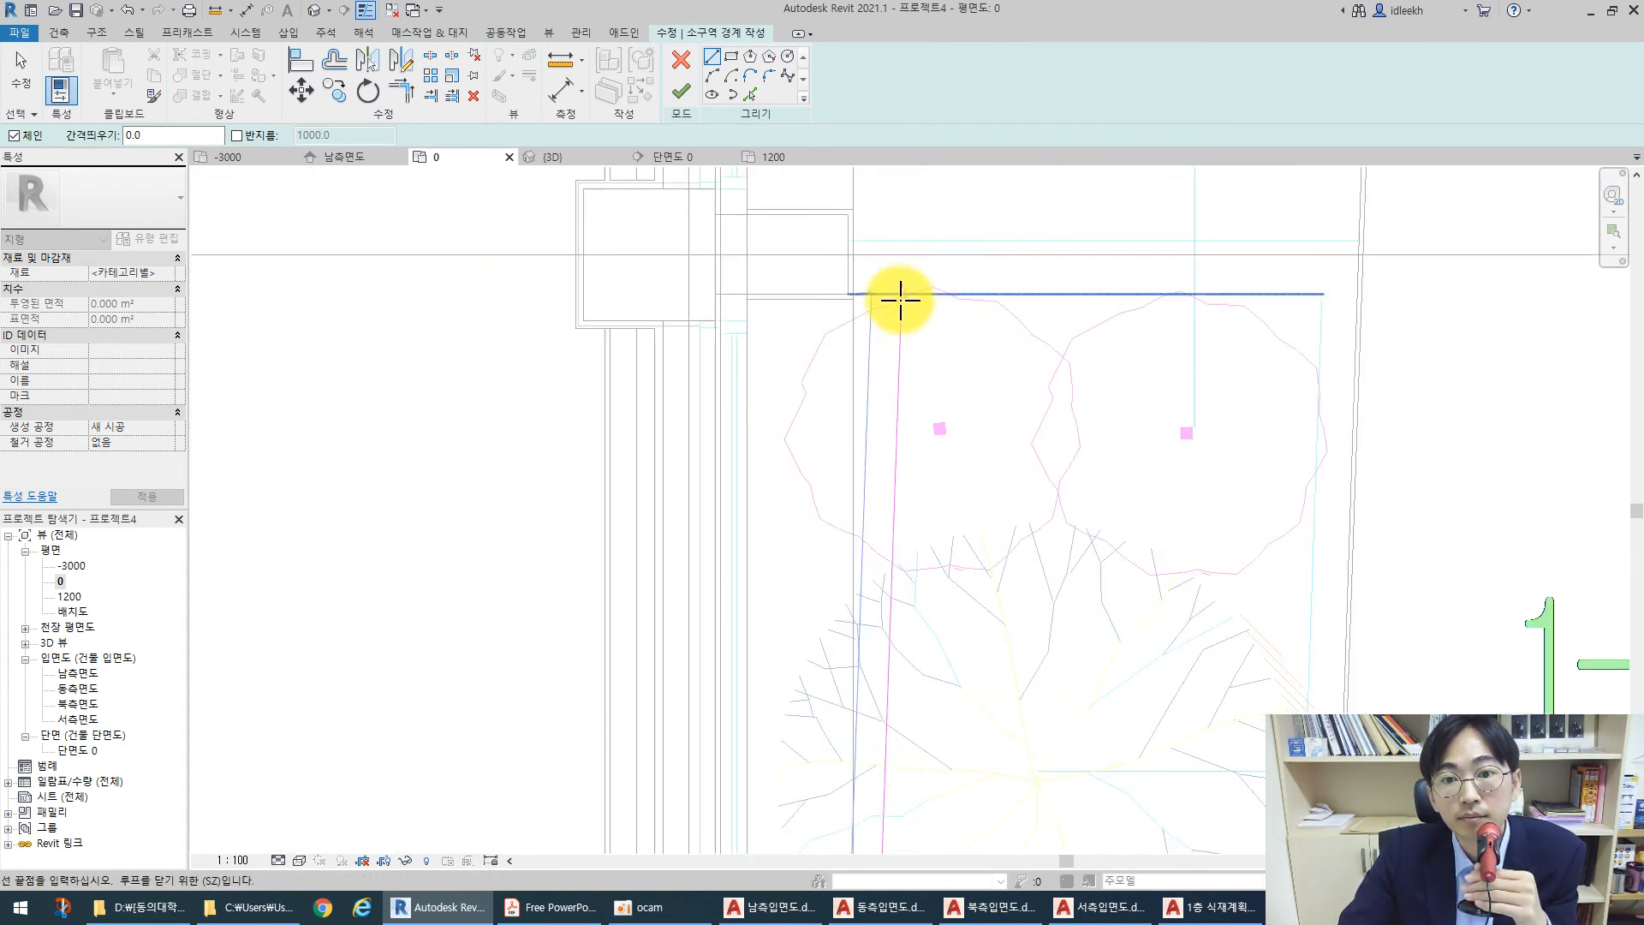
{"action": "left_click", "coordinate": [850, 294]}
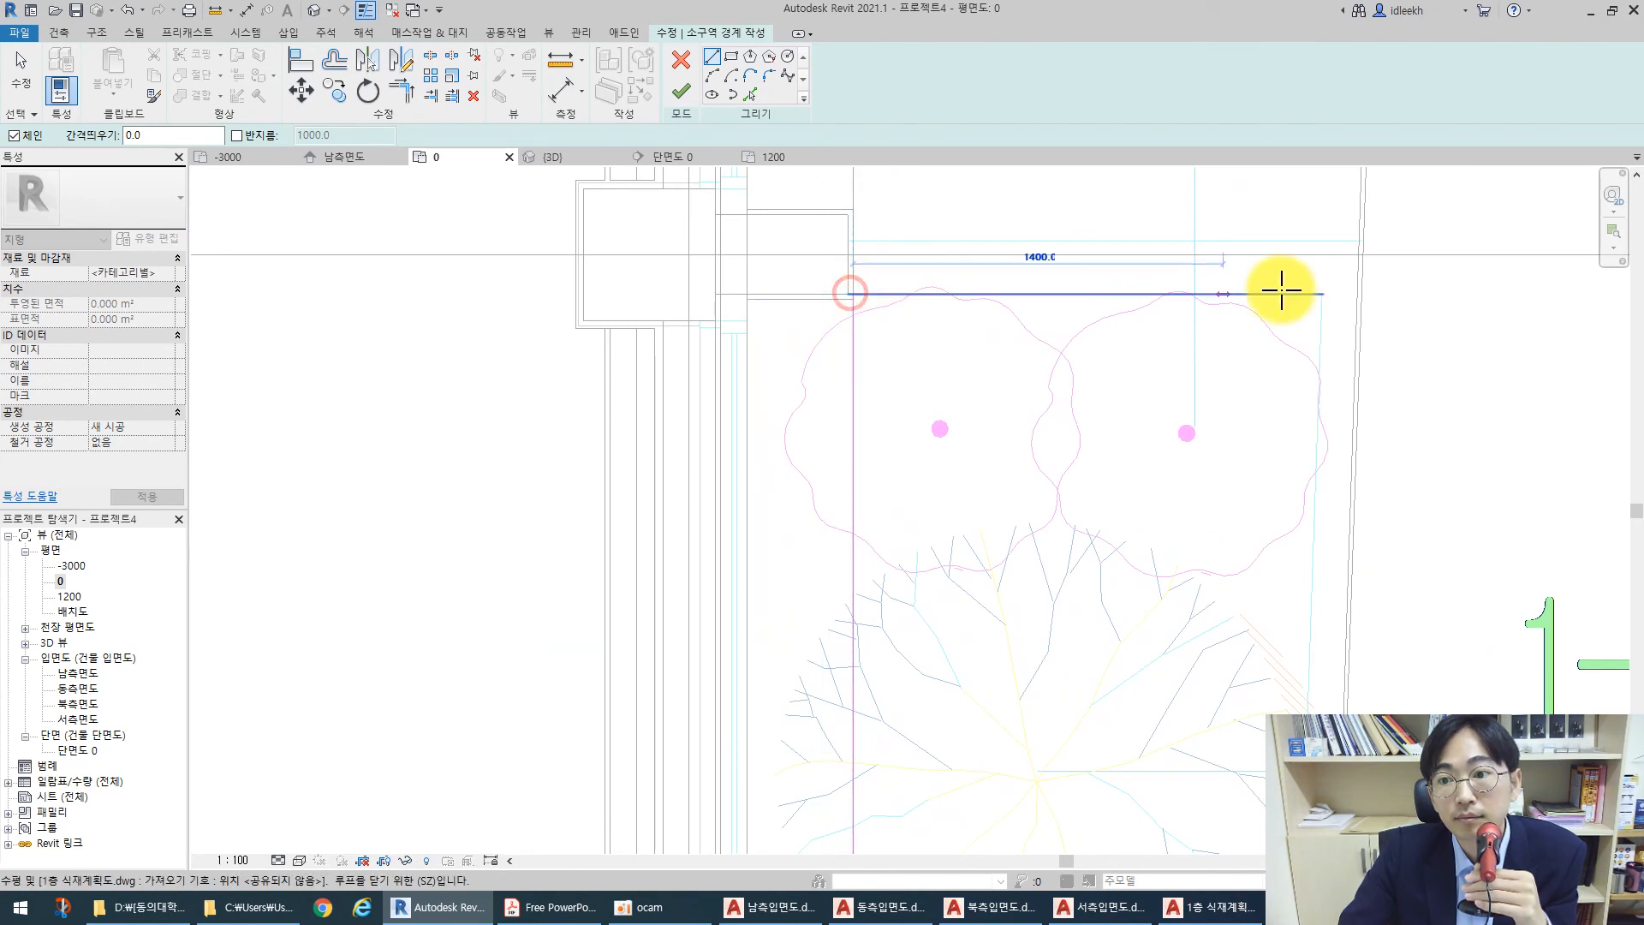
Sketch the side bed's short end edge and its outer edge down to the planting line's corner near the 150-산철쭉 bed
{"action": "scroll", "coordinate": [1264, 251], "scroll_direction": "down", "scroll_amount": 5}
{"action": "scroll", "coordinate": [1264, 251], "scroll_direction": "down", "scroll_amount": 2}
{"action": "scroll", "coordinate": [1266, 569], "scroll_direction": "up", "scroll_amount": 6}
{"action": "left_click", "coordinate": [1253, 543]}
{"action": "scroll", "coordinate": [1178, 548], "scroll_direction": "down", "scroll_amount": 4}
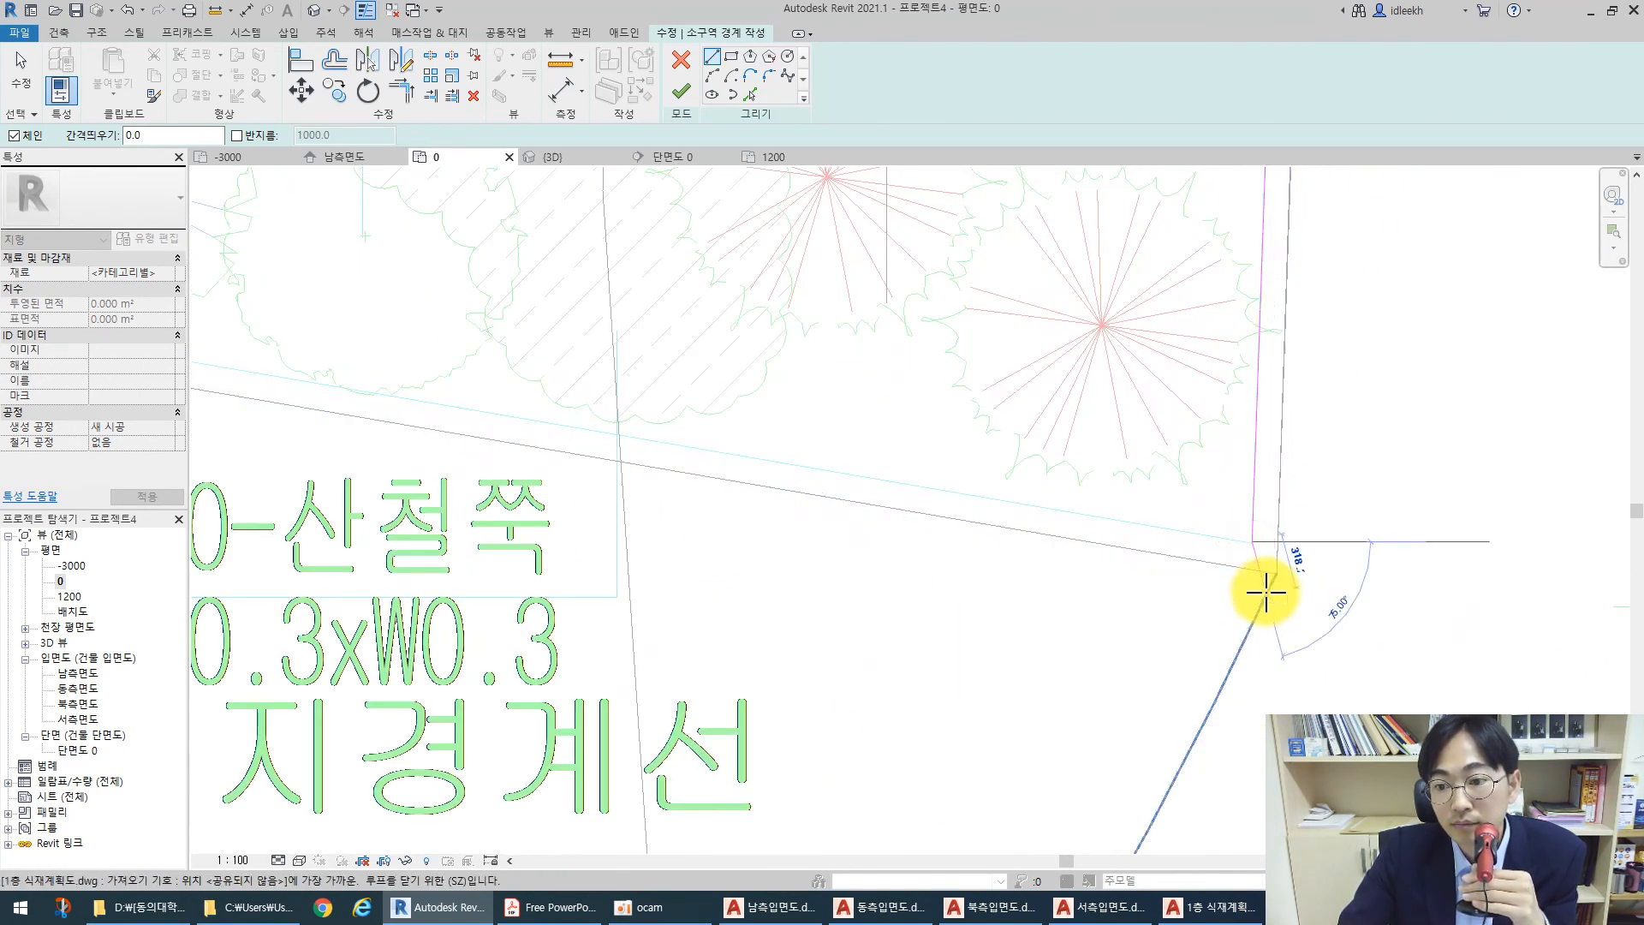
Continue the boundary along the slanted planting line to the notch and down to the notch's lower corner
{"action": "middle_click_drag", "start_coordinate": [257, 377], "coordinate": [924, 415]}
{"action": "scroll", "coordinate": [731, 378], "scroll_direction": "up", "scroll_amount": 2}
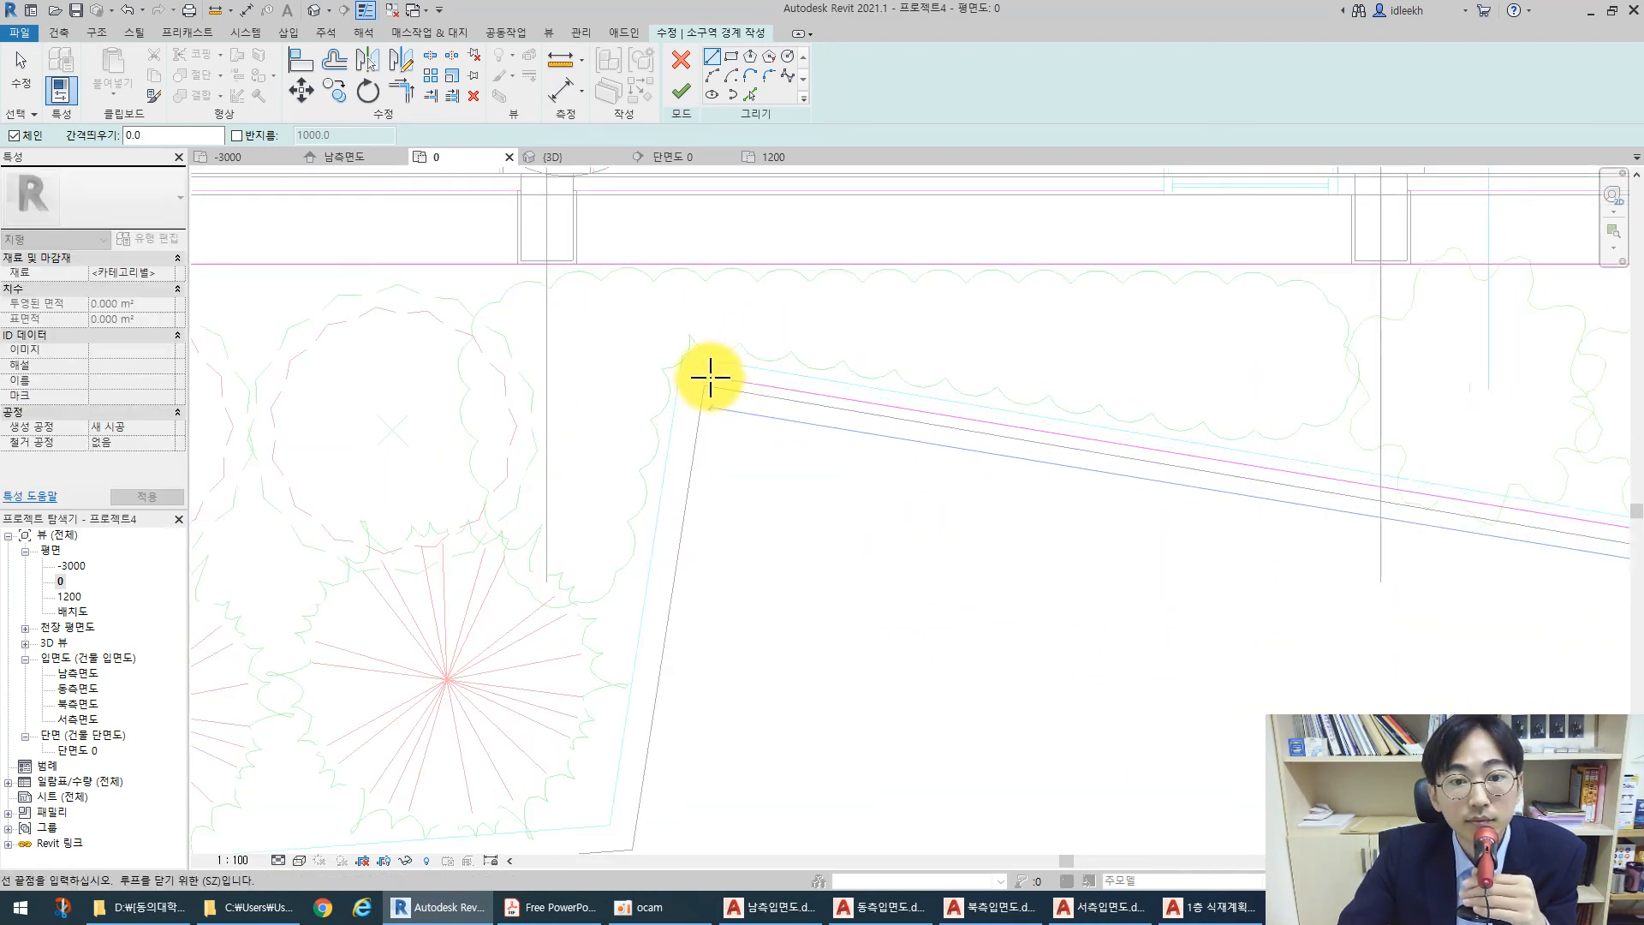
{"action": "left_click", "coordinate": [684, 357]}
{"action": "middle_click_drag", "start_coordinate": [686, 622], "coordinate": [807, 323]}
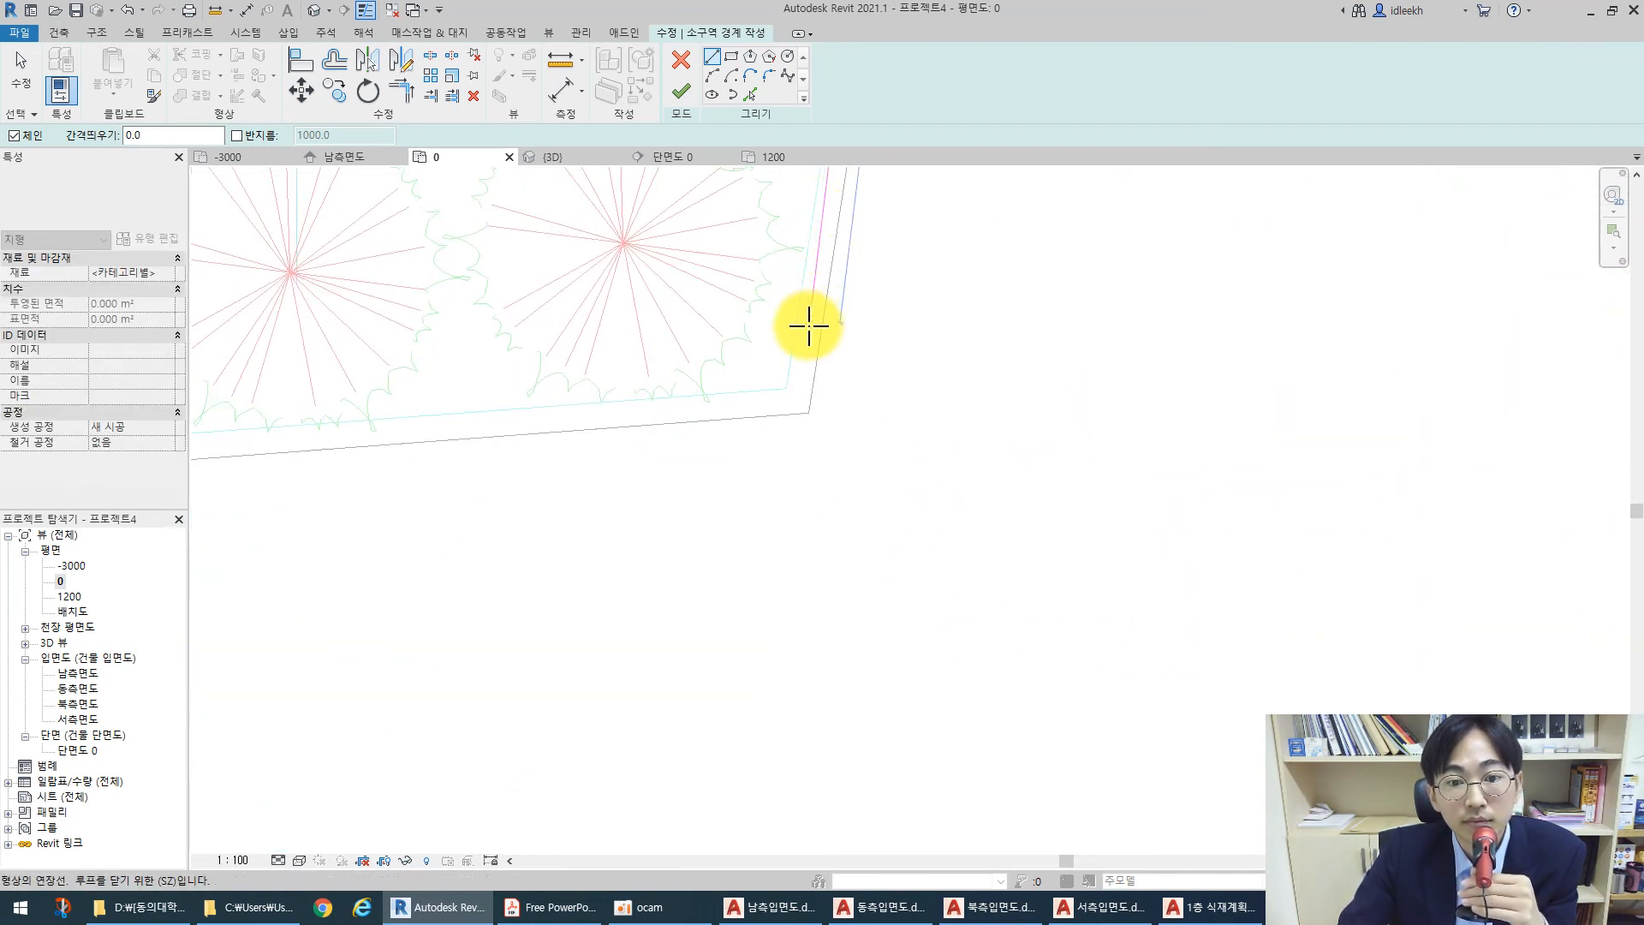
{"action": "left_click", "coordinate": [787, 391]}
{"action": "scroll", "coordinate": [1102, 429], "scroll_direction": "down", "scroll_amount": 4}
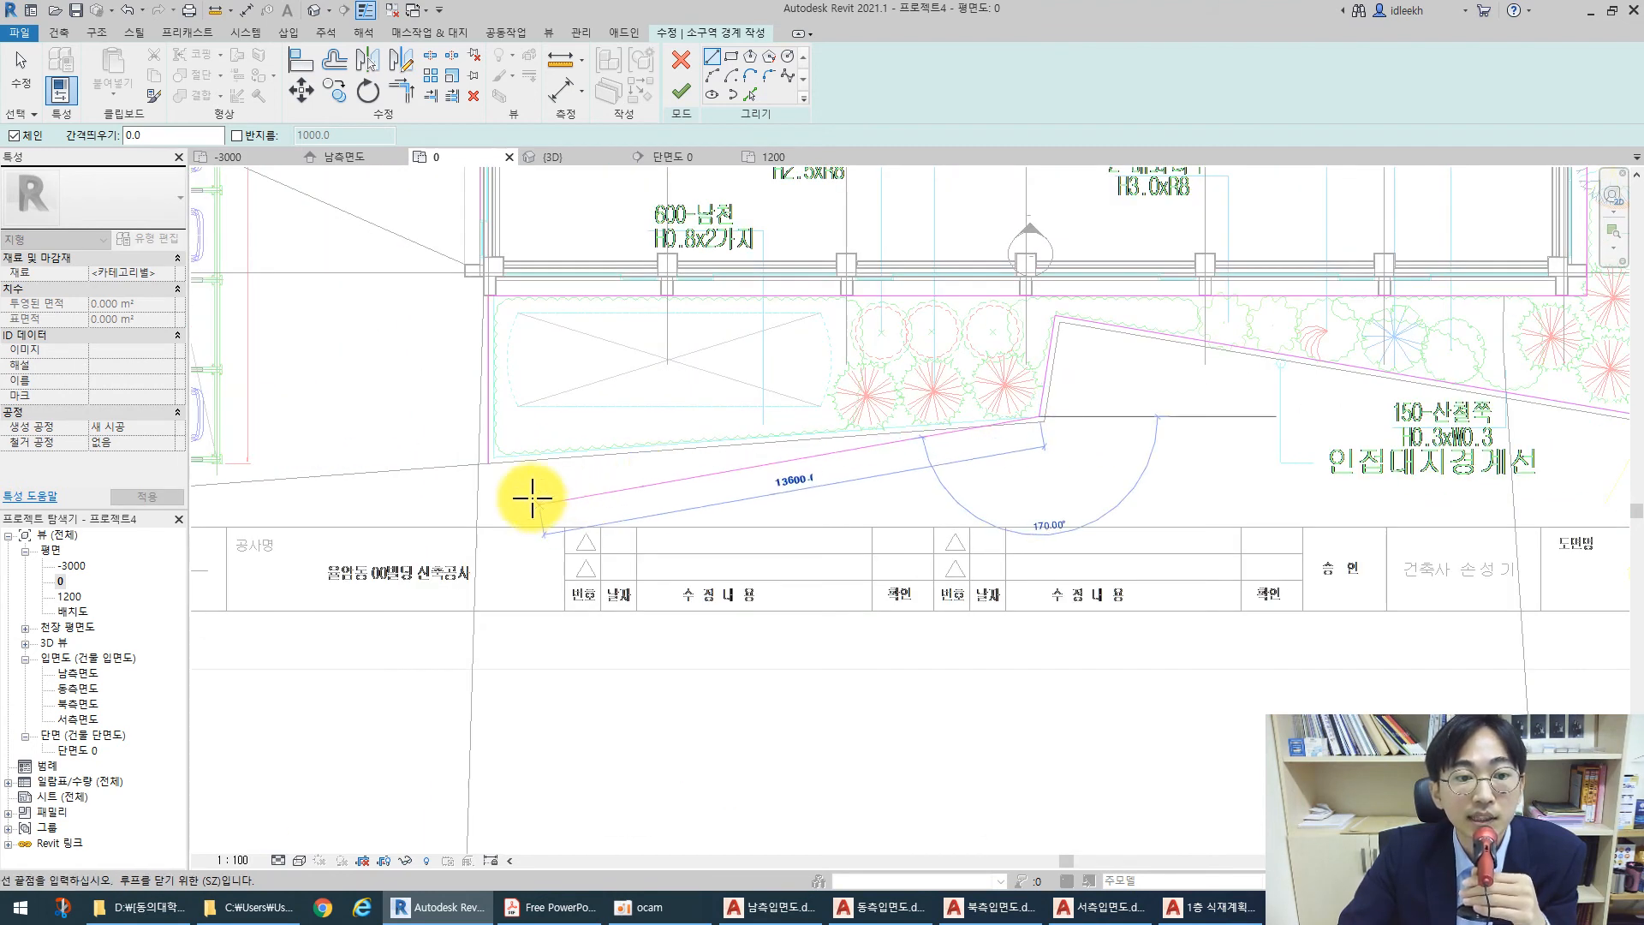
Sketch the lower edge of the 600-남천 bed and a new vertical edge along the planting line up to the building wall
{"action": "scroll", "coordinate": [514, 480], "scroll_direction": "up", "scroll_amount": 2}
{"action": "scroll", "coordinate": [493, 454], "scroll_direction": "up", "scroll_amount": 3}
{"action": "left_click", "coordinate": [491, 452]}
{"action": "scroll", "coordinate": [480, 441], "scroll_direction": "down", "scroll_amount": 4}
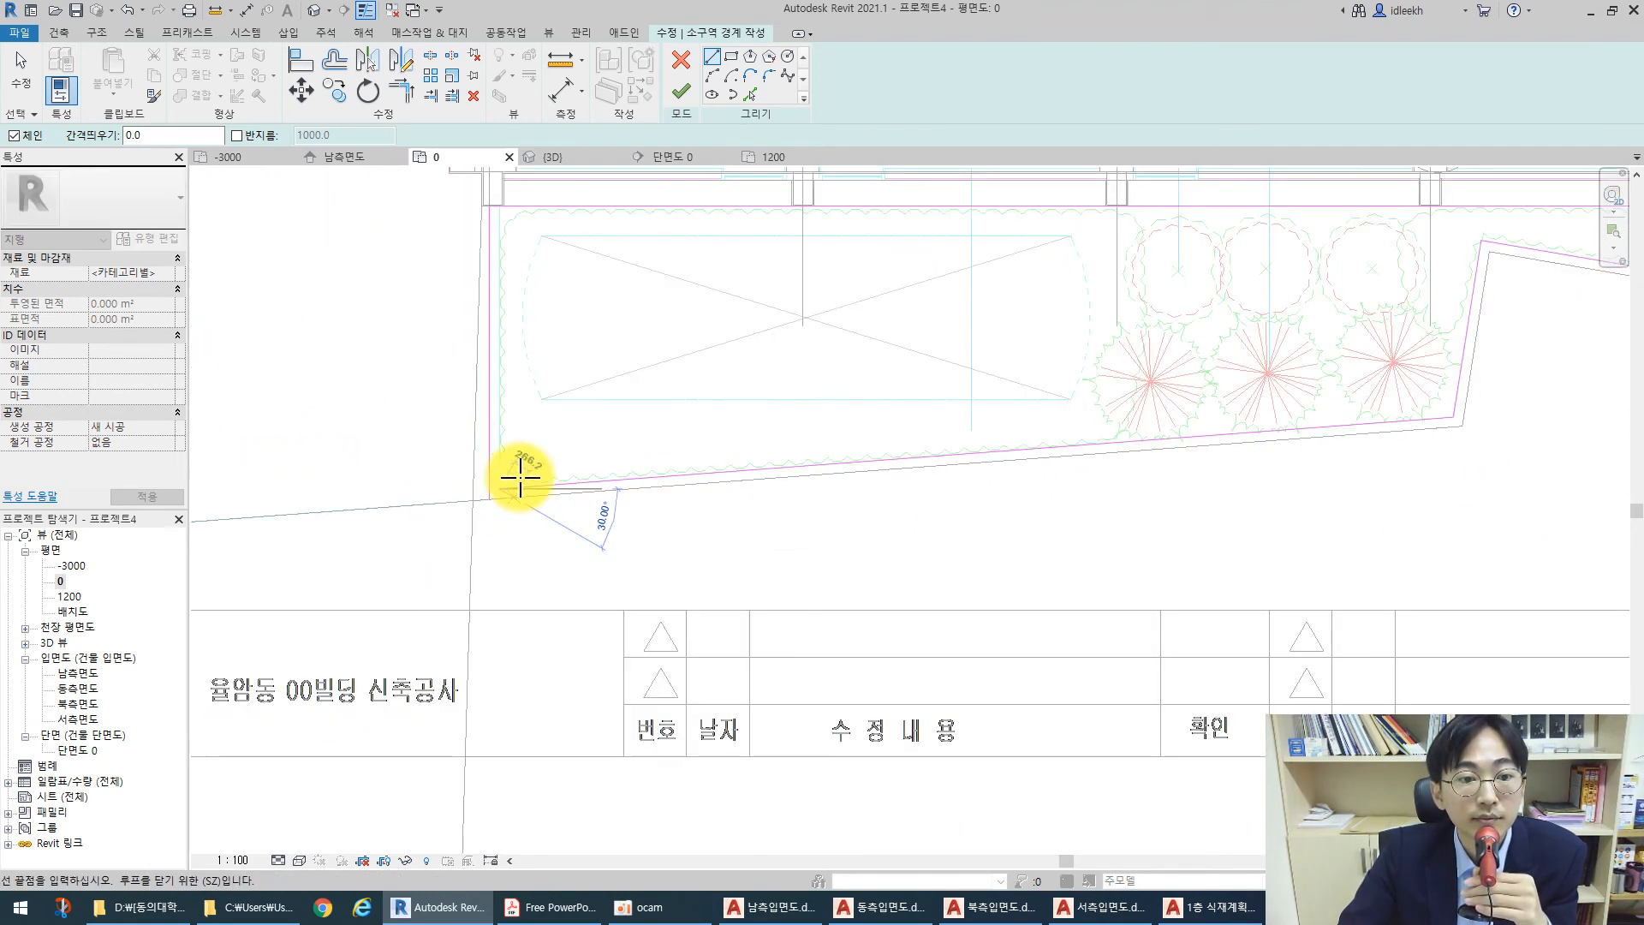
{"action": "scroll", "coordinate": [499, 200], "scroll_direction": "up", "scroll_amount": 5}
{"action": "left_click", "coordinate": [499, 185]}
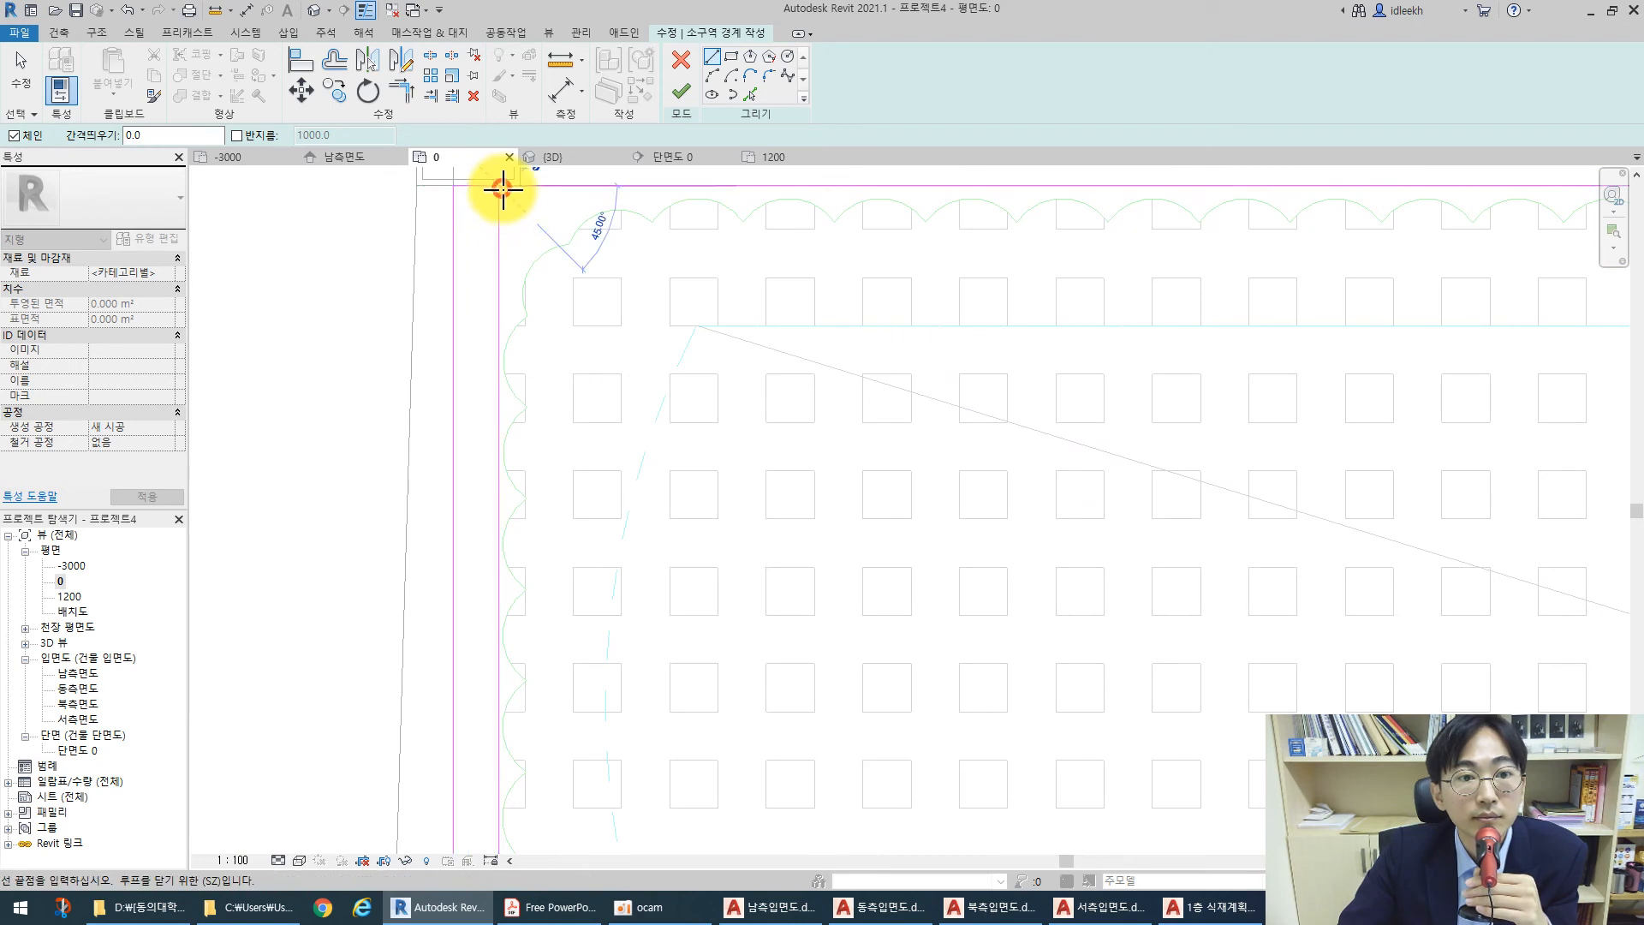
{"action": "key", "text": "Escape"}
{"action": "key", "text": "Escape"}
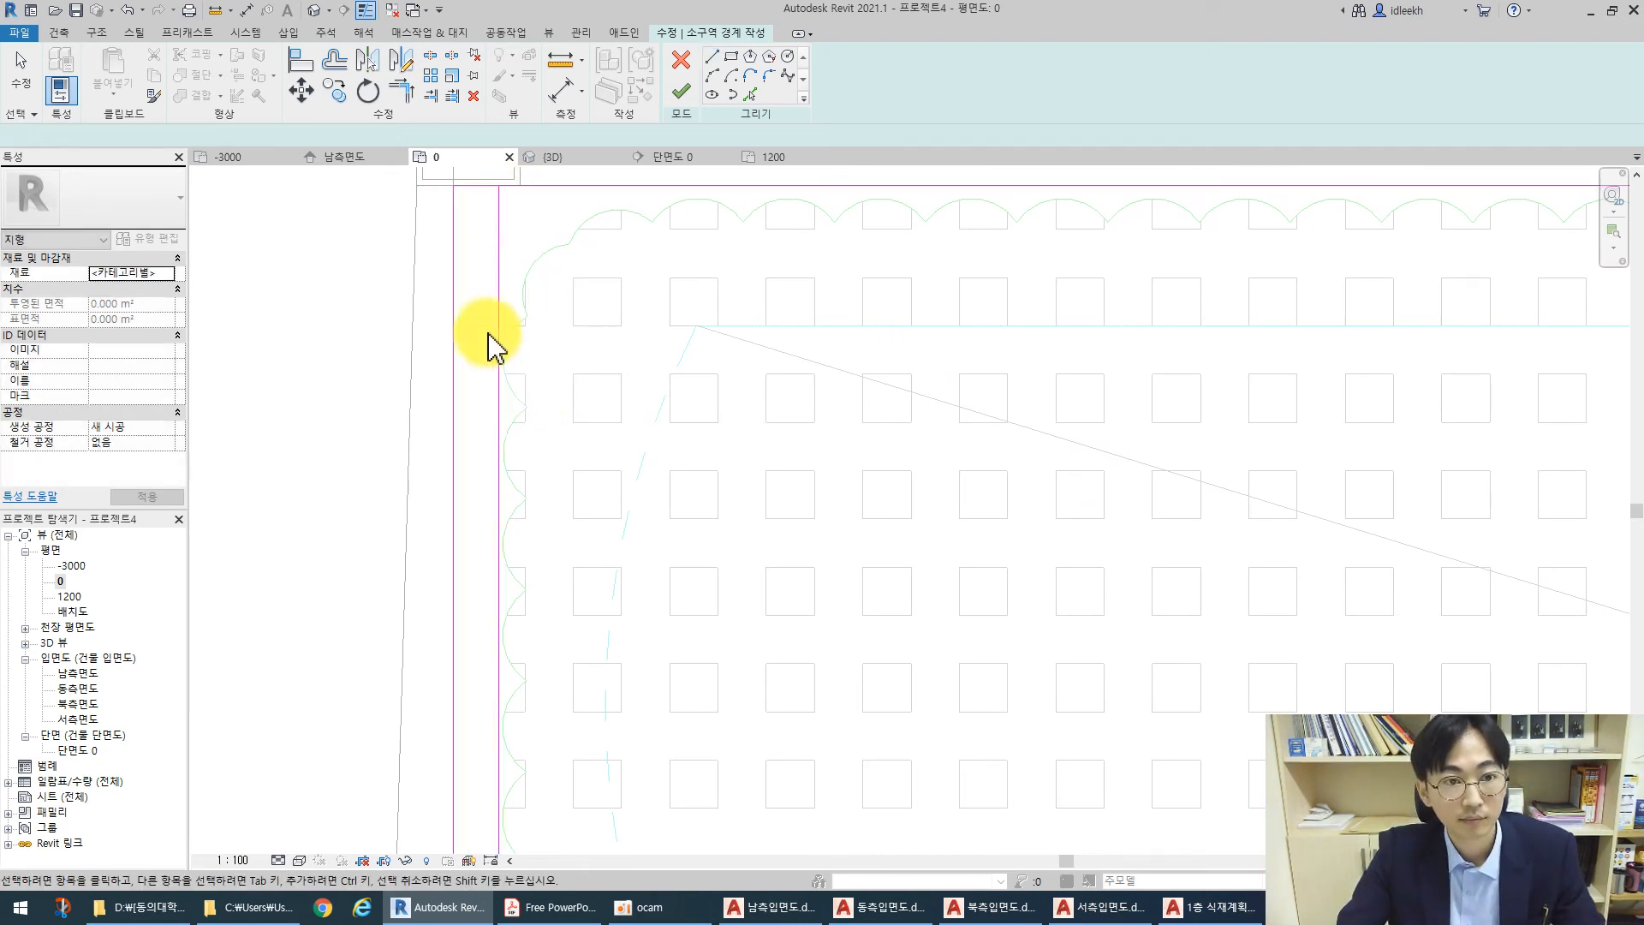
Delete the redundant outer vertical line and trim the wall edge to the new vertical edge
{"action": "left_click", "coordinate": [454, 267]}
{"action": "key", "text": "t"}
{"action": "key", "text": "r"}
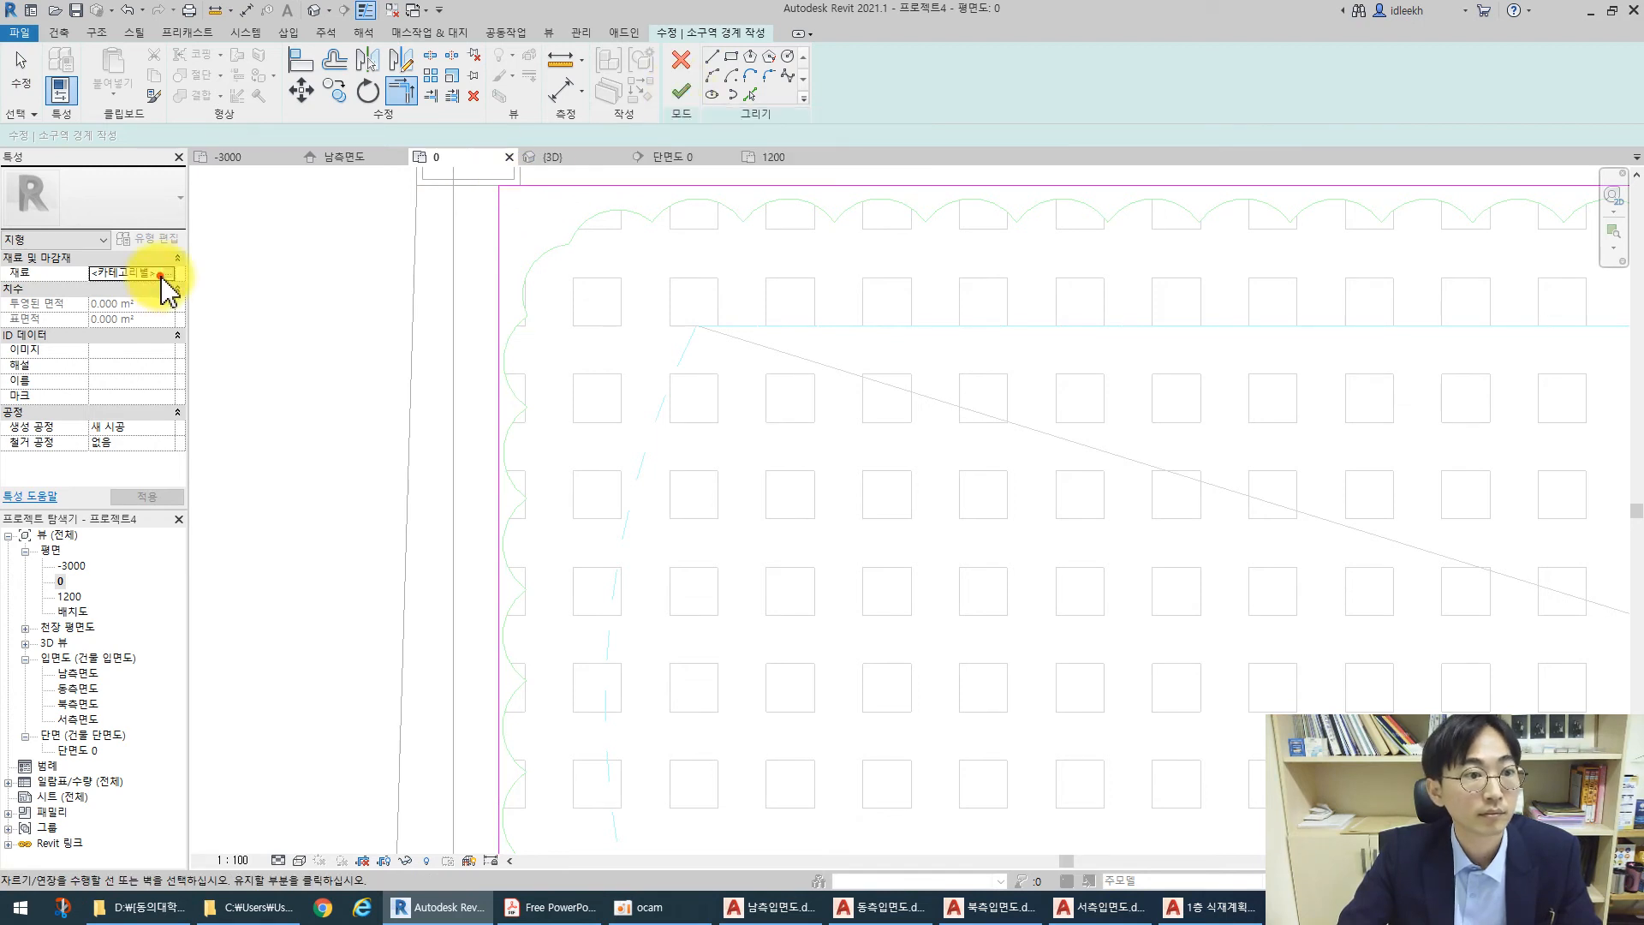
Open the subregion's material selection and look through the 일반, 지정되지 않음 and 다양한 project materials for a grass material
{"action": "left_click", "coordinate": [170, 272]}
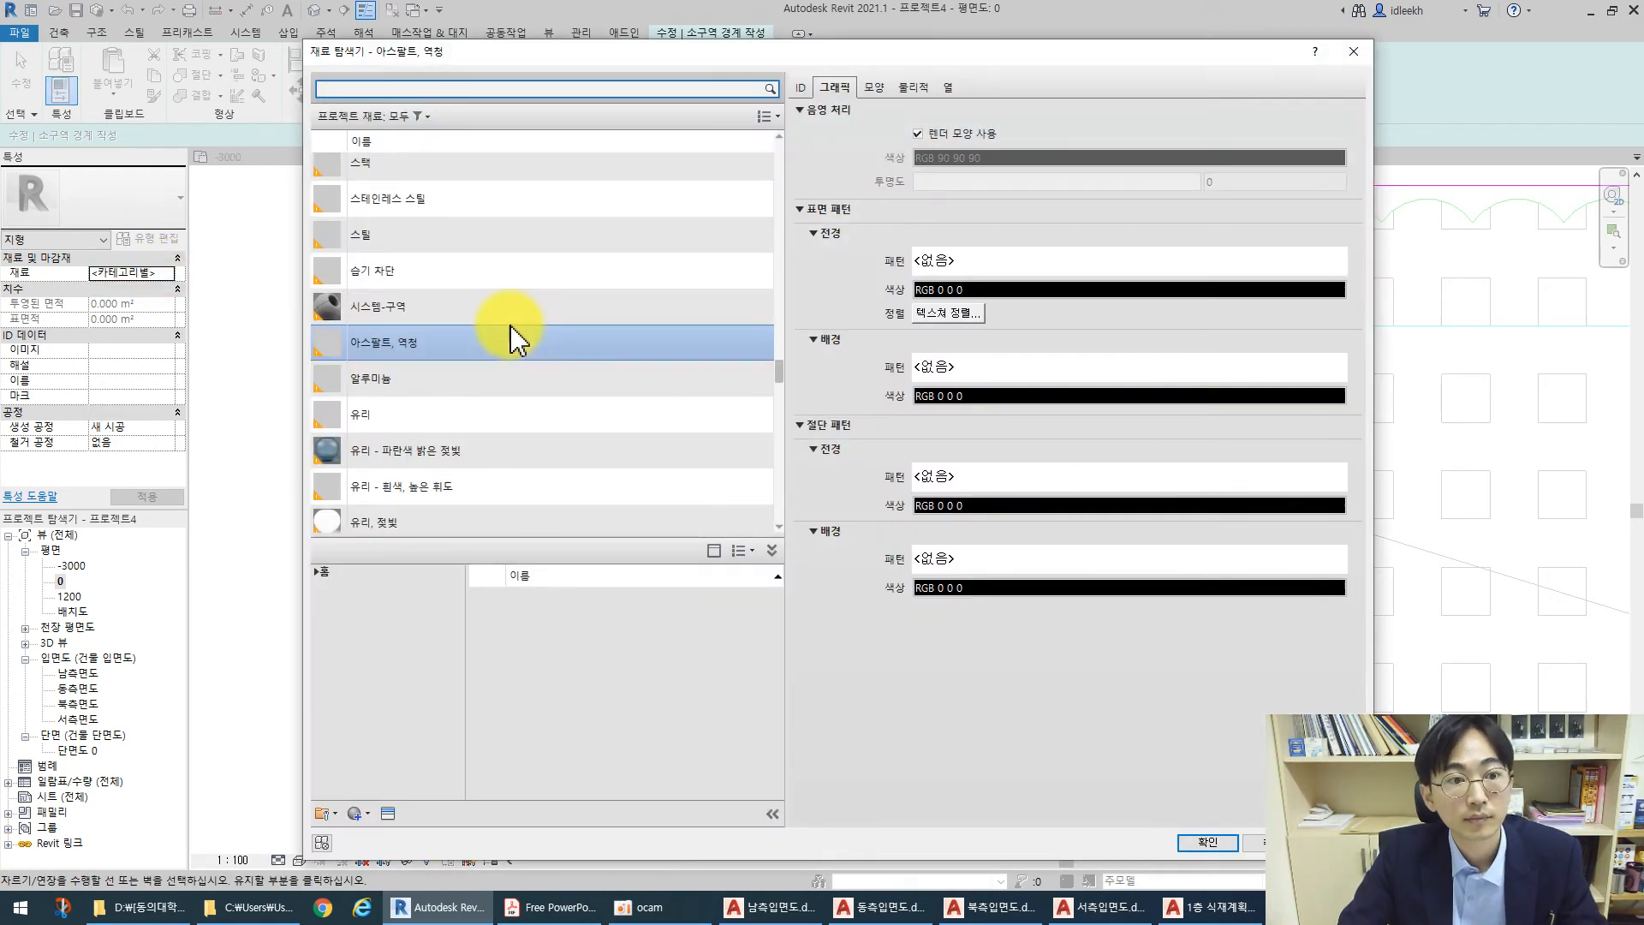
{"action": "left_click", "coordinate": [420, 117]}
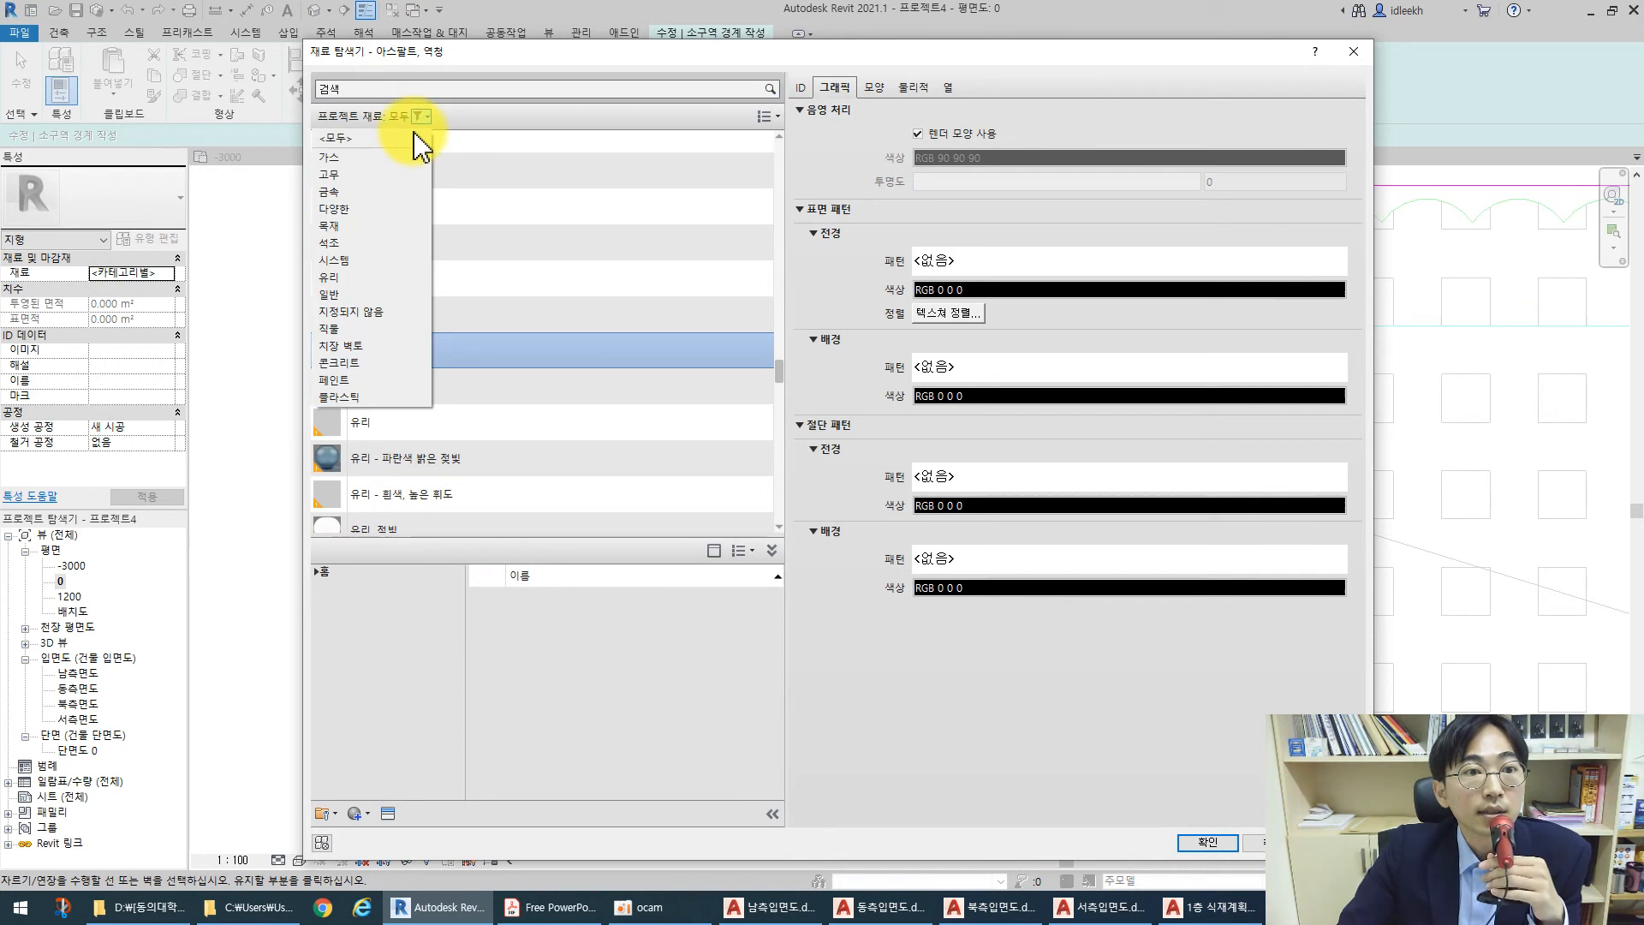
{"action": "left_click", "coordinate": [338, 294]}
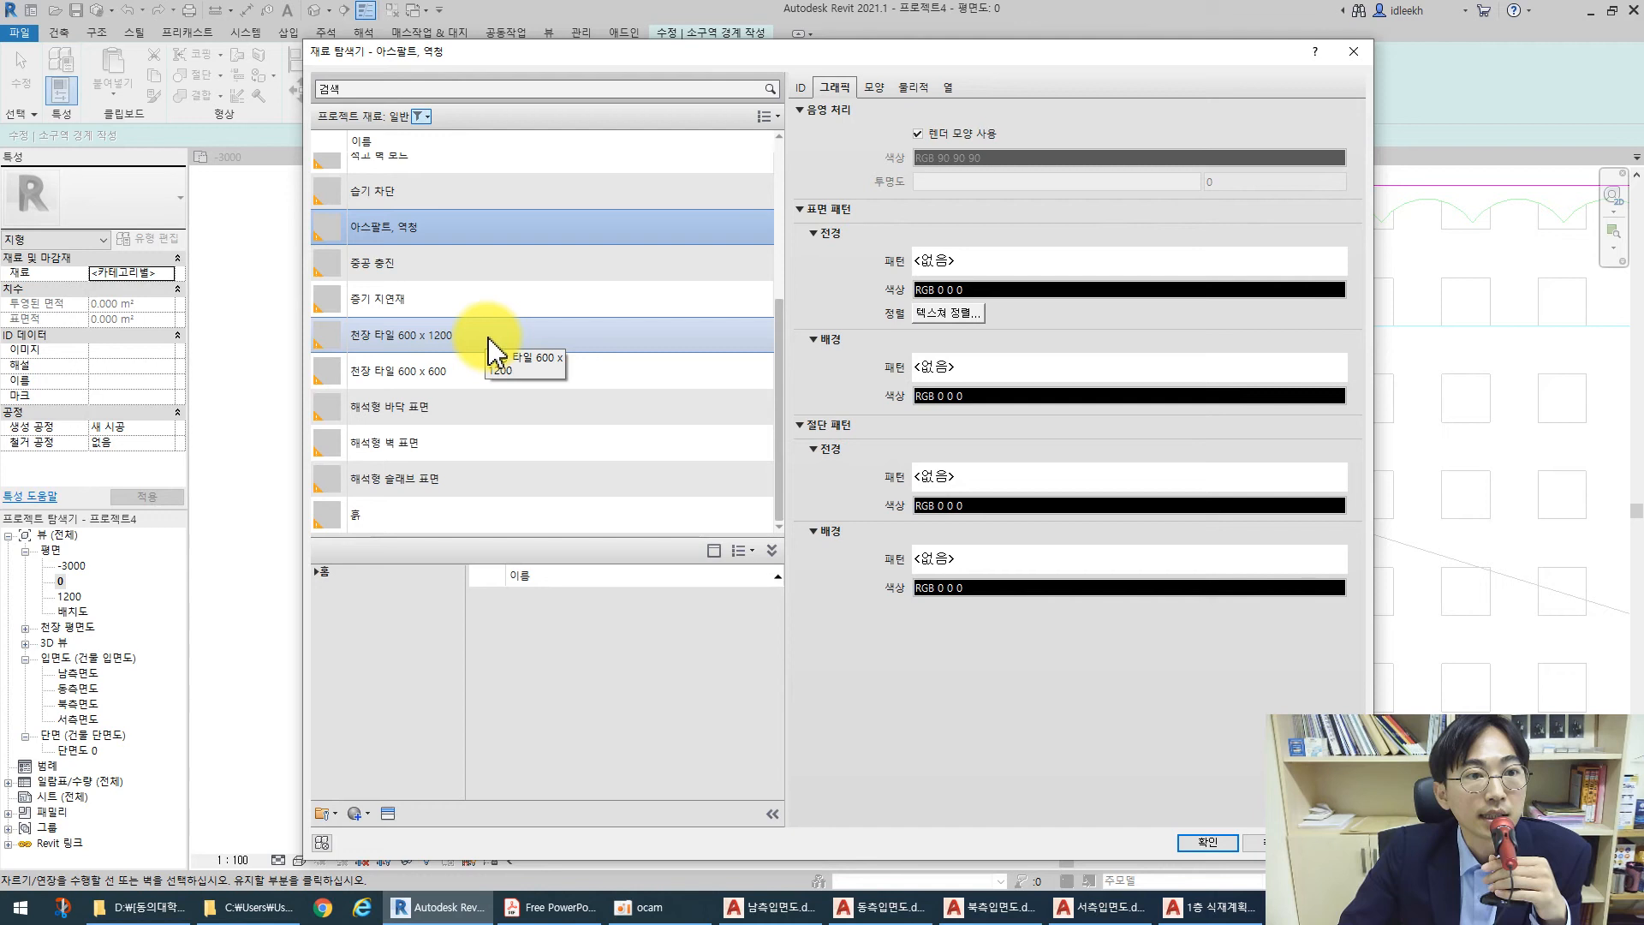
{"action": "left_click", "coordinate": [419, 117]}
{"action": "left_click", "coordinate": [368, 324]}
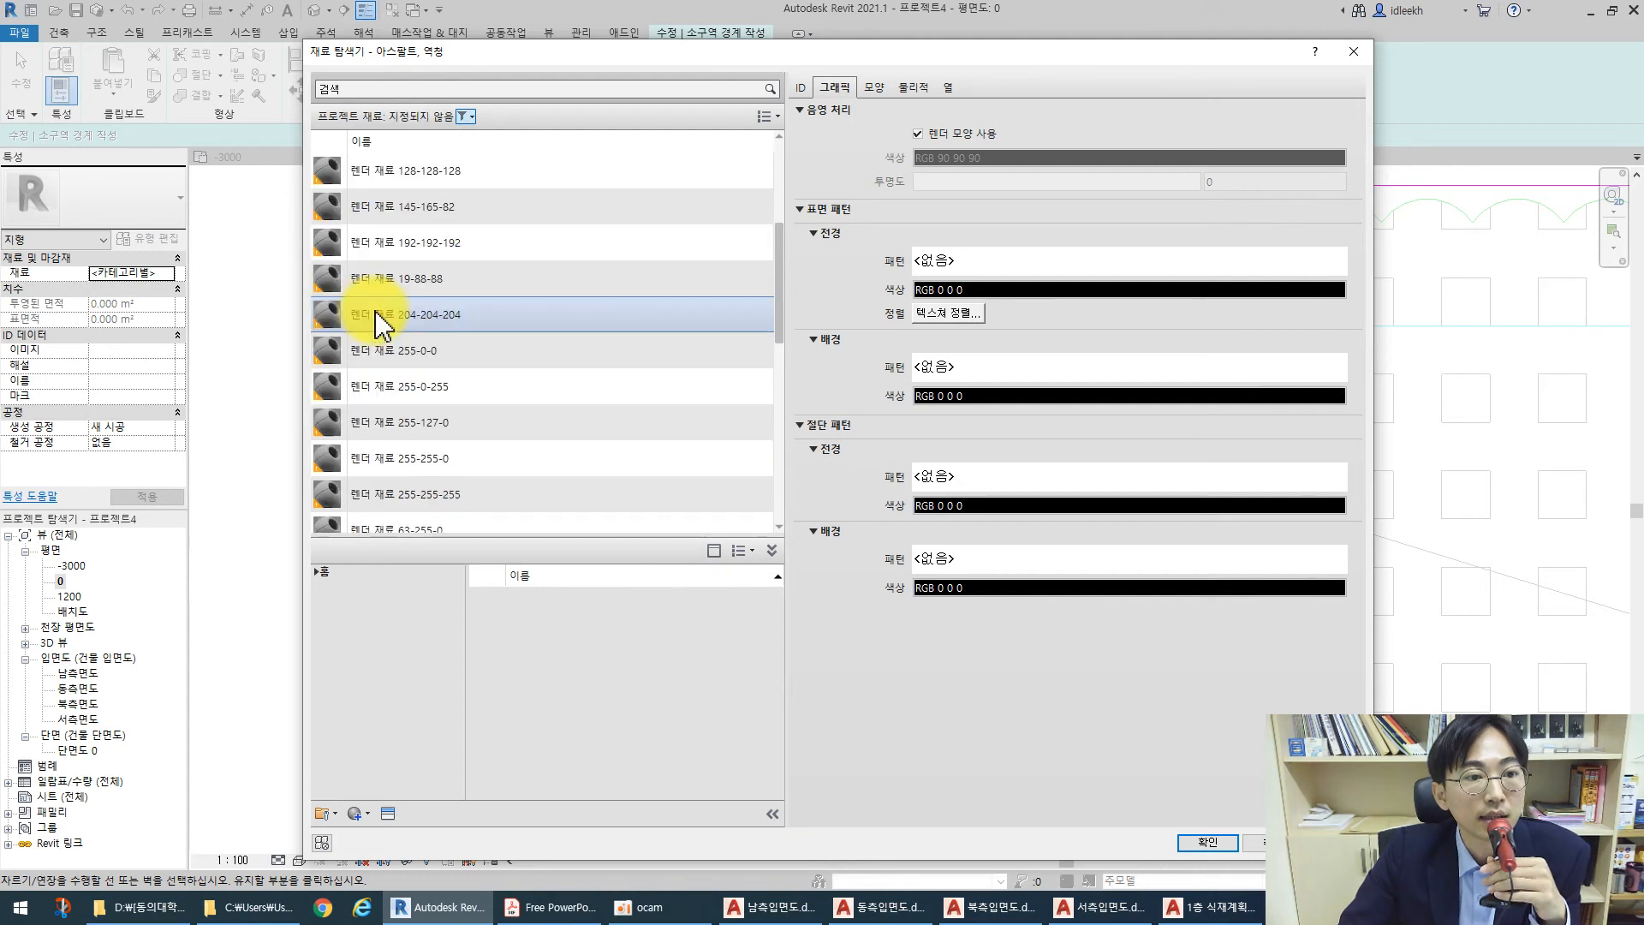
{"action": "scroll", "coordinate": [378, 326], "scroll_direction": "up", "scroll_amount": 3}
{"action": "left_click", "coordinate": [471, 117]}
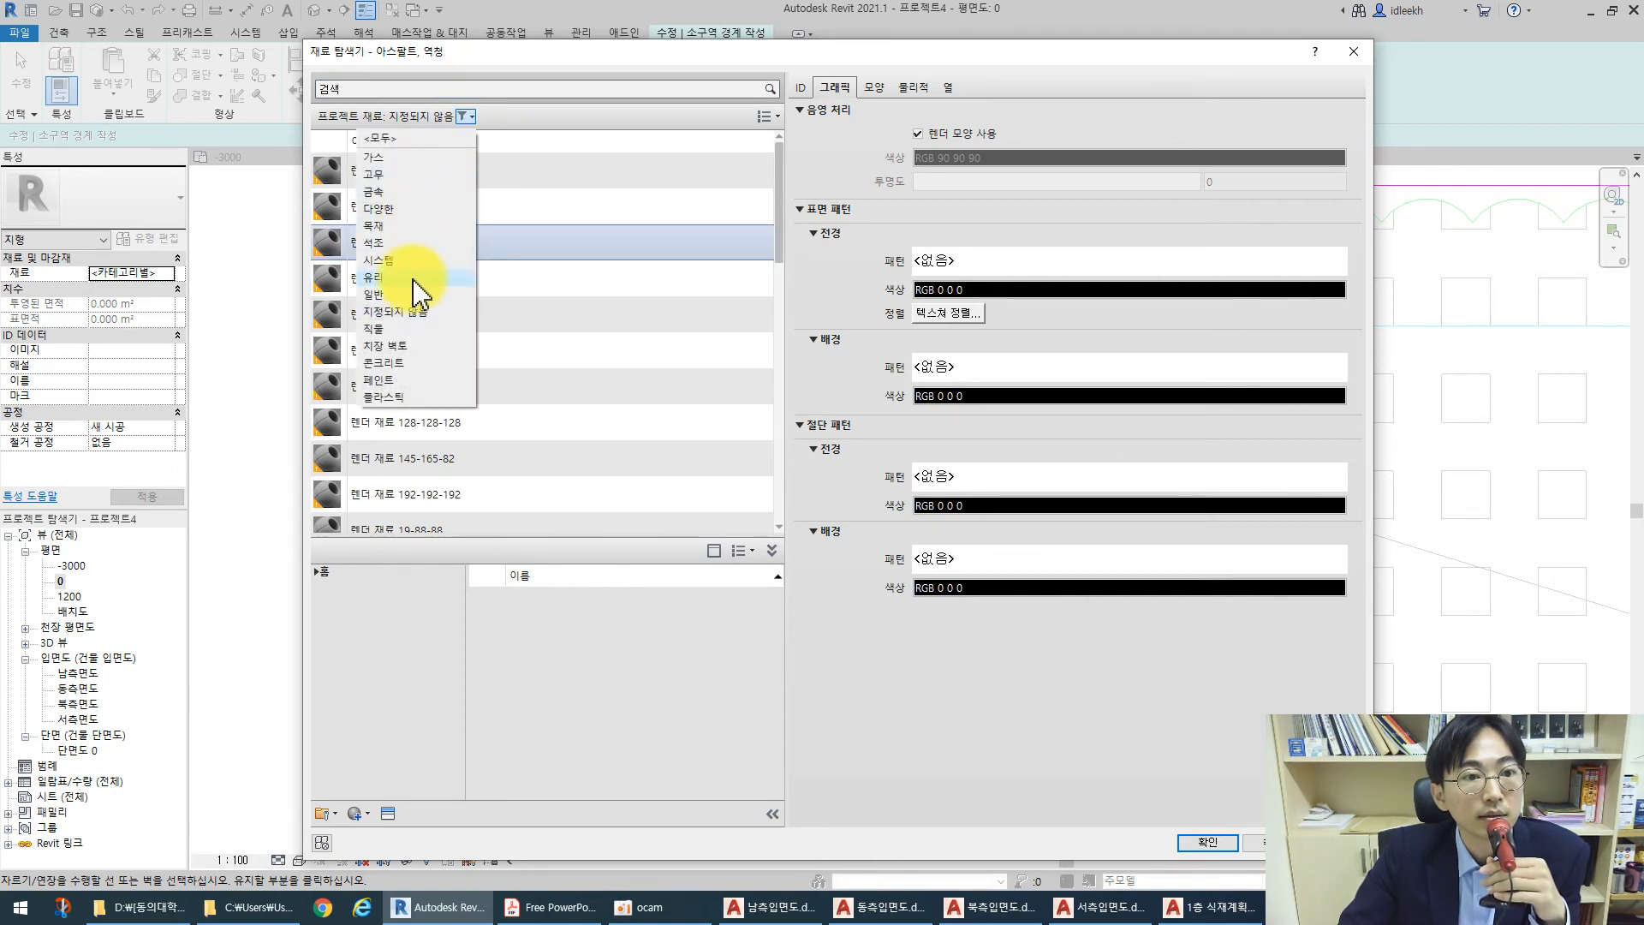
{"action": "left_click", "coordinate": [392, 209]}
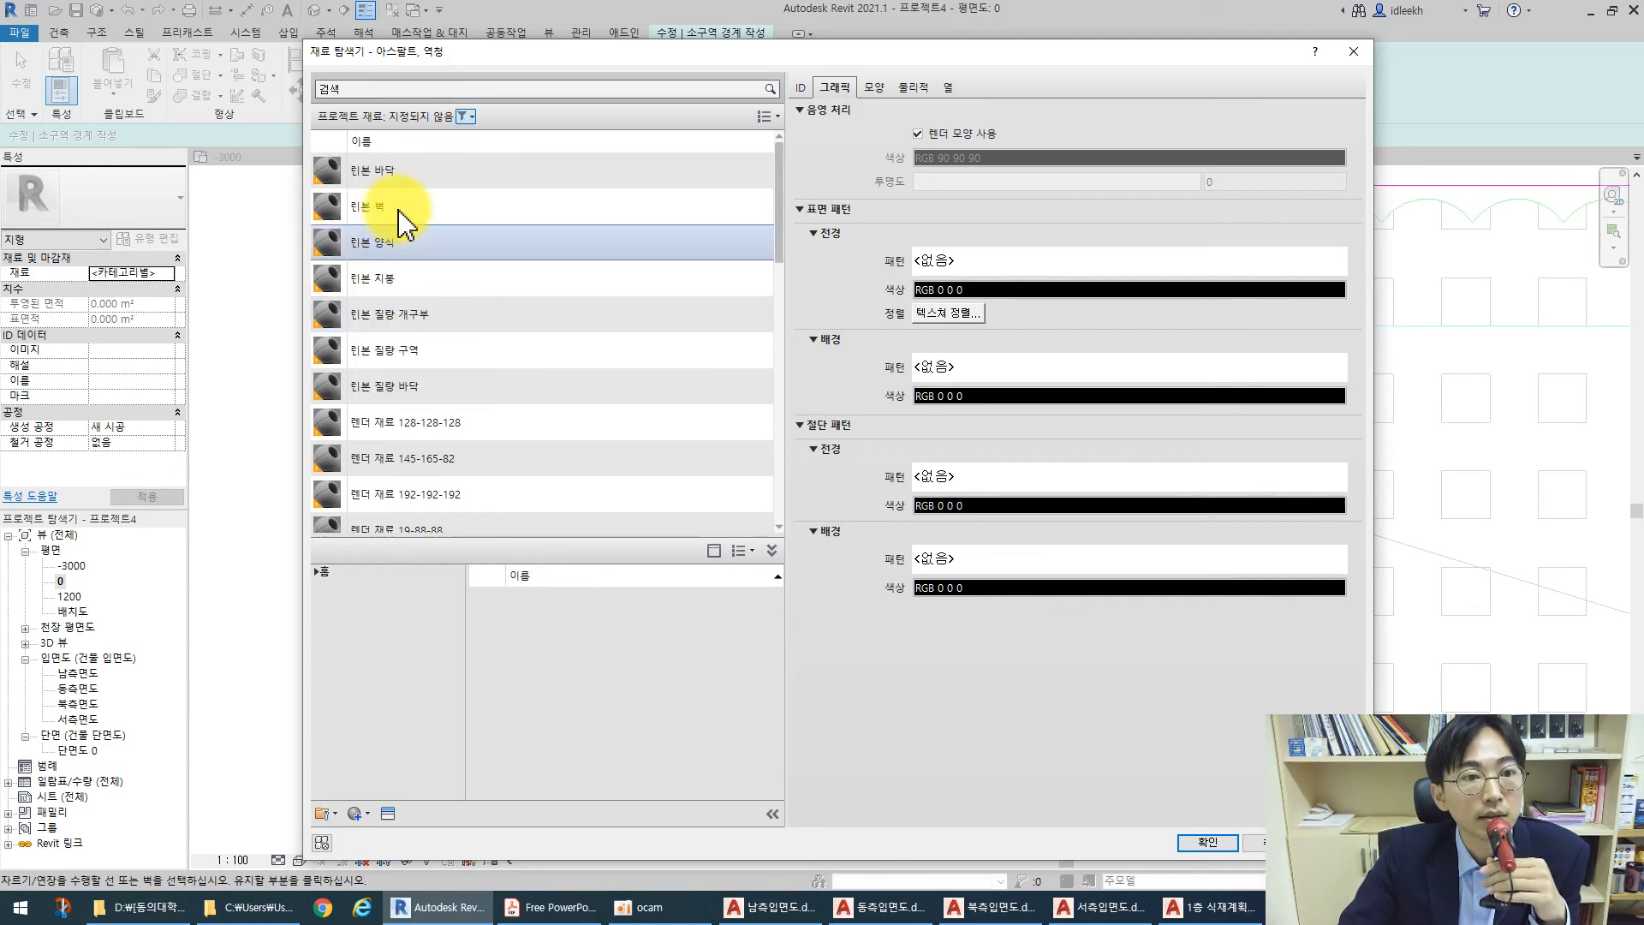
{"action": "scroll", "coordinate": [463, 272], "scroll_direction": "down", "scroll_amount": 5}
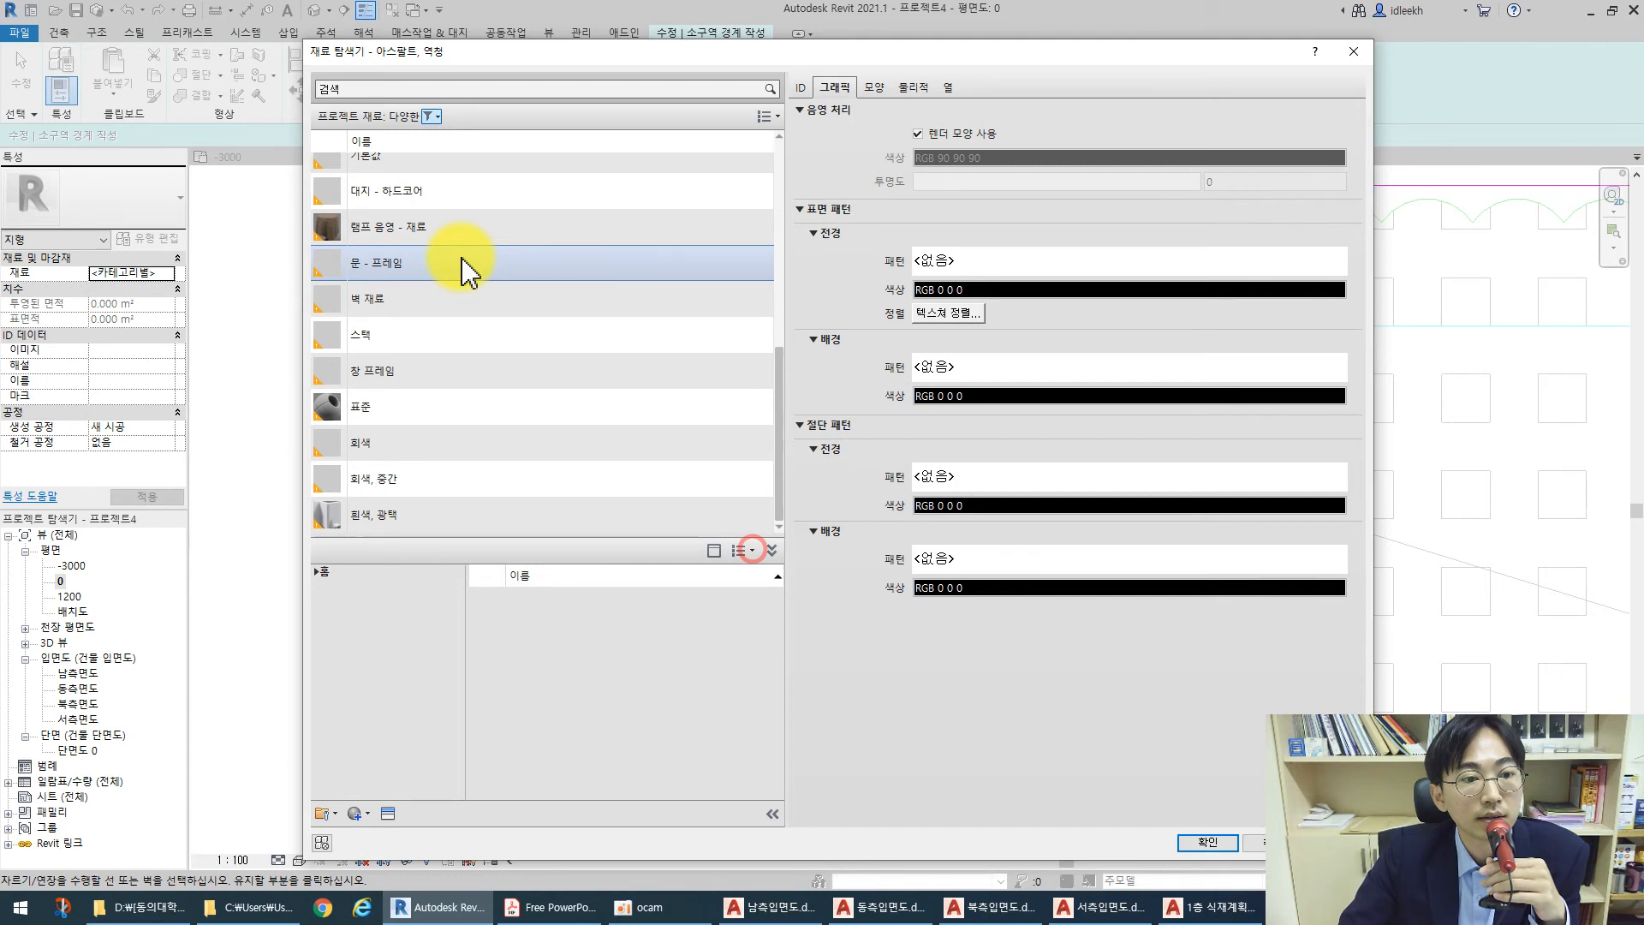
Add the 잔디 material from the 기타 category of the AEC material library to the project
{"action": "left_click", "coordinate": [750, 550]}
{"action": "left_click", "coordinate": [762, 569]}
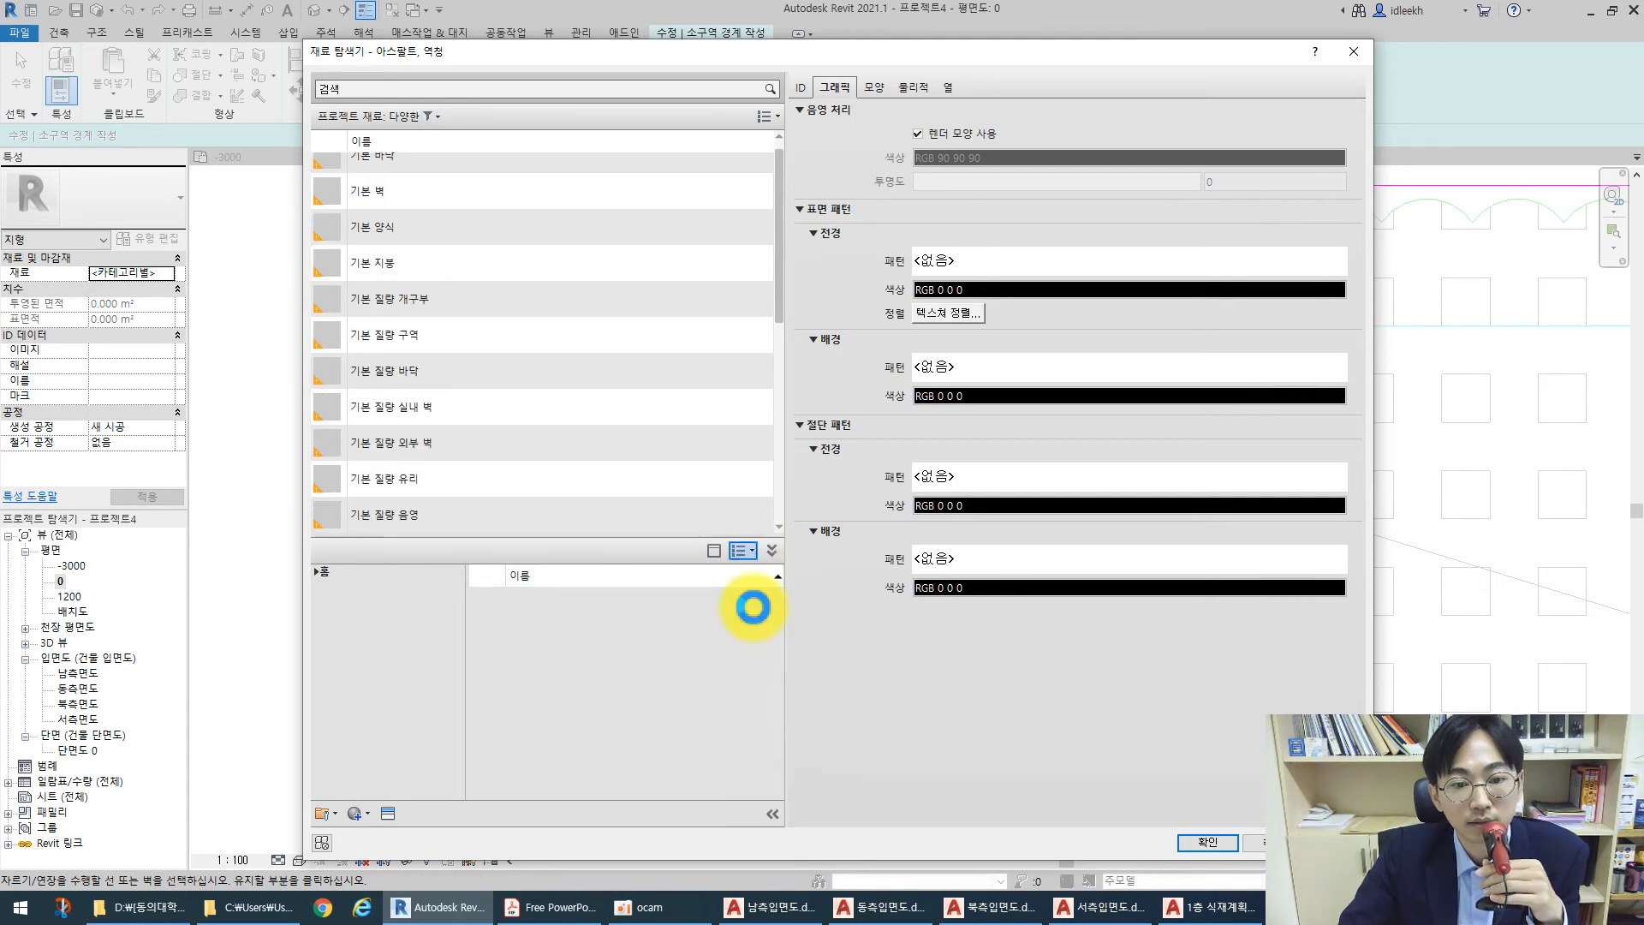
{"action": "left_click", "coordinate": [316, 571]}
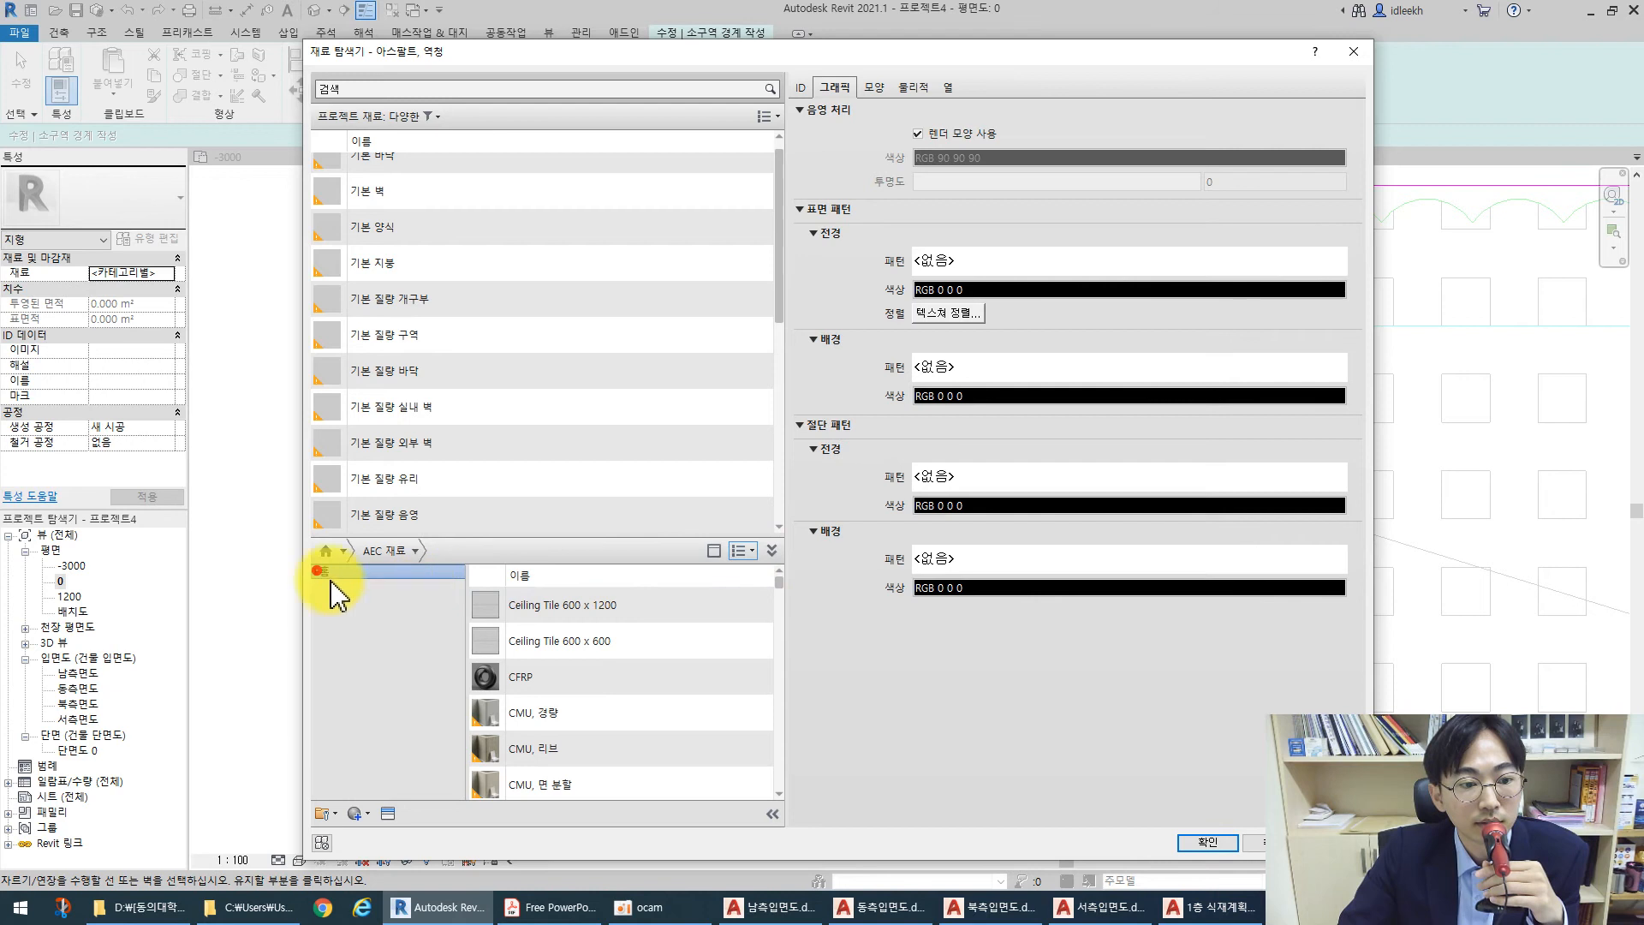
{"action": "left_click", "coordinate": [330, 601]}
{"action": "left_click", "coordinate": [324, 601]}
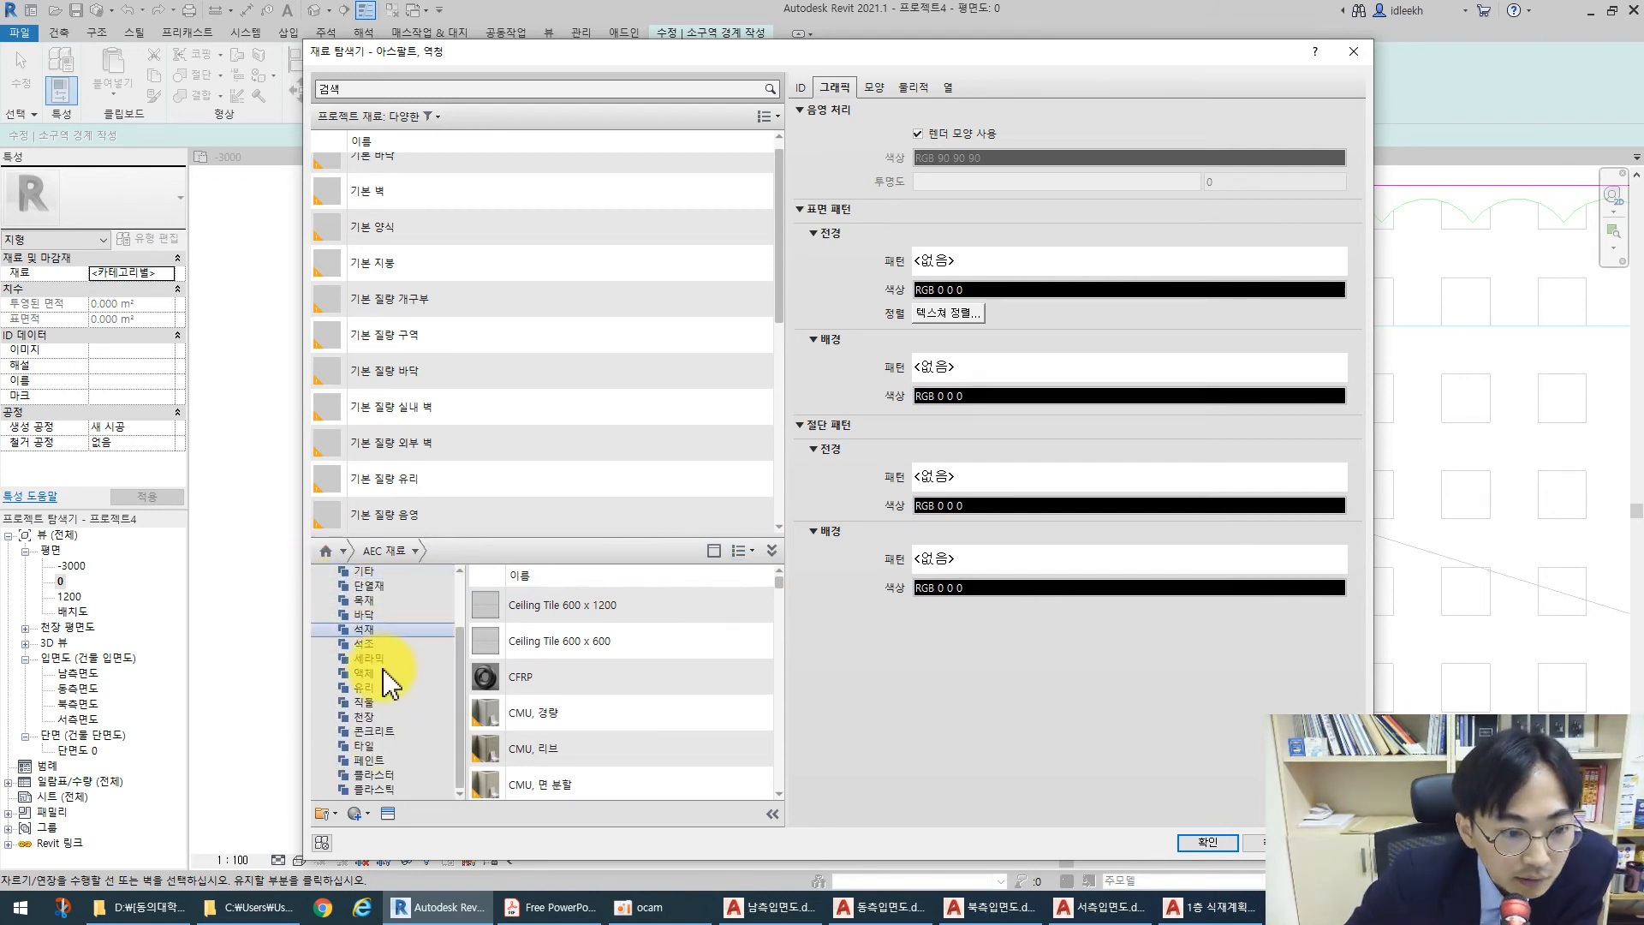
{"action": "left_click", "coordinate": [377, 673]}
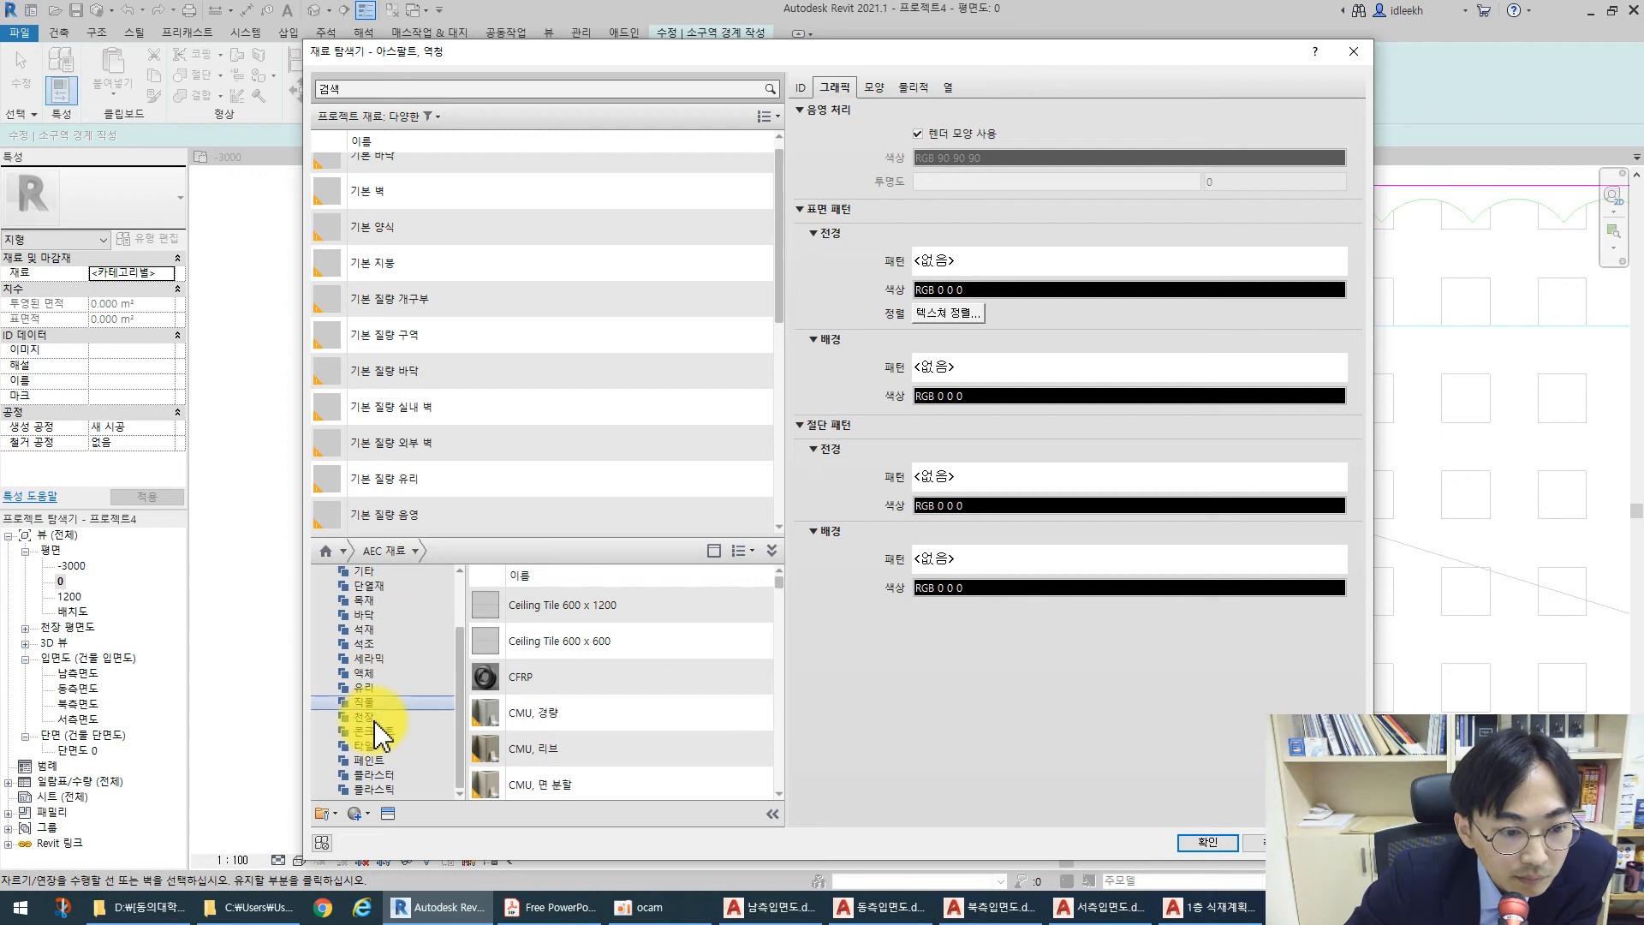
{"action": "left_click", "coordinate": [368, 571]}
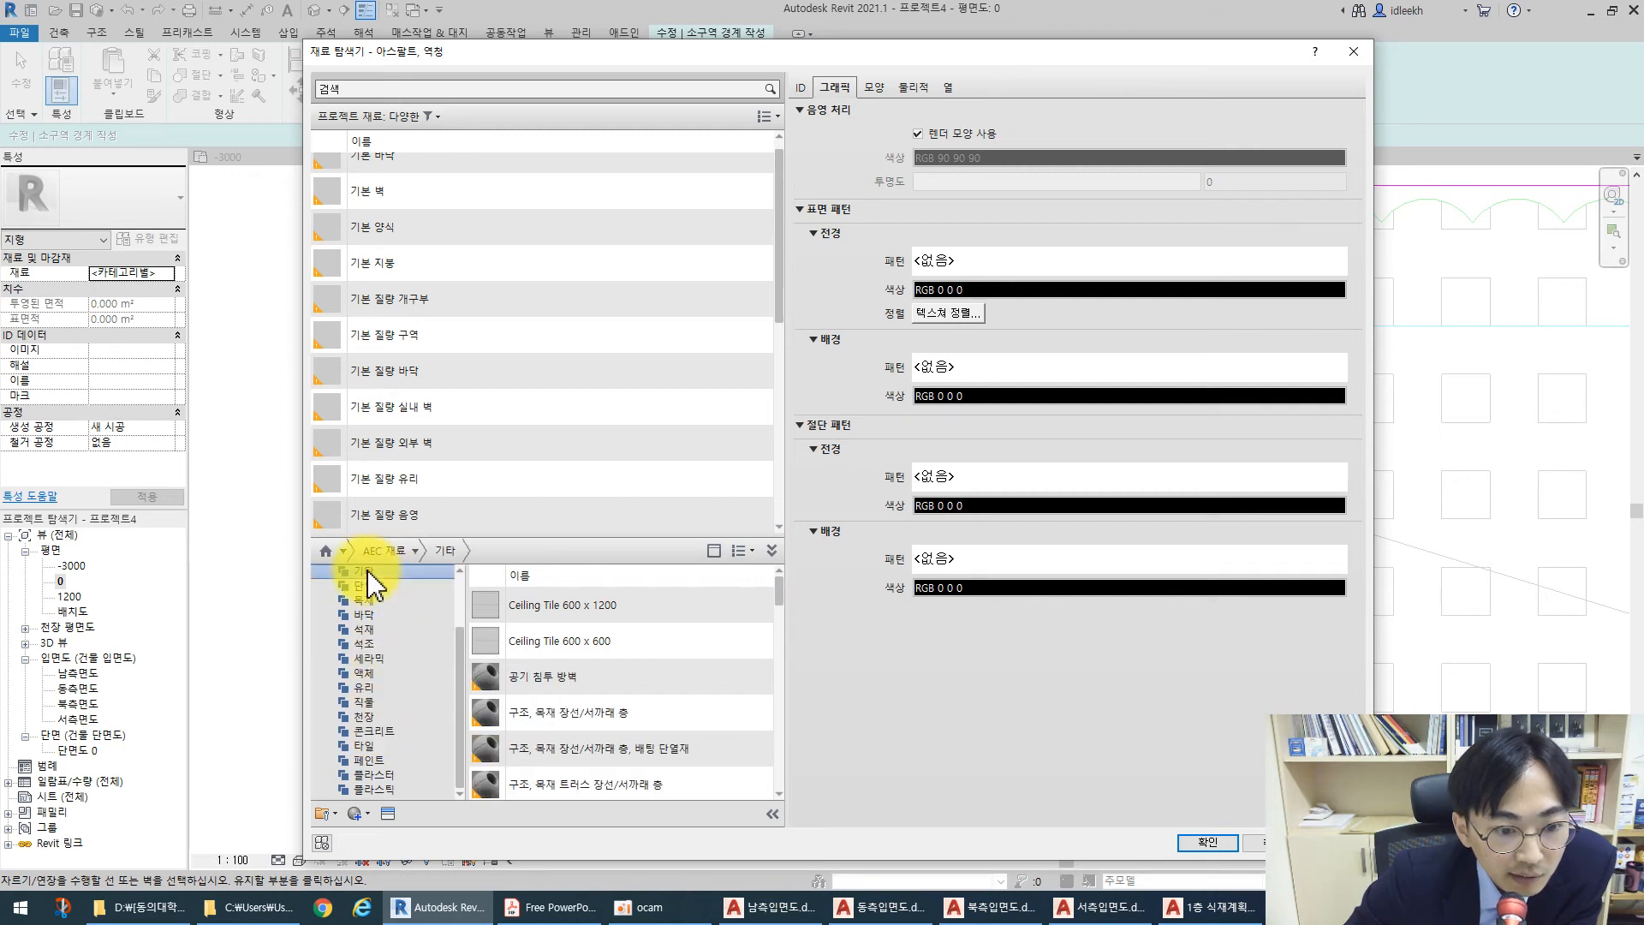
{"action": "scroll", "coordinate": [586, 646], "scroll_direction": "down", "scroll_amount": 6}
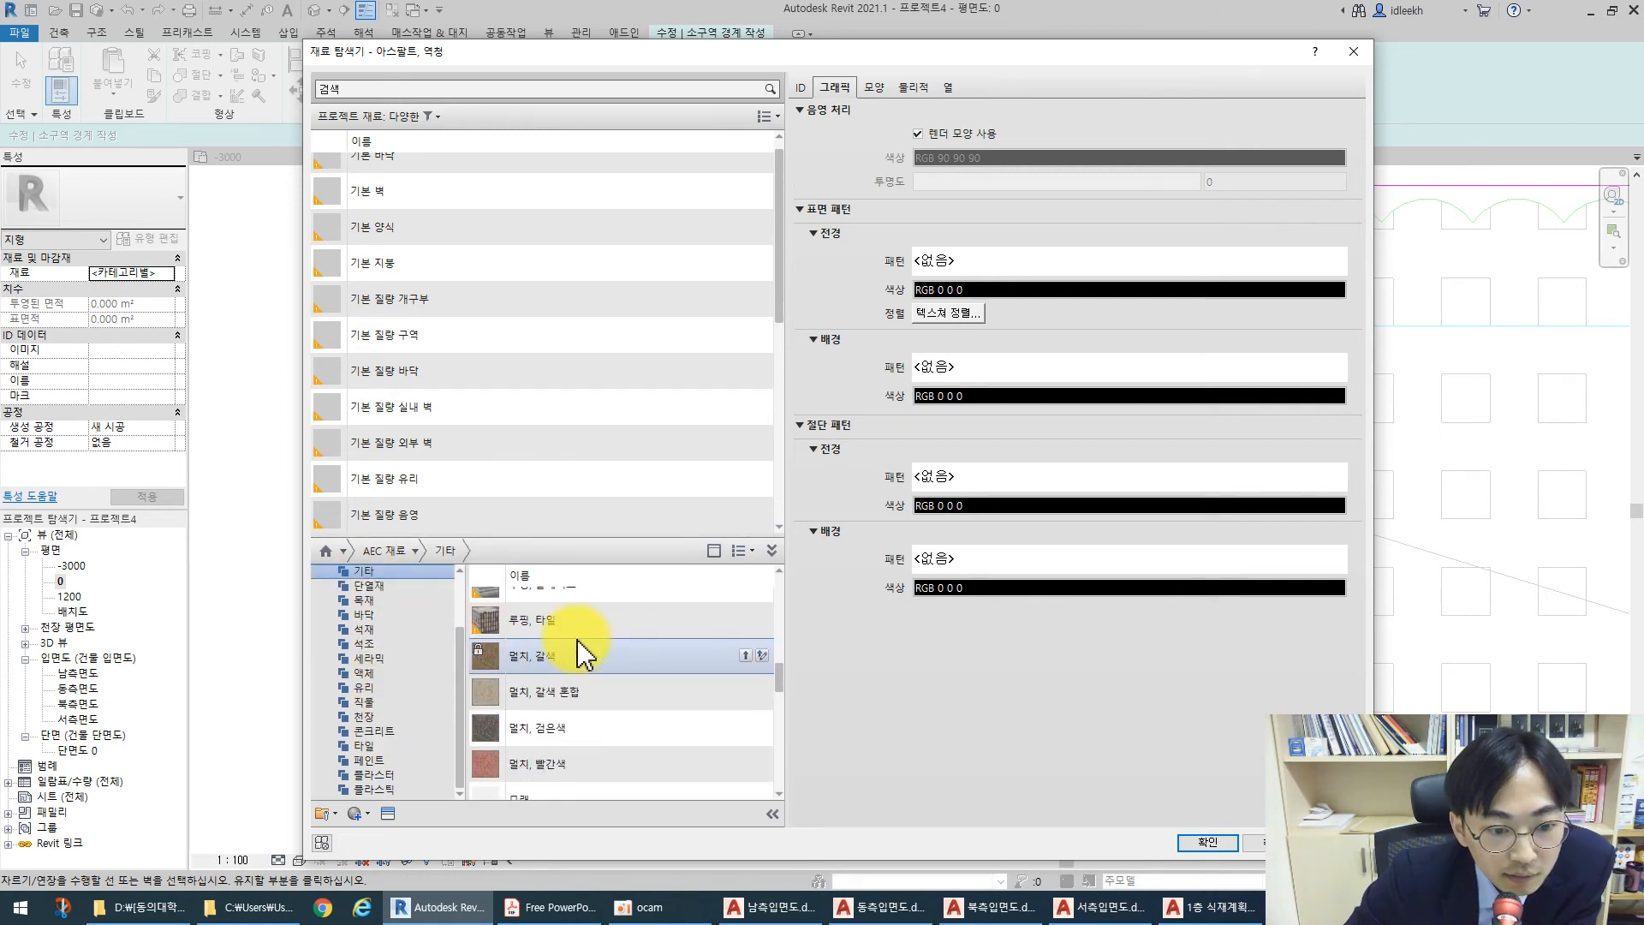
{"action": "scroll", "coordinate": [586, 655], "scroll_direction": "down", "scroll_amount": 5}
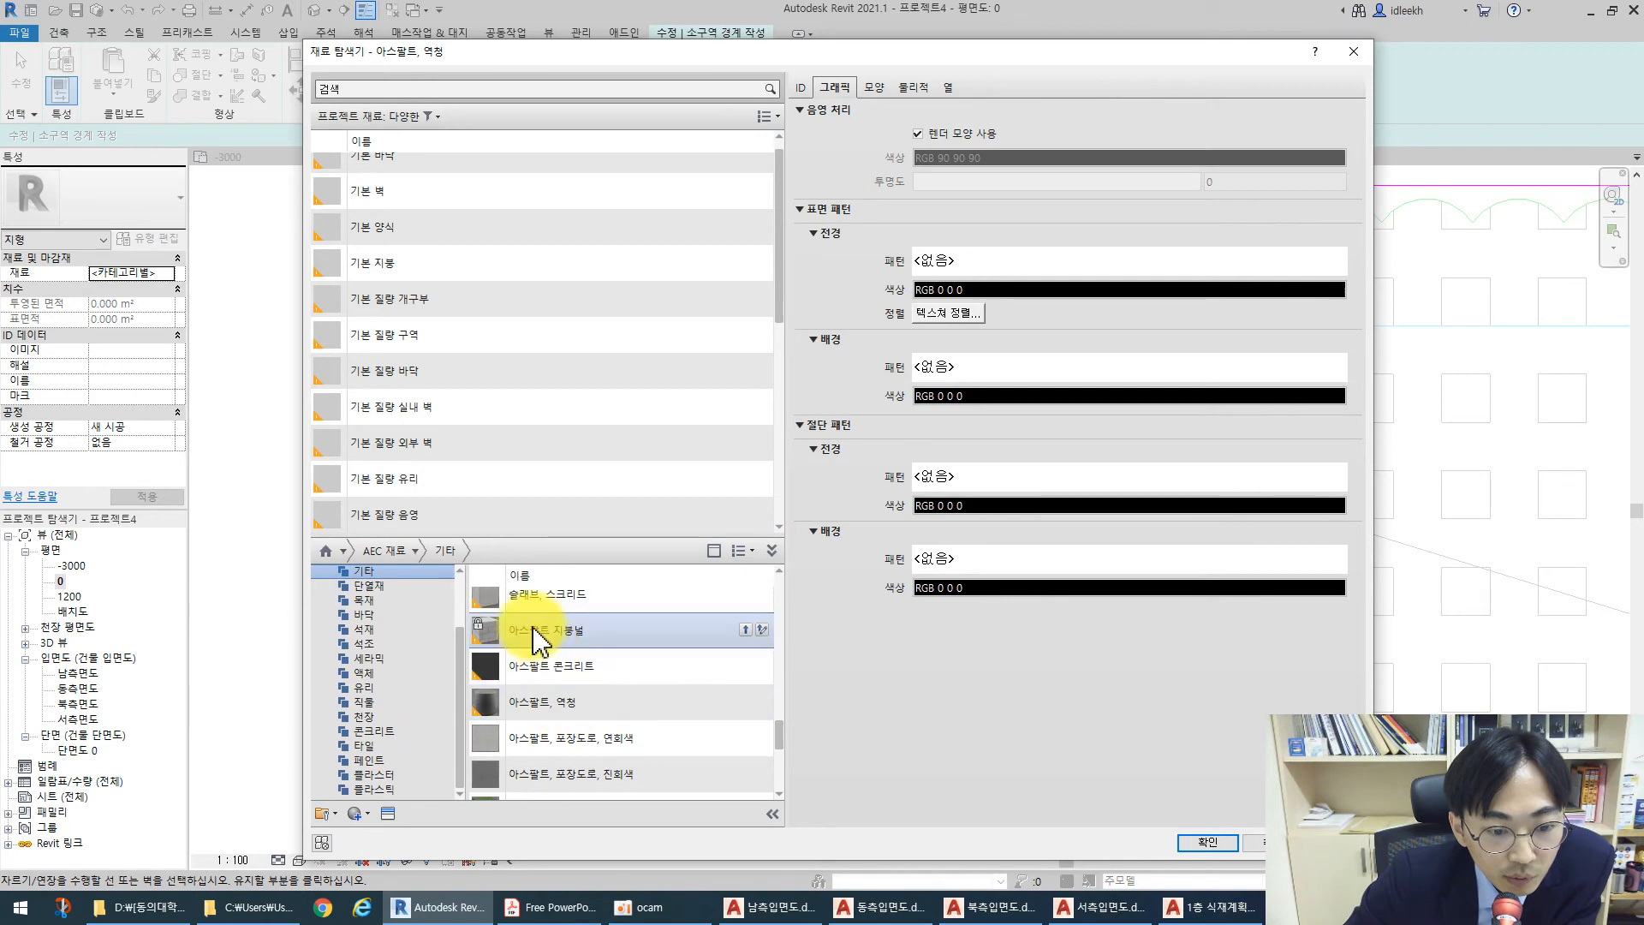
{"action": "scroll", "coordinate": [531, 655], "scroll_direction": "up", "scroll_amount": 1}
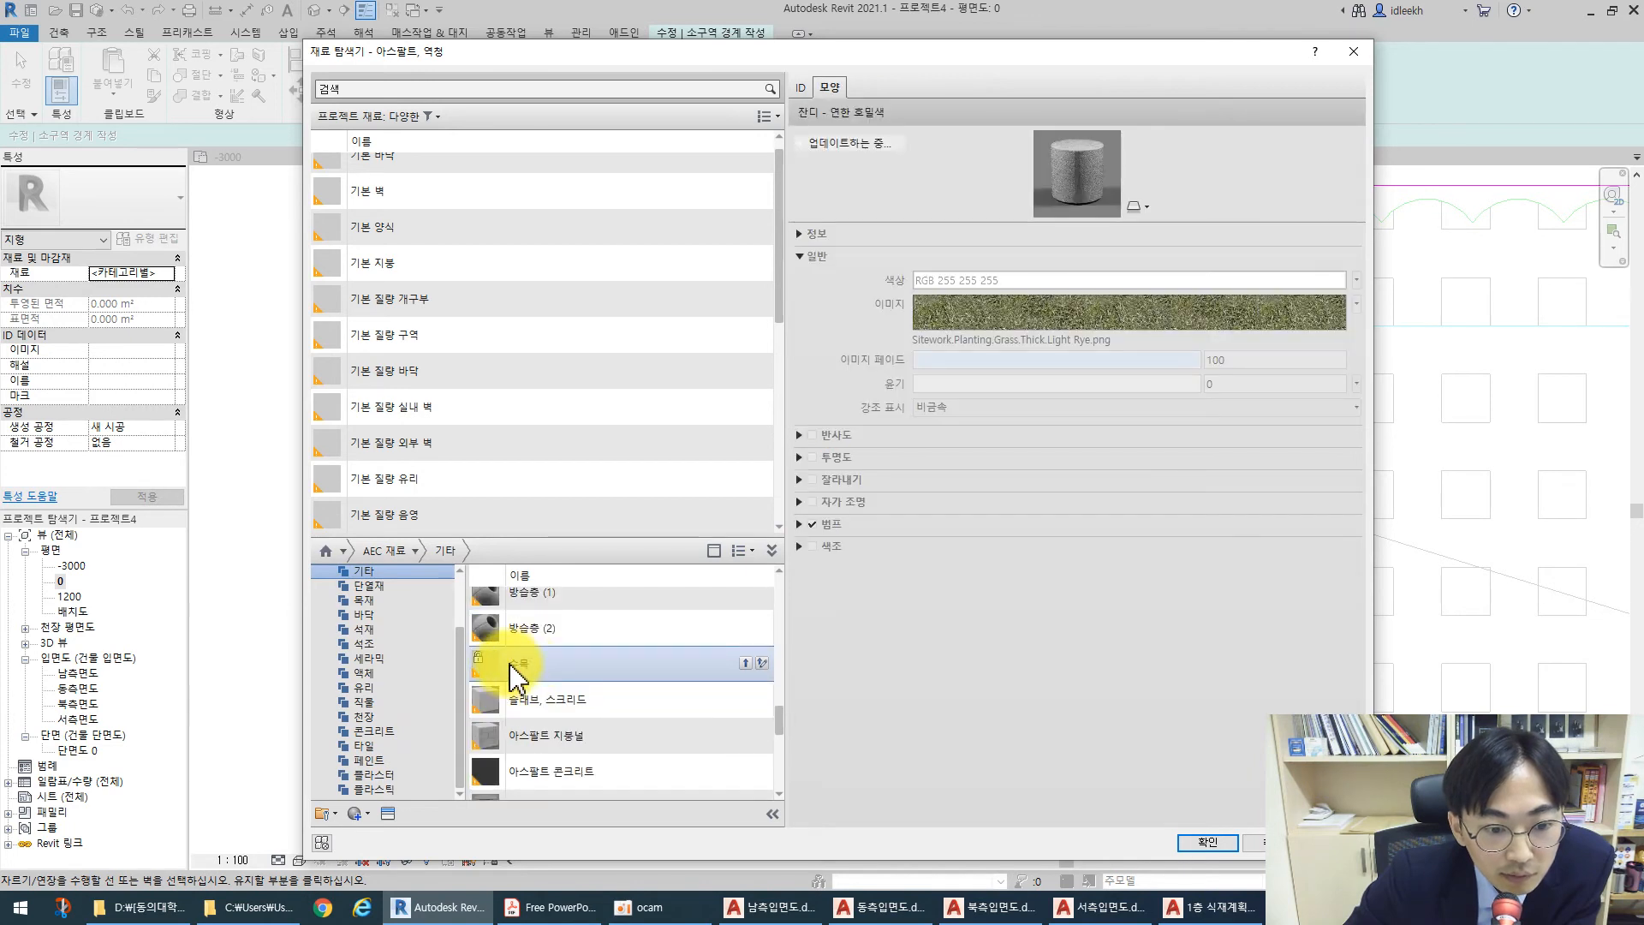
{"action": "scroll", "coordinate": [518, 681], "scroll_direction": "down", "scroll_amount": 3}
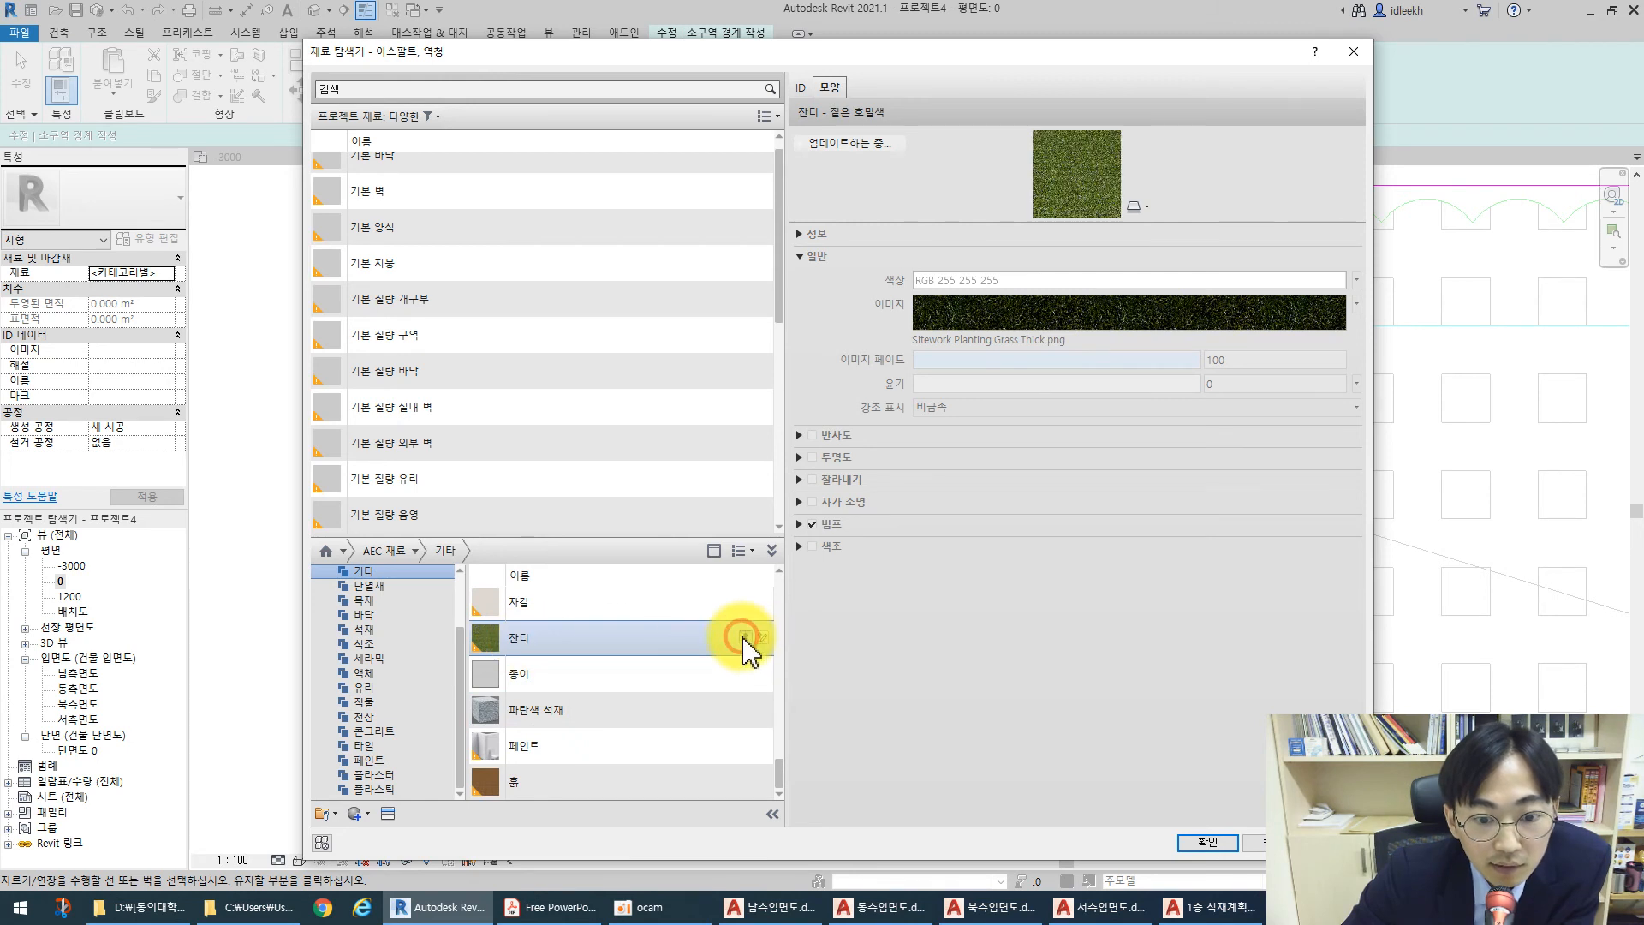
{"action": "left_click", "coordinate": [745, 639]}
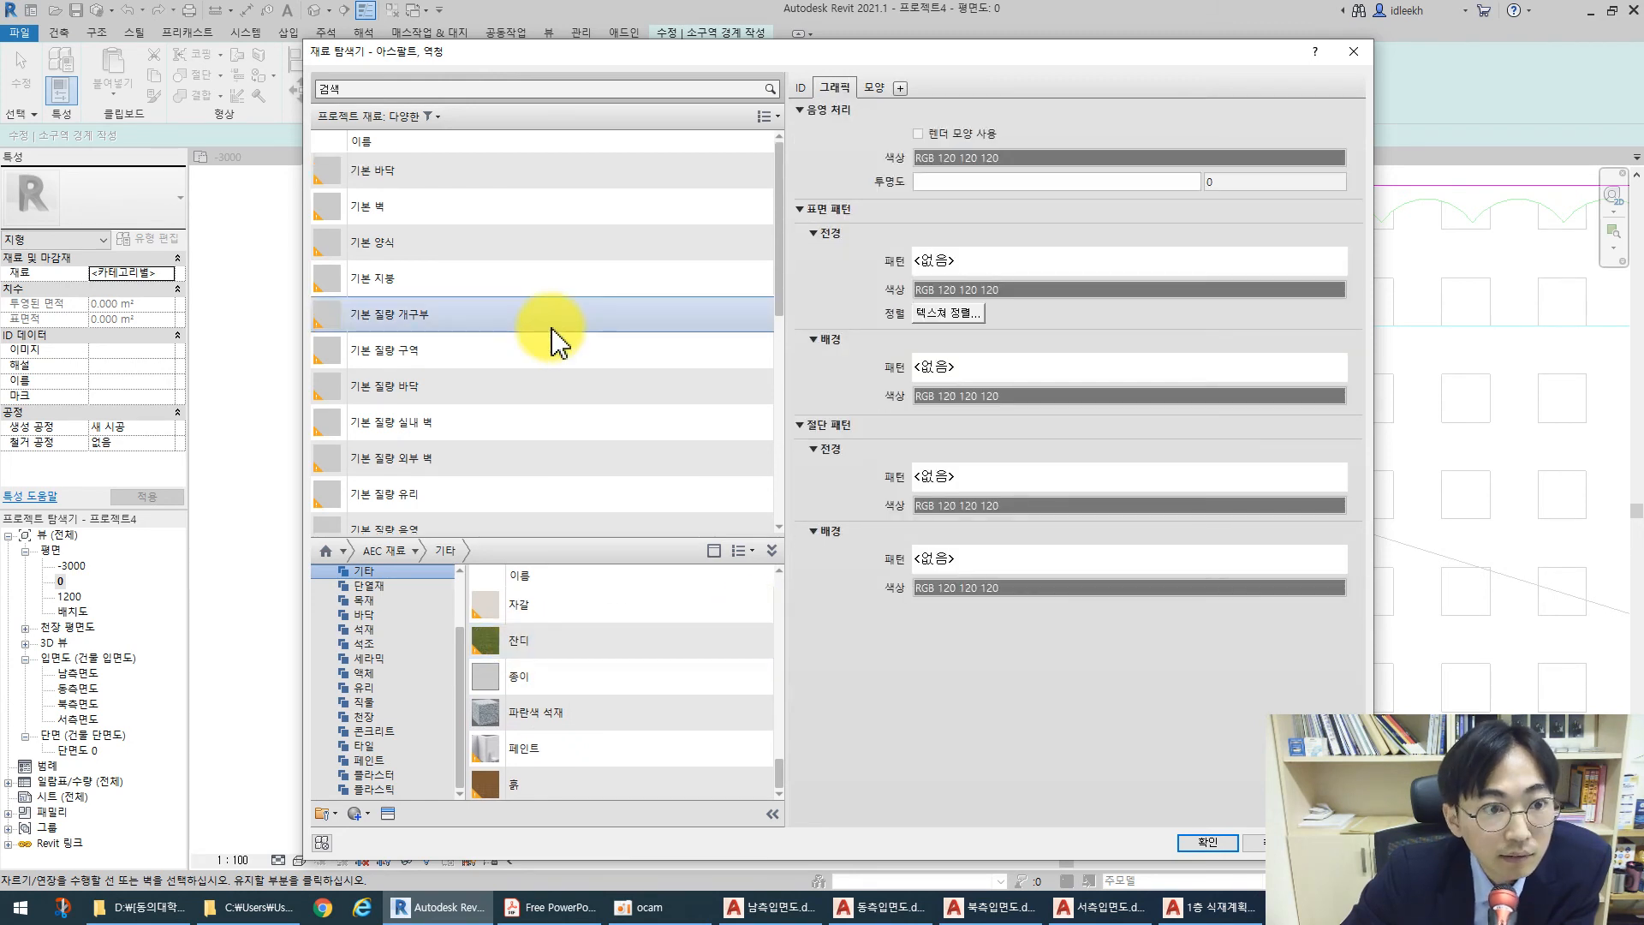
Search the materials for 잔디 and open the project material category filter
{"action": "scroll", "coordinate": [553, 338], "scroll_direction": "down", "scroll_amount": 5}
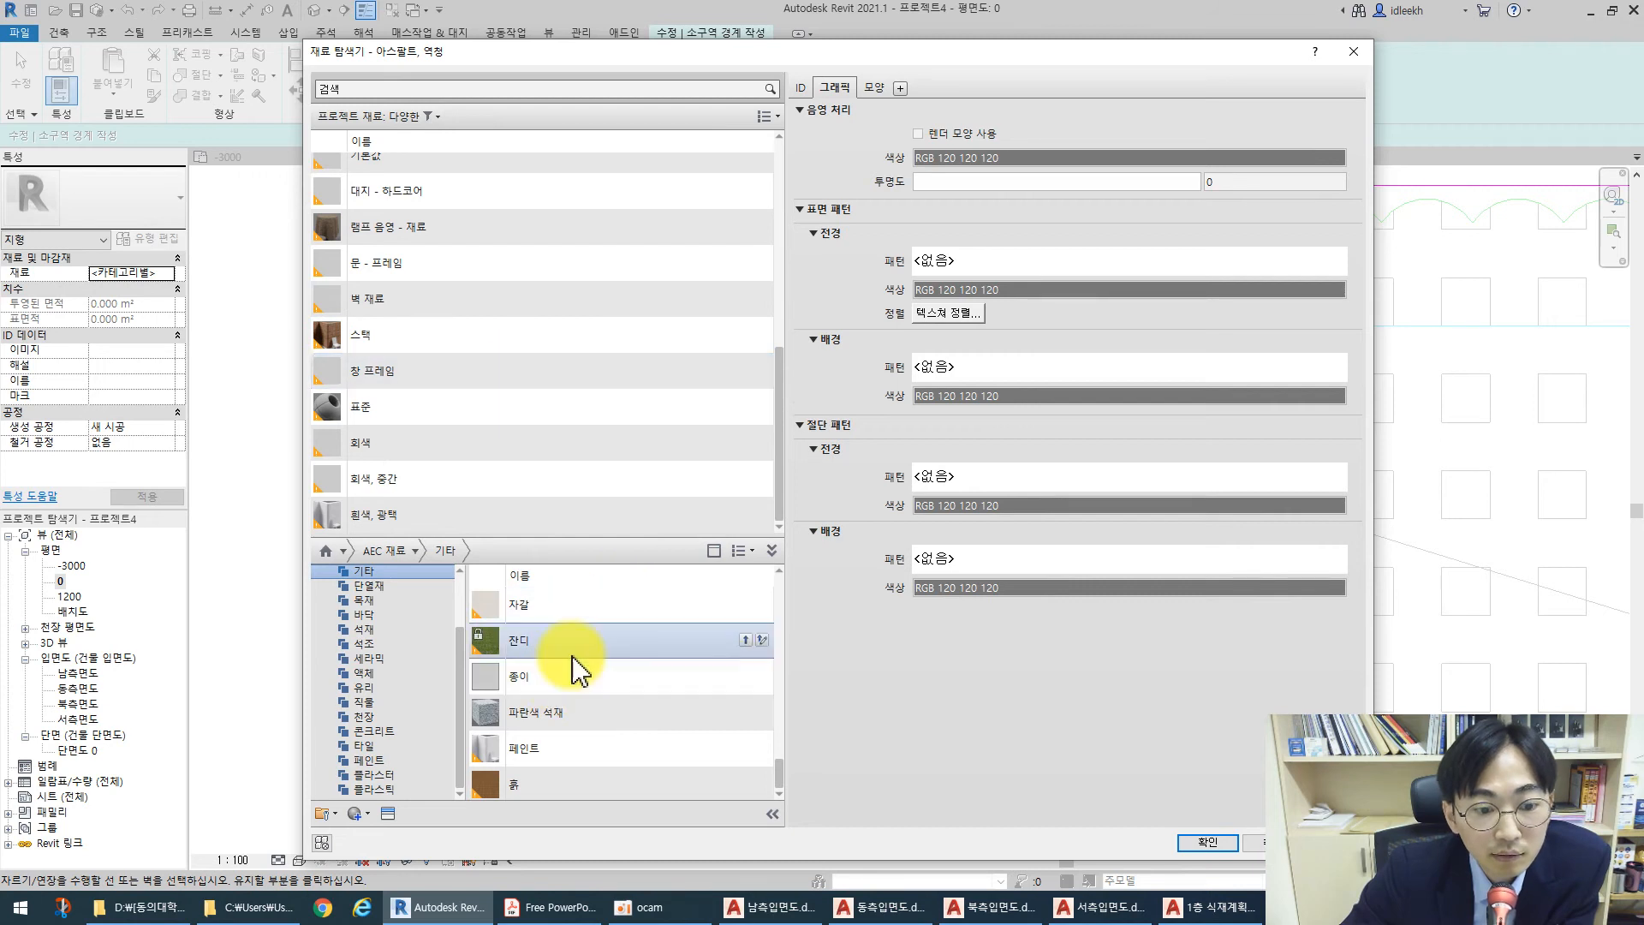
{"action": "scroll", "coordinate": [514, 228], "scroll_direction": "up", "scroll_amount": 5}
{"action": "left_click", "coordinate": [430, 94]}
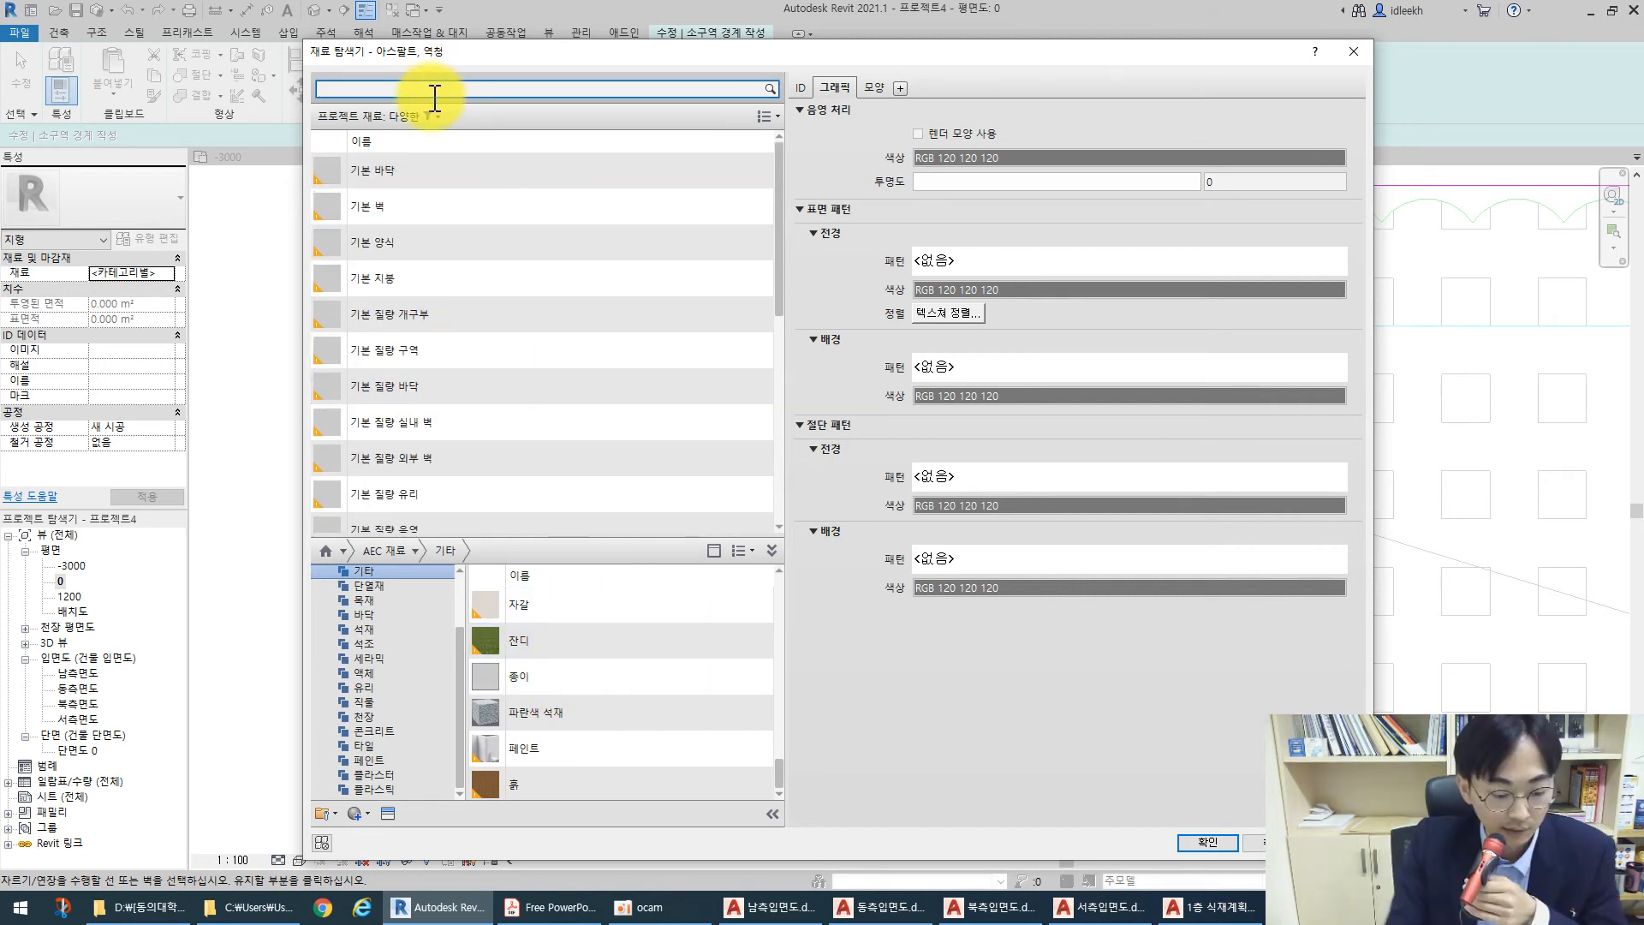
{"action": "type", "text": "잔"}
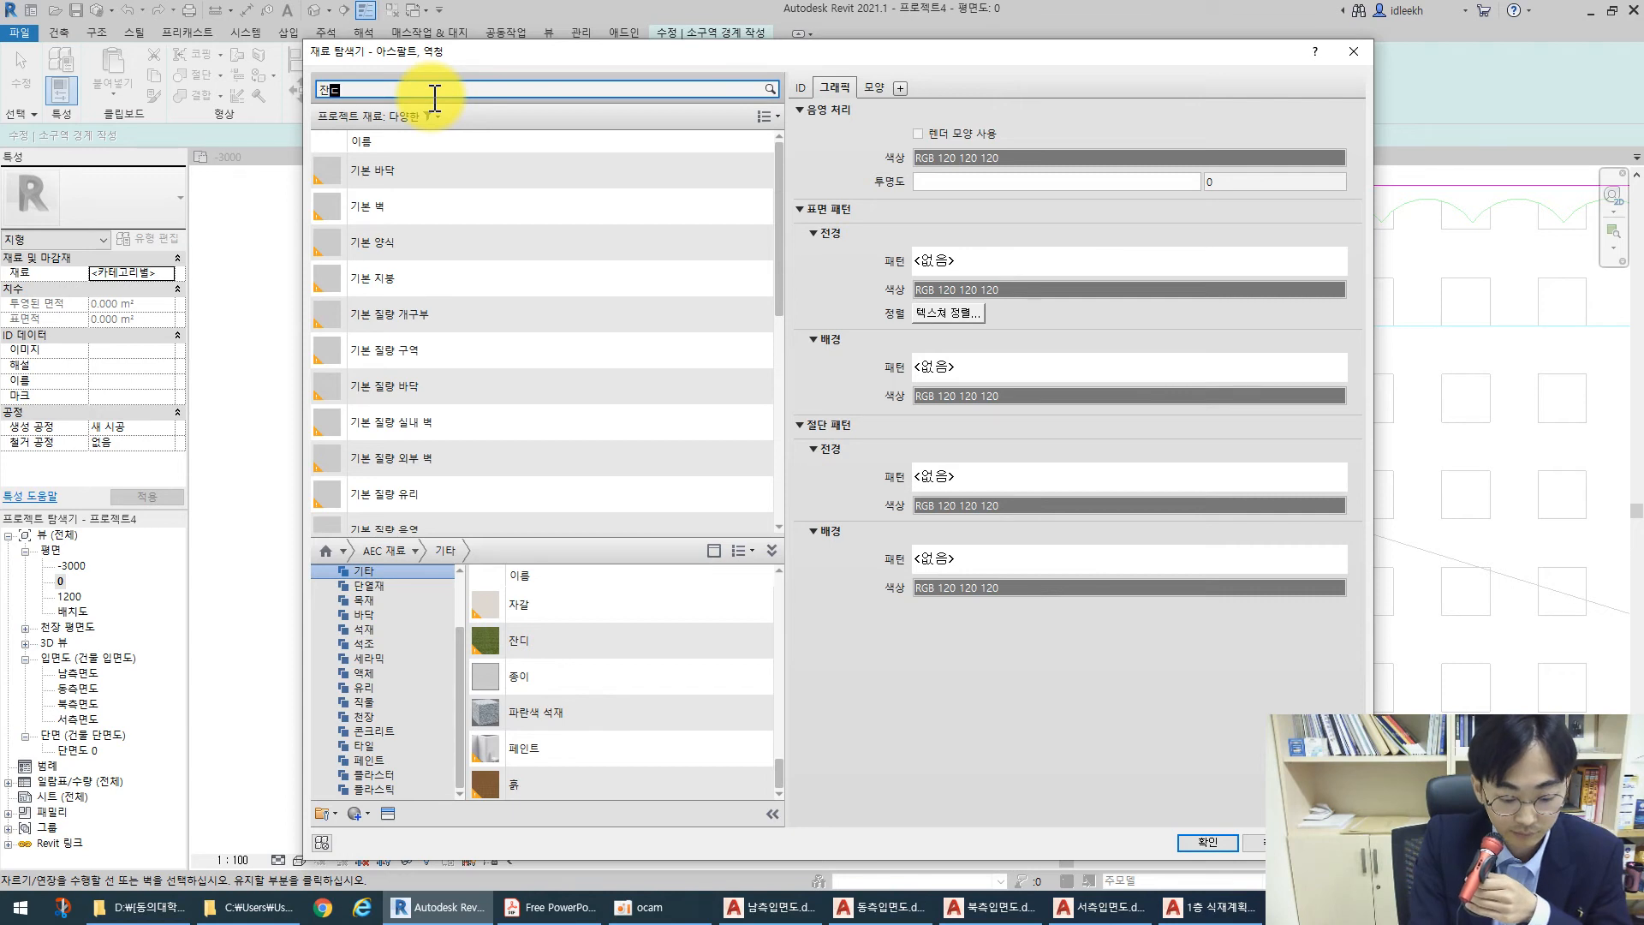
{"action": "type", "text": "디"}
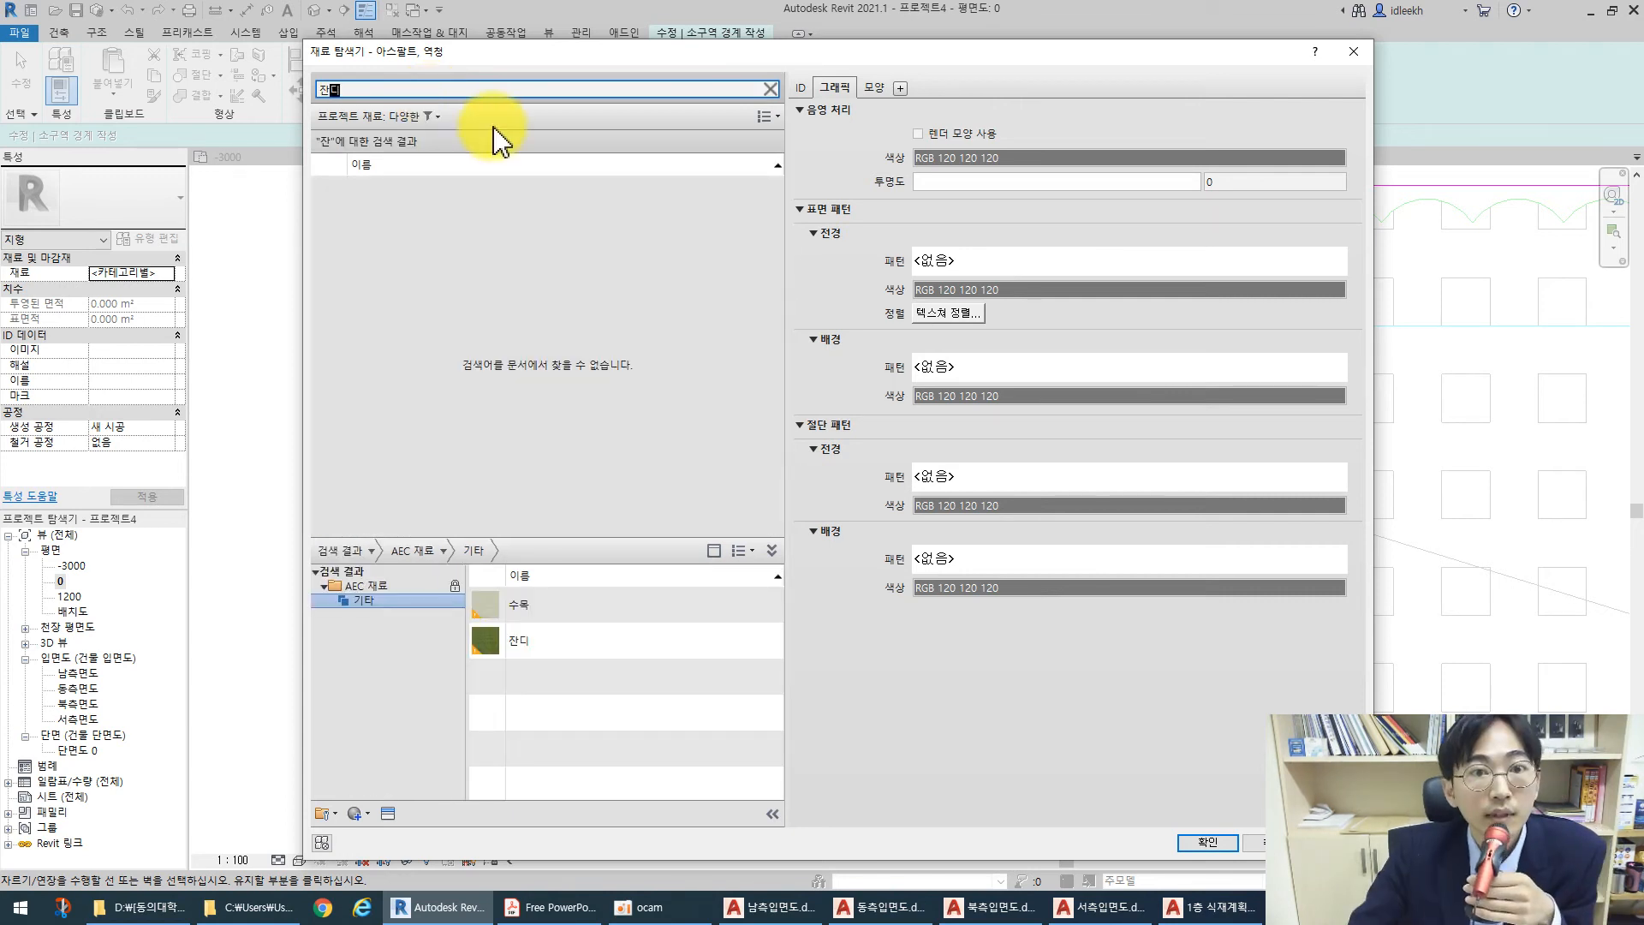
{"action": "left_click", "coordinate": [437, 116]}
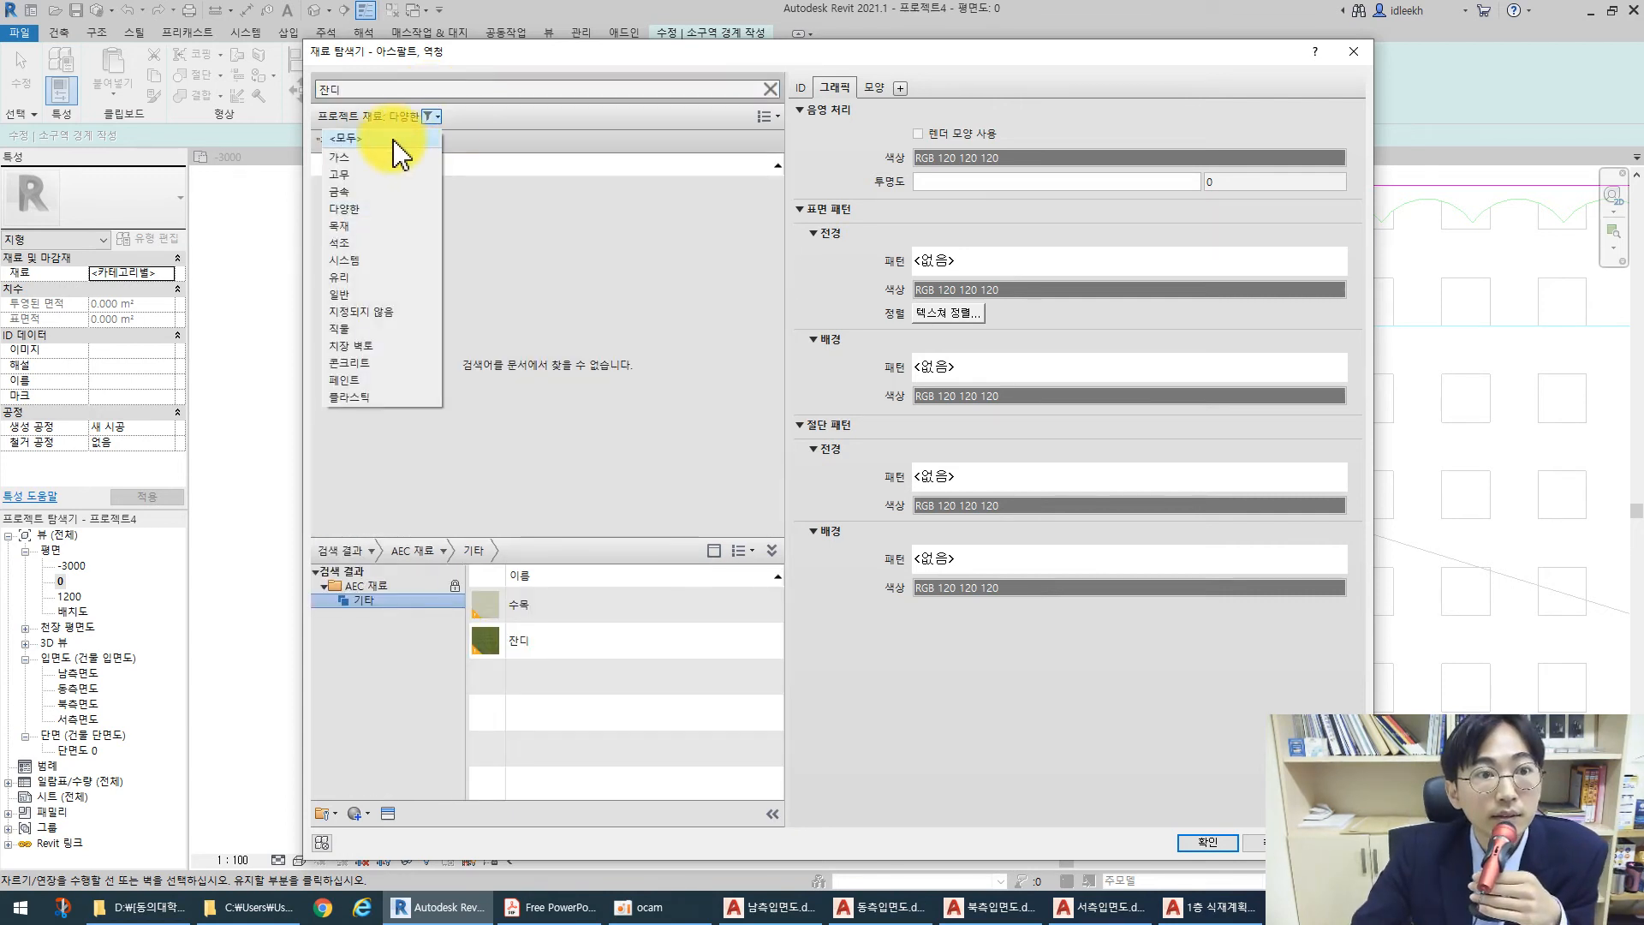
Assign the 잔디 (grass) material with its render appearance to the subregion and finish the boundary sketch
{"action": "left_click", "coordinate": [393, 139]}
{"action": "left_click", "coordinate": [378, 194]}
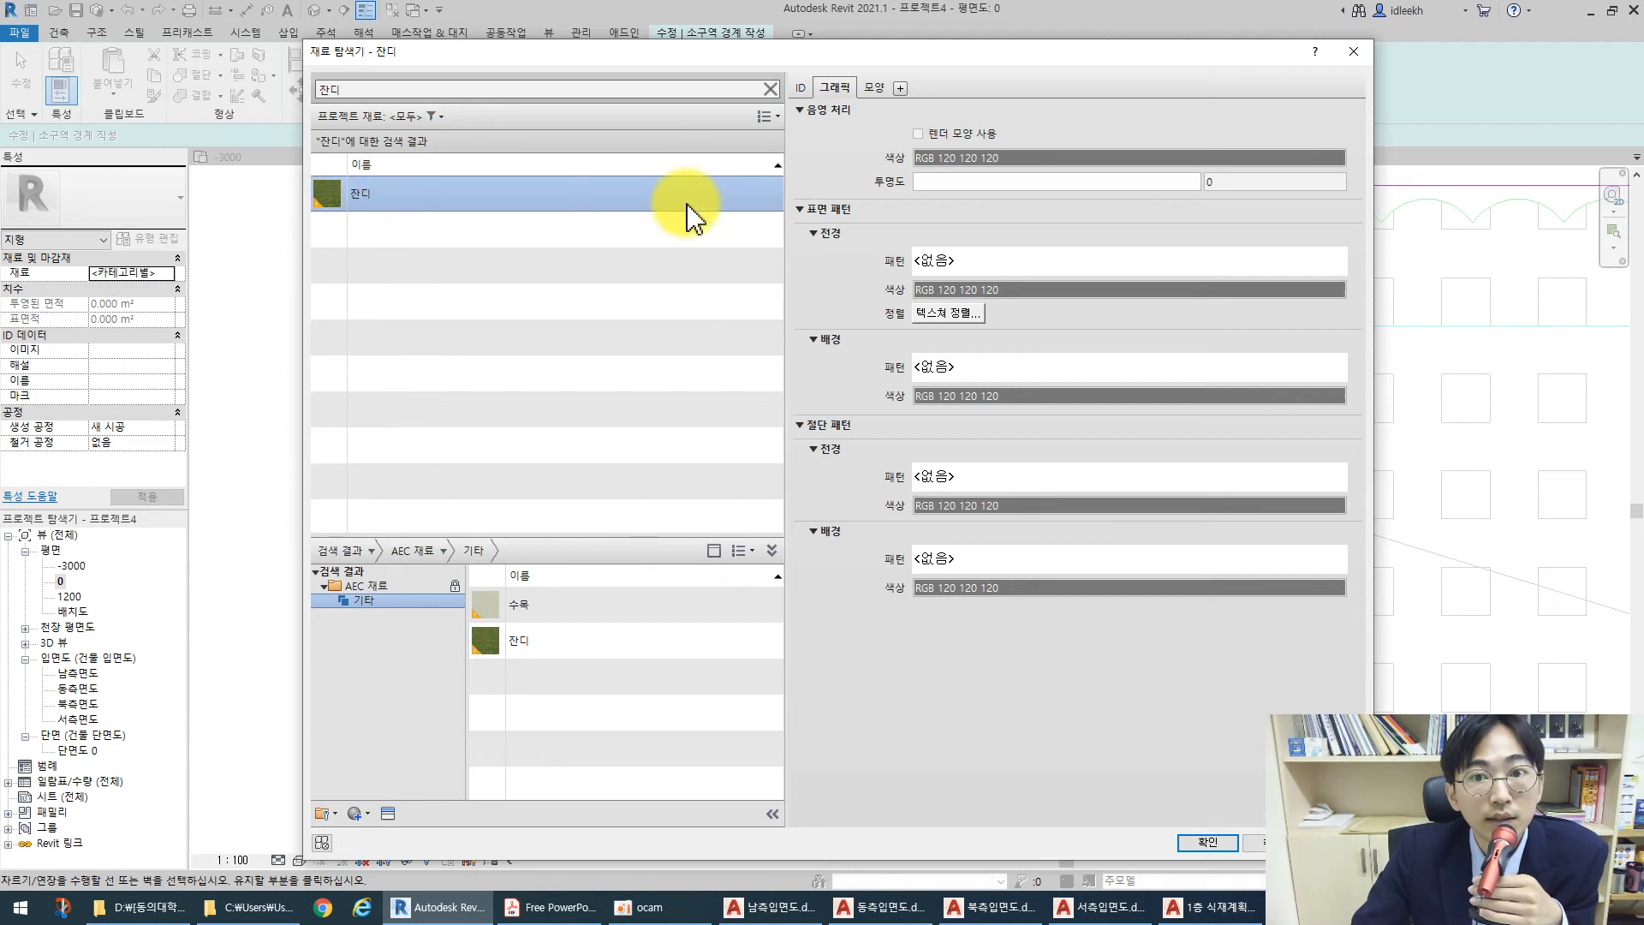
{"action": "left_click", "coordinate": [918, 134]}
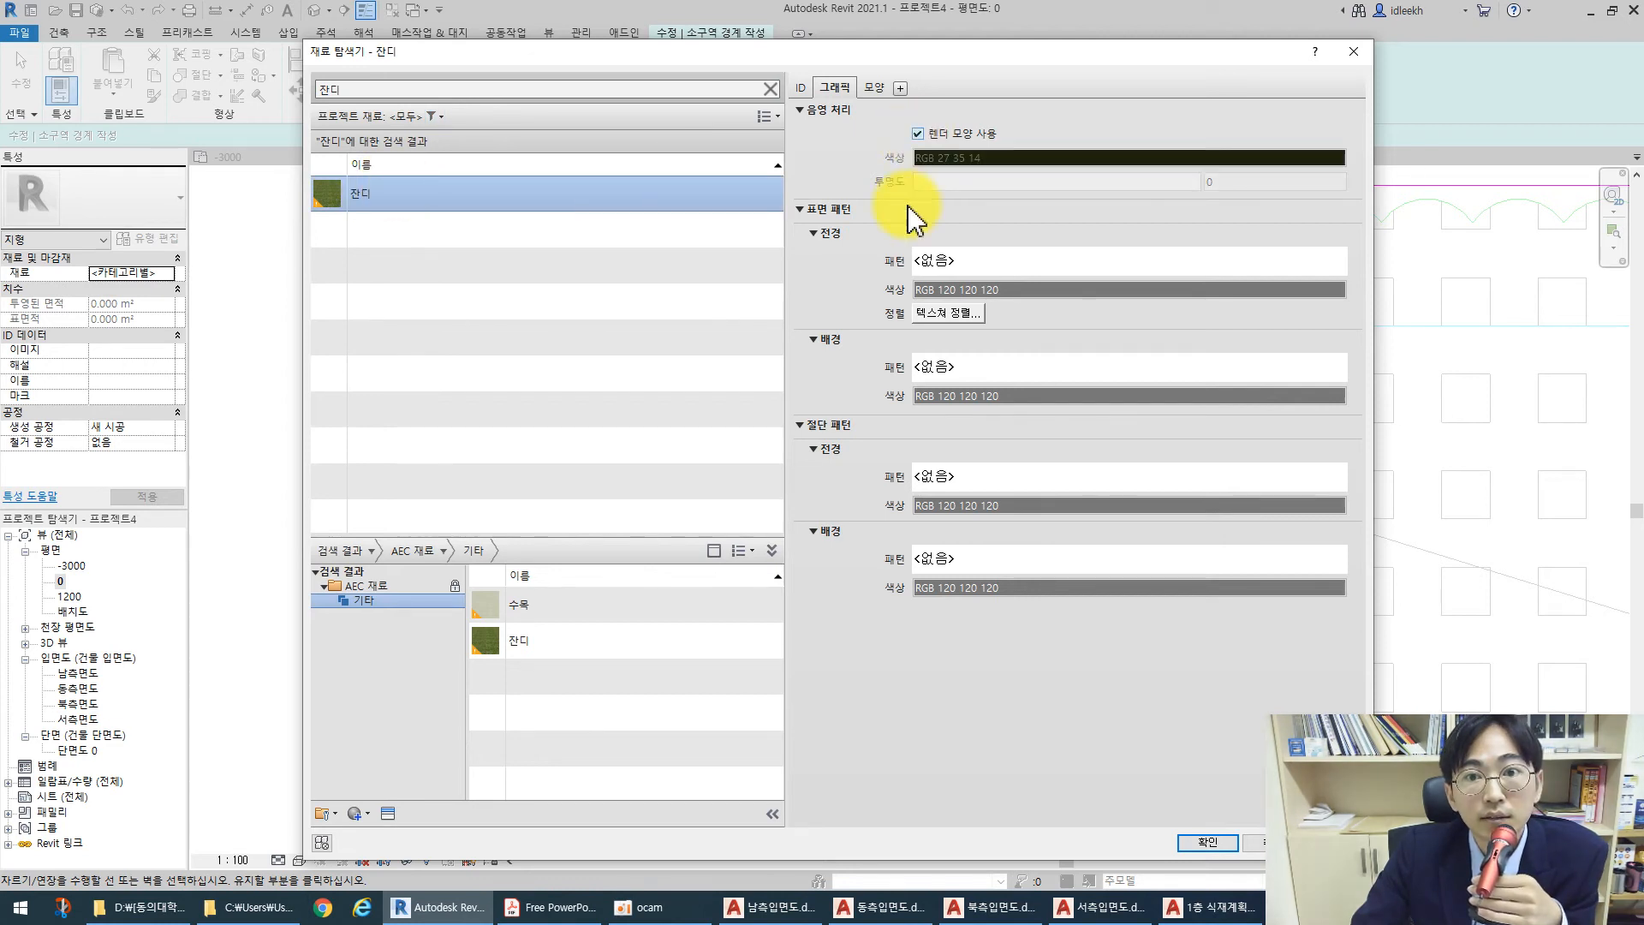
{"action": "left_click", "coordinate": [874, 89]}
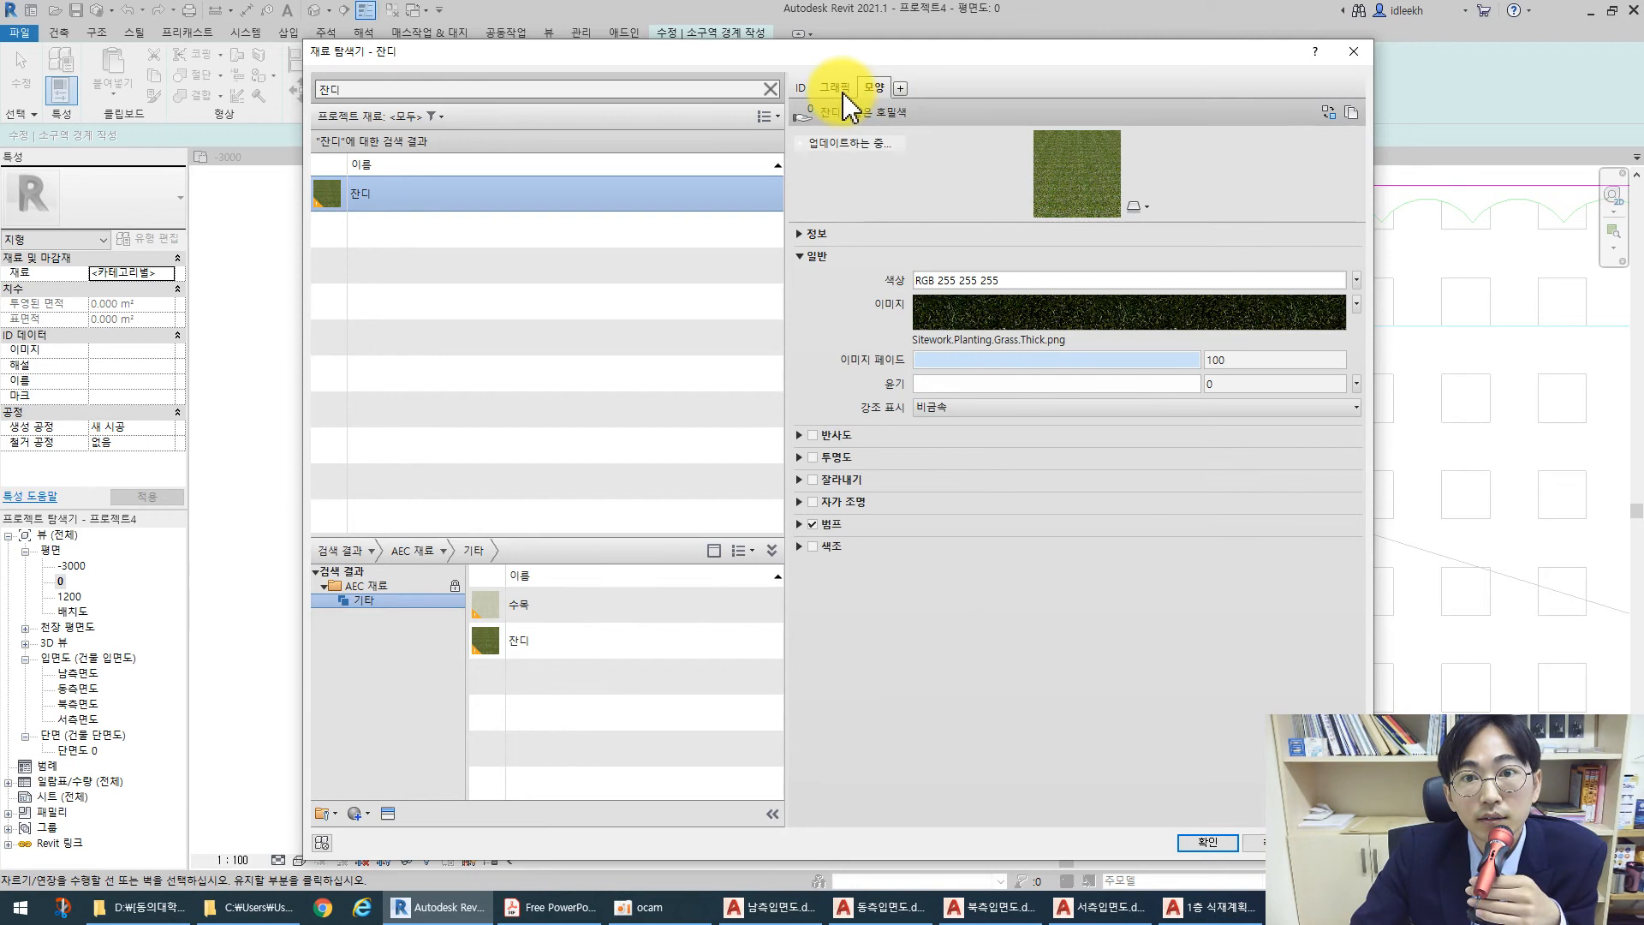
{"action": "left_click", "coordinate": [837, 88]}
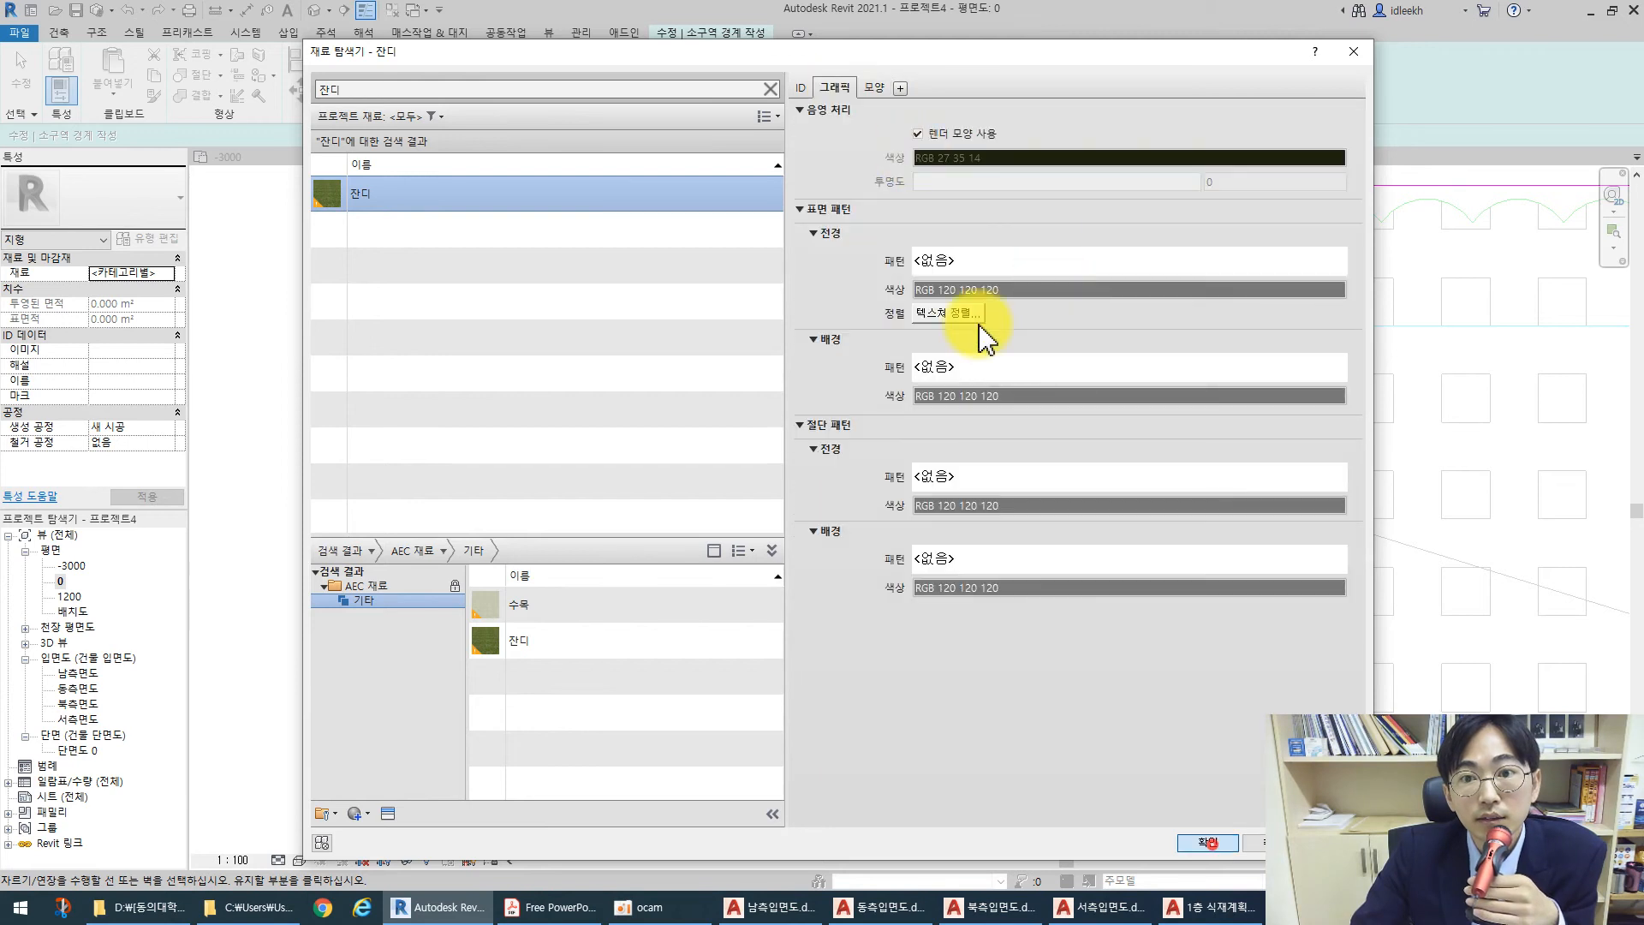
{"action": "left_click", "coordinate": [1207, 843]}
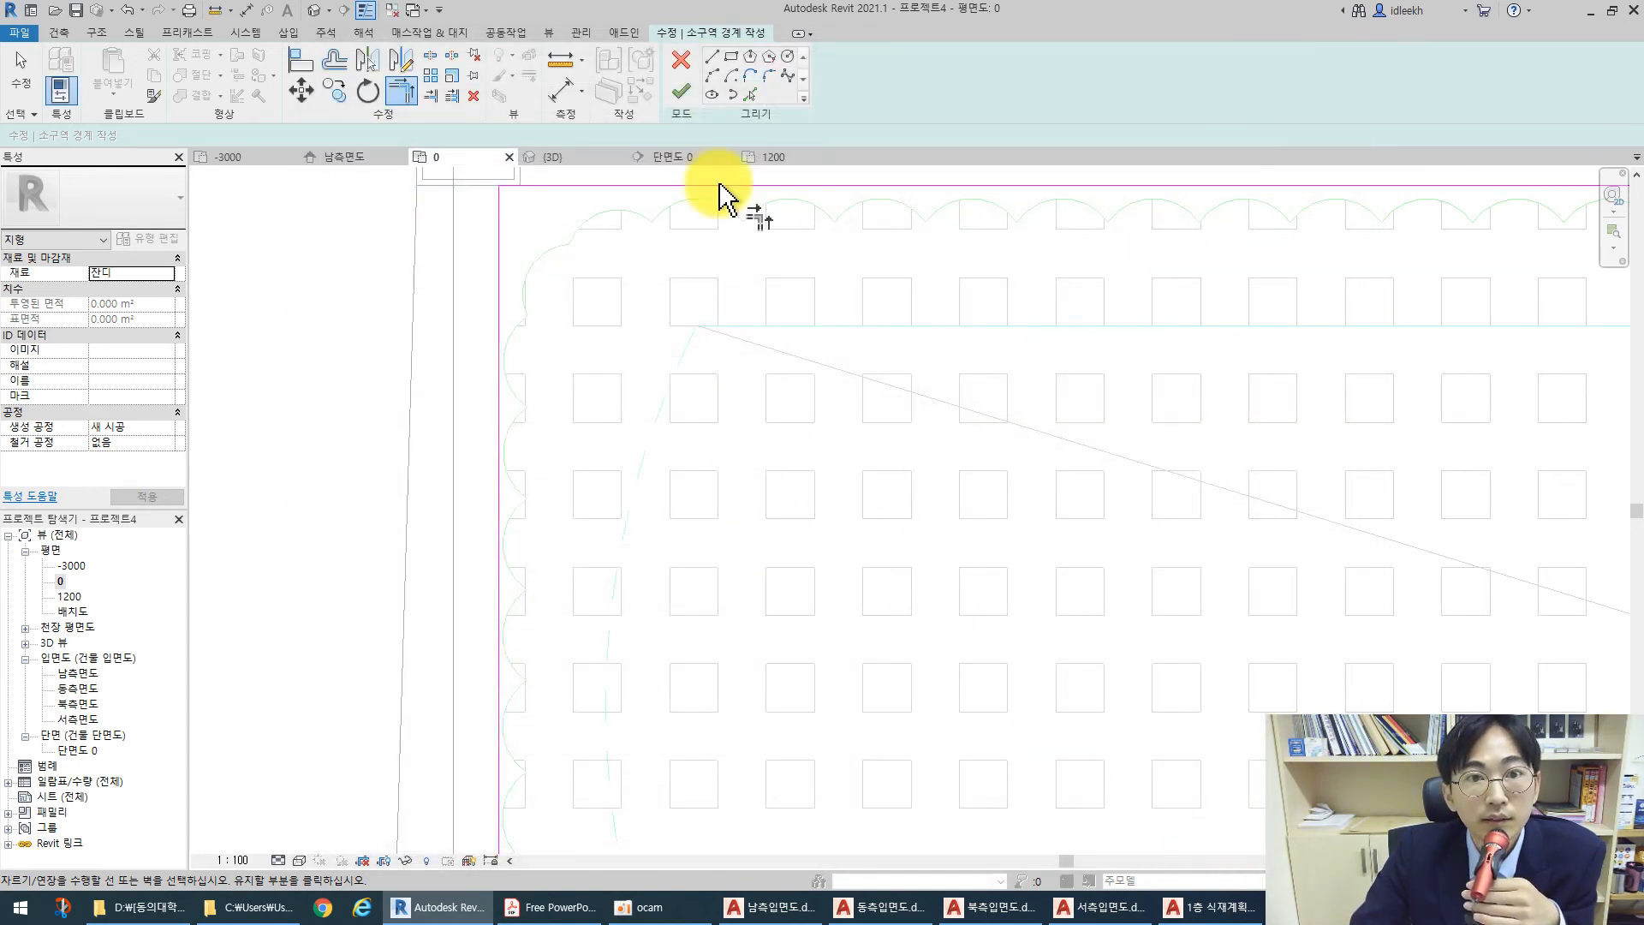
{"action": "left_click", "coordinate": [683, 92]}
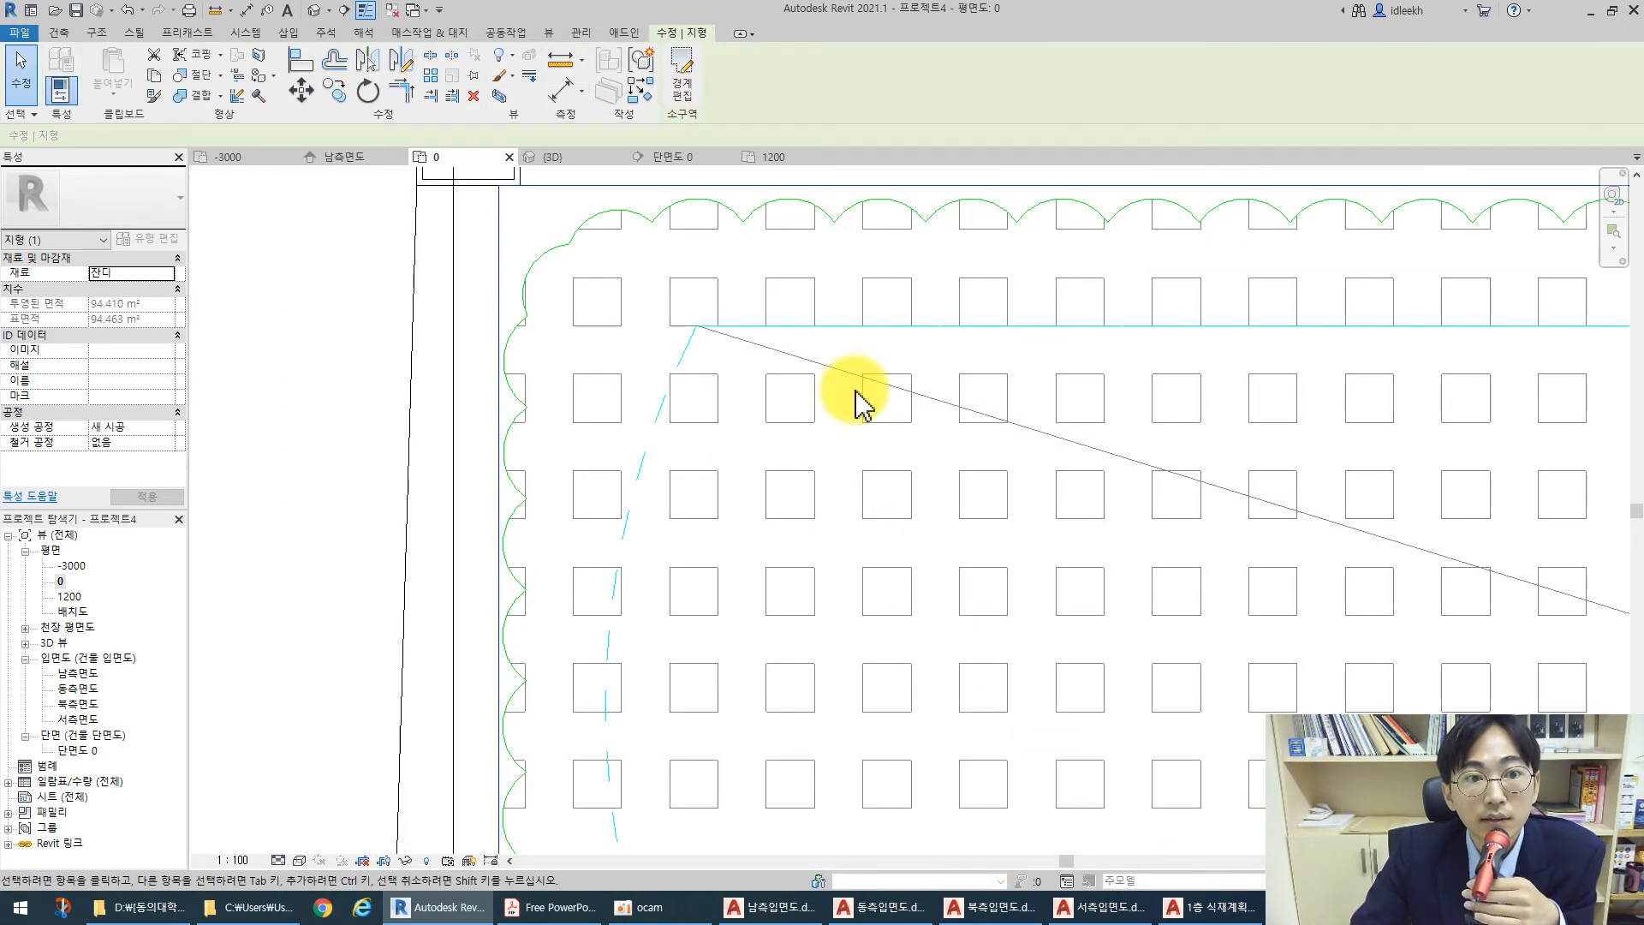
Examine the grass subregion along the building's front edge in the default 3D view
{"action": "left_click", "coordinate": [314, 10]}
{"action": "scroll", "coordinate": [917, 588], "scroll_direction": "down", "scroll_amount": 3}
{"action": "scroll", "coordinate": [892, 573], "scroll_direction": "up", "scroll_amount": 5}
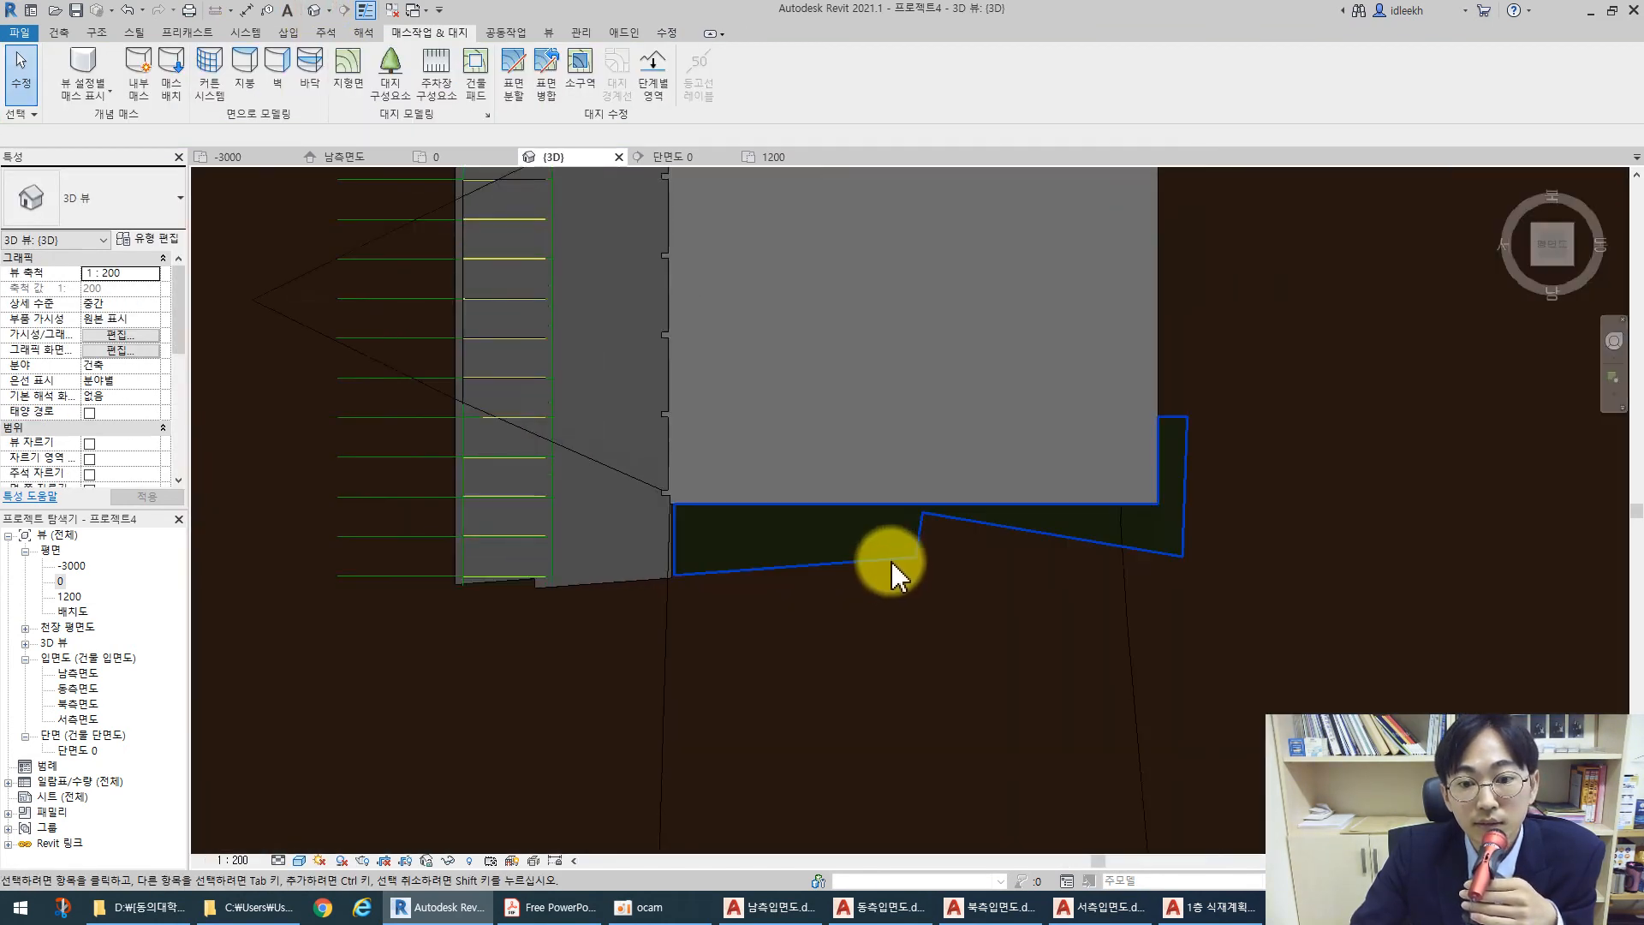
{"action": "scroll", "coordinate": [893, 574], "scroll_direction": "up", "scroll_amount": 2}
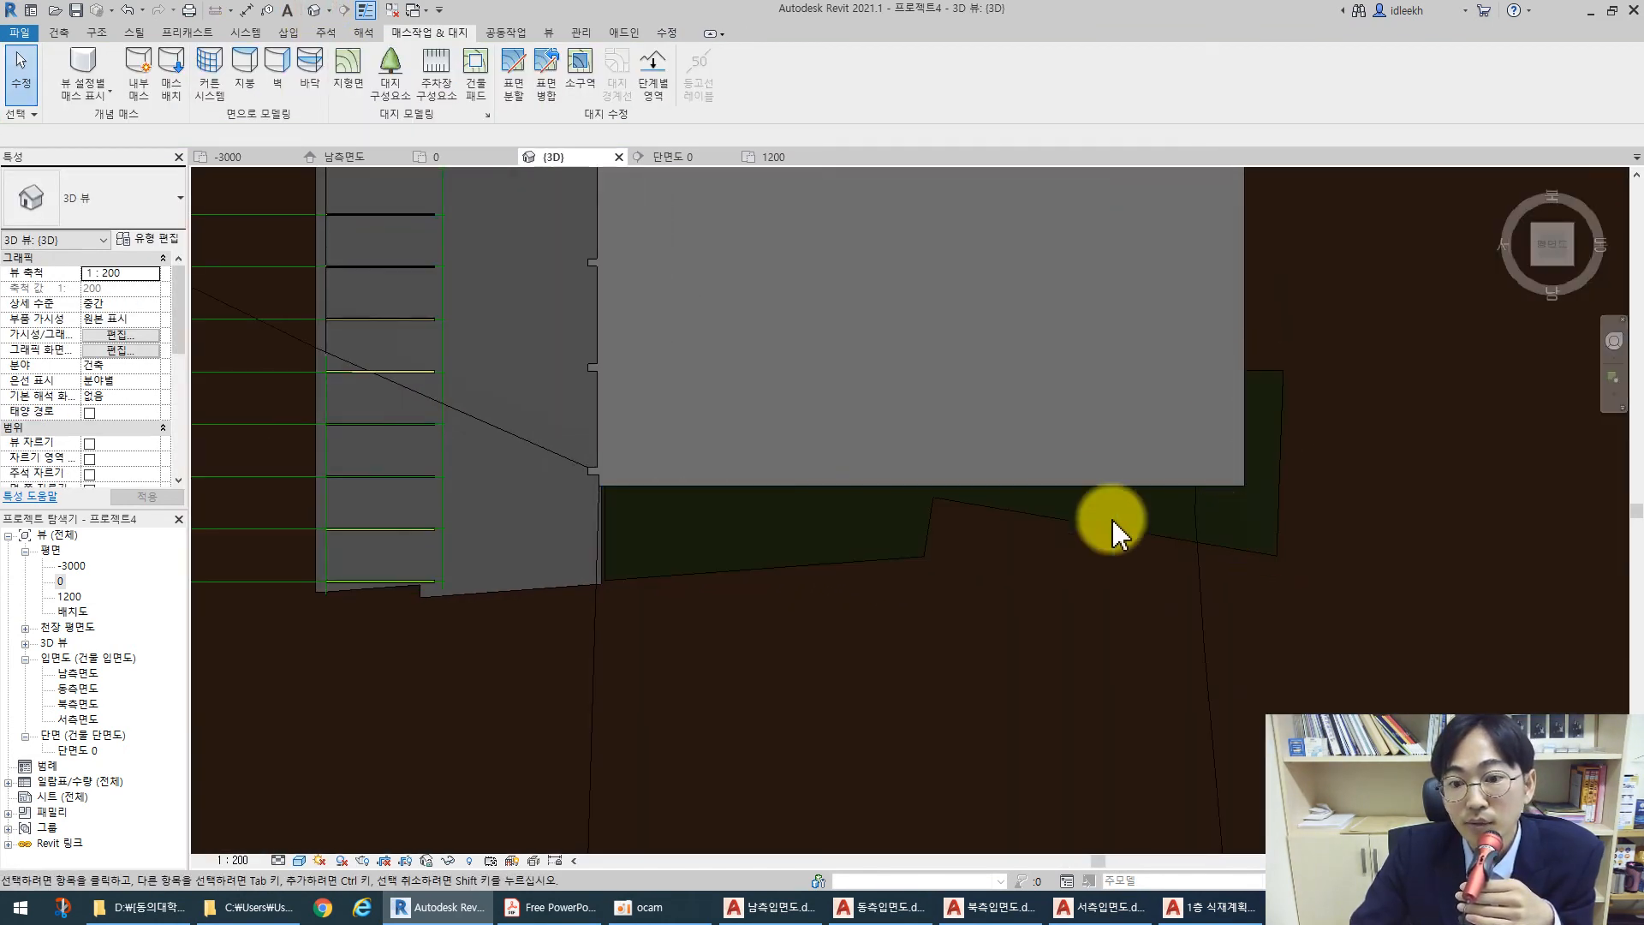
{"action": "scroll", "coordinate": [663, 542], "scroll_direction": "up", "scroll_amount": 2}
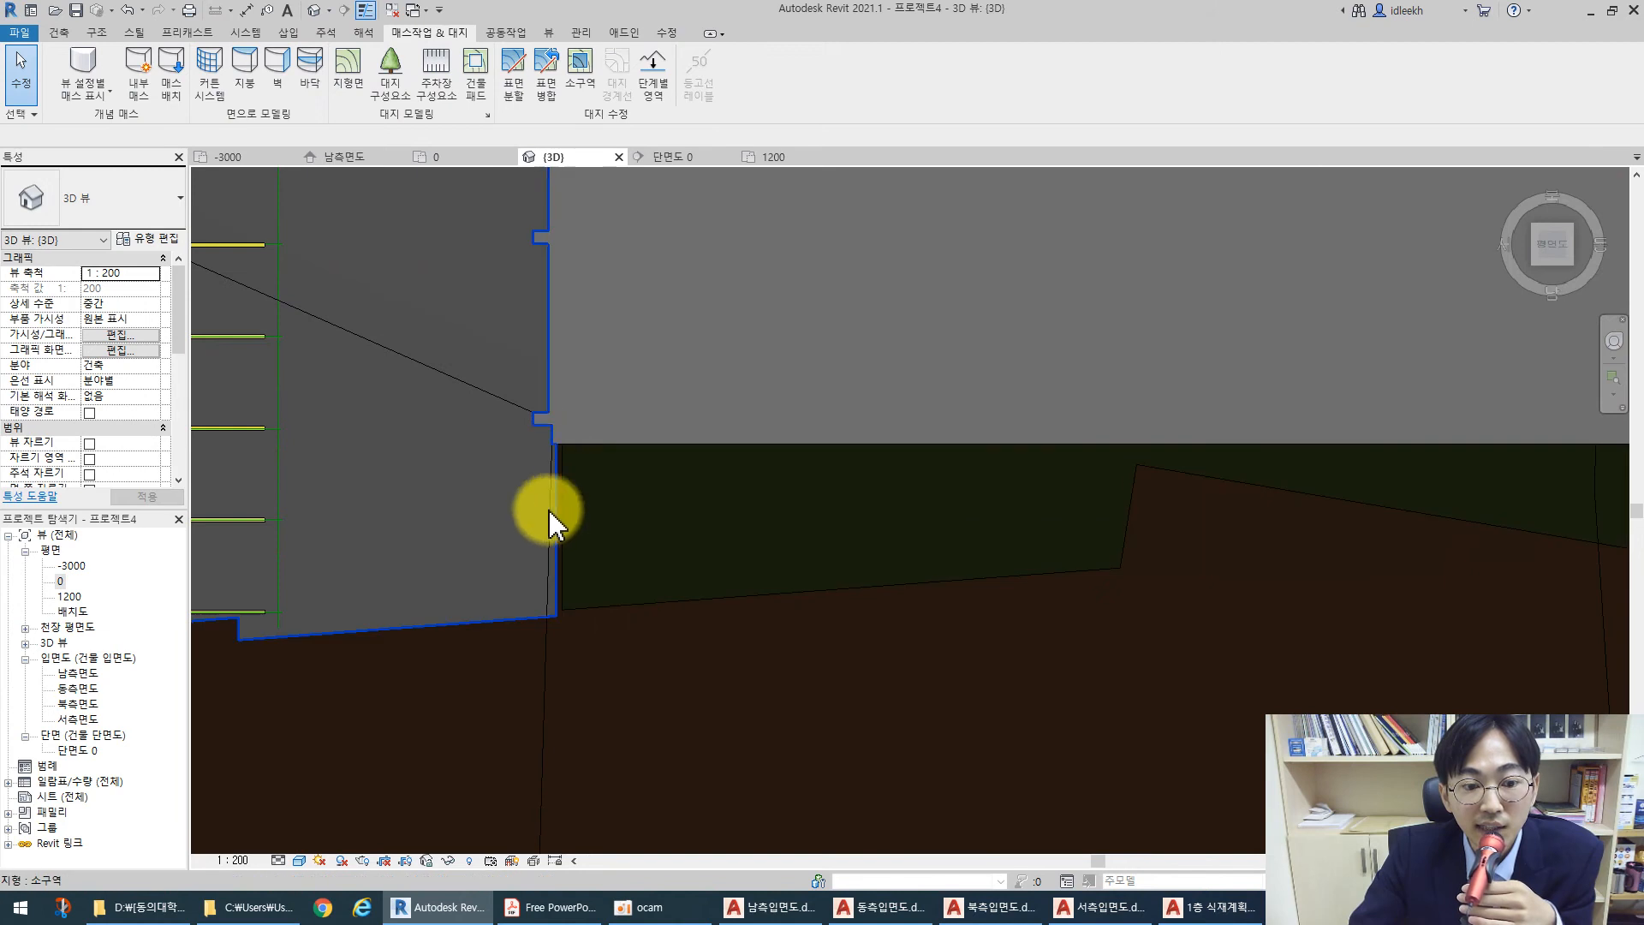
{"action": "scroll", "coordinate": [947, 510], "scroll_direction": "down", "scroll_amount": 2}
{"action": "middle_click_drag", "start_coordinate": [948, 510], "coordinate": [656, 491]}
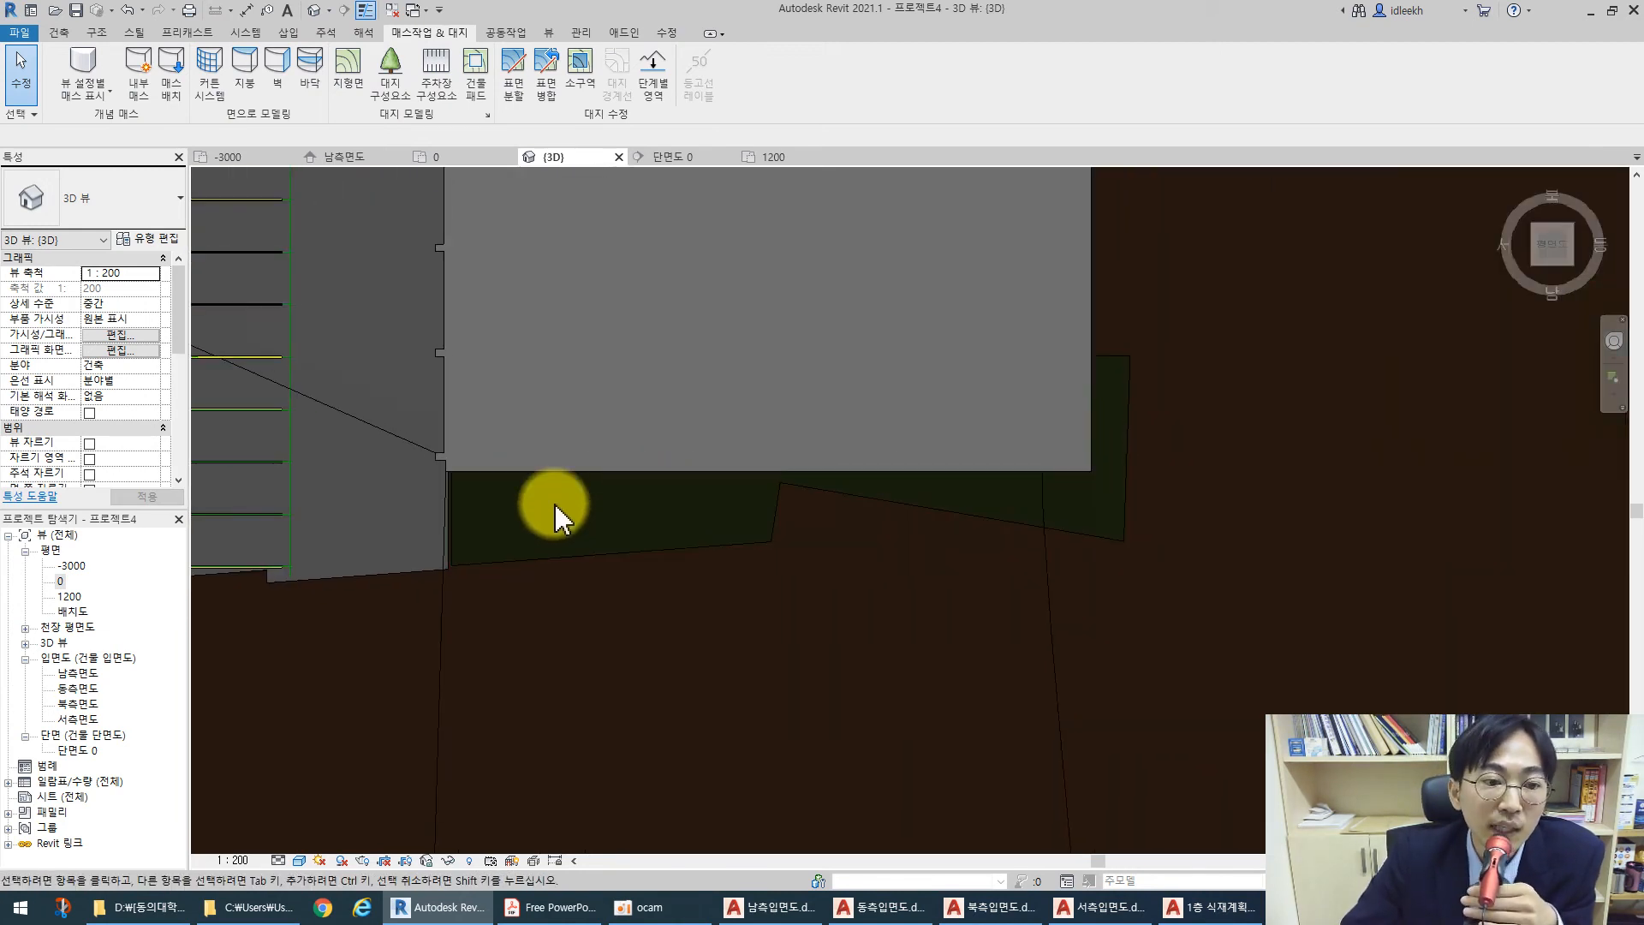
{"action": "left_click", "coordinate": [59, 33]}
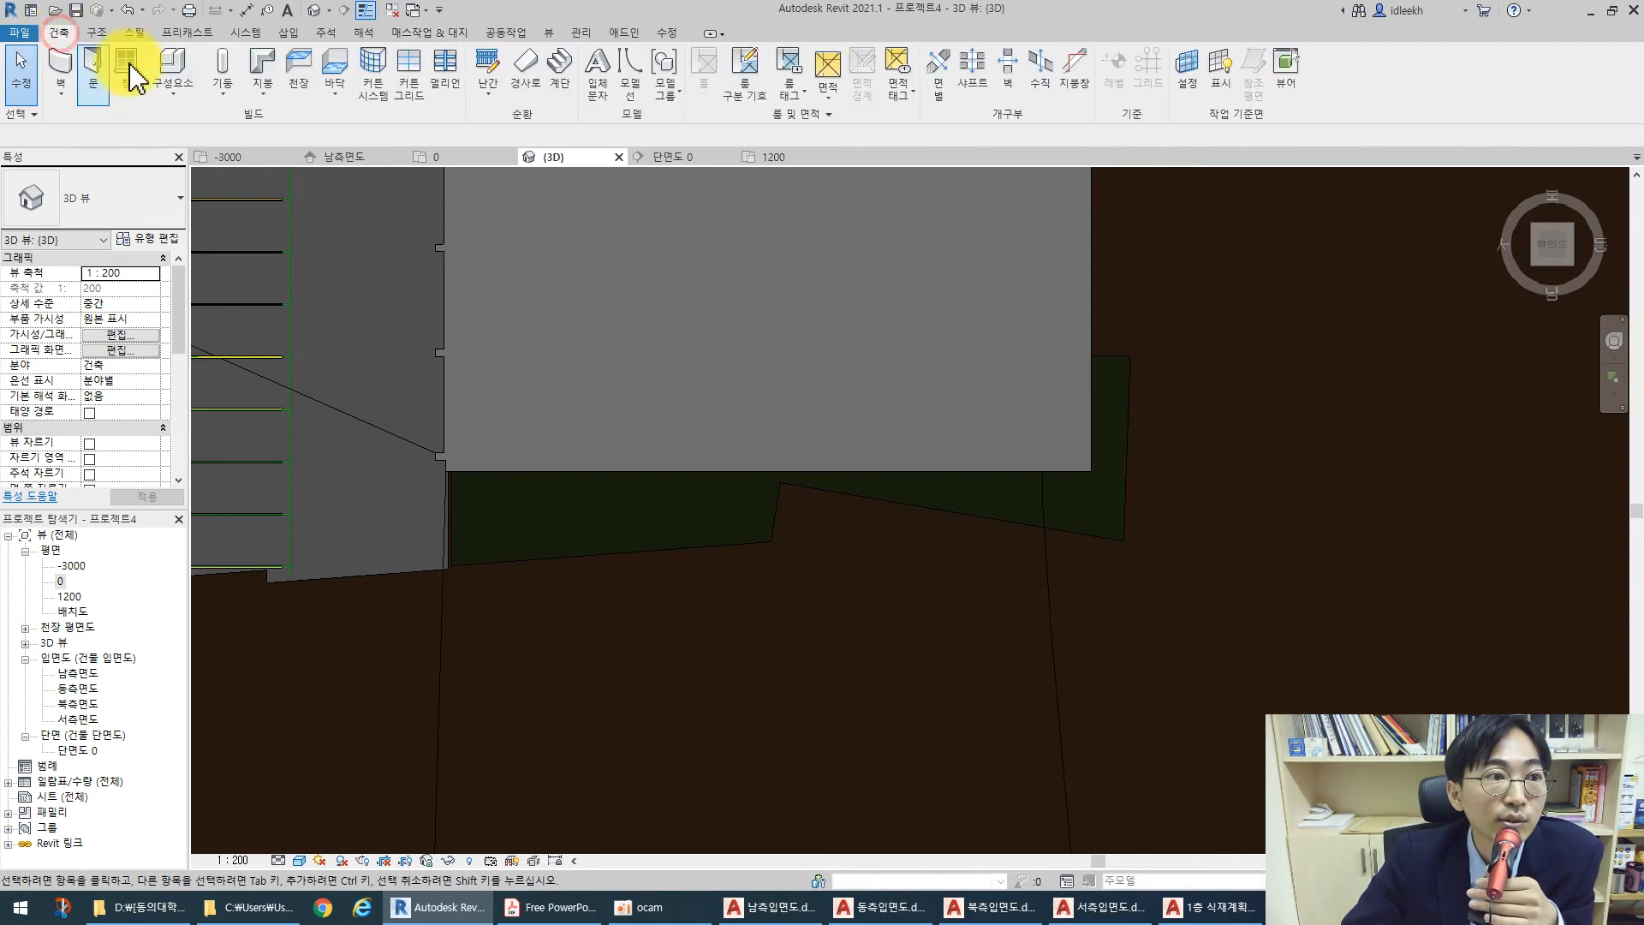
{"action": "left_click", "coordinate": [61, 67]}
{"action": "left_click", "coordinate": [129, 206]}
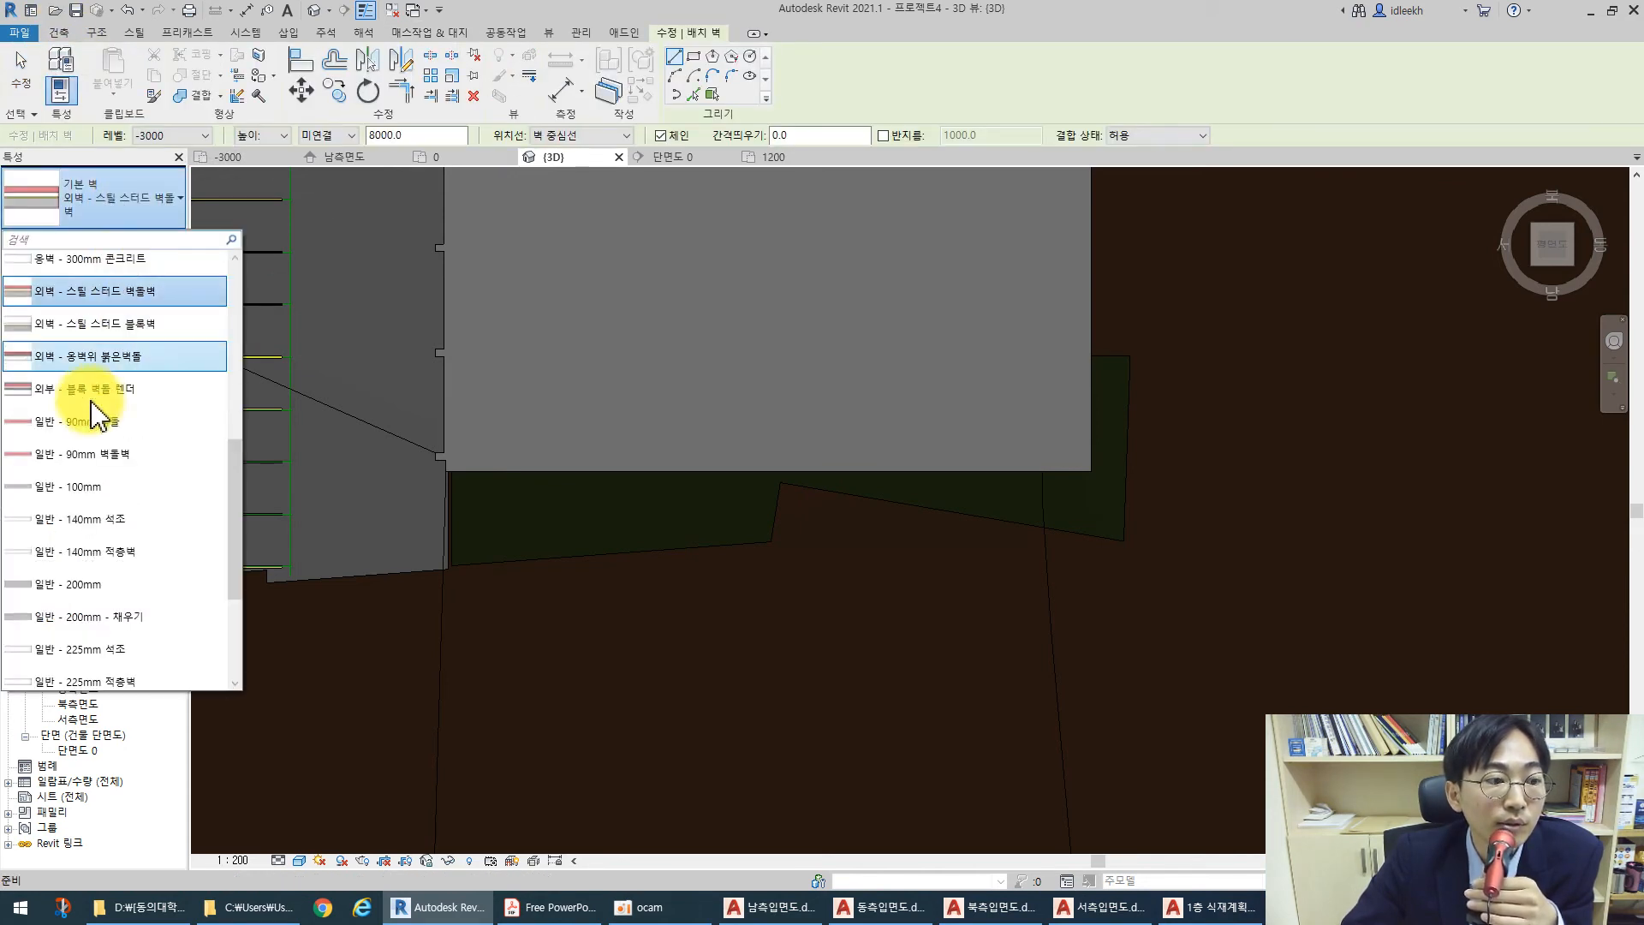
{"action": "left_click", "coordinate": [82, 487]}
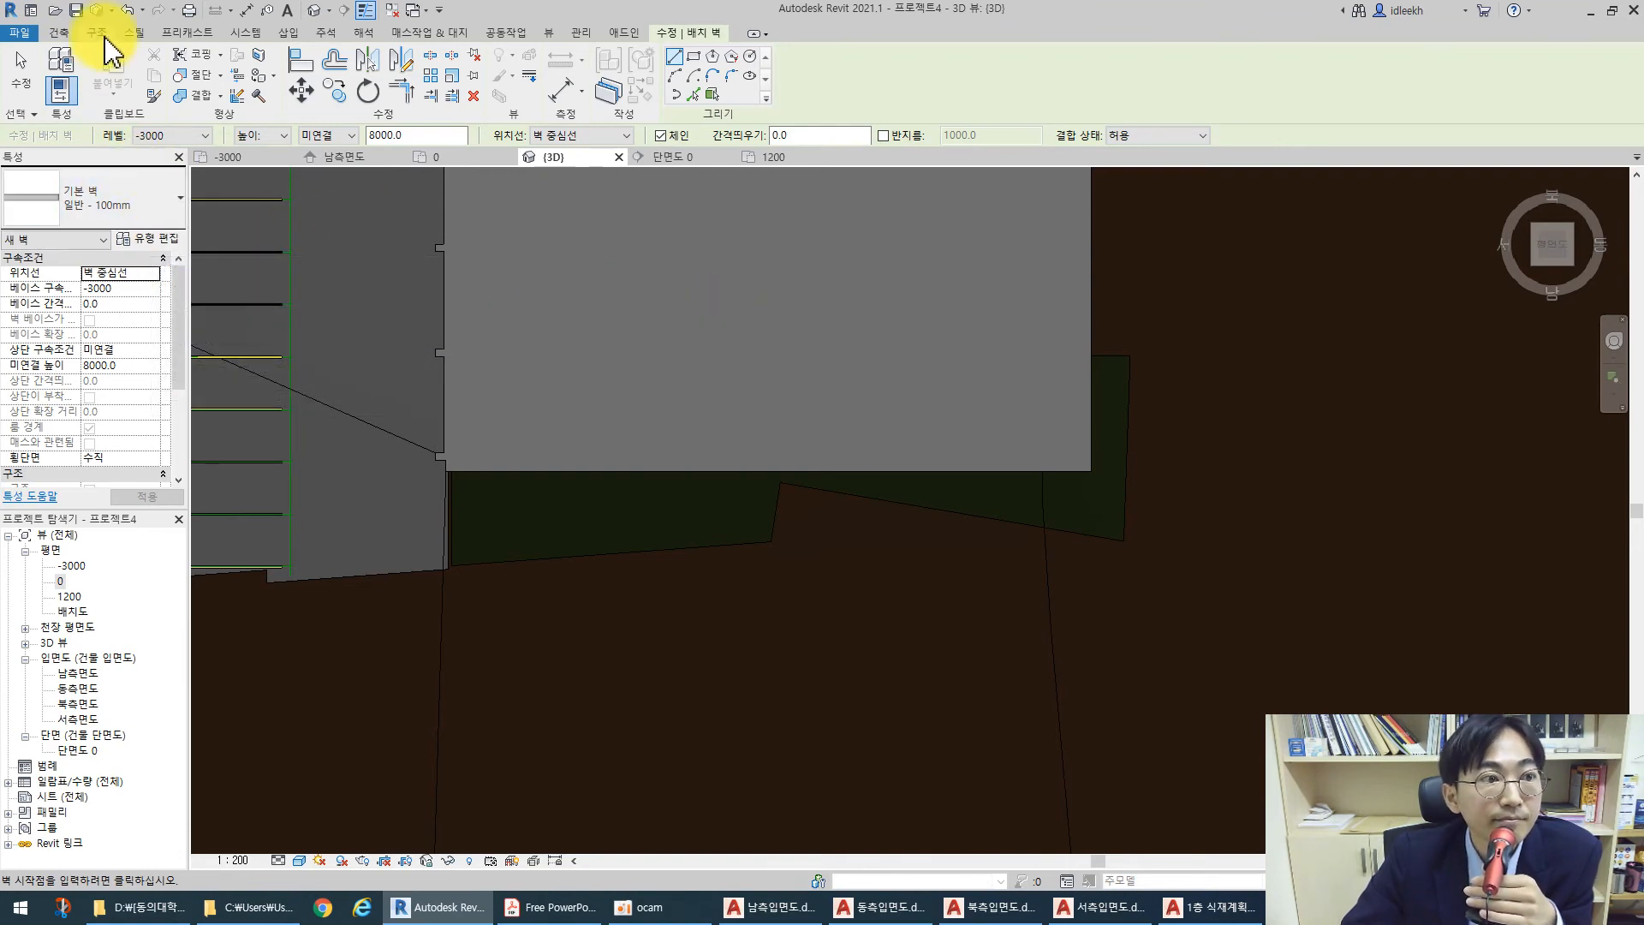
{"action": "key", "text": "Escape"}
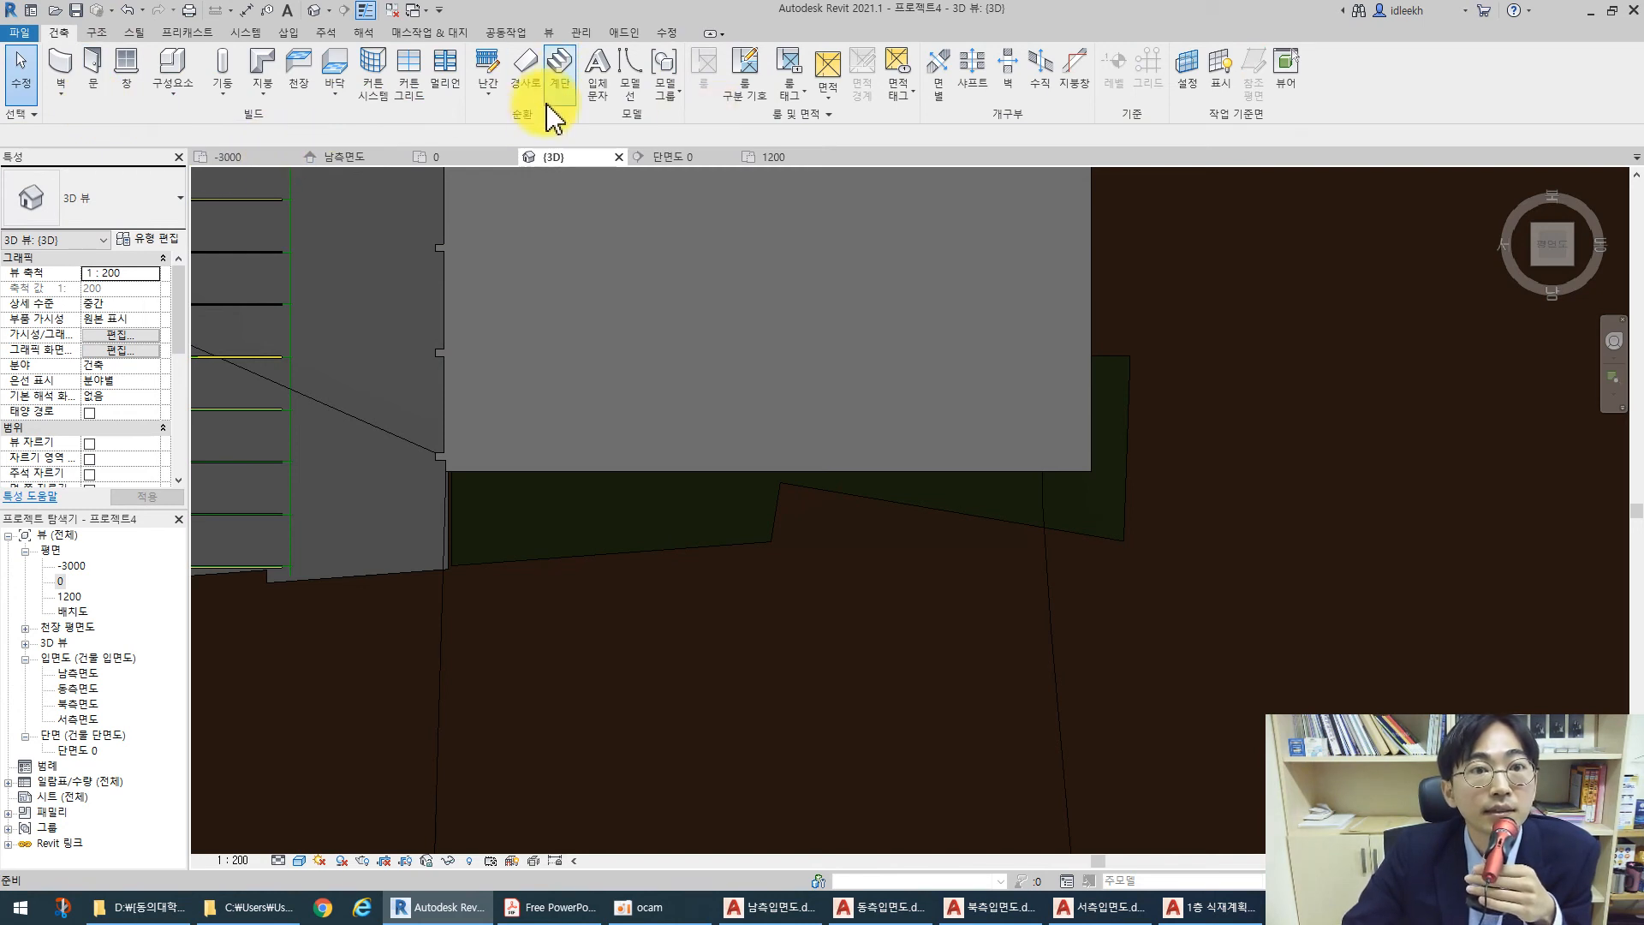
Start a new subregion in floor plan 0 and pick the planting strip's left, lower and short stepped edge lines as boundary
{"action": "left_click", "coordinate": [407, 34]}
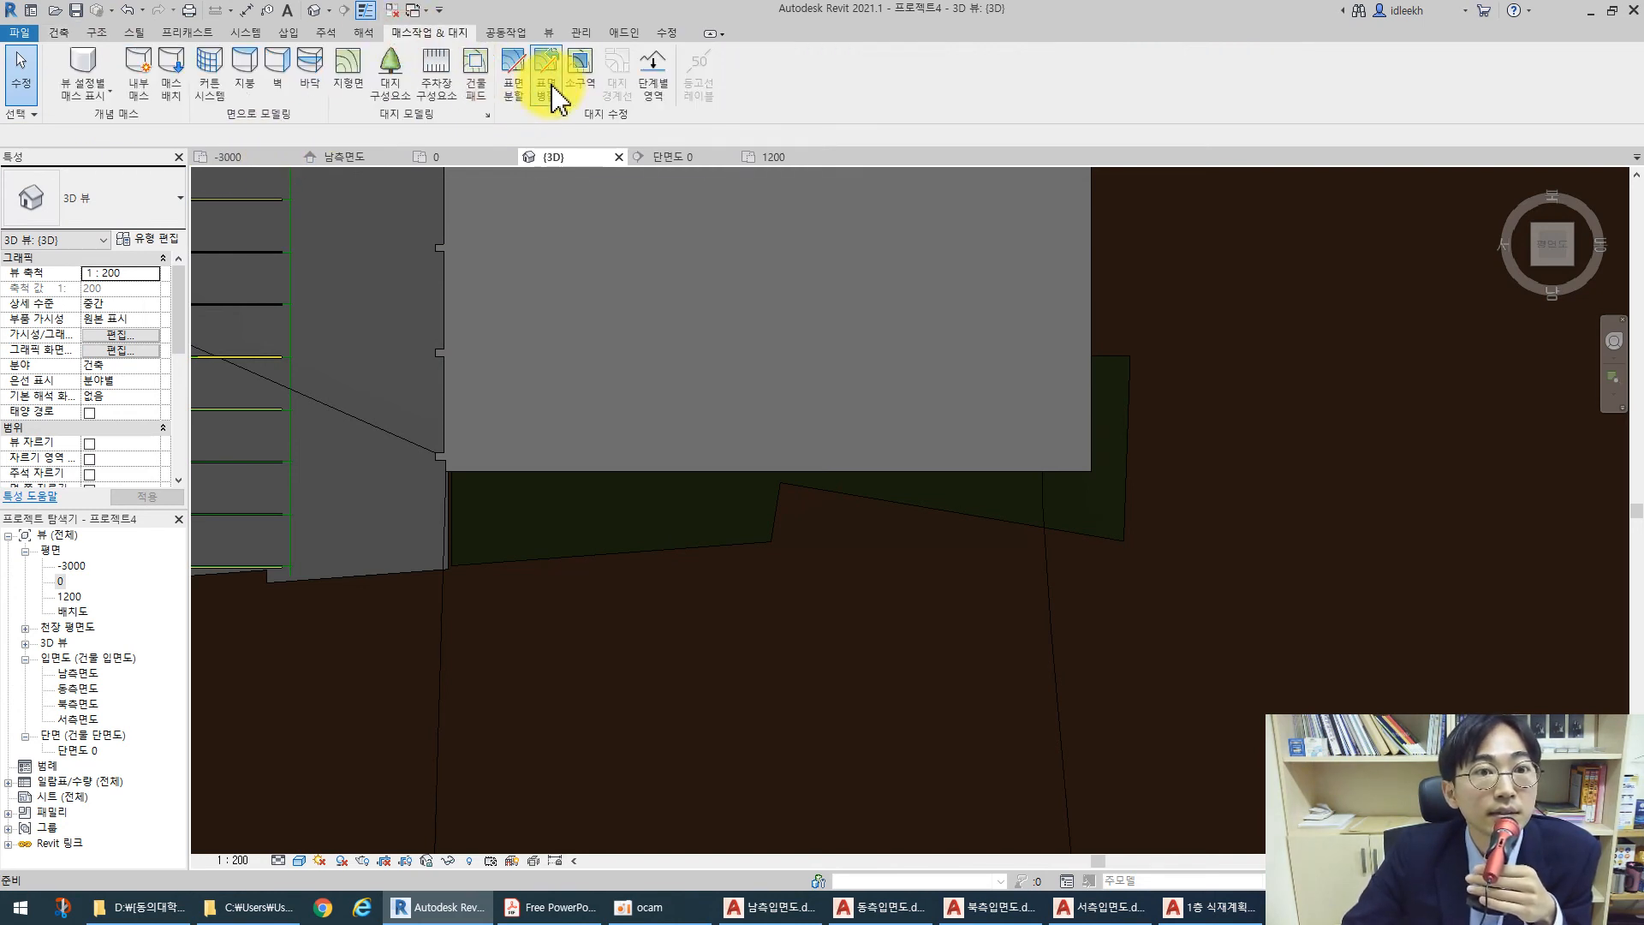
{"action": "left_click", "coordinate": [580, 67]}
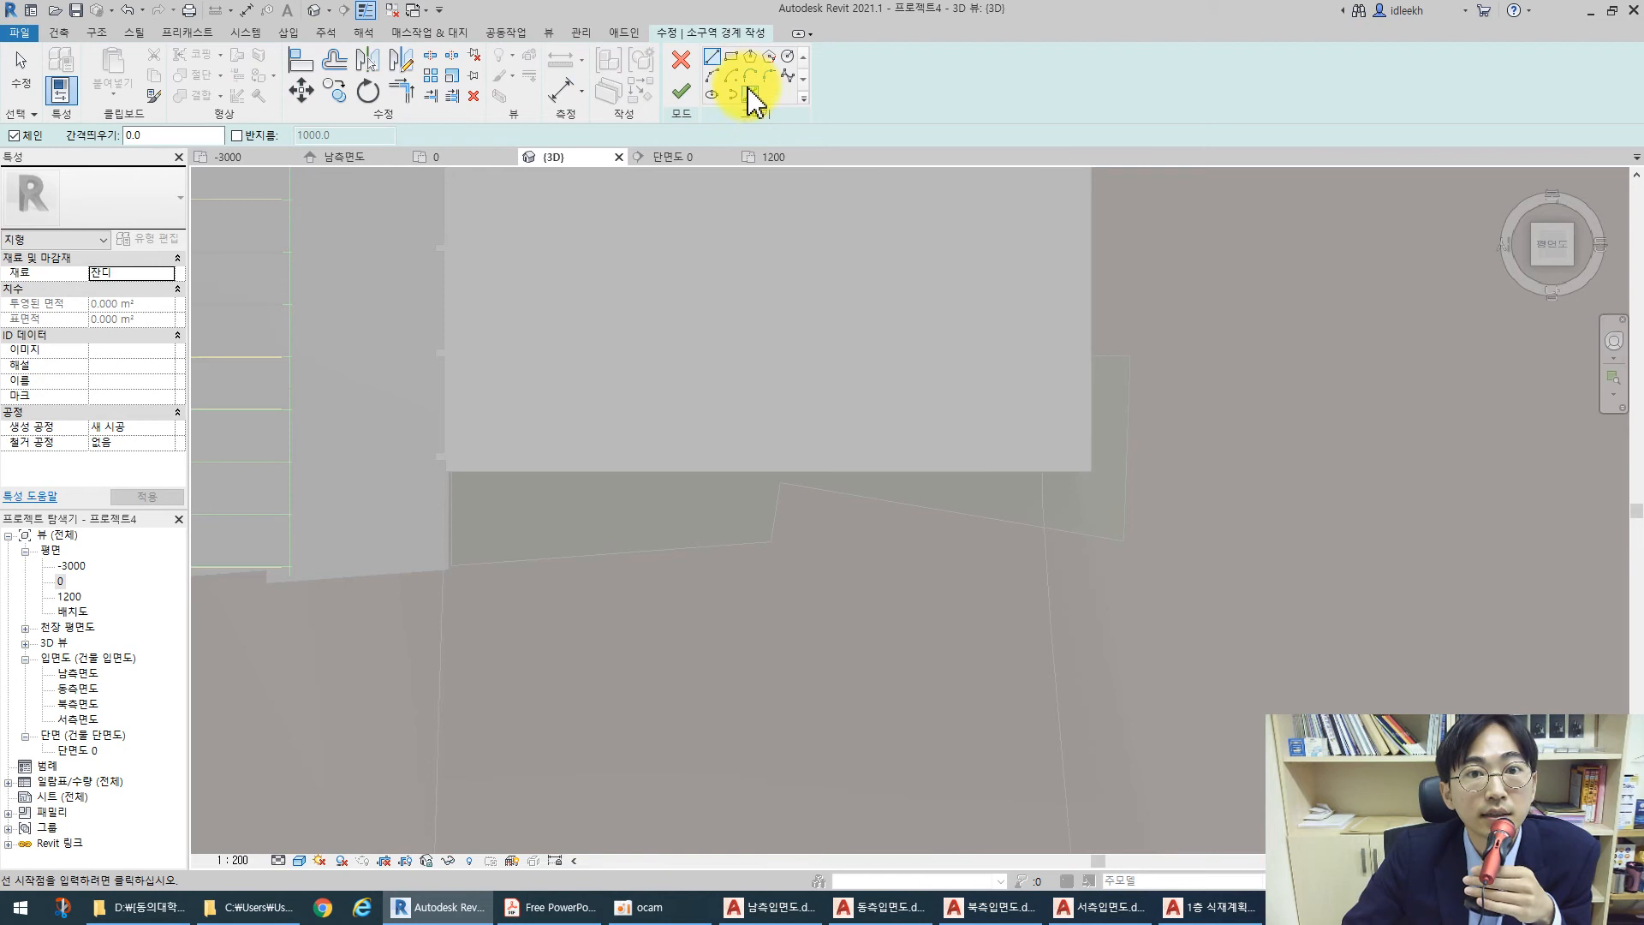
{"action": "double_click", "coordinate": [61, 584]}
{"action": "scroll", "coordinate": [643, 397], "scroll_direction": "up", "scroll_amount": 5}
{"action": "mouse_move", "coordinate": [643, 356]}
{"action": "middle_mouse_down"}
{"action": "mouse_move", "coordinate": [660, 480]}
{"action": "mouse_move", "coordinate": [499, 613]}
{"action": "middle_mouse_up"}
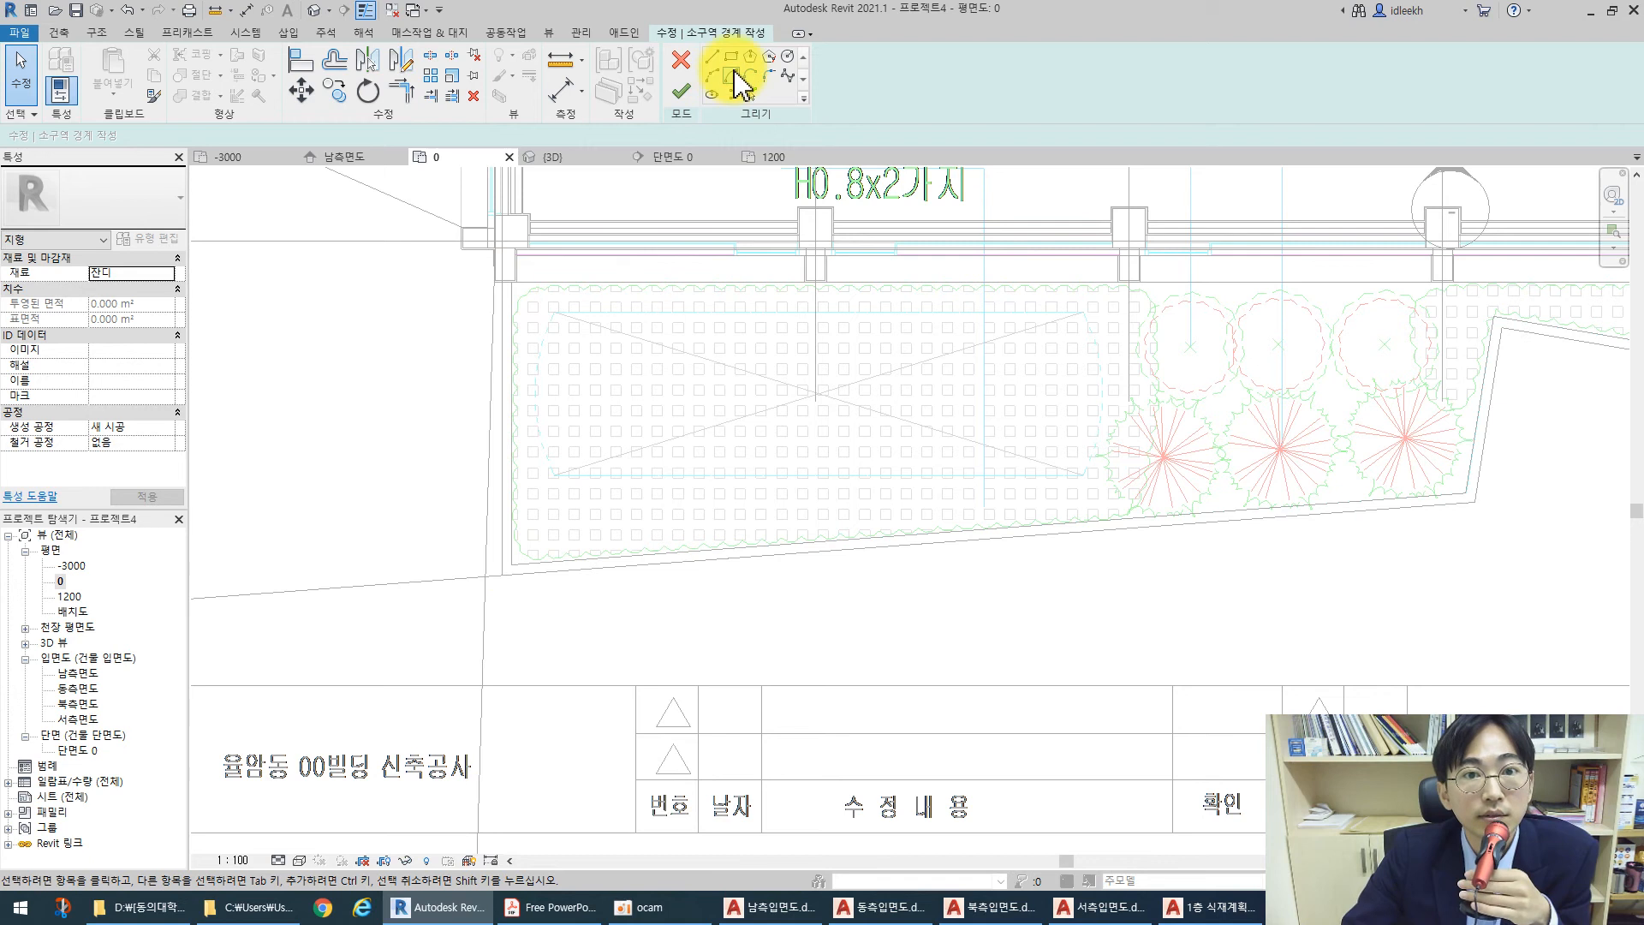
{"action": "left_click", "coordinate": [749, 94]}
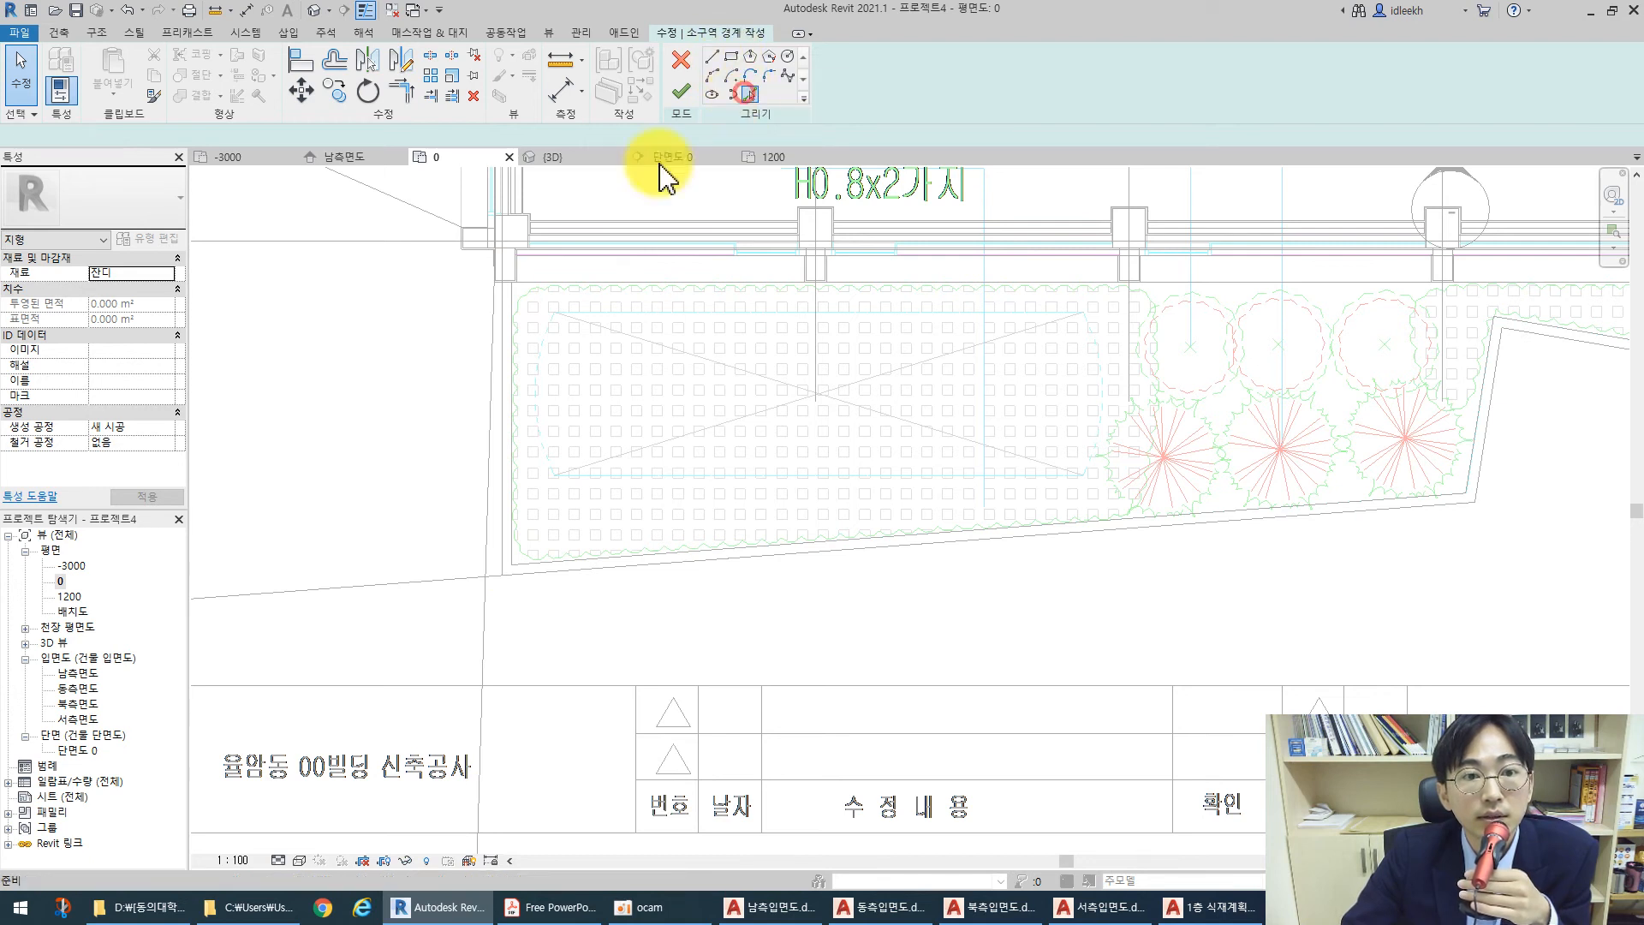
{"action": "left_click", "coordinate": [504, 318]}
{"action": "left_click", "coordinate": [589, 561]}
{"action": "middle_click_drag", "start_coordinate": [1277, 580], "coordinate": [553, 604]}
{"action": "left_click", "coordinate": [670, 409]}
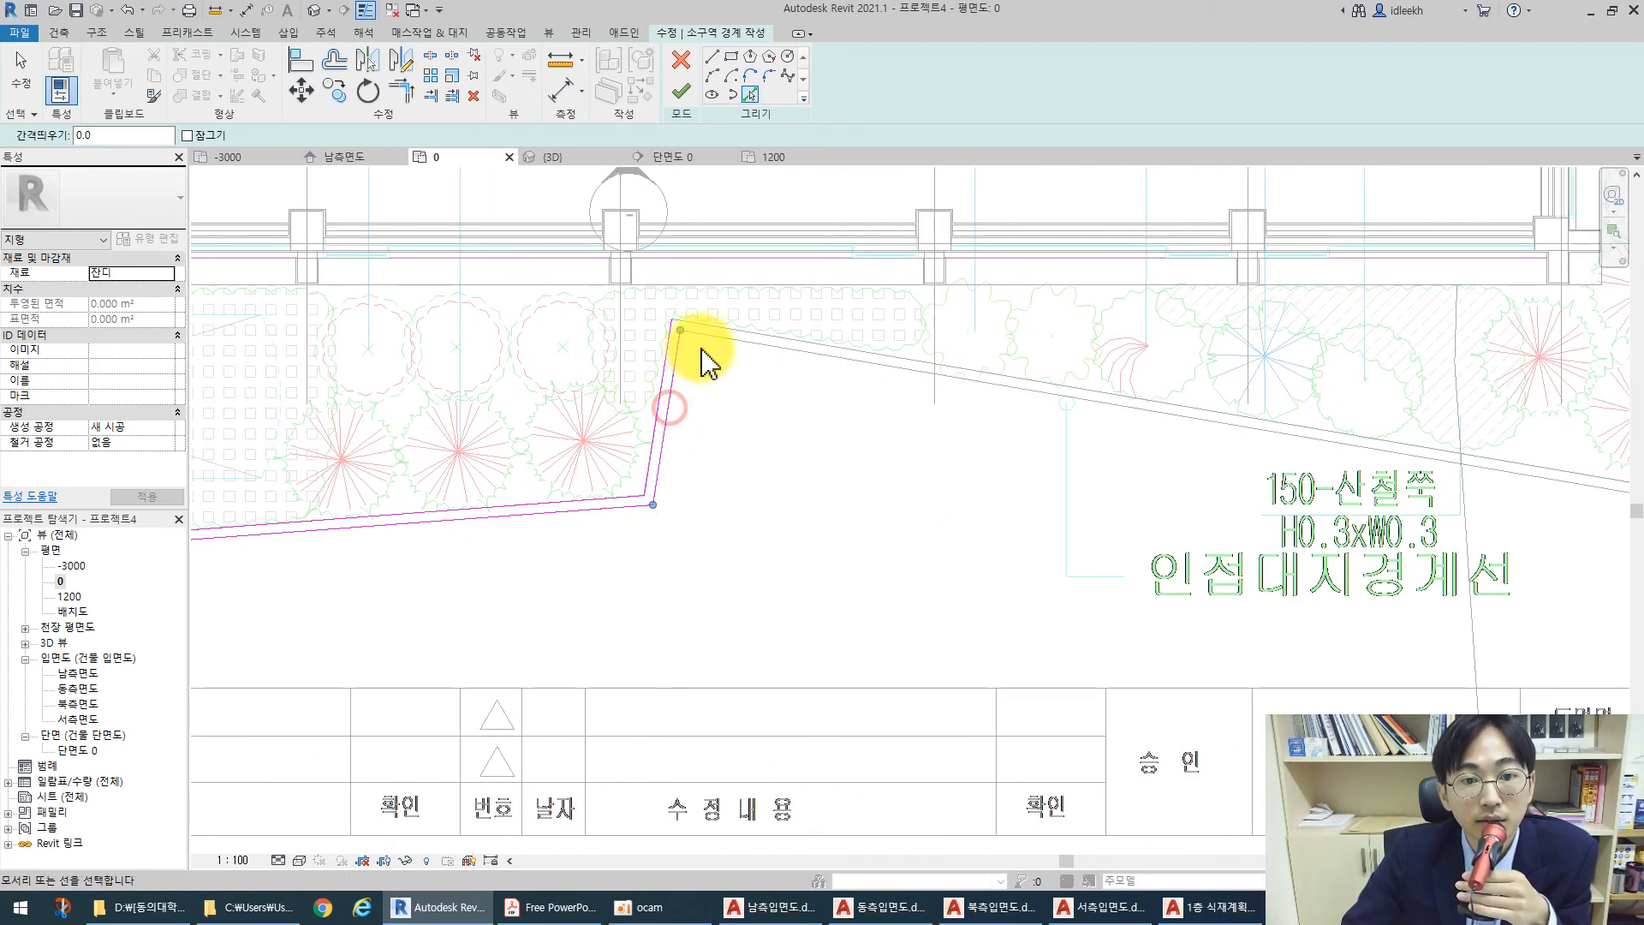
Add the long sloped edge and the right site edge of the planting strip to the subregion boundary
{"action": "left_click", "coordinate": [714, 334]}
{"action": "scroll", "coordinate": [981, 457], "scroll_direction": "down", "scroll_amount": 3}
{"action": "middle_click_drag", "start_coordinate": [1066, 484], "coordinate": [587, 463]}
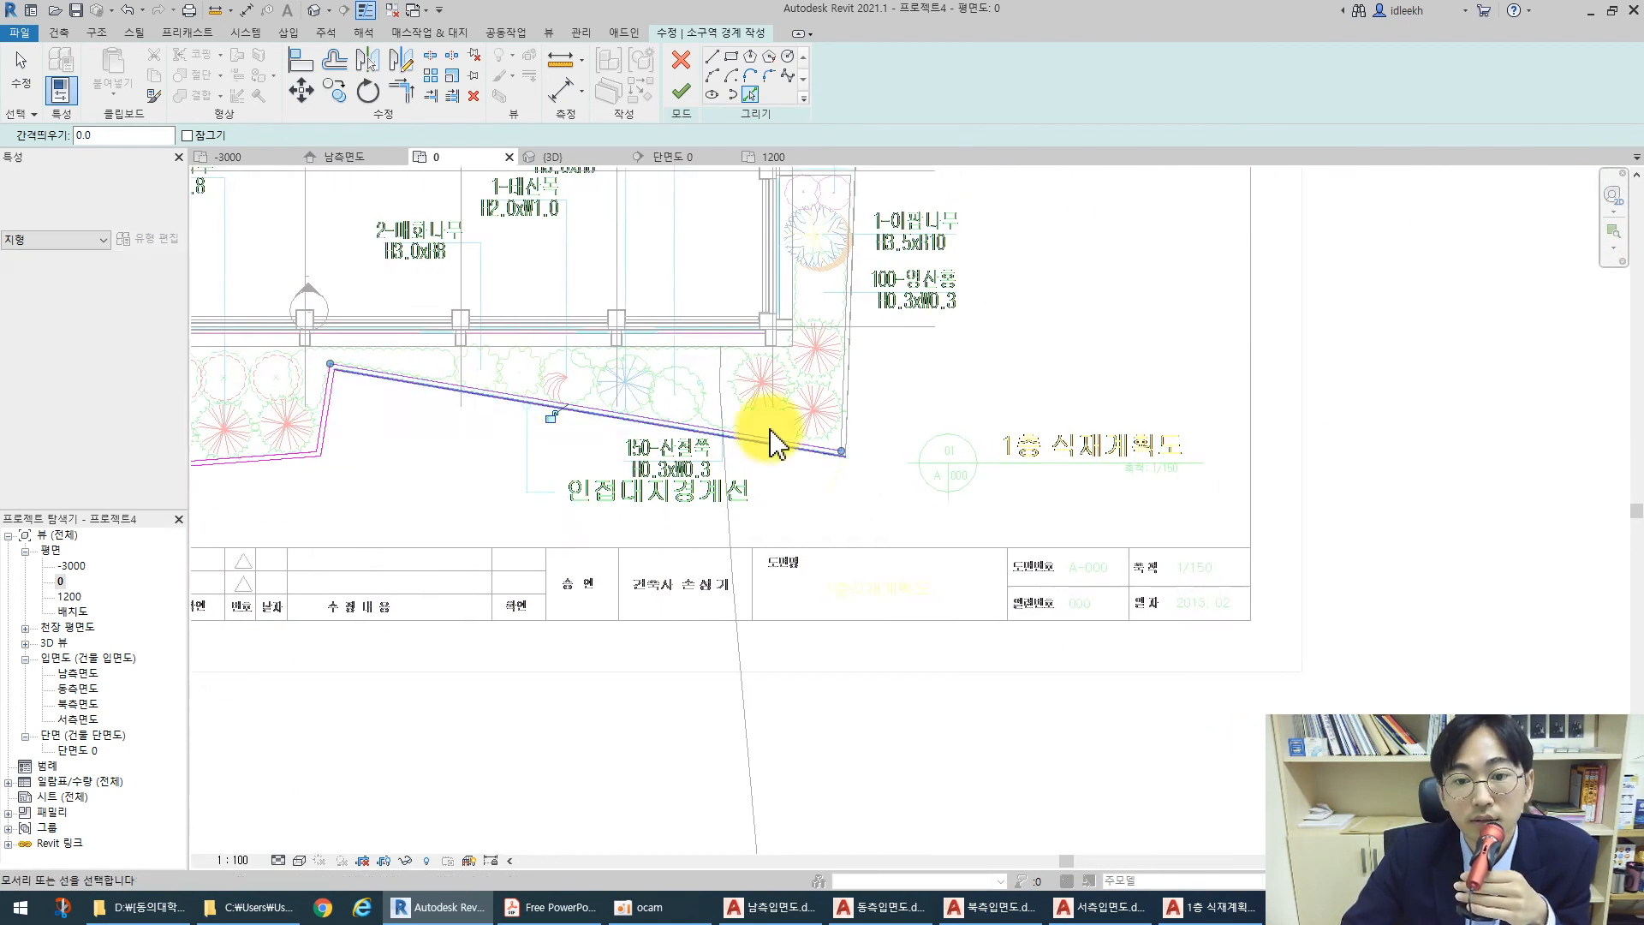
{"action": "scroll", "coordinate": [839, 413], "scroll_direction": "up", "scroll_amount": 2}
{"action": "left_click", "coordinate": [843, 467]}
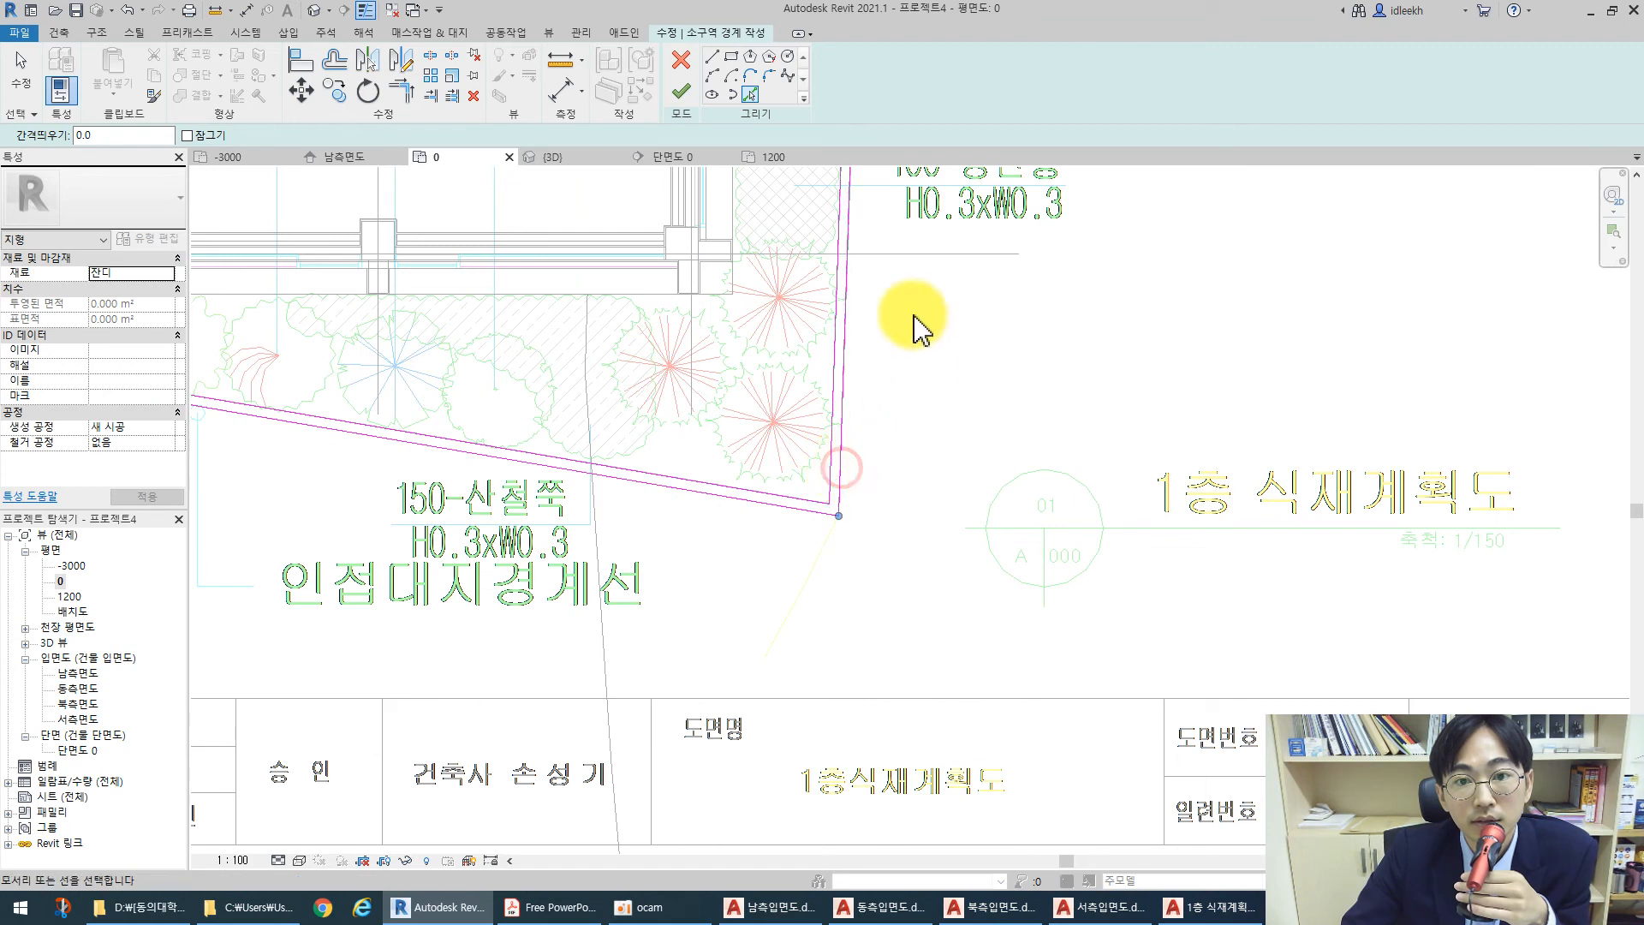
Pick the end edges at the border strip's upper right and upper left ends to close the subregion boundary
{"action": "middle_click_drag", "start_coordinate": [911, 367], "coordinate": [881, 631]}
{"action": "scroll", "coordinate": [770, 286], "scroll_direction": "up", "scroll_amount": 4}
{"action": "left_click", "coordinate": [709, 323]}
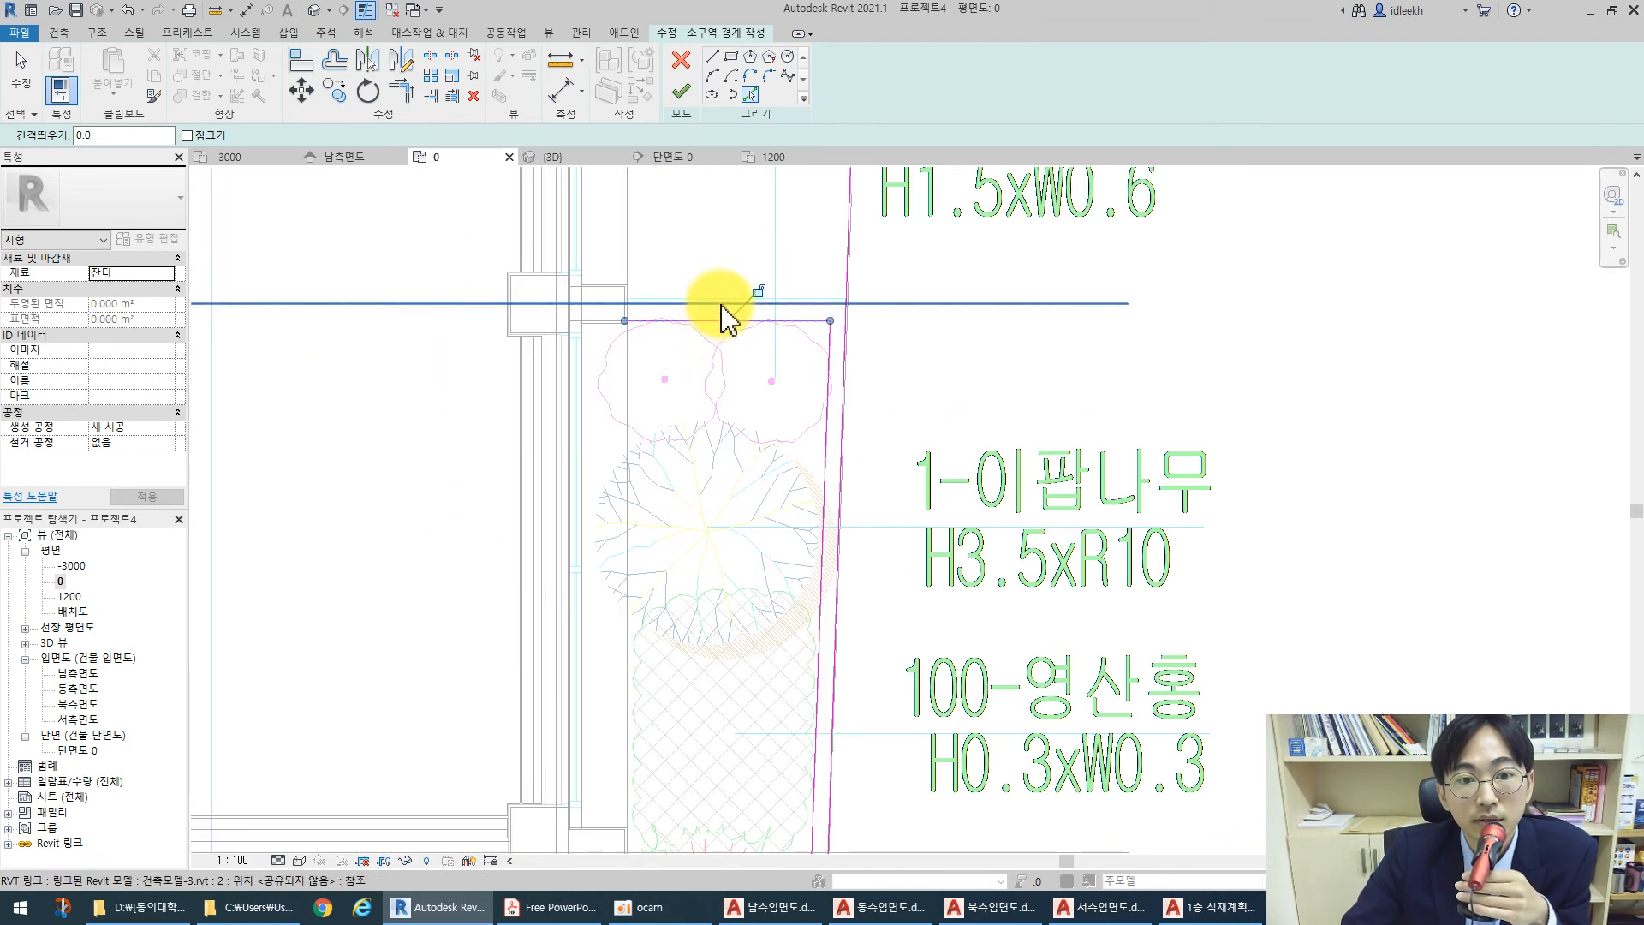
{"action": "left_click", "coordinate": [718, 305]}
{"action": "scroll", "coordinate": [631, 339], "scroll_direction": "up", "scroll_amount": 3}
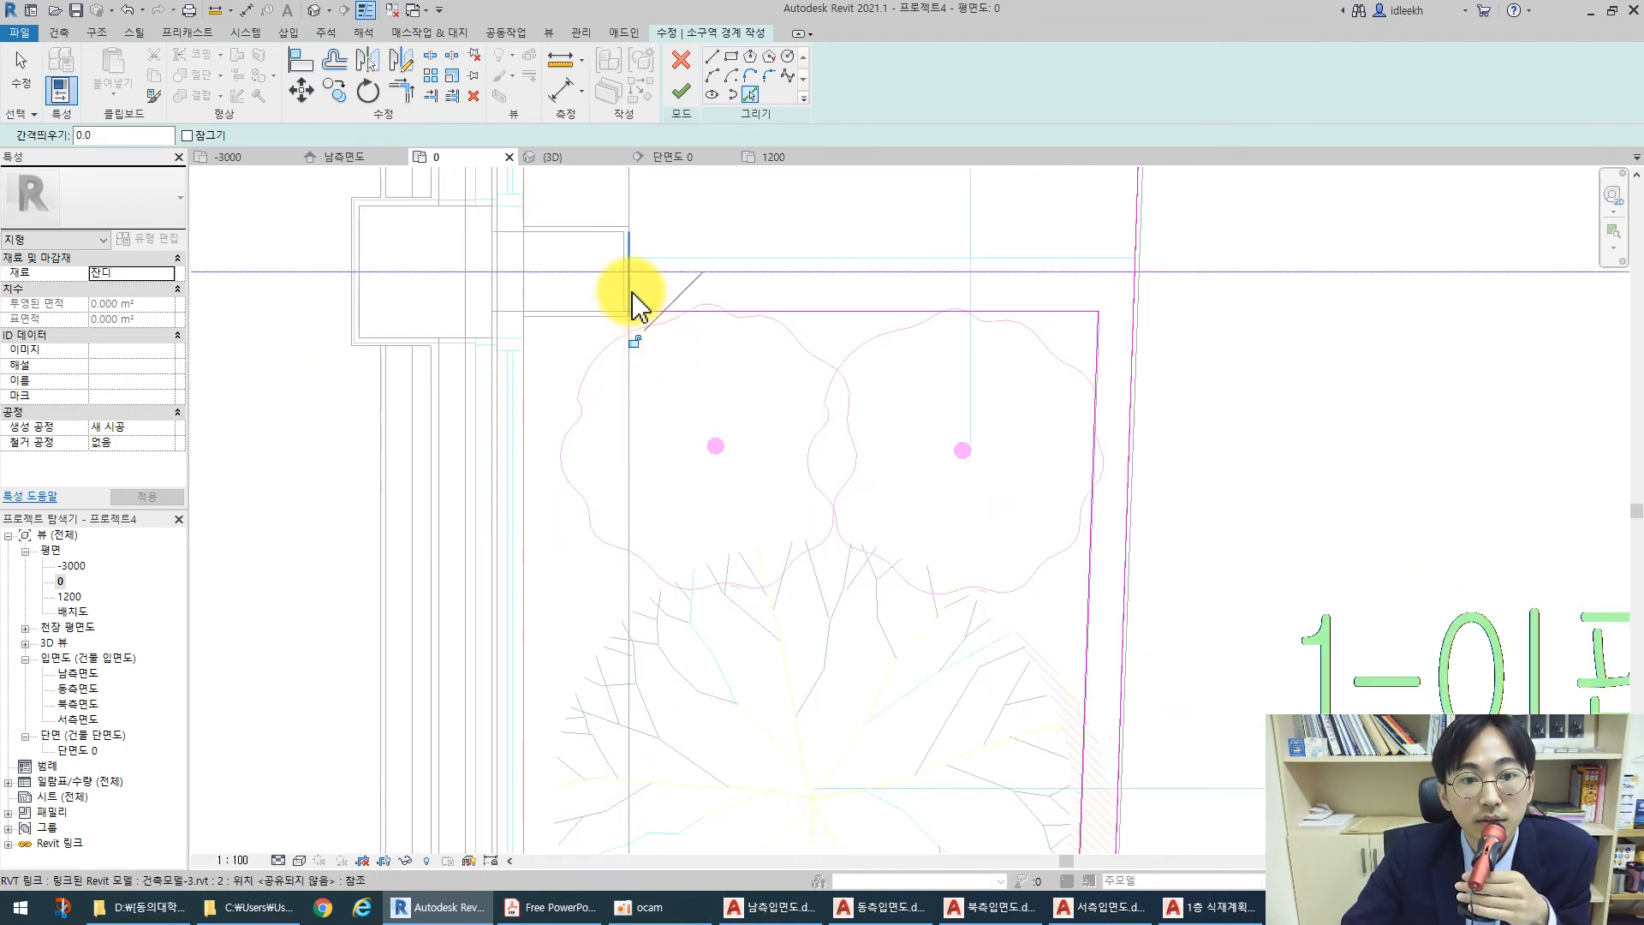
{"action": "scroll", "coordinate": [952, 288], "scroll_direction": "down", "scroll_amount": 5}
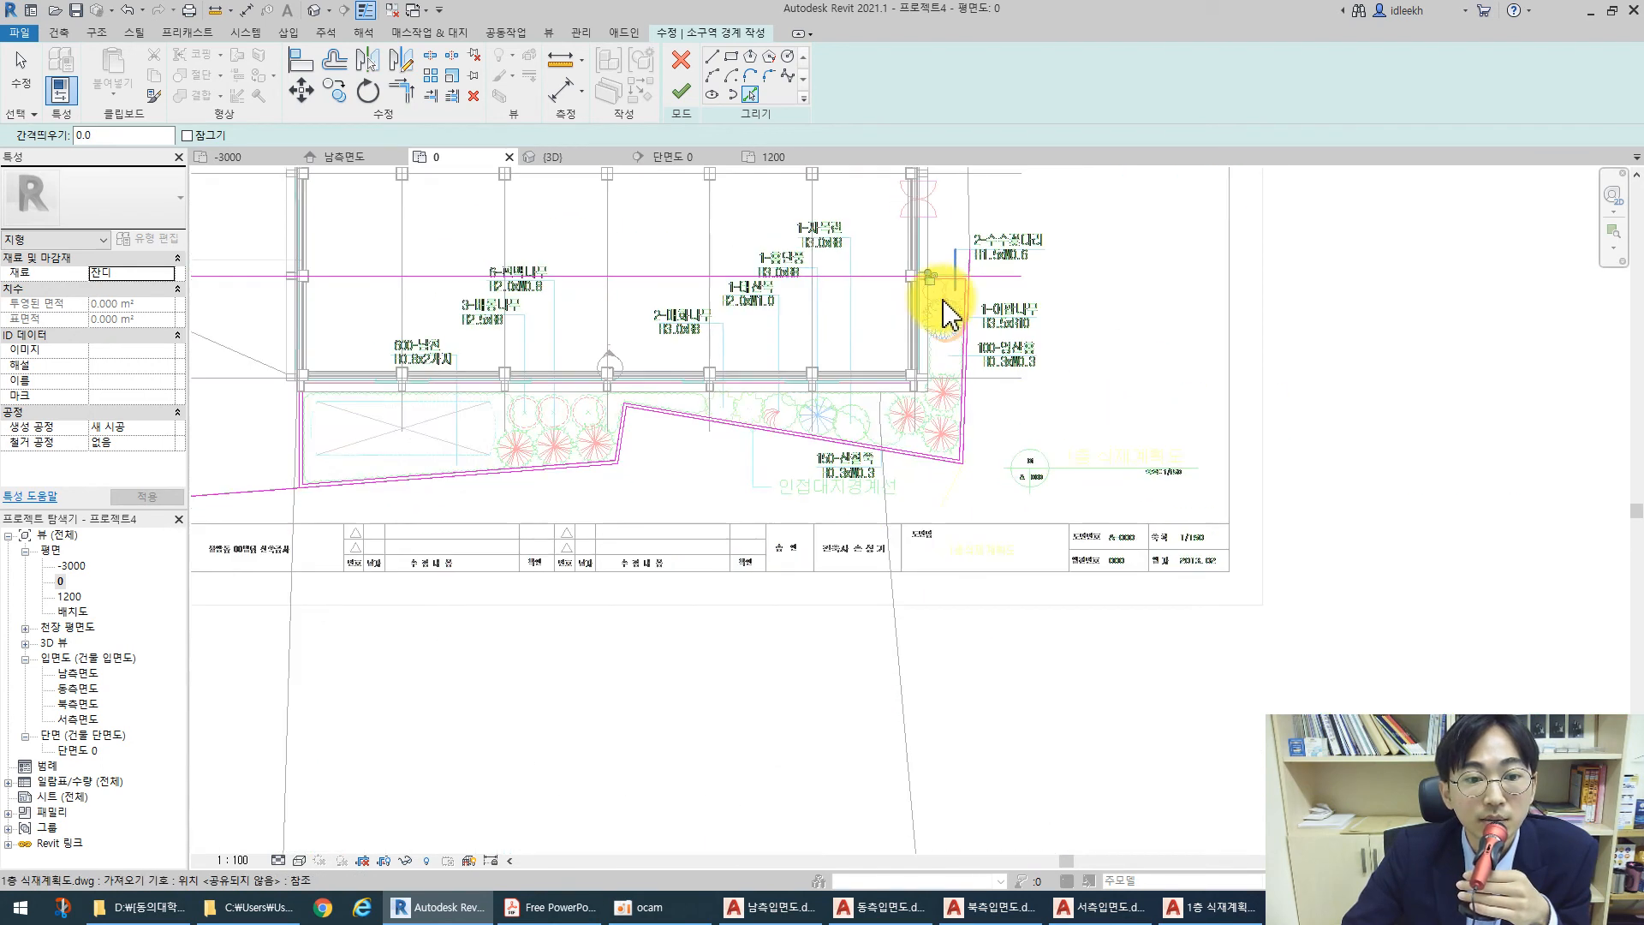
{"action": "scroll", "coordinate": [343, 433], "scroll_direction": "up", "scroll_amount": 6}
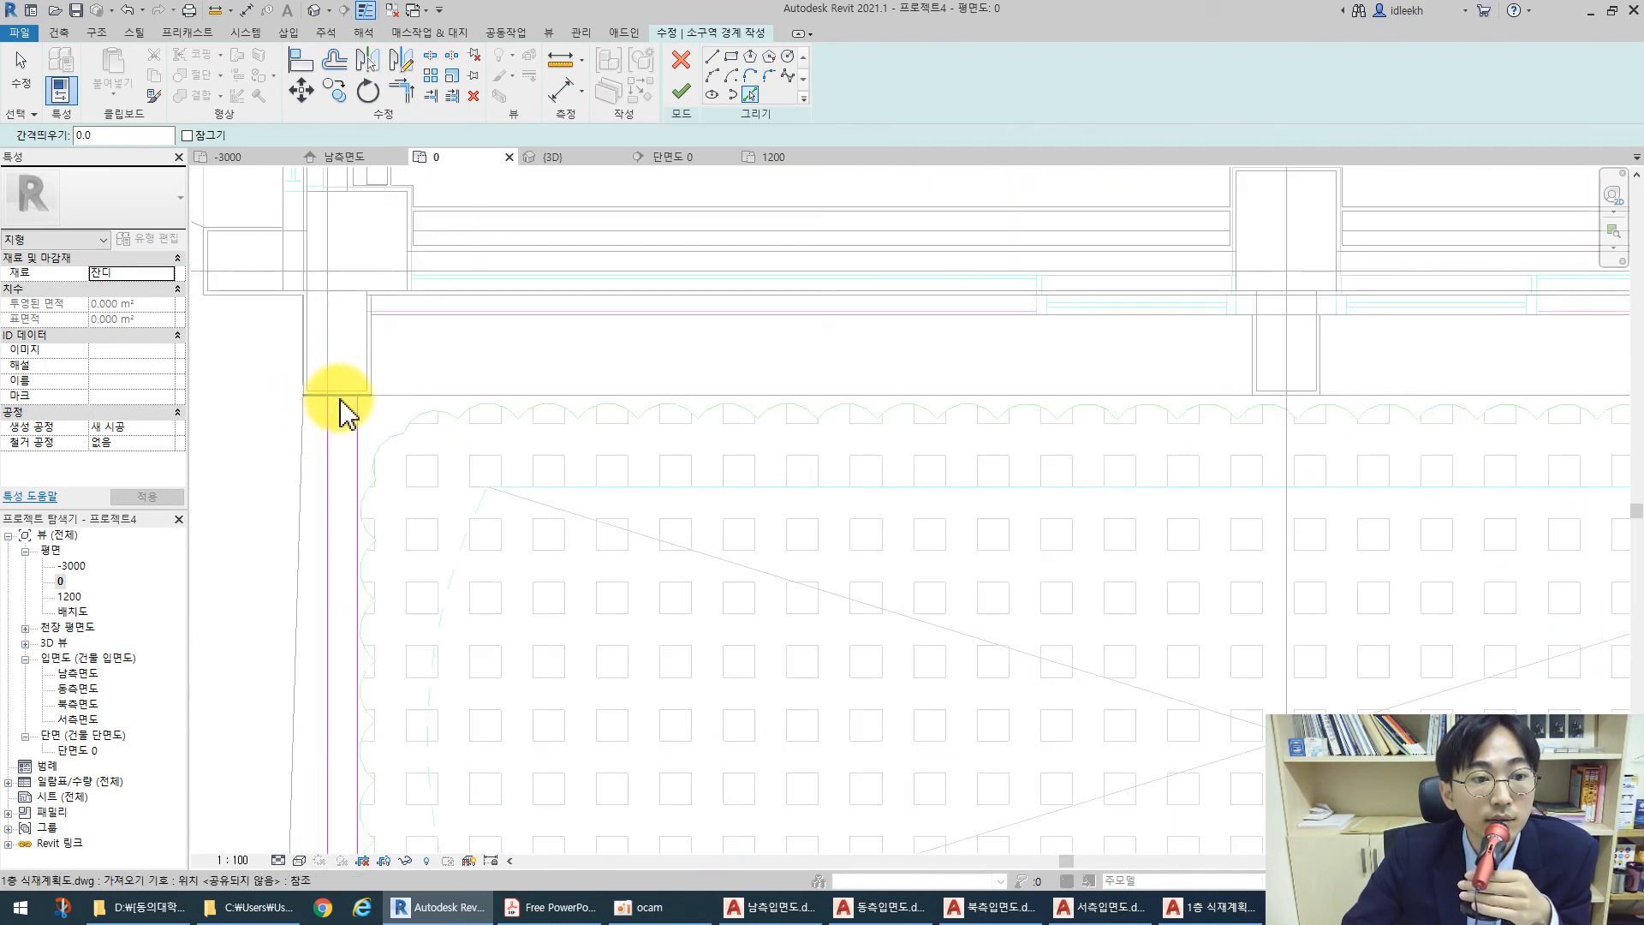
{"action": "scroll", "coordinate": [651, 360], "scroll_direction": "down", "scroll_amount": 4}
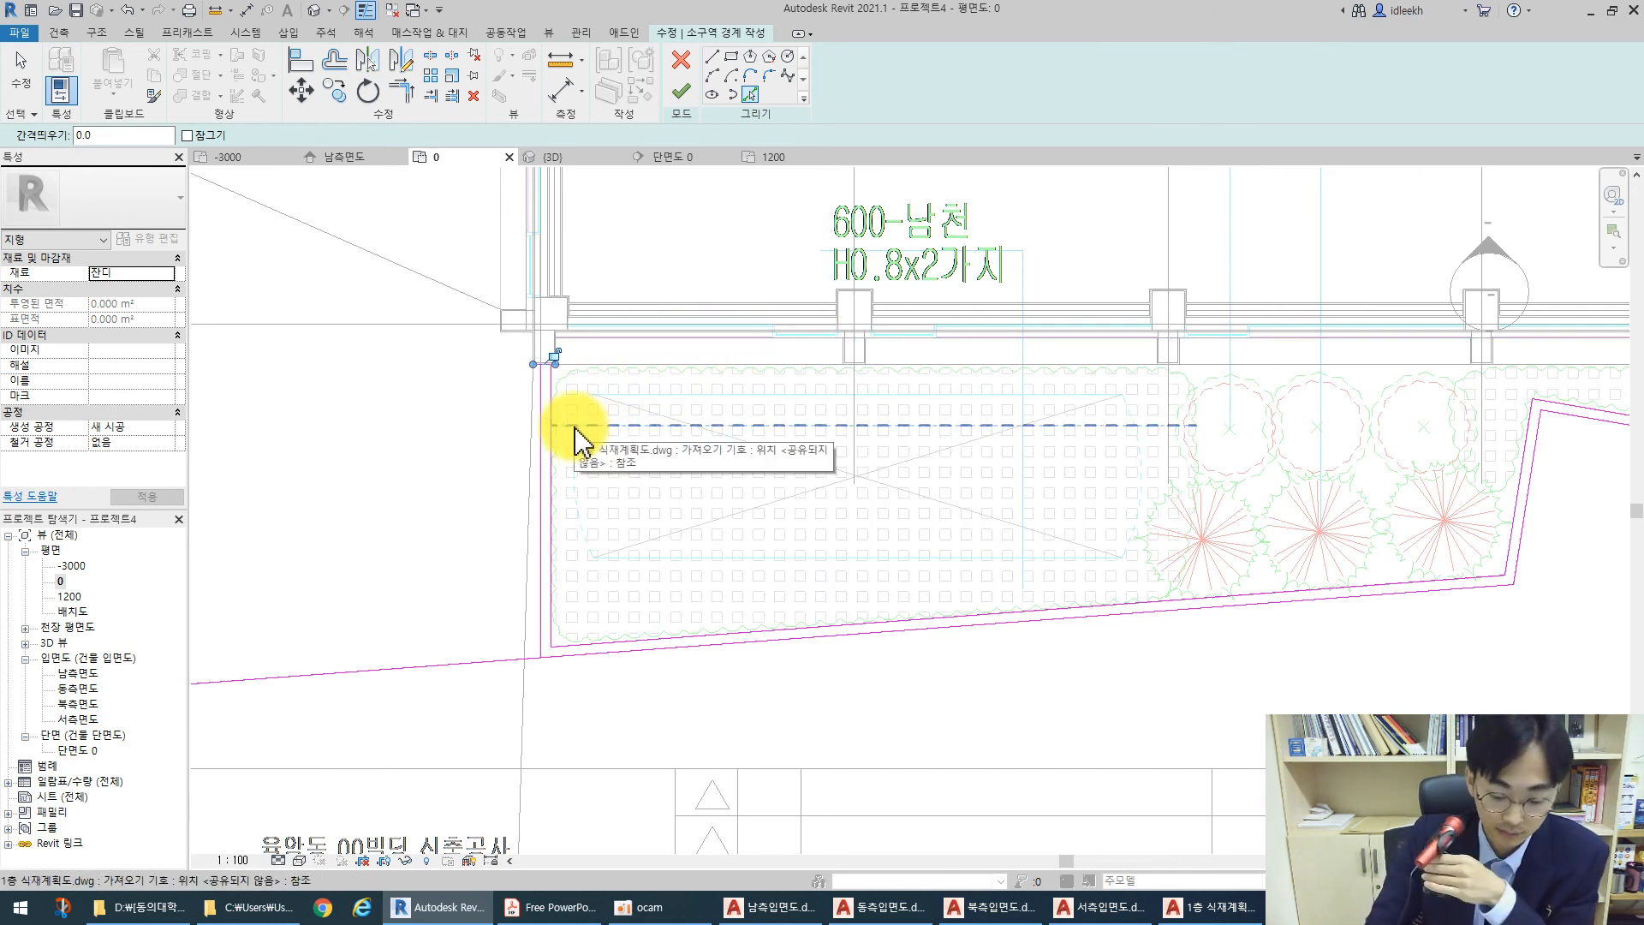
Trim the boundary lines into corners at the upper and lower ends of the border strip's left side
{"action": "key", "text": "t"}
{"action": "key", "text": "r"}
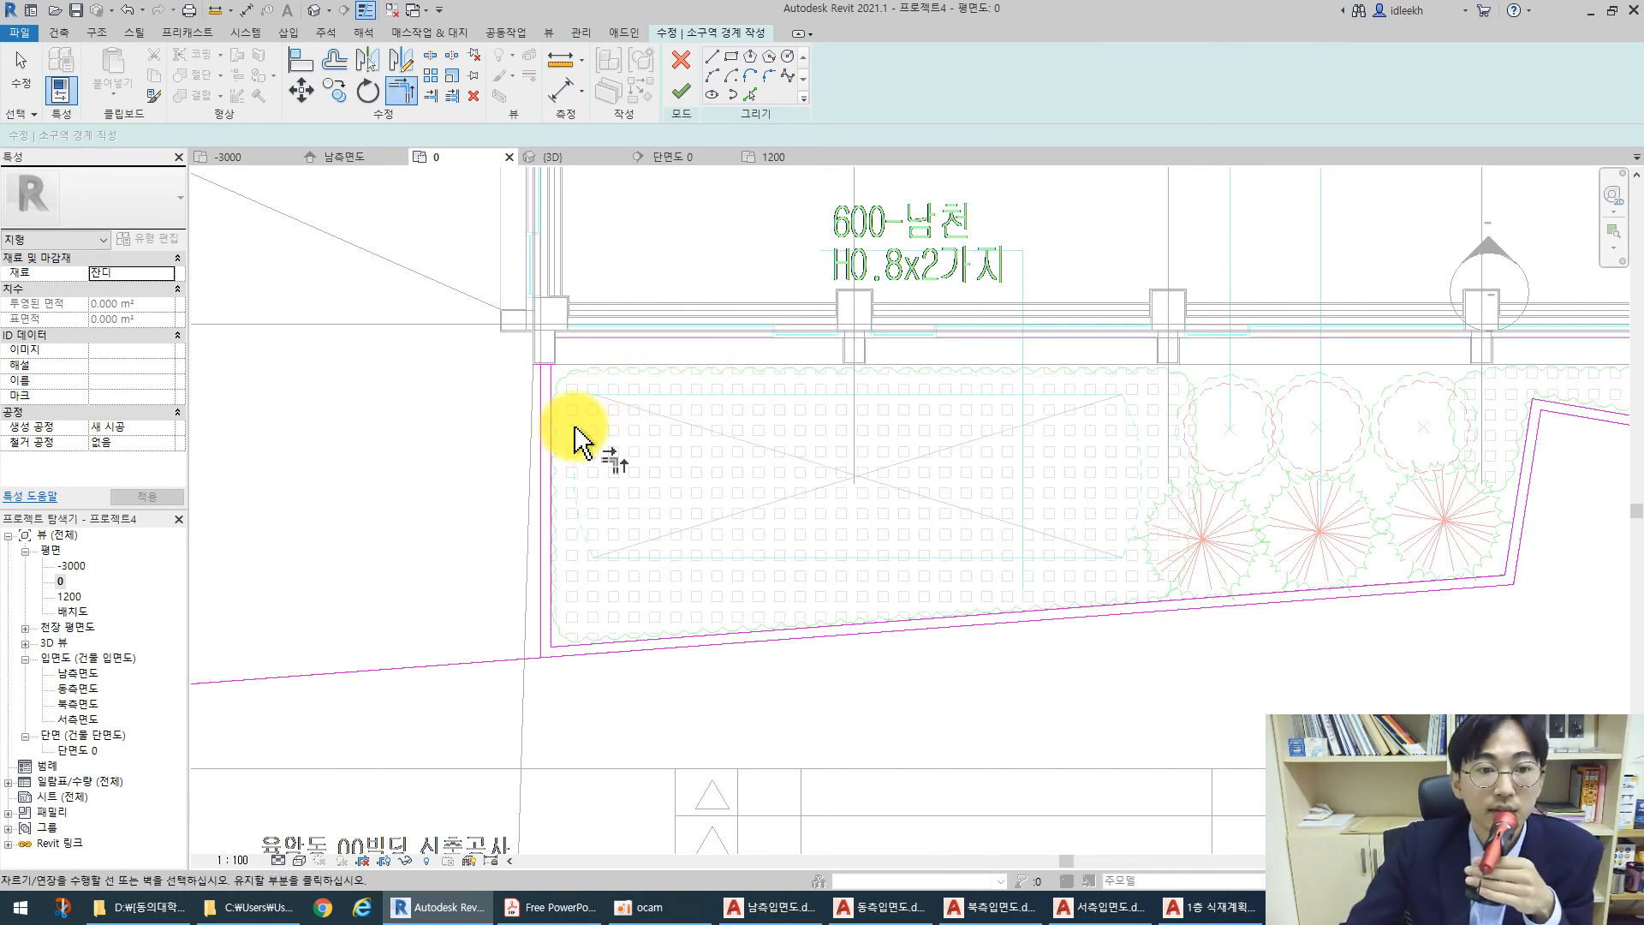
{"action": "scroll", "coordinate": [540, 364], "scroll_direction": "up", "scroll_amount": 3}
{"action": "left_click", "coordinate": [546, 368]}
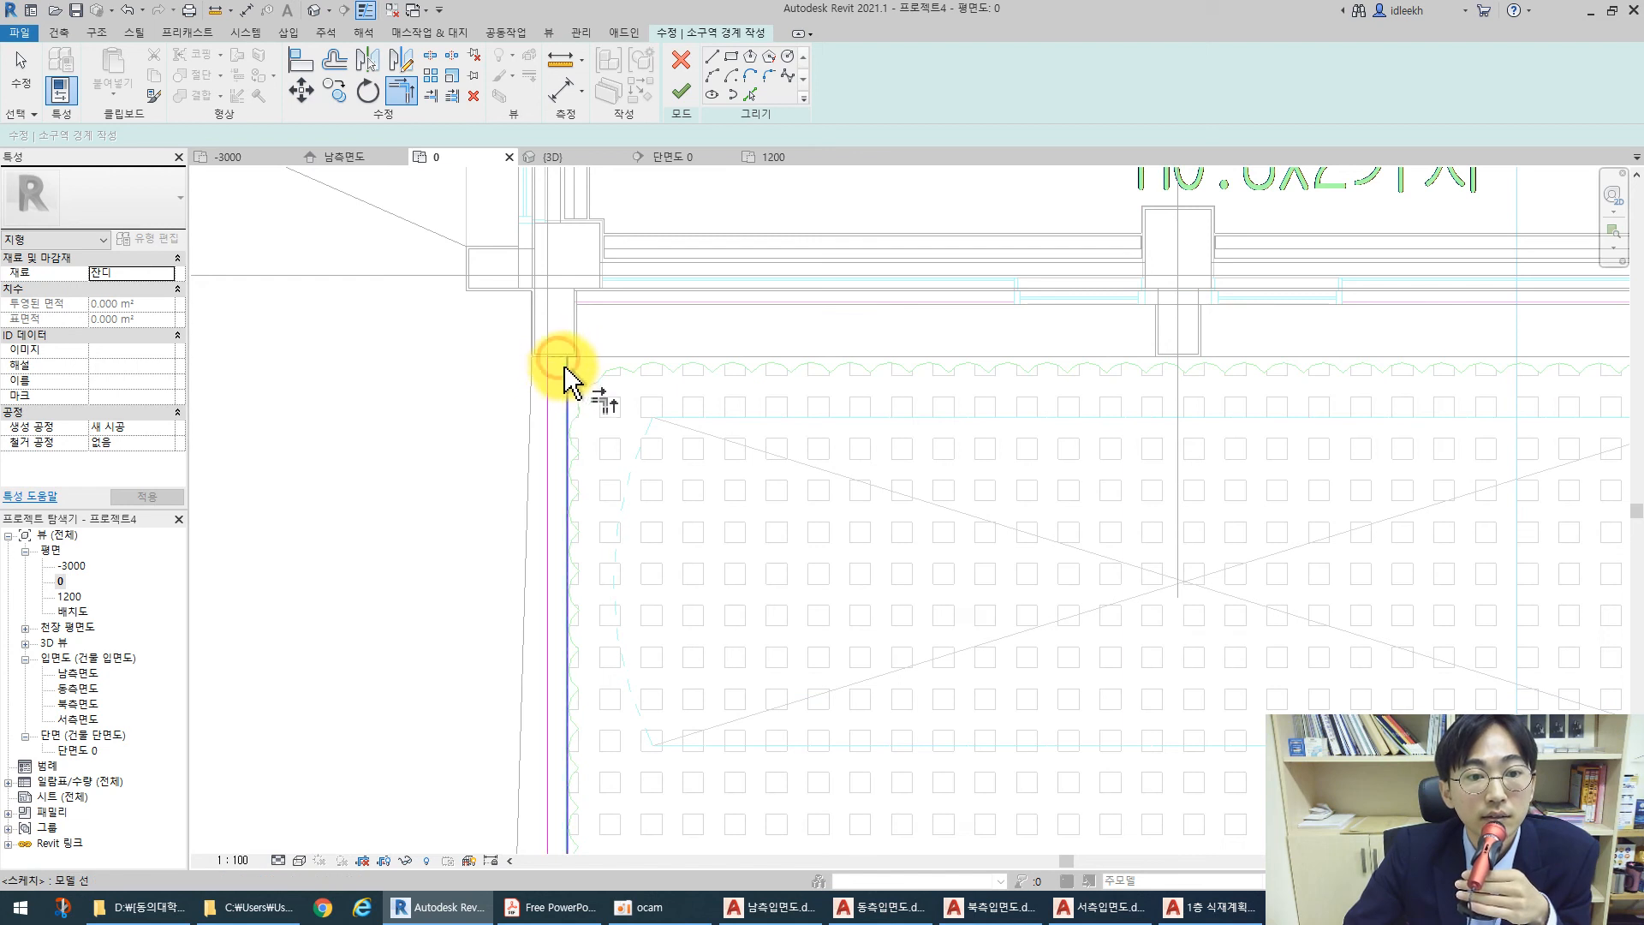
{"action": "scroll", "coordinate": [548, 377], "scroll_direction": "down", "scroll_amount": 4}
{"action": "scroll", "coordinate": [543, 594], "scroll_direction": "up", "scroll_amount": 4}
{"action": "left_click", "coordinate": [523, 538]}
Trim the boundary lines into corners at the border strip's upper right end
{"action": "scroll", "coordinate": [377, 642], "scroll_direction": "down", "scroll_amount": 5}
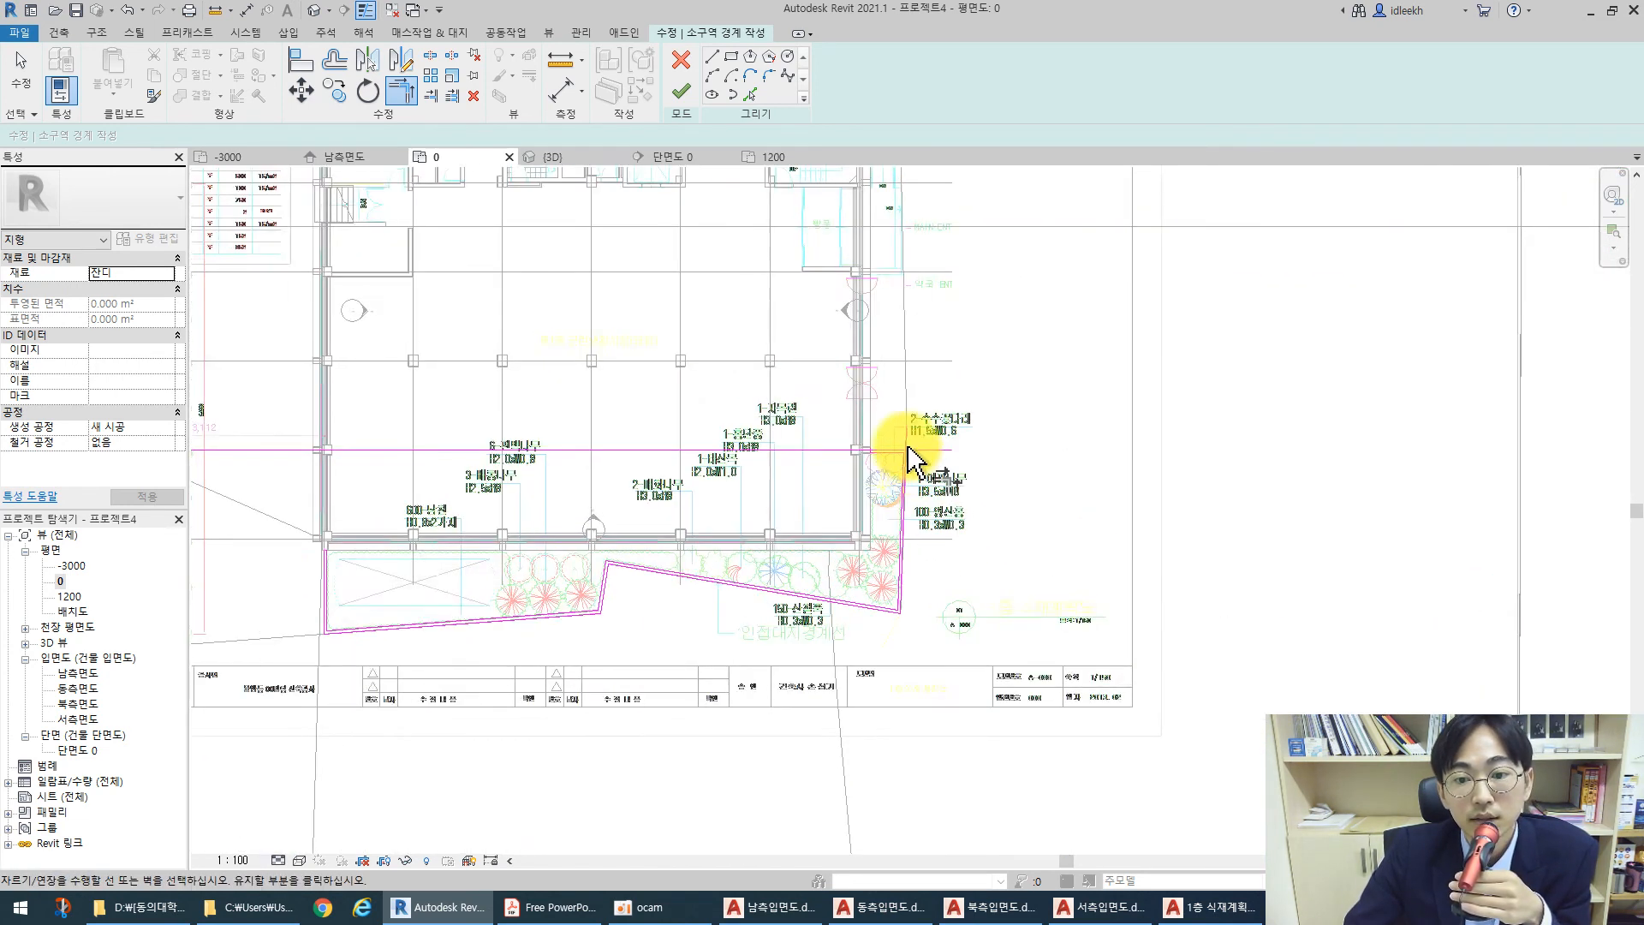
{"action": "scroll", "coordinate": [918, 473], "scroll_direction": "up", "scroll_amount": 5}
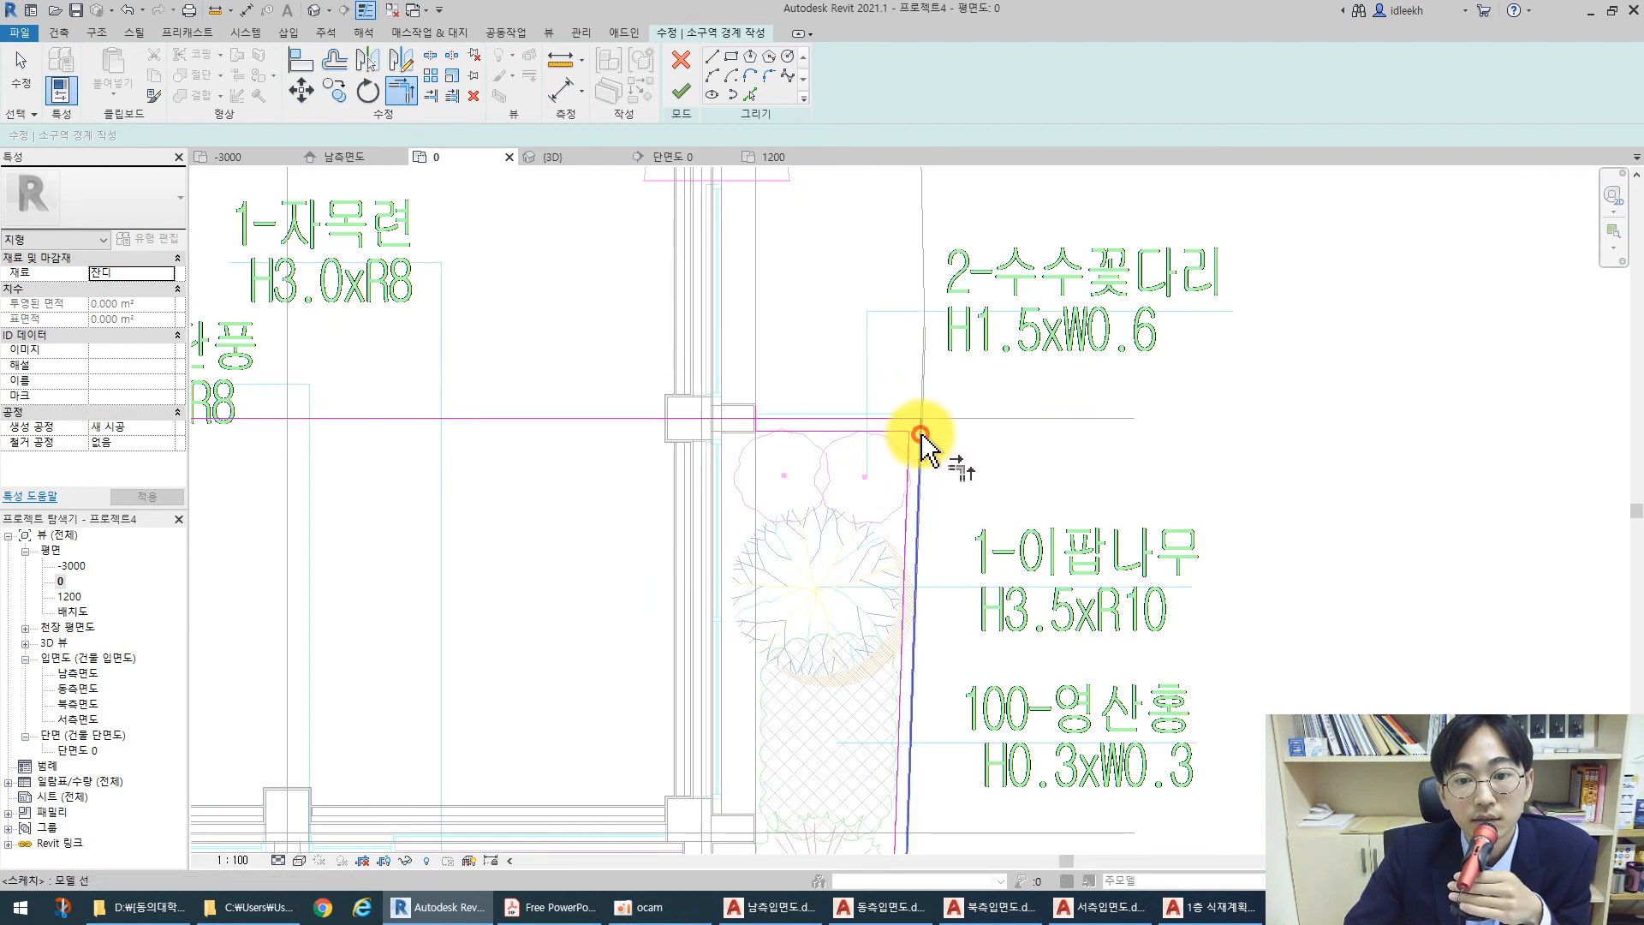
{"action": "scroll", "coordinate": [760, 424], "scroll_direction": "up", "scroll_amount": 4}
{"action": "left_click", "coordinate": [763, 435]}
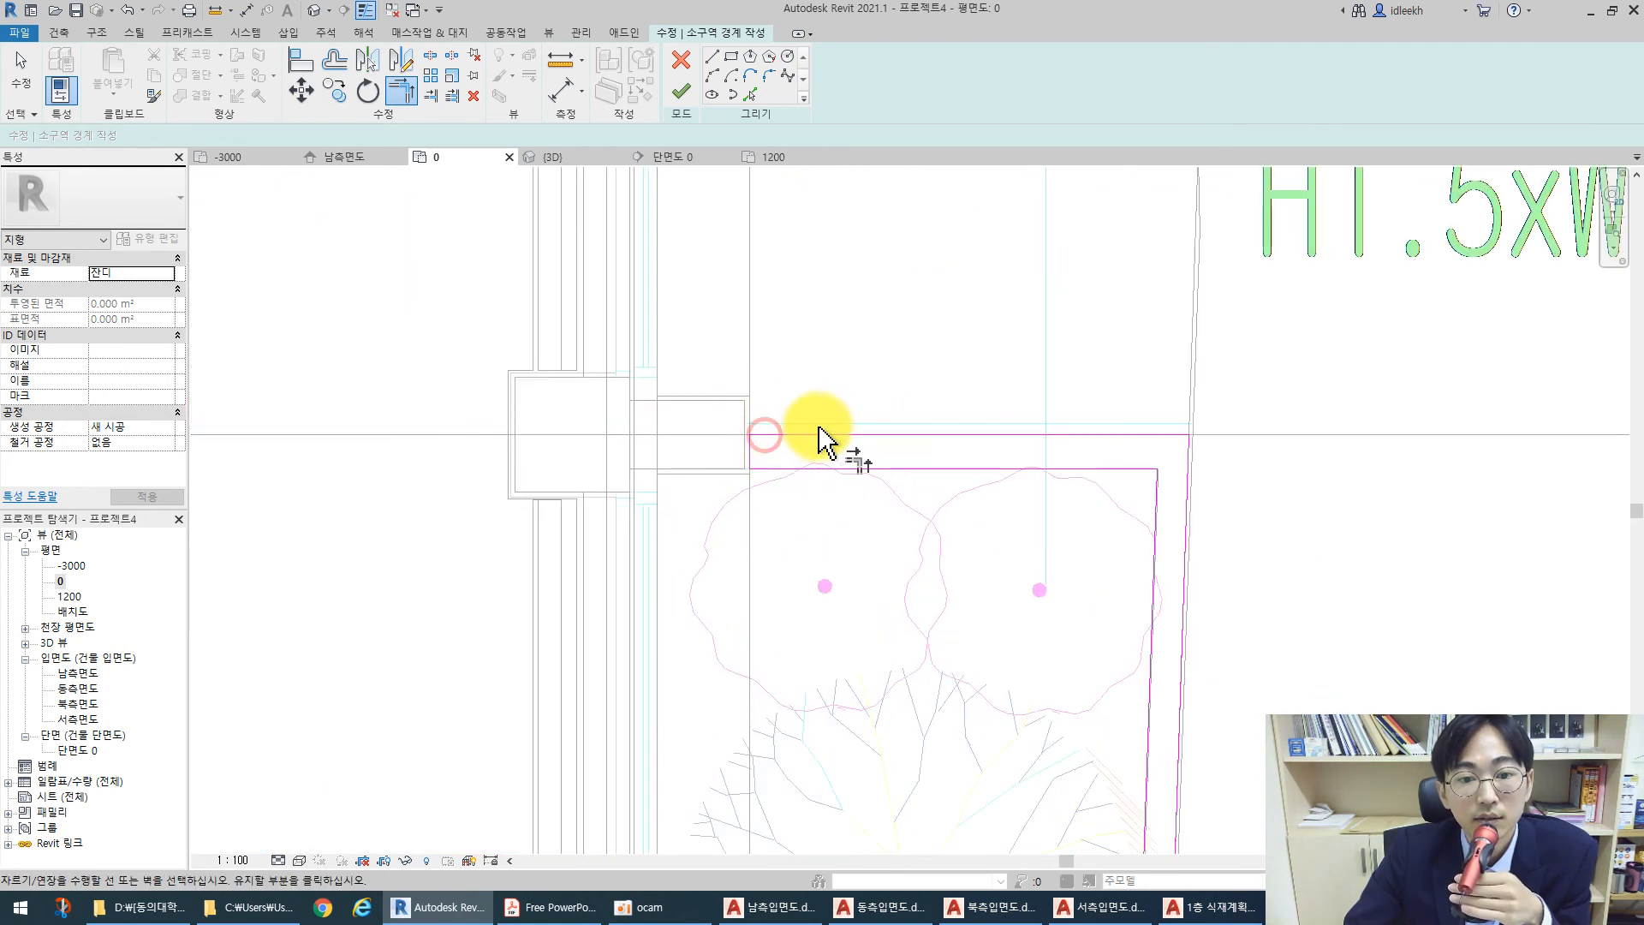
Assign the material 콘크리트, 현장타설 회색 with render appearance shading to the border strip subregion and finish its boundary
{"action": "left_click", "coordinate": [169, 272]}
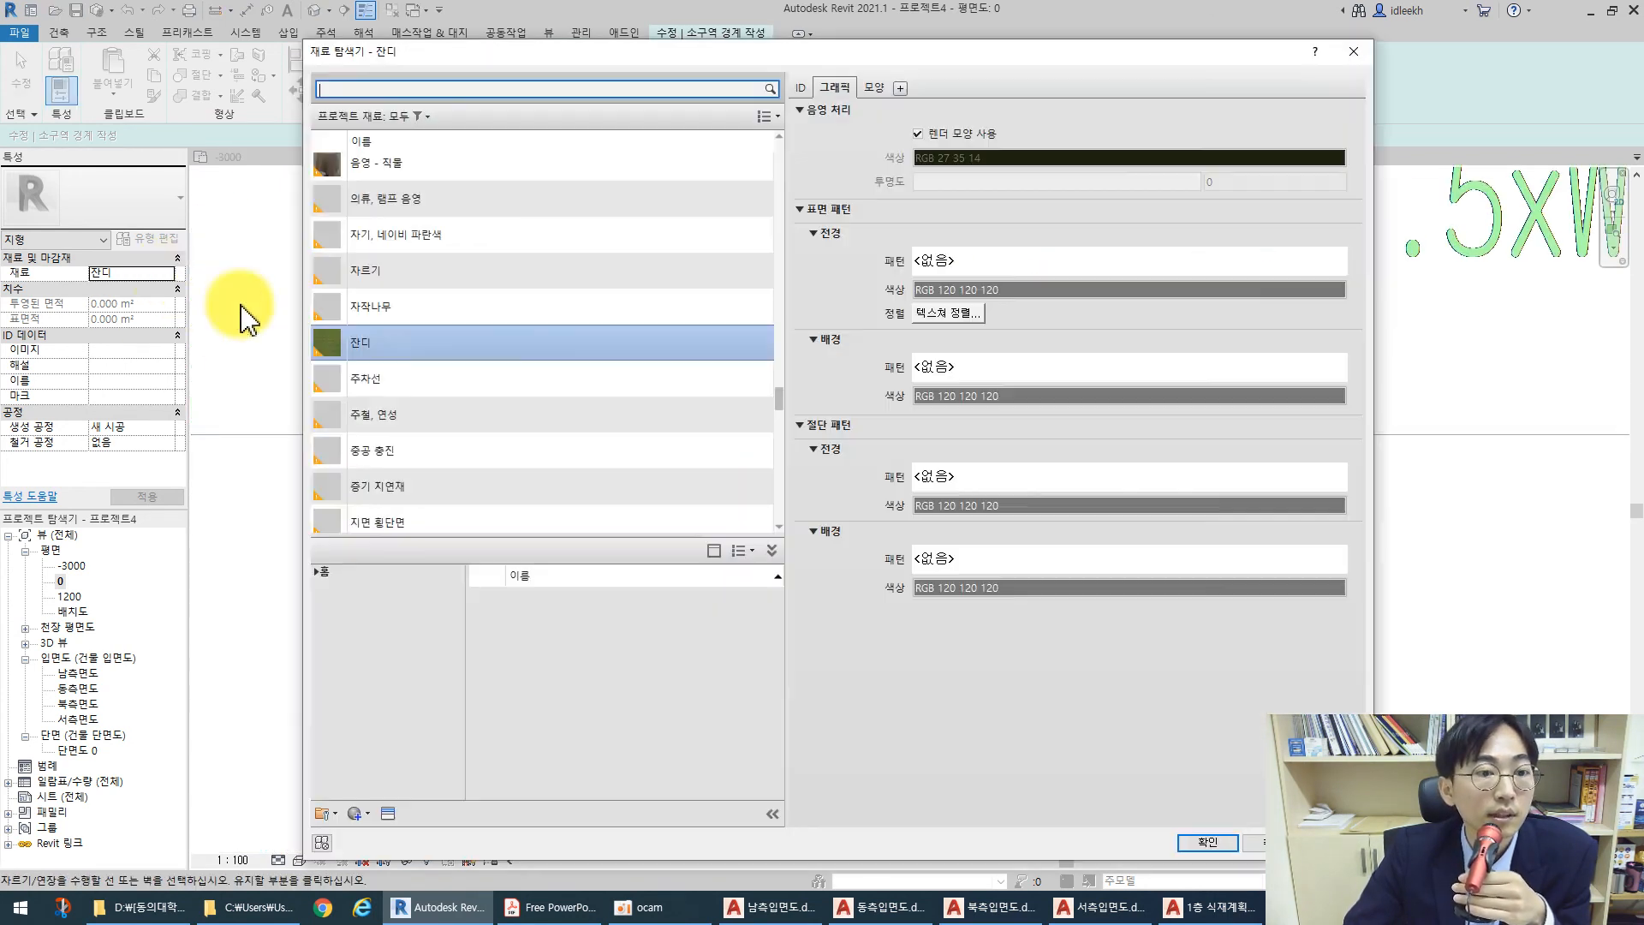
{"action": "left_click", "coordinate": [421, 116]}
{"action": "left_click", "coordinate": [342, 363]}
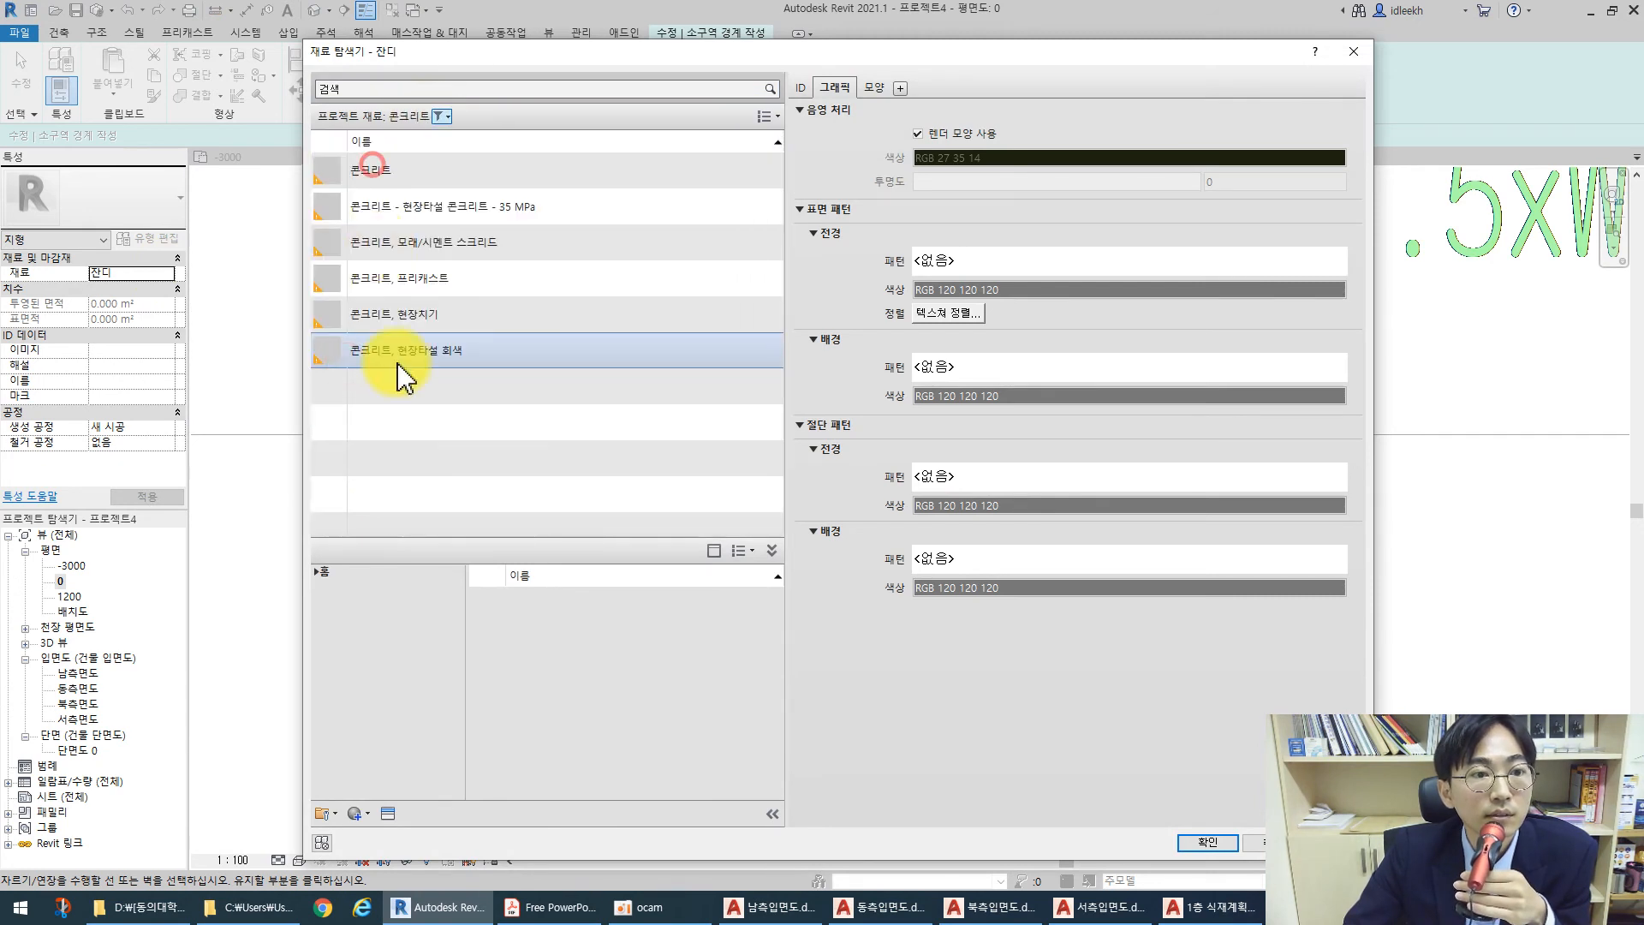
{"action": "left_click", "coordinate": [373, 167]}
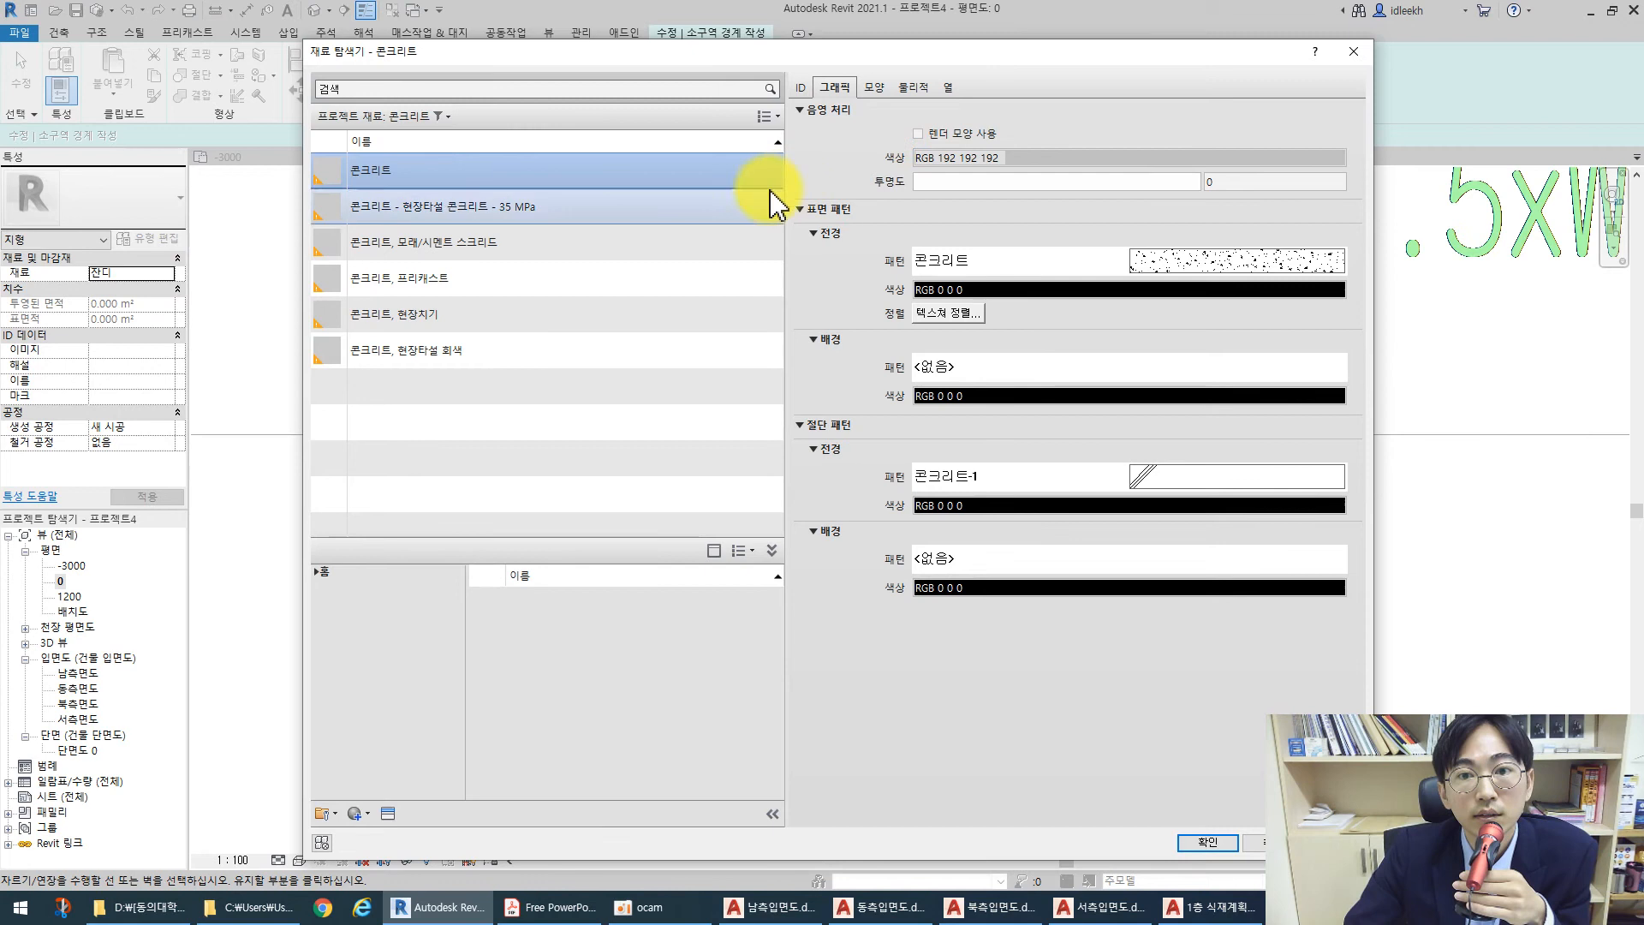
{"action": "left_click", "coordinate": [417, 353]}
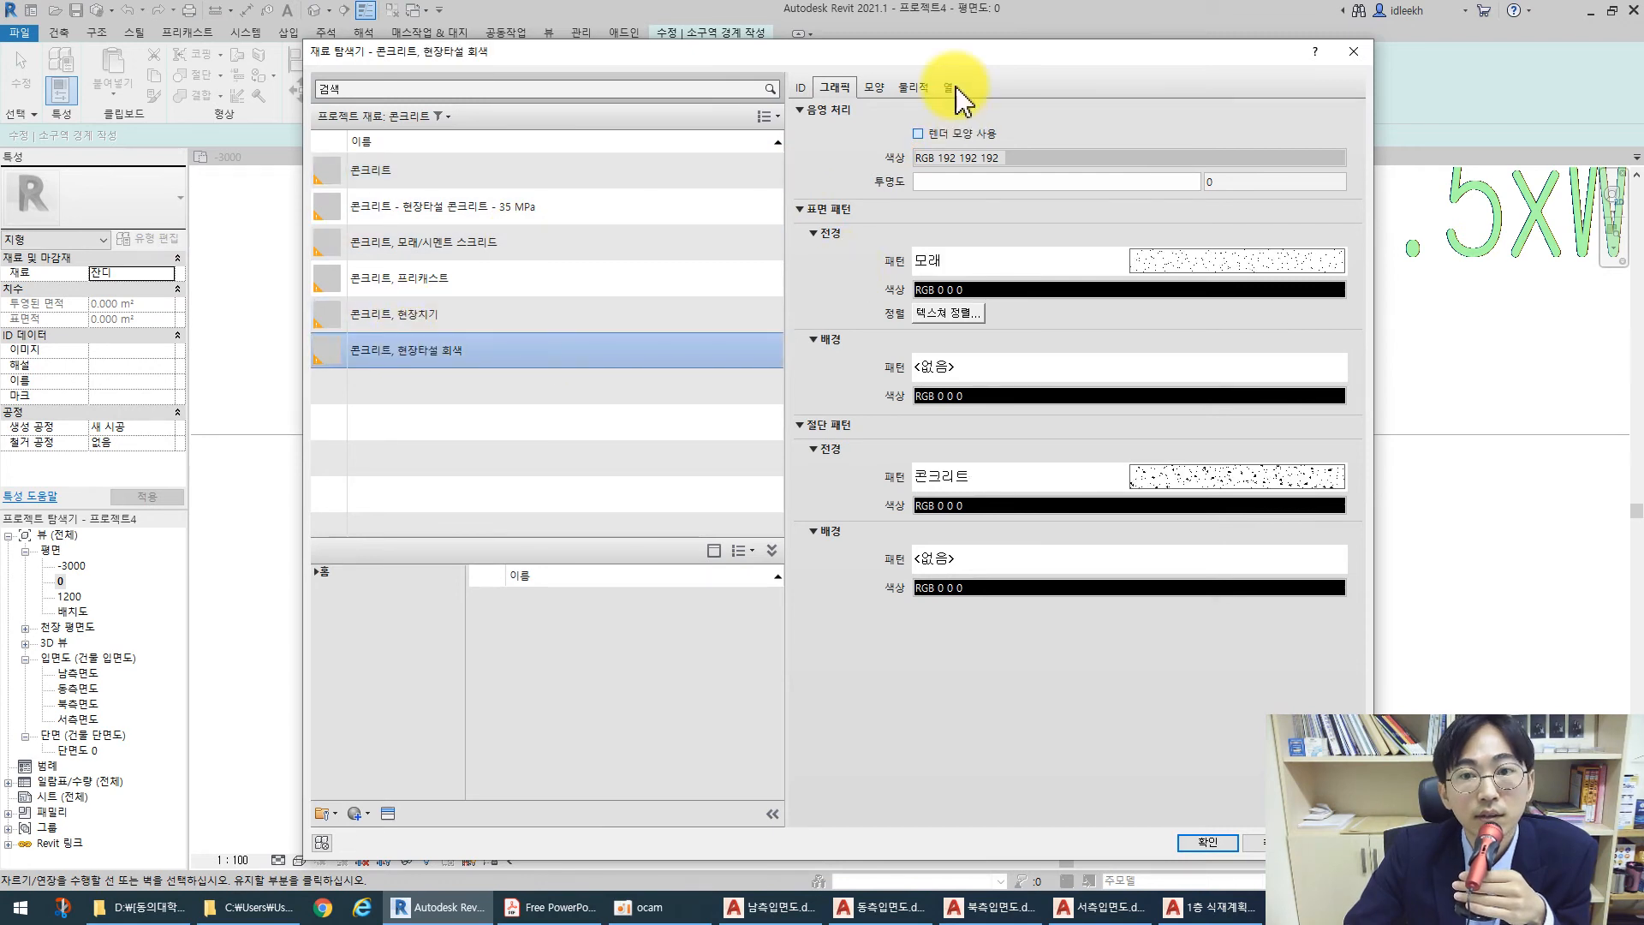
{"action": "left_click", "coordinate": [918, 133]}
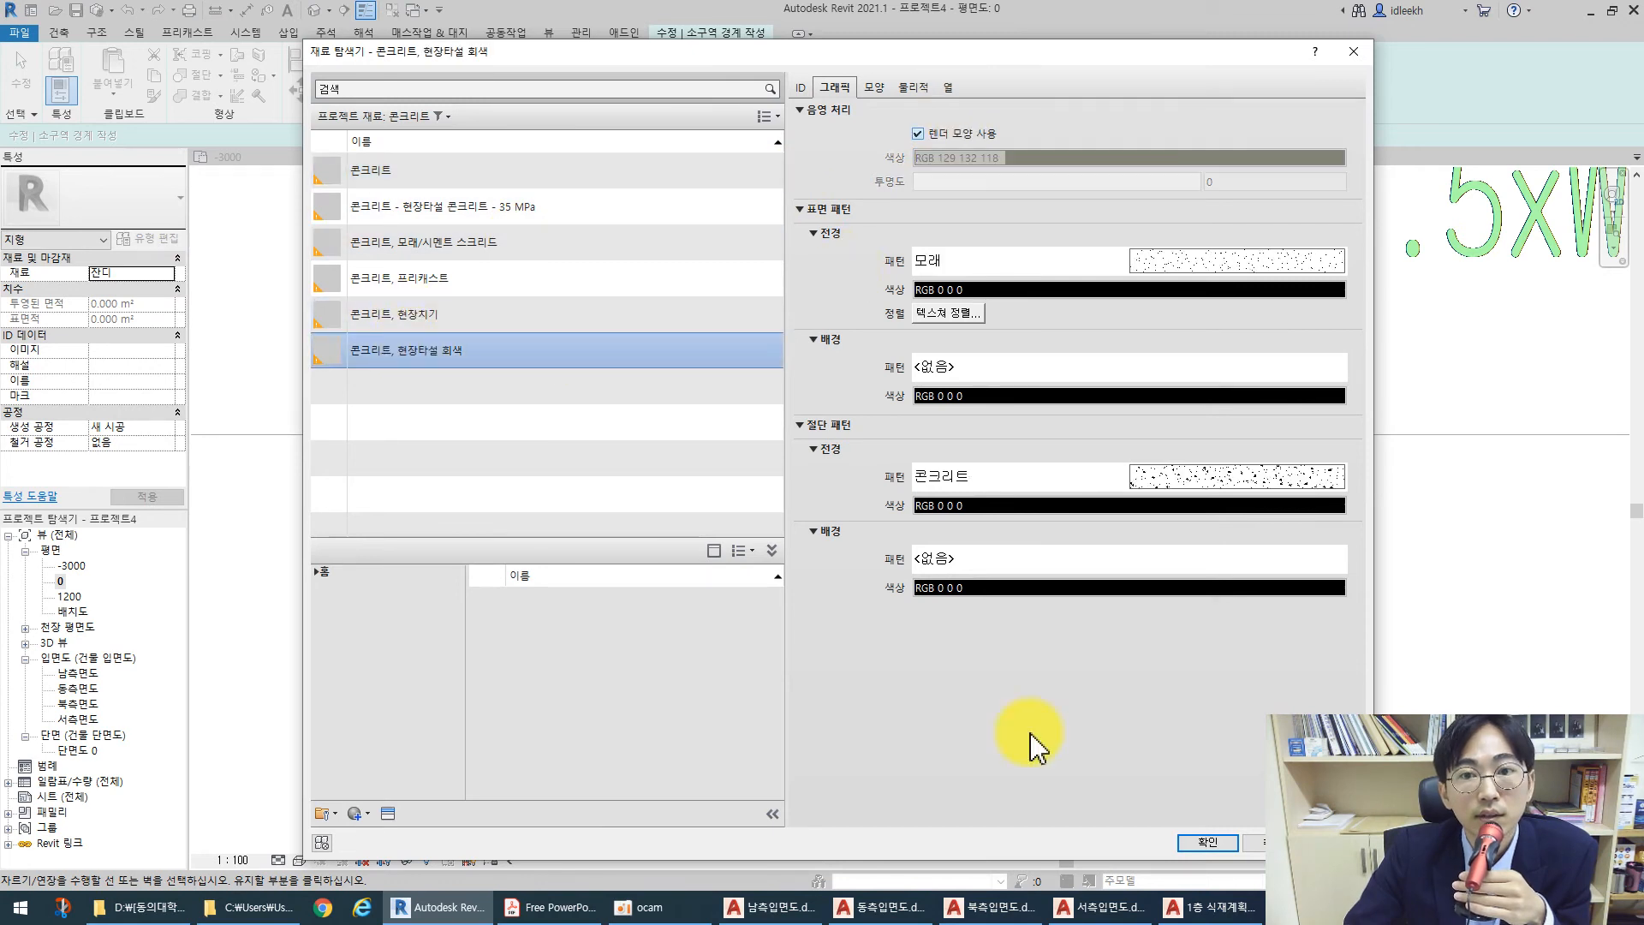
{"action": "left_click", "coordinate": [1207, 843]}
{"action": "left_click", "coordinate": [681, 90]}
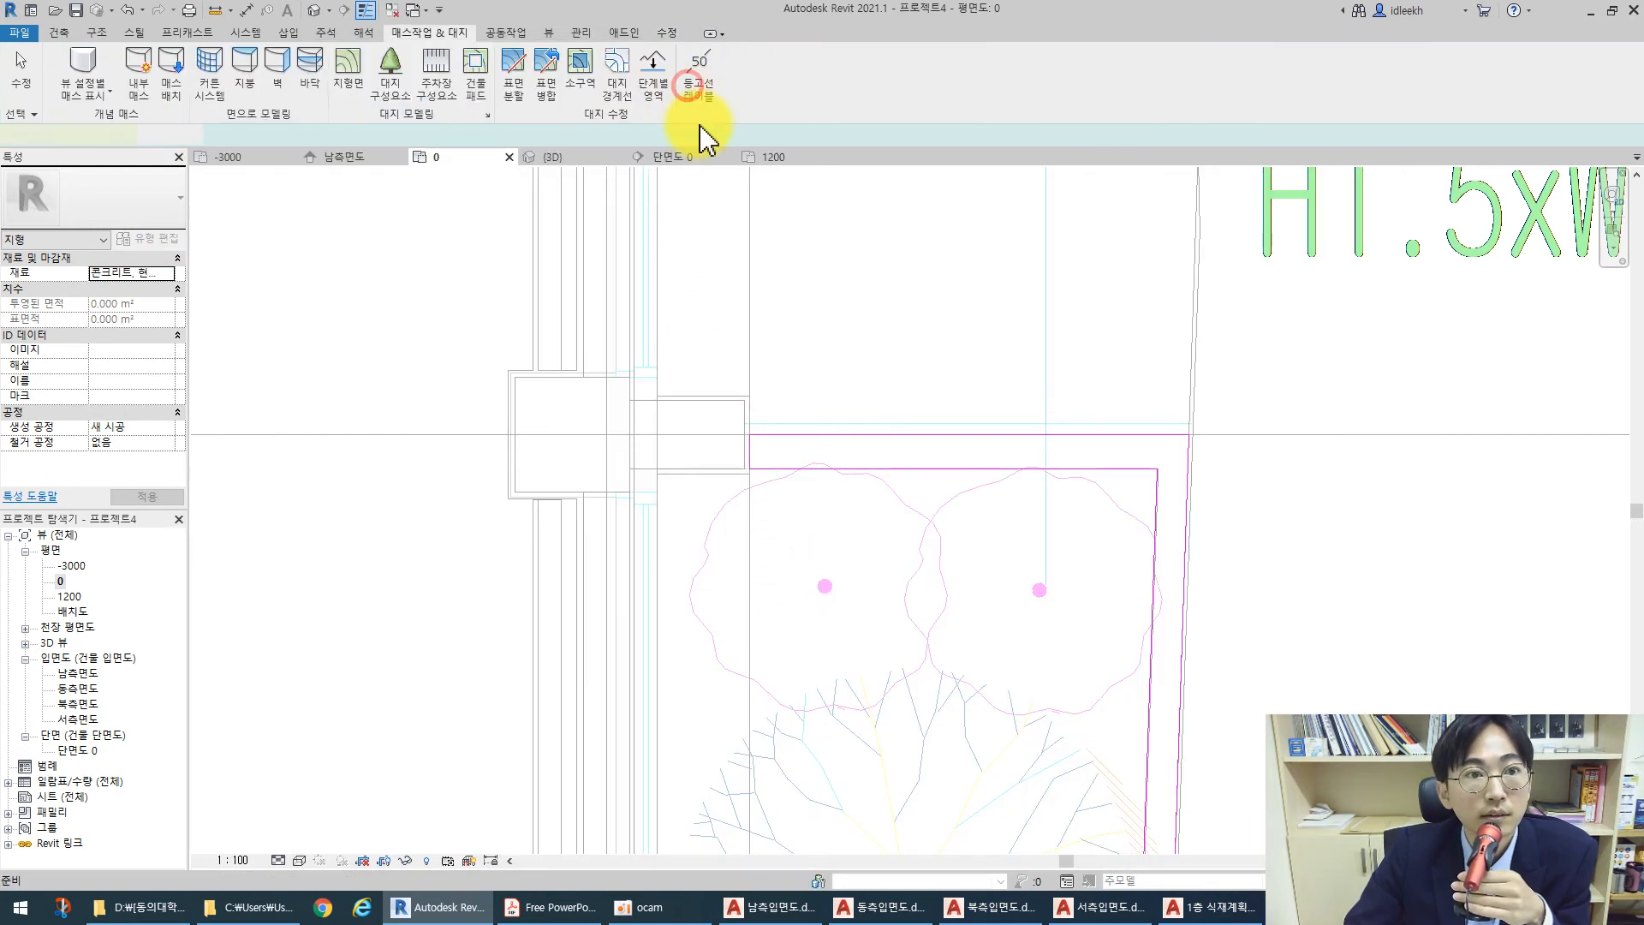
Switch to the 3D view and inspect the grass area and its border beside the building
{"action": "left_click", "coordinate": [318, 12]}
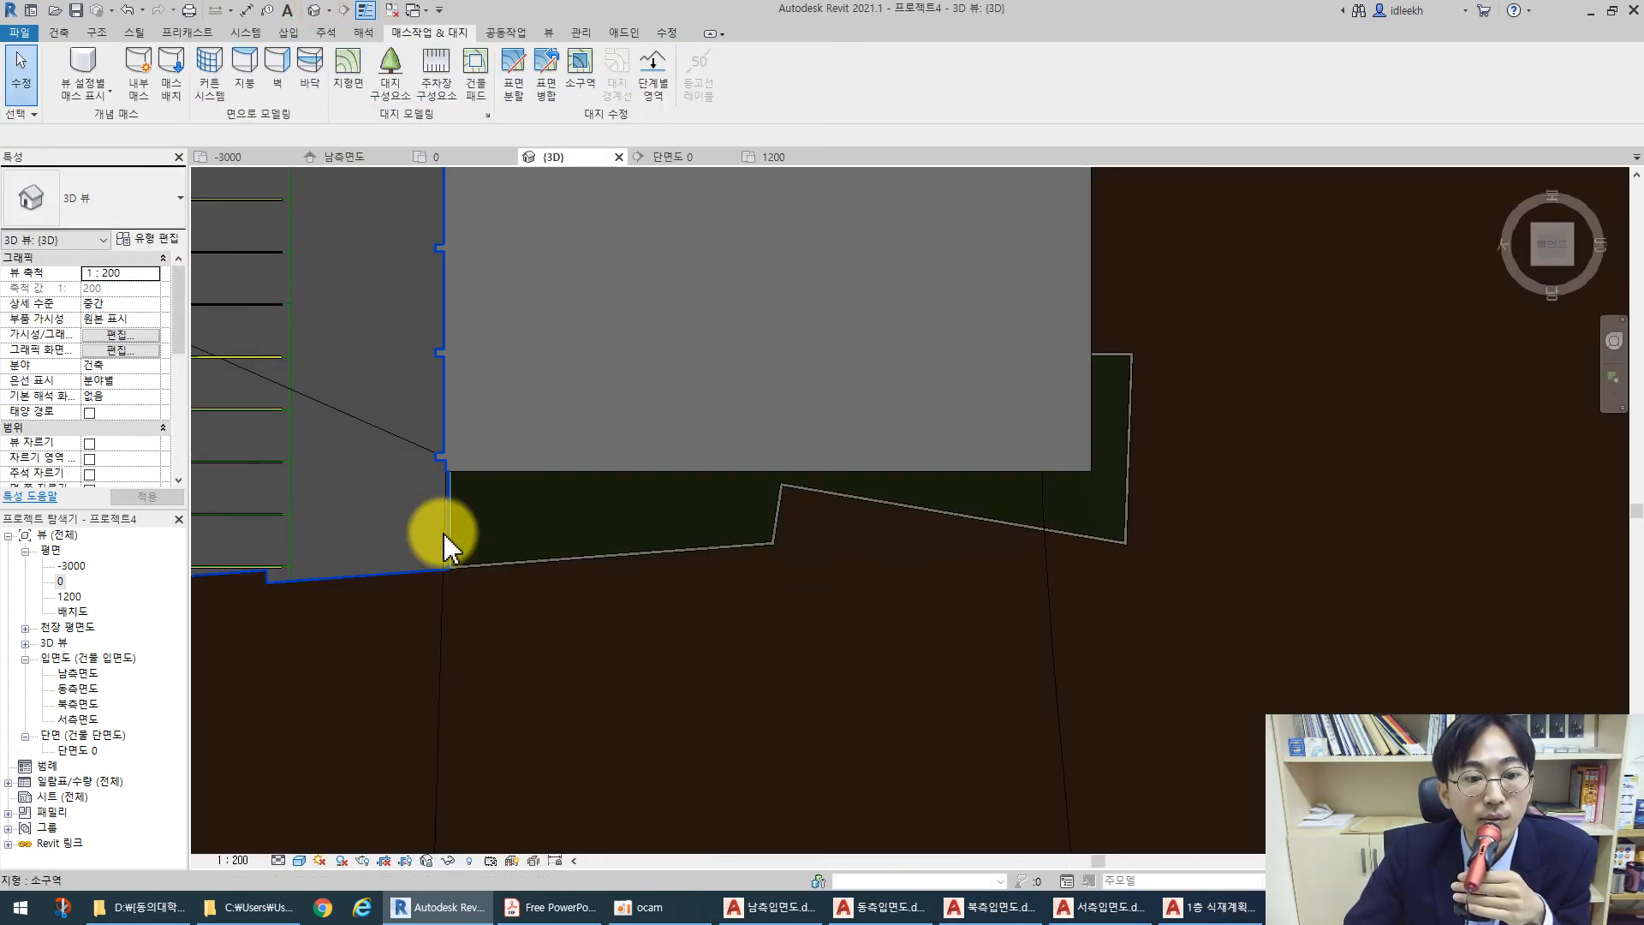
{"action": "scroll", "coordinate": [1127, 360], "scroll_direction": "down", "scroll_amount": 4}
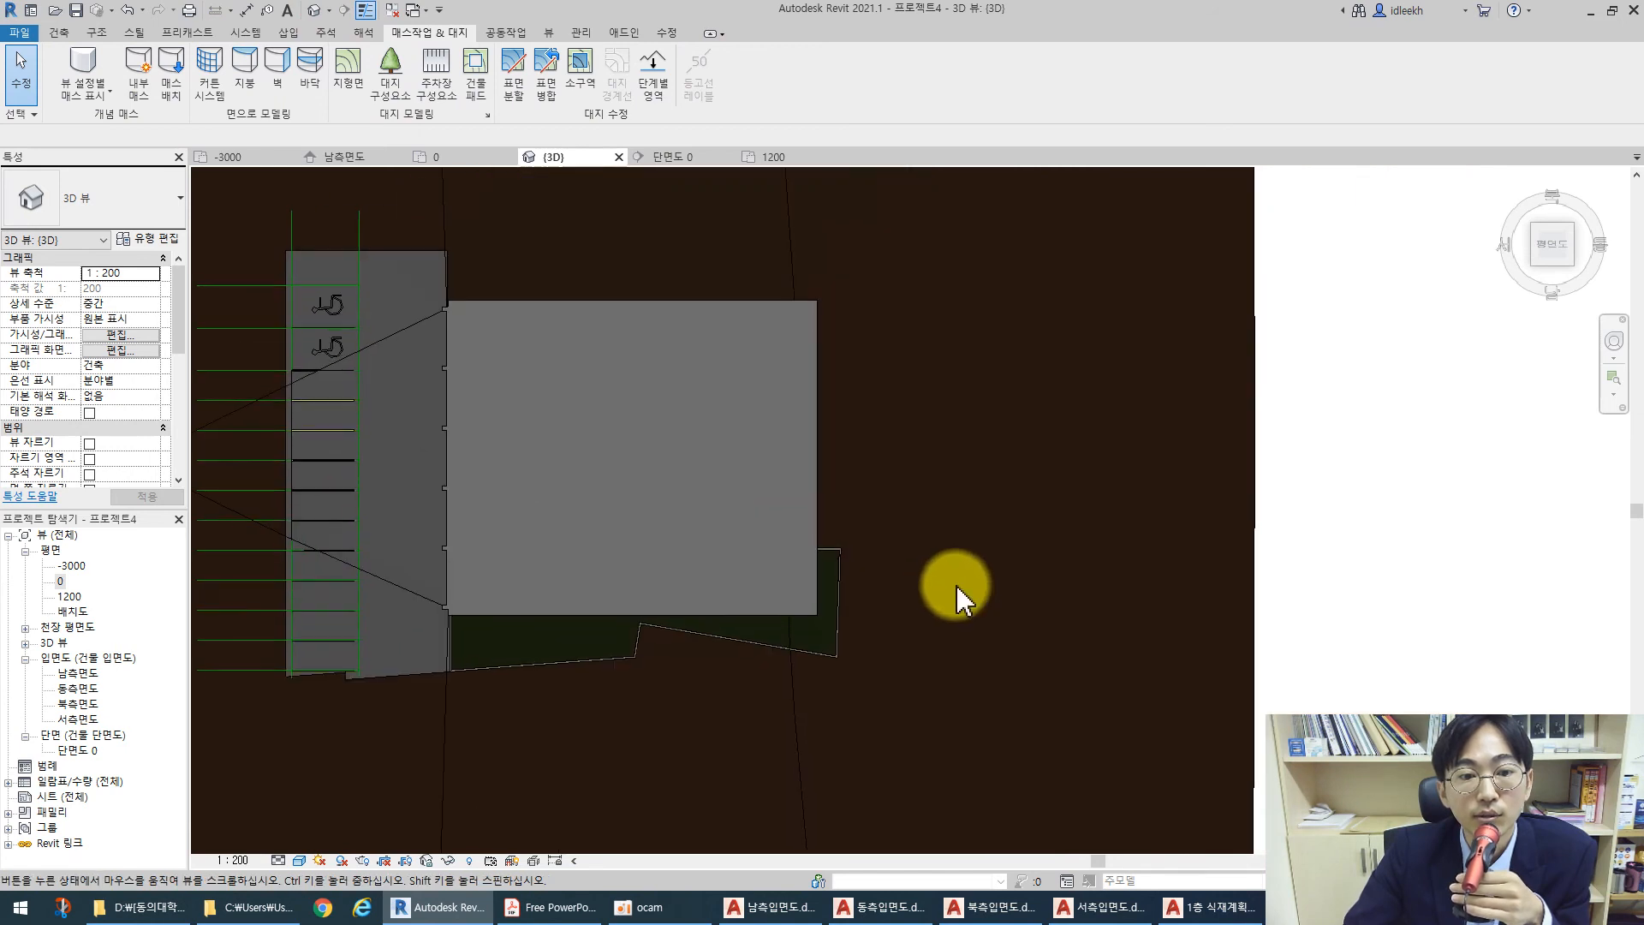
{"action": "middle_click_drag", "start_coordinate": [577, 653], "coordinate": [705, 551]}
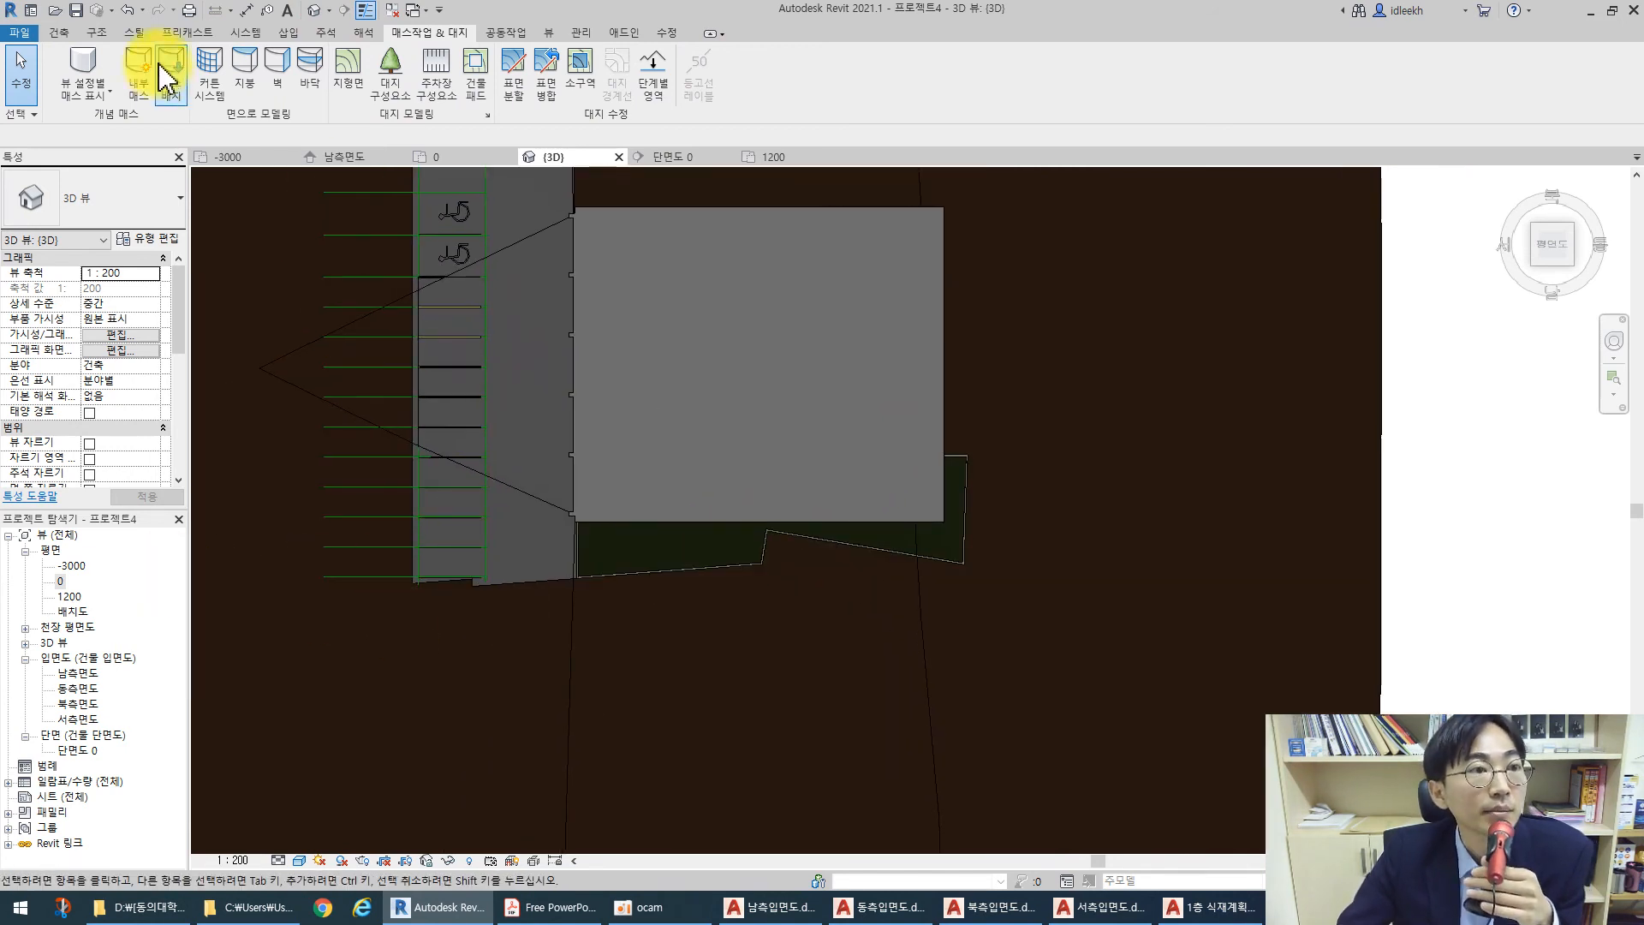
{"action": "left_click", "coordinate": [387, 78]}
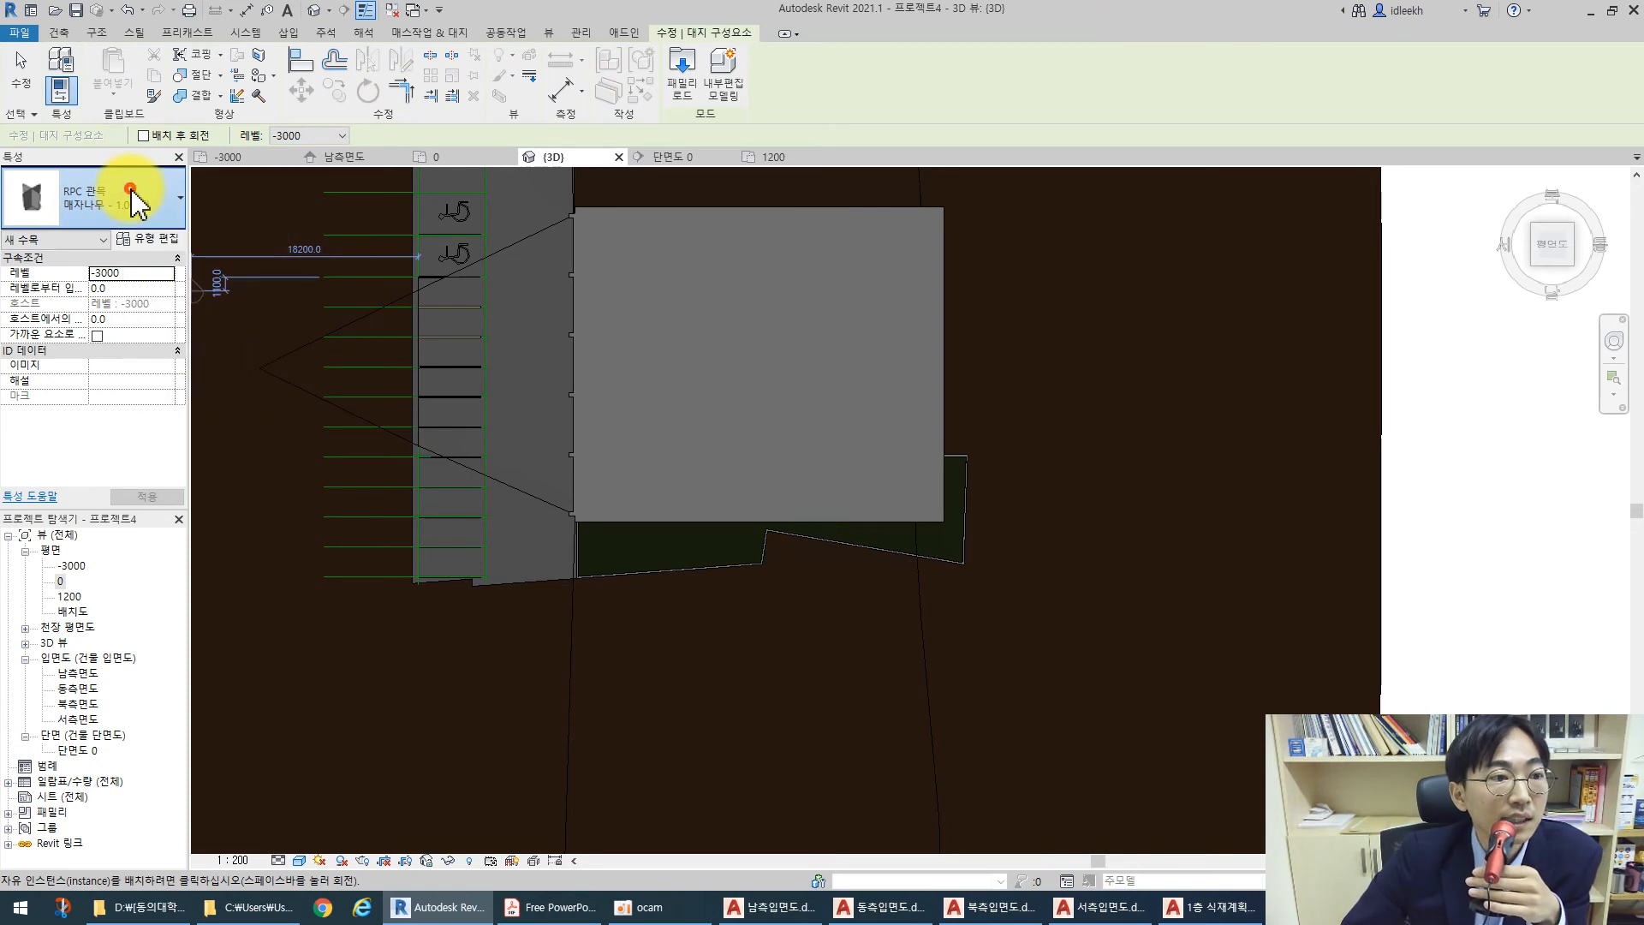
{"action": "left_click", "coordinate": [133, 203]}
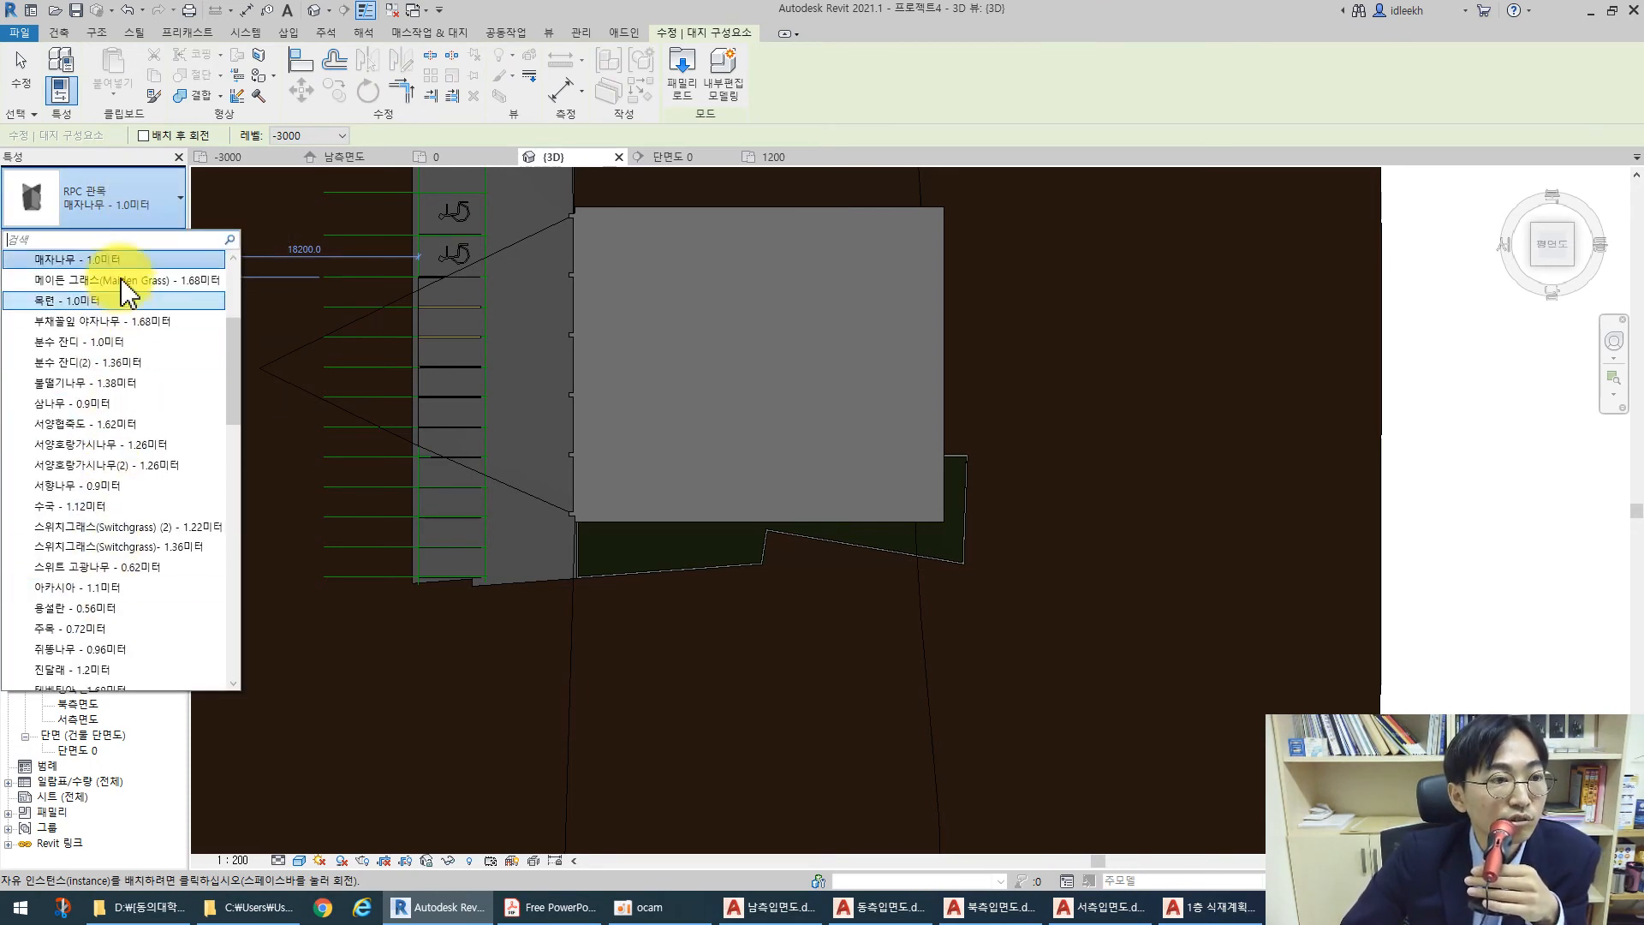
{"action": "left_click", "coordinate": [103, 259]}
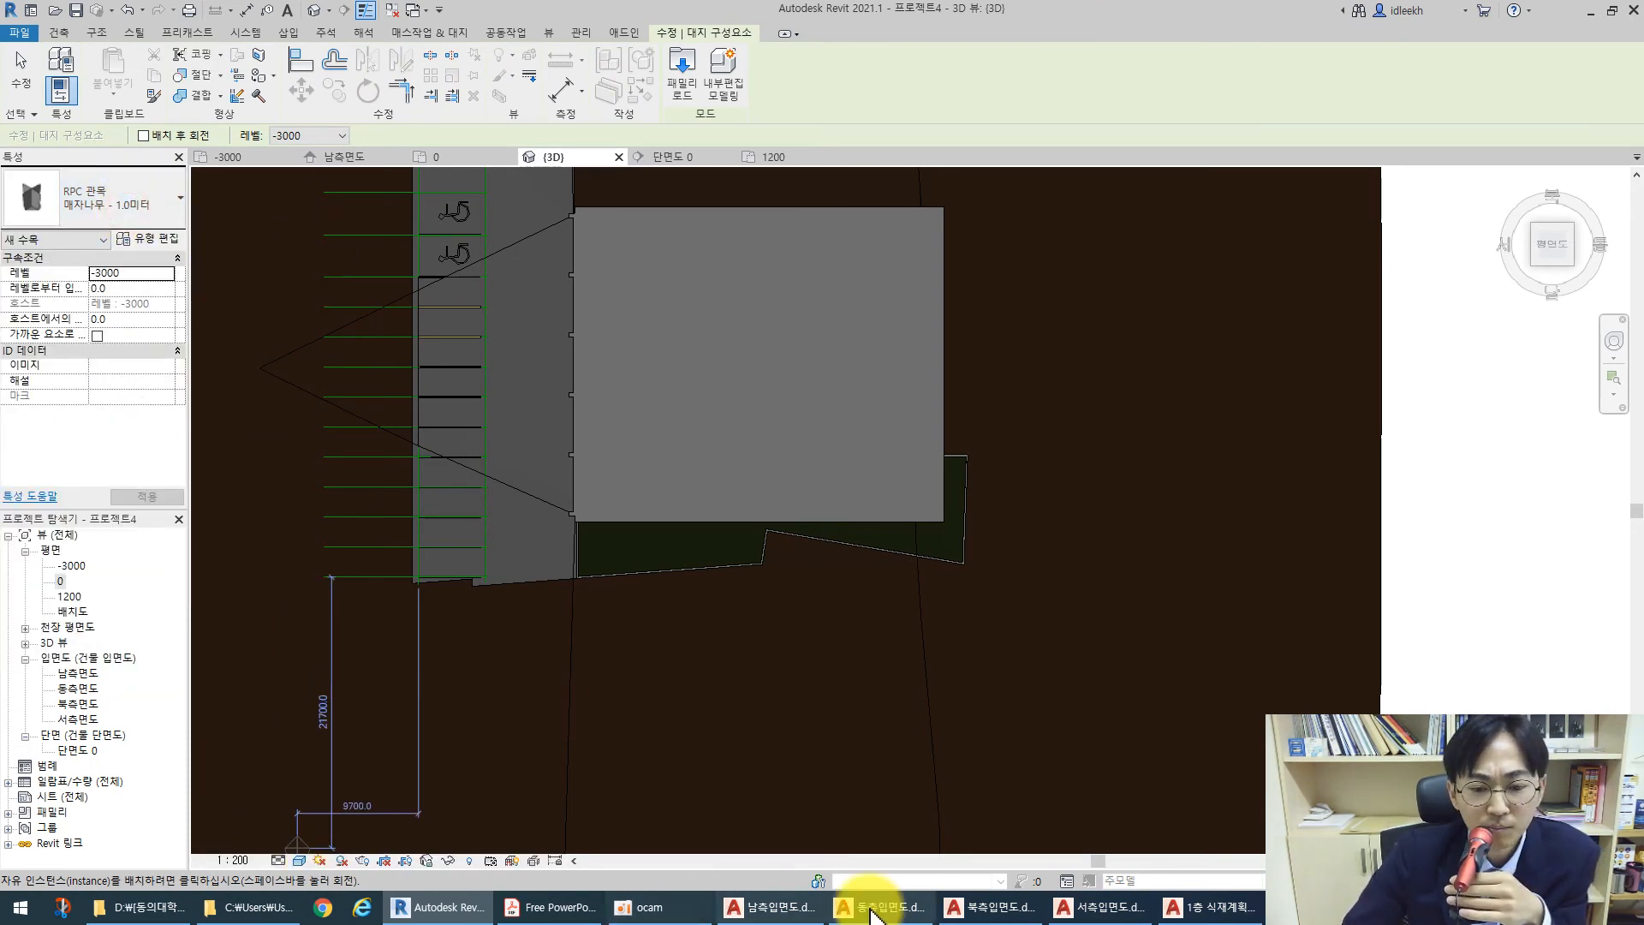
In floor plan 0, place two RPC shrubs of type 히비스커스 - 1.5미터 on the centres of the 2-수수꽃다리 symbols
{"action": "double_click", "coordinate": [60, 582]}
{"action": "scroll", "coordinate": [790, 467], "scroll_direction": "down", "scroll_amount": 4}
{"action": "scroll", "coordinate": [821, 495], "scroll_direction": "up", "scroll_amount": 5}
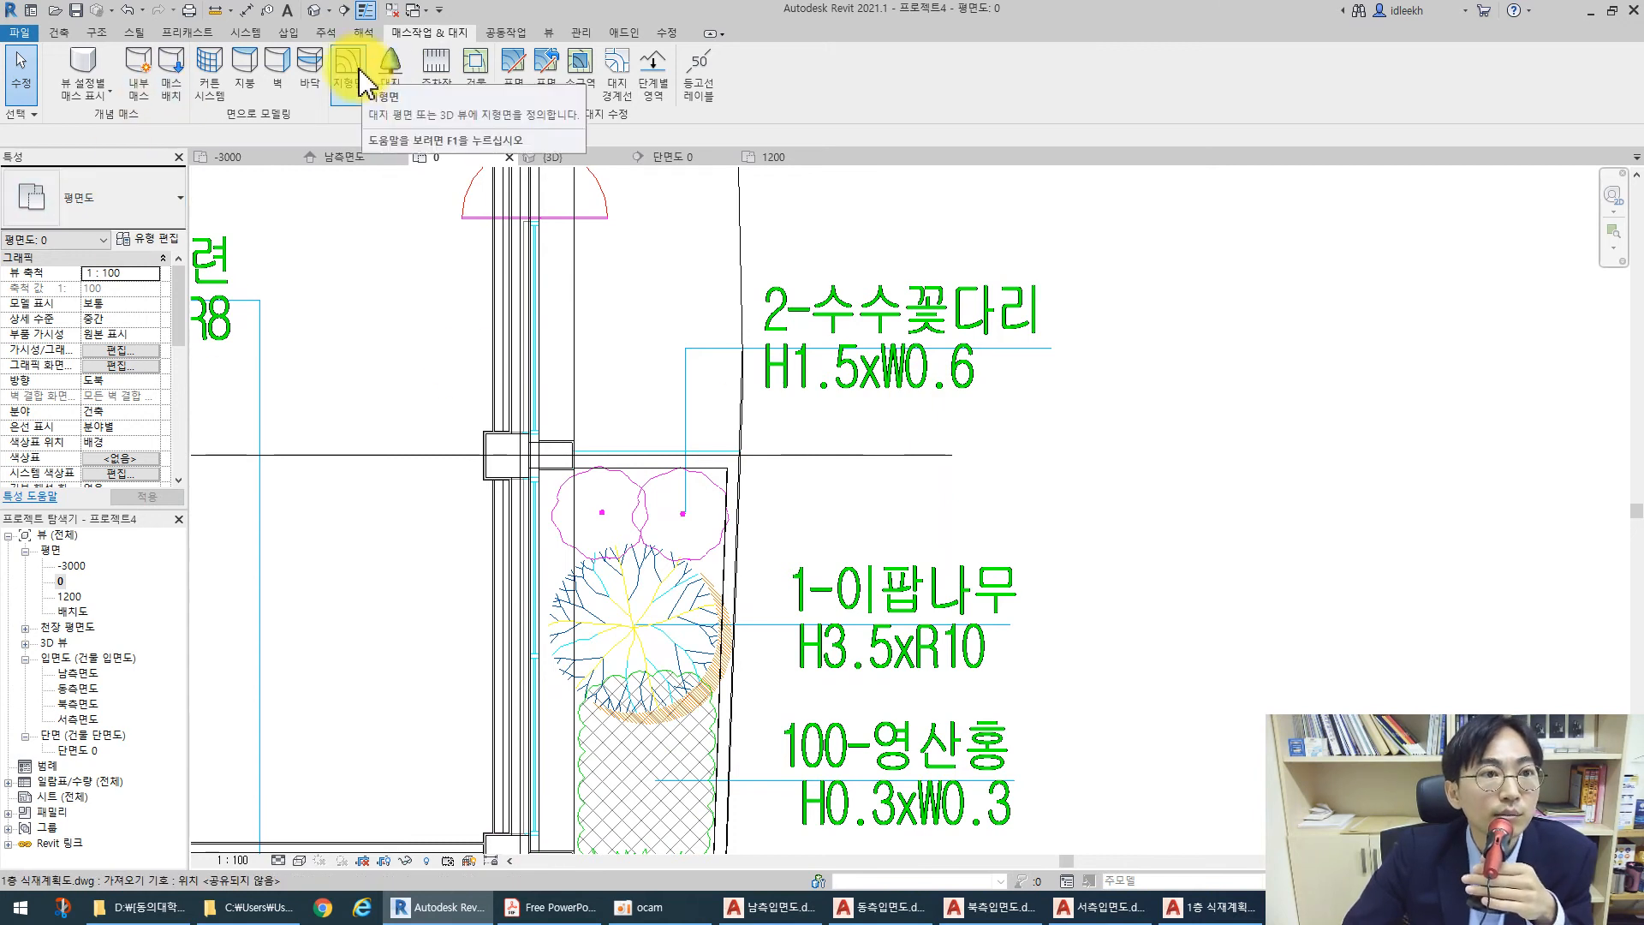
{"action": "left_click", "coordinate": [938, 519]}
{"action": "left_click", "coordinate": [96, 204]}
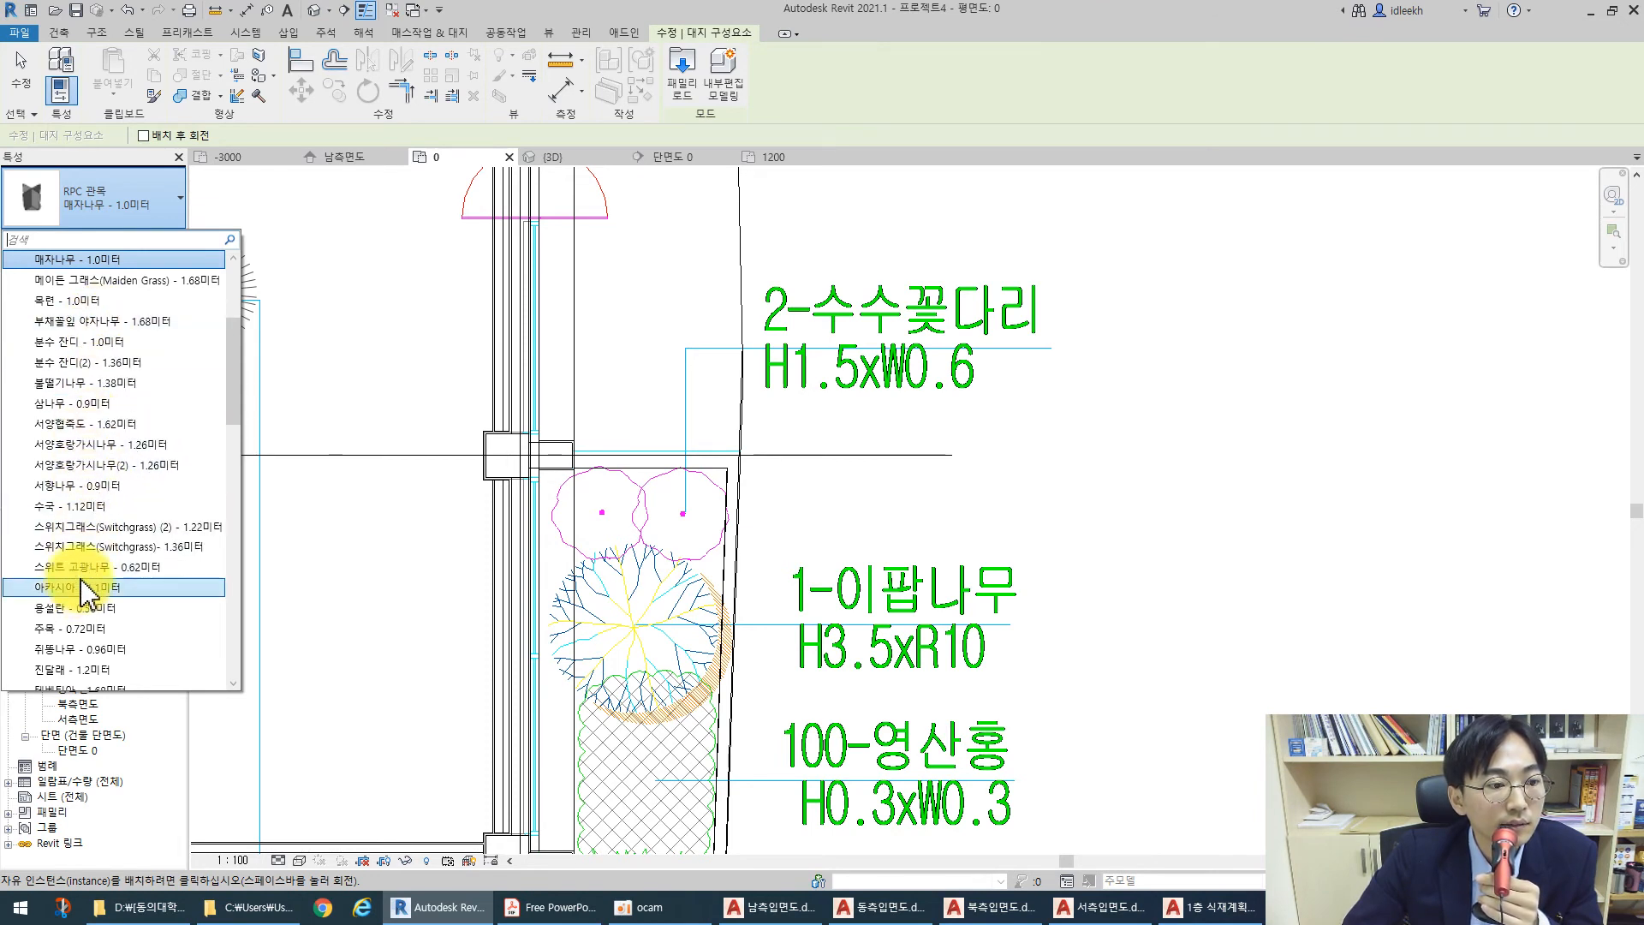
{"action": "scroll", "coordinate": [89, 456], "scroll_direction": "down", "scroll_amount": 2}
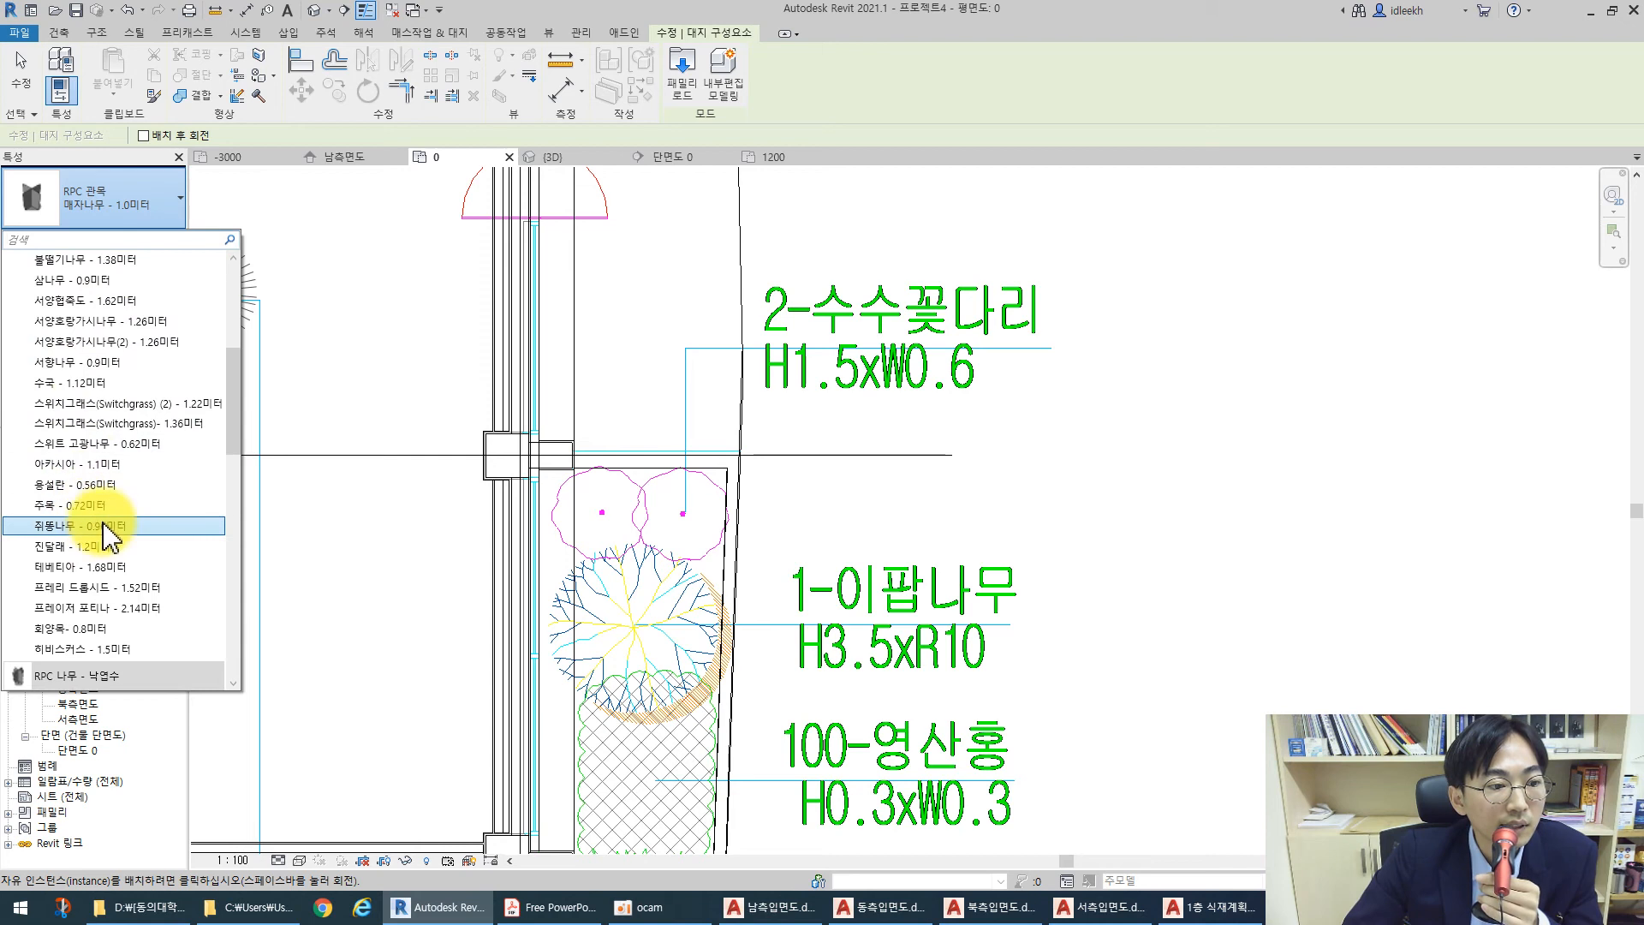
{"action": "scroll", "coordinate": [104, 600], "scroll_direction": "down", "scroll_amount": 3}
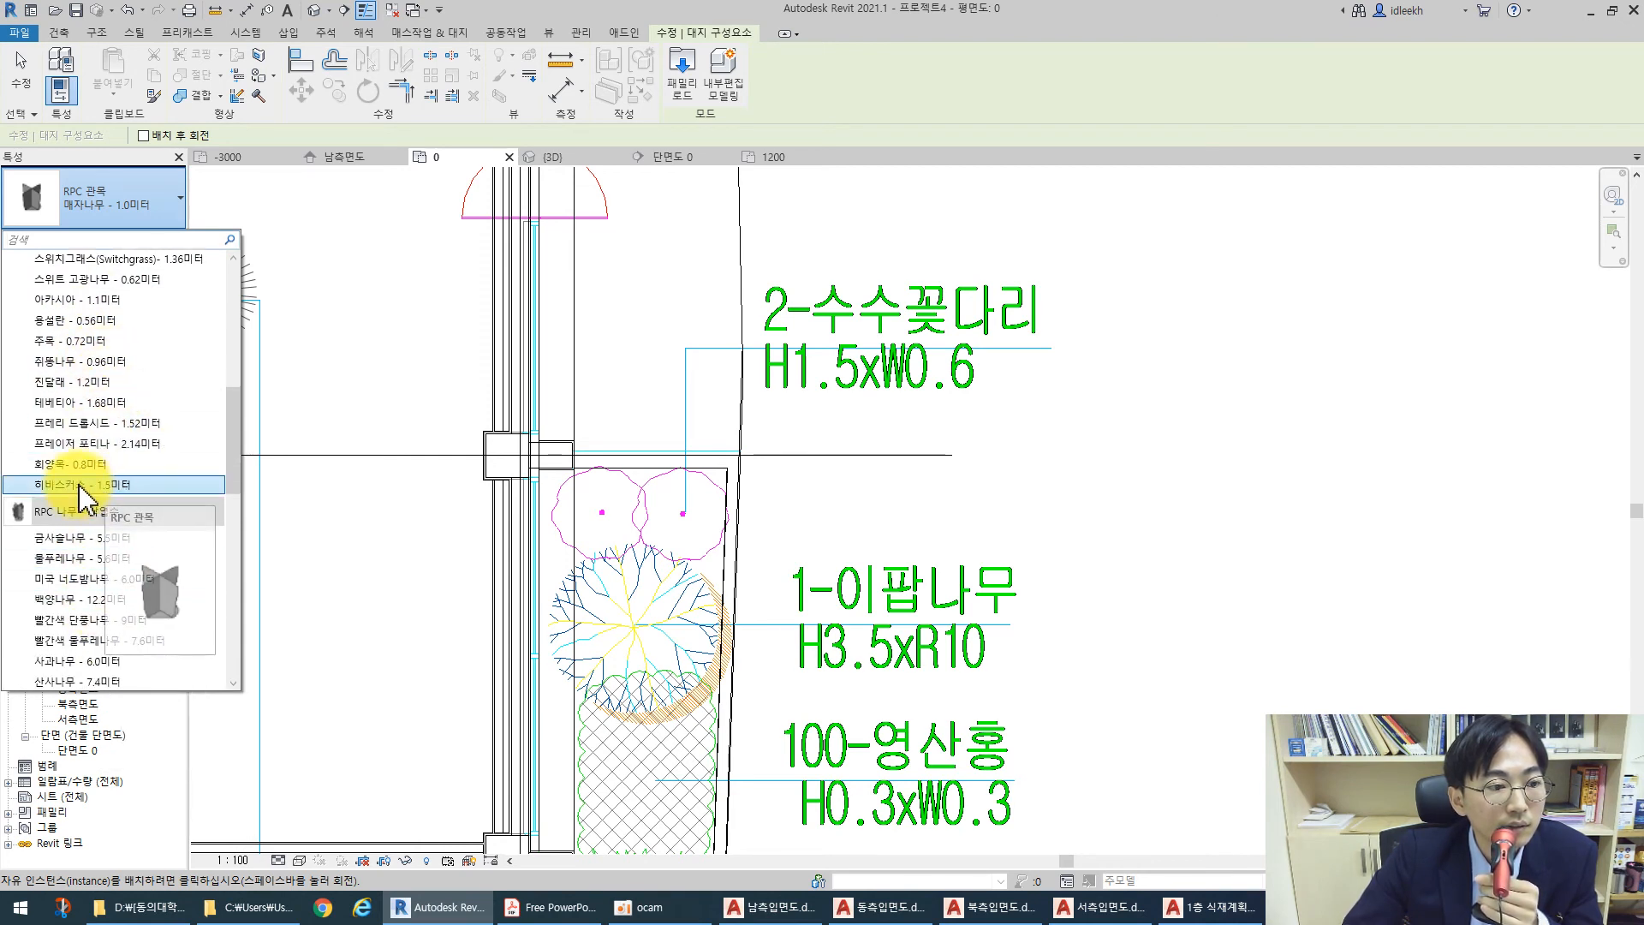
{"action": "left_click", "coordinate": [79, 485]}
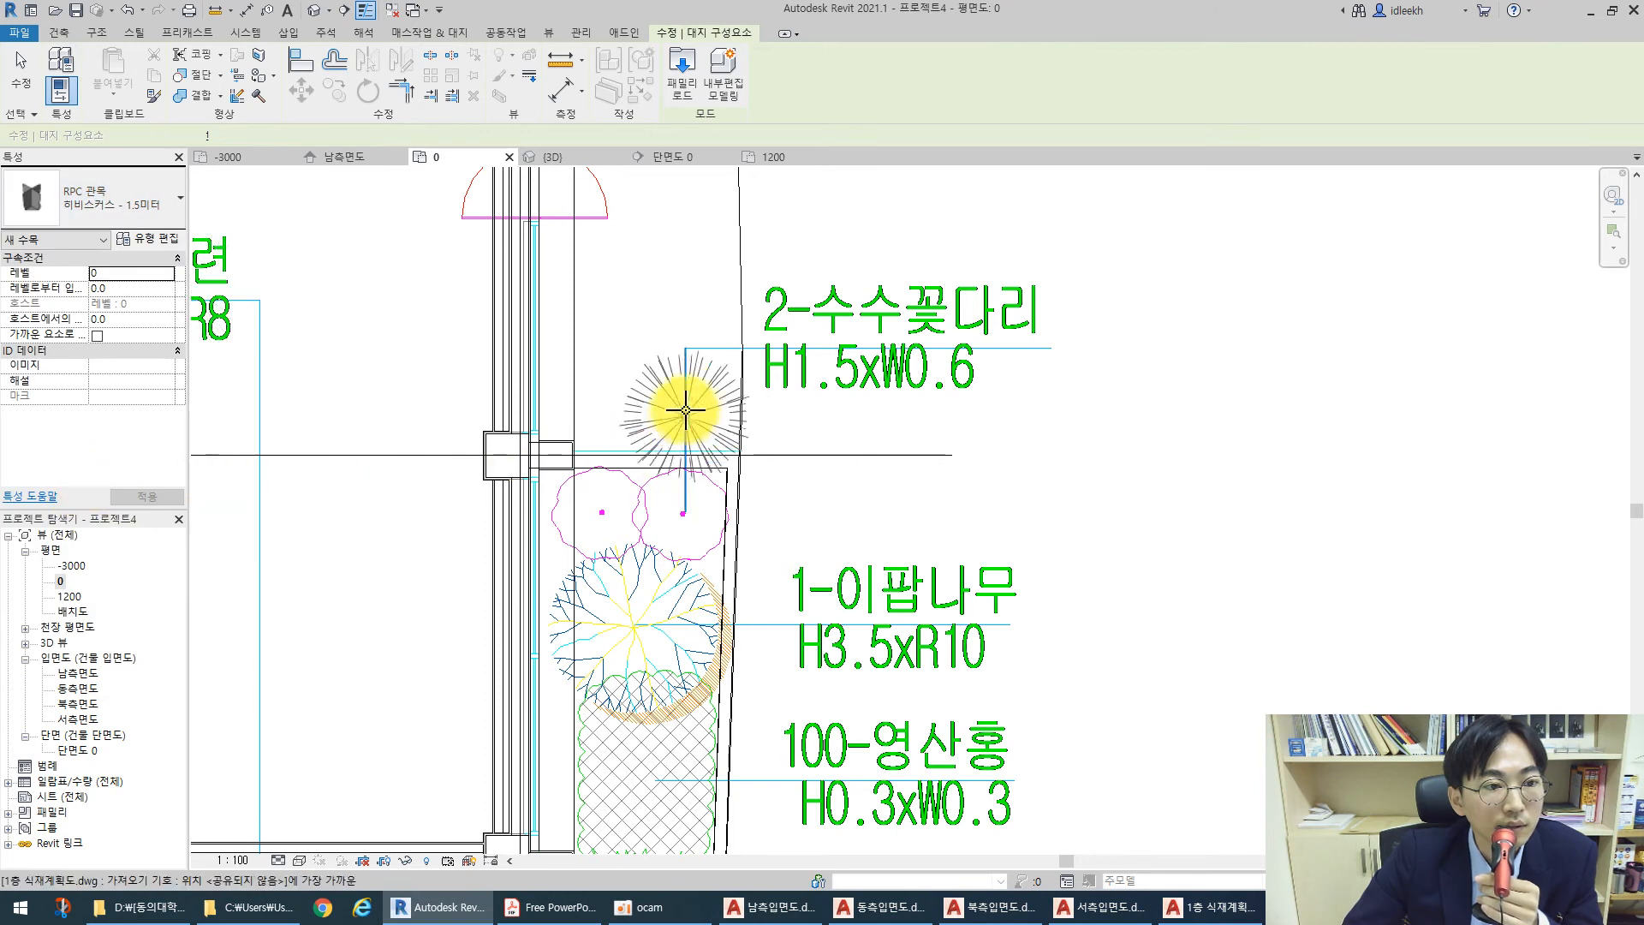
{"action": "left_click", "coordinate": [600, 511]}
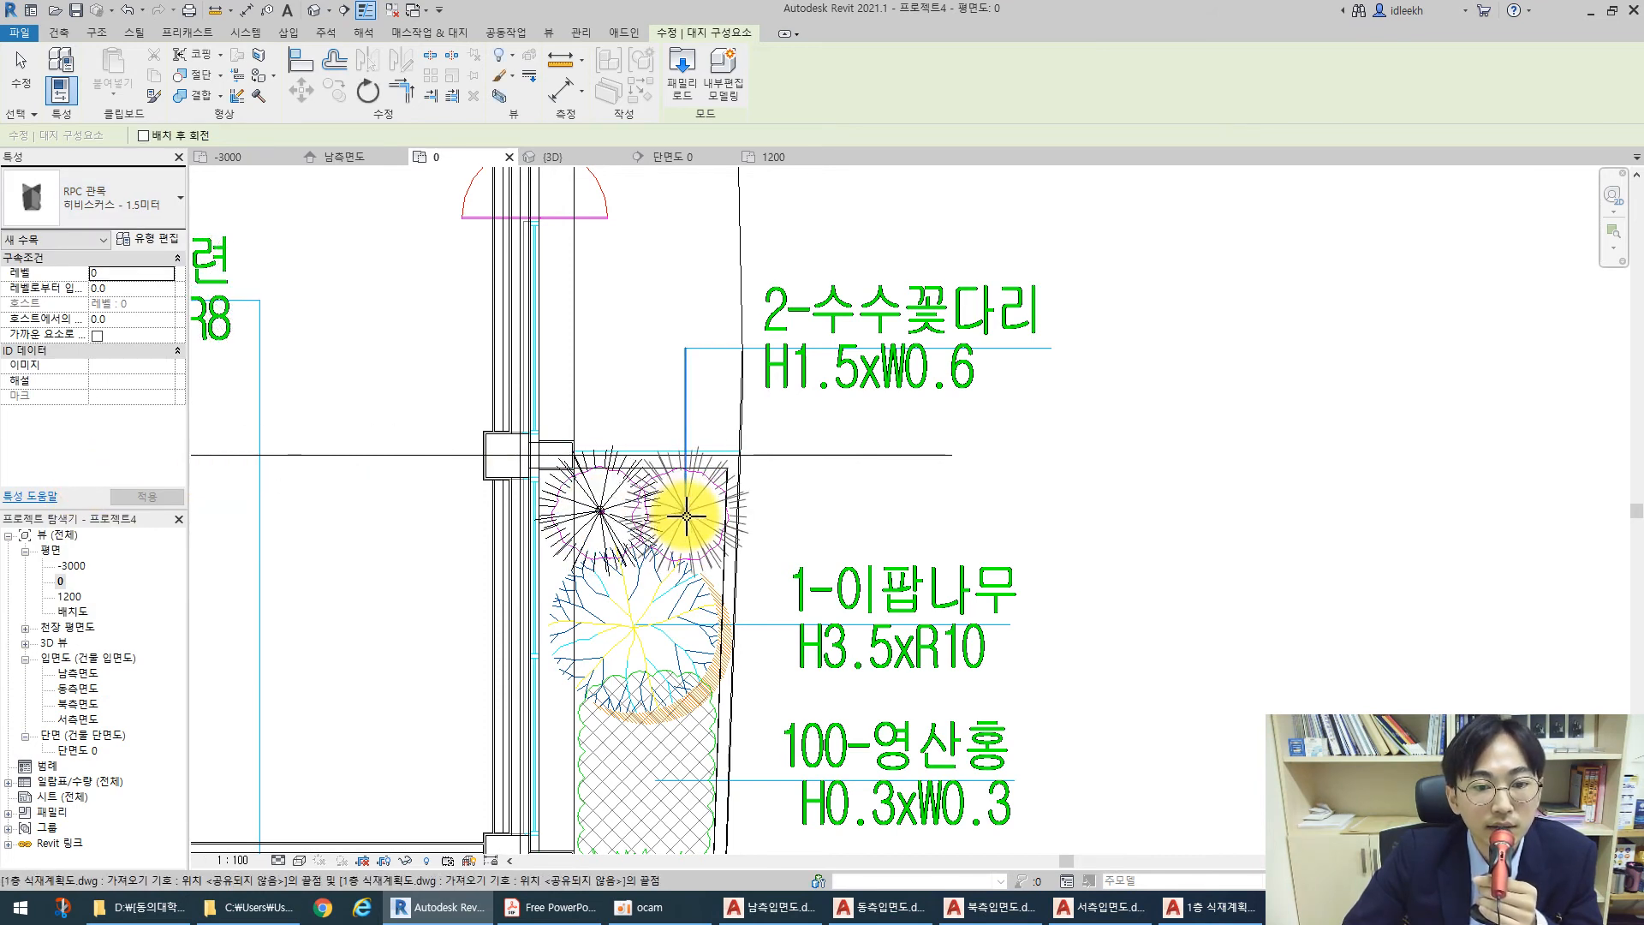
{"action": "left_click", "coordinate": [685, 517]}
Examine the tree symbols and species labels in the planting strip along the building's lower side
{"action": "scroll", "coordinate": [691, 356], "scroll_direction": "down", "scroll_amount": 5}
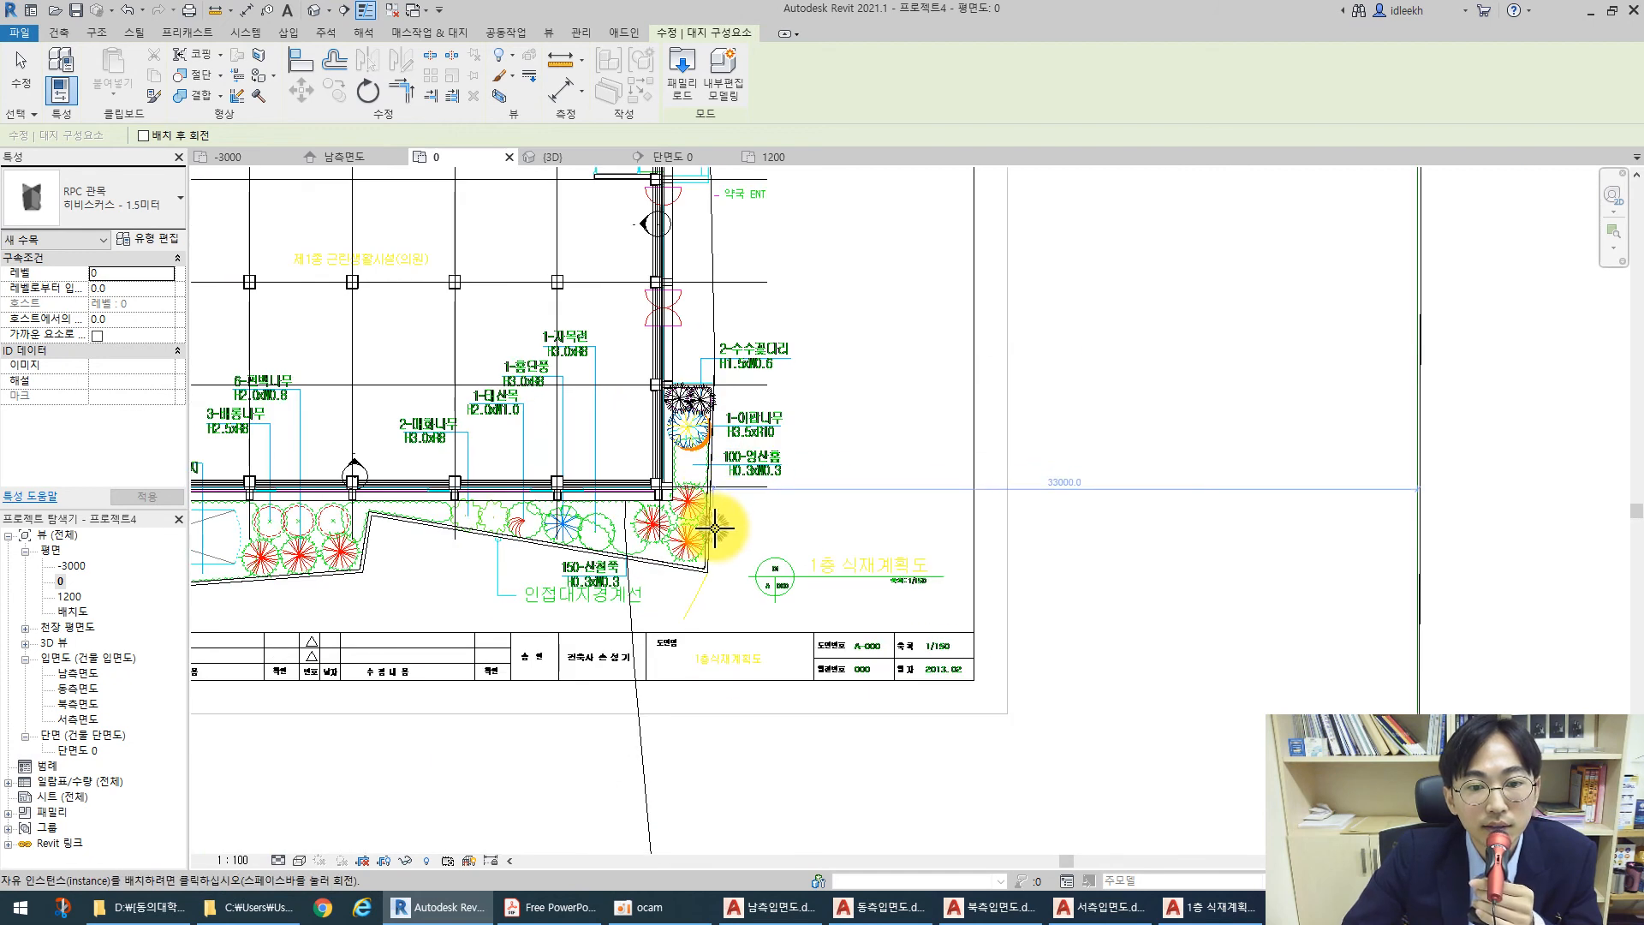
{"action": "scroll", "coordinate": [710, 523], "scroll_direction": "up", "scroll_amount": 2}
{"action": "scroll", "coordinate": [713, 527], "scroll_direction": "up", "scroll_amount": 2}
{"action": "scroll", "coordinate": [882, 448], "scroll_direction": "down", "scroll_amount": 3}
{"action": "scroll", "coordinate": [378, 525], "scroll_direction": "down", "scroll_amount": 2}
{"action": "scroll", "coordinate": [965, 550], "scroll_direction": "down", "scroll_amount": 2}
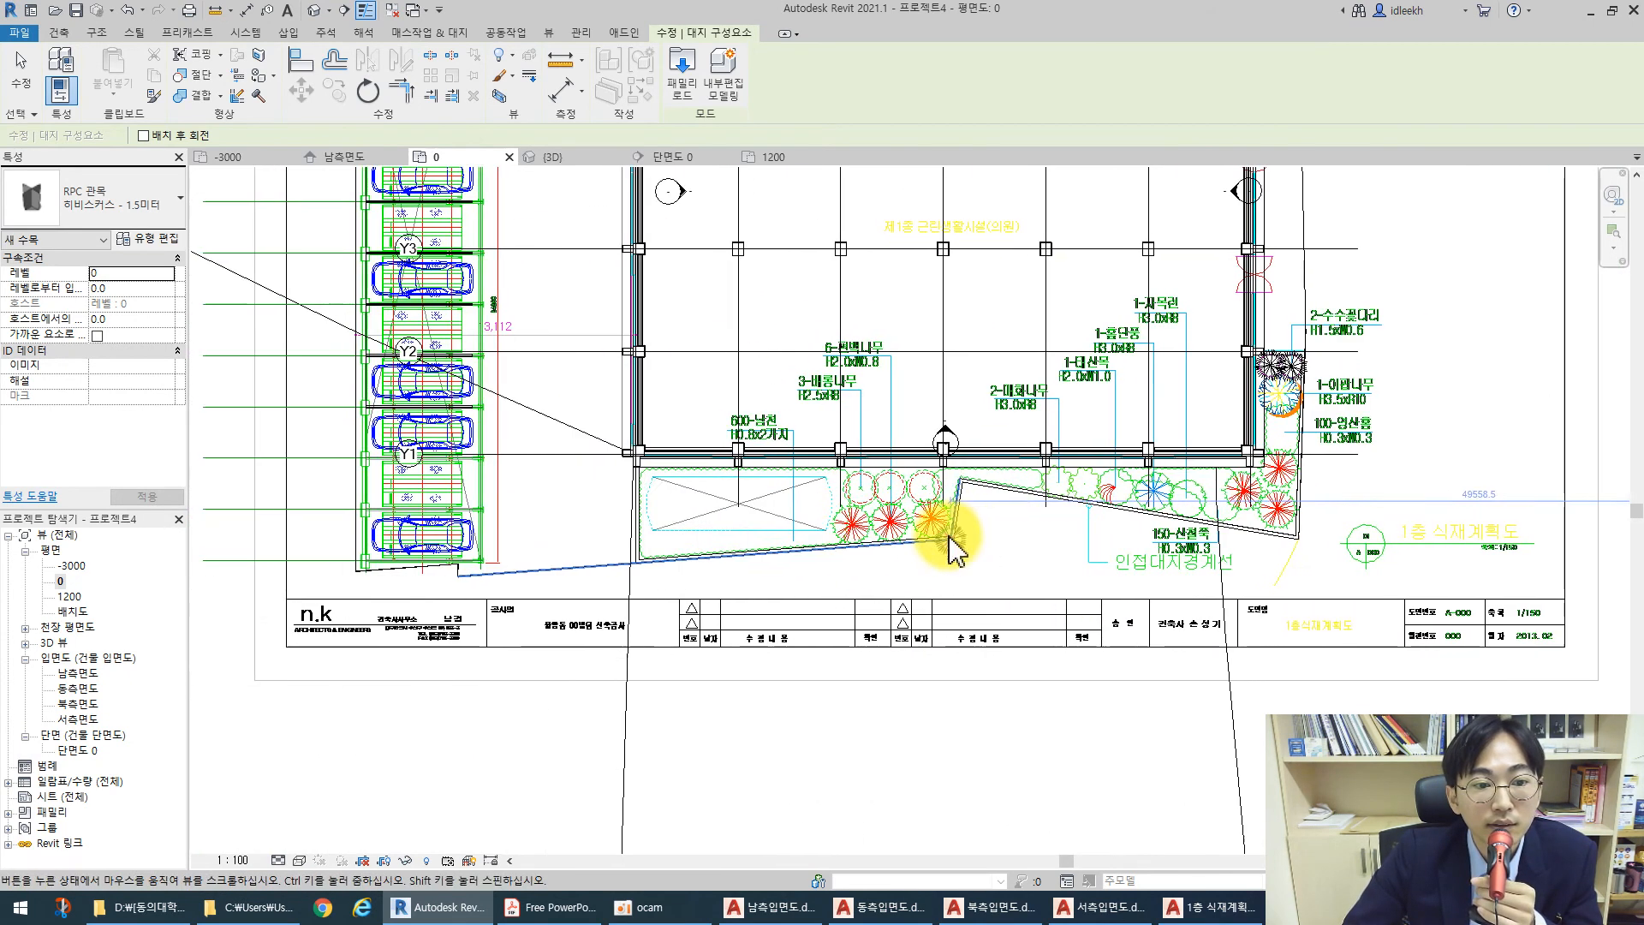
{"action": "scroll", "coordinate": [941, 511], "scroll_direction": "up", "scroll_amount": 4}
{"action": "scroll", "coordinate": [1061, 568], "scroll_direction": "up", "scroll_amount": 1}
{"action": "middle_click_drag", "start_coordinate": [1060, 568], "coordinate": [852, 543]}
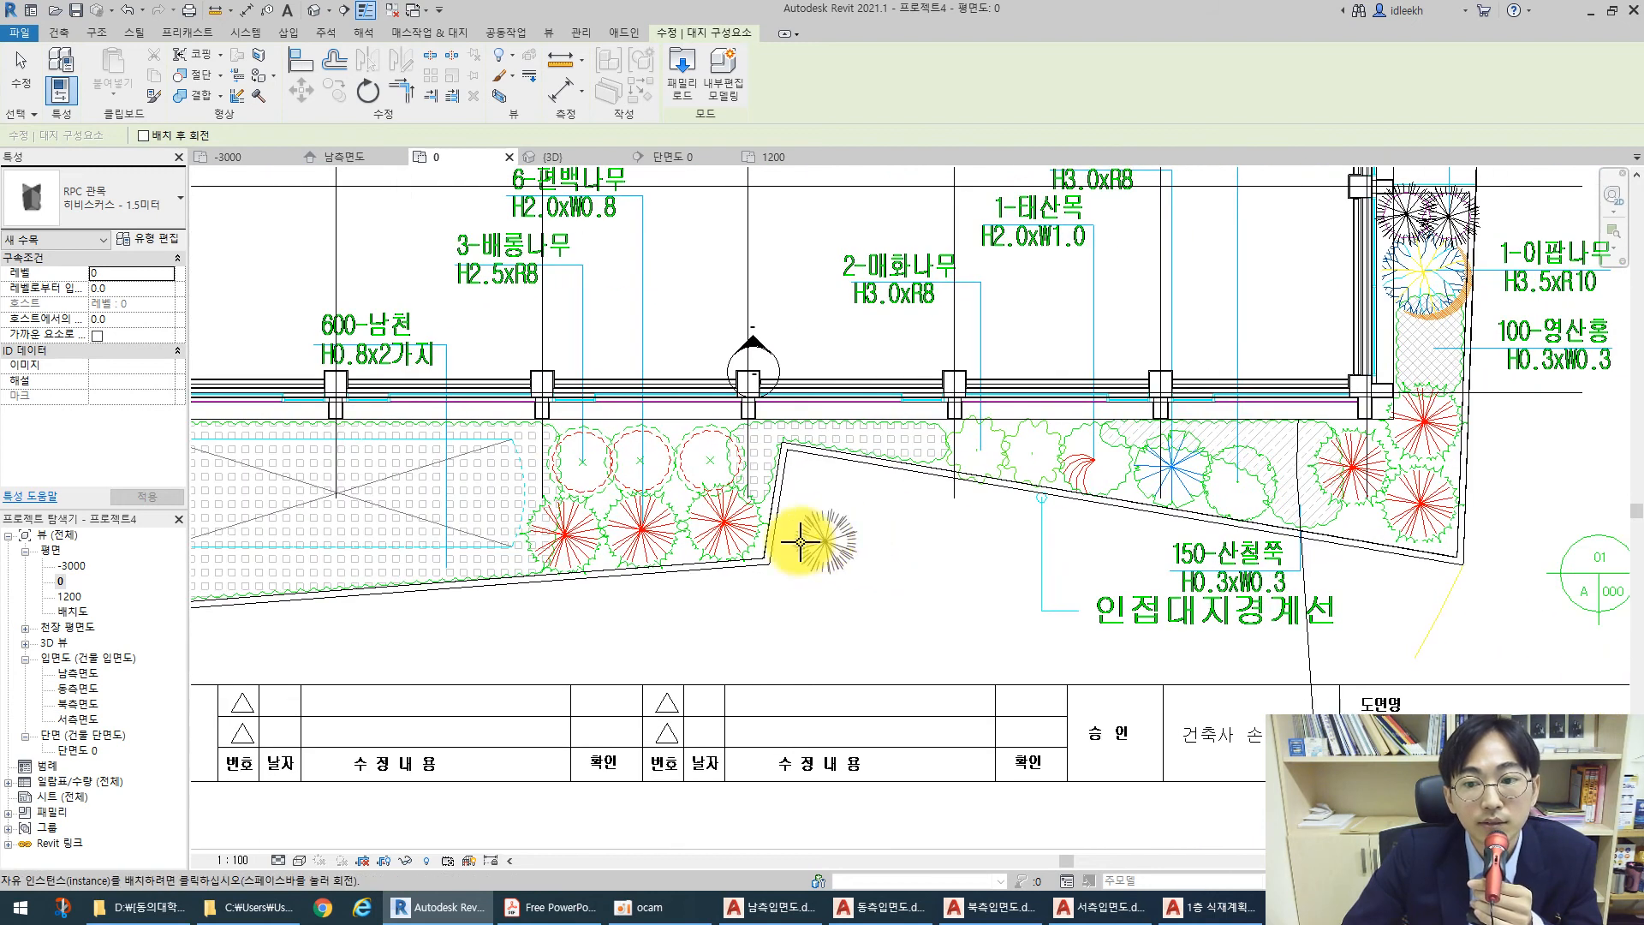
{"action": "middle_click_drag", "start_coordinate": [688, 520], "coordinate": [619, 603]}
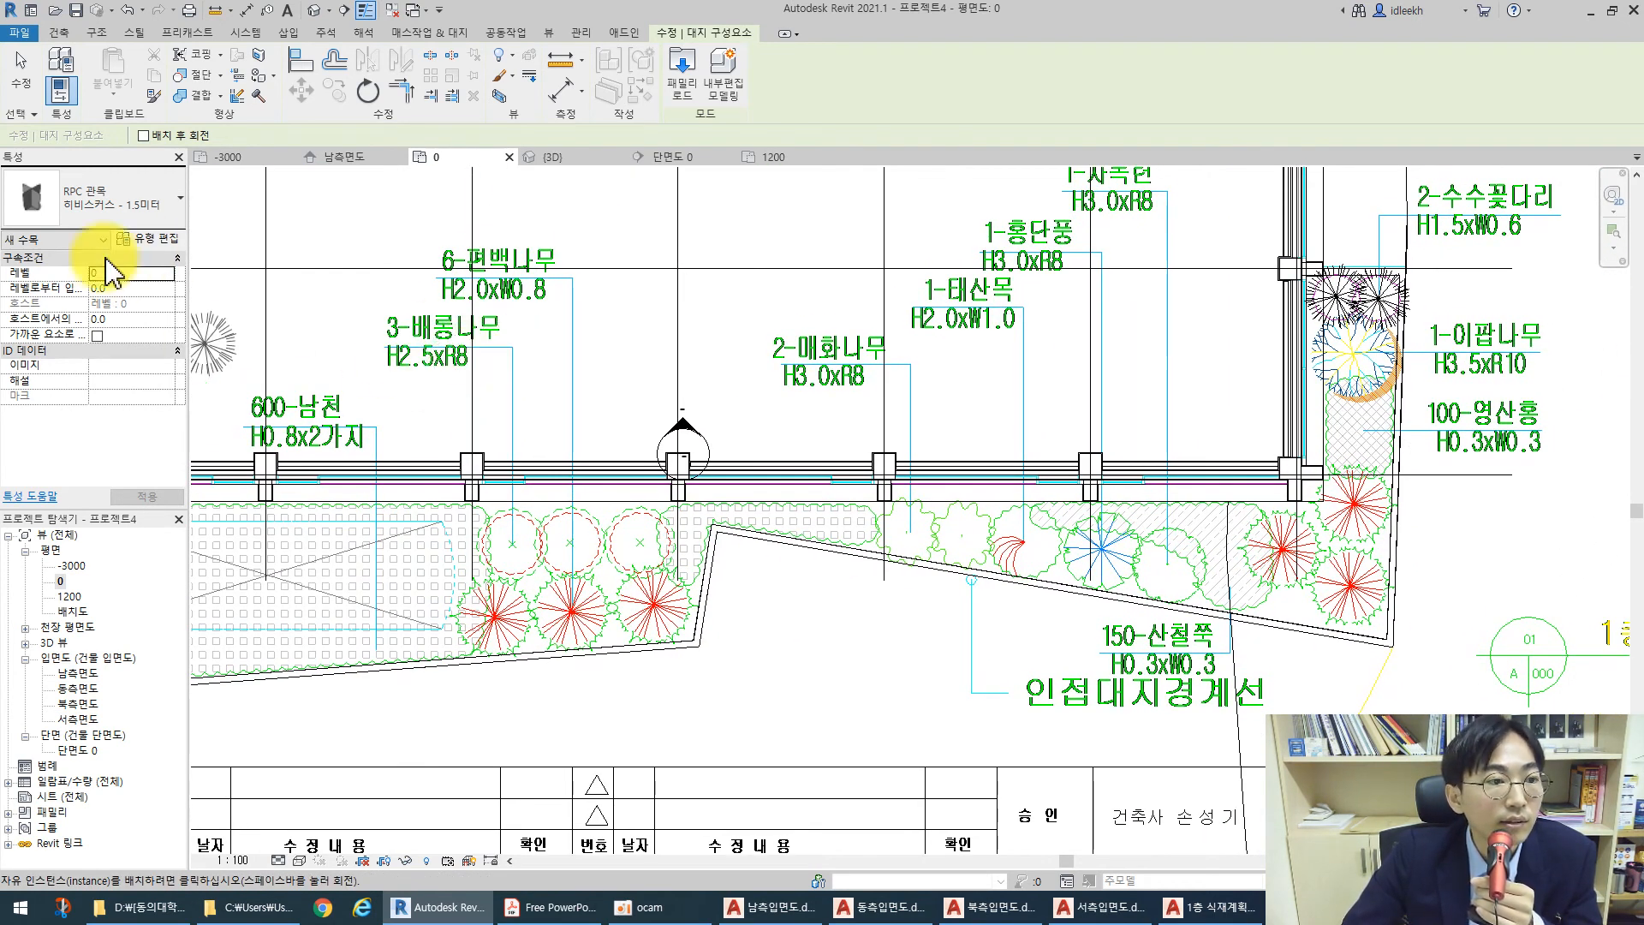
Place three RPC deciduous trees of type 산형화목 층층나무 - 3.0미터 on the upper row of 3-배롱나무 symbols
{"action": "left_click", "coordinate": [110, 193]}
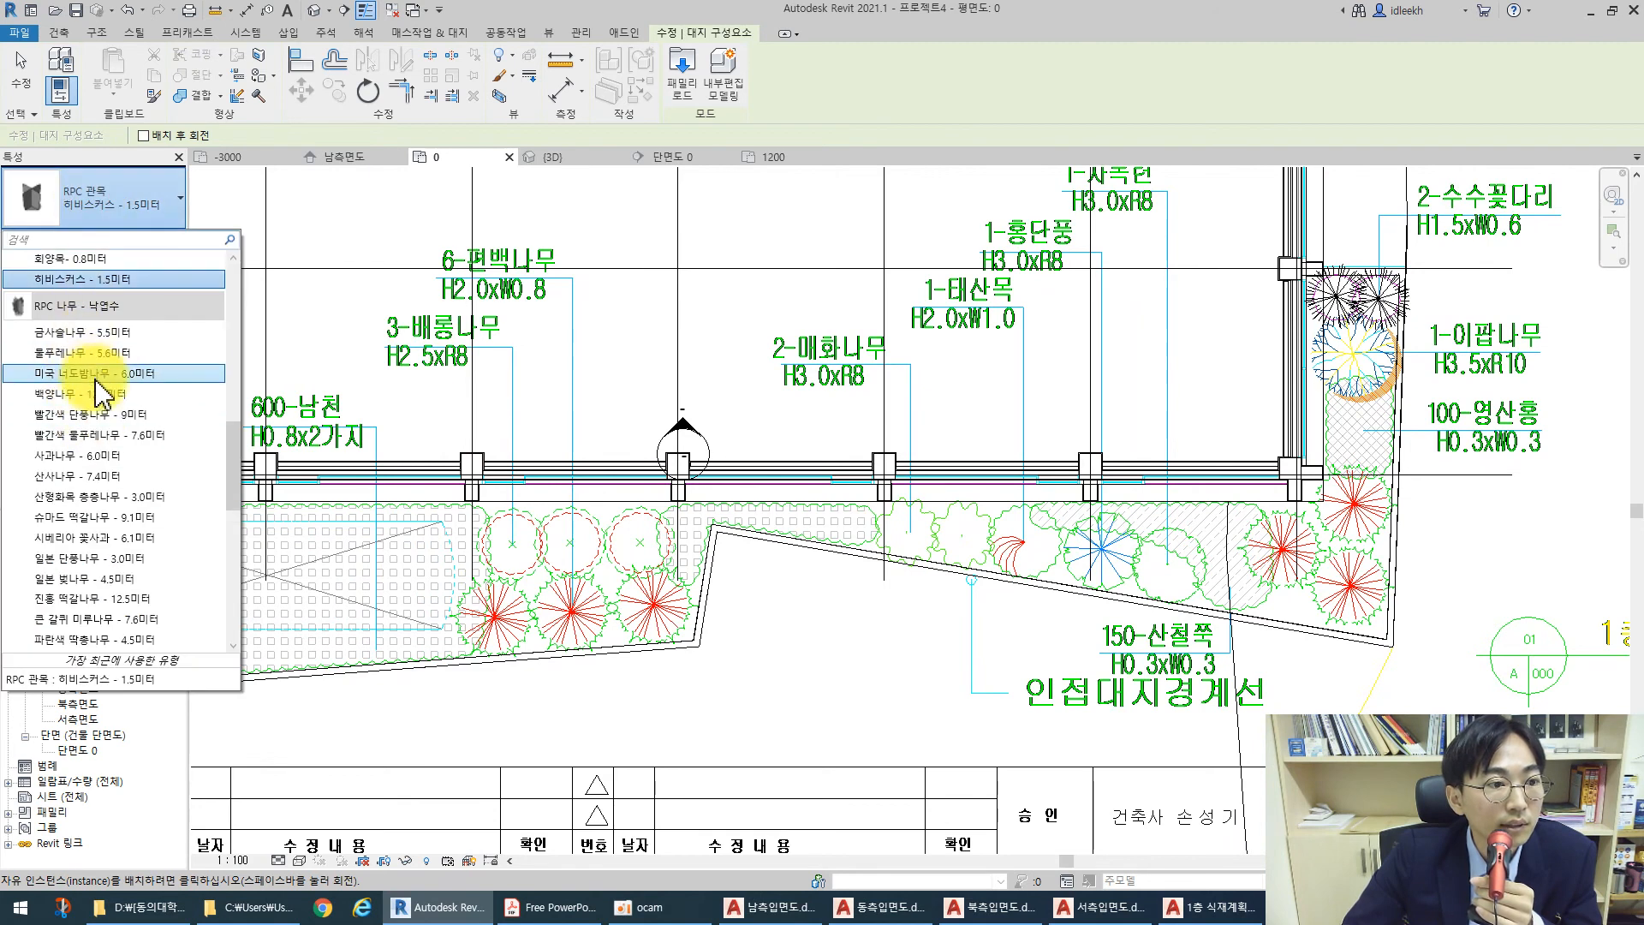
{"action": "scroll", "coordinate": [103, 470], "scroll_direction": "down", "scroll_amount": 1}
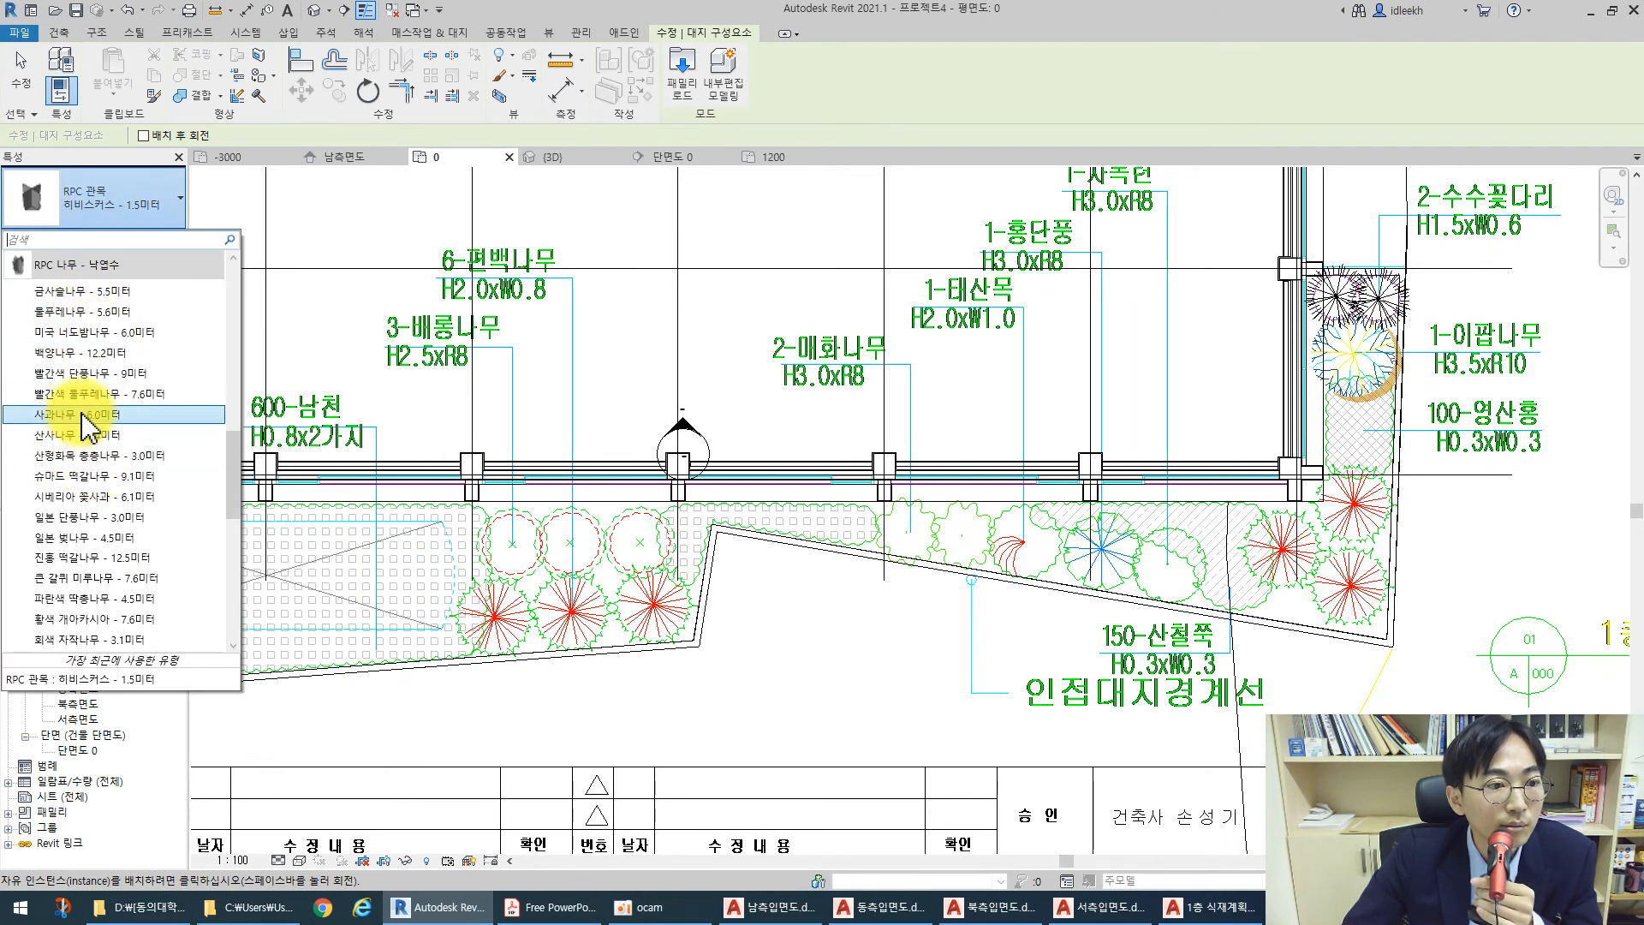
{"action": "scroll", "coordinate": [95, 420], "scroll_direction": "down", "scroll_amount": 7}
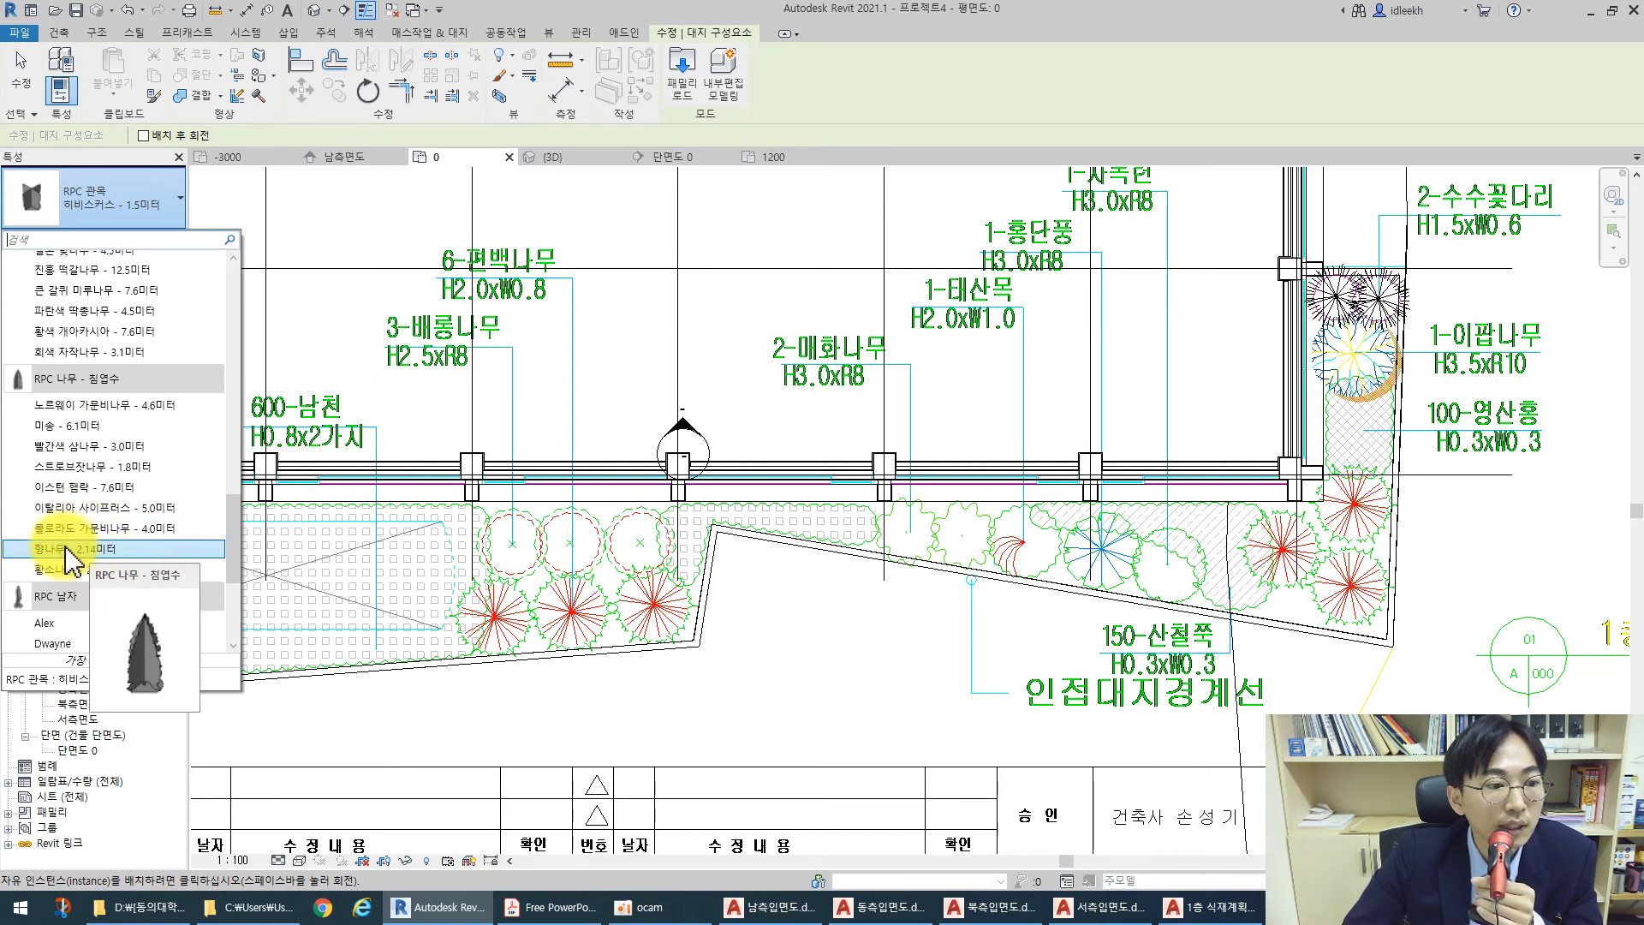
{"action": "scroll", "coordinate": [127, 479], "scroll_direction": "up", "scroll_amount": 6}
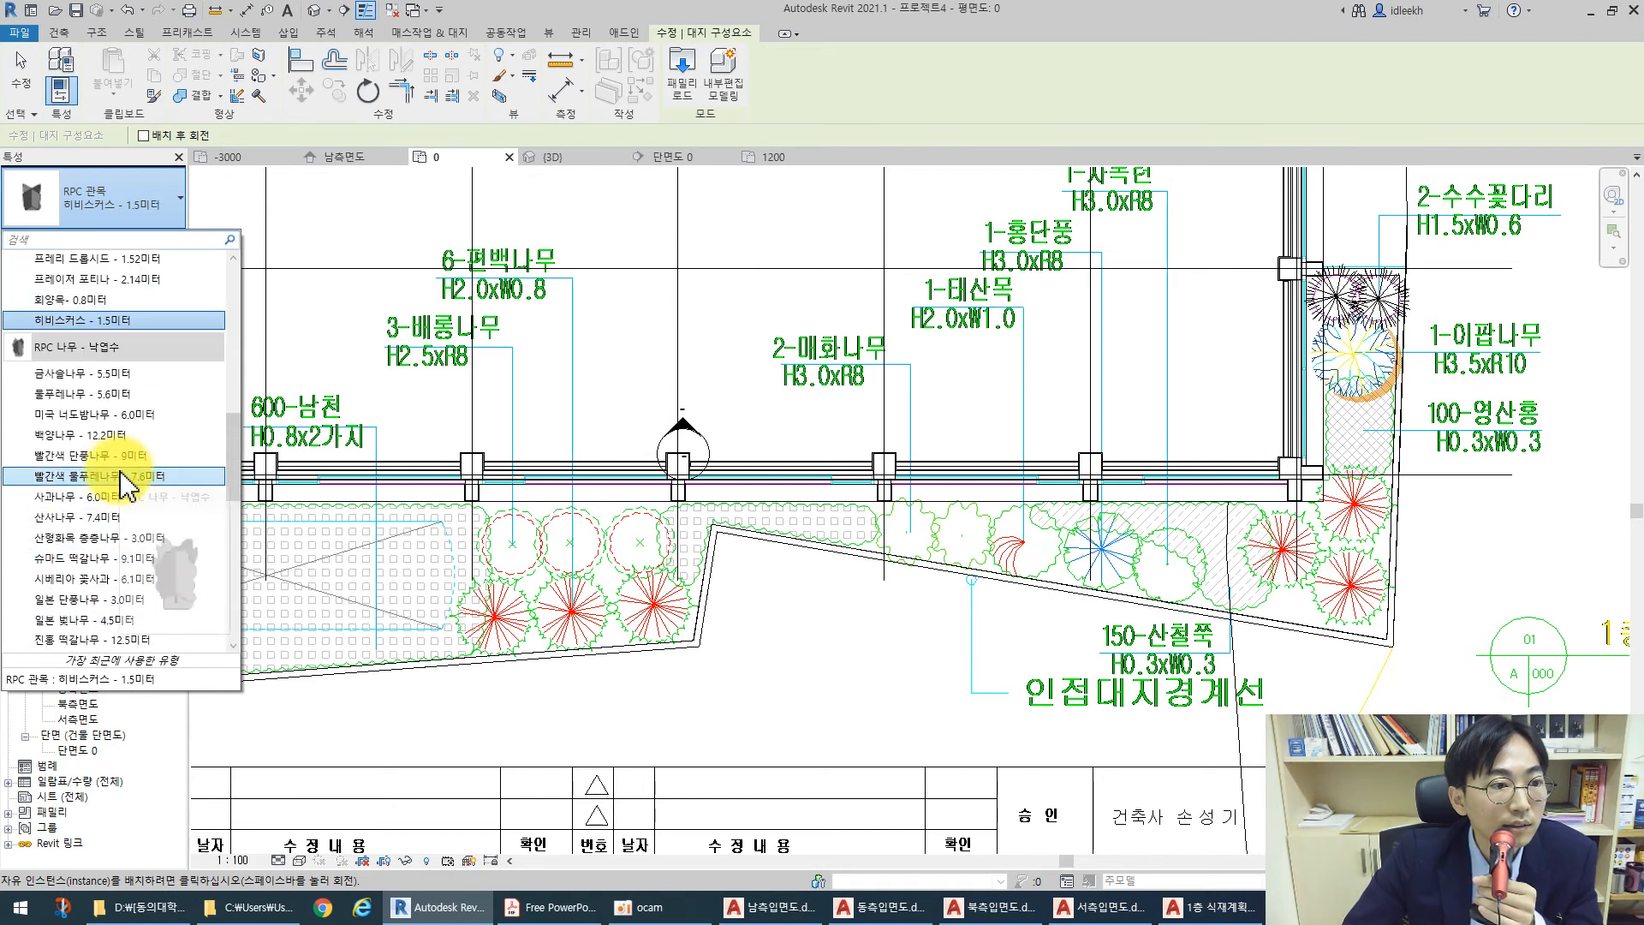
{"action": "scroll", "coordinate": [127, 485], "scroll_direction": "up", "scroll_amount": 2}
{"action": "scroll", "coordinate": [98, 372], "scroll_direction": "up", "scroll_amount": 3}
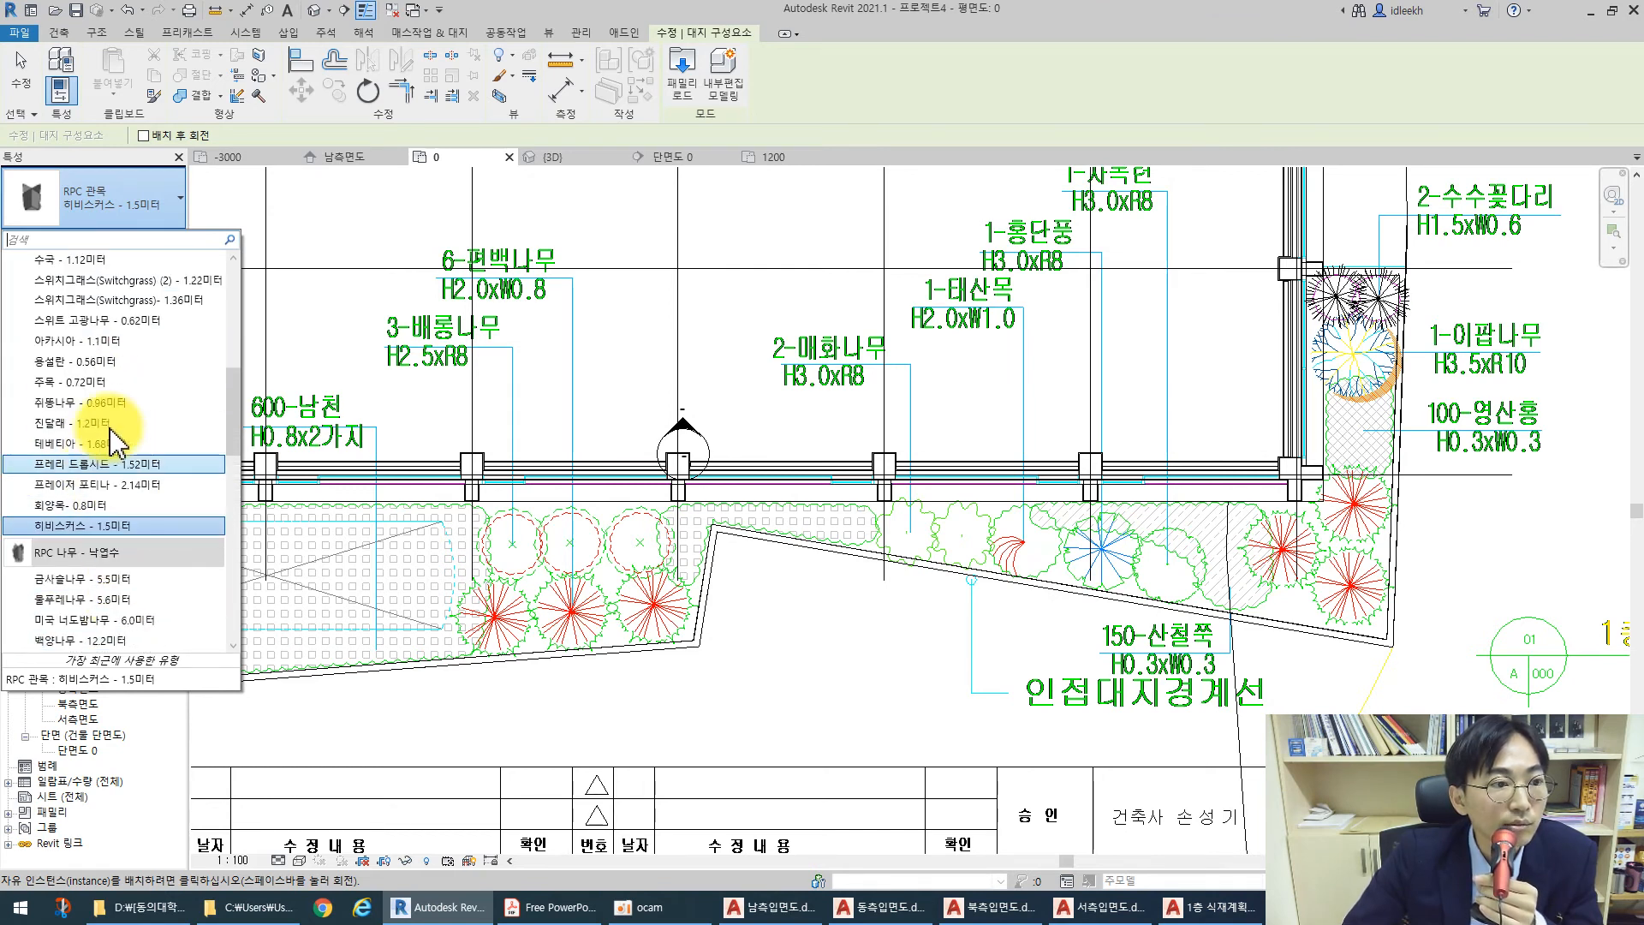
{"action": "scroll", "coordinate": [111, 424], "scroll_direction": "up", "scroll_amount": 5}
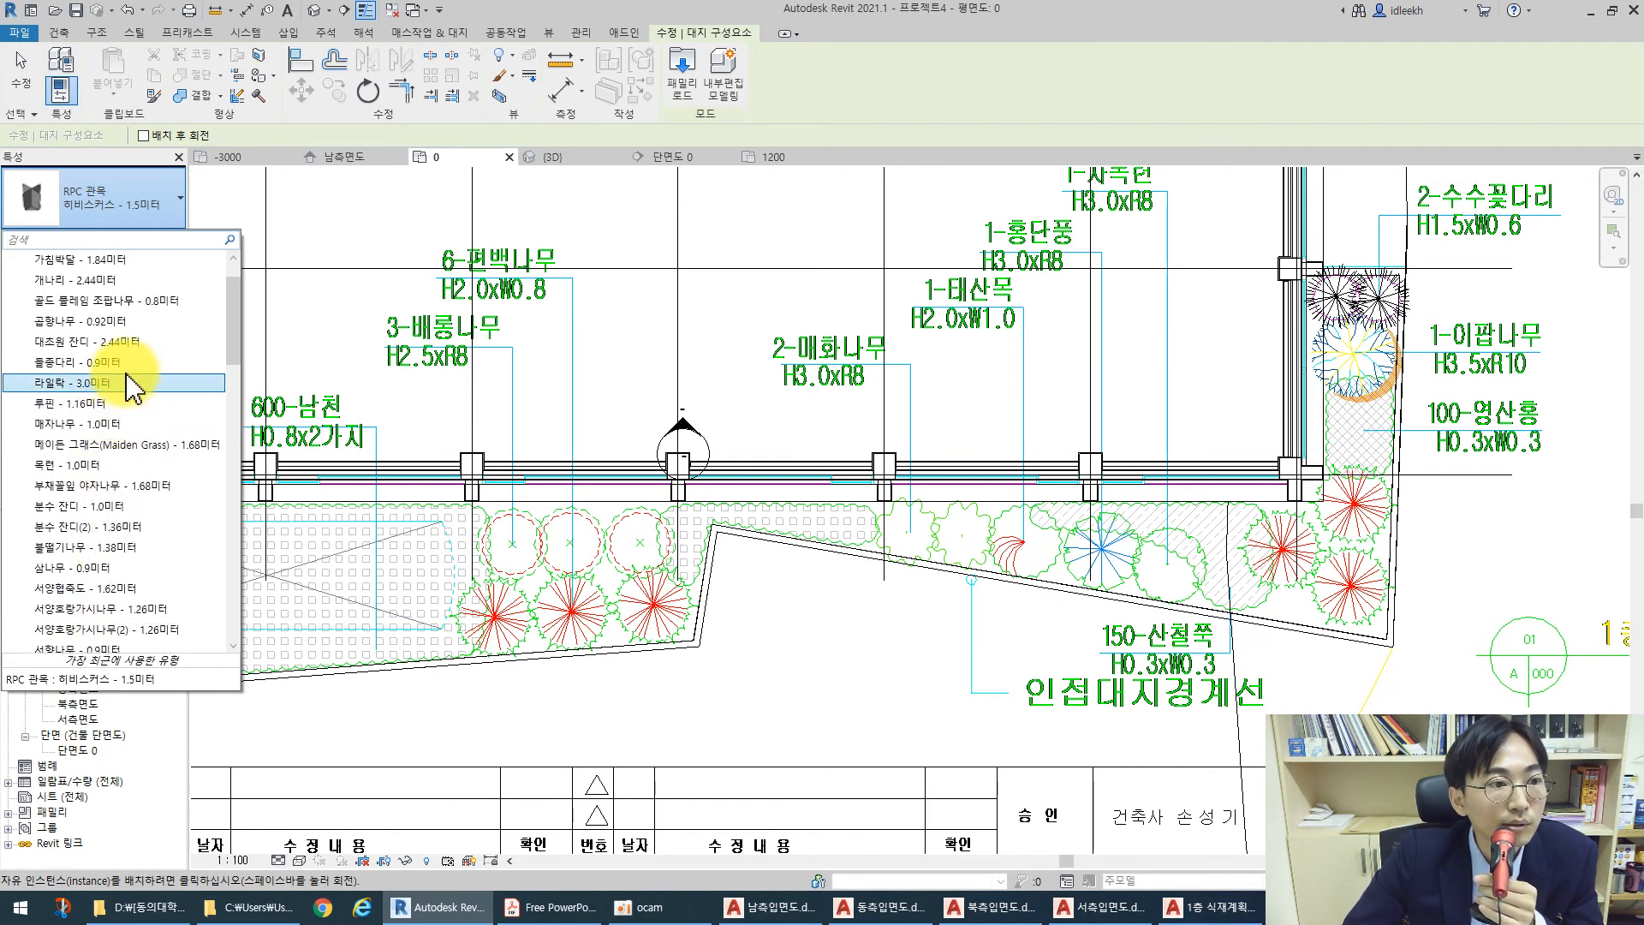
{"action": "scroll", "coordinate": [133, 387], "scroll_direction": "up", "scroll_amount": 1}
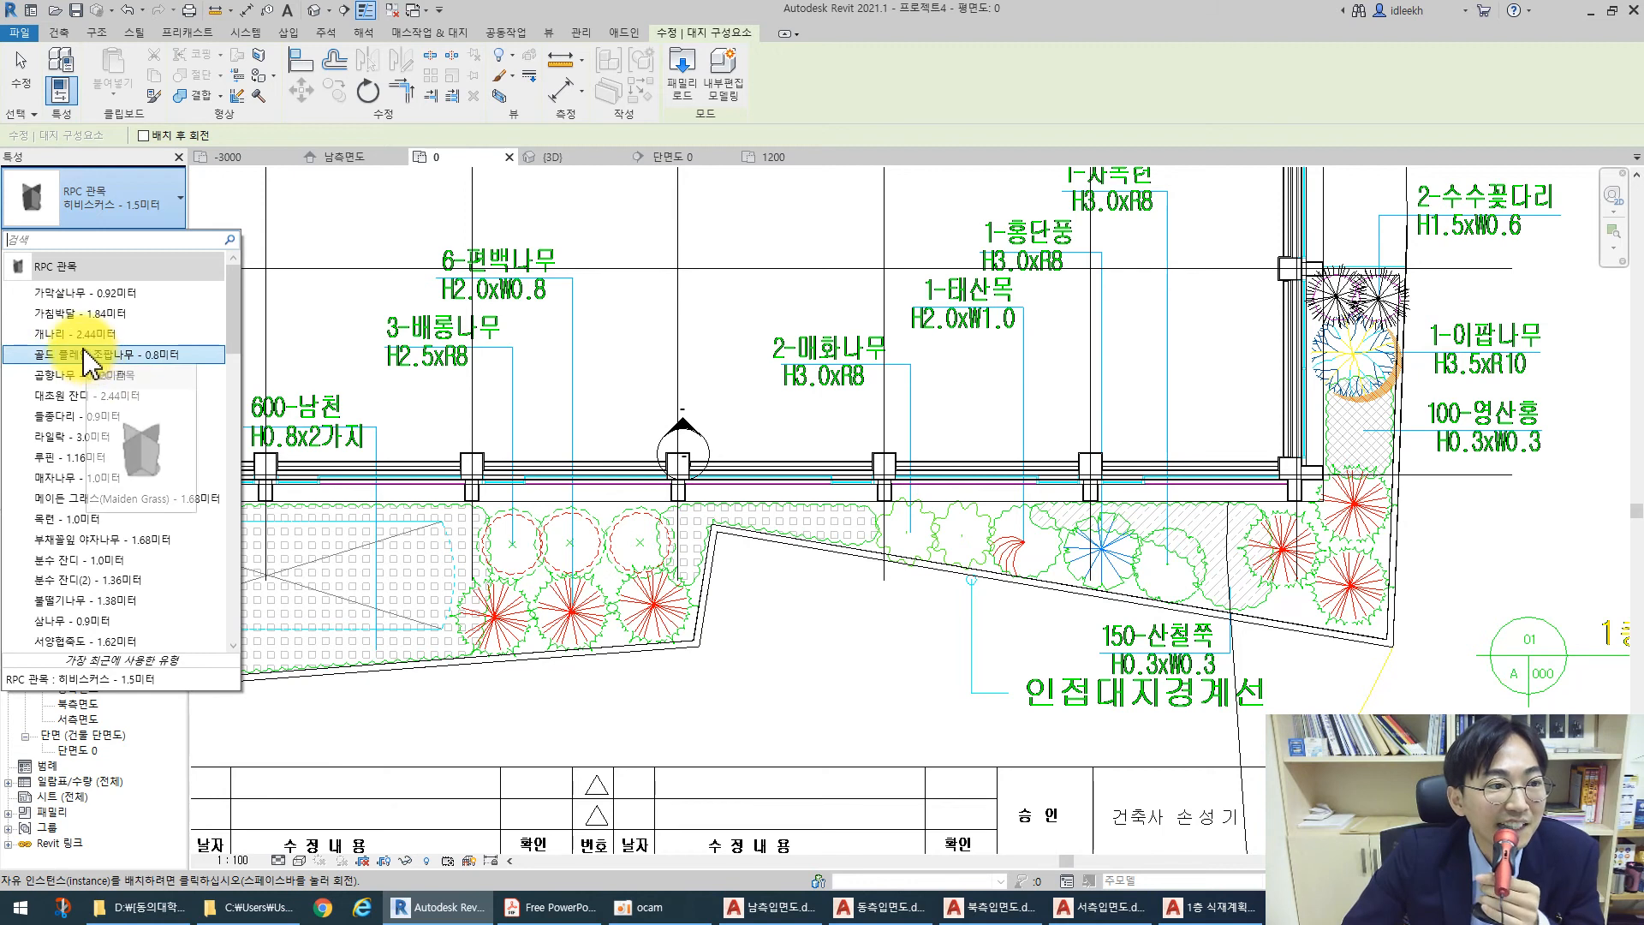
{"action": "scroll", "coordinate": [98, 410], "scroll_direction": "down", "scroll_amount": 5}
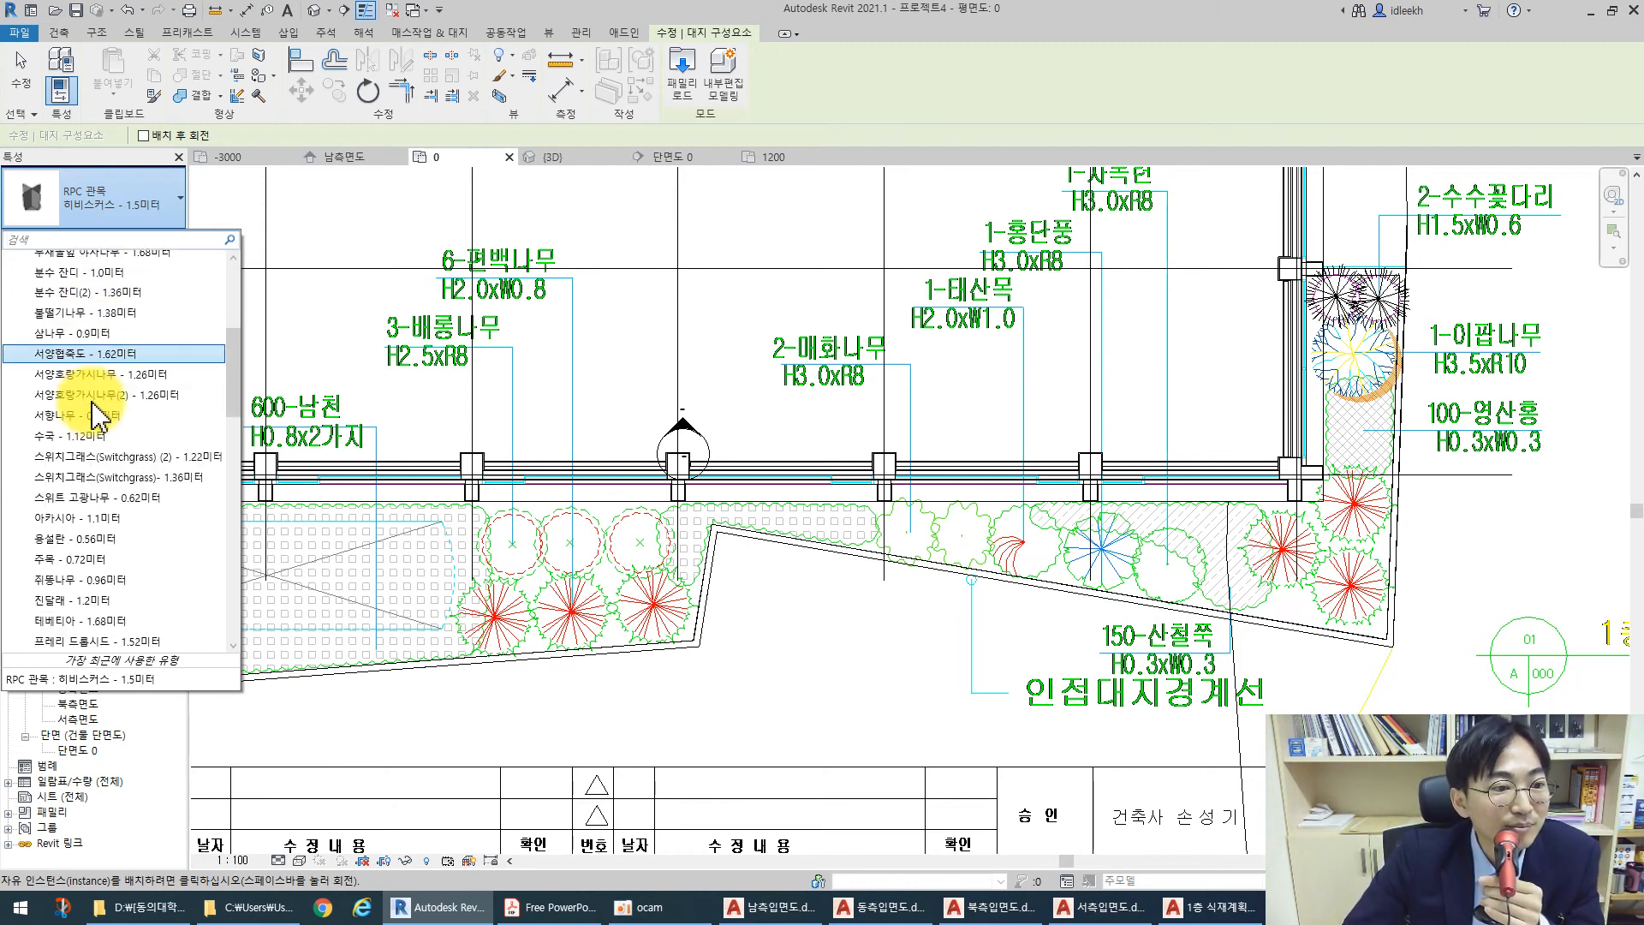
{"action": "scroll", "coordinate": [128, 384], "scroll_direction": "down", "scroll_amount": 4}
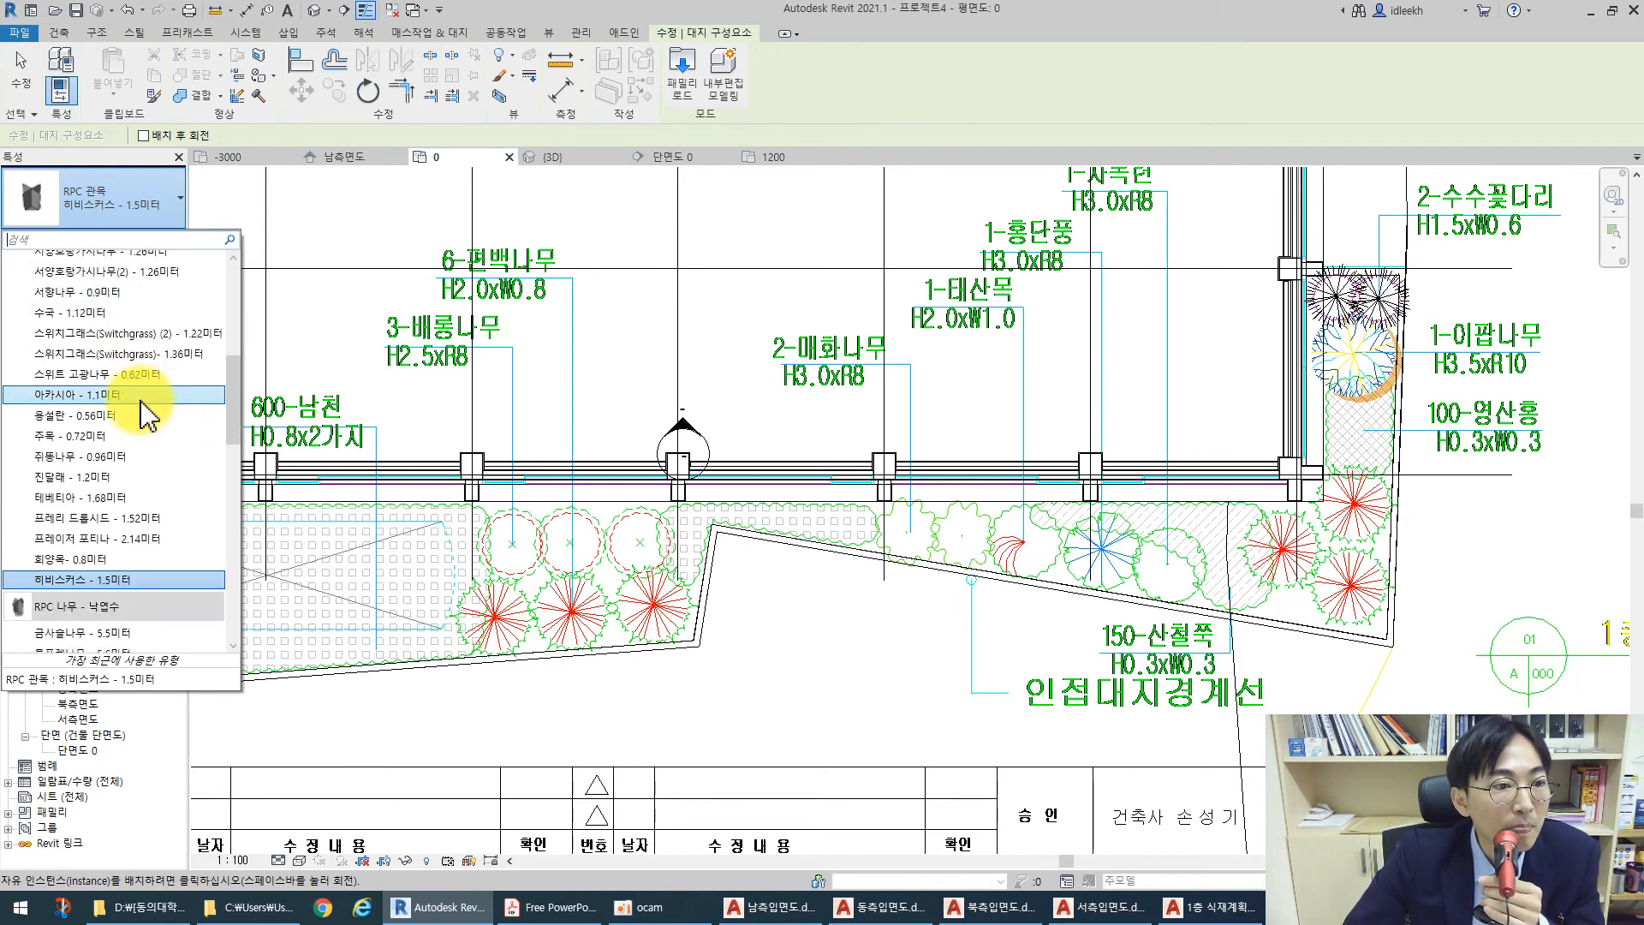
{"action": "scroll", "coordinate": [135, 428], "scroll_direction": "down", "scroll_amount": 2}
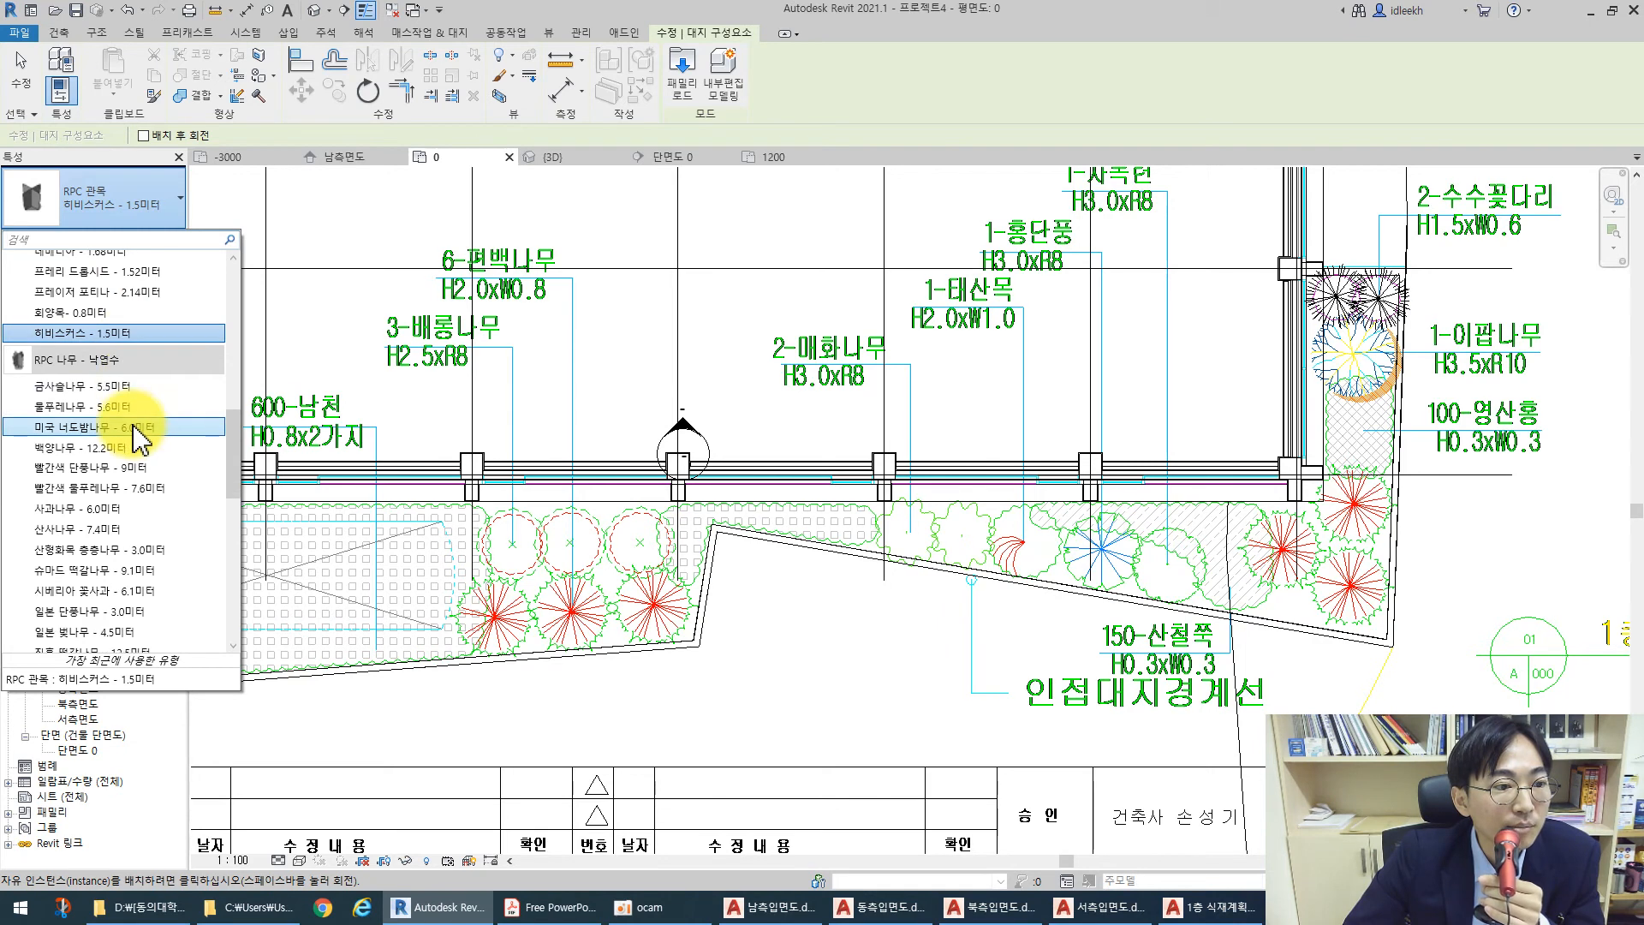
{"action": "scroll", "coordinate": [119, 480], "scroll_direction": "down", "scroll_amount": 3}
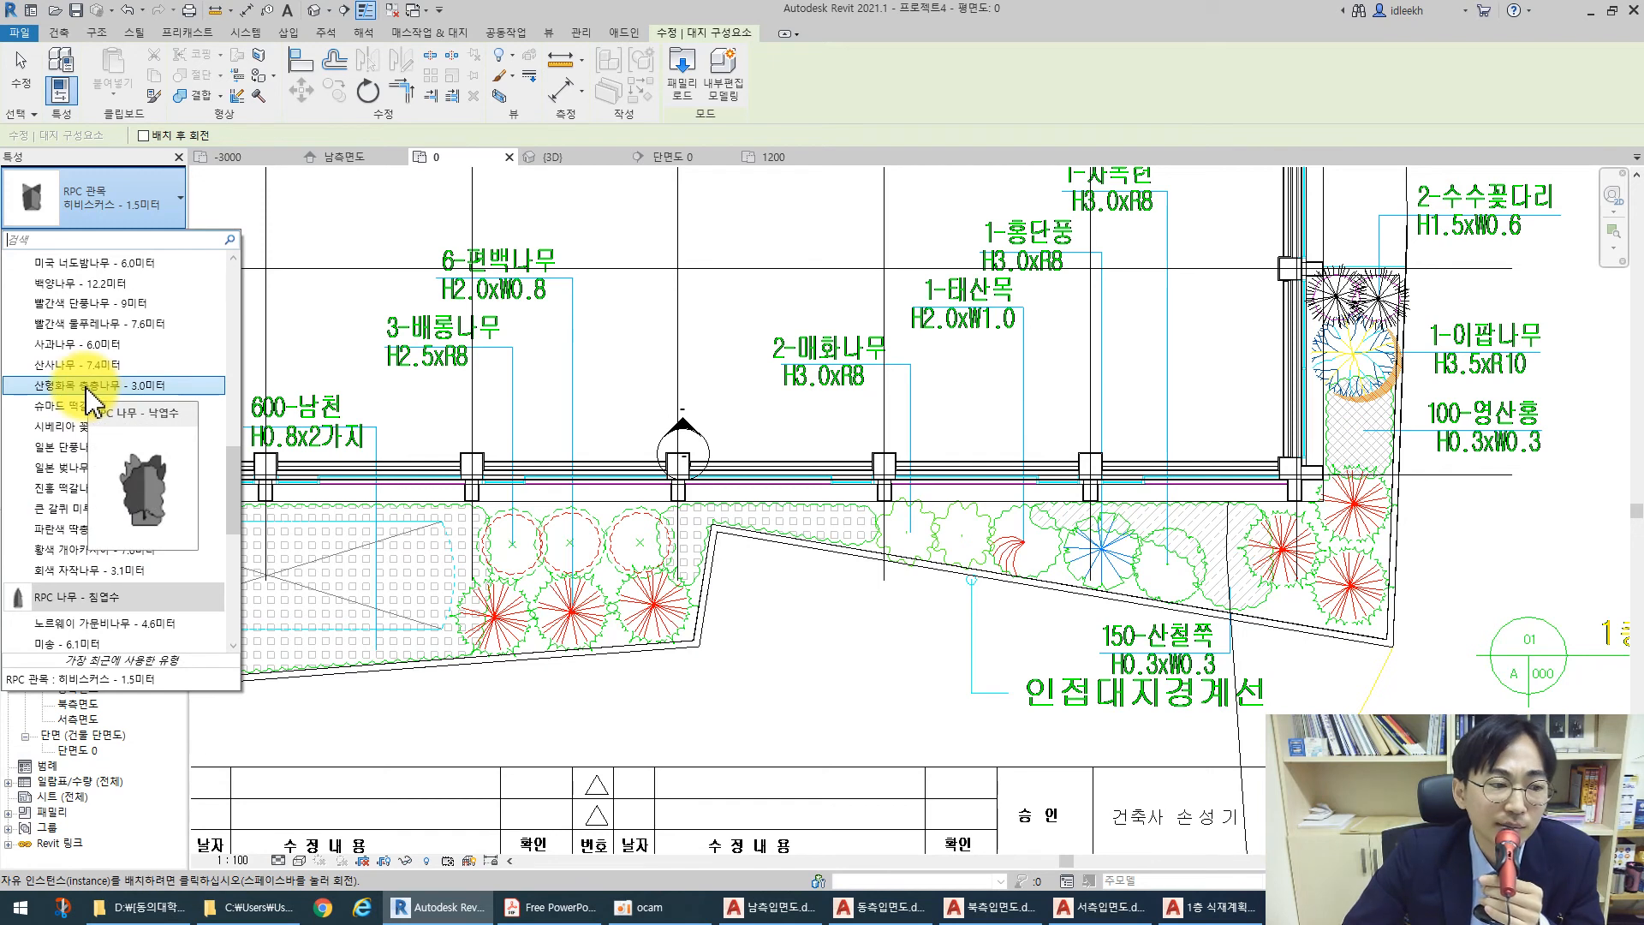
{"action": "left_click", "coordinate": [47, 386]}
{"action": "left_click", "coordinate": [512, 543]}
{"action": "left_click", "coordinate": [570, 543]}
{"action": "left_click", "coordinate": [637, 540]}
{"action": "scroll", "coordinate": [685, 638], "scroll_direction": "down", "scroll_amount": 3}
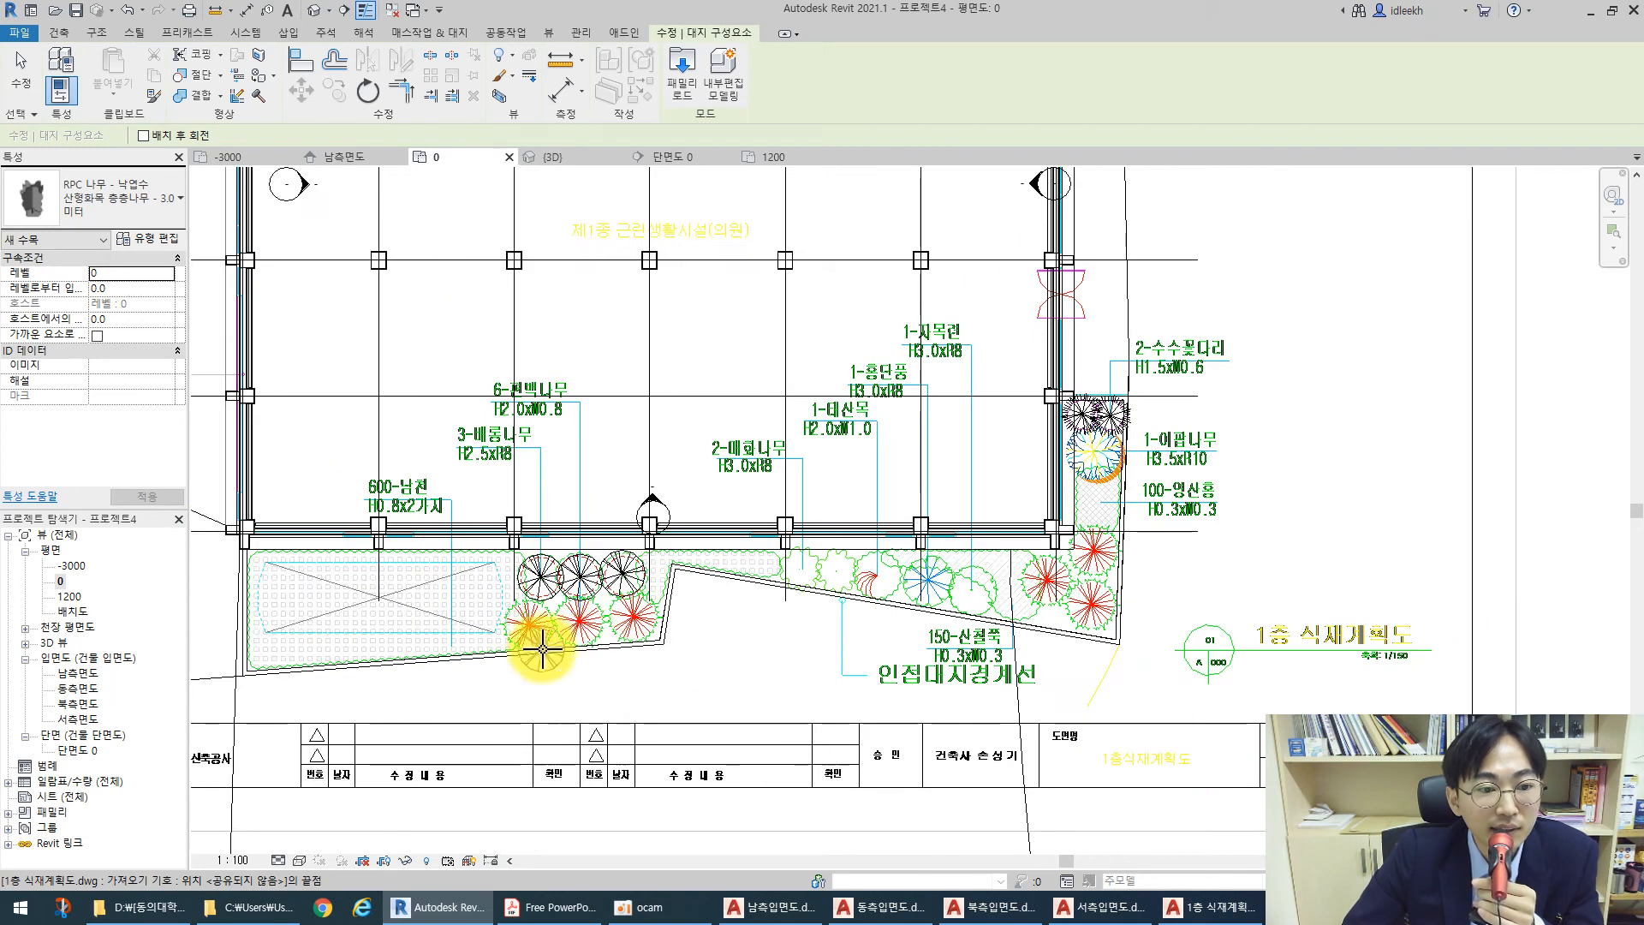
{"action": "scroll", "coordinate": [540, 634], "scroll_direction": "up", "scroll_amount": 3}
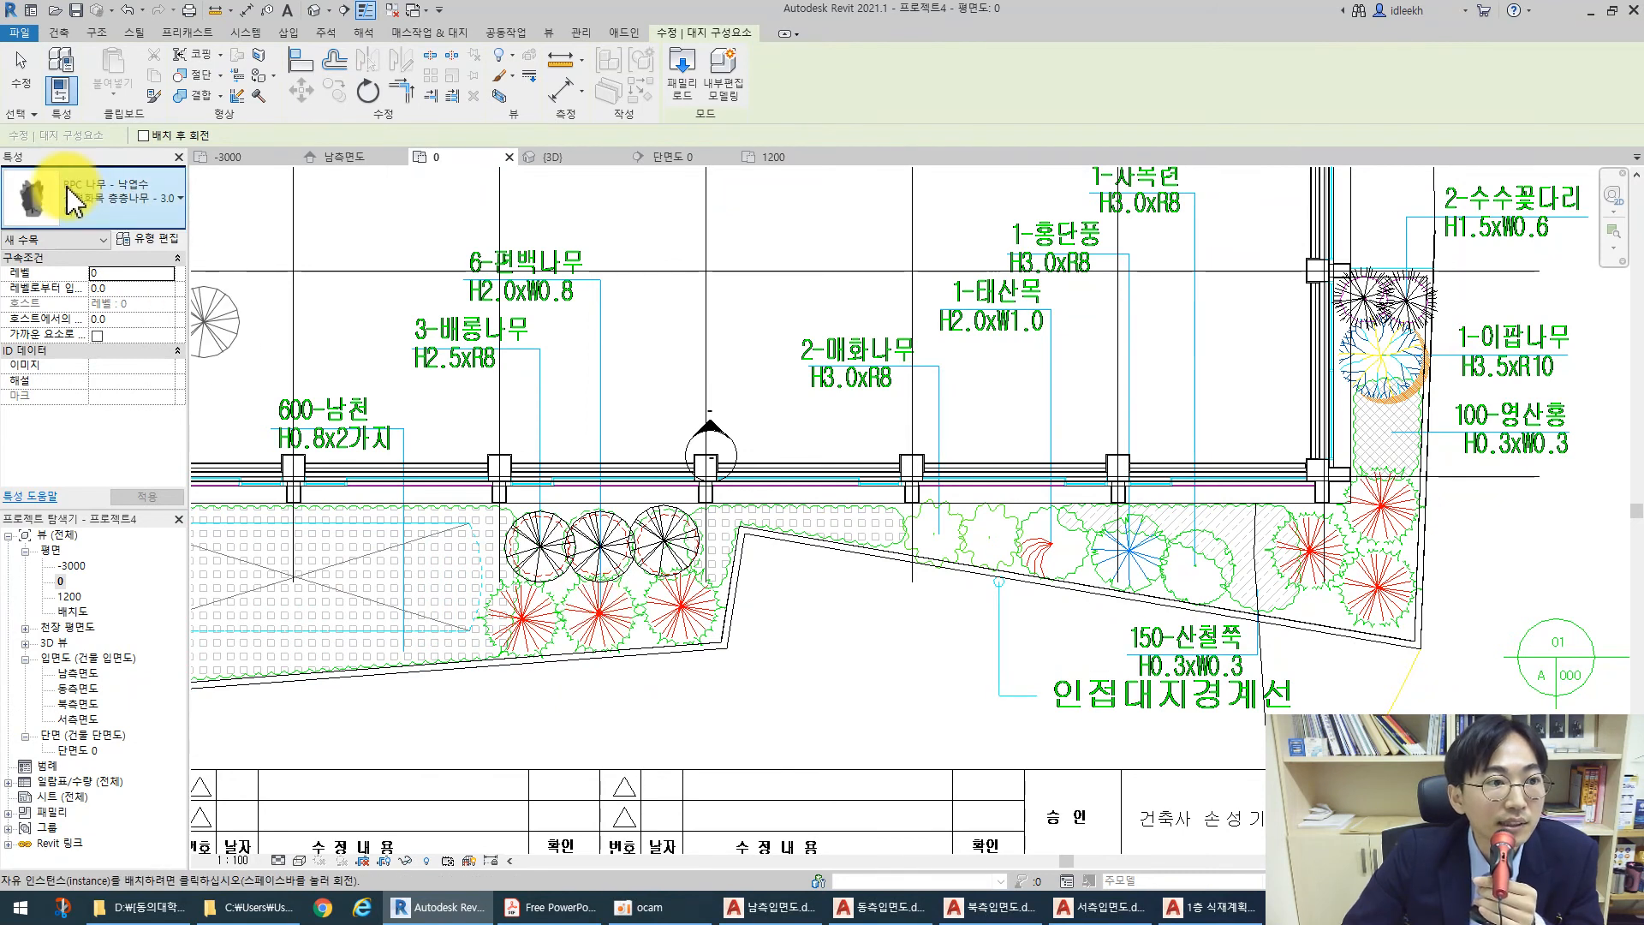
Try the RPC shrub type 프레이저 포티나 - 2.14미터 on the first lower-row 6-편백나무 symbol
{"action": "left_click", "coordinate": [124, 205]}
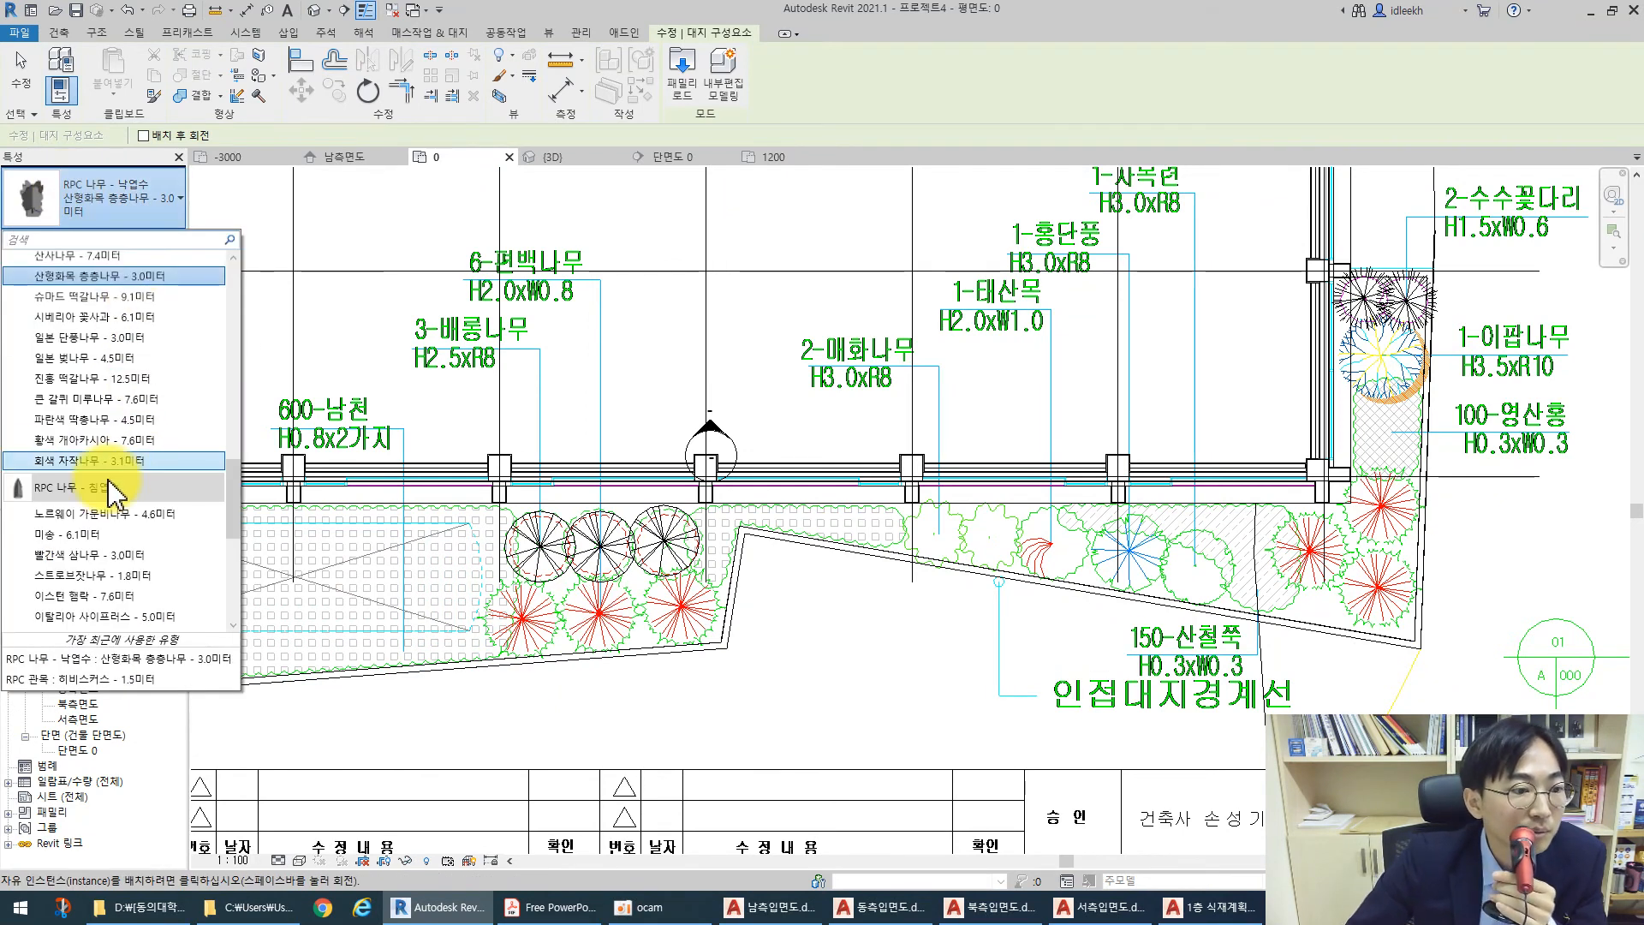
{"action": "scroll", "coordinate": [107, 501], "scroll_direction": "down", "scroll_amount": 2}
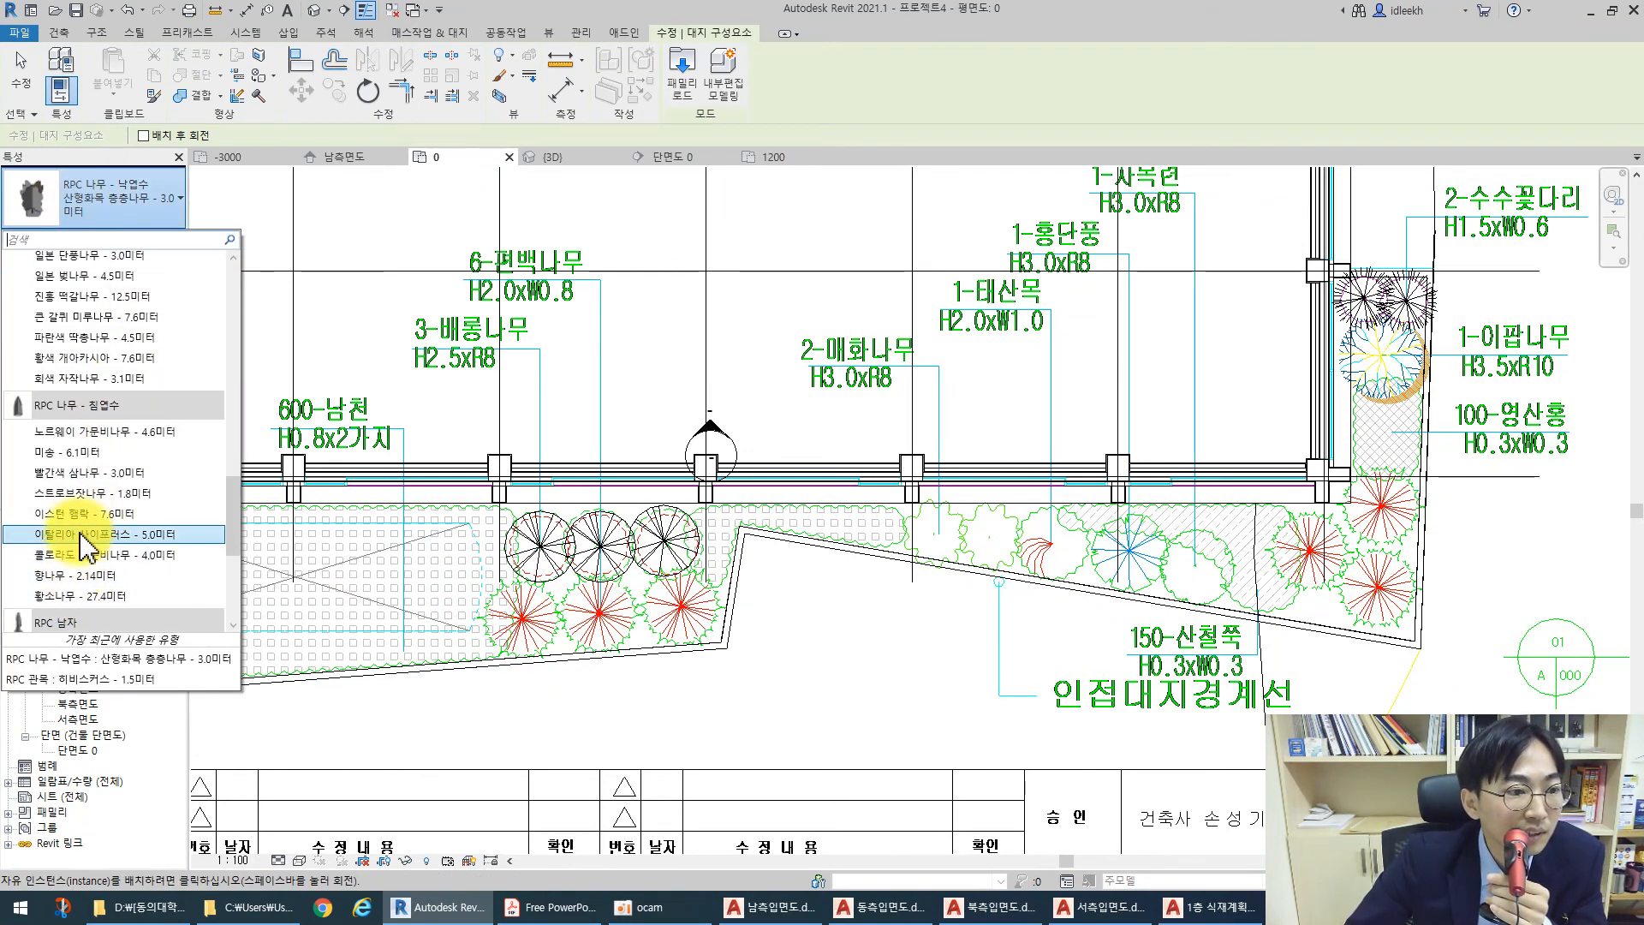
{"action": "scroll", "coordinate": [98, 523], "scroll_direction": "up", "scroll_amount": 2}
{"action": "scroll", "coordinate": [99, 523], "scroll_direction": "up", "scroll_amount": 4}
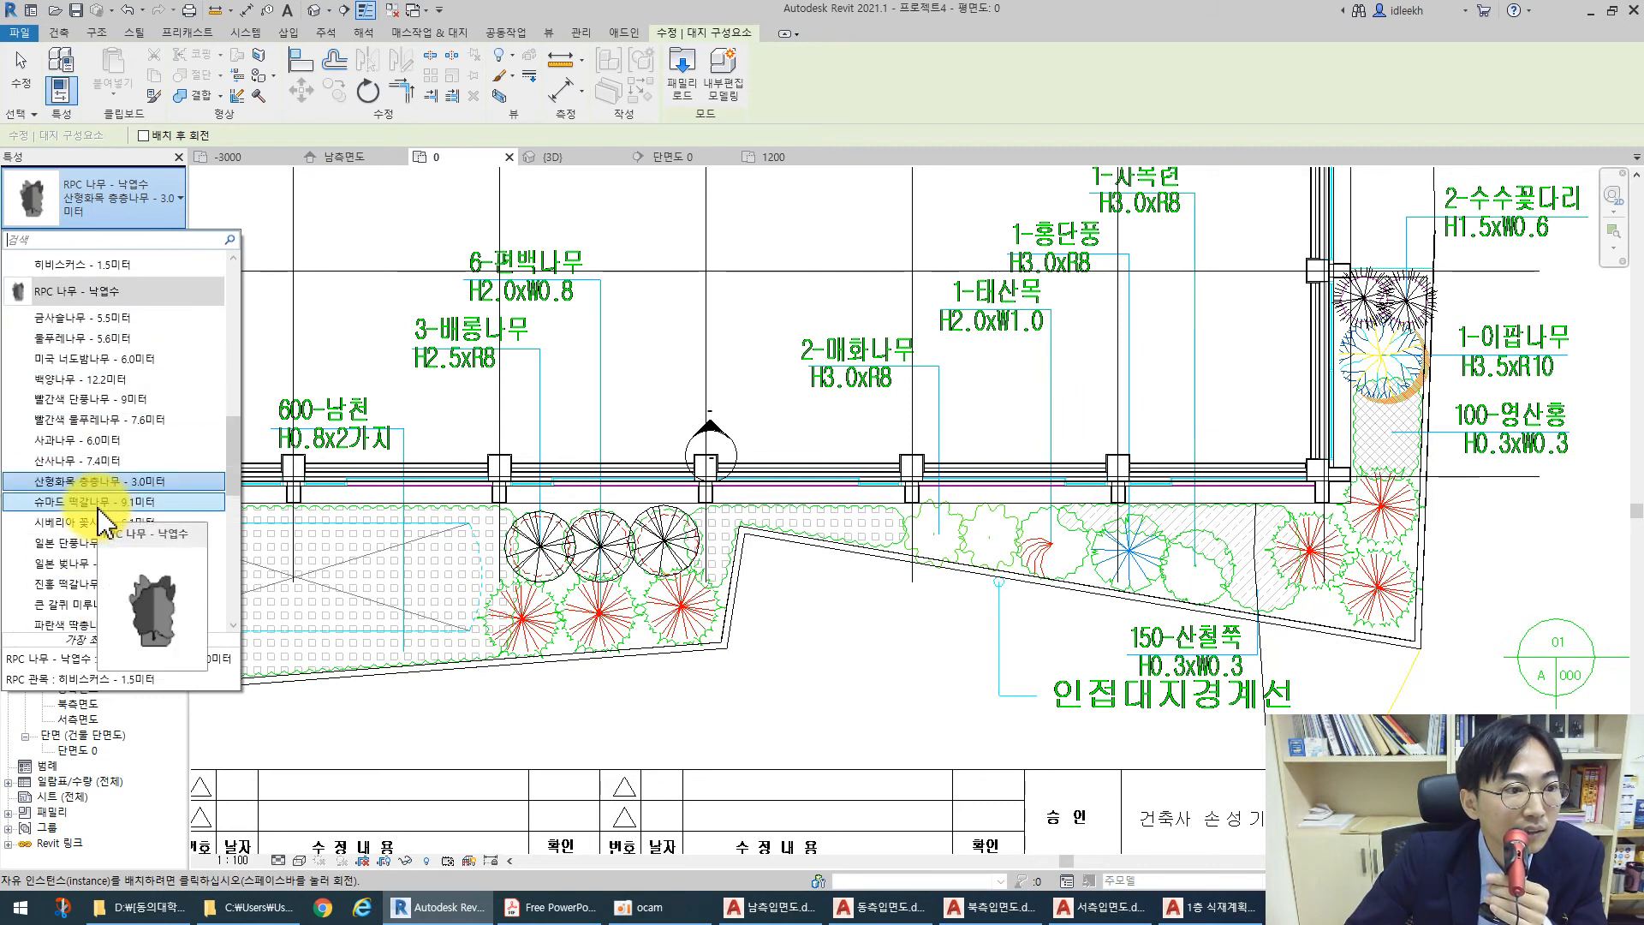
{"action": "scroll", "coordinate": [100, 519], "scroll_direction": "up", "scroll_amount": 5}
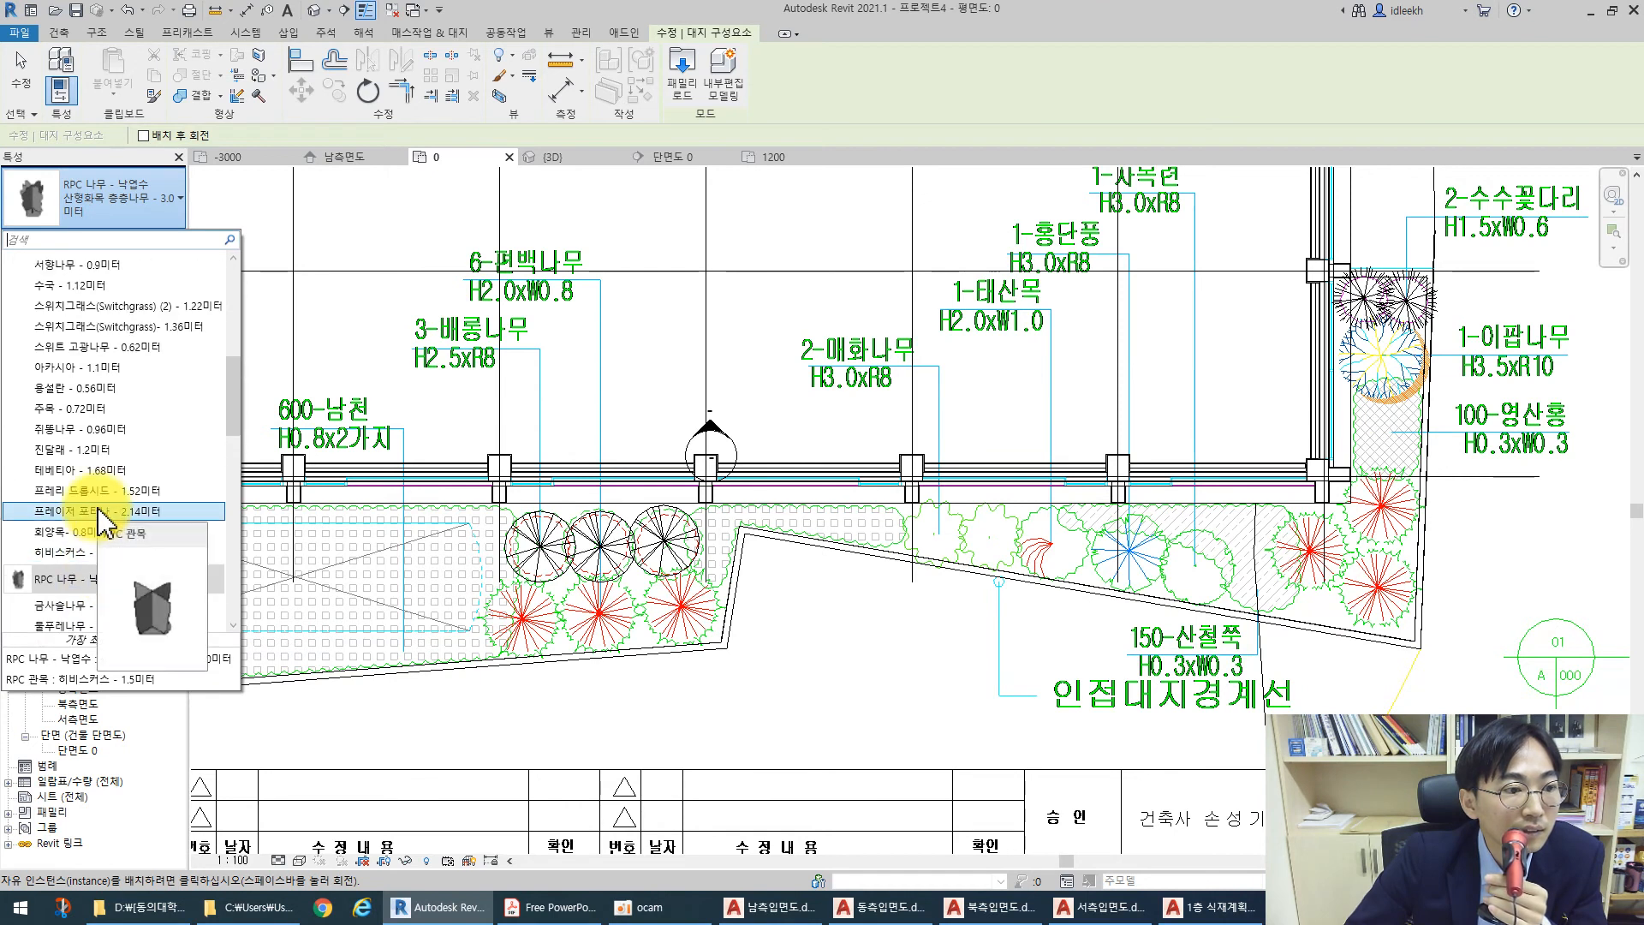
{"action": "scroll", "coordinate": [98, 514], "scroll_direction": "down", "scroll_amount": 3}
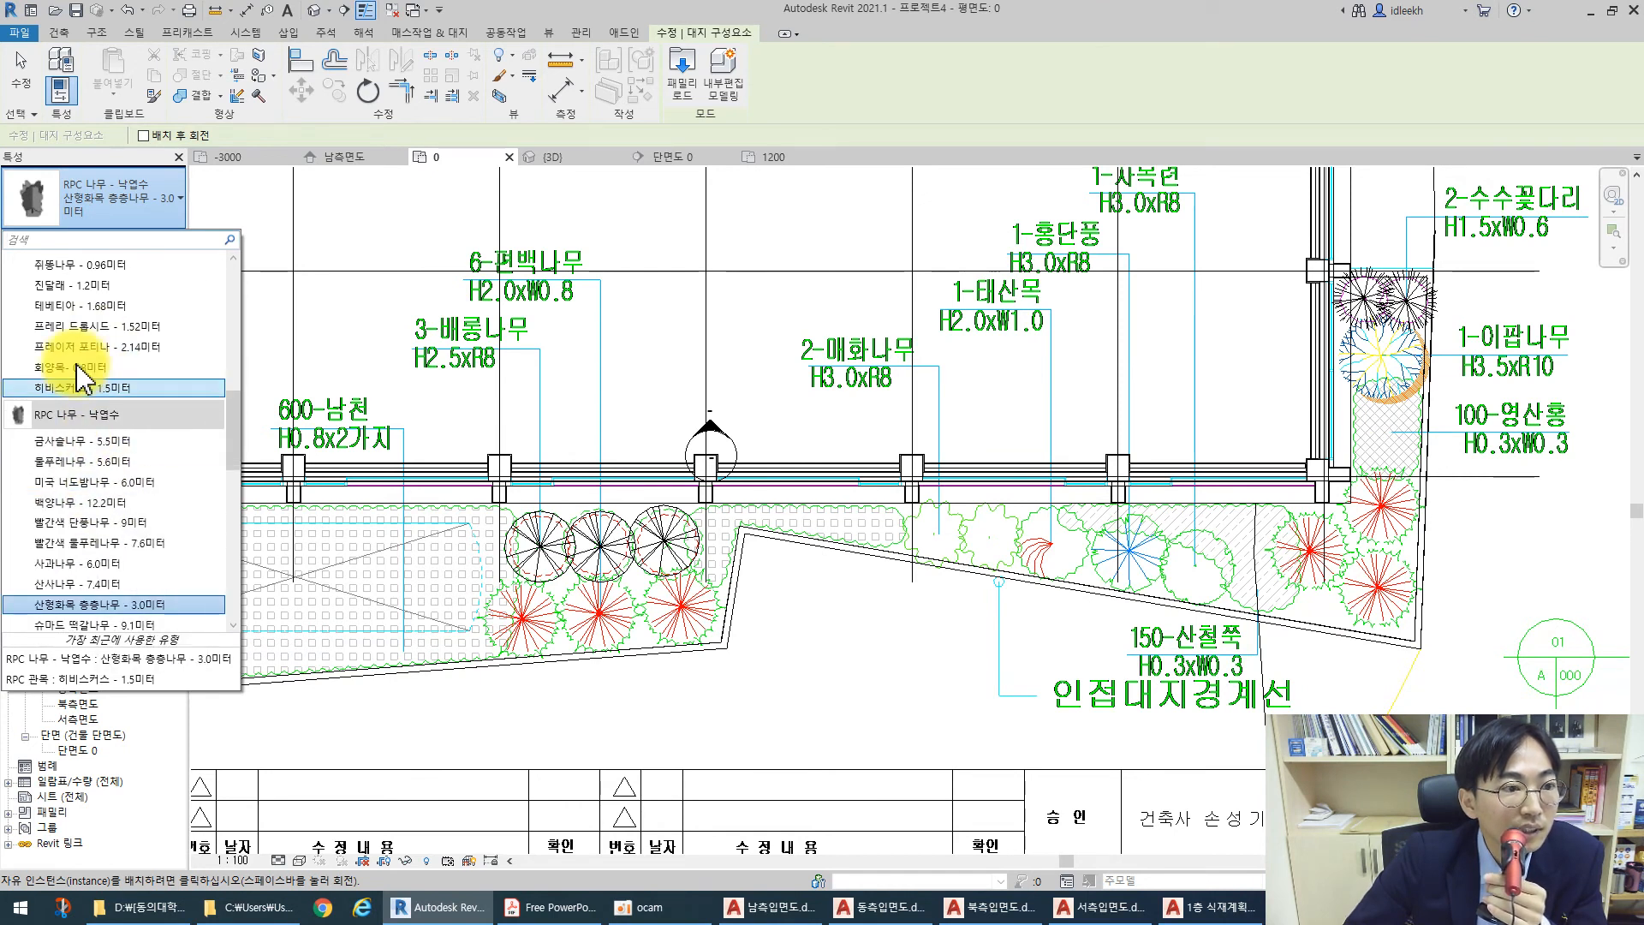
{"action": "left_click", "coordinate": [77, 346]}
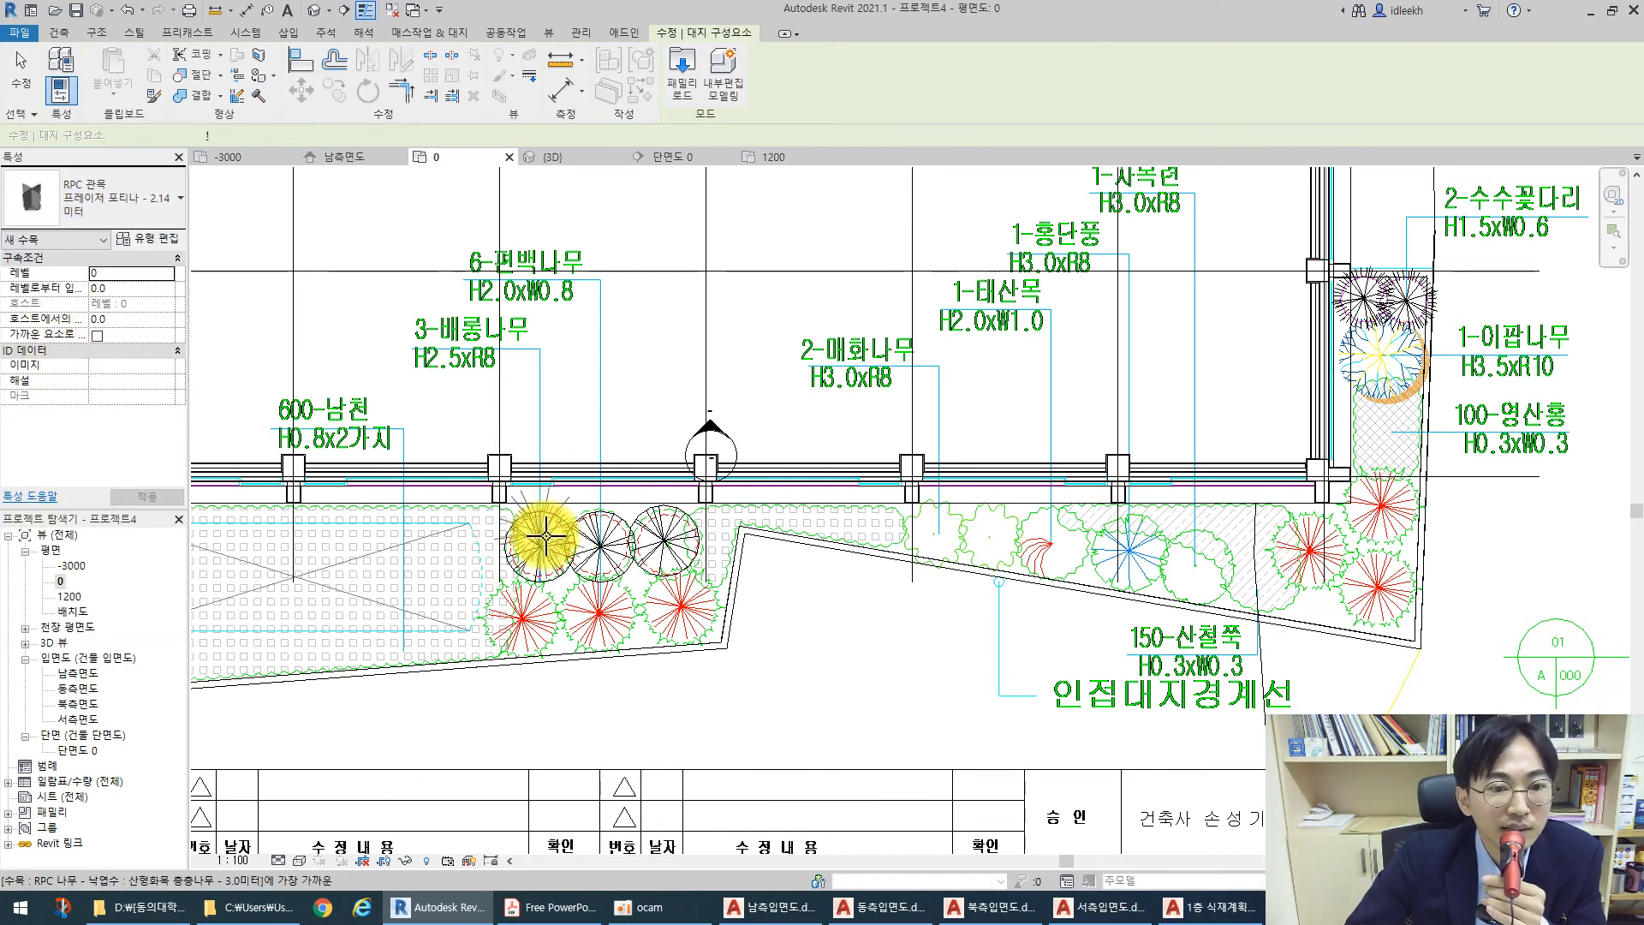
{"action": "left_click", "coordinate": [525, 618]}
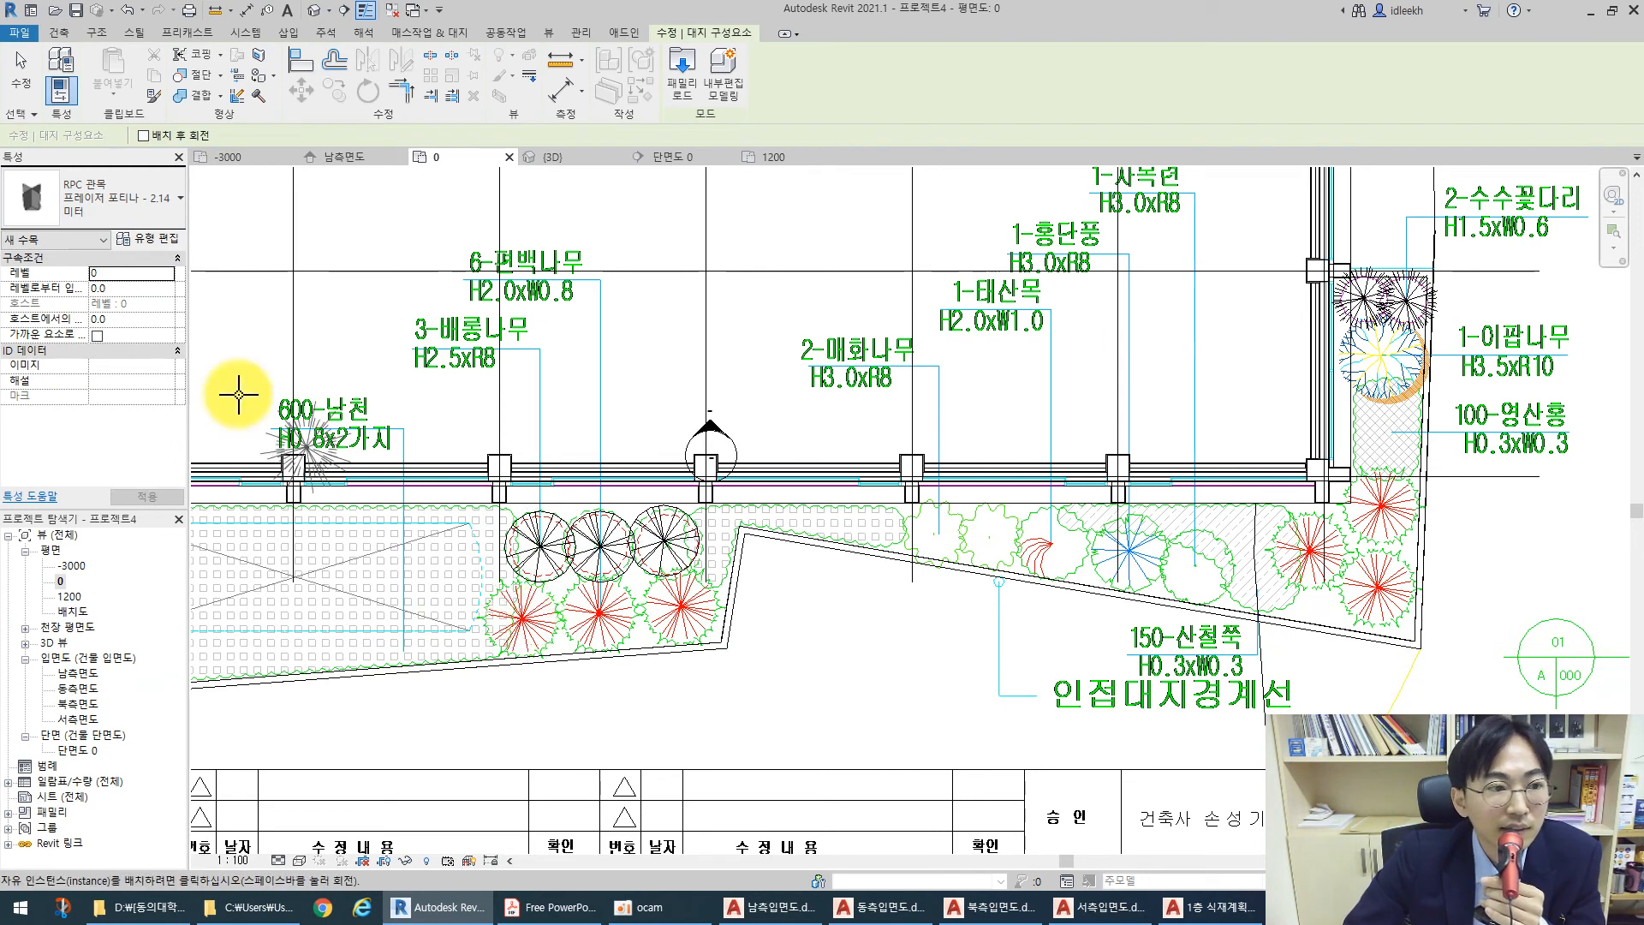
Try the RPC coniferous tree type 향나무 - 2.14미터 on the first lower-row 6-편백나무 symbol
{"action": "left_click", "coordinate": [128, 221]}
{"action": "scroll", "coordinate": [86, 475], "scroll_direction": "down", "scroll_amount": 5}
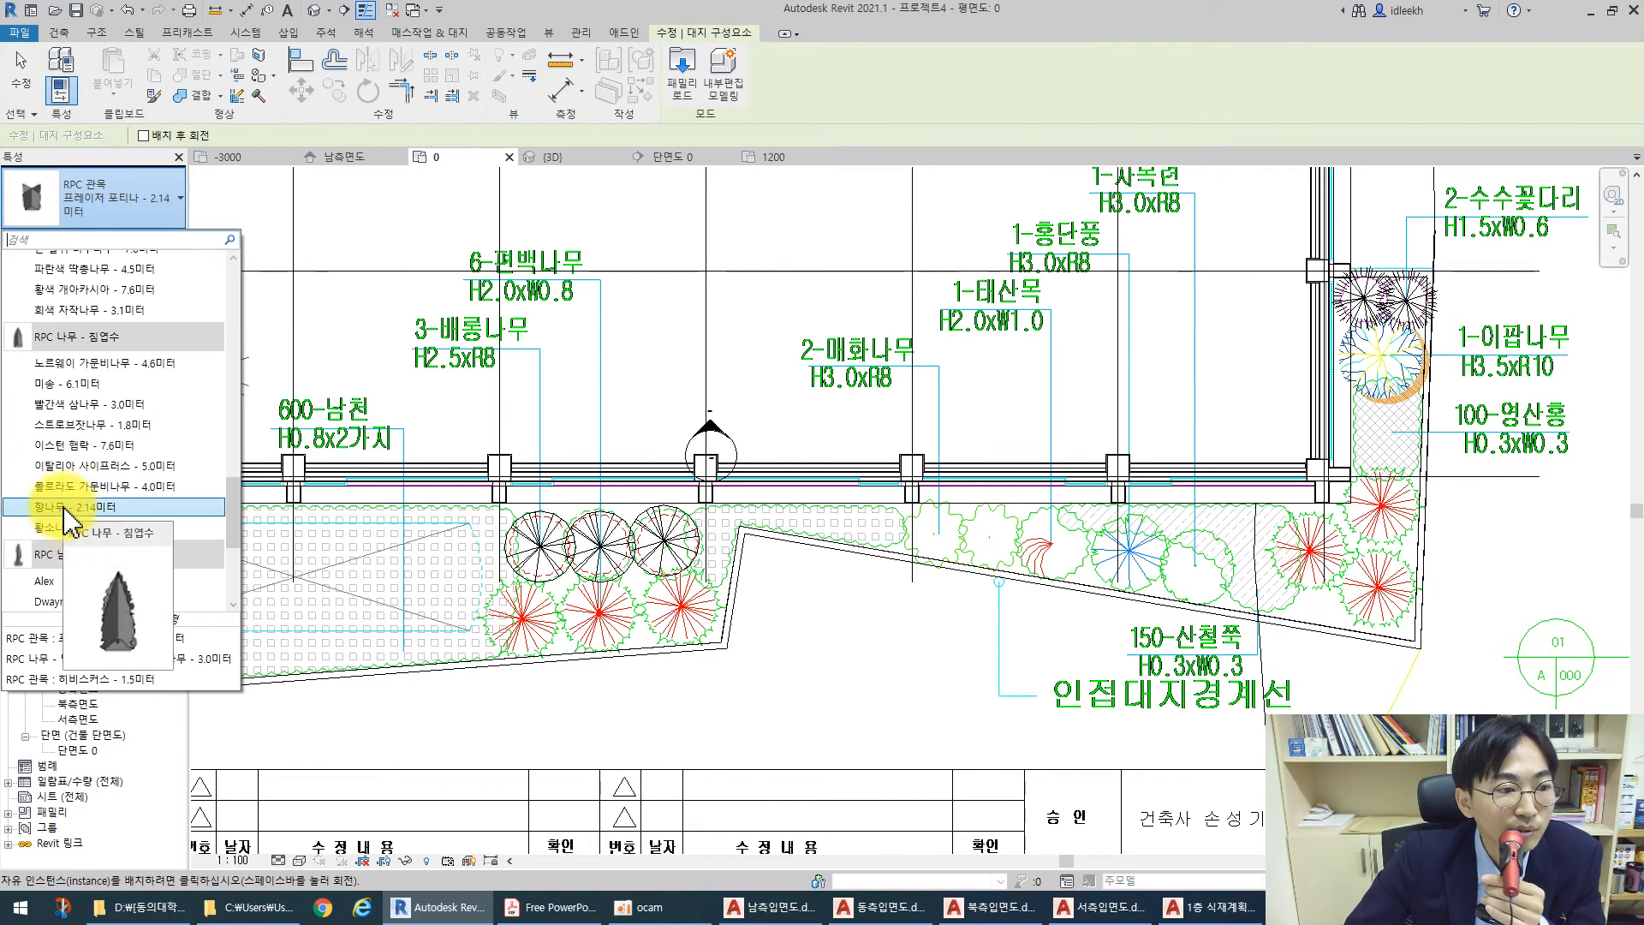
{"action": "left_click", "coordinate": [64, 508]}
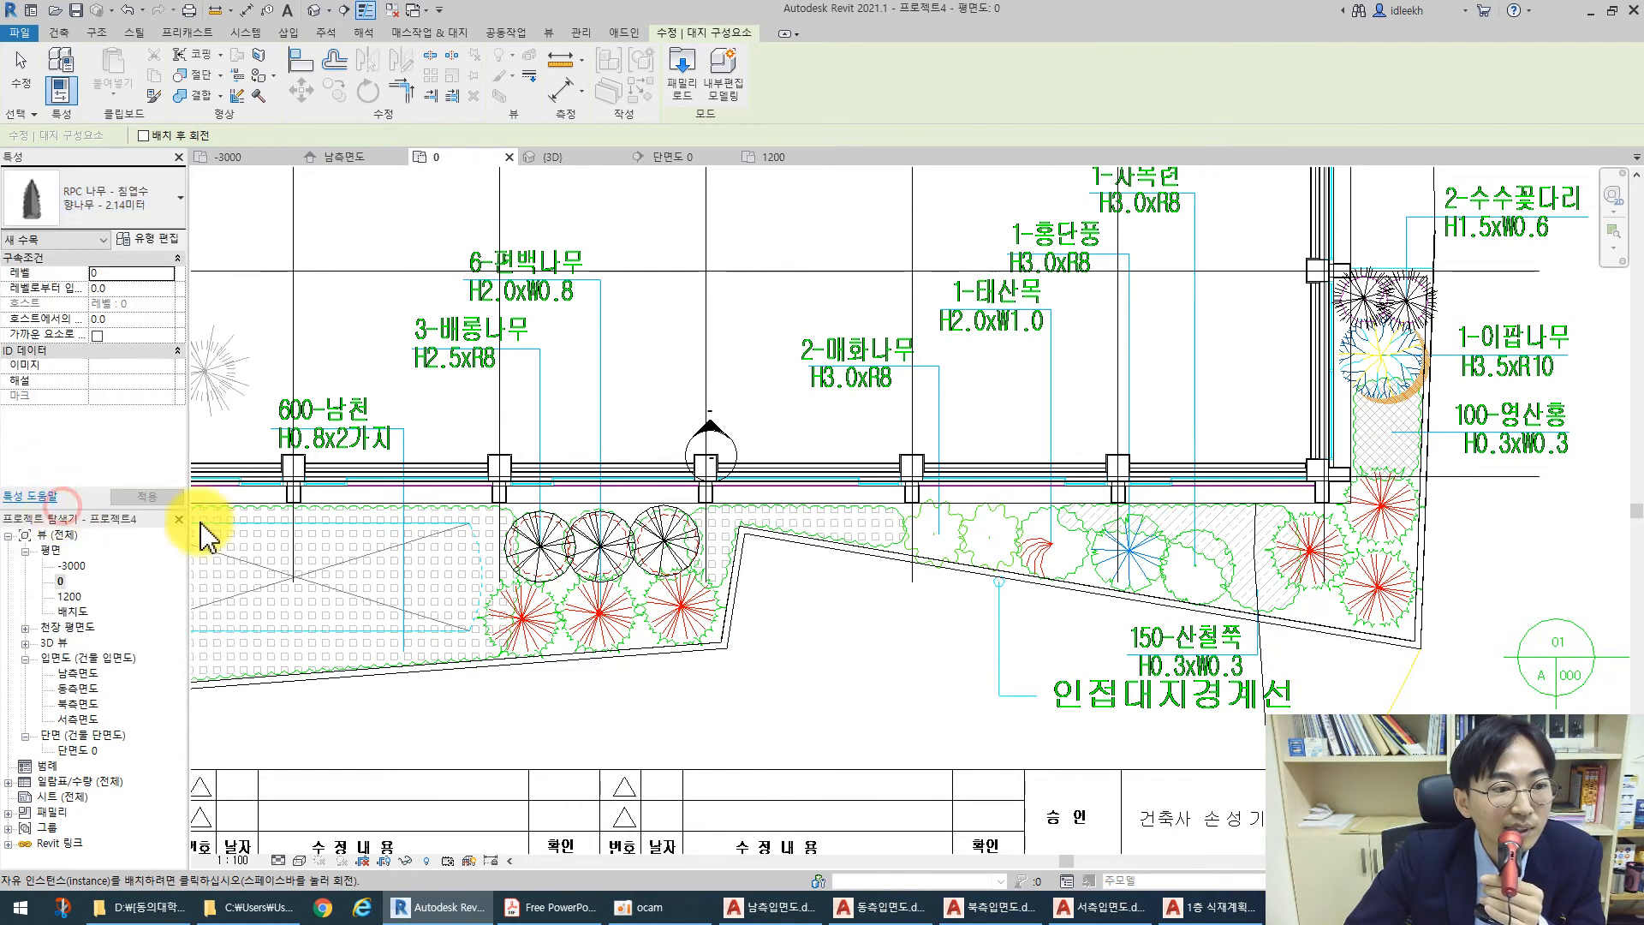
{"action": "left_click", "coordinate": [526, 621]}
Place three RPC deciduous trees of type 산형화목 층층나무 - 3.0미터 on the lower row of red 6-편백나무 symbols
{"action": "left_click", "coordinate": [131, 210]}
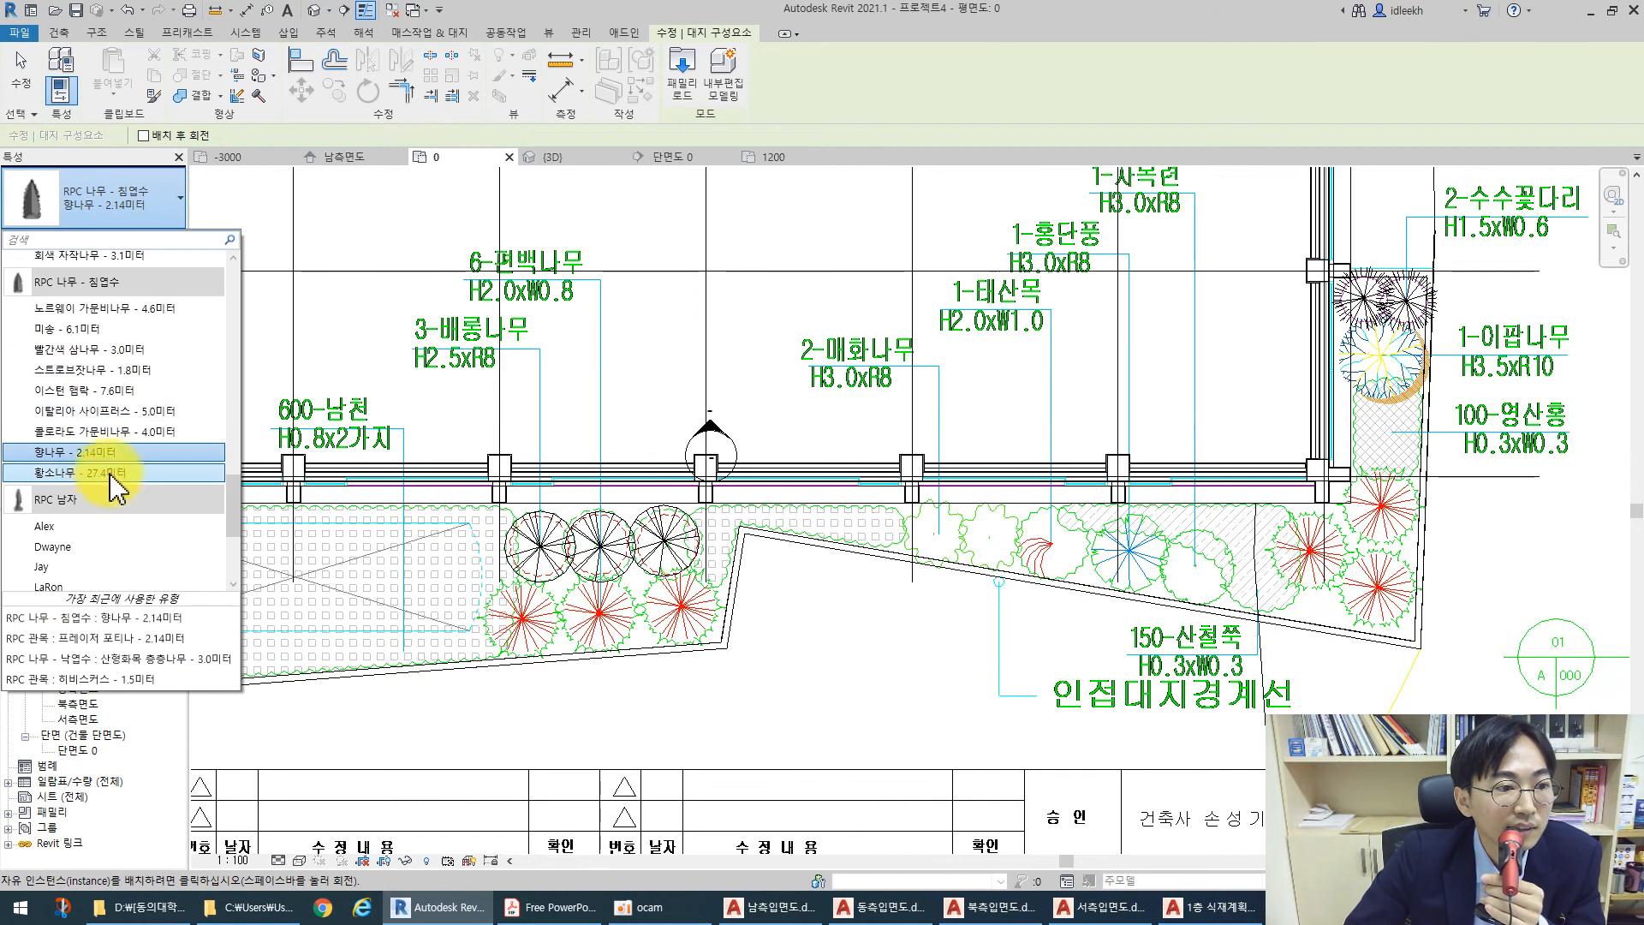
{"action": "scroll", "coordinate": [99, 419], "scroll_direction": "up", "scroll_amount": 2}
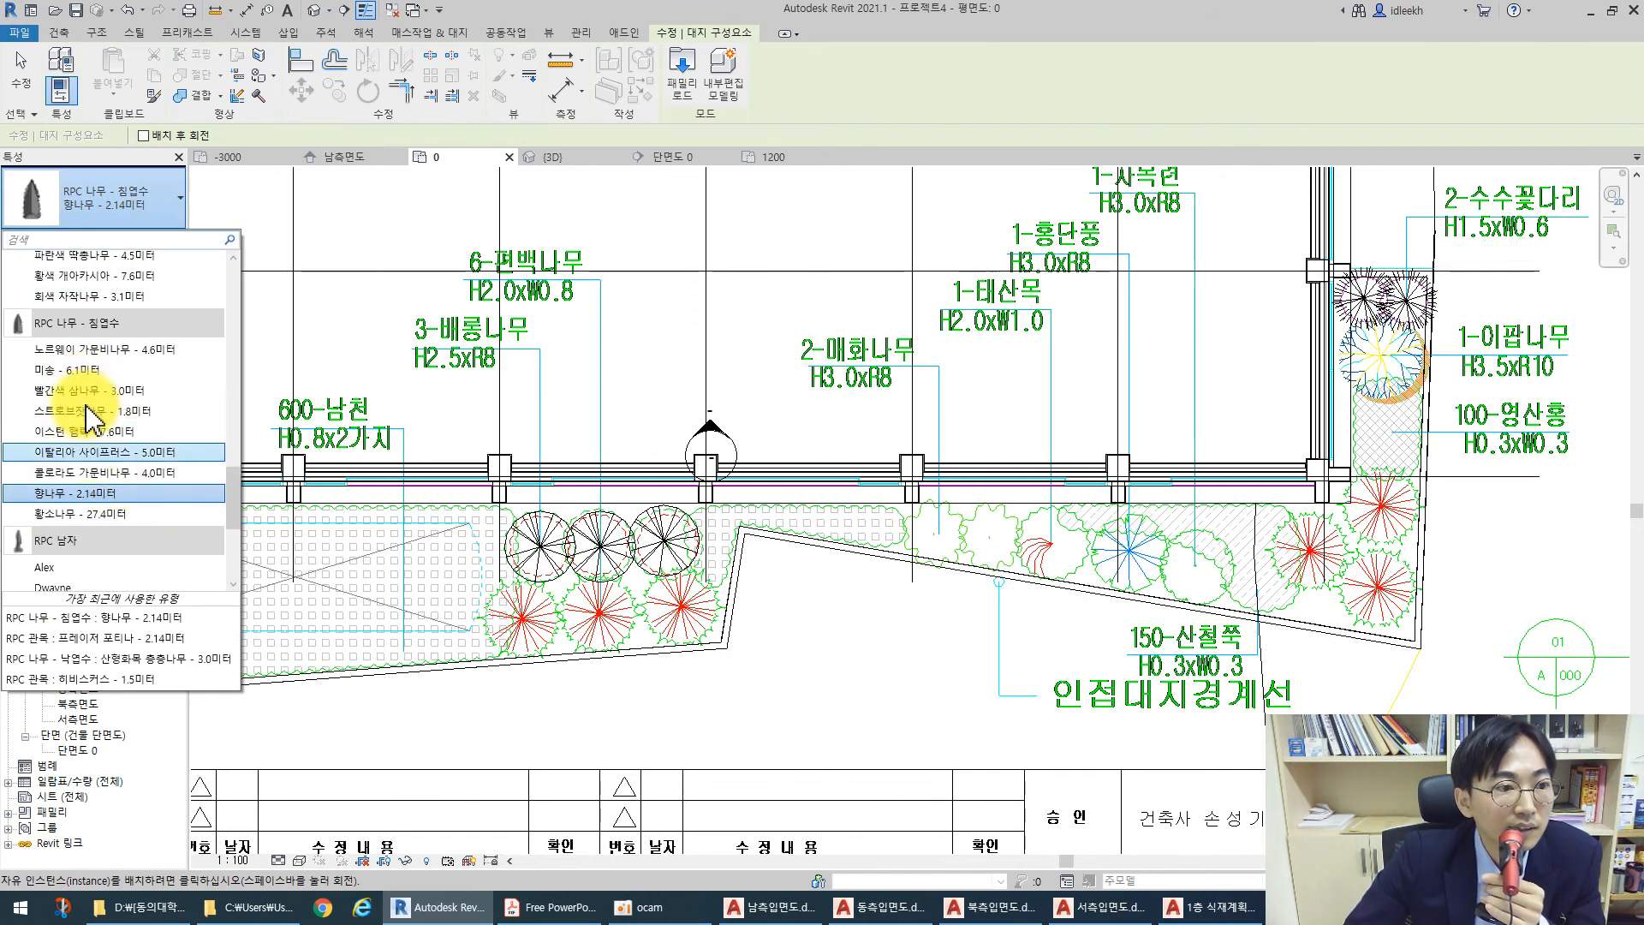
{"action": "scroll", "coordinate": [94, 420], "scroll_direction": "up", "scroll_amount": 3}
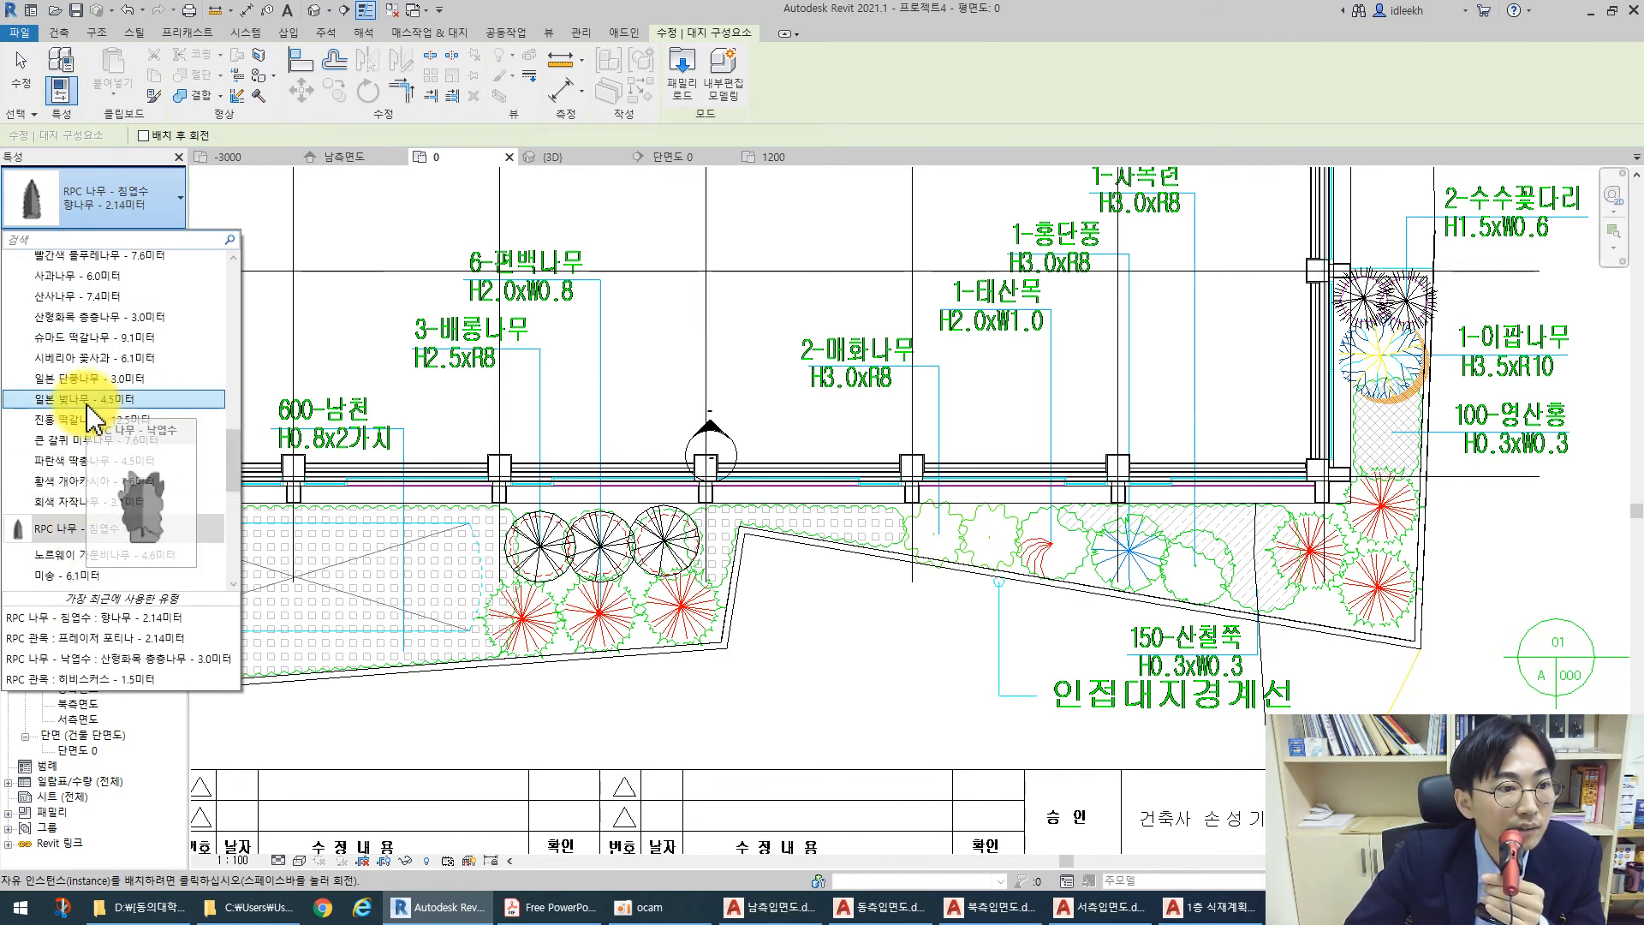
{"action": "scroll", "coordinate": [95, 424], "scroll_direction": "up", "scroll_amount": 1}
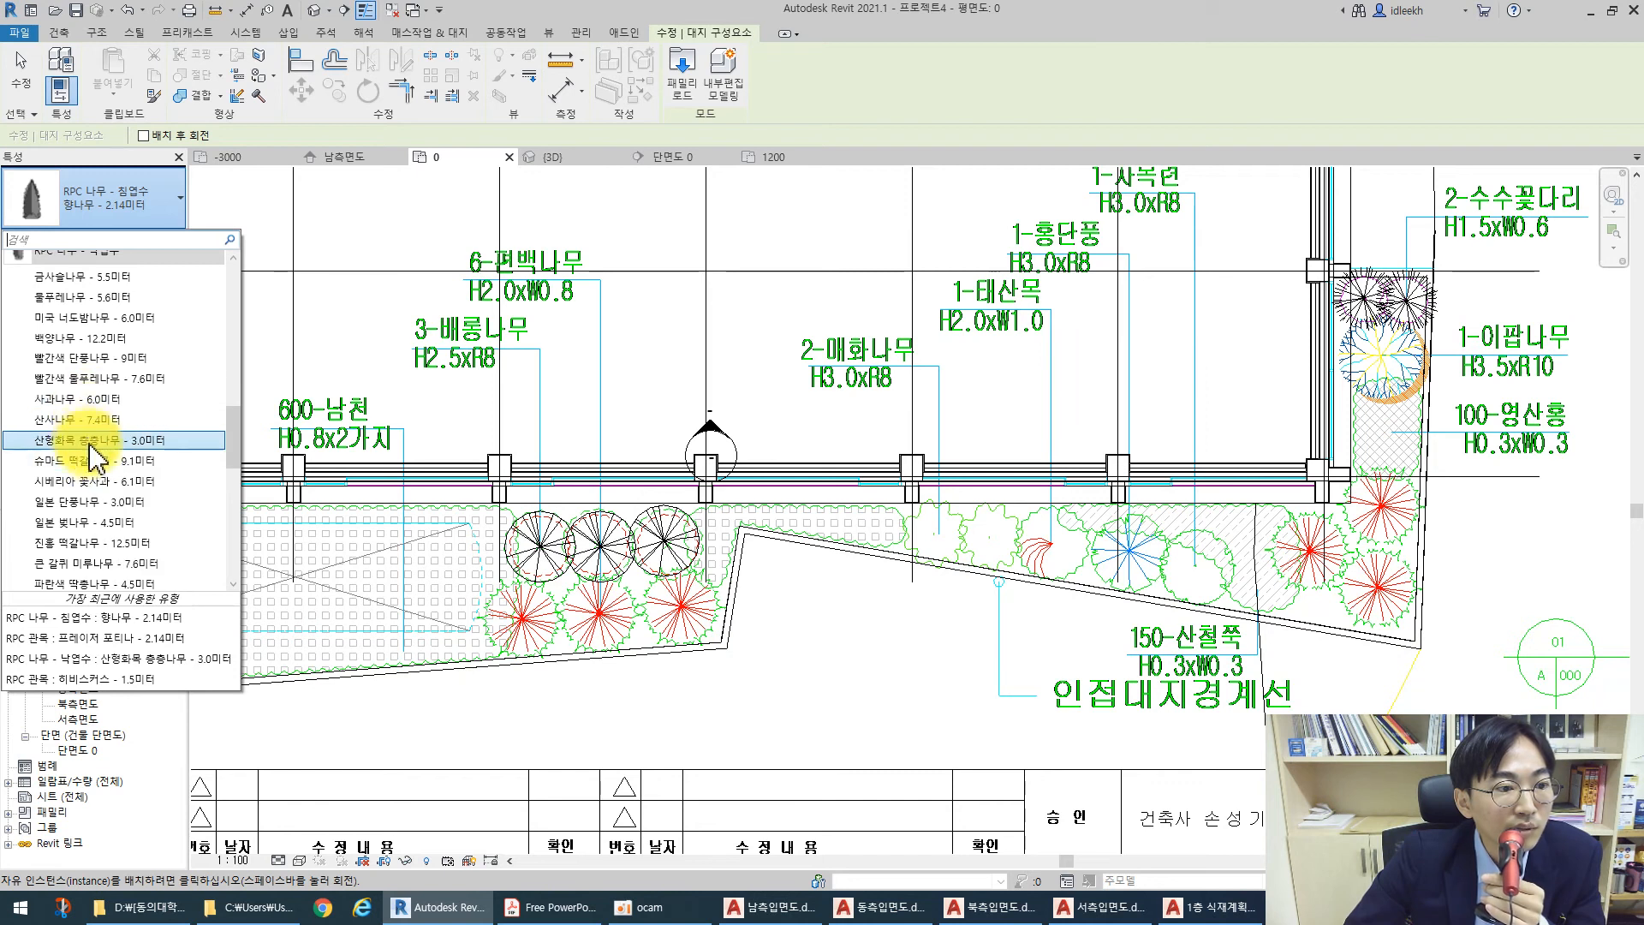
{"action": "left_click", "coordinate": [86, 439]}
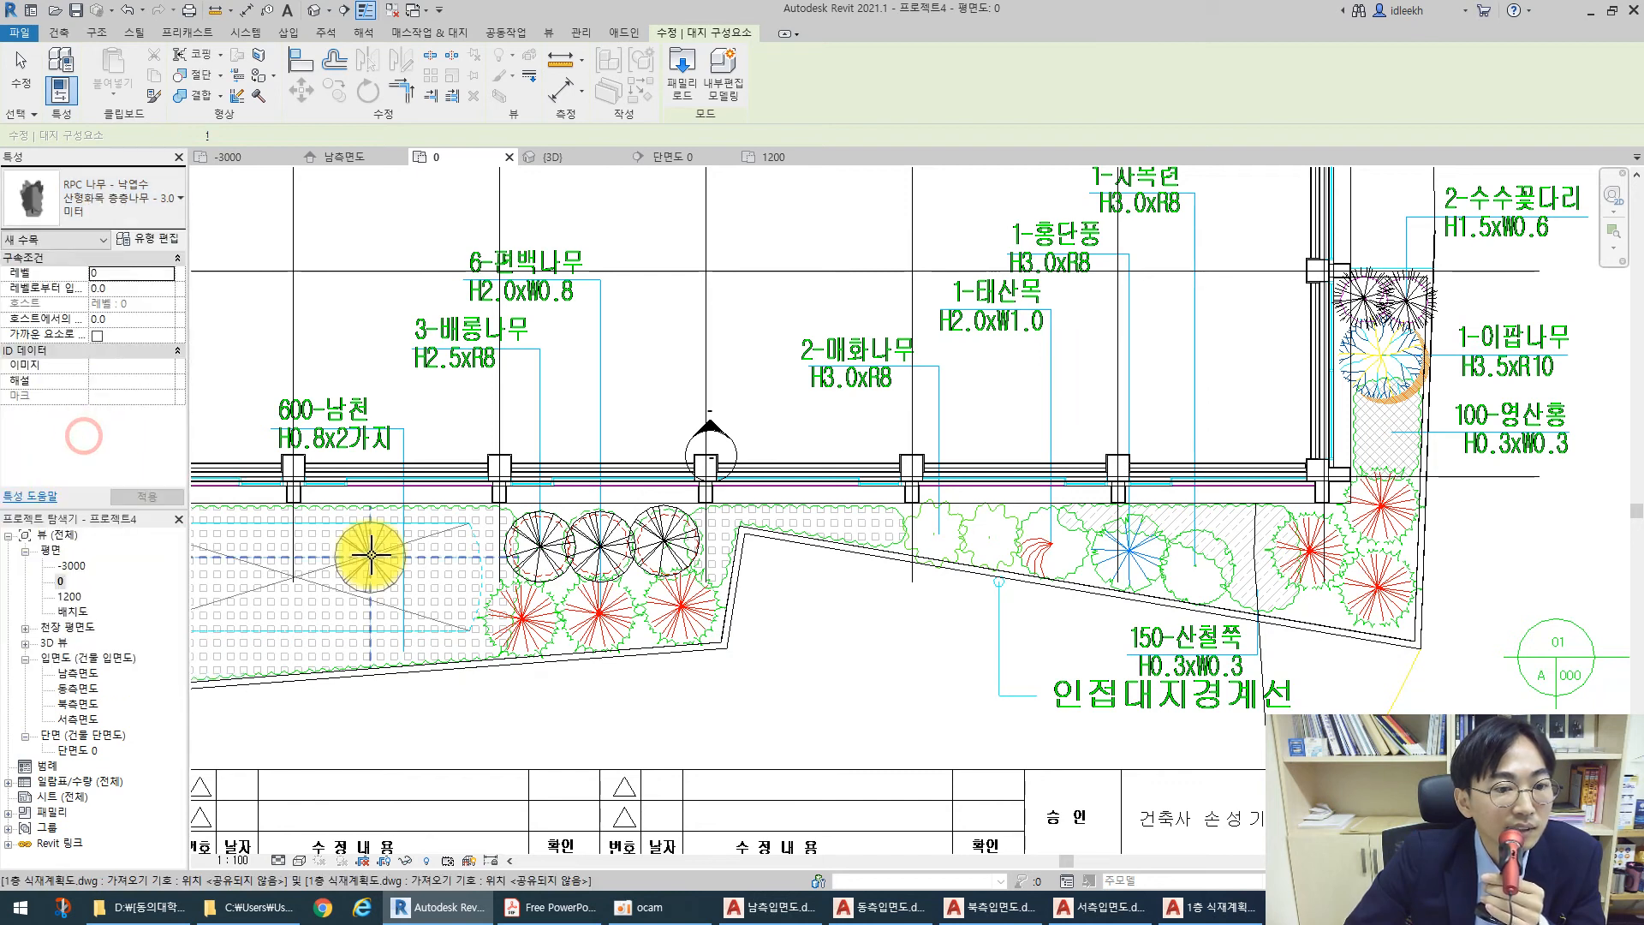
{"action": "left_click", "coordinate": [526, 619]}
{"action": "left_click", "coordinate": [600, 615]}
{"action": "left_click", "coordinate": [686, 604]}
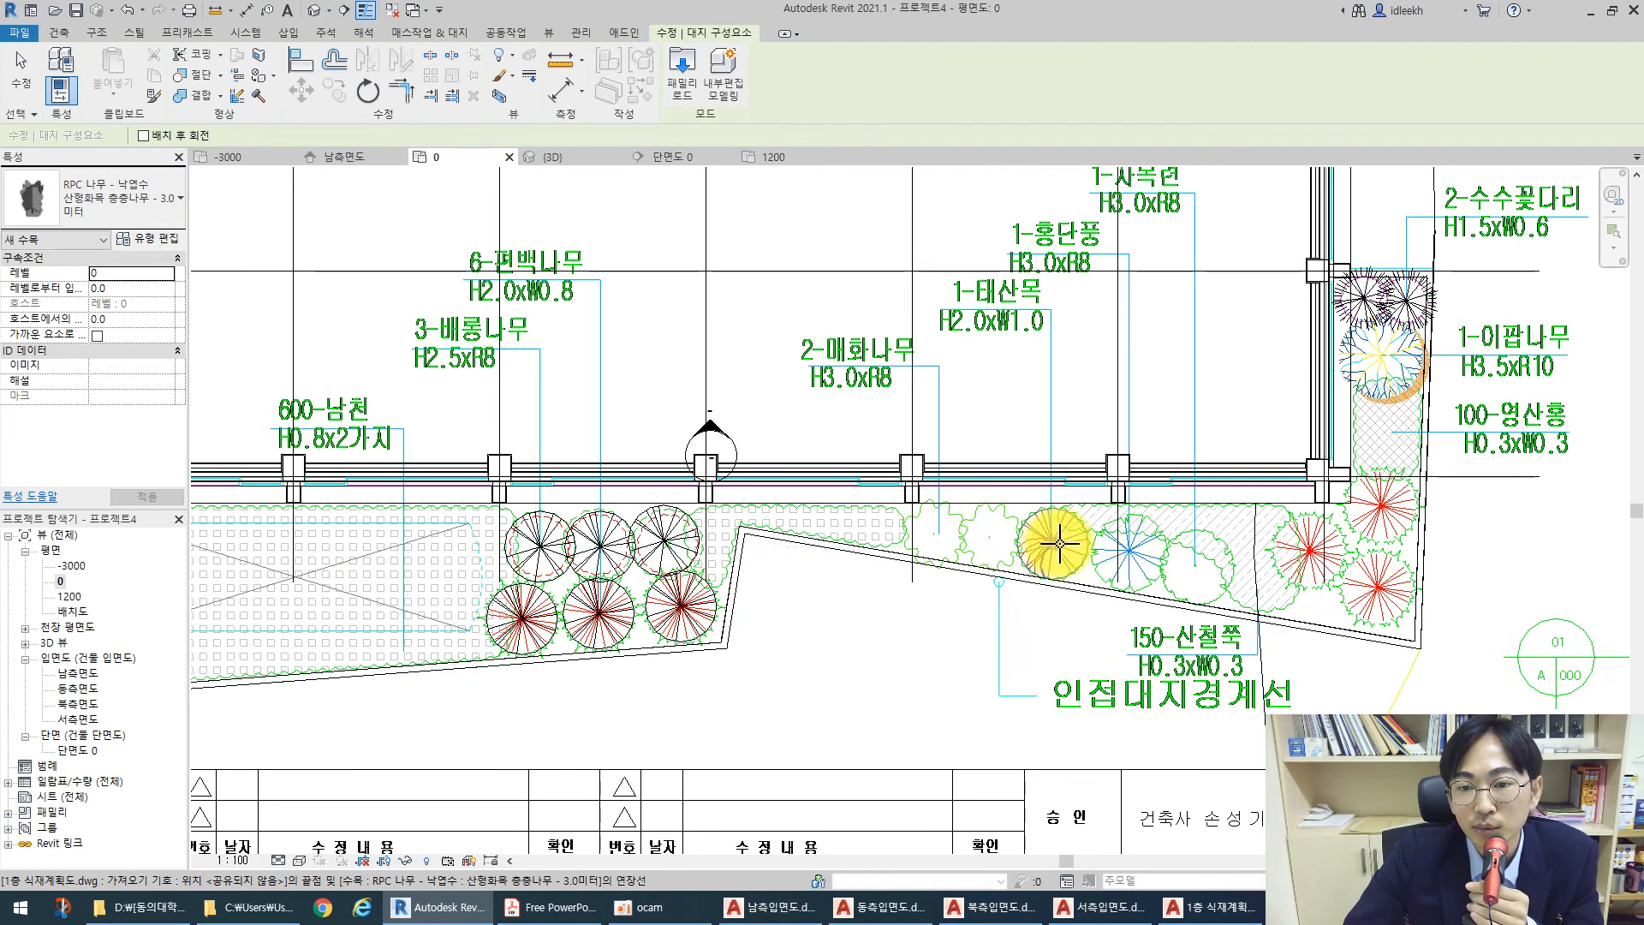
Place 산형화목 층층나무 - 3.0미터 trees on the three remaining red 6-편백나무 symbols at the planting strip's corner
{"action": "middle_click_drag", "start_coordinate": [1009, 683], "coordinate": [761, 671]}
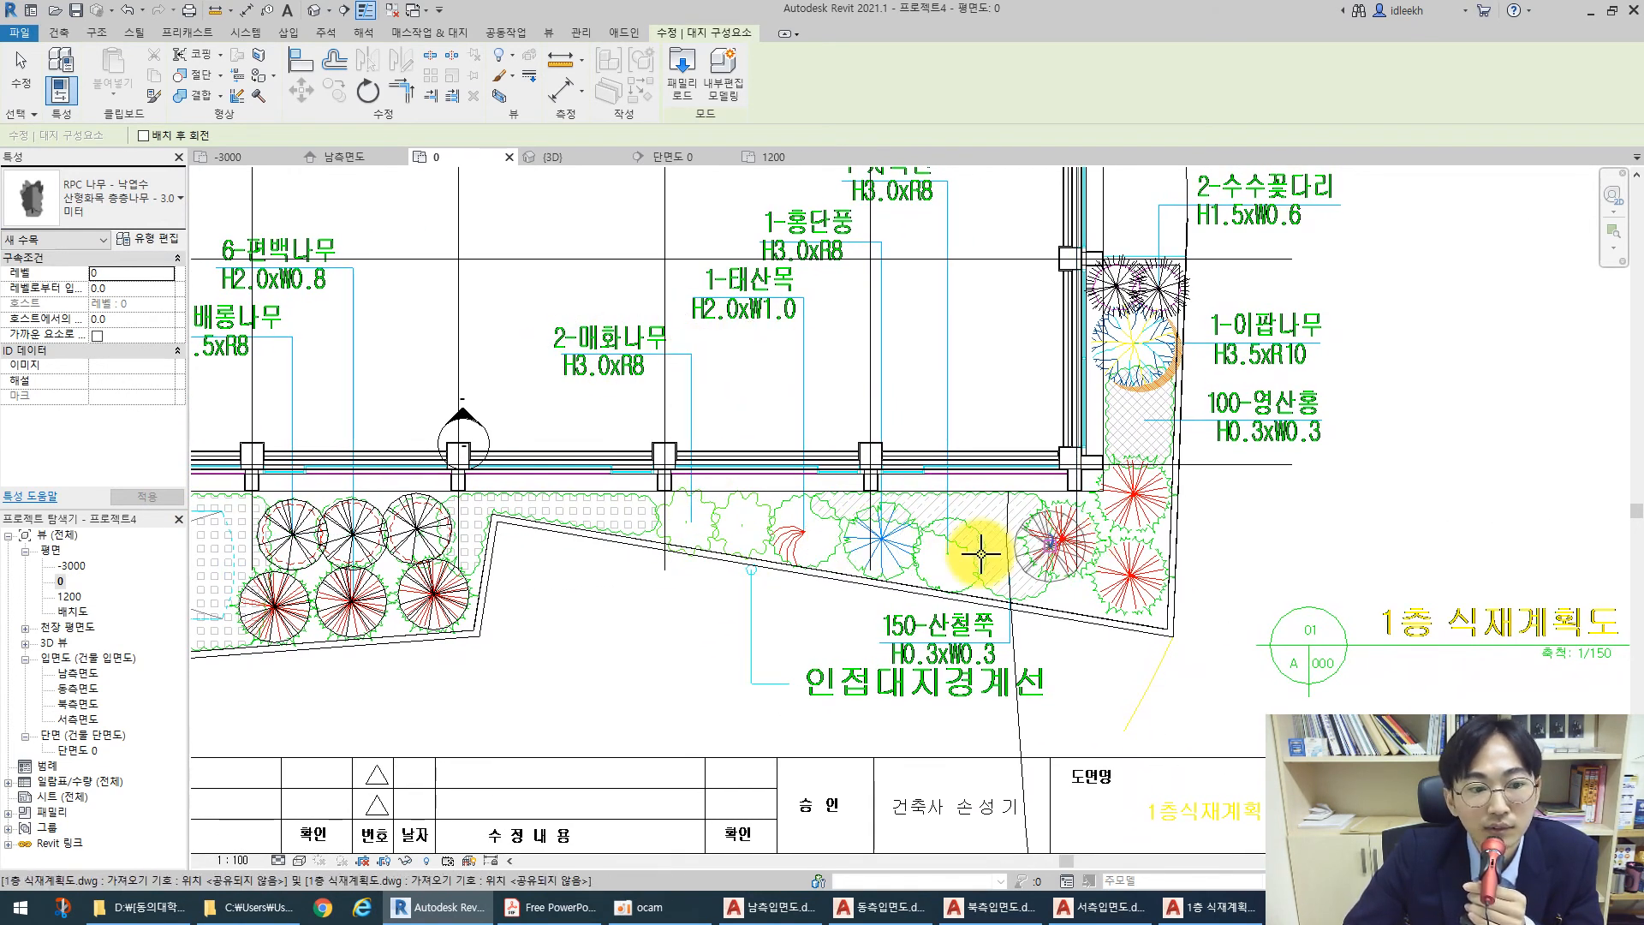
{"action": "left_click", "coordinate": [1137, 493]}
{"action": "left_click", "coordinate": [1128, 579]}
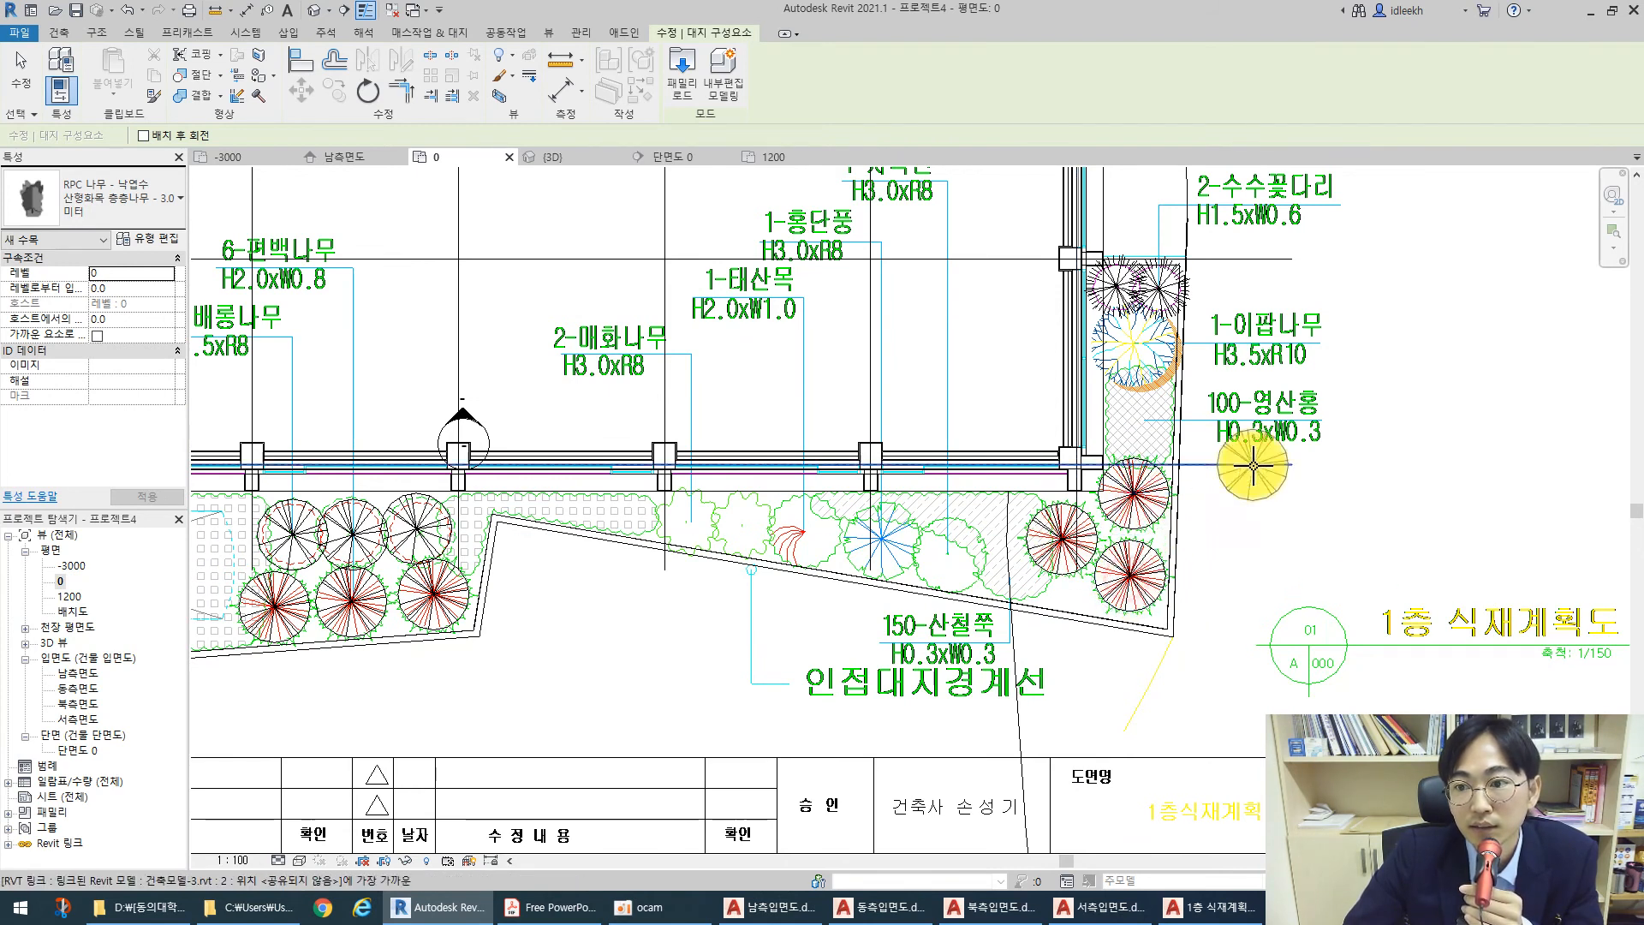
{"action": "left_click", "coordinate": [1141, 345]}
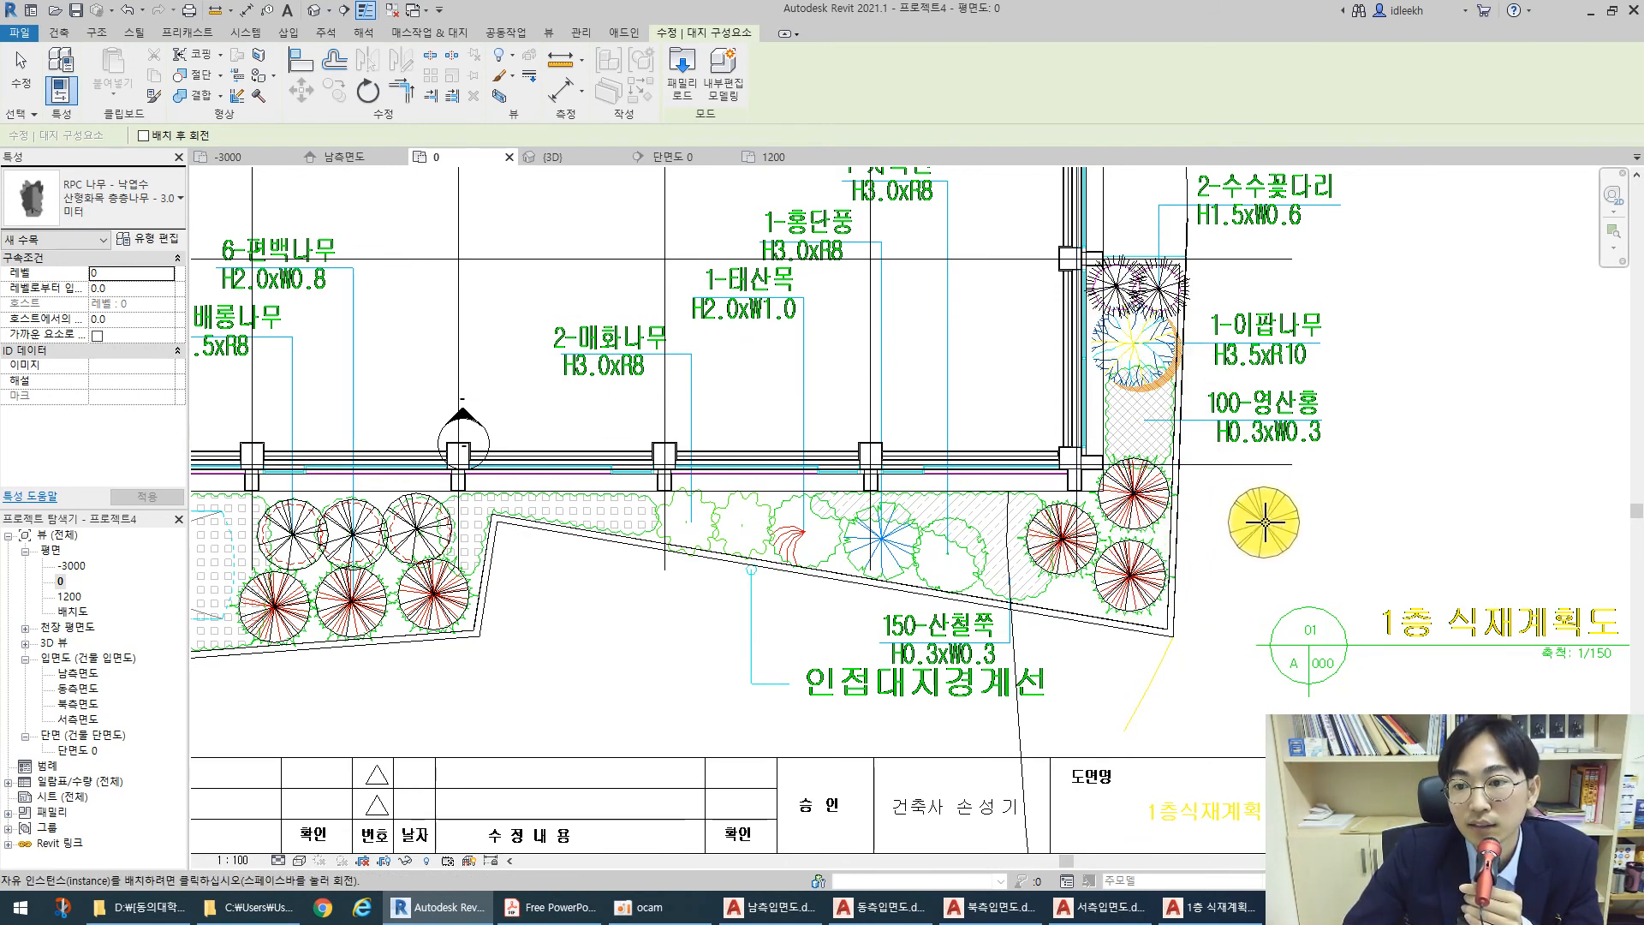
Place one RPC deciduous tree of type 회색 자작나무 - 3.1미터 on the centre of the 1-이팝나무 symbol
{"action": "middle_click_drag", "start_coordinate": [1252, 530], "coordinate": [1019, 638]}
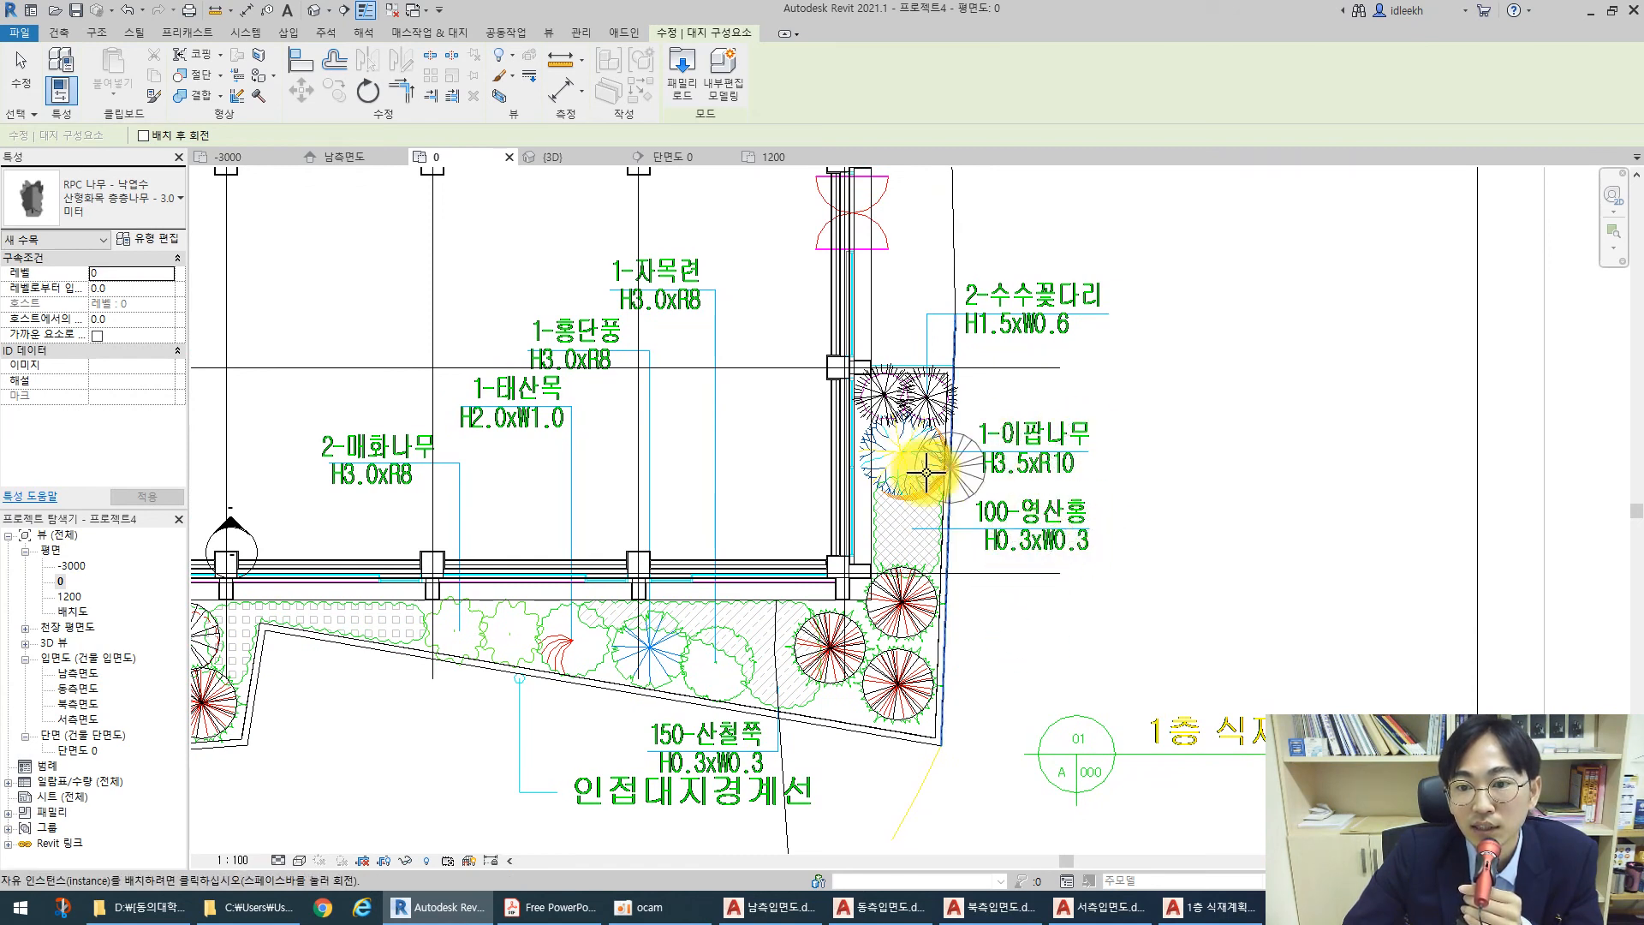
{"action": "left_click", "coordinate": [112, 201]}
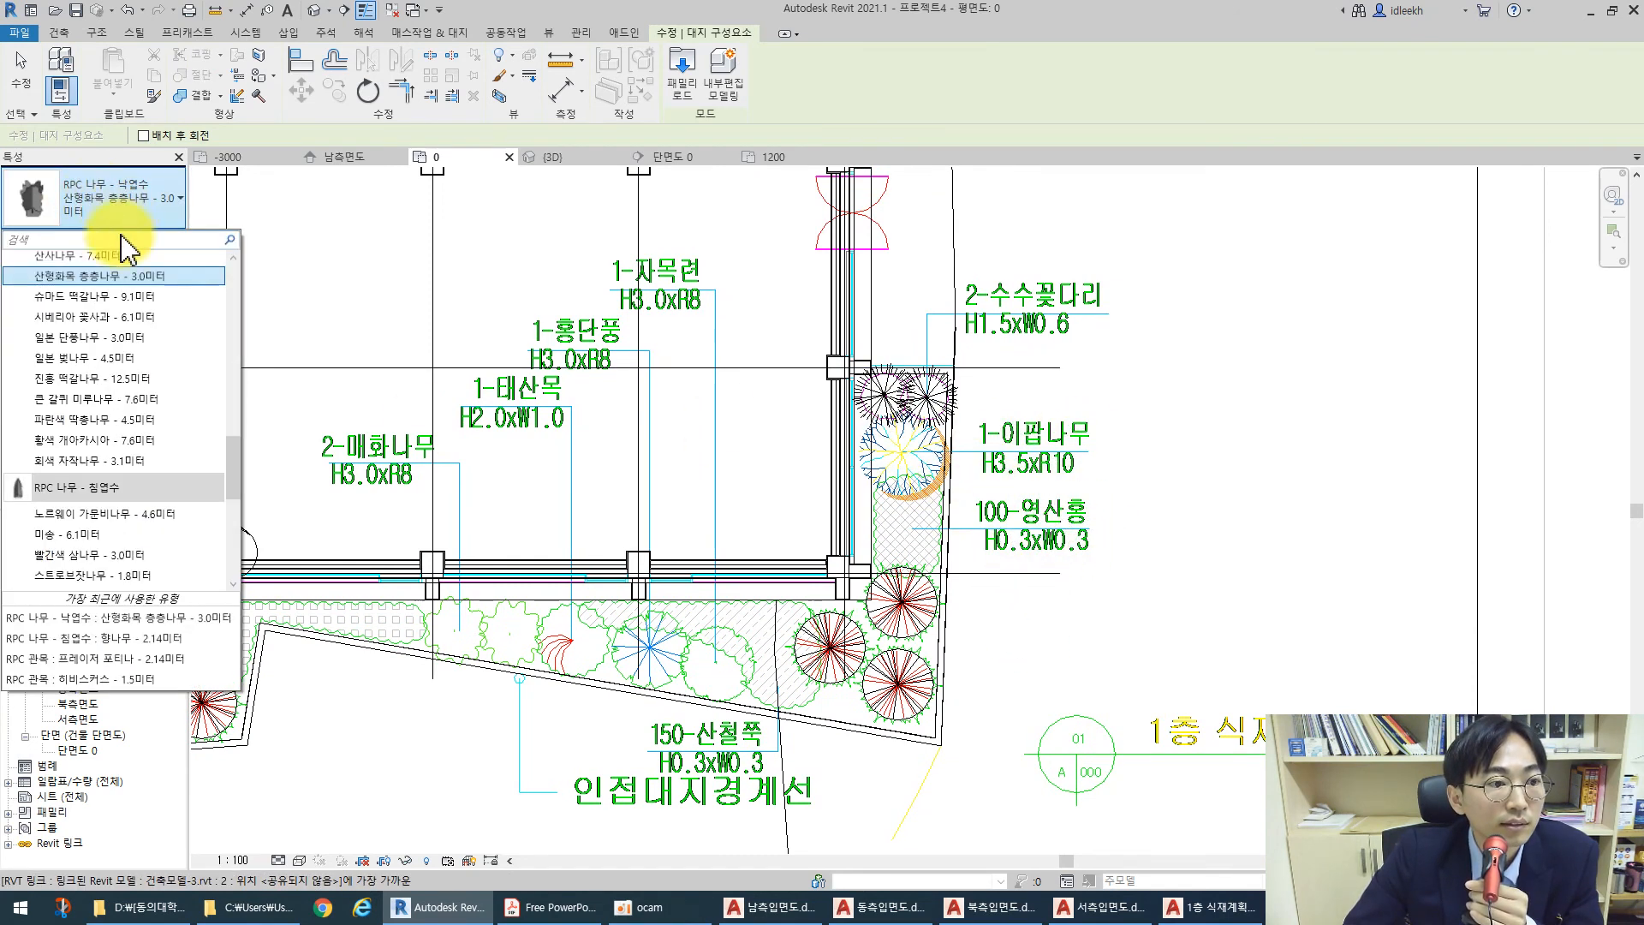
{"action": "left_click", "coordinate": [60, 461]}
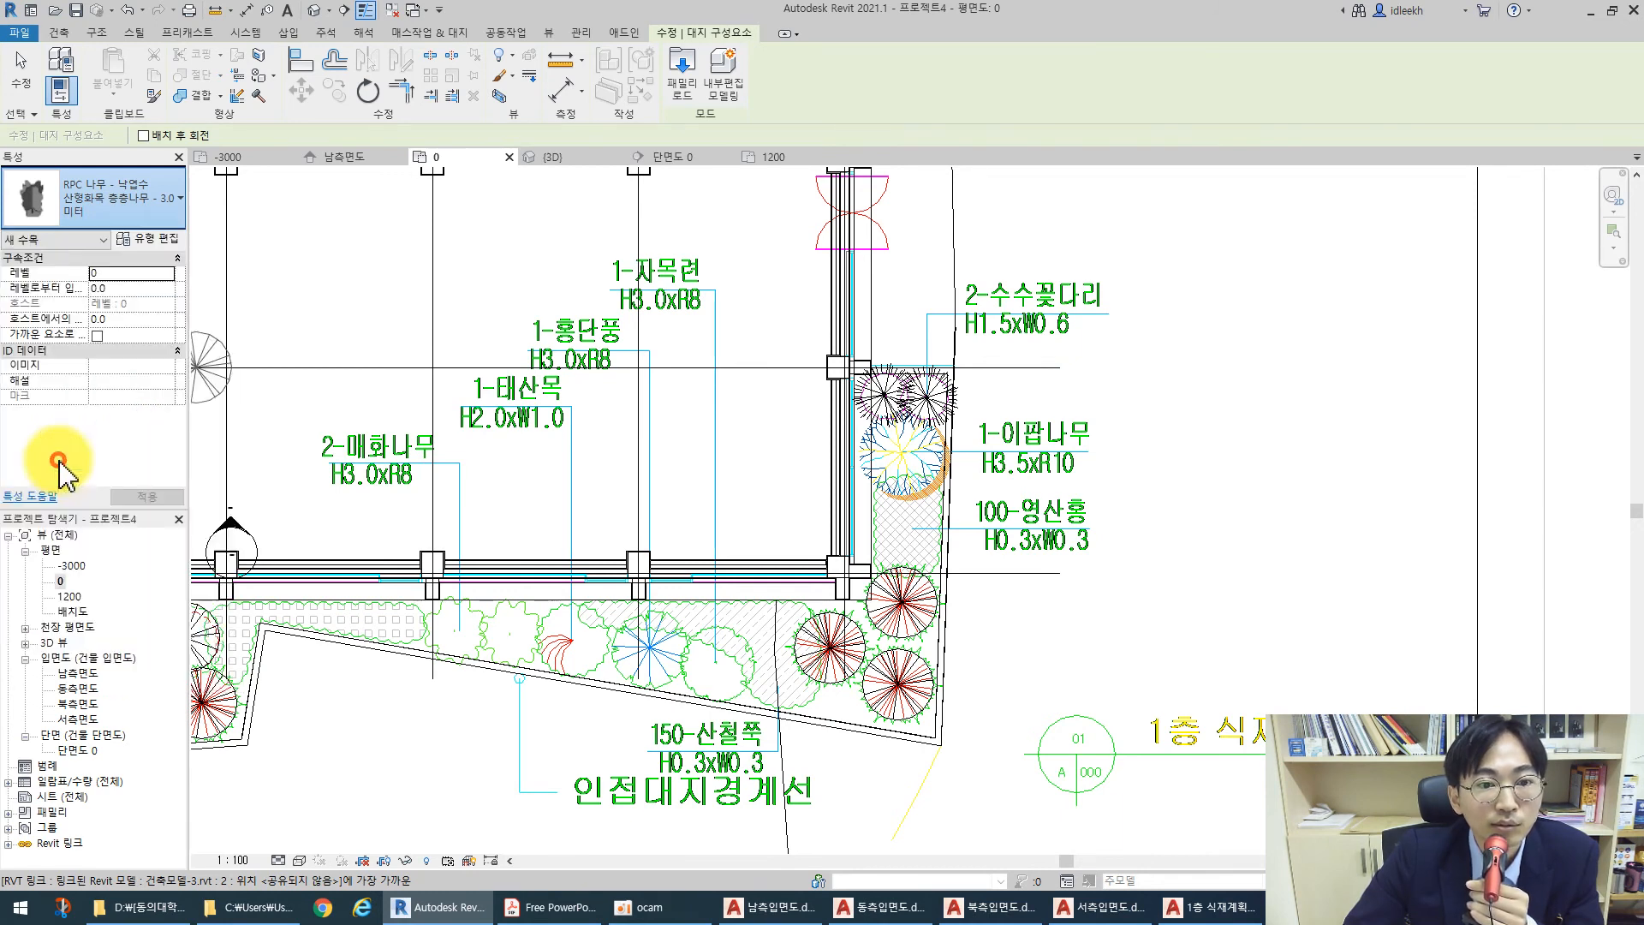
{"action": "left_click", "coordinate": [906, 451]}
Place three 회색 자작나무 - 3.1미터 trees on the 1-홍단풍, 1-자목련 and 1-태산목 symbols
{"action": "scroll", "coordinate": [1094, 440], "scroll_direction": "down", "scroll_amount": 4}
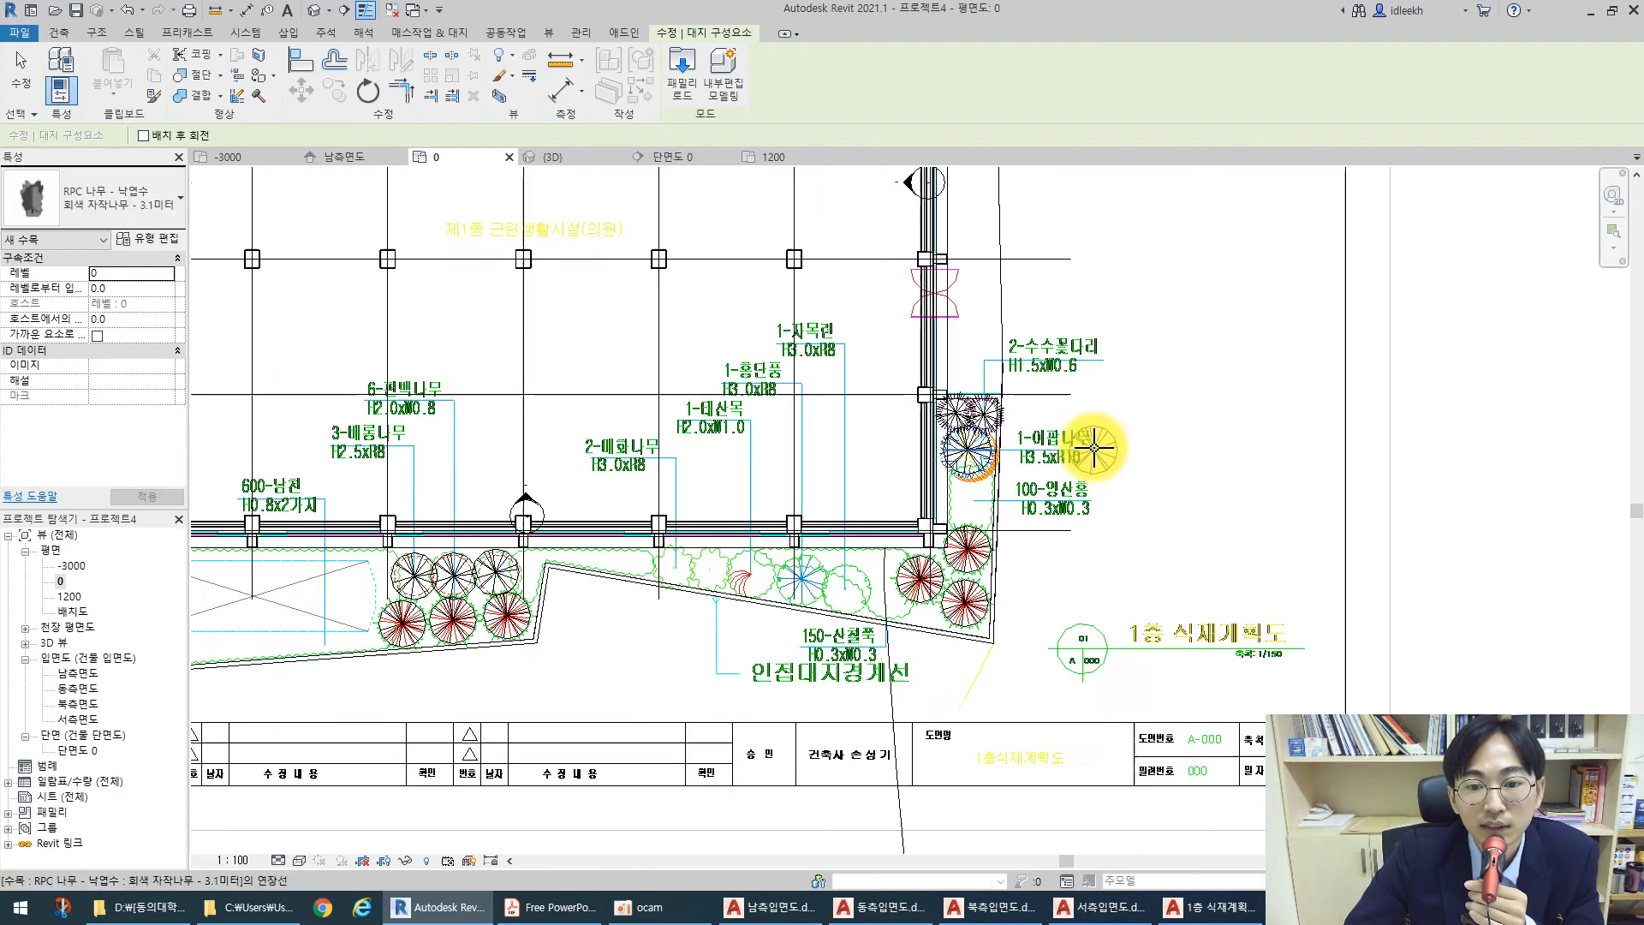
{"action": "scroll", "coordinate": [838, 569], "scroll_direction": "up", "scroll_amount": 4}
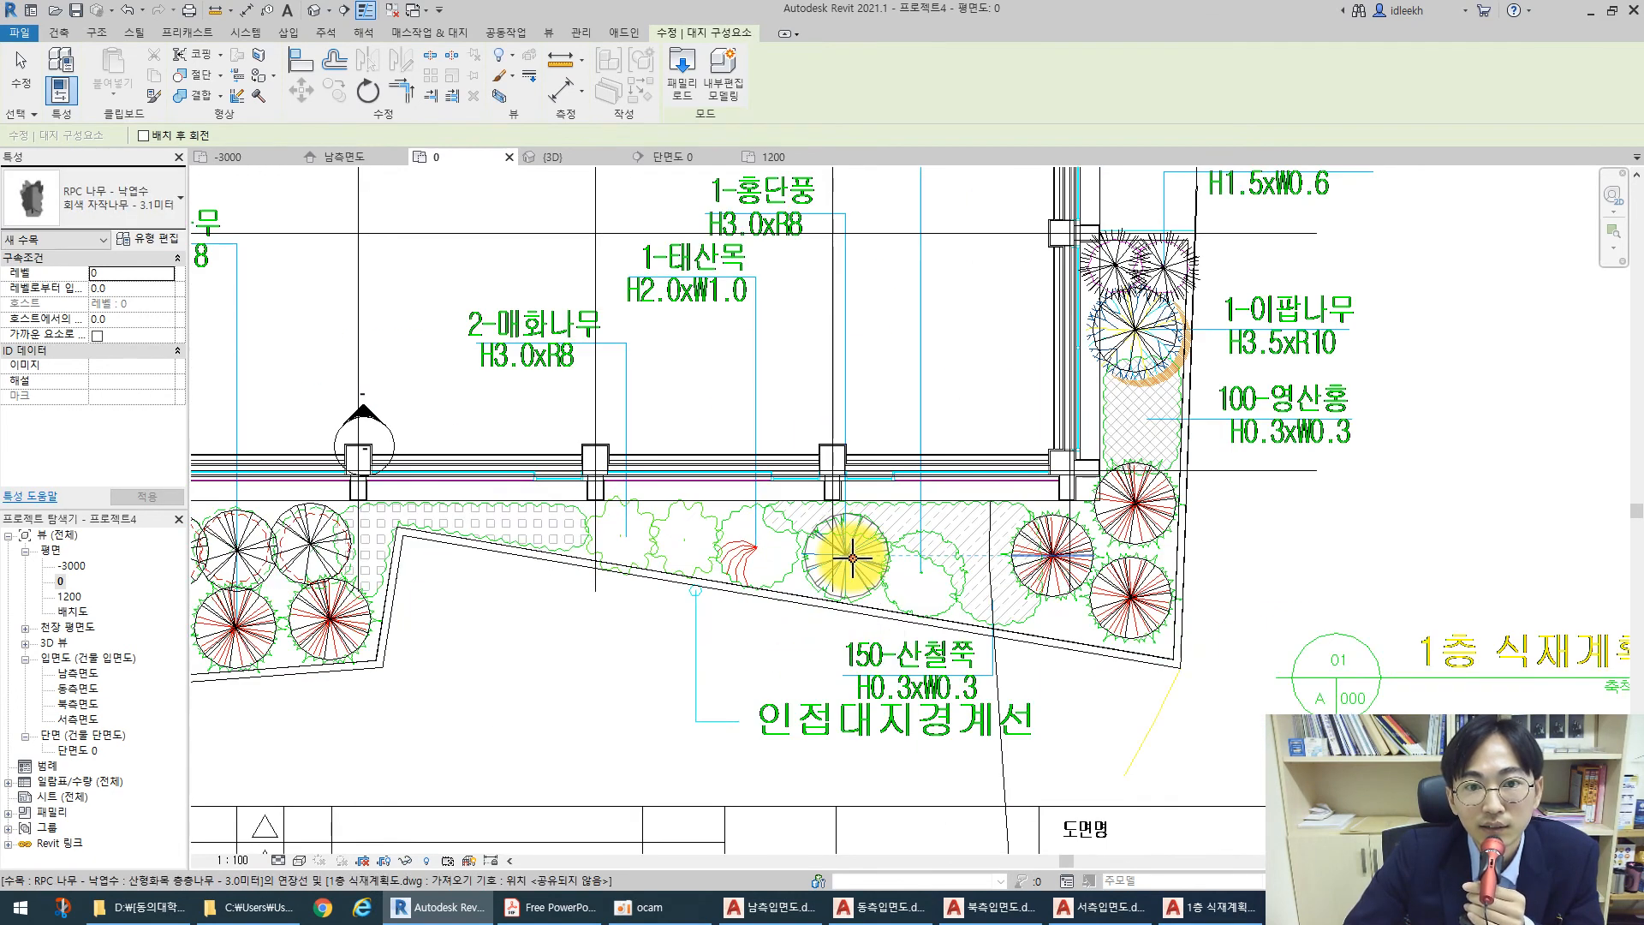
{"action": "left_click", "coordinate": [853, 558]}
{"action": "left_click", "coordinate": [925, 572]}
{"action": "left_click", "coordinate": [754, 551]}
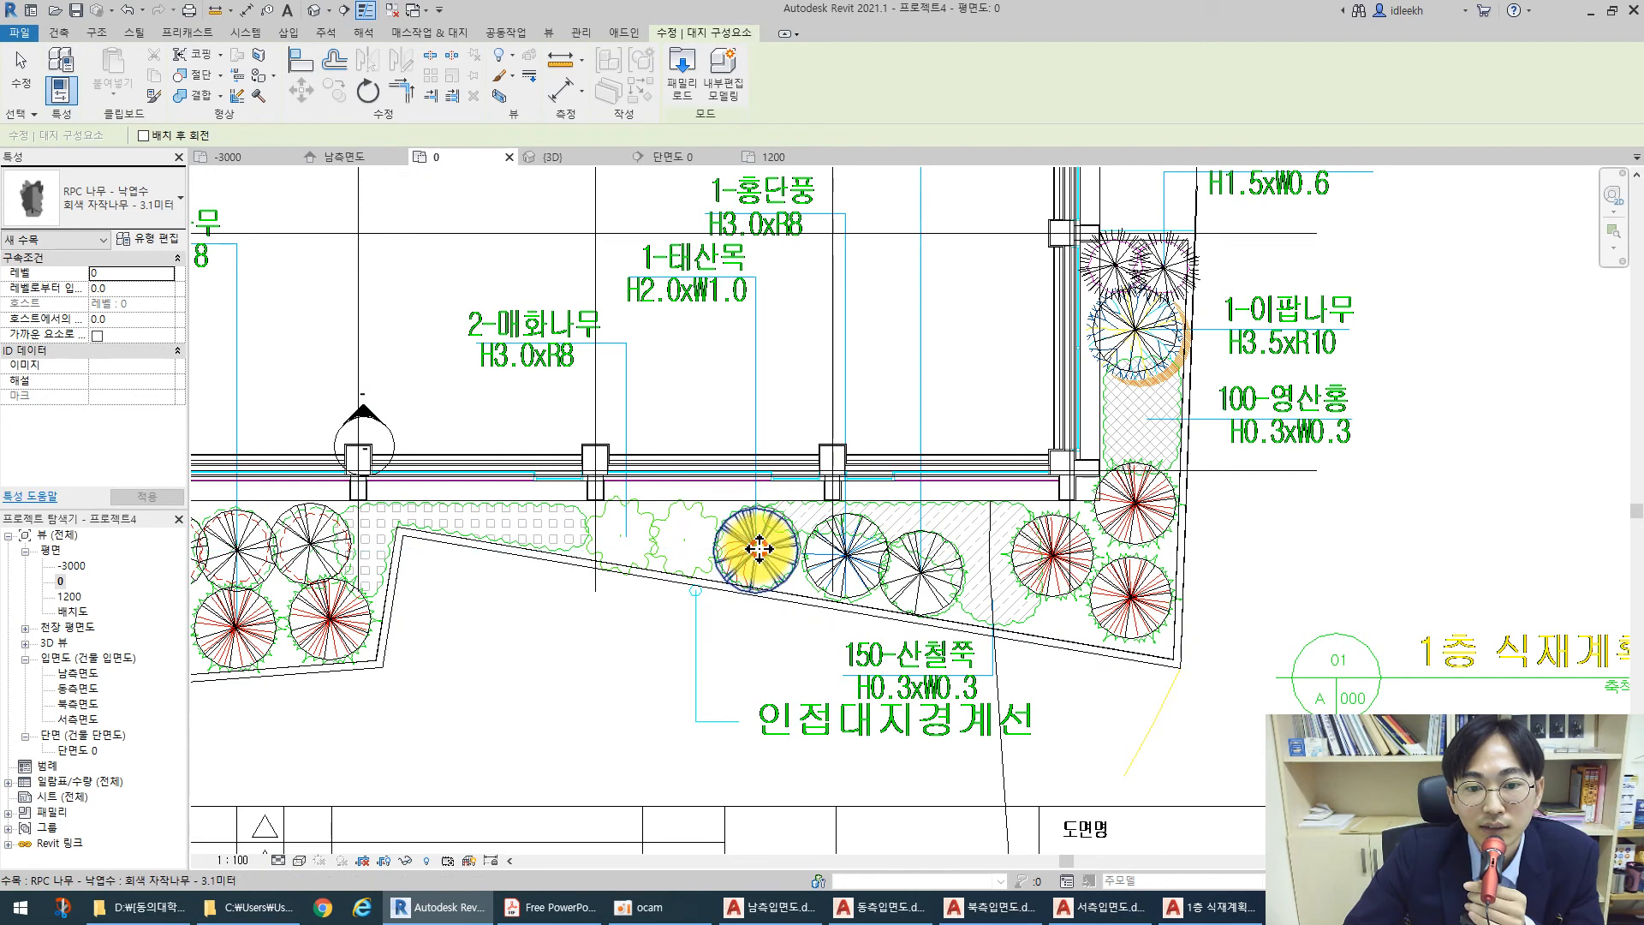
Place two RPC coniferous trees of type 빨간색 삼나무 - 3.0미터 on the 2-매화나무 symbols and end the placement
{"action": "left_click", "coordinate": [120, 206]}
{"action": "mouse_move", "coordinate": [101, 360]}
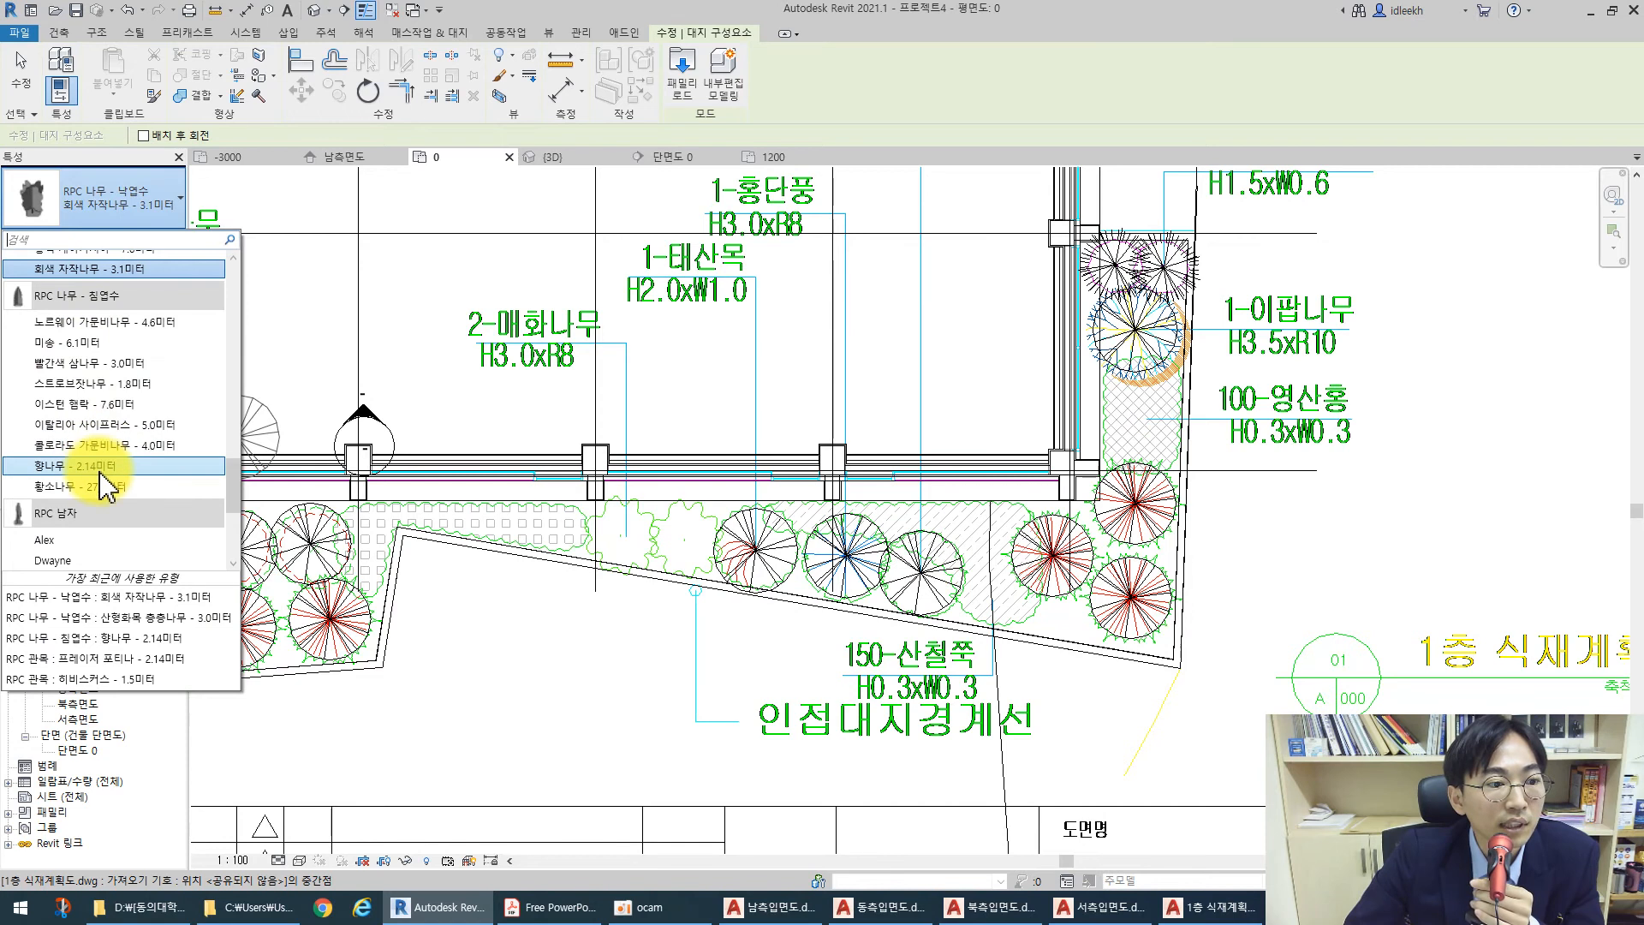
{"action": "left_click", "coordinate": [90, 363]}
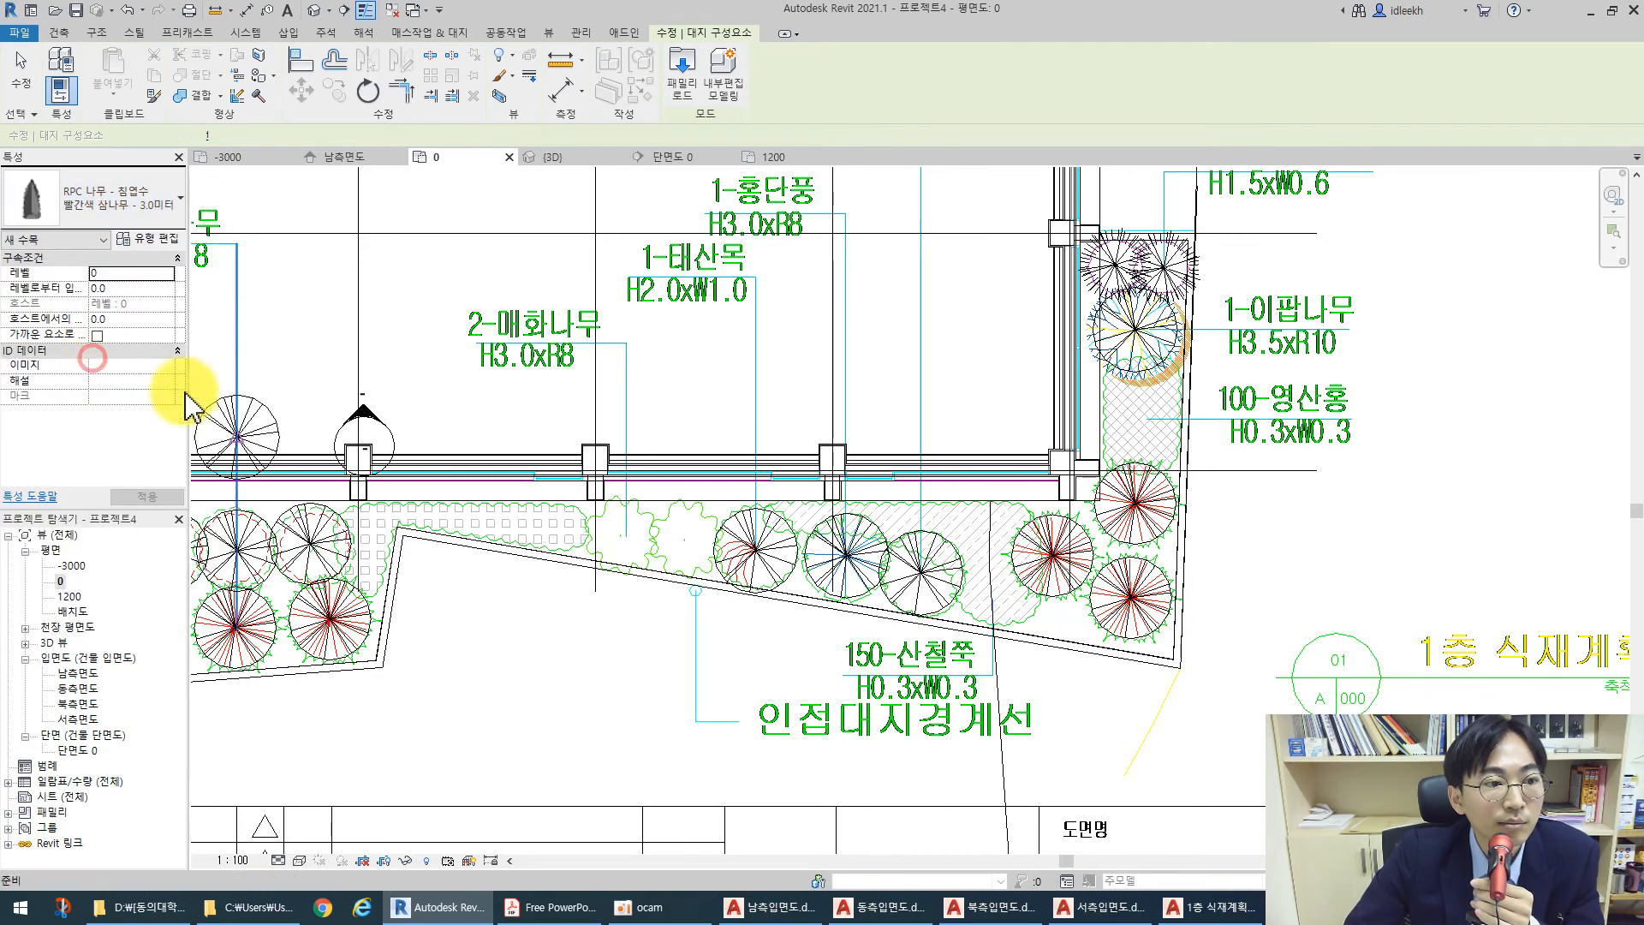
{"action": "left_click", "coordinate": [620, 534]}
{"action": "left_click", "coordinate": [692, 543]}
{"action": "key", "text": "Escape"}
{"action": "key", "text": "Escape"}
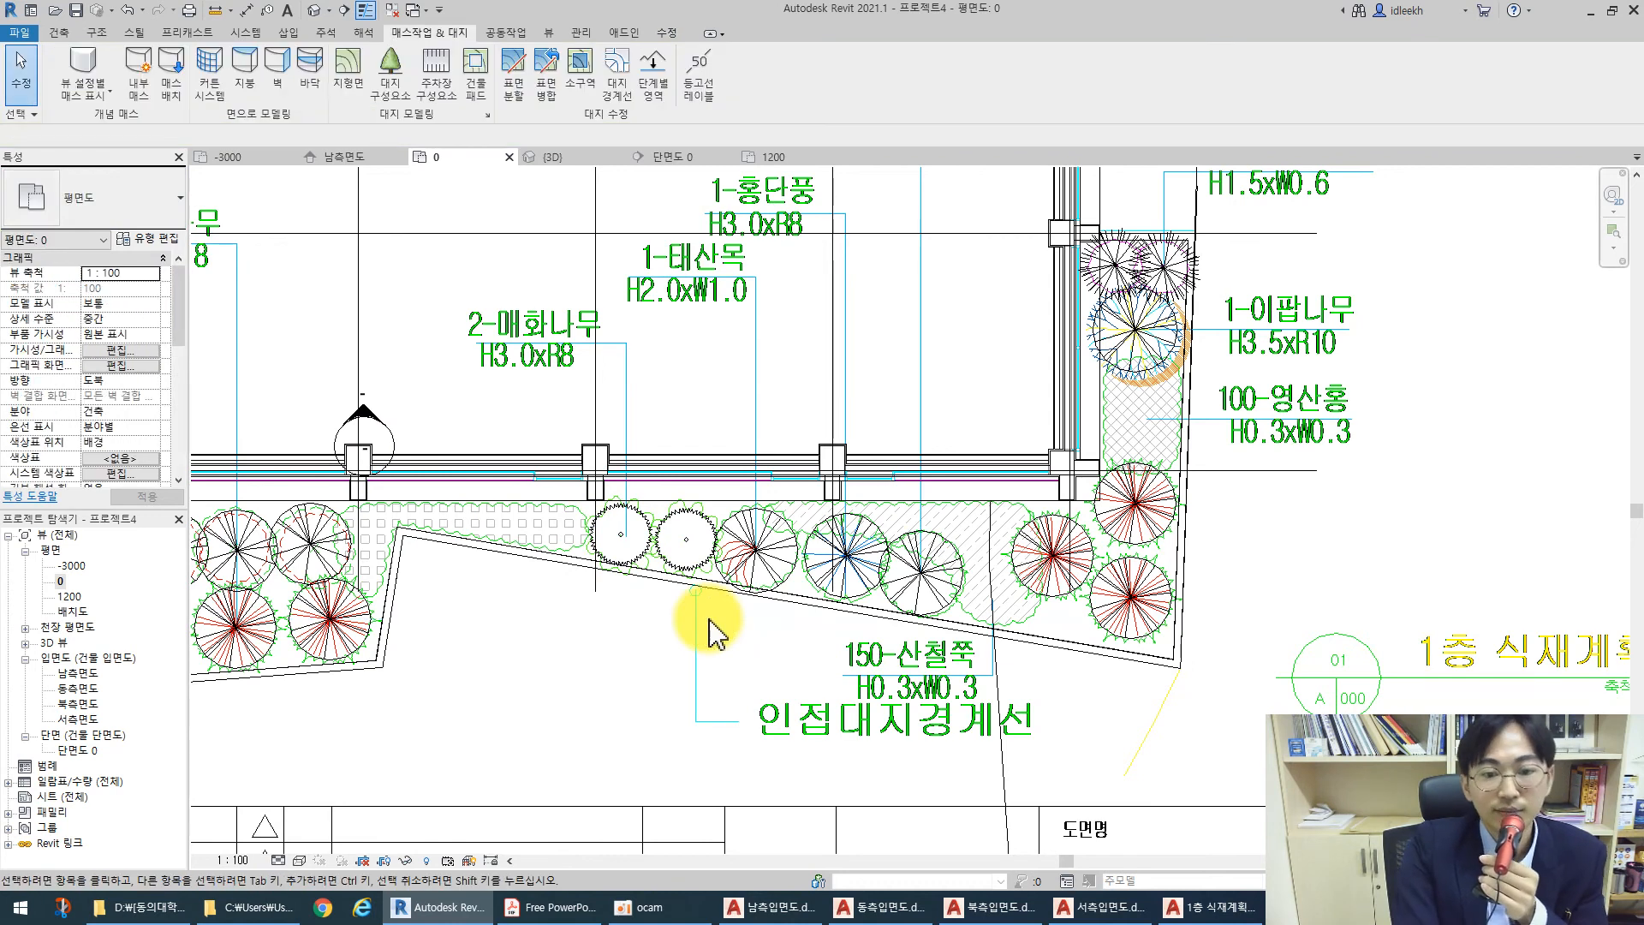
Switch to the 3D view, orient it to a corner view and inspect the trees planted along the grass strip
{"action": "scroll", "coordinate": [826, 630], "scroll_direction": "down", "scroll_amount": 5}
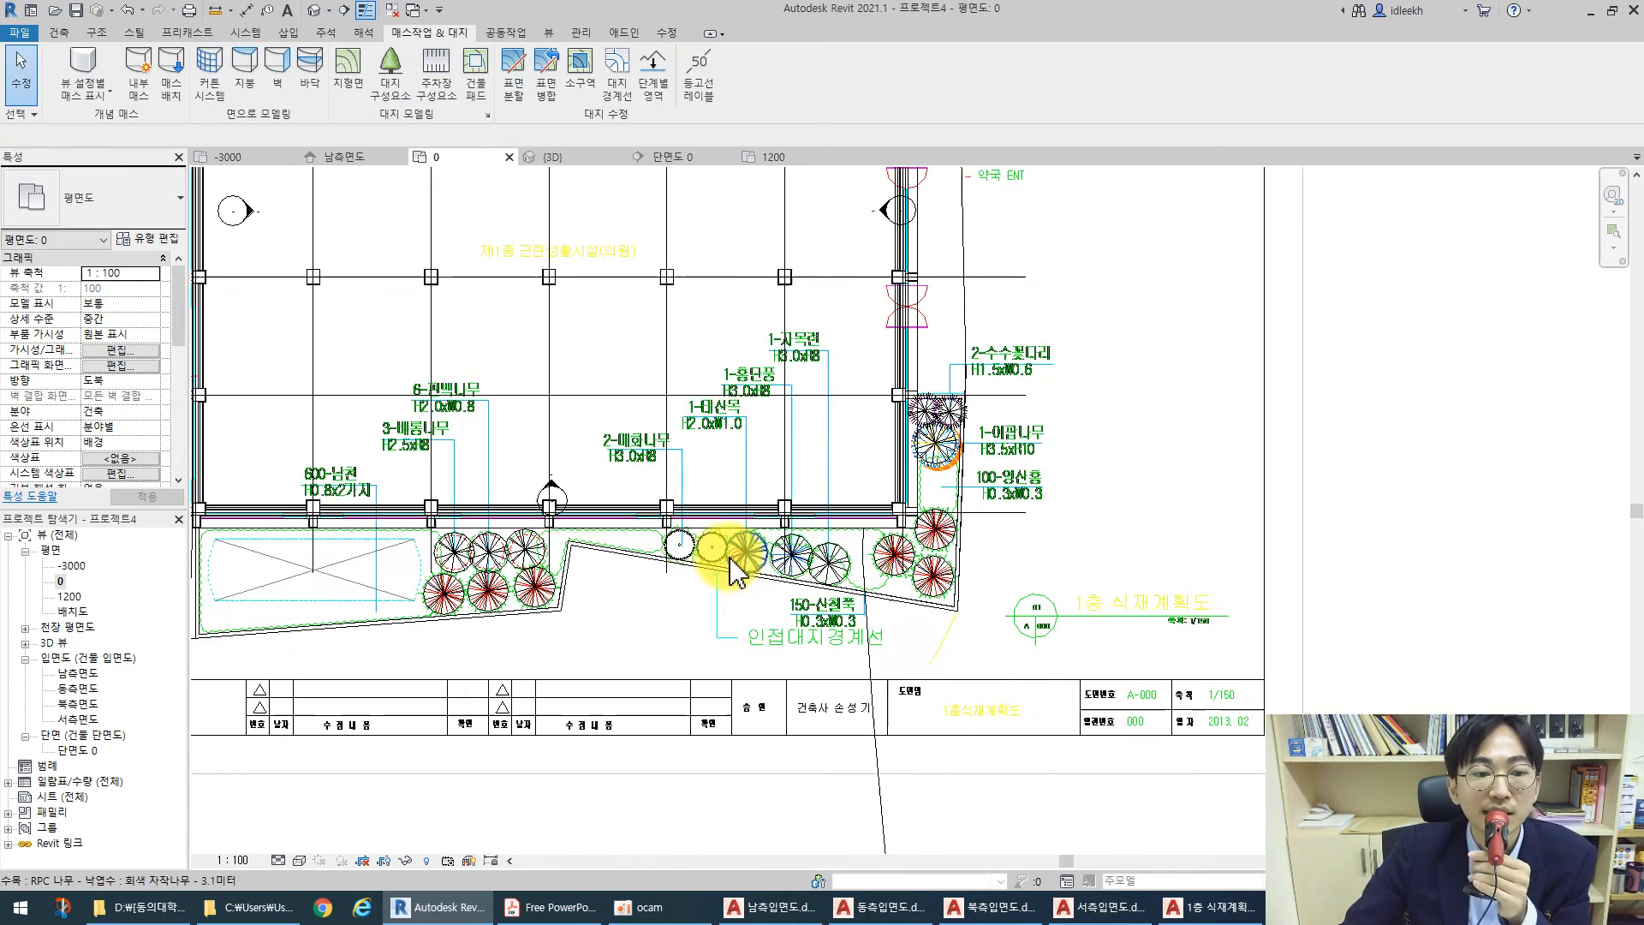
{"action": "left_click", "coordinate": [314, 11]}
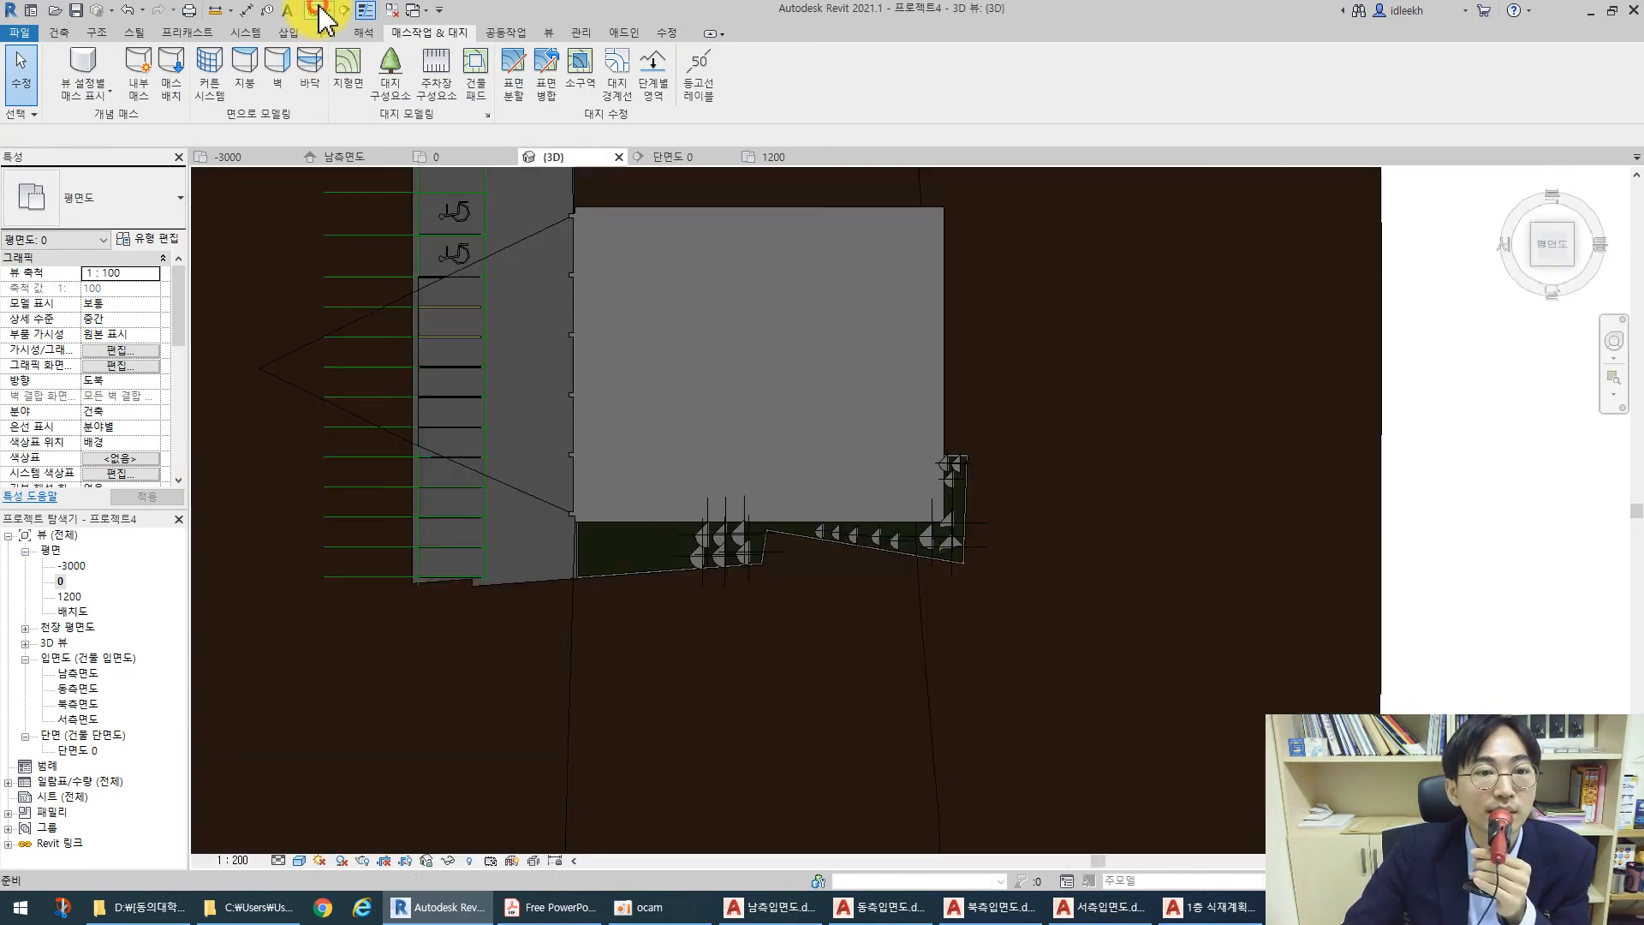
{"action": "left_click", "coordinate": [1574, 276]}
{"action": "scroll", "coordinate": [929, 582], "scroll_direction": "up", "scroll_amount": 3}
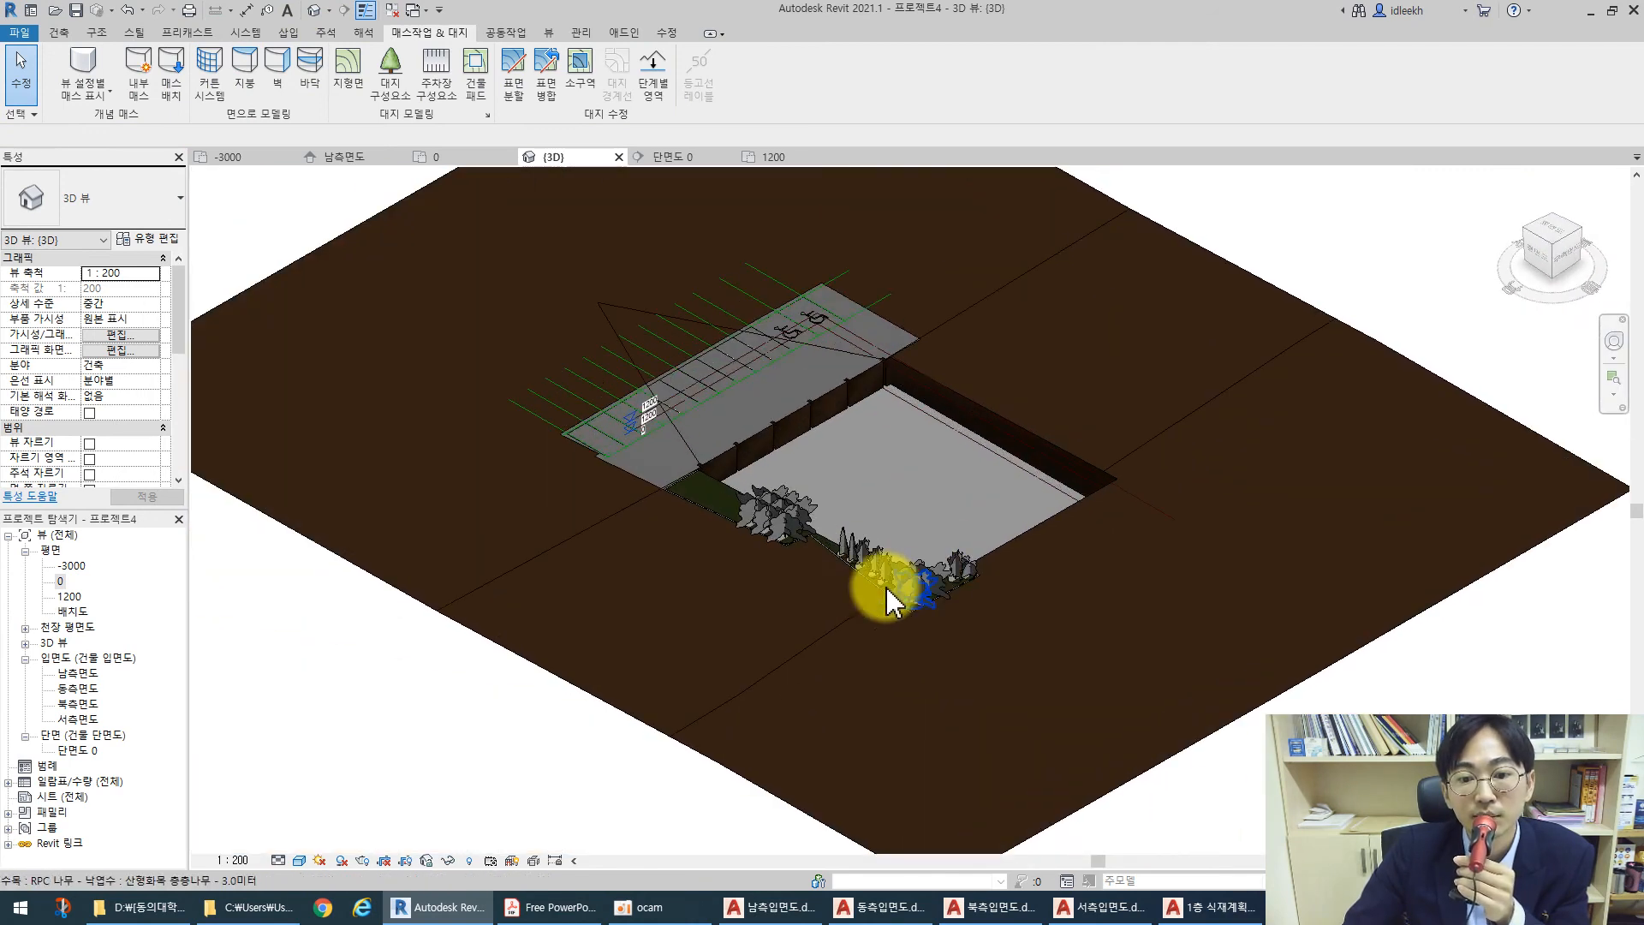
{"action": "scroll", "coordinate": [931, 589], "scroll_direction": "up", "scroll_amount": 2}
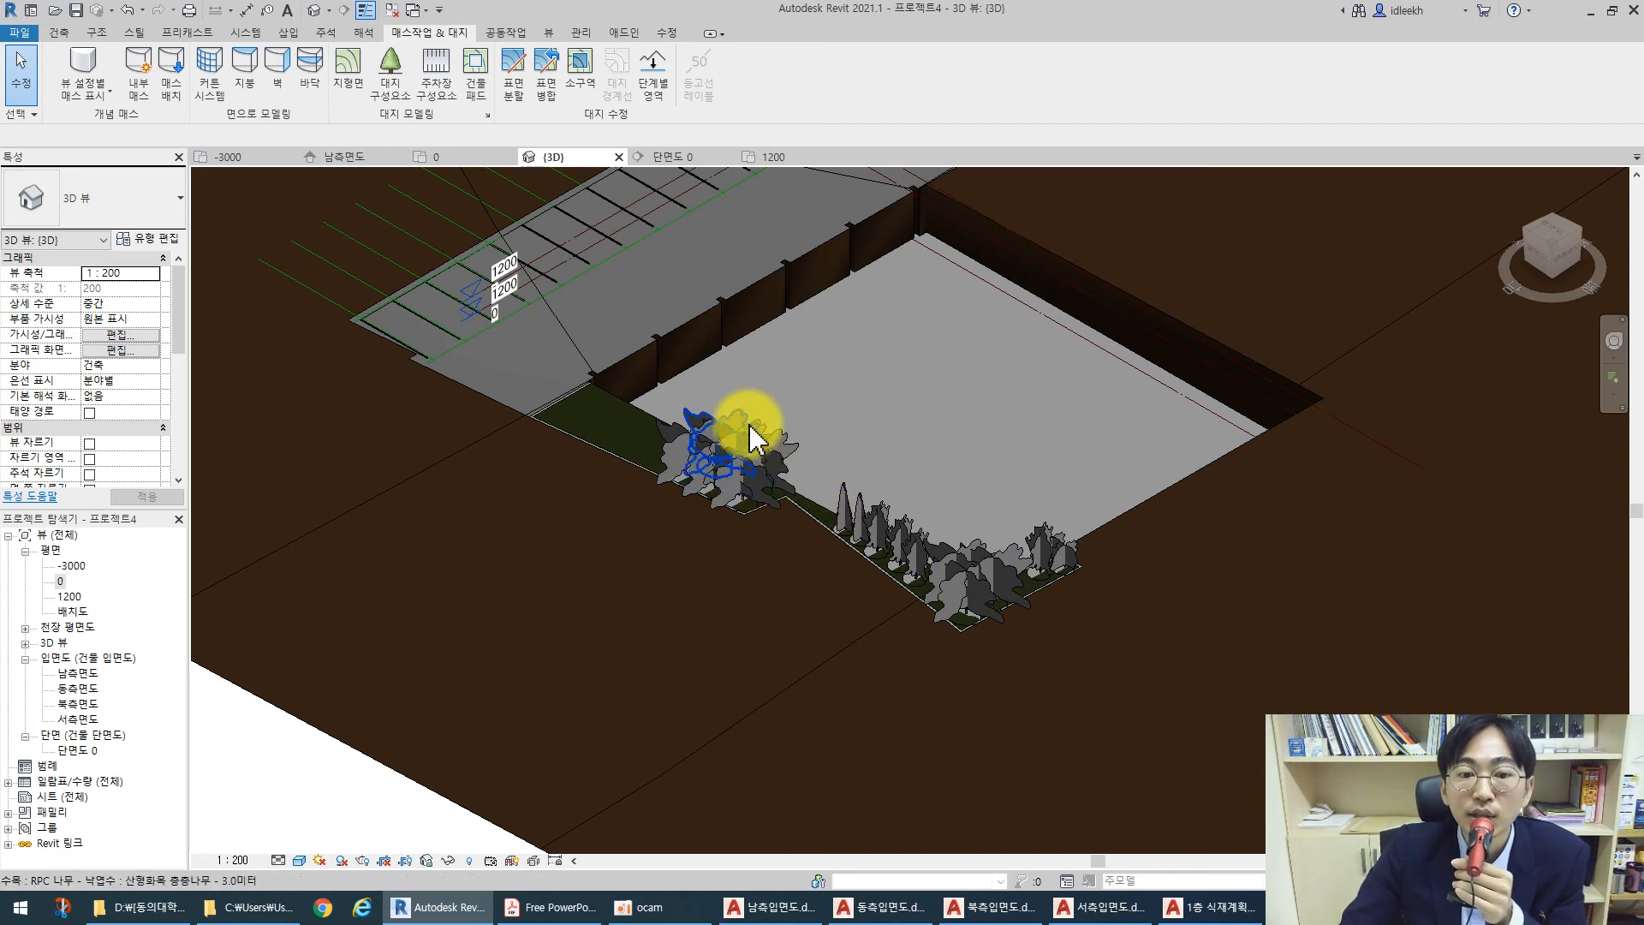
{"action": "scroll", "coordinate": [728, 454], "scroll_direction": "up", "scroll_amount": 4}
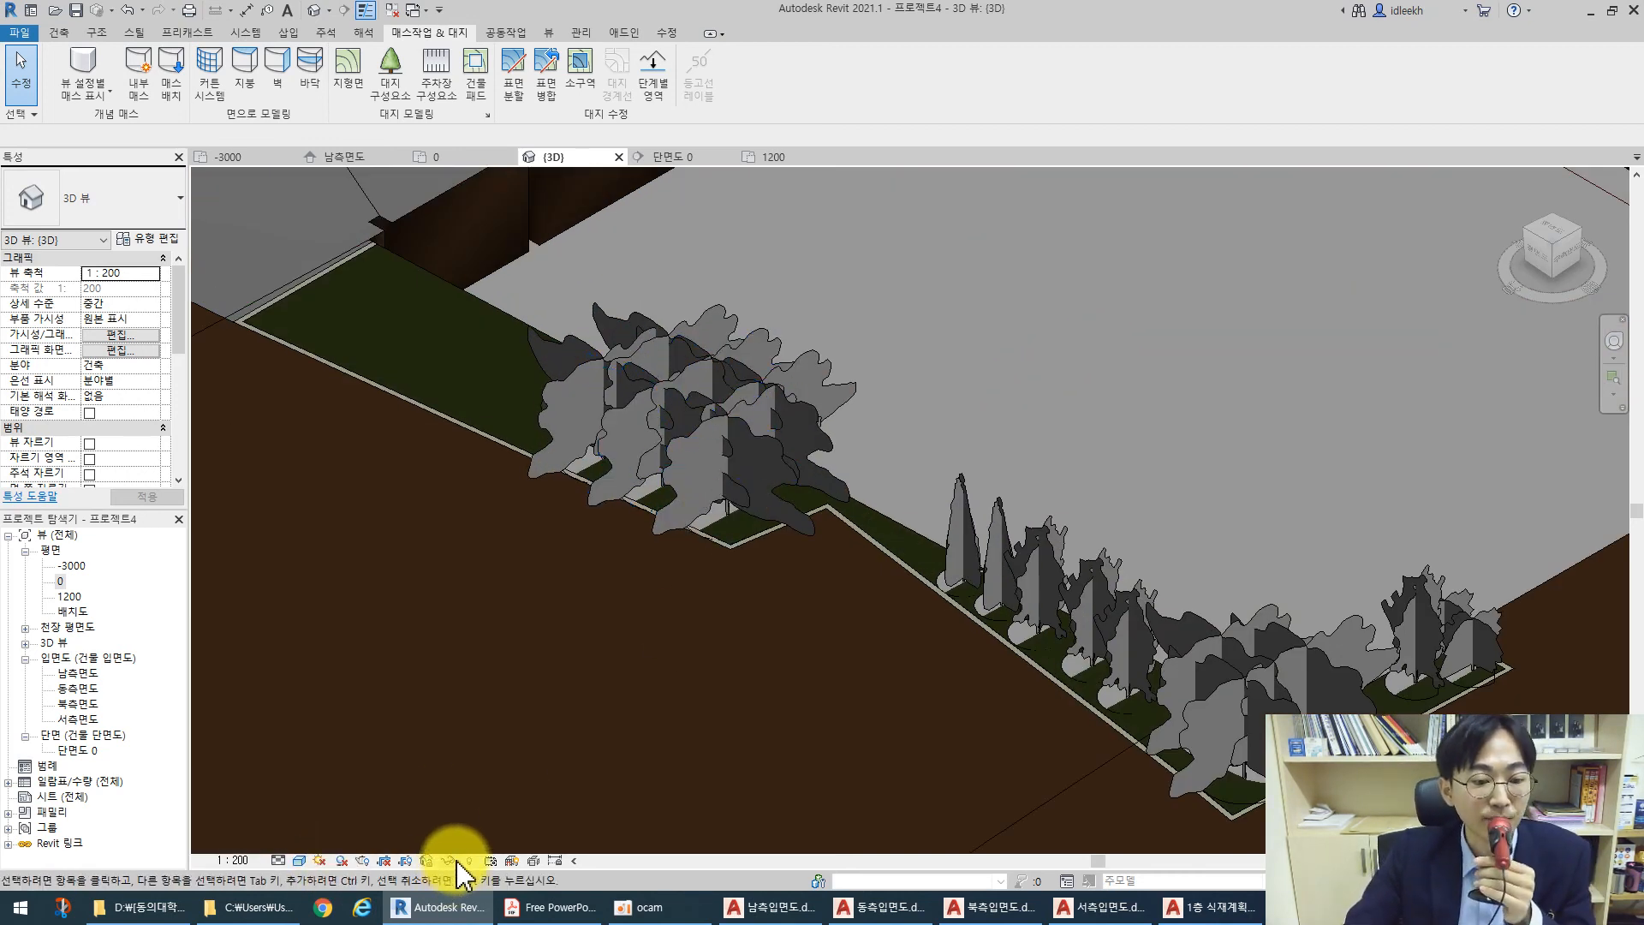
Preview the planting in the 사실적 (realistic) visual style and return the 3D view to shaded display
{"action": "left_click", "coordinate": [300, 860]}
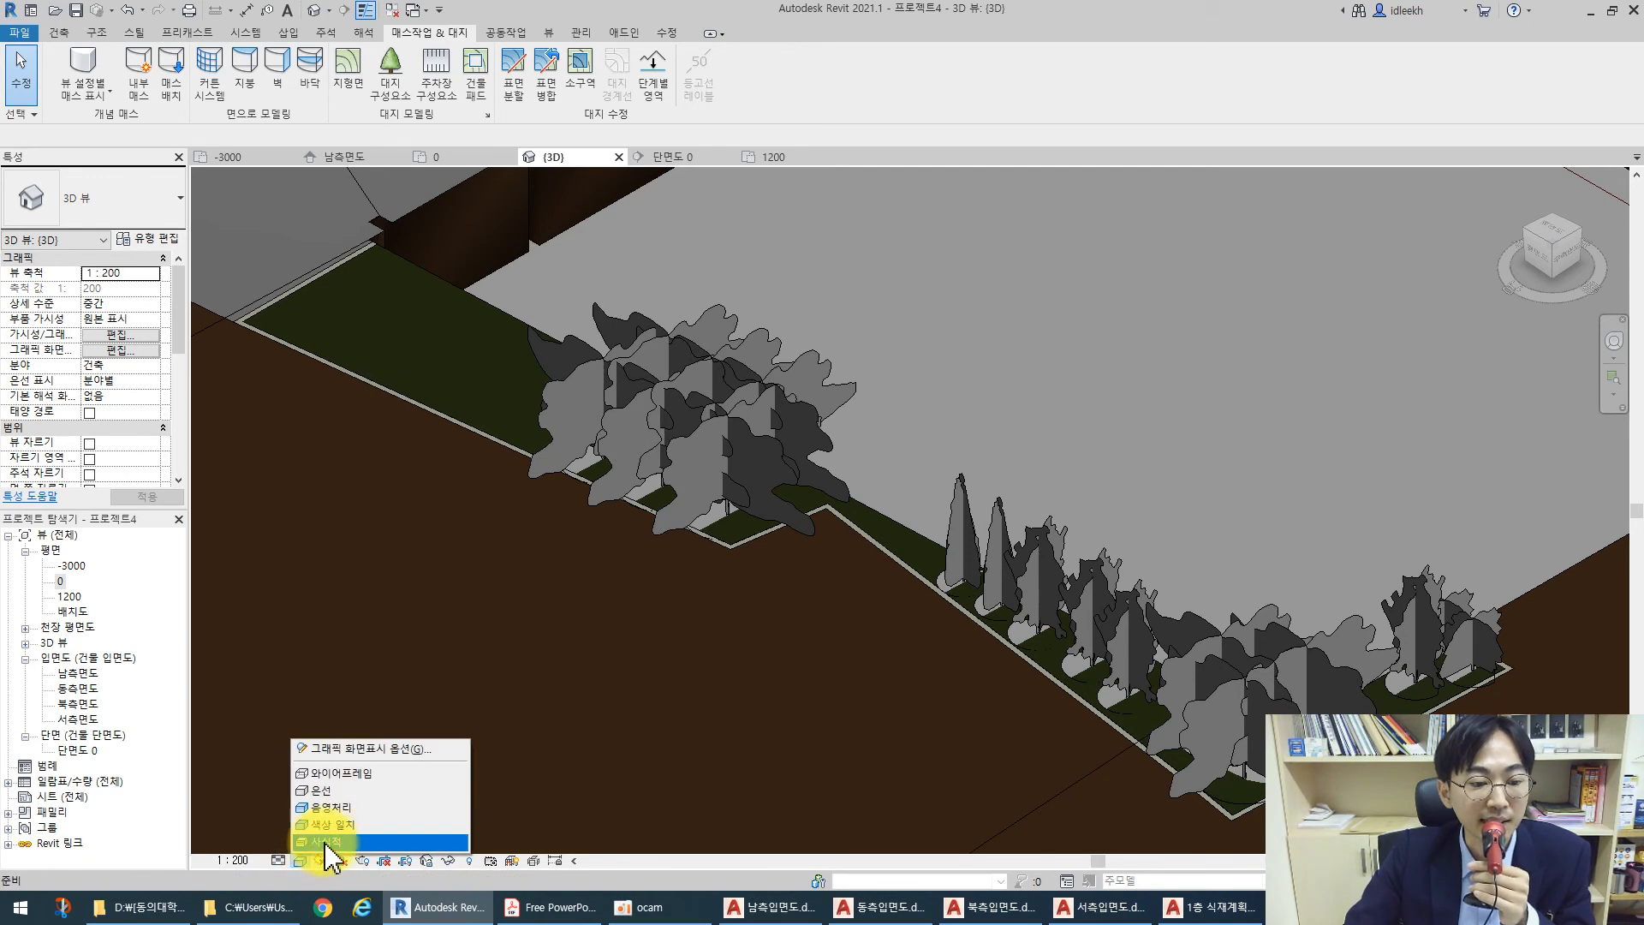
{"action": "left_click", "coordinate": [326, 842]}
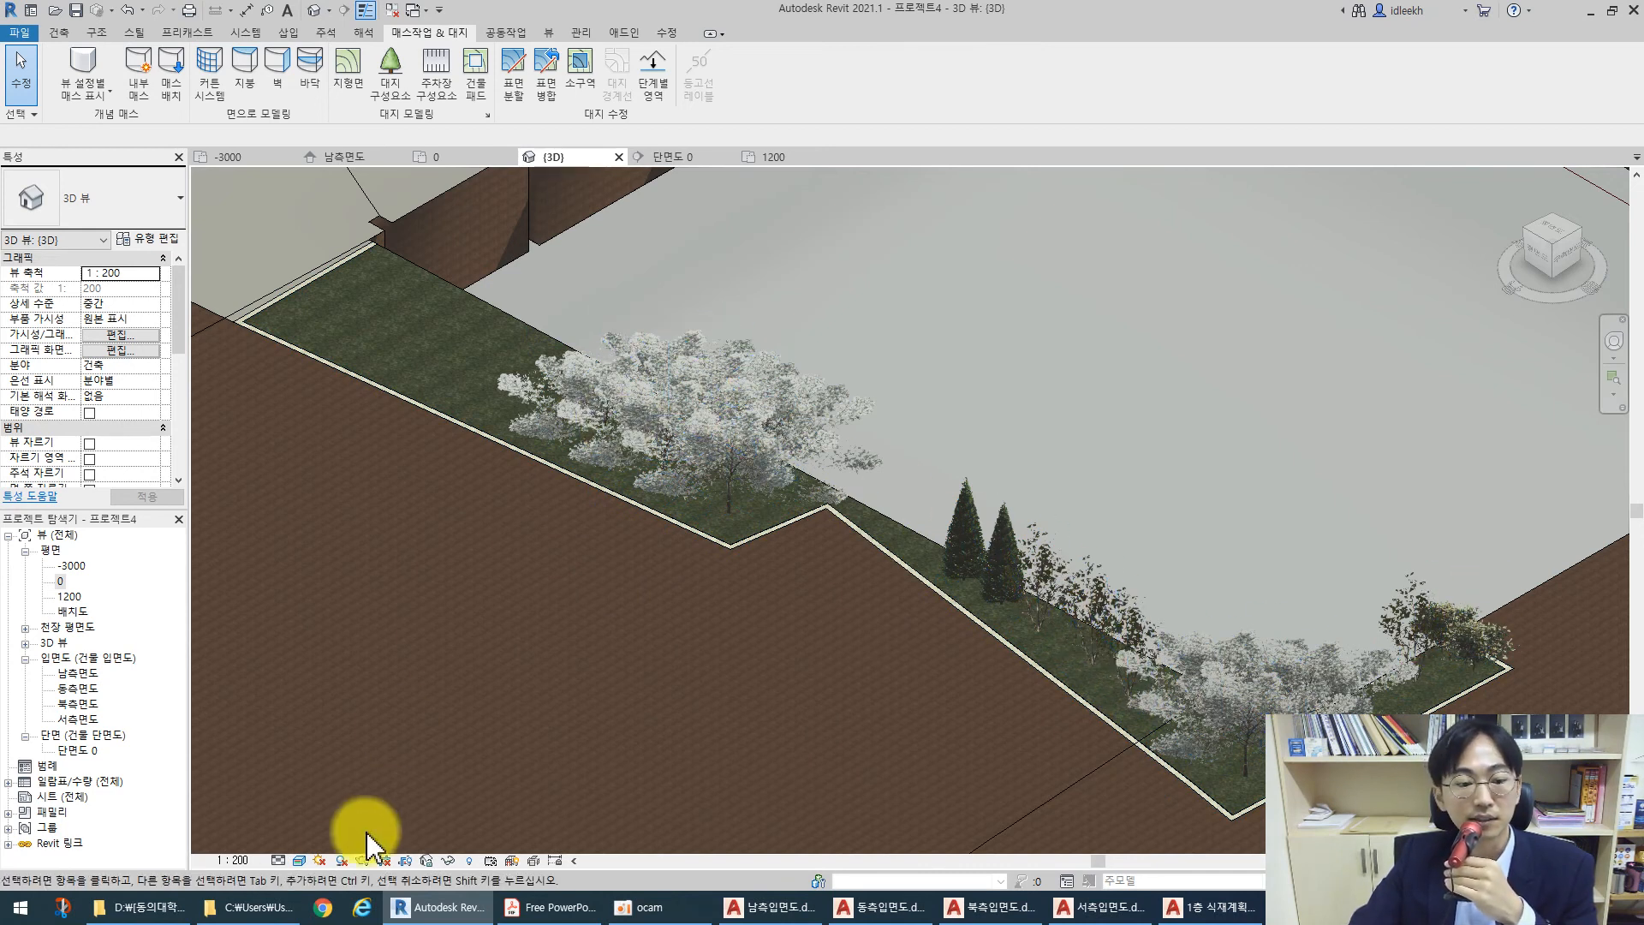
{"action": "left_click", "coordinate": [300, 862]}
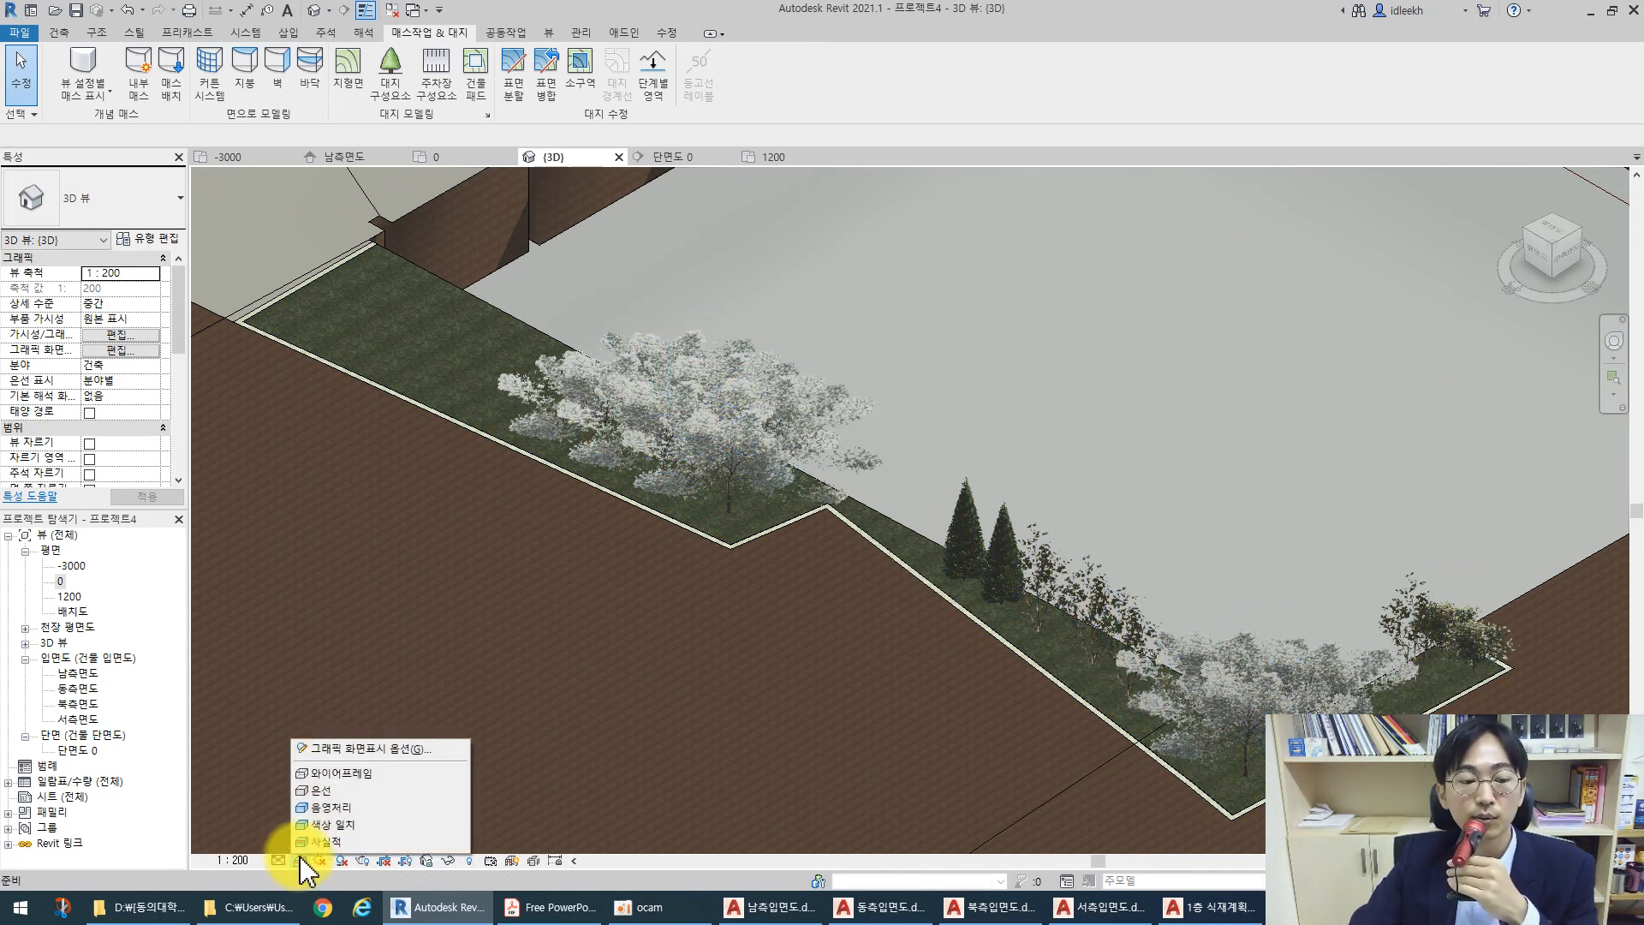
{"action": "left_click", "coordinate": [316, 793]}
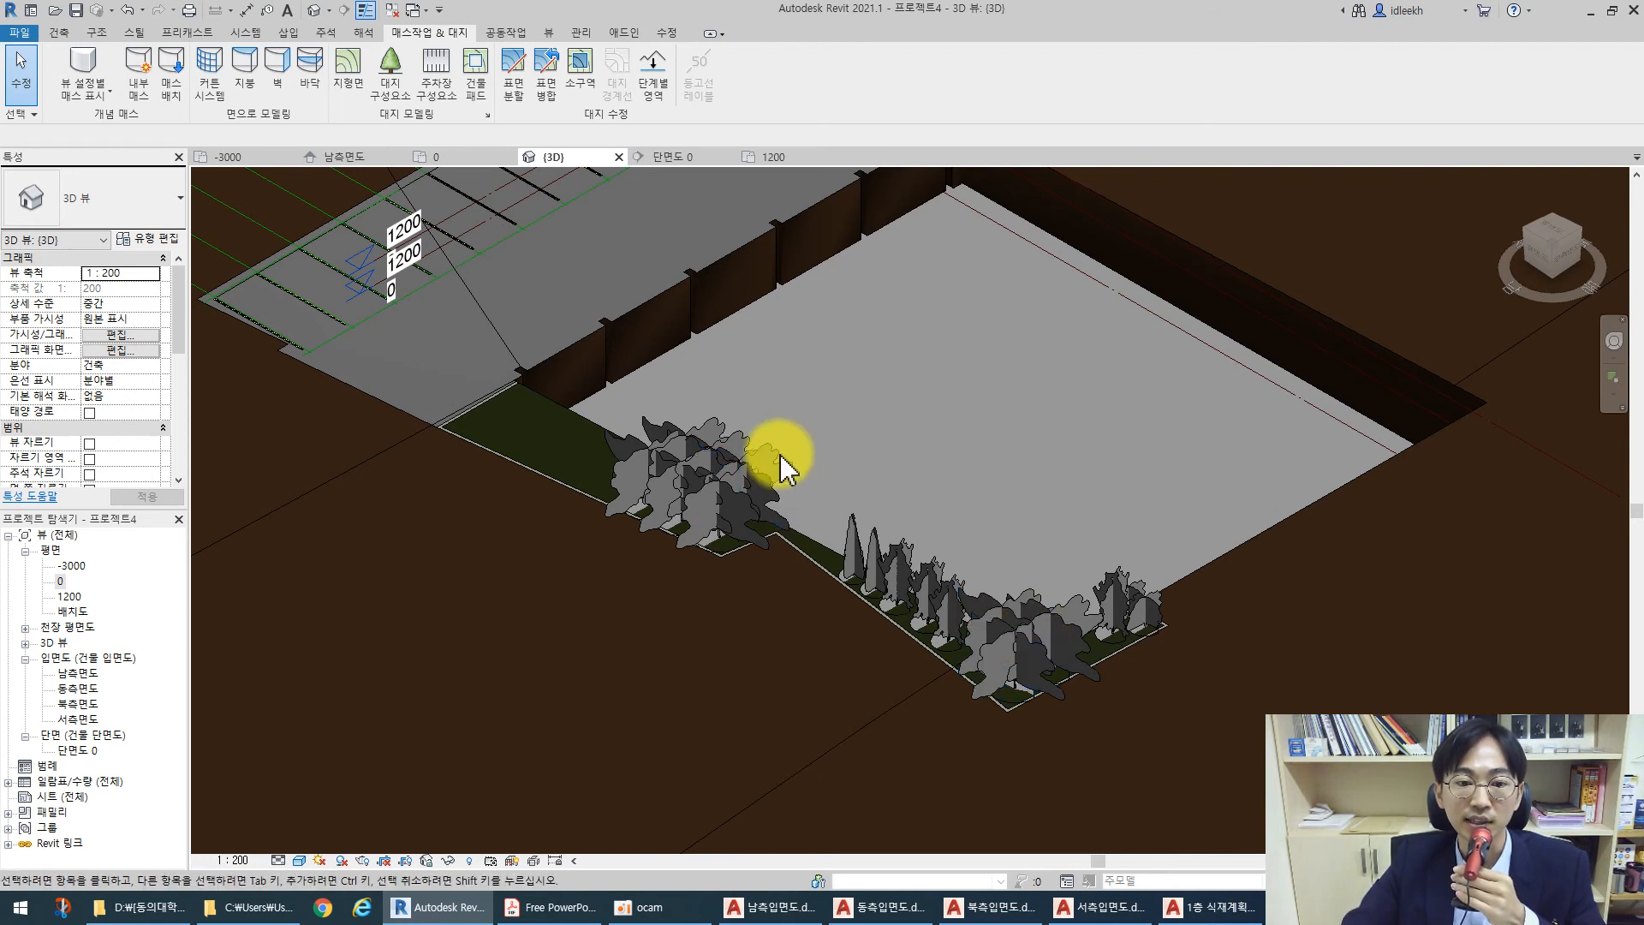
Delete all 산형화목 층층나무 - 3.0미터 trees in the large cluster near the middle of the grass strip
{"action": "scroll", "coordinate": [565, 466], "scroll_direction": "down", "scroll_amount": 3}
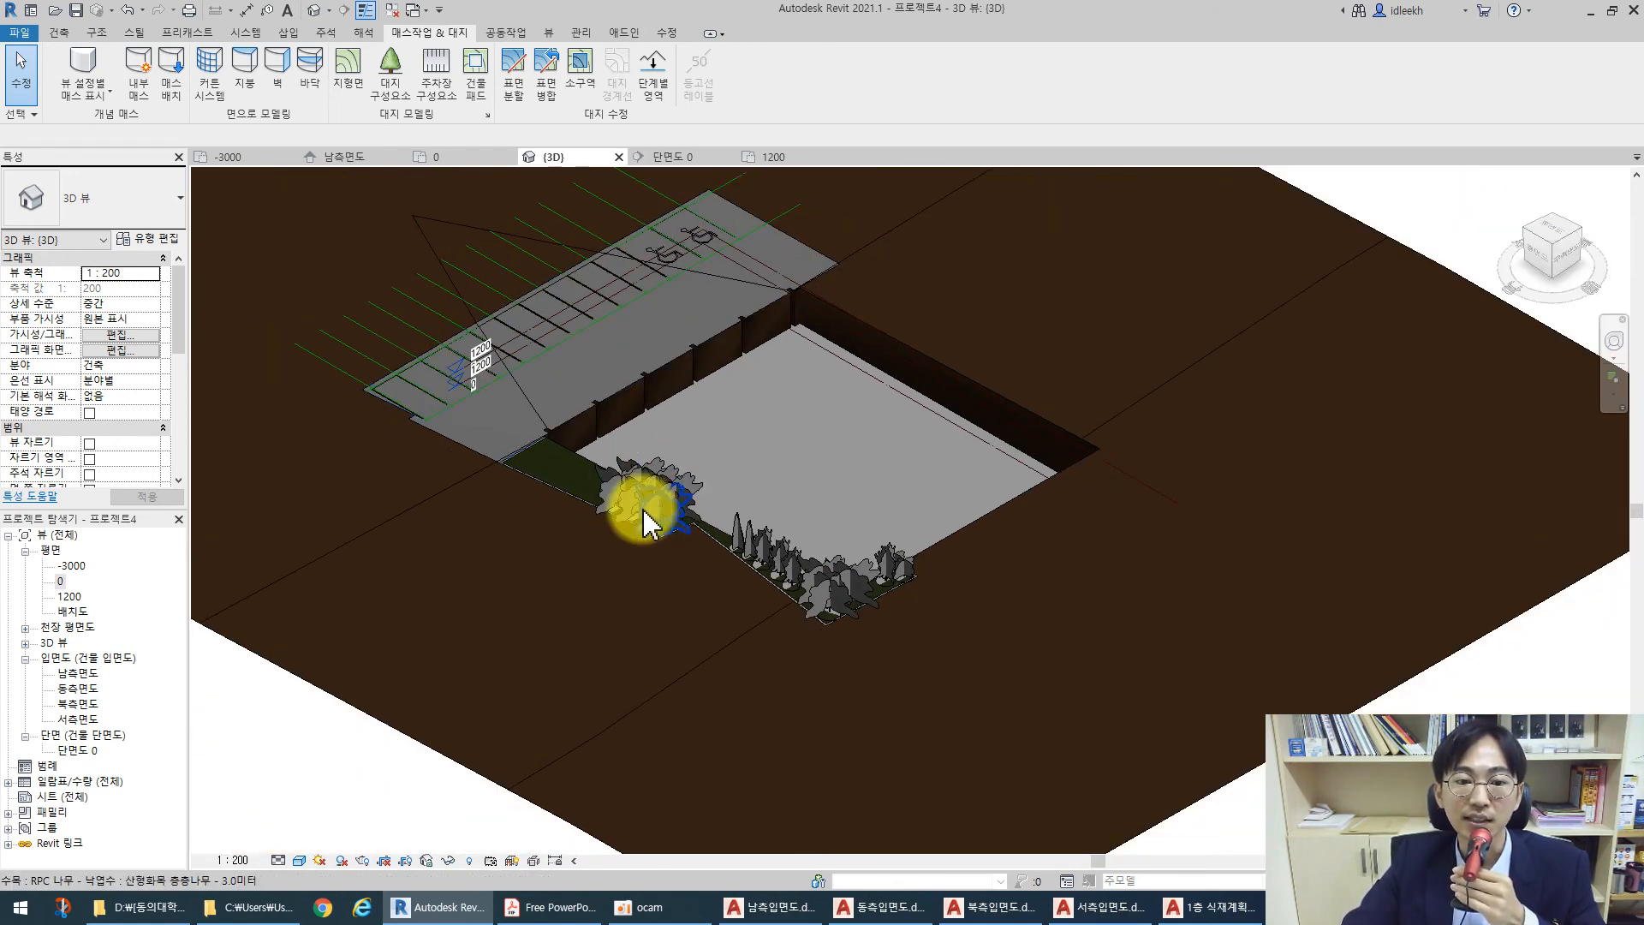
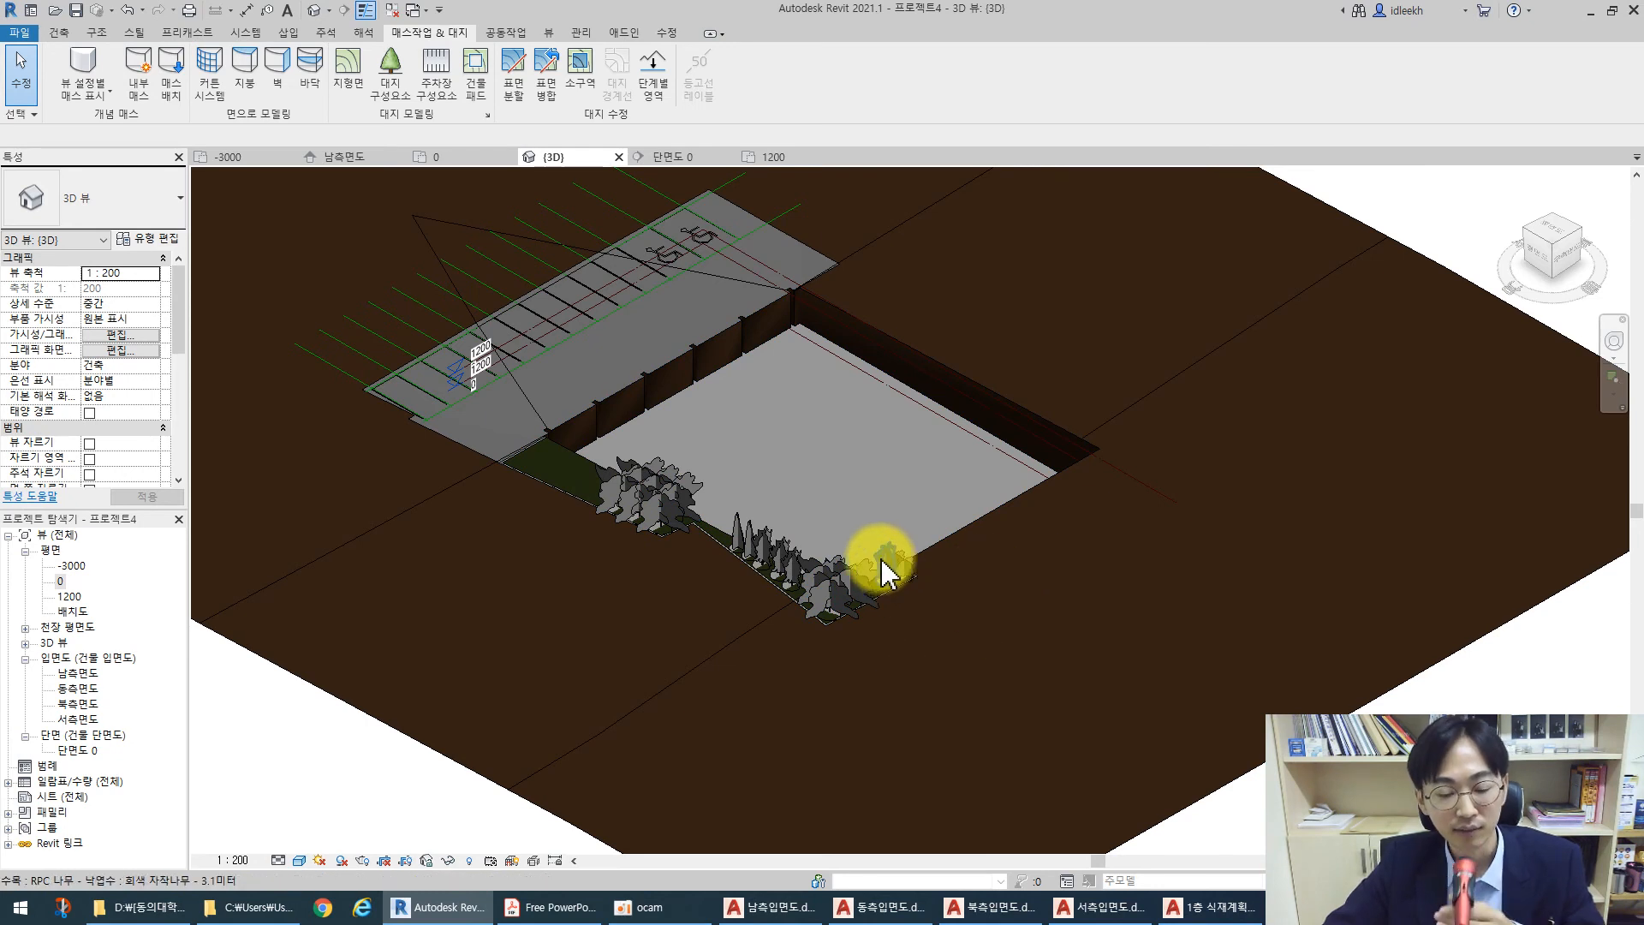
{"action": "left_click", "coordinate": [683, 506]}
{"action": "key", "text": "Escape"}
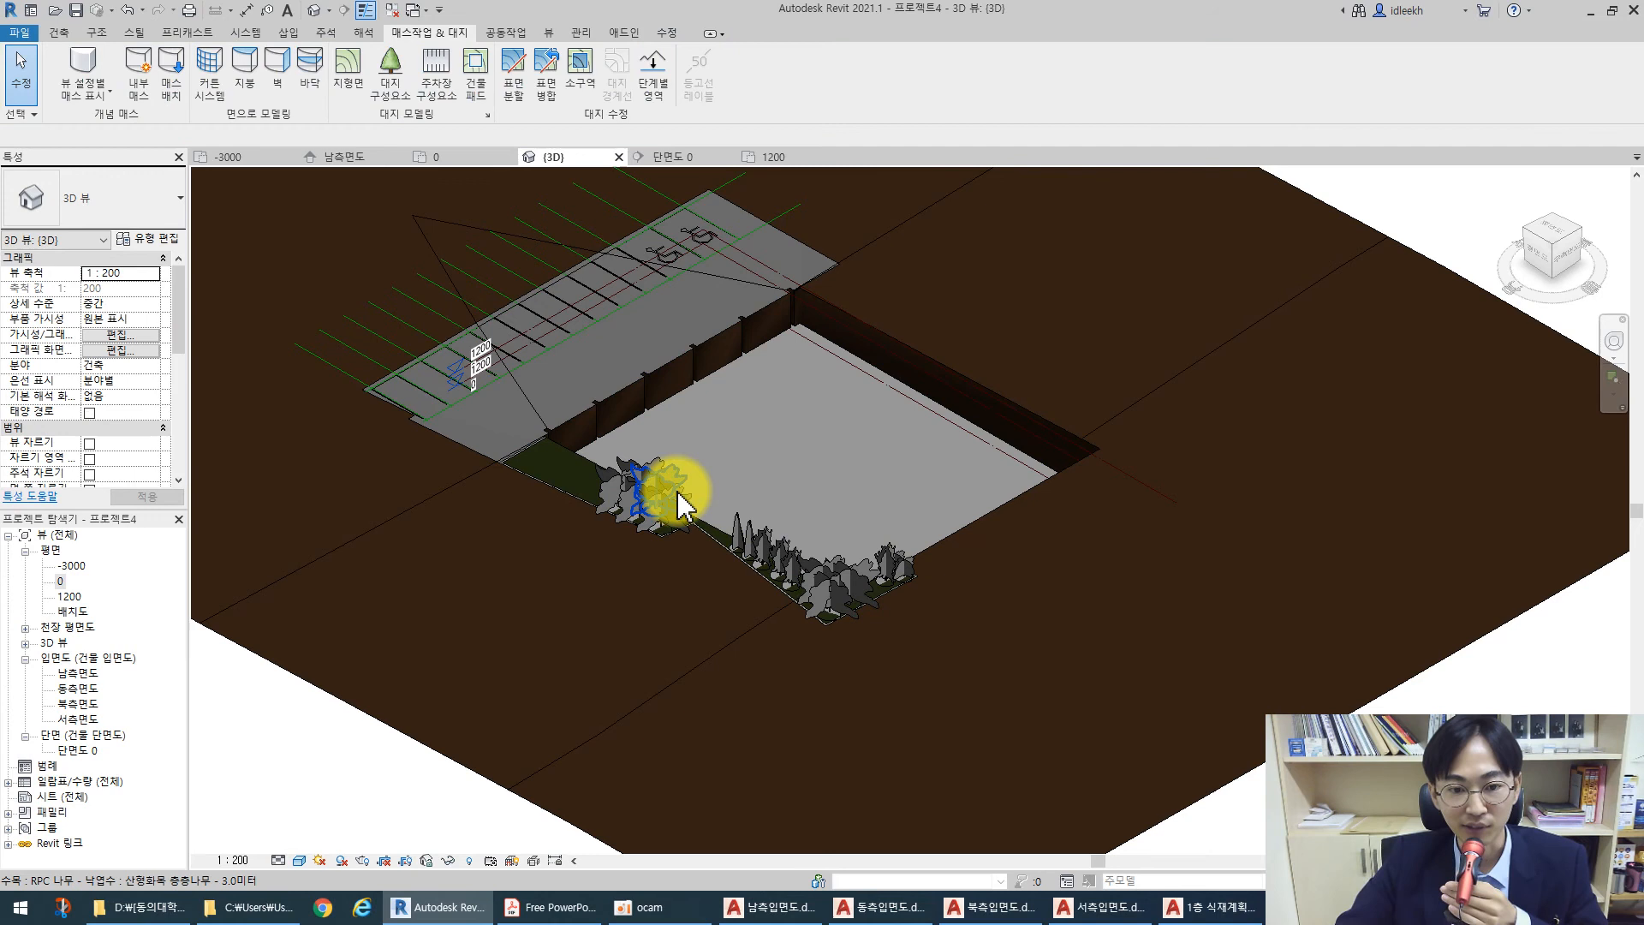
{"action": "left_click", "coordinate": [683, 506]}
{"action": "key", "text": "Escape"}
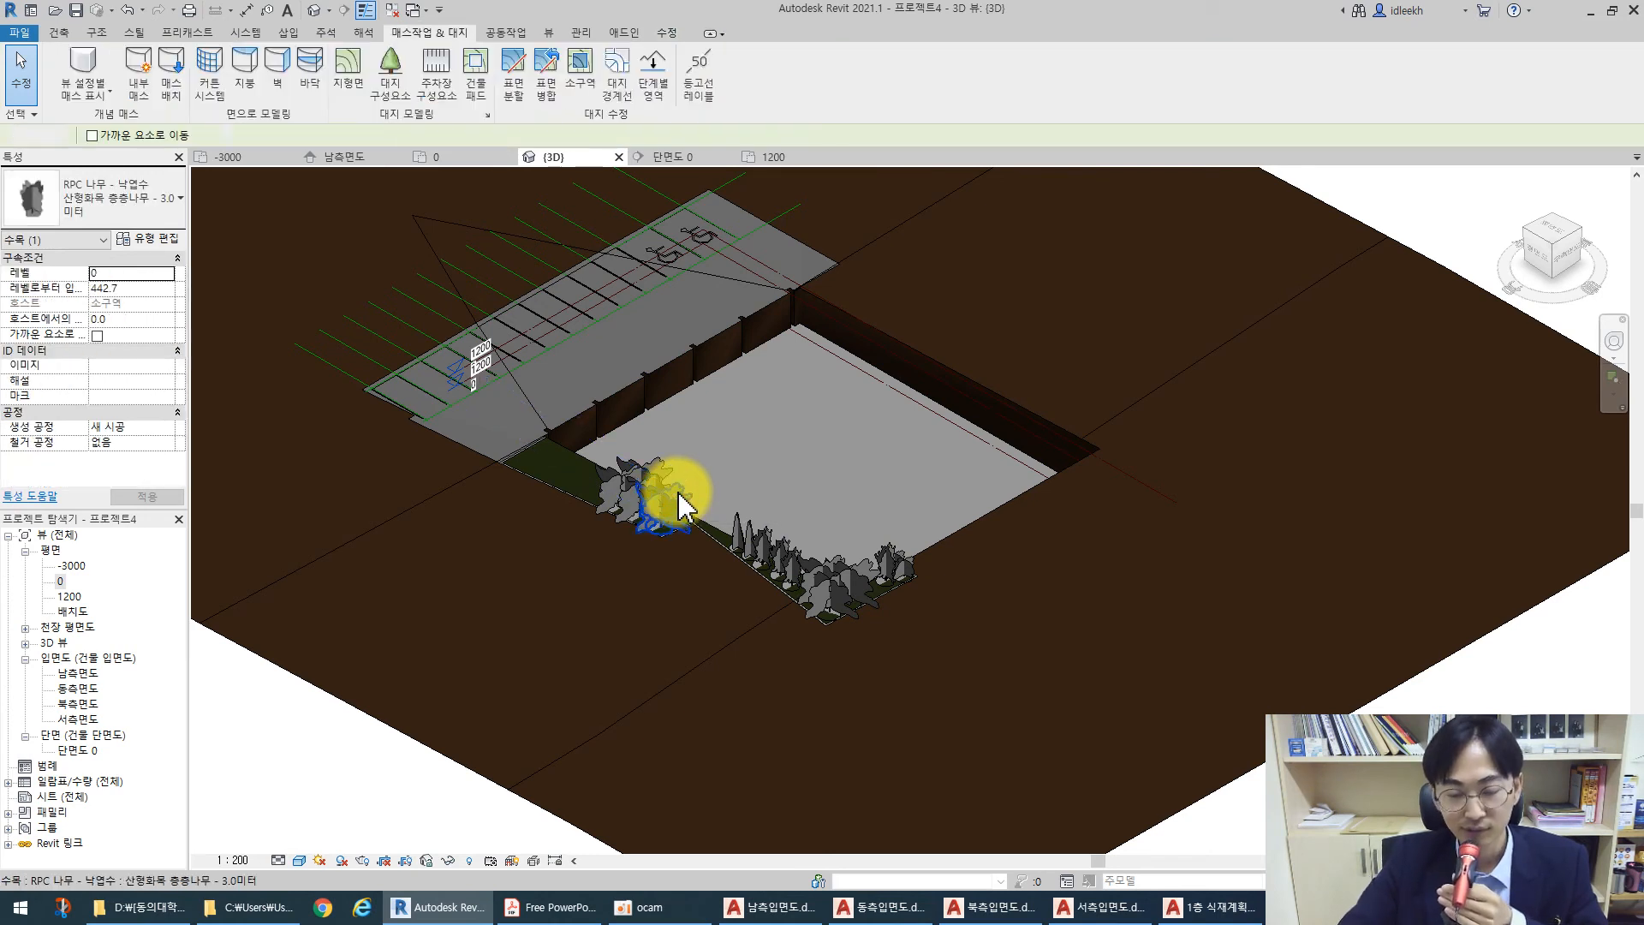
{"action": "left_click", "coordinate": [664, 514]}
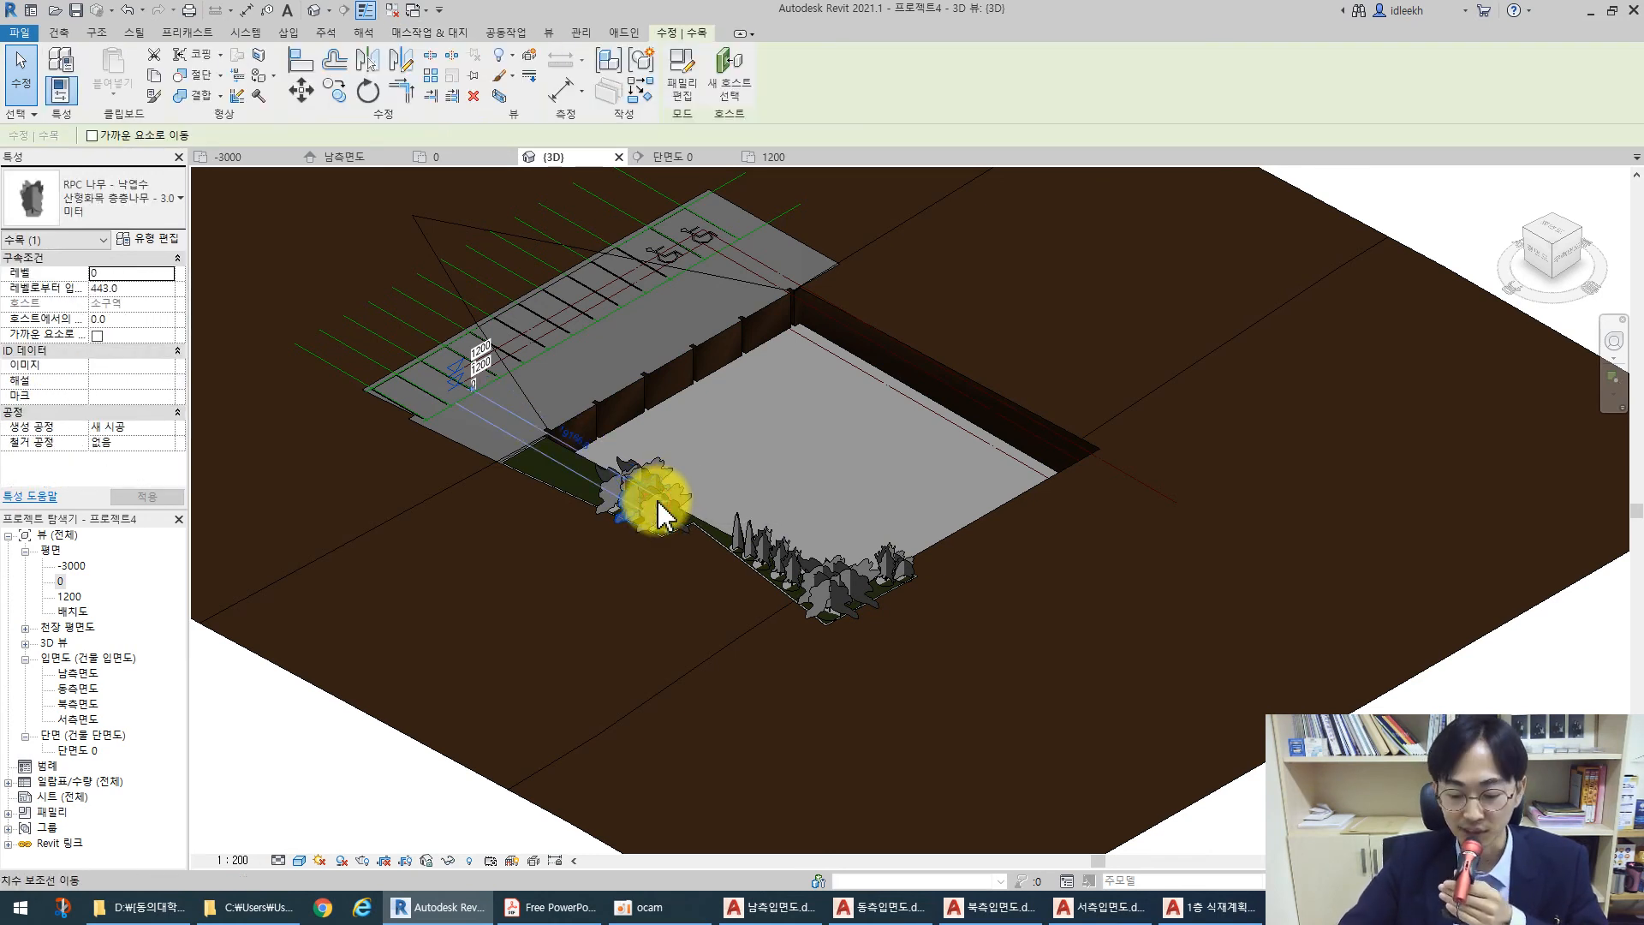
{"action": "key", "text": "Escape"}
{"action": "left_click", "coordinate": [659, 505]}
{"action": "key", "text": "Escape"}
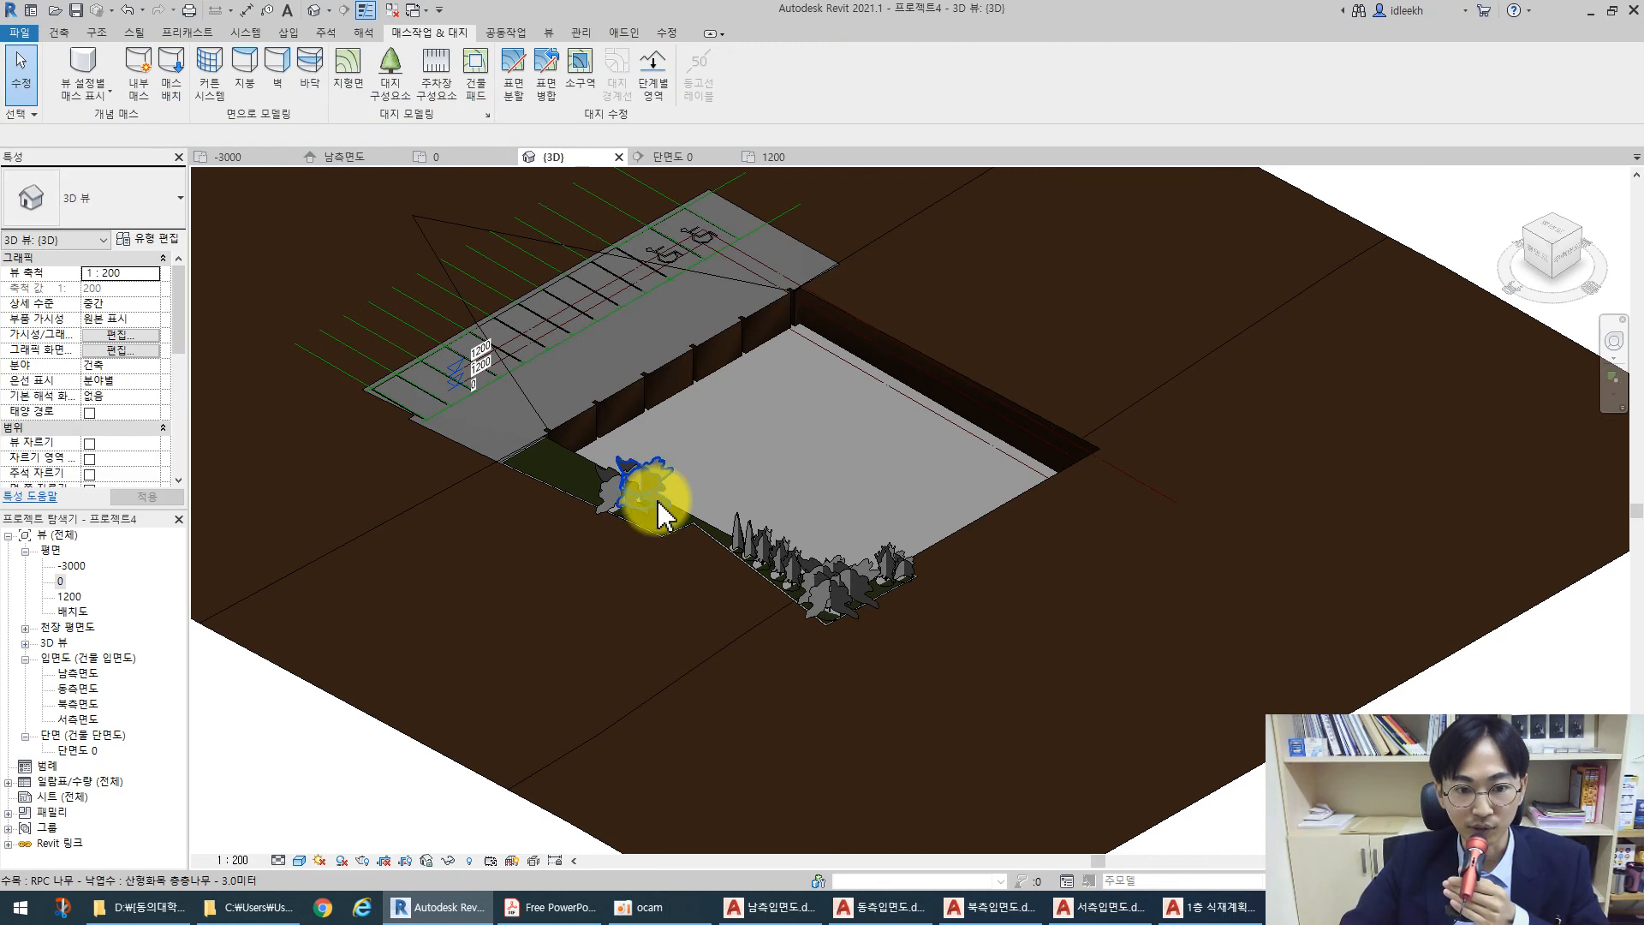
{"action": "left_click", "coordinate": [662, 482]}
{"action": "key", "text": "Escape"}
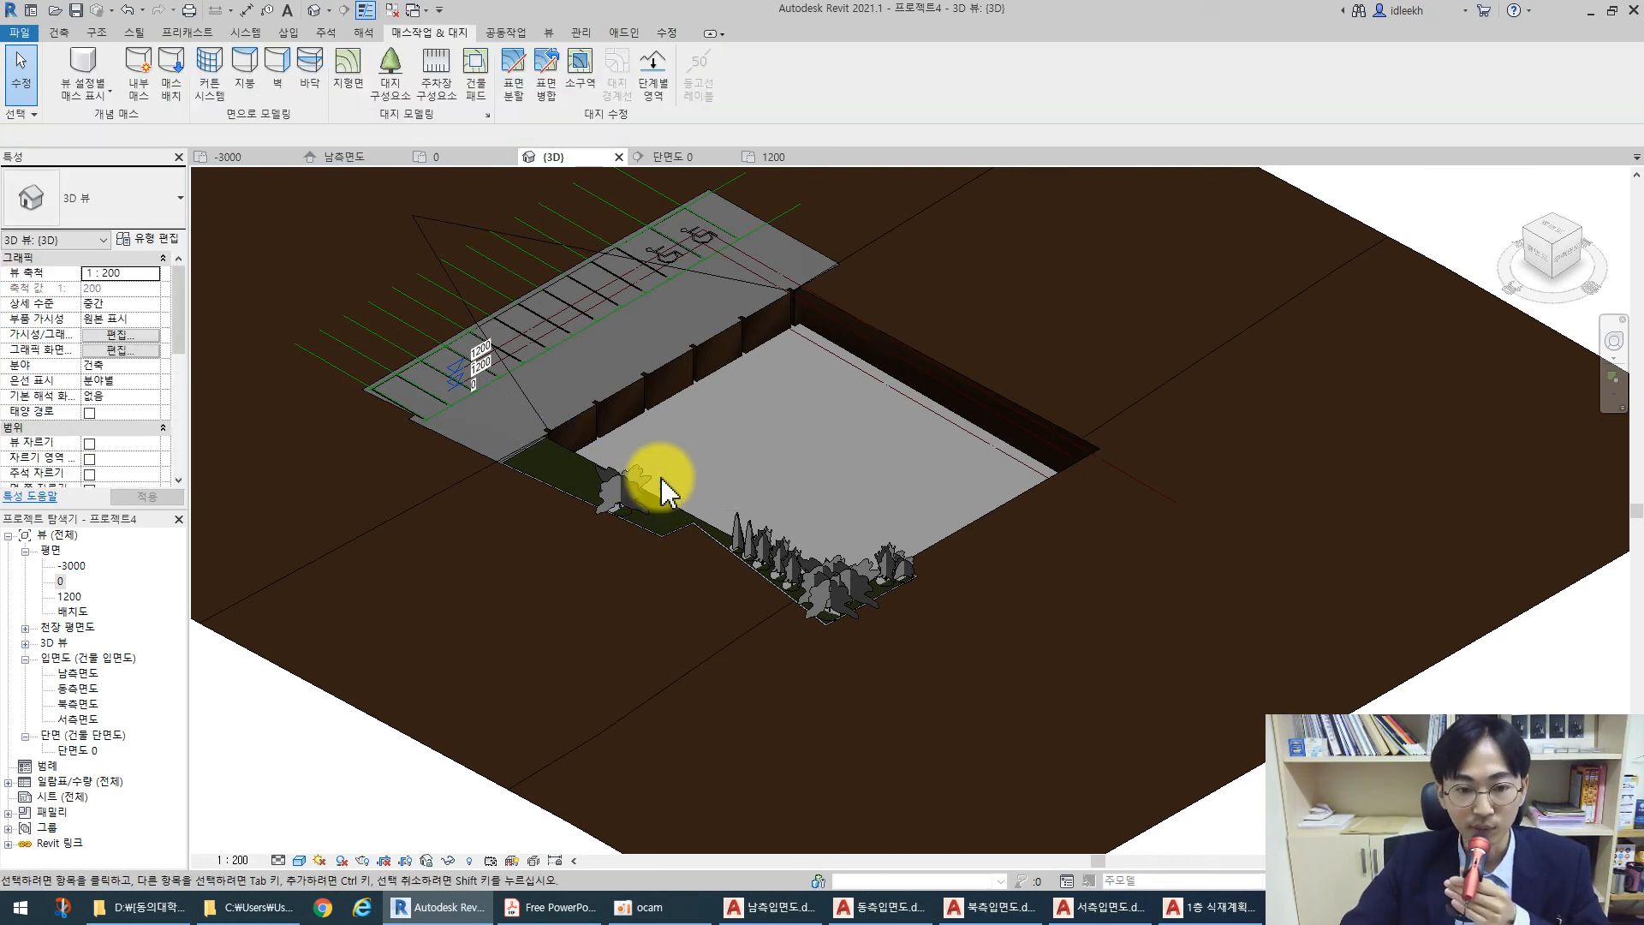
{"action": "left_click", "coordinate": [635, 477]}
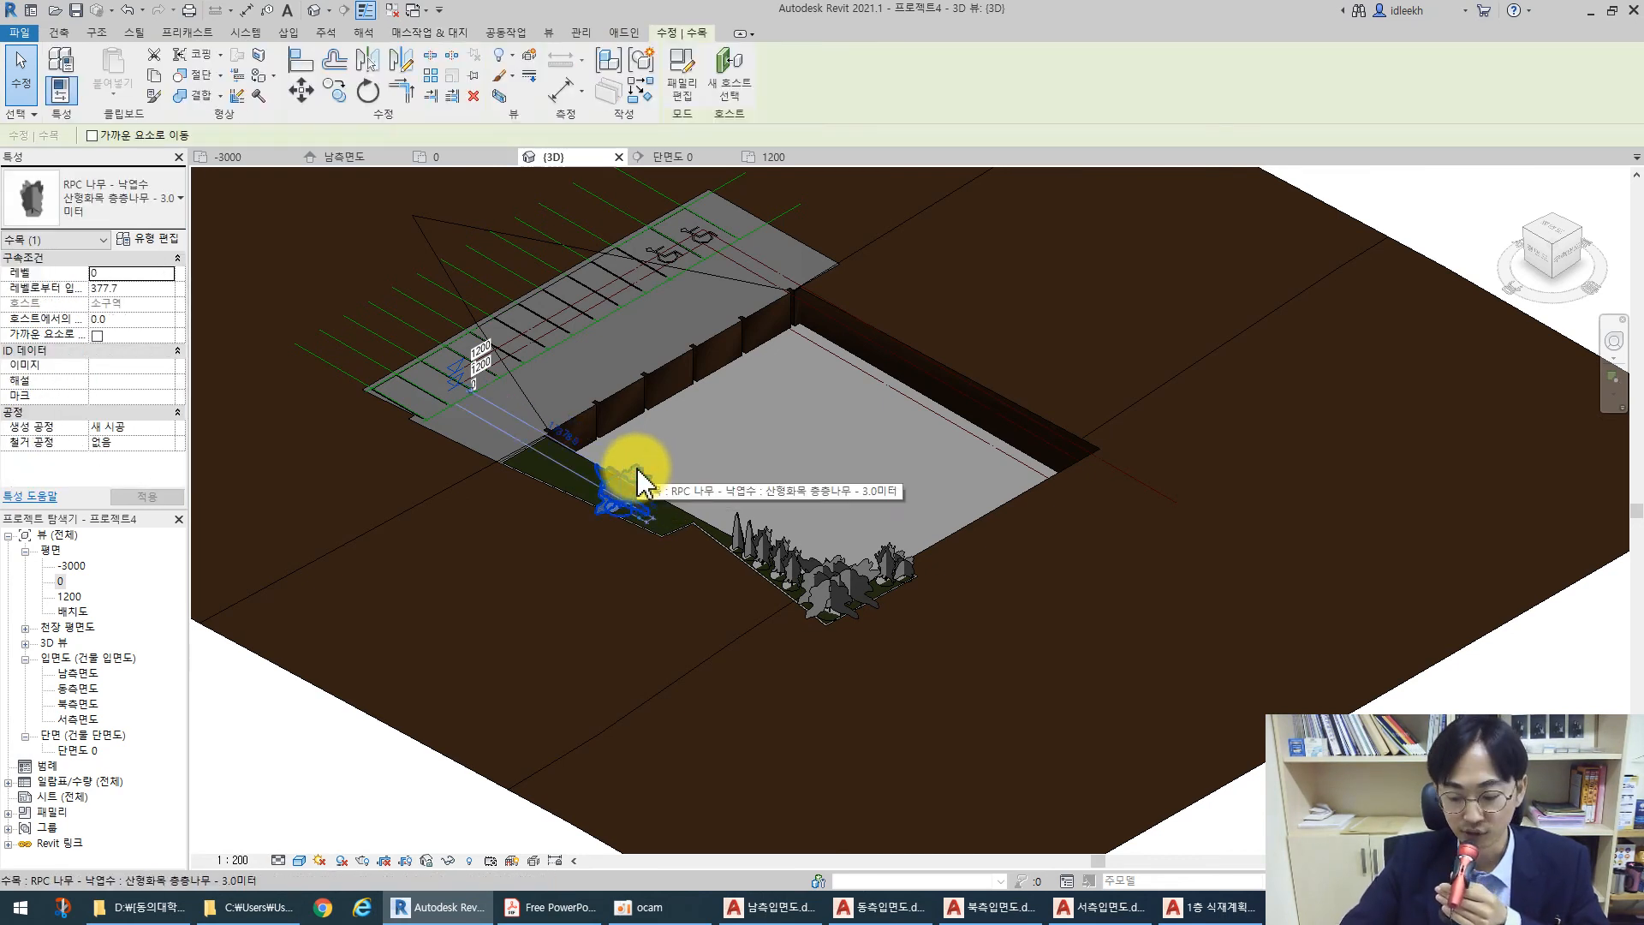
{"action": "key", "text": "Delete"}
Delete the 빨간색 삼나무 - 3.0미터 conifers and the row of 회색 자작나무 - 3.1미터 trees beside them
{"action": "left_click", "coordinate": [750, 533]}
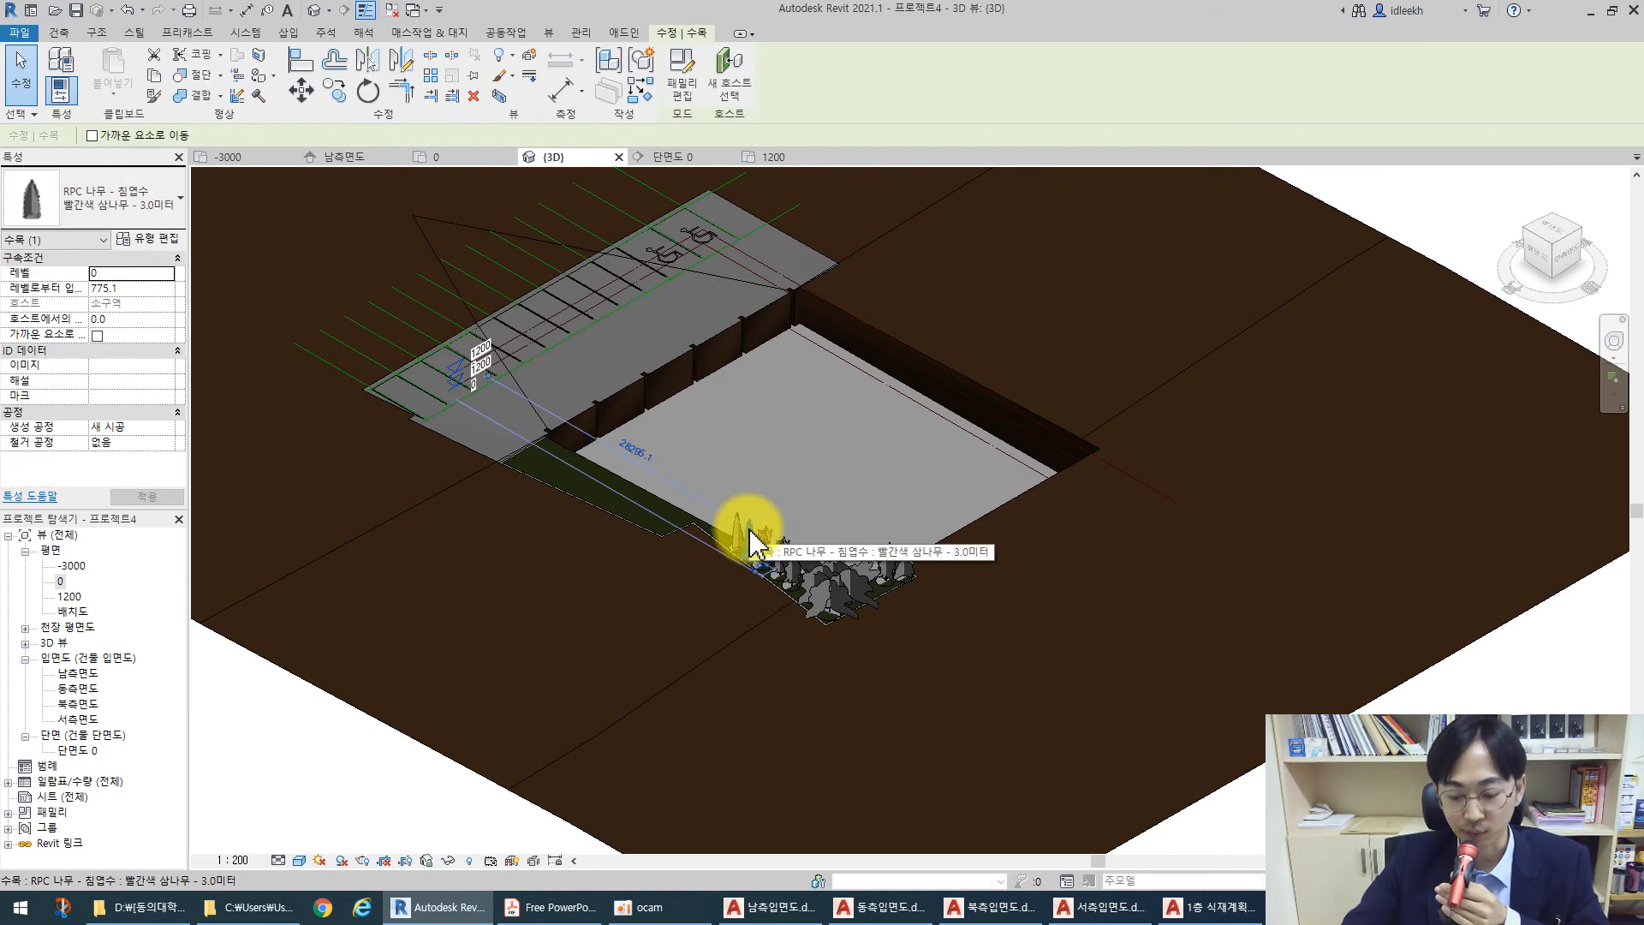
{"action": "key", "text": "Escape"}
{"action": "left_click", "coordinate": [753, 541]}
{"action": "key", "text": "Escape"}
{"action": "left_click", "coordinate": [736, 529]}
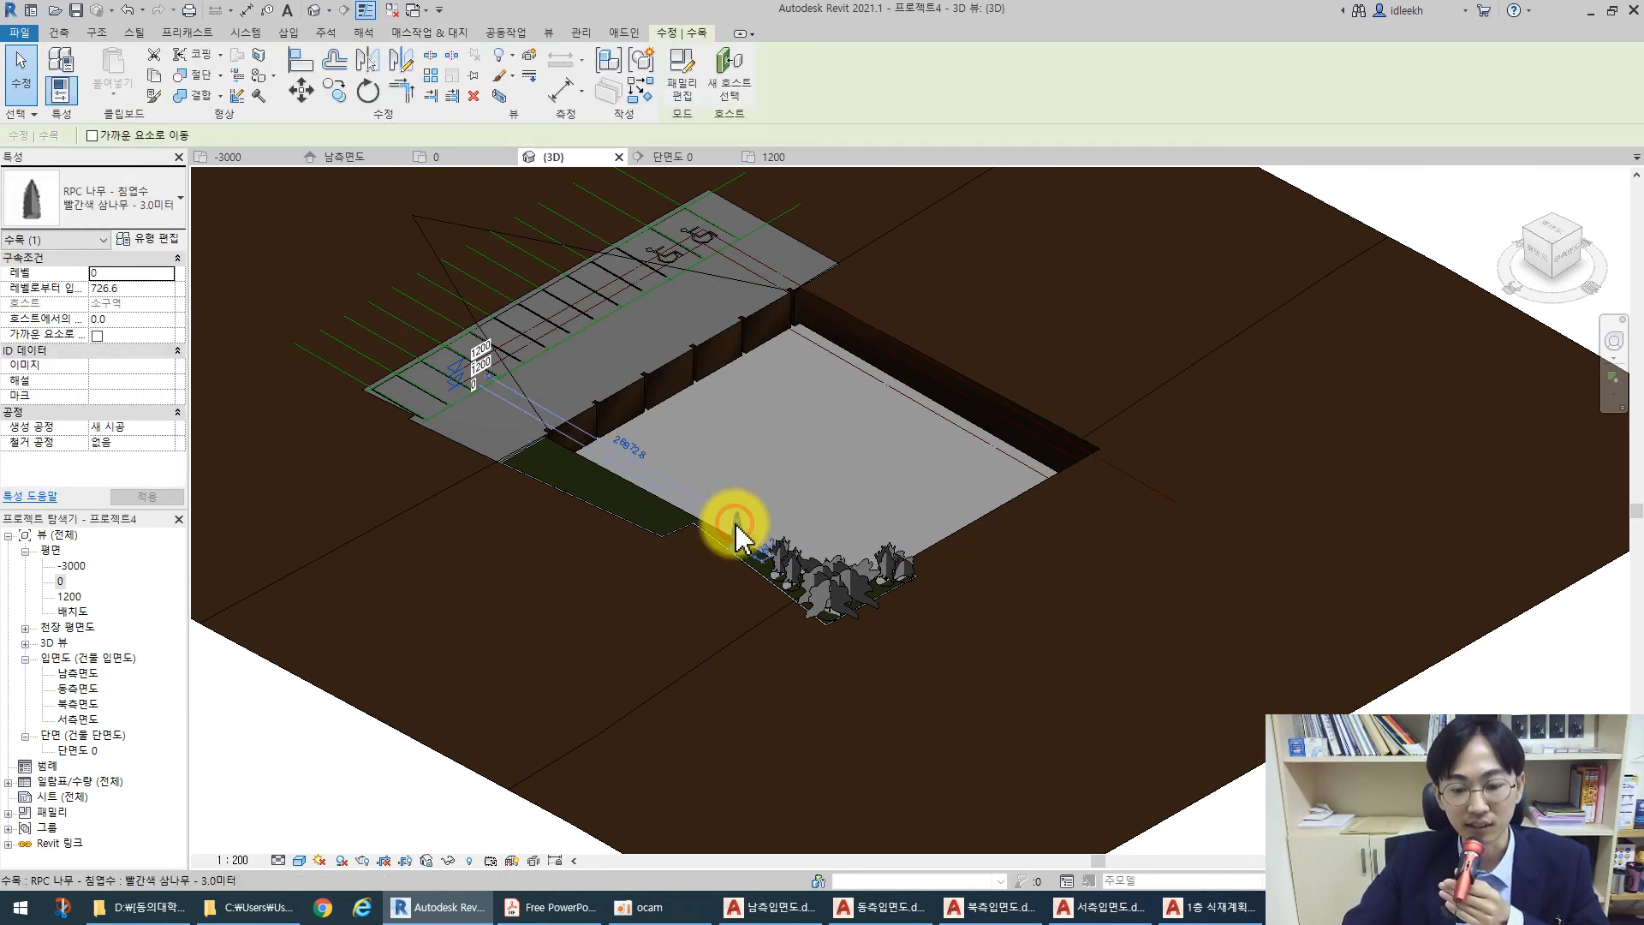
{"action": "key", "text": "Escape"}
{"action": "left_click", "coordinate": [782, 564]}
{"action": "key", "text": "Escape"}
{"action": "left_click", "coordinate": [786, 567]}
{"action": "key", "text": "Escape"}
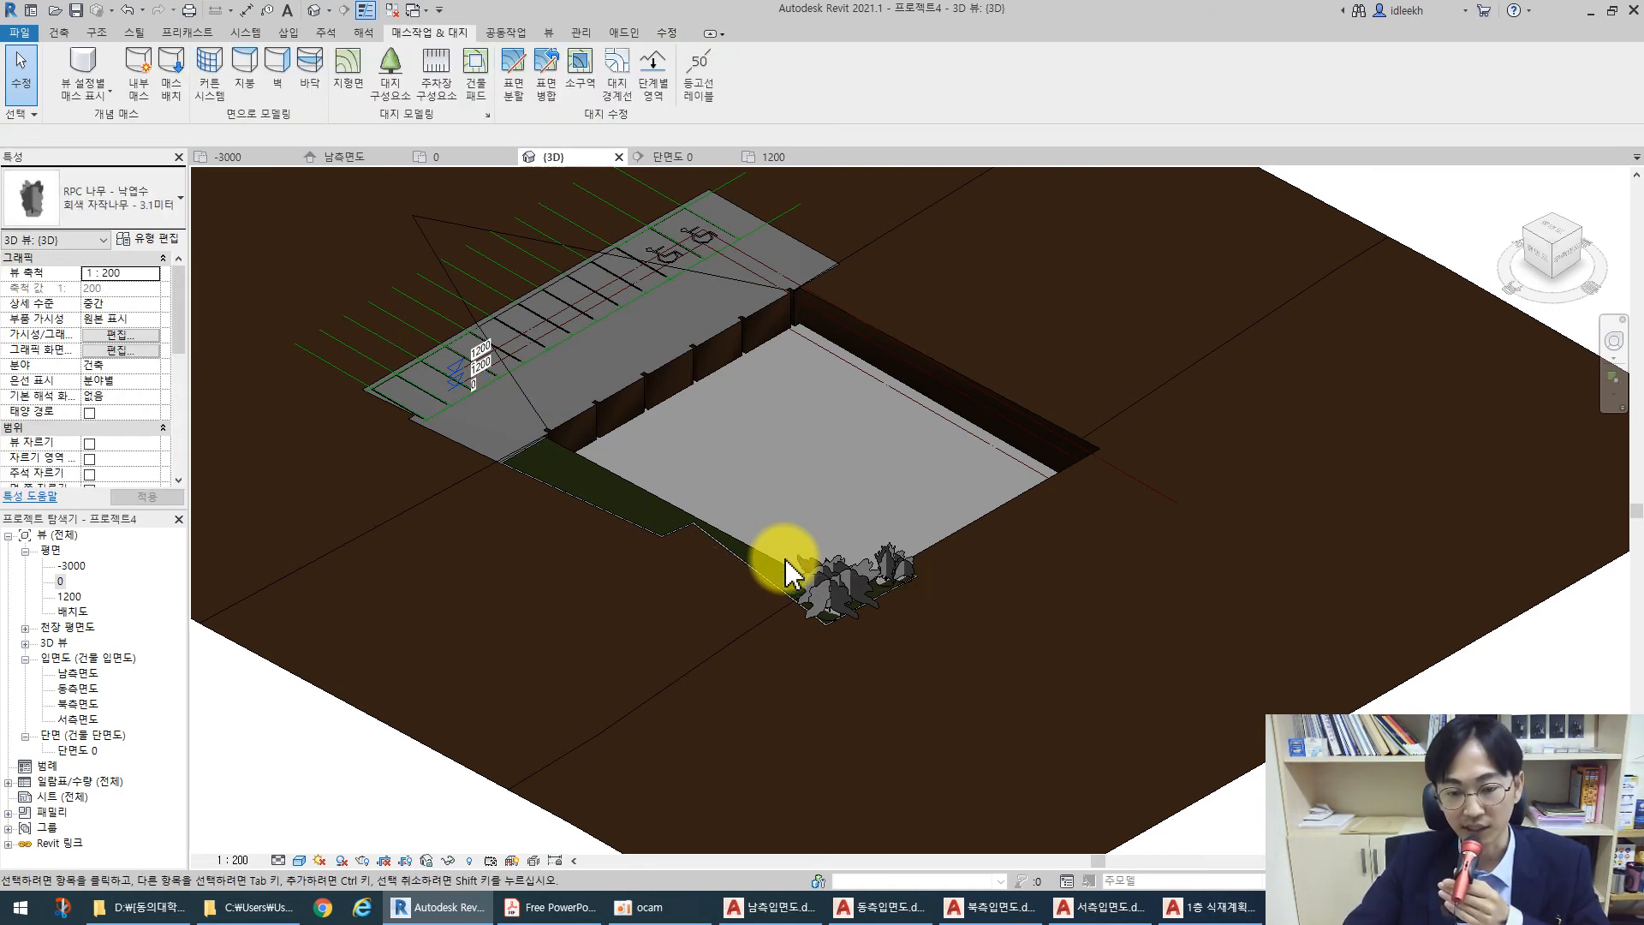
Delete the 산형화목 층층나무 - 3.0미터 trees at the outer corner of the grass strip
{"action": "left_click", "coordinate": [835, 574]}
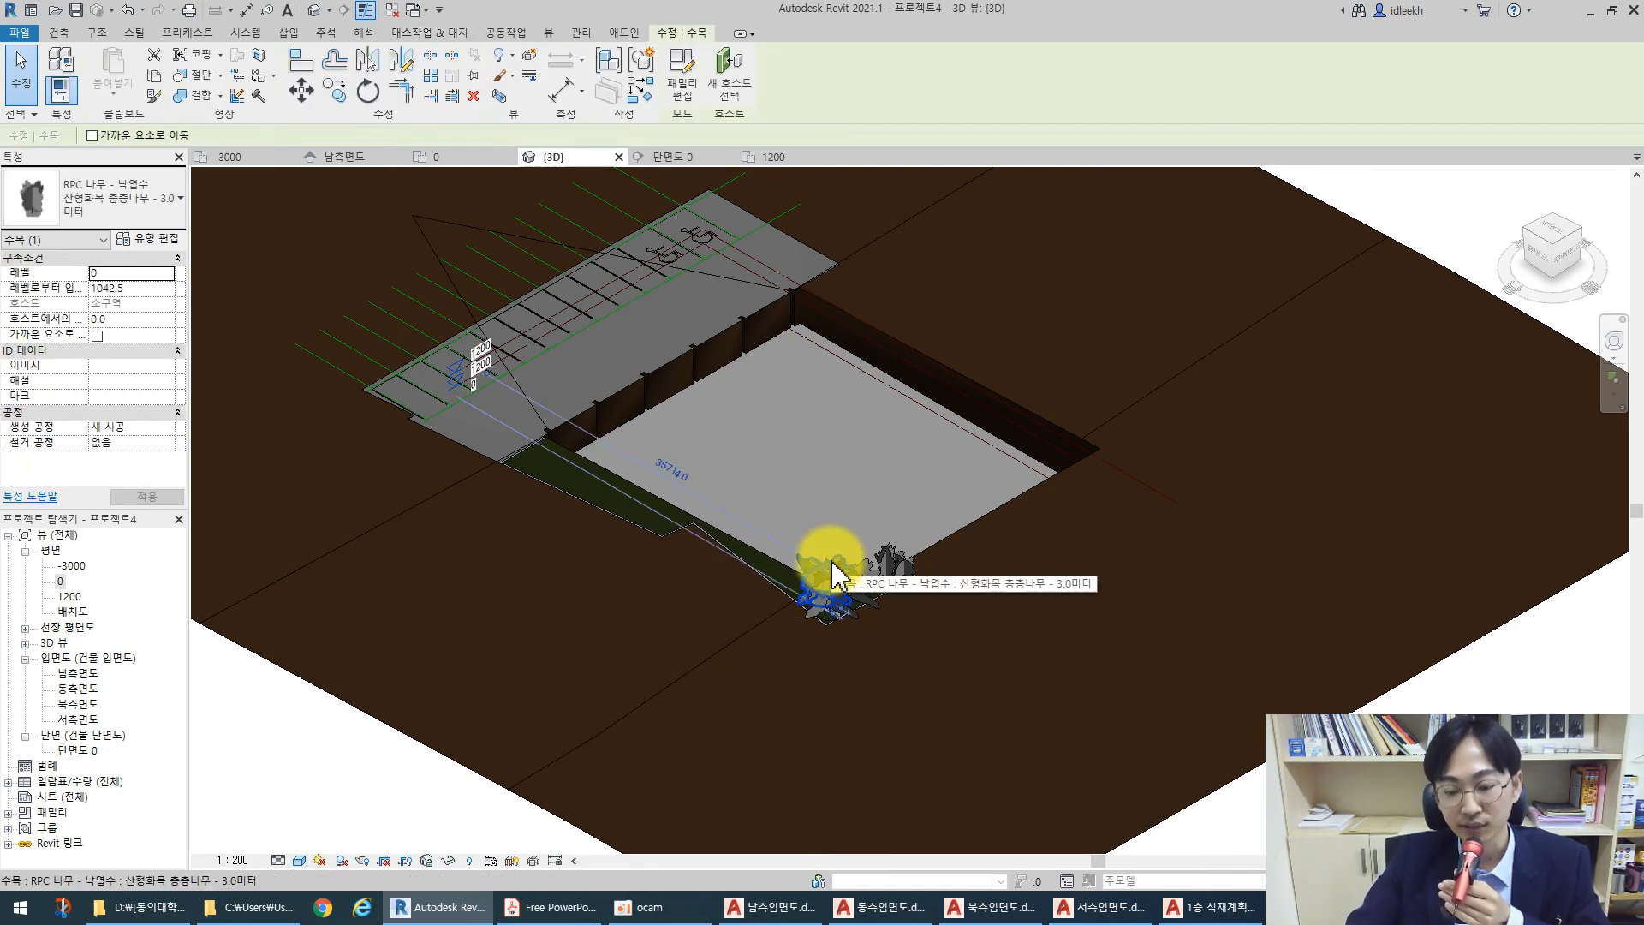
{"action": "left_click_drag", "start_coordinate": [835, 574], "coordinate": [829, 599]}
{"action": "key", "text": "Escape"}
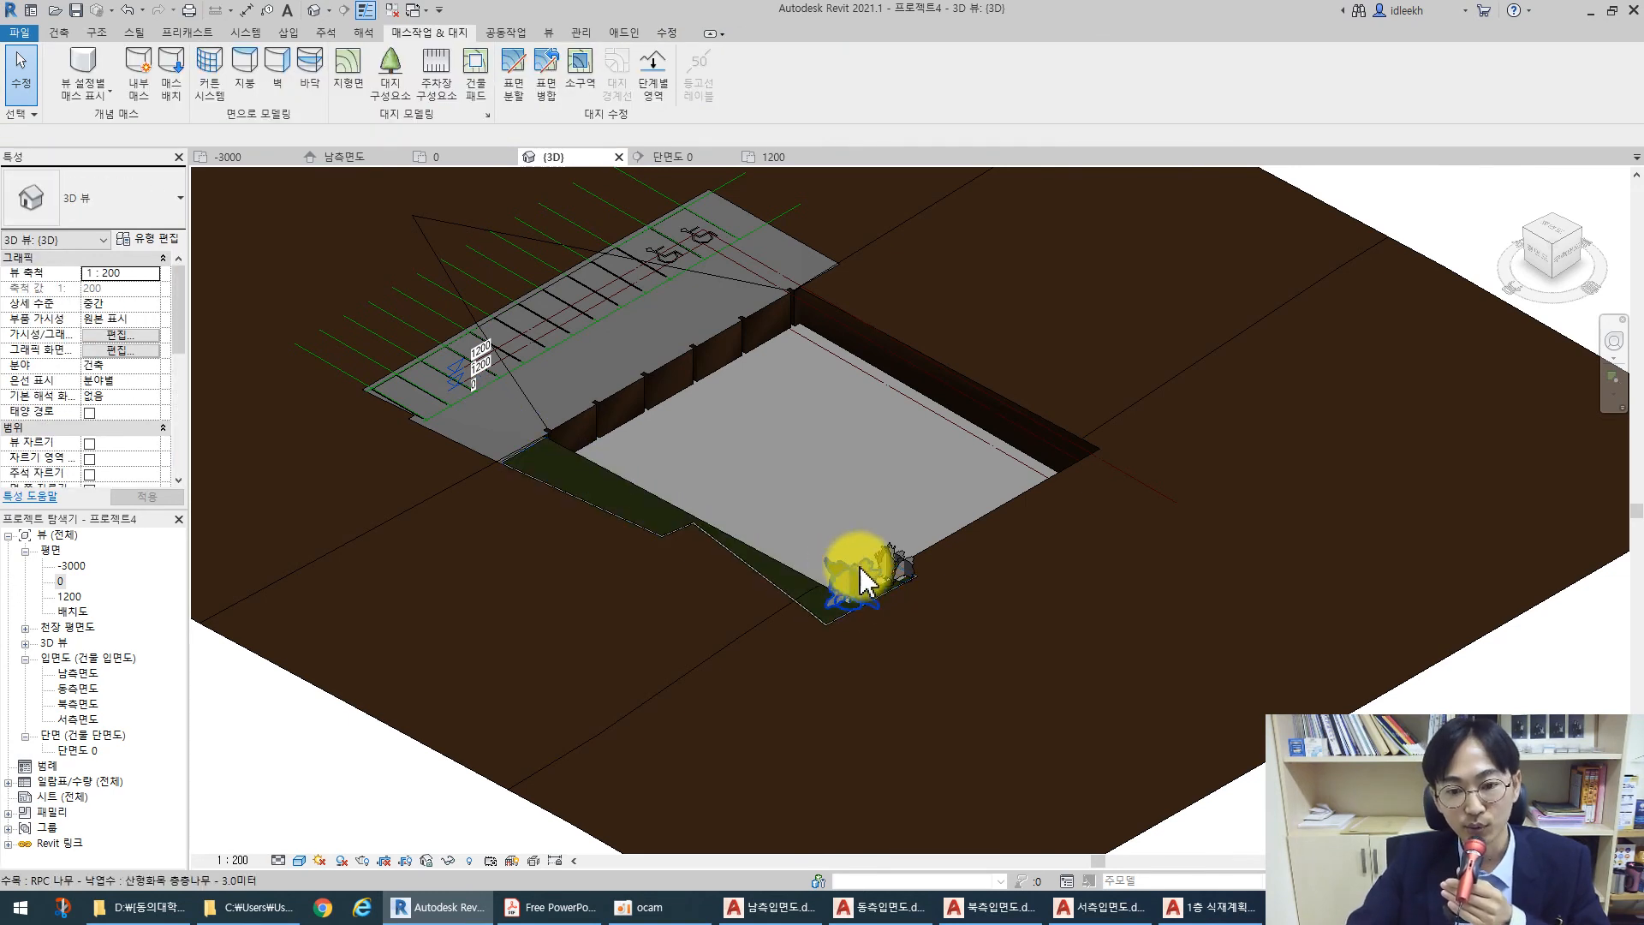
{"action": "left_click", "coordinate": [861, 579]}
{"action": "key", "text": "Escape"}
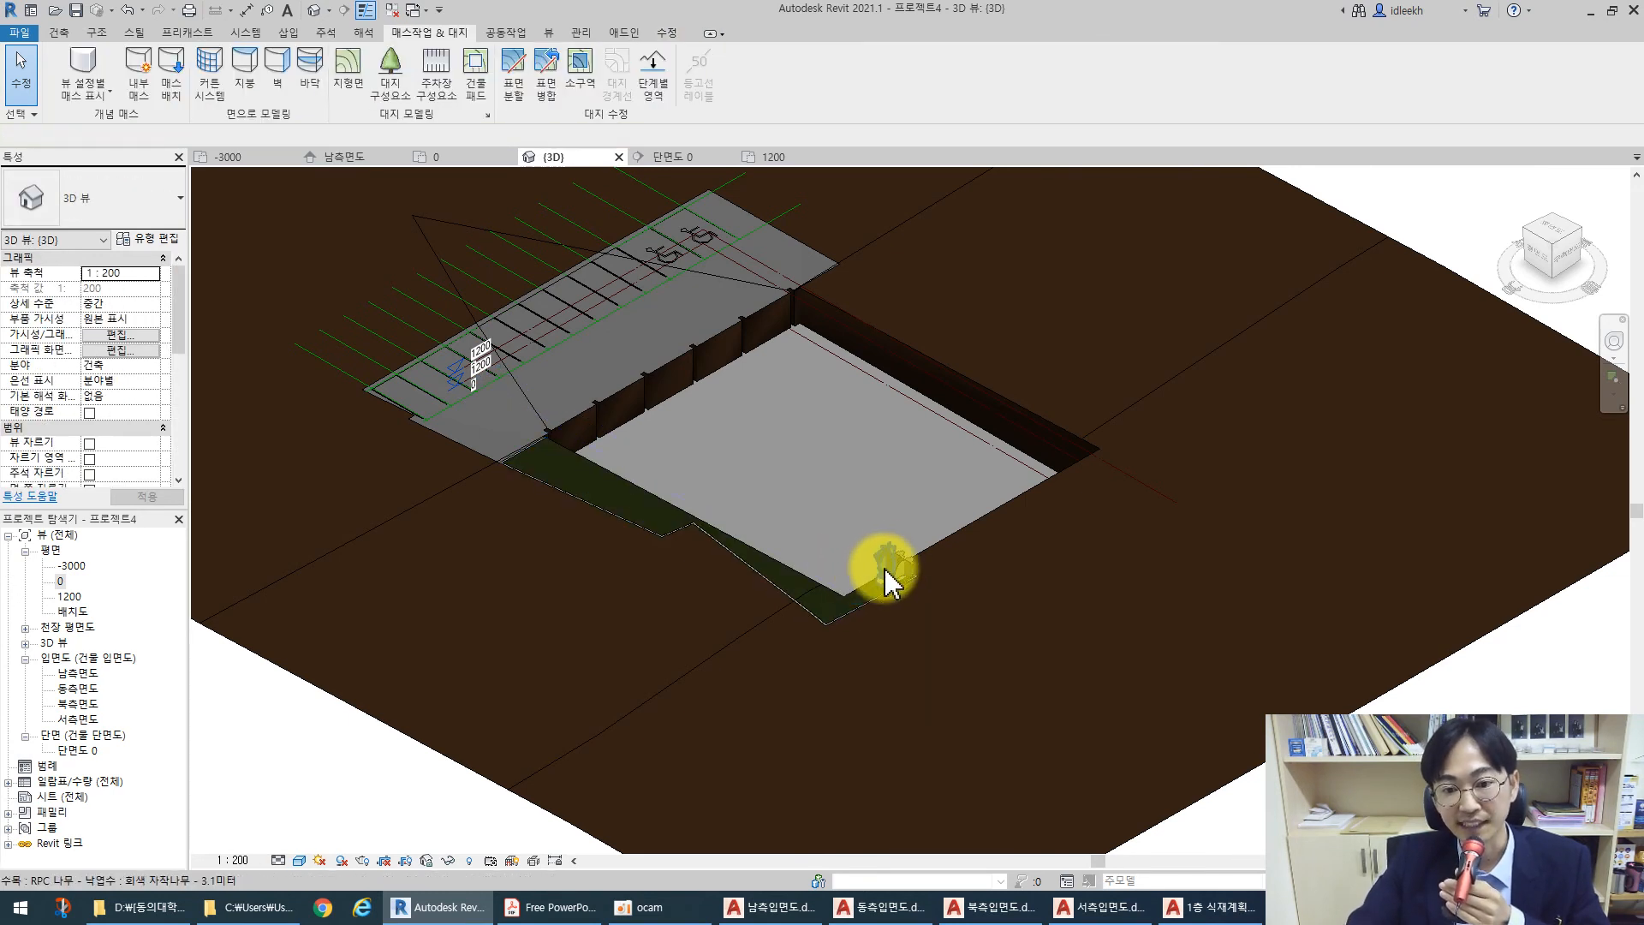
Delete the remaining 회색 자작나무 - 3.1미터 tree and 히비스커스 - 1.5미터 shrubs at the end of the grass strip
{"action": "left_click", "coordinate": [890, 564]}
{"action": "key", "text": "Escape"}
{"action": "left_click", "coordinate": [891, 565]}
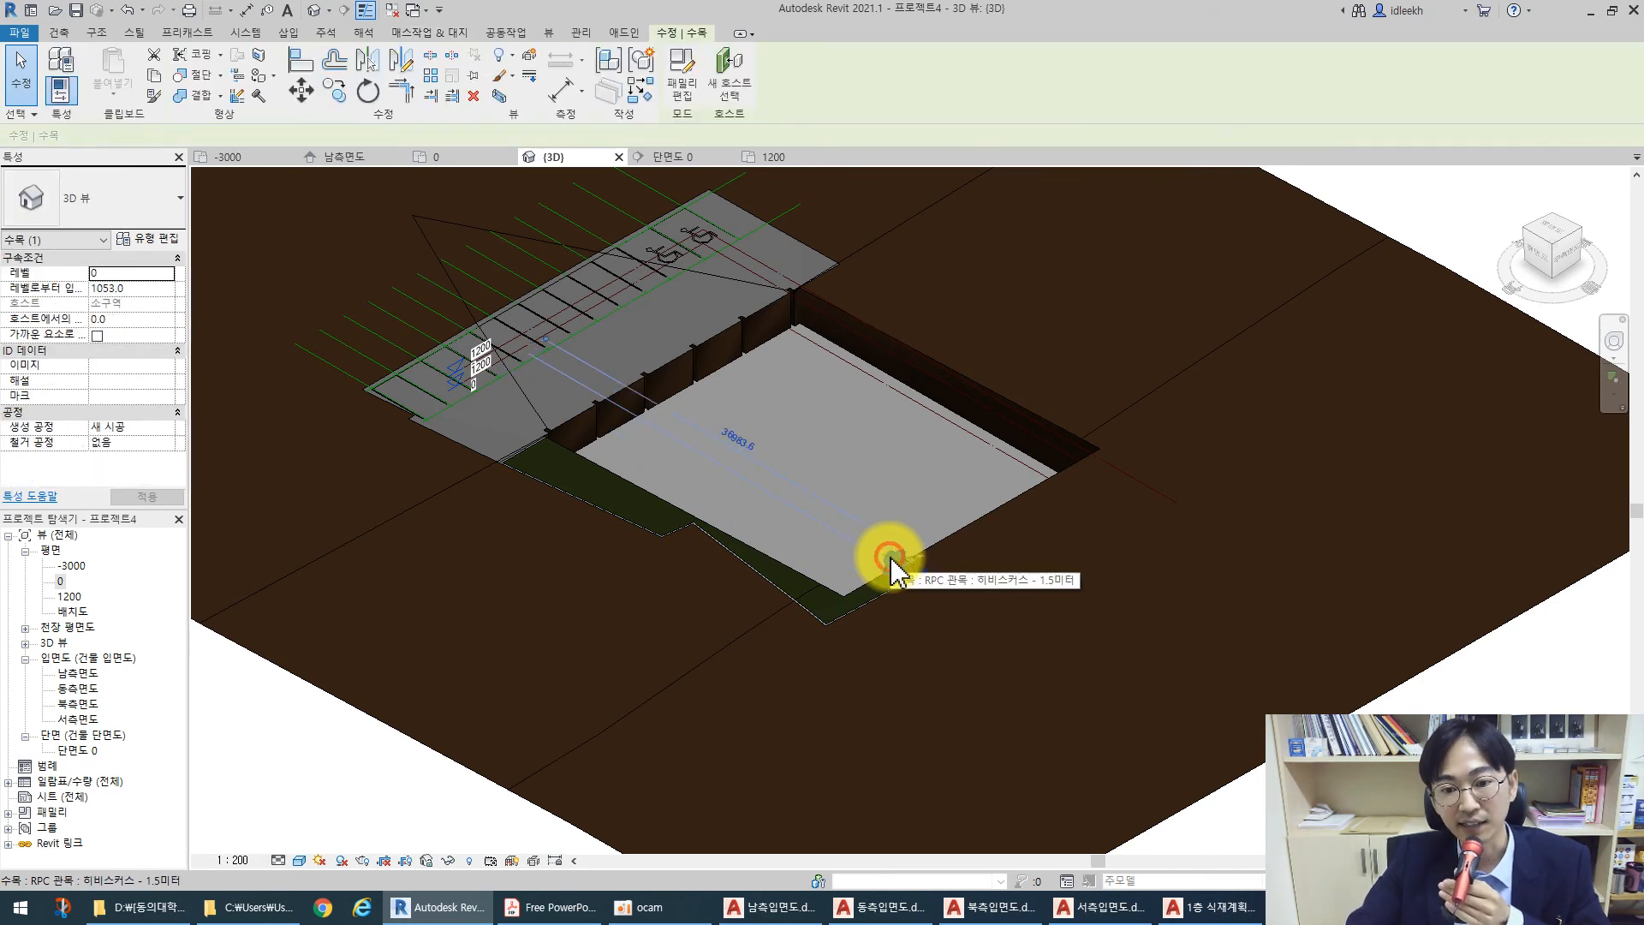
{"action": "key", "text": "Escape"}
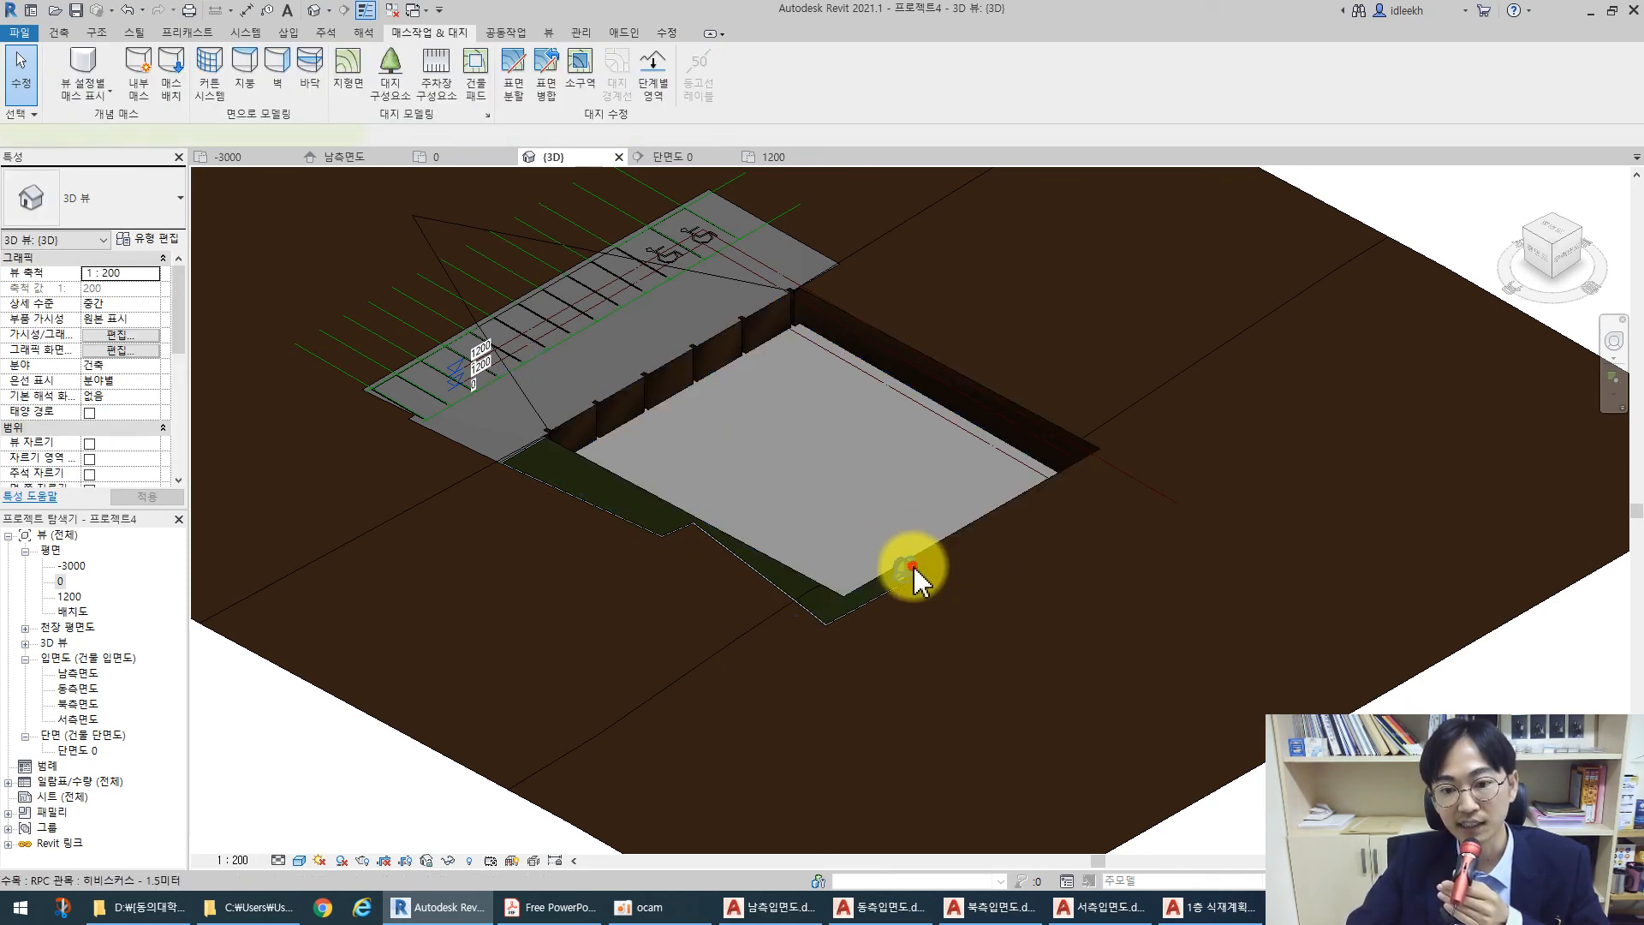
{"action": "left_click", "coordinate": [909, 565]}
{"action": "key", "text": "Escape"}
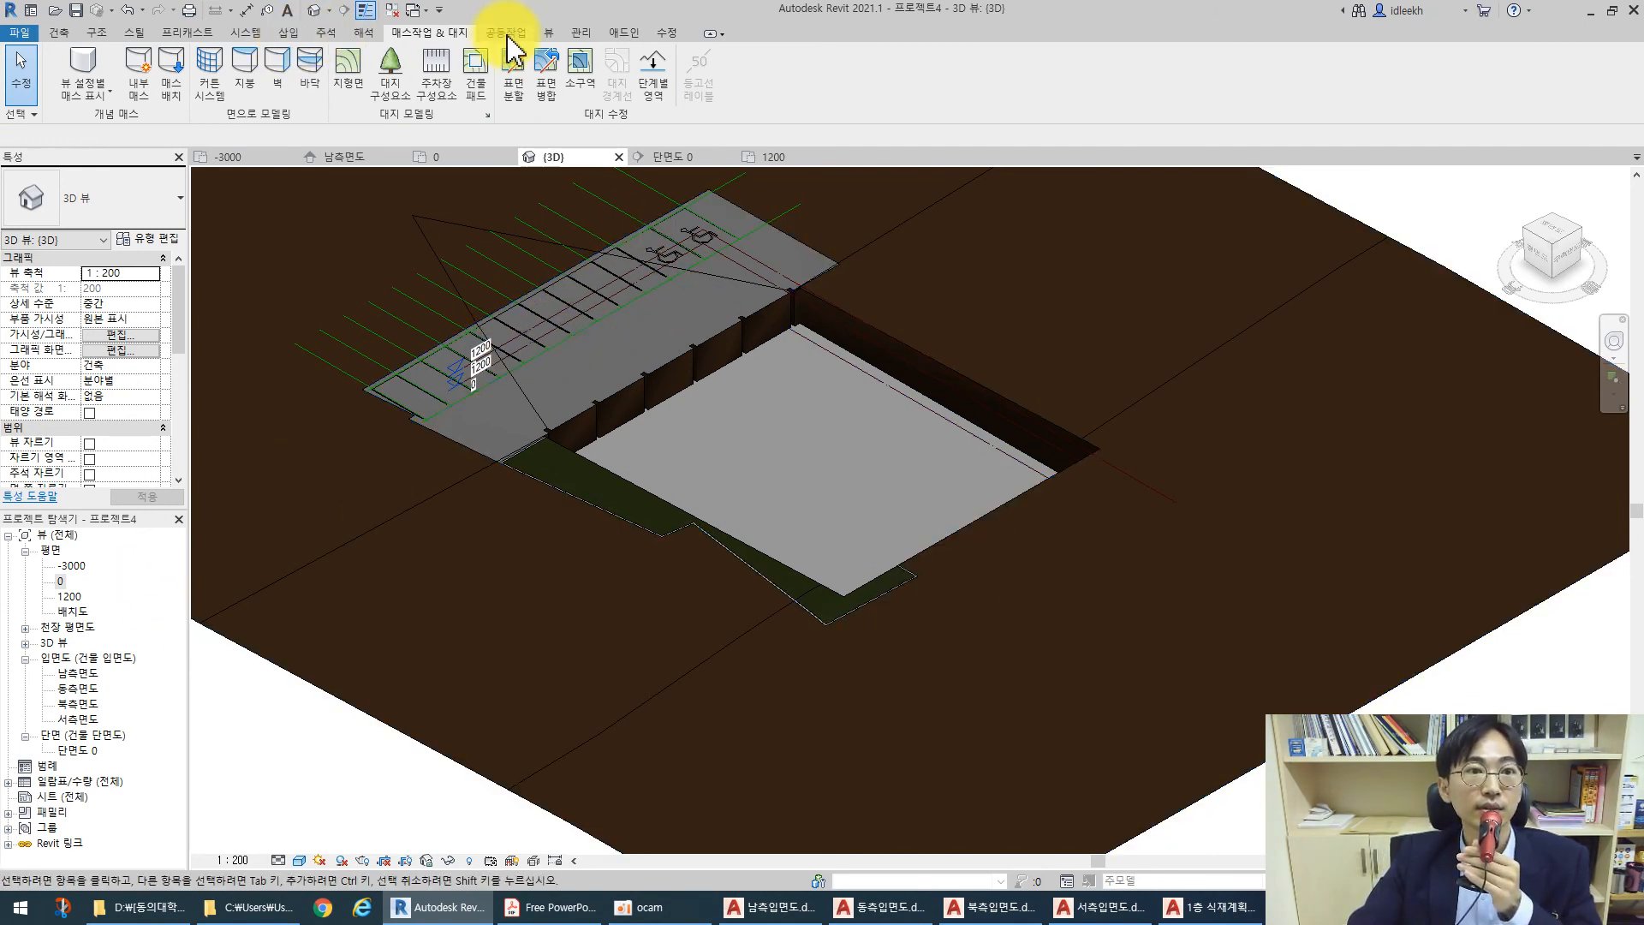
Start a new building component schedule for the 주차장 category, named 주차장 일람표
{"action": "left_click", "coordinate": [550, 33]}
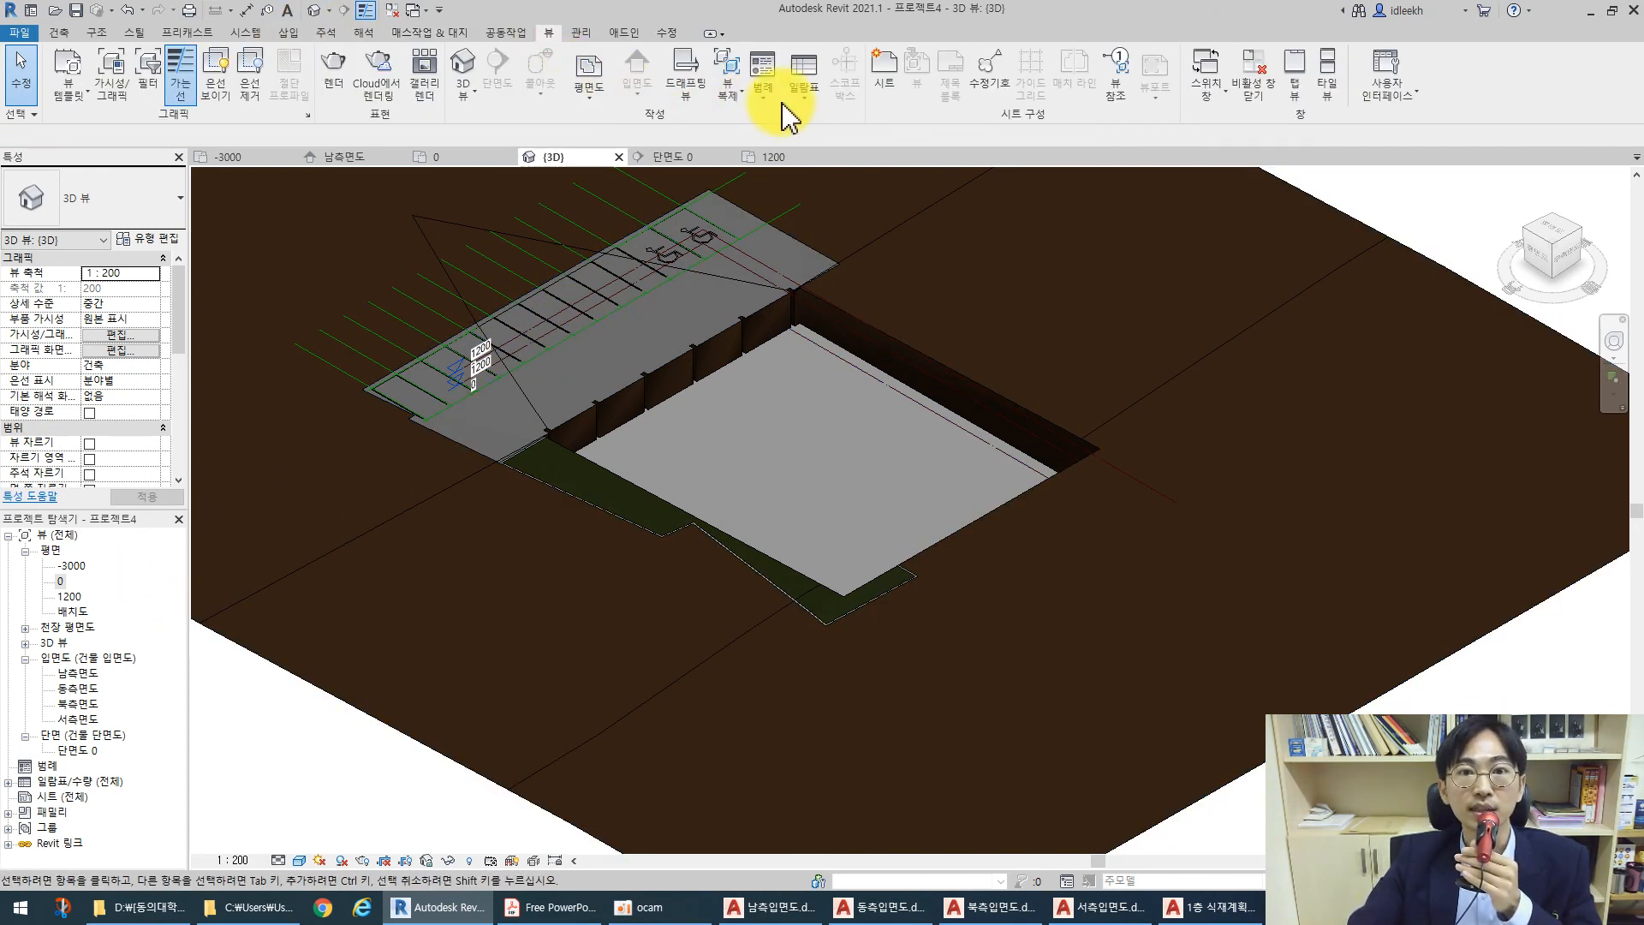
{"action": "left_click", "coordinate": [810, 103]}
{"action": "left_click", "coordinate": [813, 121]}
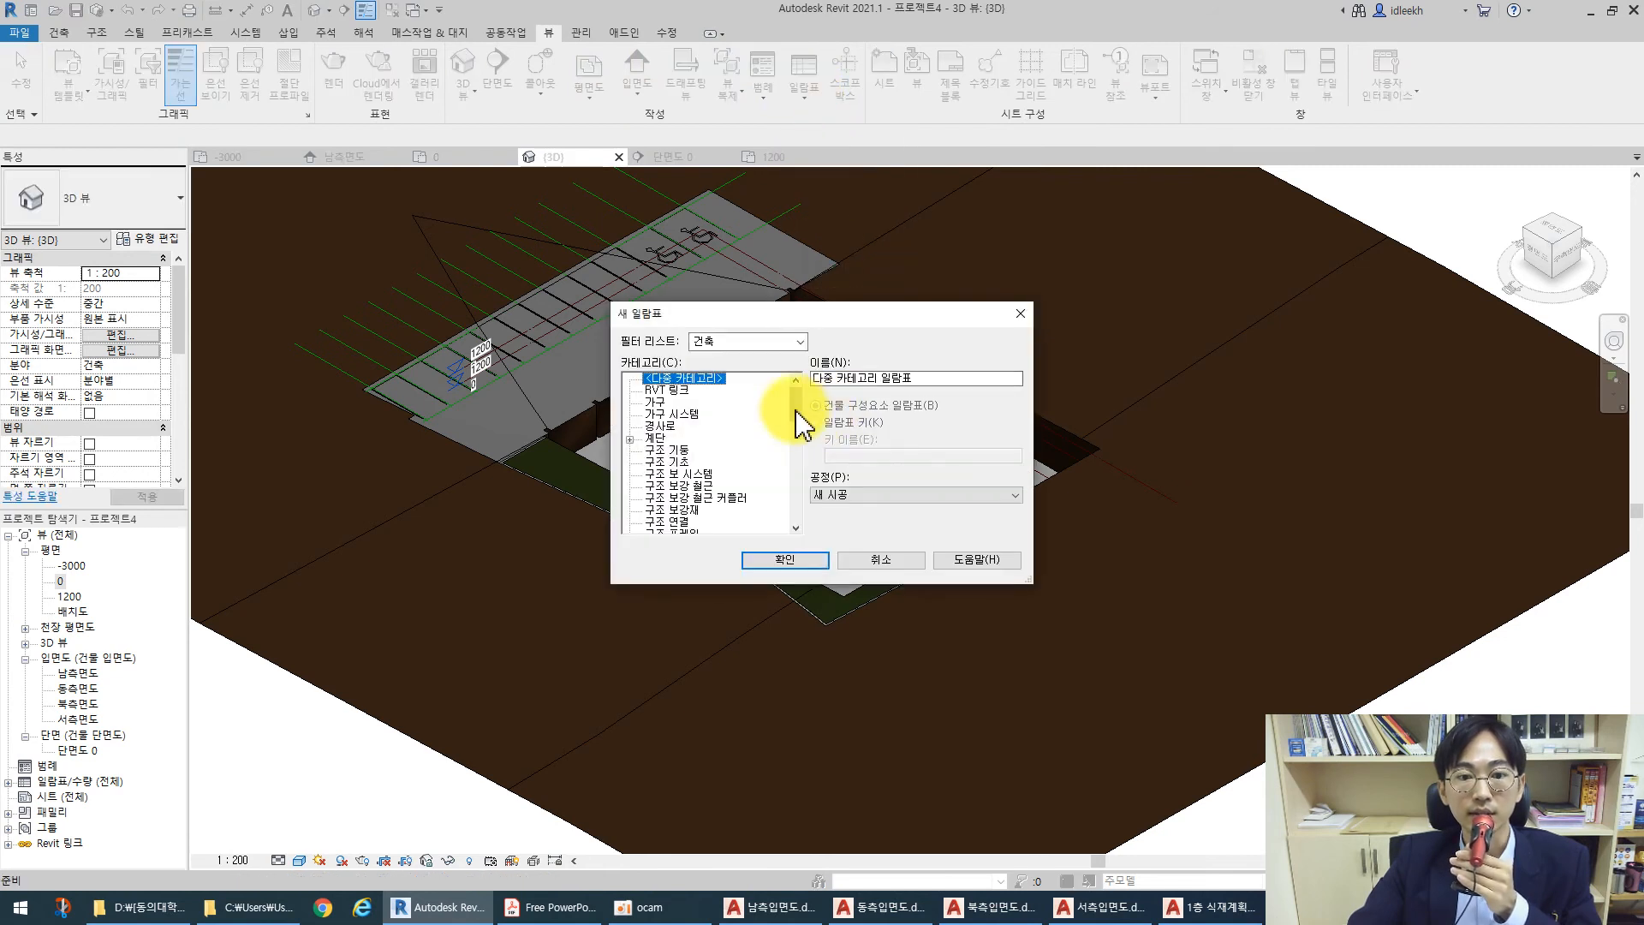
{"action": "scroll", "coordinate": [711, 441], "scroll_direction": "down", "scroll_amount": 4}
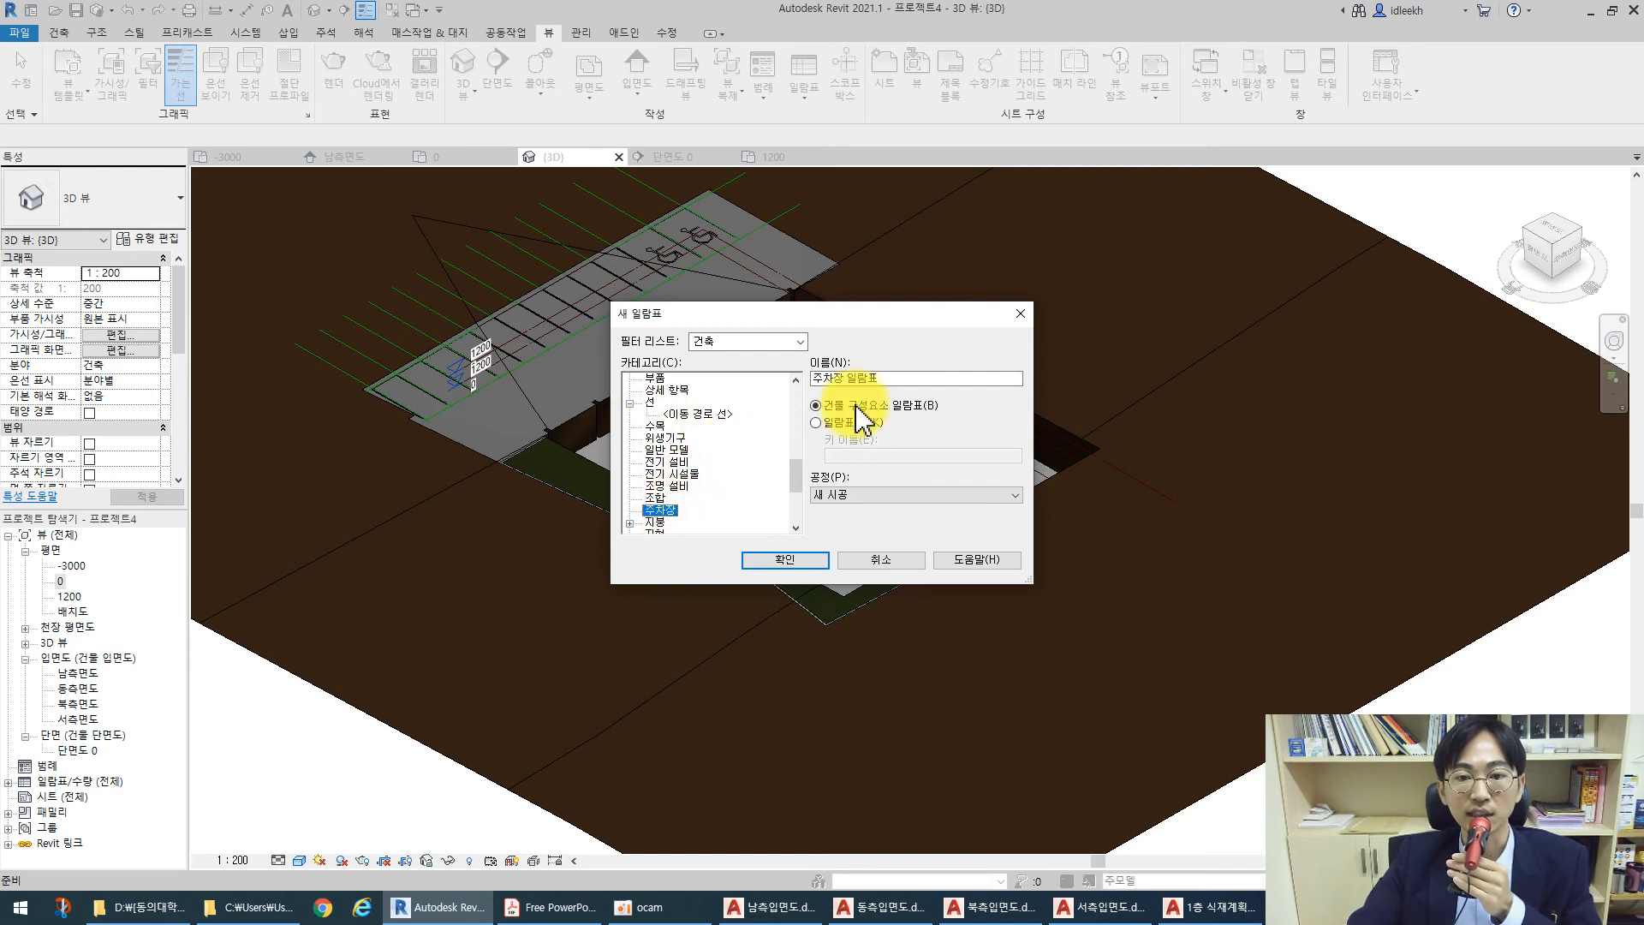
{"action": "left_click", "coordinate": [789, 561]}
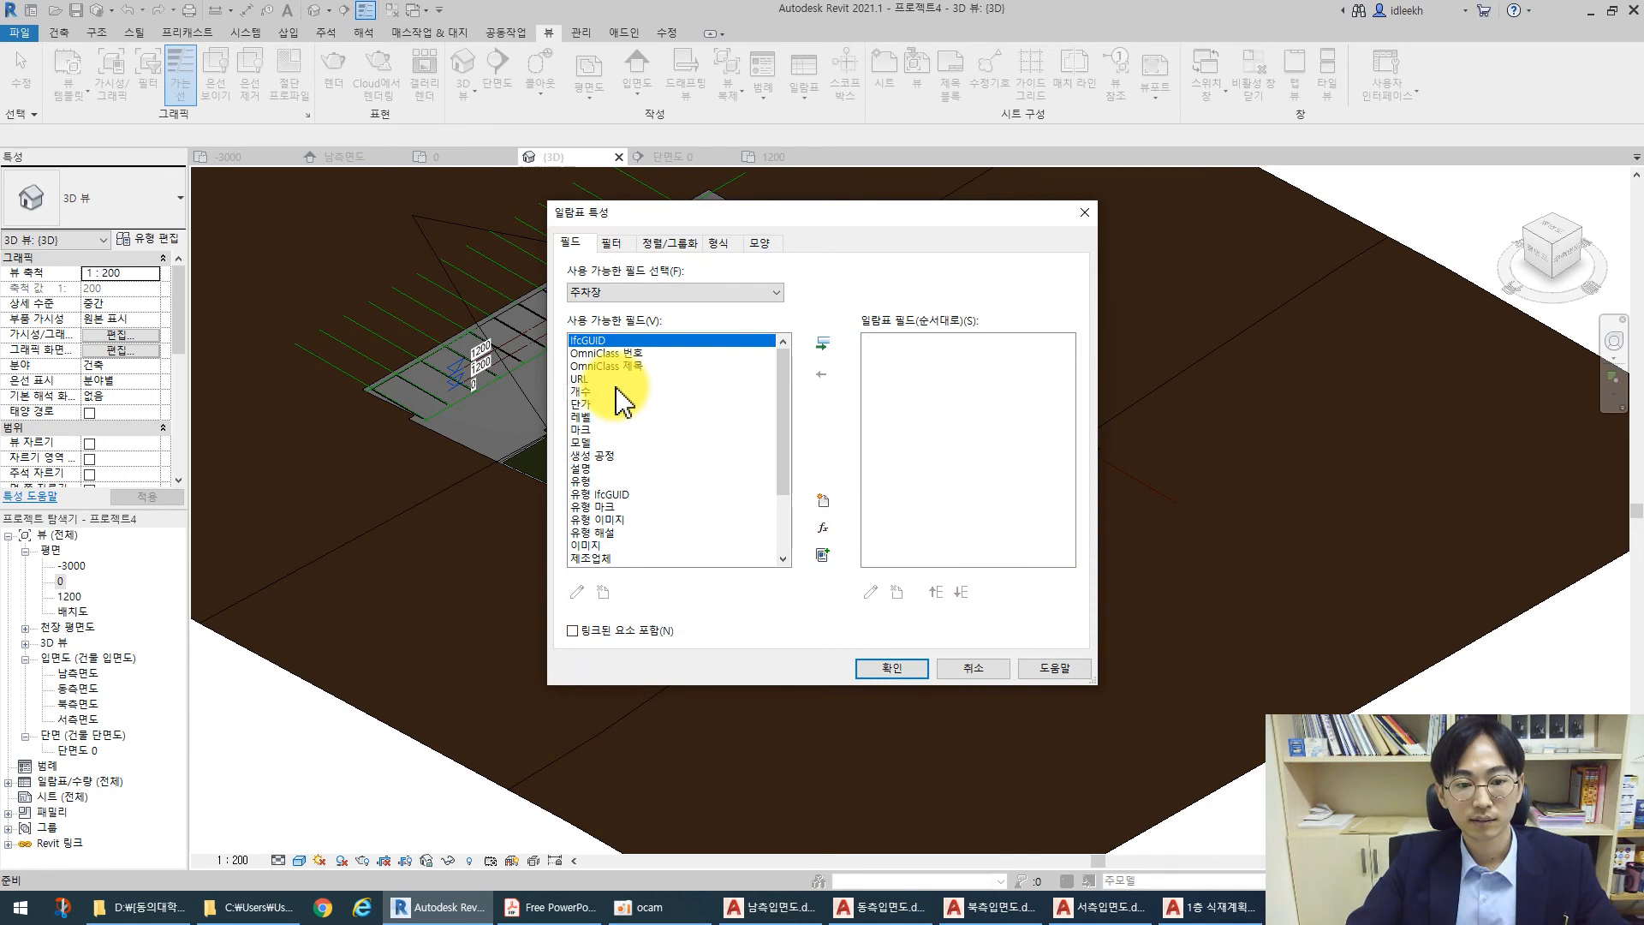
Add all available fields from ifcGUID to 해설 to the parking schedule and create it
{"action": "scroll", "coordinate": [625, 390], "scroll_direction": "down", "scroll_amount": 3}
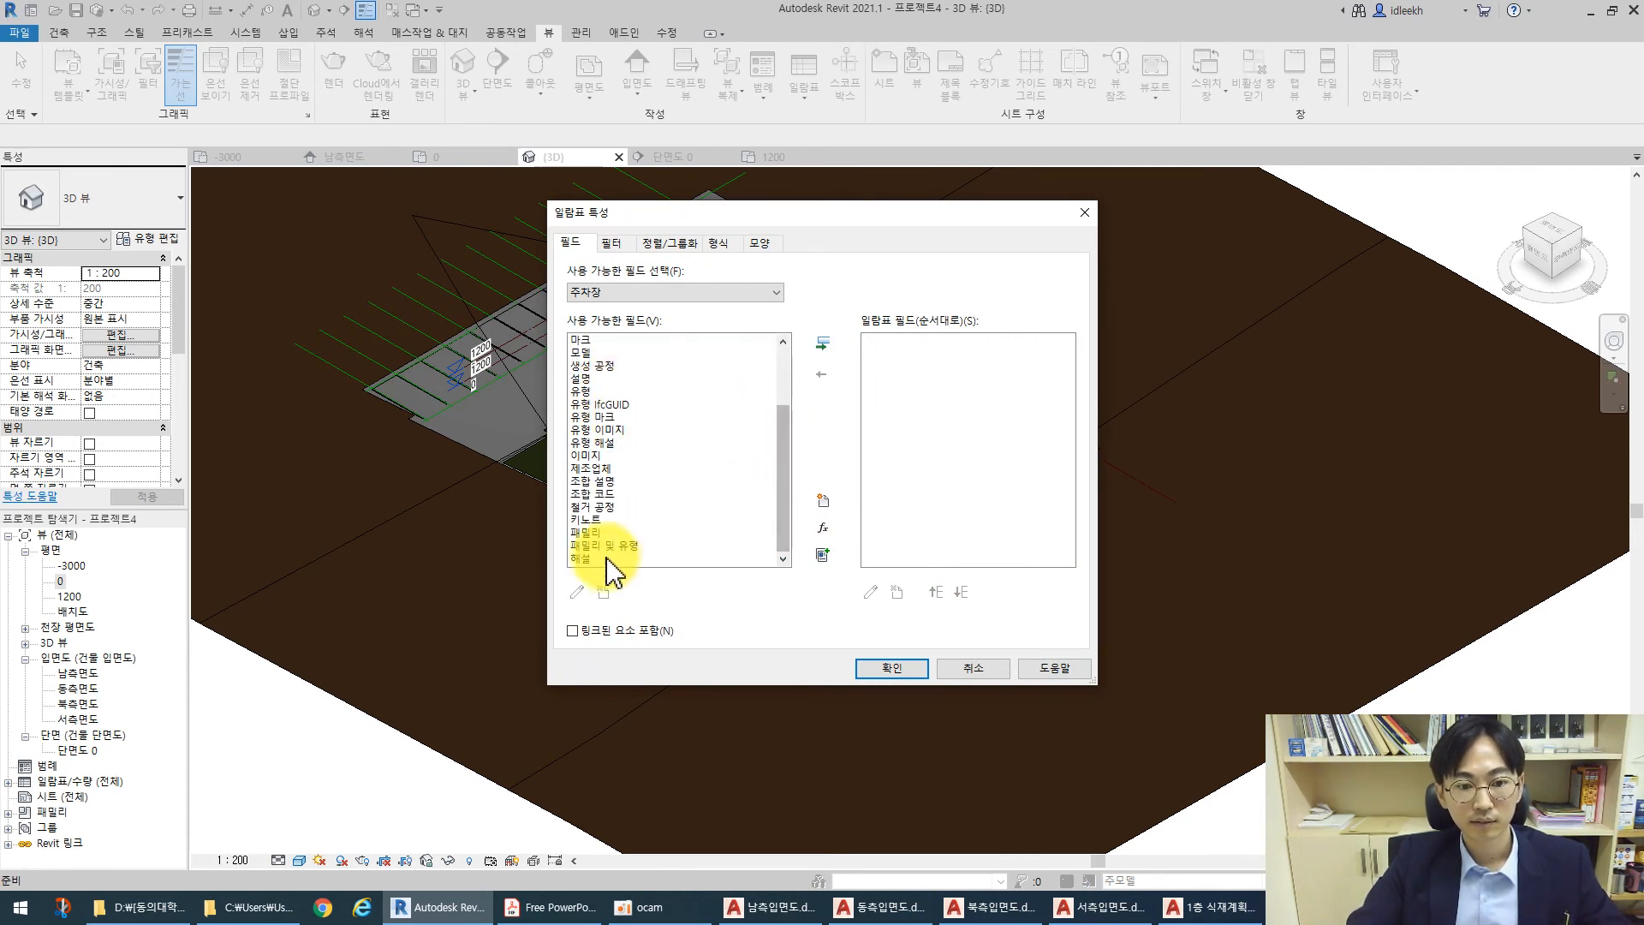
{"action": "left_click", "coordinate": [591, 558], "text": "shift"}
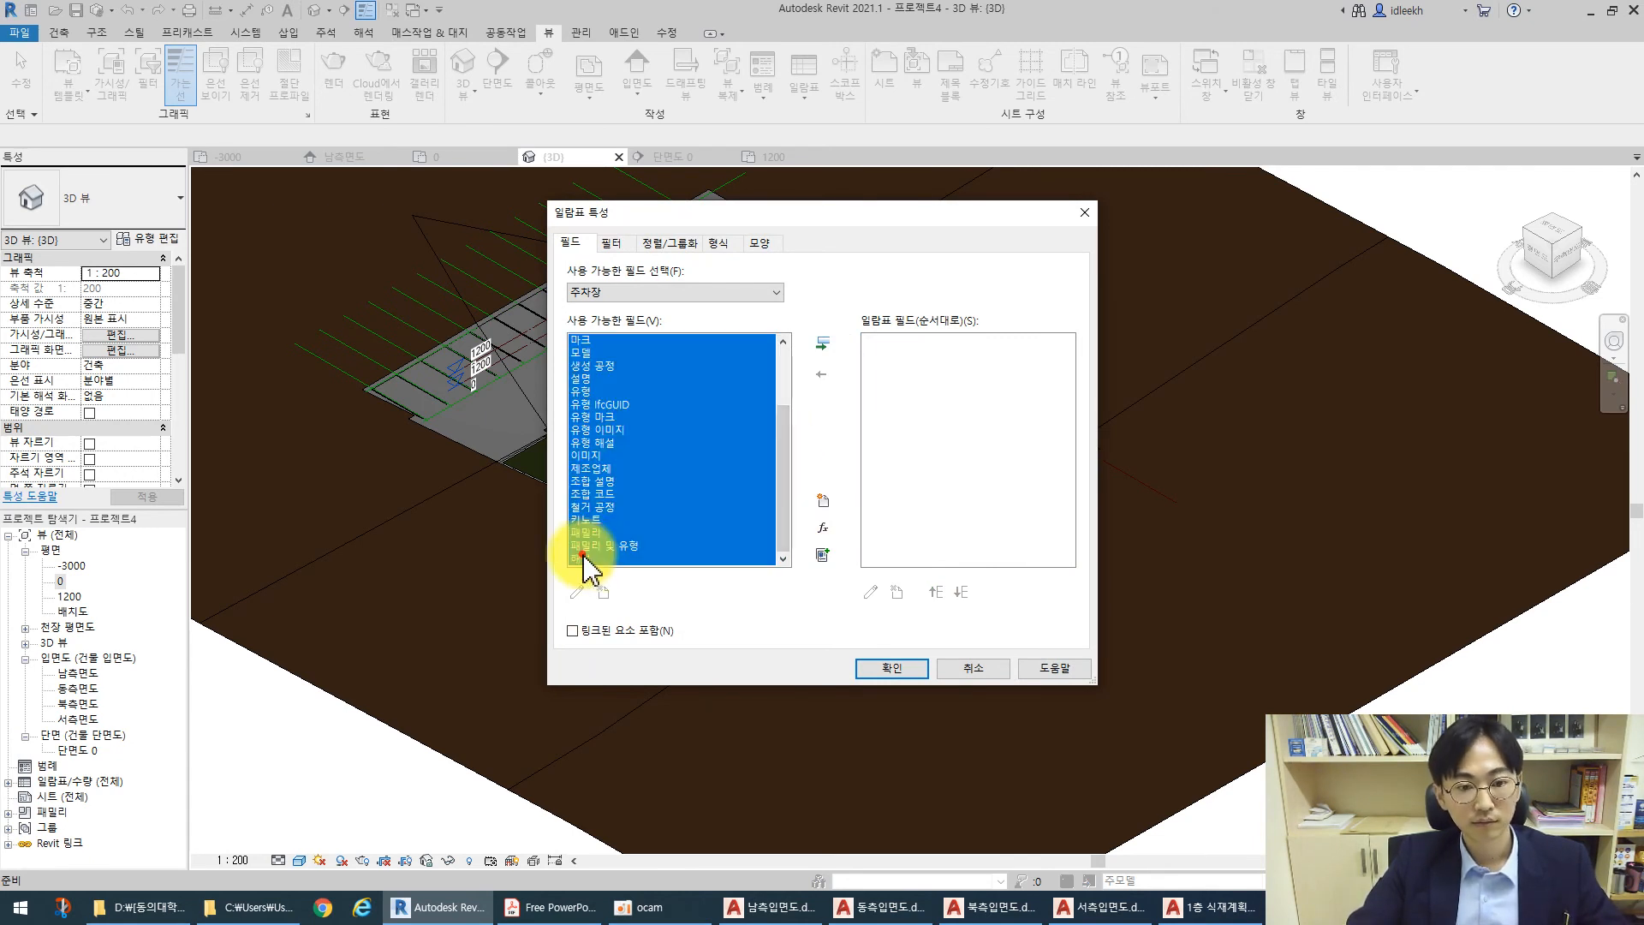
{"action": "left_click", "coordinate": [824, 347]}
{"action": "left_click", "coordinate": [889, 668]}
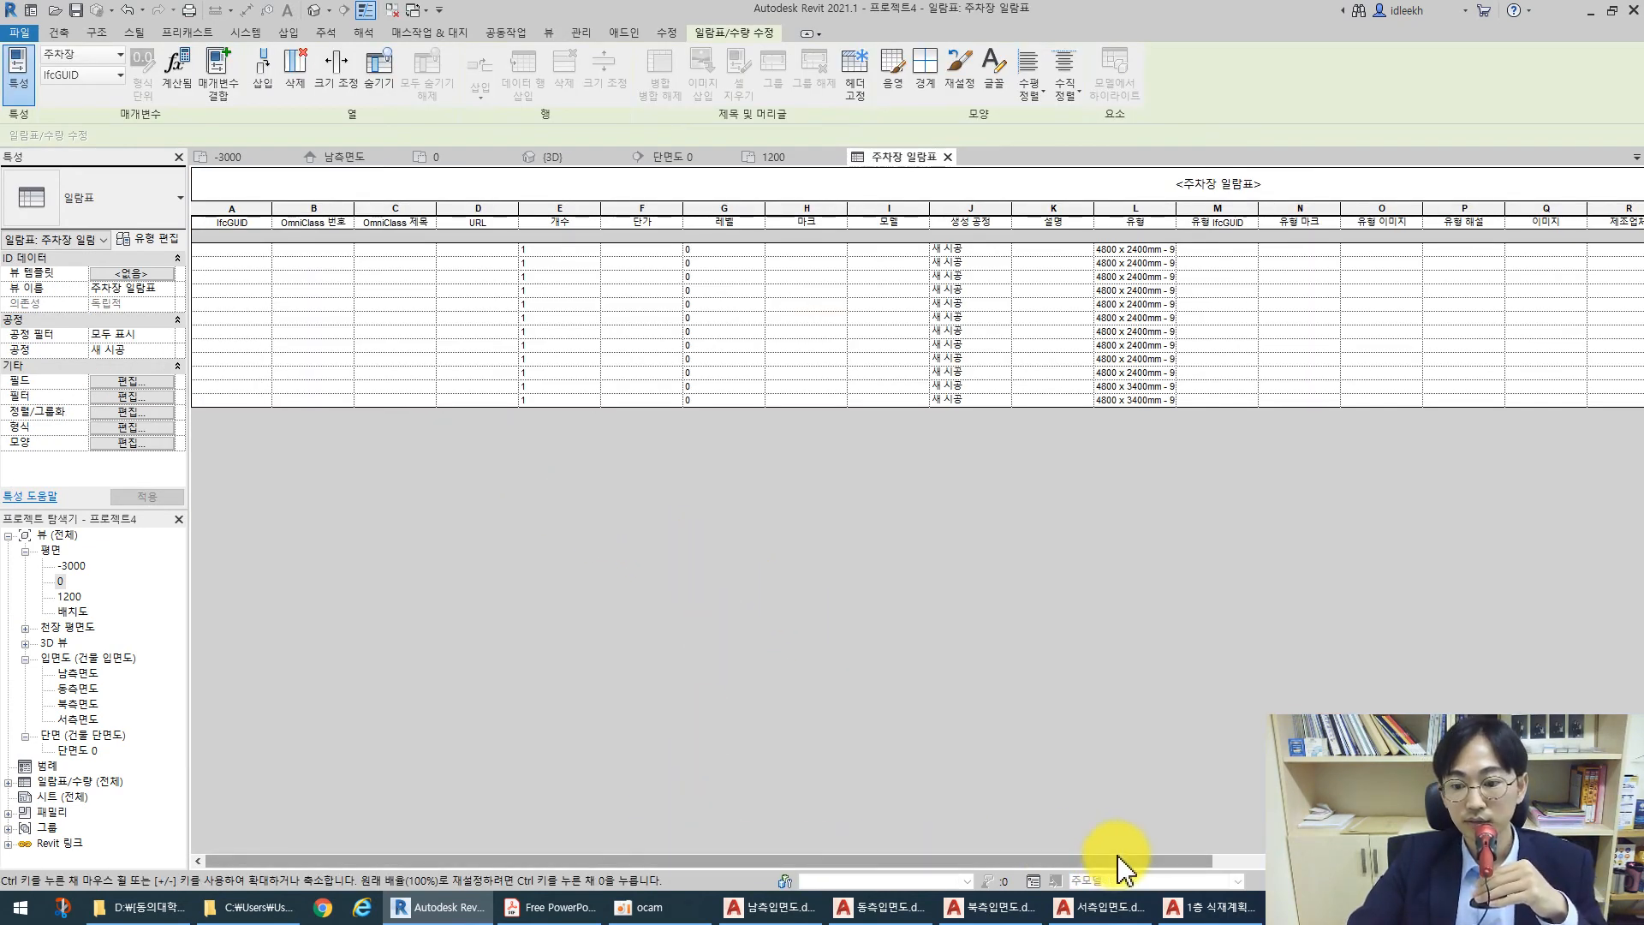
Review the parking schedule's columns, including type, family and count, and close the schedule view
{"action": "left_click", "coordinate": [1173, 860]}
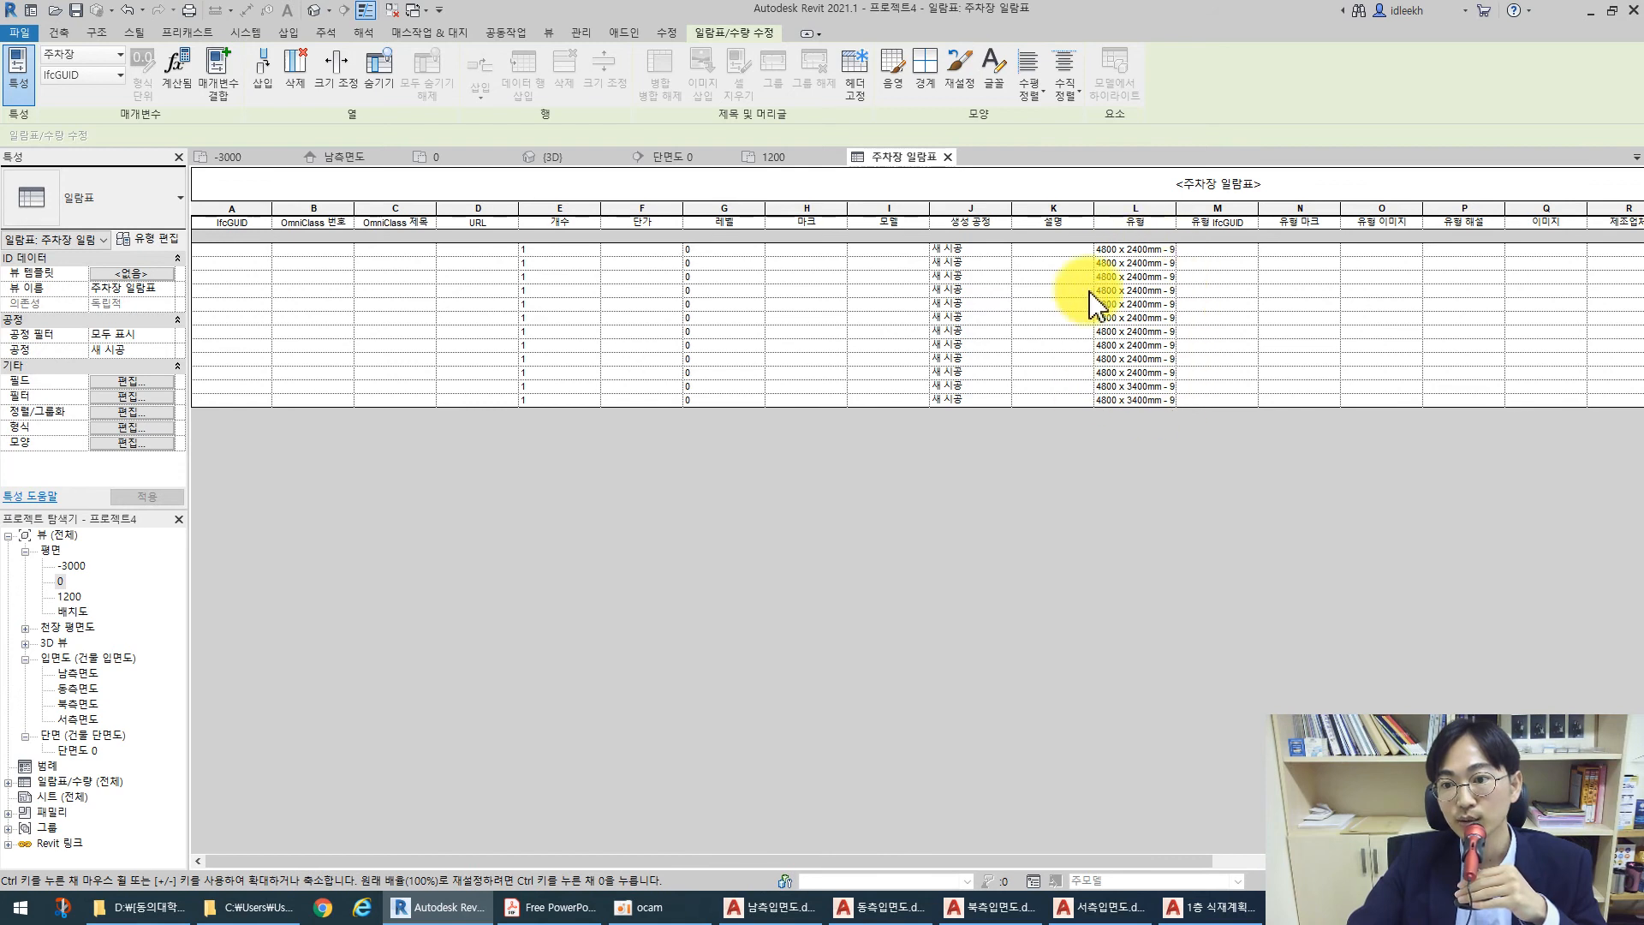
{"action": "left_click_drag", "start_coordinate": [1118, 861], "coordinate": [1533, 861]}
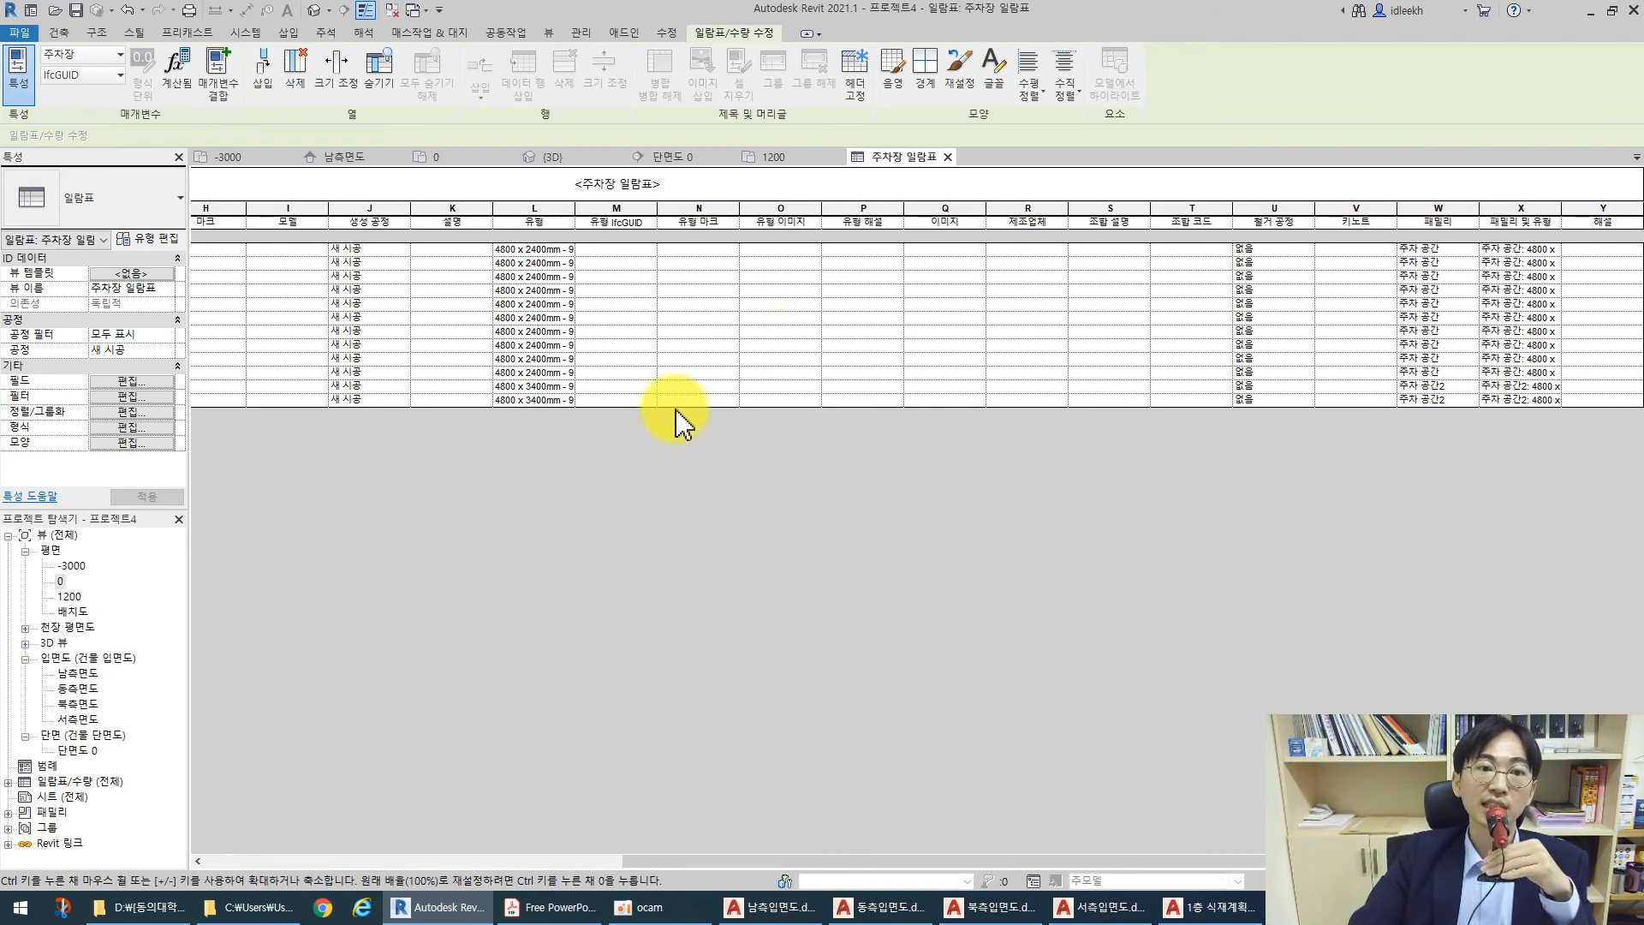
{"action": "left_click", "coordinate": [944, 158]}
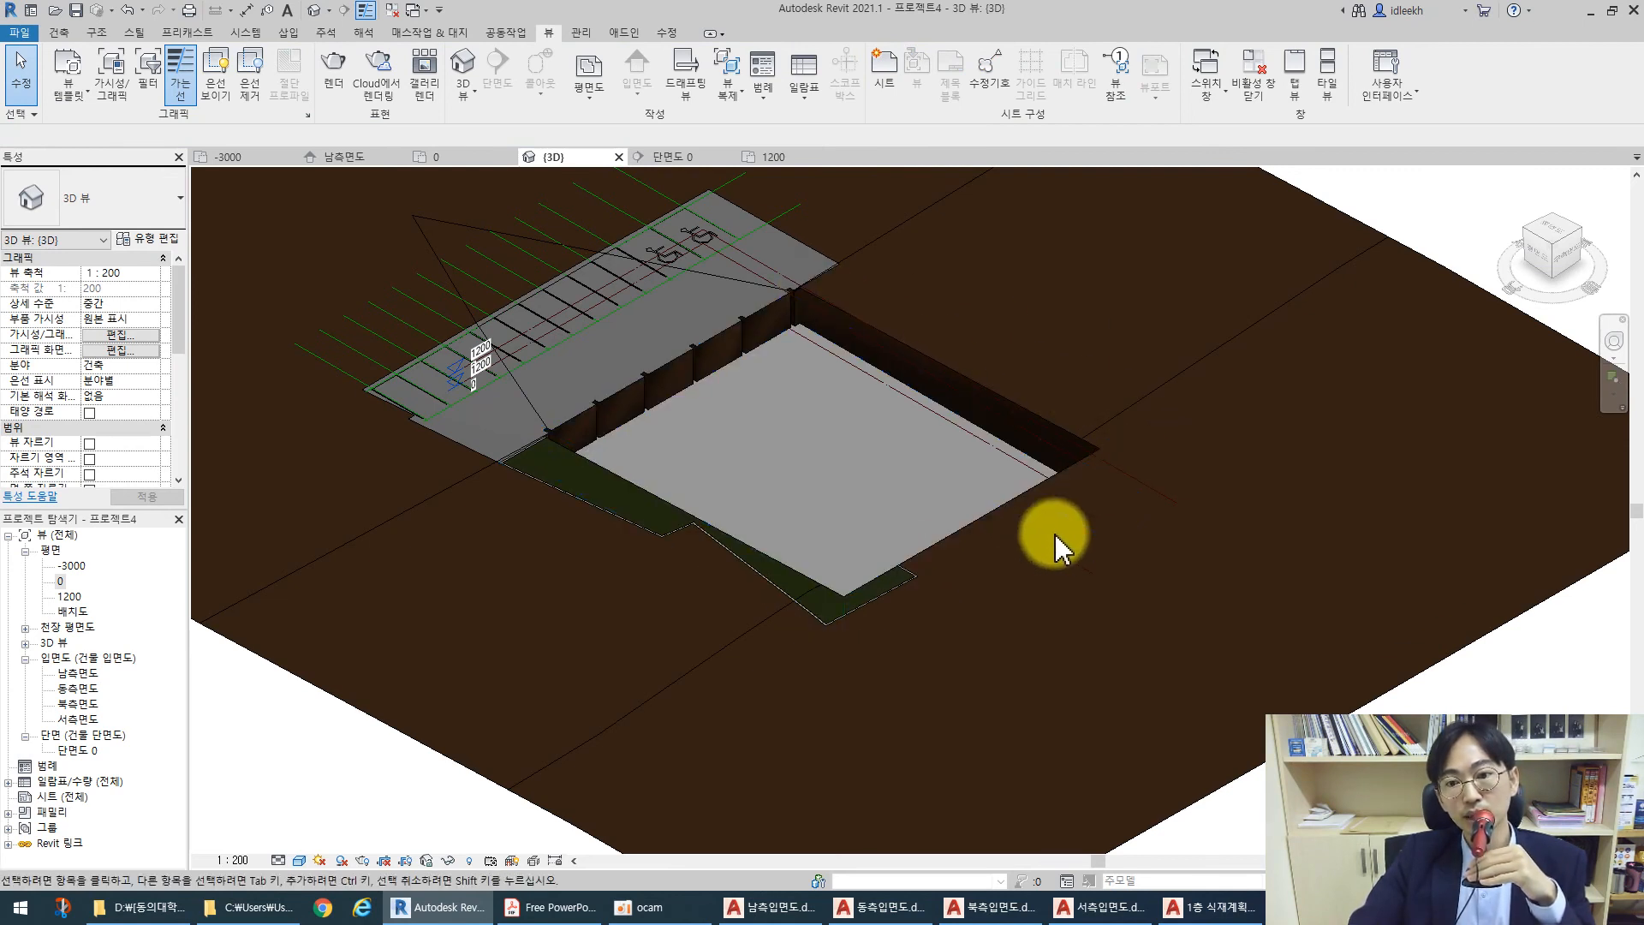
Open floor plan 0 and examine the site boundary around the building and the planting plan
{"action": "scroll", "coordinate": [832, 481], "scroll_direction": "down", "scroll_amount": 3}
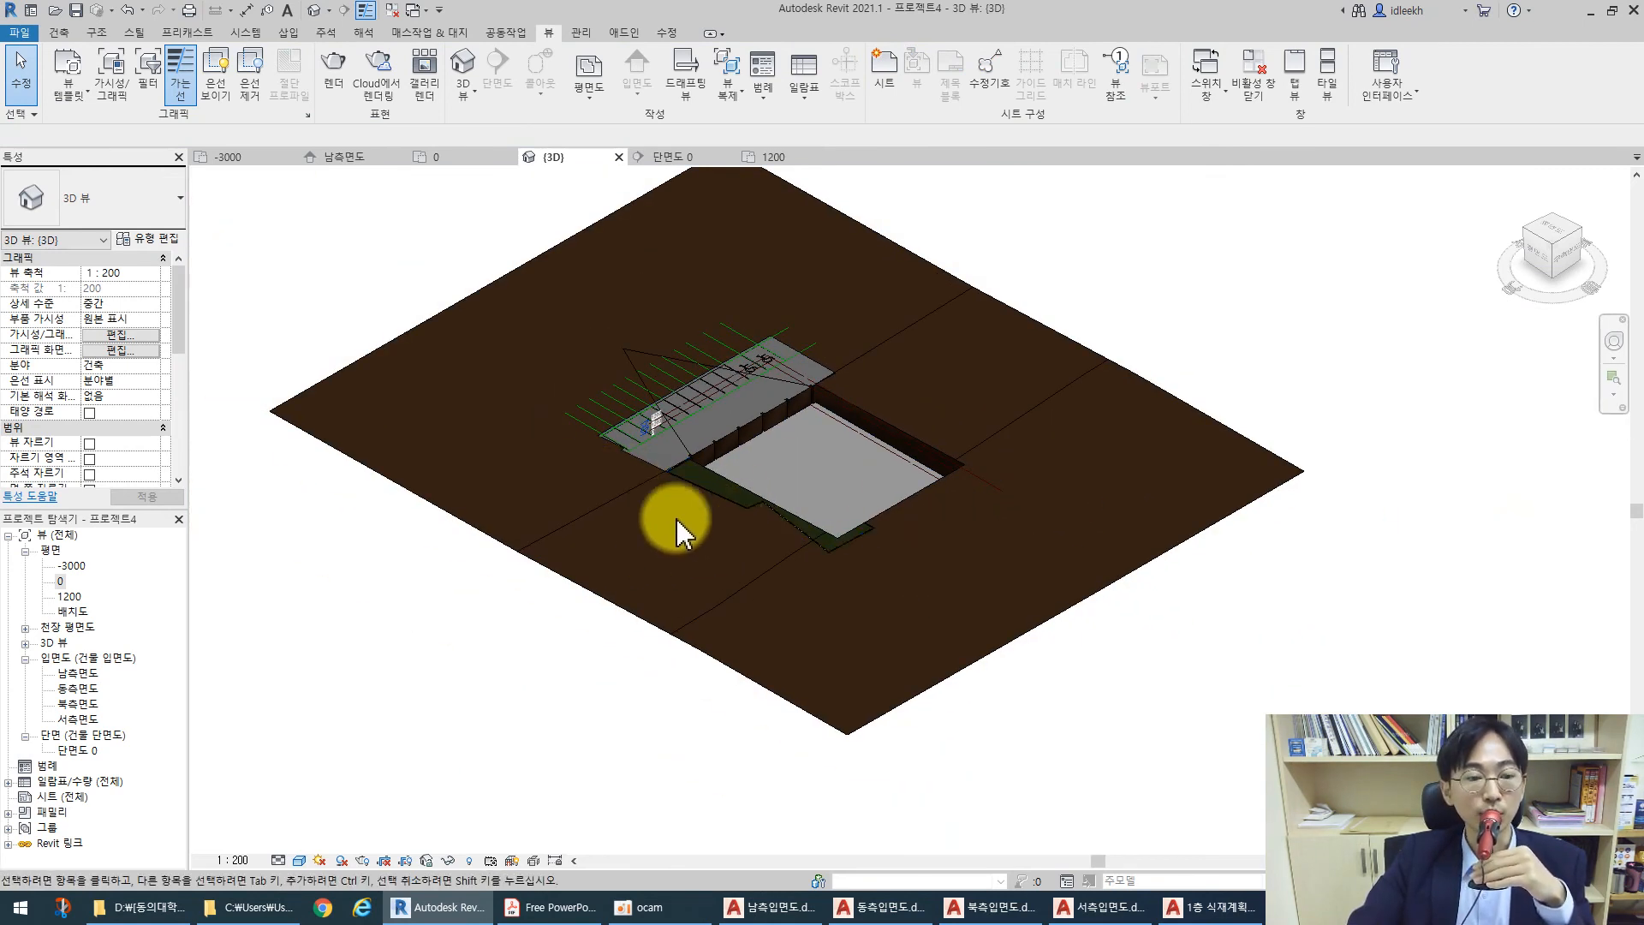
{"action": "double_click", "coordinate": [60, 582]}
{"action": "scroll", "coordinate": [624, 422], "scroll_direction": "down", "scroll_amount": 4}
{"action": "middle_click_drag", "start_coordinate": [624, 422], "coordinate": [734, 432]}
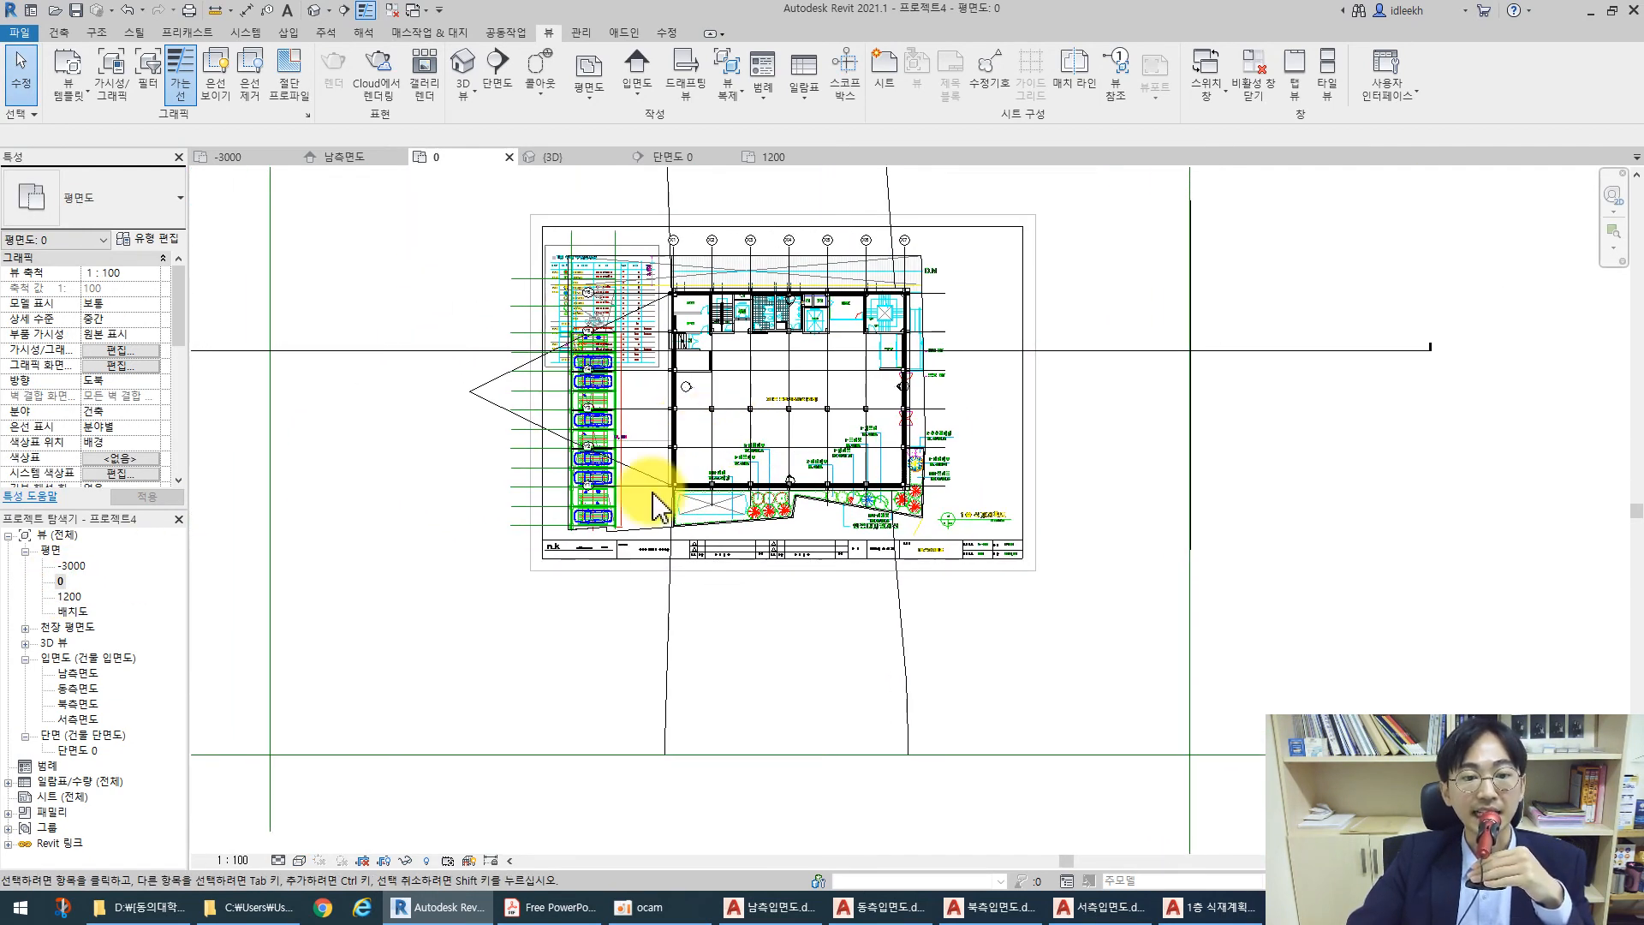
{"action": "scroll", "coordinate": [638, 555], "scroll_direction": "down", "scroll_amount": 2}
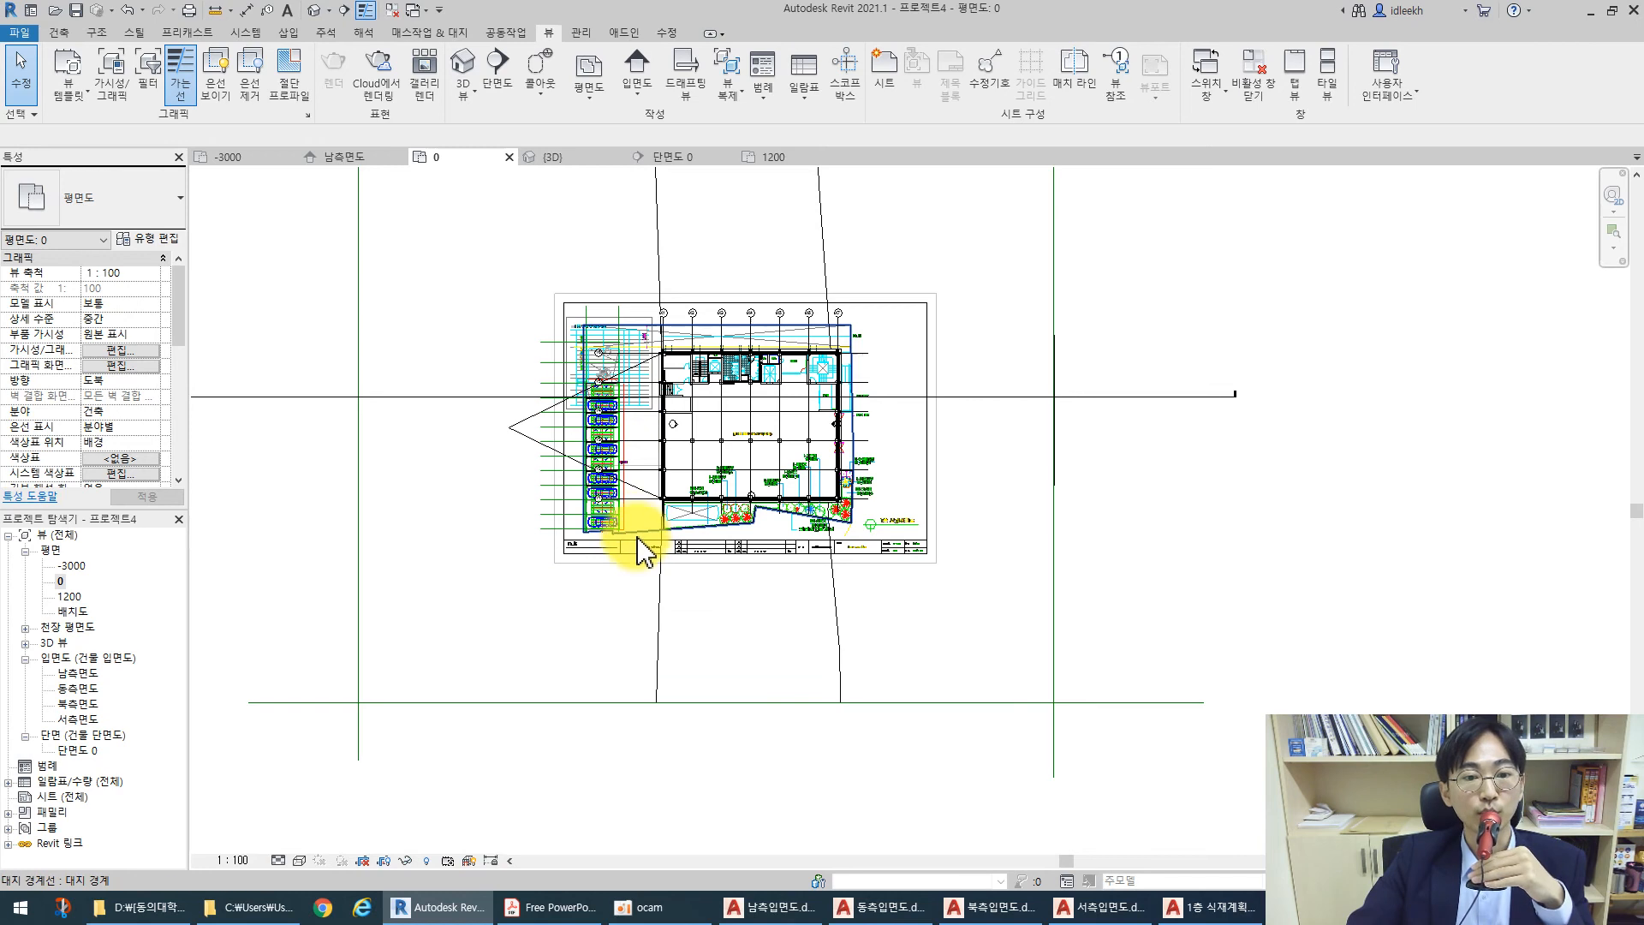
{"action": "scroll", "coordinate": [638, 537], "scroll_direction": "up", "scroll_amount": 2}
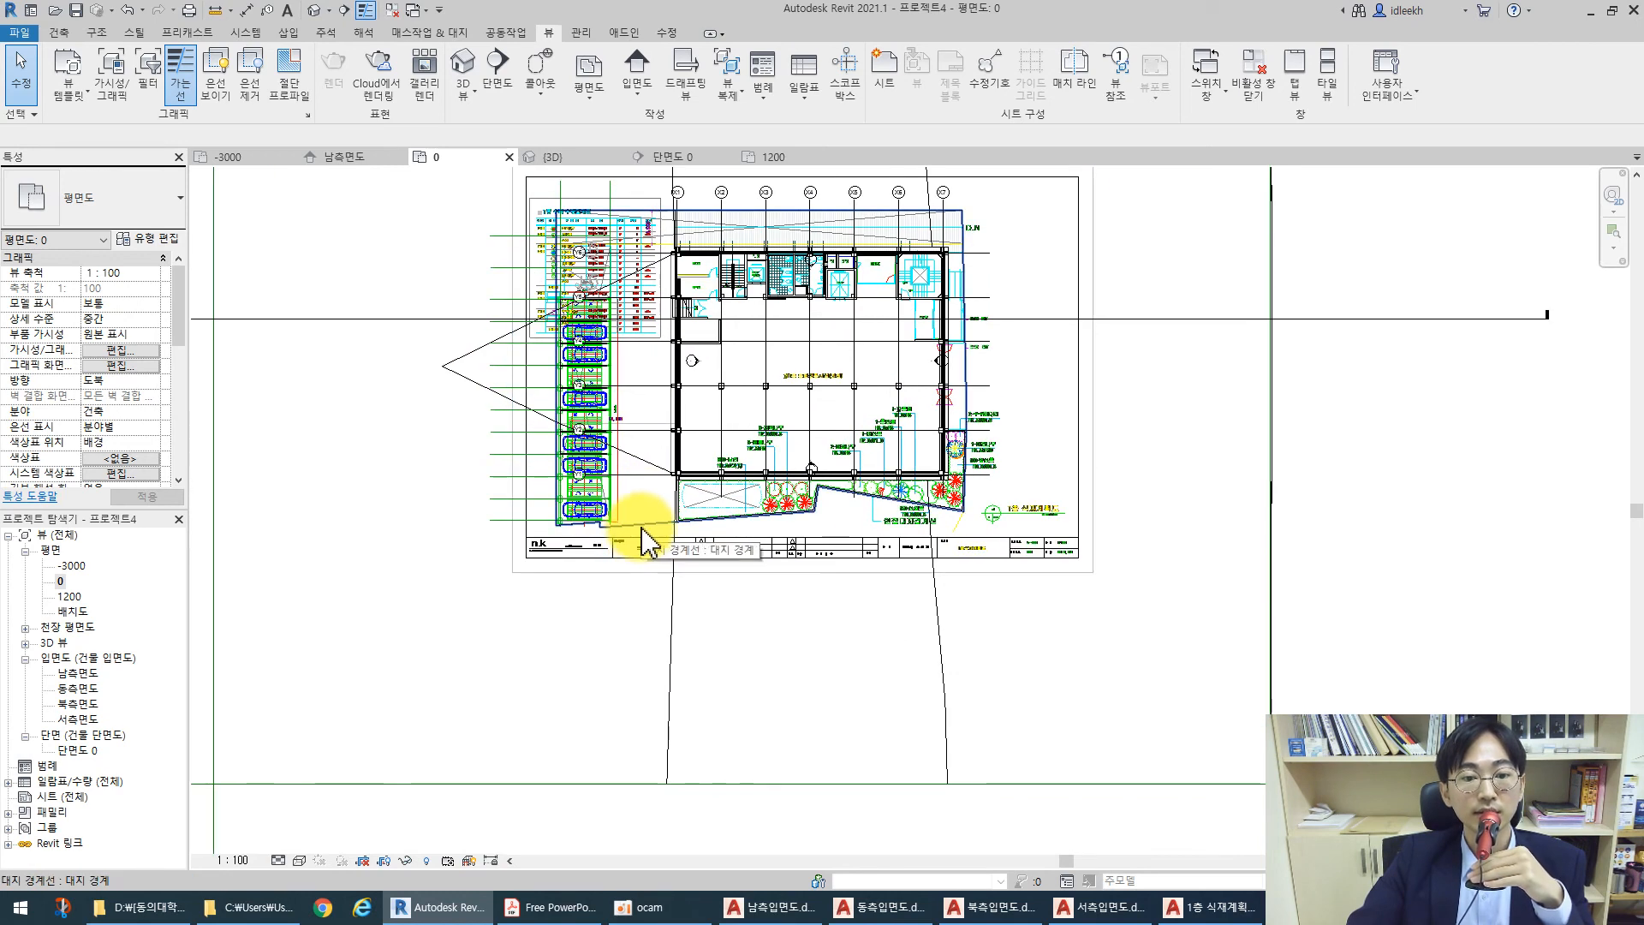
Edit the asphalt subregion's boundary and draw a vertical driveway line from the parking lot's south edge to the terrain's south edge
{"action": "left_click", "coordinate": [666, 479]}
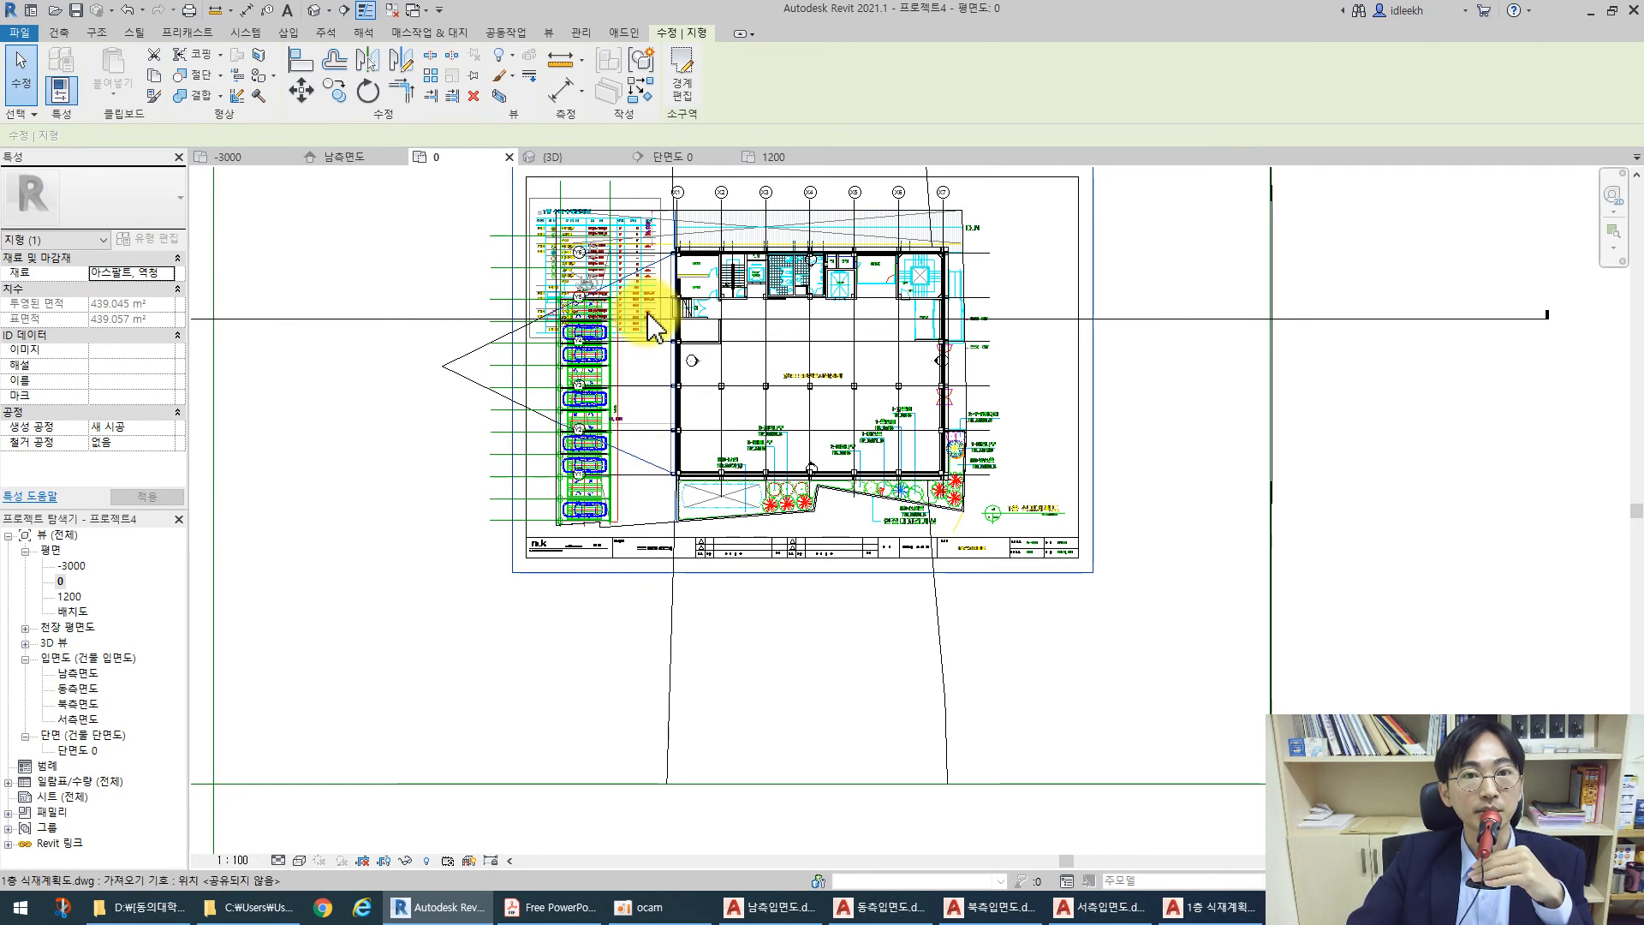
{"action": "left_click", "coordinate": [683, 62]}
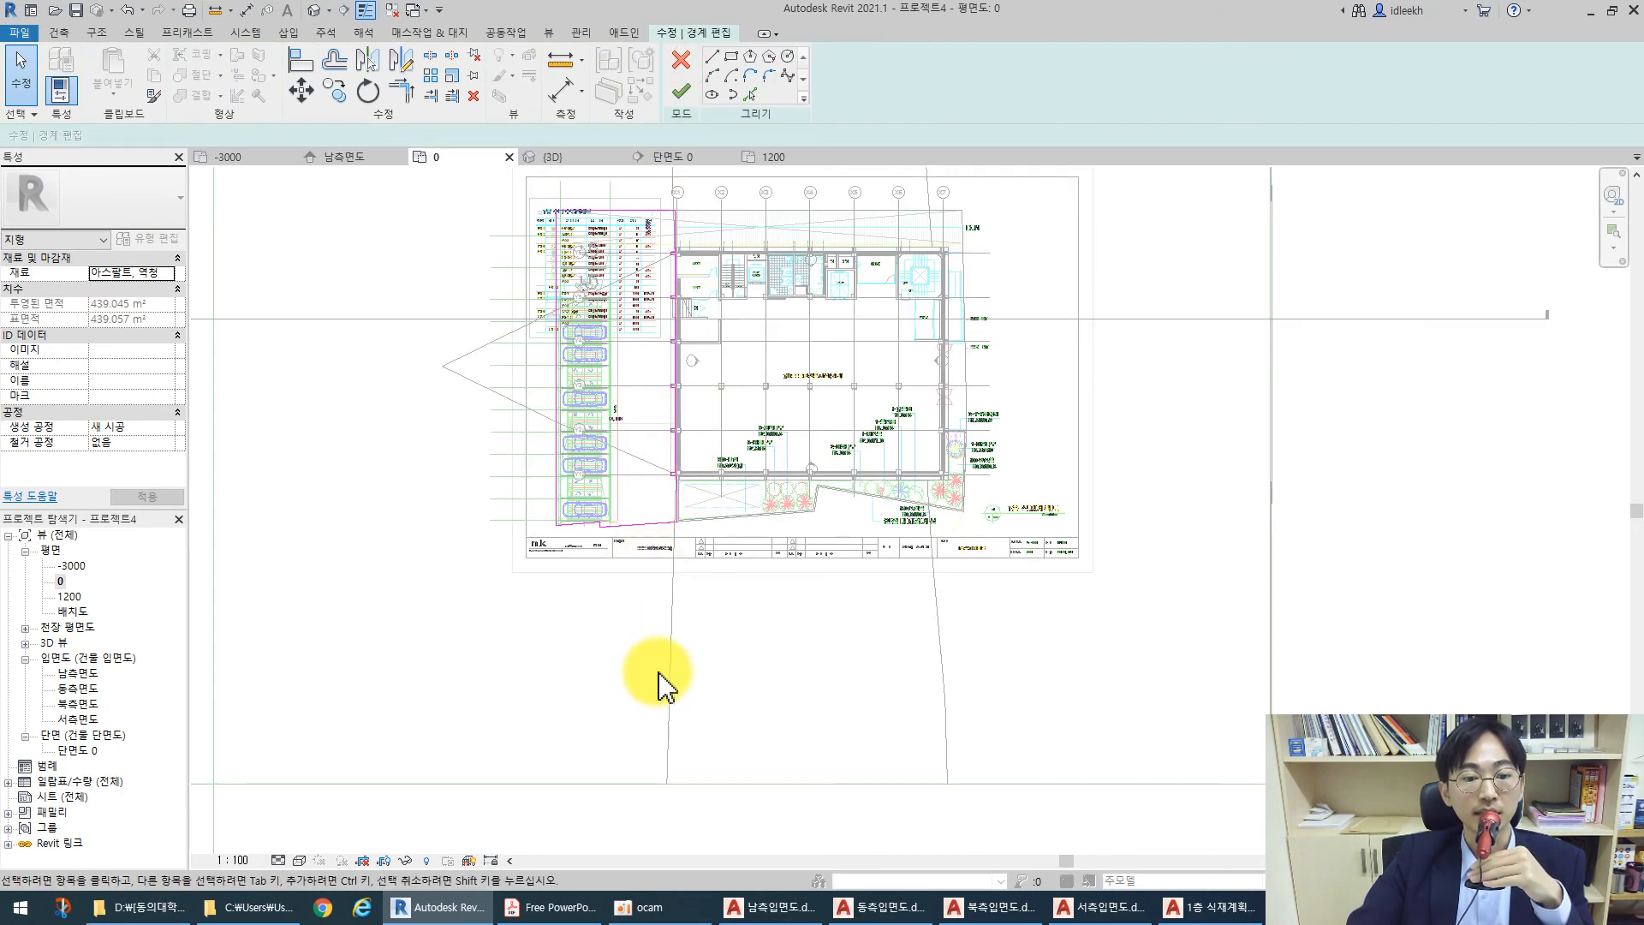
{"action": "scroll", "coordinate": [653, 697], "scroll_direction": "down", "scroll_amount": 3}
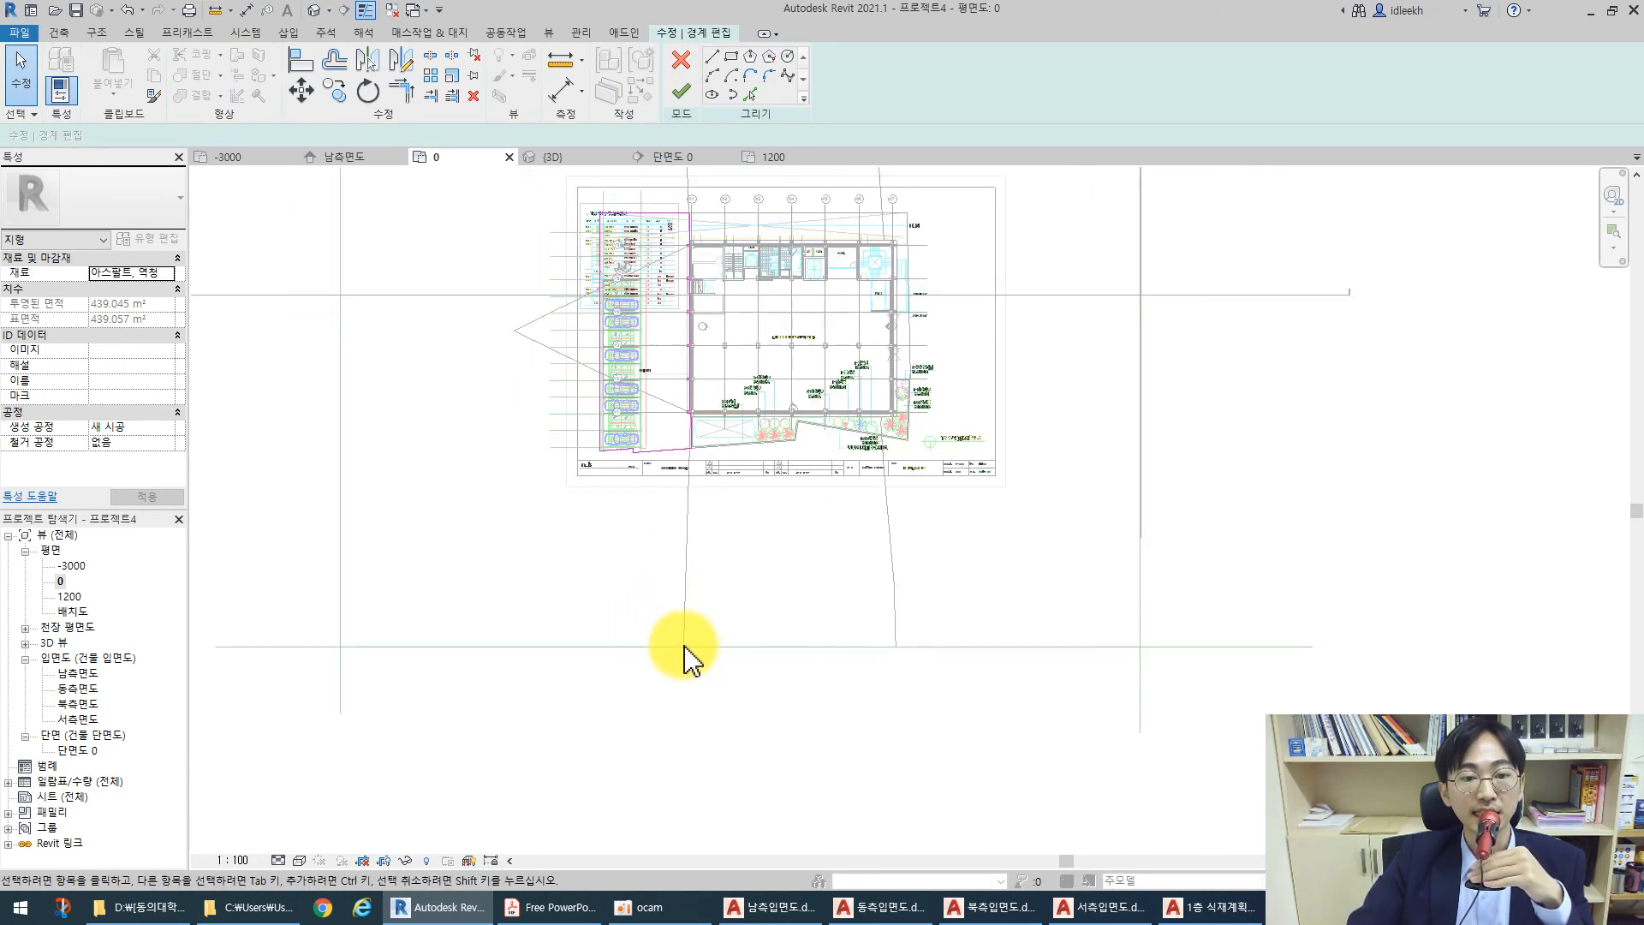
{"action": "left_click", "coordinate": [713, 58]}
{"action": "scroll", "coordinate": [653, 477], "scroll_direction": "up", "scroll_amount": 5}
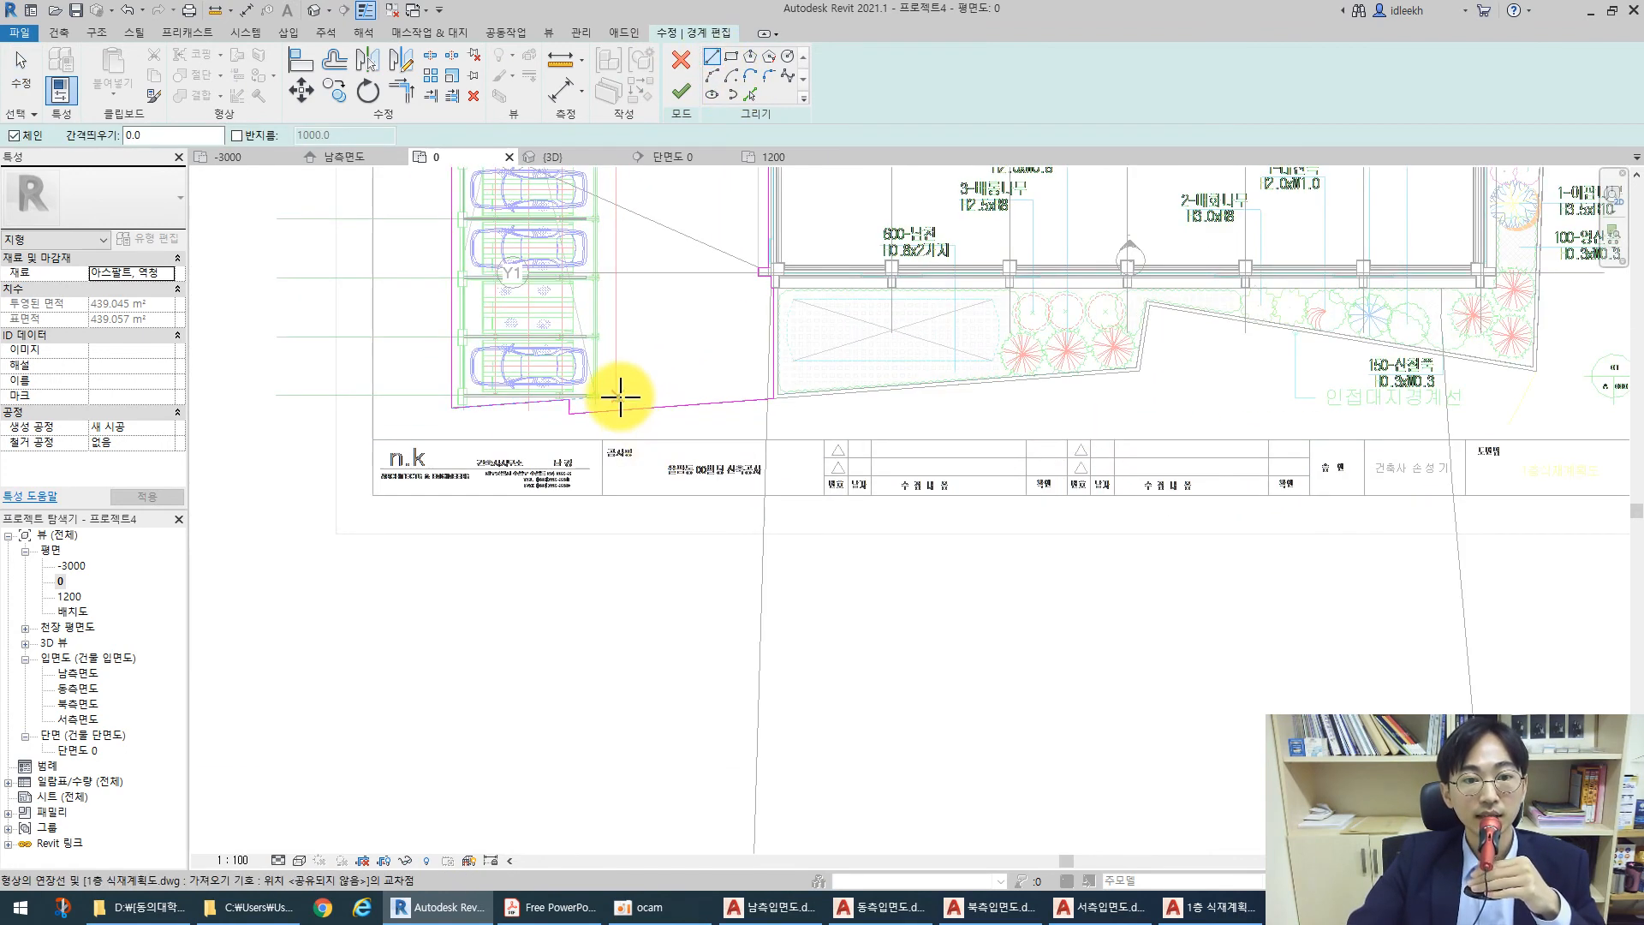
{"action": "scroll", "coordinate": [596, 426], "scroll_direction": "up", "scroll_amount": 4}
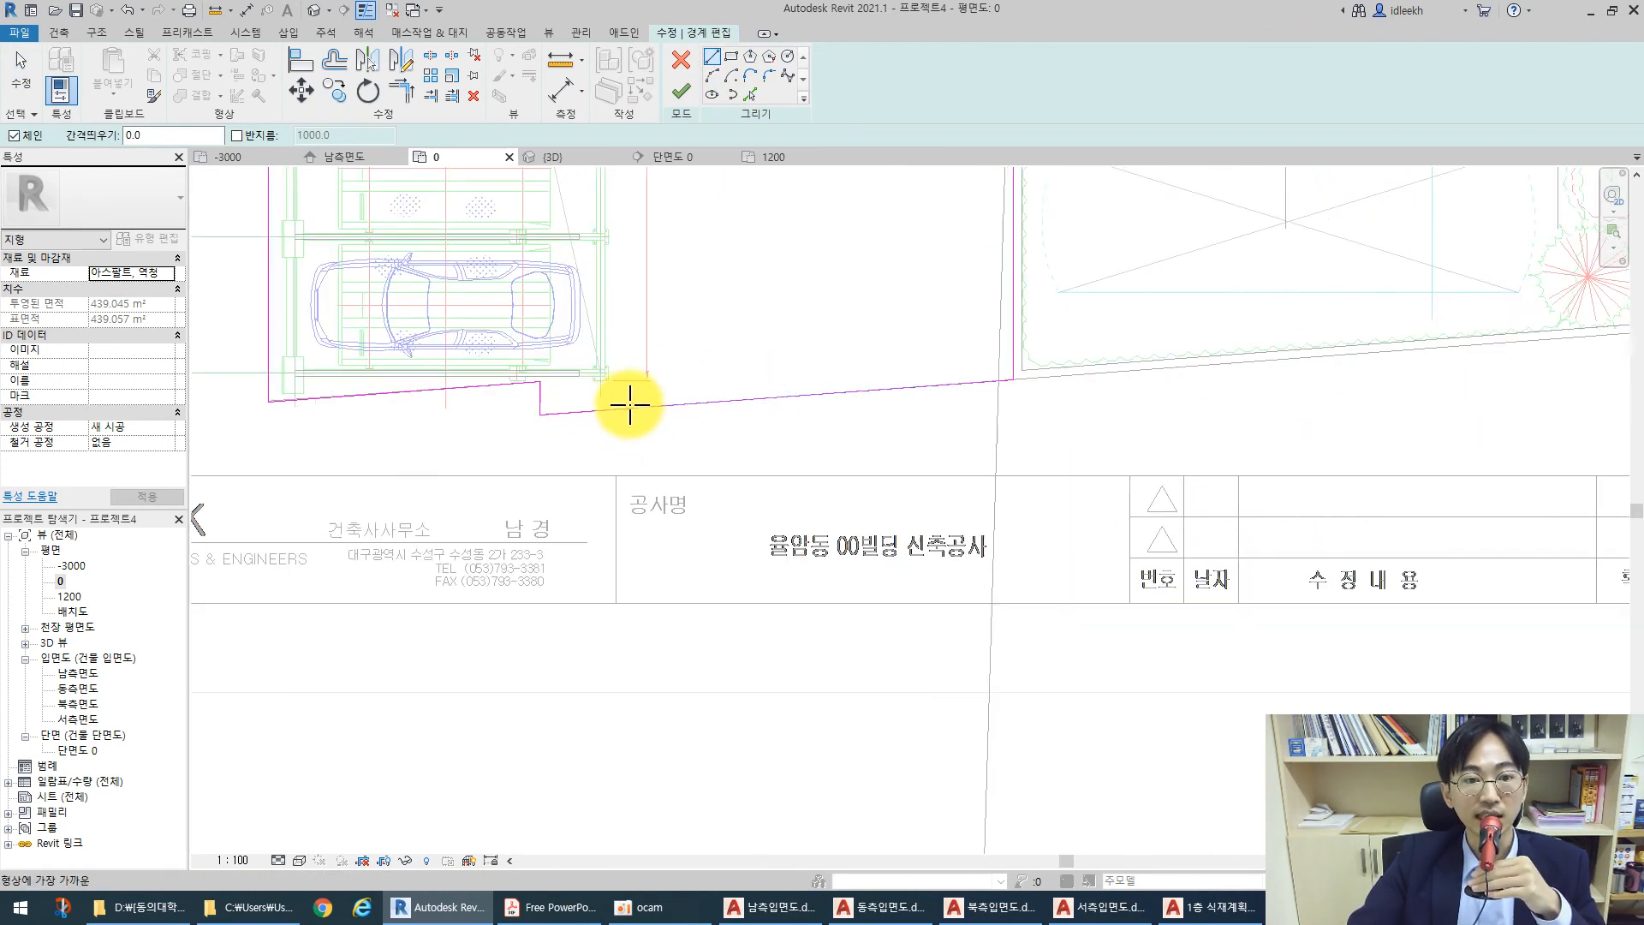
{"action": "scroll", "coordinate": [648, 382], "scroll_direction": "up", "scroll_amount": 3}
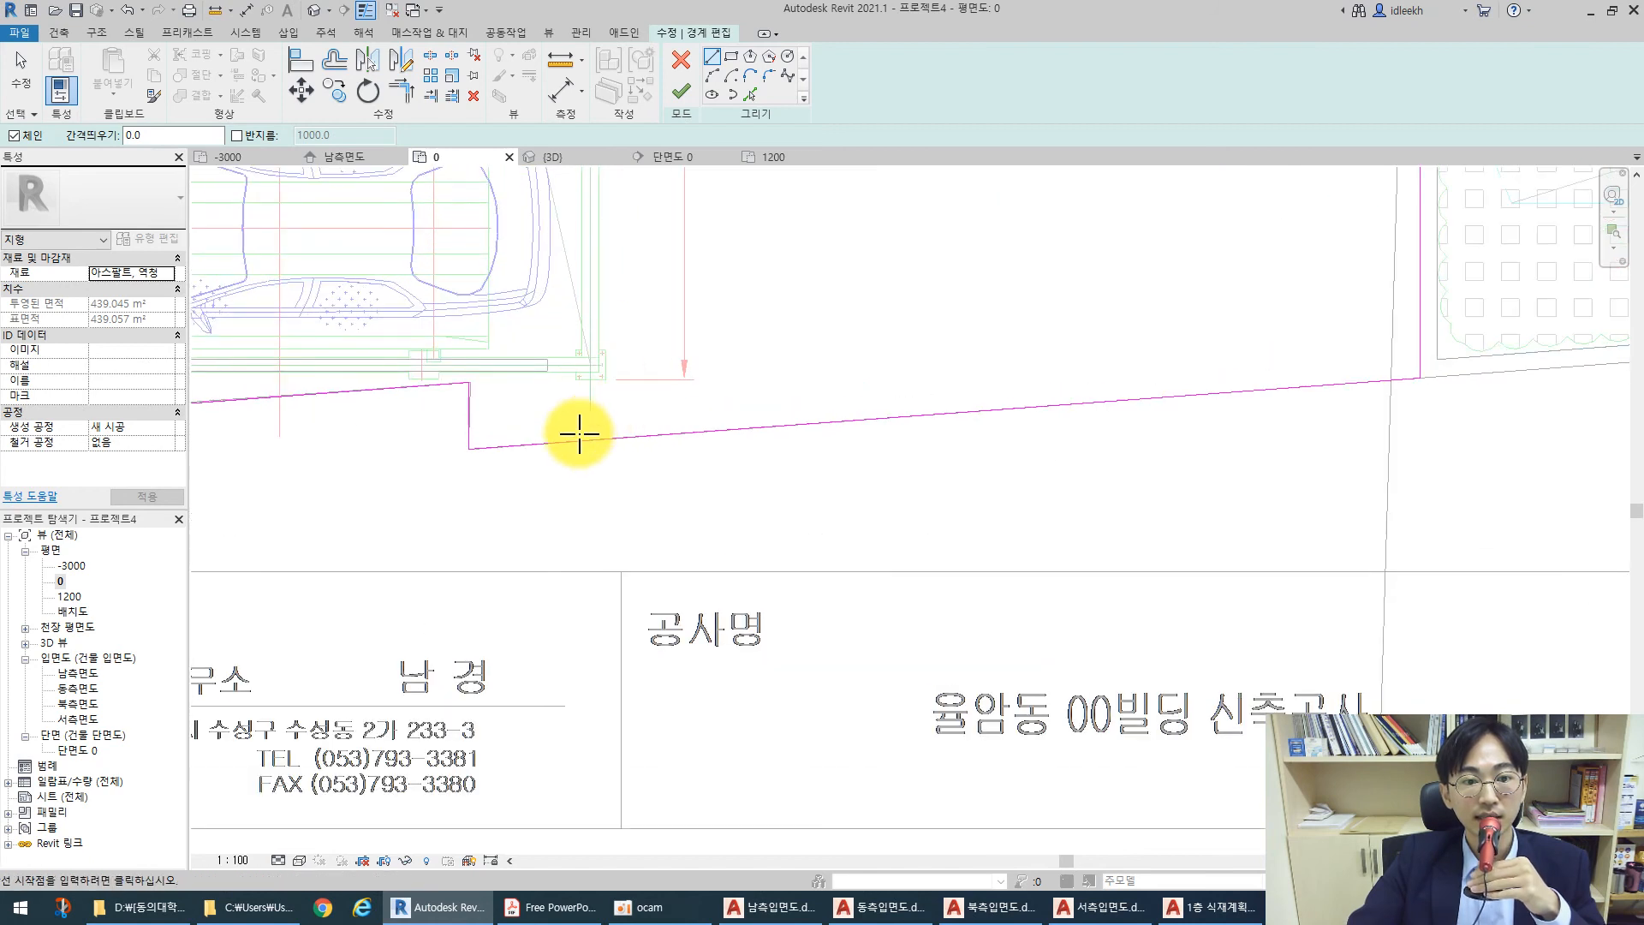
{"action": "left_click", "coordinate": [590, 417]}
{"action": "scroll", "coordinate": [600, 385], "scroll_direction": "down", "scroll_amount": 5}
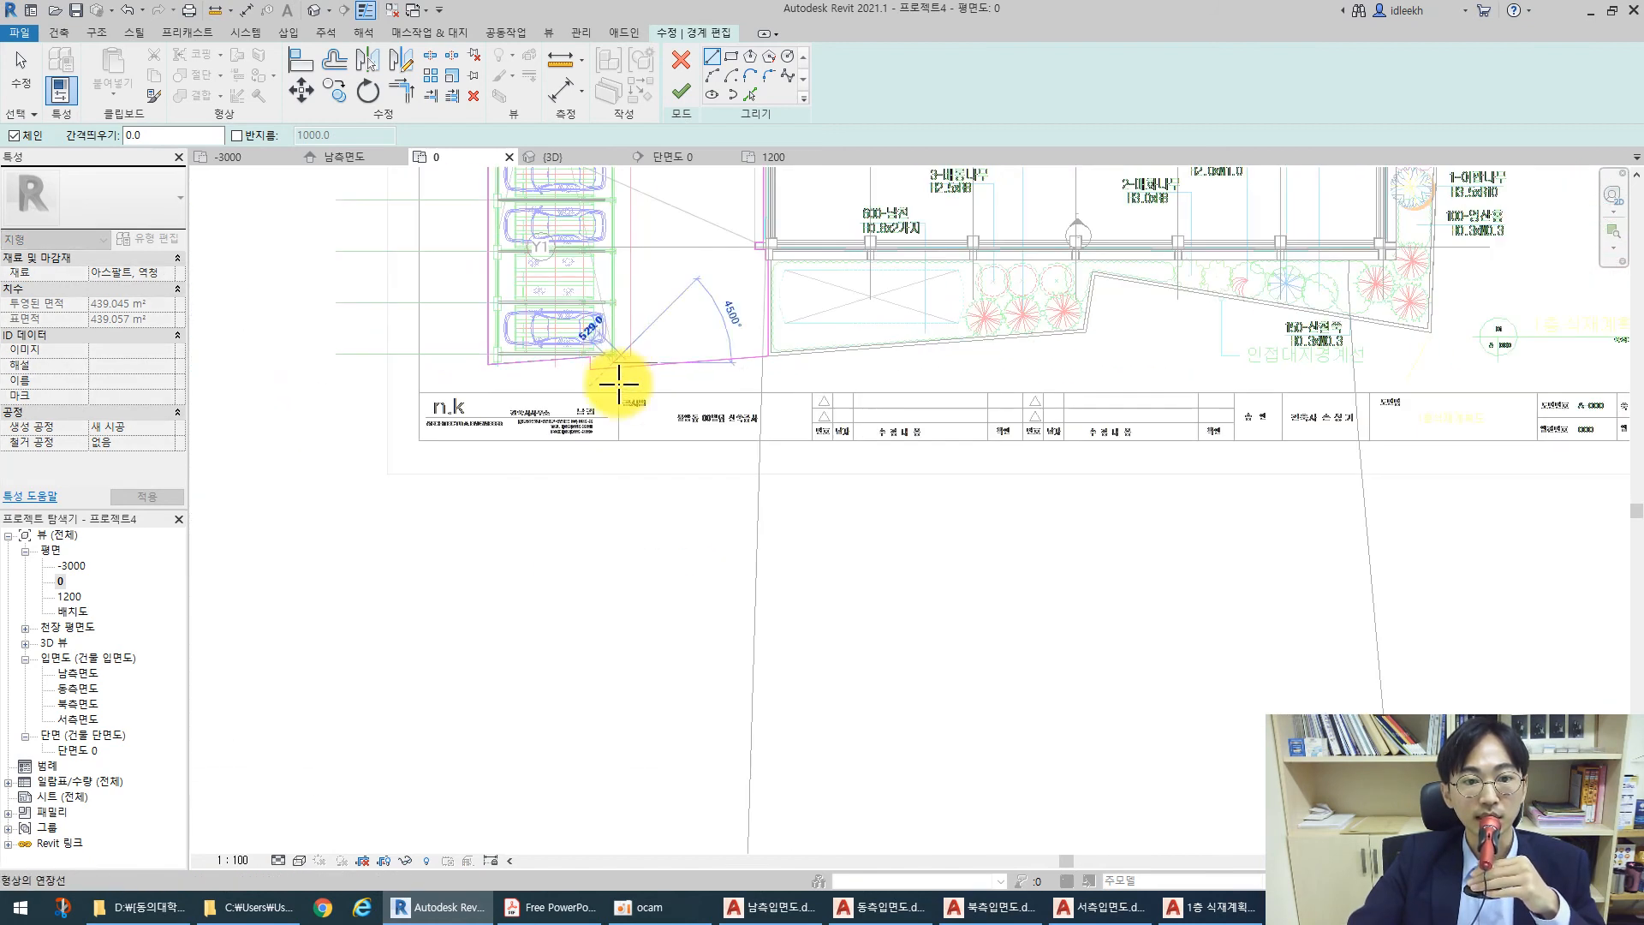
{"action": "scroll", "coordinate": [600, 703], "scroll_direction": "up", "scroll_amount": 2}
{"action": "scroll", "coordinate": [624, 517], "scroll_direction": "down", "scroll_amount": 3}
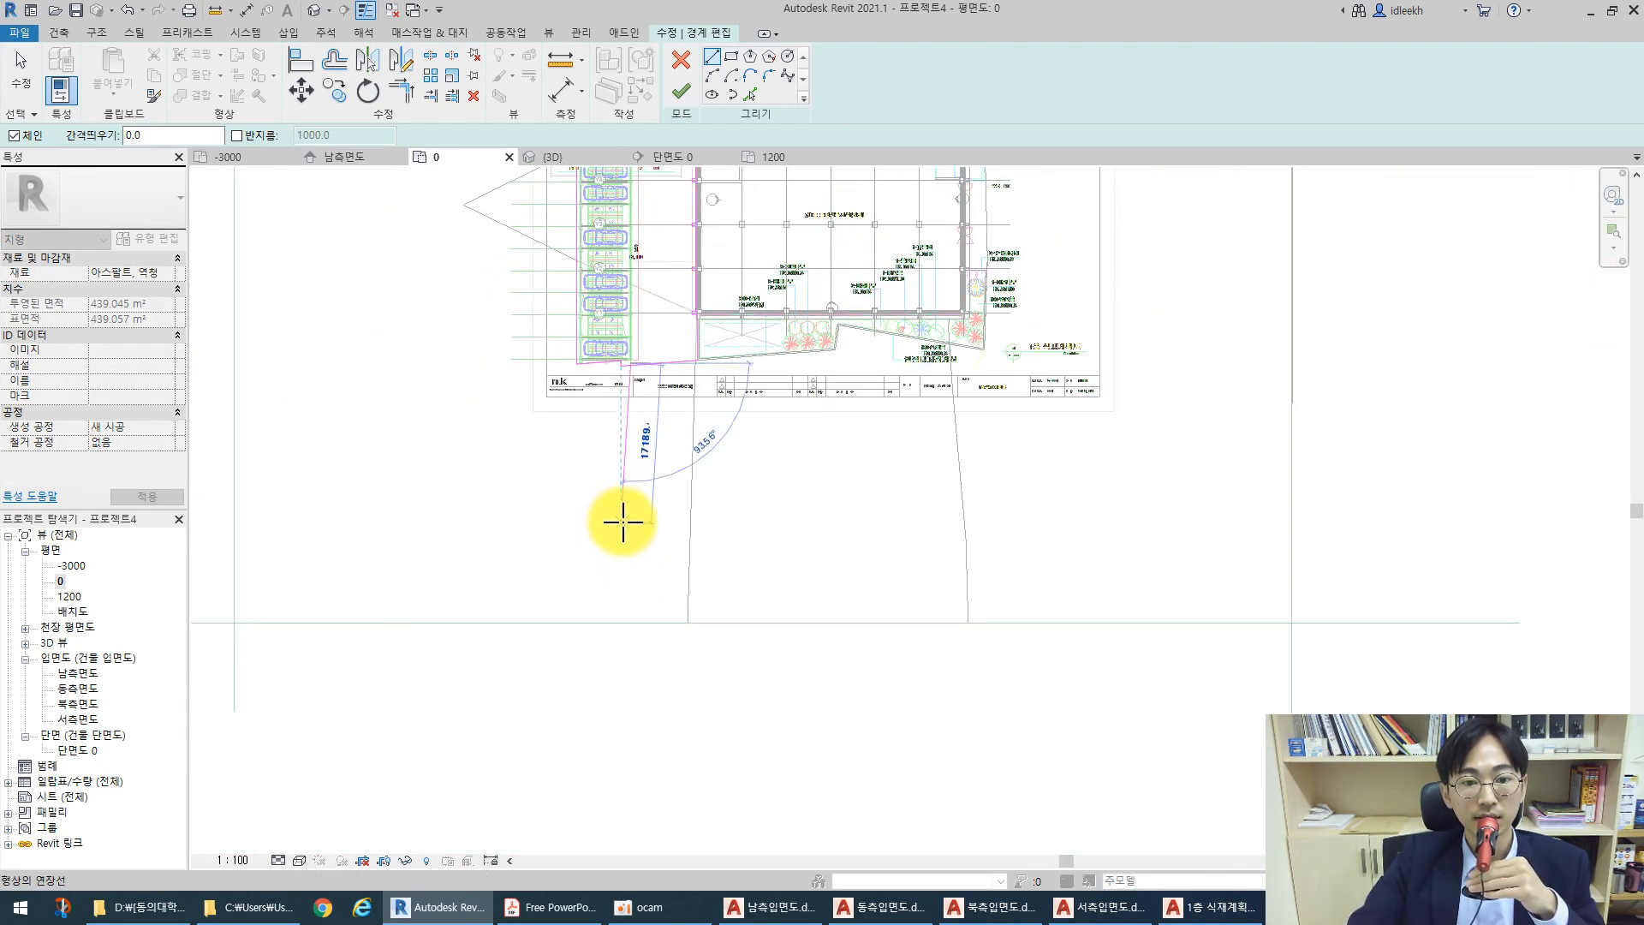
{"action": "left_click", "coordinate": [631, 623]}
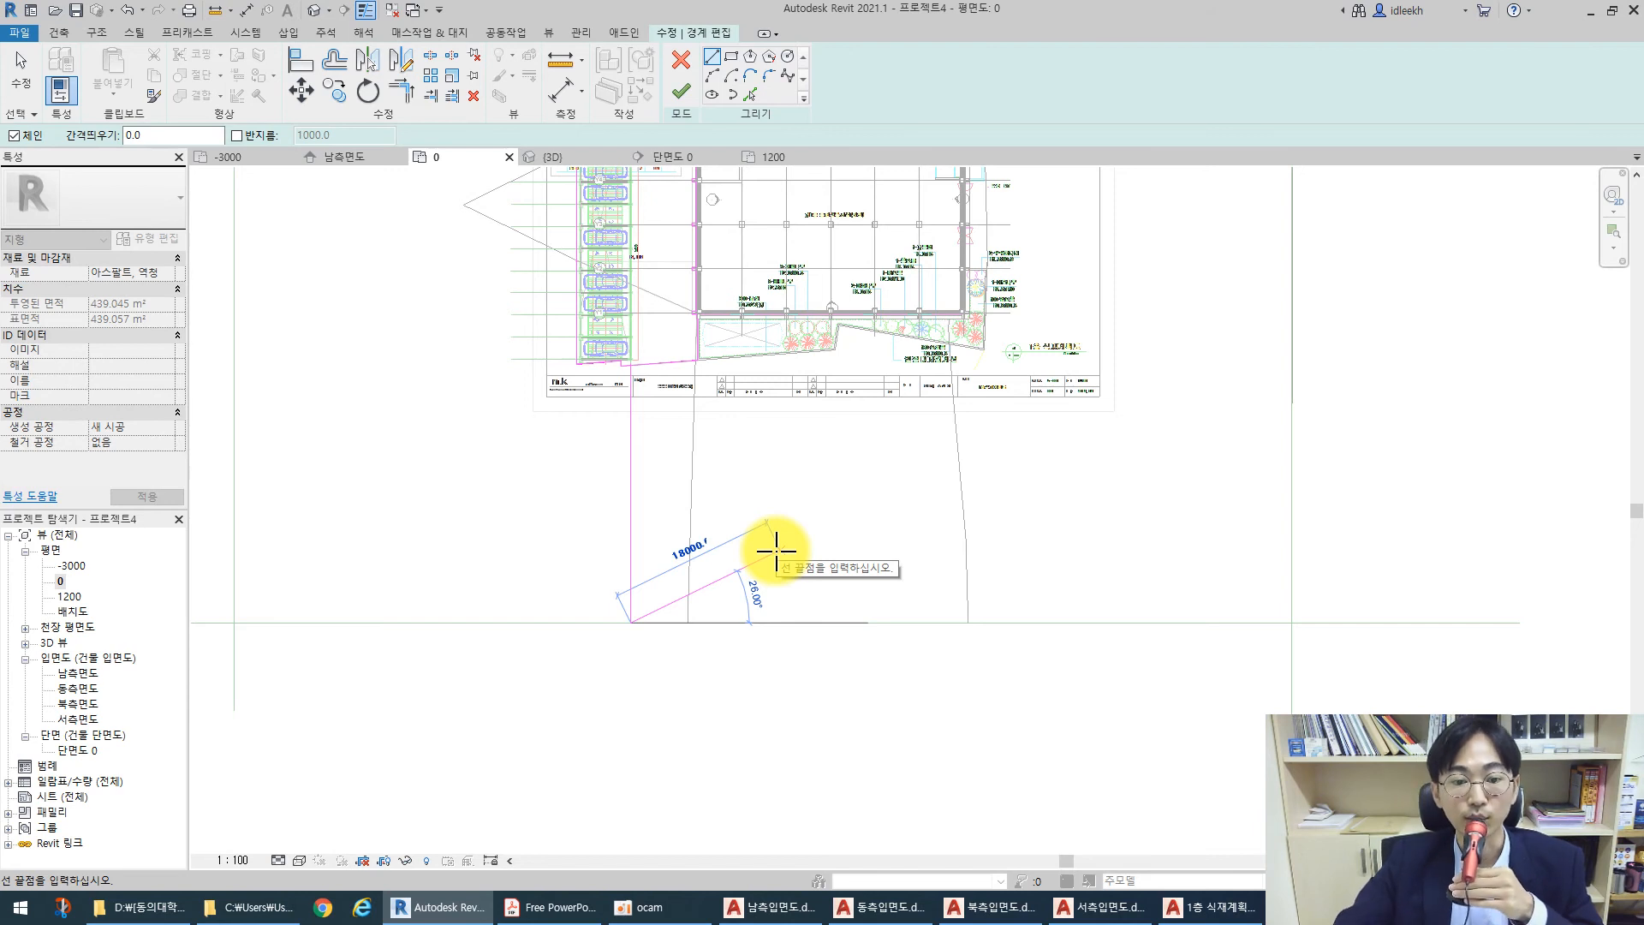
{"action": "key", "text": "Escape"}
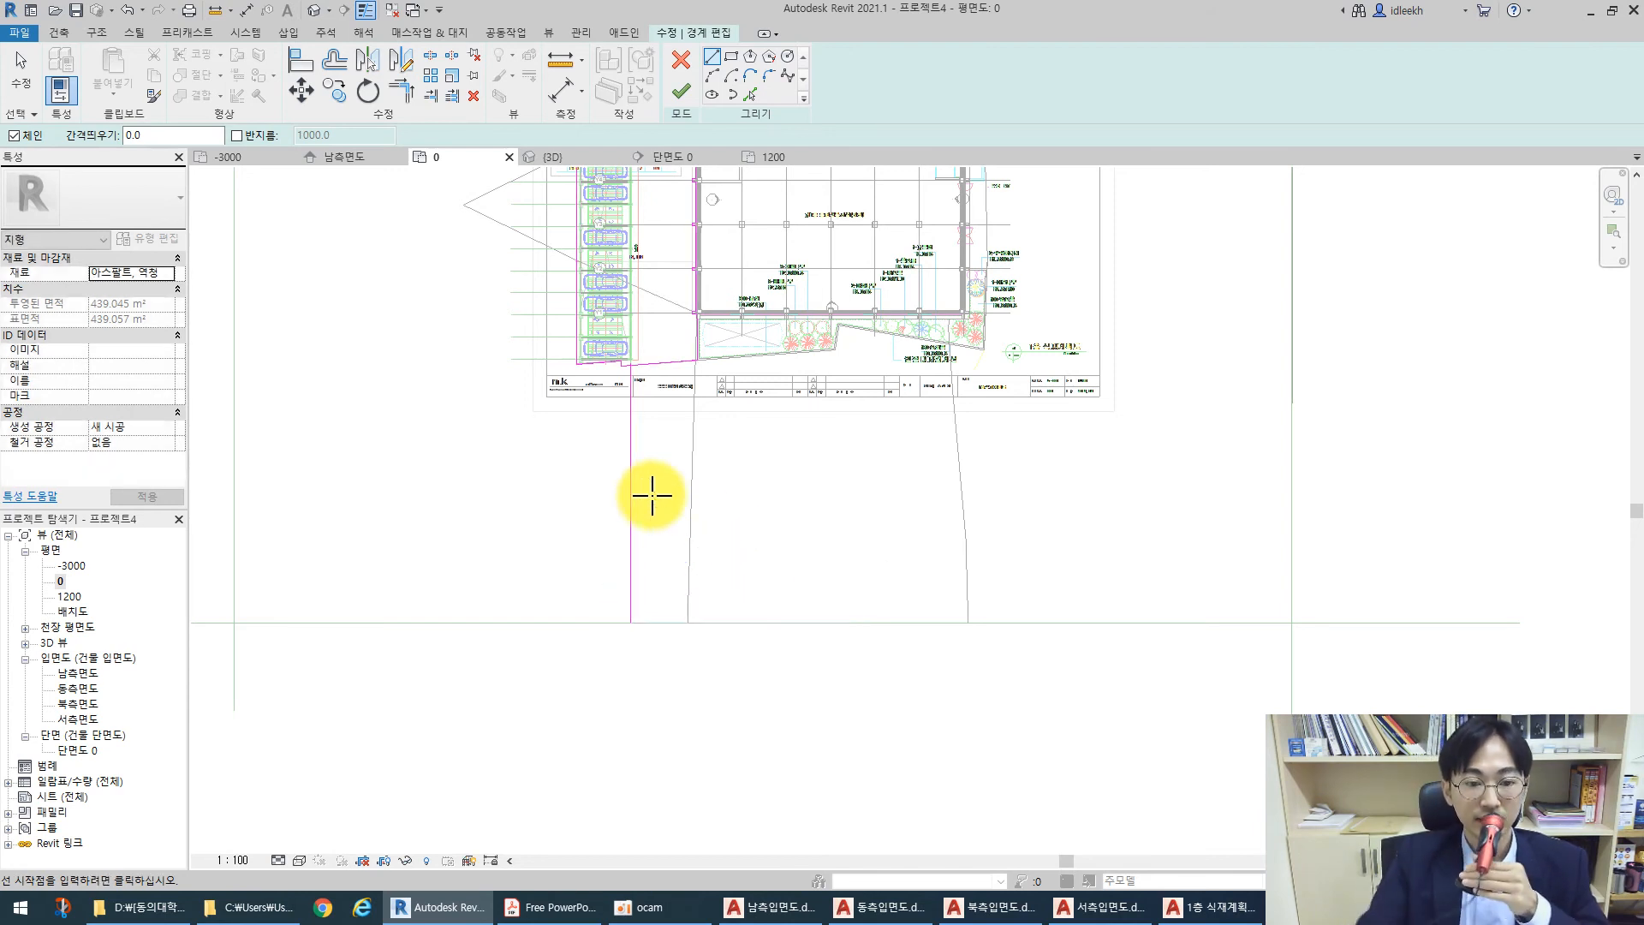
Draw a second vertical driveway line, about 33420 mm long, from the building's southwest corner to the terrain's south edge
{"action": "scroll", "coordinate": [698, 351], "scroll_direction": "up", "scroll_amount": 4}
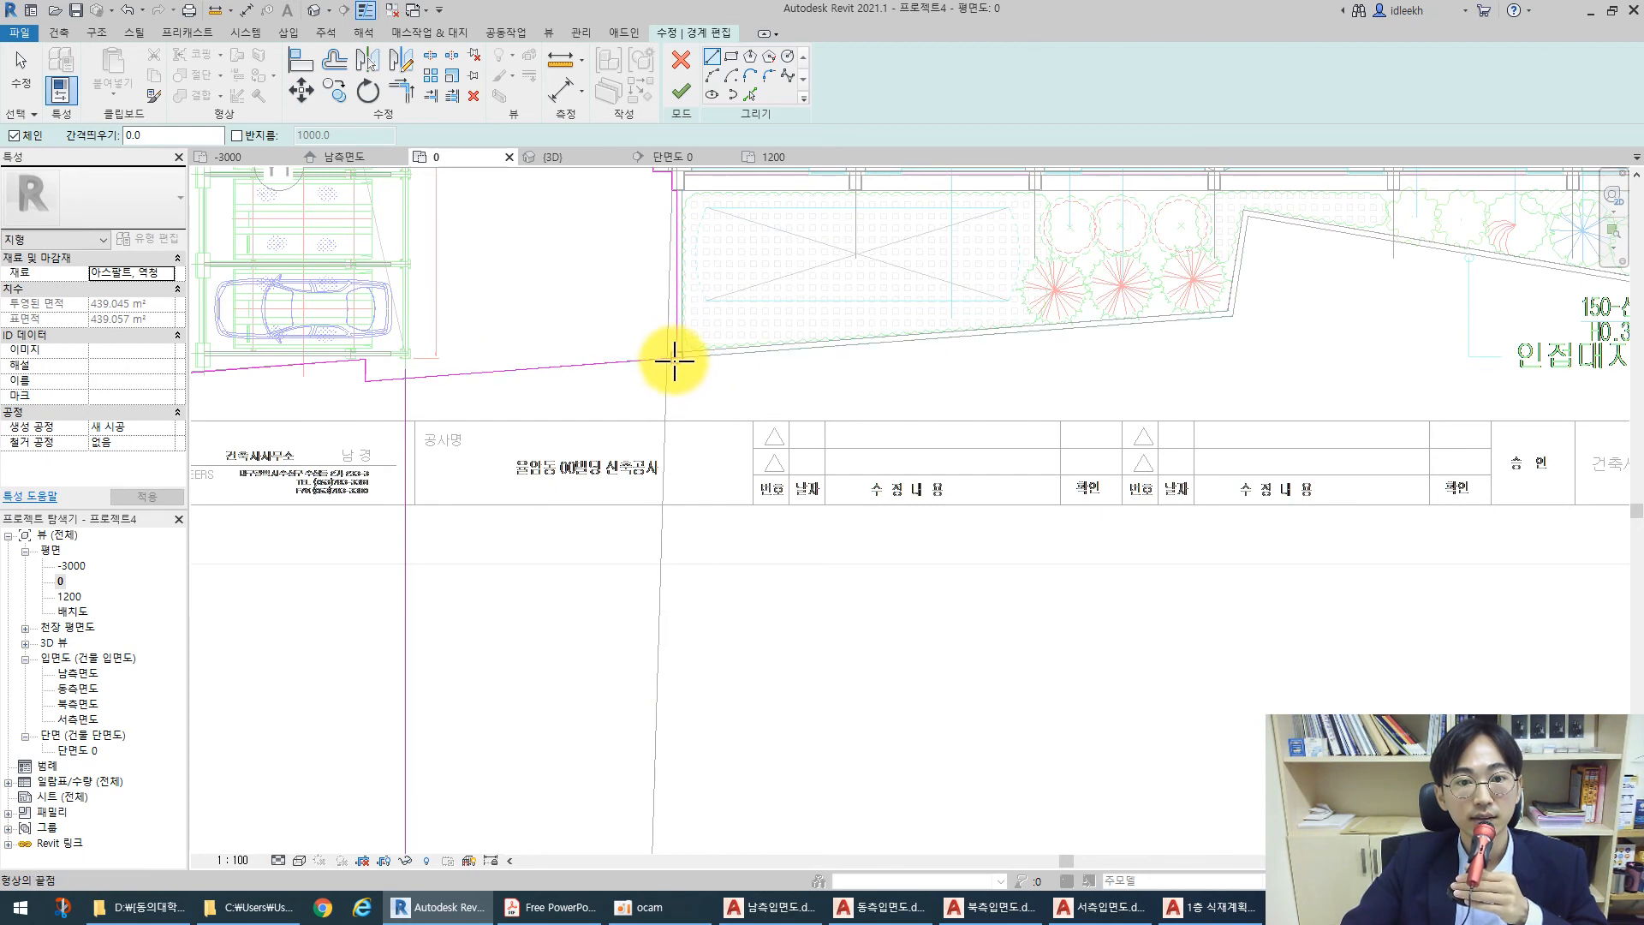
{"action": "scroll", "coordinate": [653, 239], "scroll_direction": "up", "scroll_amount": 2}
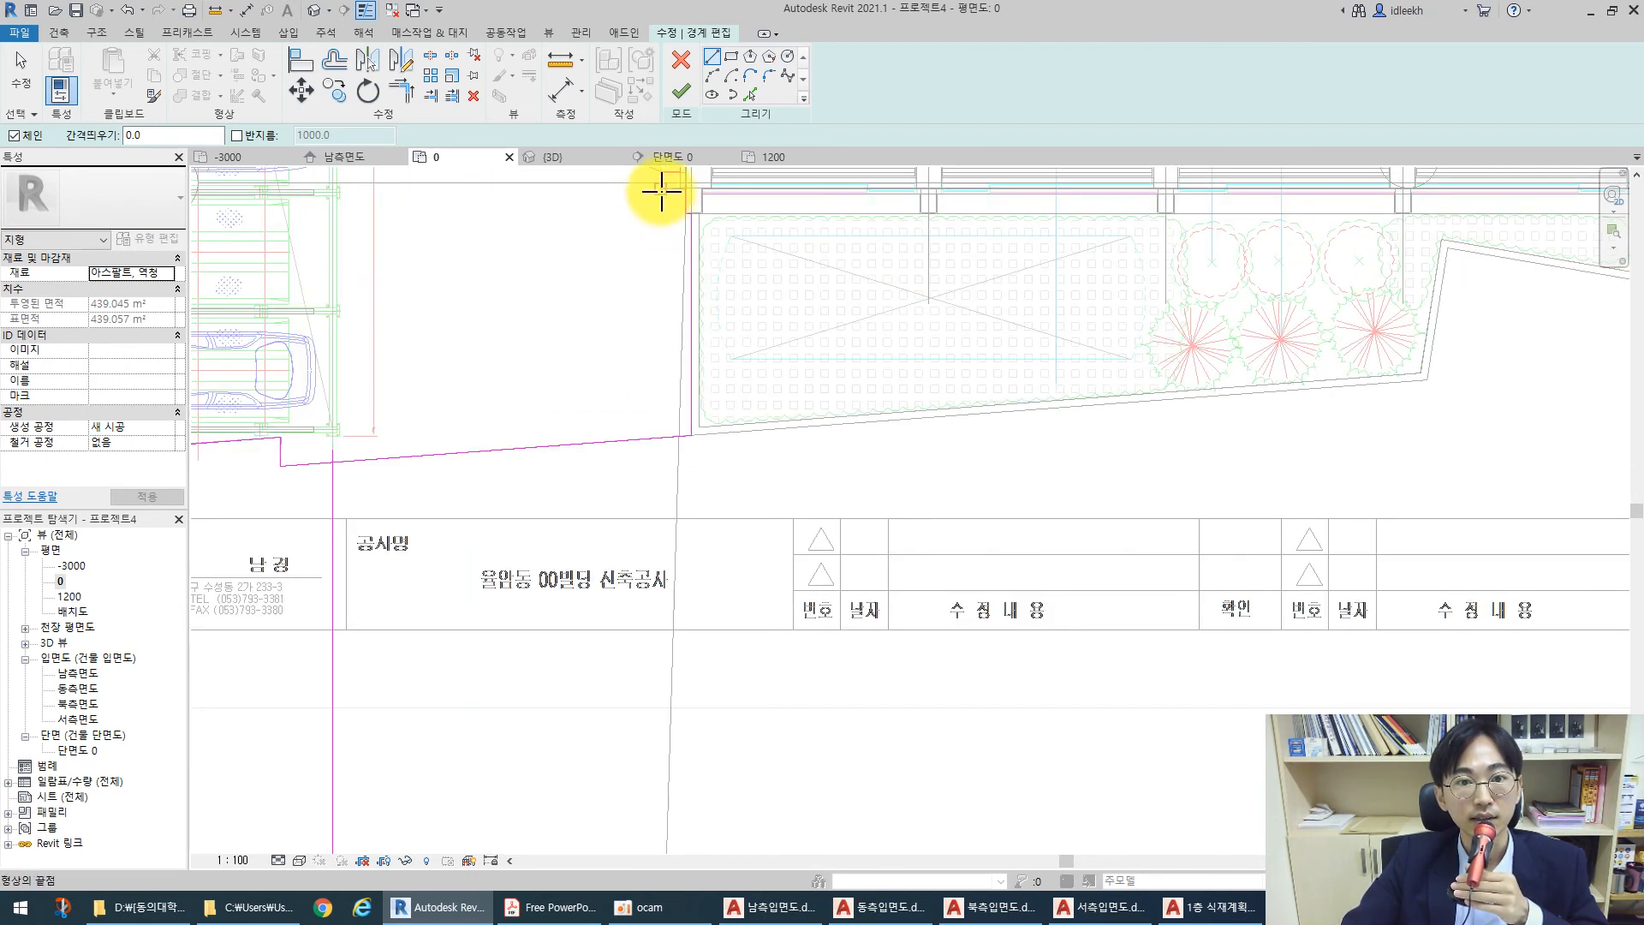
{"action": "left_click", "coordinate": [662, 190]}
{"action": "scroll", "coordinate": [654, 576], "scroll_direction": "down", "scroll_amount": 2}
{"action": "scroll", "coordinate": [645, 673], "scroll_direction": "down", "scroll_amount": 1}
{"action": "middle_click_drag", "start_coordinate": [645, 672], "coordinate": [701, 584]}
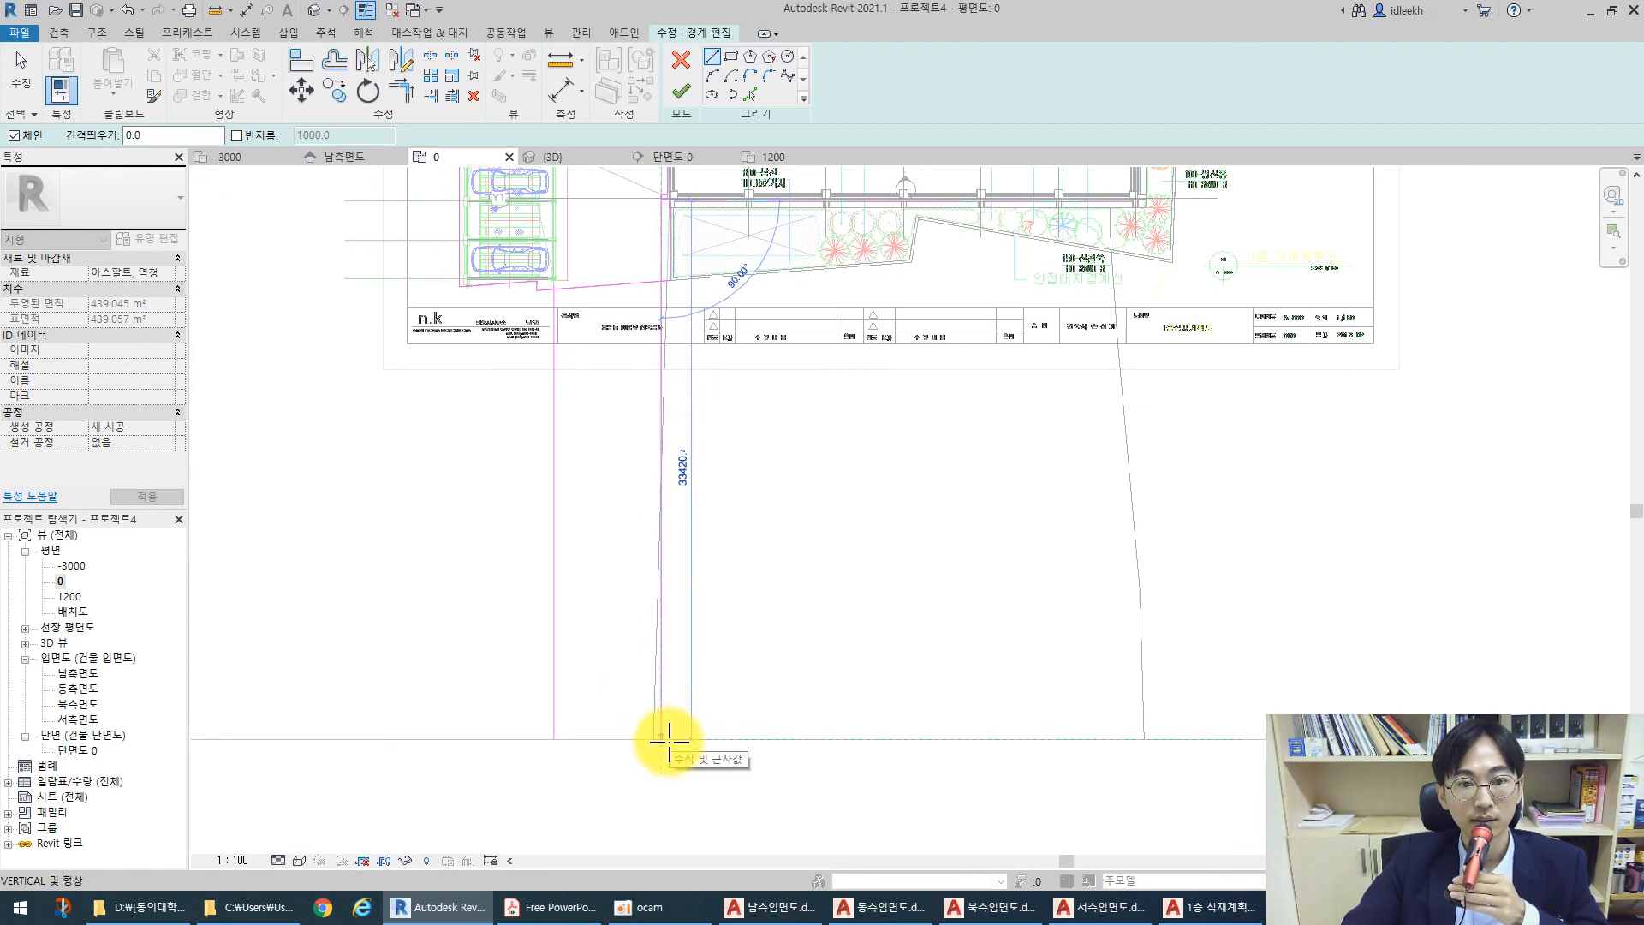
{"action": "left_click", "coordinate": [669, 740]}
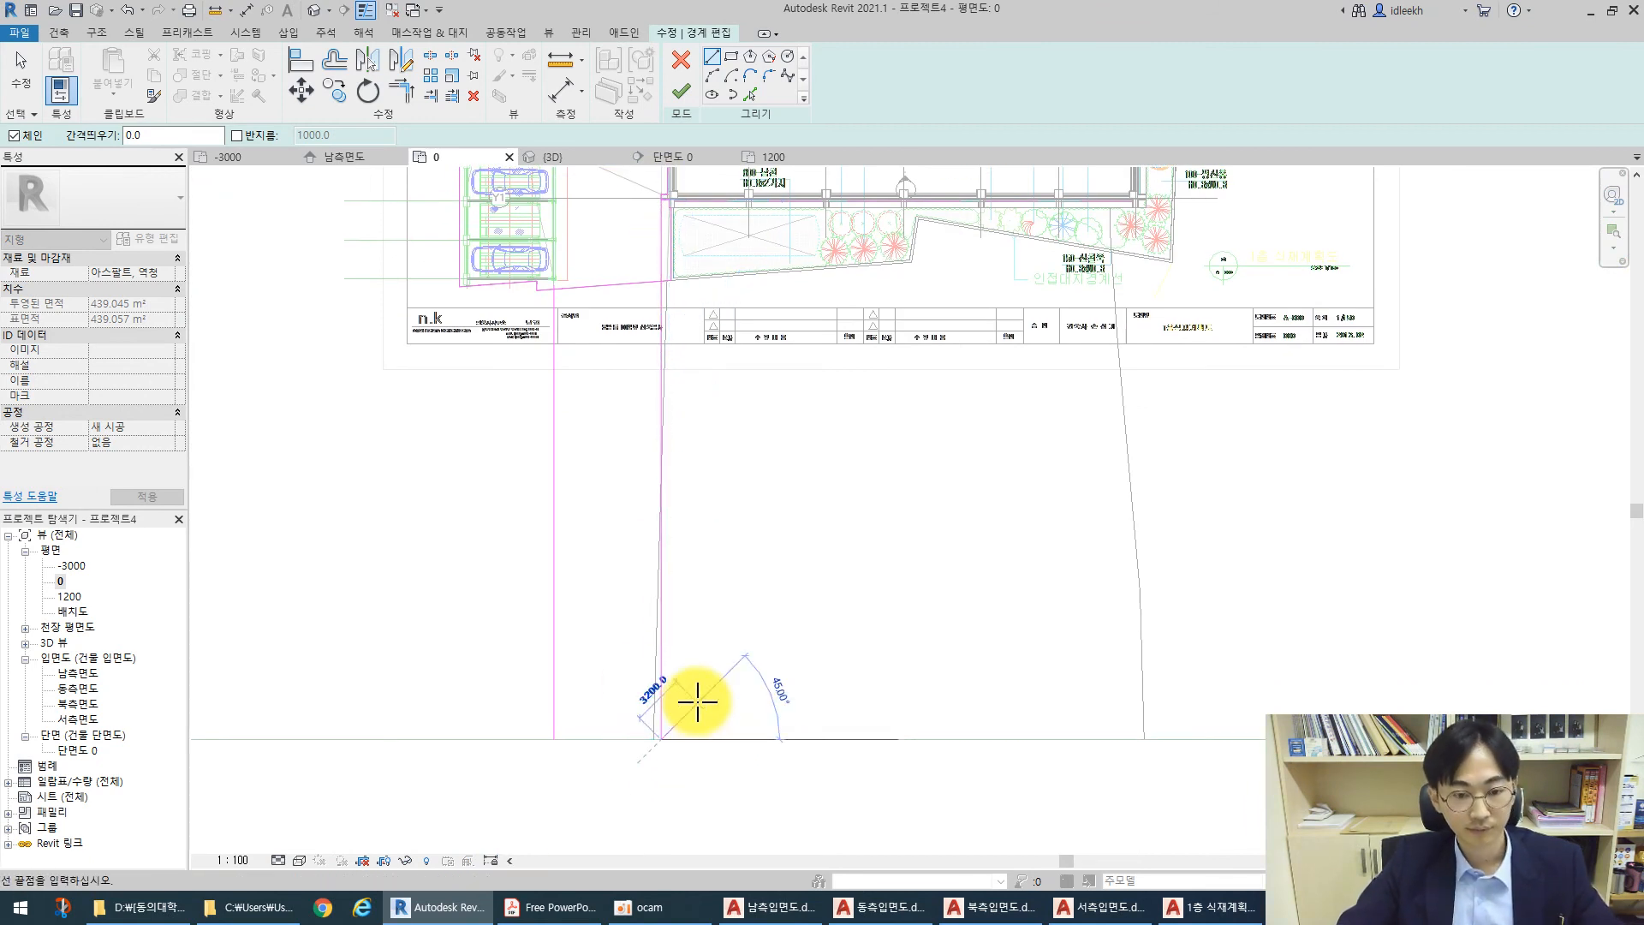
{"action": "key", "text": "Escape"}
{"action": "key", "text": "Escape"}
Draw a closed road strip 10000 mm deep along the terrain's south edge, spanning its full width
{"action": "scroll", "coordinate": [404, 664], "scroll_direction": "down", "scroll_amount": 4}
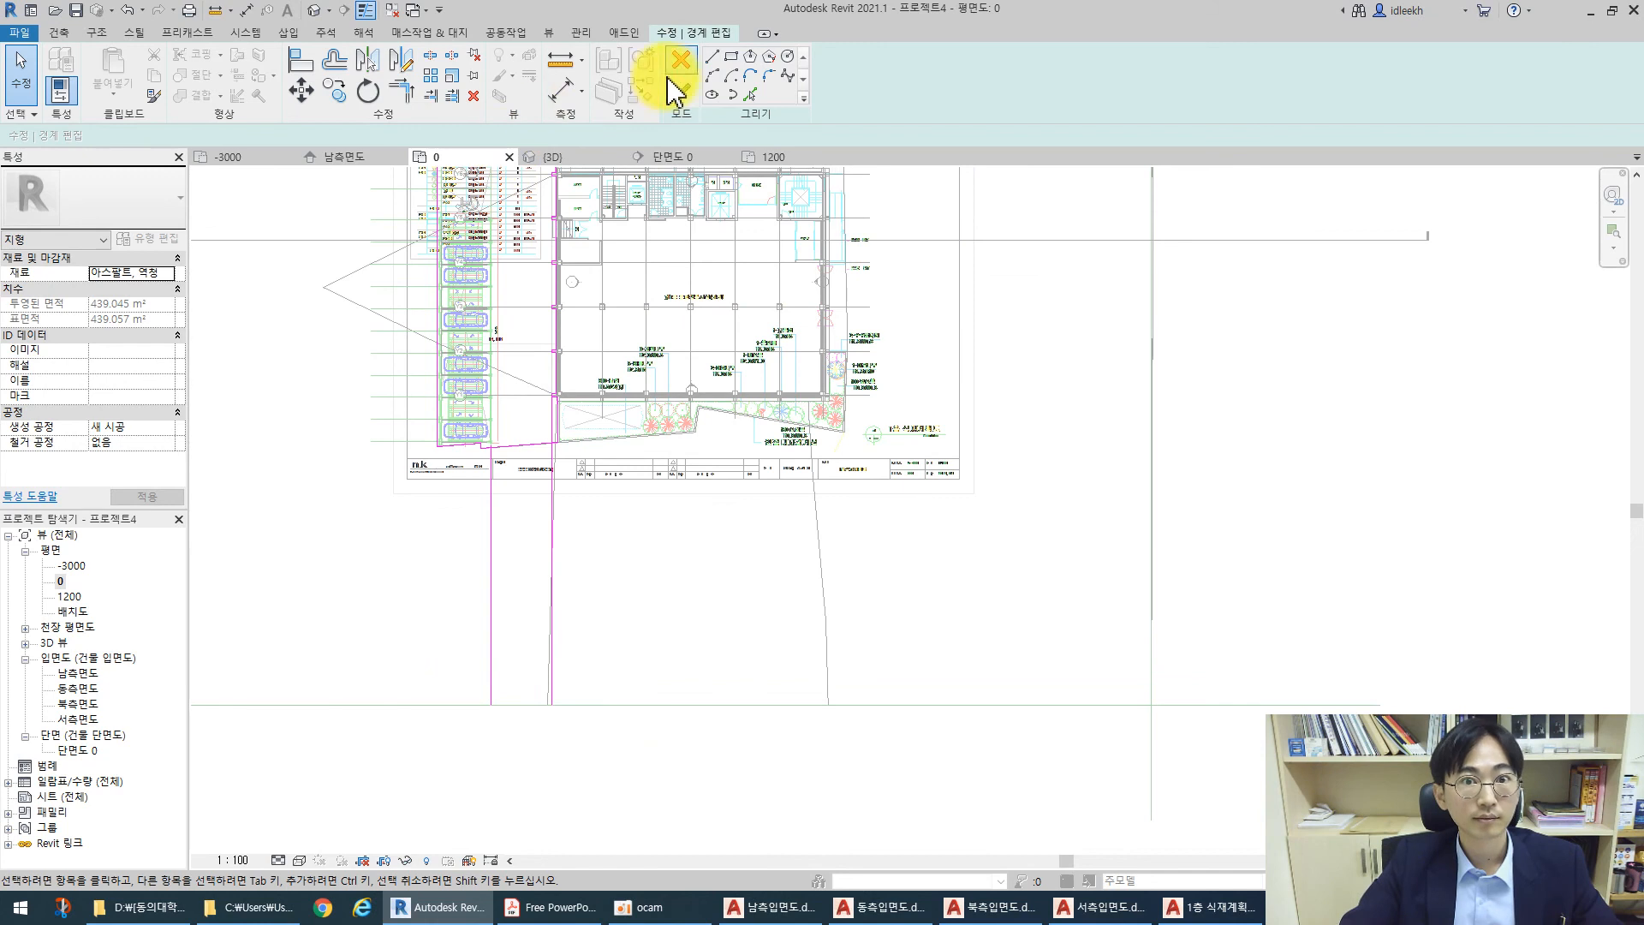
{"action": "left_click", "coordinate": [722, 67]}
{"action": "scroll", "coordinate": [642, 580], "scroll_direction": "down", "scroll_amount": 2}
{"action": "left_click", "coordinate": [302, 651]}
{"action": "left_click", "coordinate": [1001, 653]}
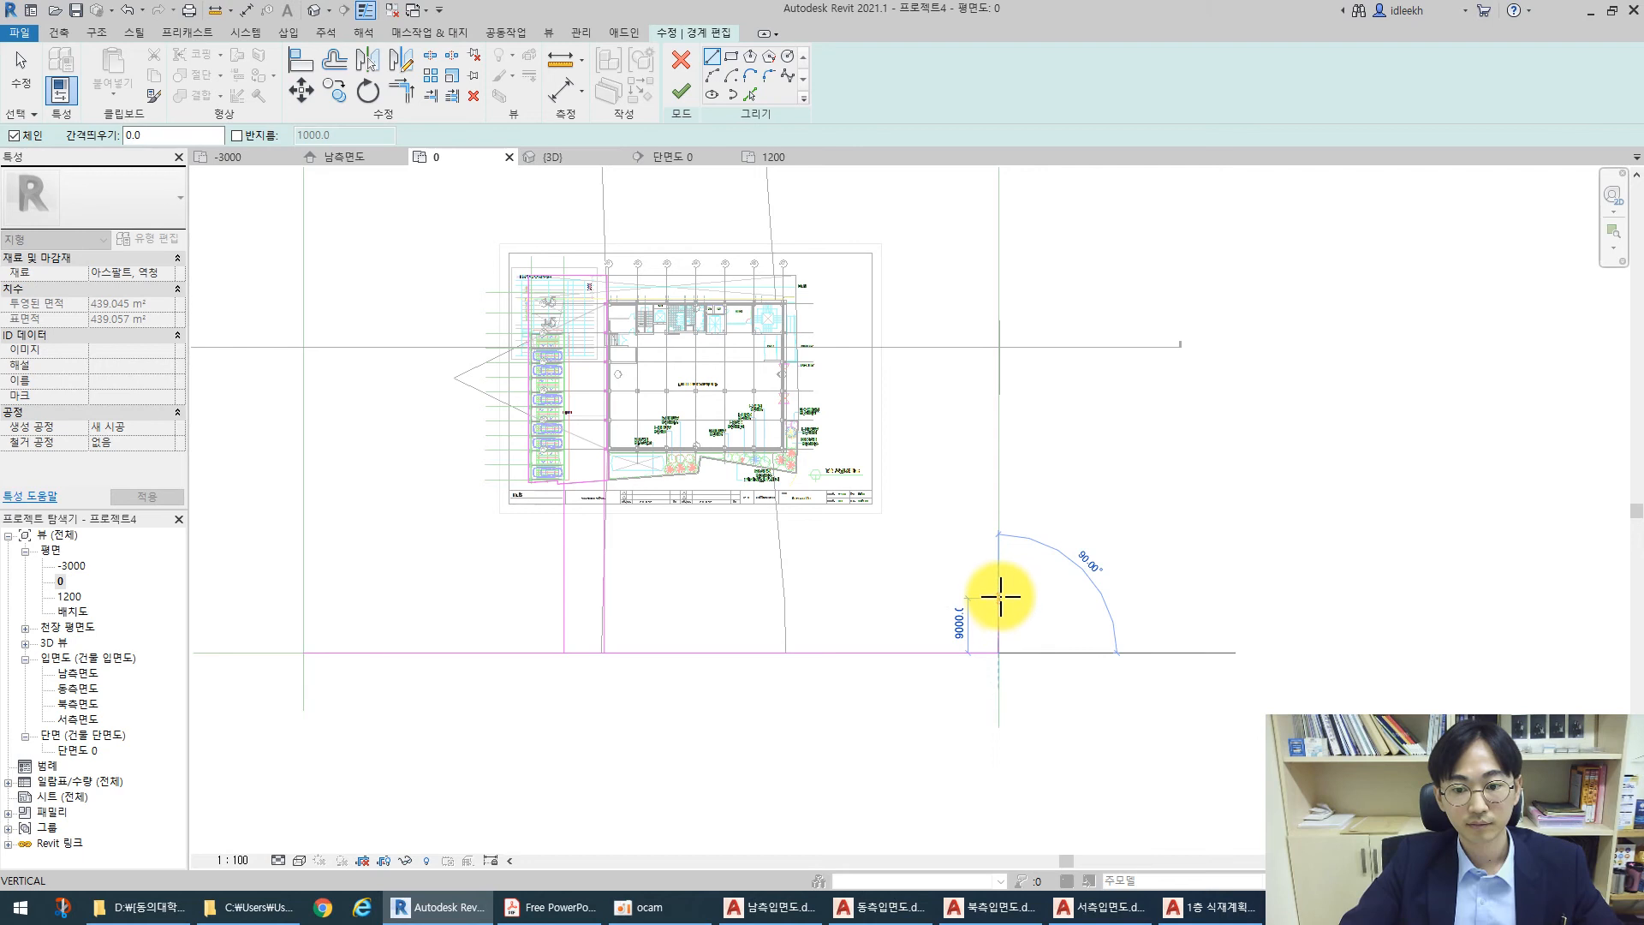
{"action": "left_click", "coordinate": [1000, 593]}
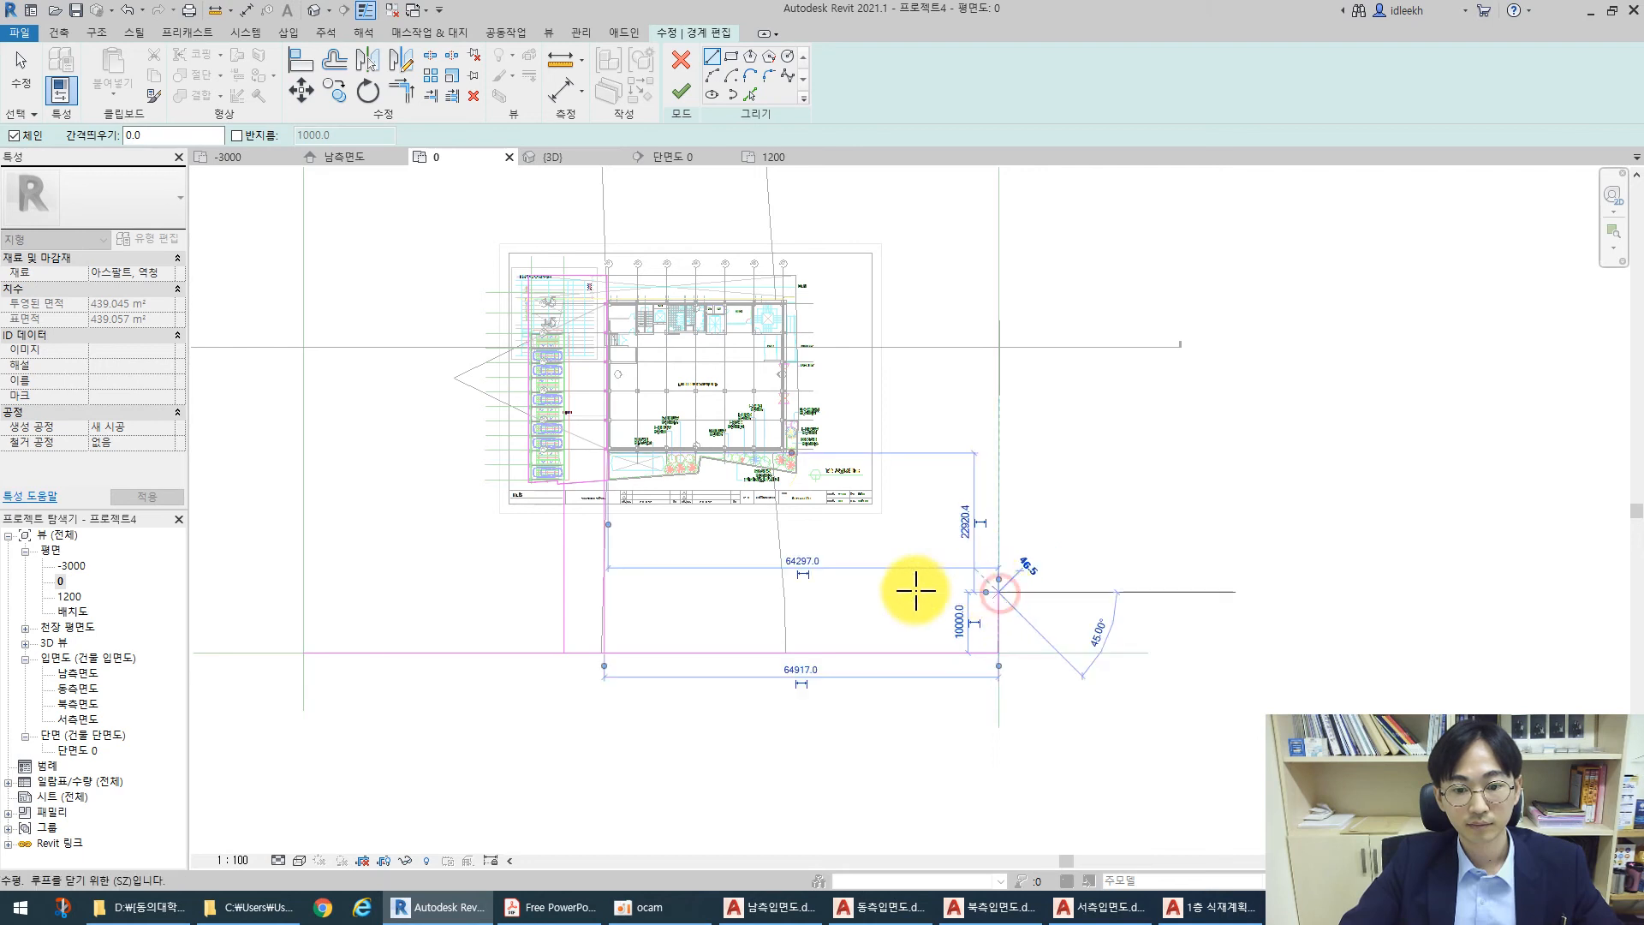
{"action": "left_click", "coordinate": [303, 592]}
{"action": "left_click", "coordinate": [303, 652]}
{"action": "key", "text": "Escape"}
{"action": "key", "text": "Escape"}
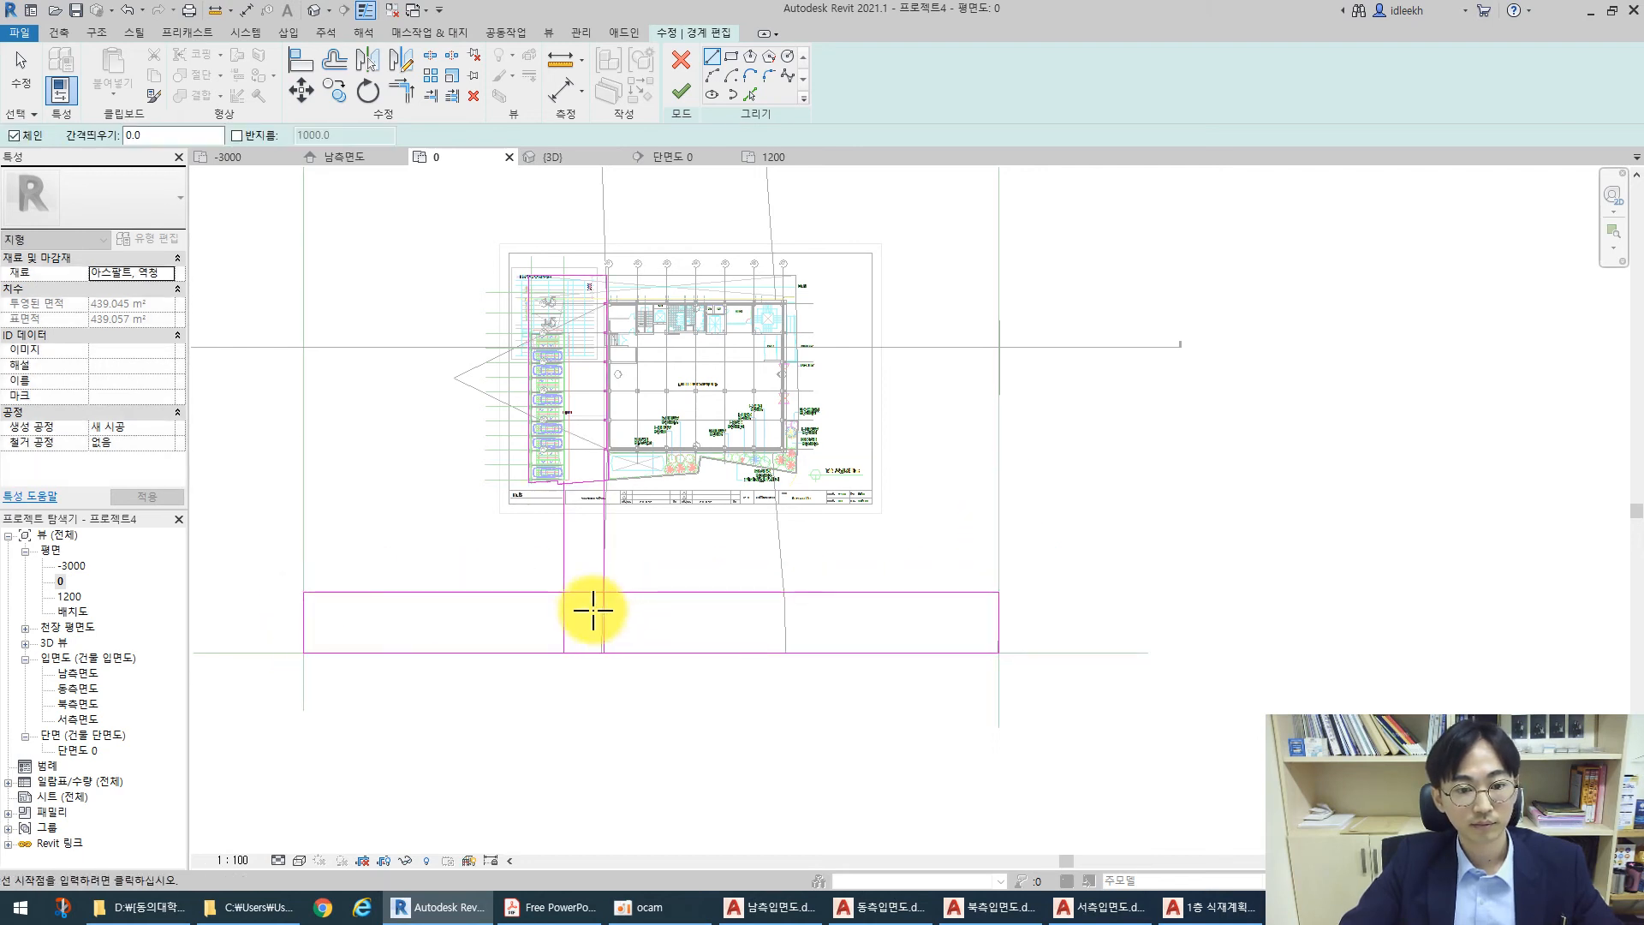
Split the road strip's north edge between the two driveway lines and trim it to them to open the junction
{"action": "left_click", "coordinate": [431, 57]}
{"action": "left_click", "coordinate": [582, 593]}
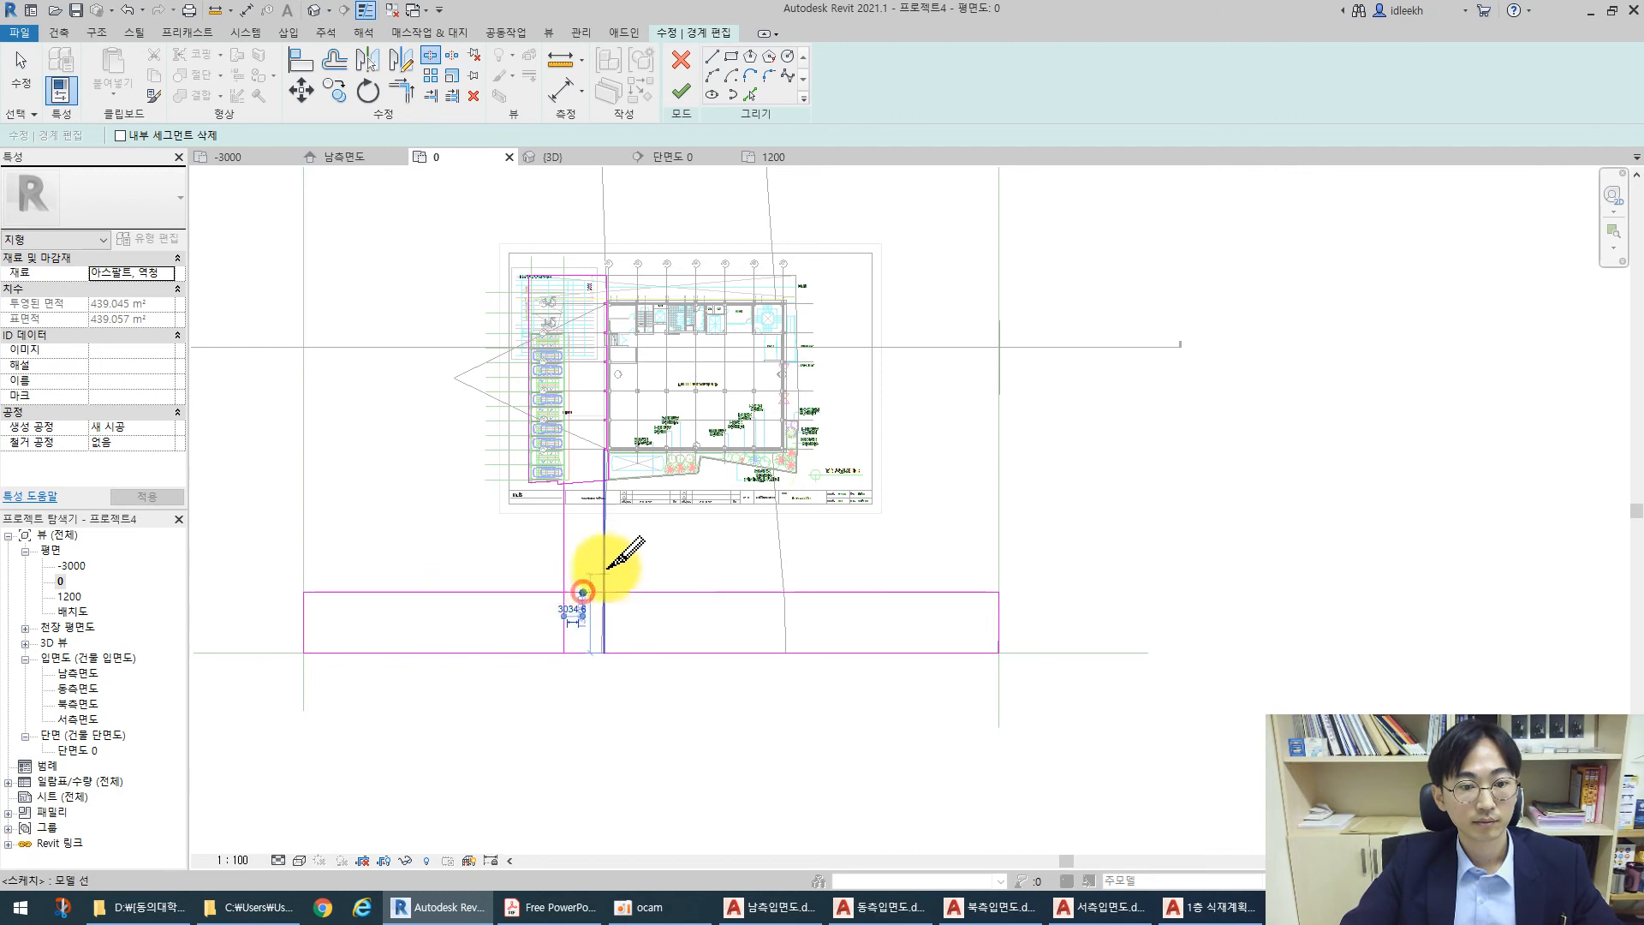
{"action": "key", "text": "t"}
{"action": "key", "text": "r"}
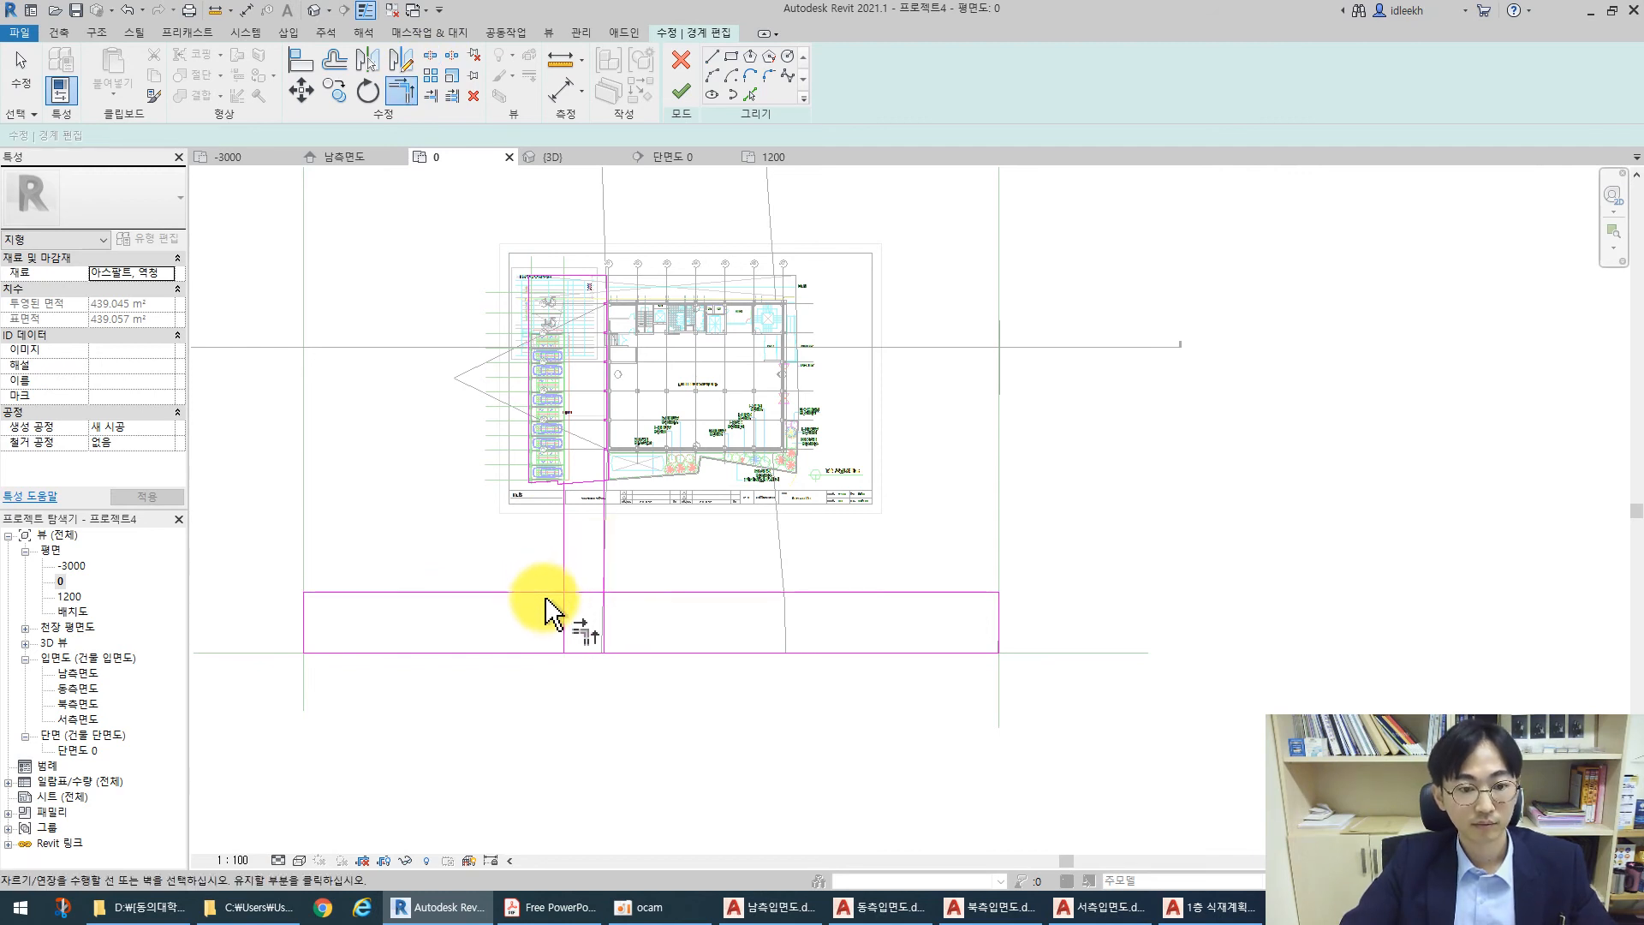
{"action": "left_click", "coordinate": [548, 595]}
{"action": "left_click", "coordinate": [562, 573]}
{"action": "left_click", "coordinate": [606, 564]}
{"action": "left_click", "coordinate": [619, 591]}
Split and trim the parking lot's south edge to the two driveway lines, and finish the asphalt boundary edit
{"action": "scroll", "coordinate": [599, 514], "scroll_direction": "up", "scroll_amount": 5}
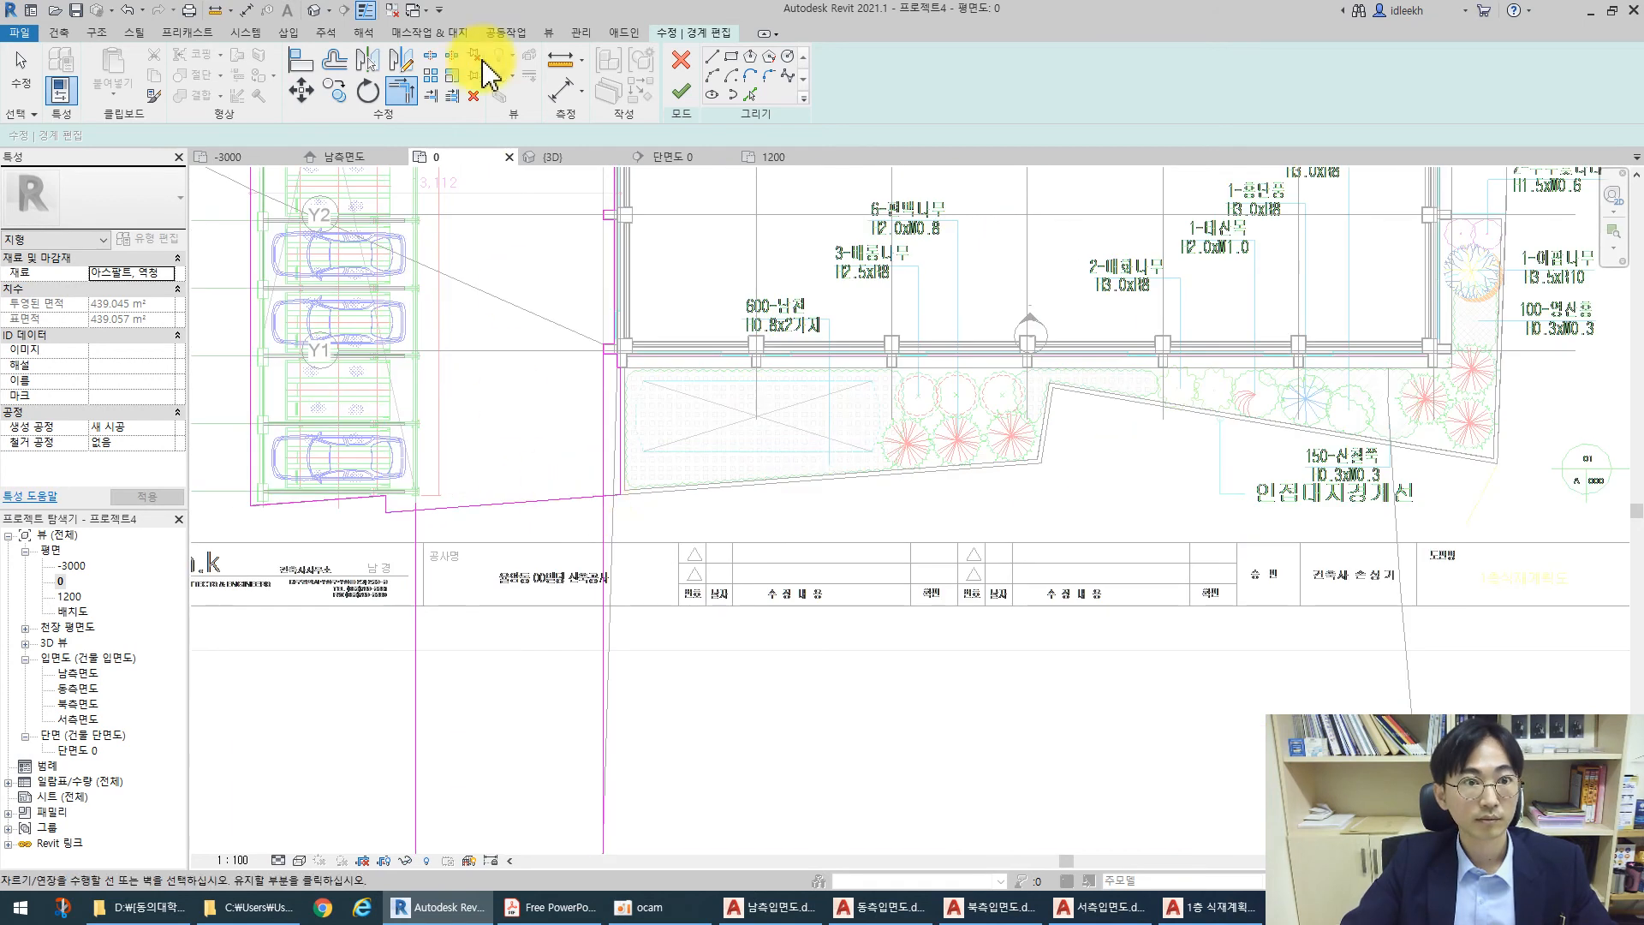
{"action": "left_click", "coordinate": [432, 56]}
{"action": "left_click", "coordinate": [520, 501]}
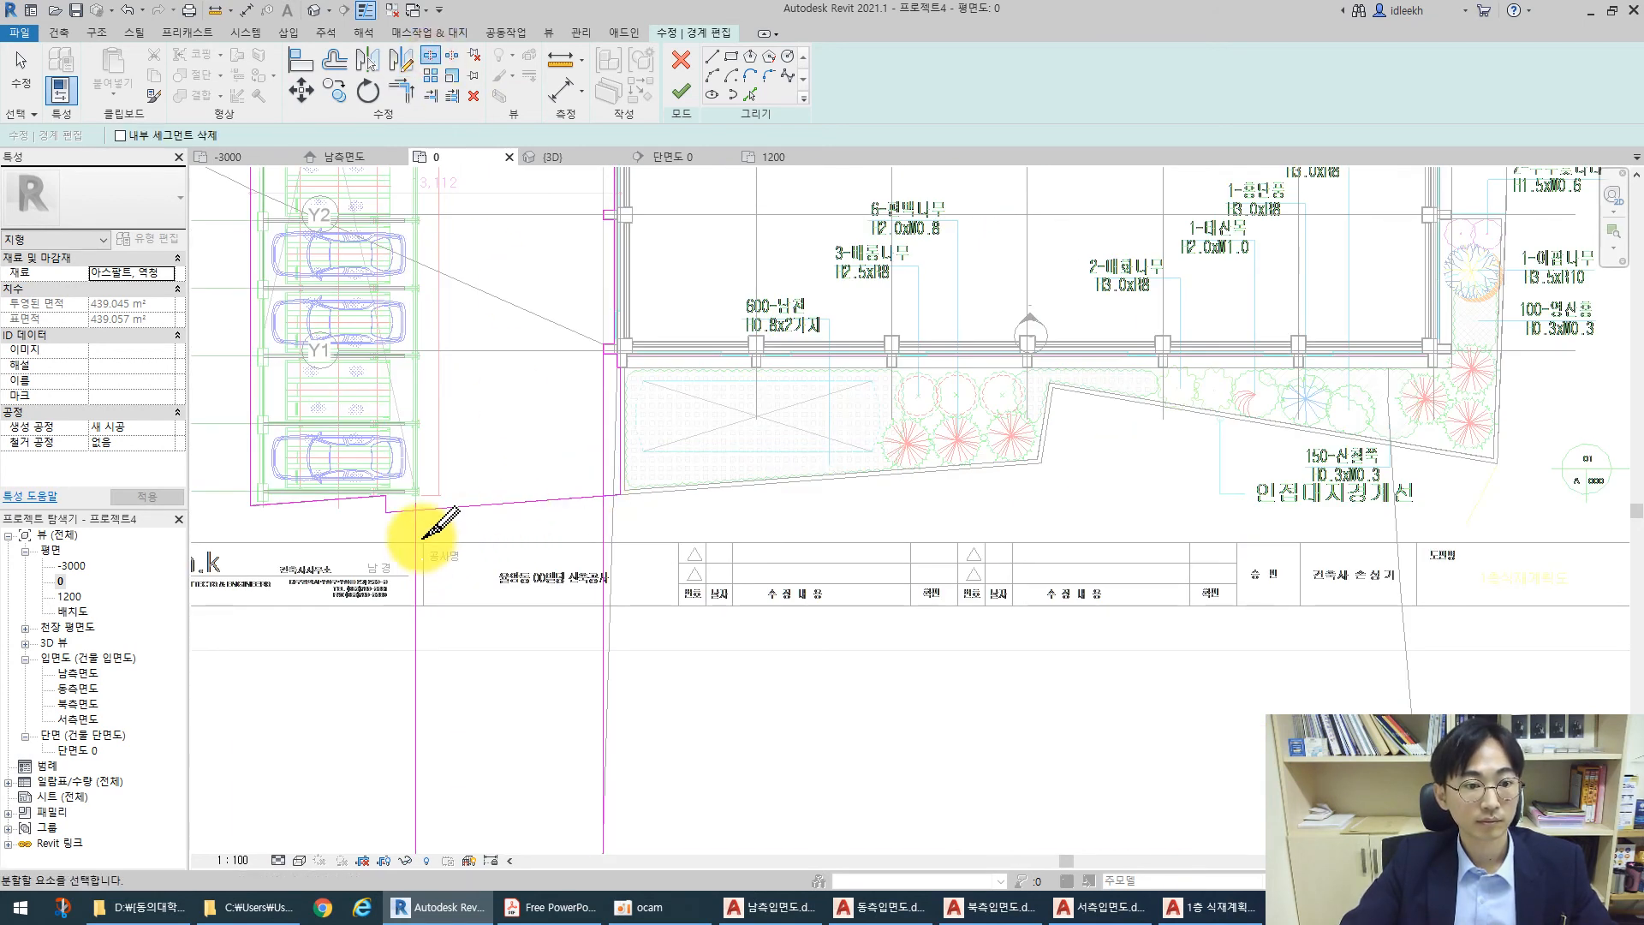
{"action": "key", "text": "t"}
{"action": "key", "text": "r"}
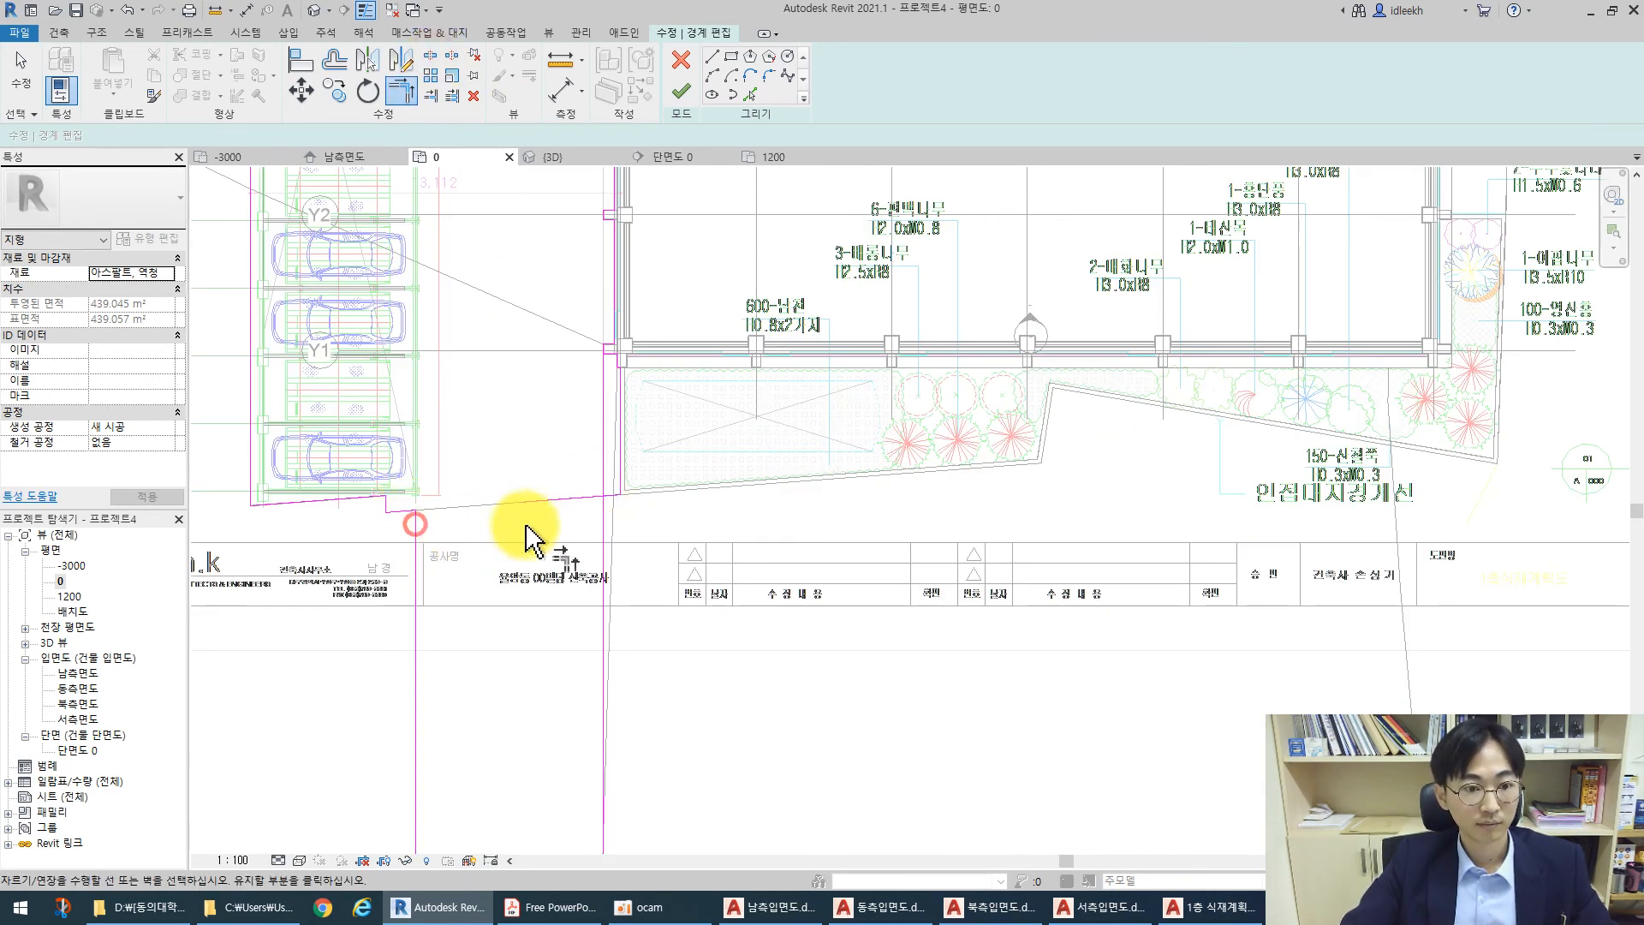
{"action": "left_click", "coordinate": [611, 499]}
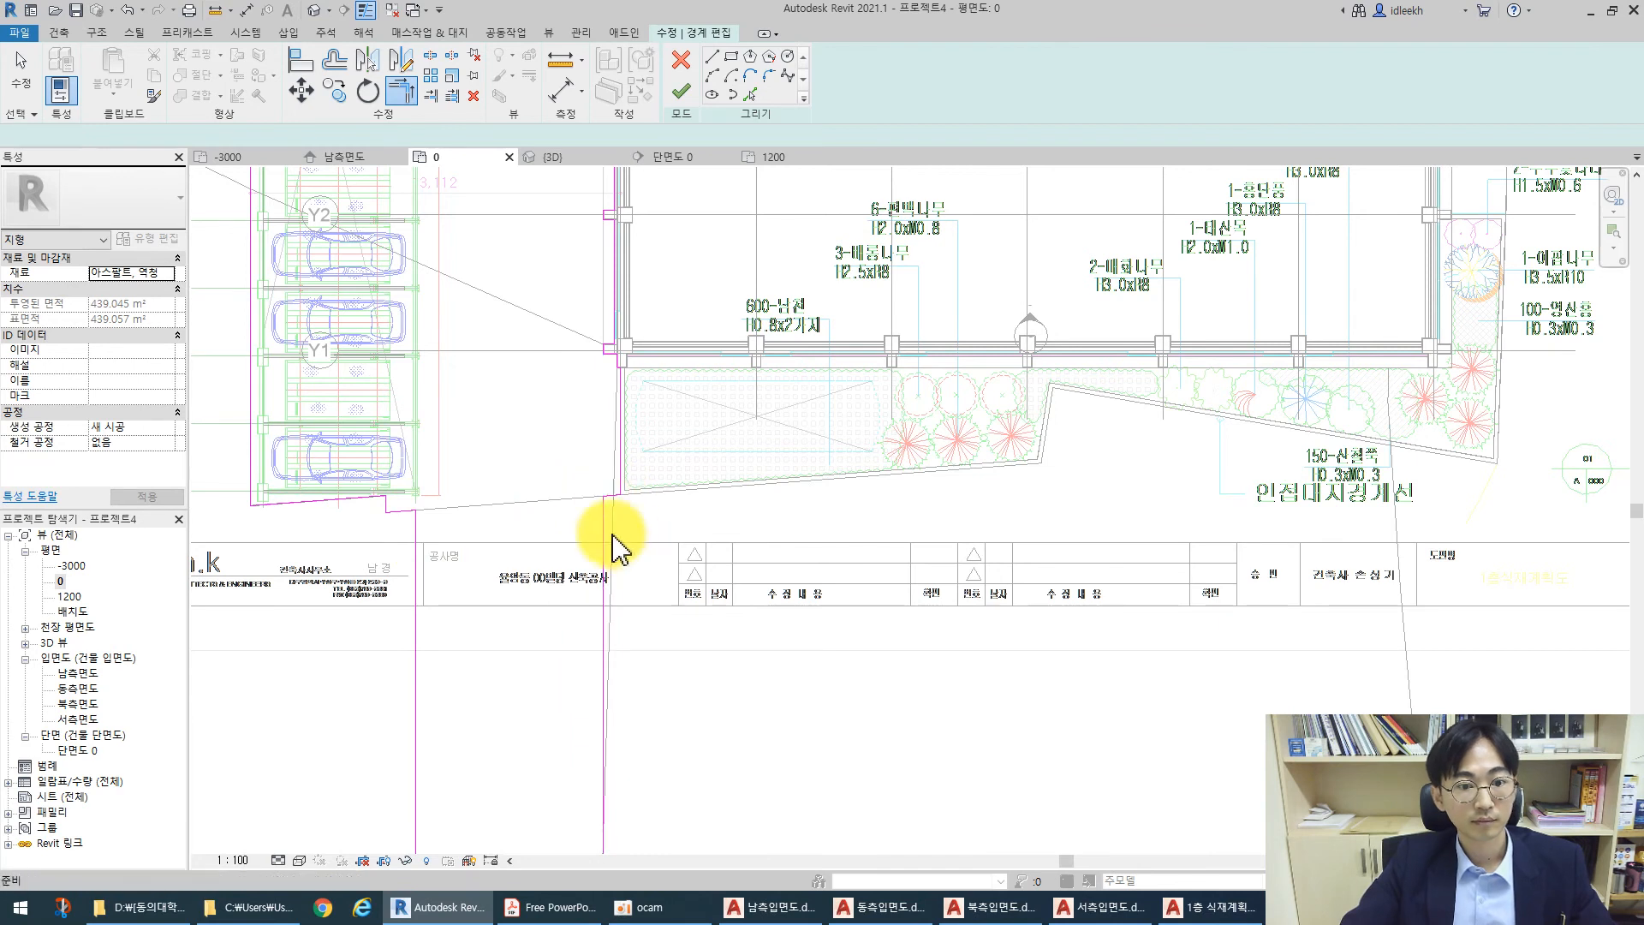
{"action": "key", "text": "Escape"}
{"action": "scroll", "coordinate": [619, 552], "scroll_direction": "down", "scroll_amount": 5}
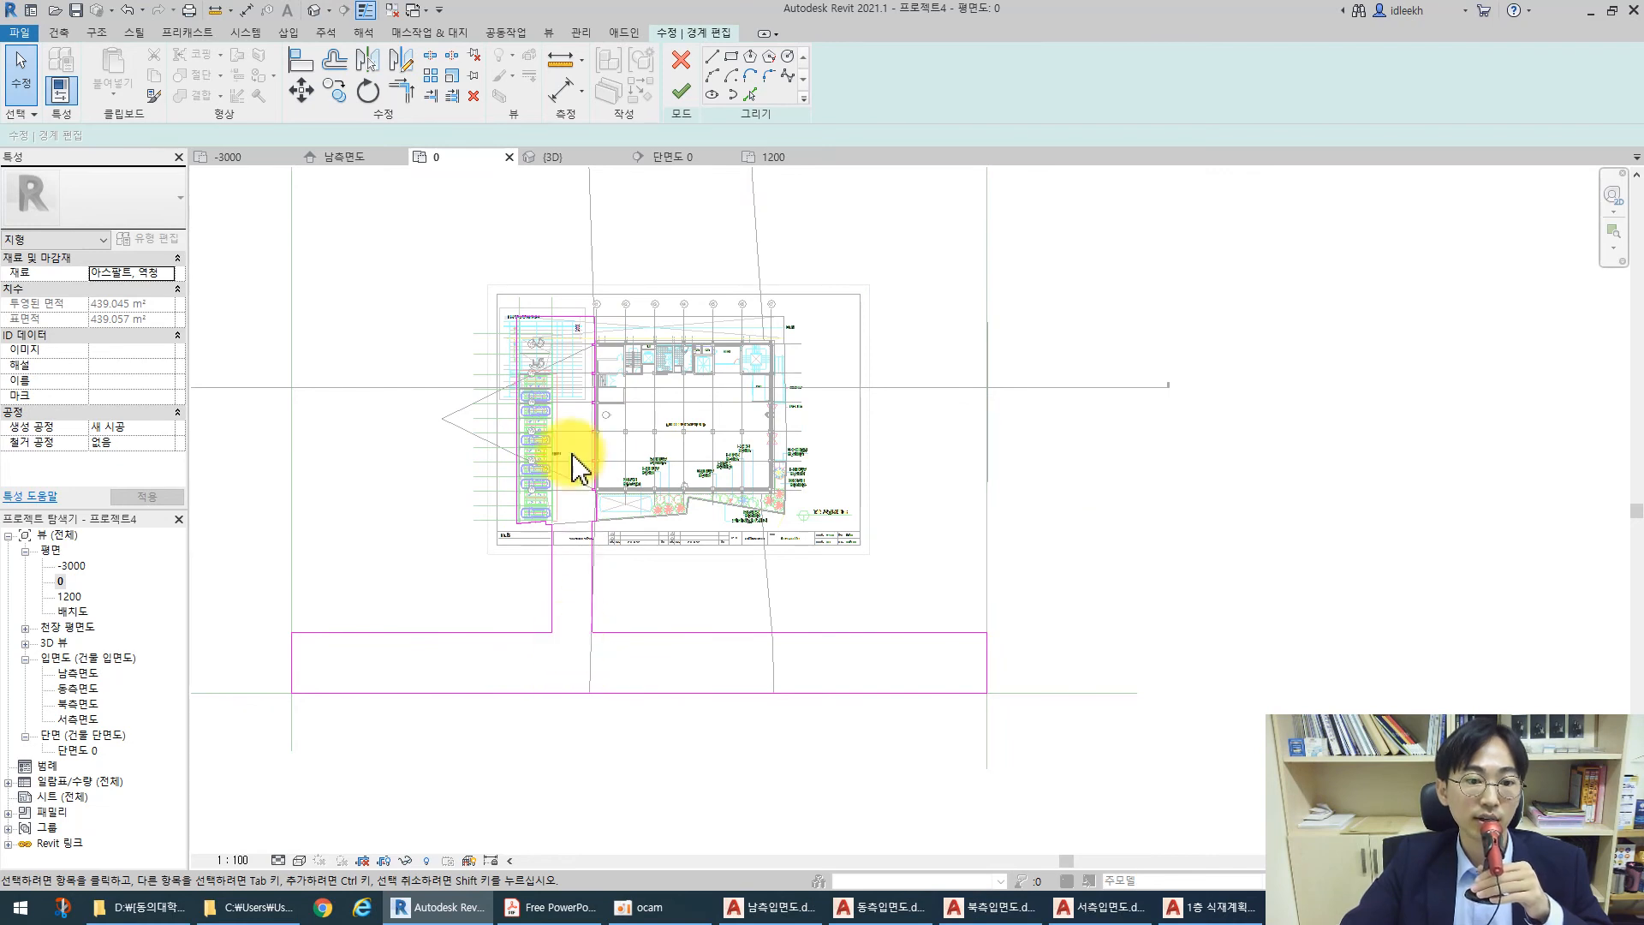
{"action": "left_click", "coordinate": [666, 70]}
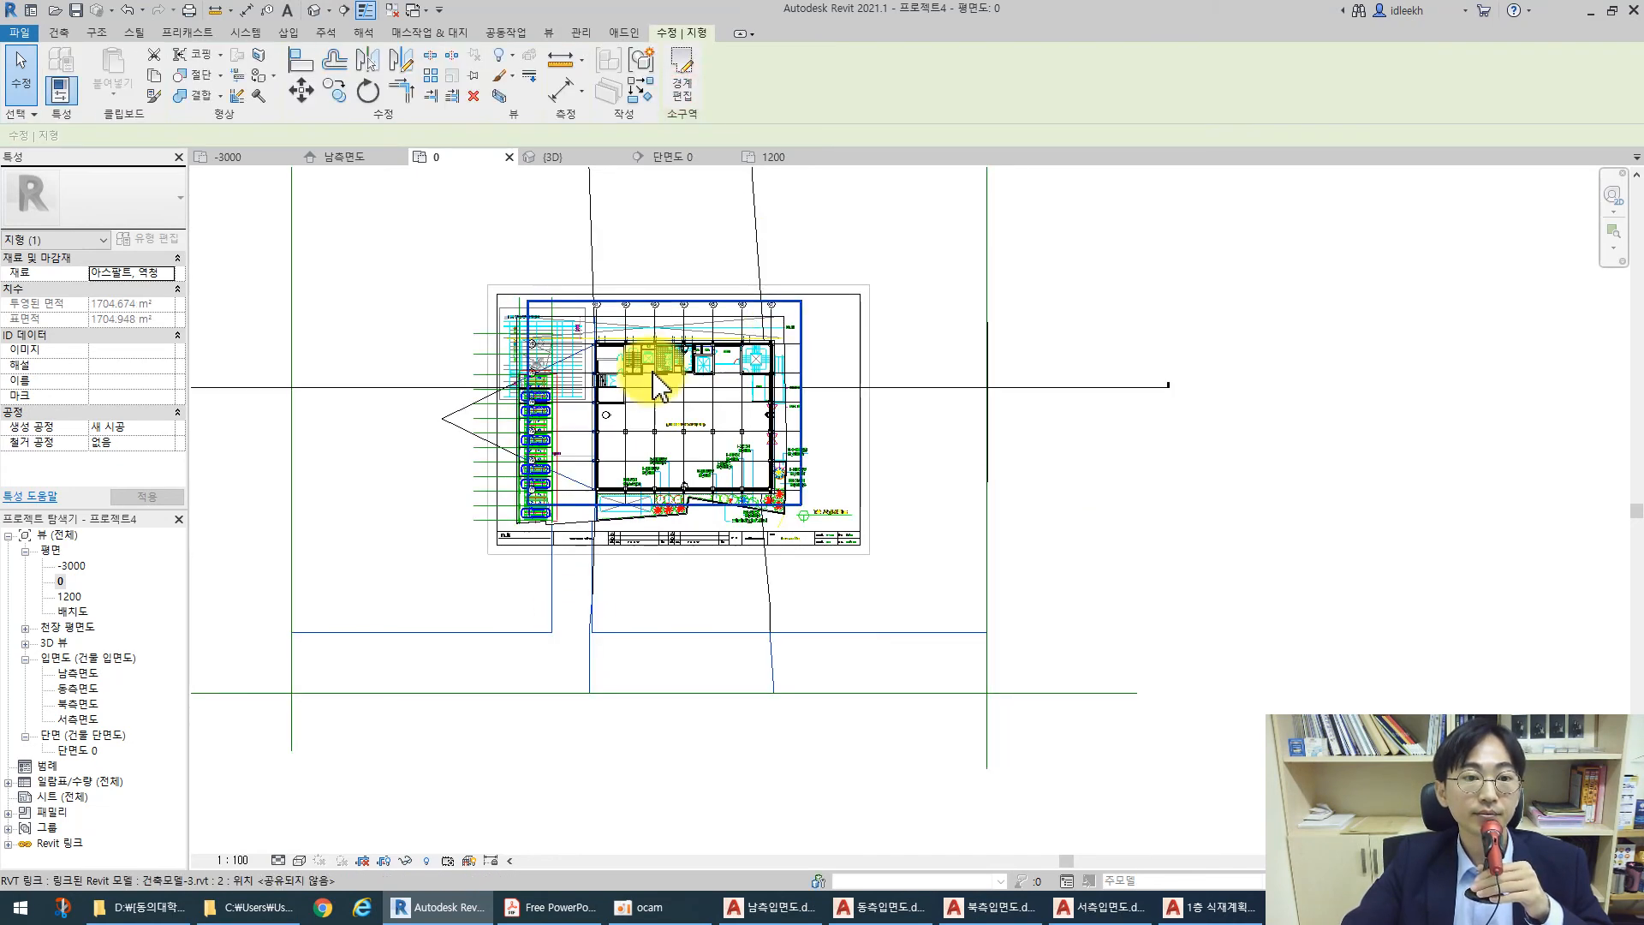
Review the extended asphalt surface in the default 3D view and return to floor plan 0
{"action": "left_click", "coordinate": [314, 10]}
{"action": "left_click", "coordinate": [475, 239]}
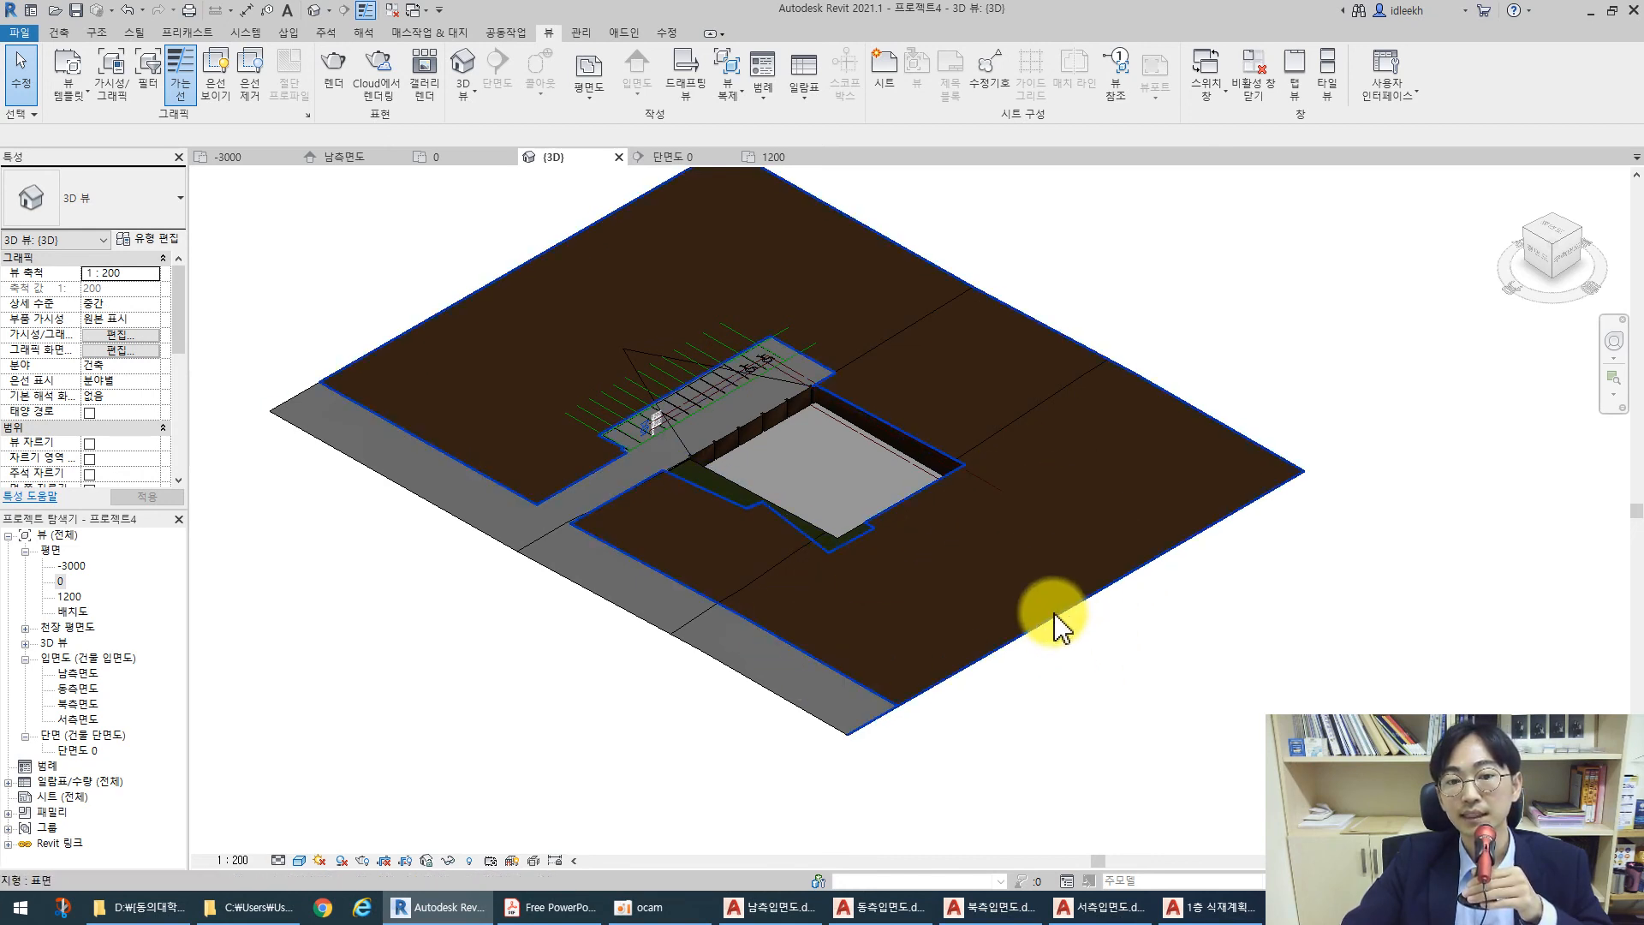
{"action": "double_click", "coordinate": [60, 581]}
{"action": "scroll", "coordinate": [848, 426], "scroll_direction": "up", "scroll_amount": 2}
{"action": "middle_click_drag", "start_coordinate": [830, 484], "coordinate": [734, 540]}
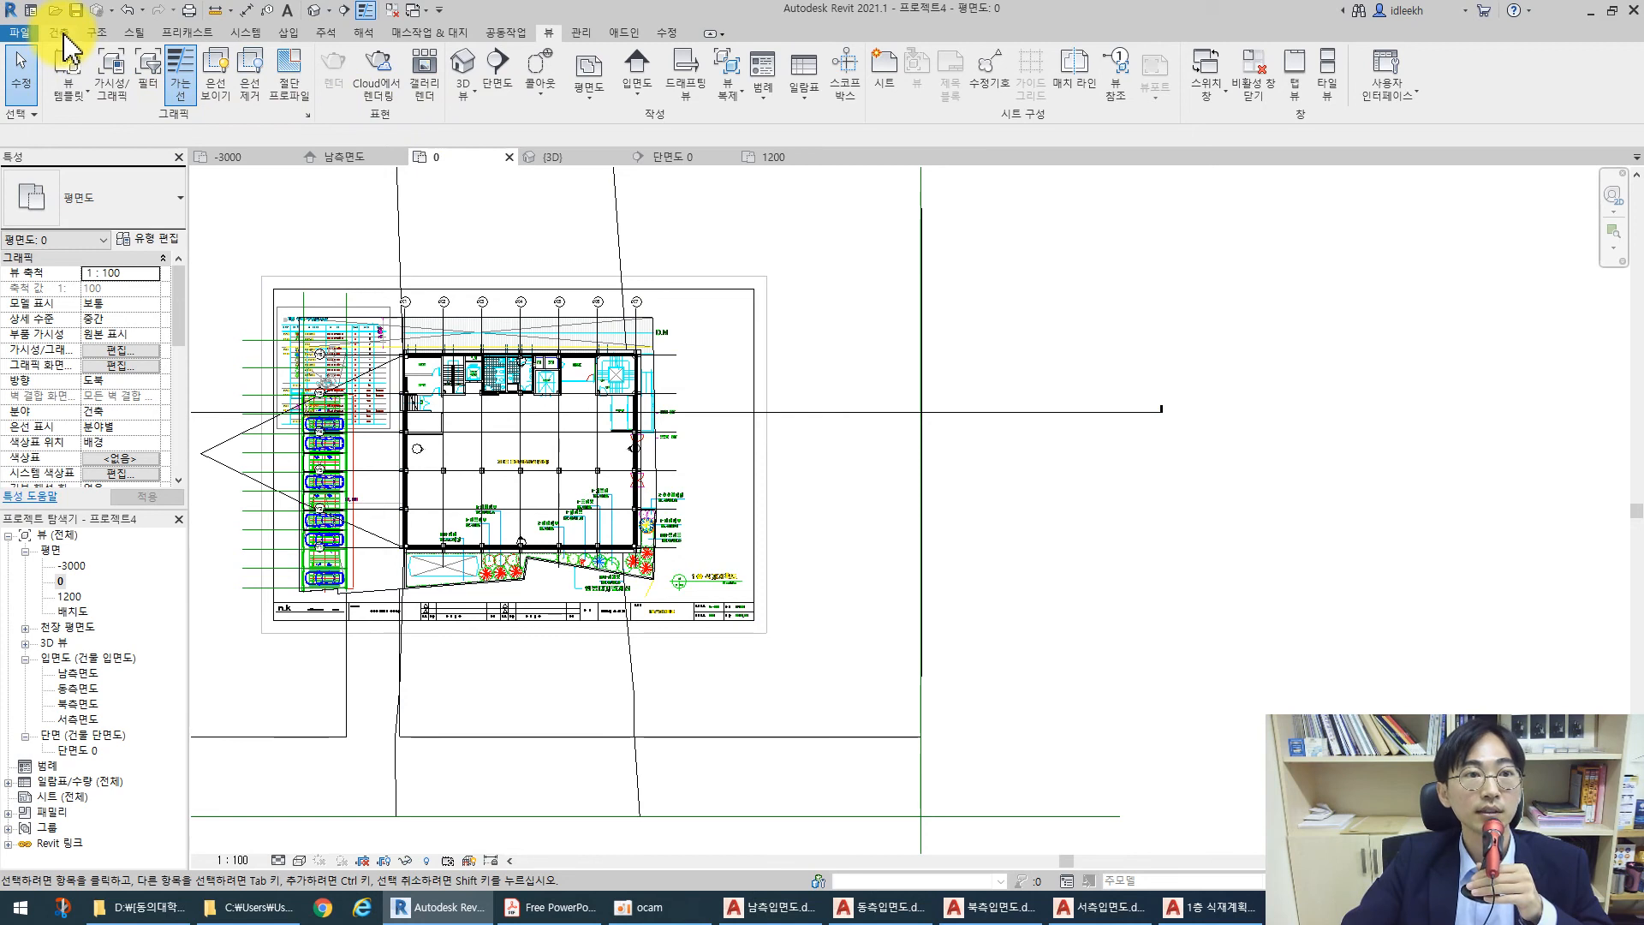
Start a new site subregion and pick the site's two east boundary lines as its west edge
{"action": "left_click", "coordinate": [452, 34]}
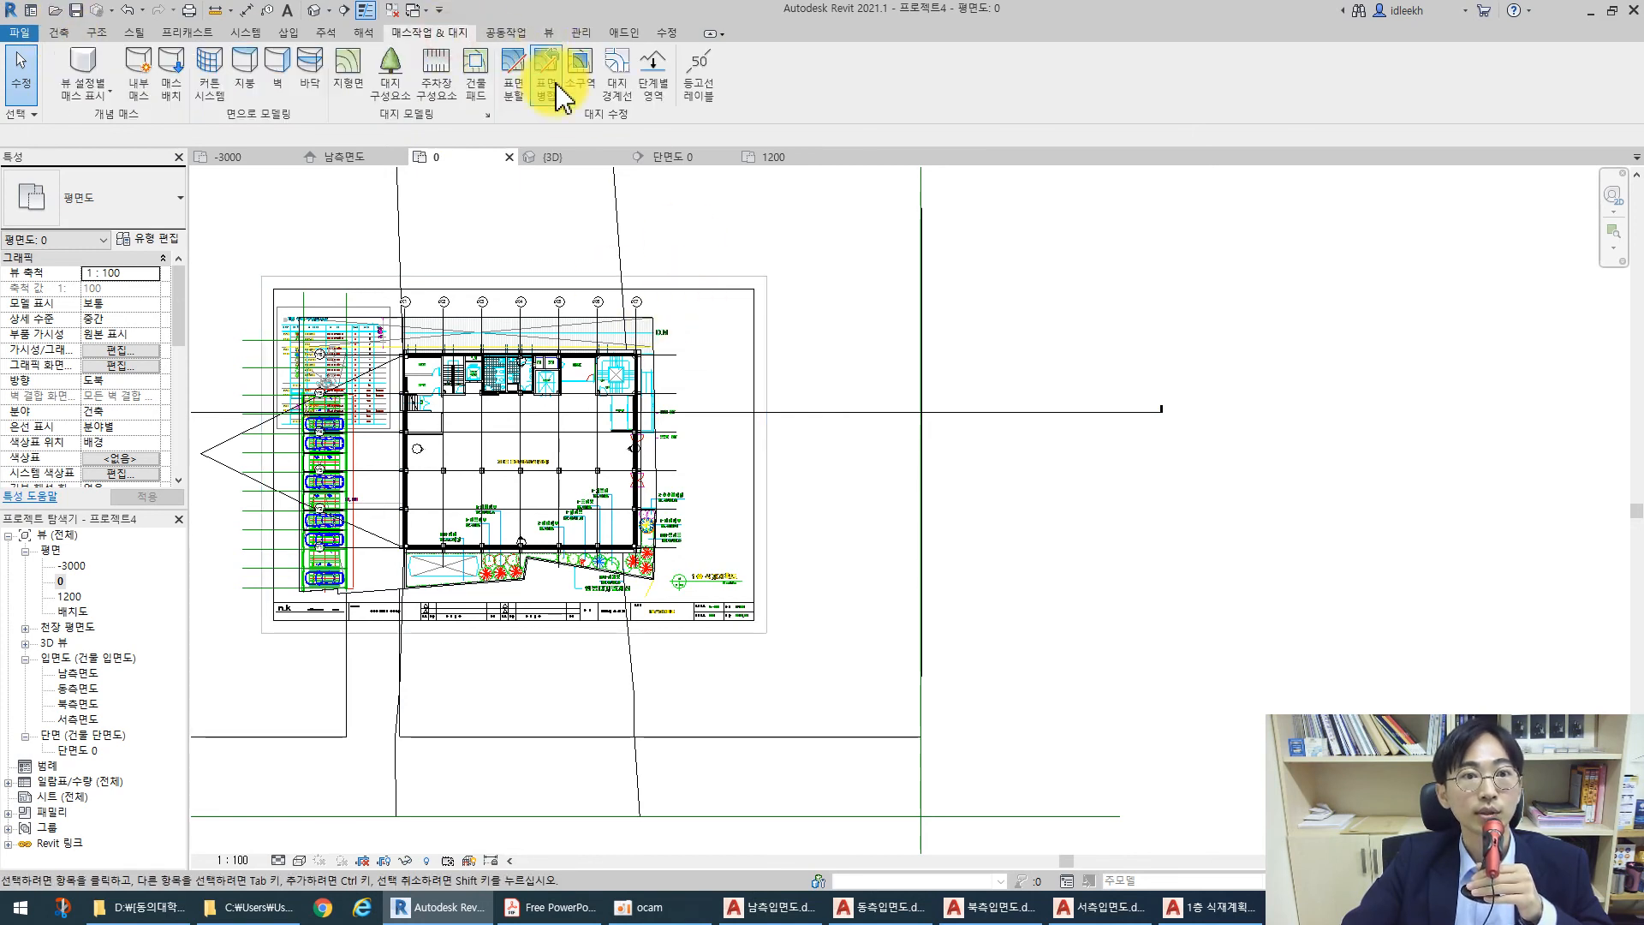
{"action": "left_click", "coordinate": [580, 68]}
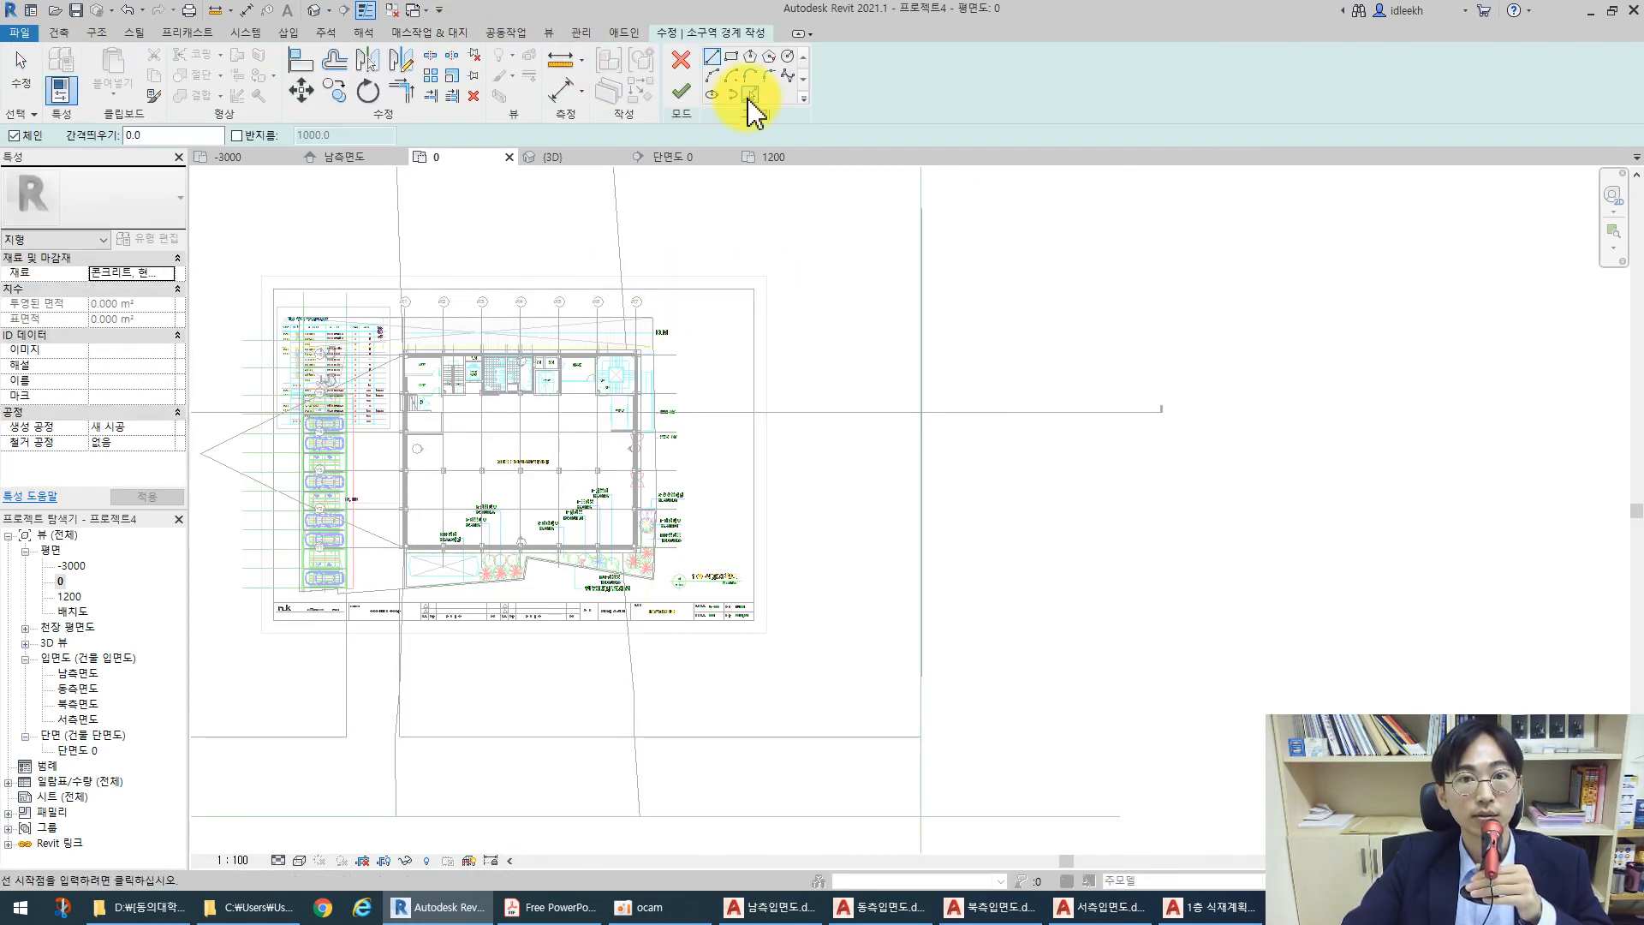
{"action": "left_click", "coordinate": [750, 95]}
{"action": "left_click", "coordinate": [656, 352]}
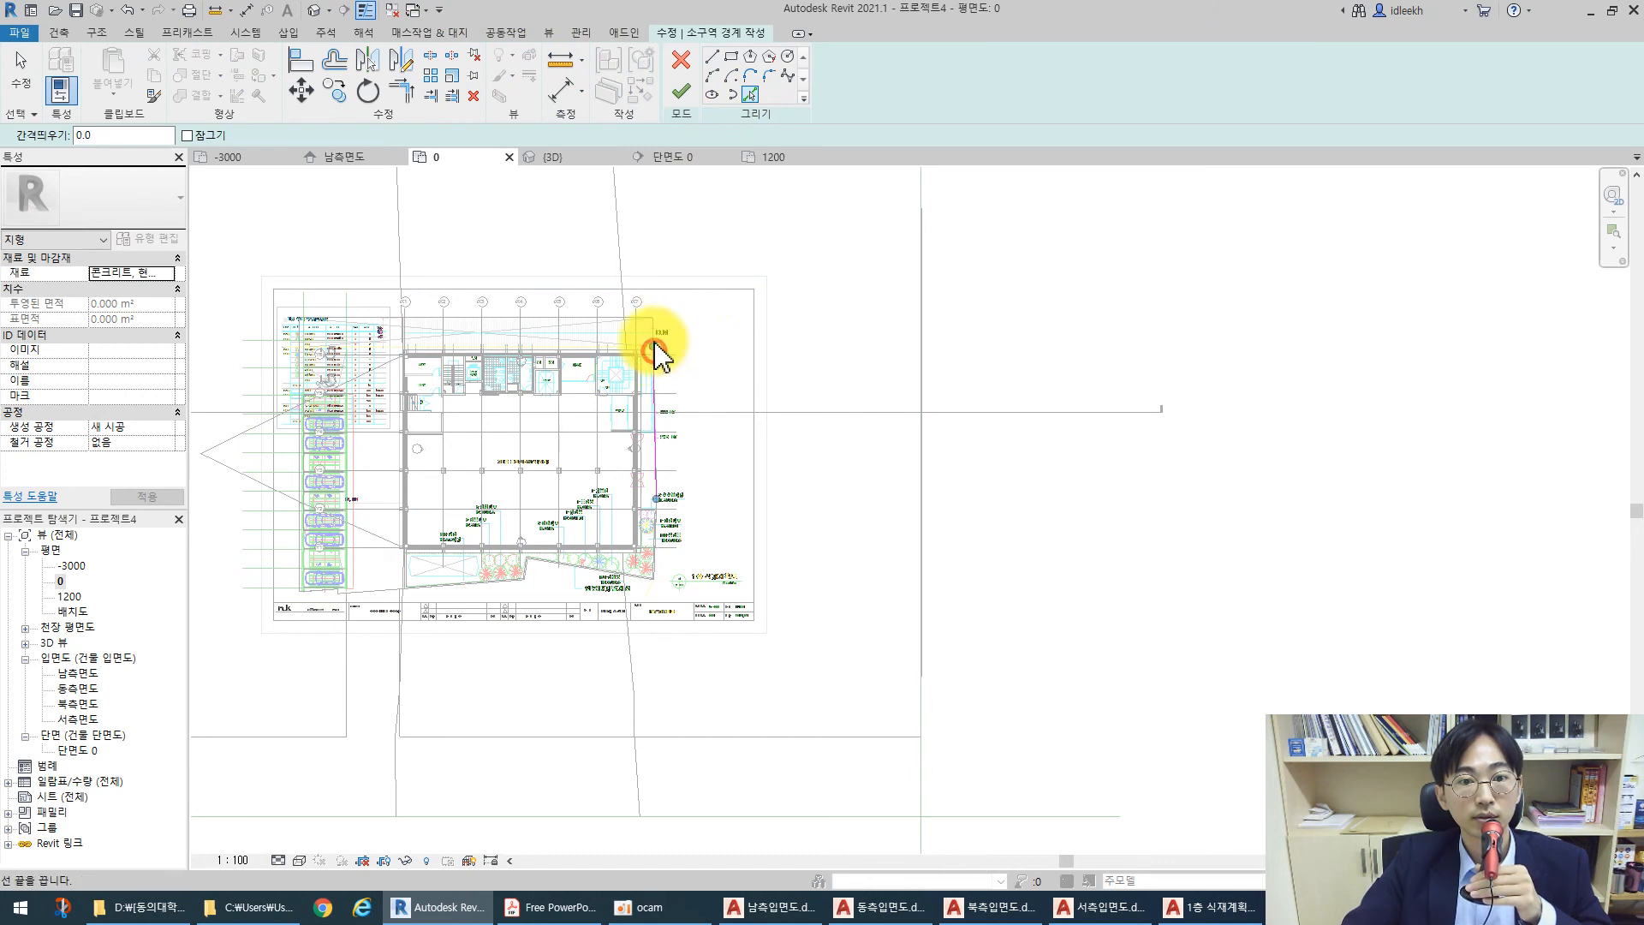
{"action": "left_click", "coordinate": [661, 535]}
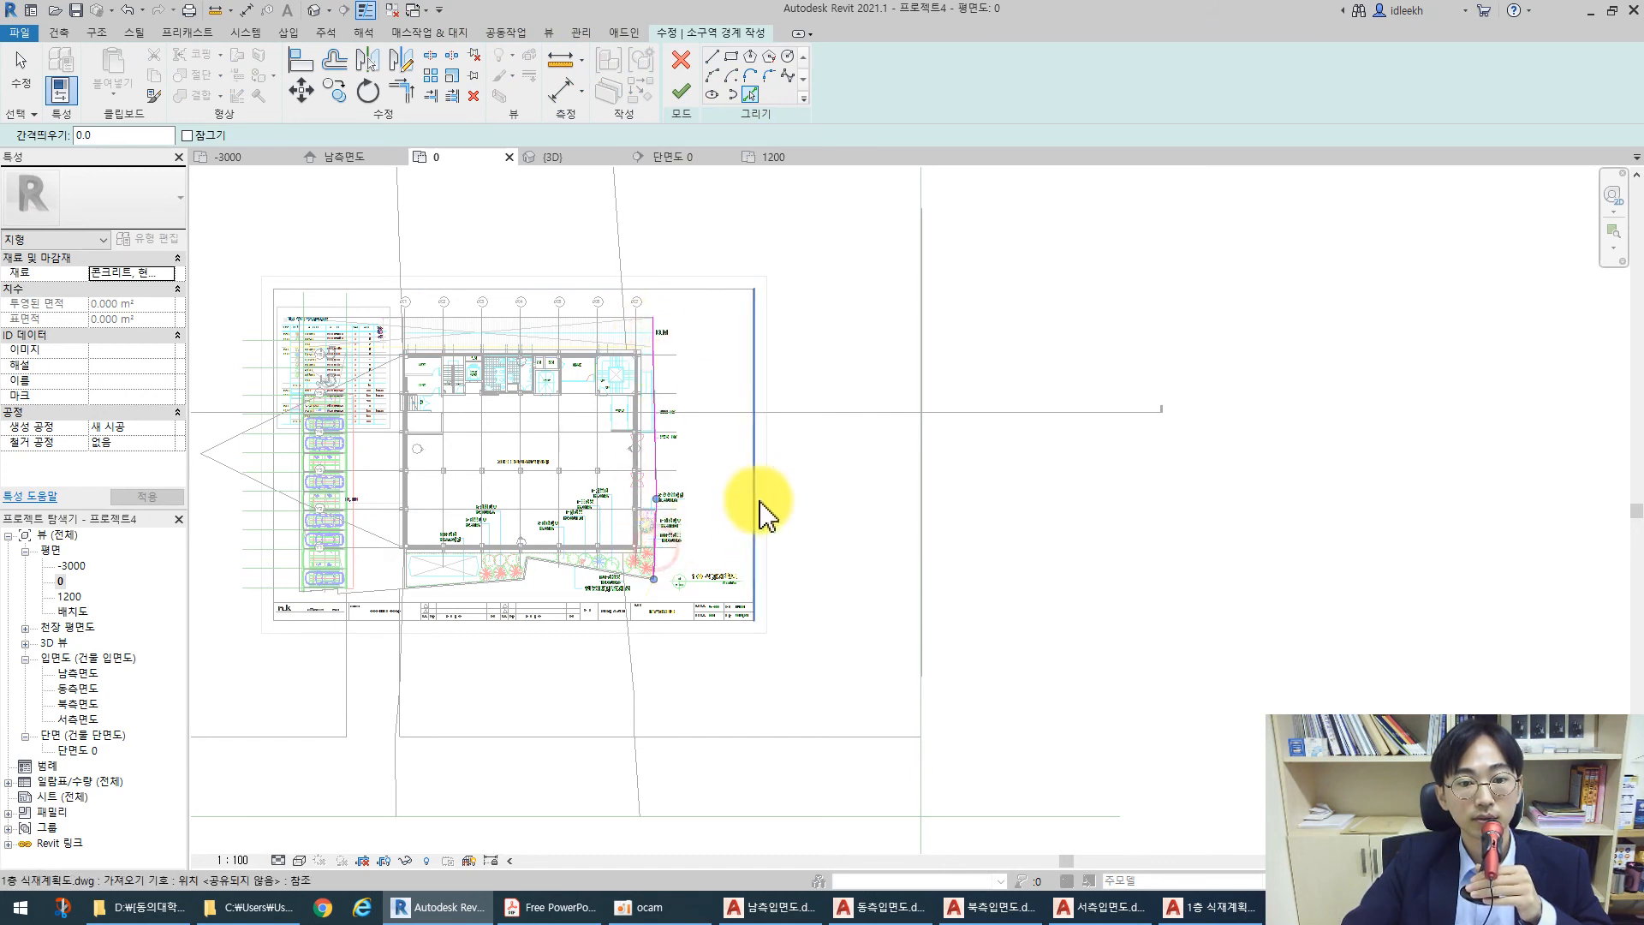
Close the subregion outline with lines out to the terrain's east edge, south along it and back to the site boundary's south end, and finish it
{"action": "left_click", "coordinate": [712, 57]}
{"action": "left_click", "coordinate": [656, 319]}
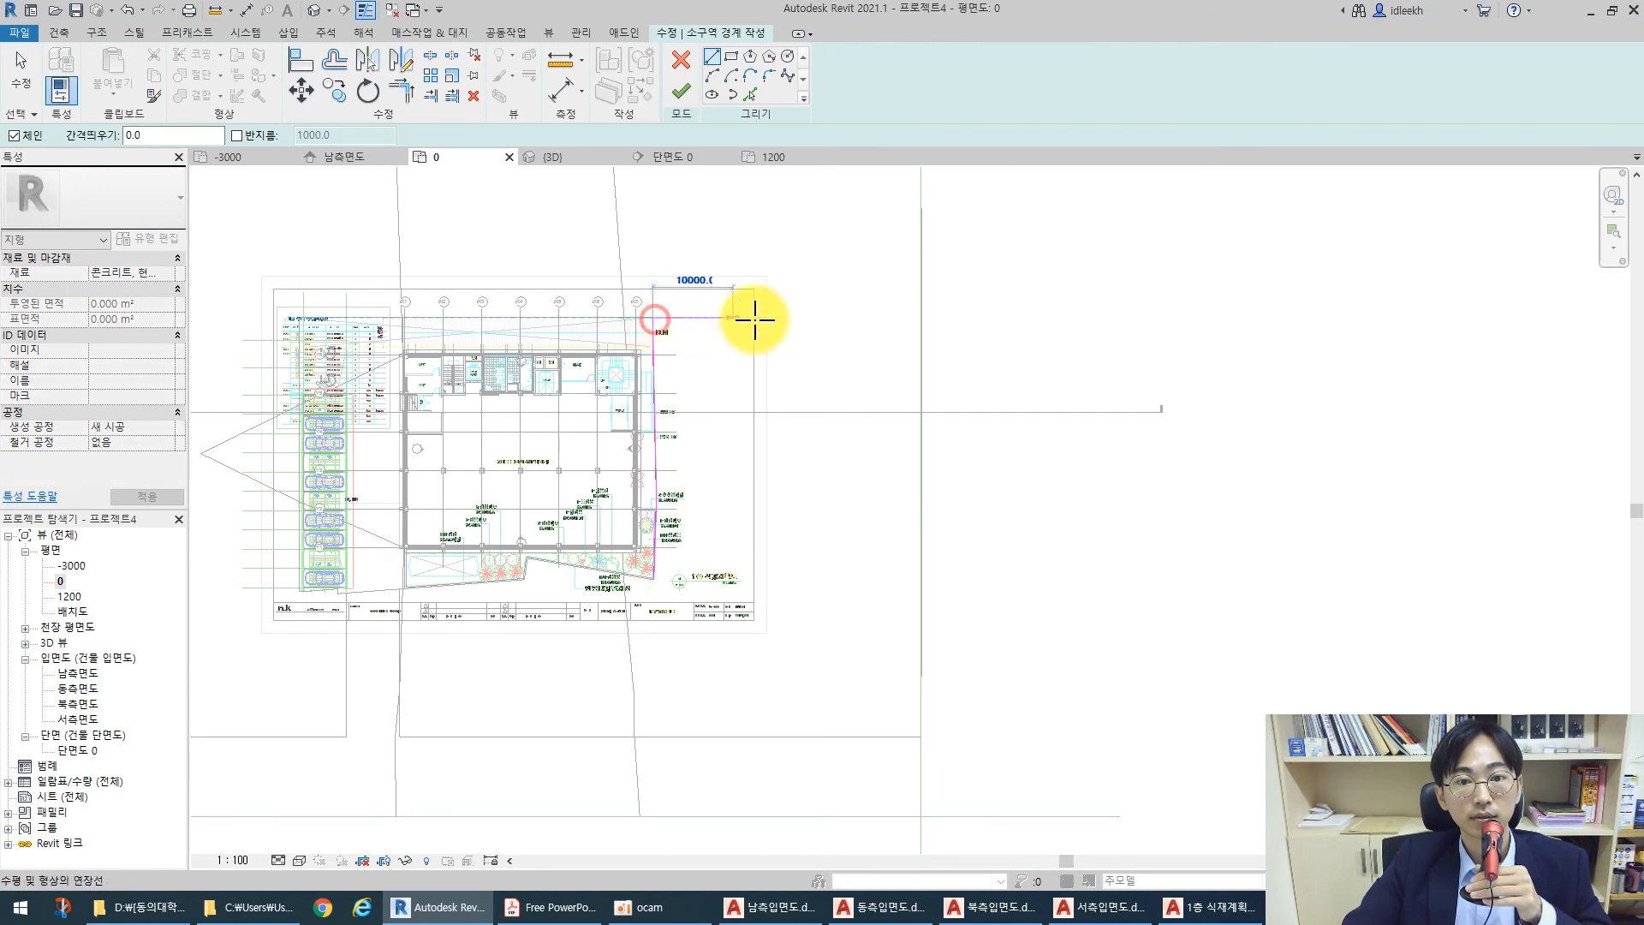
{"action": "left_click", "coordinate": [920, 318]}
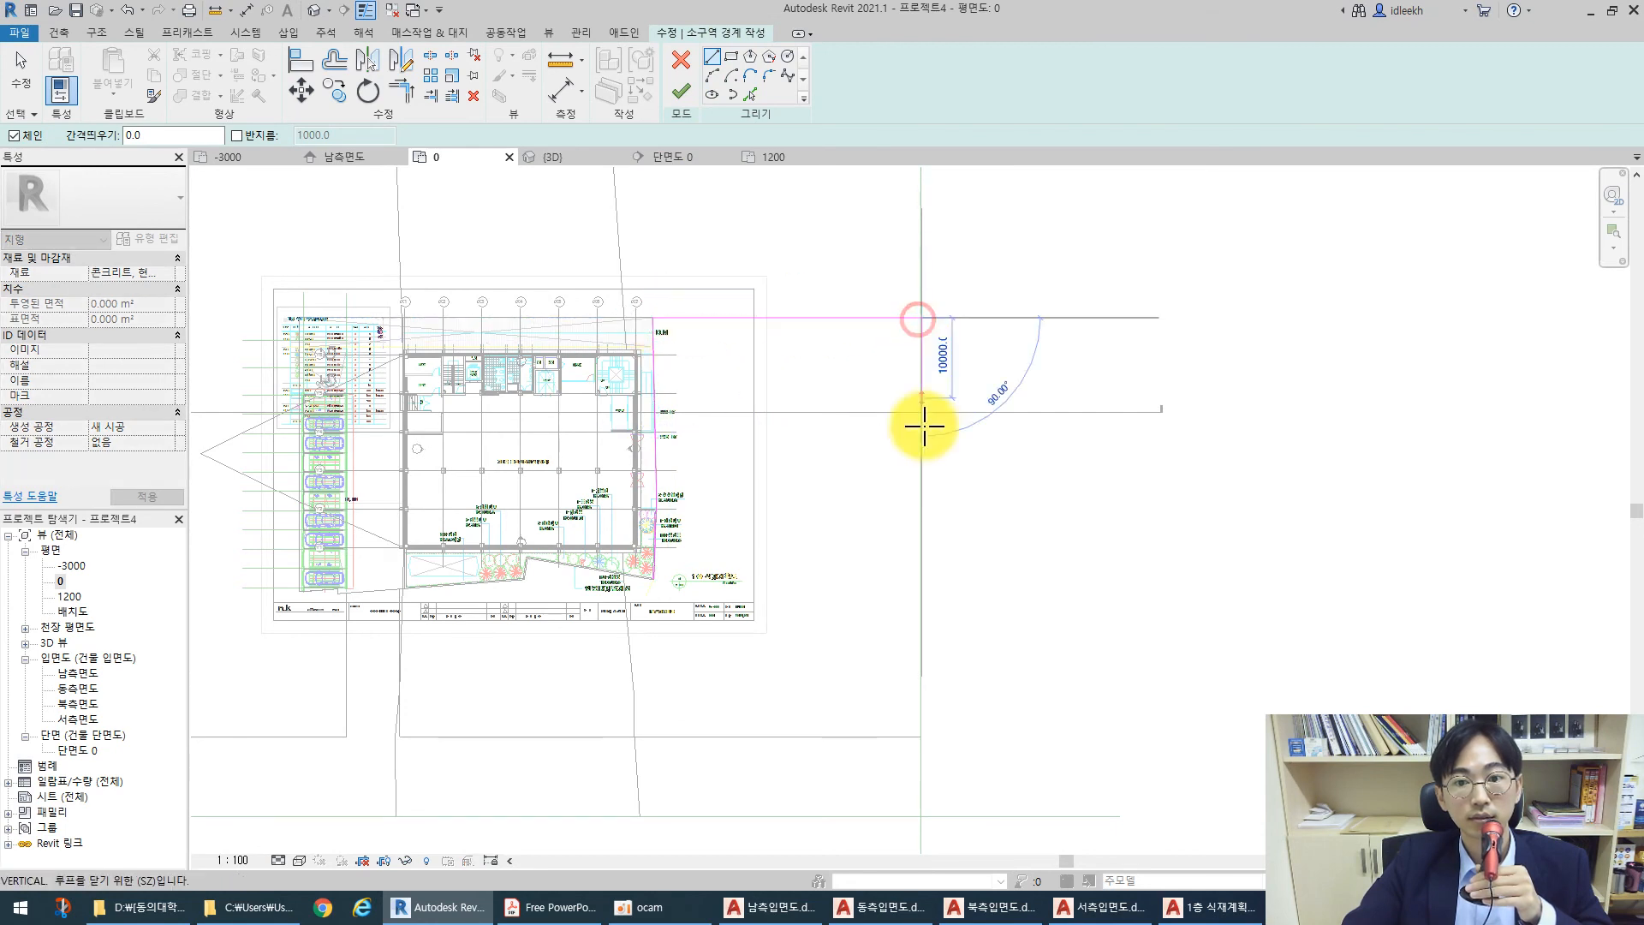
{"action": "left_click", "coordinate": [923, 607]}
{"action": "scroll", "coordinate": [638, 585], "scroll_direction": "up", "scroll_amount": 2}
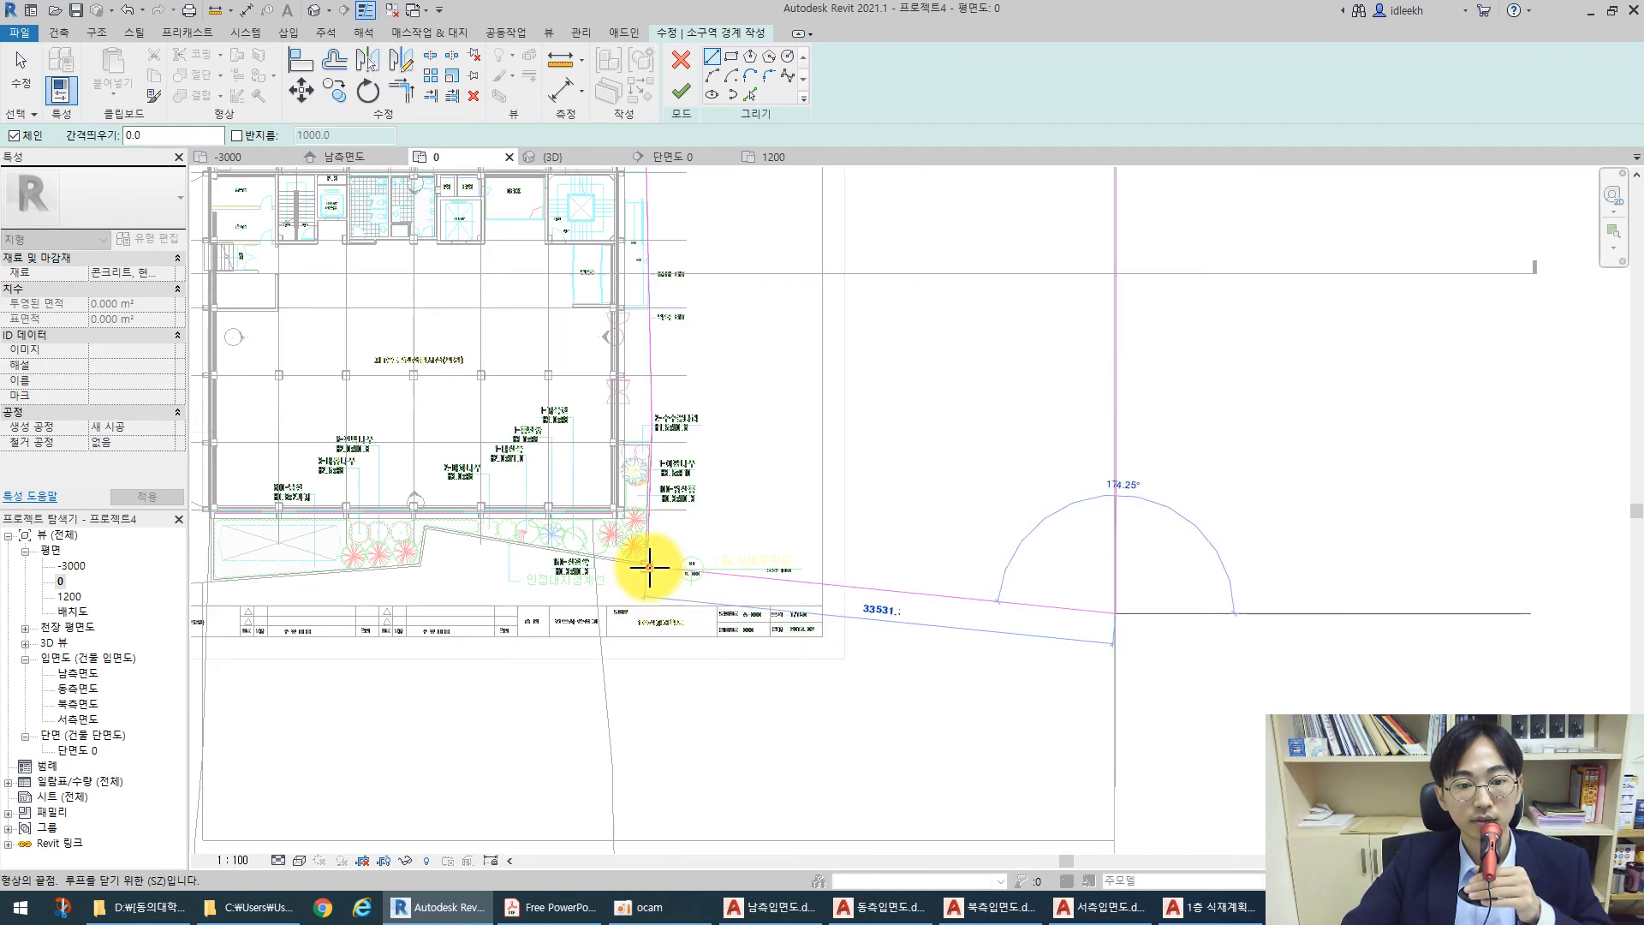
{"action": "left_click", "coordinate": [649, 567]}
{"action": "key", "text": "Escape"}
{"action": "key", "text": "Escape"}
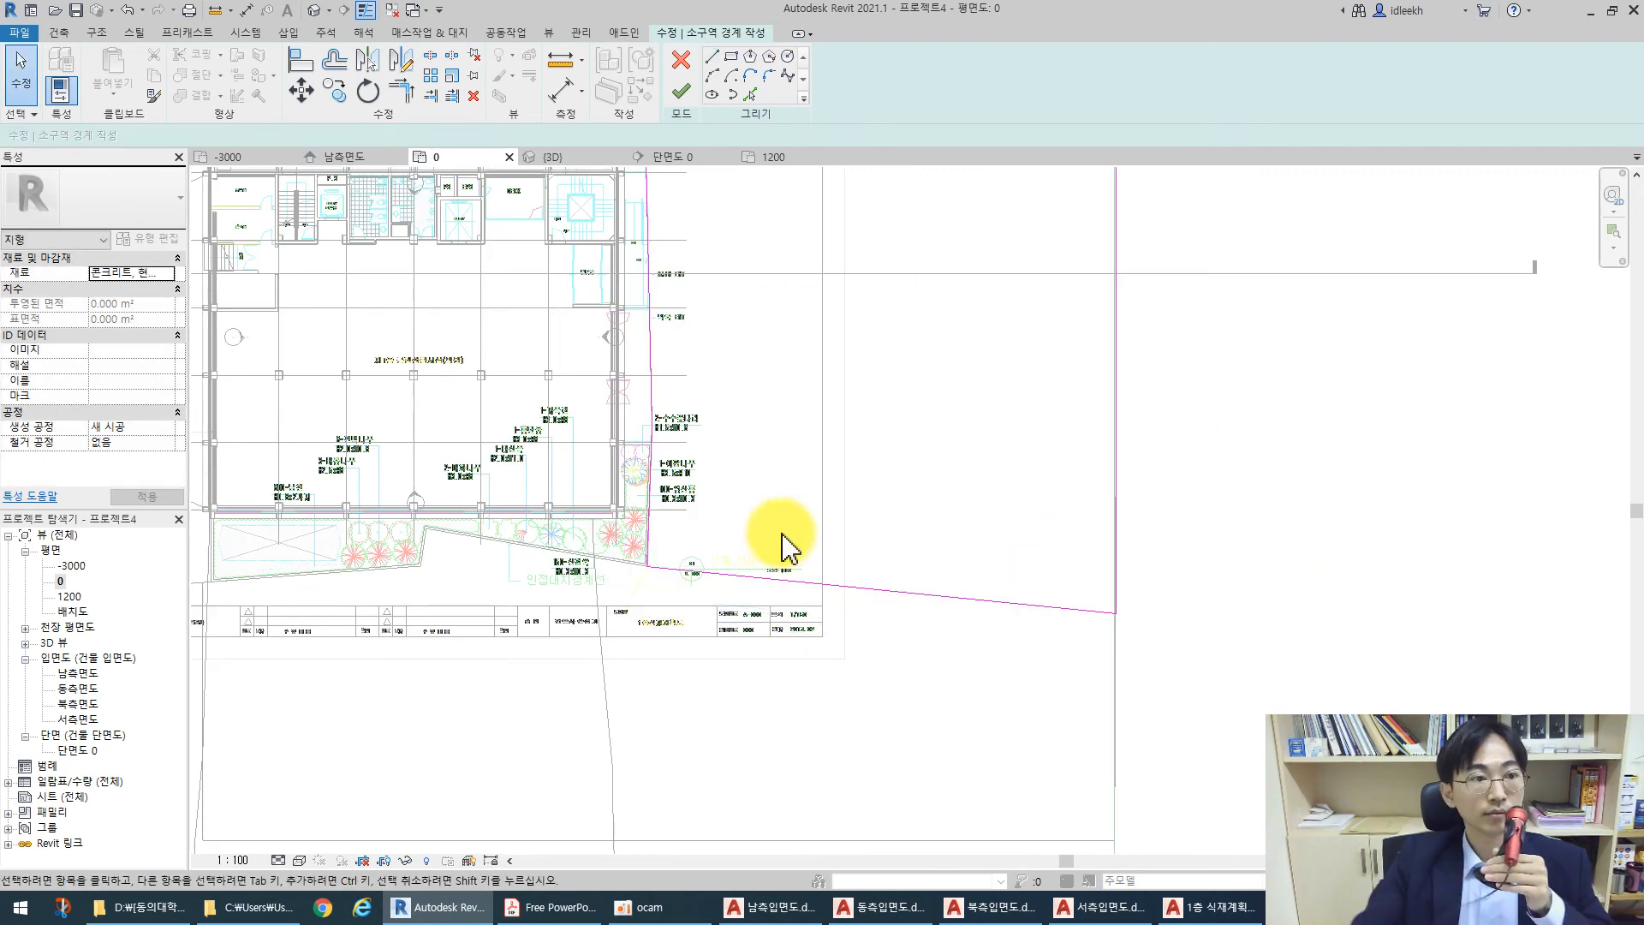
{"action": "left_click", "coordinate": [682, 88]}
Open the default 3D view and delete the new subregion east of the building
{"action": "left_click", "coordinate": [316, 12]}
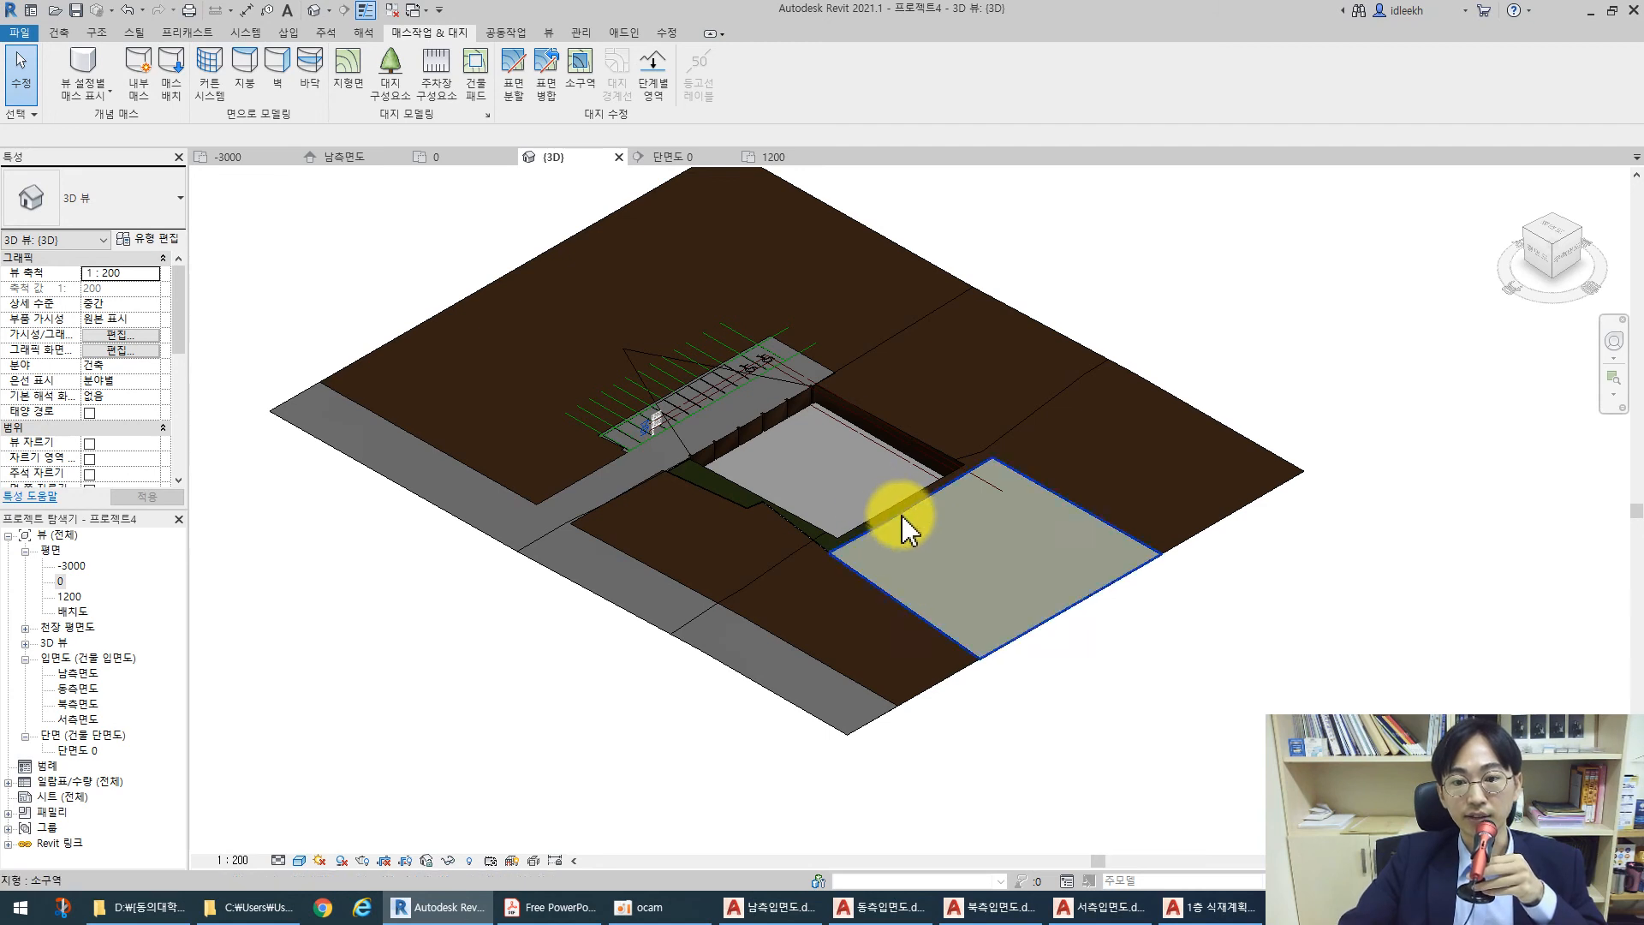
{"action": "left_click", "coordinate": [905, 610]}
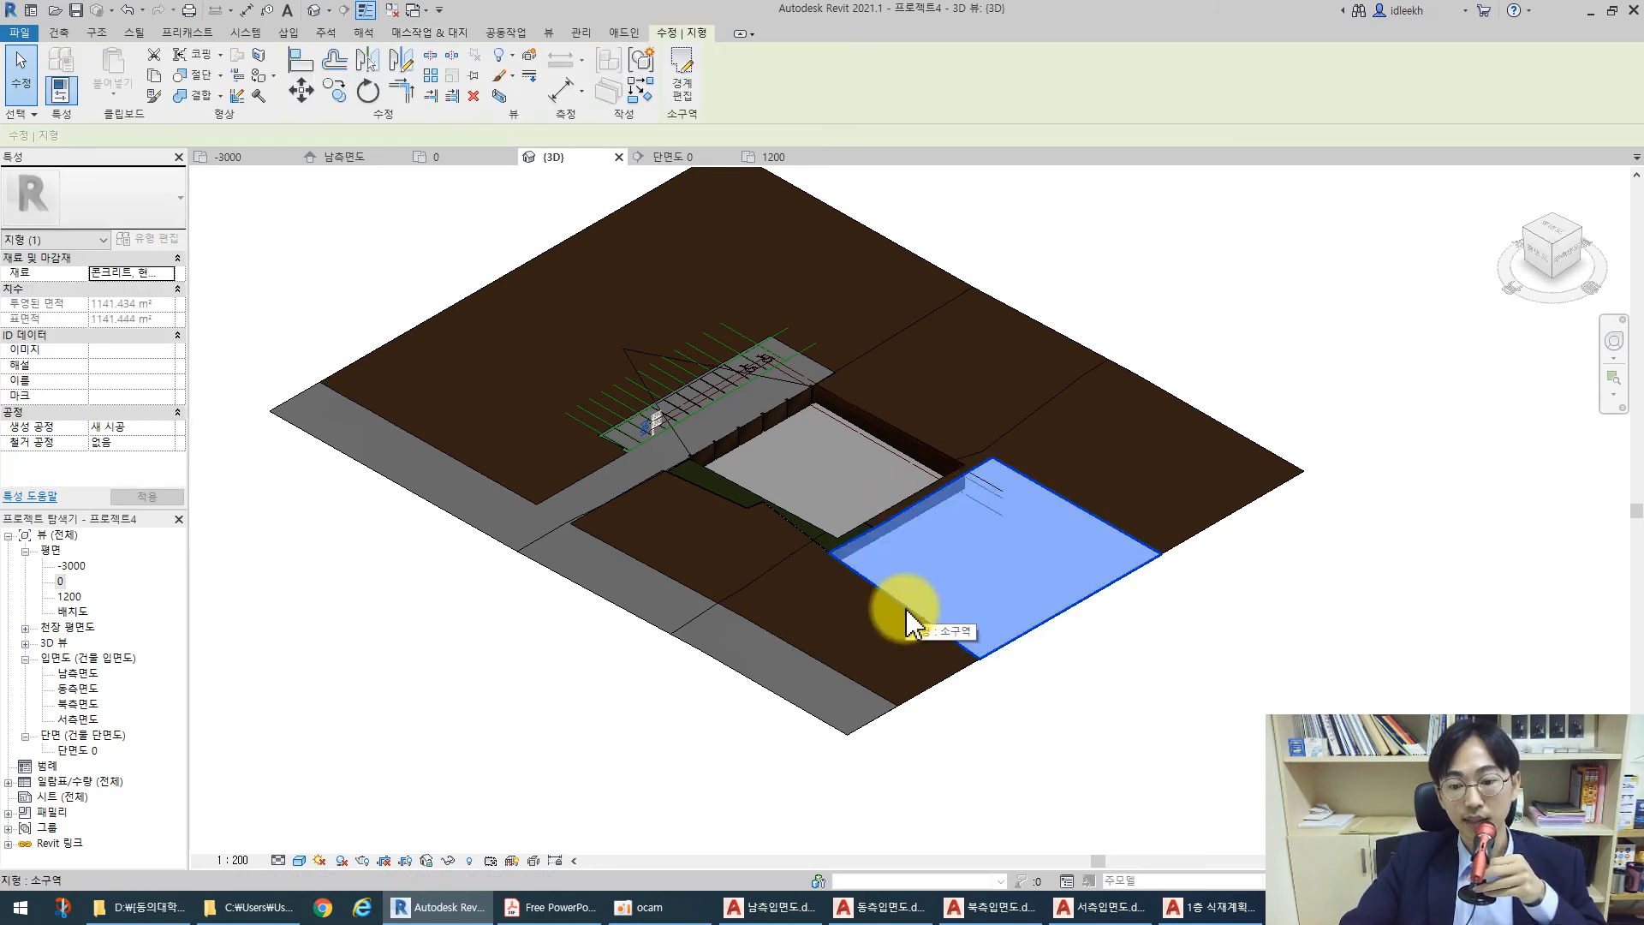
{"action": "key", "text": "Delete"}
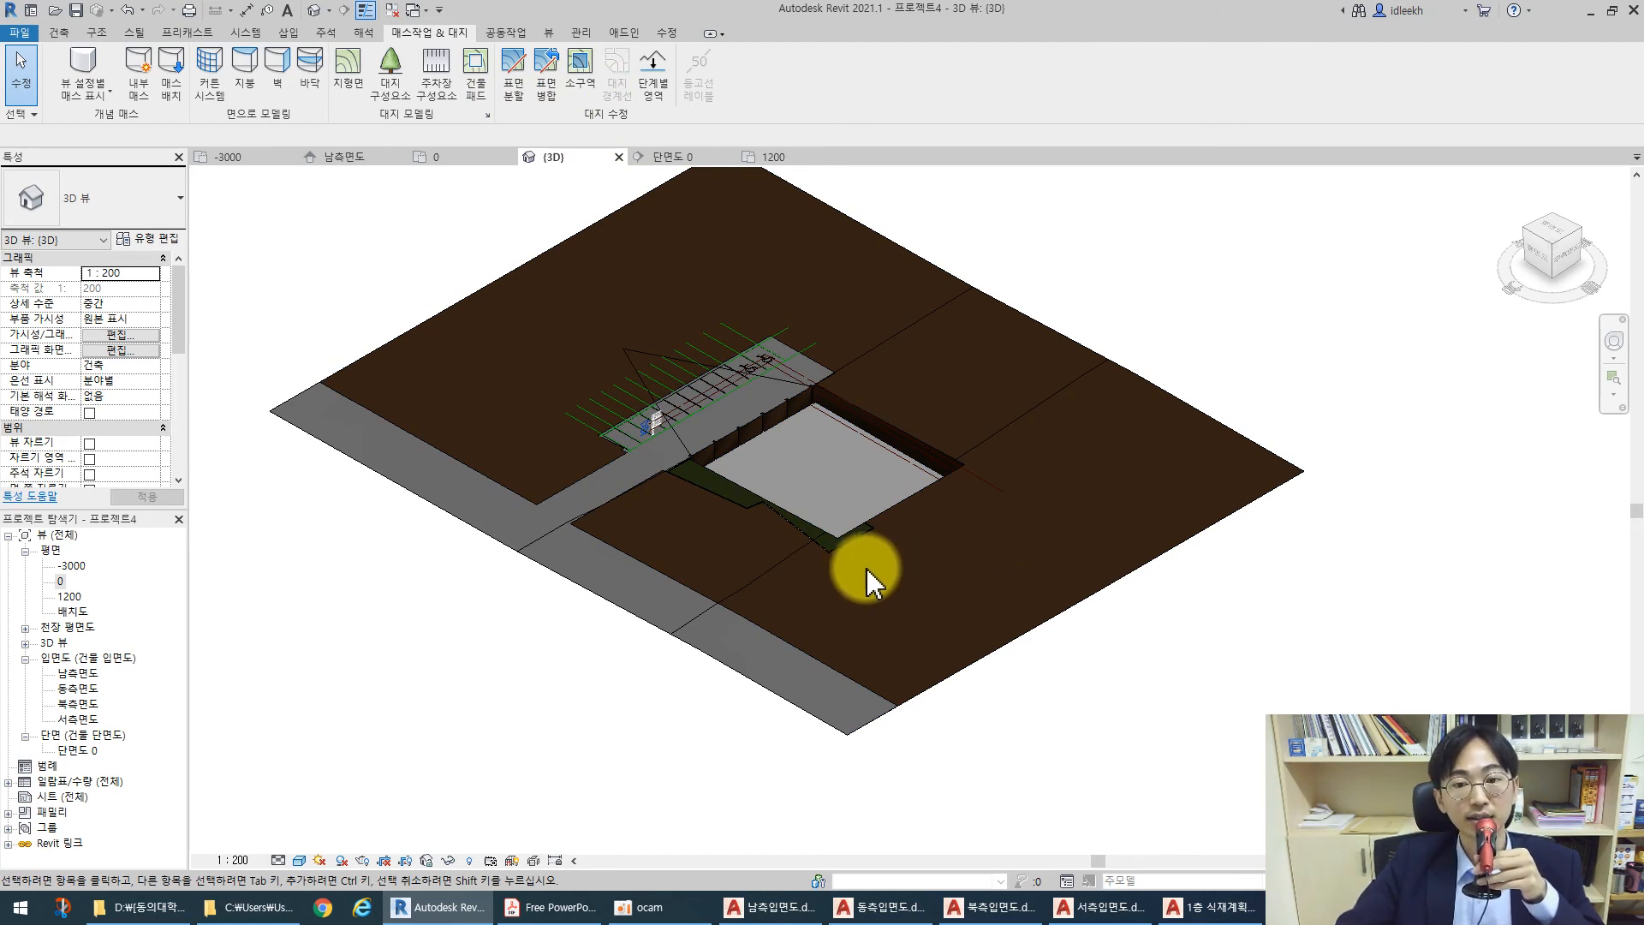
{"action": "left_click", "coordinate": [1036, 638]}
{"action": "left_click", "coordinate": [1140, 714]}
{"action": "left_click", "coordinate": [801, 659]}
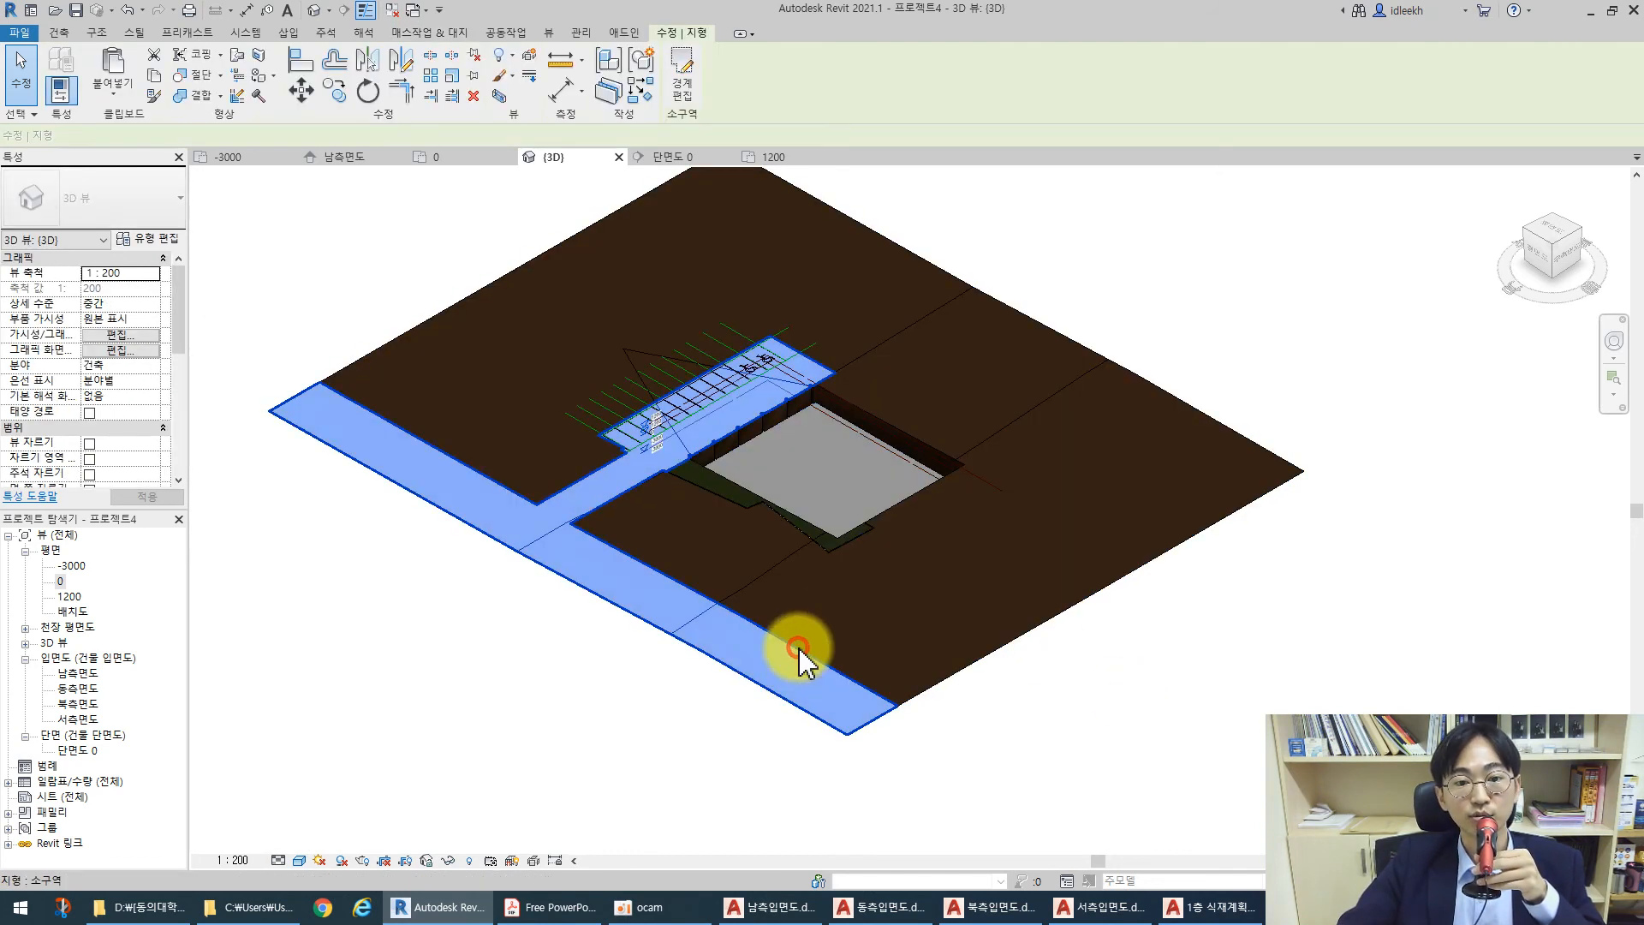
{"action": "key", "text": "Escape"}
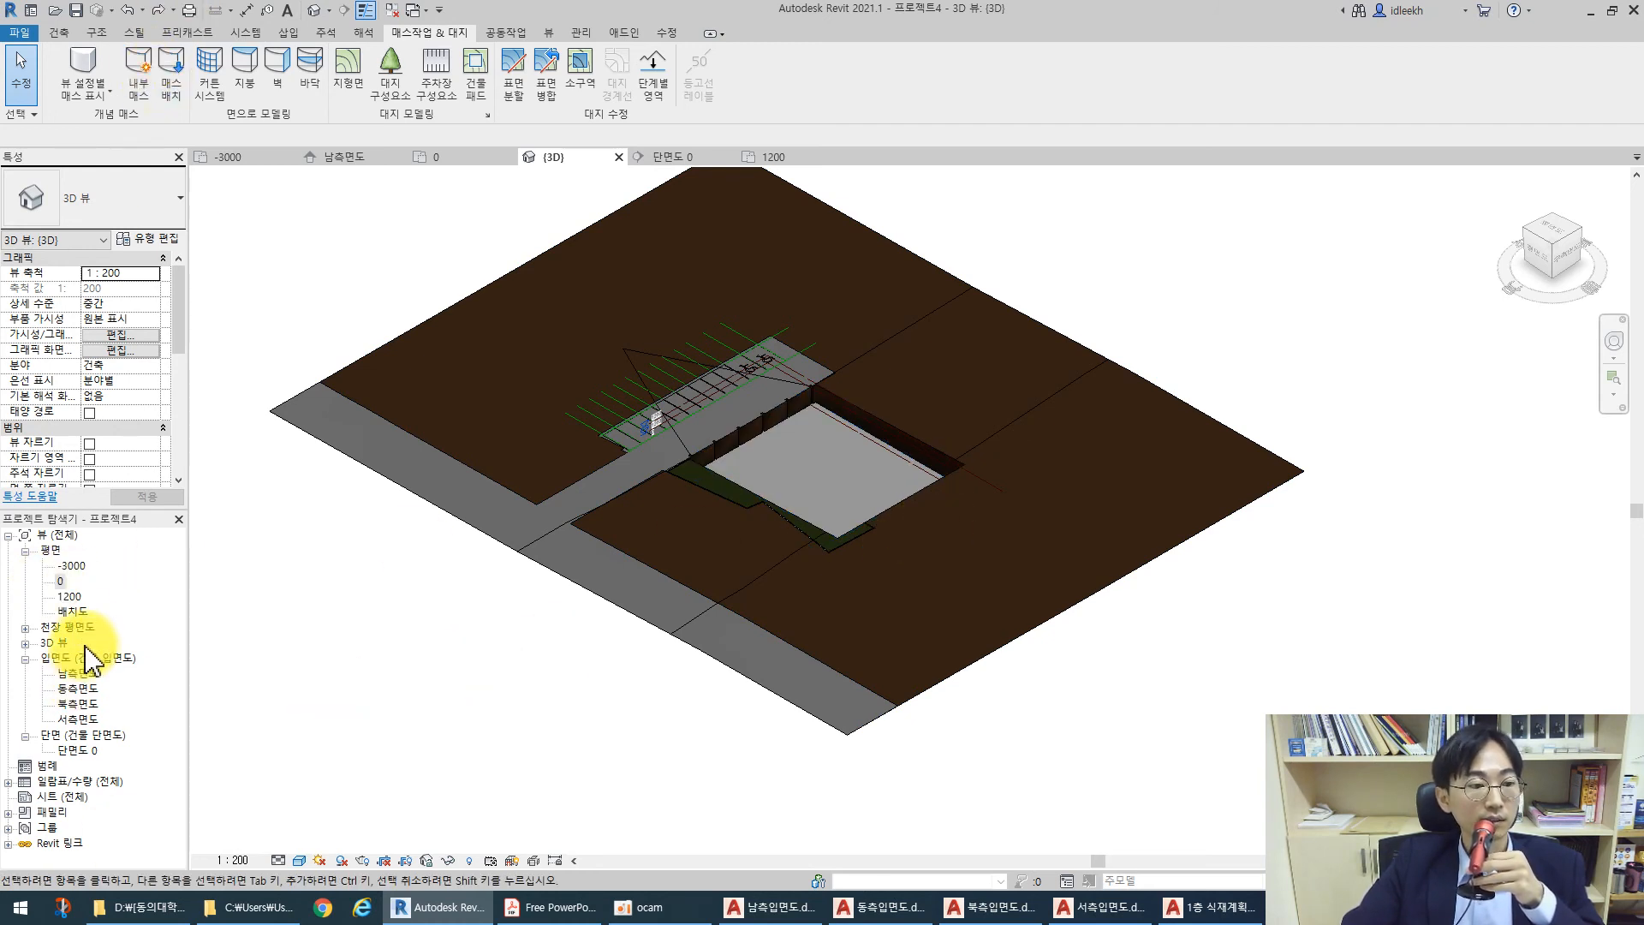
Return to floor plan 0 and open the asphalt subregion's boundary for editing
{"action": "double_click", "coordinate": [69, 582]}
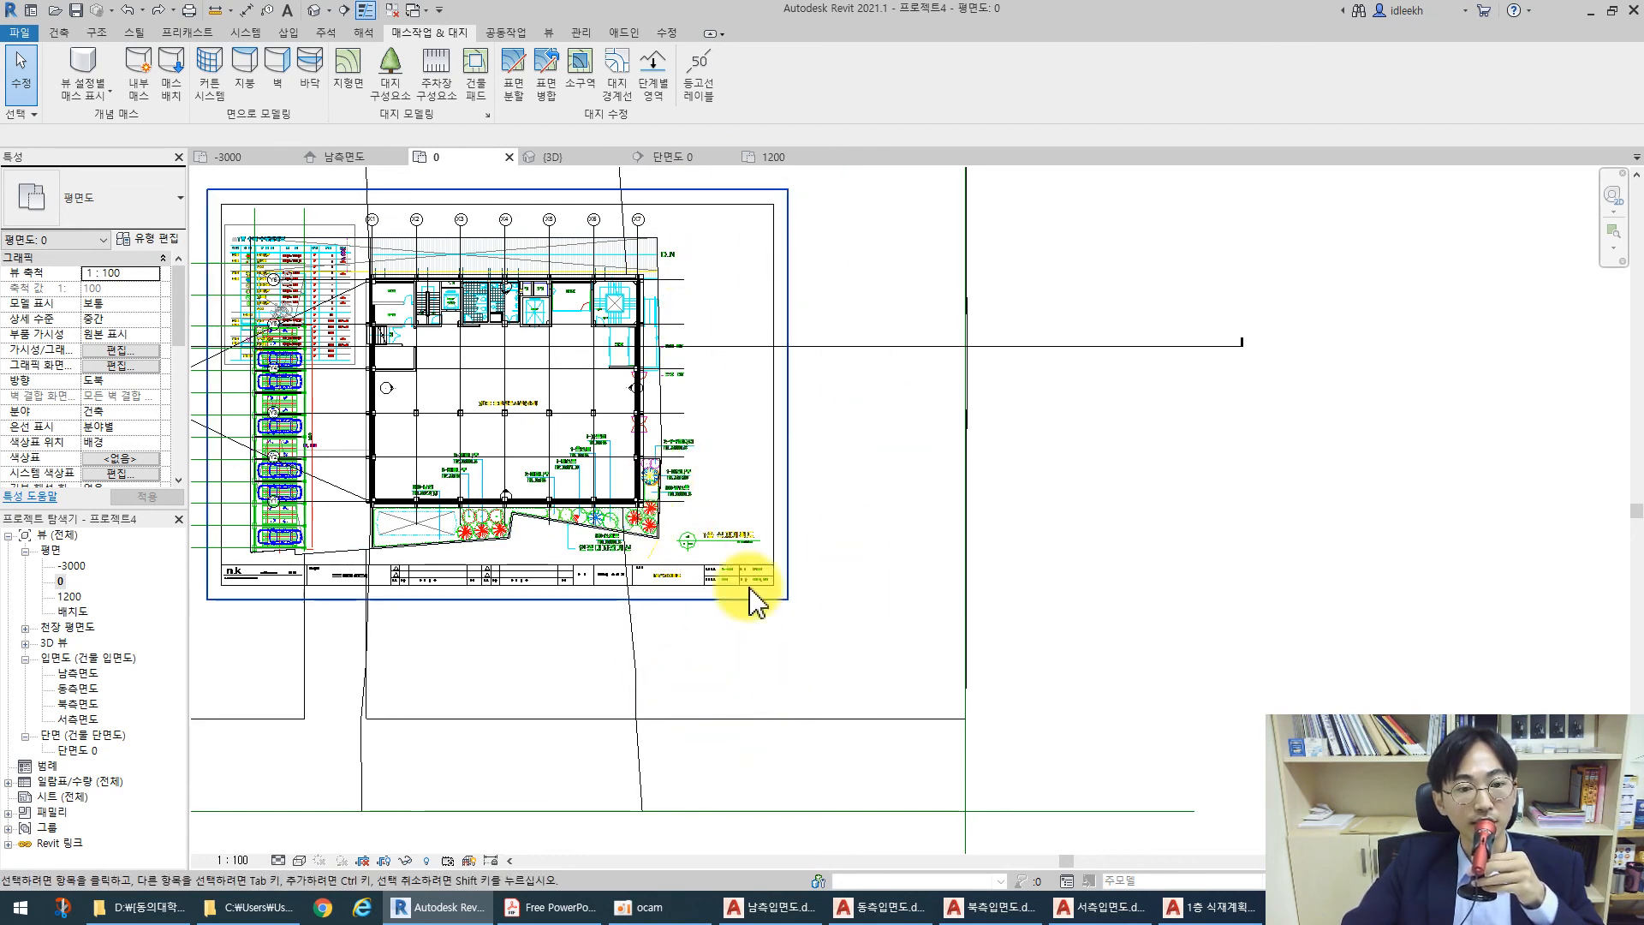
{"action": "middle_click_drag", "start_coordinate": [509, 673], "coordinate": [587, 696]}
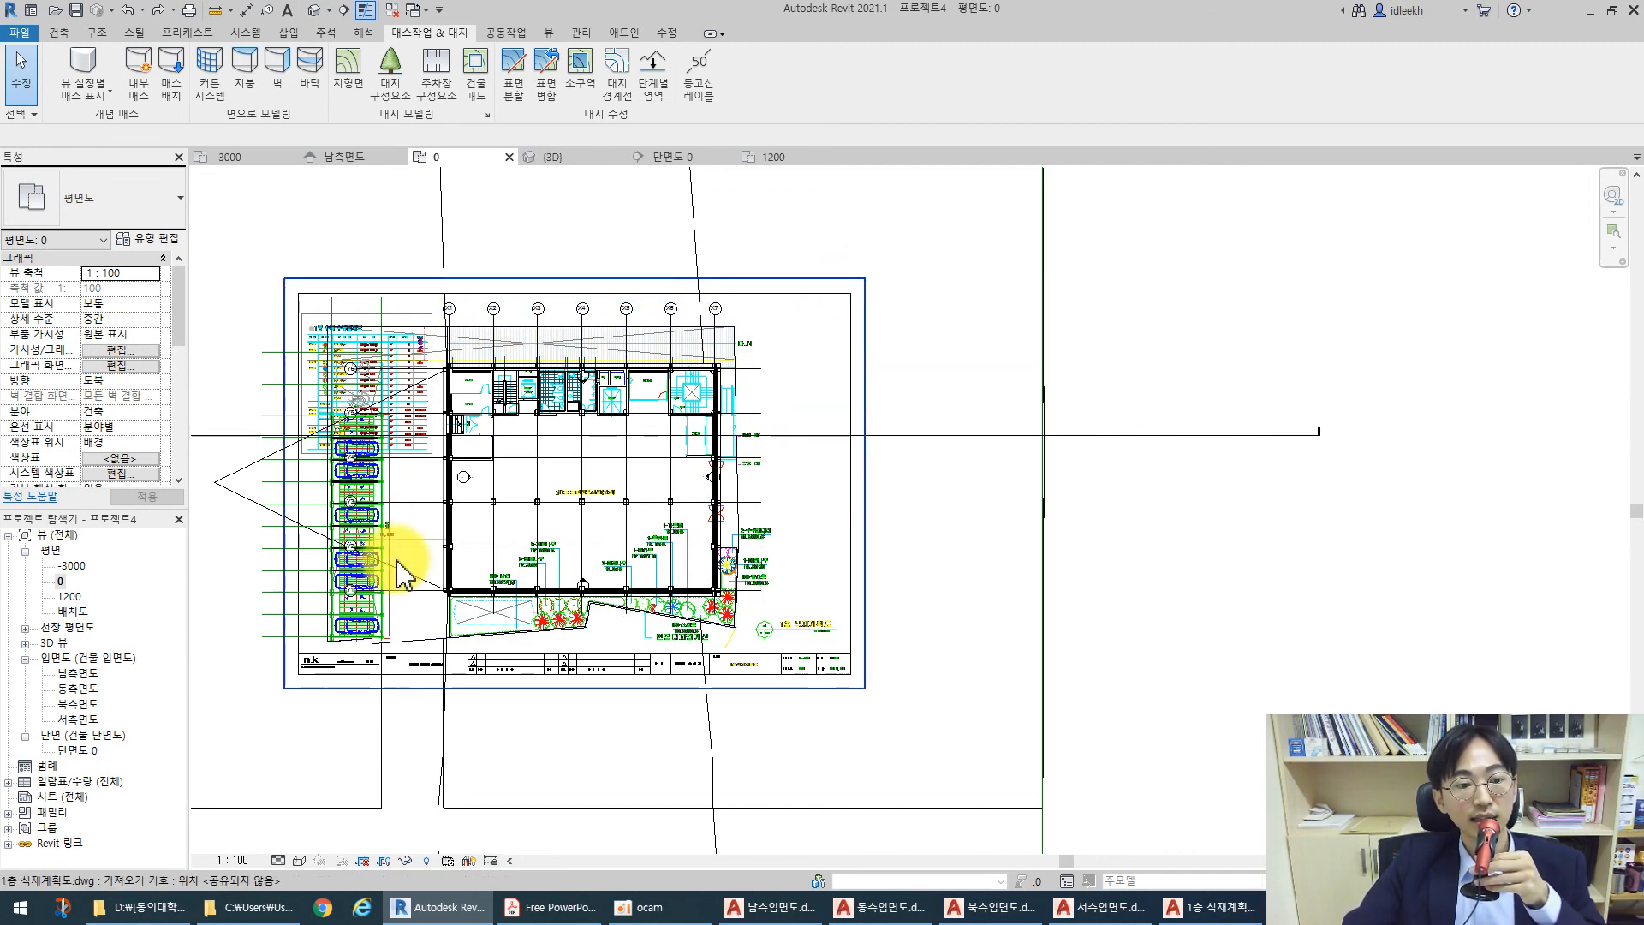
{"action": "middle_click_drag", "start_coordinate": [515, 770], "coordinate": [605, 629]}
{"action": "scroll", "coordinate": [599, 615], "scroll_direction": "down", "scroll_amount": 2}
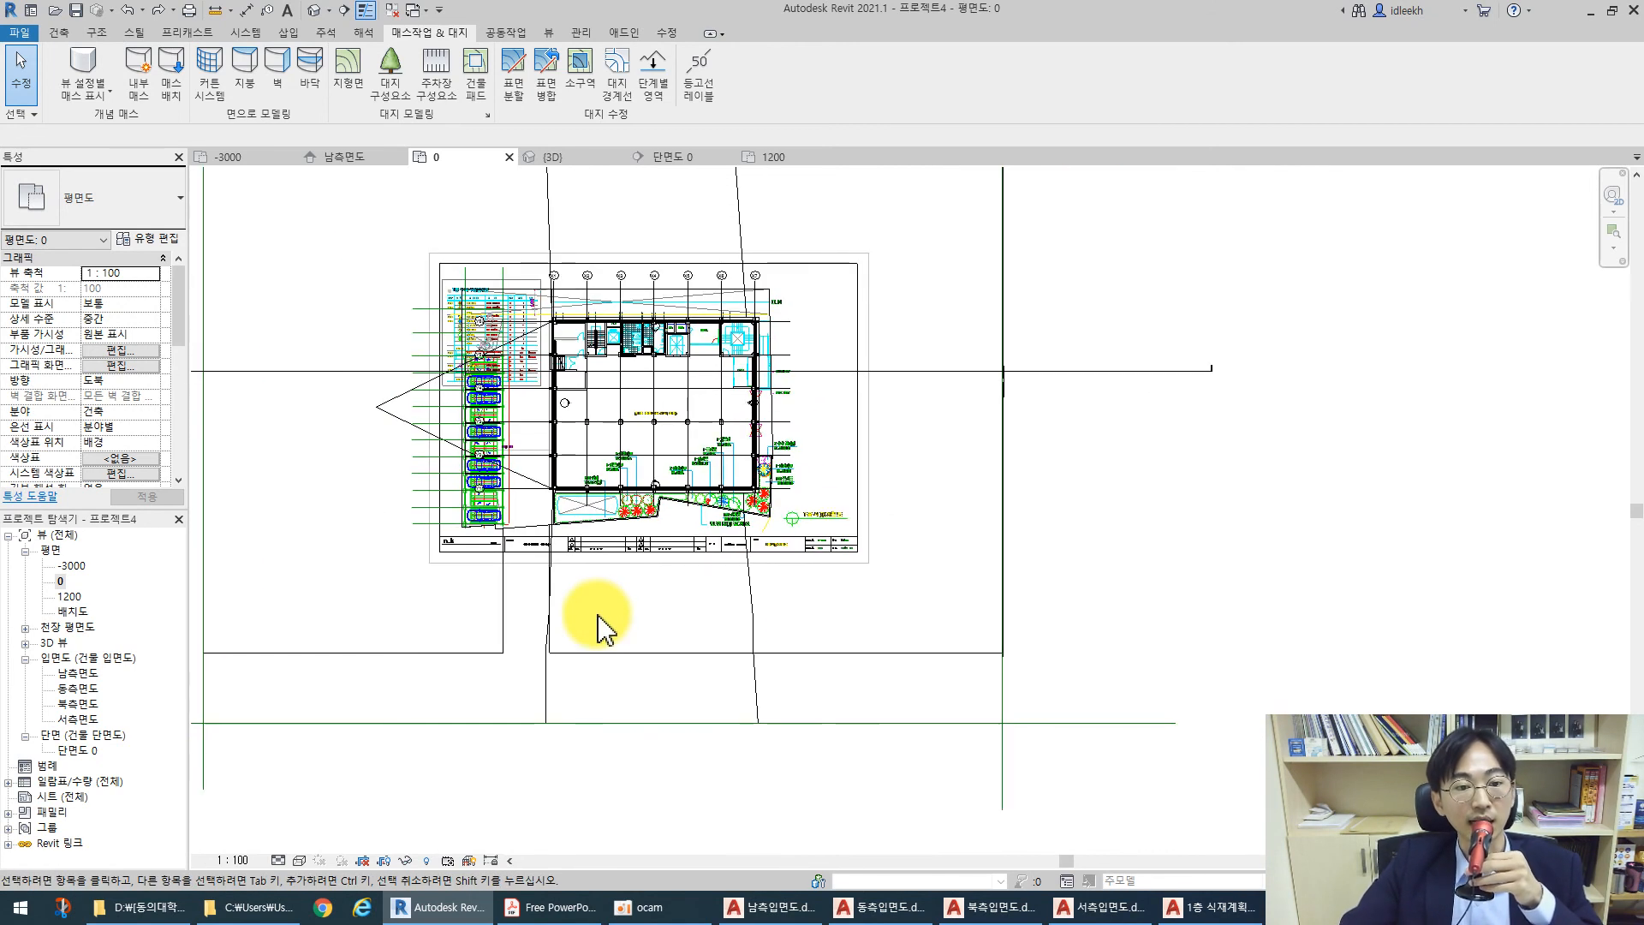
{"action": "left_click", "coordinate": [552, 596]}
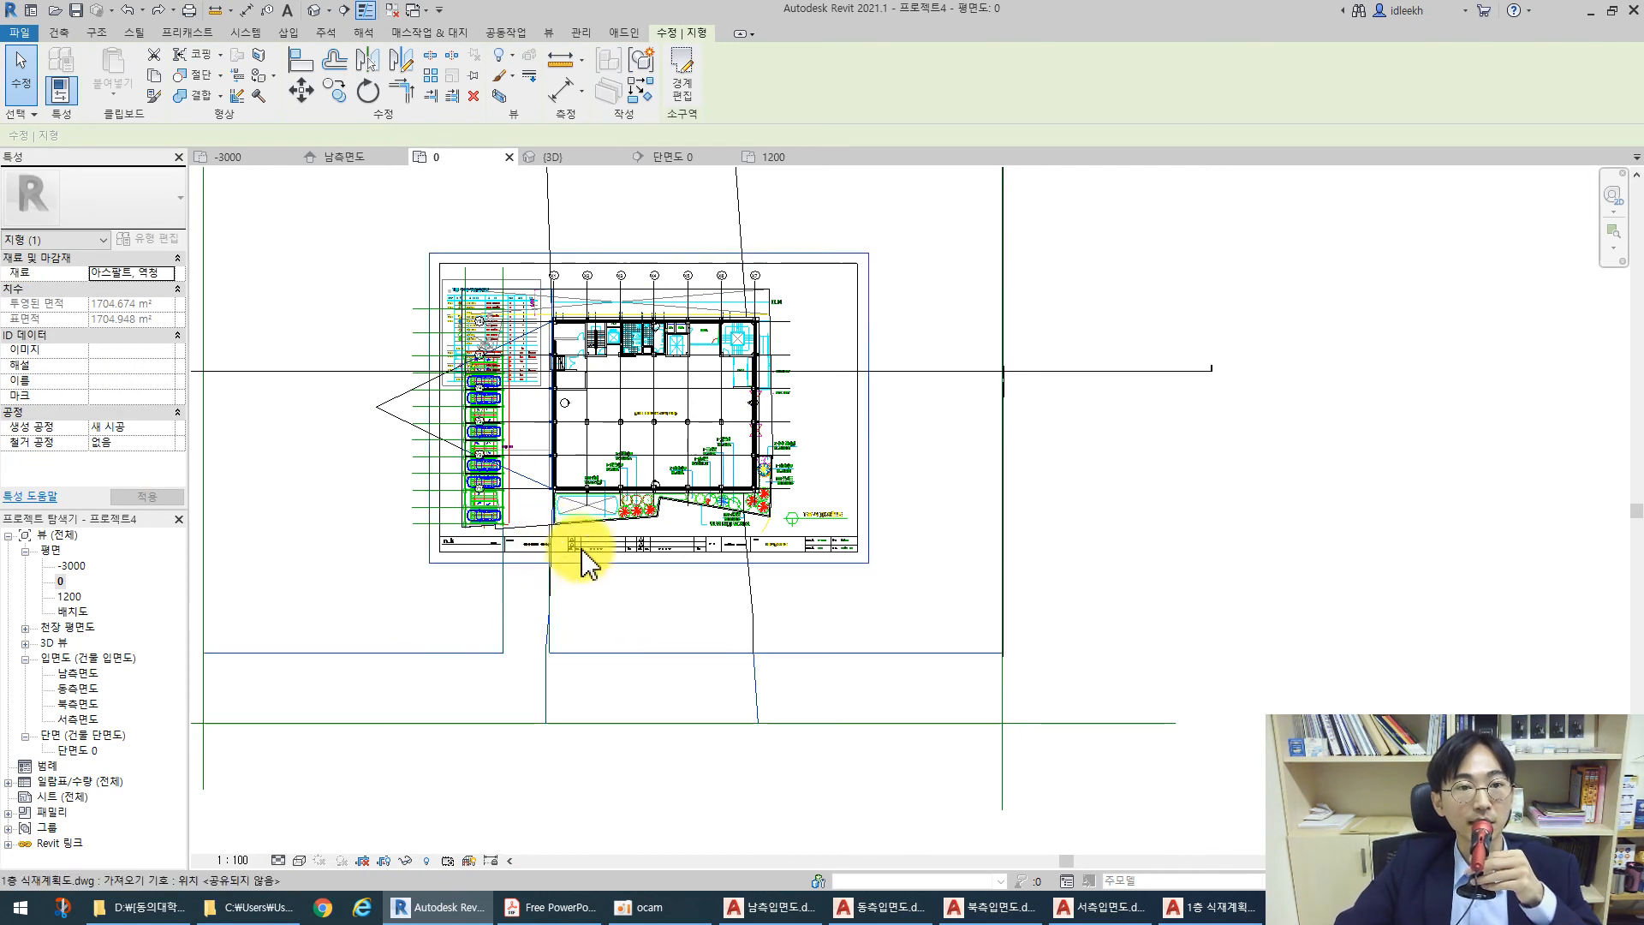
{"action": "left_click", "coordinate": [684, 67]}
{"action": "scroll", "coordinate": [599, 591], "scroll_direction": "down", "scroll_amount": 3}
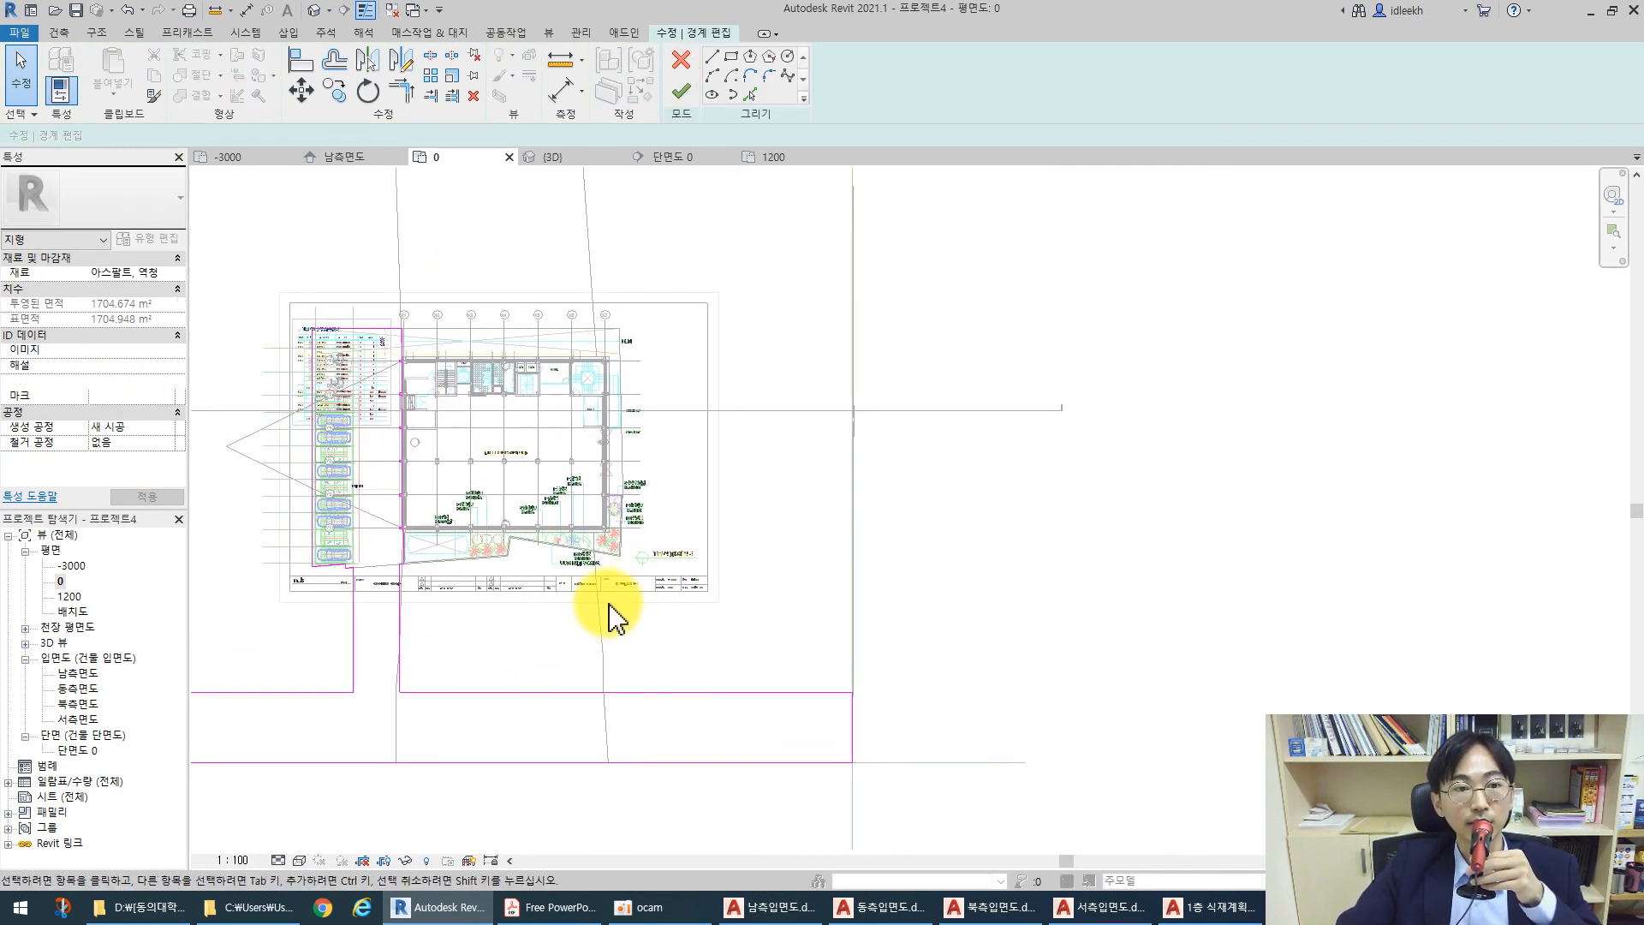
{"action": "left_click", "coordinate": [712, 57]}
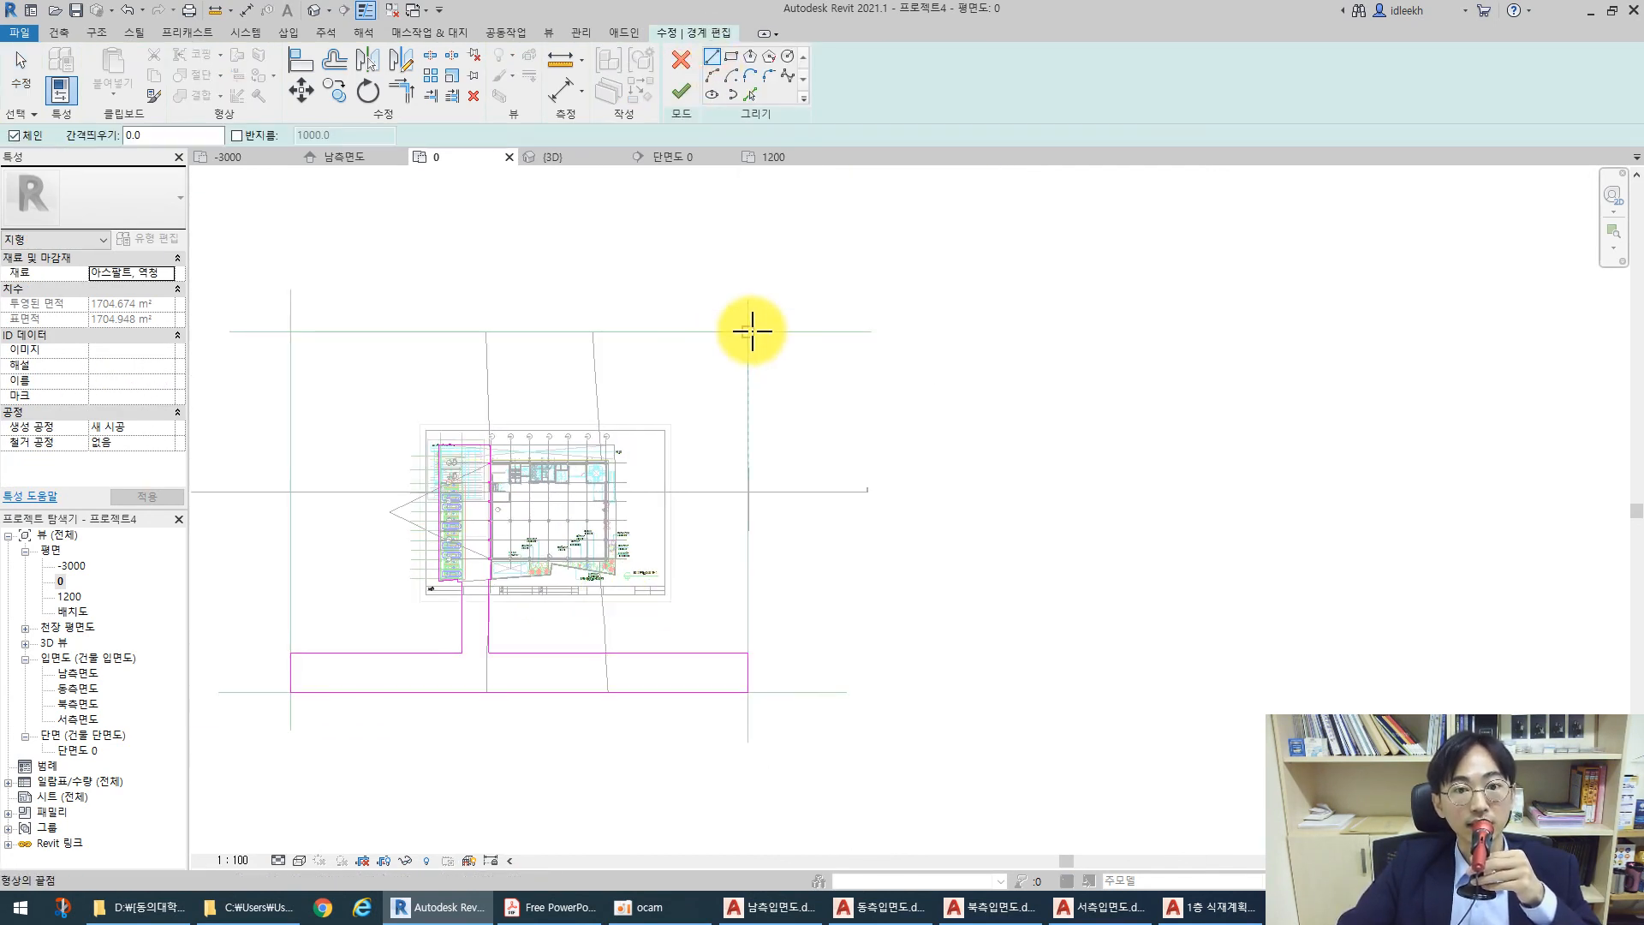
{"action": "left_click", "coordinate": [751, 332]}
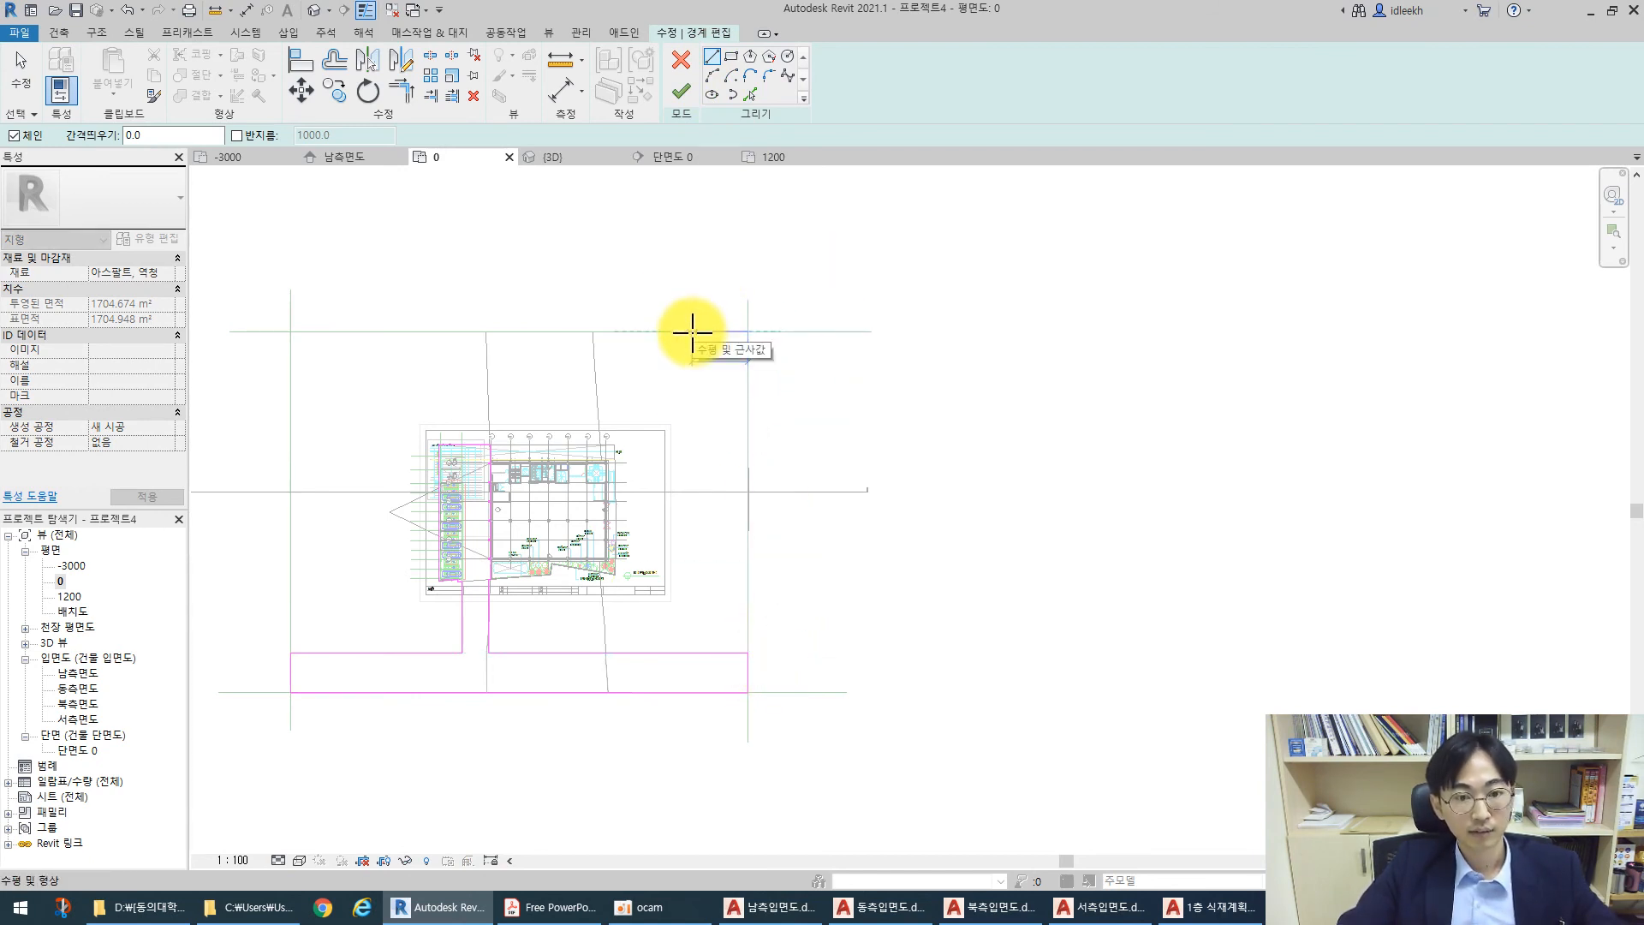
{"action": "scroll", "coordinate": [613, 426], "scroll_direction": "up", "scroll_amount": 3}
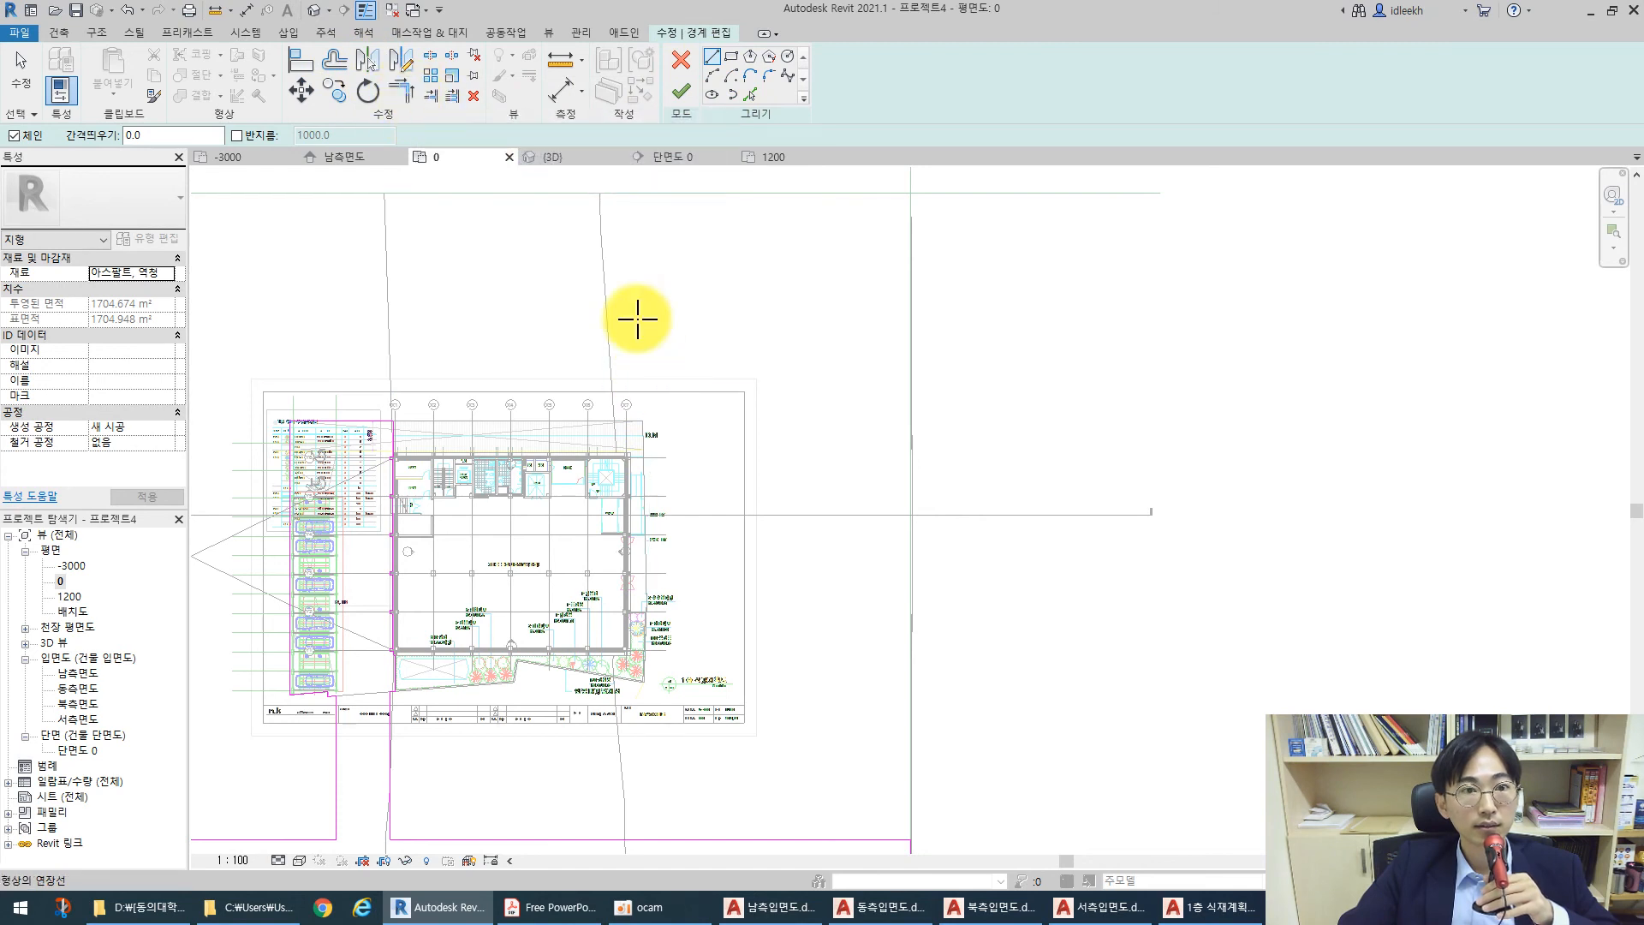
{"action": "left_click", "coordinate": [435, 96]}
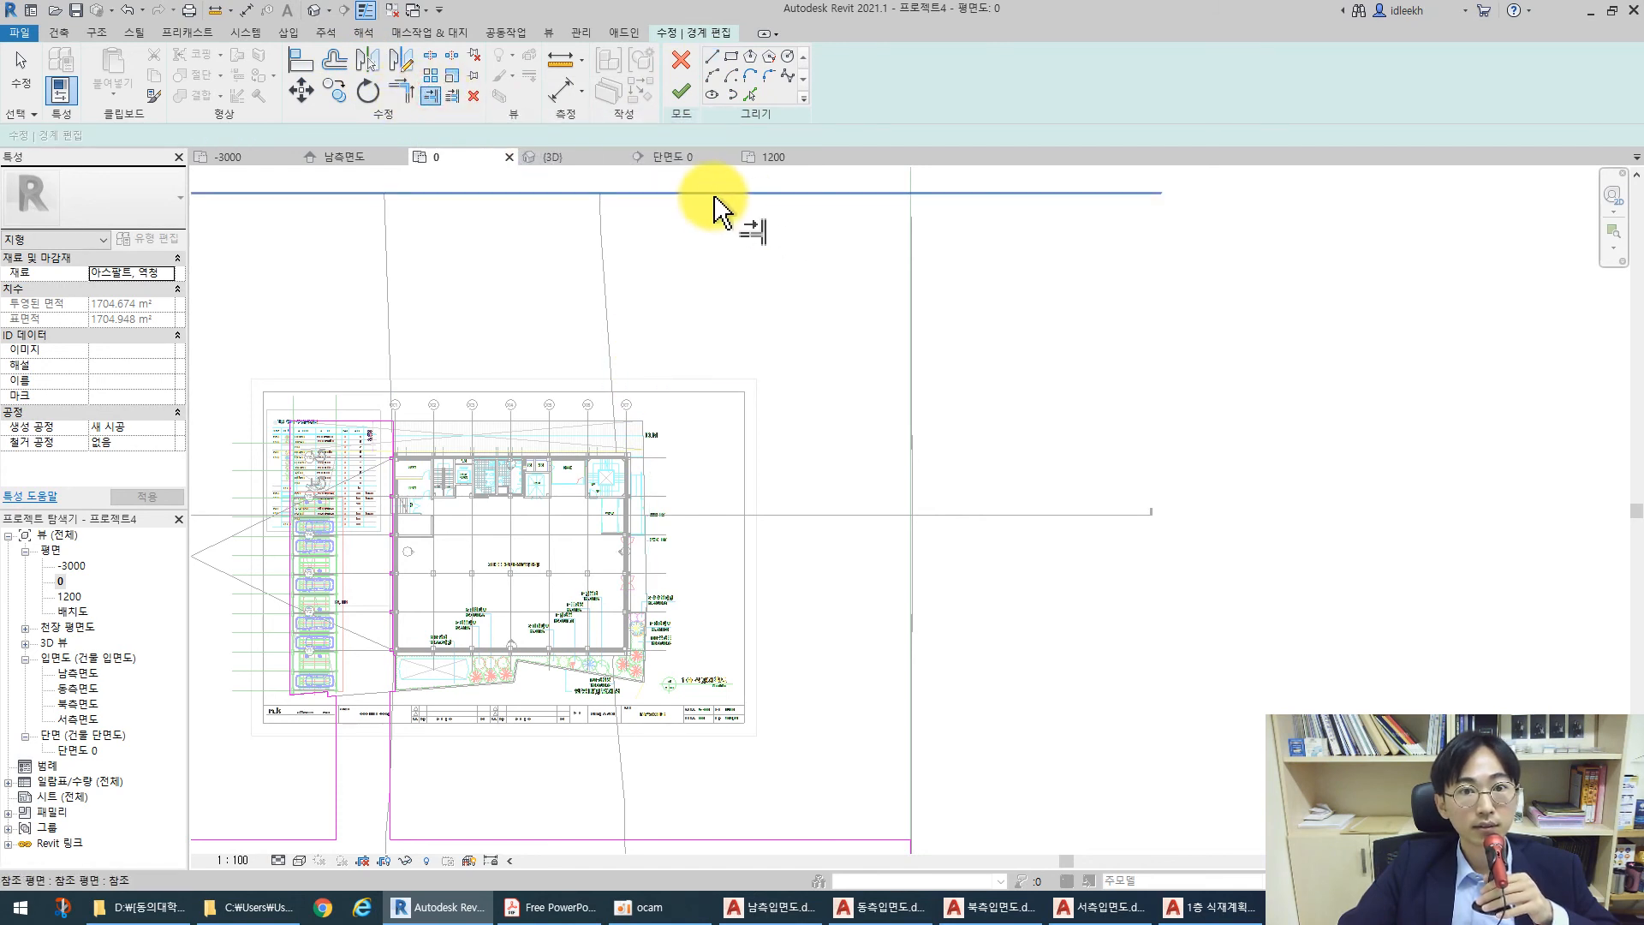
Pick the site's two east boundary lines into the asphalt sketch and trim the southern one to a corner with the road's north edge
{"action": "left_click", "coordinate": [749, 96]}
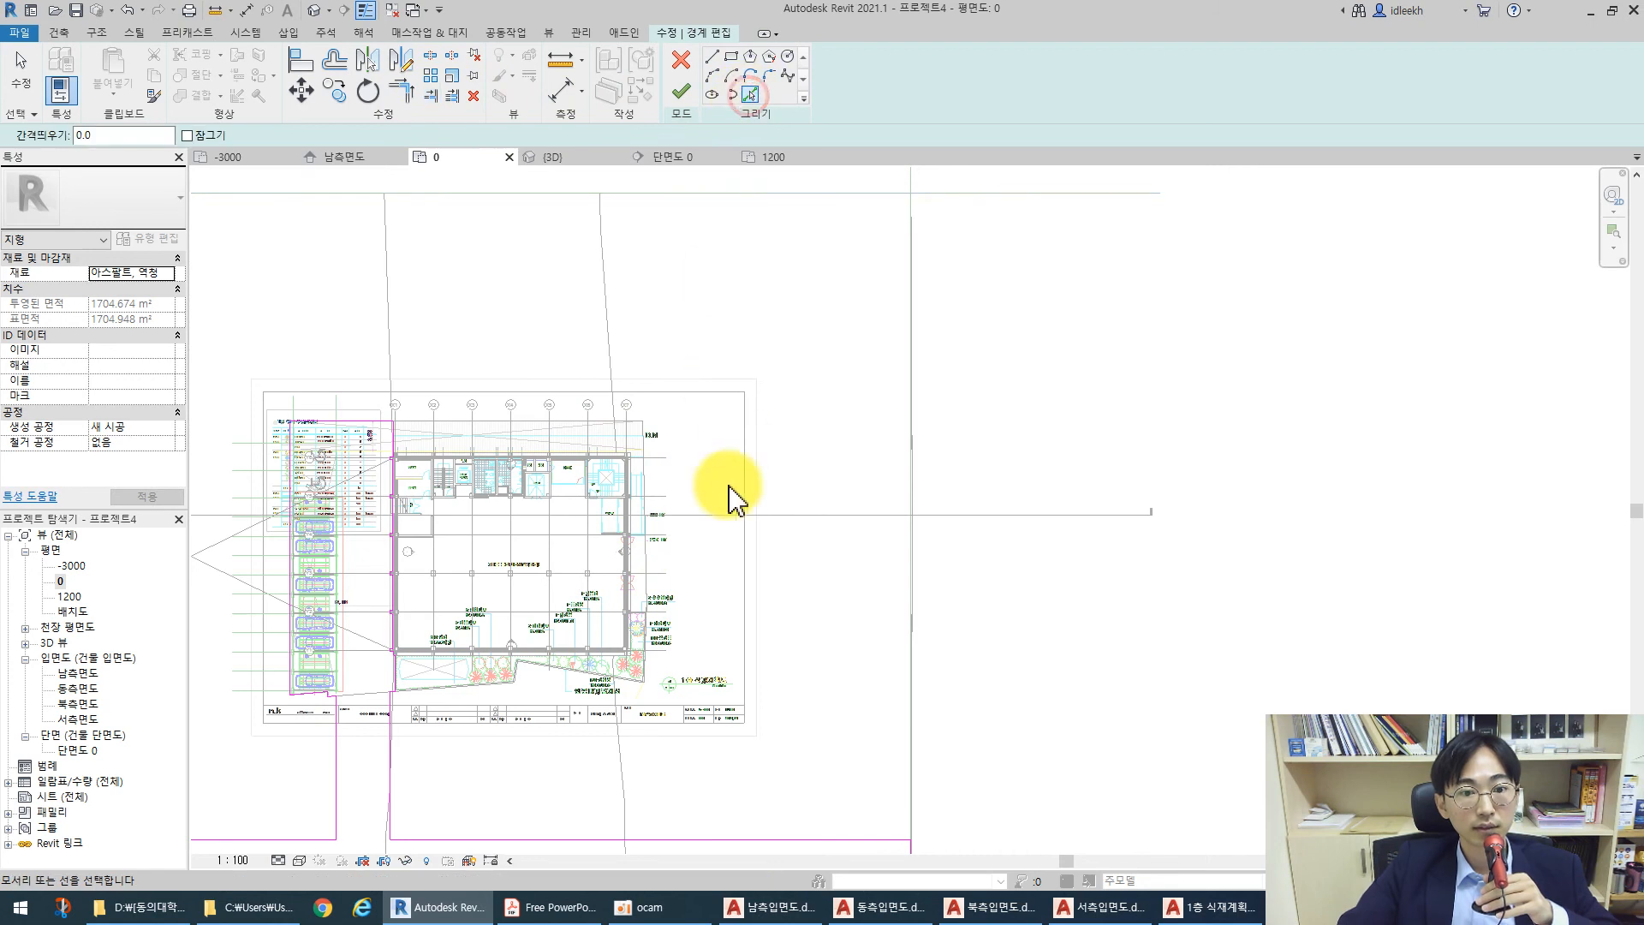
{"action": "left_click", "coordinate": [643, 488]}
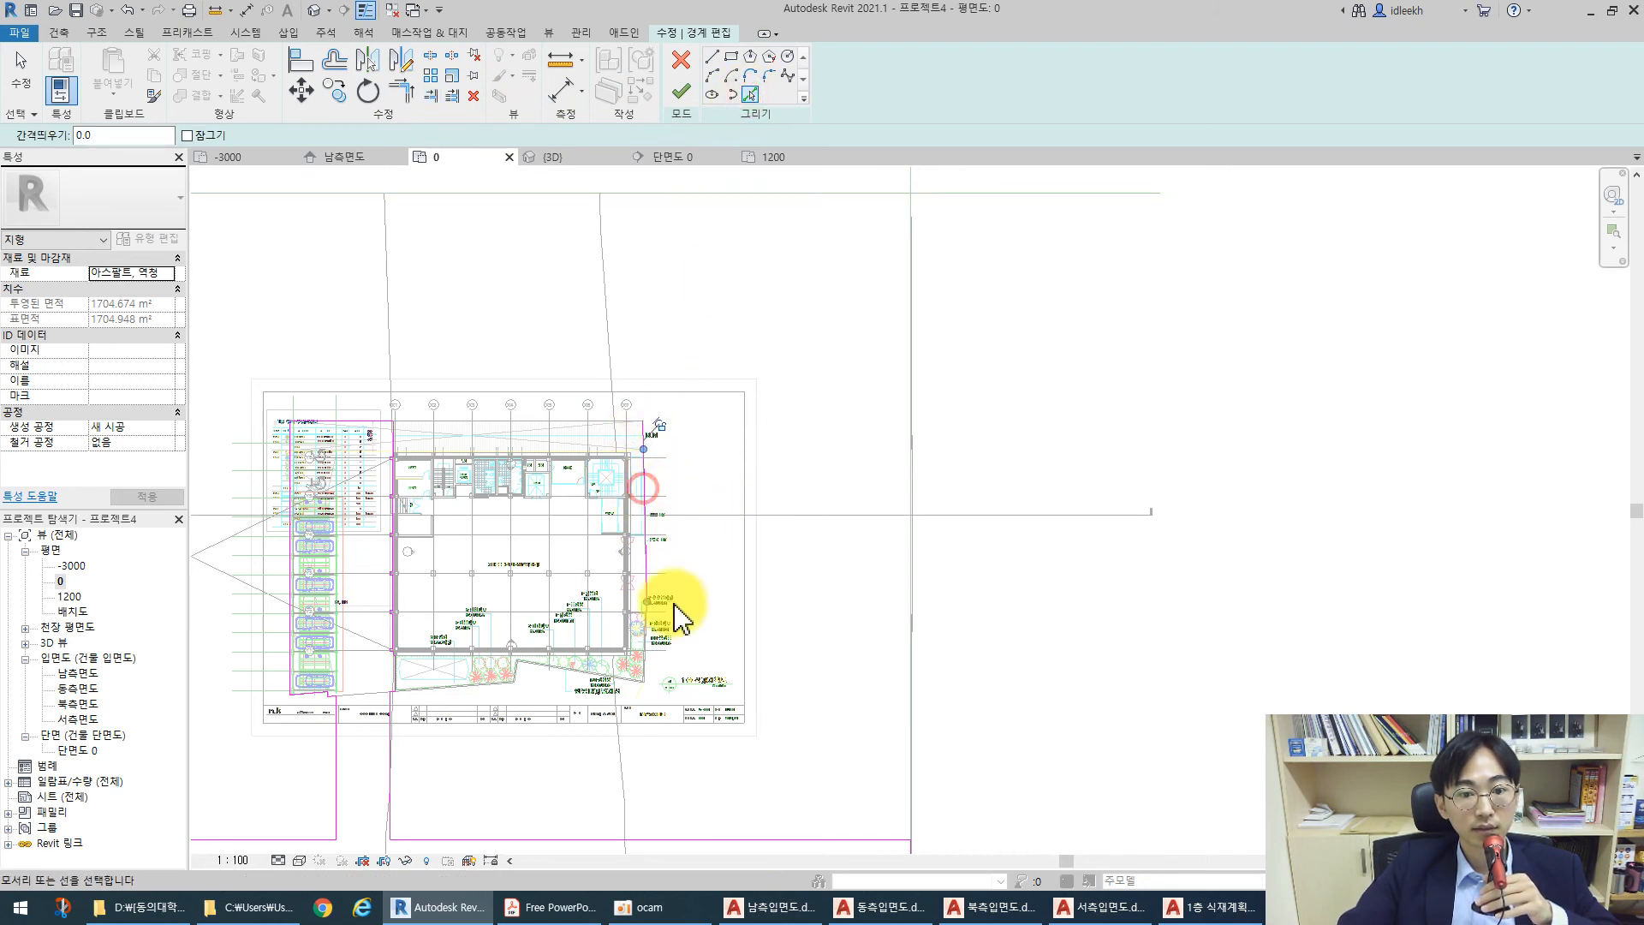
{"action": "left_click", "coordinate": [647, 667]}
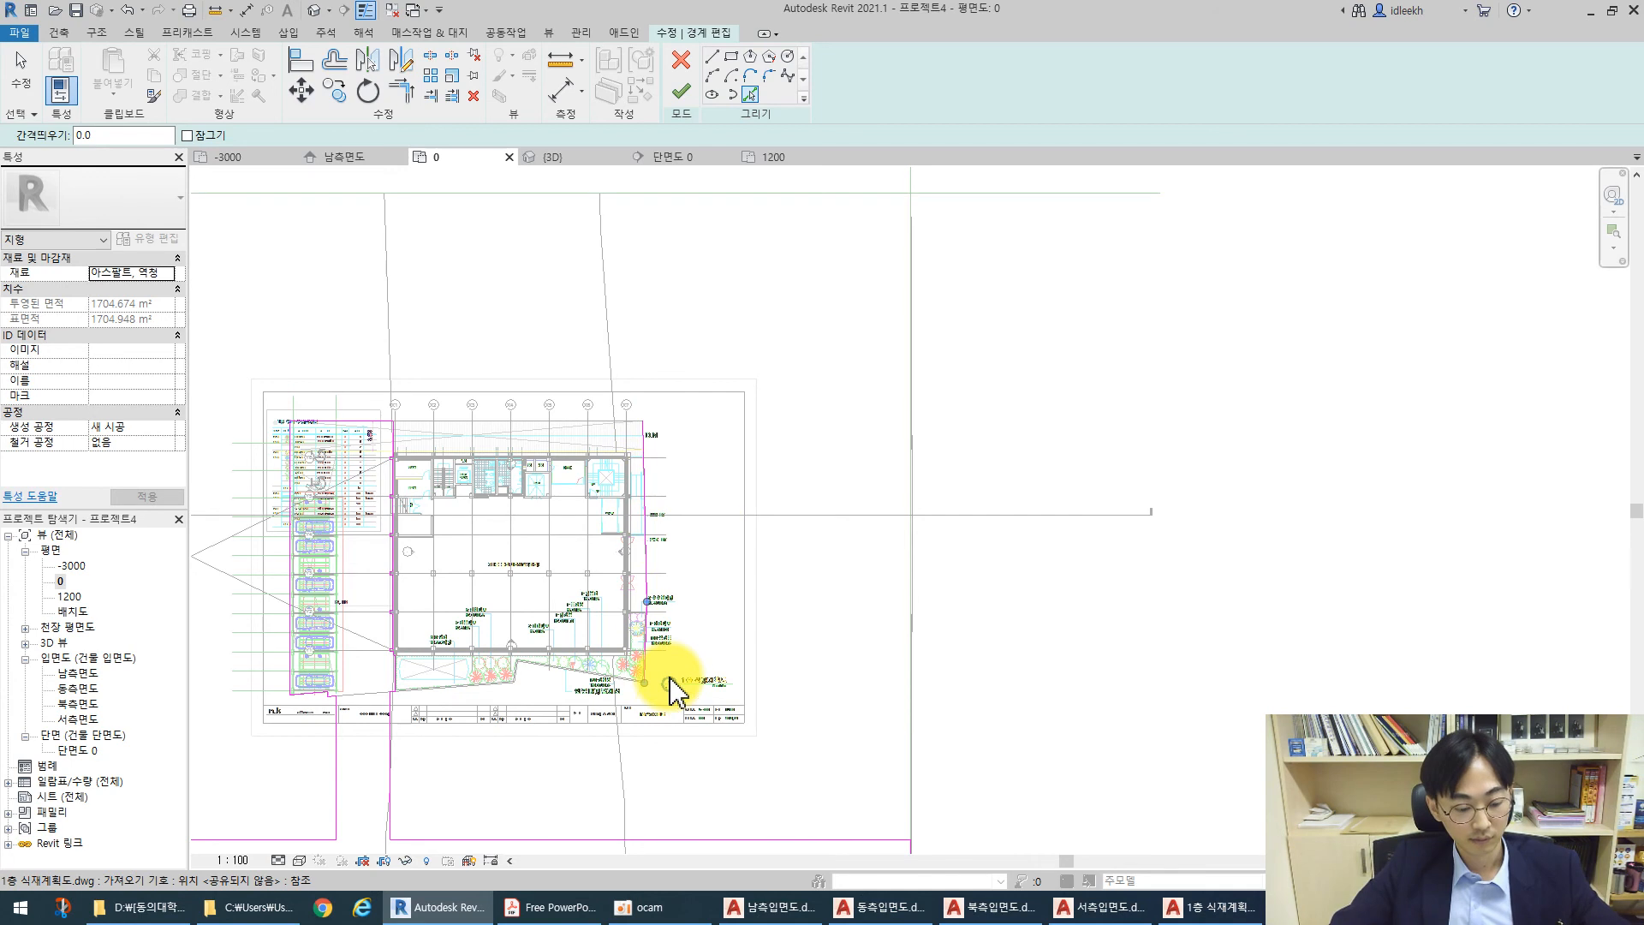
{"action": "left_click", "coordinate": [647, 673]}
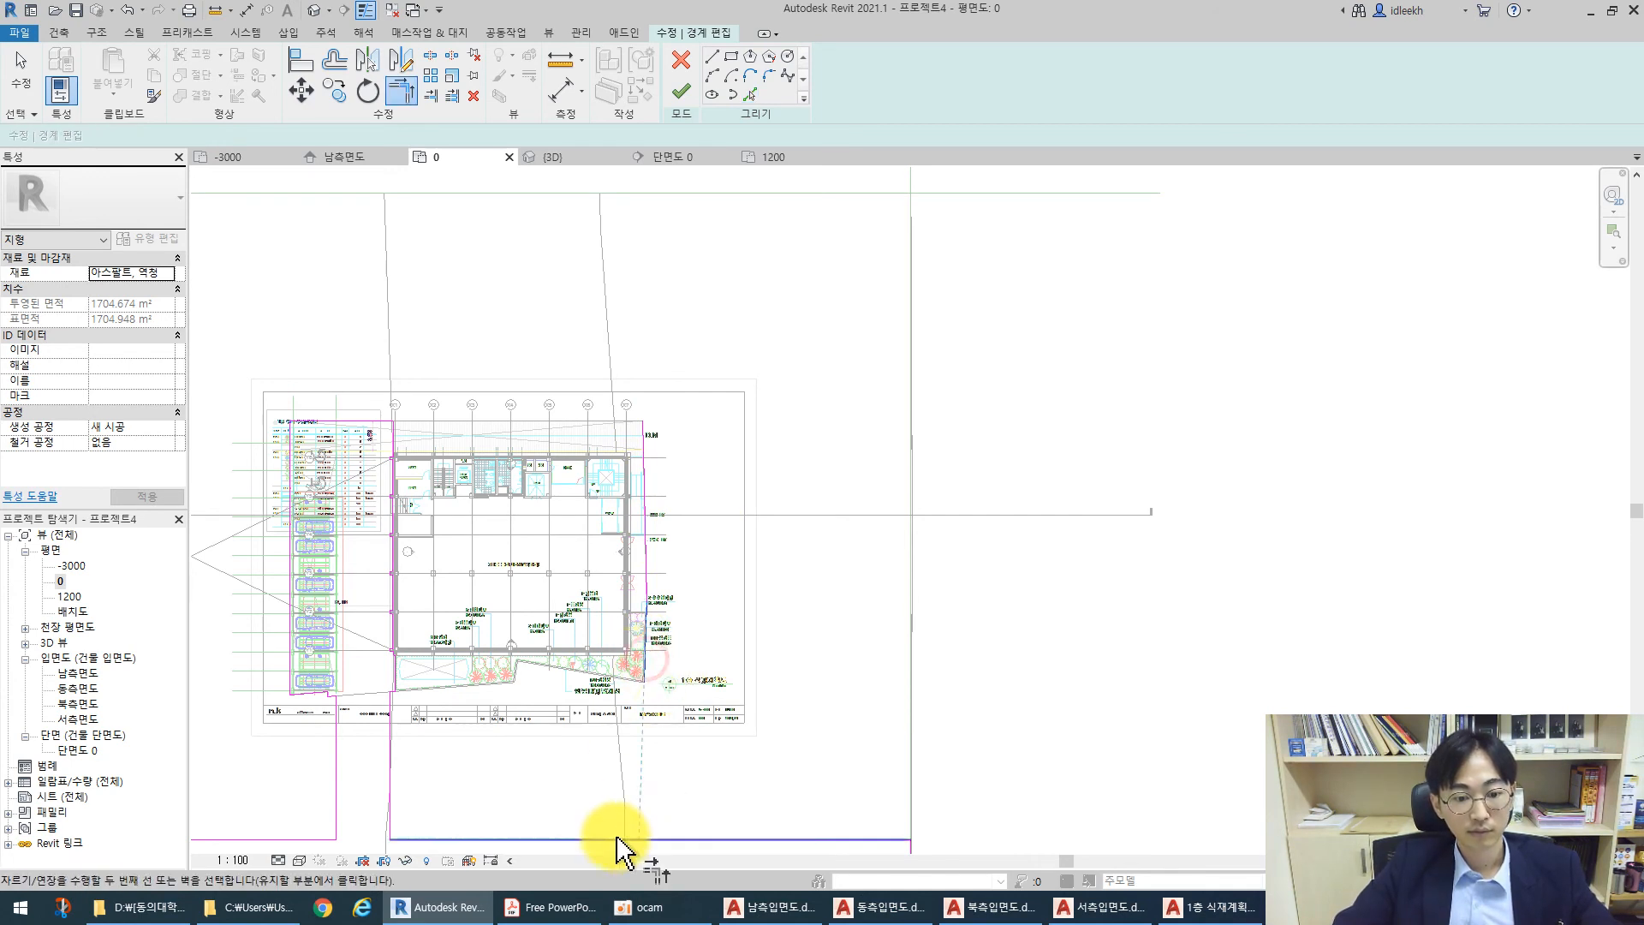
{"action": "left_click", "coordinate": [614, 838]}
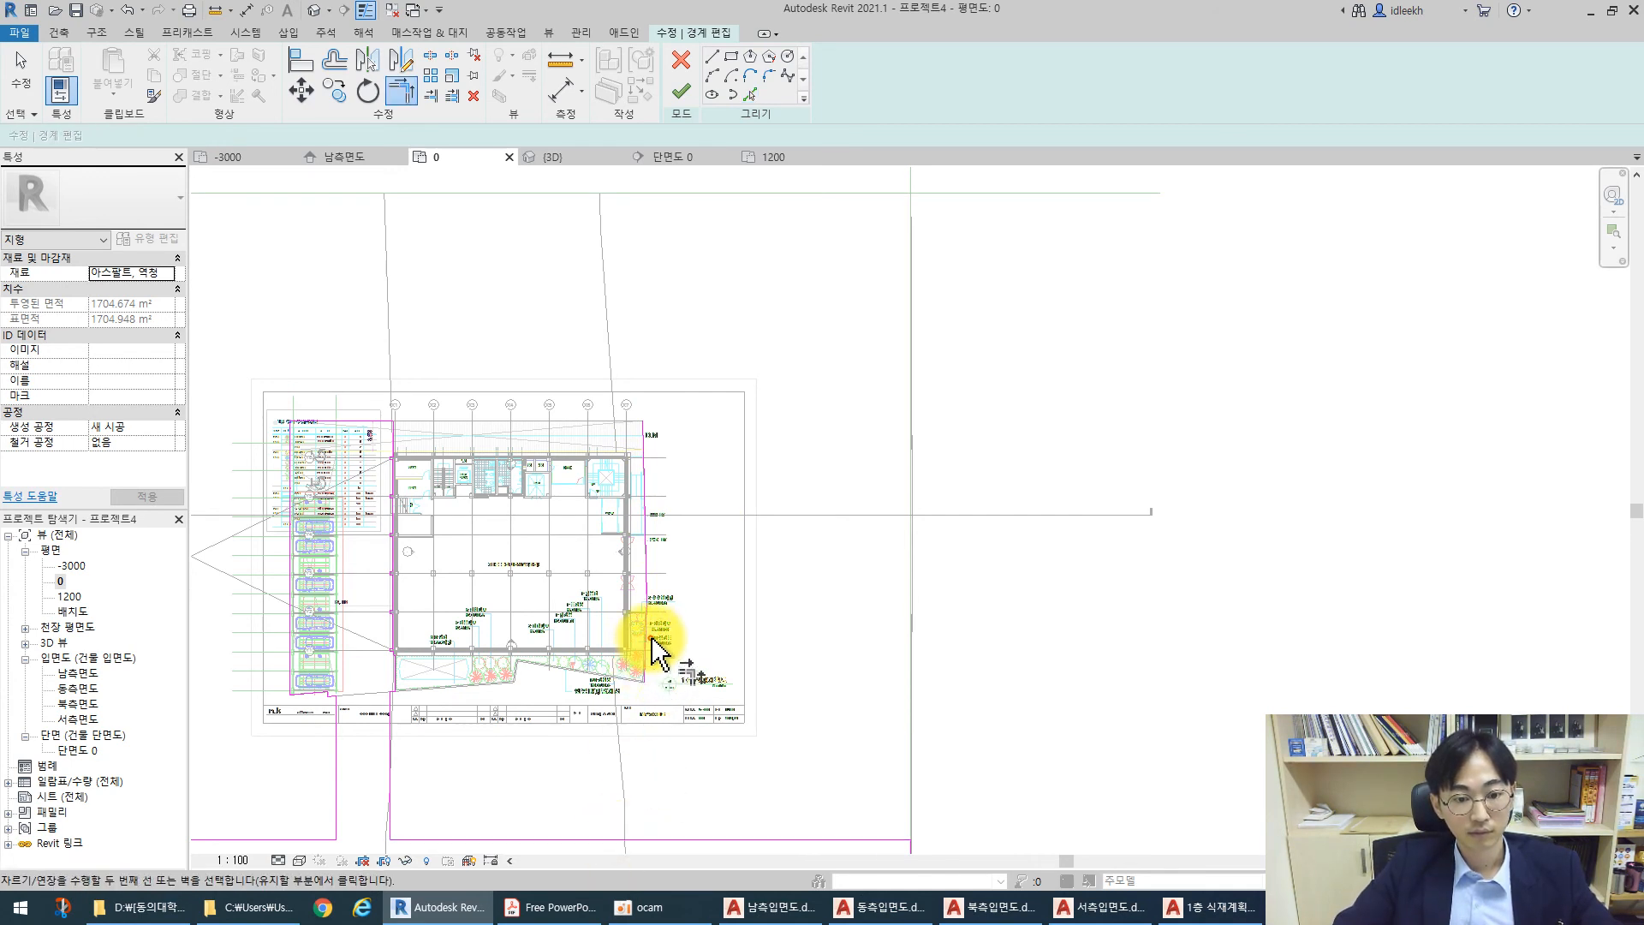
{"action": "left_click", "coordinate": [647, 668]}
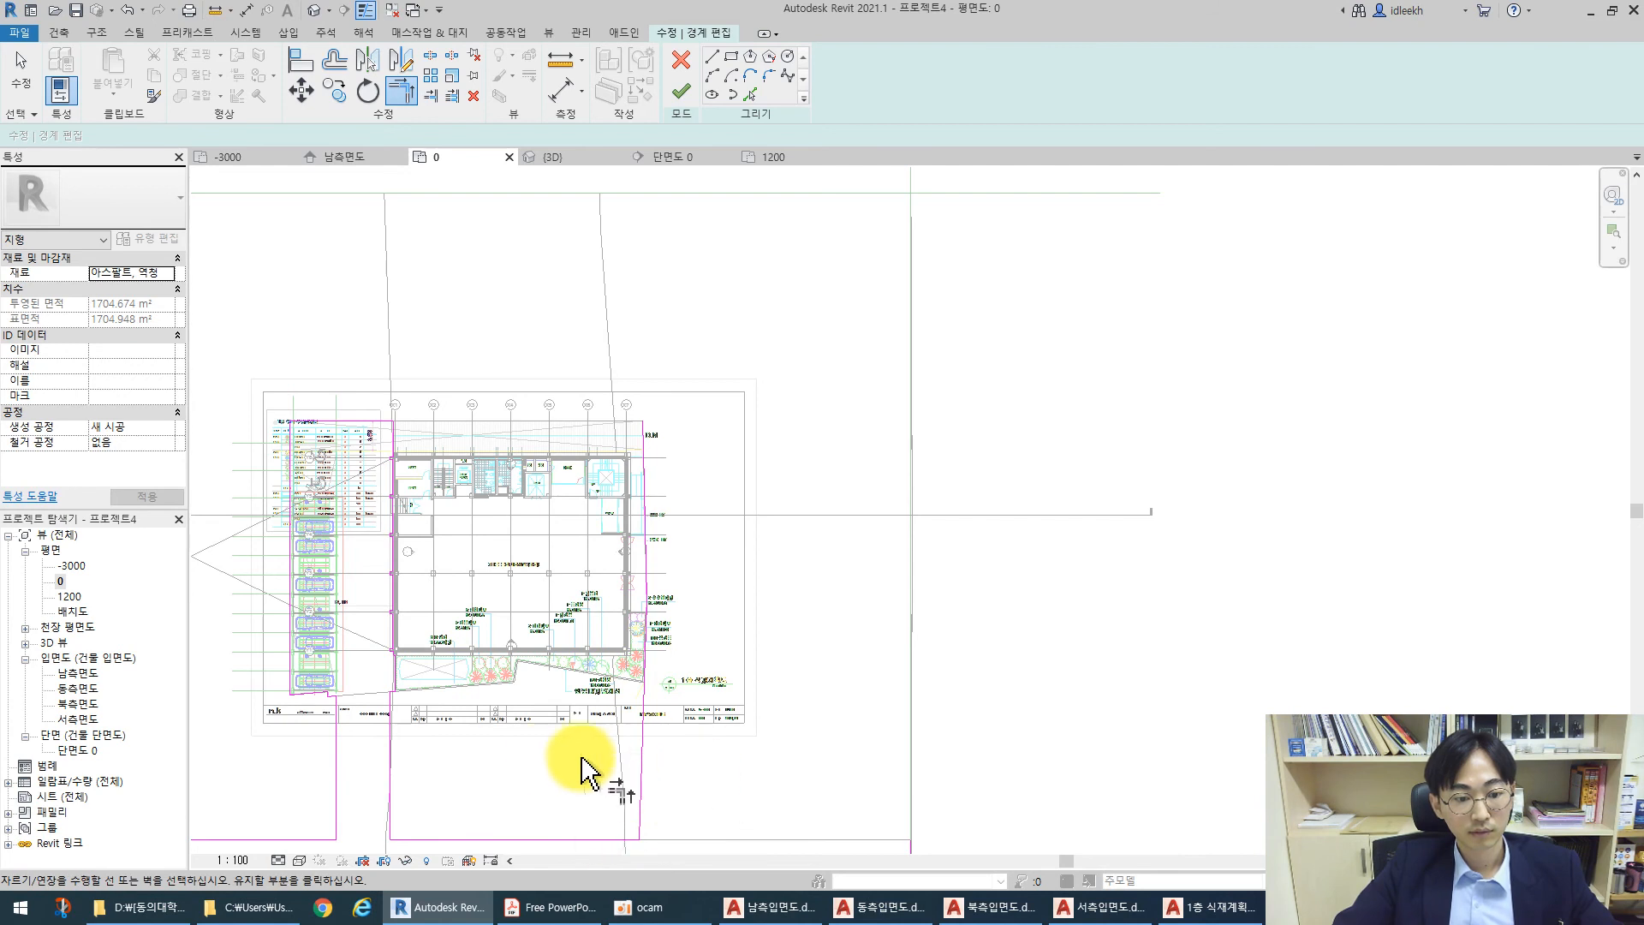
{"action": "key", "text": "Escape"}
Delete the road strip's and driveway's outline lines from the asphalt boundary sketch
{"action": "mouse_move", "coordinate": [548, 775]}
{"action": "middle_mouse_down"}
{"action": "mouse_move", "coordinate": [642, 580]}
{"action": "mouse_move", "coordinate": [630, 608]}
{"action": "middle_mouse_up"}
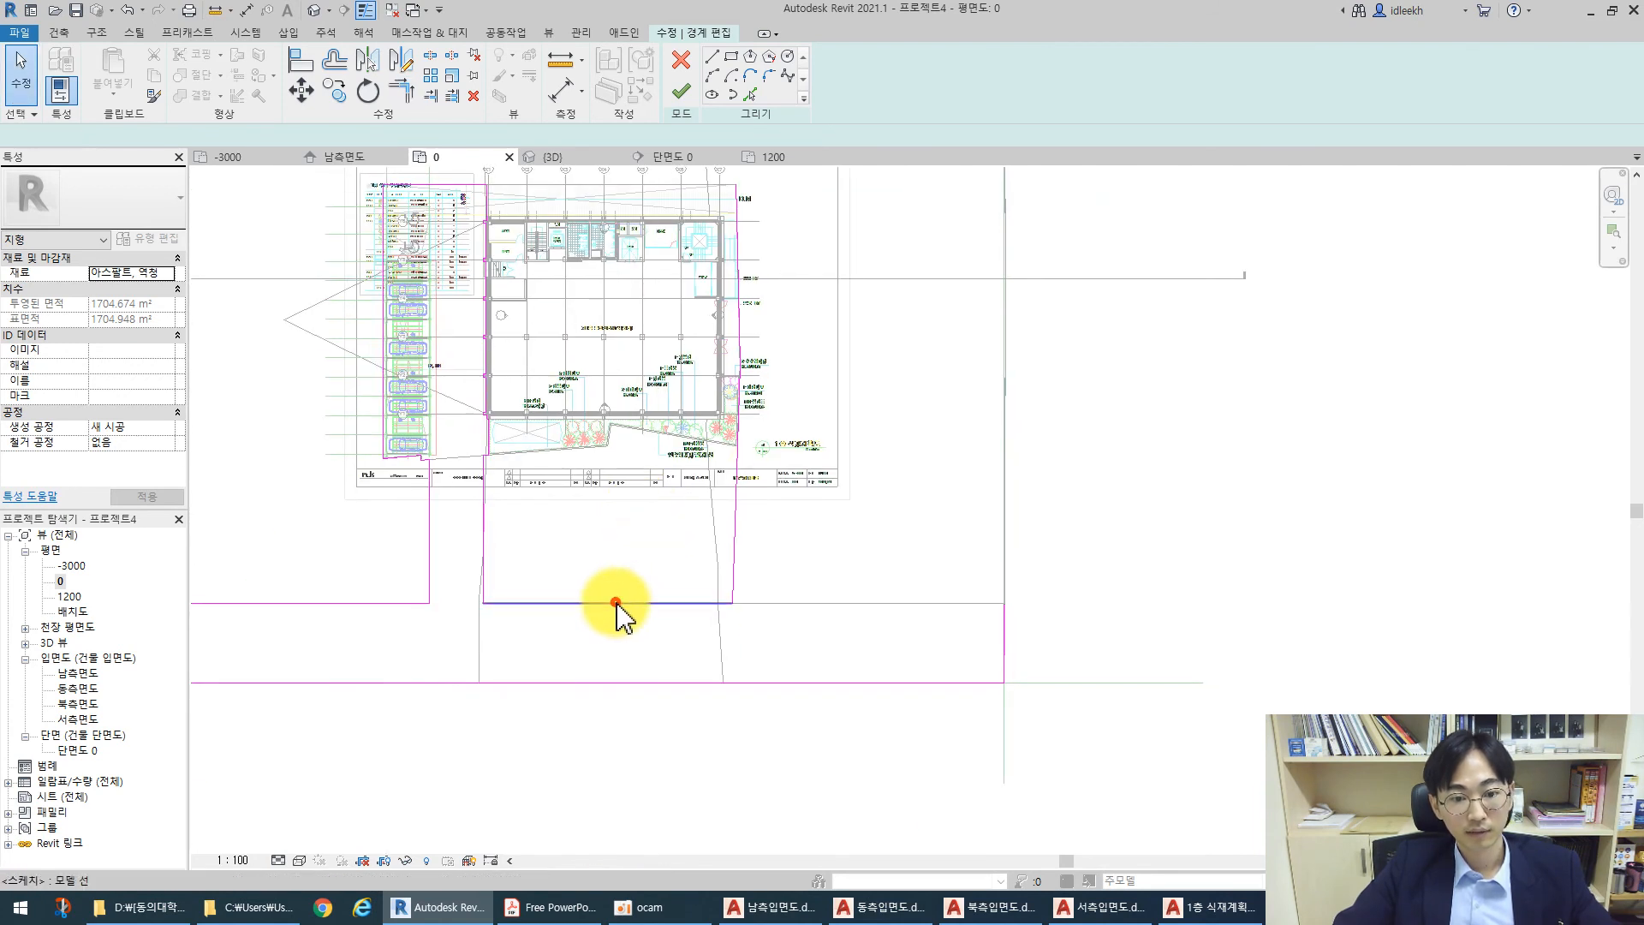
{"action": "left_click", "coordinate": [616, 603]}
{"action": "key", "text": "Escape"}
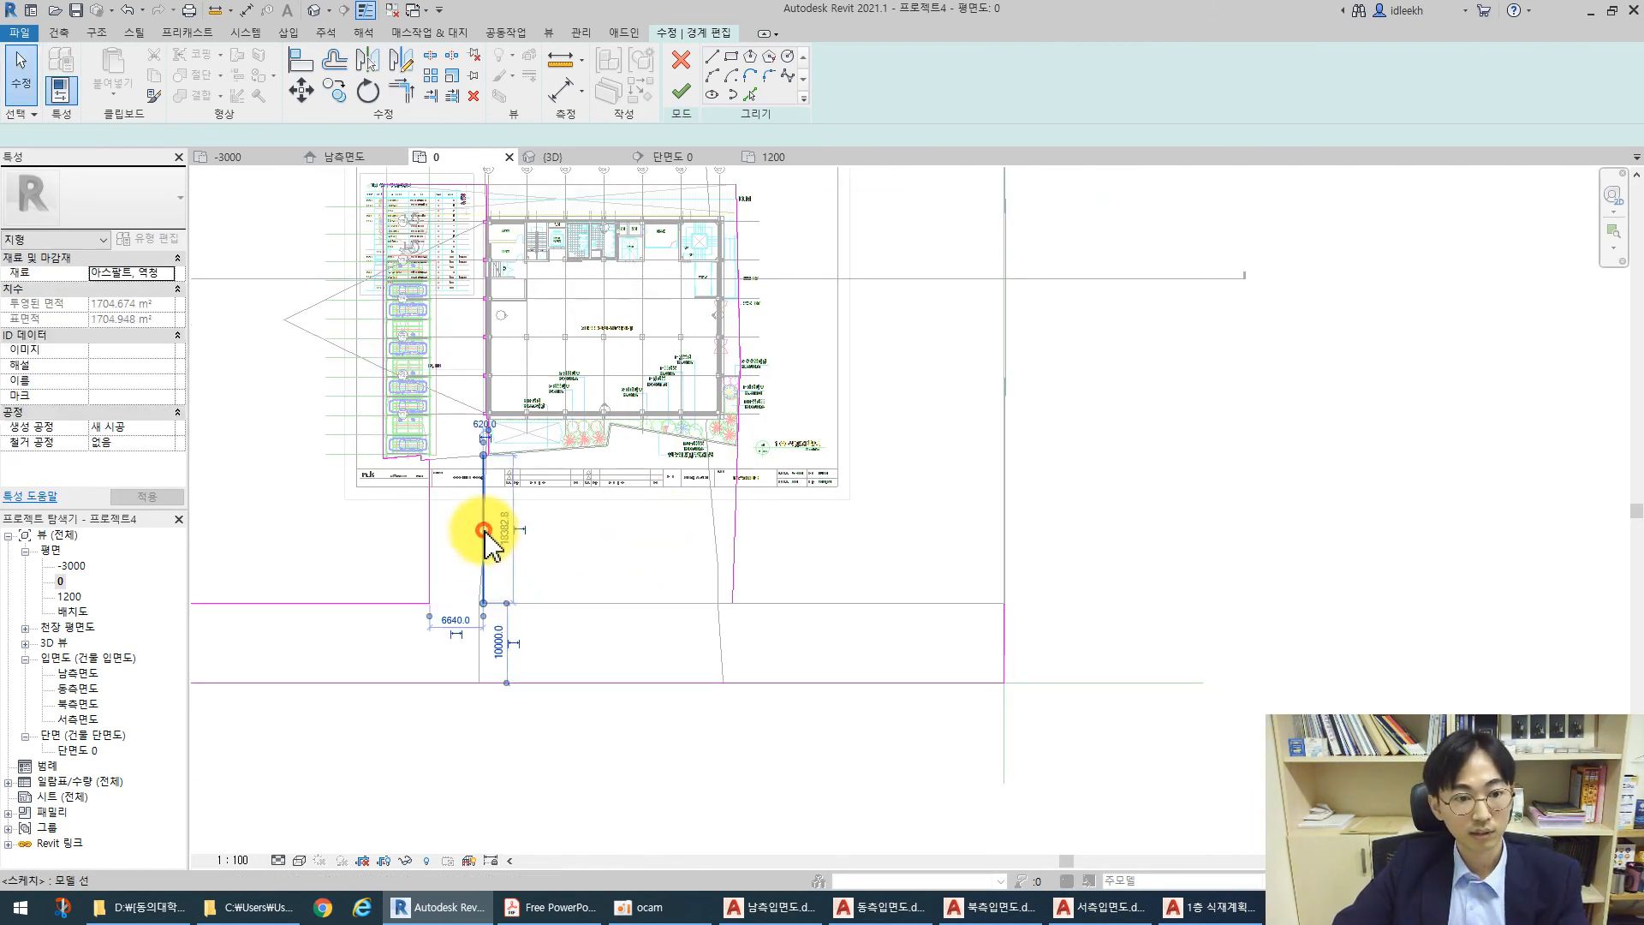
{"action": "key", "text": "Escape"}
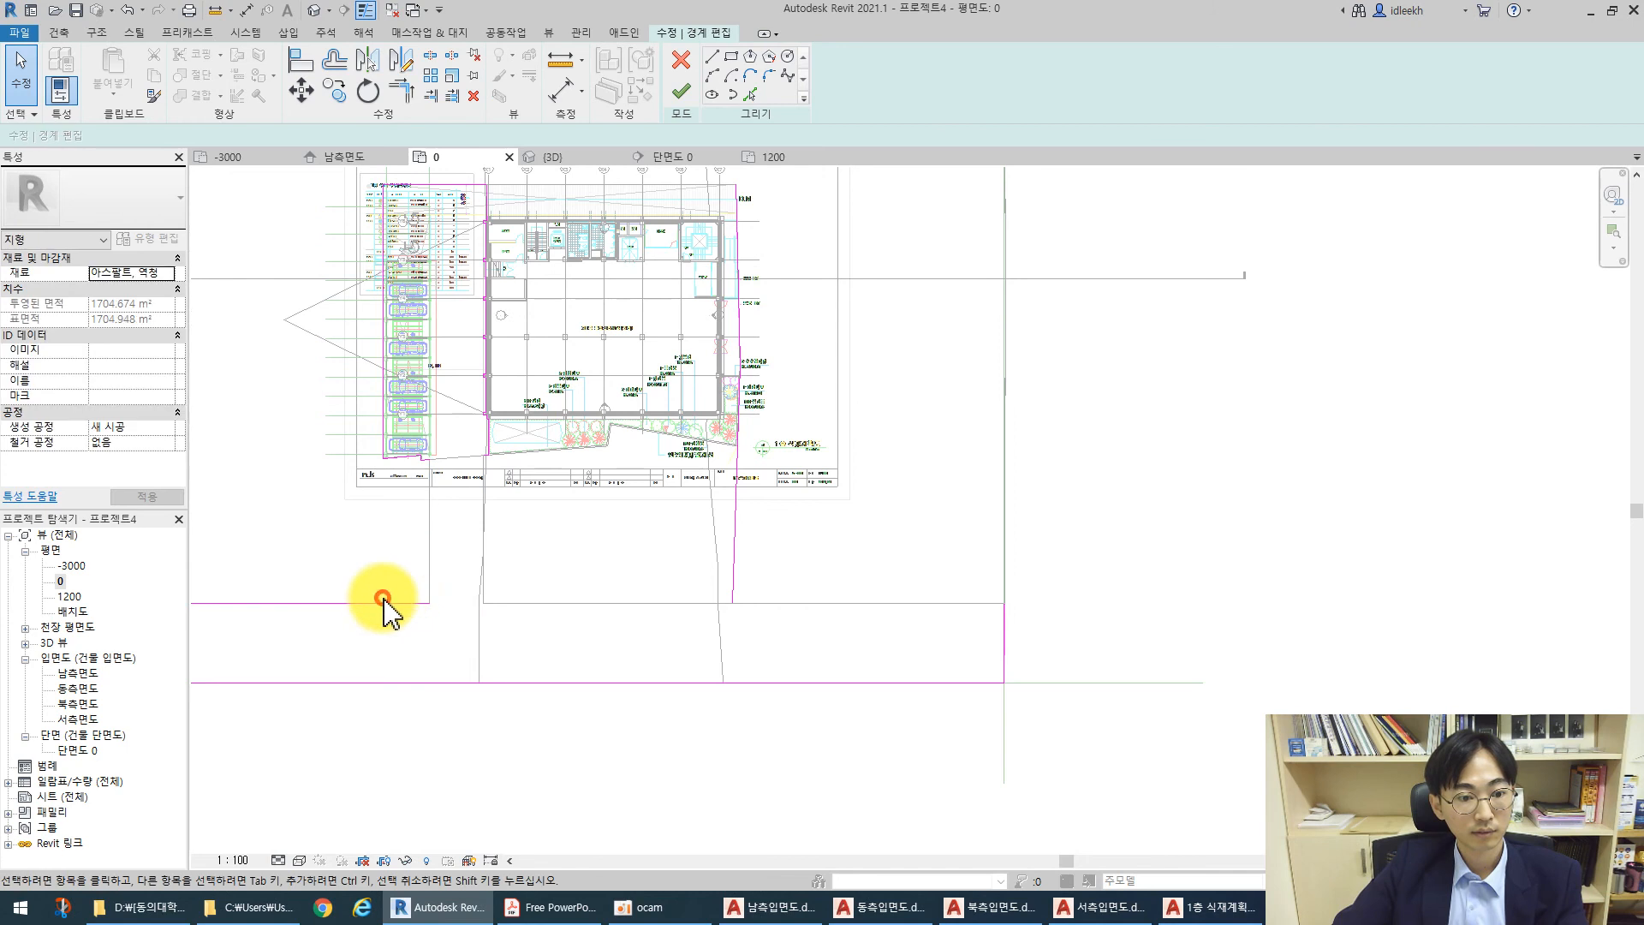
{"action": "scroll", "coordinate": [556, 604], "scroll_direction": "down", "scroll_amount": 3}
{"action": "left_click", "coordinate": [452, 643]}
{"action": "key", "text": "Escape"}
{"action": "left_click", "coordinate": [294, 624]}
{"action": "key", "text": "Escape"}
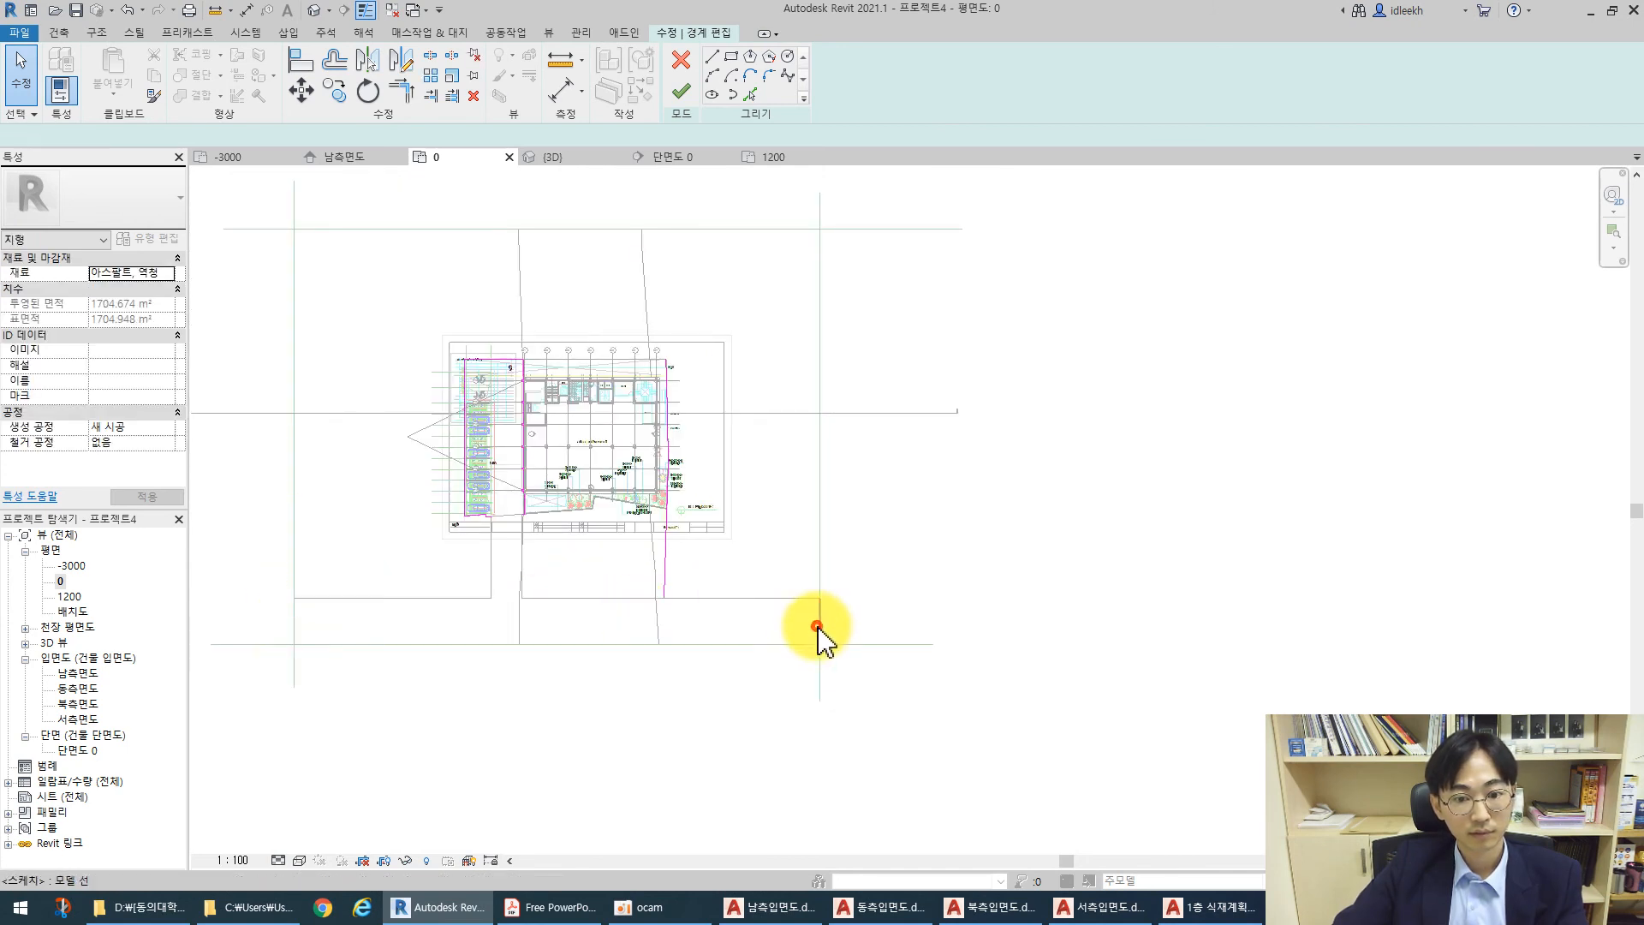
{"action": "left_click", "coordinate": [751, 94]}
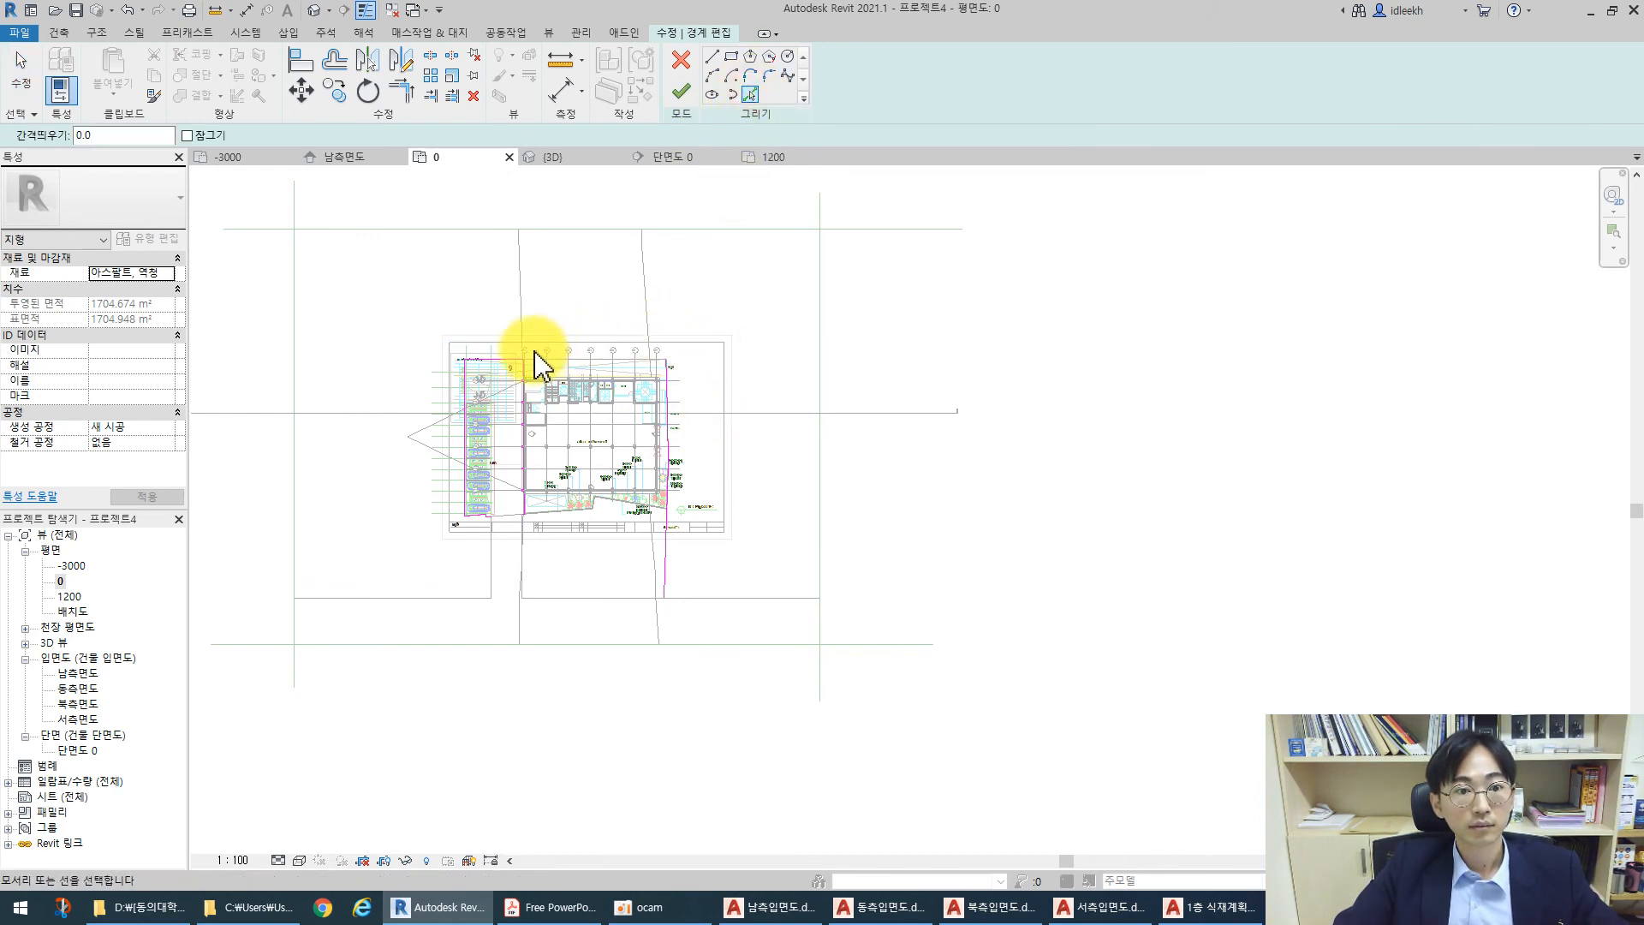
{"action": "scroll", "coordinate": [558, 370], "scroll_direction": "up", "scroll_amount": 3}
{"action": "left_click", "coordinate": [548, 385]}
{"action": "key", "text": "Escape"}
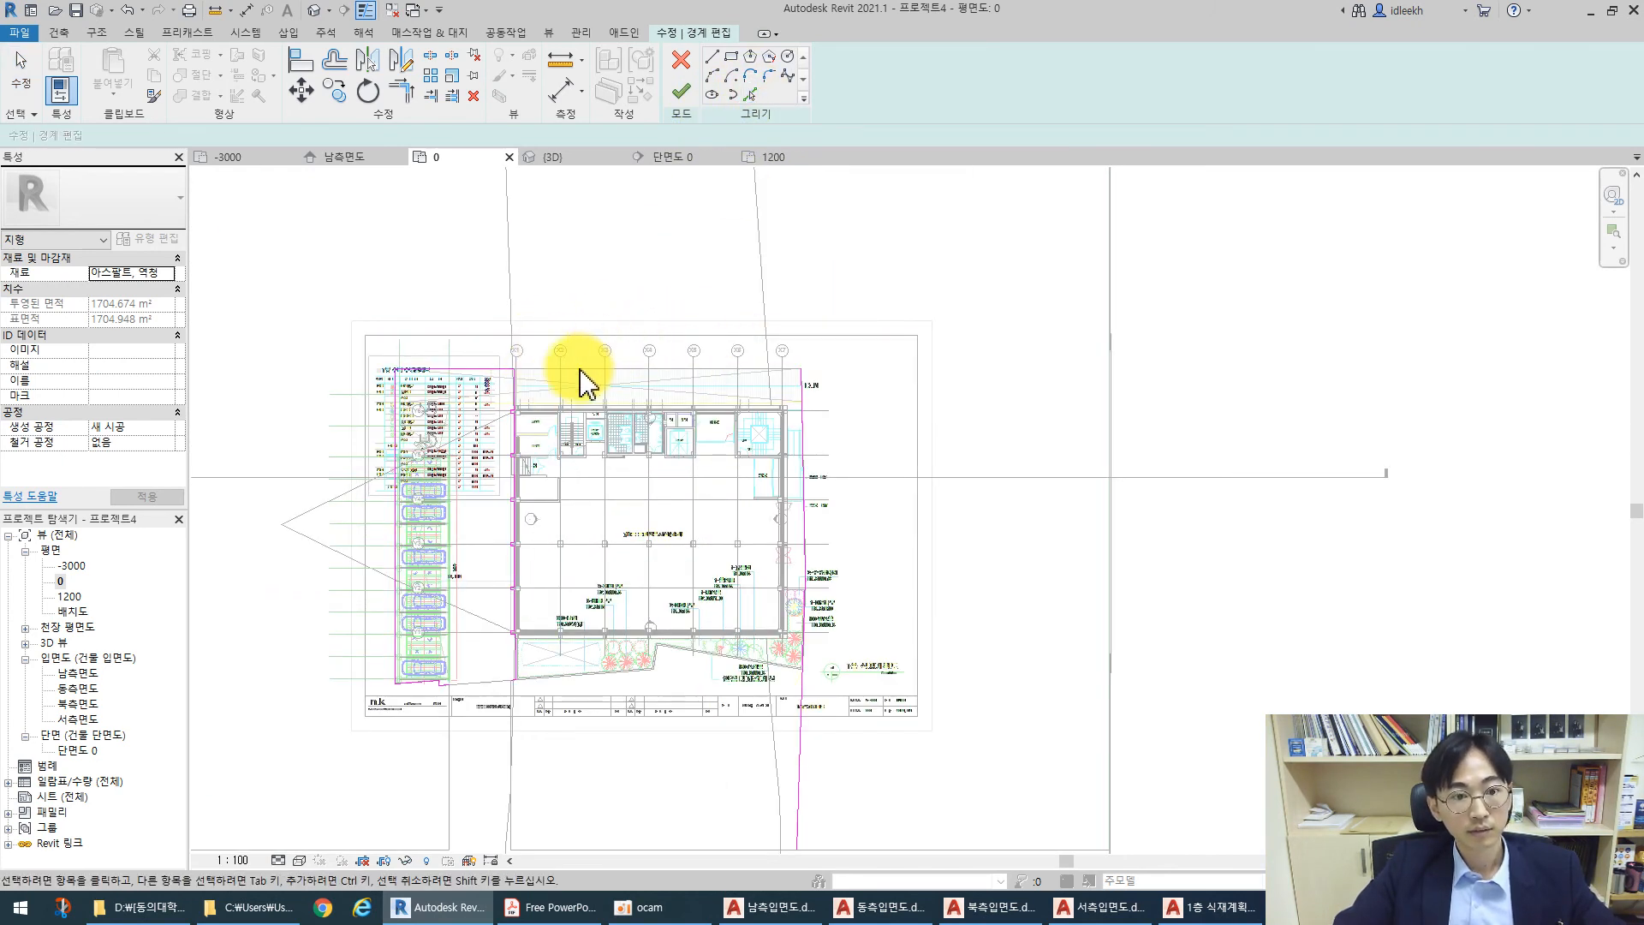
{"action": "scroll", "coordinate": [531, 416], "scroll_direction": "up", "scroll_amount": 6}
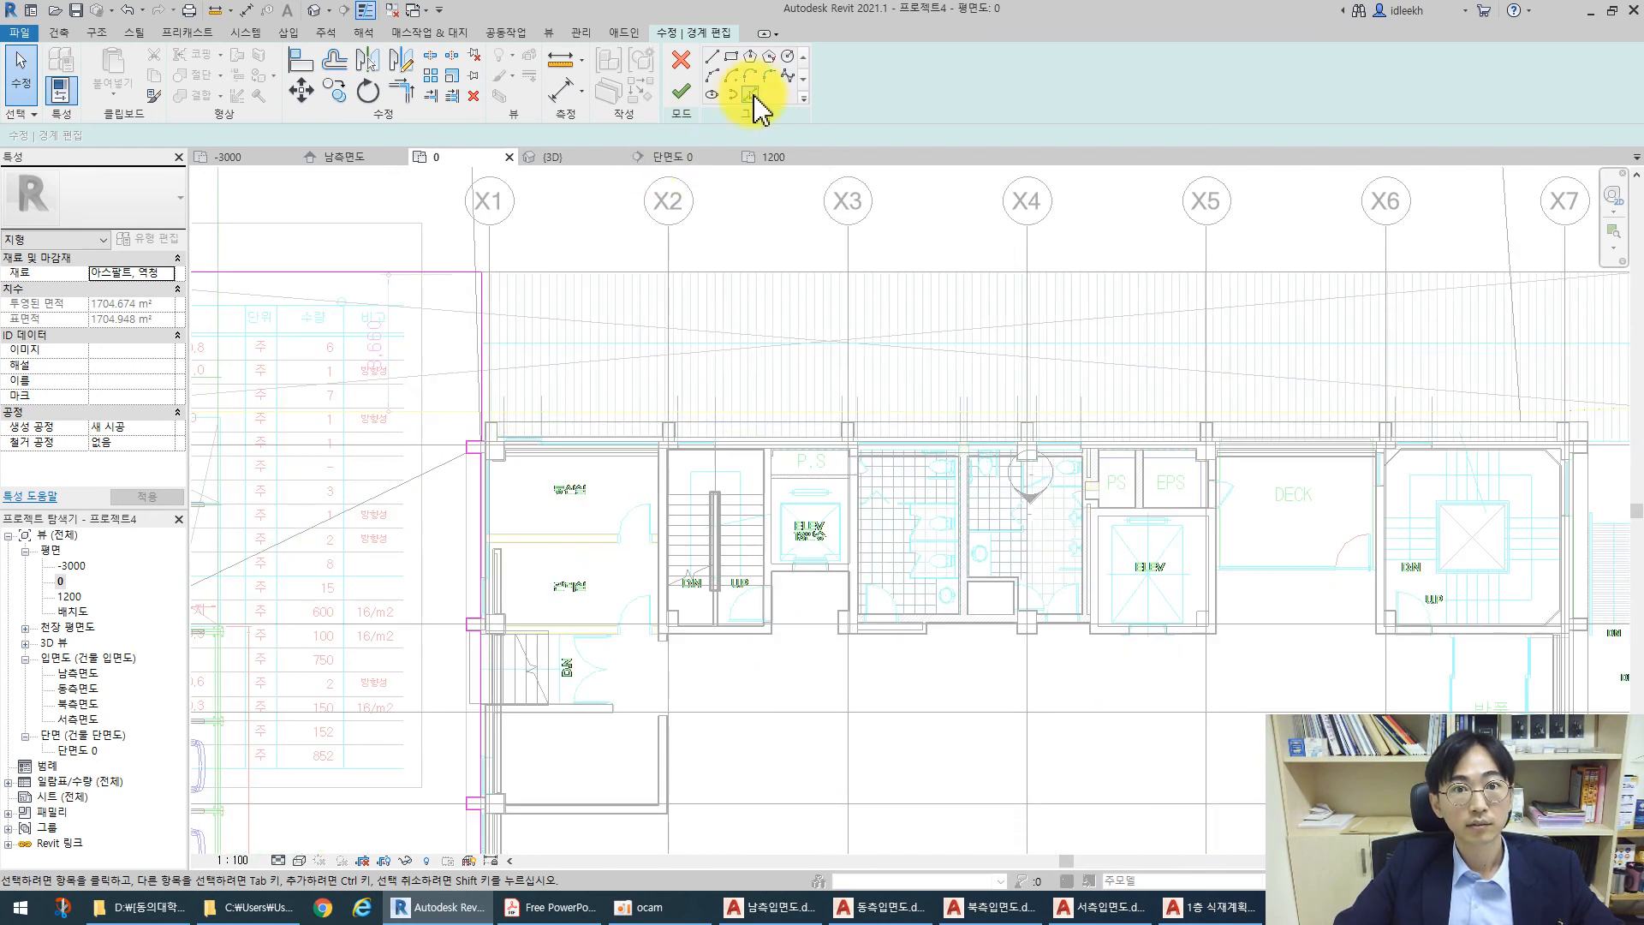
{"action": "left_click", "coordinate": [751, 94]}
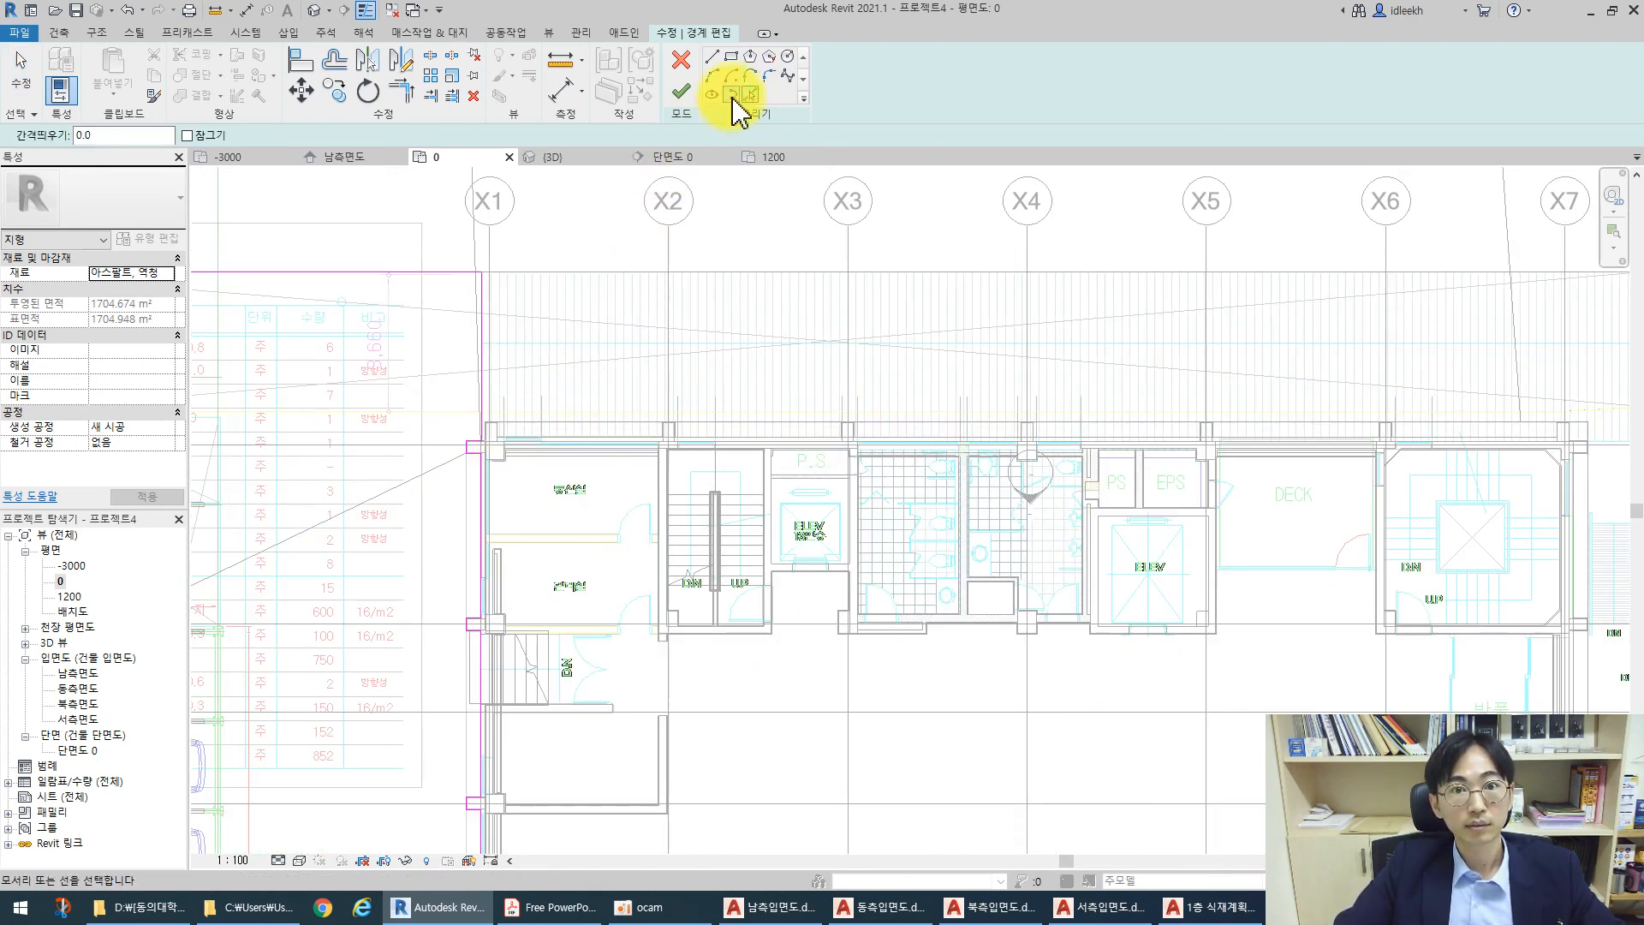
{"action": "scroll", "coordinate": [496, 428], "scroll_direction": "up", "scroll_amount": 3}
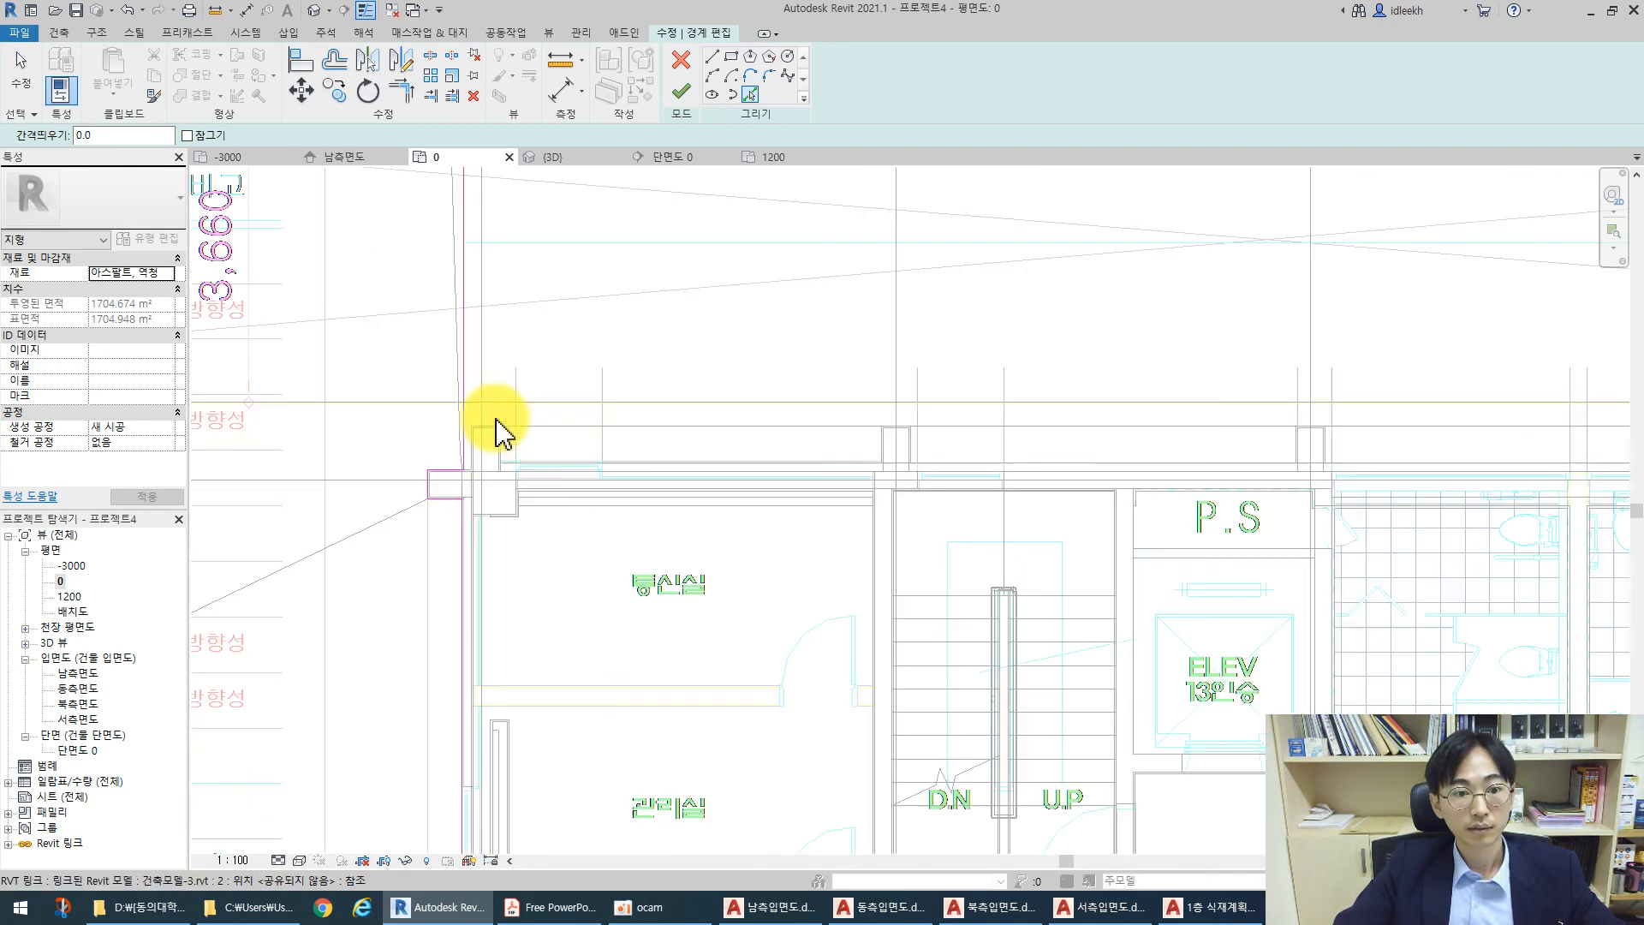
Draw an asphalt boundary line along the building's north side, from its northwest corner to its northeast corner
{"action": "left_click", "coordinate": [712, 57]}
{"action": "scroll", "coordinate": [477, 432], "scroll_direction": "up", "scroll_amount": 3}
{"action": "left_click", "coordinate": [462, 414]}
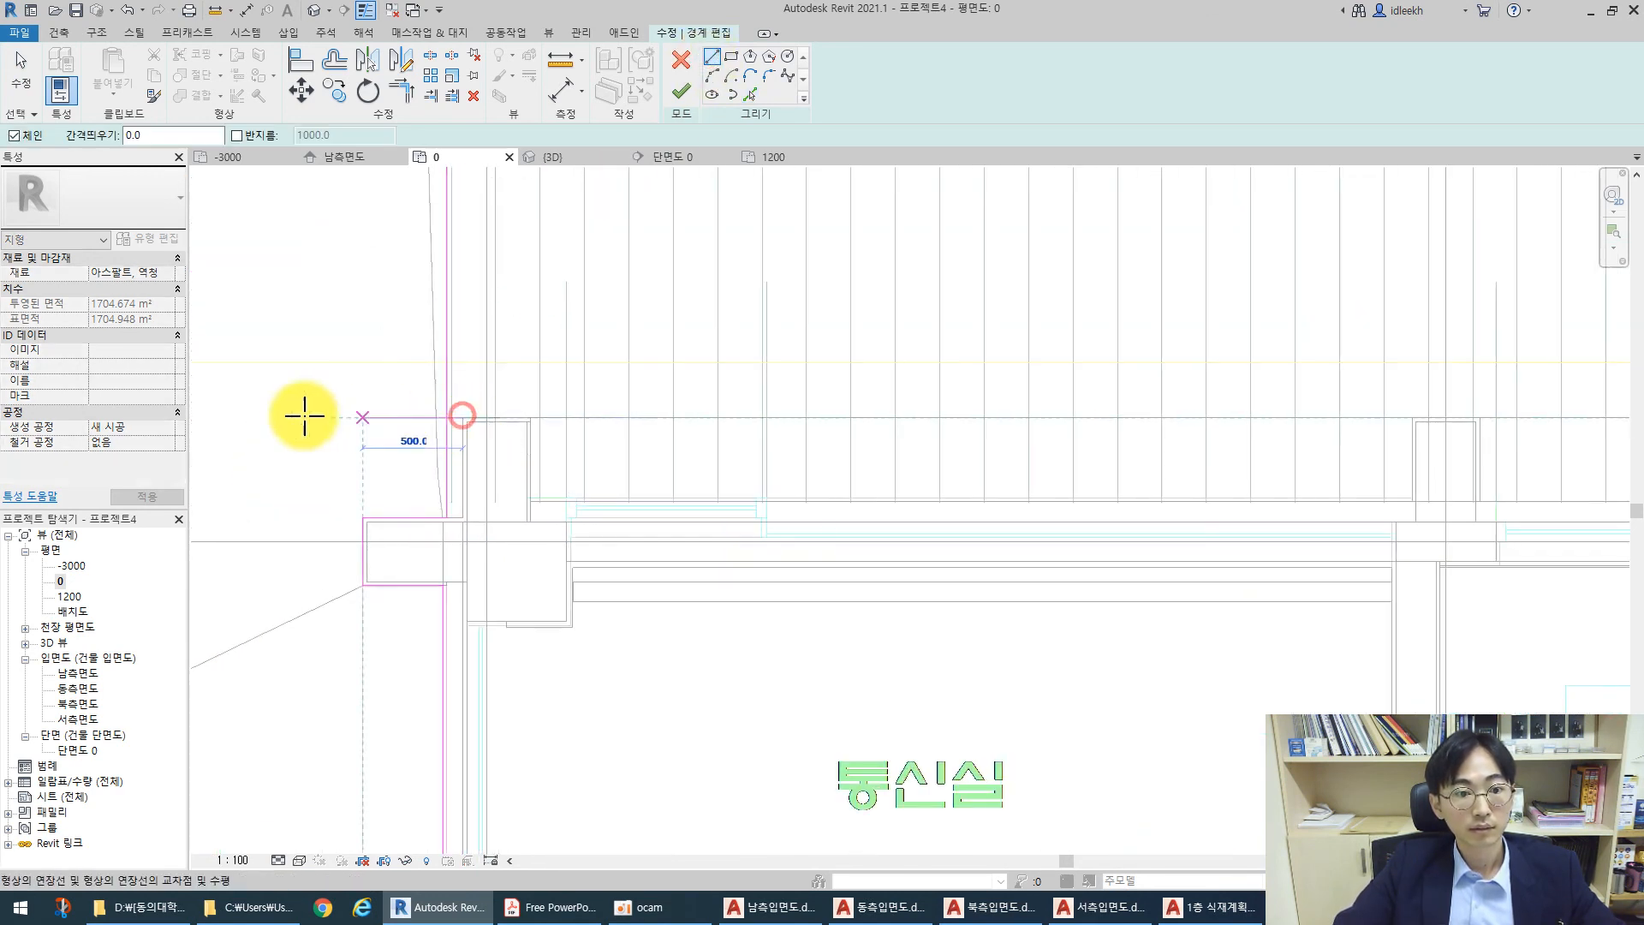
{"action": "scroll", "coordinate": [283, 426], "scroll_direction": "down", "scroll_amount": 5}
{"action": "scroll", "coordinate": [1297, 431], "scroll_direction": "up", "scroll_amount": 3}
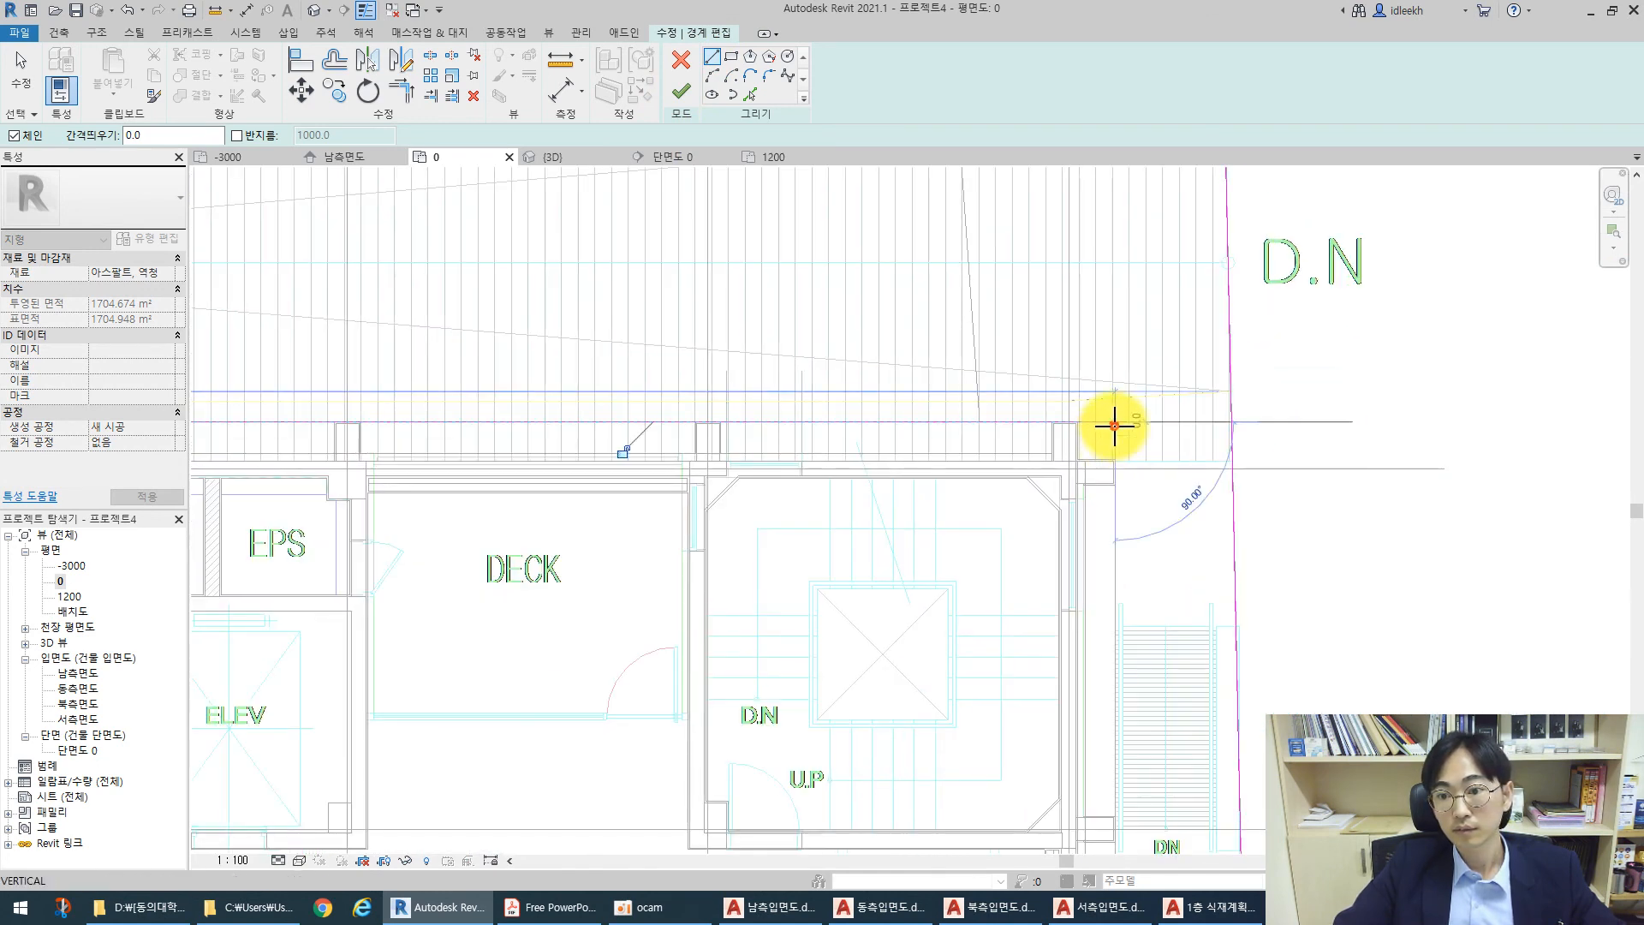
{"action": "left_click", "coordinate": [1114, 425]}
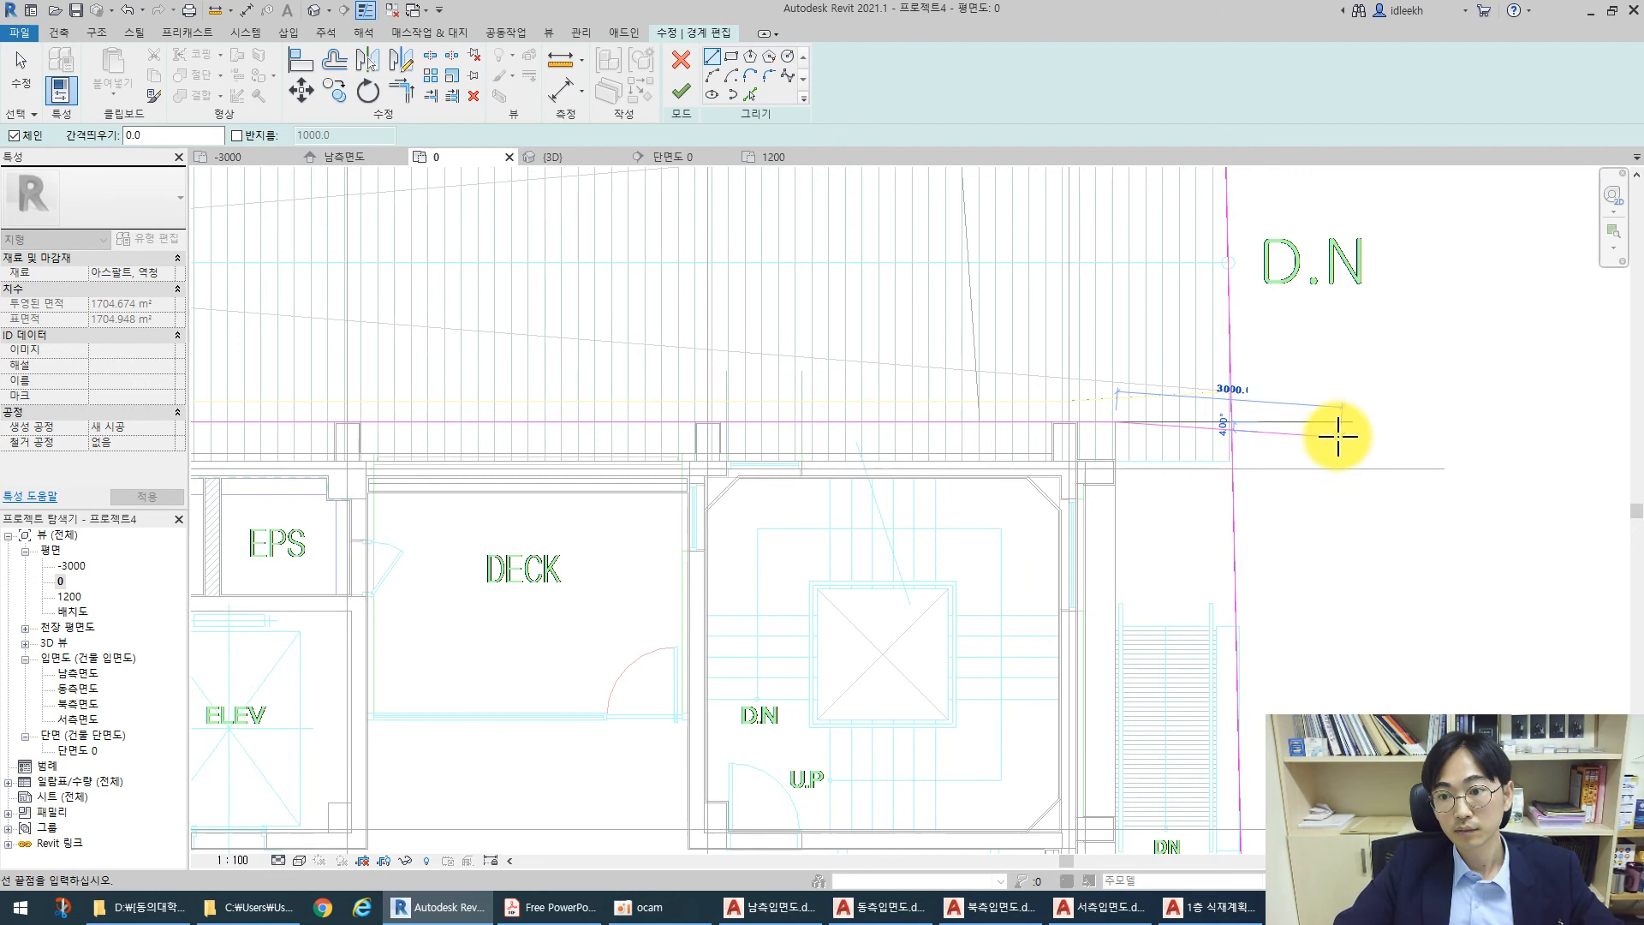
{"action": "key", "text": "Escape"}
{"action": "key", "text": "Escape"}
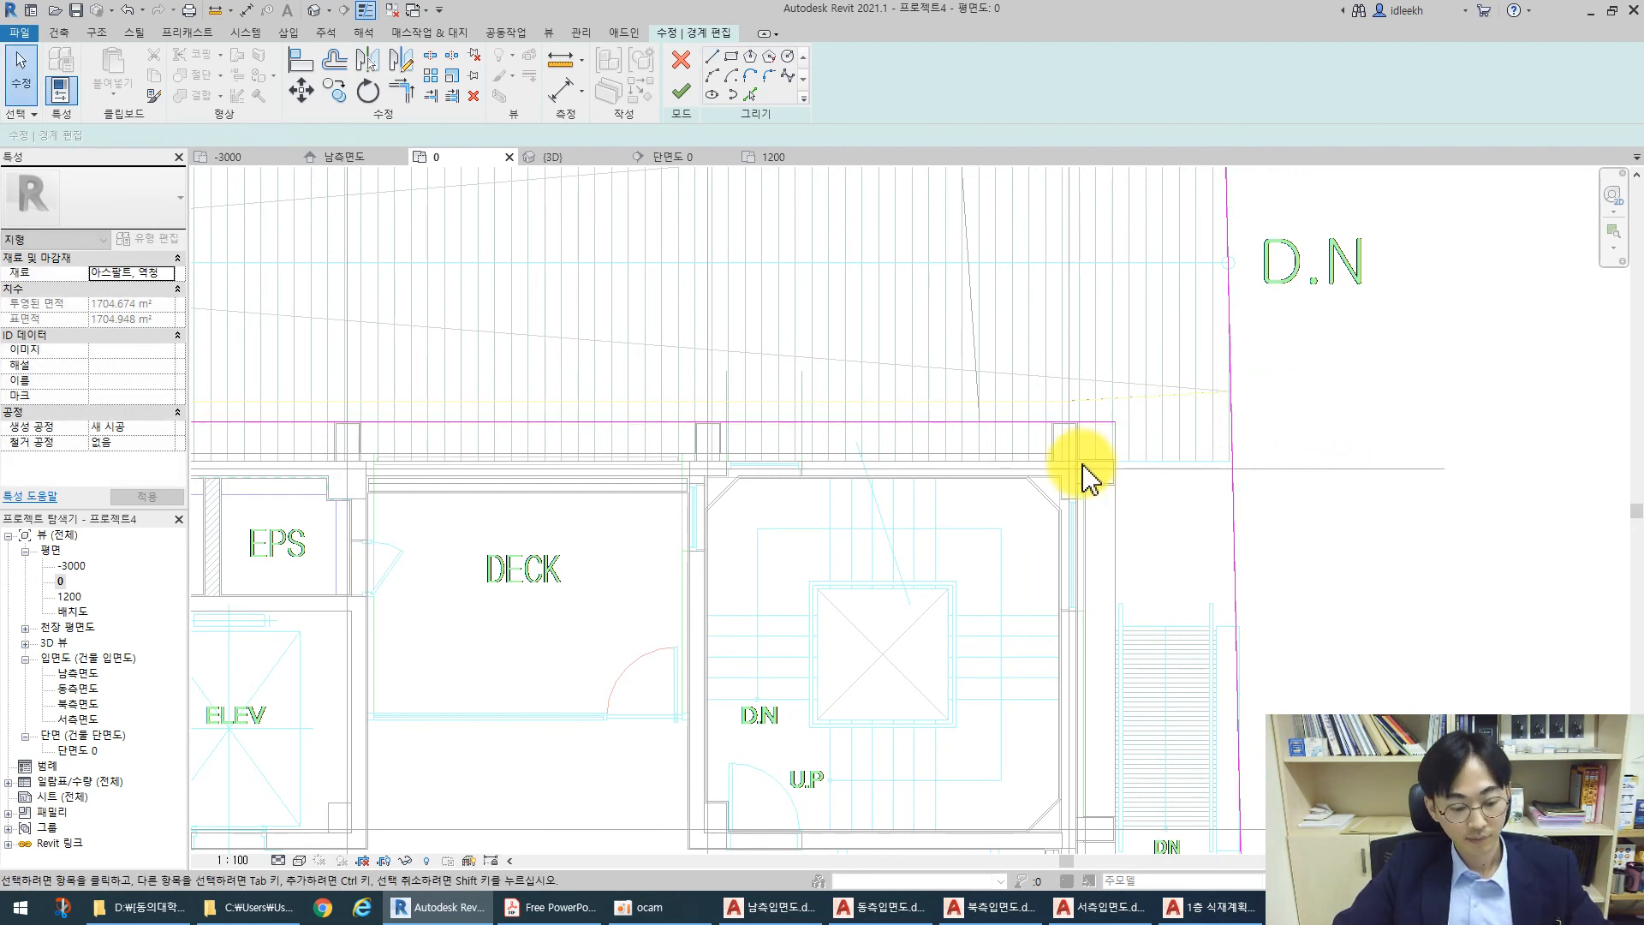
Trim the new line along the building's north side to a corner with the site's lower east boundary line
{"action": "key", "text": "t"}
{"action": "key", "text": "r"}
{"action": "left_click", "coordinate": [1059, 422]}
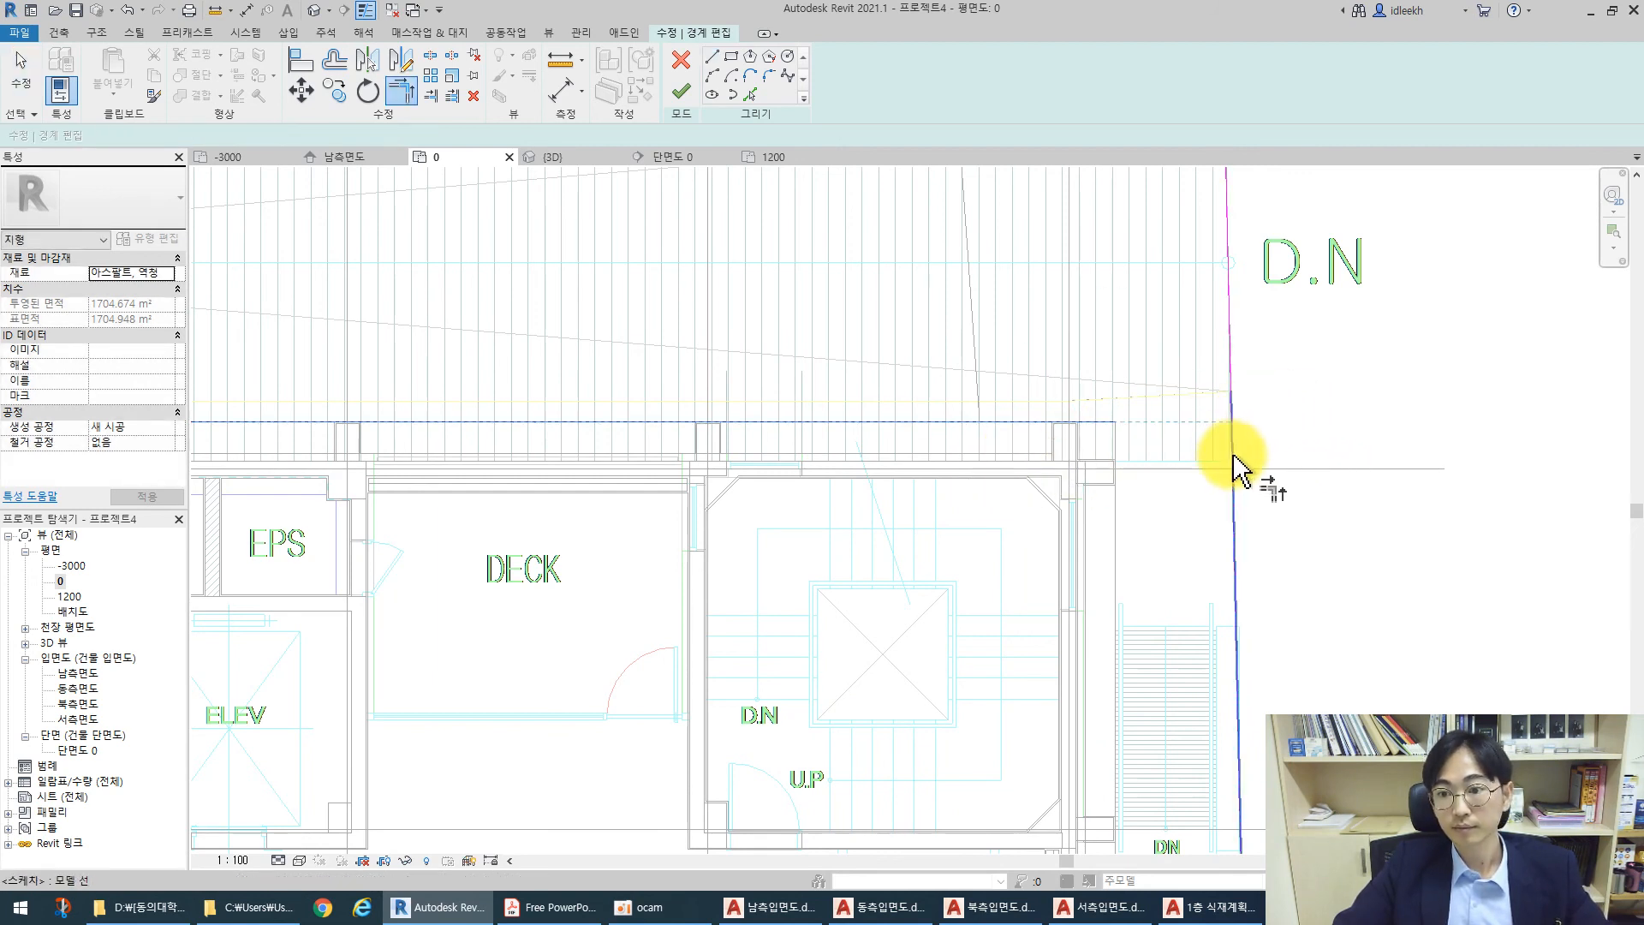
{"action": "left_click", "coordinate": [1233, 455]}
{"action": "scroll", "coordinate": [1230, 459], "scroll_direction": "down", "scroll_amount": 5}
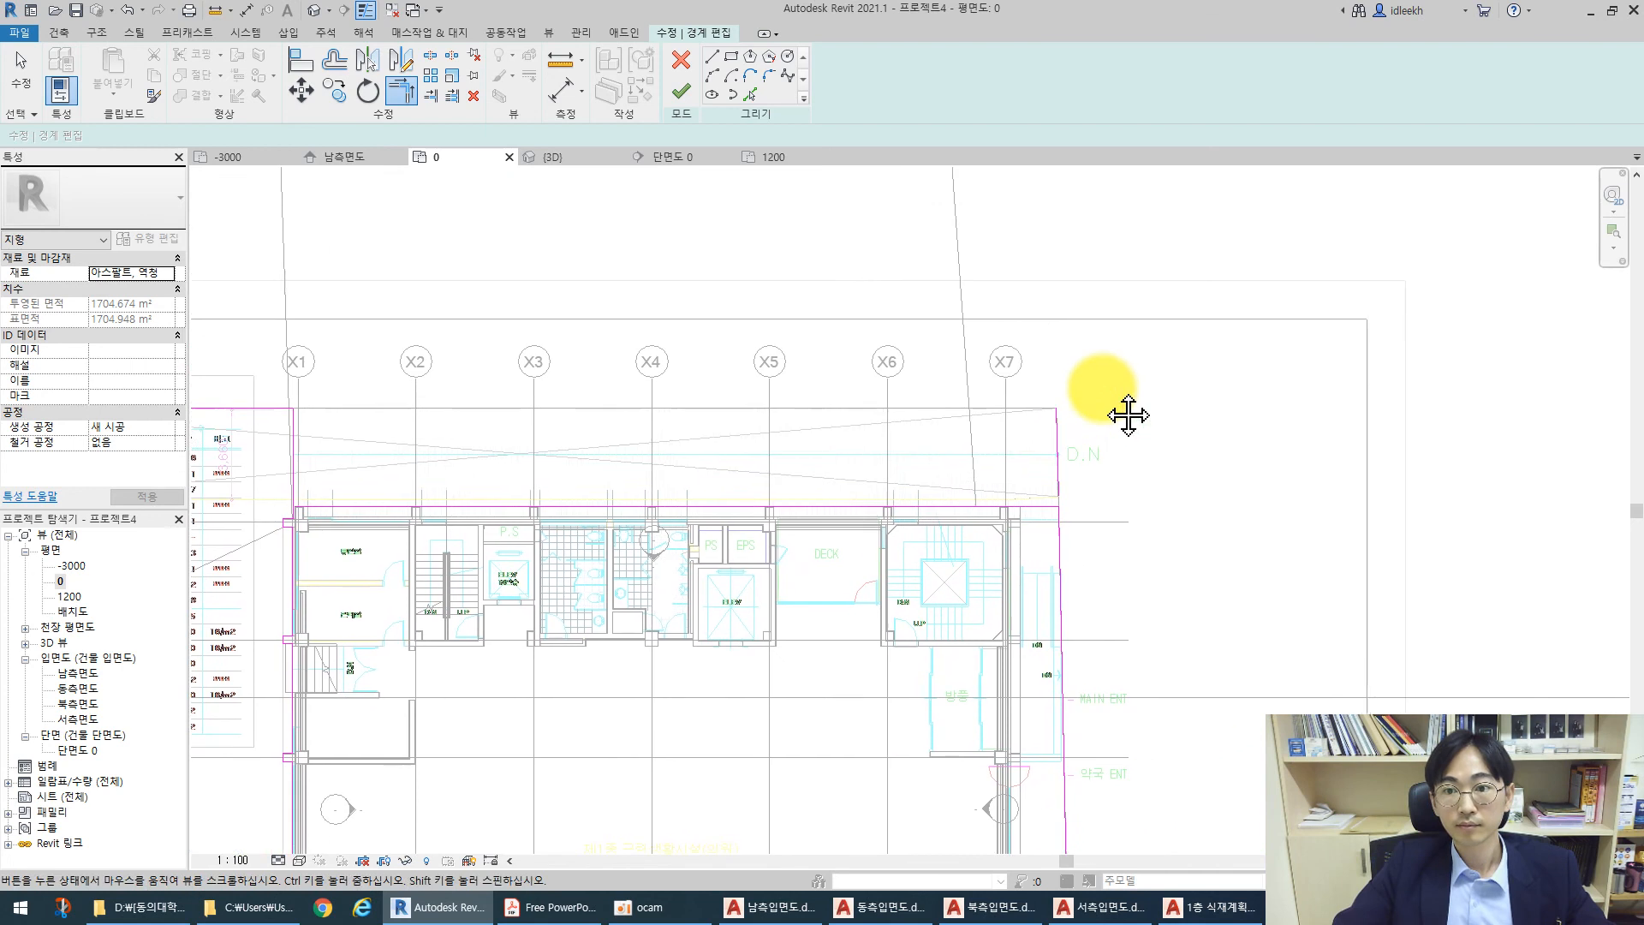
Pick the north, east and south lines of the planting drawing's outer sheet frame into the asphalt boundary sketch
{"action": "left_click", "coordinate": [746, 99]}
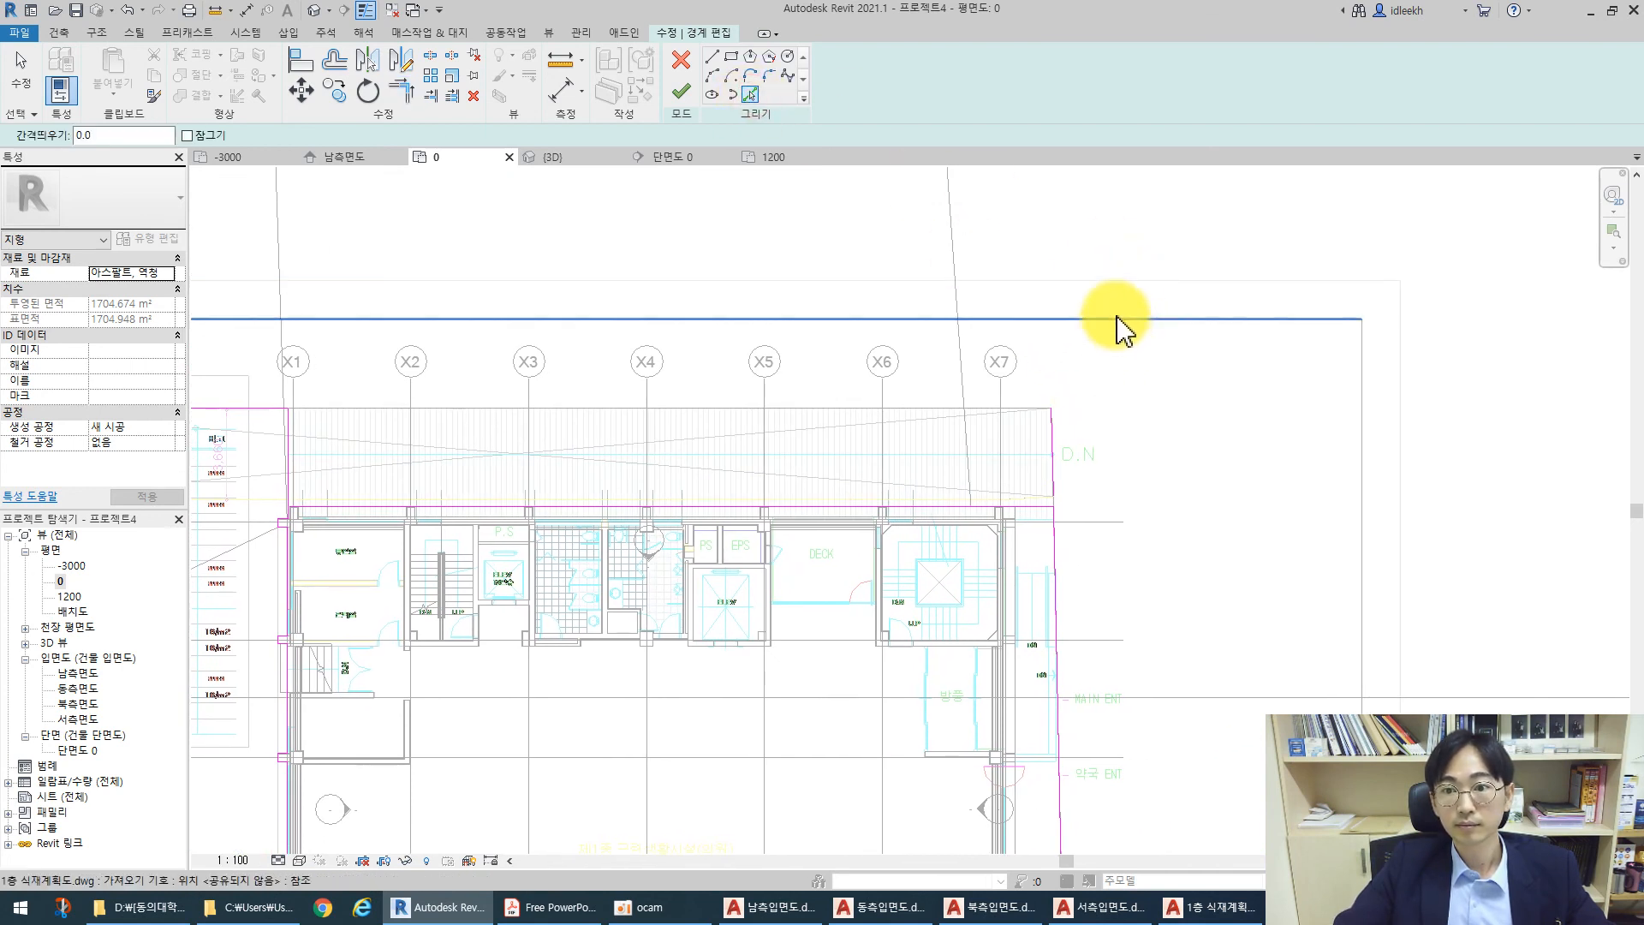
{"action": "left_click", "coordinate": [1124, 278]}
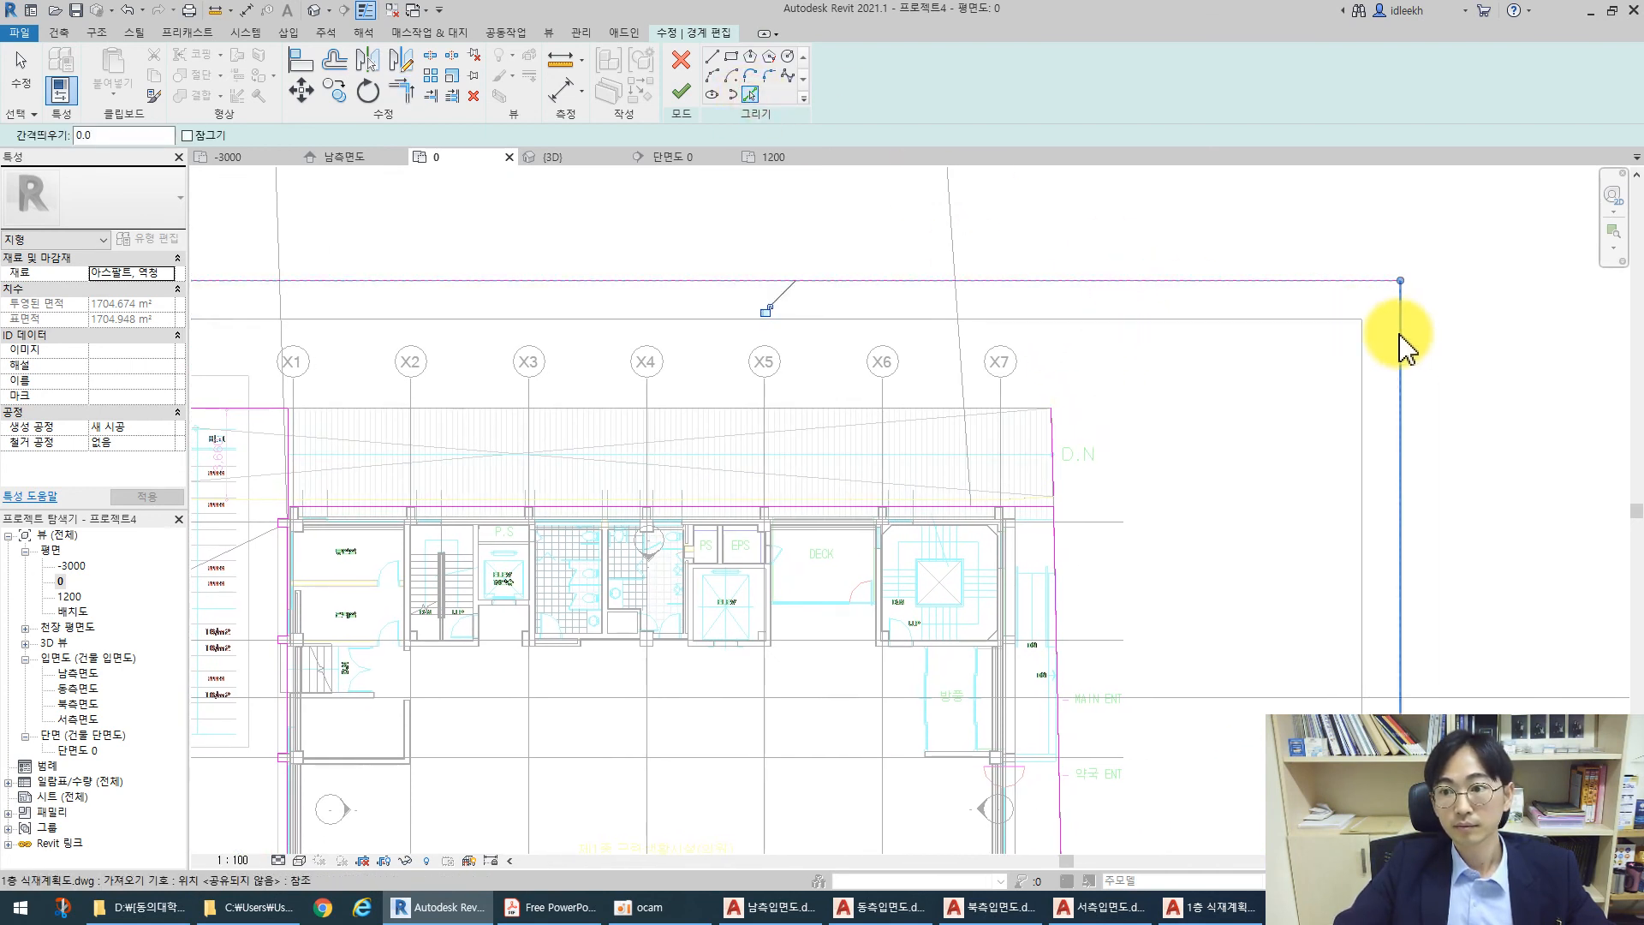
{"action": "scroll", "coordinate": [1224, 313], "scroll_direction": "down", "scroll_amount": 3}
{"action": "middle_click_drag", "start_coordinate": [1297, 570], "coordinate": [1063, 431]}
{"action": "left_click", "coordinate": [1019, 700]}
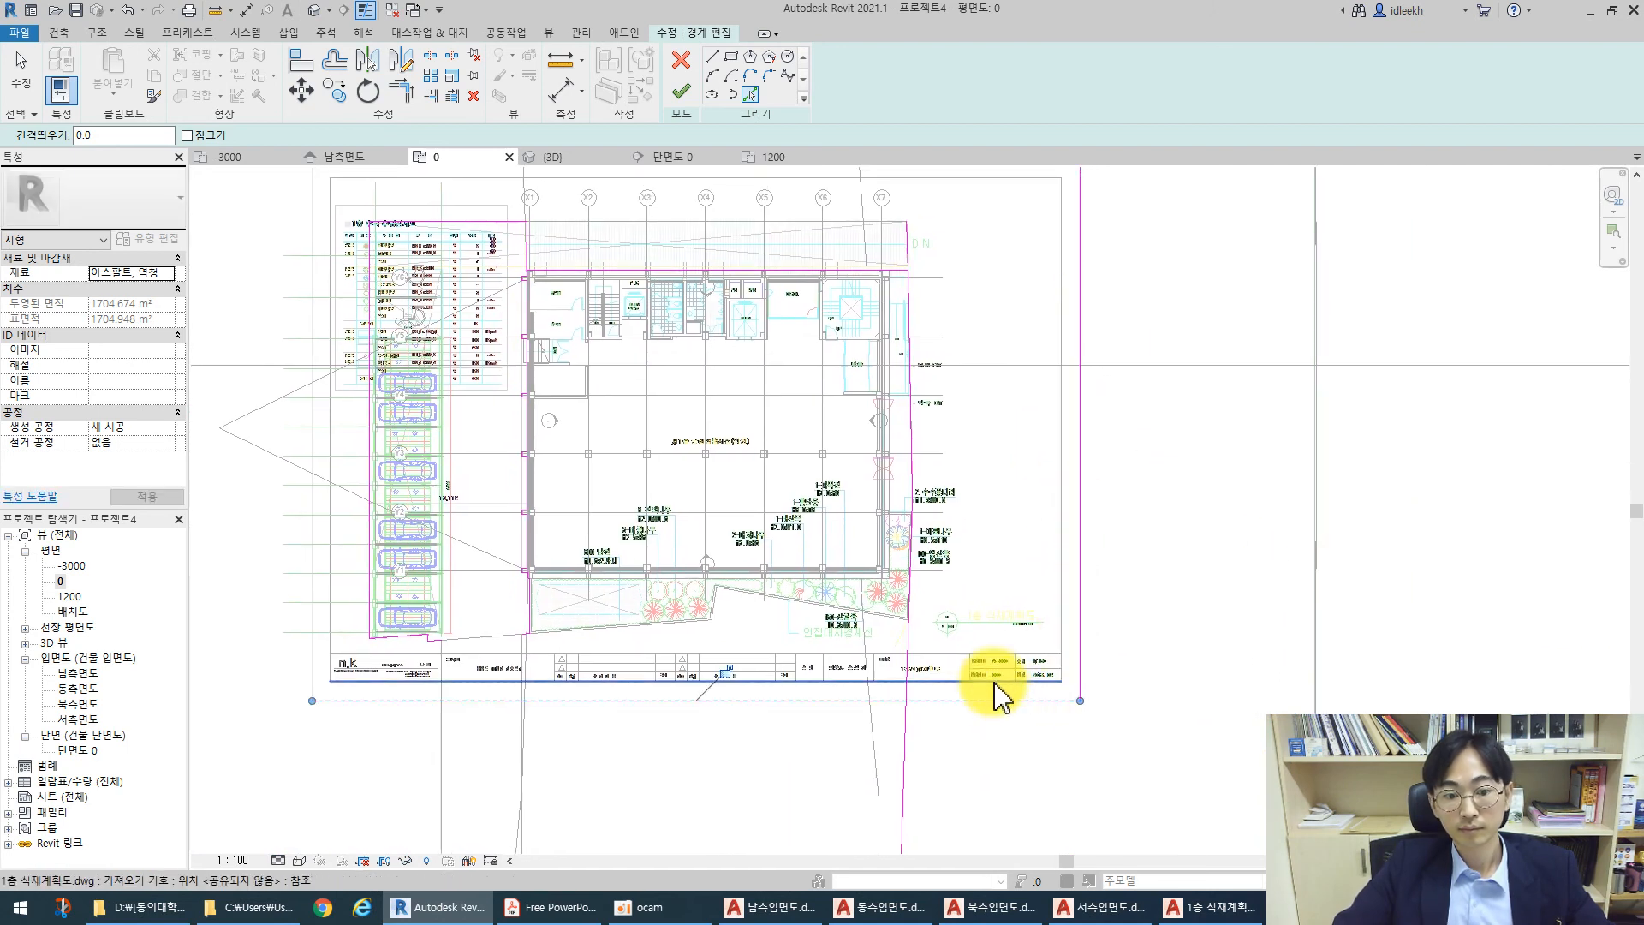
{"action": "key", "text": "Escape"}
Trim the site's lower east boundary line and the sheet frame's south line to a corner
{"action": "key", "text": "t"}
{"action": "key", "text": "r"}
{"action": "left_click", "coordinate": [907, 676]}
{"action": "left_click", "coordinate": [925, 701]}
{"action": "middle_click_drag", "start_coordinate": [936, 353], "coordinate": [940, 459]}
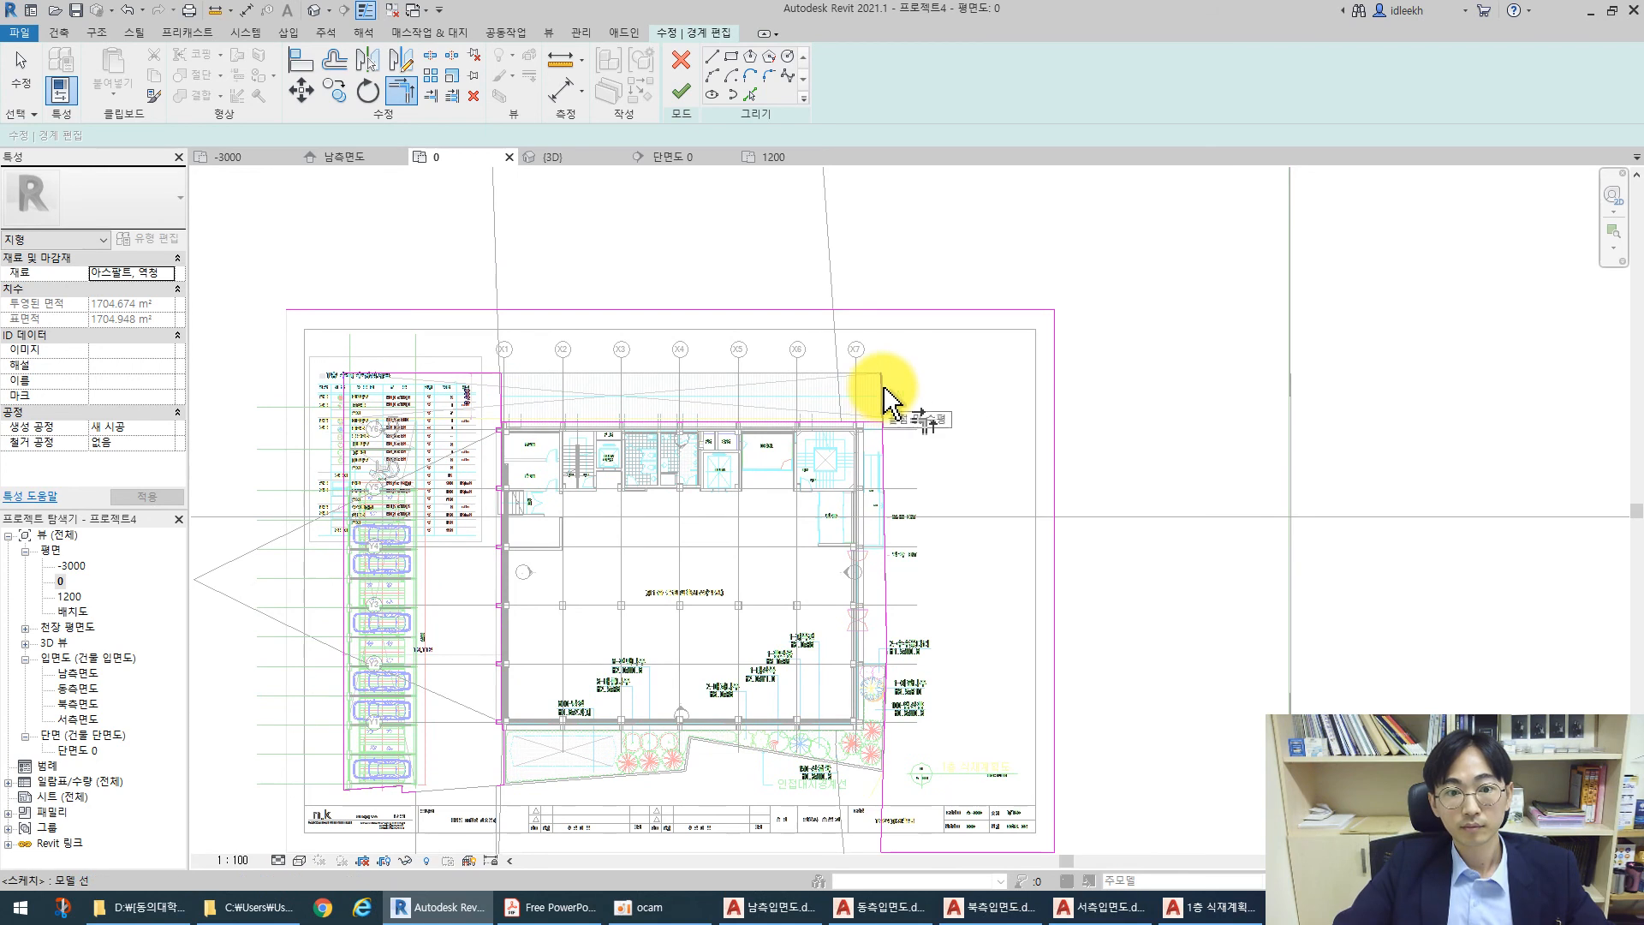
Trim the site's north line and the sheet frame's north line to corners with the upper east boundary line
{"action": "left_click", "coordinate": [500, 384]}
{"action": "key", "text": "Escape"}
{"action": "key", "text": "Escape"}
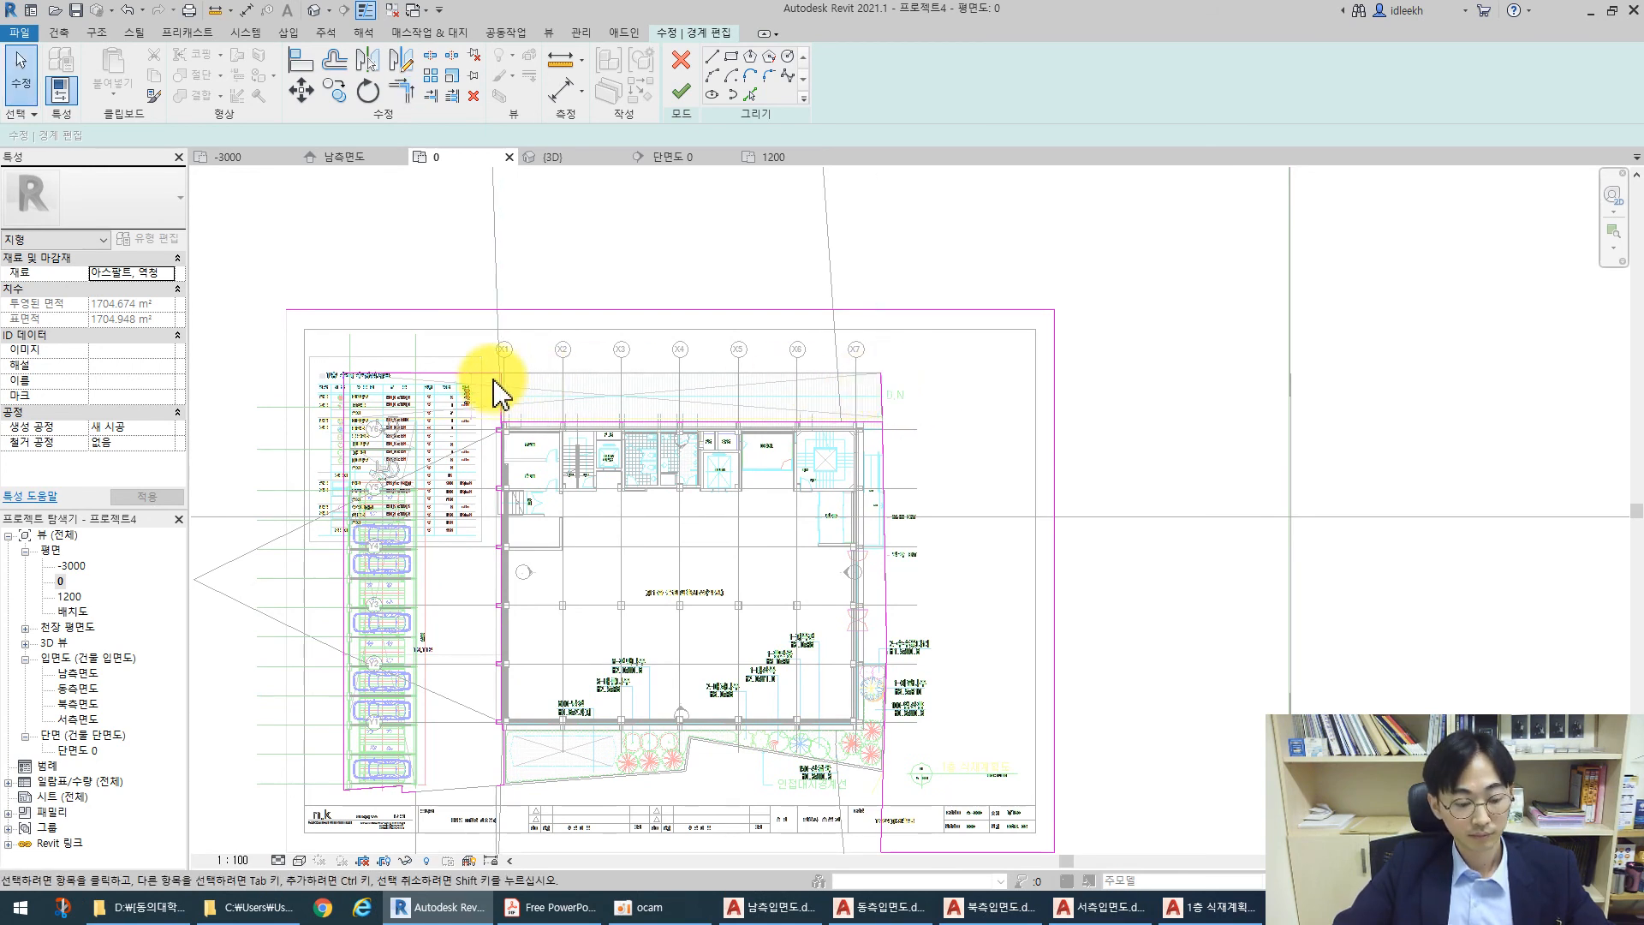
{"action": "left_click", "coordinate": [493, 377]}
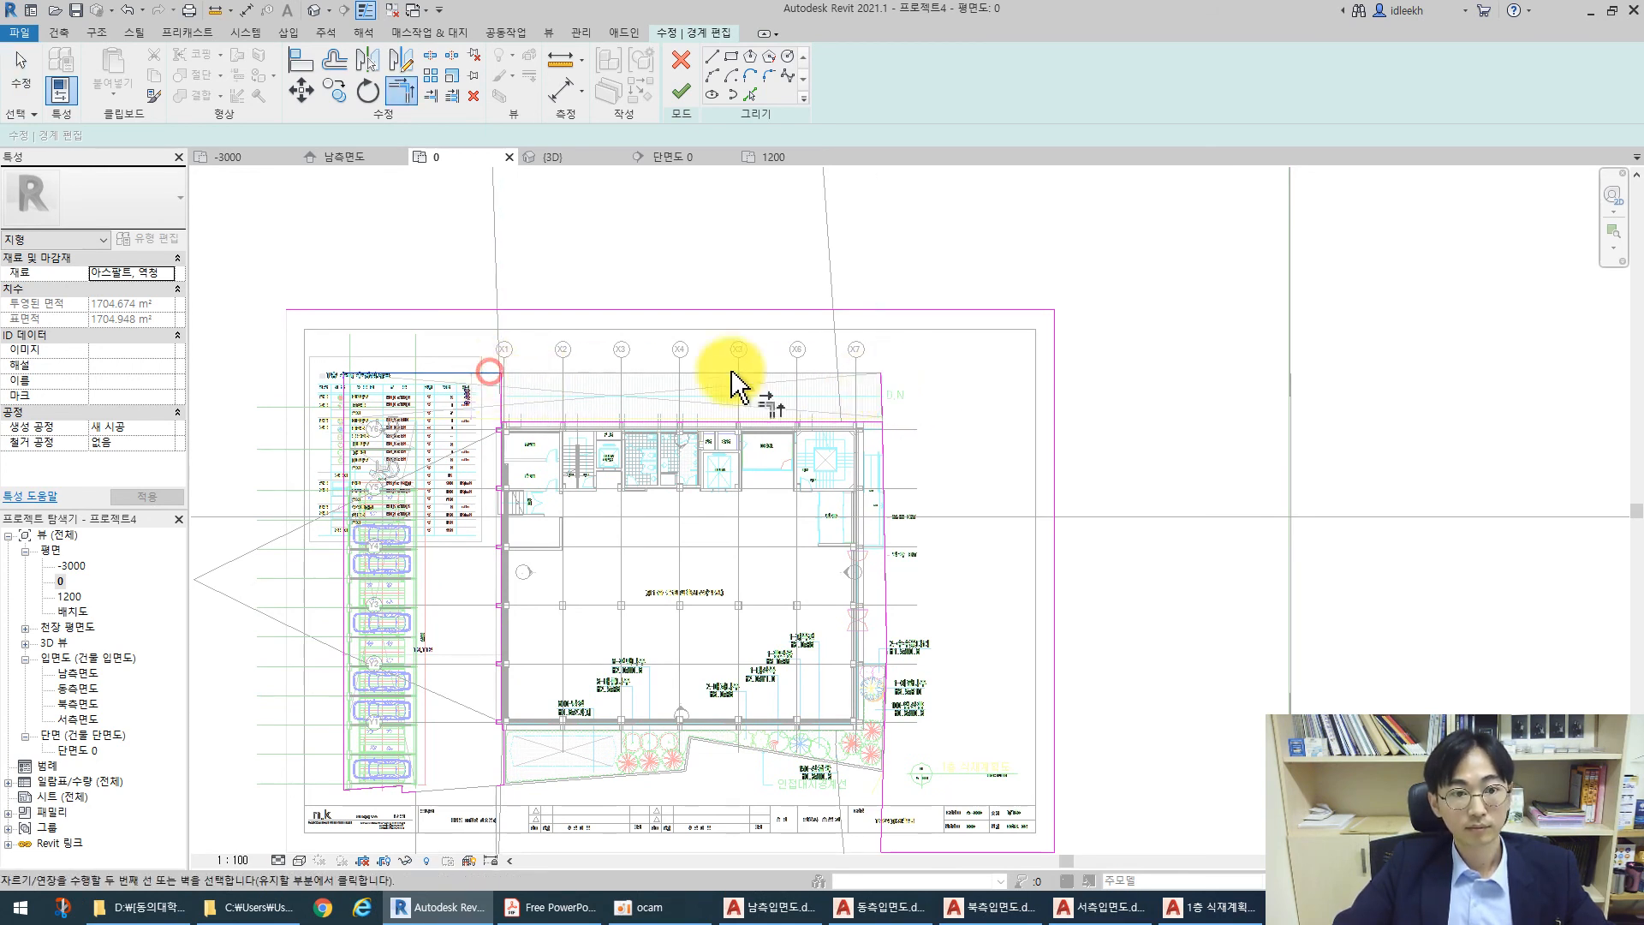
{"action": "left_click", "coordinate": [882, 378]}
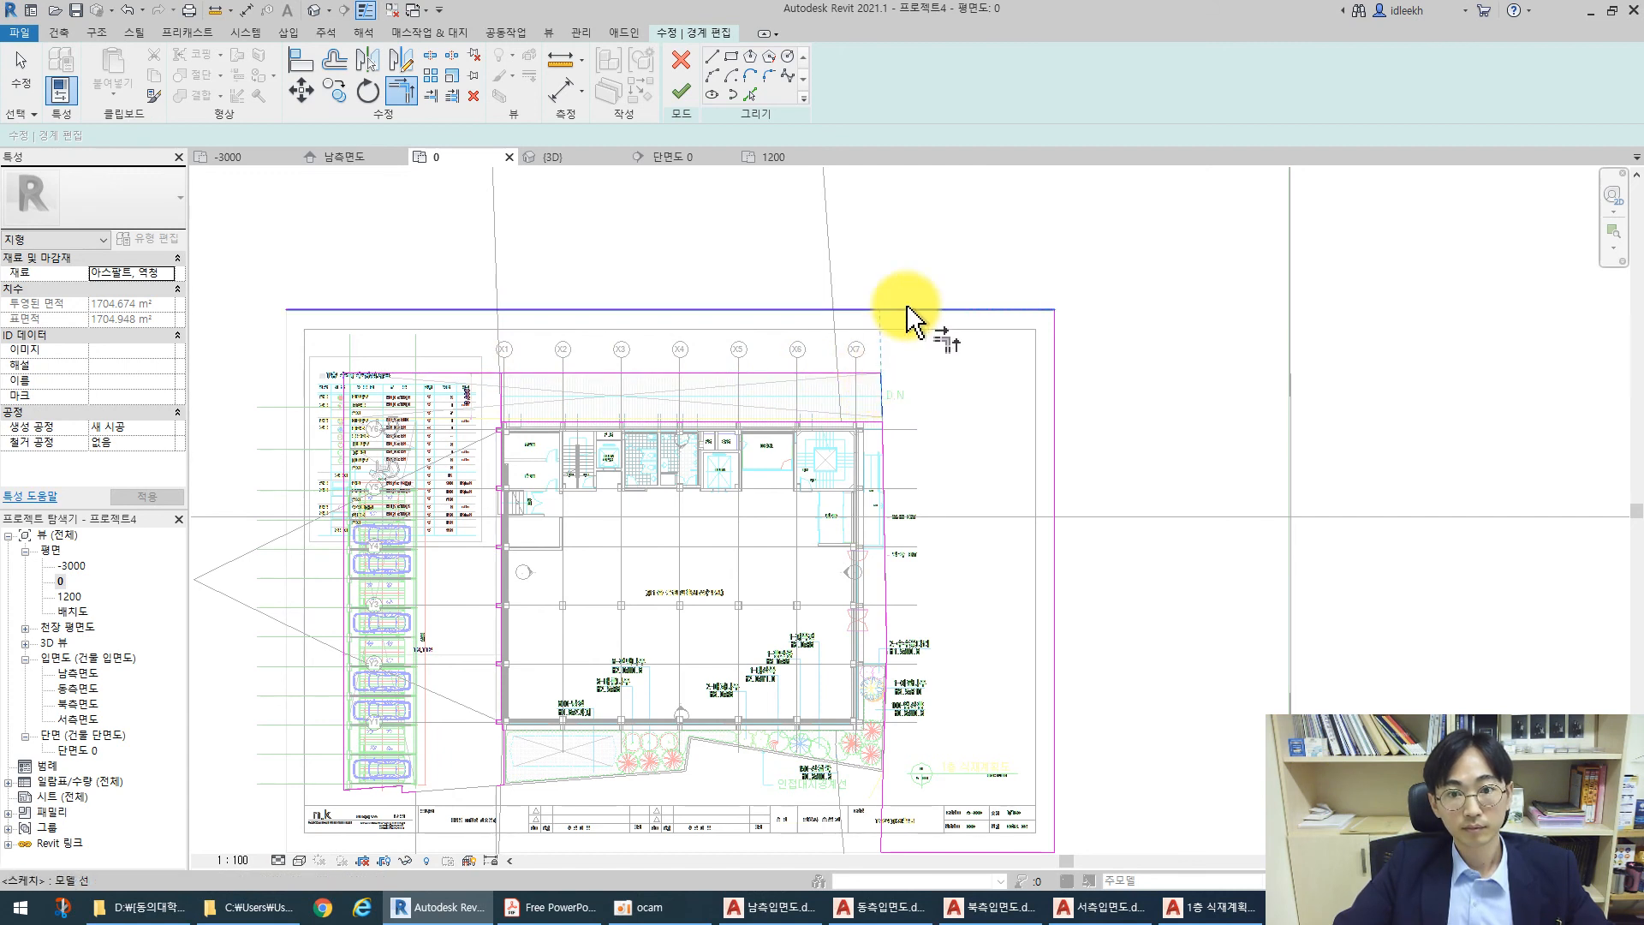
{"action": "left_click", "coordinate": [872, 371]}
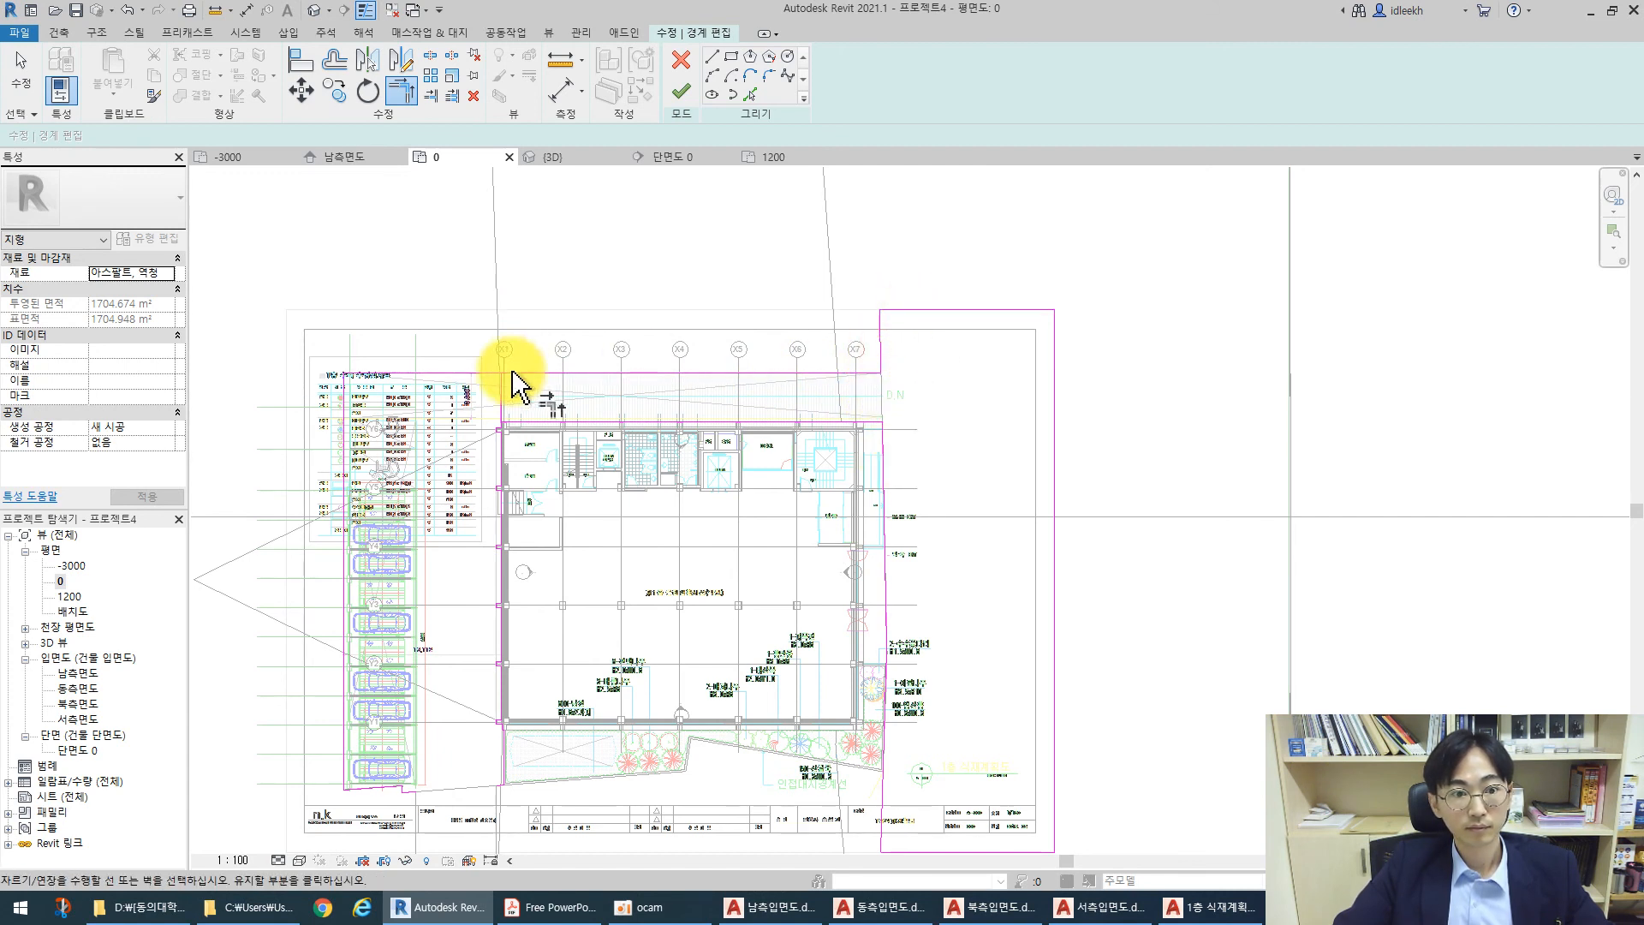
{"action": "scroll", "coordinate": [501, 435], "scroll_direction": "up", "scroll_amount": 4}
{"action": "scroll", "coordinate": [518, 436], "scroll_direction": "up", "scroll_amount": 5}
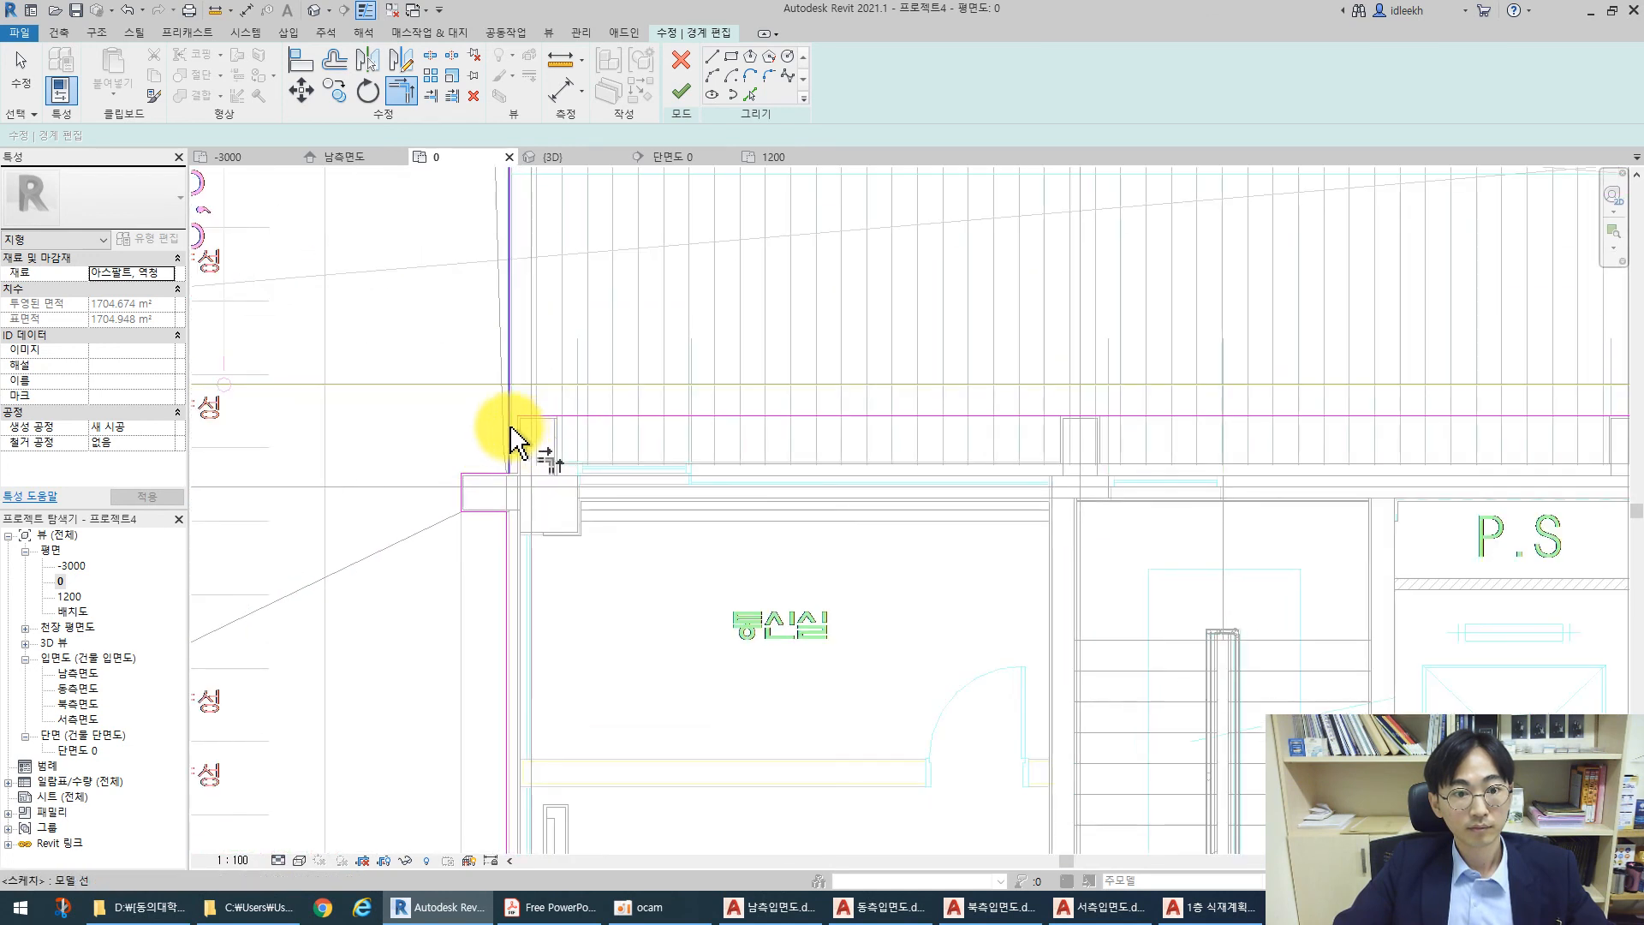
{"action": "scroll", "coordinate": [693, 419], "scroll_direction": "down", "scroll_amount": 3}
{"action": "scroll", "coordinate": [694, 420], "scroll_direction": "down", "scroll_amount": 3}
{"action": "scroll", "coordinate": [983, 337], "scroll_direction": "down", "scroll_amount": 2}
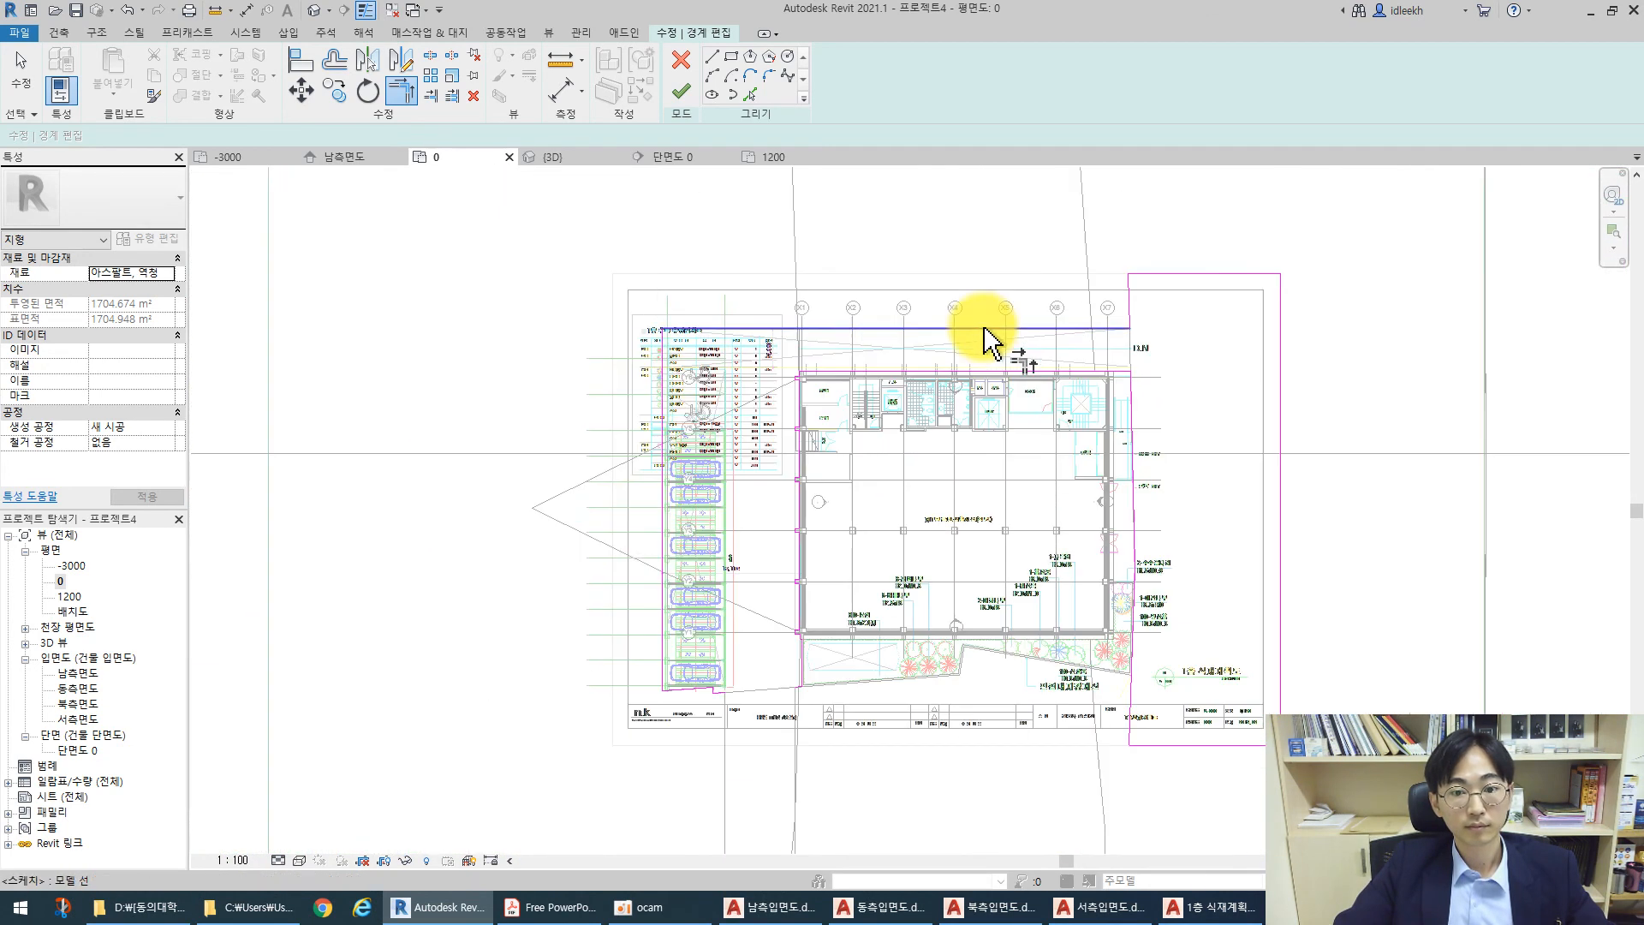
Delete the short stub southwest of the planting bed and trim the parking area's south line to the line along the bed's west side
{"action": "scroll", "coordinate": [749, 693], "scroll_direction": "up", "scroll_amount": 4}
{"action": "scroll", "coordinate": [750, 693], "scroll_direction": "up", "scroll_amount": 3}
{"action": "key", "text": "Escape"}
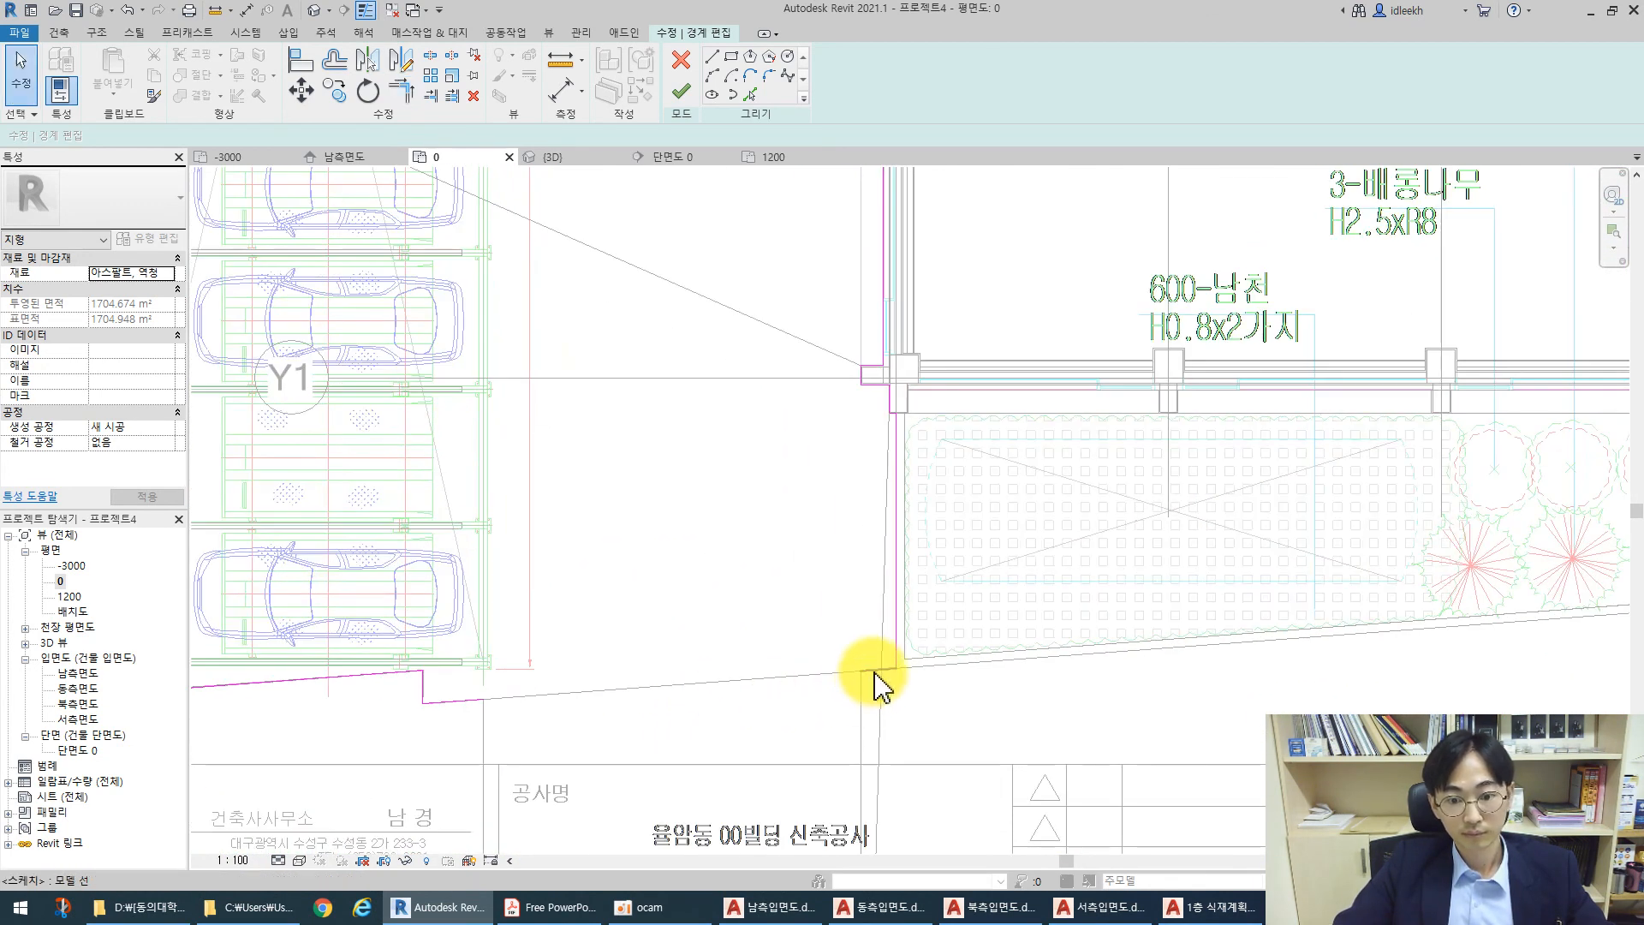
{"action": "left_click", "coordinate": [875, 675]}
{"action": "key", "text": "t"}
{"action": "key", "text": "r"}
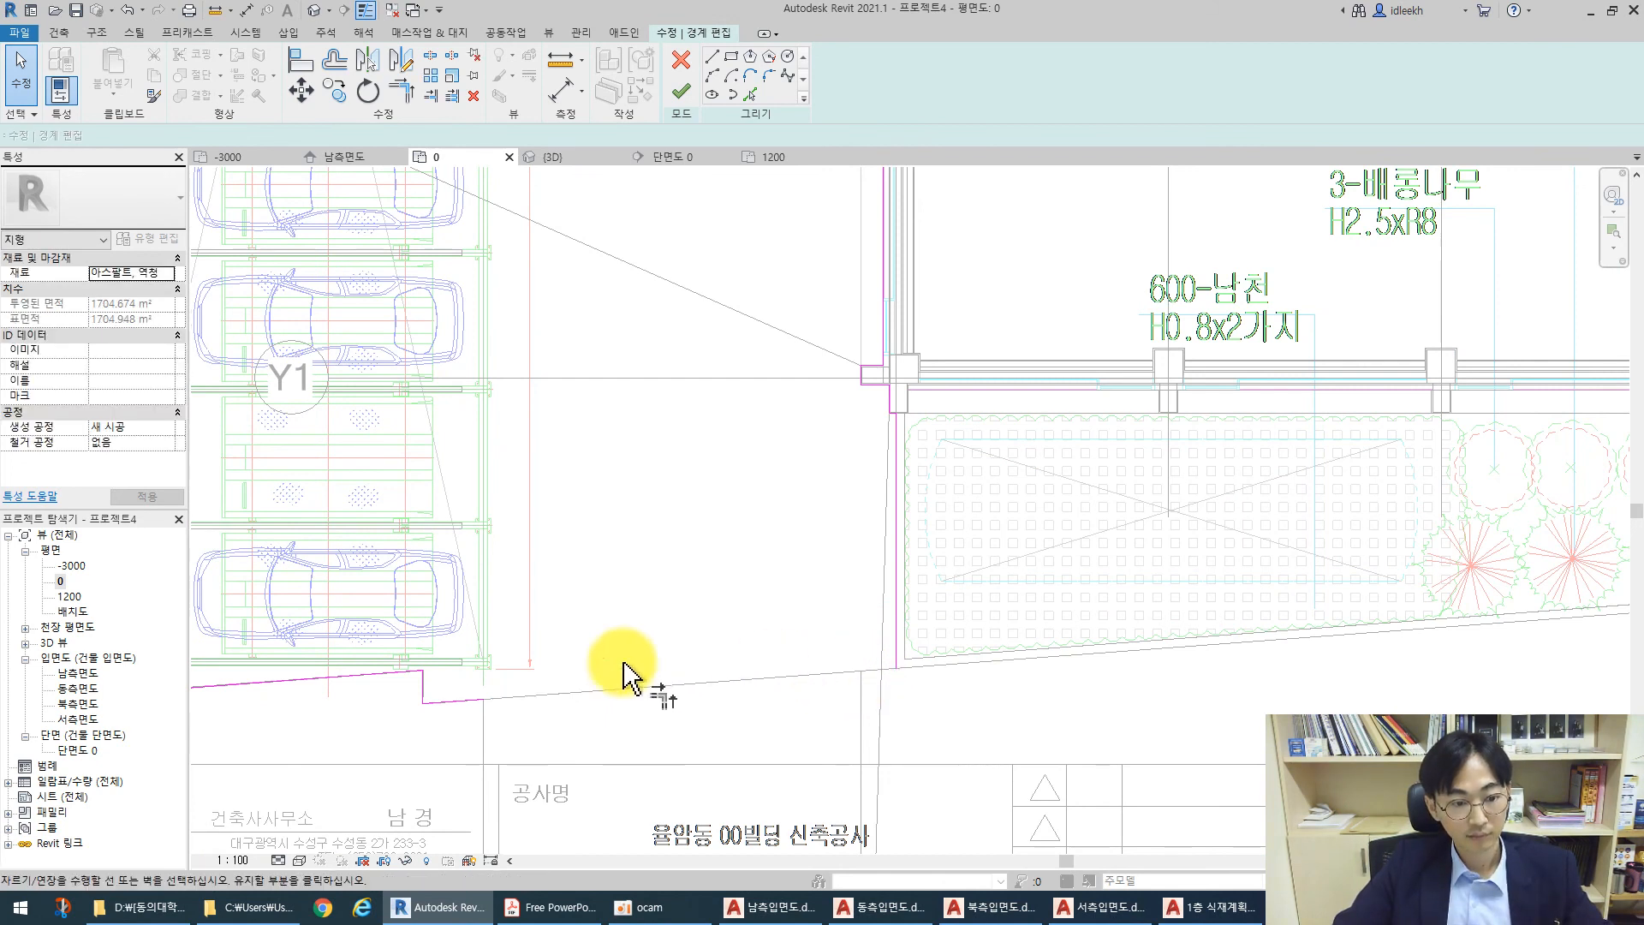
{"action": "left_click", "coordinate": [458, 703]}
{"action": "left_click", "coordinate": [897, 653]}
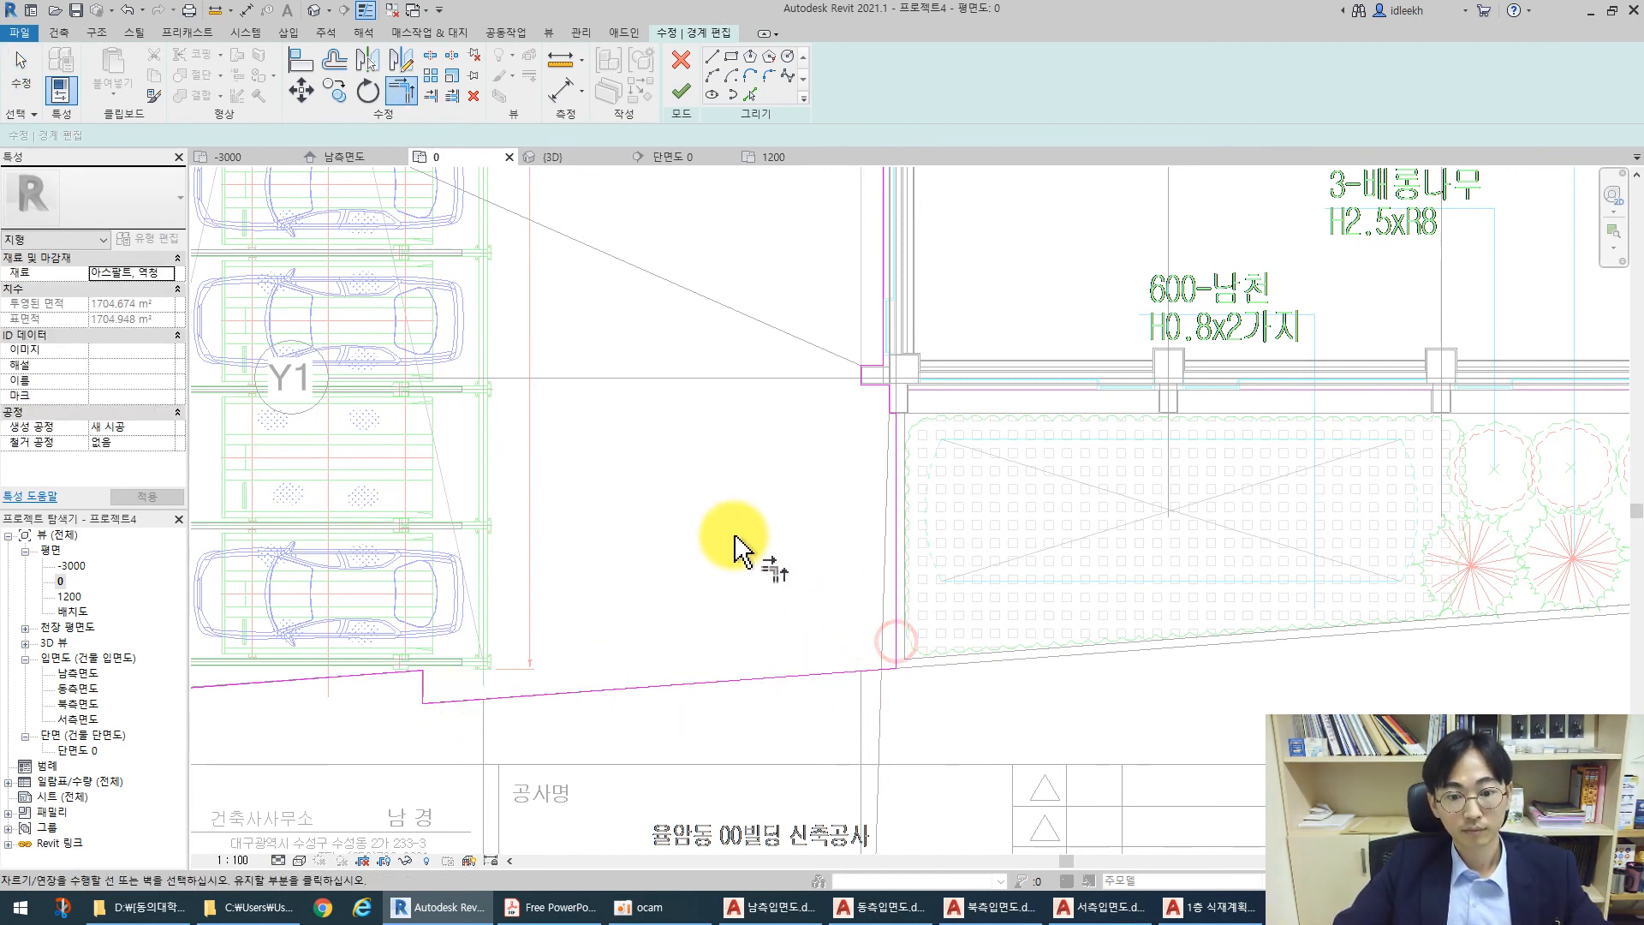
{"action": "key", "text": "Escape"}
Finish the asphalt boundary sketch and open the default 3D view
{"action": "scroll", "coordinate": [677, 540], "scroll_direction": "down", "scroll_amount": 3}
{"action": "scroll", "coordinate": [674, 548], "scroll_direction": "down", "scroll_amount": 2}
{"action": "middle_click_drag", "start_coordinate": [973, 558], "coordinate": [697, 631]}
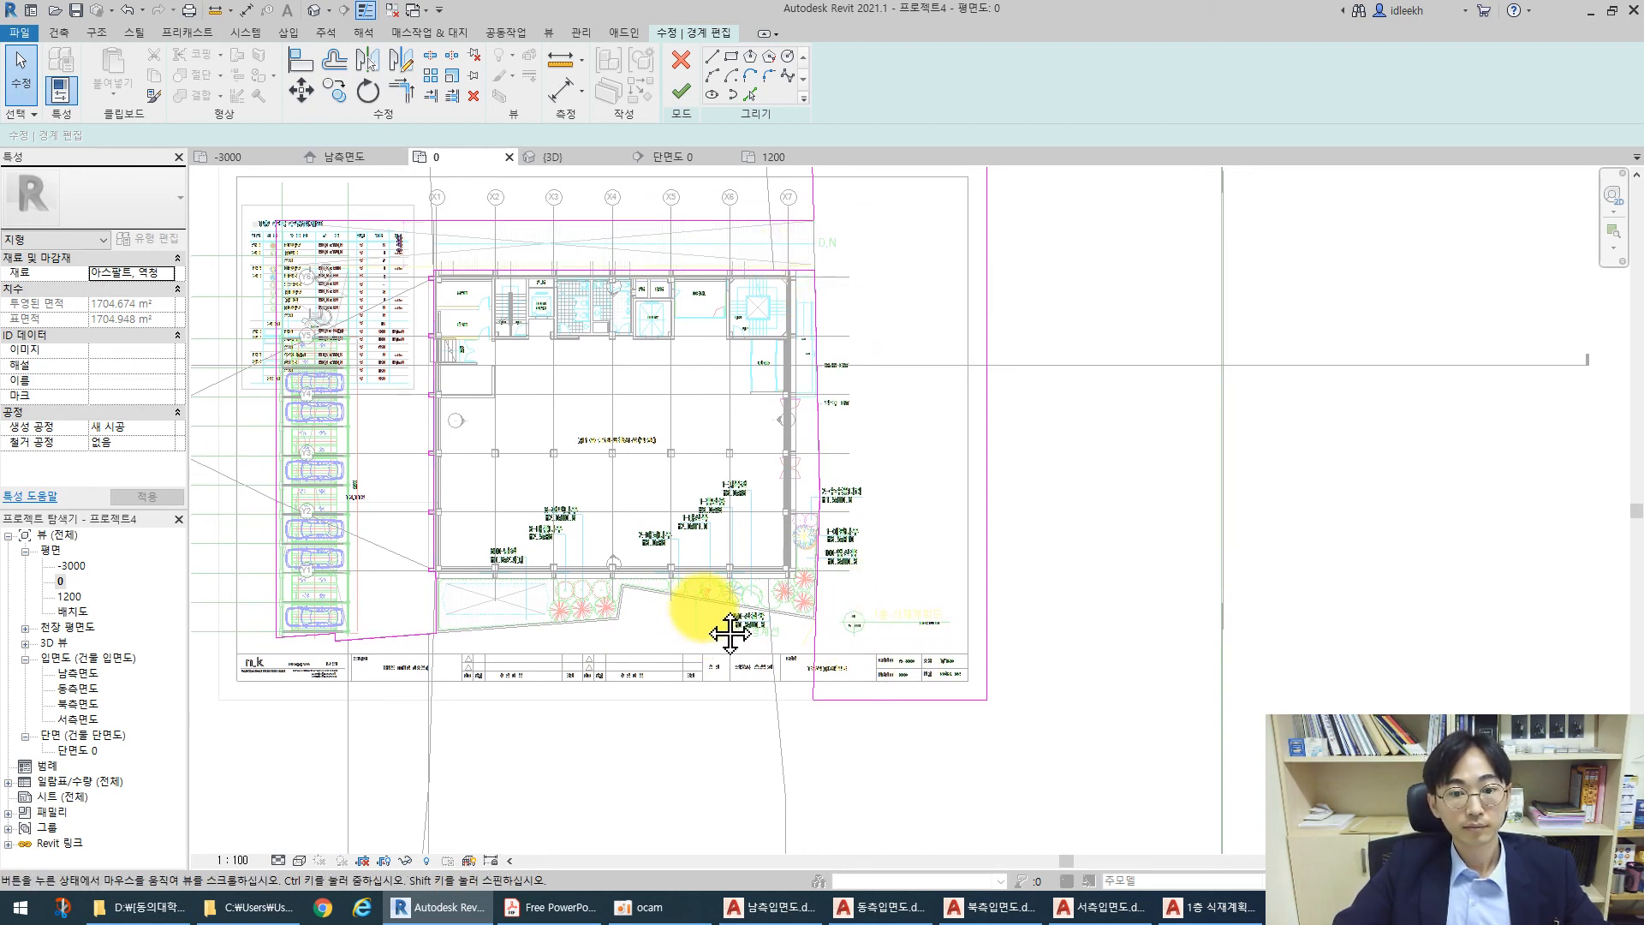
{"action": "middle_click_drag", "start_coordinate": [719, 631], "coordinate": [789, 543]}
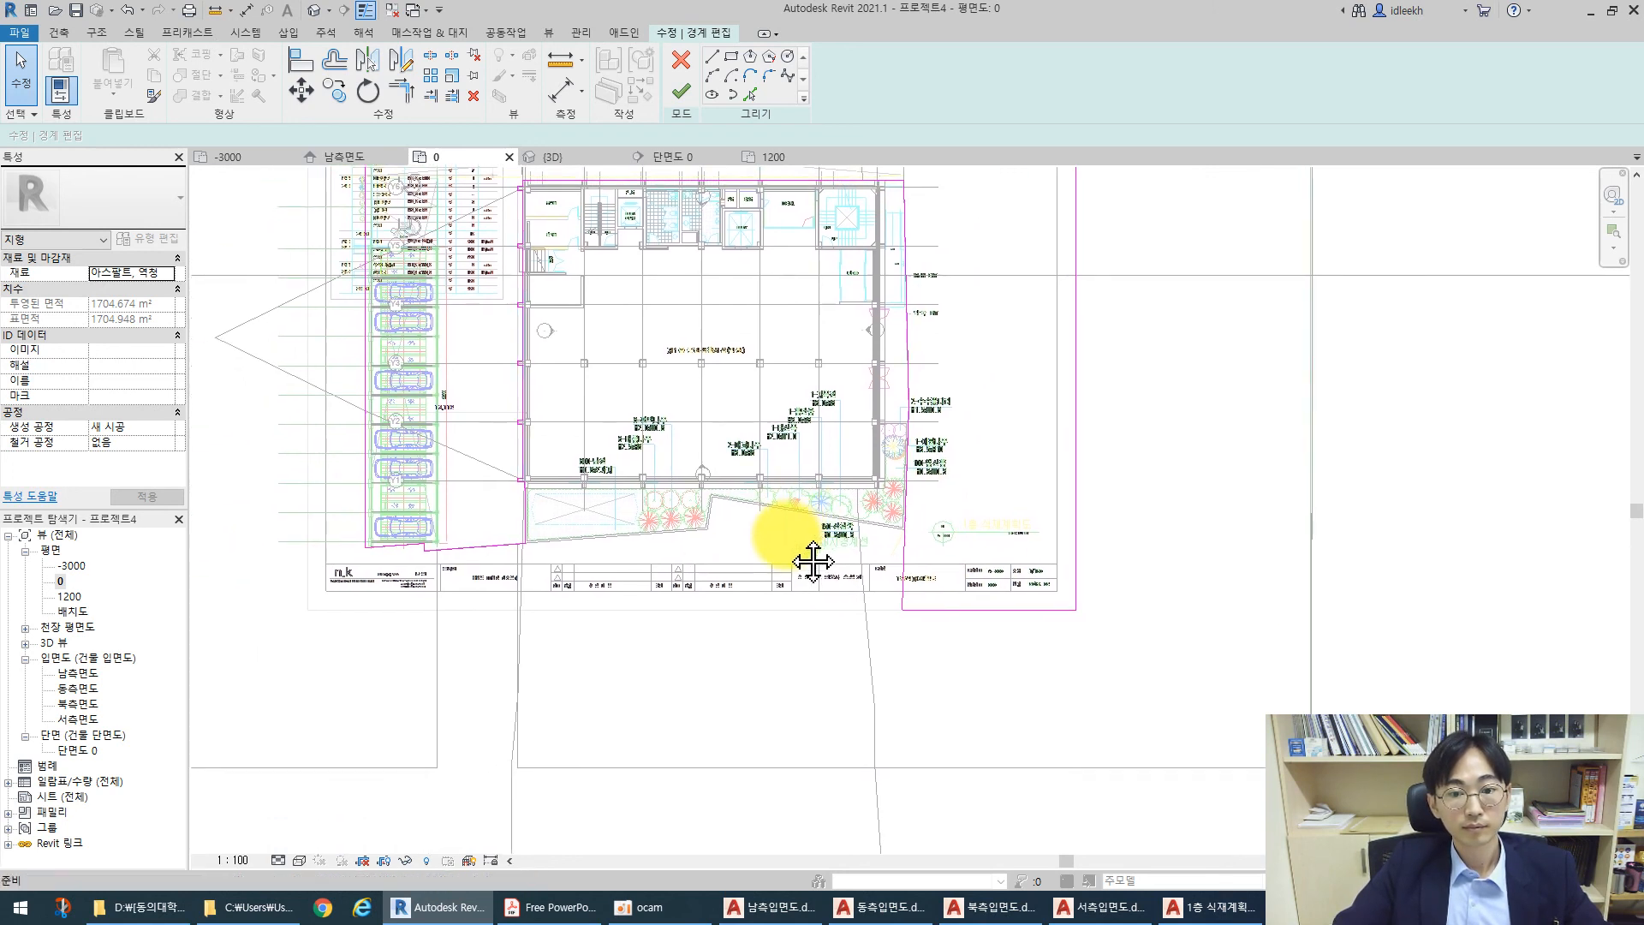
{"action": "left_click", "coordinate": [681, 93]}
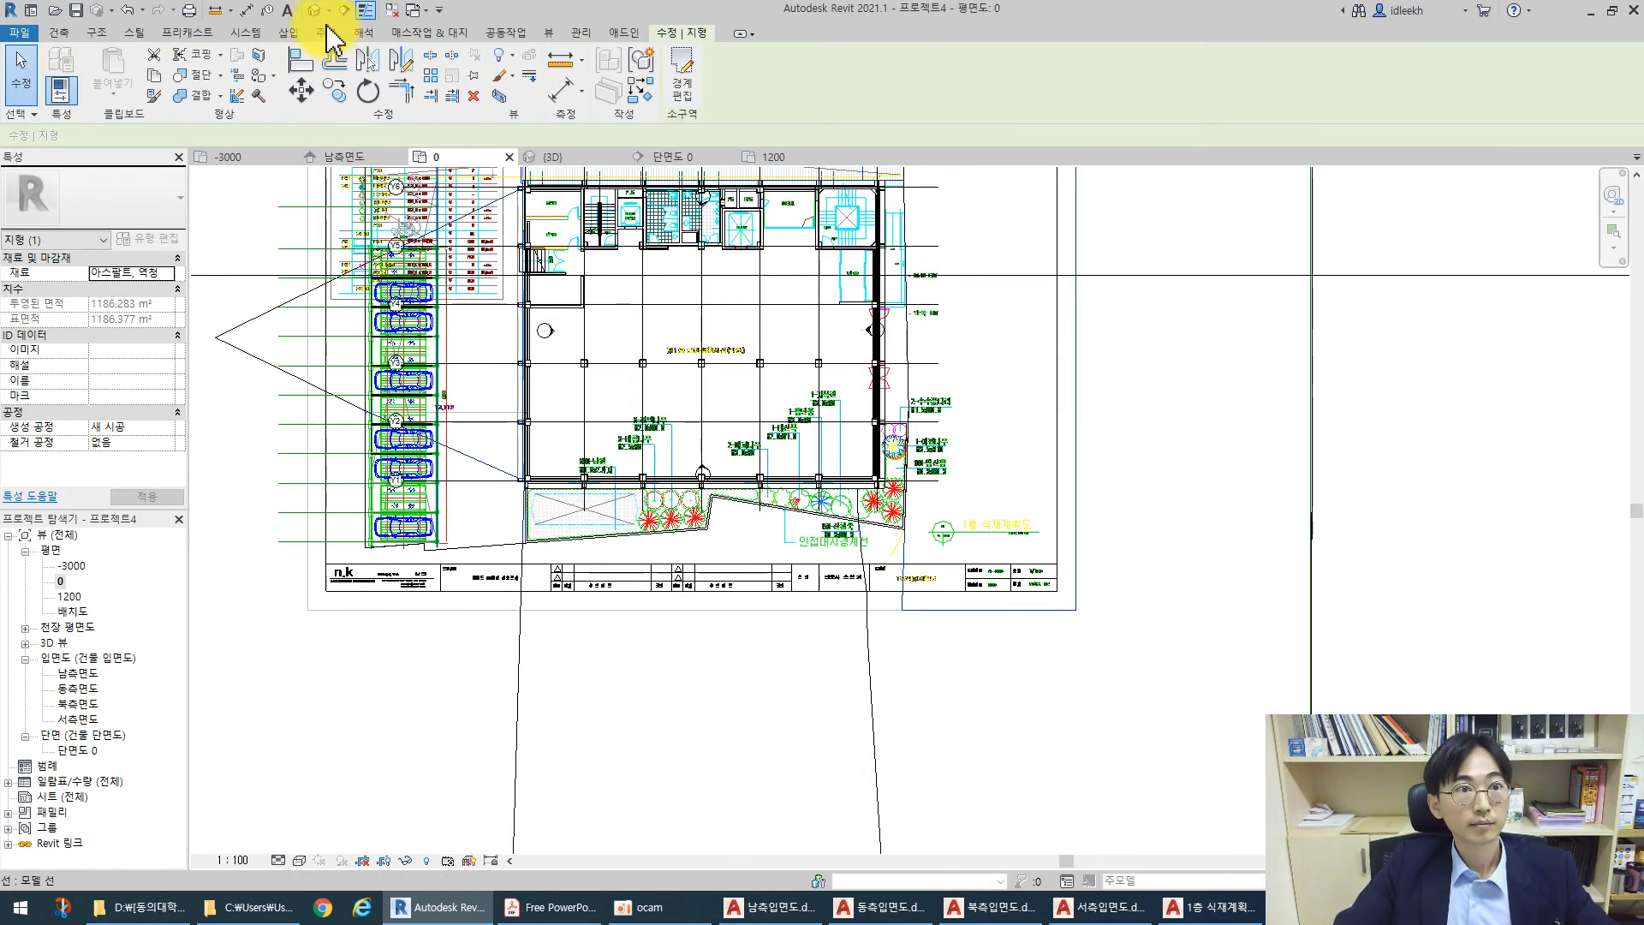
{"action": "left_click", "coordinate": [316, 11]}
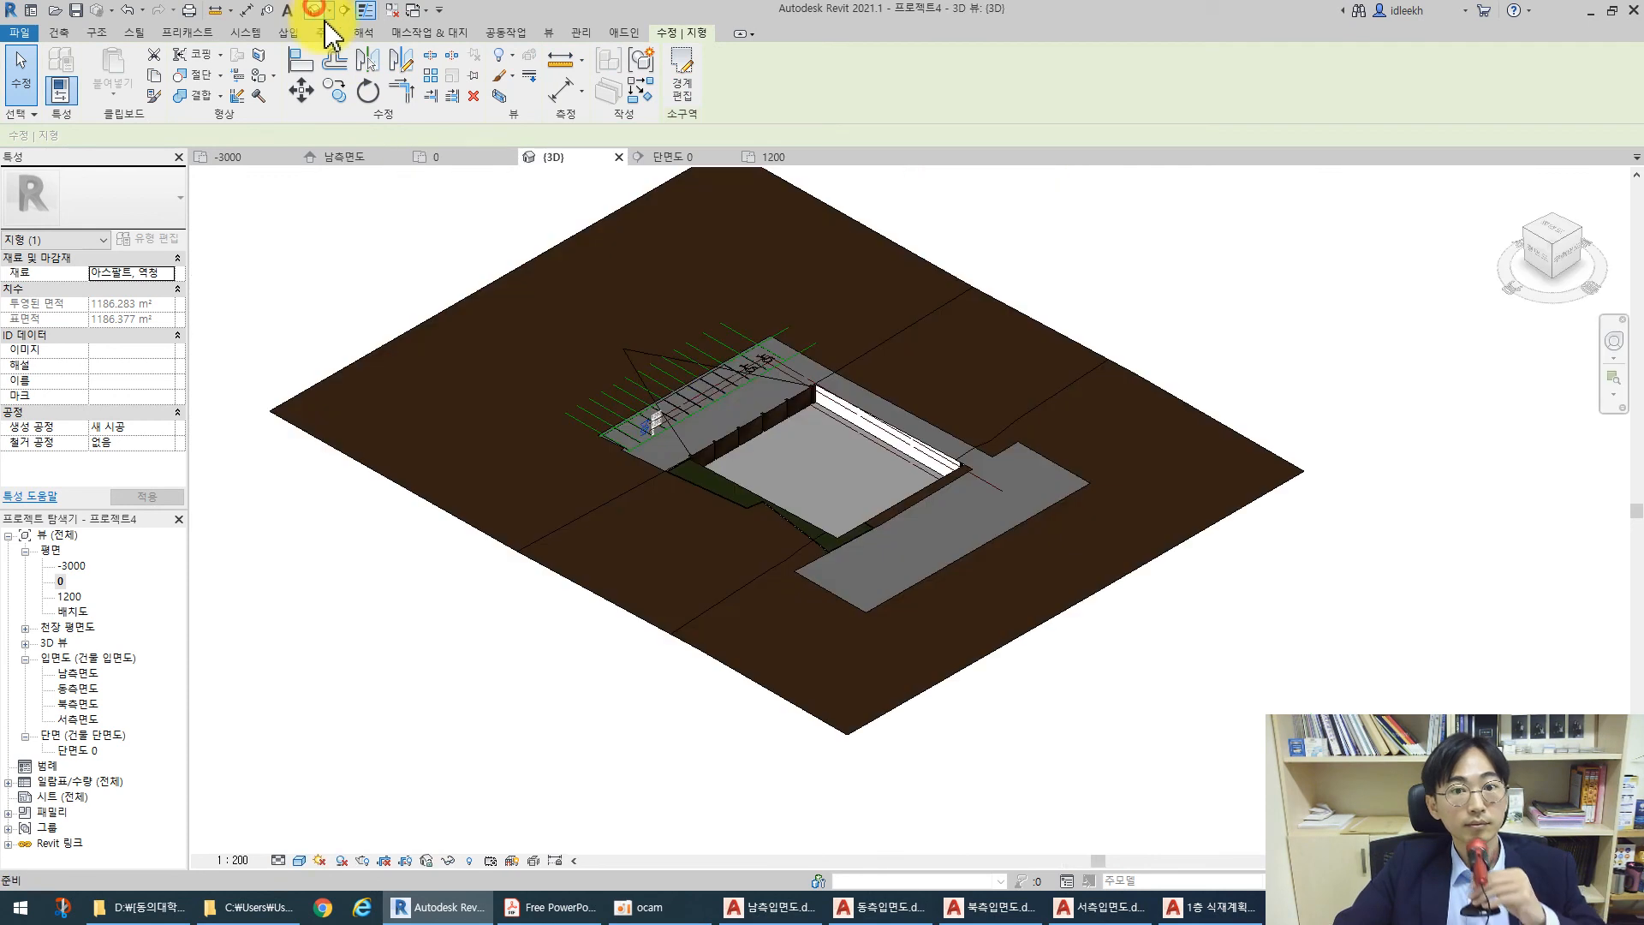
Reopen the asphalt subregion's boundary for editing from the 3D view and return to floor plan 0
{"action": "left_click", "coordinate": [959, 580]}
{"action": "left_click", "coordinate": [683, 86]}
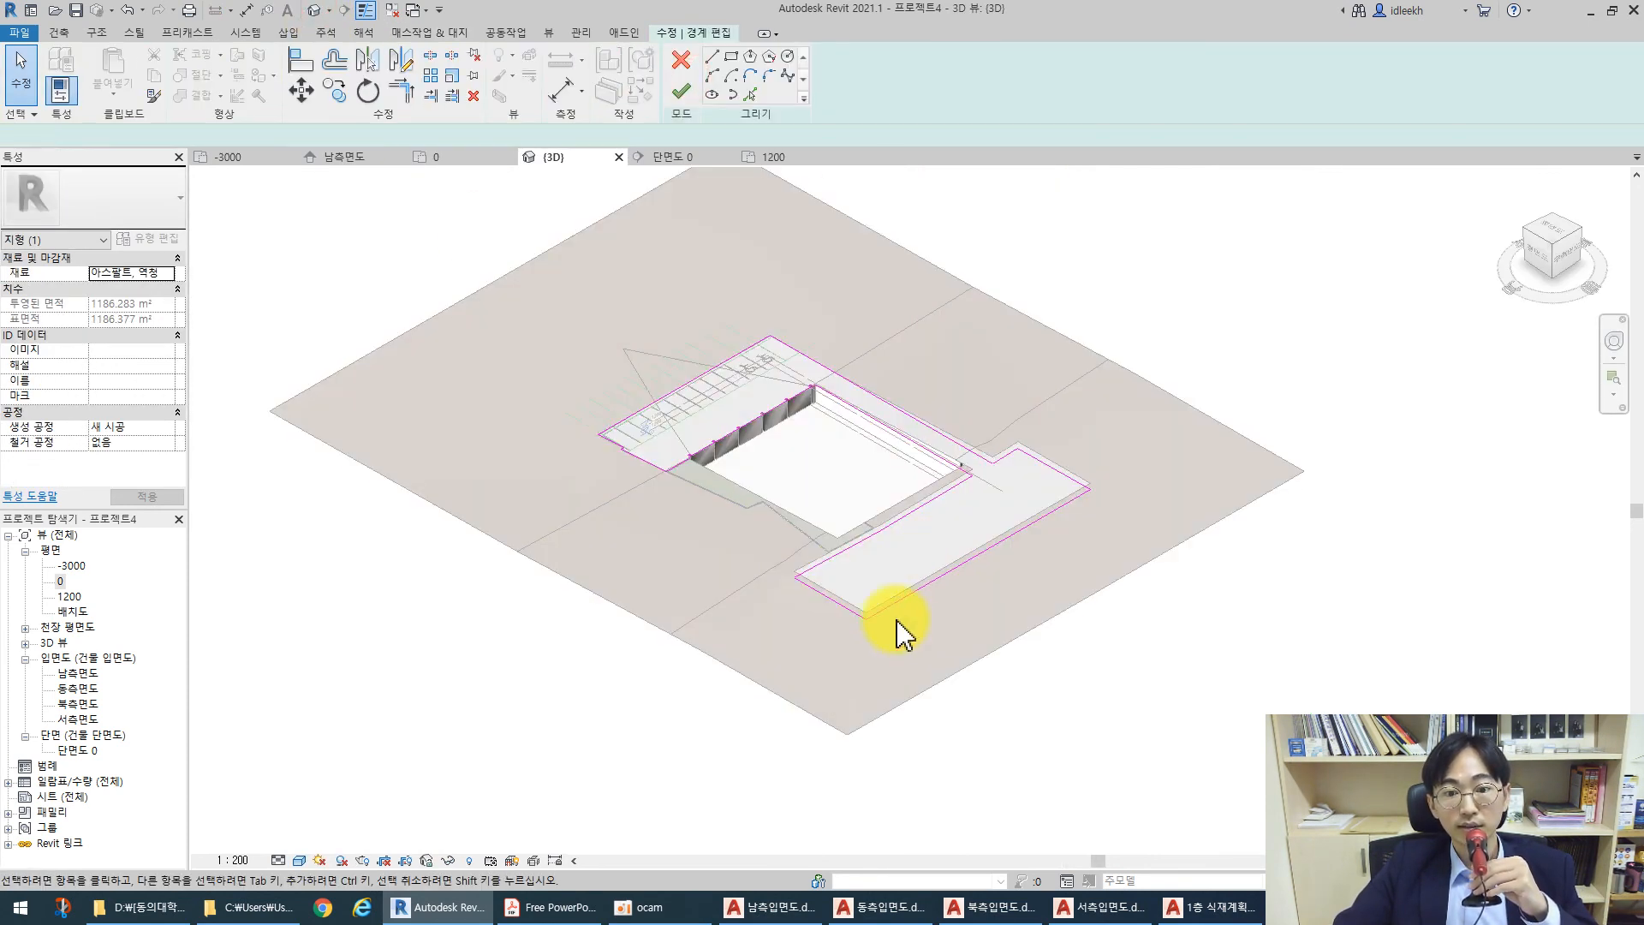
{"action": "left_click", "coordinate": [64, 582]}
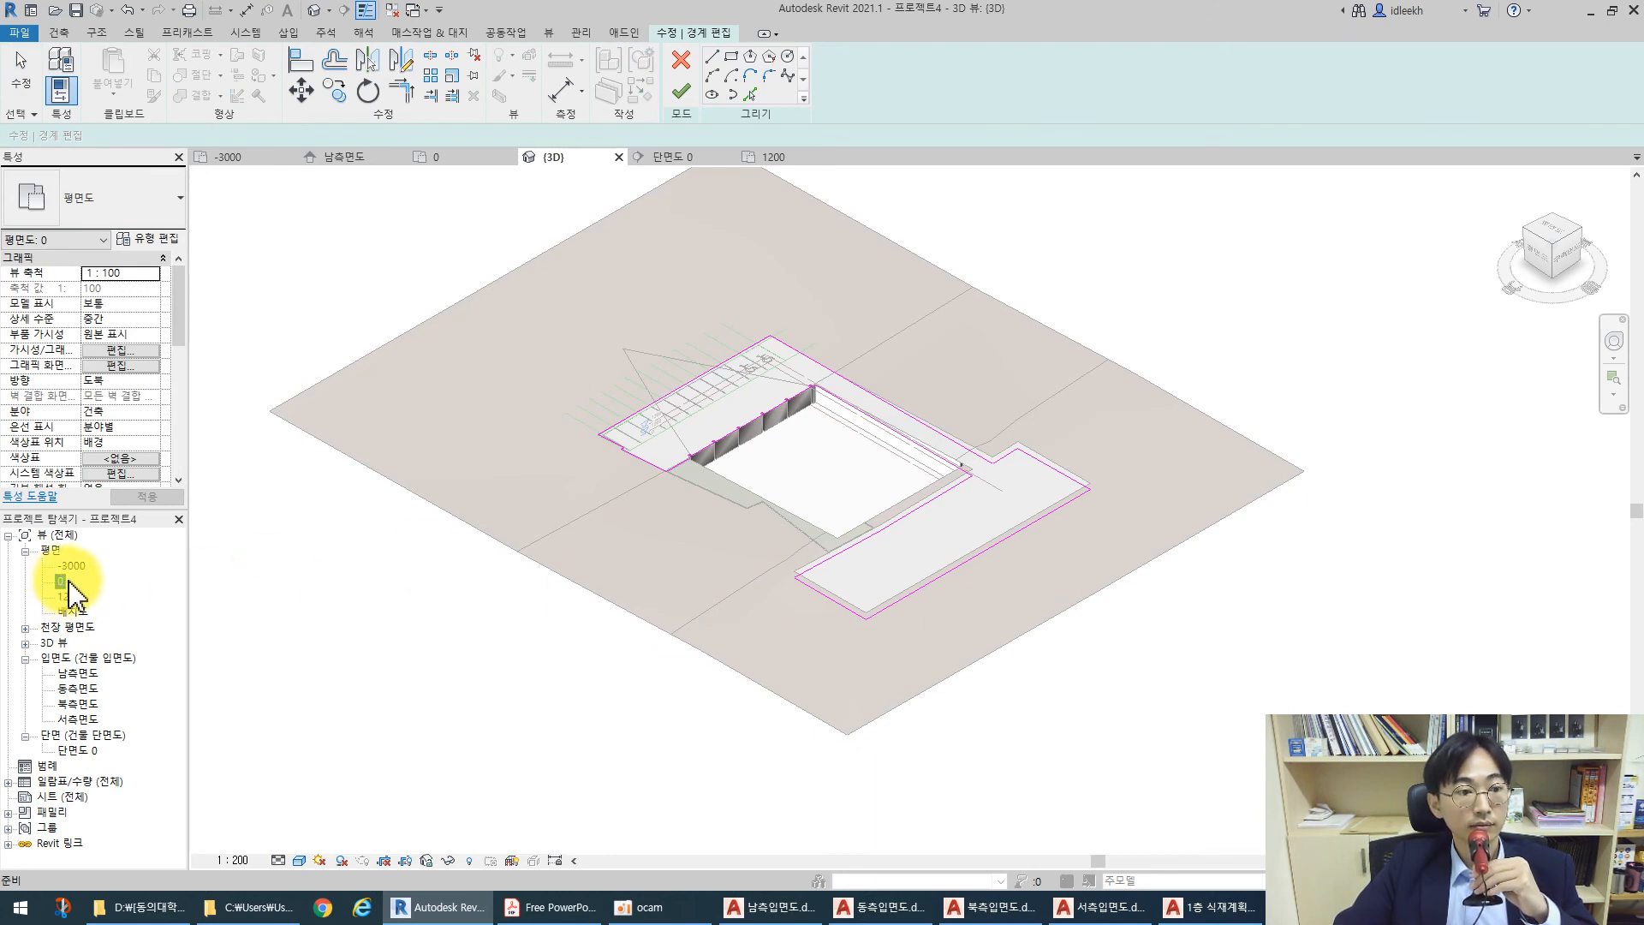
{"action": "left_click", "coordinate": [467, 158]}
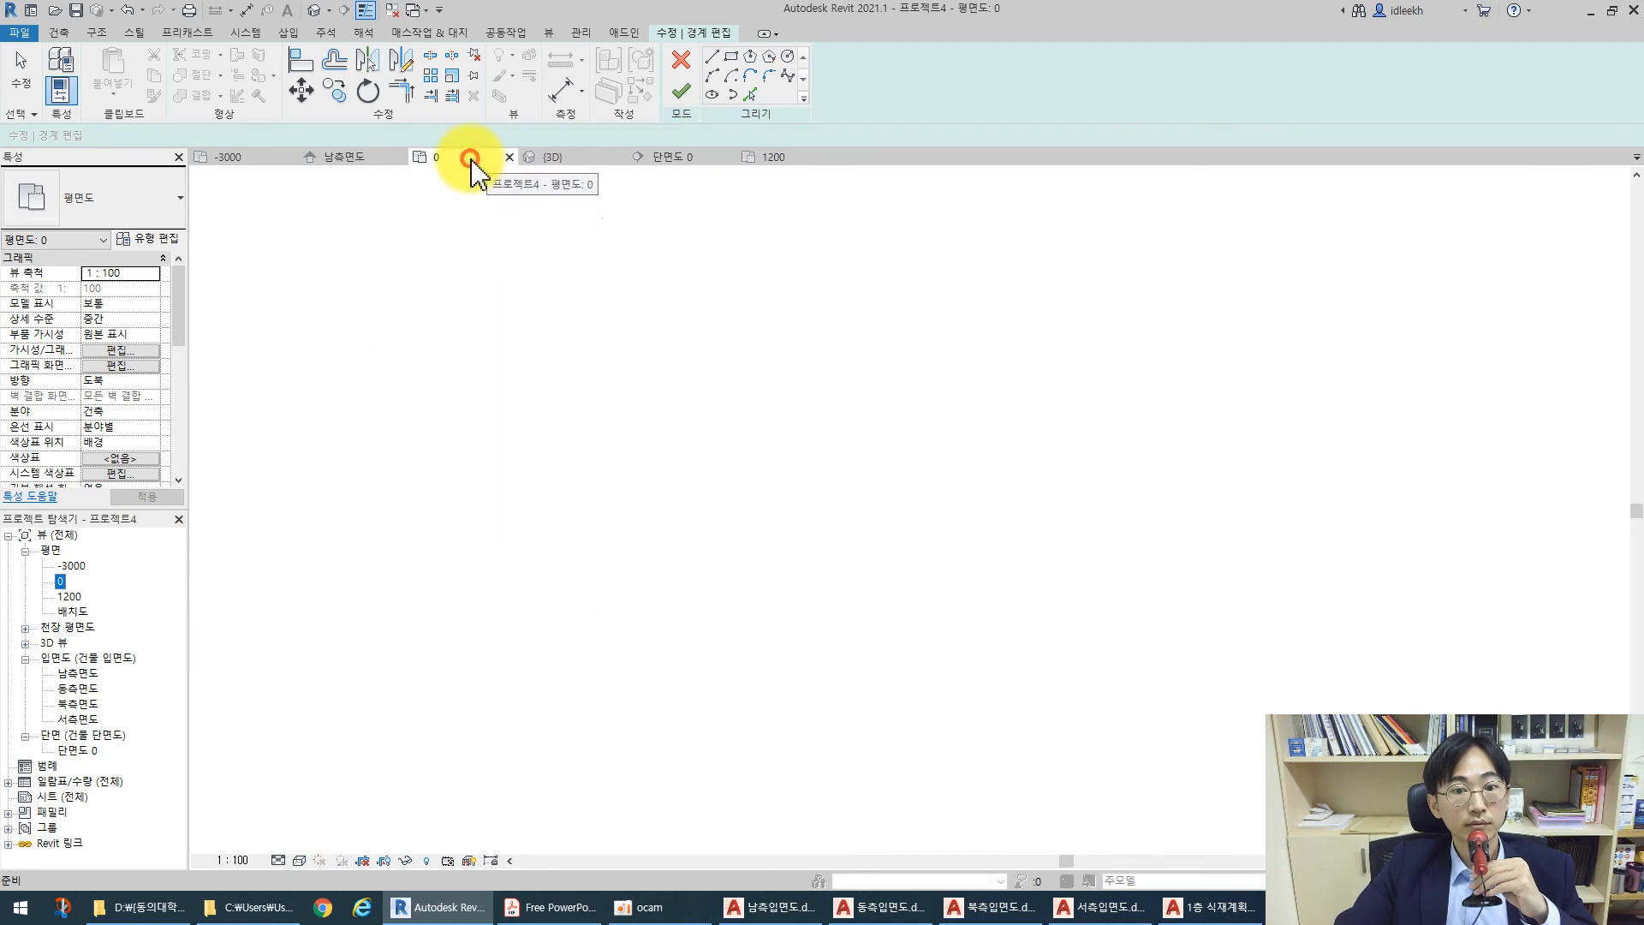
{"action": "scroll", "coordinate": [916, 590], "scroll_direction": "down", "scroll_amount": 3}
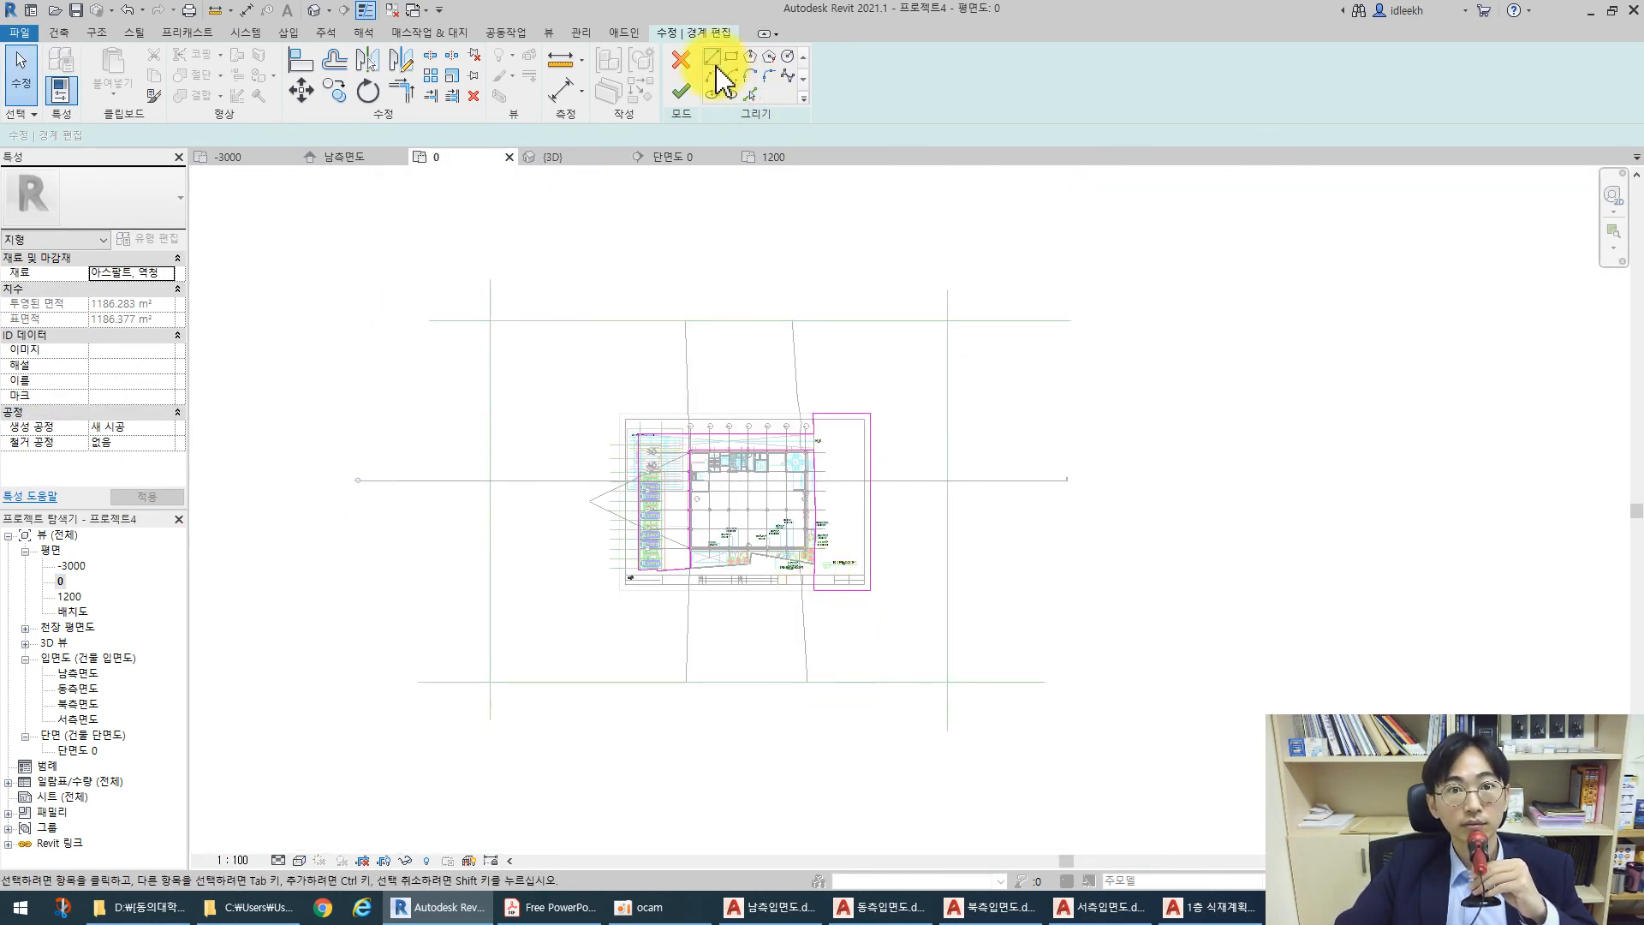
Pick the terrain's far north and south edge lines into the asphalt boundary sketch
{"action": "left_click", "coordinate": [750, 109]}
{"action": "left_click", "coordinate": [846, 321]}
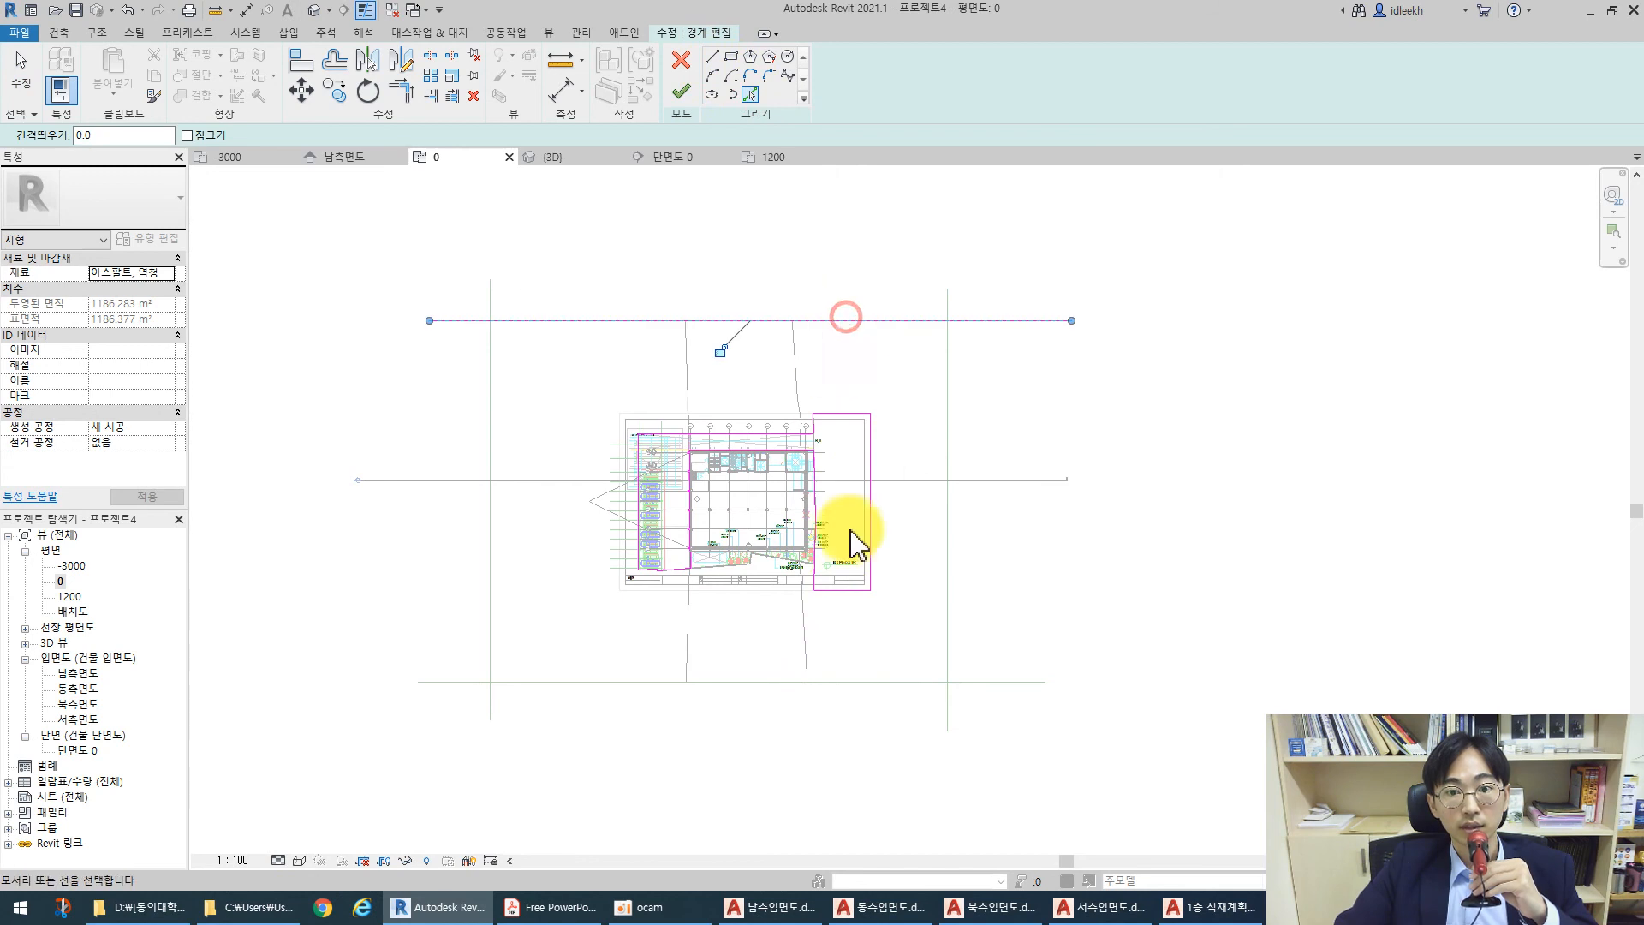
{"action": "left_click", "coordinate": [876, 677]}
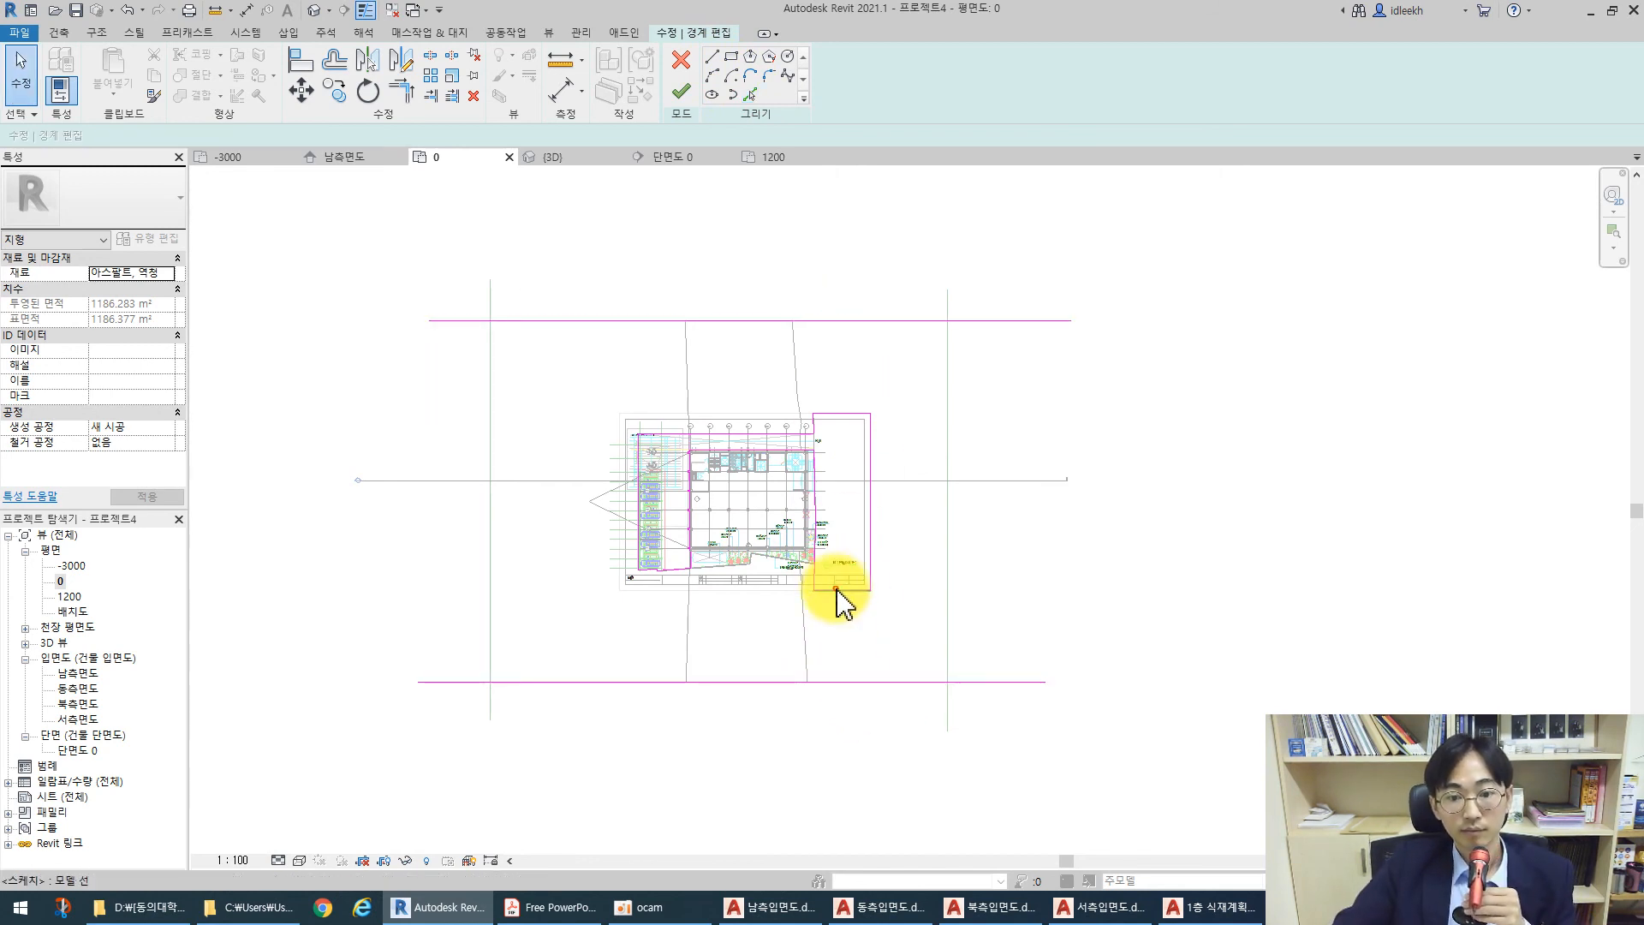
Delete the short south and north end lines of the road strip east of the building
{"action": "left_click", "coordinate": [837, 591]}
{"action": "key", "text": "Escape"}
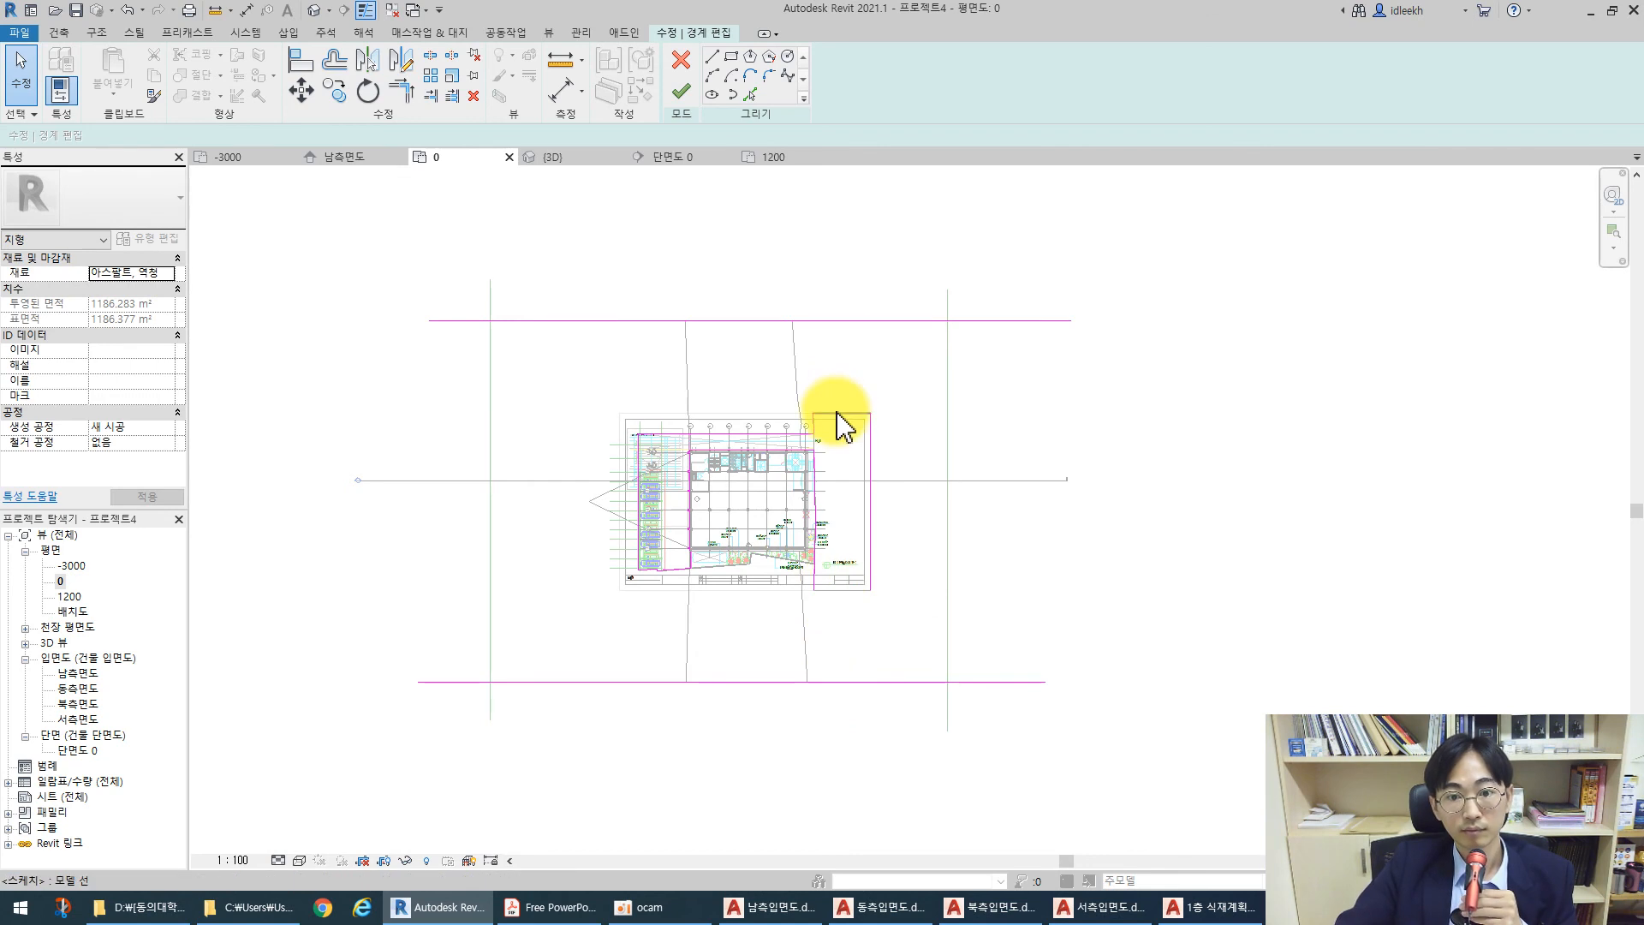
{"action": "left_click", "coordinate": [838, 415]}
{"action": "key", "text": "Escape"}
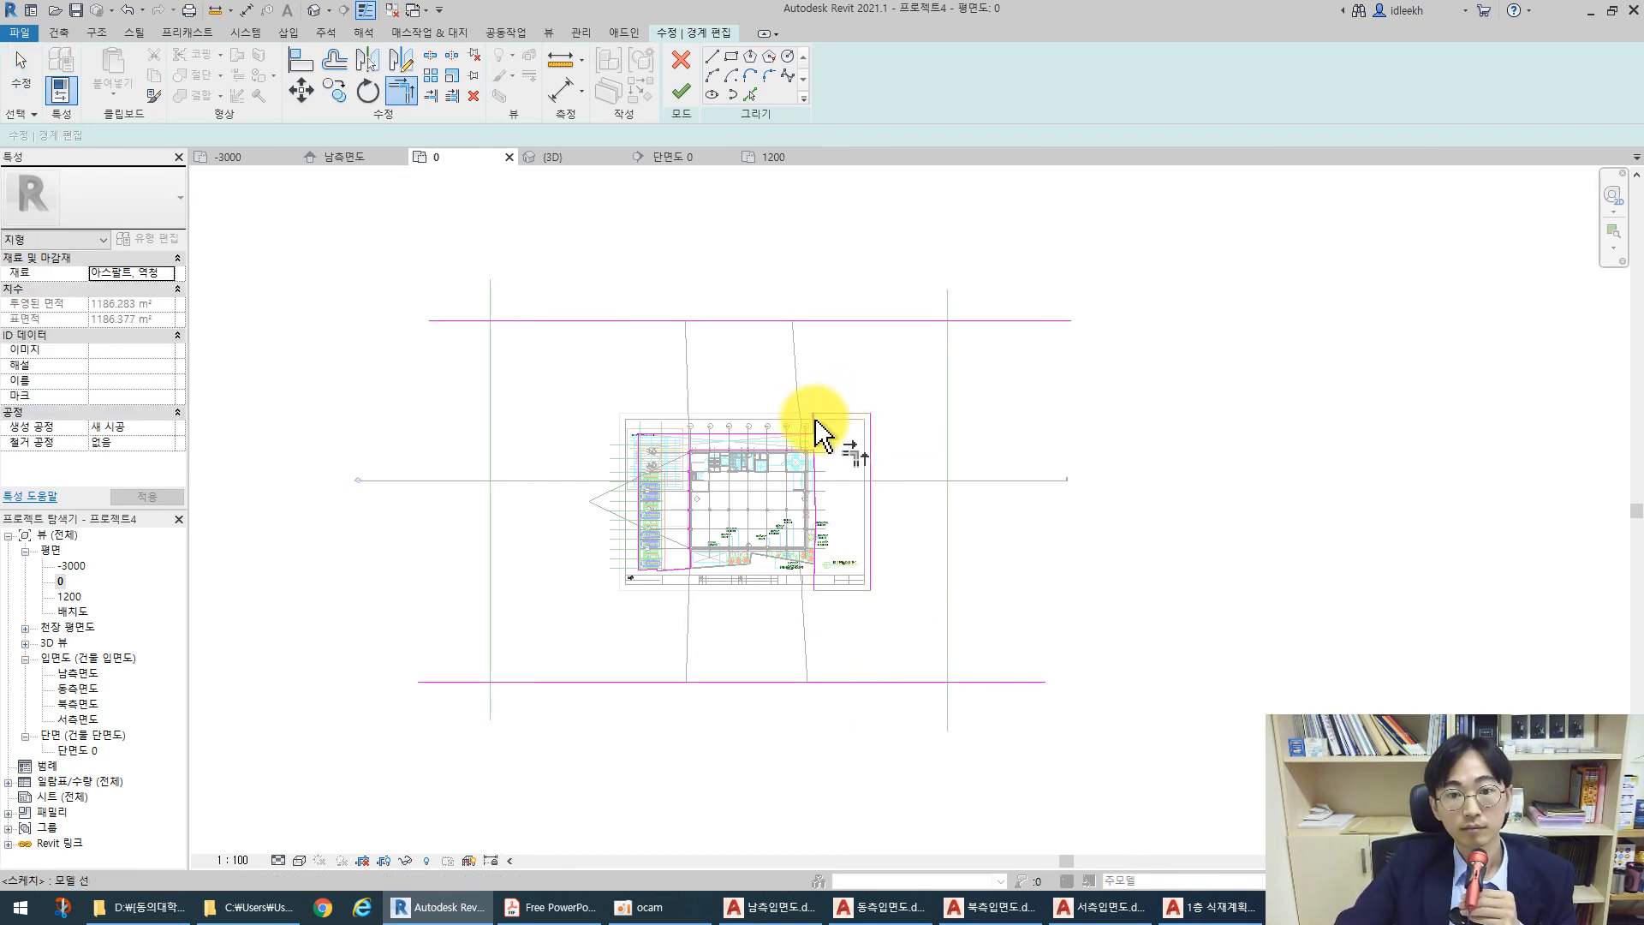
Trim both sides of the east road strip to the terrain's north and south edge lines and finish the boundary edit
{"action": "left_click", "coordinate": [816, 419]}
{"action": "left_click", "coordinate": [839, 322]}
{"action": "left_click", "coordinate": [868, 435]}
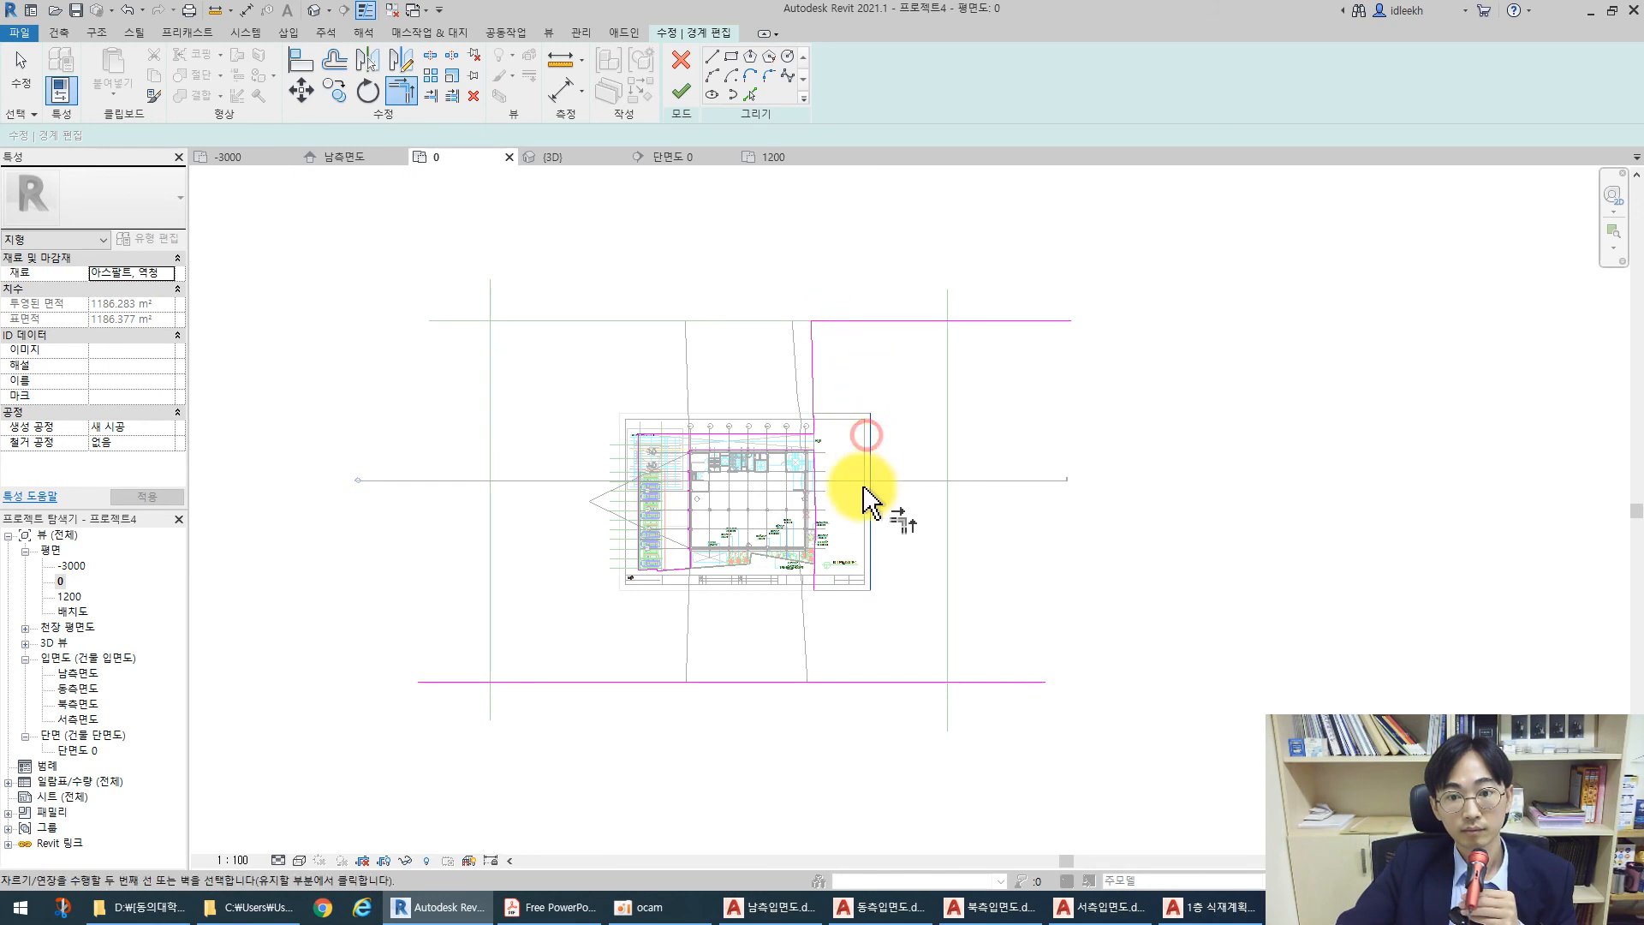
{"action": "left_click", "coordinate": [844, 322]}
{"action": "left_click", "coordinate": [815, 573]}
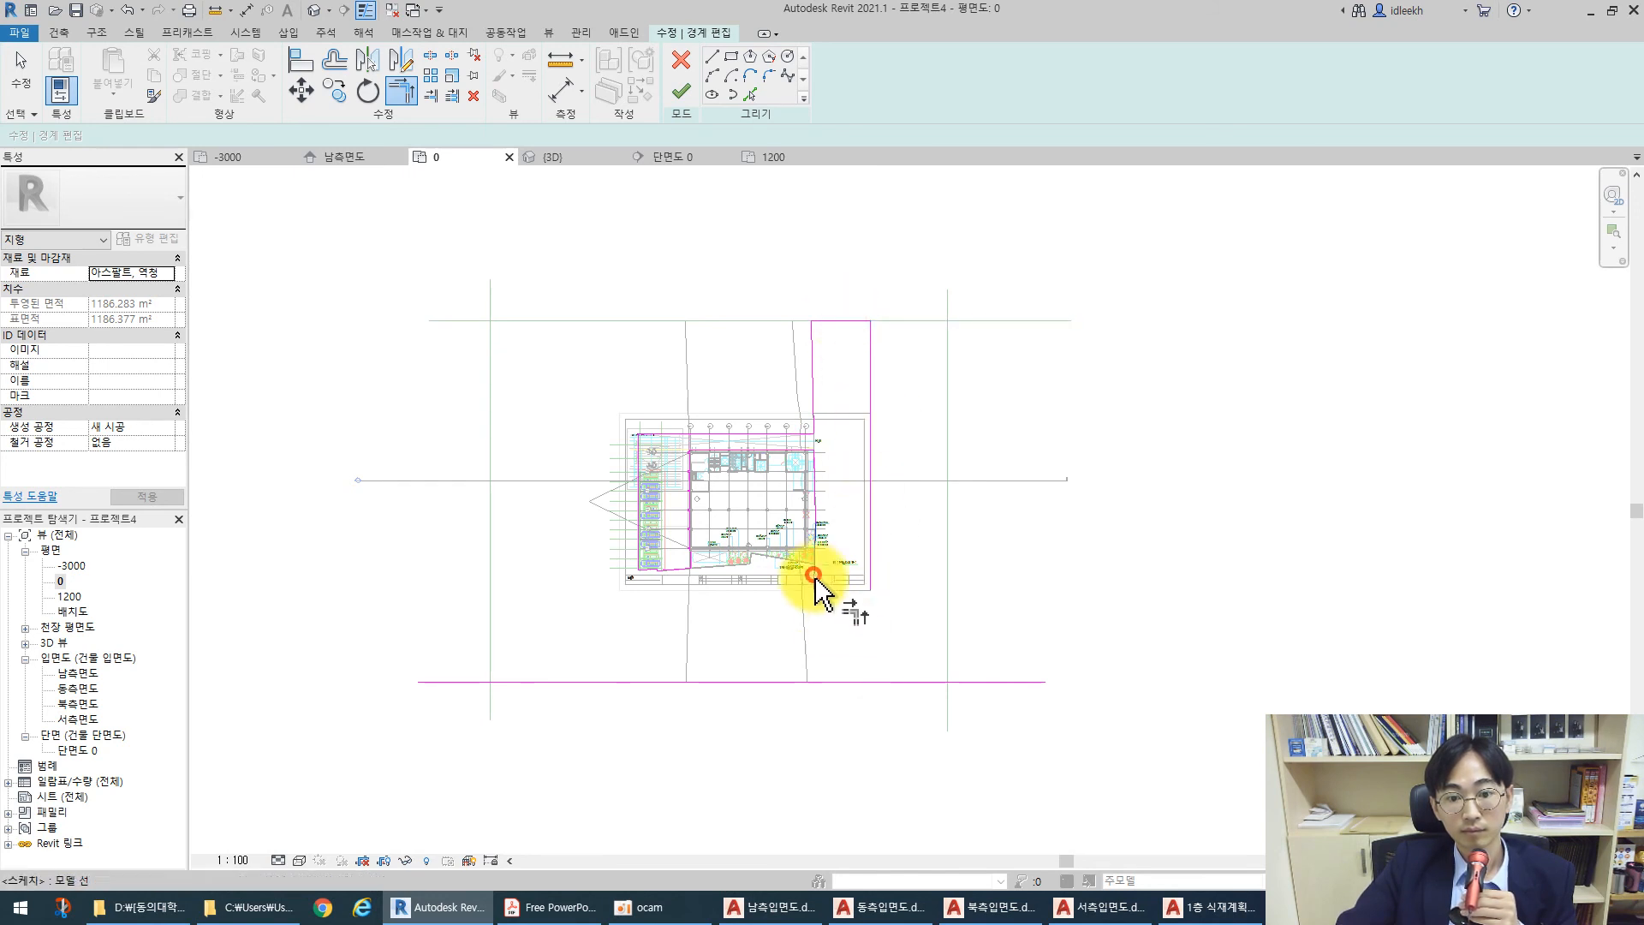
{"action": "left_click", "coordinate": [832, 683]}
{"action": "left_click", "coordinate": [872, 562]}
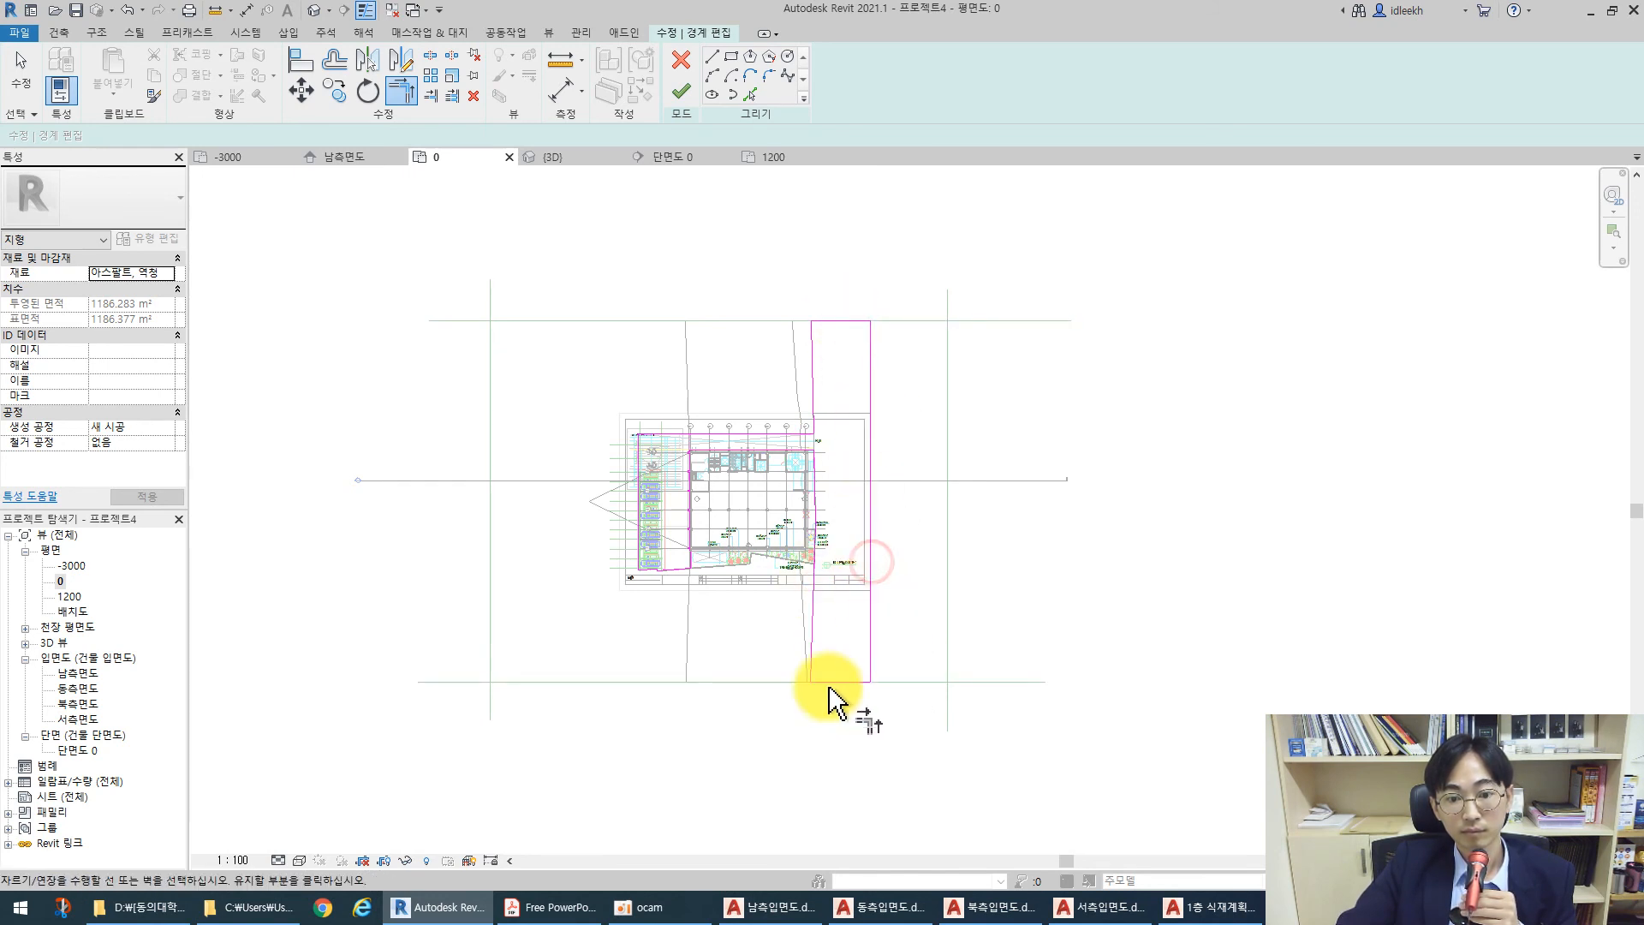
{"action": "left_click", "coordinate": [681, 92]}
{"action": "scroll", "coordinate": [699, 603], "scroll_direction": "up", "scroll_amount": 3}
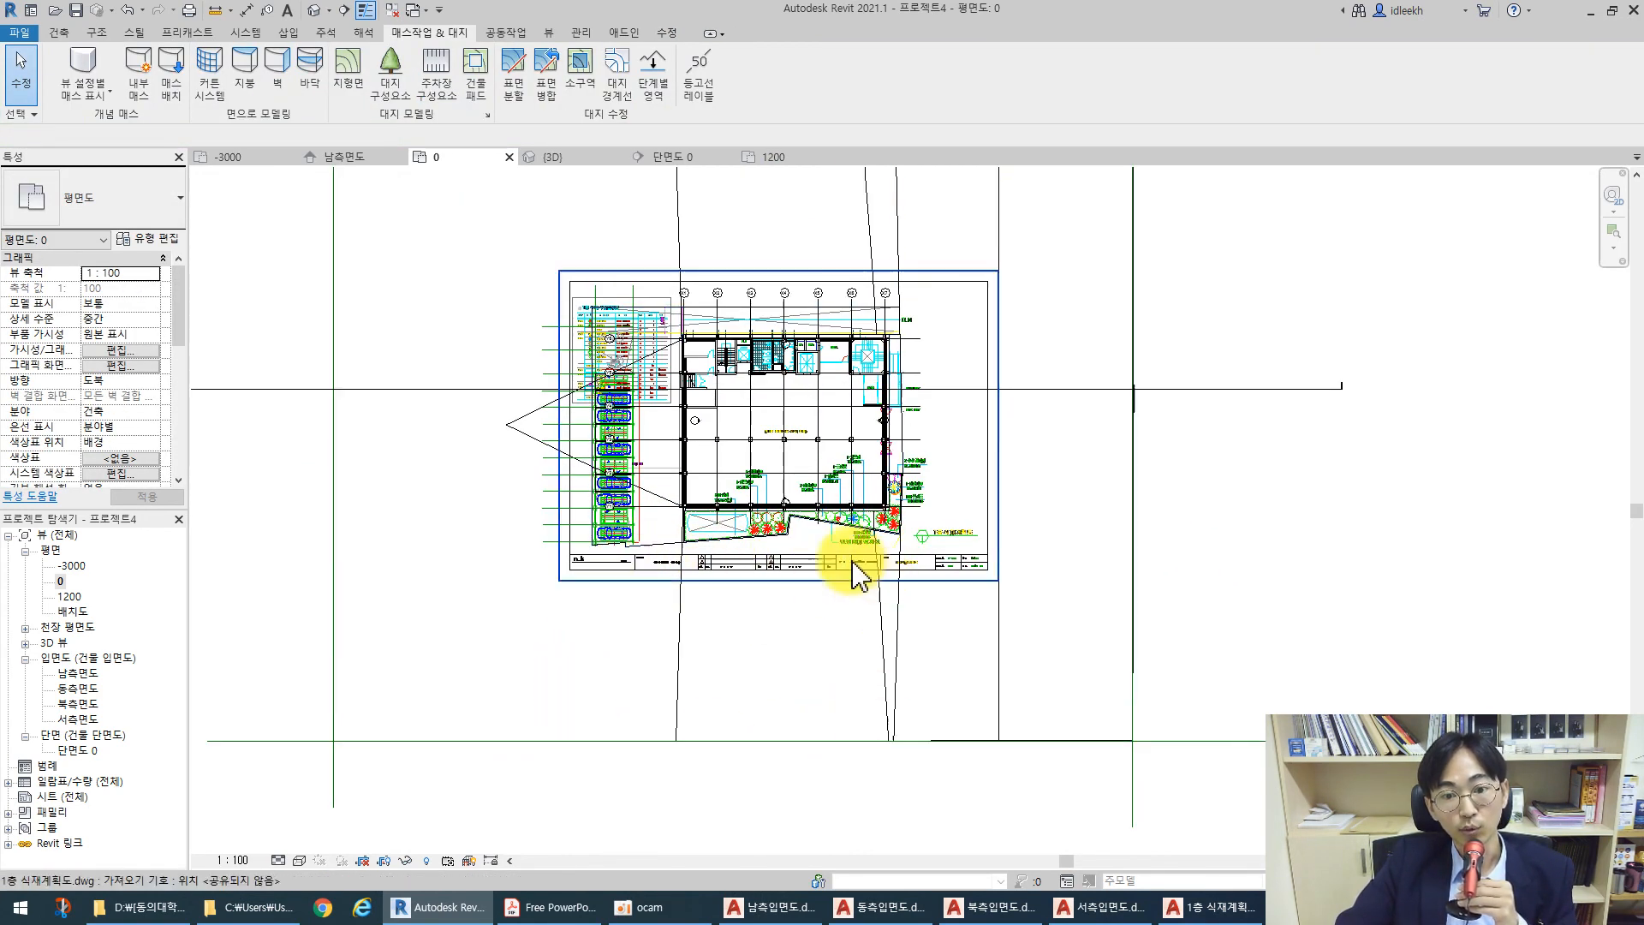
Start a new subregion and pick the site boundary segments along the south side of the parking and building
{"action": "left_click", "coordinate": [579, 64]}
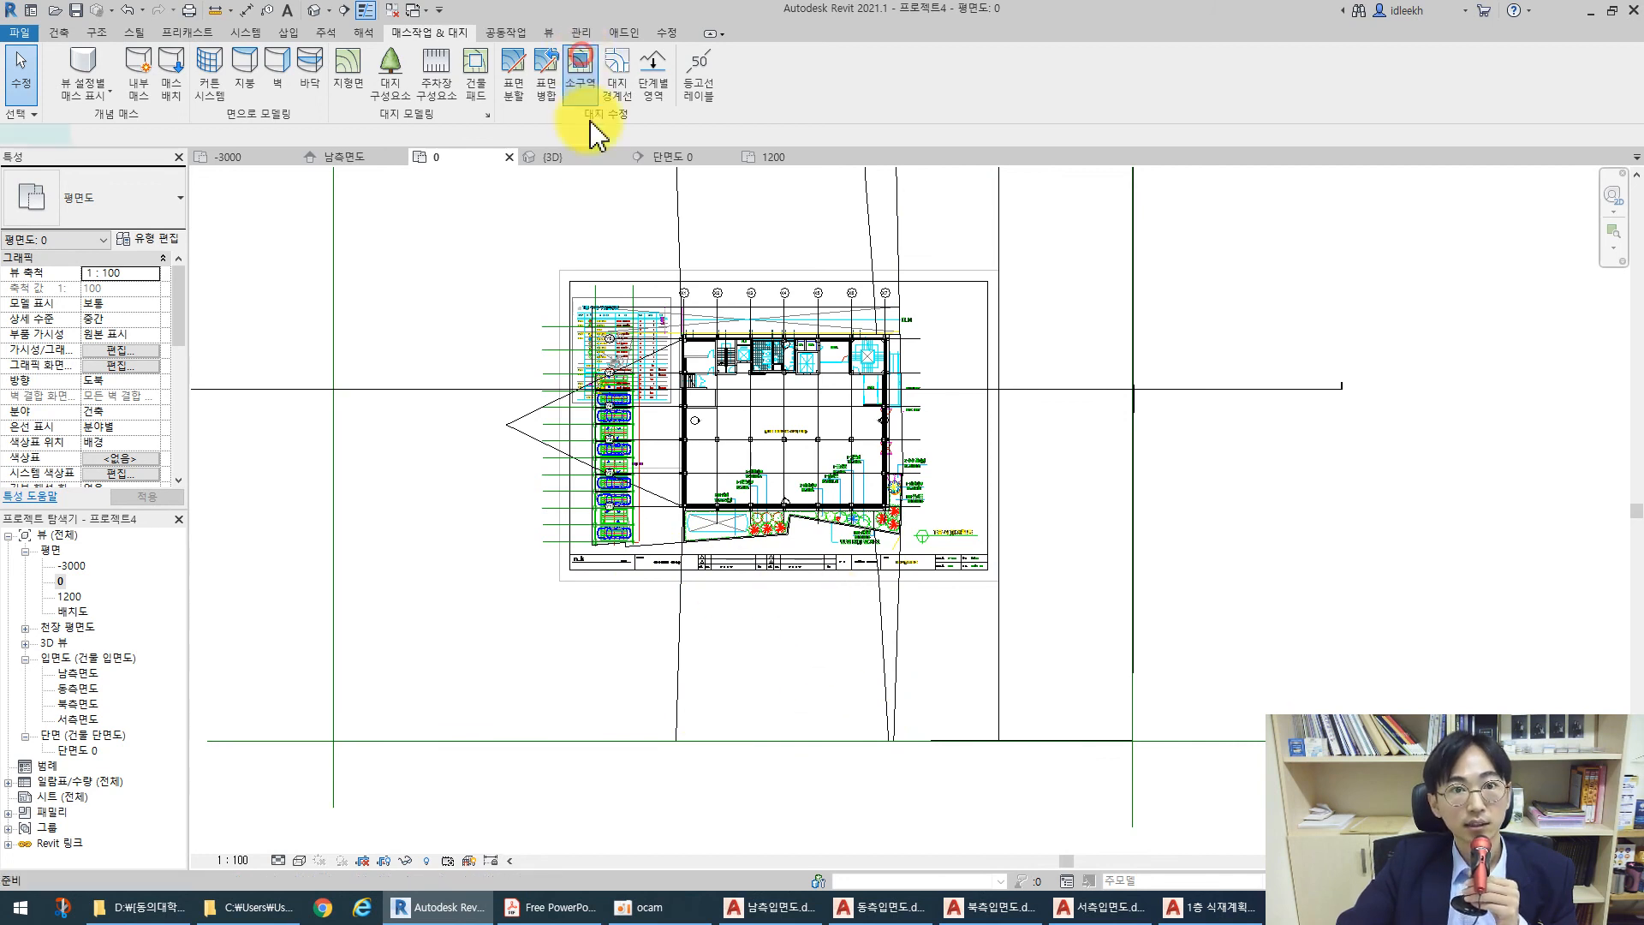
{"action": "left_click", "coordinate": [750, 94]}
{"action": "scroll", "coordinate": [608, 585], "scroll_direction": "up", "scroll_amount": 4}
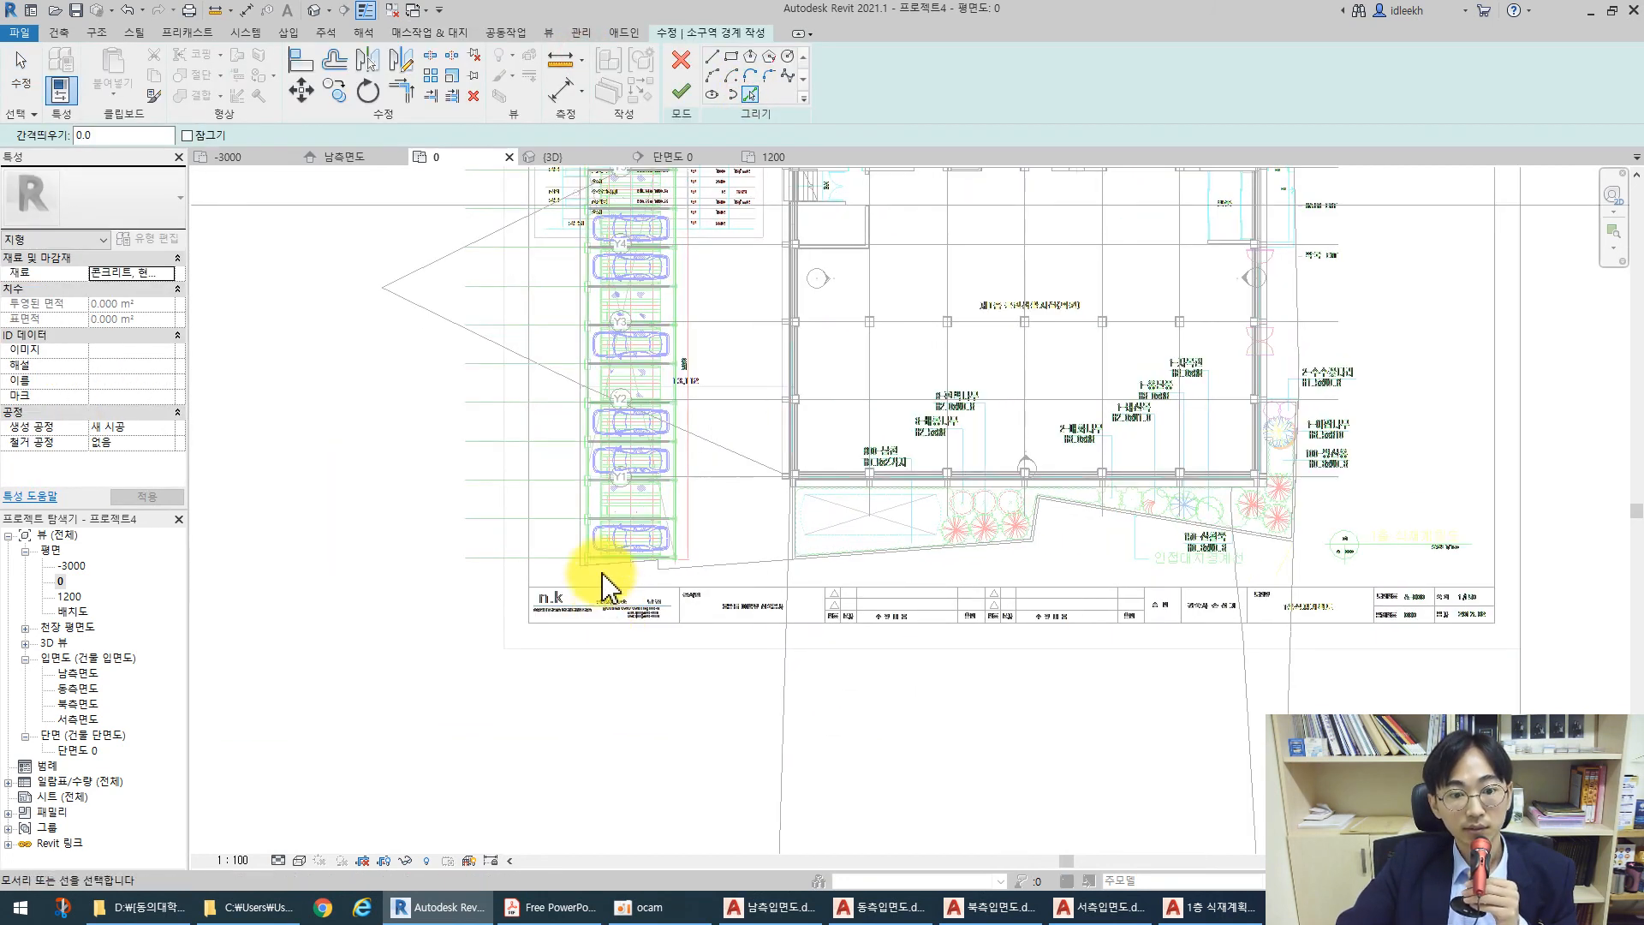
{"action": "left_click", "coordinate": [612, 564]}
{"action": "scroll", "coordinate": [647, 577], "scroll_direction": "up", "scroll_amount": 4}
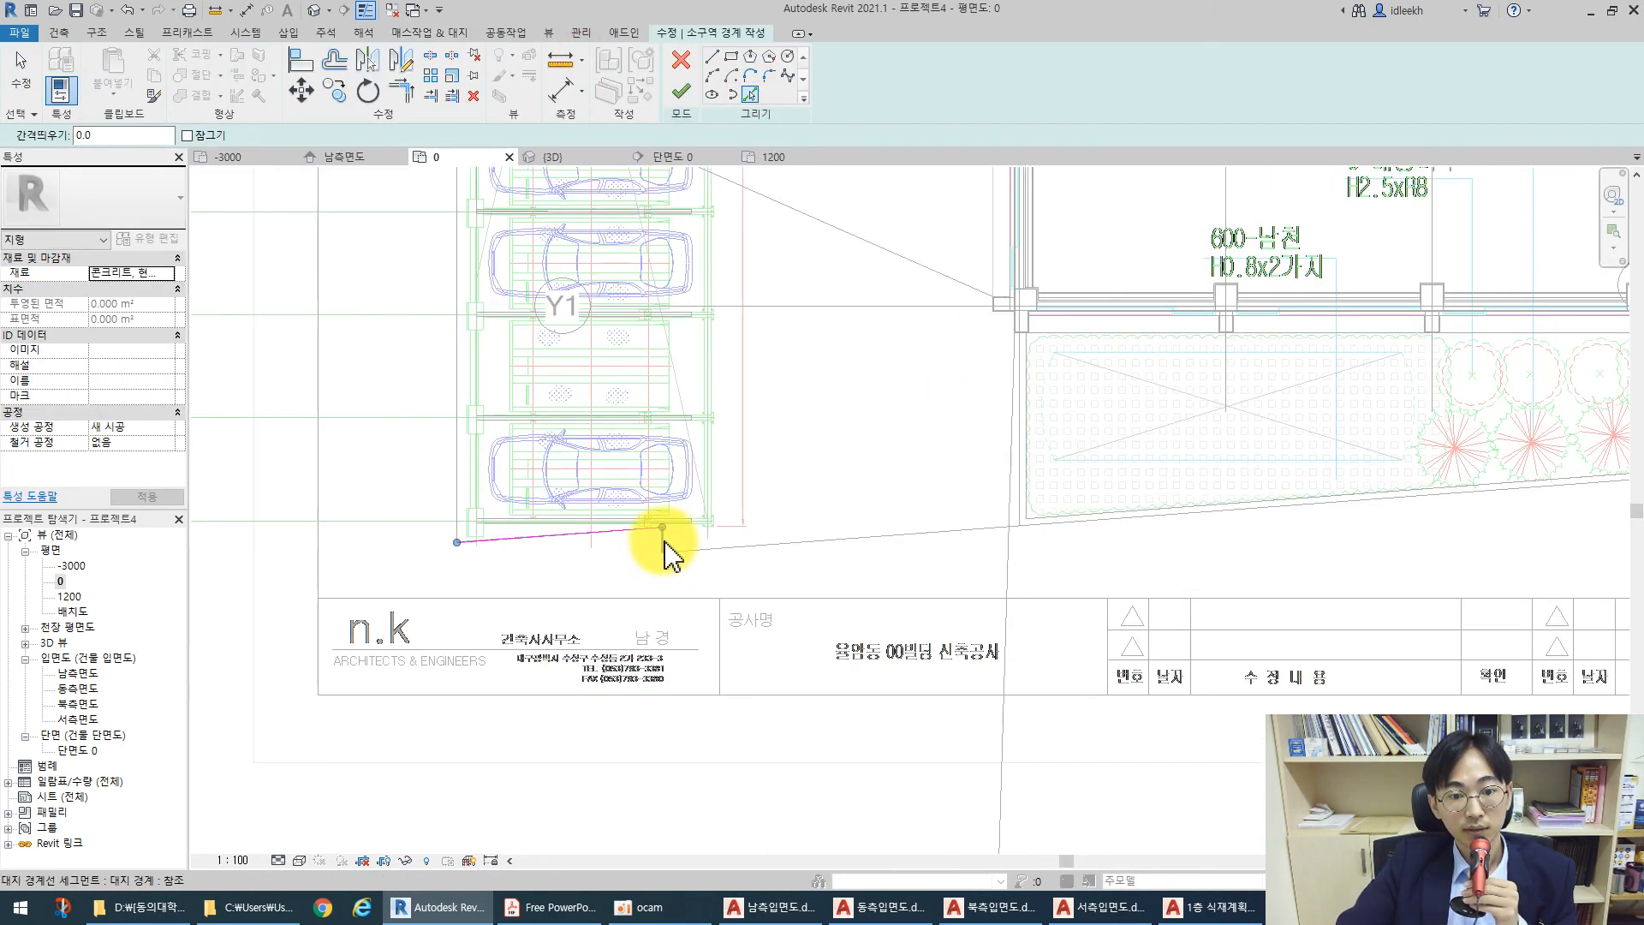
{"action": "left_click", "coordinate": [700, 553]}
{"action": "scroll", "coordinate": [857, 591], "scroll_direction": "down", "scroll_amount": 3}
{"action": "scroll", "coordinate": [1011, 543], "scroll_direction": "up", "scroll_amount": 2}
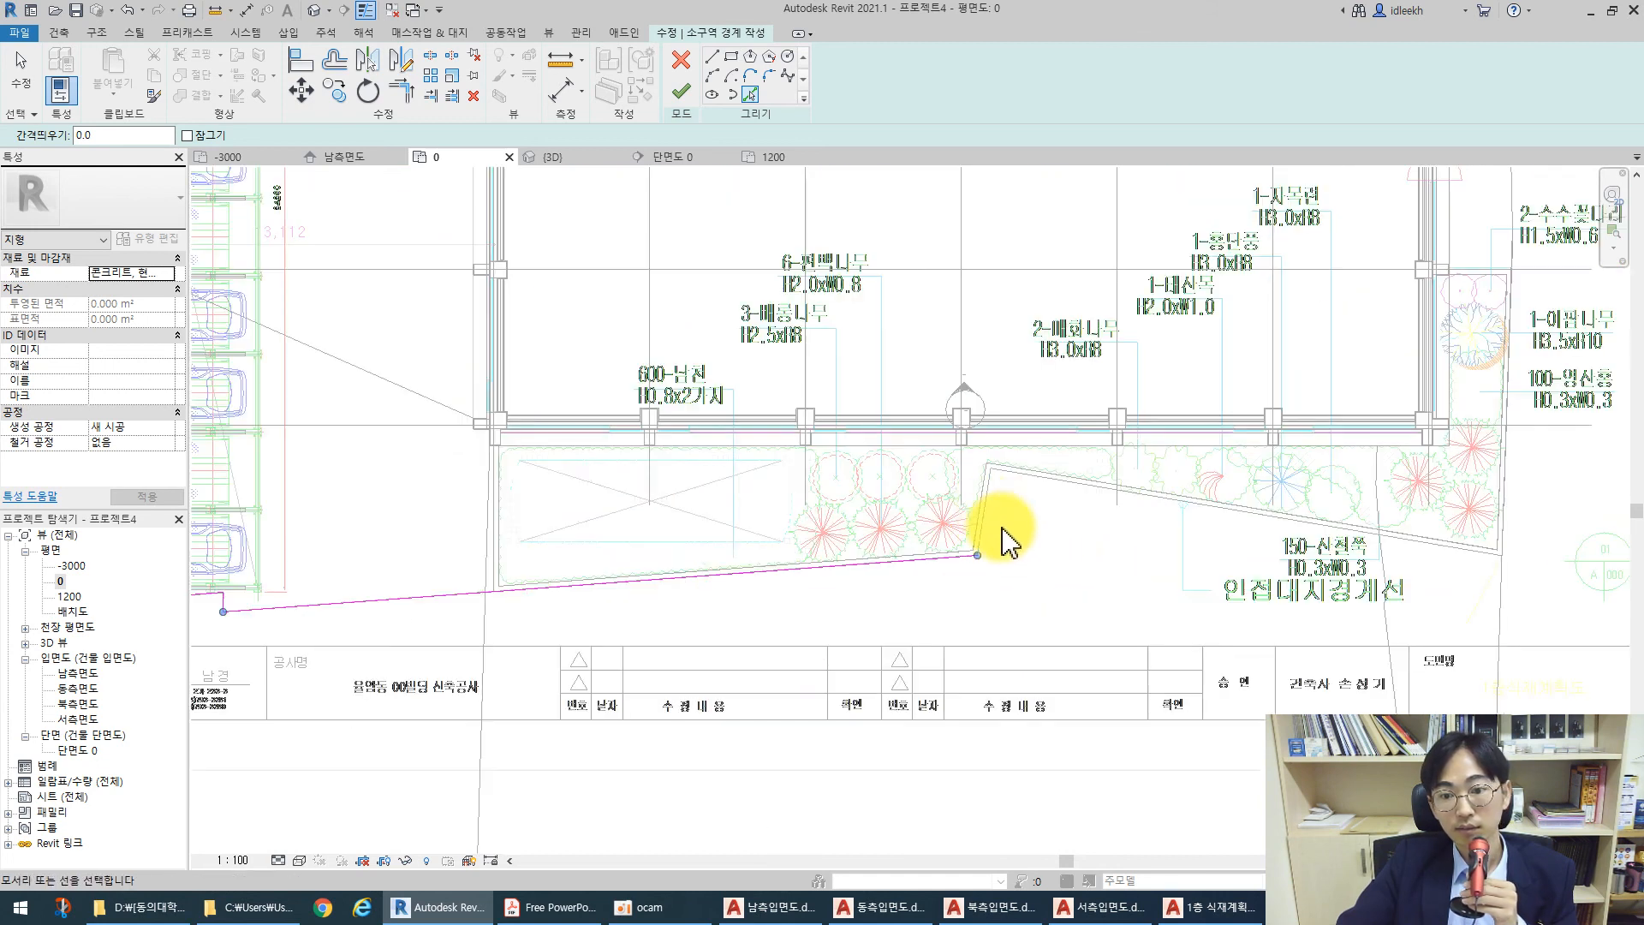
{"action": "left_click", "coordinate": [986, 485]}
{"action": "left_click", "coordinate": [1043, 476]}
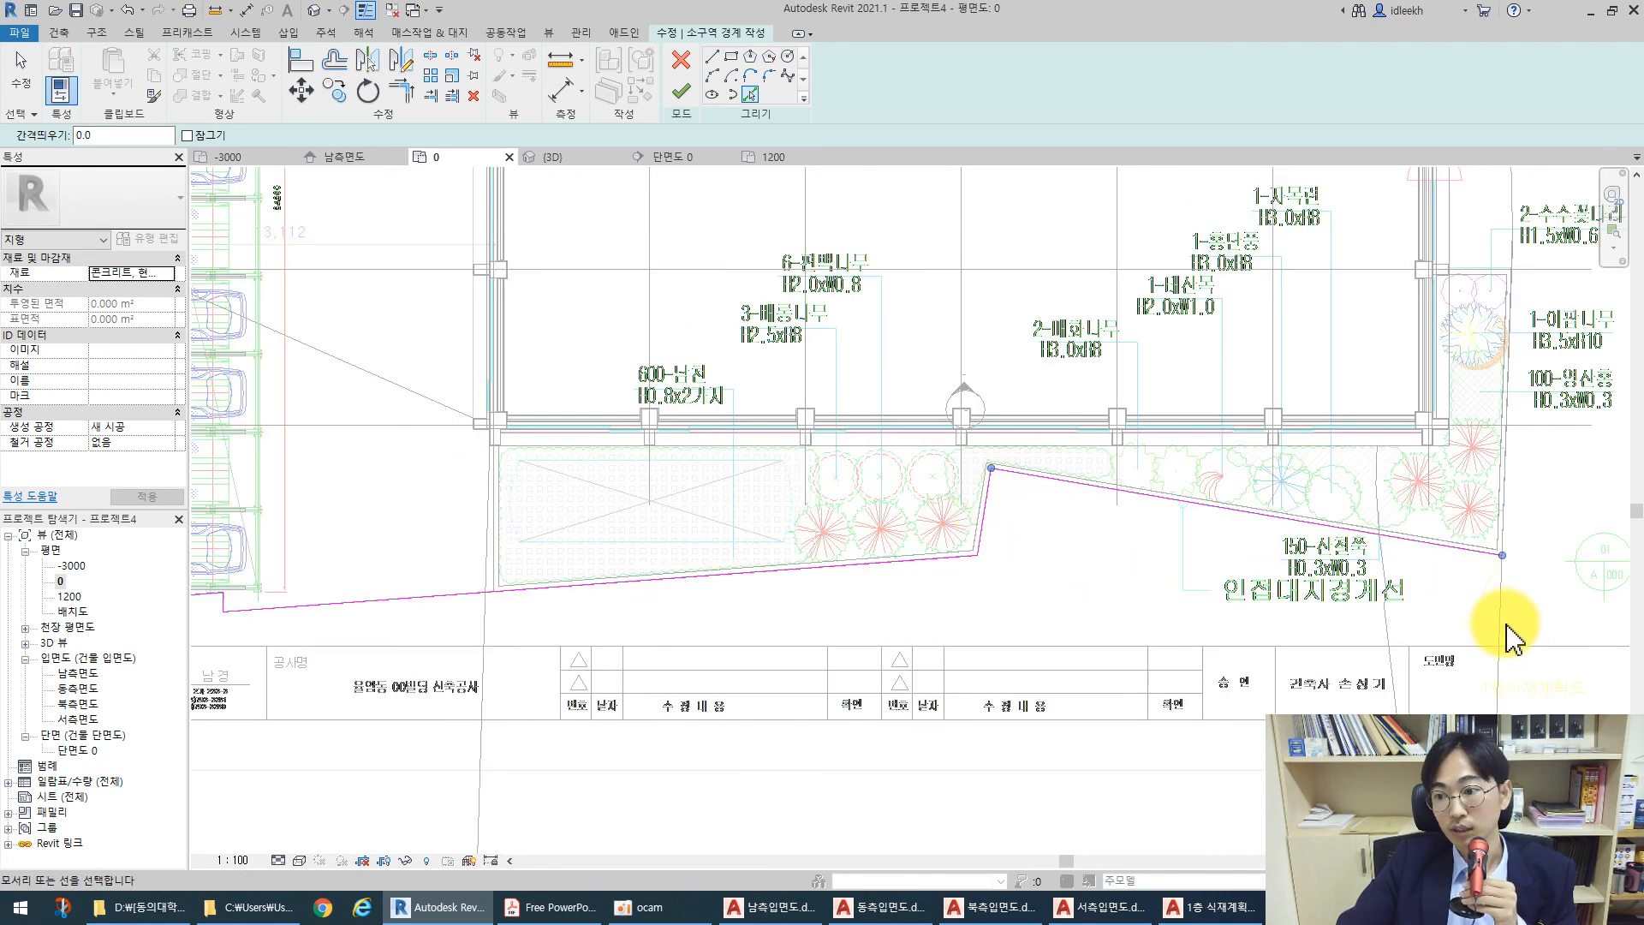
Add the terrain's south edge to the sketch and draw the east side line from the site boundary's southeast corner down to it
{"action": "scroll", "coordinate": [1417, 608], "scroll_direction": "down", "scroll_amount": 4}
{"action": "mouse_move", "coordinate": [899, 616]}
{"action": "middle_mouse_down"}
{"action": "mouse_move", "coordinate": [881, 455]}
{"action": "mouse_move", "coordinate": [852, 439]}
{"action": "middle_mouse_up"}
{"action": "left_click", "coordinate": [1002, 684]}
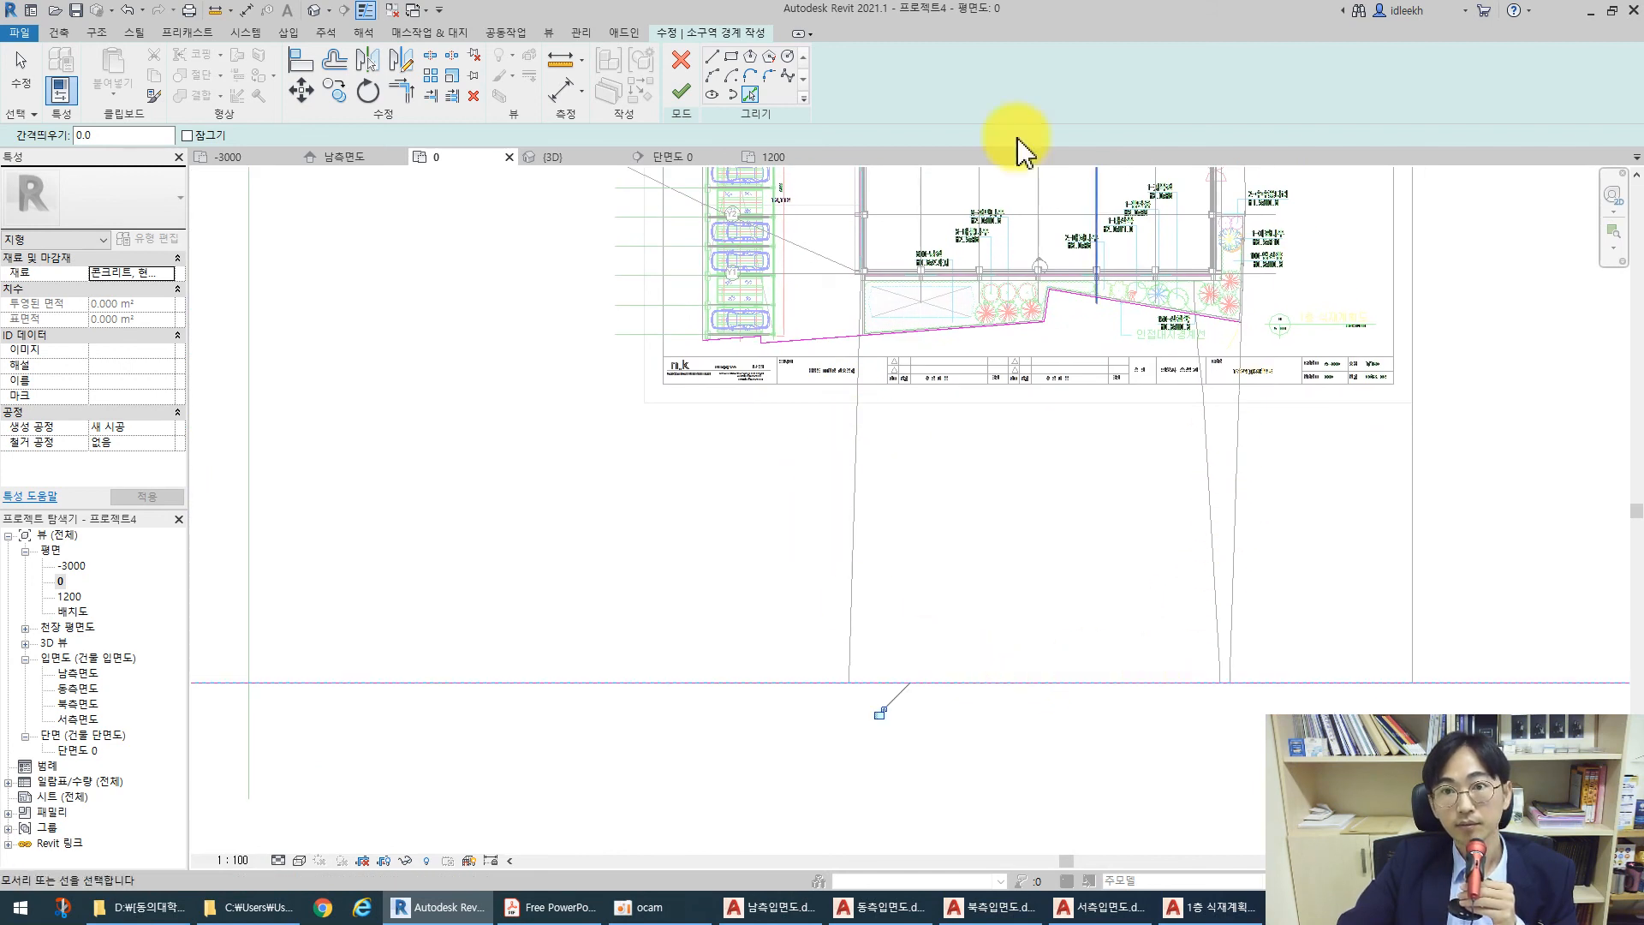
{"action": "left_click", "coordinate": [712, 56]}
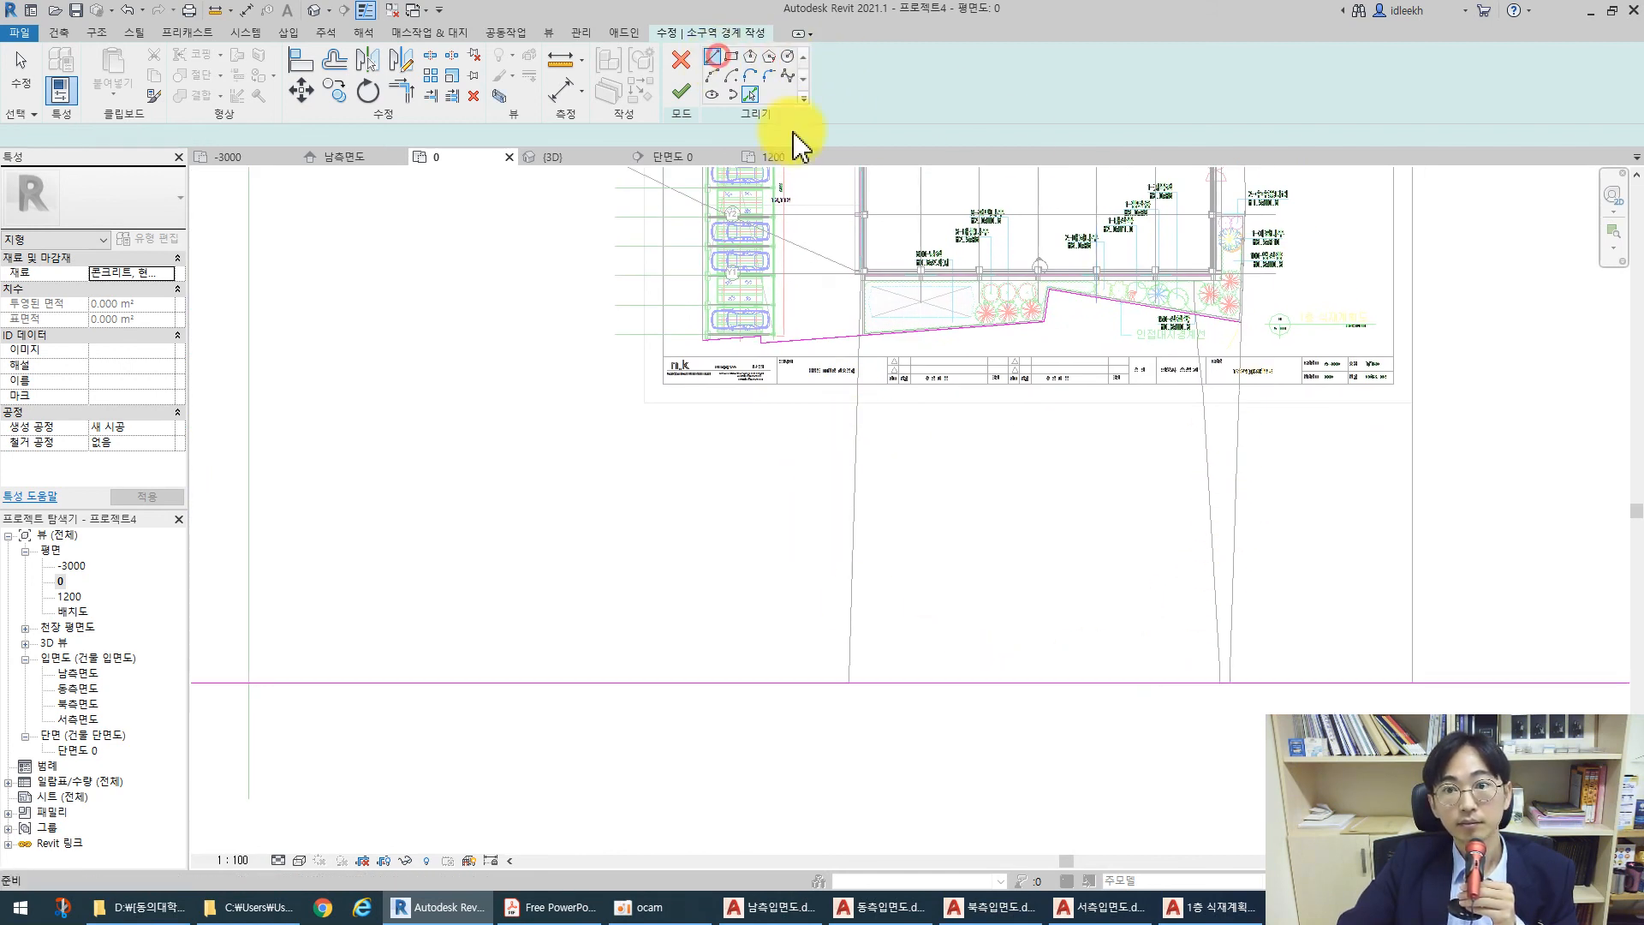
{"action": "left_click", "coordinate": [1242, 324]}
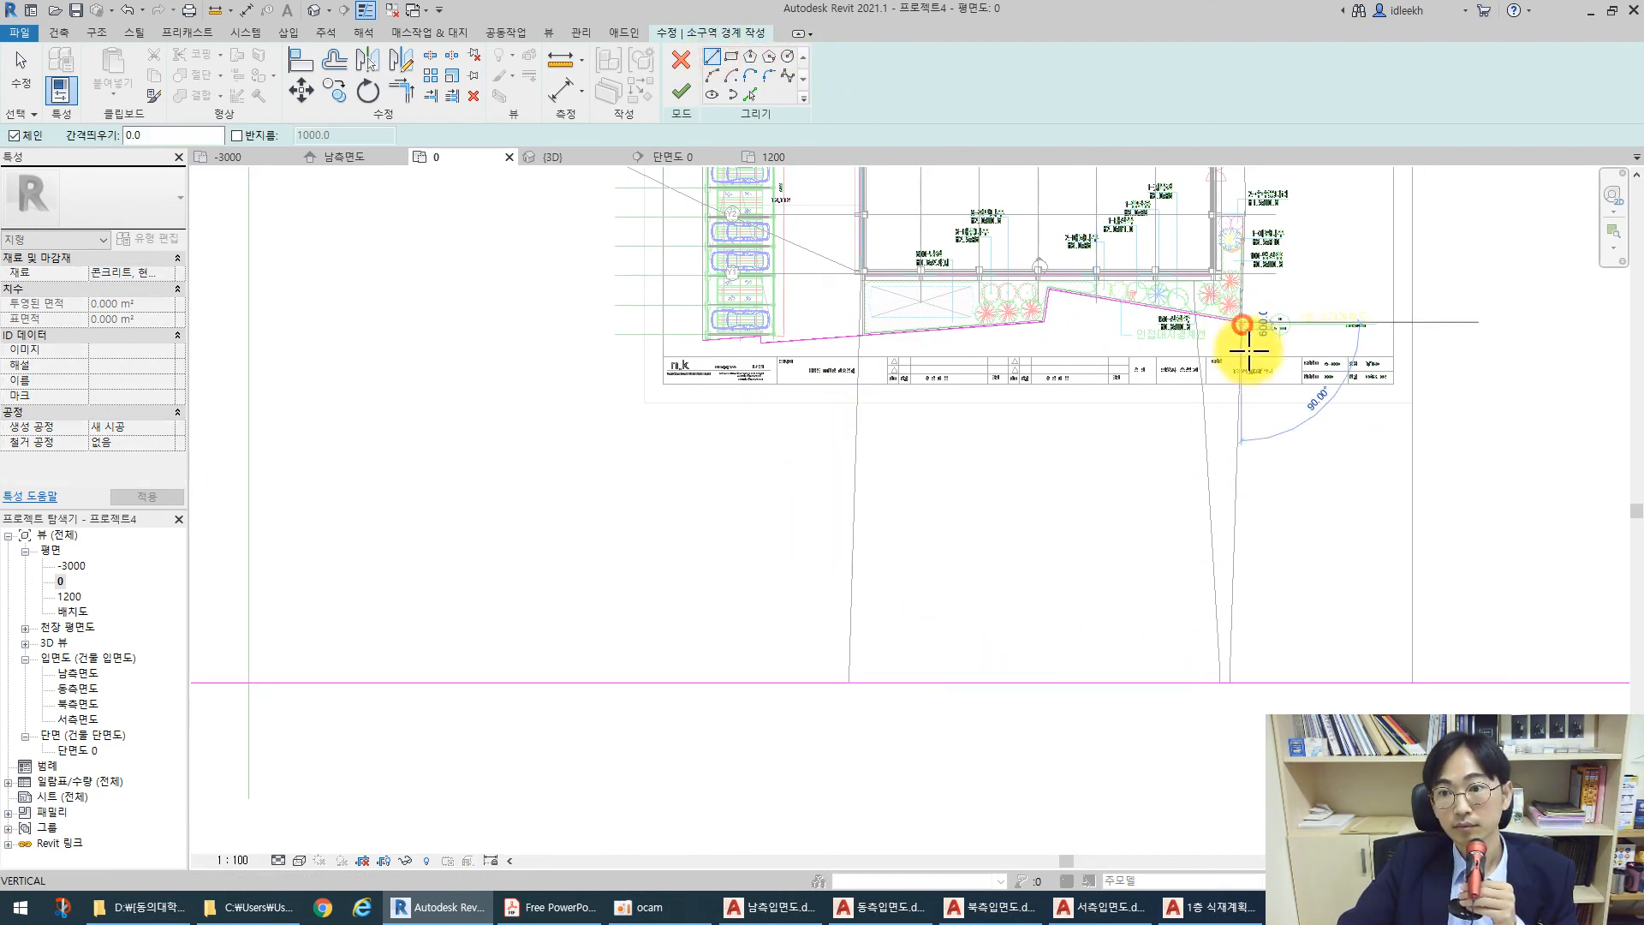
{"action": "left_click", "coordinate": [1230, 682]}
{"action": "key", "text": "Escape"}
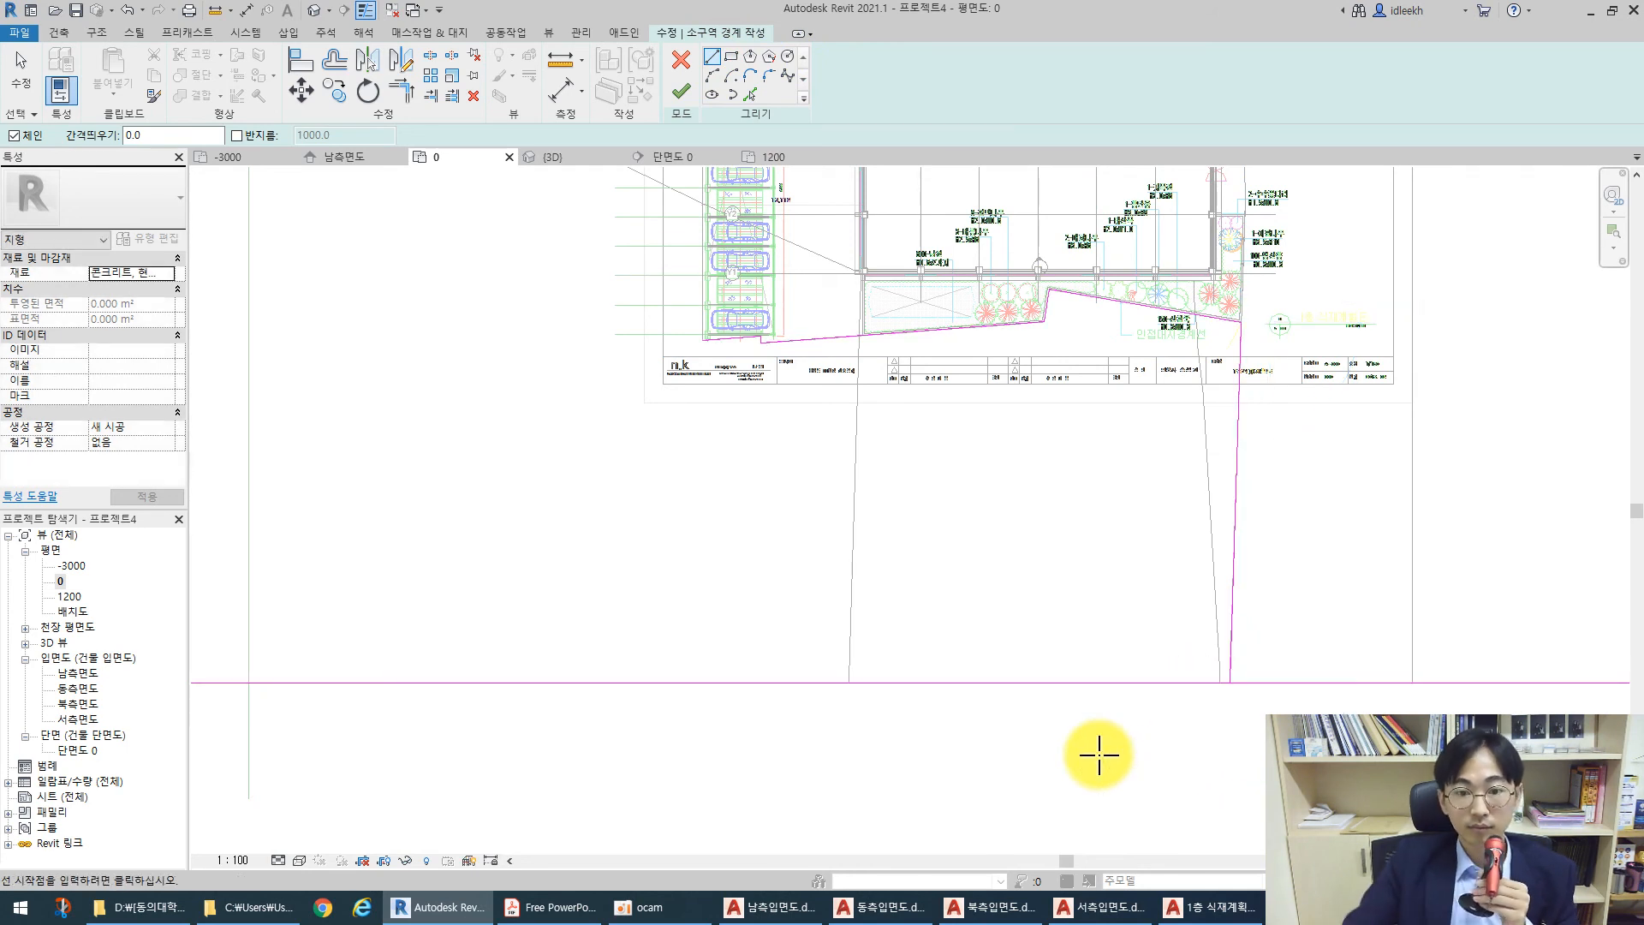
Draw the vertical west side line from the site boundary's southwest corner to the terrain's south edge and trim their corner
{"action": "left_click", "coordinate": [702, 340]}
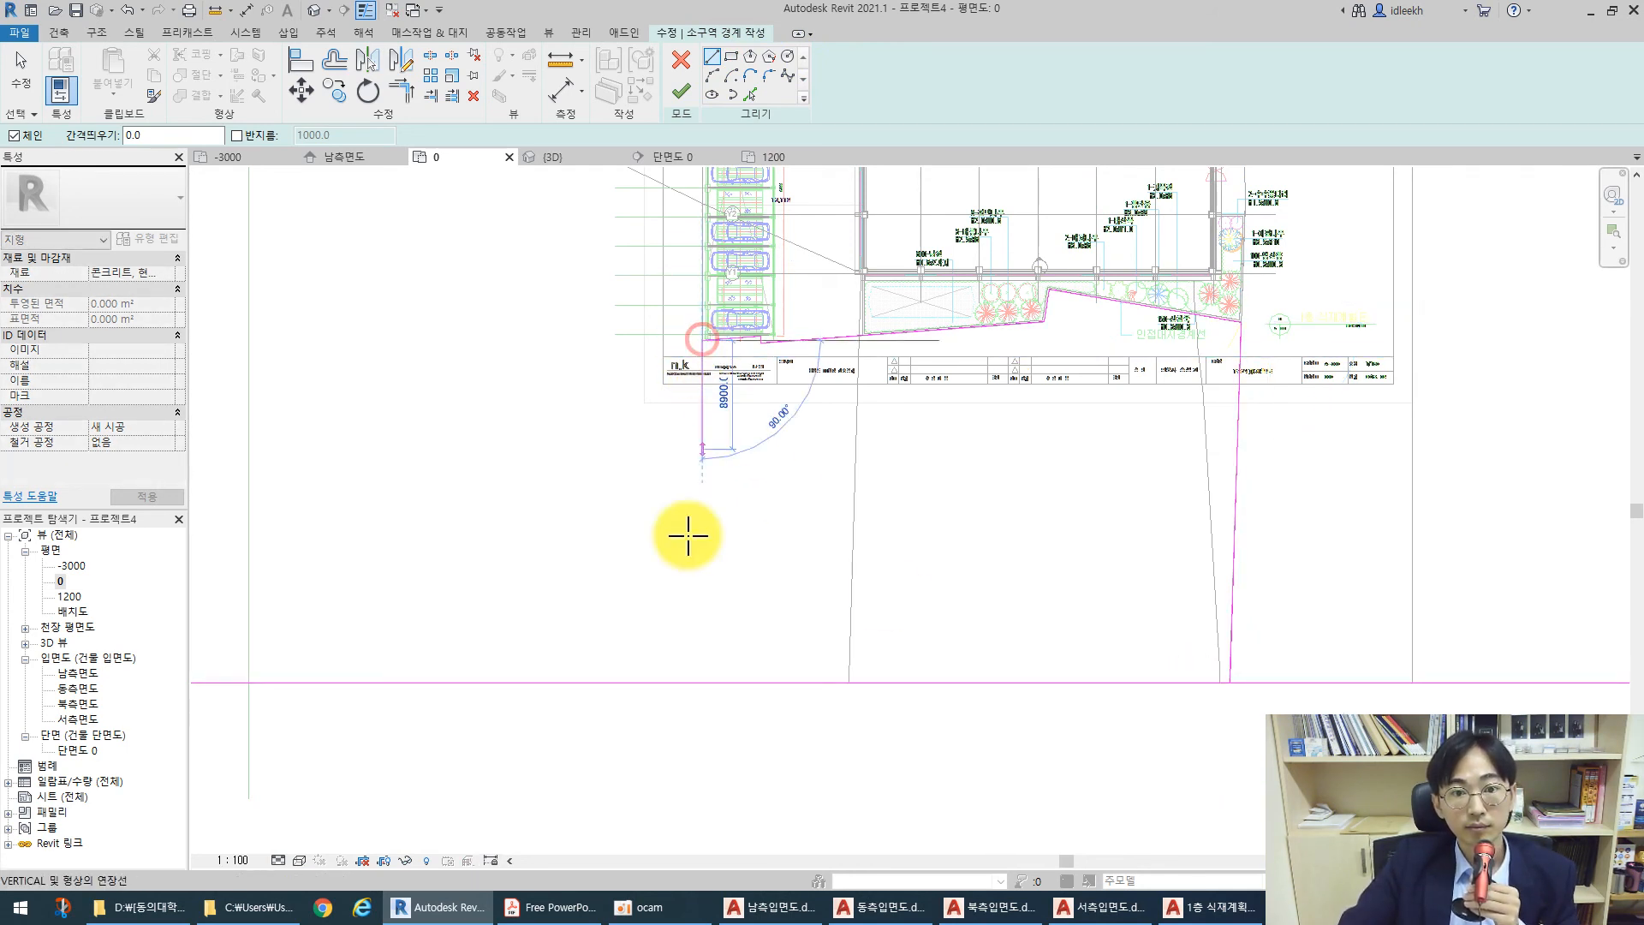
{"action": "left_click", "coordinate": [703, 683]}
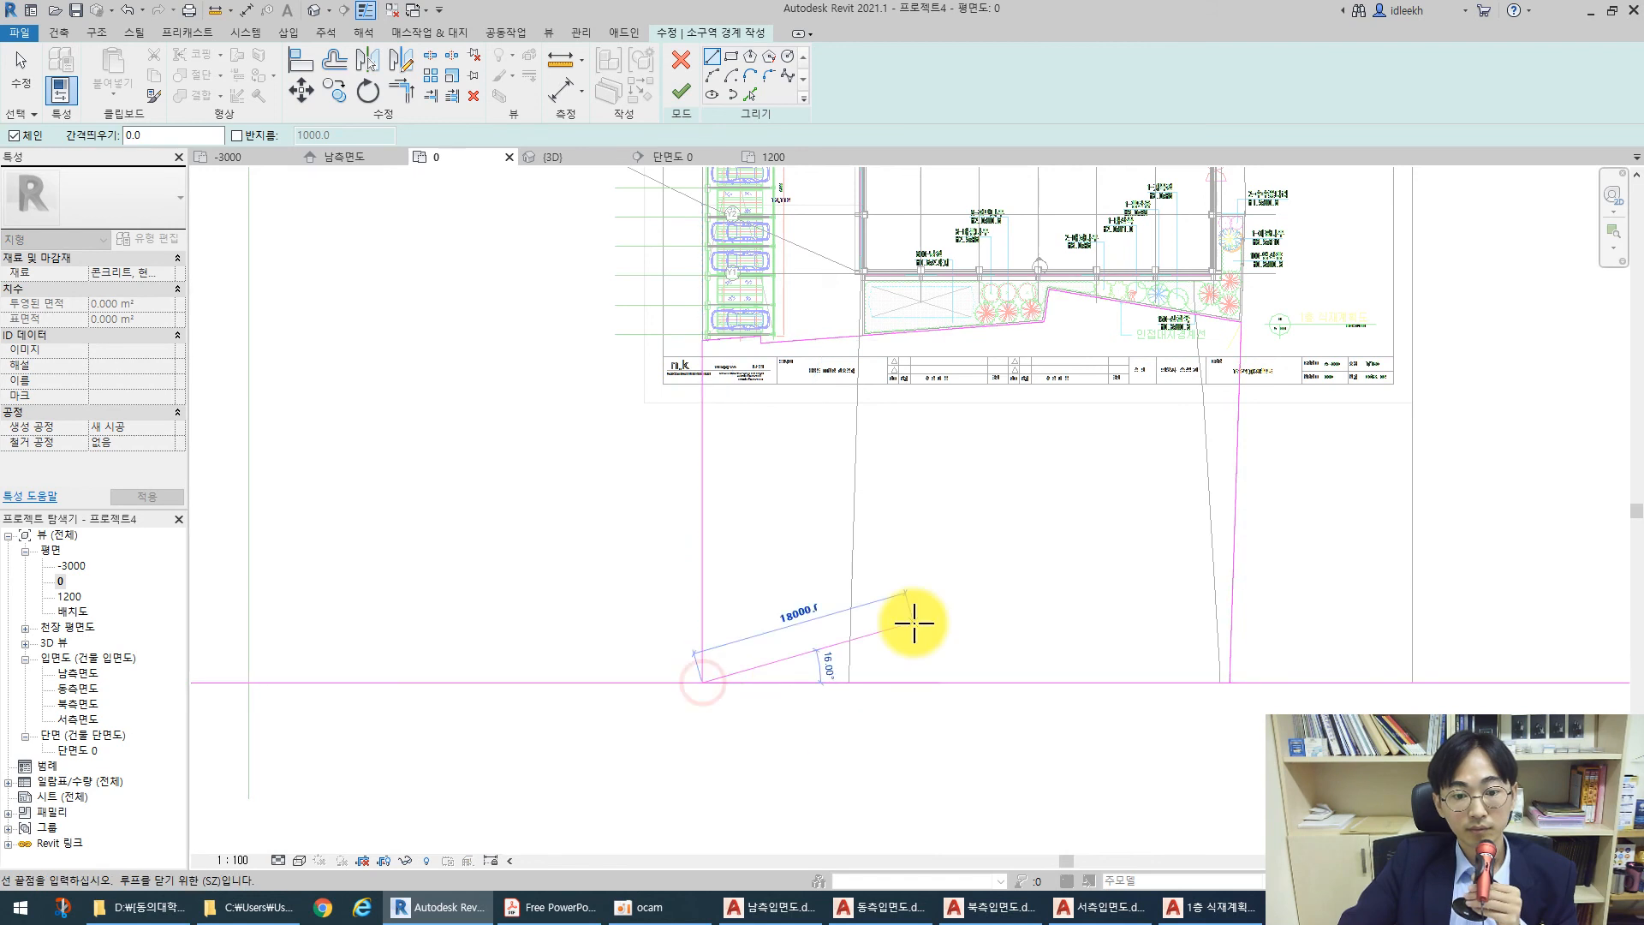
{"action": "key", "text": "Escape"}
{"action": "key", "text": "Escape"}
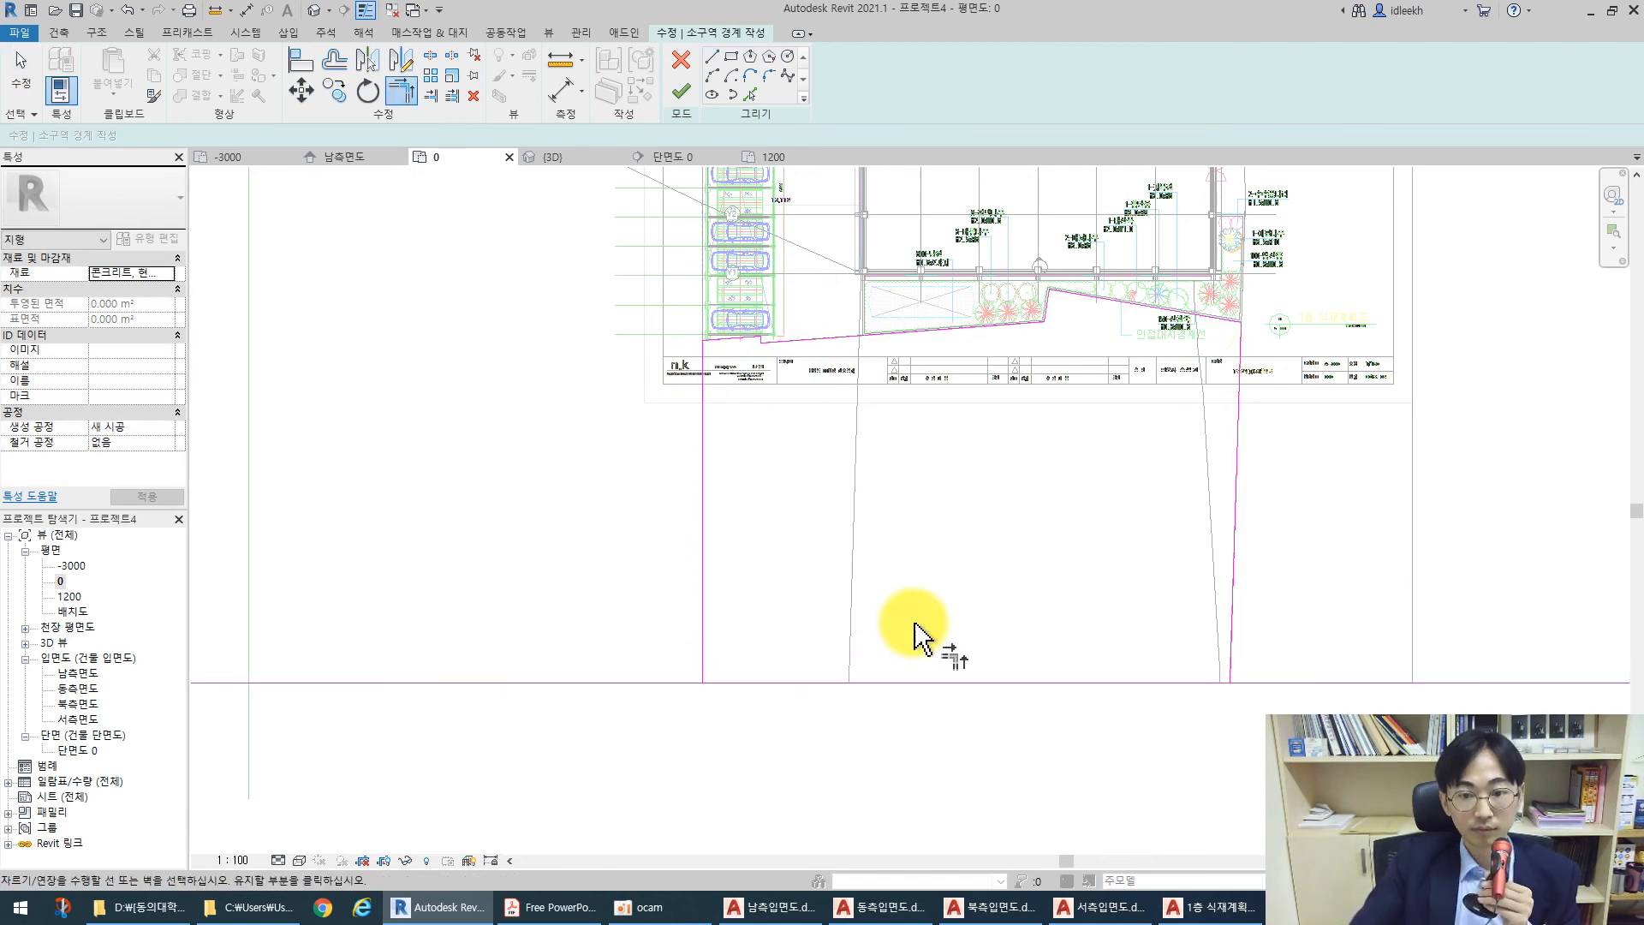
{"action": "left_click", "coordinate": [706, 670]}
{"action": "left_click", "coordinate": [721, 682]}
{"action": "key", "text": "Escape"}
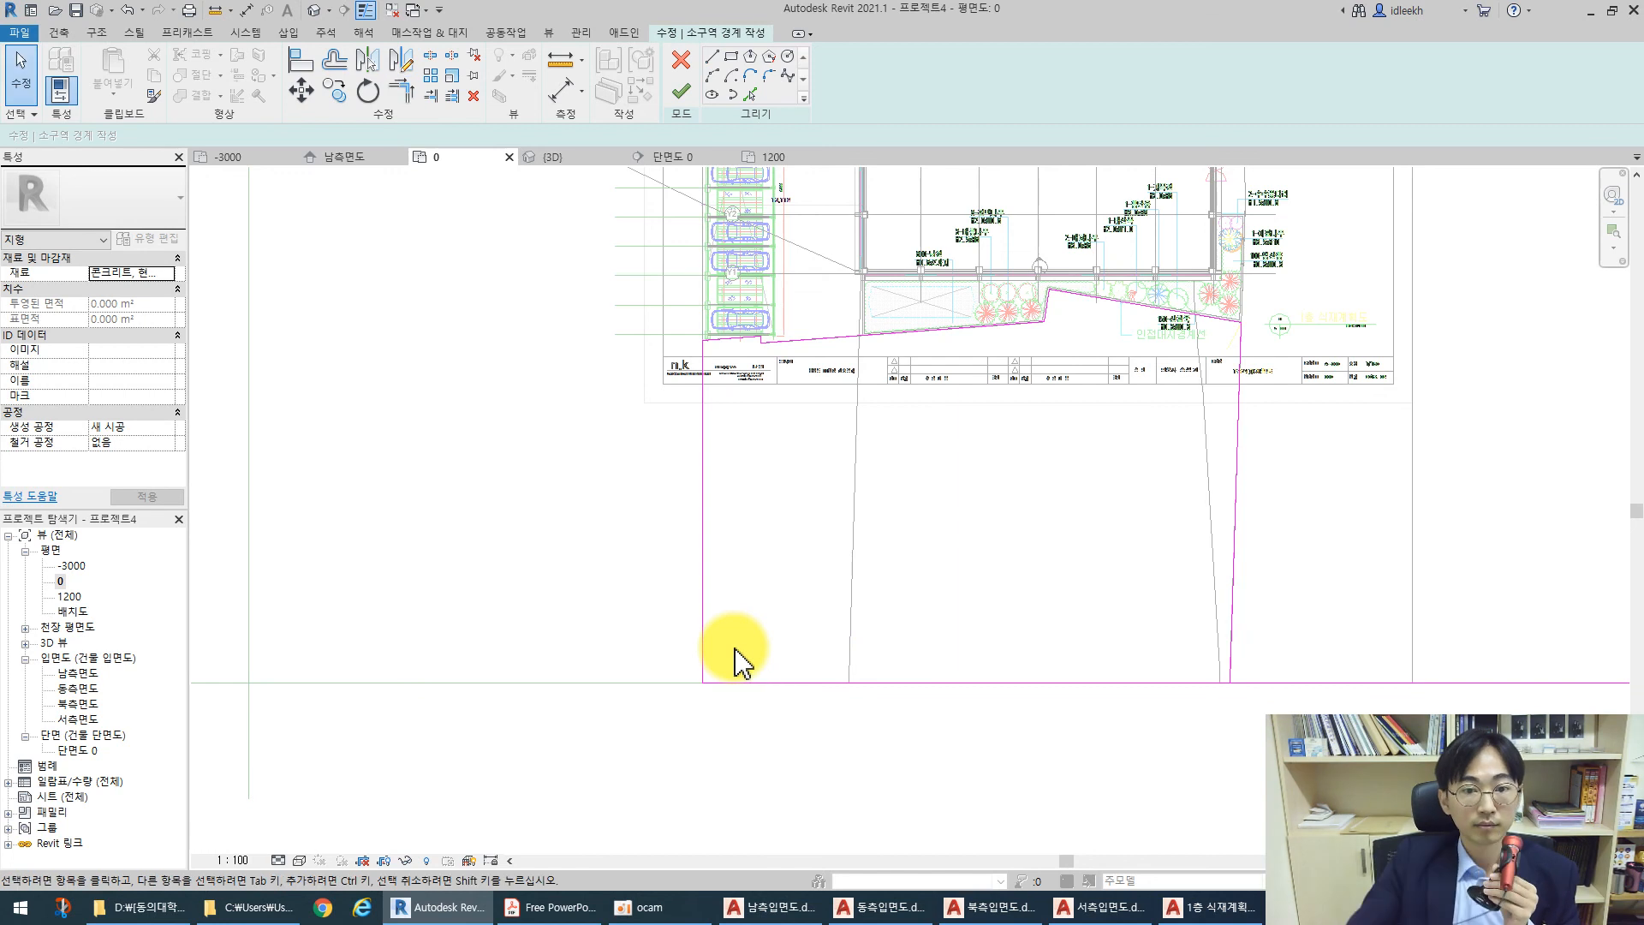
Set the new subregion's material to 잔디
{"action": "left_click", "coordinate": [166, 273]}
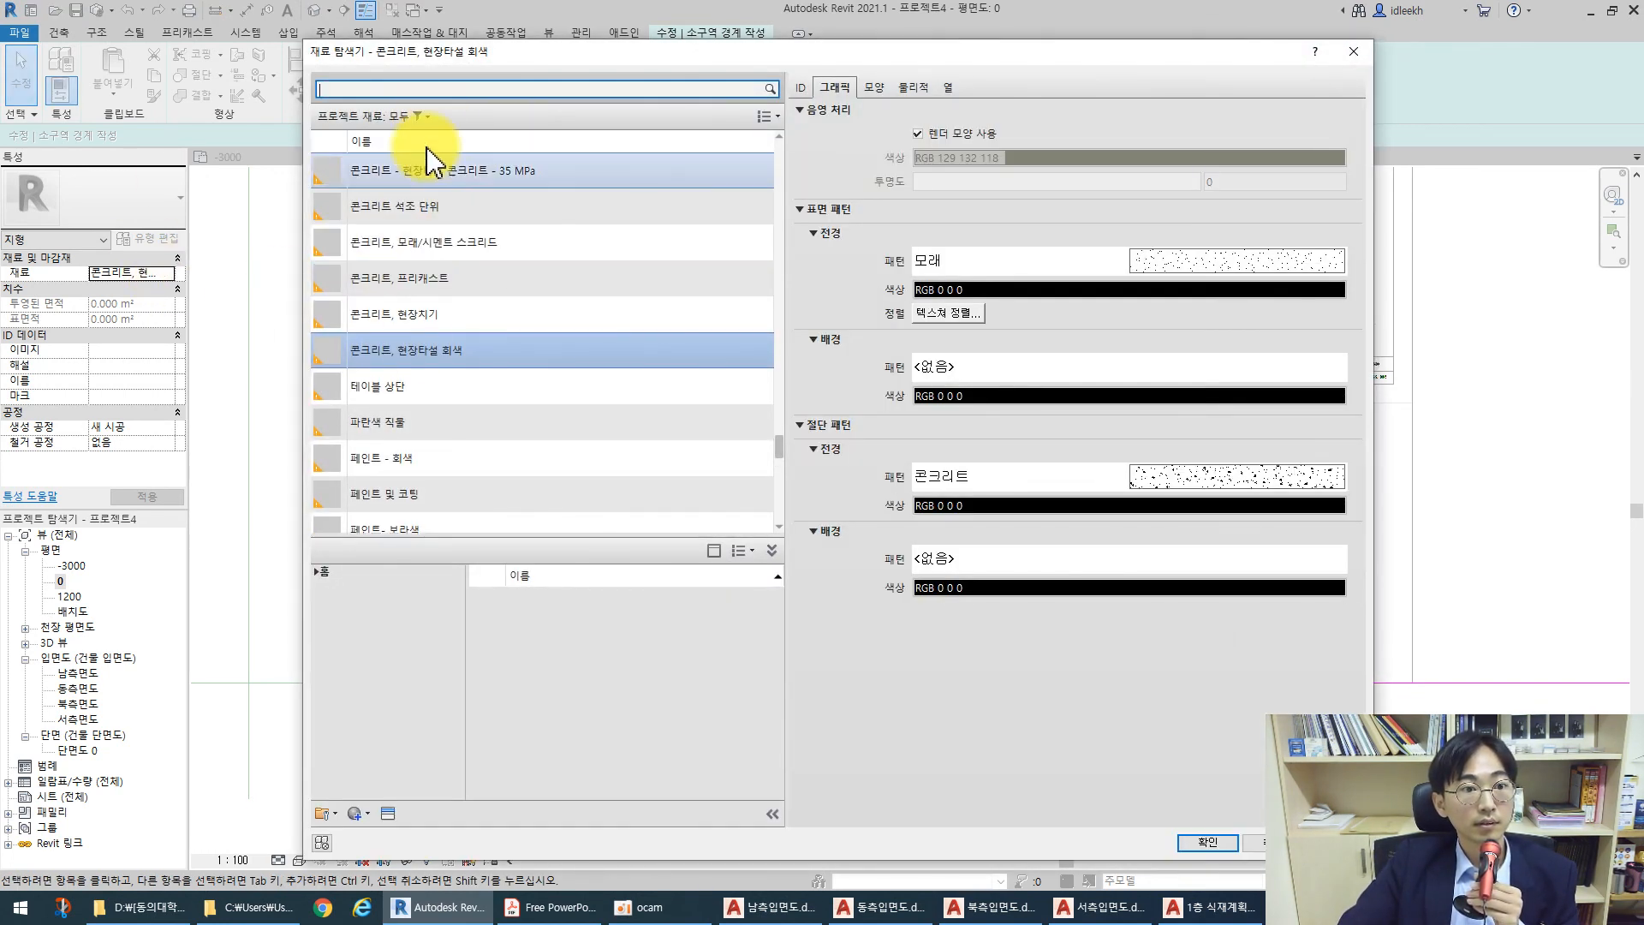
{"action": "scroll", "coordinate": [422, 359], "scroll_direction": "up", "scroll_amount": 8}
{"action": "left_click", "coordinate": [424, 381]}
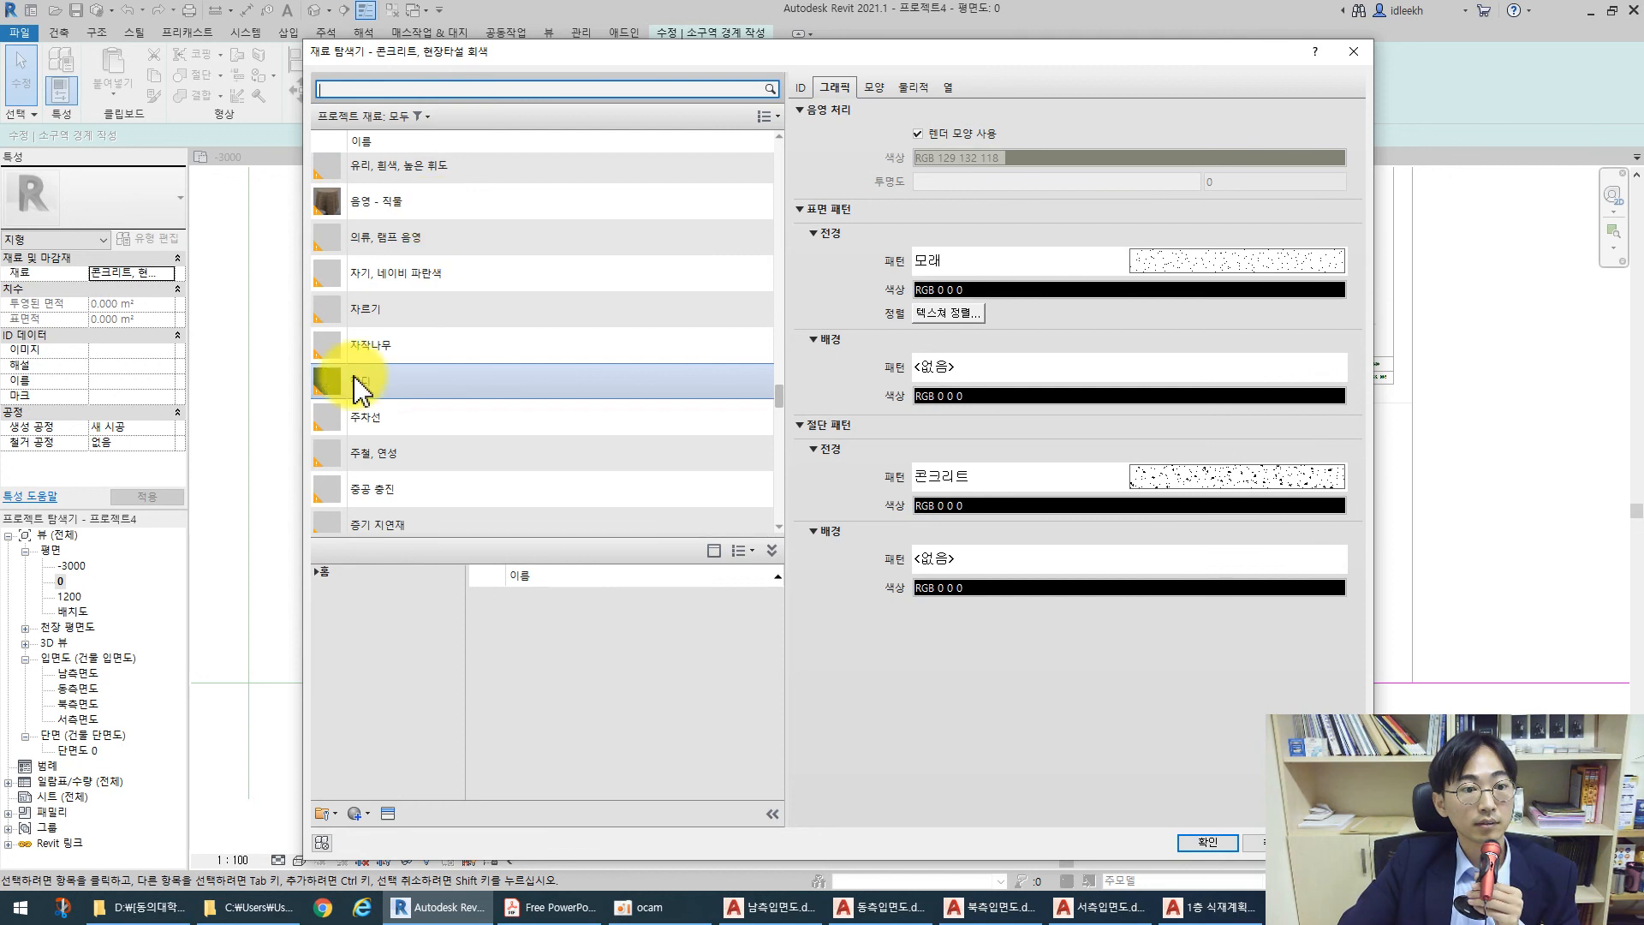
{"action": "left_click", "coordinate": [1208, 842]}
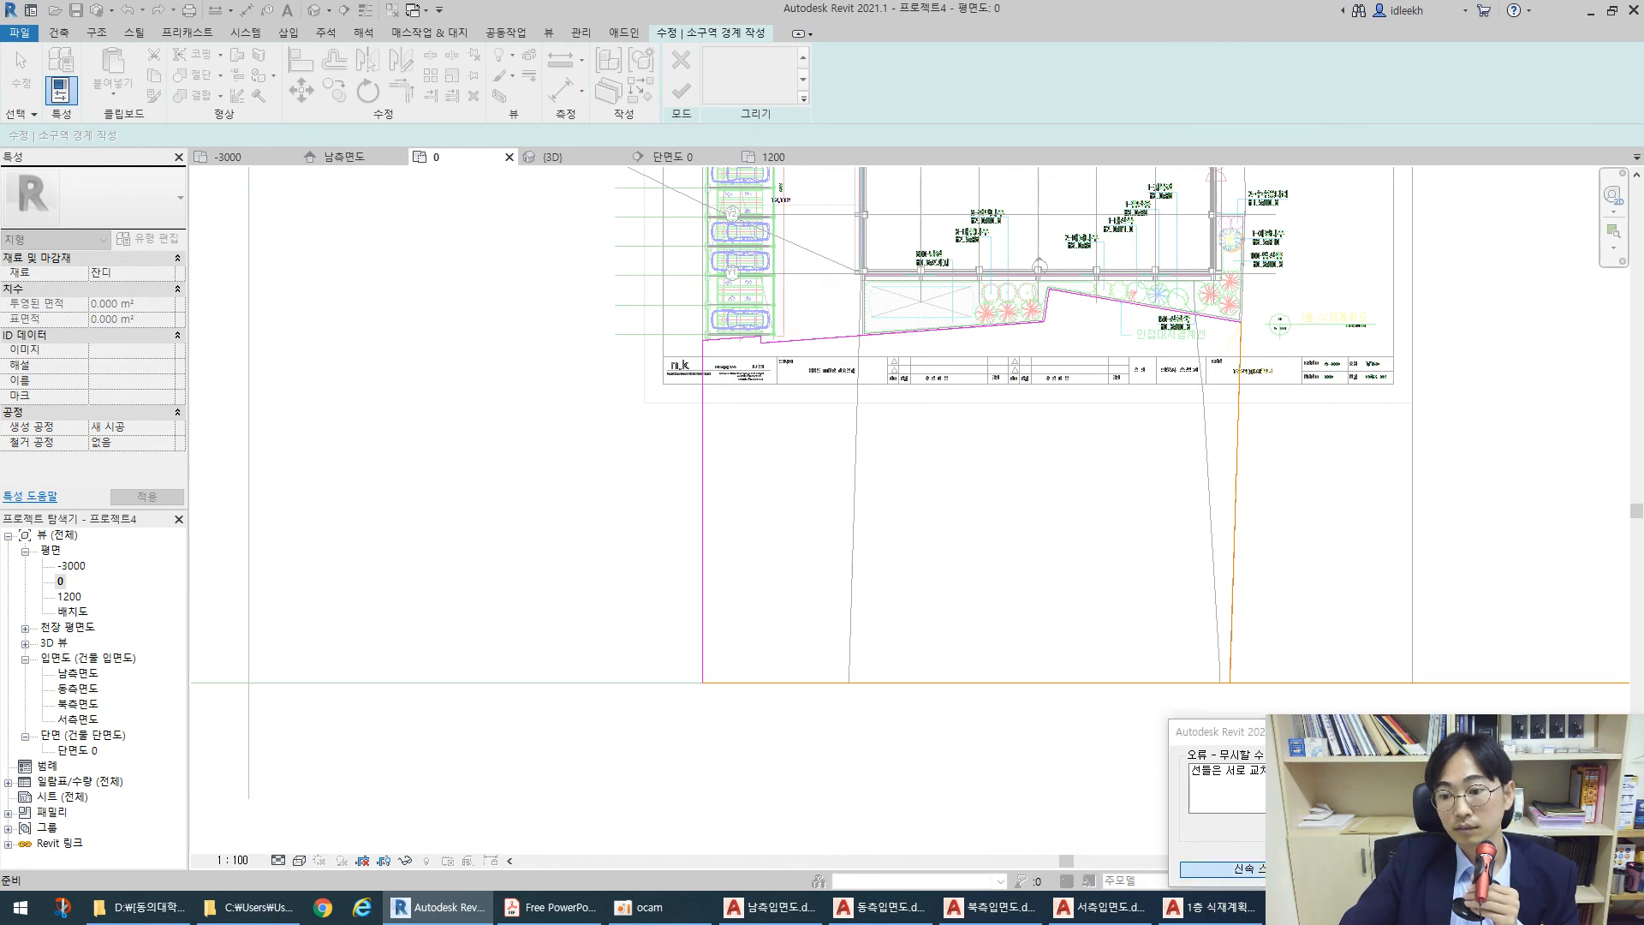
Keep the sketch, trim the south edge to the east side line at the southeast corner, and finish the subregion
{"action": "left_click", "coordinate": [1242, 868]}
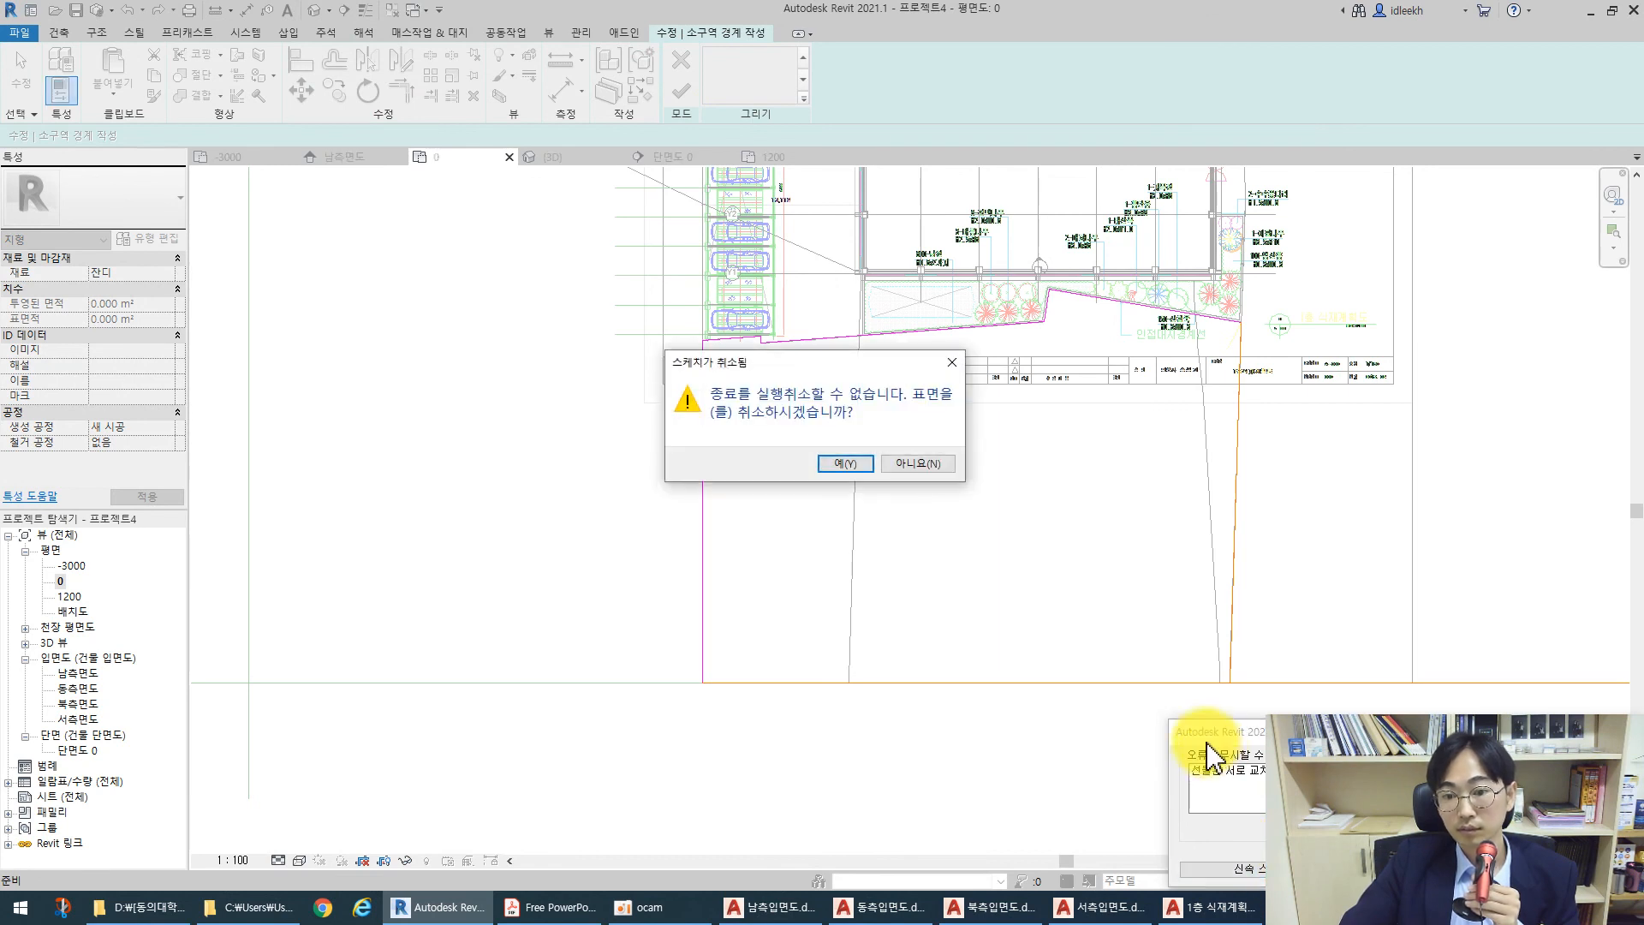
{"action": "left_click", "coordinate": [910, 465]}
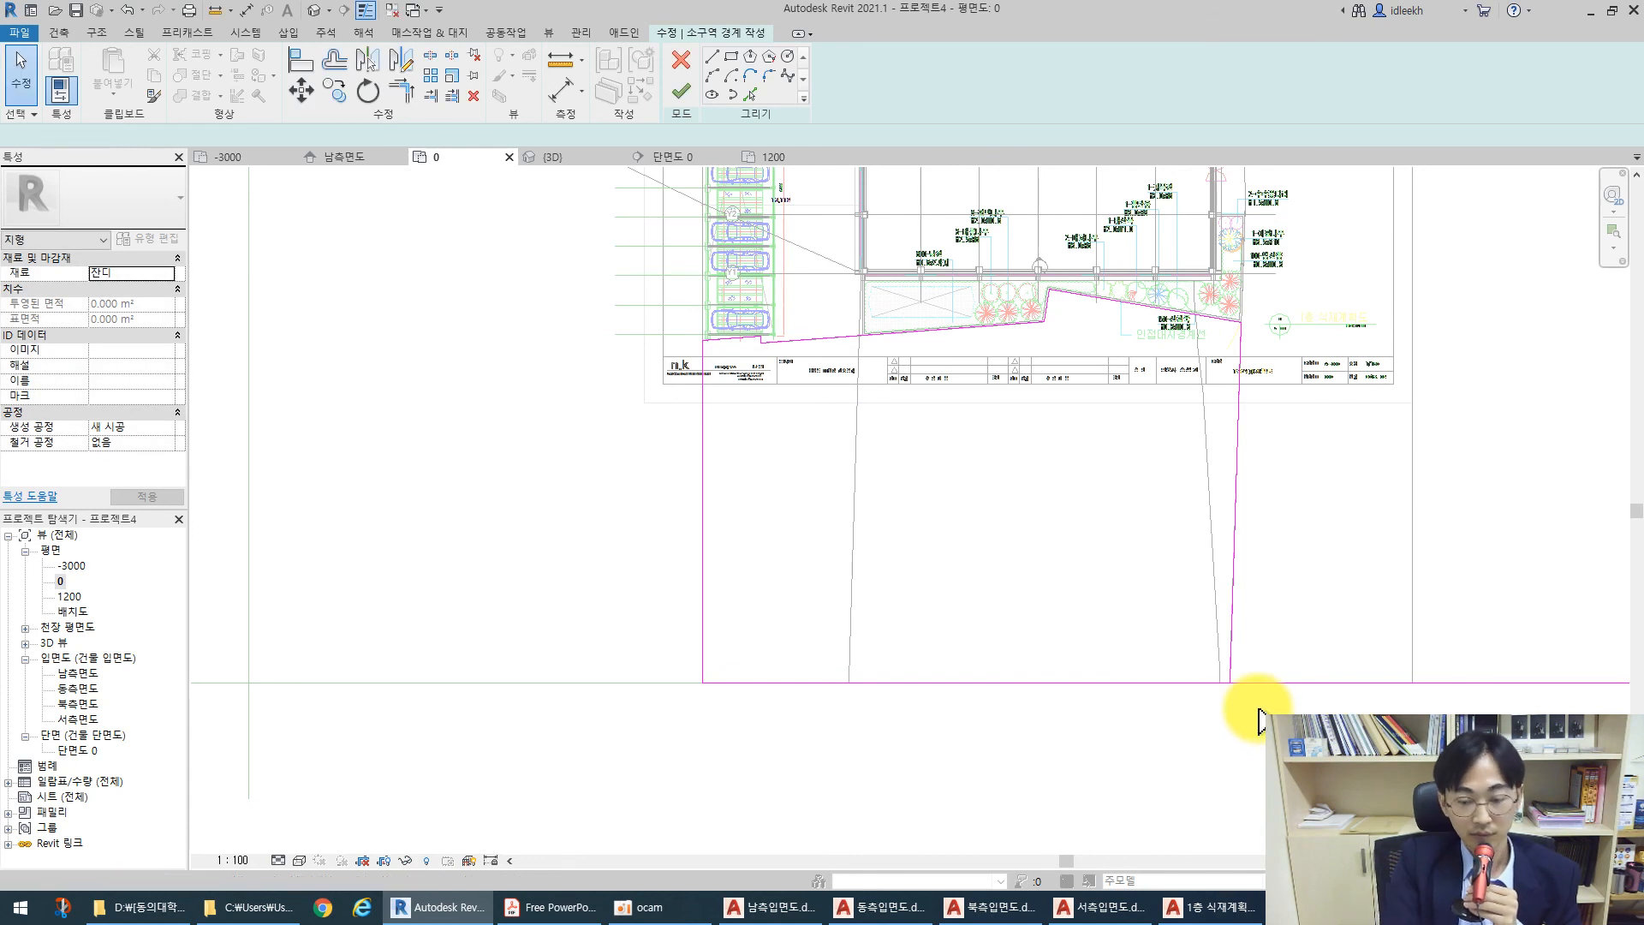
{"action": "left_click", "coordinate": [1199, 682]}
{"action": "left_click", "coordinate": [1232, 638]}
{"action": "left_click", "coordinate": [677, 89]}
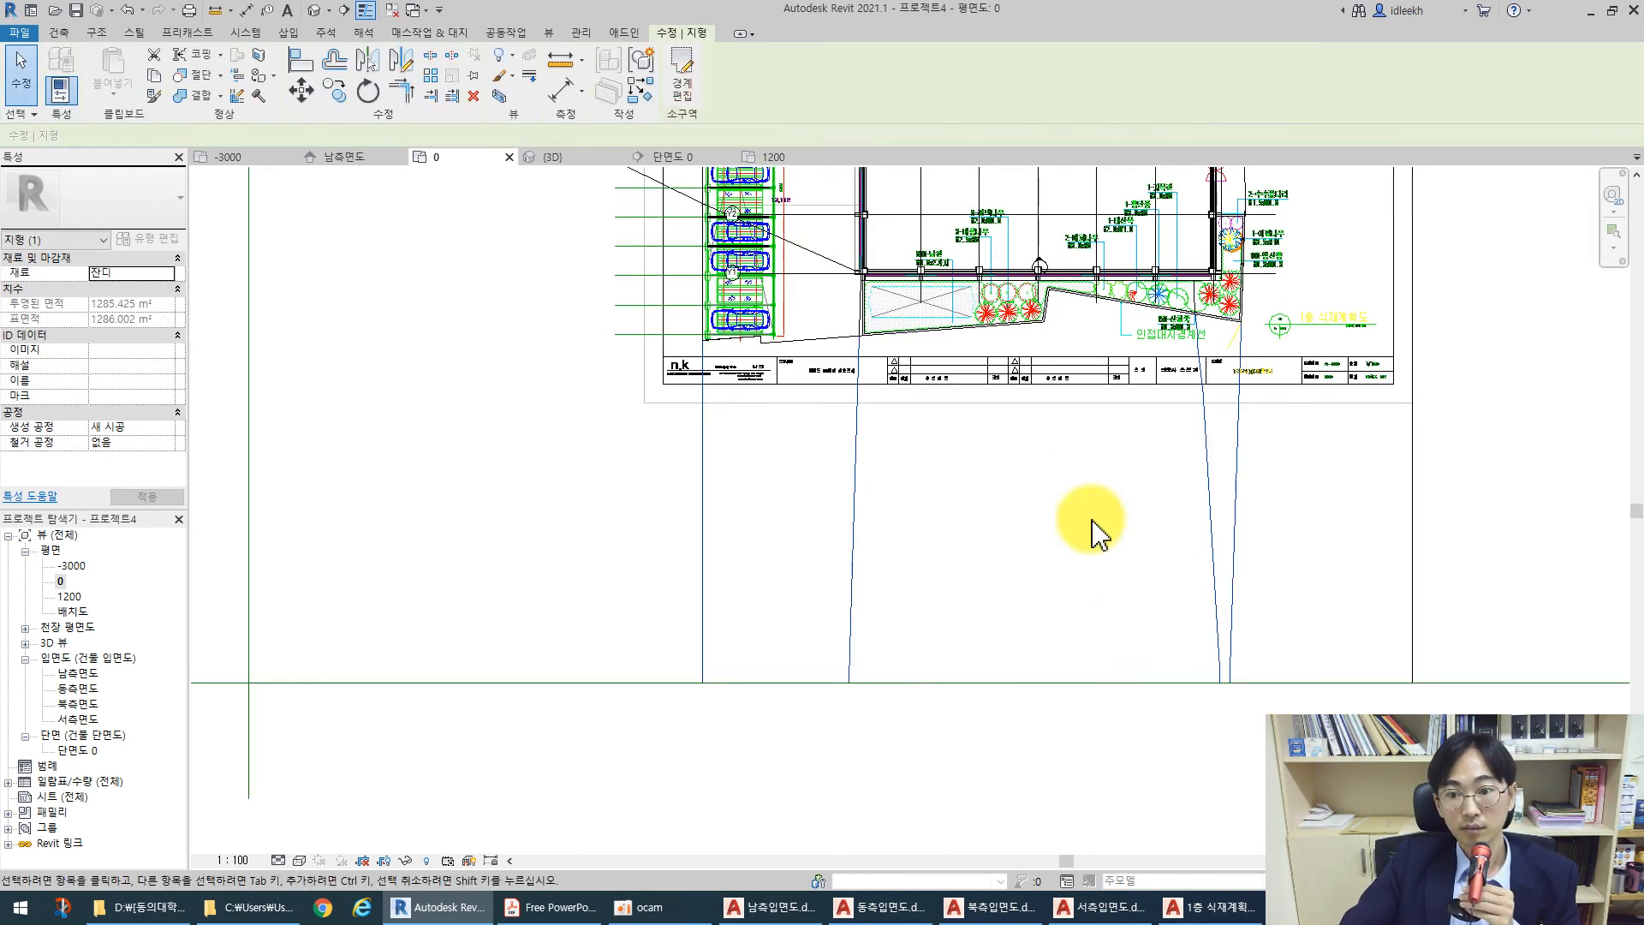
Select the new south subregion in the 3D view and open its material for editing
{"action": "left_click", "coordinate": [342, 12]}
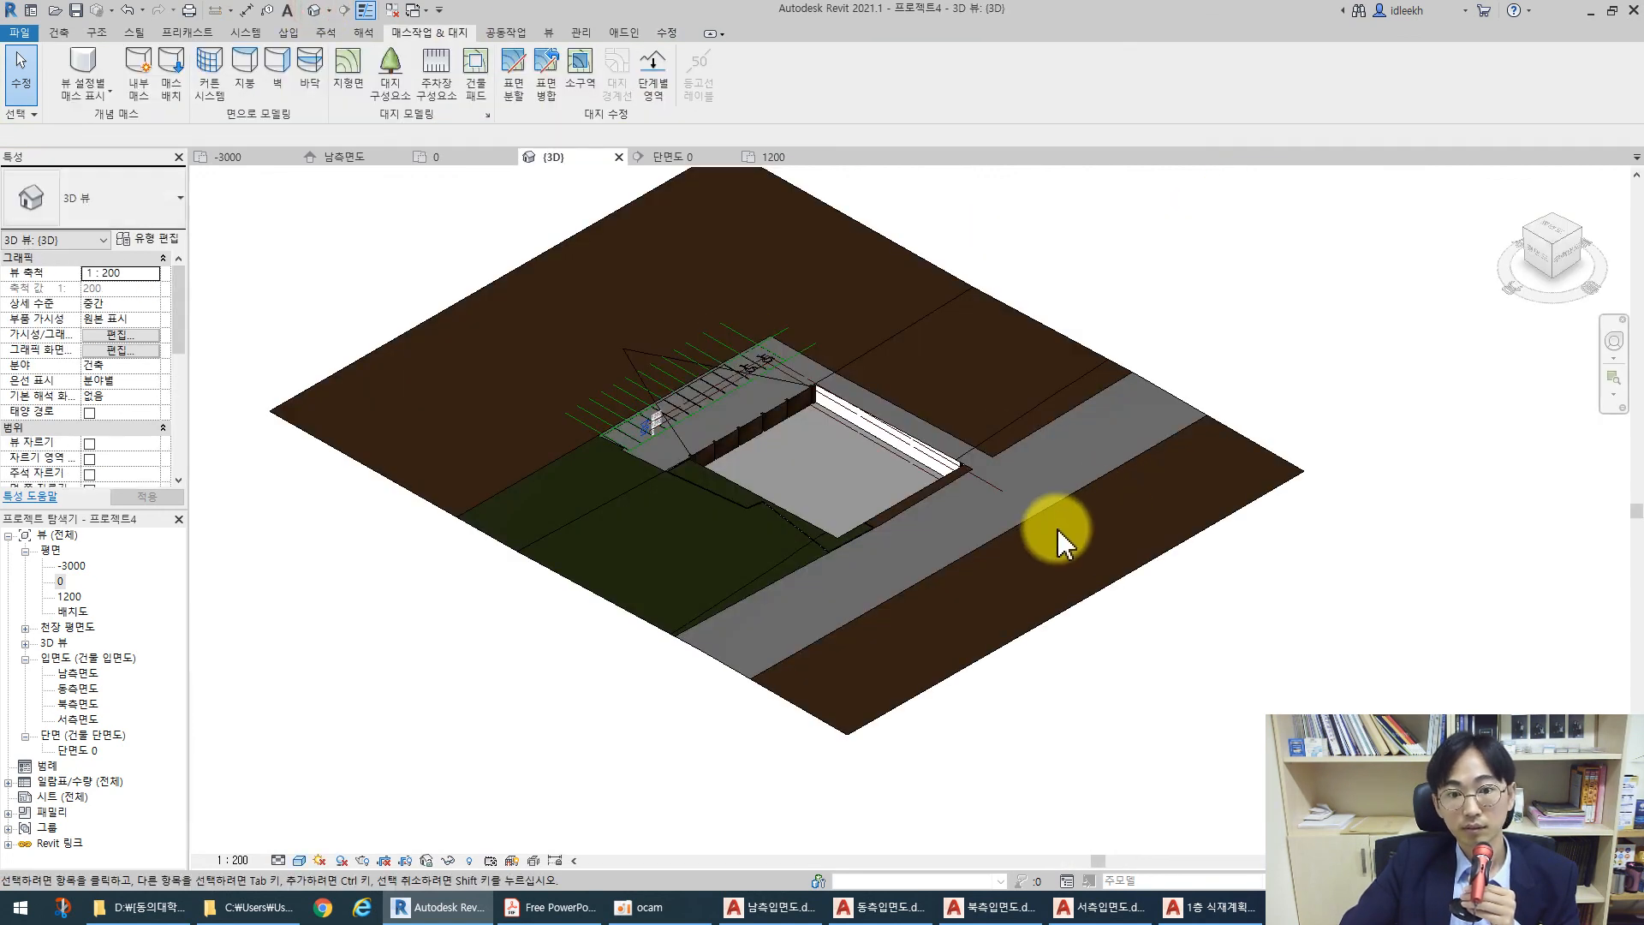
{"action": "scroll", "coordinate": [620, 524], "scroll_direction": "up", "scroll_amount": 2}
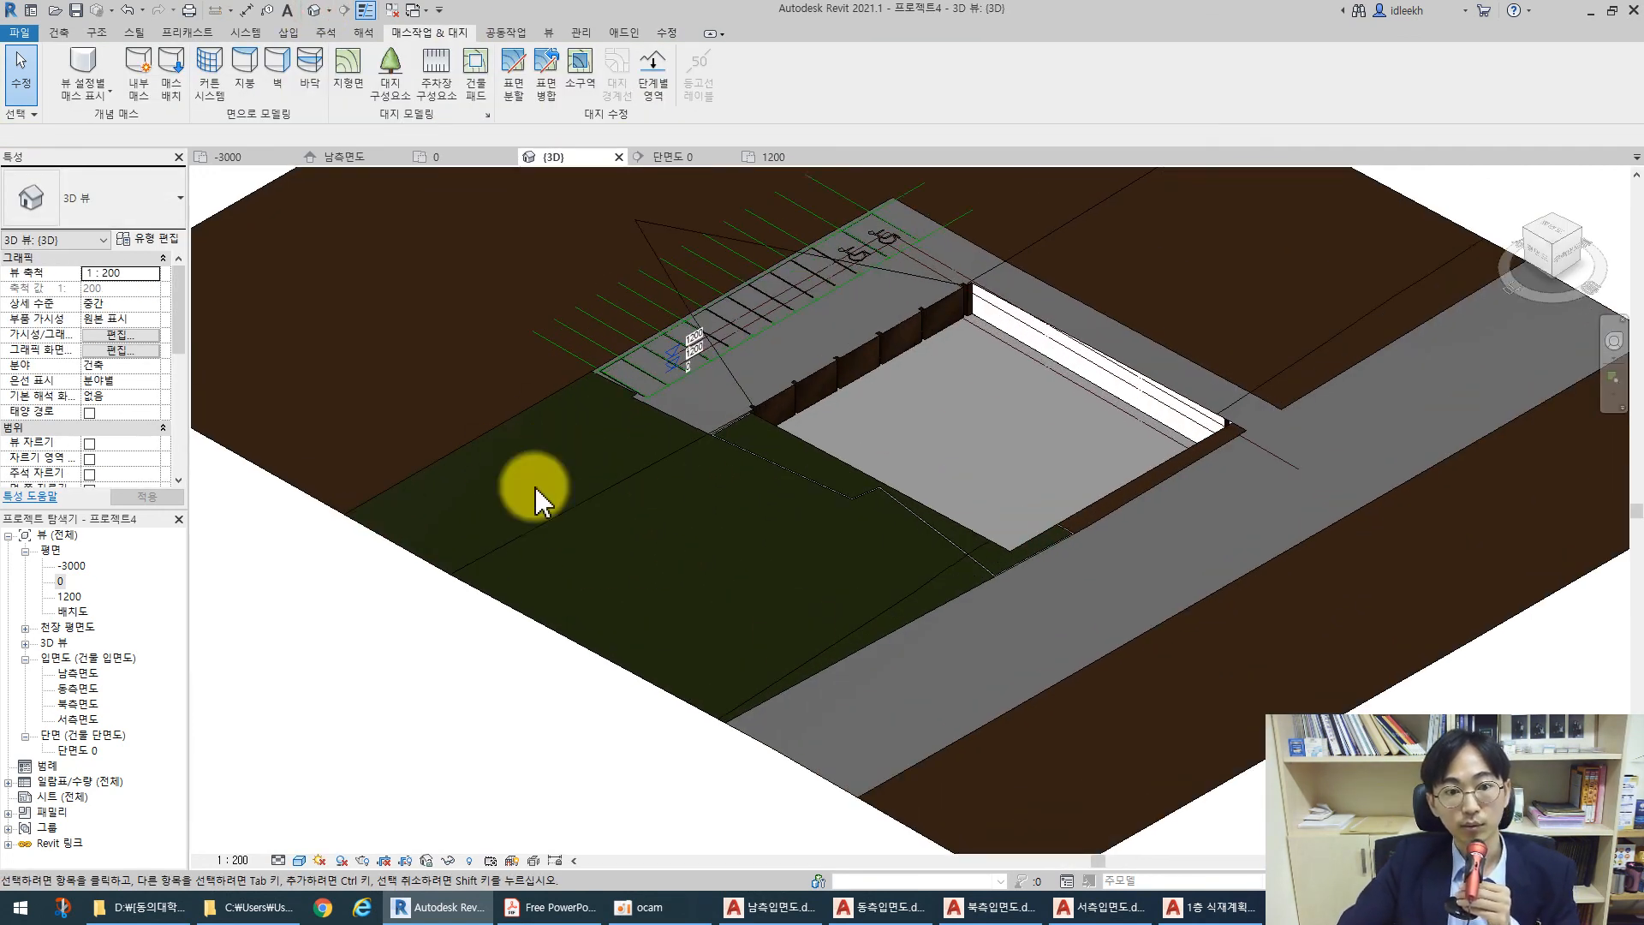
{"action": "left_click", "coordinate": [481, 440]}
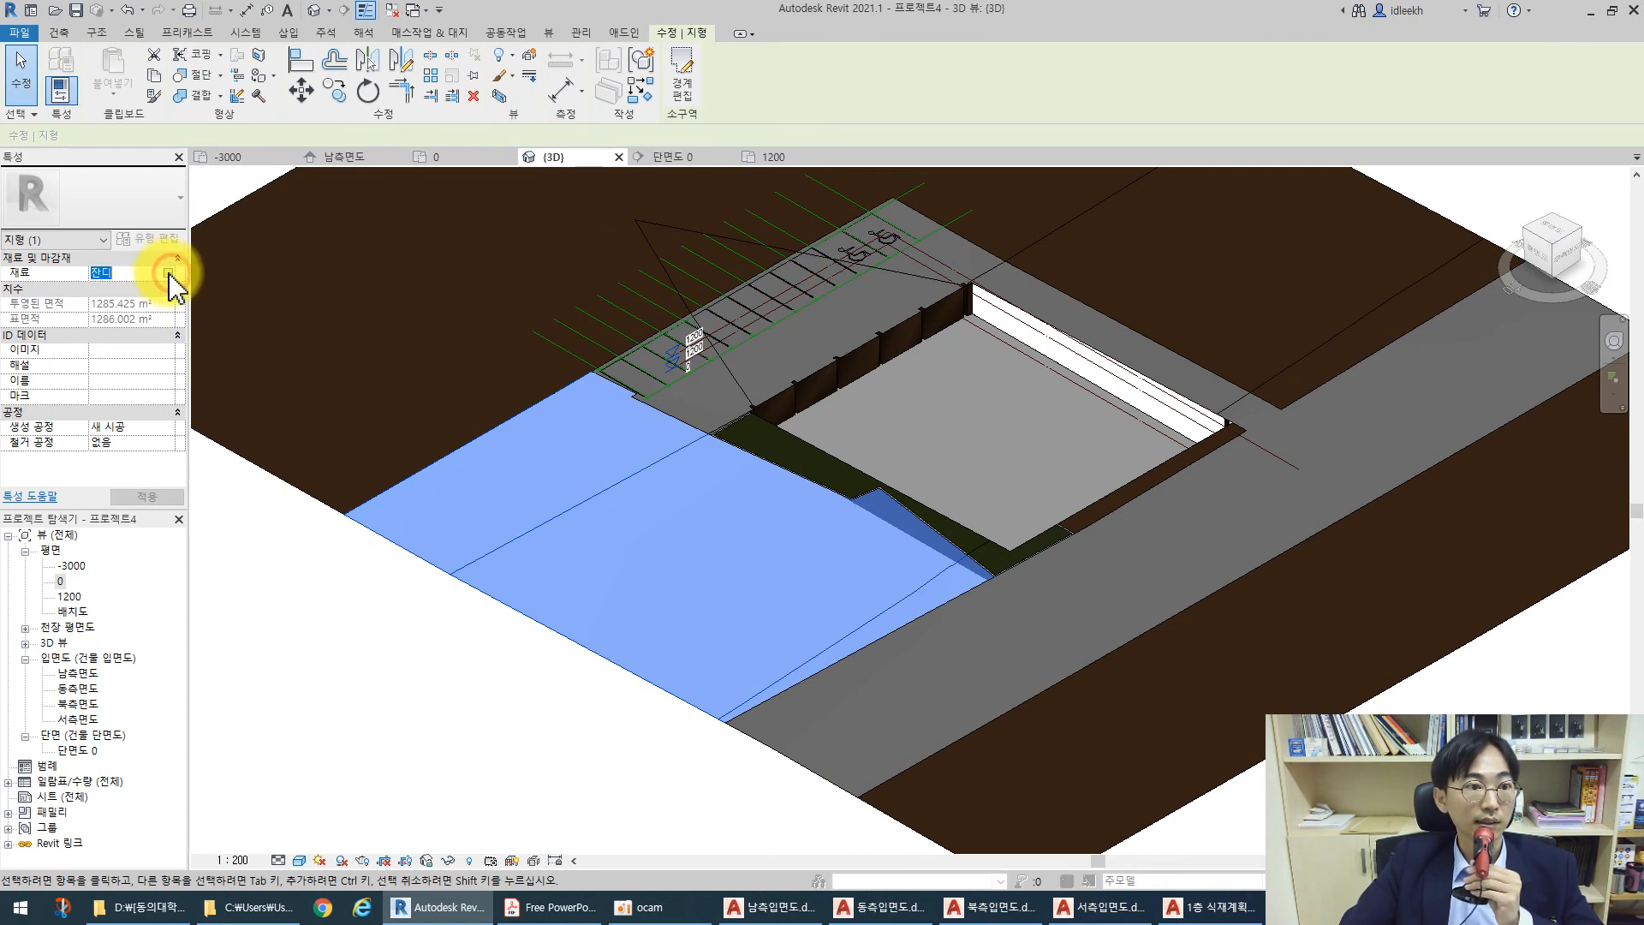
{"action": "left_click", "coordinate": [169, 273]}
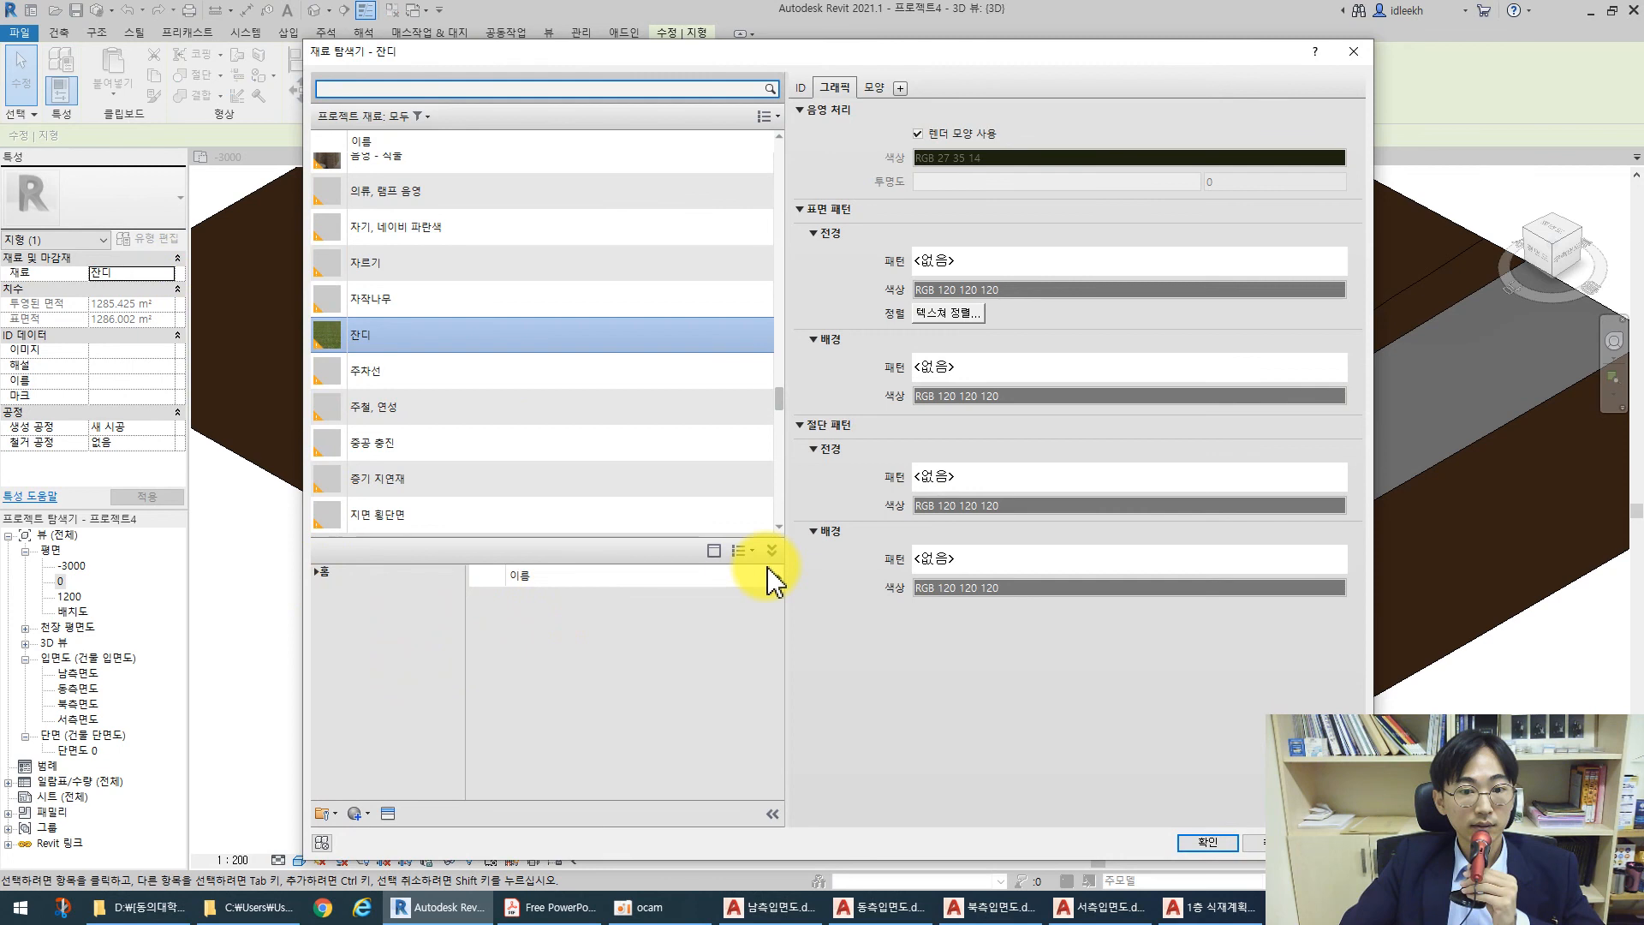
Add the 수목 material to the project from the 기타 category of the AEC 재료 library
{"action": "left_click", "coordinate": [323, 572]}
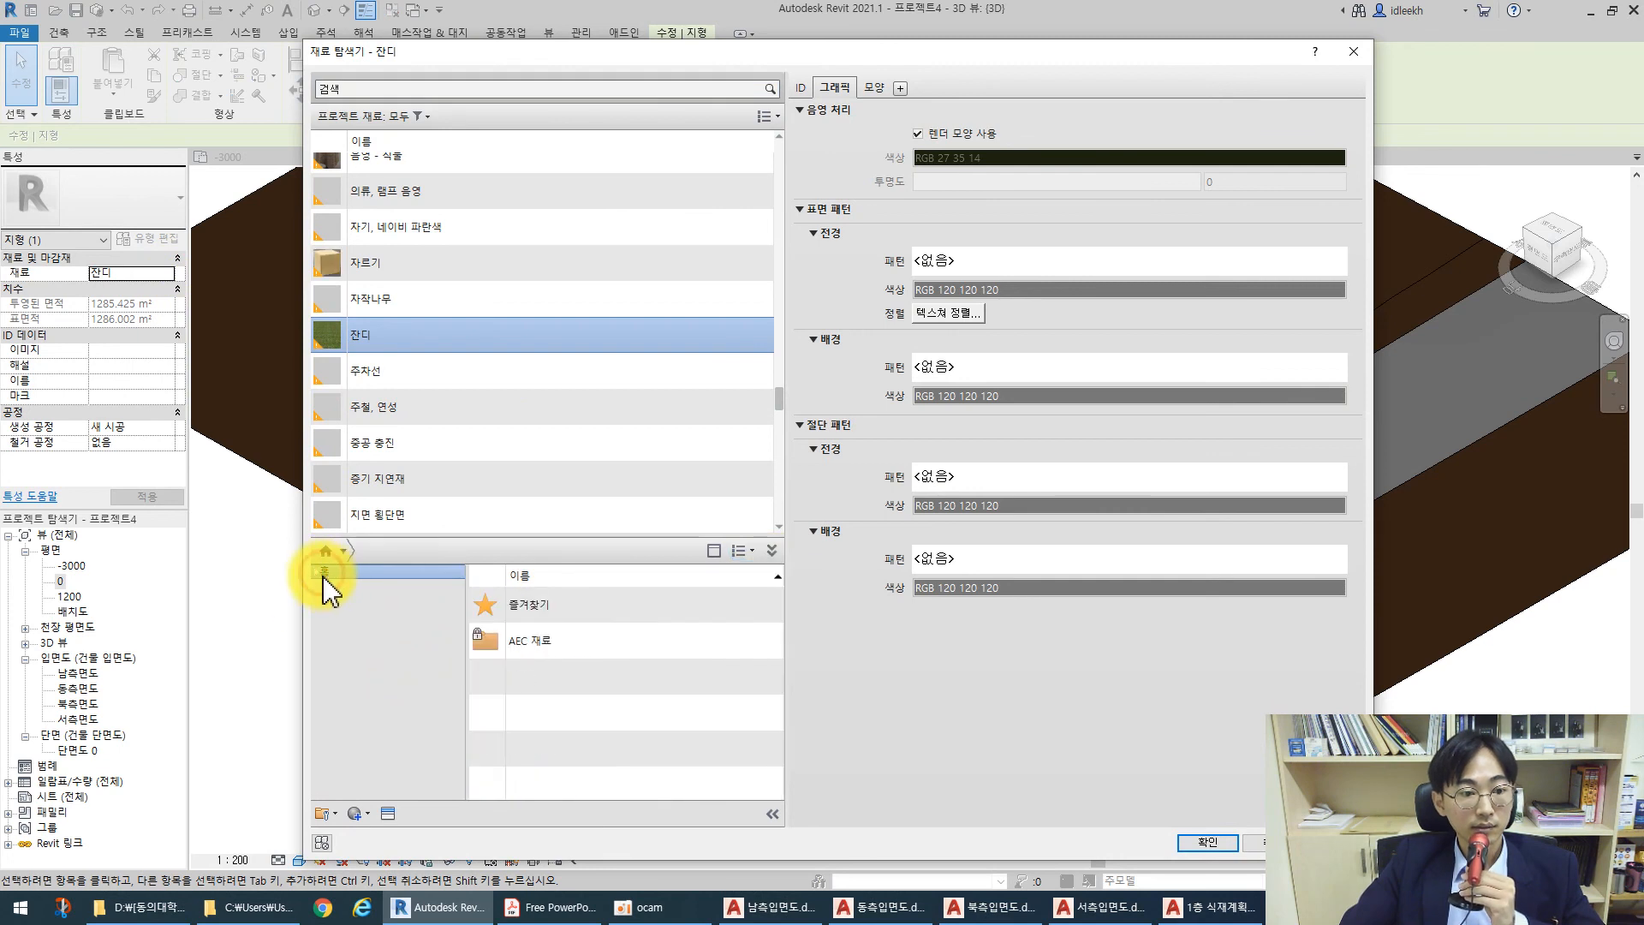
{"action": "left_click", "coordinate": [322, 601]}
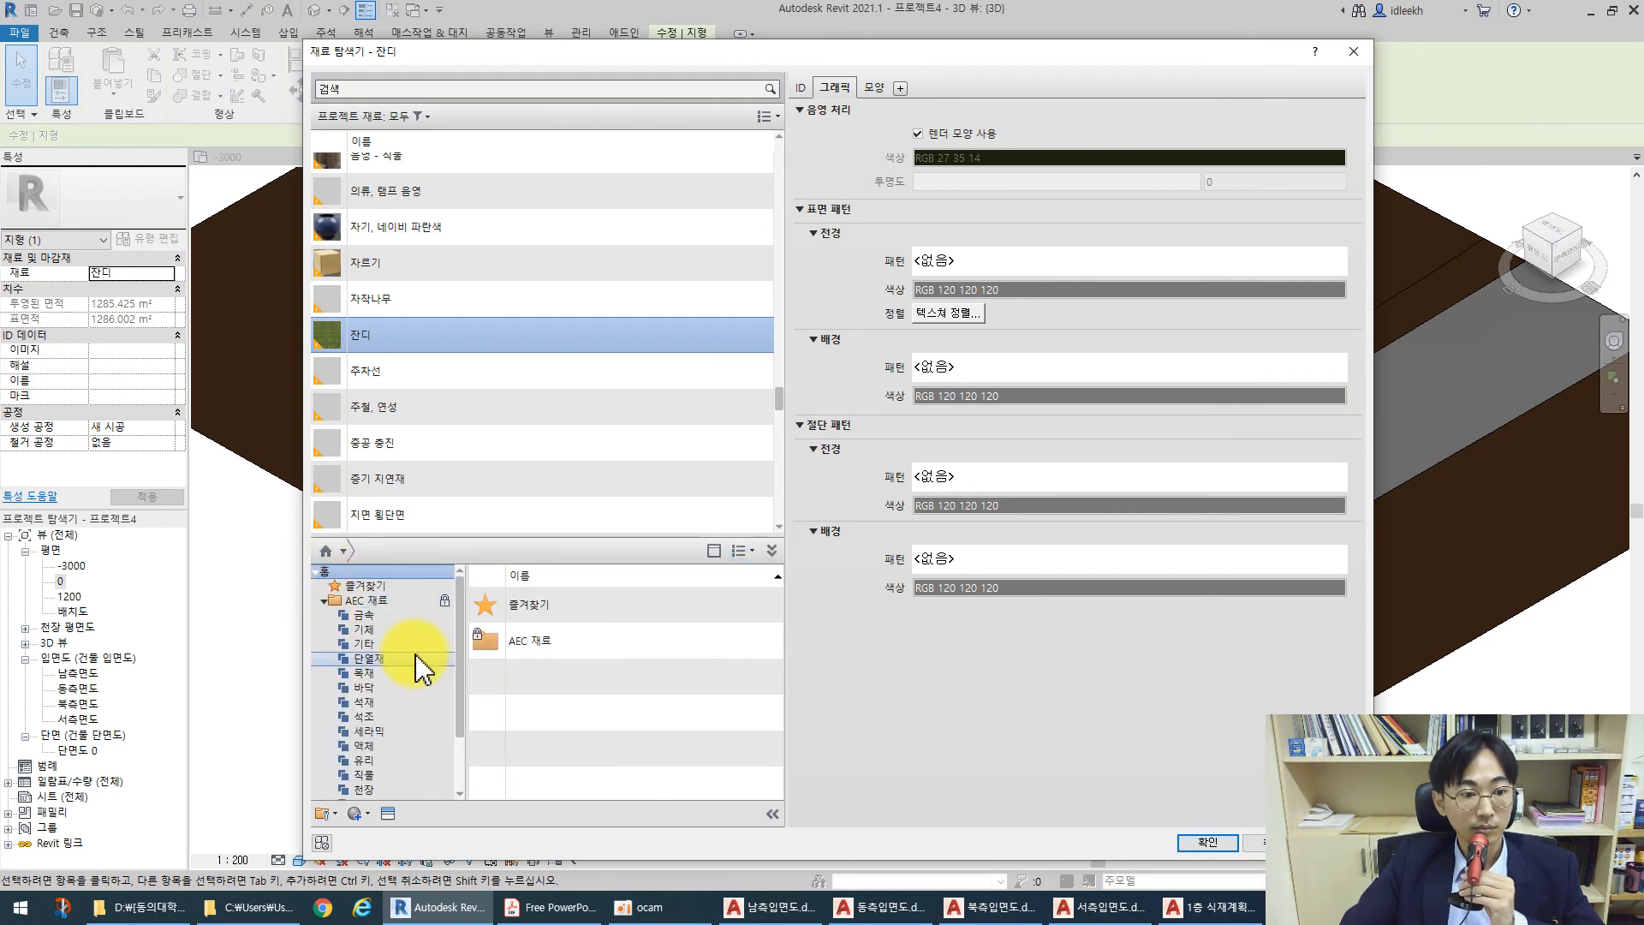
{"action": "scroll", "coordinate": [420, 668], "scroll_direction": "down", "scroll_amount": 2}
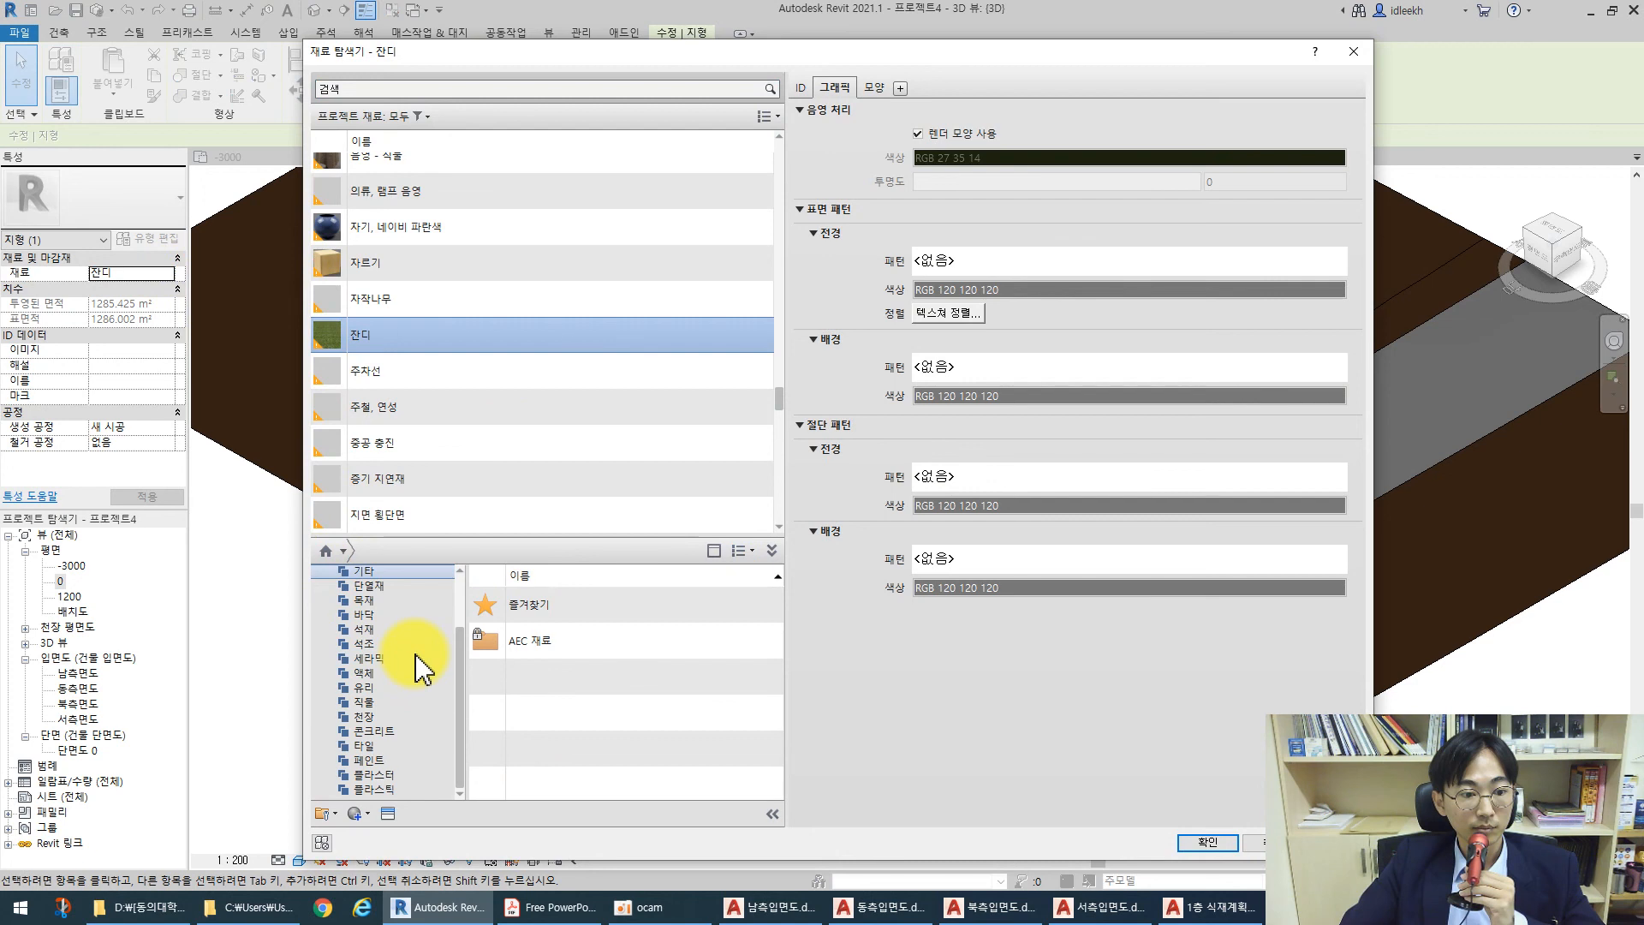
{"action": "left_click", "coordinate": [402, 572]}
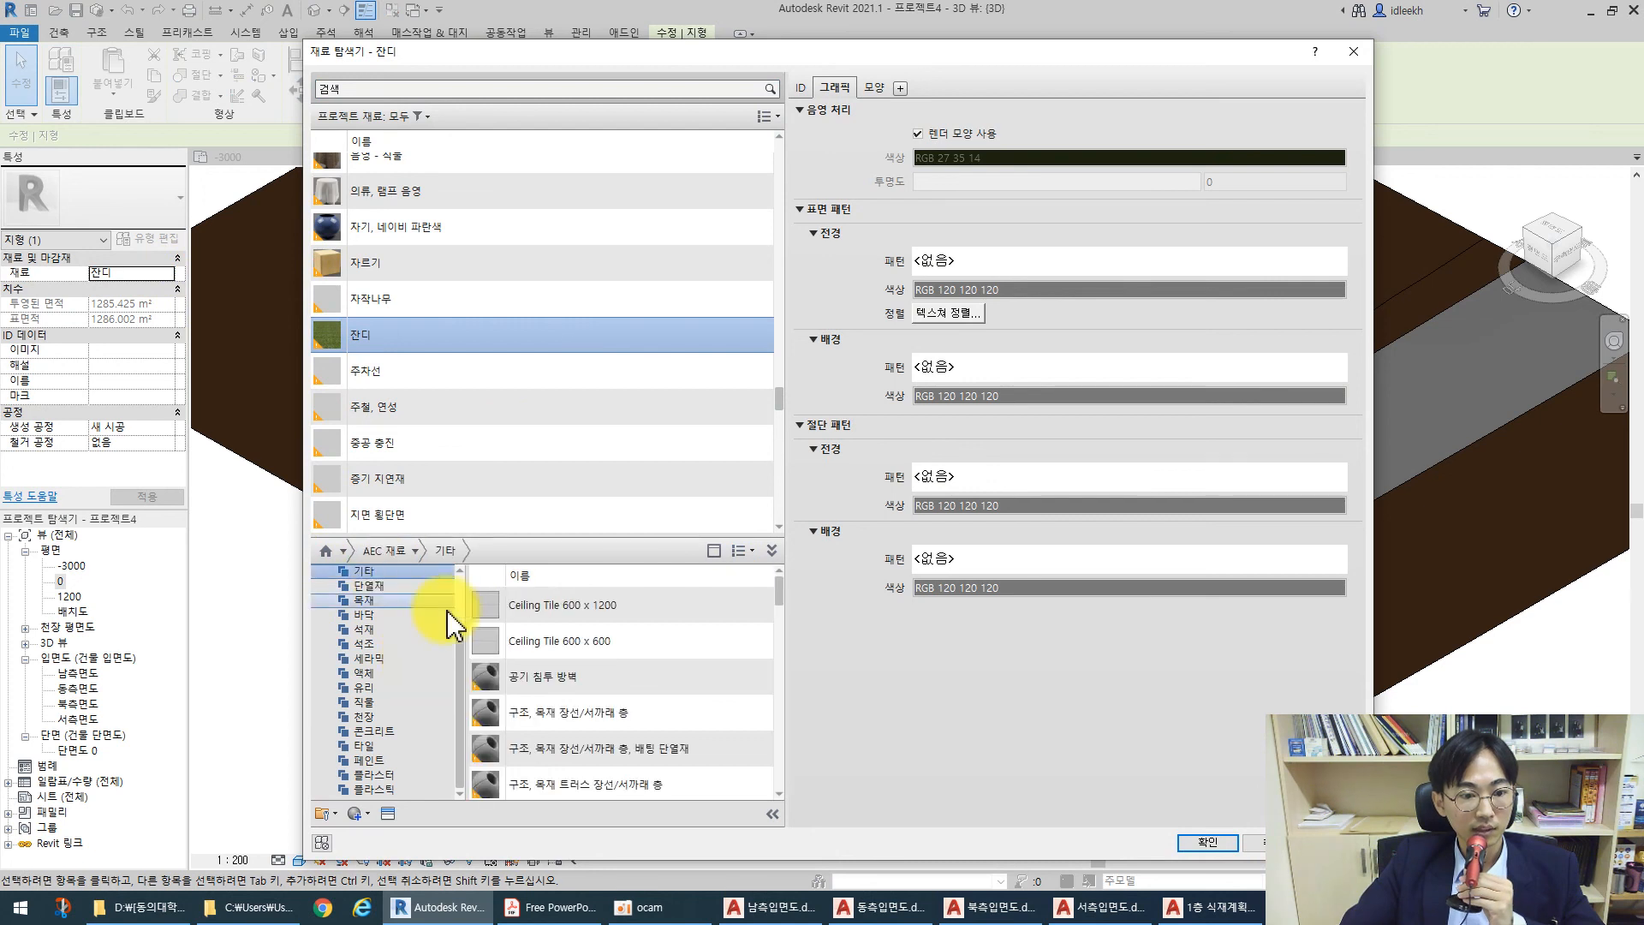
{"action": "scroll", "coordinate": [649, 685], "scroll_direction": "down", "scroll_amount": 5}
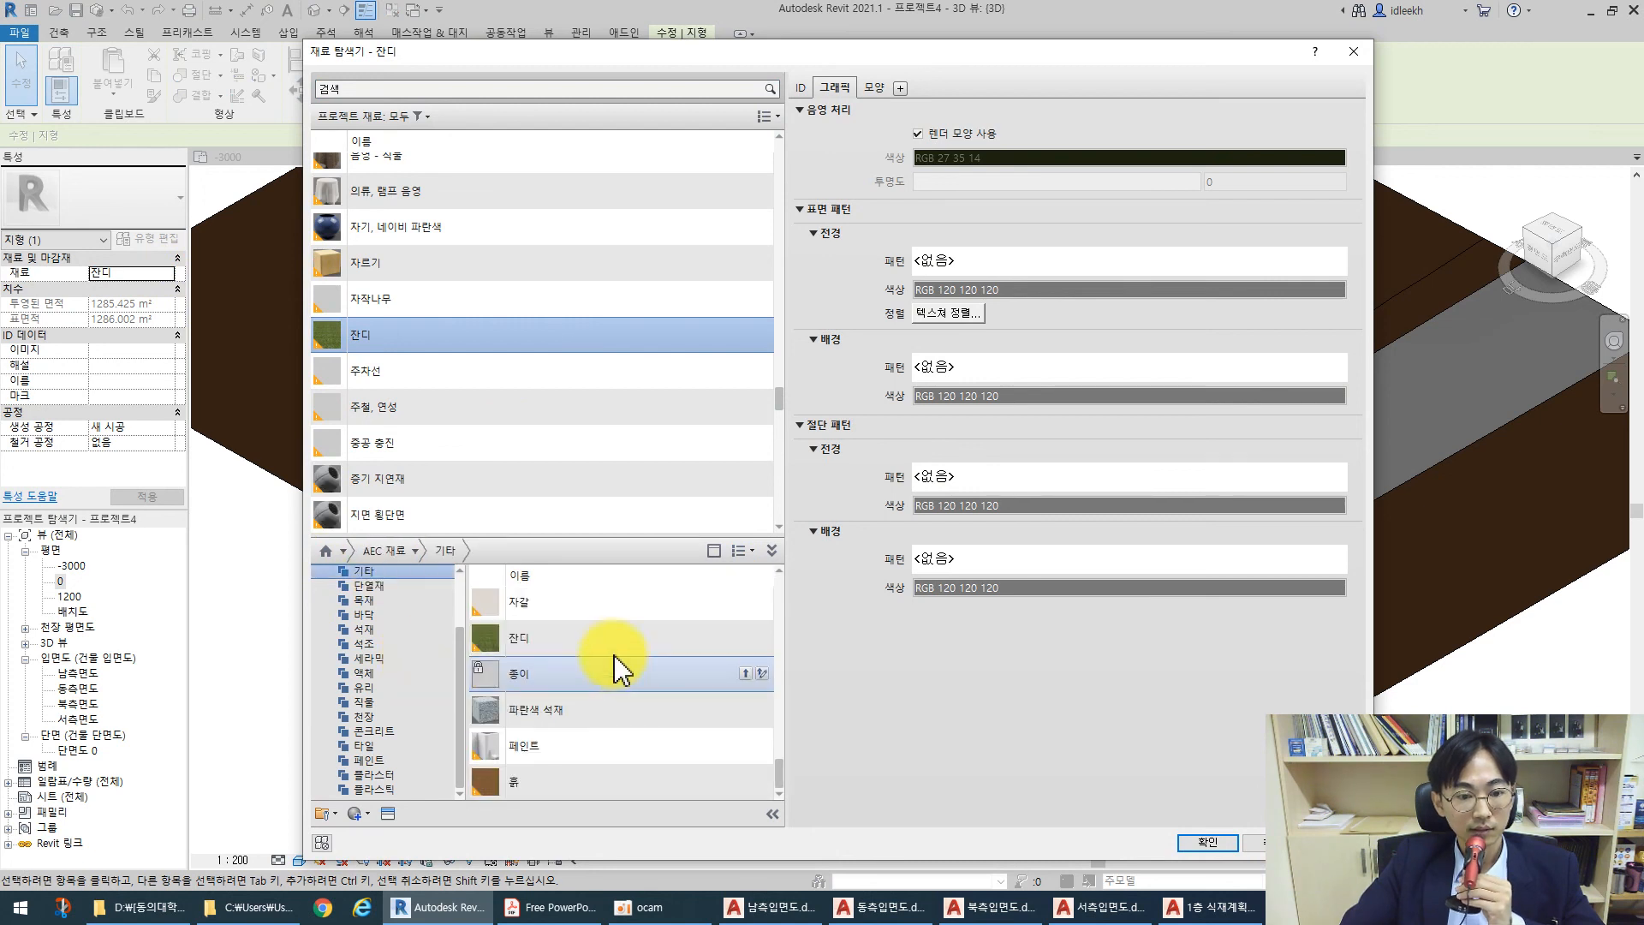
{"action": "scroll", "coordinate": [604, 663], "scroll_direction": "up", "scroll_amount": 3}
{"action": "scroll", "coordinate": [538, 610], "scroll_direction": "up", "scroll_amount": 1}
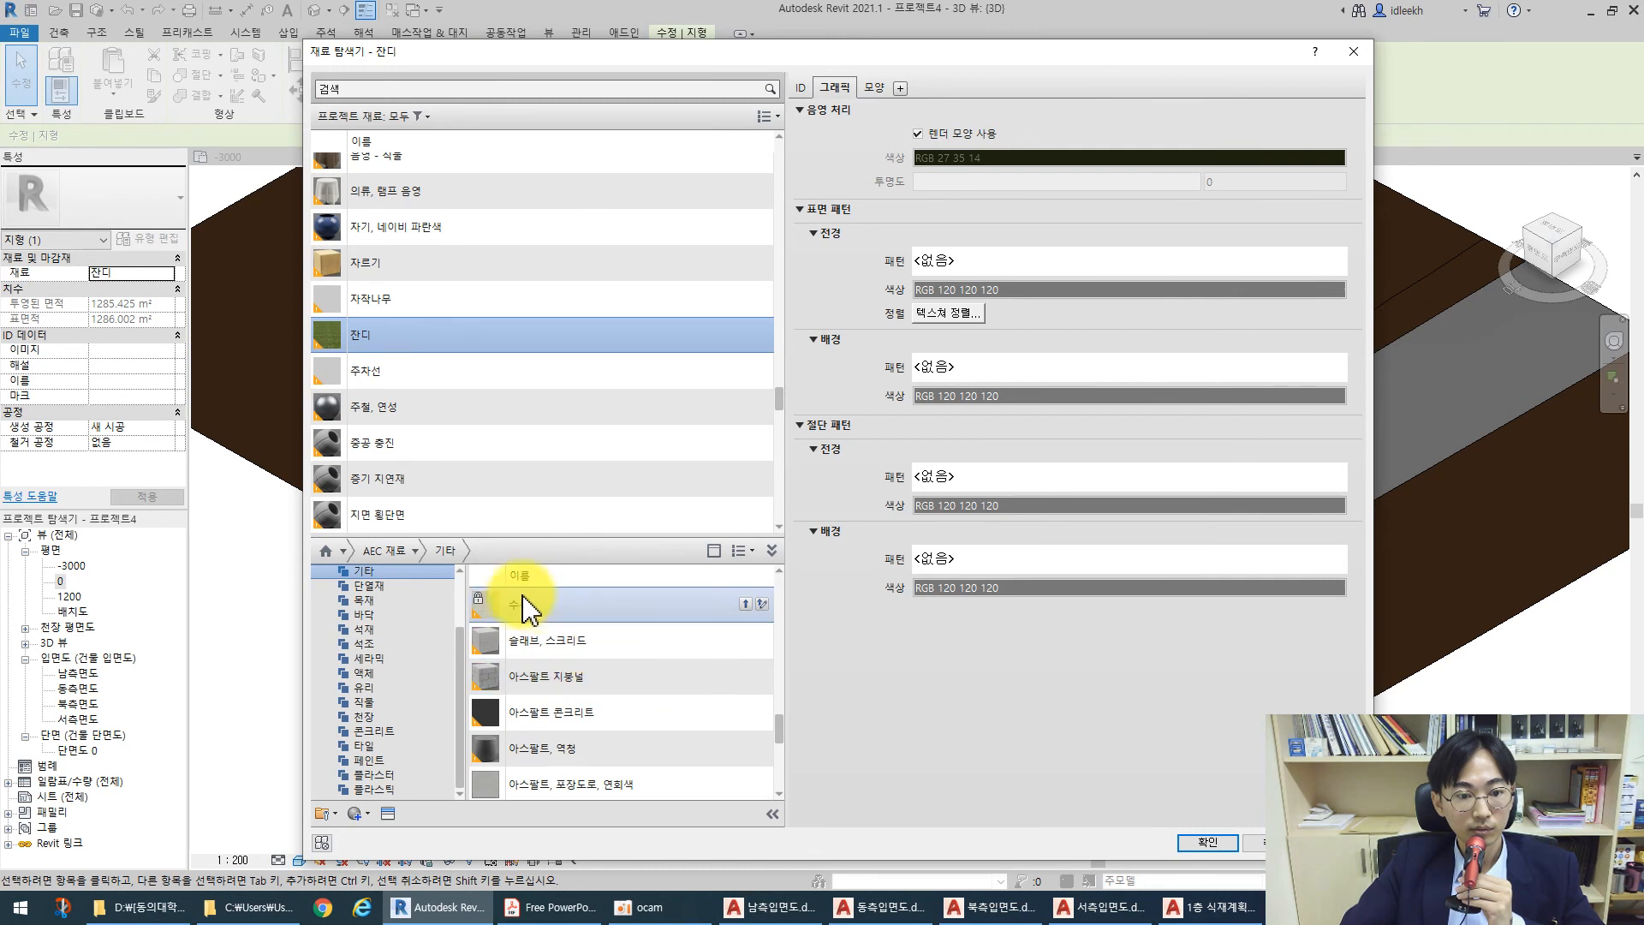
{"action": "left_click", "coordinate": [745, 604]}
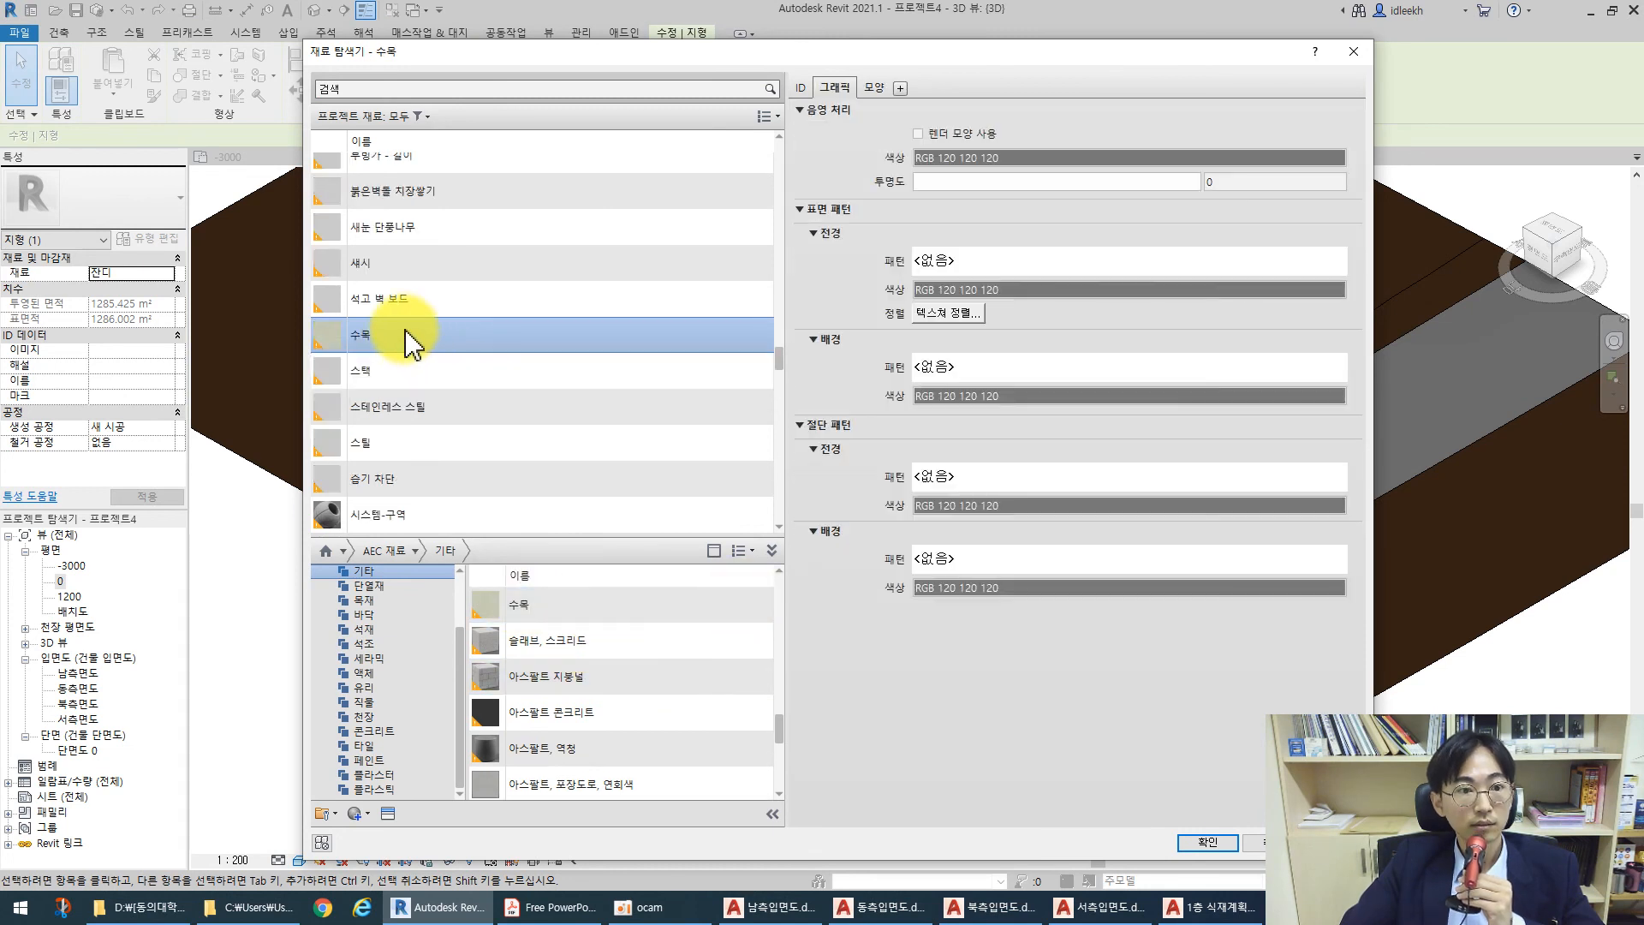
Turn on render appearance for the 수목 material's shading and apply the material to the south subregion
{"action": "left_click", "coordinate": [963, 137]}
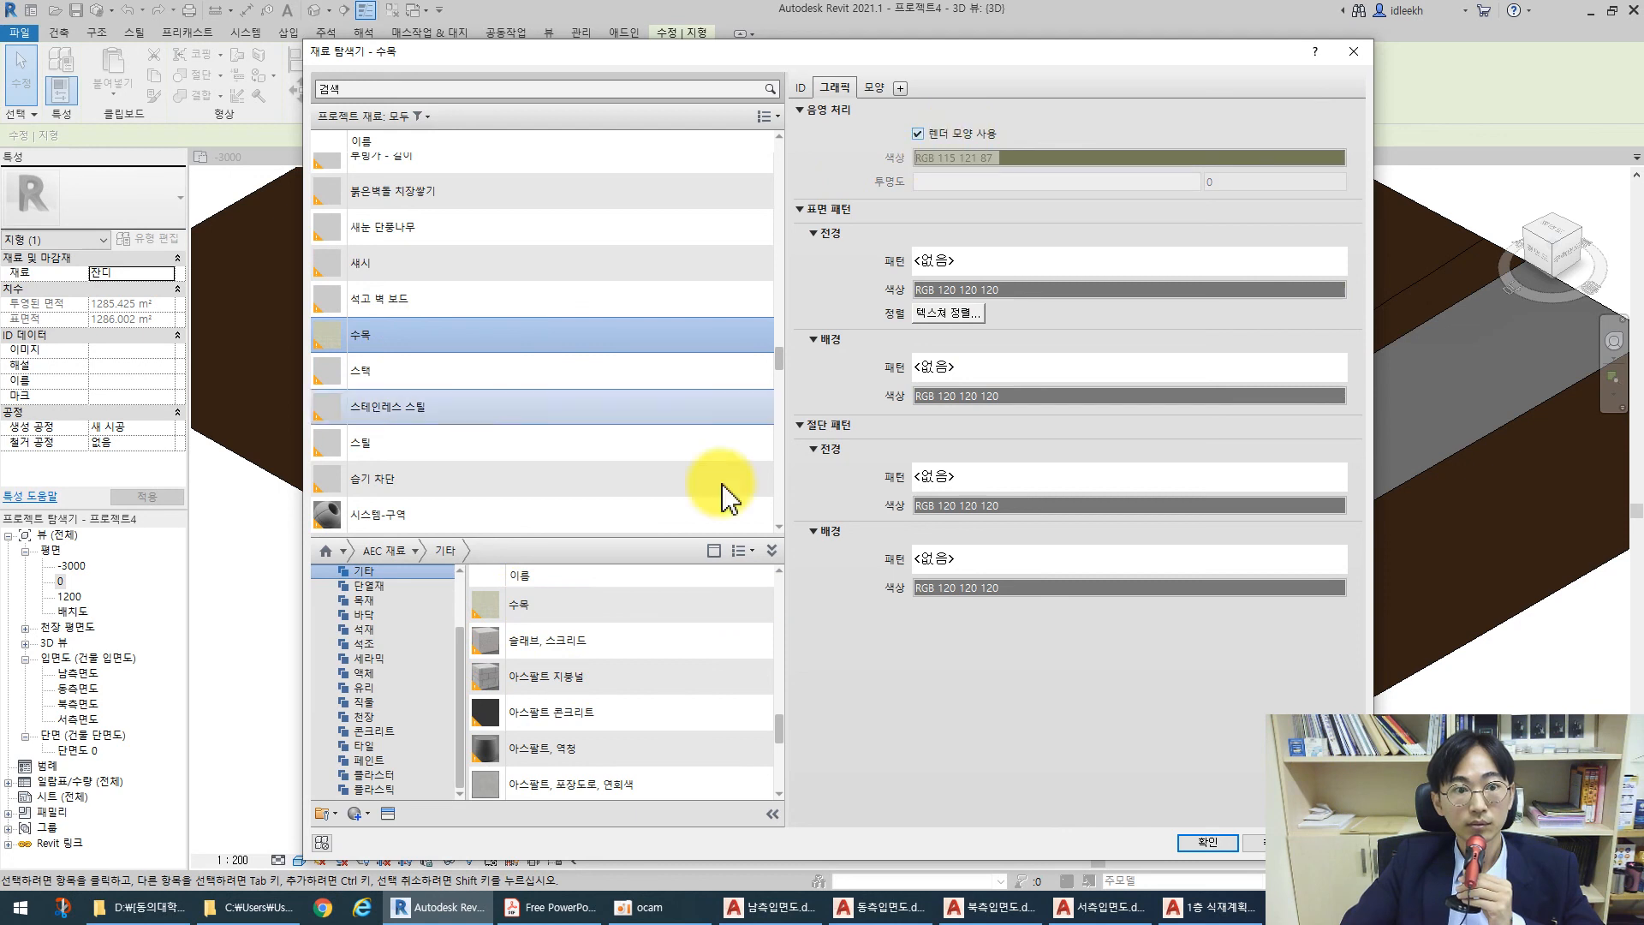
{"action": "left_click", "coordinate": [1208, 842]}
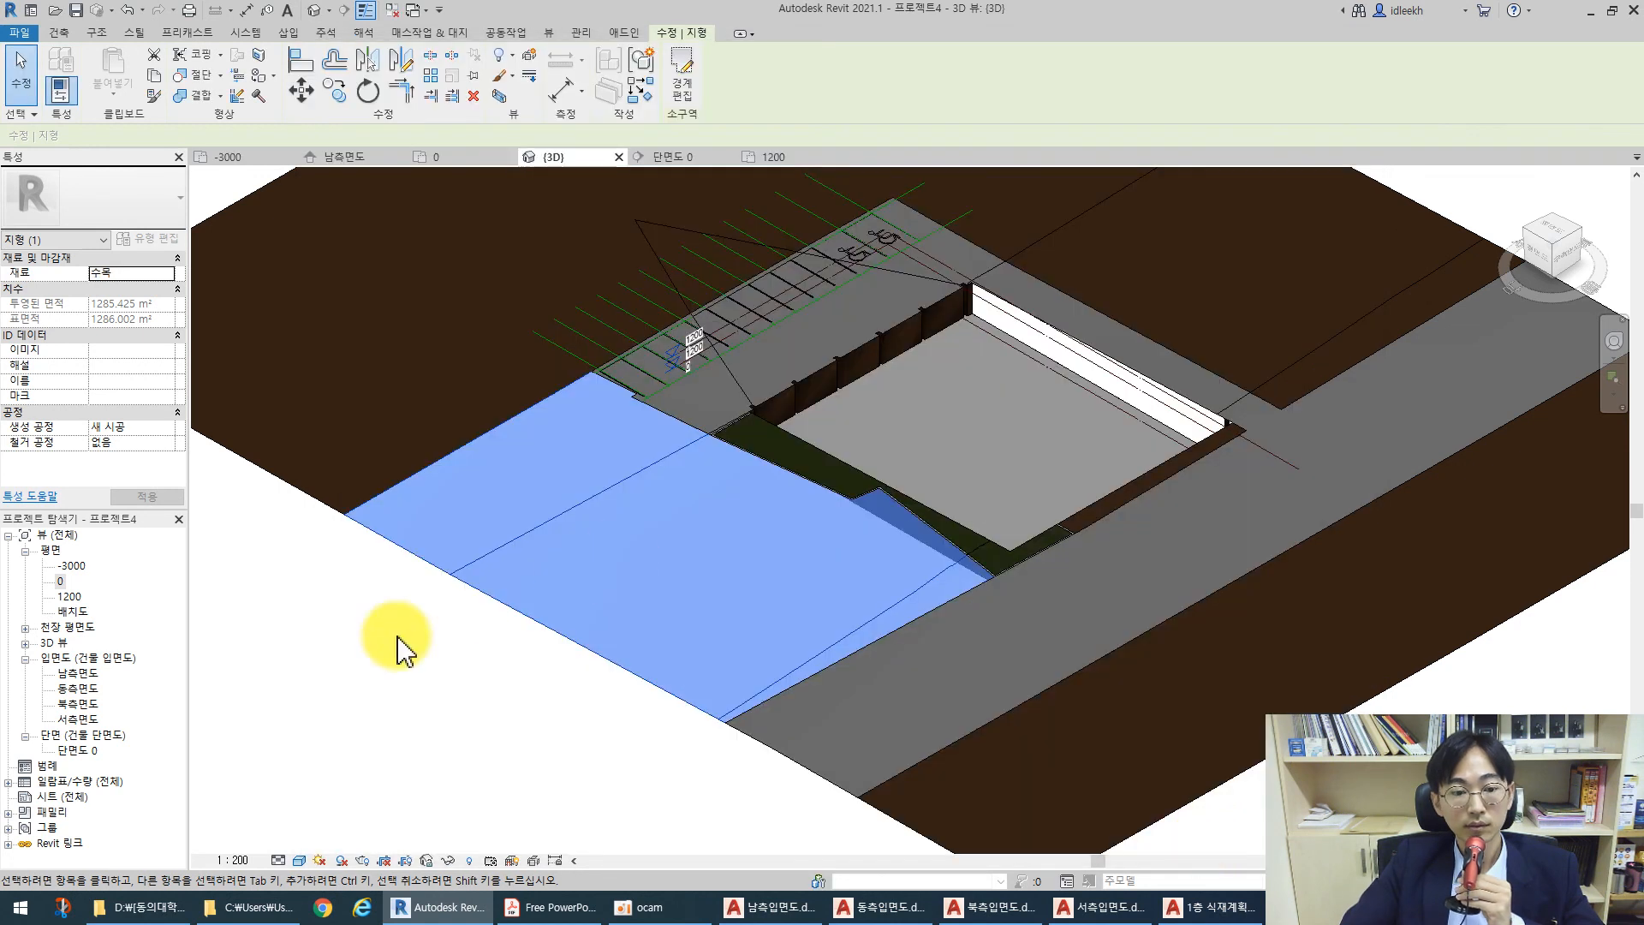
{"action": "left_click", "coordinate": [357, 656]}
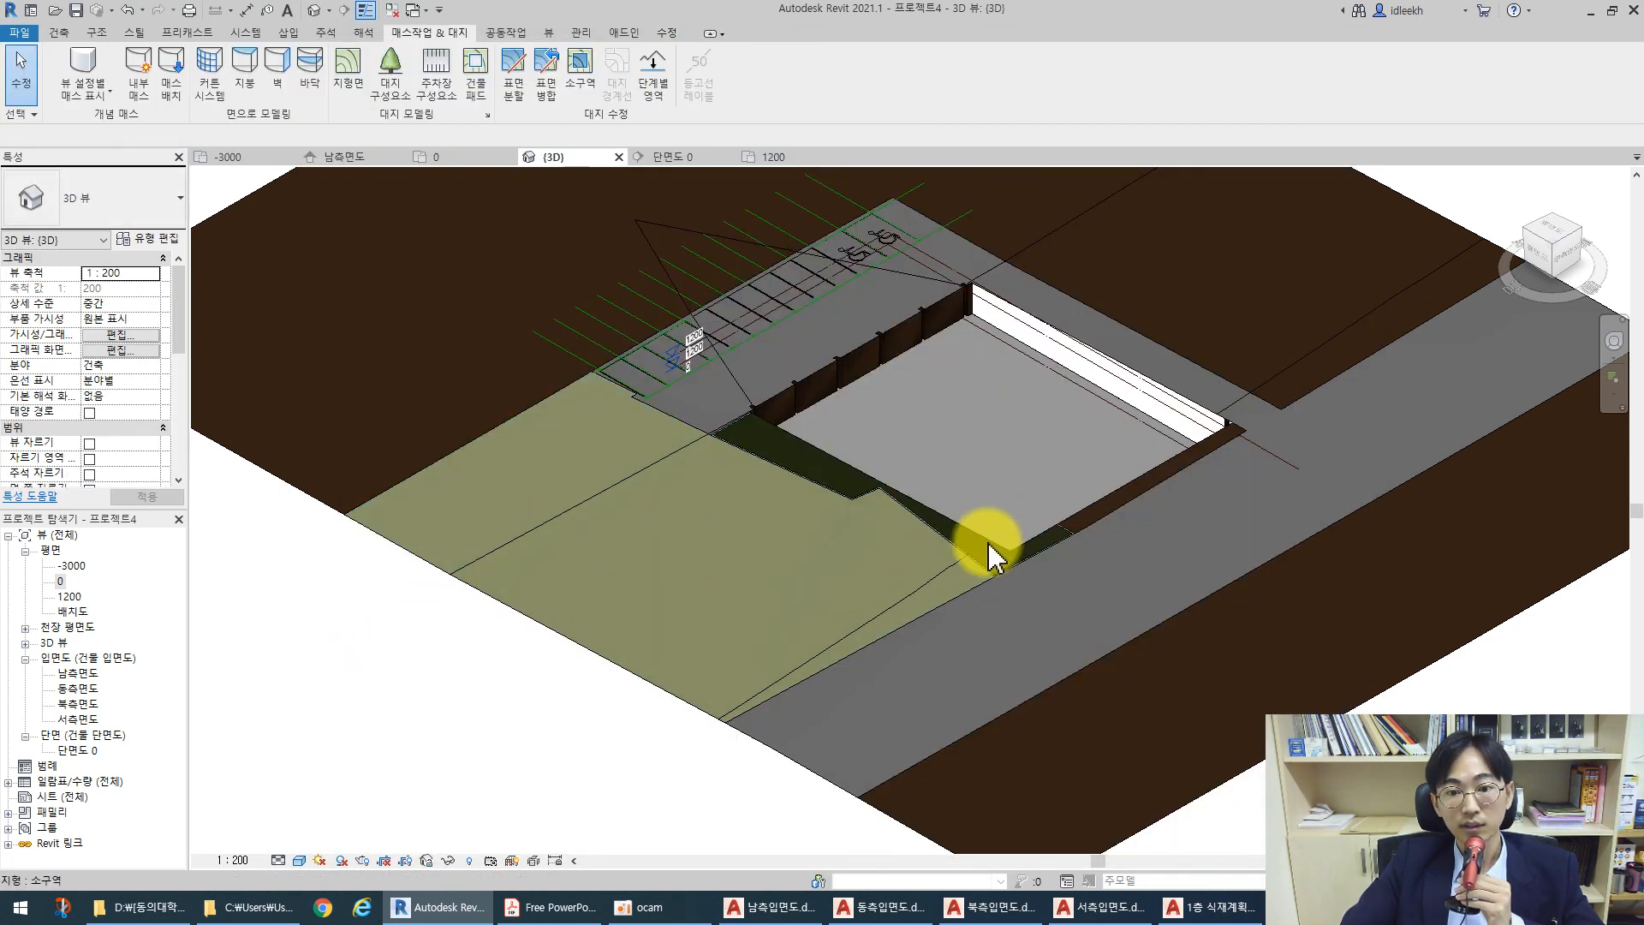
{"action": "scroll", "coordinate": [651, 514], "scroll_direction": "down", "scroll_amount": 2}
{"action": "middle_click_drag", "start_coordinate": [1117, 507], "coordinate": [946, 539]}
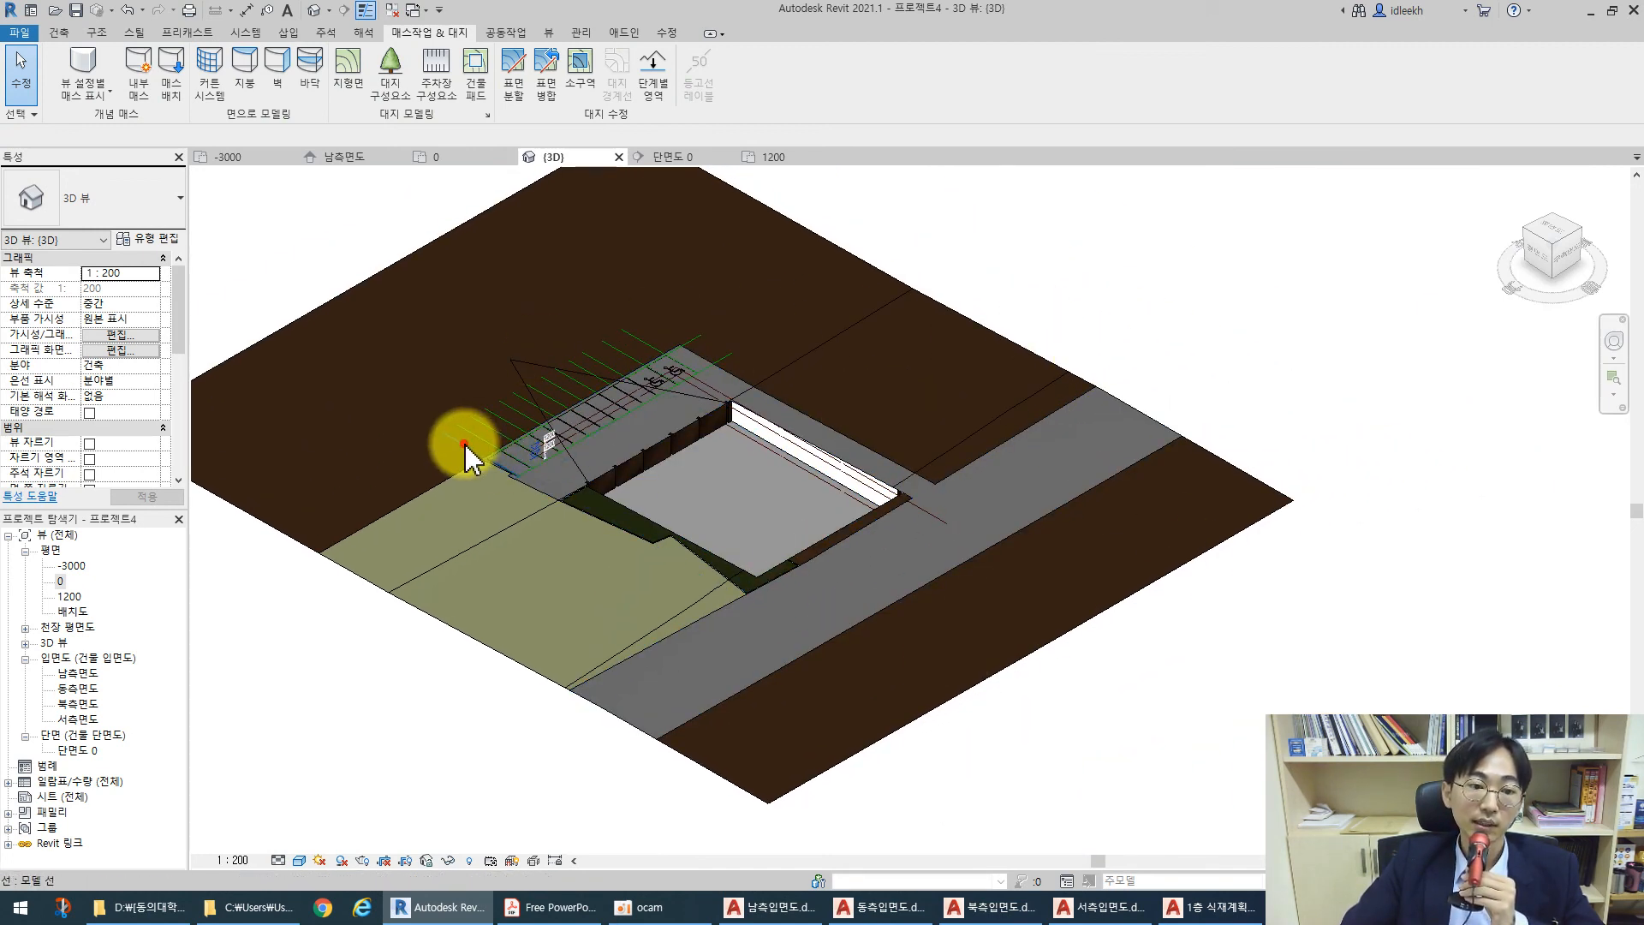
{"action": "left_click", "coordinate": [465, 445]}
{"action": "left_click", "coordinate": [1015, 253]}
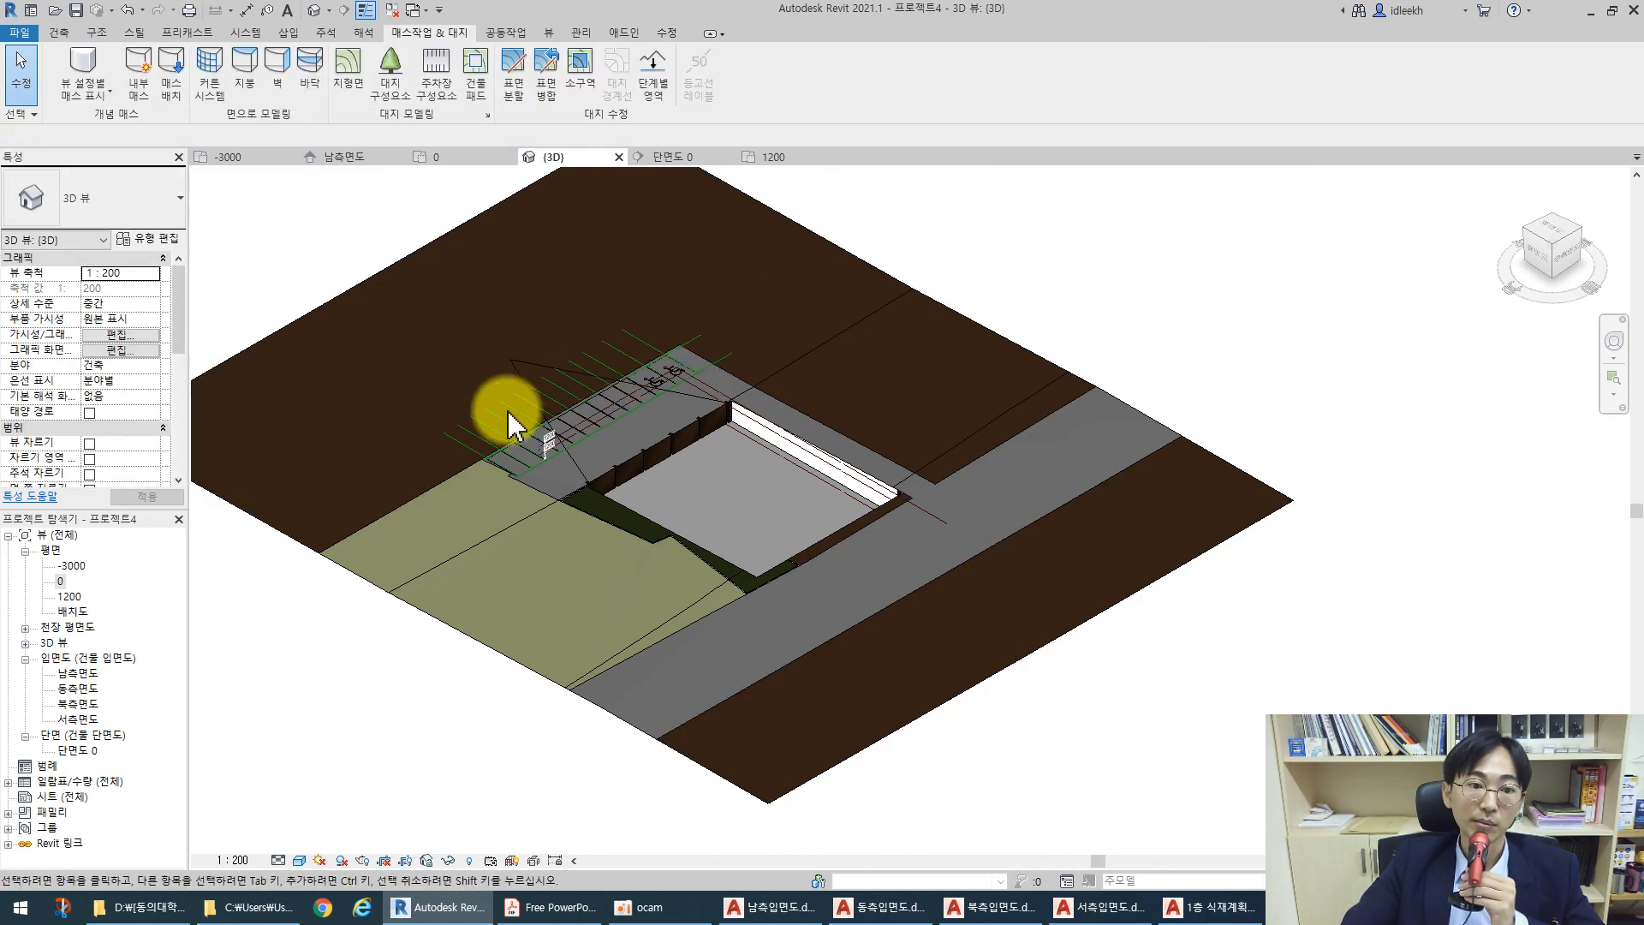
Delete the model lines around the parking area in the 3D view, filtering the 주차장 elements out of the selection
{"action": "scroll", "coordinate": [565, 448], "scroll_direction": "up", "scroll_amount": 4}
{"action": "middle_click_drag", "start_coordinate": [558, 448], "coordinate": [654, 471]}
{"action": "scroll", "coordinate": [646, 468], "scroll_direction": "up", "scroll_amount": 2}
{"action": "left_click", "coordinate": [624, 468]}
{"action": "key", "text": "Escape"}
{"action": "scroll", "coordinate": [602, 396], "scroll_direction": "down", "scroll_amount": 5}
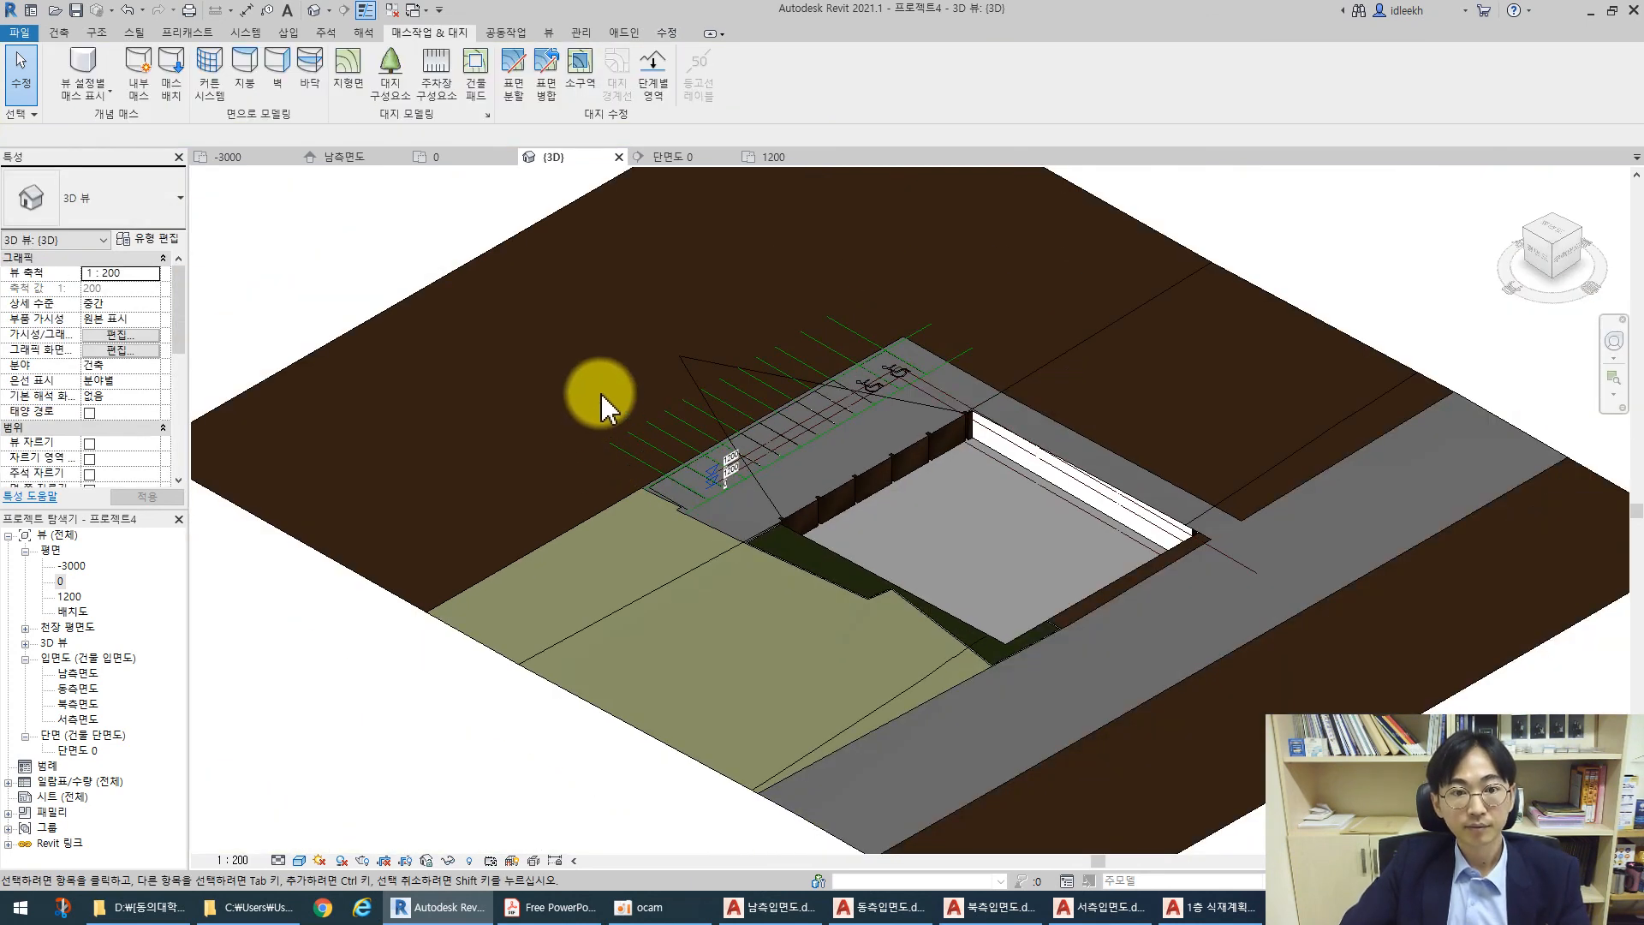
{"action": "left_click_drag", "start_coordinate": [475, 262], "coordinate": [814, 467]}
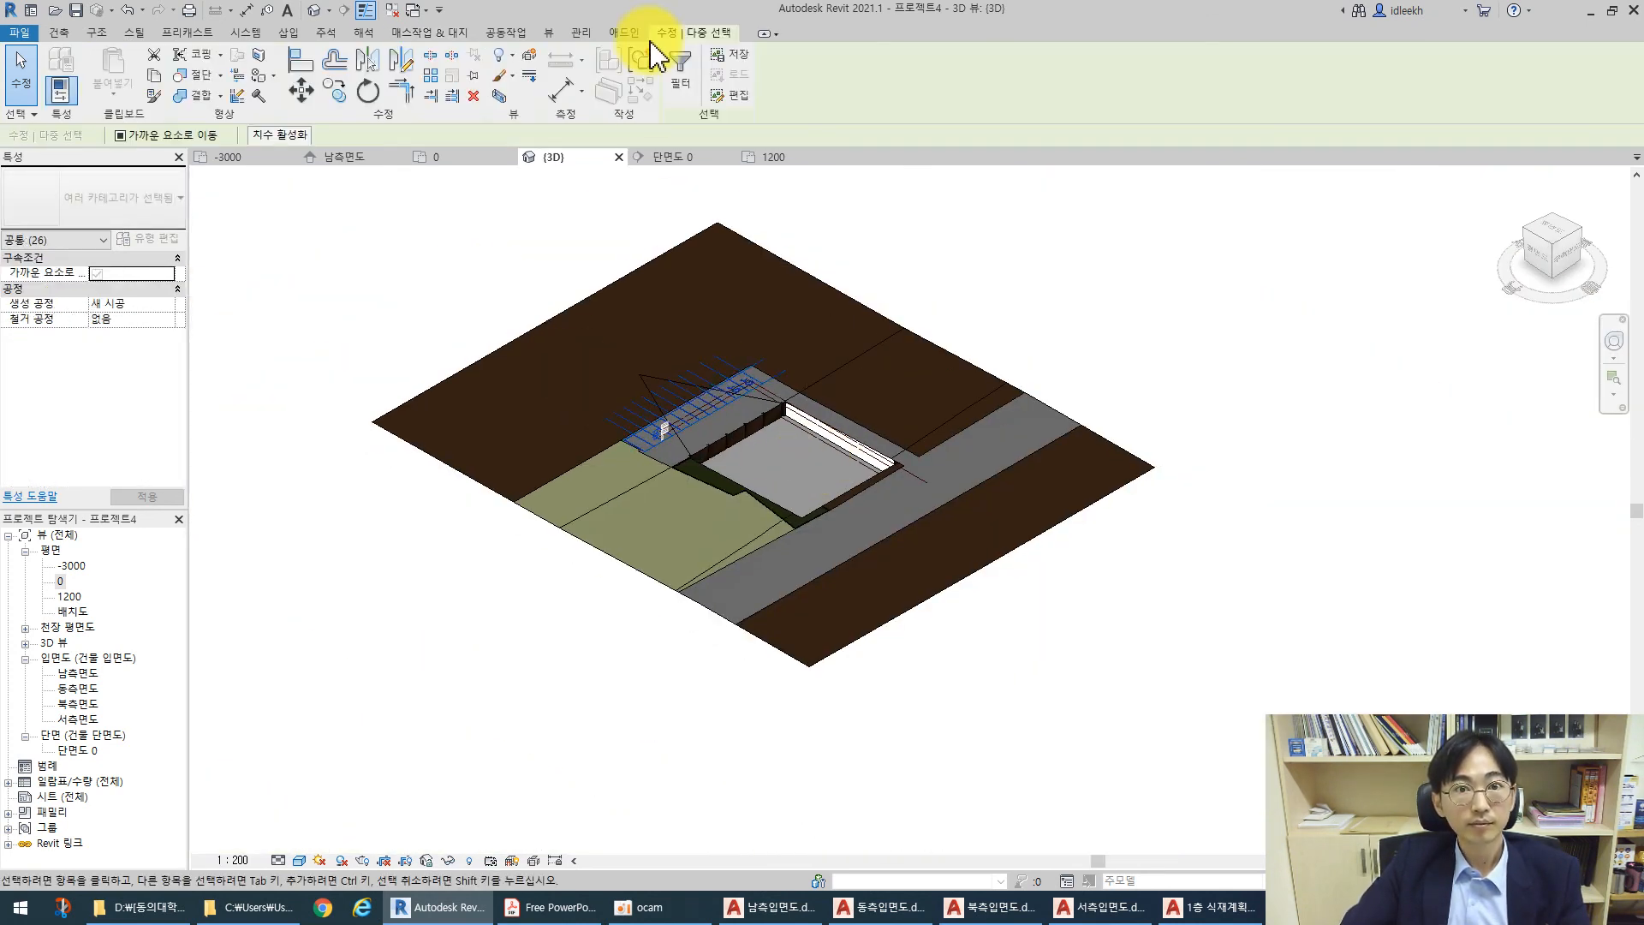
{"action": "left_click", "coordinate": [680, 73]}
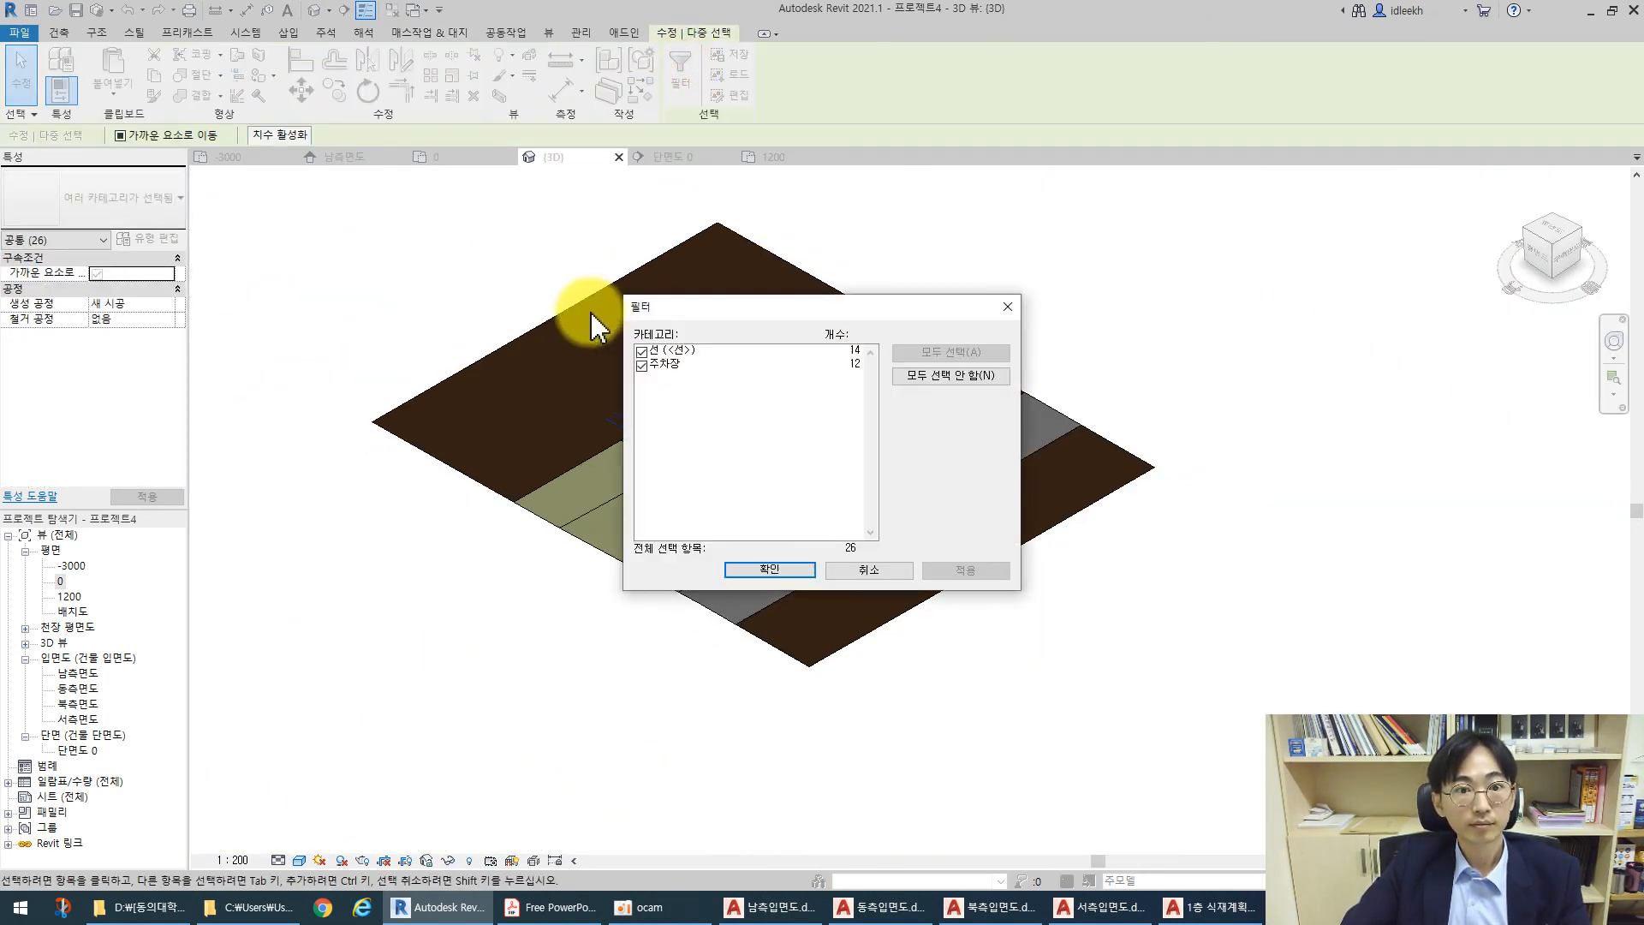
{"action": "left_click", "coordinate": [643, 364]}
{"action": "left_click", "coordinate": [782, 569]}
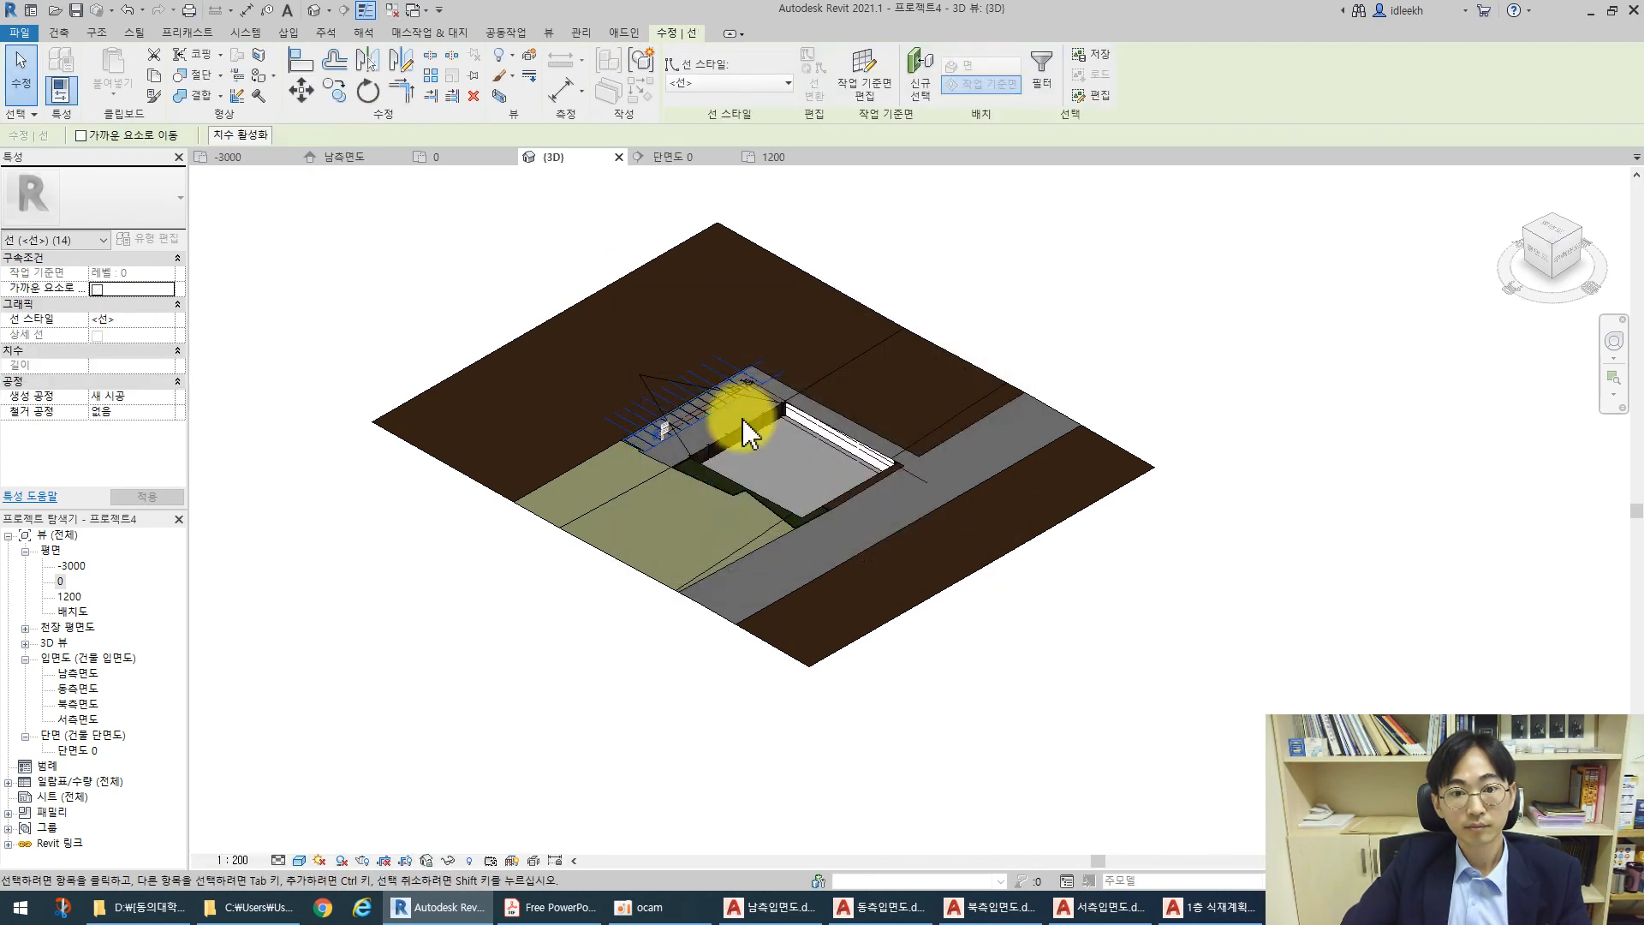
{"action": "key", "text": "Delete"}
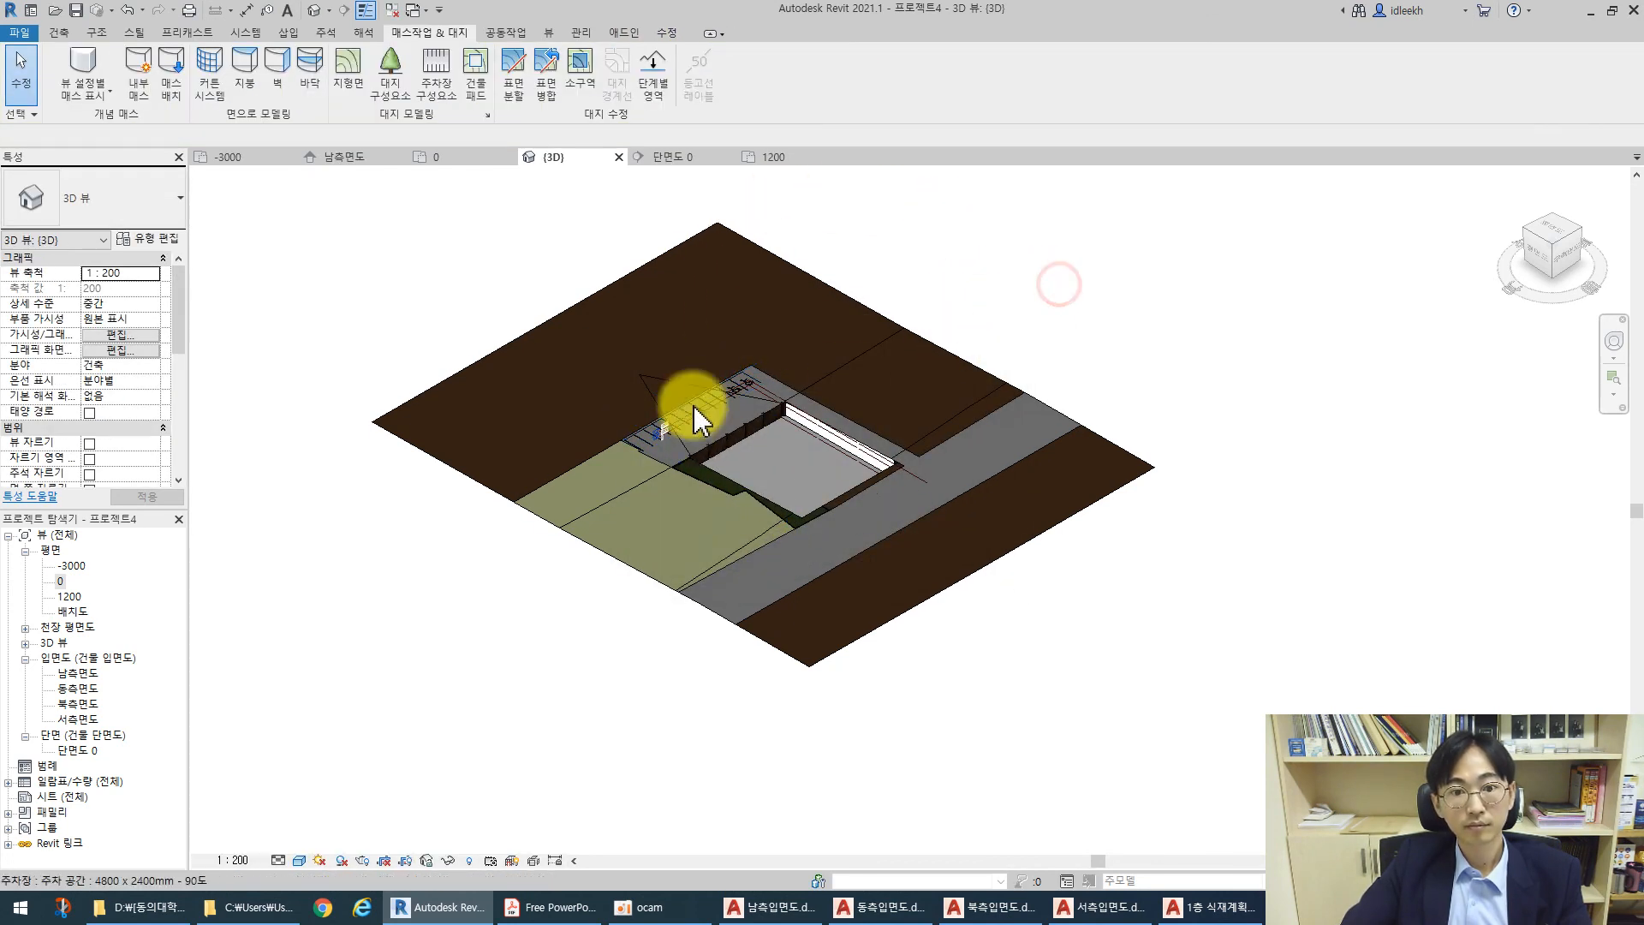
Examine the parking spaces, road surfaces and planted area of the site in the 3D view
{"action": "scroll", "coordinate": [771, 424], "scroll_direction": "up", "scroll_amount": 8}
{"action": "scroll", "coordinate": [533, 555], "scroll_direction": "up", "scroll_amount": 1}
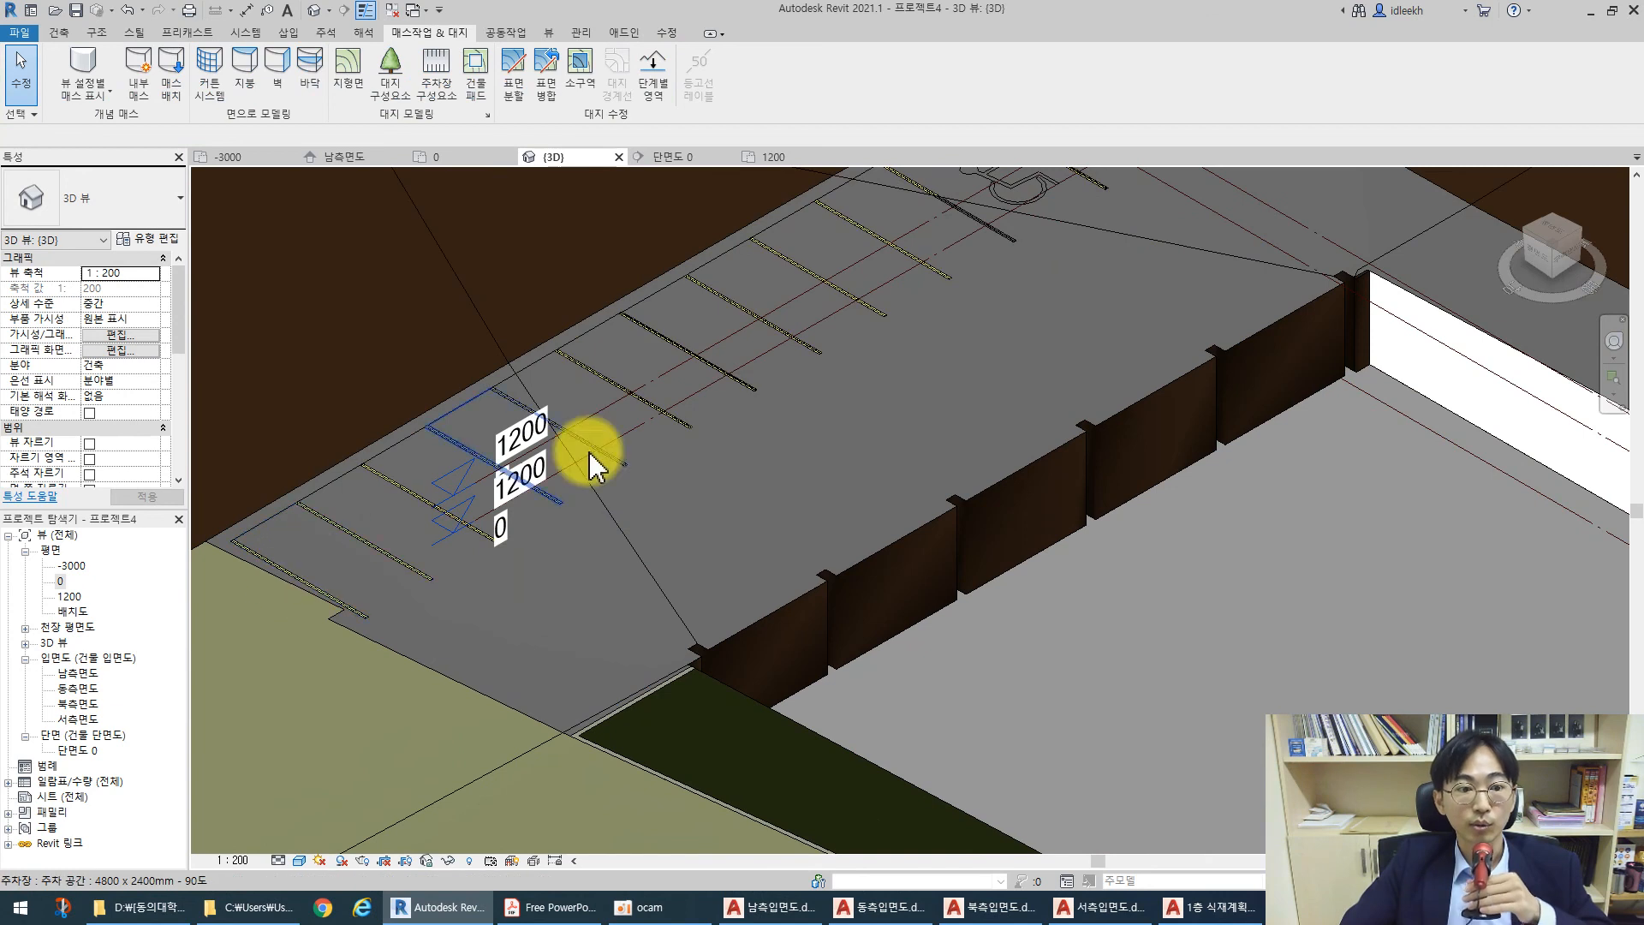
{"action": "scroll", "coordinate": [855, 347], "scroll_direction": "down", "scroll_amount": 3}
{"action": "middle_click_drag", "start_coordinate": [1009, 302], "coordinate": [791, 392]}
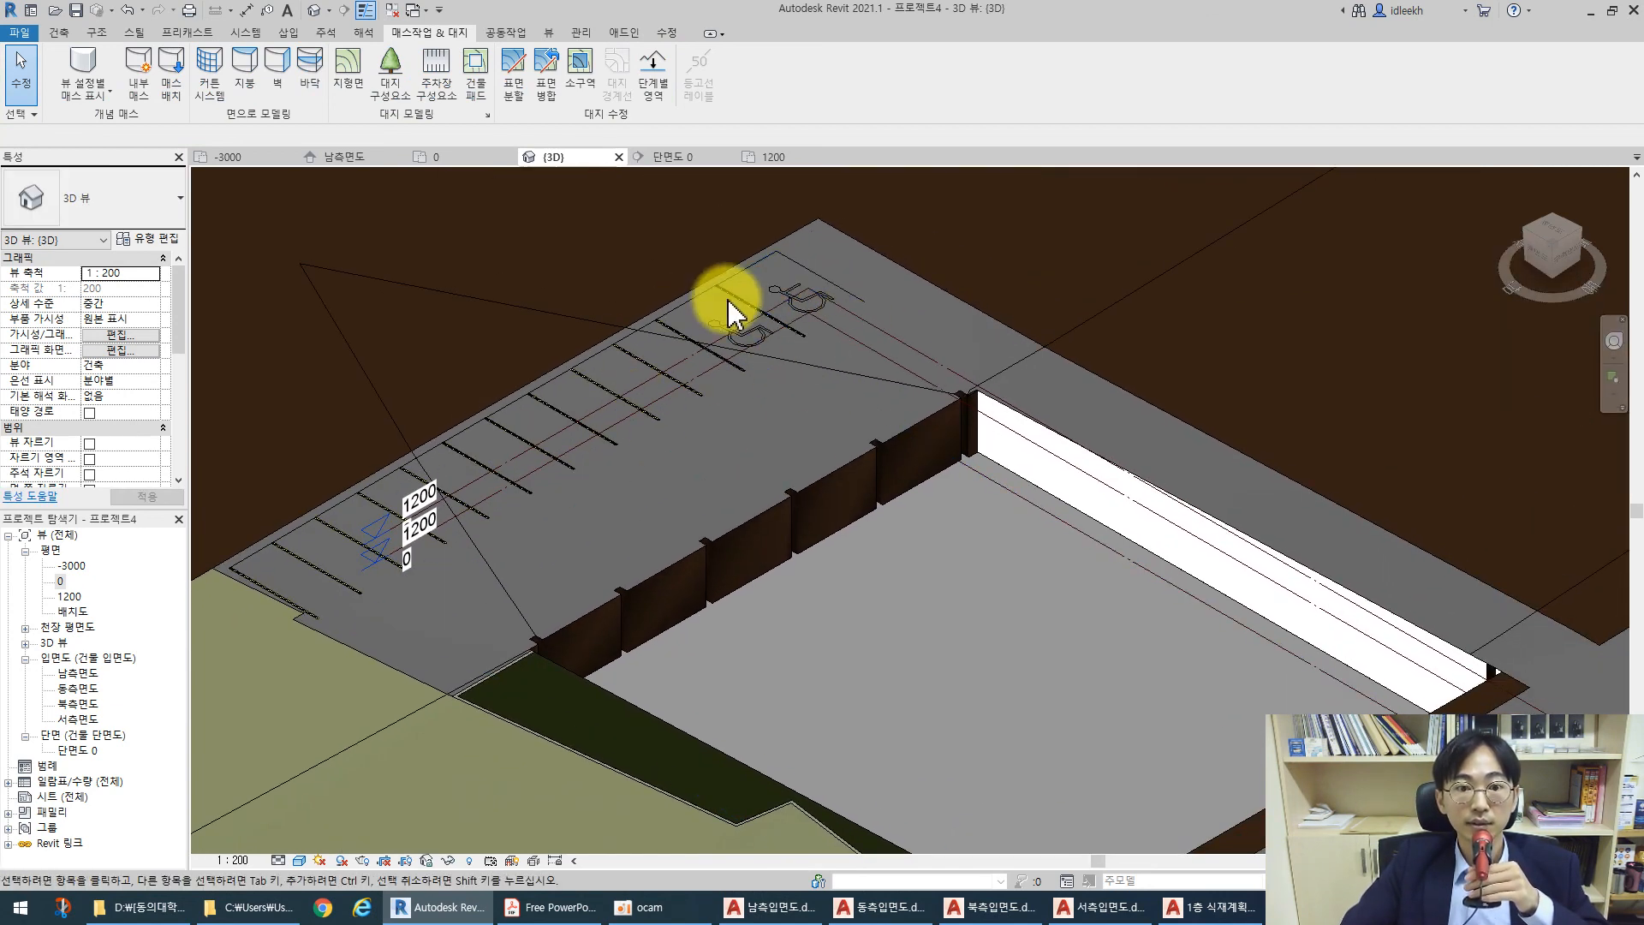
{"action": "scroll", "coordinate": [752, 323], "scroll_direction": "down", "scroll_amount": 2}
{"action": "scroll", "coordinate": [891, 477], "scroll_direction": "down", "scroll_amount": 3}
{"action": "middle_click_drag", "start_coordinate": [892, 477], "coordinate": [754, 482]}
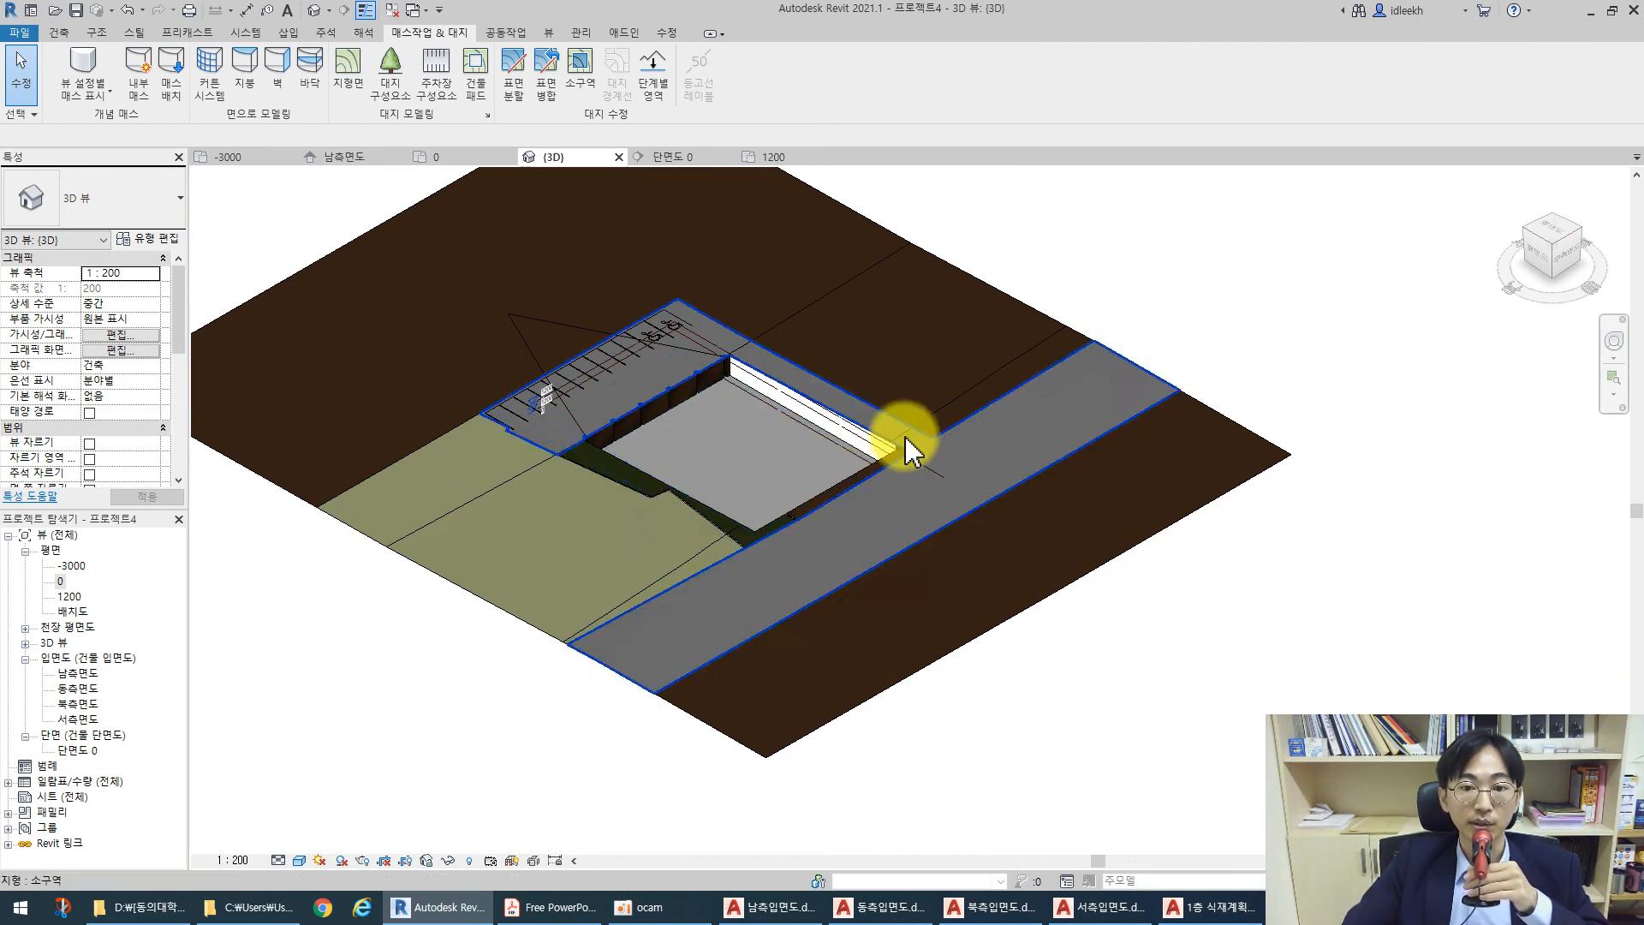
{"action": "scroll", "coordinate": [839, 432], "scroll_direction": "down", "scroll_amount": 3}
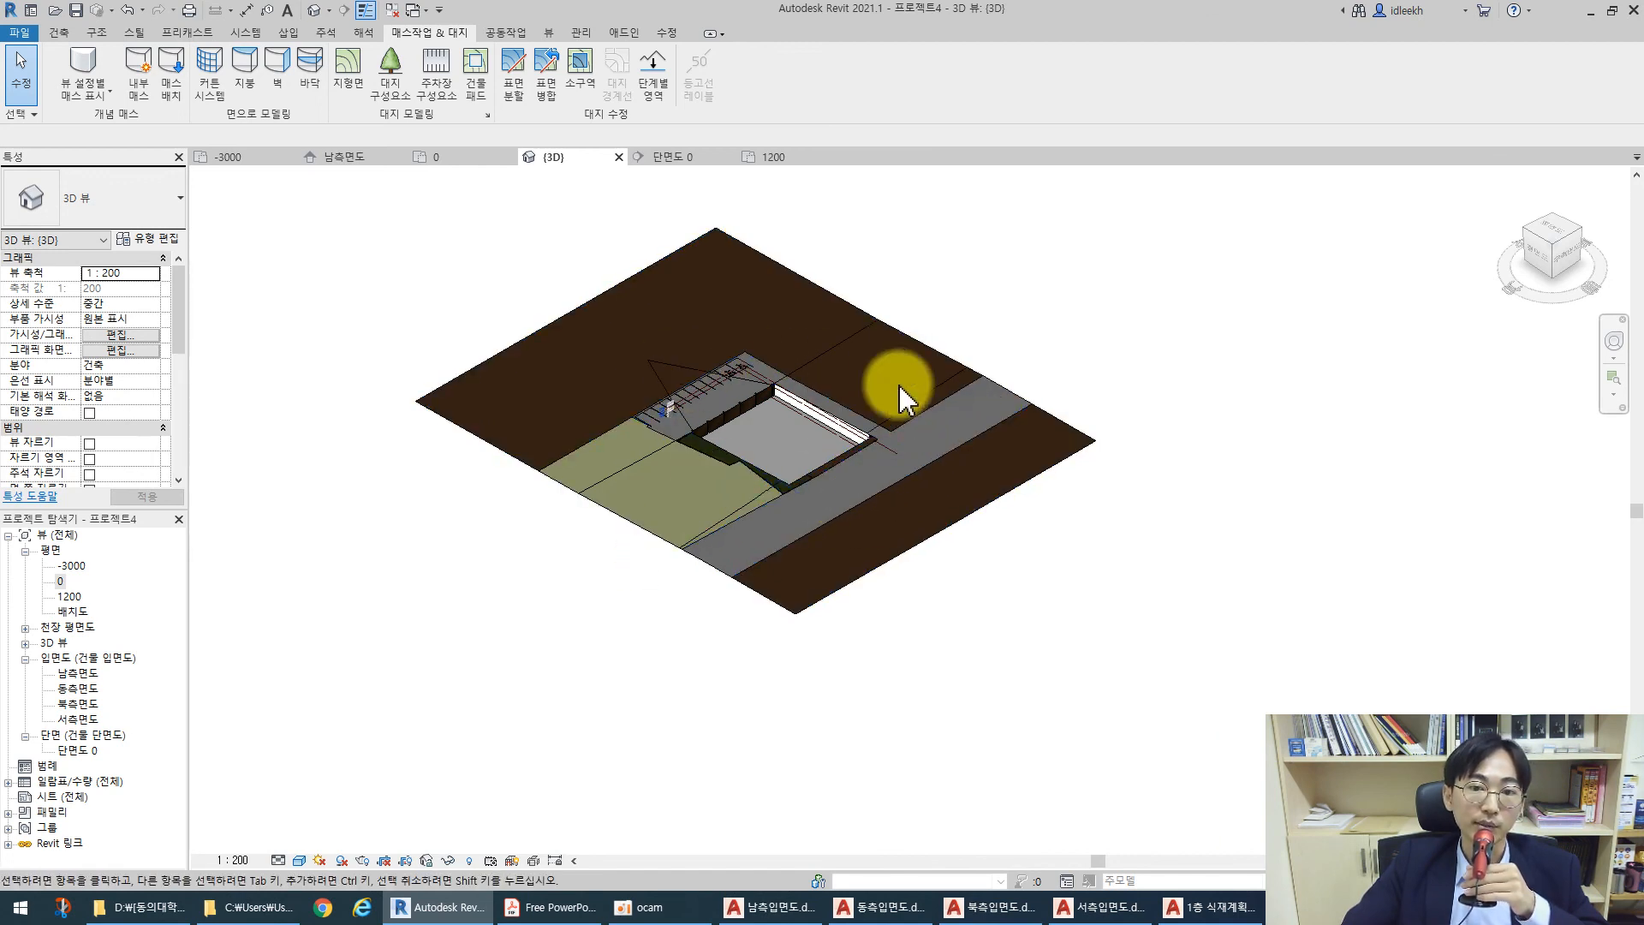
{"action": "scroll", "coordinate": [718, 415], "scroll_direction": "up", "scroll_amount": 3}
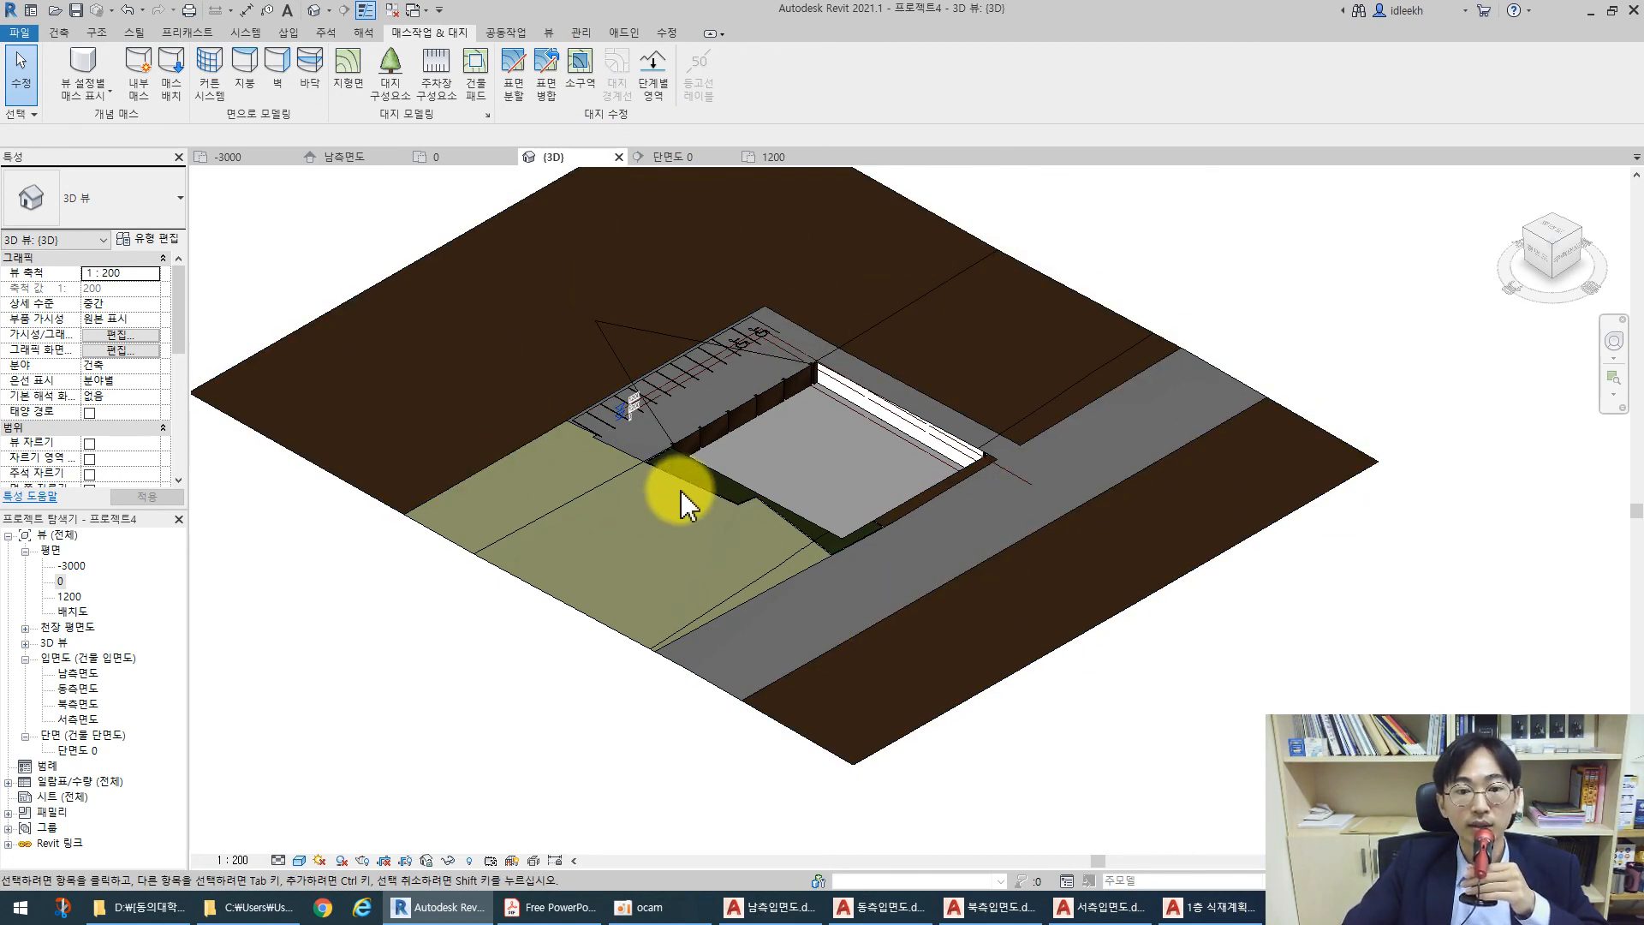
{"action": "scroll", "coordinate": [681, 505], "scroll_direction": "up", "scroll_amount": 4}
{"action": "scroll", "coordinate": [613, 394], "scroll_direction": "down", "scroll_amount": 3}
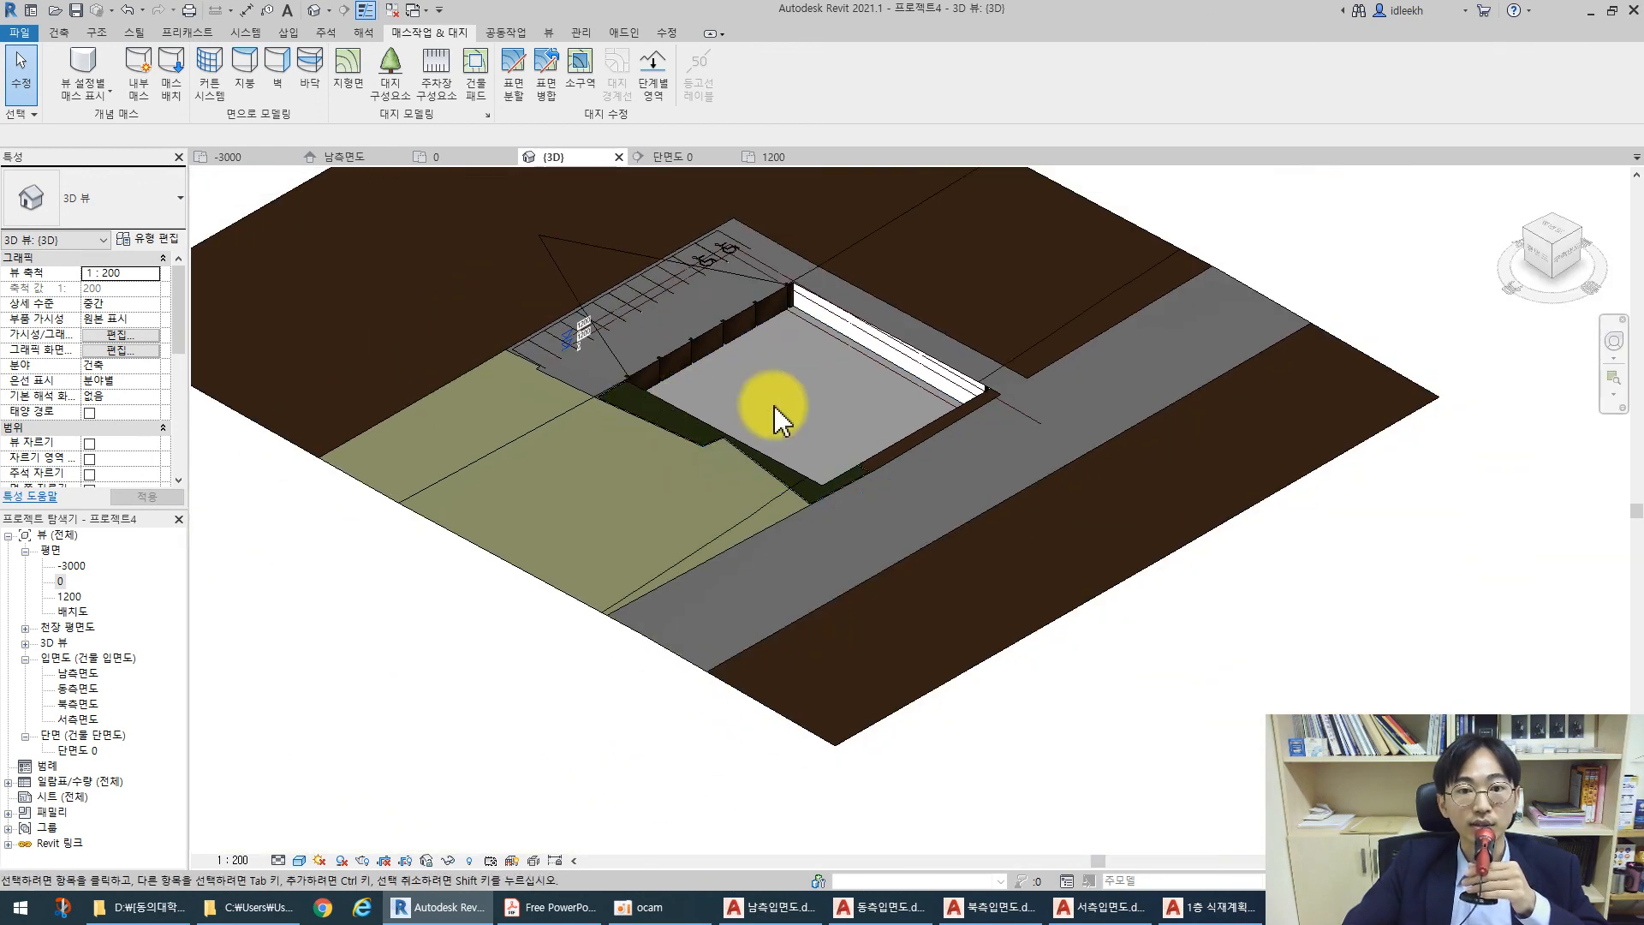
{"action": "scroll", "coordinate": [686, 411], "scroll_direction": "down", "scroll_amount": 3}
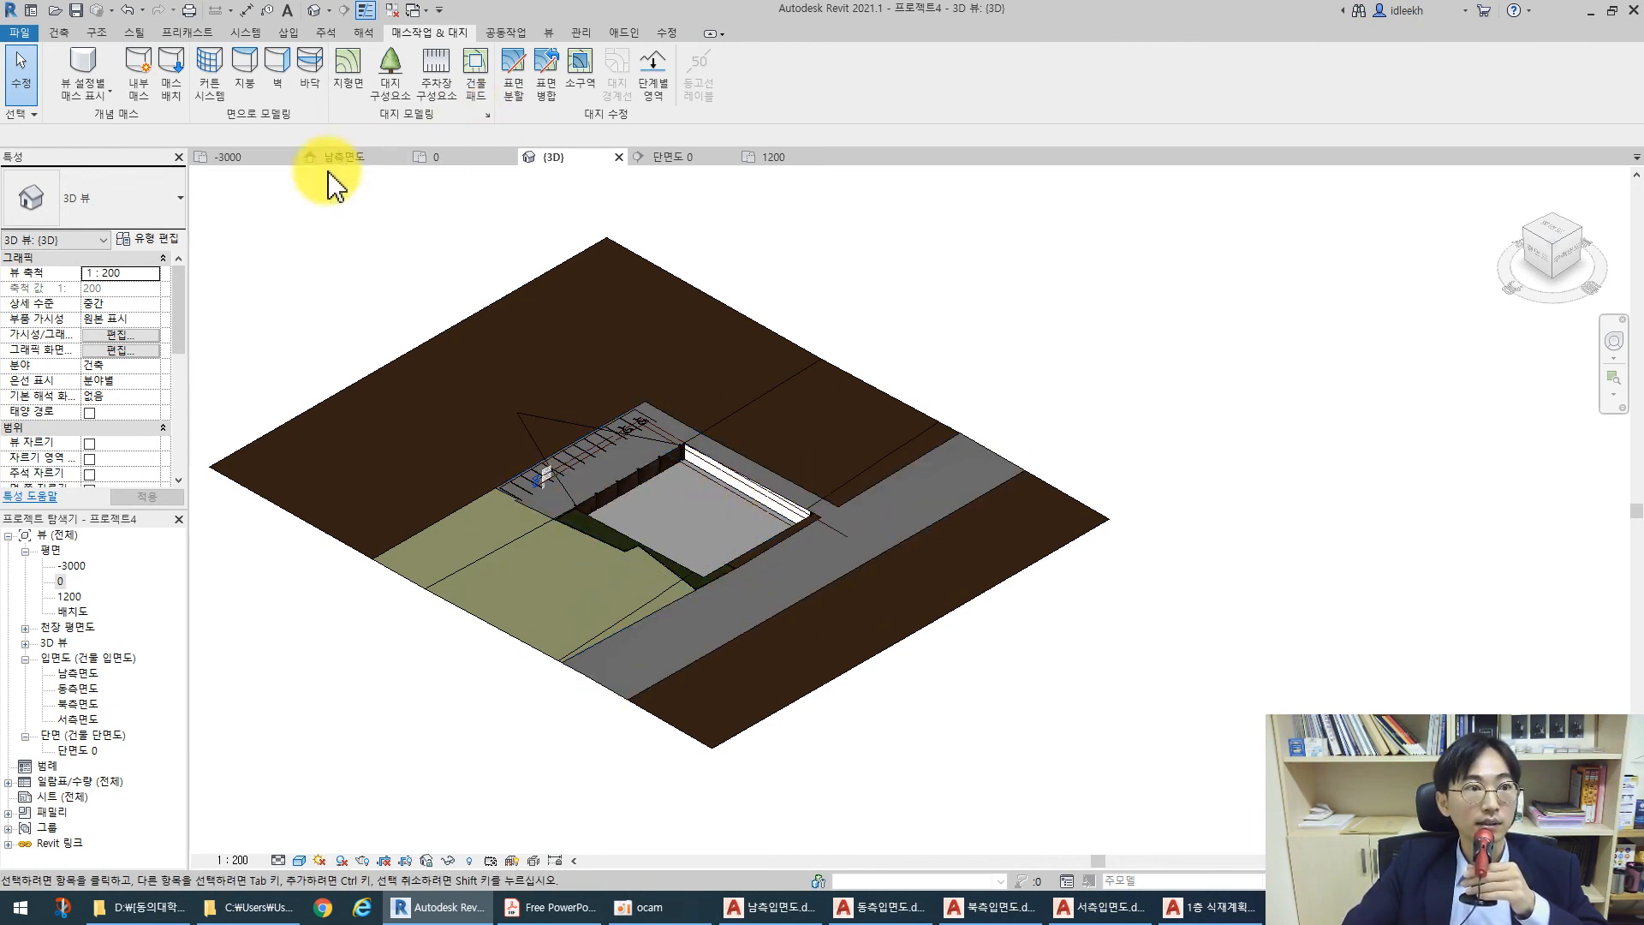
{"action": "scroll", "coordinate": [561, 368], "scroll_direction": "down", "scroll_amount": 1}
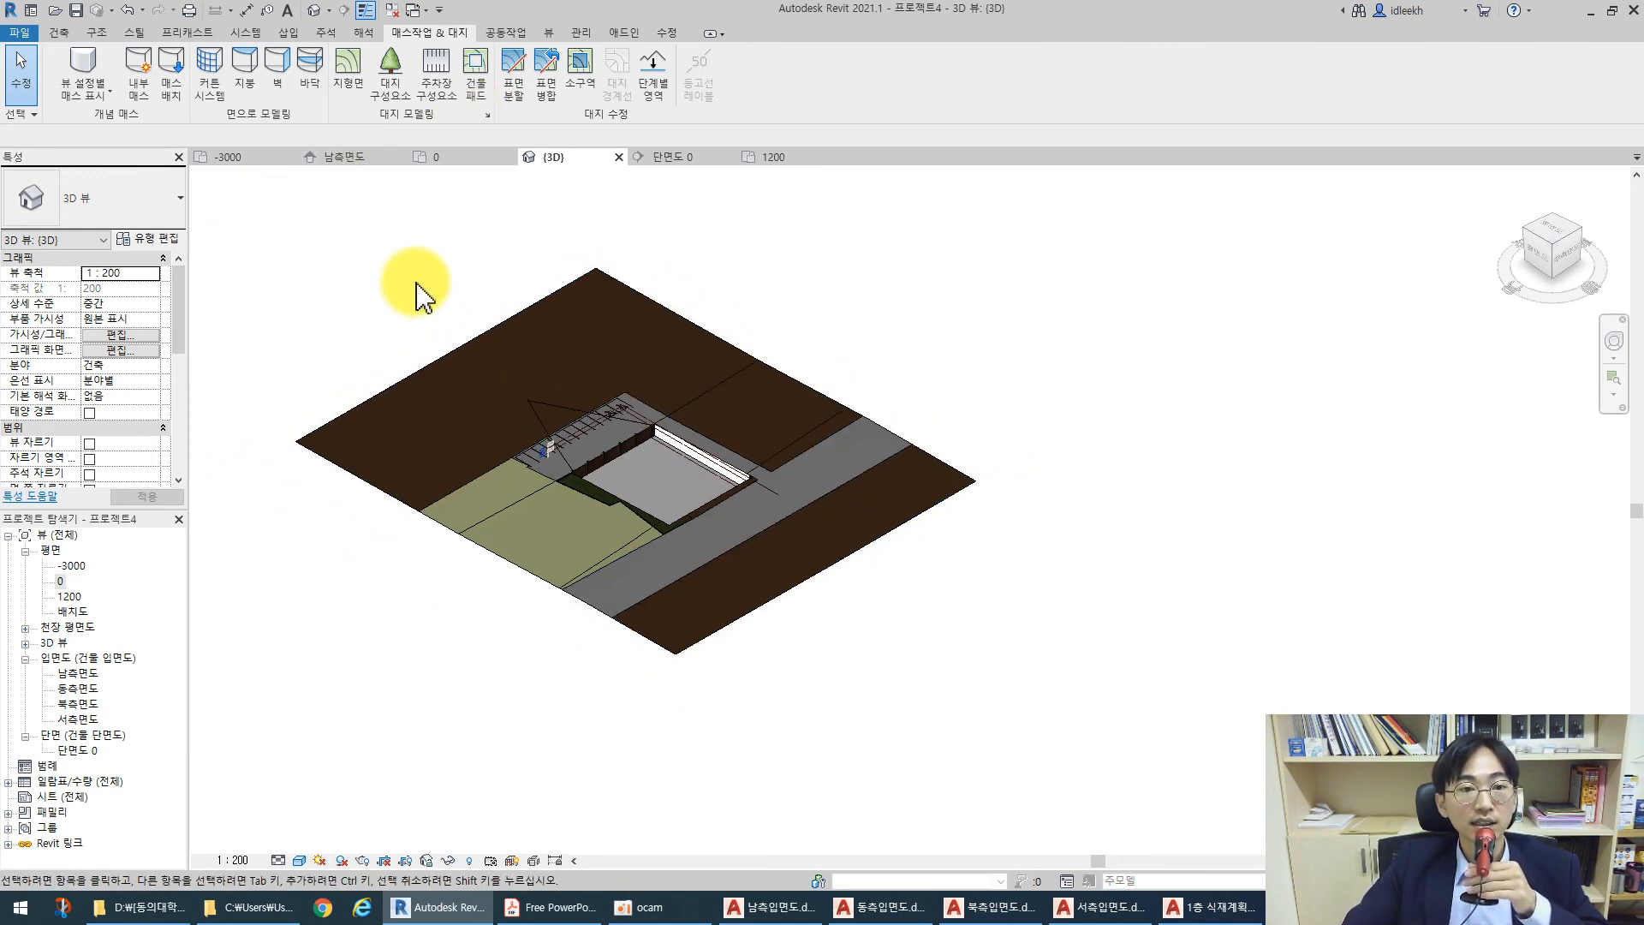
{"action": "middle_click_drag", "start_coordinate": [417, 284], "coordinate": [572, 371]}
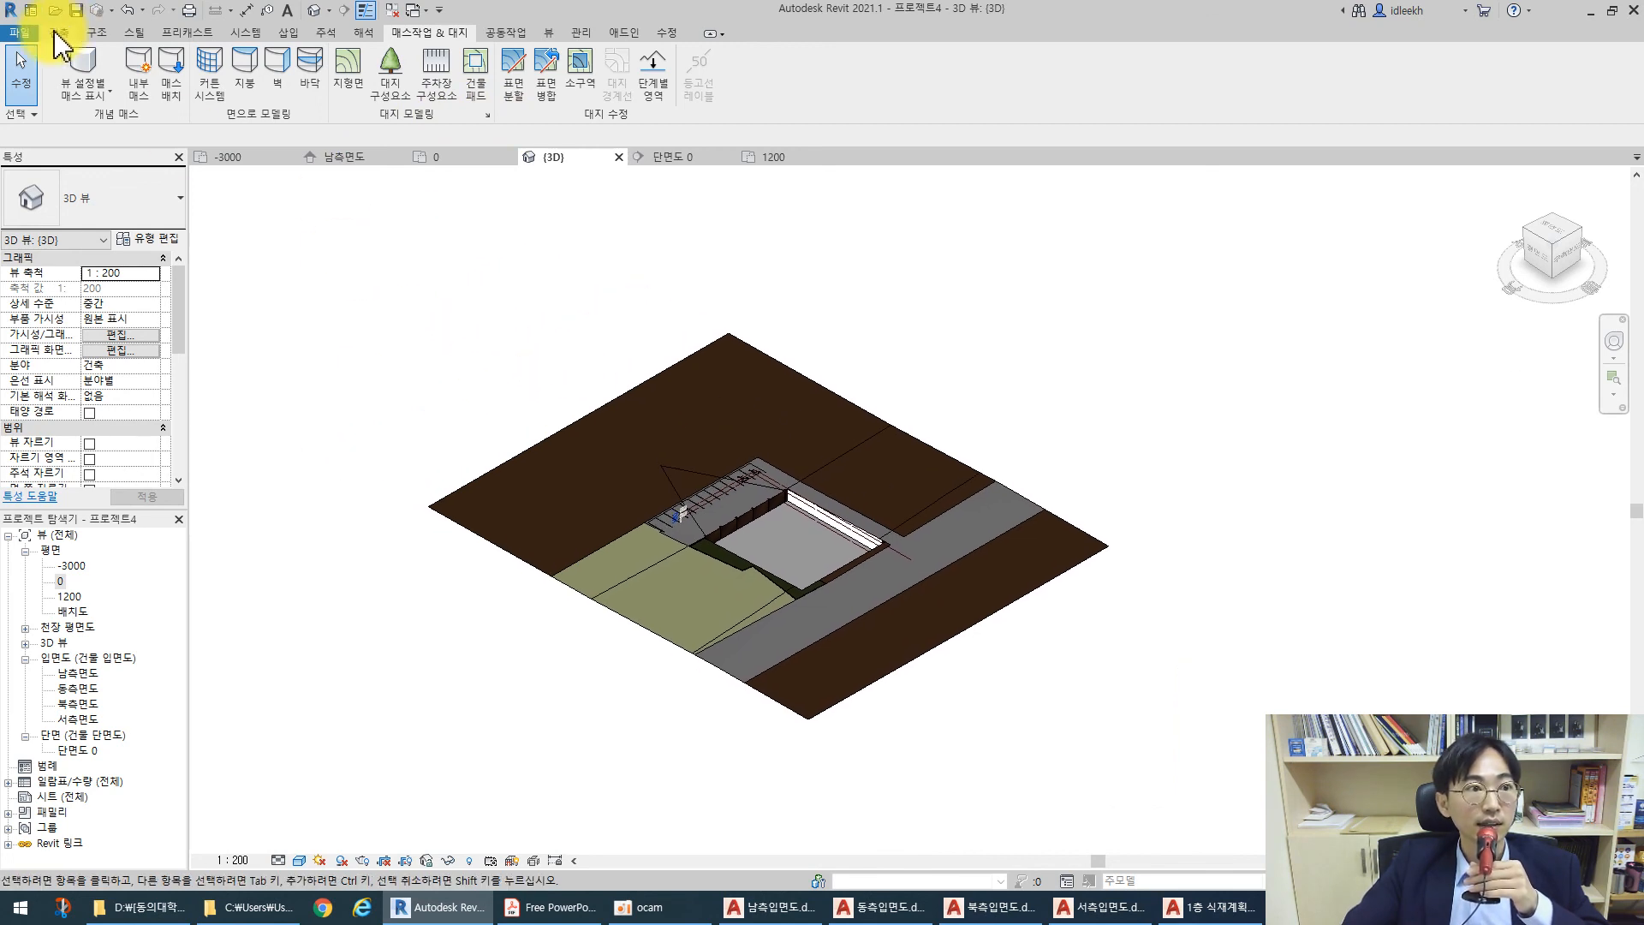
Save the project as a project file named 대지 in the 09 대지 및 패밀리 folder
{"action": "left_click", "coordinate": [17, 34]}
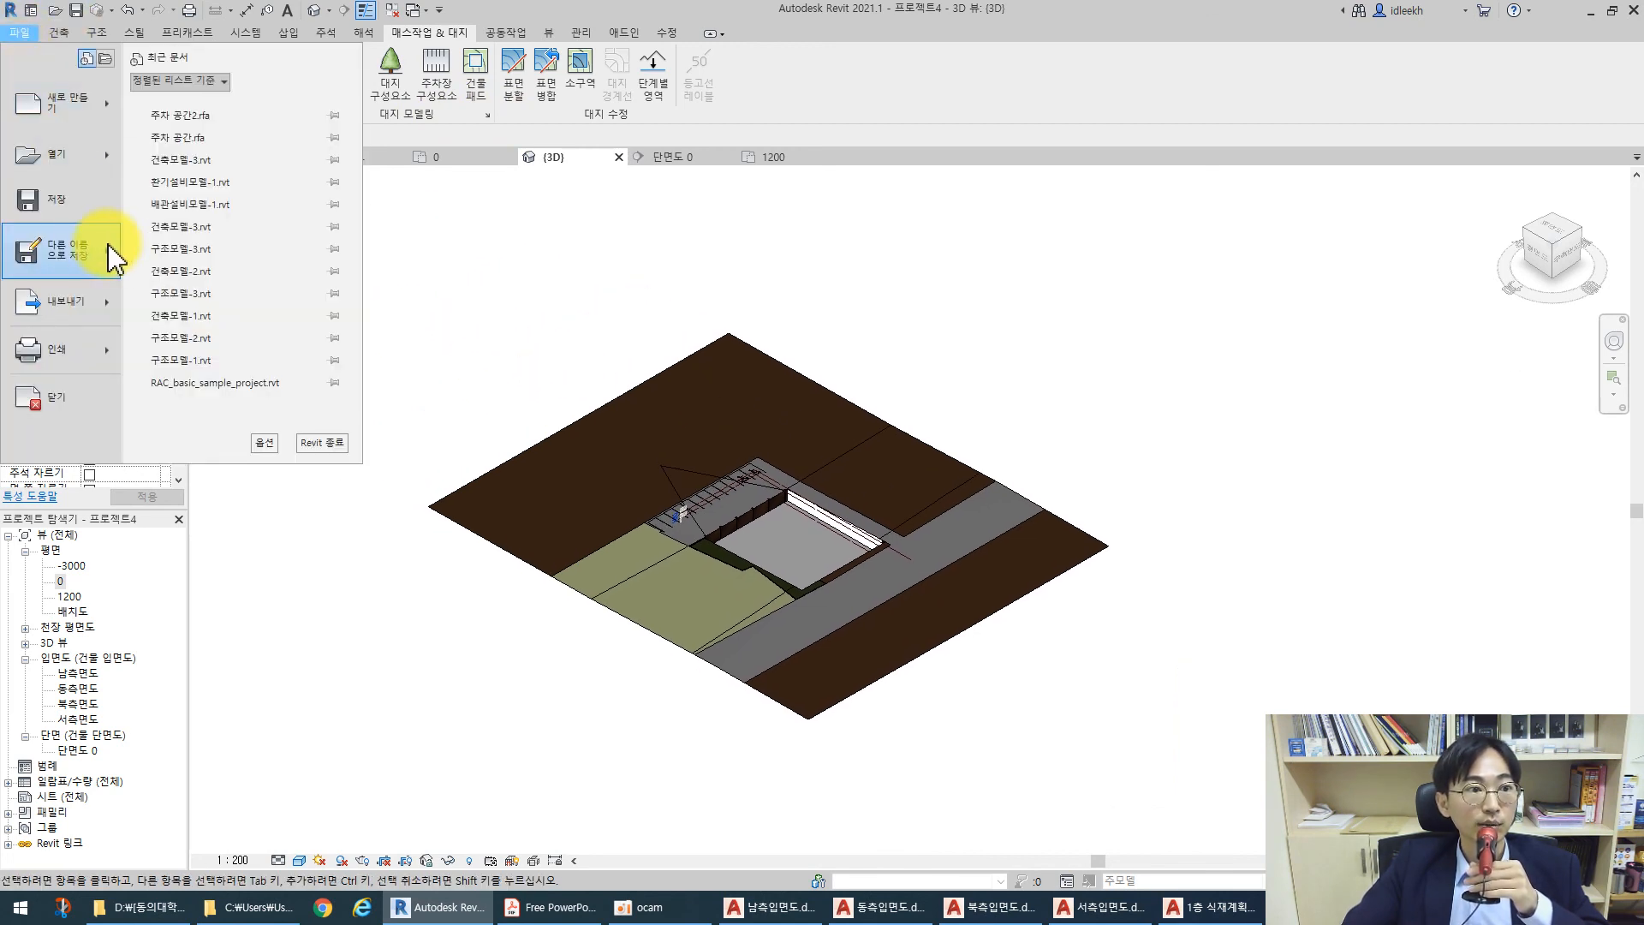
{"action": "mouse_move", "coordinate": [119, 250]}
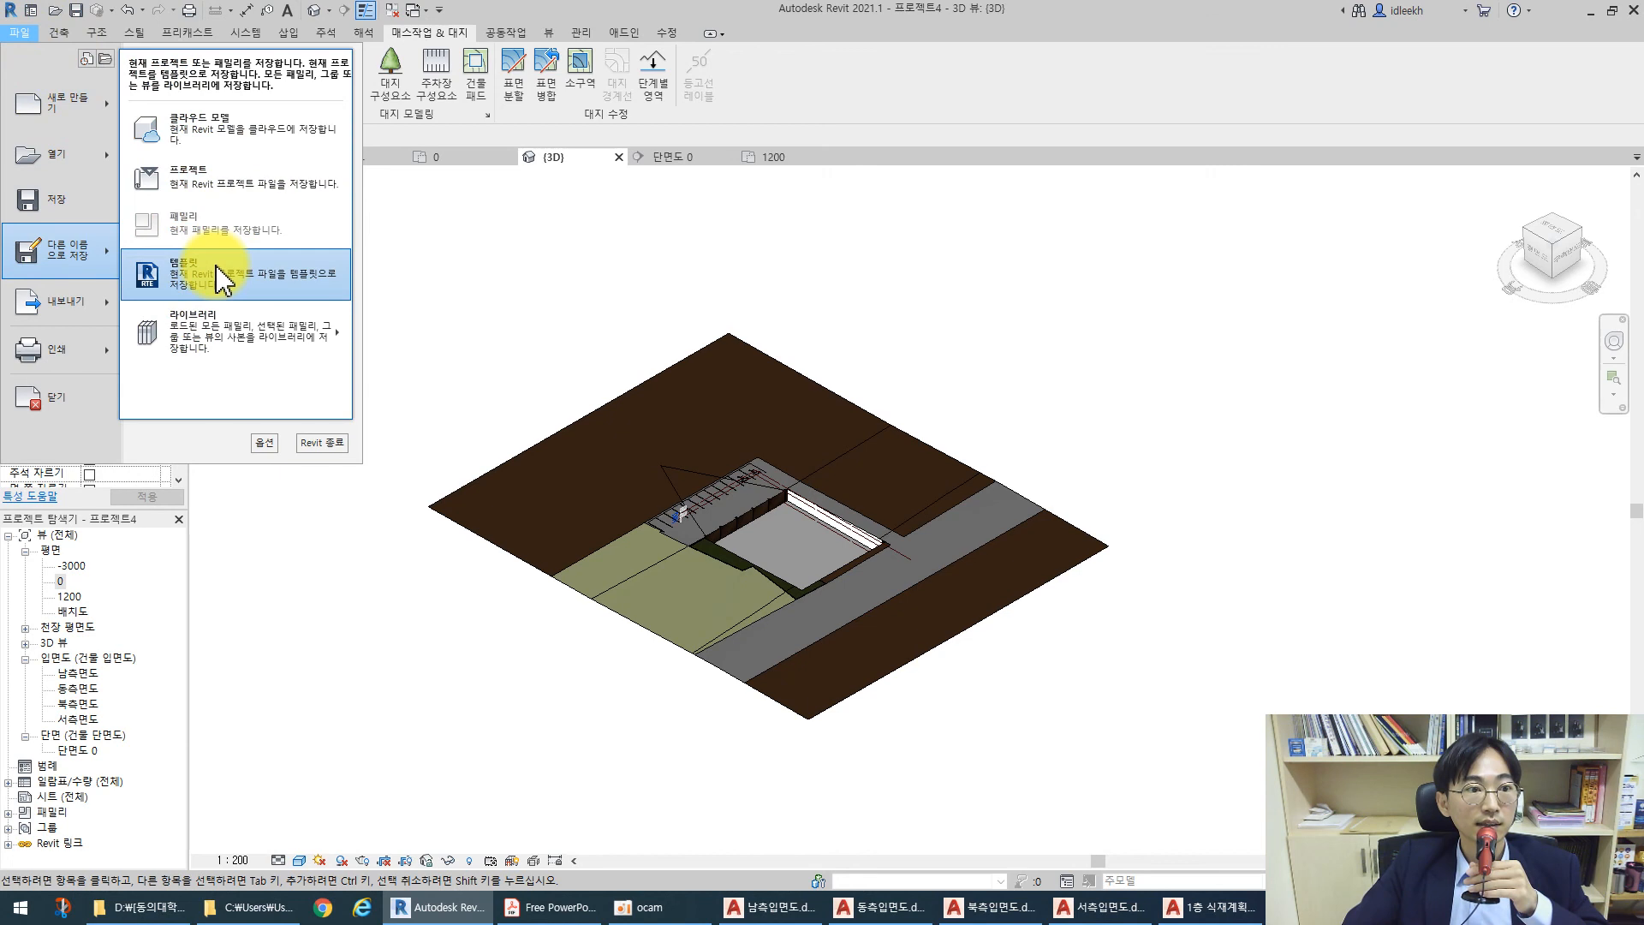
{"action": "left_click", "coordinate": [209, 178]}
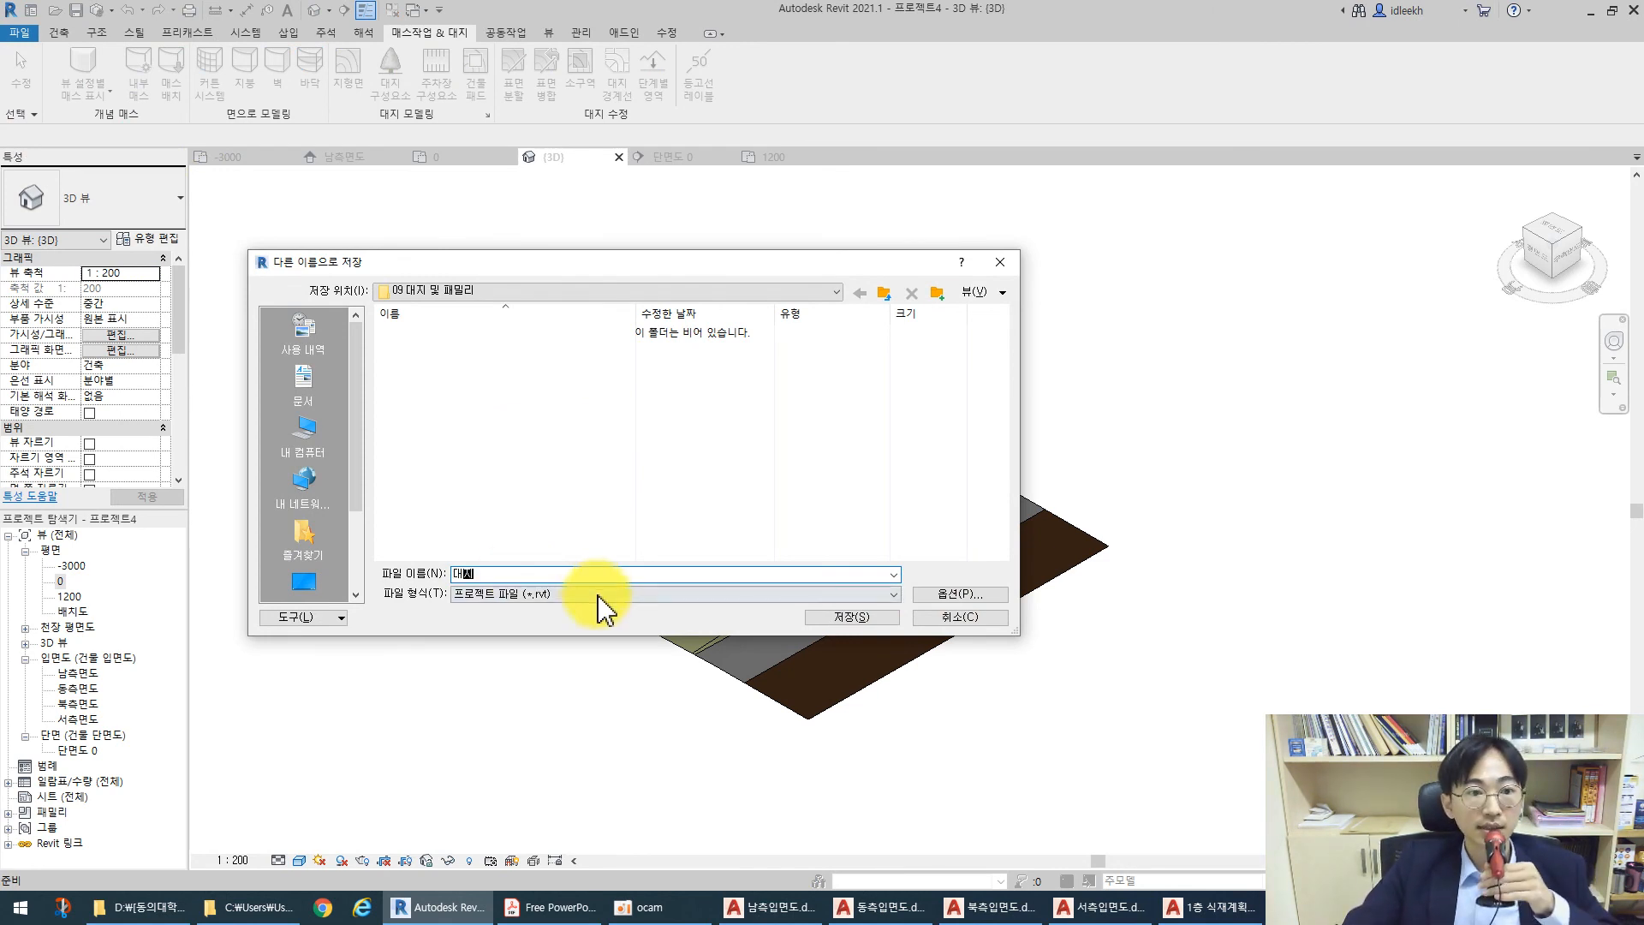
{"action": "left_click", "coordinate": [895, 617]}
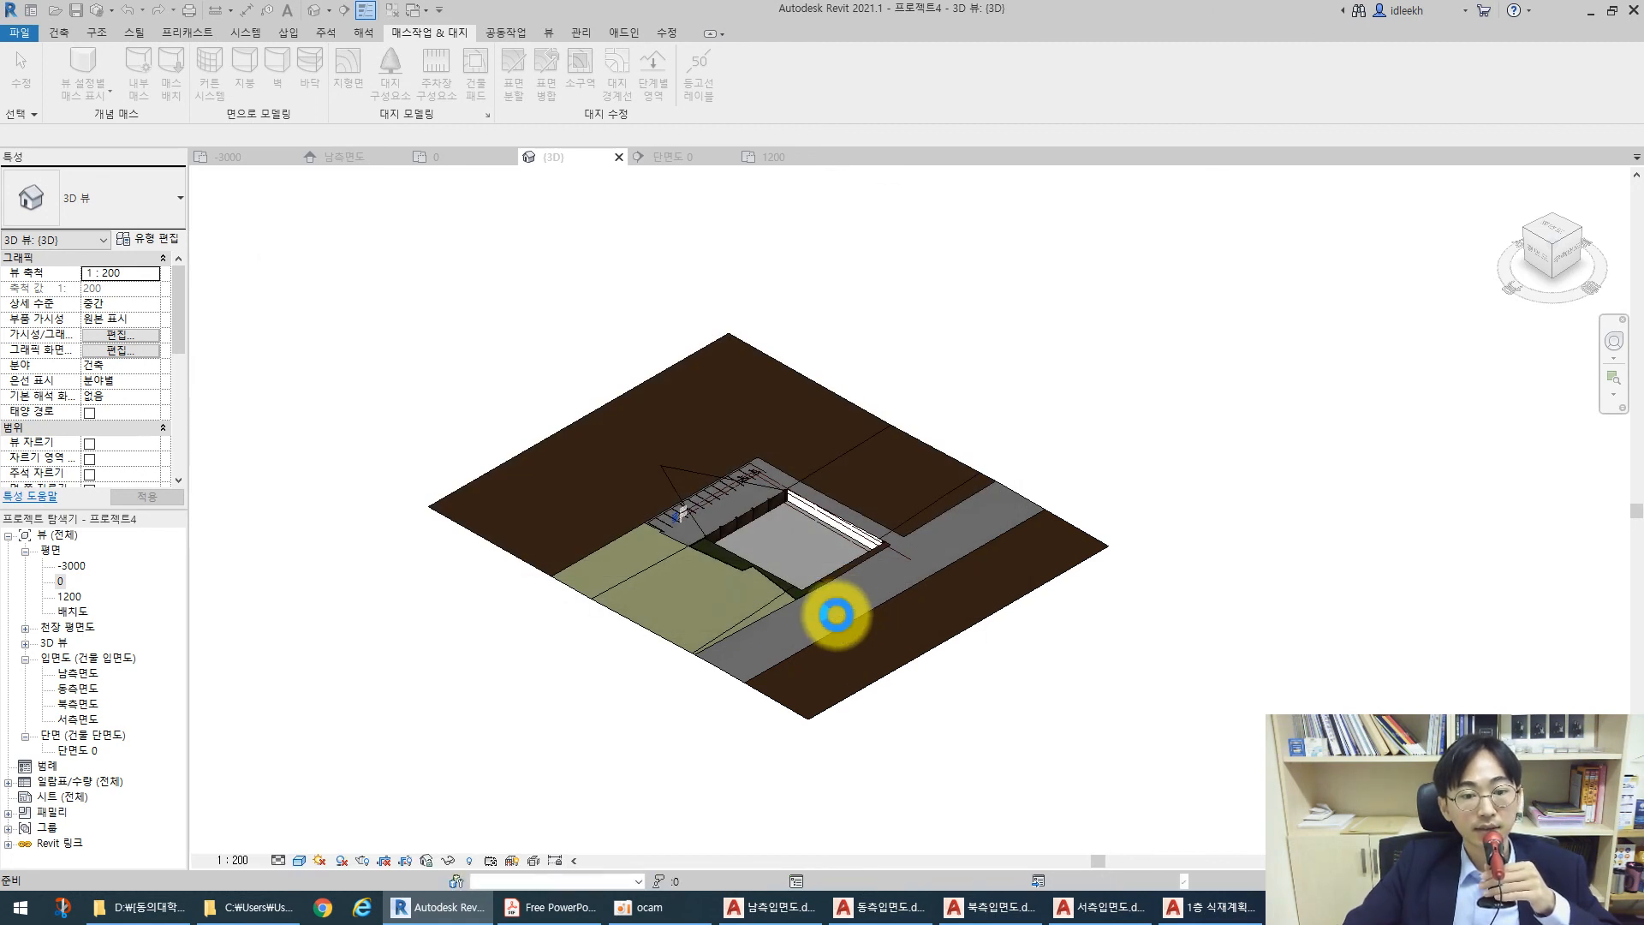
Check the 3D view's visibility settings for the linked Revit model 건축모델-3.rvt
{"action": "scroll", "coordinate": [846, 558], "scroll_direction": "up", "scroll_amount": 3}
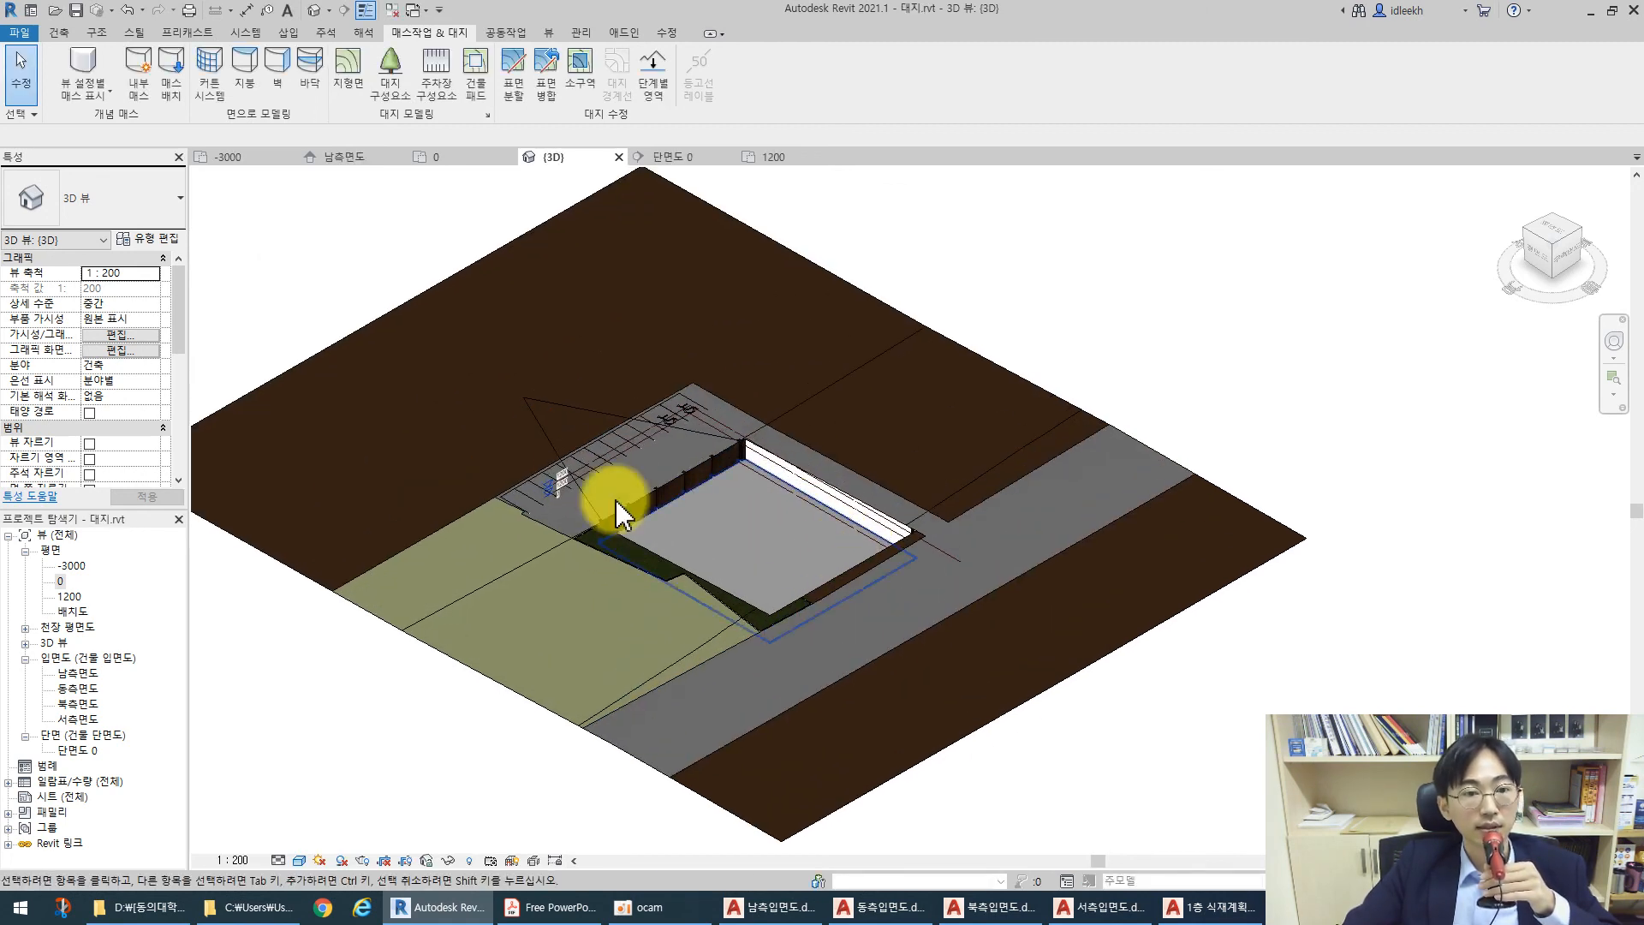
{"action": "left_click", "coordinate": [116, 334]}
{"action": "left_click", "coordinate": [752, 240]}
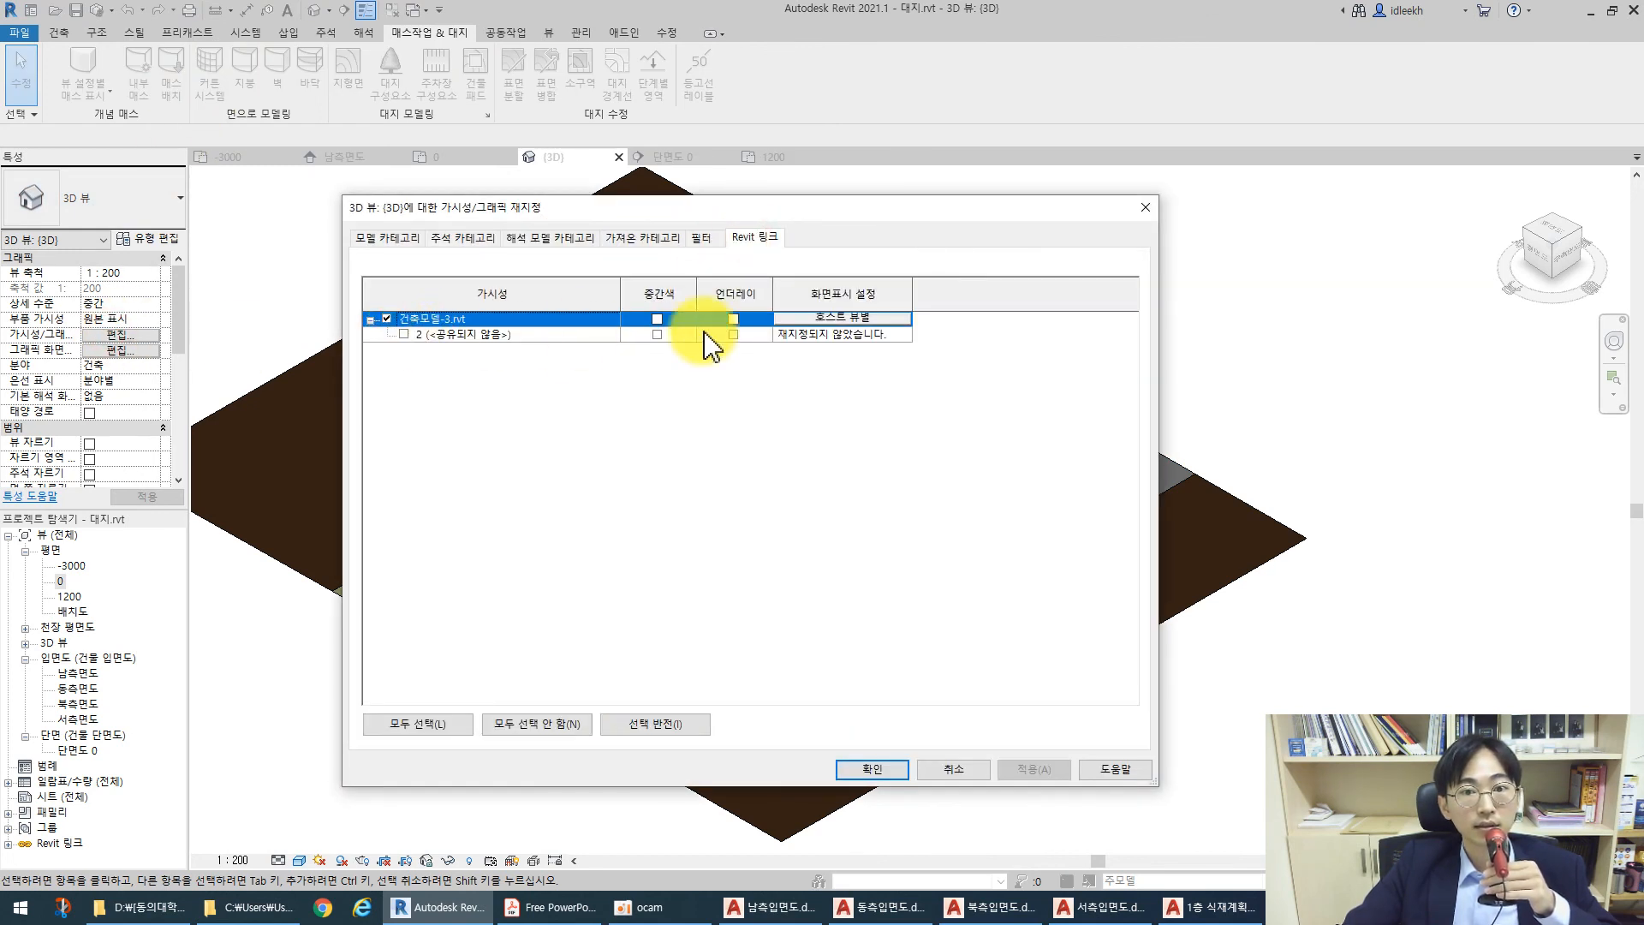
{"action": "left_click", "coordinate": [871, 769]}
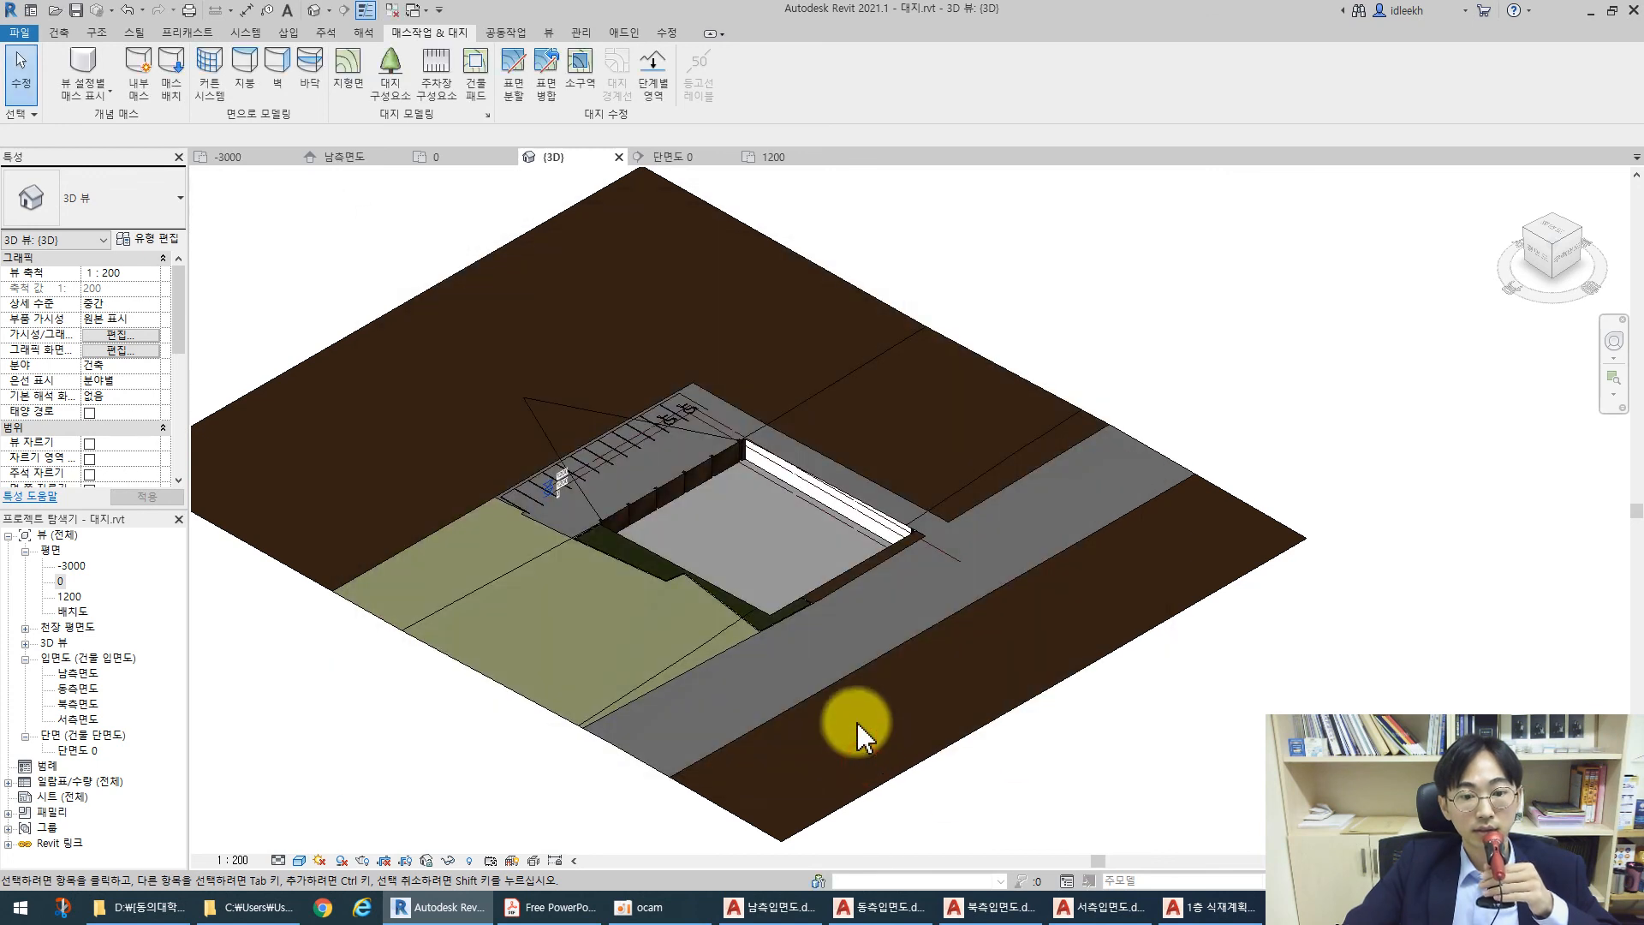
Reveal hidden elements in the 3D view, unhide the linked building model 건축모델-3.rvt as an element, and leave the reveal mode
{"action": "left_click", "coordinate": [470, 861]}
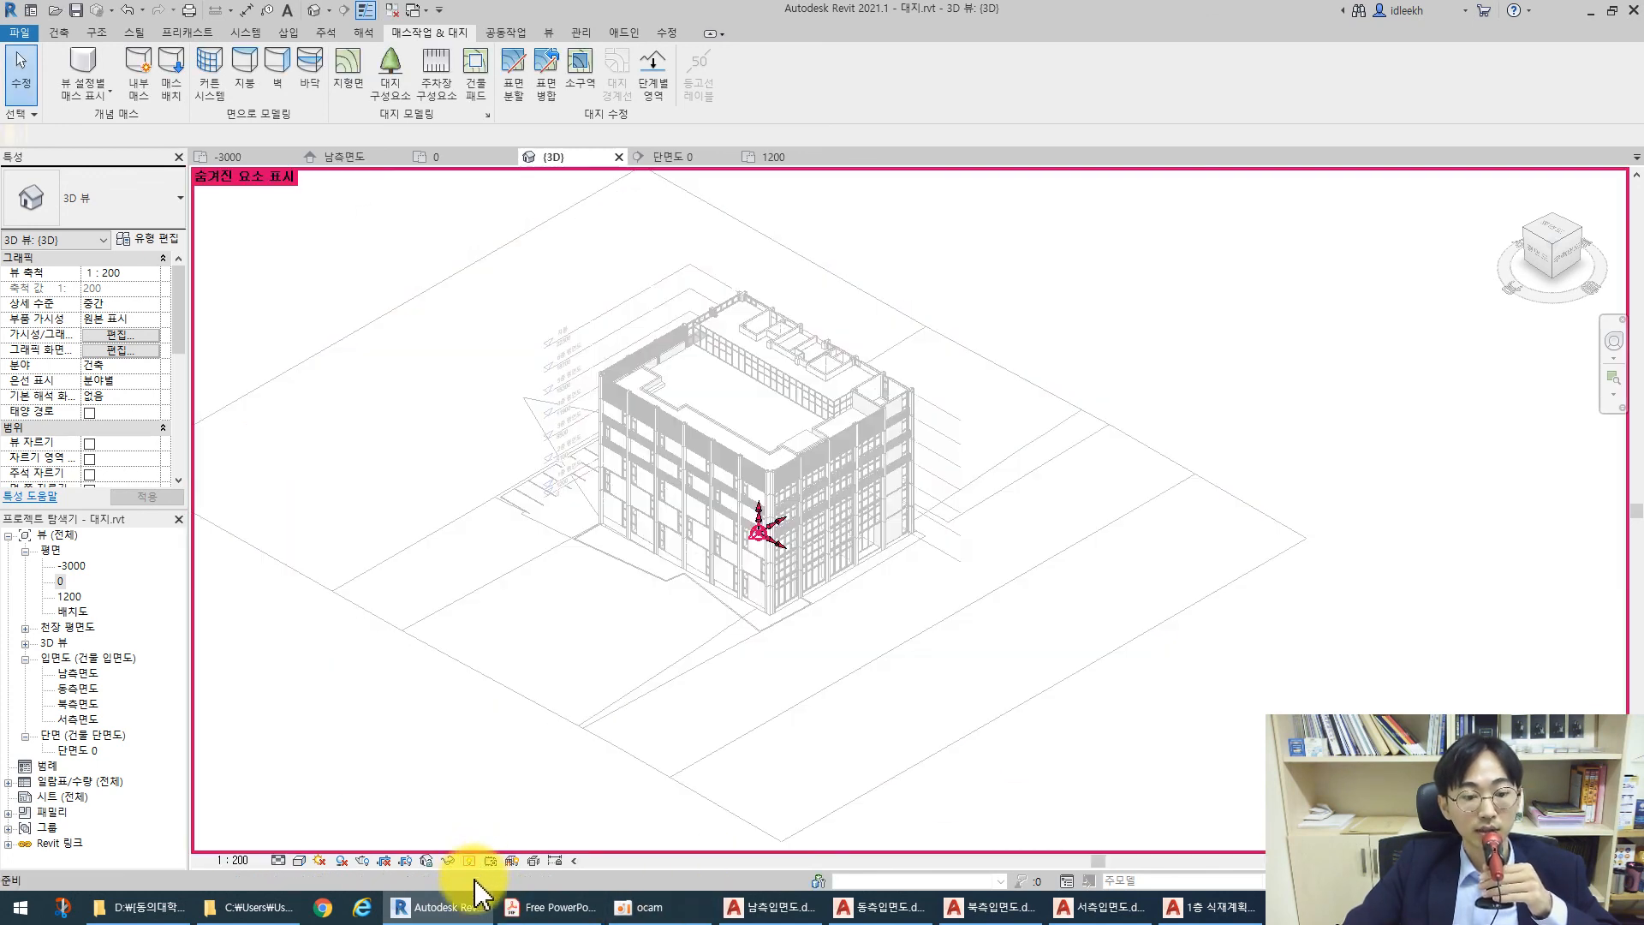
{"action": "left_click", "coordinate": [638, 501]}
{"action": "right_click", "coordinate": [638, 501]}
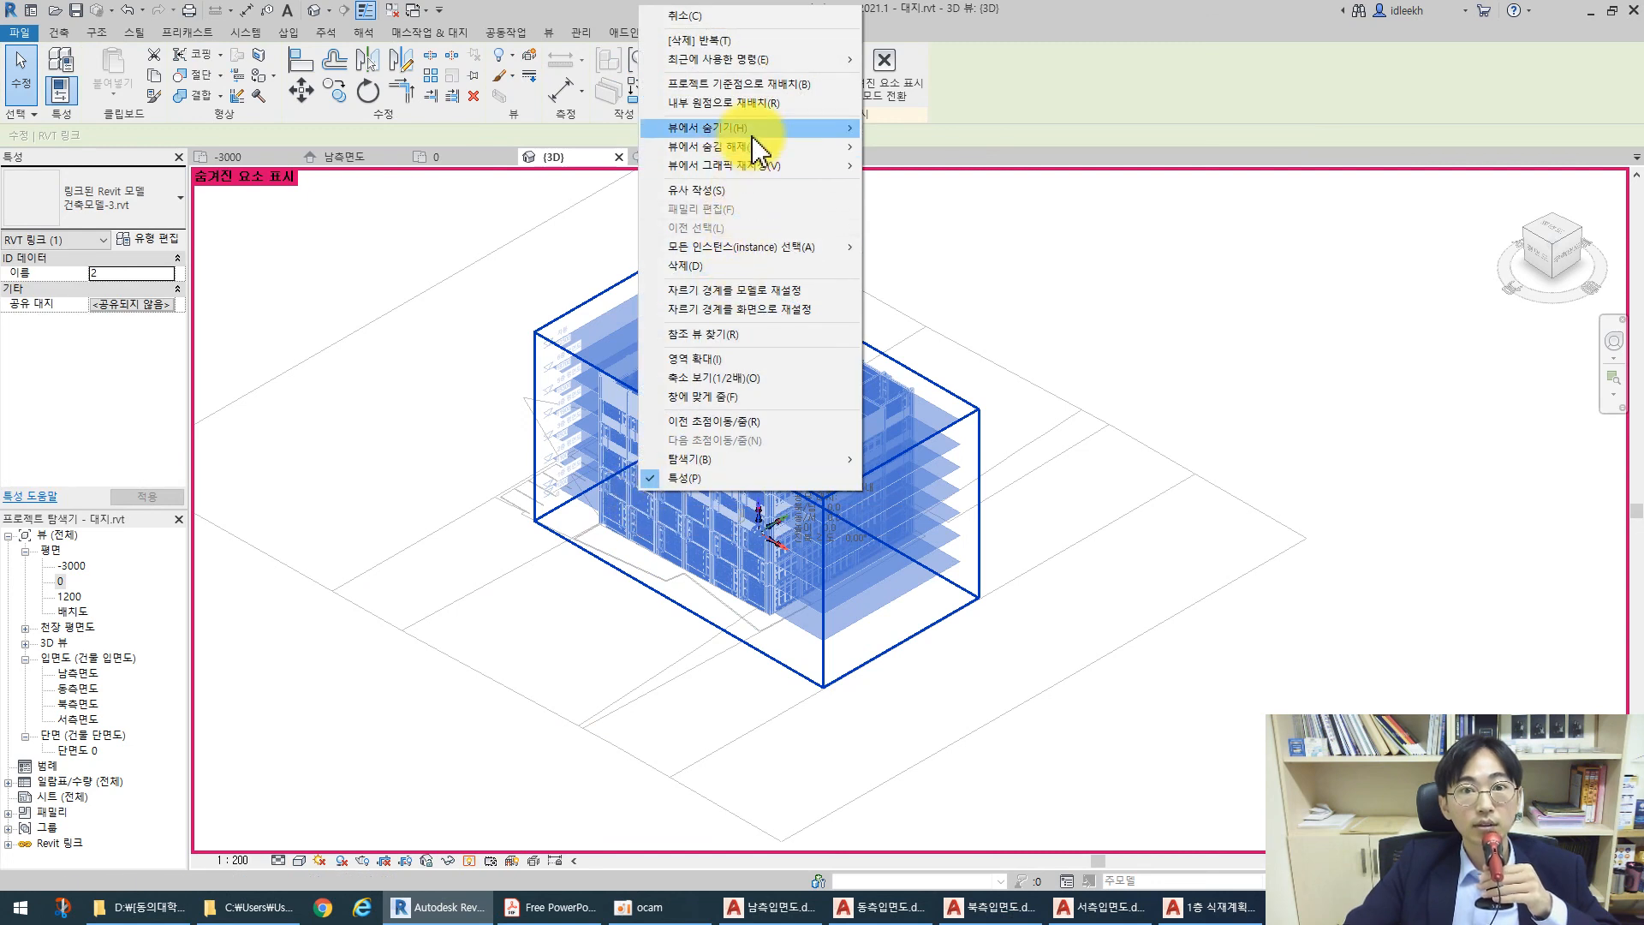
{"action": "mouse_move", "coordinate": [757, 147]}
{"action": "left_click", "coordinate": [899, 148]}
{"action": "left_click", "coordinate": [1154, 305]}
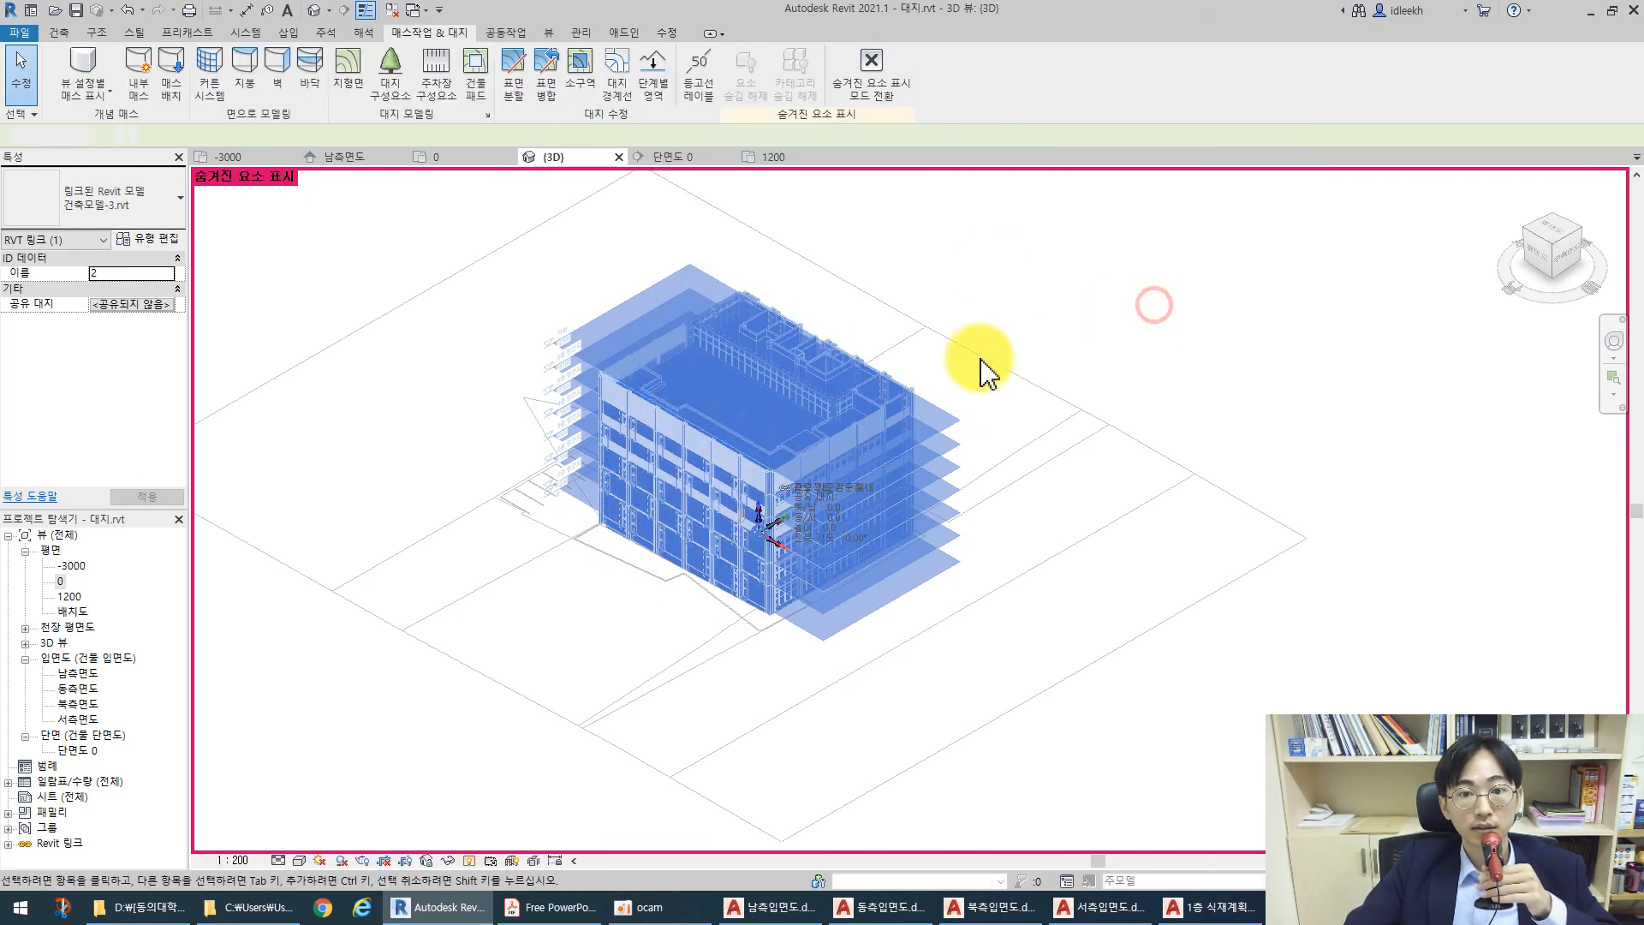
{"action": "left_click", "coordinate": [468, 859]}
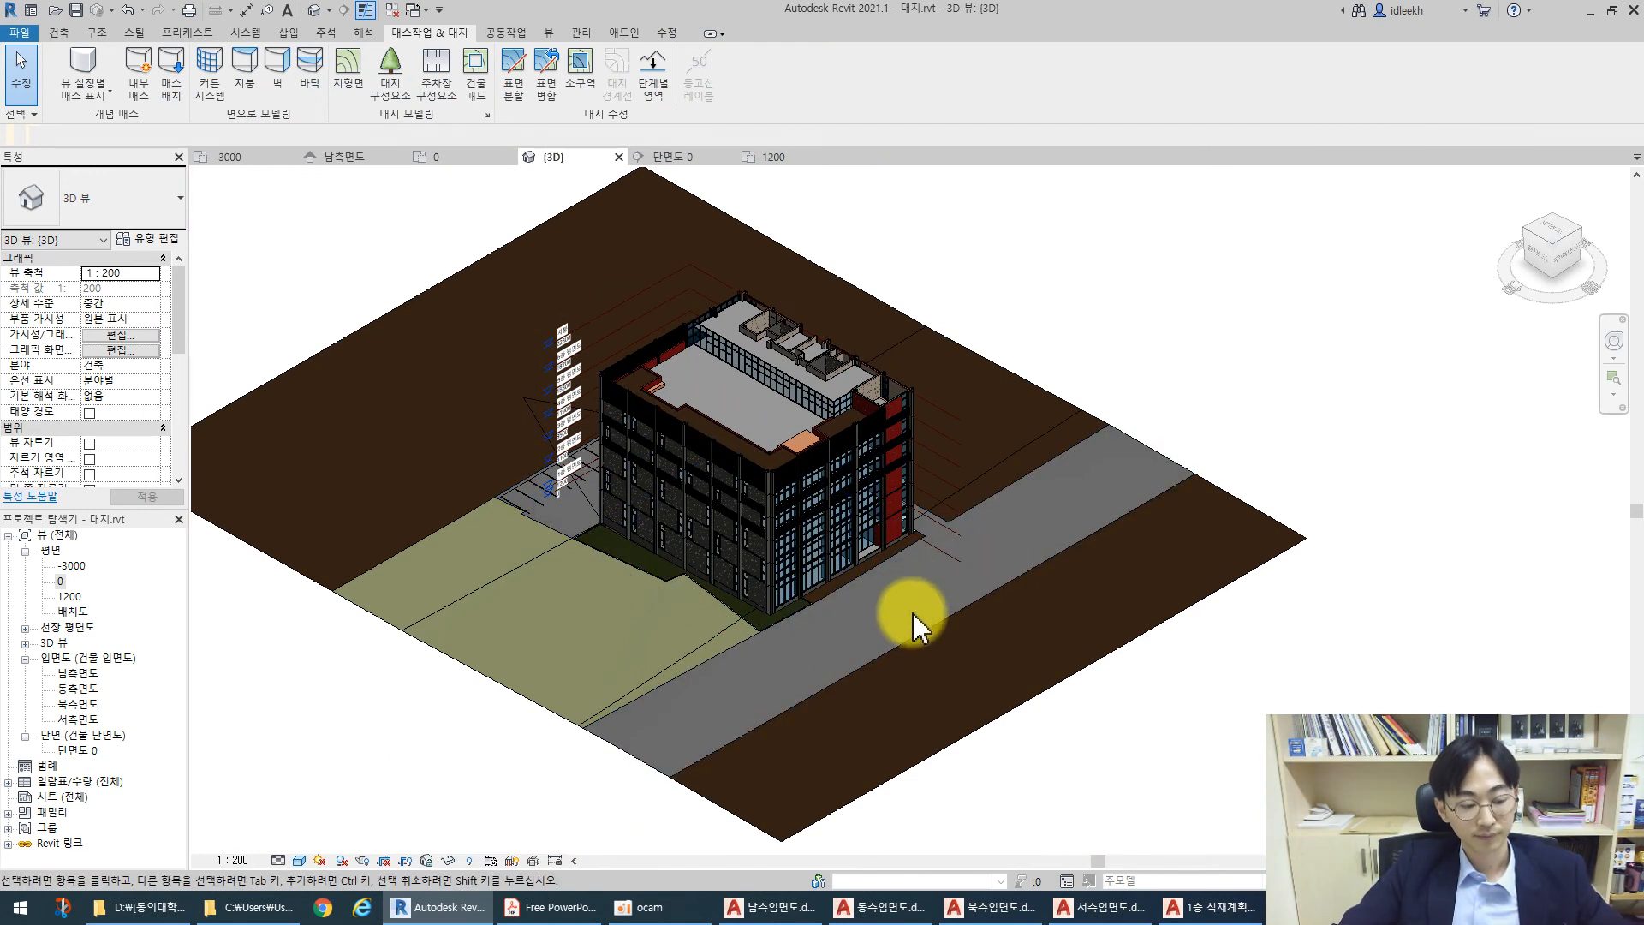
Inspect the linked building on the modelled site from several sides in the 3D view
{"action": "middle_click_drag", "start_coordinate": [1062, 594], "coordinate": [663, 548], "text": "shift"}
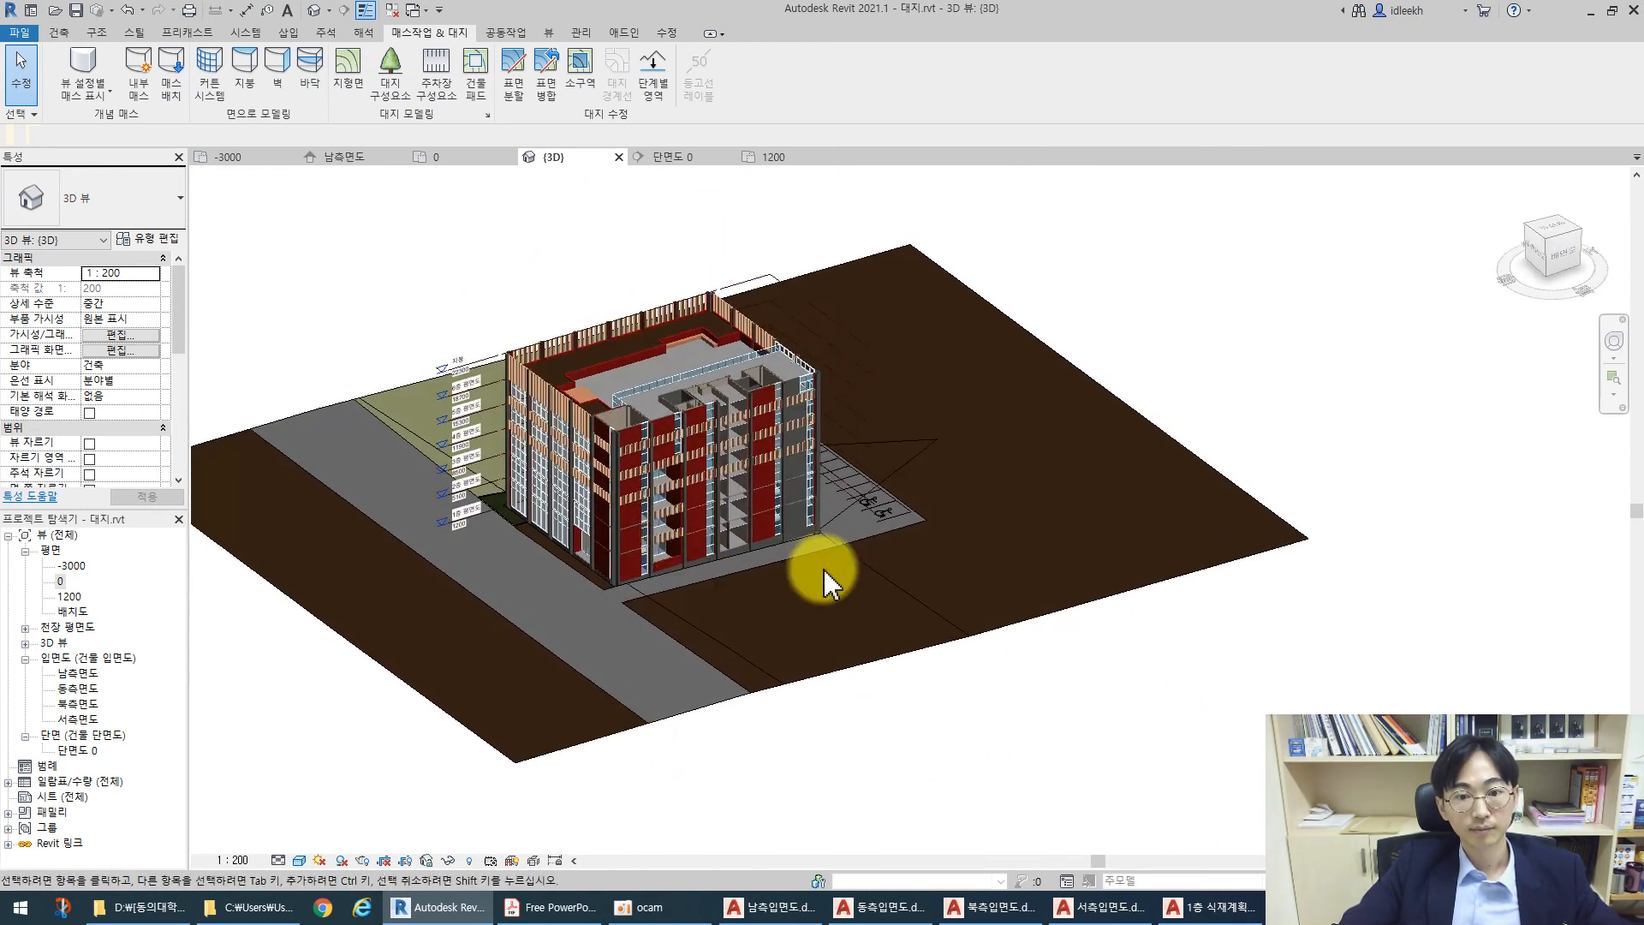
{"action": "scroll", "coordinate": [820, 572], "scroll_direction": "up", "scroll_amount": 2}
{"action": "scroll", "coordinate": [820, 572], "scroll_direction": "down", "scroll_amount": 2}
{"action": "middle_click_drag", "start_coordinate": [715, 660], "coordinate": [550, 672], "text": "shift"}
{"action": "scroll", "coordinate": [851, 551], "scroll_direction": "up", "scroll_amount": 5}
{"action": "scroll", "coordinate": [962, 595], "scroll_direction": "down", "scroll_amount": 2}
{"action": "middle_click_drag", "start_coordinate": [961, 594], "coordinate": [851, 551], "text": "shift"}
{"action": "scroll", "coordinate": [1117, 638], "scroll_direction": "down", "scroll_amount": 3}
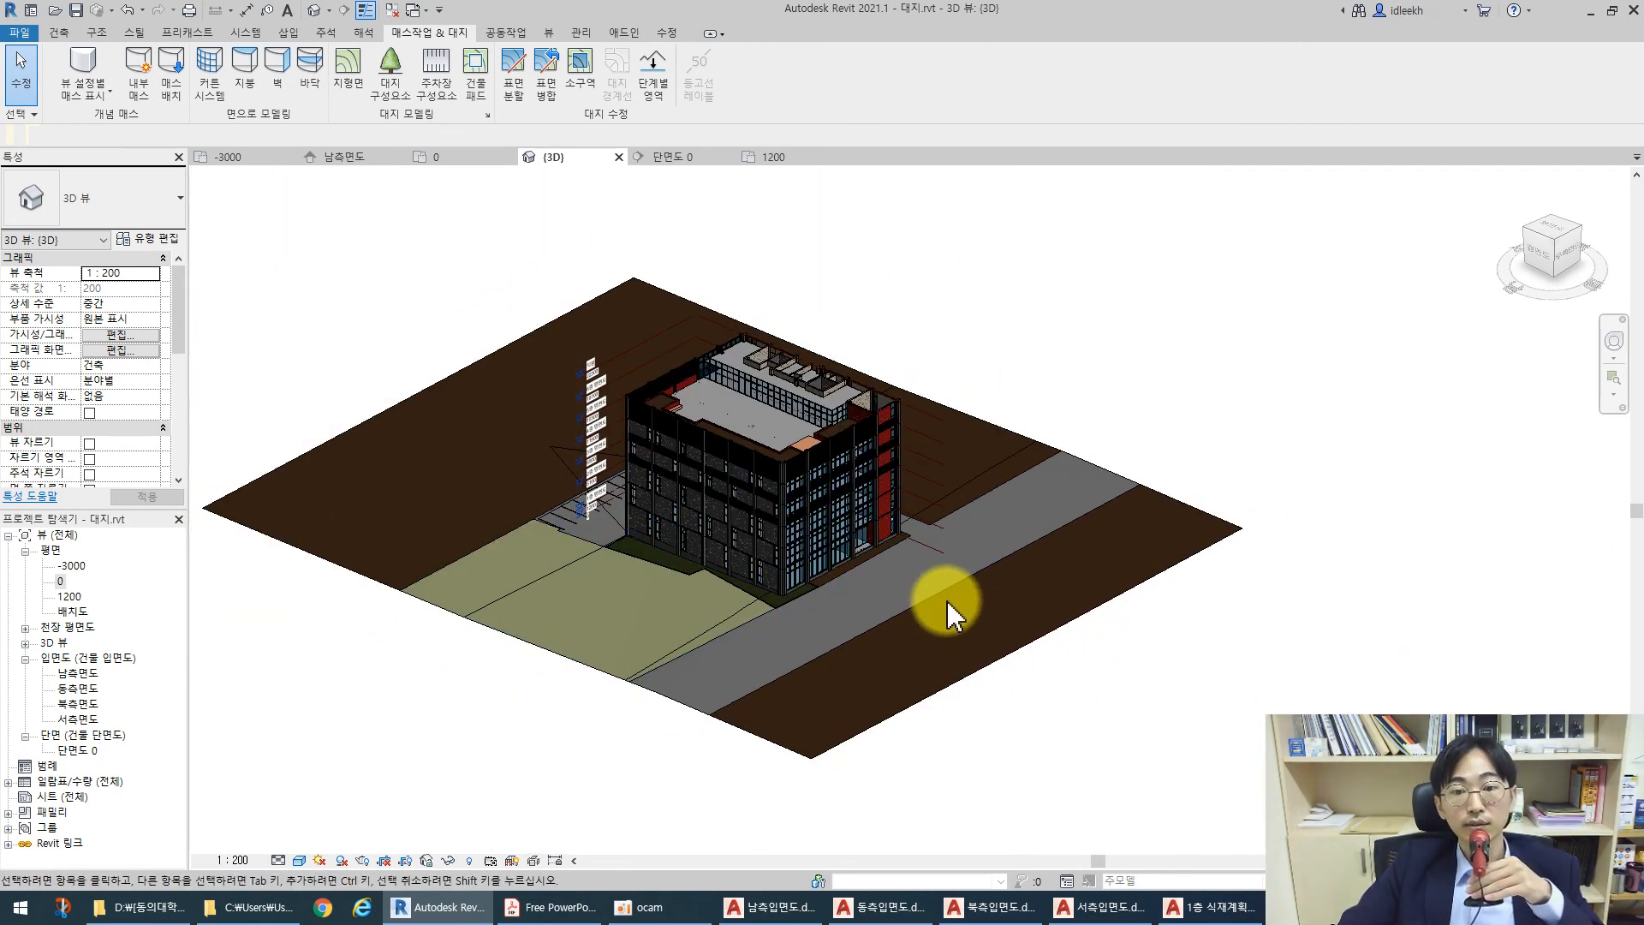
{"action": "scroll", "coordinate": [947, 606], "scroll_direction": "down", "scroll_amount": 2}
{"action": "middle_click_drag", "start_coordinate": [1057, 723], "coordinate": [802, 612]}
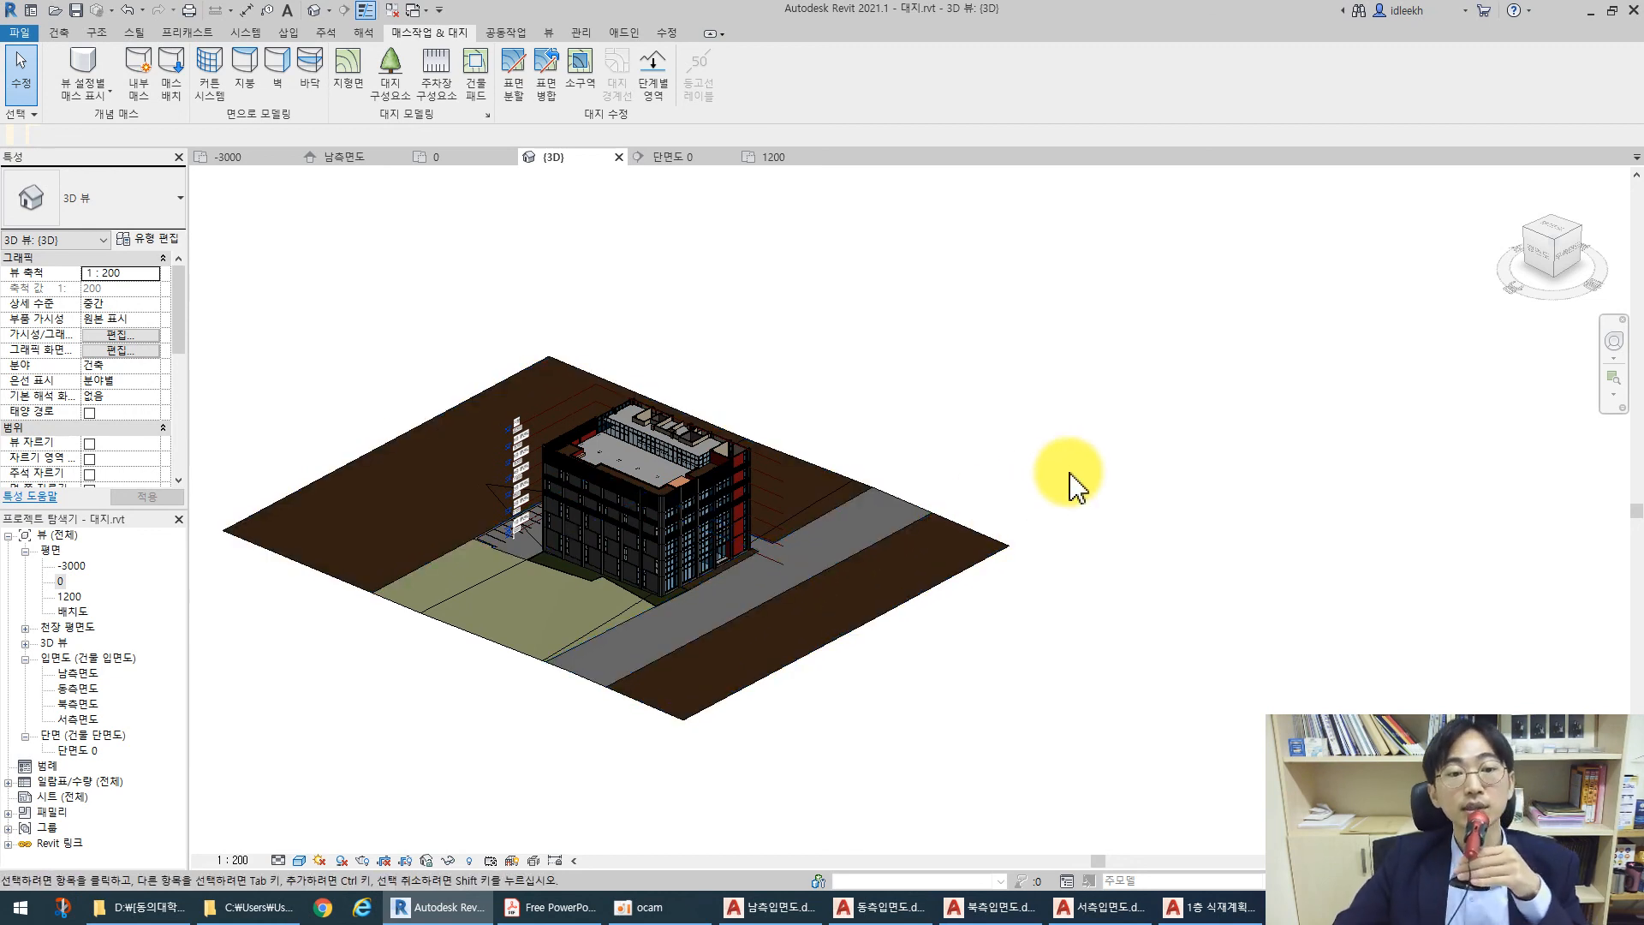
{"action": "scroll", "coordinate": [479, 562], "scroll_direction": "up", "scroll_amount": 4}
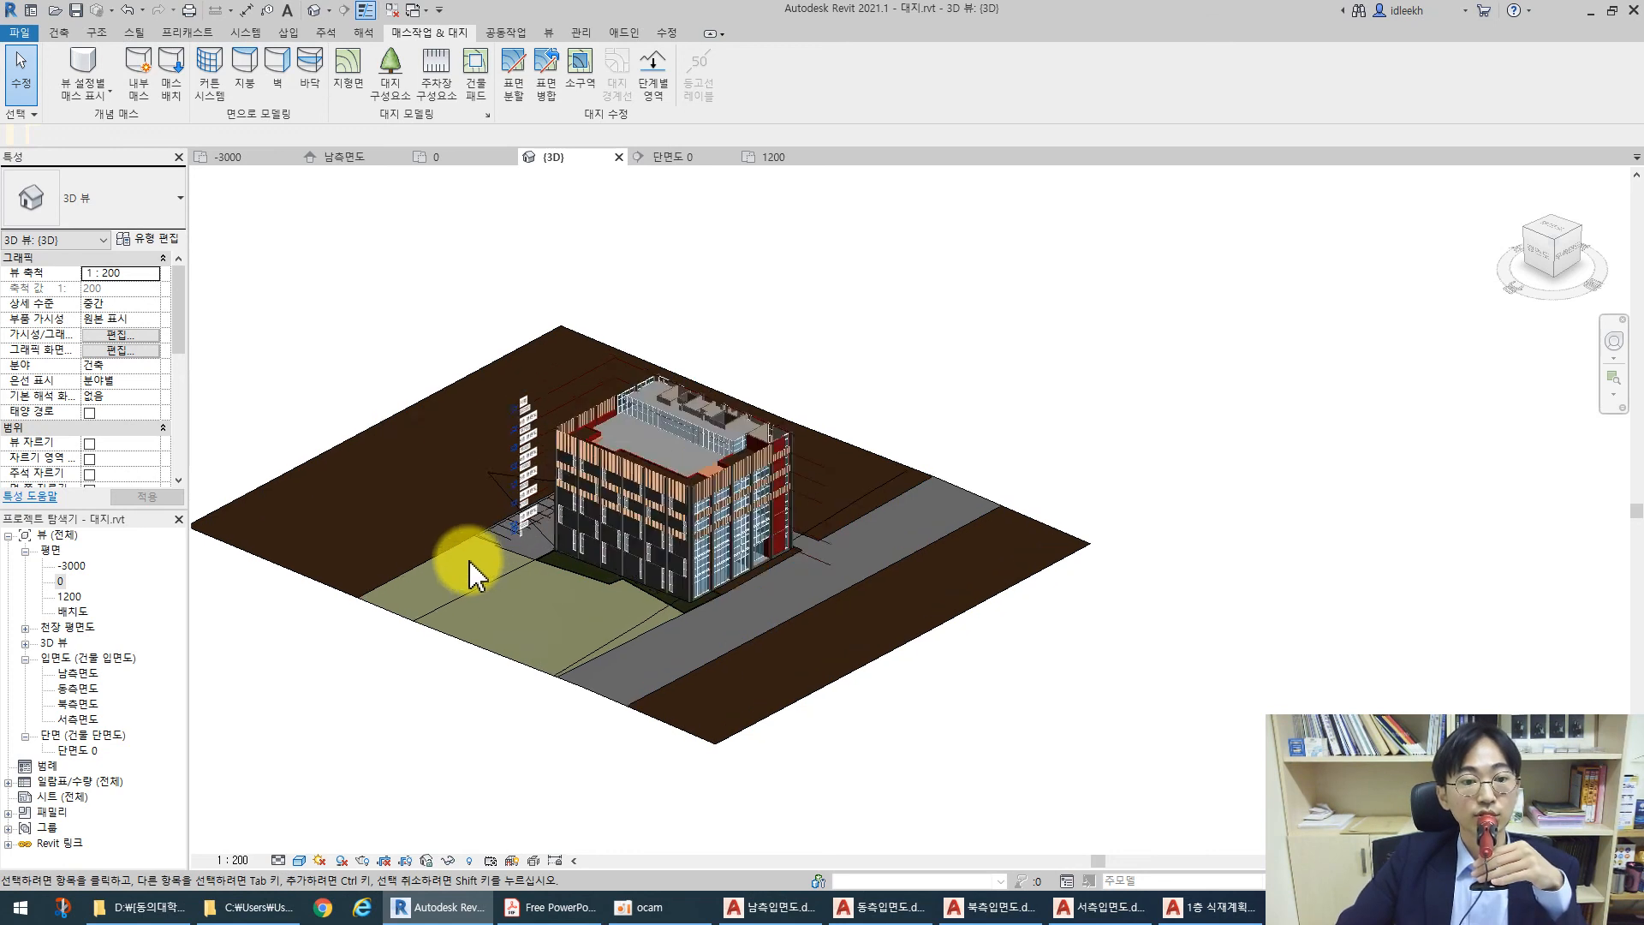
{"action": "scroll", "coordinate": [510, 548], "scroll_direction": "down", "scroll_amount": 2}
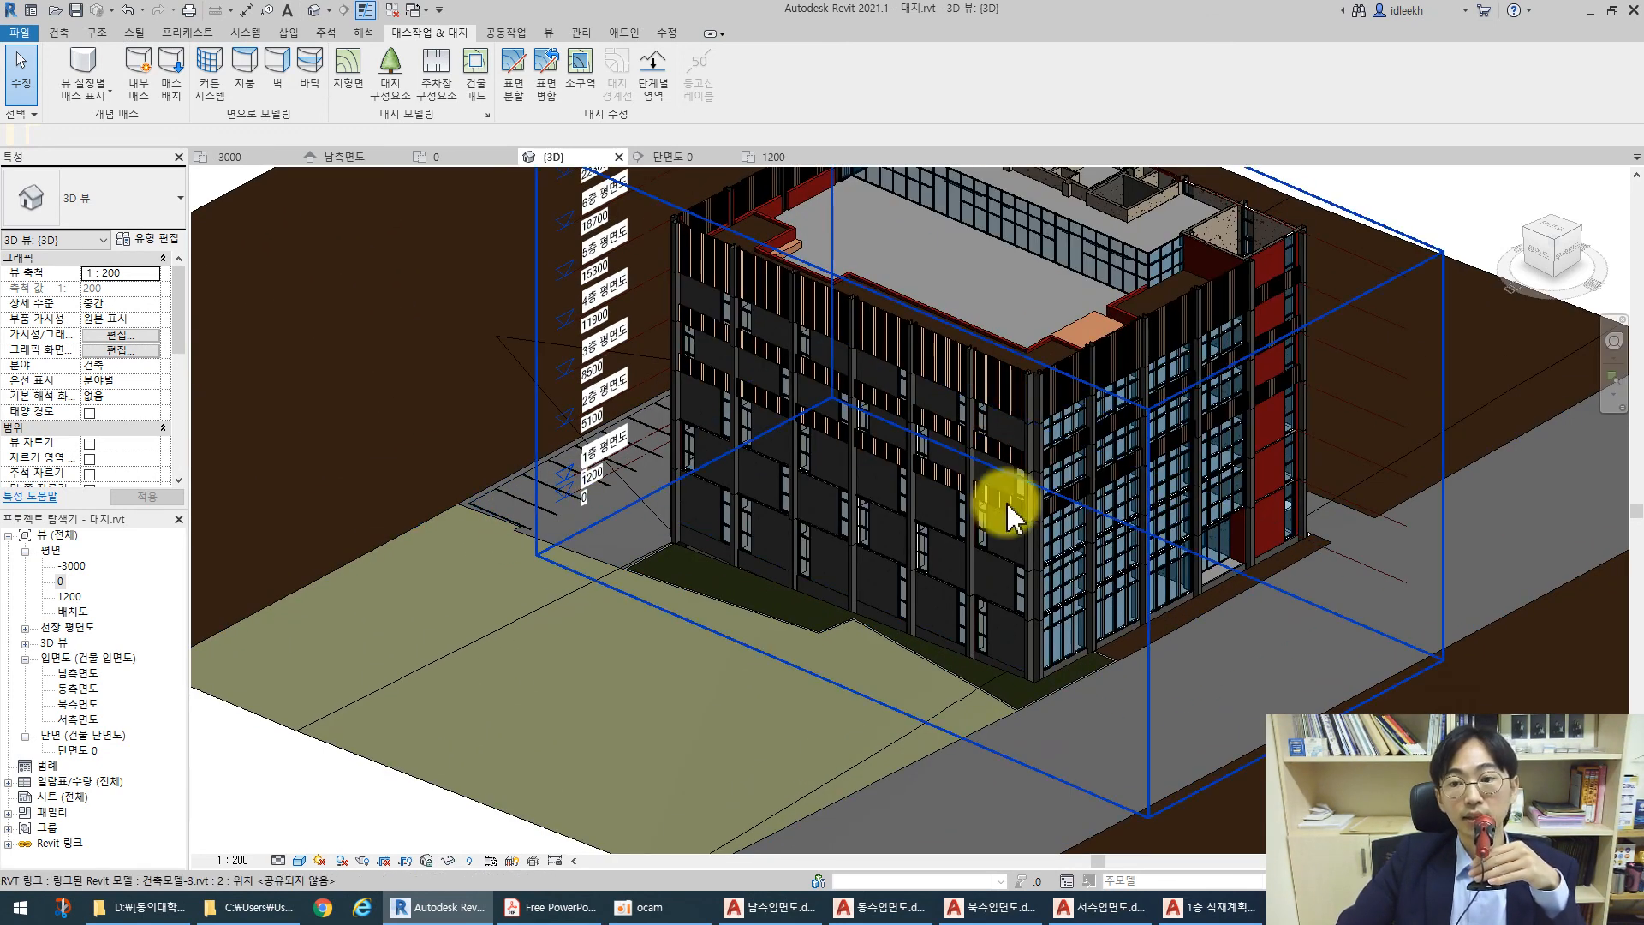
{"action": "scroll", "coordinate": [915, 672], "scroll_direction": "down", "scroll_amount": 2}
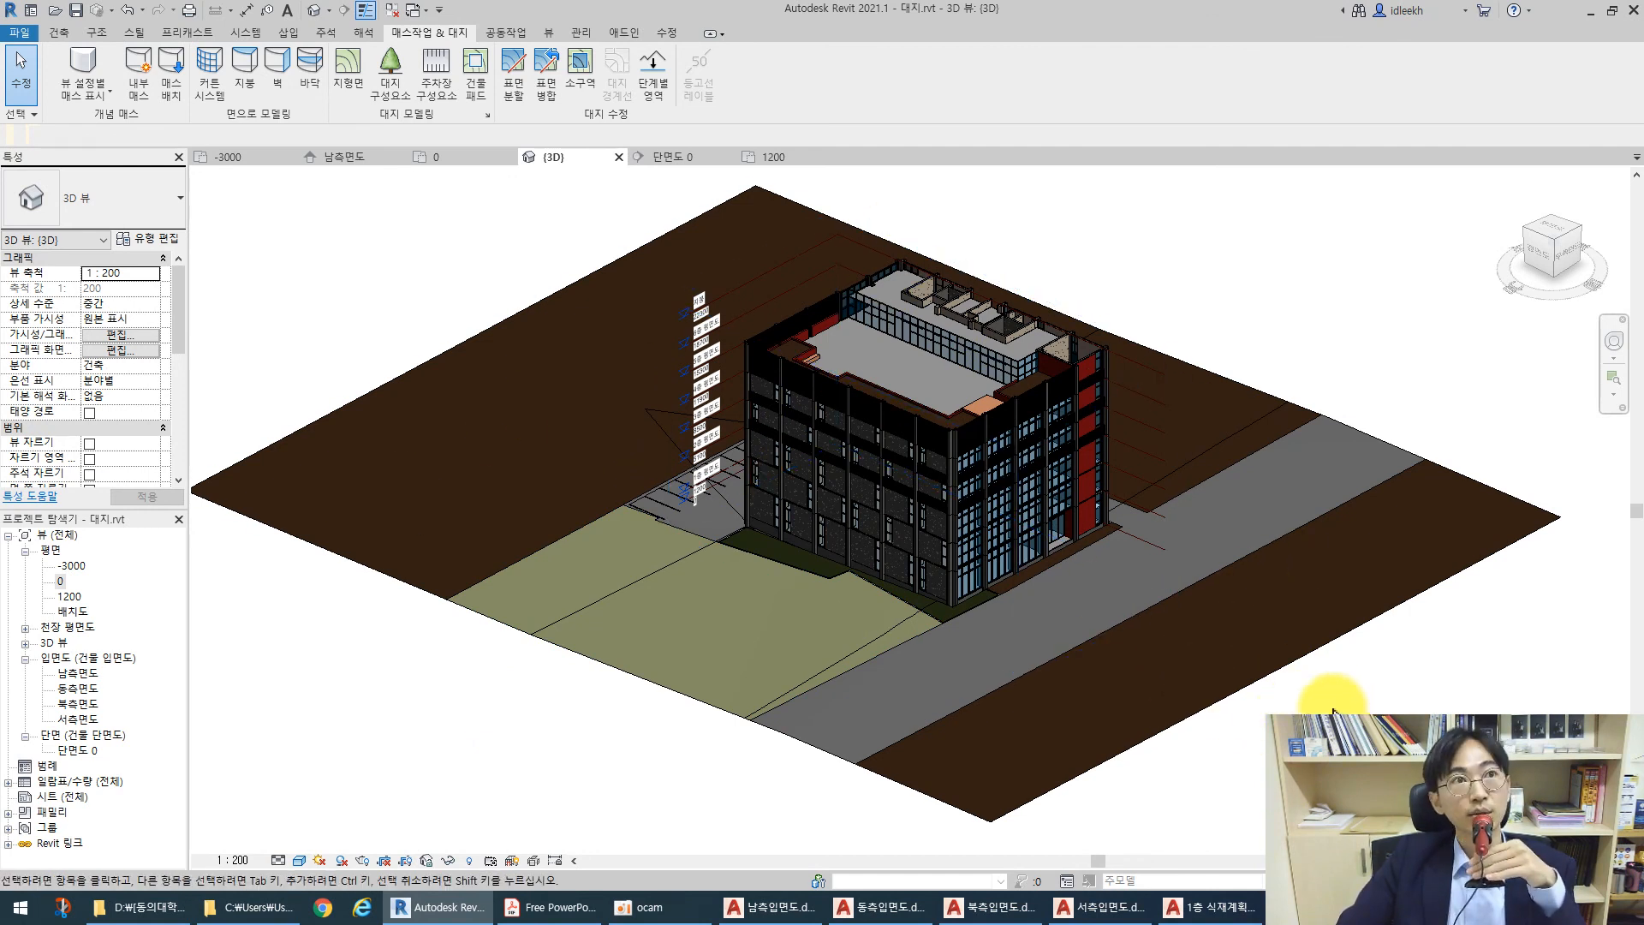
{"action": "scroll", "coordinate": [1199, 689], "scroll_direction": "down", "scroll_amount": 3}
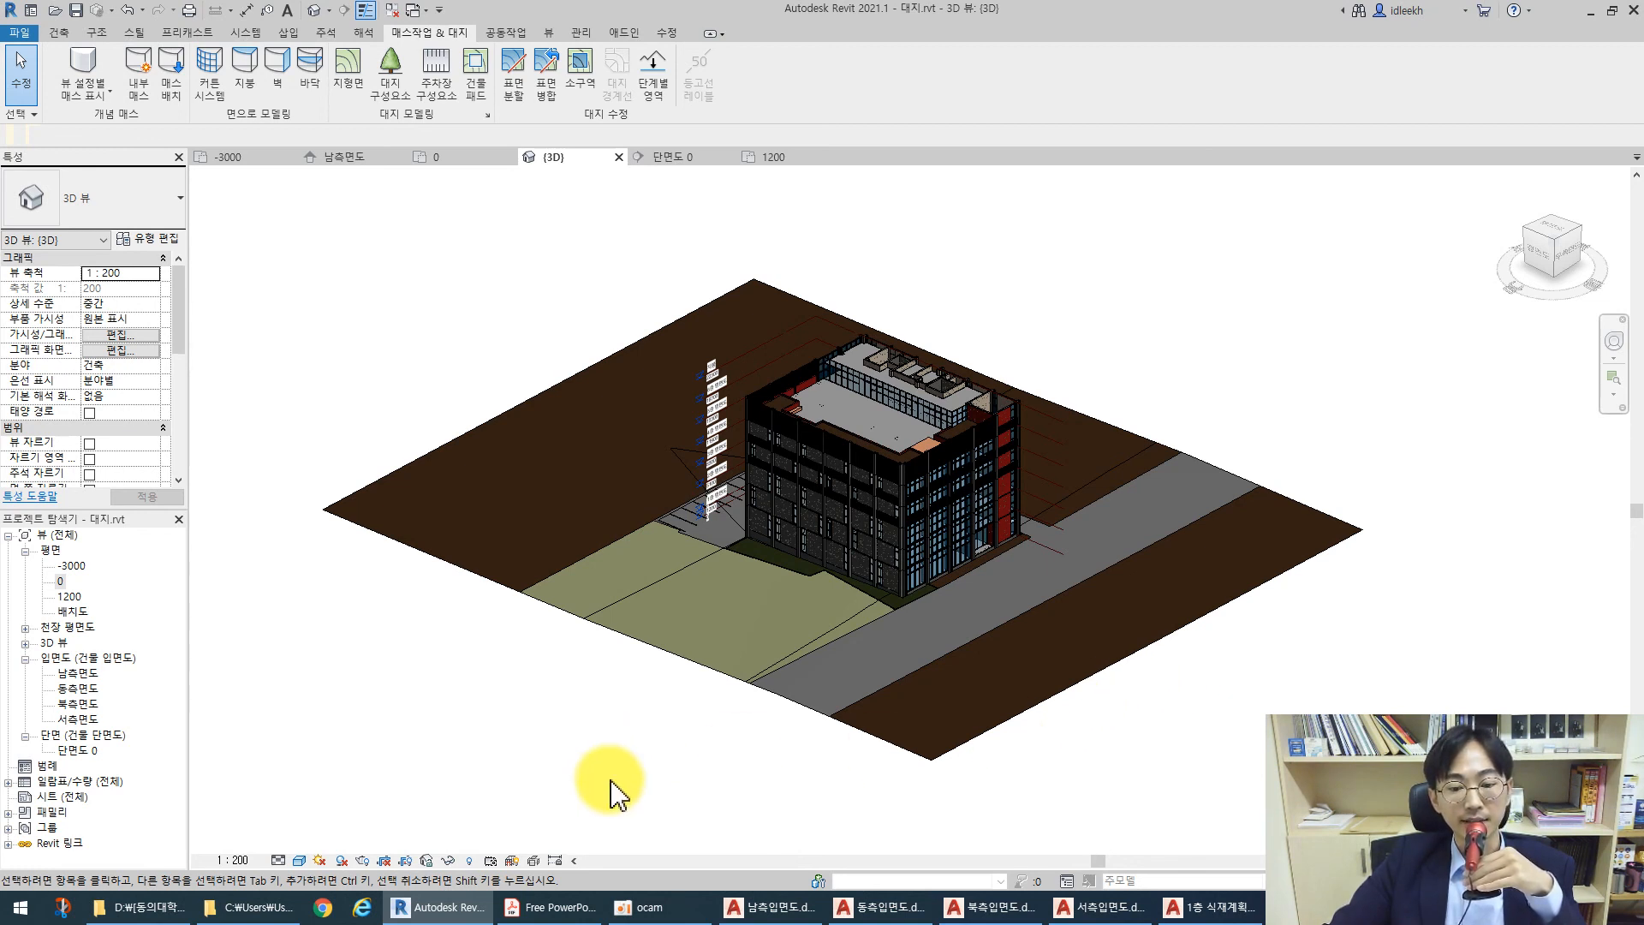
Switch to Adobe Acrobat, show the 패밀리 모델링 lecture document and browse to page 5
{"action": "left_click", "coordinate": [555, 908]}
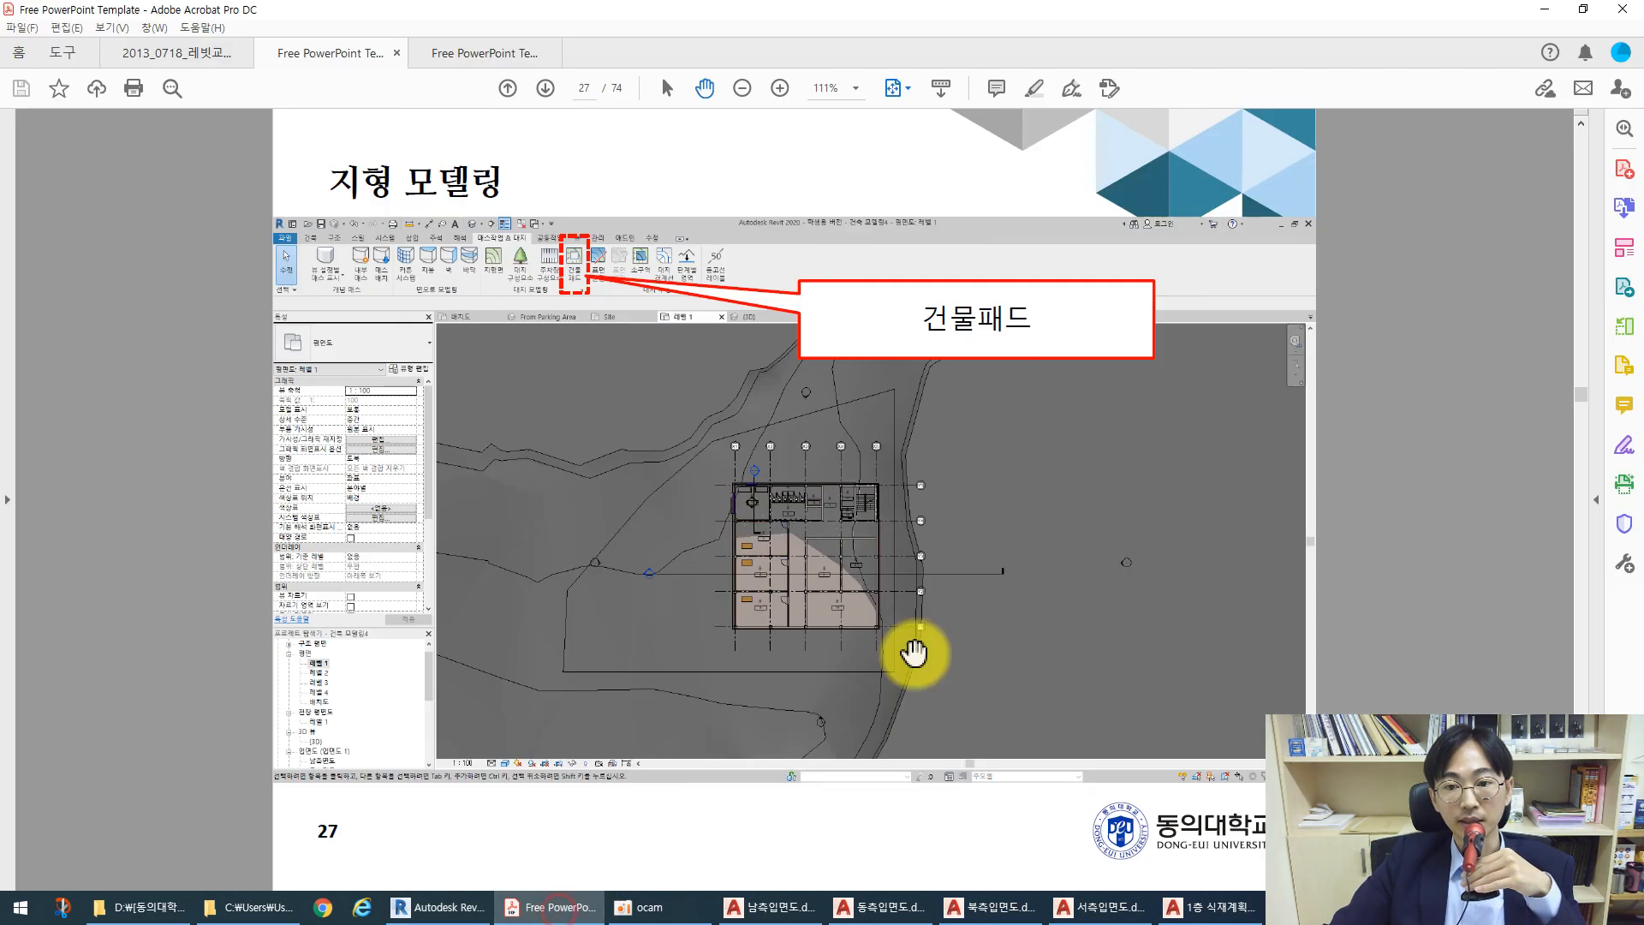
{"action": "left_click", "coordinate": [539, 53]}
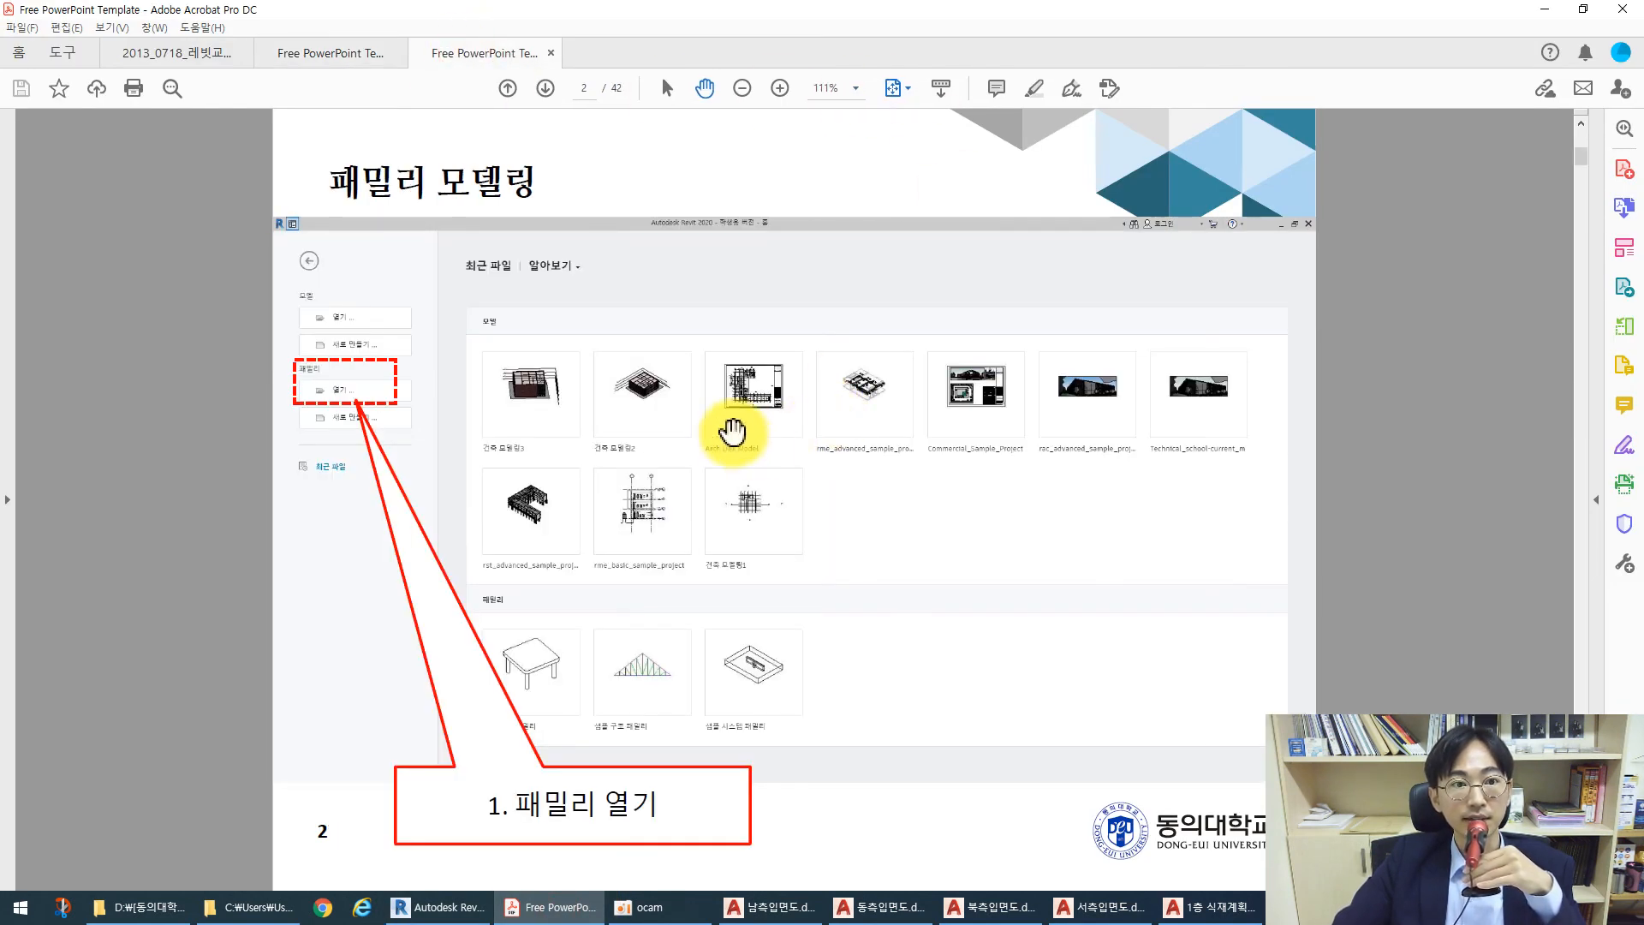
{"action": "scroll", "coordinate": [737, 433], "scroll_direction": "down", "scroll_amount": 1}
{"action": "scroll", "coordinate": [730, 426], "scroll_direction": "down", "scroll_amount": 1}
{"action": "scroll", "coordinate": [729, 426], "scroll_direction": "down", "scroll_amount": 1}
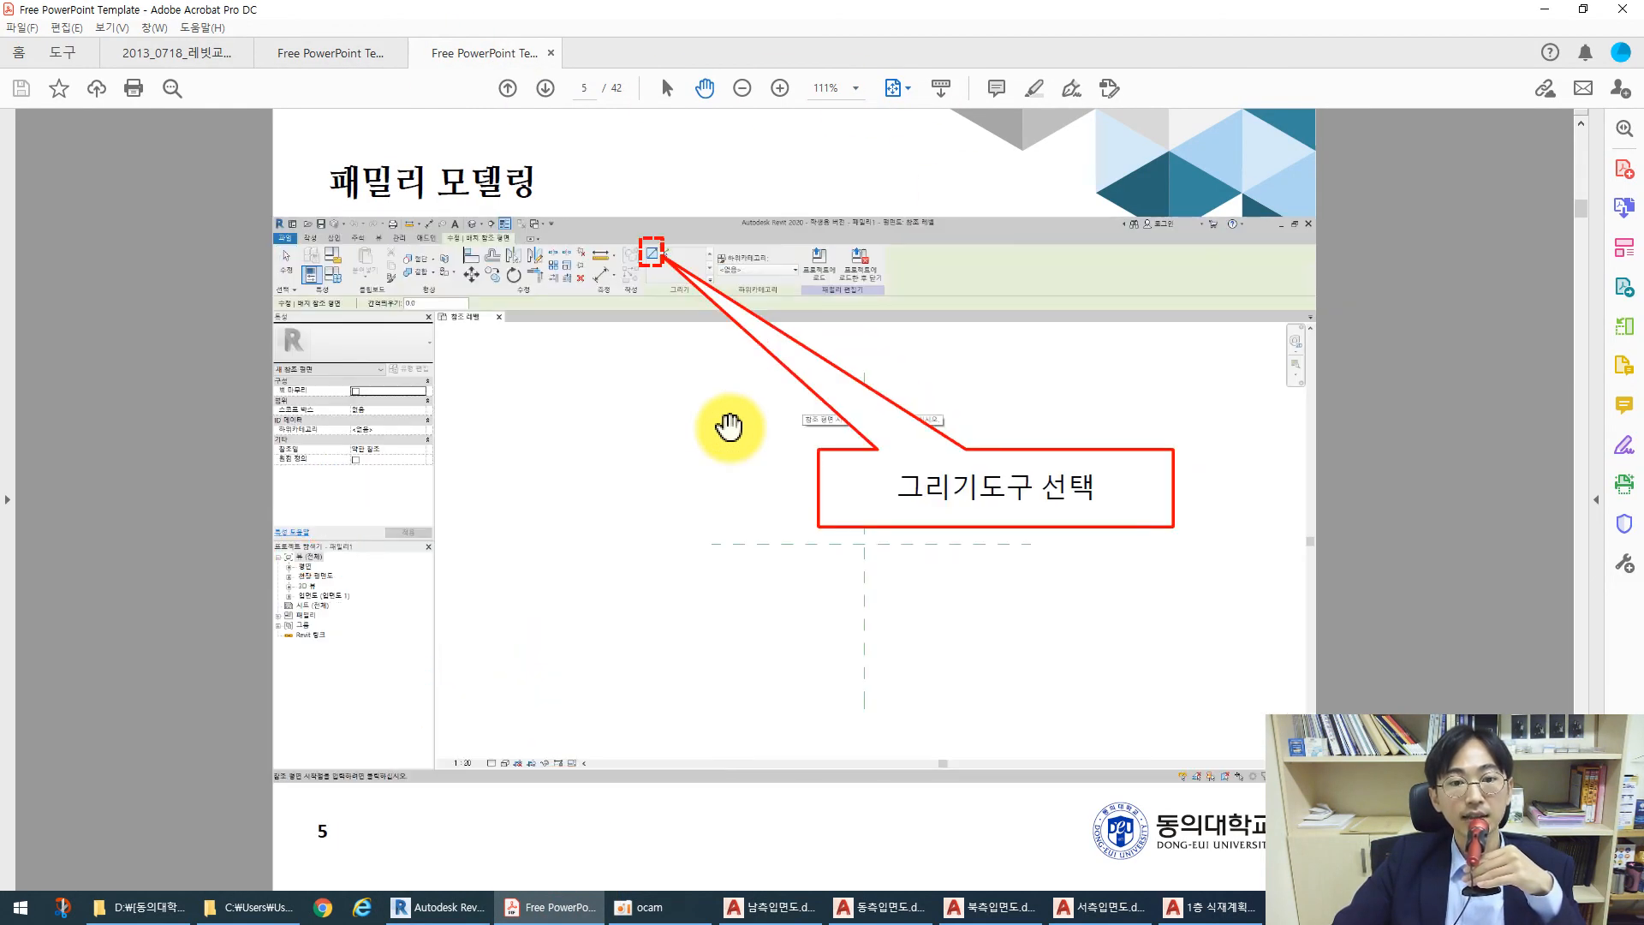
Browse the 패밀리 모델링 lecture document from page 5 through the desk example and return to page 32
{"action": "scroll", "coordinate": [729, 427], "scroll_direction": "down", "scroll_amount": 8}
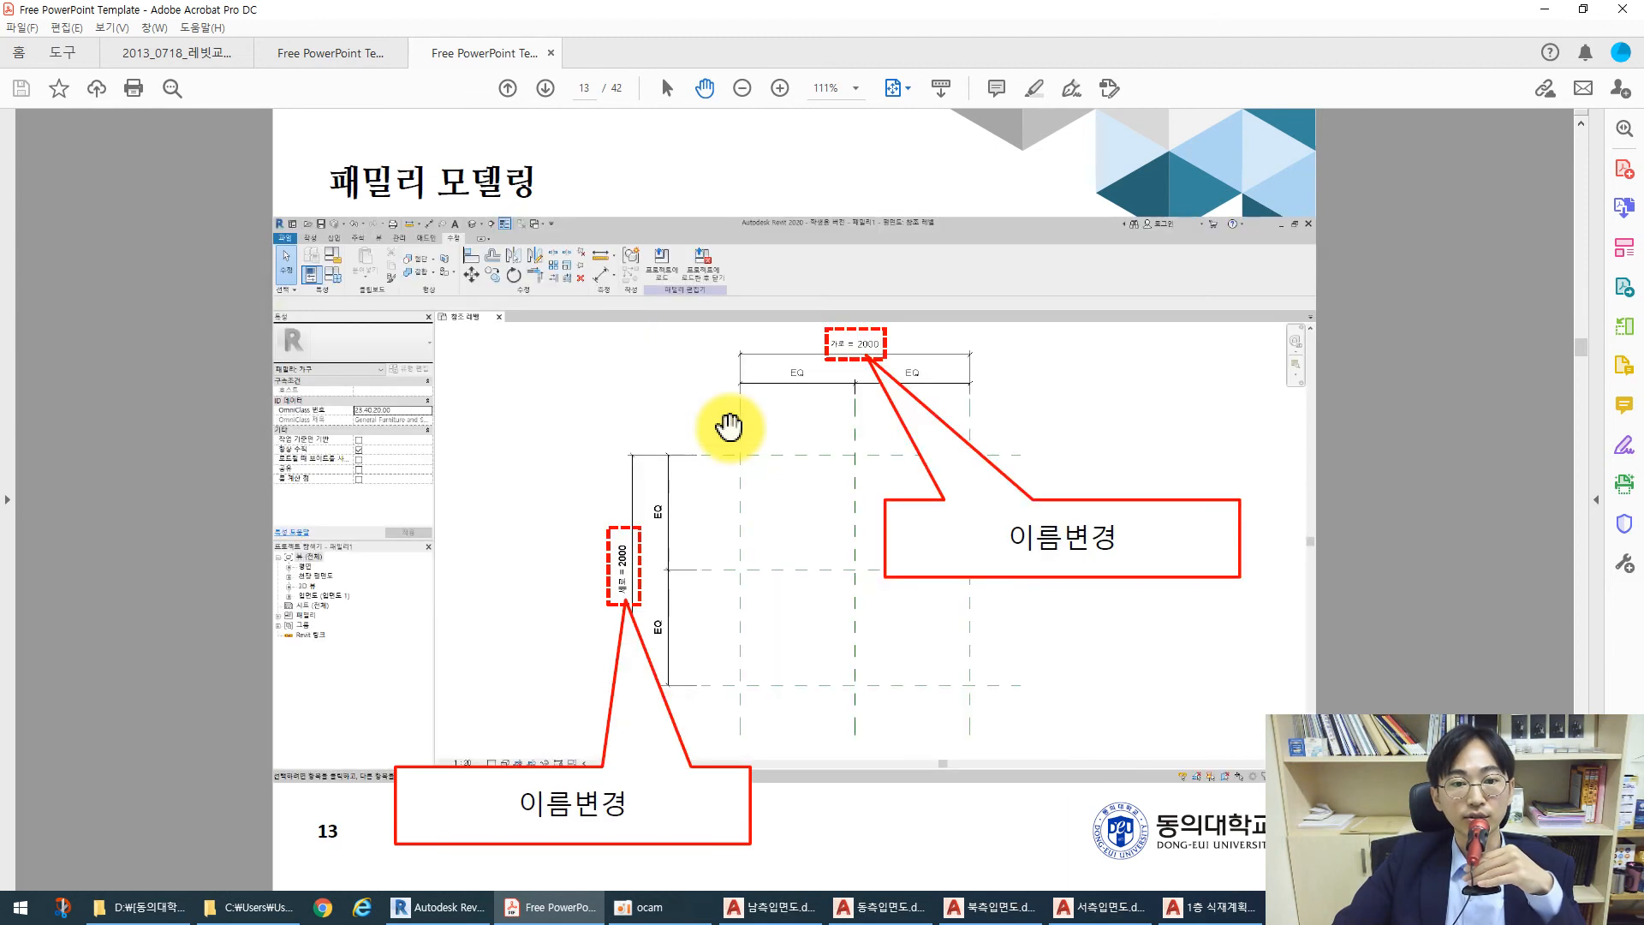
{"action": "scroll", "coordinate": [730, 426], "scroll_direction": "down", "scroll_amount": 6}
{"action": "scroll", "coordinate": [730, 427], "scroll_direction": "down", "scroll_amount": 7}
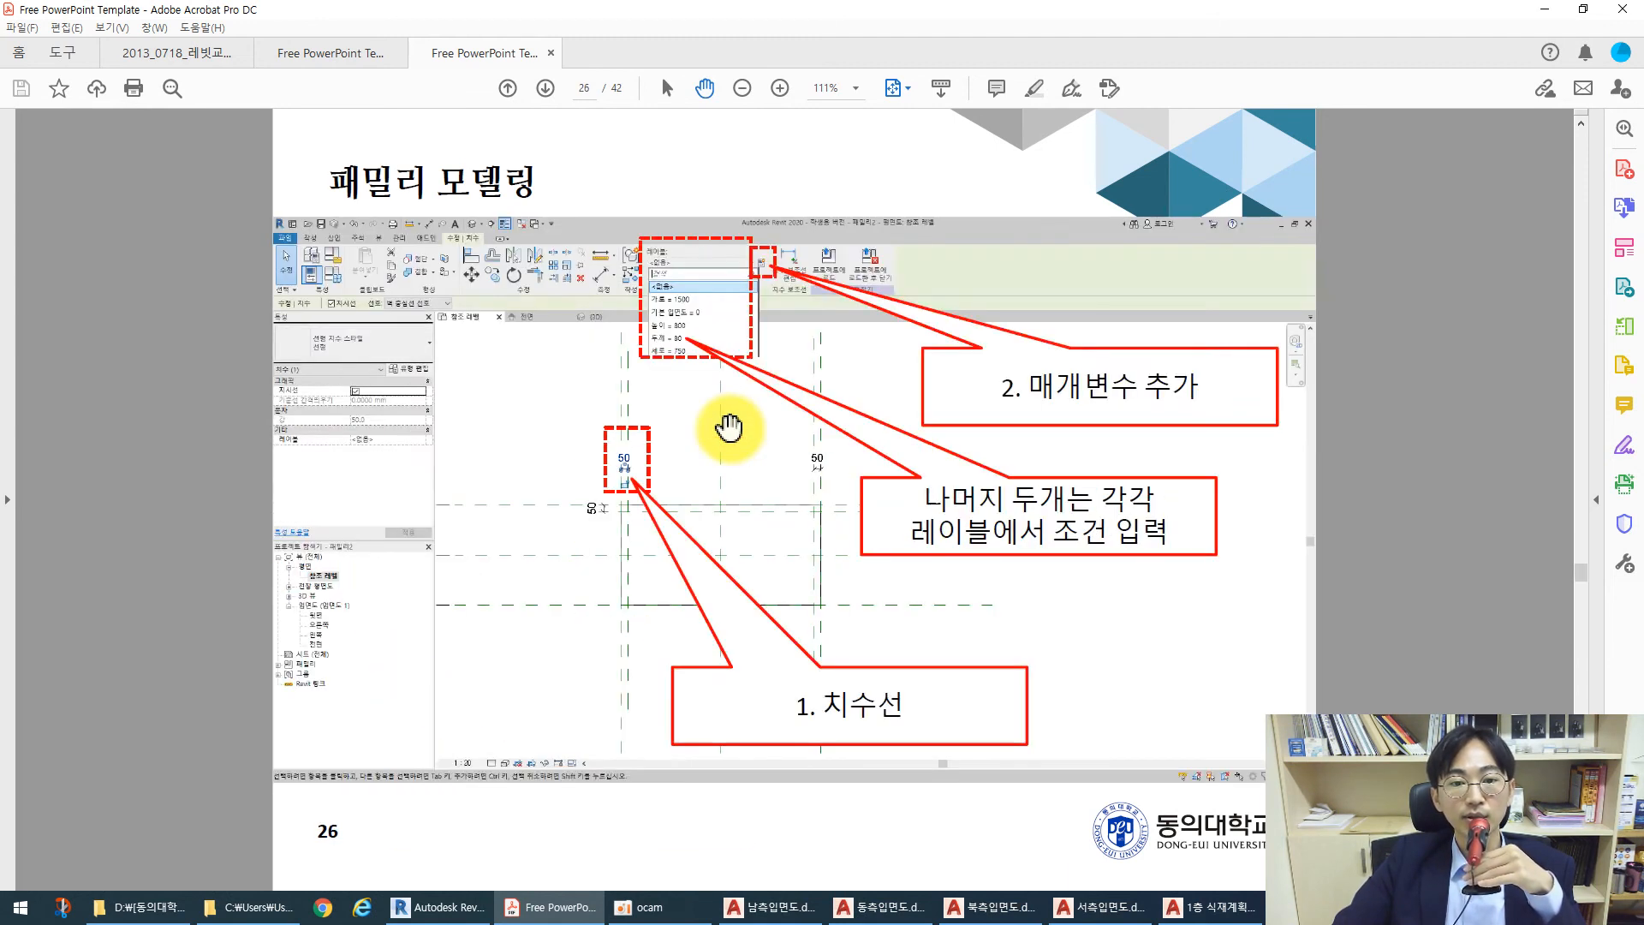
{"action": "scroll", "coordinate": [729, 426], "scroll_direction": "down", "scroll_amount": 8}
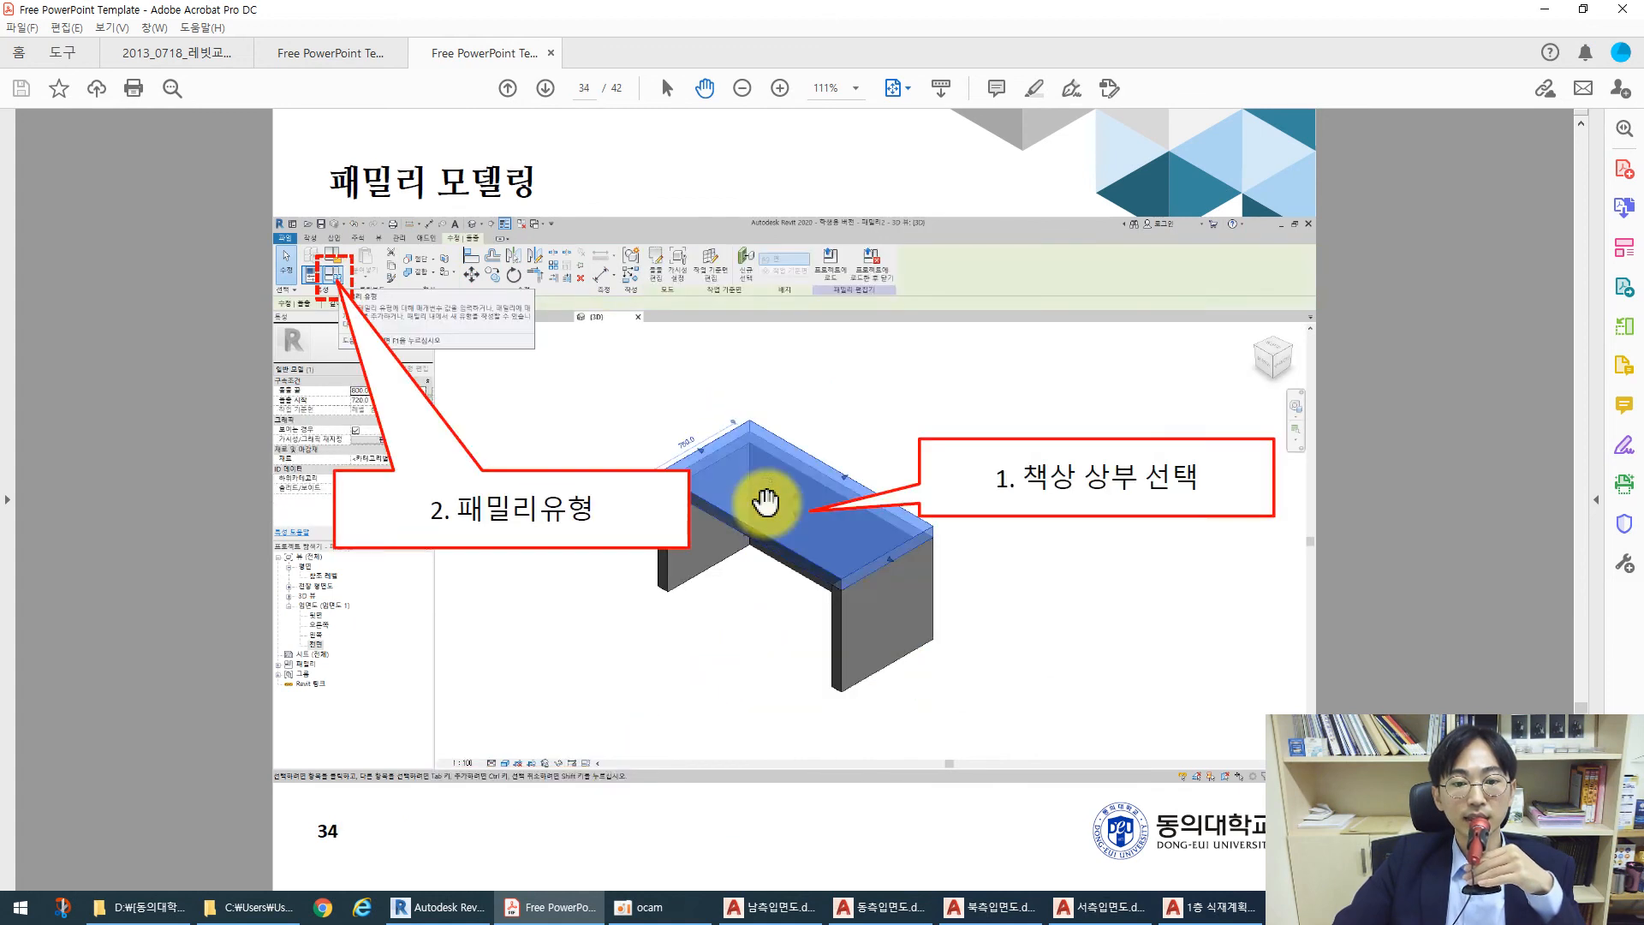
{"action": "scroll", "coordinate": [766, 503], "scroll_direction": "down", "scroll_amount": 2}
{"action": "scroll", "coordinate": [775, 492], "scroll_direction": "up", "scroll_amount": 4}
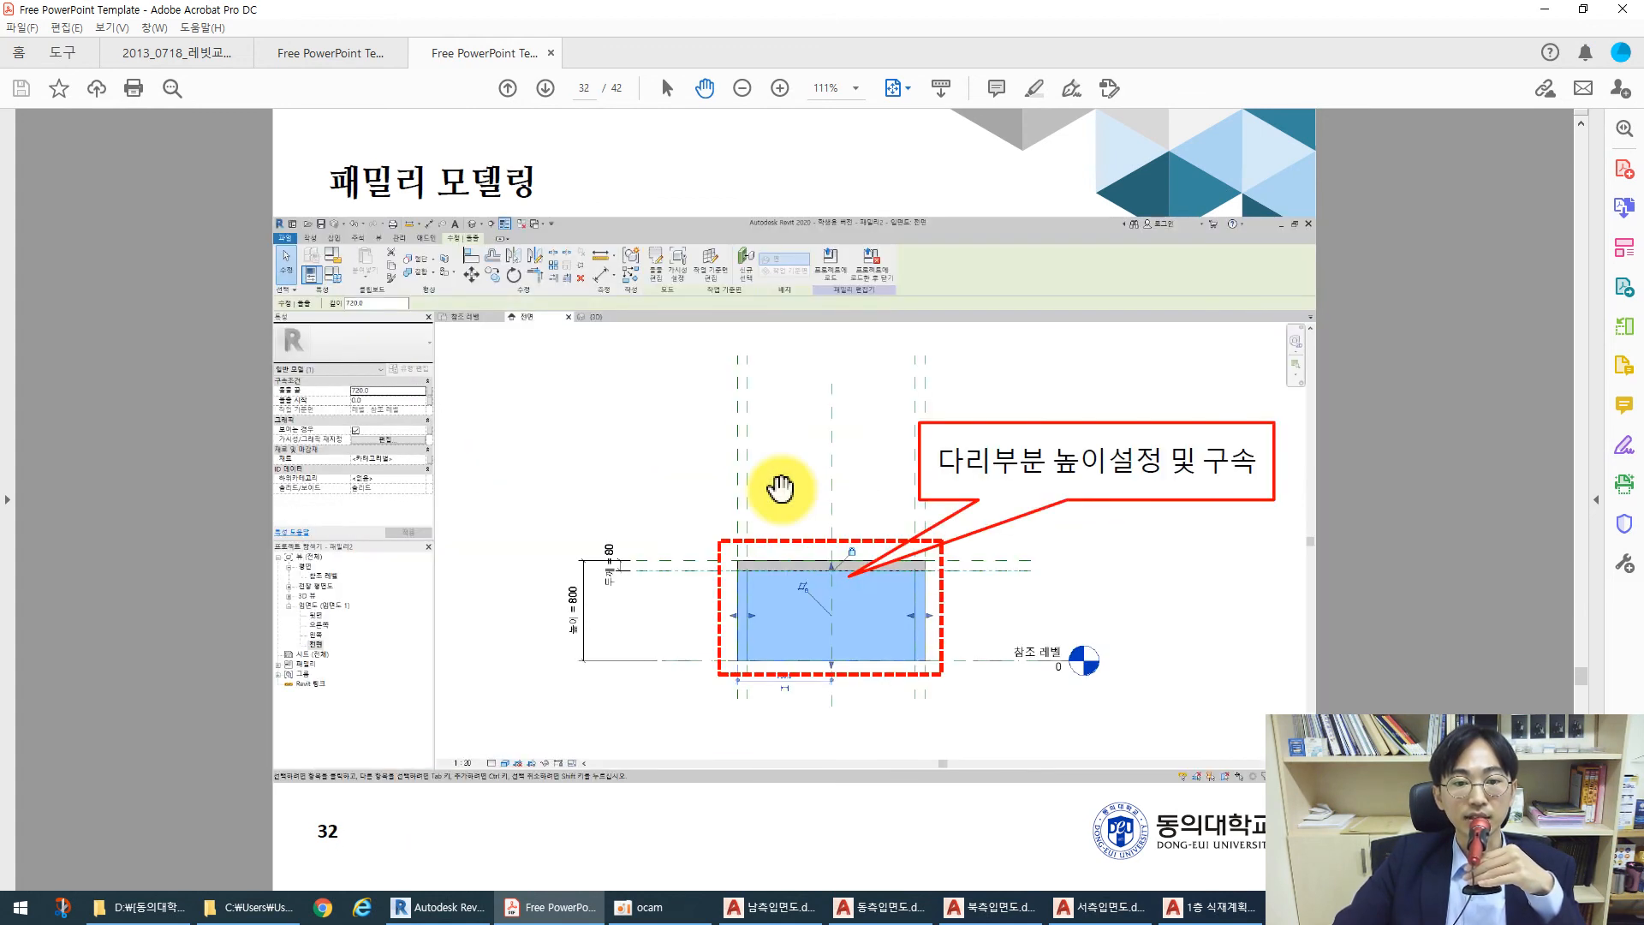
Switch to Autodesk Revit, close all open views of the 대지.rvt project and save its changes
{"action": "left_click", "coordinate": [450, 907]}
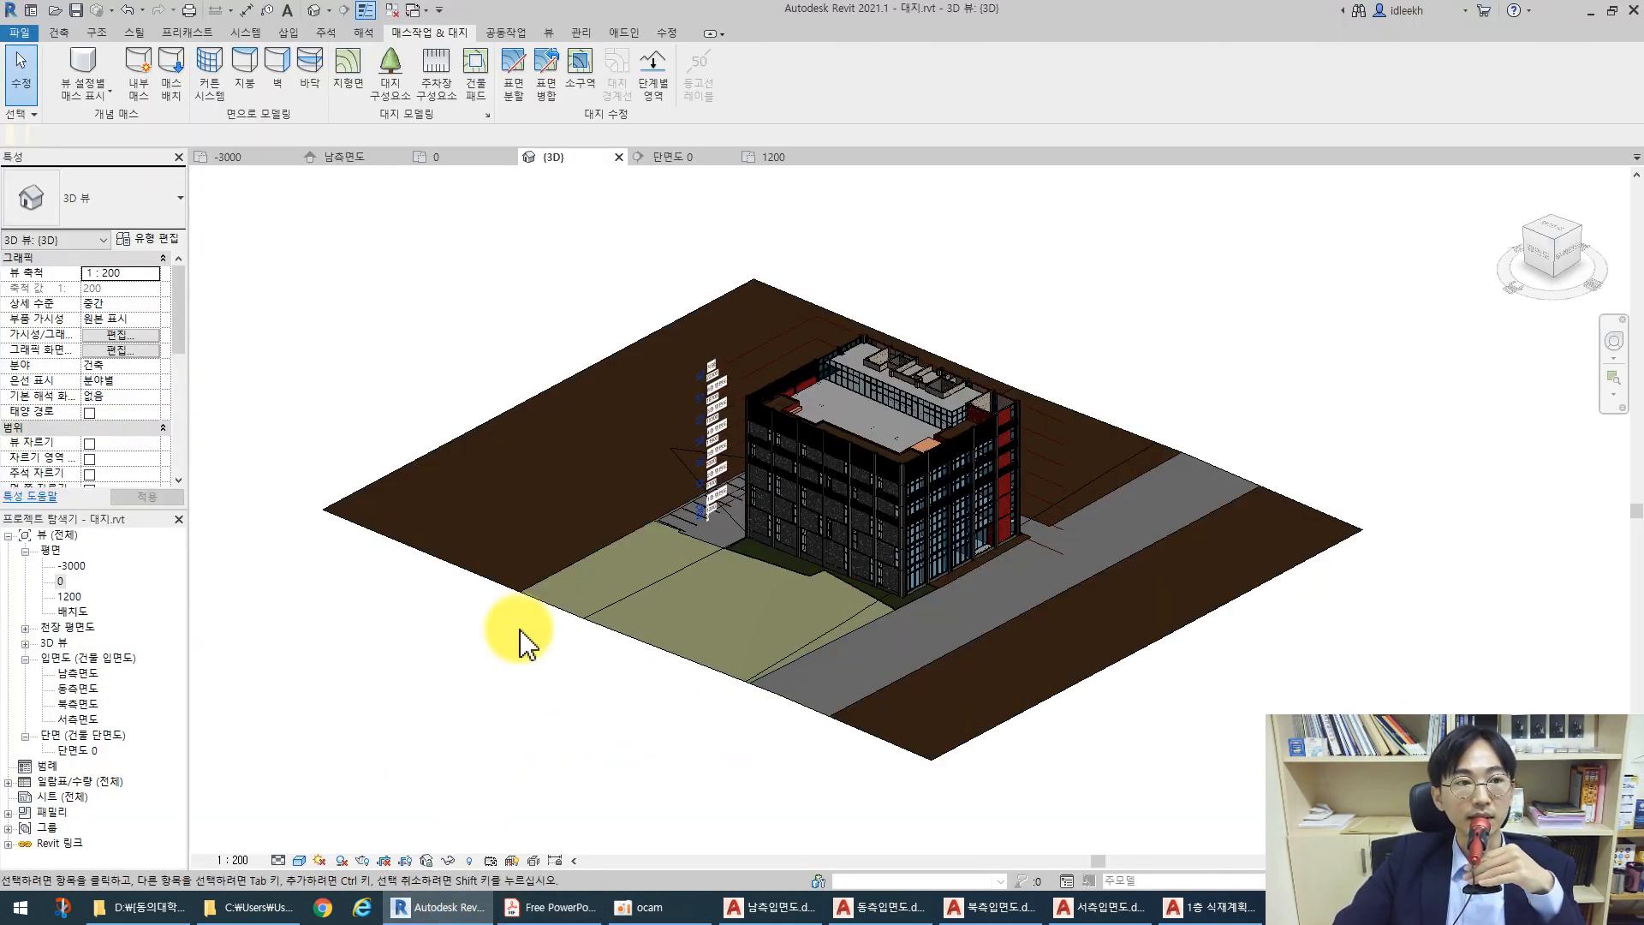
{"action": "left_click", "coordinate": [292, 157]}
{"action": "left_click", "coordinate": [291, 156]}
{"action": "left_click", "coordinate": [291, 157]}
{"action": "left_click", "coordinate": [291, 157]}
{"action": "left_click", "coordinate": [292, 157]}
{"action": "left_click", "coordinate": [291, 157]}
{"action": "left_click", "coordinate": [291, 156]}
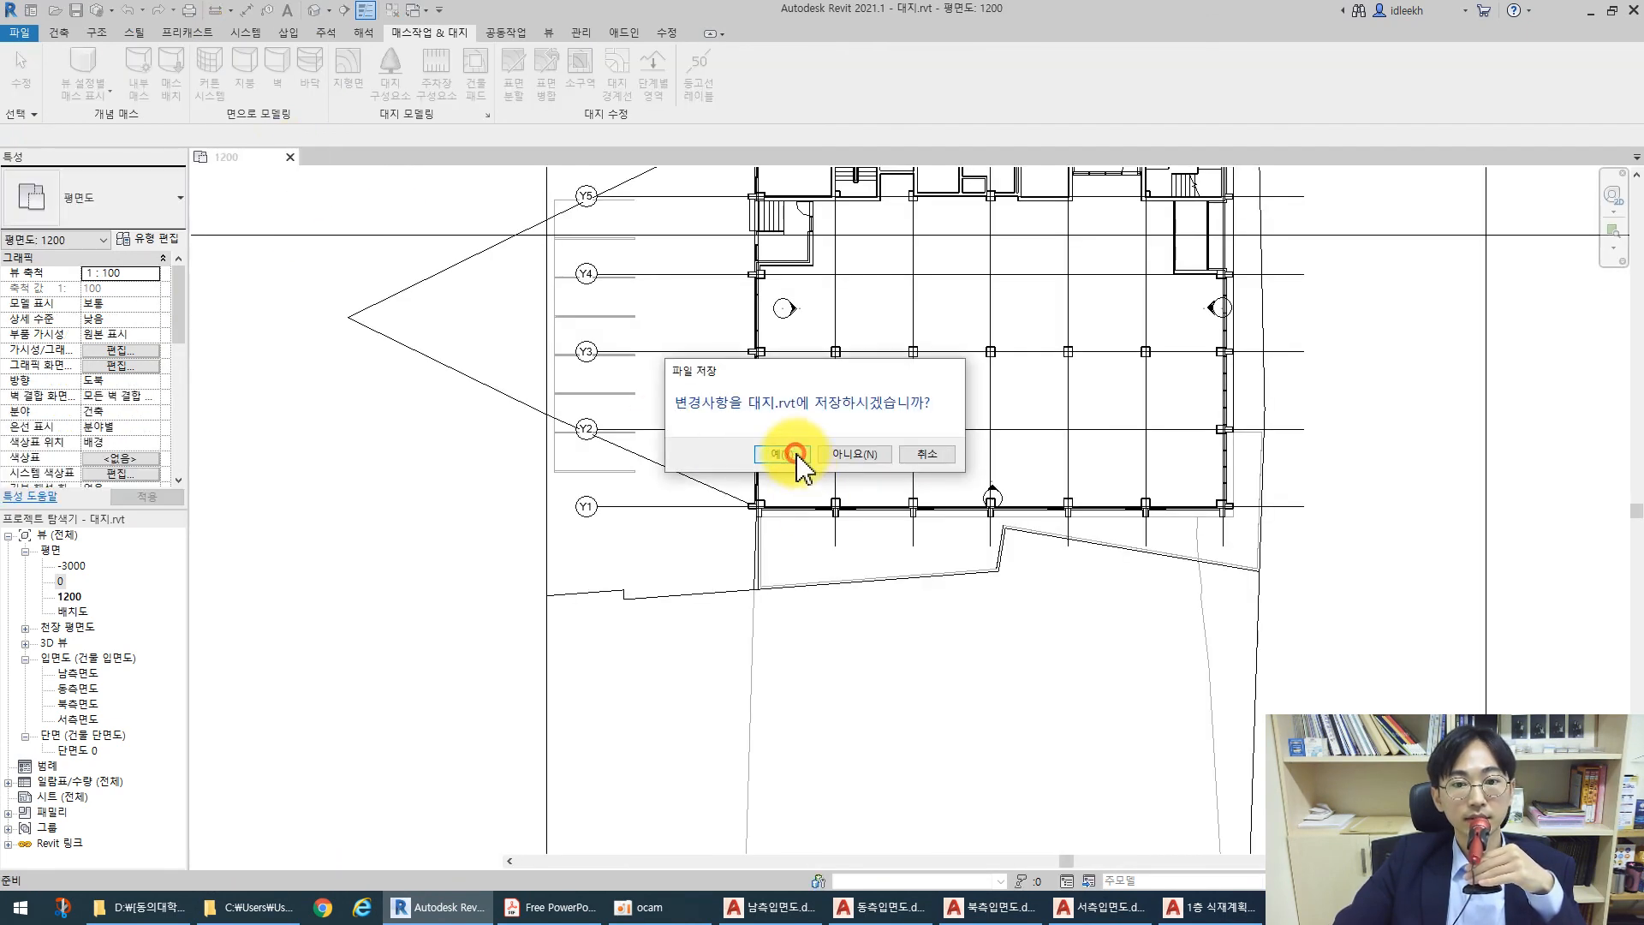
{"action": "left_click", "coordinate": [795, 454]}
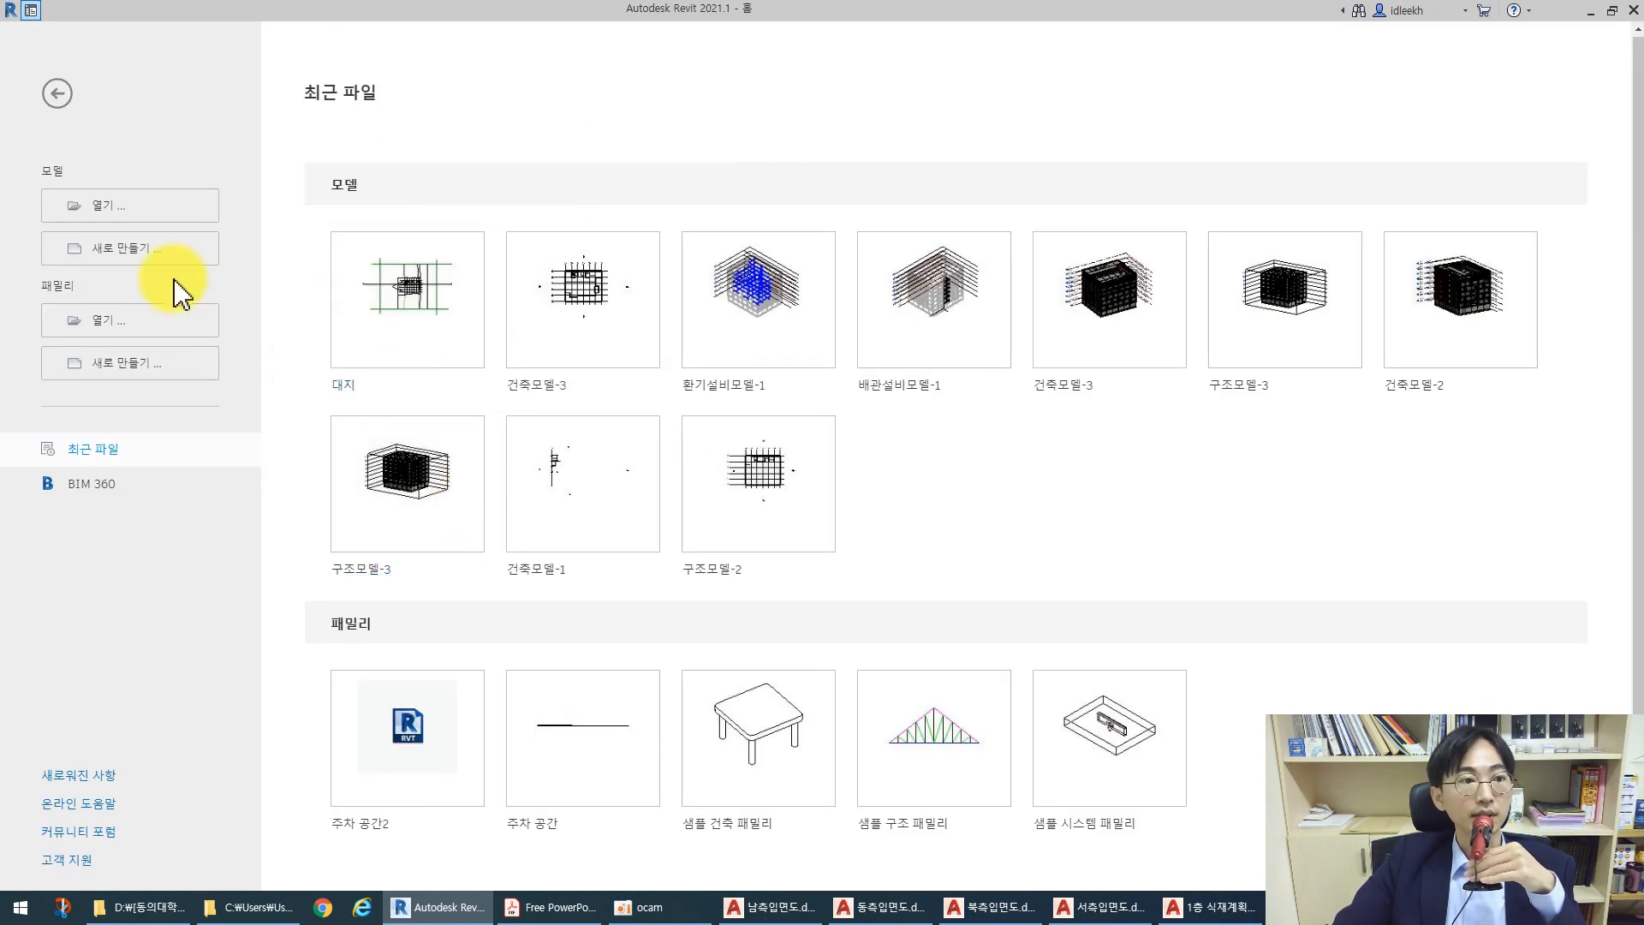
Create a new Revit project, selecting its template file in the new project settings
{"action": "left_click", "coordinate": [128, 249]}
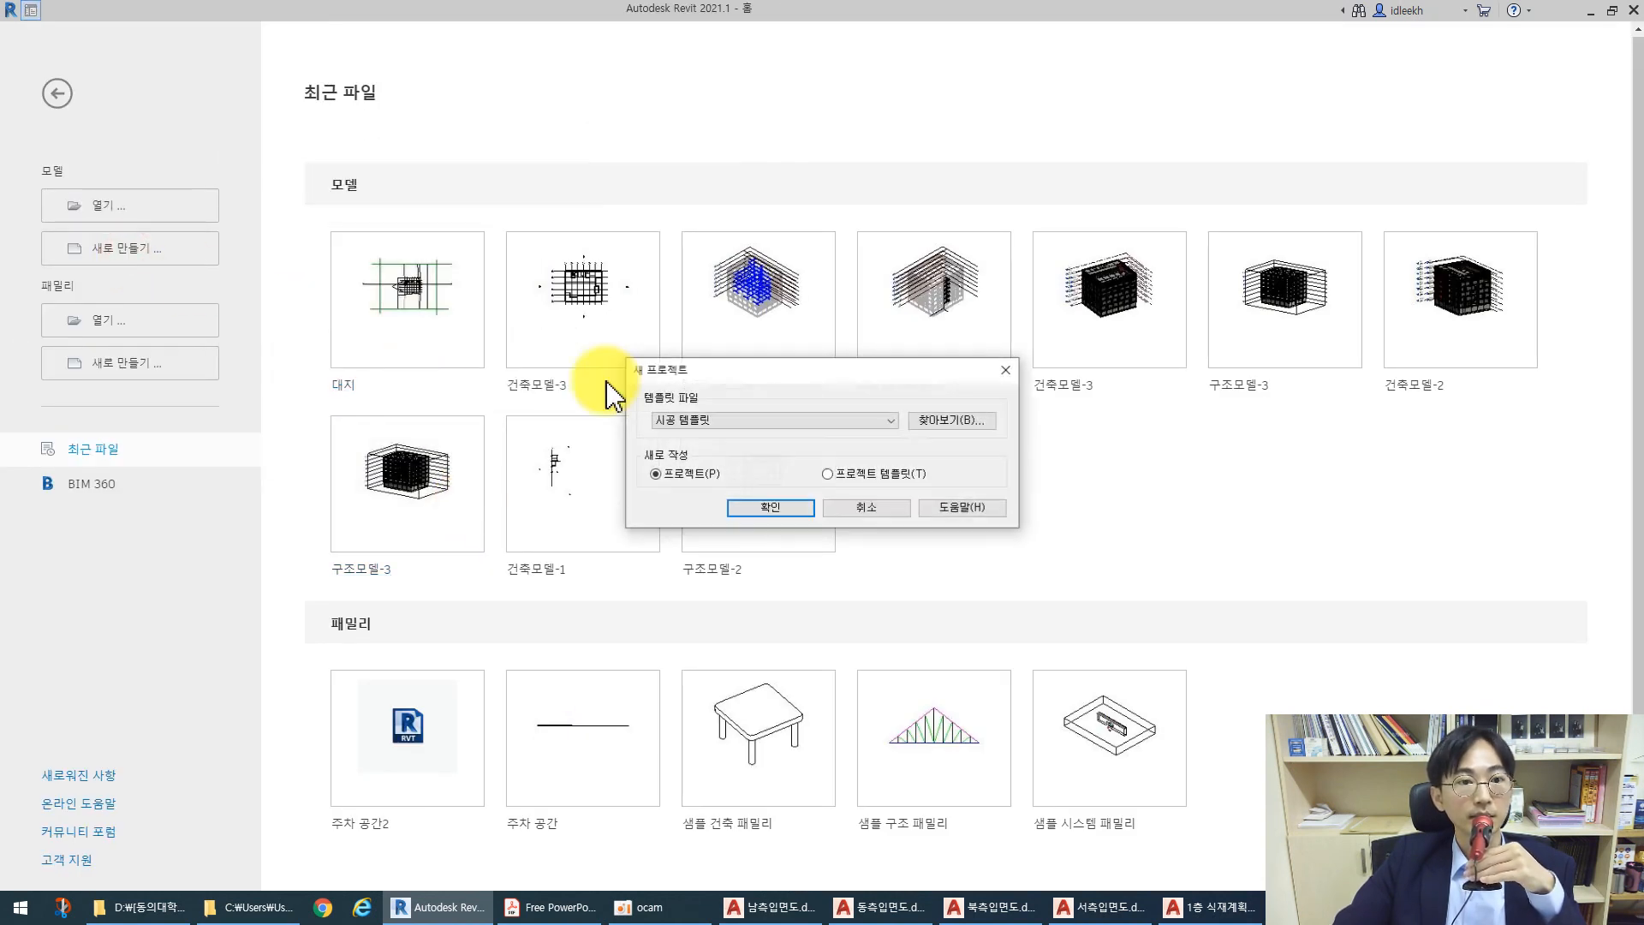
{"action": "left_click", "coordinate": [726, 420]}
{"action": "left_click", "coordinate": [678, 469]}
{"action": "left_click", "coordinate": [766, 509]}
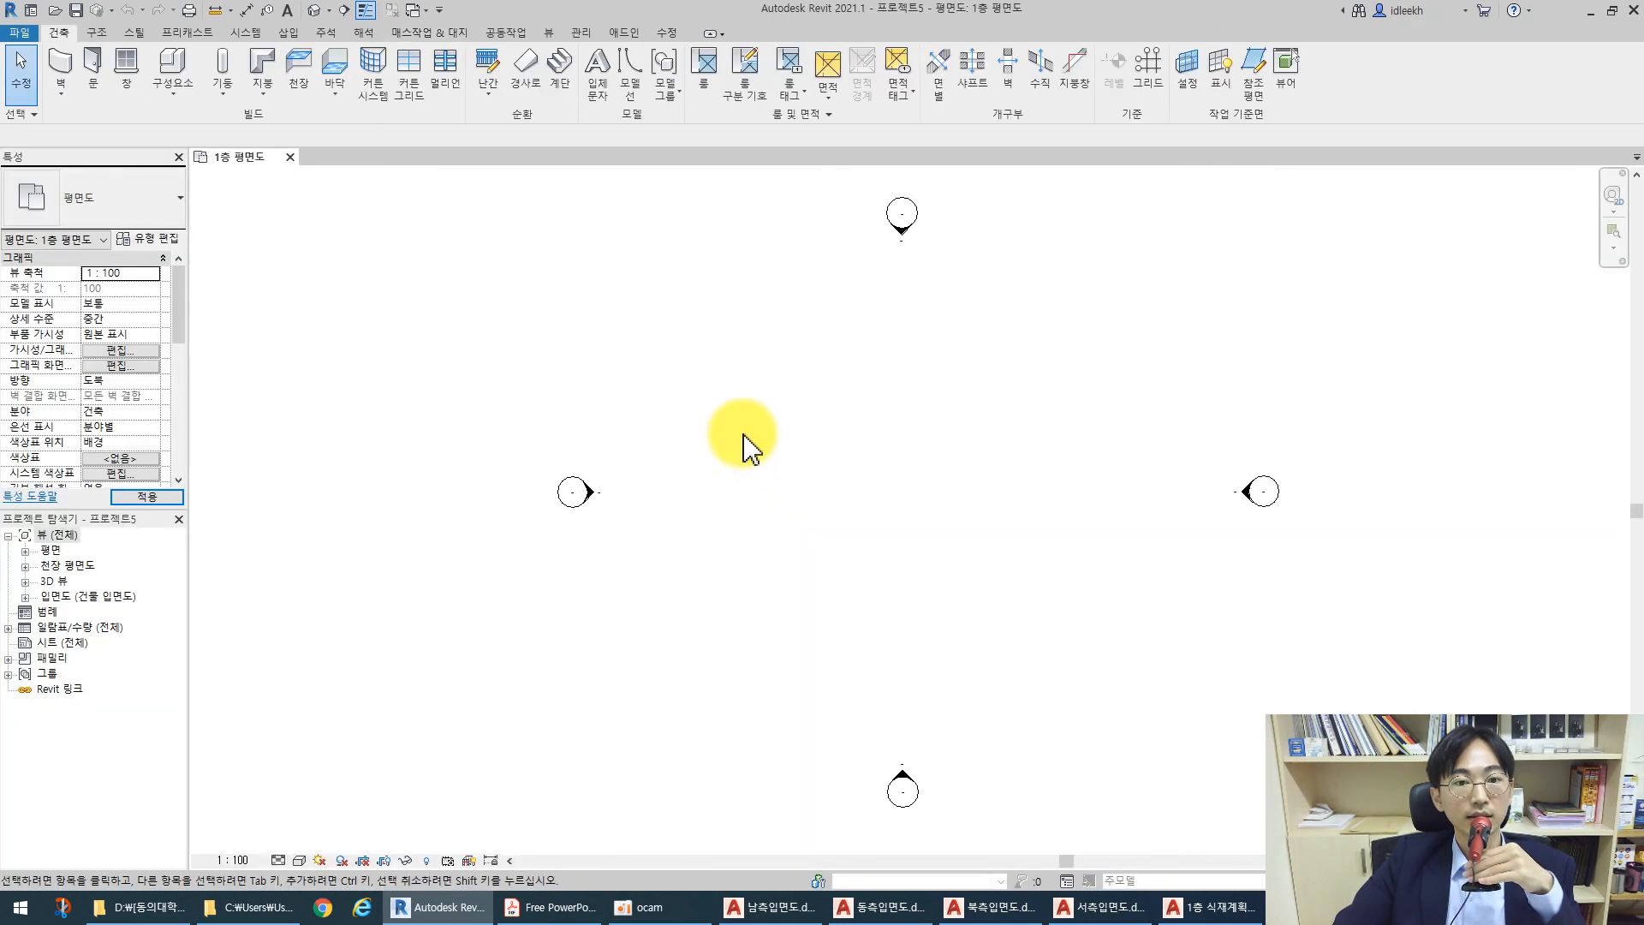
Draw a straight horizontal exterior brick wall about 17200 mm long, 8000 mm high, between the elevation markers in the 1층 평면도 plan
{"action": "left_click", "coordinate": [62, 72]}
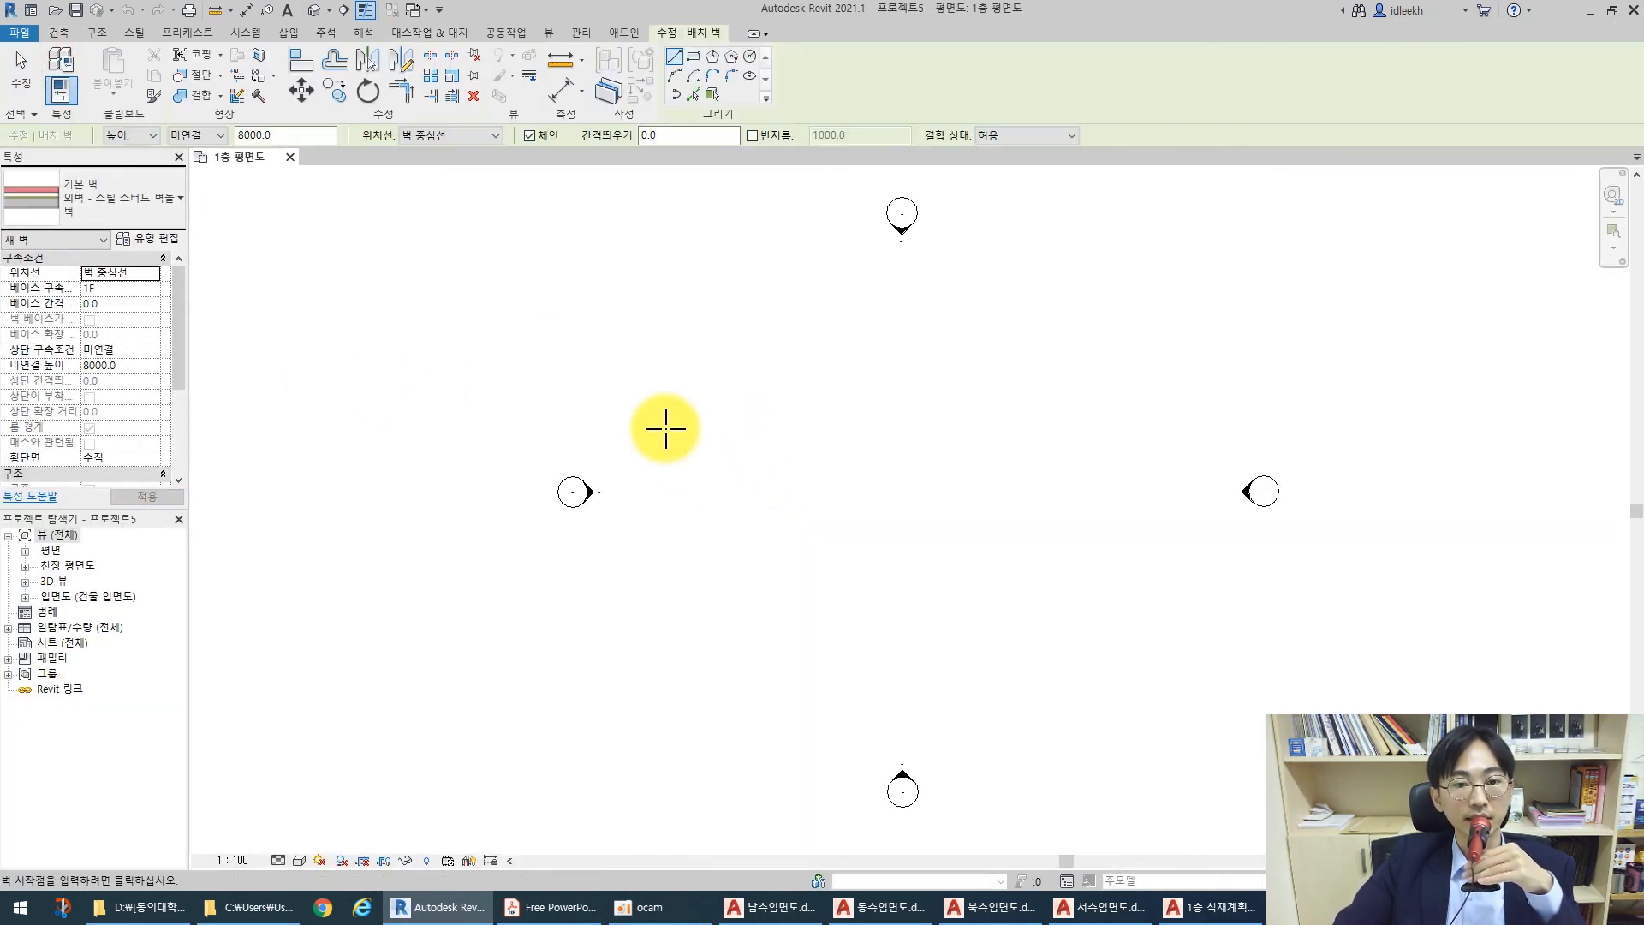
{"action": "left_click", "coordinate": [665, 428]}
{"action": "left_click", "coordinate": [1102, 428]}
{"action": "key", "text": "Escape"}
{"action": "key", "text": "Escape"}
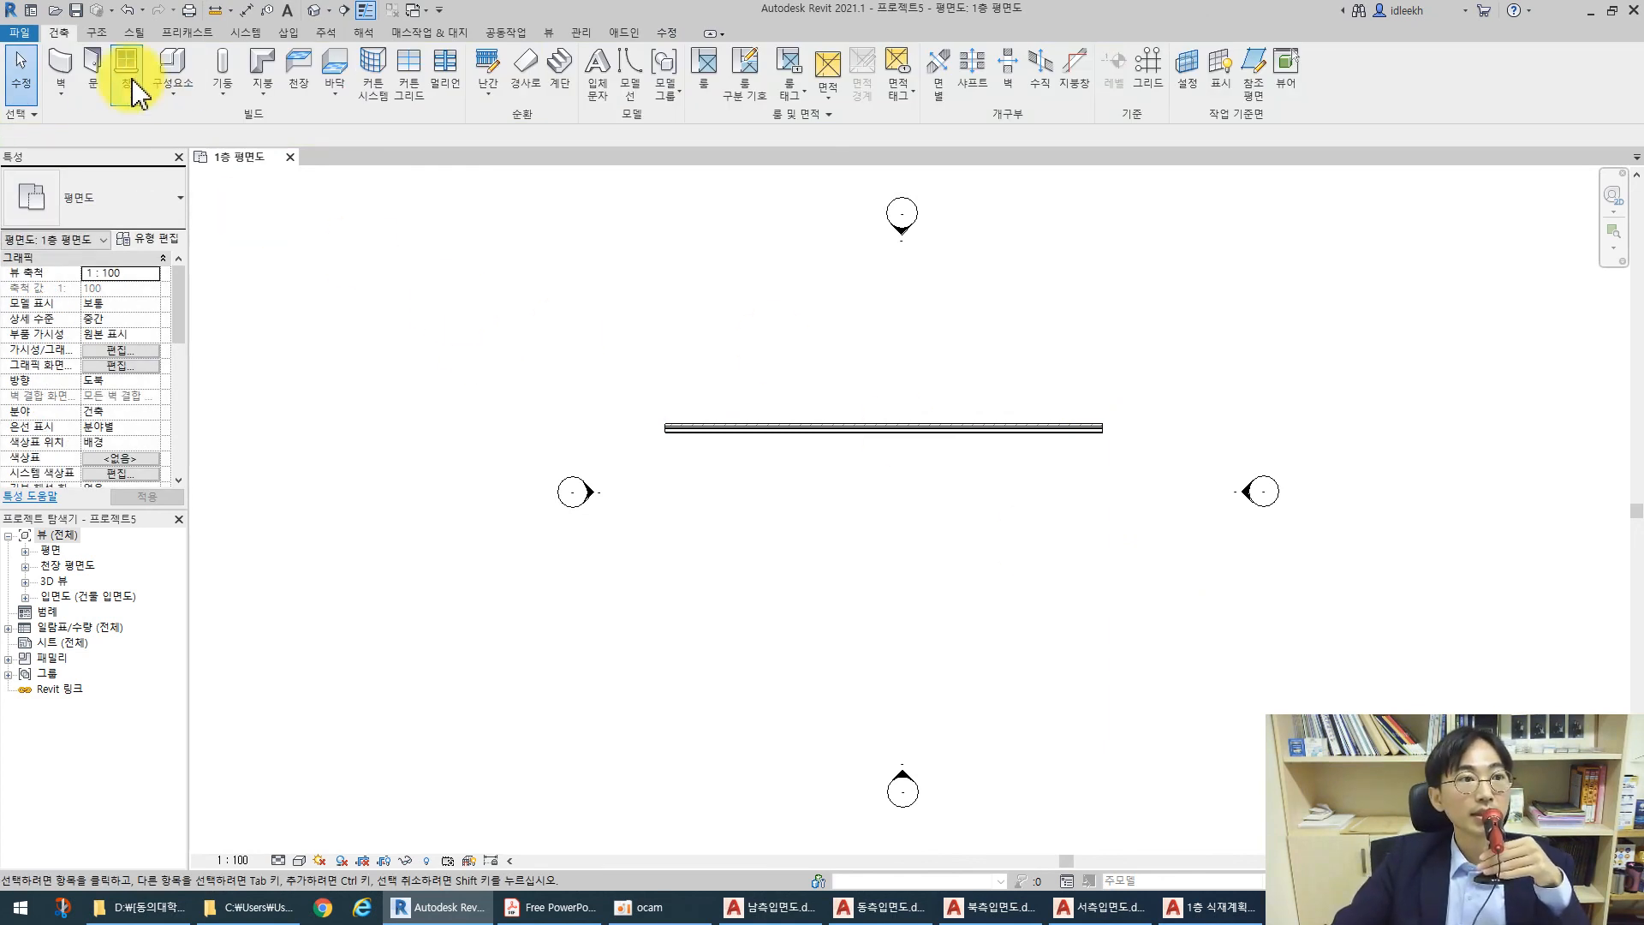
Place a 단일-플러시-양방향 0915 x 2134mm door at the middle of the wall
{"action": "left_click", "coordinate": [92, 70]}
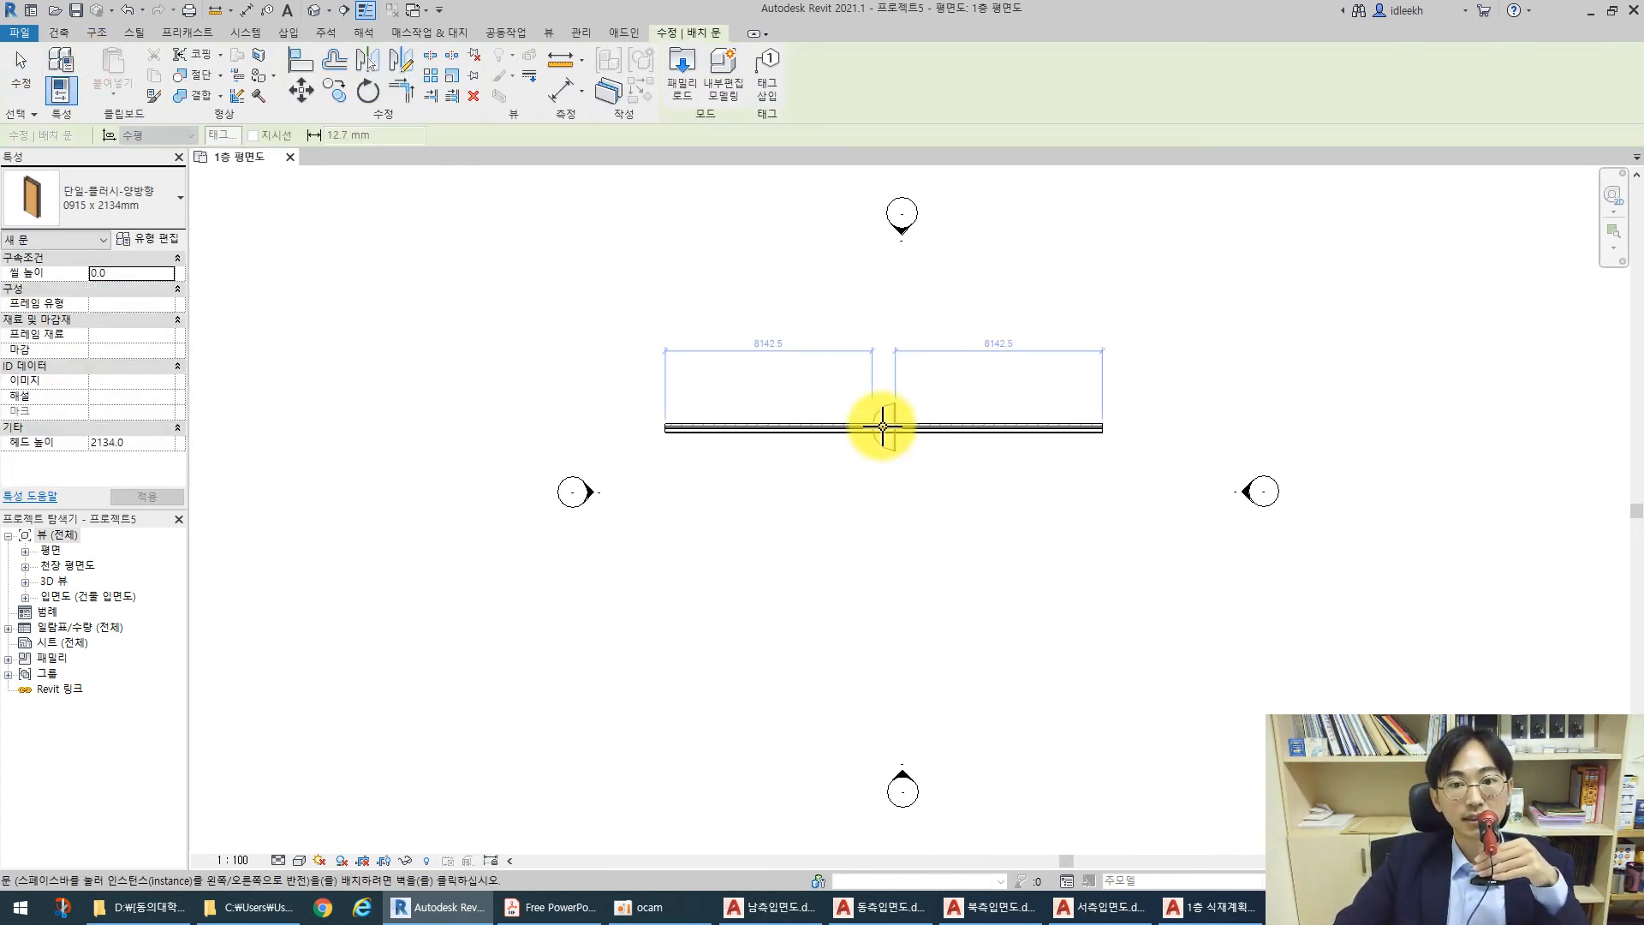
{"action": "left_click", "coordinate": [882, 425]}
{"action": "key", "text": "Escape"}
{"action": "key", "text": "Escape"}
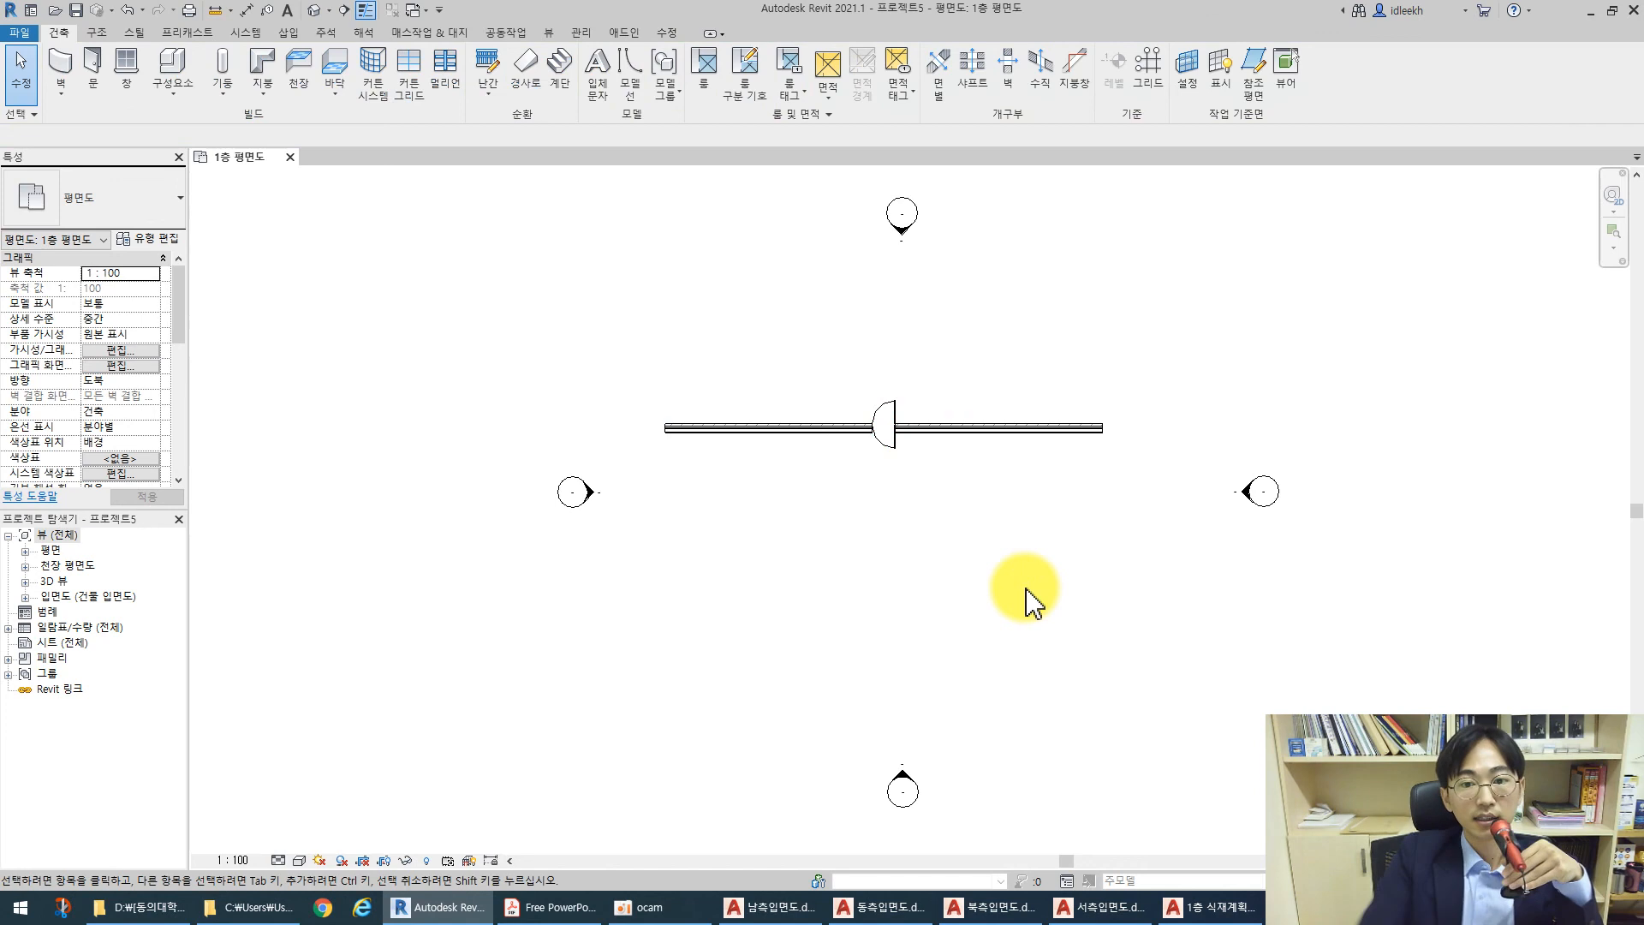
Set the floor plan's visual style to 음영처리 and its detail level to 높음
{"action": "scroll", "coordinate": [910, 458], "scroll_direction": "up", "scroll_amount": 2}
{"action": "scroll", "coordinate": [910, 458], "scroll_direction": "up", "scroll_amount": 2}
{"action": "left_click", "coordinate": [301, 861]}
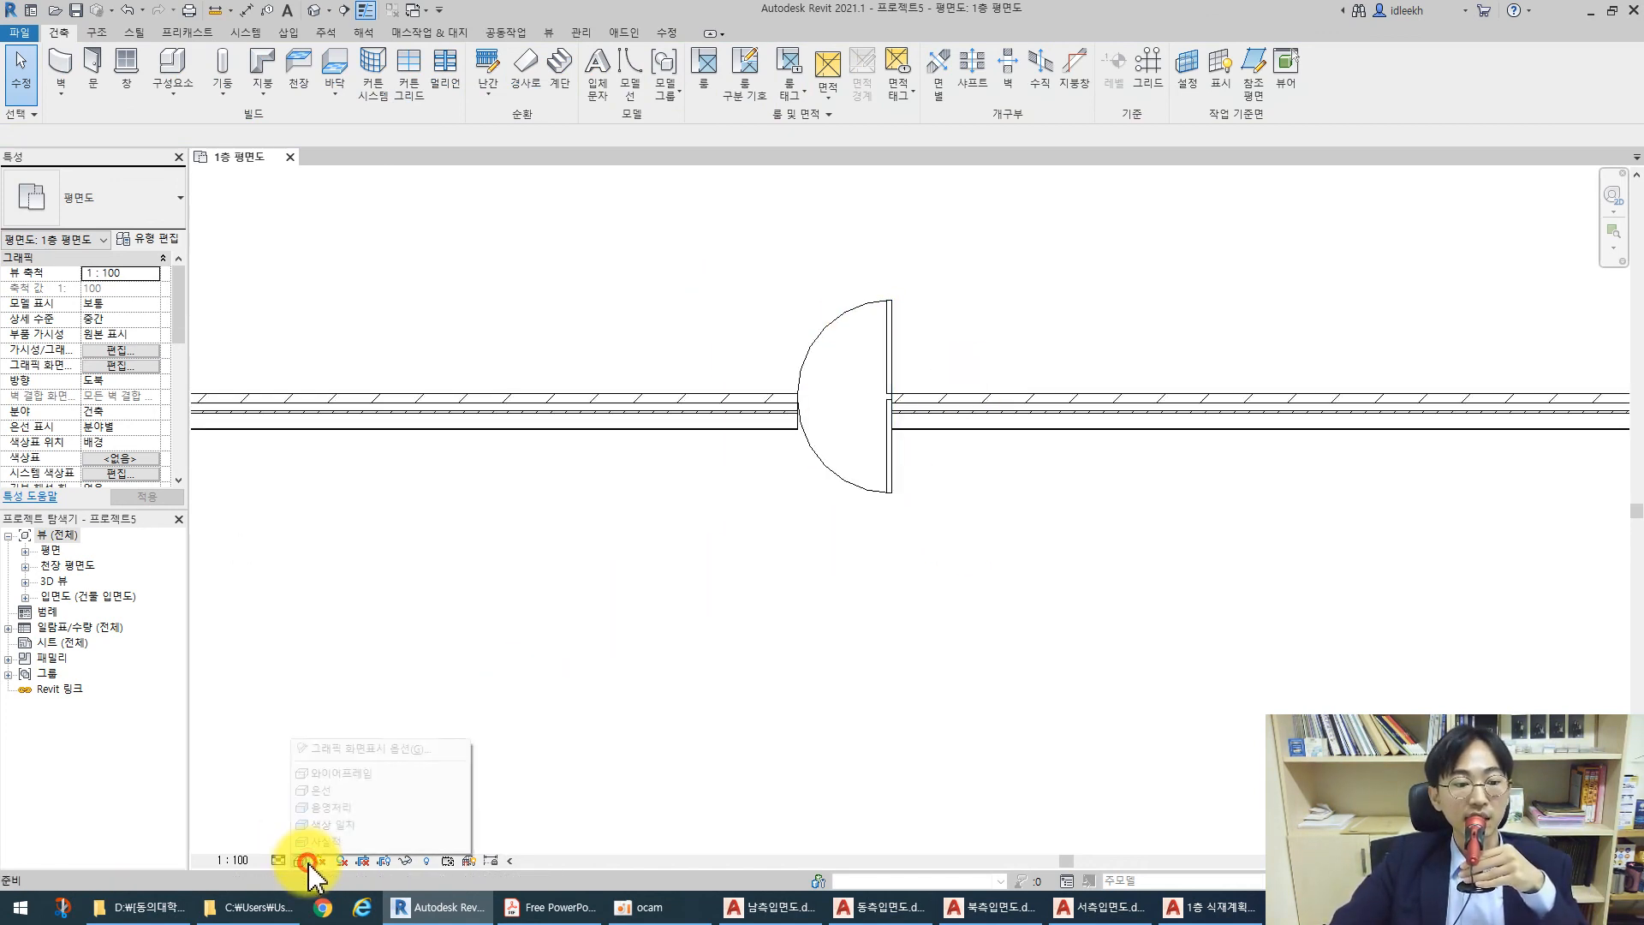
{"action": "left_click", "coordinate": [322, 807]}
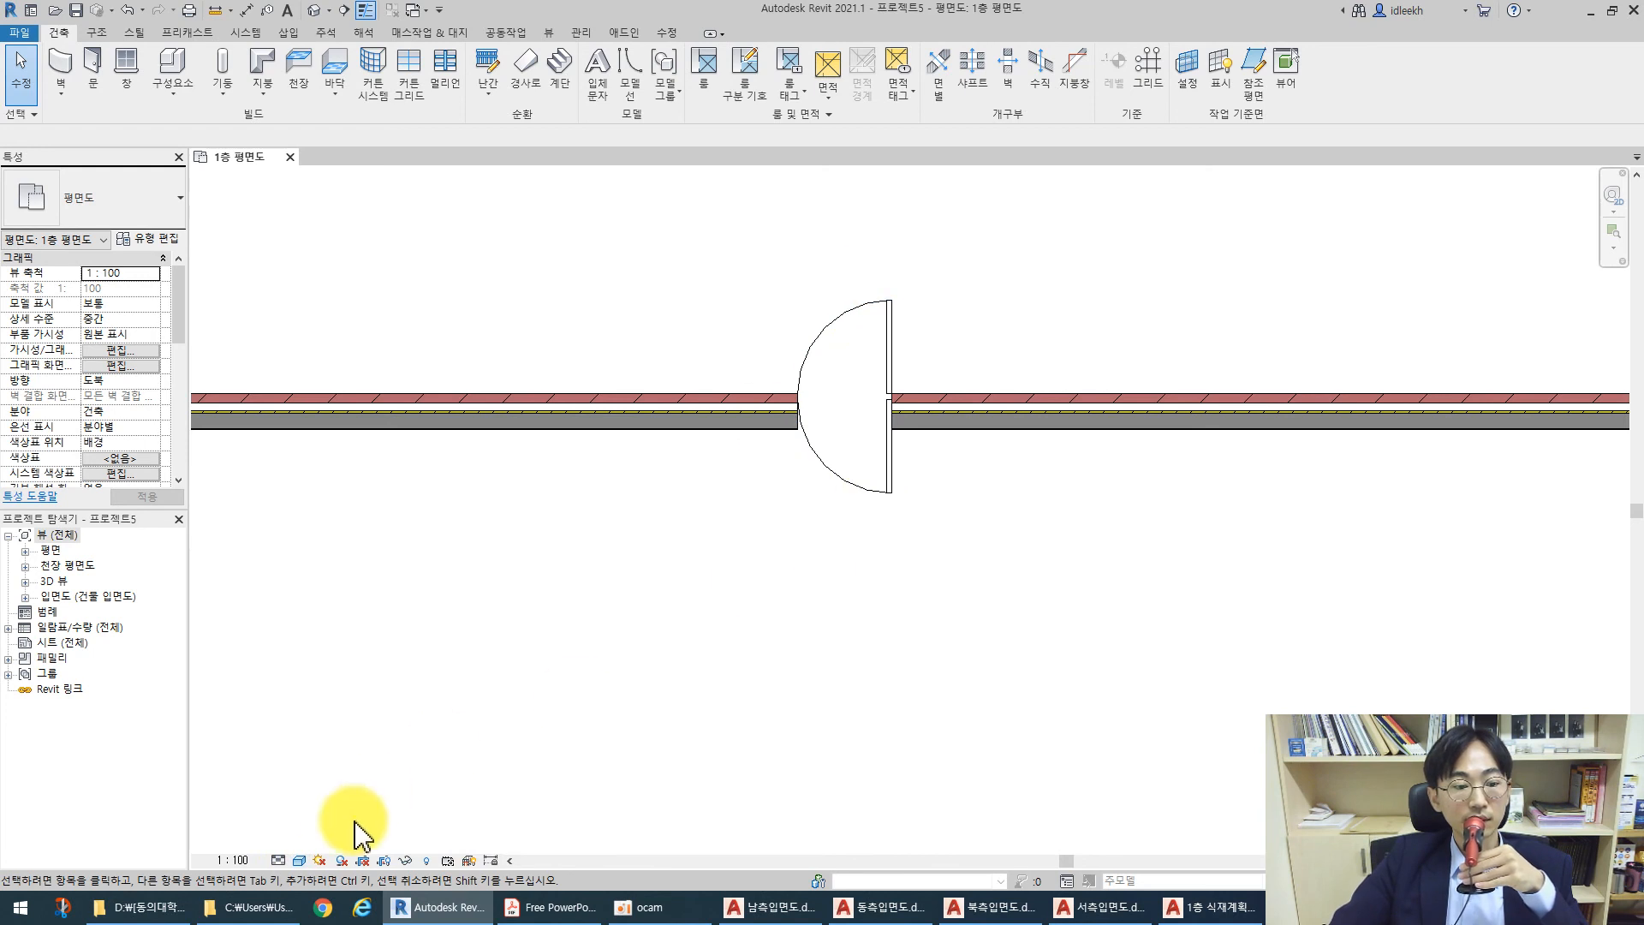
{"action": "left_click", "coordinate": [279, 861]}
{"action": "left_click", "coordinate": [295, 835]}
{"action": "scroll", "coordinate": [890, 462], "scroll_direction": "up", "scroll_amount": 3}
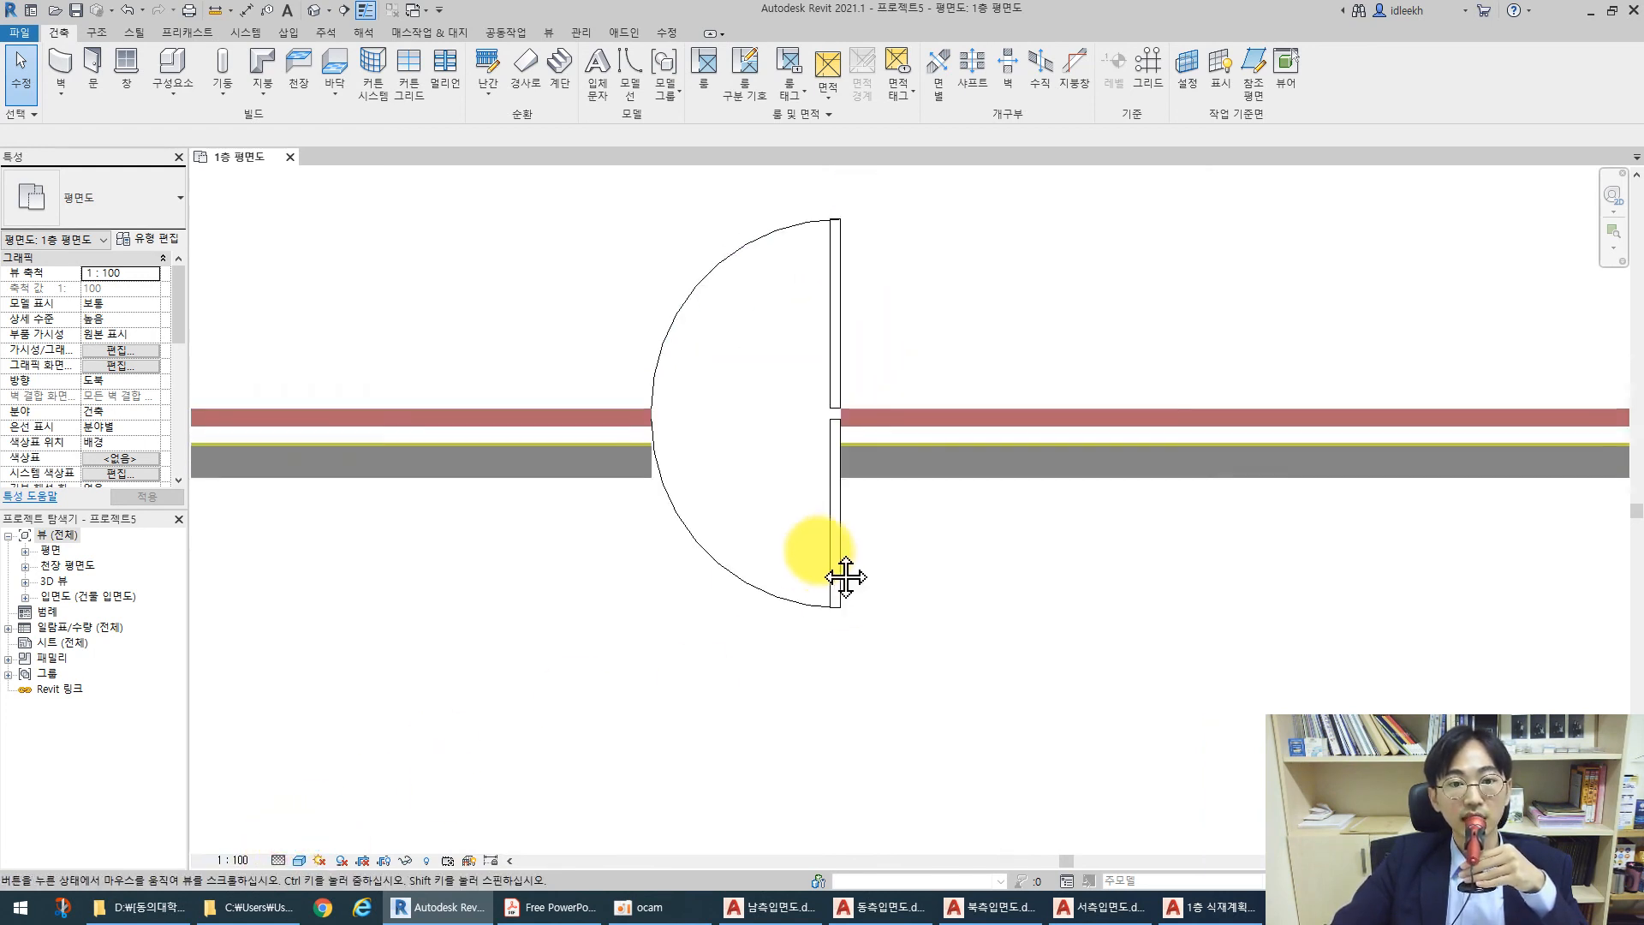
{"action": "middle_click_drag", "start_coordinate": [846, 578], "coordinate": [795, 651]}
Change the wall hosting the door to a single-layer basic wall type
{"action": "left_click", "coordinate": [470, 488]}
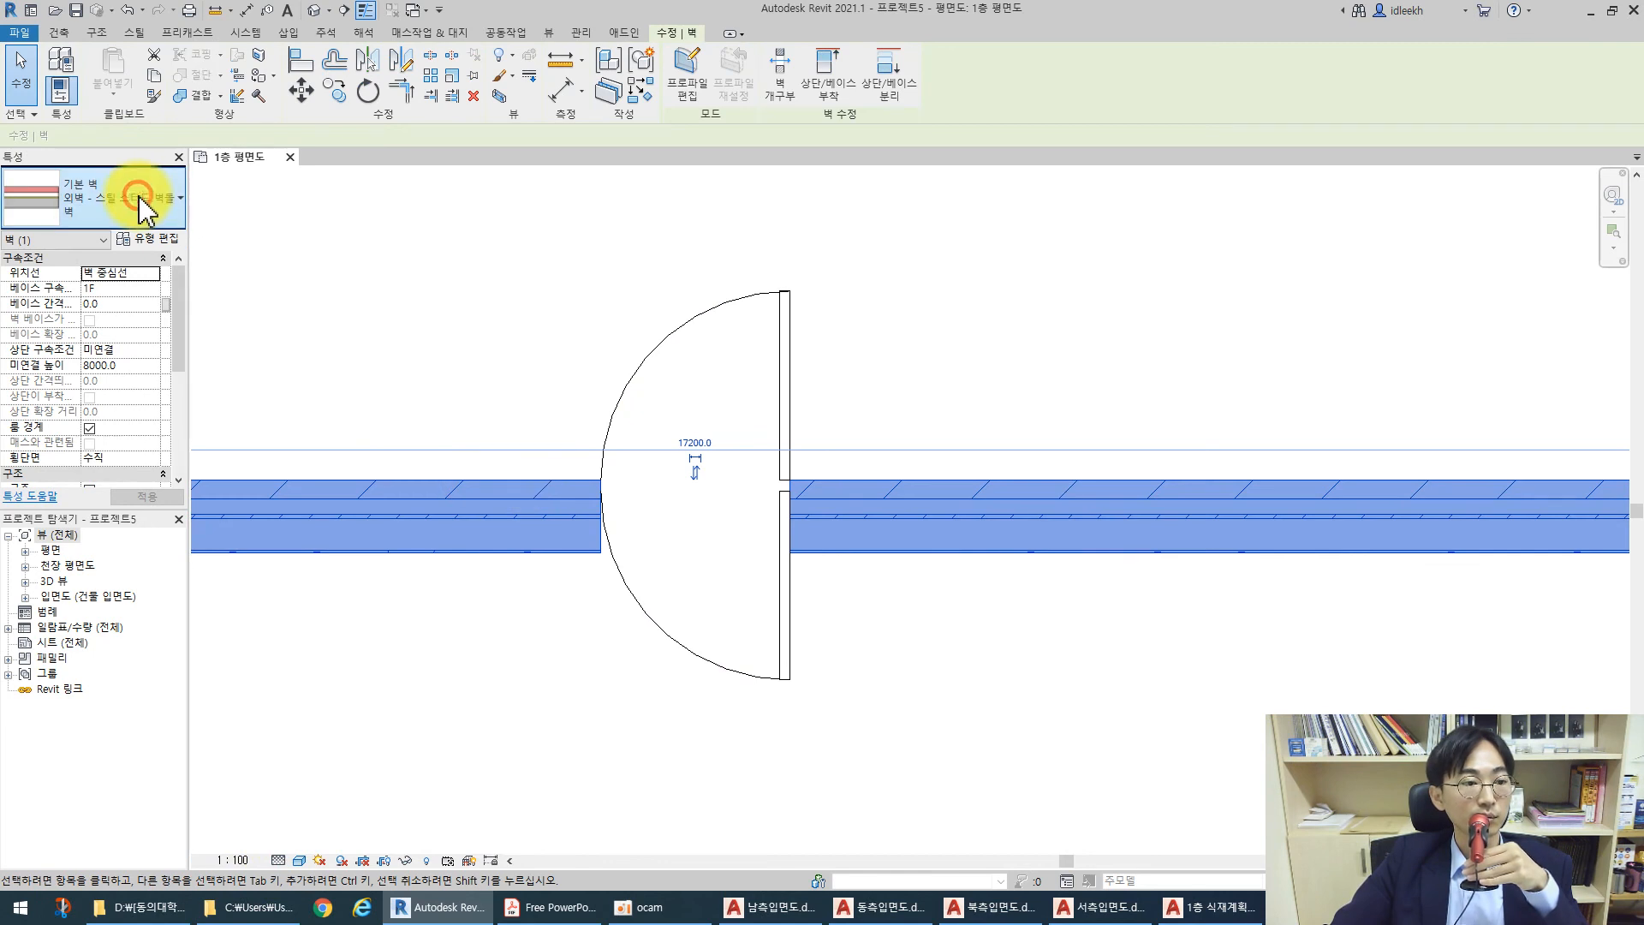
{"action": "left_click", "coordinate": [139, 206]}
{"action": "left_click", "coordinate": [74, 576]}
{"action": "scroll", "coordinate": [681, 542], "scroll_direction": "up", "scroll_amount": 2}
{"action": "left_click", "coordinate": [929, 631]}
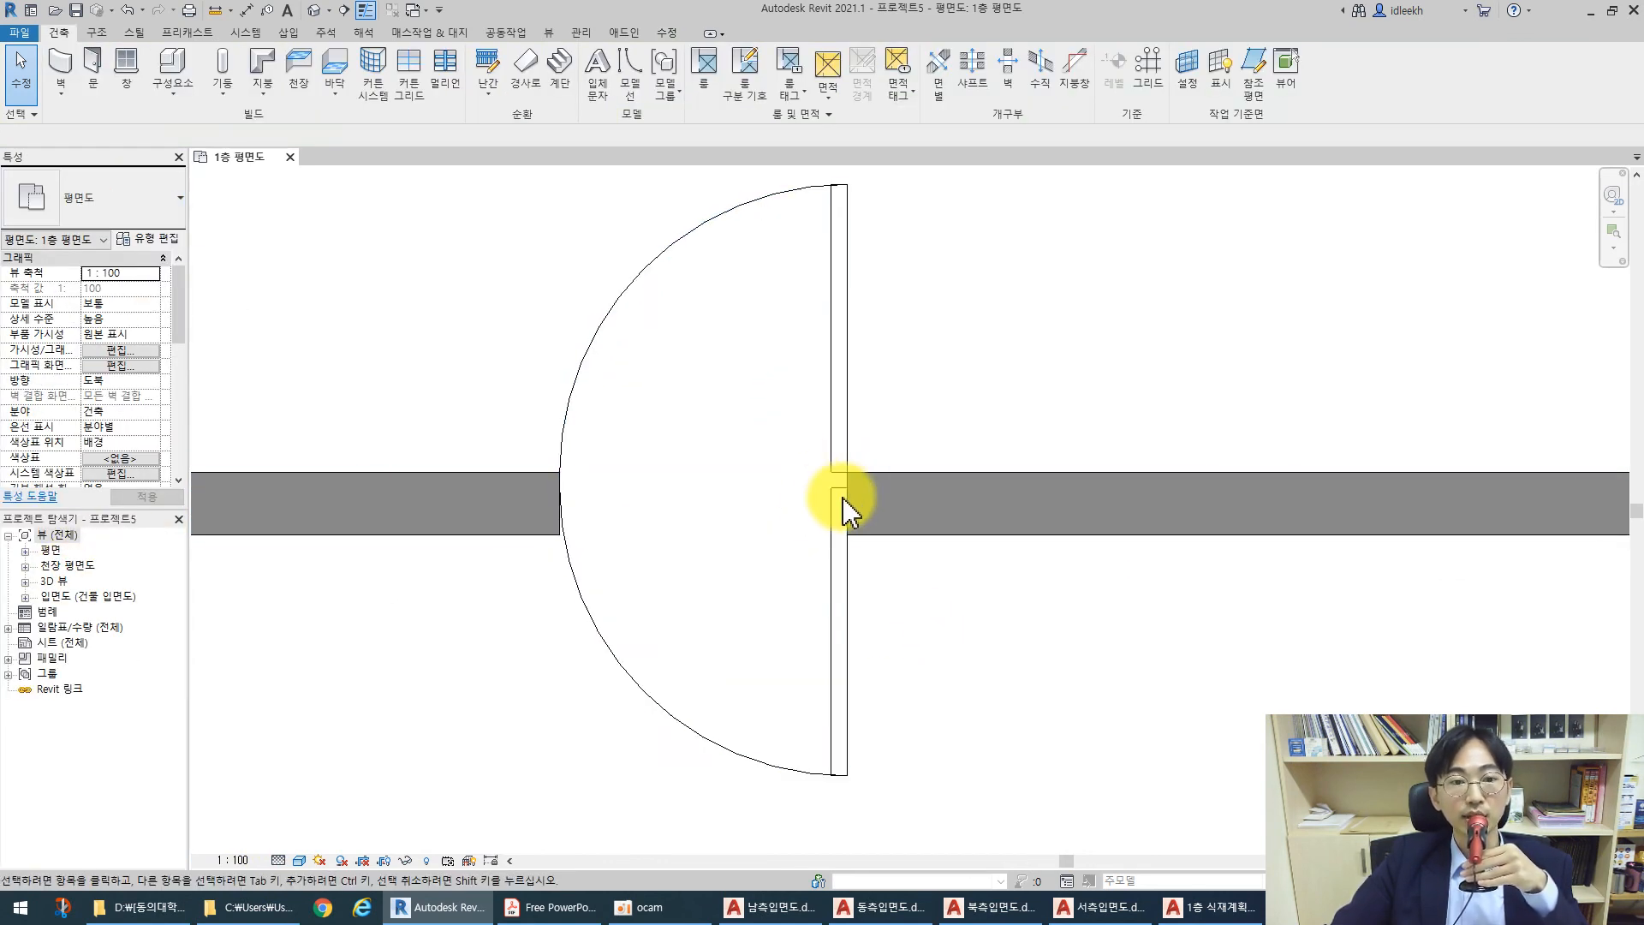
Open the placed 단일-플러시-양방향 door's family for editing and examine its 프레임/멀리언 frame extrusion in the 3D view
{"action": "left_click", "coordinate": [848, 410]}
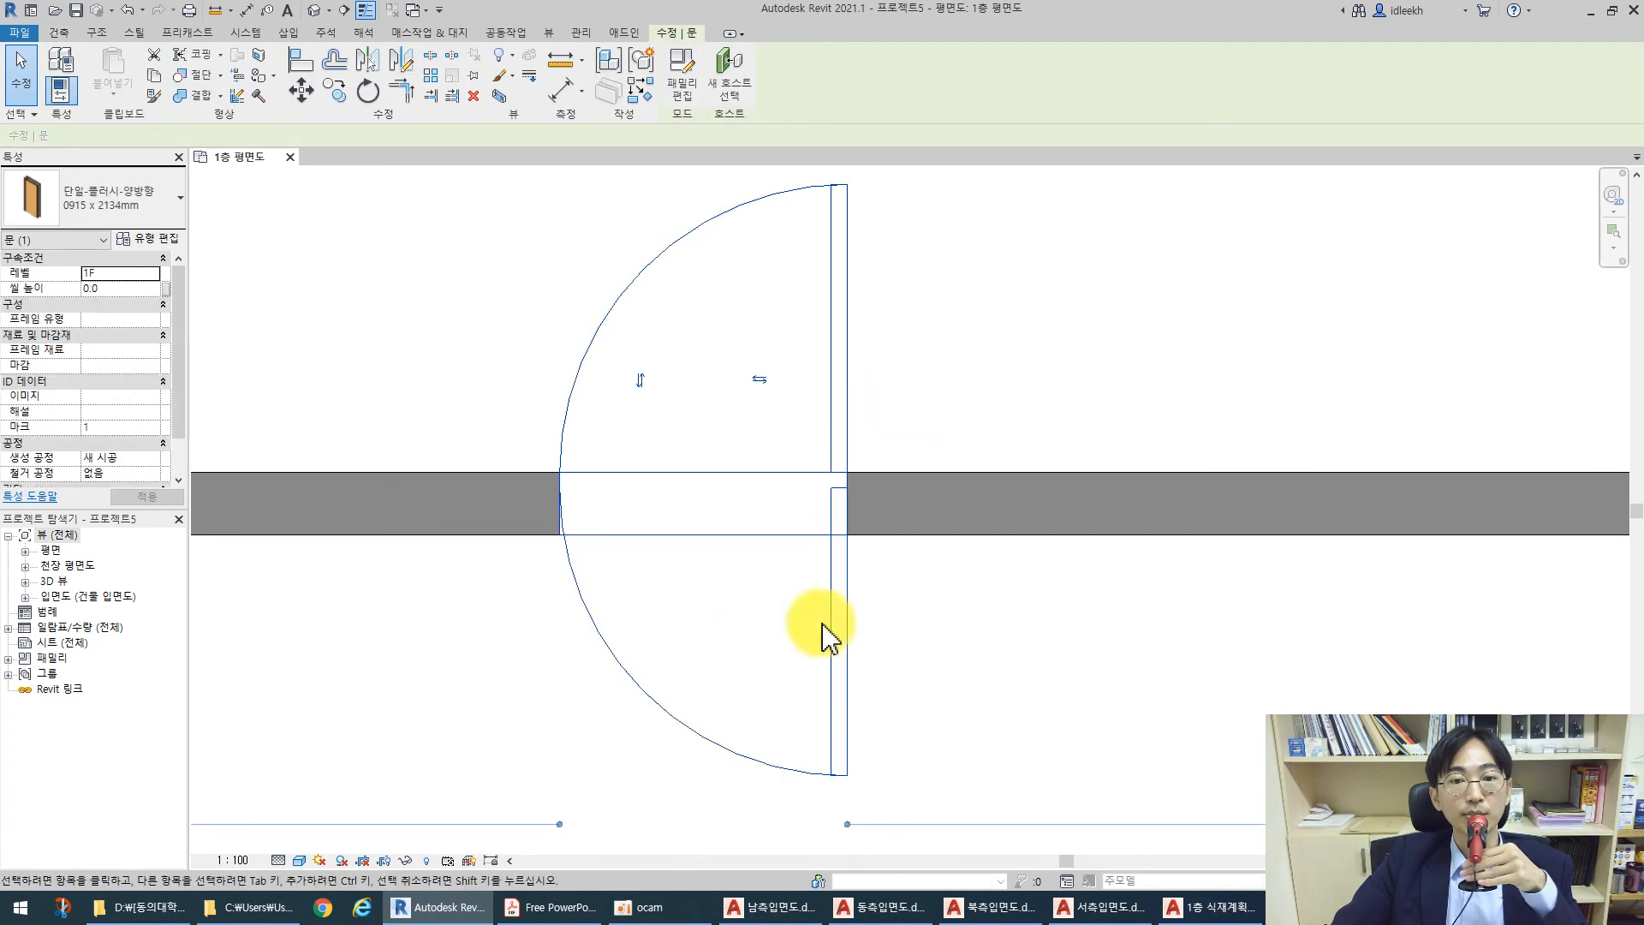
{"action": "left_click", "coordinate": [682, 73]}
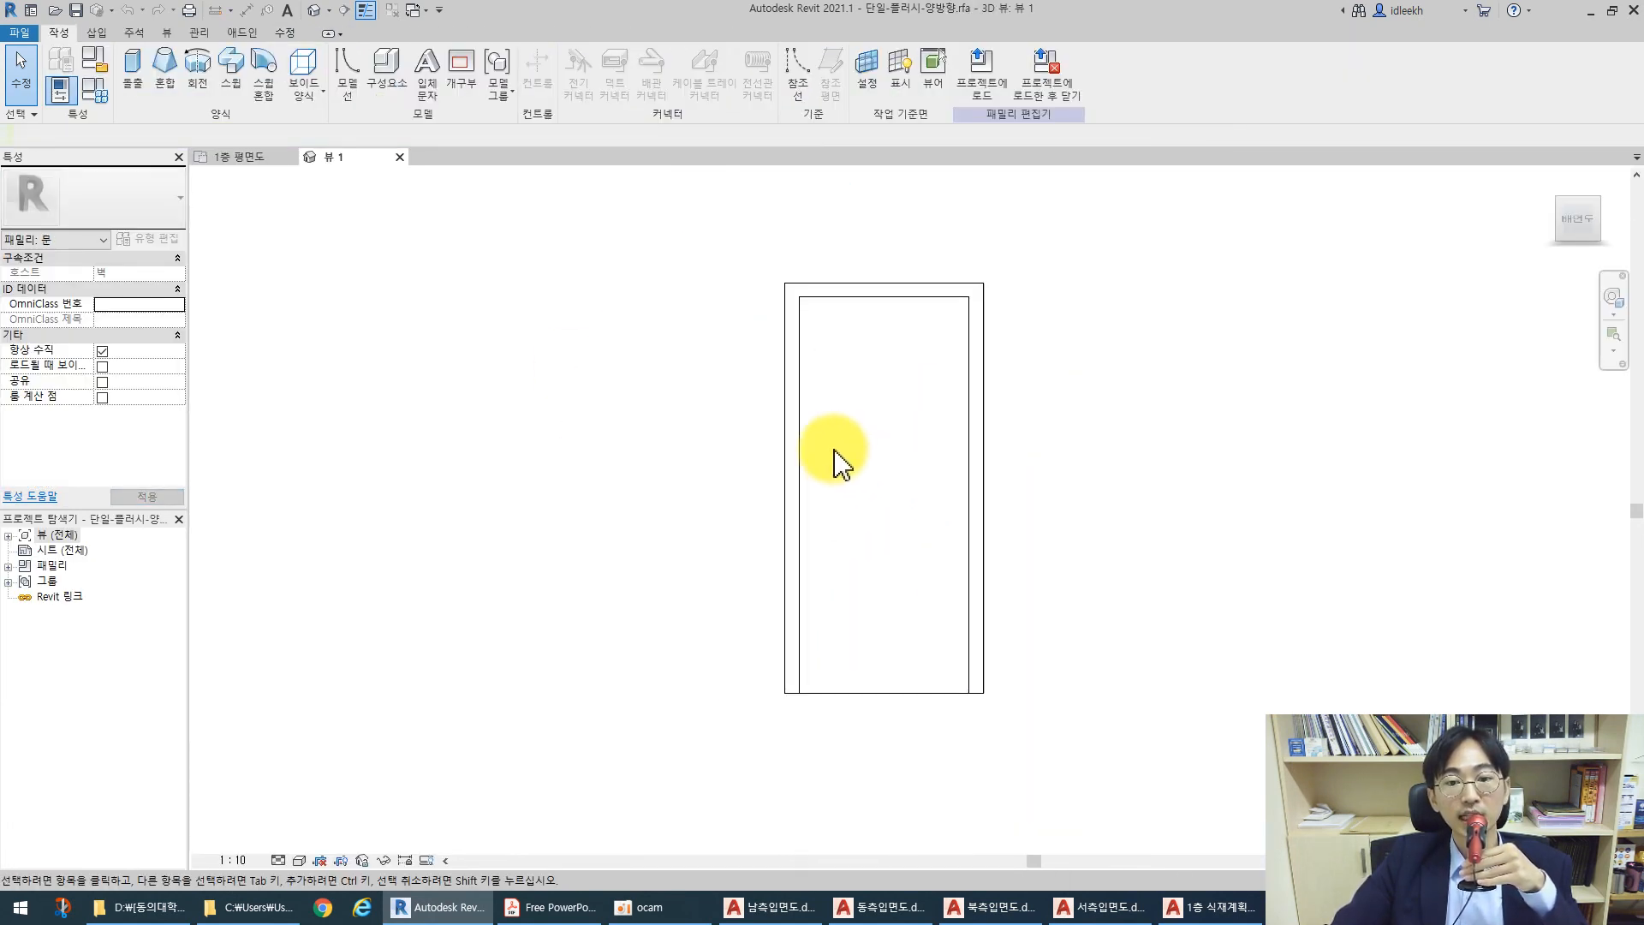
{"action": "left_click", "coordinate": [695, 421]}
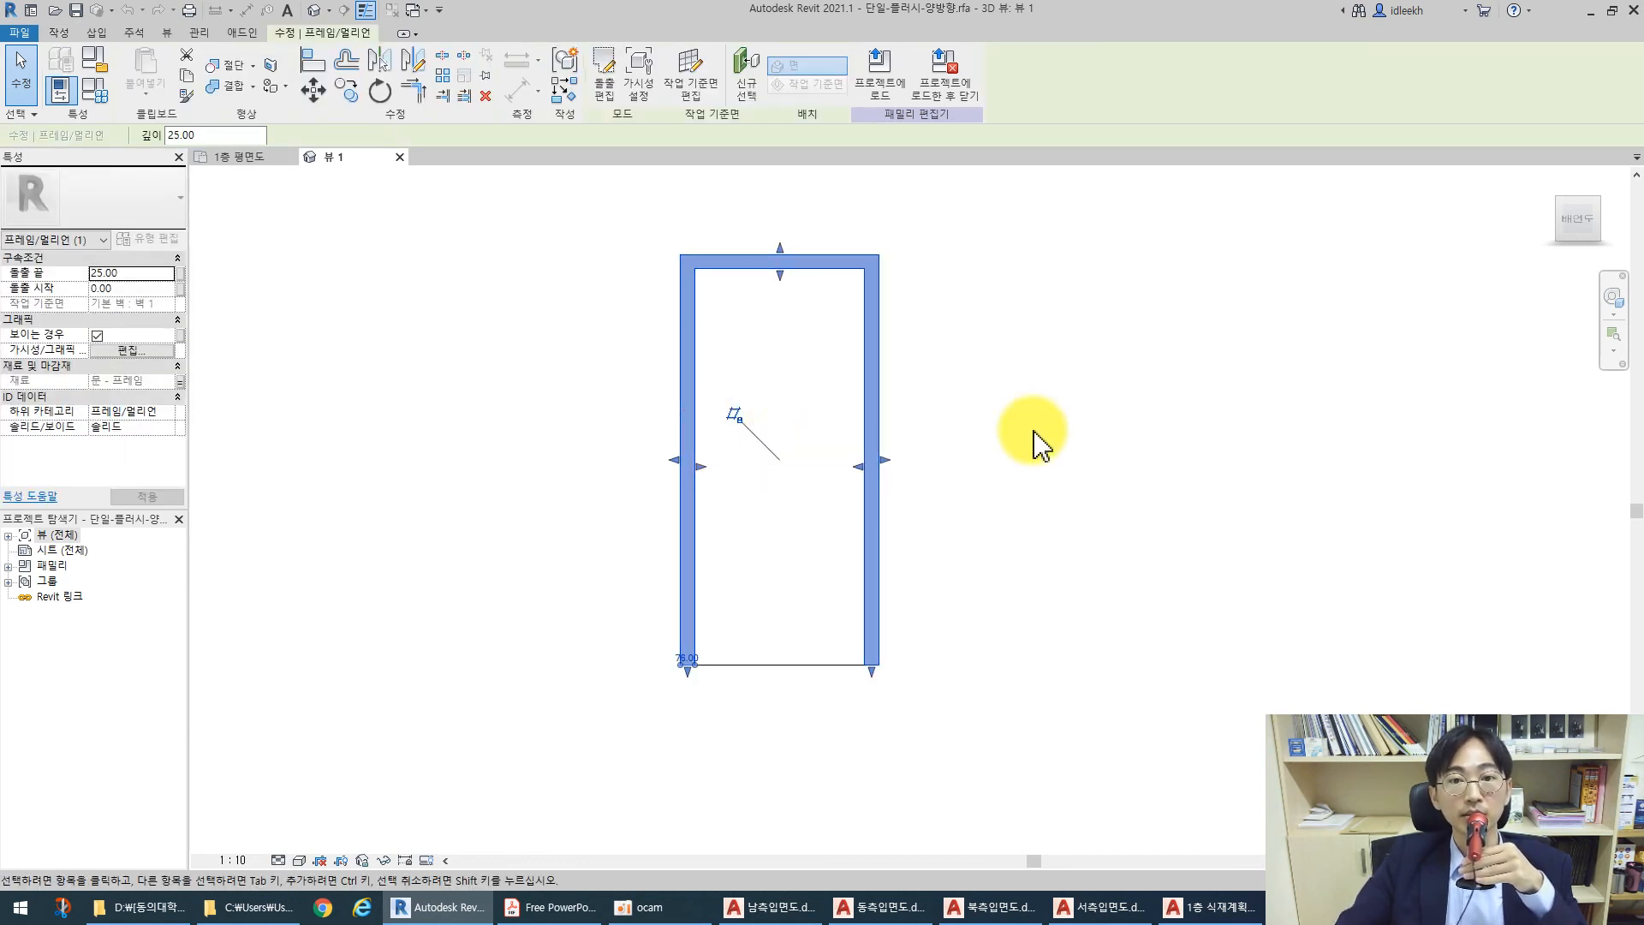
{"action": "left_click", "coordinate": [1019, 370]}
{"action": "left_click", "coordinate": [861, 284]}
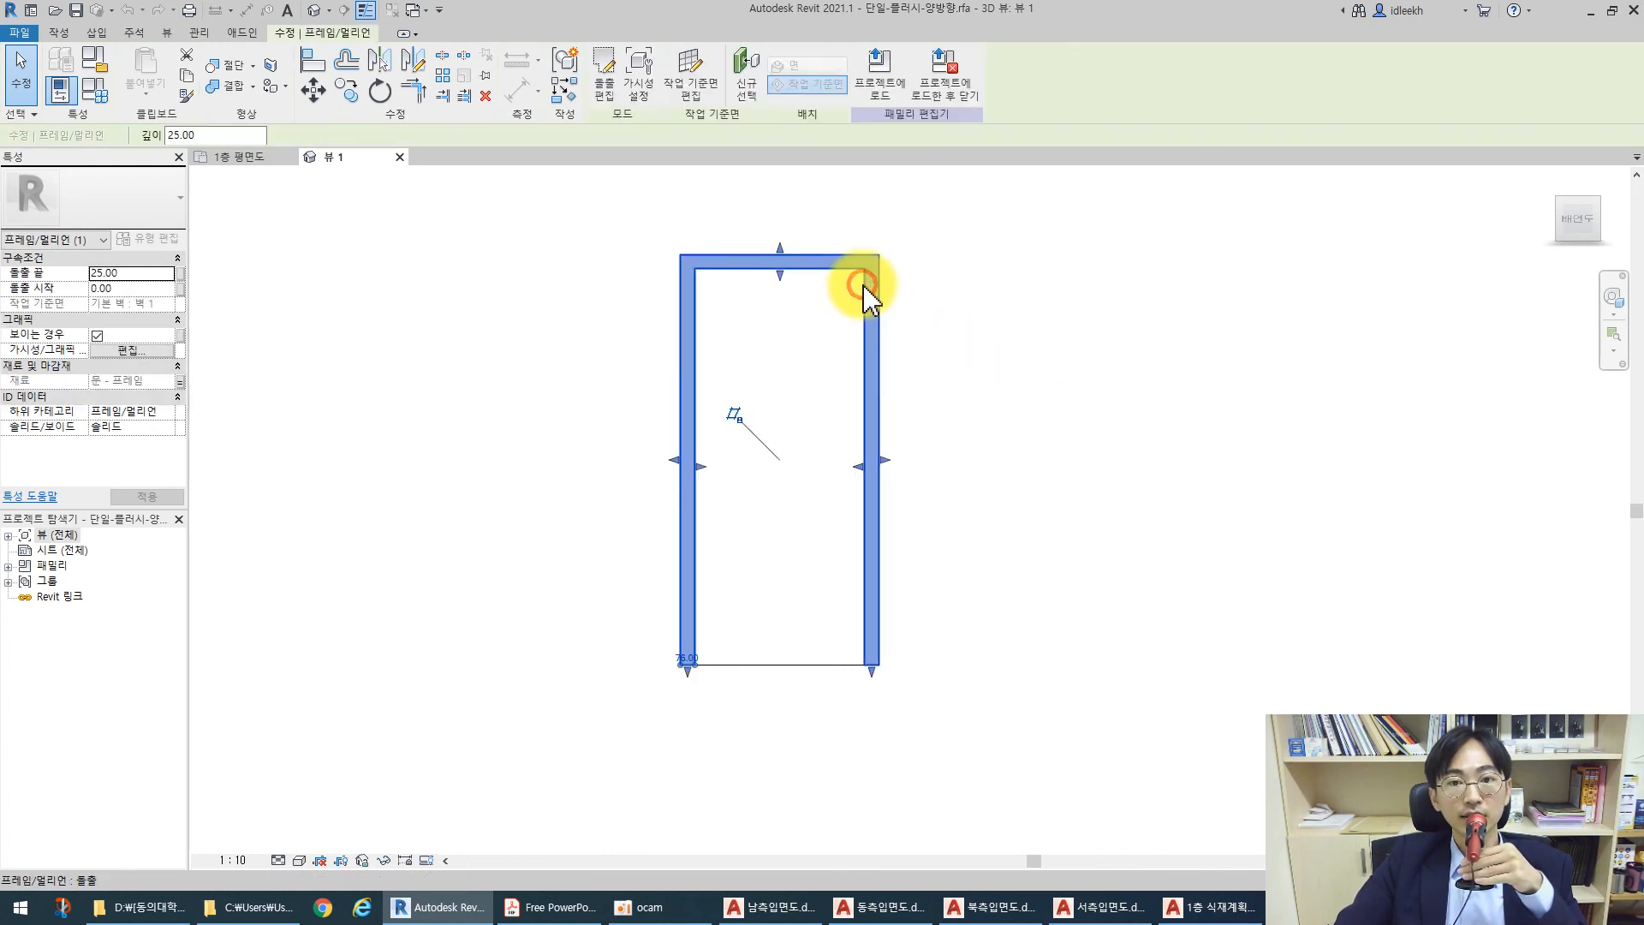
{"action": "left_click", "coordinate": [1054, 336]}
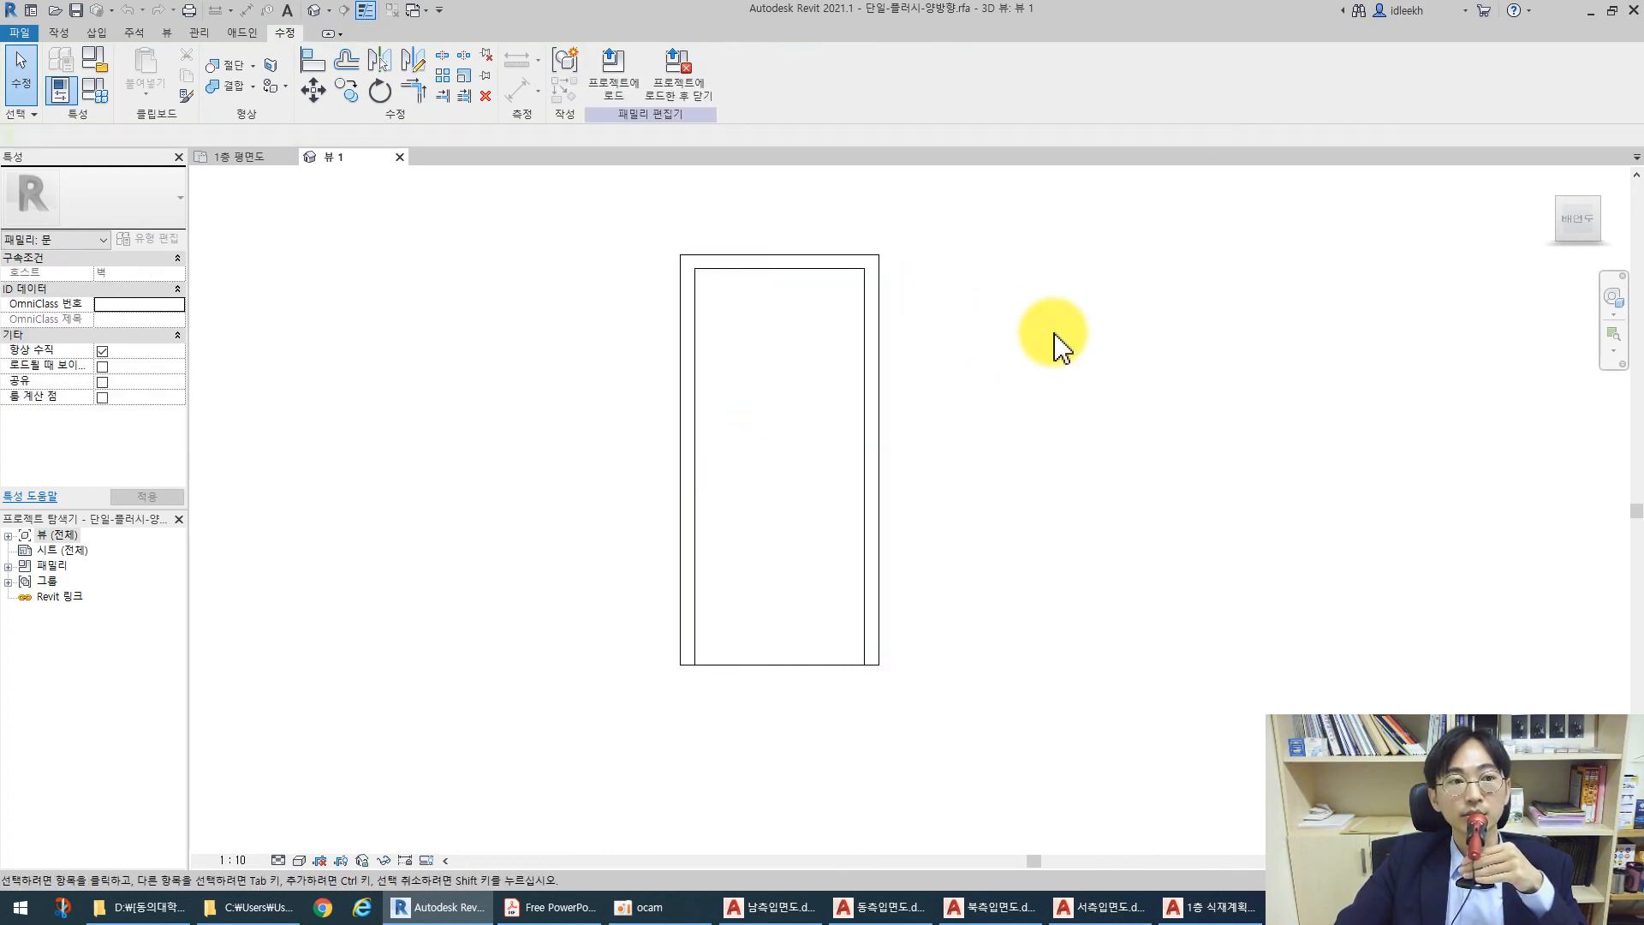